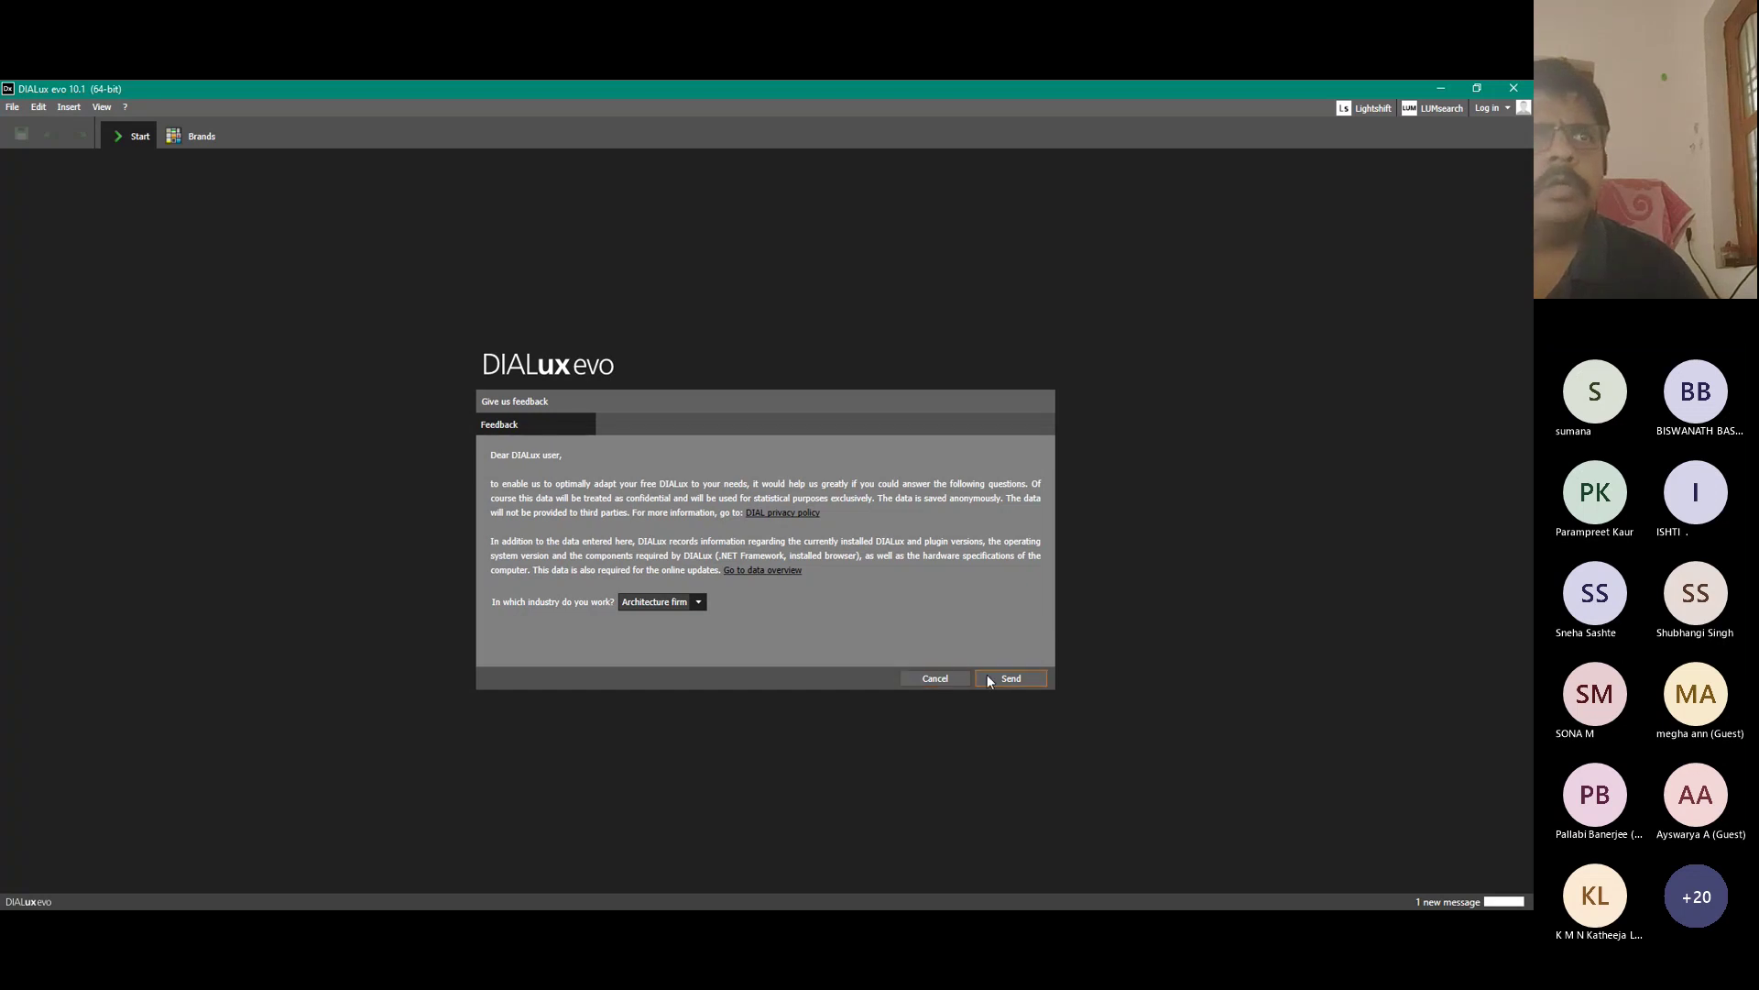
# View the industry options in the feedback questionnaire, then dismiss it without sending.
pyautogui.click(692, 602)
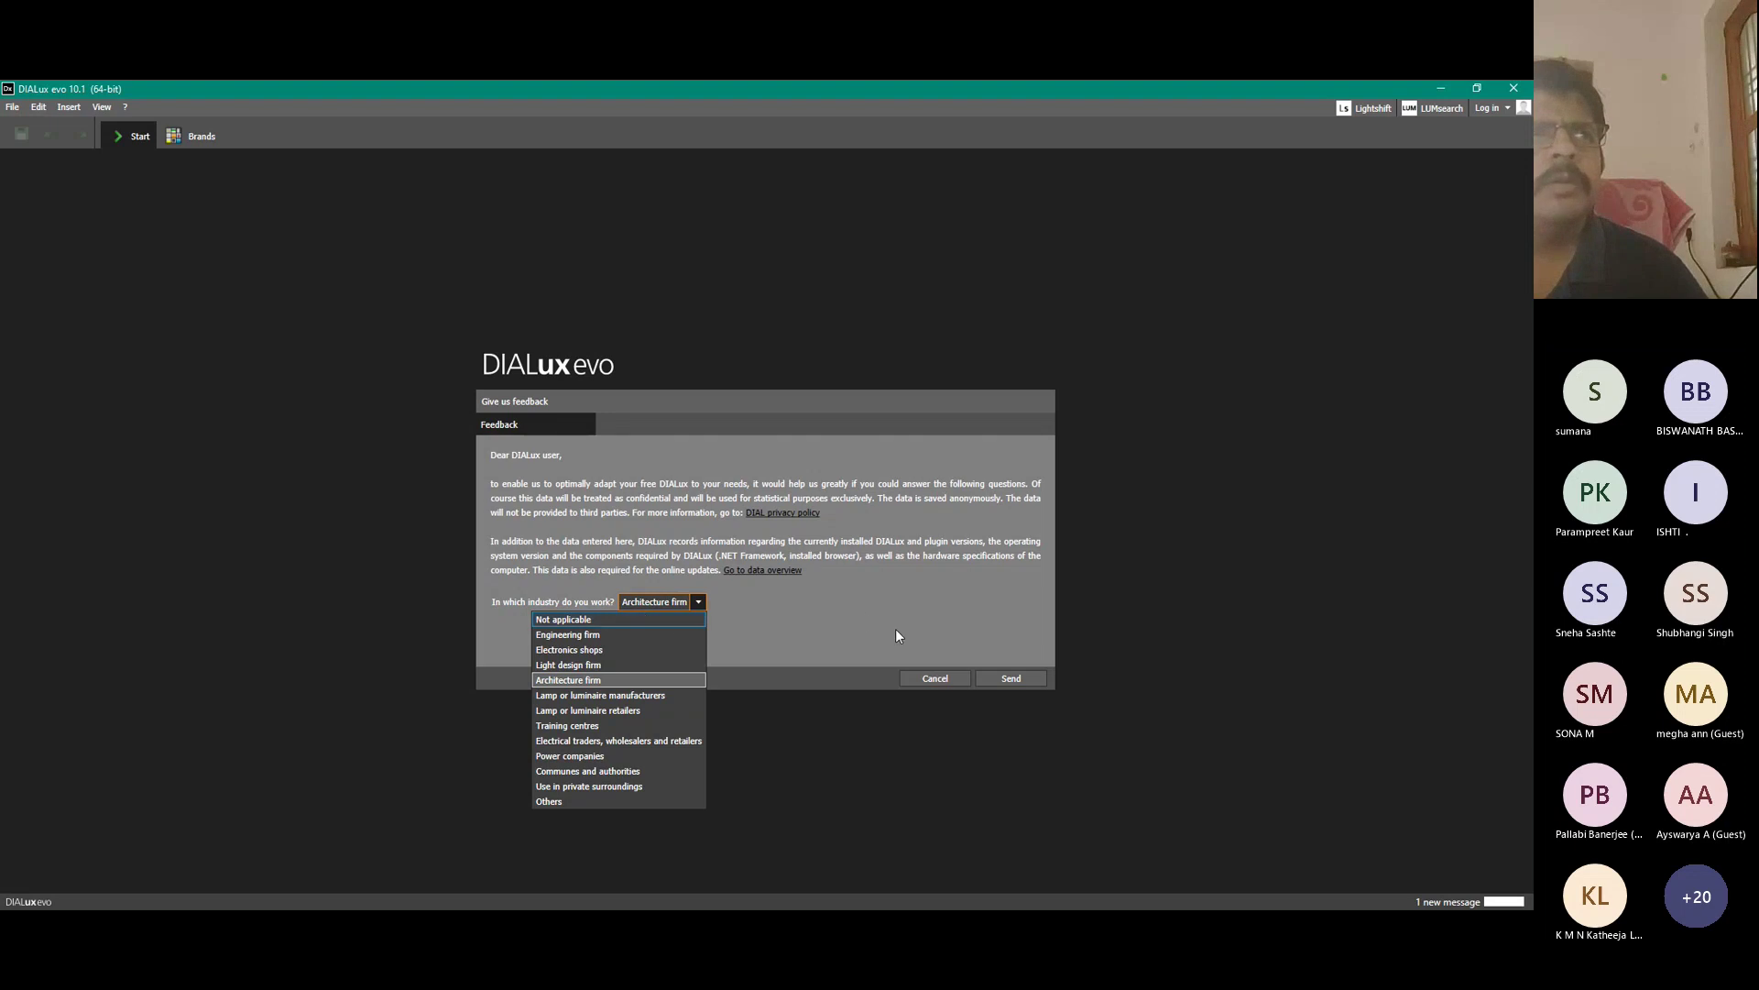
pyautogui.click(921, 646)
pyautogui.click(950, 679)
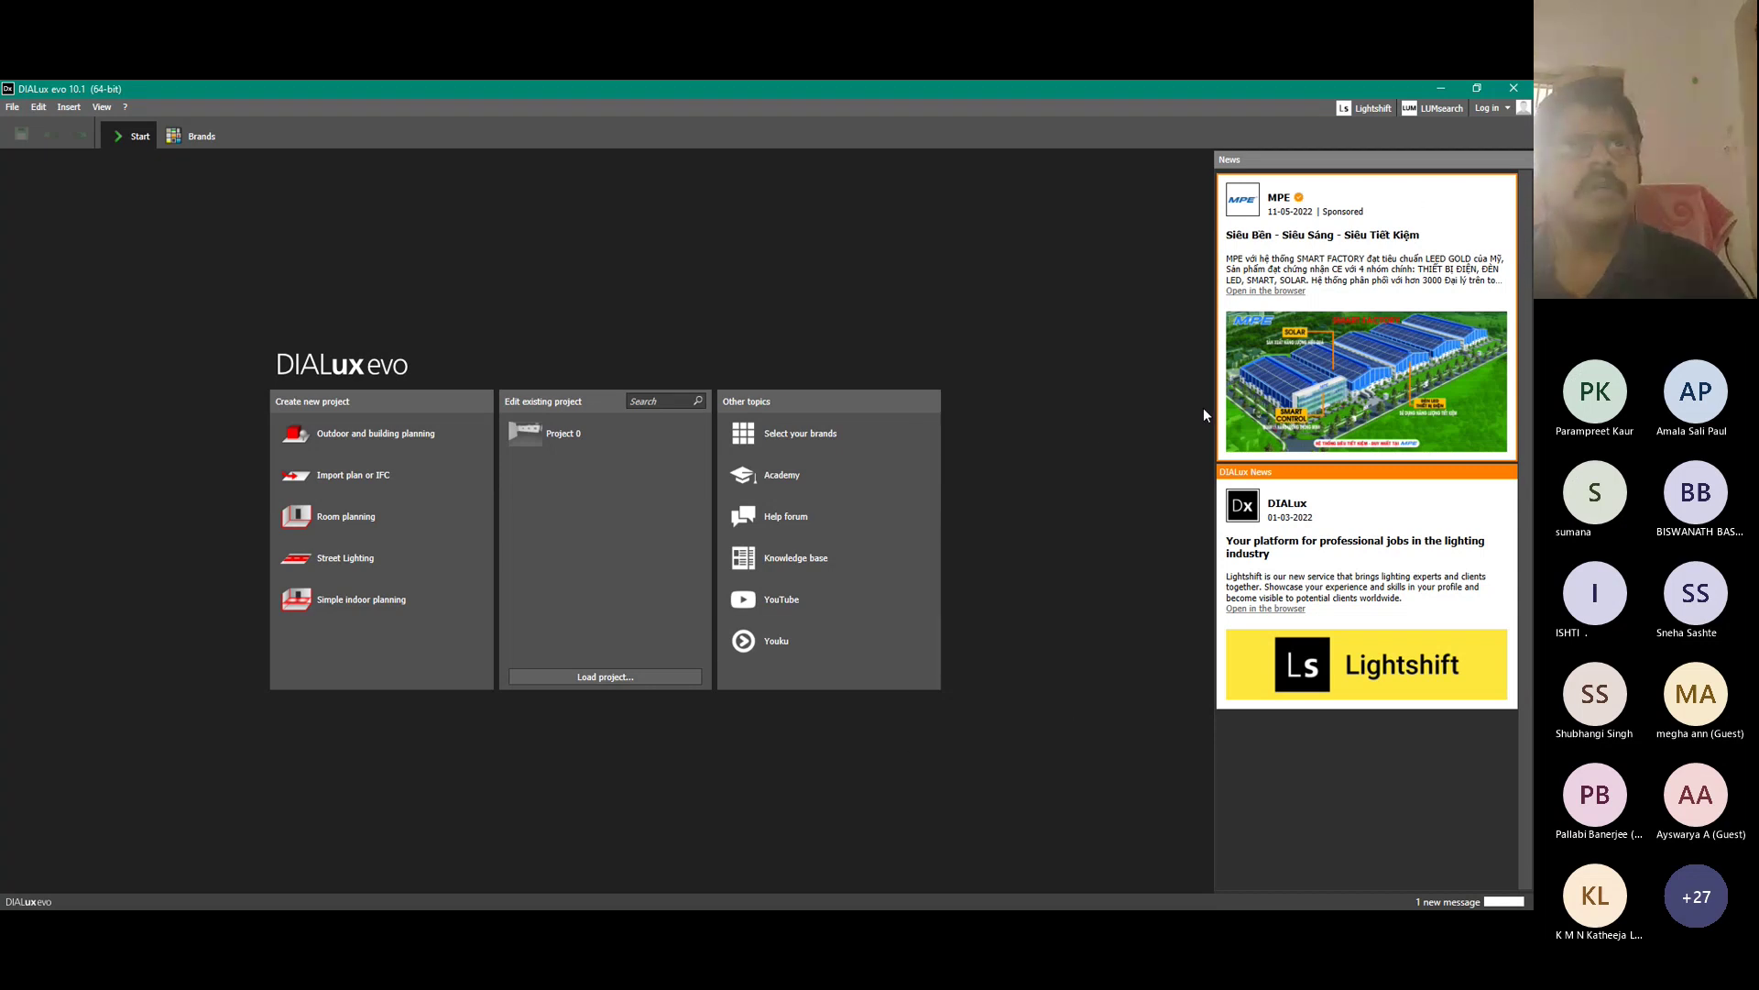
# Start a new room planning project and compare the rectangular and freely drawn room types, settling on rectangular.
pyautogui.click(361, 515)
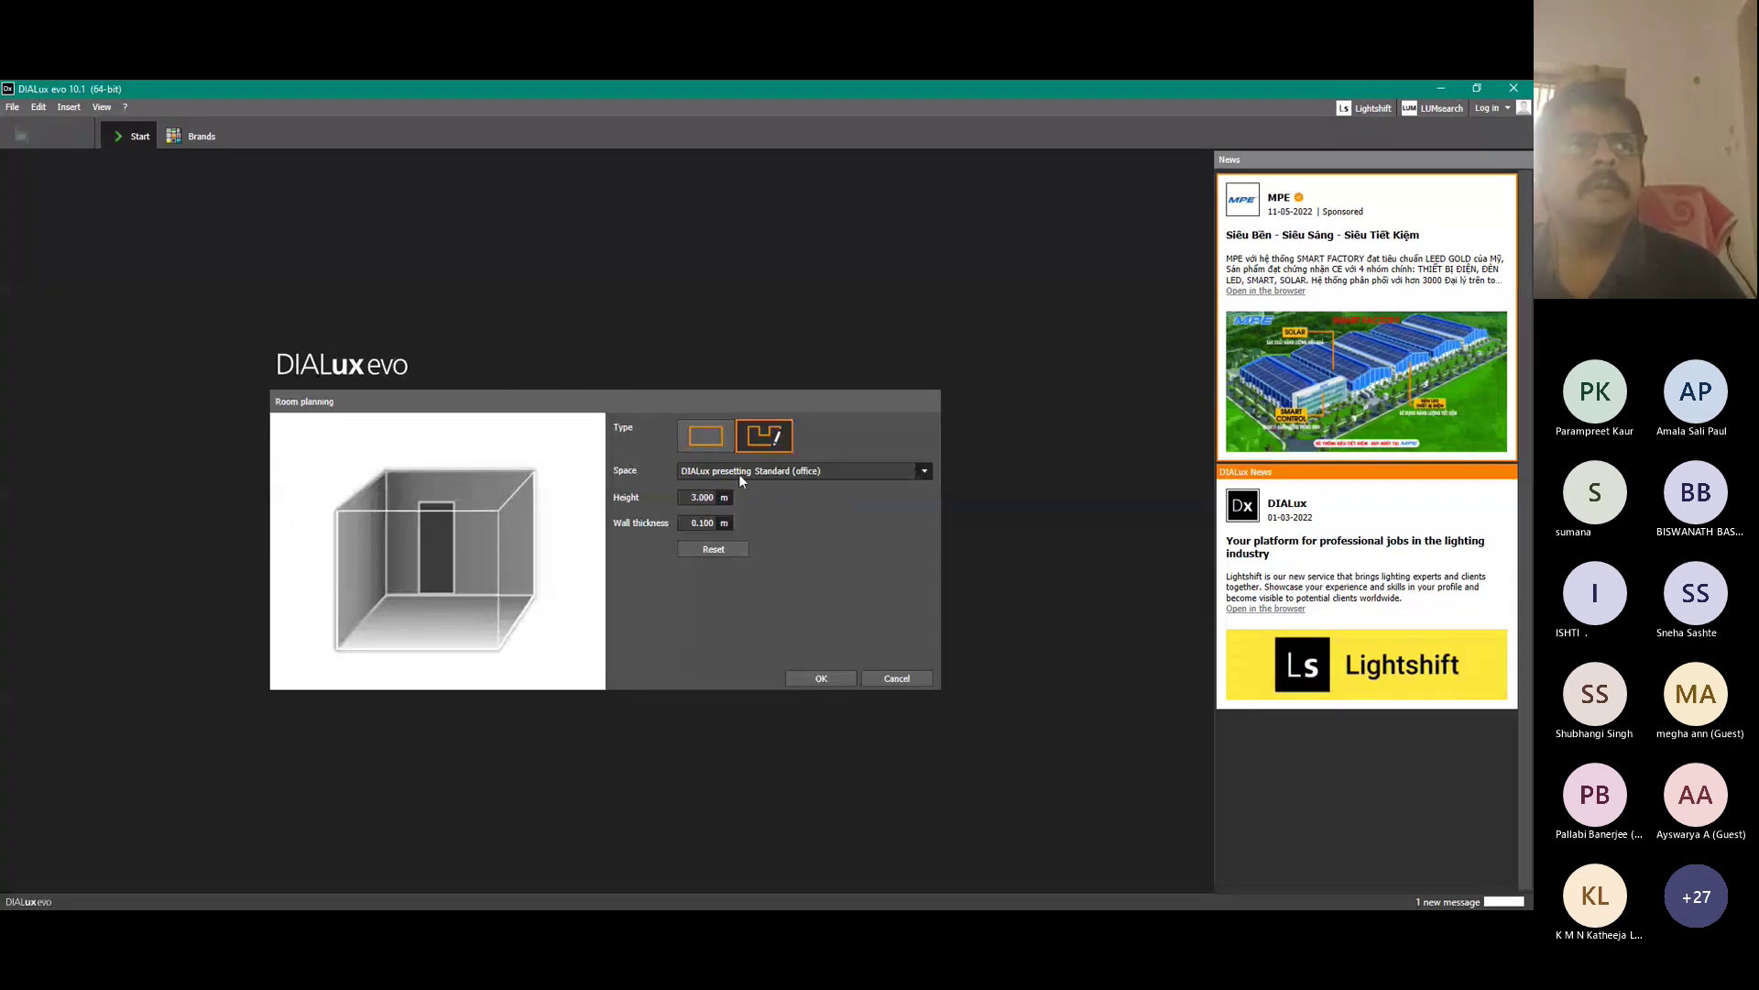
pyautogui.click(706, 441)
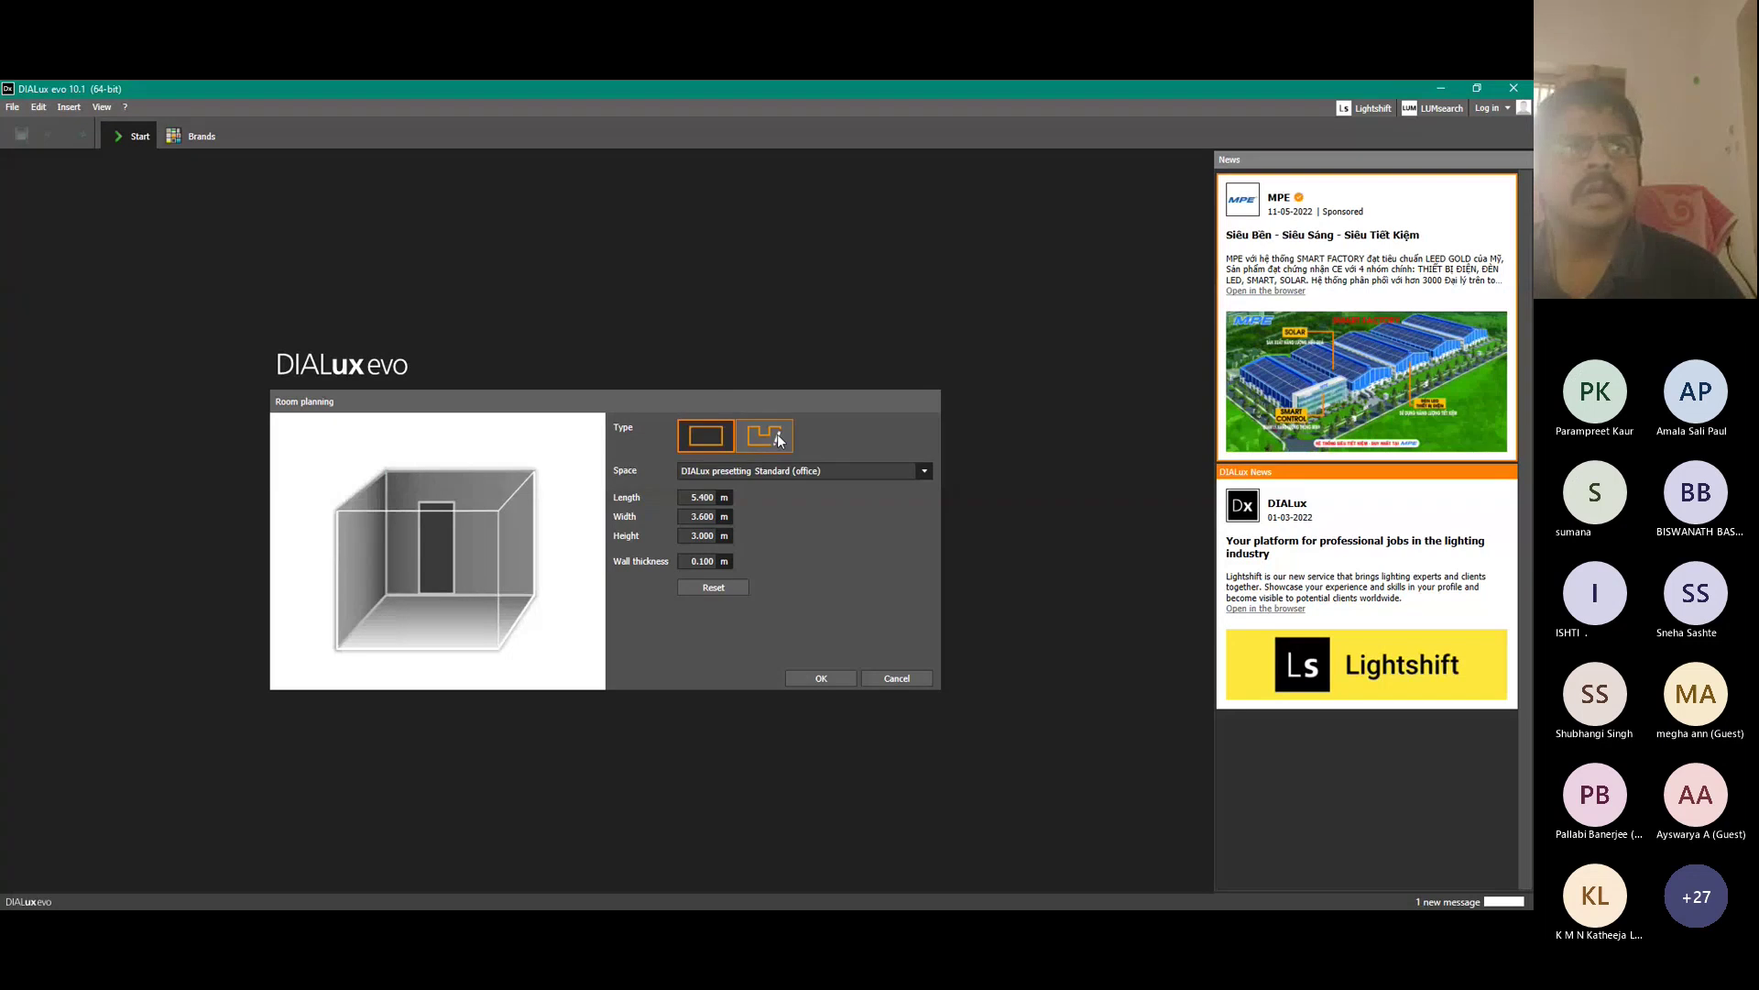
pyautogui.click(764, 437)
pyautogui.click(705, 438)
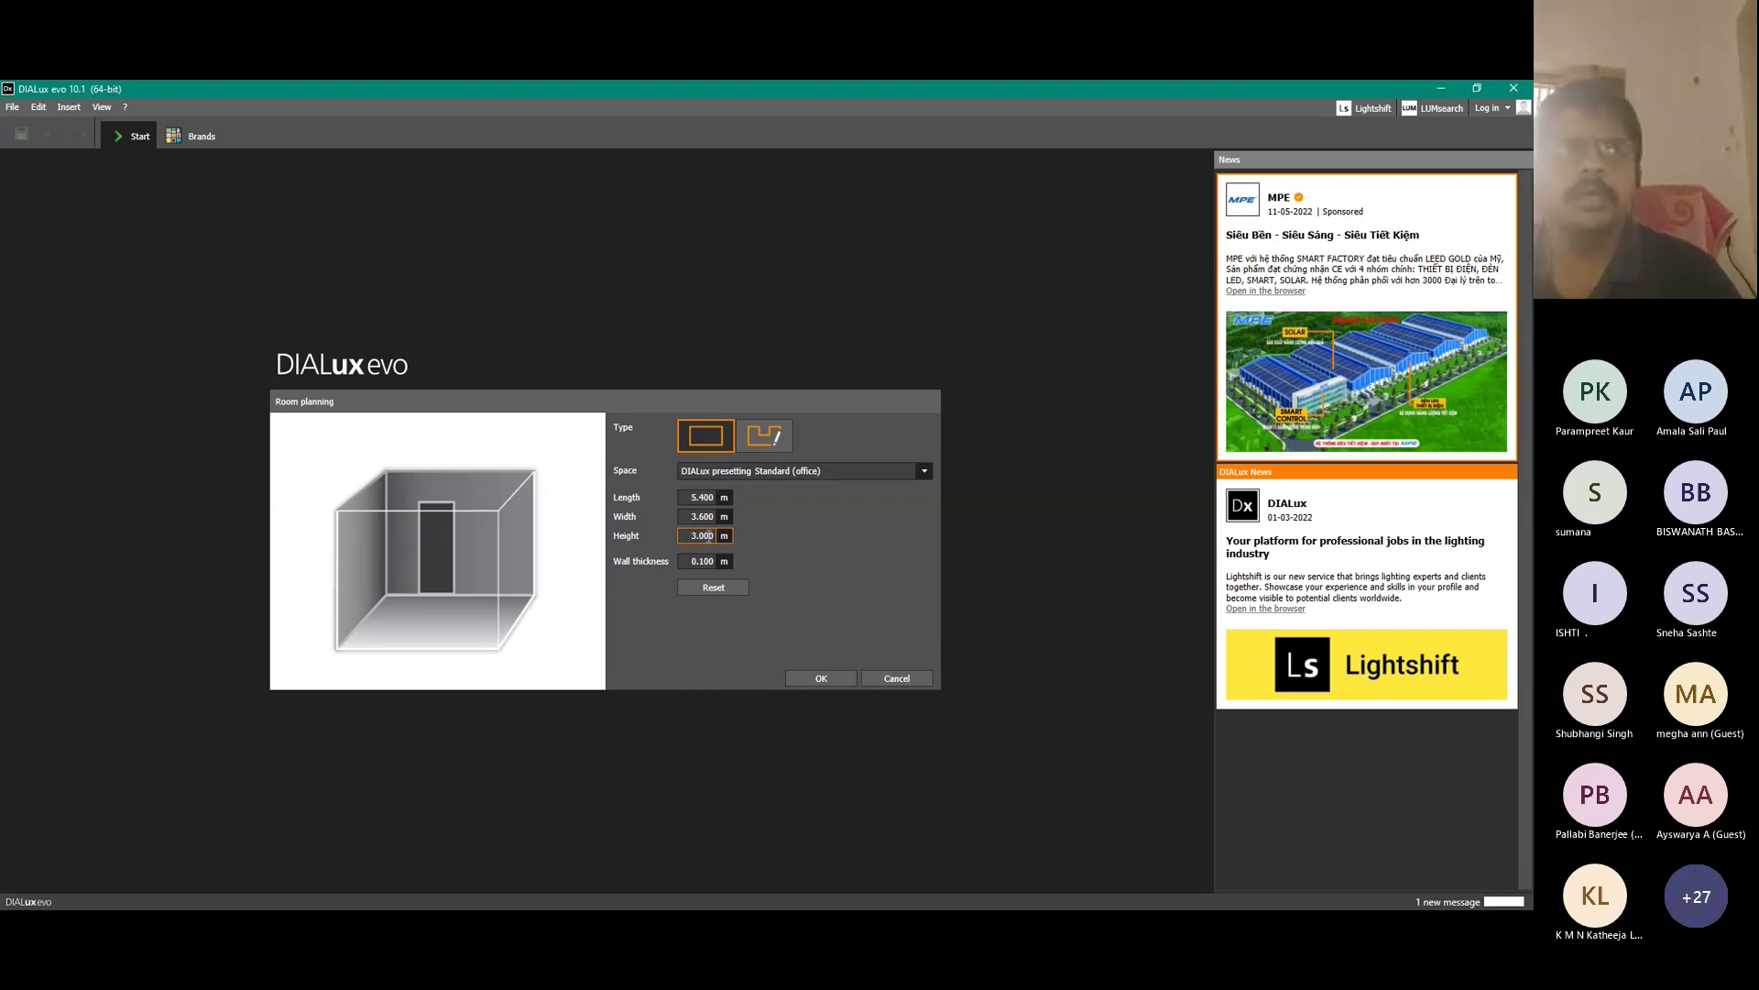
pyautogui.click(788, 531)
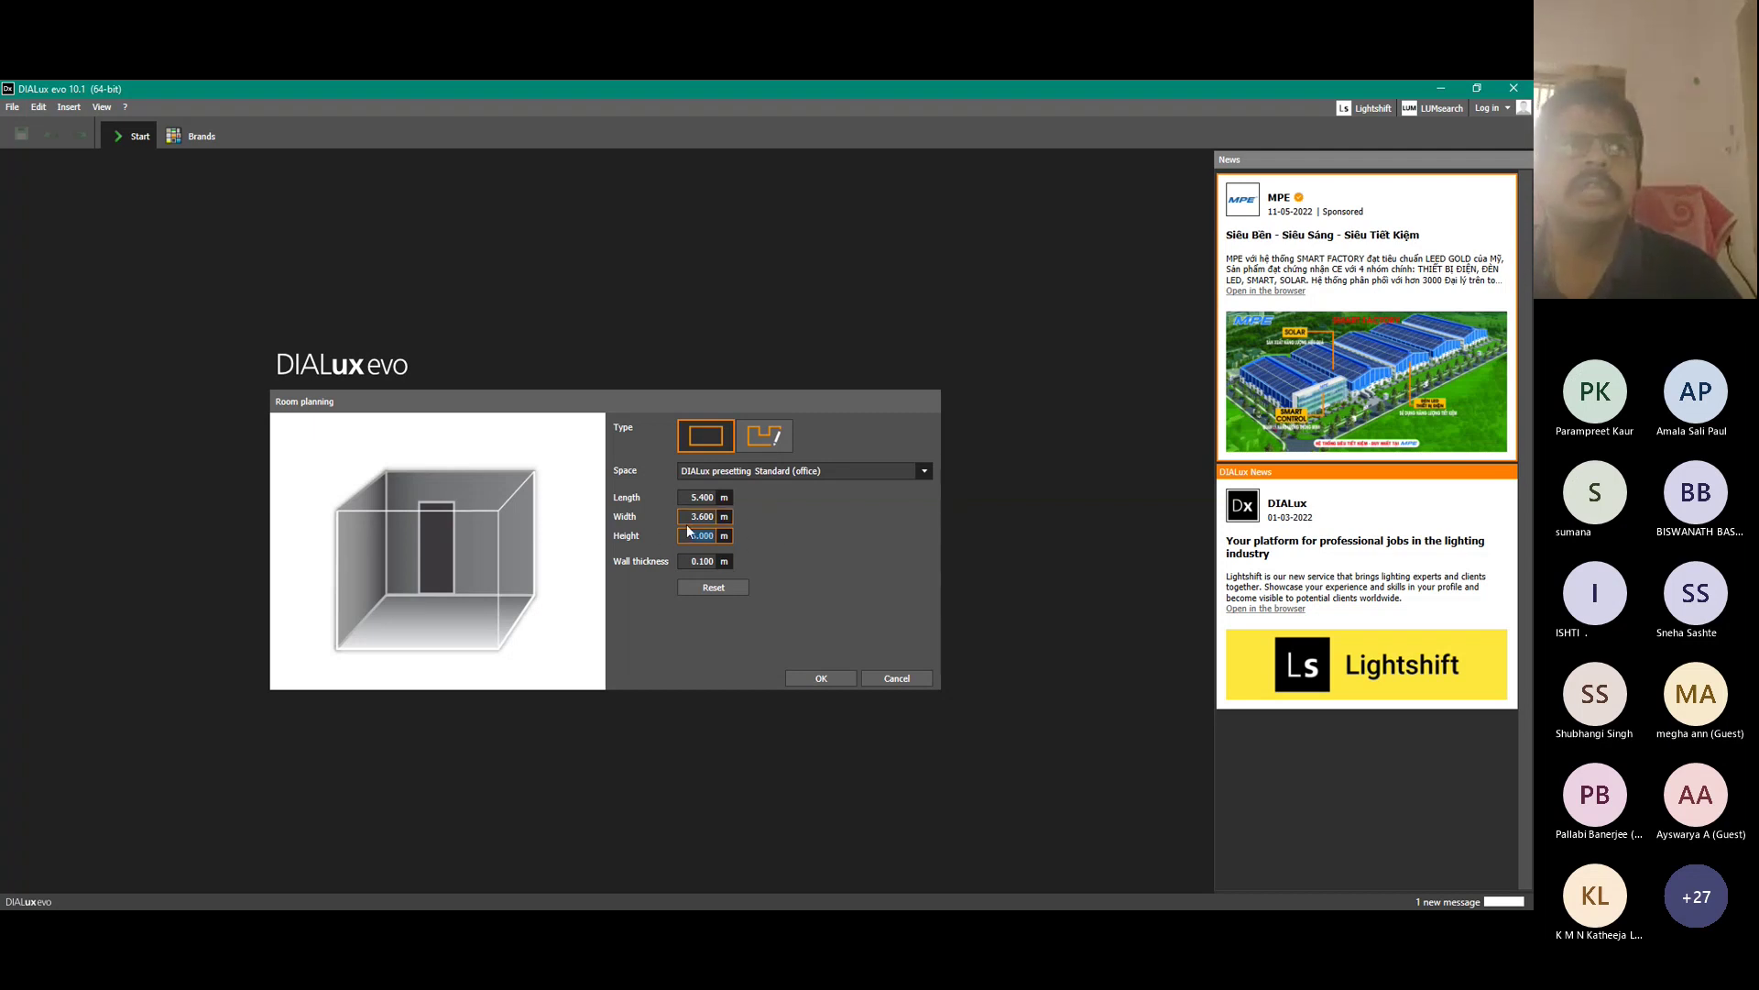
pyautogui.click(770, 436)
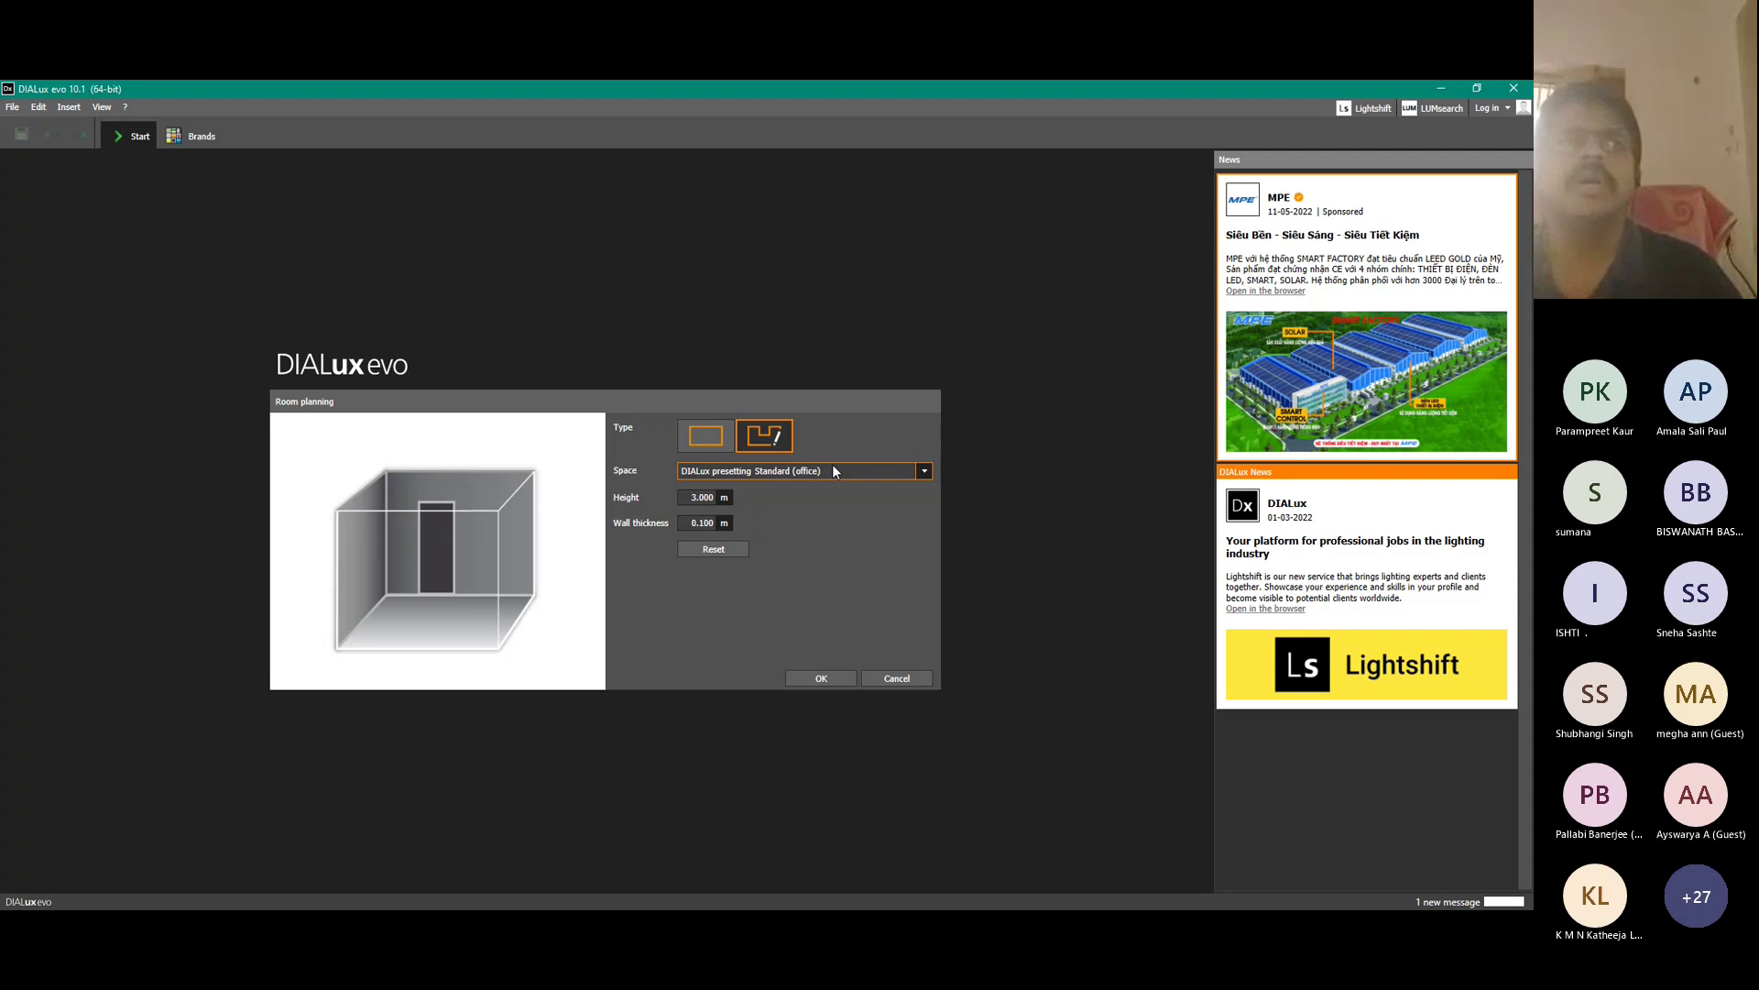
pyautogui.click(721, 440)
pyautogui.click(777, 436)
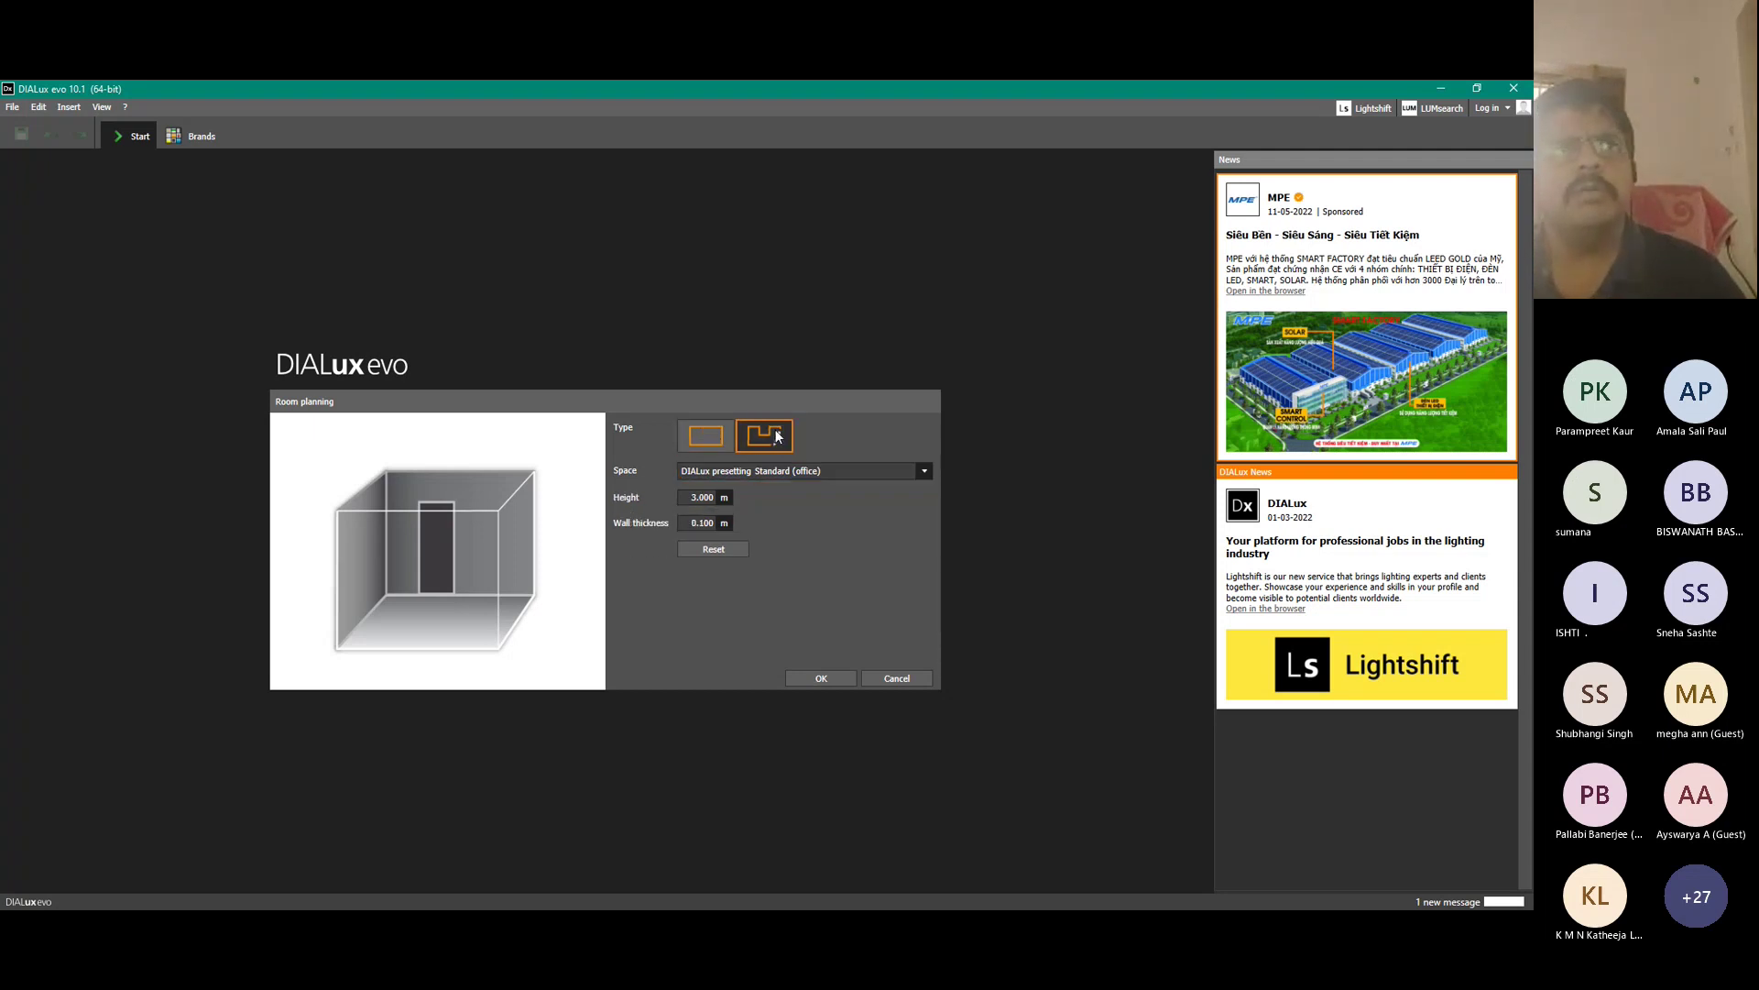
pyautogui.click(716, 439)
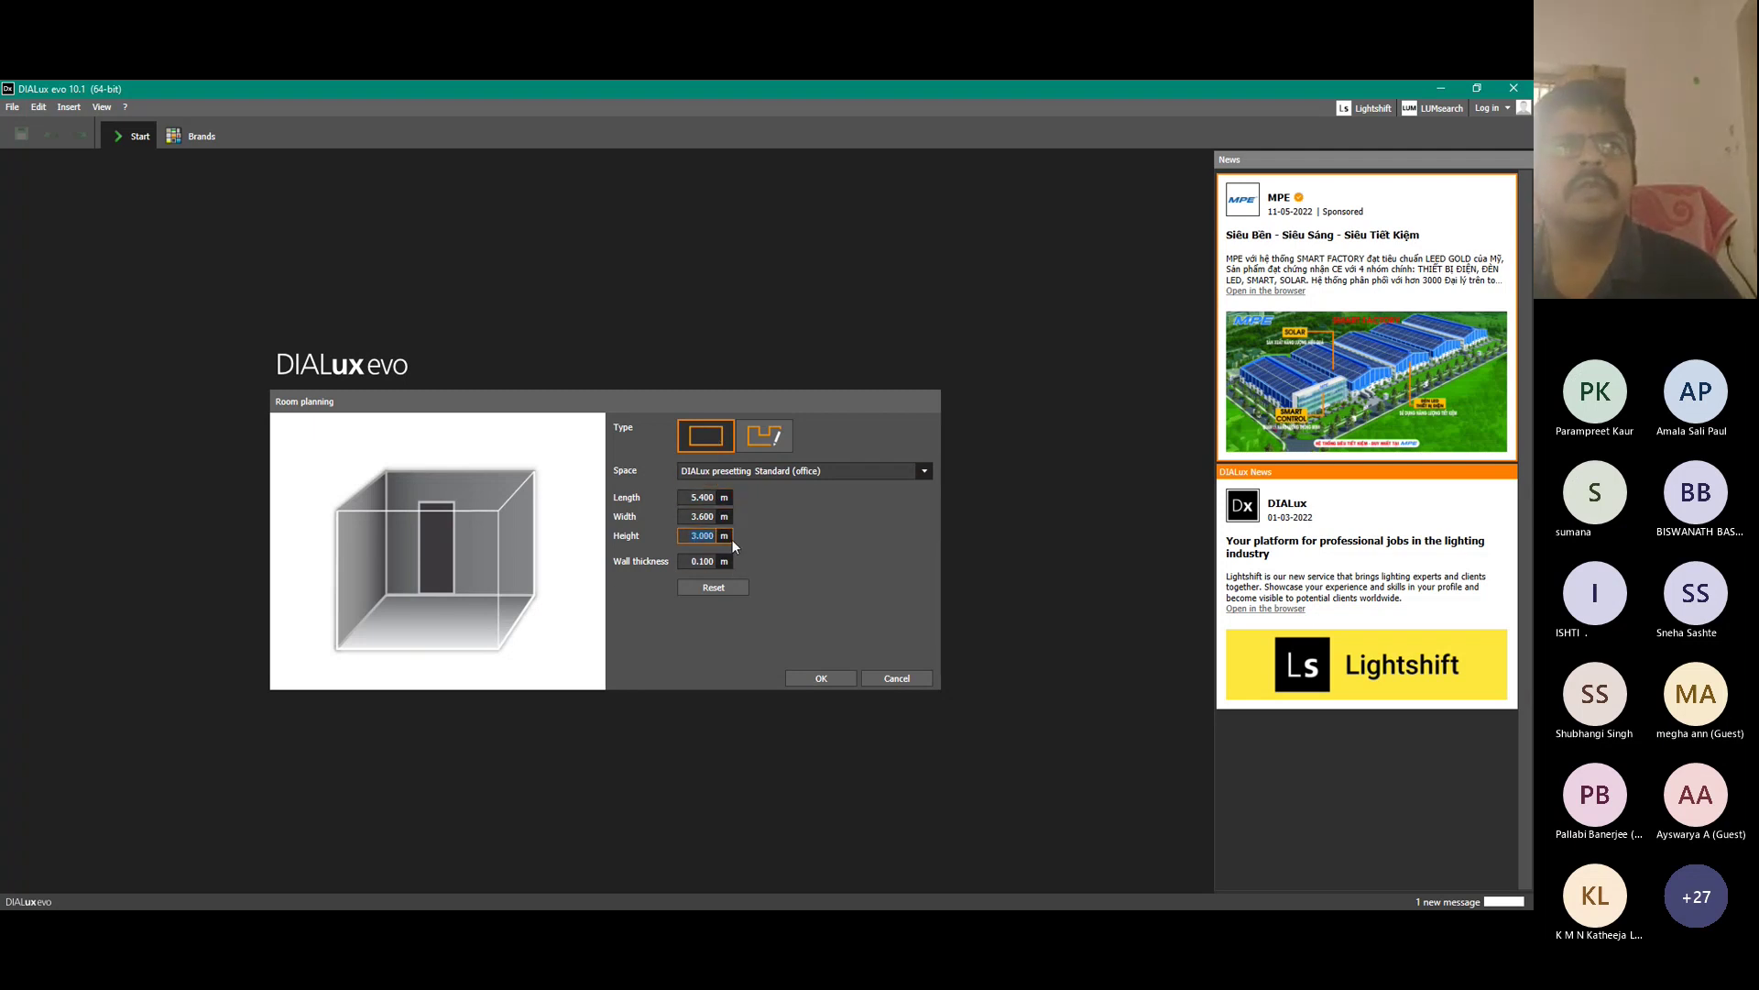
# Set the wall thickness to 0.25 m and create the rectangular room.
pyautogui.click(688, 561)
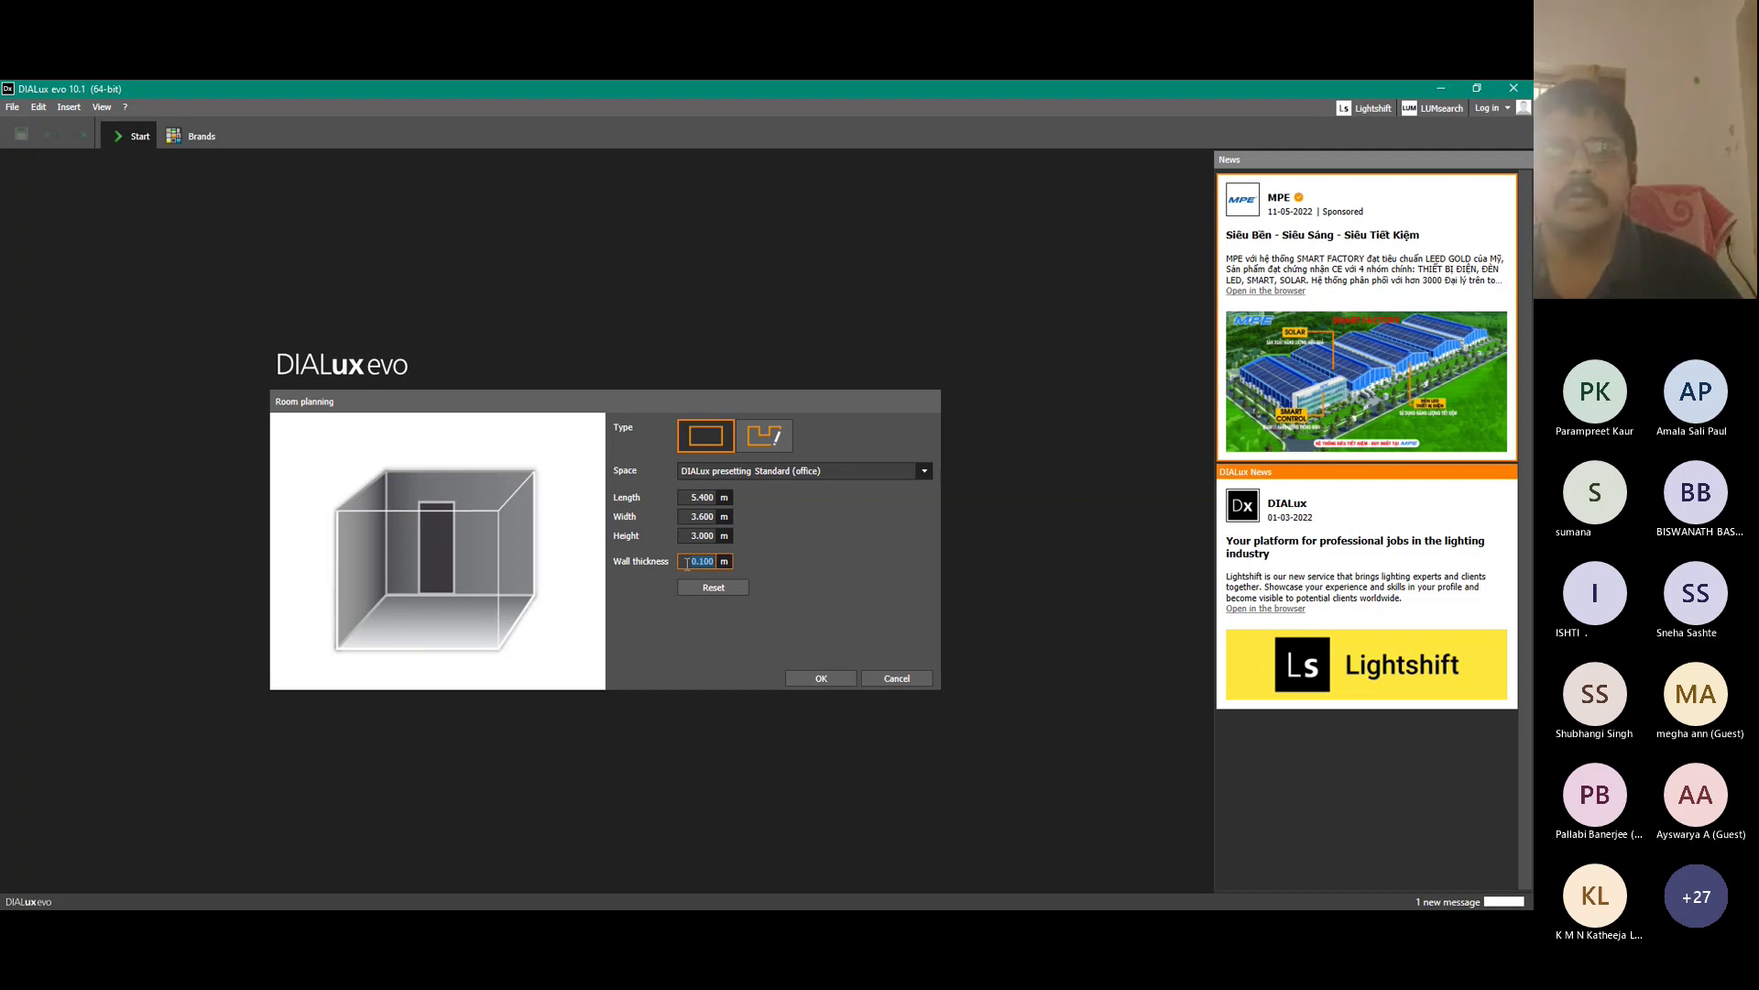
pyautogui.write('0.25')
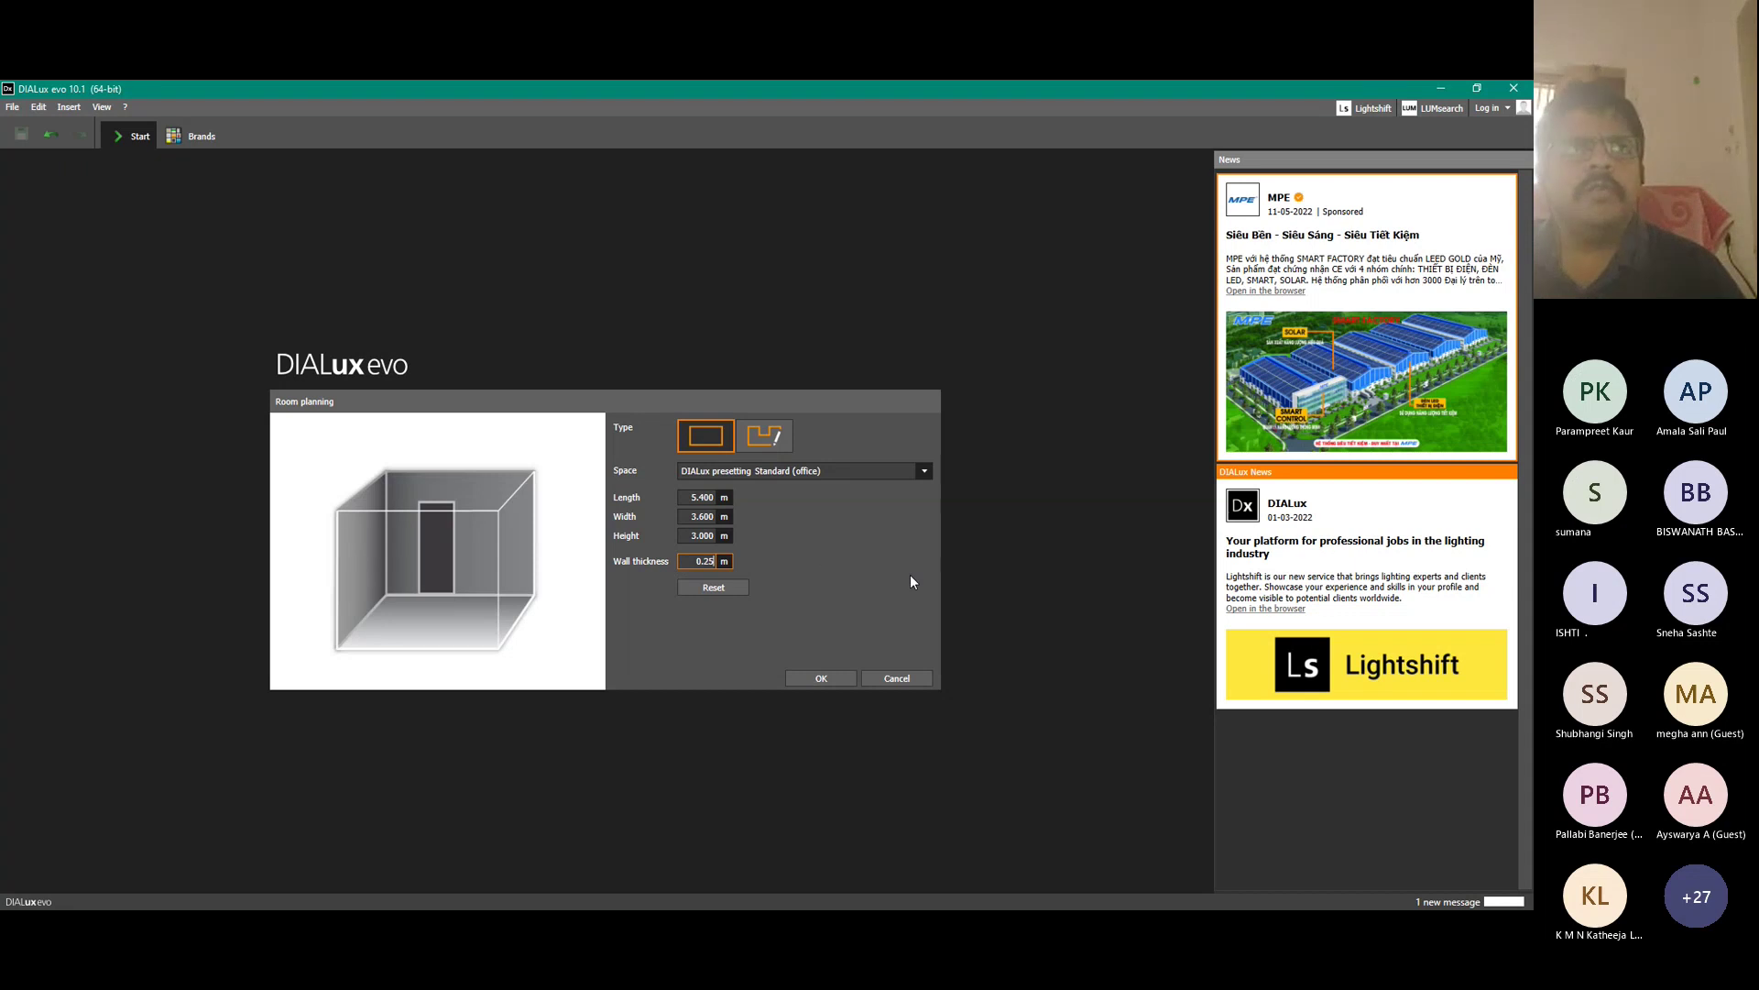
pyautogui.click(801, 680)
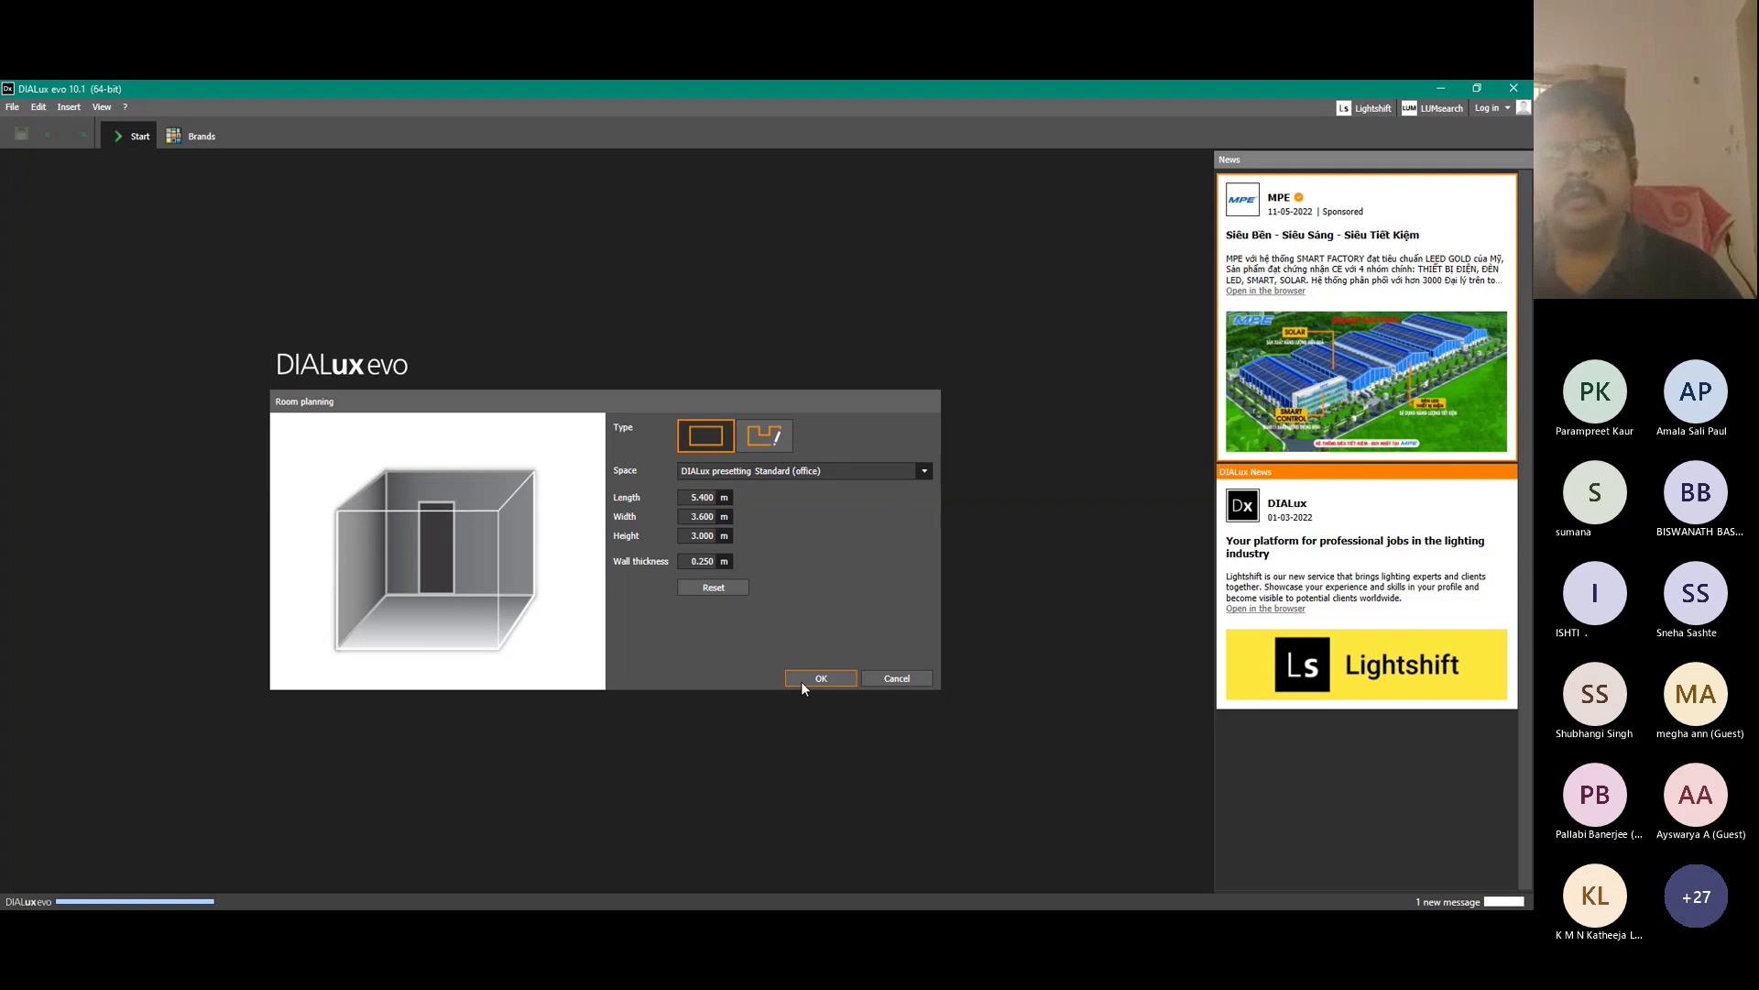
pyautogui.click(801, 680)
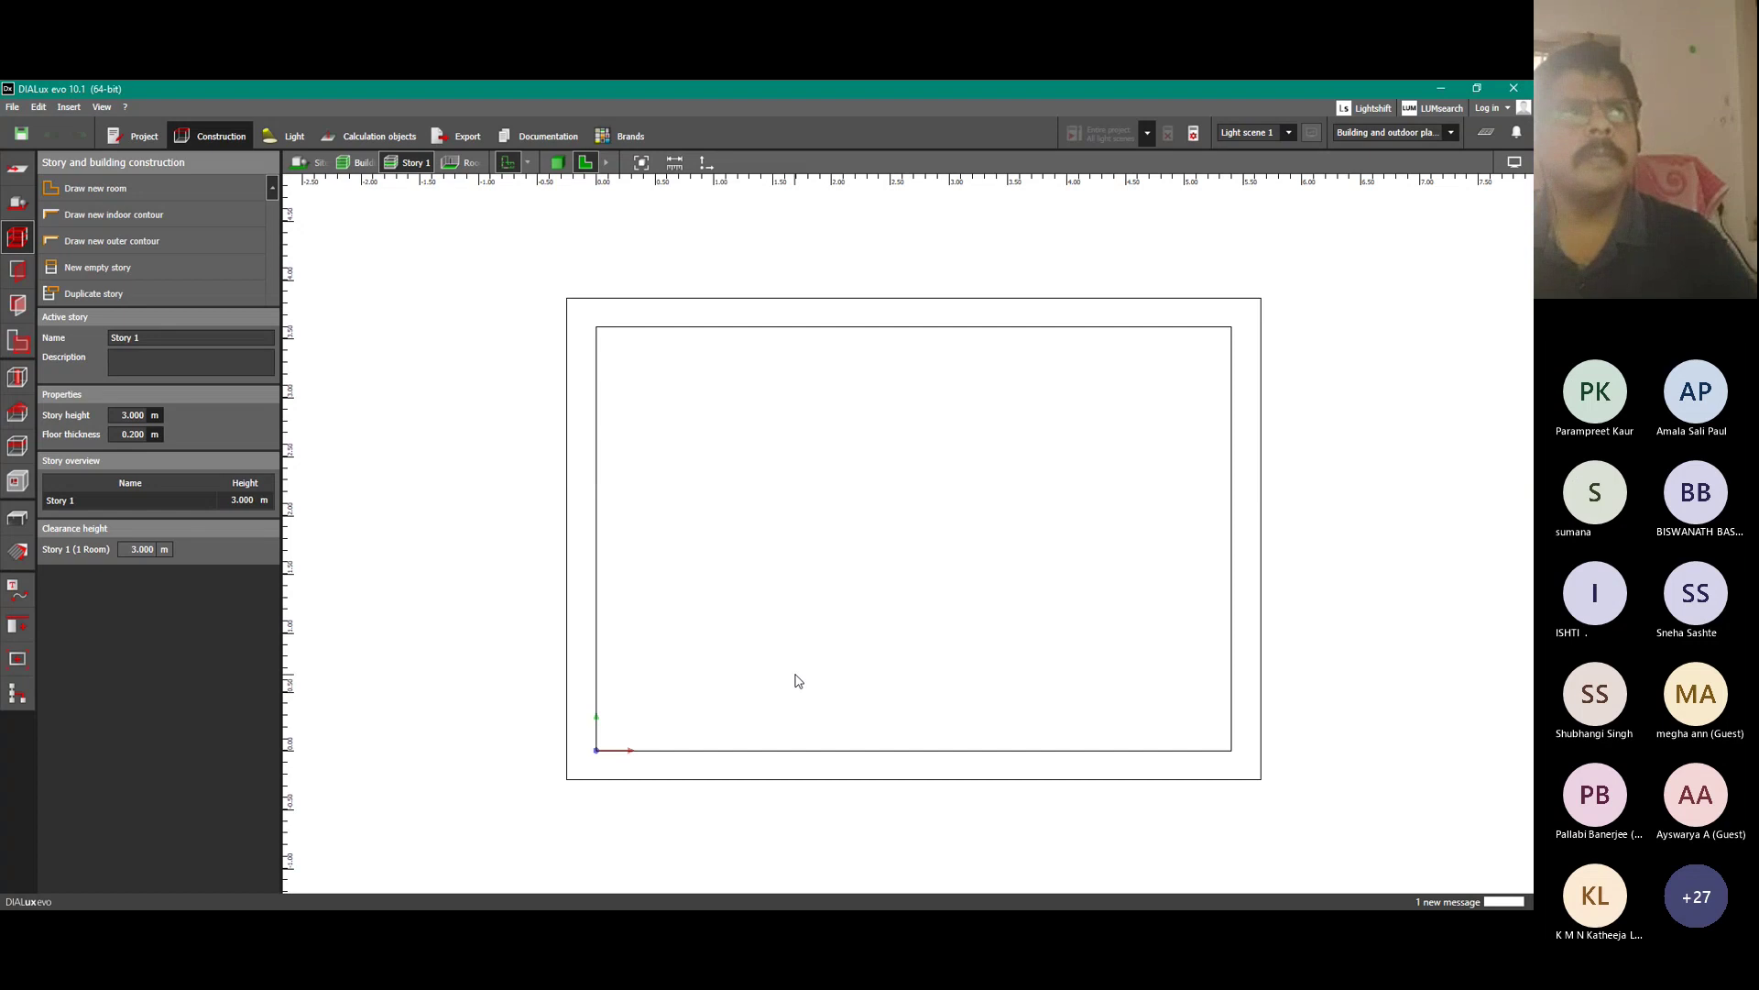
# Set the save reminder interval to 30 minutes in the general settings.
pyautogui.moveTo(837, 526); pyautogui.dragTo(766, 565, button='right')
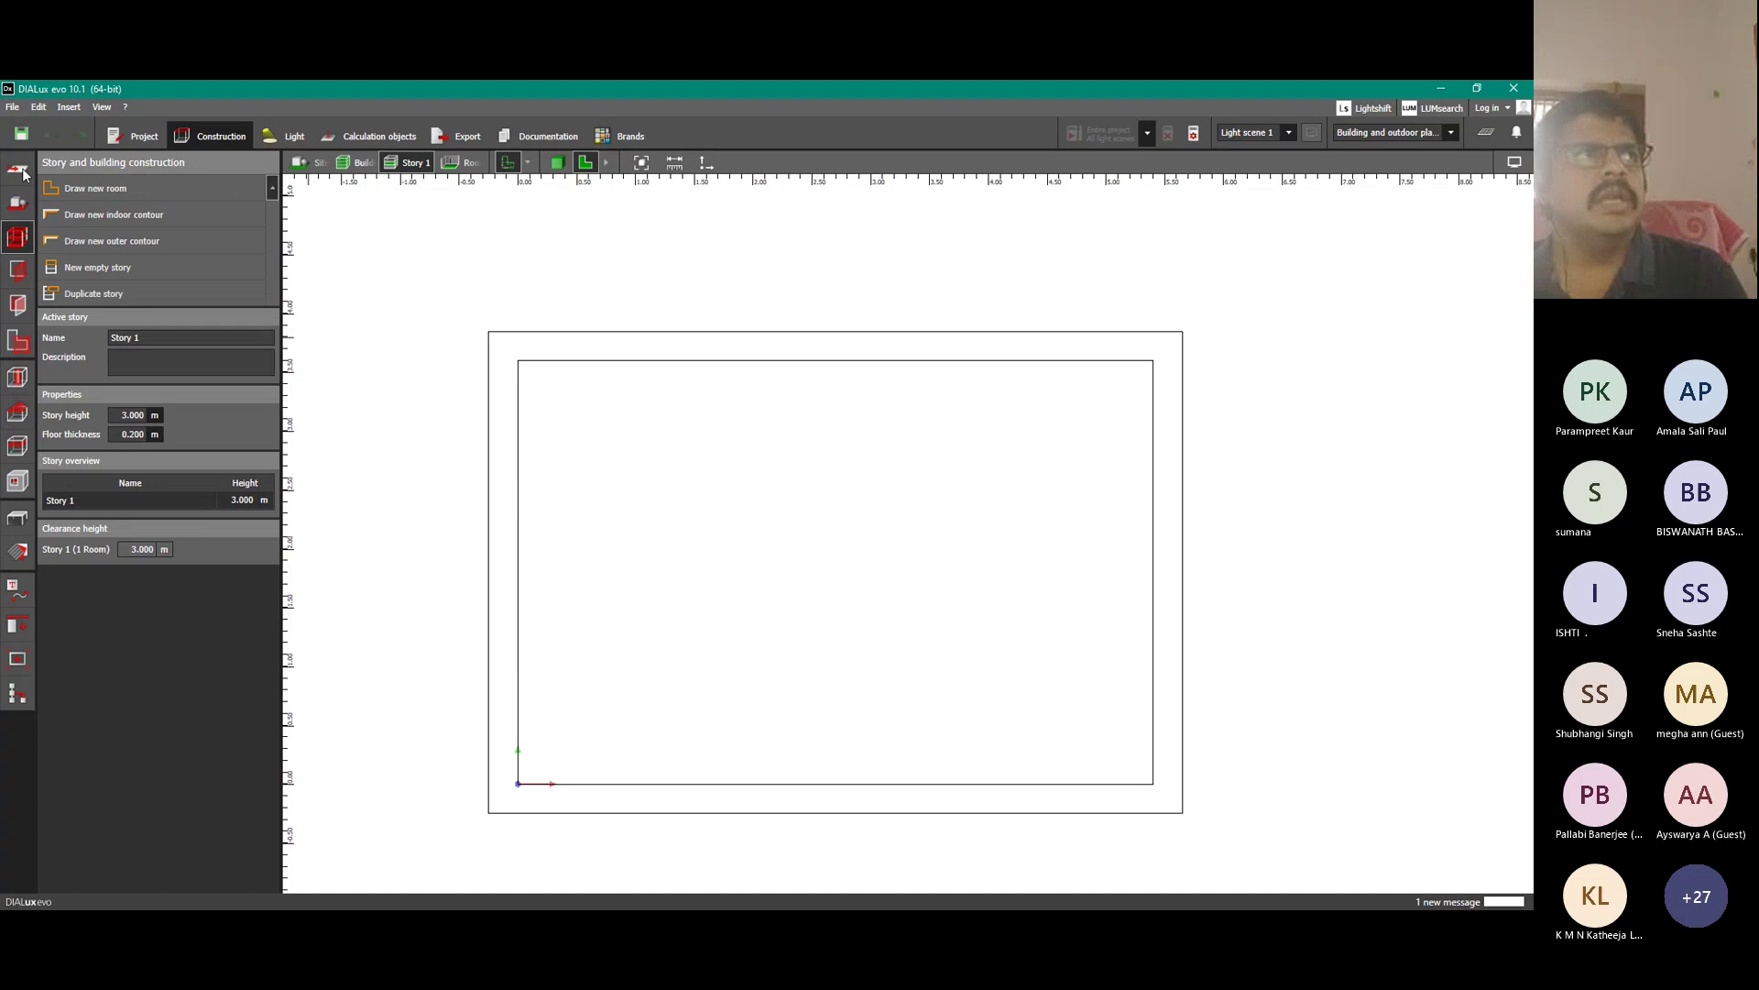
pyautogui.click(13, 107)
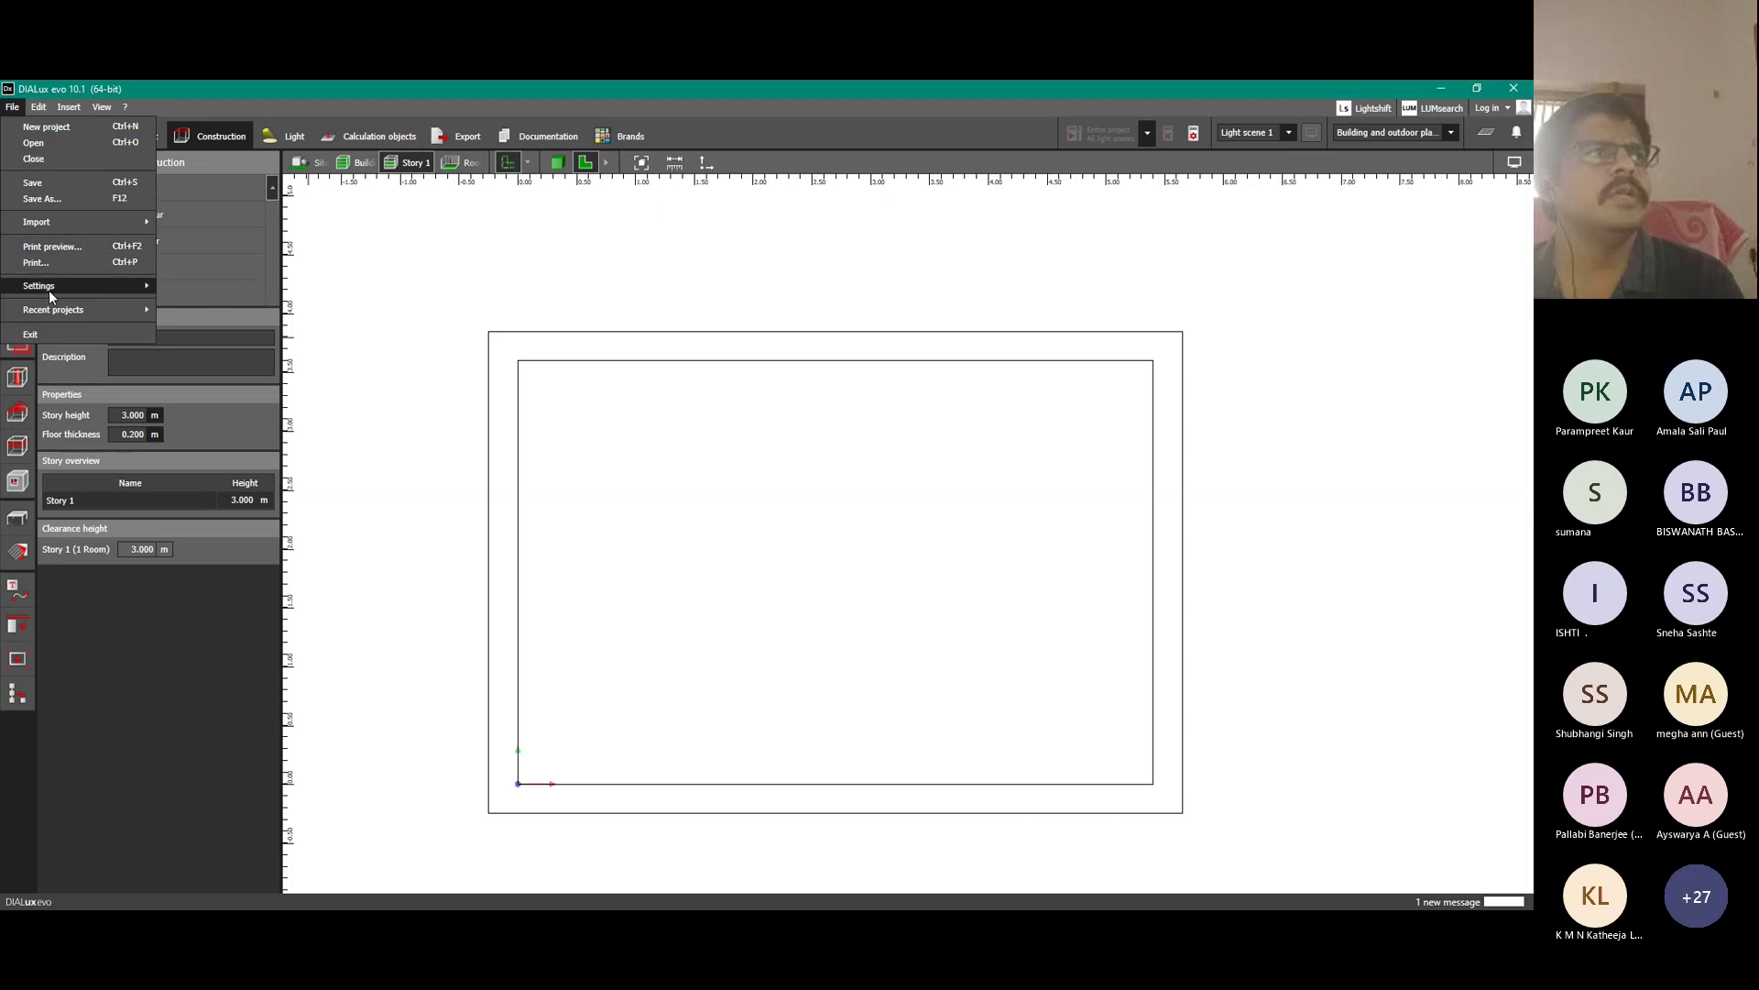
pyautogui.moveTo(51, 293)
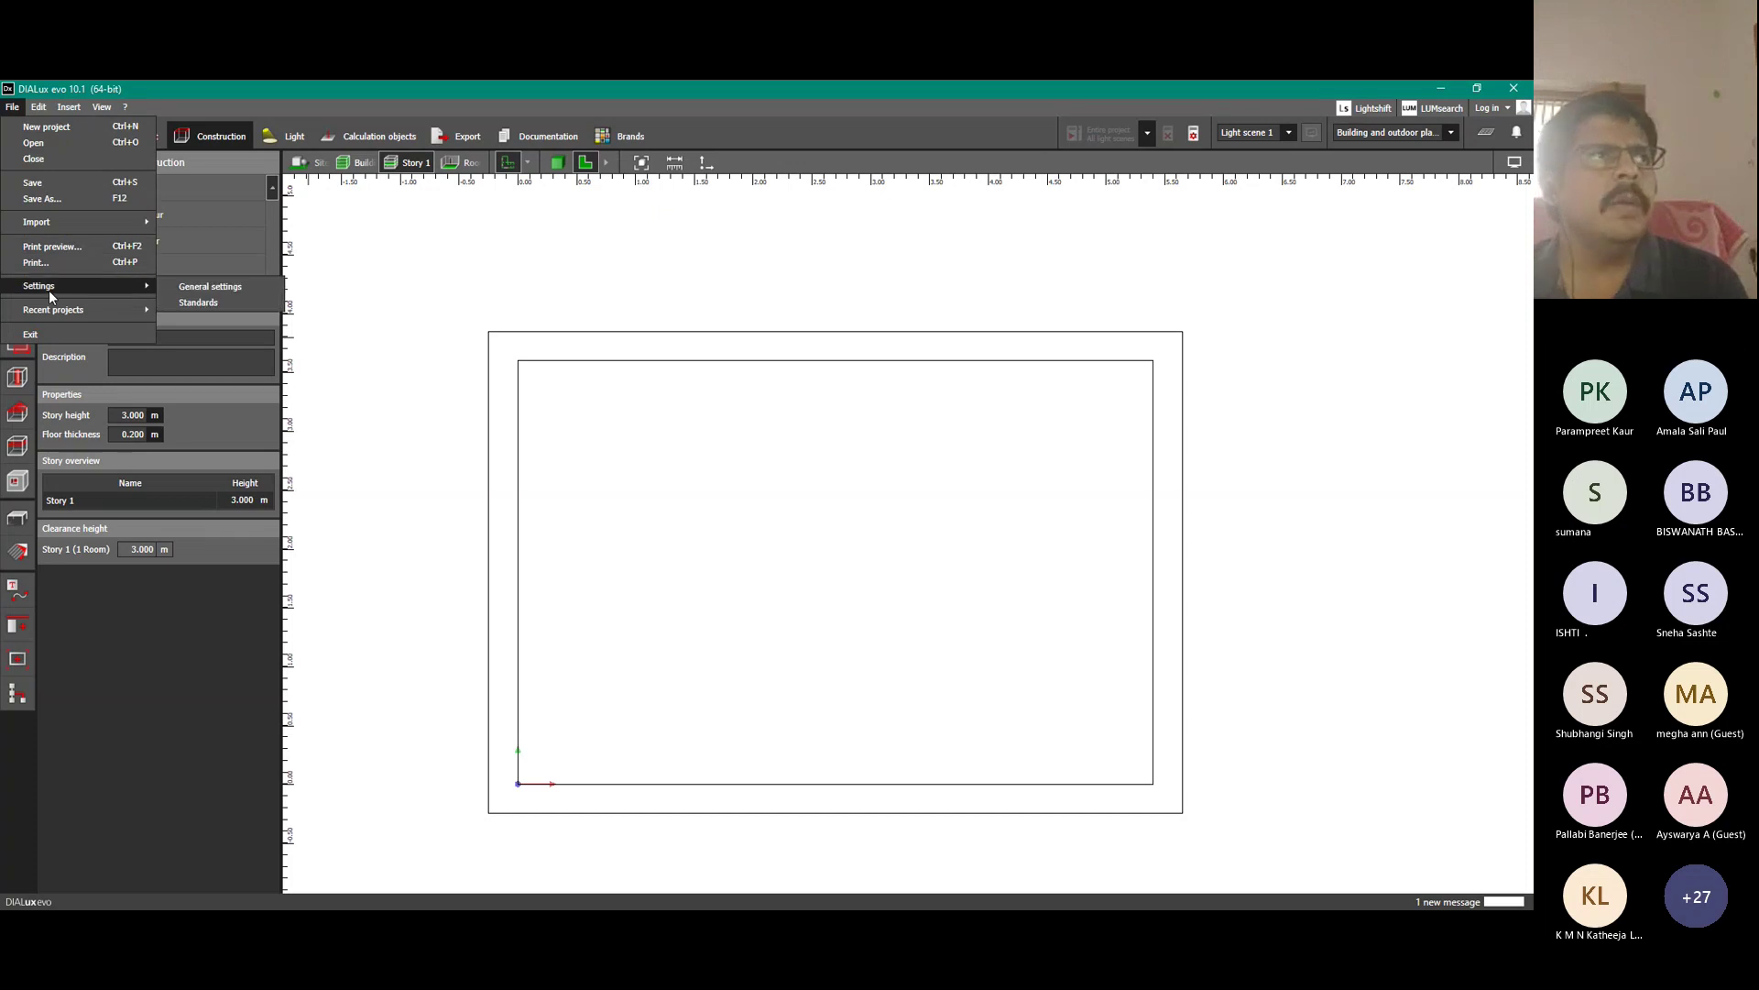
pyautogui.click(189, 289)
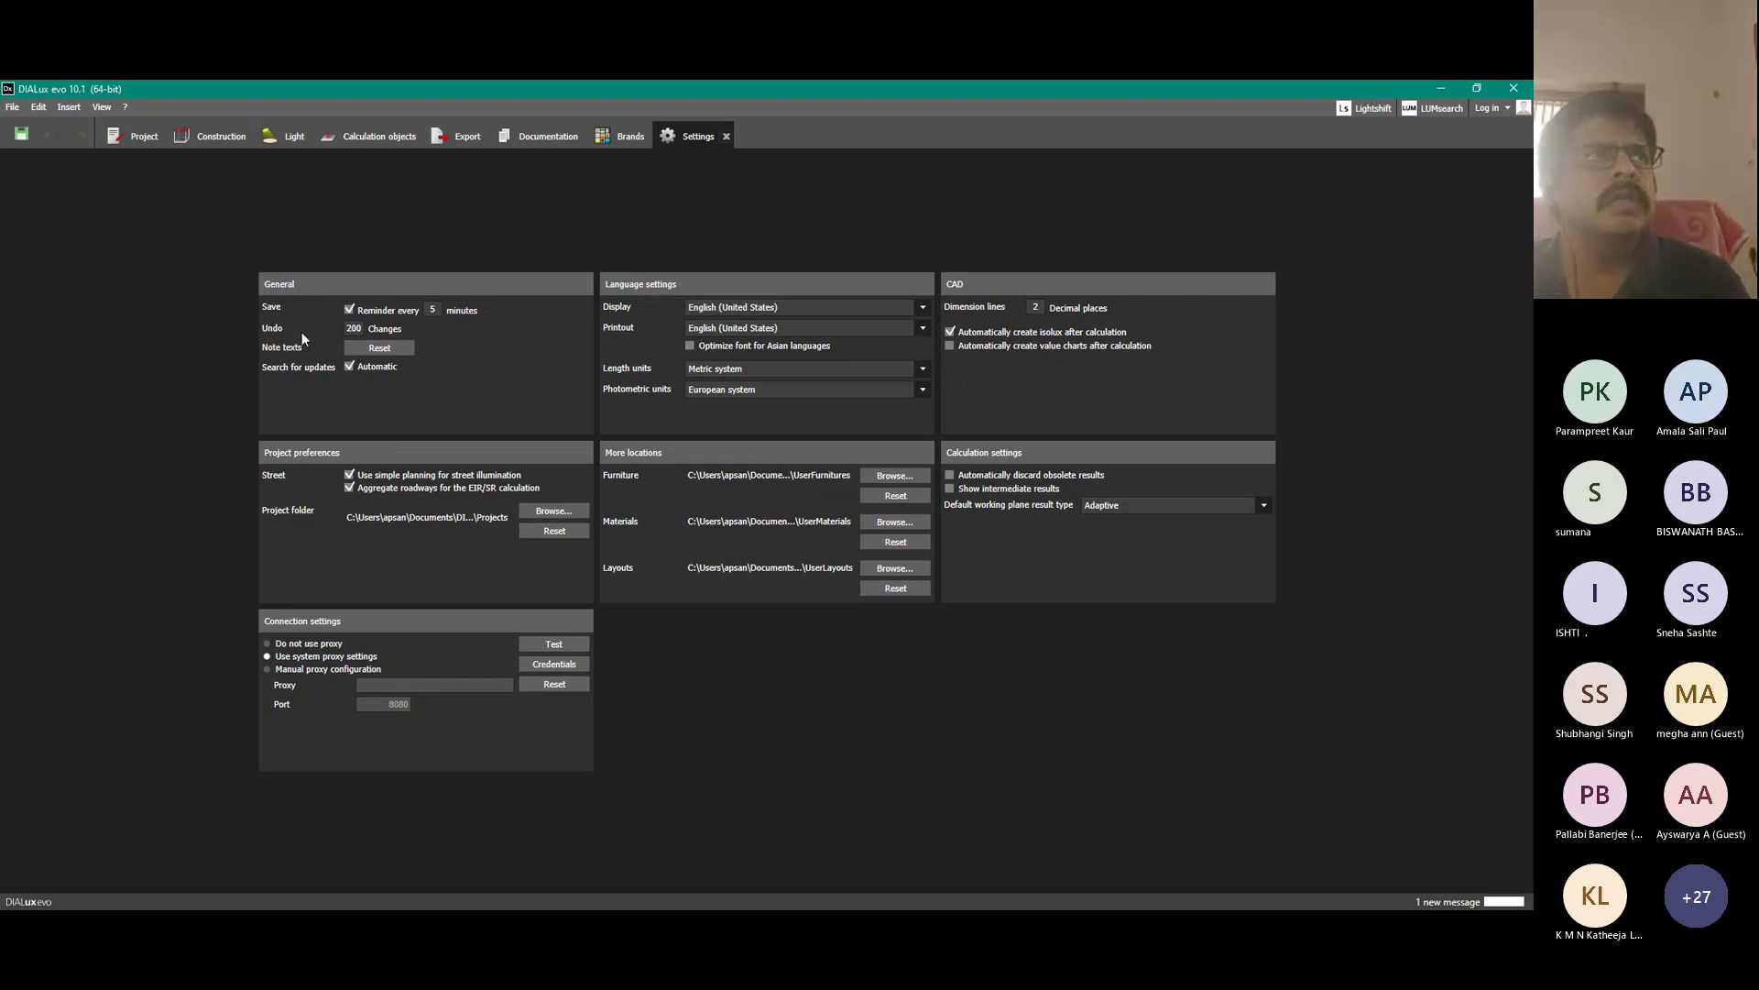
pyautogui.click(430, 310)
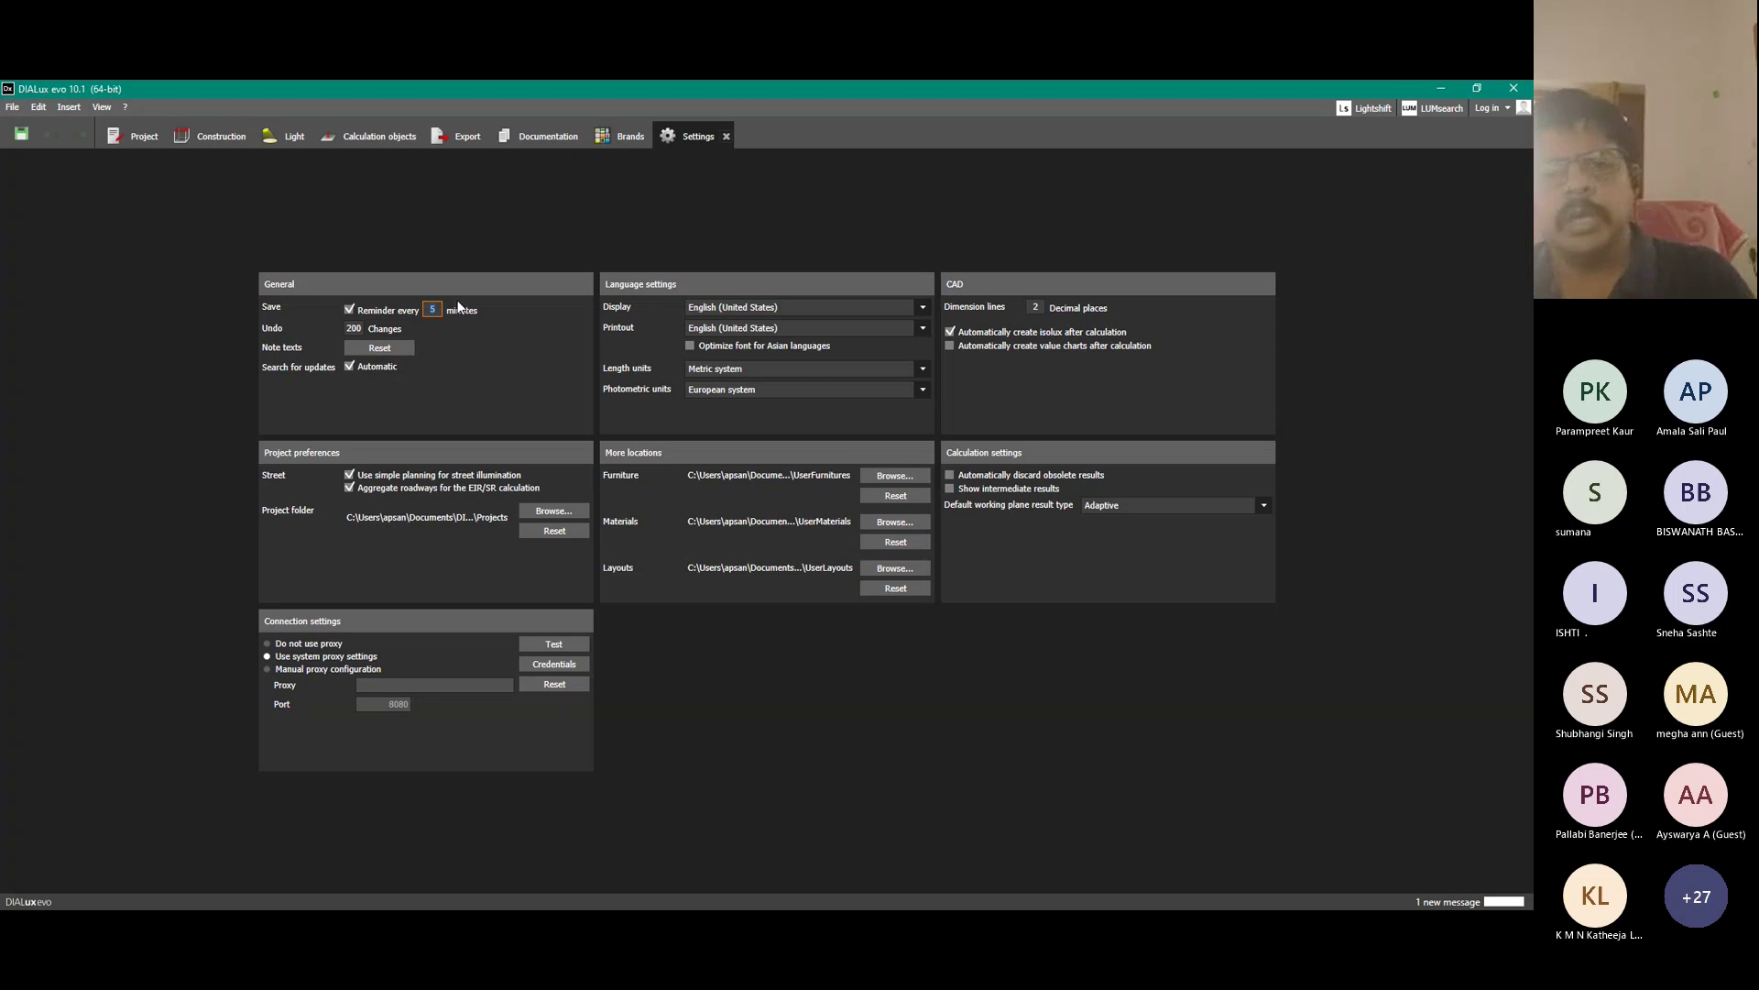
pyautogui.write('30')
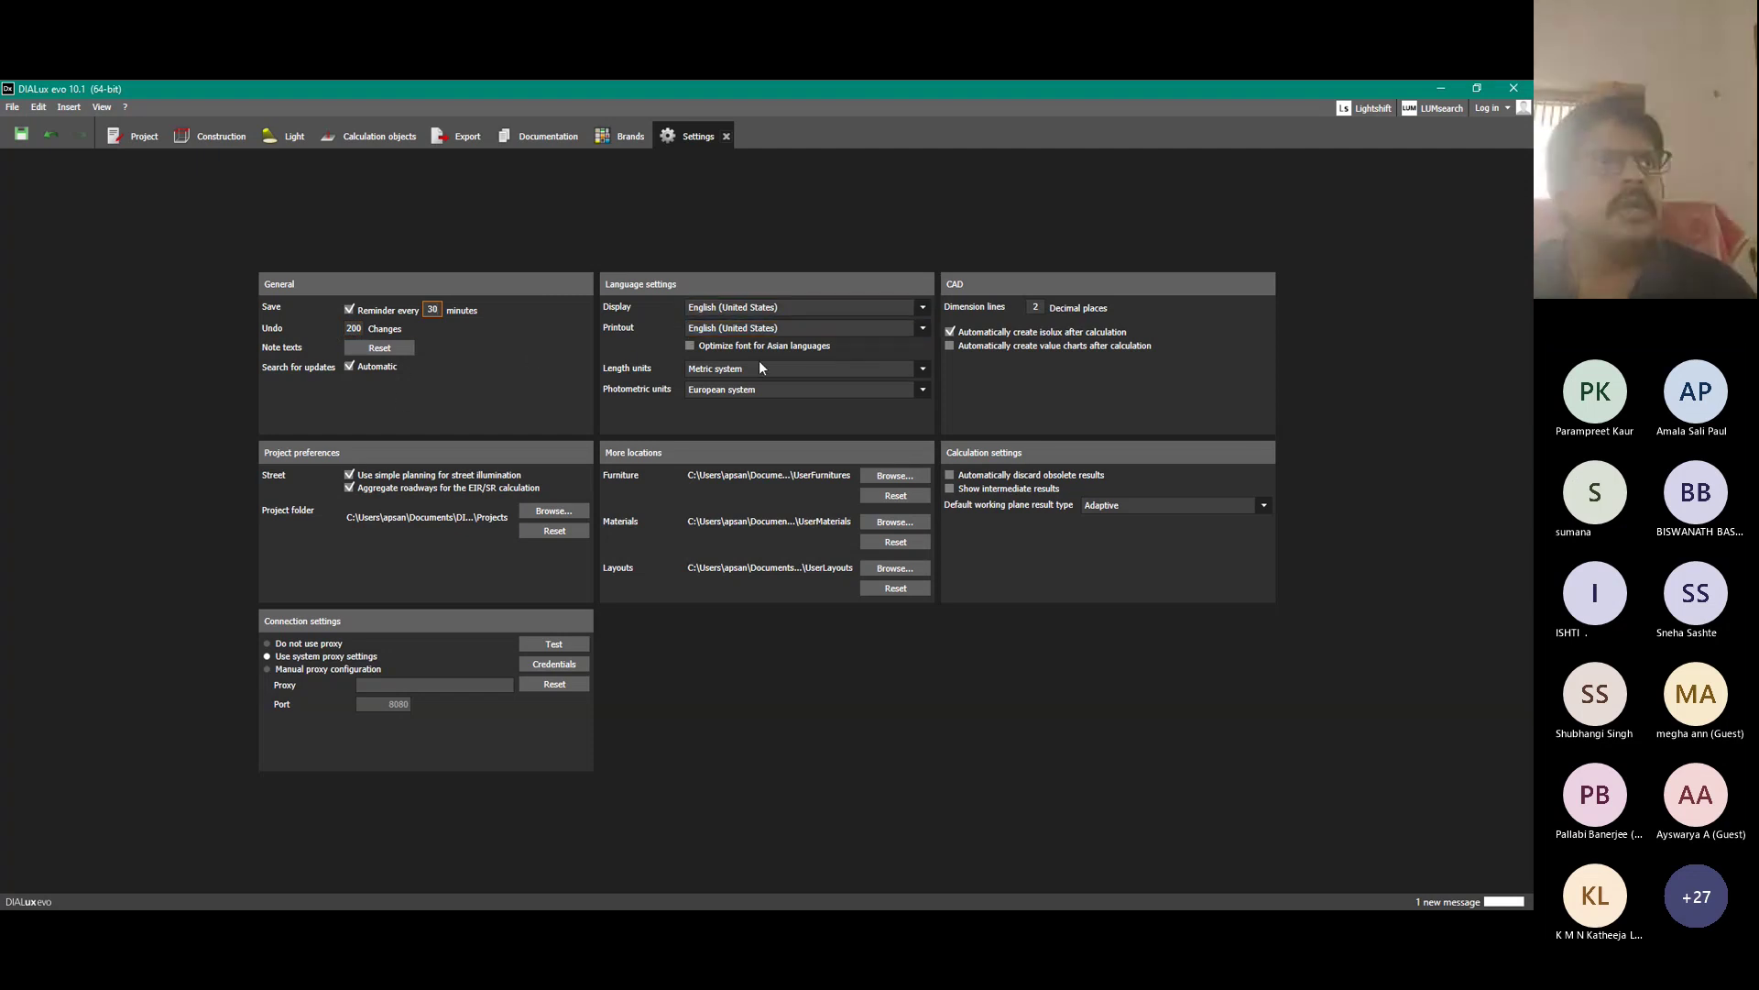
# Examine the available length and photometric unit systems, keeping Metric system and European system selected.
pyautogui.click(712, 369)
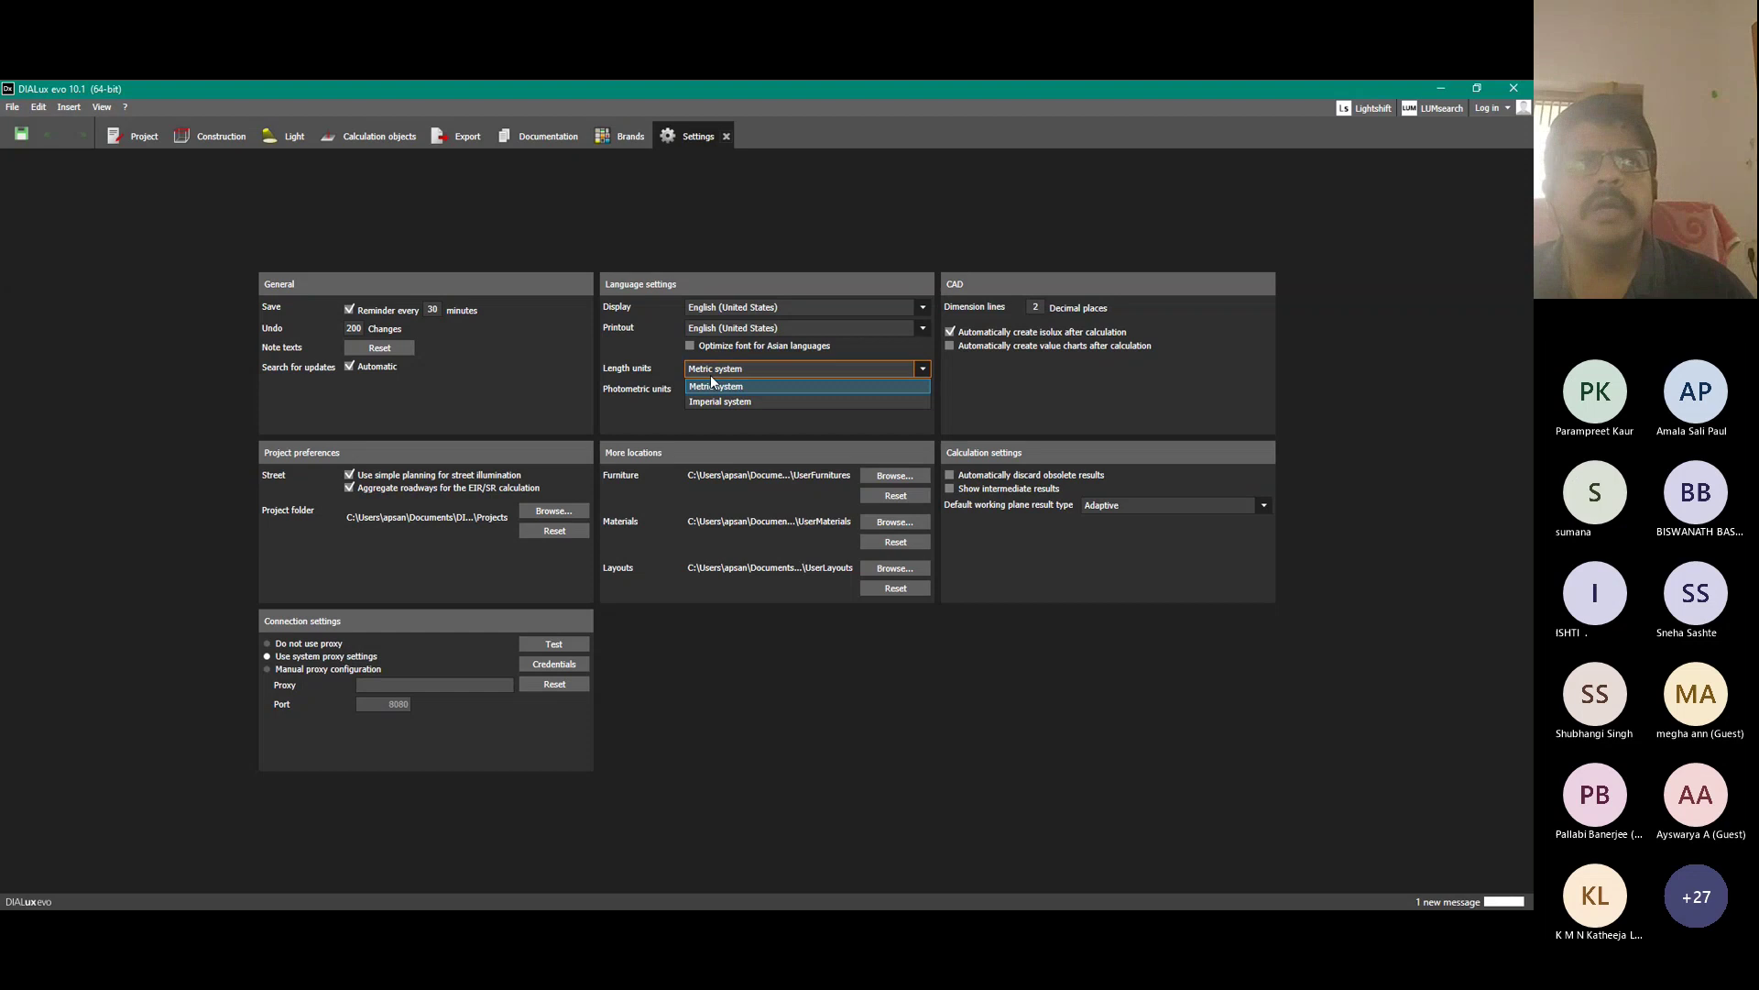
pyautogui.click(669, 420)
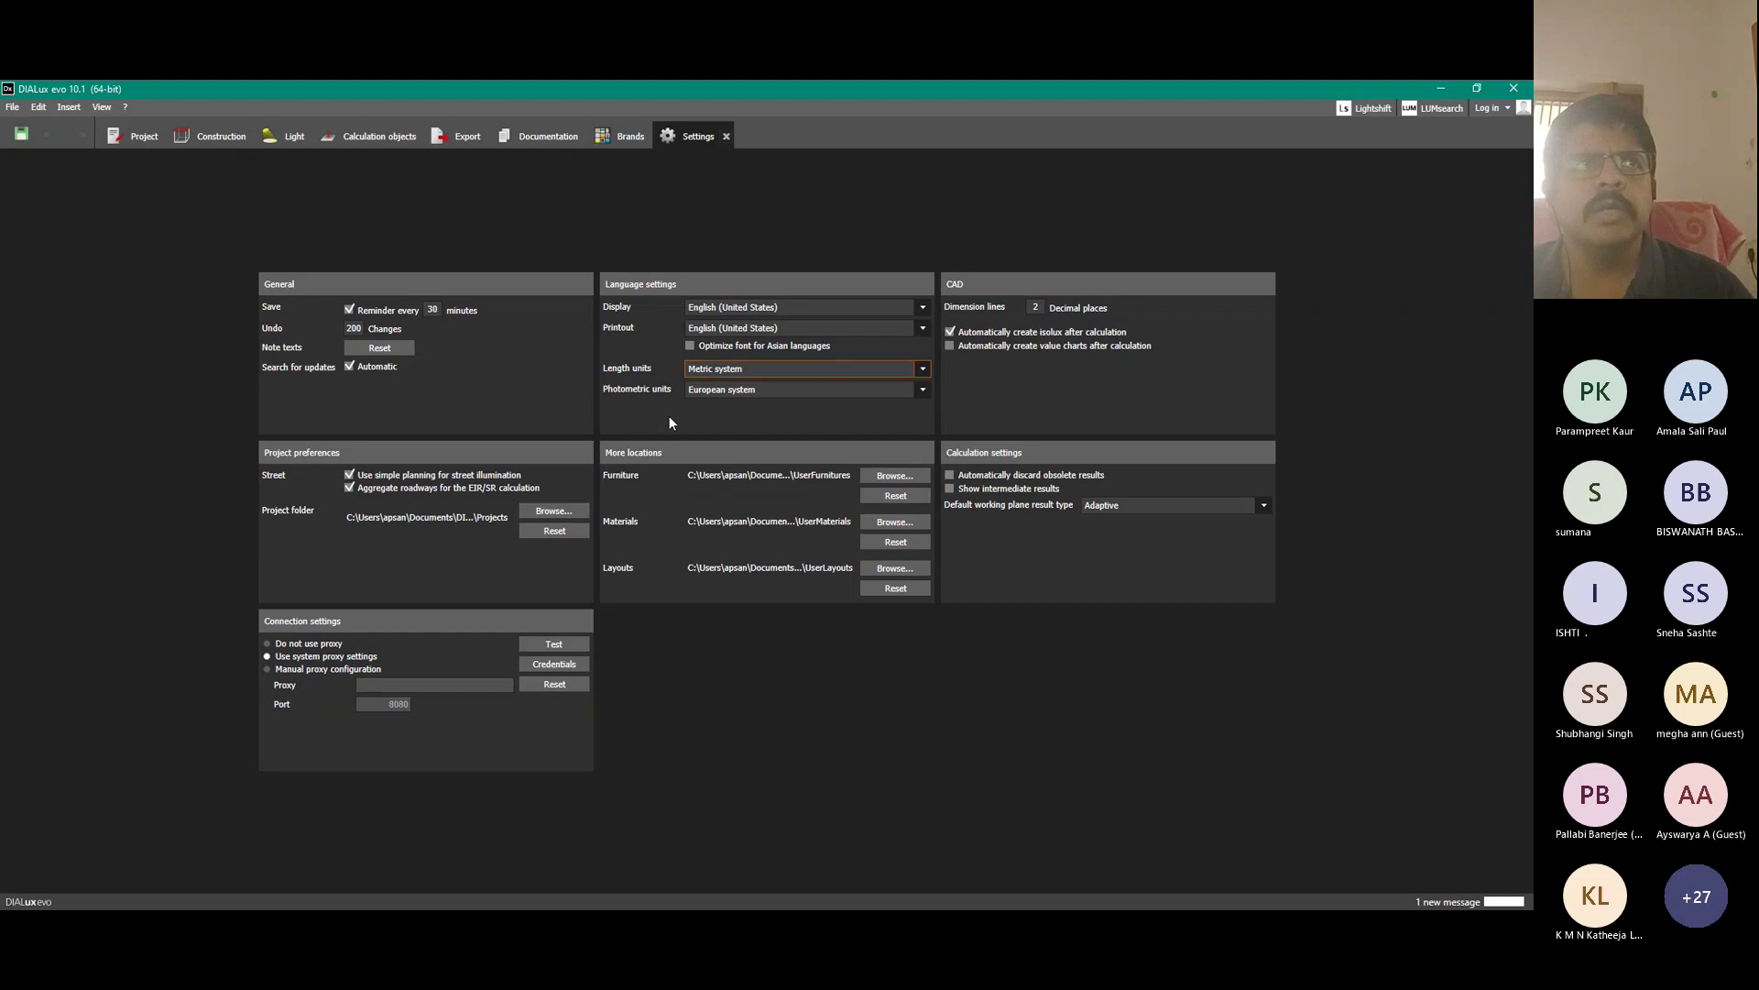
pyautogui.click(730, 368)
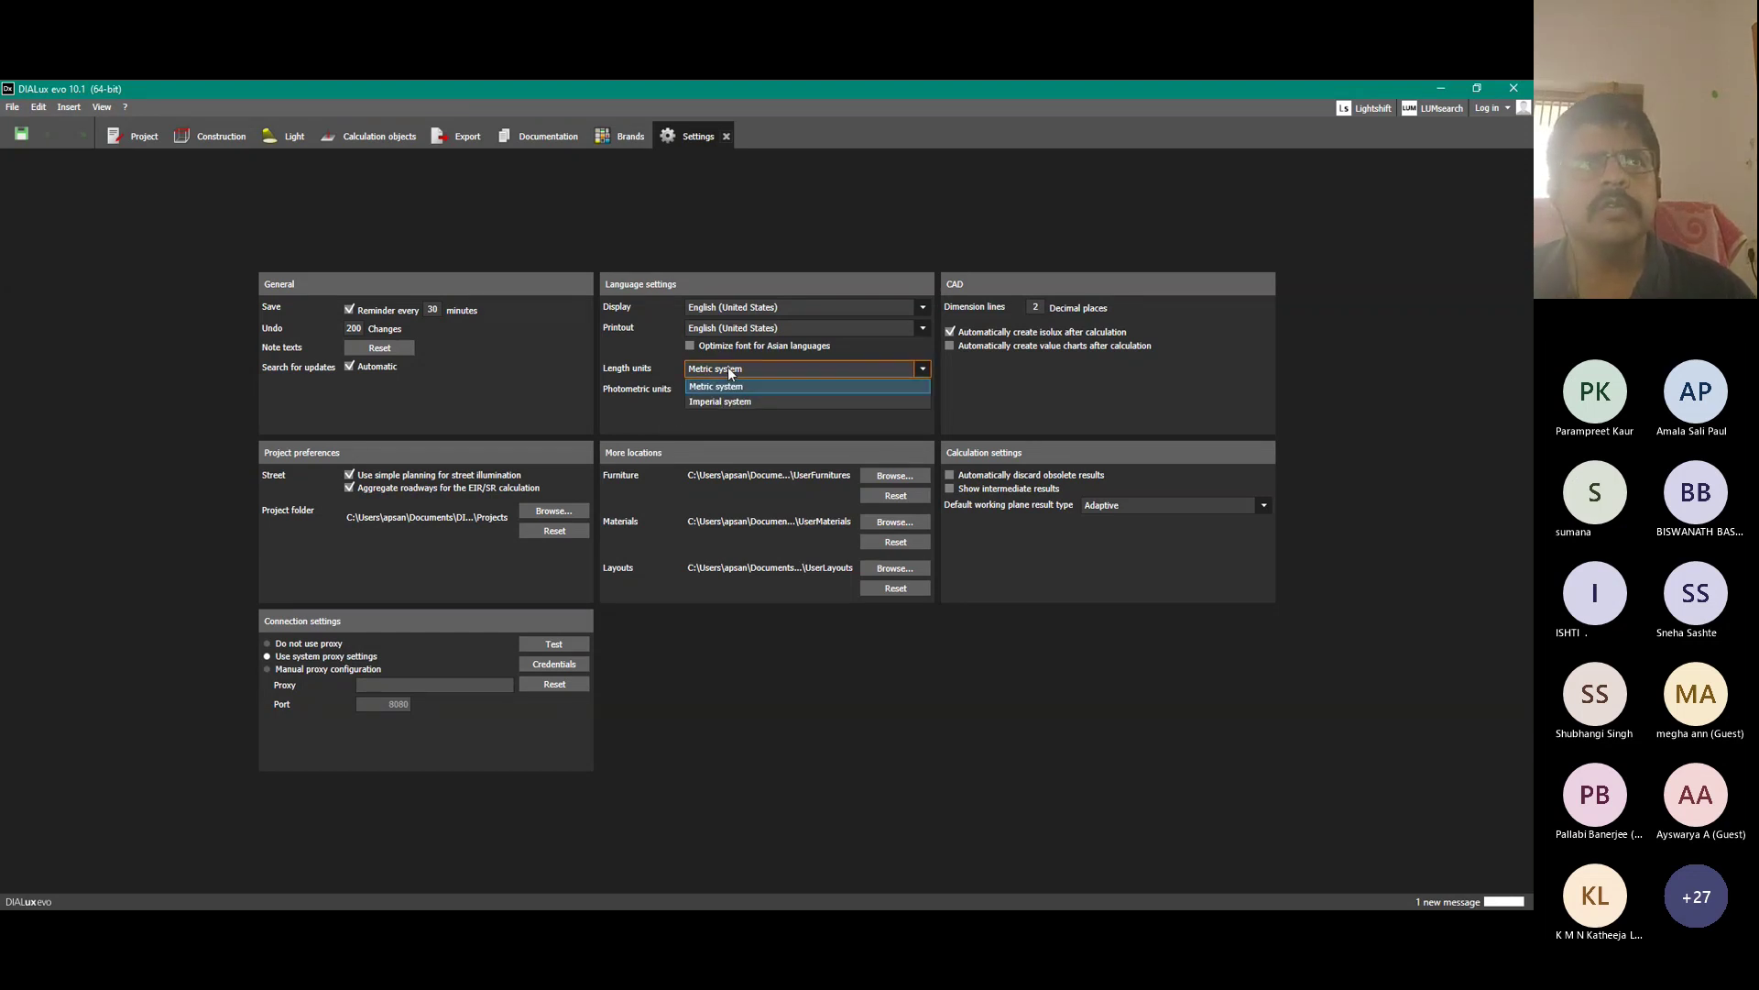
pyautogui.click(682, 420)
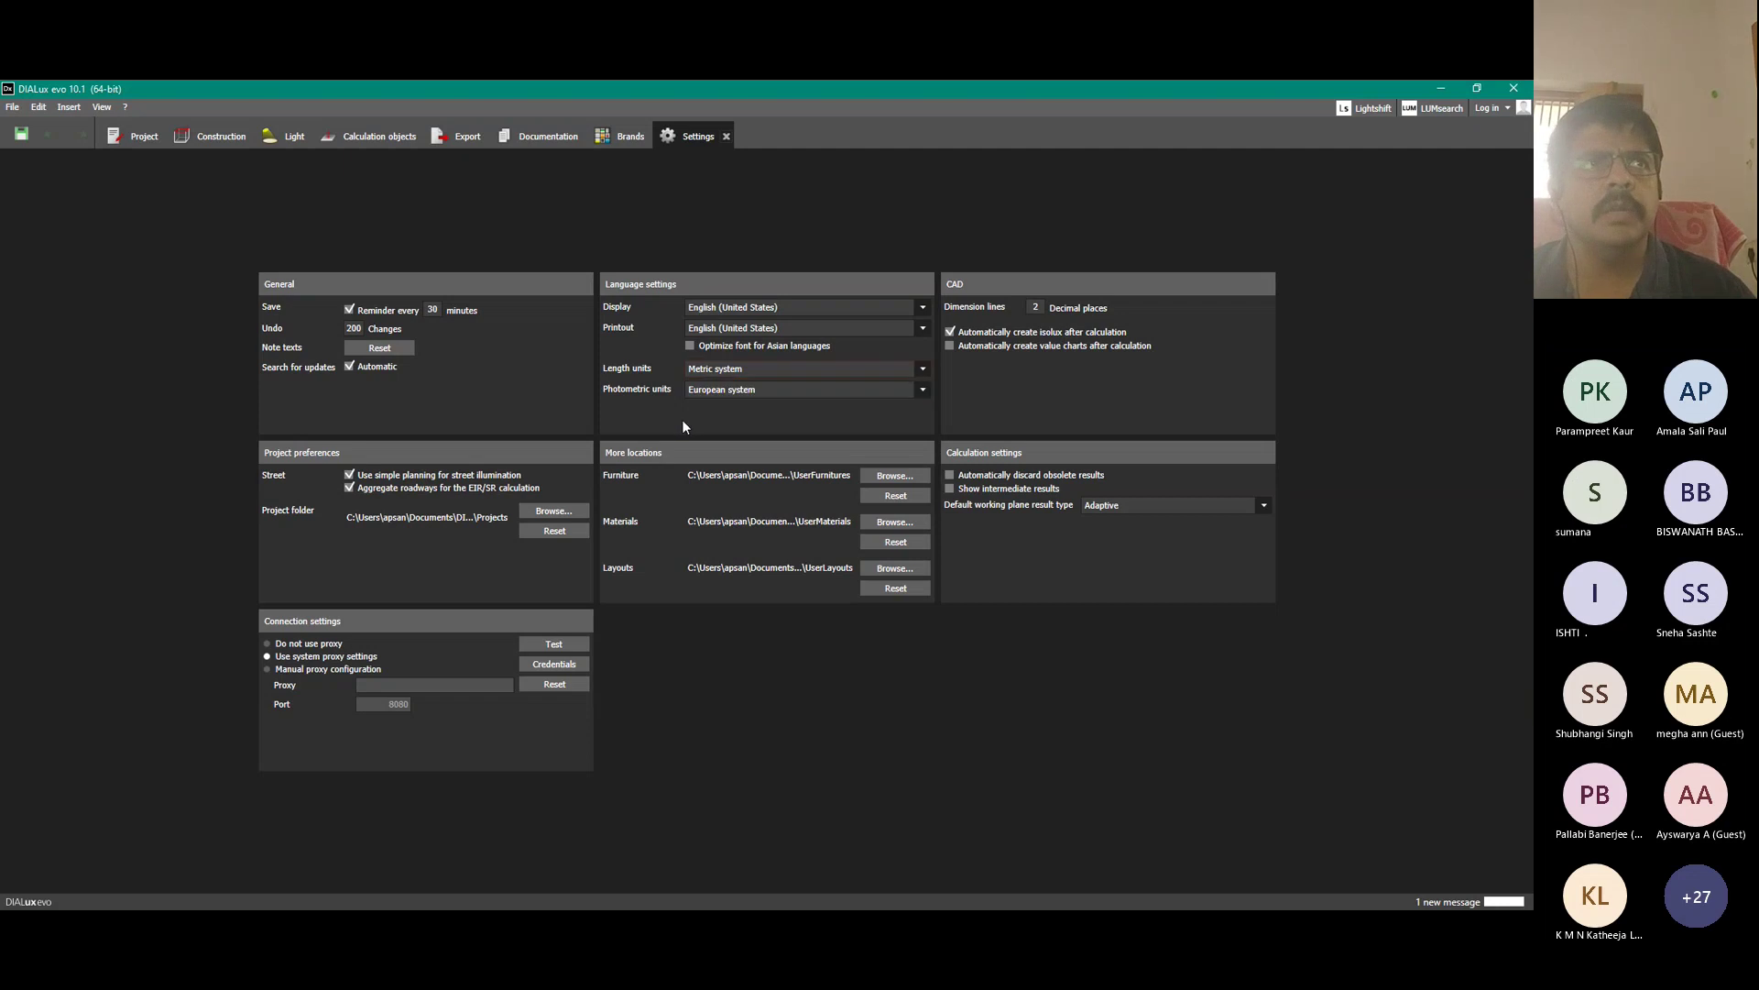
pyautogui.click(702, 392)
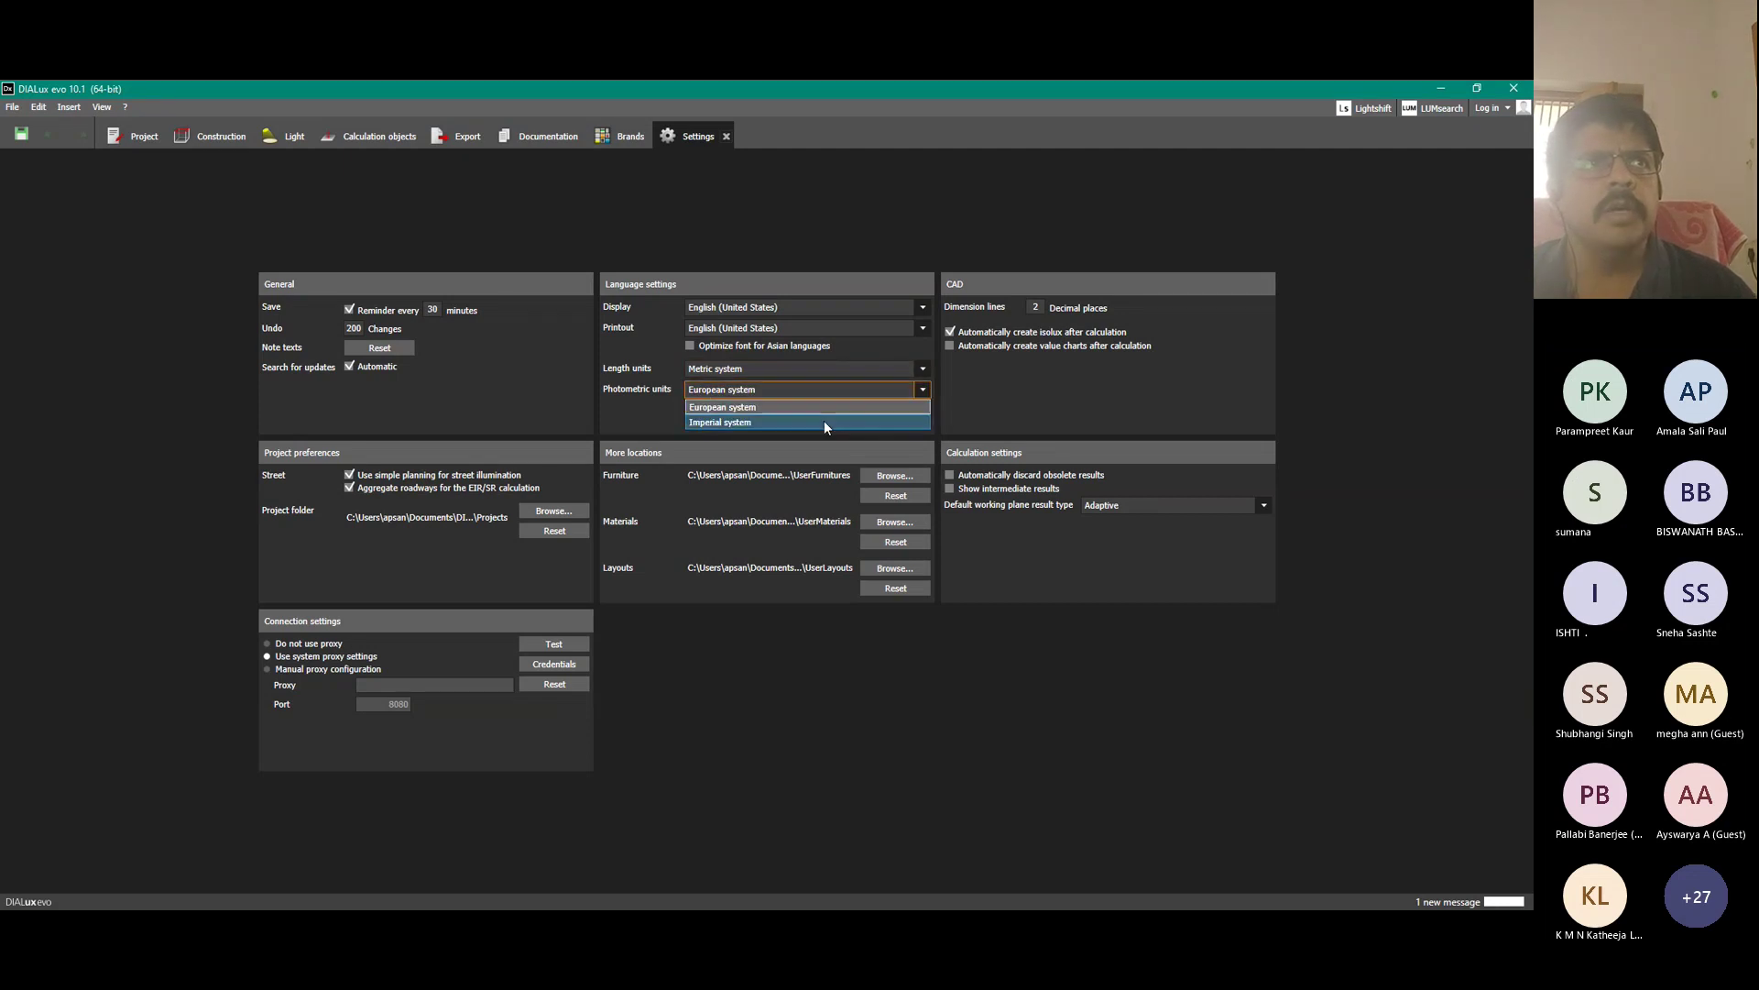
pyautogui.click(755, 409)
pyautogui.click(727, 389)
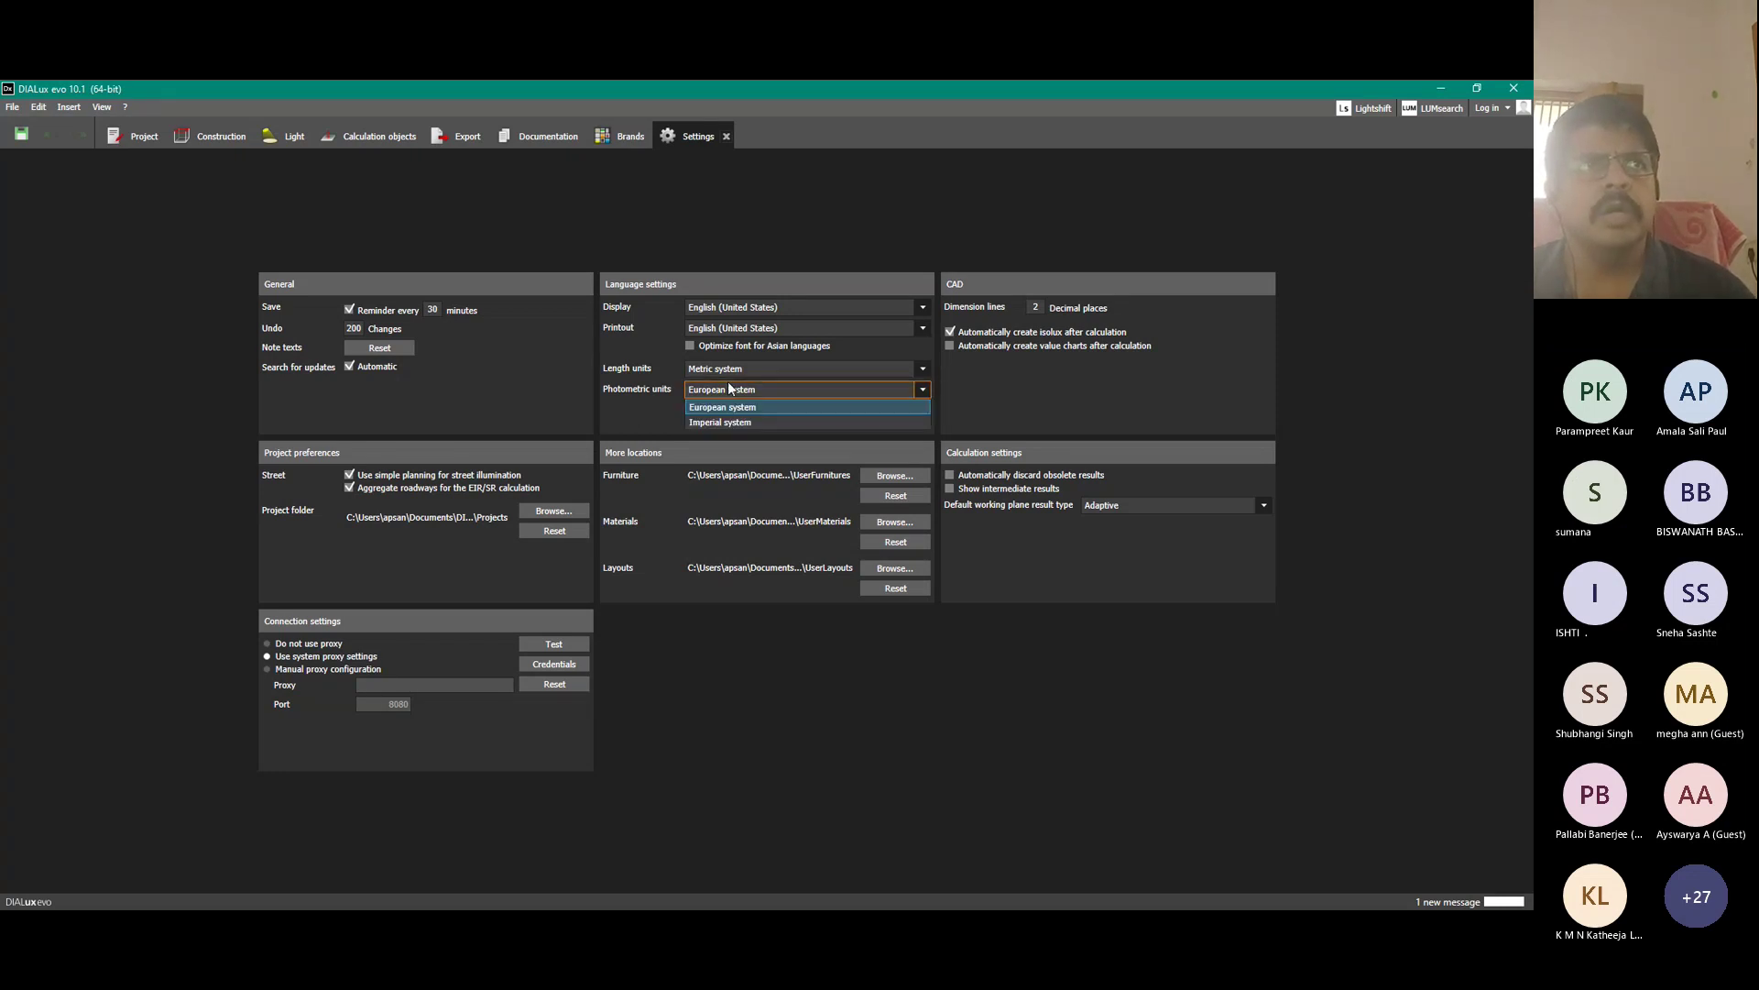
pyautogui.click(645, 428)
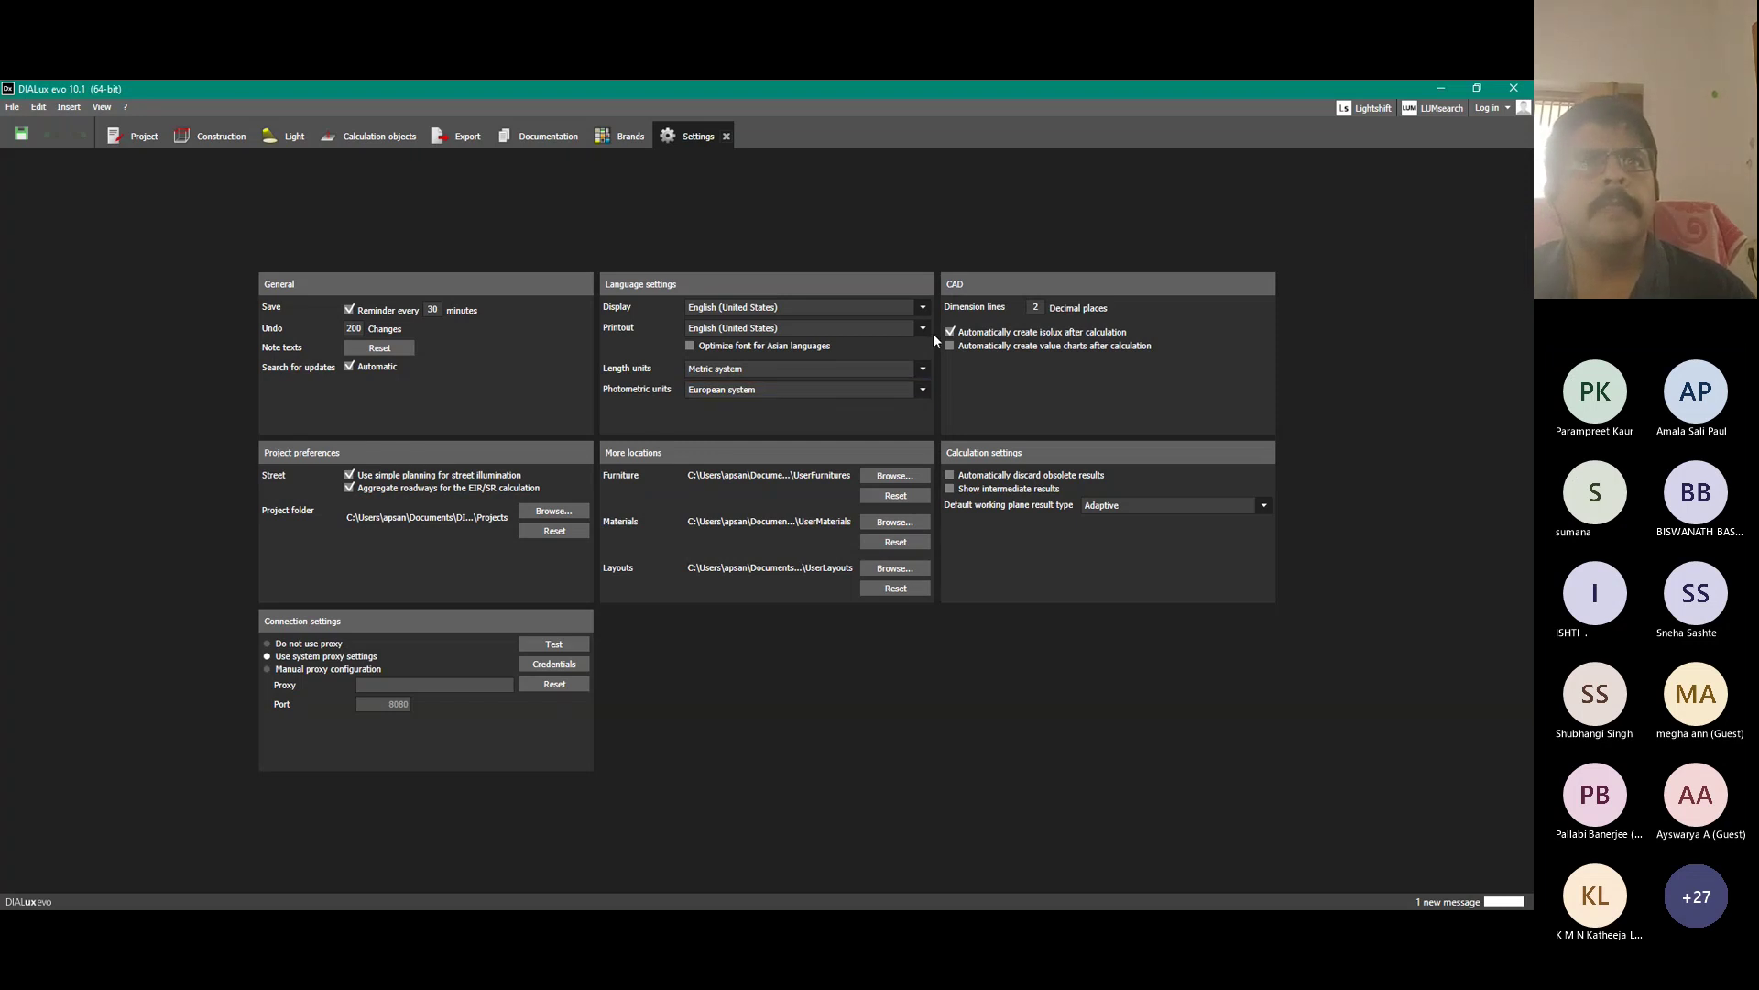
# Reopen the general settings and review the save reminder interval.
pyautogui.click(12, 109)
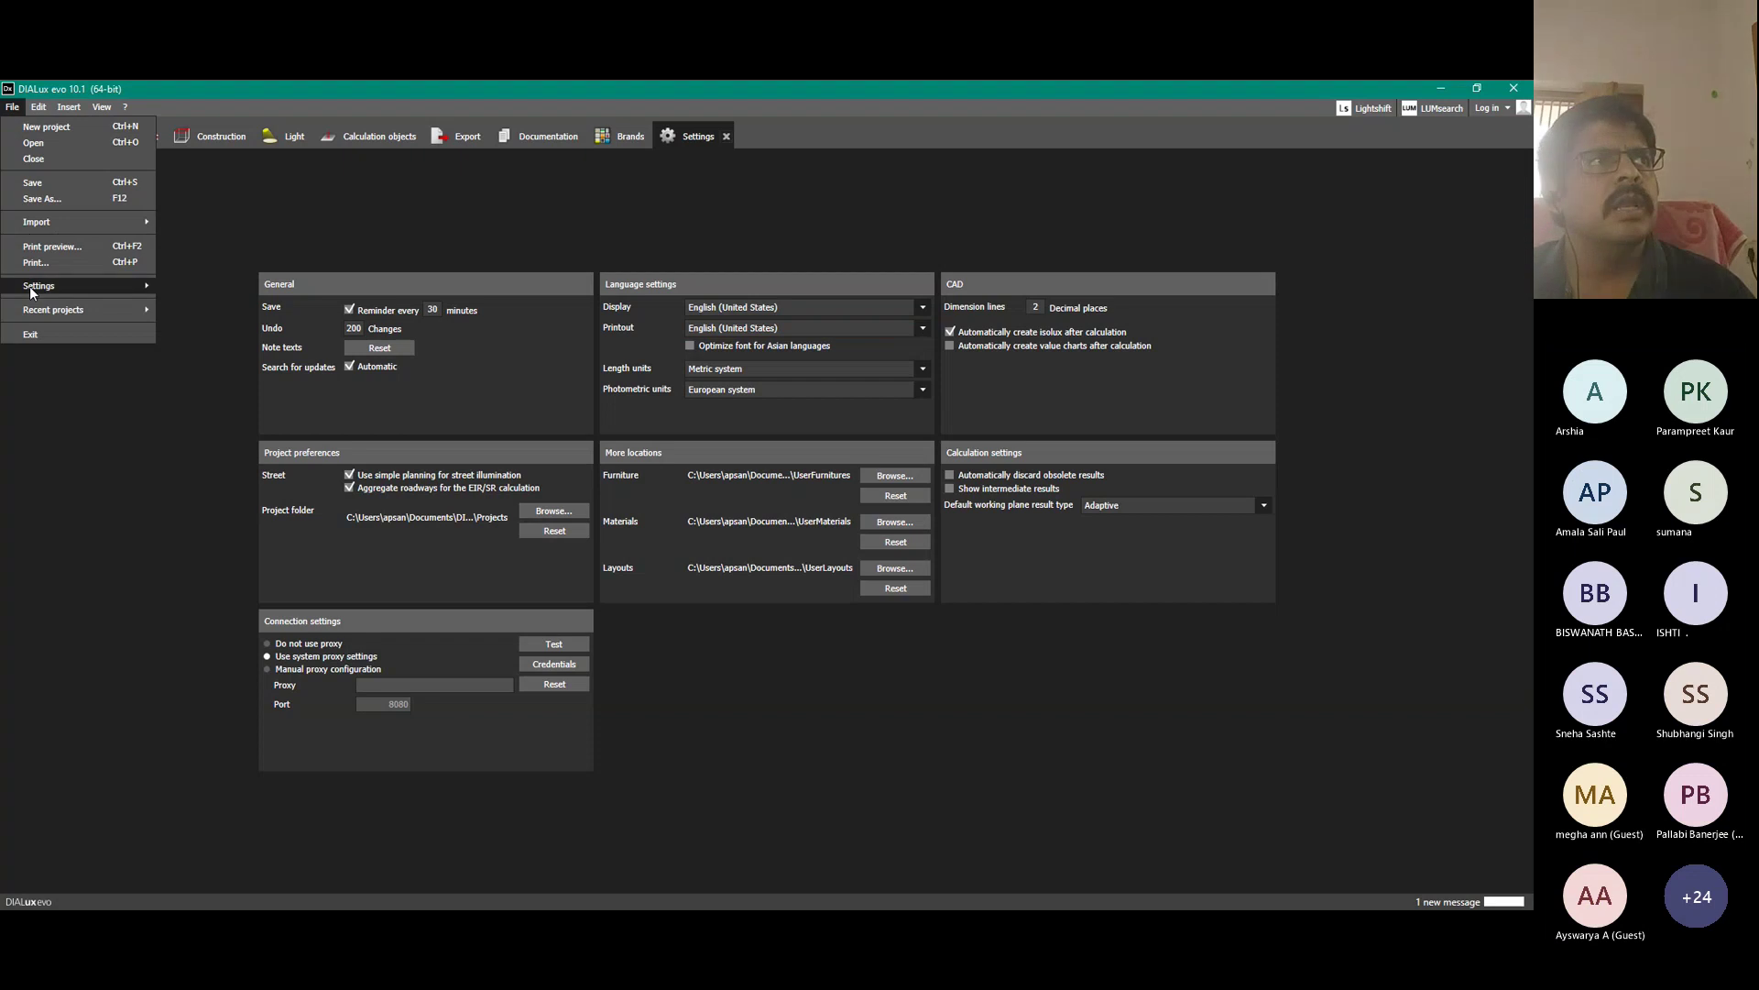
pyautogui.moveTo(31, 291)
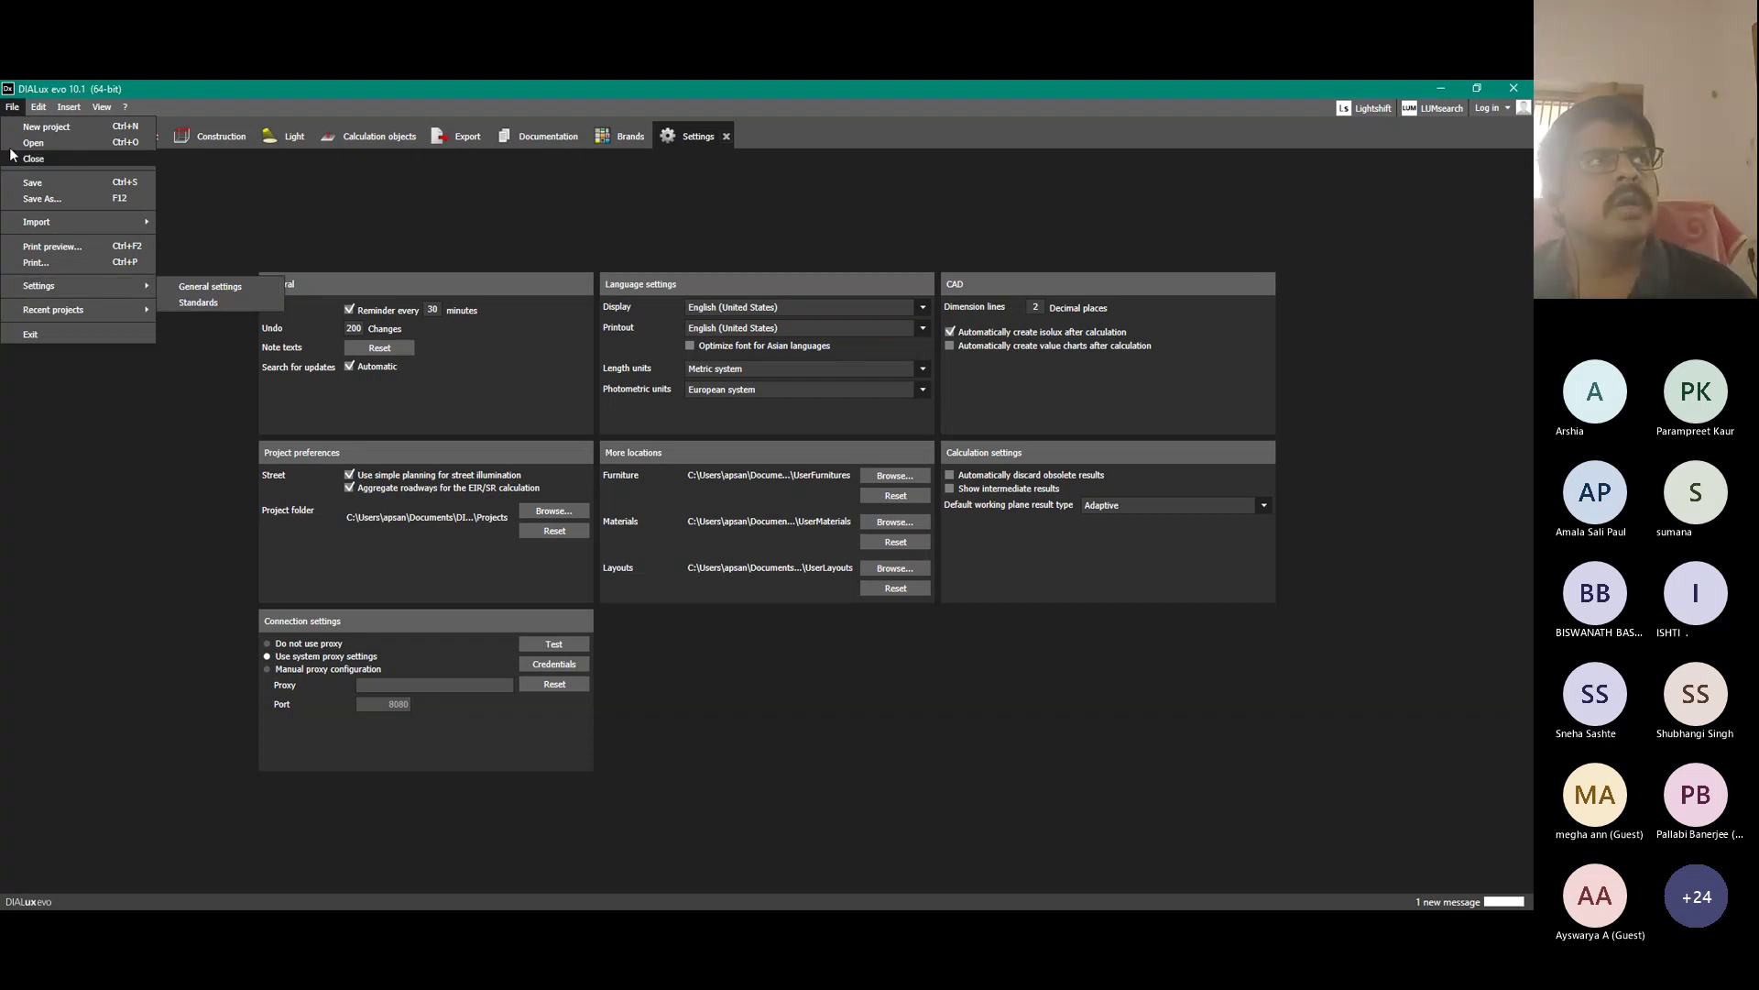
pyautogui.click(217, 288)
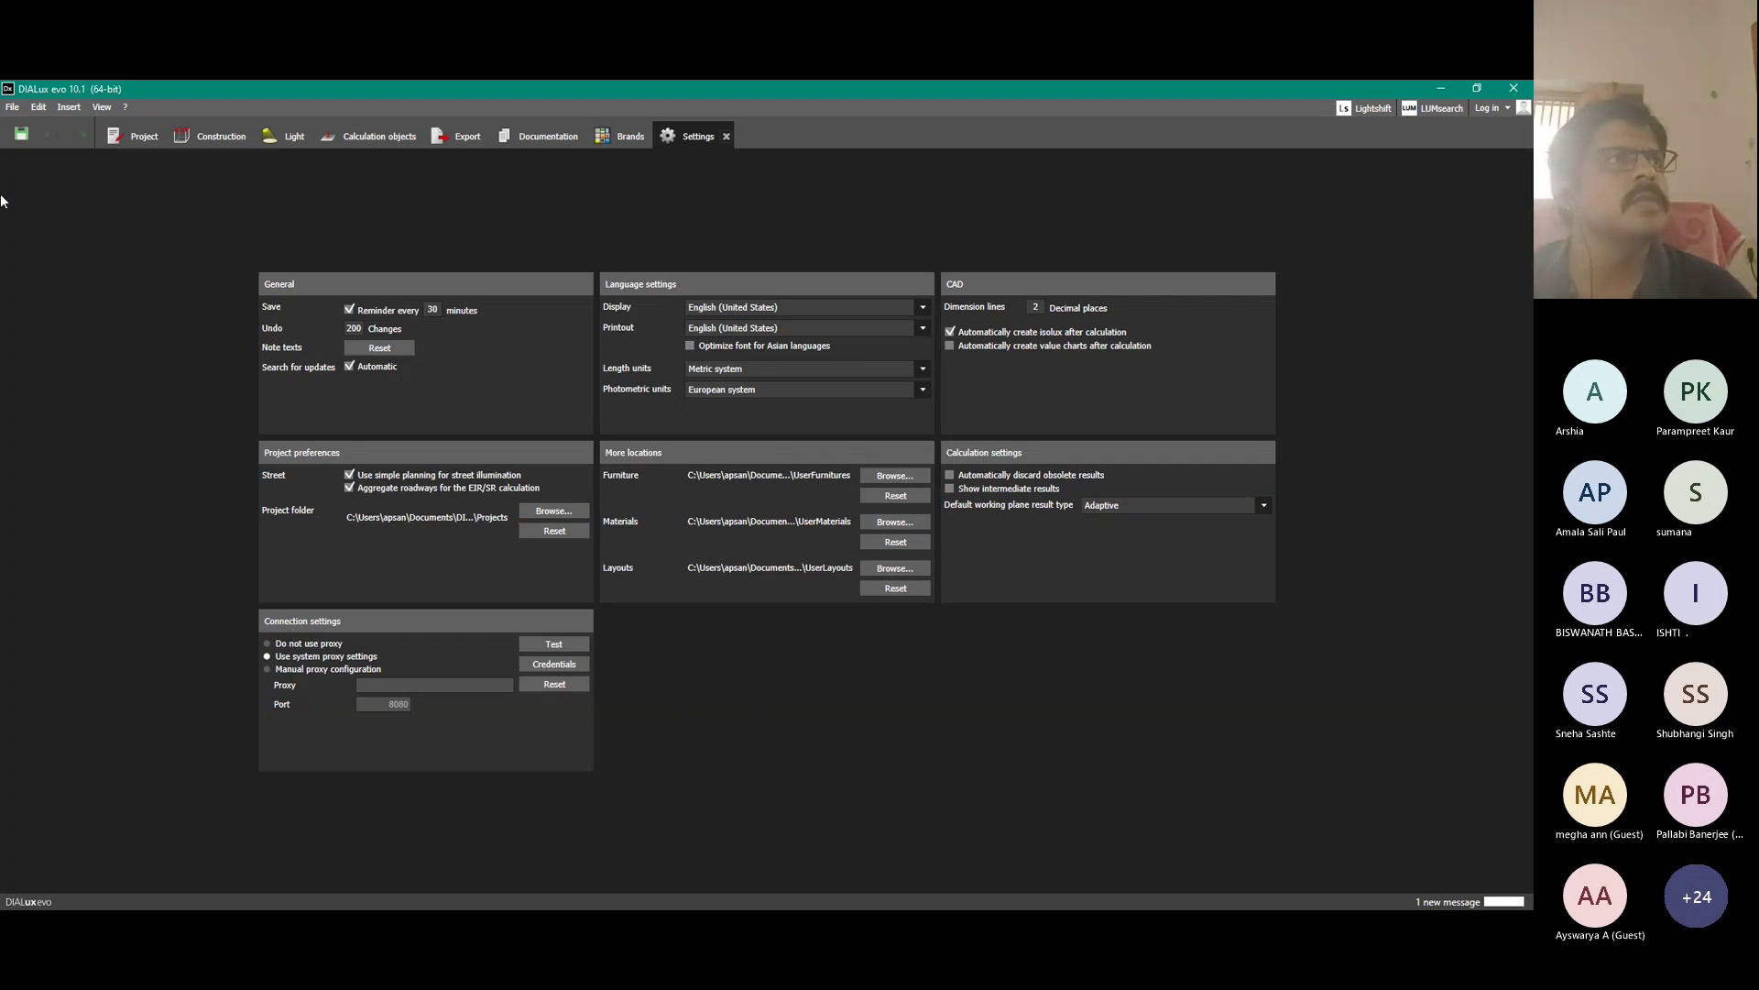
pyautogui.click(13, 108)
pyautogui.click(303, 205)
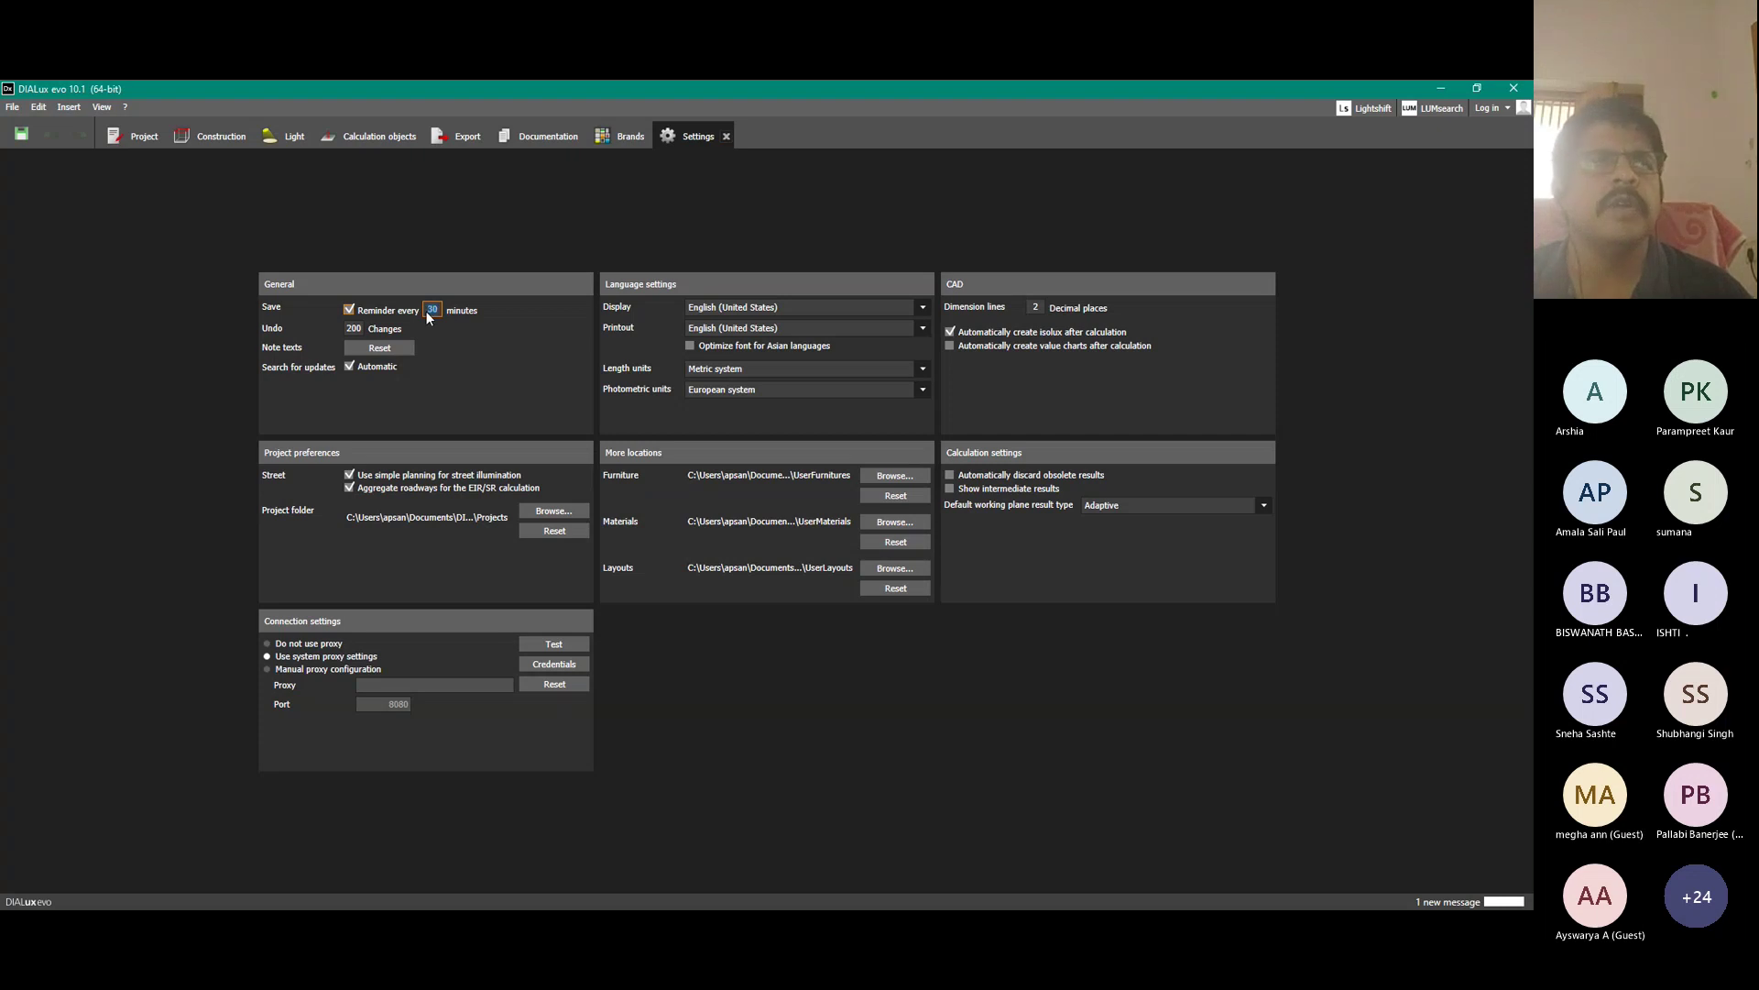
# Close the general settings and return to the room's floor plan.
pyautogui.click(726, 137)
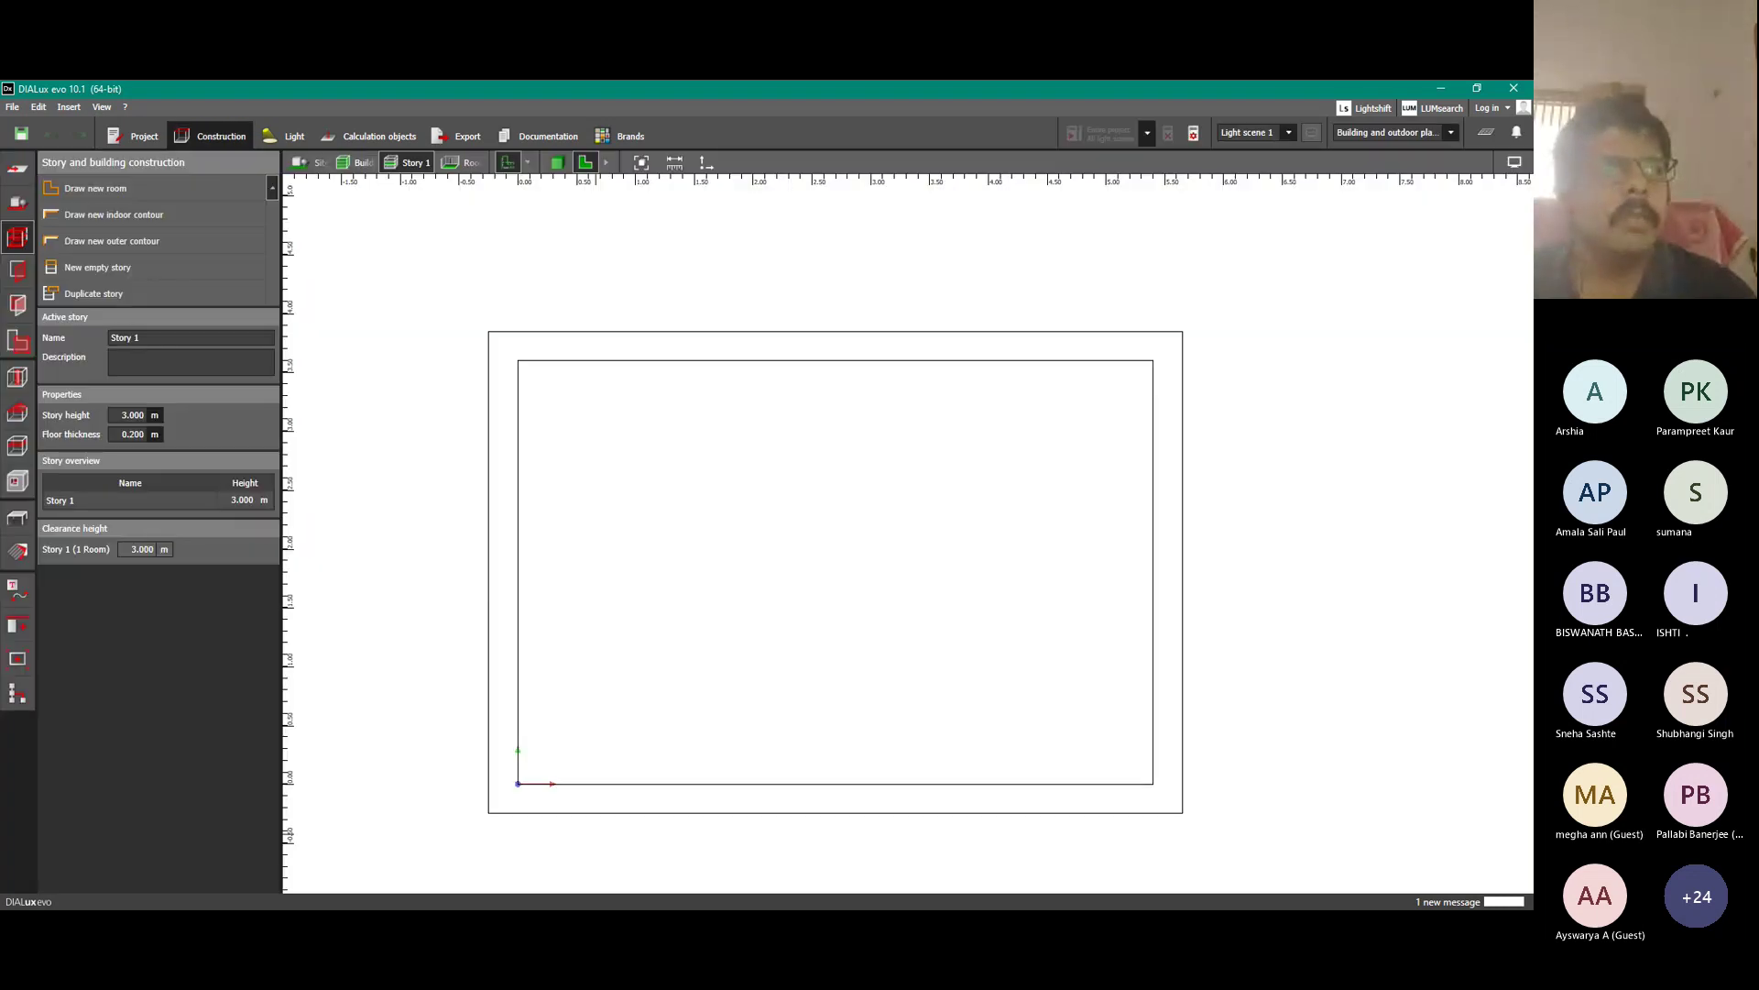
pyautogui.click(416, 871)
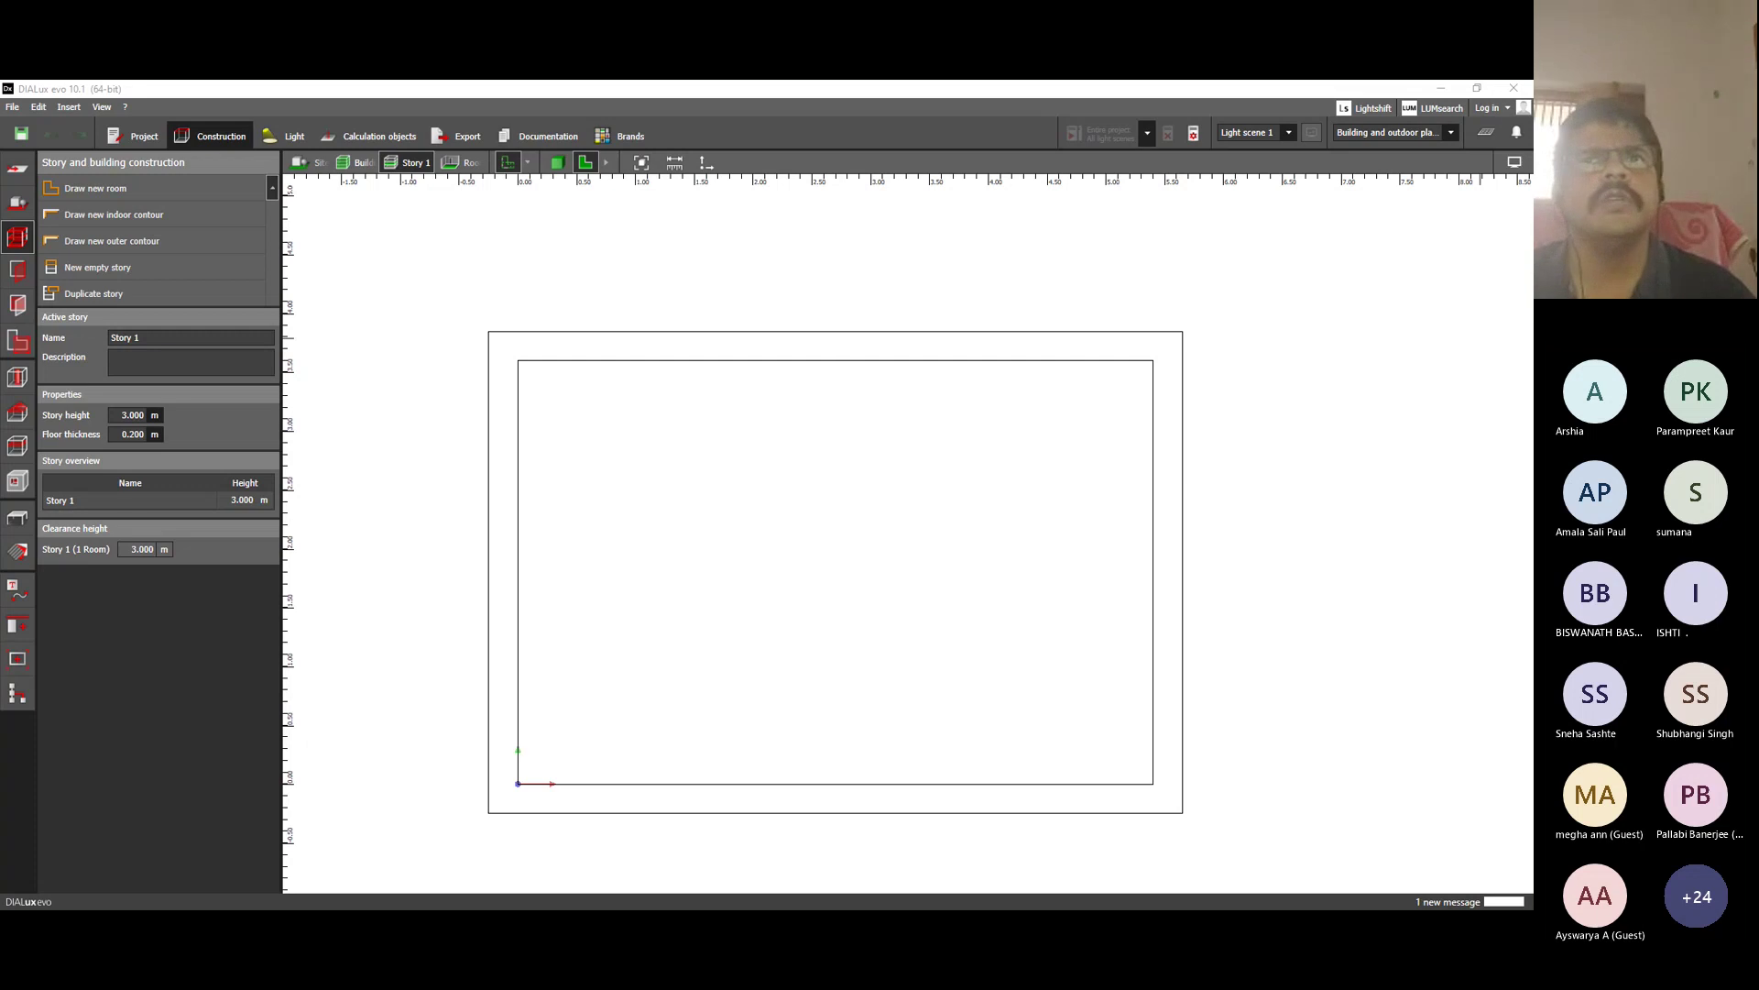
pyautogui.click(1241, 373)
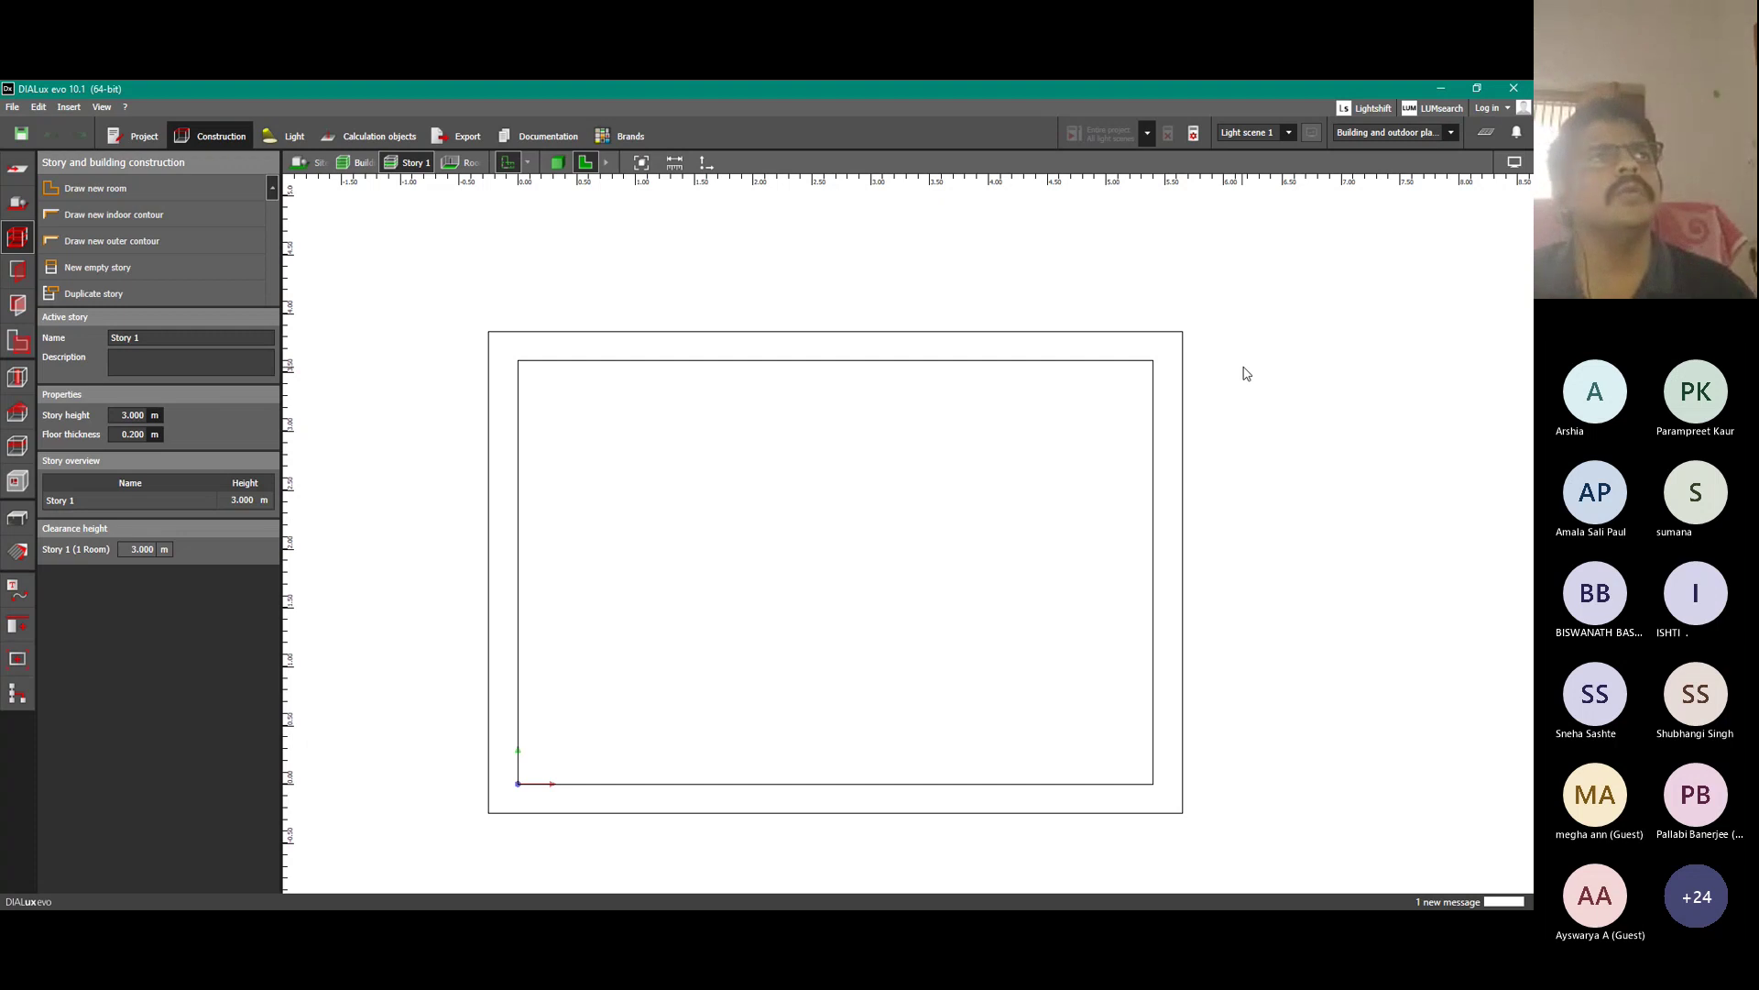
# Save the project as "Project Workshop" in the 2022-23 "STC, IIT KGP" folder.
pyautogui.hotkey('ctrl', 's')
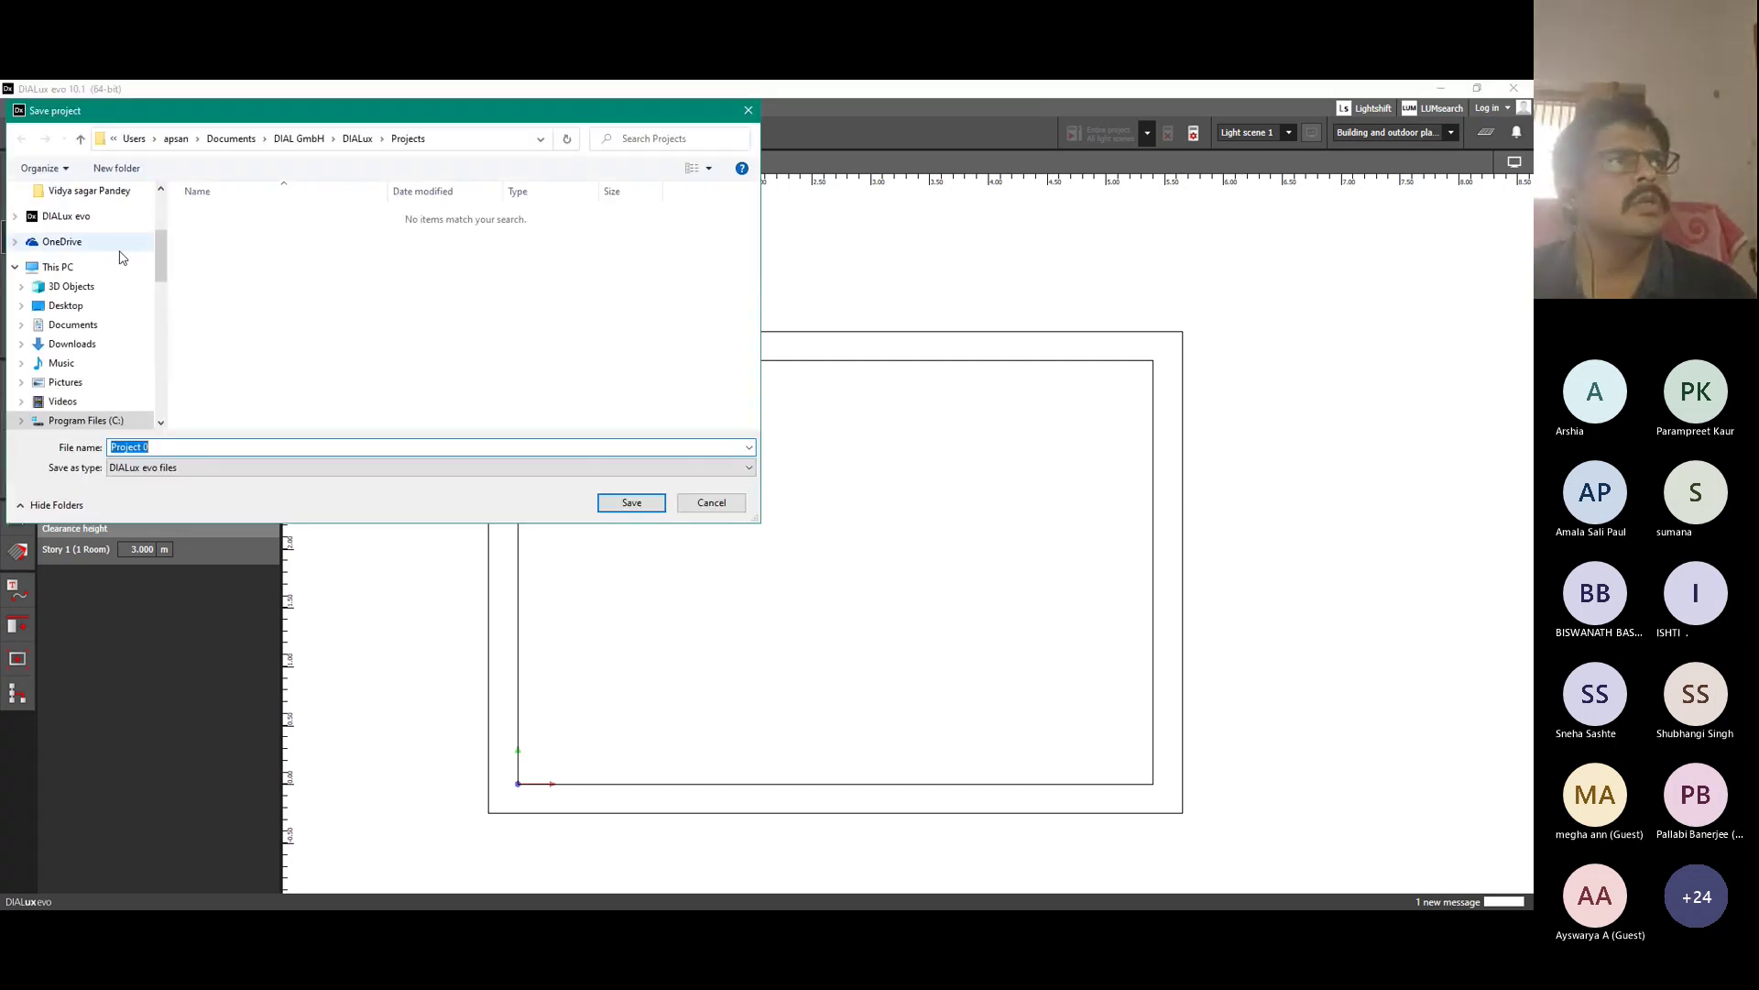
pyautogui.scroll(3, 110, 275)
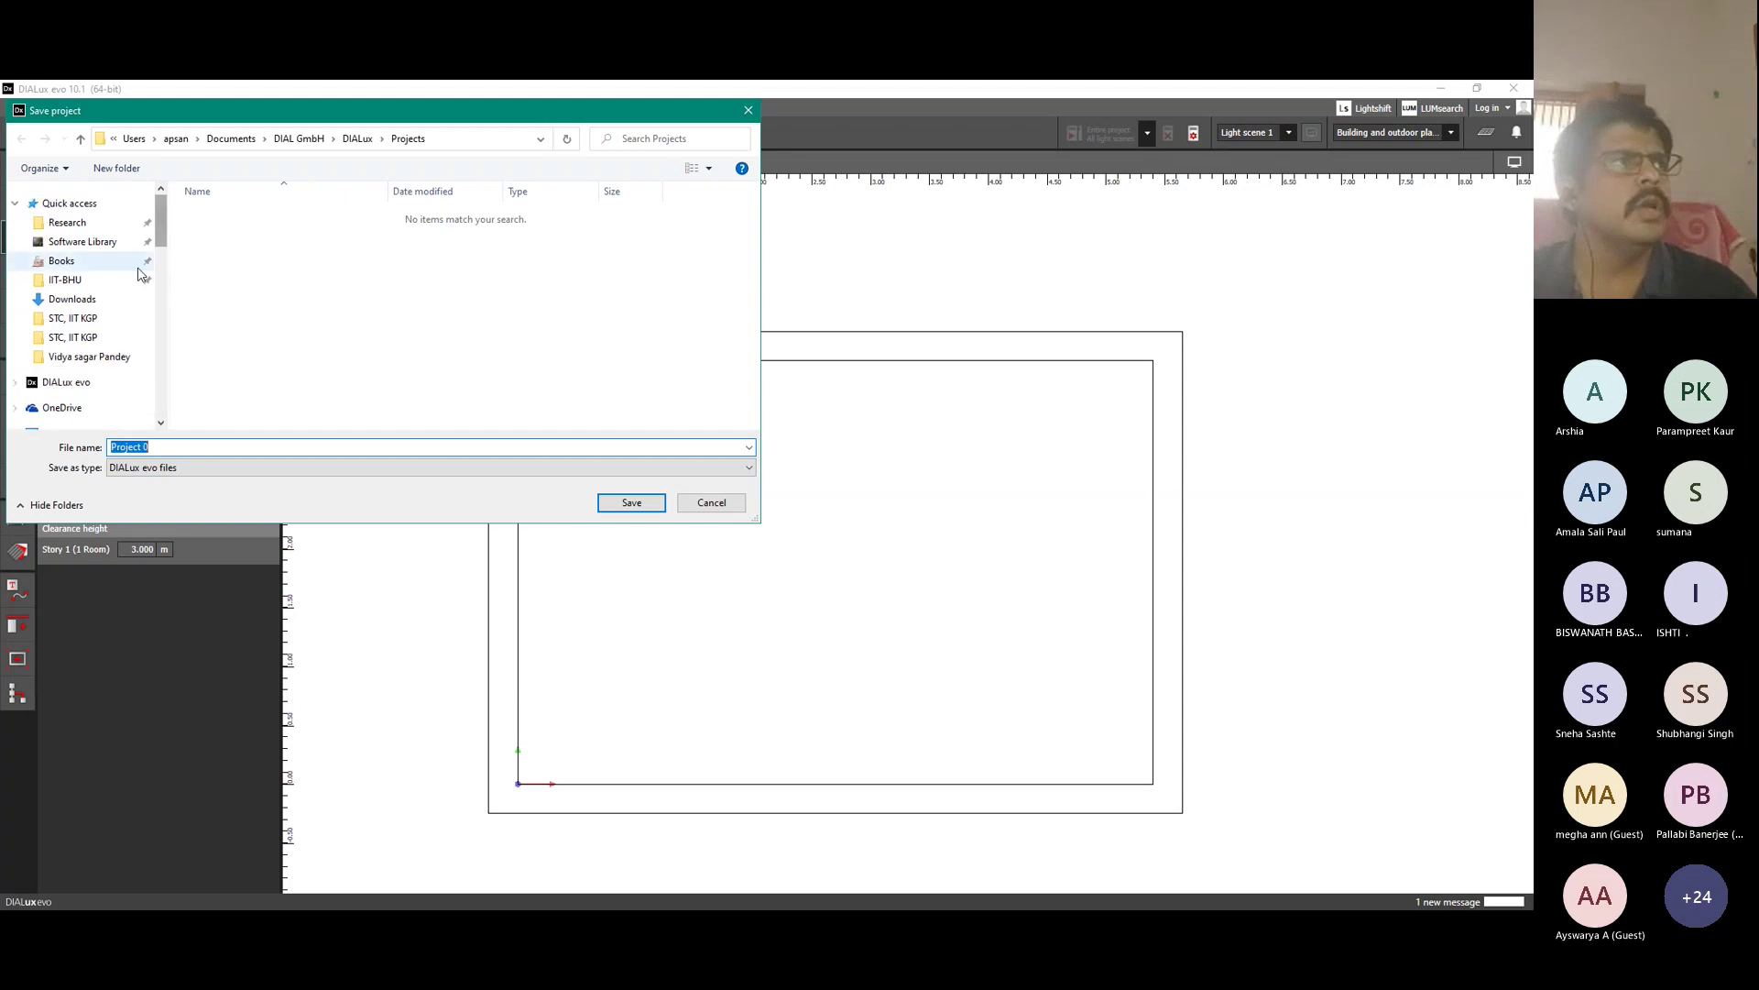
pyautogui.click(92, 321)
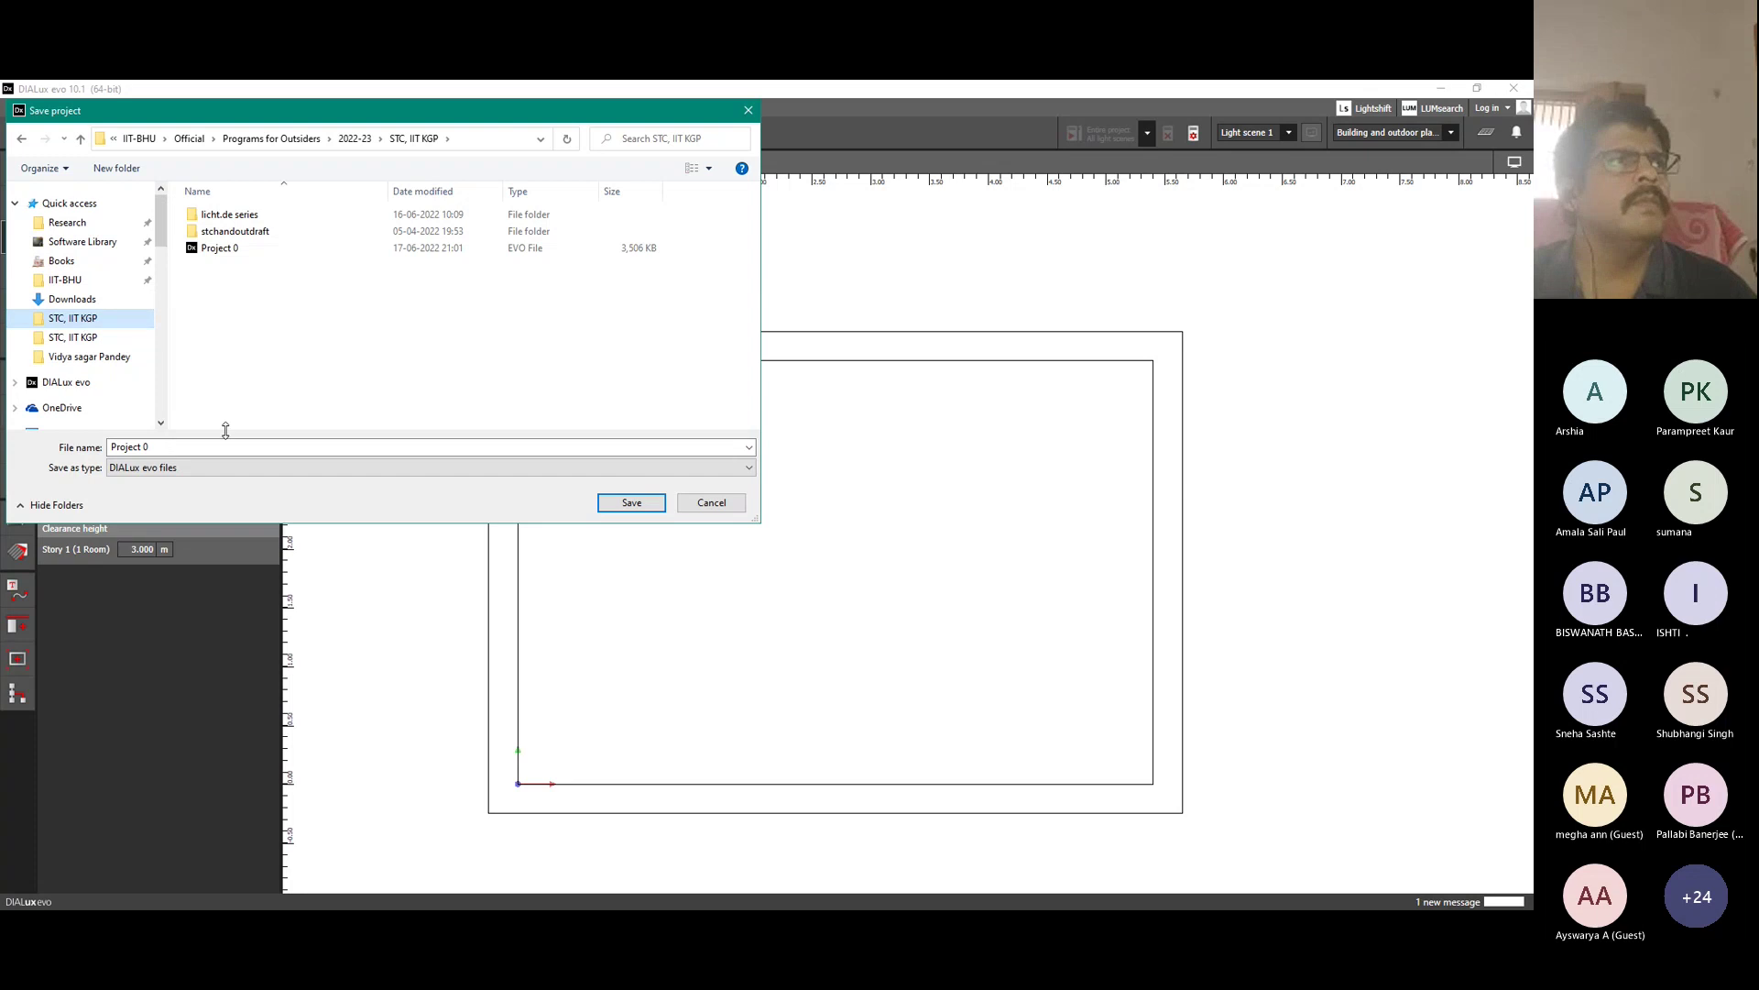
pyautogui.click(198, 448)
pyautogui.doubleClick(198, 448)
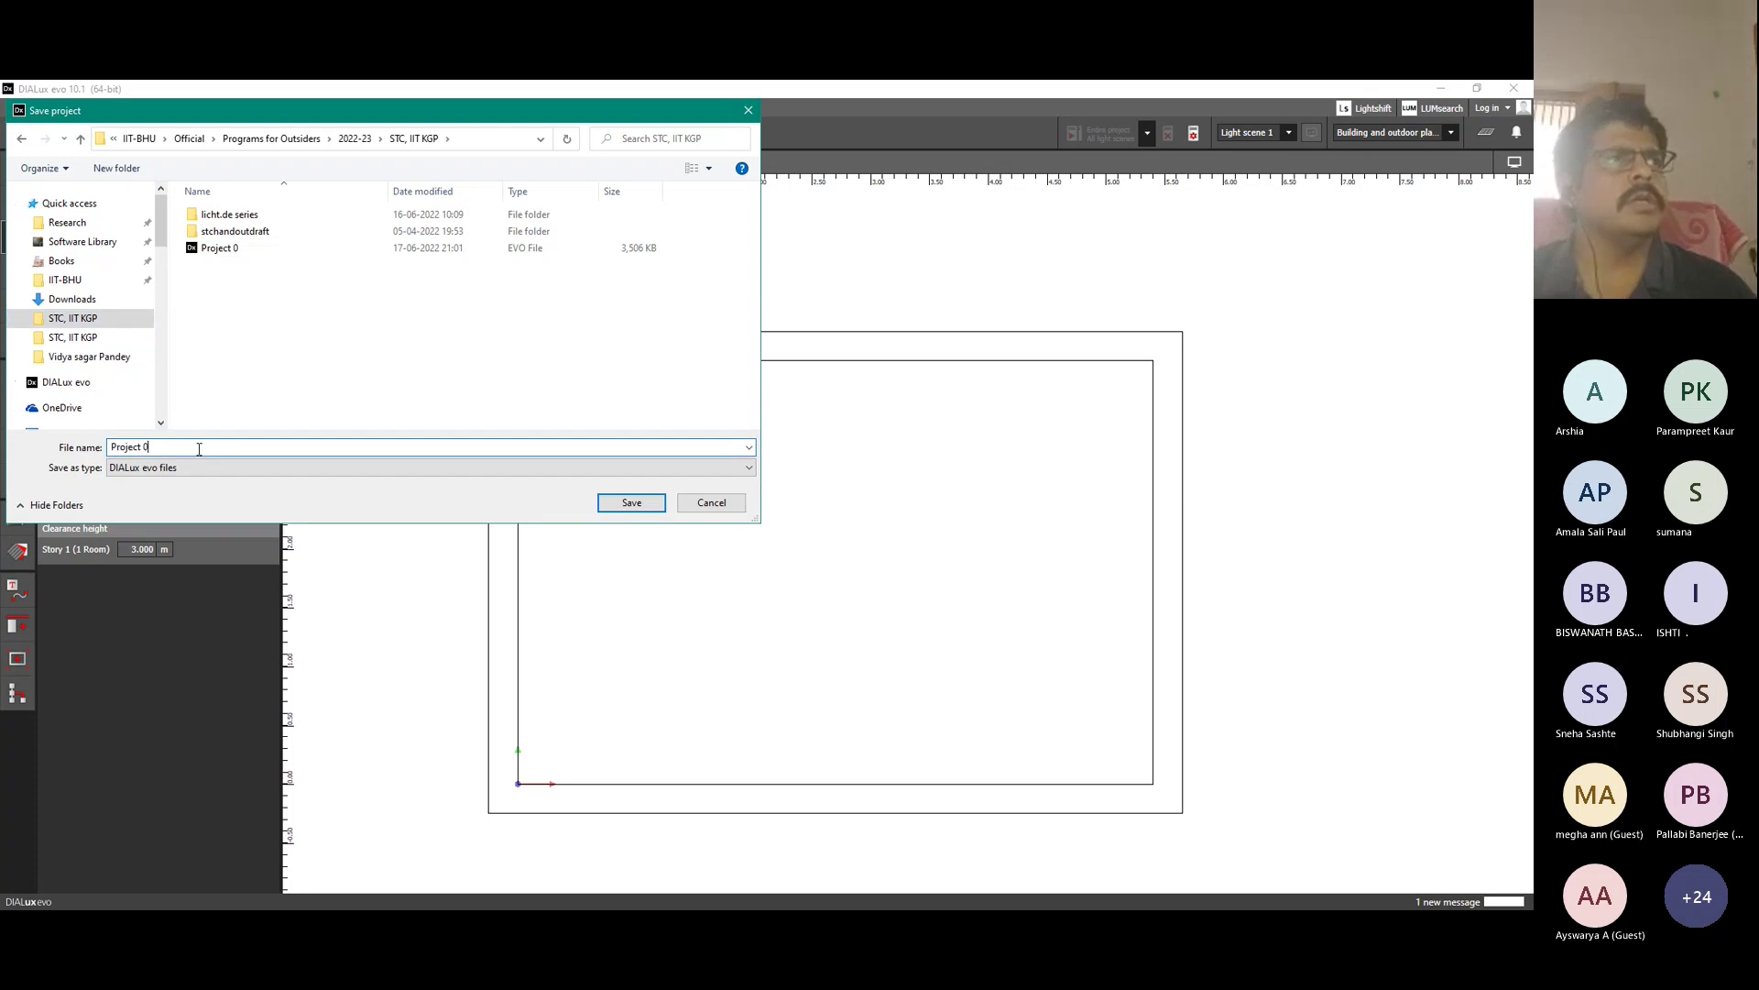
pyautogui.write('Workshop')
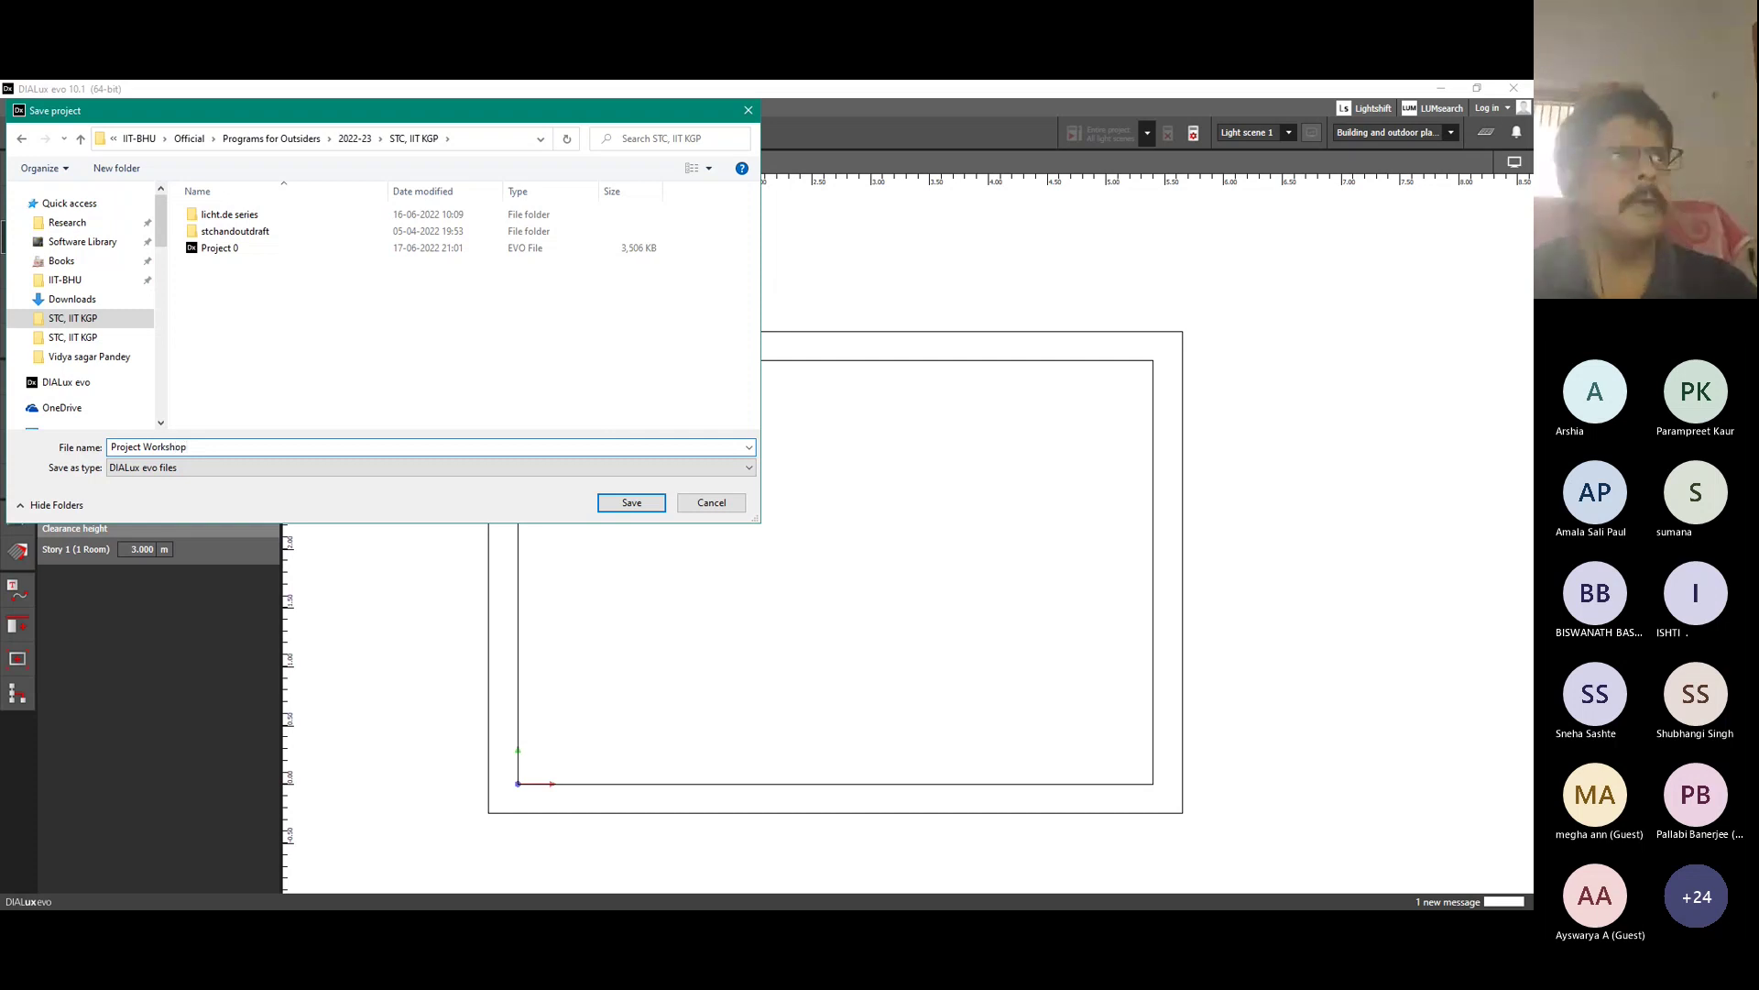
pyautogui.press('Return')
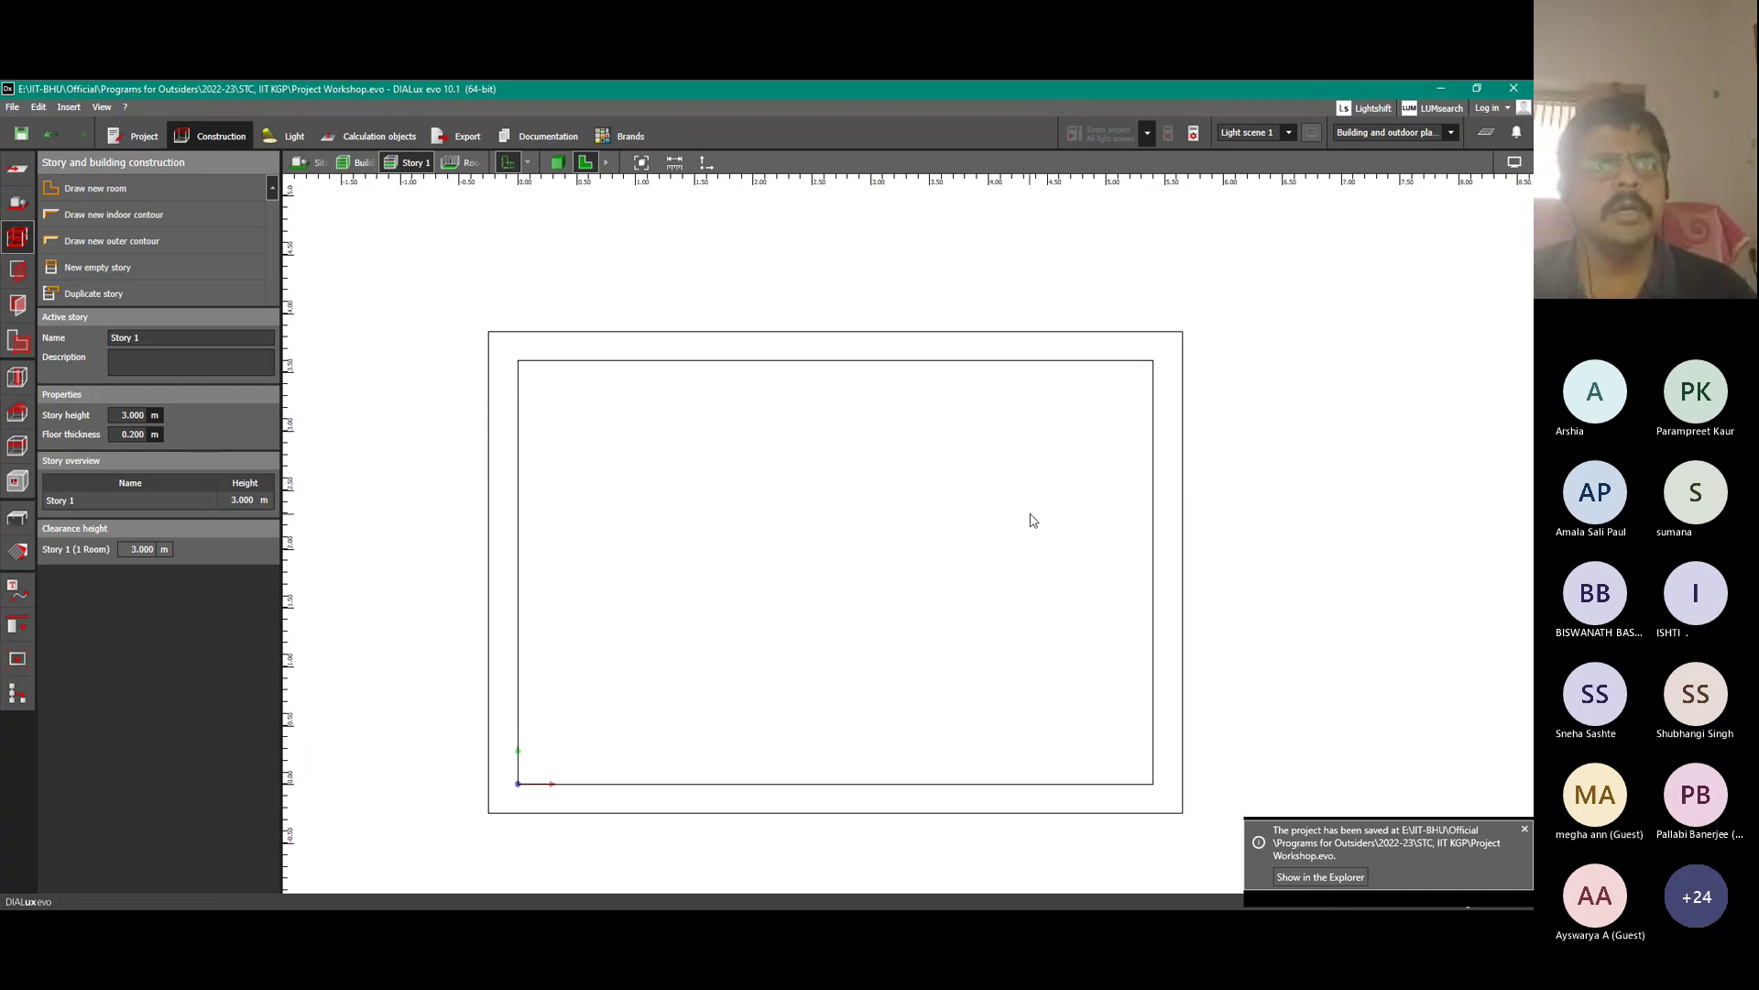
pyautogui.click(20, 134)
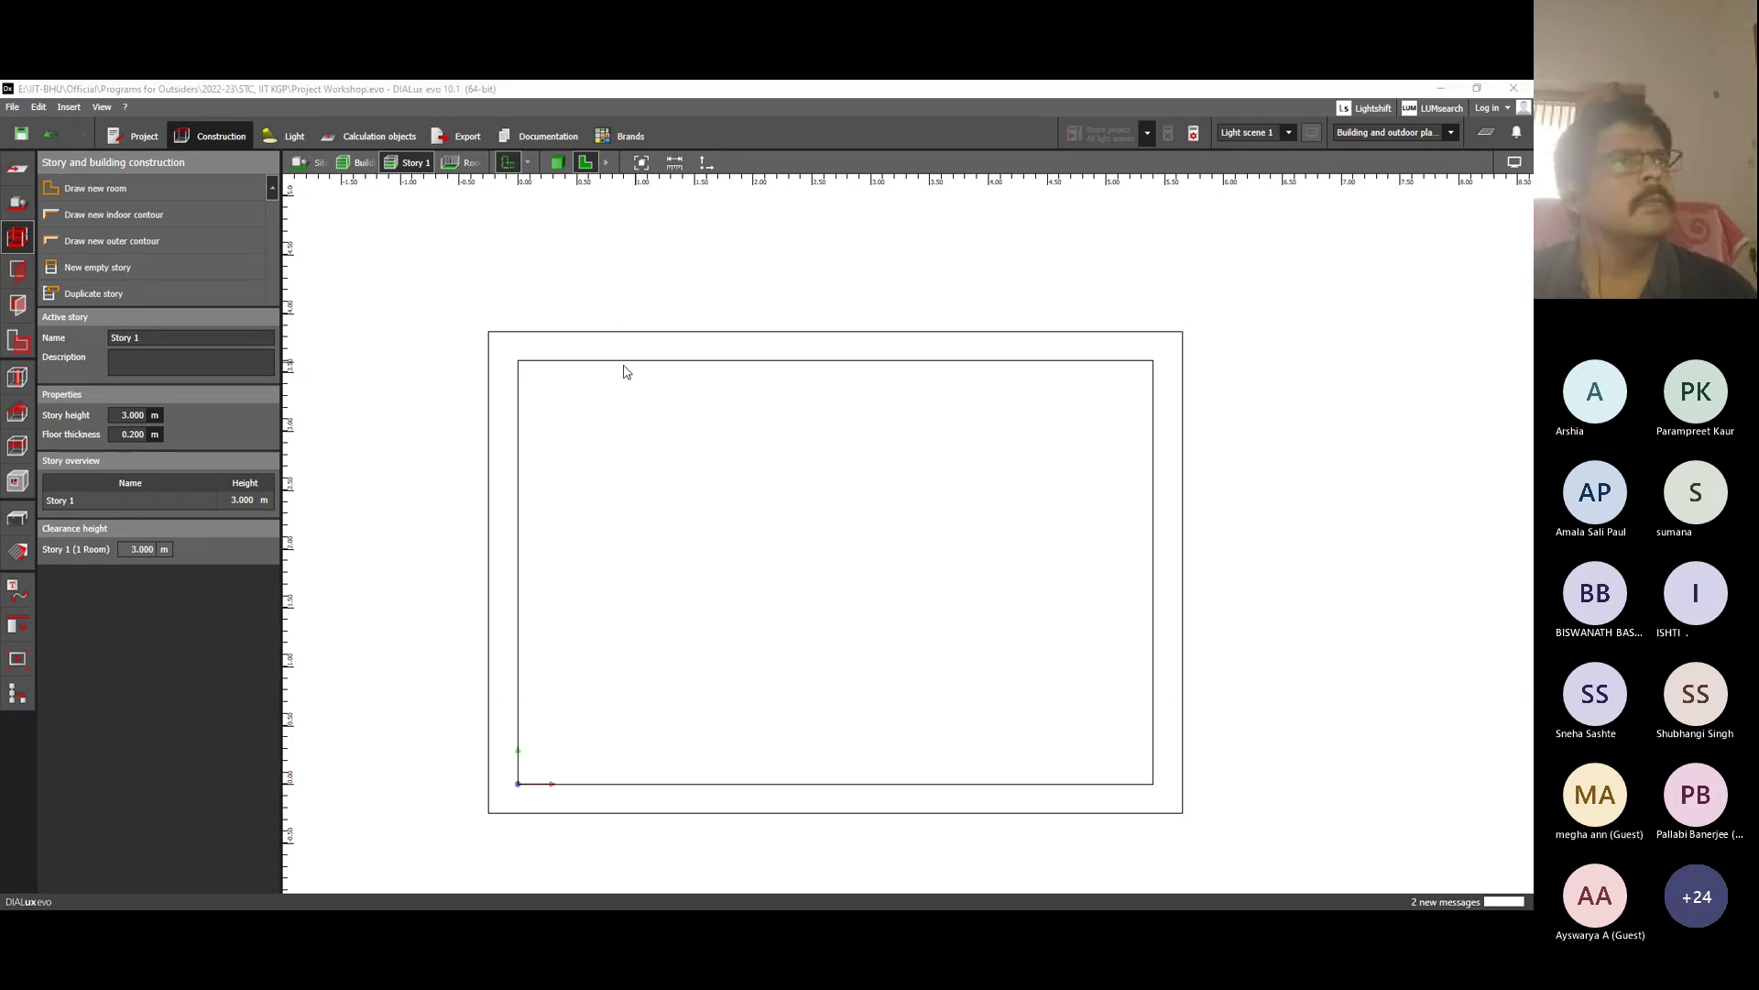
# Examine the plan import, site, and story and building construction settings.
pyautogui.click(14, 172)
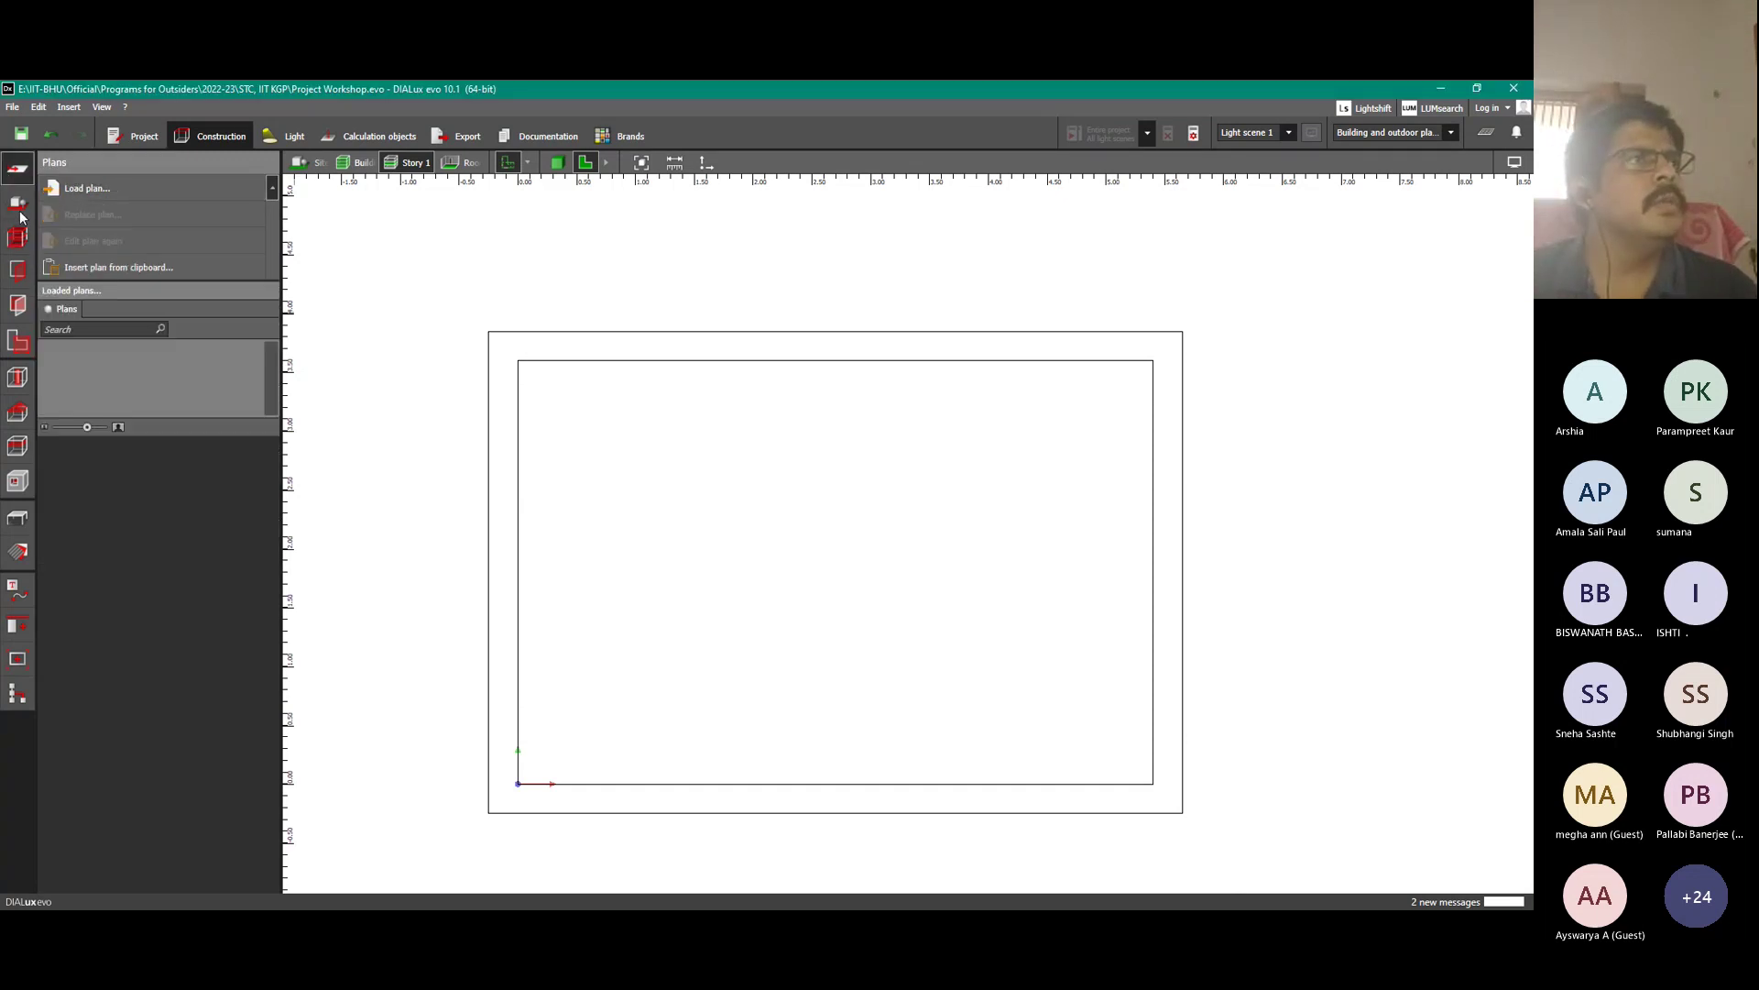
pyautogui.click(18, 210)
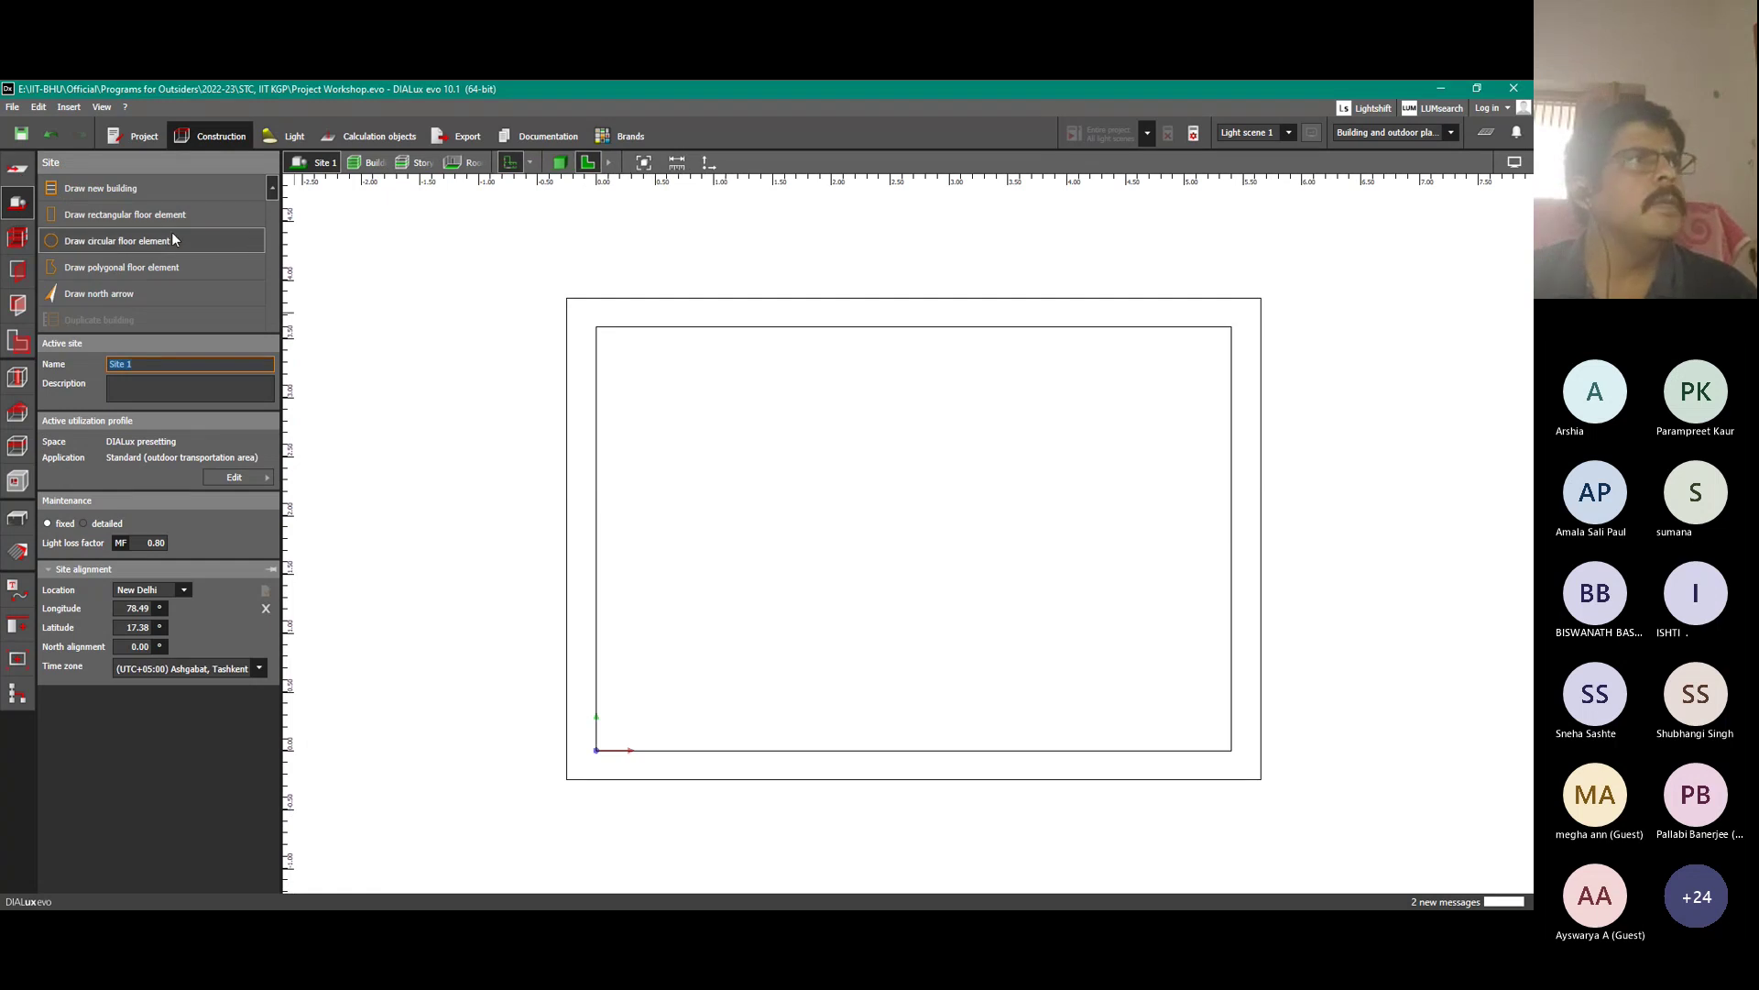
pyautogui.click(18, 242)
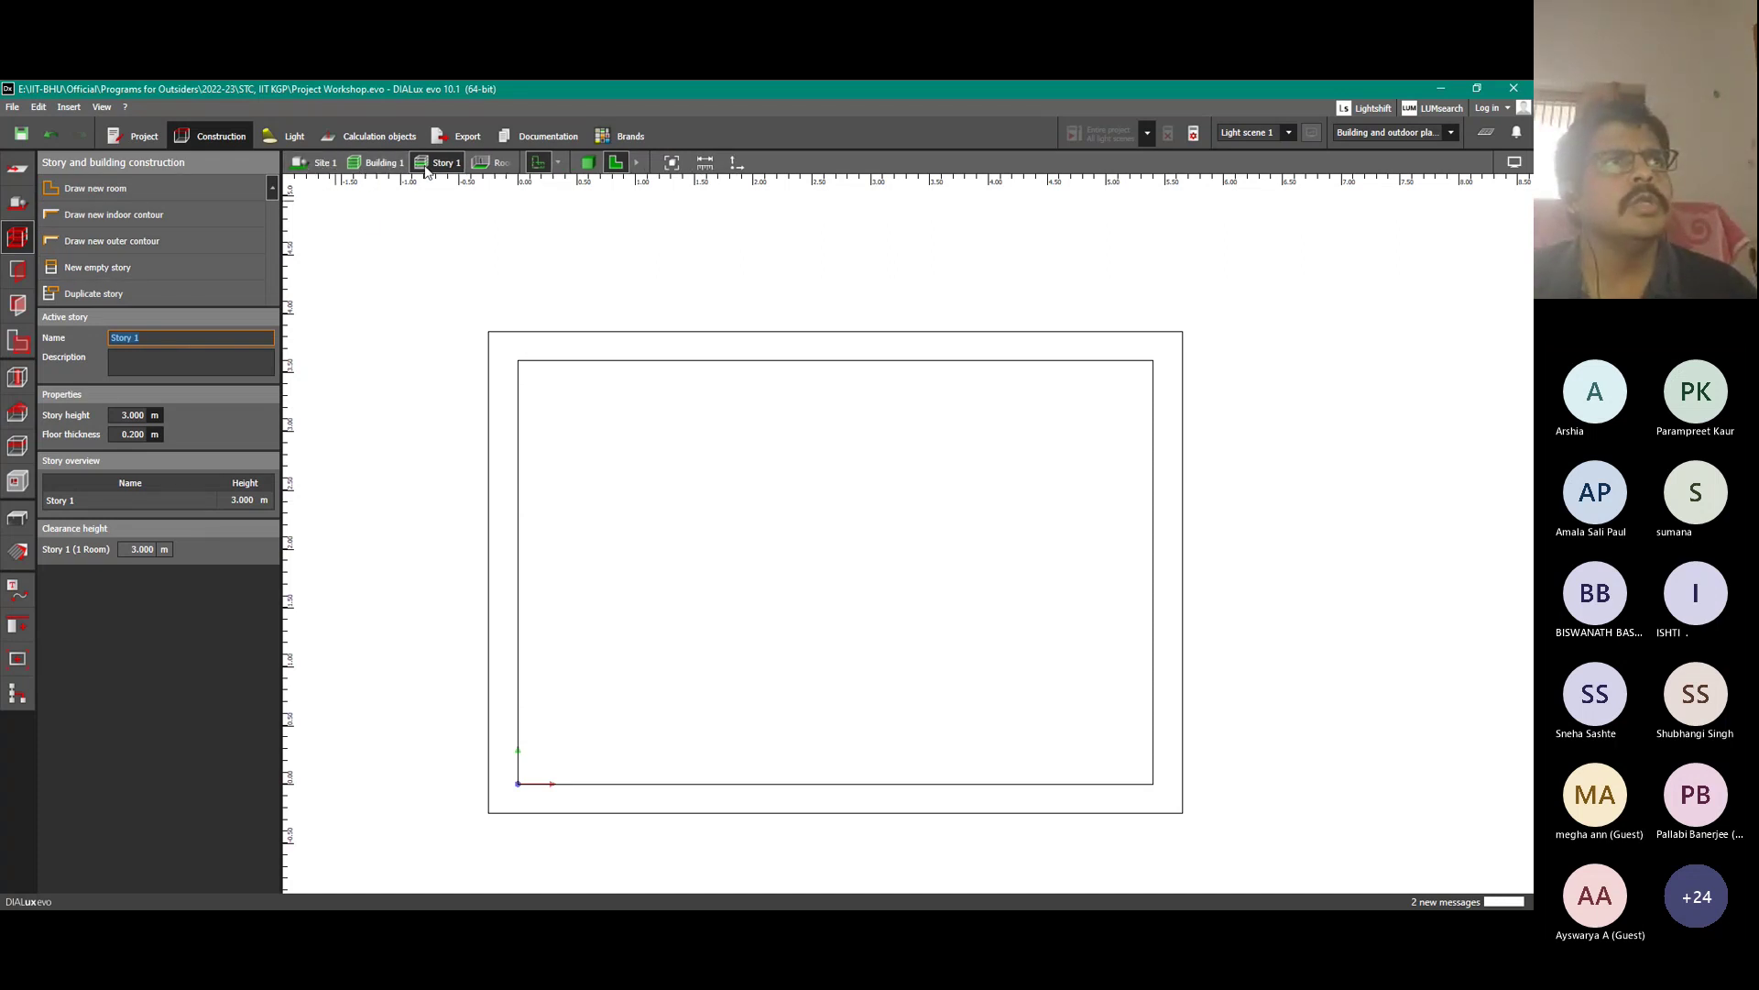
pyautogui.click(574, 164)
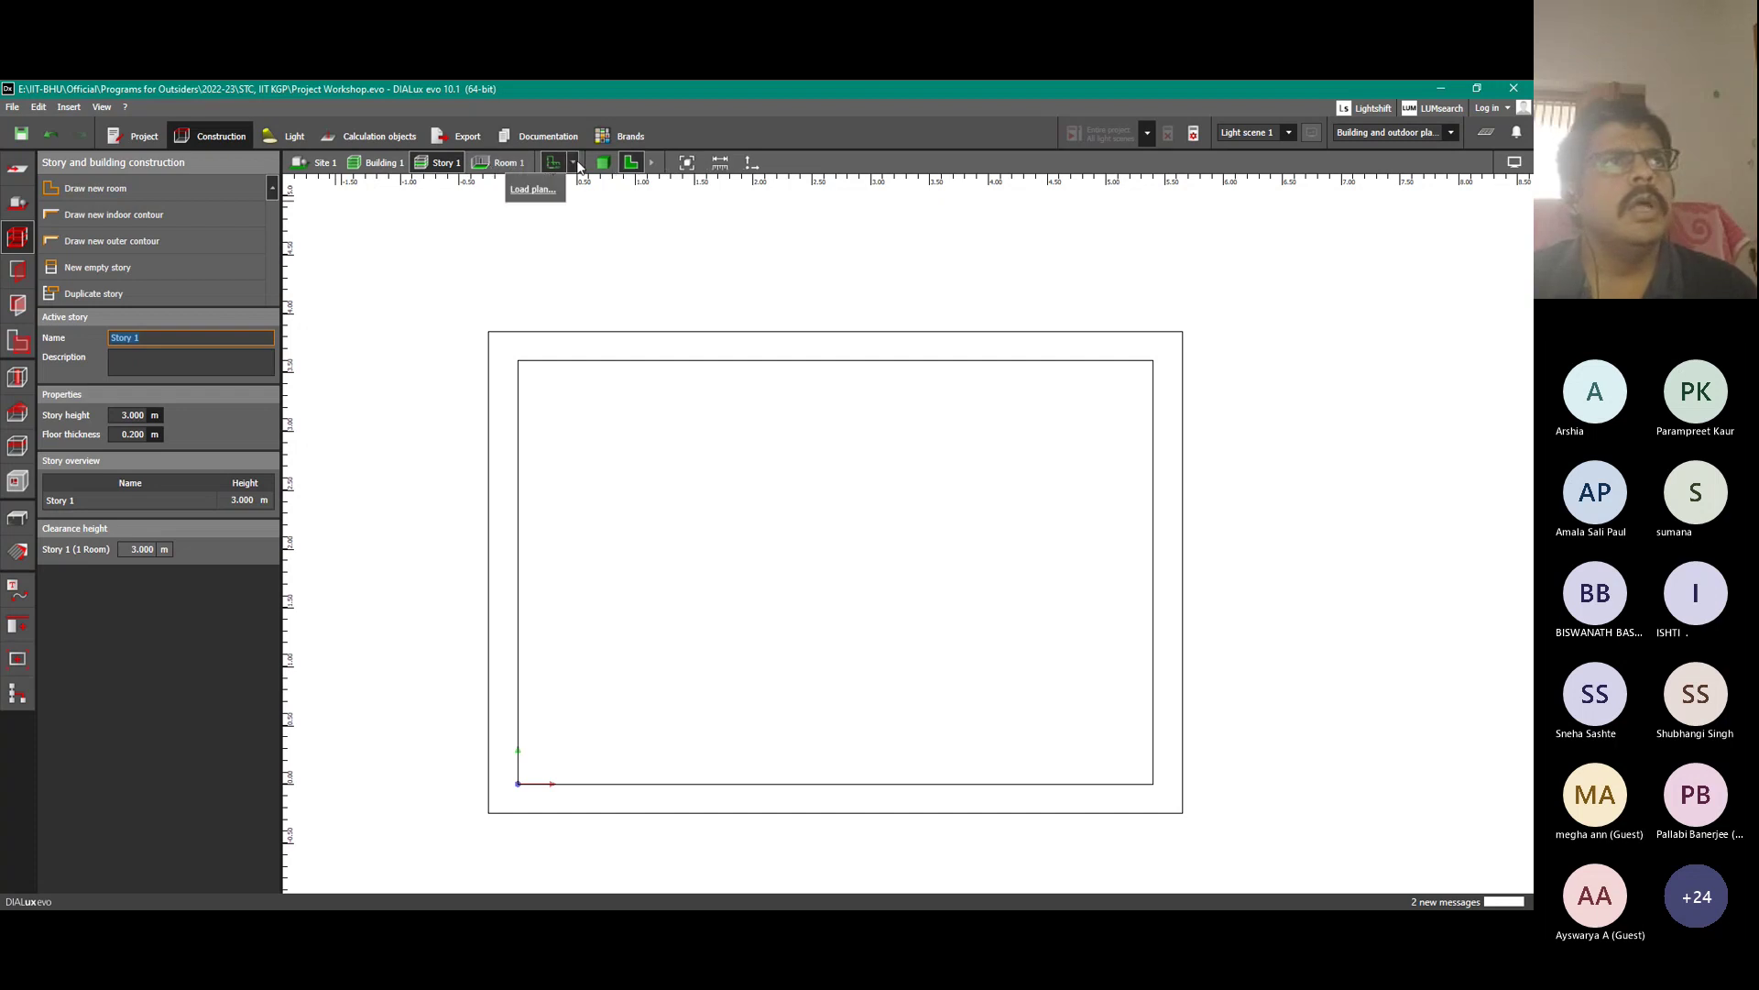
pyautogui.click(533, 191)
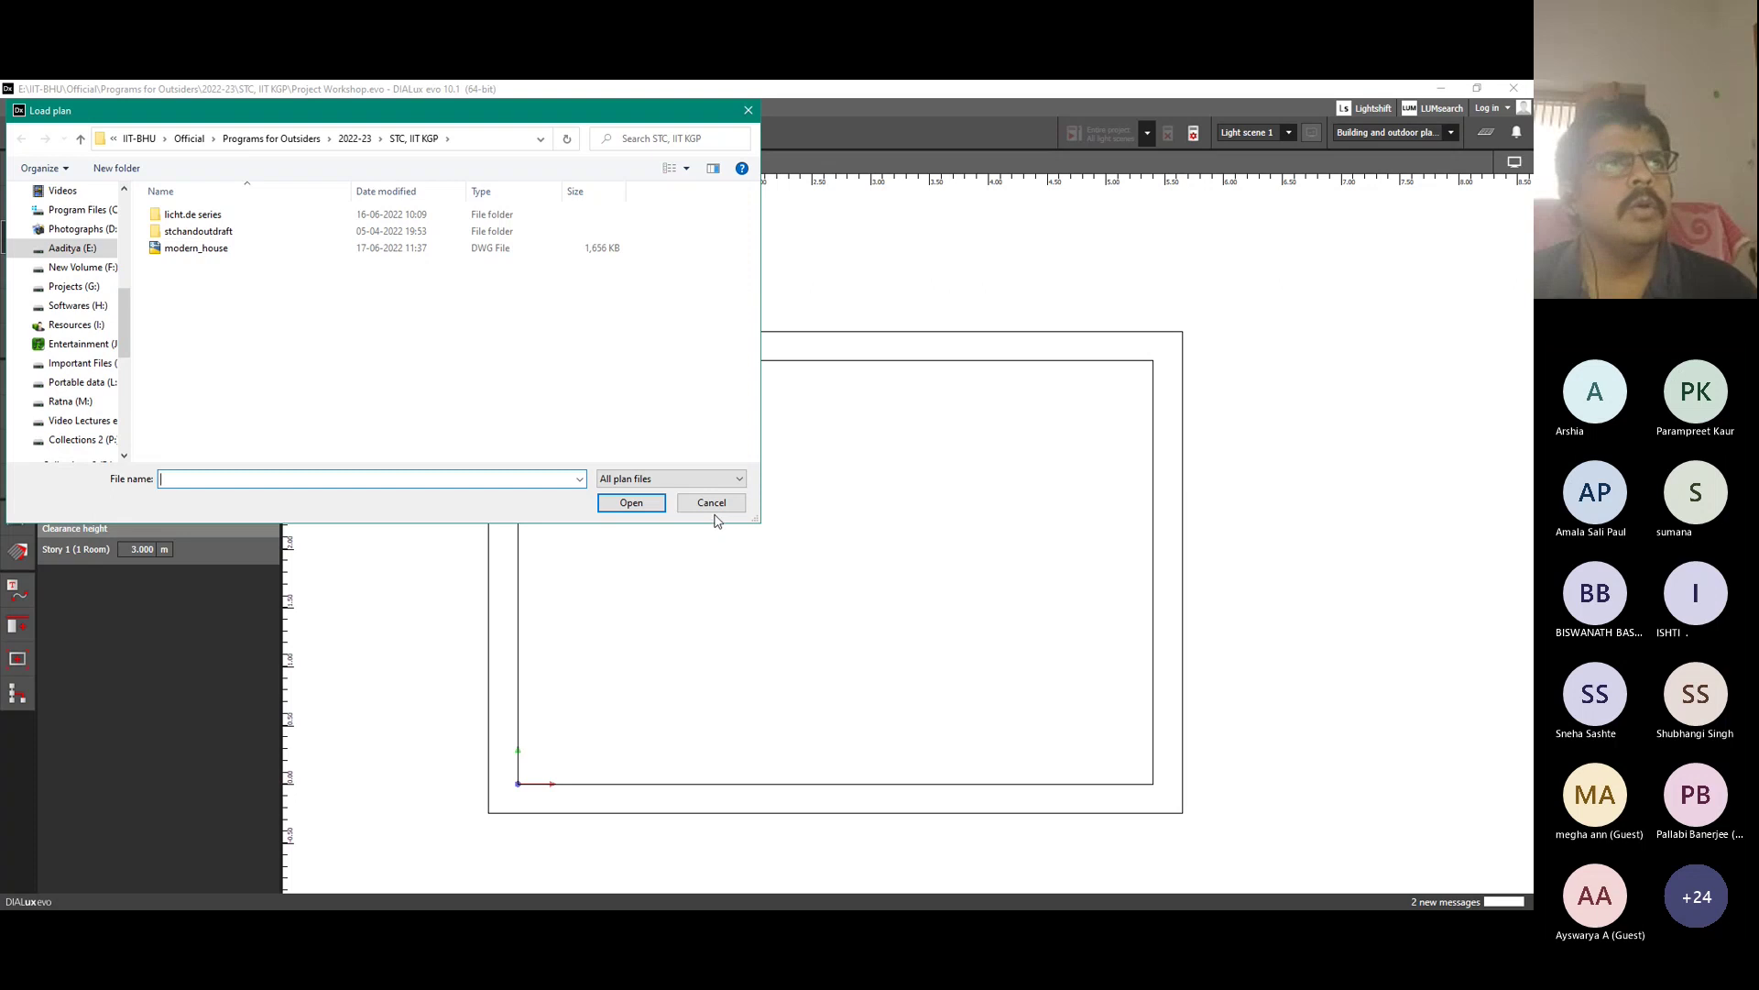
pyautogui.click(712, 502)
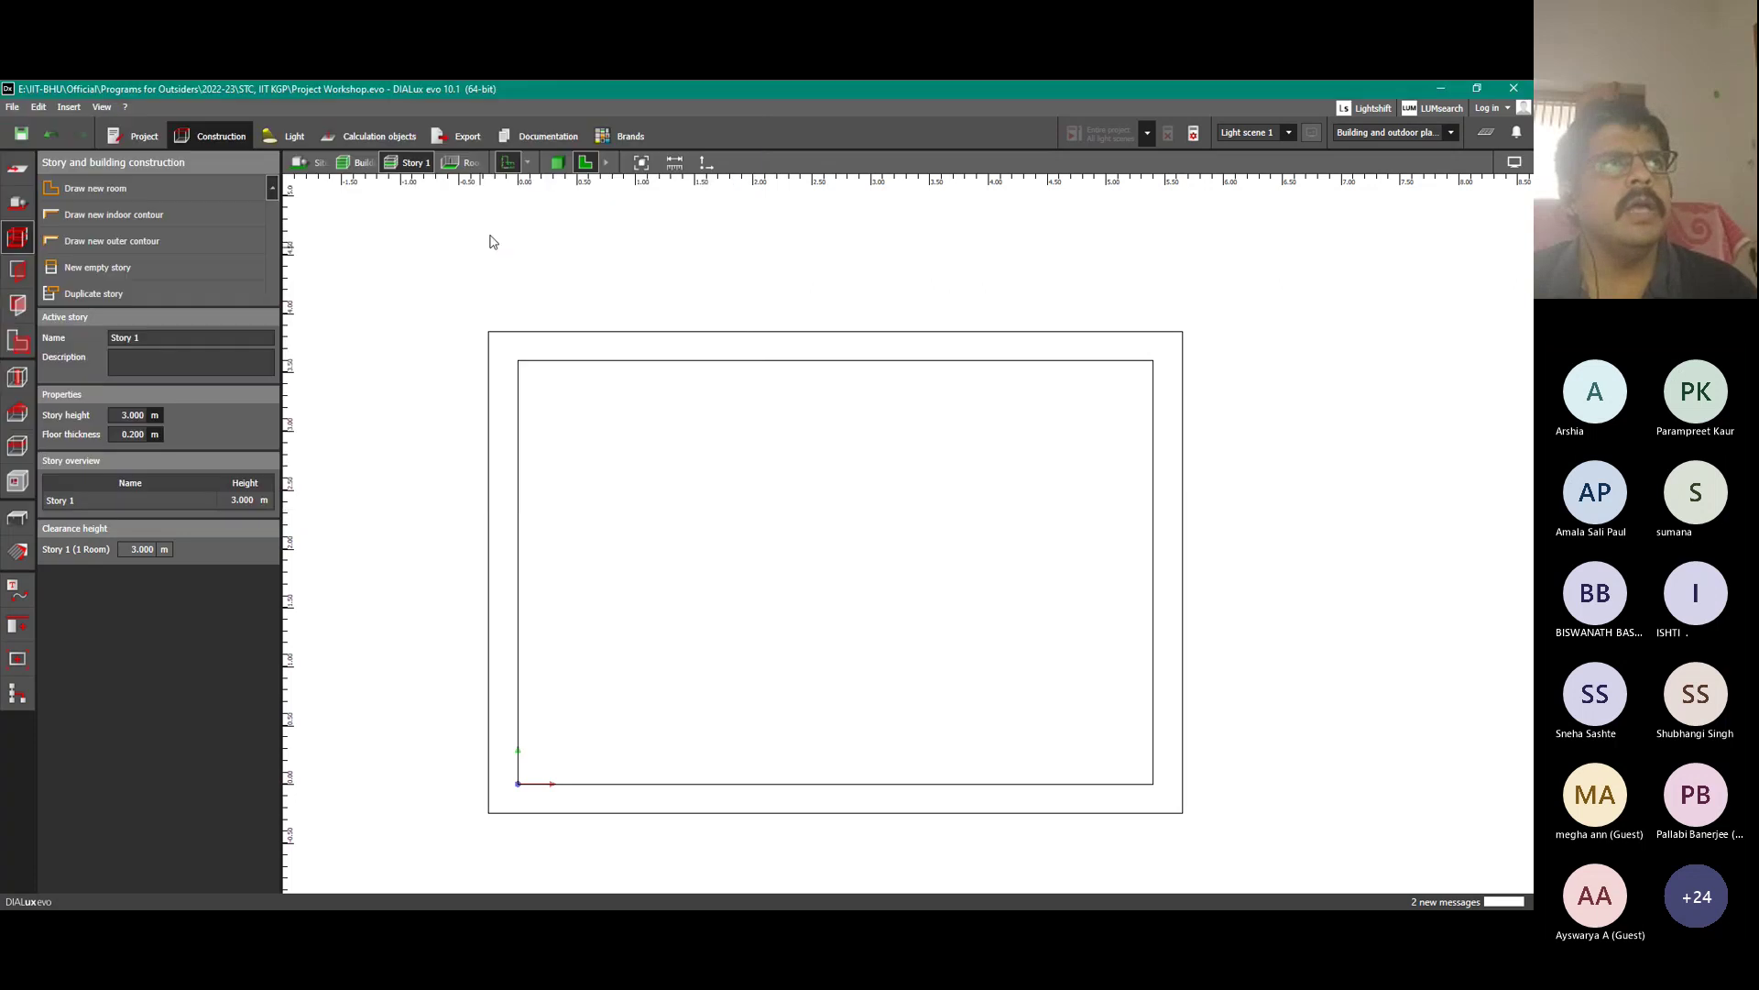
# View Story 1 in 3D from several angles, inspect Building 1 from outside and return to Story 1.
pyautogui.click(557, 164)
pyautogui.moveTo(985, 610); pyautogui.dragTo(768, 586)
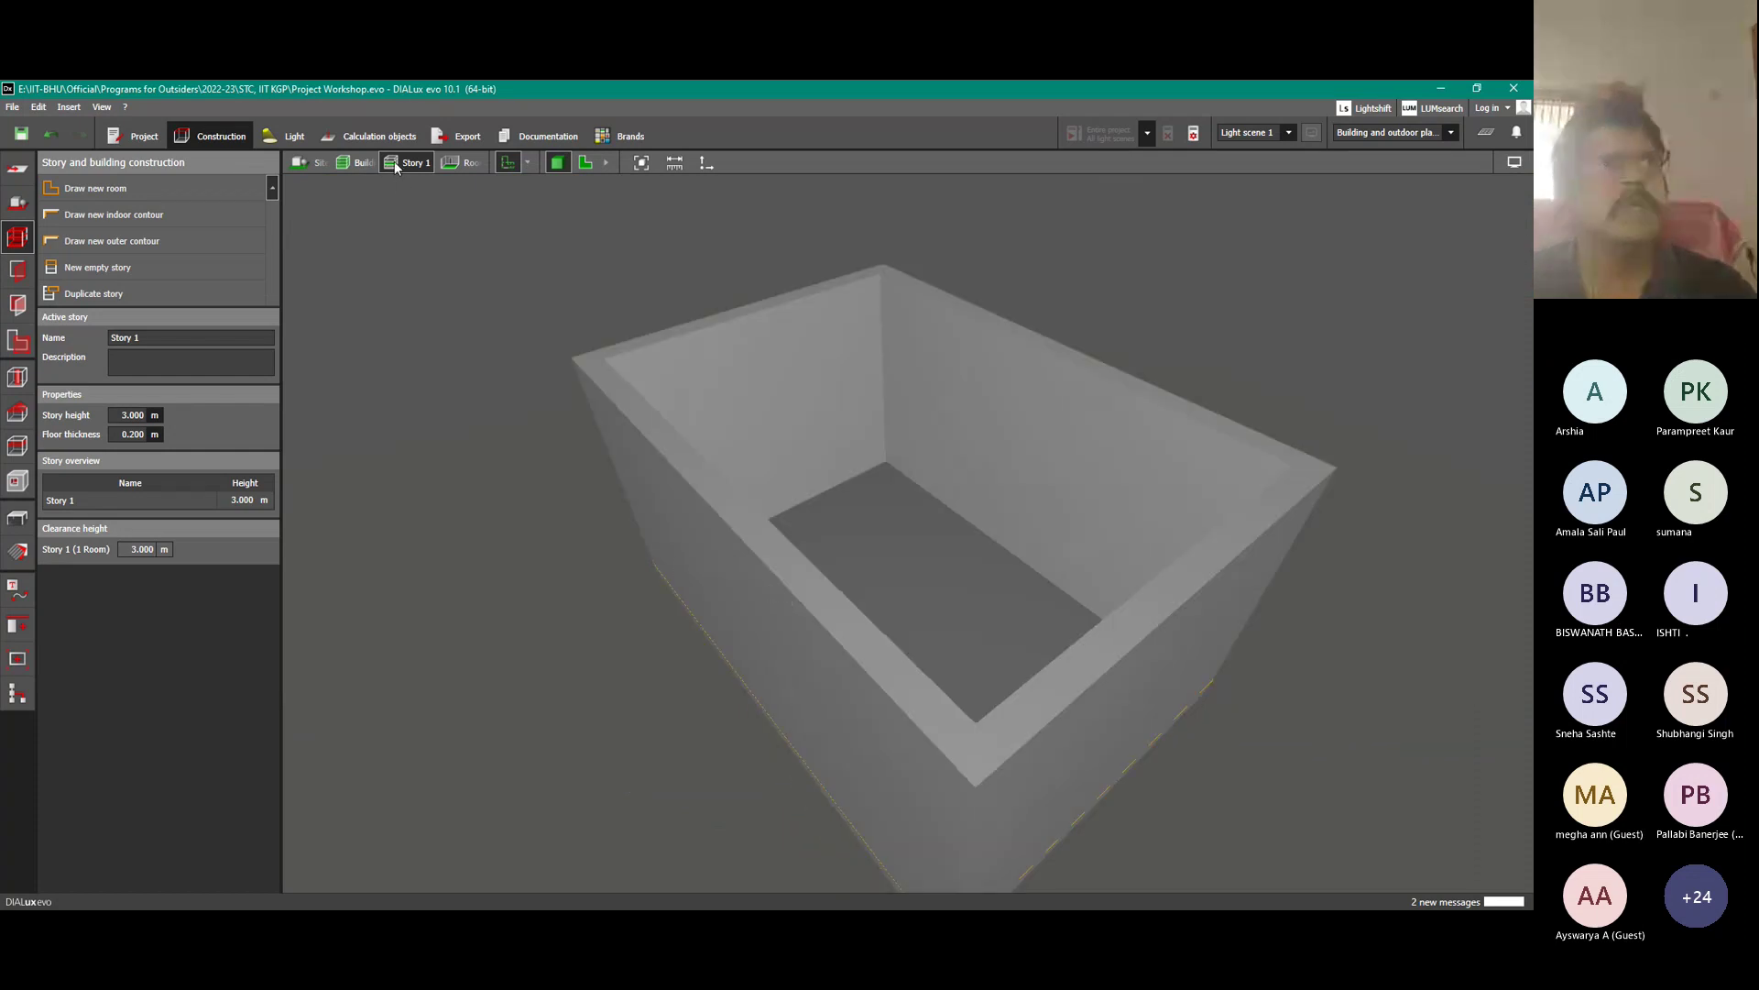
pyautogui.click(363, 165)
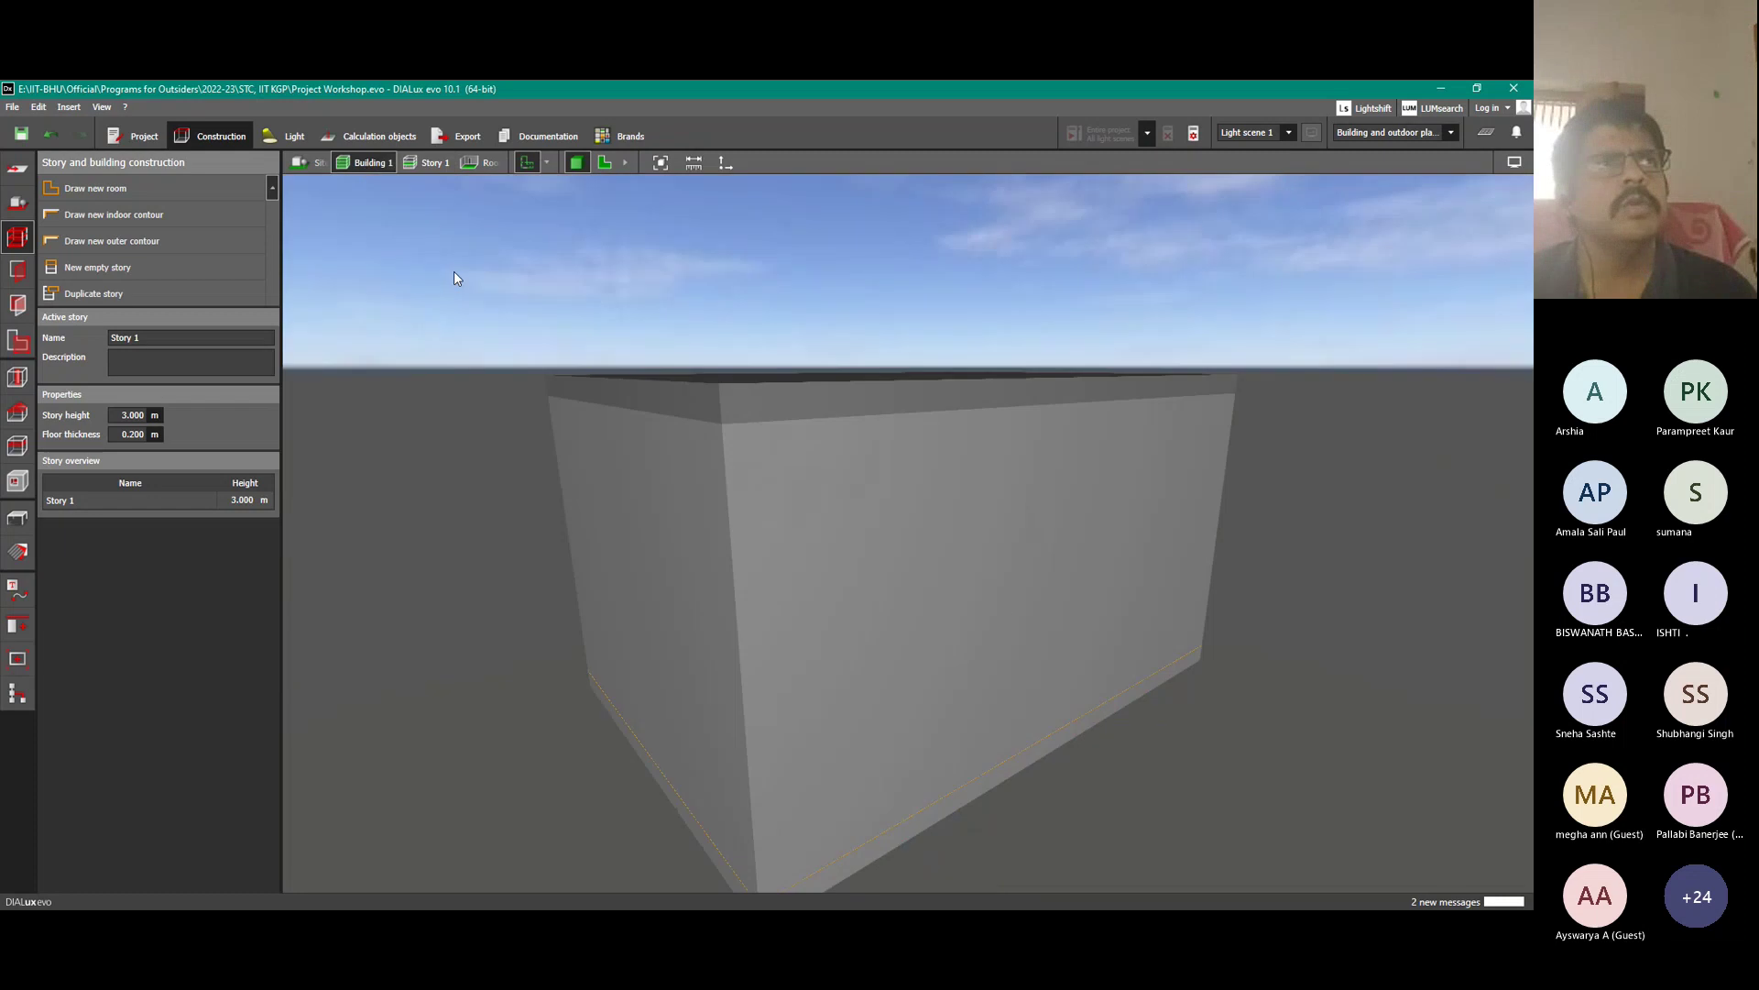
pyautogui.moveTo(1004, 611); pyautogui.dragTo(1012, 671)
pyautogui.click(426, 162)
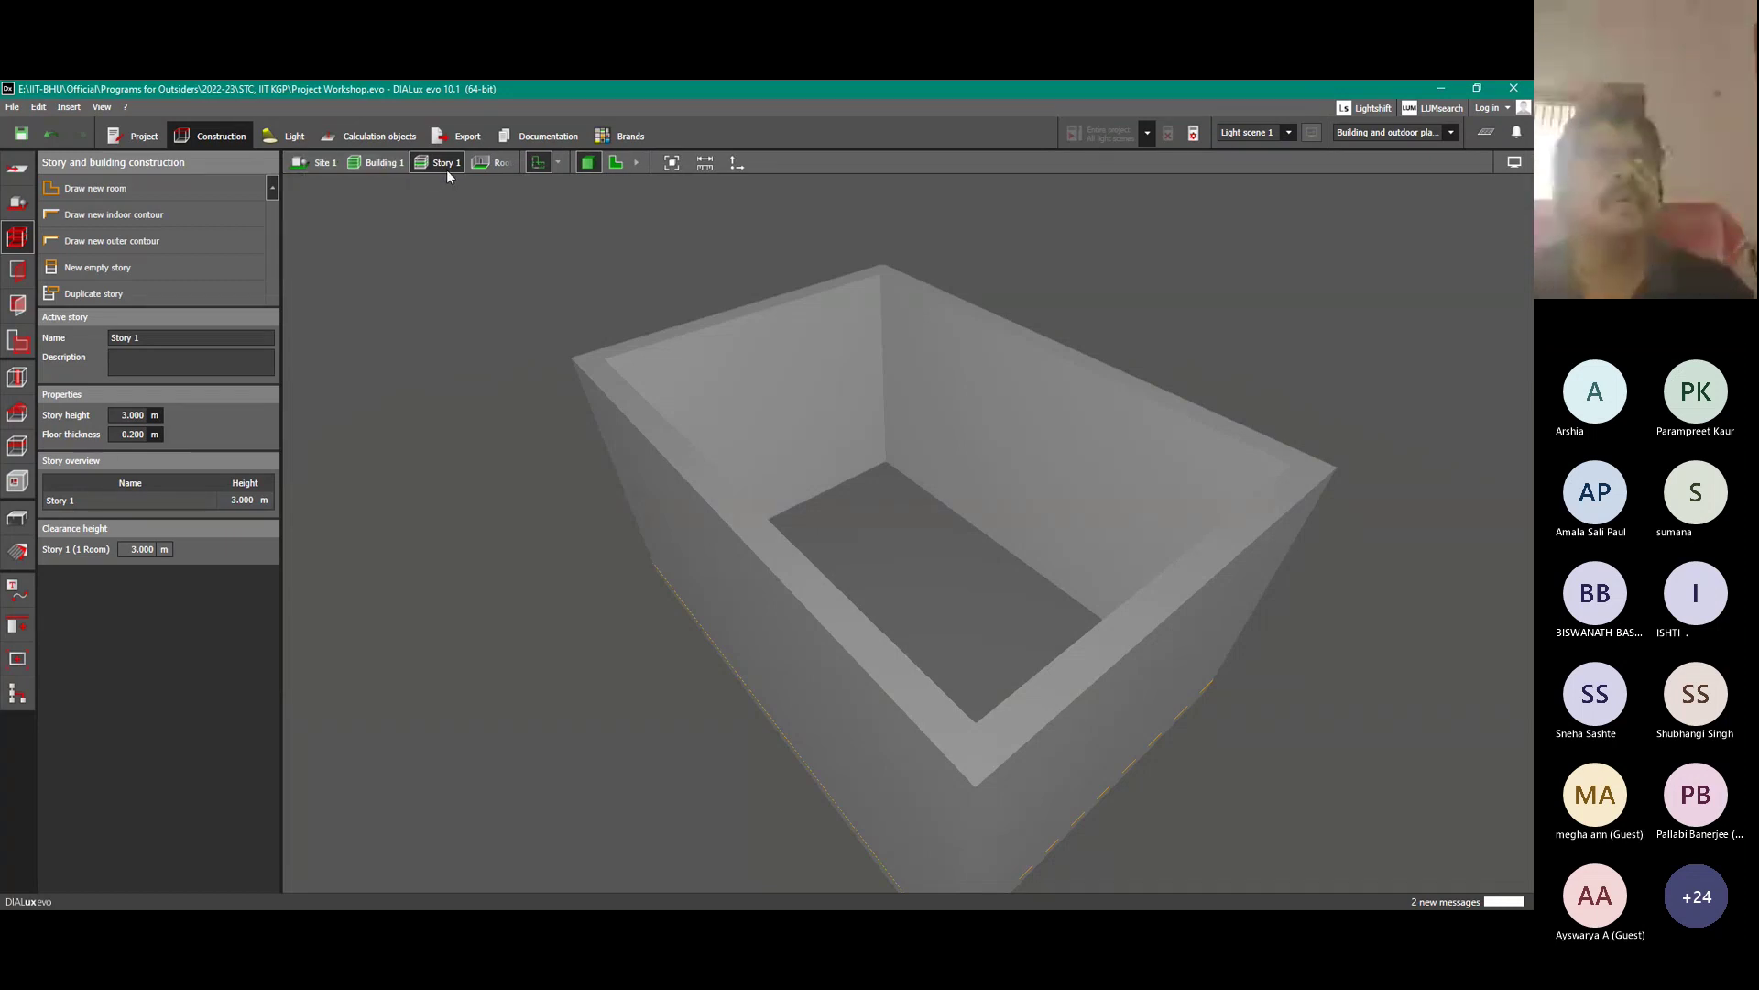
# Step through the four elevation views of Story 1, ending on the one showing the room's shorter side.
pyautogui.click(650, 163)
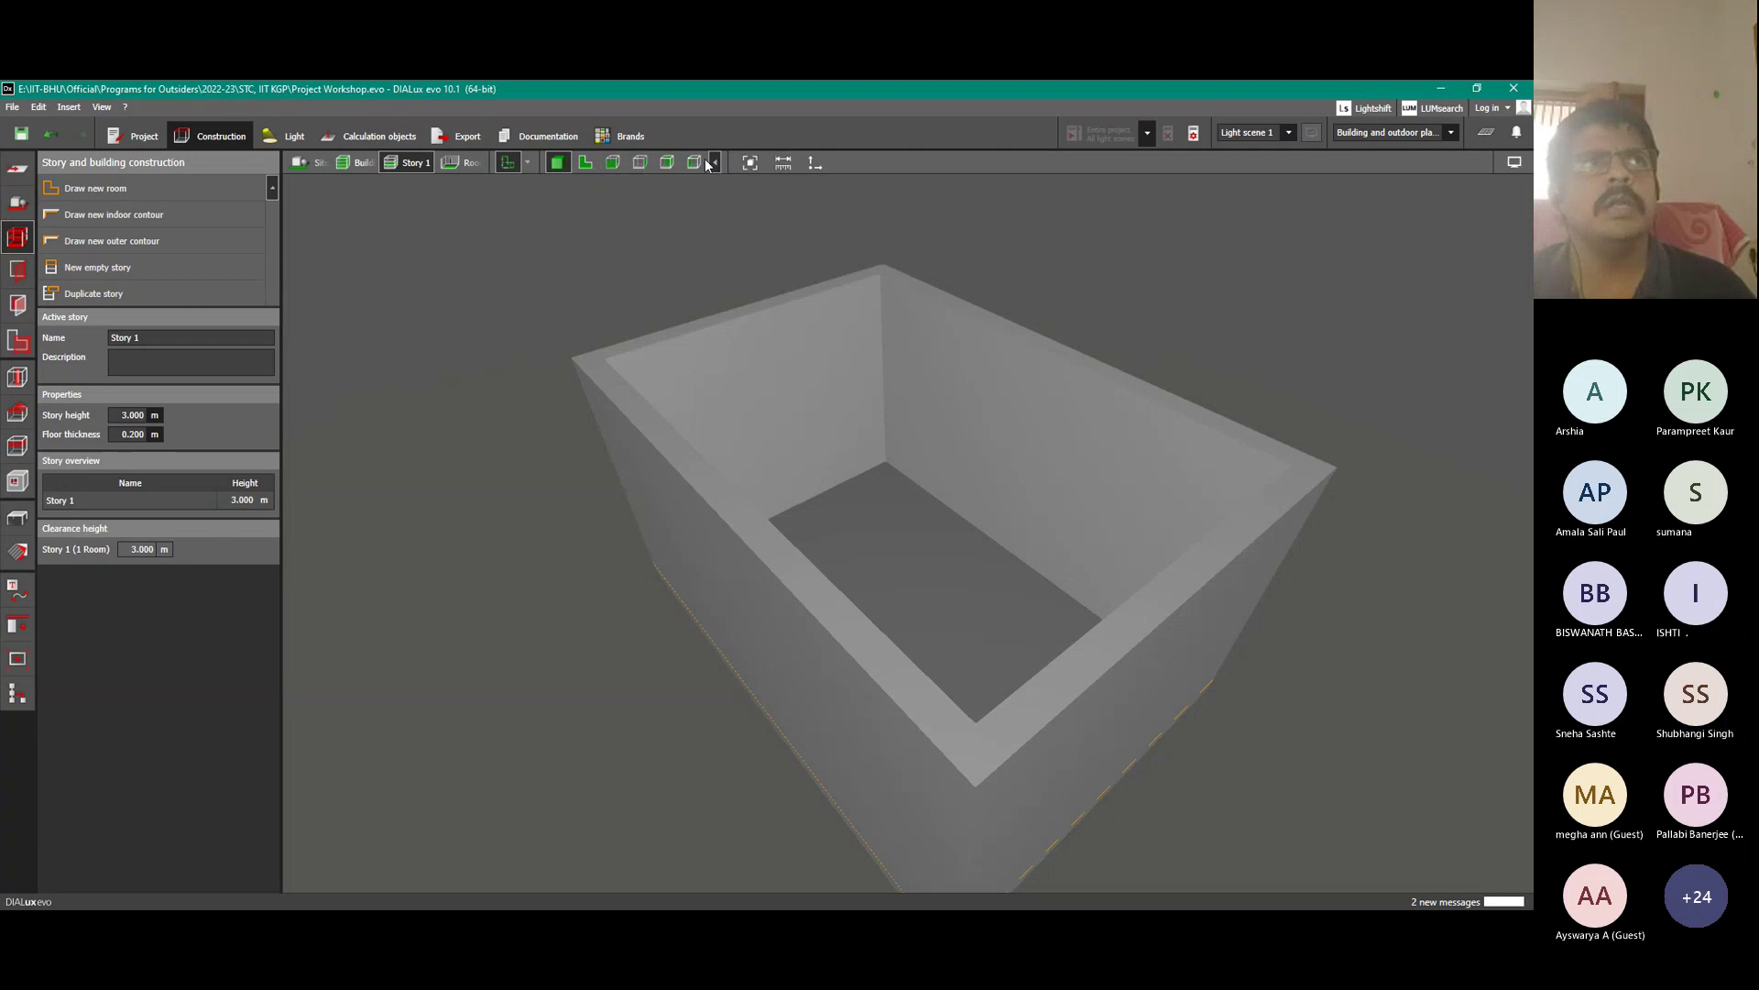
pyautogui.click(613, 162)
pyautogui.click(641, 162)
pyautogui.click(667, 162)
pyautogui.click(692, 163)
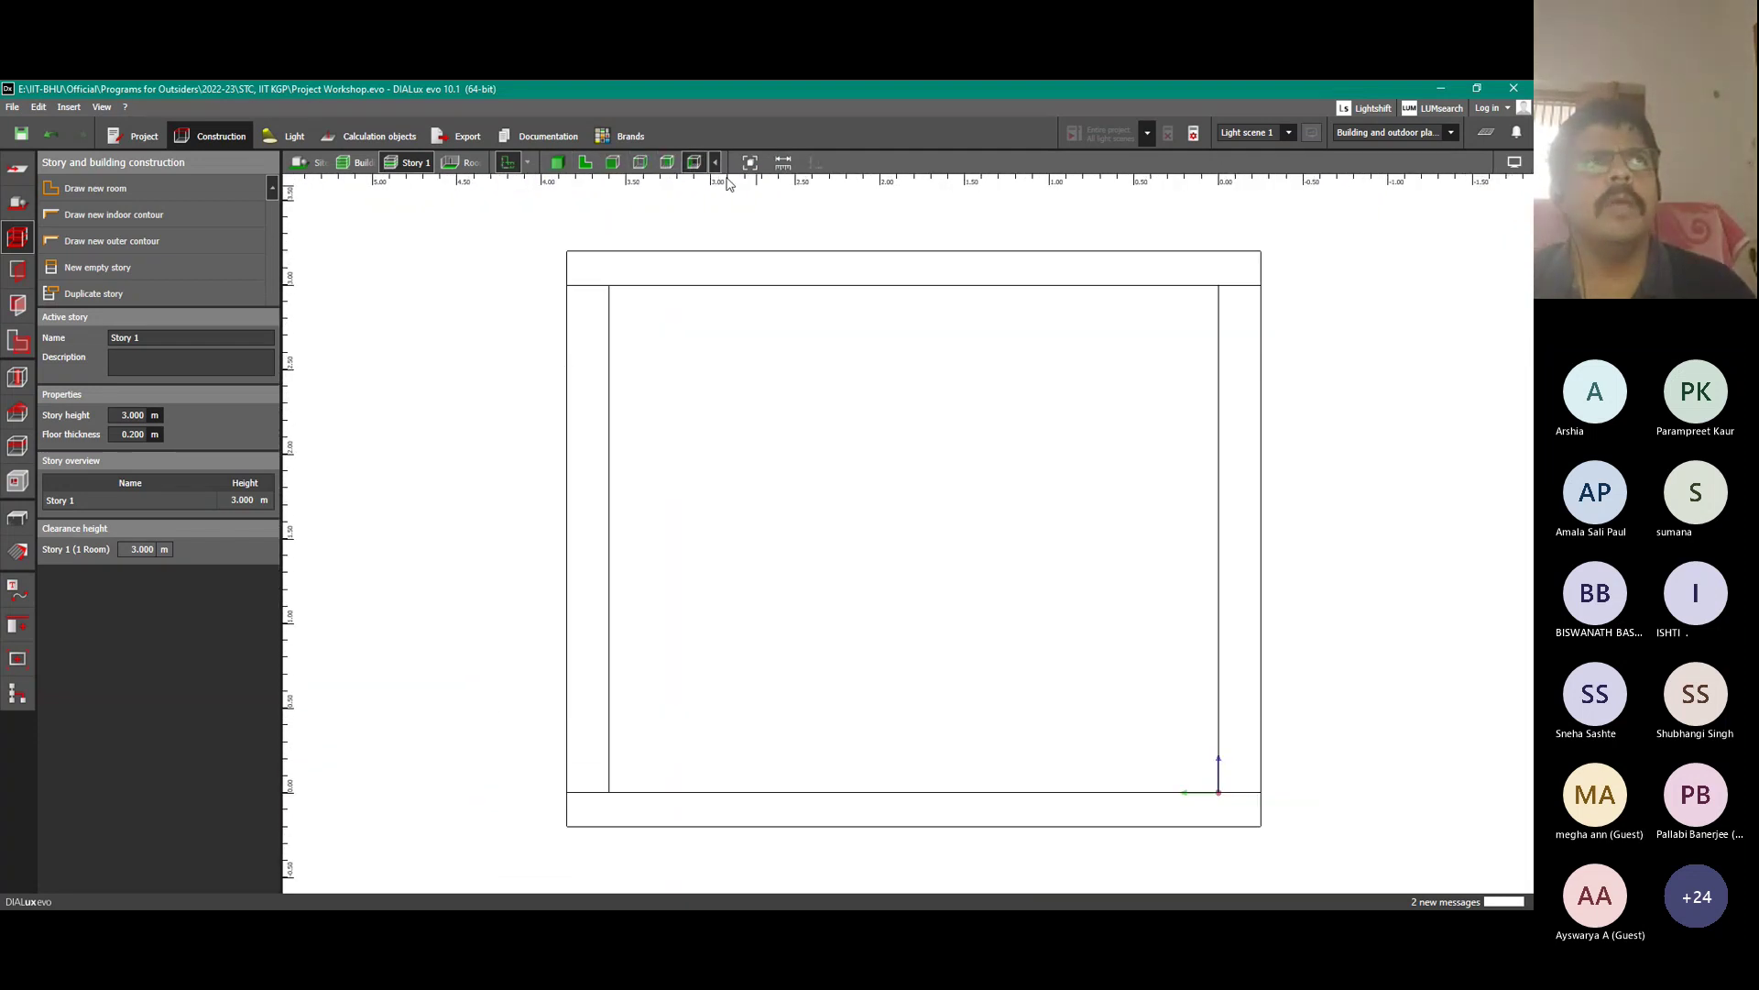
pyautogui.click(716, 163)
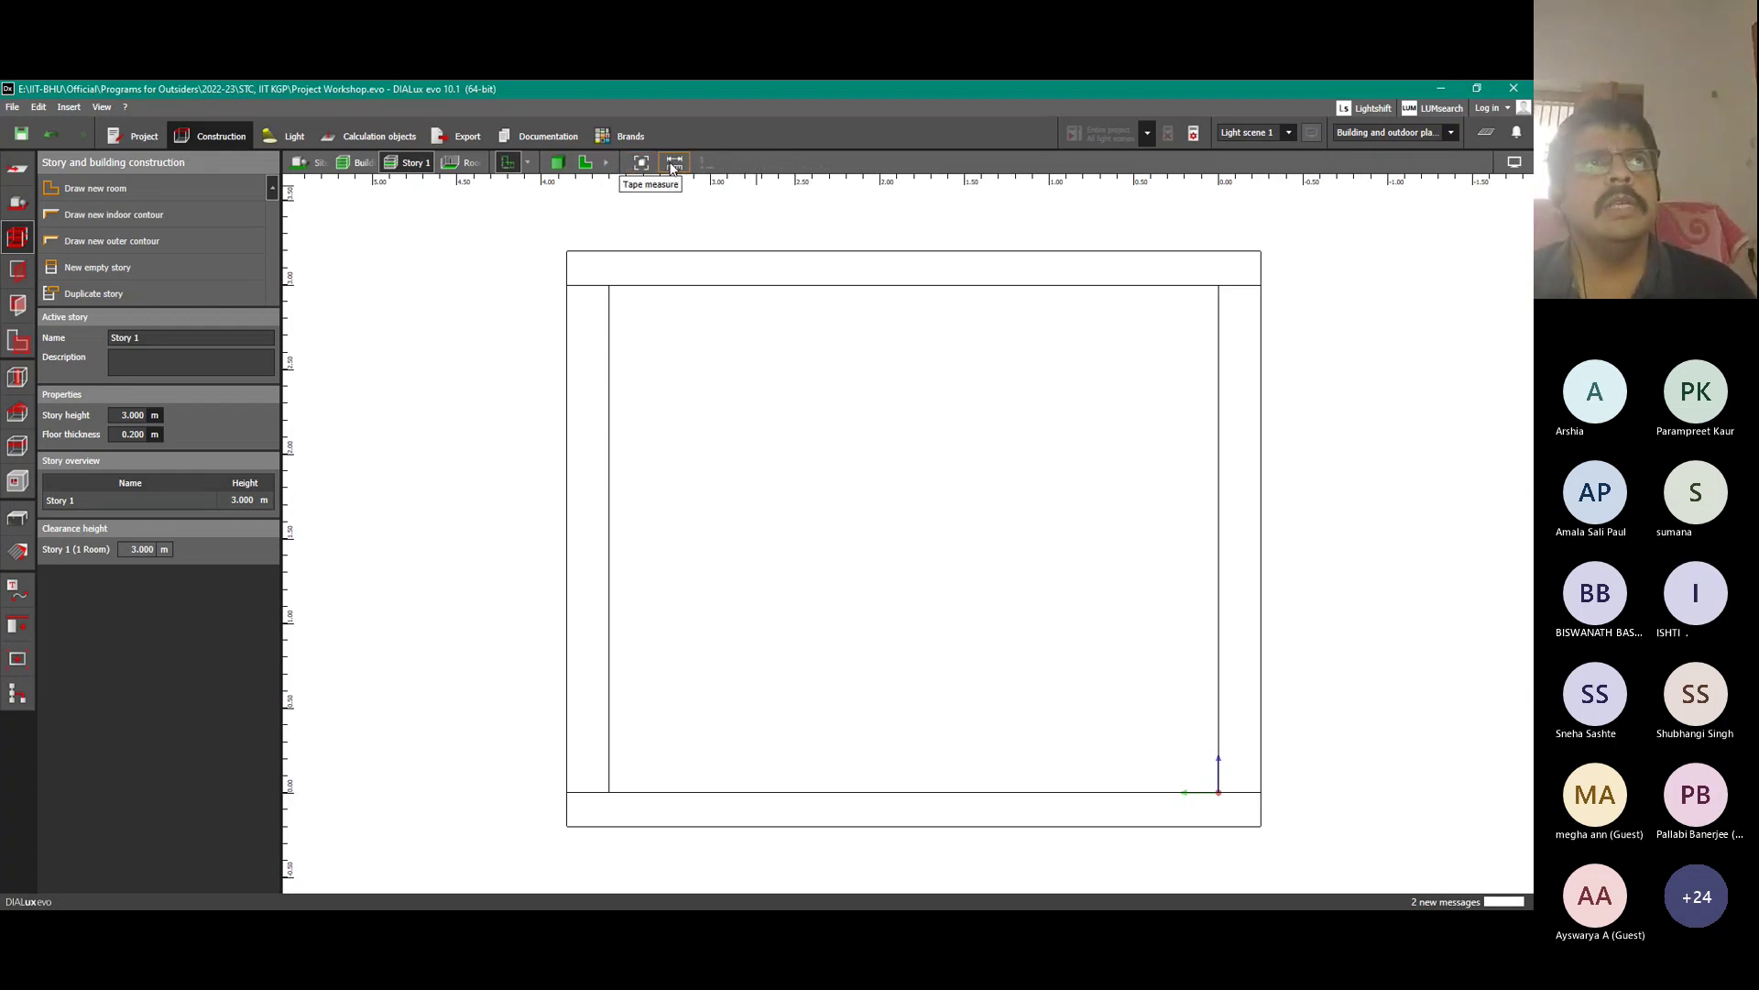
# Measure along the room's upper inner edge in the elevation with the tape measure, and return to the floor plan view.
pyautogui.click(674, 164)
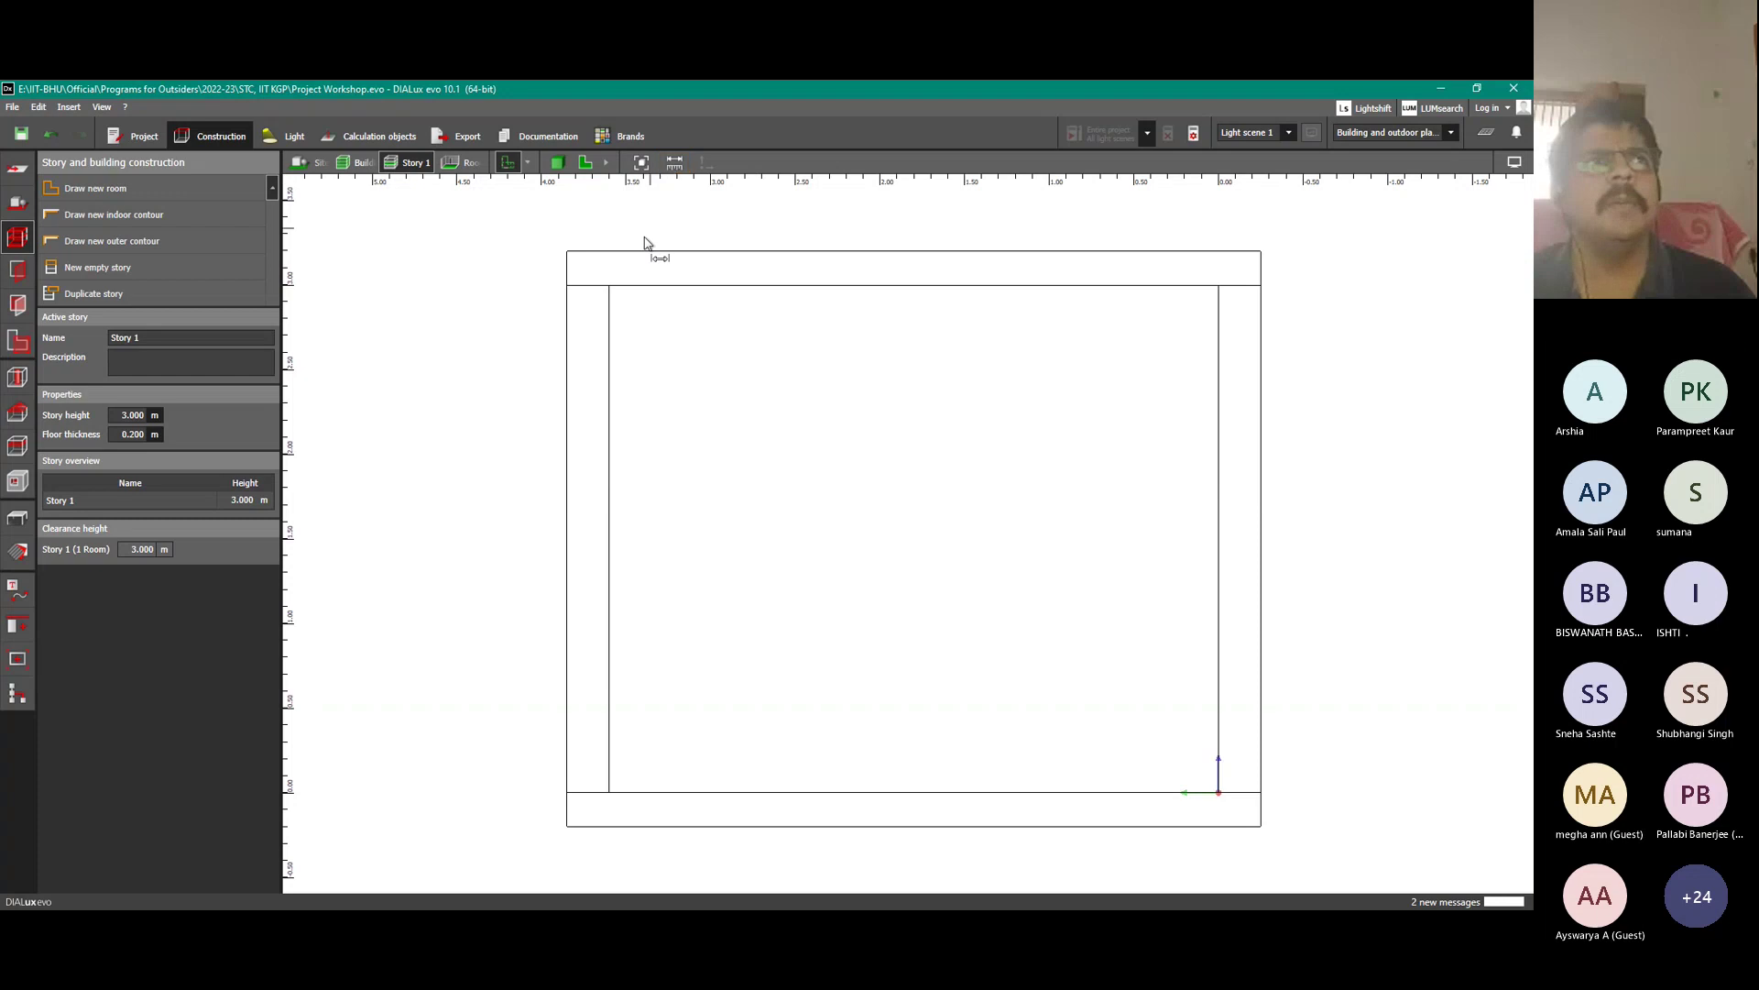
pyautogui.click(609, 287)
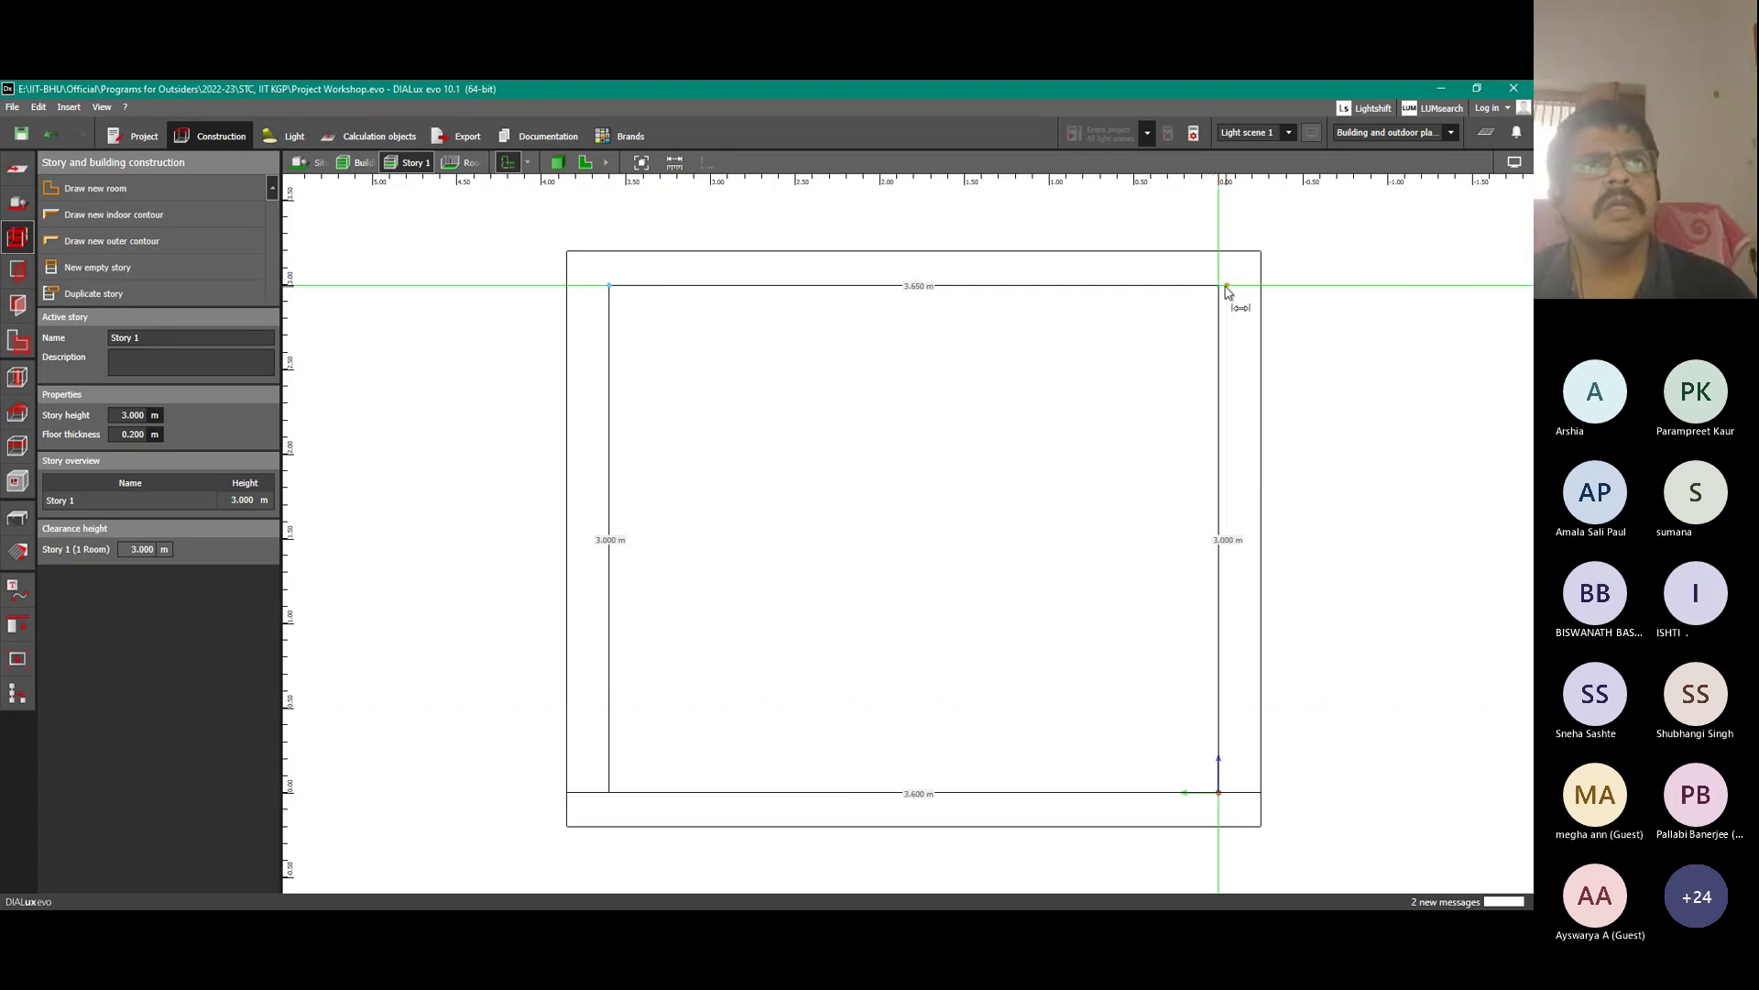
pyautogui.click(586, 164)
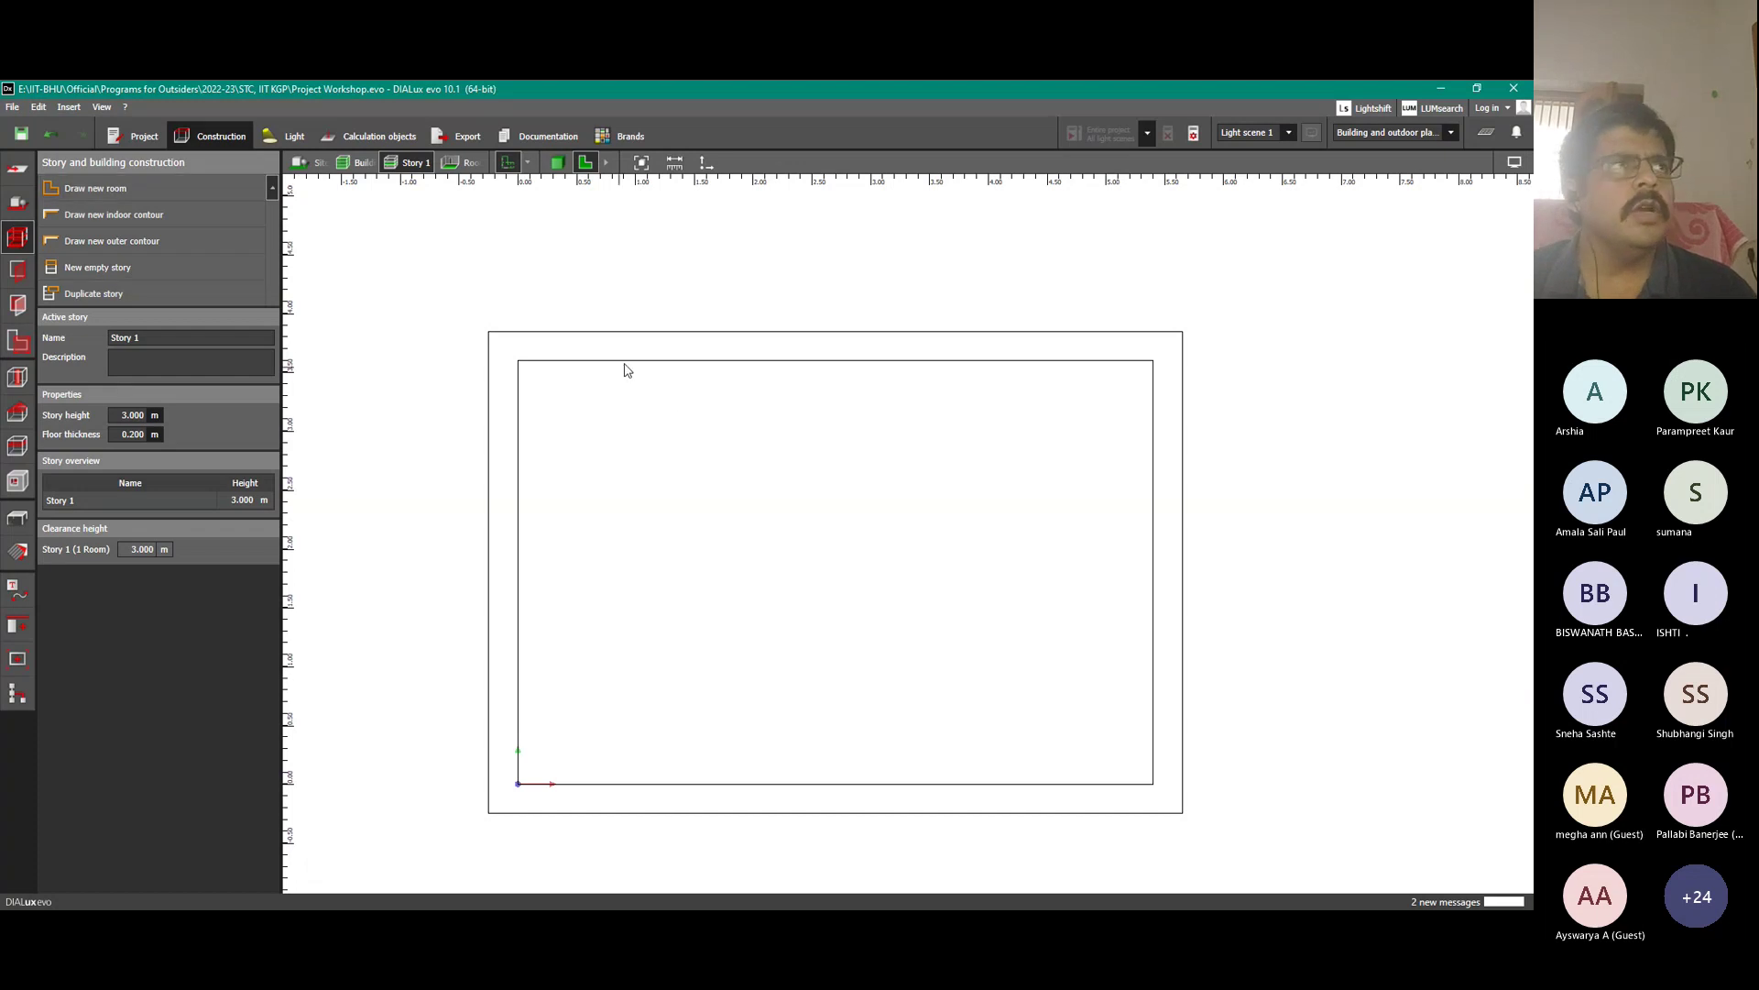
# Review the aperture, story, plan, site and façade element tools, finishing on the aperture settings for the standard window.
pyautogui.click(17, 271)
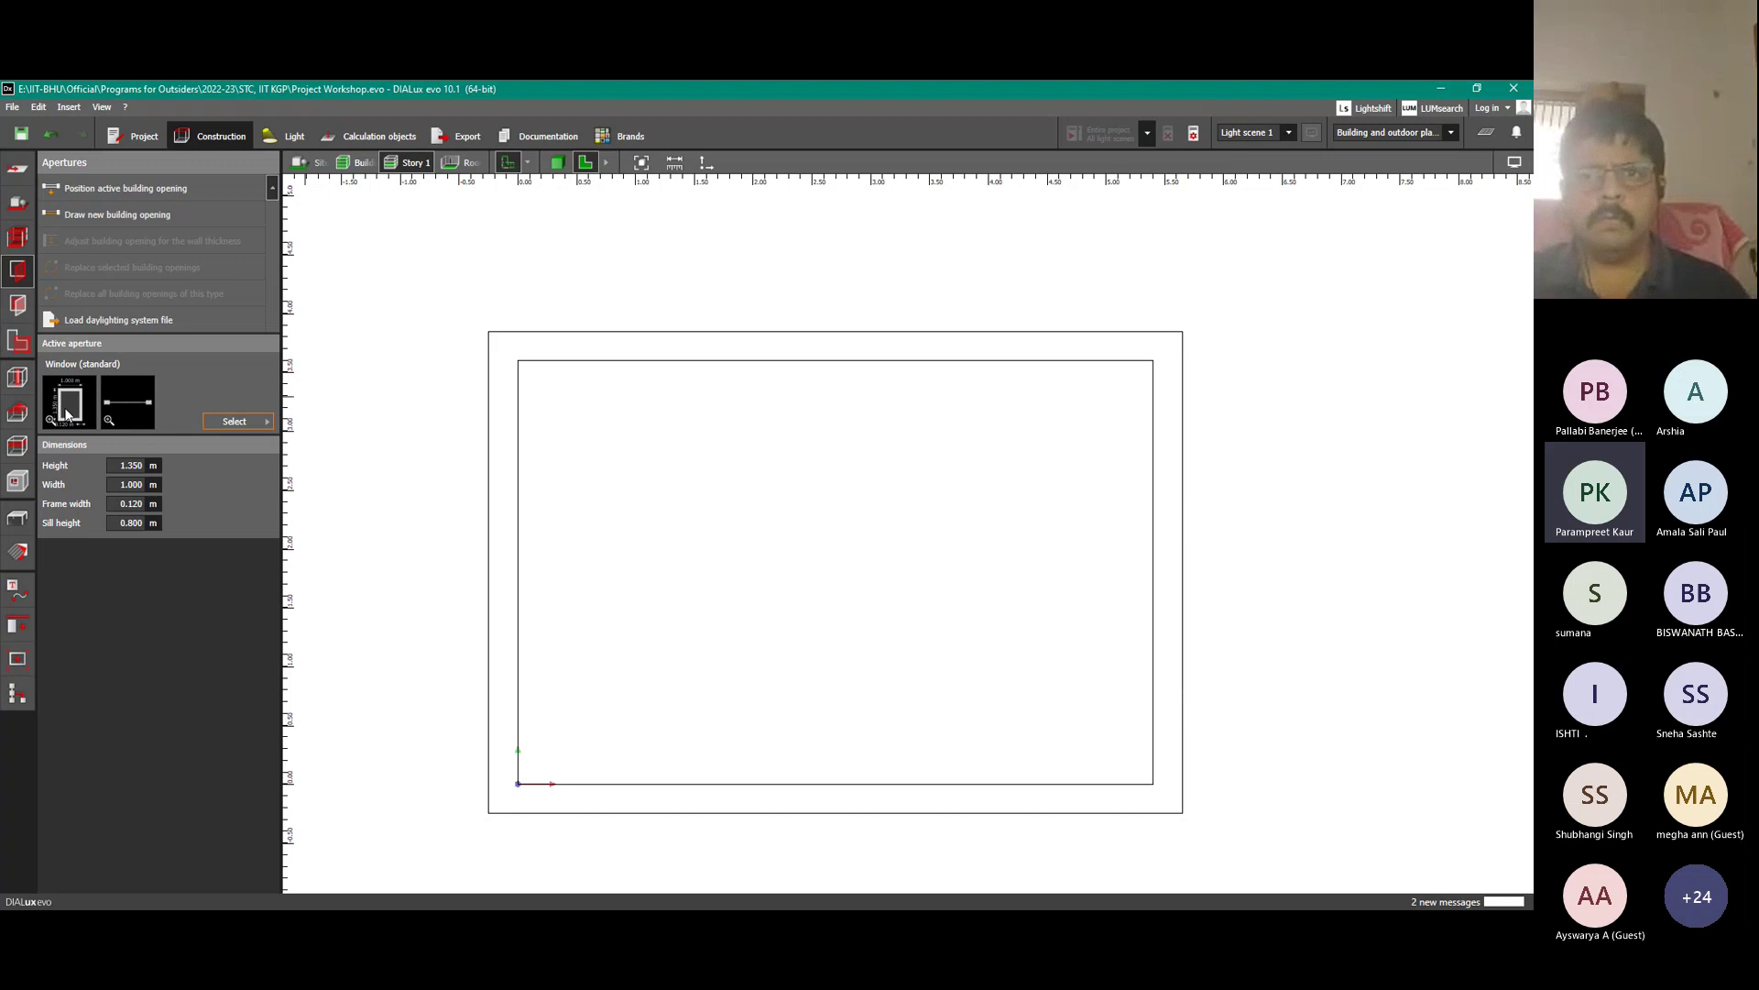
pyautogui.click(20, 244)
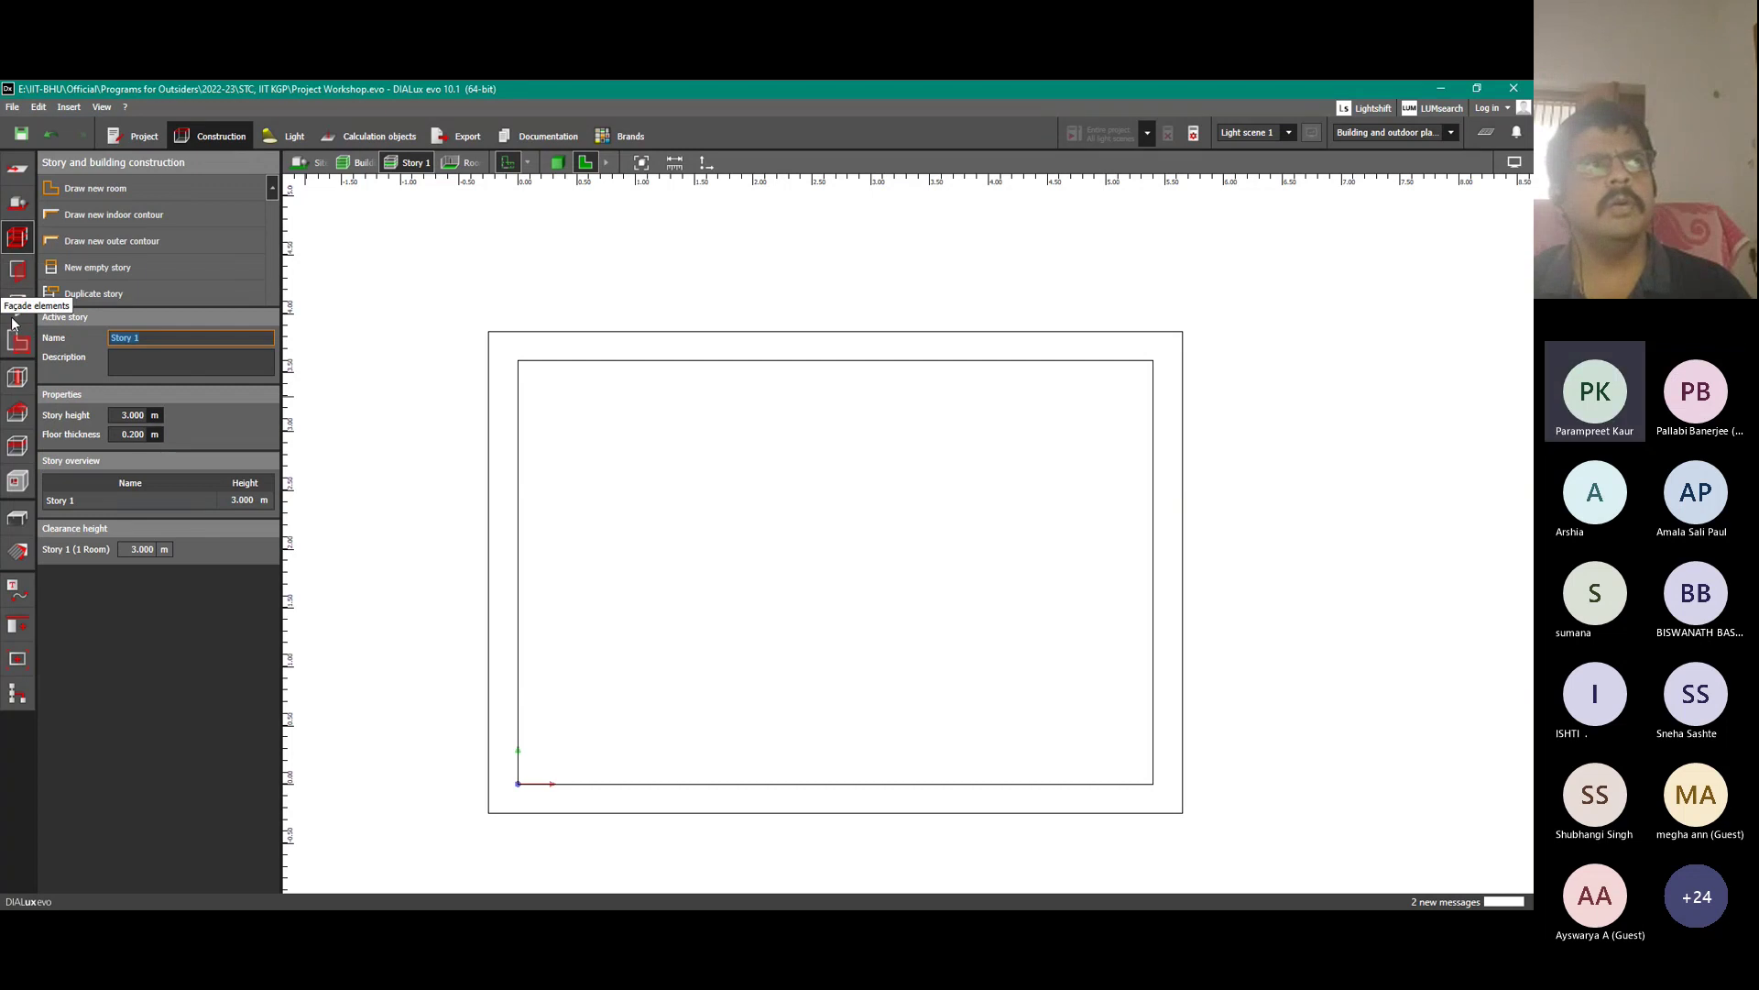
pyautogui.click(18, 275)
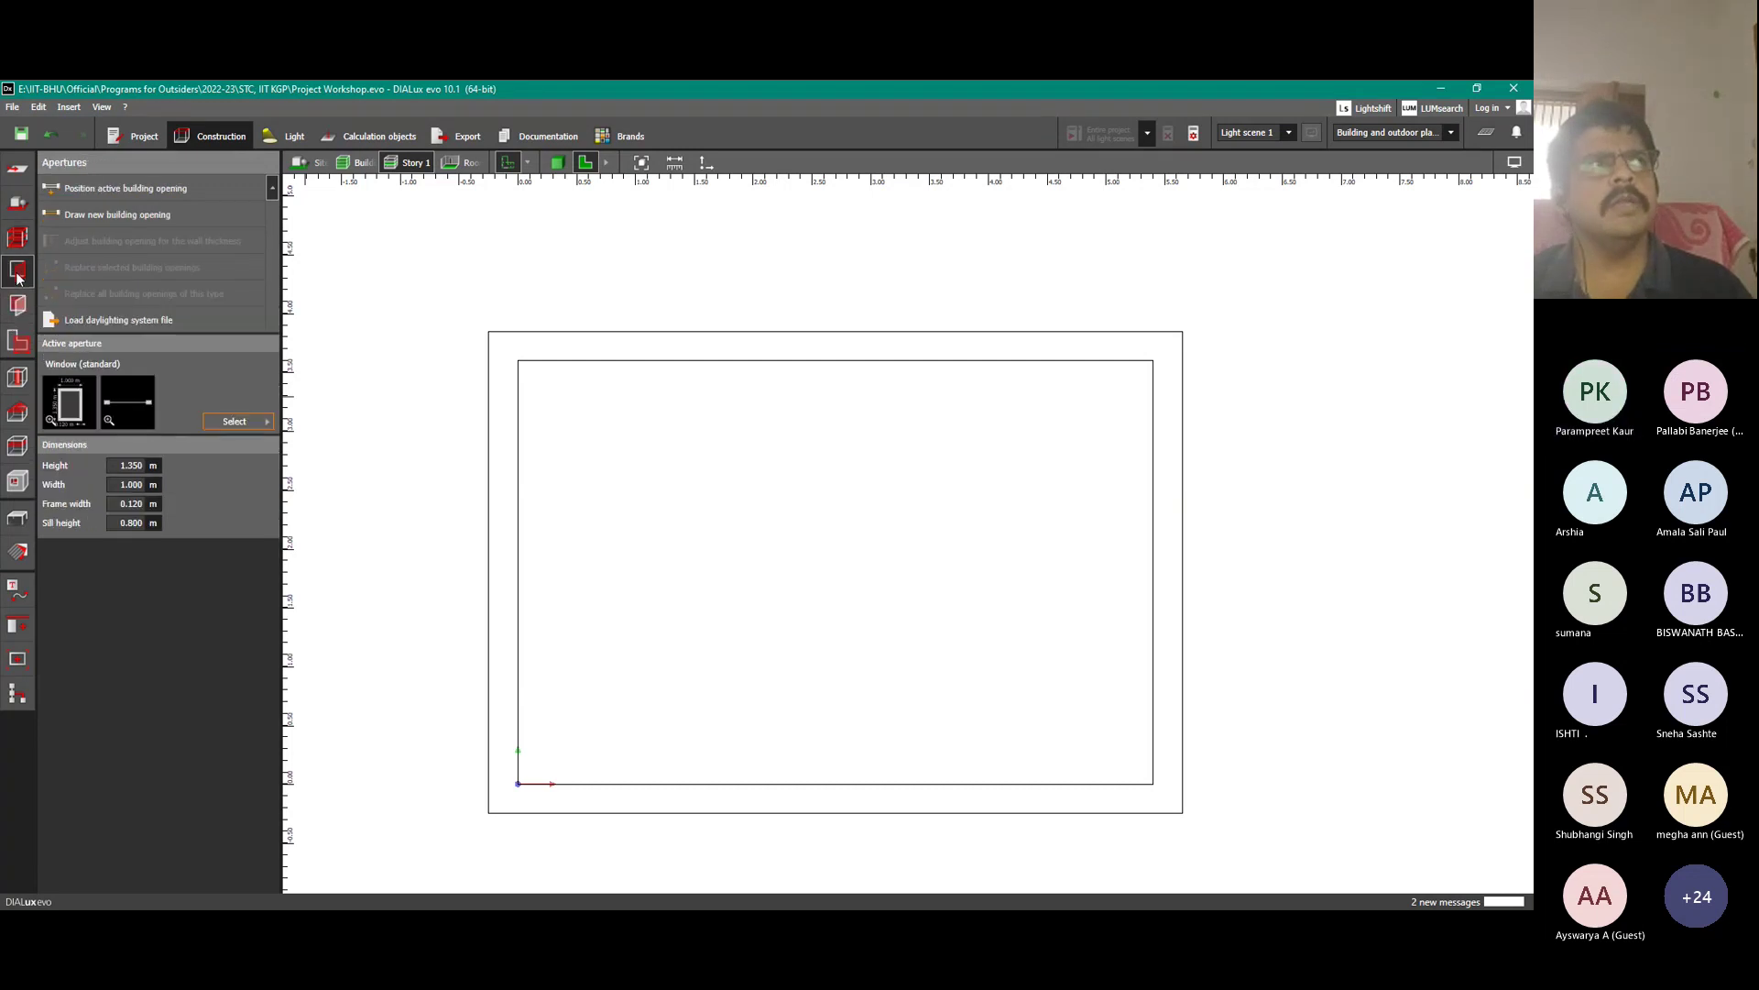
pyautogui.click(20, 170)
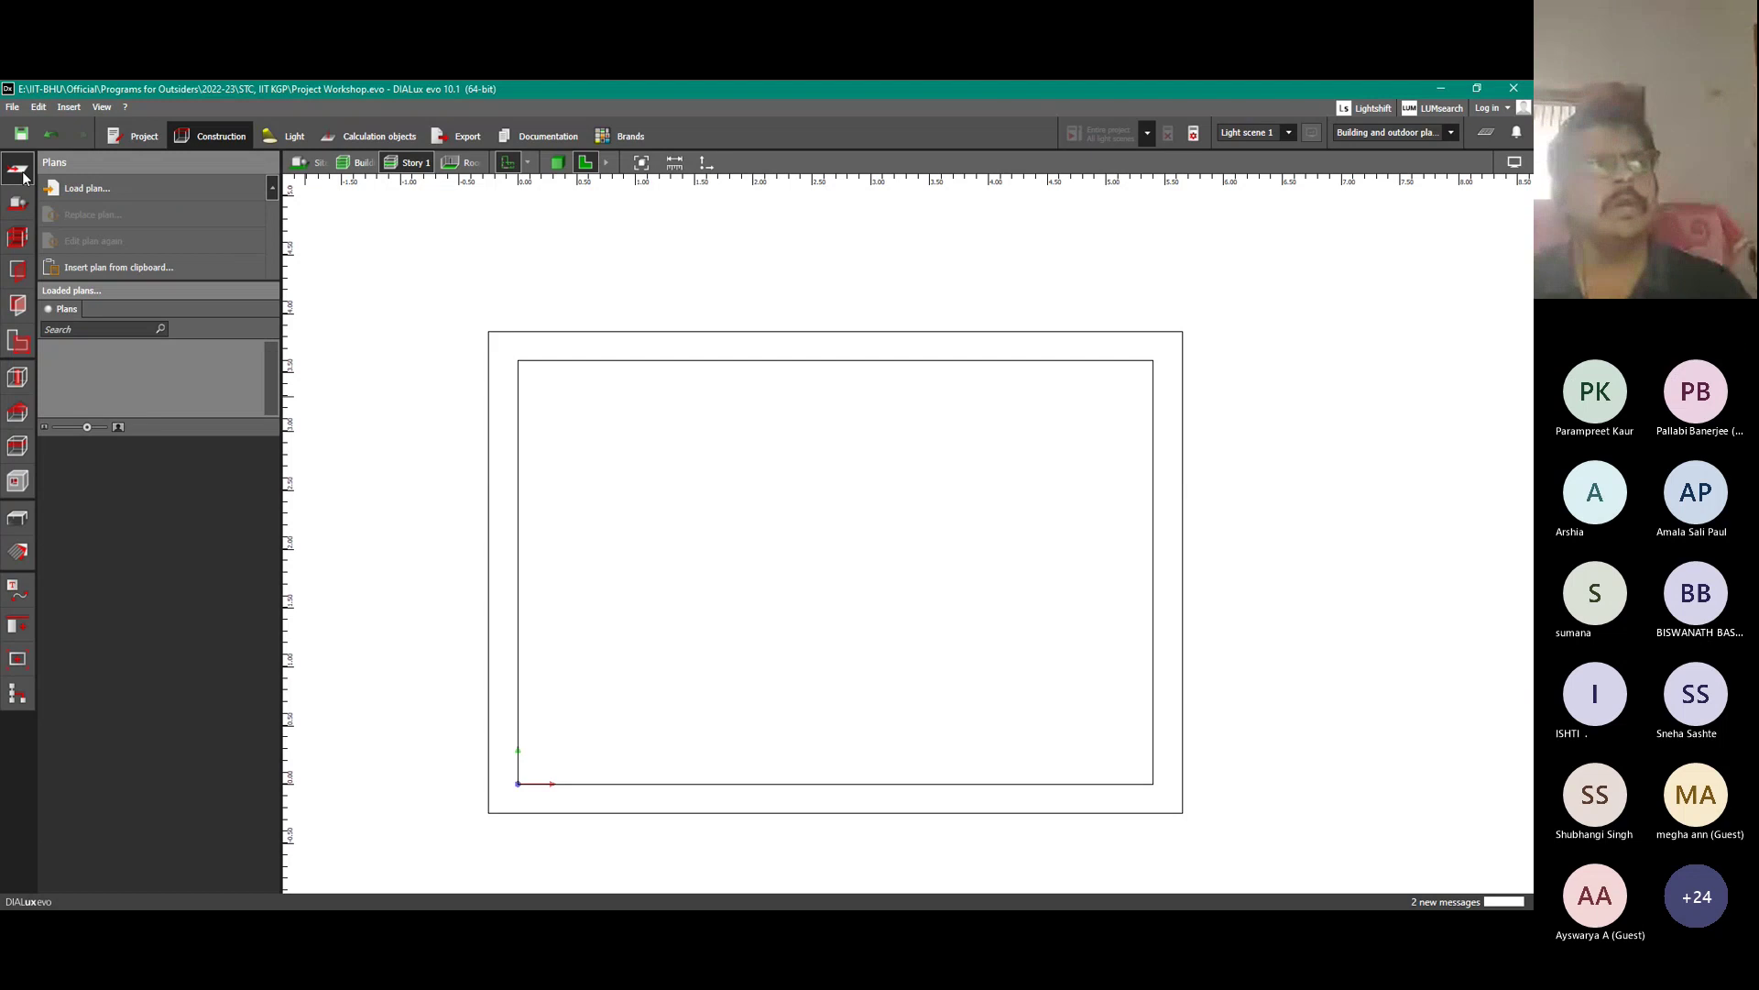
pyautogui.click(18, 202)
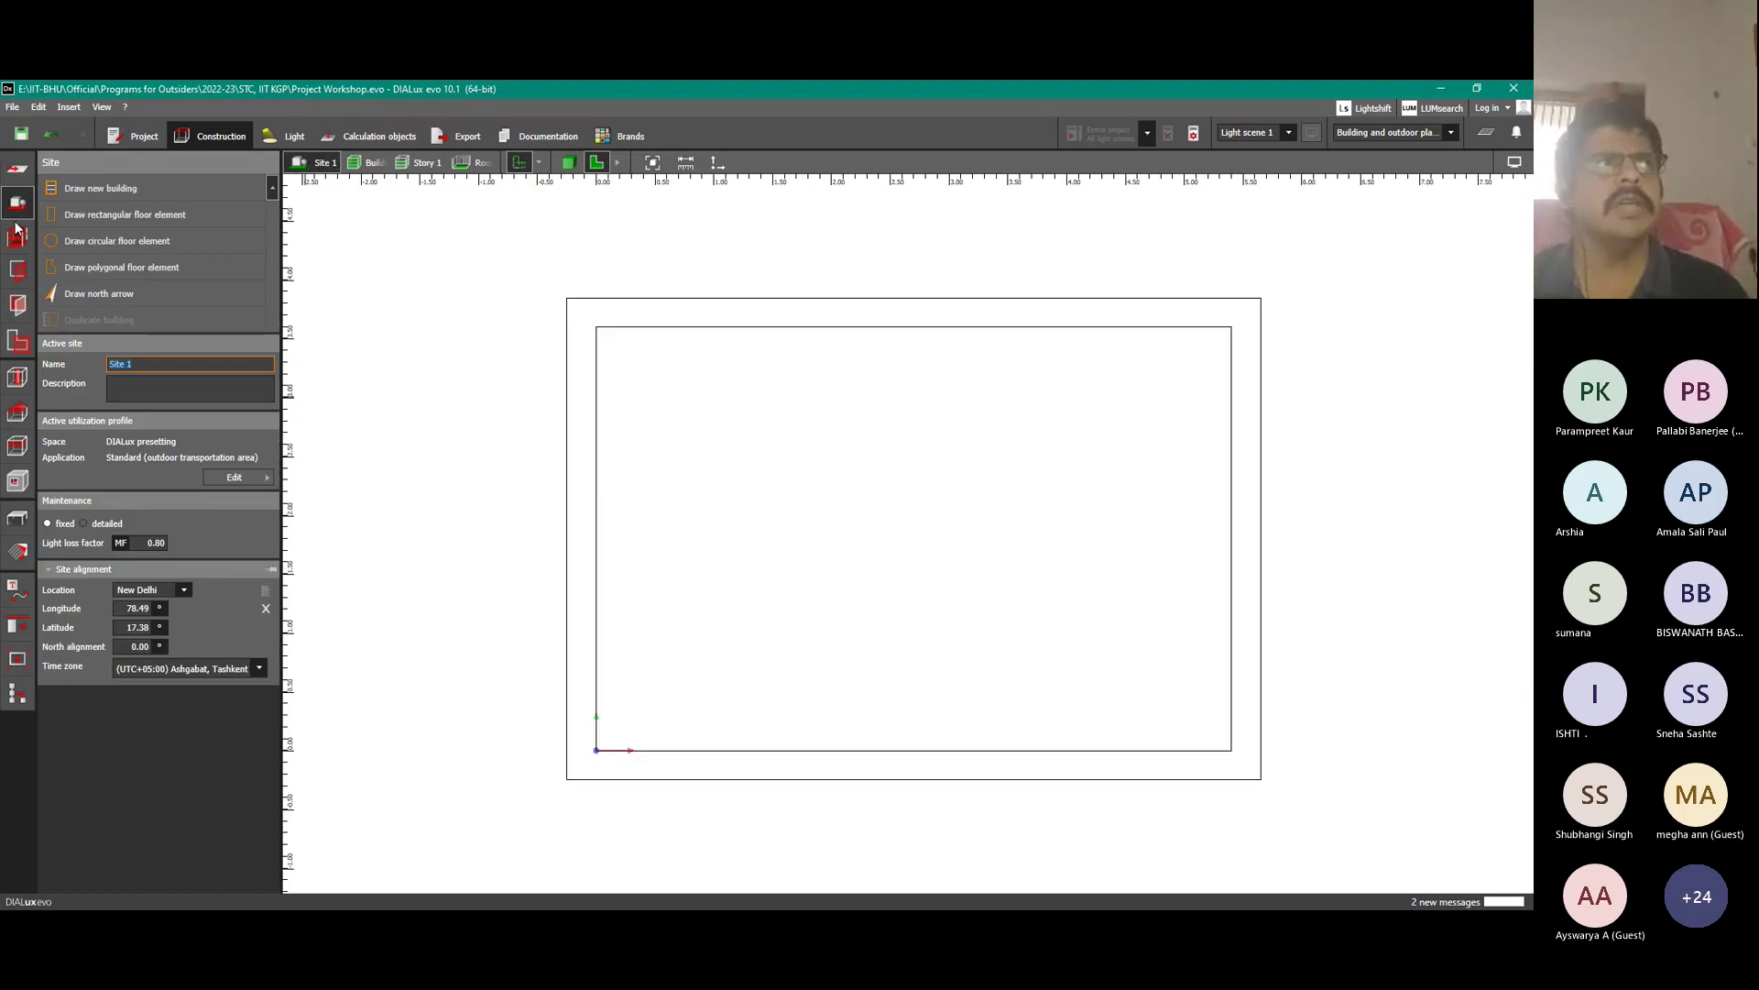
pyautogui.click(18, 236)
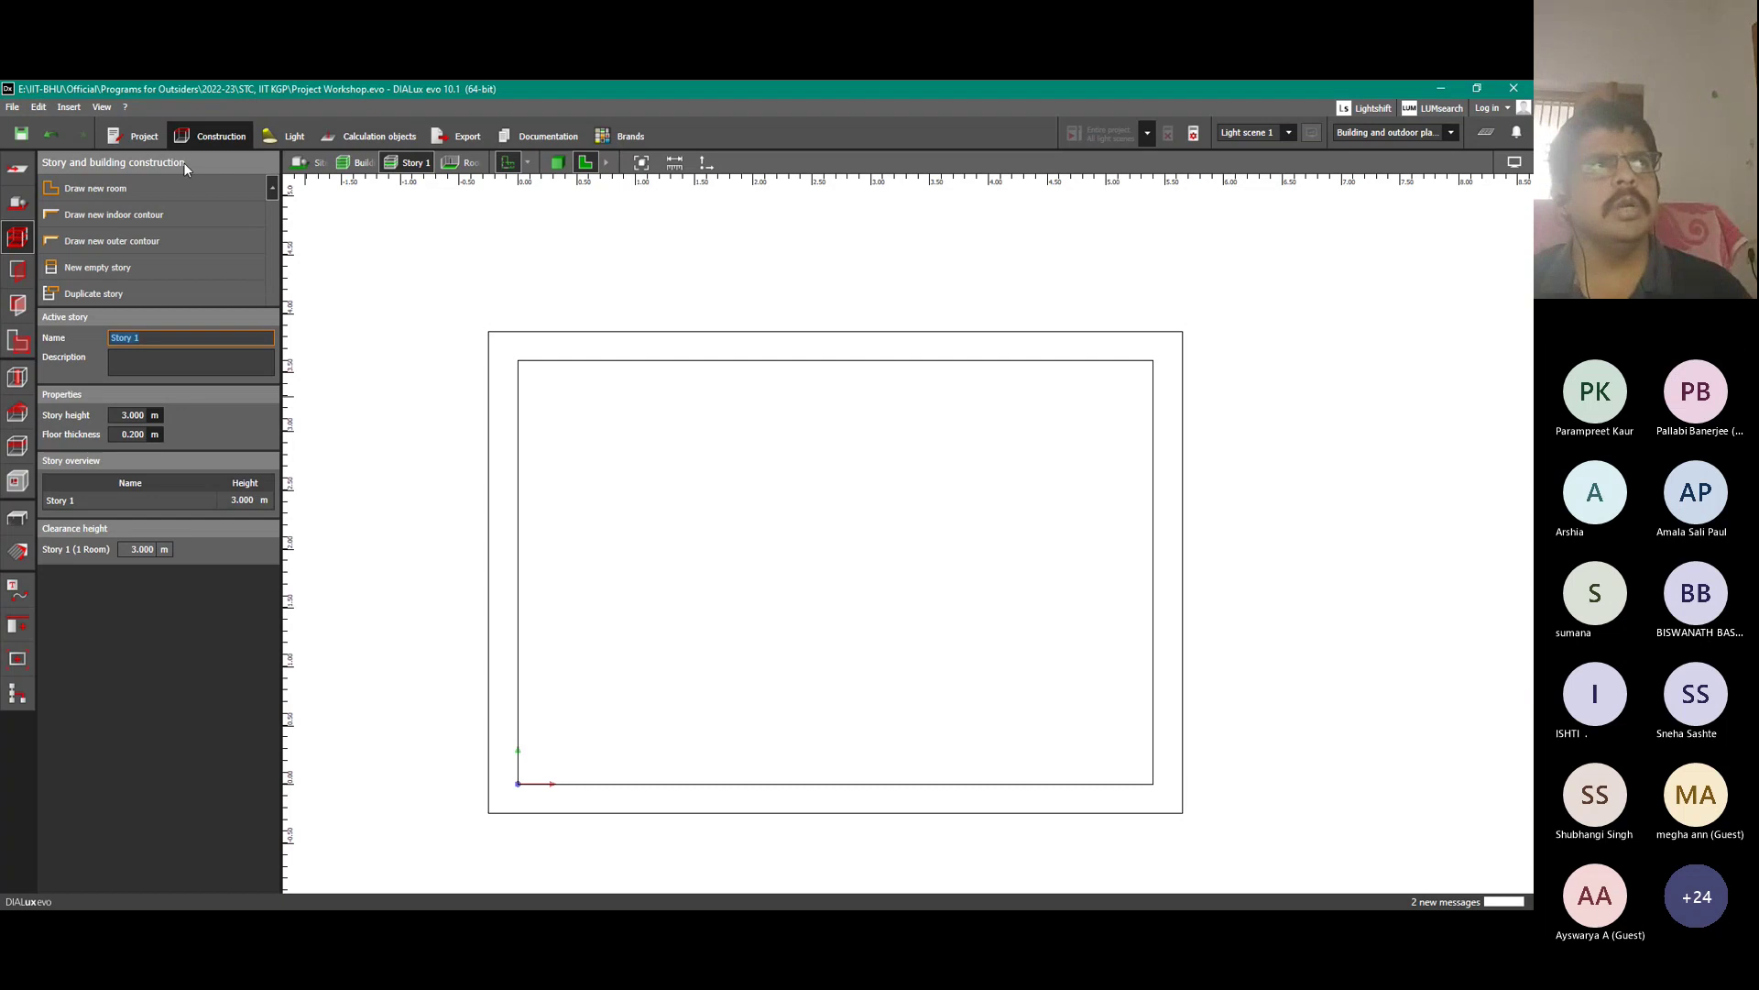
pyautogui.click(17, 270)
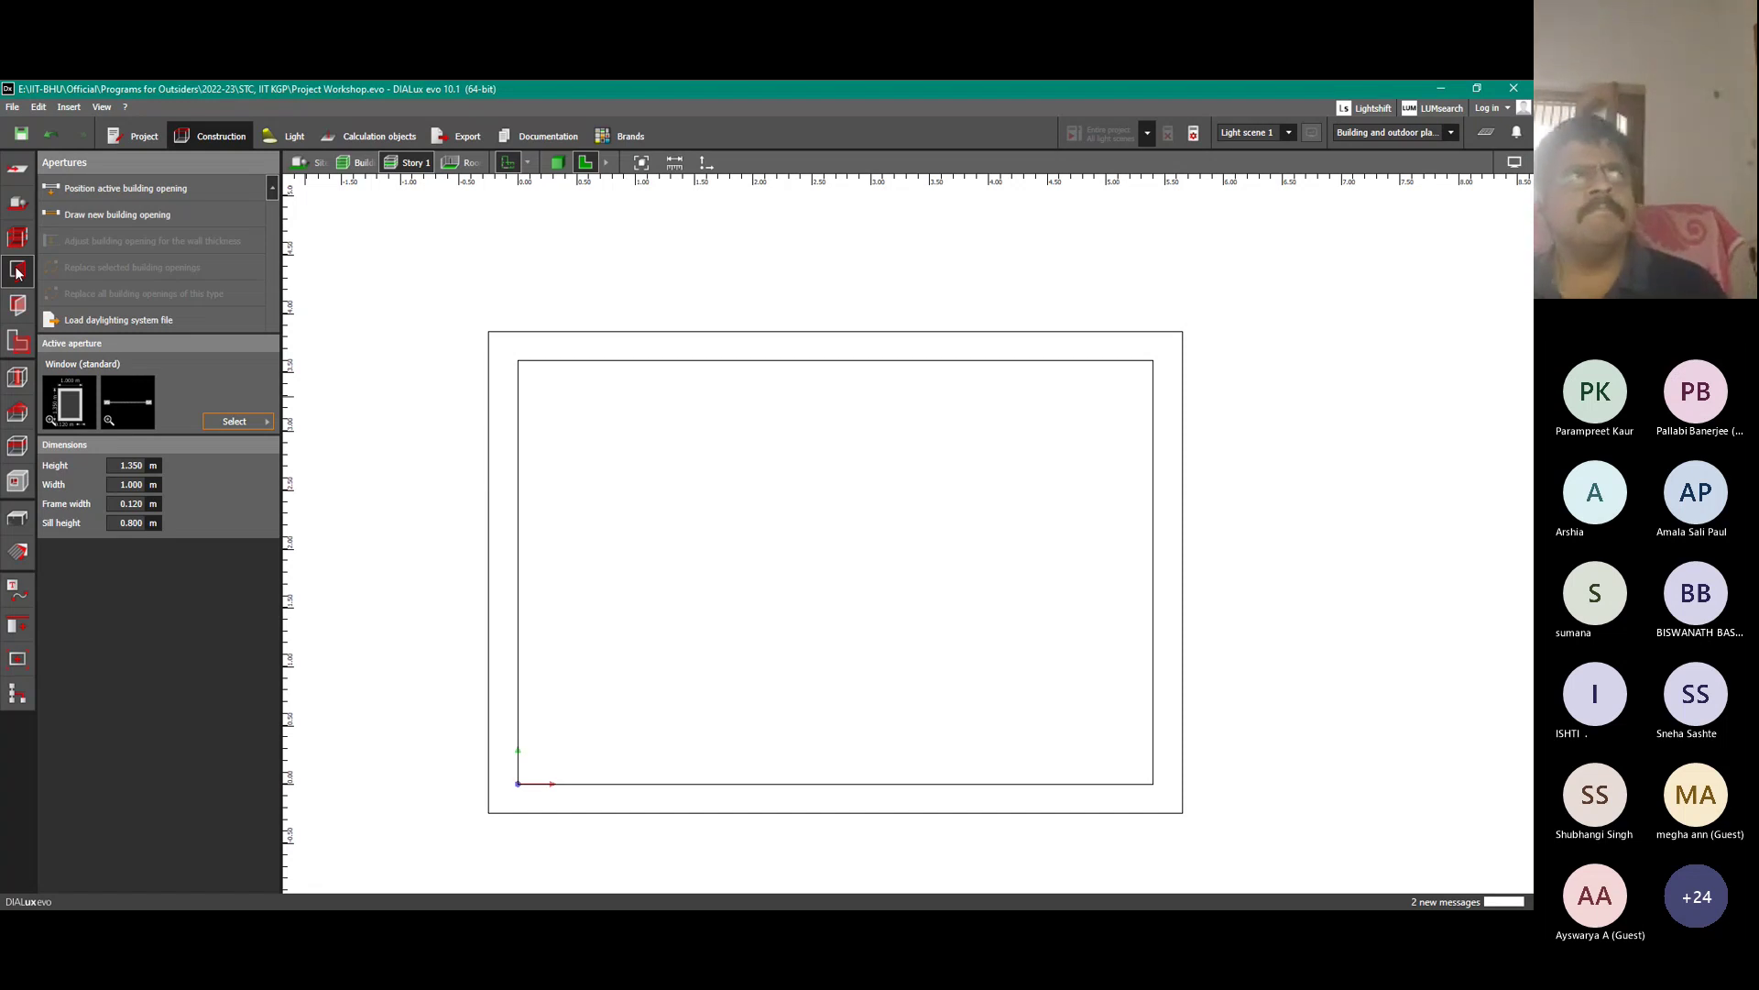
pyautogui.click(20, 301)
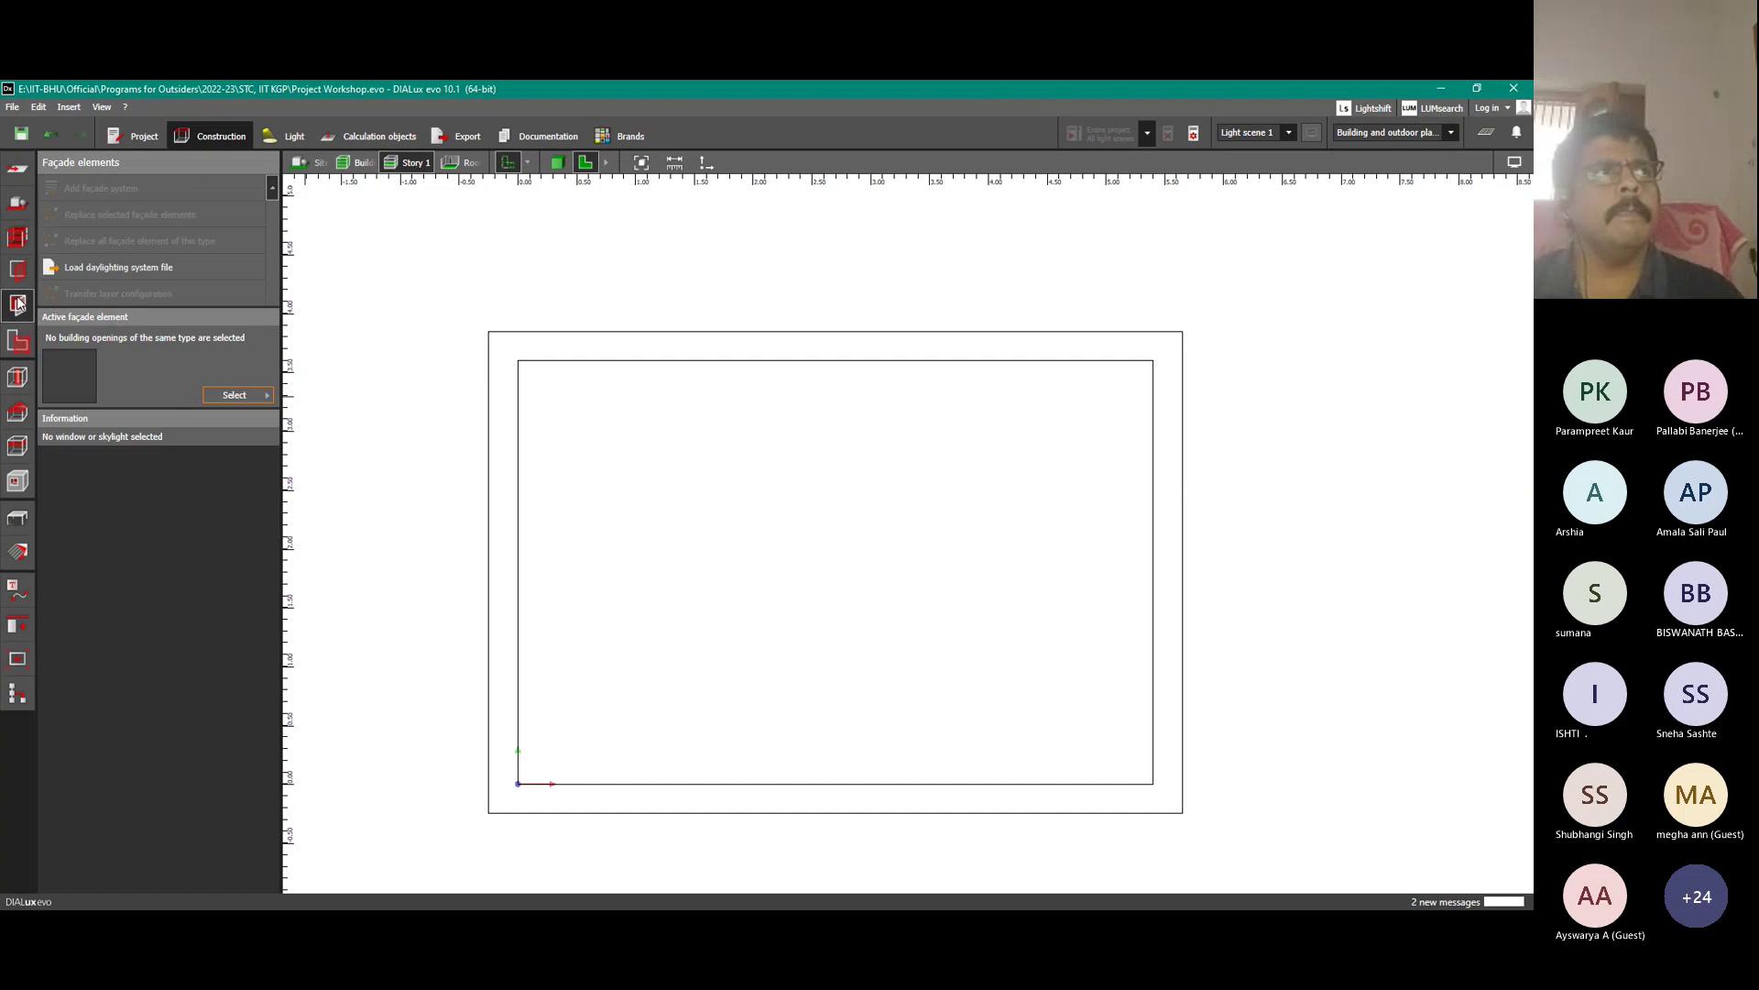
pyautogui.click(20, 273)
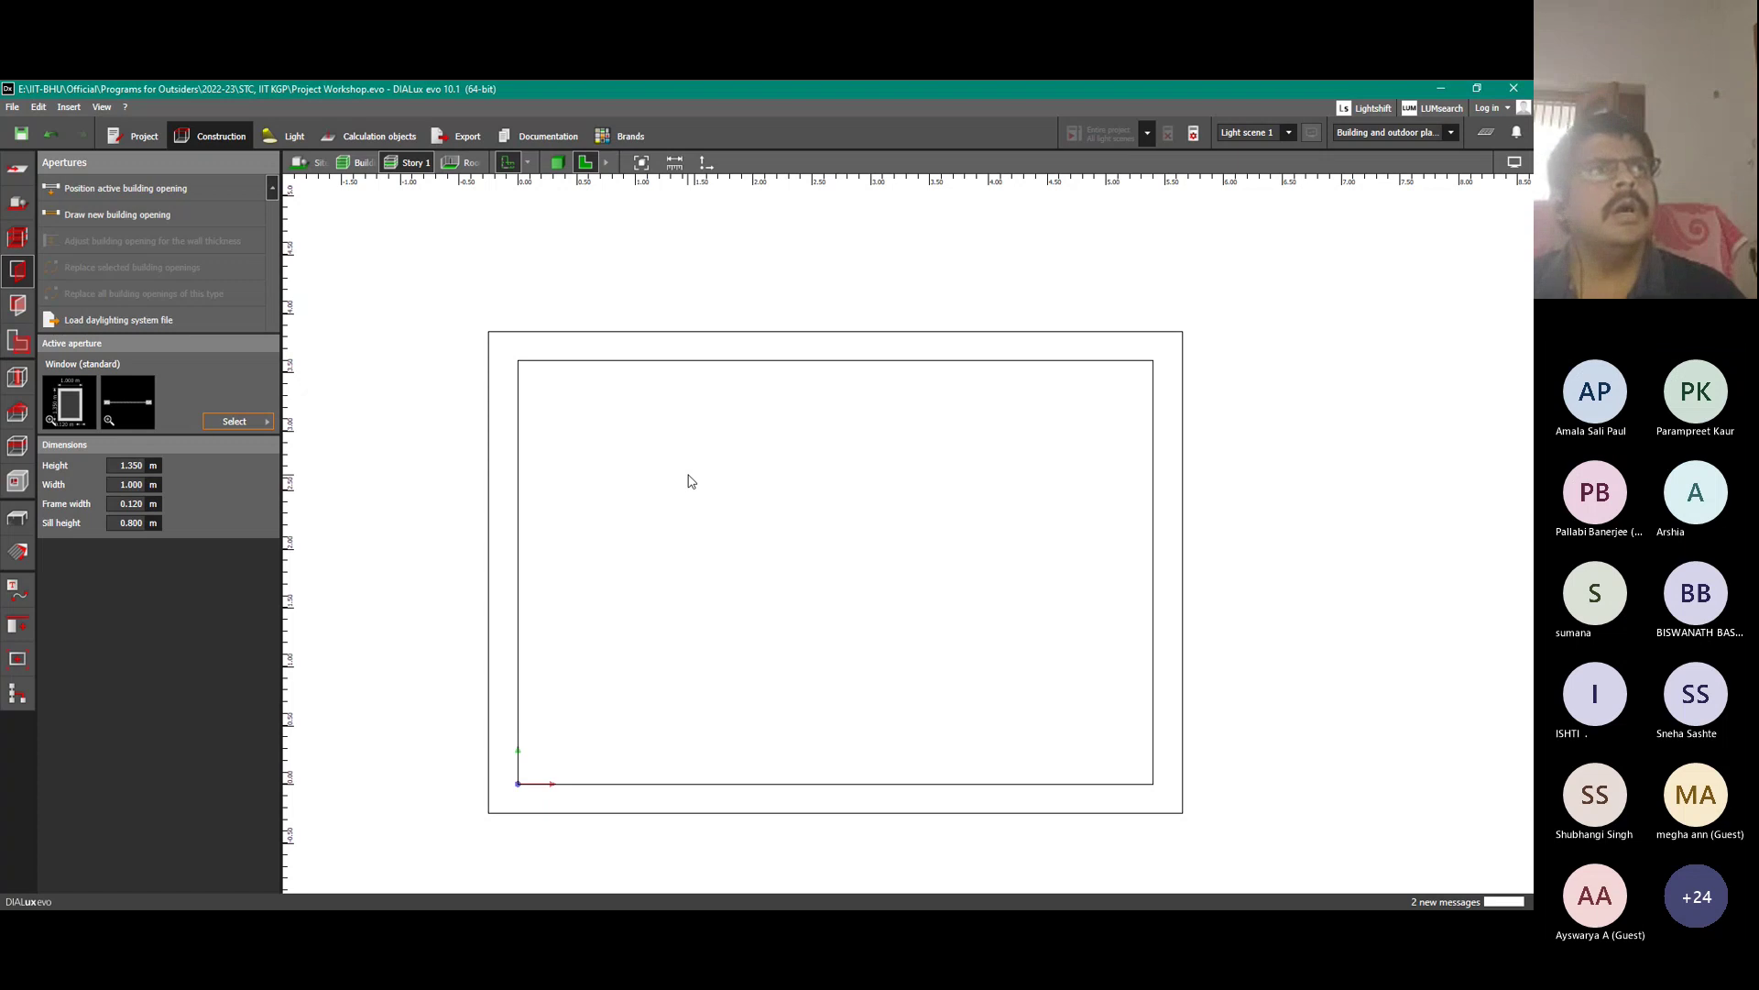
# Compare the elevation along the room's longer side with the floor plan, ending in the floor plan view.
pyautogui.moveTo(561, 171)
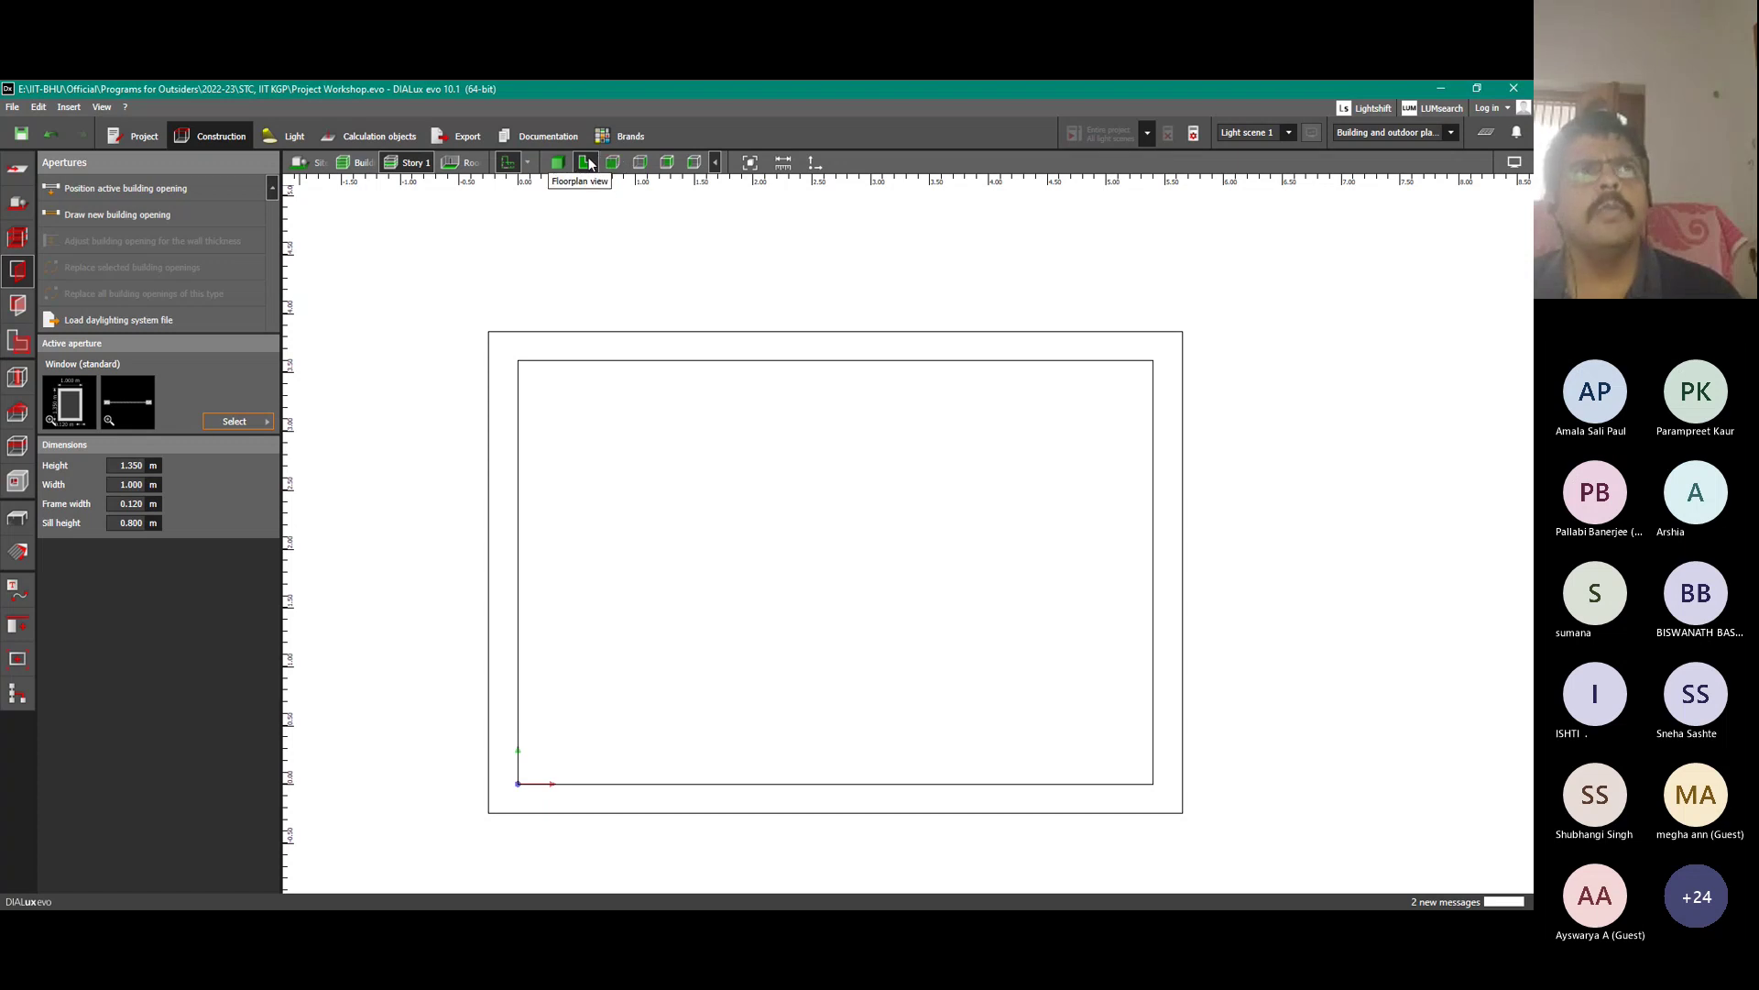
pyautogui.click(613, 164)
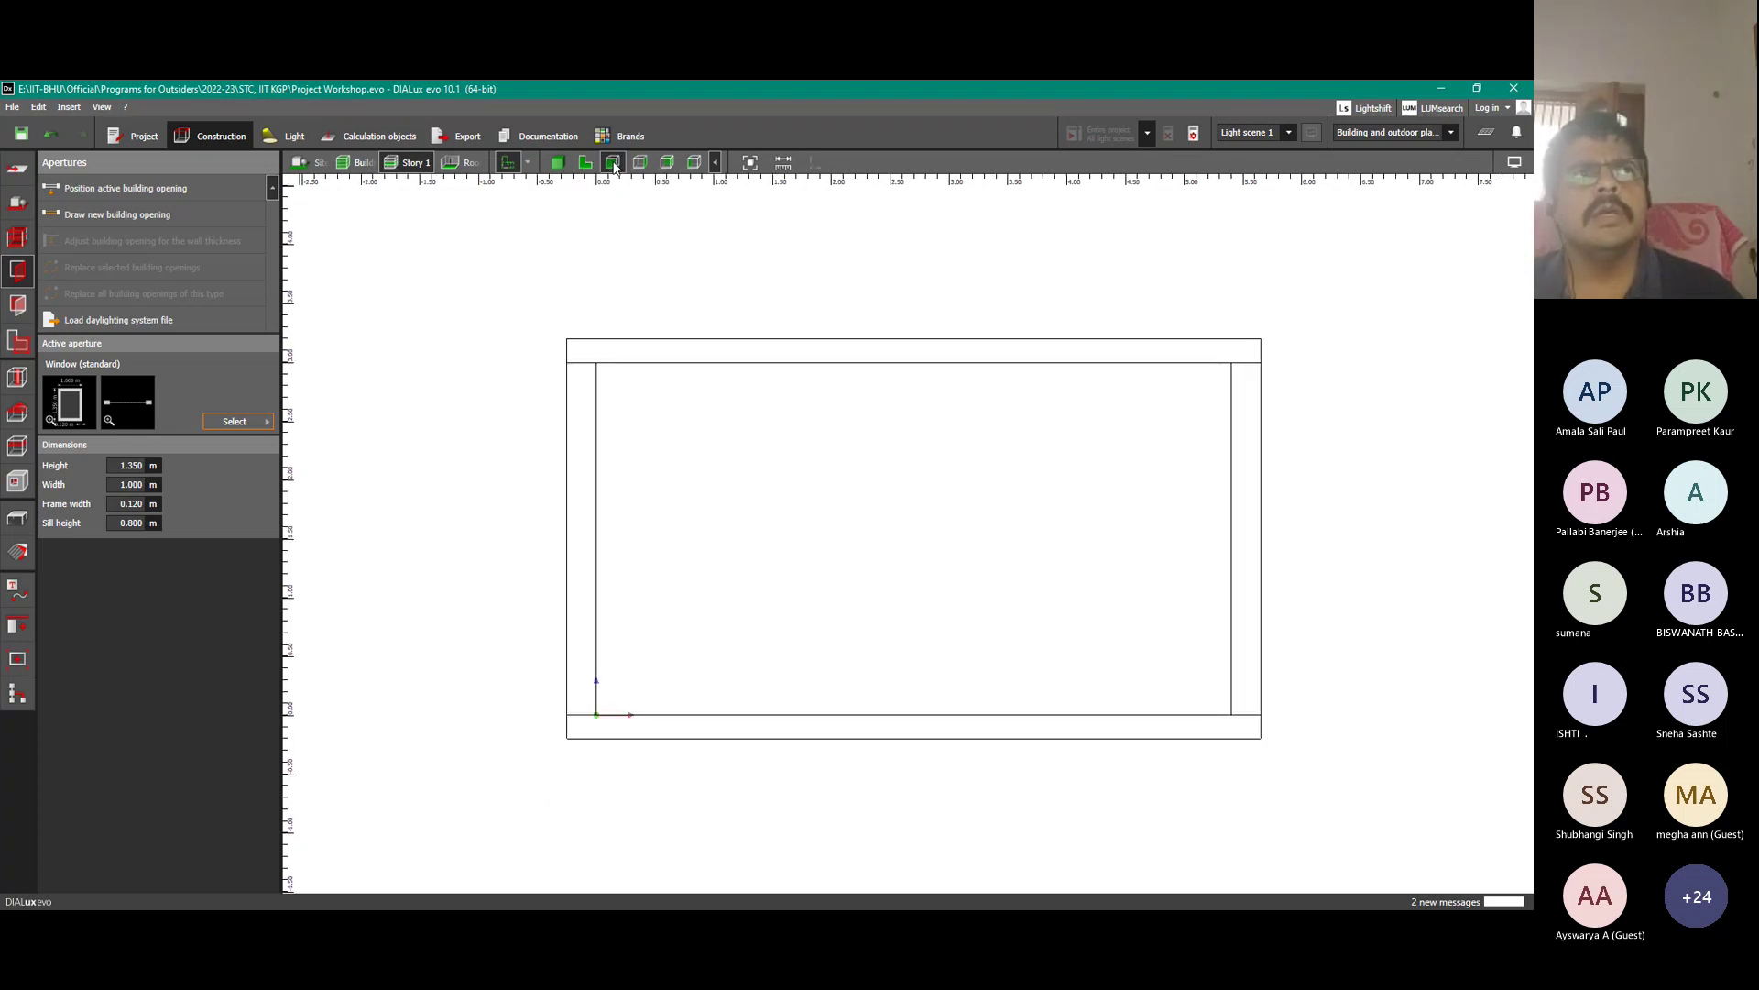
pyautogui.click(585, 163)
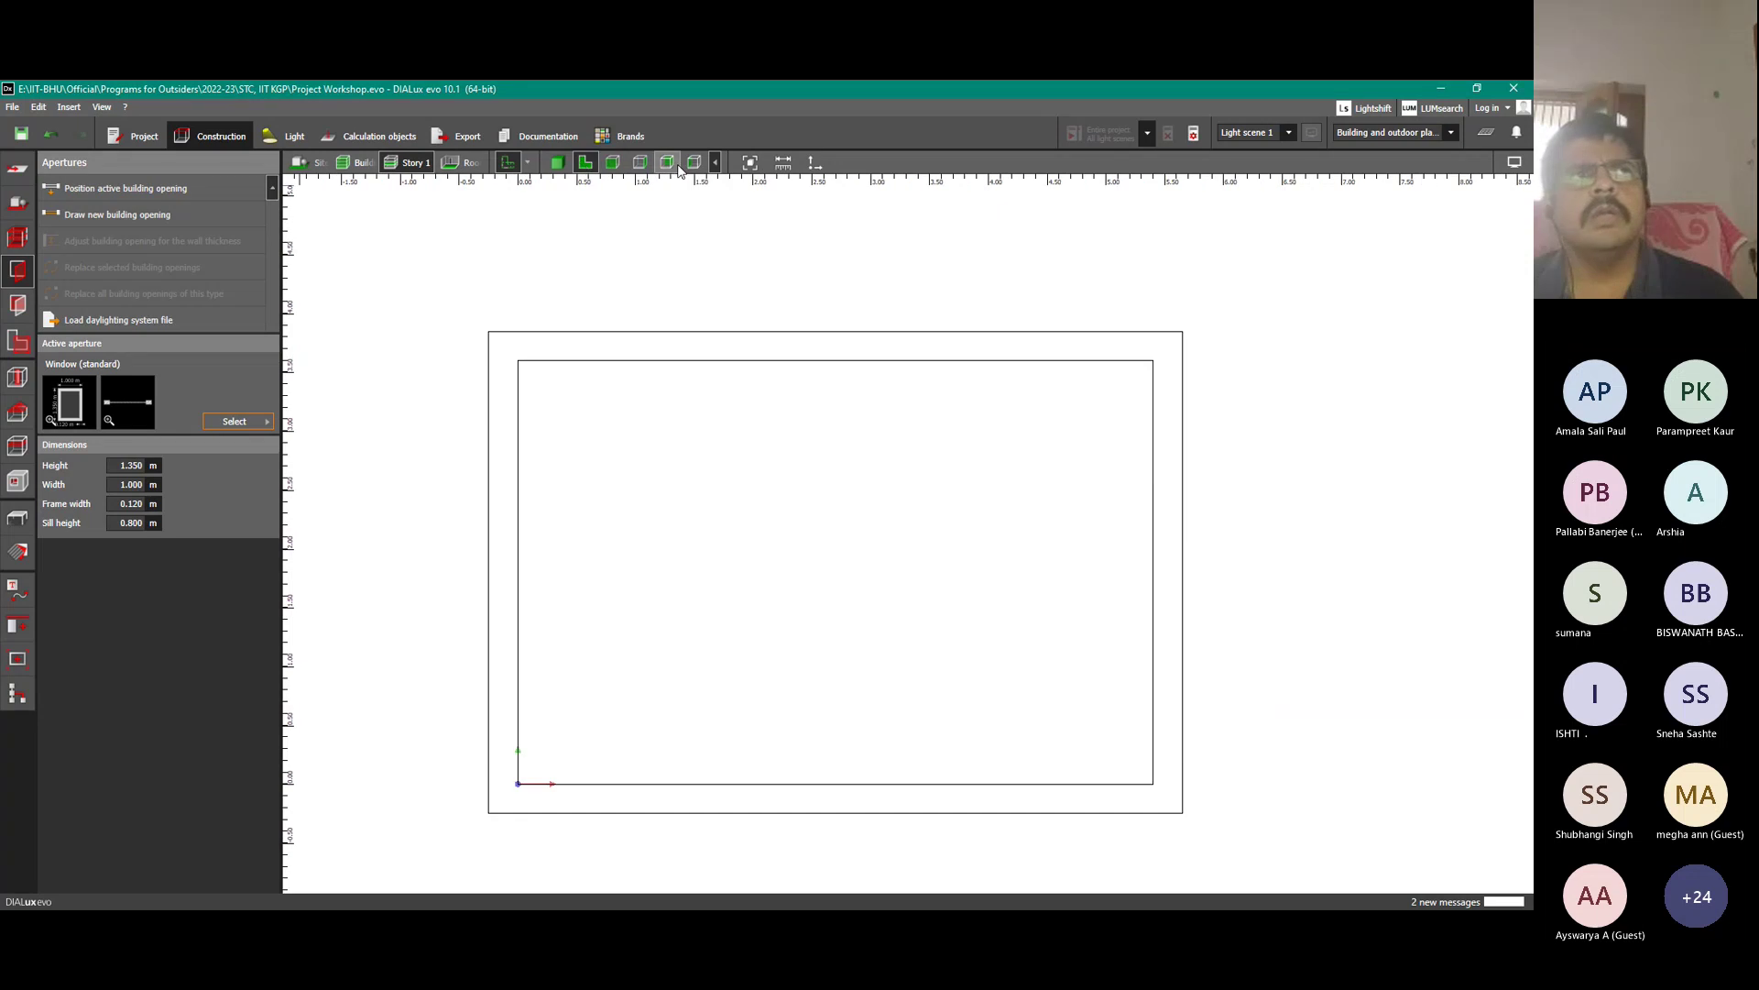
pyautogui.click(715, 163)
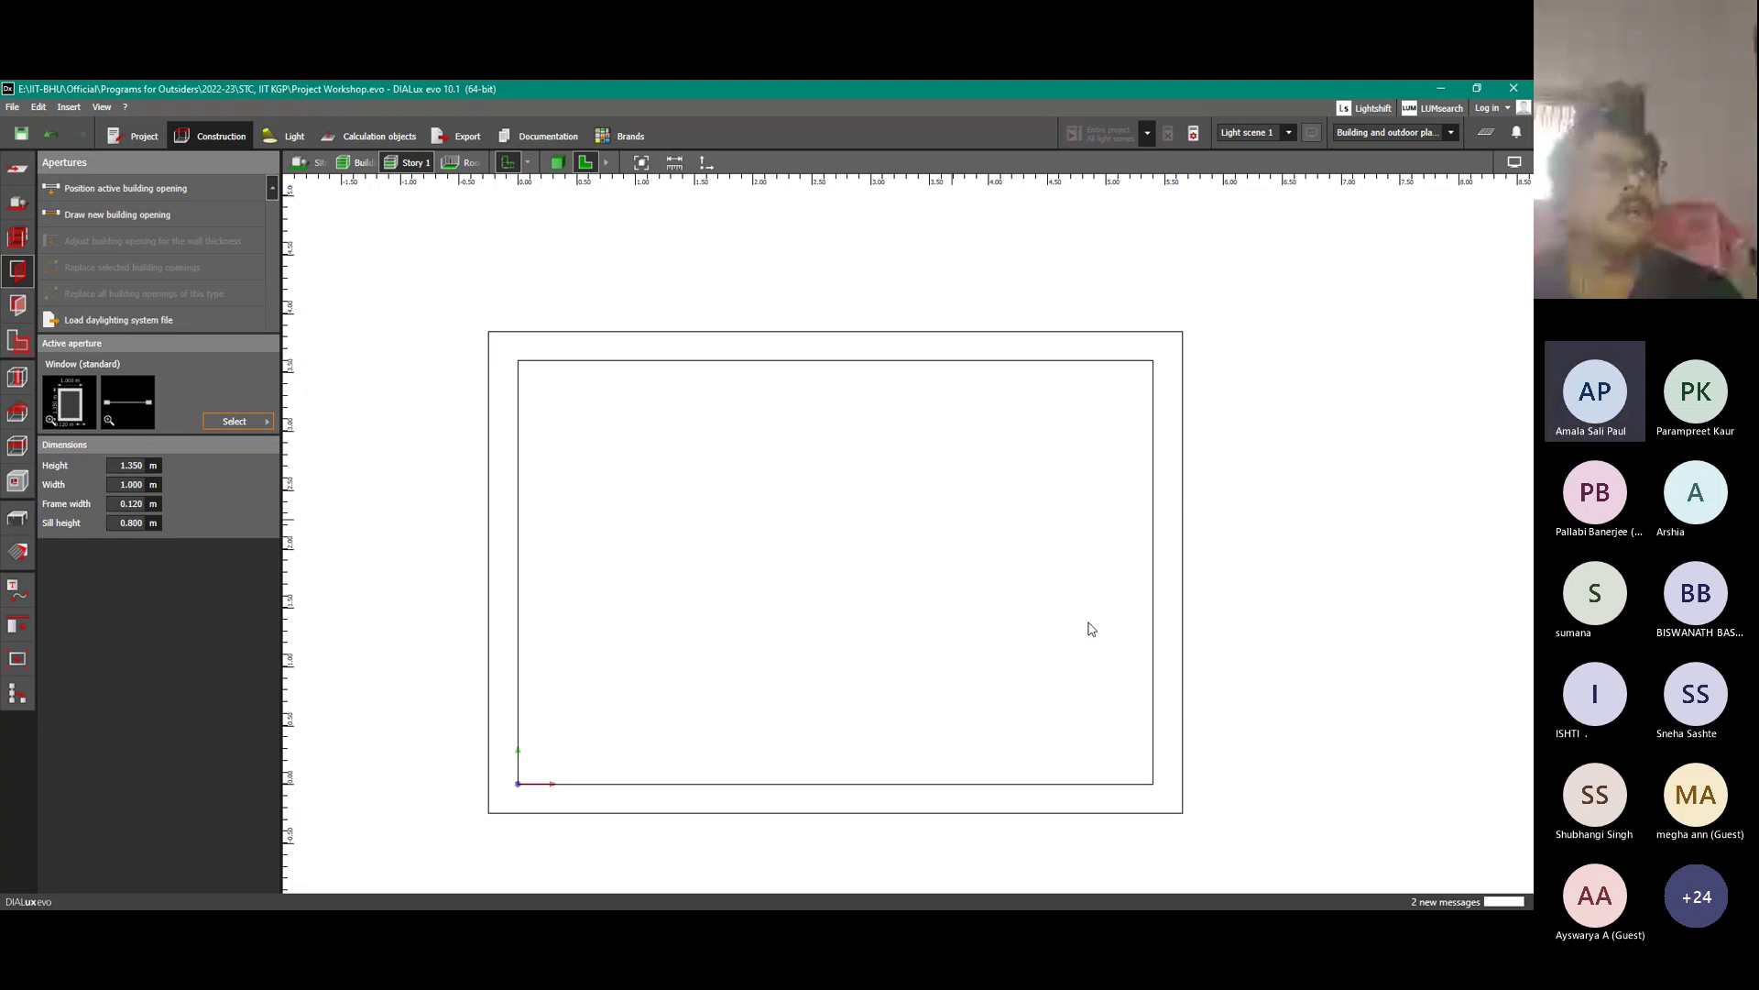
# Browse the aperture library, previewing the 3-wing window, door, rectangular mullion, standard and roof window variants with their dimensions.
pyautogui.click(264, 424)
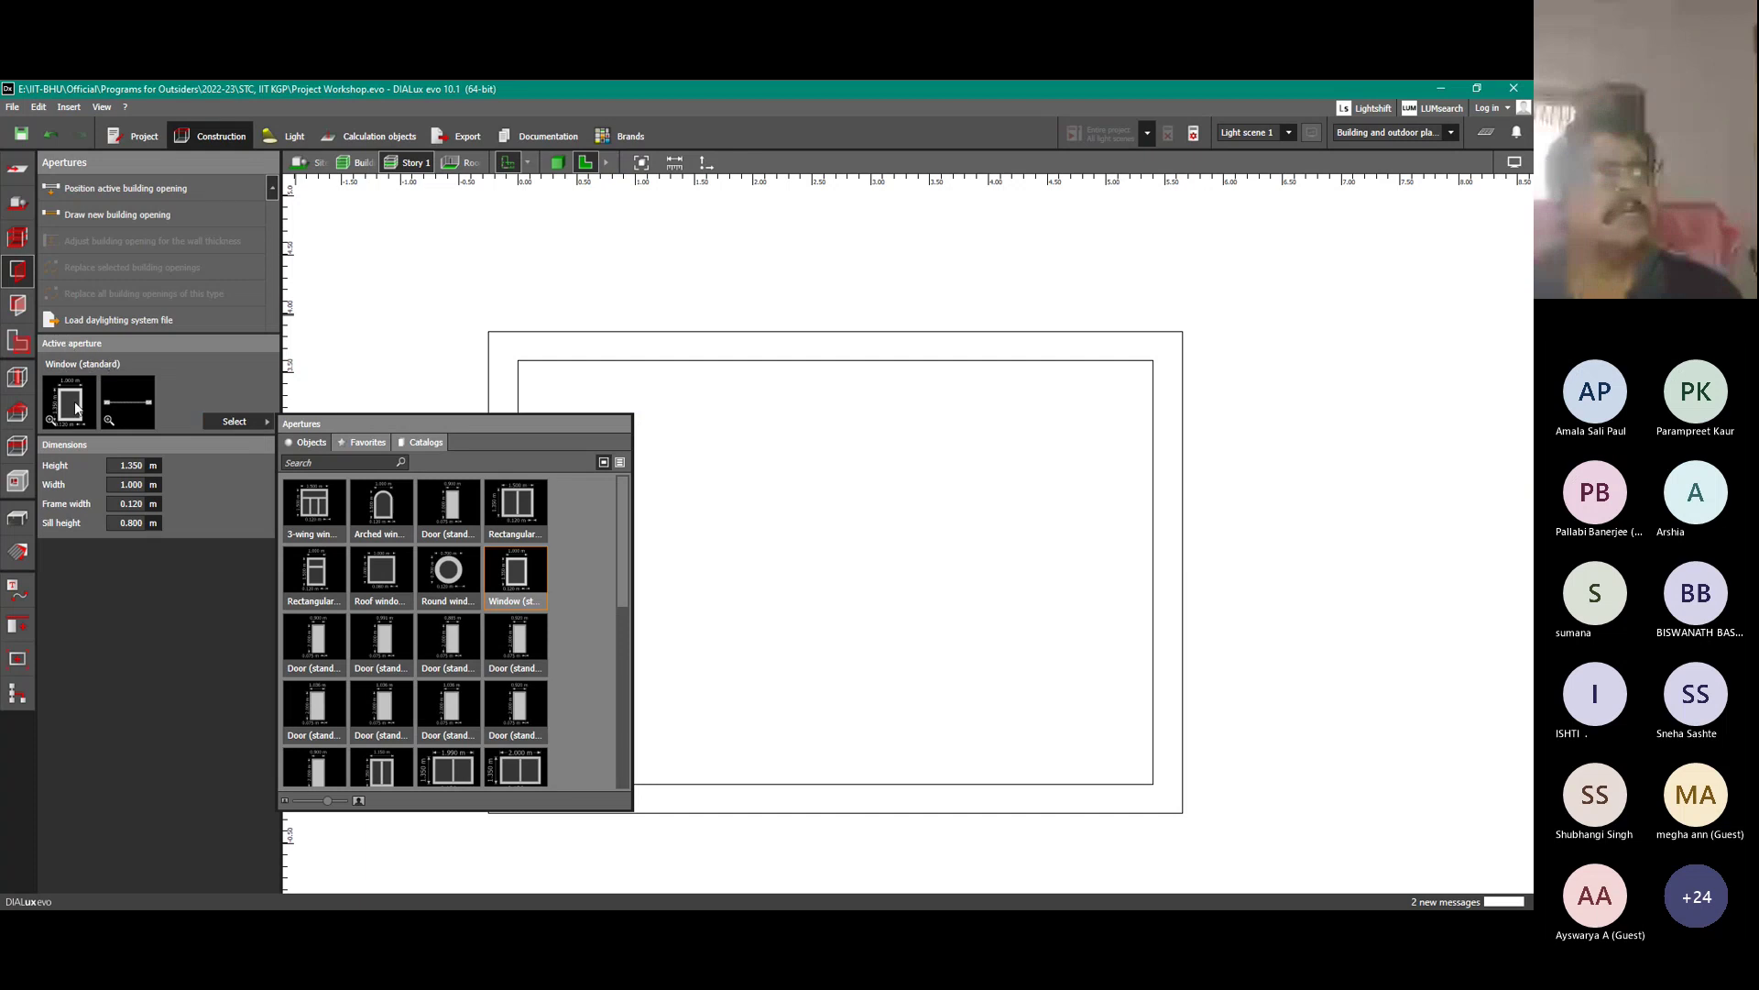
pyautogui.click(324, 513)
pyautogui.click(436, 504)
pyautogui.click(539, 511)
pyautogui.click(516, 642)
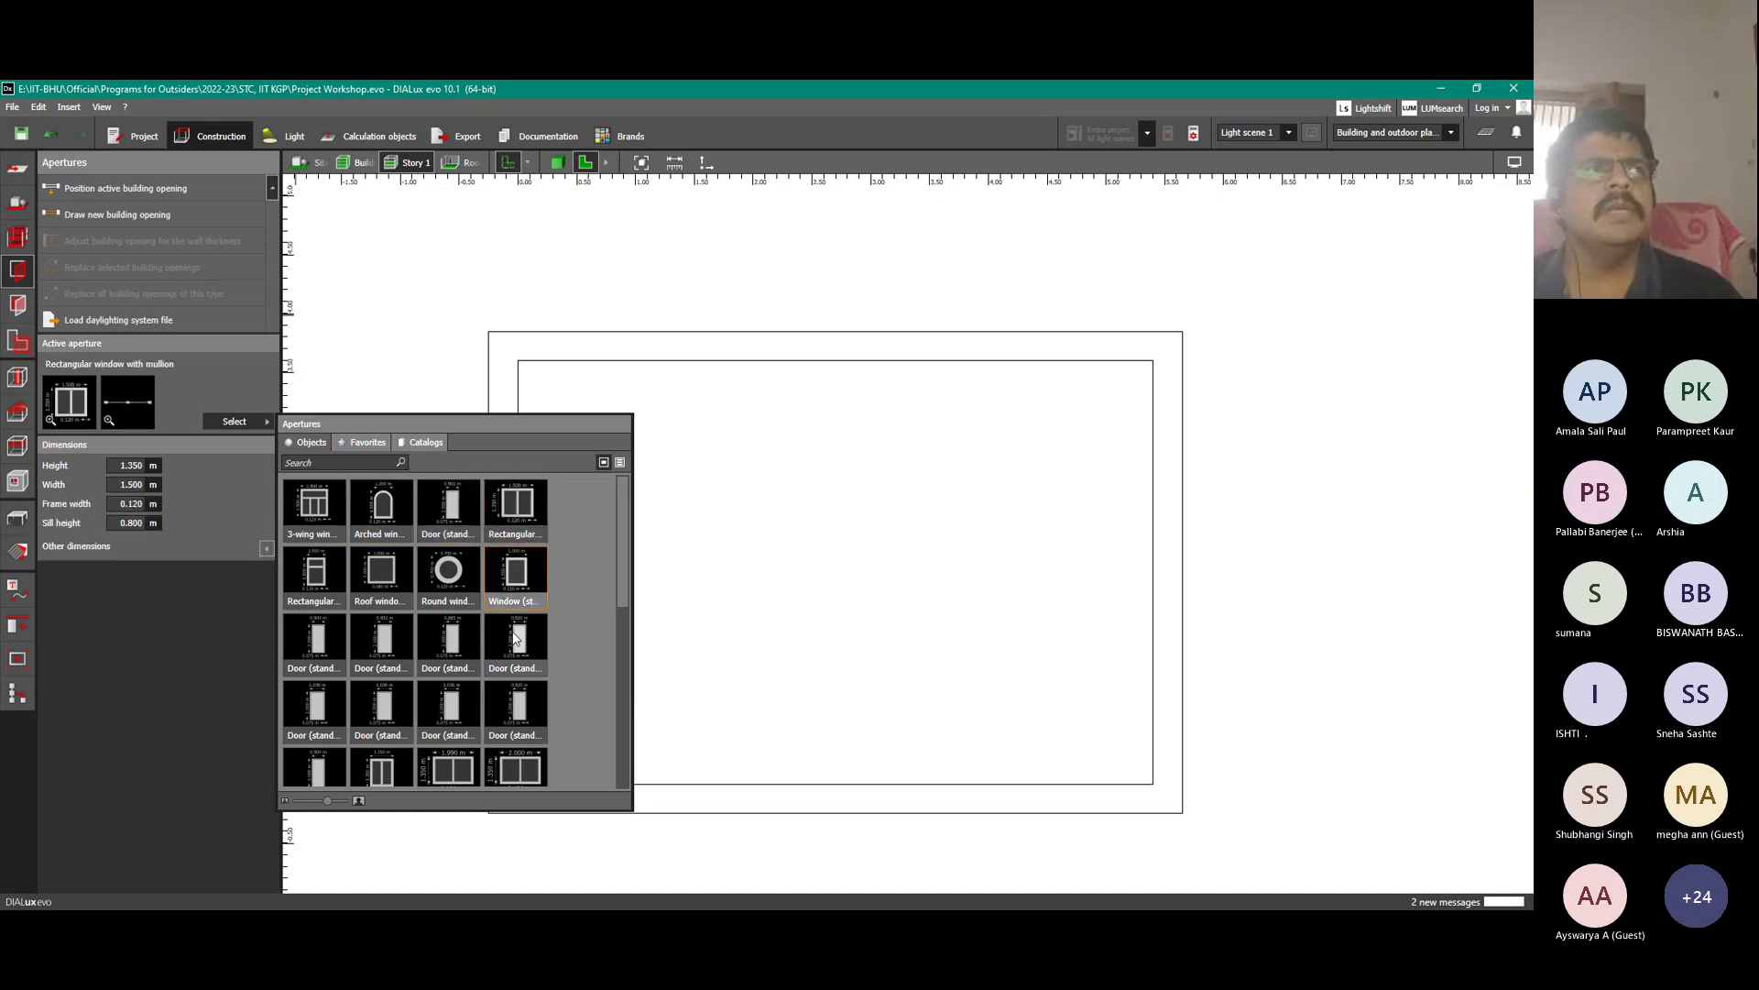
pyautogui.click(518, 777)
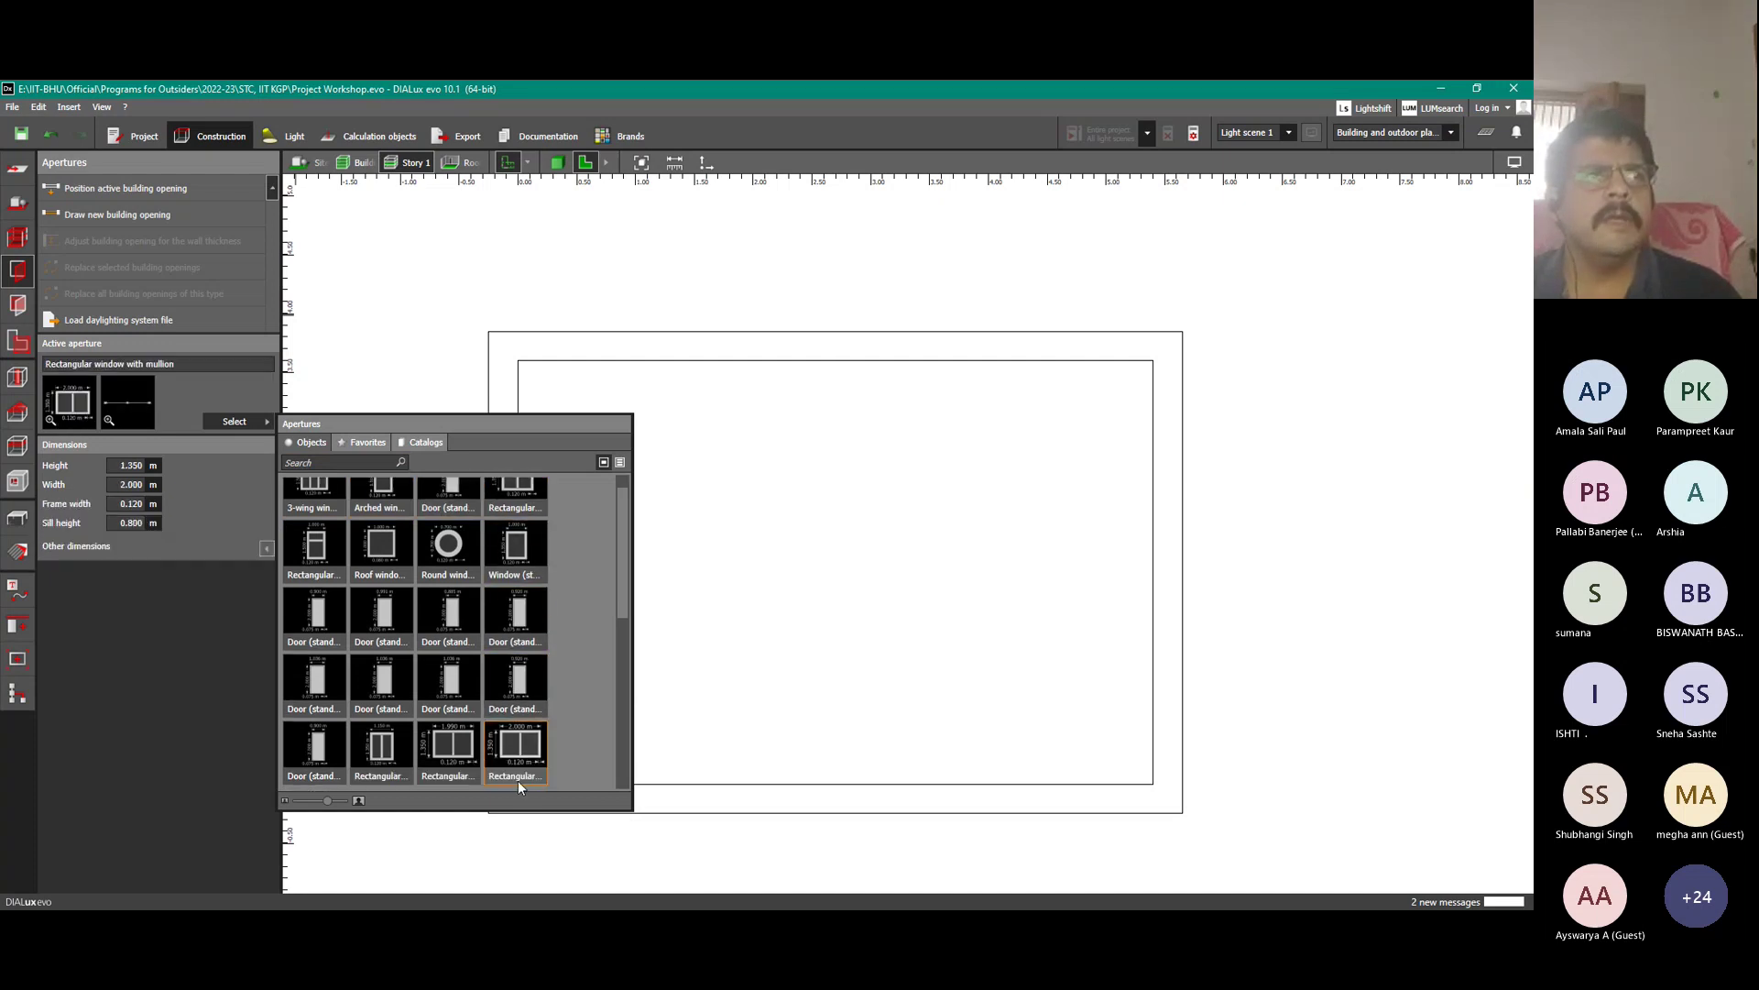
pyautogui.scroll(-3, 515, 773)
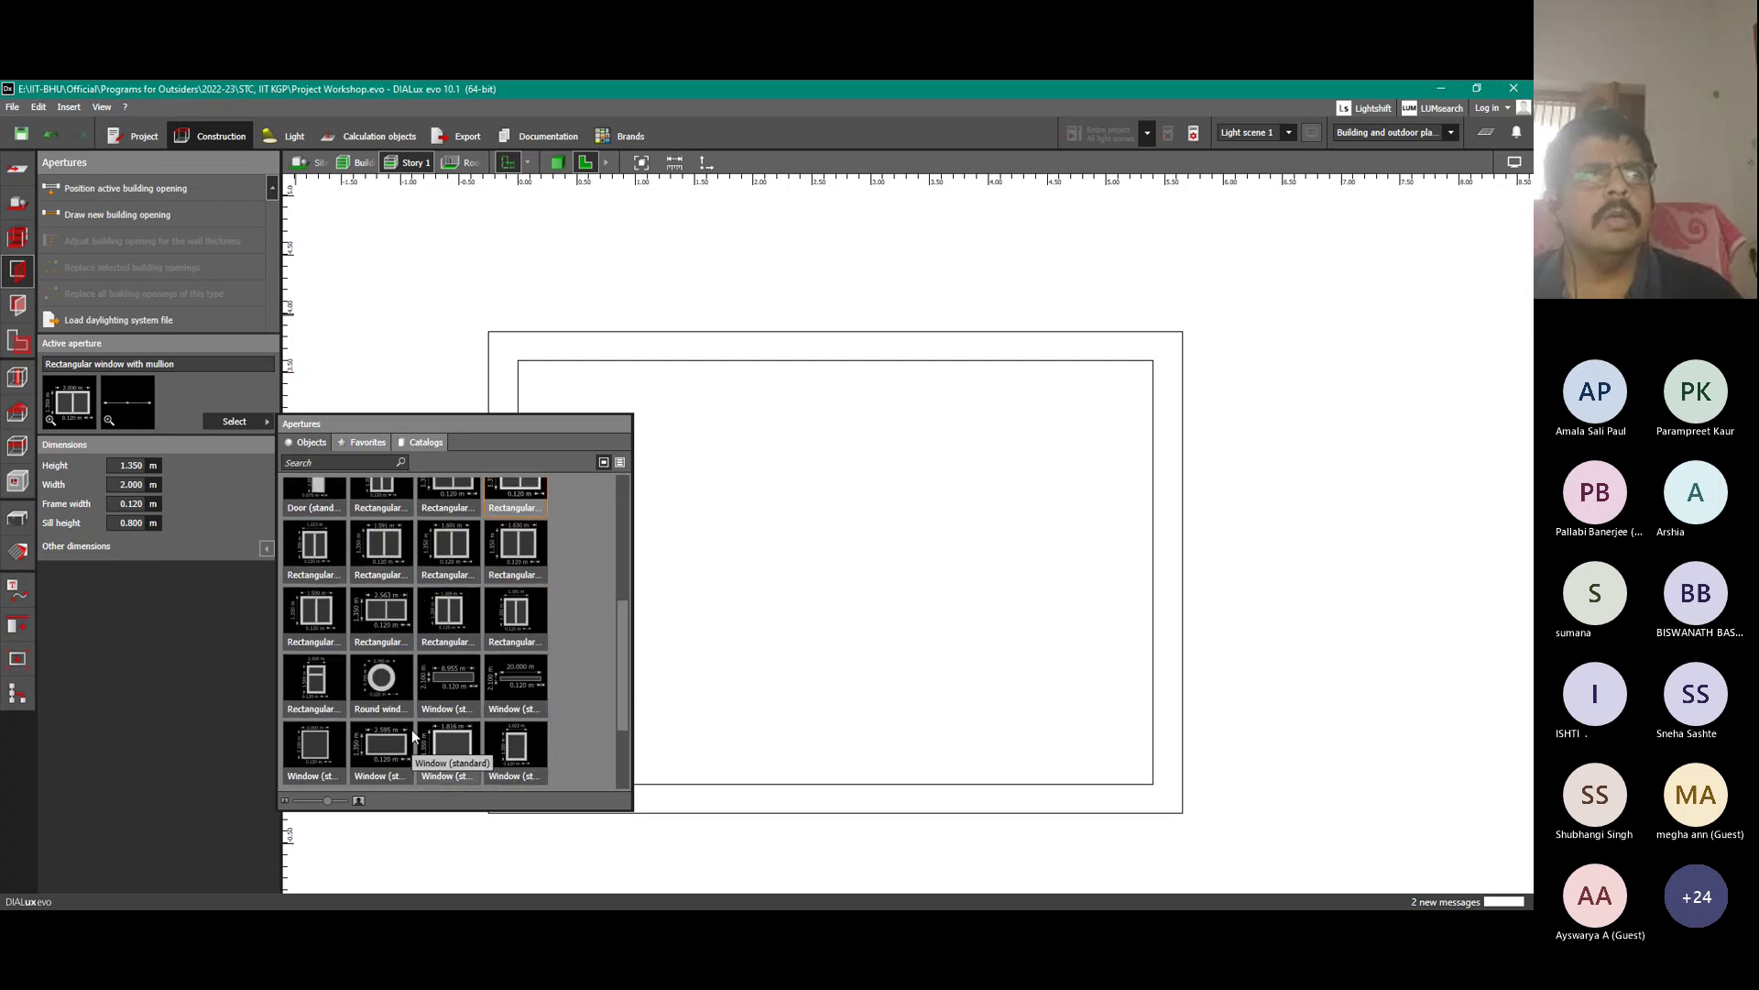
pyautogui.click(403, 751)
pyautogui.click(513, 753)
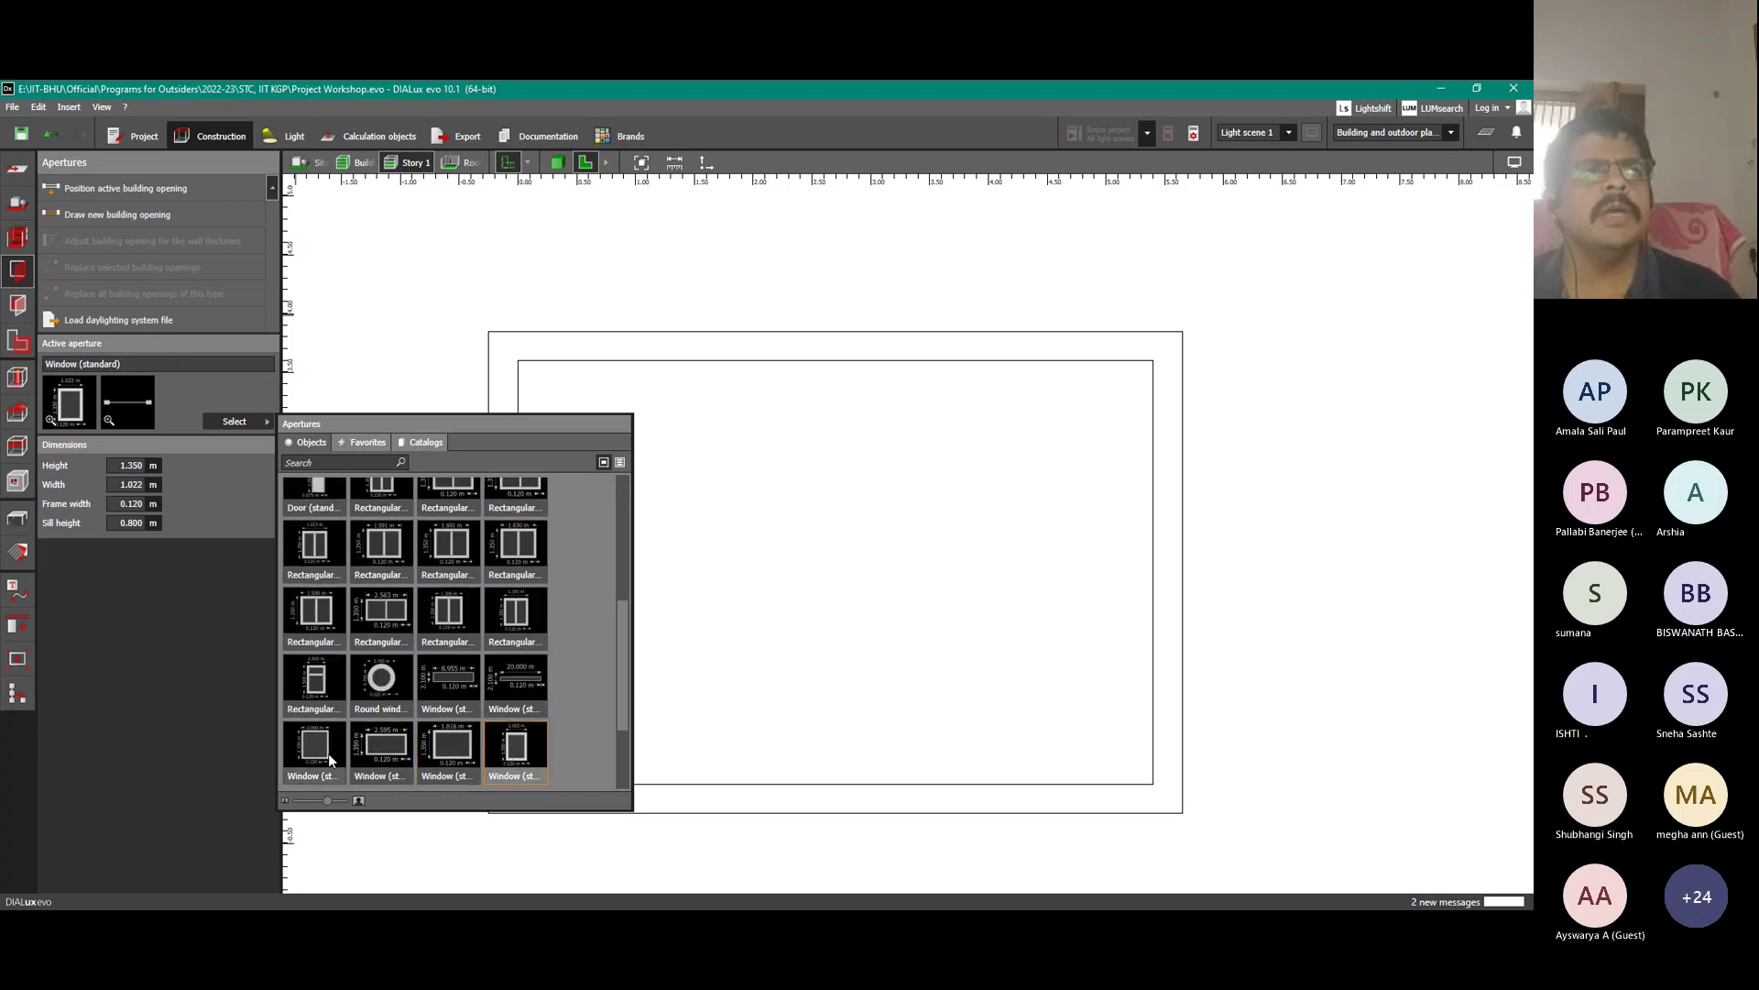
pyautogui.click(332, 692)
pyautogui.click(327, 567)
pyautogui.scroll(1, 328, 502)
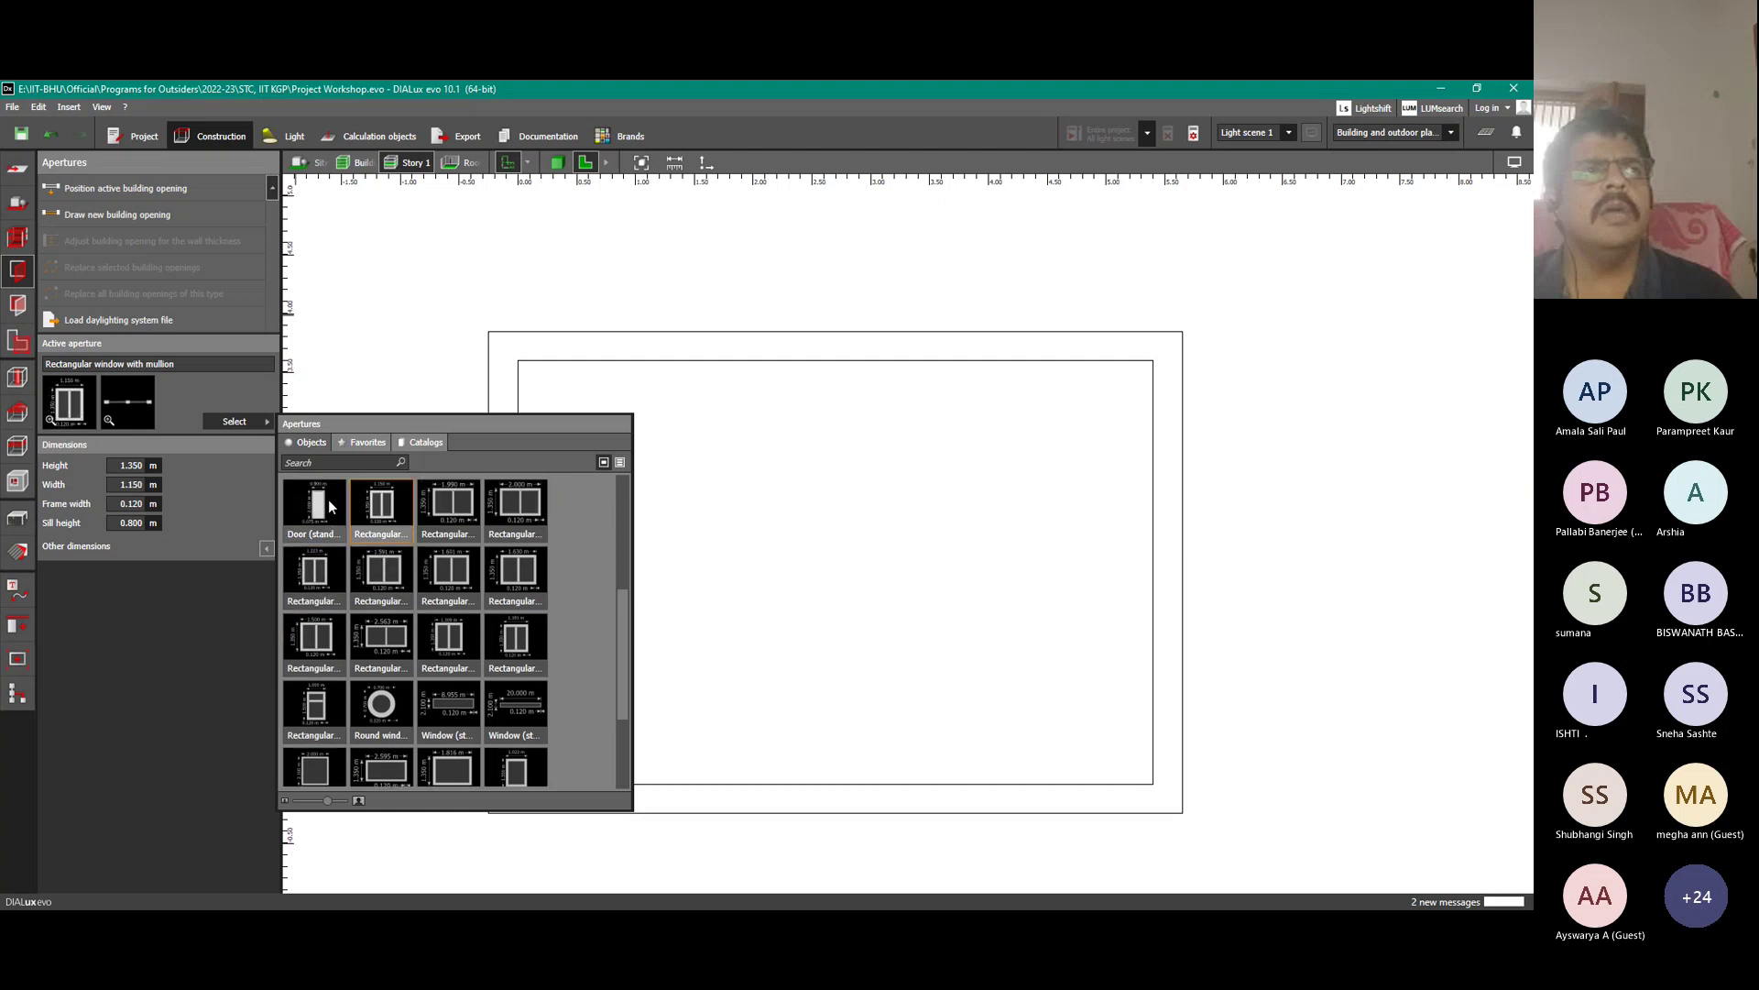
pyautogui.click(328, 498)
pyautogui.scroll(3, 330, 513)
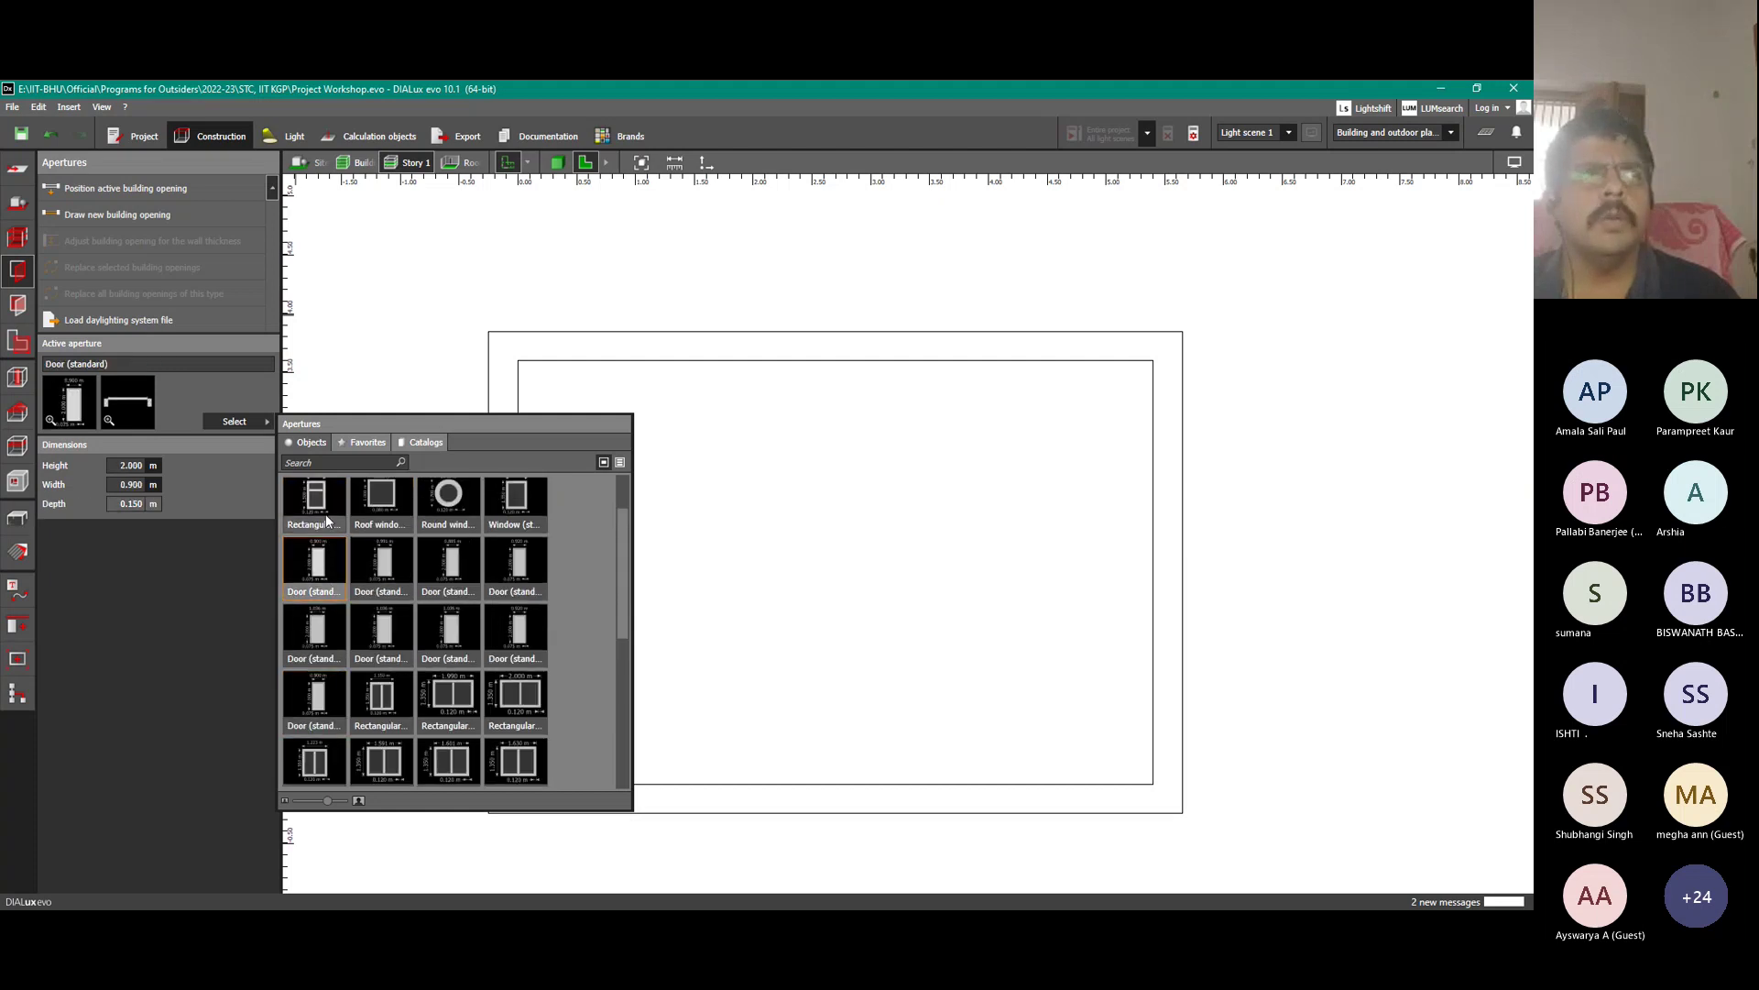
pyautogui.click(326, 513)
pyautogui.click(394, 509)
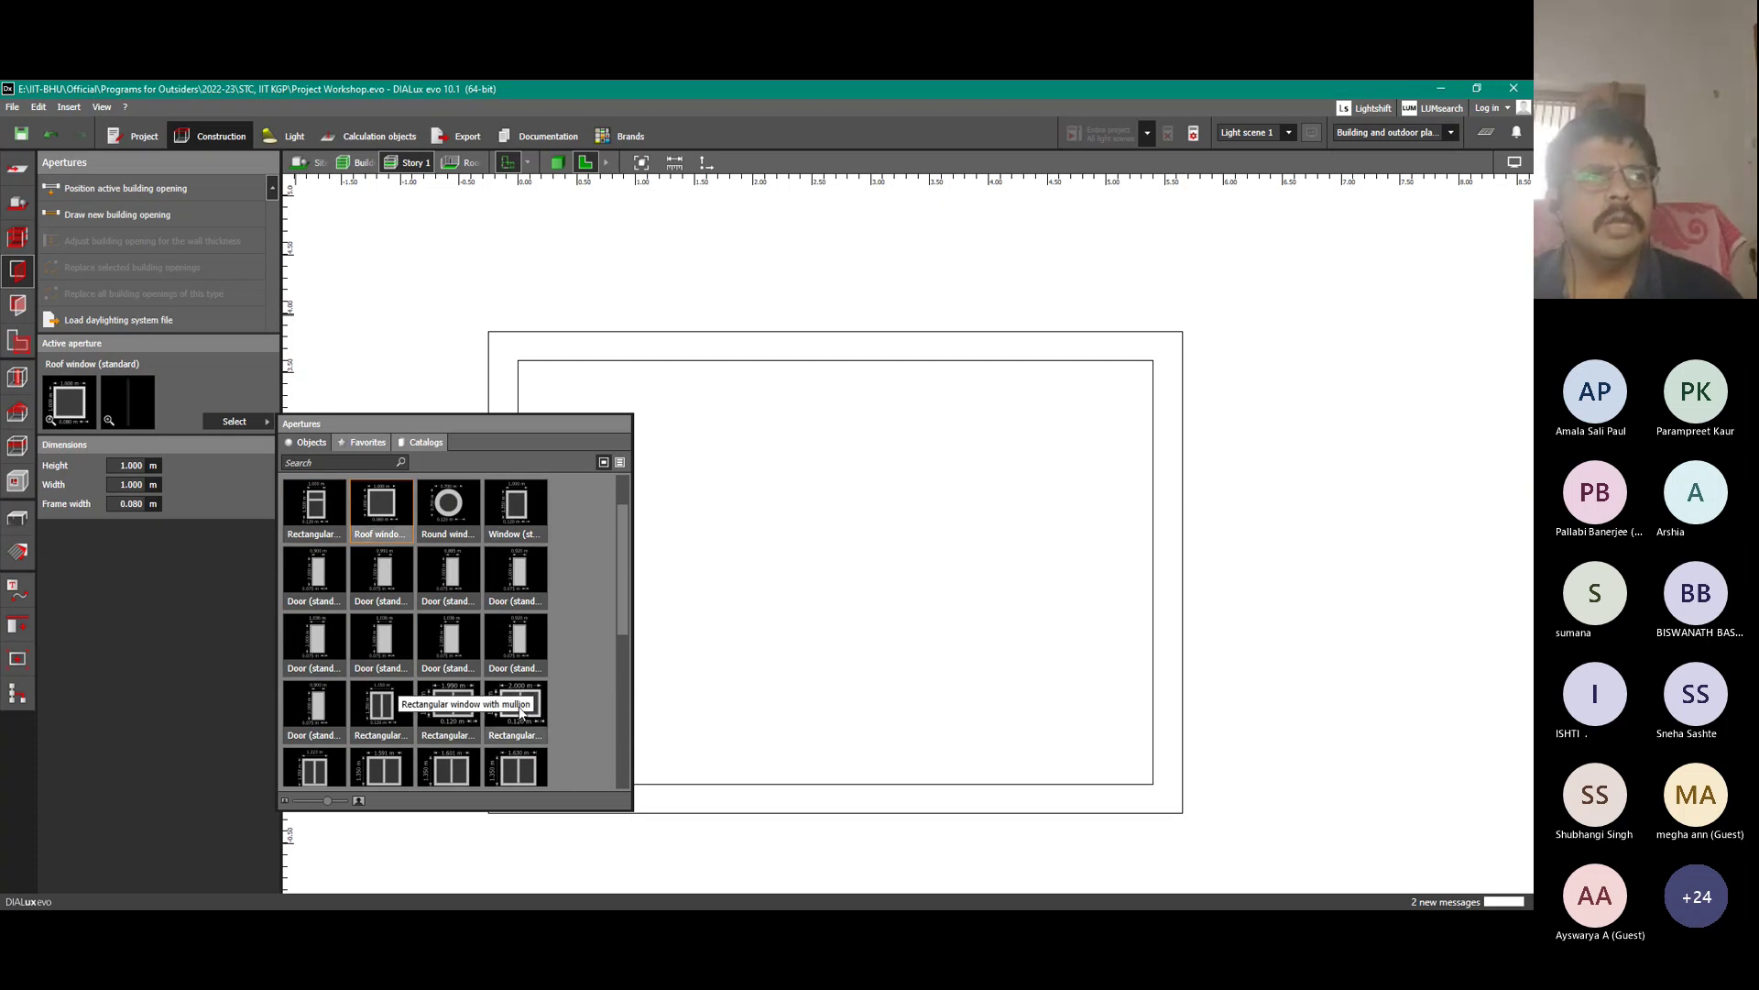
# Set the active aperture to the rectangular window with mullion that is 1.150 m wide and 1.350 m high, and close the library.
pyautogui.click(372, 707)
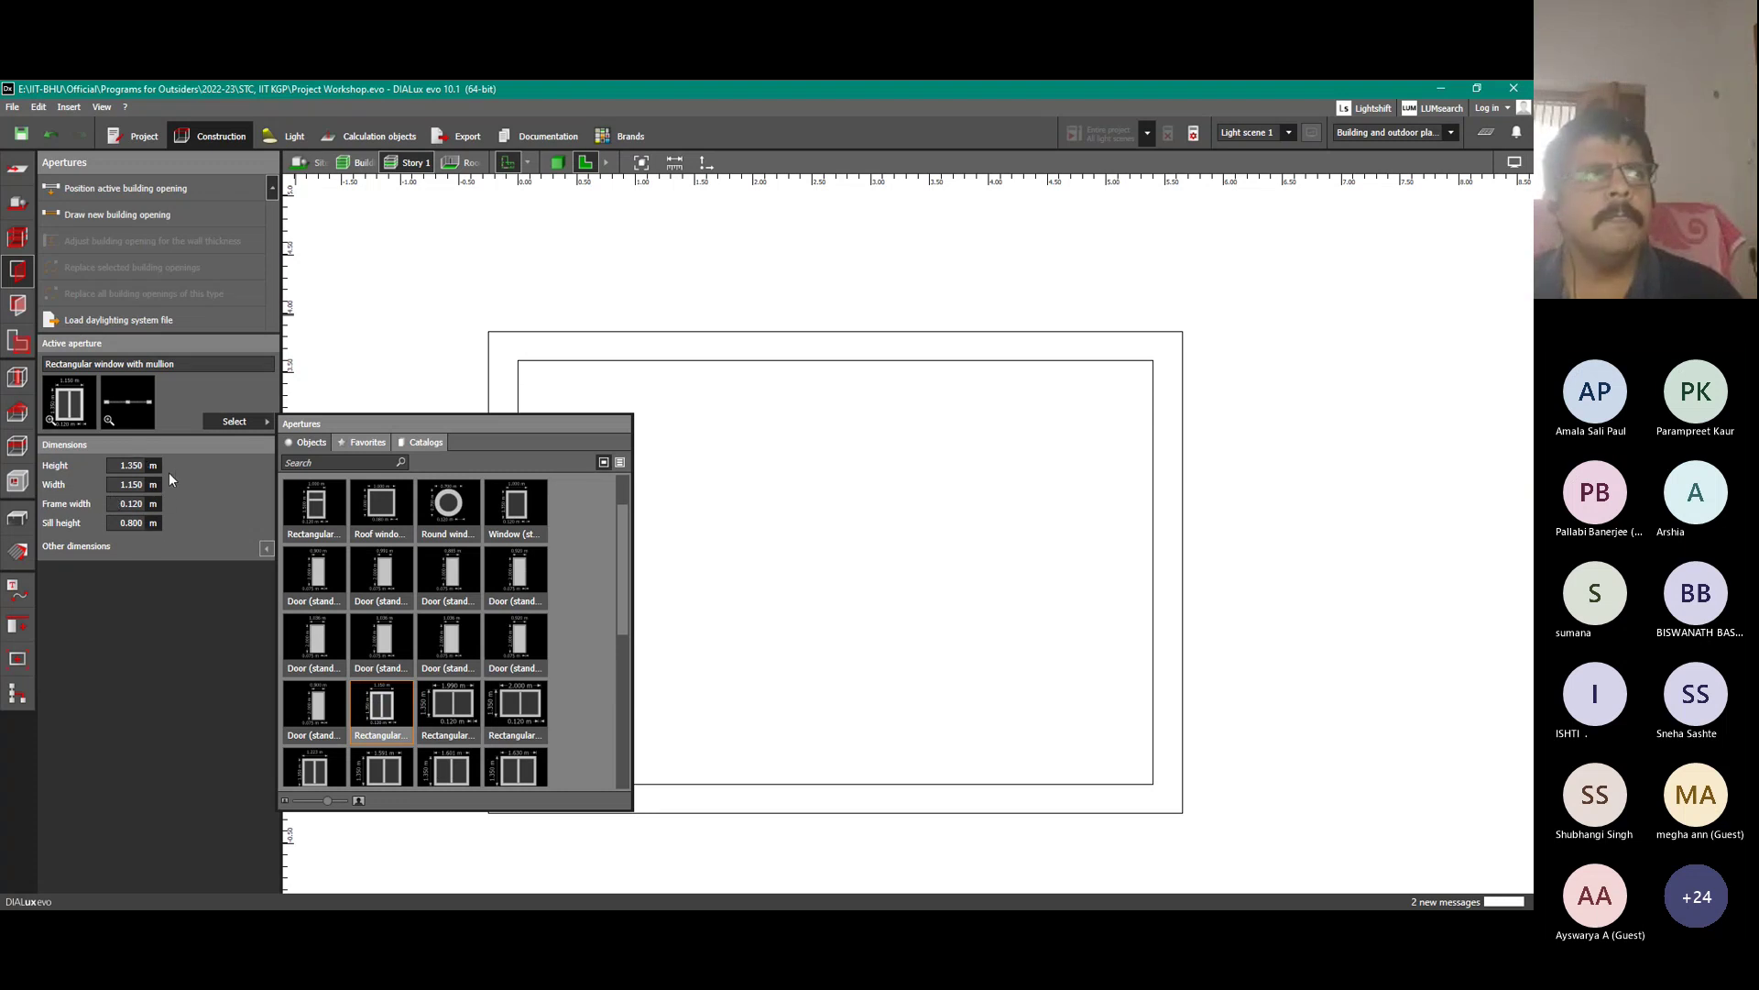
pyautogui.click(169, 420)
pyautogui.moveTo(110, 421)
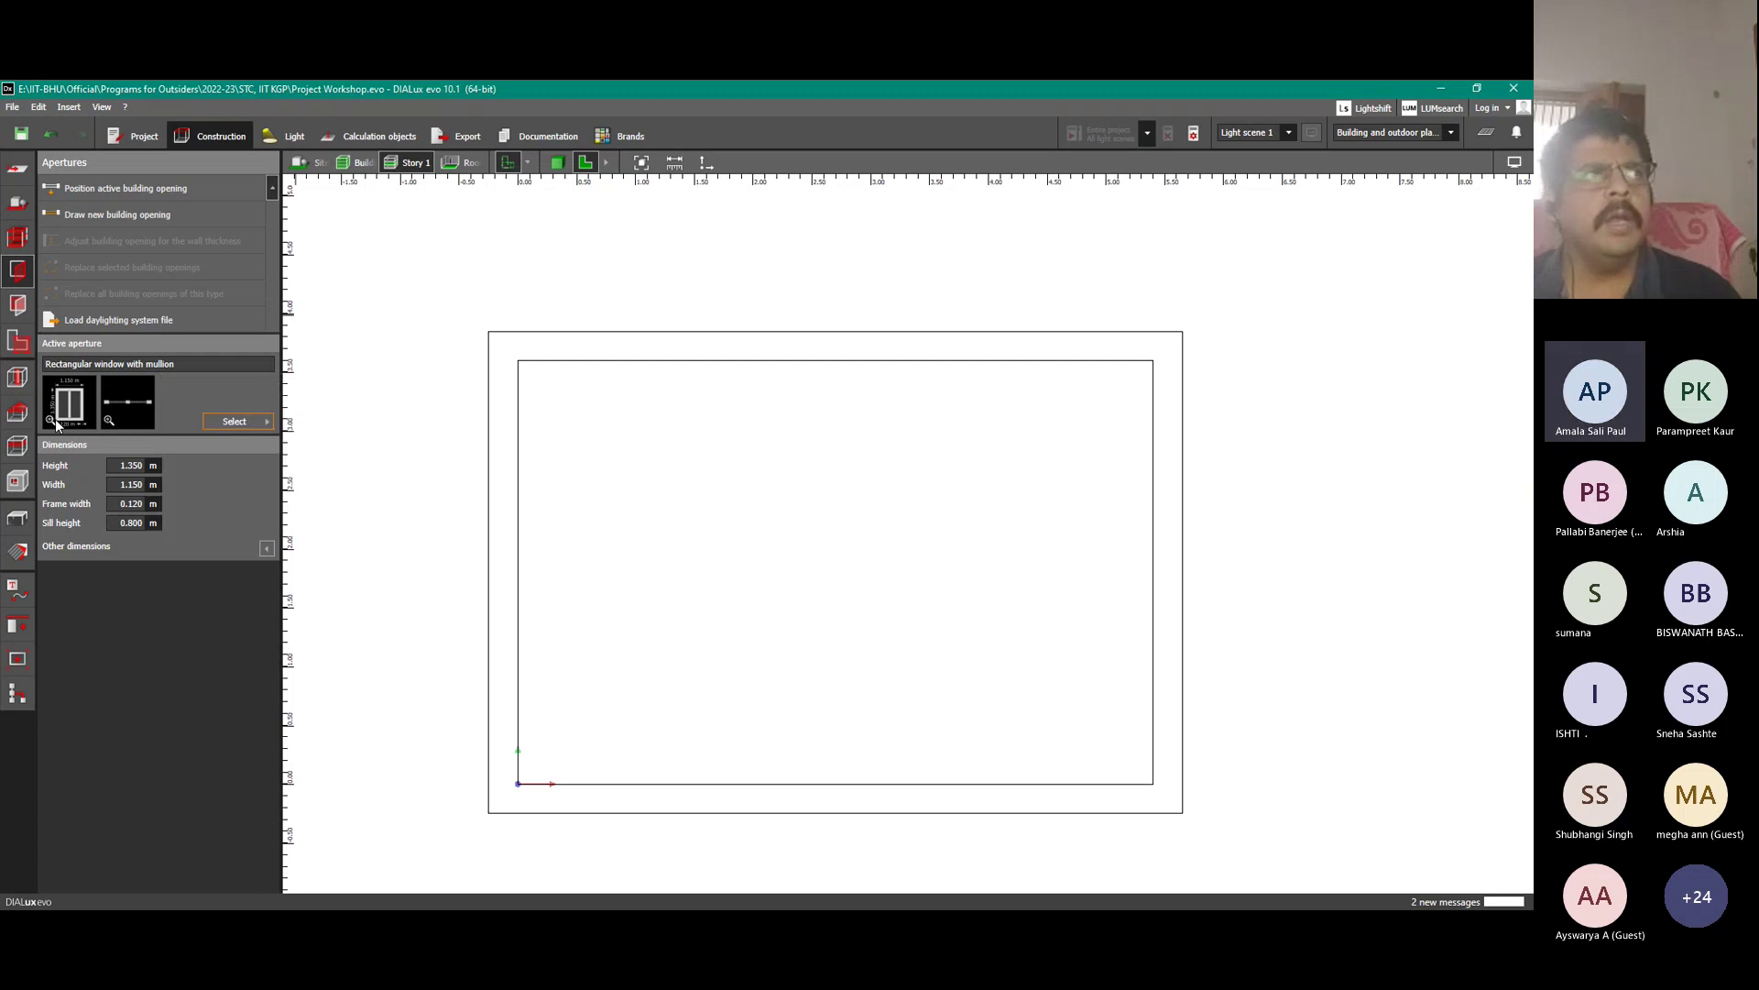
pyautogui.moveTo(54, 422)
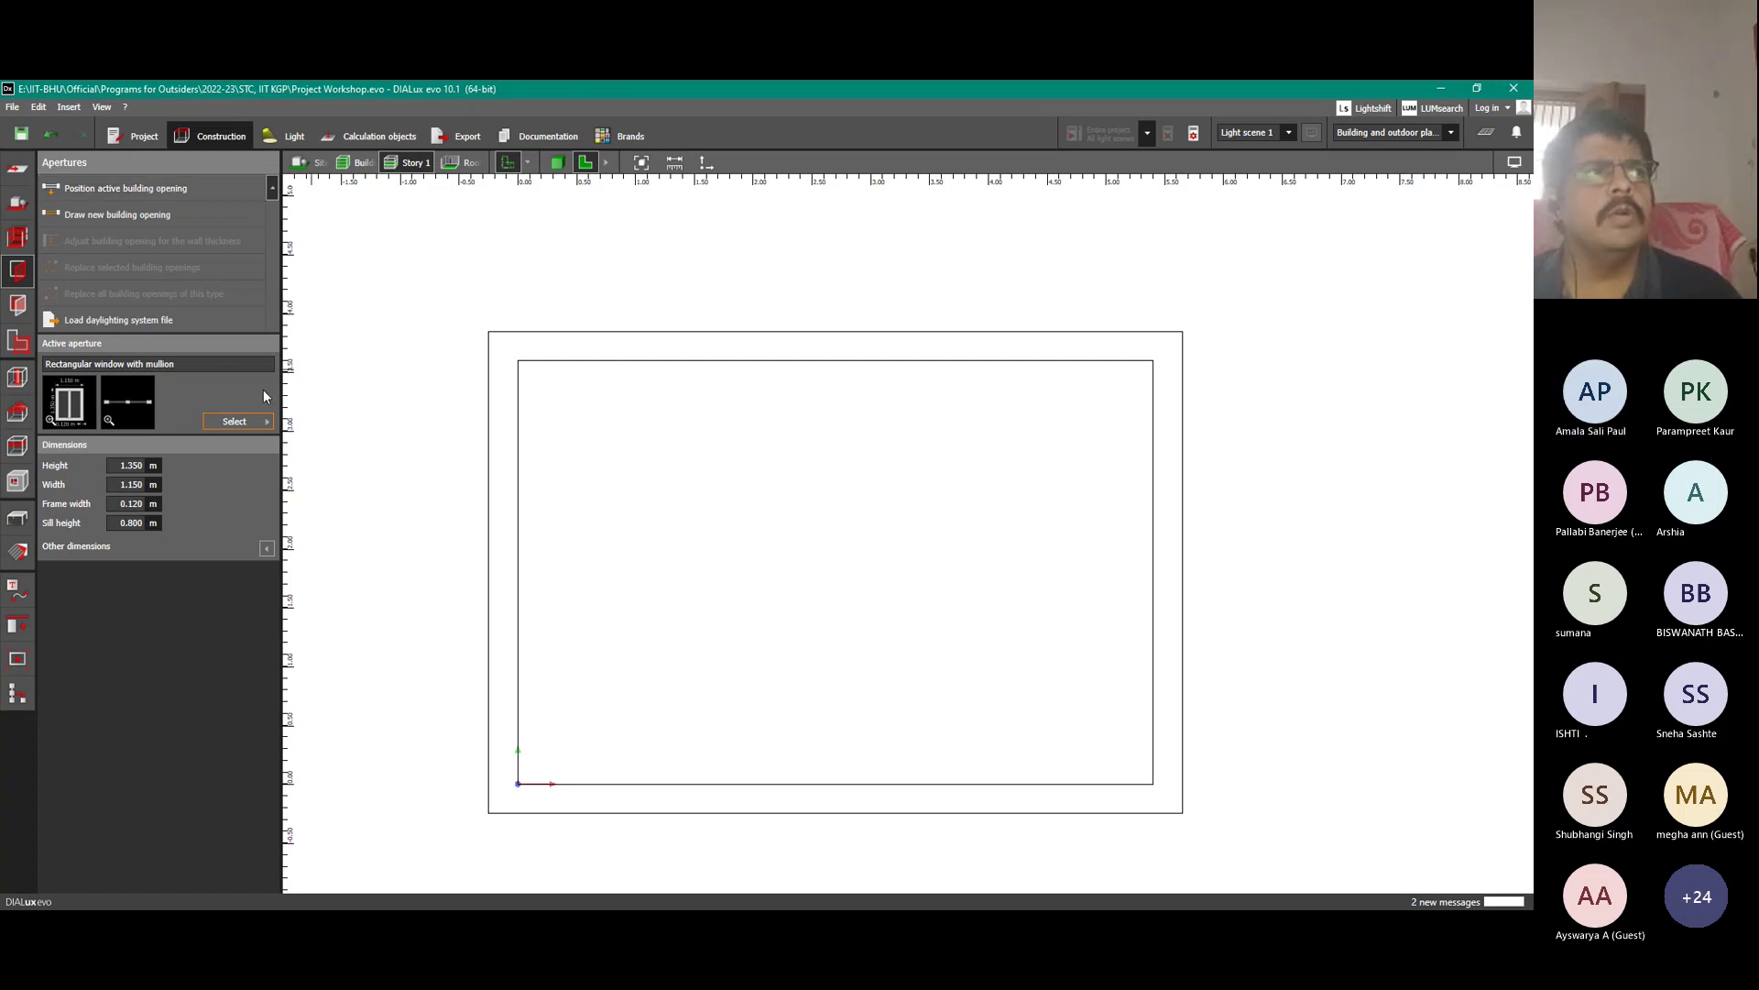
# Place three of the 1.150 m wide mullion windows along the room's upper wall in the floor plan.
pyautogui.click(107, 194)
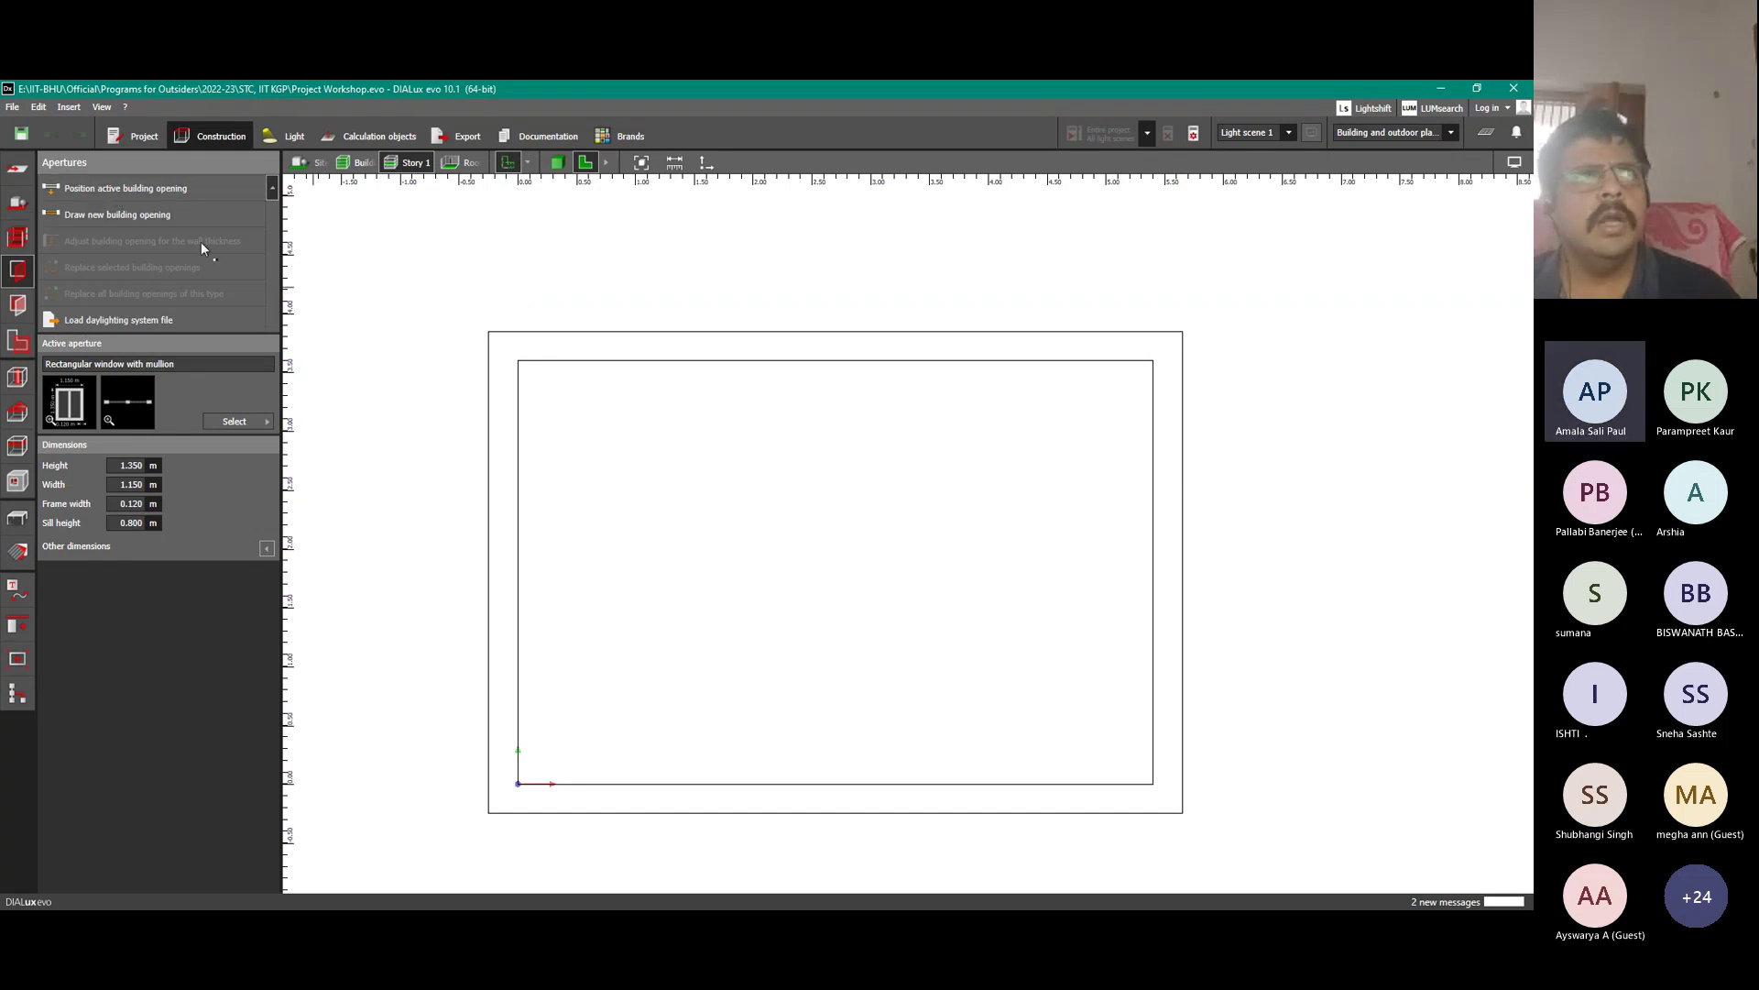
pyautogui.click(581, 348)
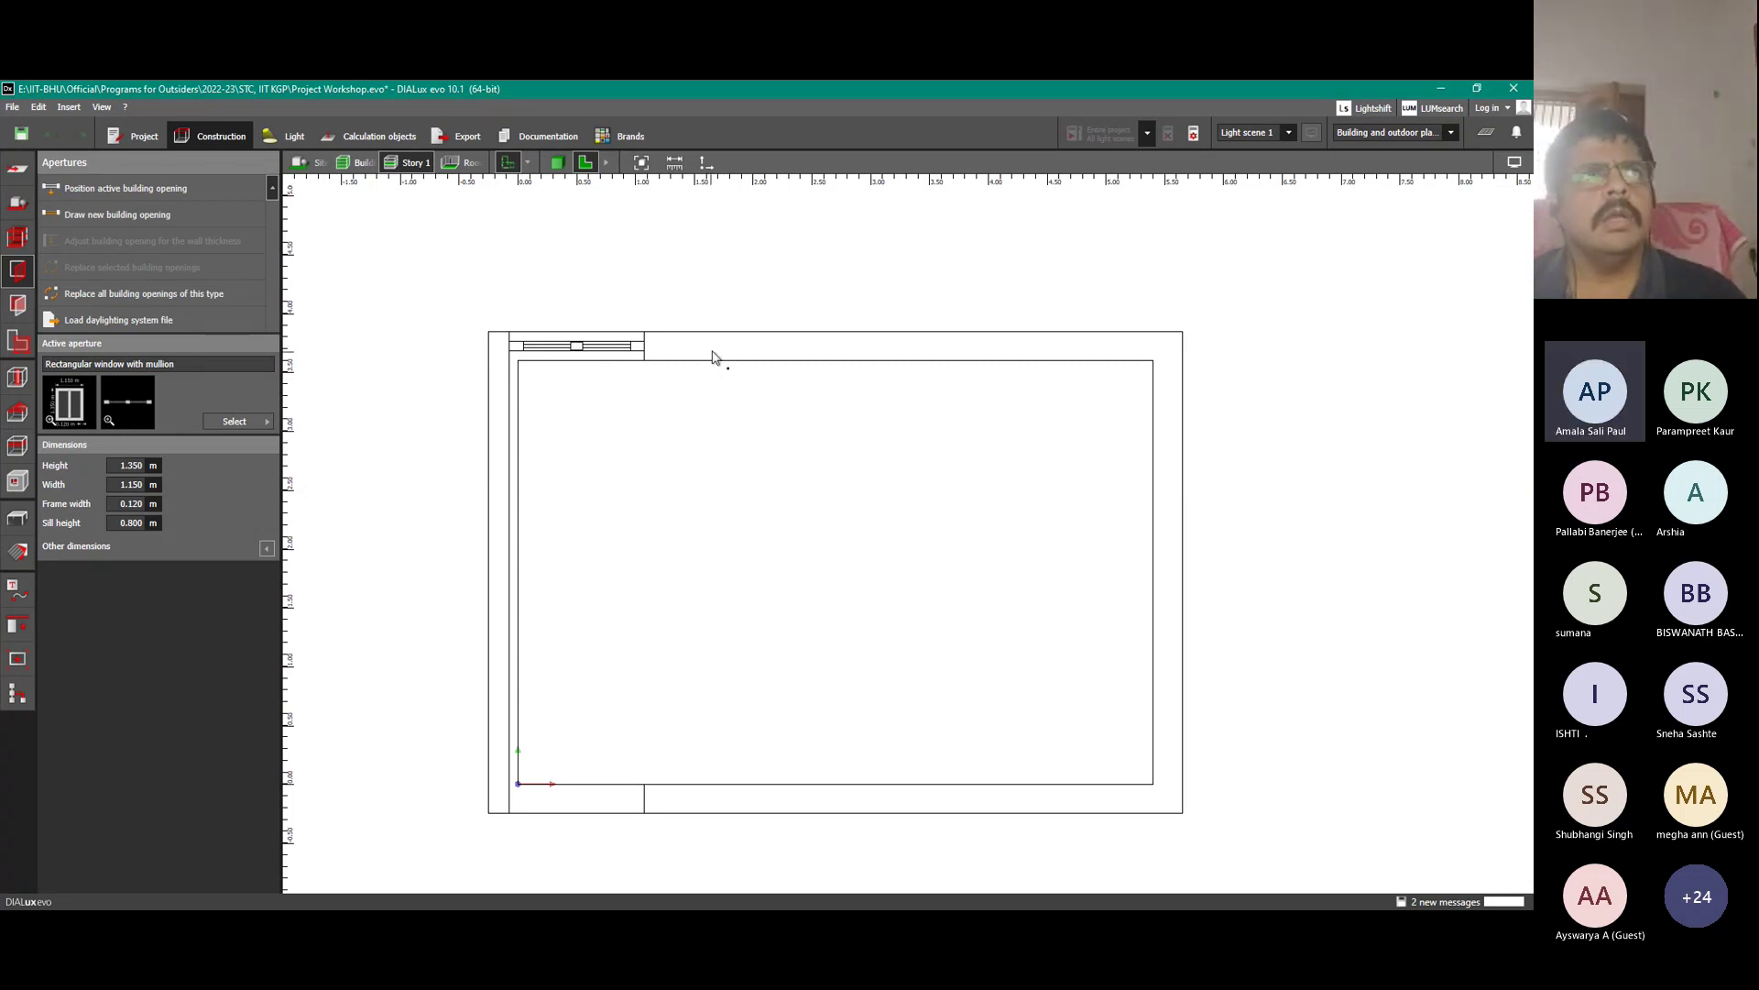
pyautogui.click(822, 350)
pyautogui.click(1007, 356)
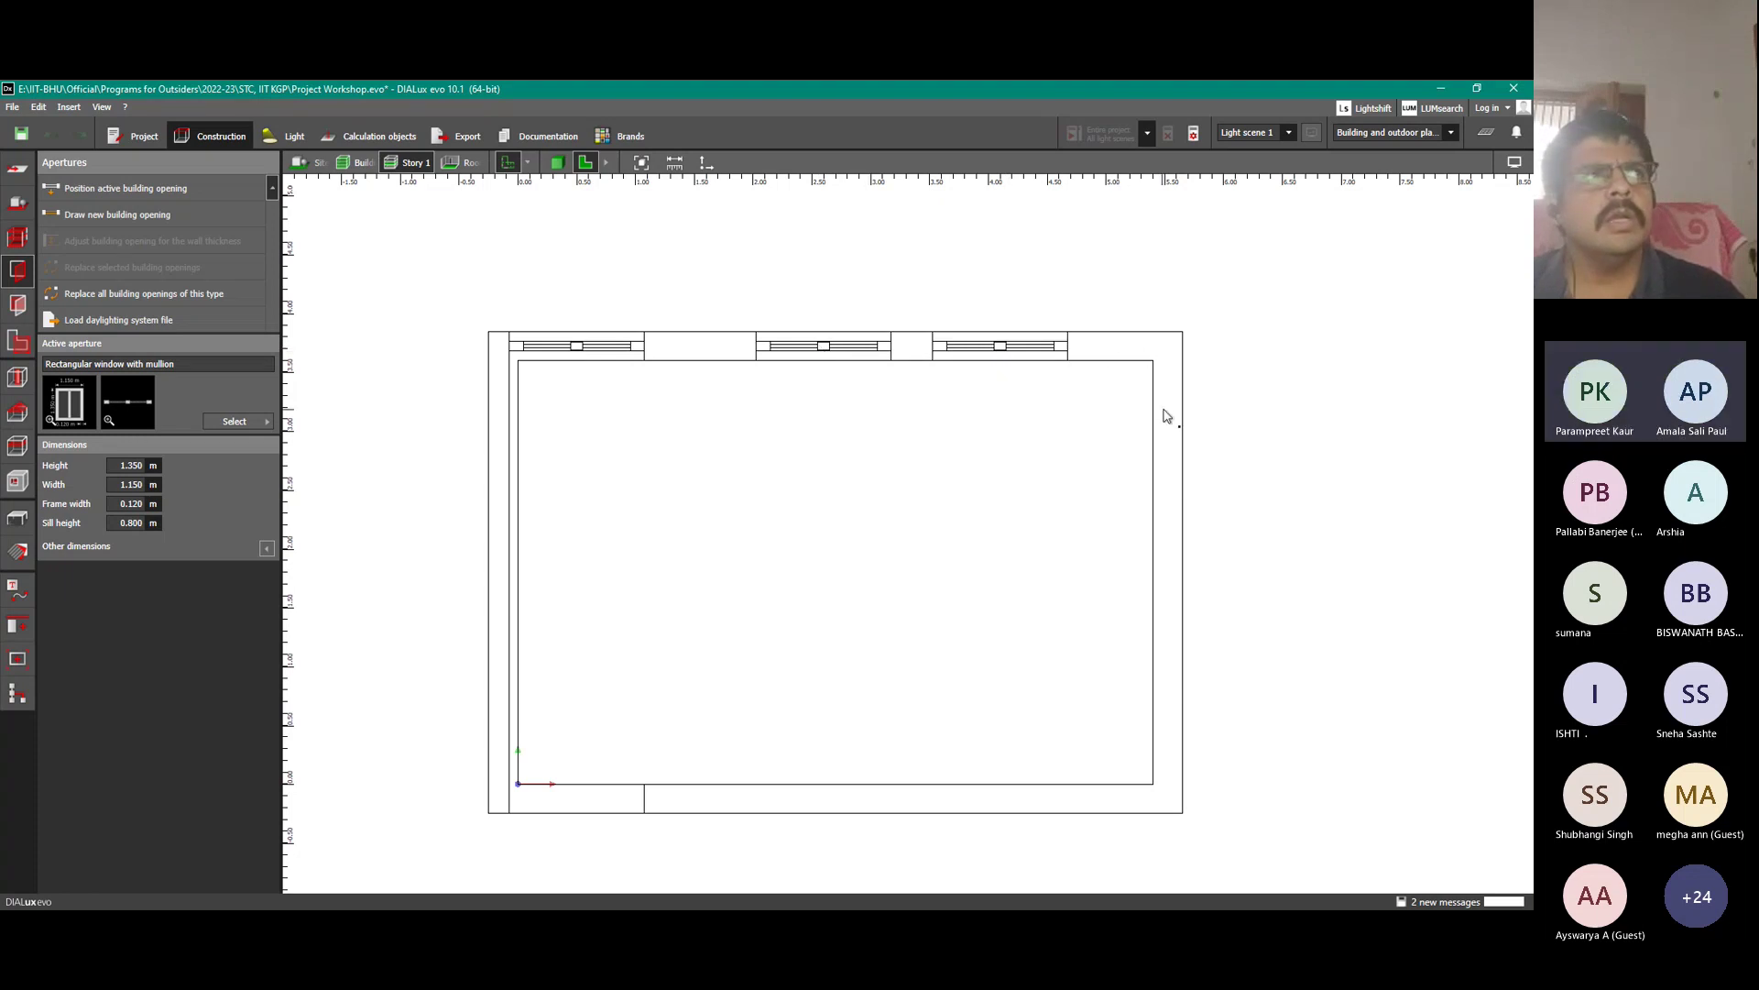
# Leave aperture placement and delete the window nearest the upper wall's left corner.
pyautogui.click(251, 421)
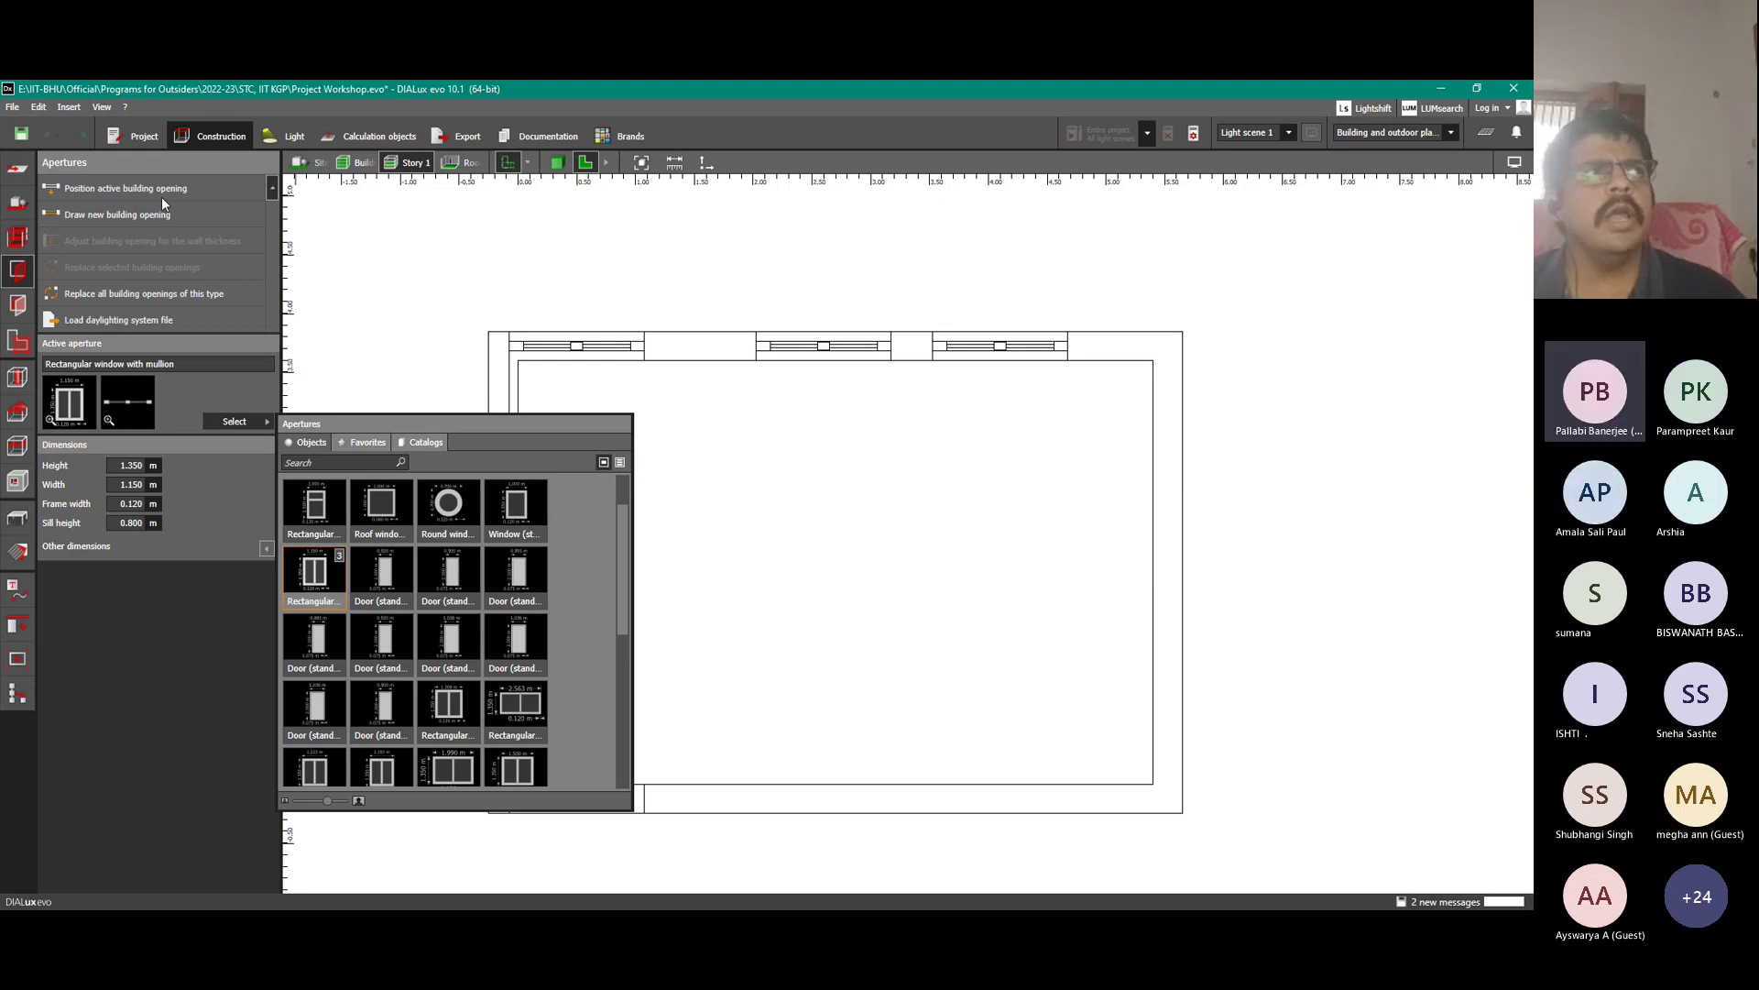
pyautogui.click(145, 174)
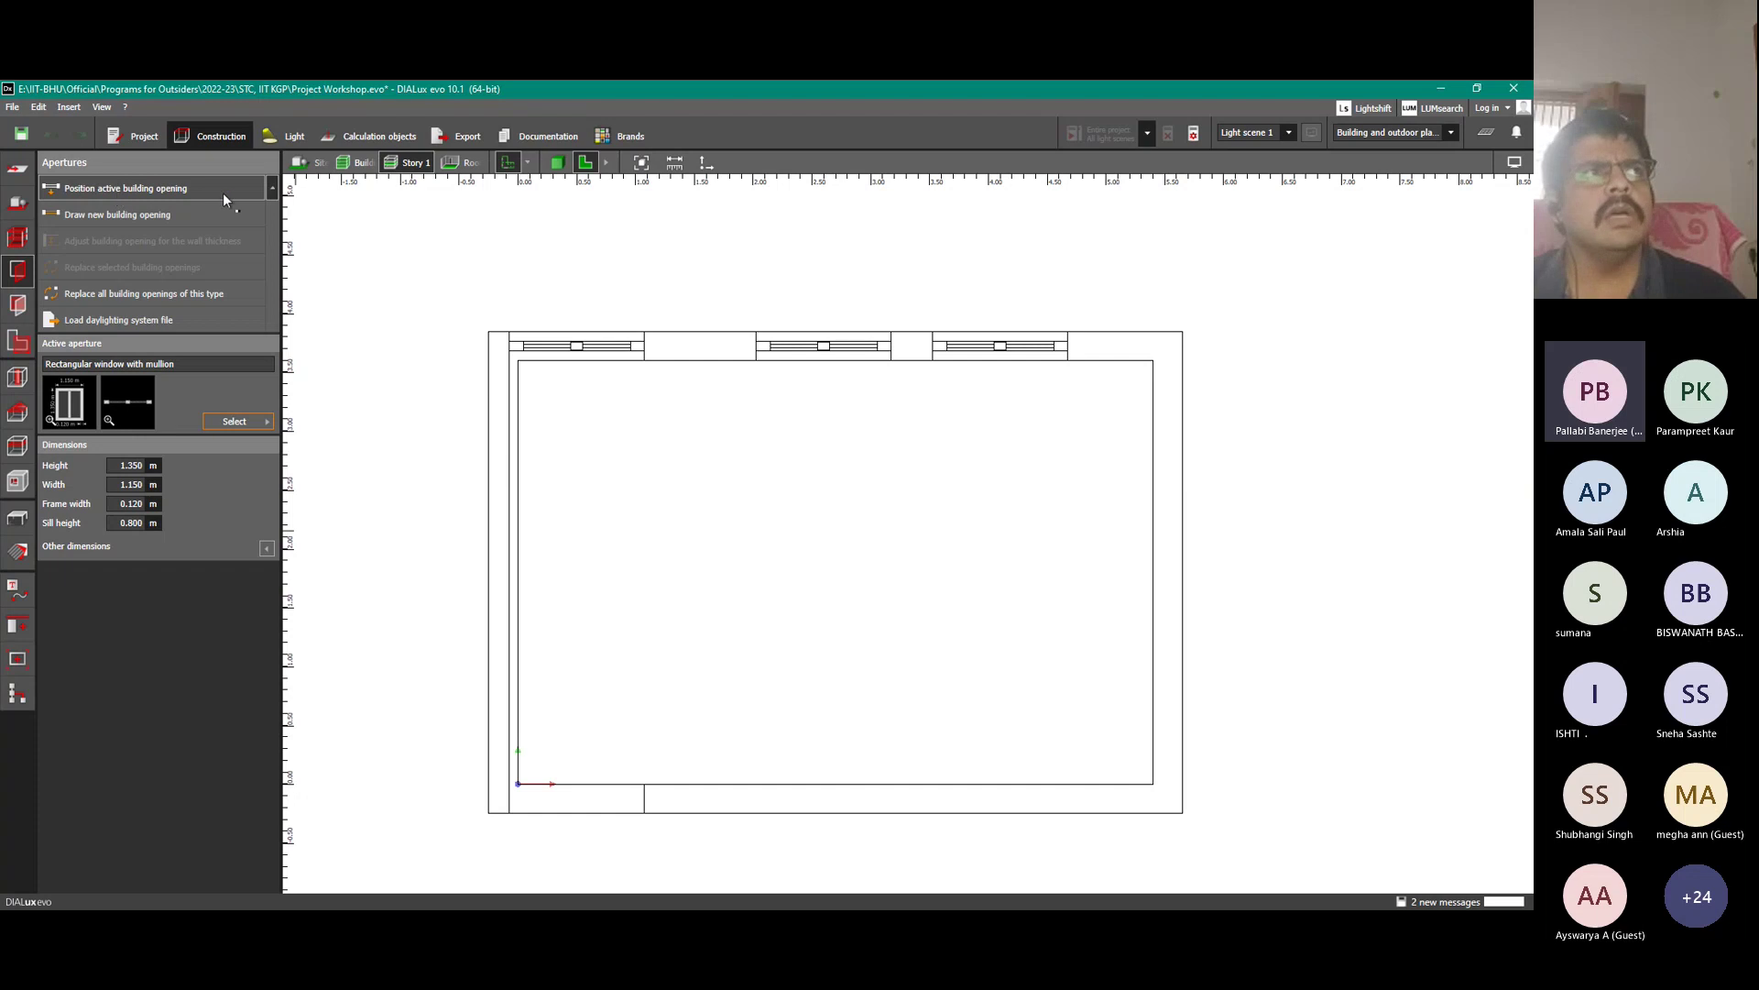
pyautogui.click(86, 188)
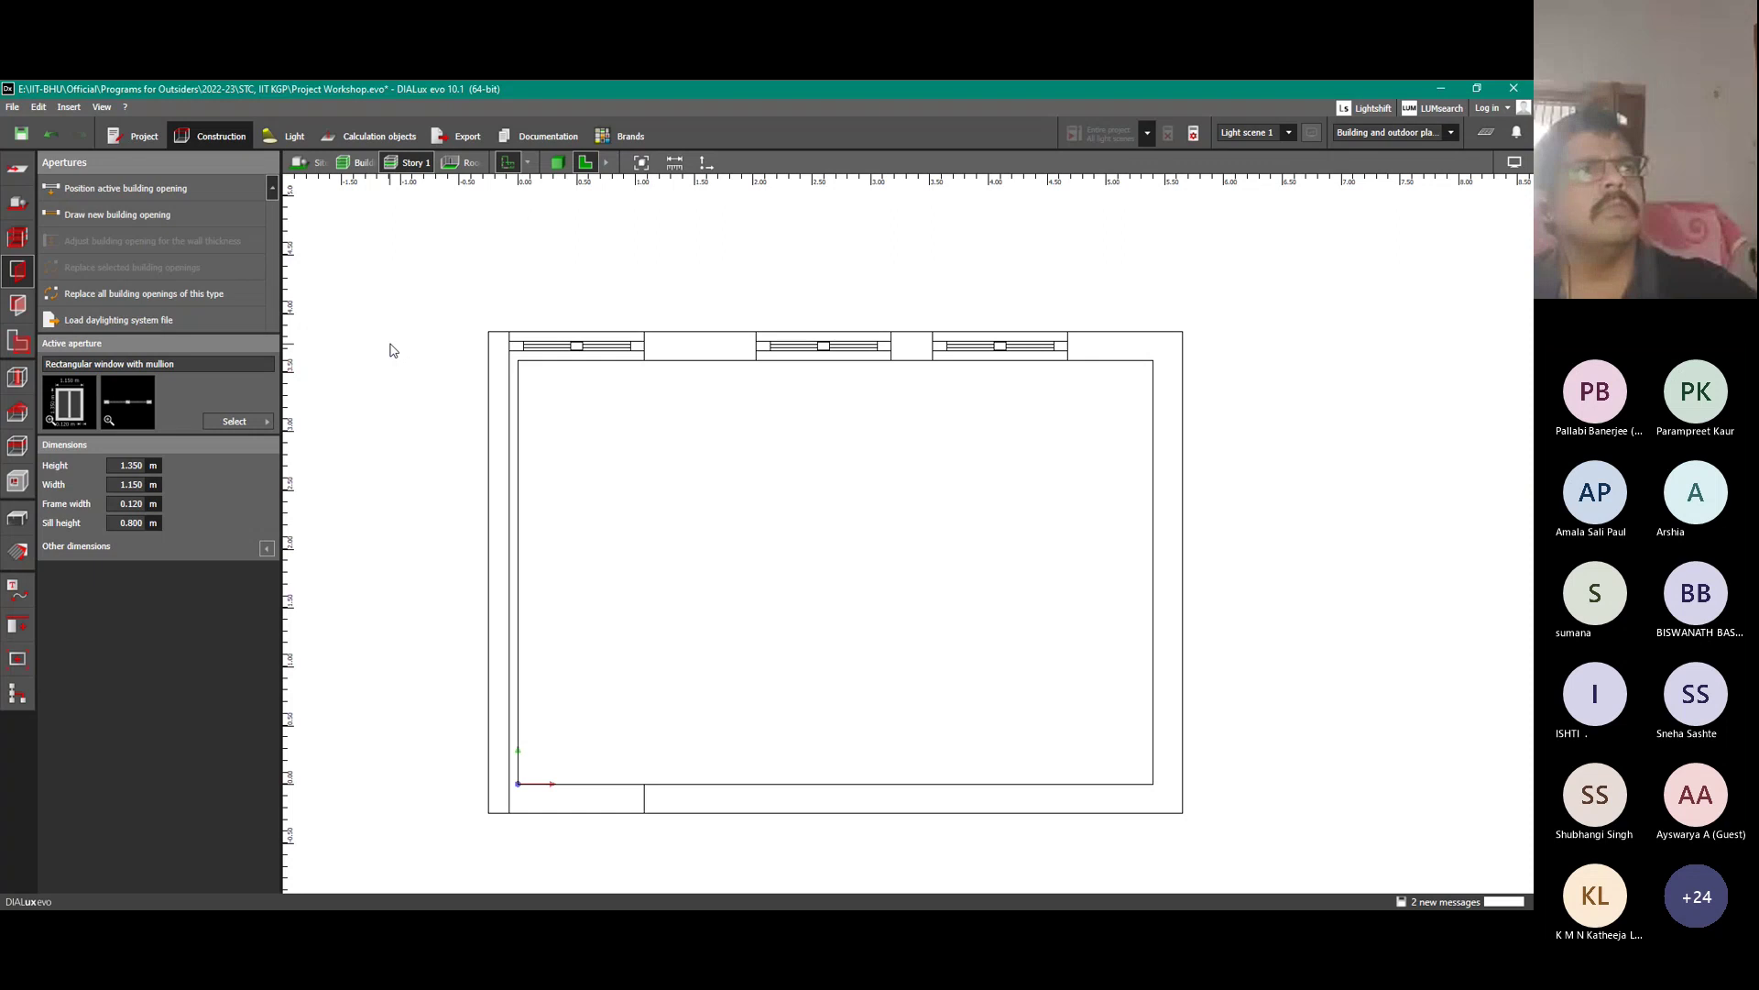
pyautogui.click(555, 320)
pyautogui.press('Delete')
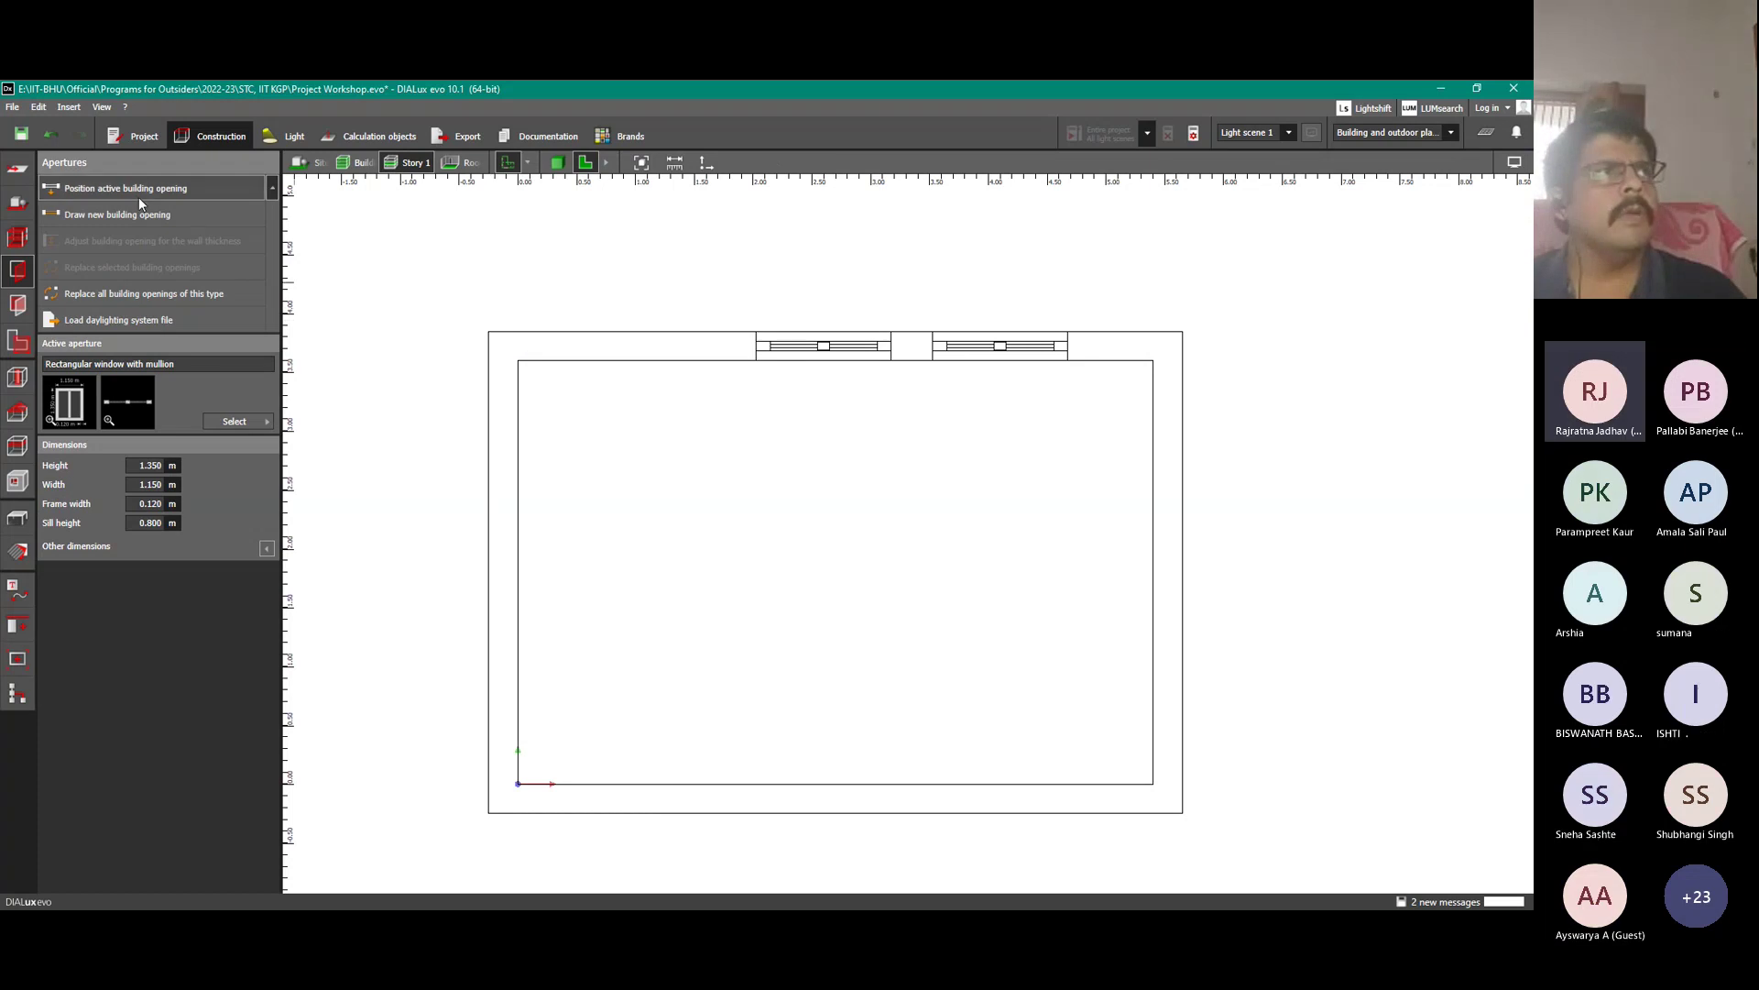
# Set the active aperture to the rectangular window with mullion that is 1.223 m wide.
pyautogui.click(267, 421)
pyautogui.click(383, 706)
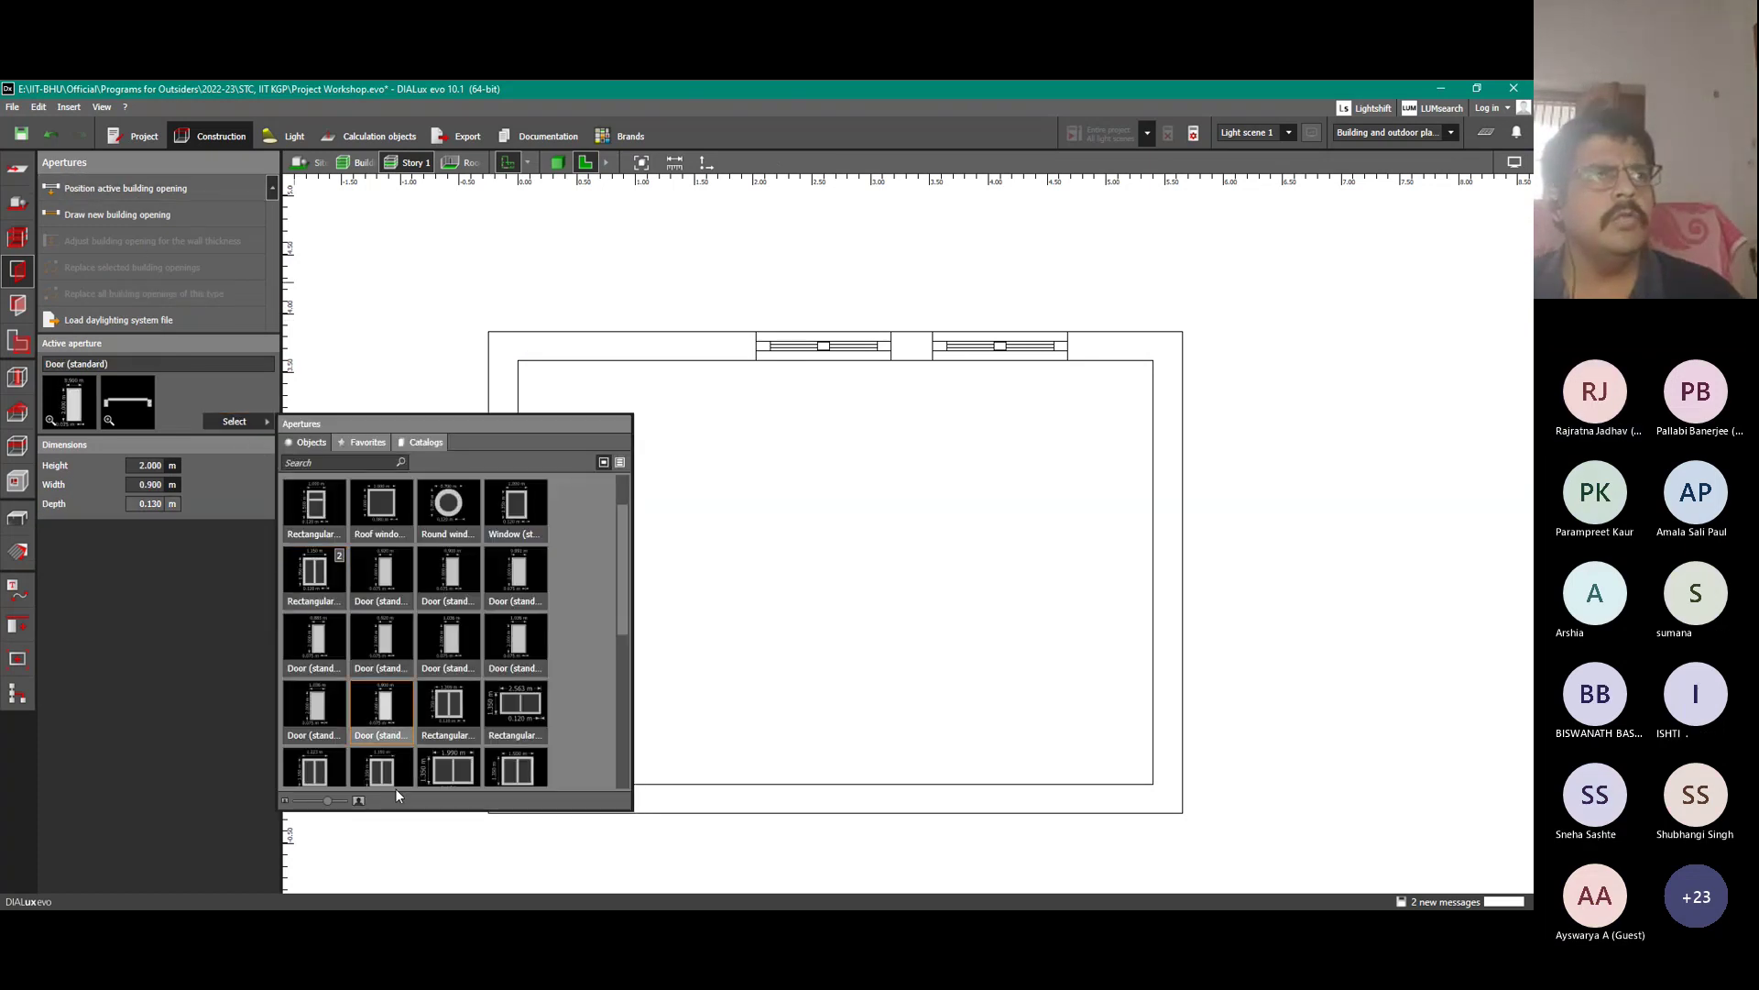
pyautogui.click(381, 773)
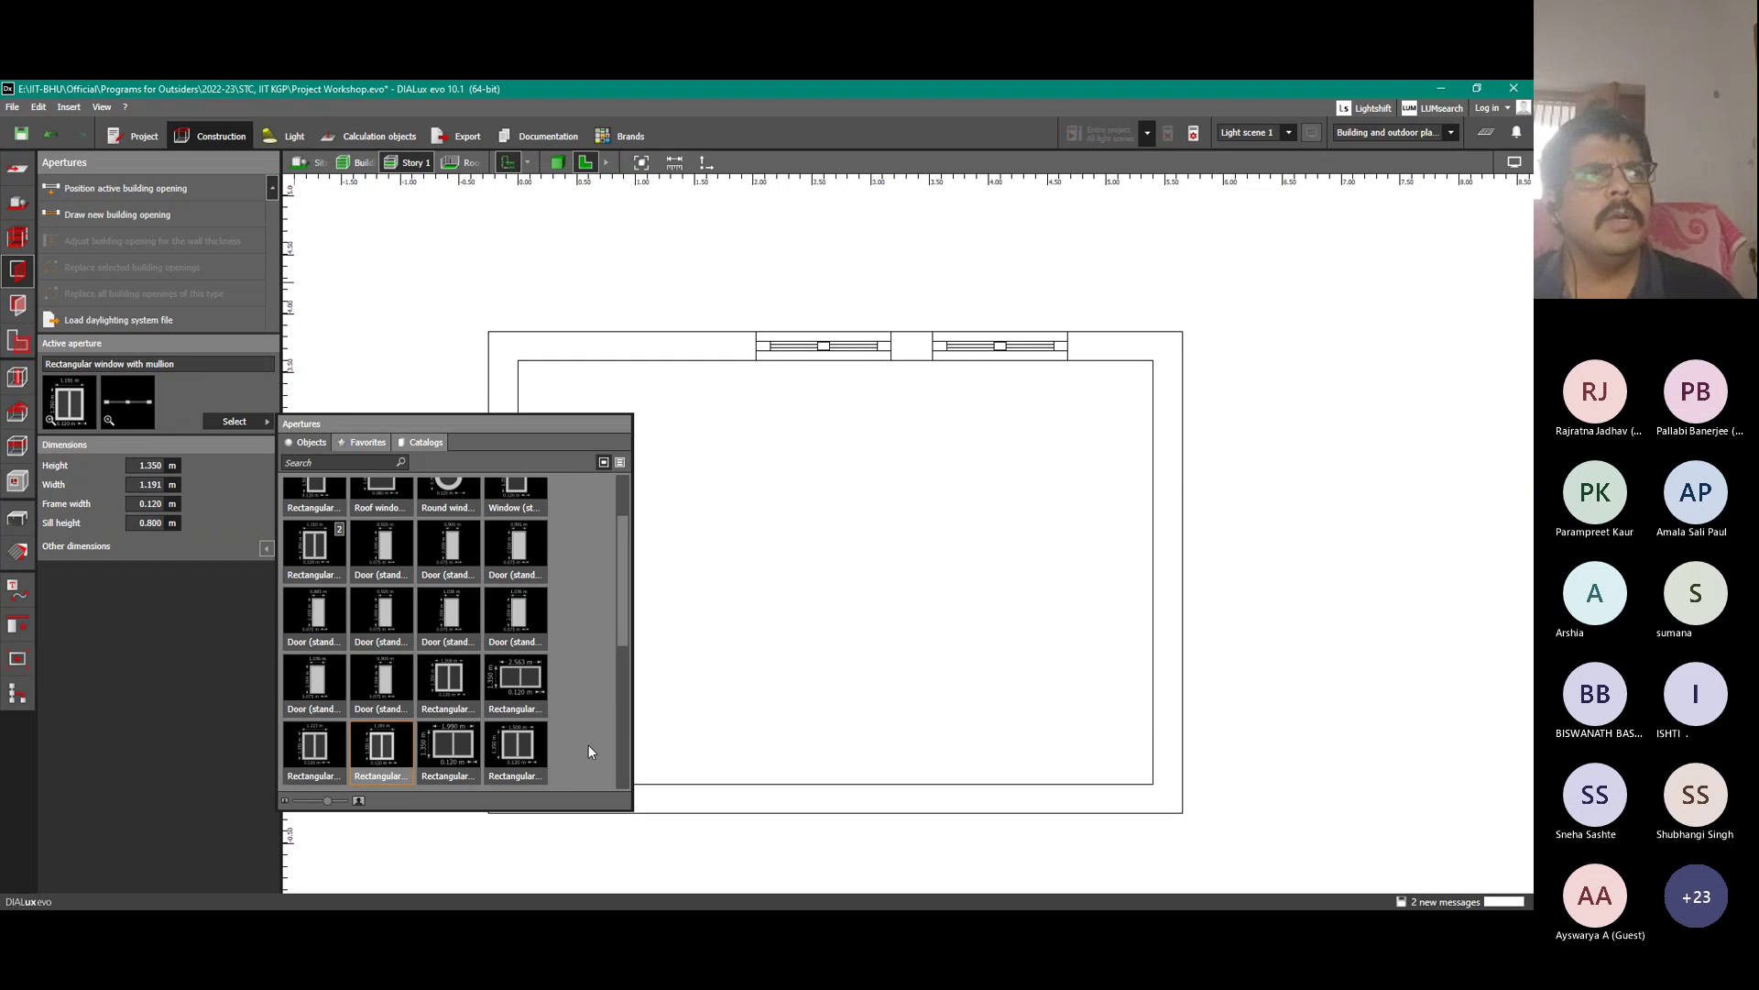
pyautogui.doubleClick(328, 761)
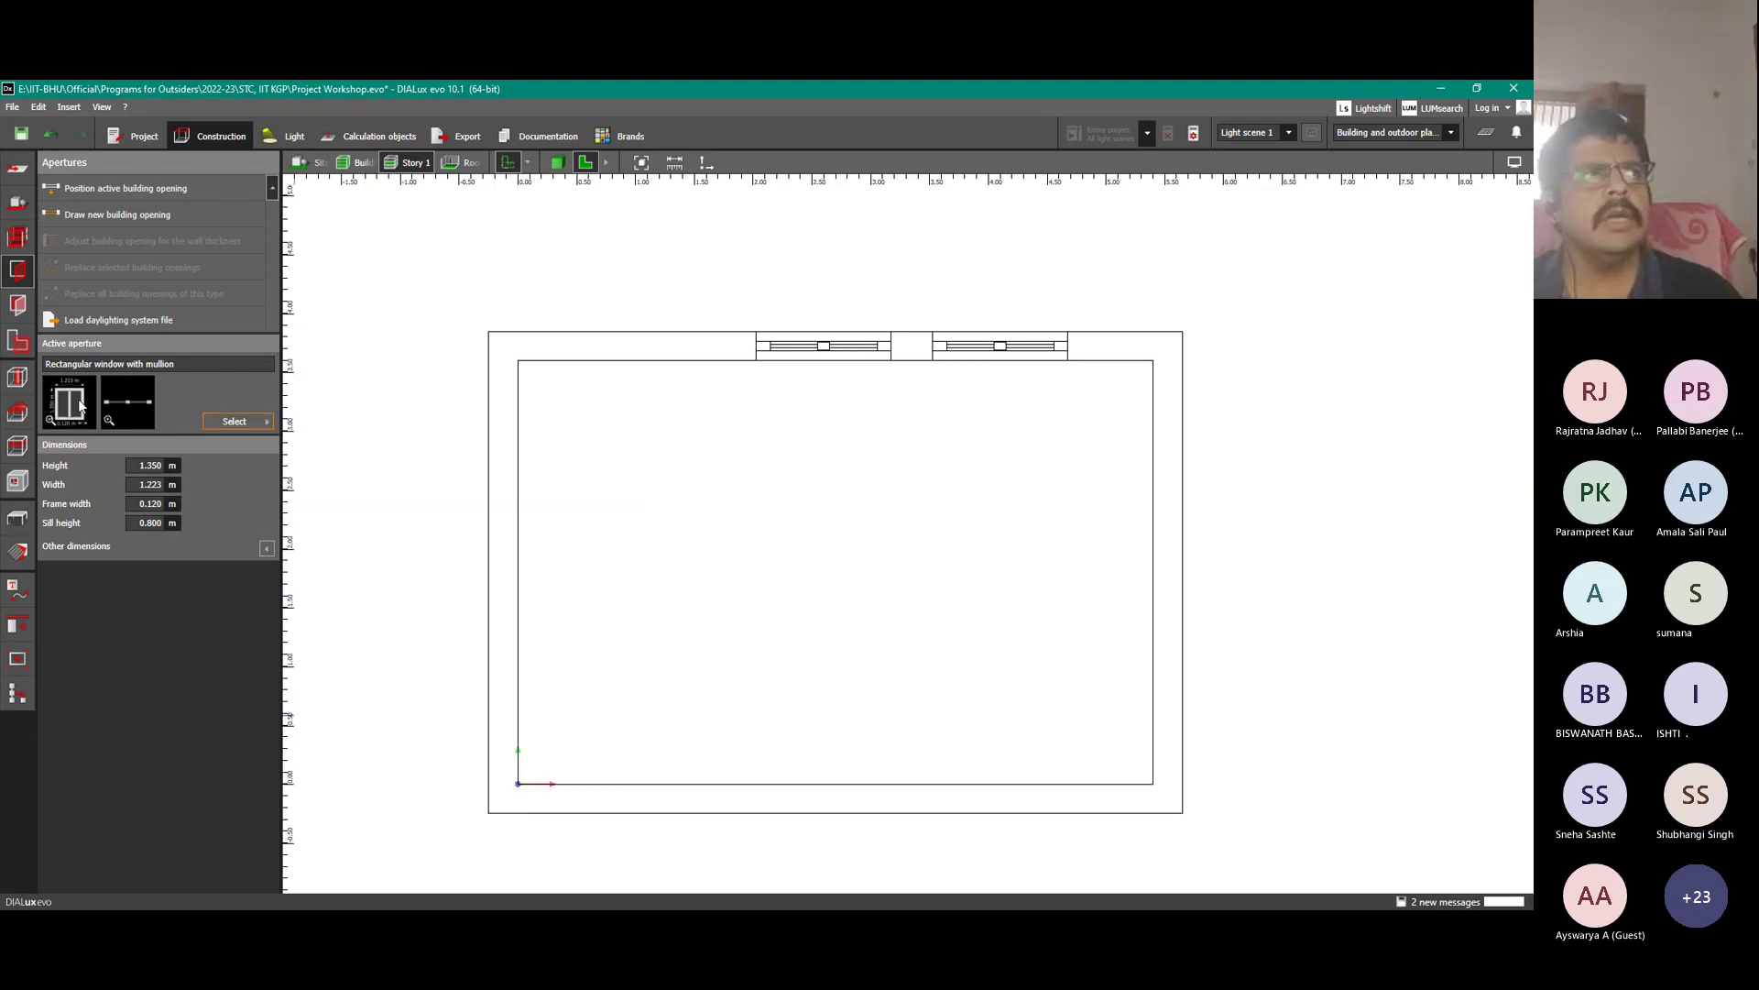
# Place two of the 1.223 m wide mullion windows in the room's left wall, one near each end.
pyautogui.click(119, 187)
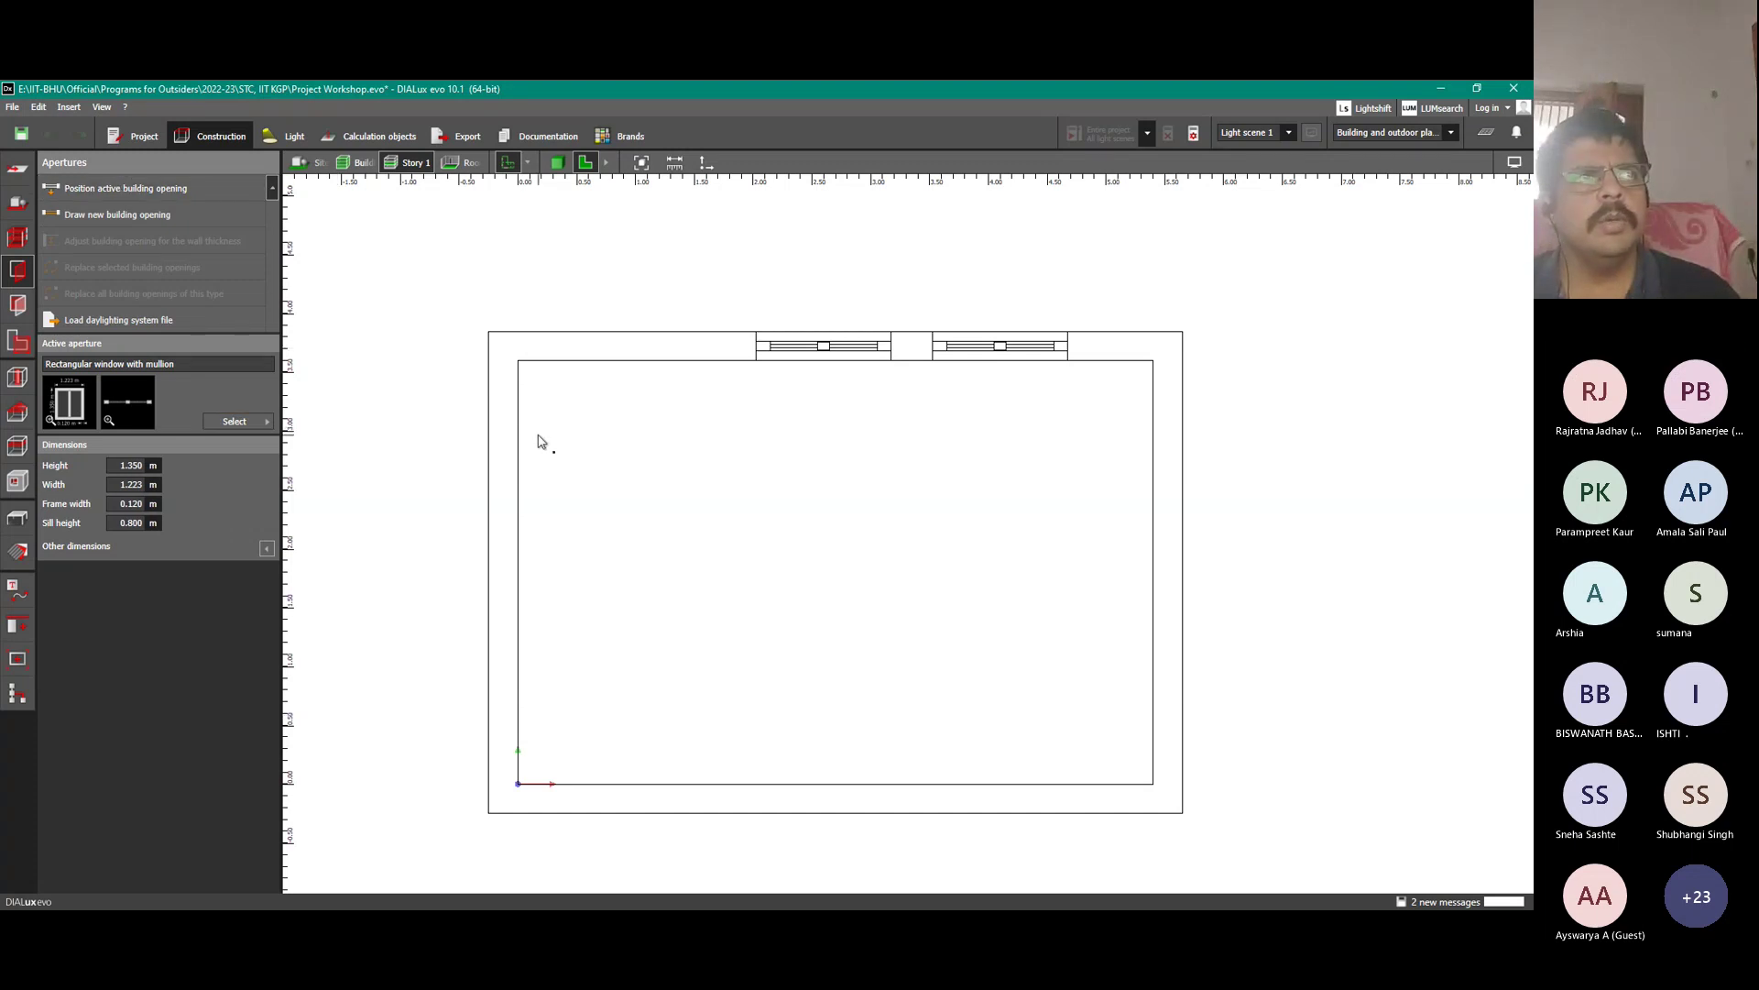
pyautogui.click(503, 417)
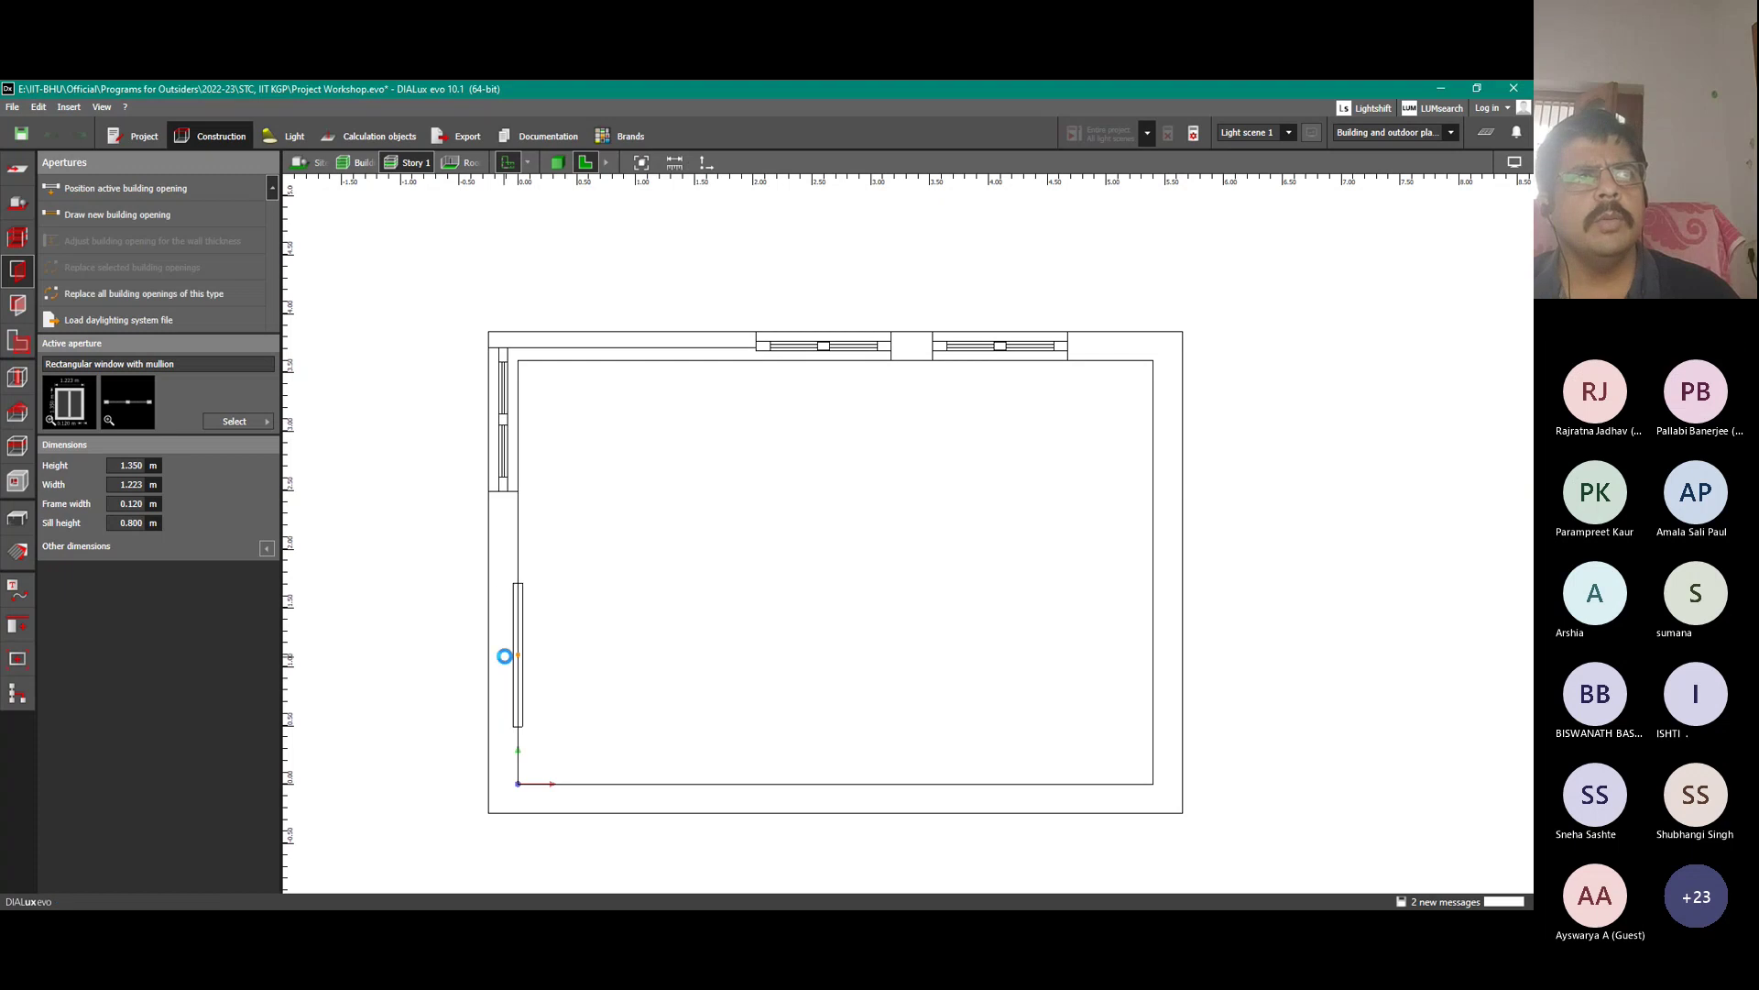
pyautogui.click(505, 656)
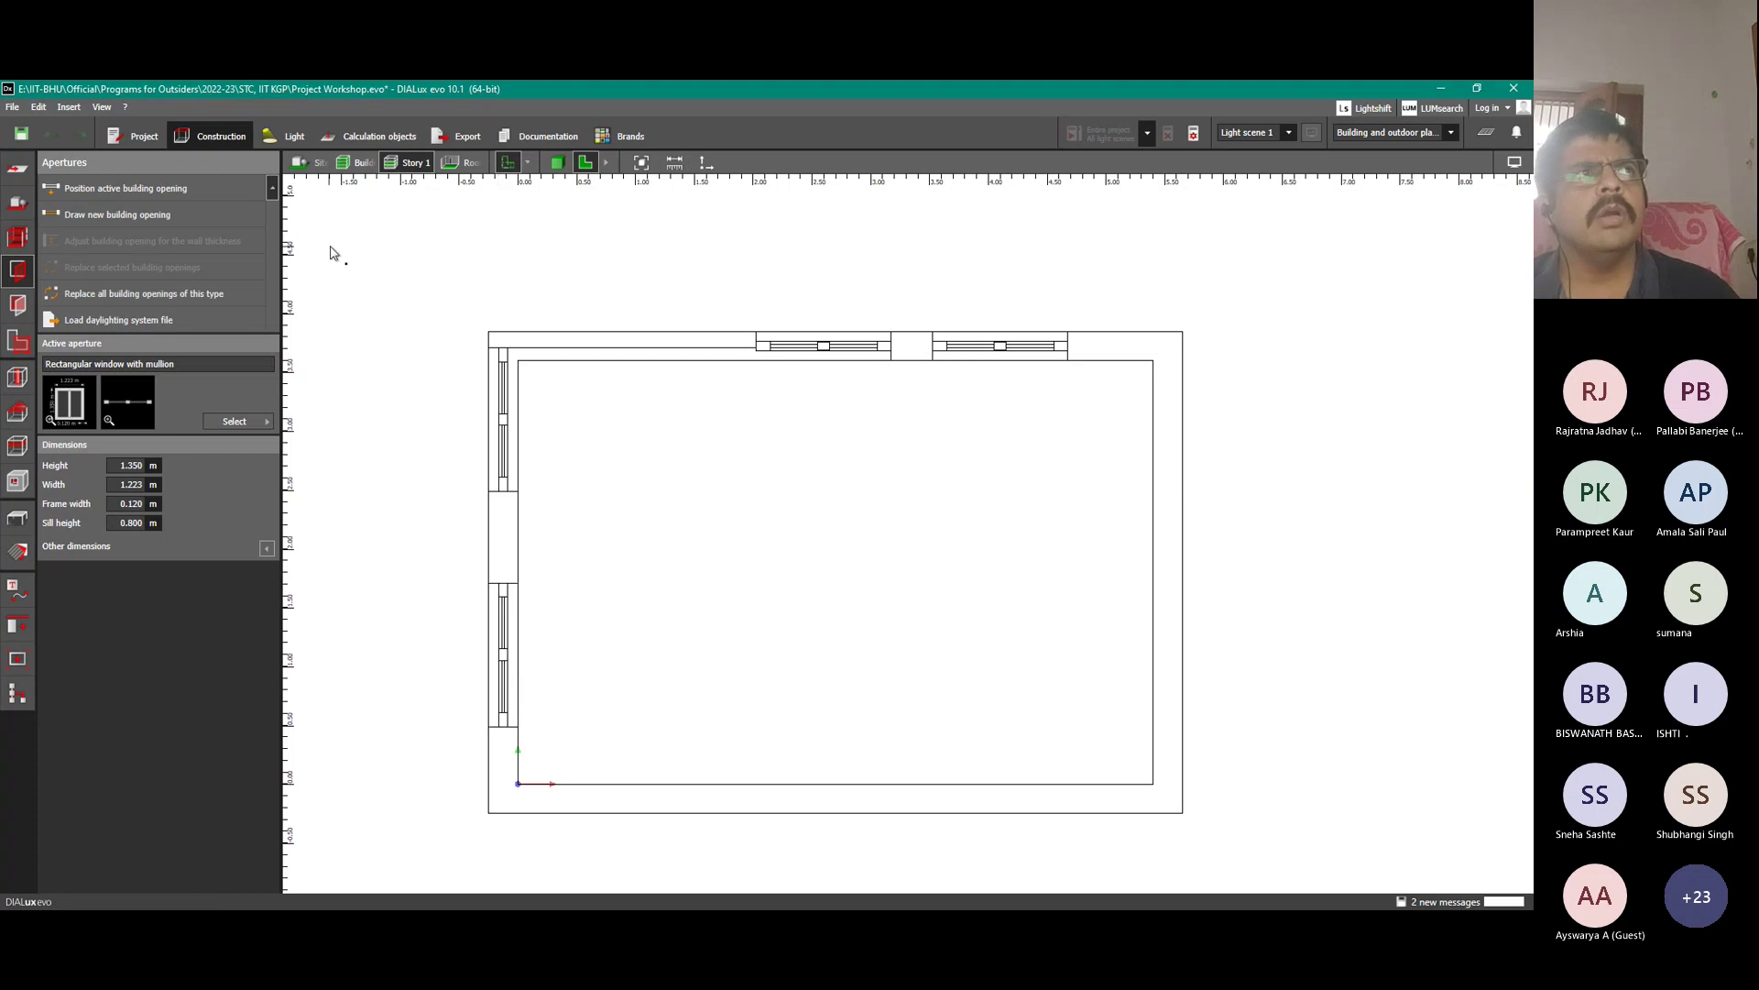
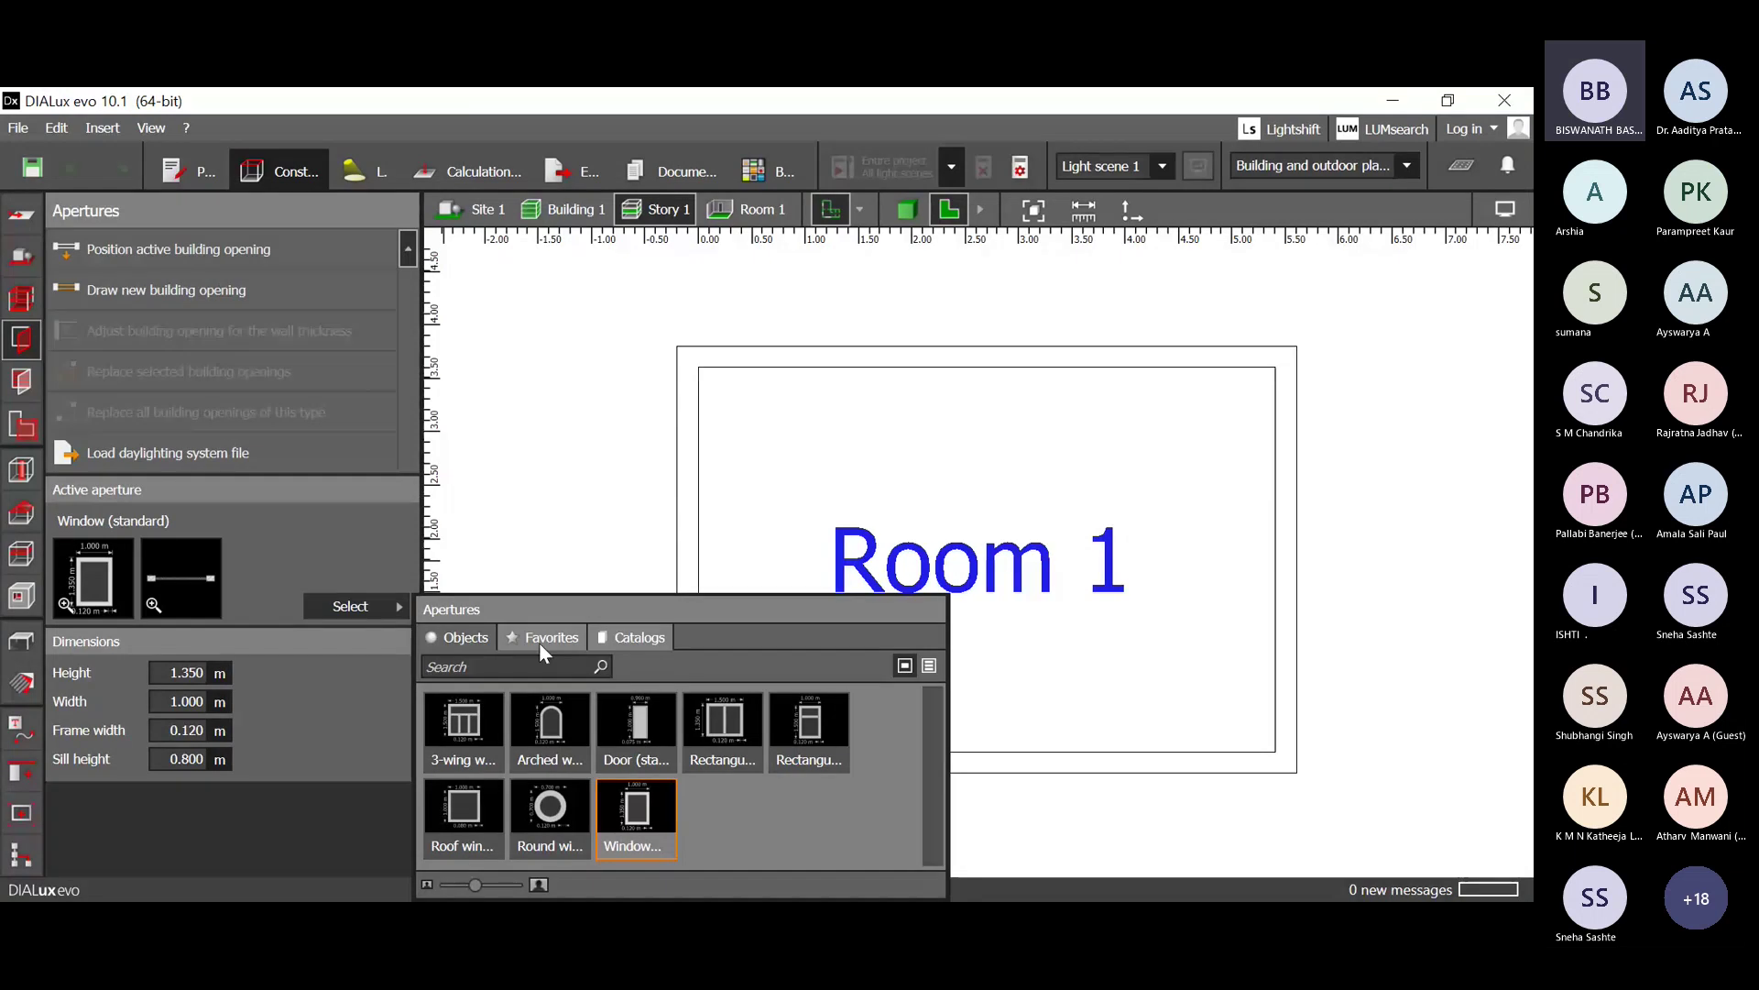
# Check the aperture catalogs, return to the aperture objects and show them as a named list.
pyautogui.click(621, 642)
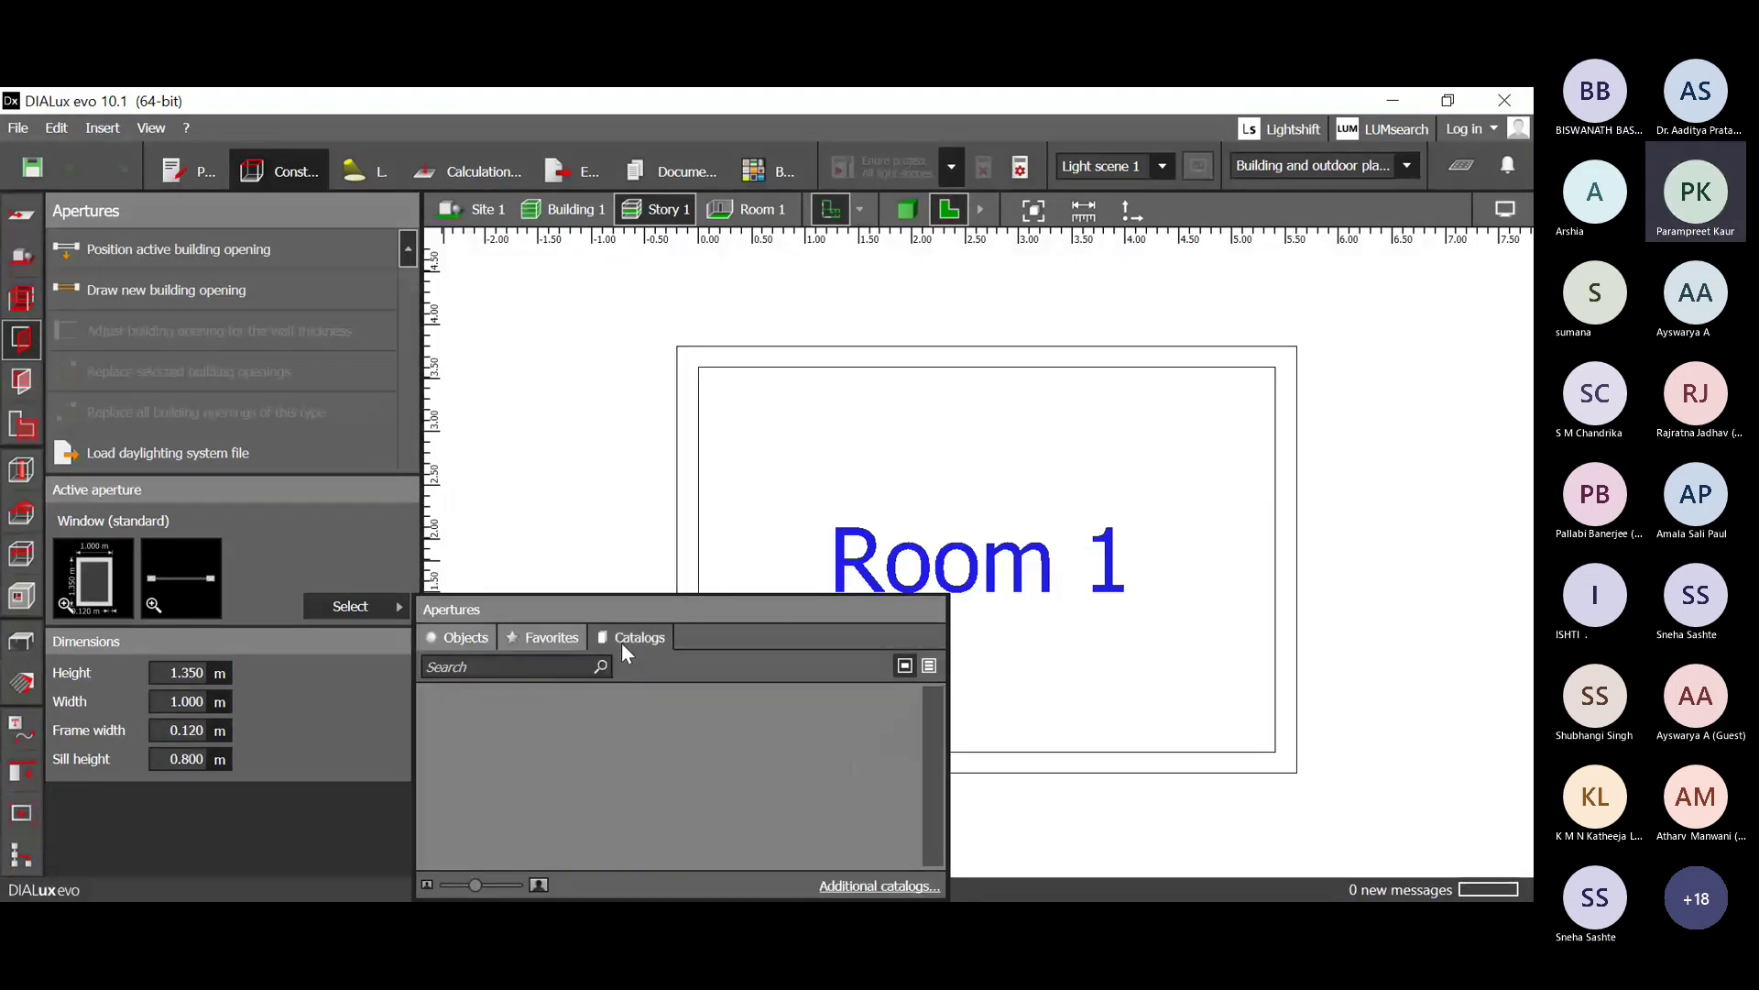
pyautogui.click(467, 633)
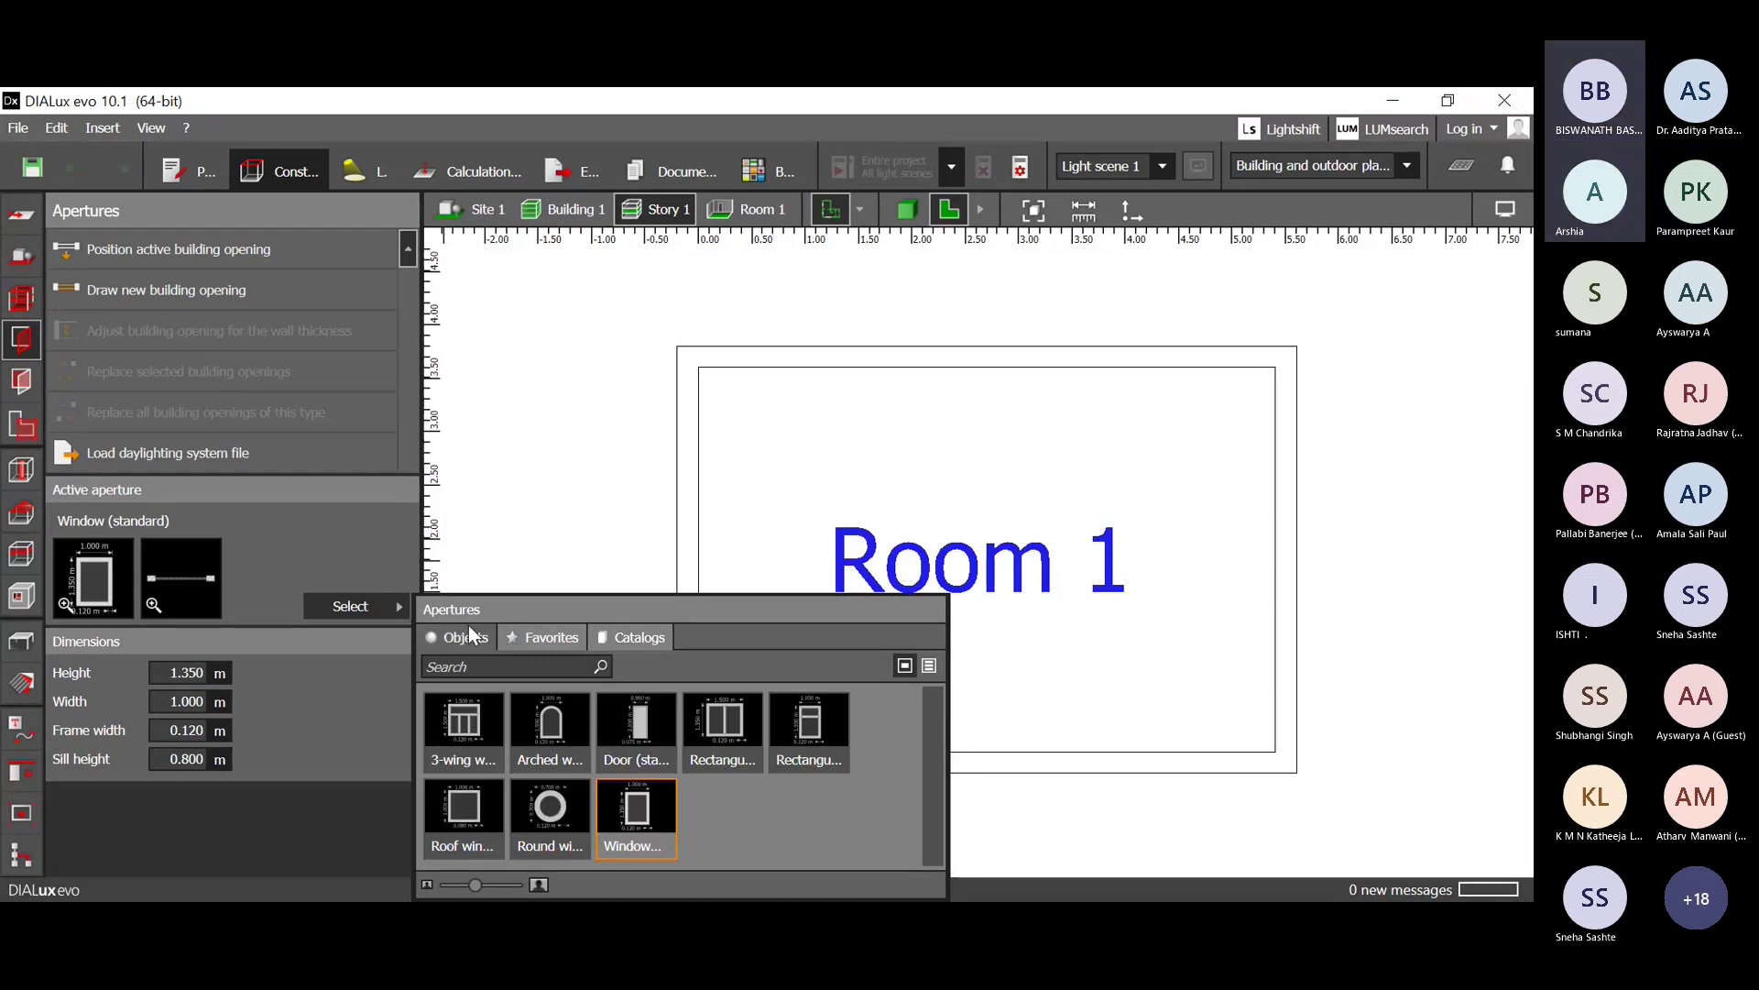
pyautogui.click(929, 667)
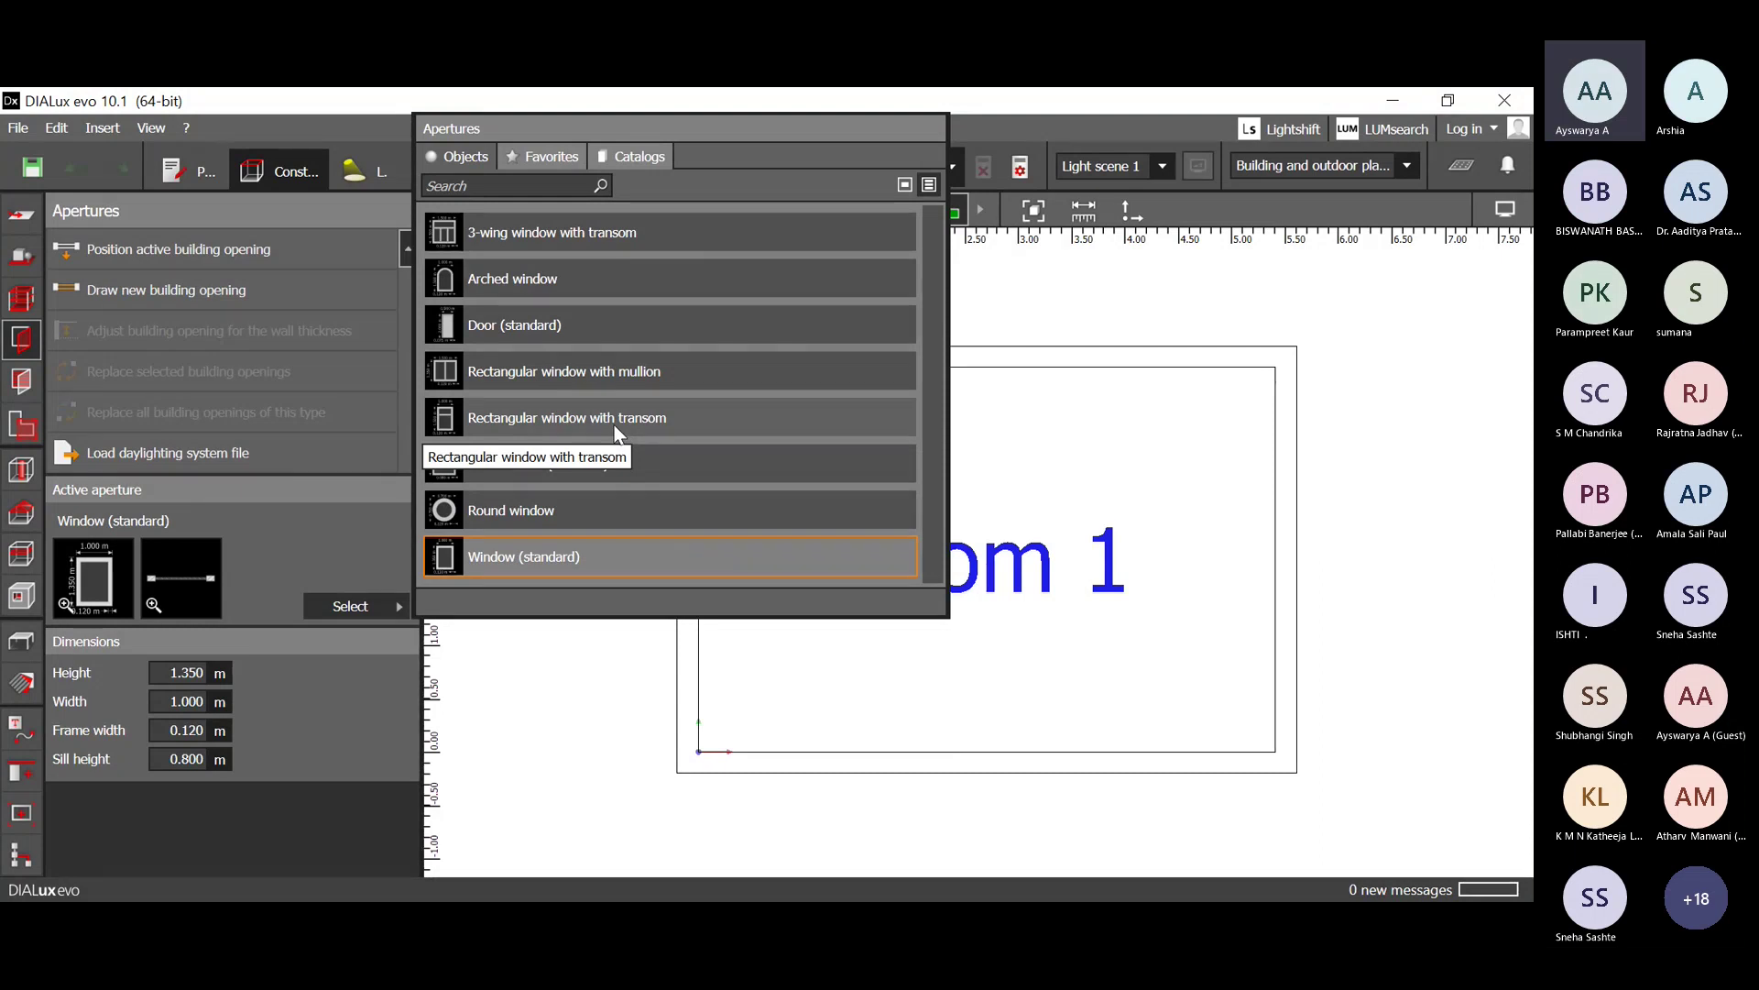
# Choose the 1.500 m wide rectangular window with mullion and place two of them apart in the upper wall of Room 1.
pyautogui.click(579, 409)
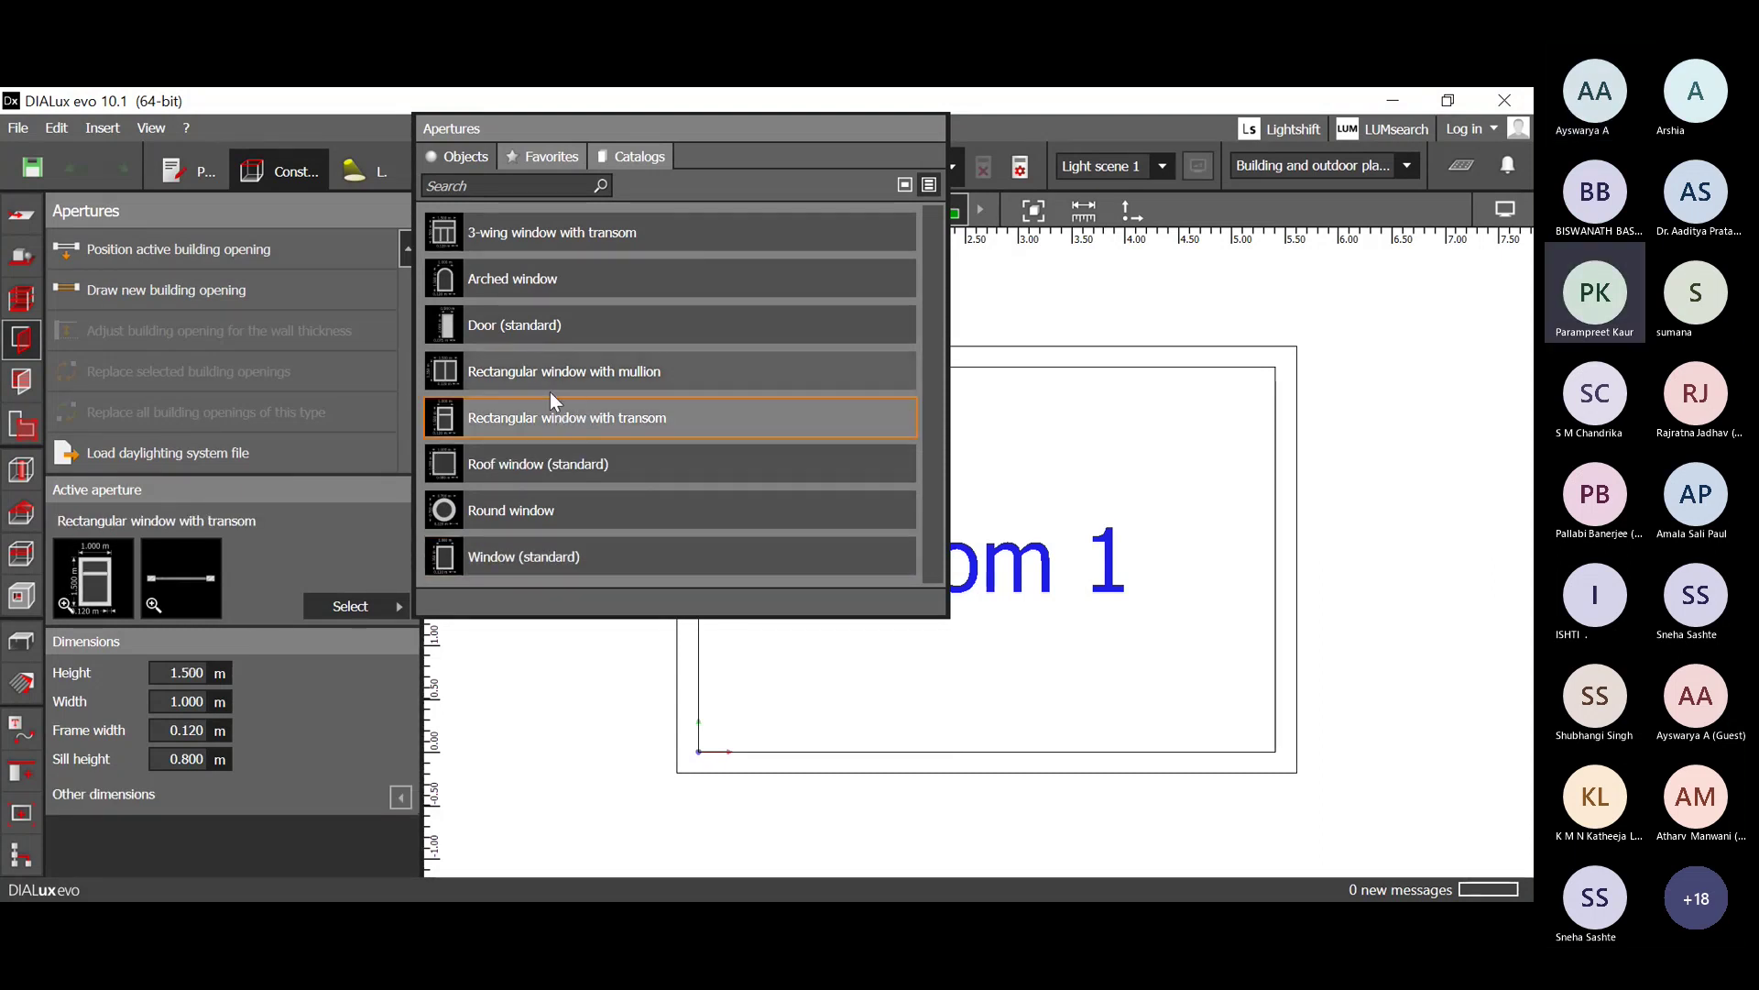
pyautogui.click(532, 372)
pyautogui.click(533, 376)
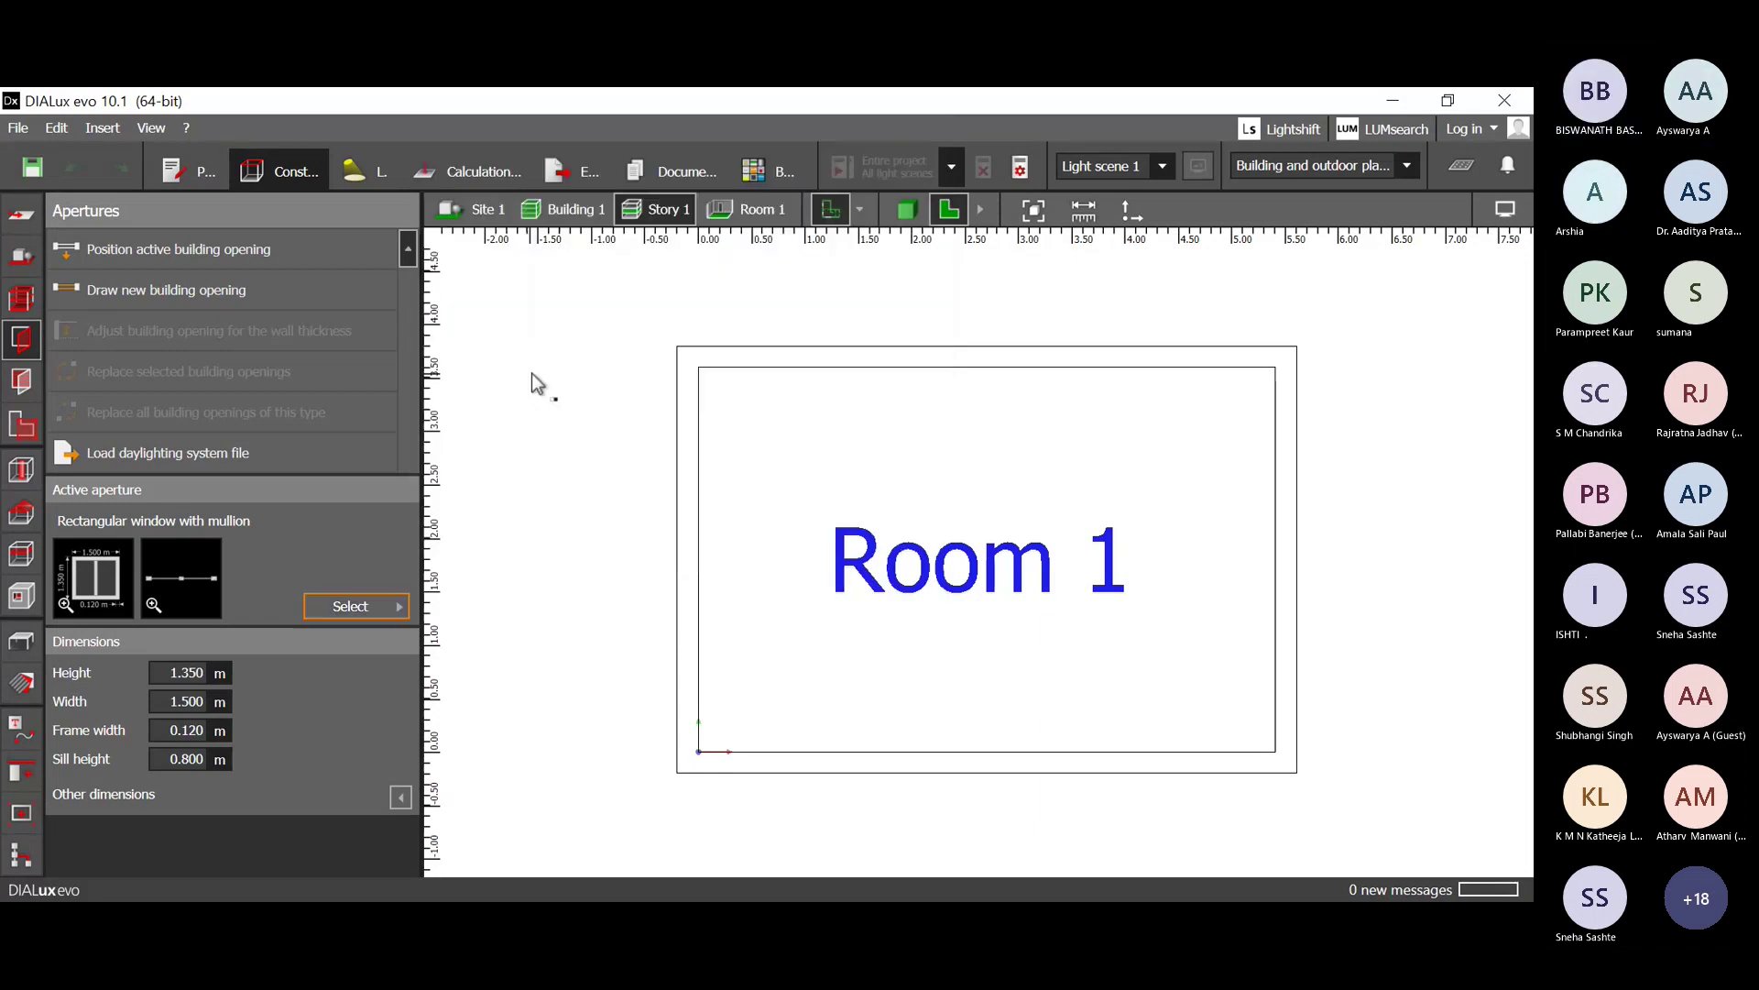
pyautogui.click(185, 241)
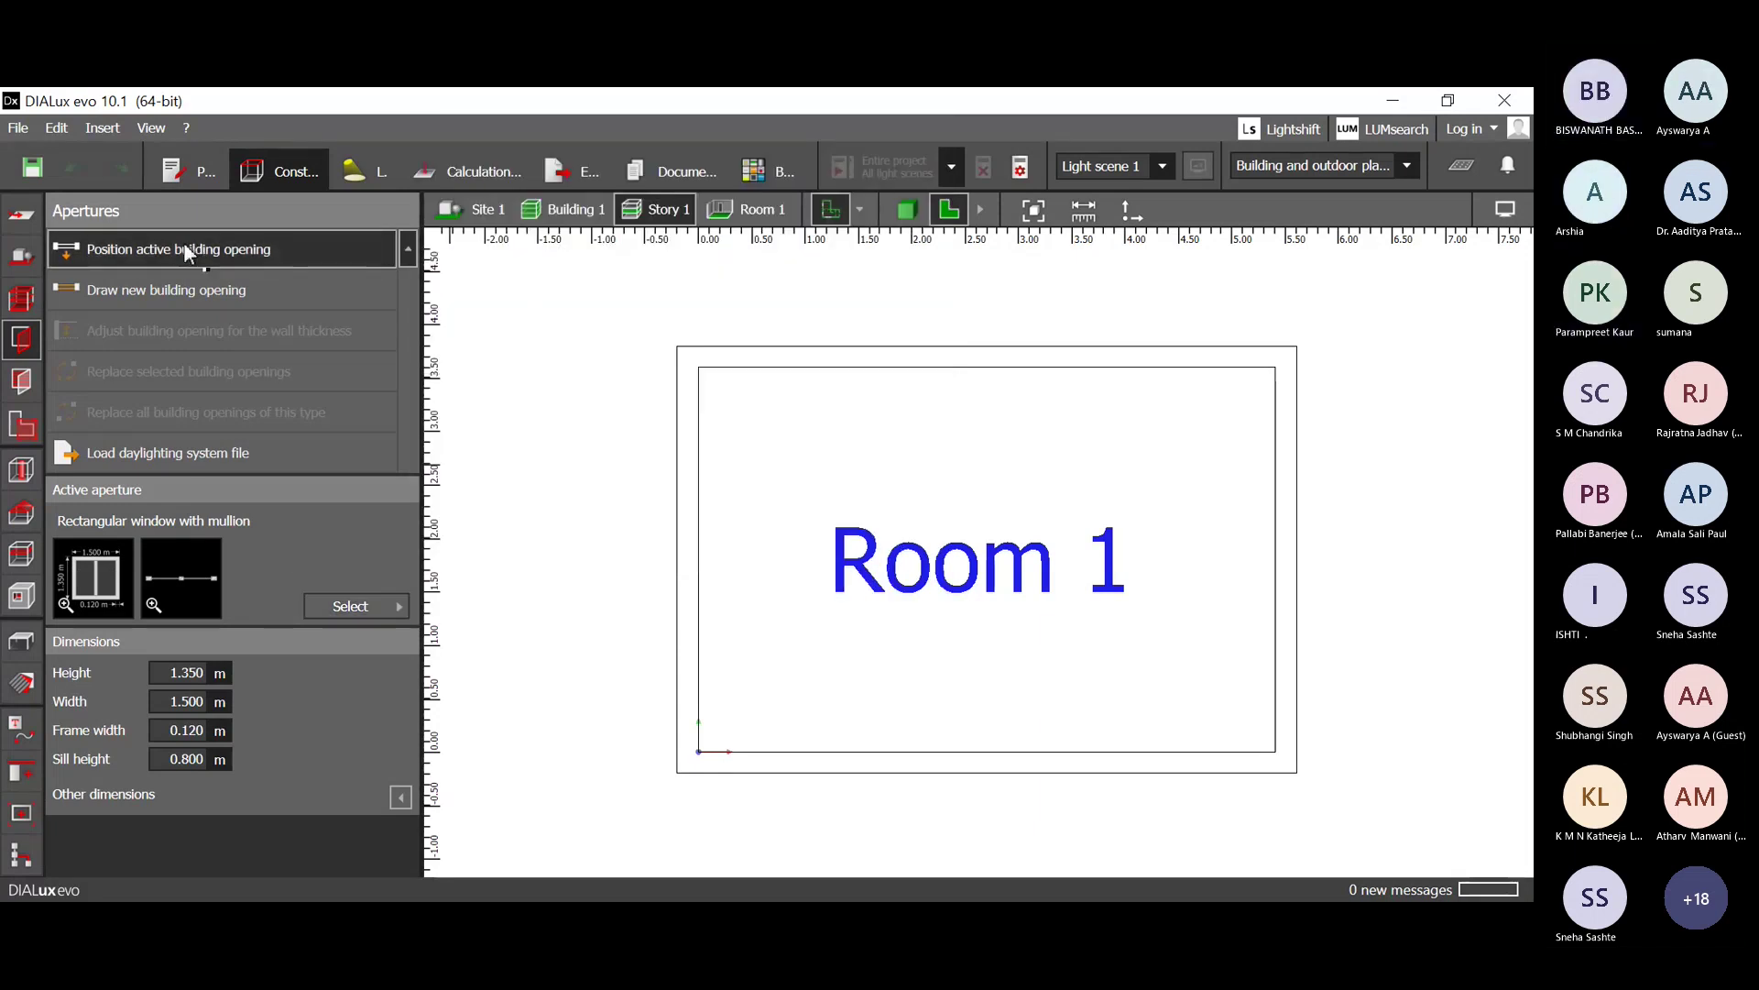
pyautogui.click(824, 360)
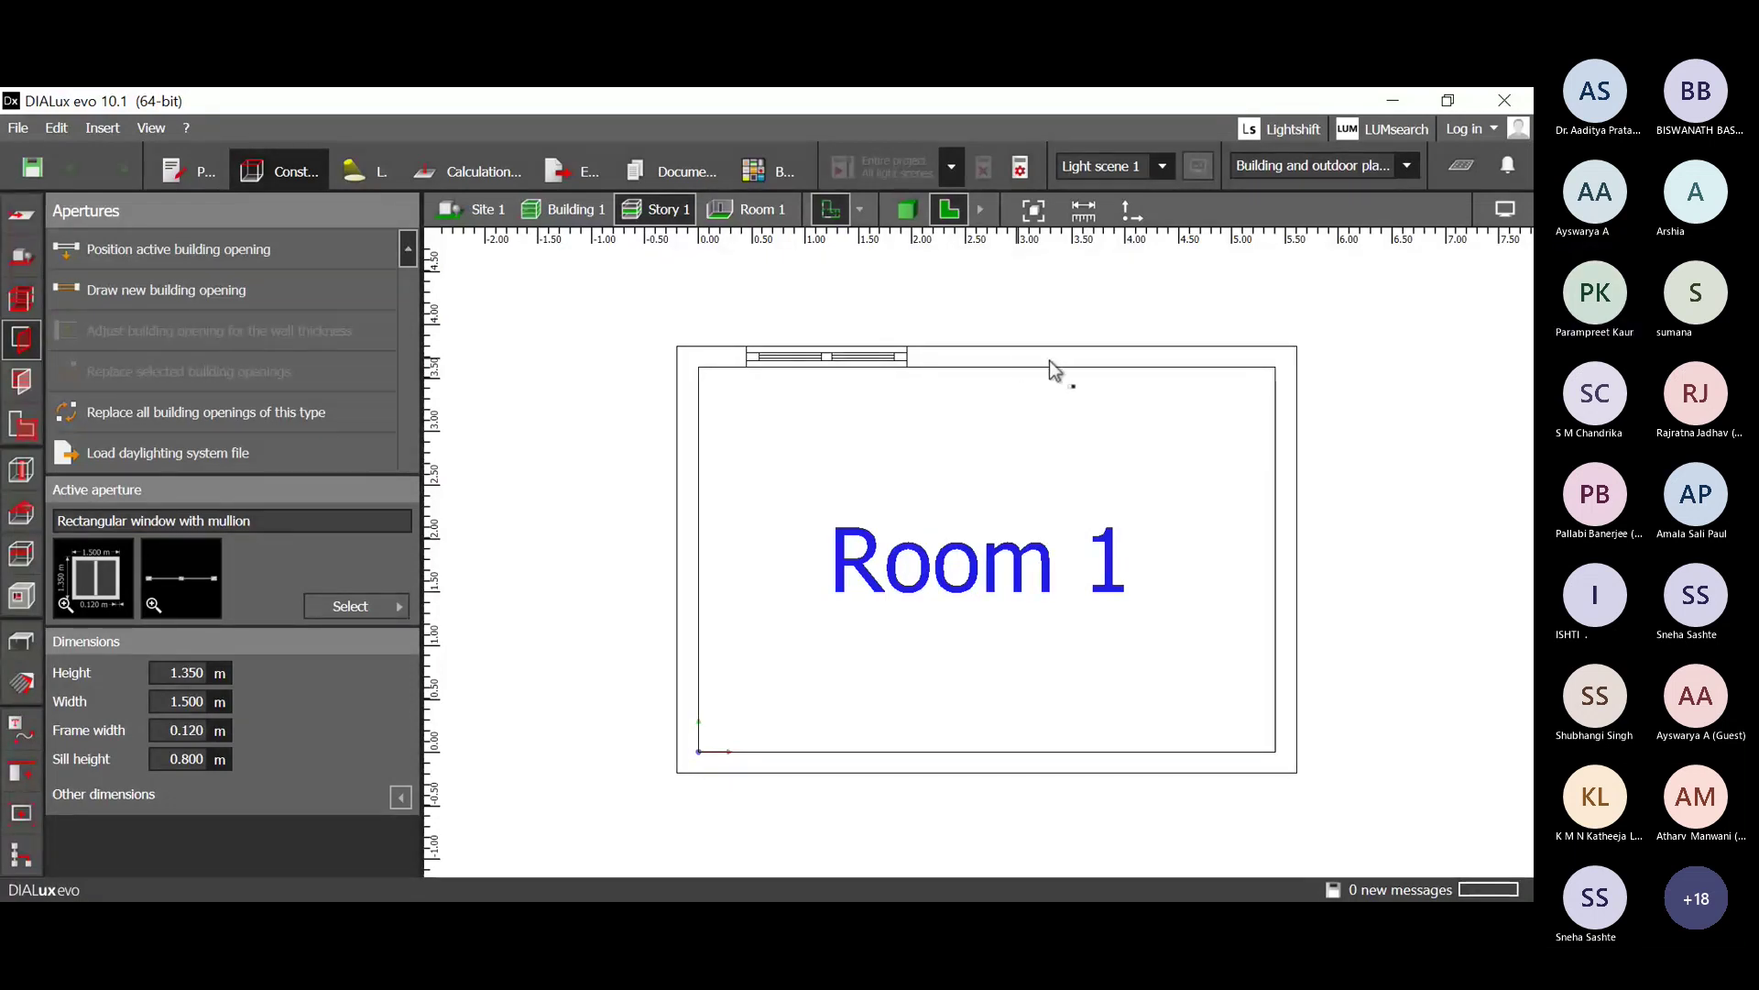
pyautogui.click(1109, 359)
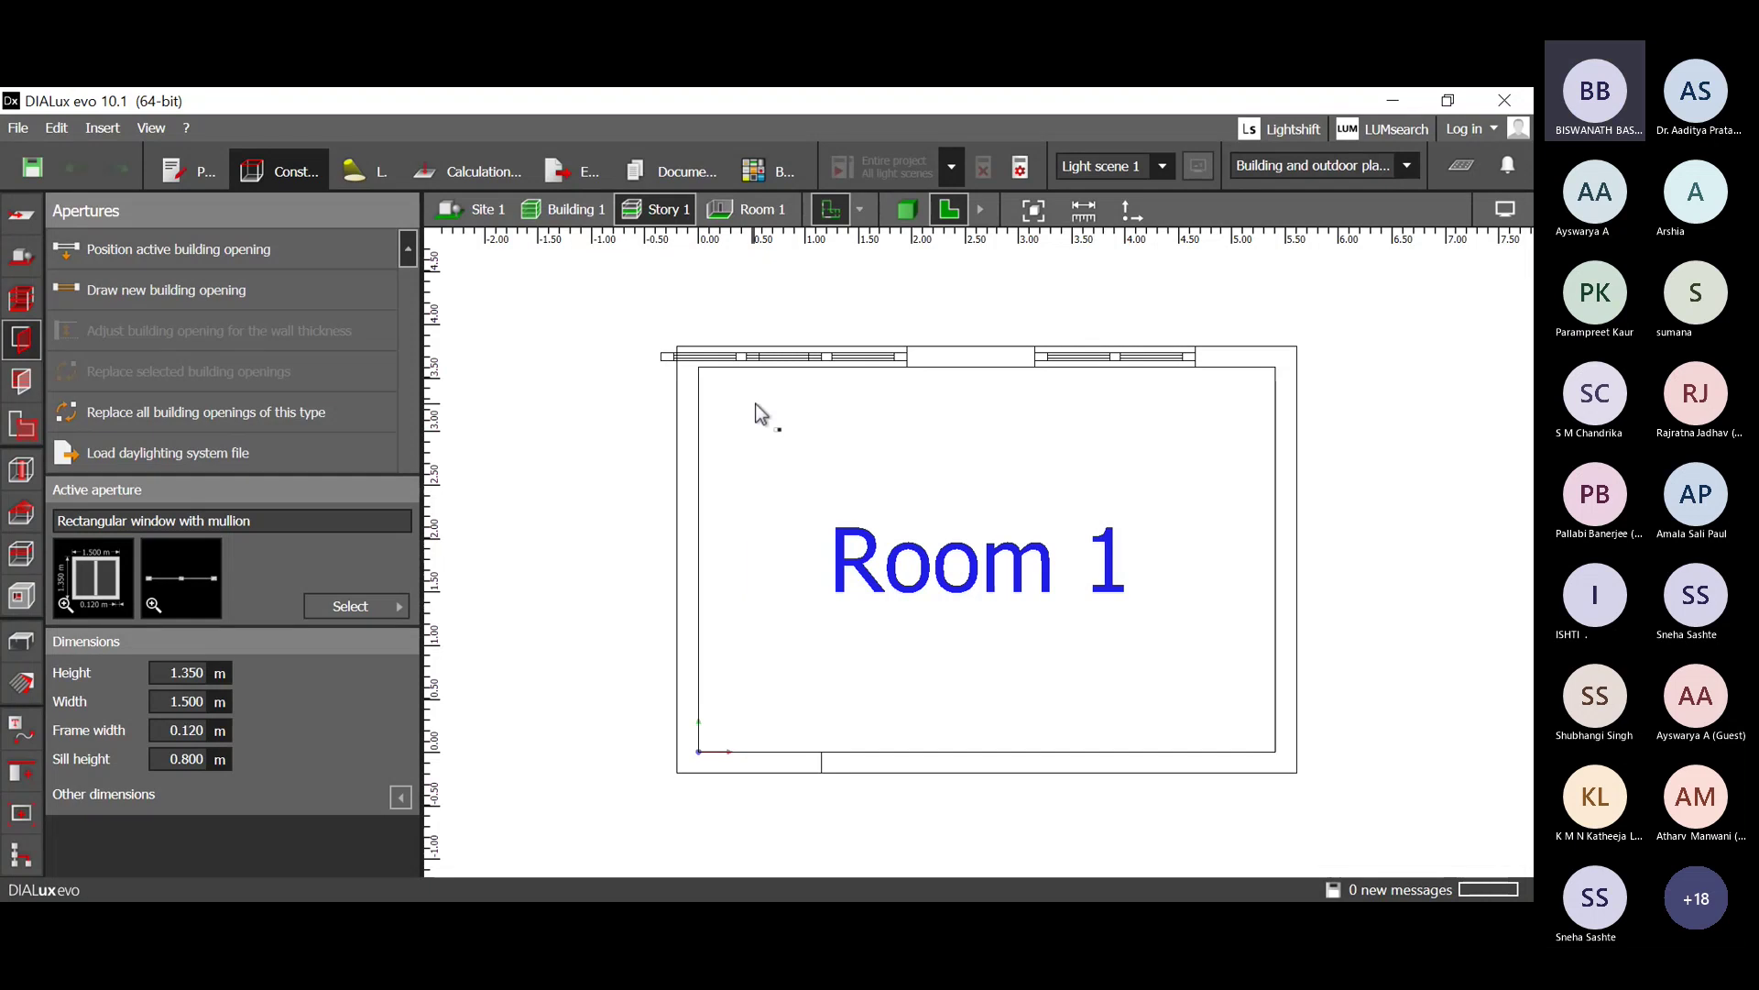
# Delete the overlapping window that sticks out past the left corner of the room's upper wall.
pyautogui.rightClick(630, 306)
pyautogui.click(627, 569)
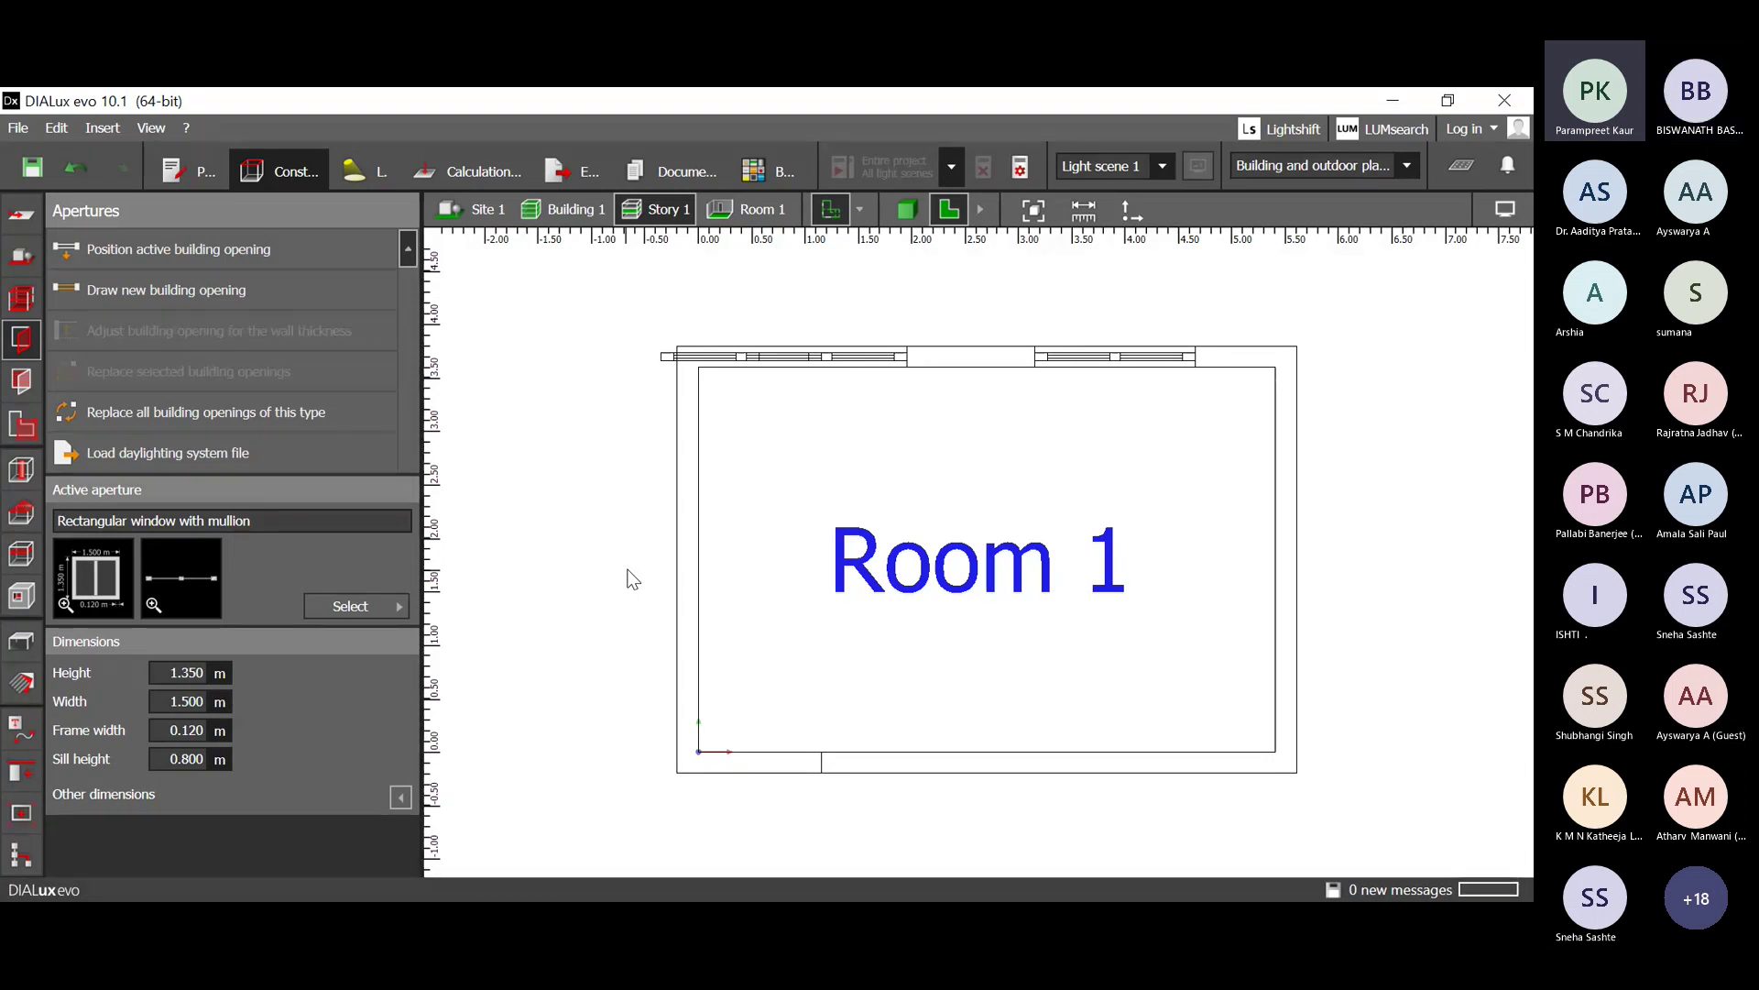
pyautogui.click(664, 357)
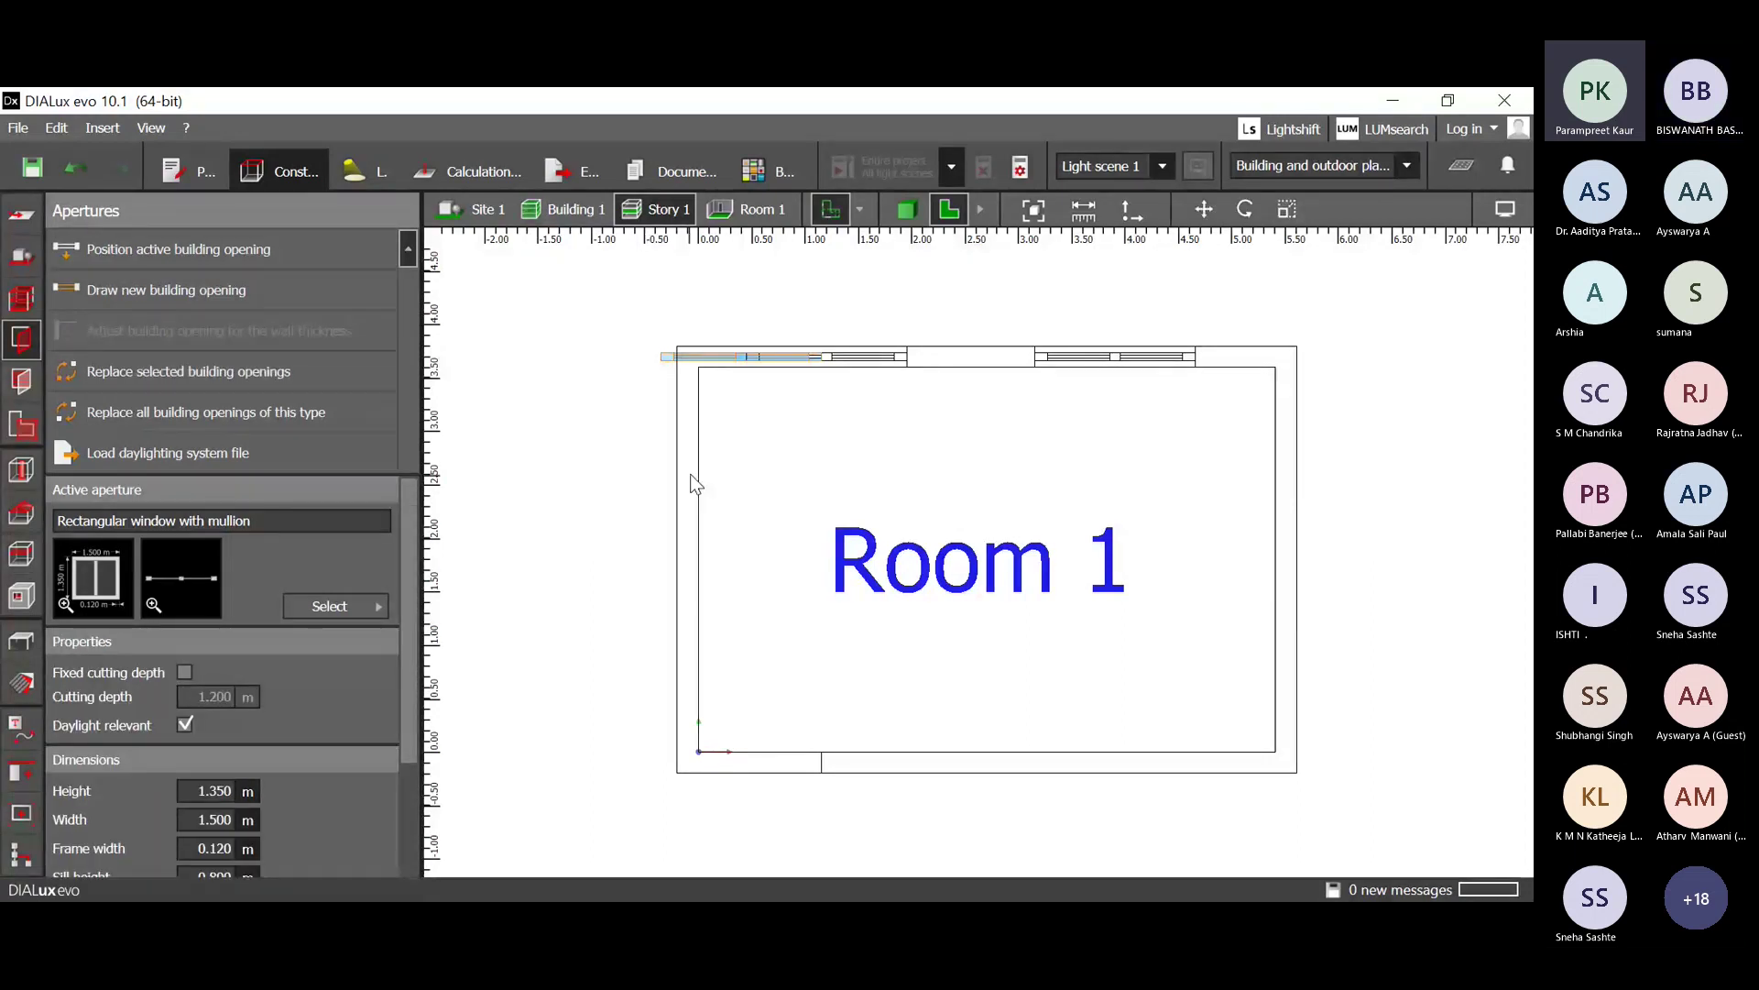
pyautogui.press('Escape')
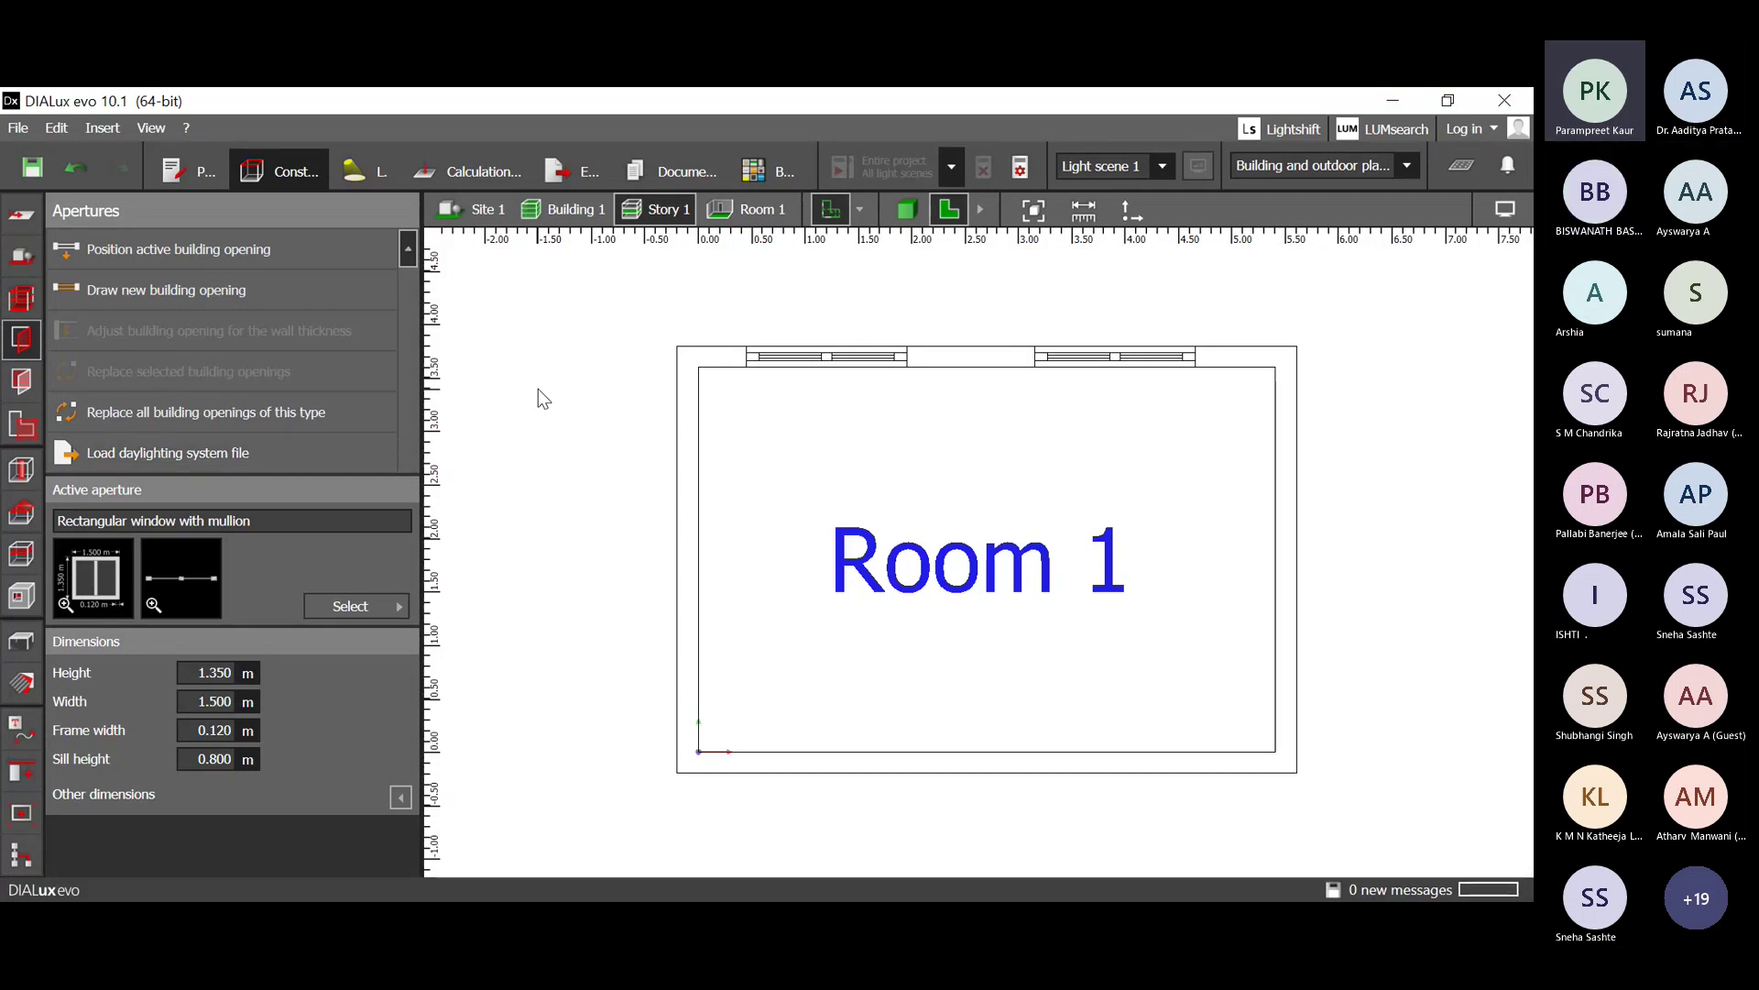
# Set the active aperture to the standard window.
pyautogui.click(346, 605)
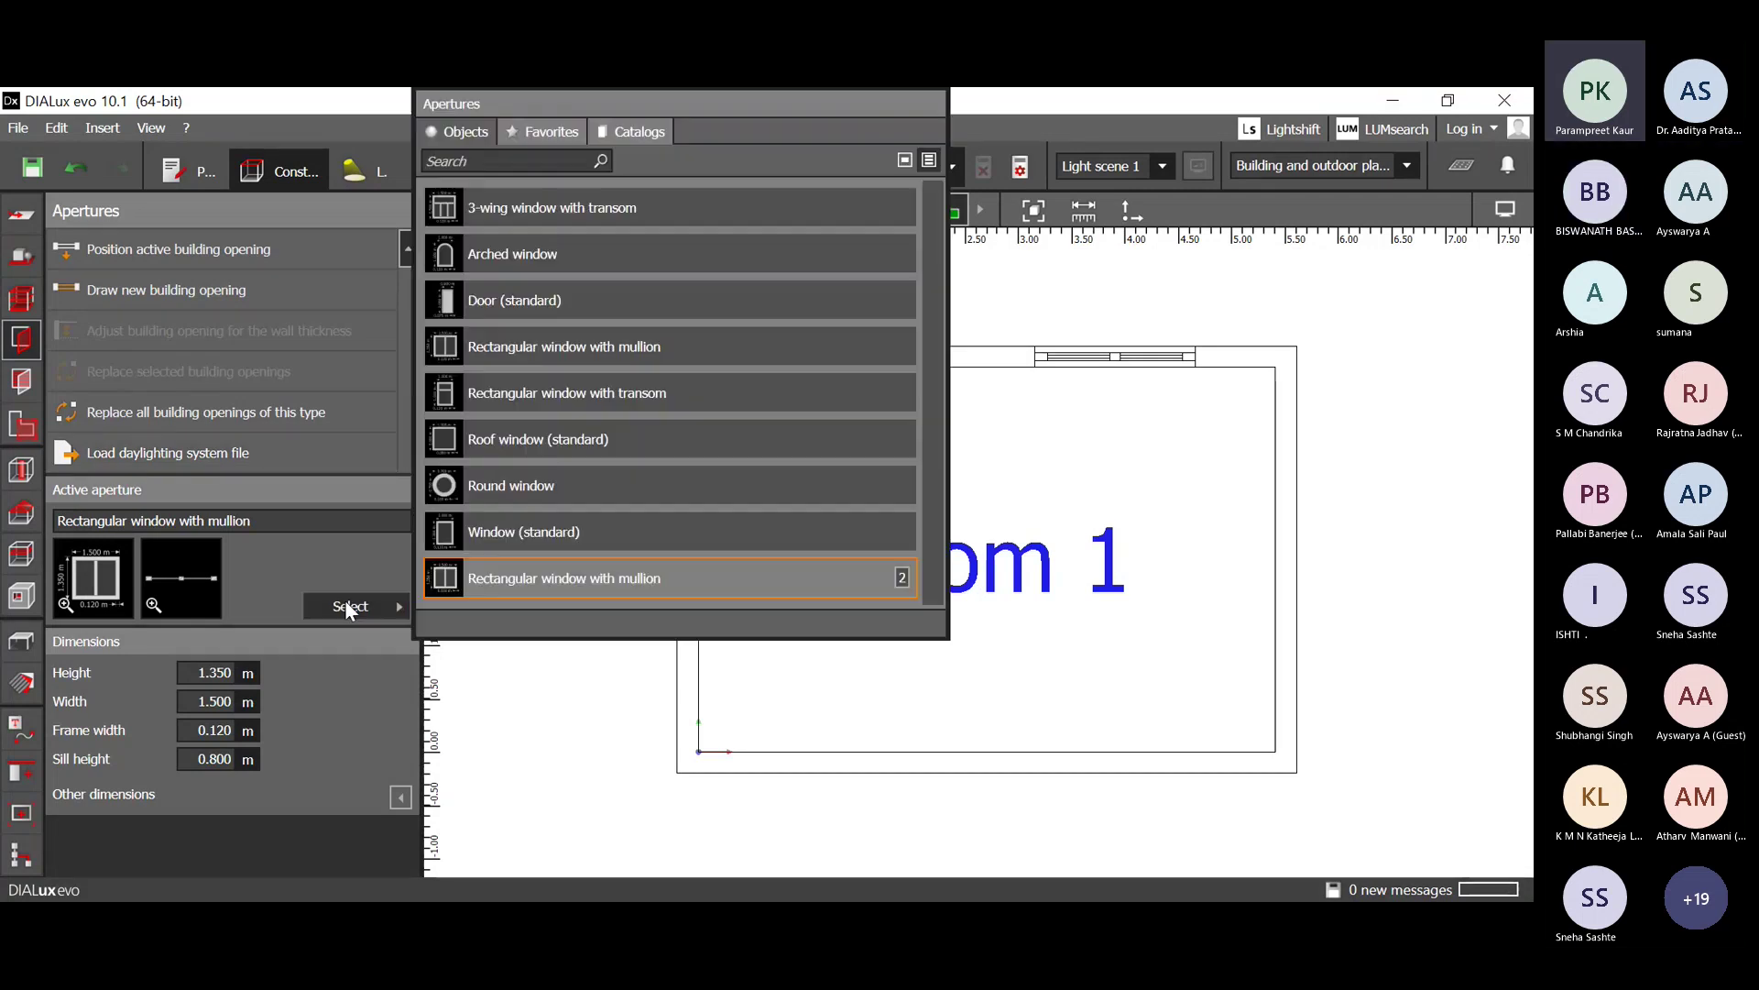
pyautogui.click(569, 537)
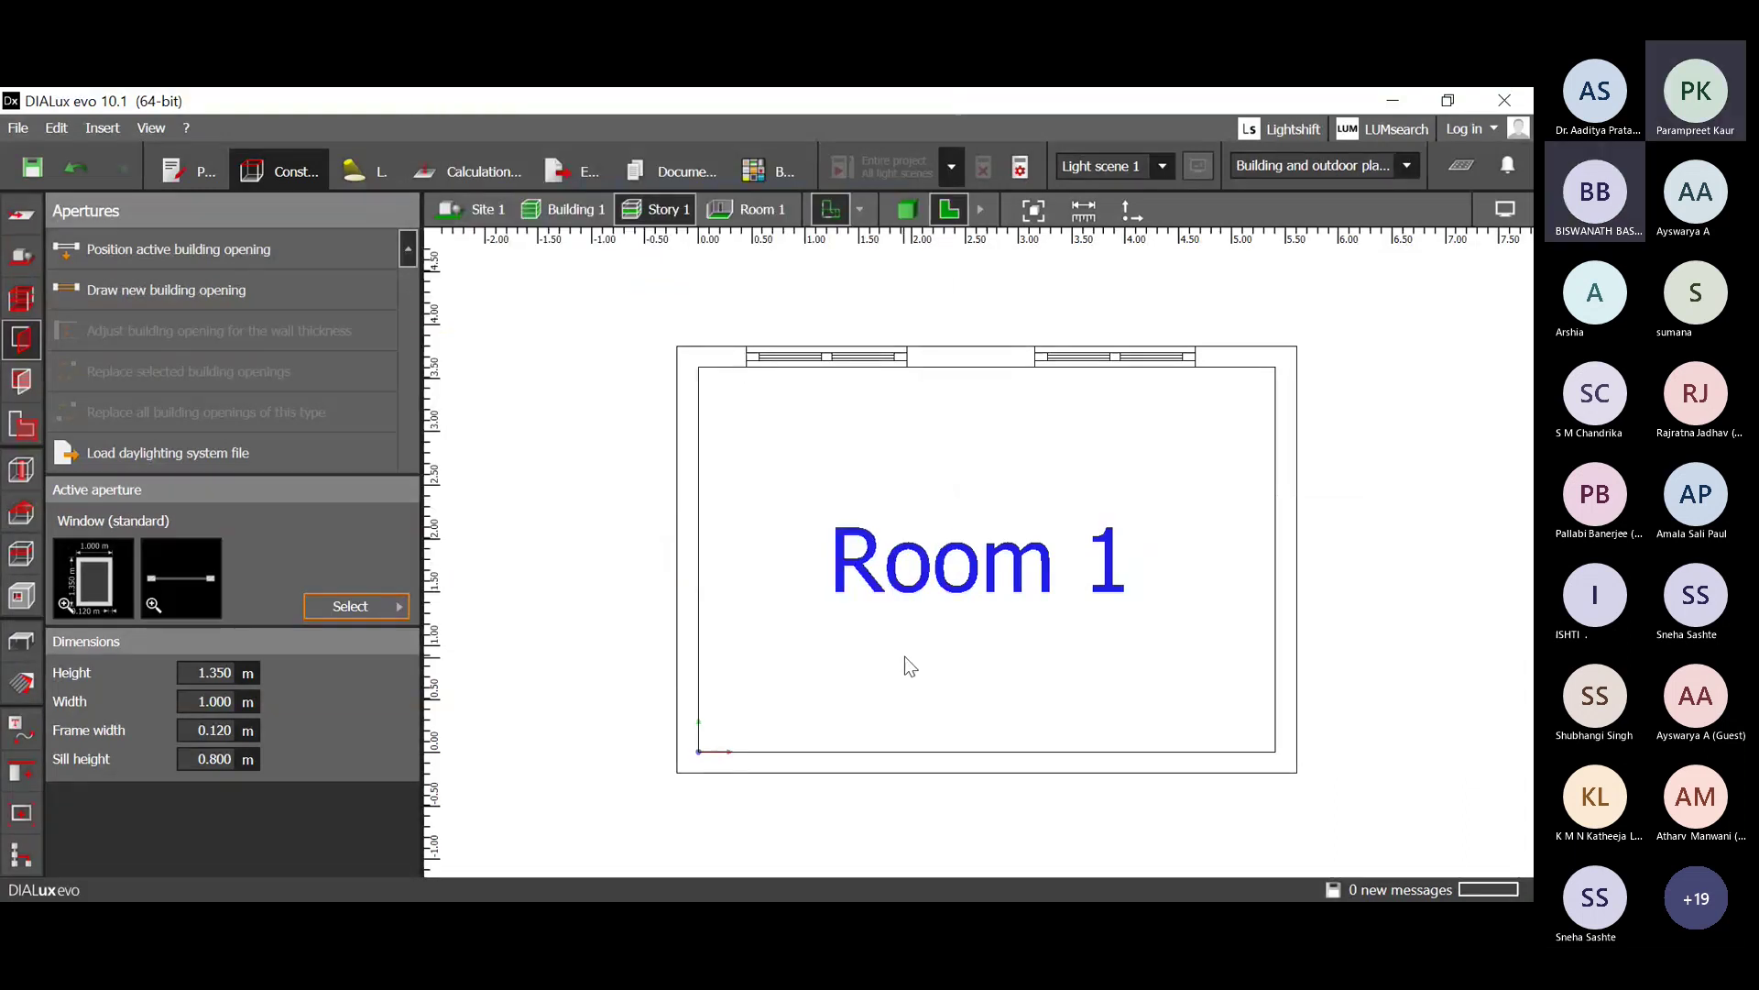
# Look through the materials, copy and arrange, views, project overview and story construction tools, ending back at the aperture settings.
pyautogui.click(21, 641)
pyautogui.click(19, 684)
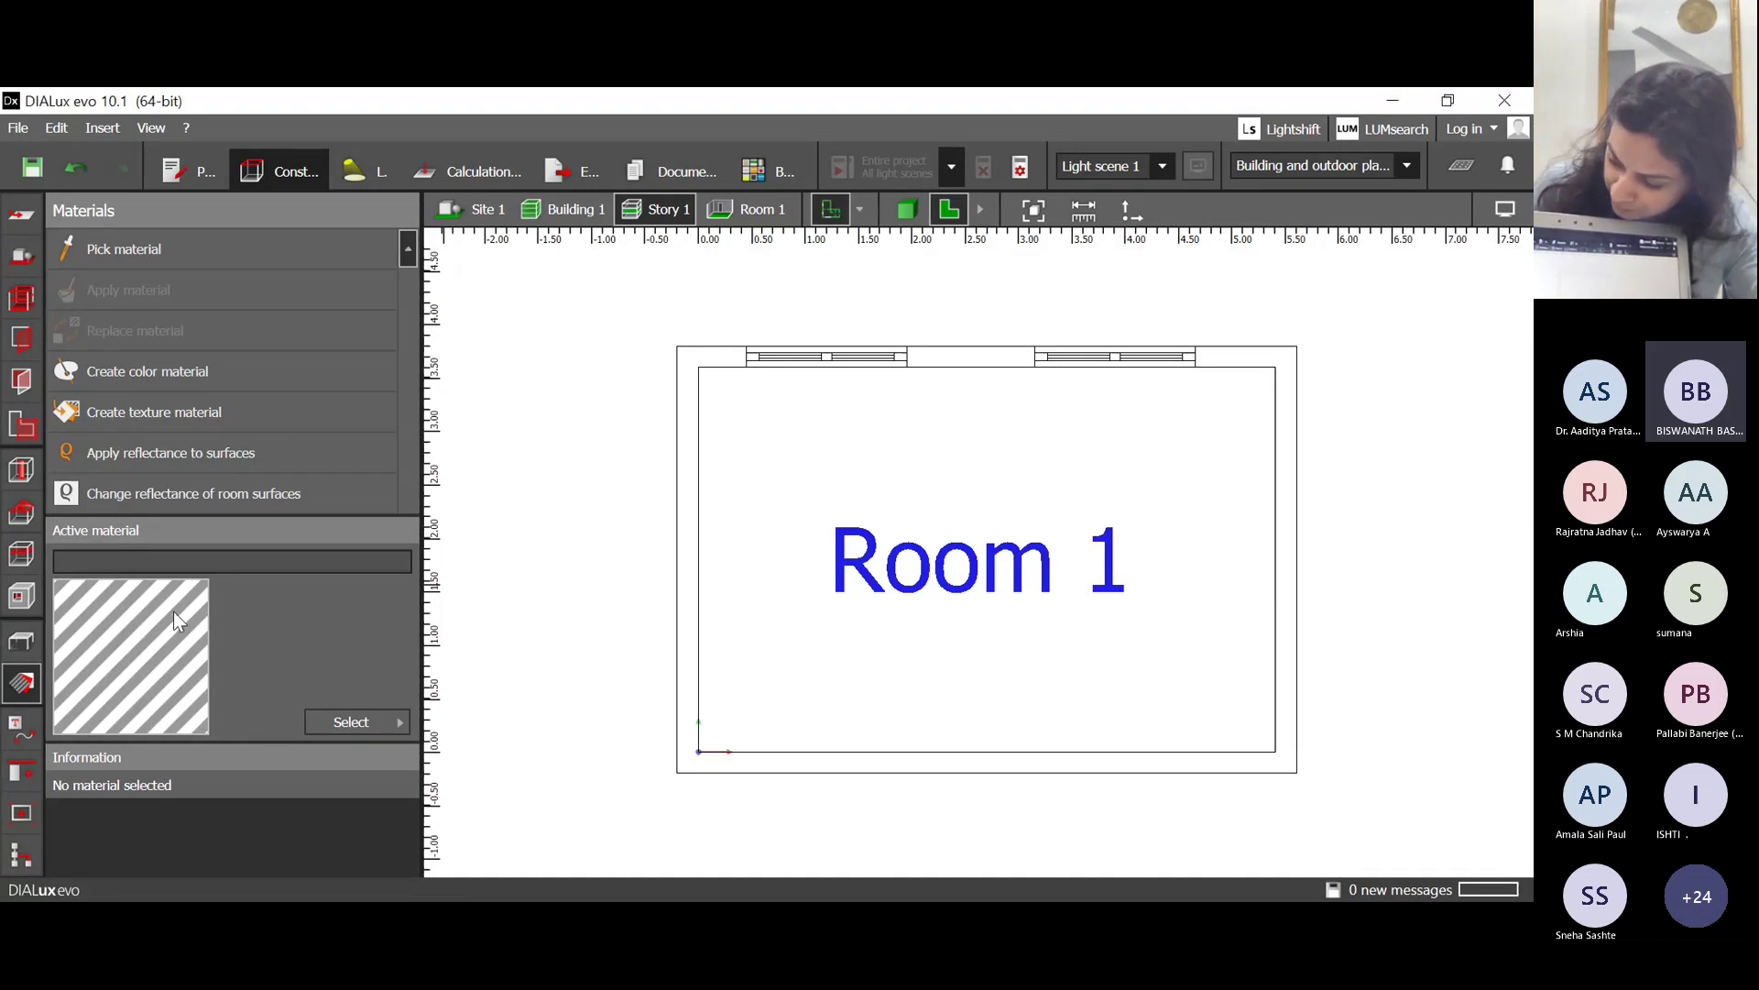
pyautogui.click(26, 772)
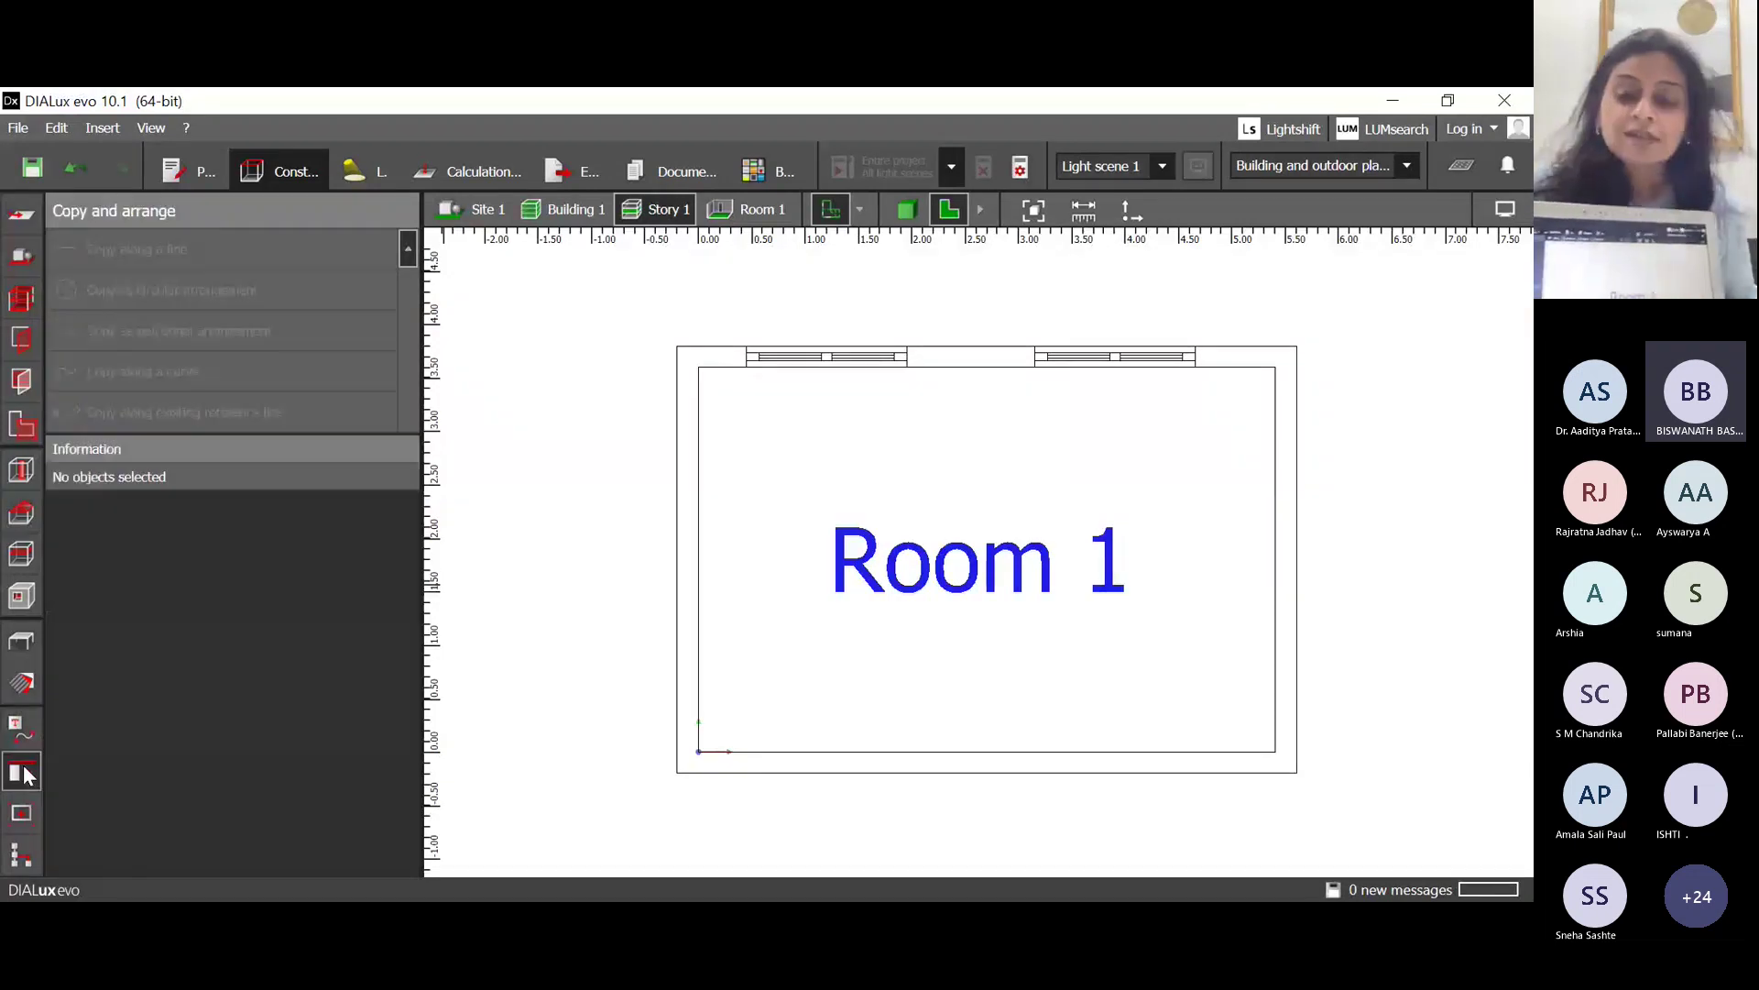
pyautogui.click(29, 828)
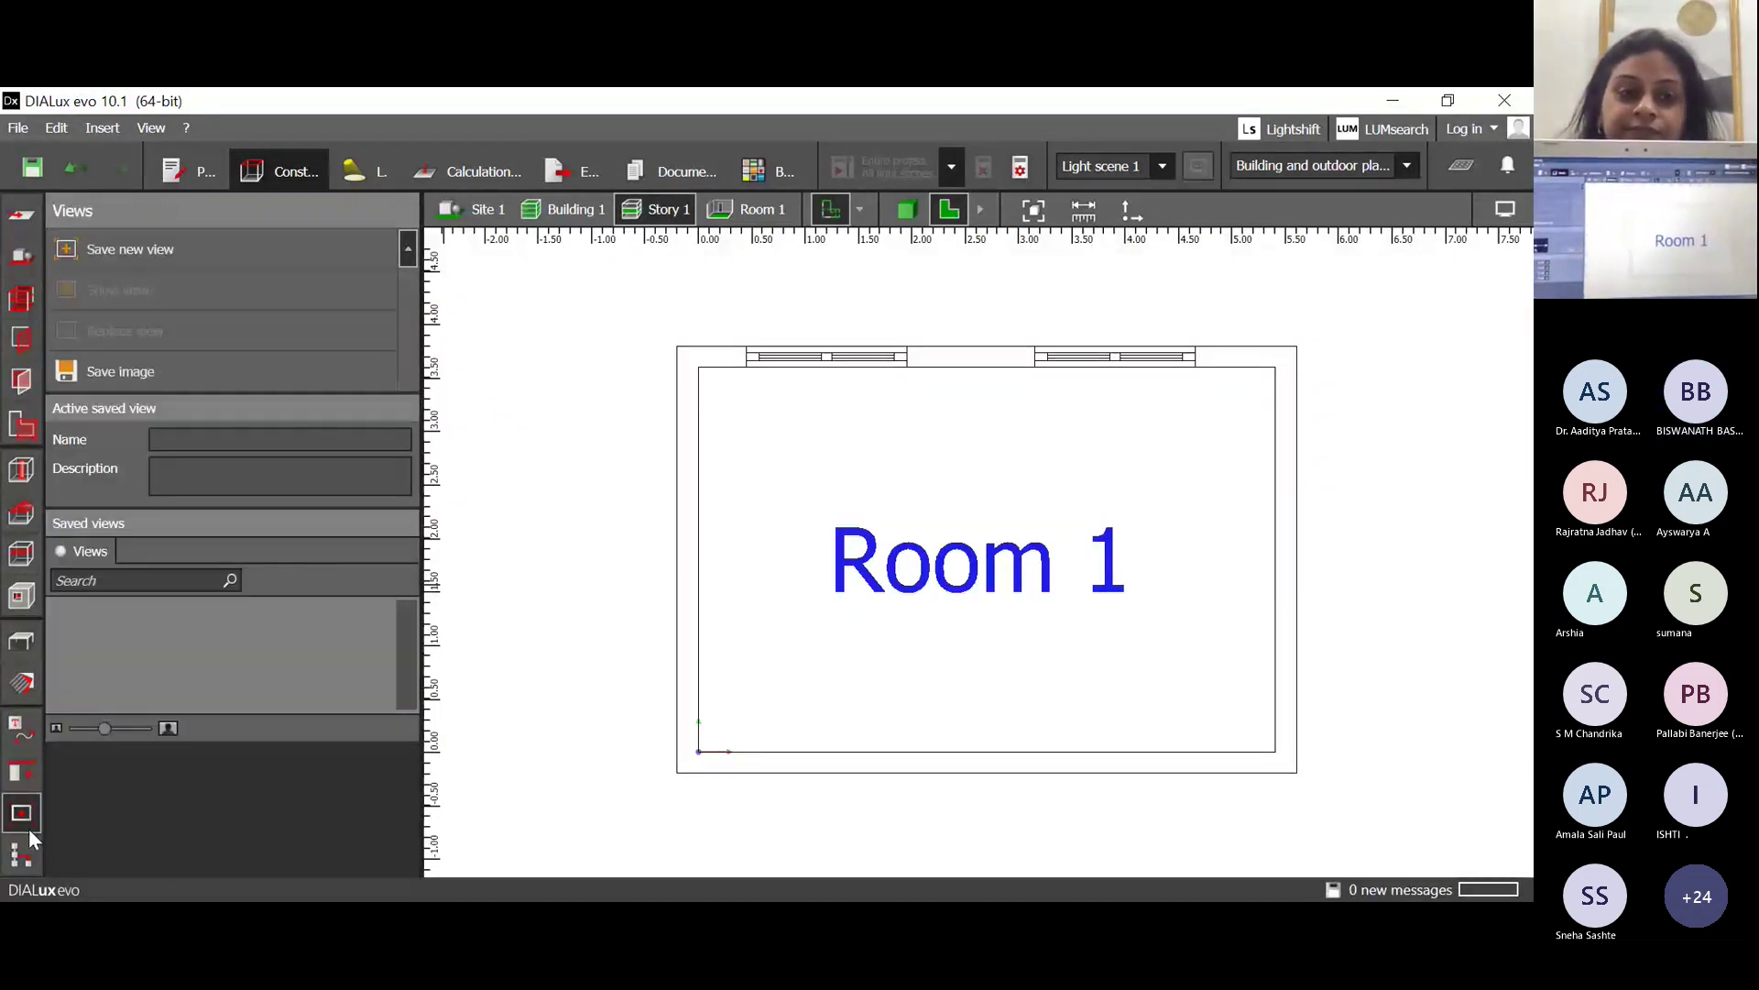
pyautogui.click(29, 854)
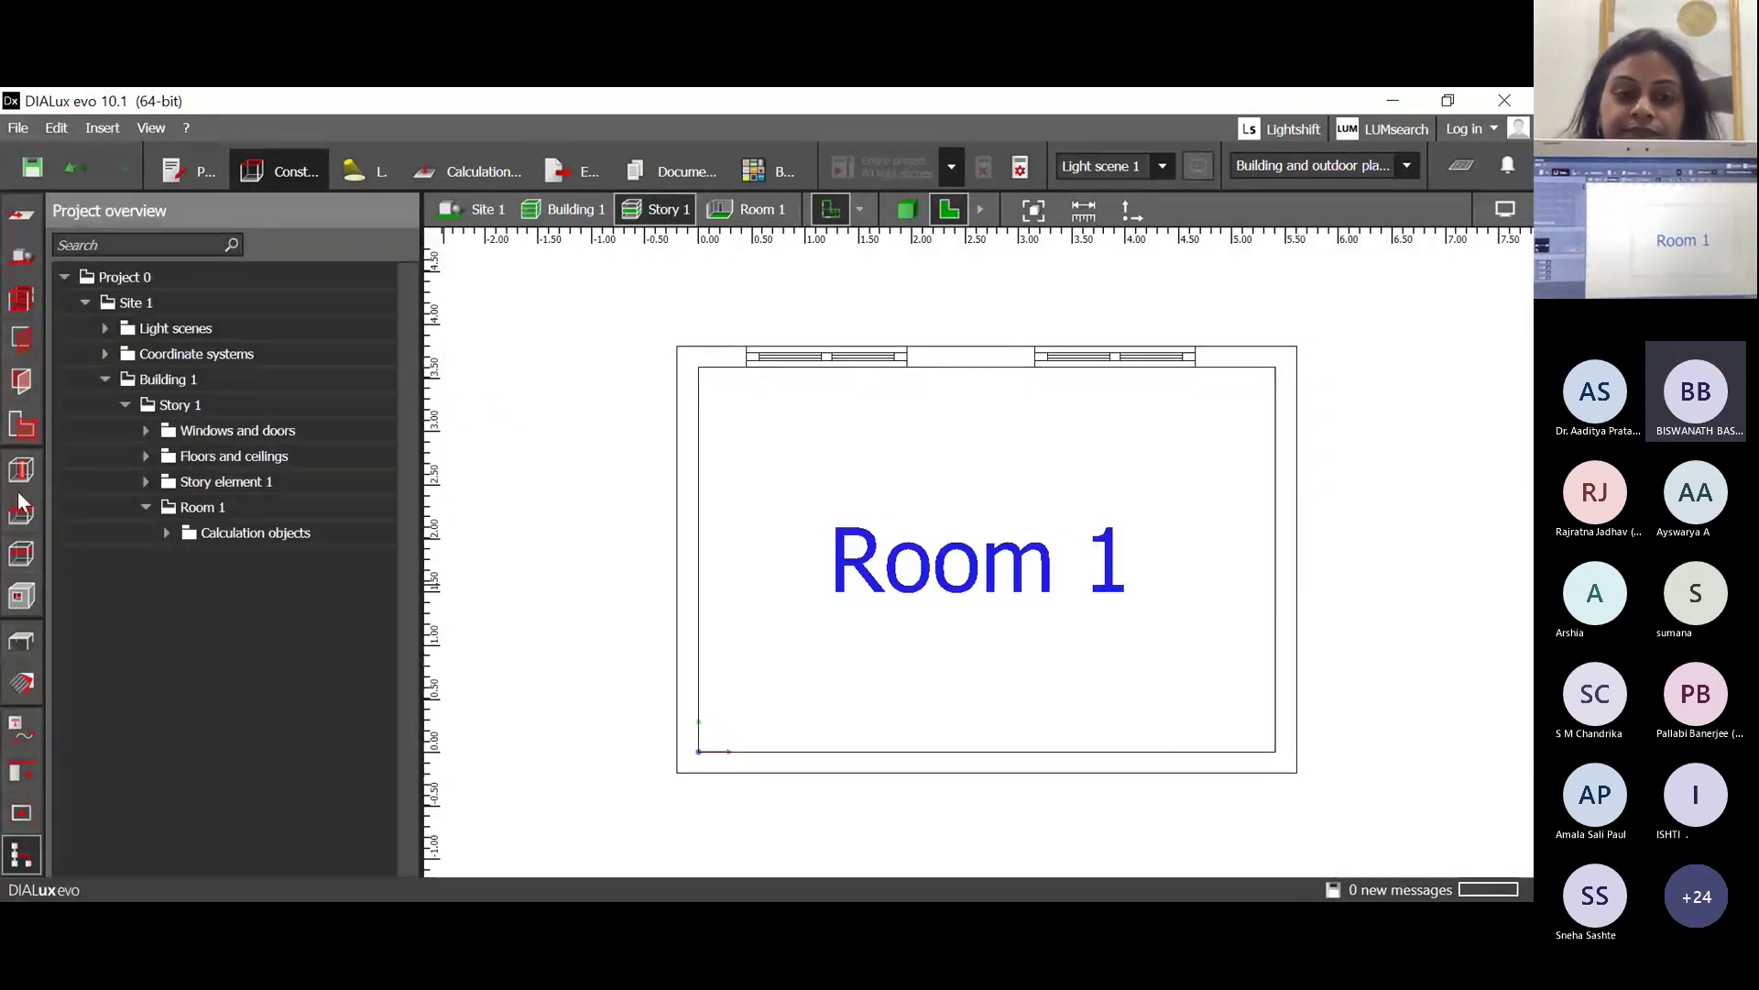
pyautogui.click(25, 305)
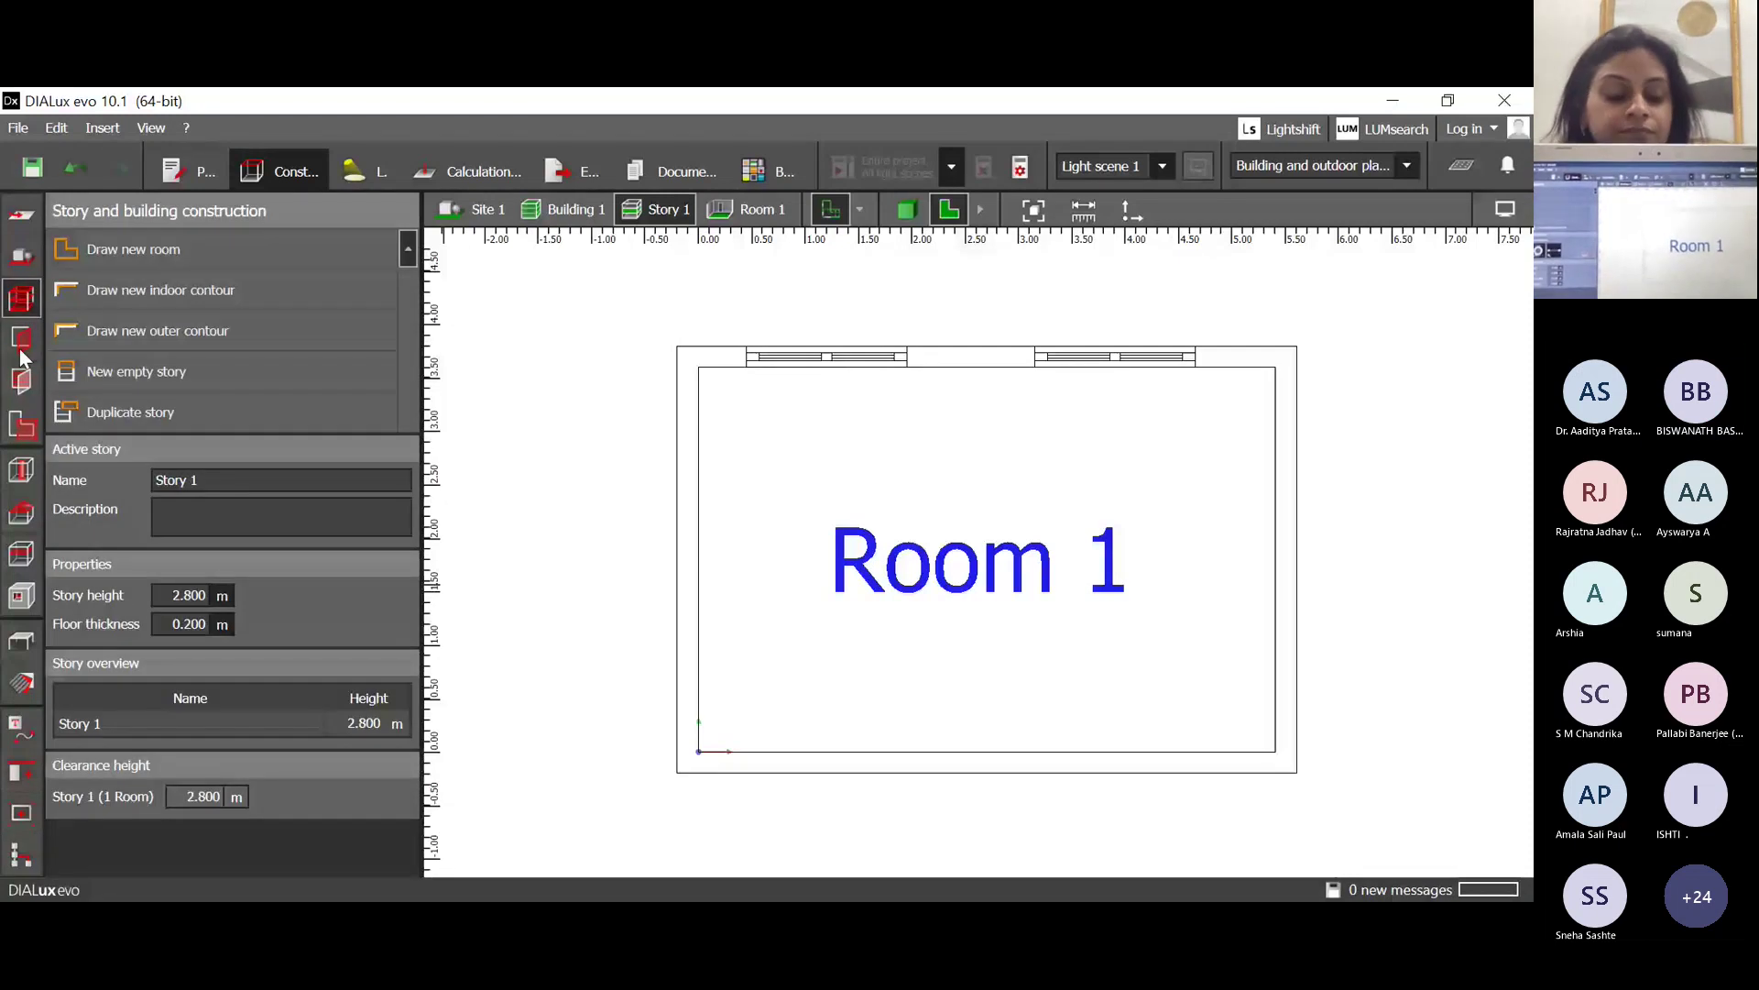
pyautogui.click(22, 349)
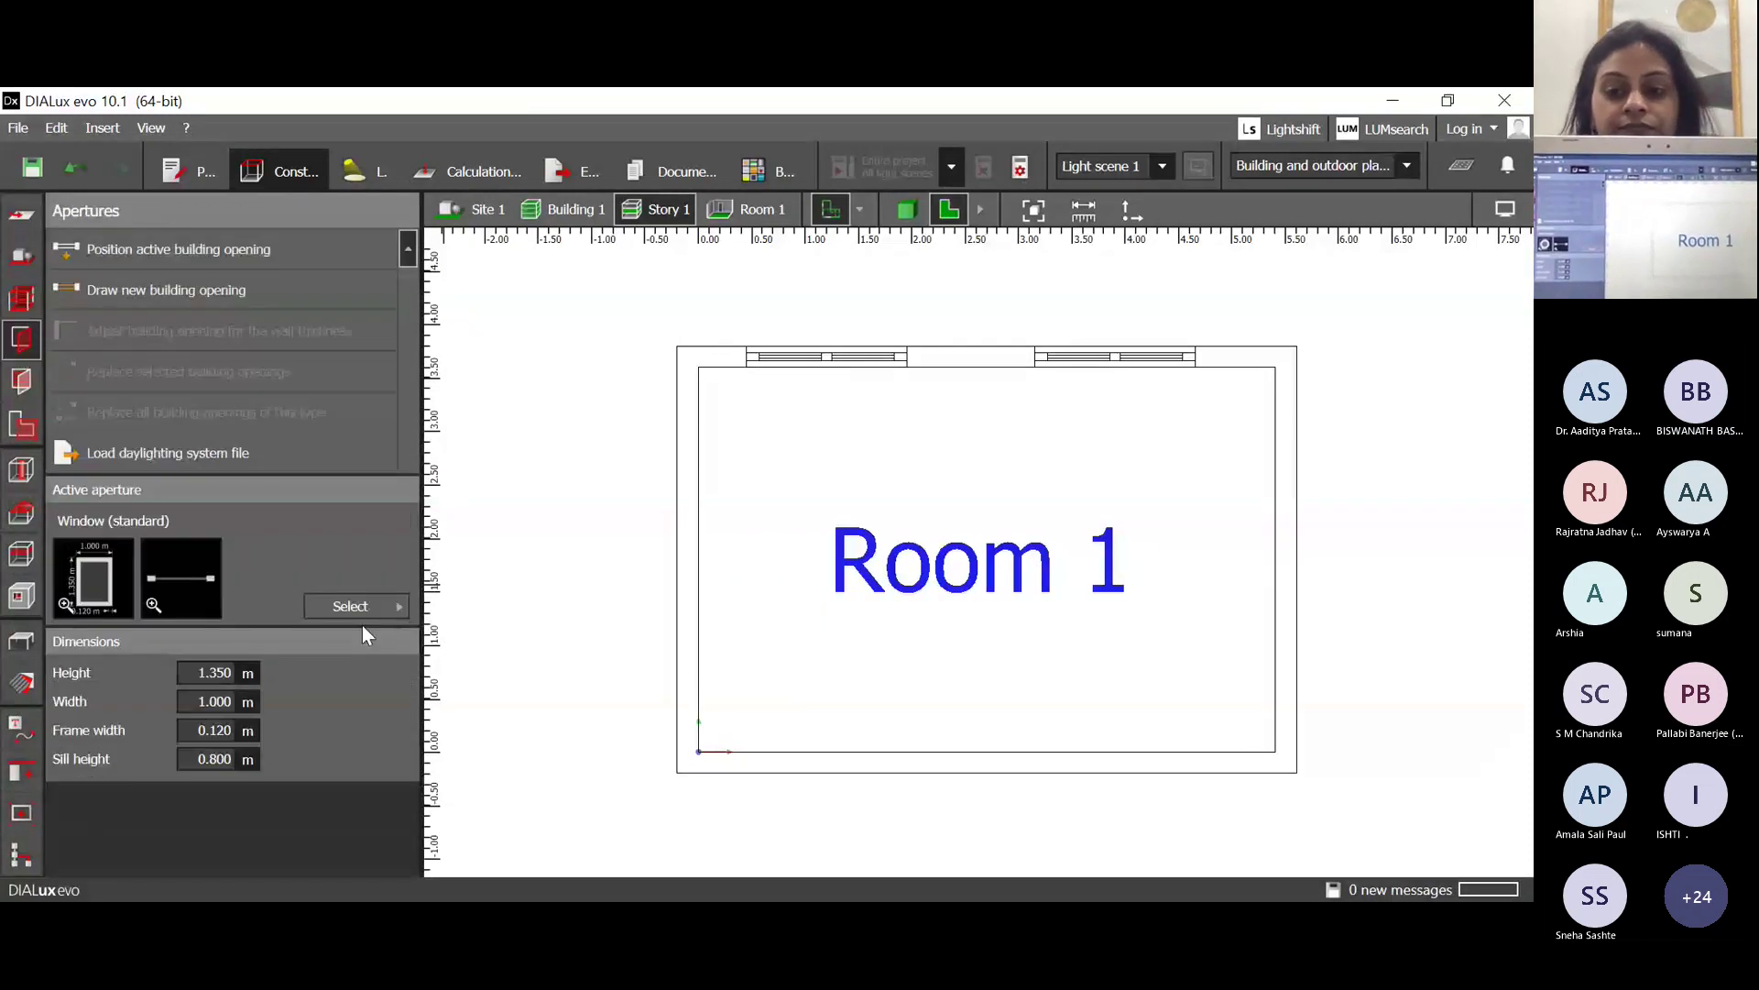
# Choose the 1.000 m wide rectangular window with transom and place two of them apart in the room's left wall.
pyautogui.click(362, 615)
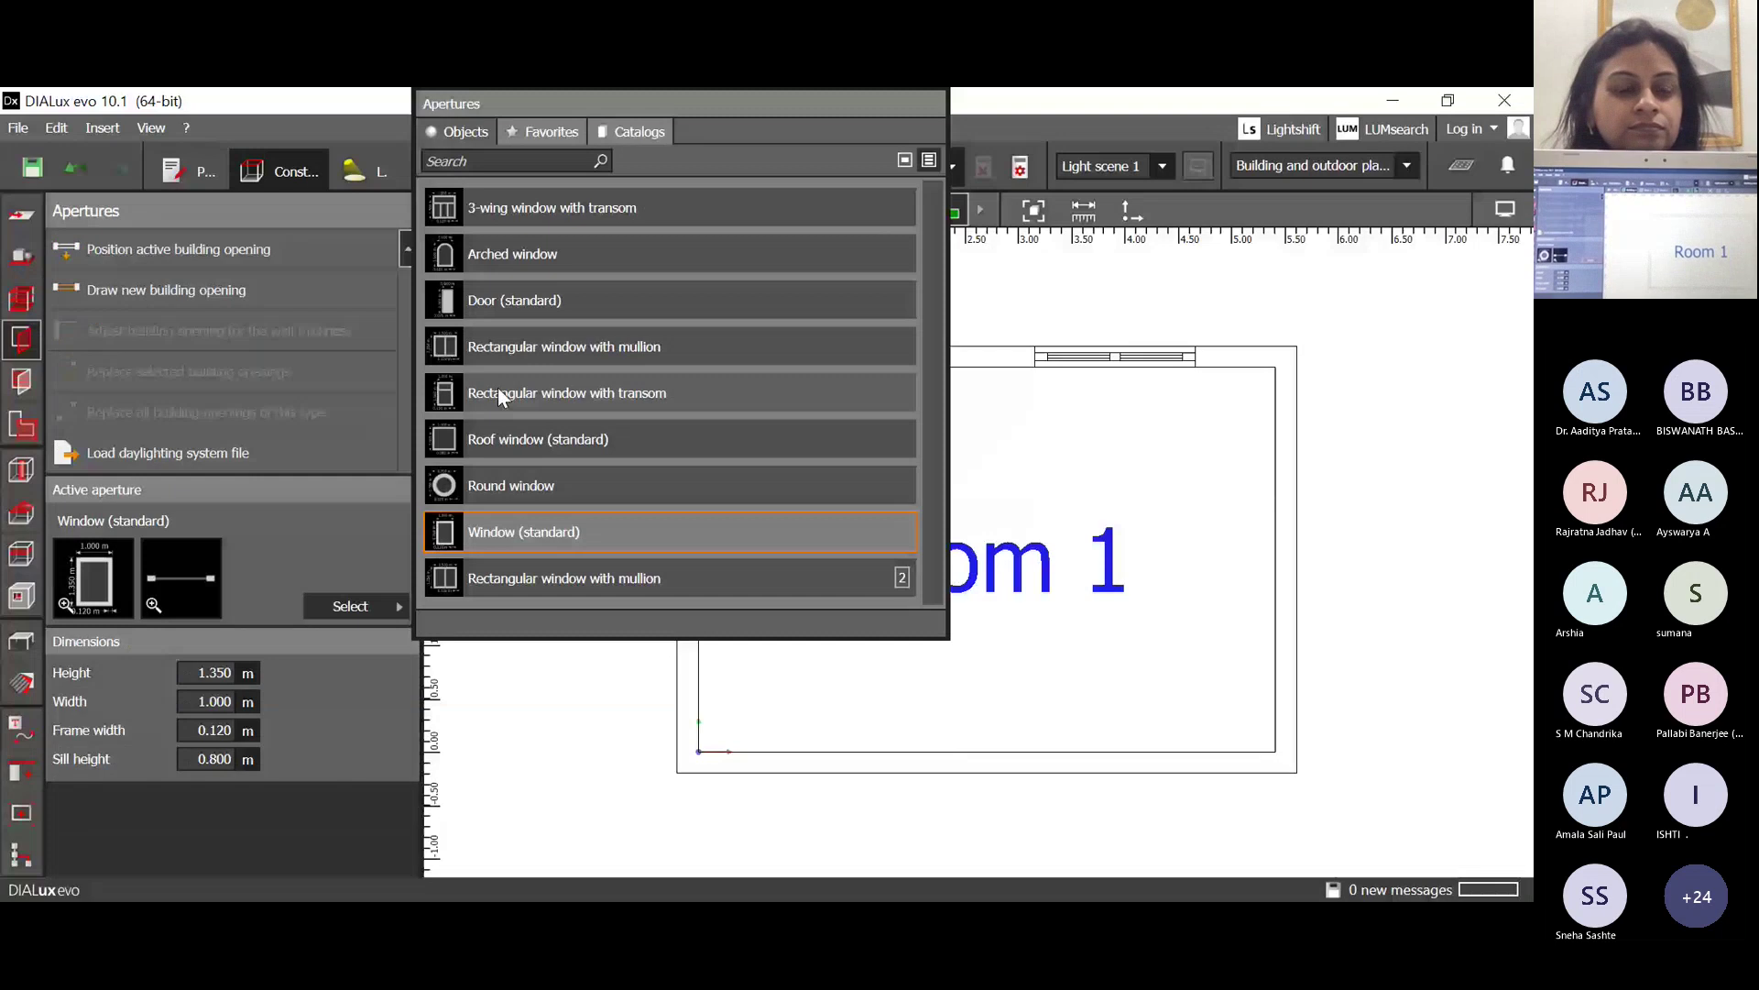
pyautogui.click(499, 394)
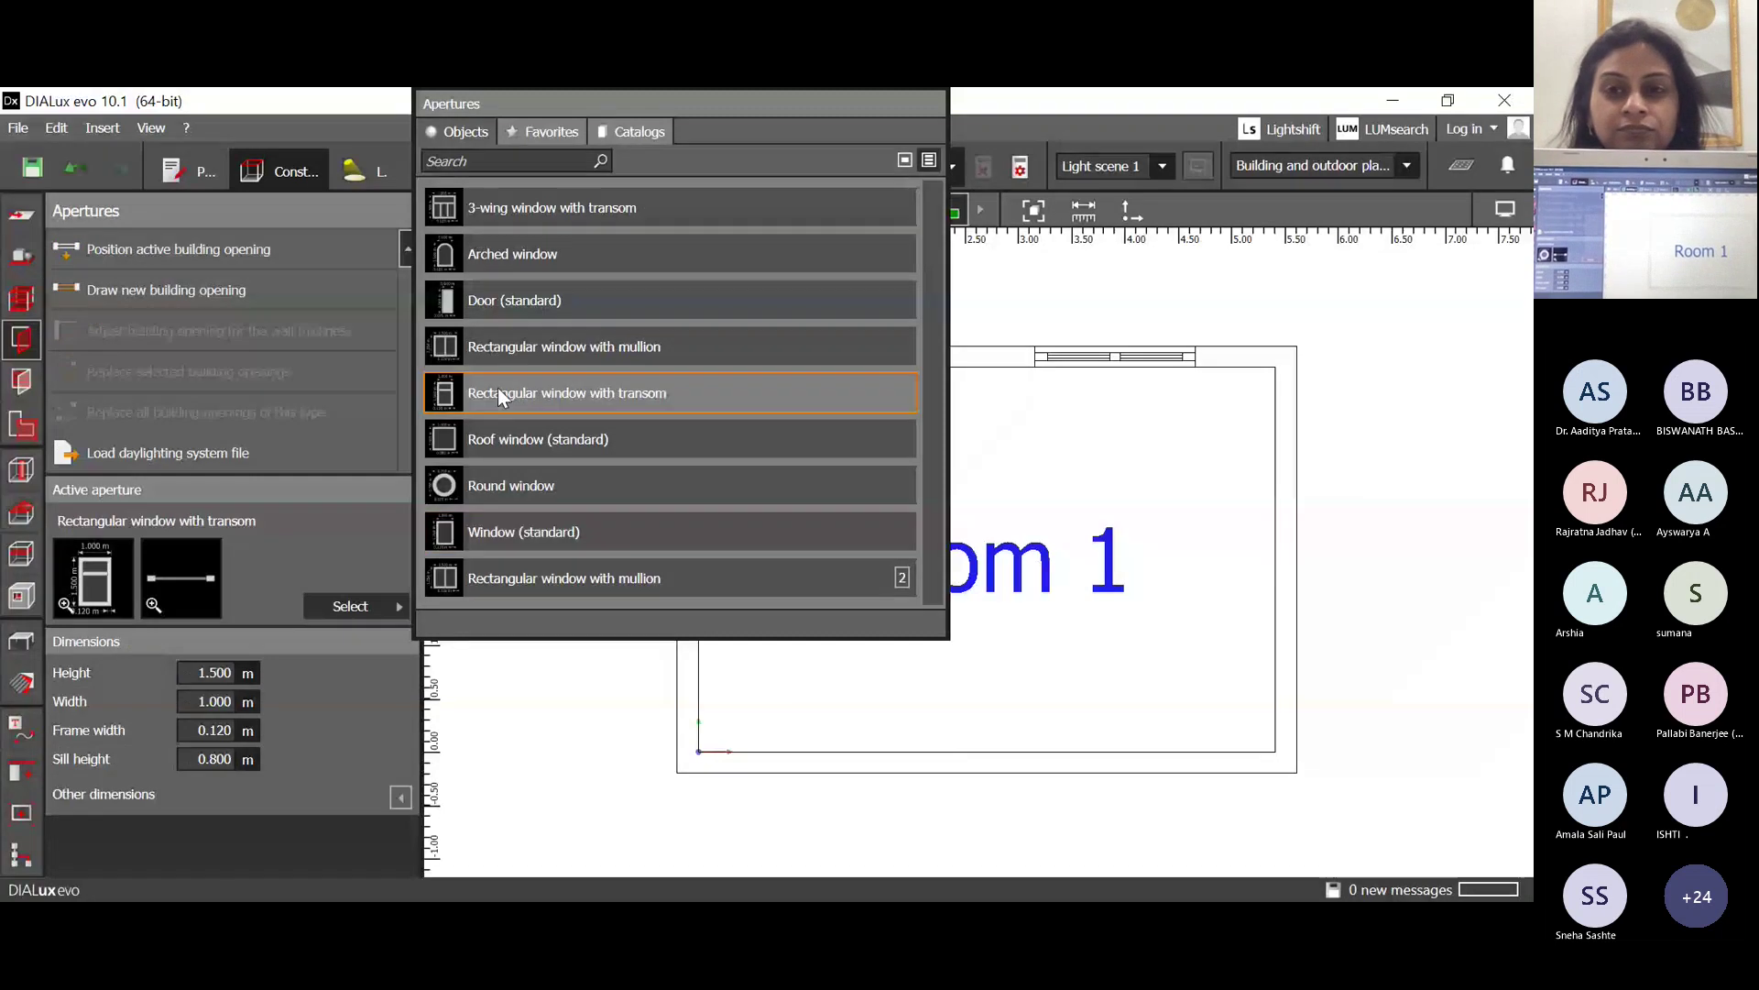
pyautogui.click(318, 550)
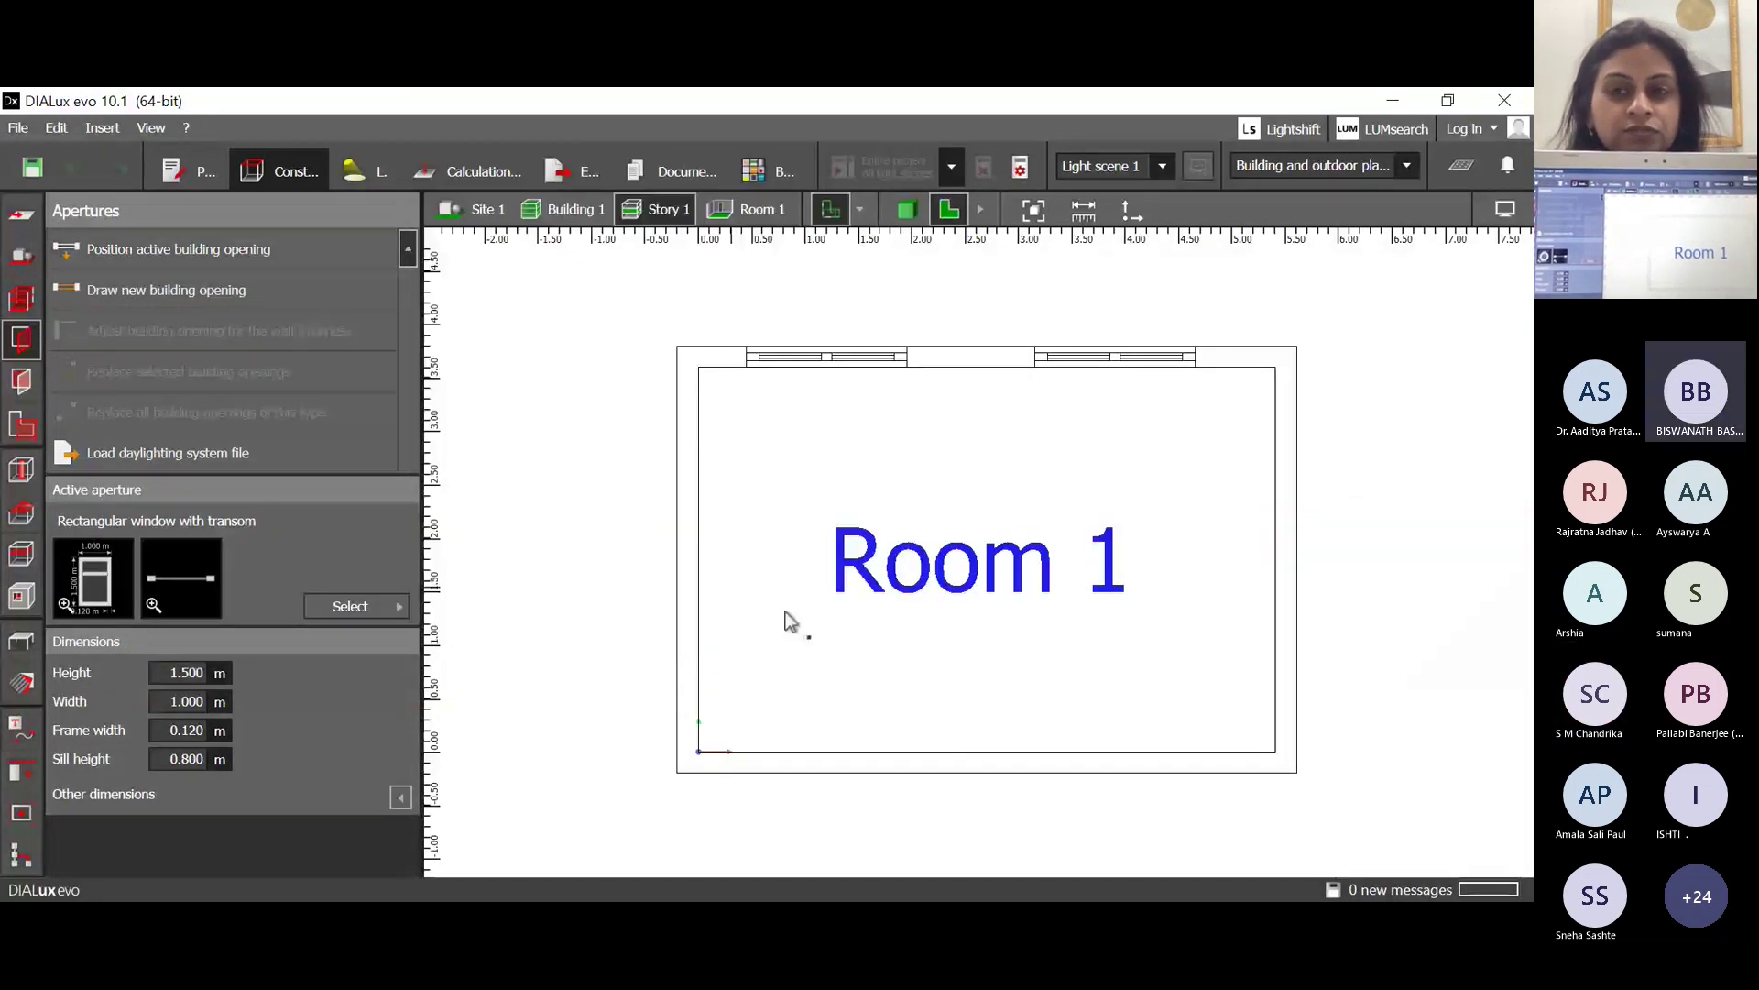
pyautogui.click(686, 450)
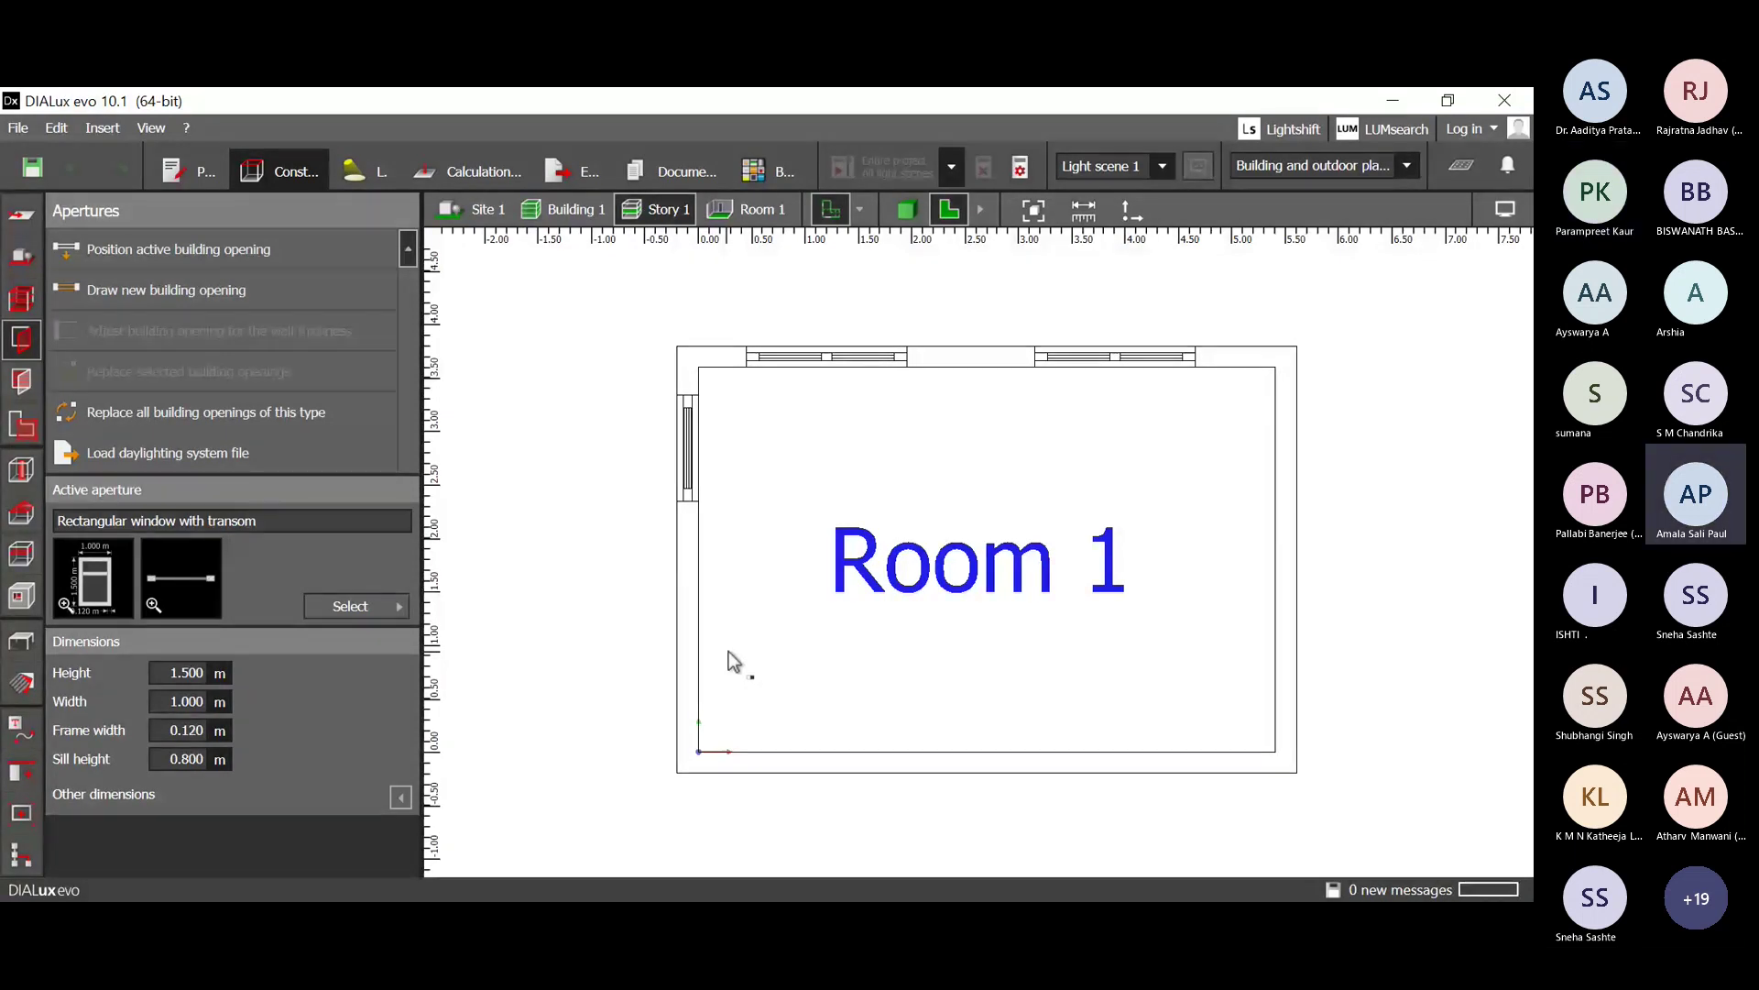
pyautogui.click(376, 522)
pyautogui.hotkey('ctrl', 'a')
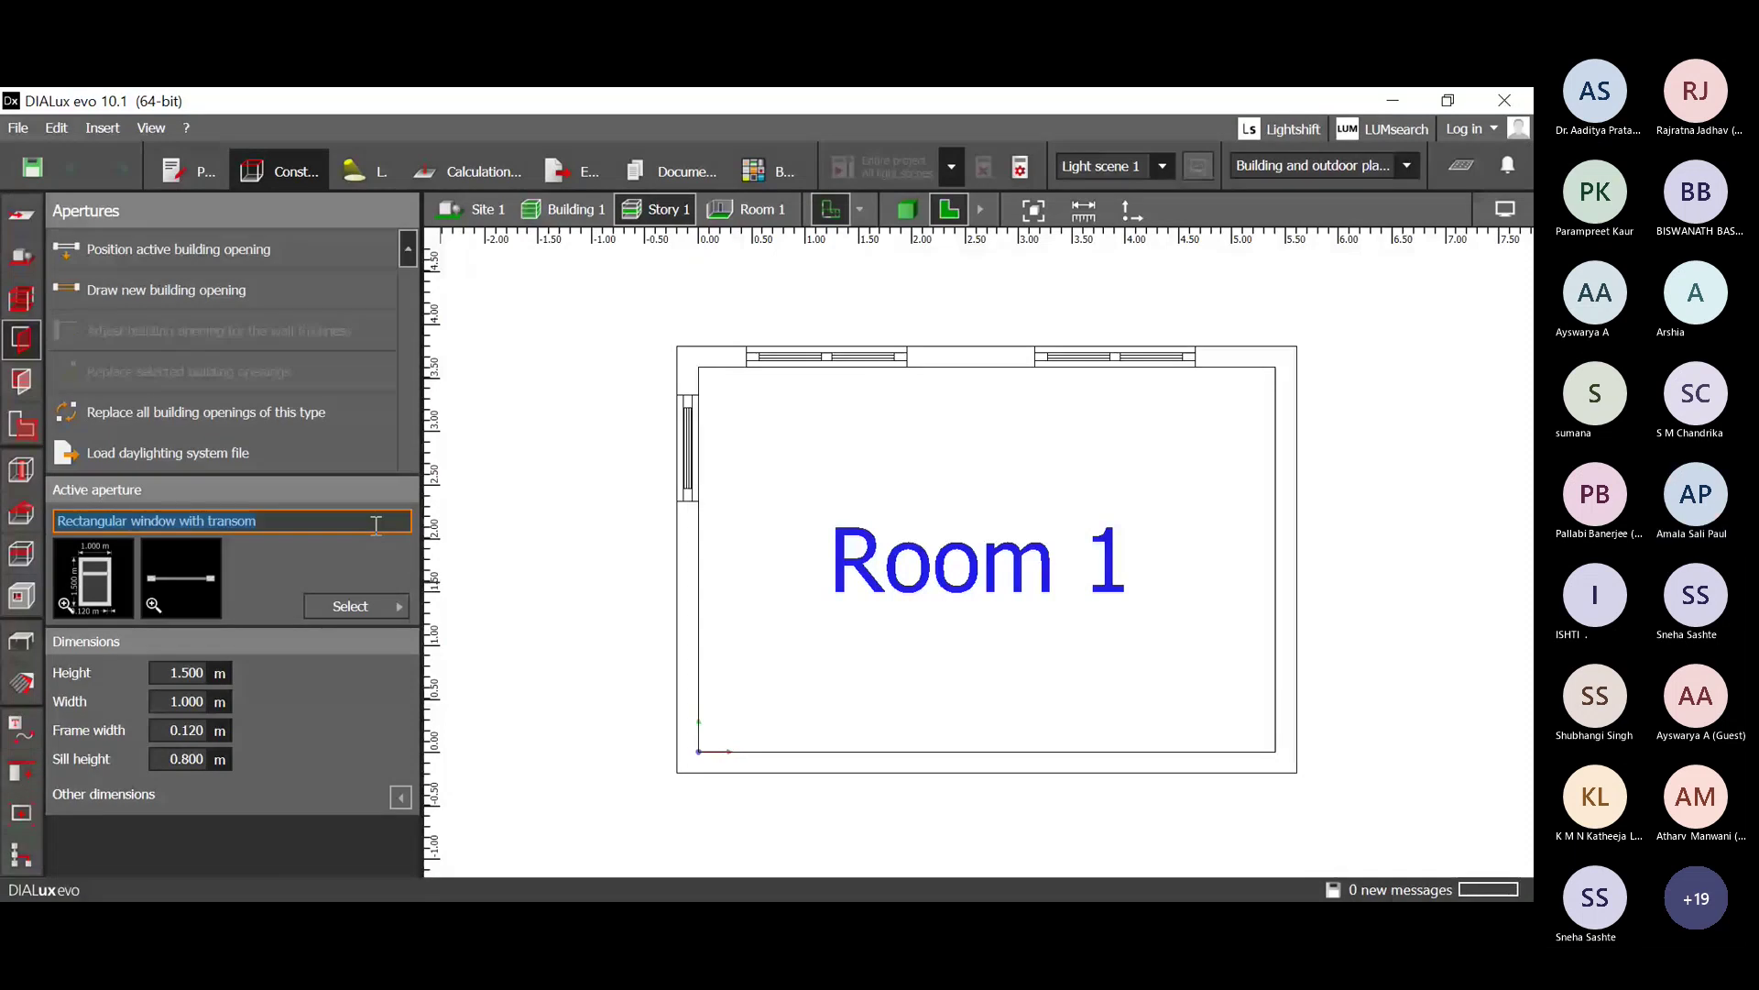
pyautogui.click(684, 609)
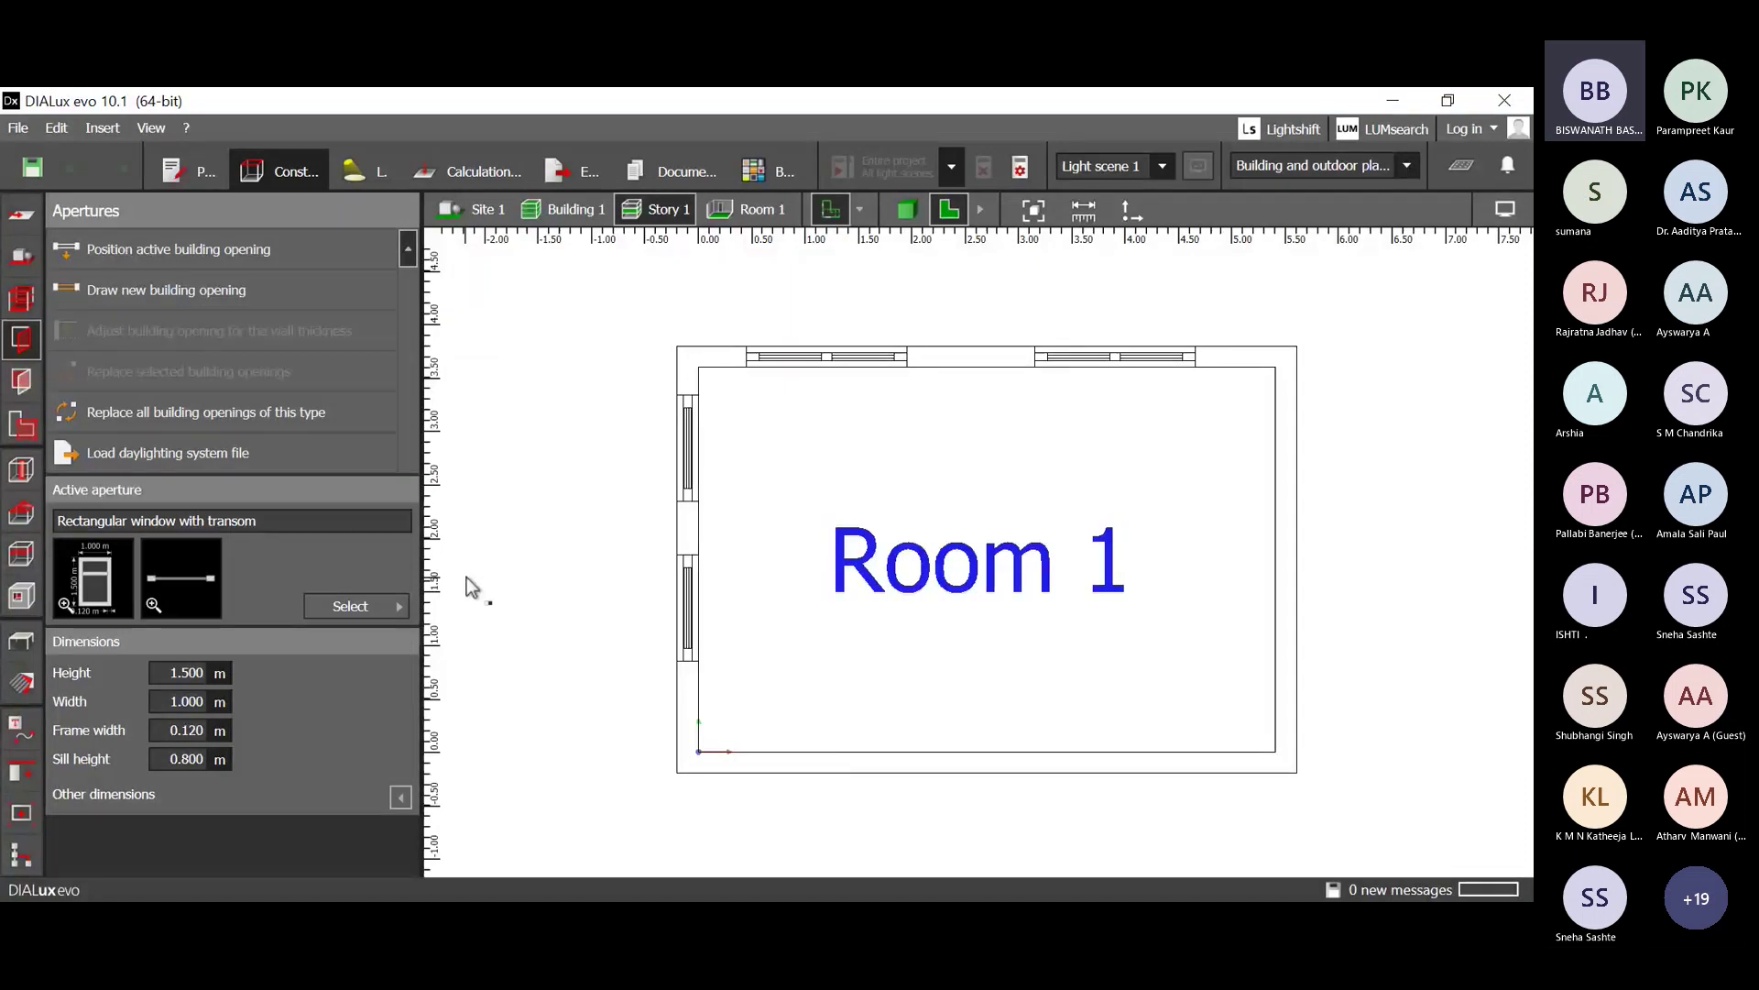
# Compare the 3-wing, door and other library apertures, and place a rectangular window with transom in the lower wall near its left end.
pyautogui.click(352, 605)
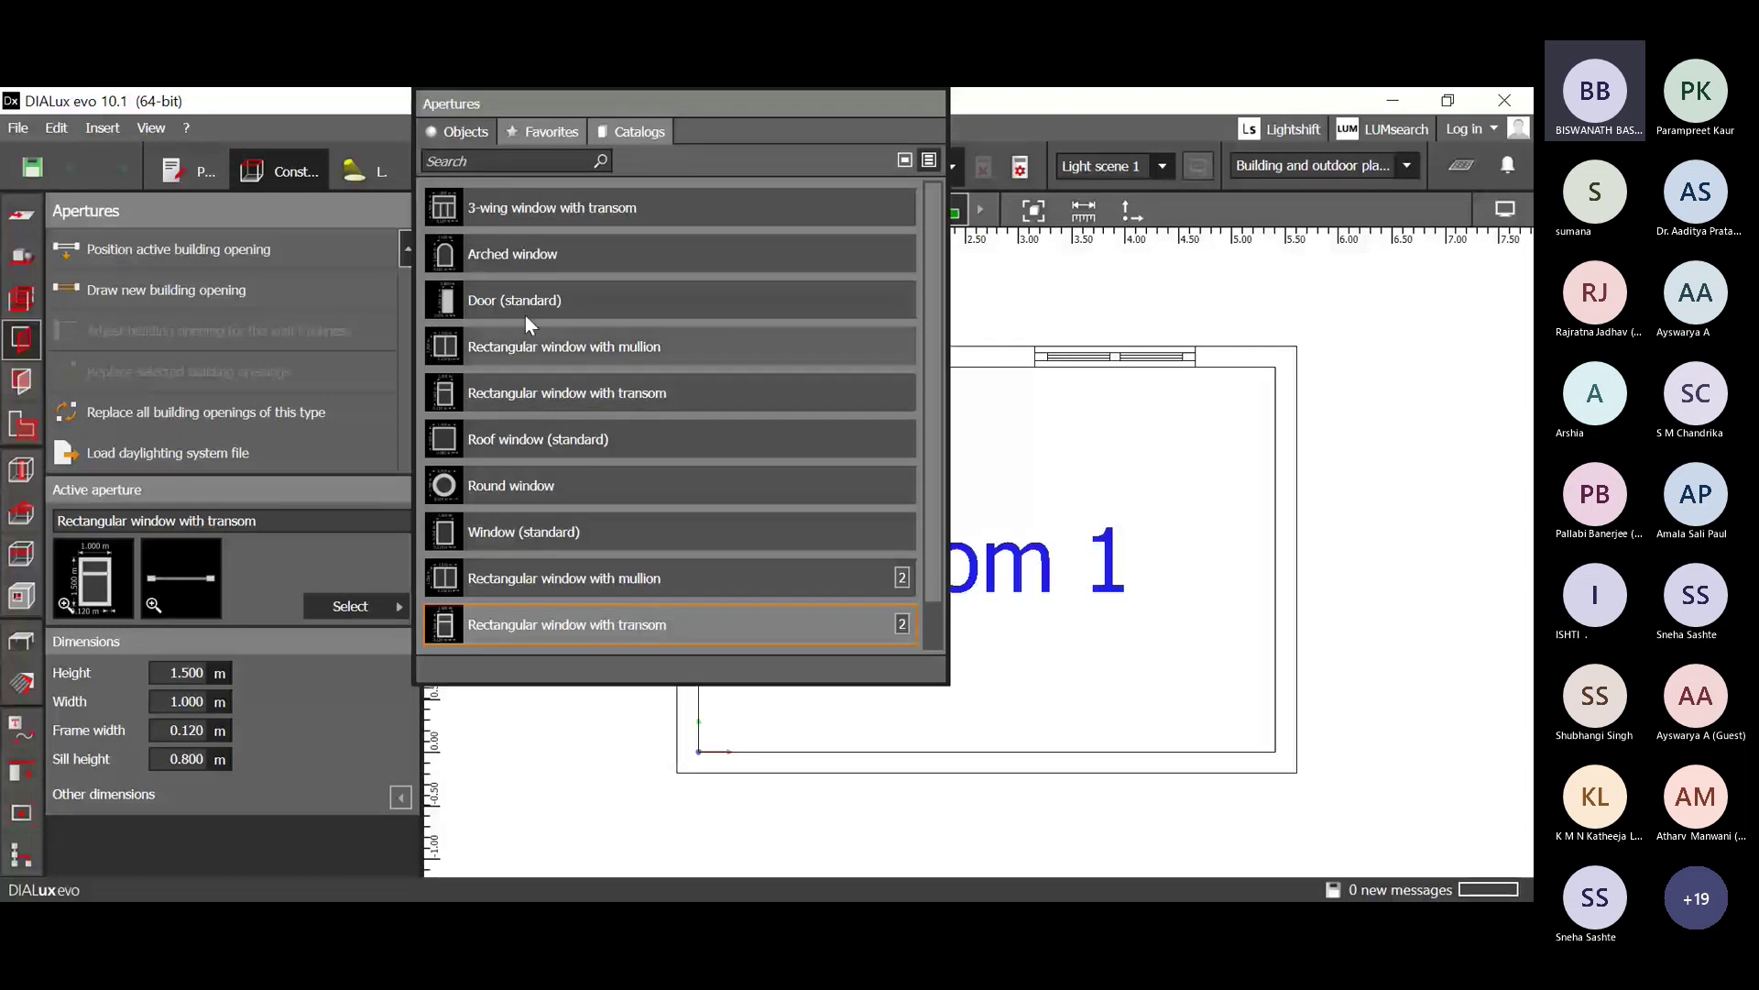
pyautogui.click(552, 214)
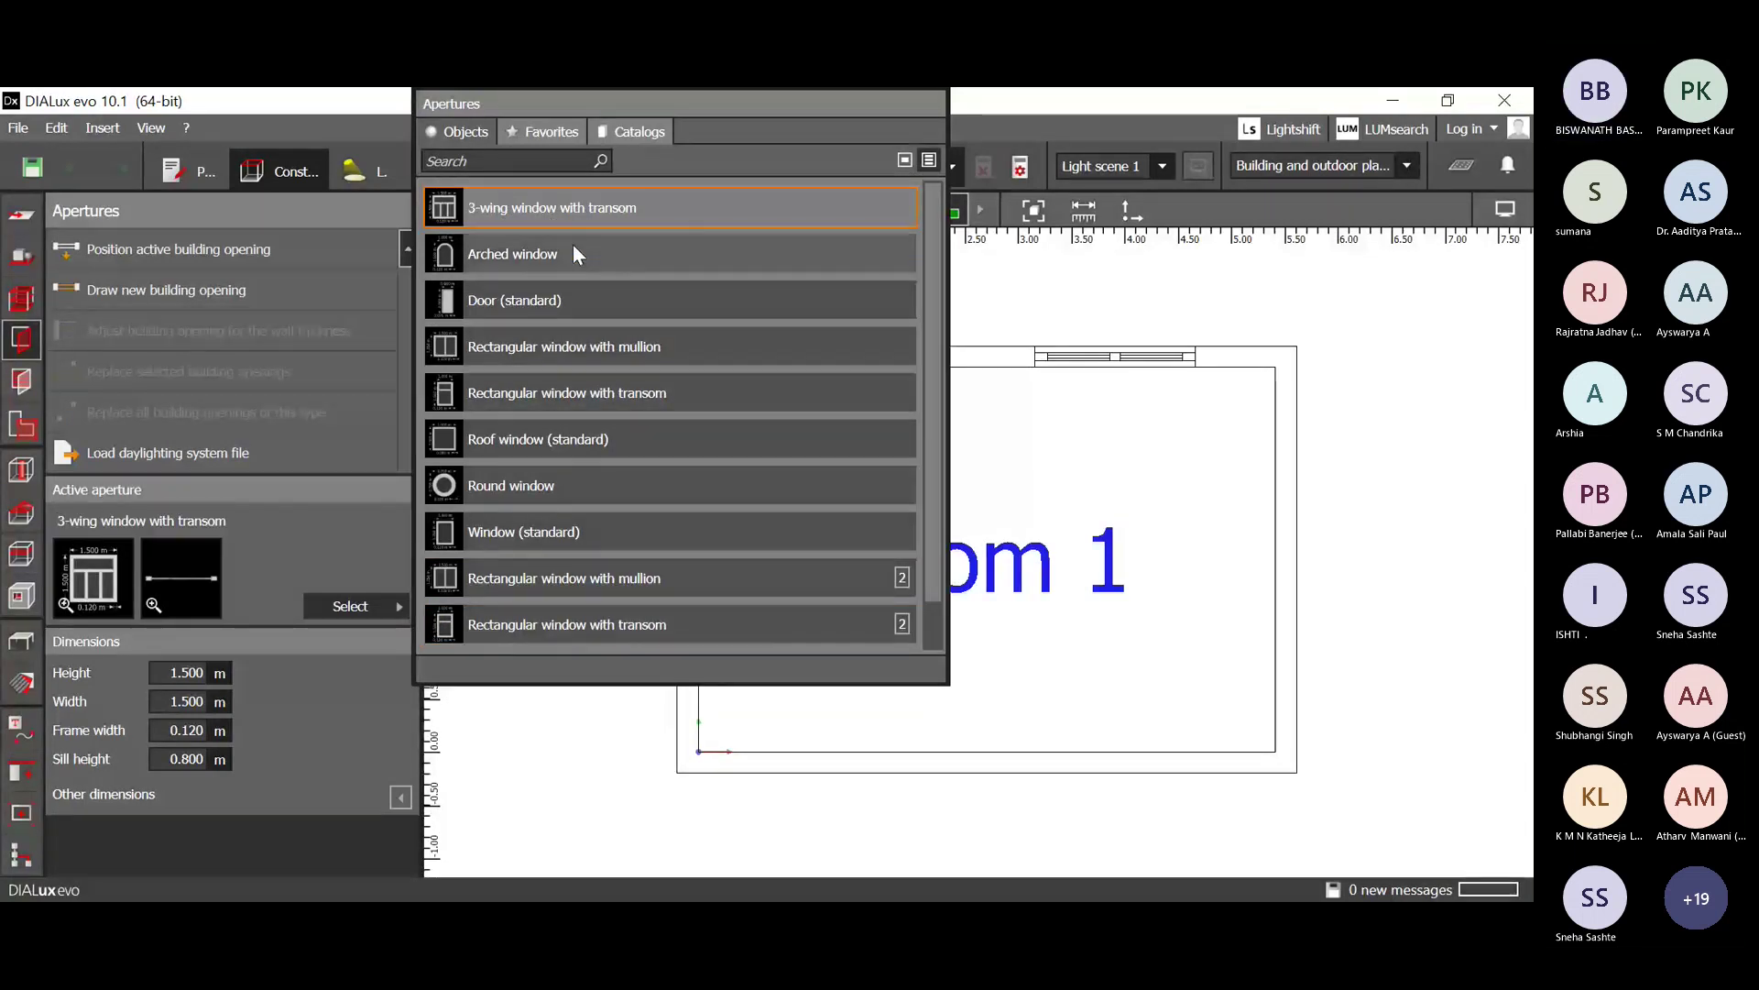
pyautogui.click(574, 247)
pyautogui.click(592, 222)
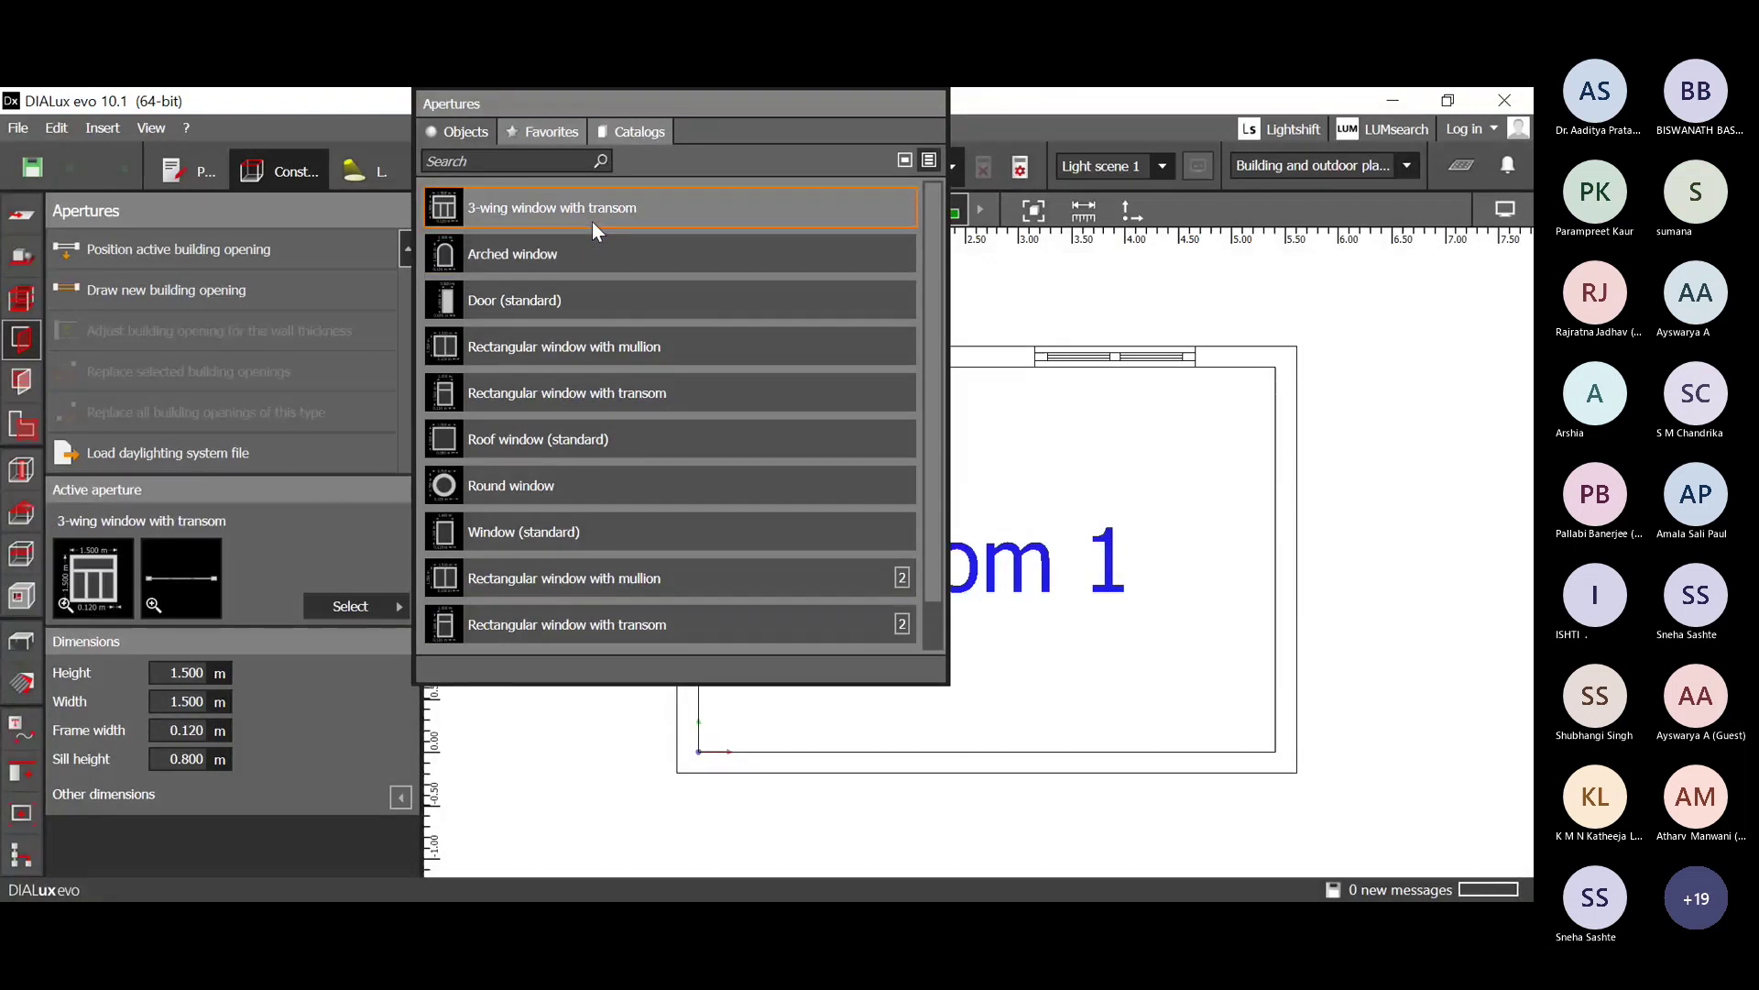
pyautogui.click(599, 297)
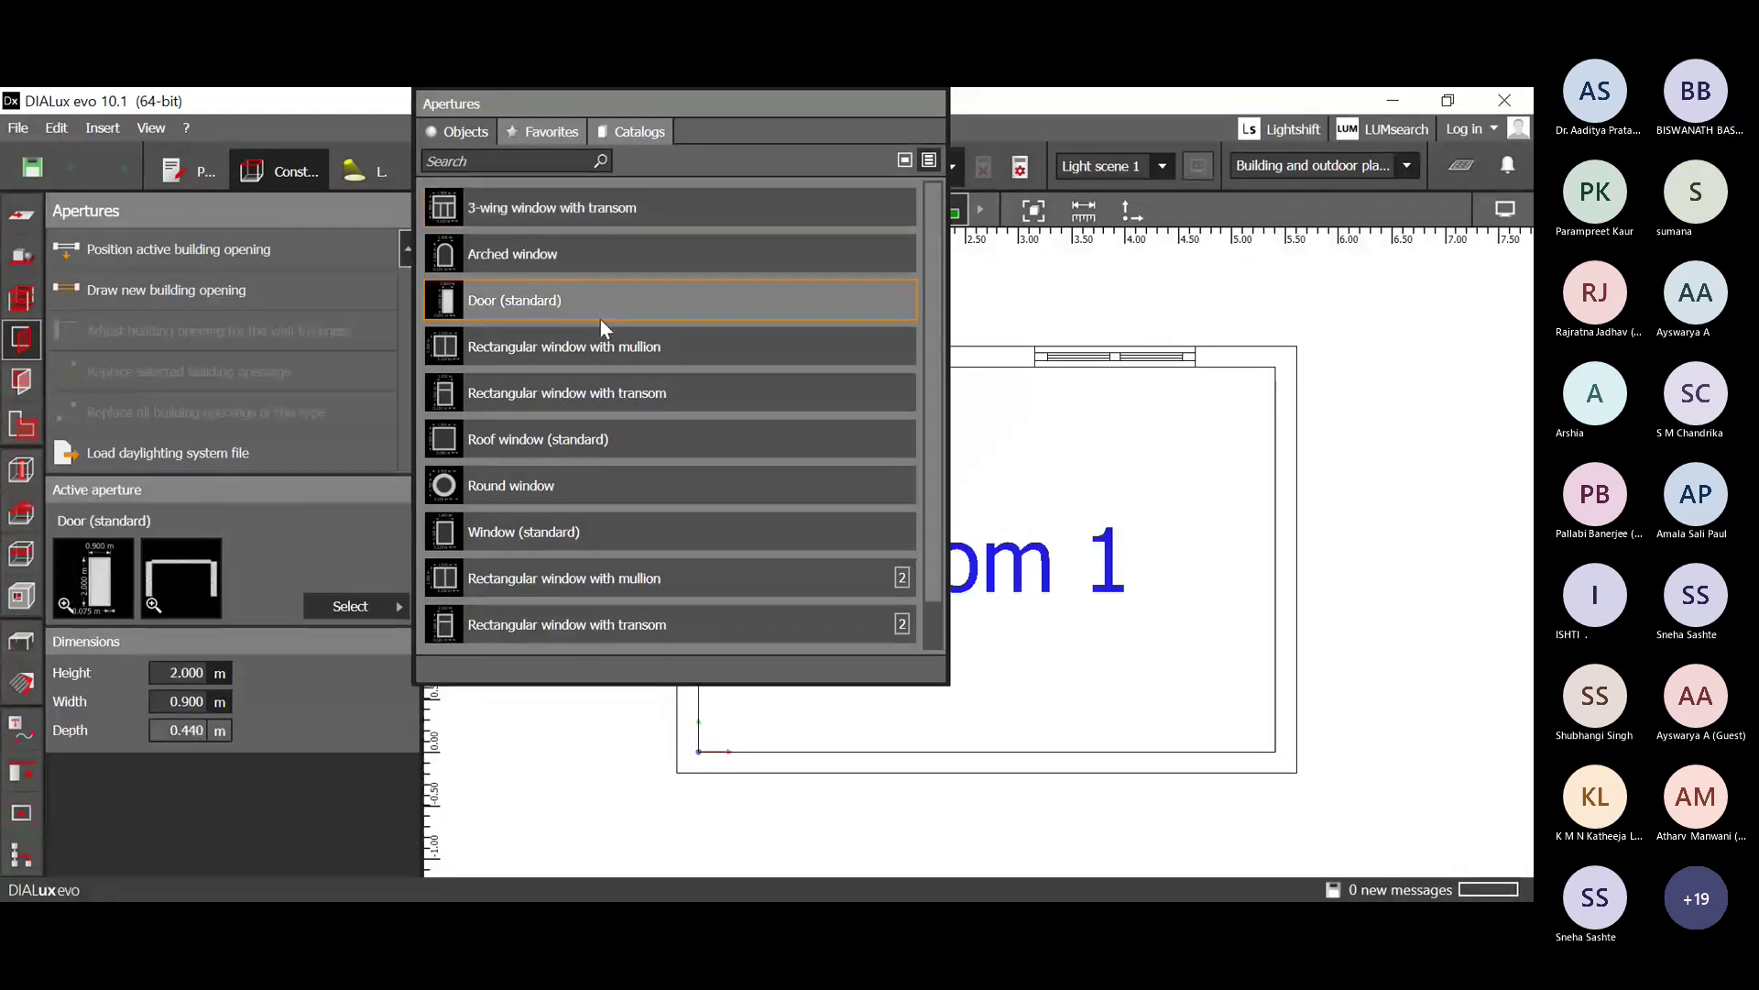
pyautogui.click(599, 330)
pyautogui.click(620, 408)
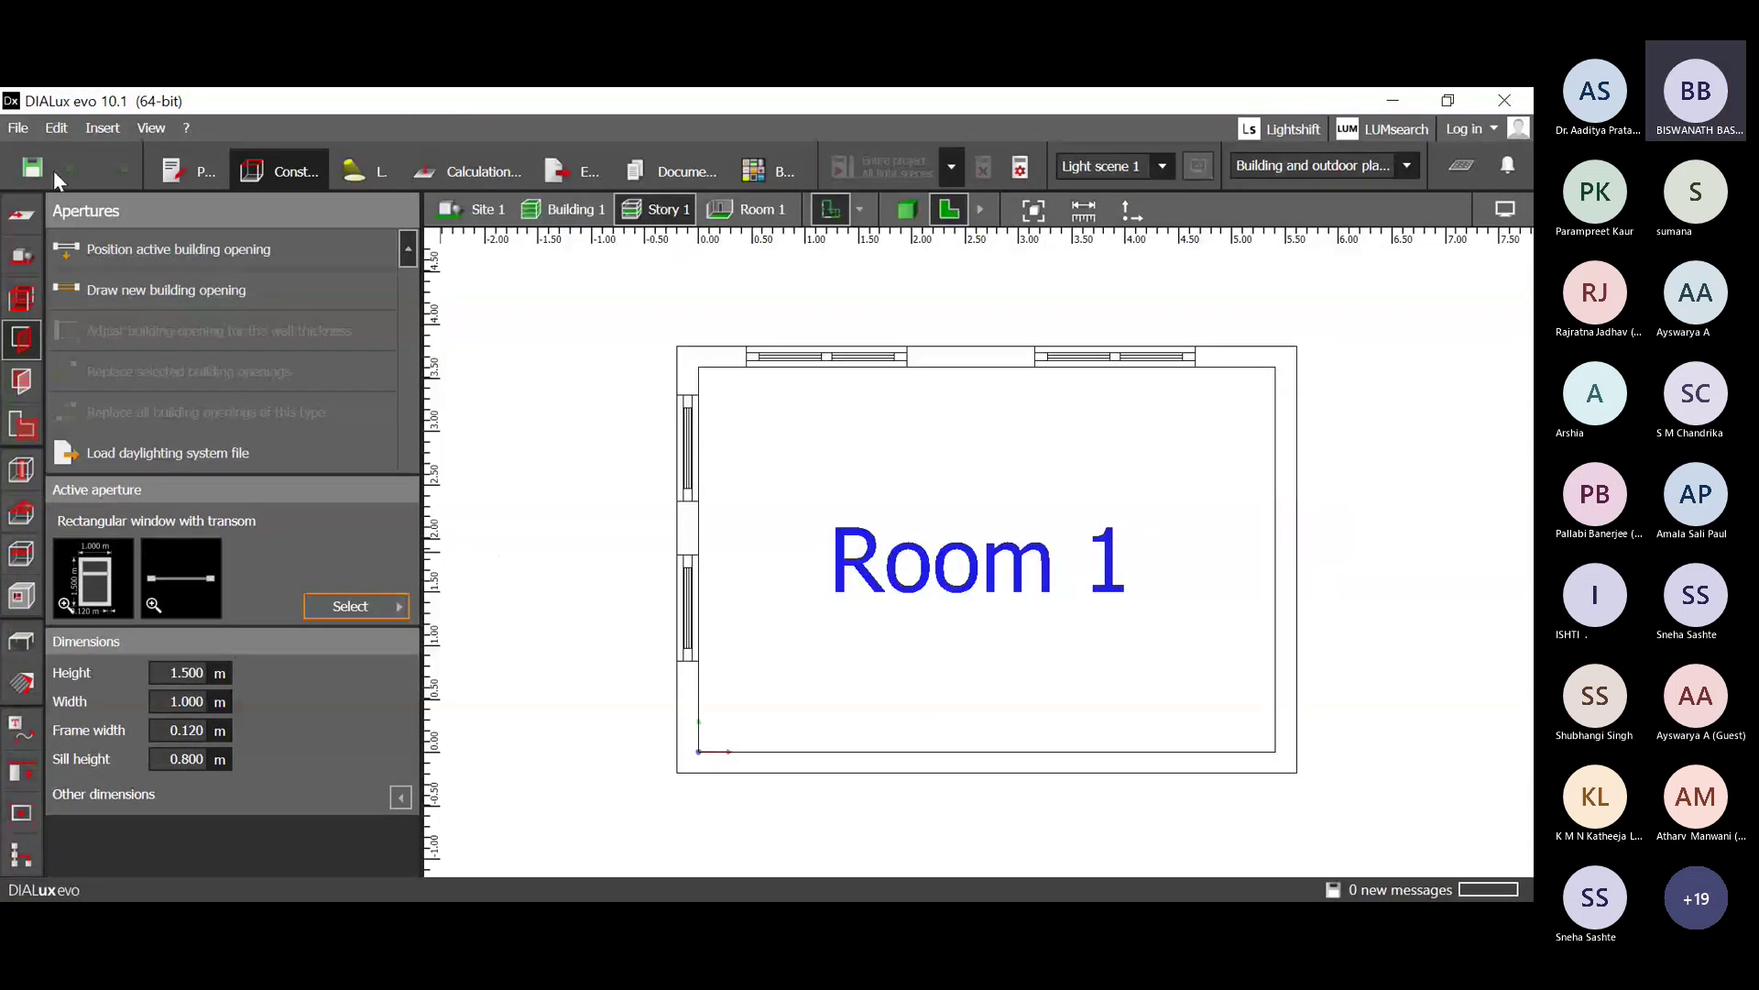
pyautogui.click(225, 254)
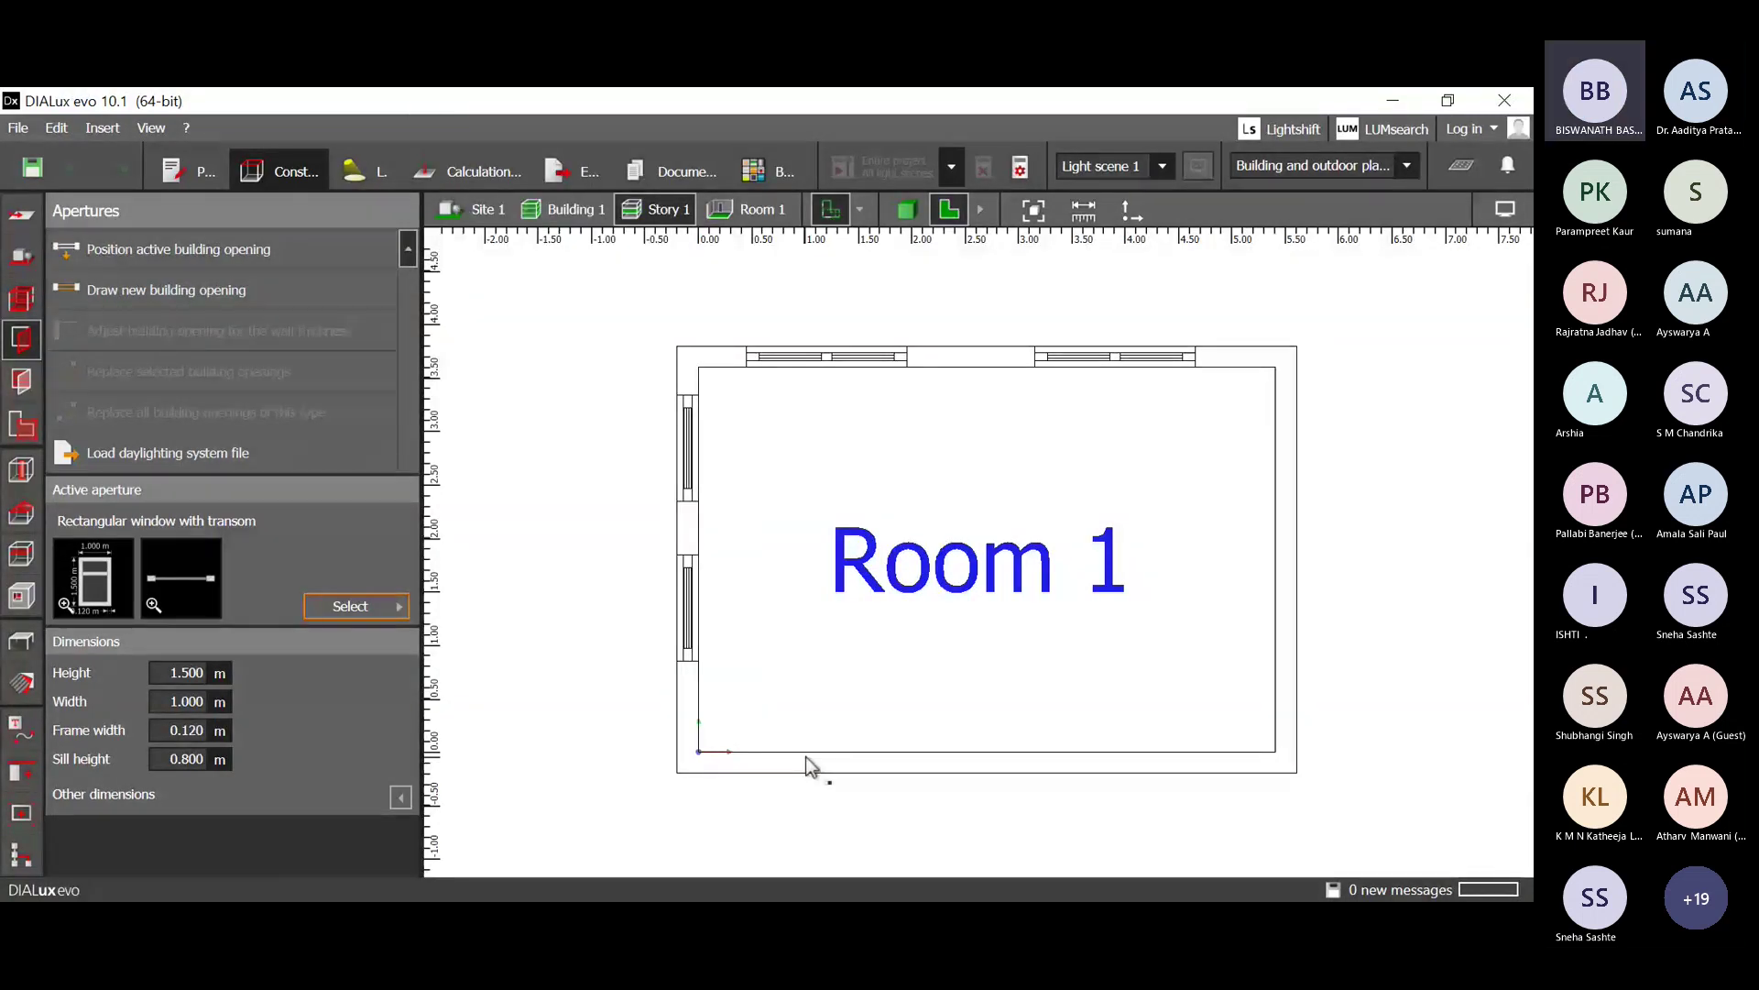
pyautogui.click(805, 757)
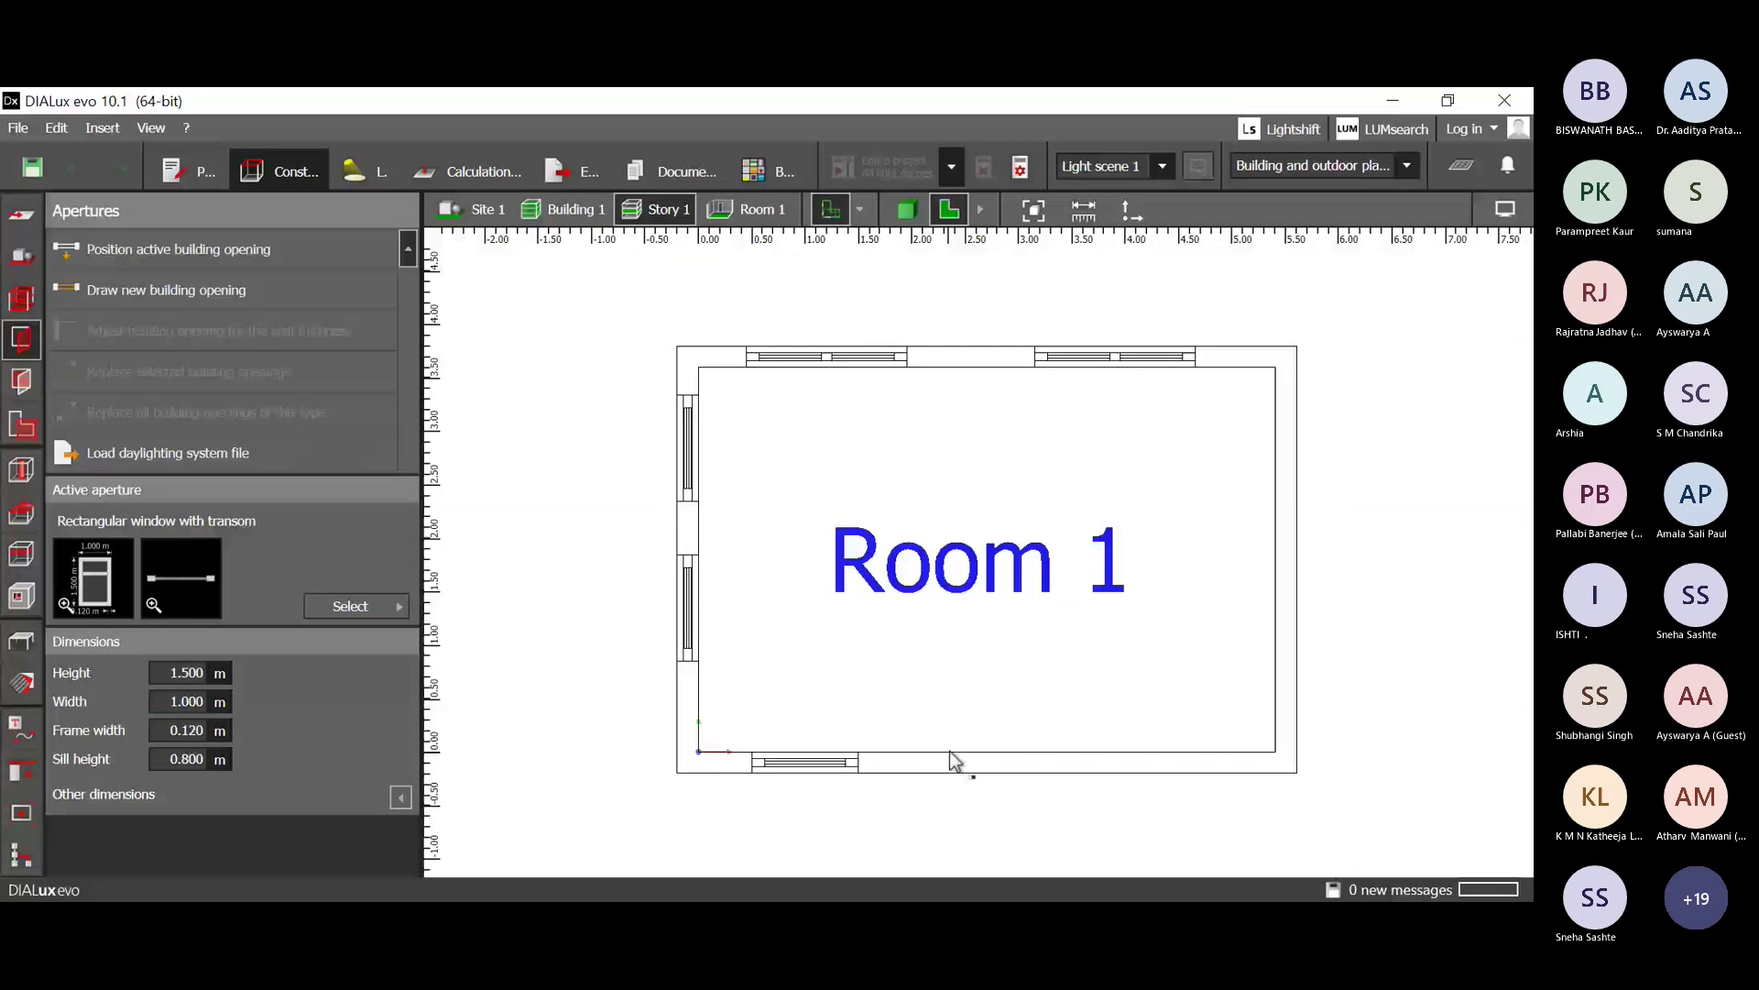
# Place a standard roof window in the lower wall and clear both apertures from that wall.
pyautogui.click(347, 605)
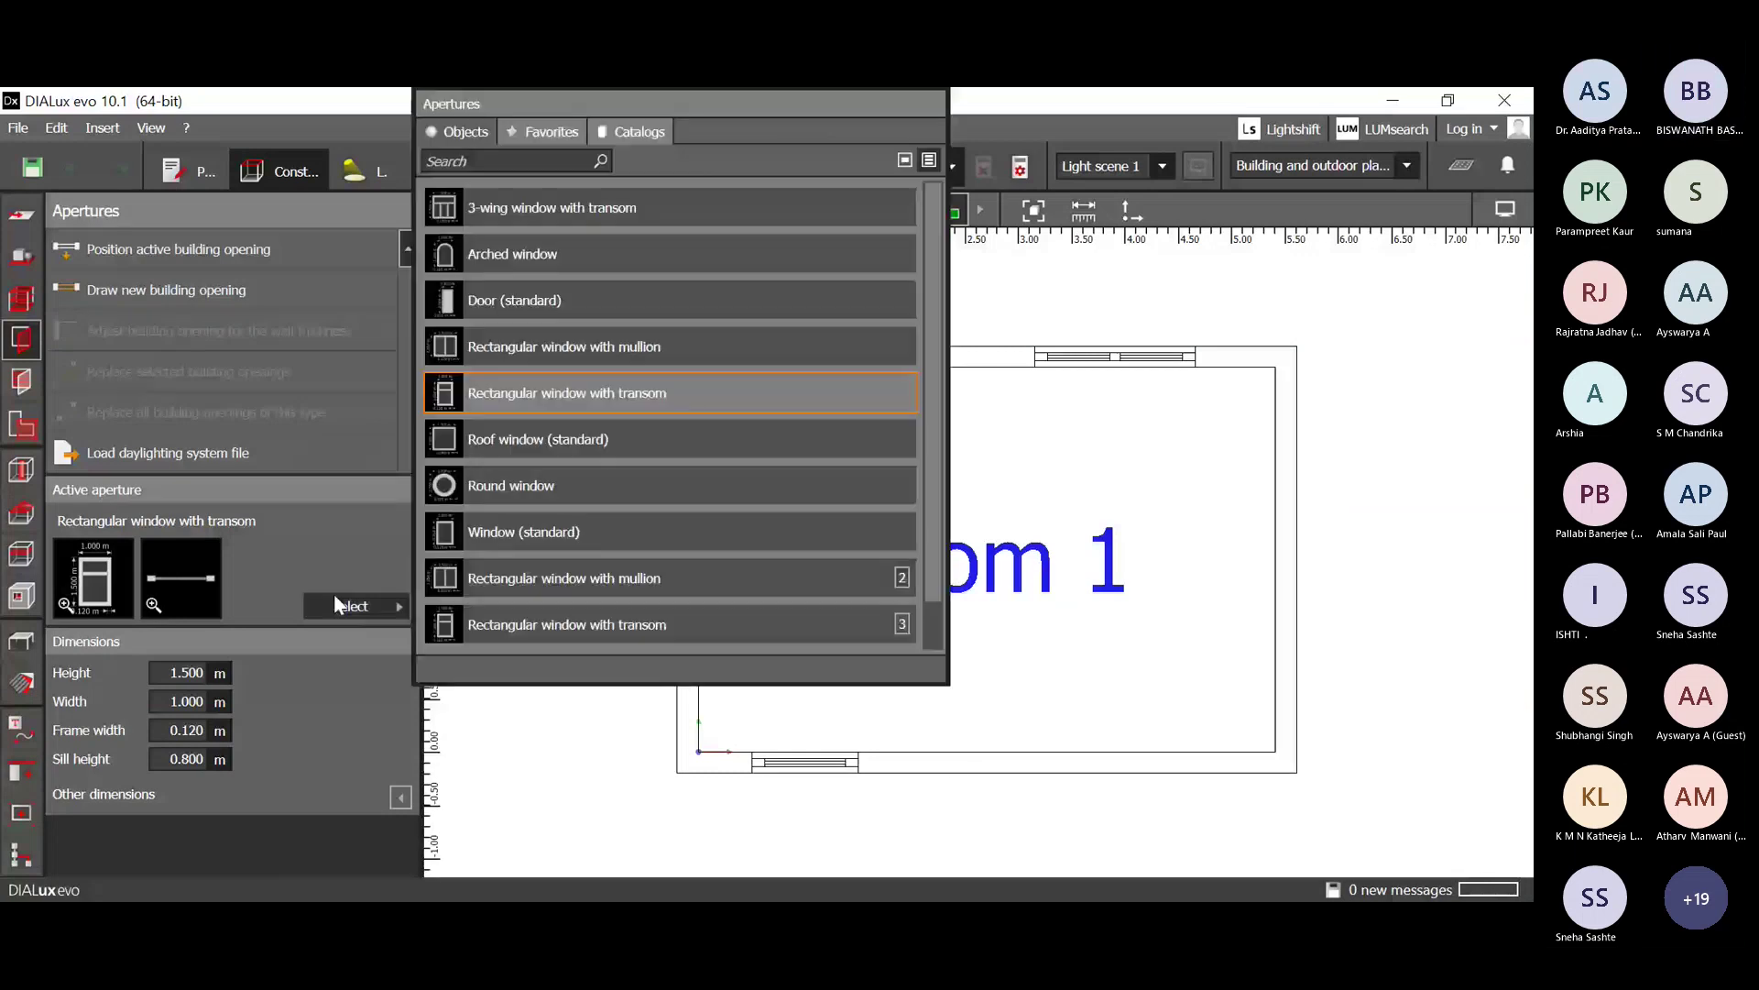
pyautogui.click(520, 449)
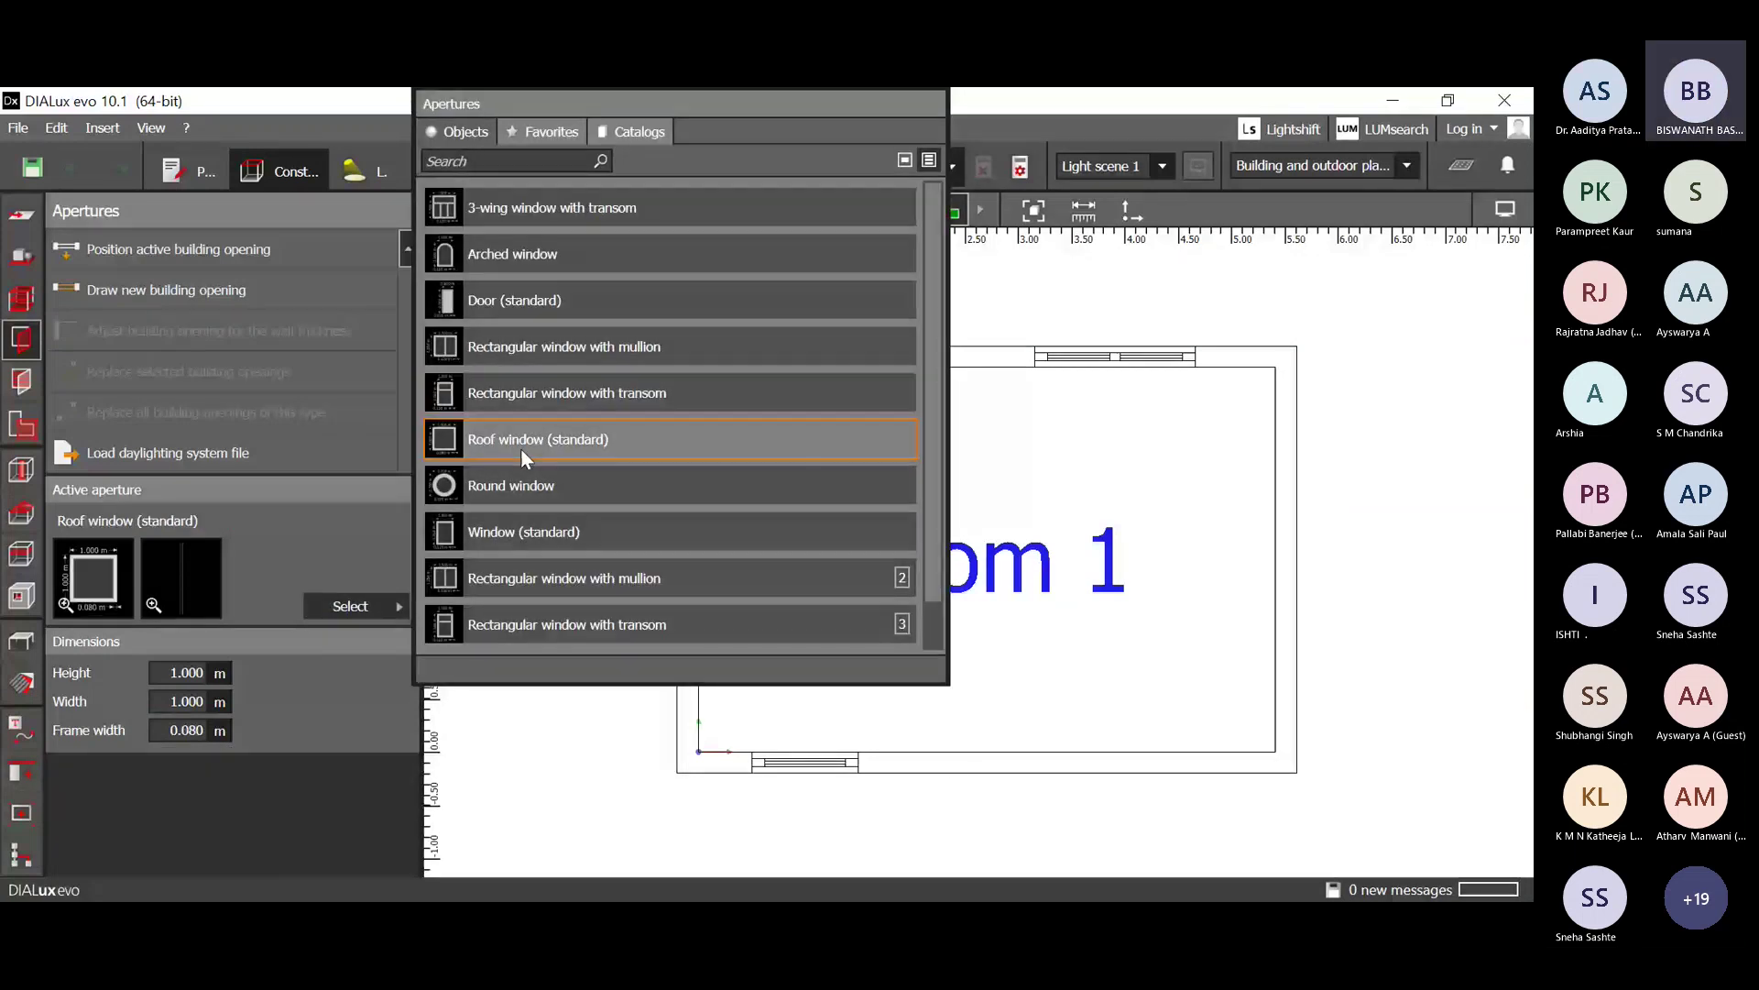
pyautogui.click(1037, 770)
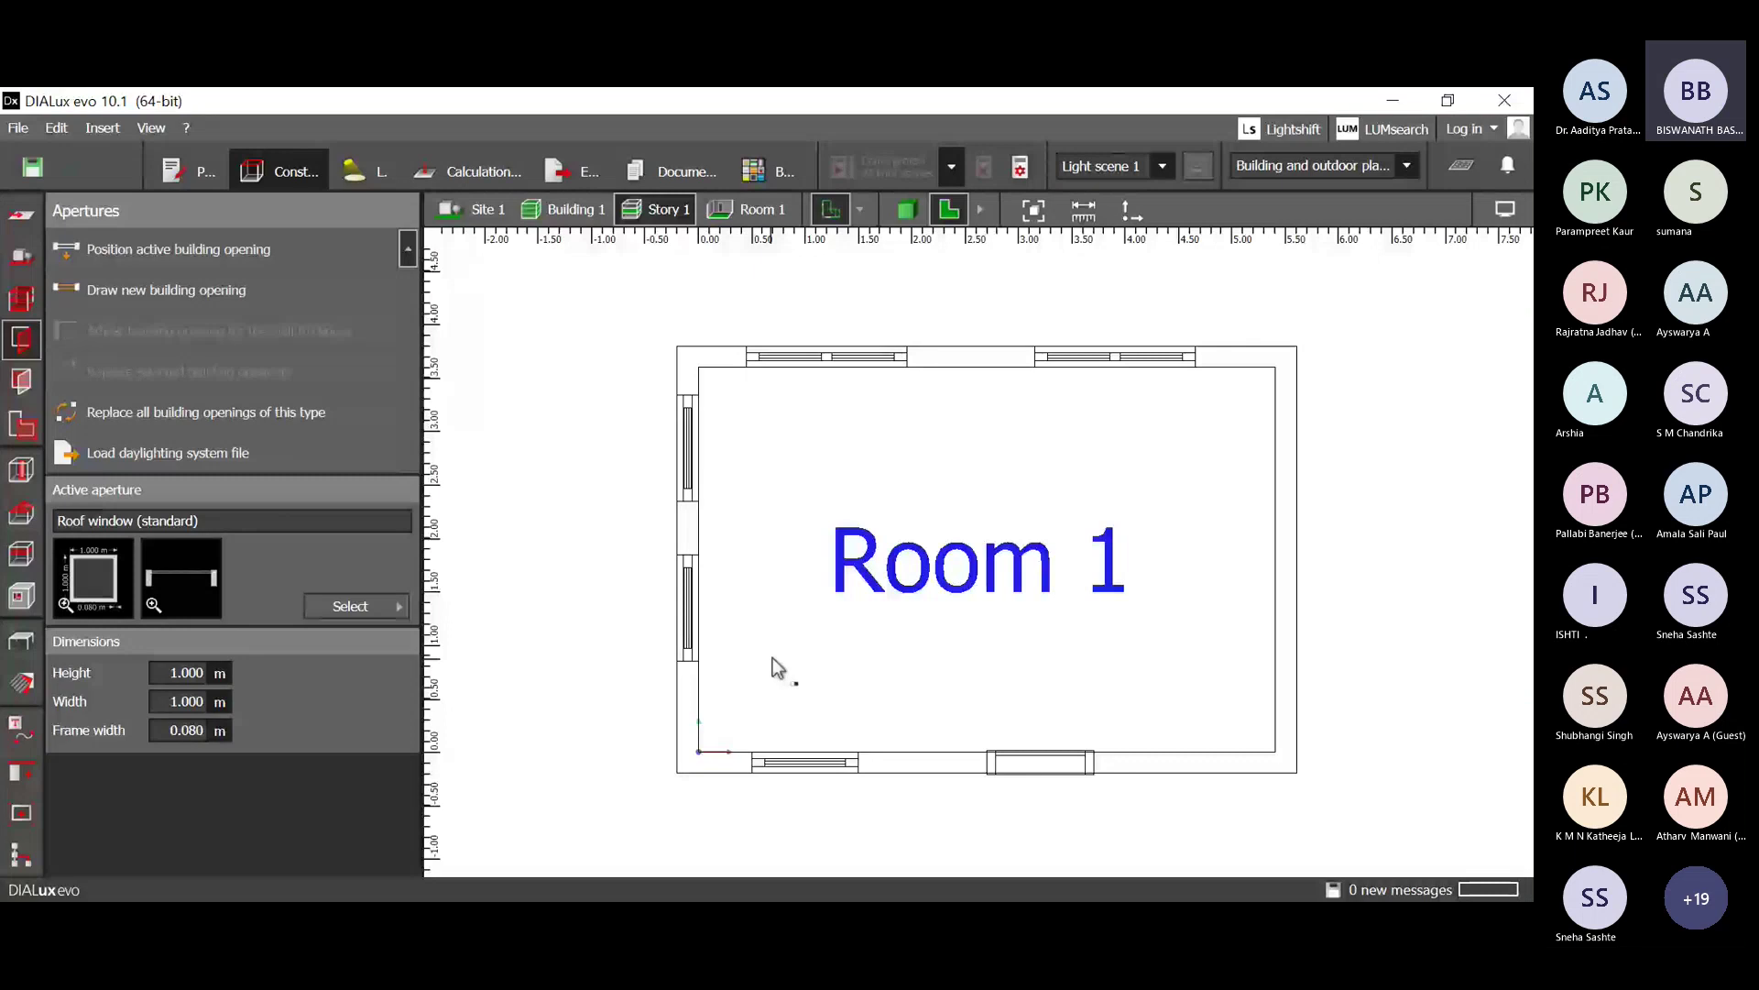
pyautogui.moveTo(738, 688); pyautogui.dragTo(1141, 844)
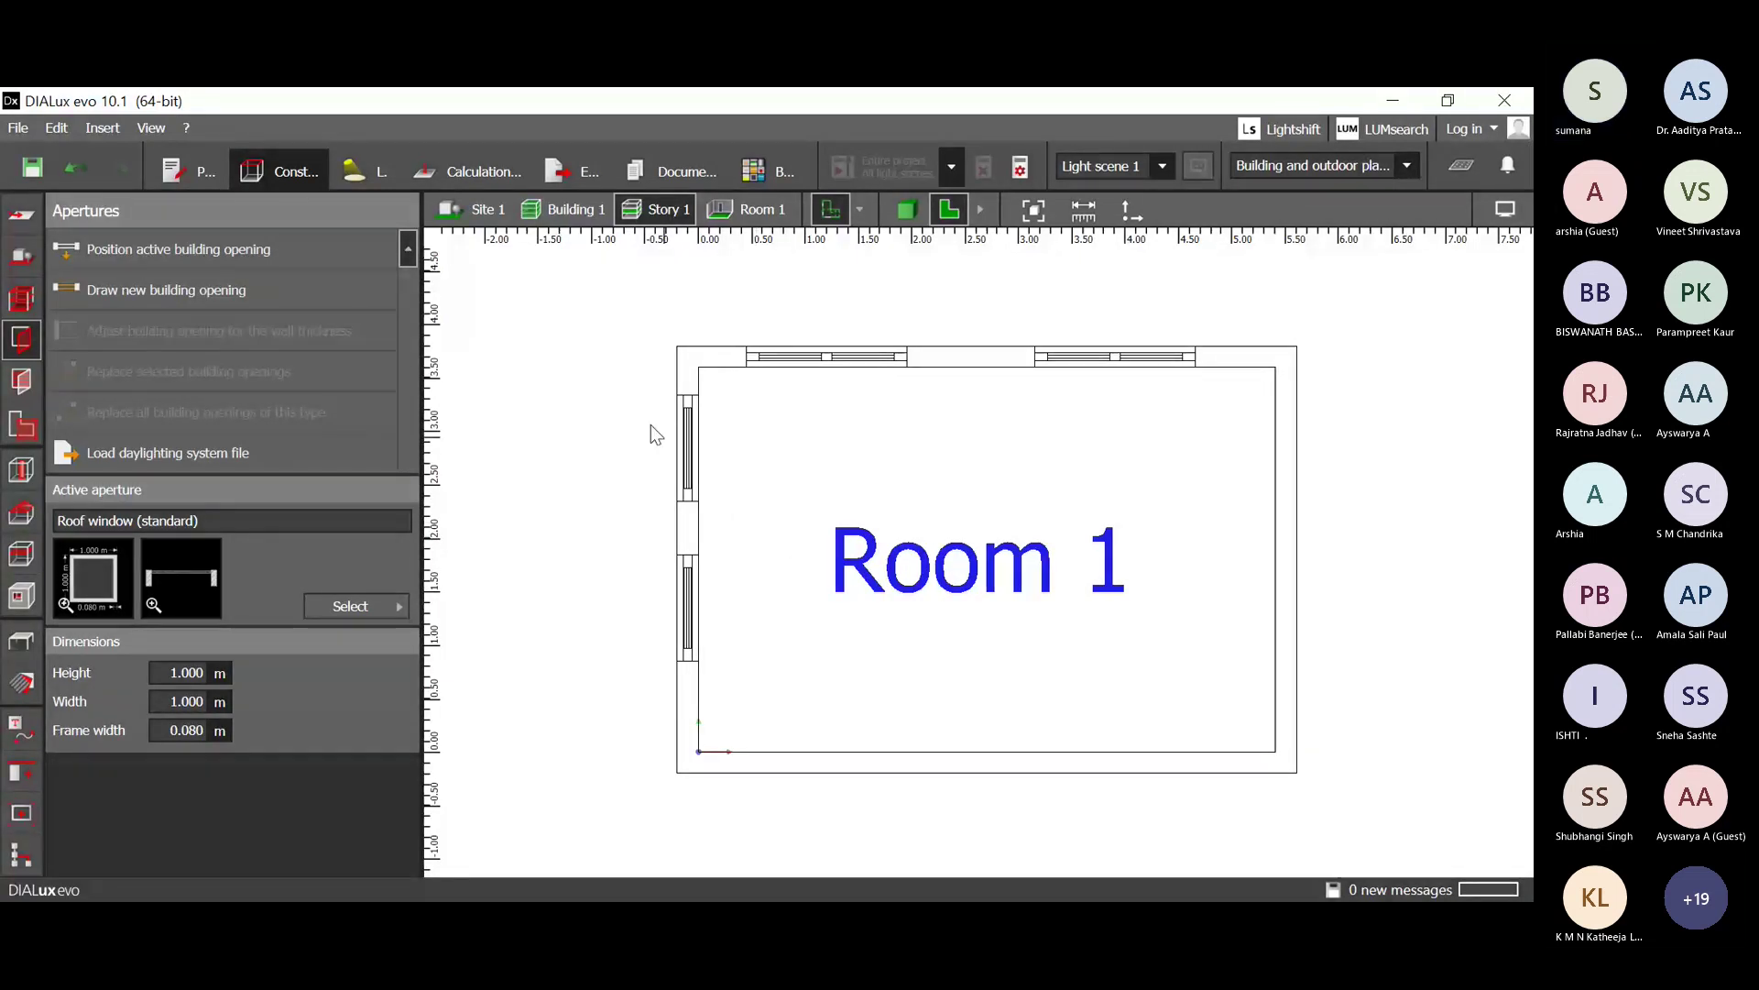
# Select both windows in the left wall together, activate the Move tool for them and release the selection.
pyautogui.moveTo(631, 387); pyautogui.dragTo(742, 709)
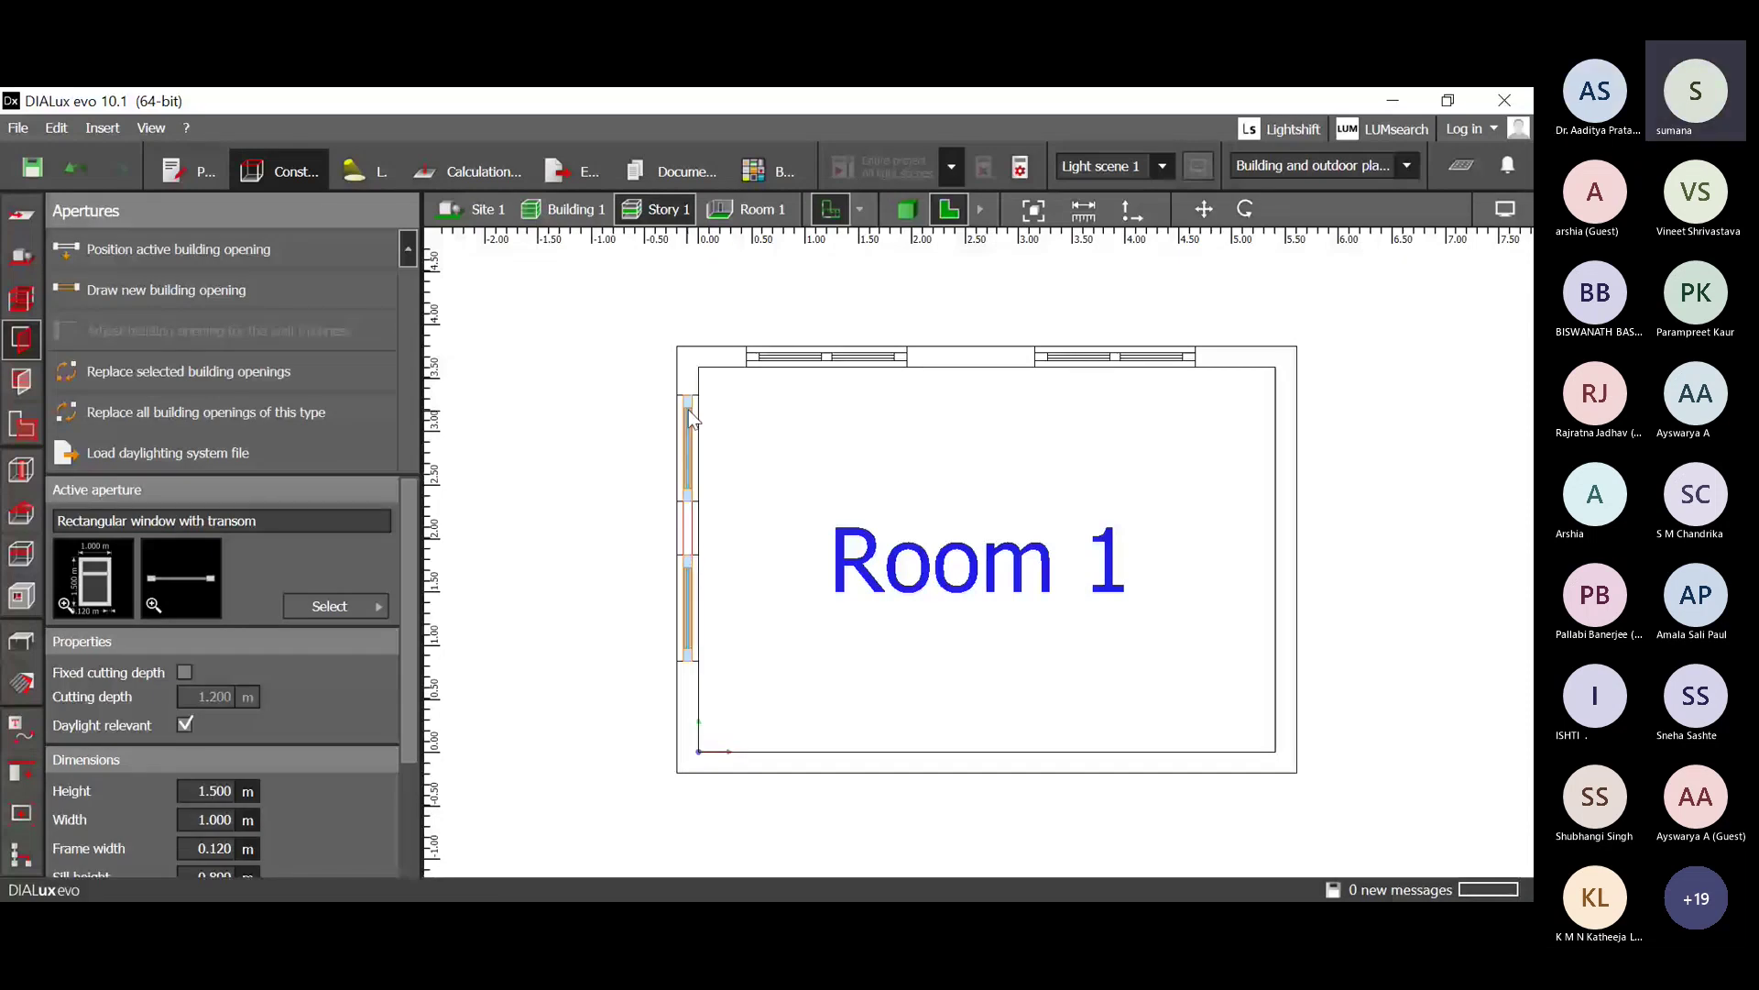
pyautogui.click(1202, 213)
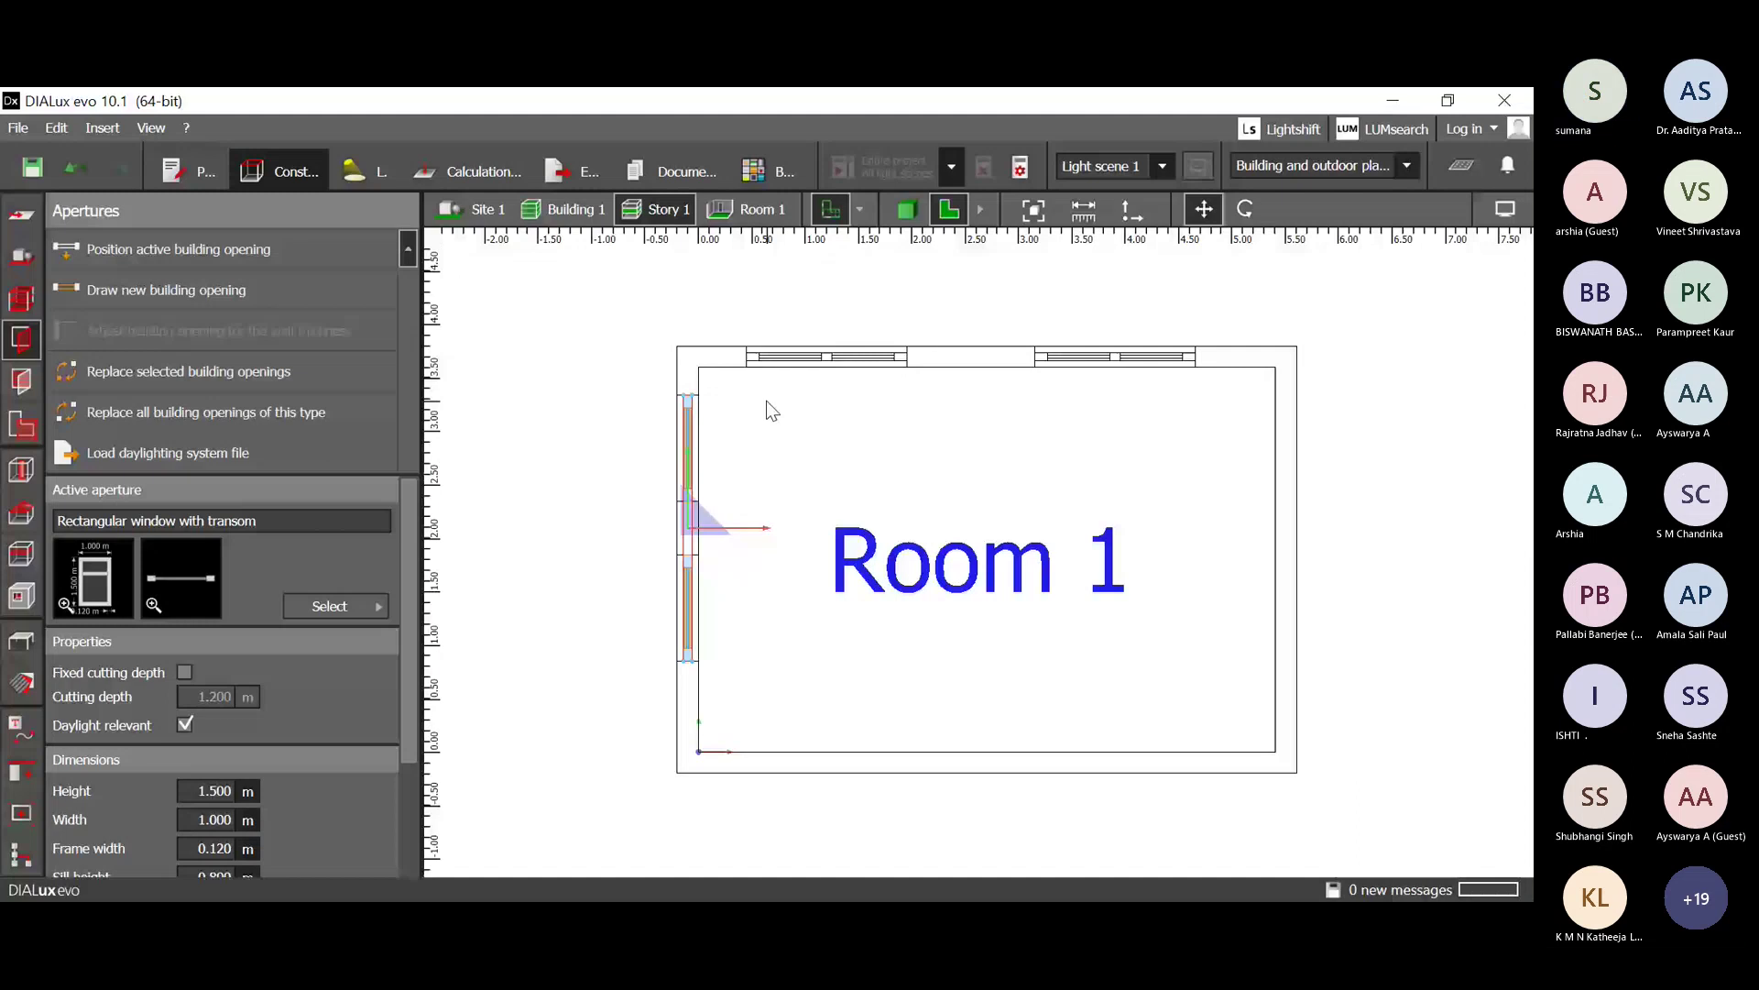
pyautogui.scroll(2, 676, 547)
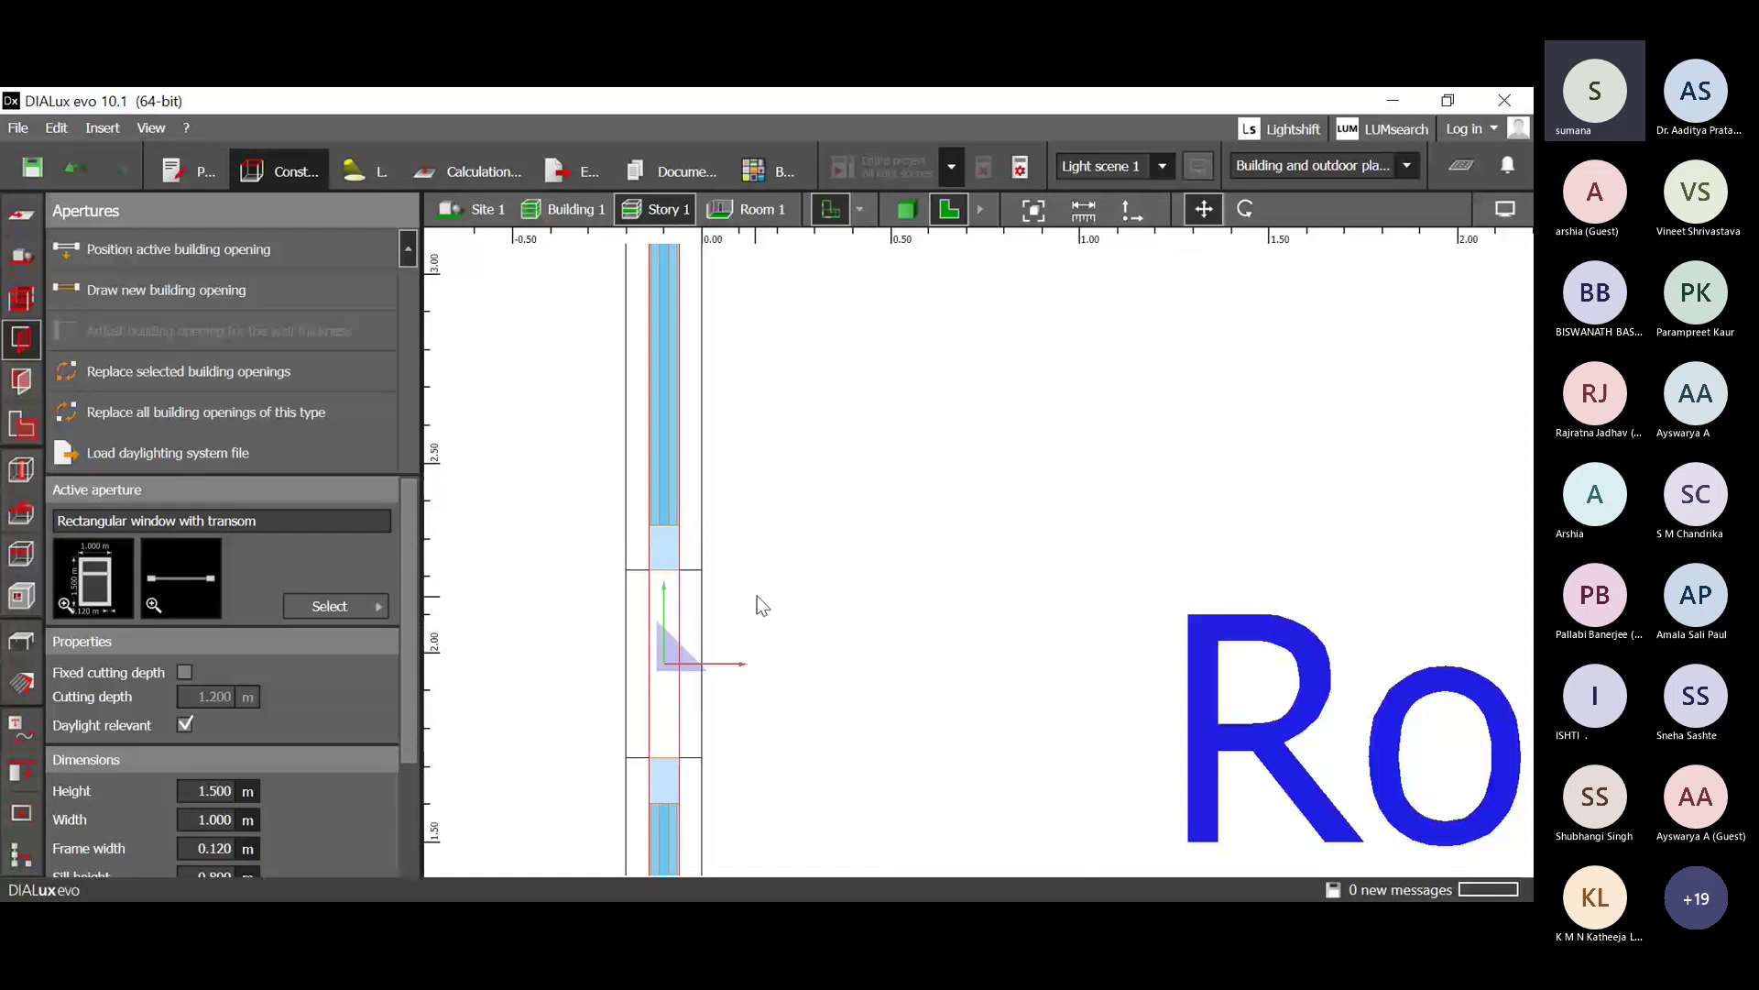
pyautogui.scroll(-5, 757, 600)
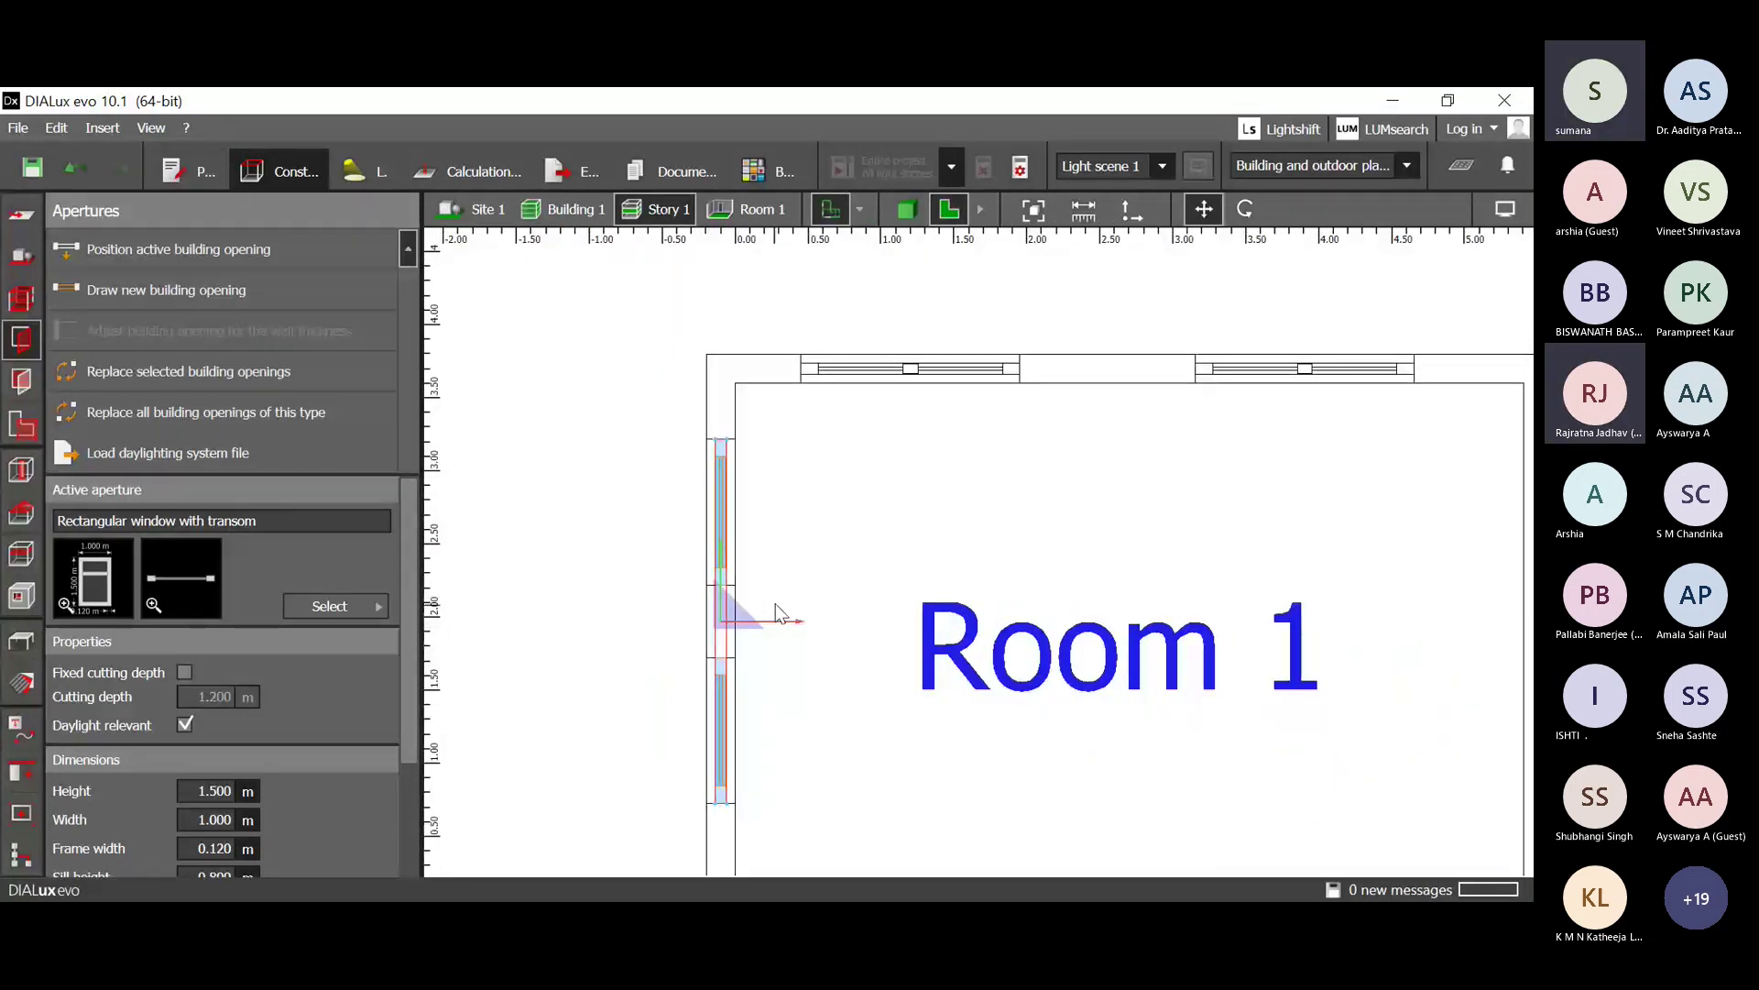
pyautogui.scroll(-5, 775, 604)
pyautogui.click(662, 555)
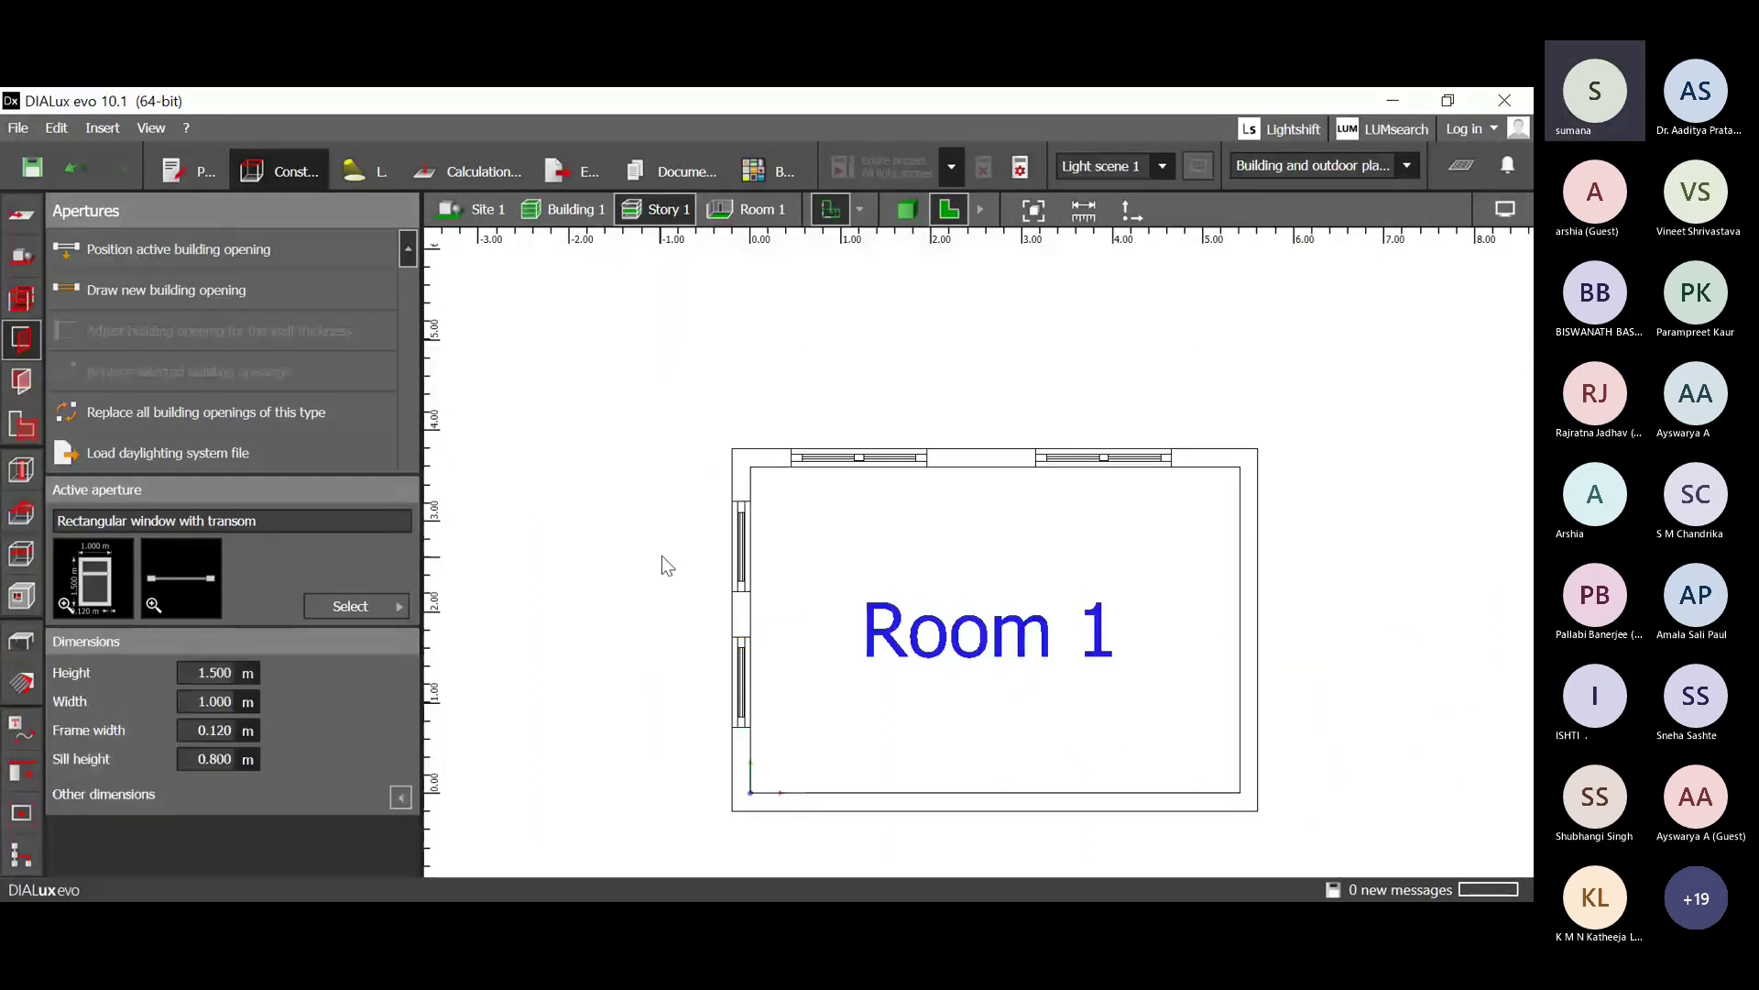
pyautogui.moveTo(808, 669); pyautogui.dragTo(723, 617, button='middle')
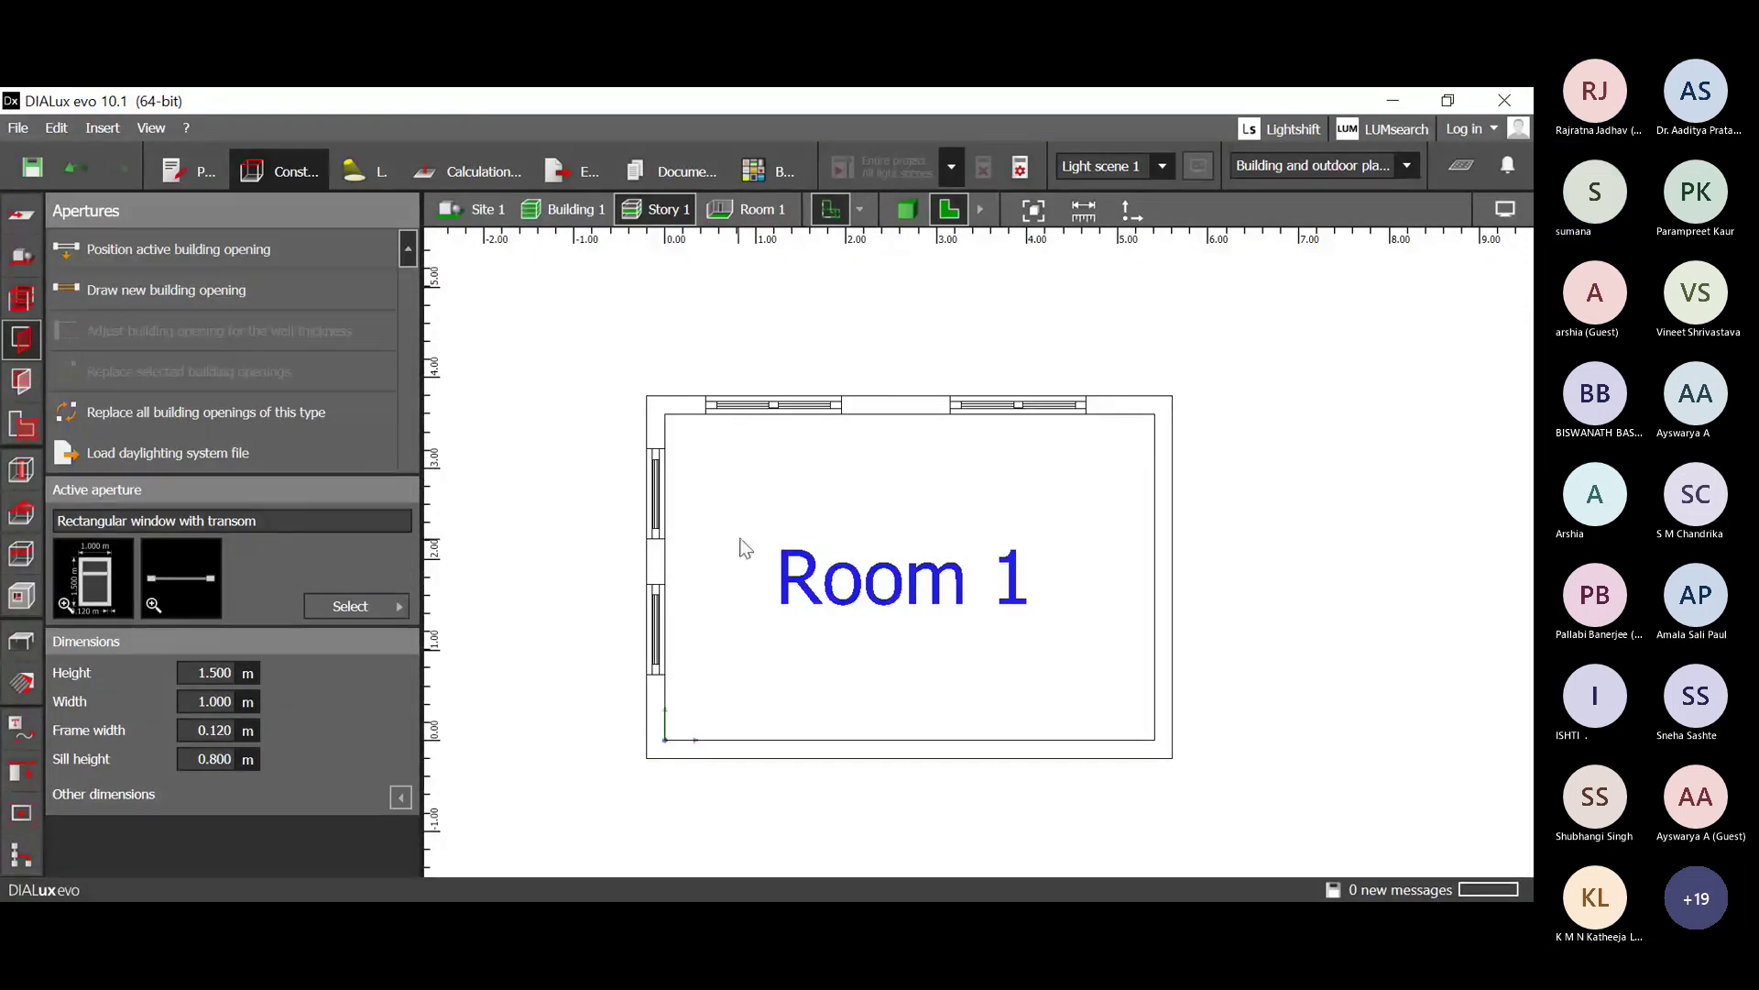
pyautogui.moveTo(741, 539); pyautogui.dragTo(751, 504, button='right')
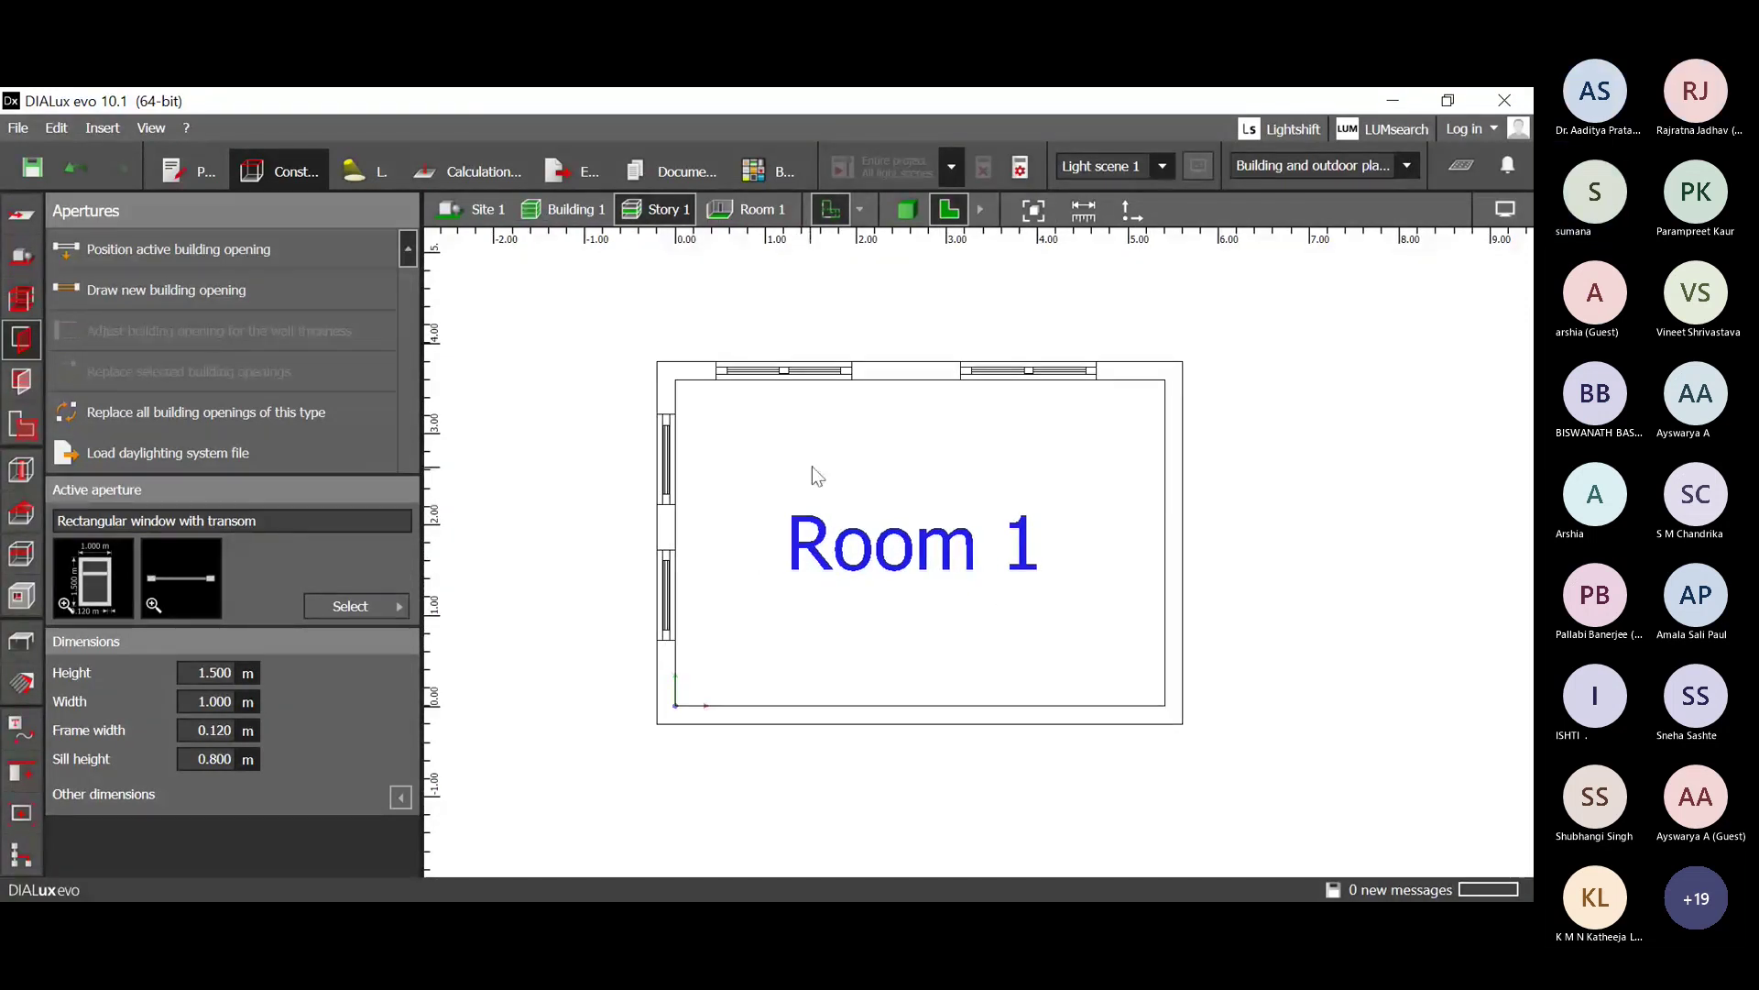
# Choose the standard door from the aperture library and place it in the room's lower wall near its right end.
pyautogui.scroll(1, 813, 467)
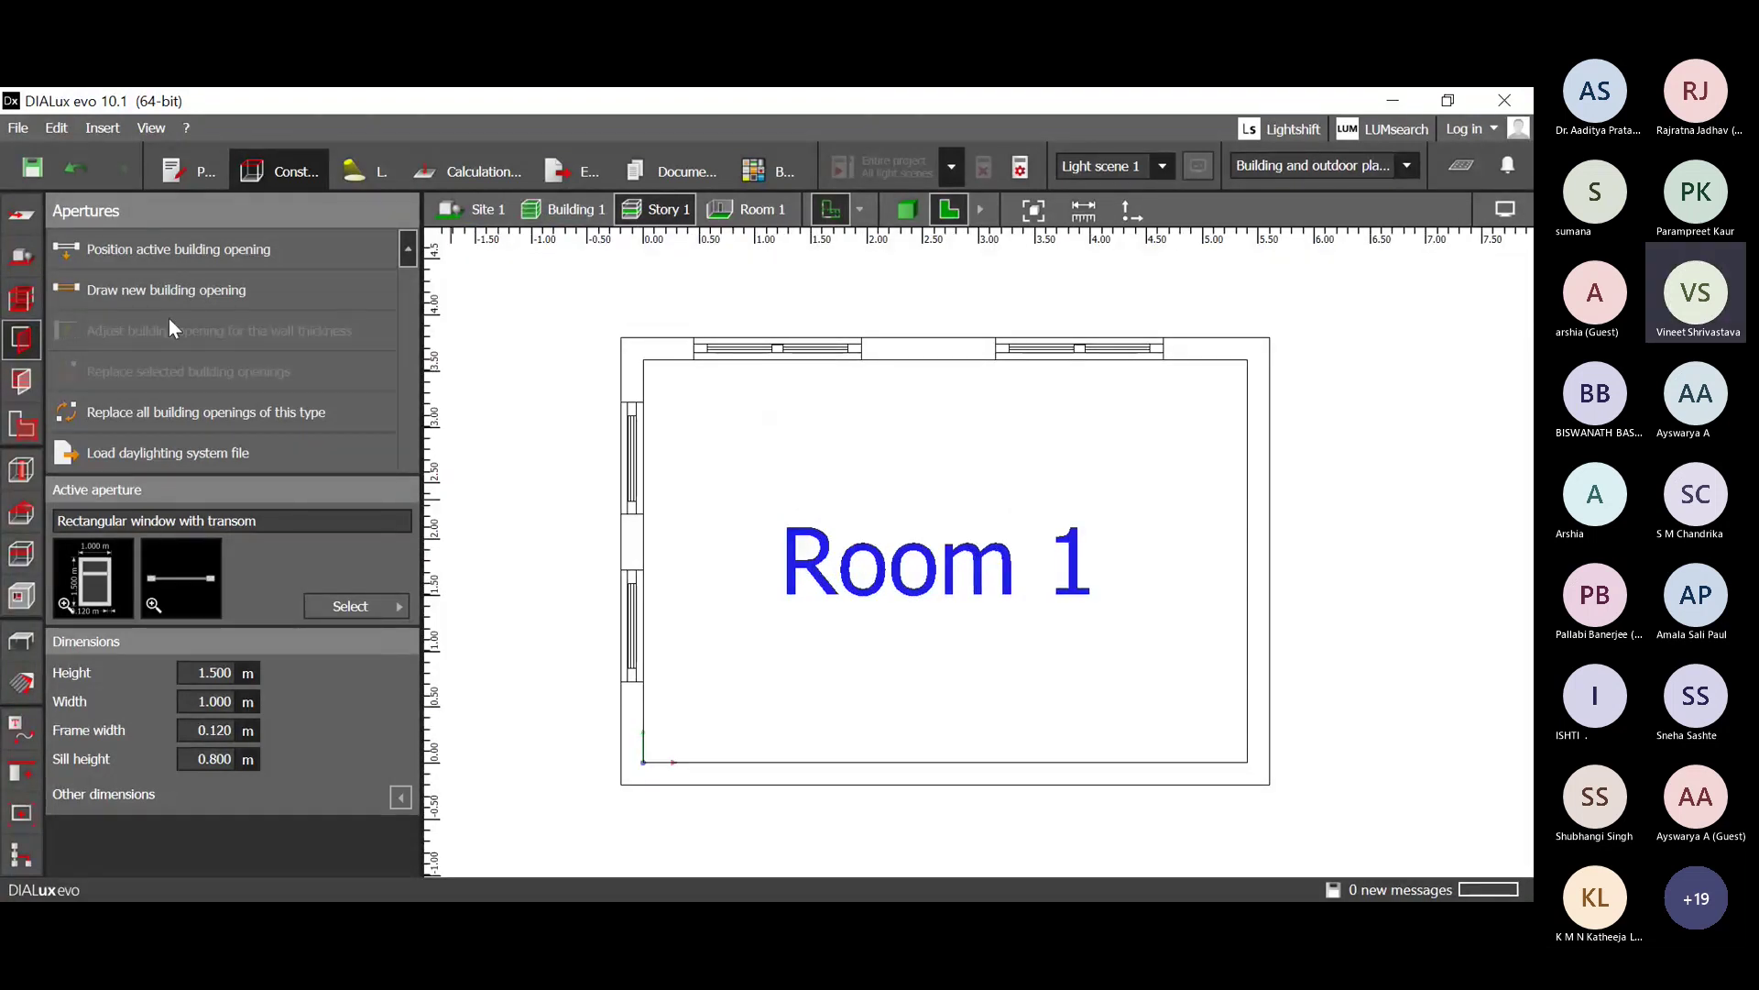
pyautogui.click(325, 598)
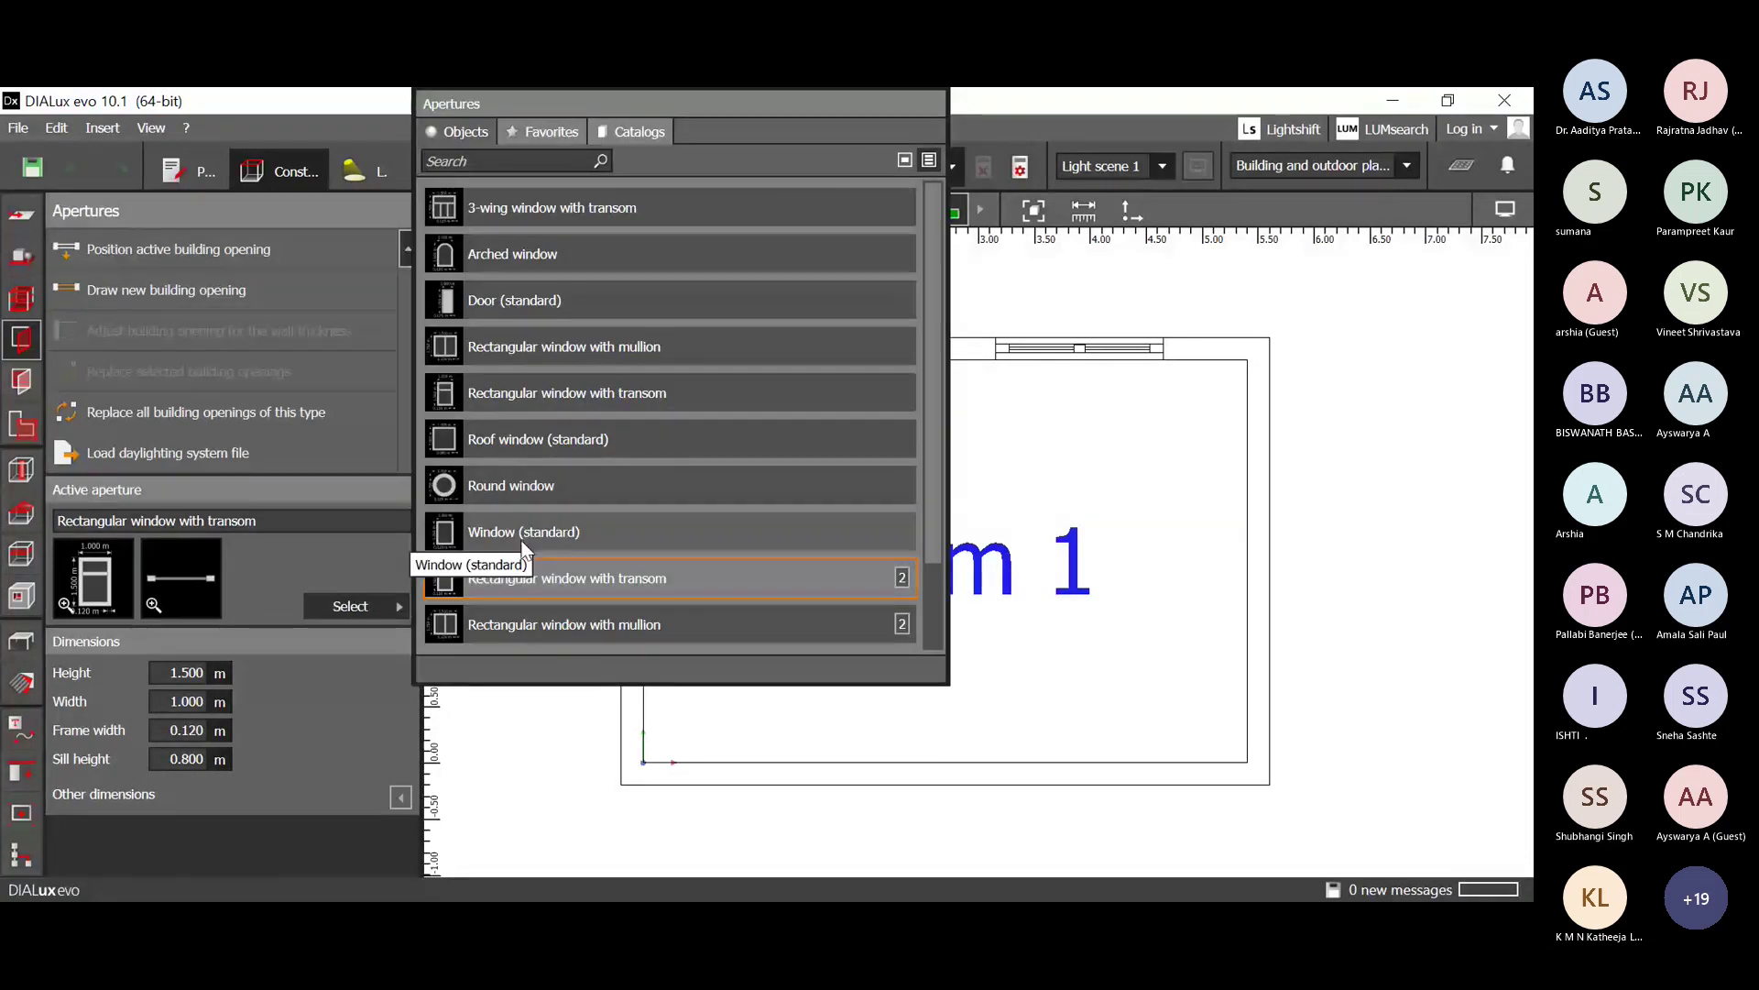
pyautogui.click(548, 306)
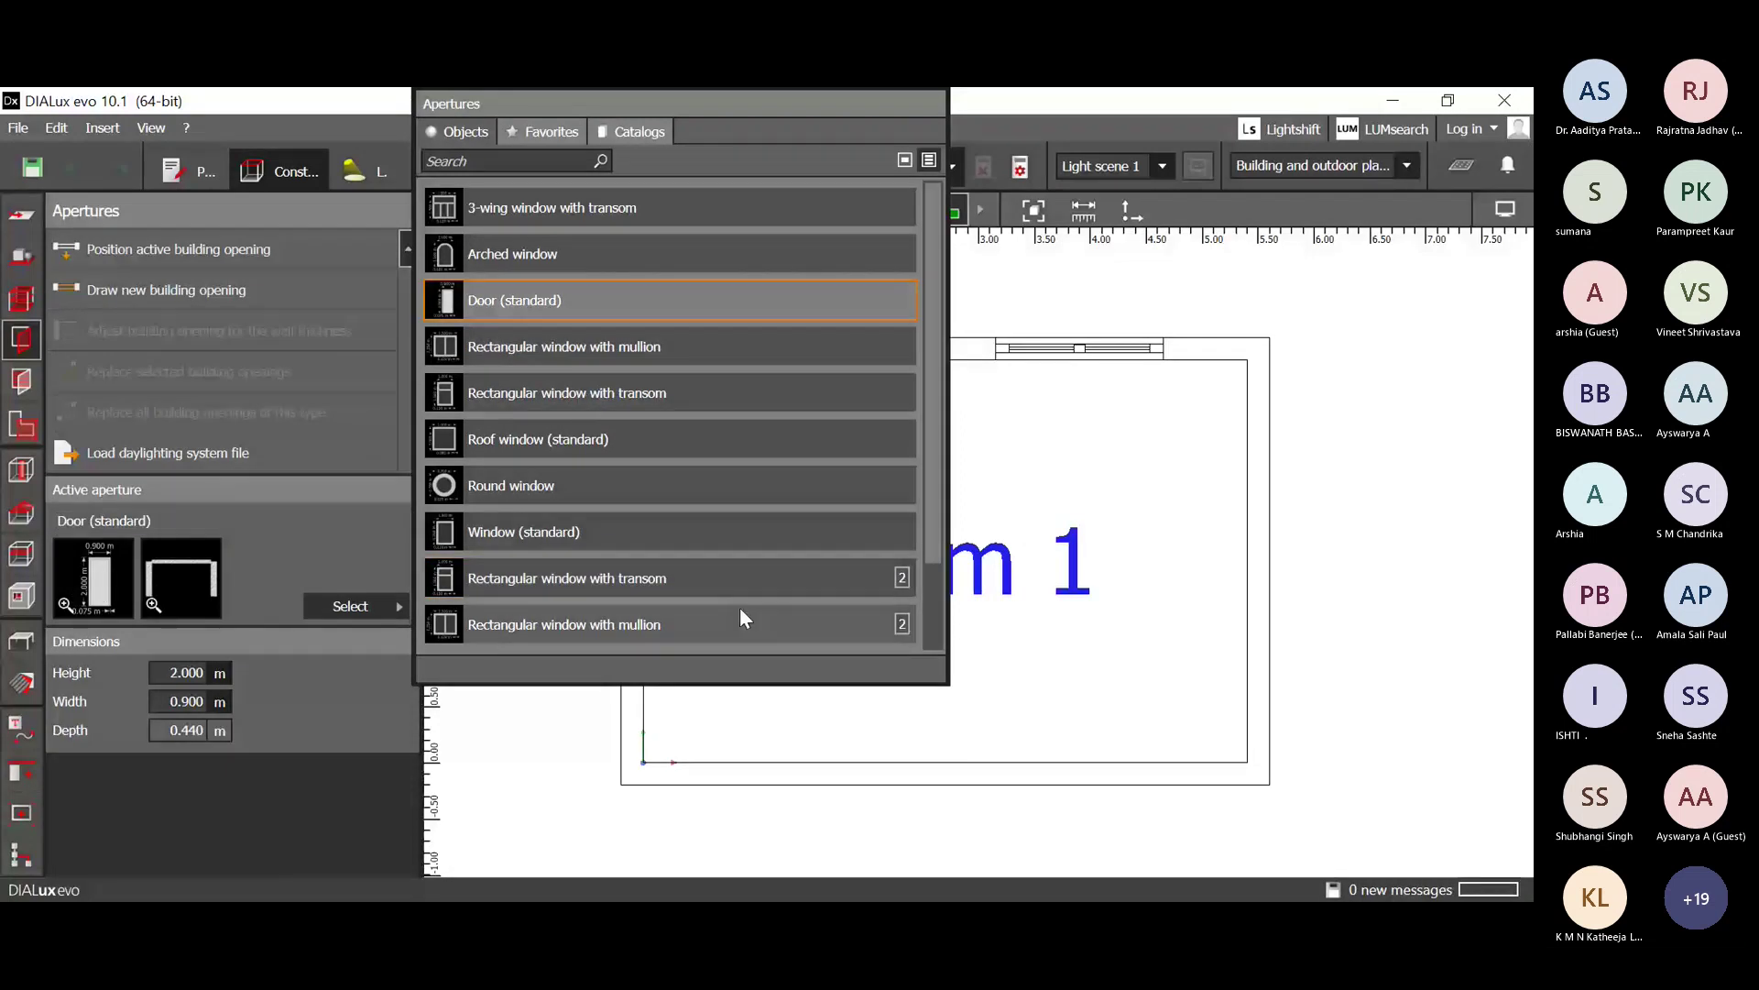
pyautogui.click(969, 770)
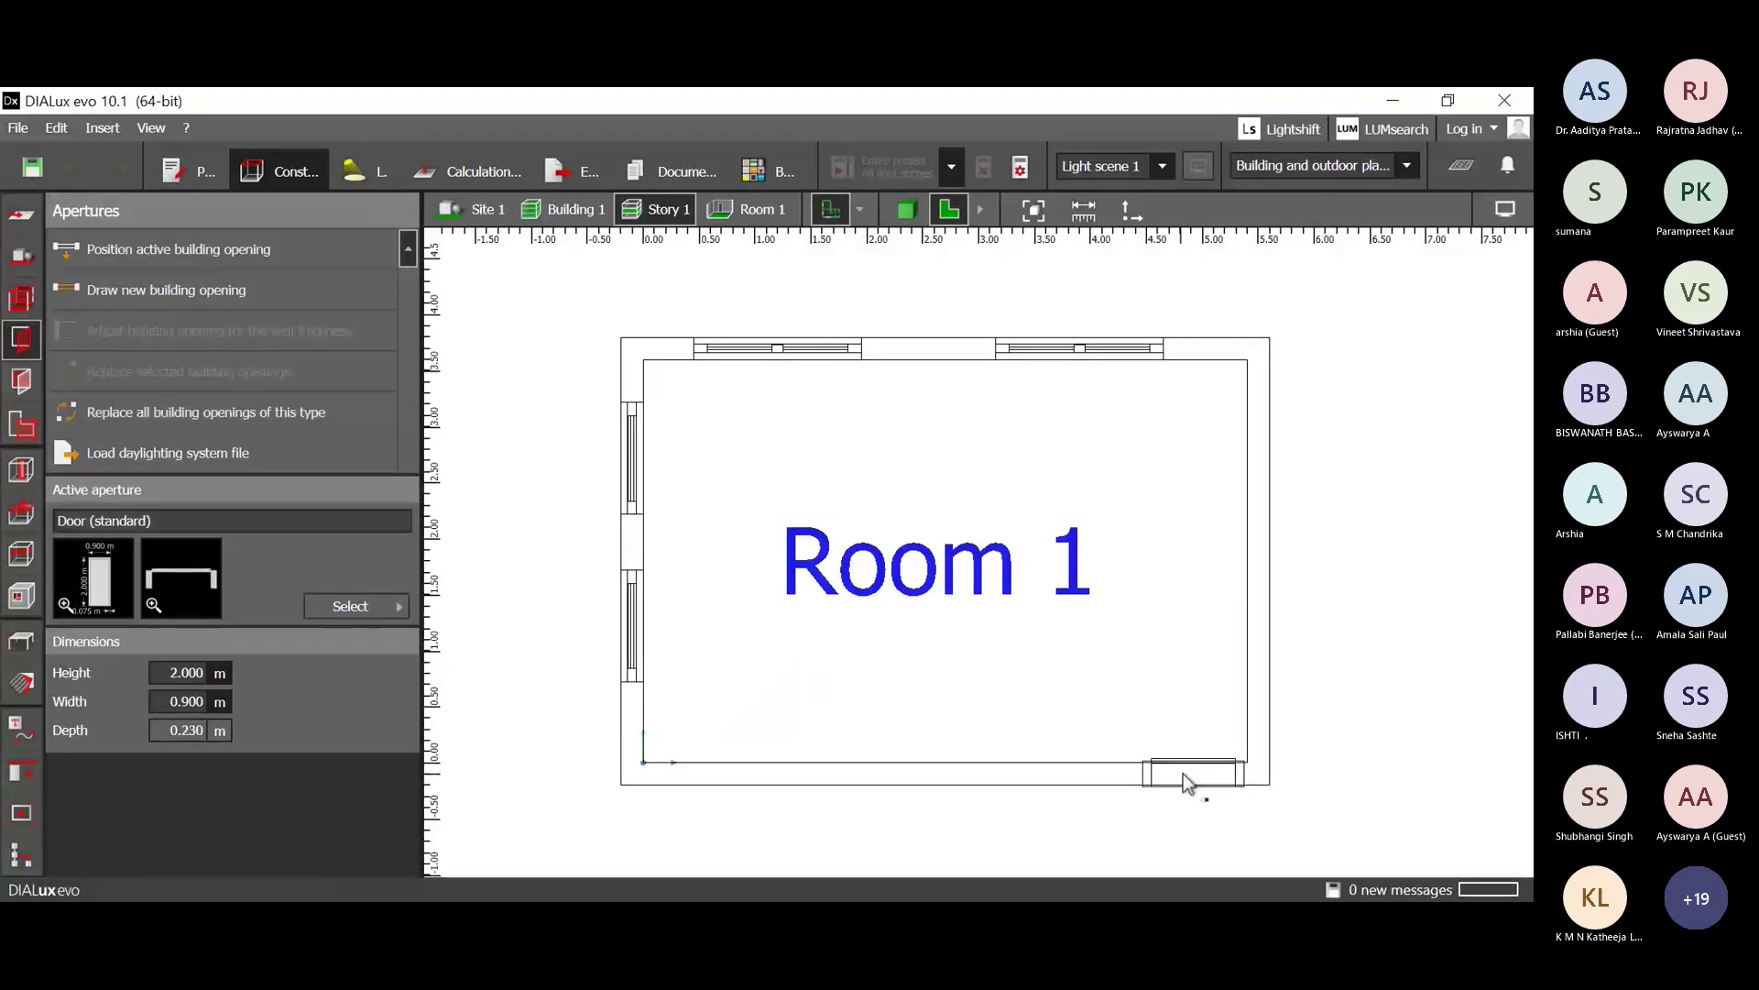
pyautogui.click(1183, 774)
# Move the door slightly to the left along the lower wall, away from the room's corner.
pyautogui.click(1193, 771)
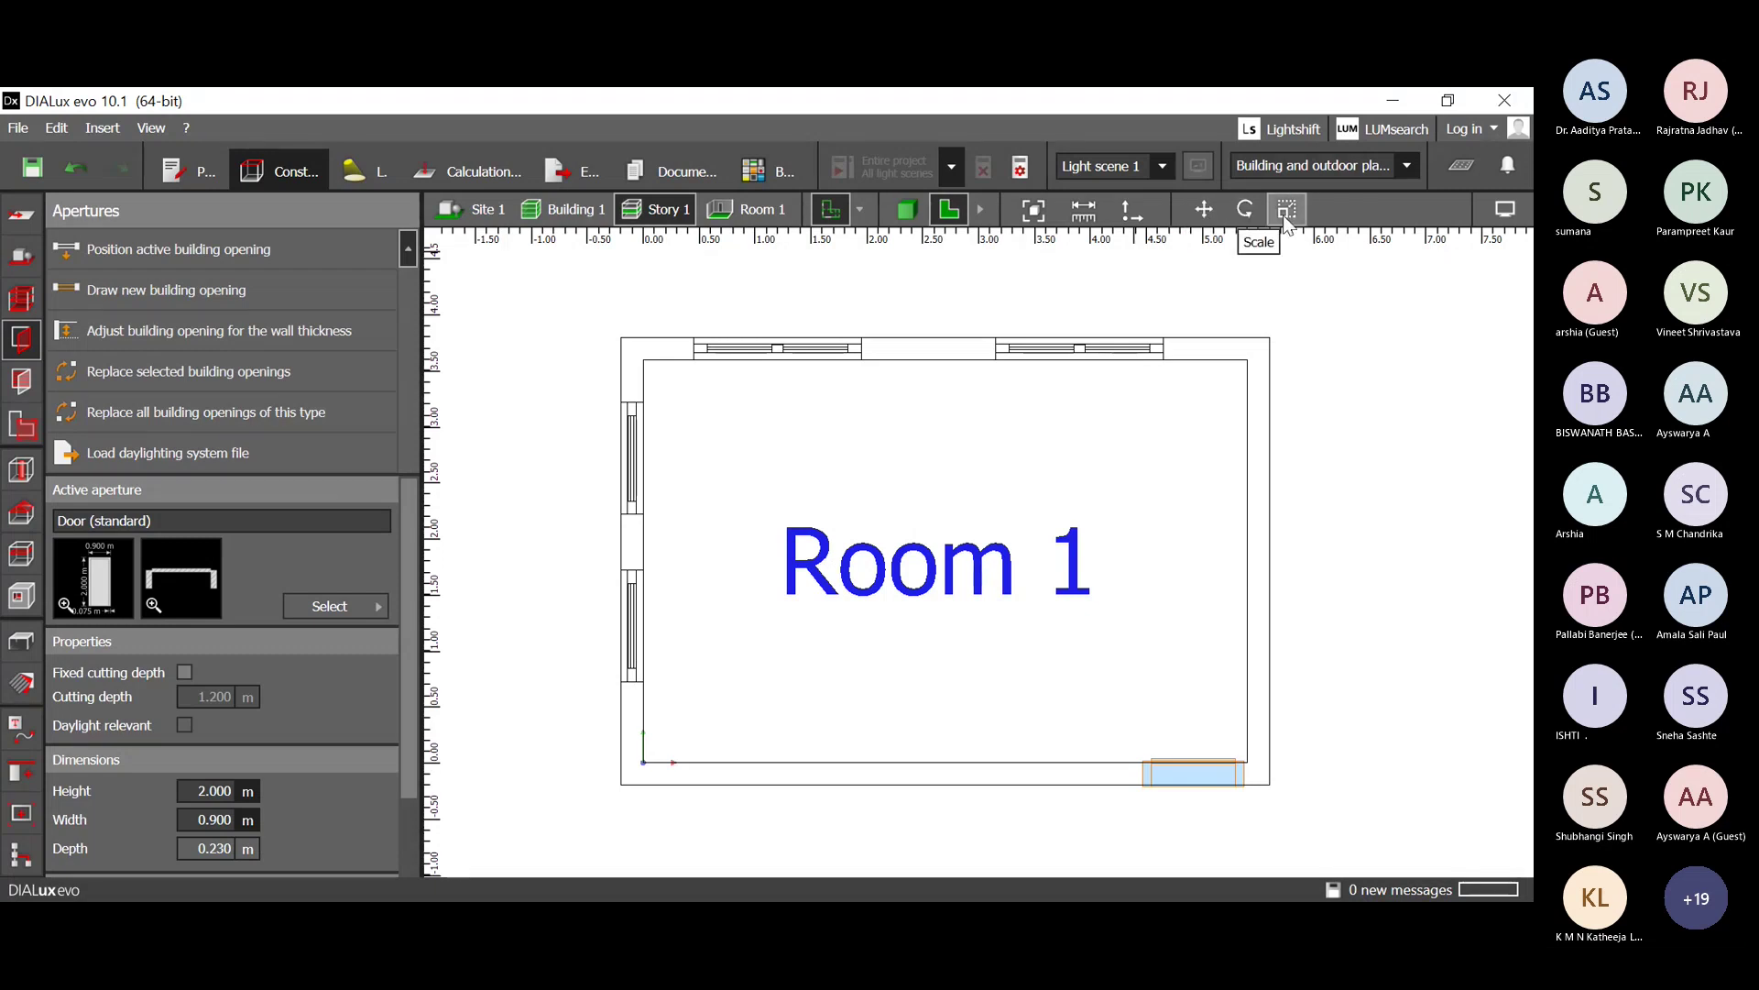
pyautogui.click(1203, 209)
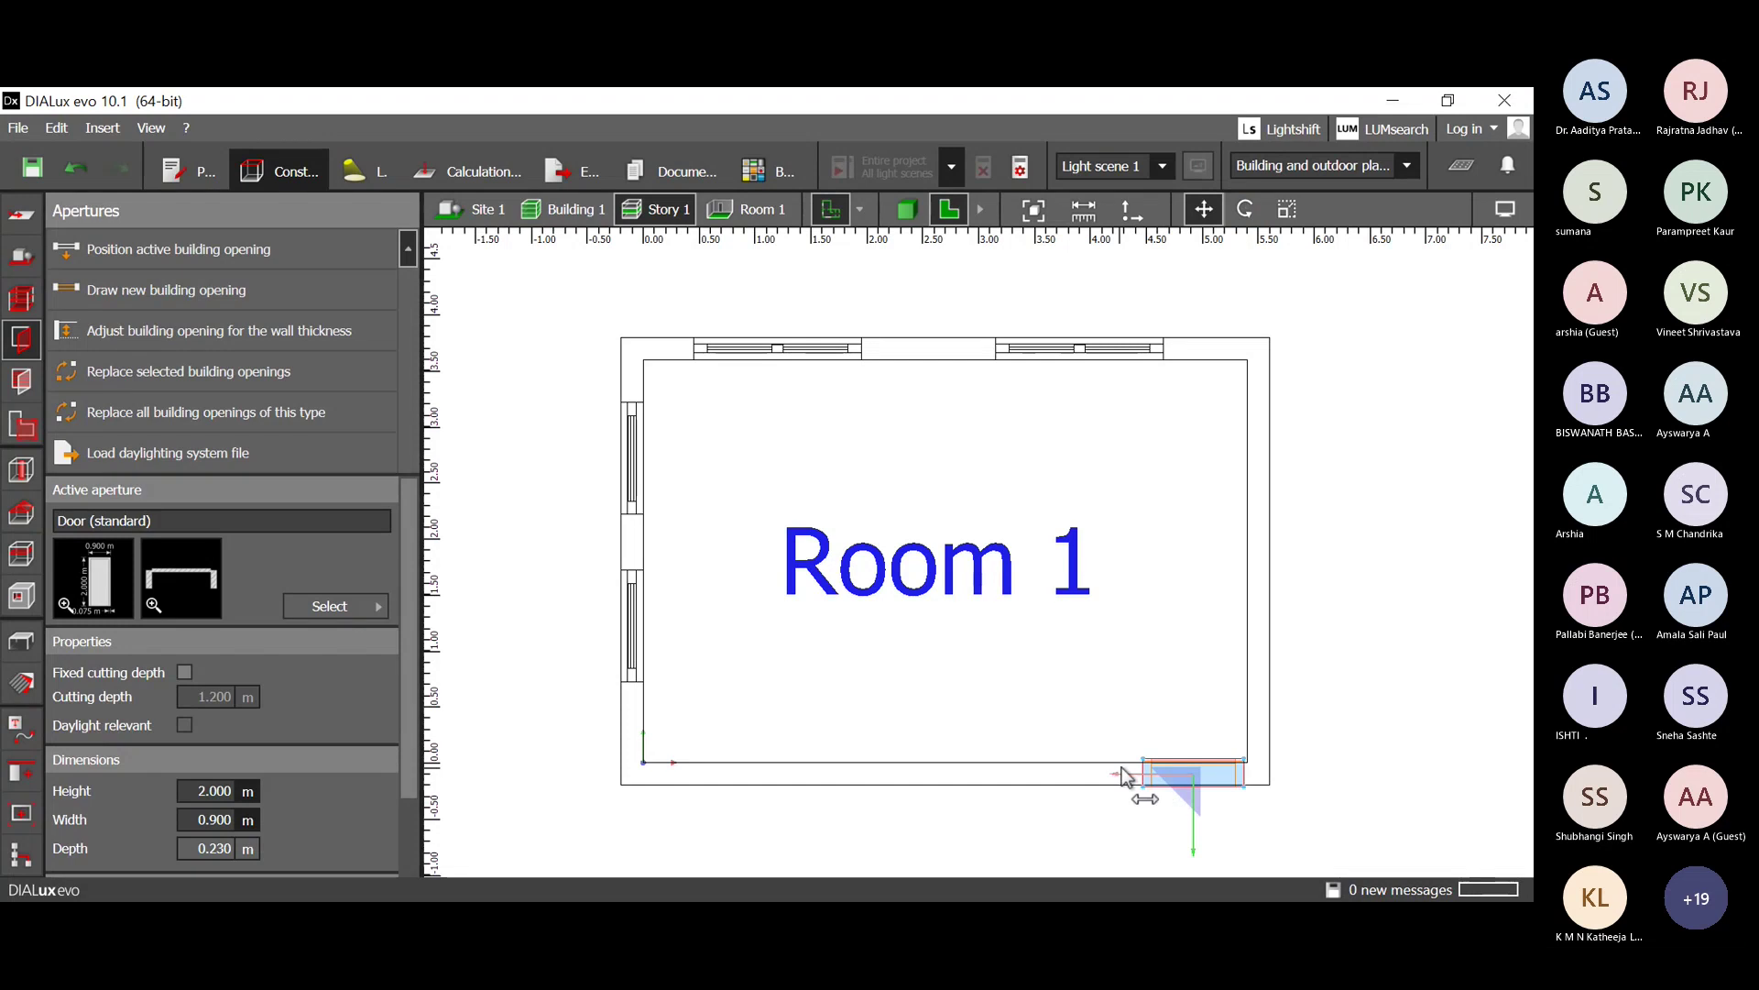
pyautogui.moveTo(1122, 770); pyautogui.dragTo(1097, 770)
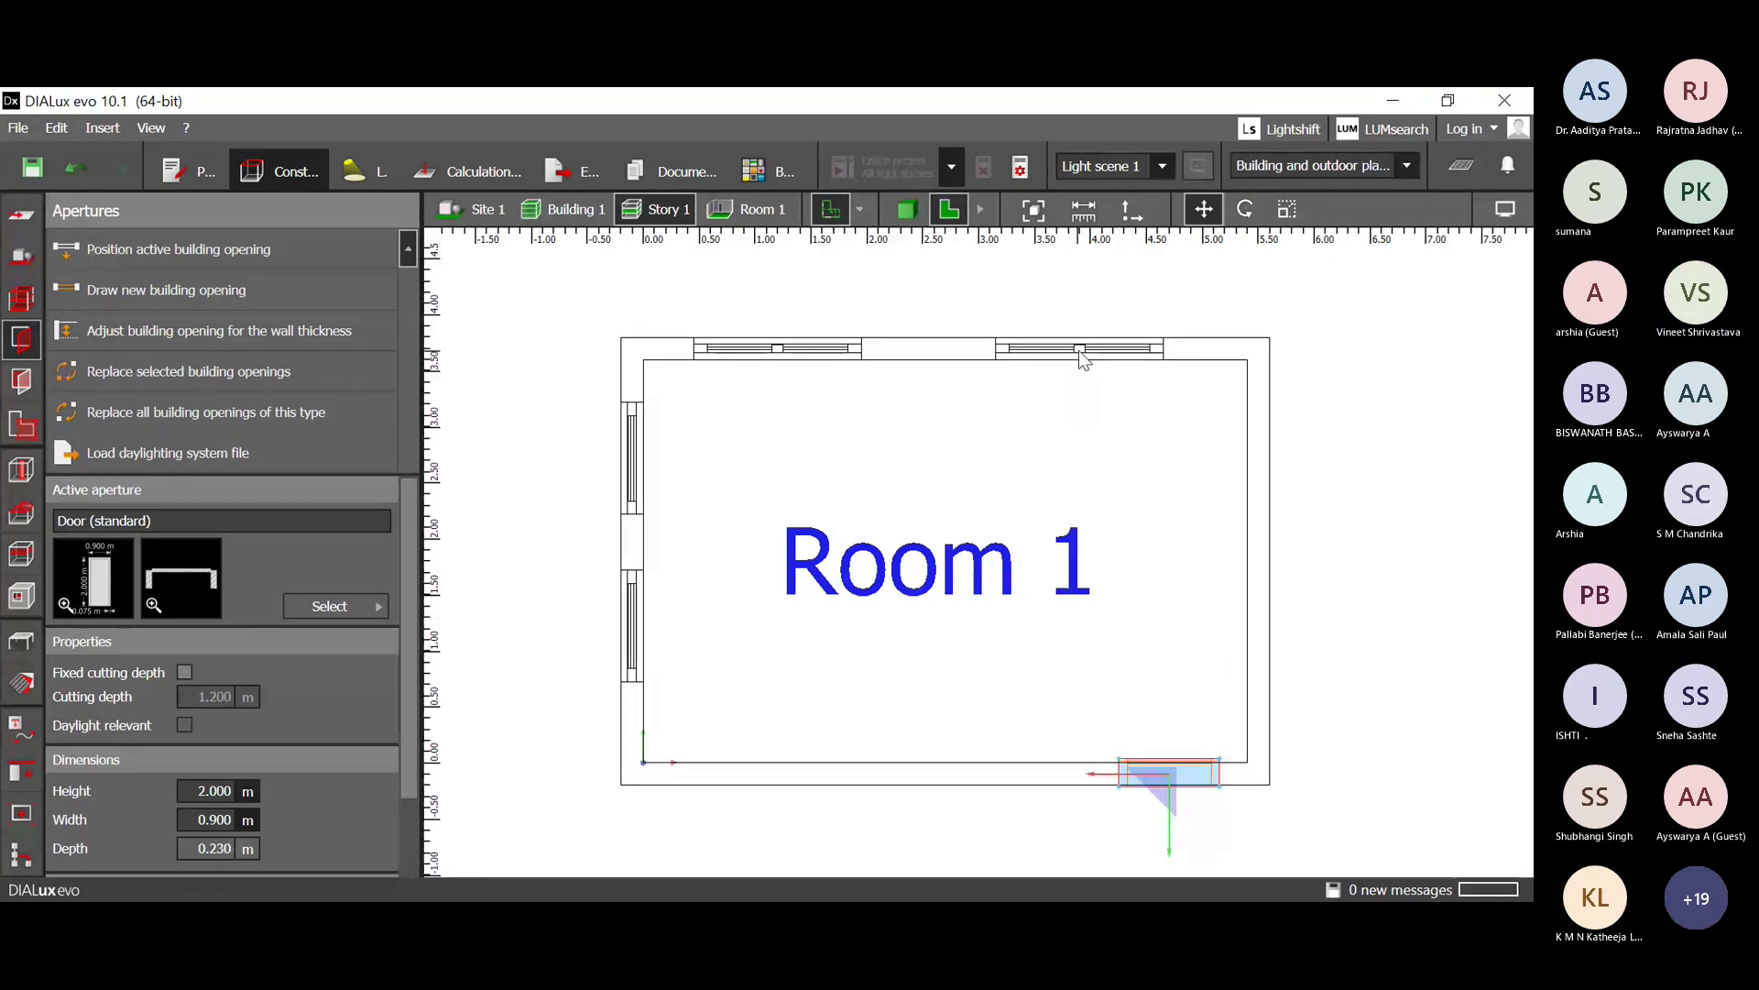
pyautogui.click(834, 347)
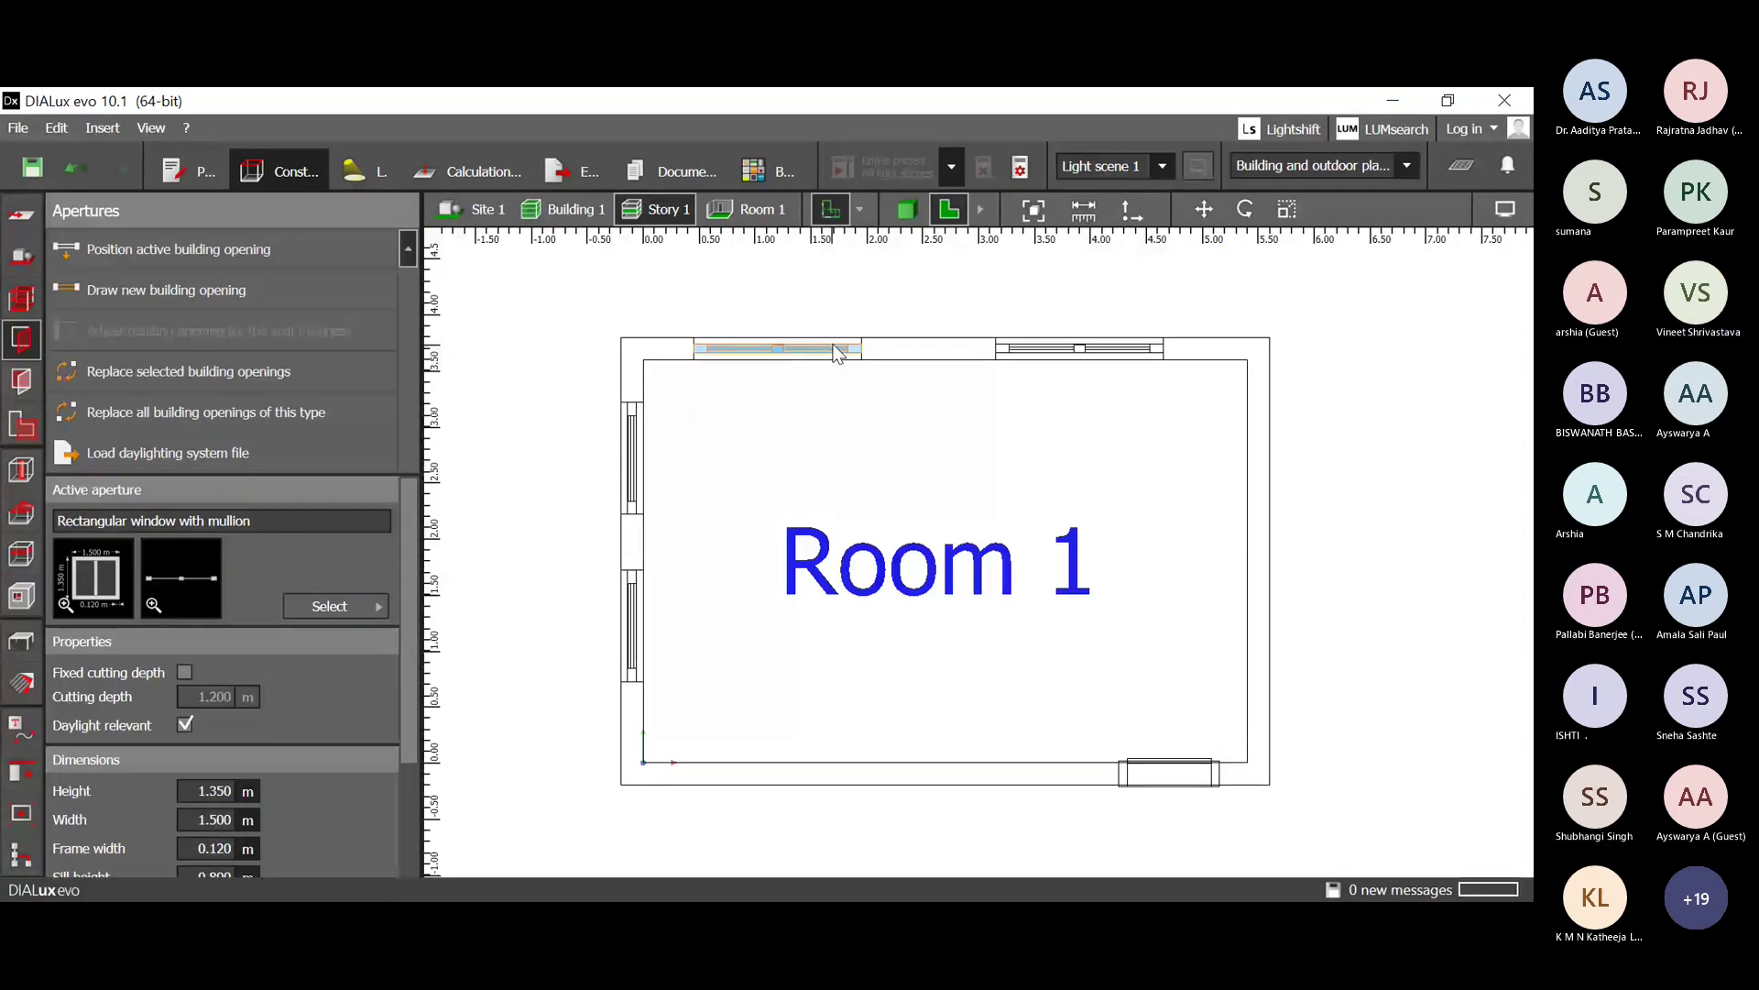
pyautogui.scroll(3, 835, 353)
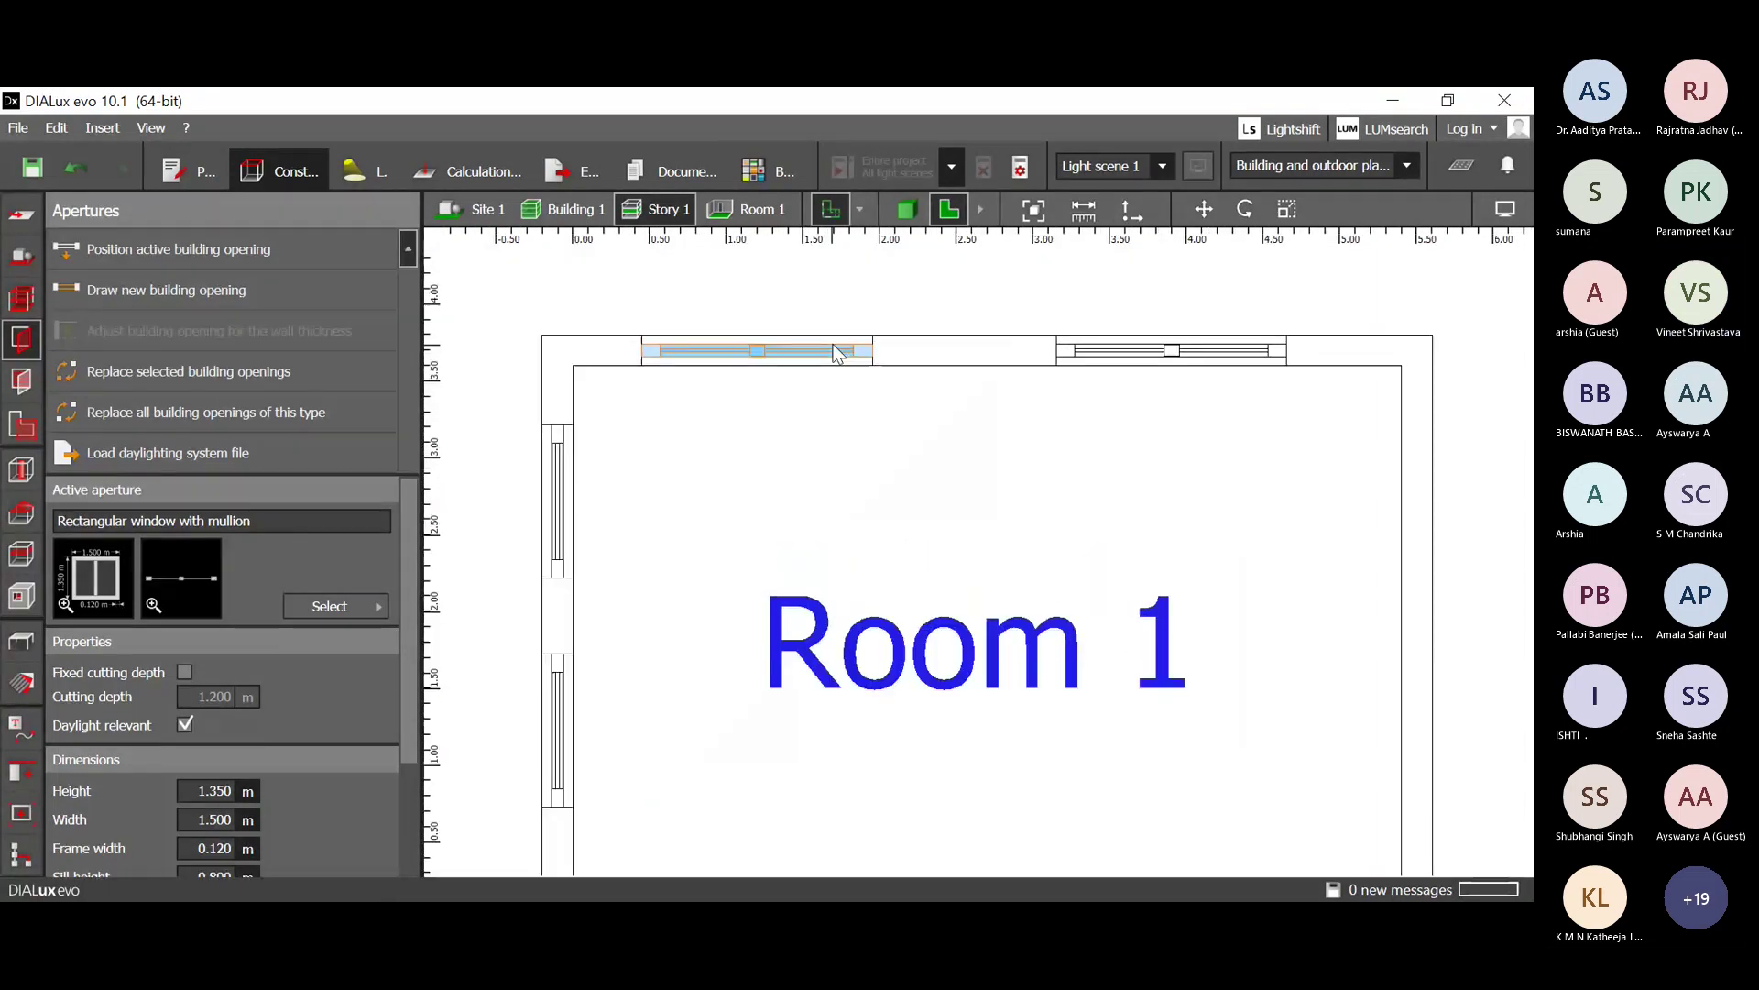
pyautogui.click(801, 353)
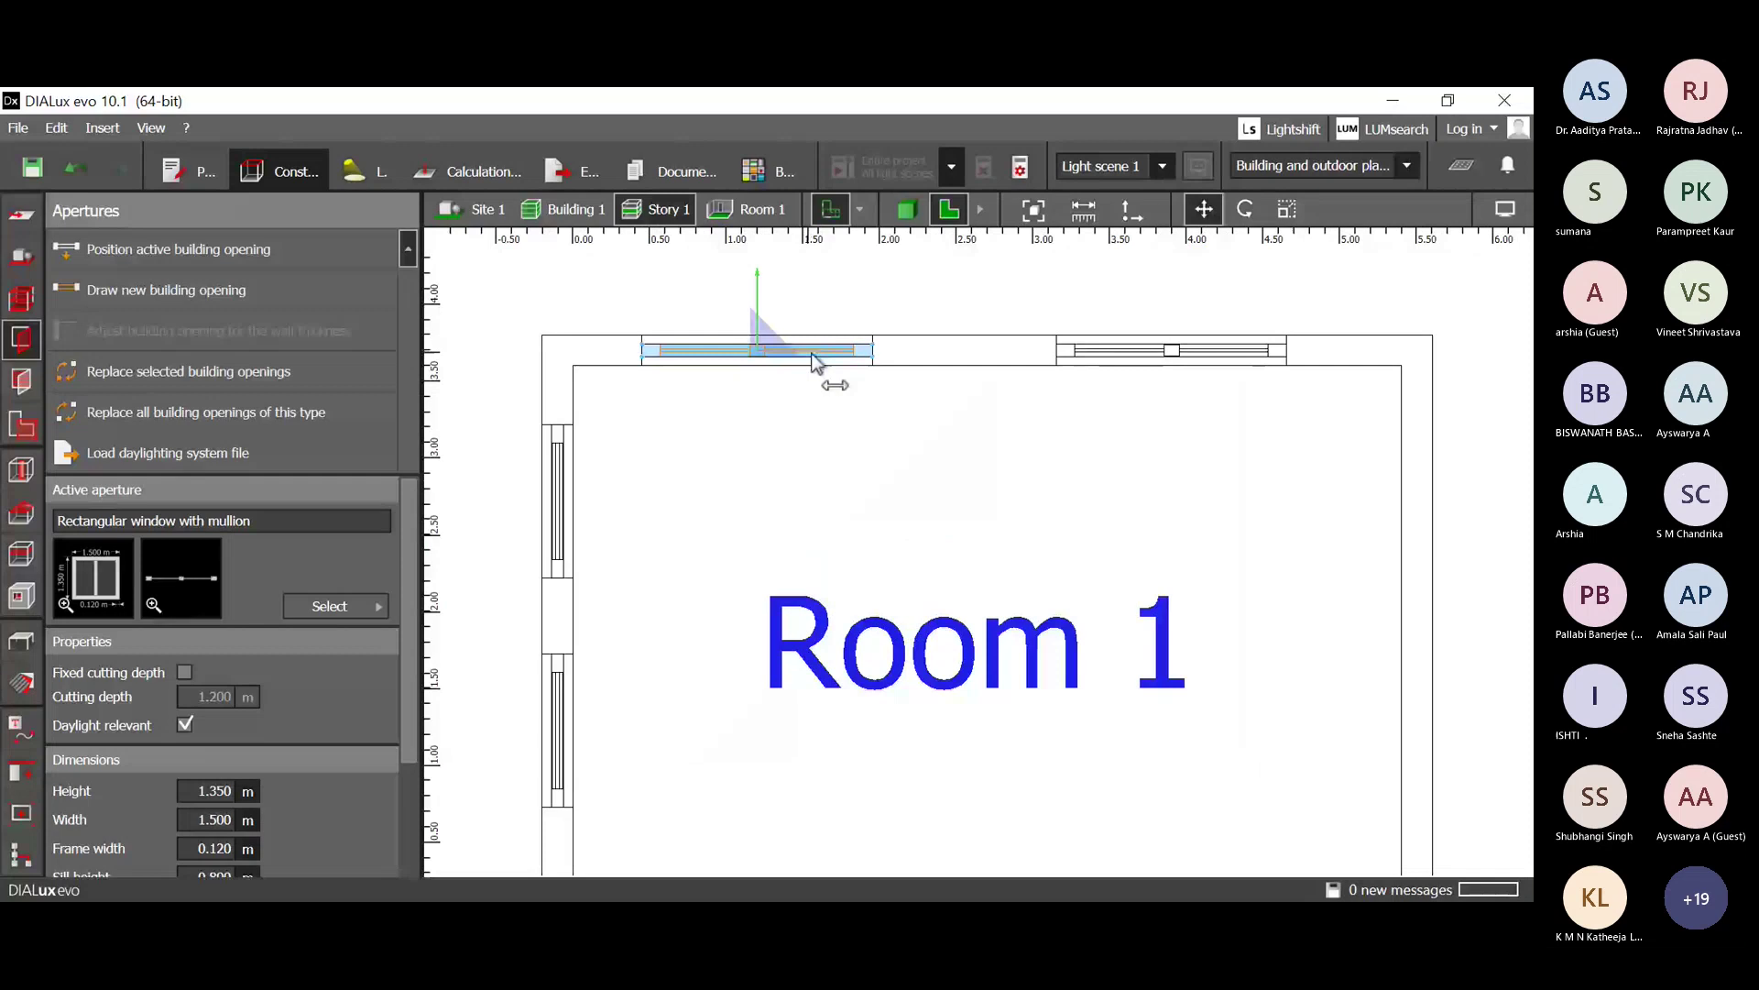
pyautogui.scroll(-3, 864, 503)
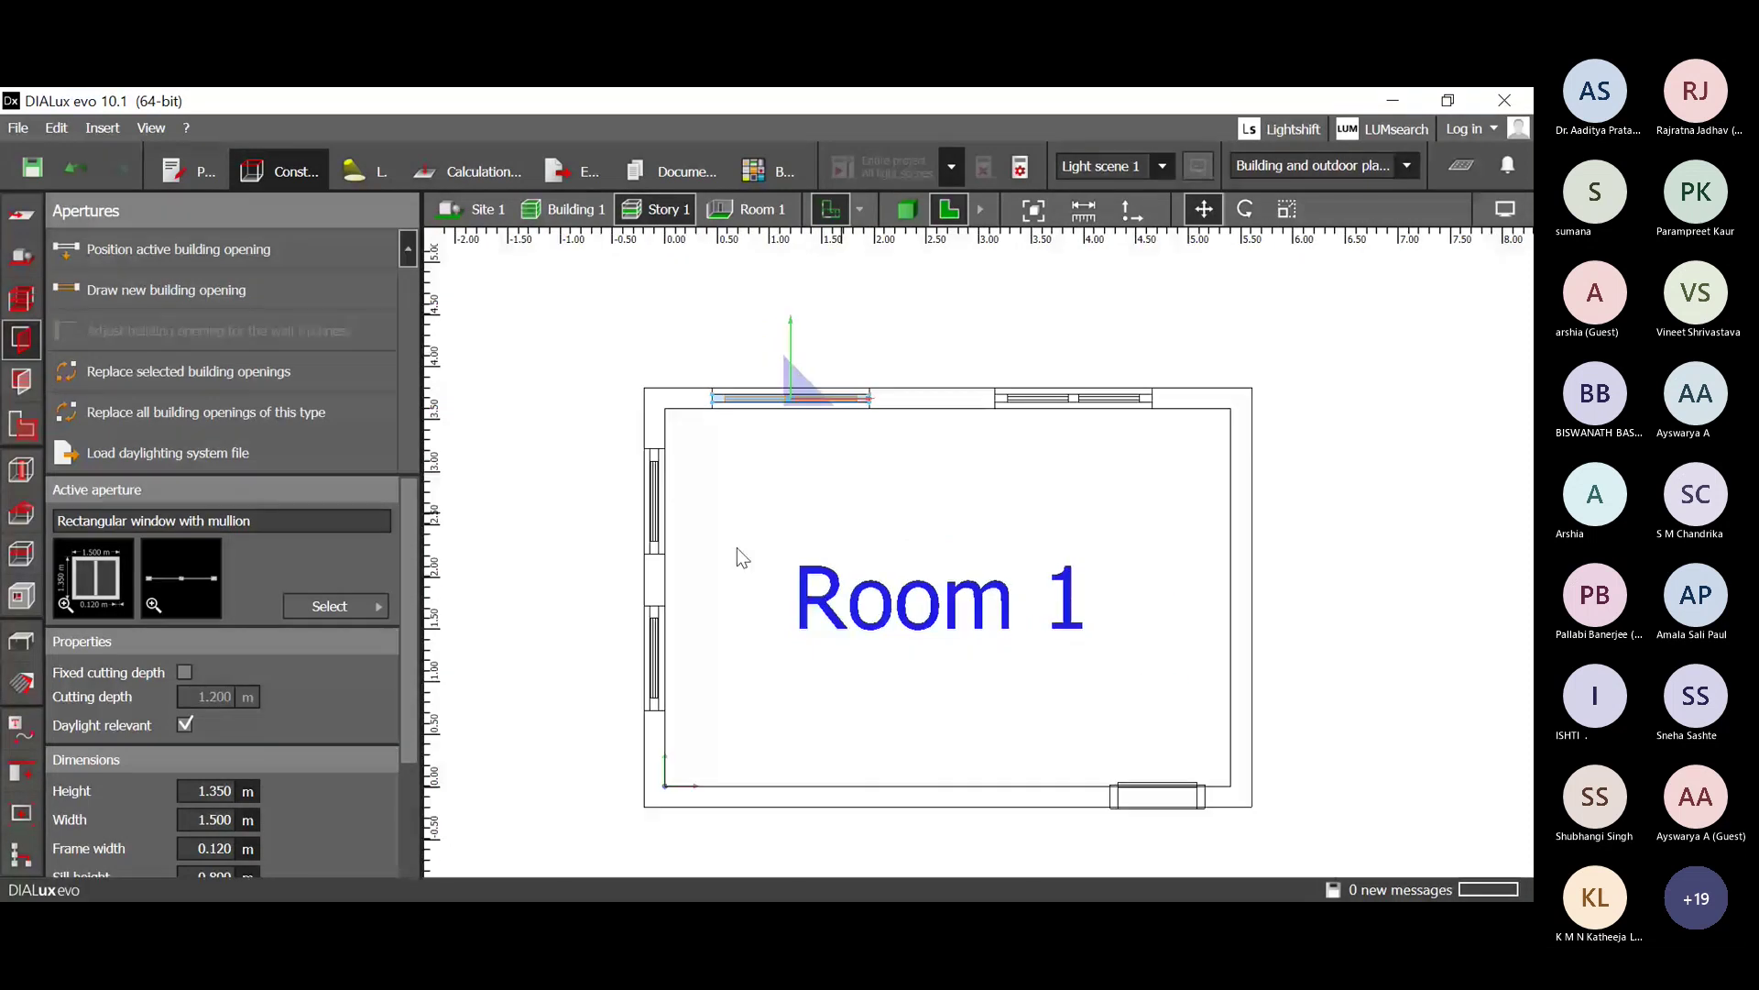
# Select the upper window in the left wall and move it slightly upward along the wall.
pyautogui.click(661, 504)
pyautogui.scroll(2, 636, 515)
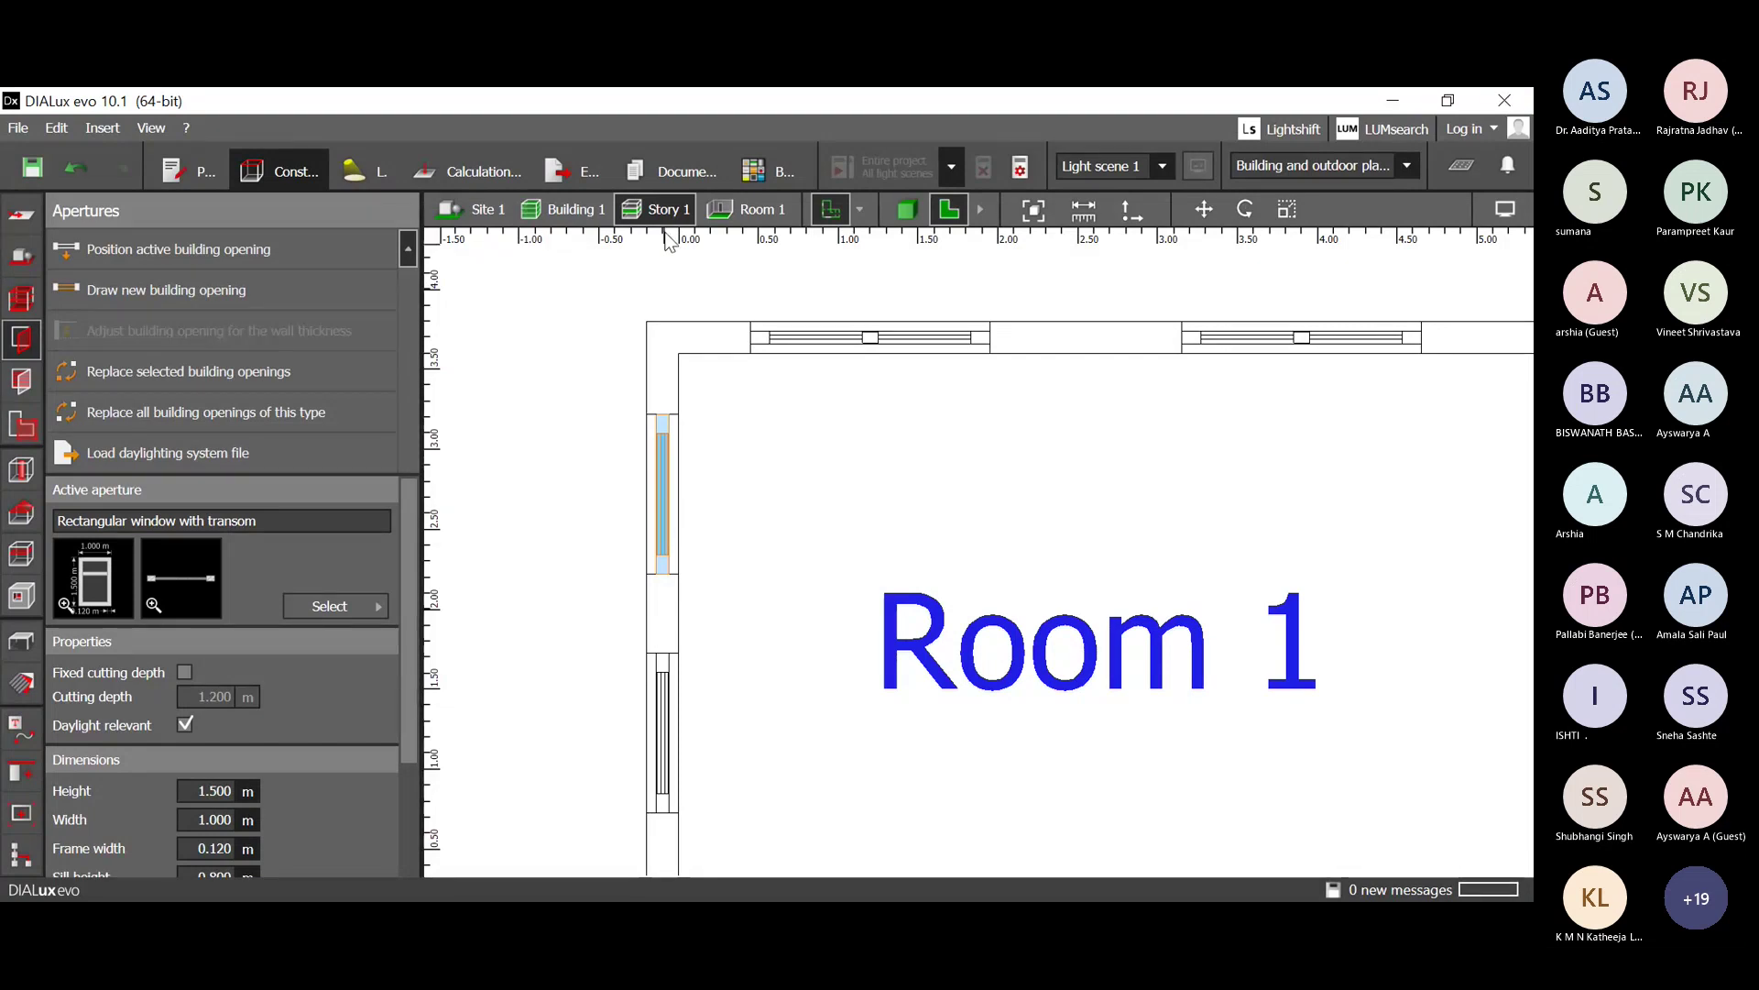
pyautogui.click(750, 211)
pyautogui.click(674, 201)
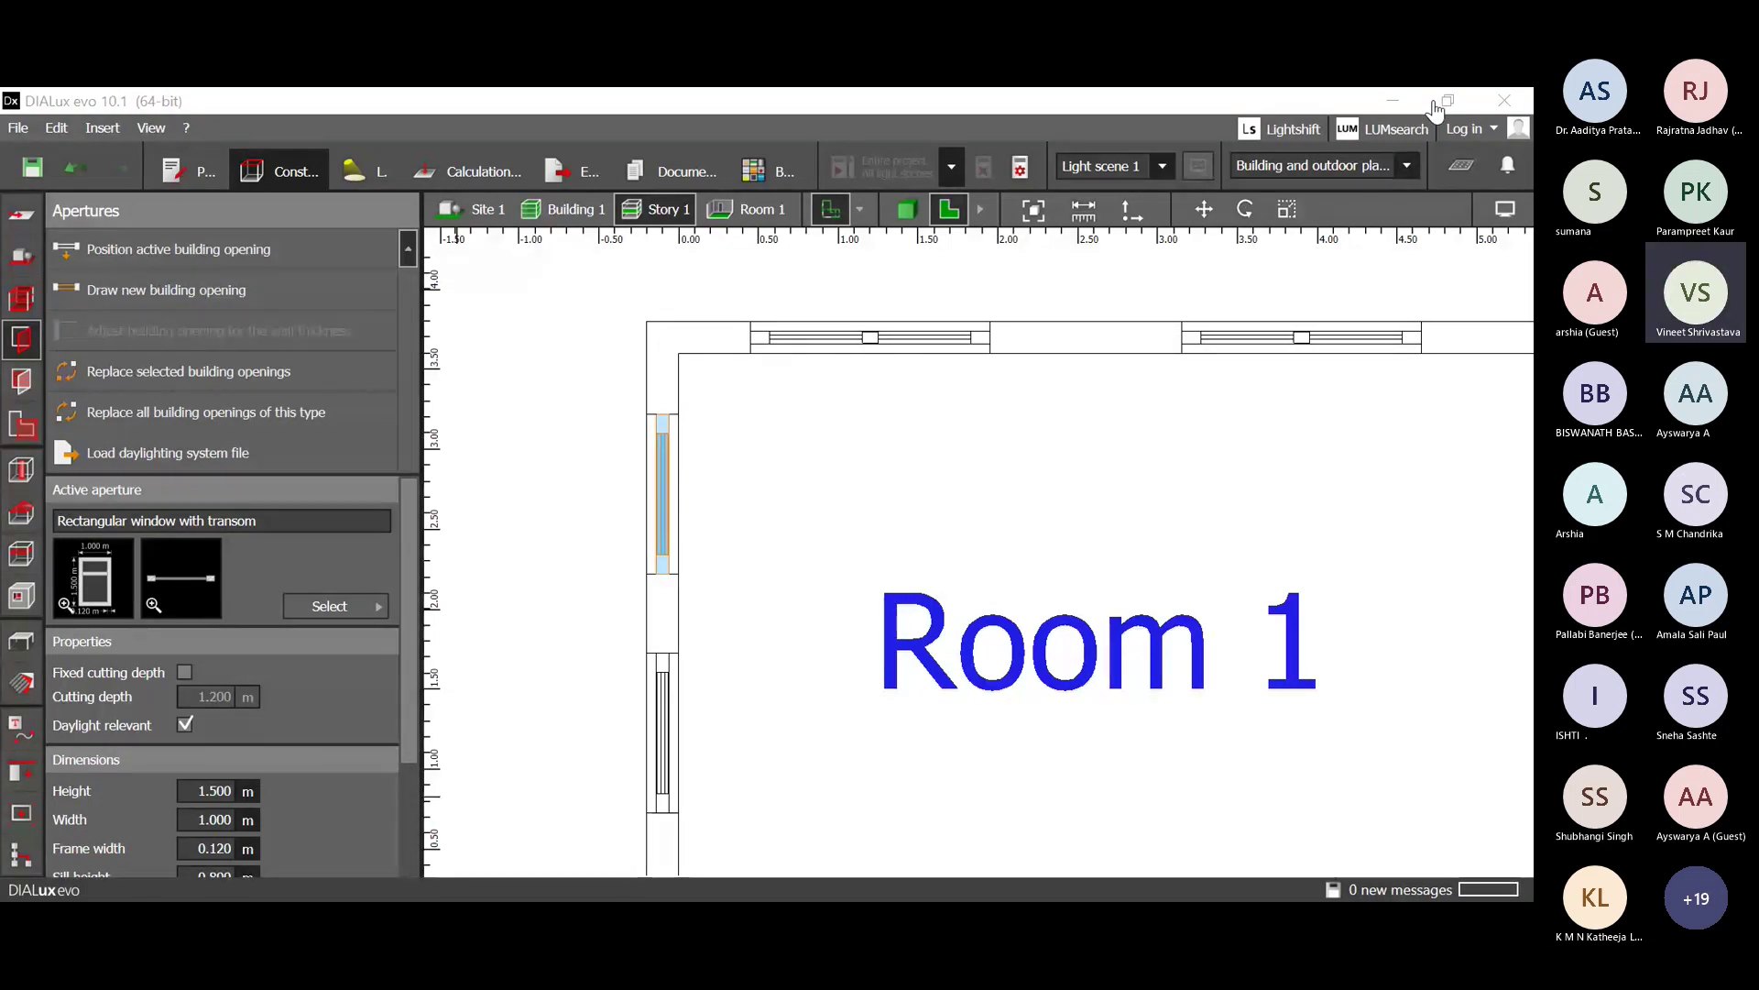
pyautogui.click(949, 486)
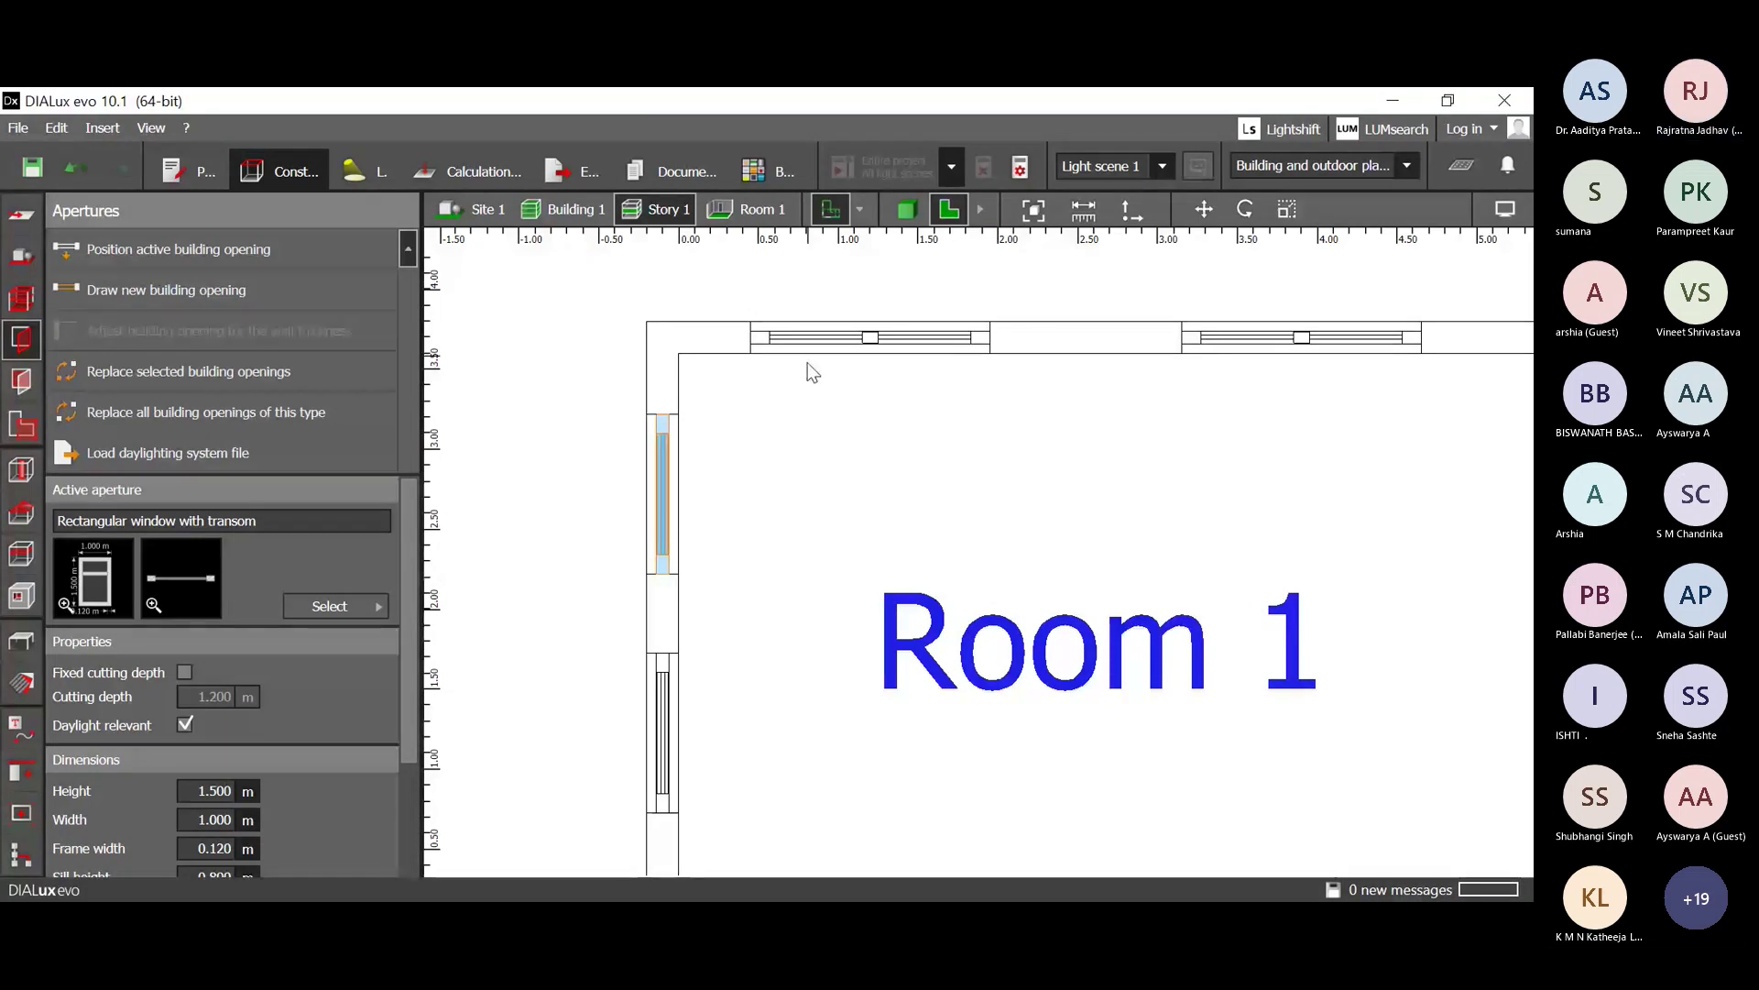
pyautogui.click(1201, 210)
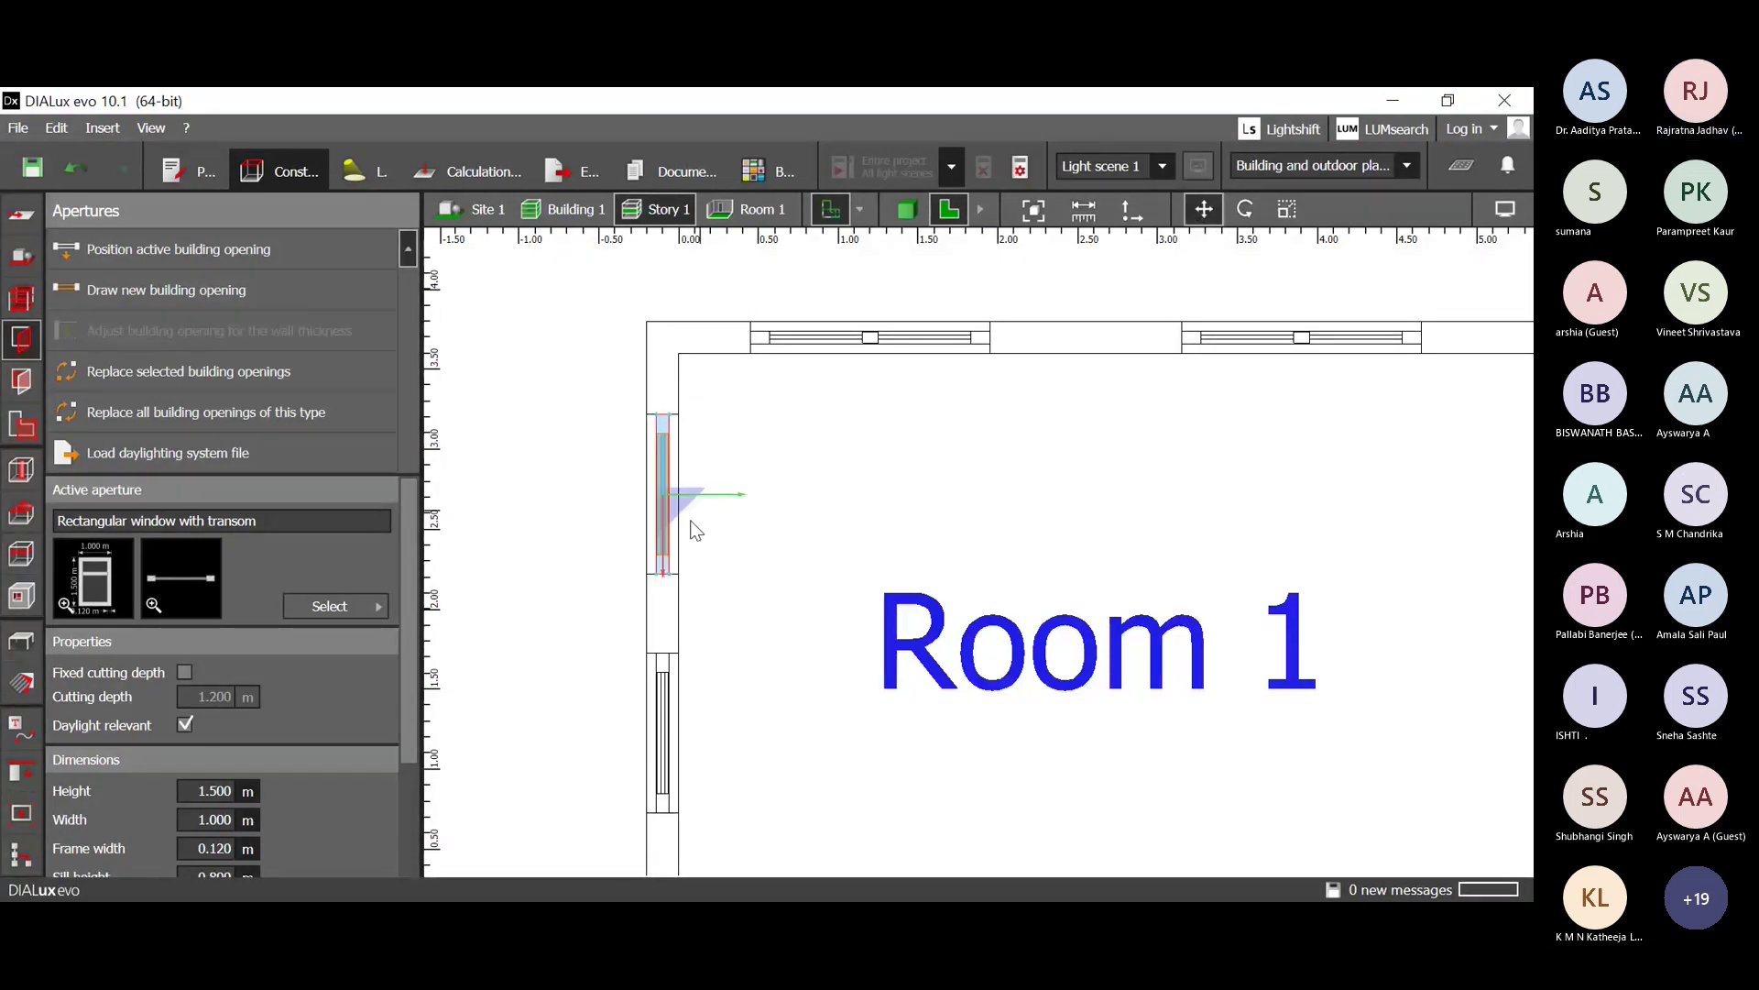
pyautogui.moveTo(666, 573)
pyautogui.mouseDown()
pyautogui.moveTo(675, 588)
pyautogui.moveTo(678, 556)
pyautogui.mouseUp()
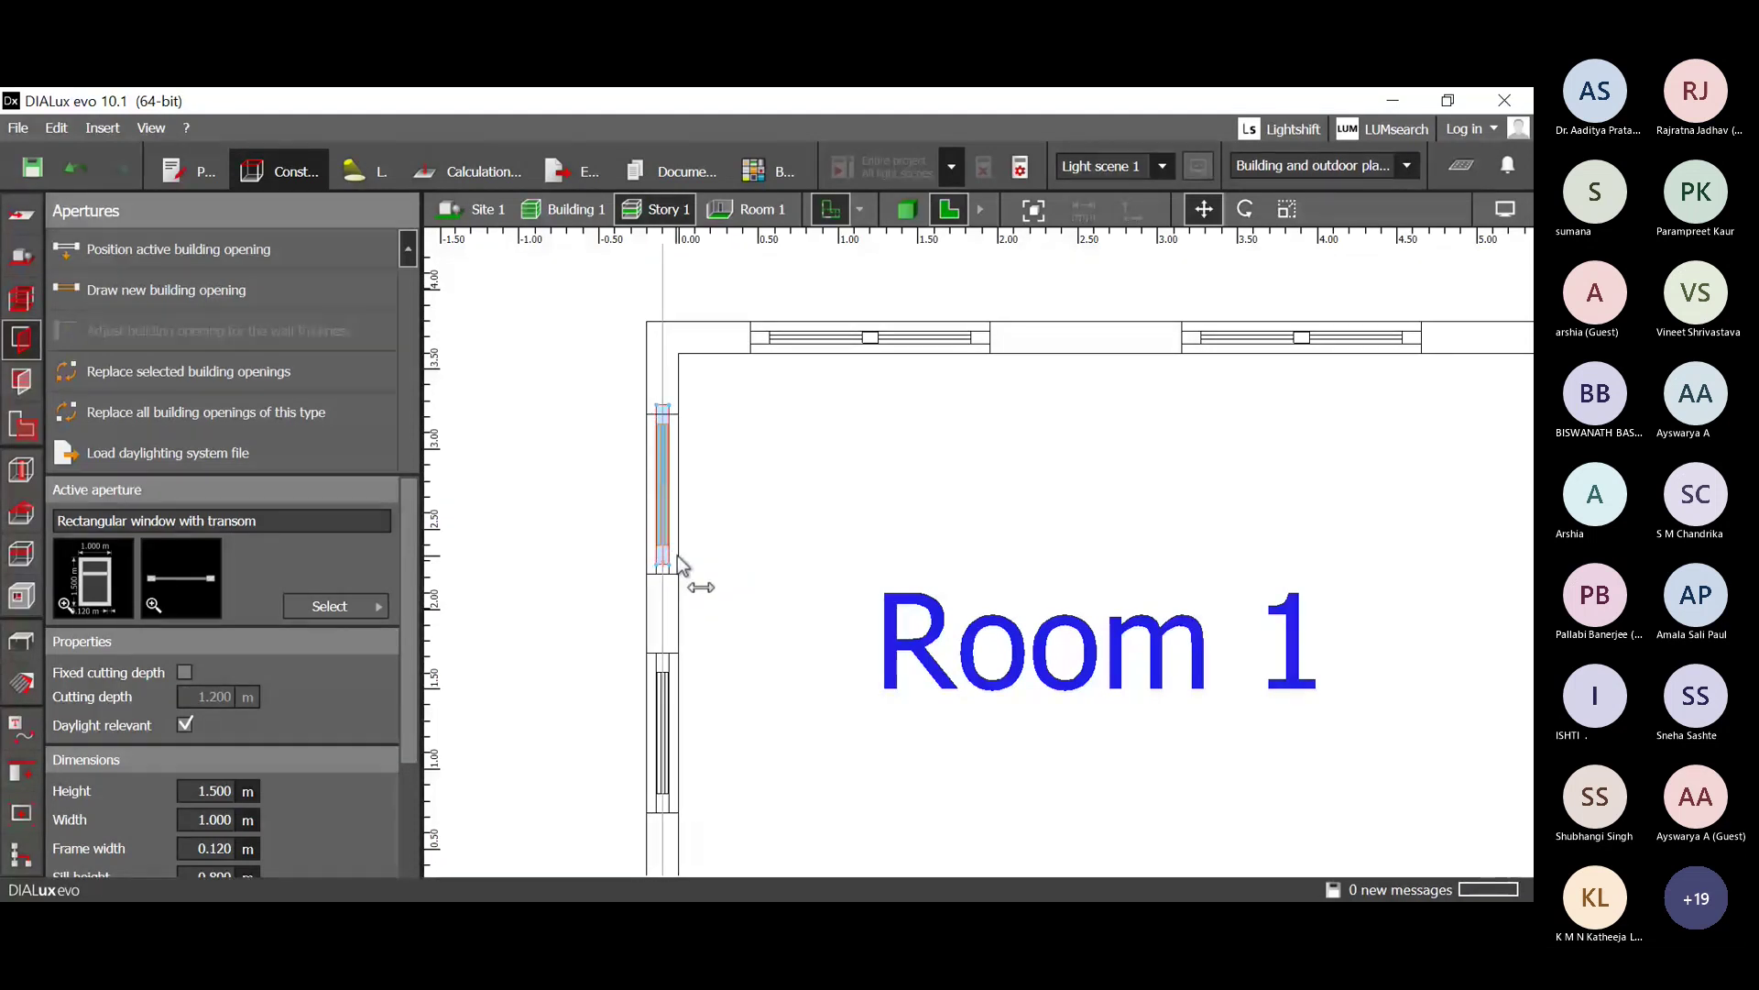
# Shift the upper left-wall window across the wall thickness toward the room and back to about the wall's middle.
pyautogui.scroll(2, 703, 500)
pyautogui.scroll(1, 702, 493)
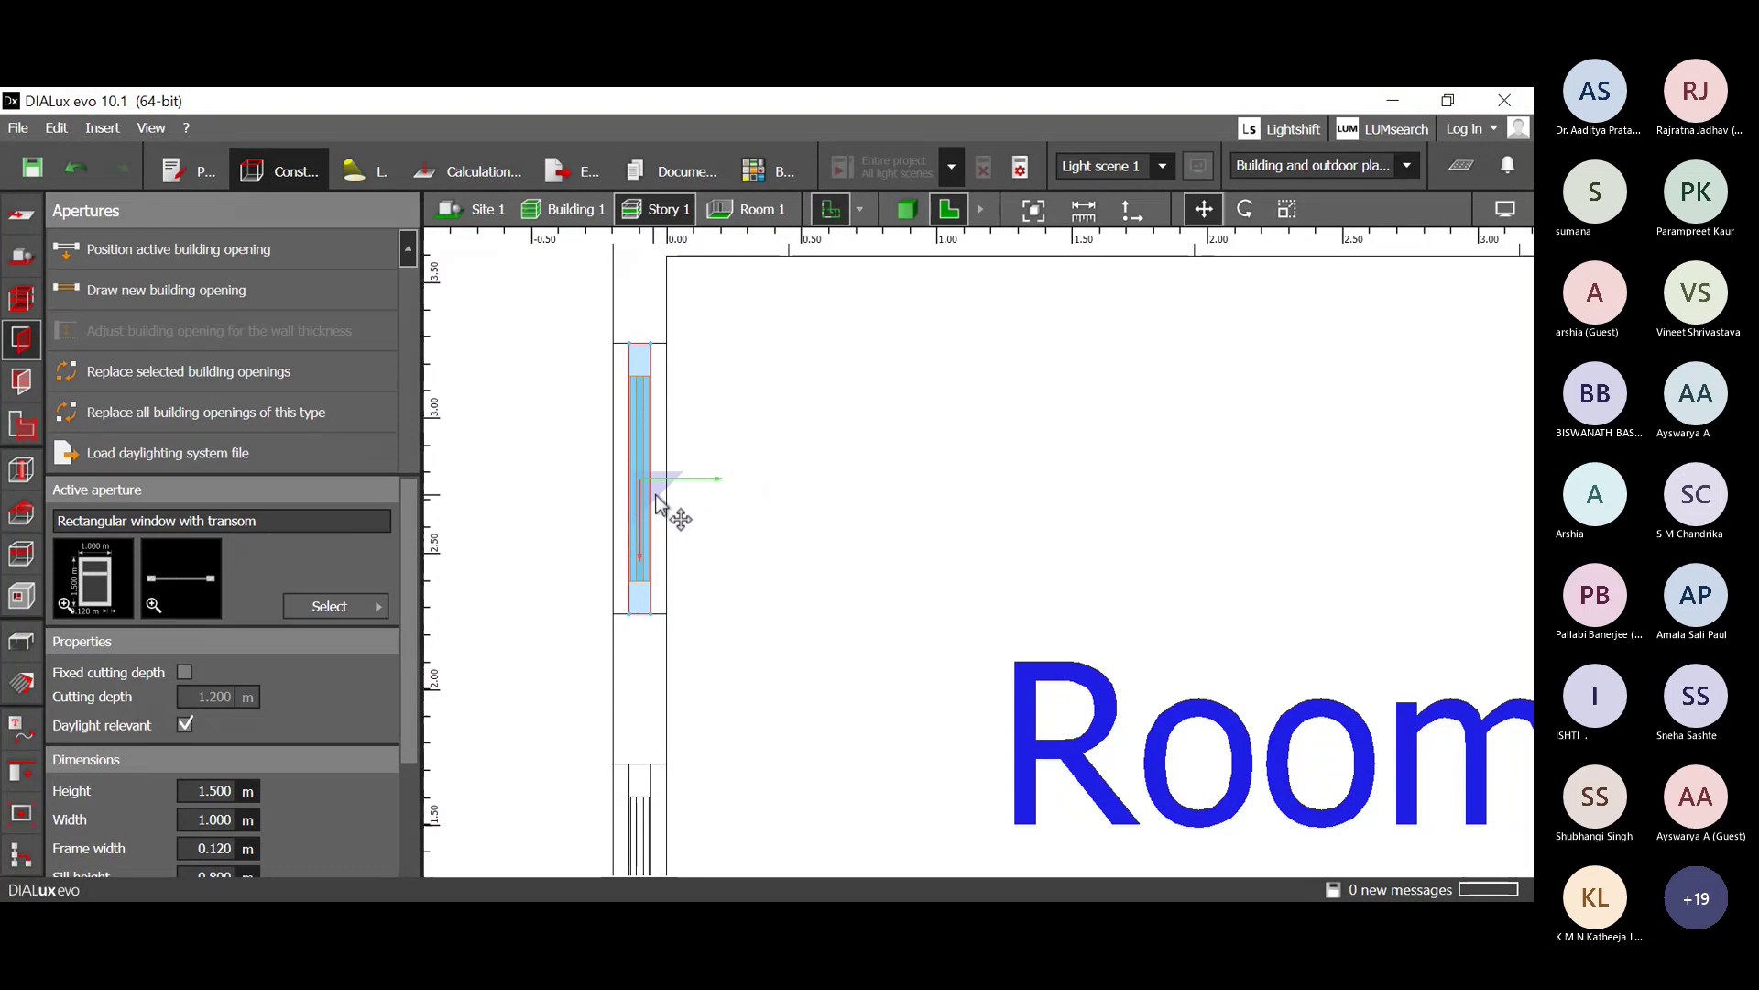
pyautogui.moveTo(656, 499); pyautogui.dragTo(704, 479)
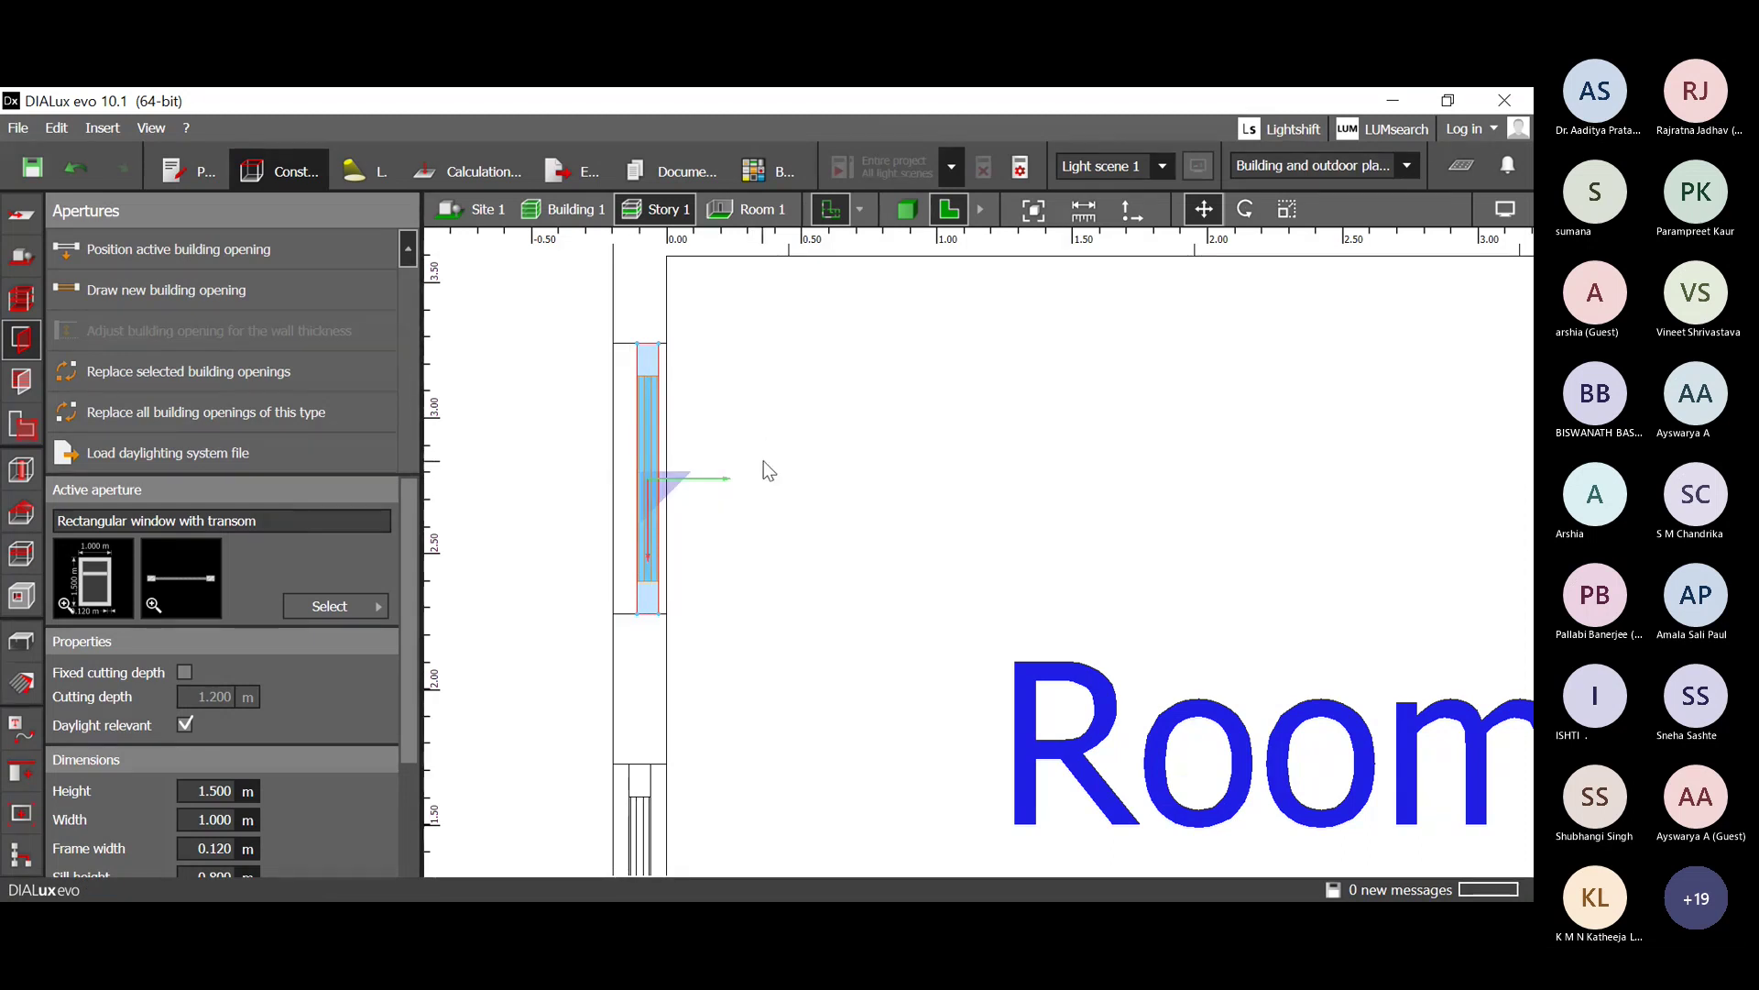
pyautogui.moveTo(713, 475); pyautogui.dragTo(716, 478)
pyautogui.moveTo(709, 478); pyautogui.dragTo(698, 479)
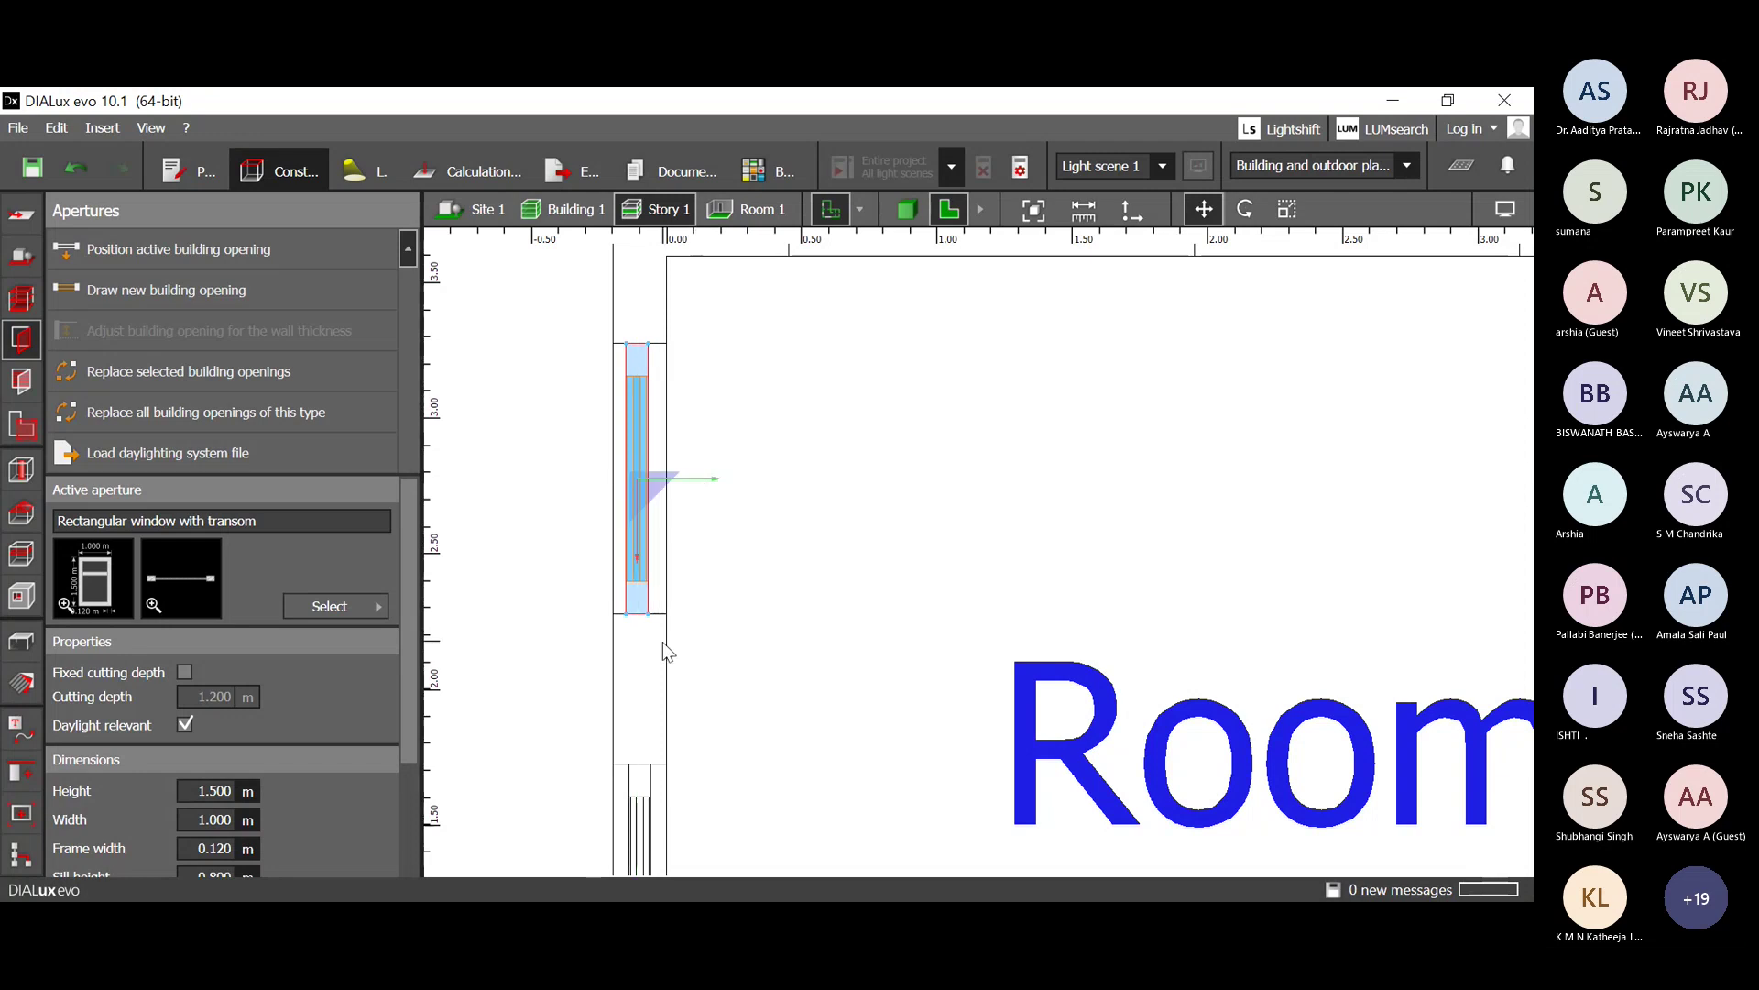
# Slide the upper left-wall window down along the wall so its centre sits at about Y 2.6 m.
pyautogui.scroll(2, 621, 684)
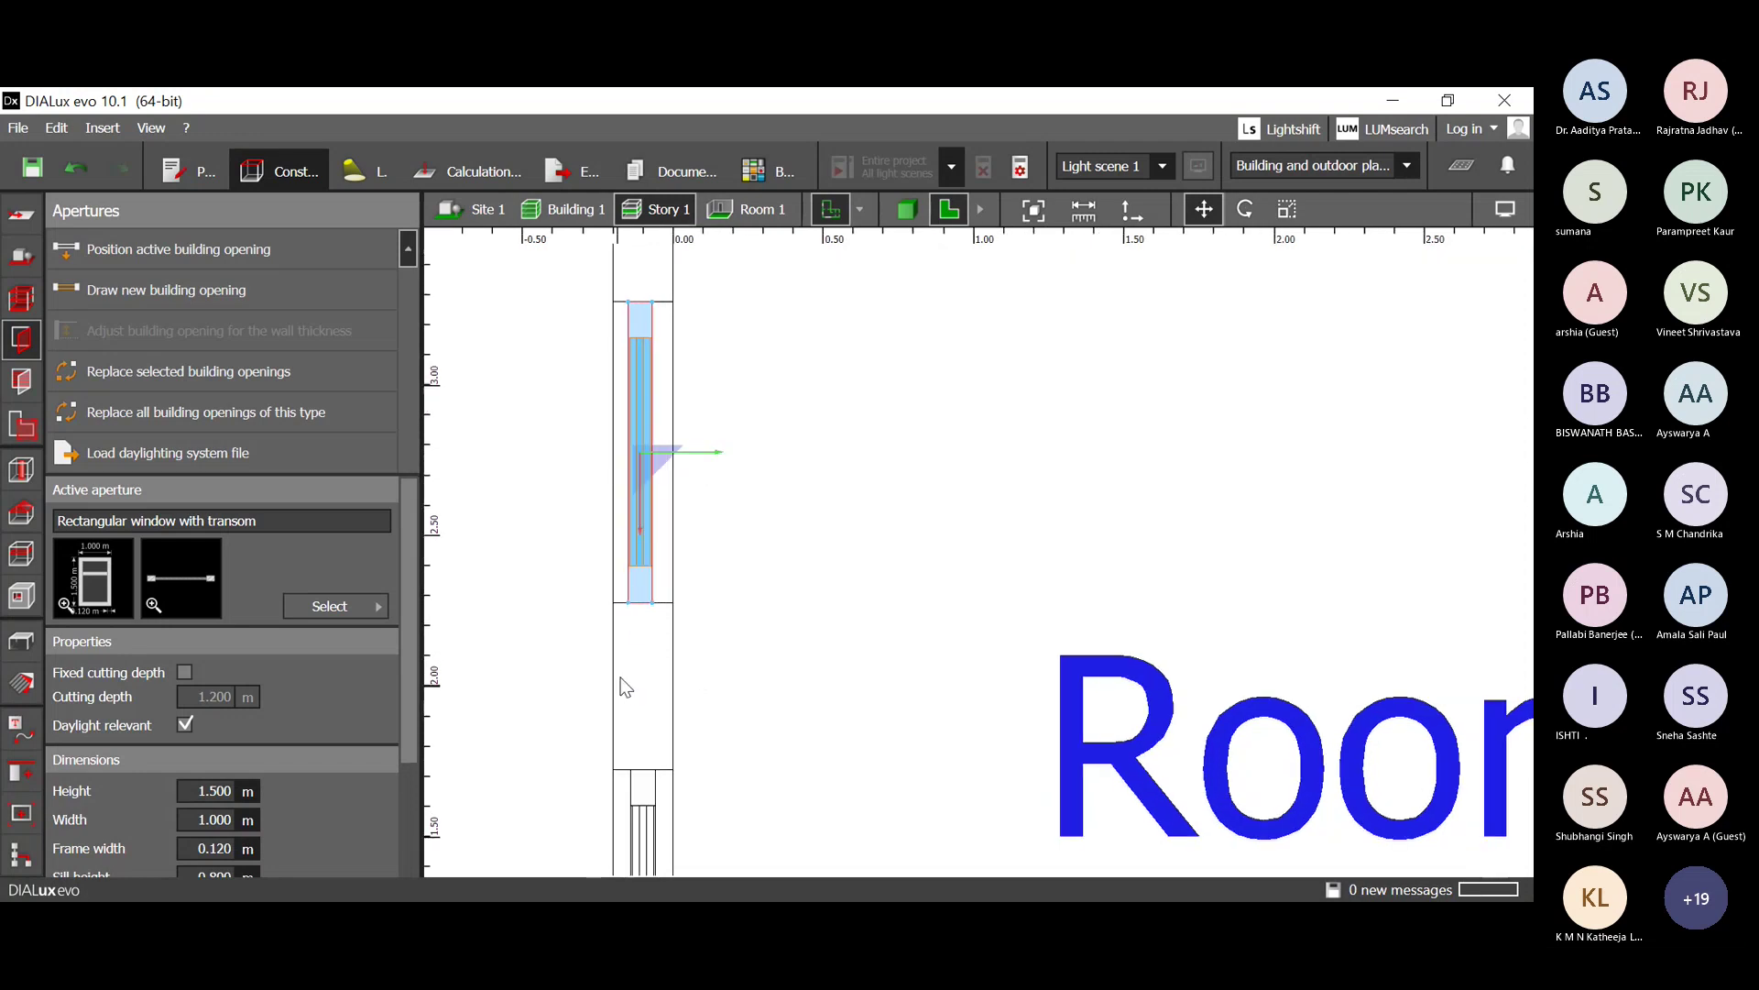
pyautogui.moveTo(646, 448); pyautogui.dragTo(653, 527)
pyautogui.scroll(-2, 641, 580)
pyautogui.scroll(-2, 653, 527)
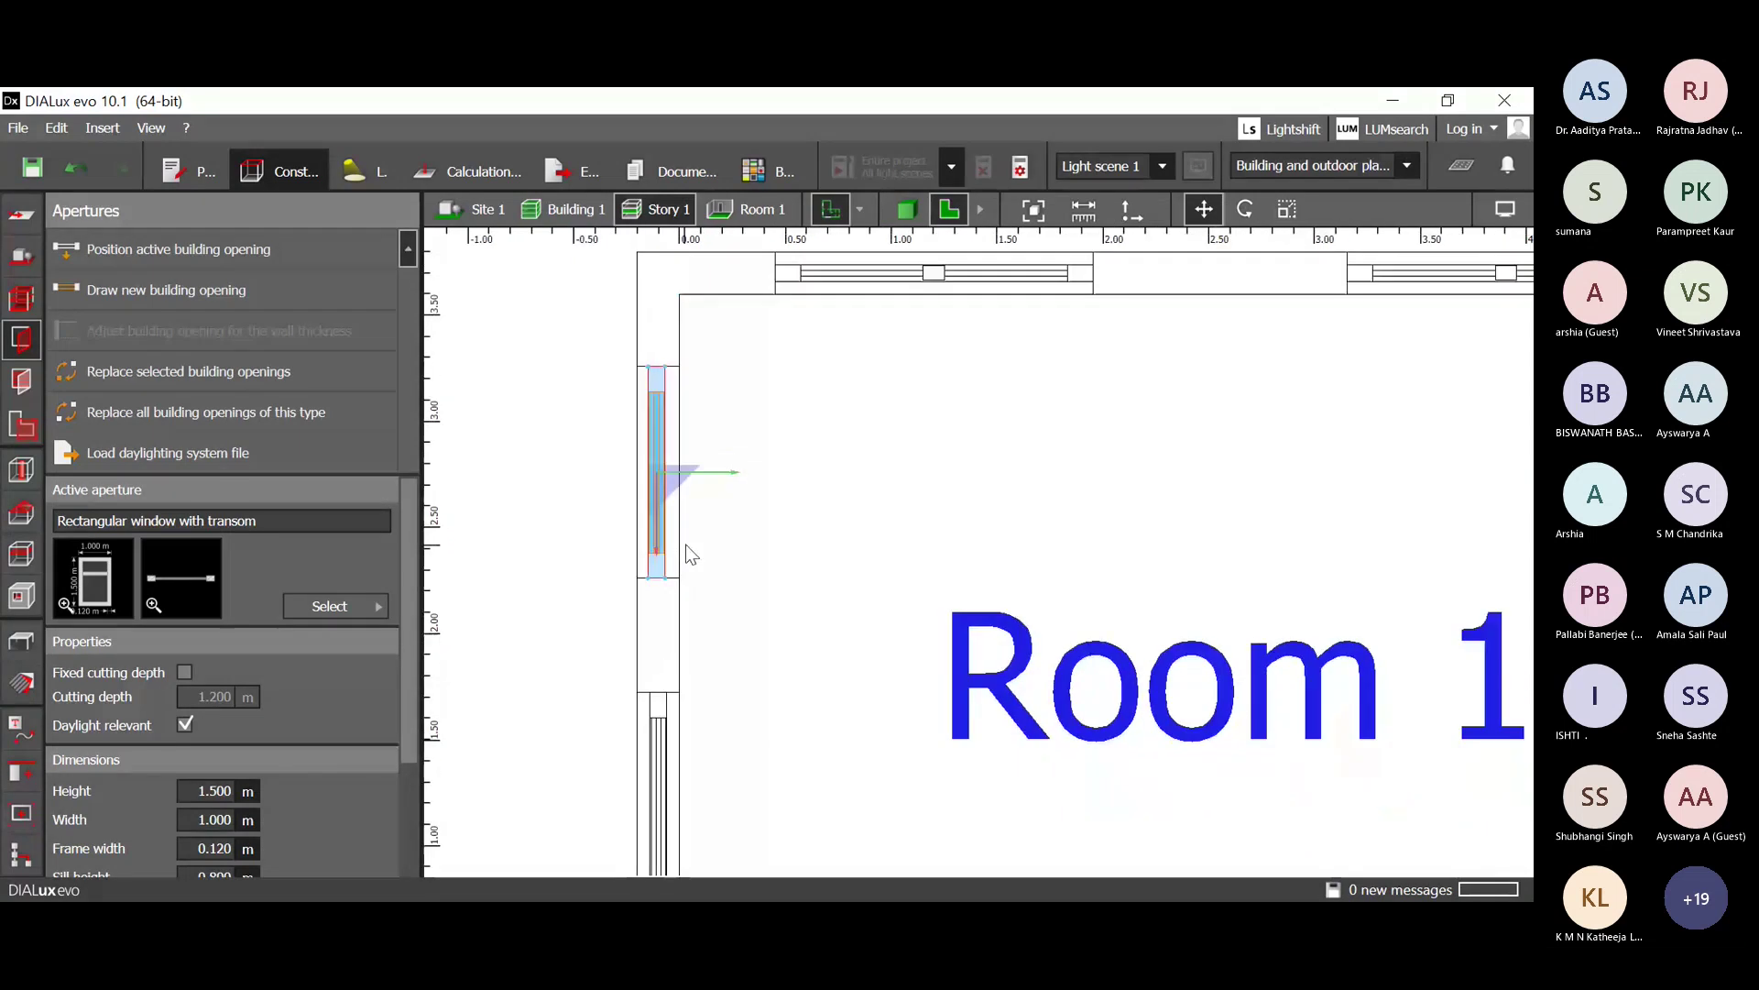
pyautogui.moveTo(662, 537); pyautogui.dragTo(660, 570)
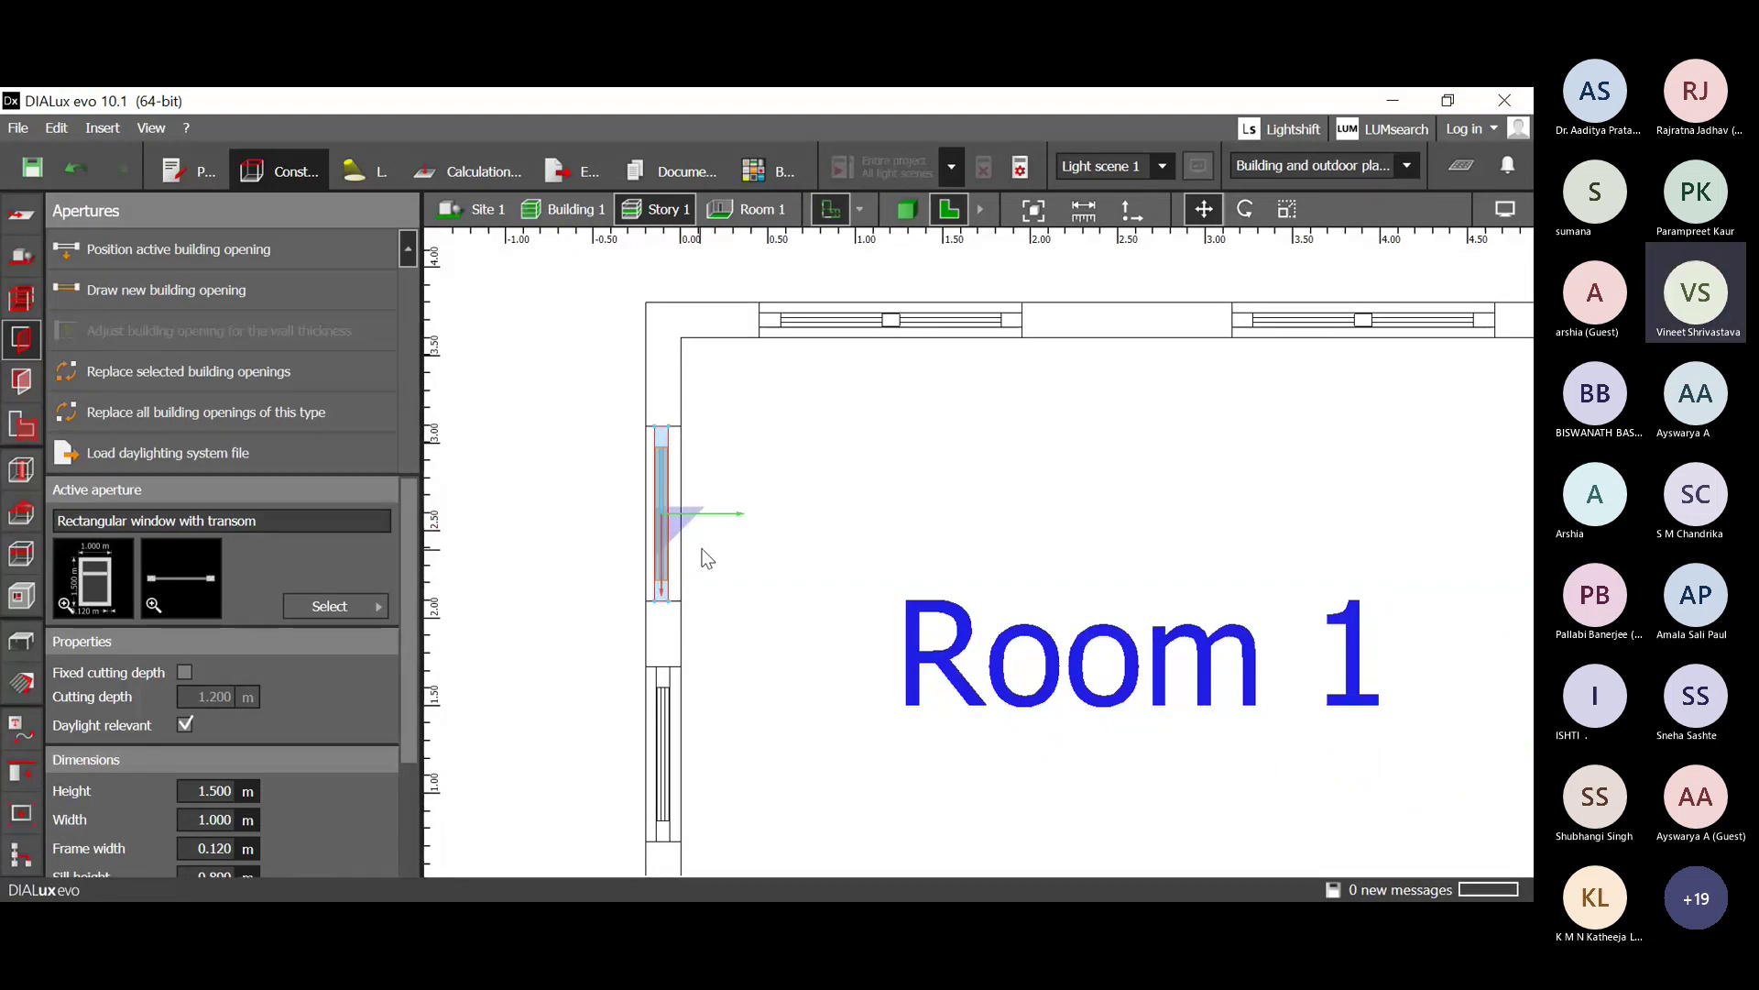
# Set the sill height of the upper left-wall window to 0.9 m and release the selection.
pyautogui.scroll(-3, 334, 779)
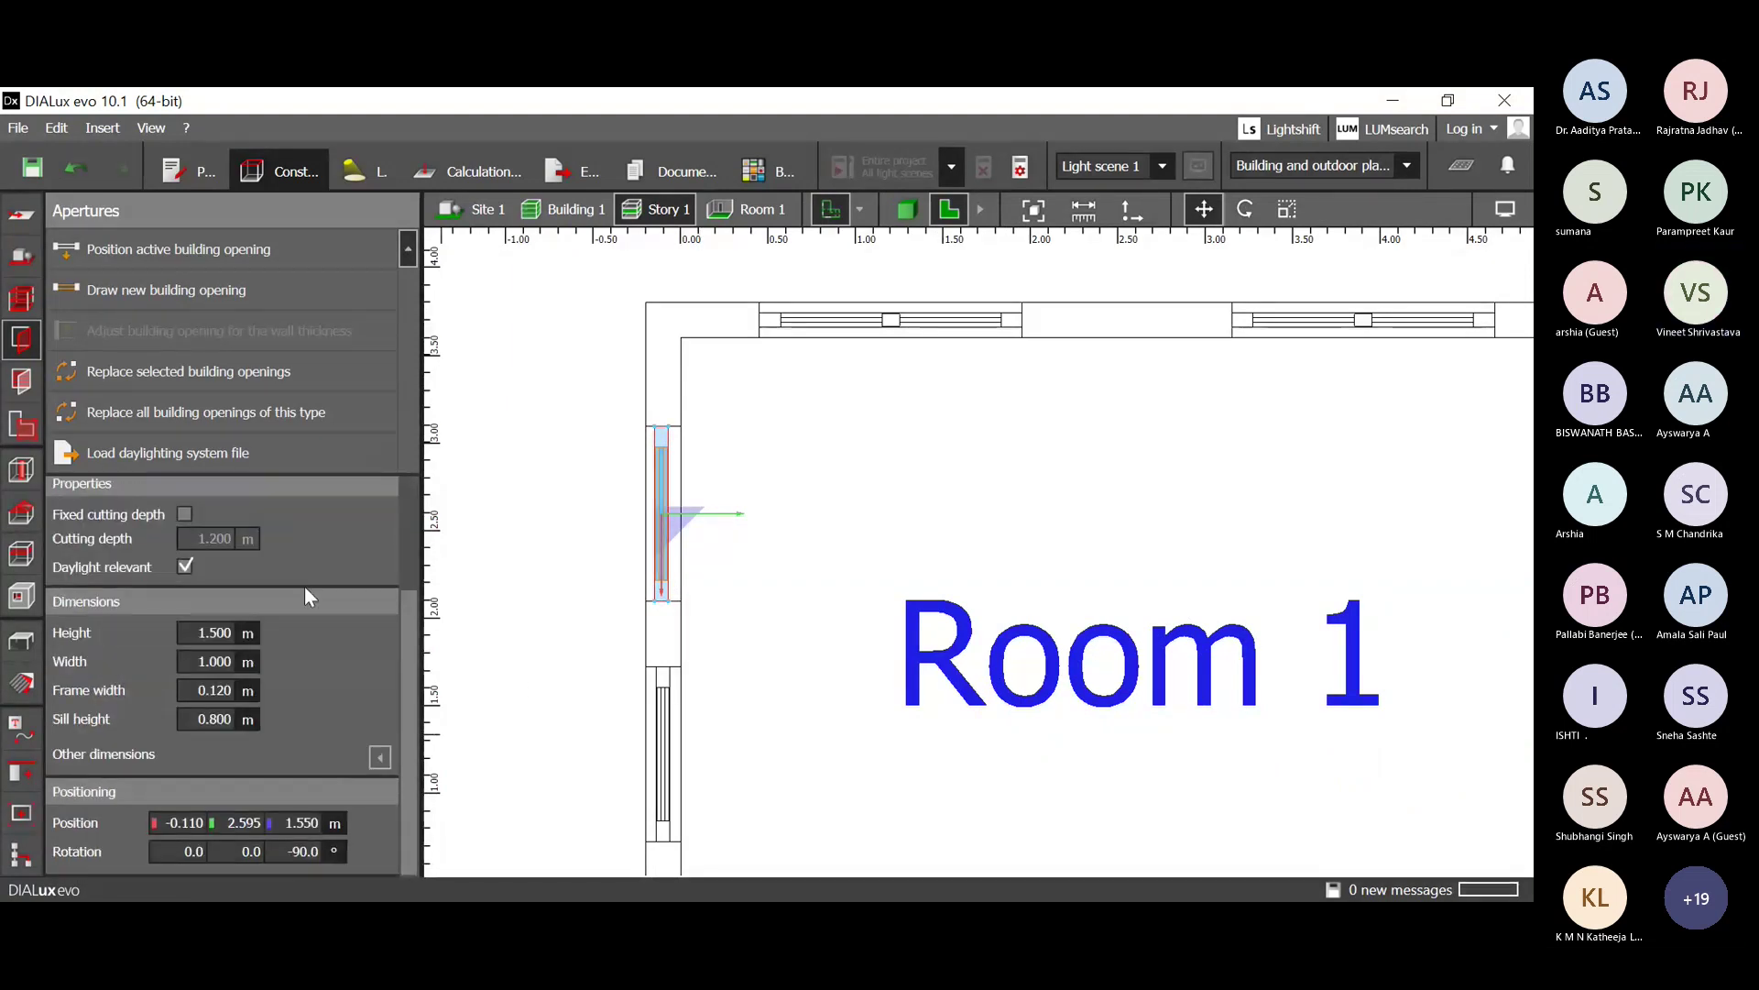
pyautogui.click(187, 633)
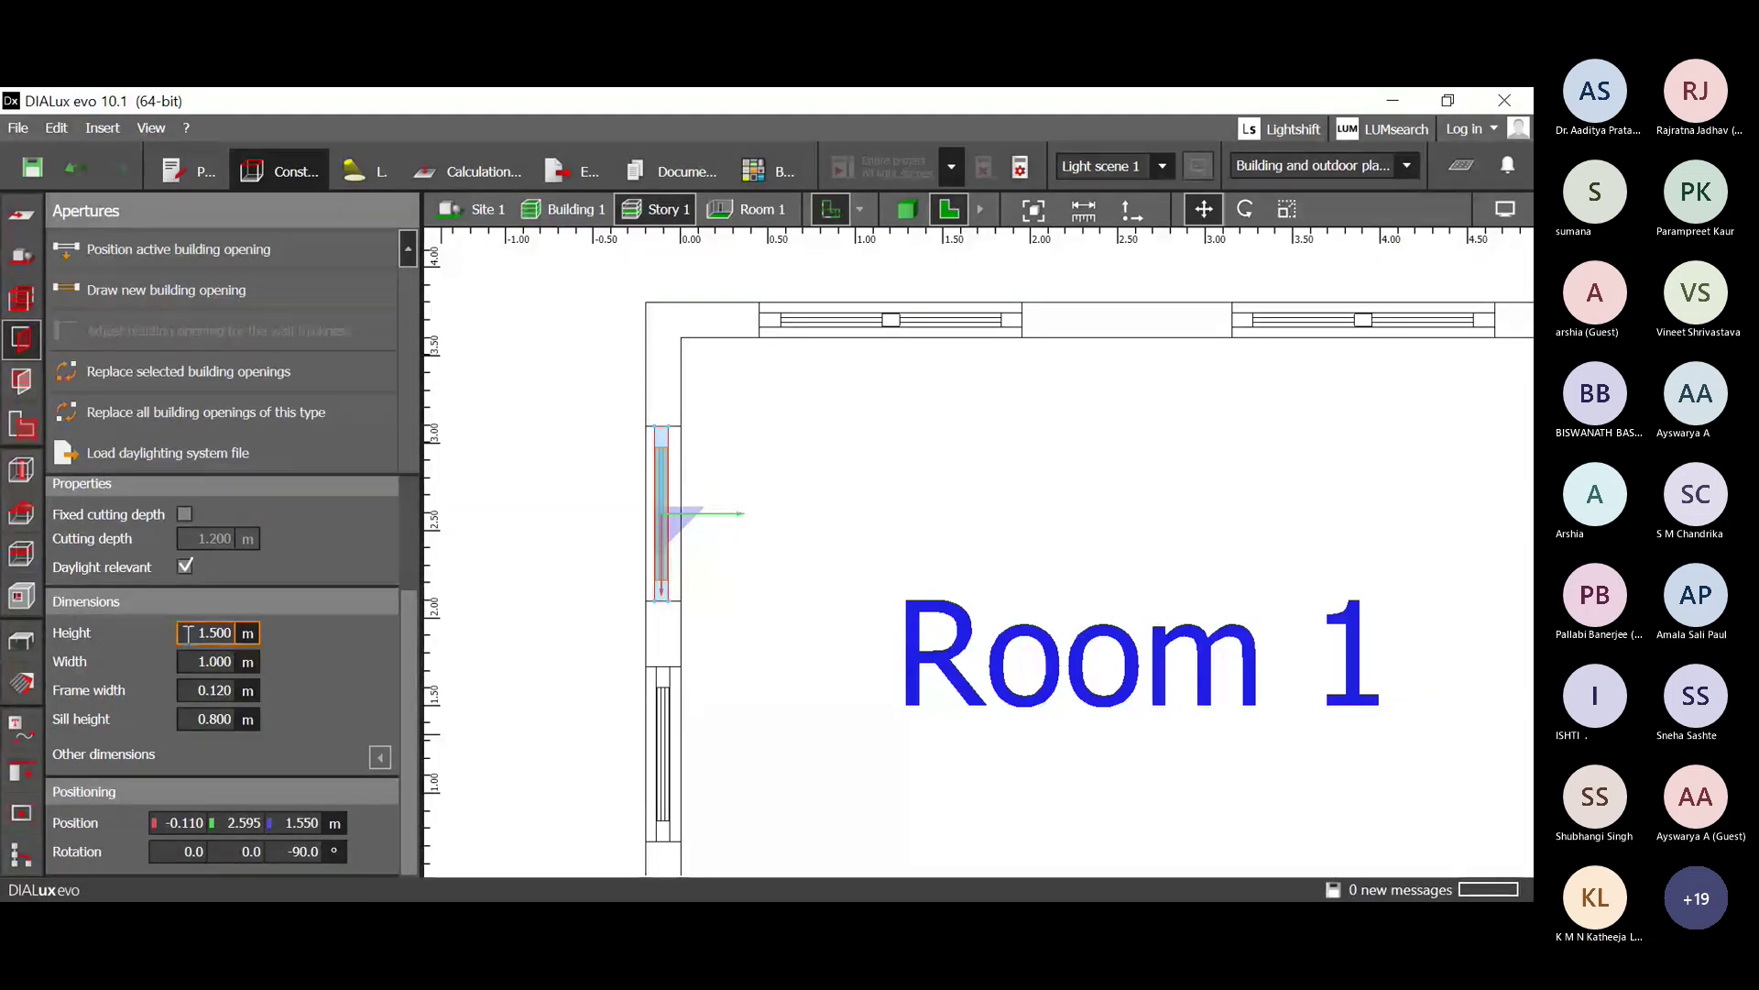
pyautogui.click(189, 660)
pyautogui.click(191, 689)
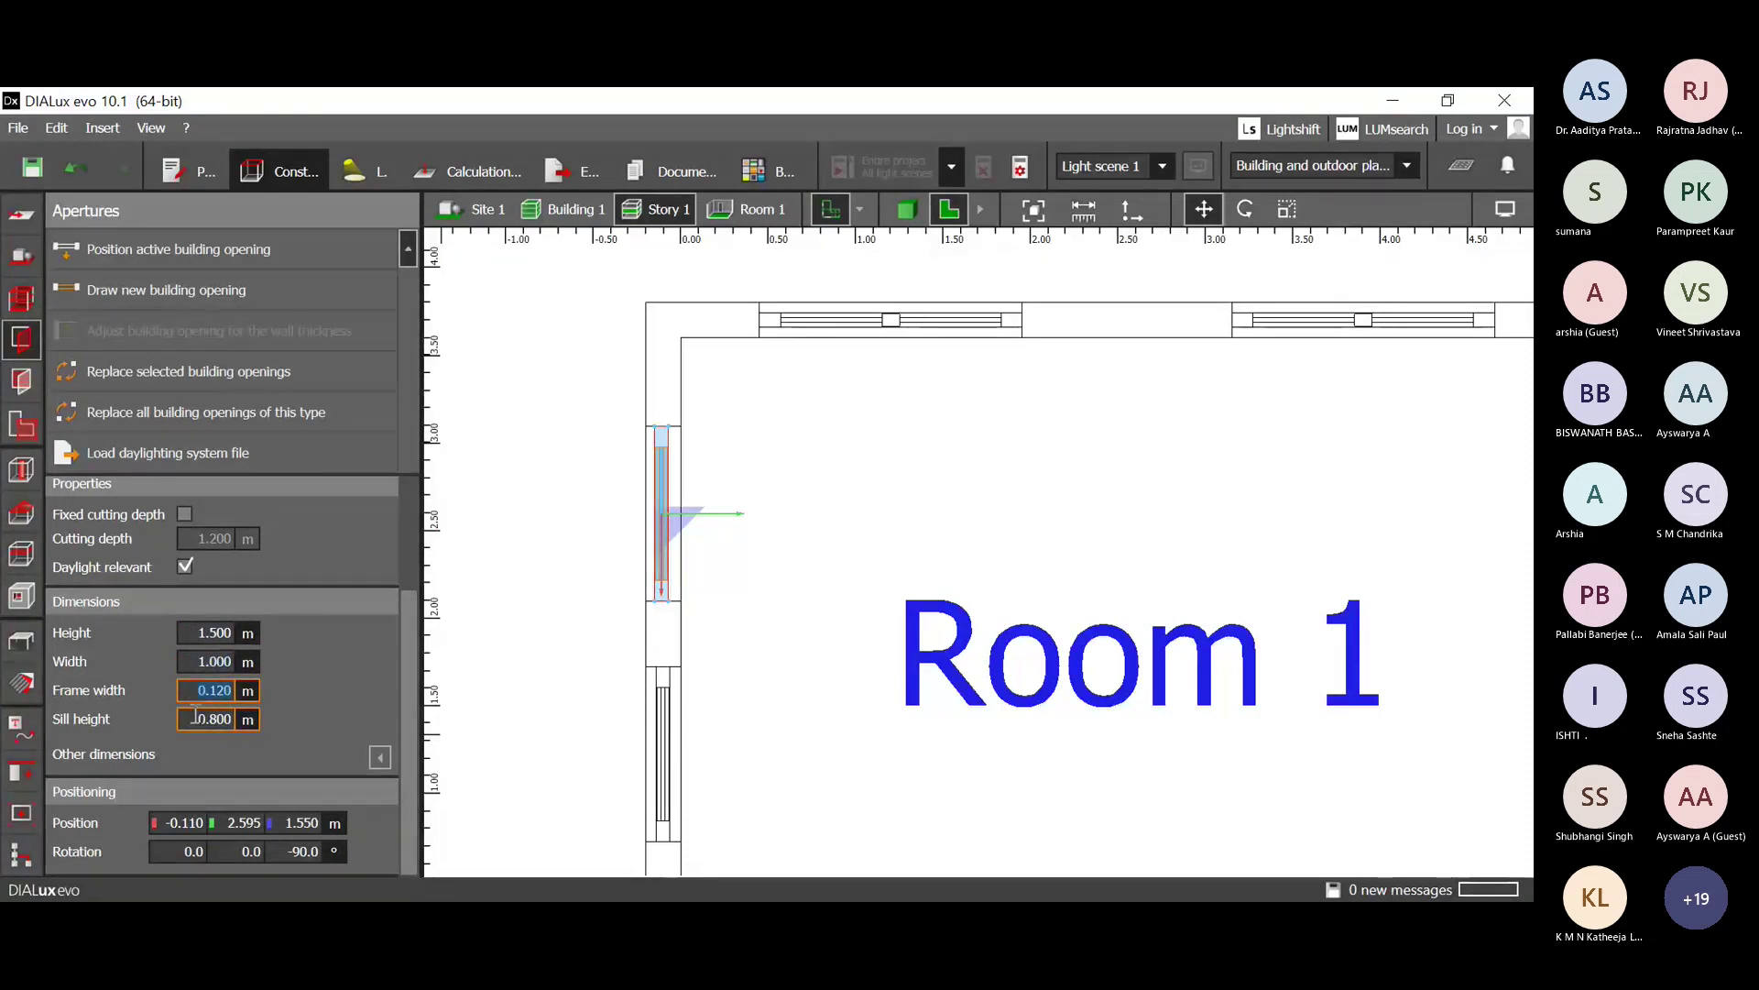
pyautogui.click(195, 719)
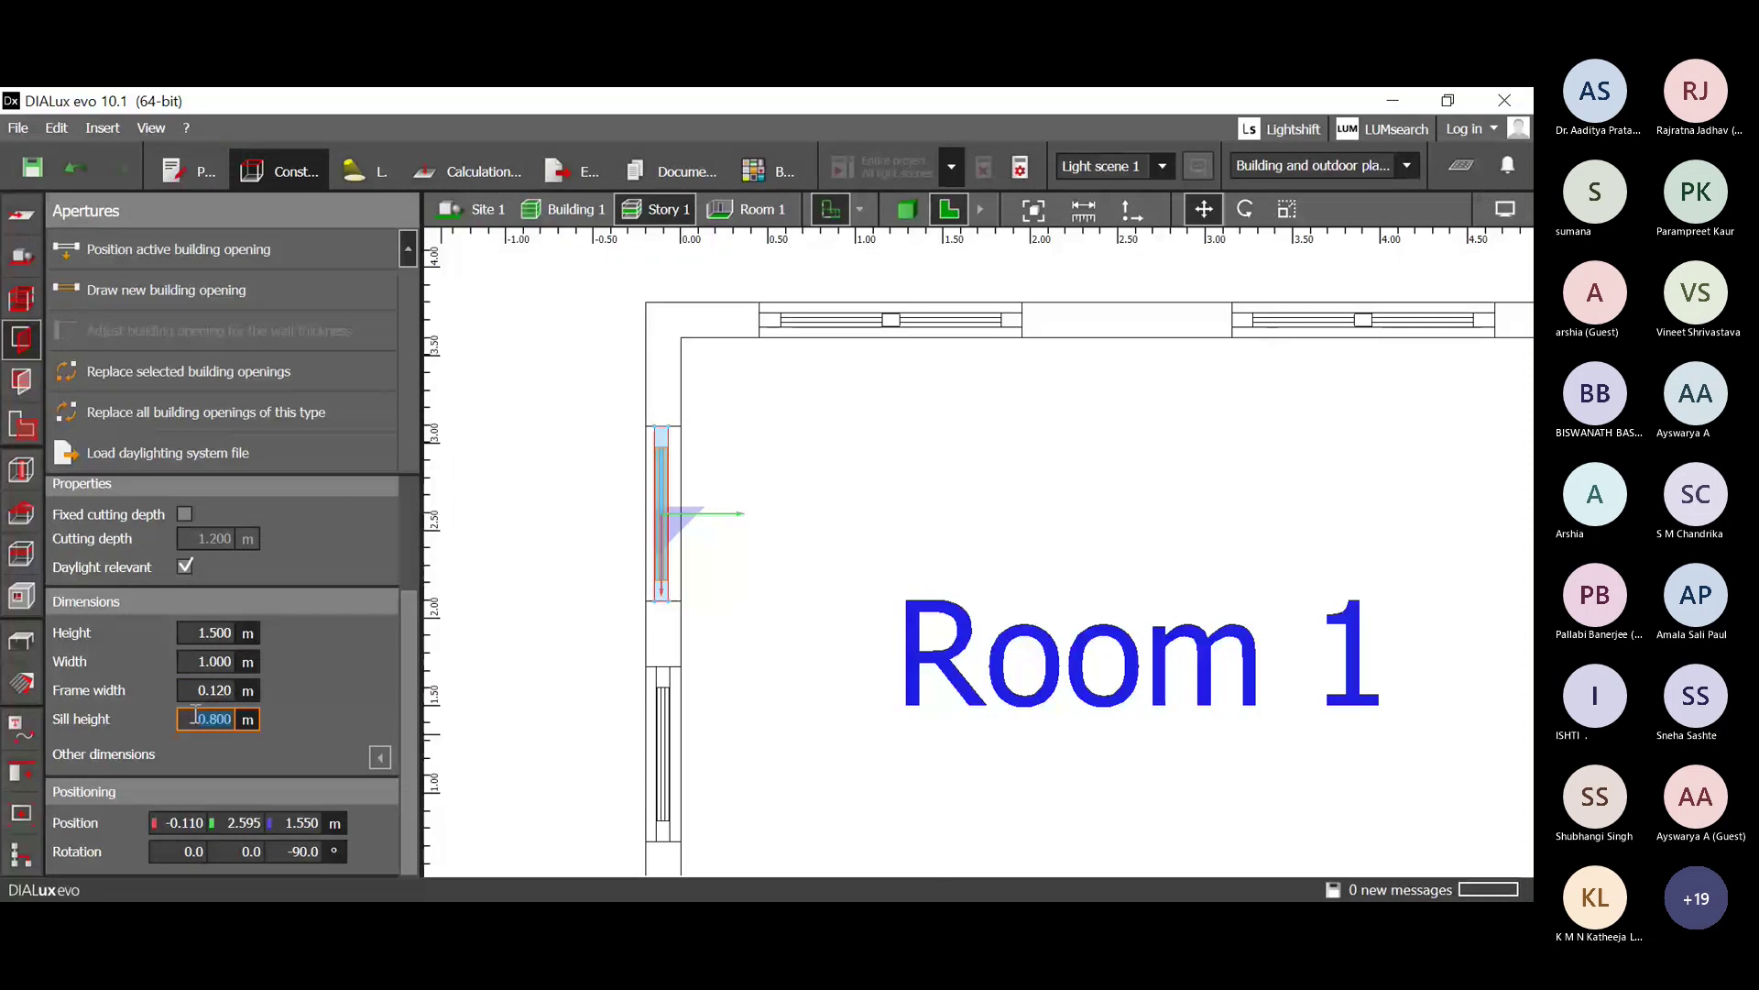
pyautogui.write('0.9')
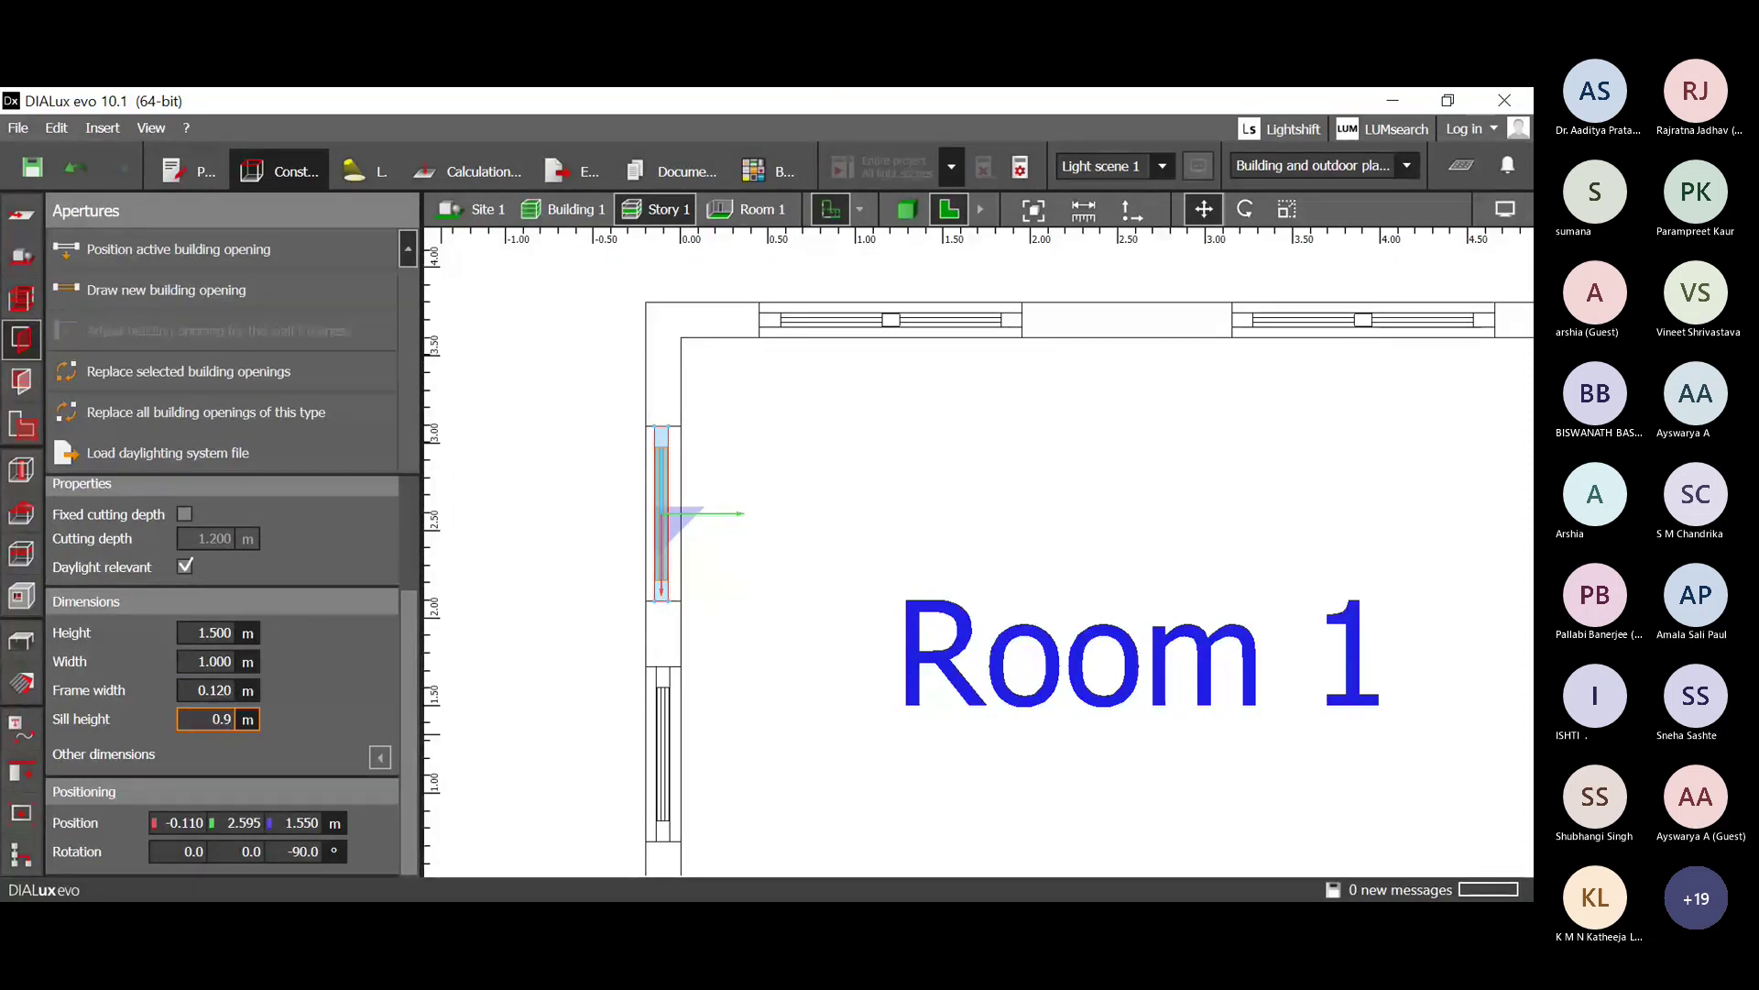
pyautogui.press('Return')
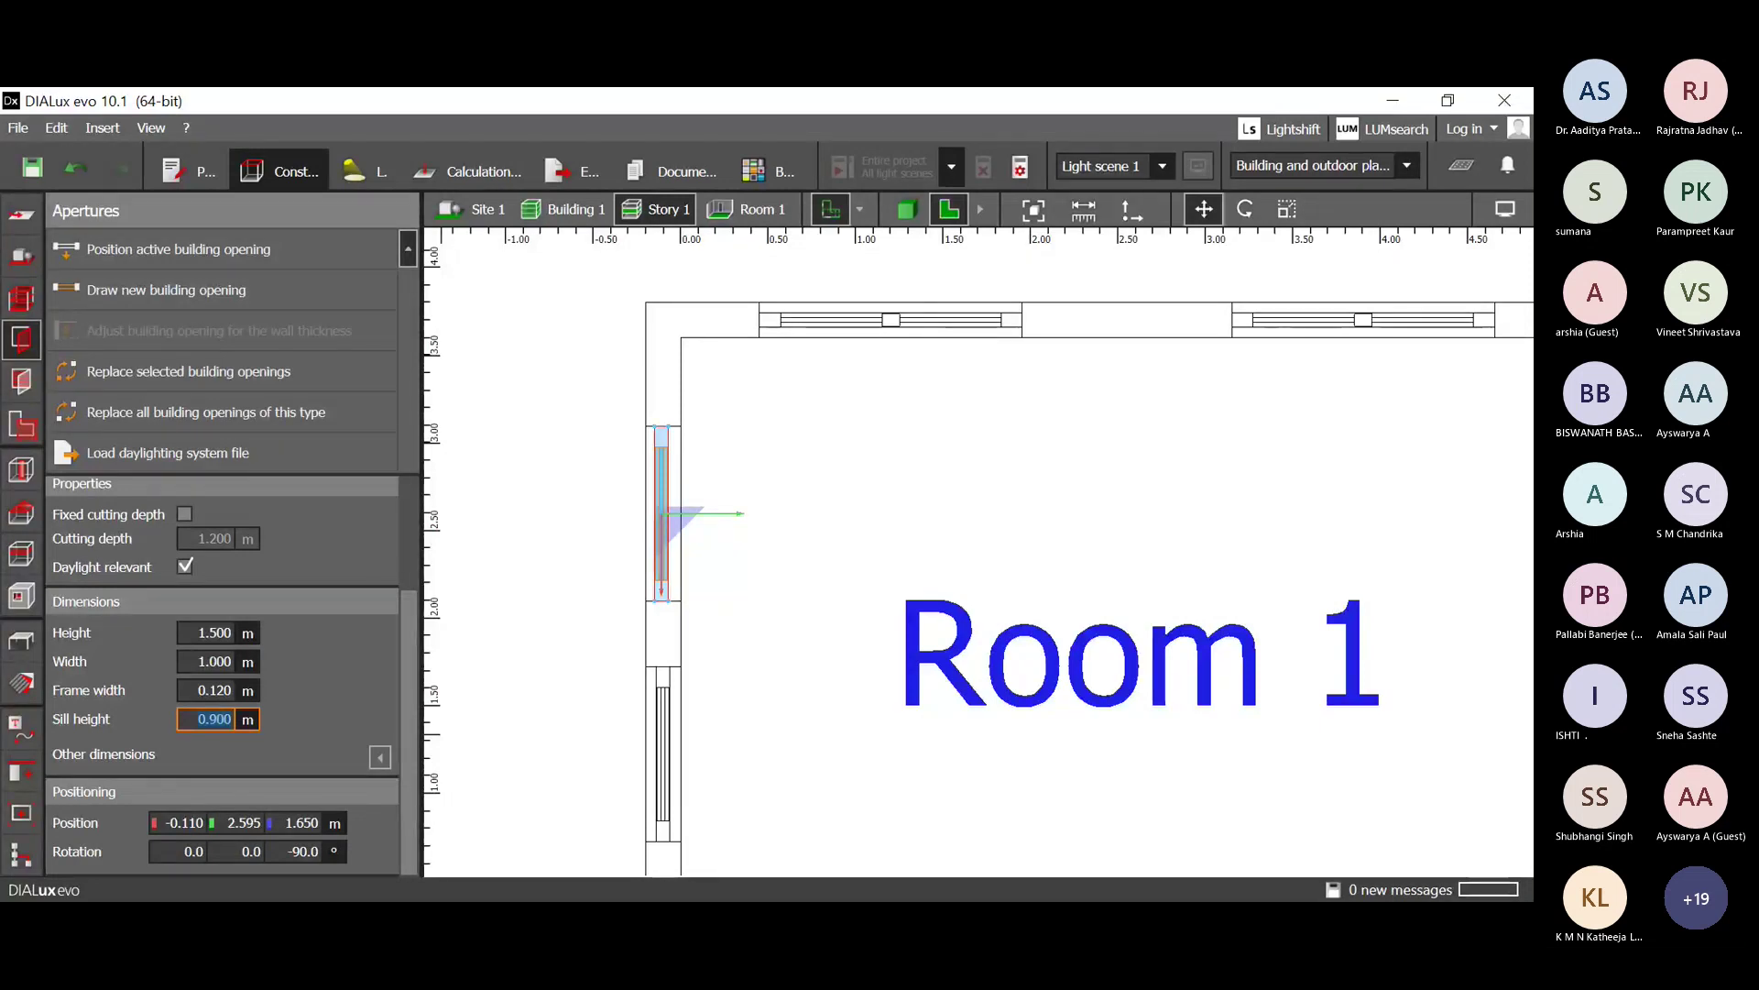
pyautogui.moveTo(1171, 501); pyautogui.dragTo(1008, 418)
pyautogui.moveTo(1101, 509); pyautogui.dragTo(974, 450, button='right')
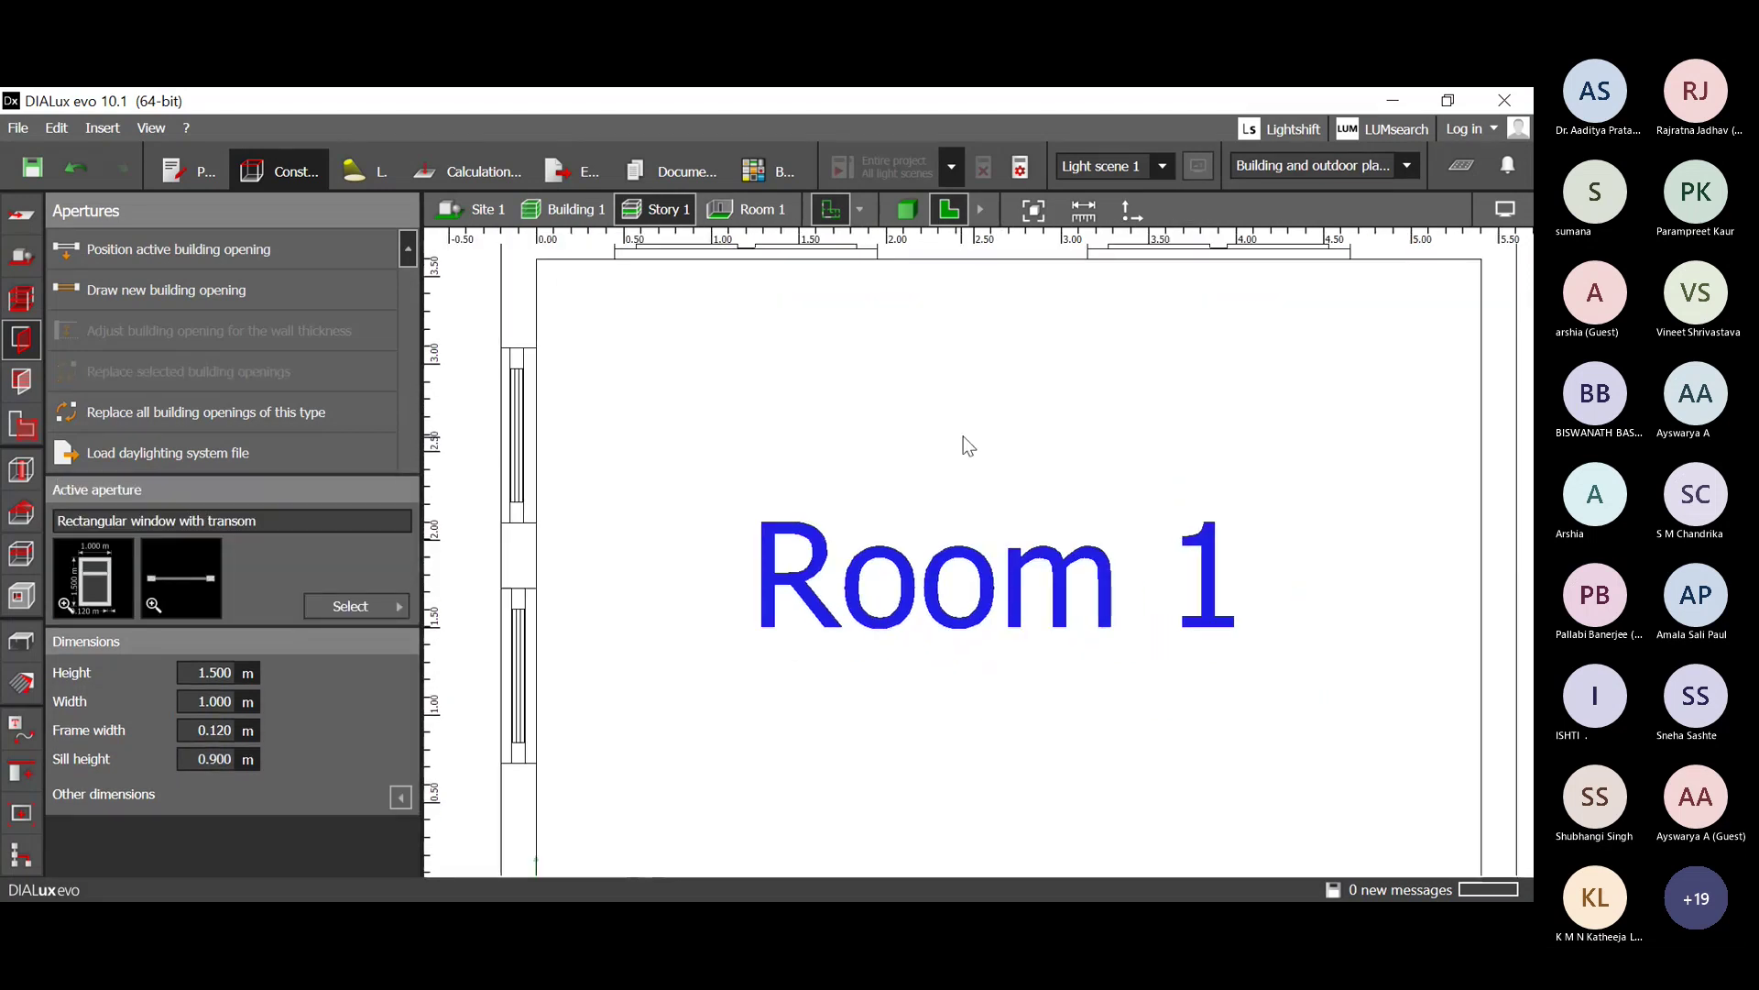
pyautogui.scroll(-2, 973, 451)
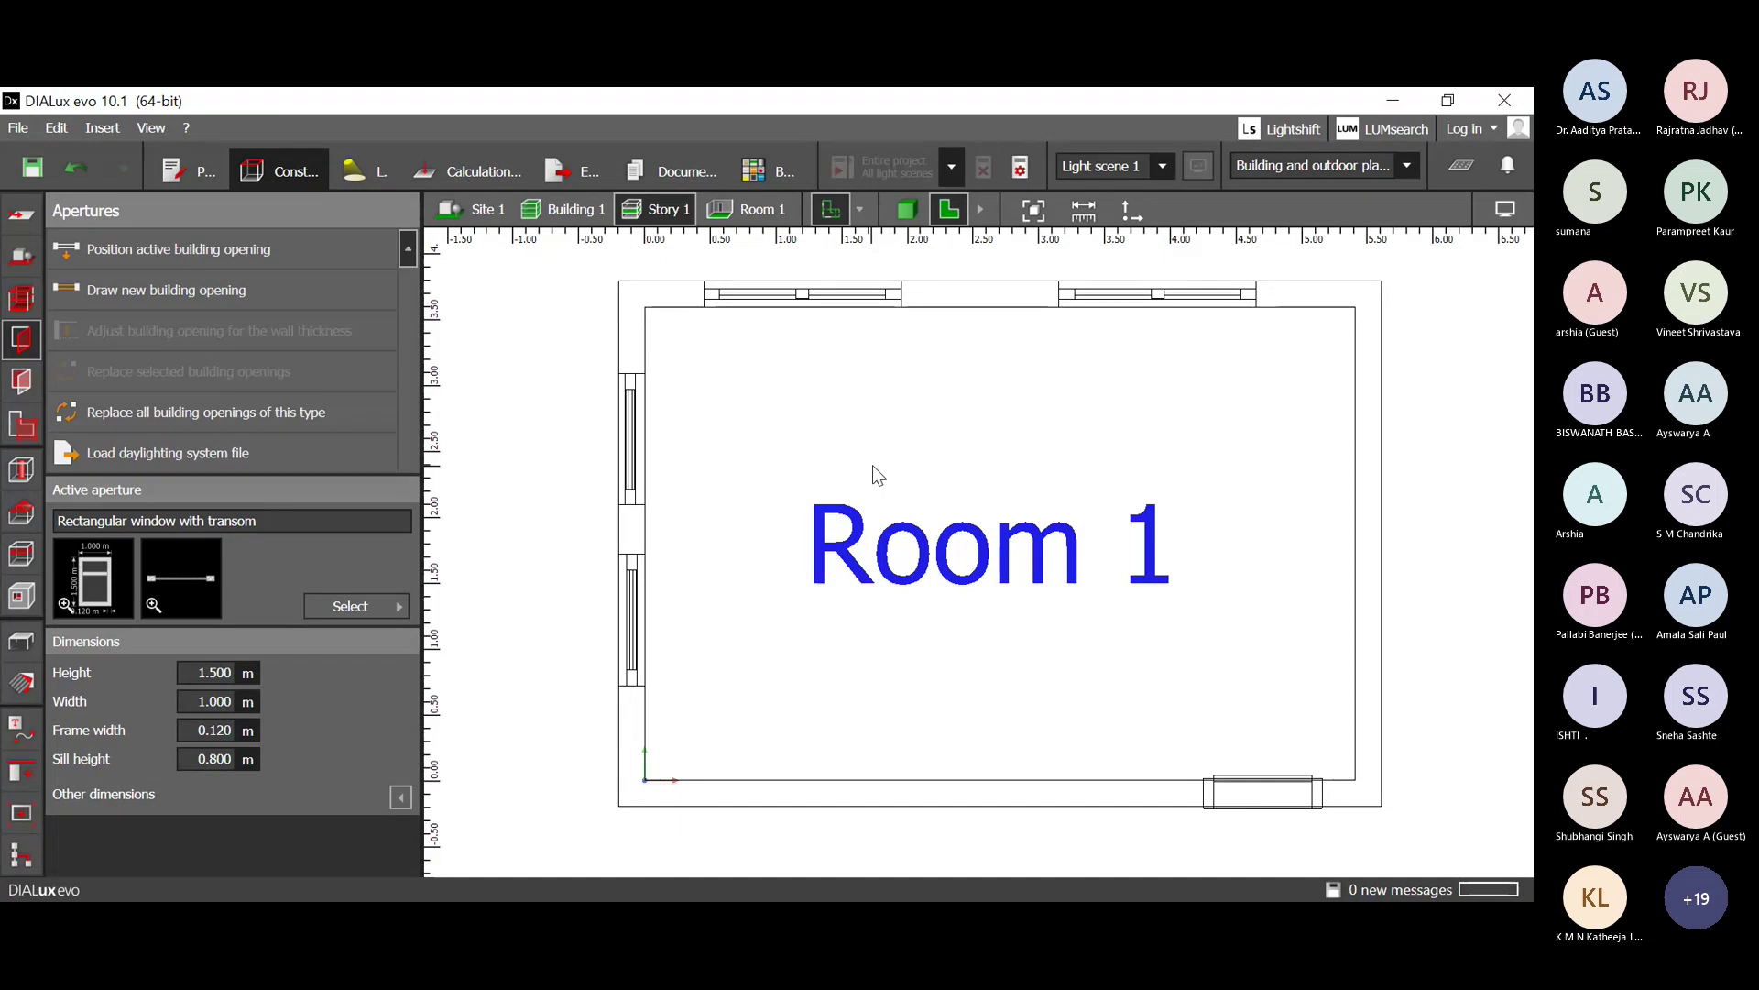
pyautogui.moveTo(873, 465)
pyautogui.mouseDown(button='middle')
pyautogui.moveTo(833, 469)
pyautogui.moveTo(883, 524)
pyautogui.moveTo(866, 451)
pyautogui.moveTo(839, 478)
pyautogui.moveTo(783, 434)
pyautogui.moveTo(810, 430)
pyautogui.moveTo(828, 515)
pyautogui.moveTo(777, 480)
pyautogui.moveTo(799, 500)
pyautogui.moveTo(1011, 378)
pyautogui.moveTo(663, 491)
pyautogui.moveTo(1030, 385)
pyautogui.moveTo(538, 550)
pyautogui.mouseUp(button='middle')
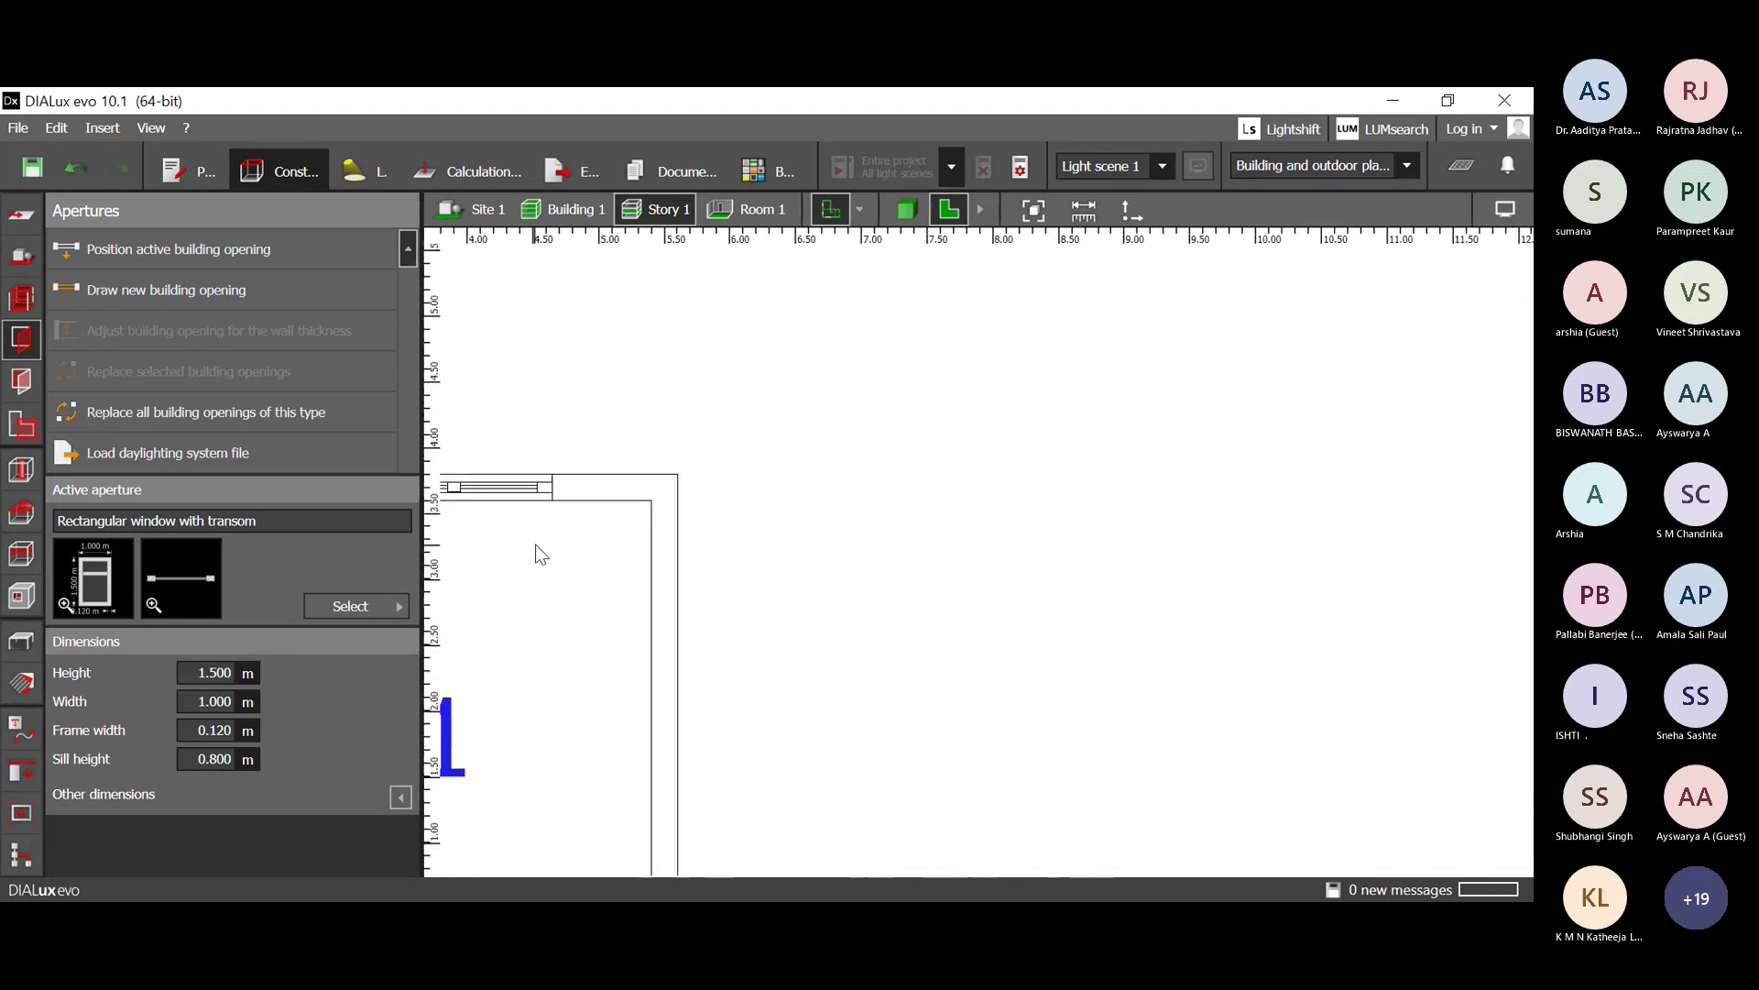
pyautogui.moveTo(935, 412); pyautogui.dragTo(1099, 514, button='middle')
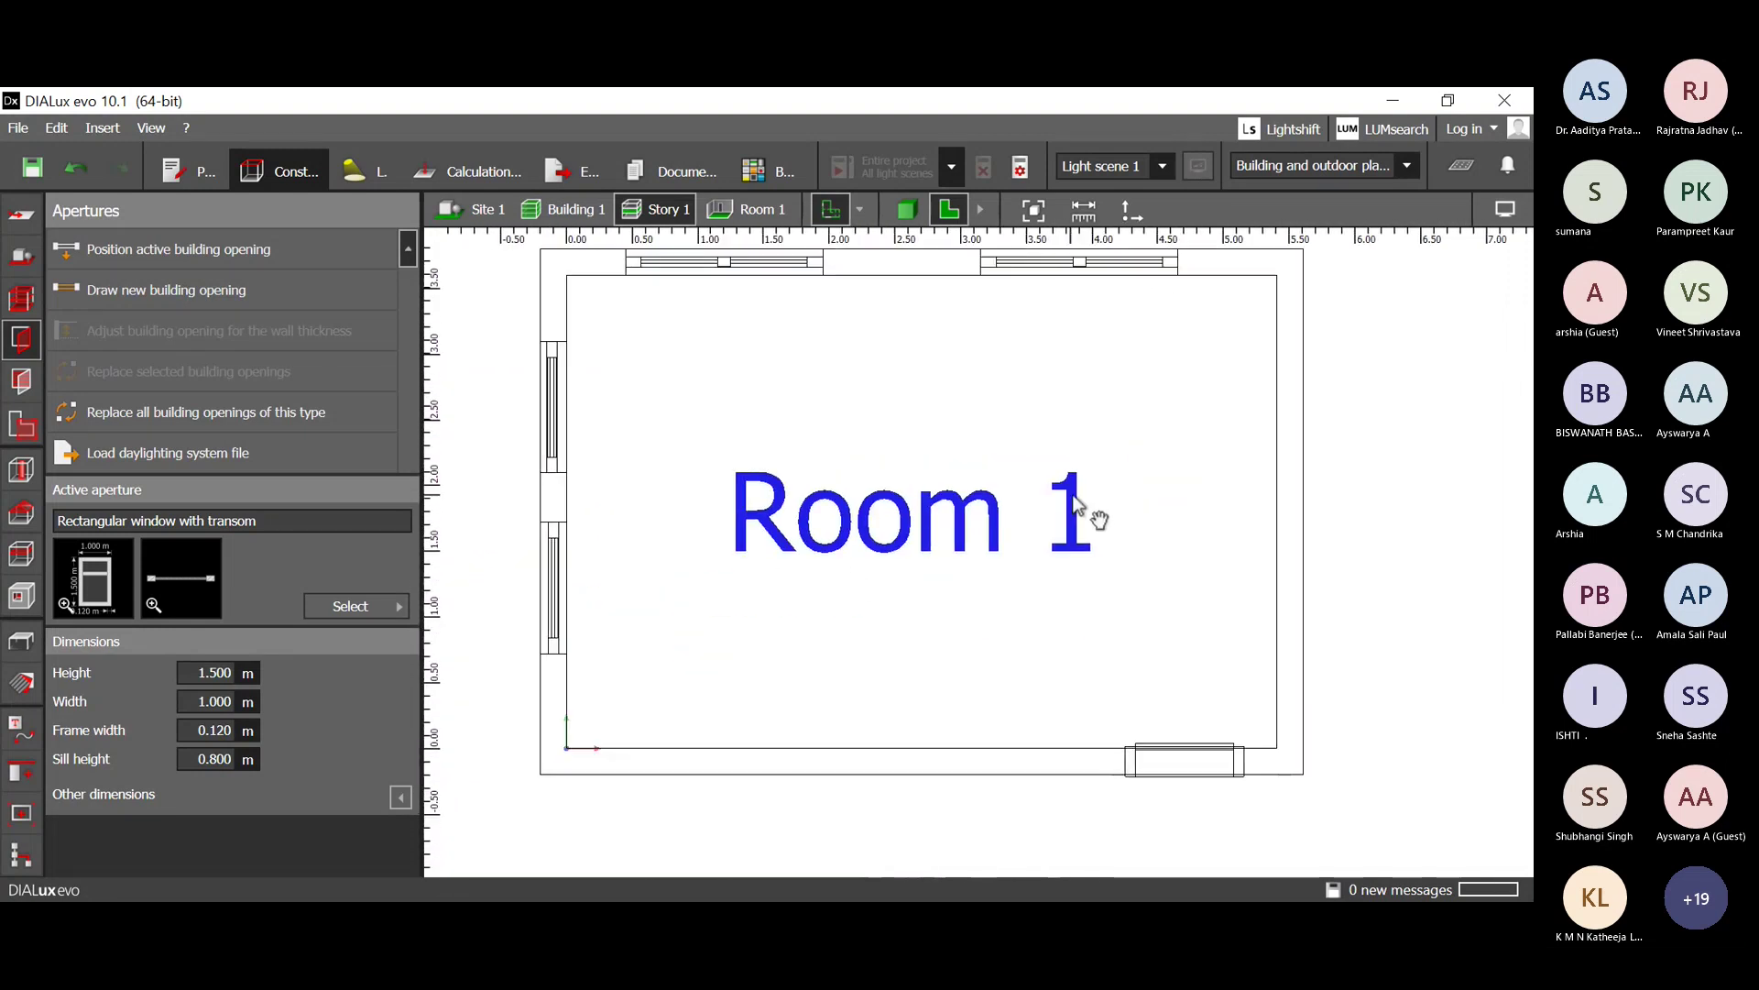
pyautogui.scroll(2, 1074, 504)
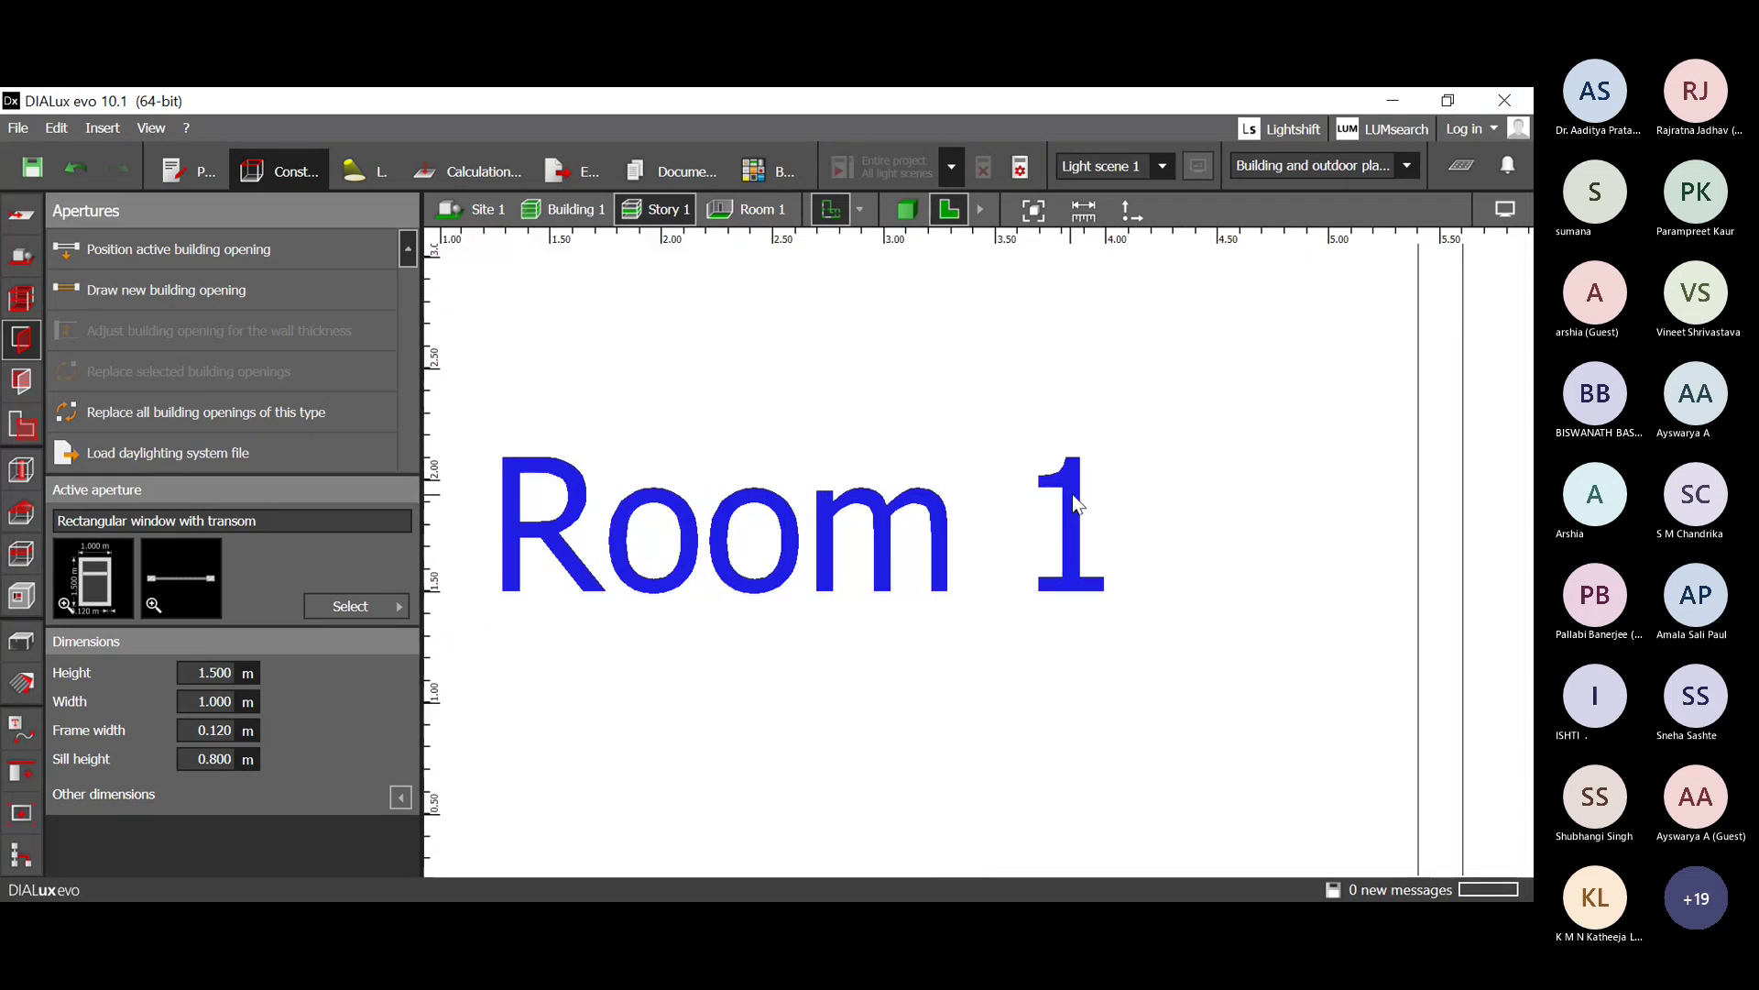
pyautogui.scroll(-3, 1074, 502)
pyautogui.scroll(2, 1074, 503)
pyautogui.scroll(-1, 1074, 502)
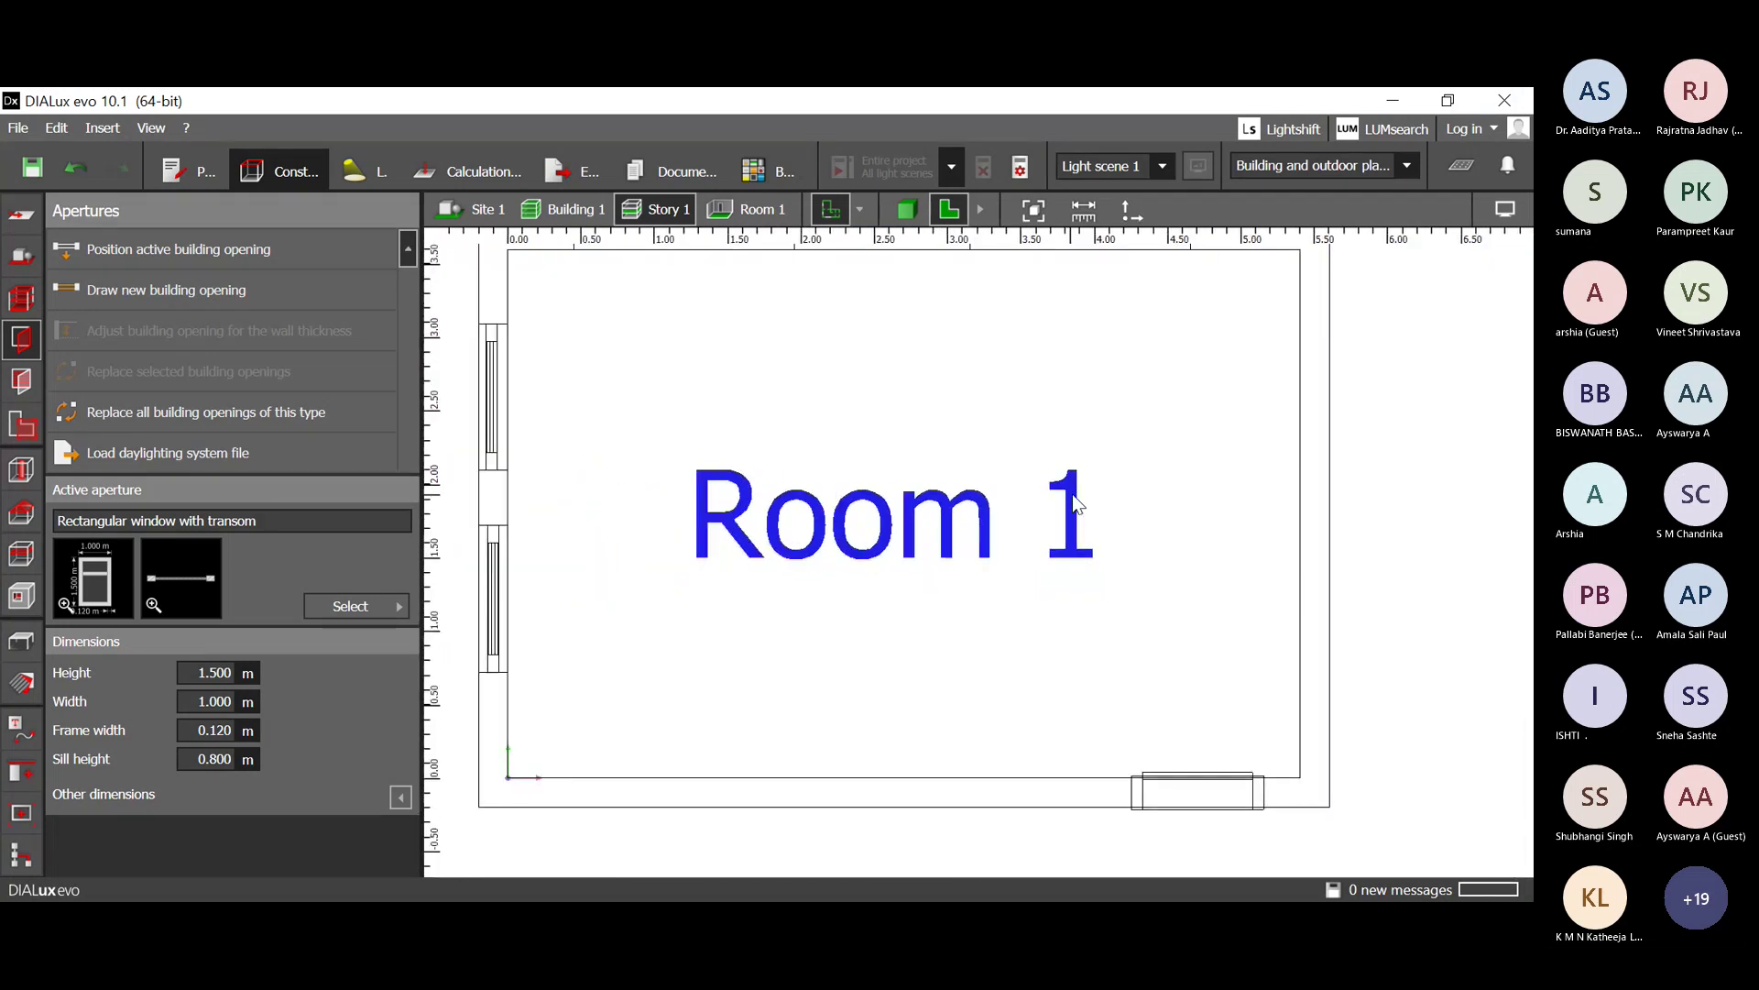
pyautogui.scroll(-1, 1074, 503)
pyautogui.rightClick(1019, 364)
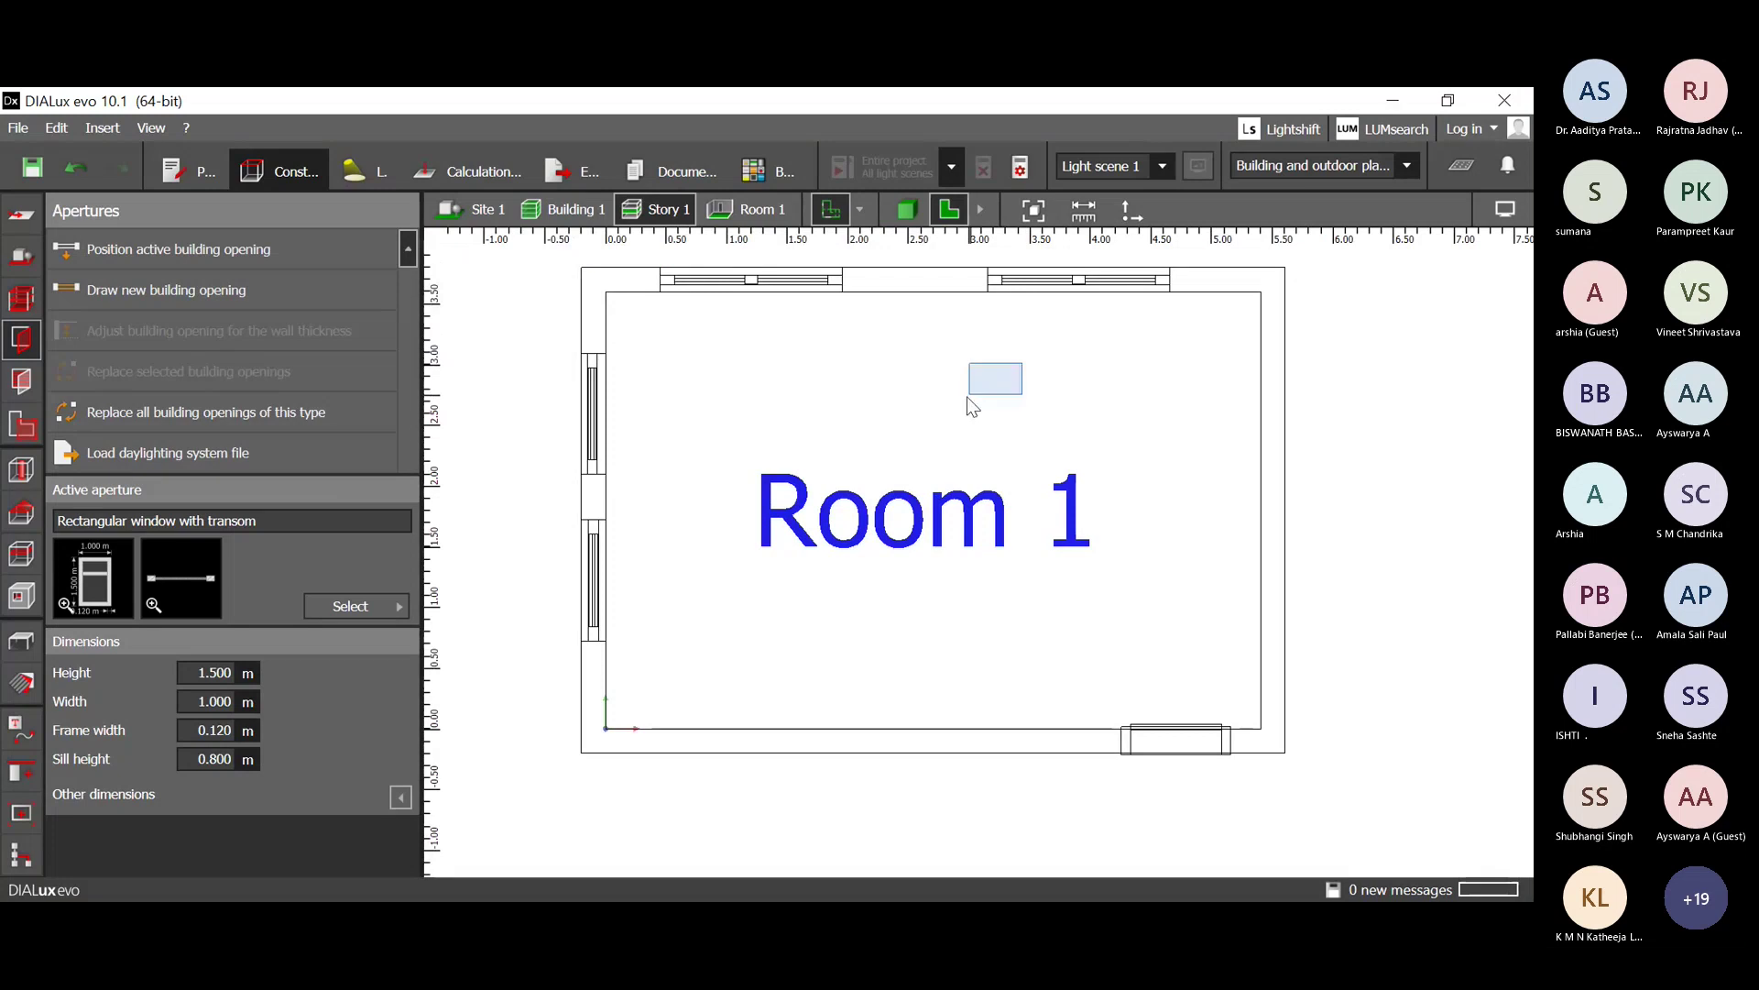
# Show the story in 3D and inspect the transom windows and walls from outside the building.
pyautogui.rightClick(1042, 373)
pyautogui.rightClick(1099, 359)
pyautogui.click(920, 211)
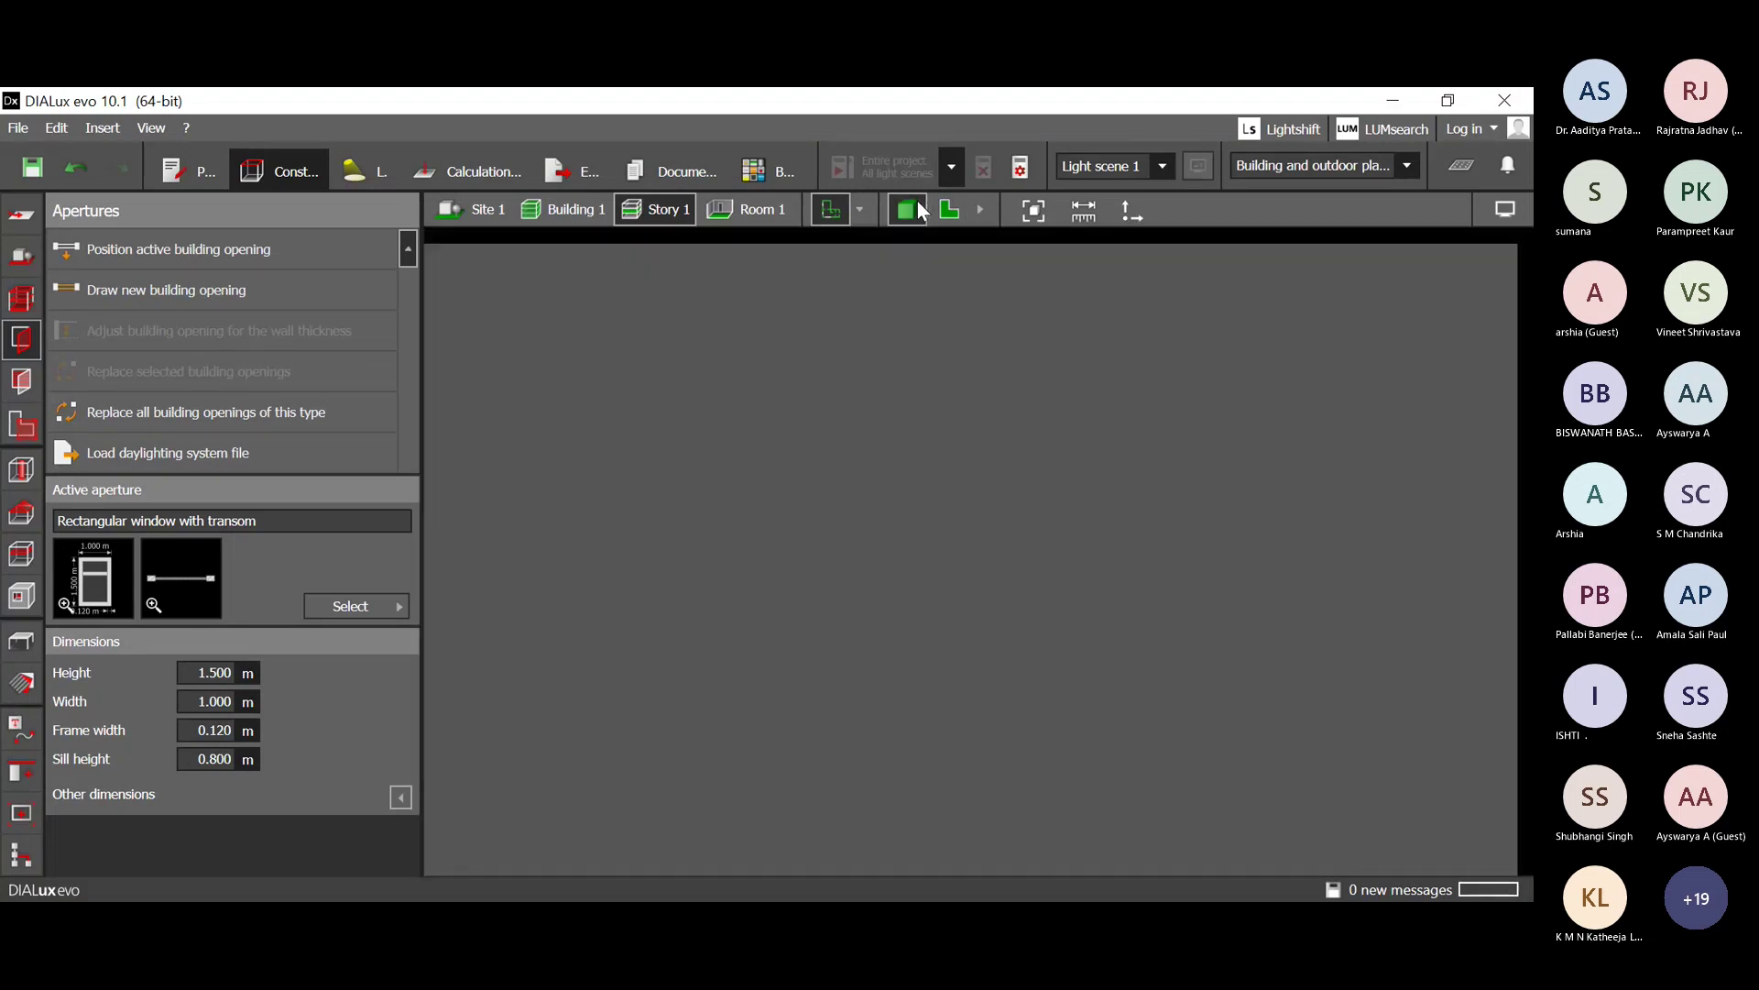
pyautogui.moveTo(862, 558); pyautogui.dragTo(1243, 674, button='right')
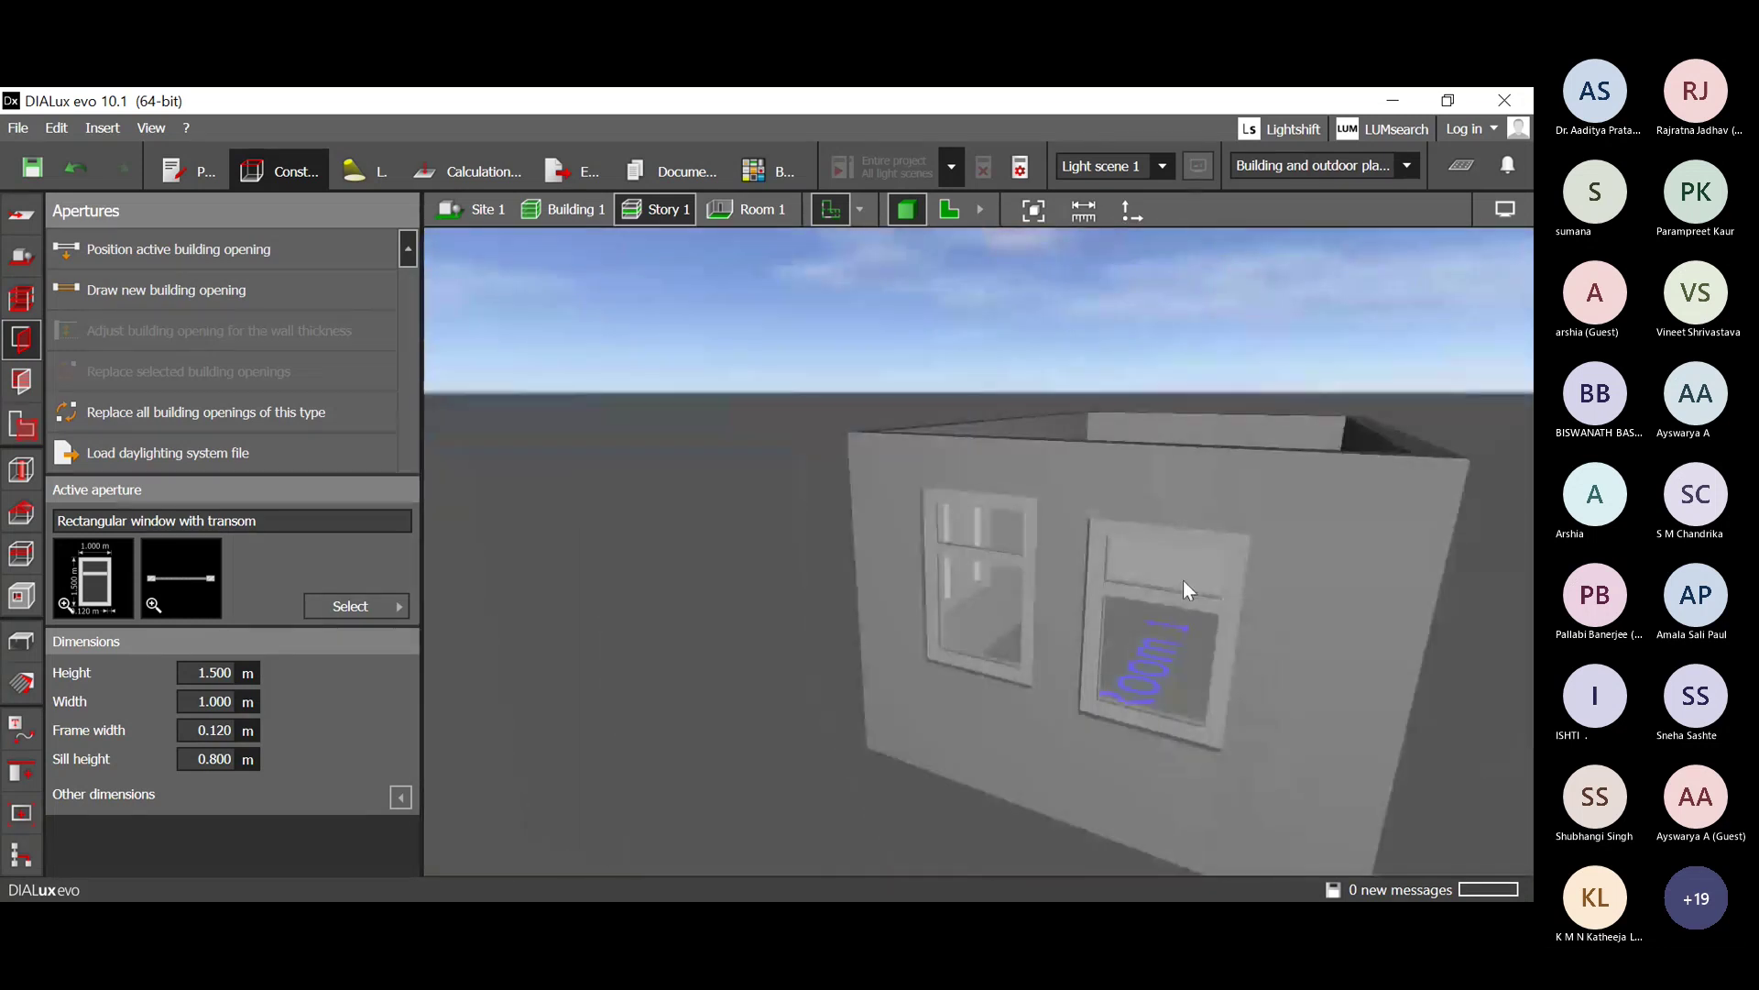
pyautogui.moveTo(1145, 519); pyautogui.dragTo(1140, 514, button='right')
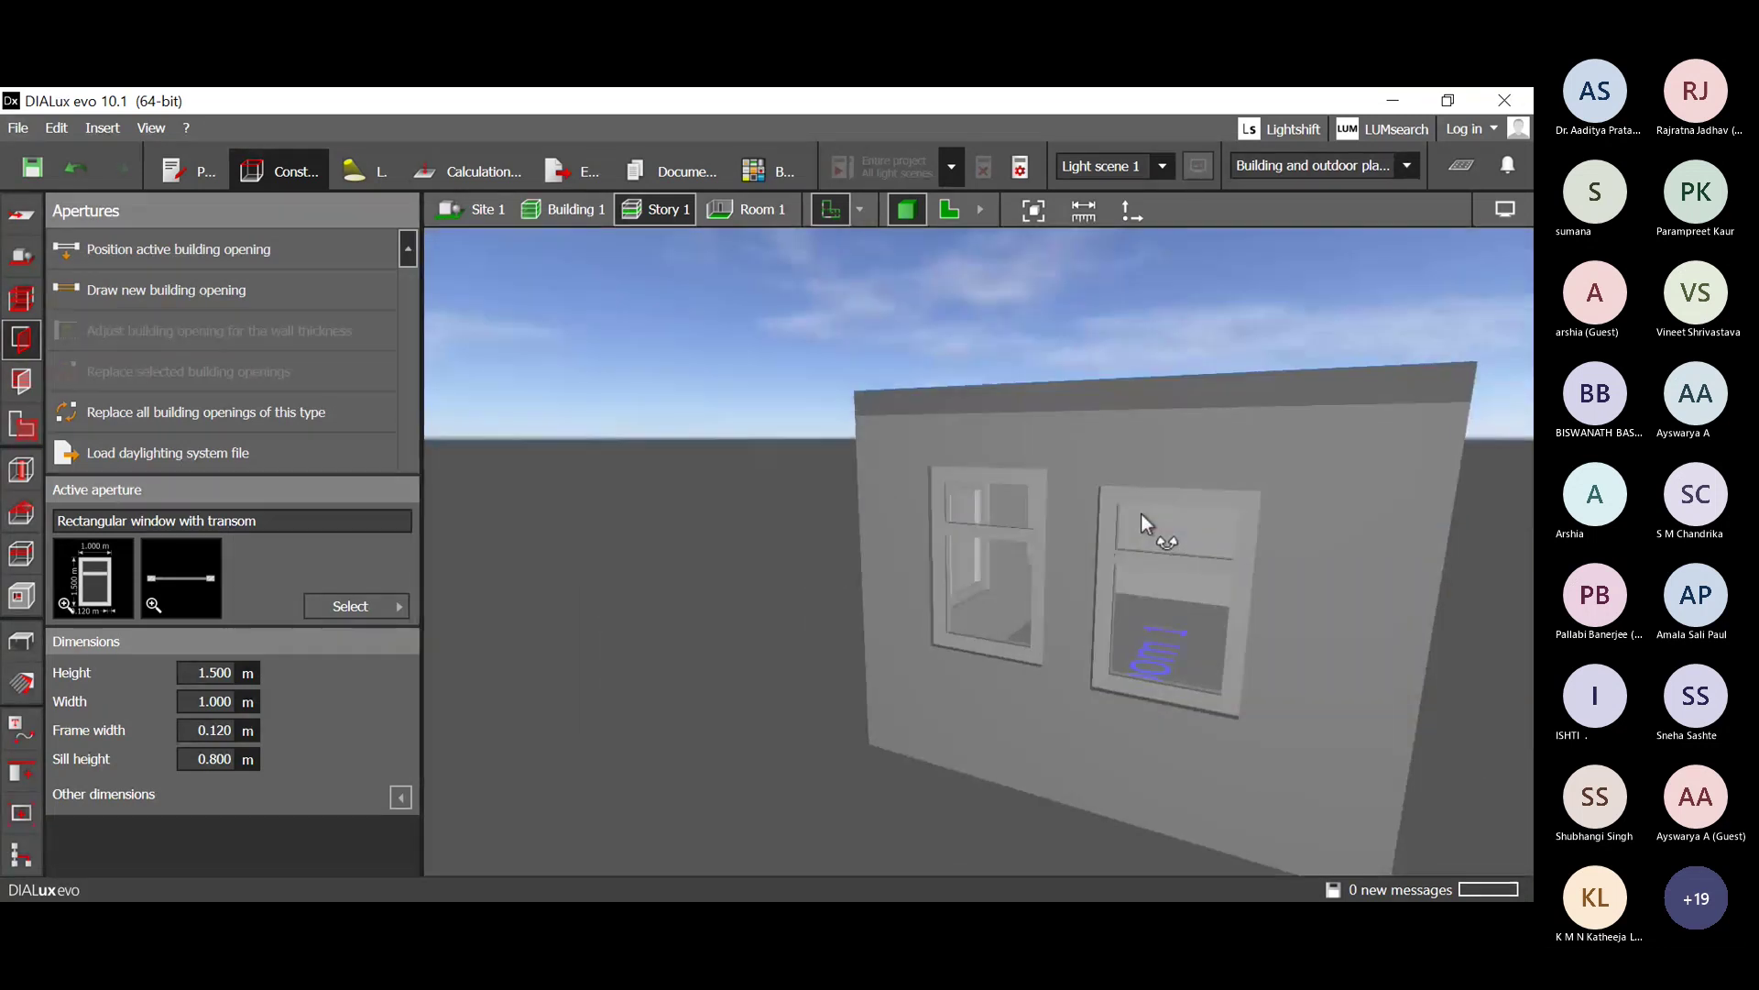
pyautogui.moveTo(988, 553); pyautogui.dragTo(1048, 574, button='right')
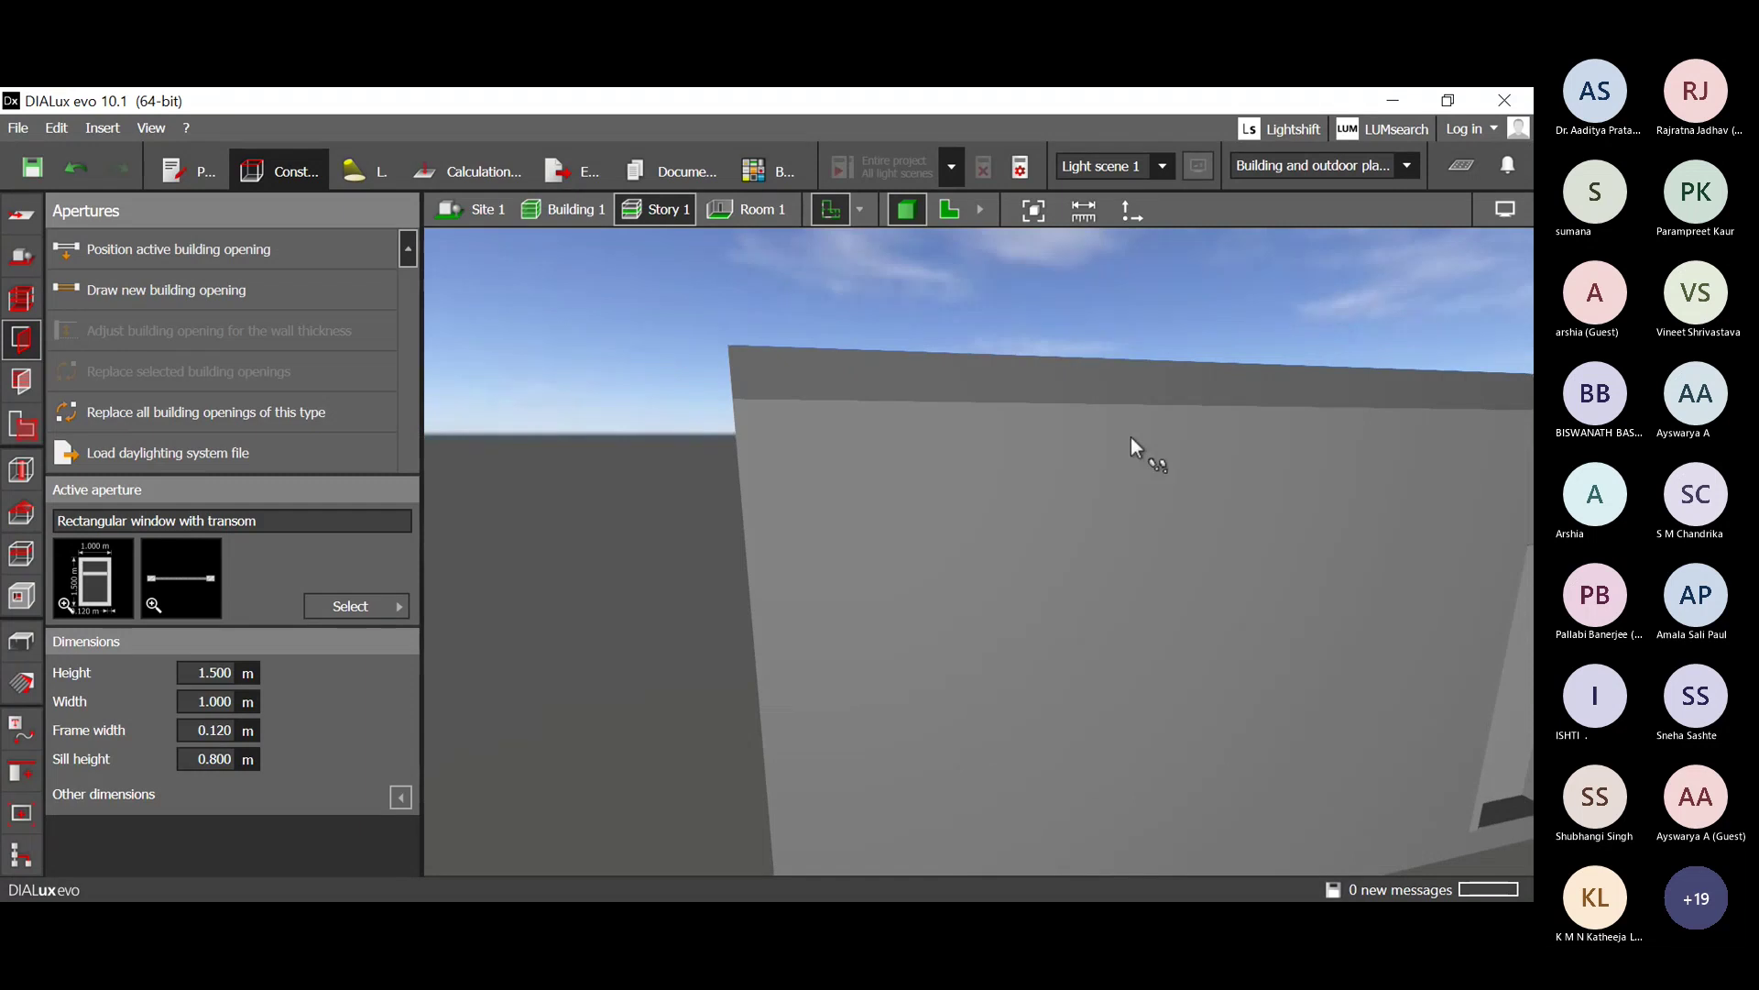
# Decline saving the project for now and set the door's height to 2.3 m.
pyautogui.scroll(-6, 1186, 371)
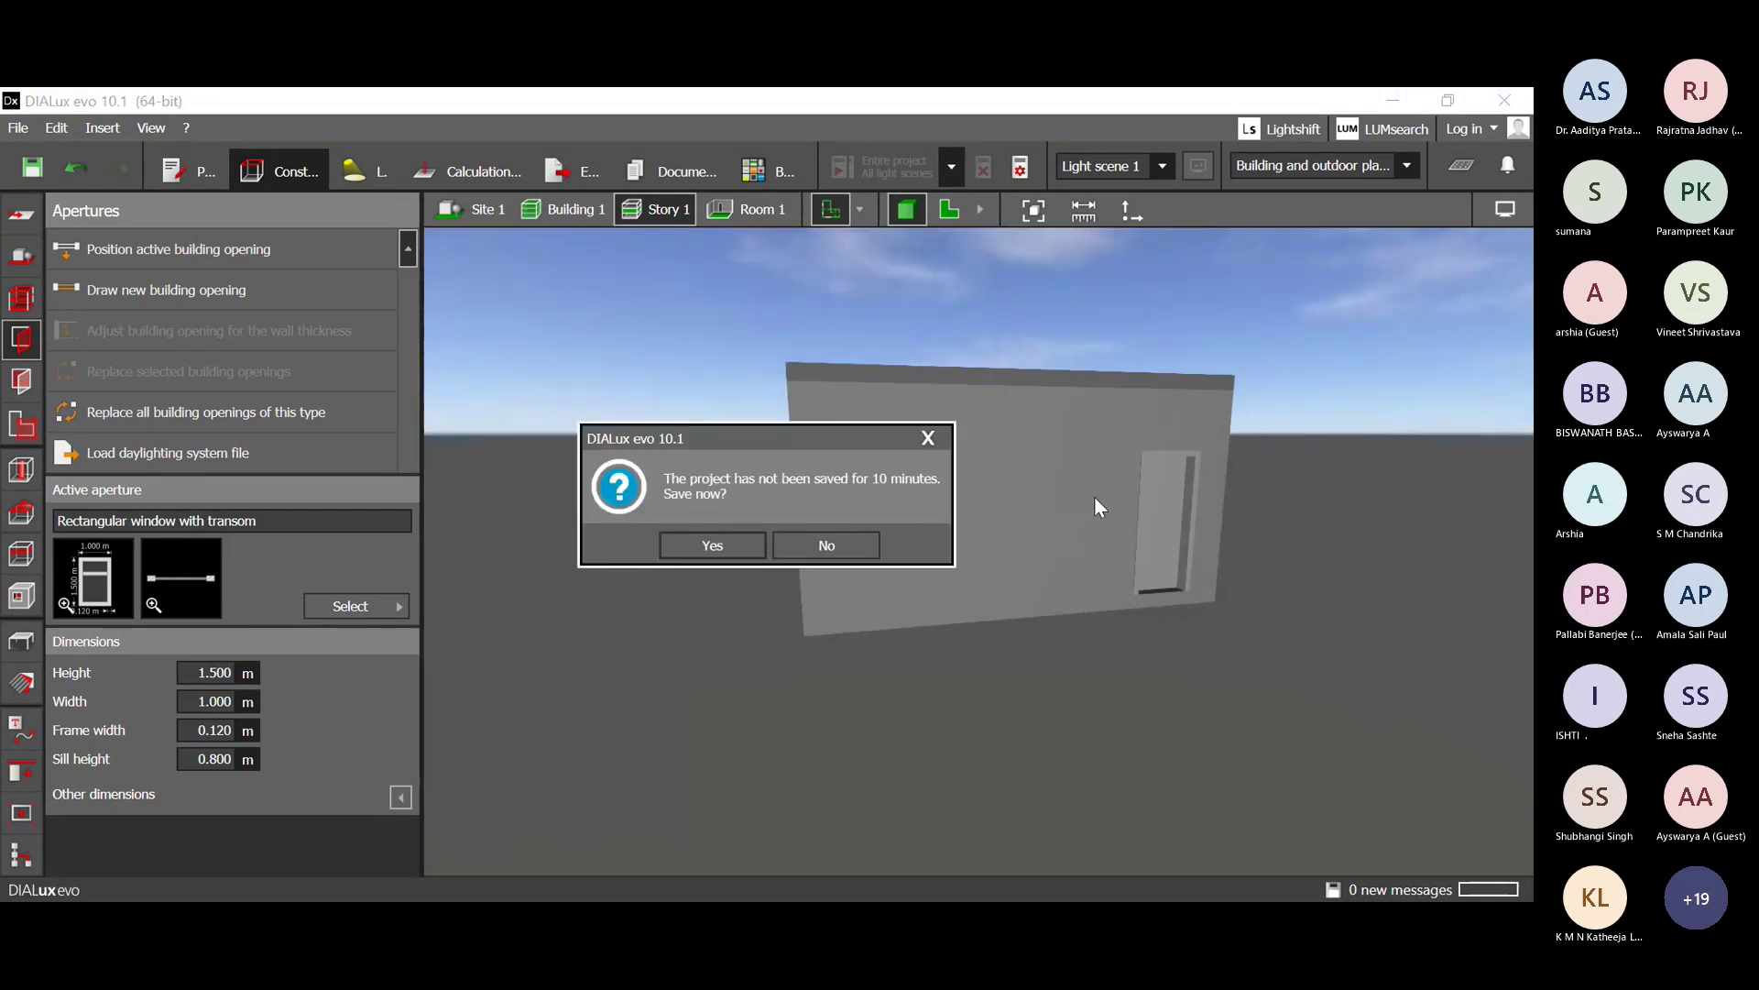
pyautogui.click(820, 544)
pyautogui.scroll(3, 1072, 582)
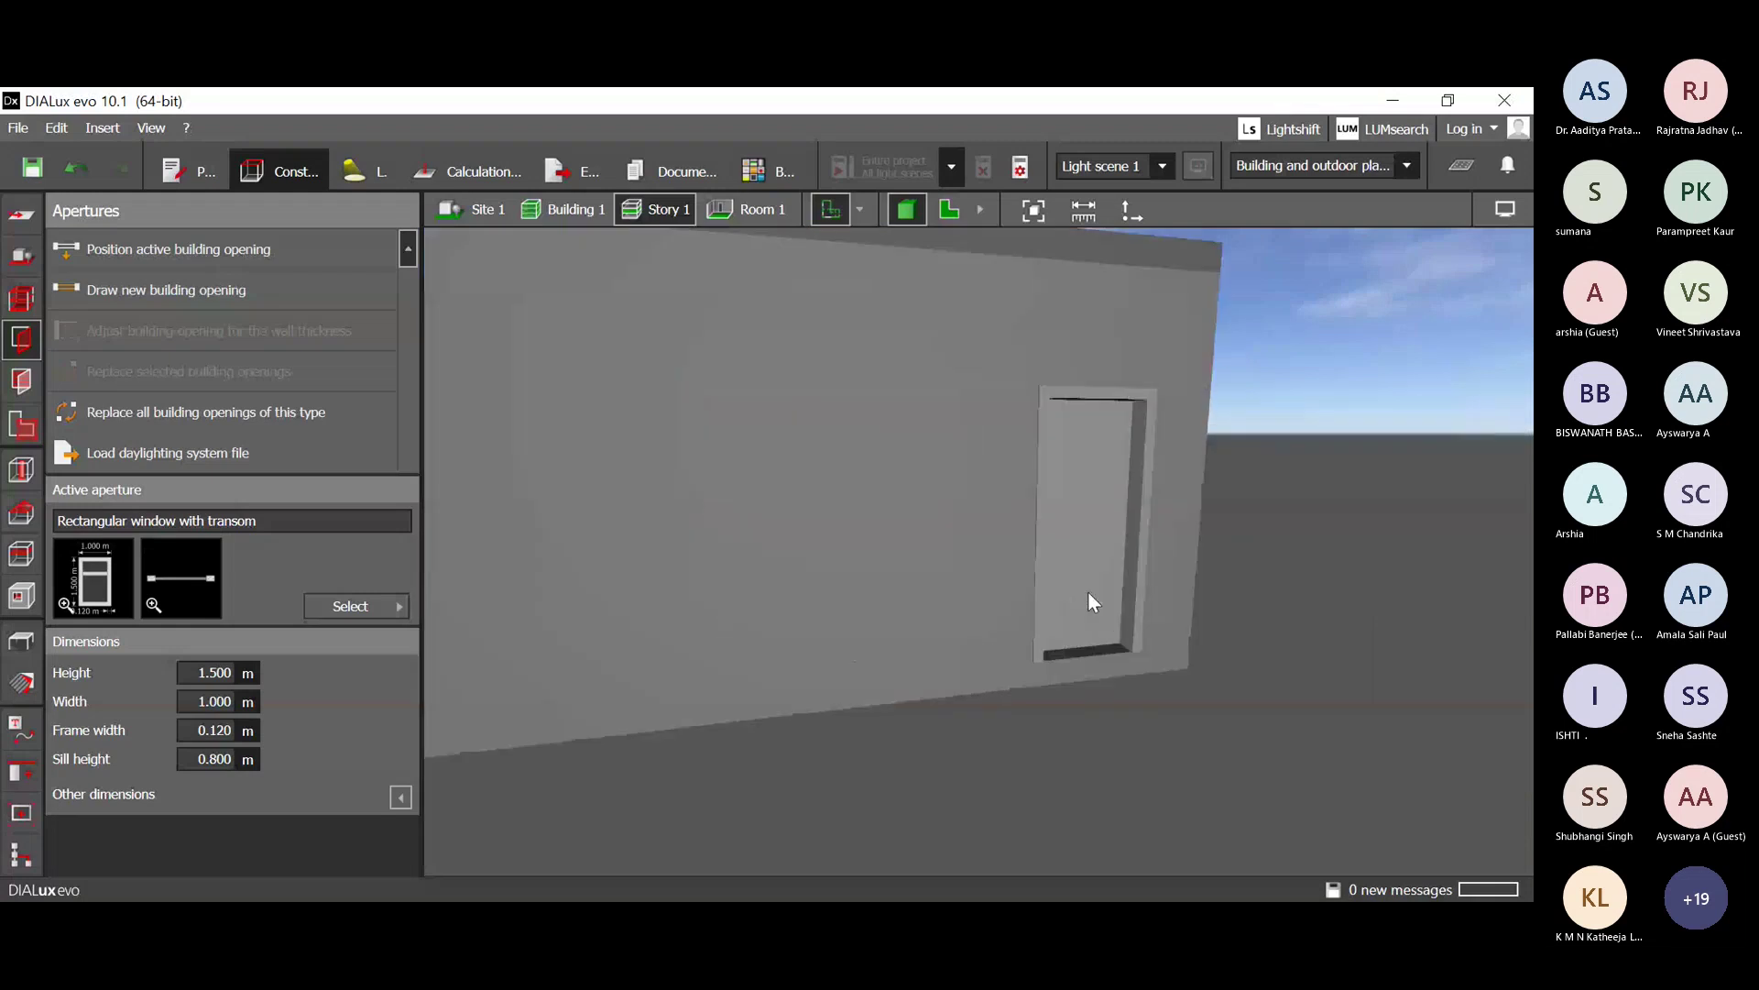
pyautogui.click(1089, 594)
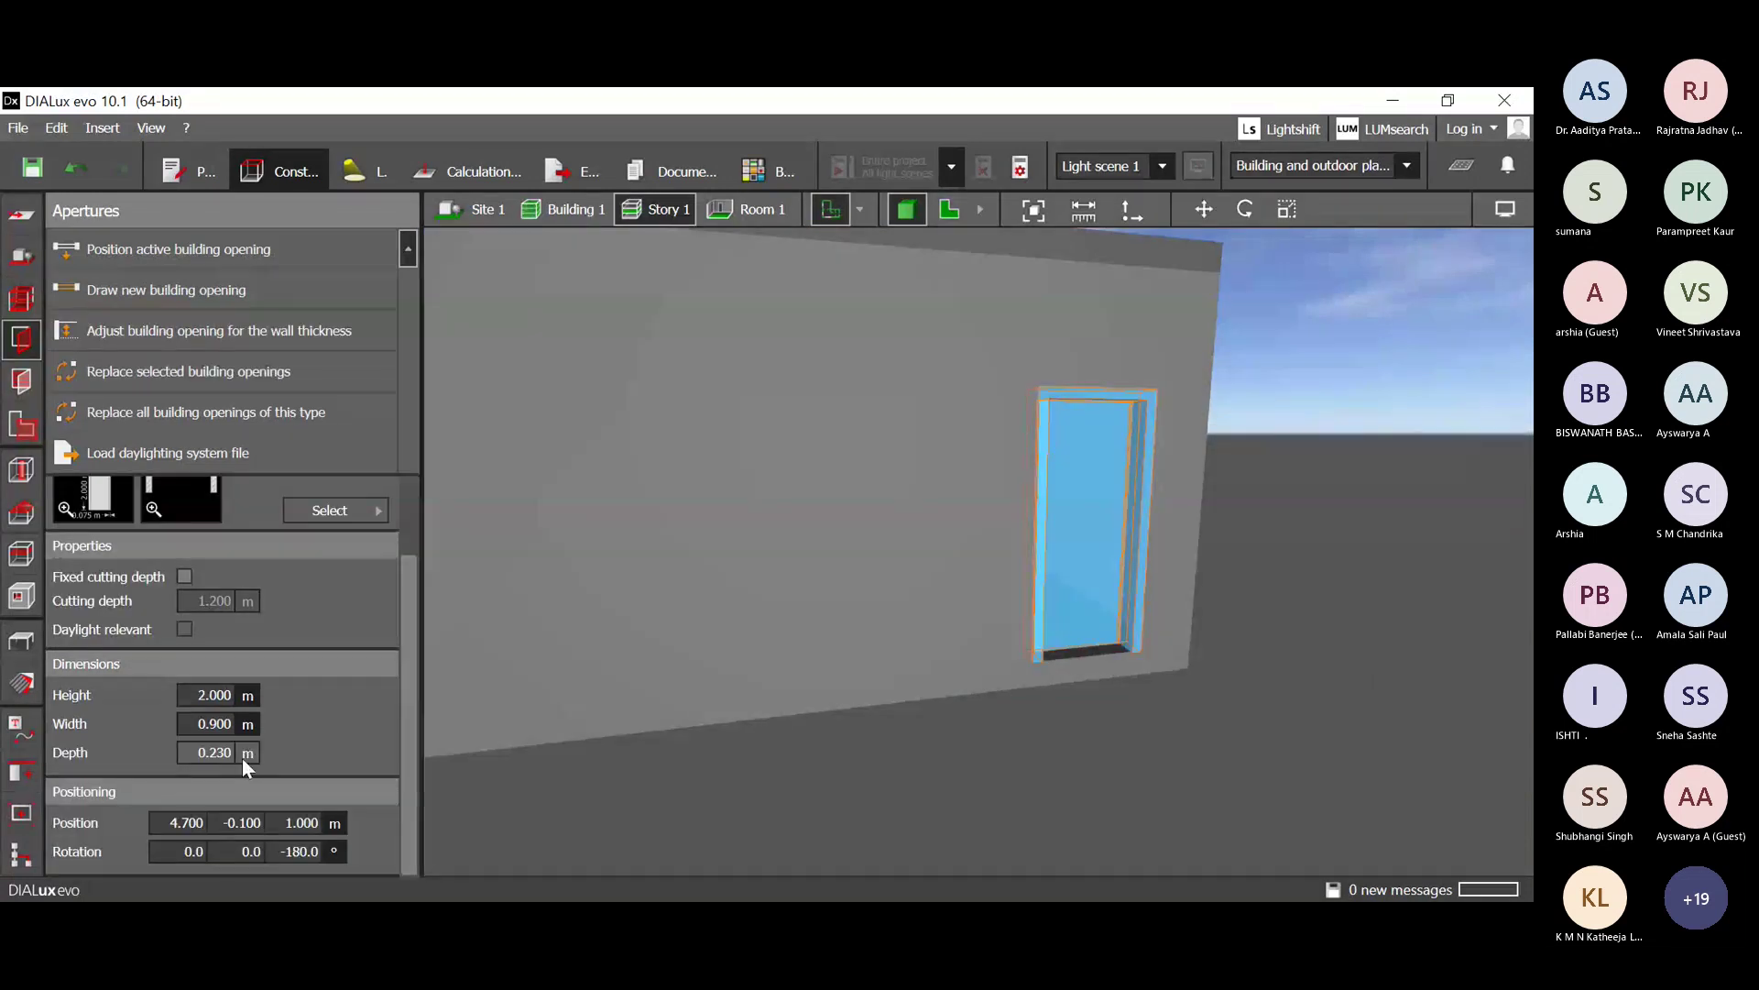
pyautogui.click(226, 696)
pyautogui.write('2.3')
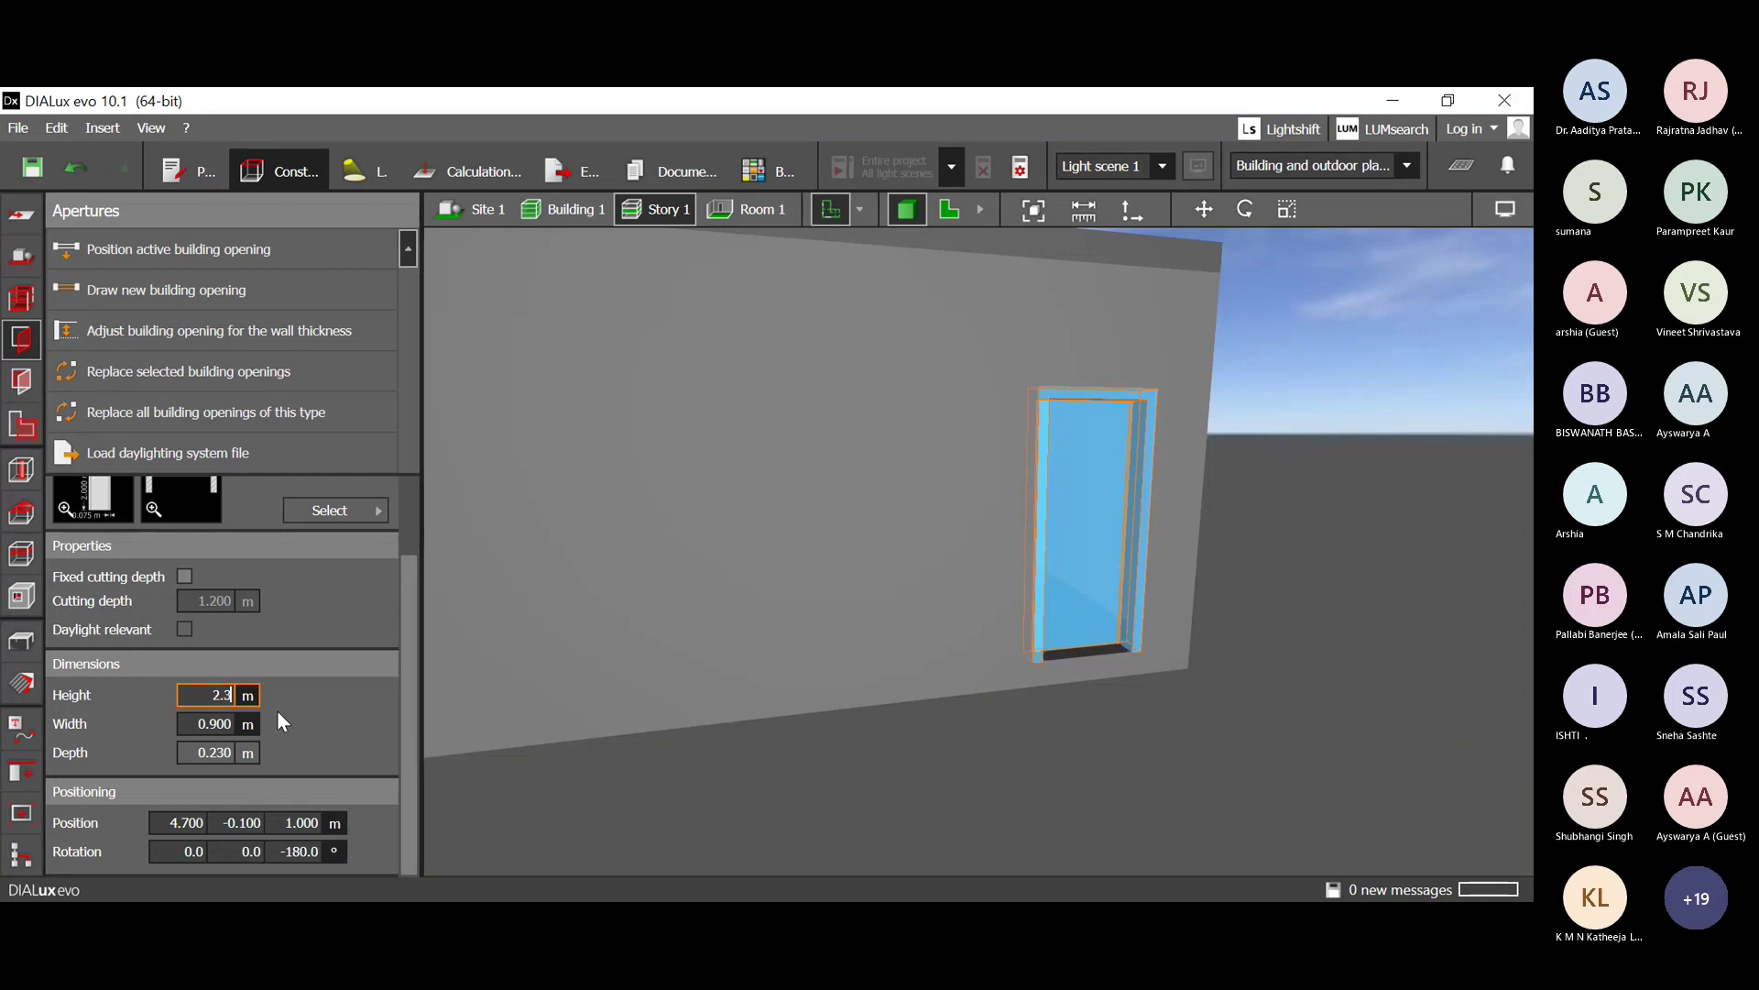
pyautogui.press('Return')
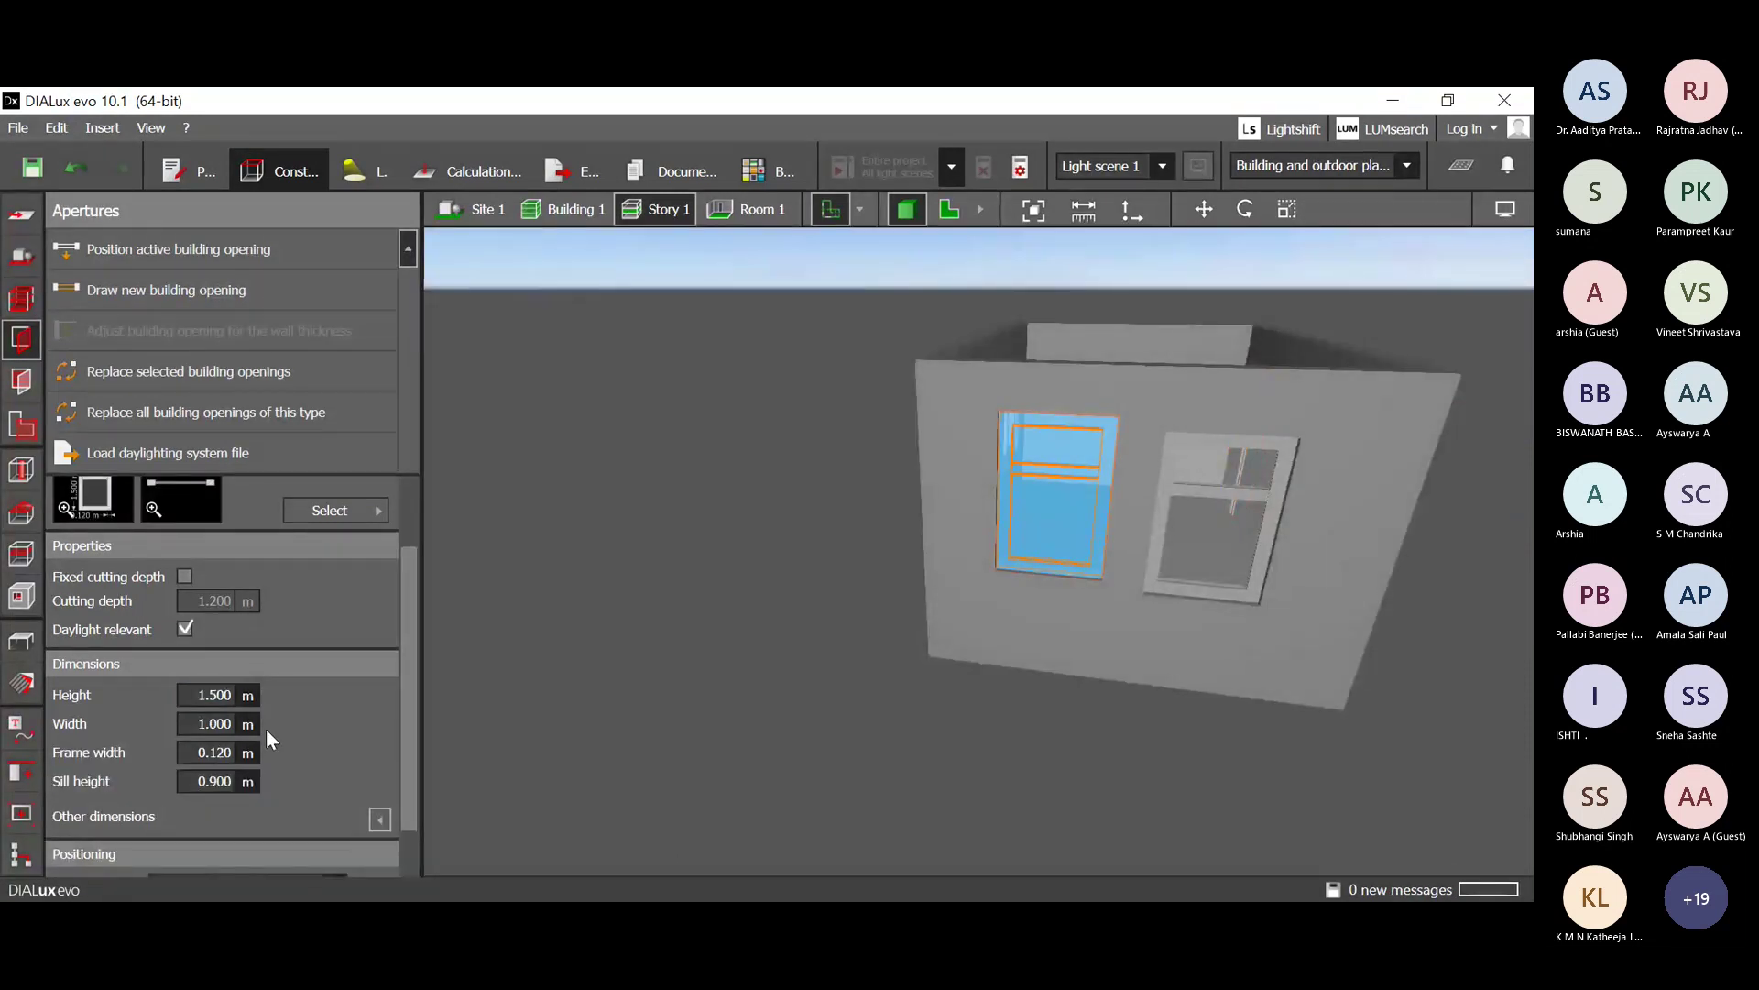
# Compare the dimensions of the two transom windows by selecting each in the 3D view.
pyautogui.click(192, 723)
pyautogui.doubleClick(193, 723)
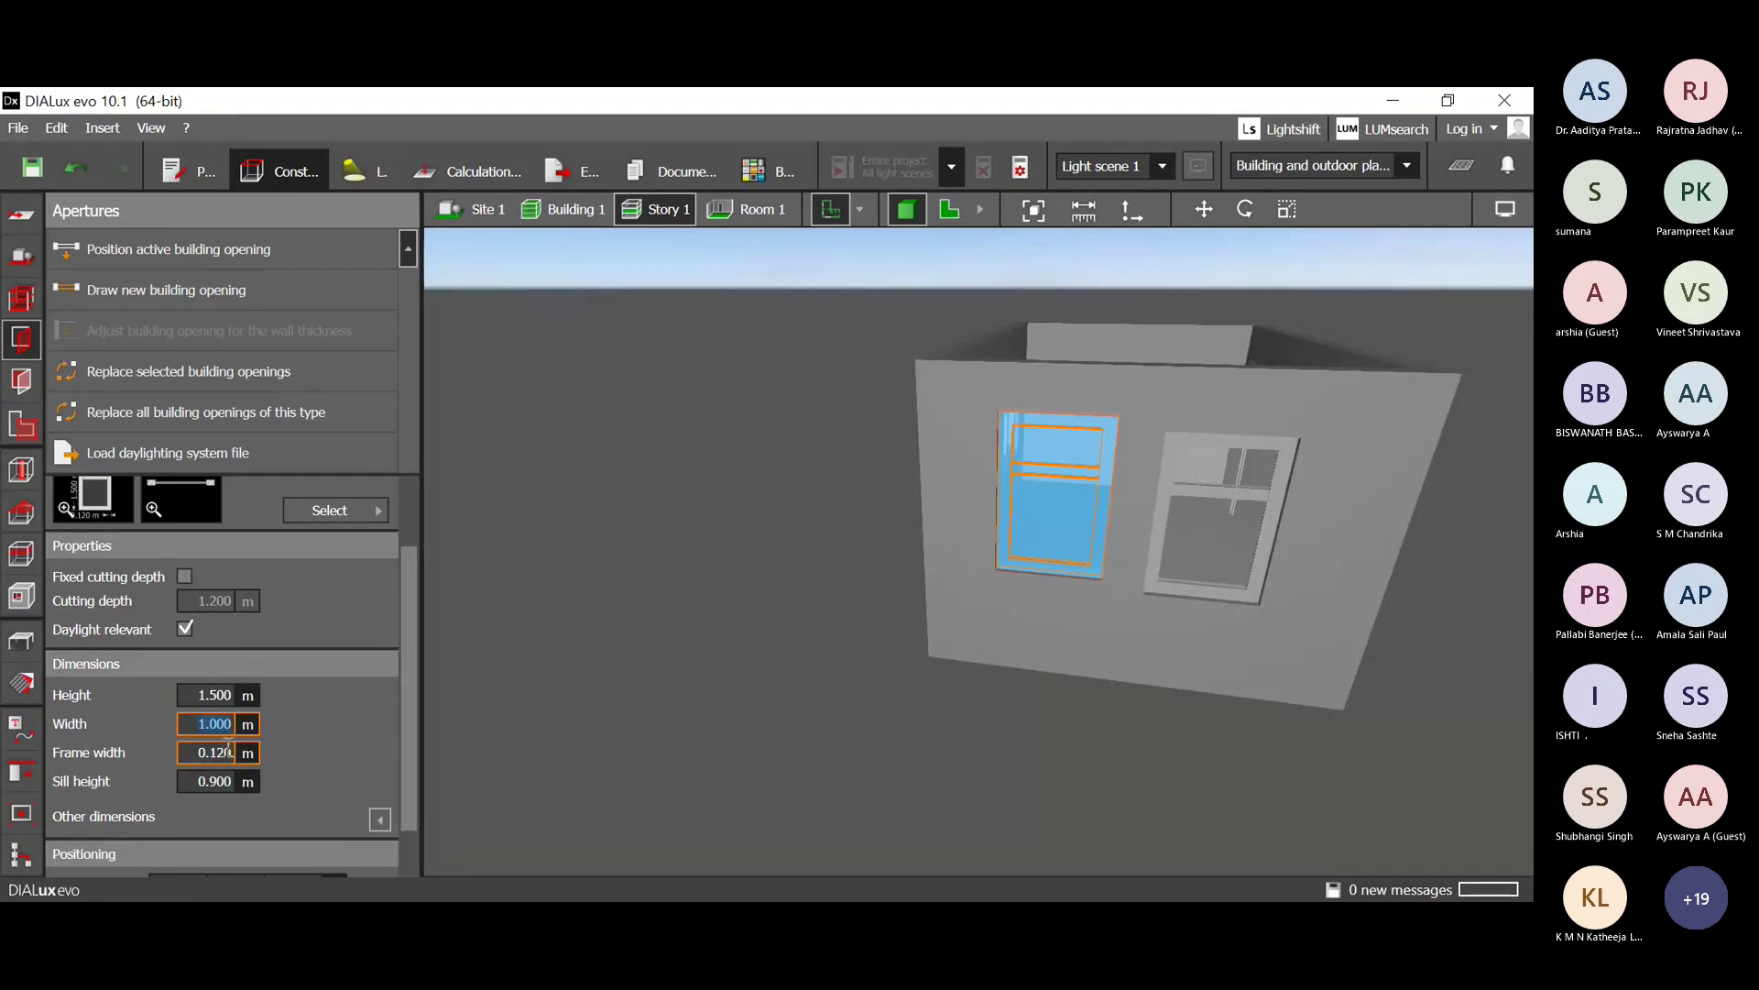
pyautogui.click(1174, 496)
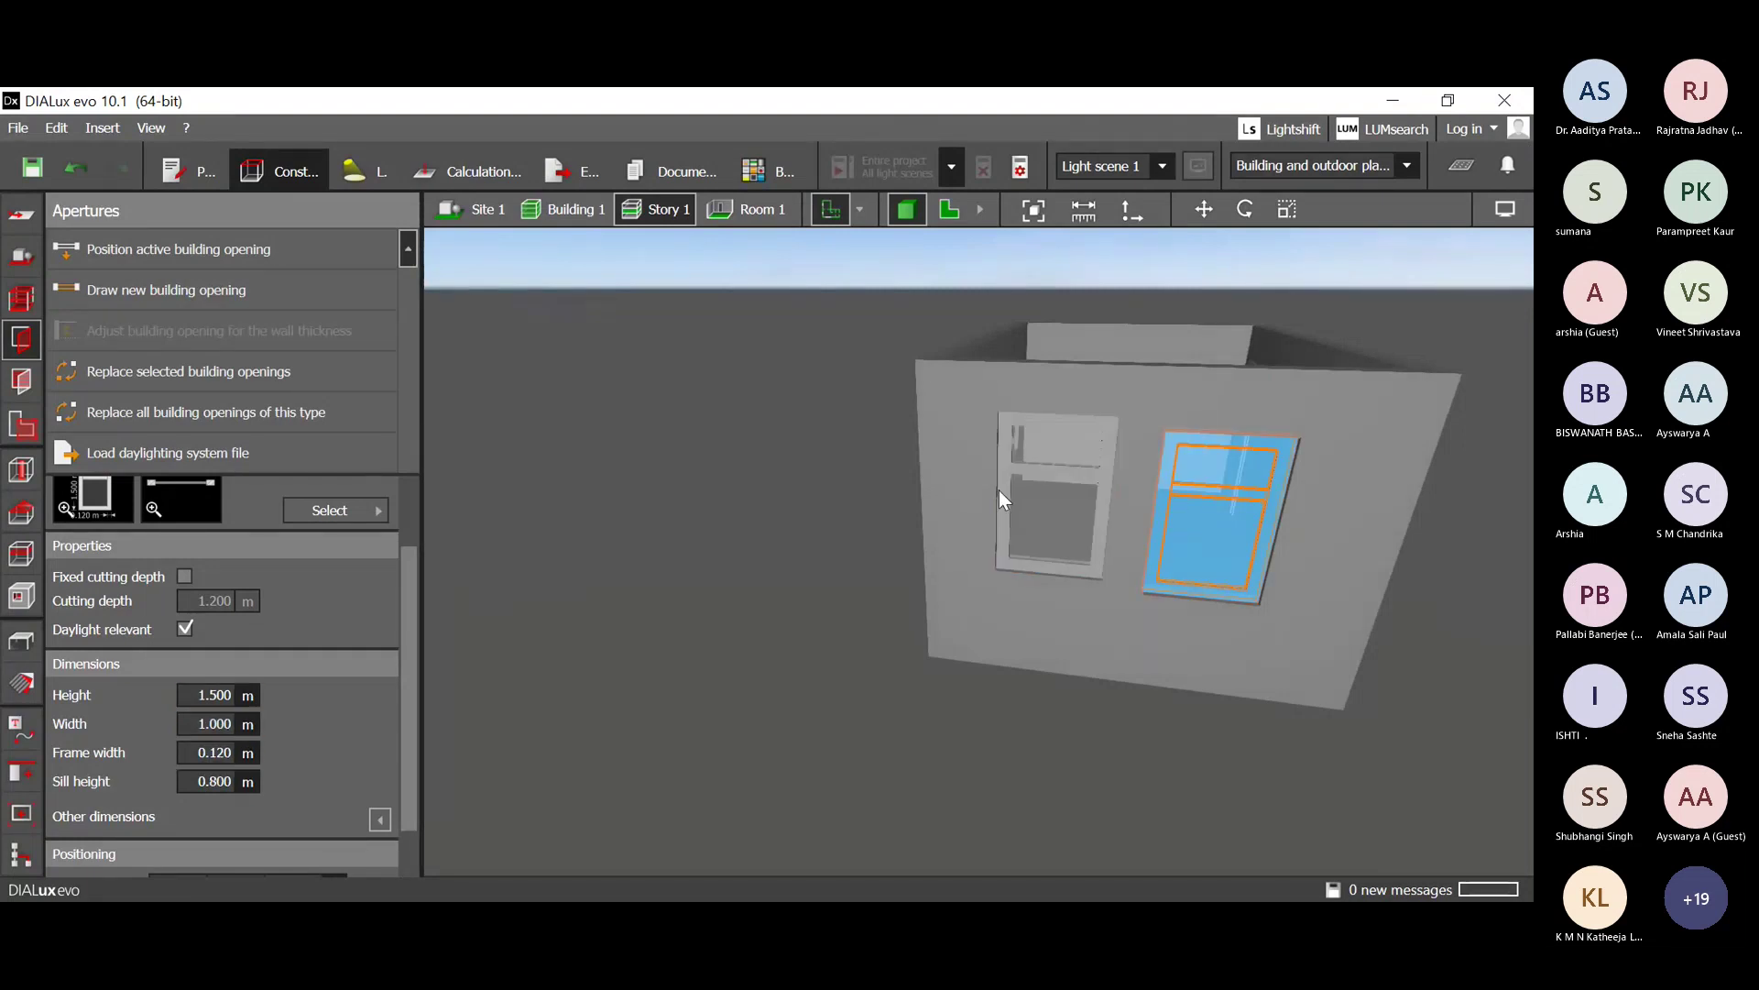
pyautogui.click(1029, 485)
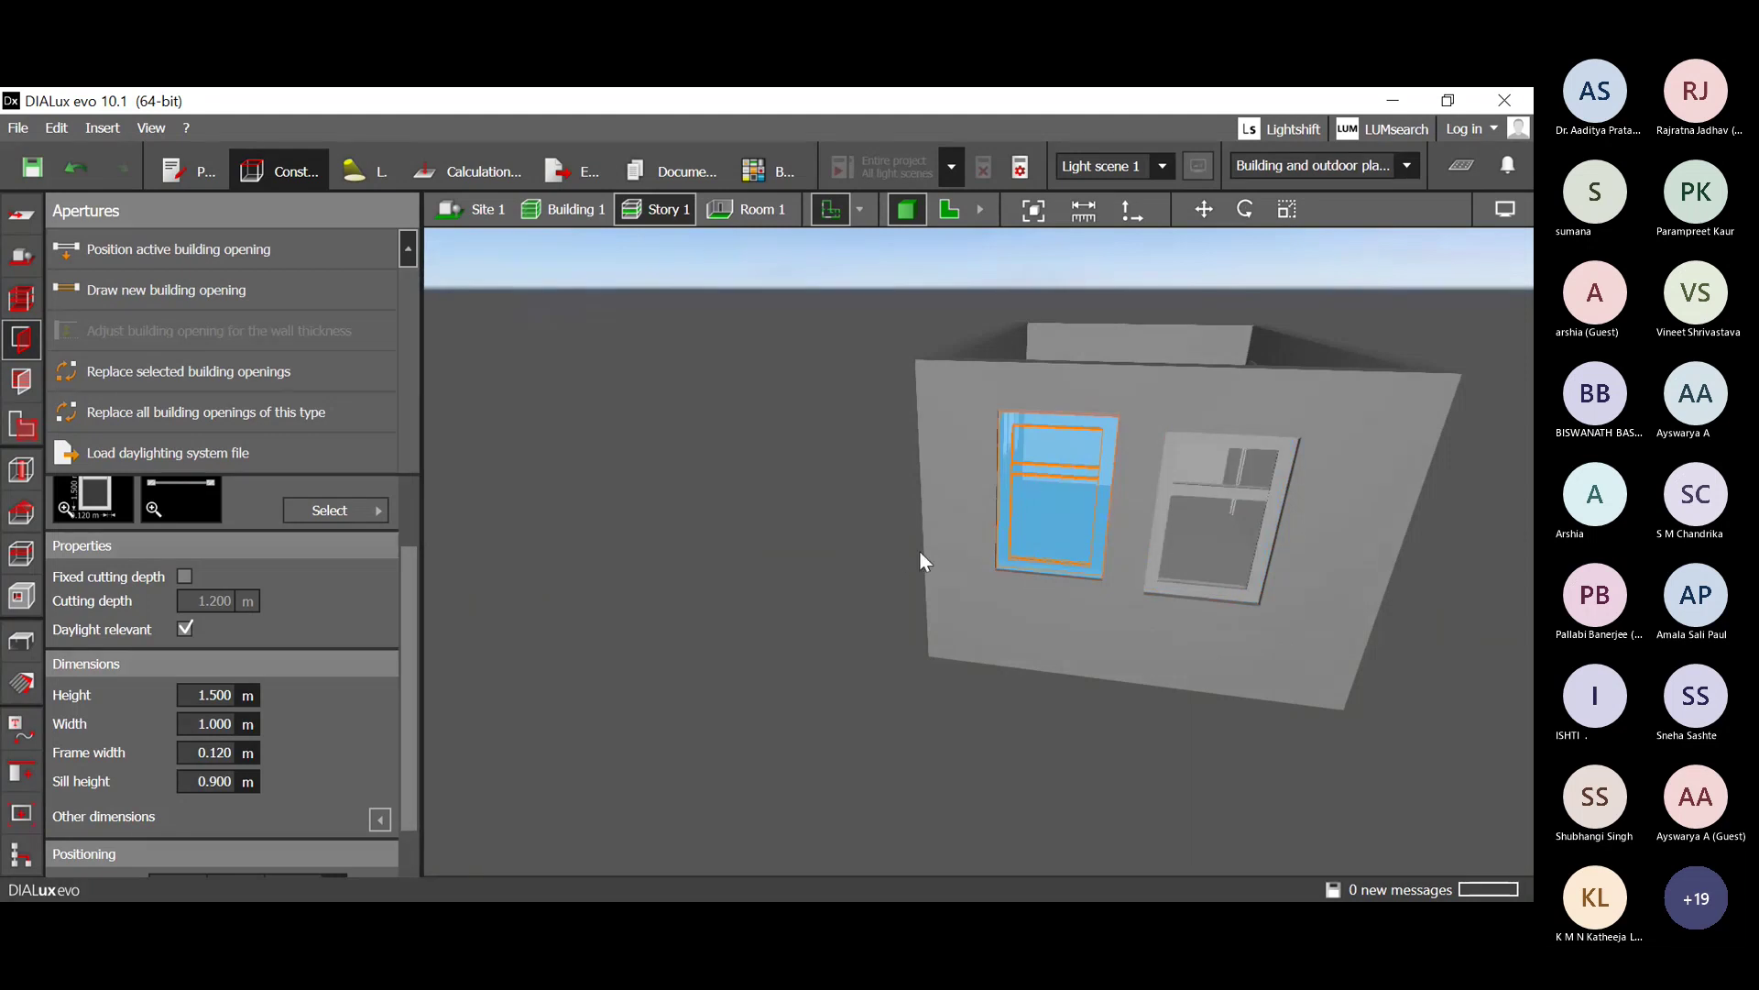
# Set the width of the mullion window nearest the transom-window wall to 1.2 m.
pyautogui.click(843, 552)
pyautogui.moveTo(843, 552); pyautogui.dragTo(981, 486)
pyautogui.click(981, 486)
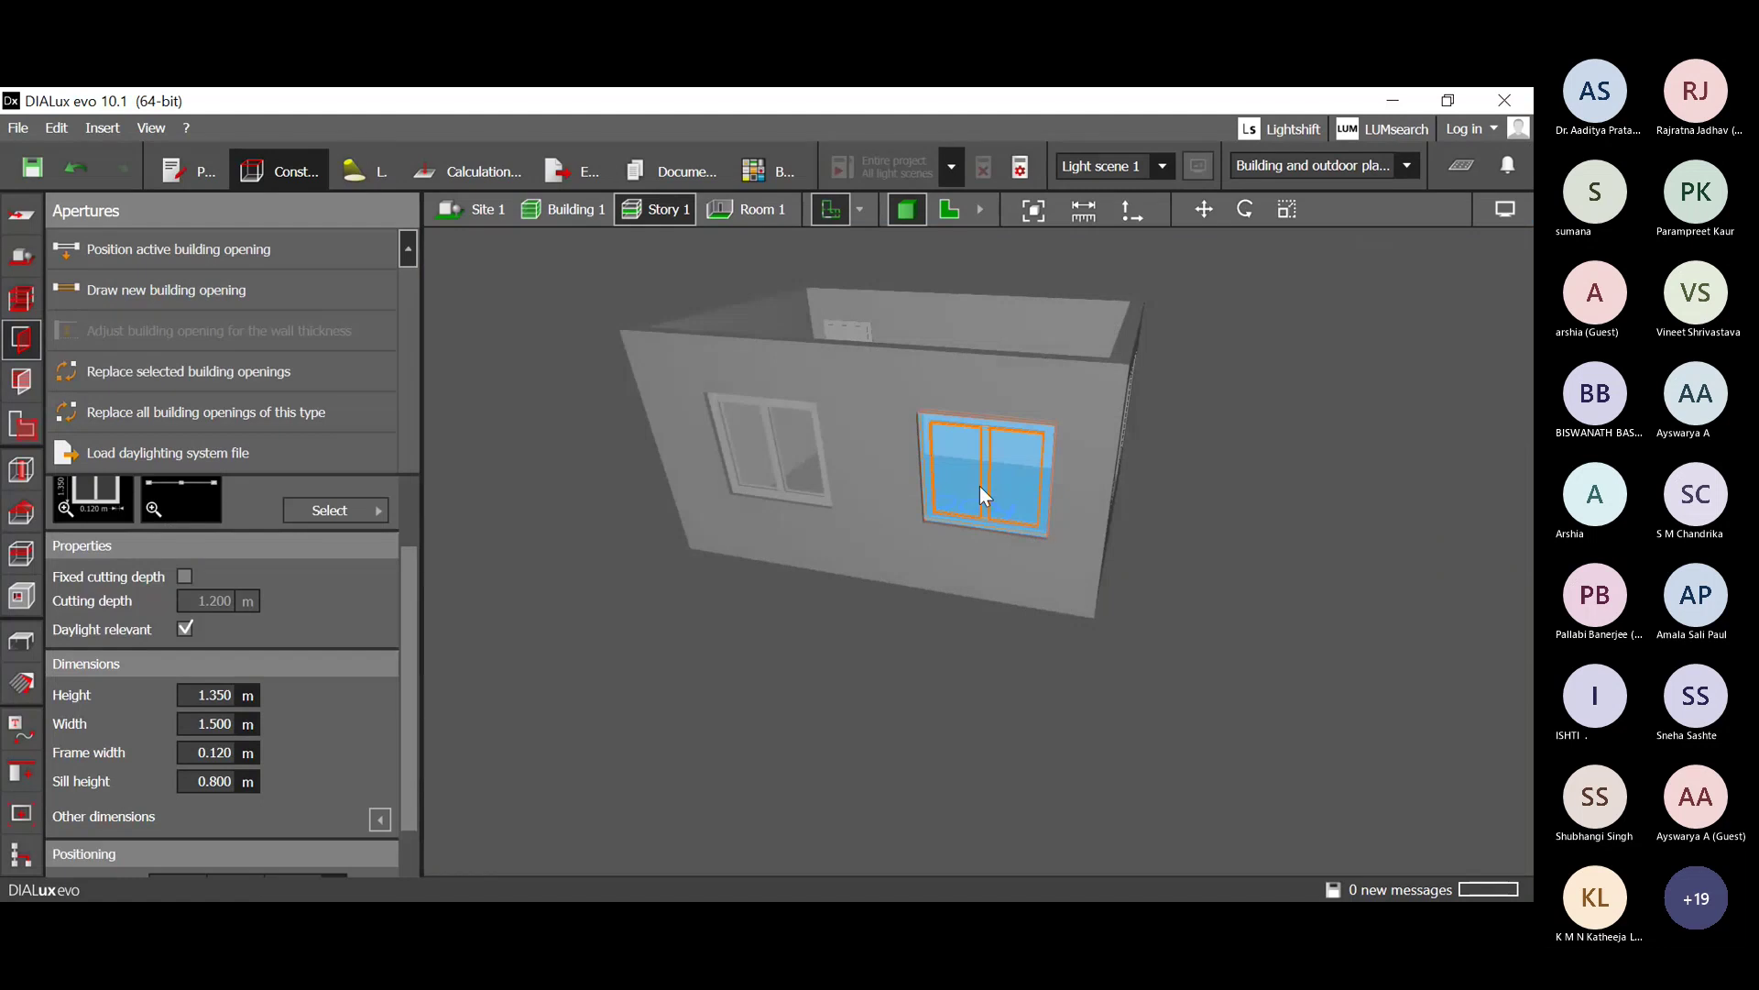
pyautogui.click(192, 723)
pyautogui.doubleClick(192, 723)
pyautogui.write('1.2')
pyautogui.press('Return')
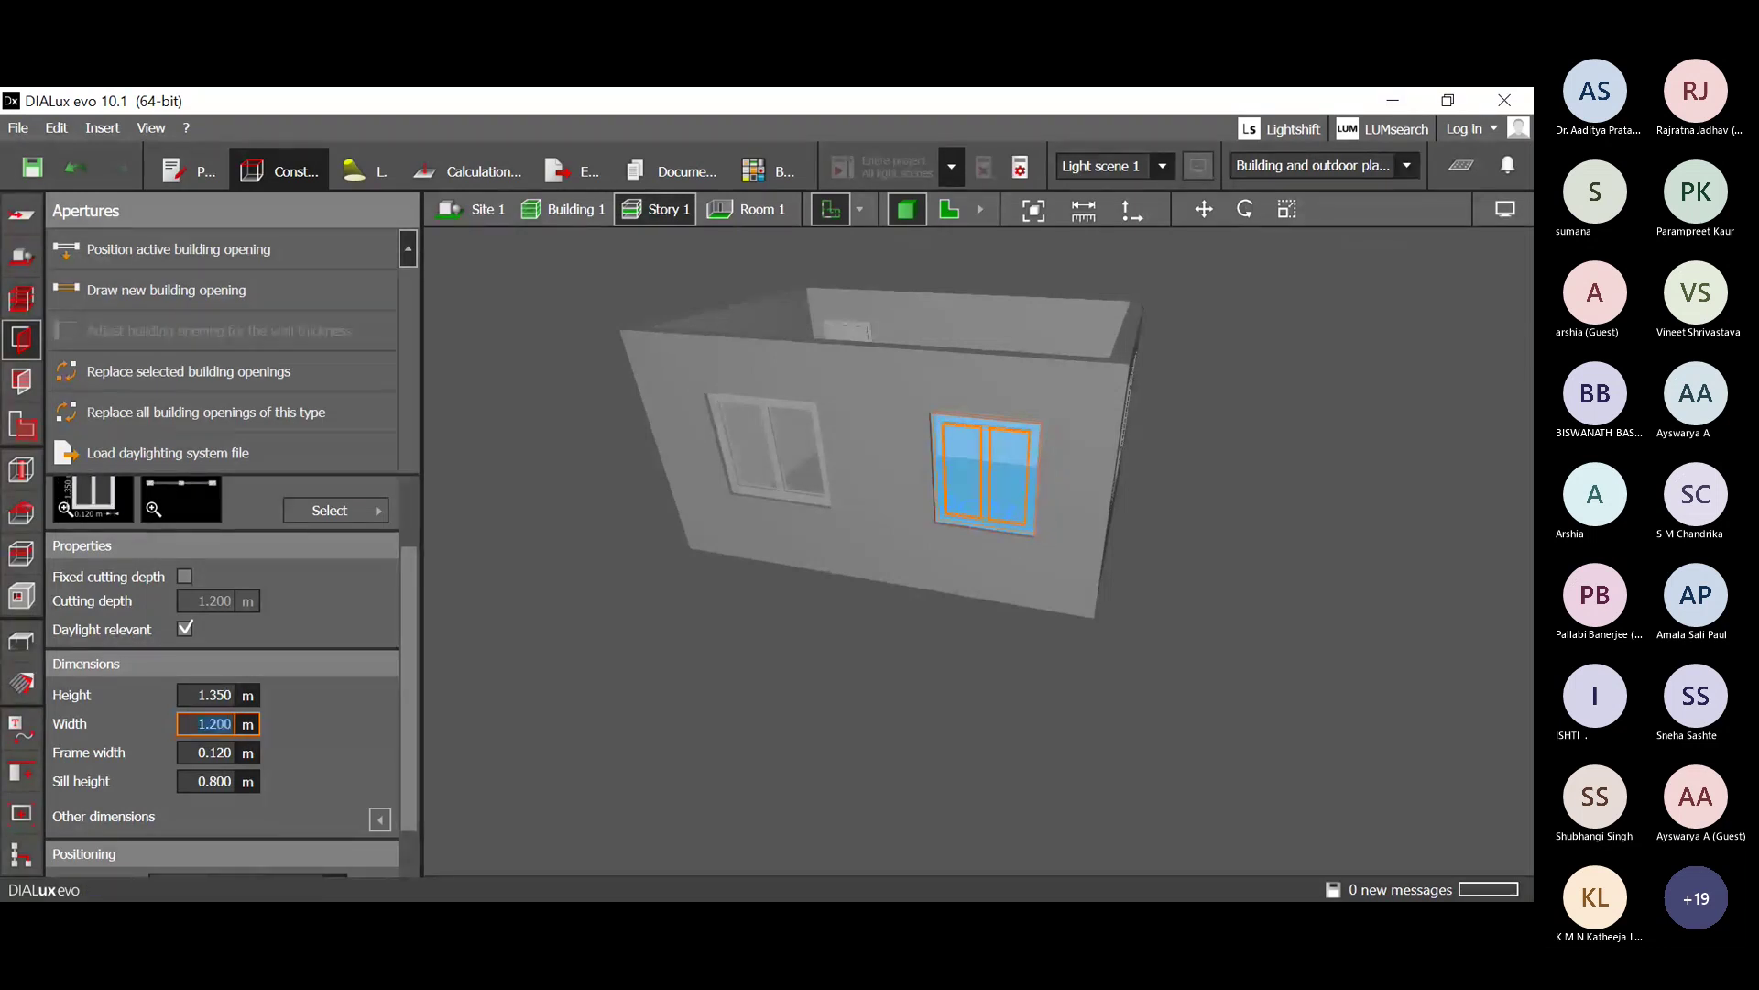
# Check the other mullion window in 3D, return to the floor plan and clear the selection.
pyautogui.click(774, 449)
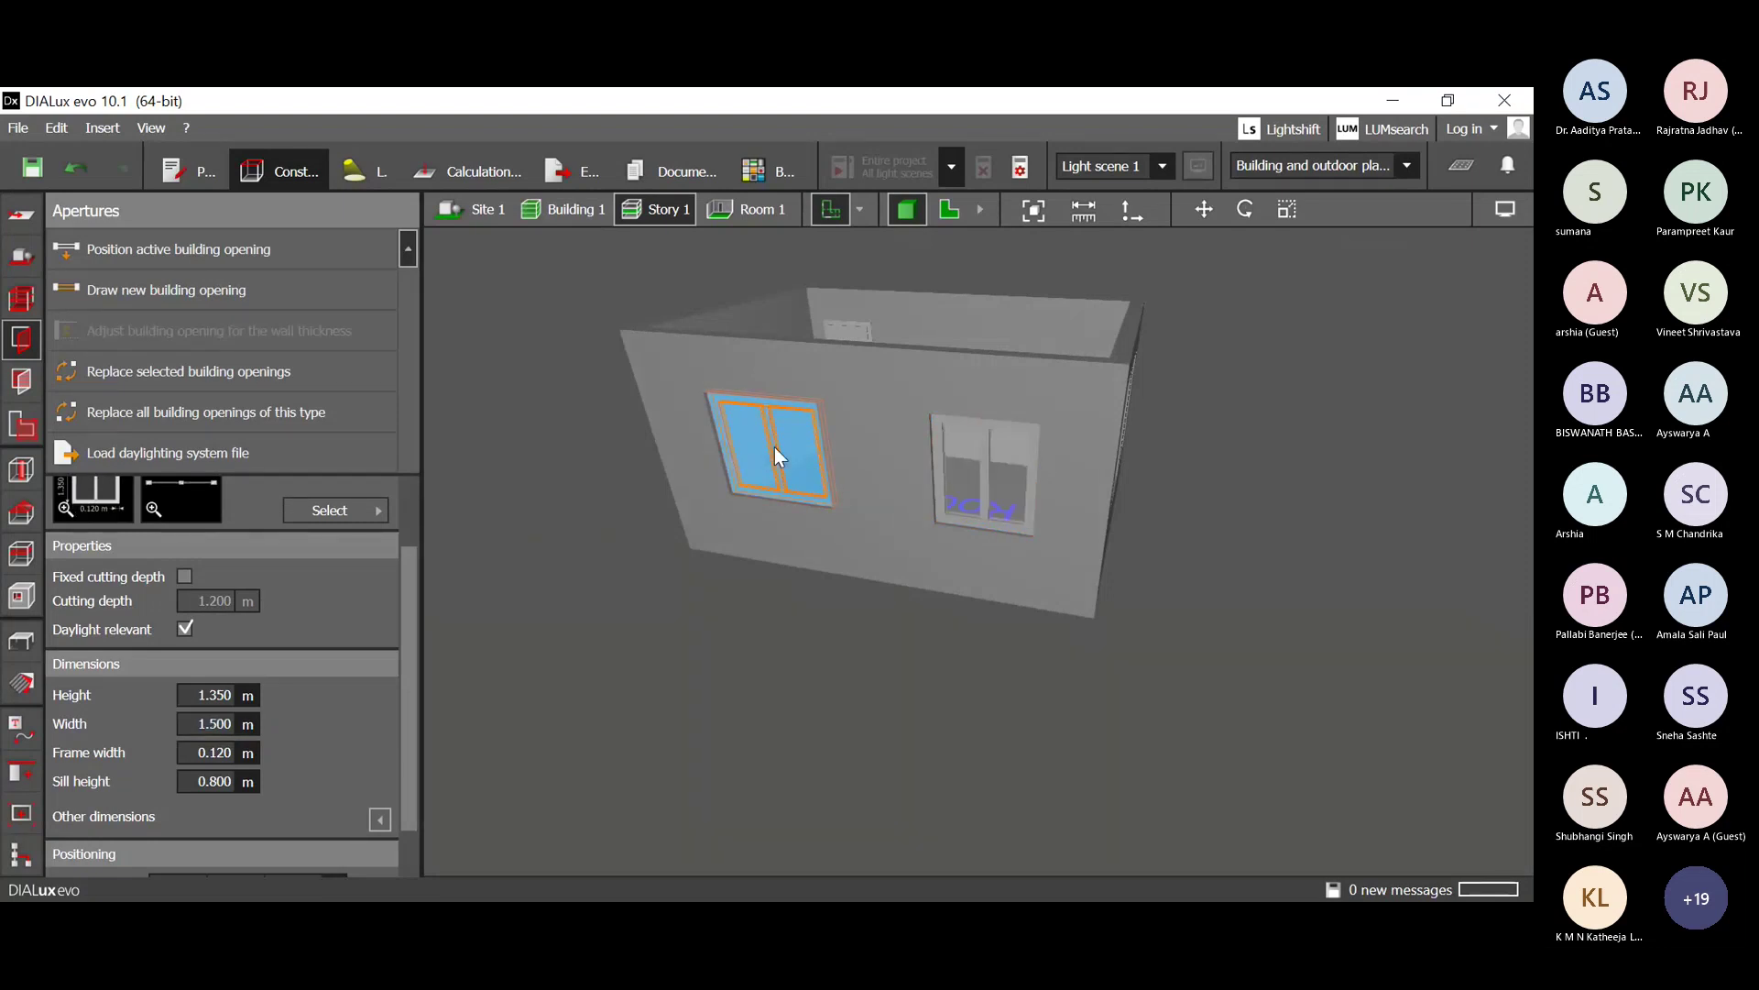
pyautogui.moveTo(898, 541); pyautogui.dragTo(949, 590)
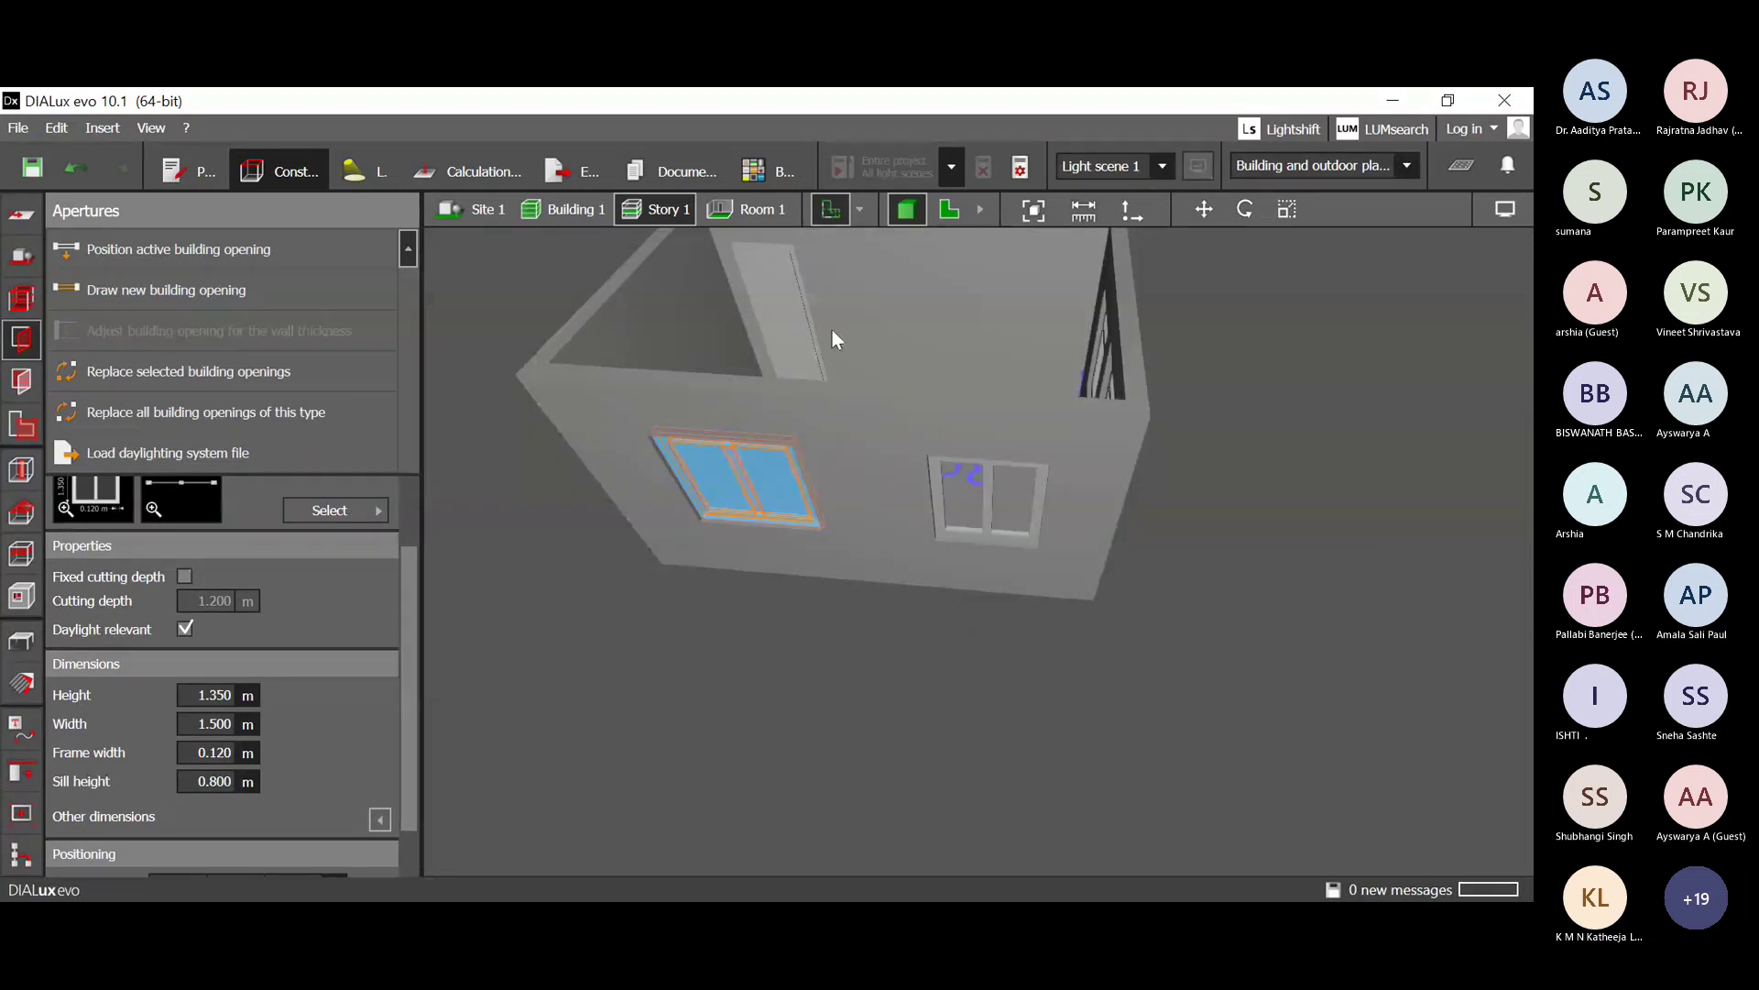
pyautogui.click(949, 216)
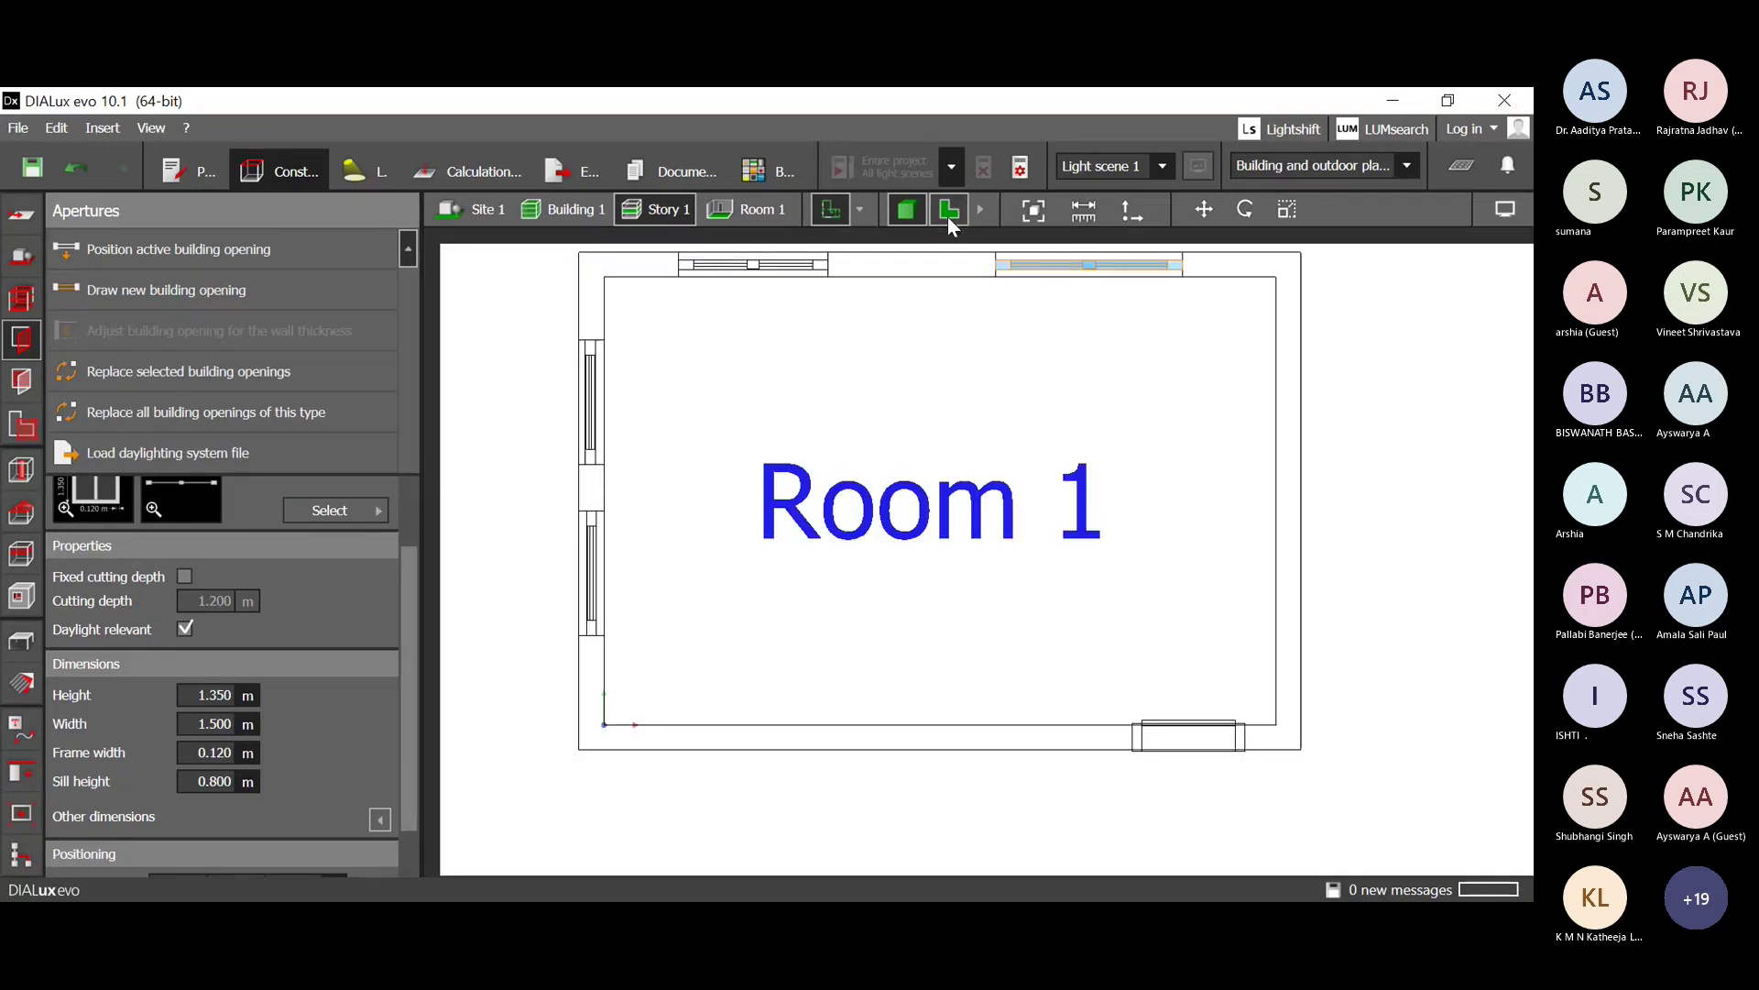
pyautogui.press('Escape')
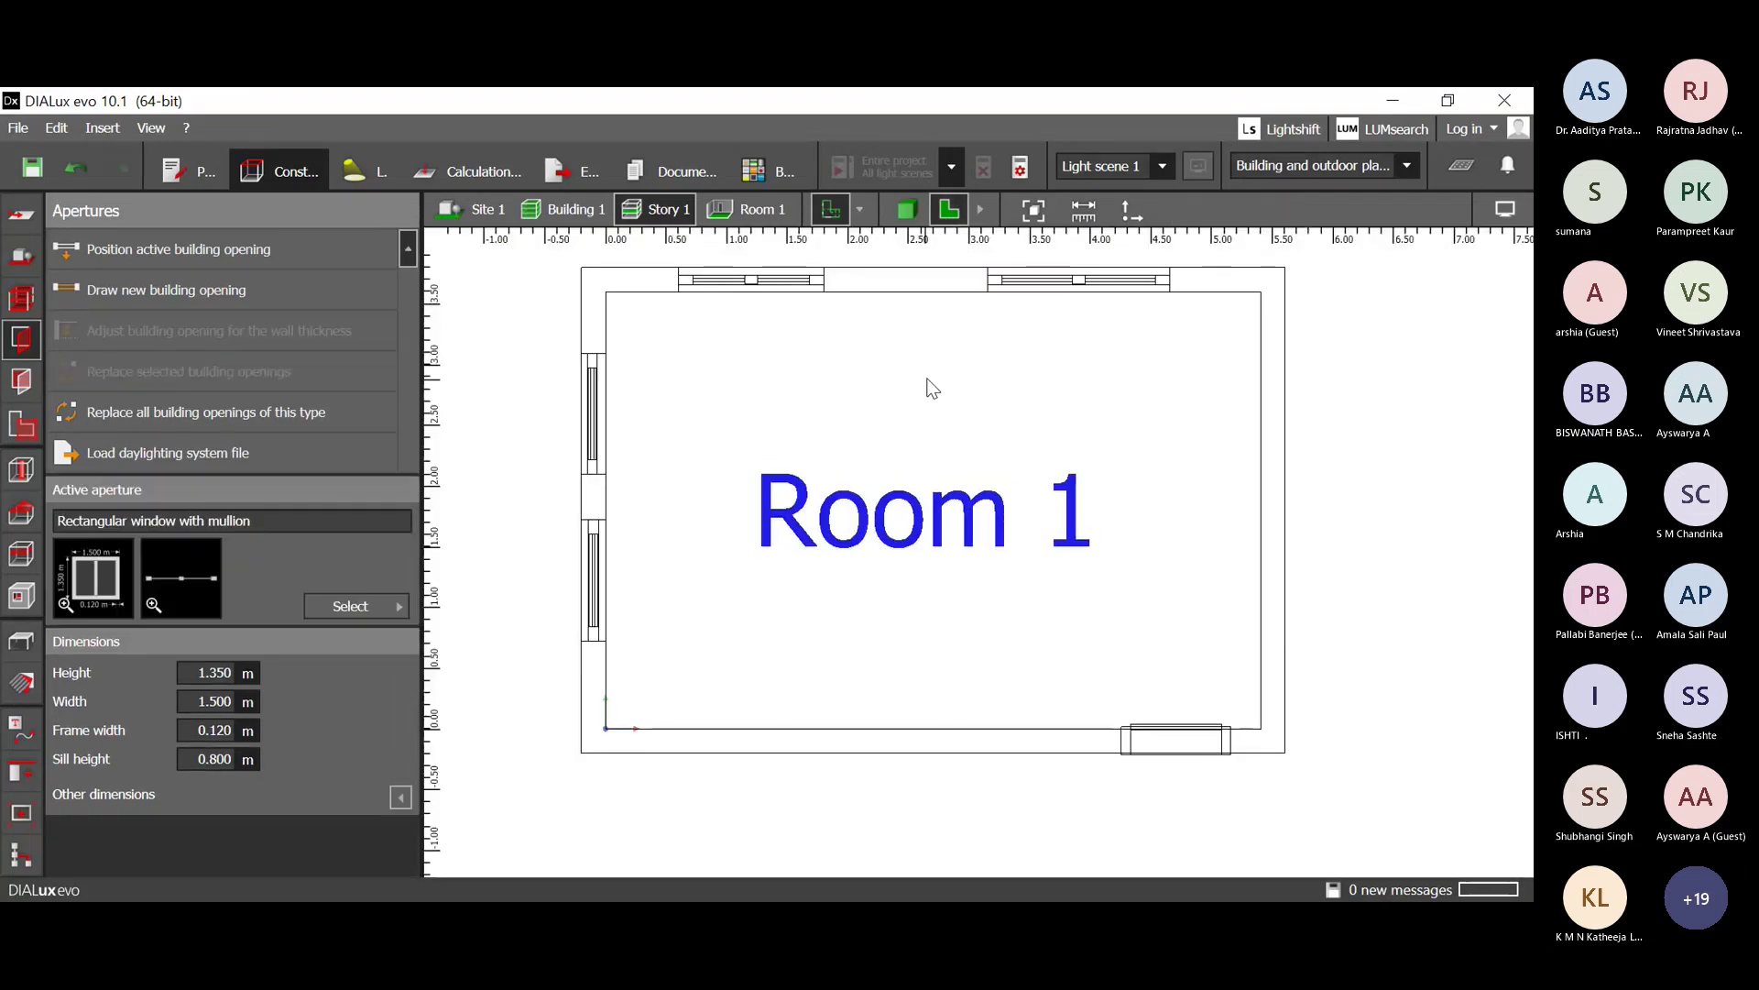
pyautogui.scroll(-2, 932, 389)
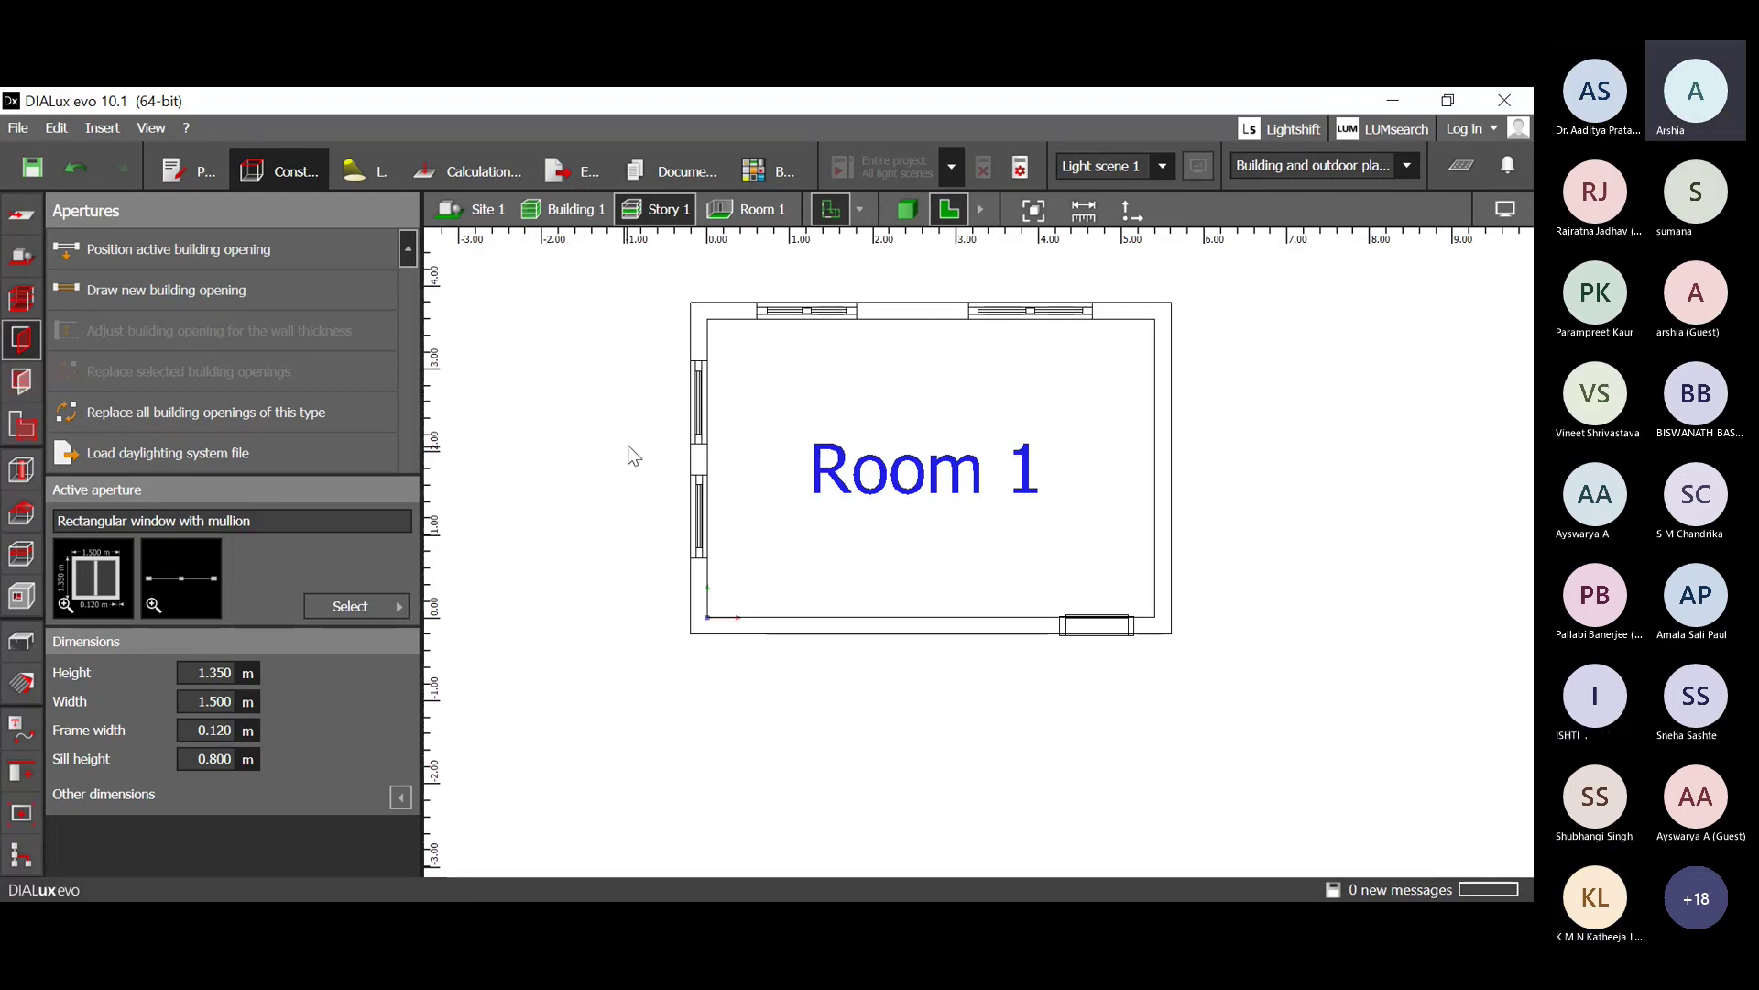
# Browse the list of window and door types available for the active aperture.
pyautogui.click(370, 608)
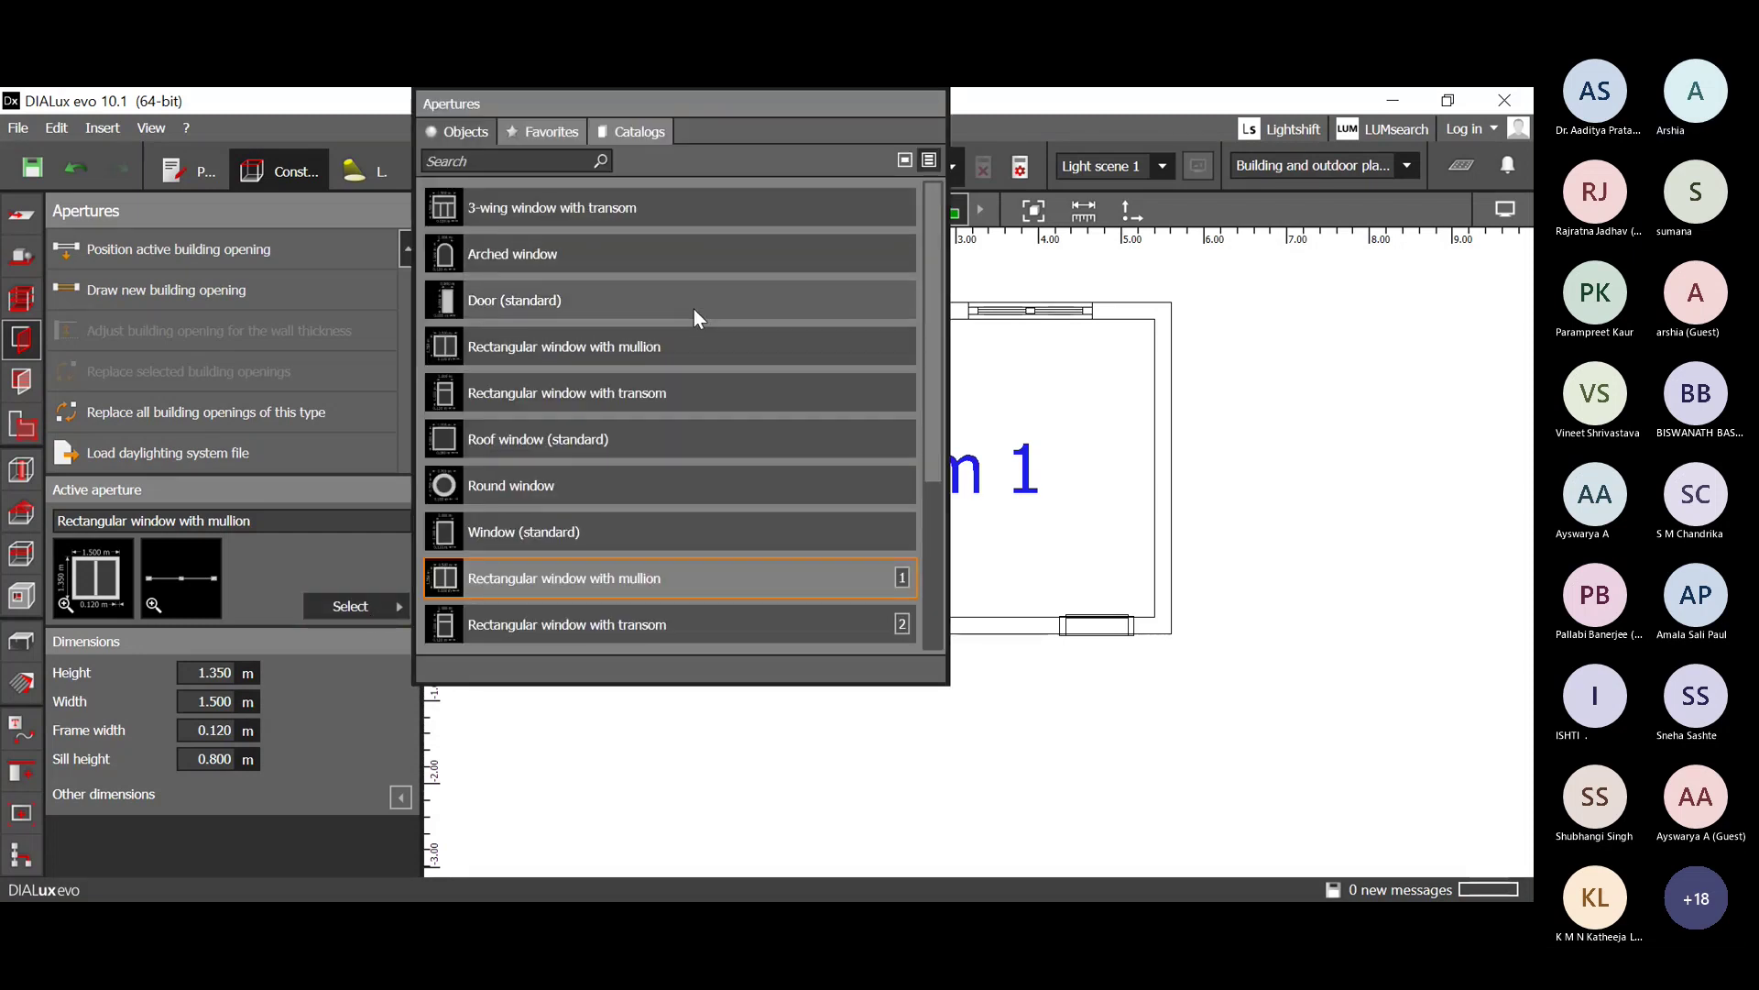
pyautogui.scroll(-3, 695, 310)
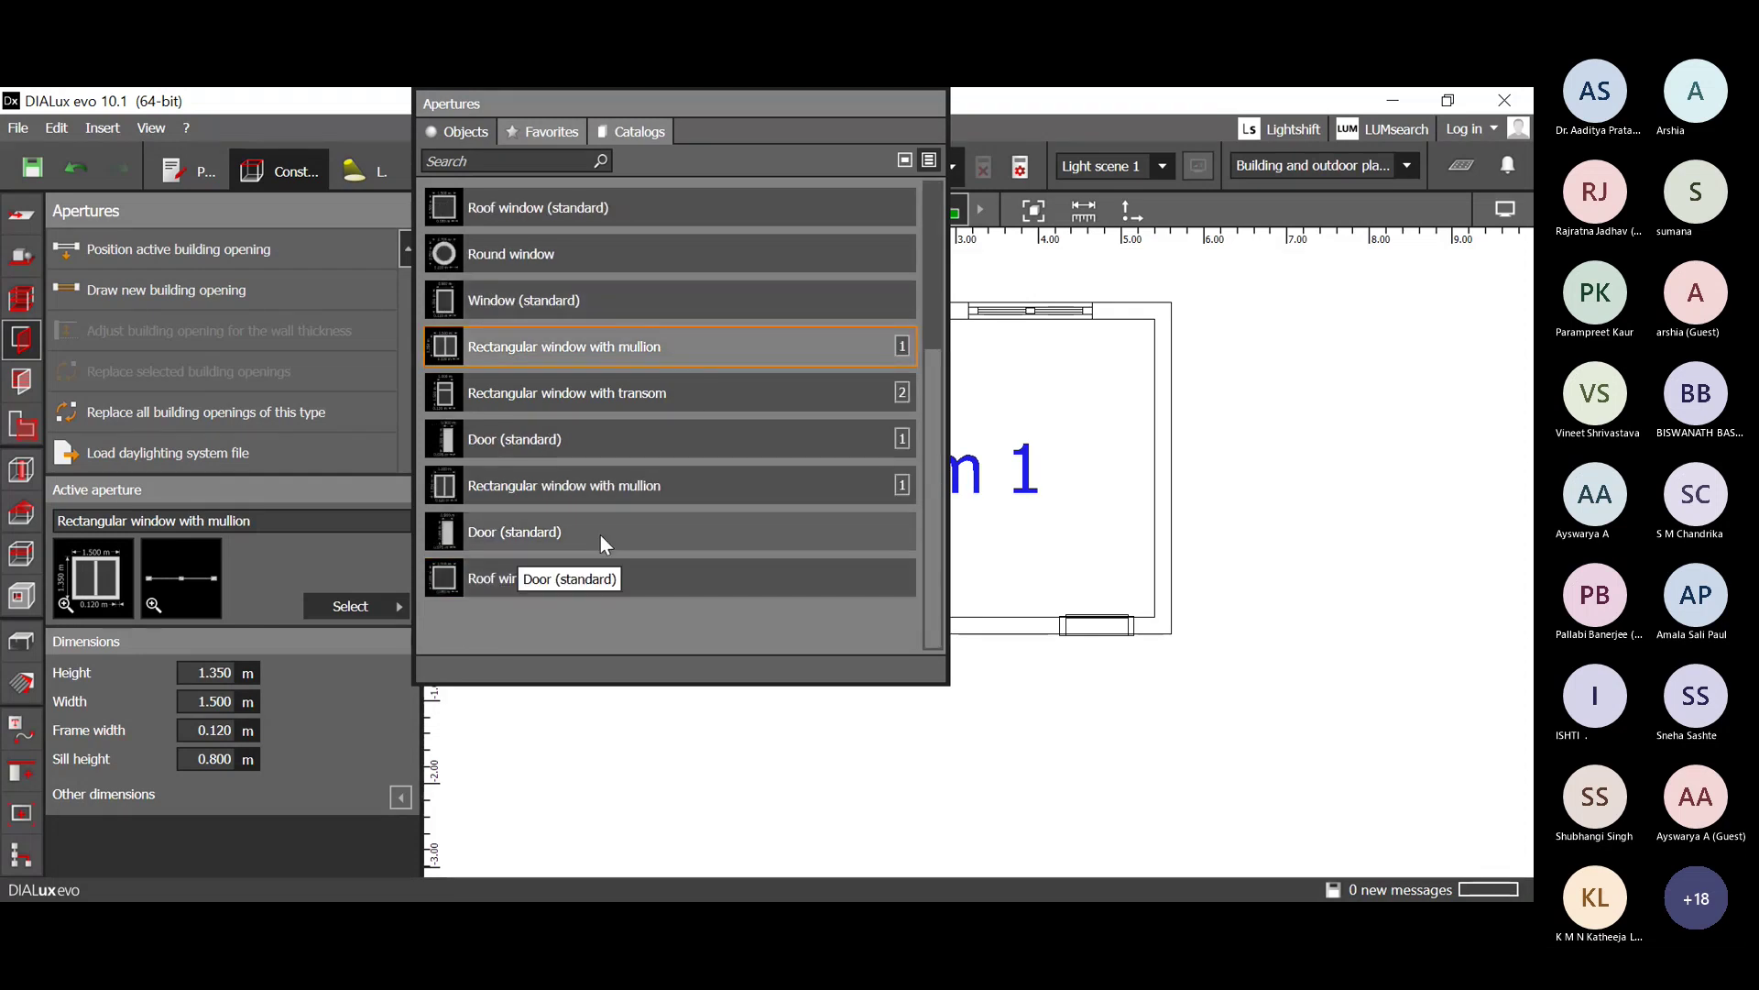
pyautogui.scroll(3, 600, 534)
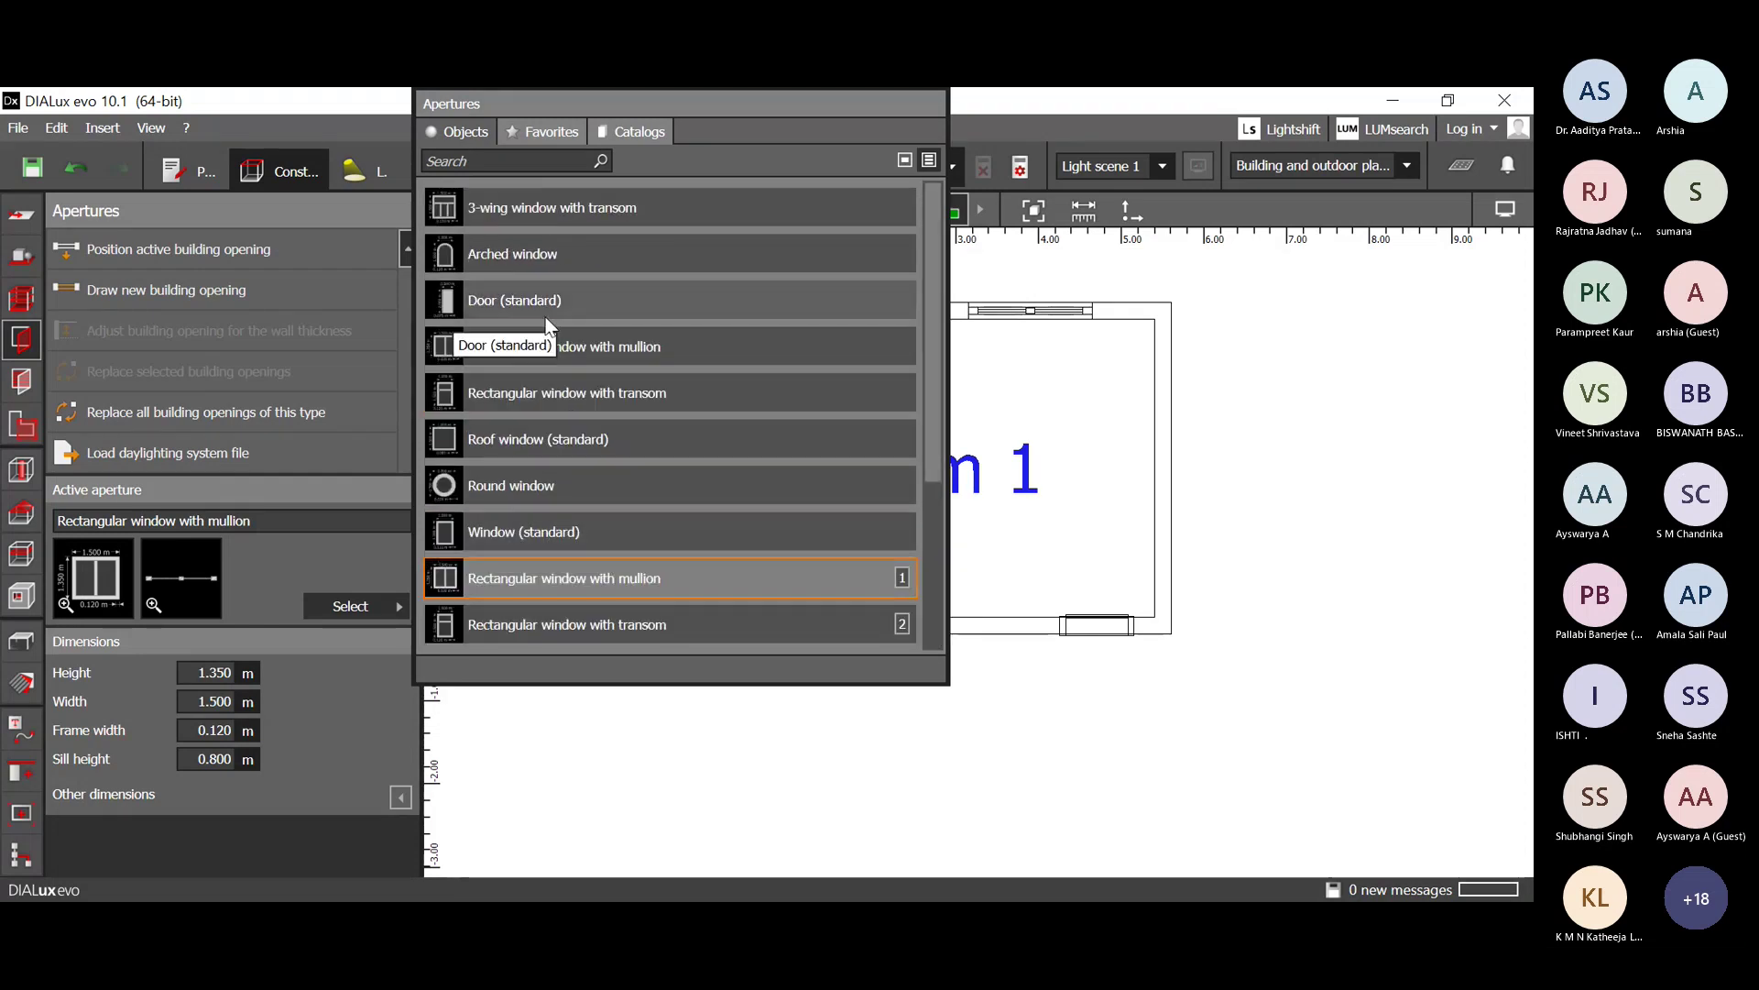
pyautogui.scroll(-3, 561, 585)
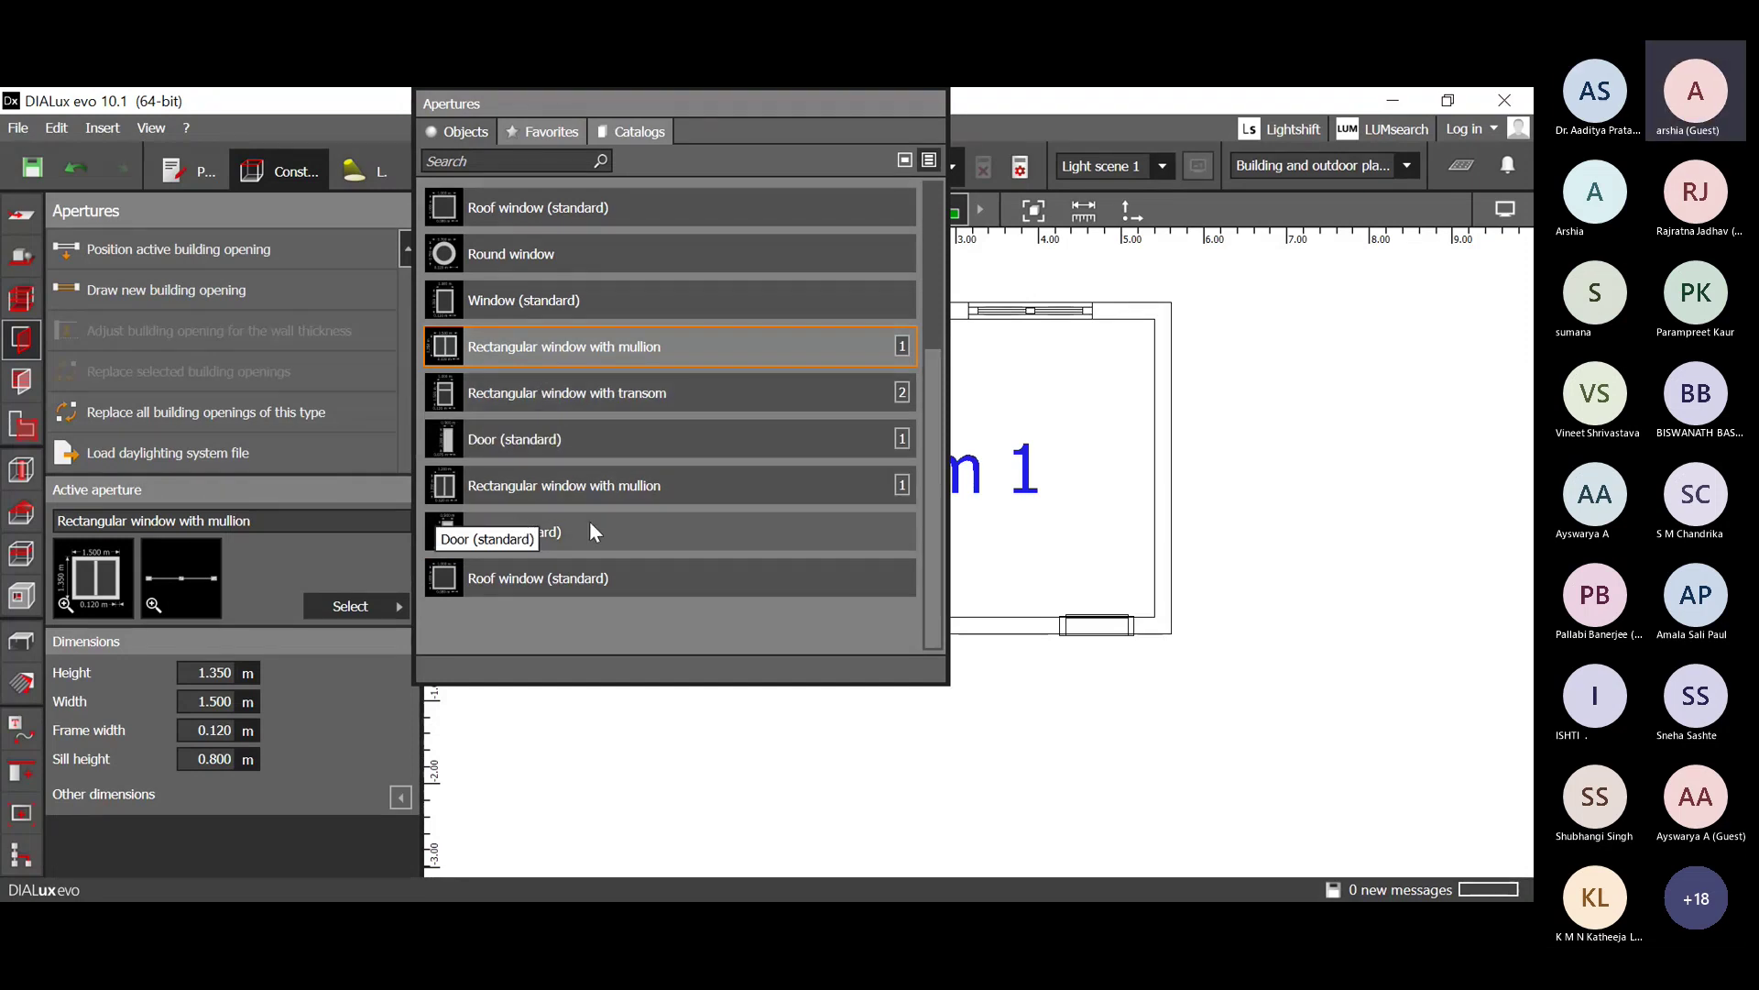
pyautogui.scroll(3, 591, 524)
# Switch to furniture and objects, check the available object sources and open the DIALux evo object catalog.
pyautogui.click(20, 633)
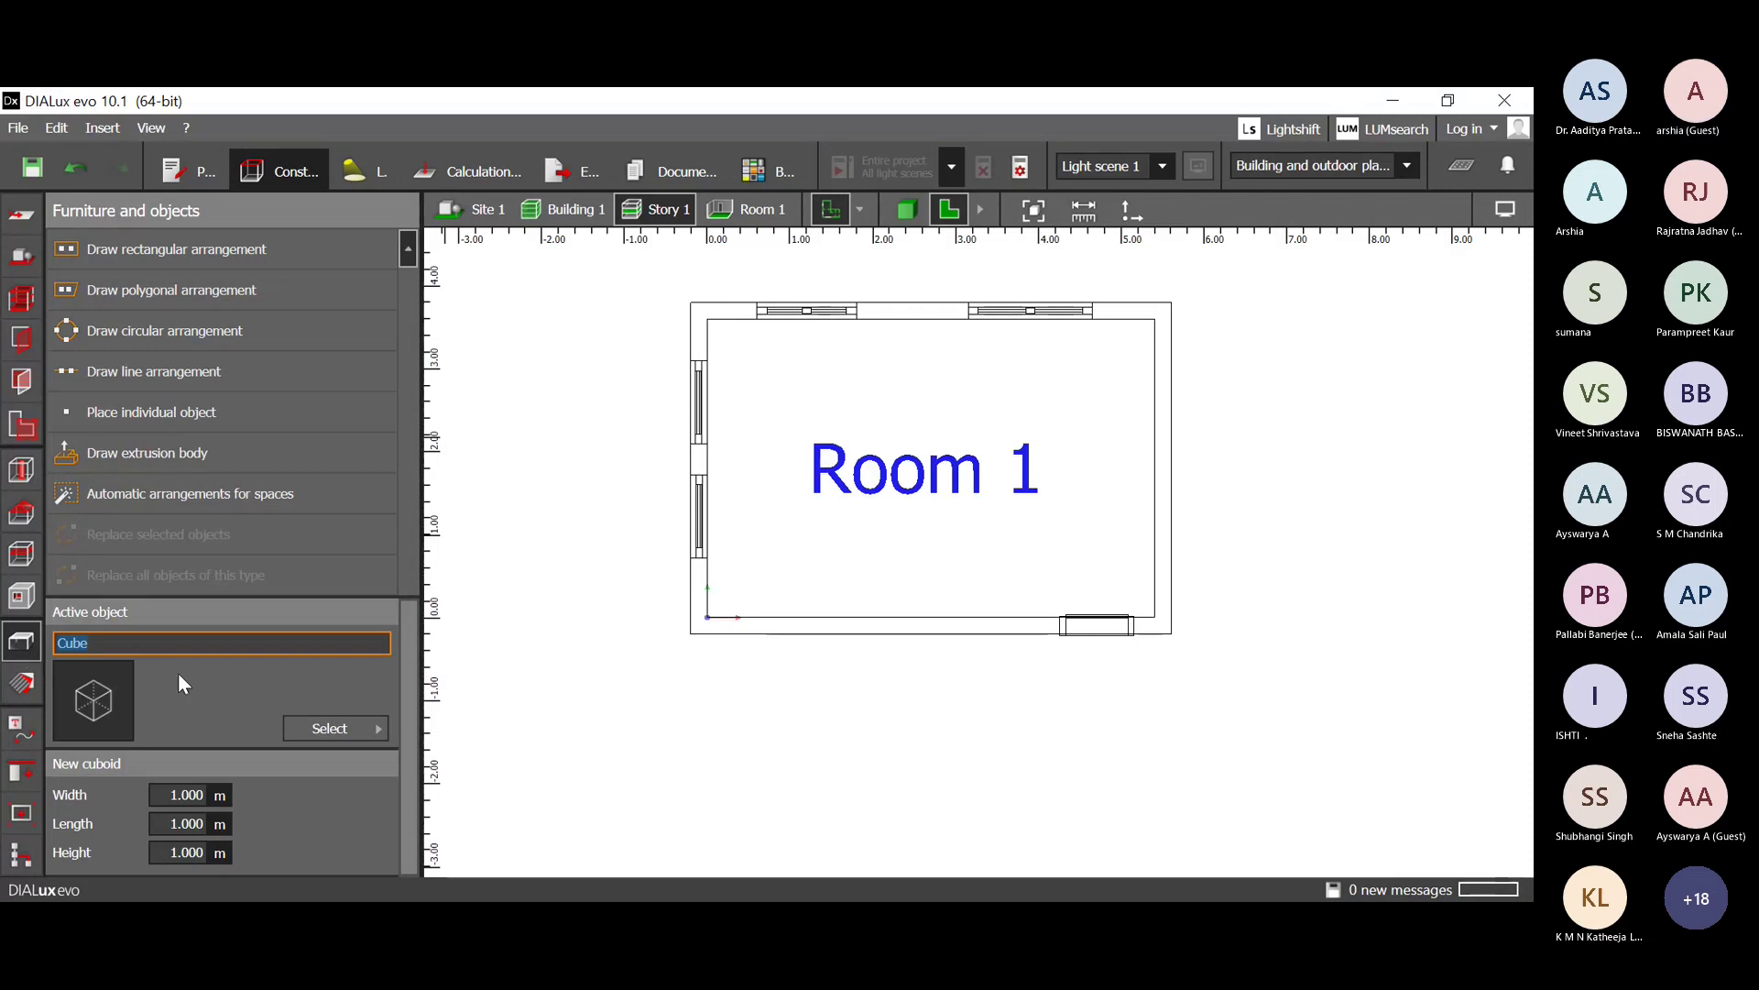
pyautogui.click(357, 727)
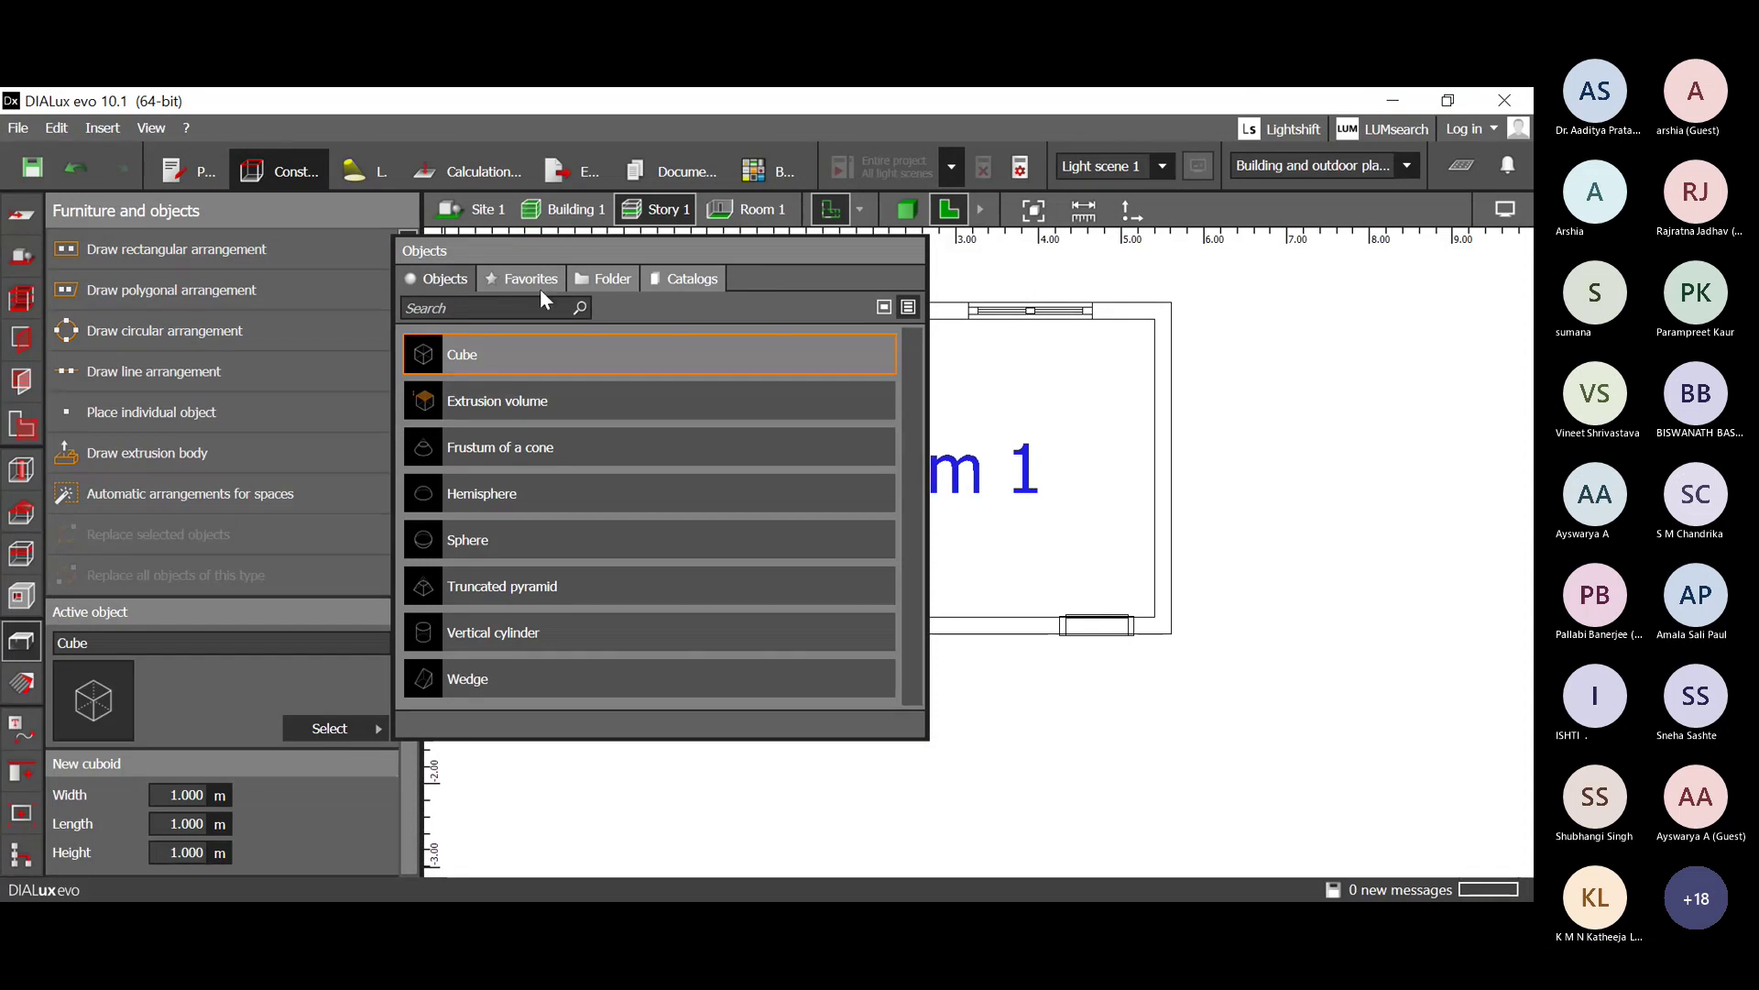
pyautogui.click(669, 284)
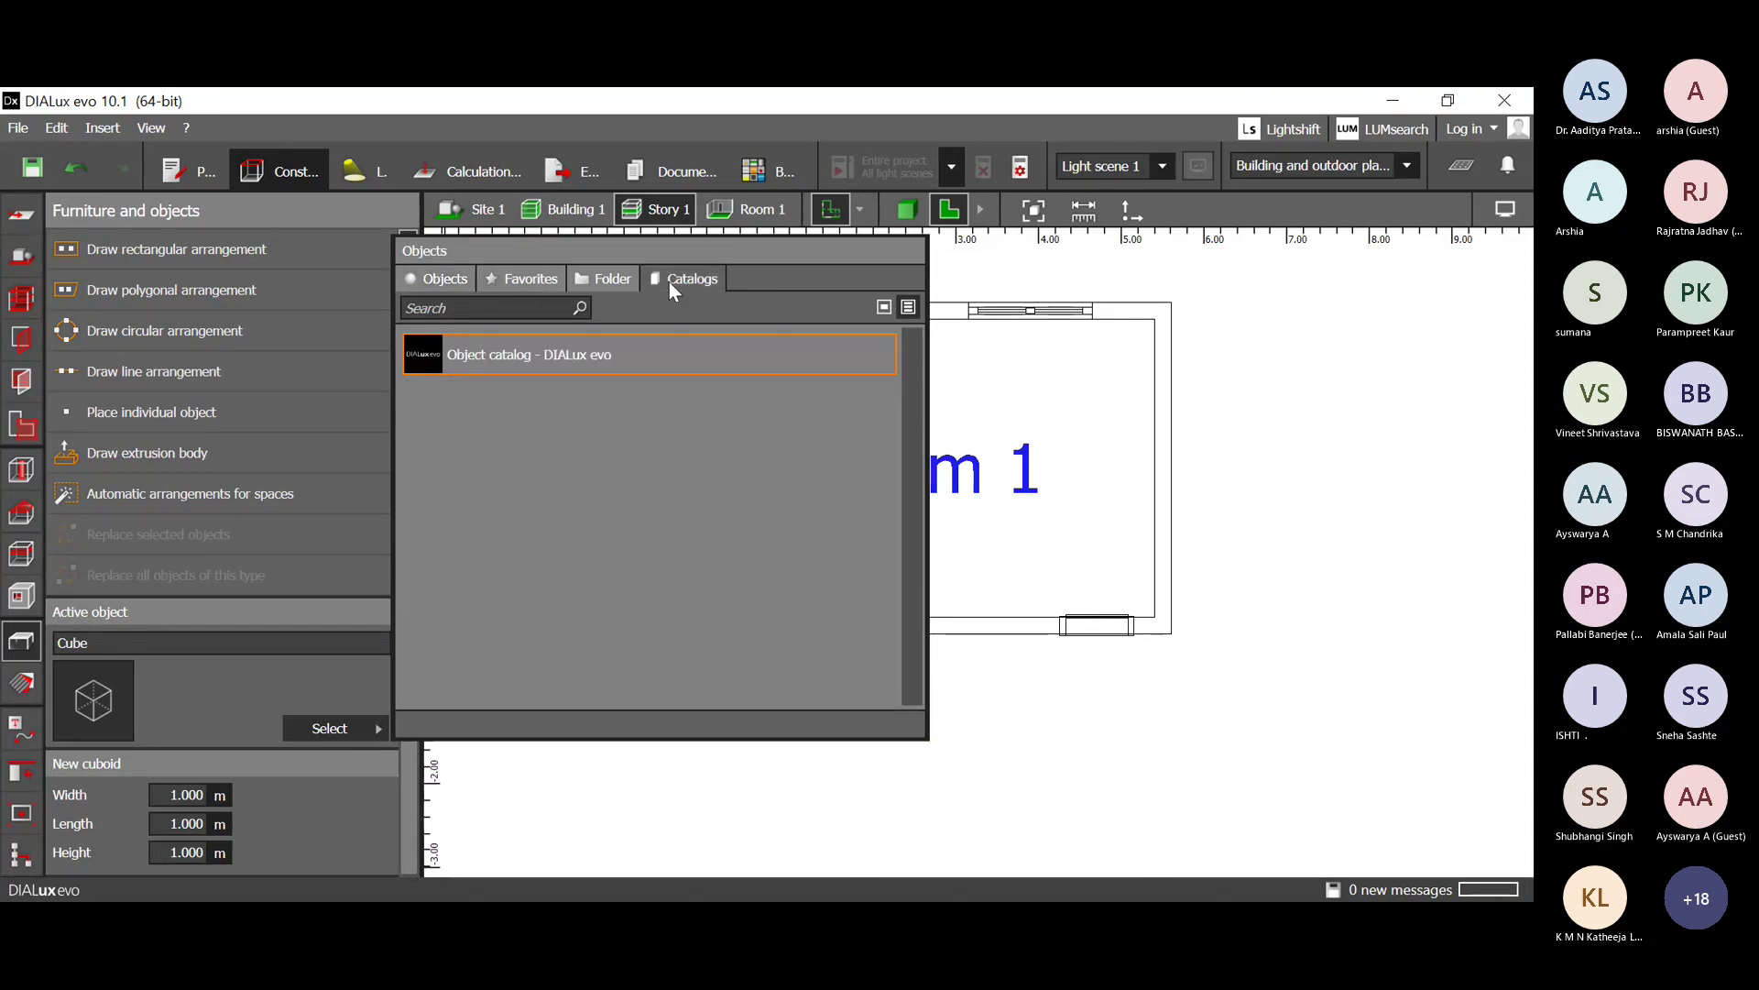
pyautogui.click(217, 711)
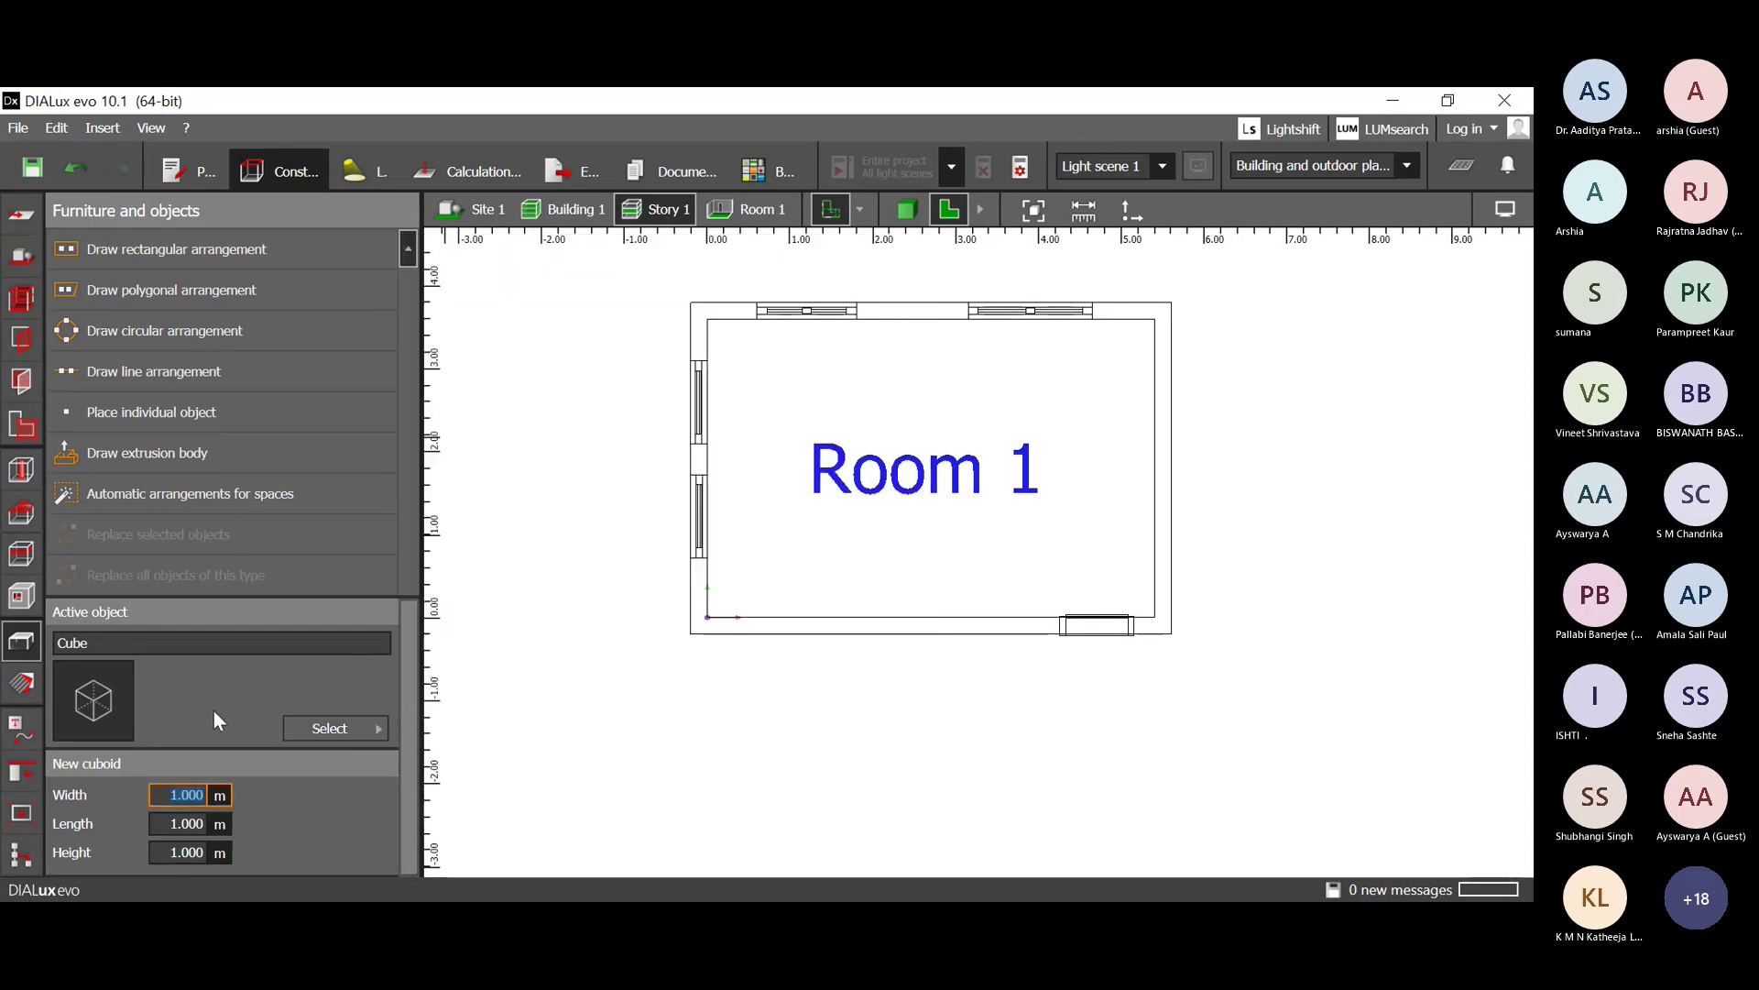
pyautogui.click(332, 724)
pyautogui.click(422, 282)
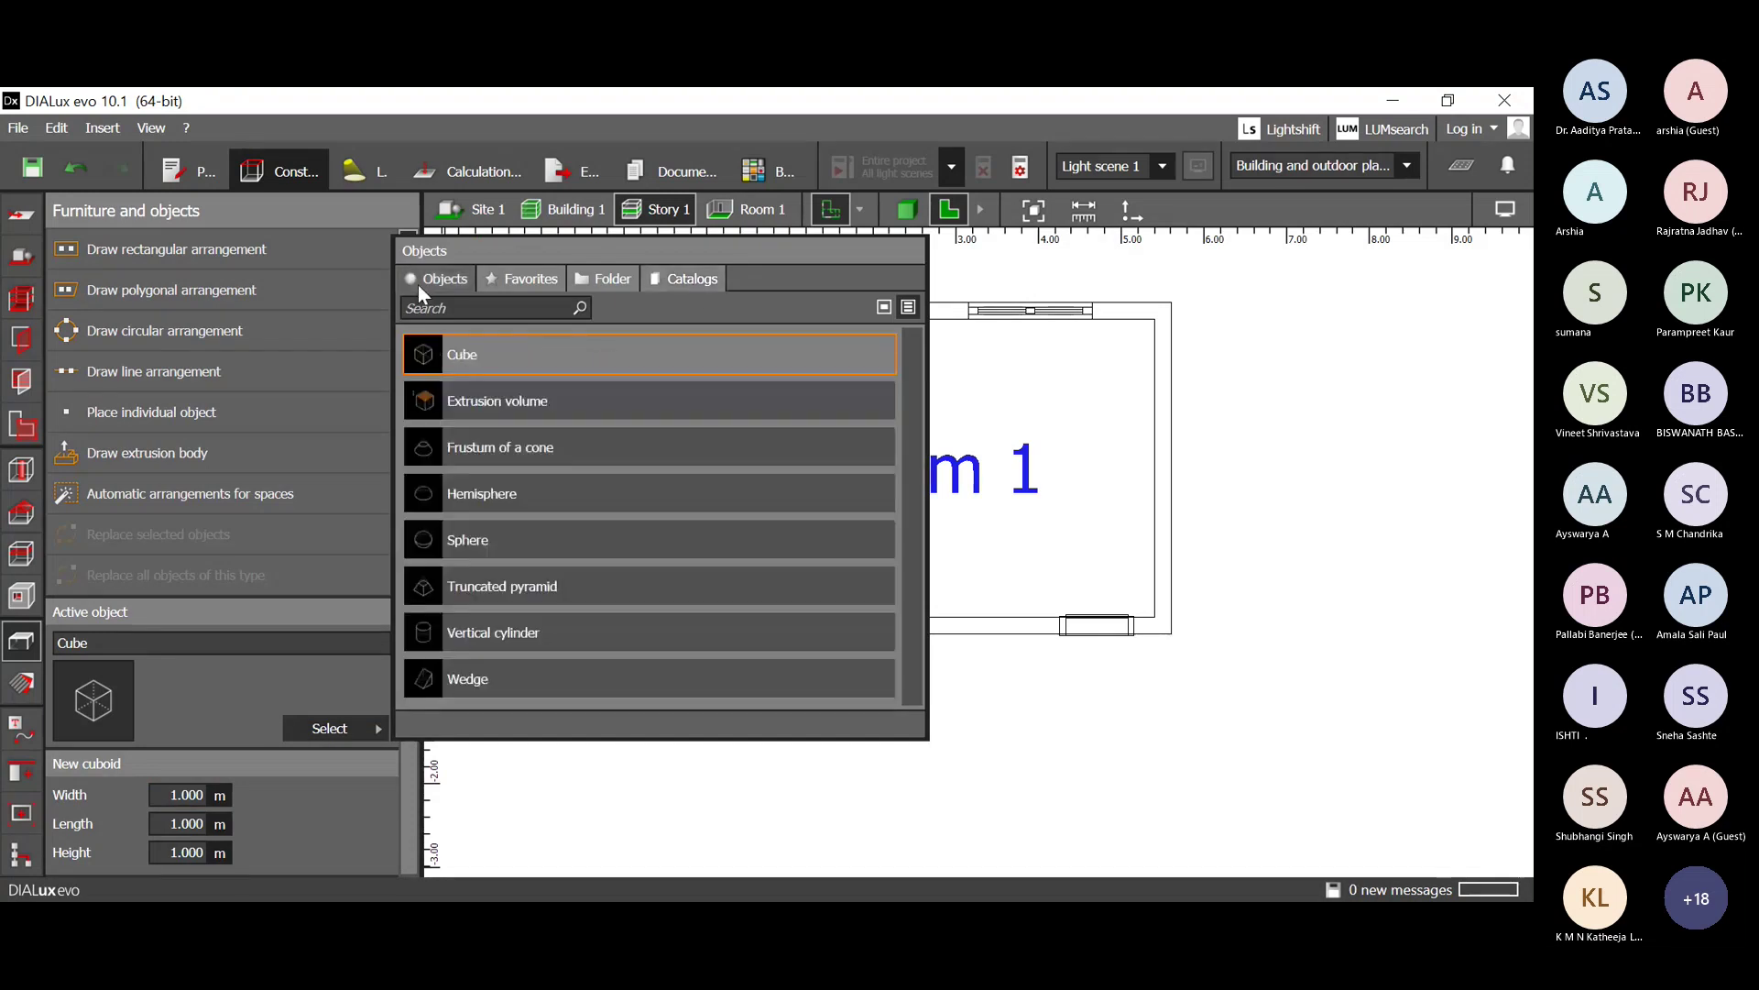
pyautogui.click(527, 285)
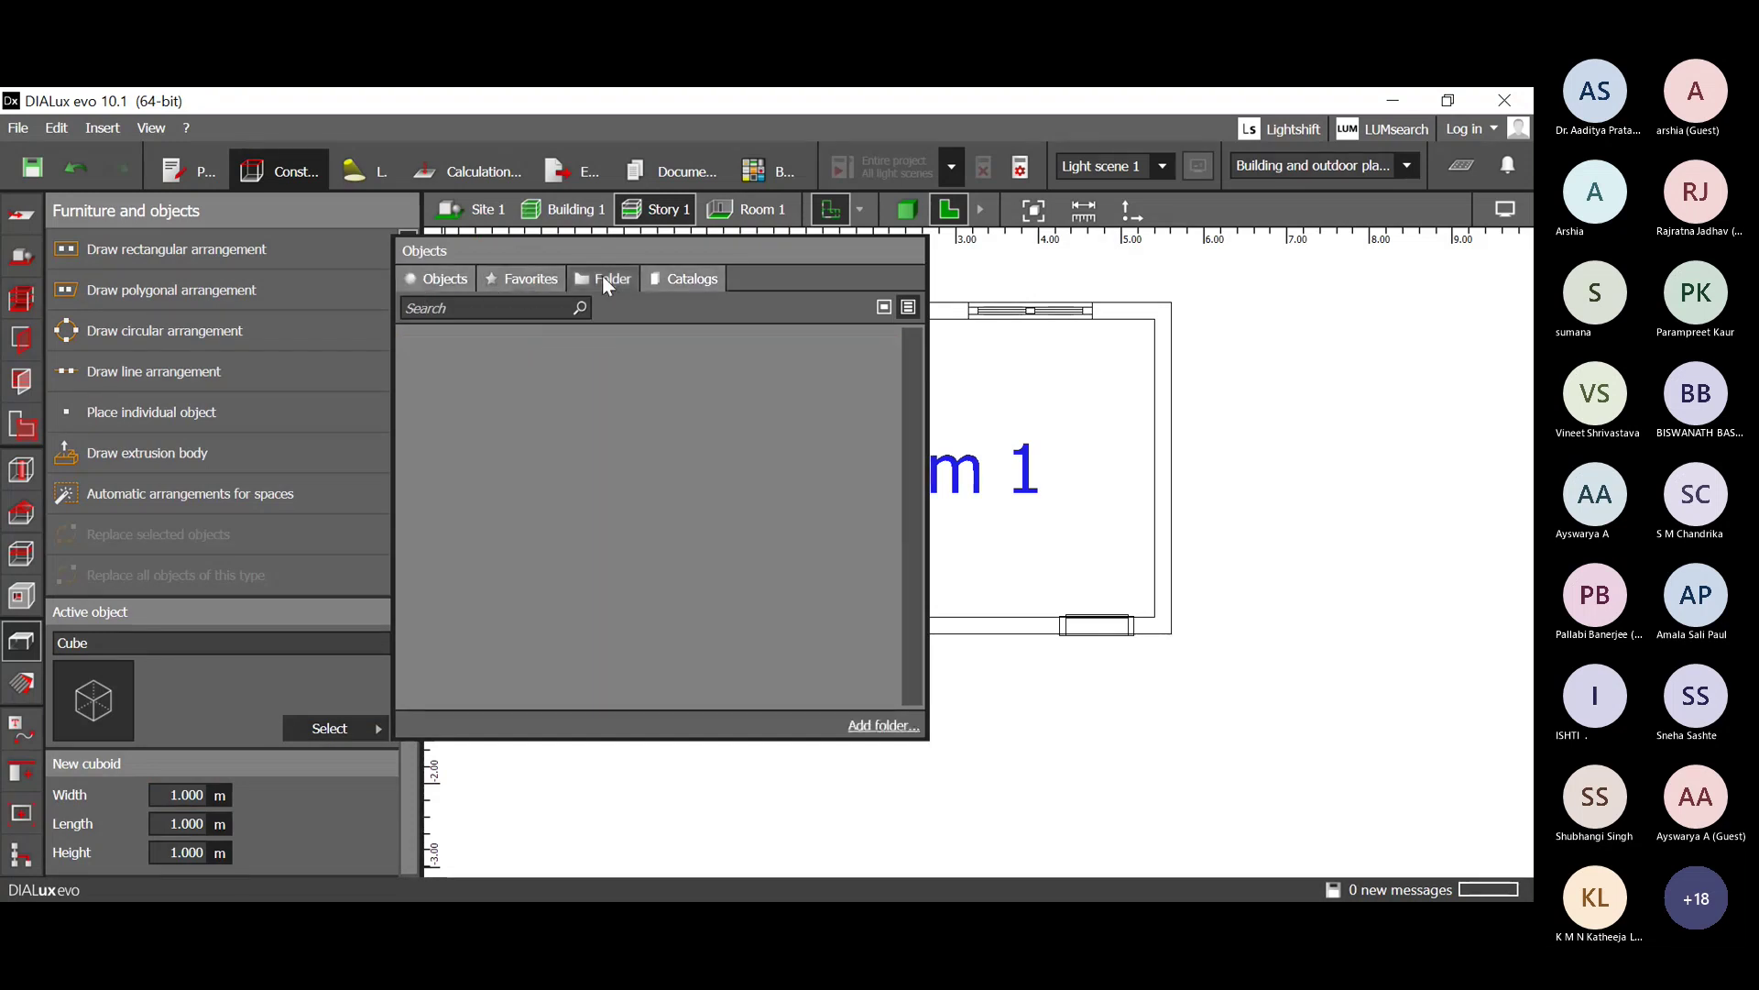
pyautogui.click(683, 281)
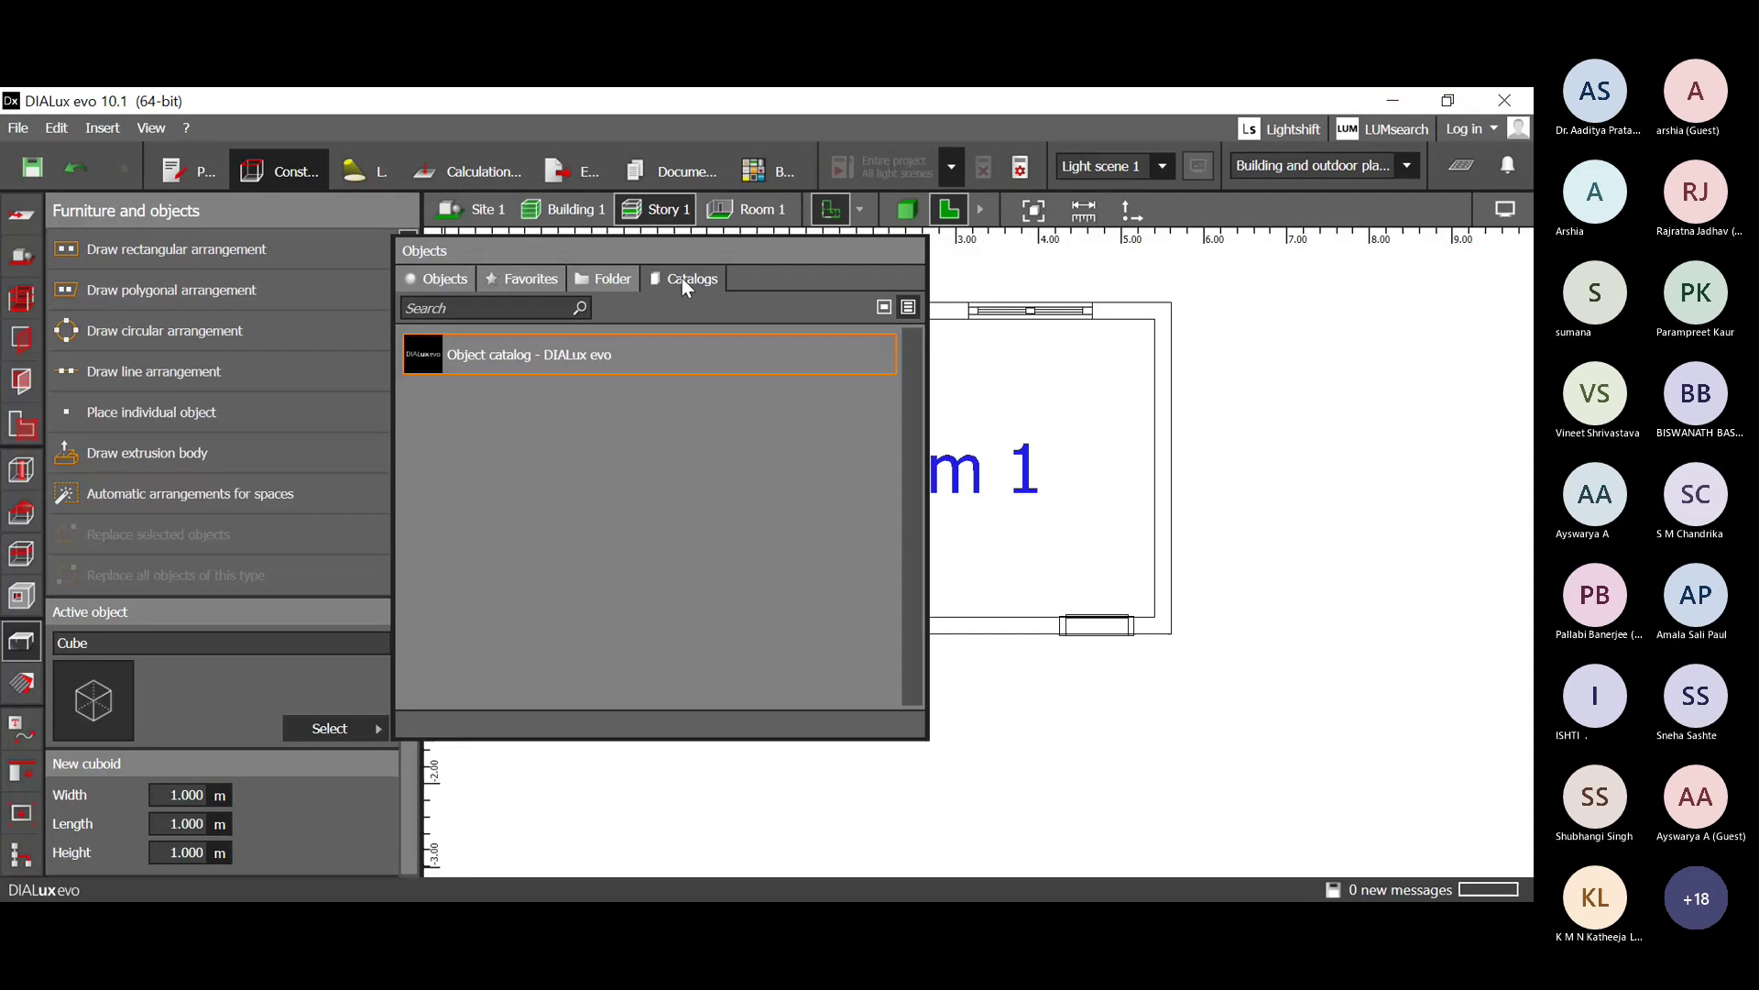
pyautogui.click(550, 367)
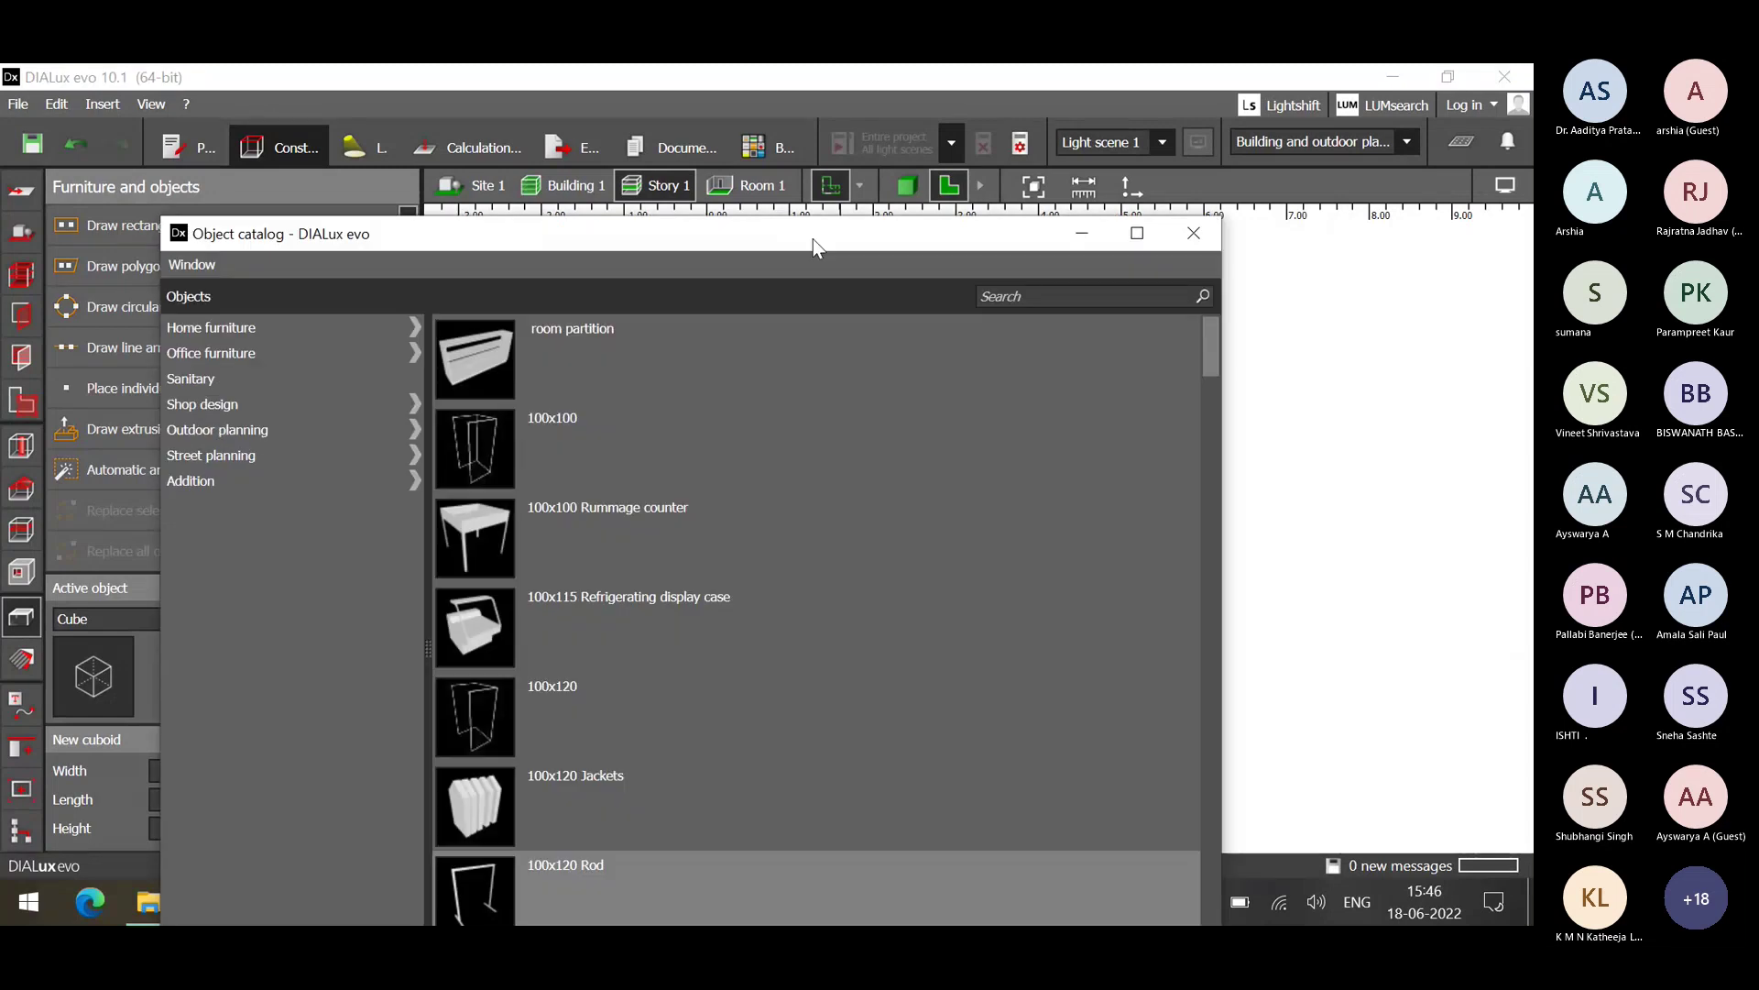
# Move the object catalog window fully into view and browse the complete, unfiltered list of objects to its end.
pyautogui.moveTo(812, 238); pyautogui.dragTo(971, 152)
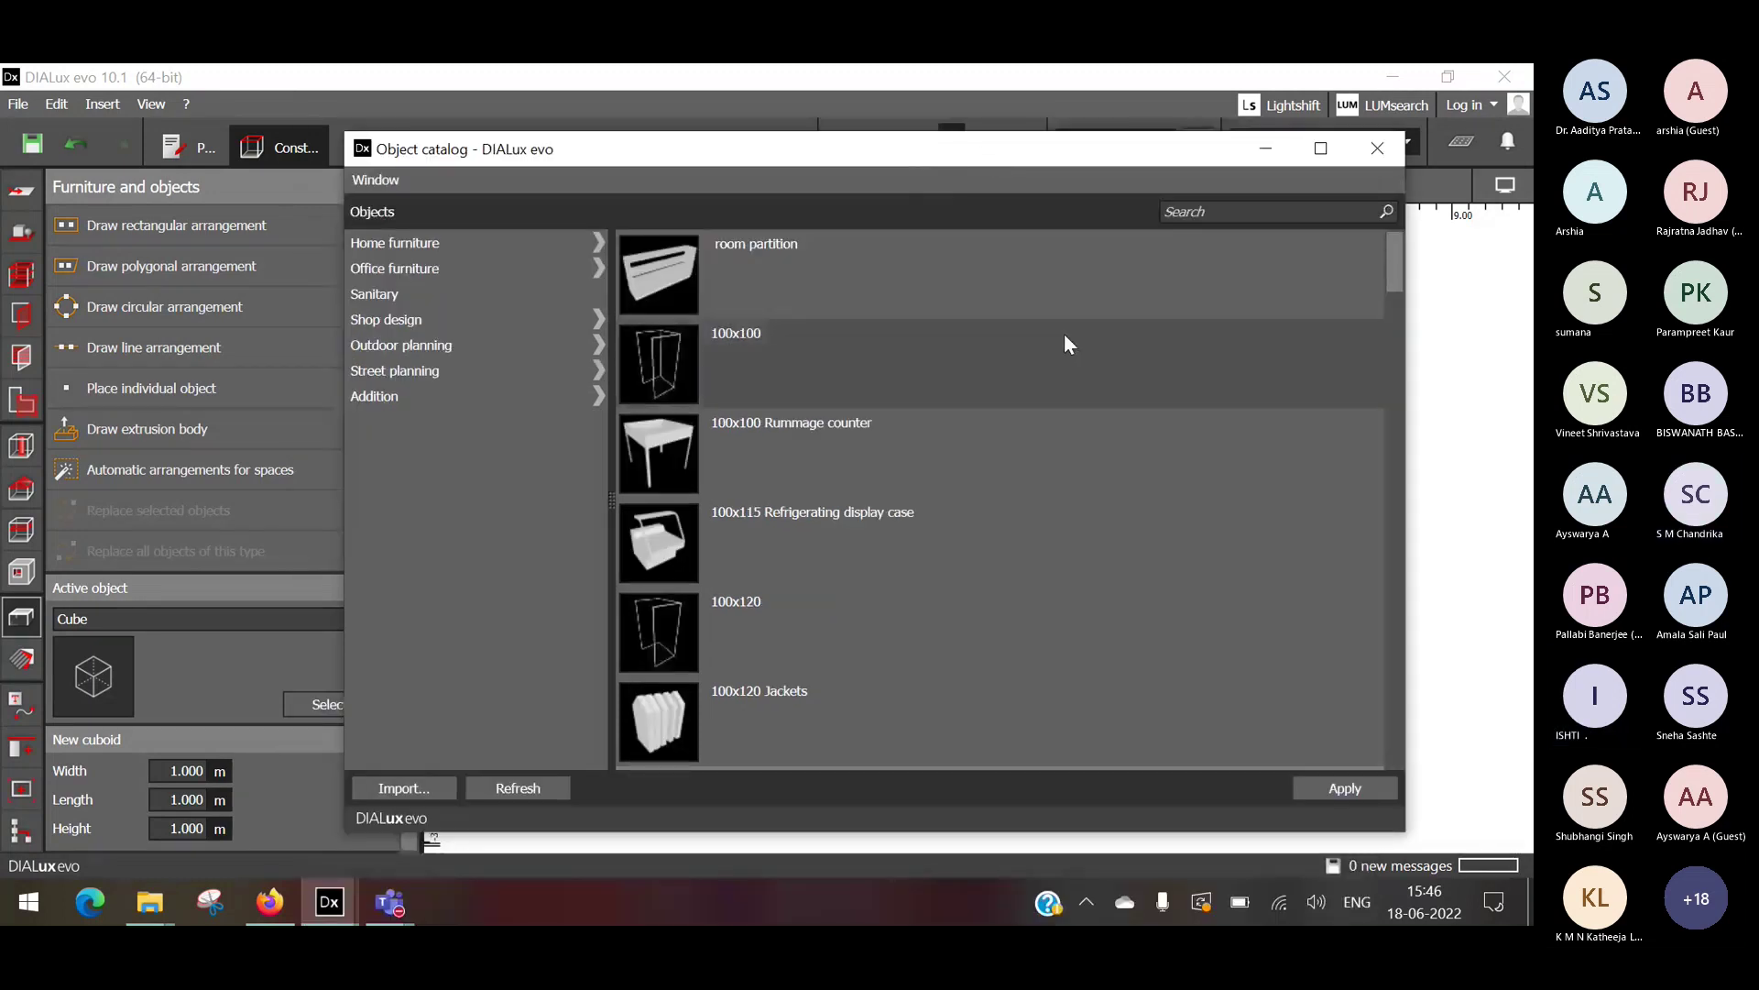
pyautogui.scroll(-5, 1164, 608)
pyautogui.scroll(-10, 1166, 610)
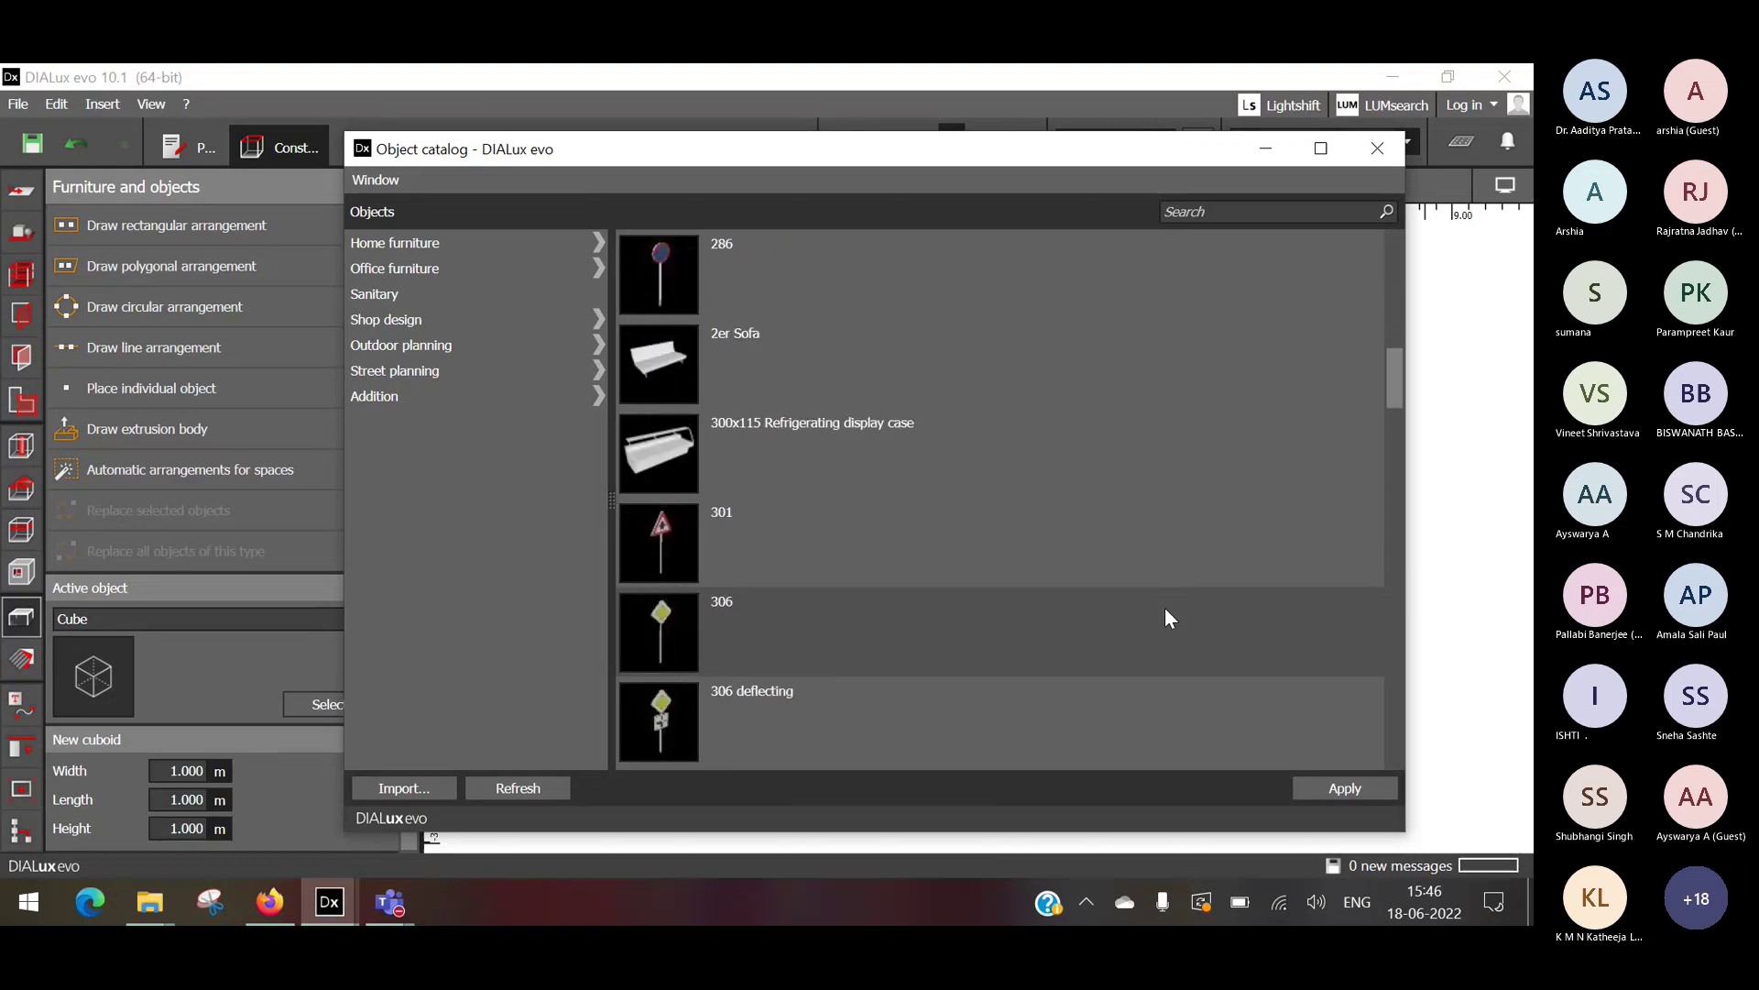
pyautogui.scroll(-10, 1166, 609)
pyautogui.scroll(-10, 1164, 608)
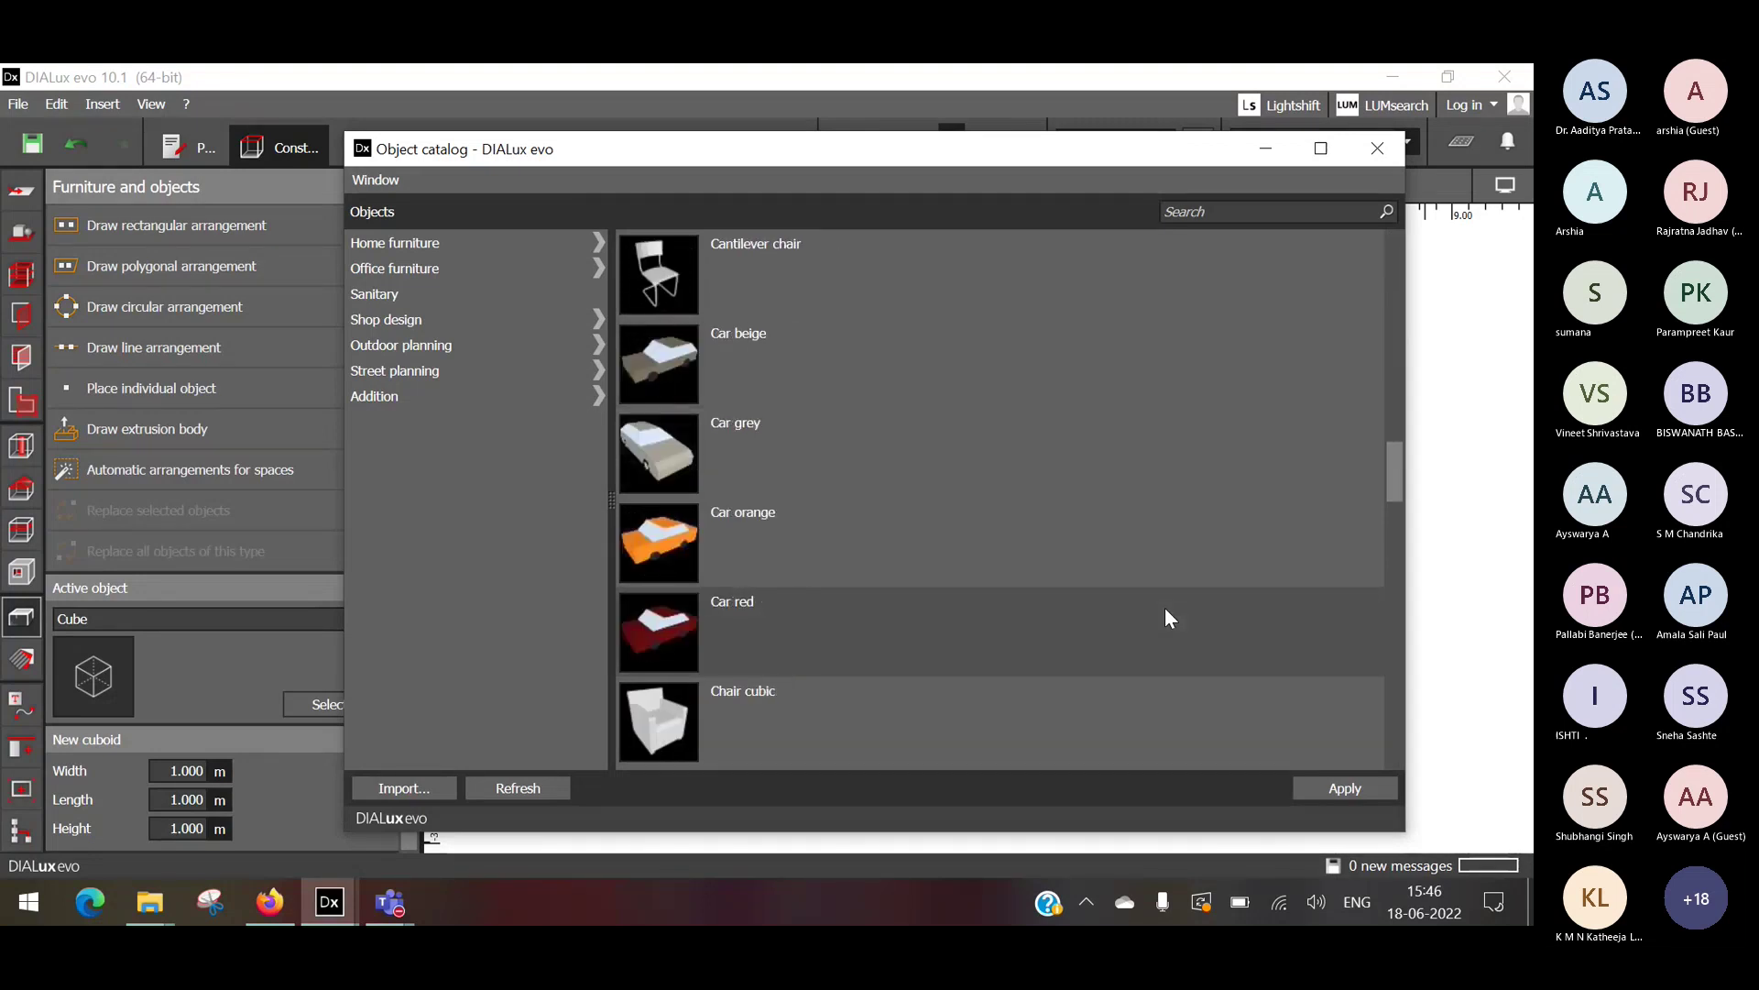
pyautogui.scroll(-8, 1163, 607)
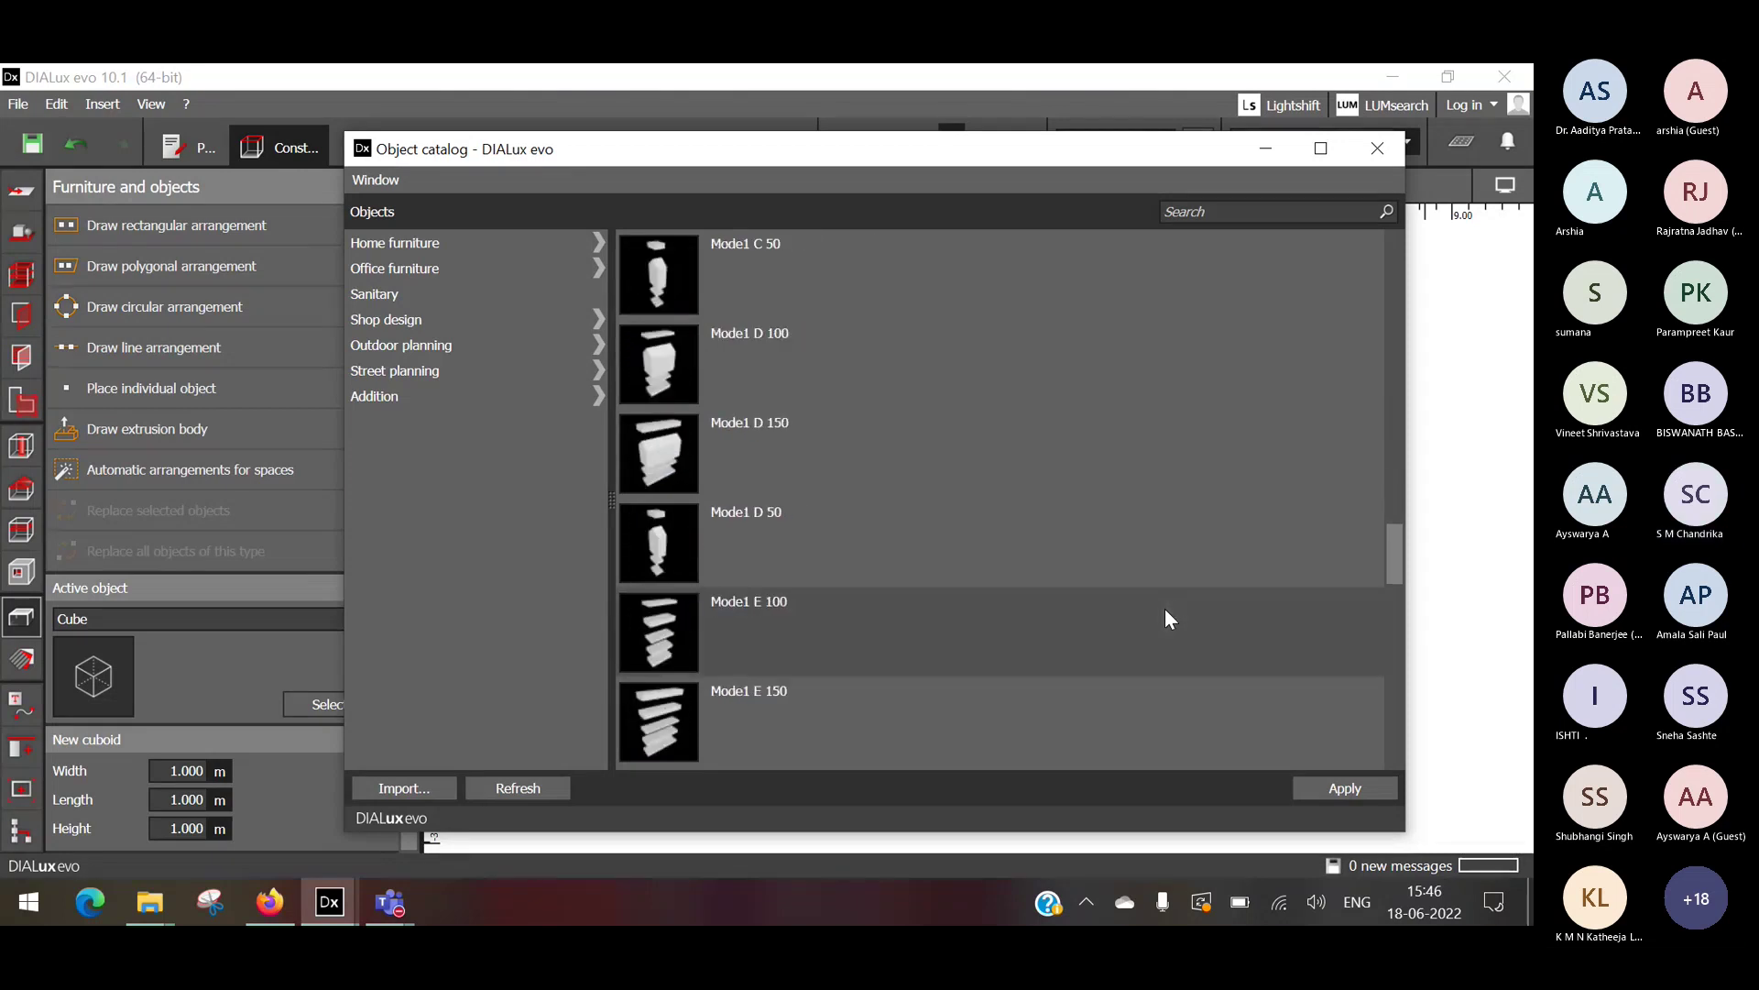
pyautogui.scroll(-10, 1163, 607)
pyautogui.scroll(-15, 1165, 611)
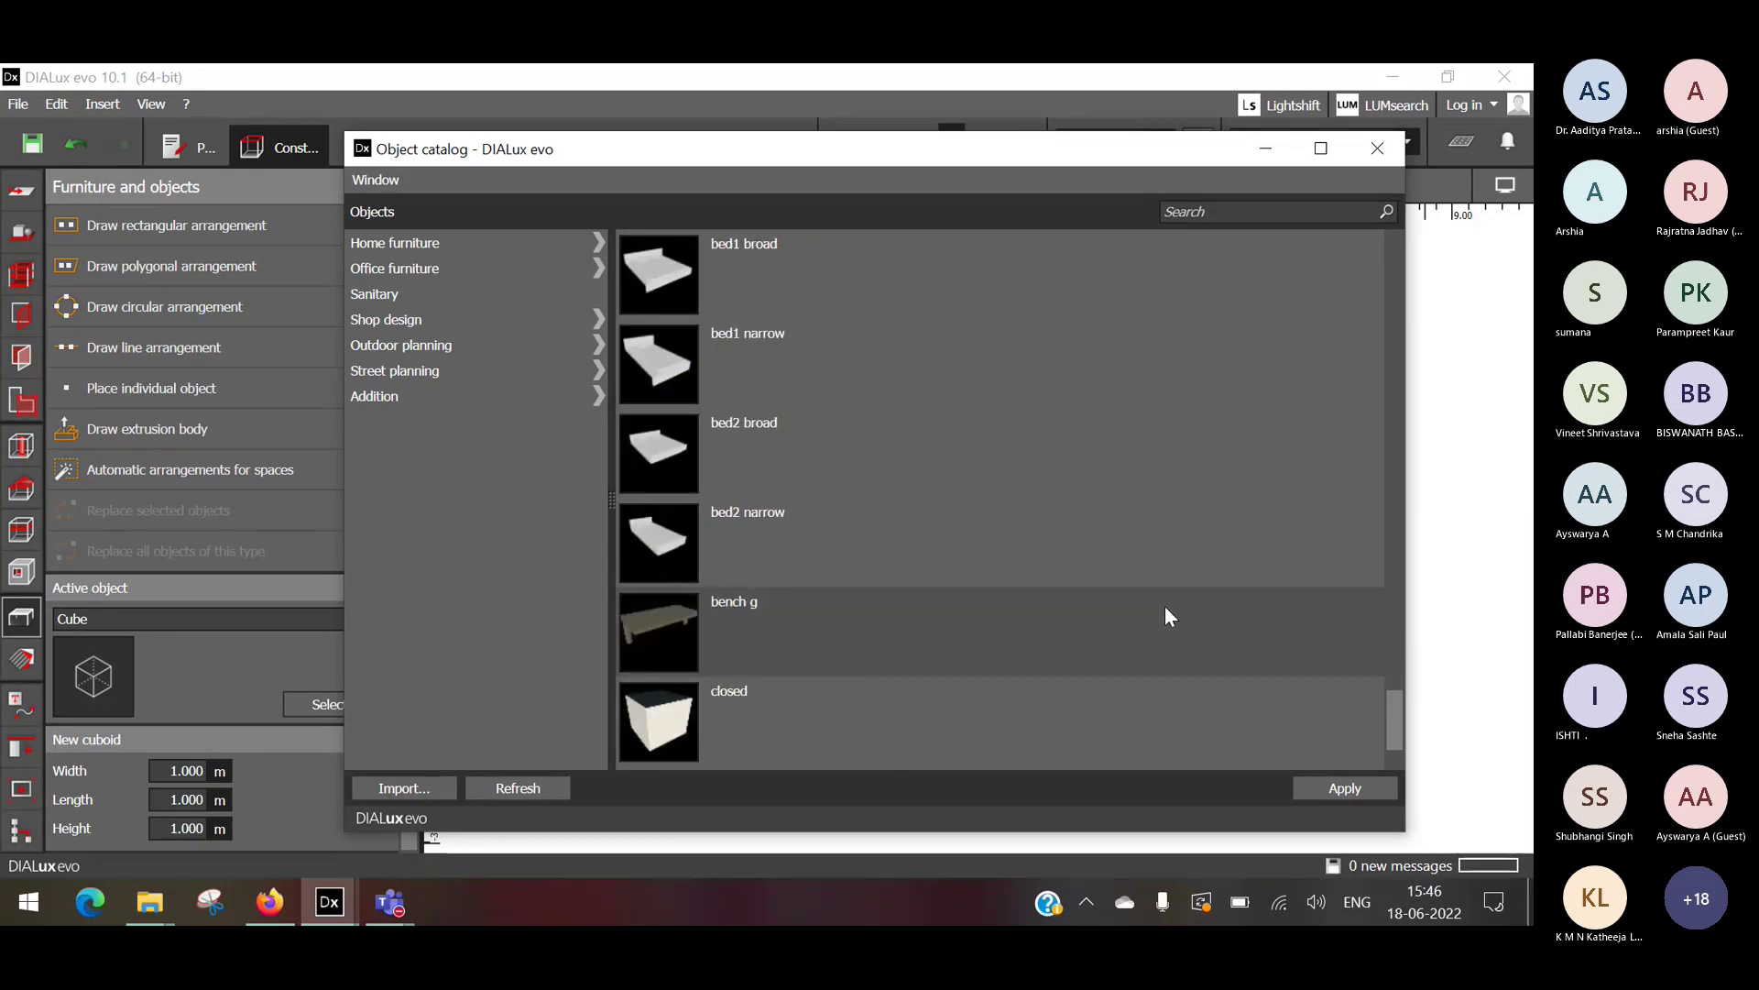
pyautogui.scroll(-4, 1166, 606)
pyautogui.scroll(5, 1165, 608)
pyautogui.scroll(-1, 1166, 612)
pyautogui.scroll(-4, 1165, 609)
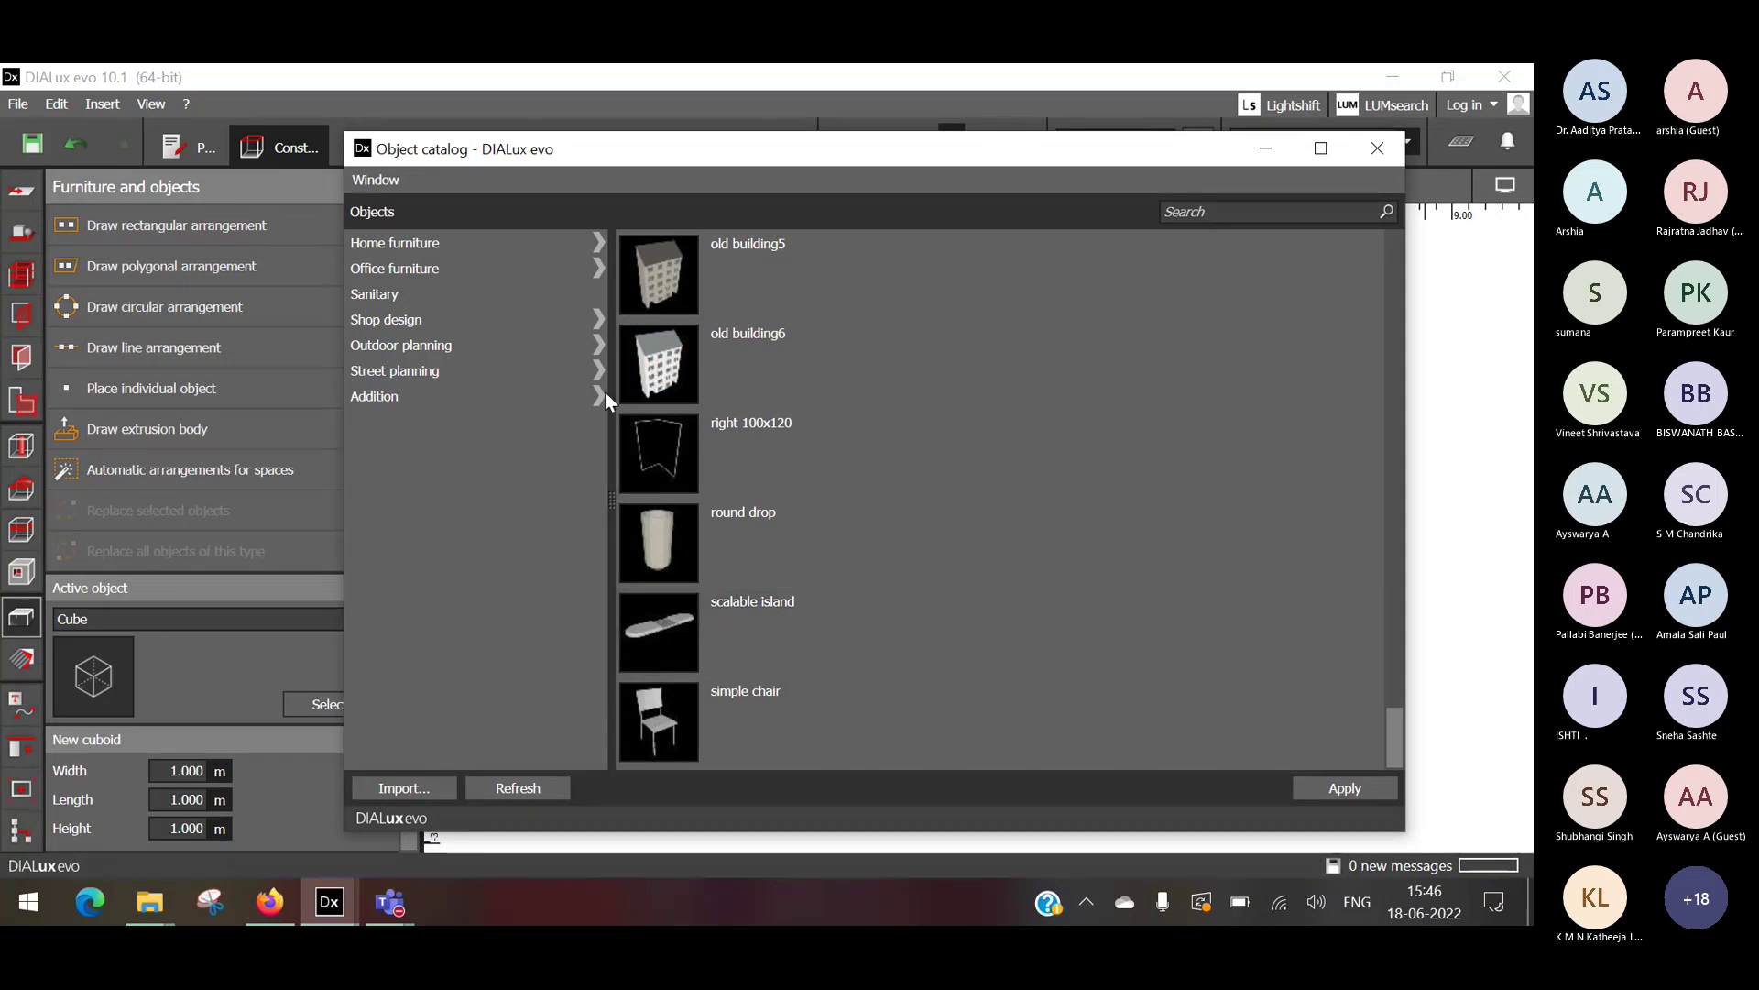
# Browse the catalog's Office furniture, Sanitary, Shop design, Street planning, Addition and Home furniture categories.
pyautogui.click(432, 270)
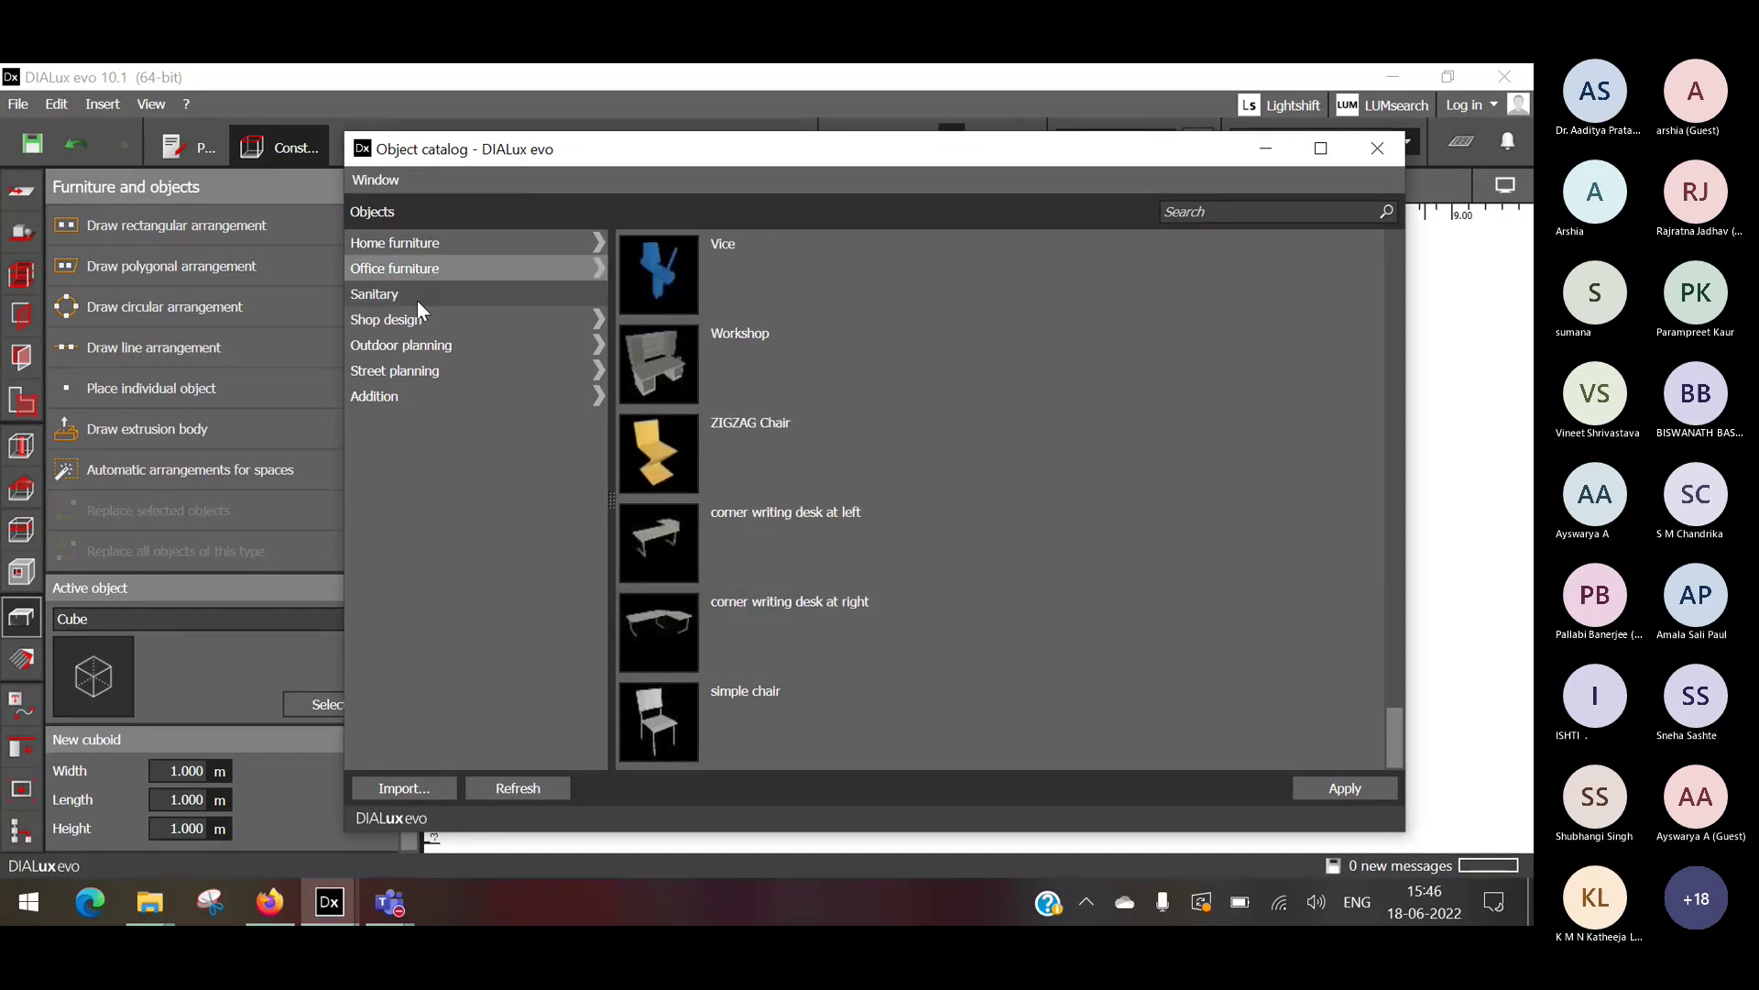
pyautogui.click(416, 299)
pyautogui.click(420, 318)
pyautogui.click(425, 371)
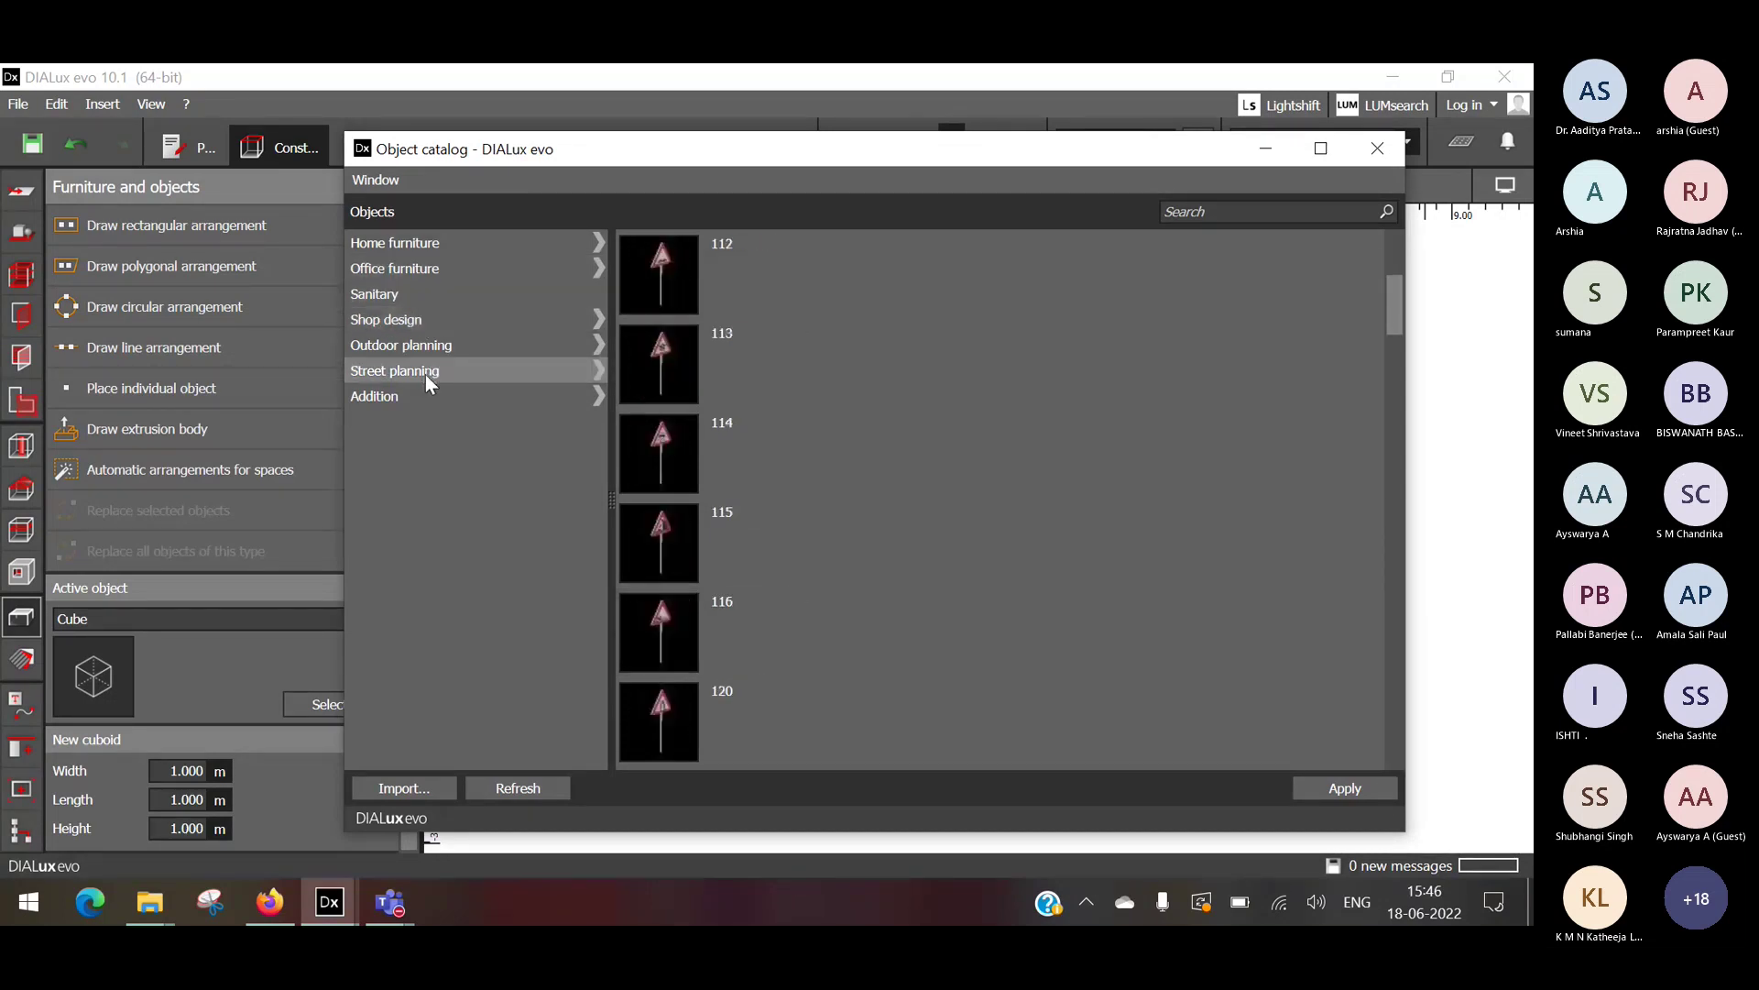
pyautogui.click(473, 403)
pyautogui.scroll(-10, 822, 399)
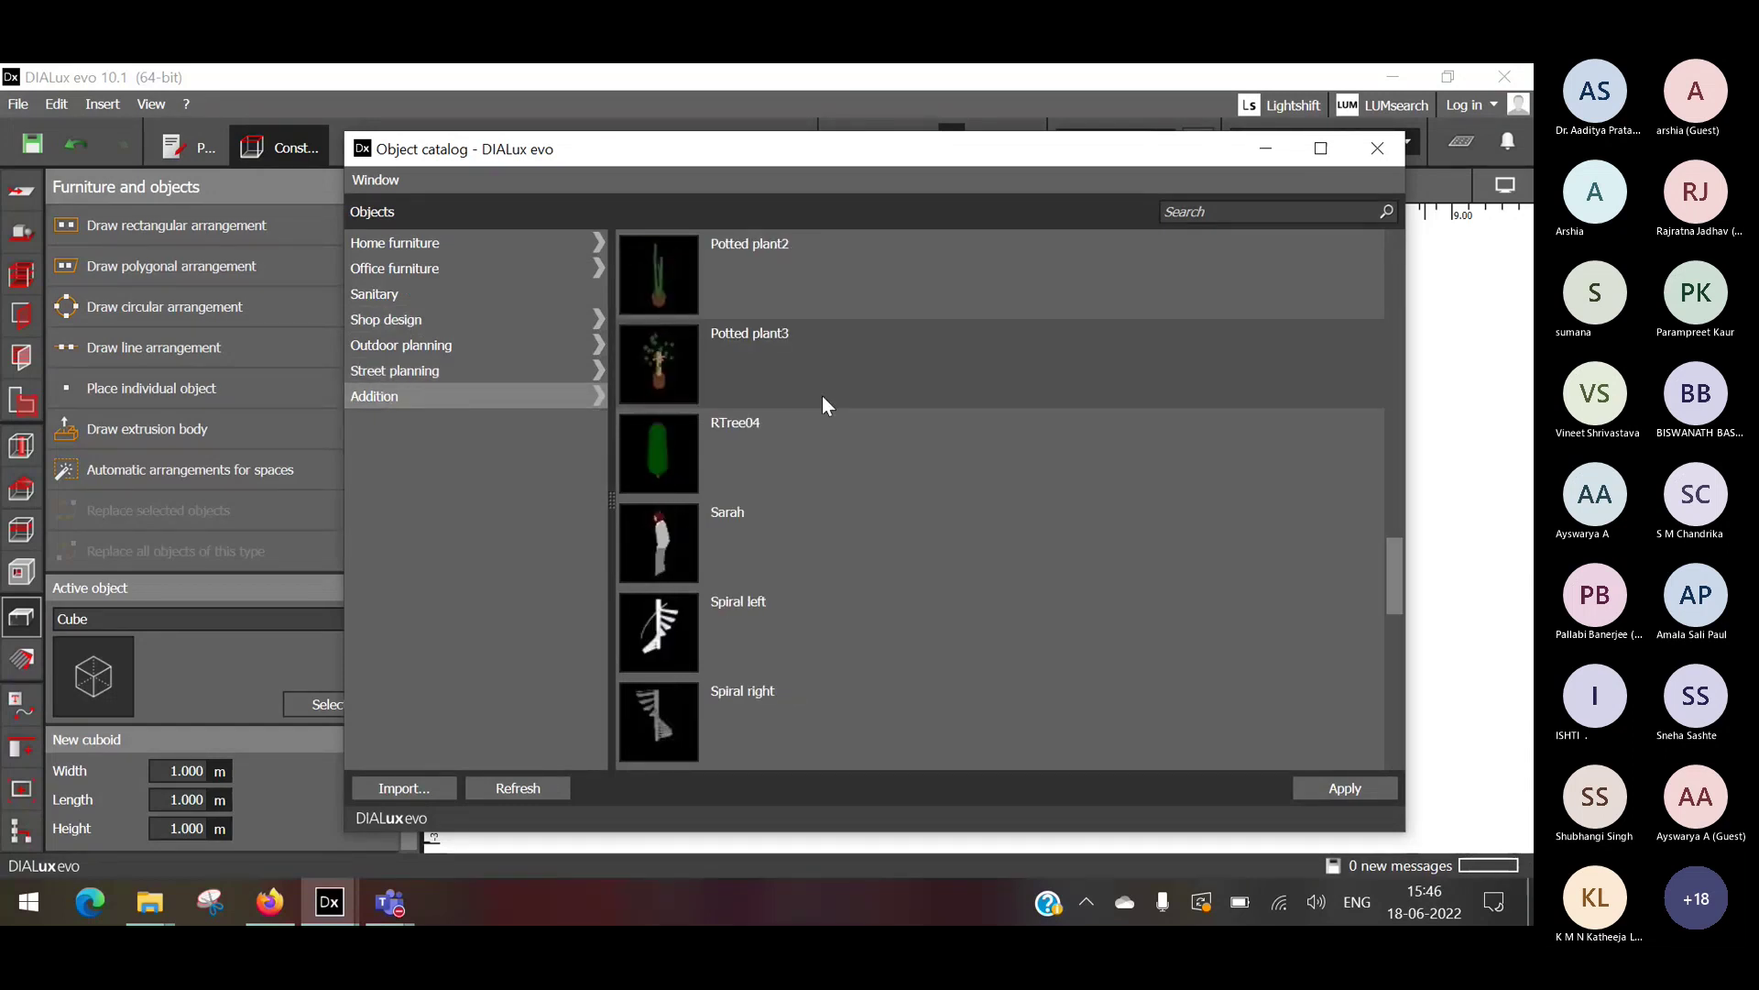
pyautogui.scroll(10, 822, 395)
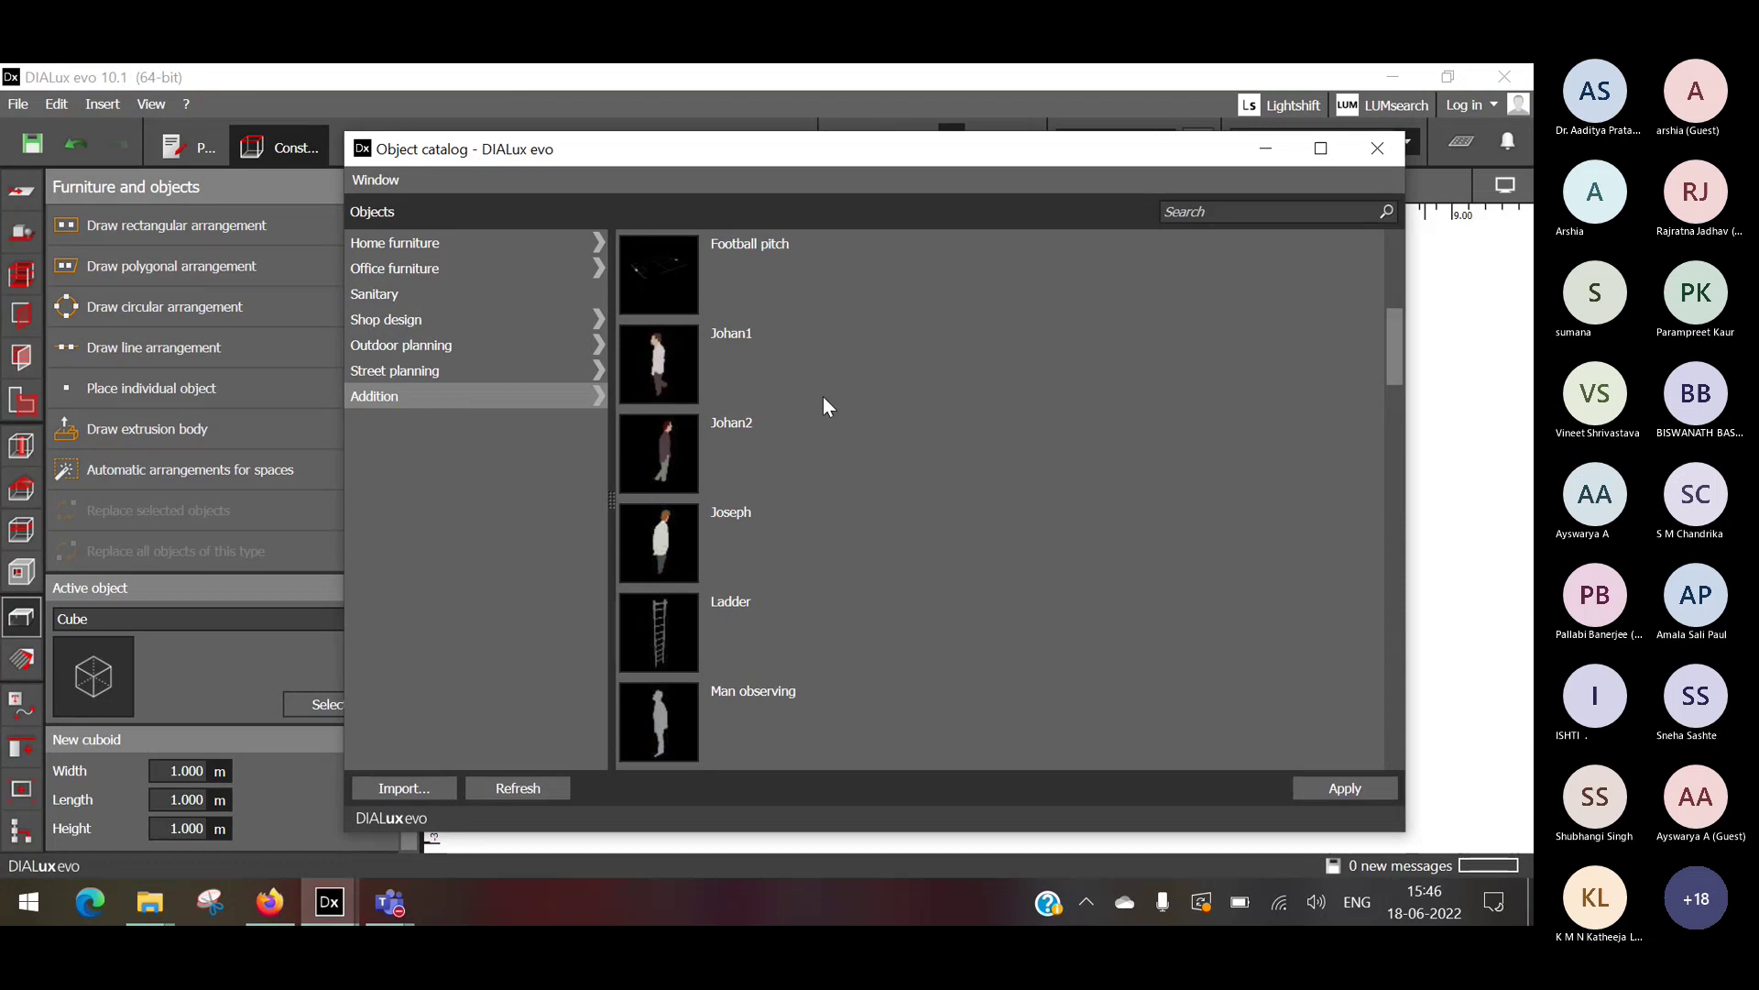
pyautogui.click(410, 244)
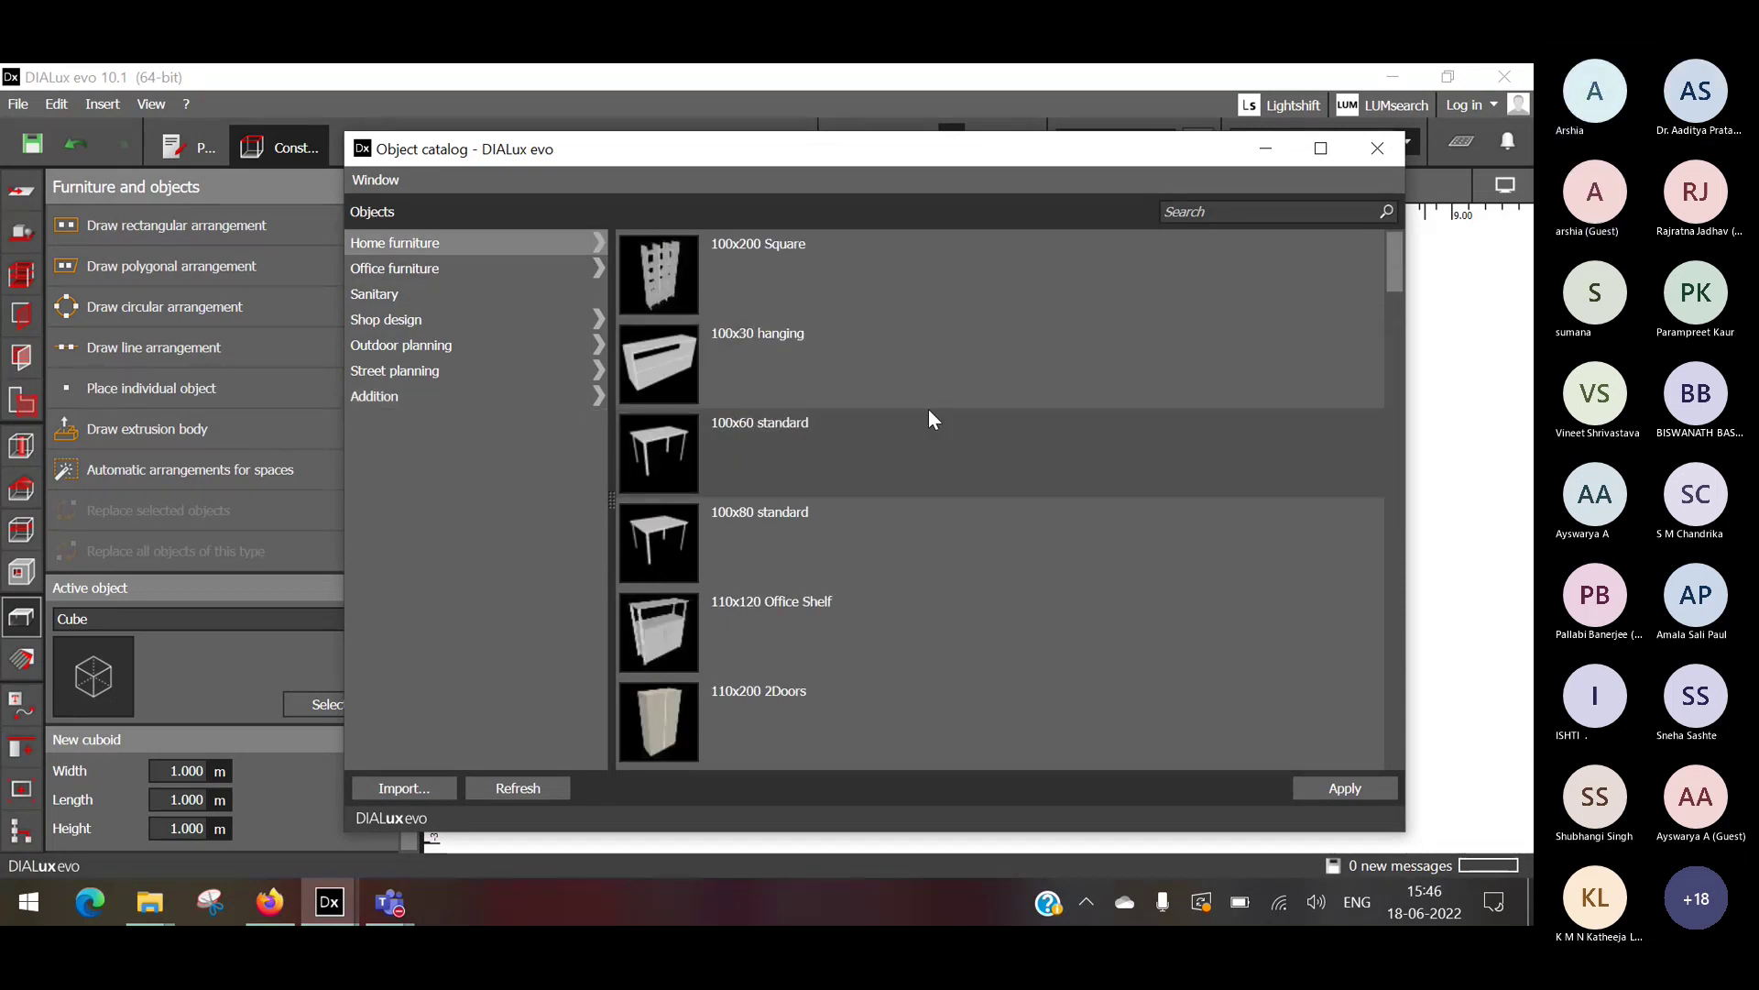
pyautogui.scroll(-5, 929, 412)
pyautogui.scroll(-10, 928, 410)
# Search the object catalog for "door" and check each category for matching objects.
pyautogui.click(1170, 212)
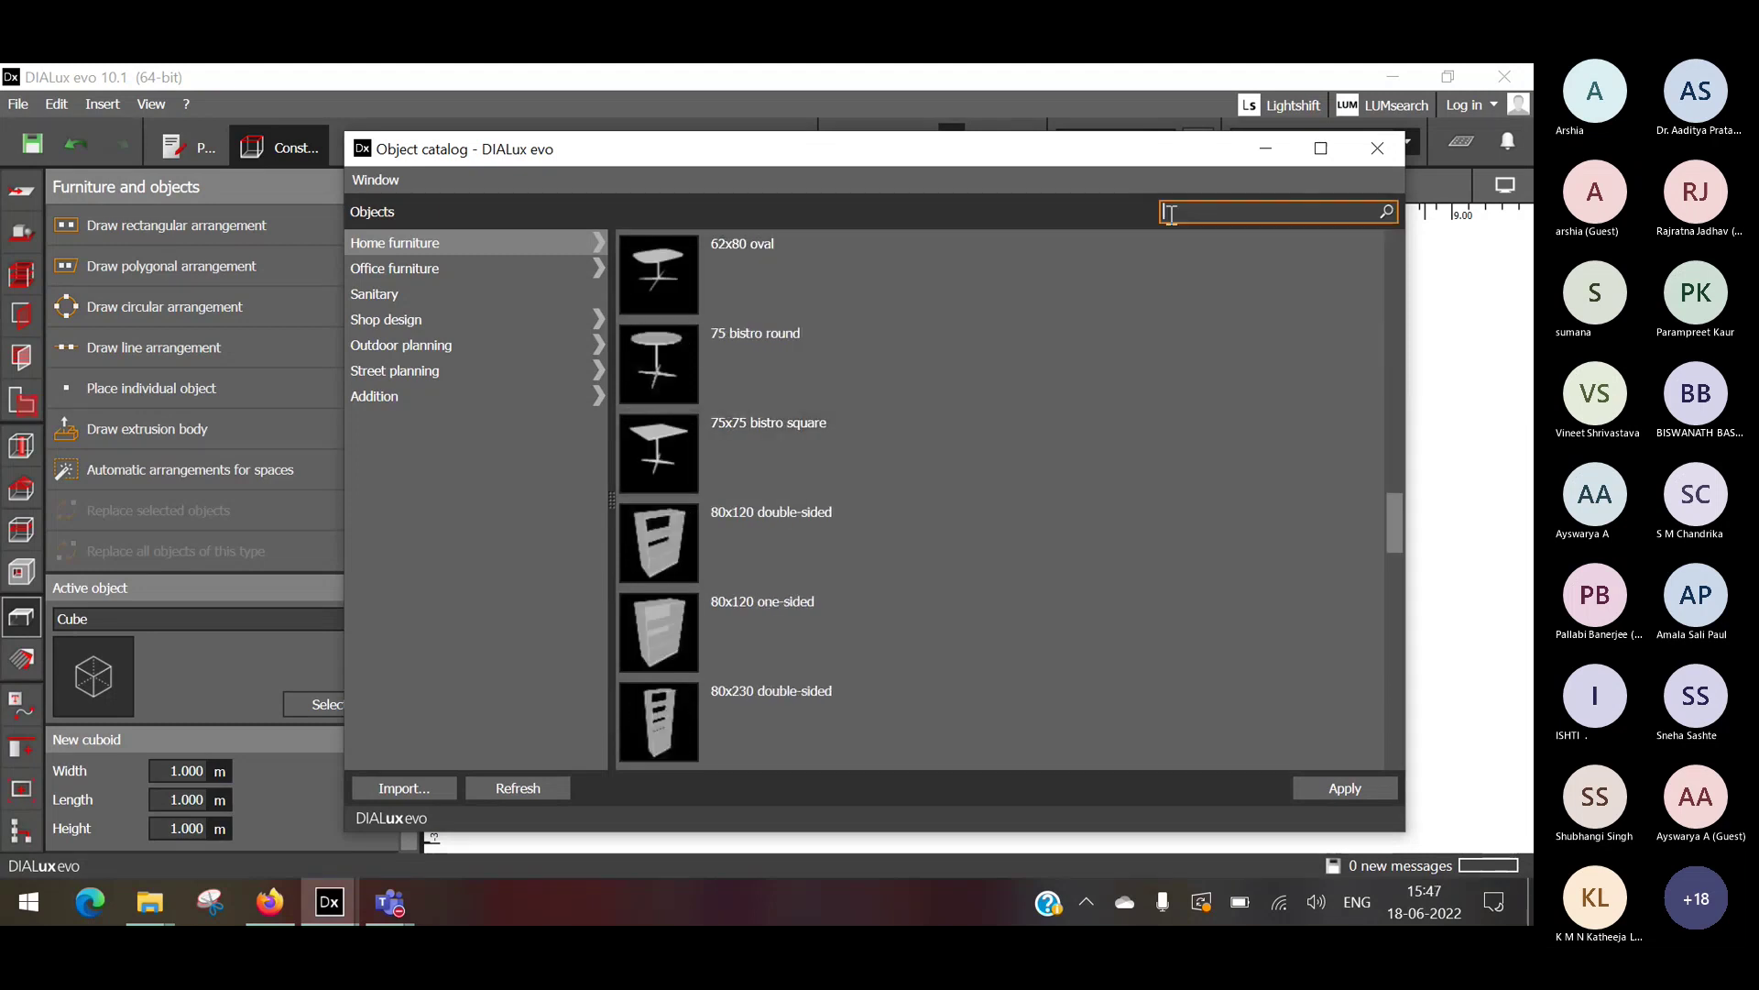
pyautogui.write('door')
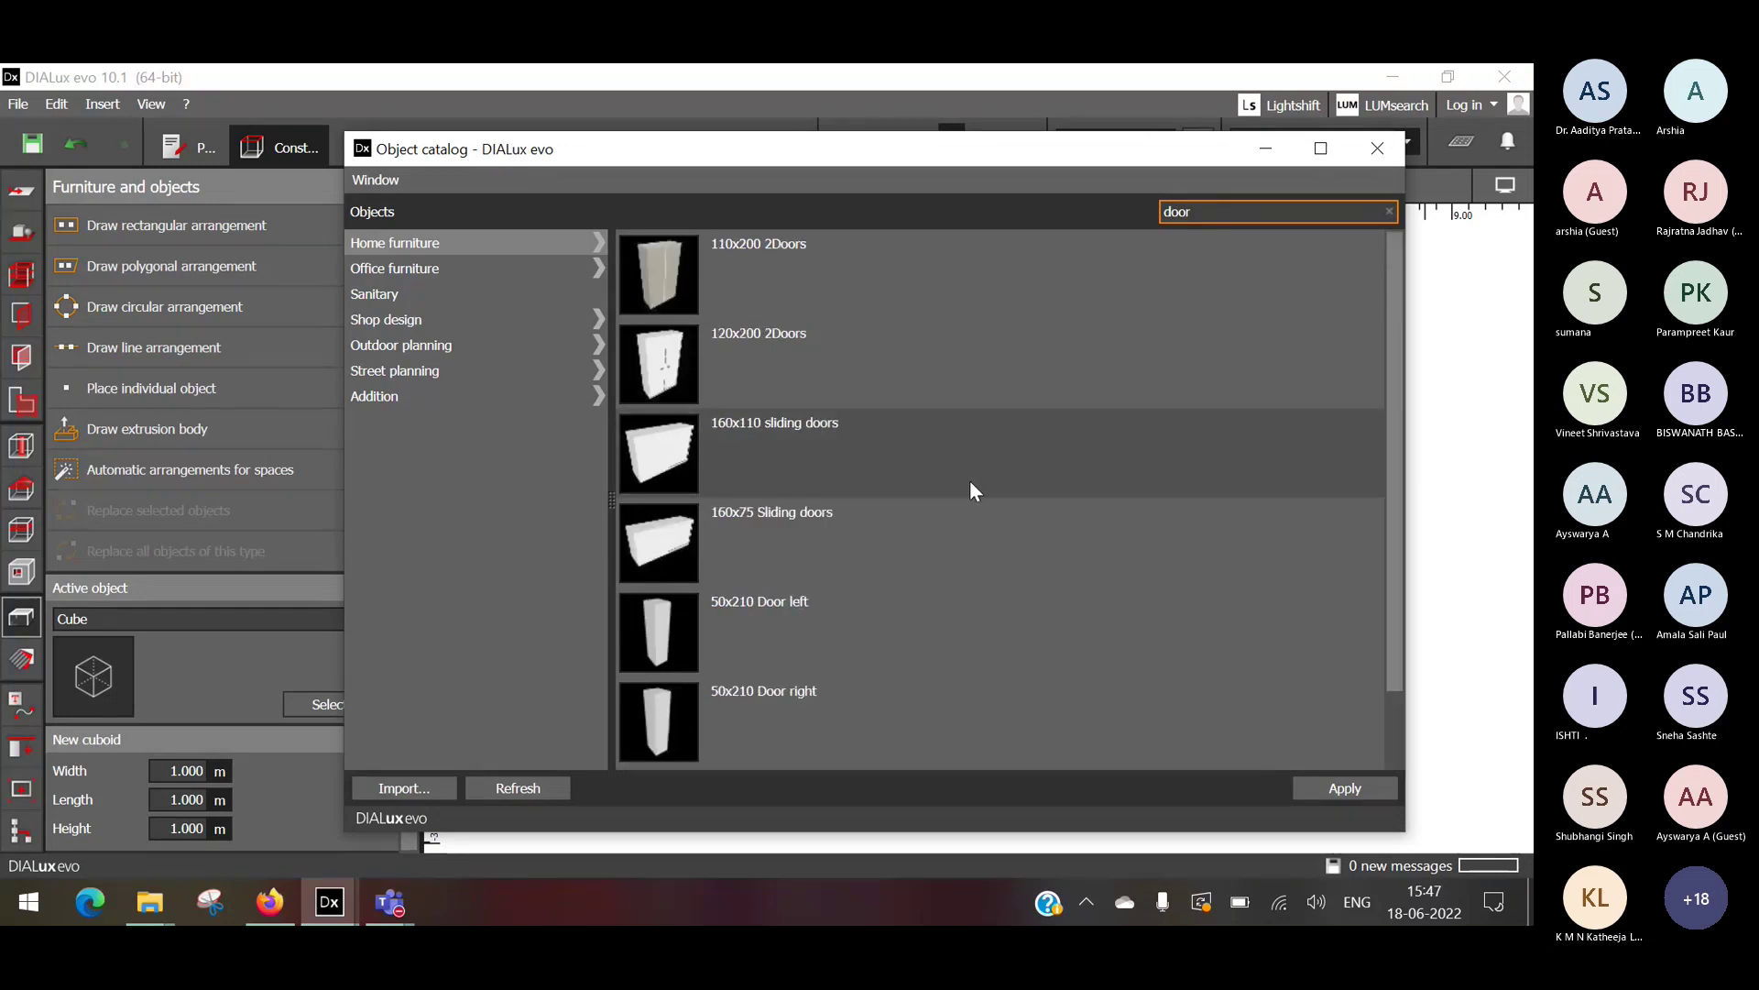
pyautogui.click(422, 272)
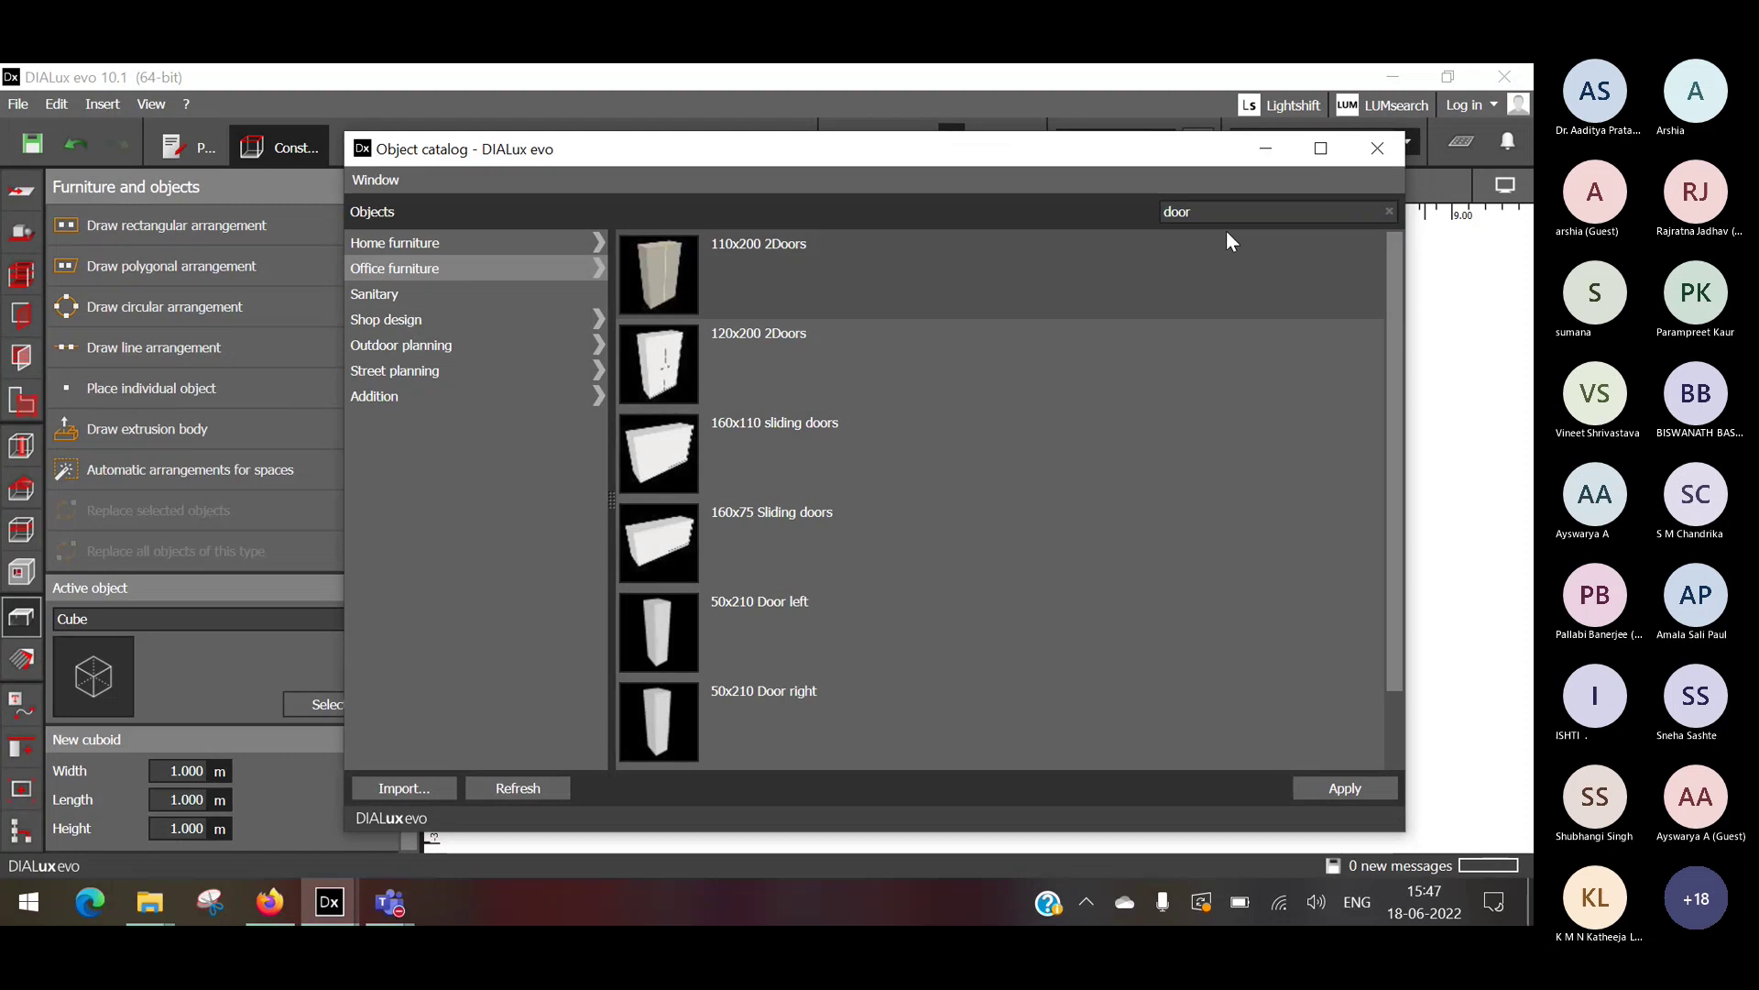
pyautogui.click(480, 291)
pyautogui.click(460, 313)
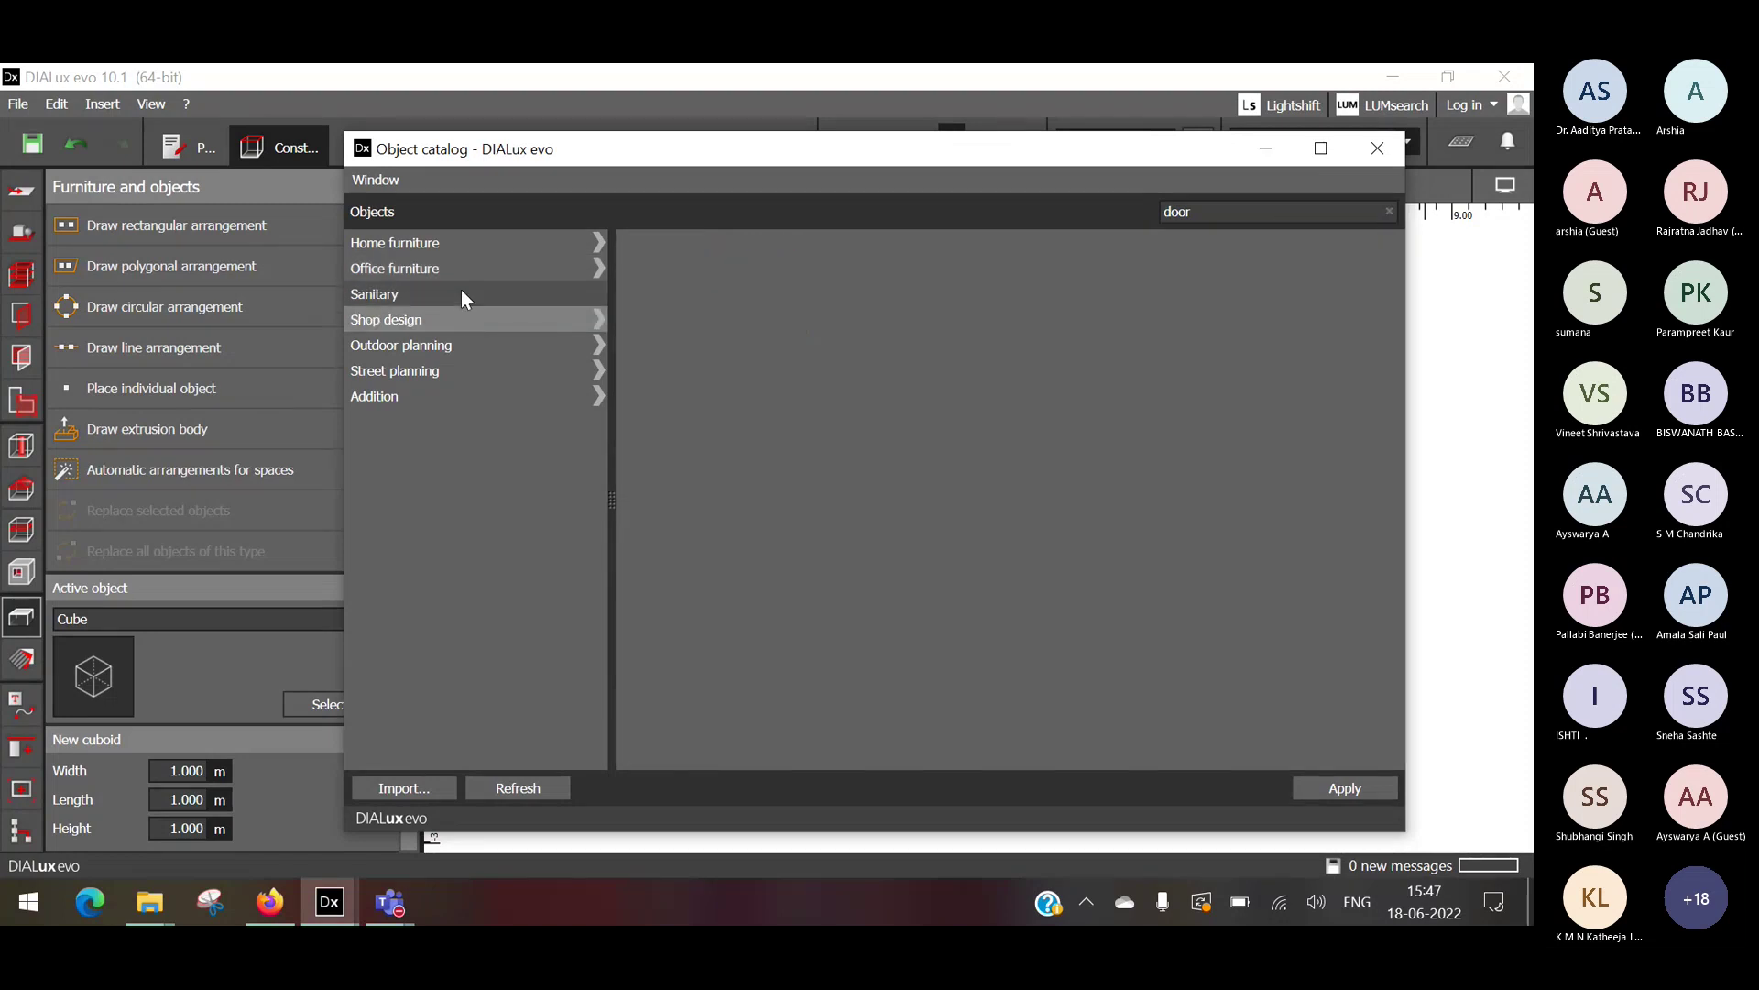
pyautogui.click(420, 350)
pyautogui.click(418, 378)
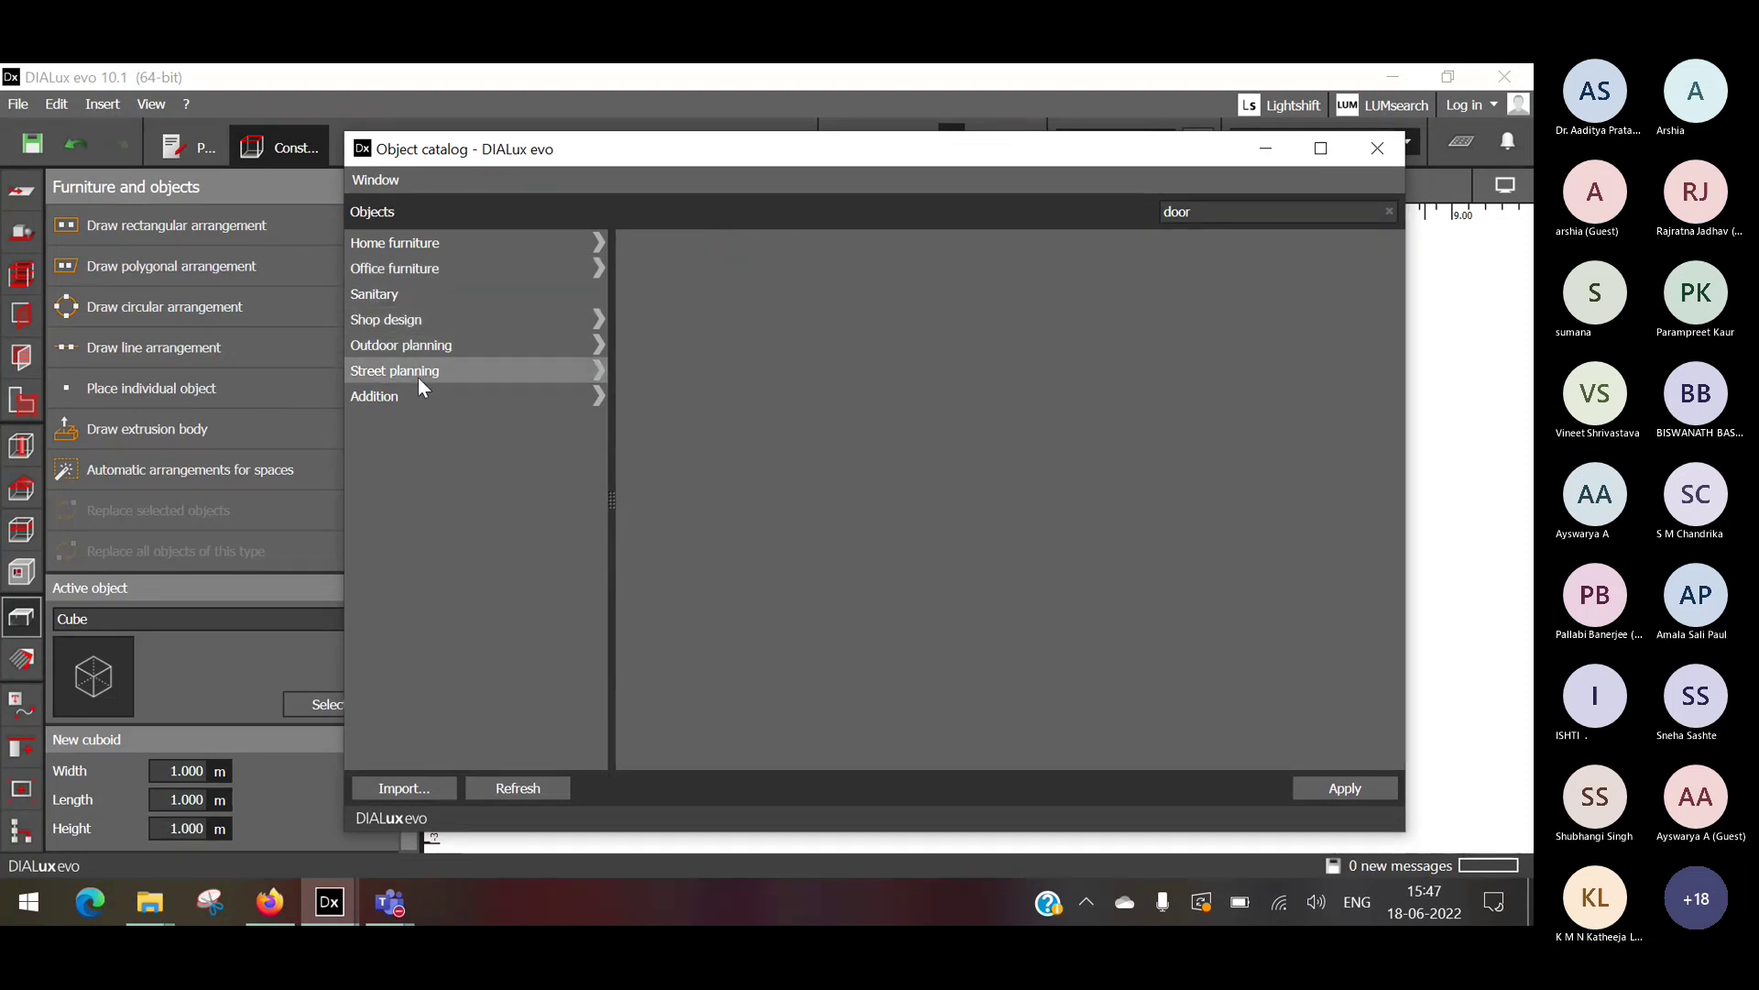
pyautogui.click(418, 394)
# Start an object import into the catalog, check the accepted furniture file types, and cancel the file selection.
pyautogui.click(396, 787)
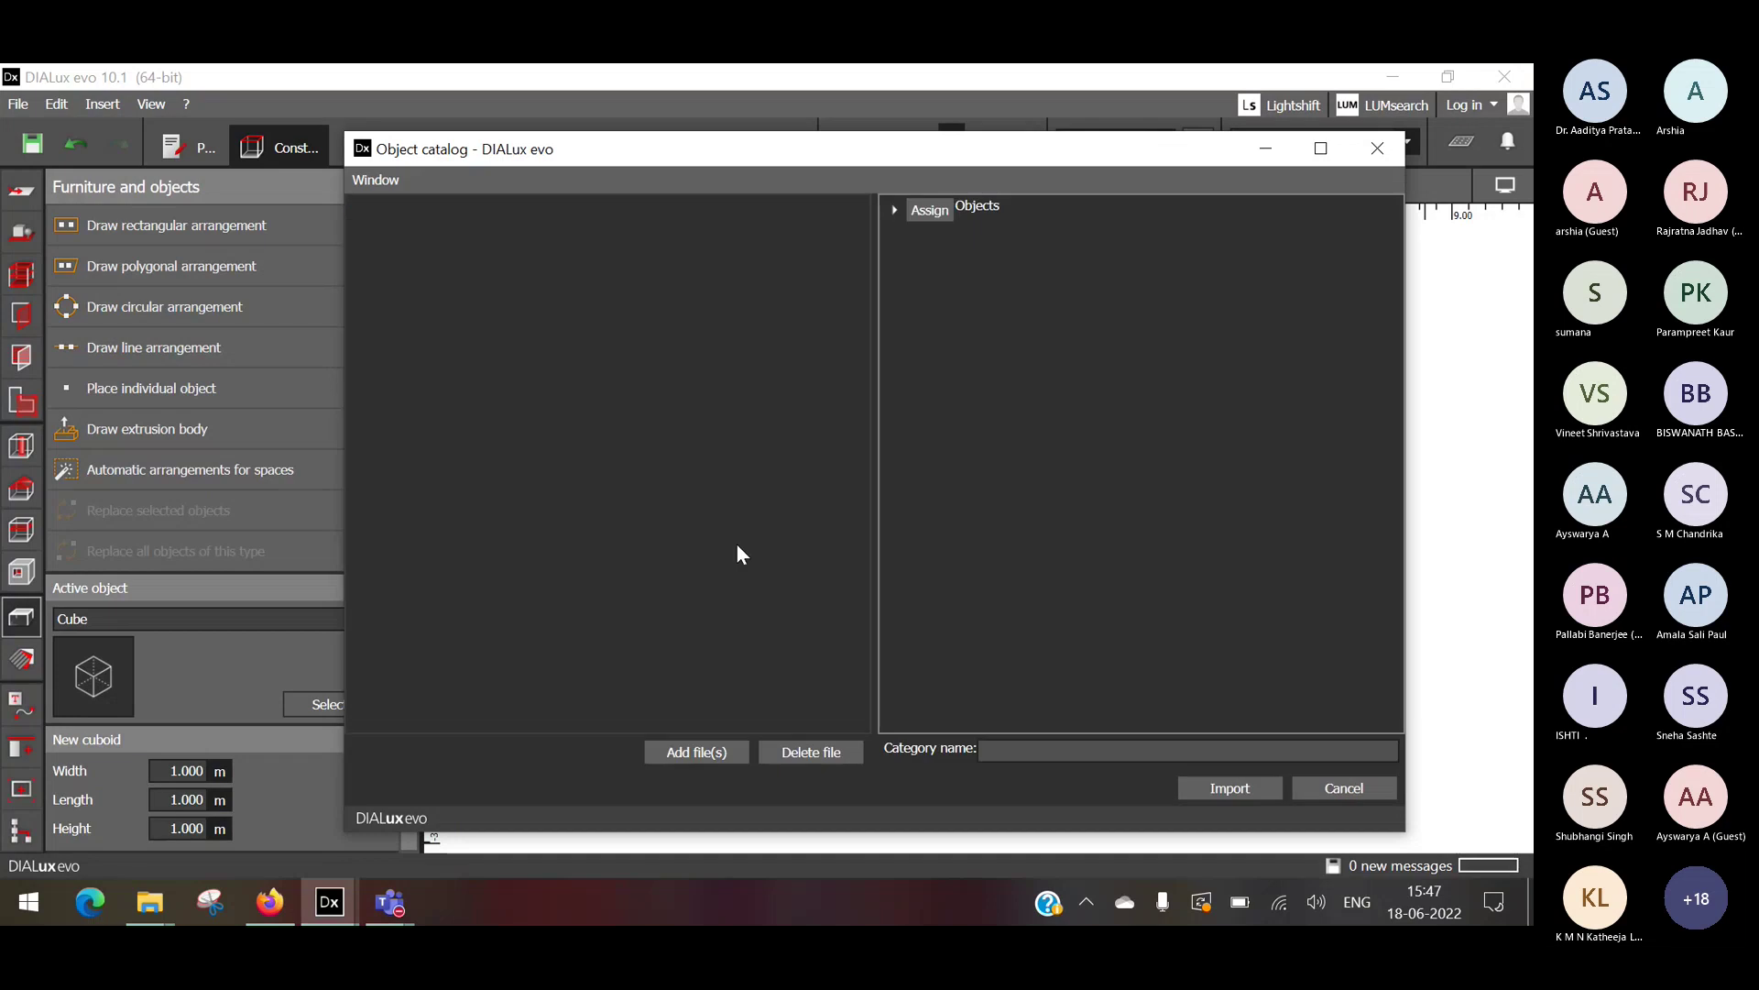
pyautogui.click(676, 744)
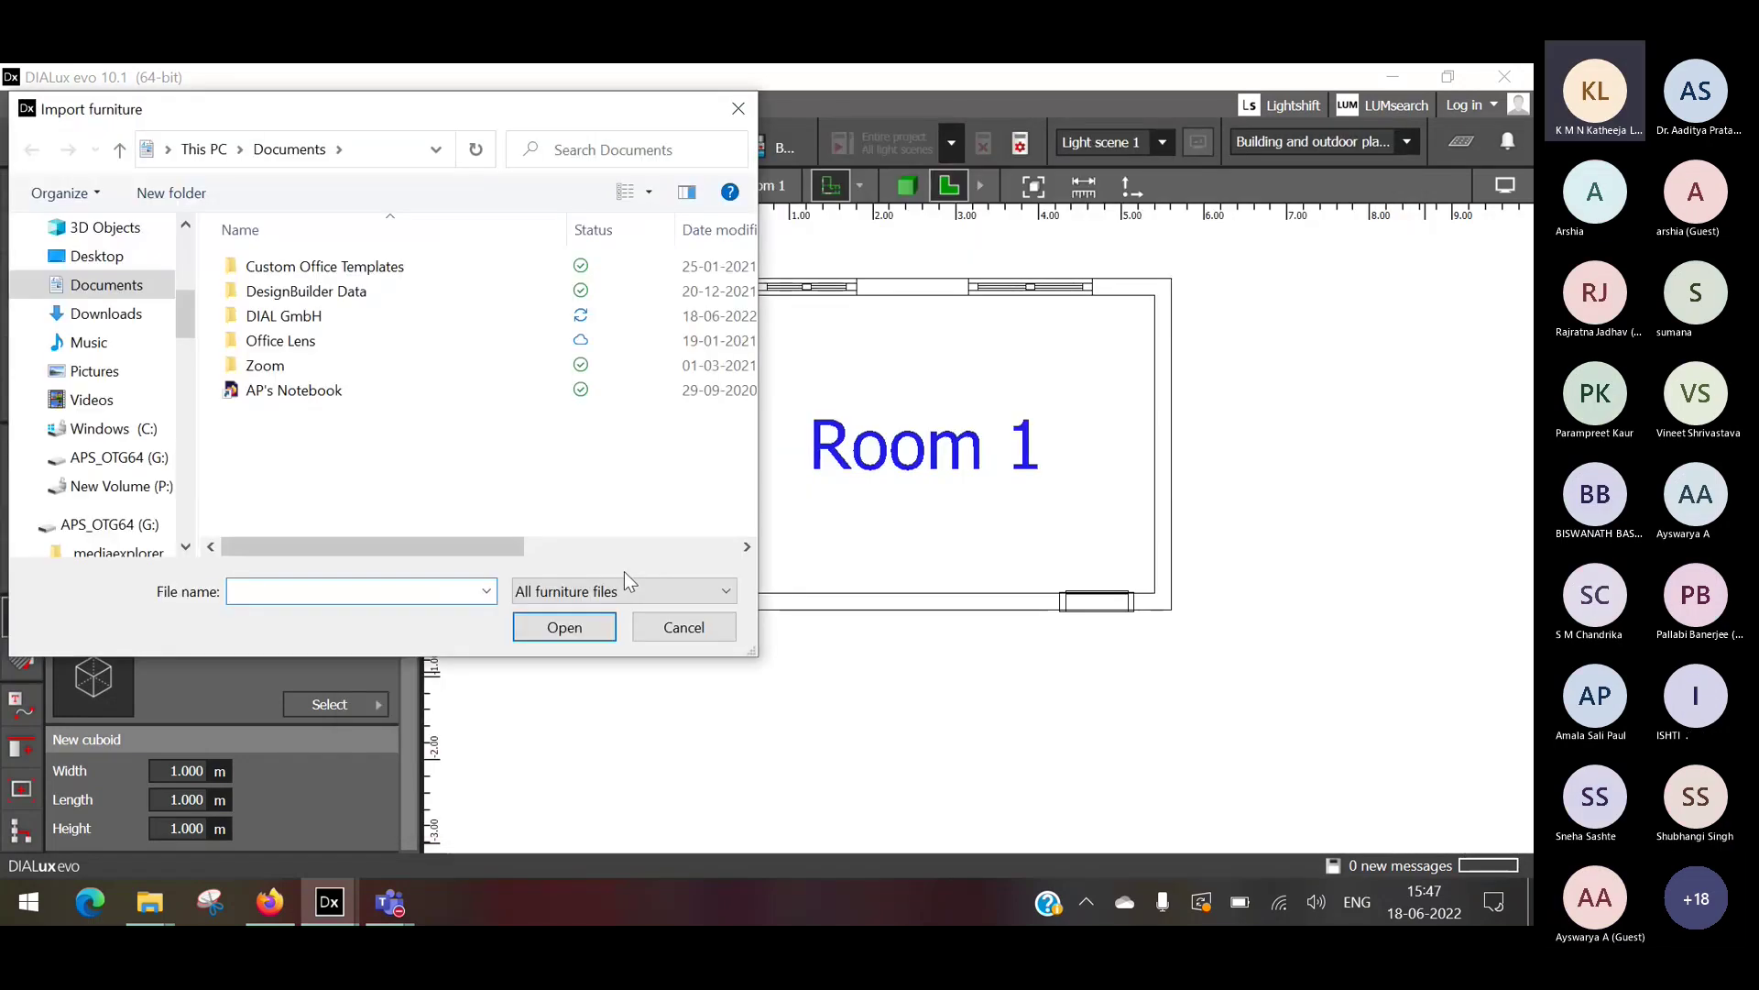
pyautogui.click(619, 586)
pyautogui.click(618, 488)
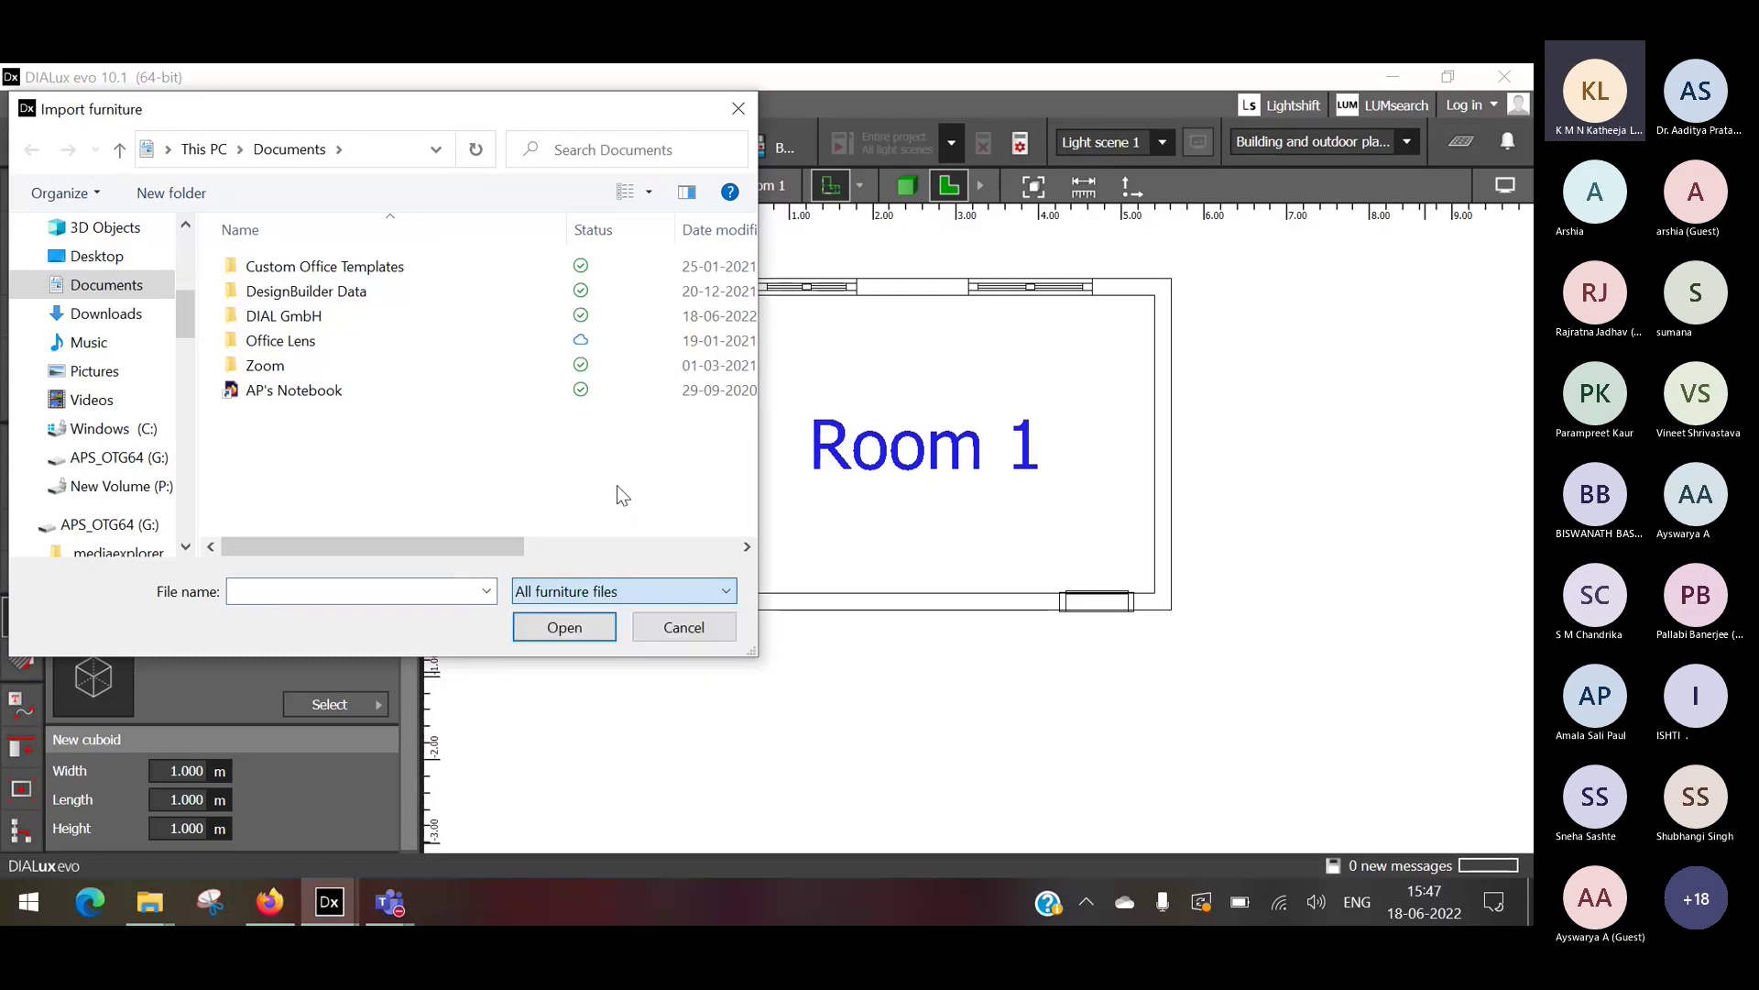
pyautogui.click(671, 632)
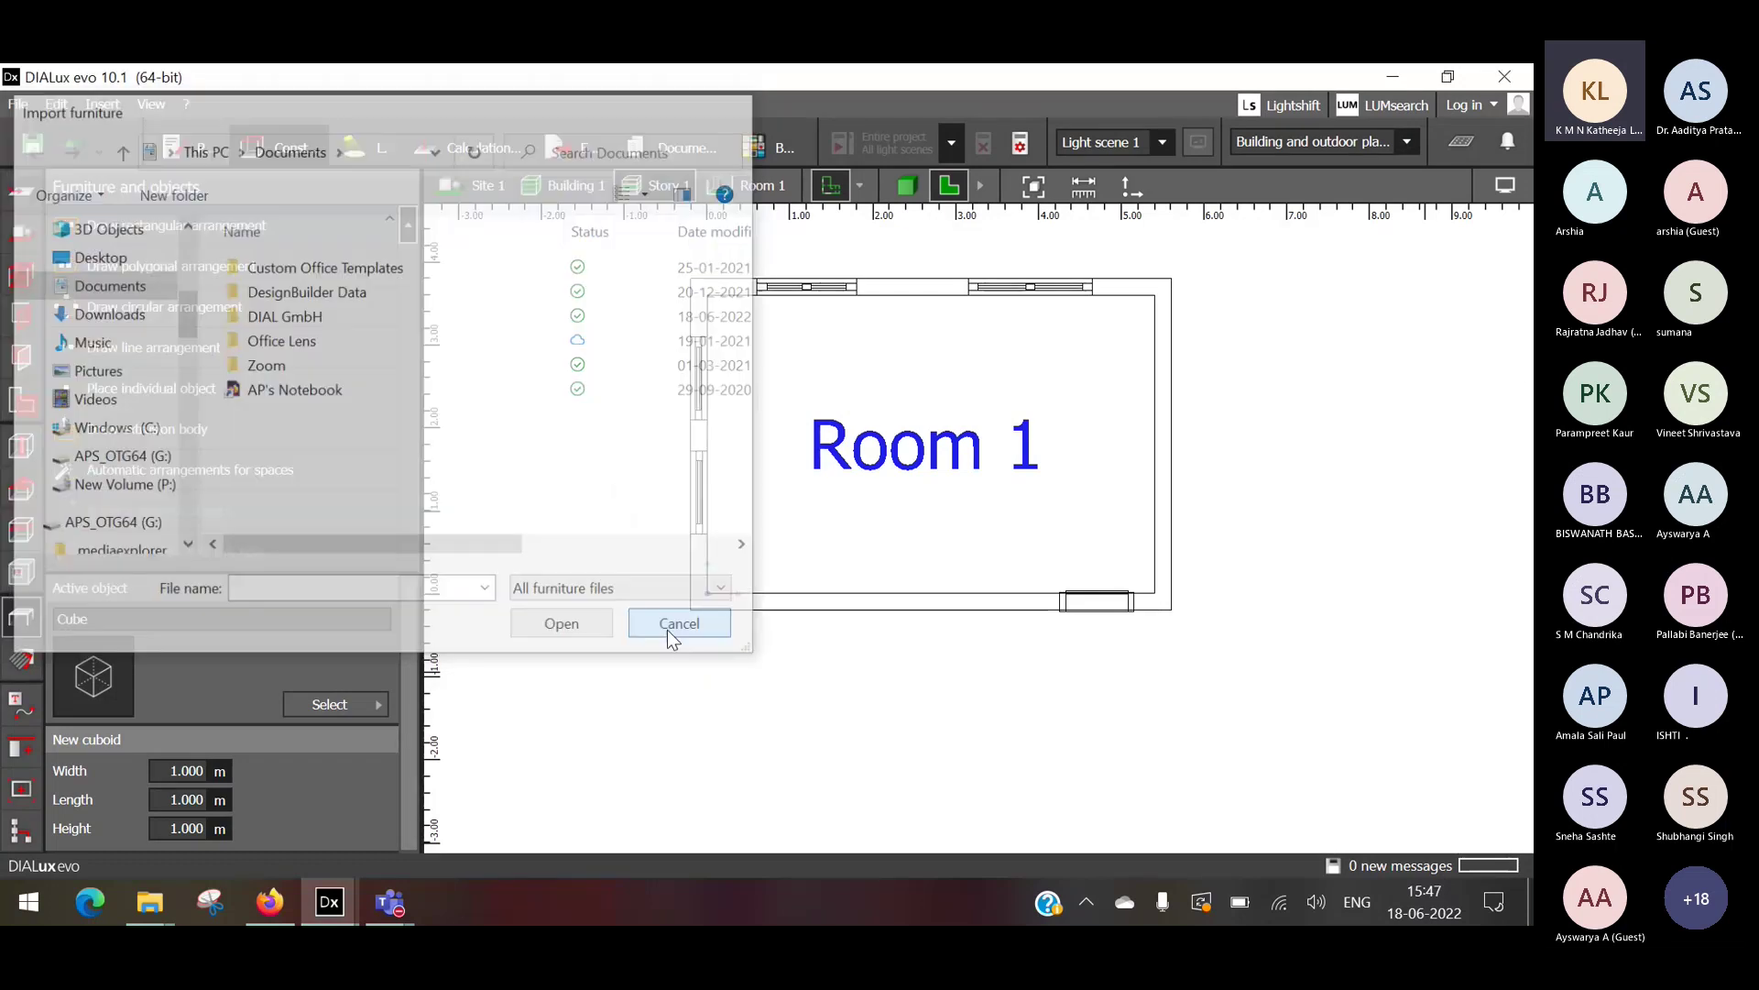
# Return to apertures and examine the available window and door types as enlarged thumbnails.
pyautogui.click(25, 314)
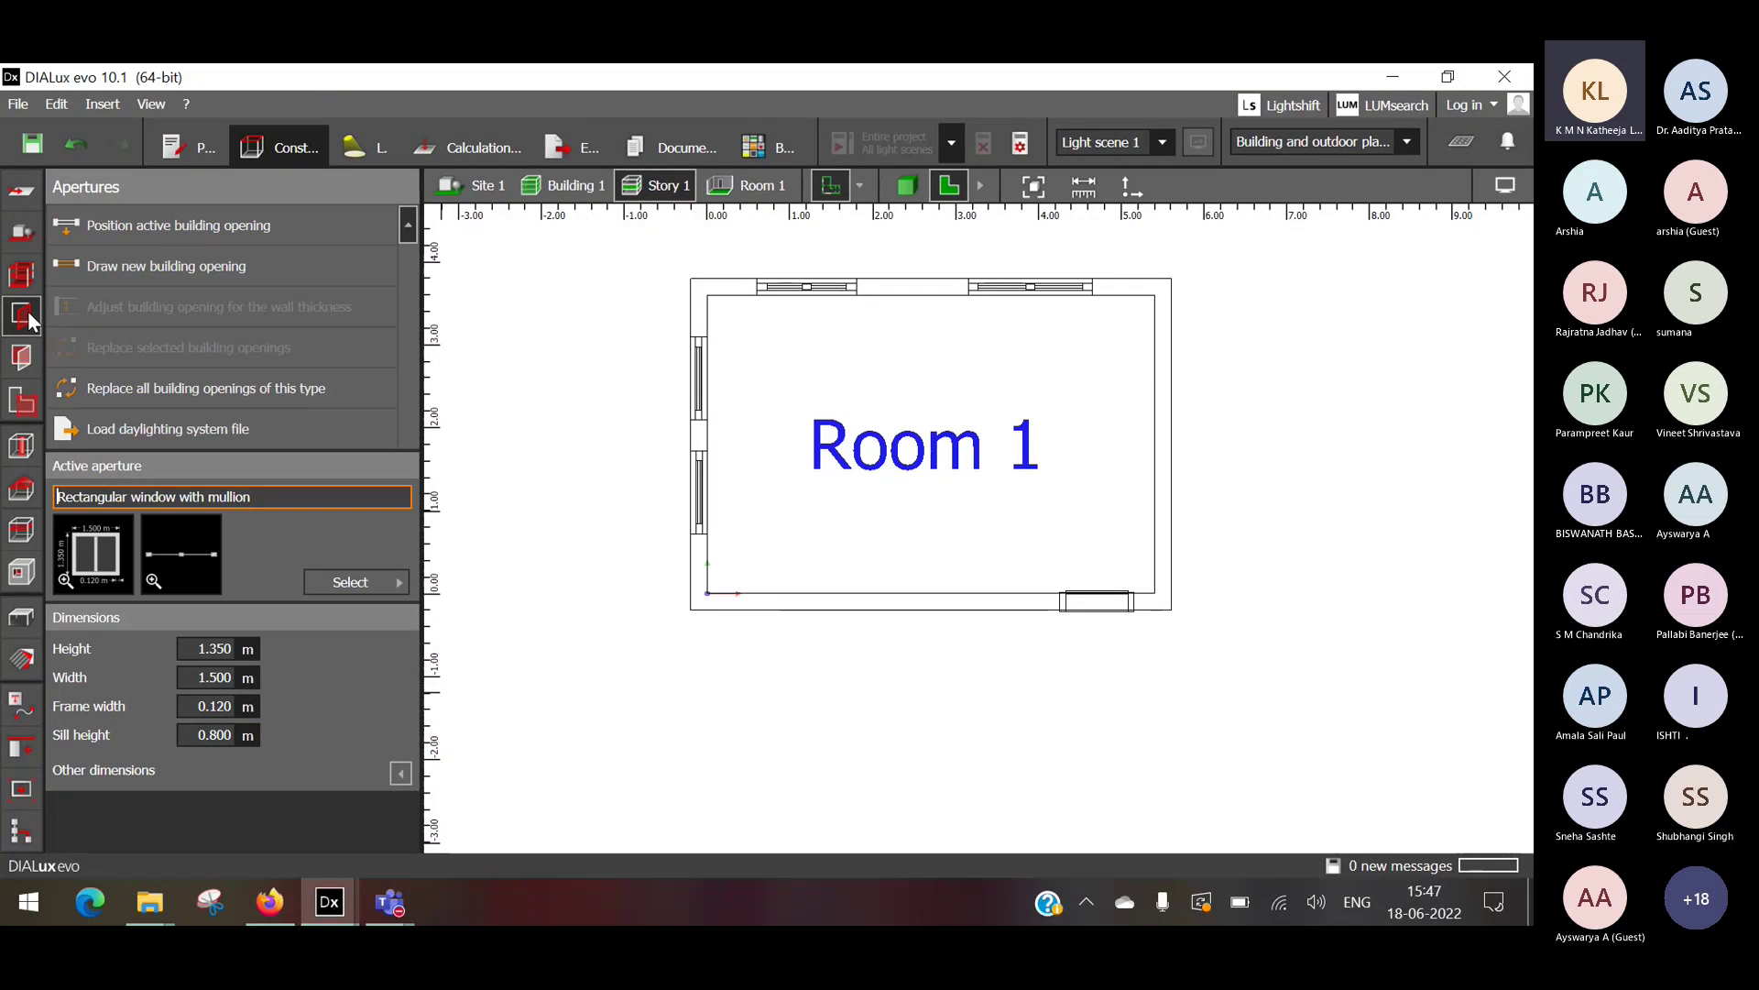
pyautogui.click(335, 583)
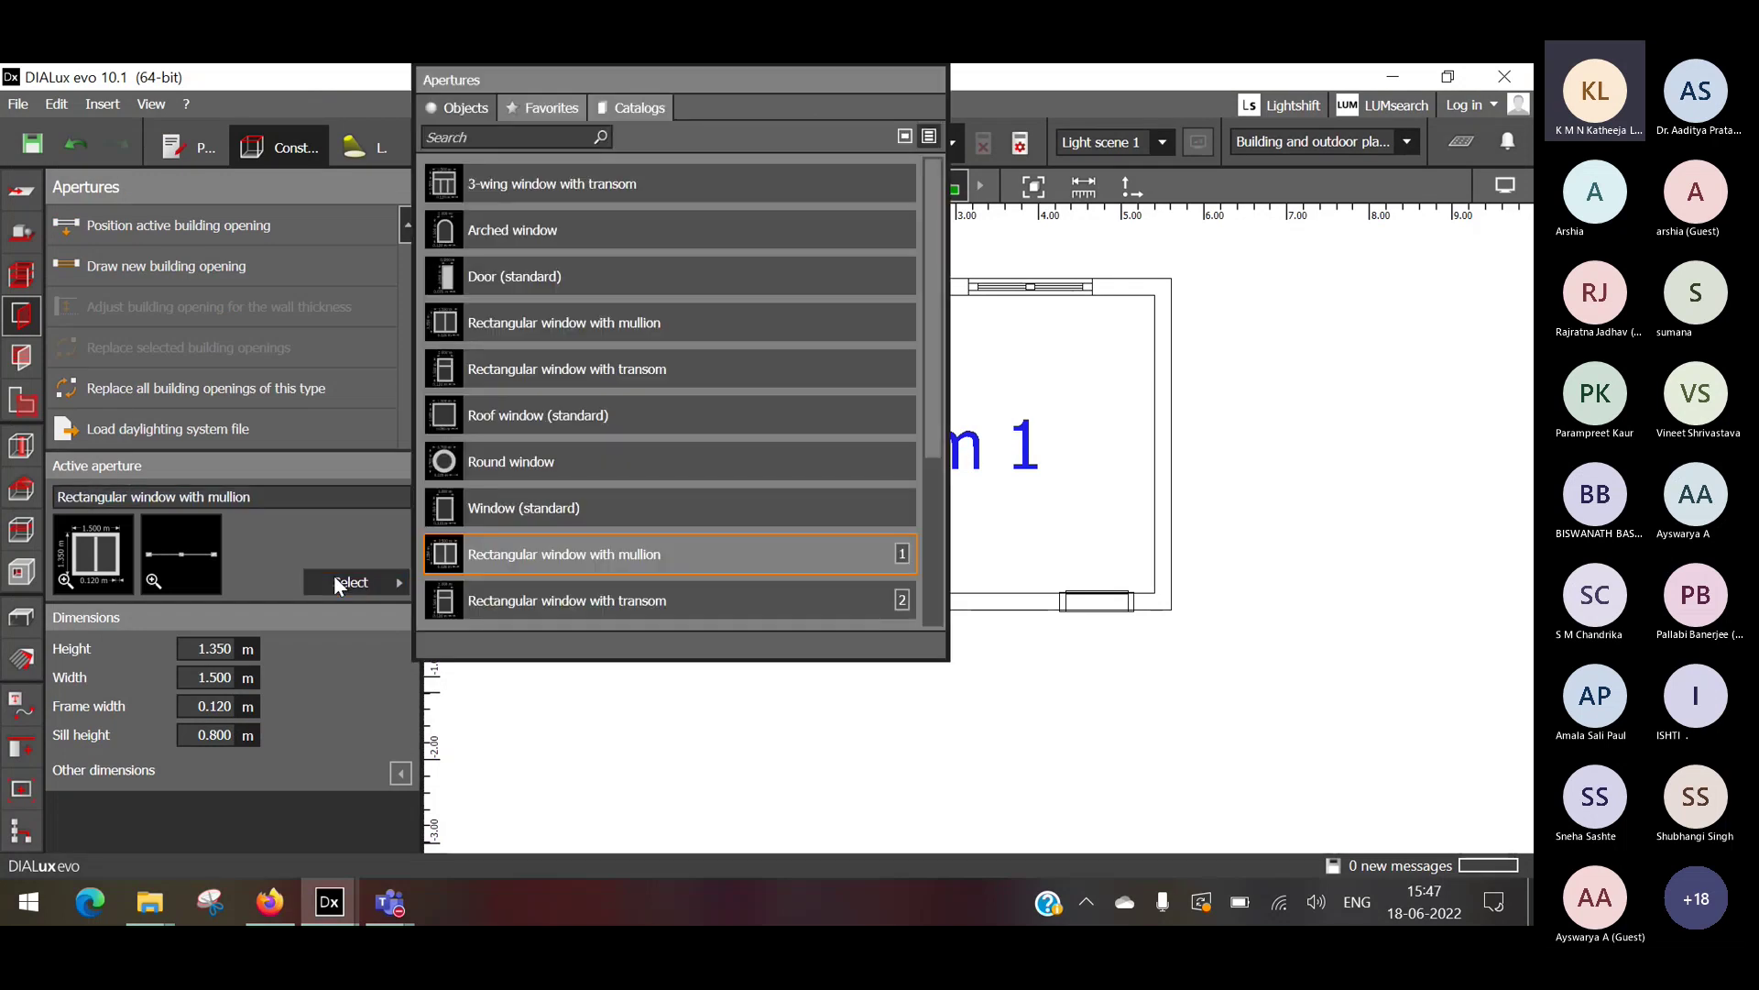
pyautogui.click(905, 137)
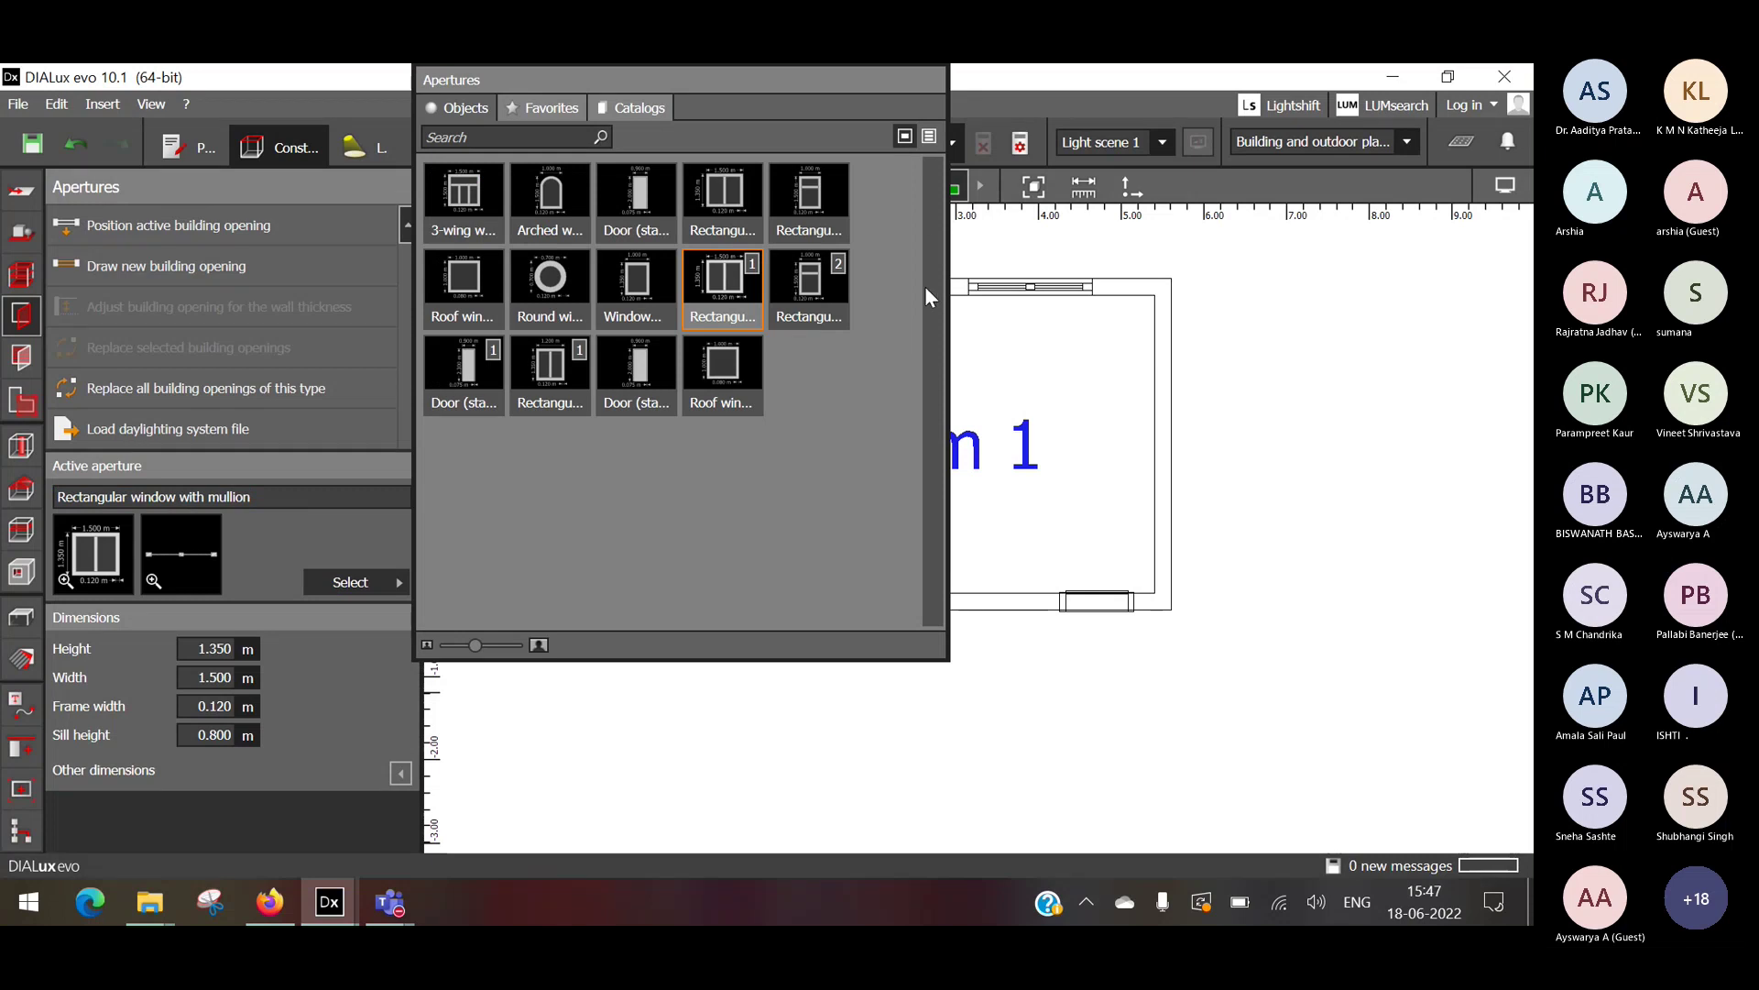
pyautogui.moveTo(475, 646); pyautogui.dragTo(492, 653)
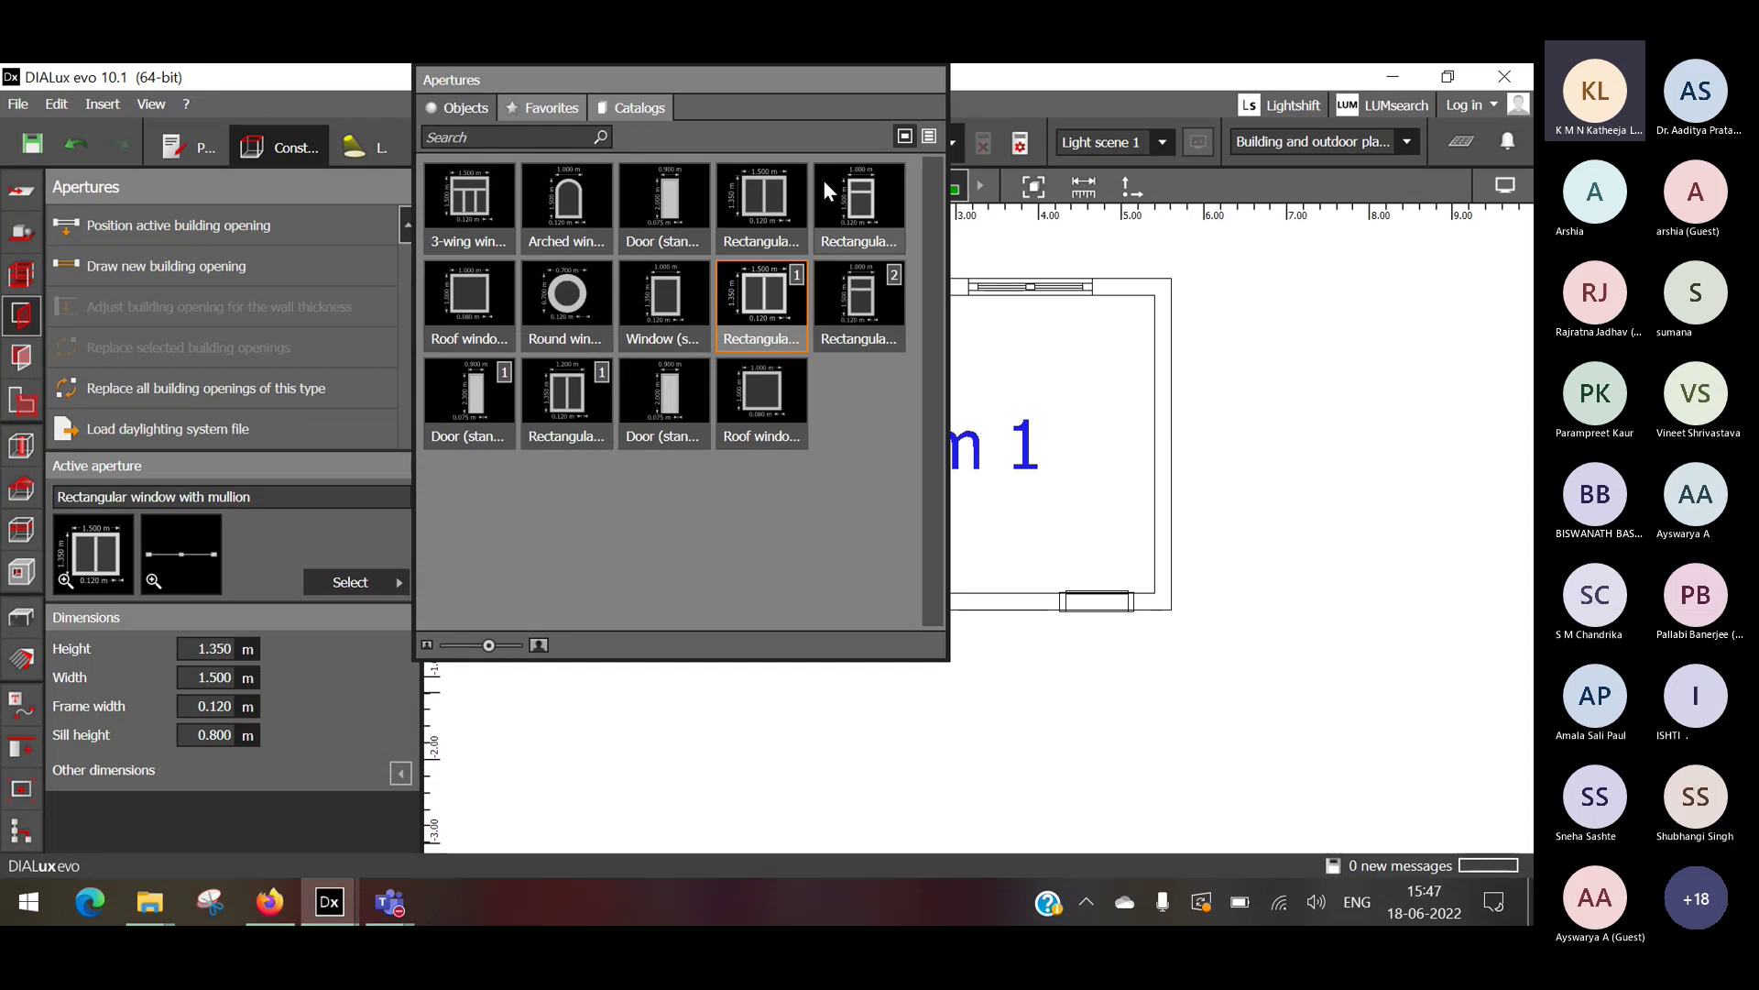
pyautogui.click(931, 137)
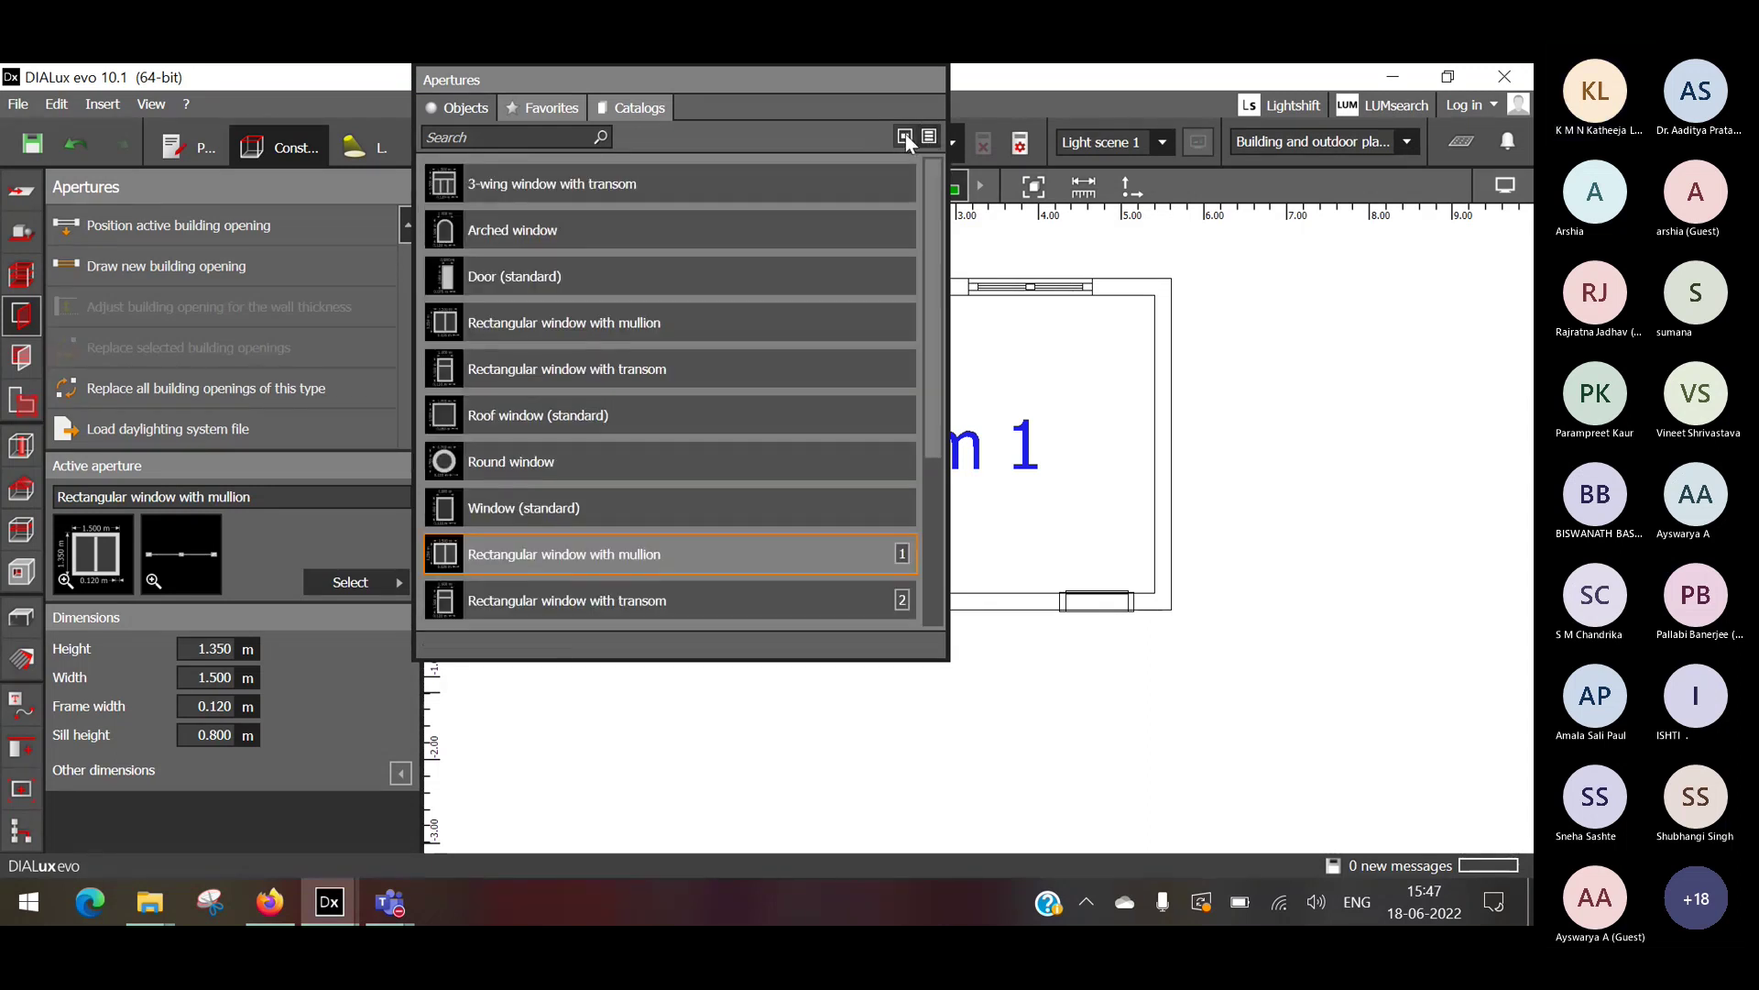
pyautogui.click(906, 138)
pyautogui.moveTo(464, 646); pyautogui.dragTo(487, 645)
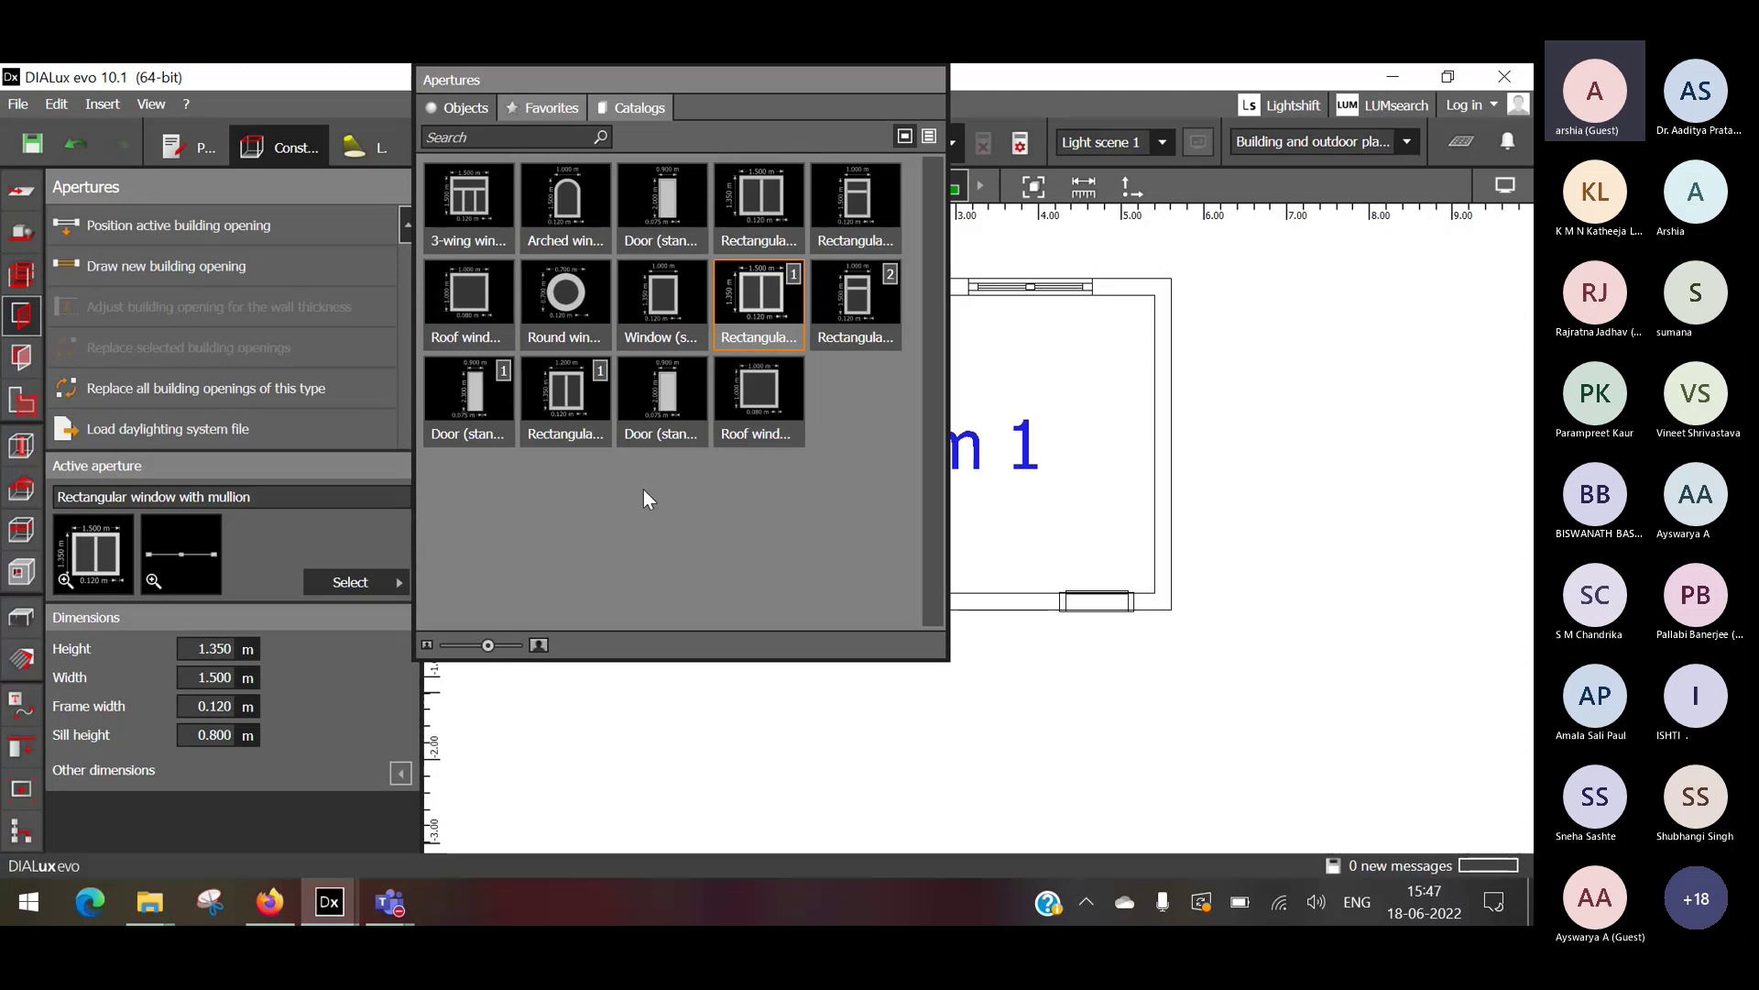
# Reopen the object catalog from furniture and objects, leave the import view and clear the "door" search.
pyautogui.click(27, 630)
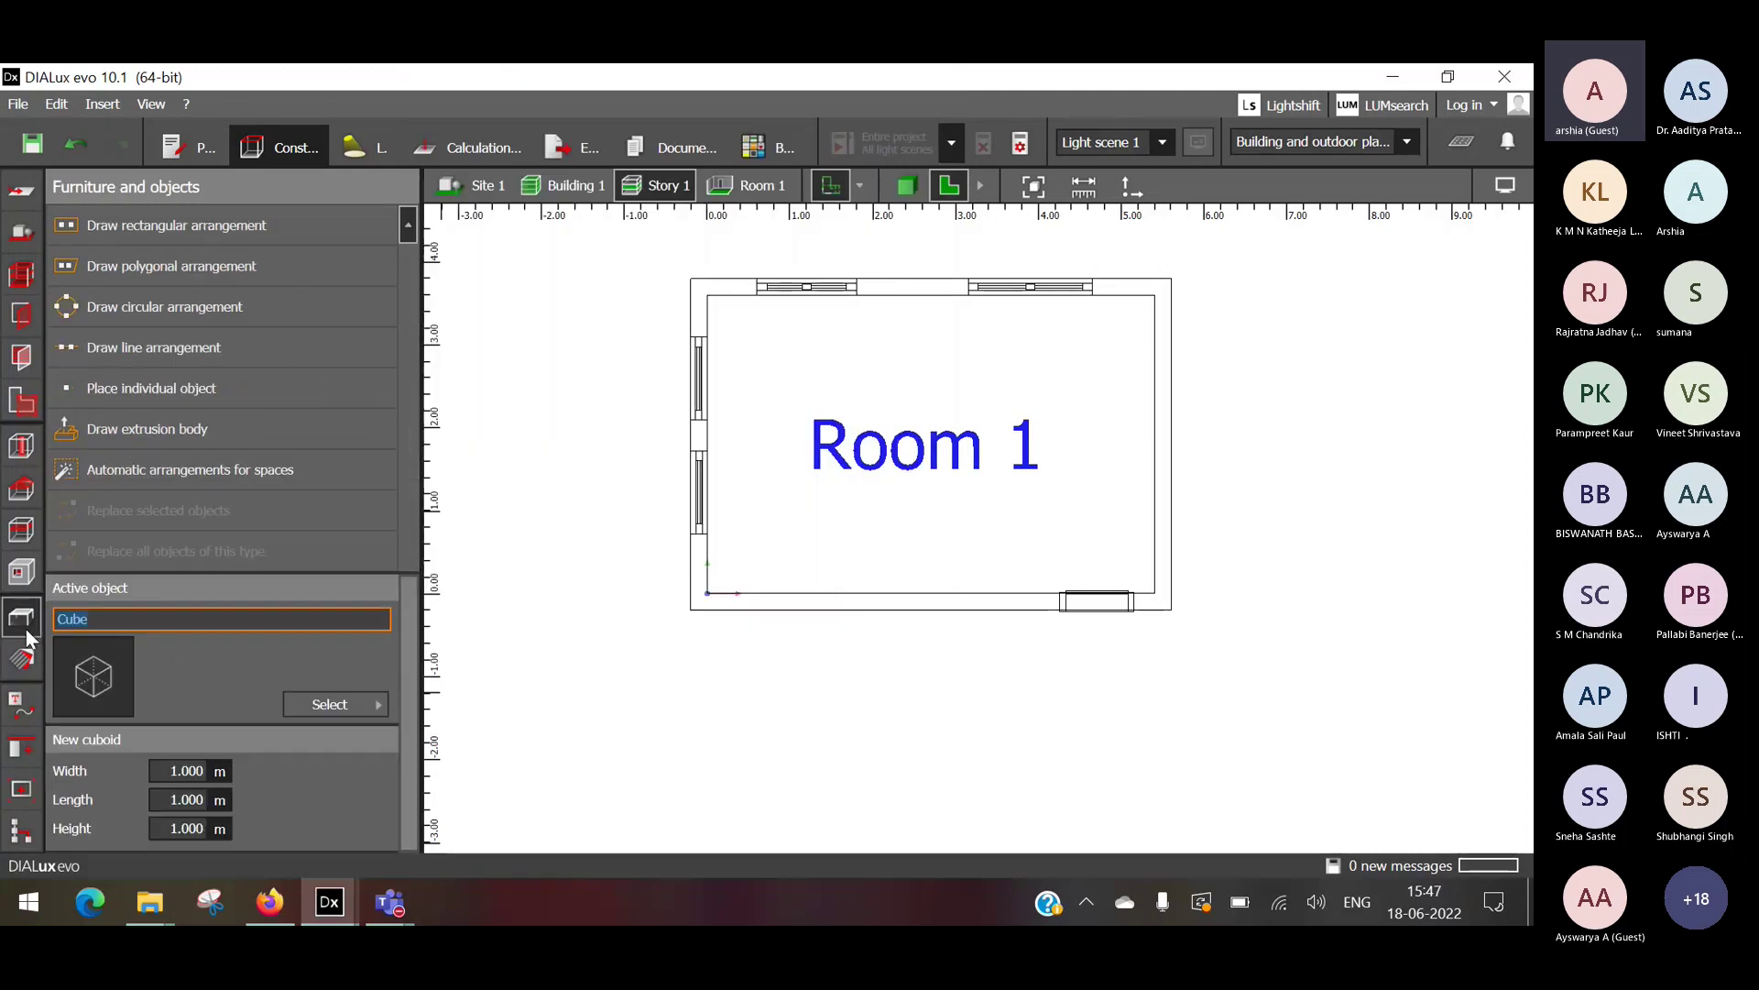
pyautogui.click(289, 699)
pyautogui.click(564, 337)
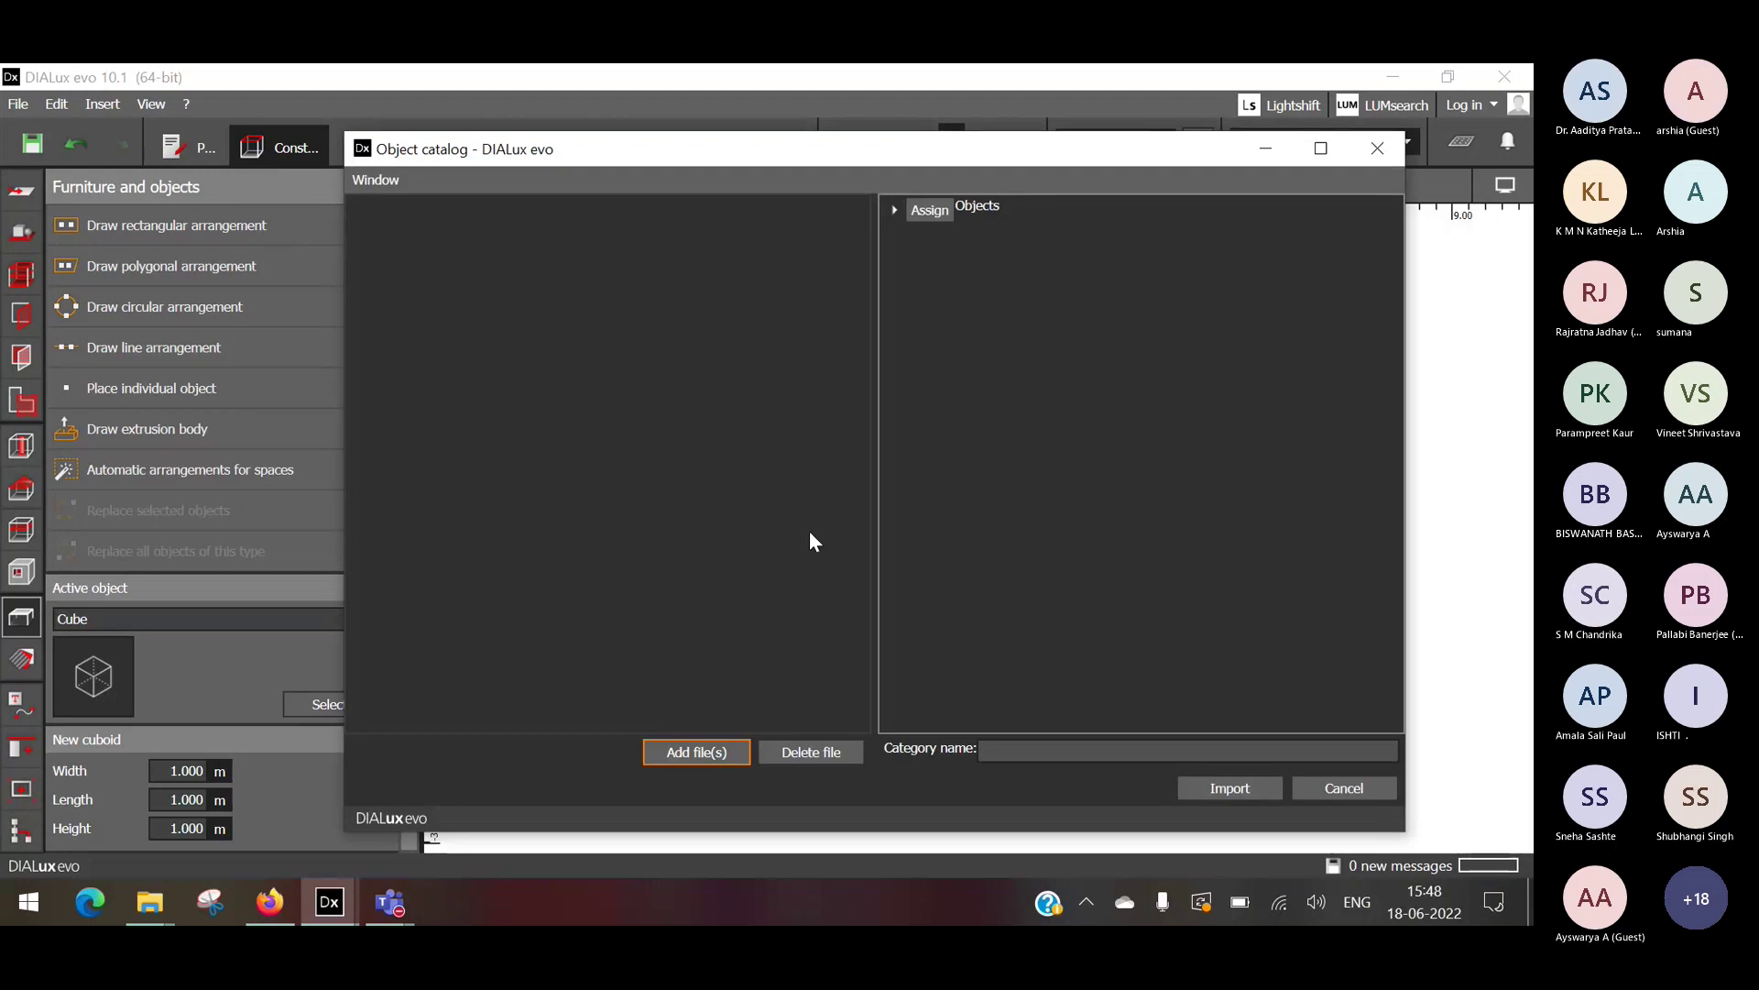
pyautogui.click(1296, 787)
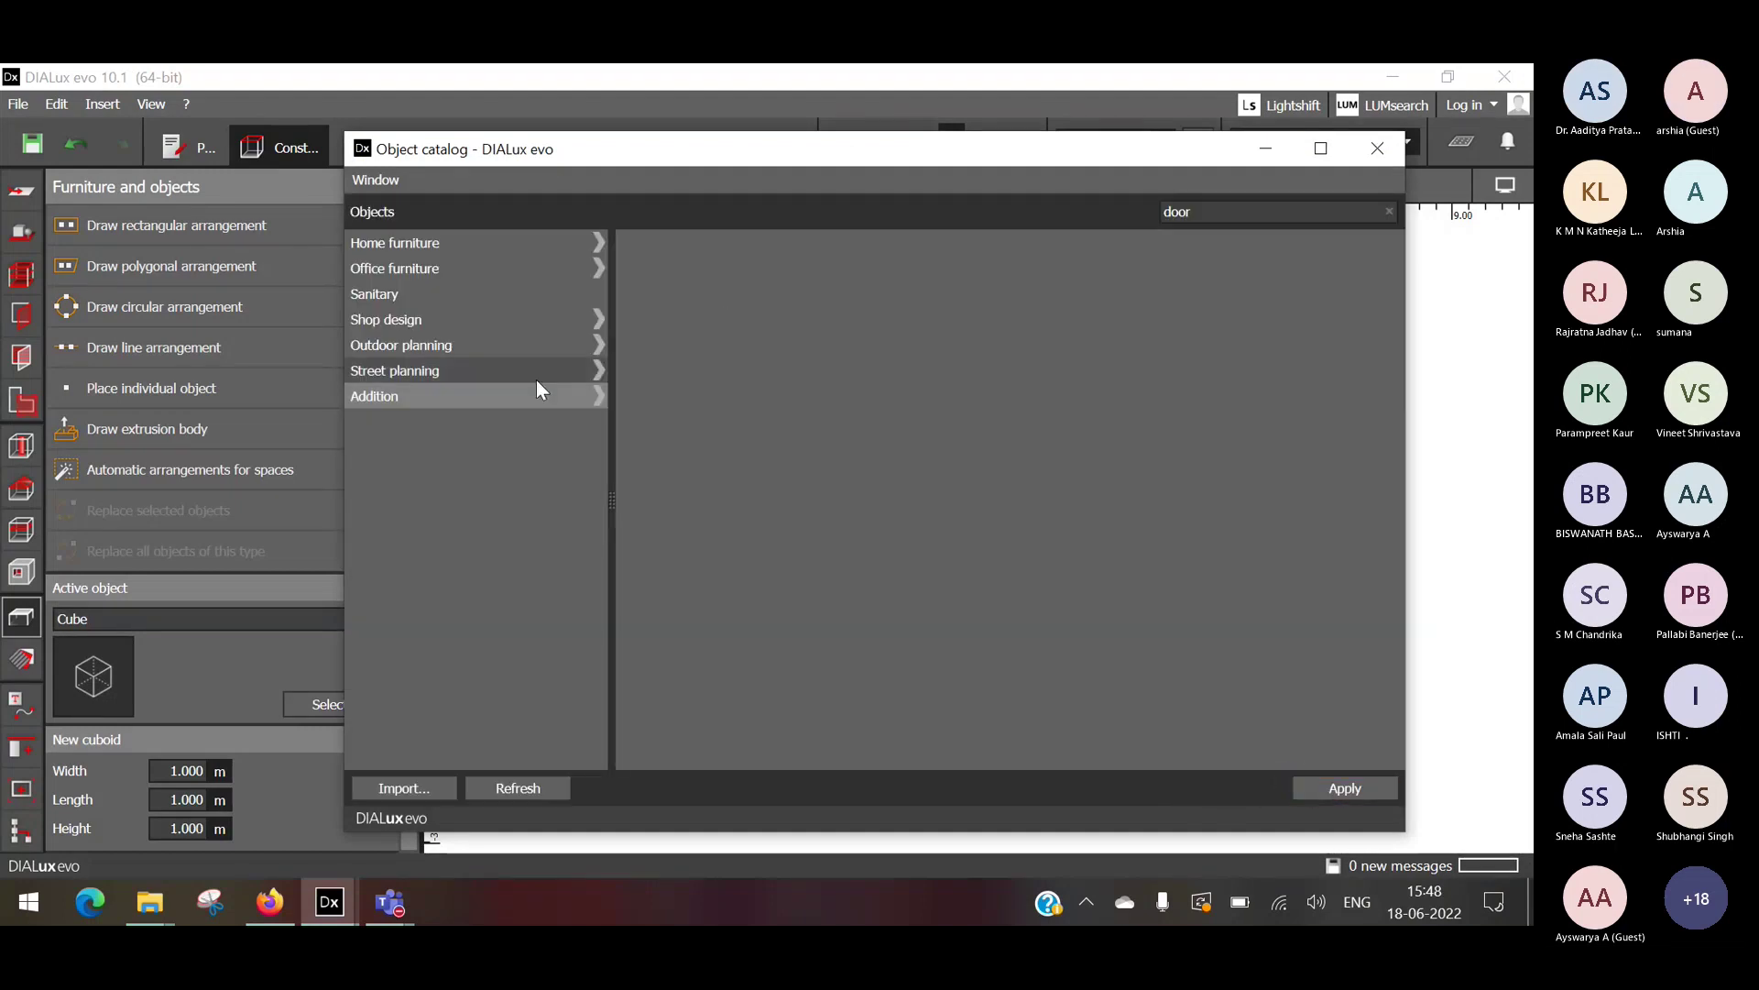
pyautogui.click(1259, 212)
pyautogui.doubleClick(1259, 212)
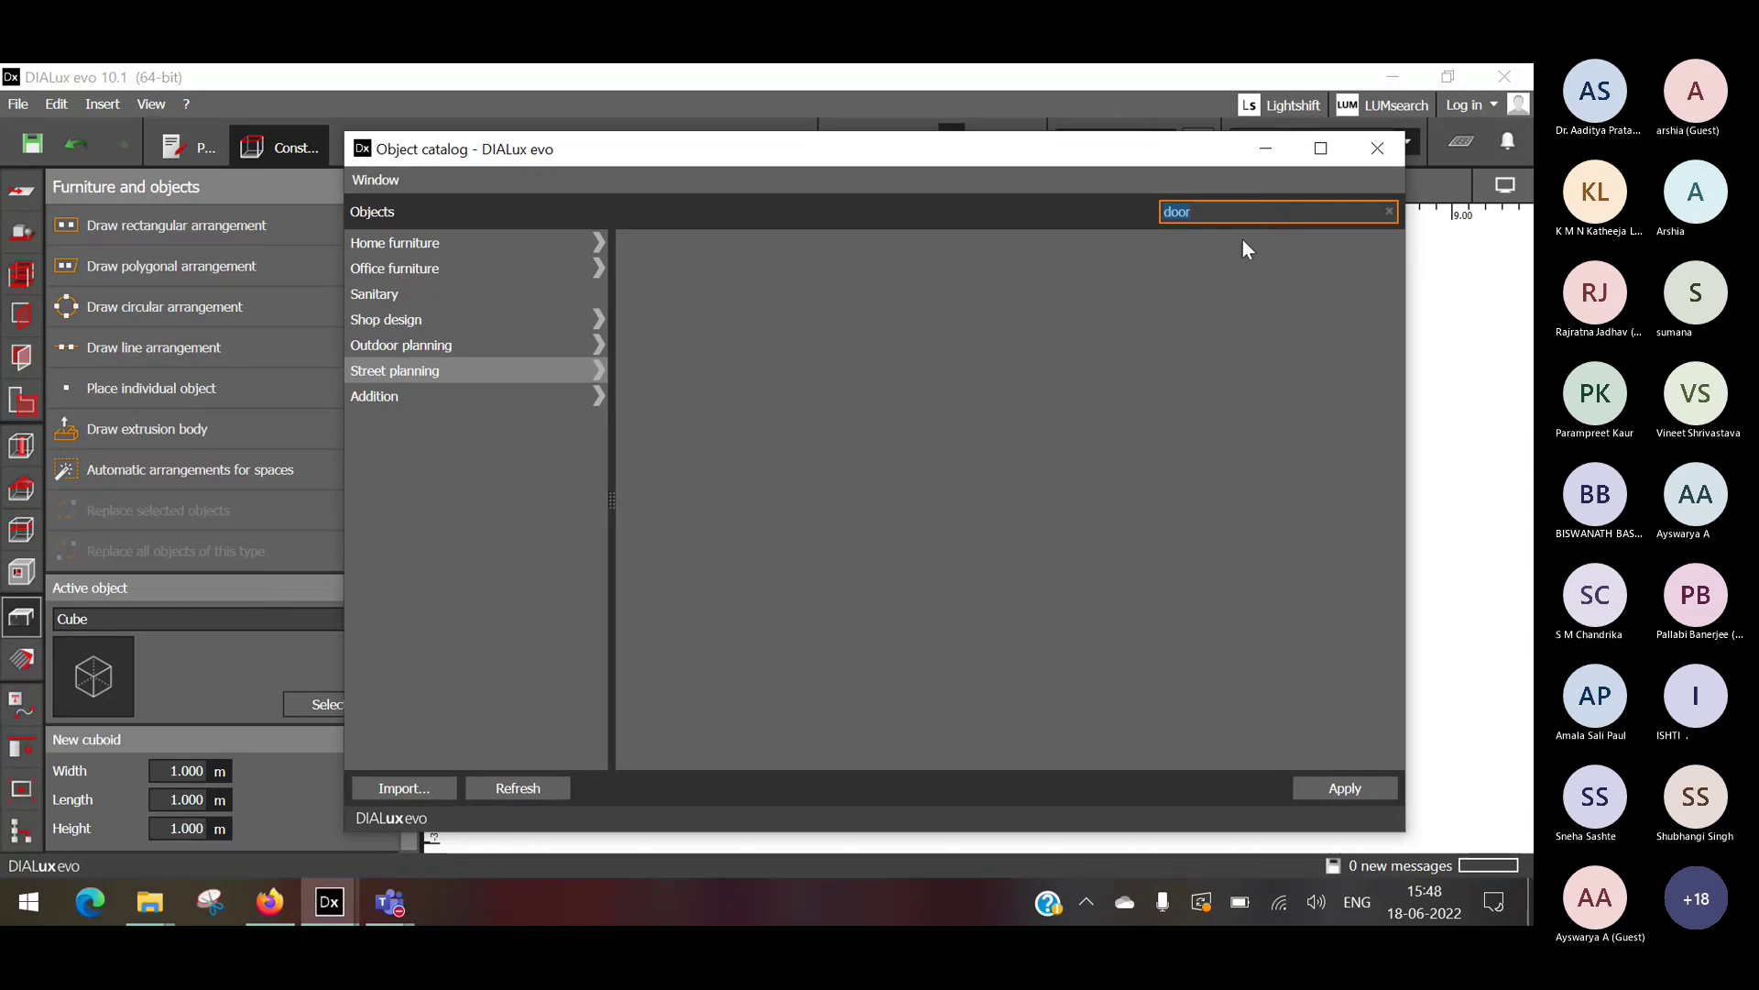
pyautogui.click(1394, 215)
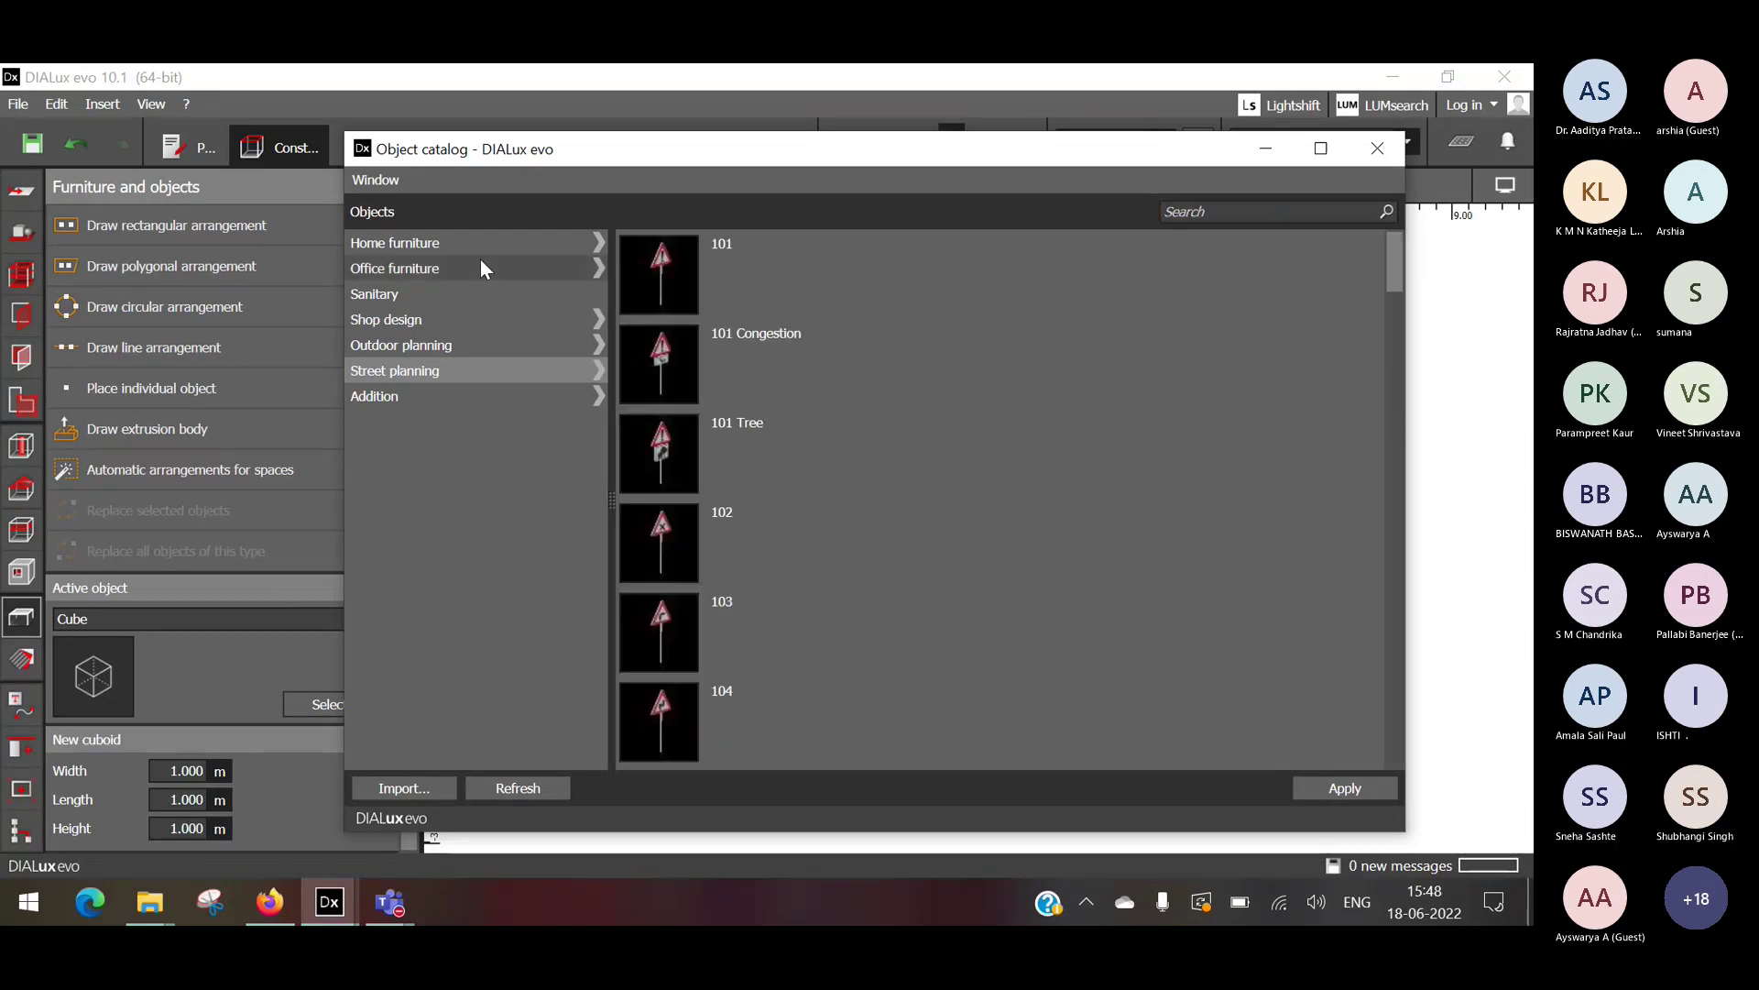
# Browse the Home furniture category of the object catalog through to the end of the list.
pyautogui.click(486, 245)
pyautogui.scroll(-3, 878, 577)
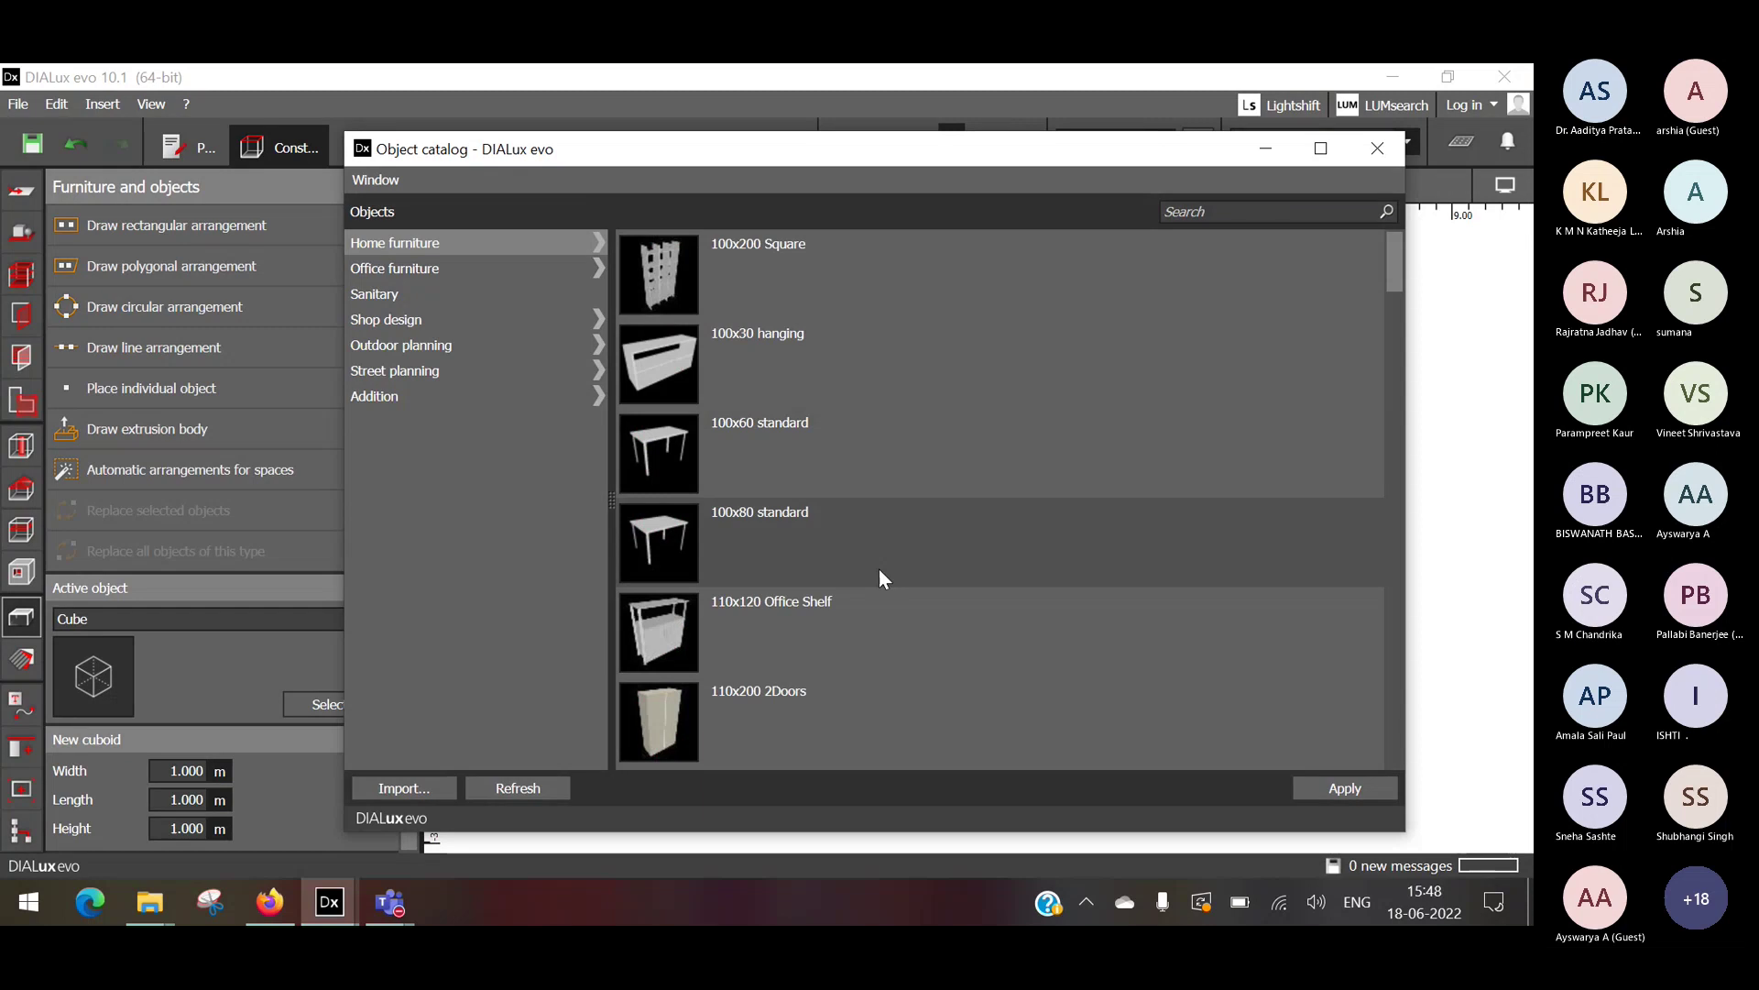
pyautogui.scroll(-10, 880, 572)
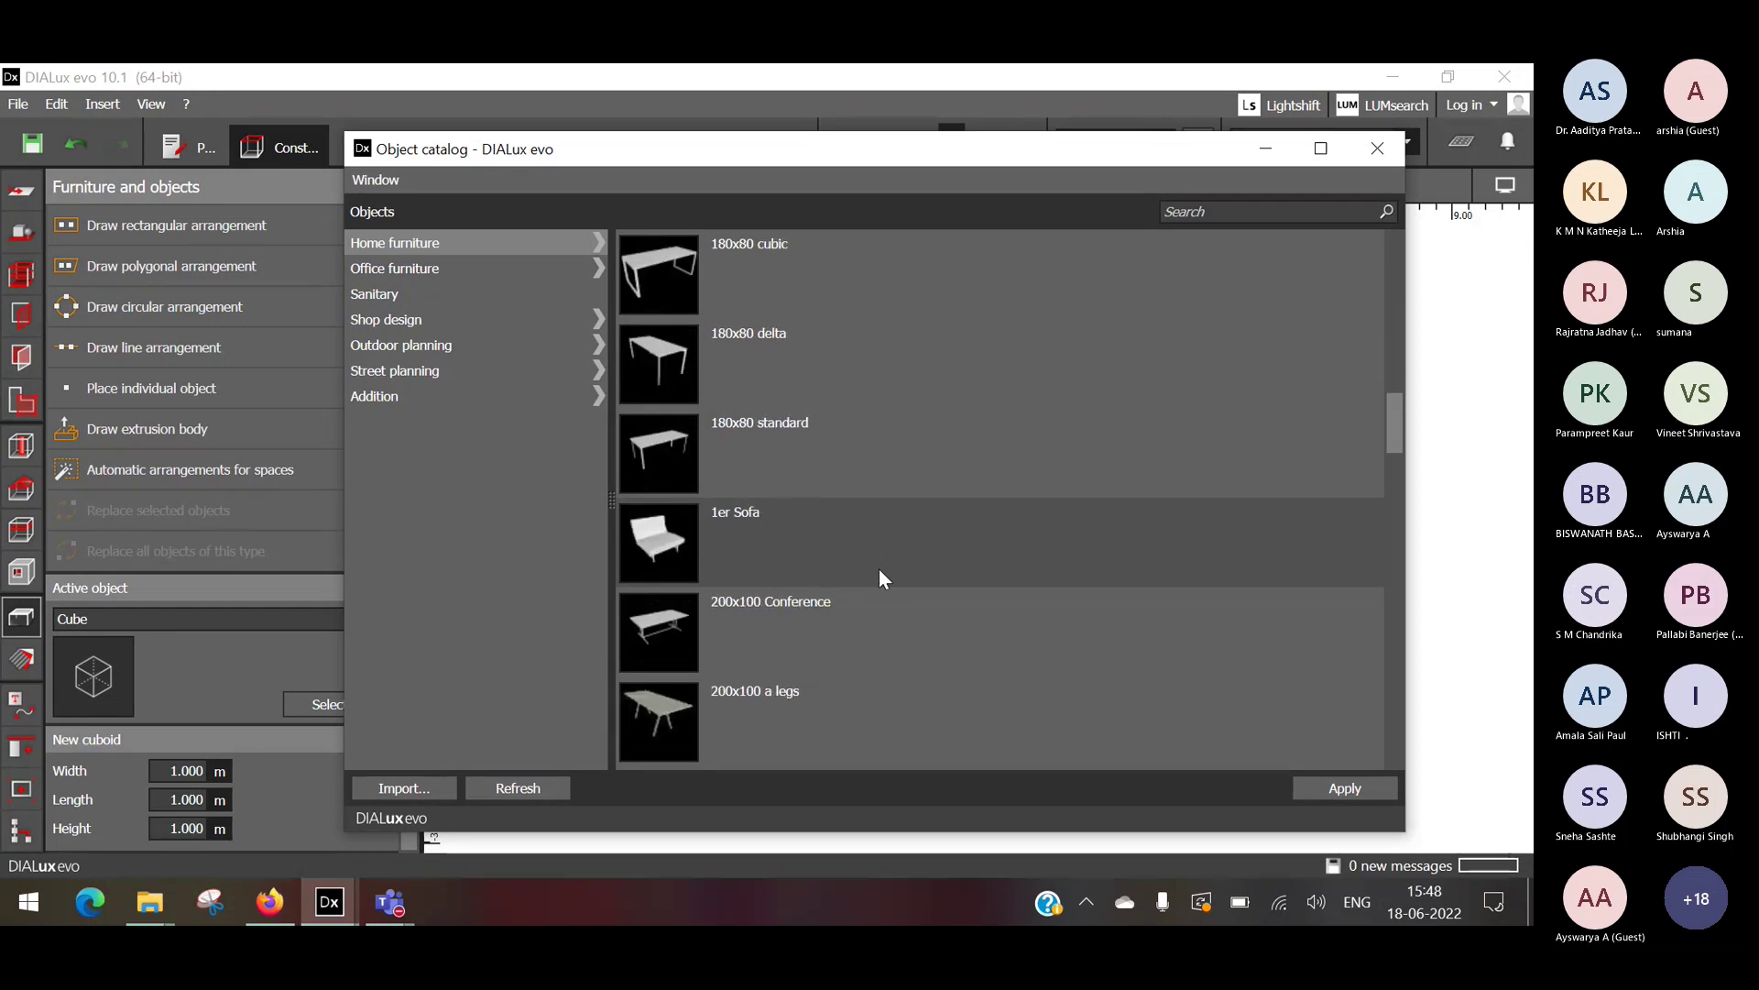
pyautogui.scroll(-15, 883, 579)
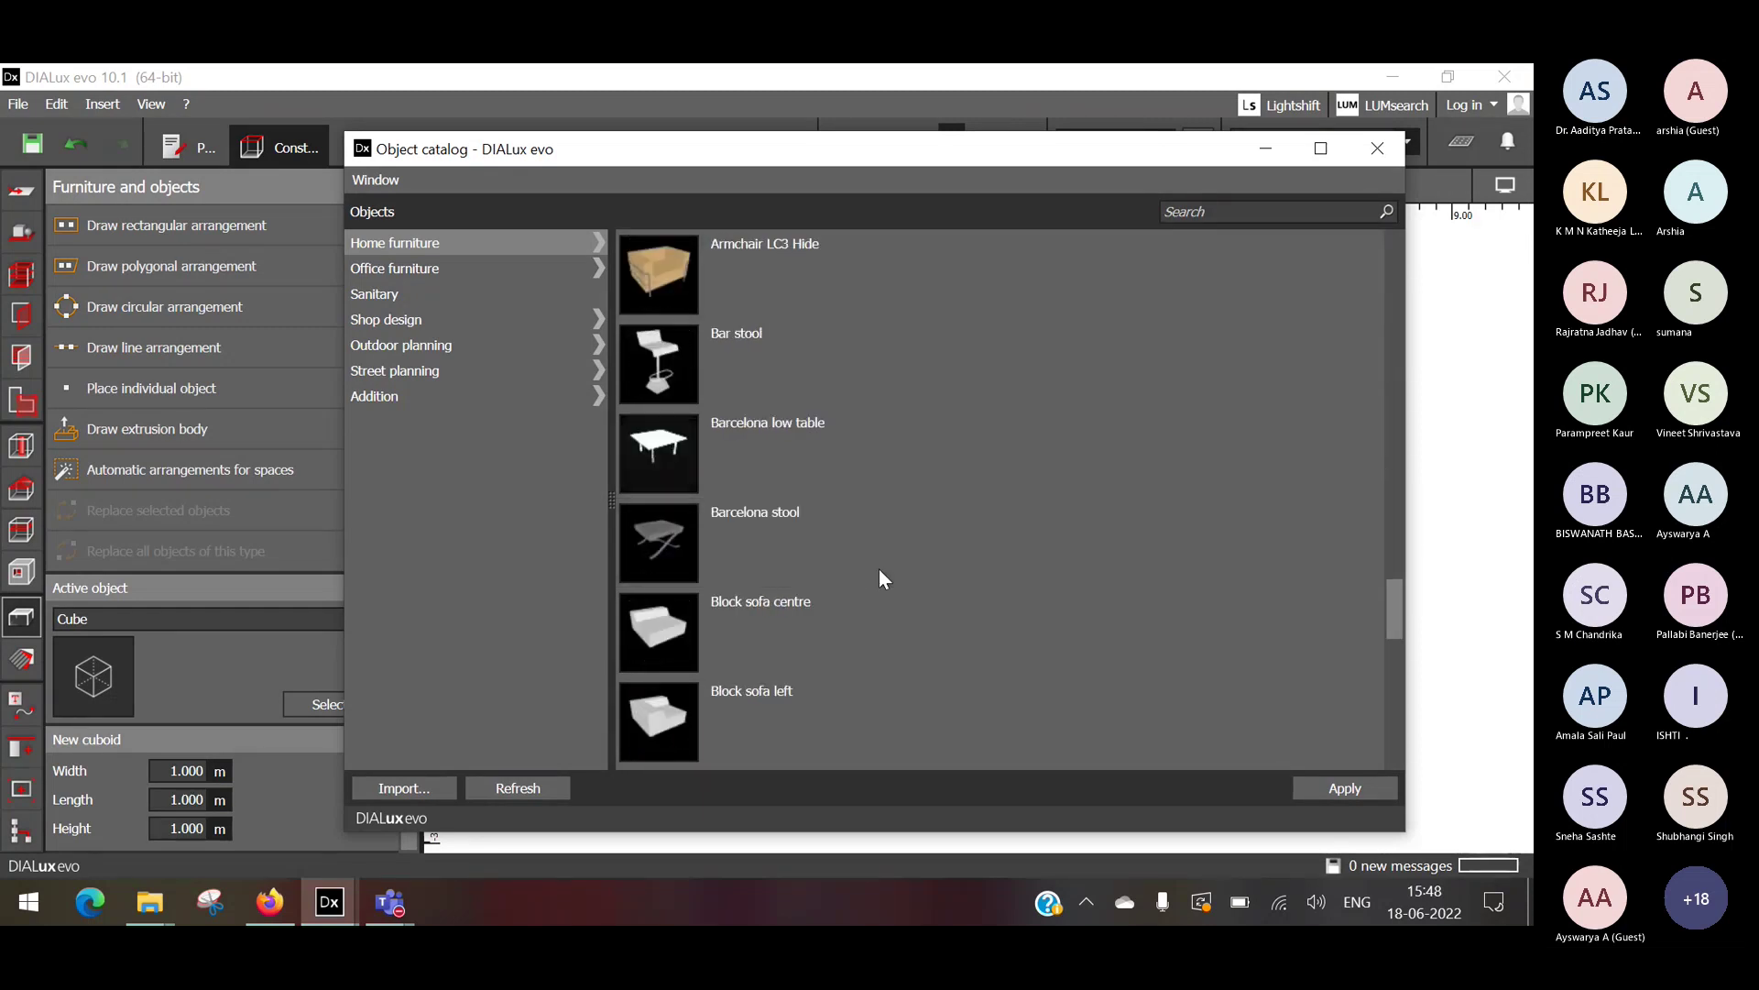
pyautogui.scroll(-1, 882, 579)
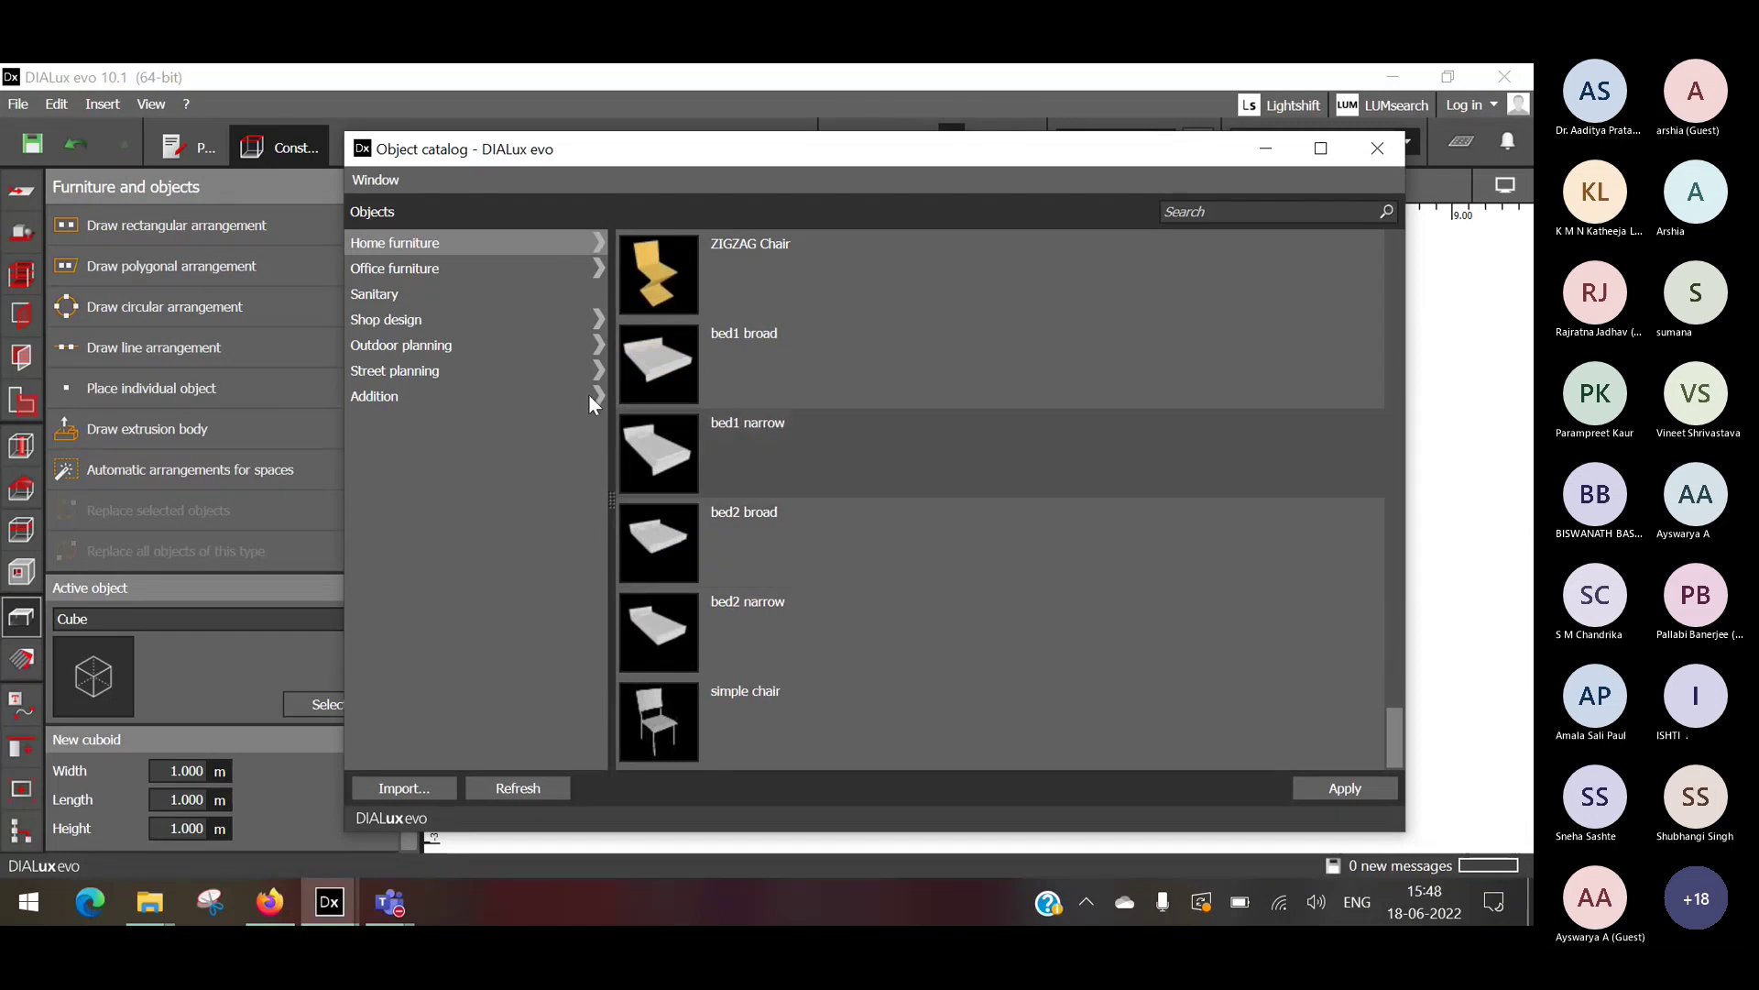
# Browse the office furniture, outdoor planning, street planning and addition categories of the object catalog.
pyautogui.click(503, 271)
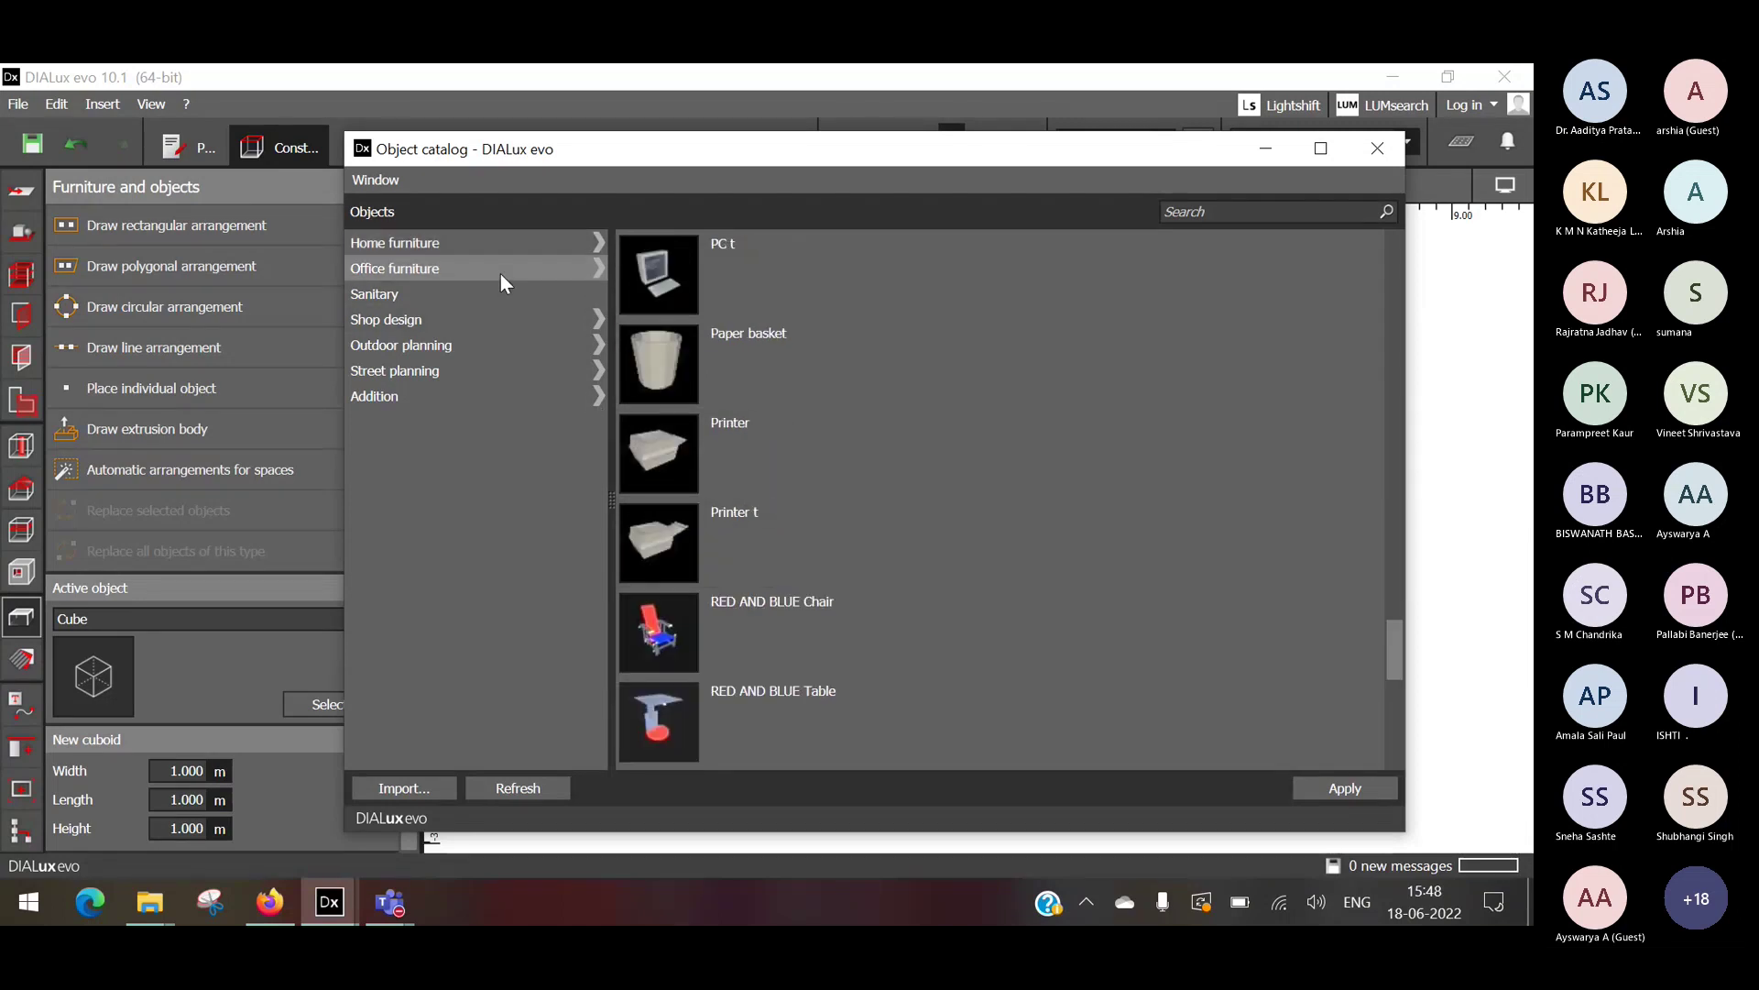
pyautogui.click(502, 349)
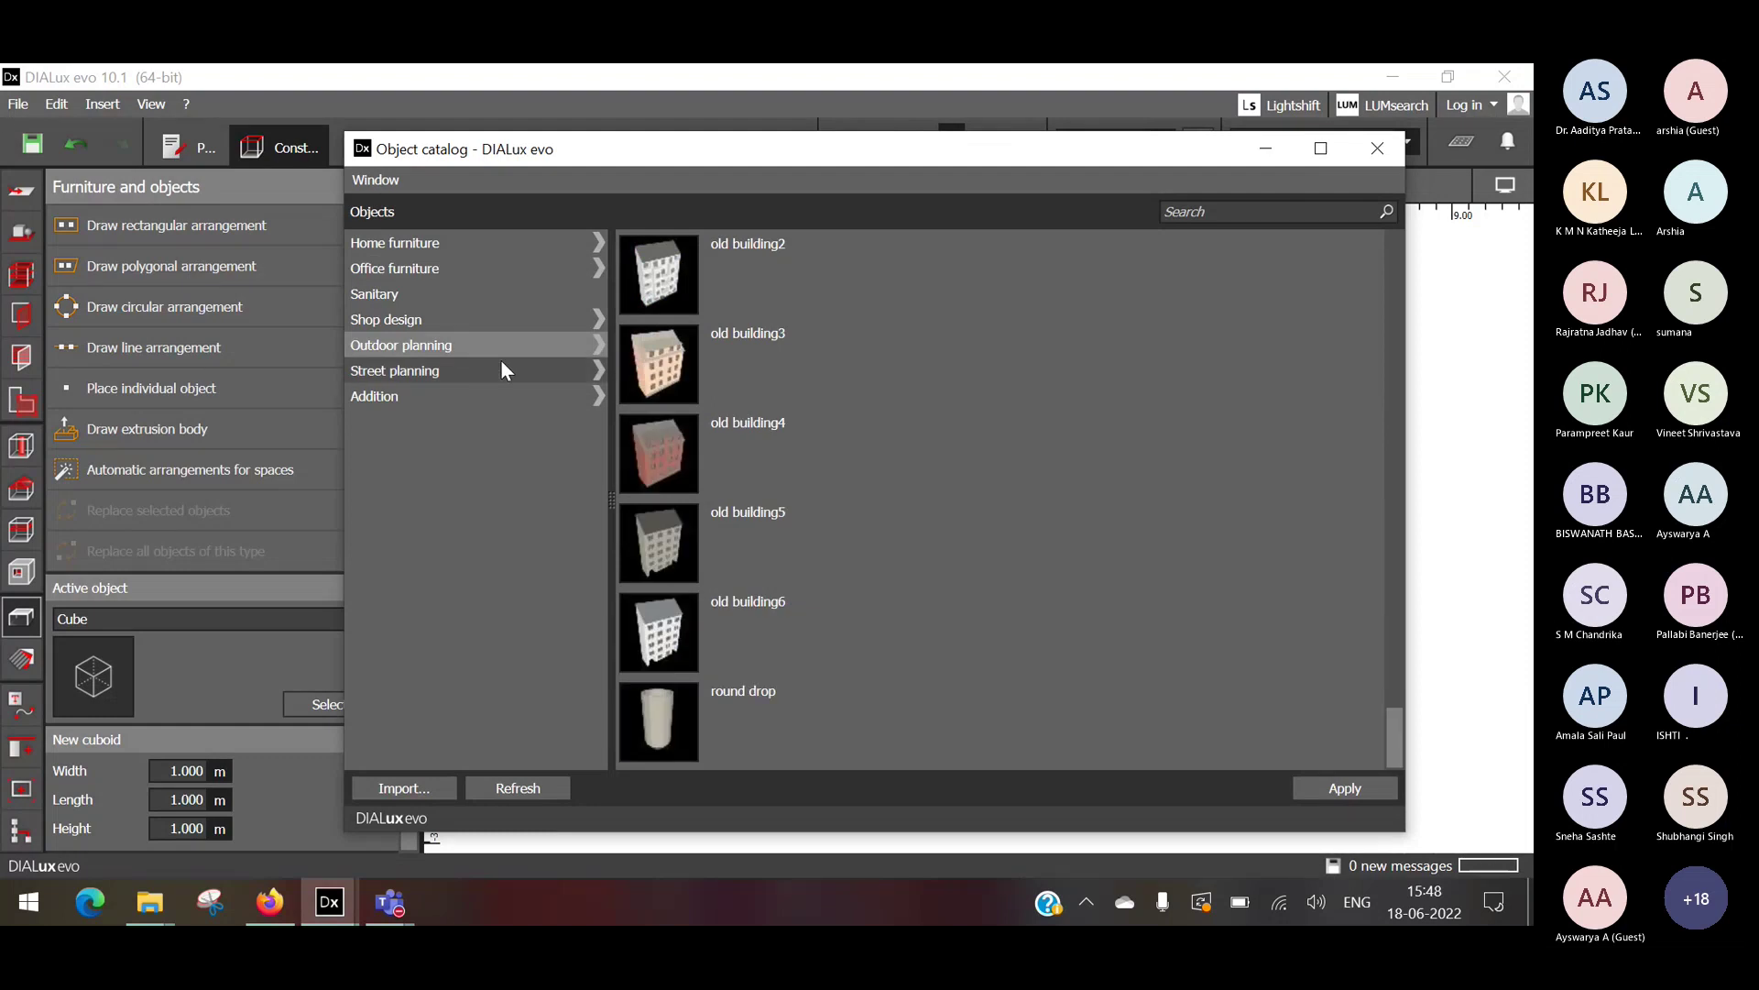
pyautogui.click(504, 365)
pyautogui.click(482, 398)
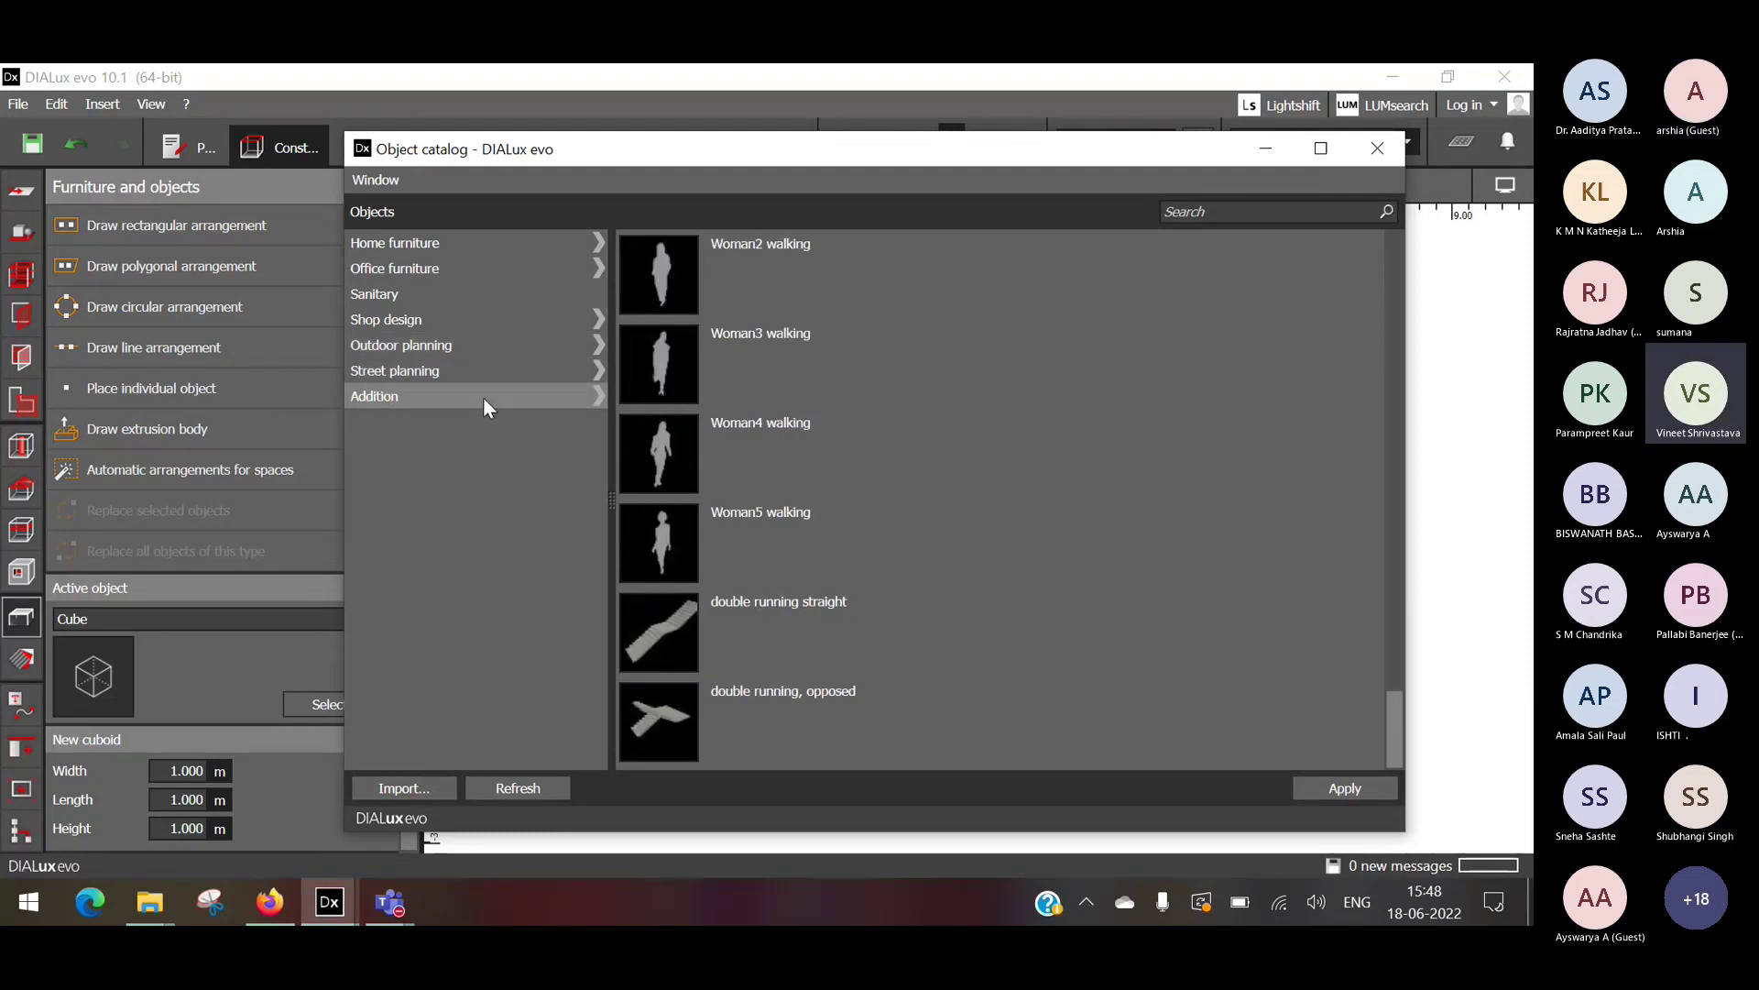
pyautogui.click(471, 268)
pyautogui.click(458, 341)
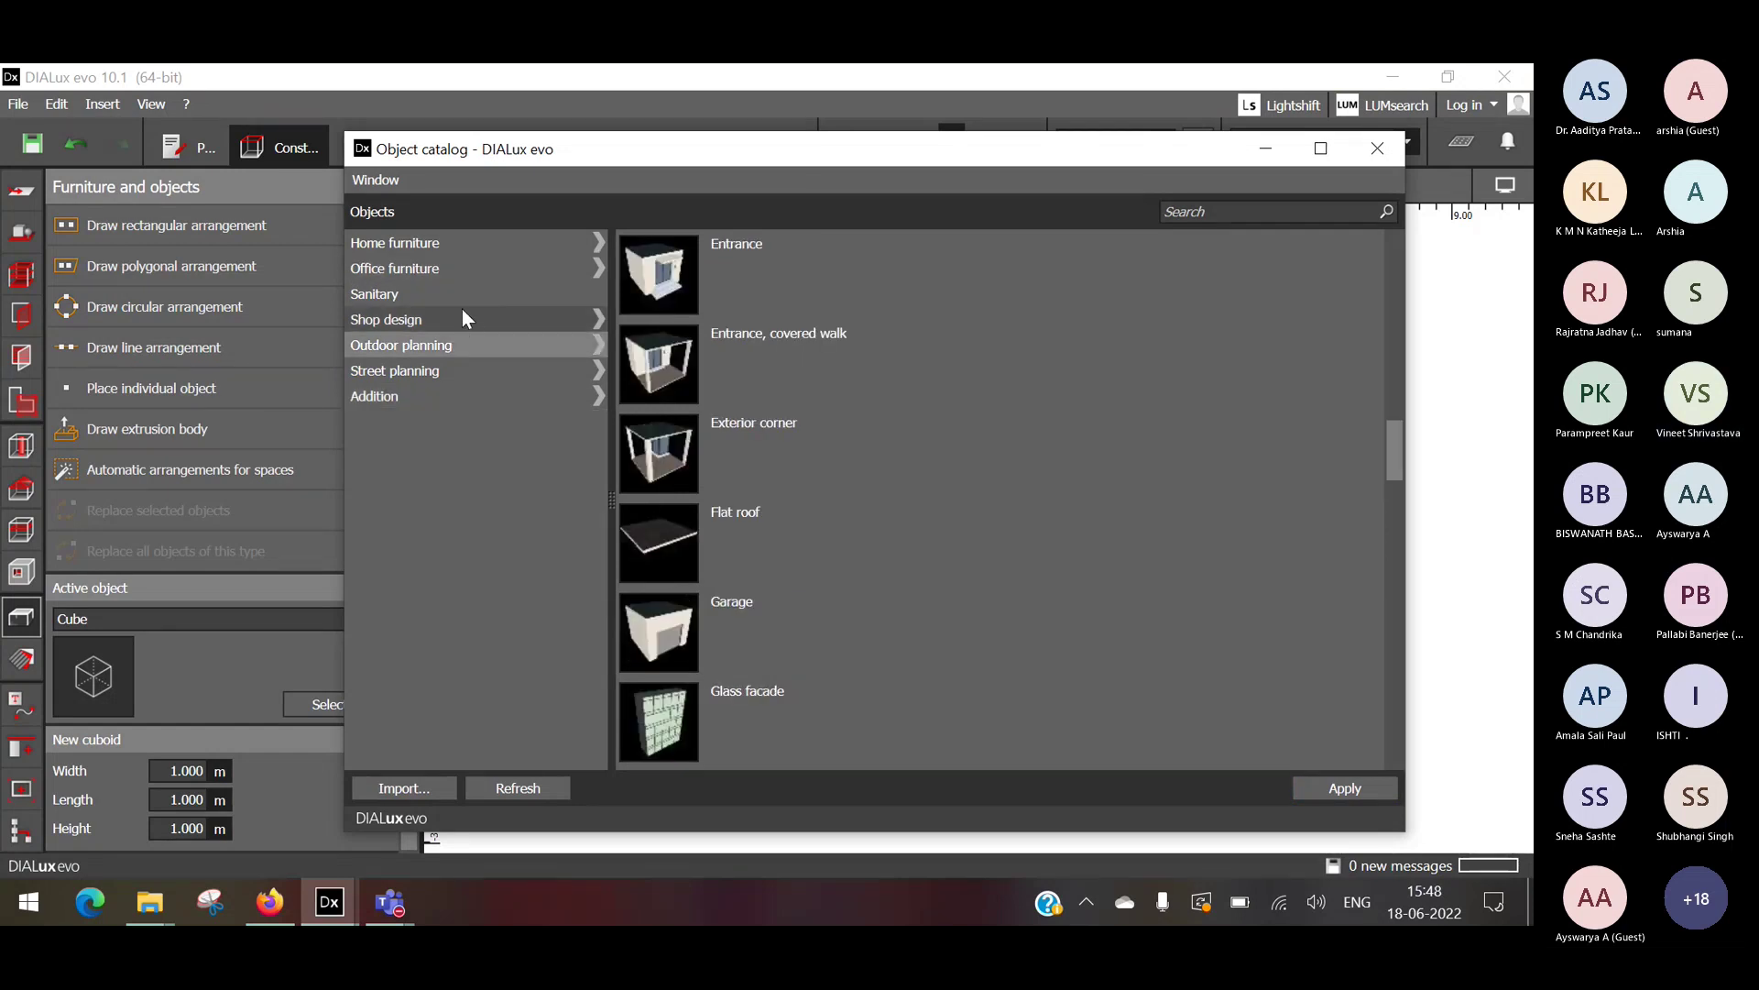
pyautogui.click(485, 269)
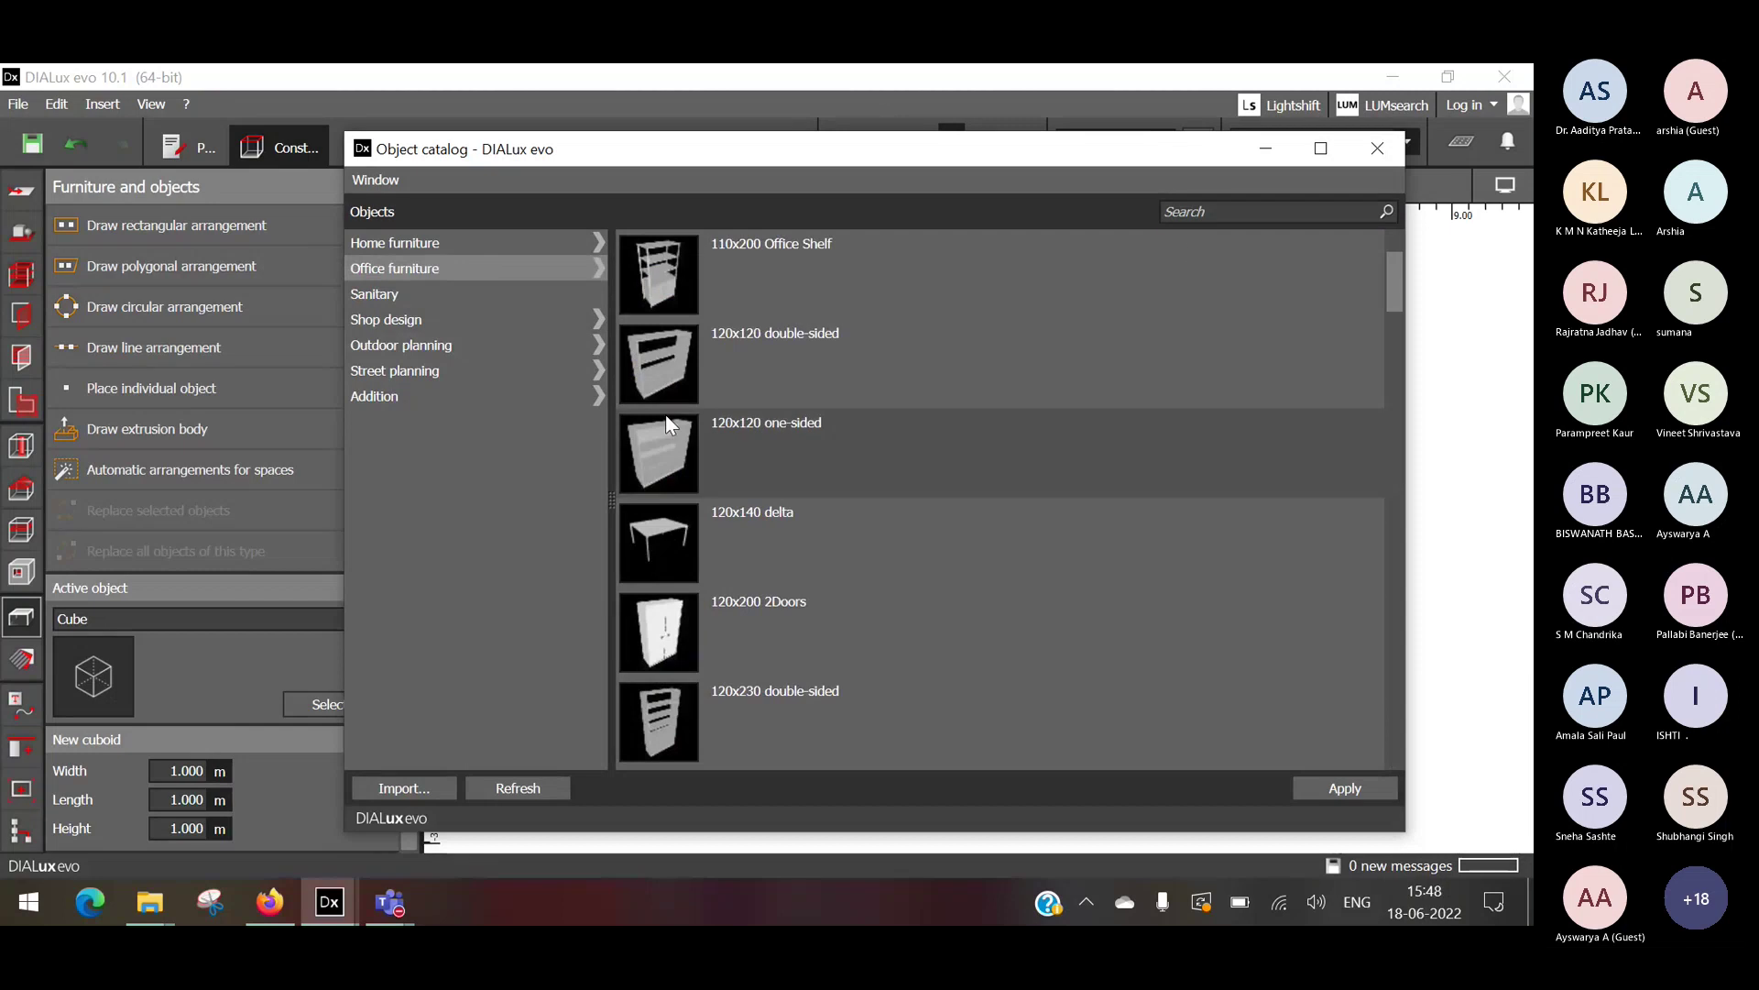
# Choose the 200x80 a legs table from the Home furniture category and apply it as the active object.
pyautogui.click(405, 240)
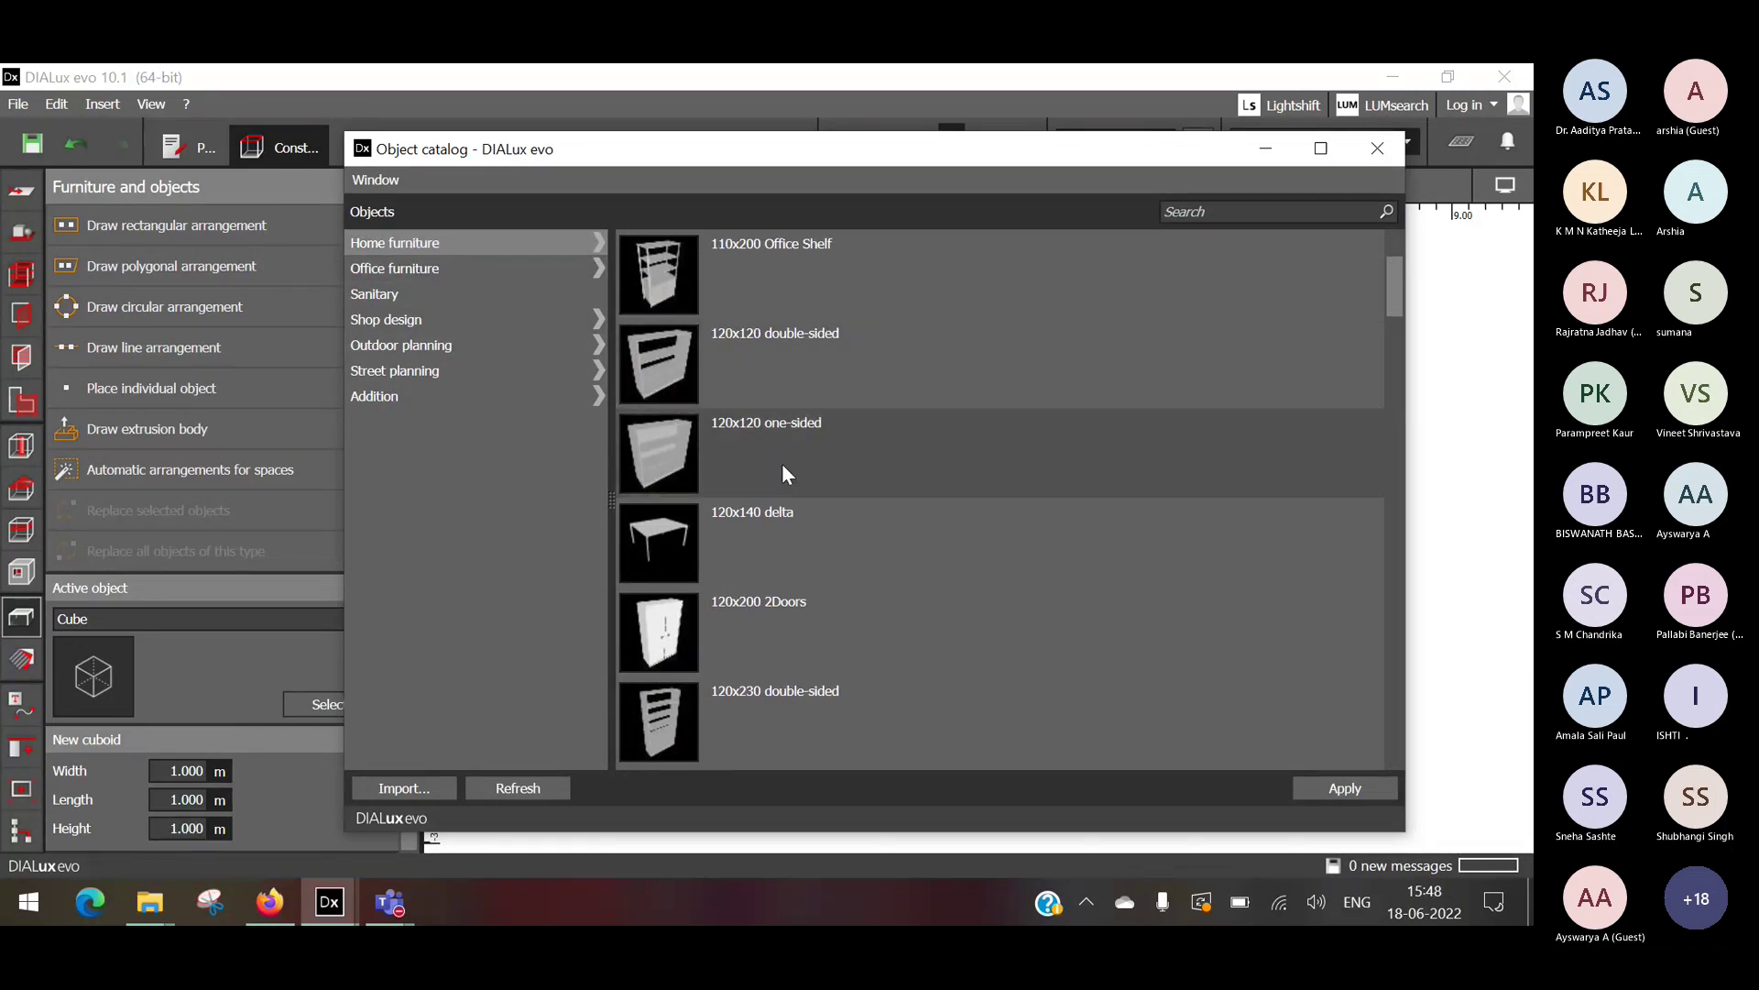
pyautogui.scroll(-3, 781, 465)
pyautogui.scroll(-10, 790, 591)
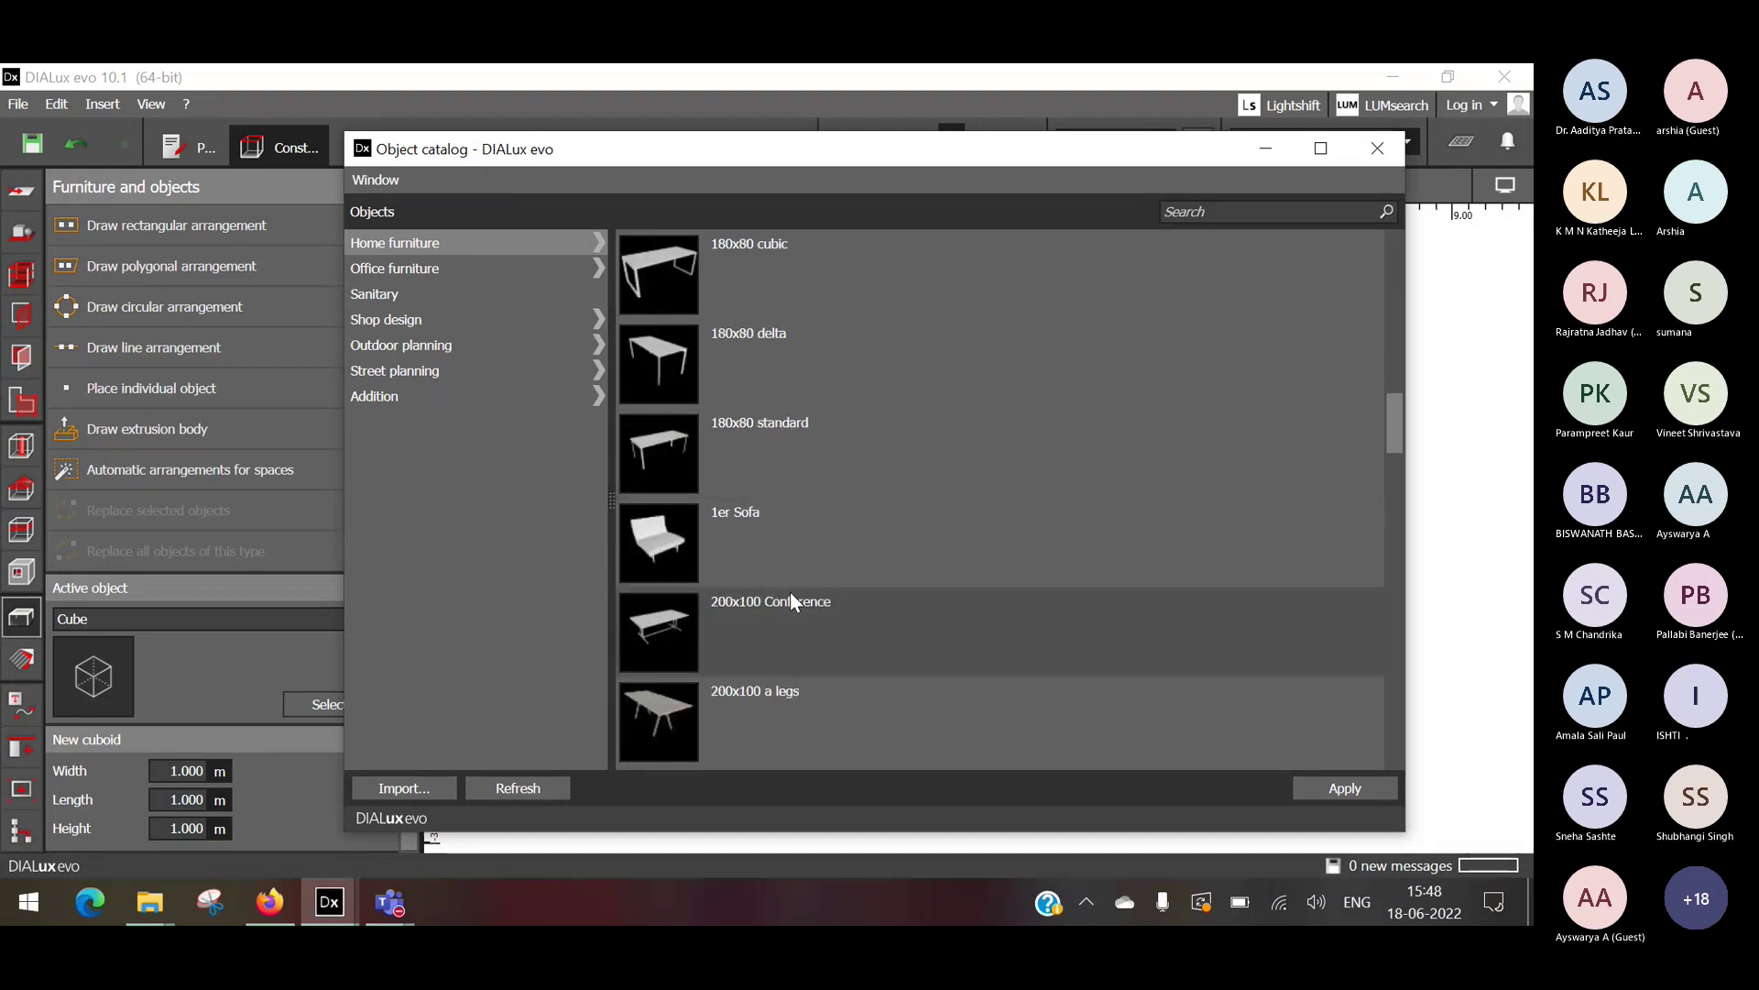
pyautogui.scroll(10, 790, 591)
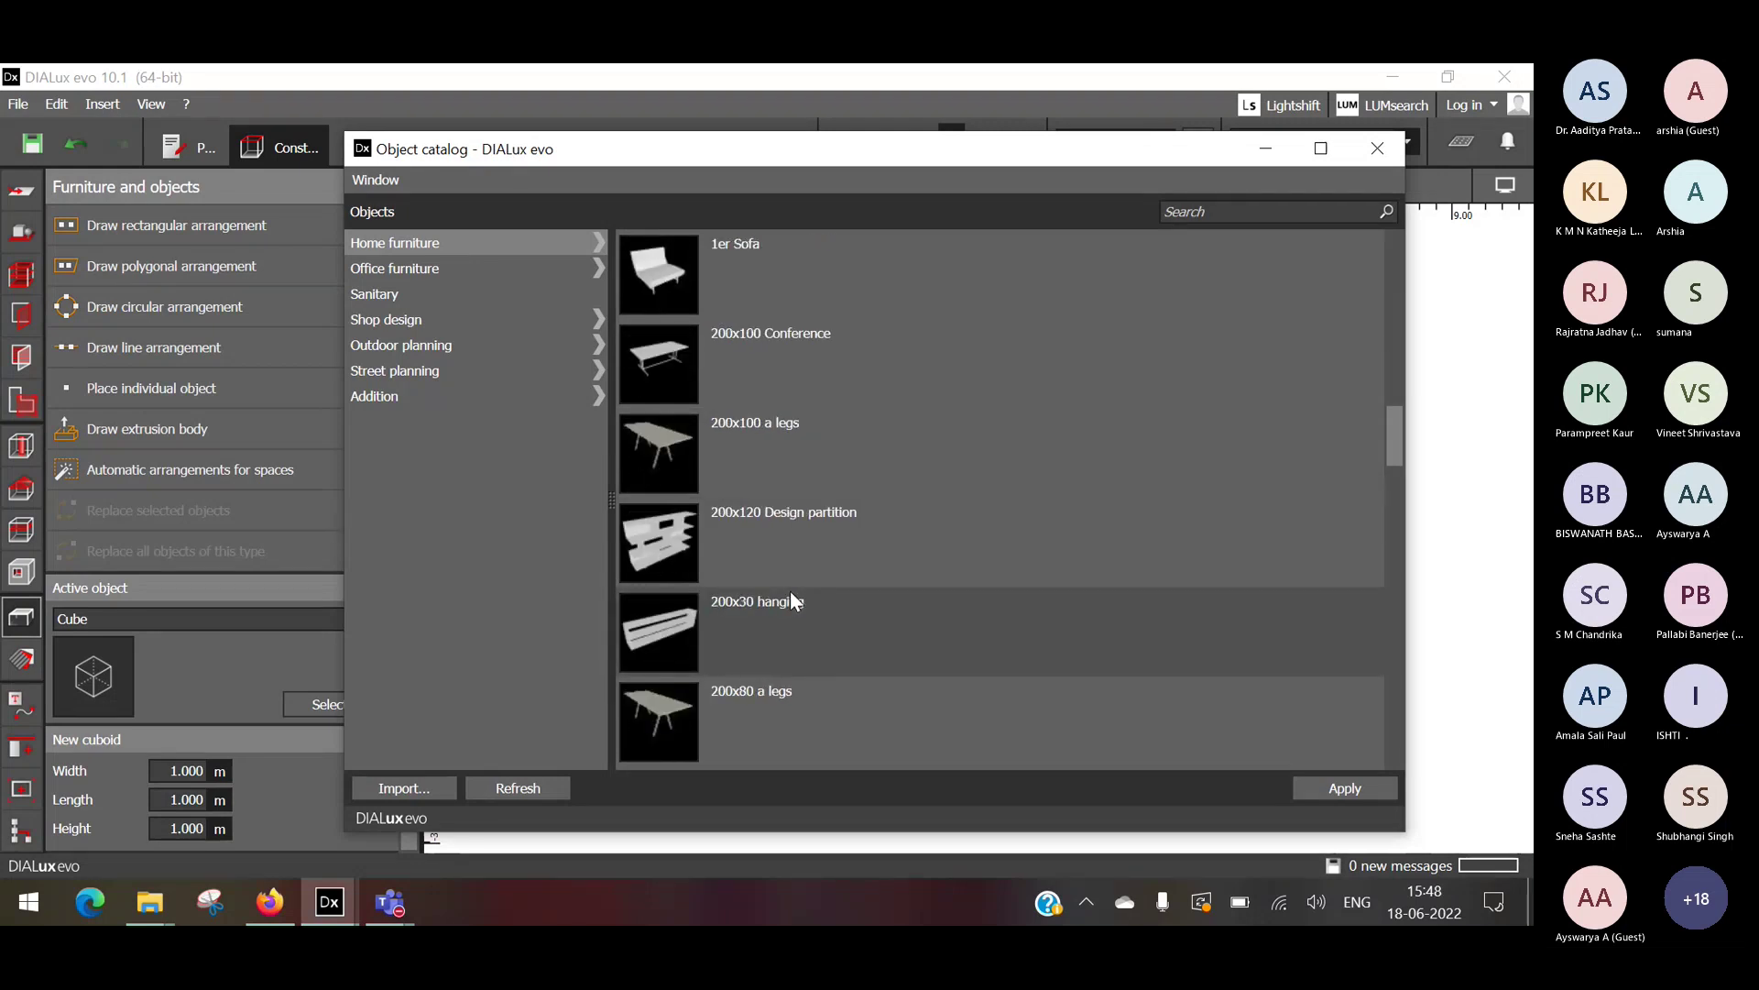
pyautogui.scroll(5, 752, 500)
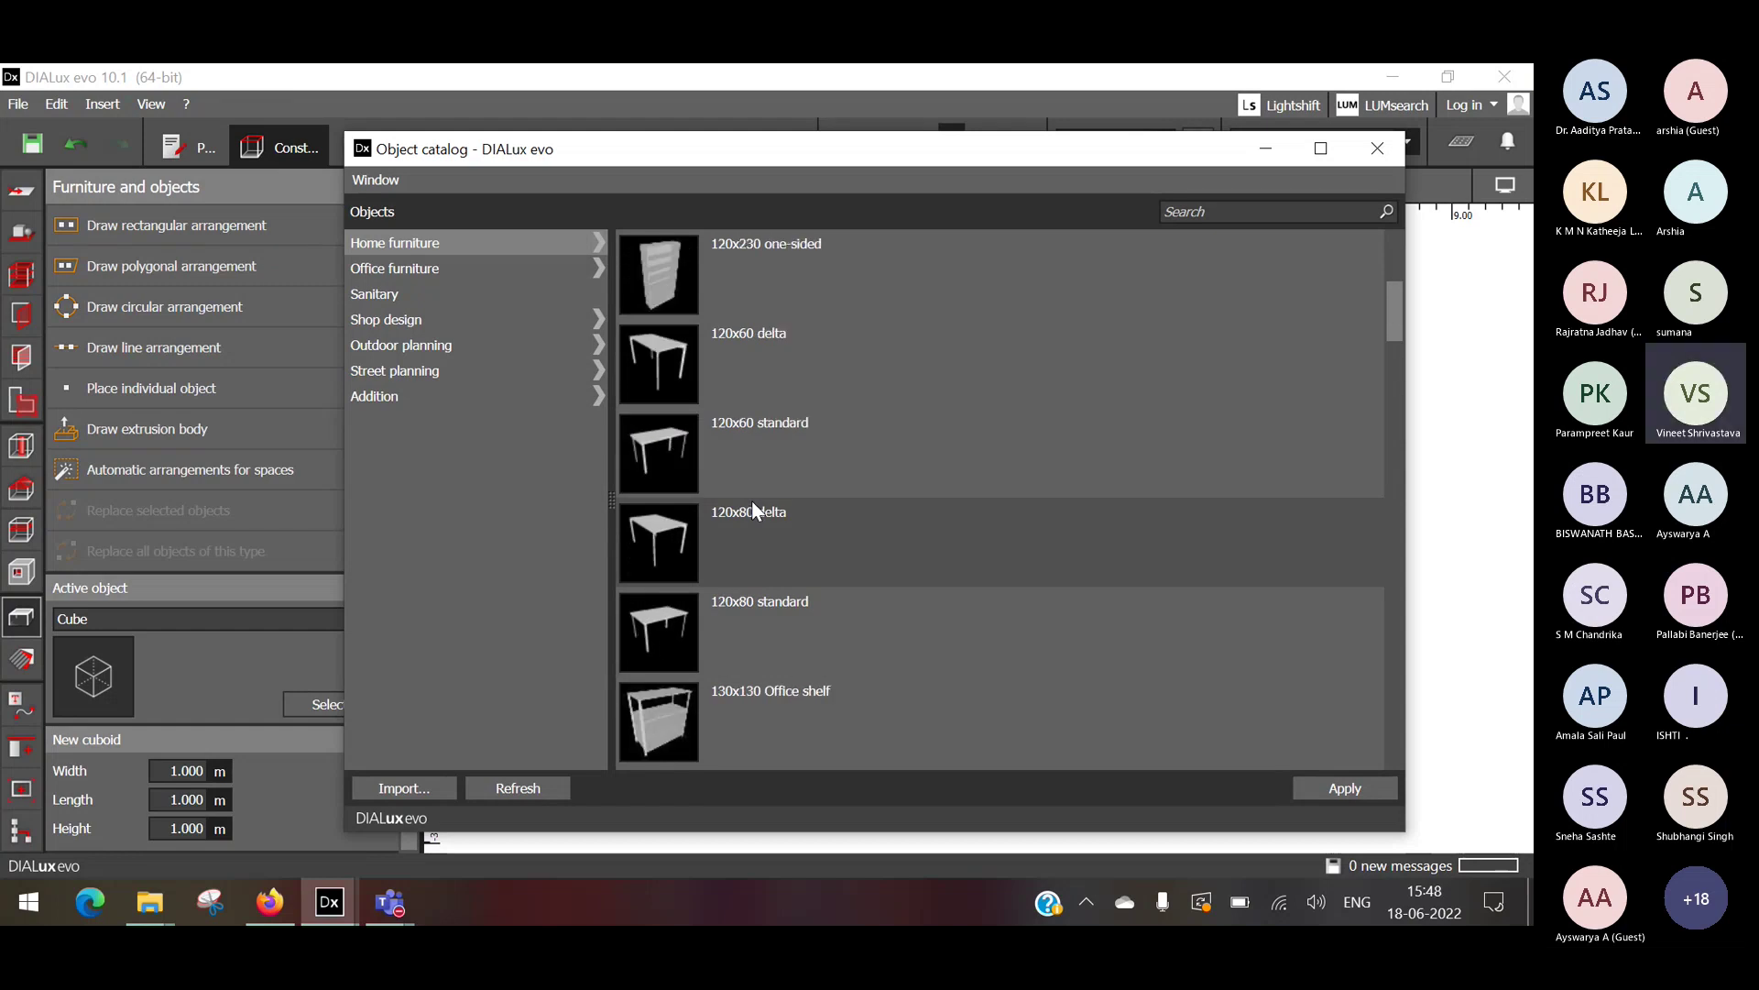
pyautogui.scroll(-3, 761, 554)
pyautogui.scroll(-12, 733, 636)
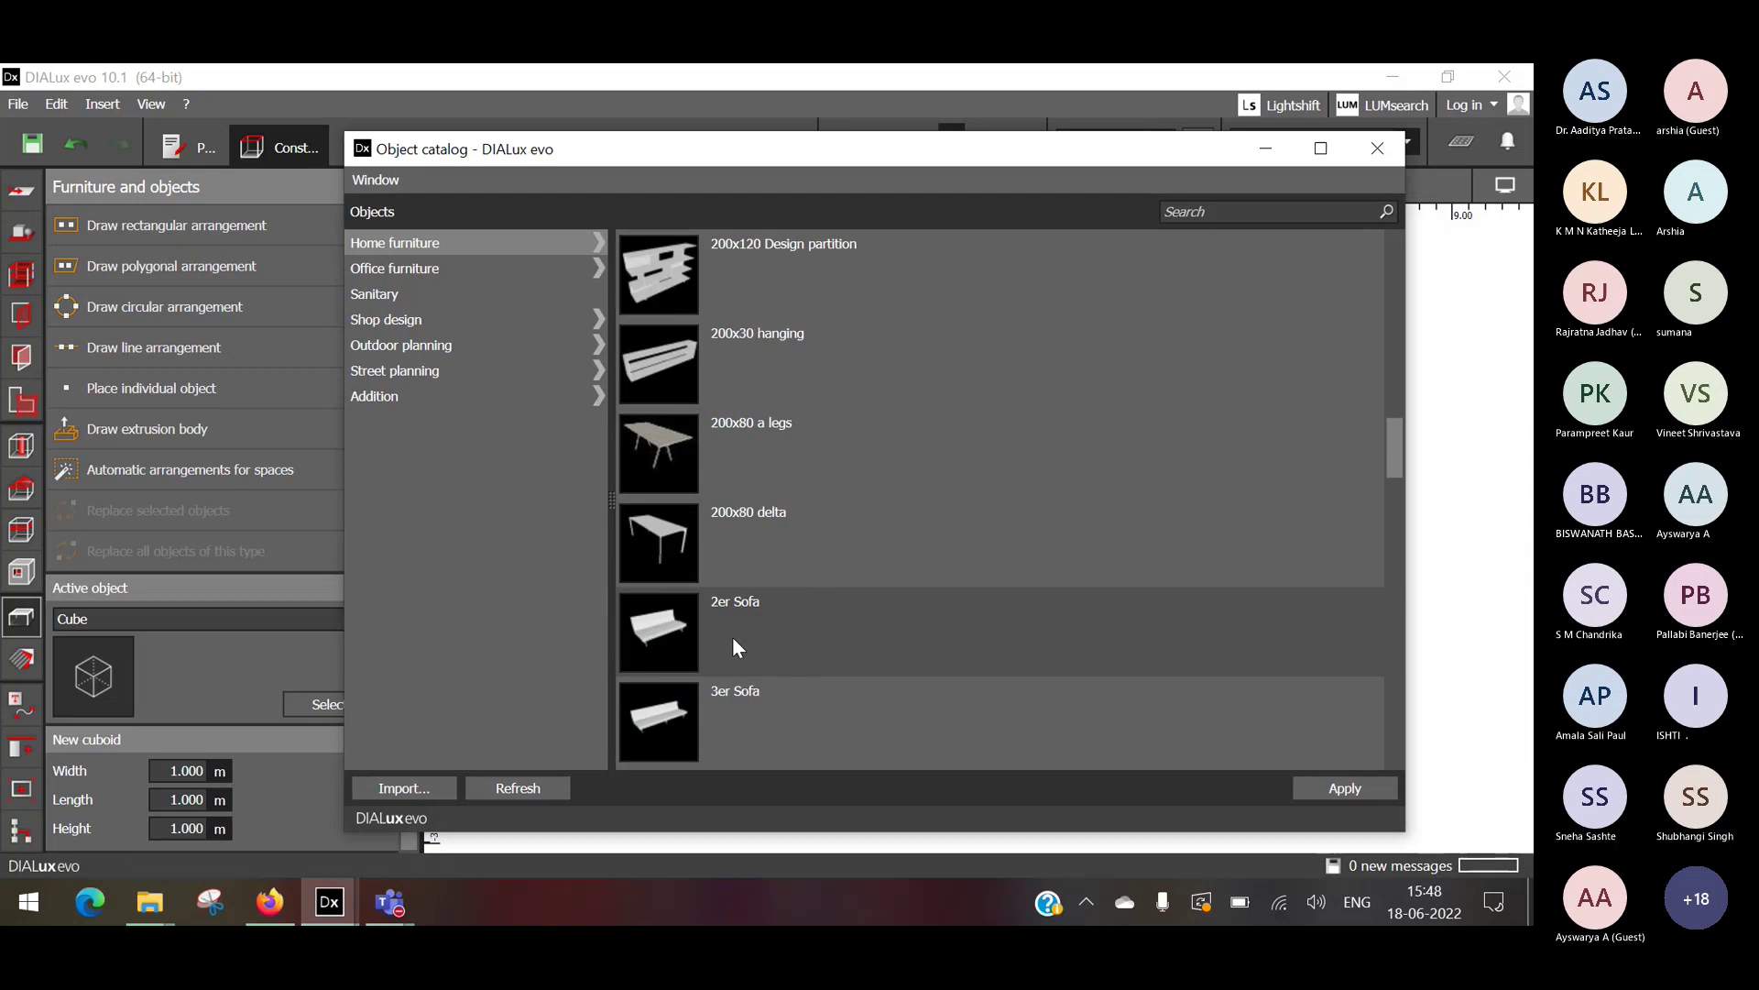
pyautogui.click(764, 436)
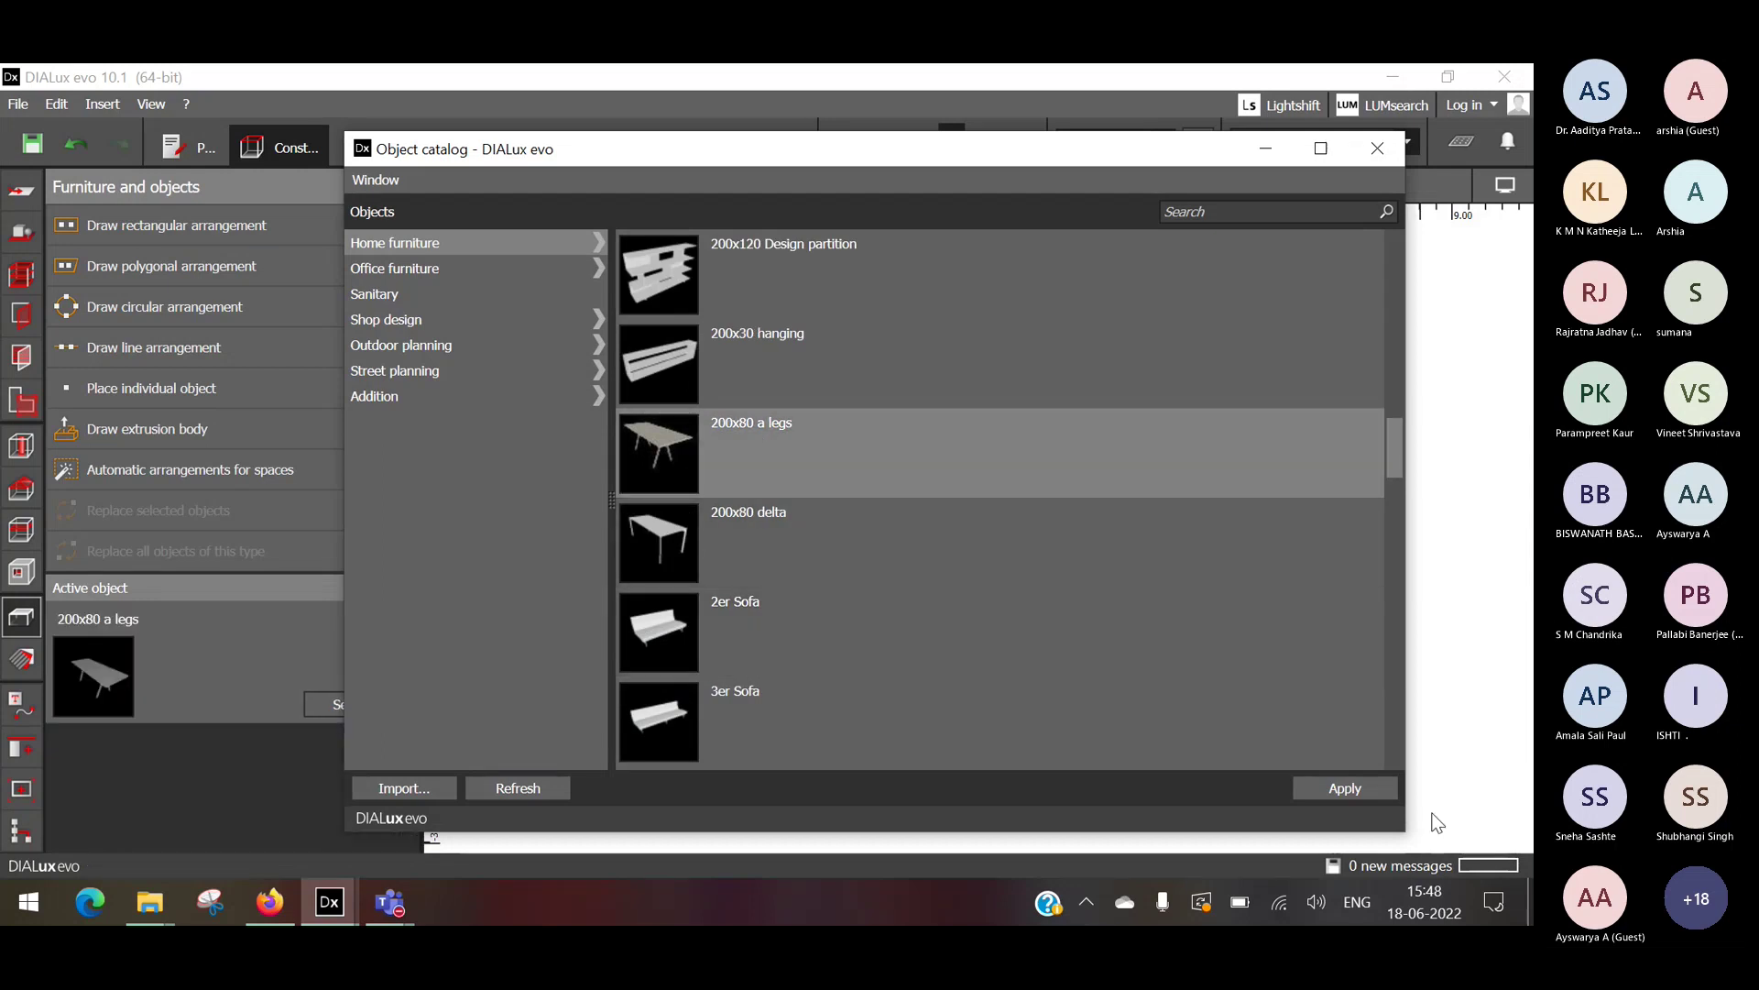
pyautogui.click(1347, 786)
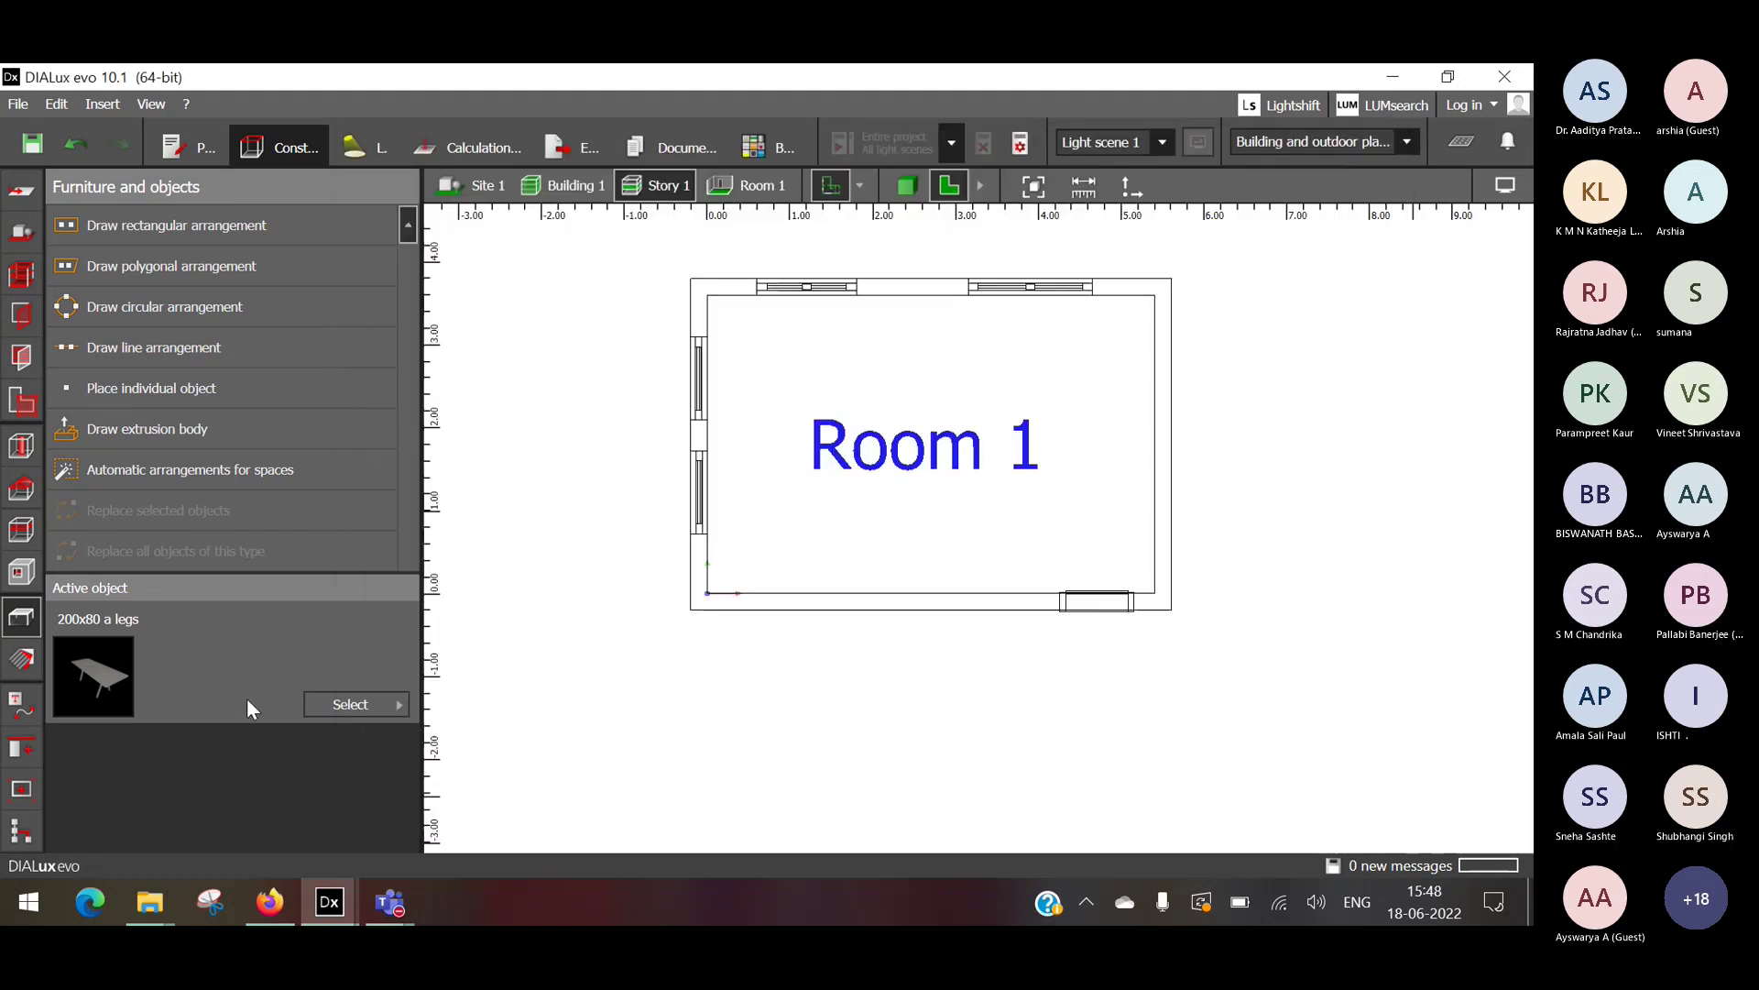
# Decline saving the project, place one 200x80 a legs table individually in Room 1 and move it to the middle of the room.
pyautogui.click(348, 699)
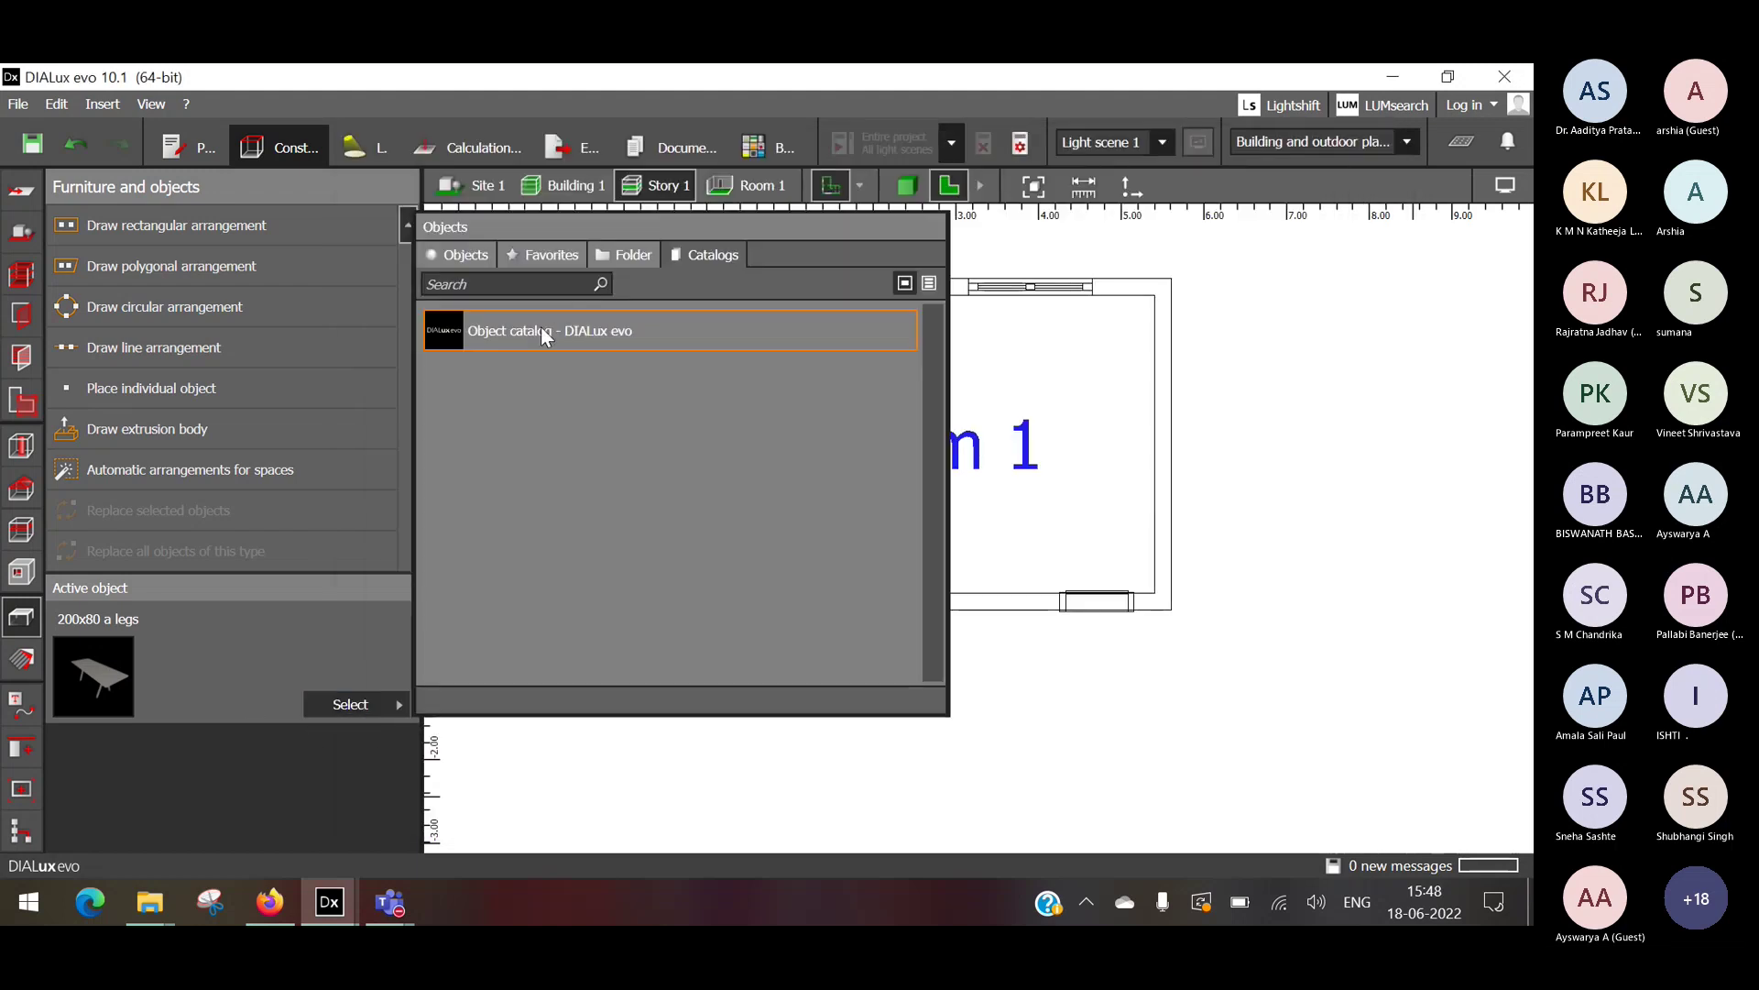
pyautogui.click(200, 239)
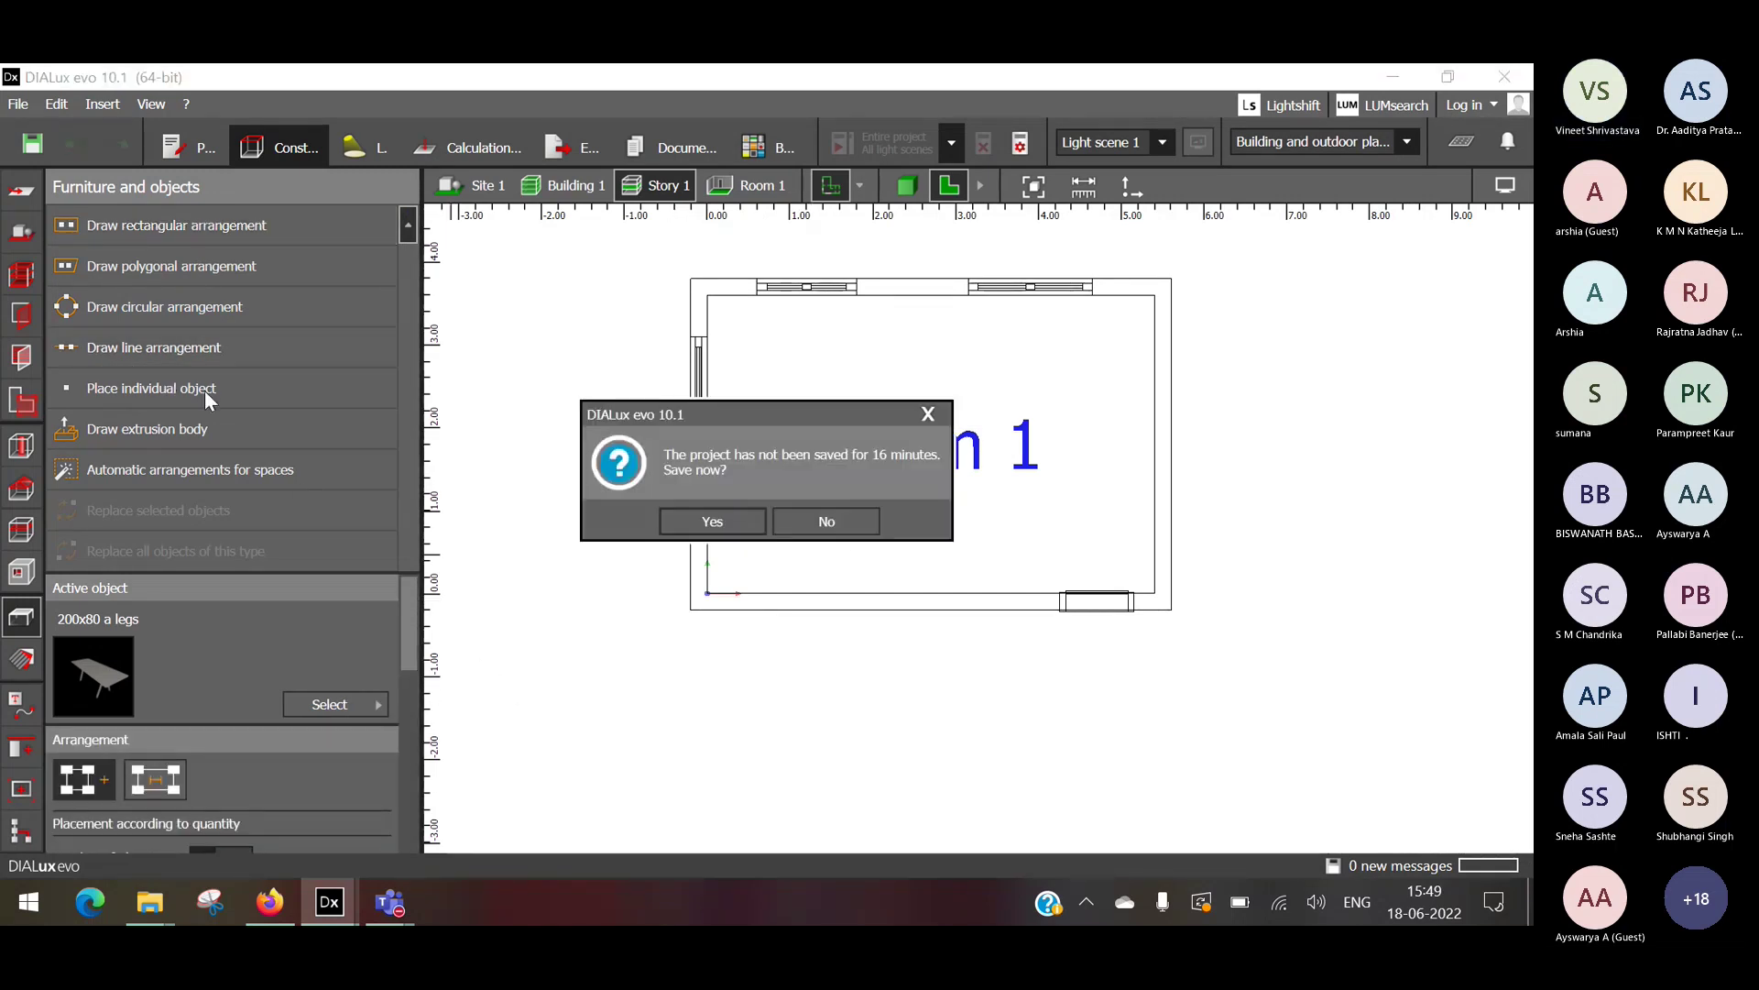
pyautogui.click(828, 514)
pyautogui.click(261, 389)
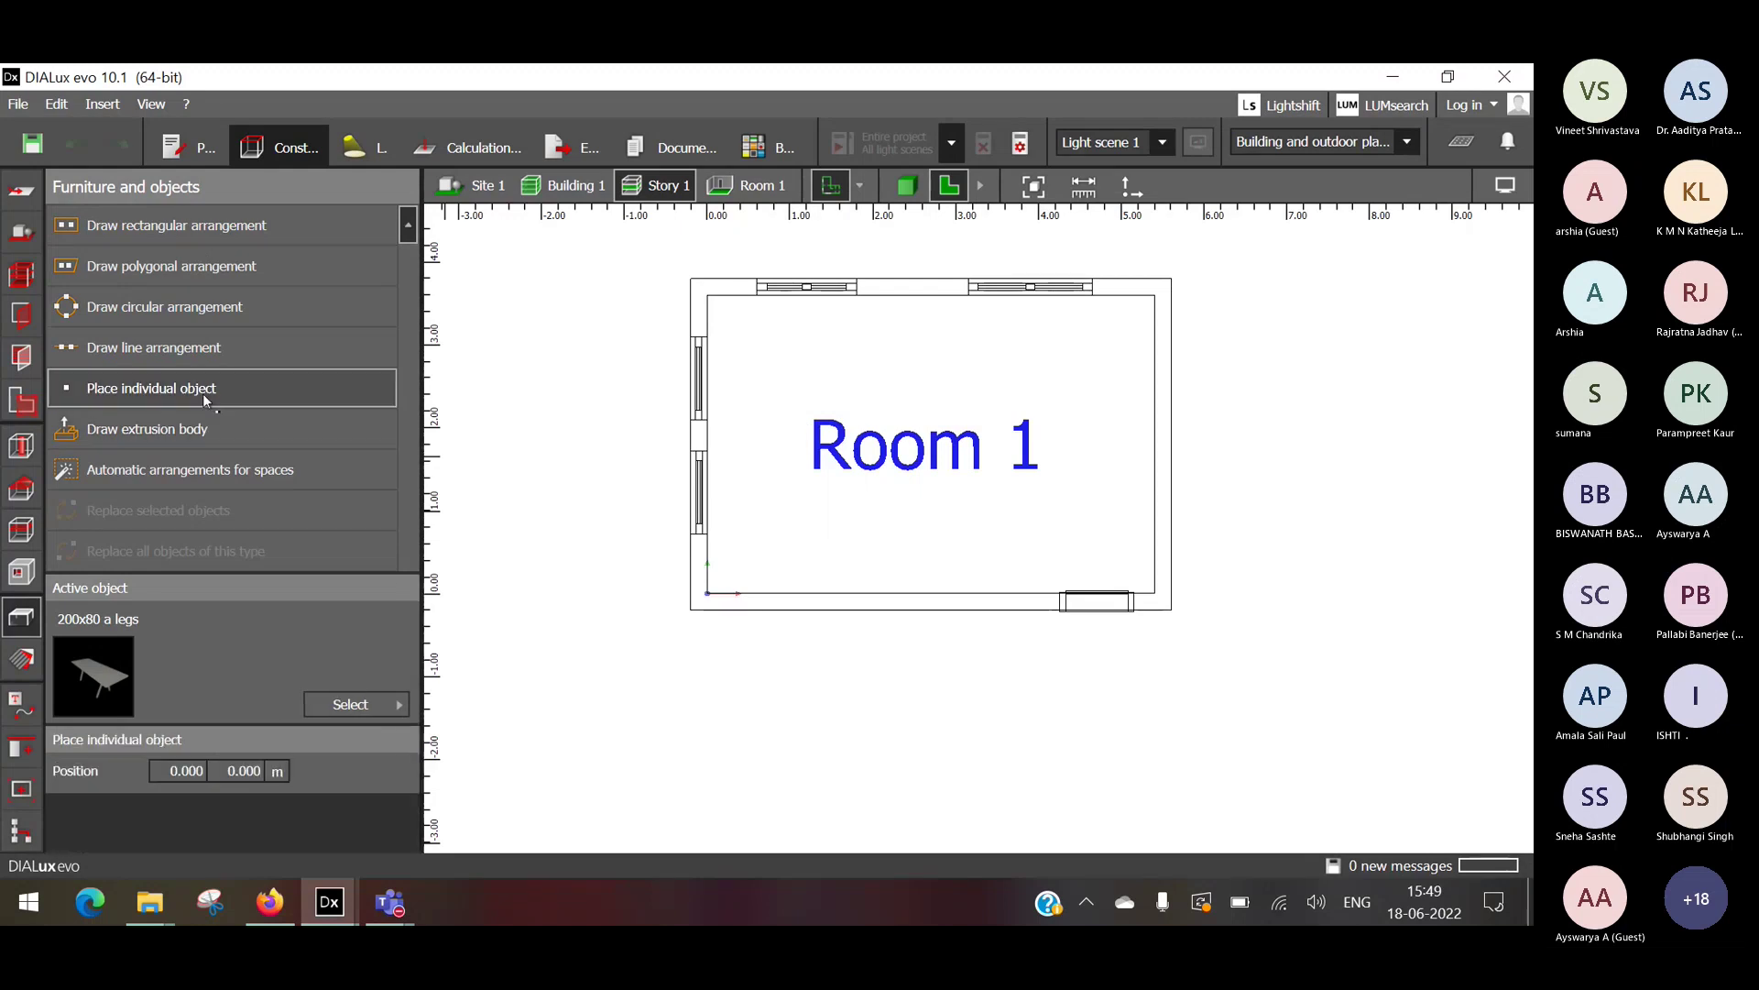
pyautogui.click(934, 395)
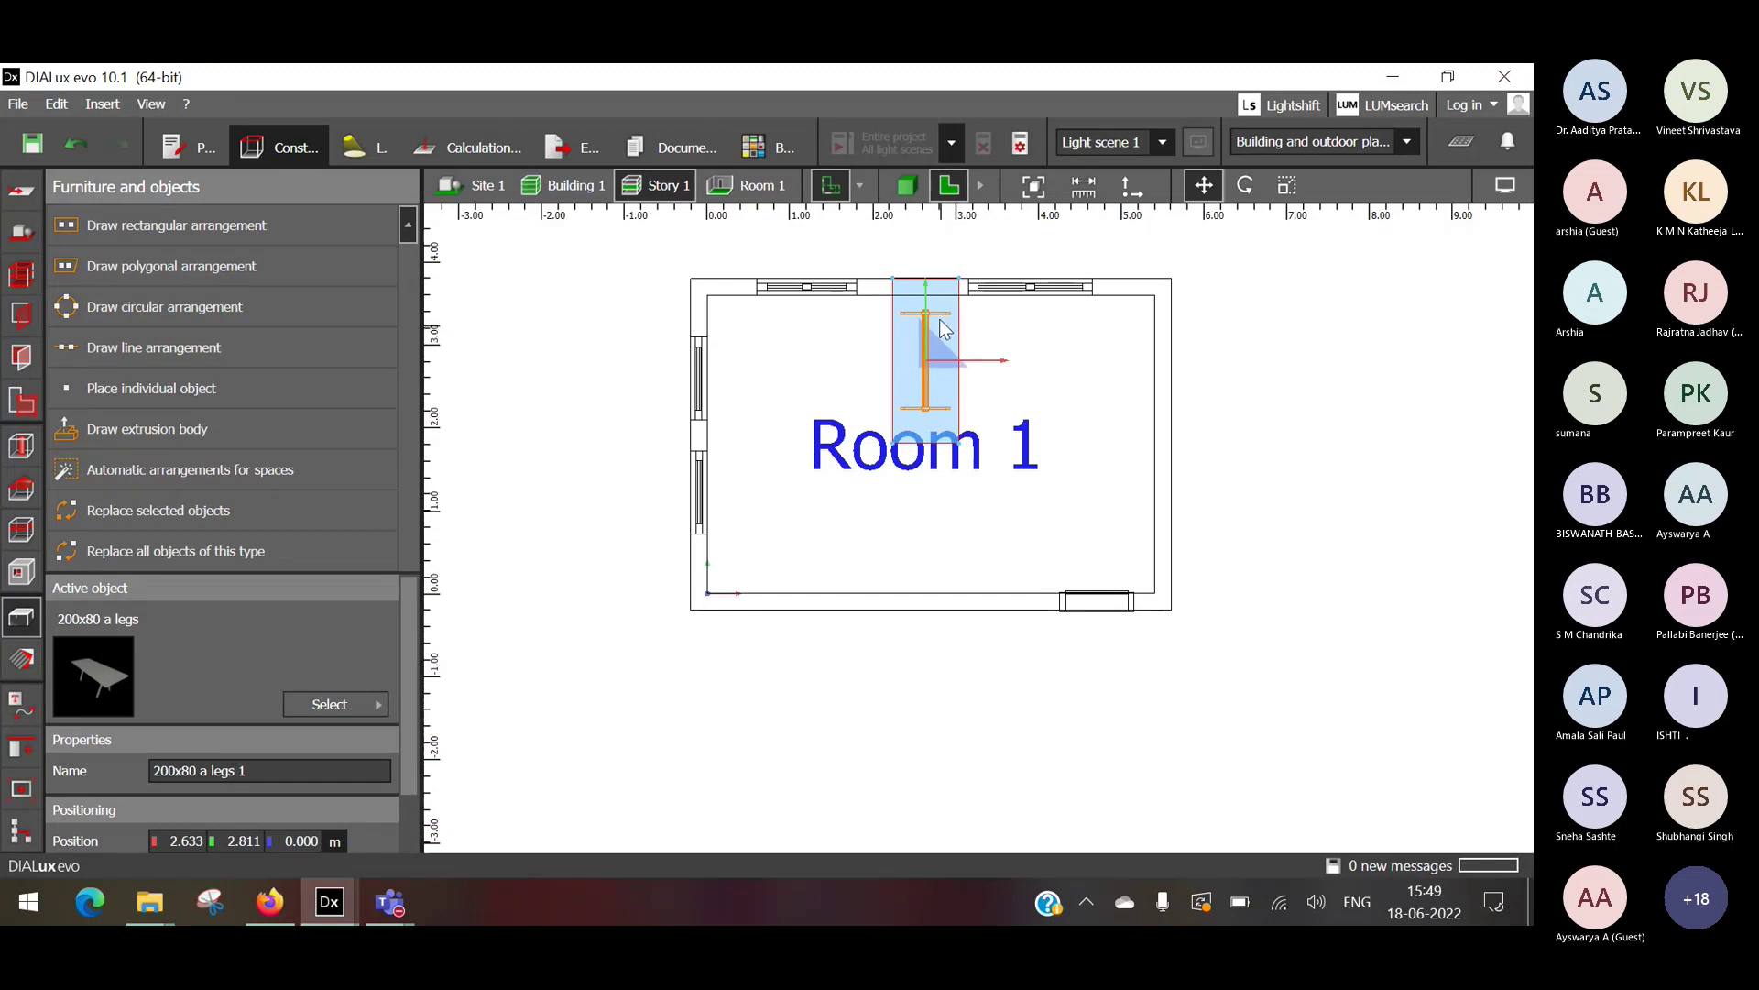
pyautogui.moveTo(930, 295); pyautogui.dragTo(925, 380)
pyautogui.click(1050, 377)
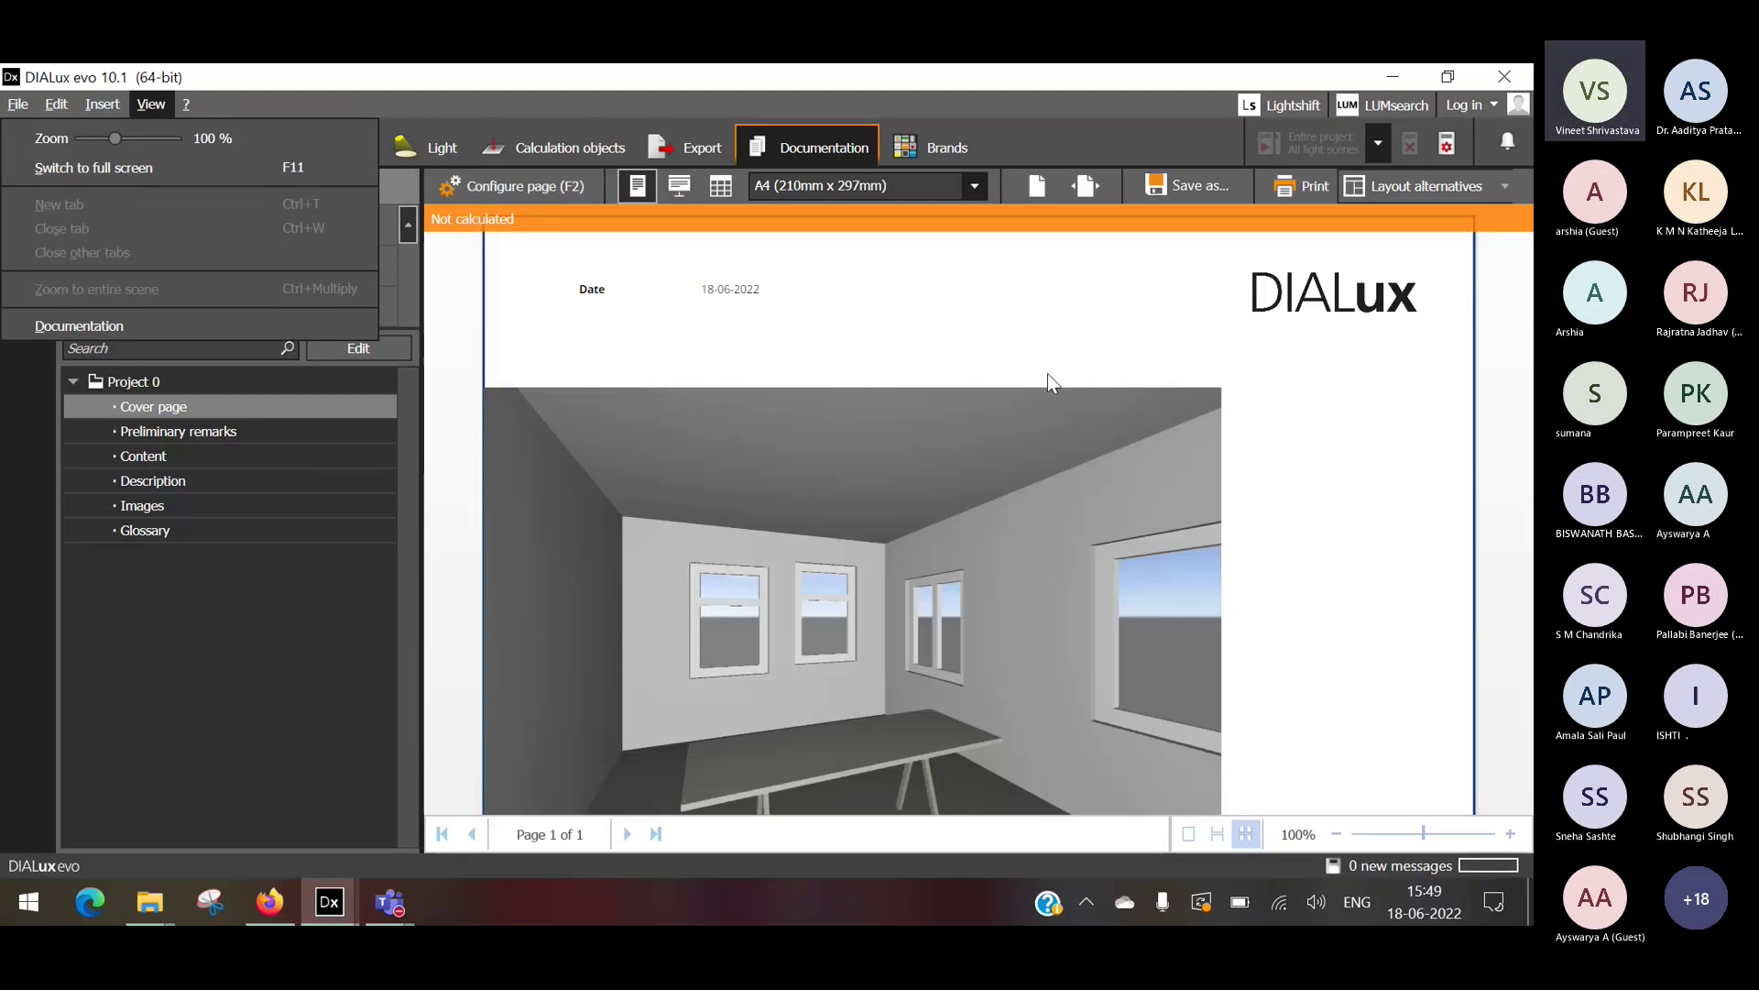
# Leave the documentation view and return to the story's floor plan in construction mode.
pyautogui.click(1217, 359)
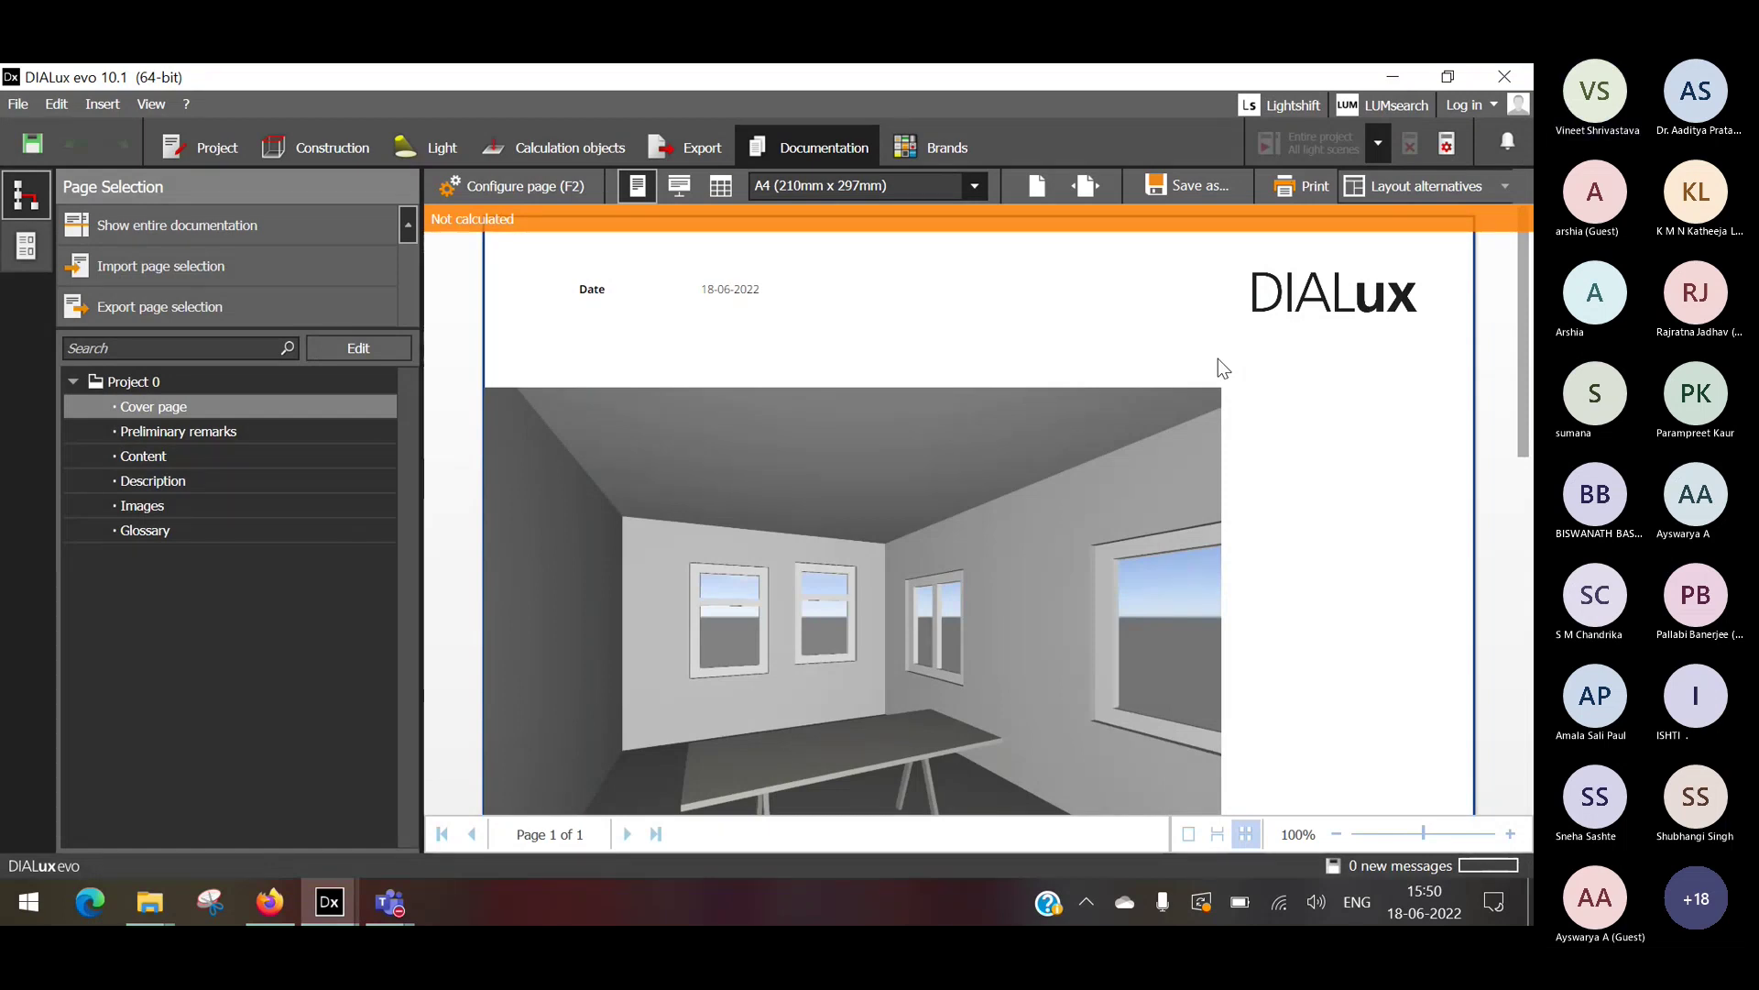
pyautogui.click(546, 147)
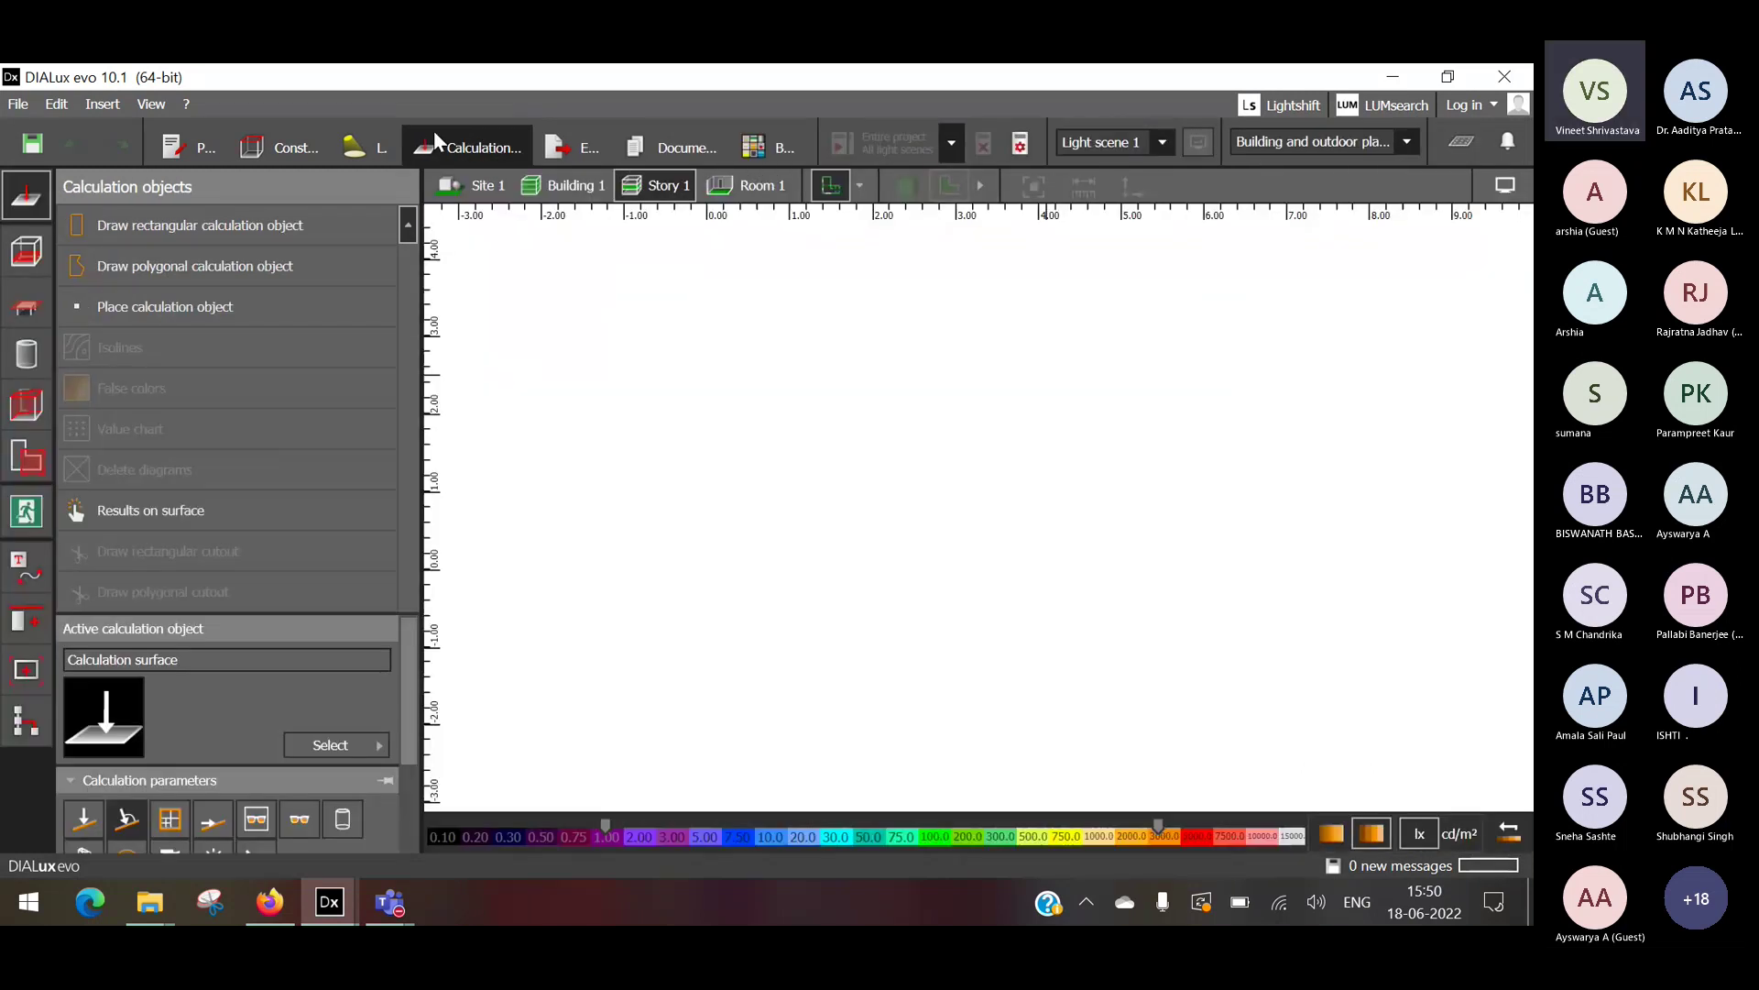
pyautogui.click(296, 138)
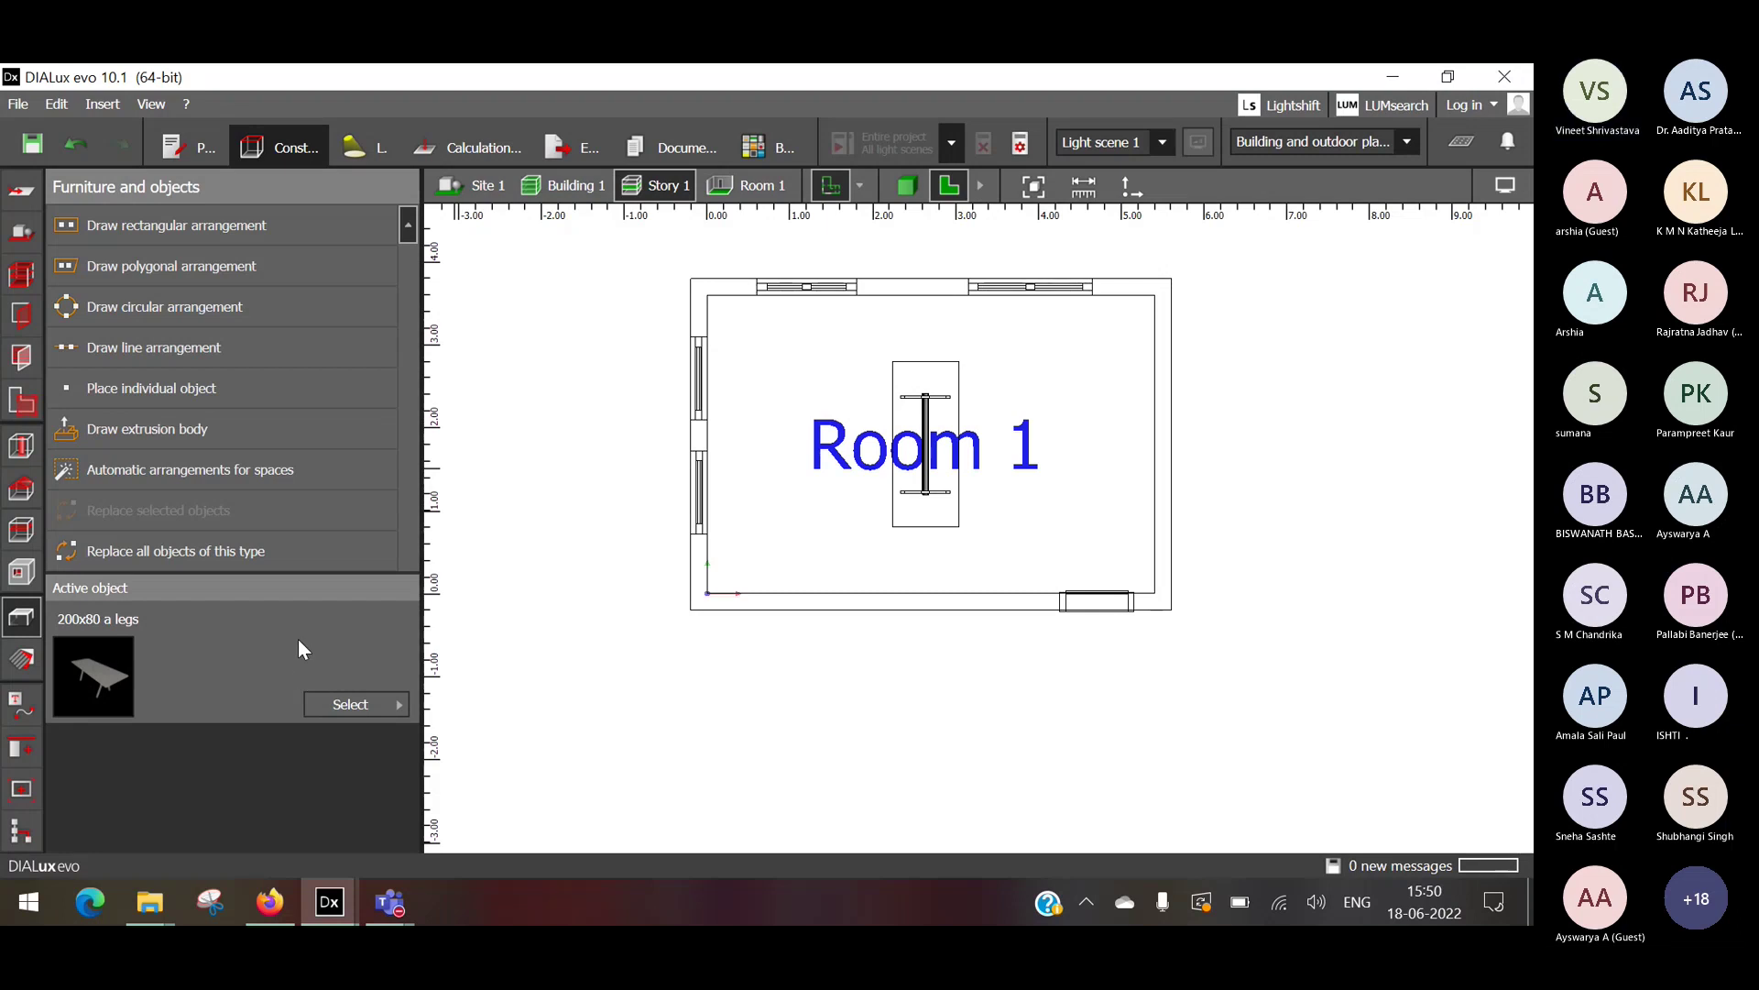
# Reopen the object catalog, look through the Home furniture tables and close the catalog without applying an object.
pyautogui.click(356, 704)
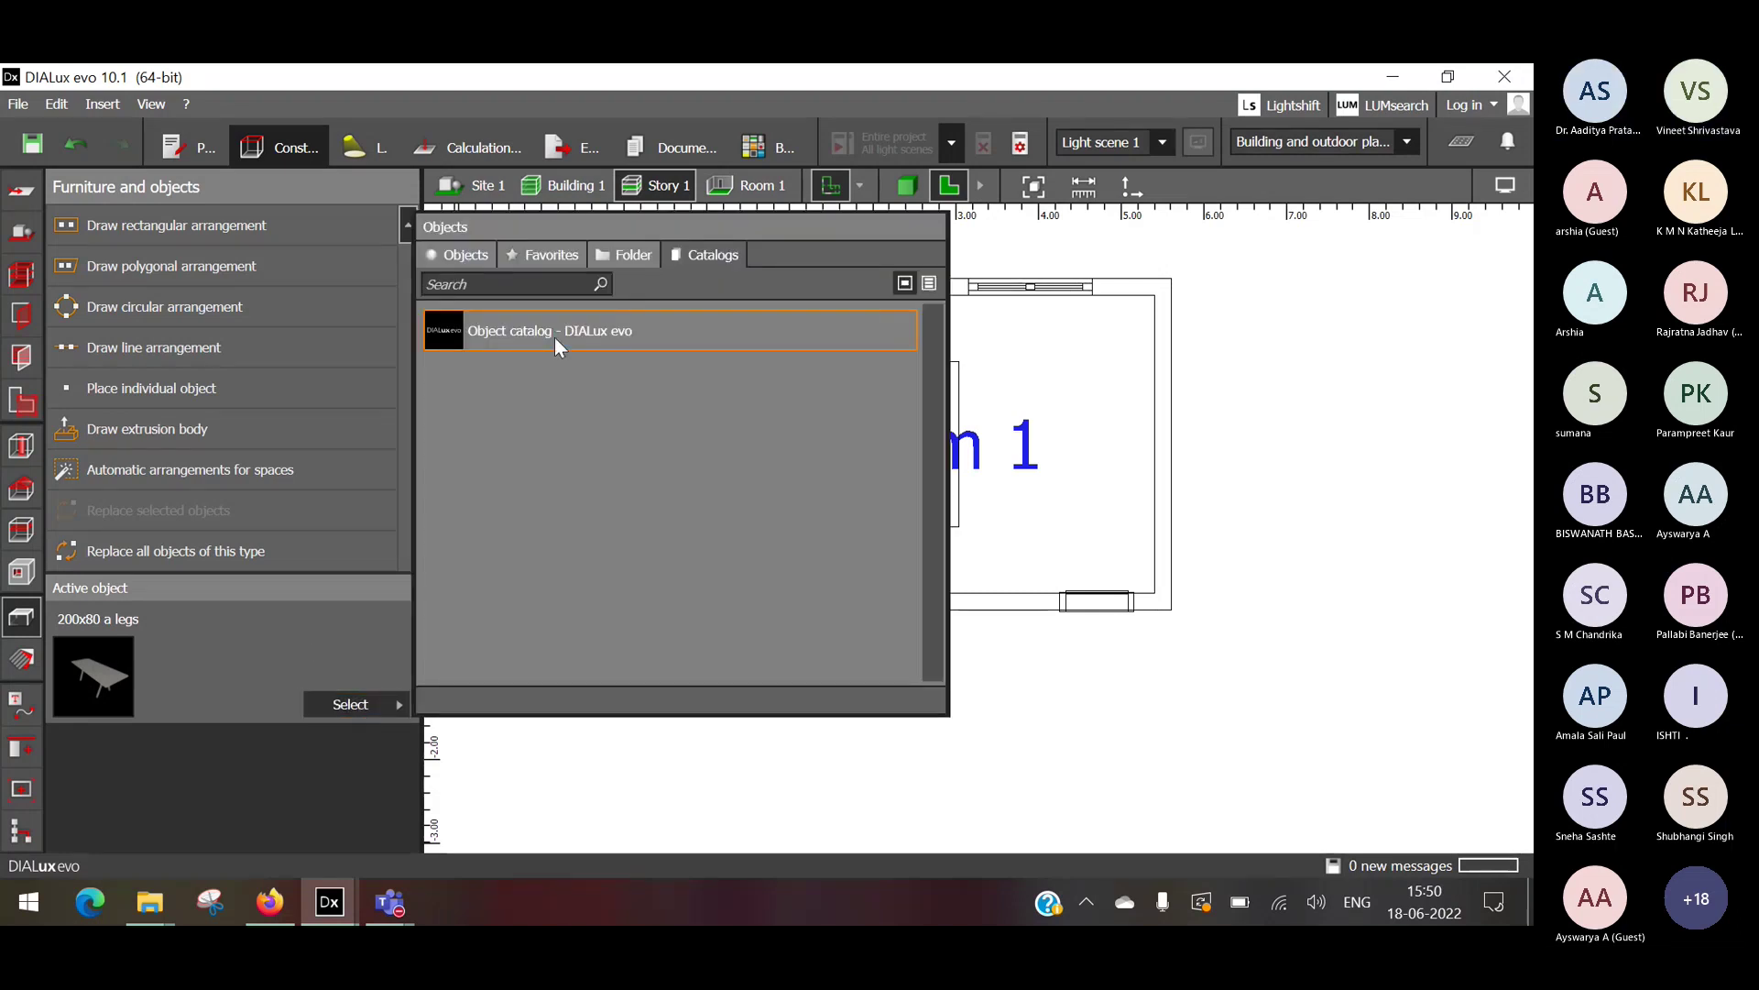
pyautogui.click(330, 906)
pyautogui.click(404, 820)
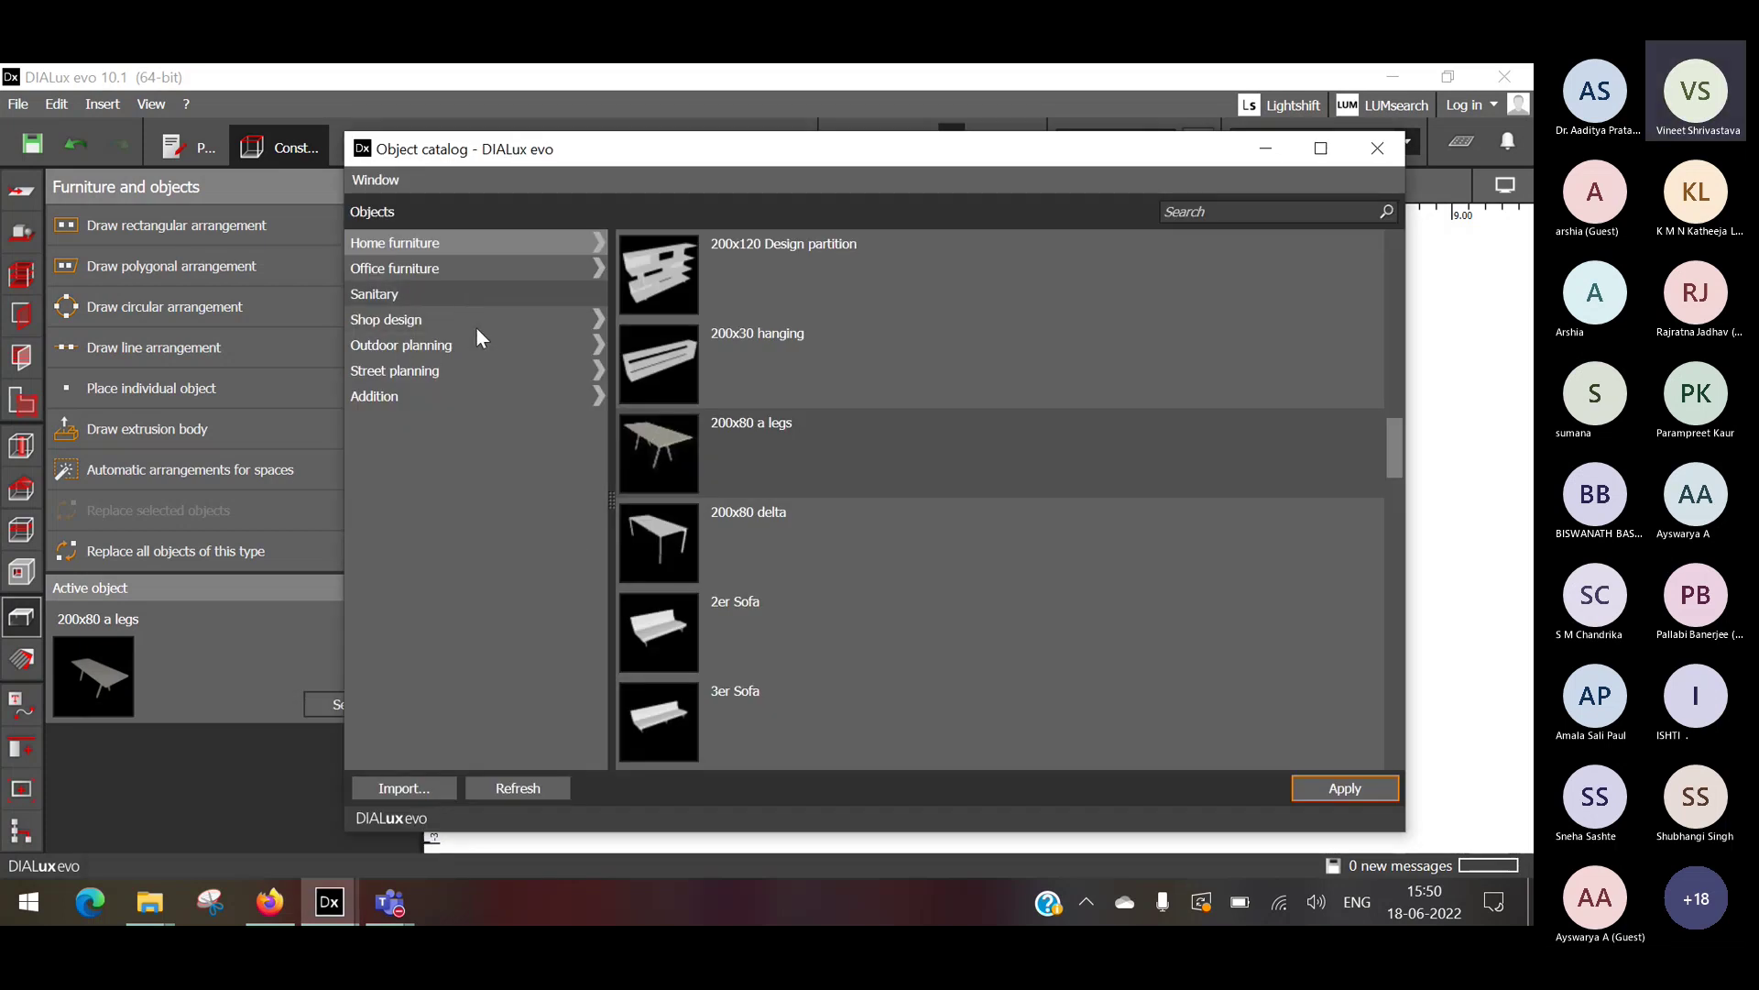
pyautogui.scroll(3, 802, 506)
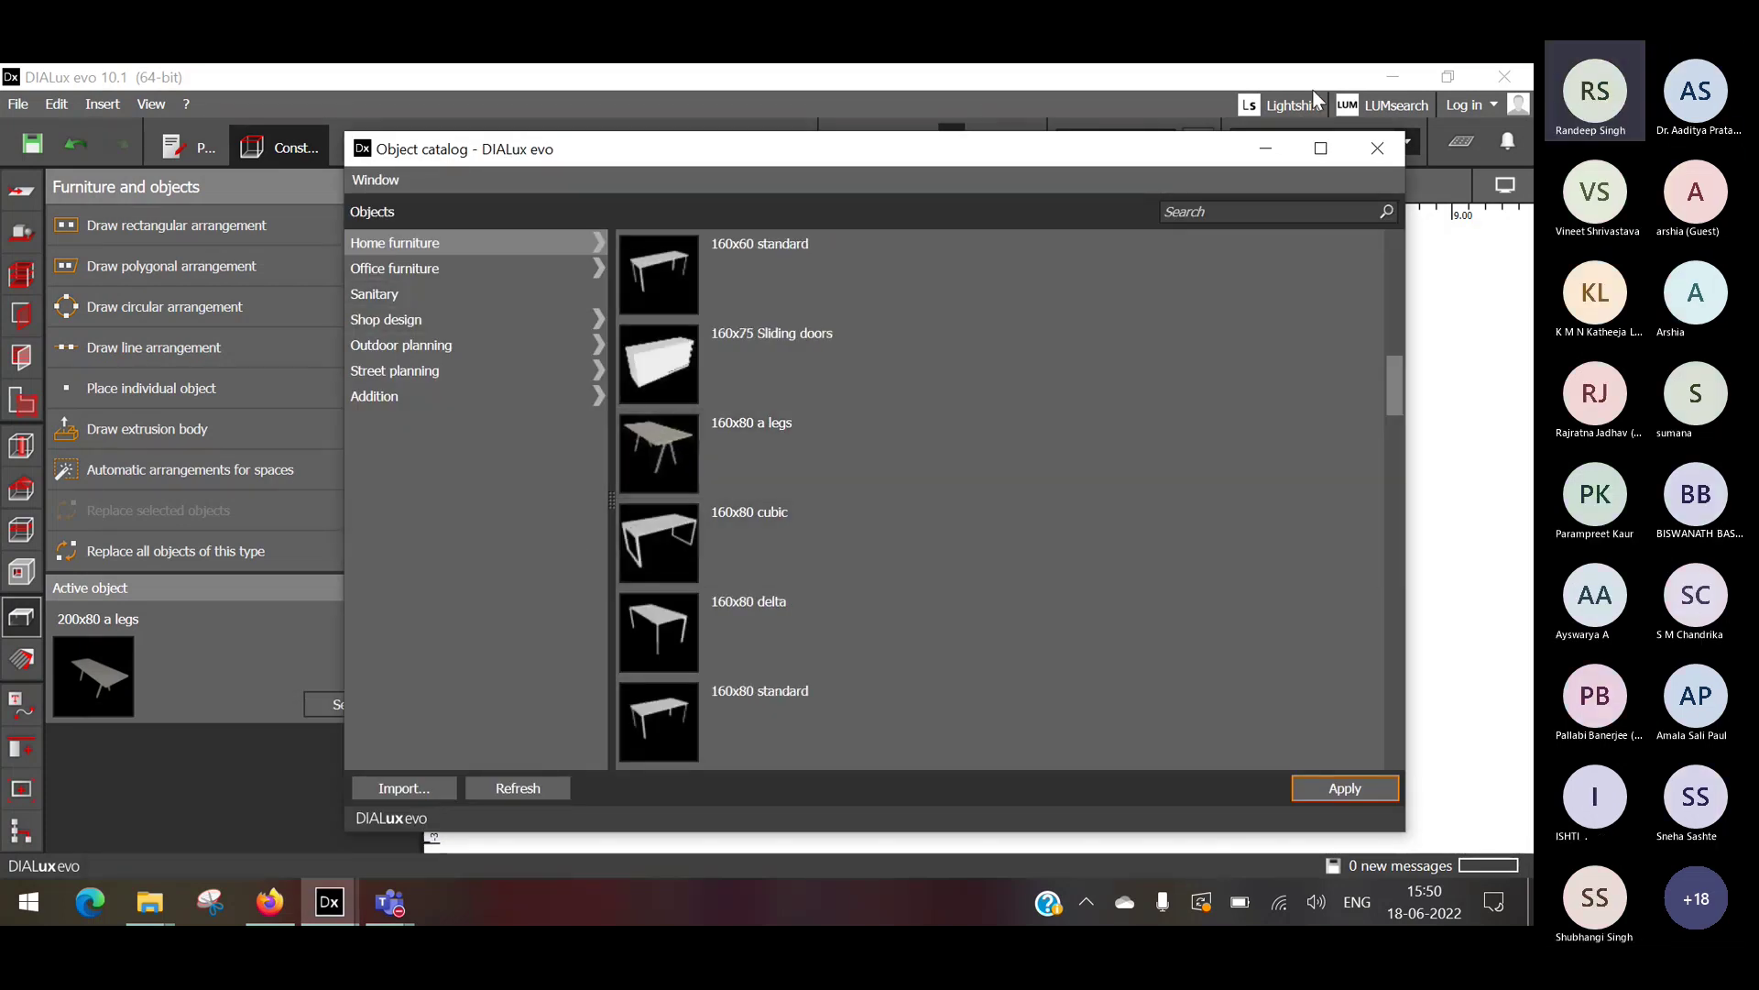
pyautogui.click(1378, 148)
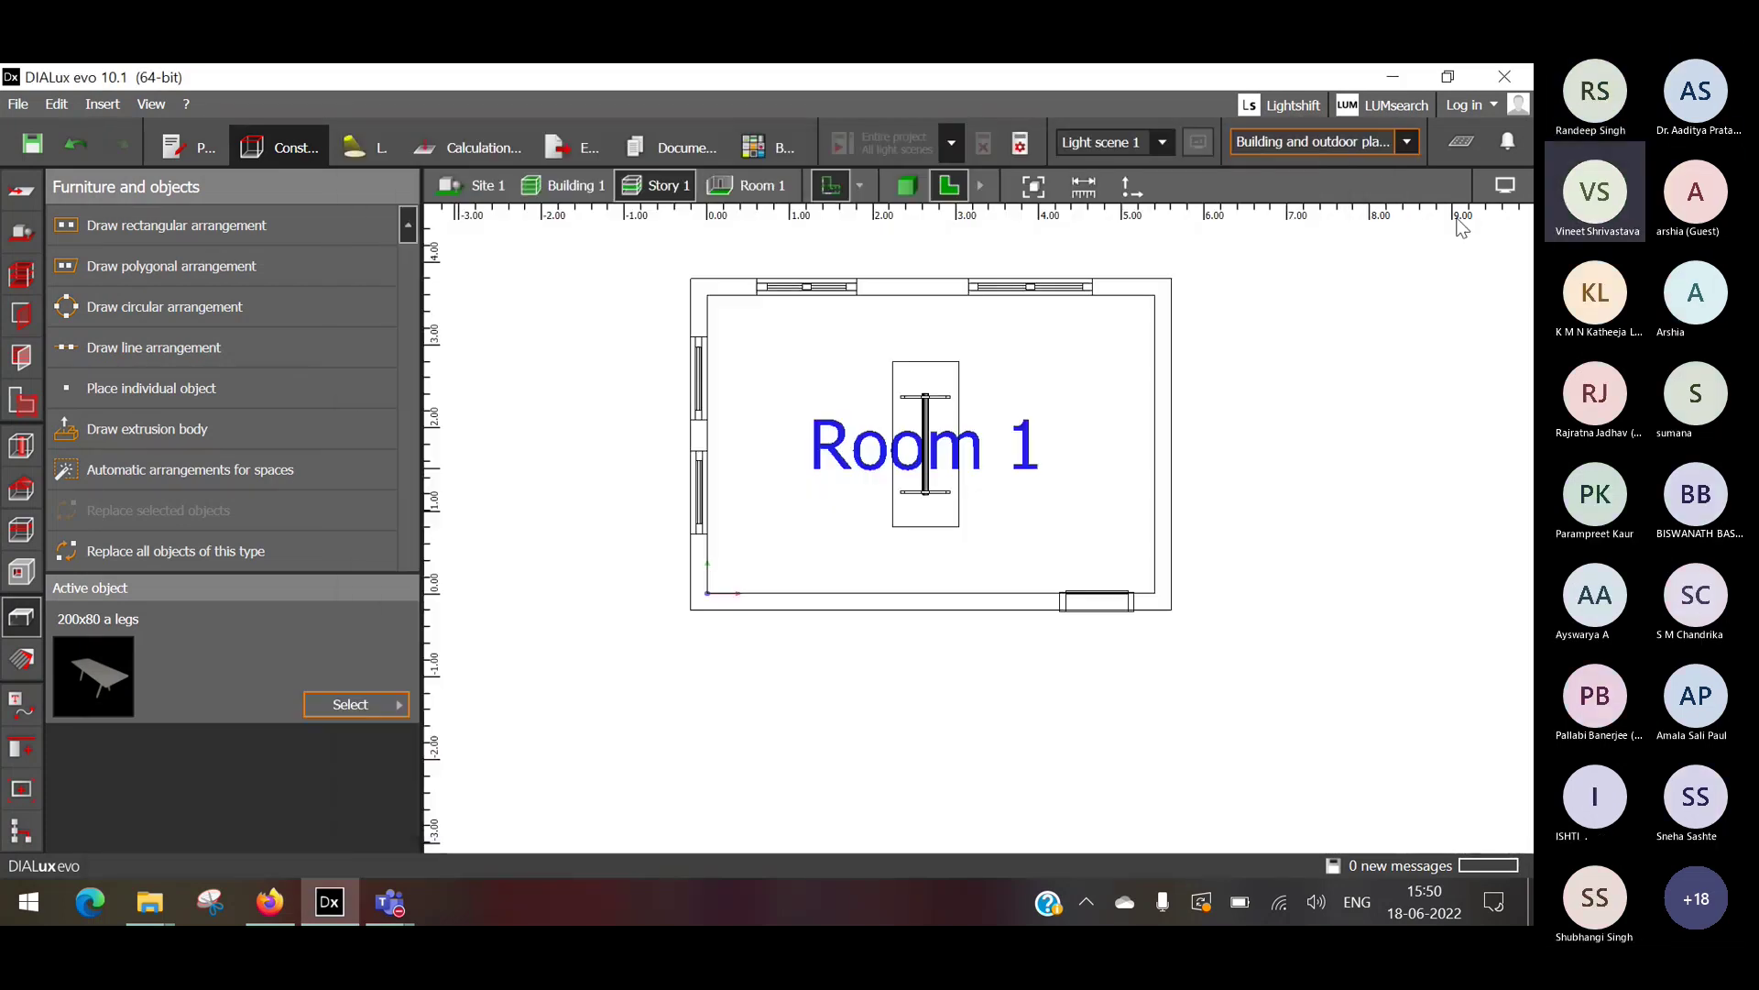
# Hide the room name in the floor plan through the display options.
pyautogui.click(1504, 186)
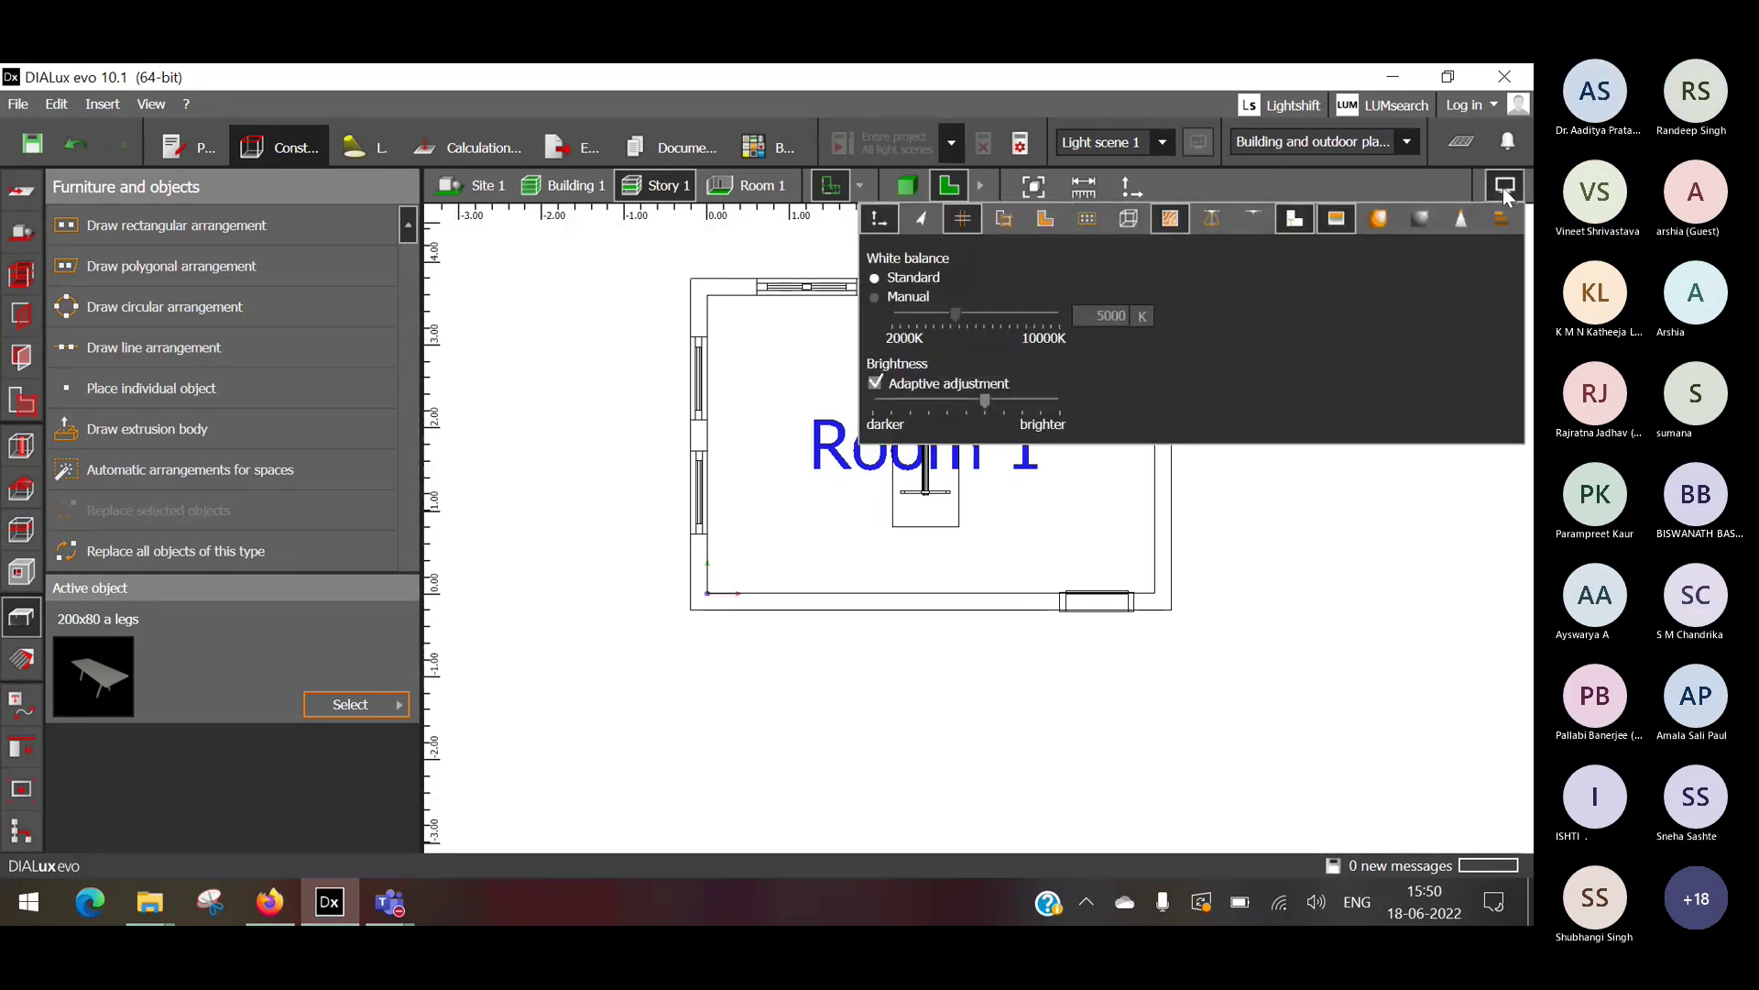
pyautogui.click(1426, 415)
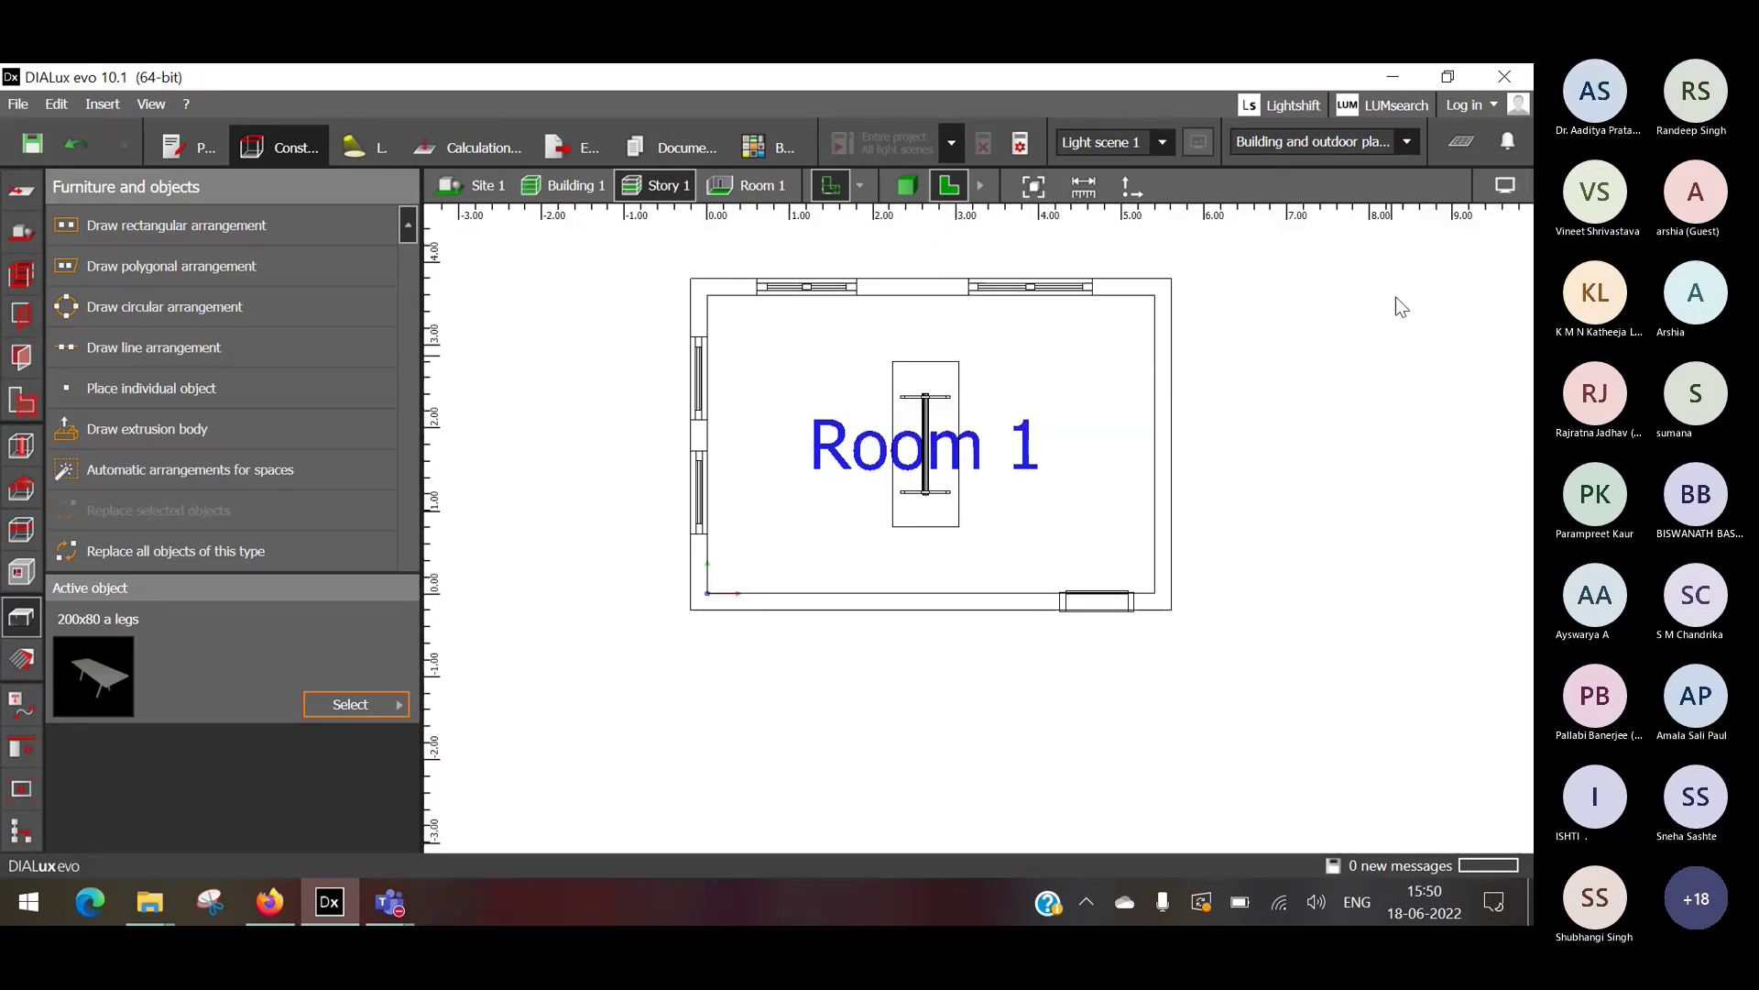
pyautogui.click(1505, 188)
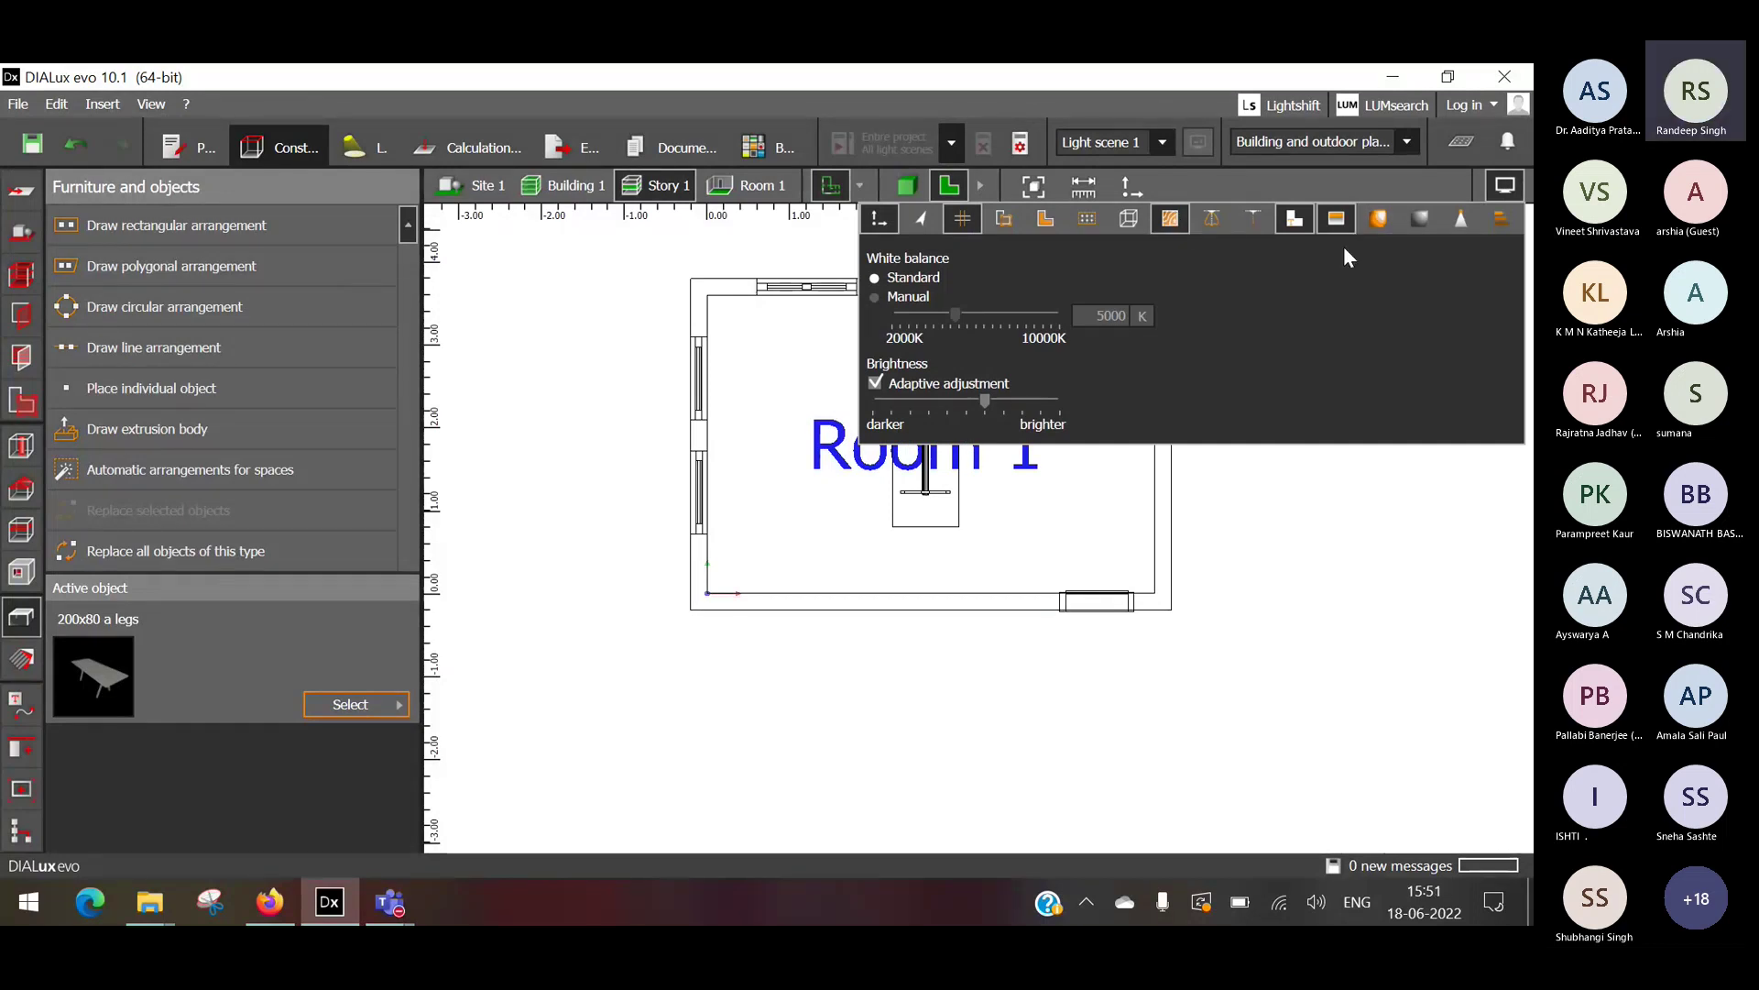
pyautogui.click(1293, 219)
pyautogui.click(1293, 218)
pyautogui.click(1293, 218)
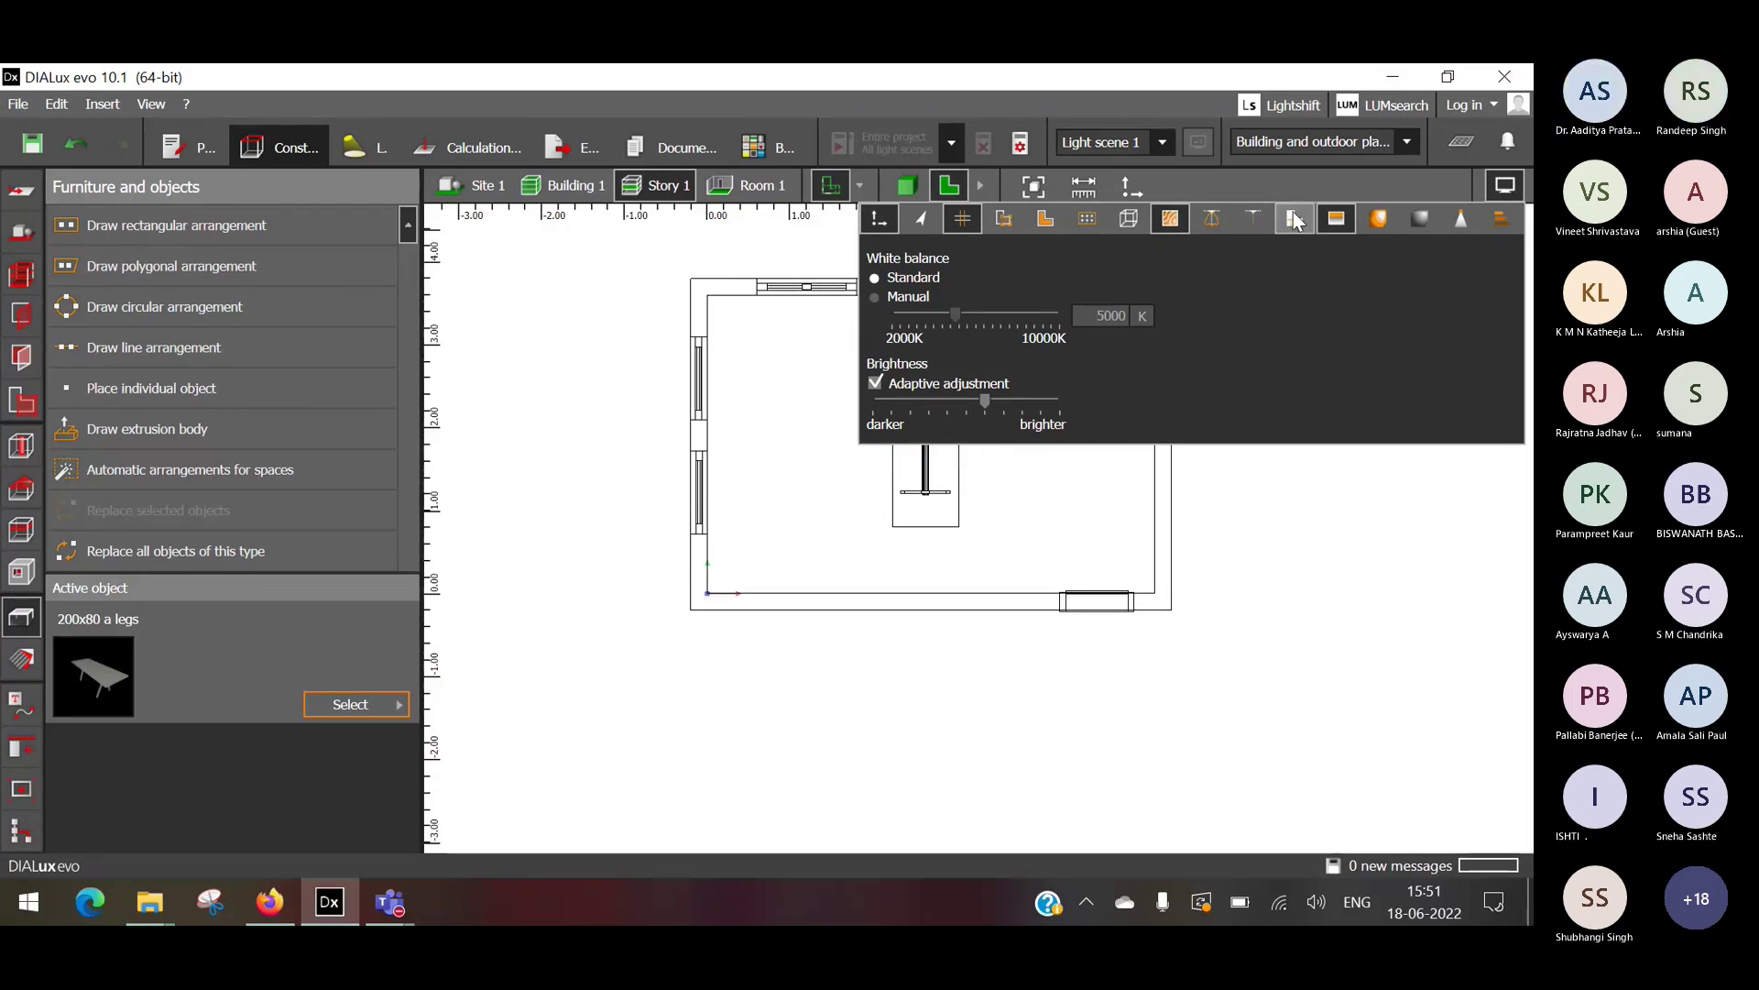
pyautogui.click(1180, 616)
pyautogui.moveTo(1092, 440); pyautogui.dragTo(1026, 520, button='middle')
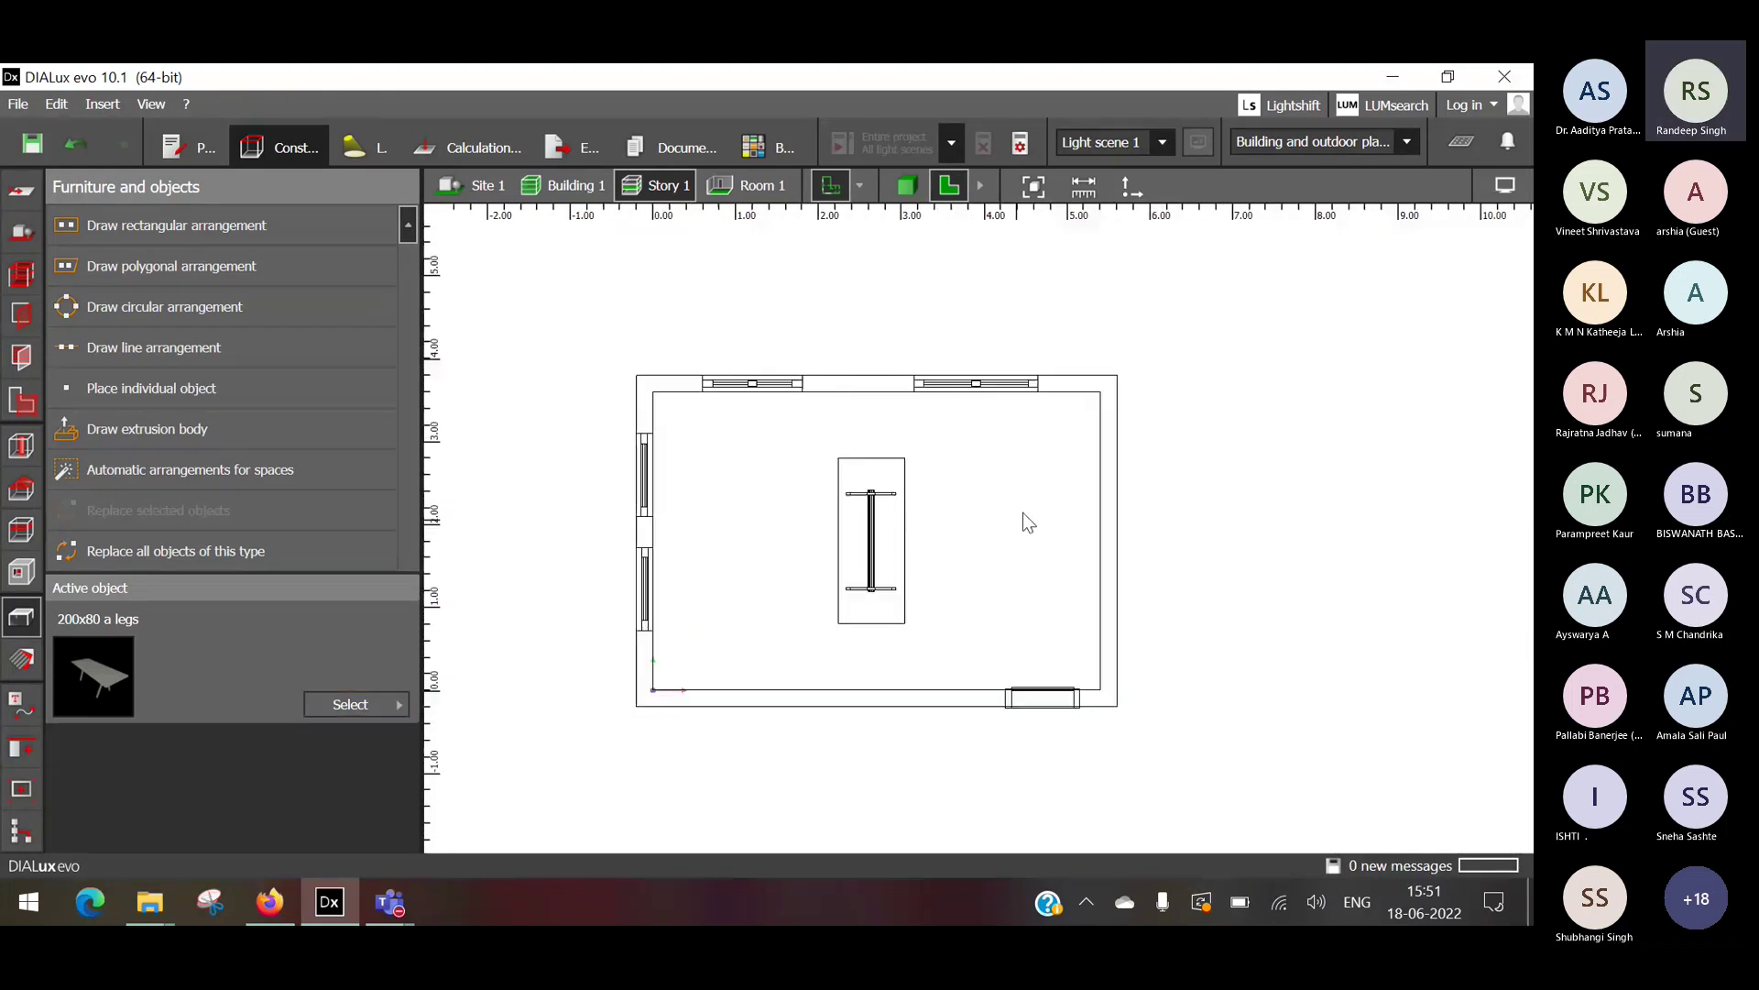
# Turn on the north arrow, light distribution and LEO alignment in the display options.
pyautogui.click(1505, 185)
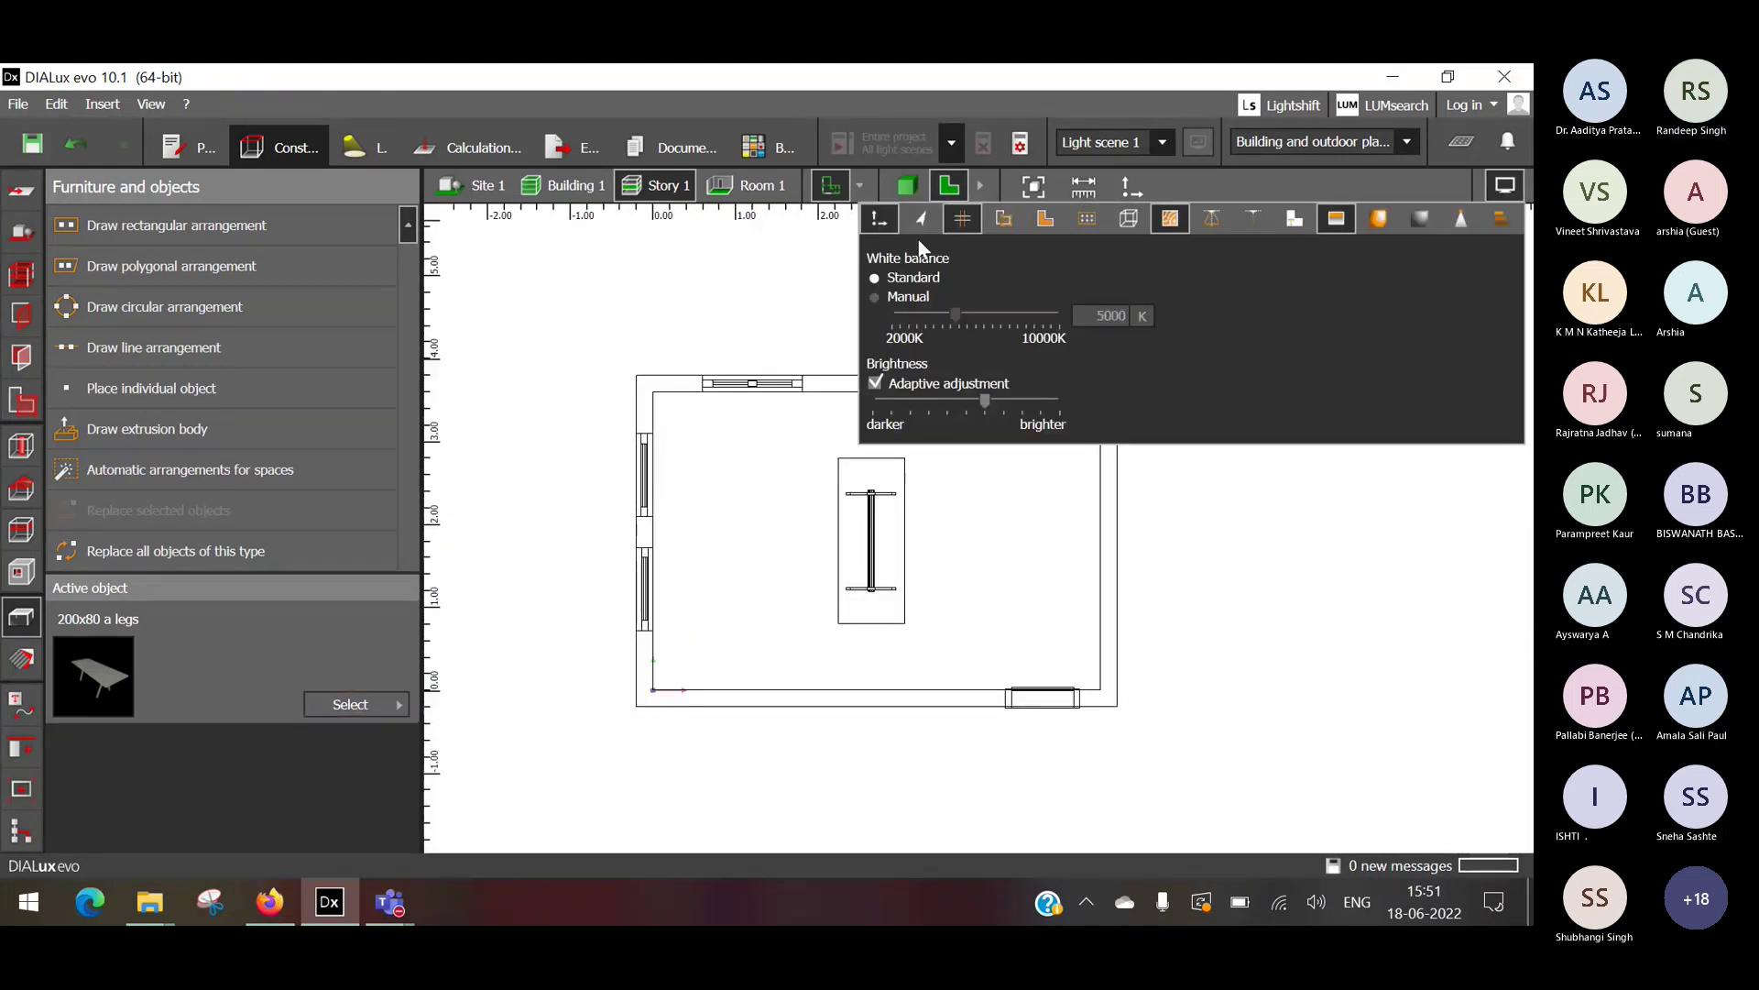
pyautogui.click(1423, 689)
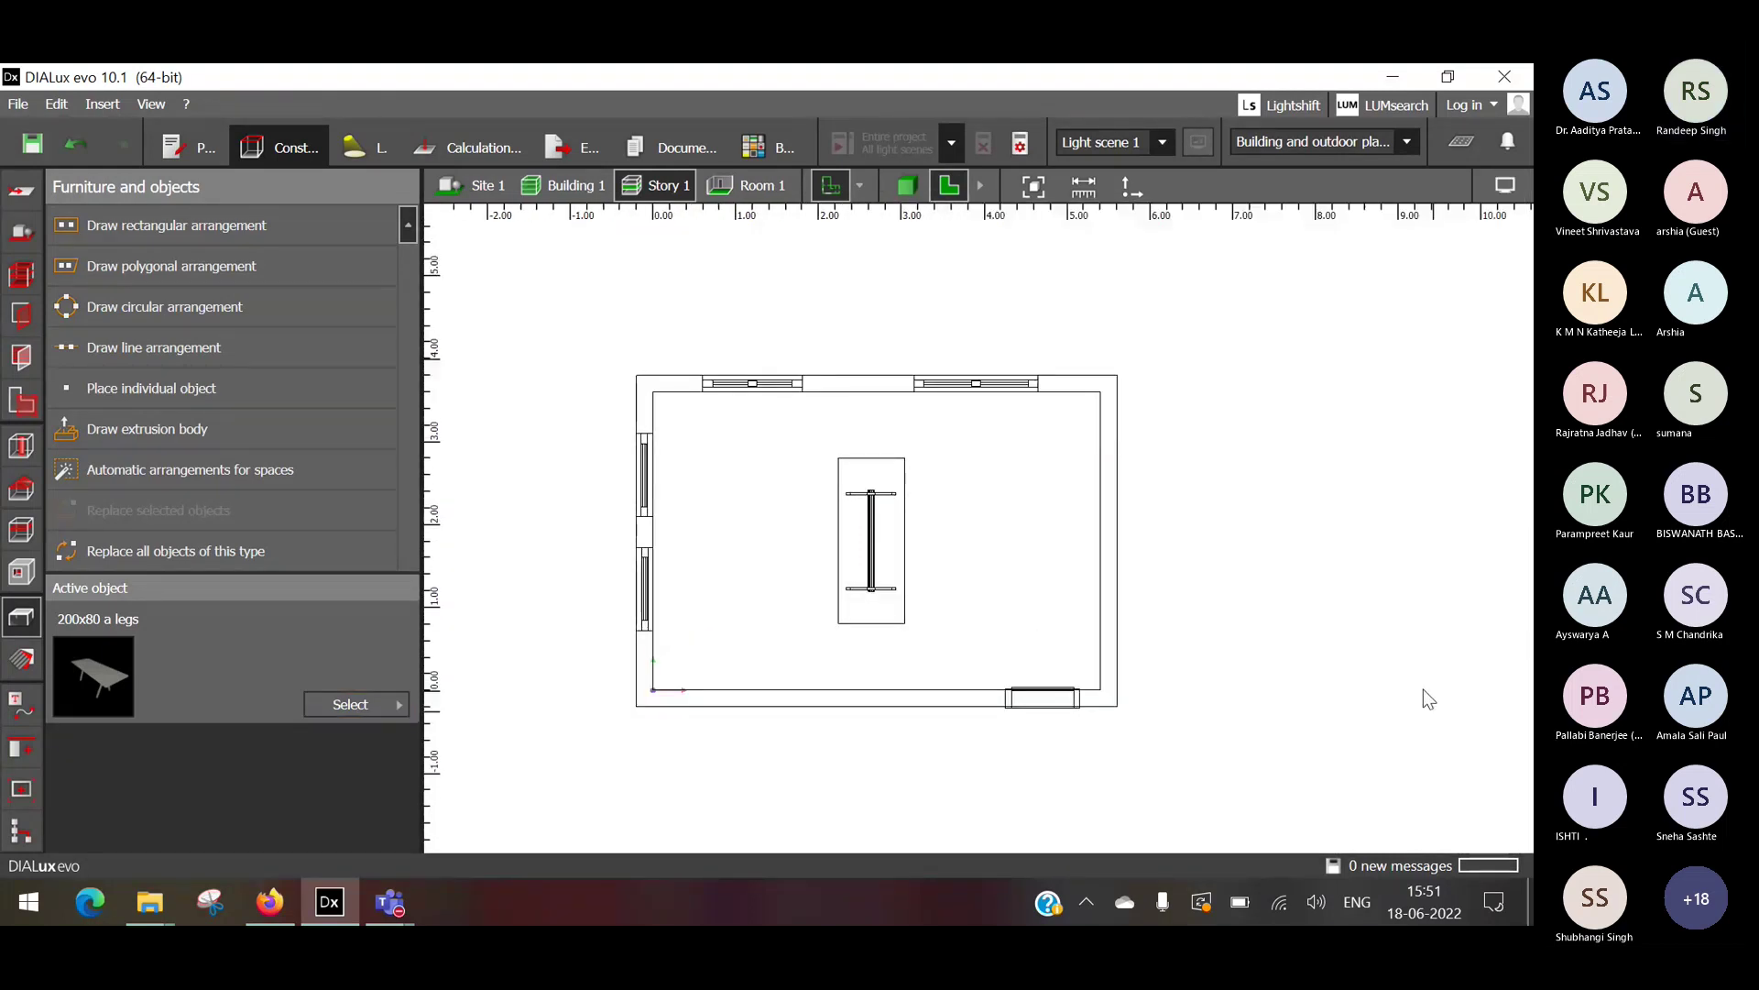
pyautogui.click(1504, 187)
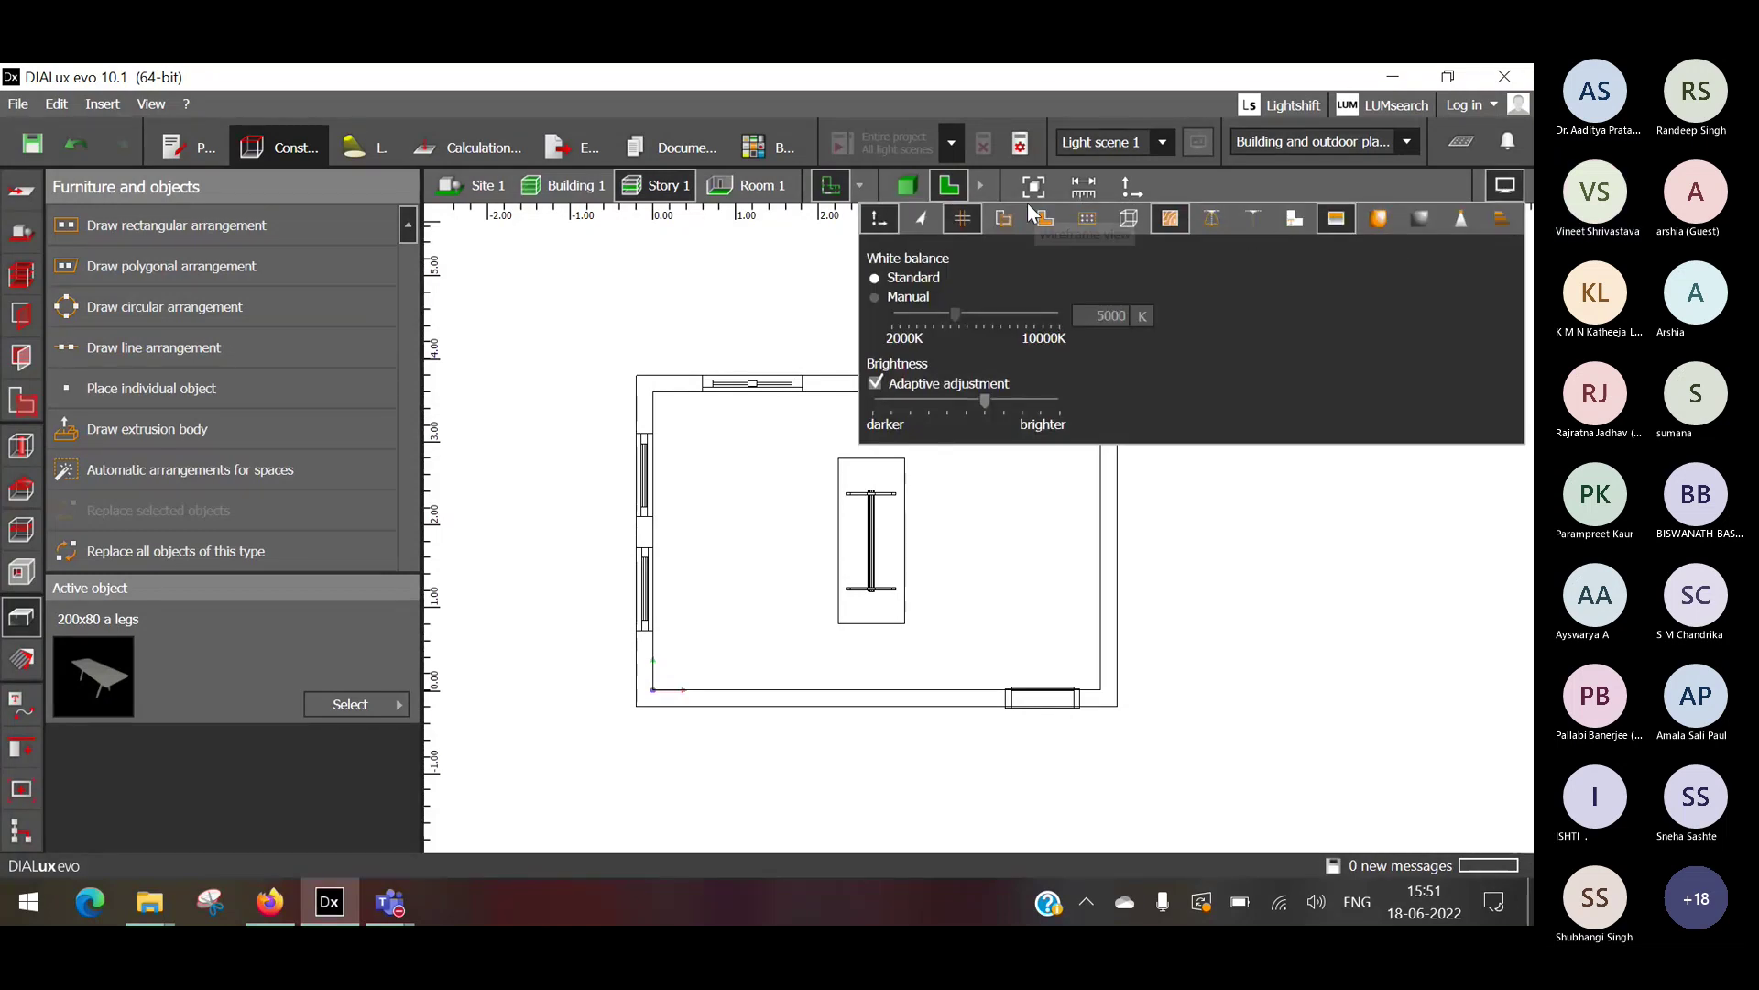
pyautogui.click(923, 229)
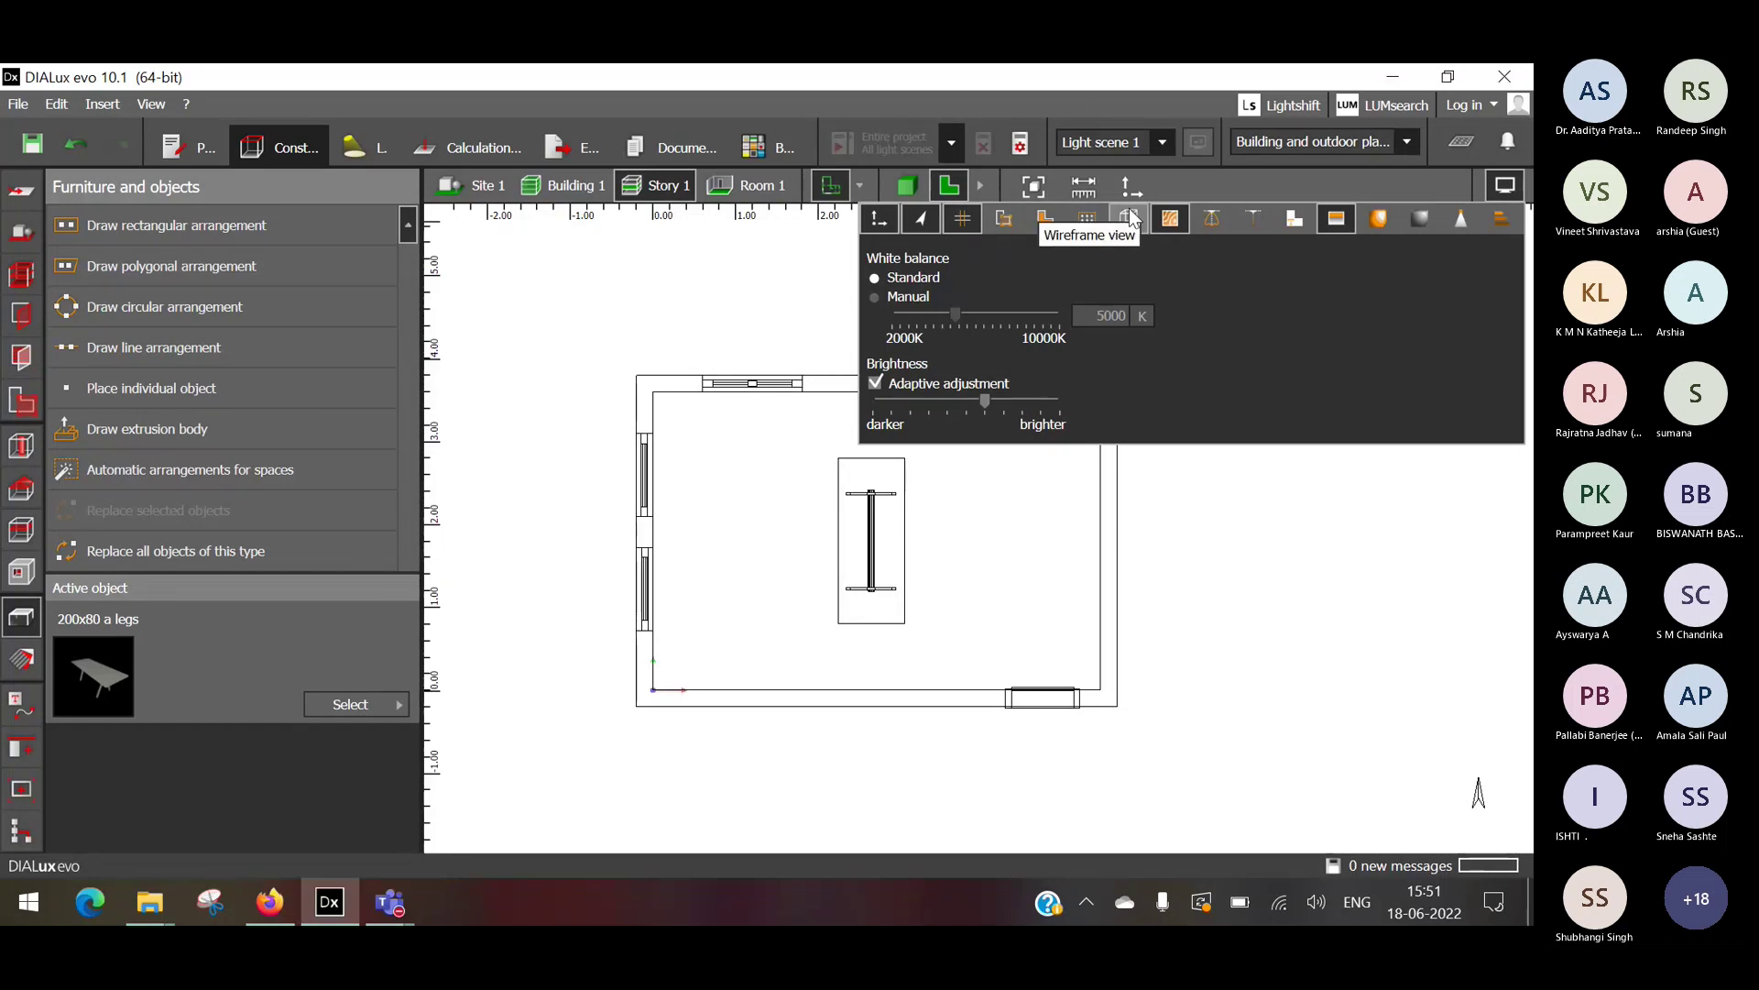
pyautogui.click(1211, 222)
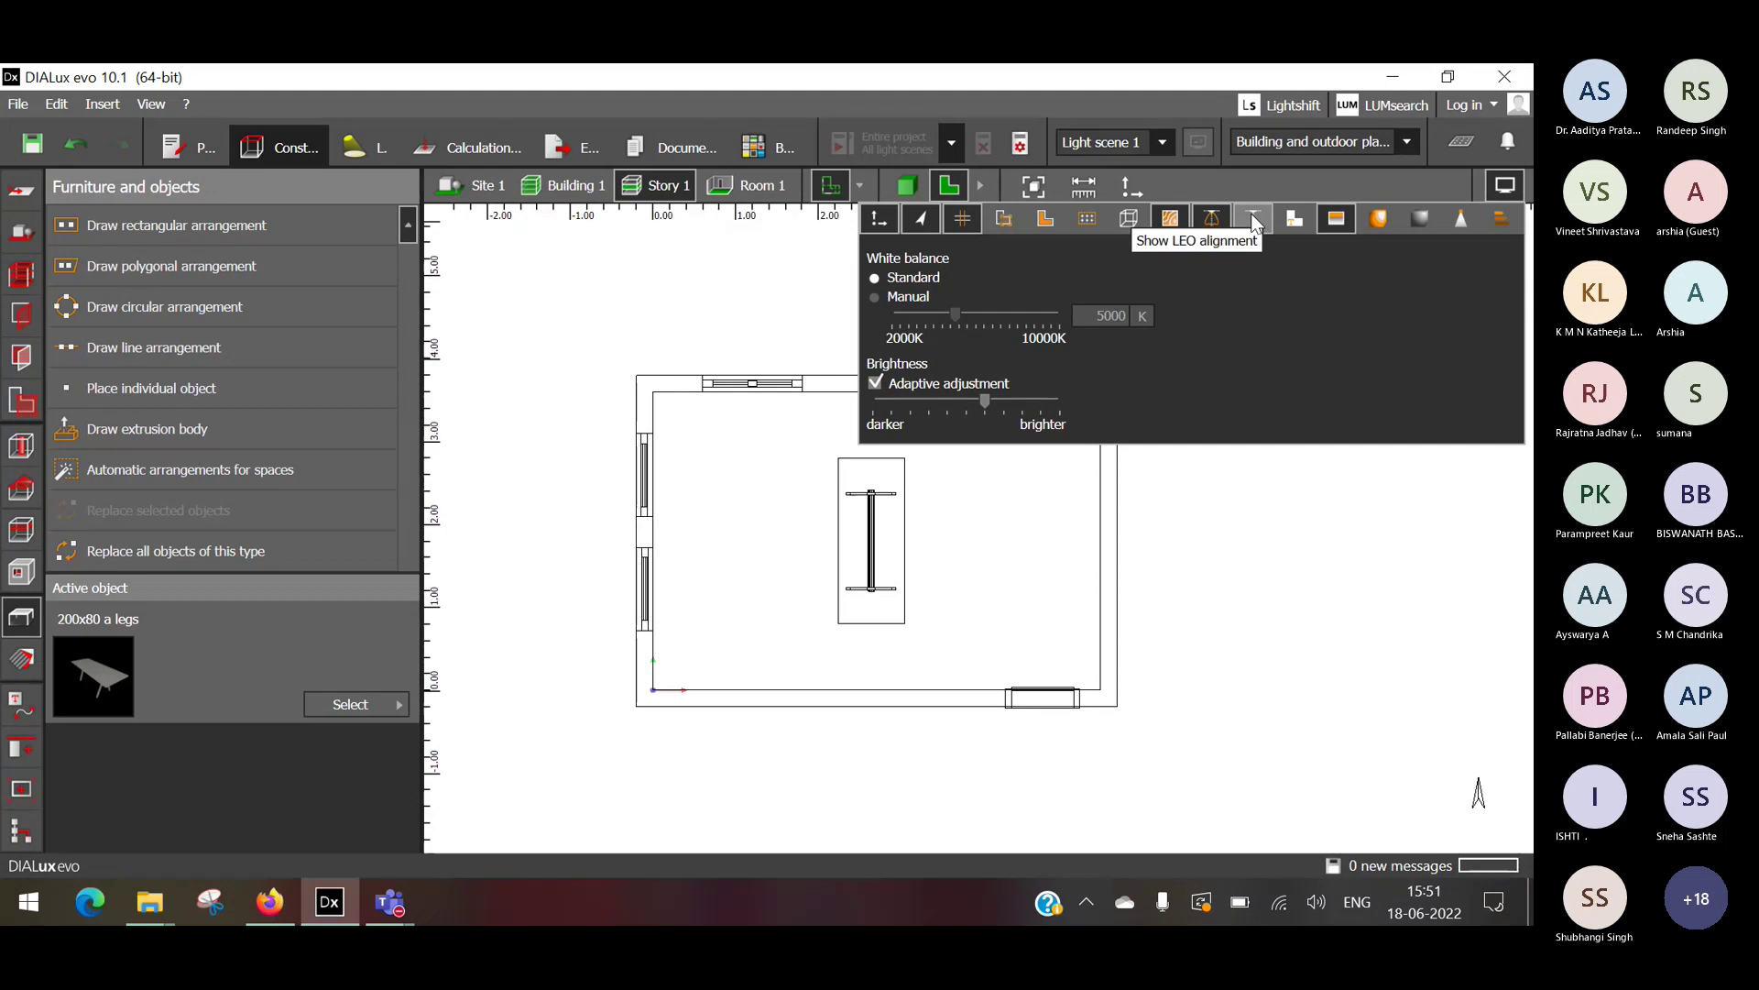
pyautogui.click(1252, 214)
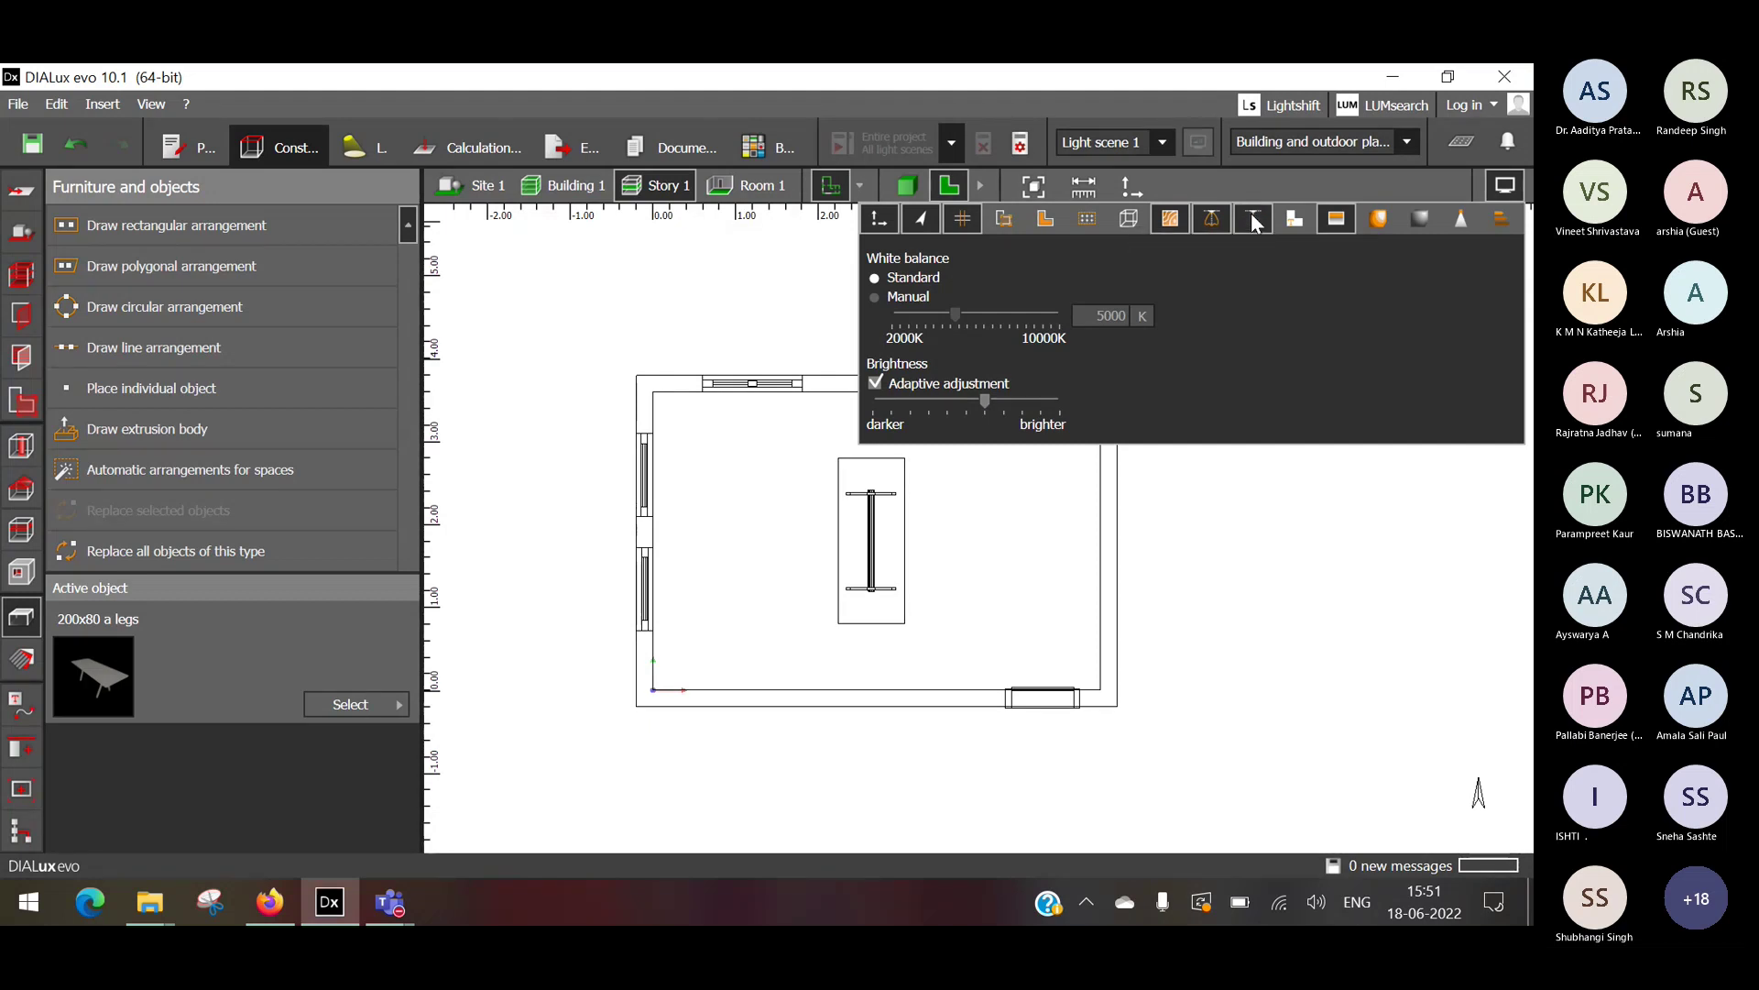
# Show the room name in the floor plan, hide it again and turn on the cone display option.
pyautogui.click(1300, 211)
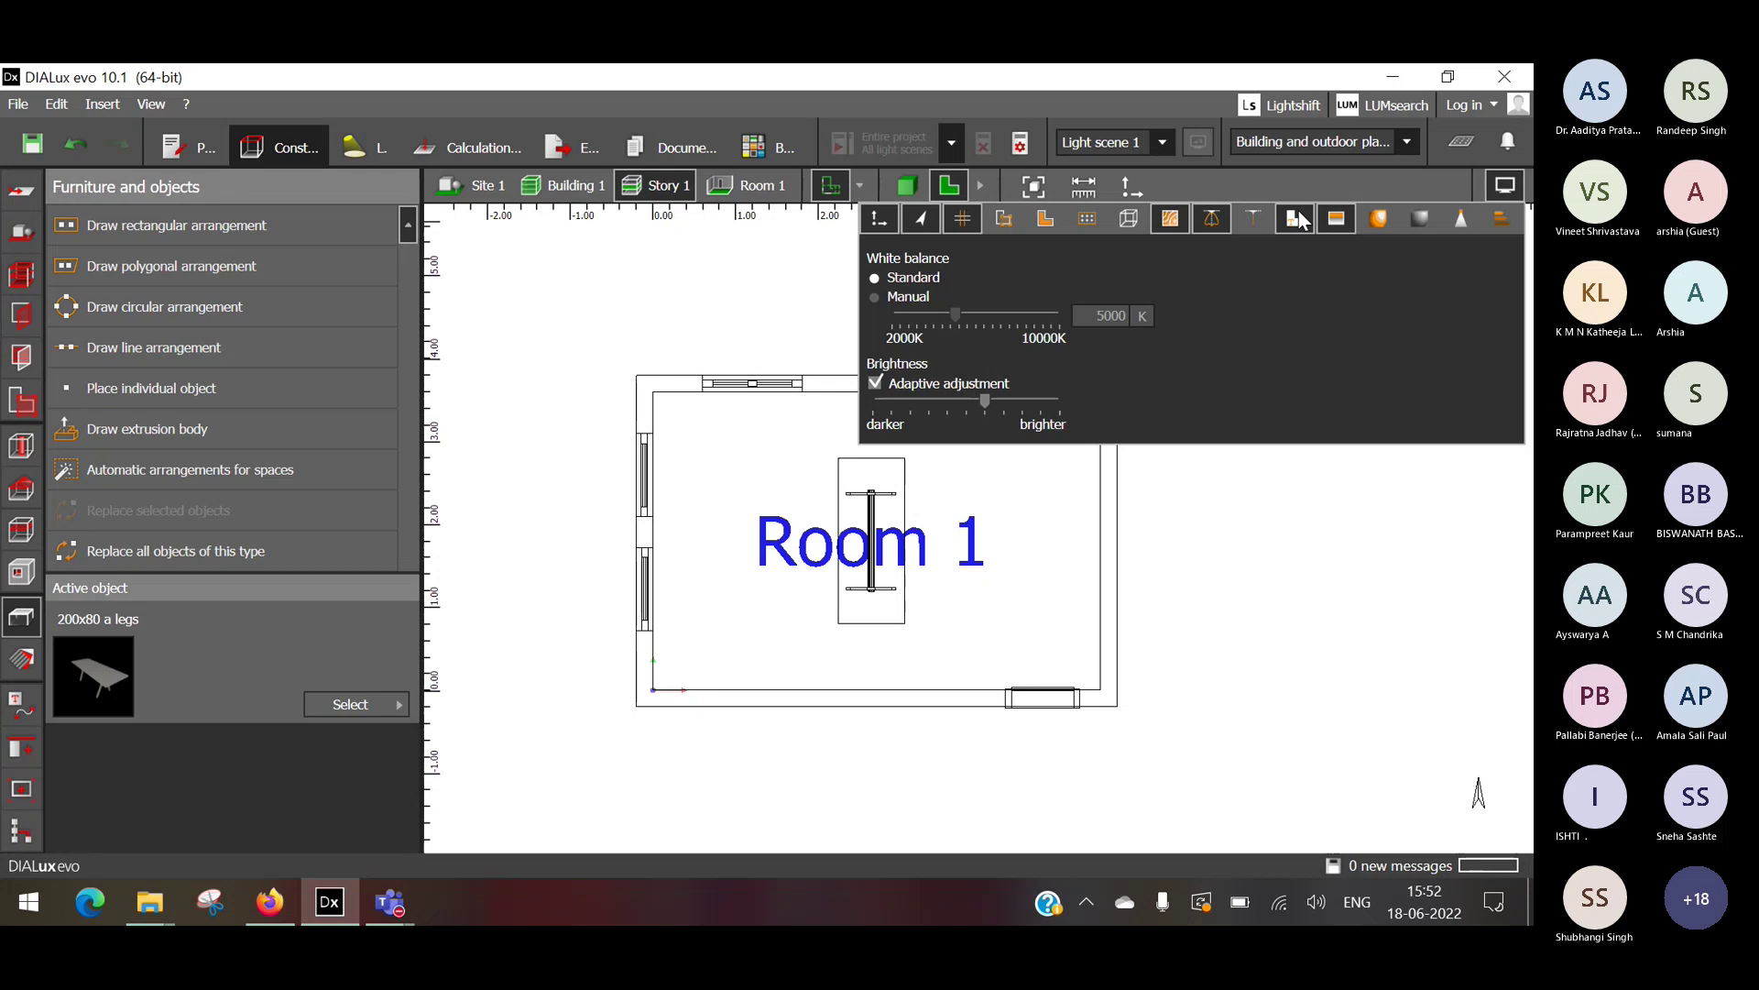
pyautogui.click(1299, 218)
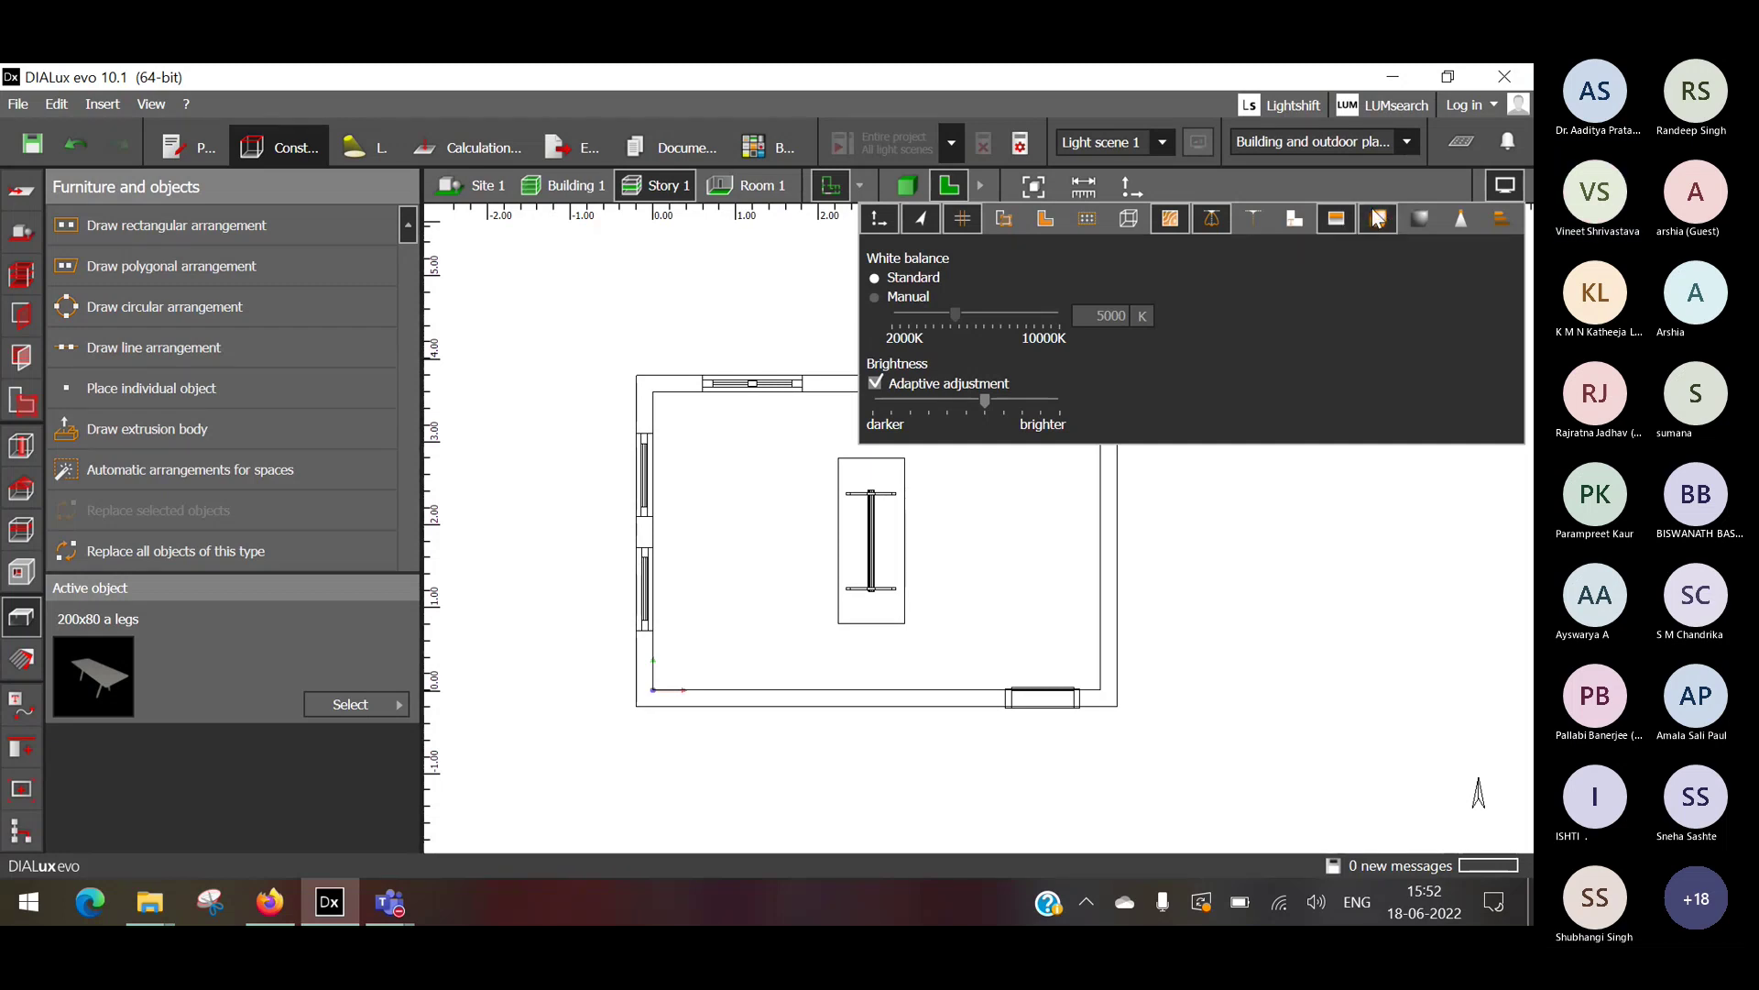
pyautogui.click(1469, 211)
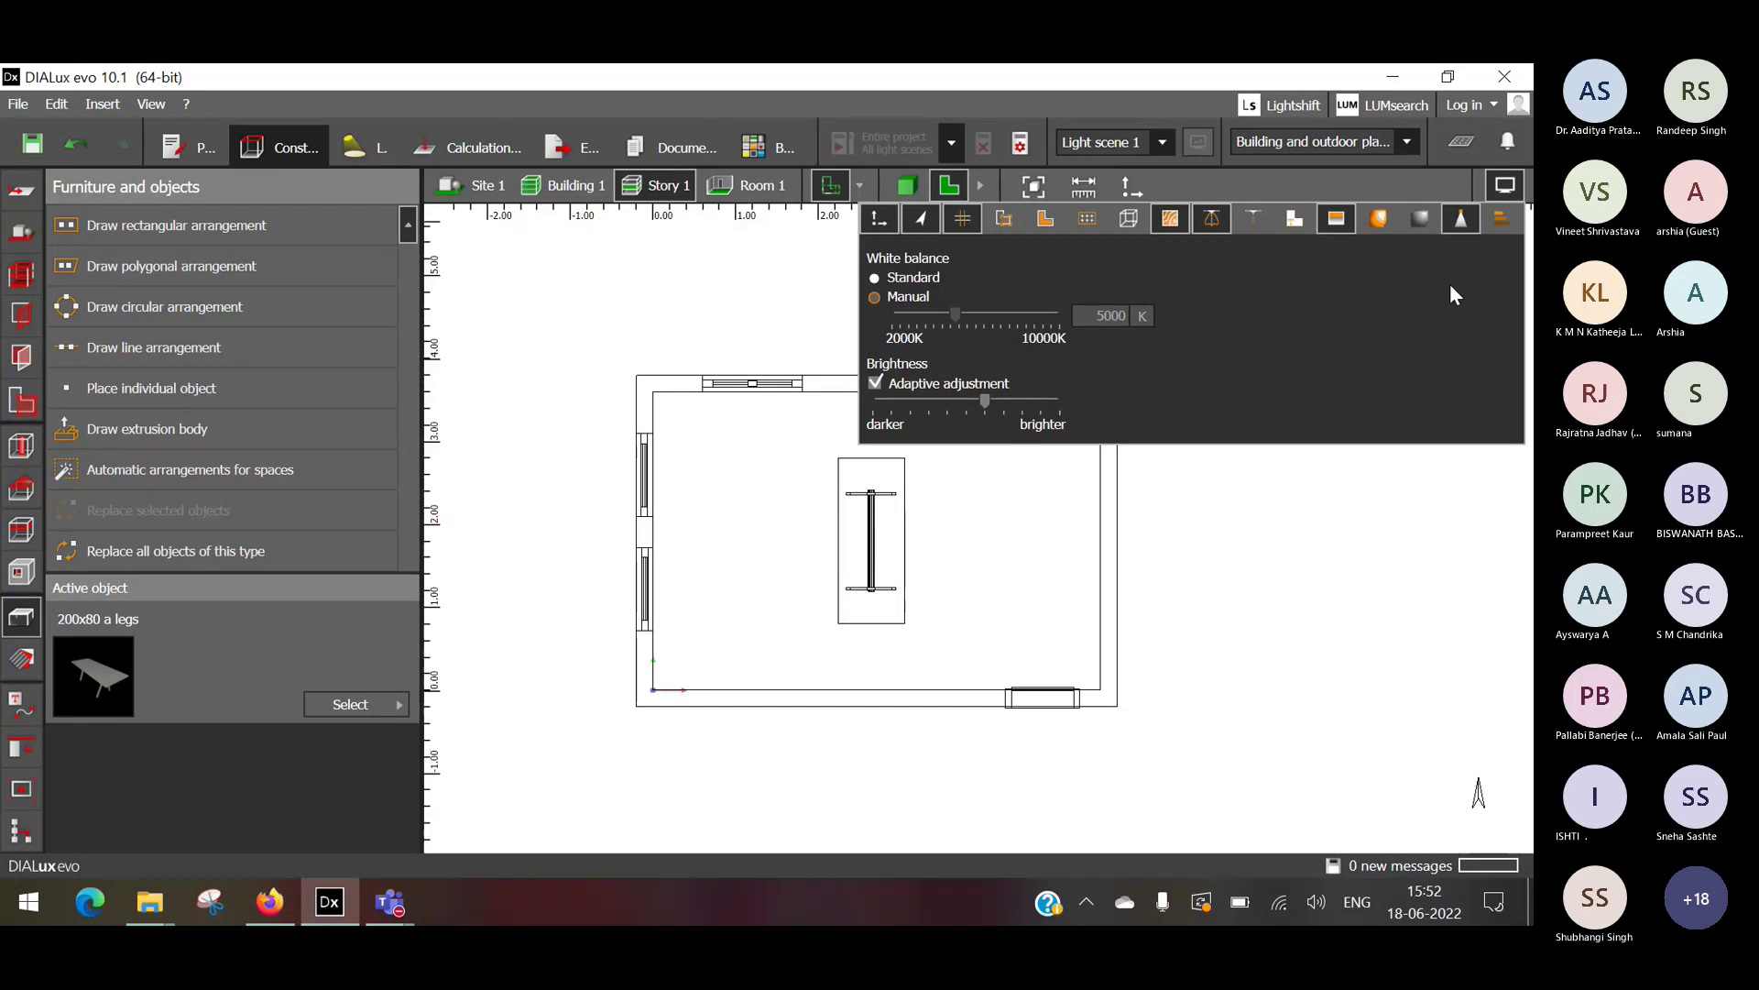
# Close the display options, switch to the 3D view and examine the table inside the room.
pyautogui.moveTo(1025, 477)
pyautogui.mouseDown()
pyautogui.moveTo(1032, 524)
pyautogui.moveTo(1046, 457)
pyautogui.mouseUp()
pyautogui.click(907, 187)
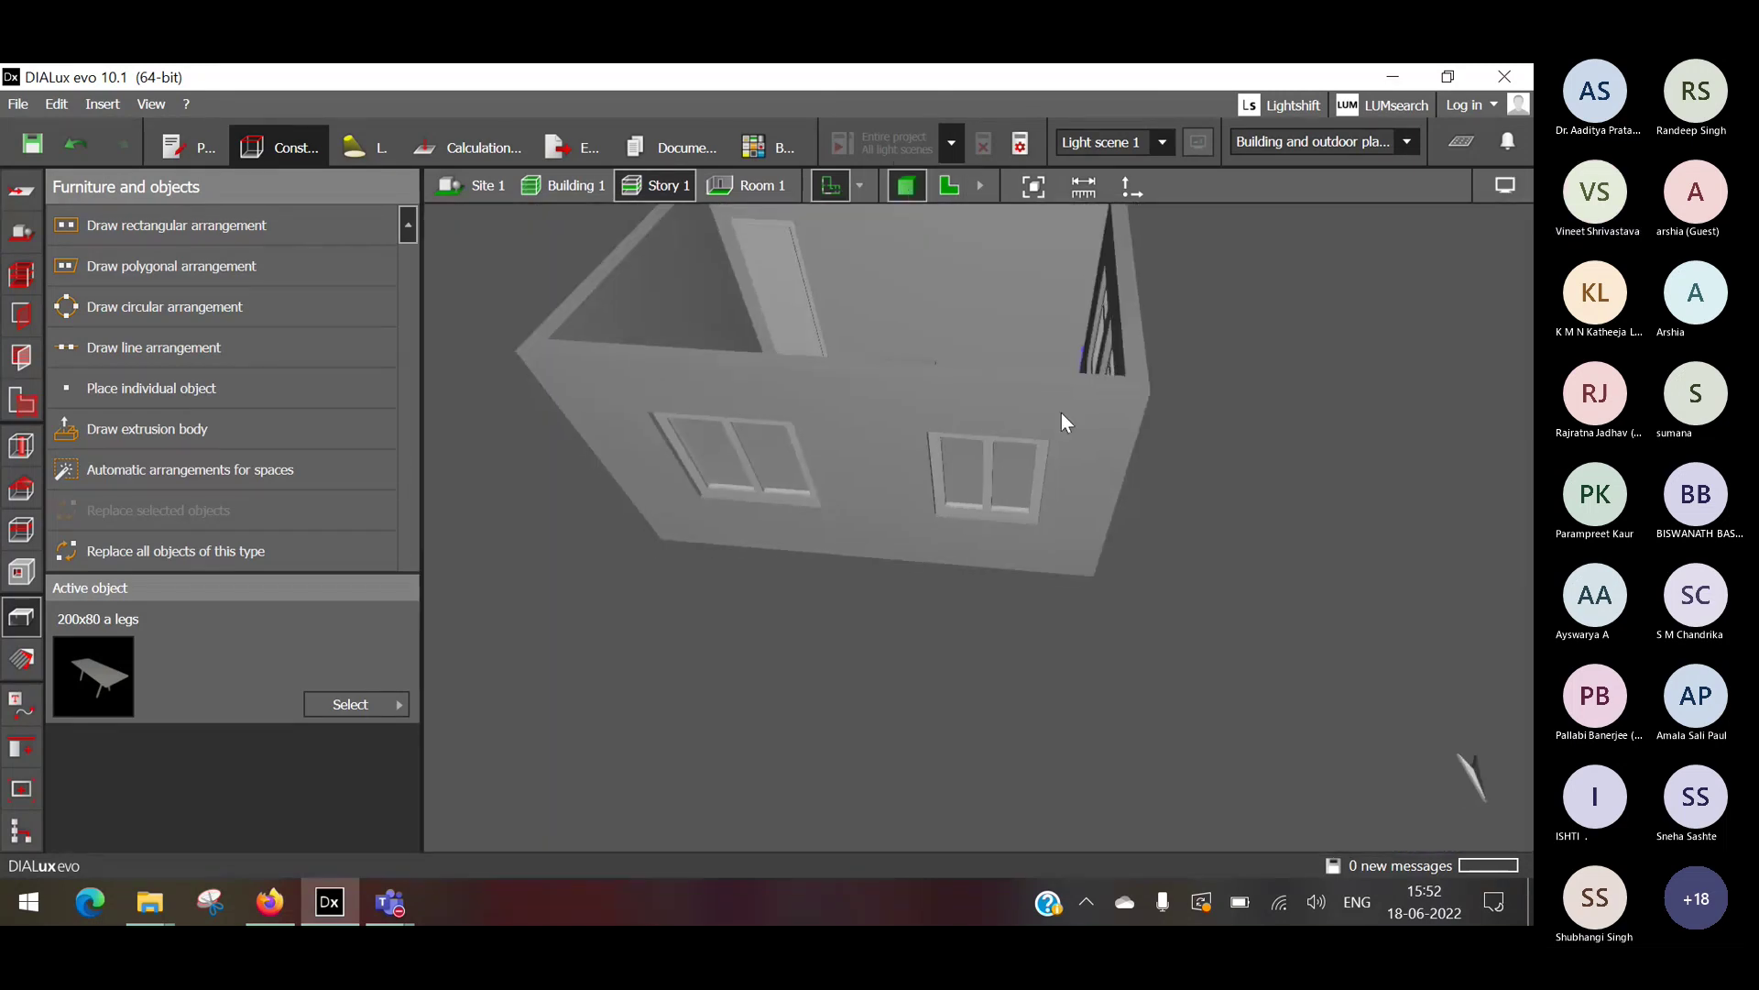
pyautogui.moveTo(1061, 413); pyautogui.dragTo(804, 337, button='right')
pyautogui.scroll(5, 1009, 438)
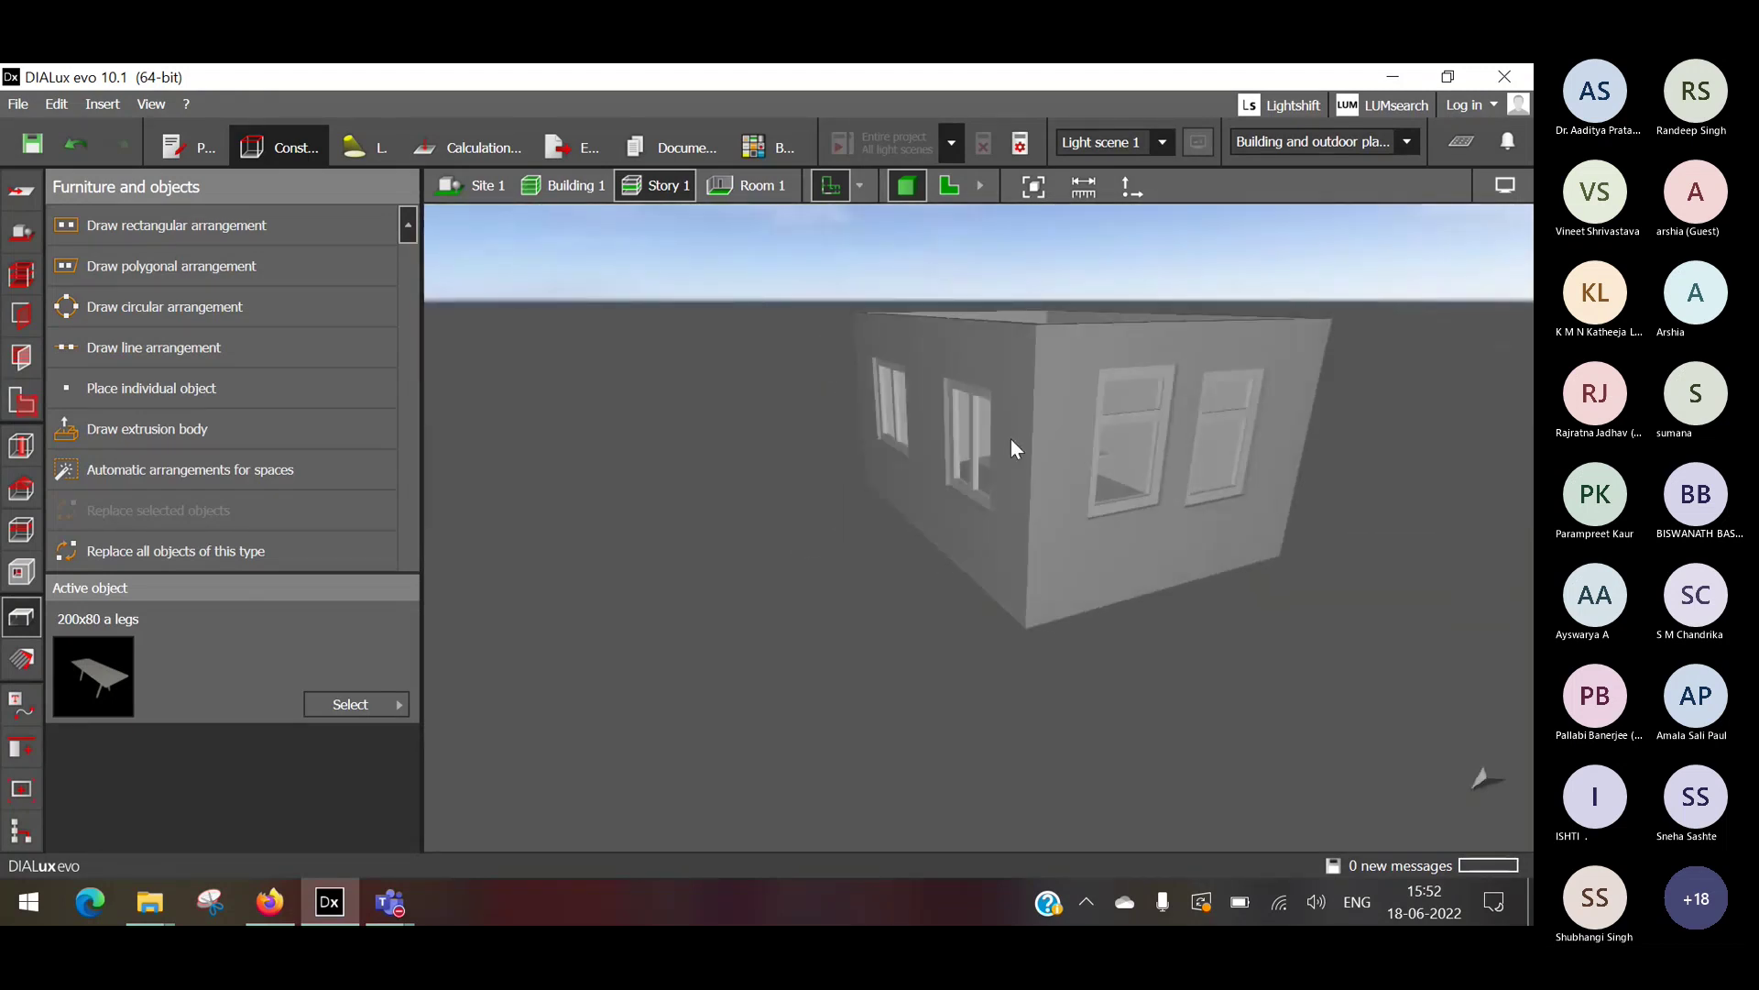
pyautogui.scroll(3, 1093, 491)
pyautogui.scroll(2, 1092, 491)
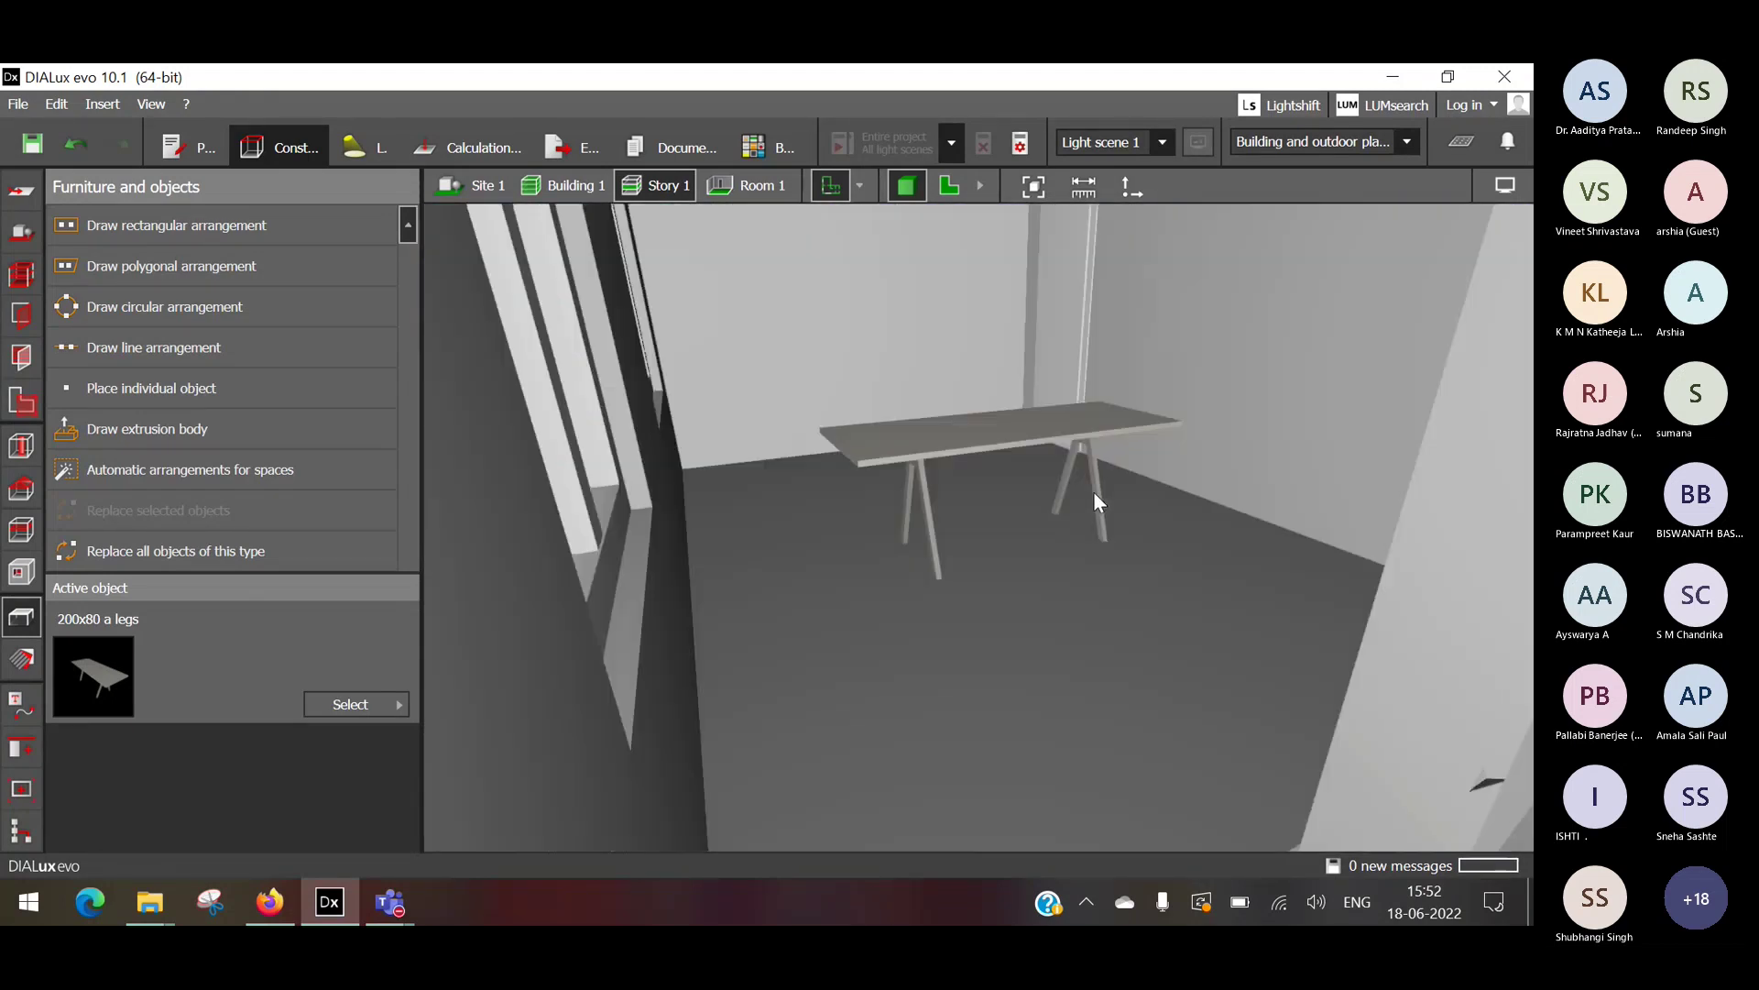
pyautogui.moveTo(1092, 491); pyautogui.dragTo(1031, 436, button='right')
pyautogui.scroll(3, 1070, 467)
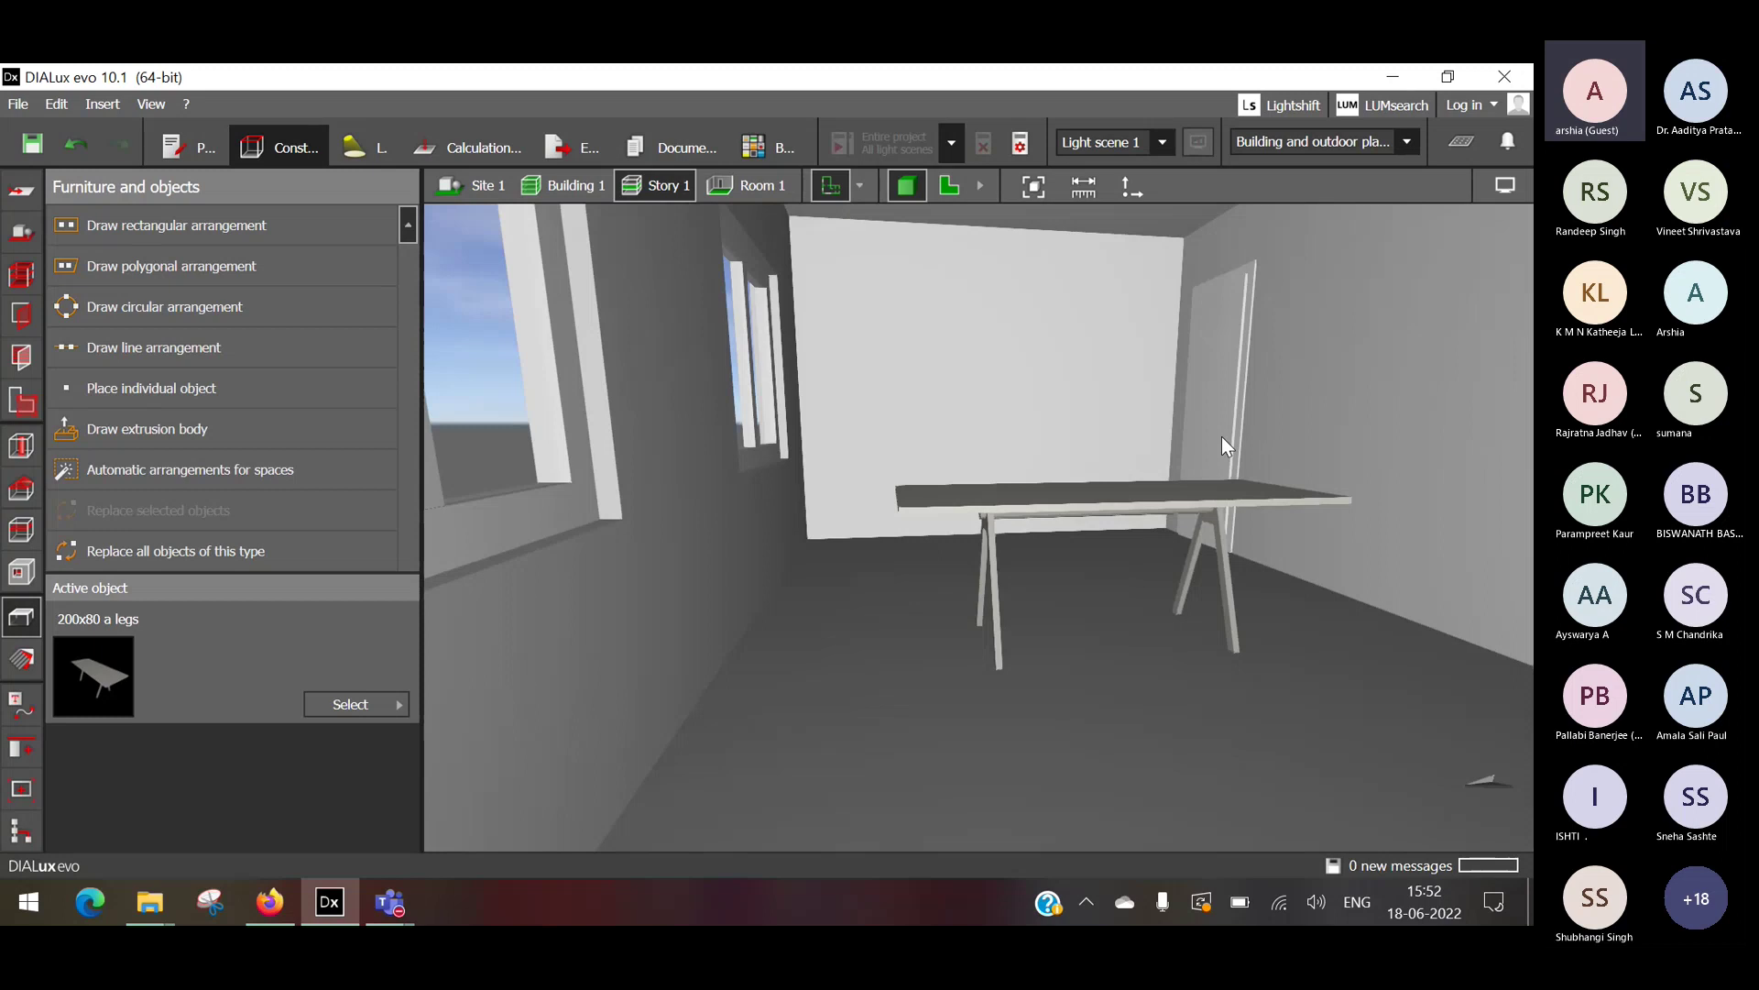
# Leave individual object placement without picking an object and return to the story's floor plan view.
pyautogui.click(268, 394)
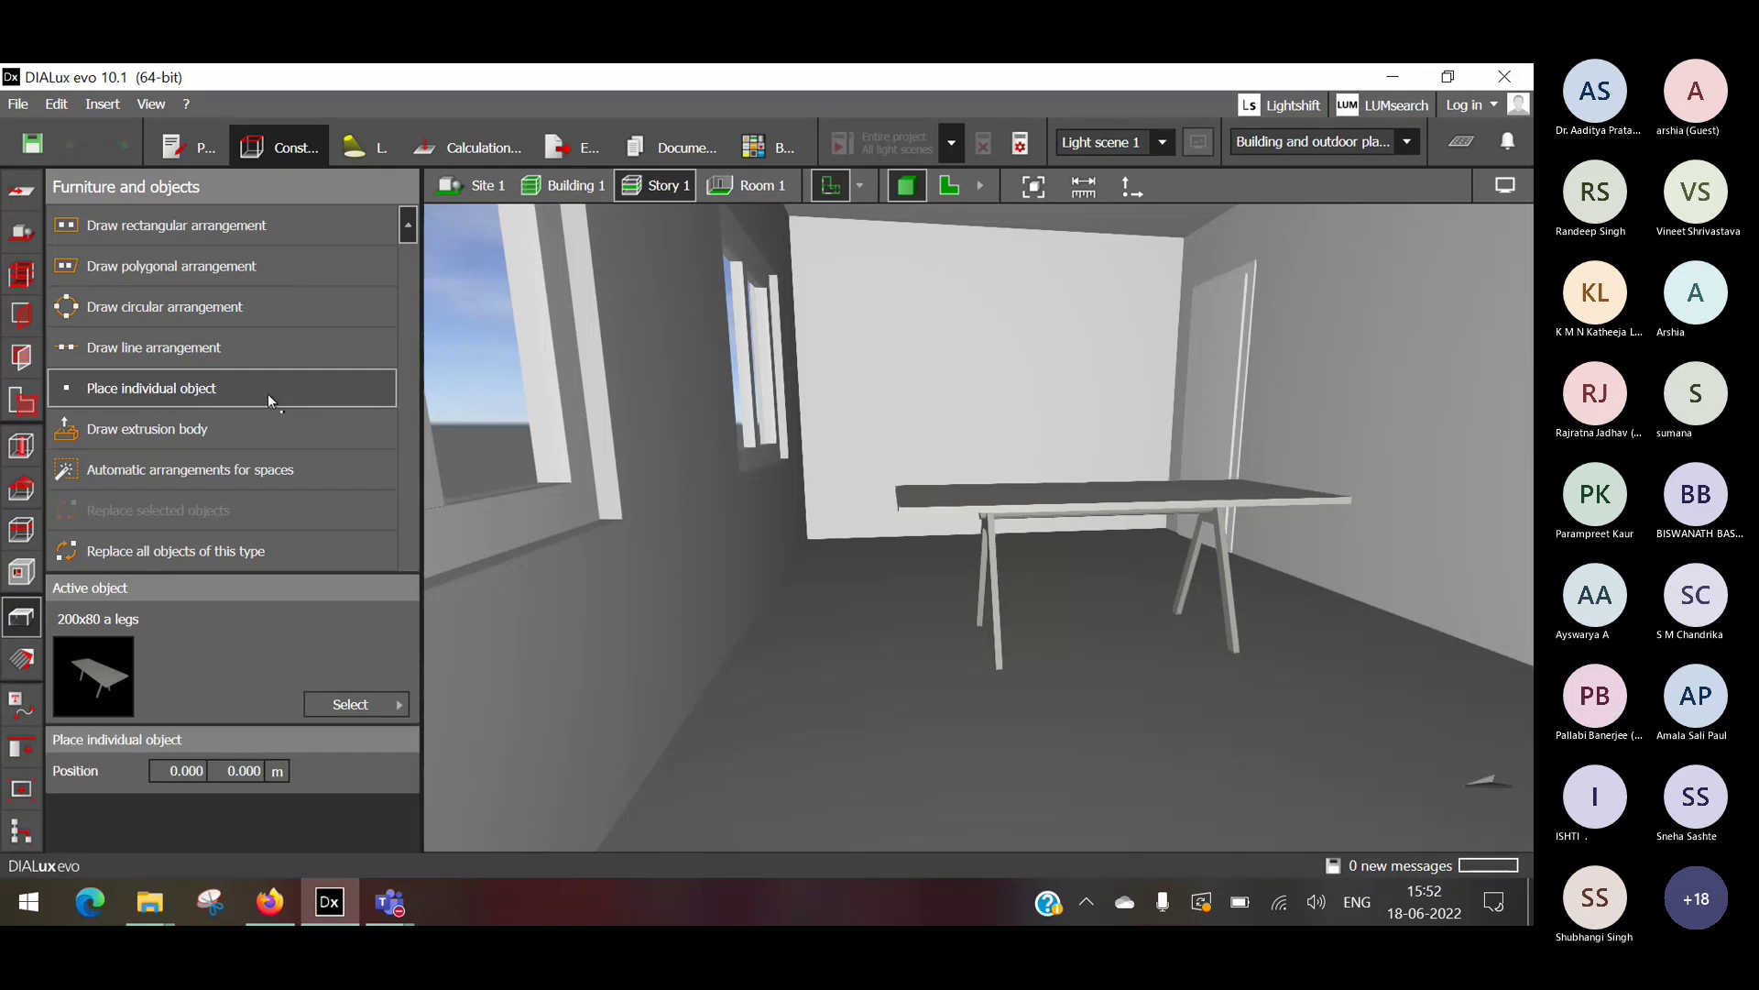
pyautogui.click(348, 705)
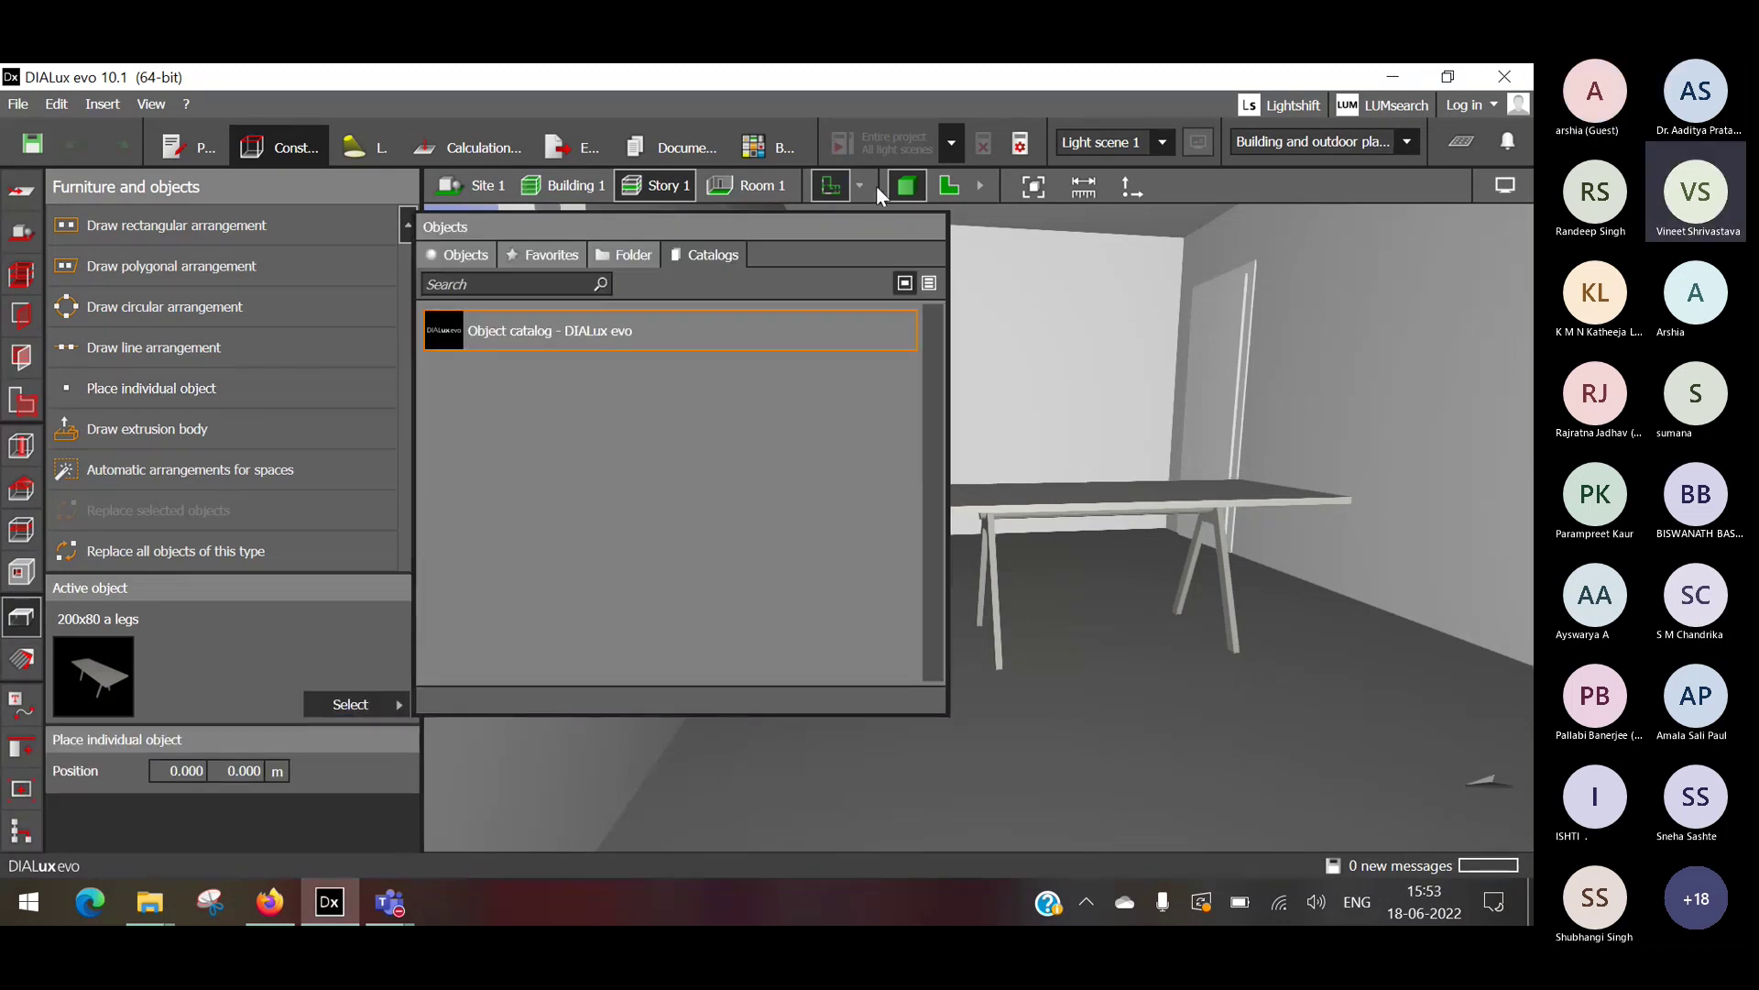
pyautogui.click(962, 185)
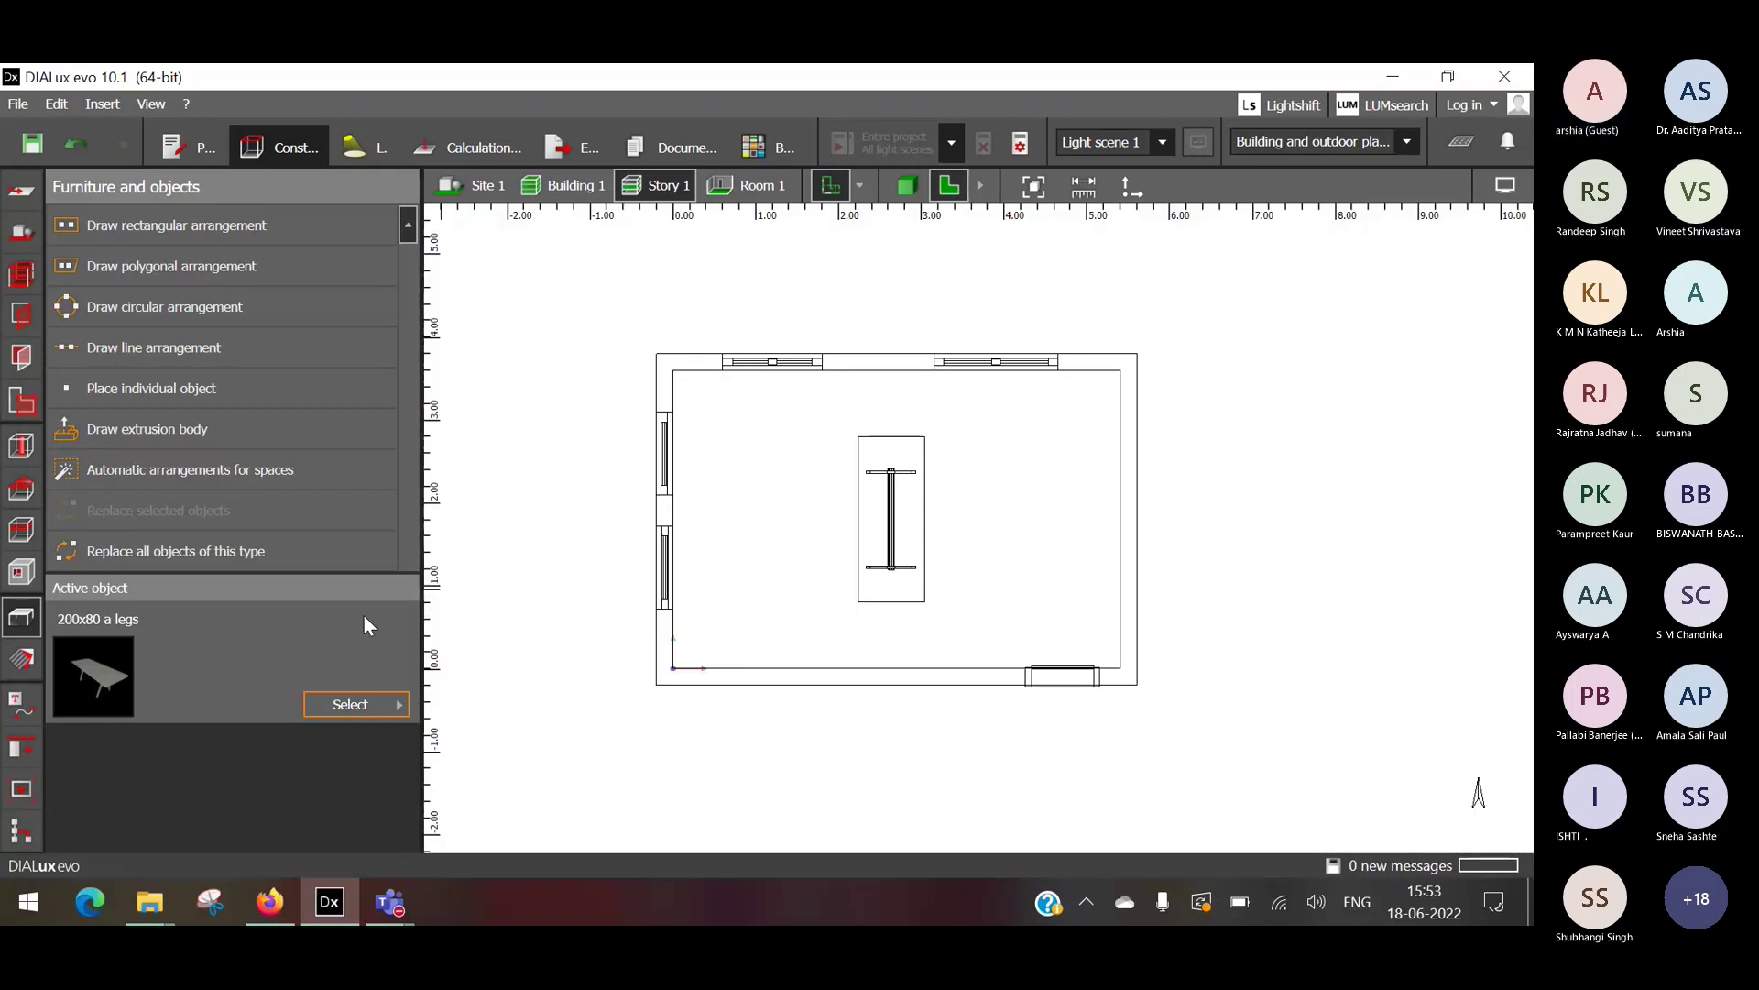
# Open the DIALux evo object catalog, look at its window and minimise it without applying an object.
pyautogui.click(338, 706)
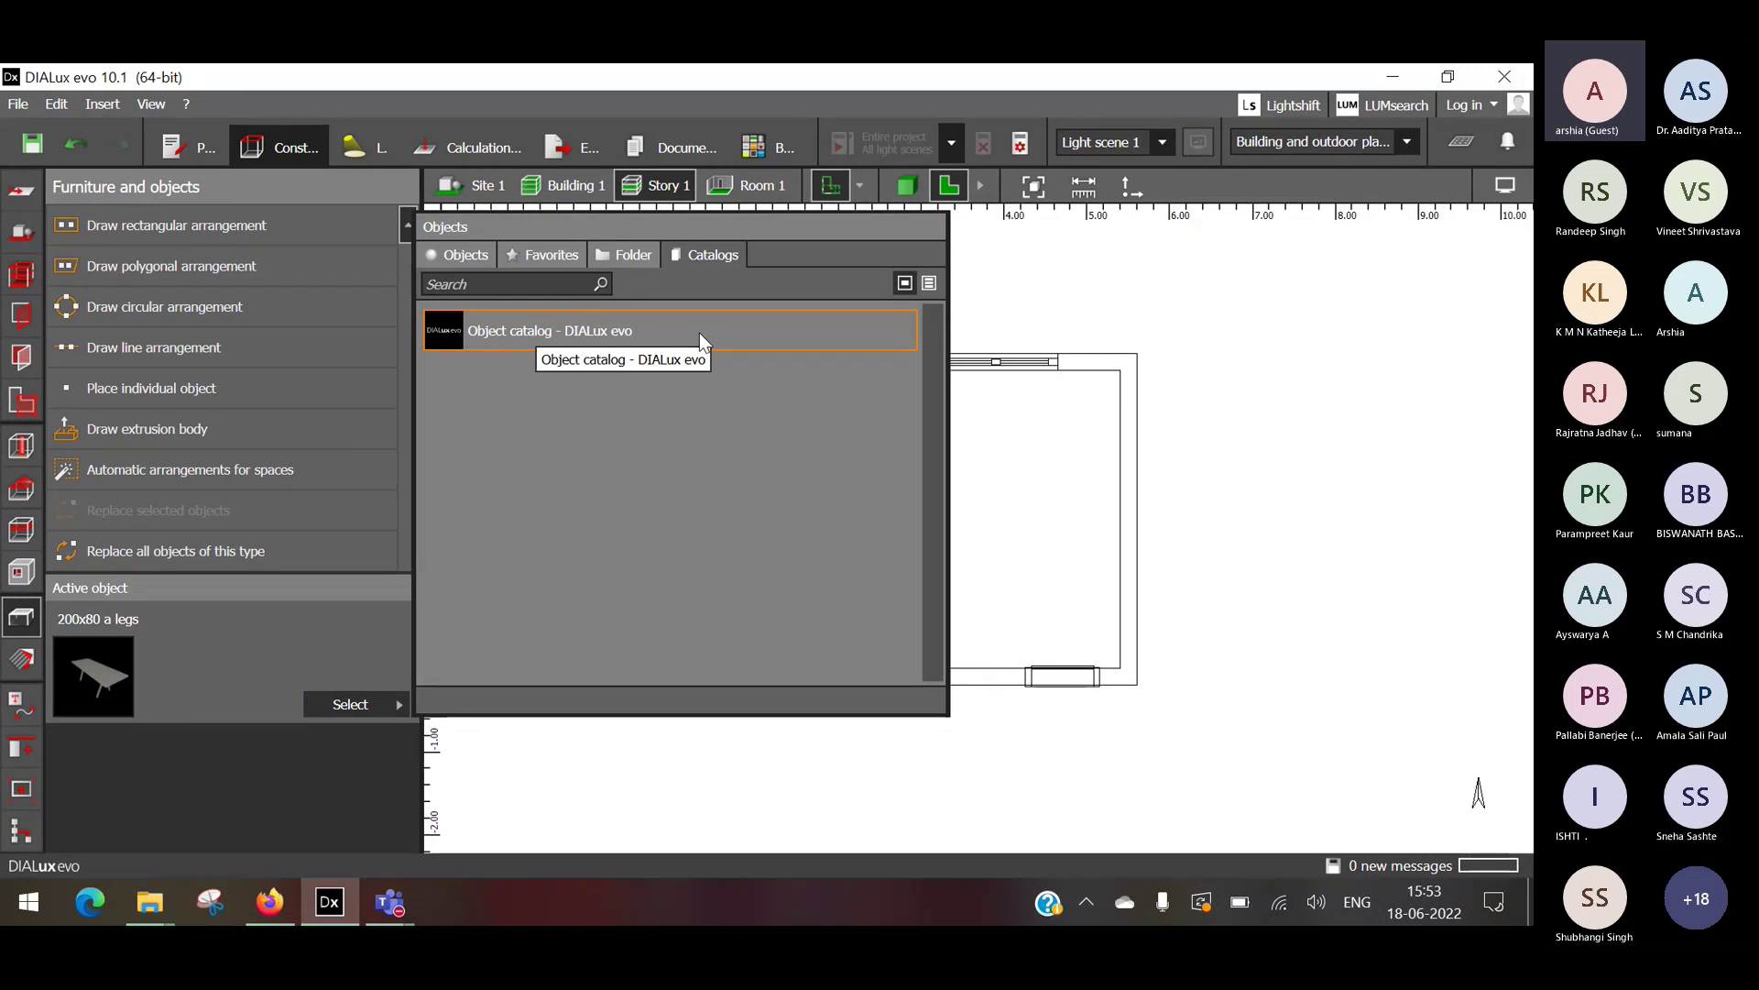
pyautogui.click(736, 328)
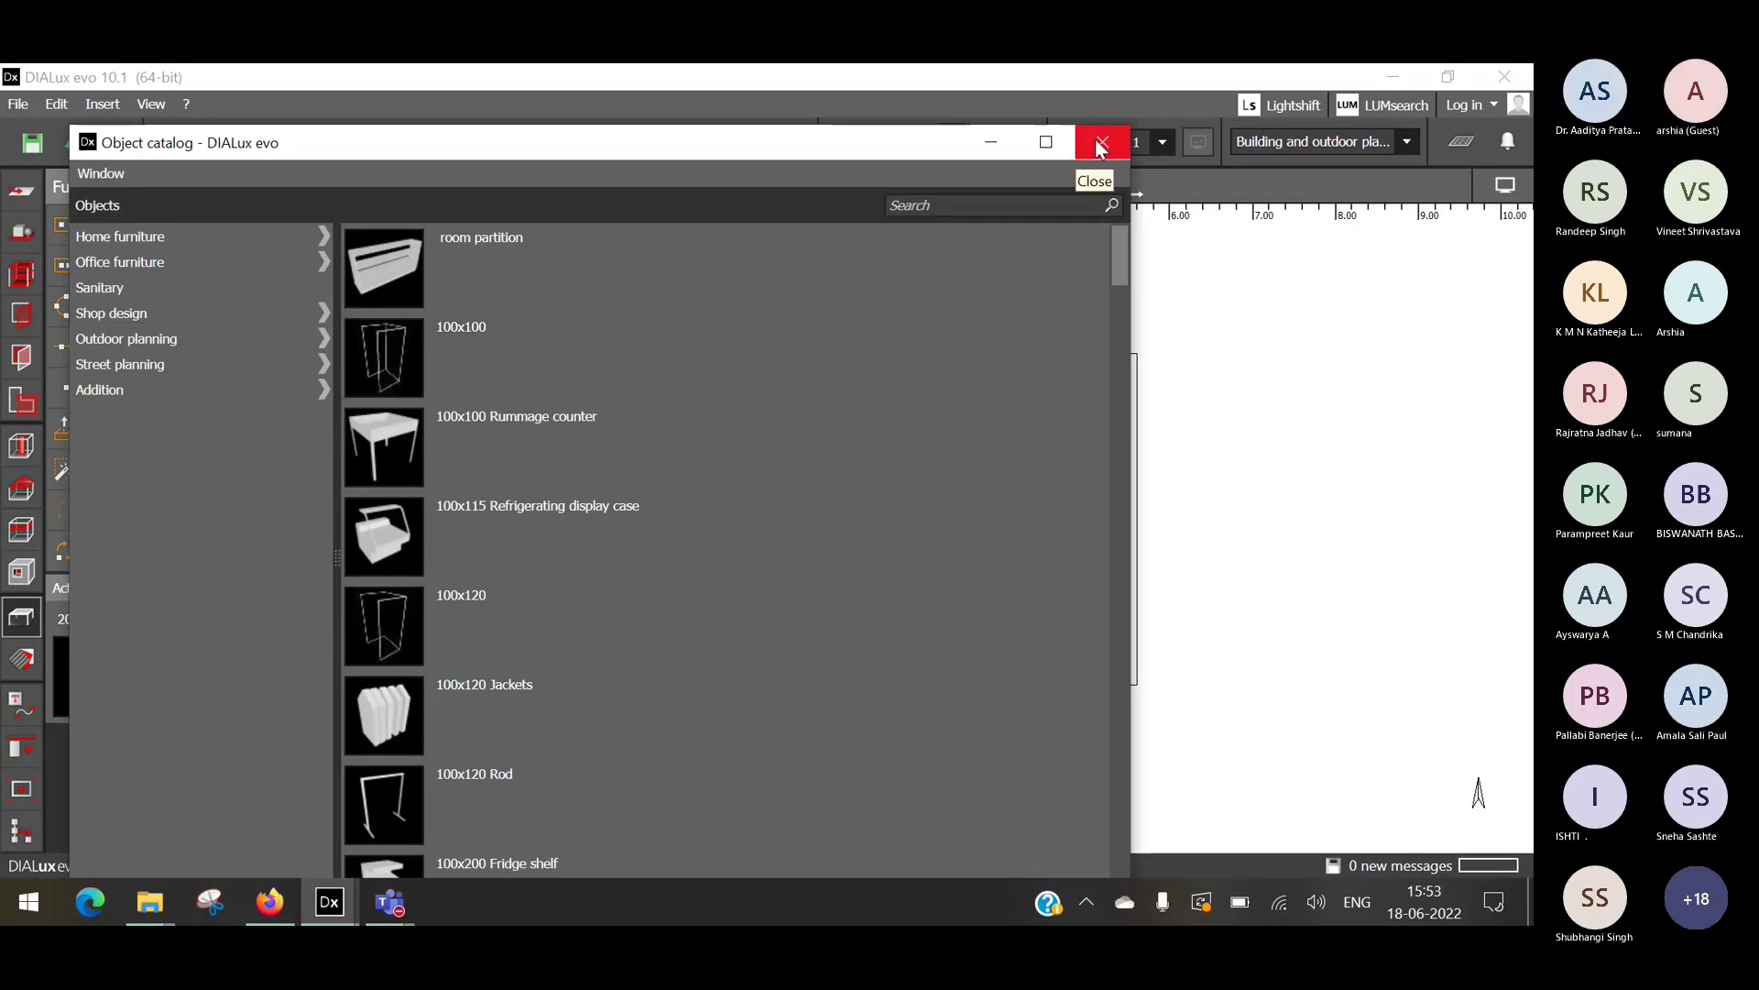
pyautogui.moveTo(906, 143); pyautogui.dragTo(949, 96)
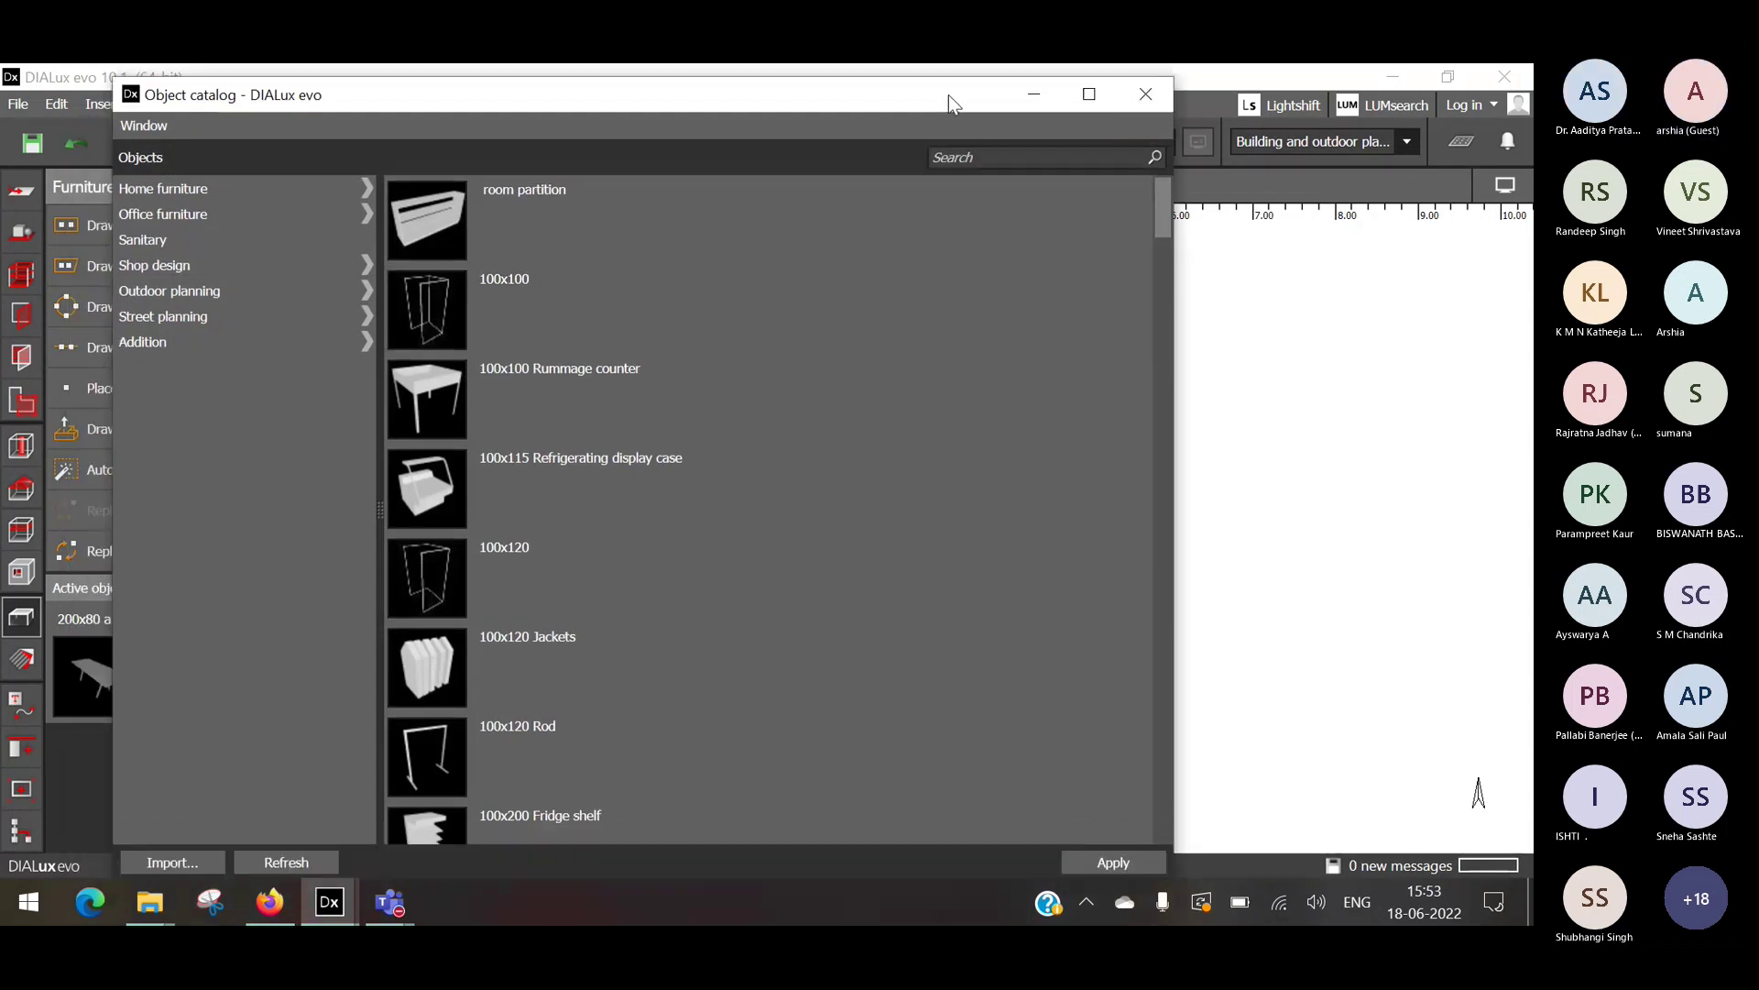
pyautogui.click(1035, 95)
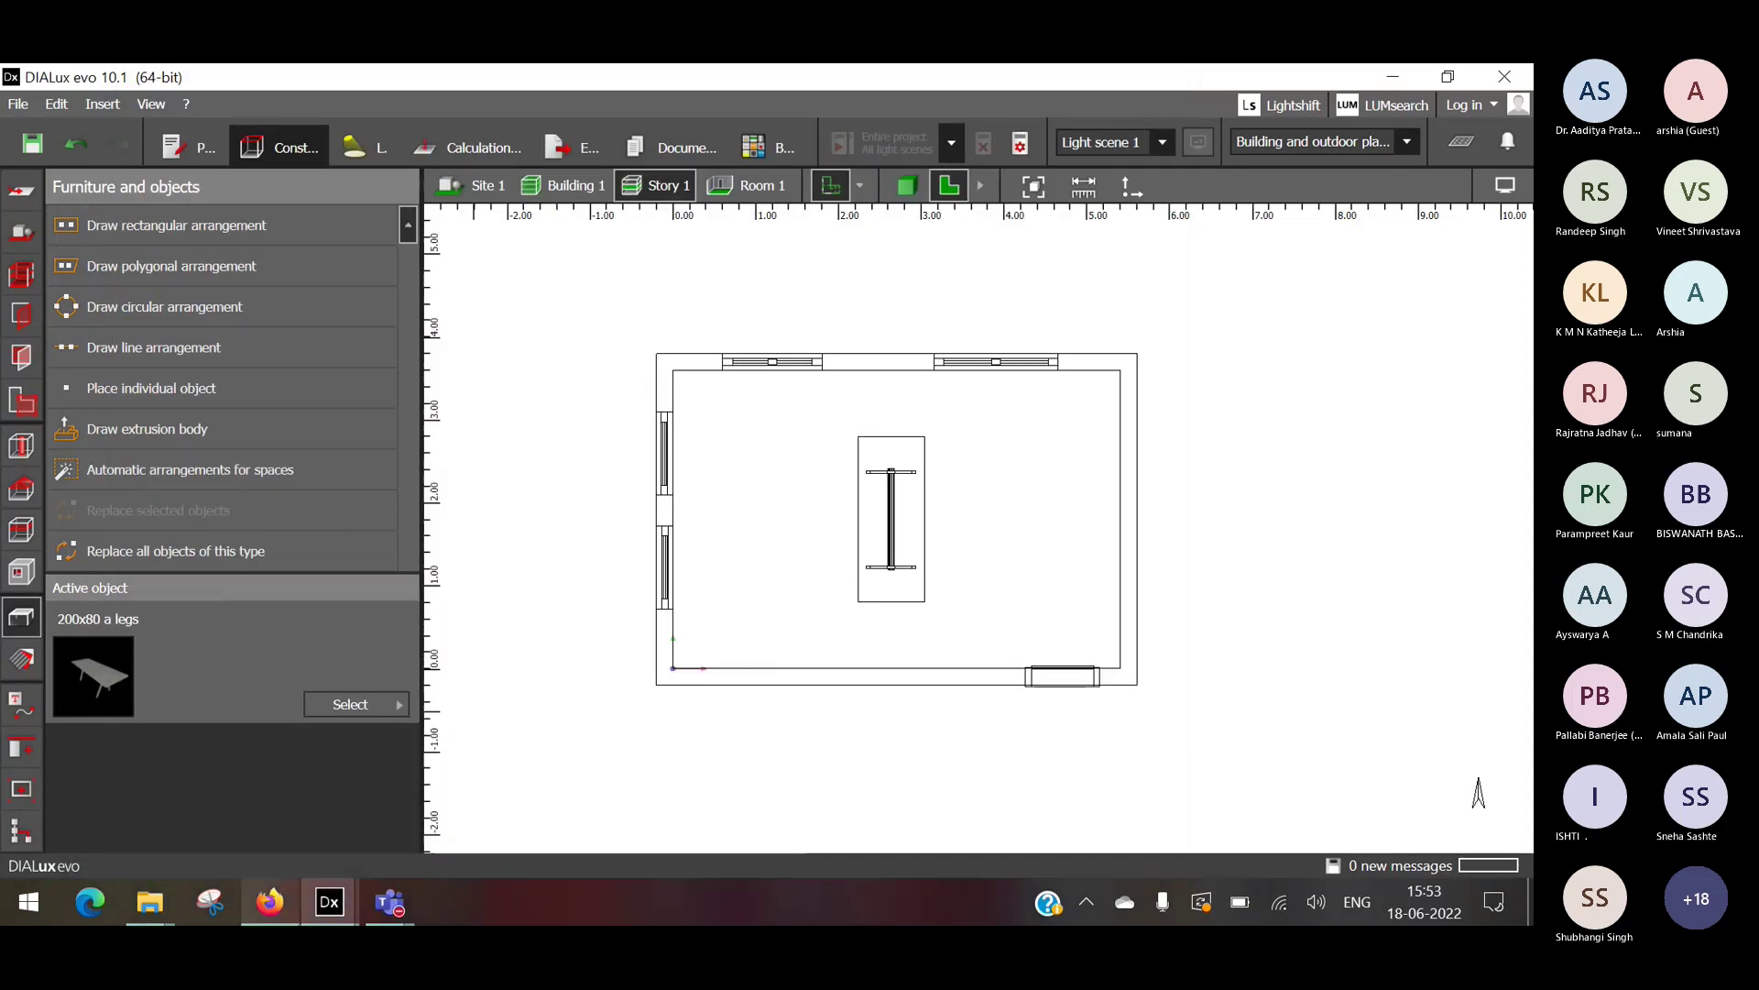
pyautogui.click(431, 829)
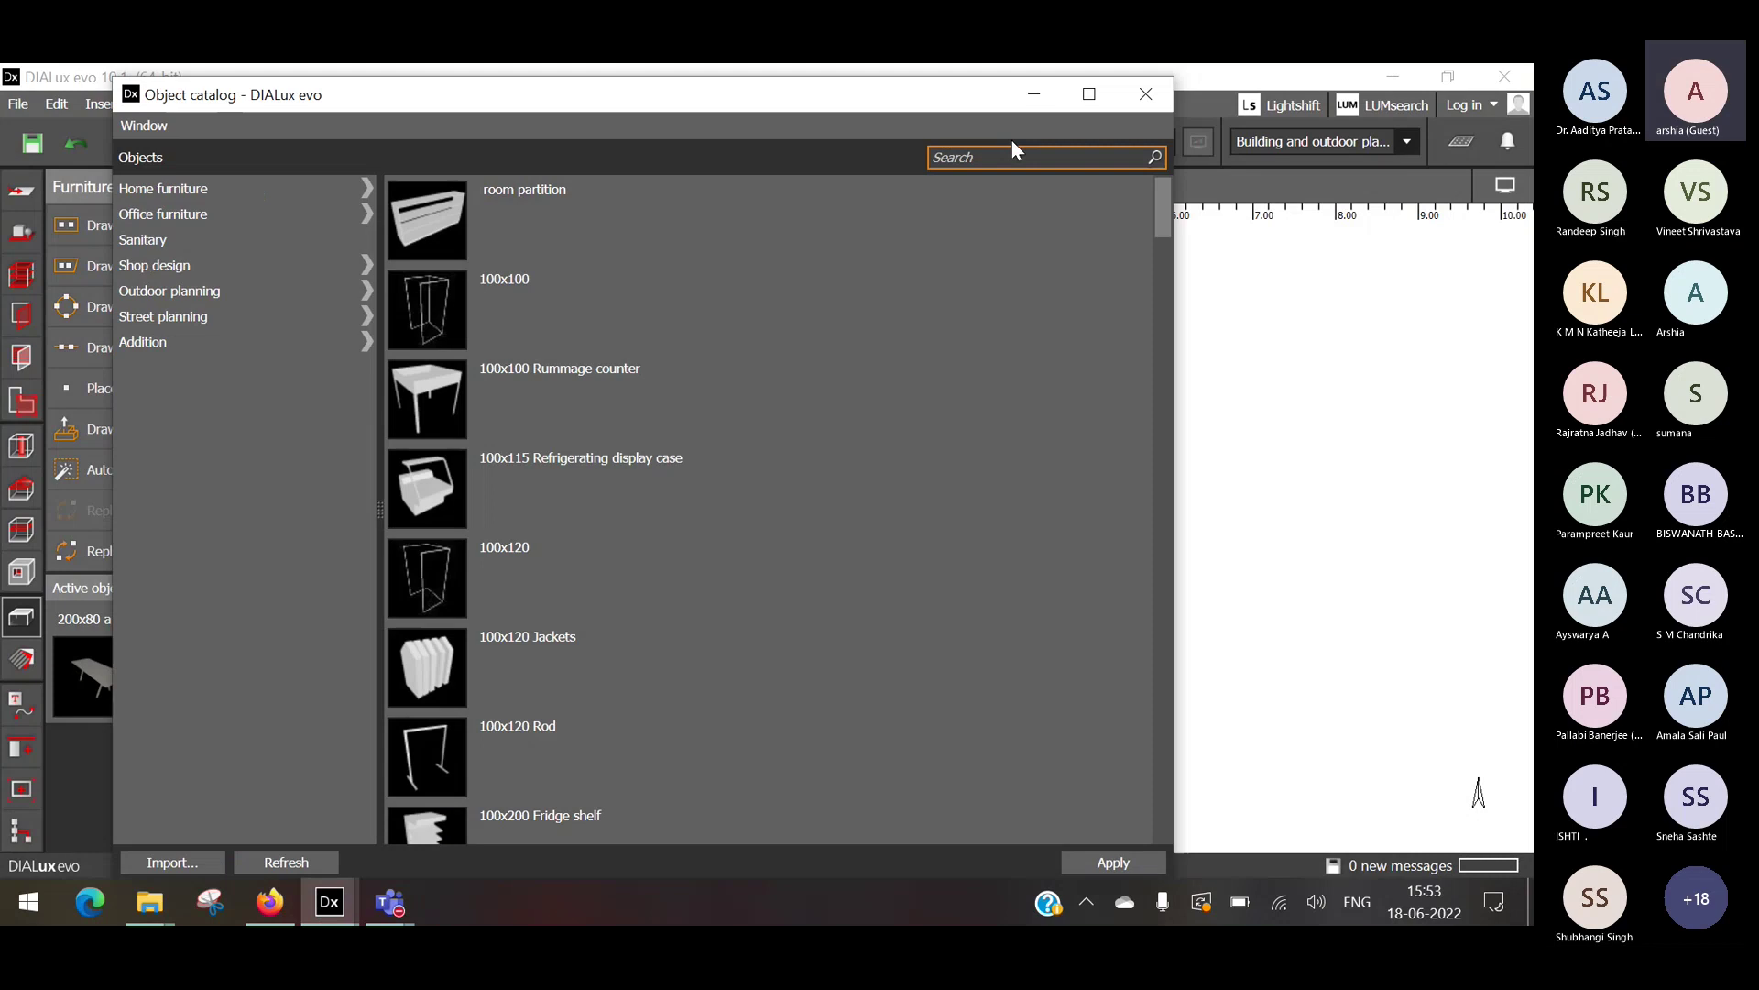
pyautogui.click(1033, 99)
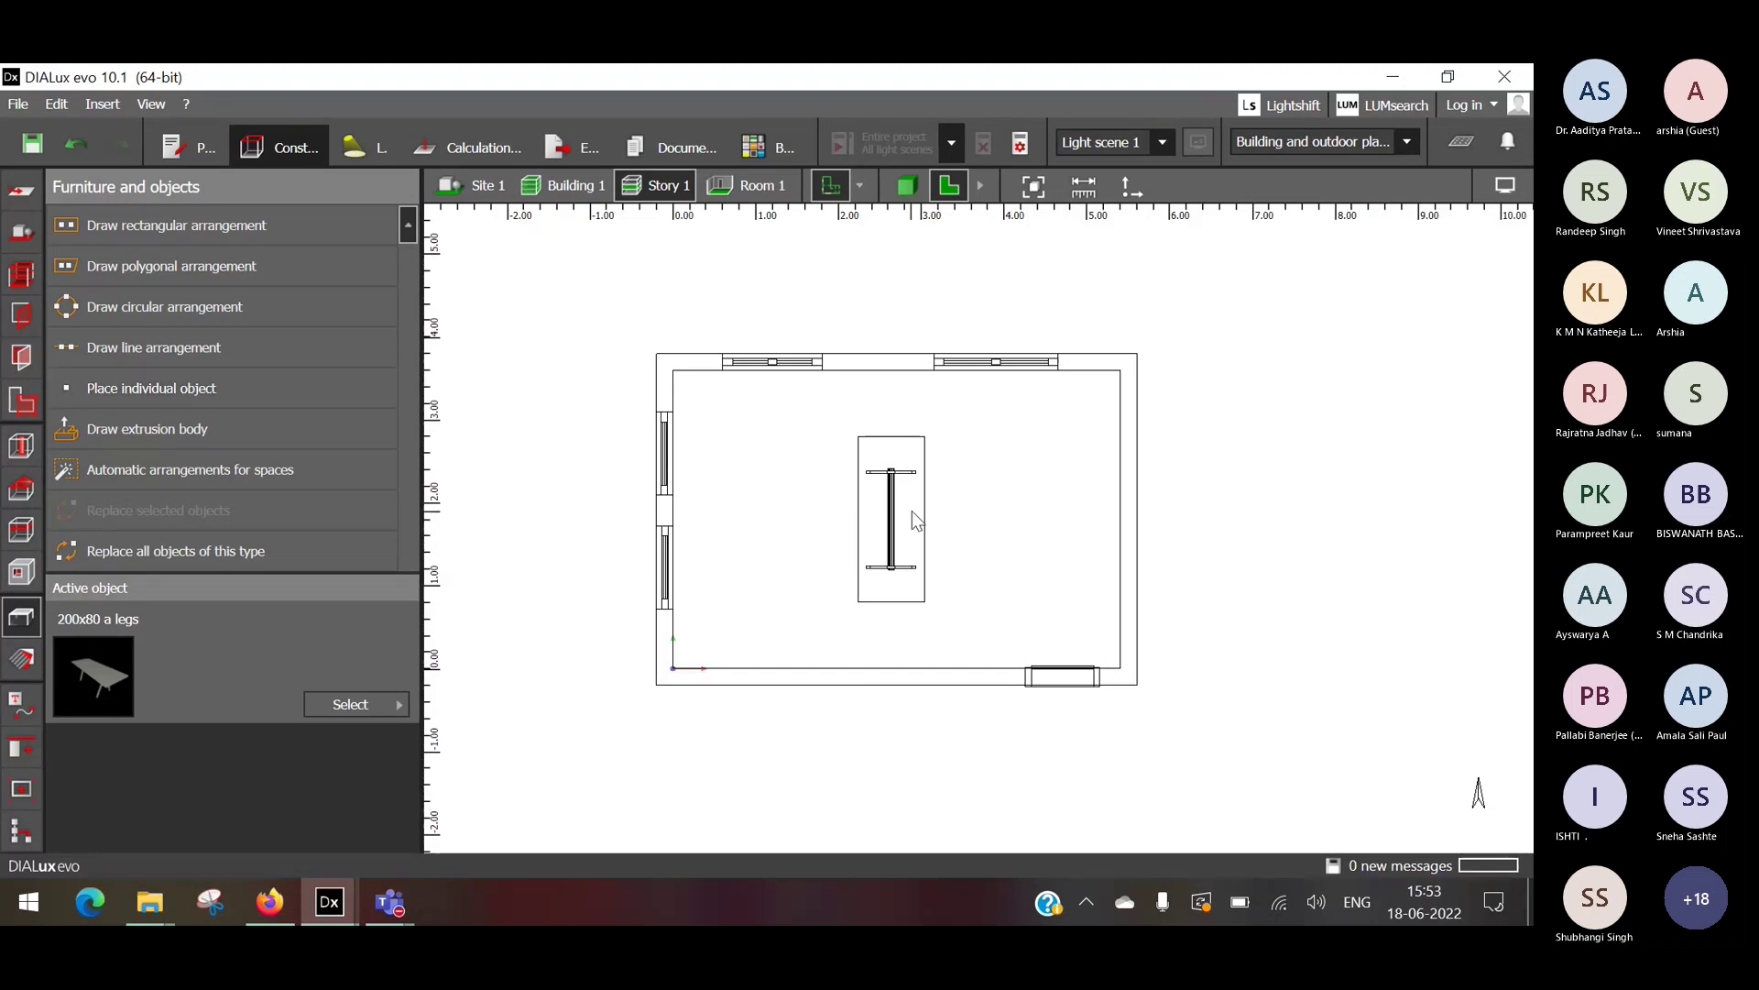
# Delete the table in the middle of the room.
pyautogui.click(893, 495)
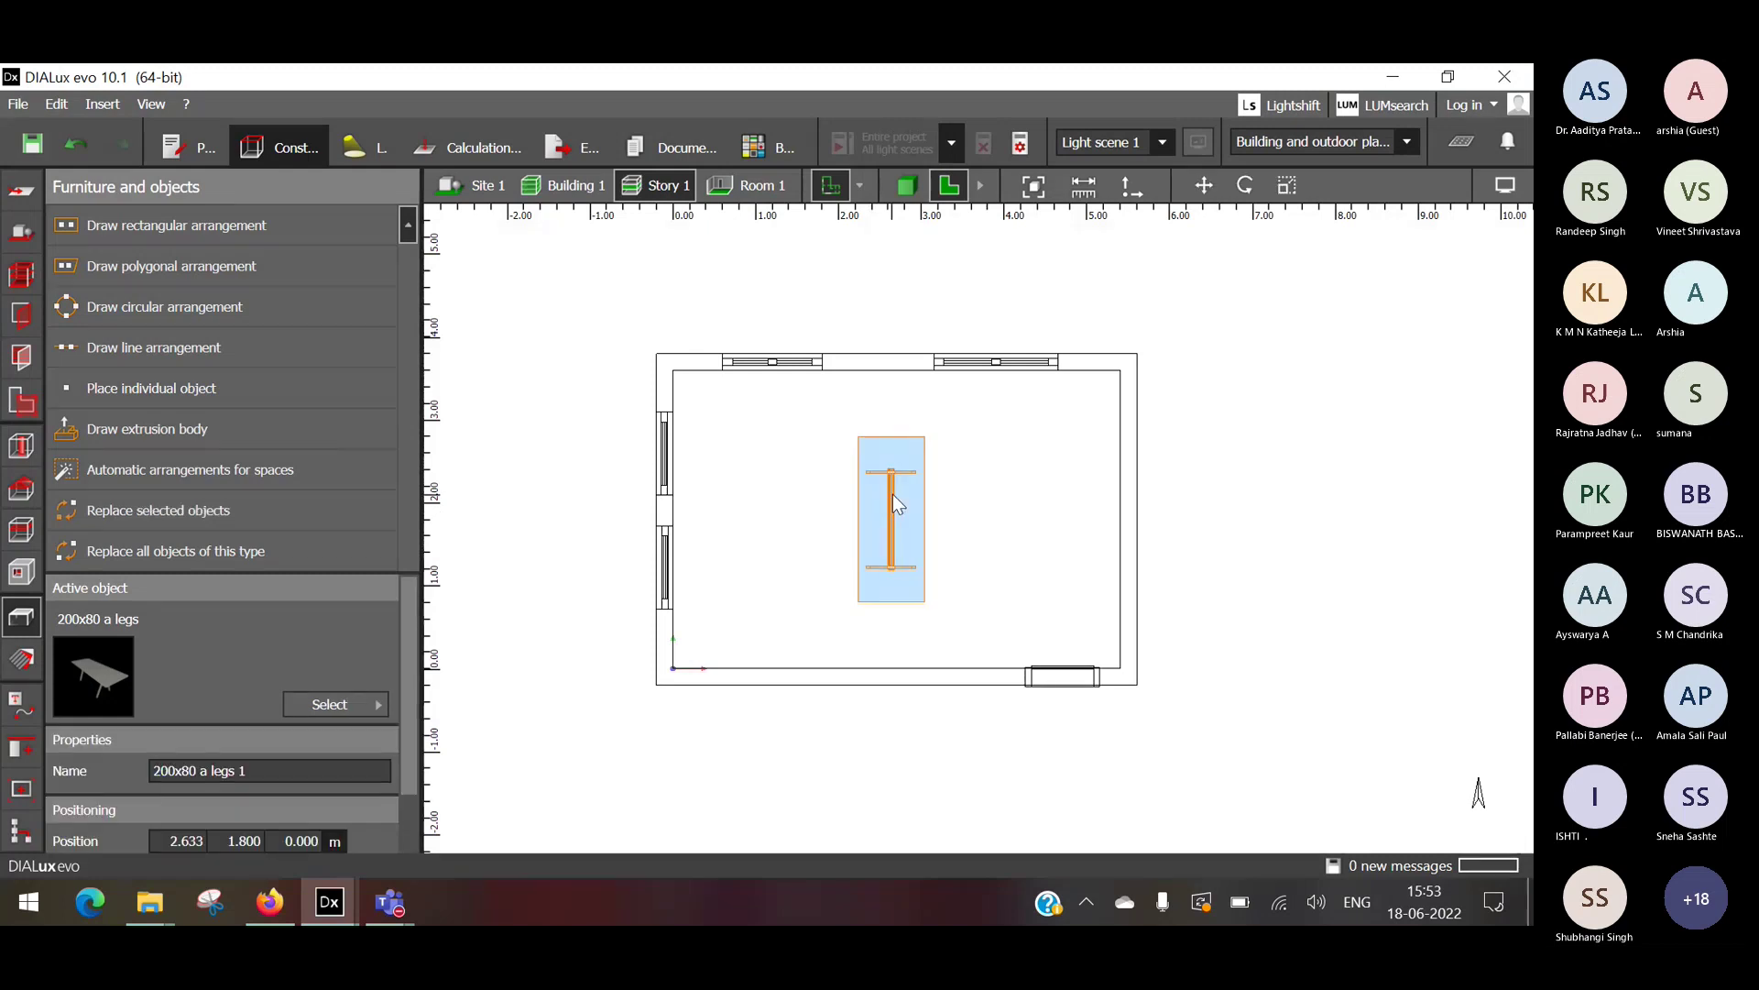
pyautogui.press('Delete')
pyautogui.click(168, 240)
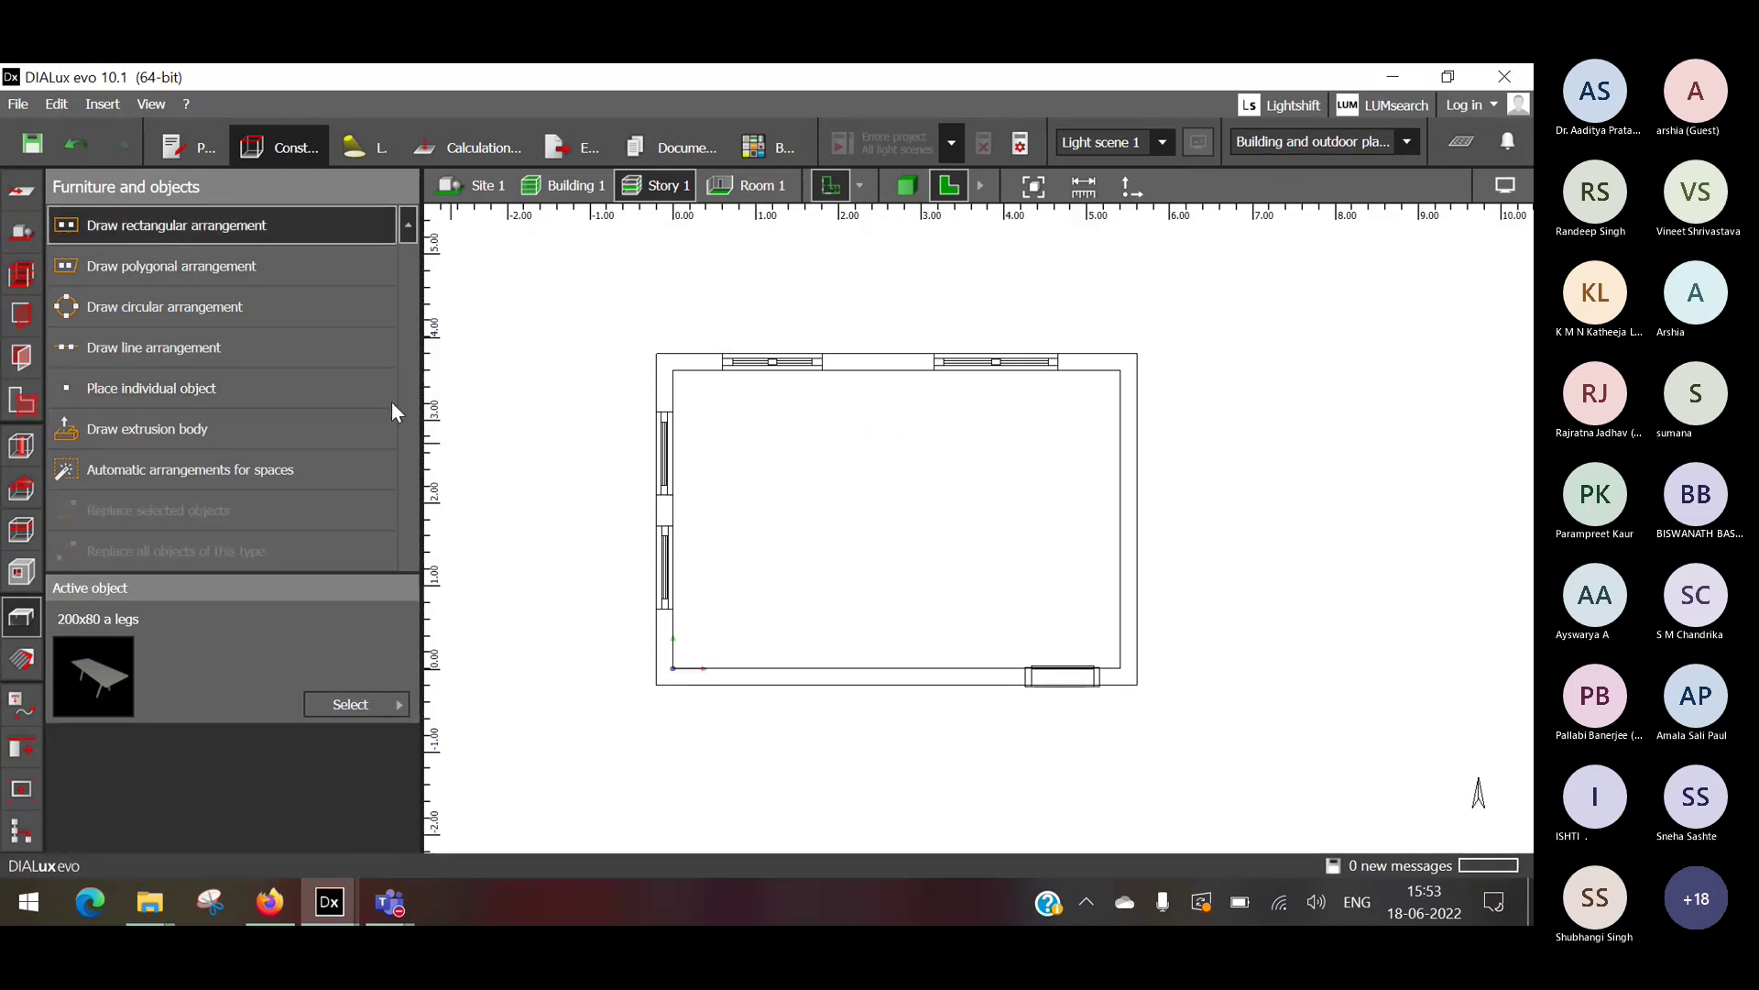
pyautogui.click(332, 388)
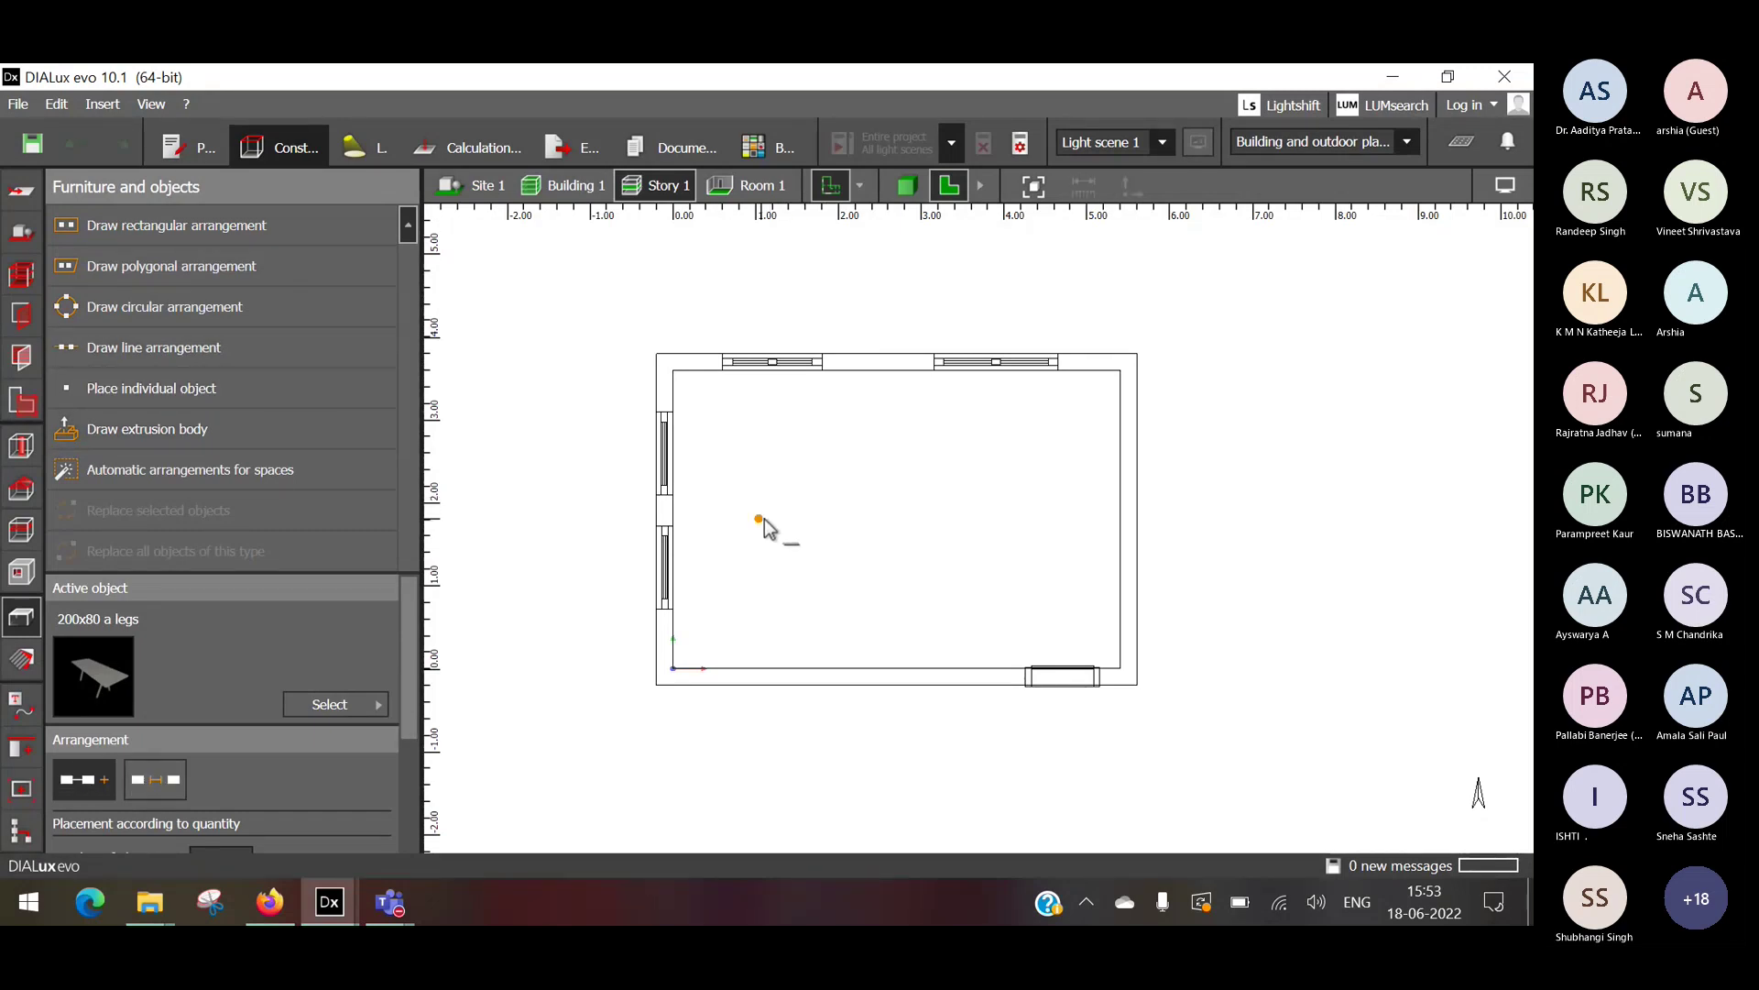
pyautogui.click(793, 527)
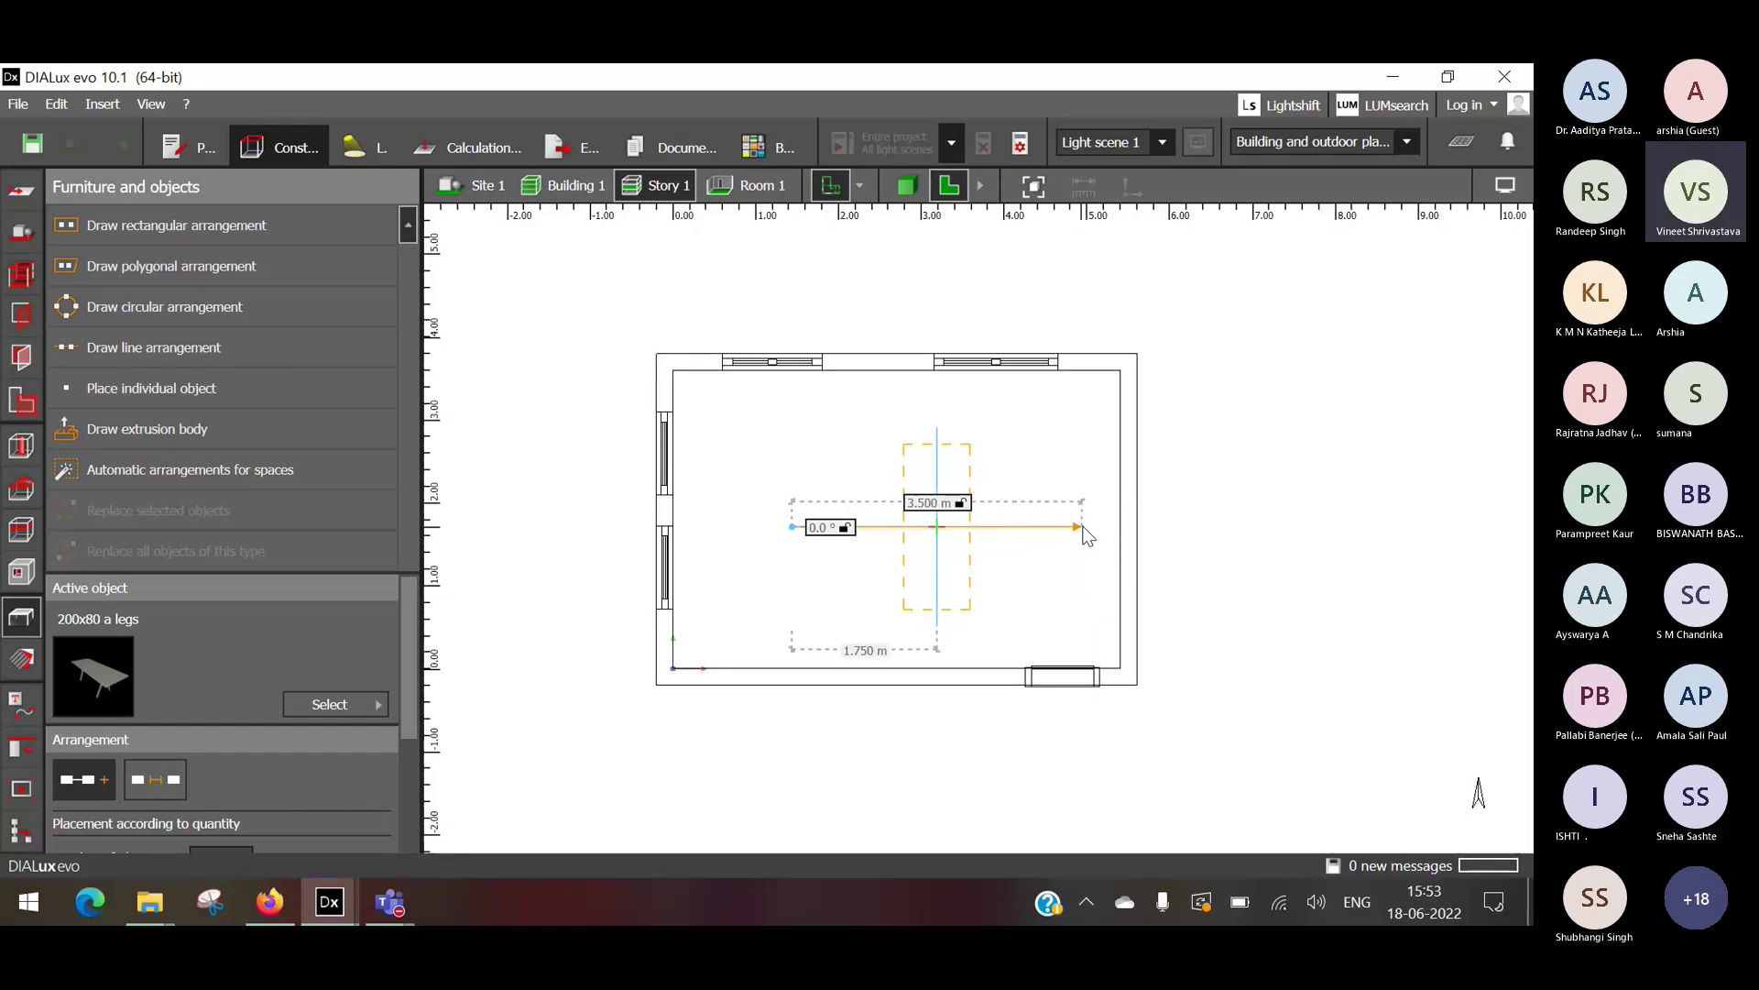
pyautogui.click(188, 389)
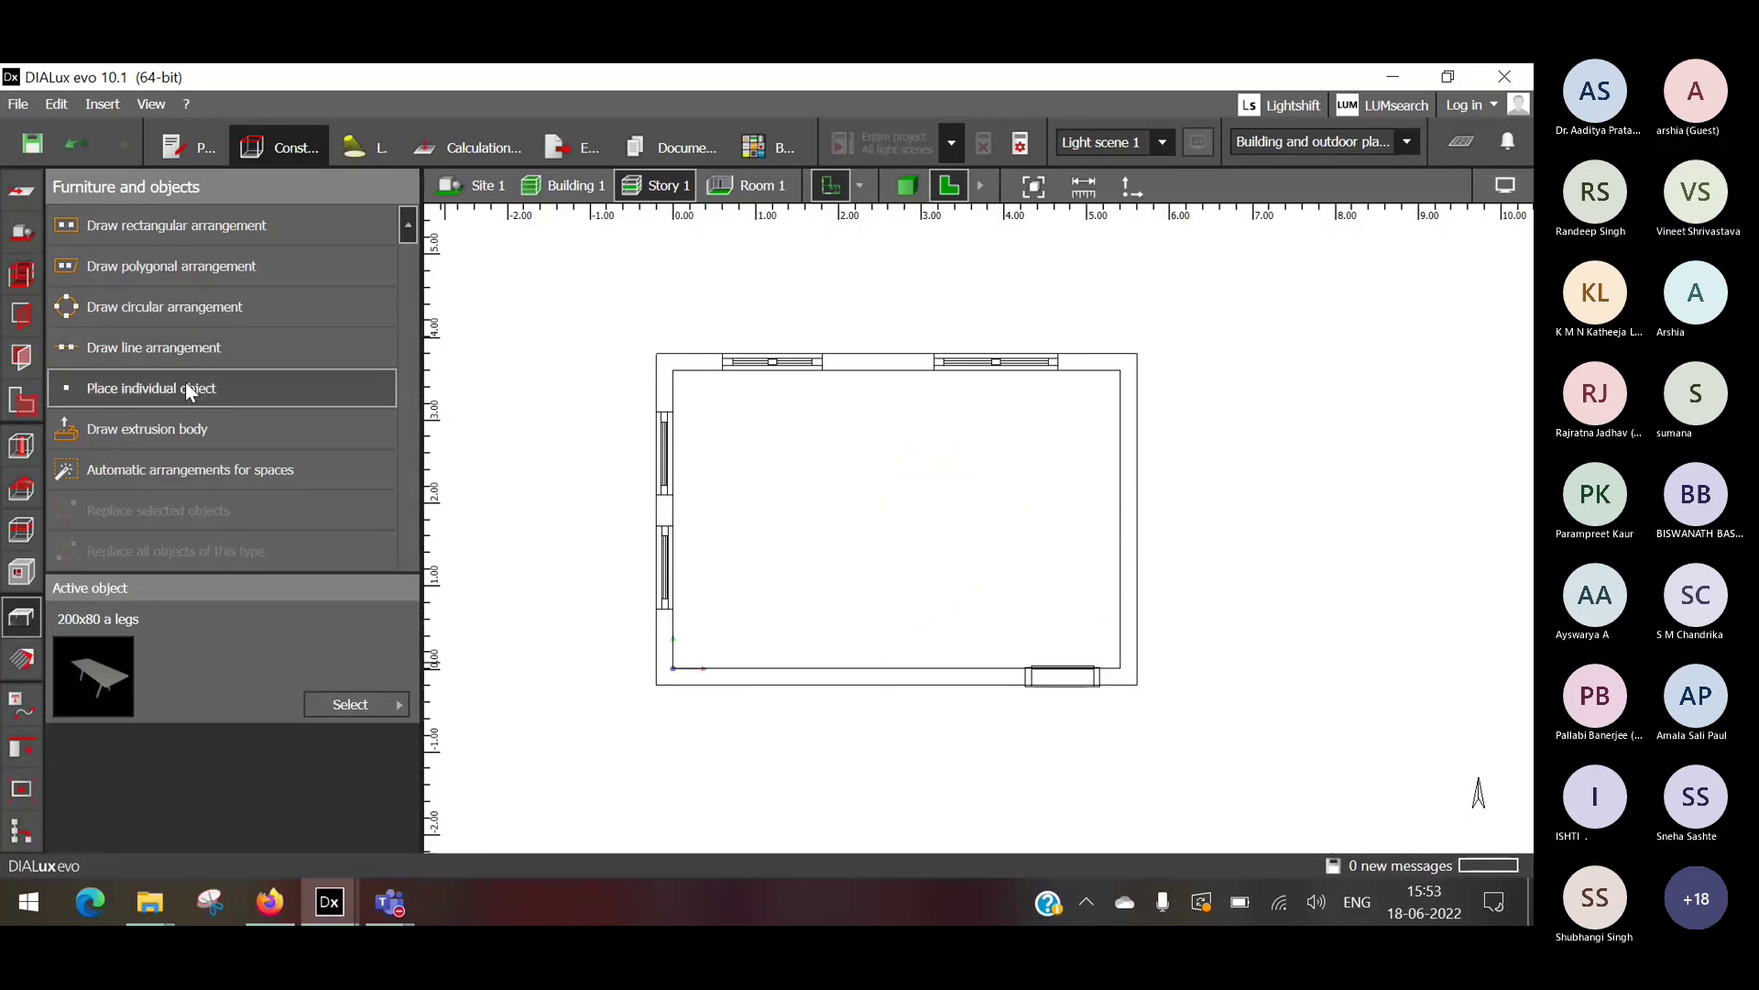
# Start a line arrangement of the table with placement according to distance and decline saving the project.
pyautogui.click(191, 345)
pyautogui.click(191, 342)
pyautogui.scroll(-2, 220, 680)
pyautogui.scroll(-1, 220, 672)
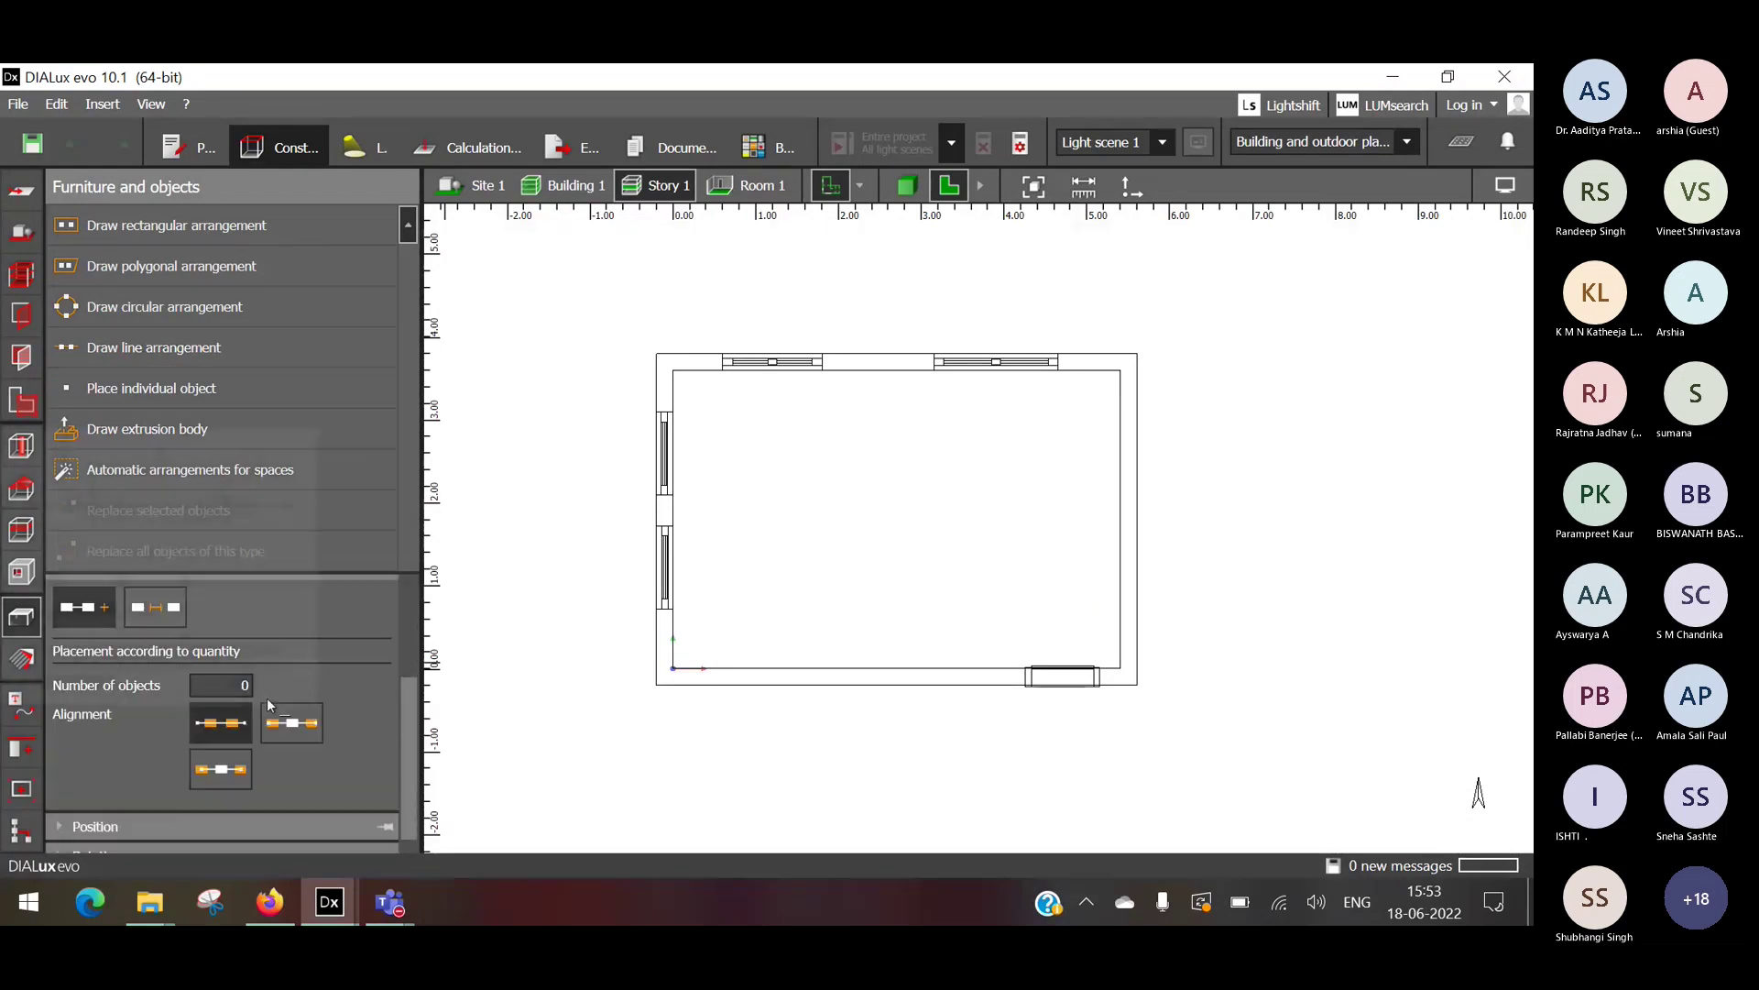
pyautogui.click(205, 691)
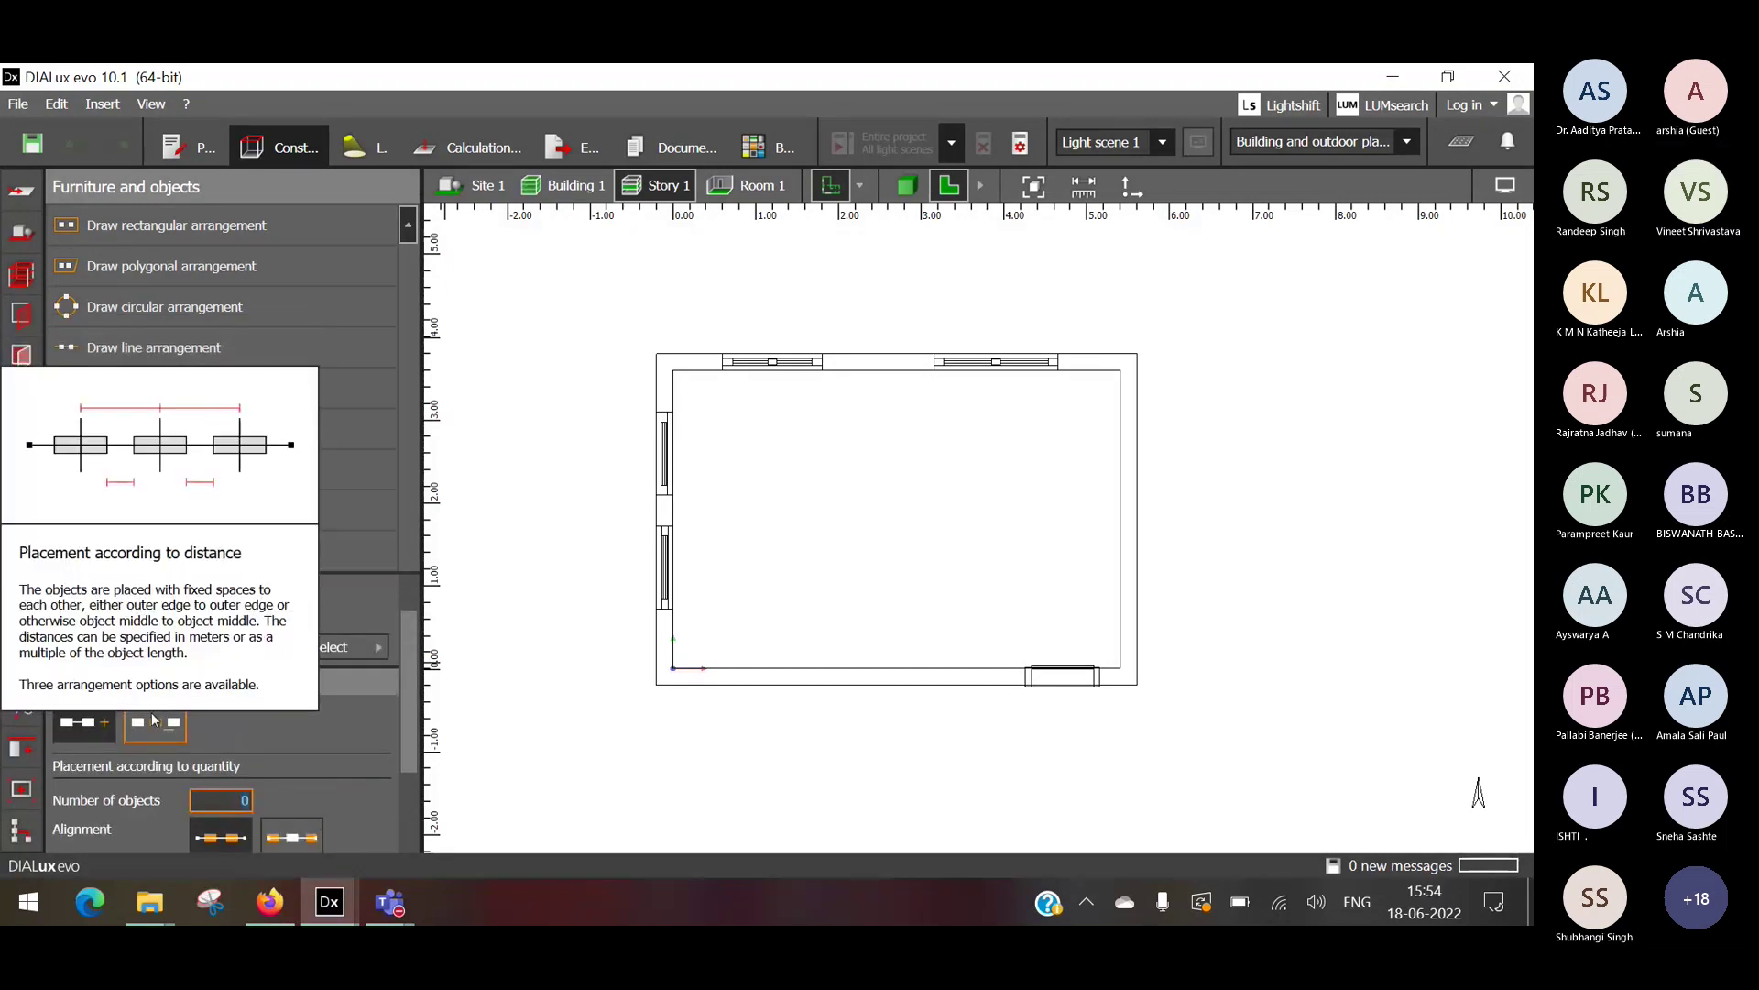
pyautogui.click(154, 721)
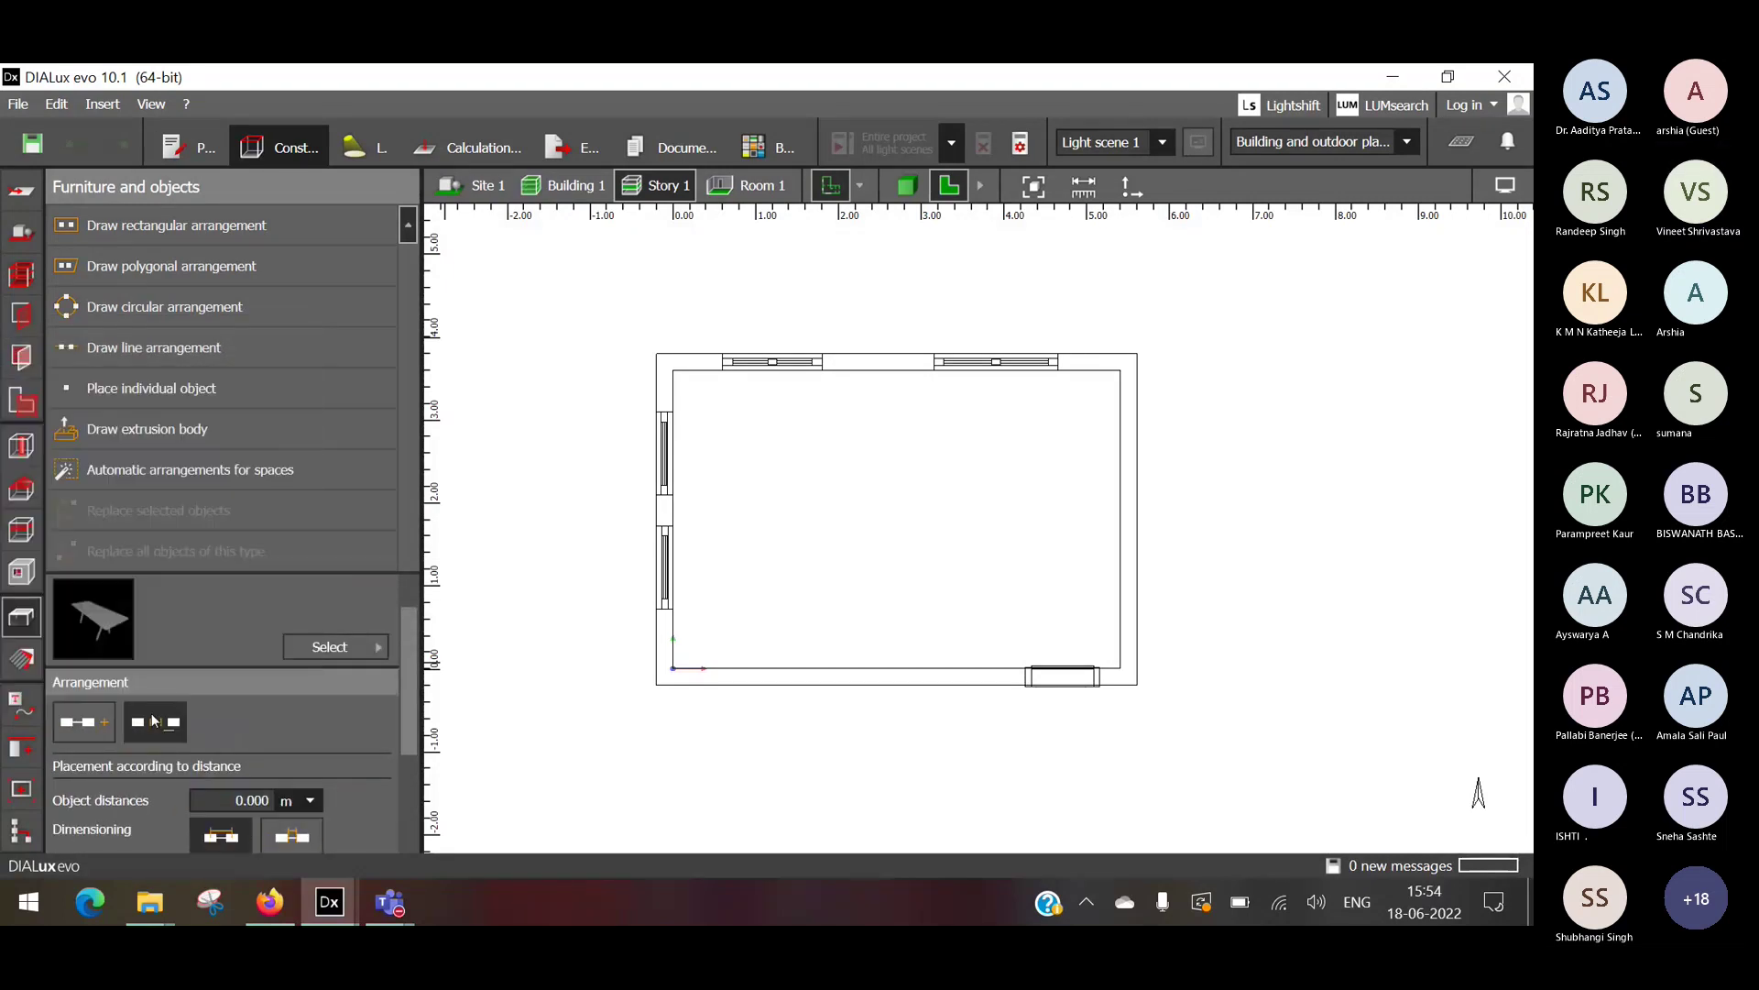
pyautogui.click(317, 799)
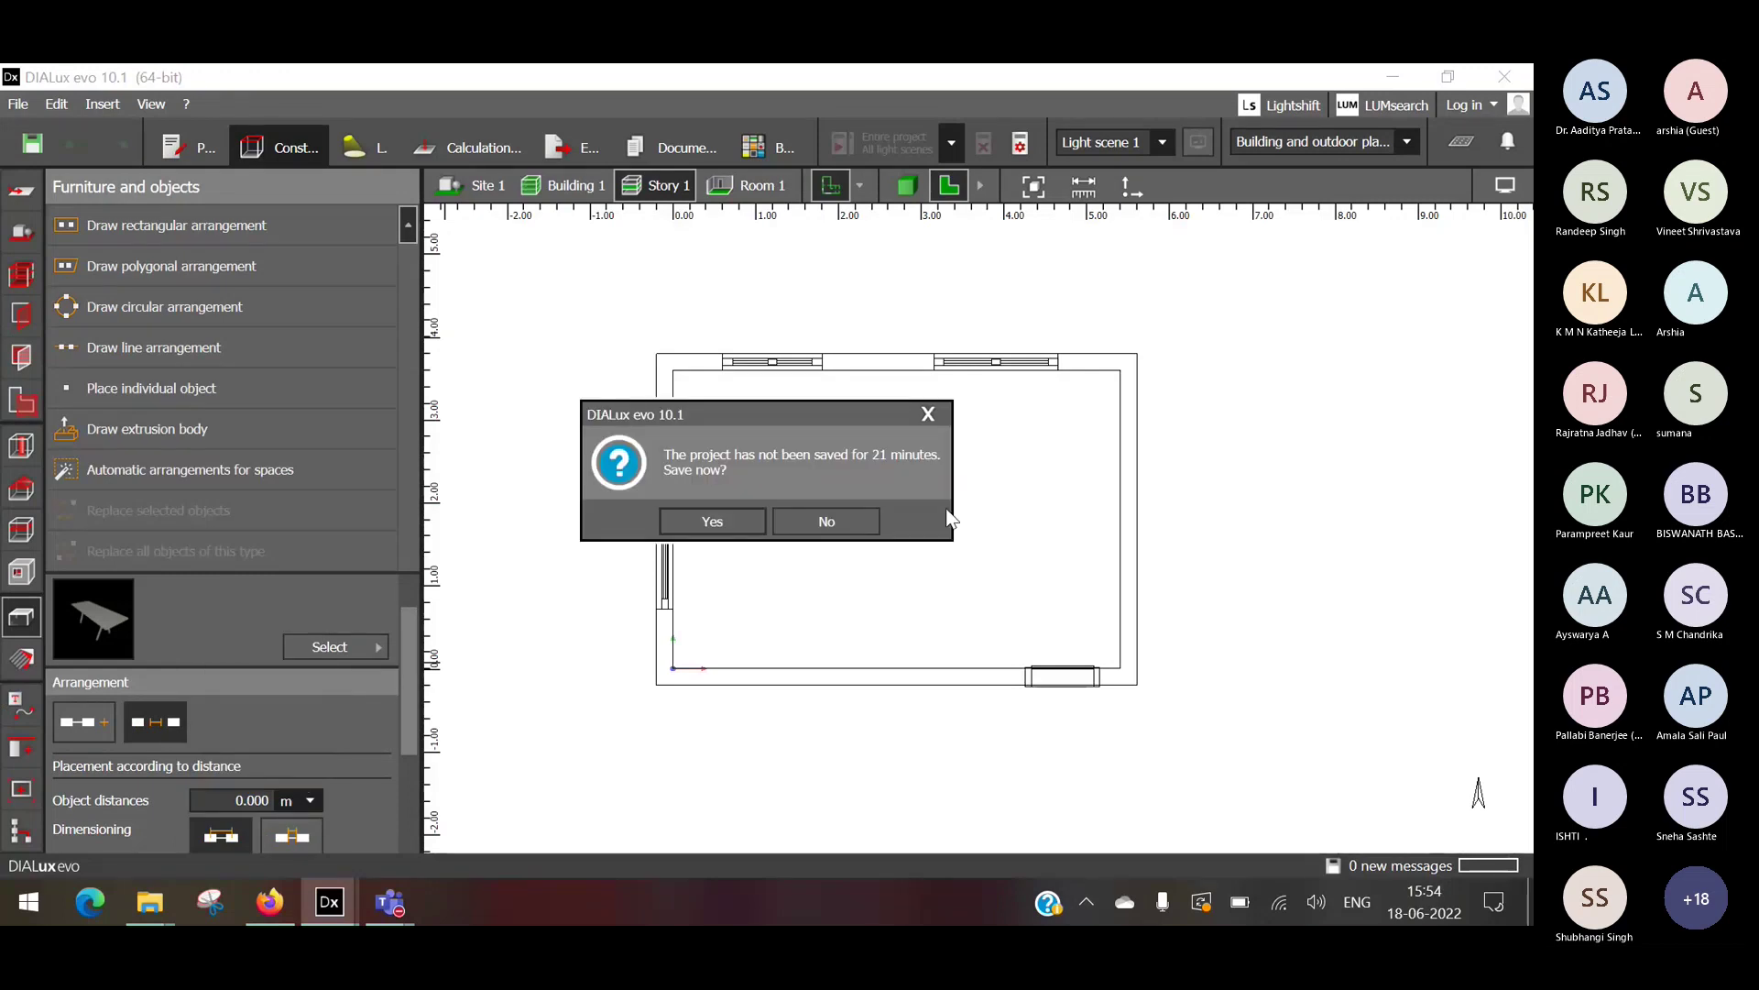
pyautogui.click(859, 526)
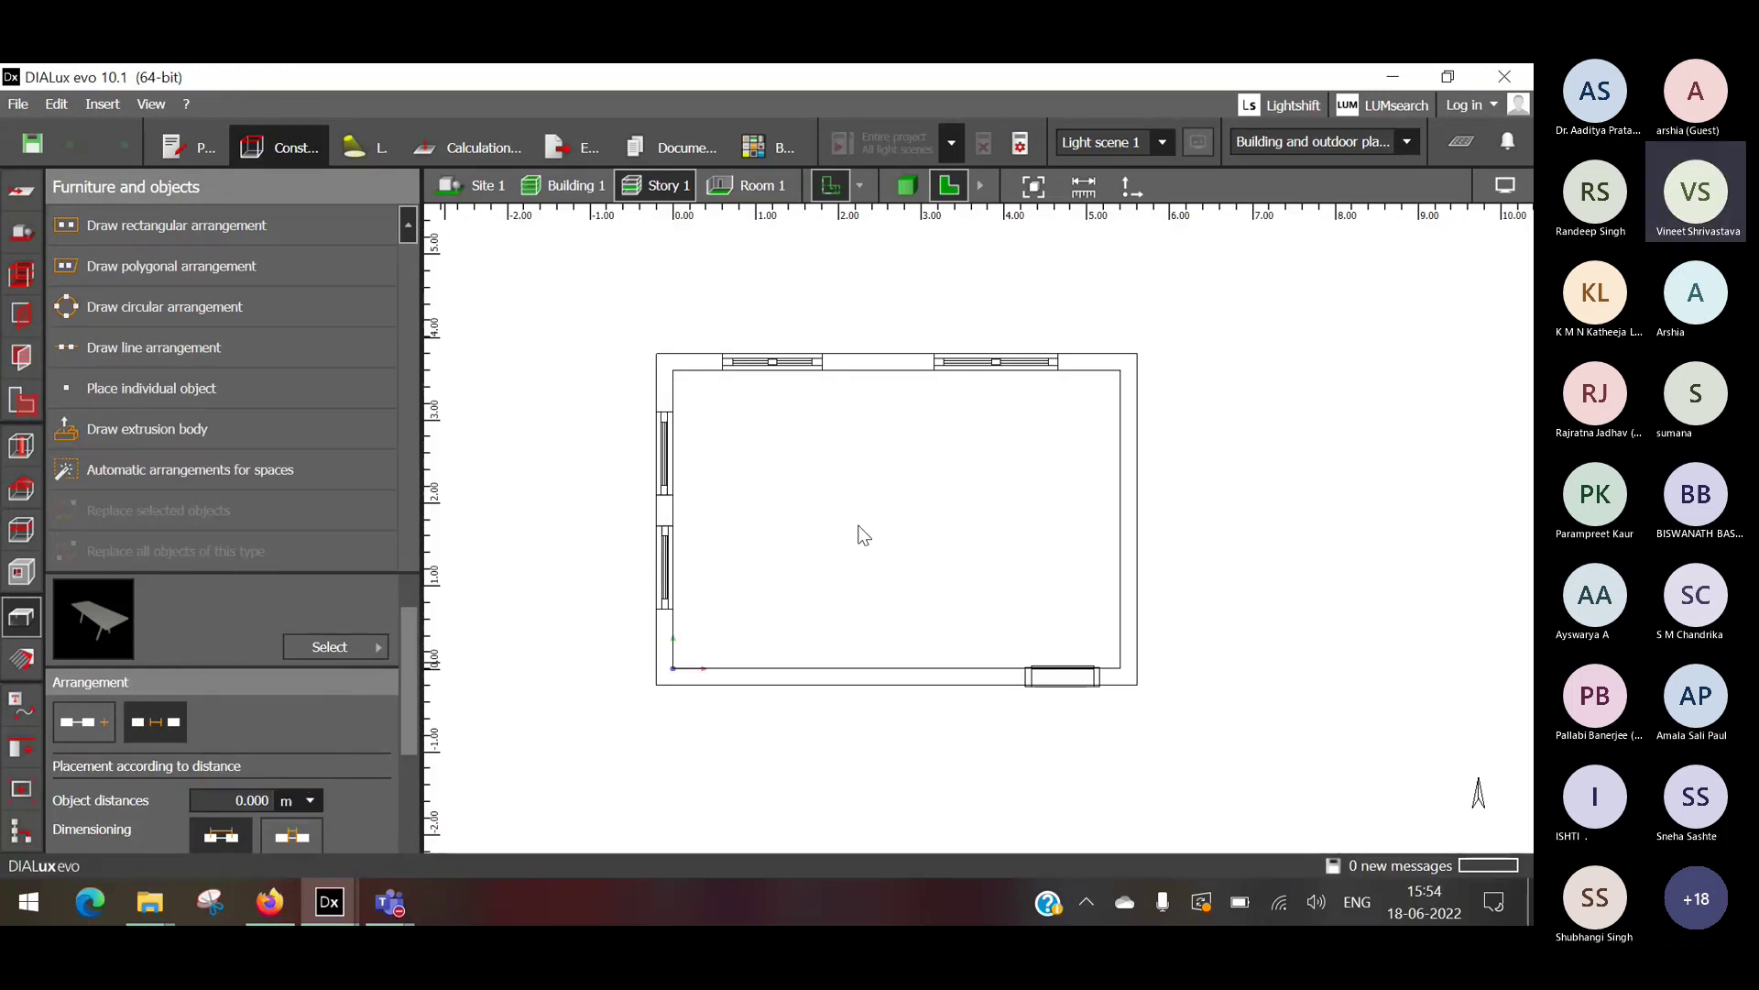
# Set the object distance to 0.50 x object size and try to draw the table line horizontally across the room.
pyautogui.click(311, 800)
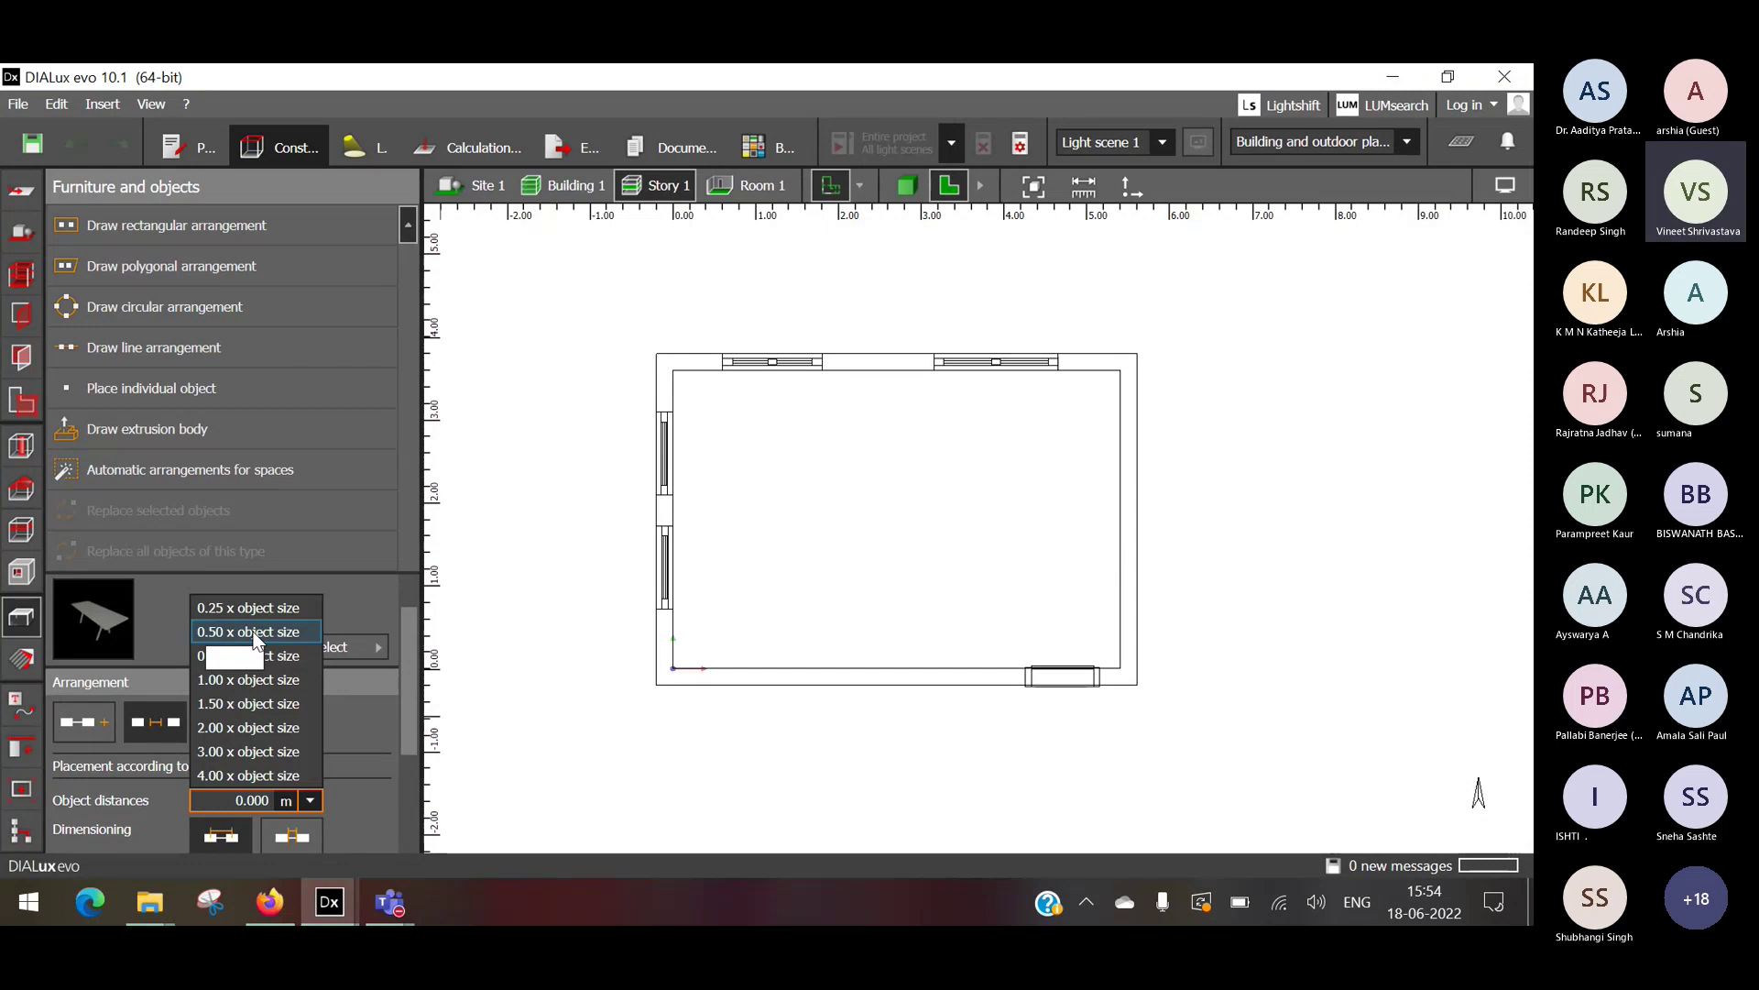
pyautogui.click(255, 632)
pyautogui.scroll(-2, 248, 697)
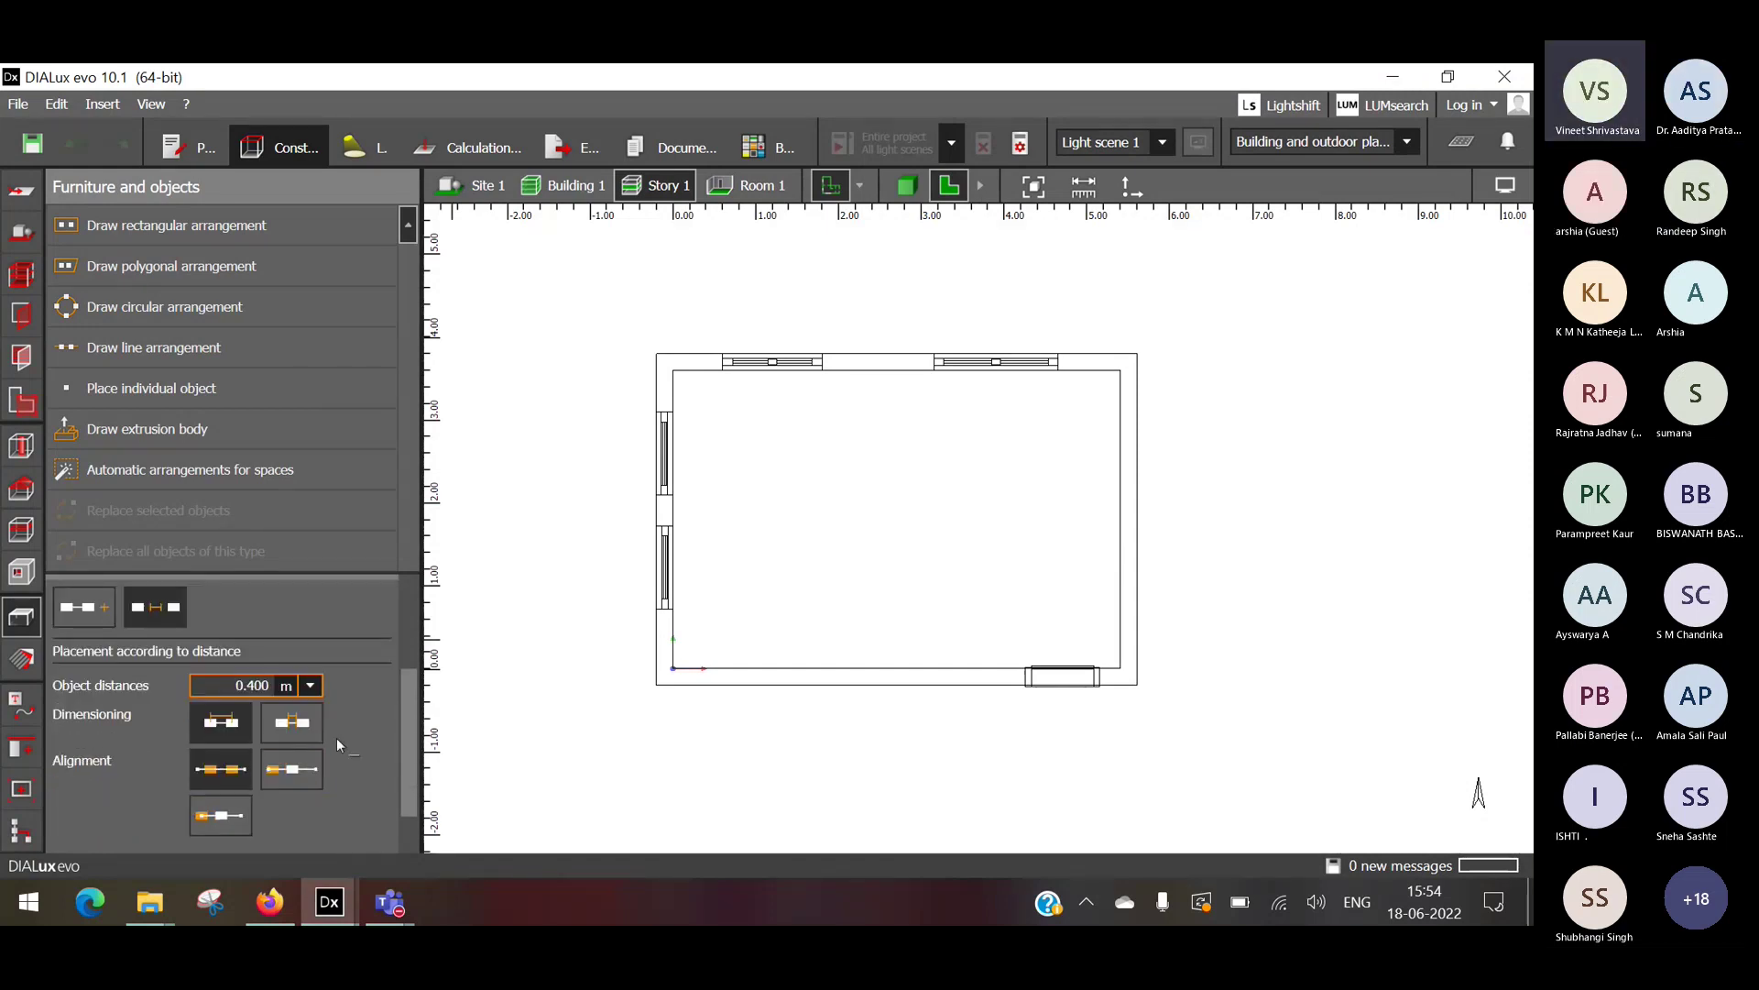
pyautogui.click(758, 527)
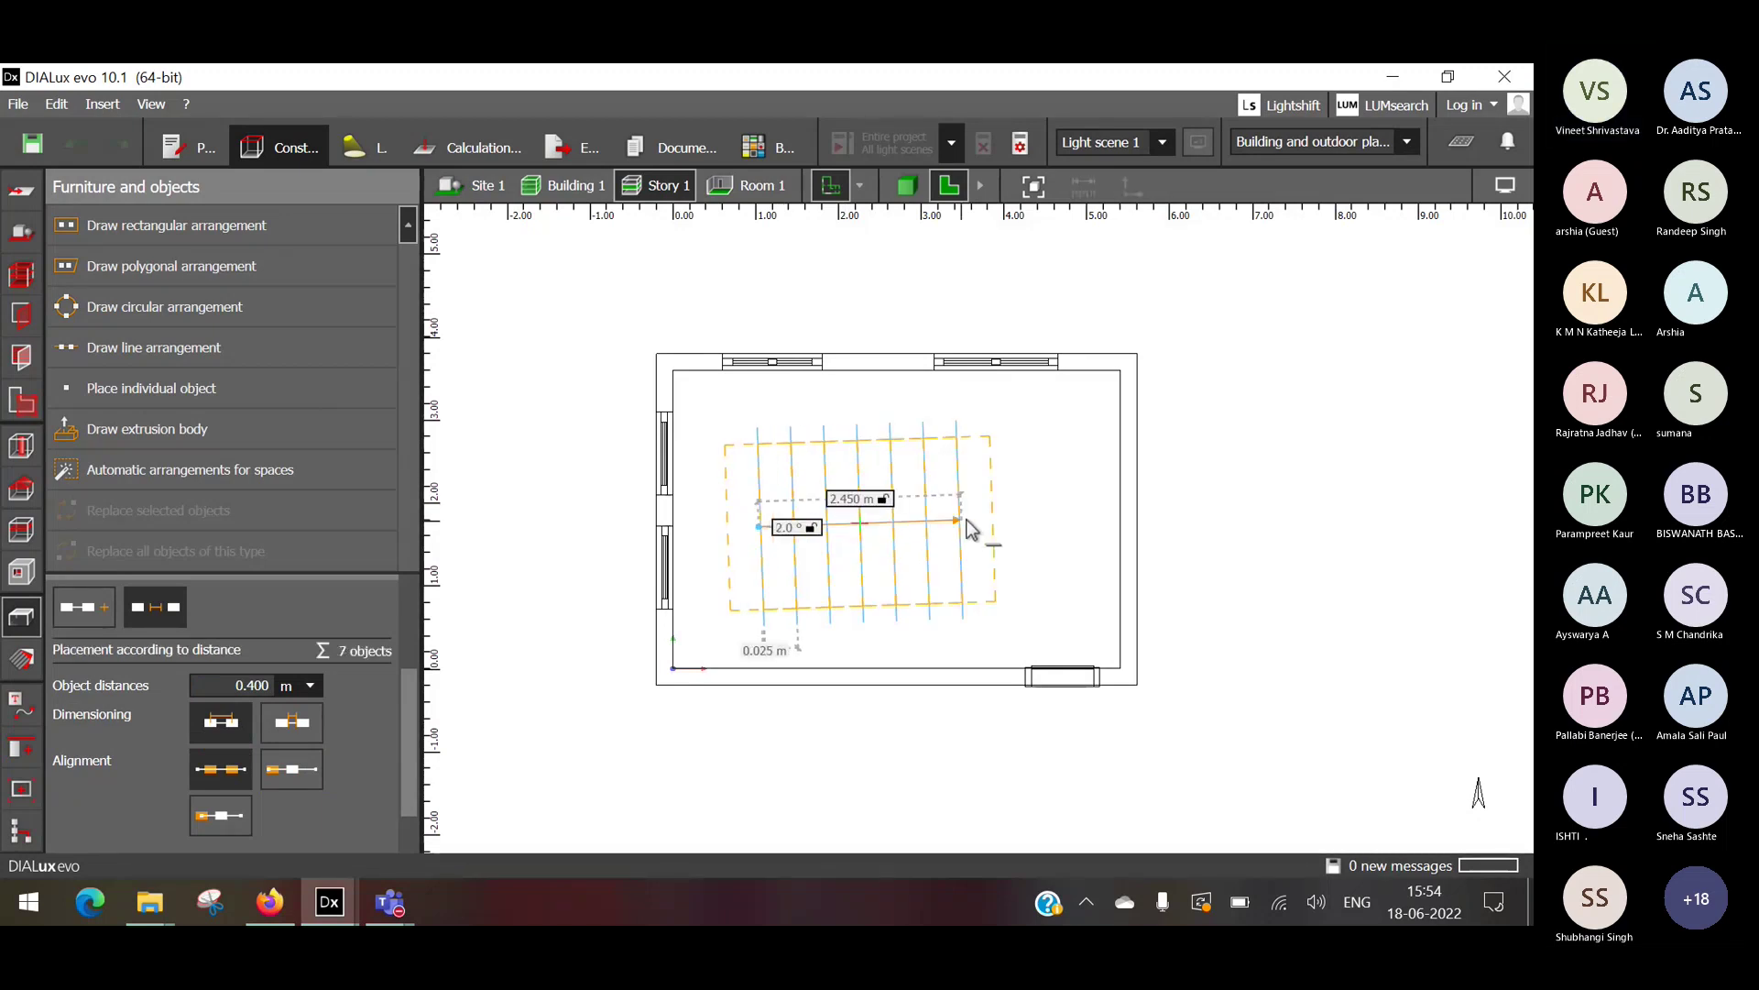
pyautogui.click(1049, 528)
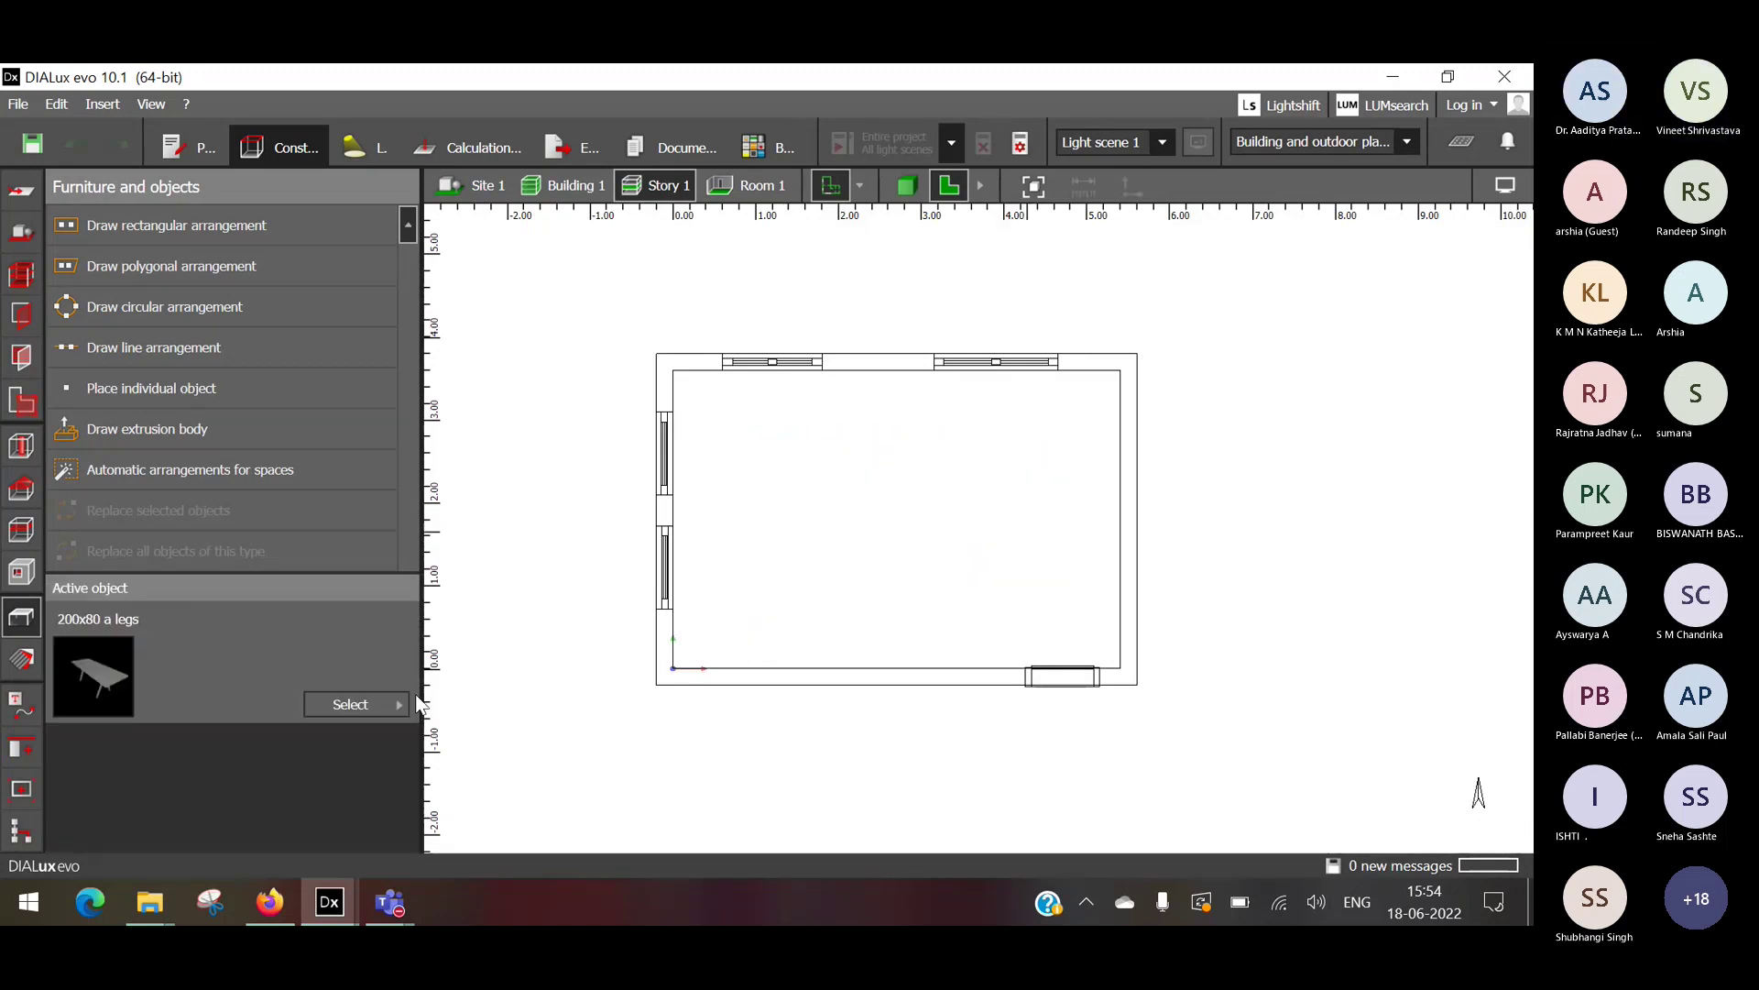
# Draw a horizontal line arrangement of two tables about 2.4 m long across the middle of the room.
pyautogui.click(169, 354)
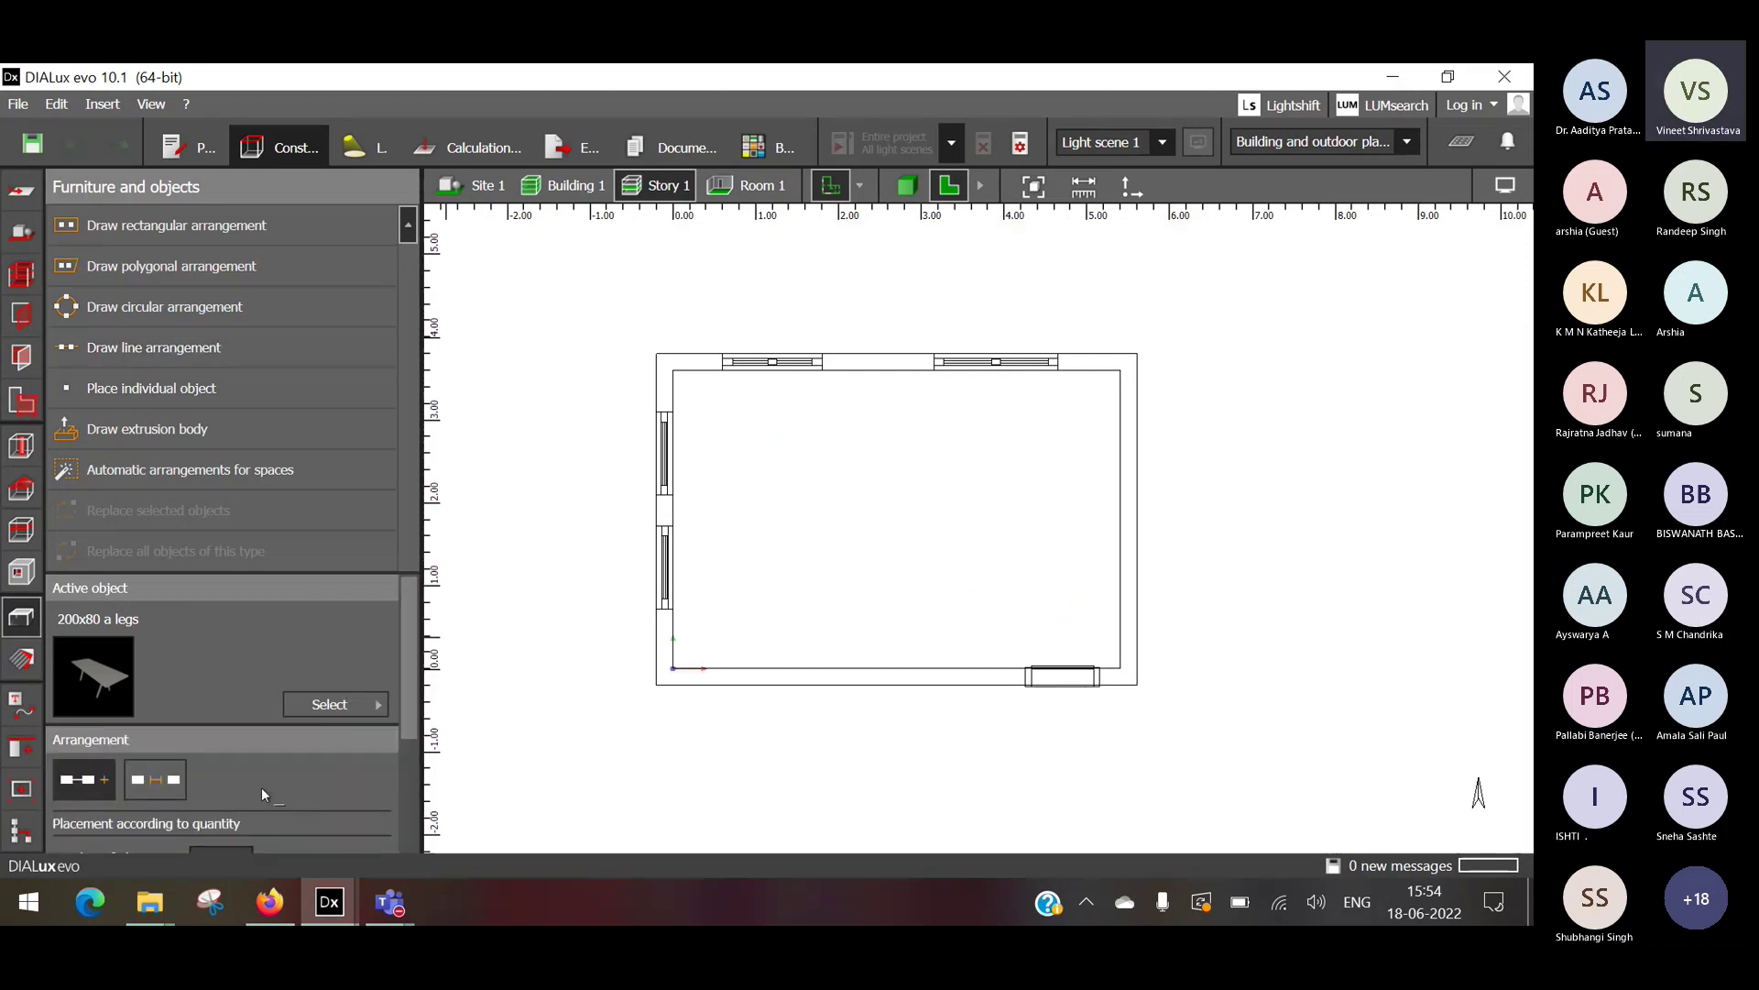
pyautogui.moveTo(403, 667)
pyautogui.mouseDown()
pyautogui.moveTo(414, 627)
pyautogui.moveTo(421, 658)
pyautogui.mouseUp()
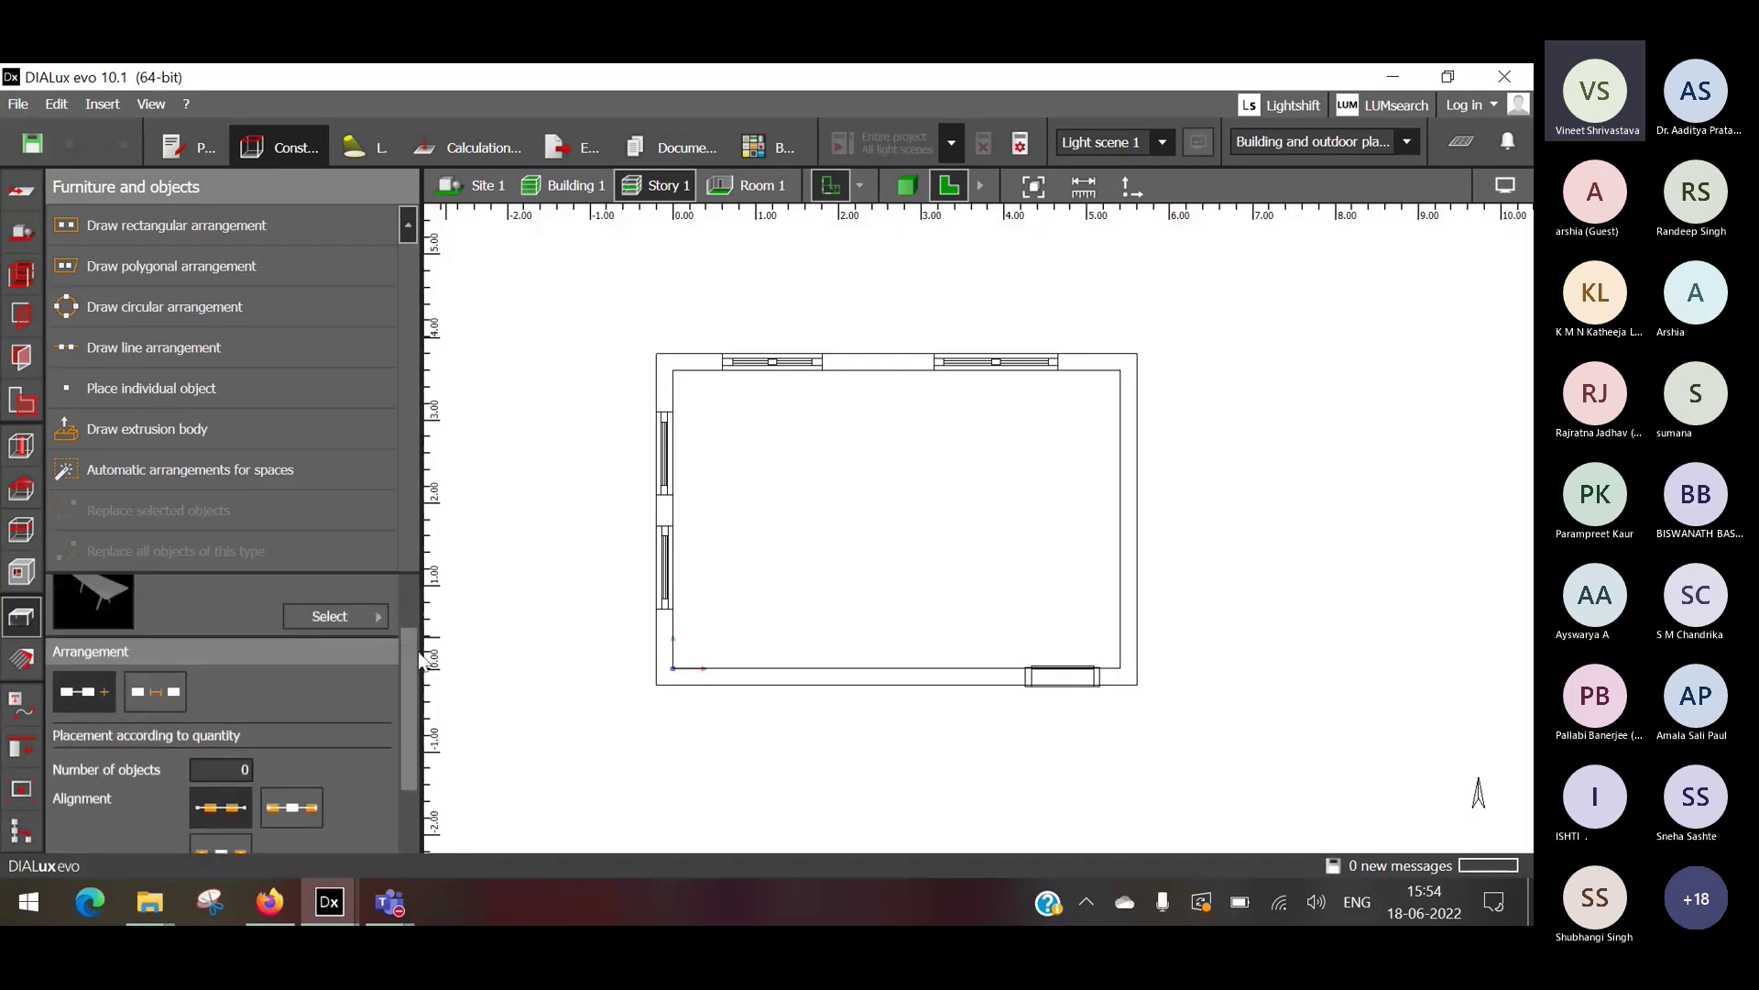
pyautogui.click(243, 770)
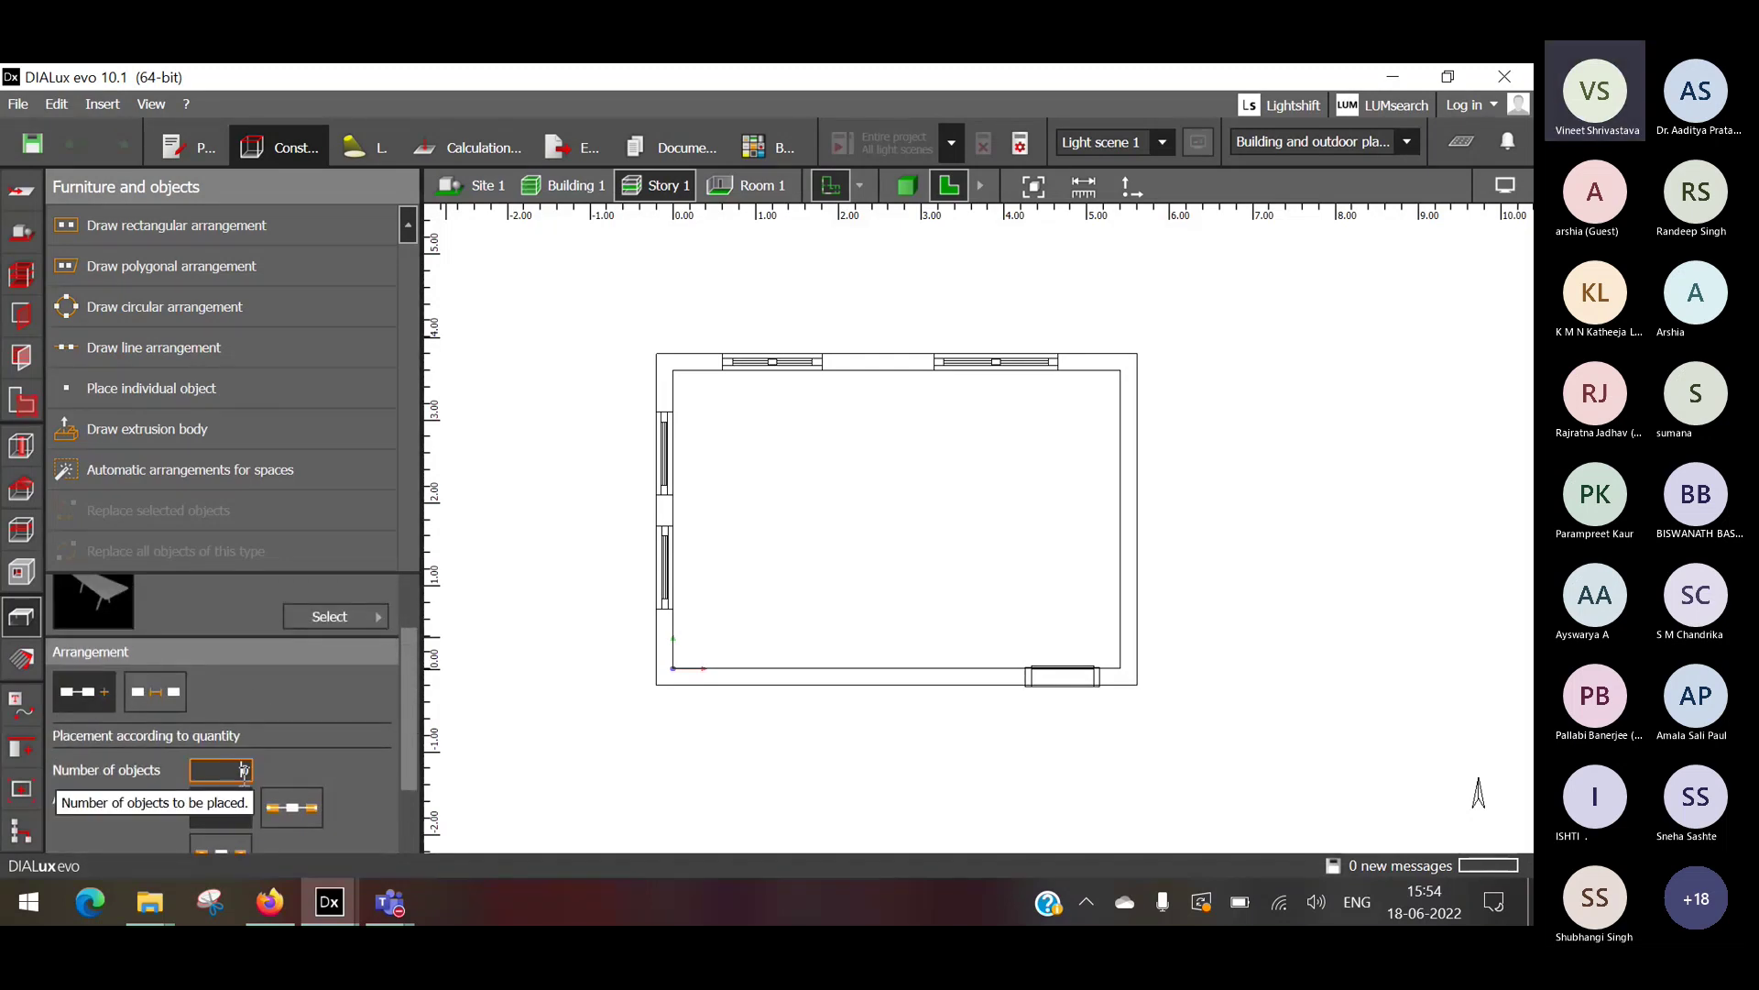
pyautogui.write('20')
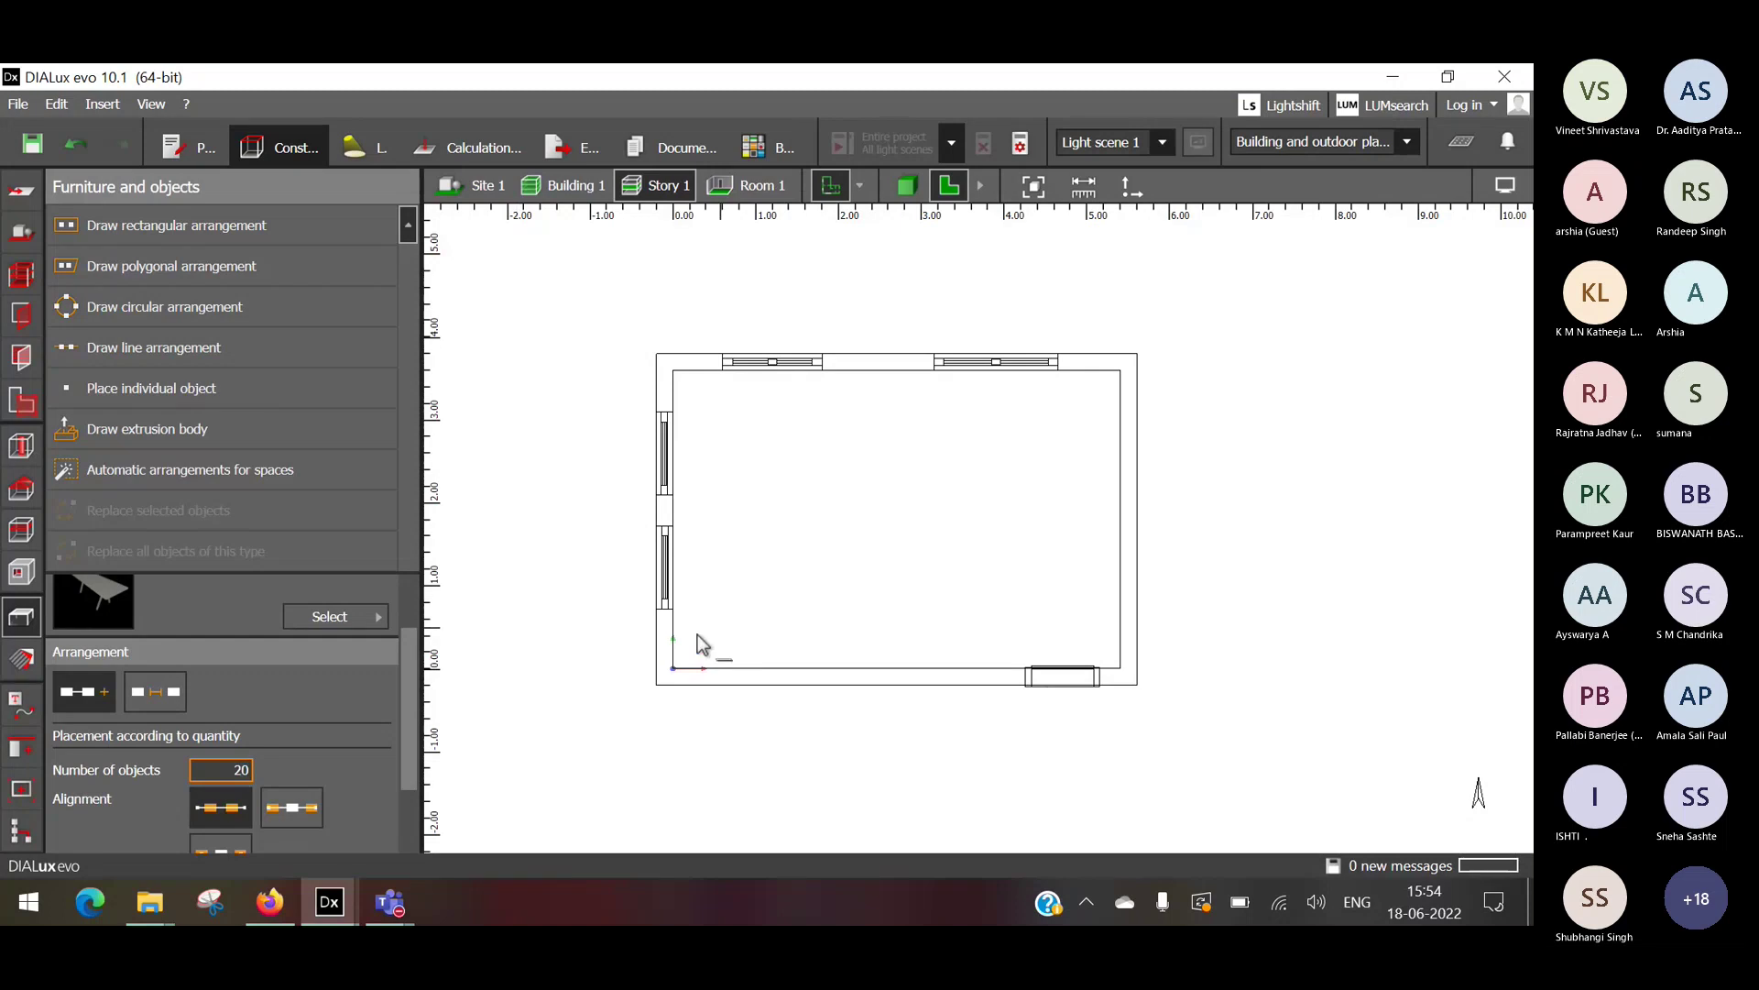
pyautogui.press('BackSpace')
pyautogui.click(882, 519)
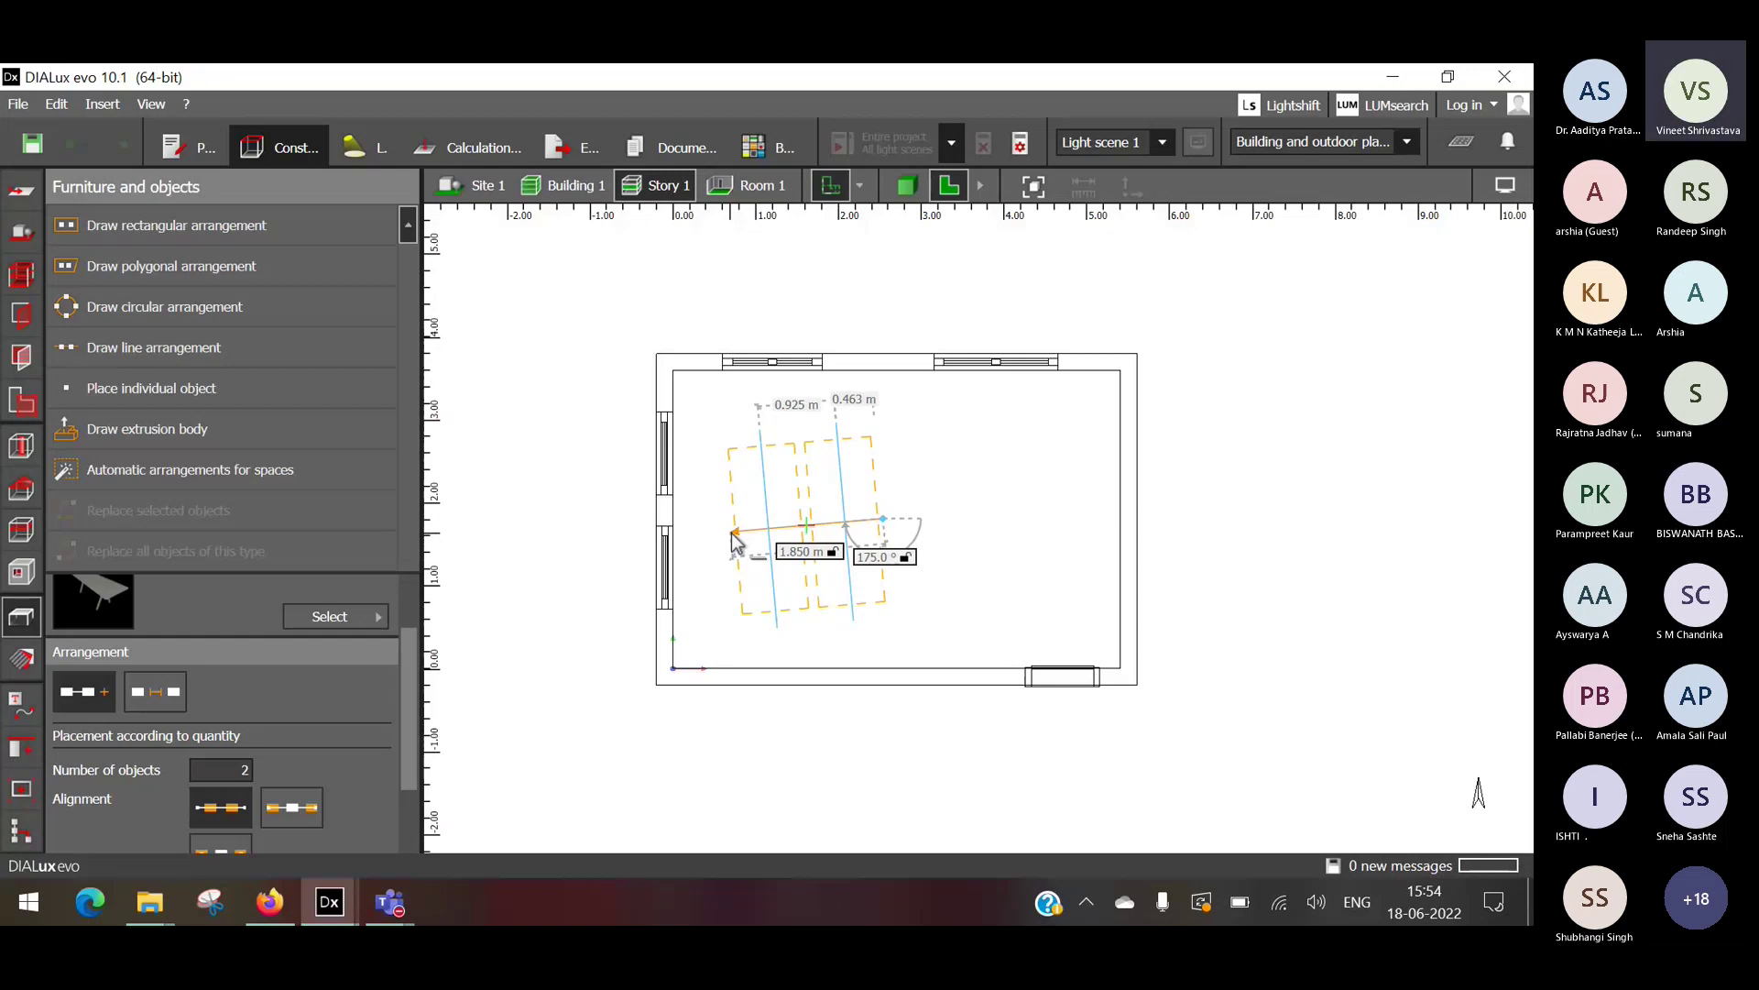
pyautogui.click(732, 534)
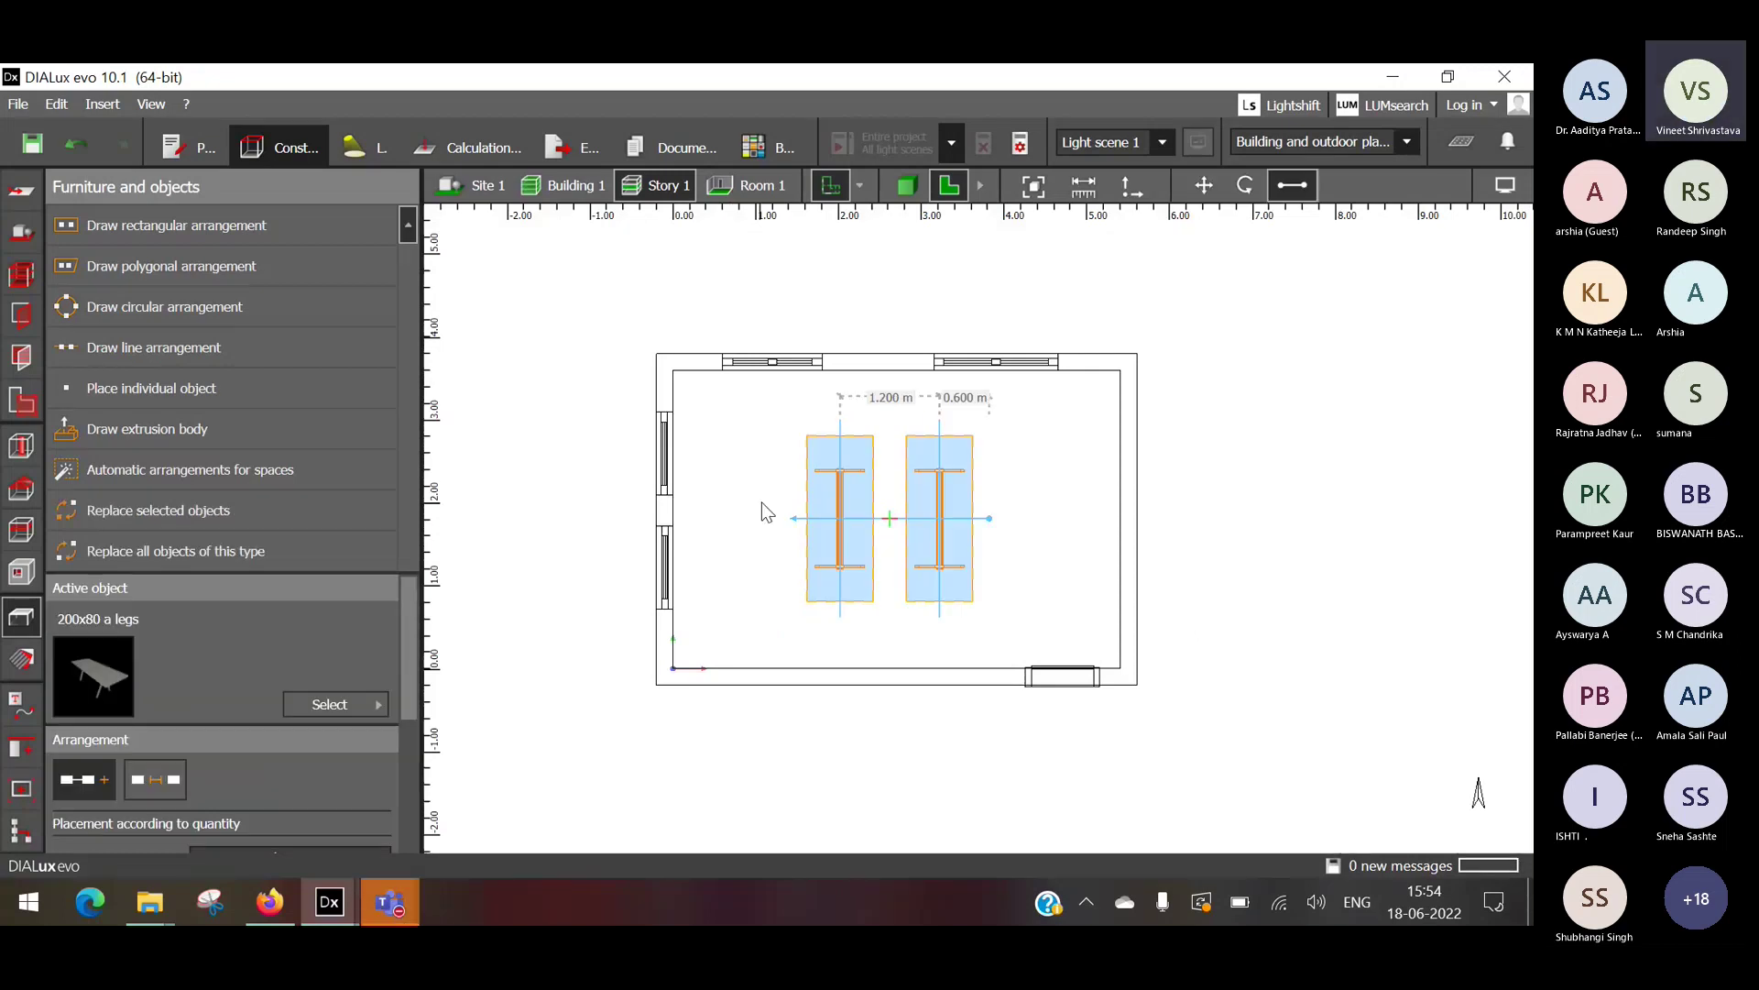
pyautogui.press('Escape')
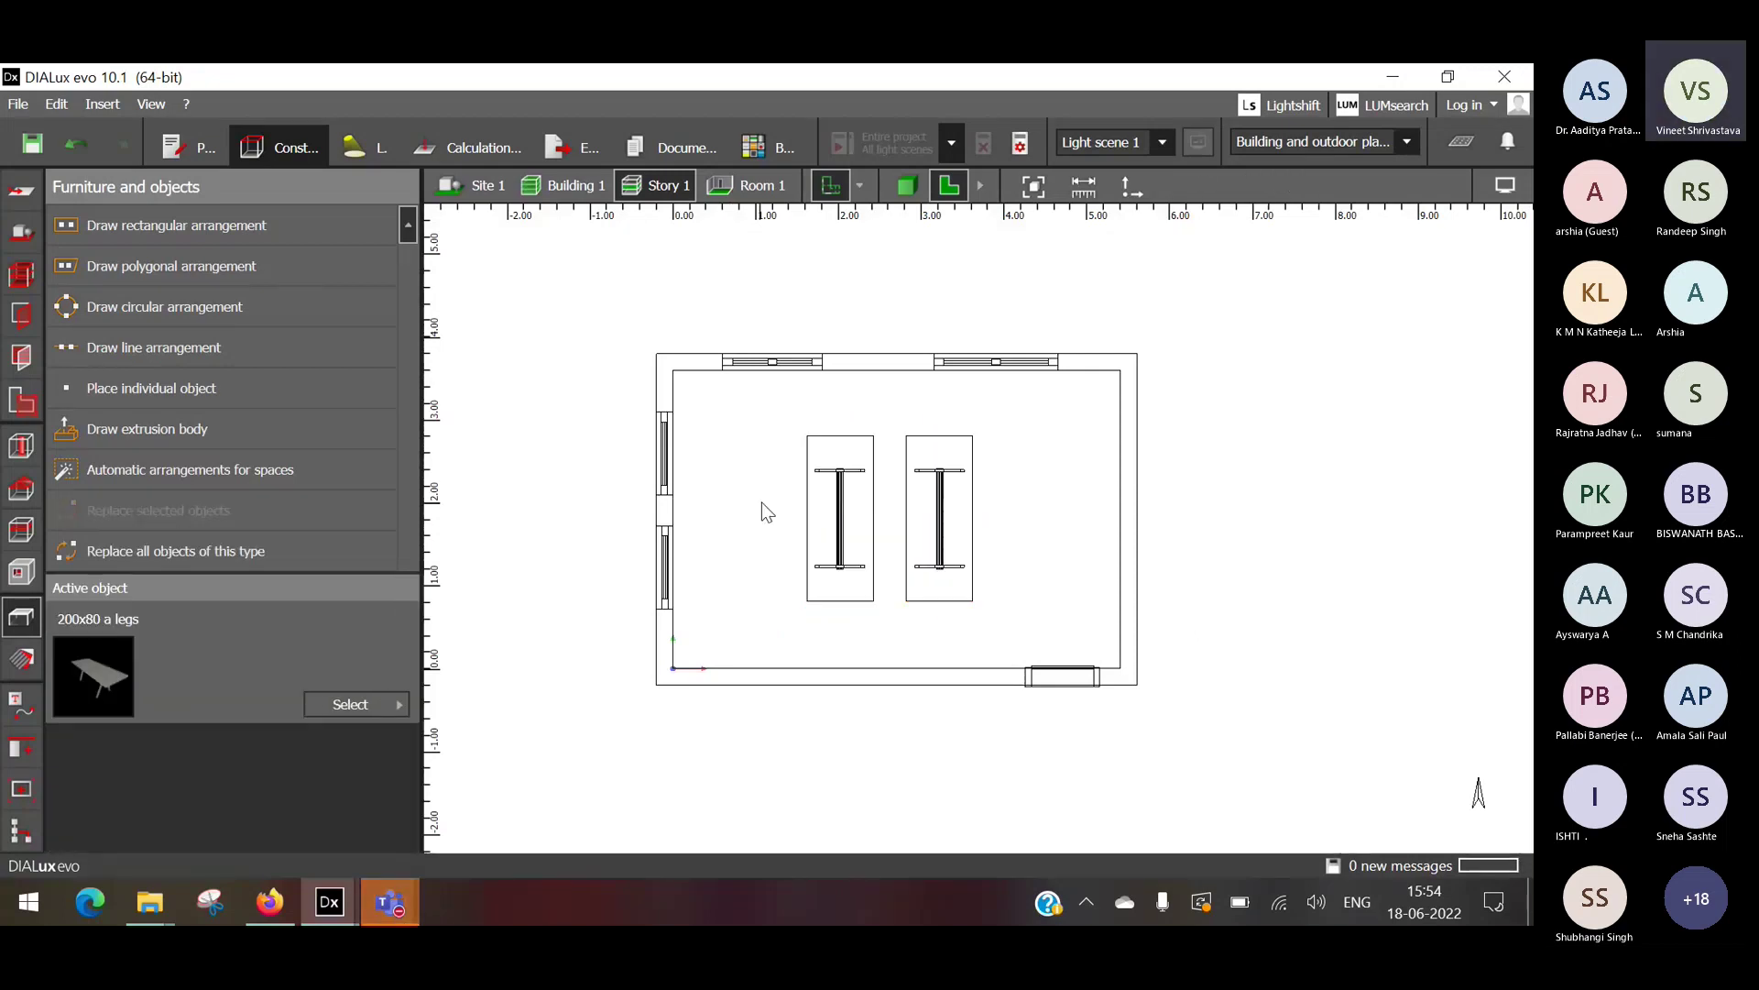
# Switch to the Teams meeting window to check the participants, and return to DIALux evo.
pyautogui.moveTo(408, 897)
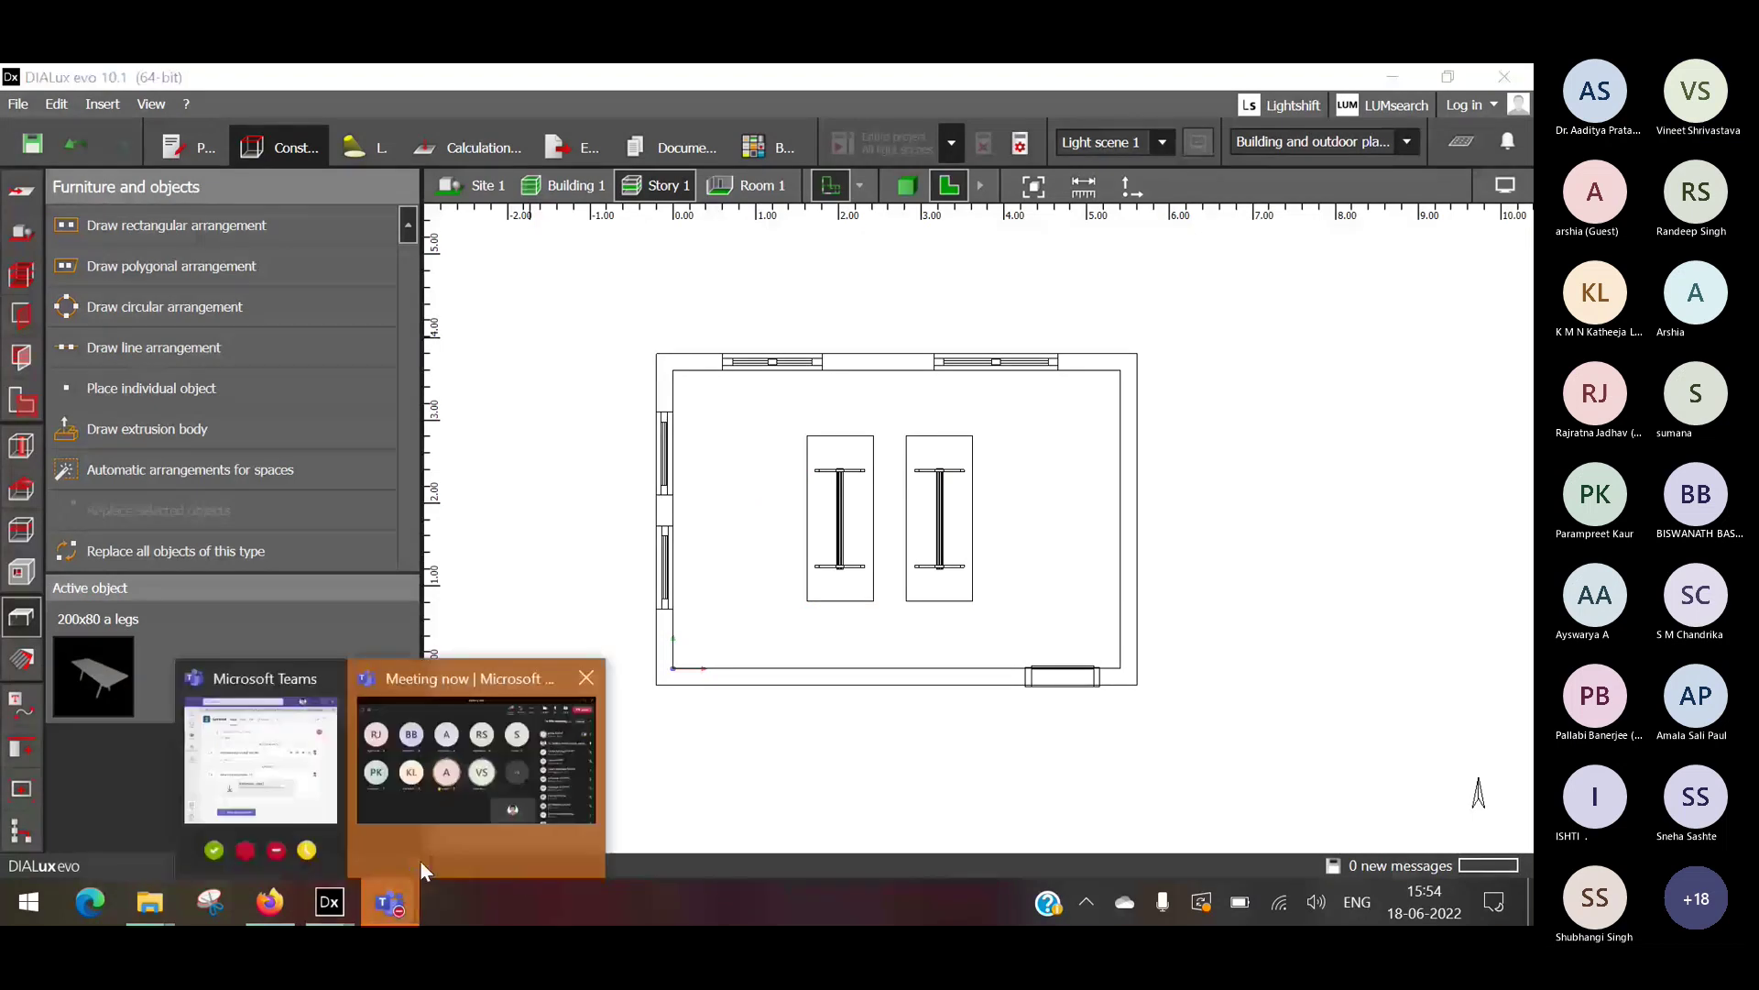
pyautogui.click(422, 858)
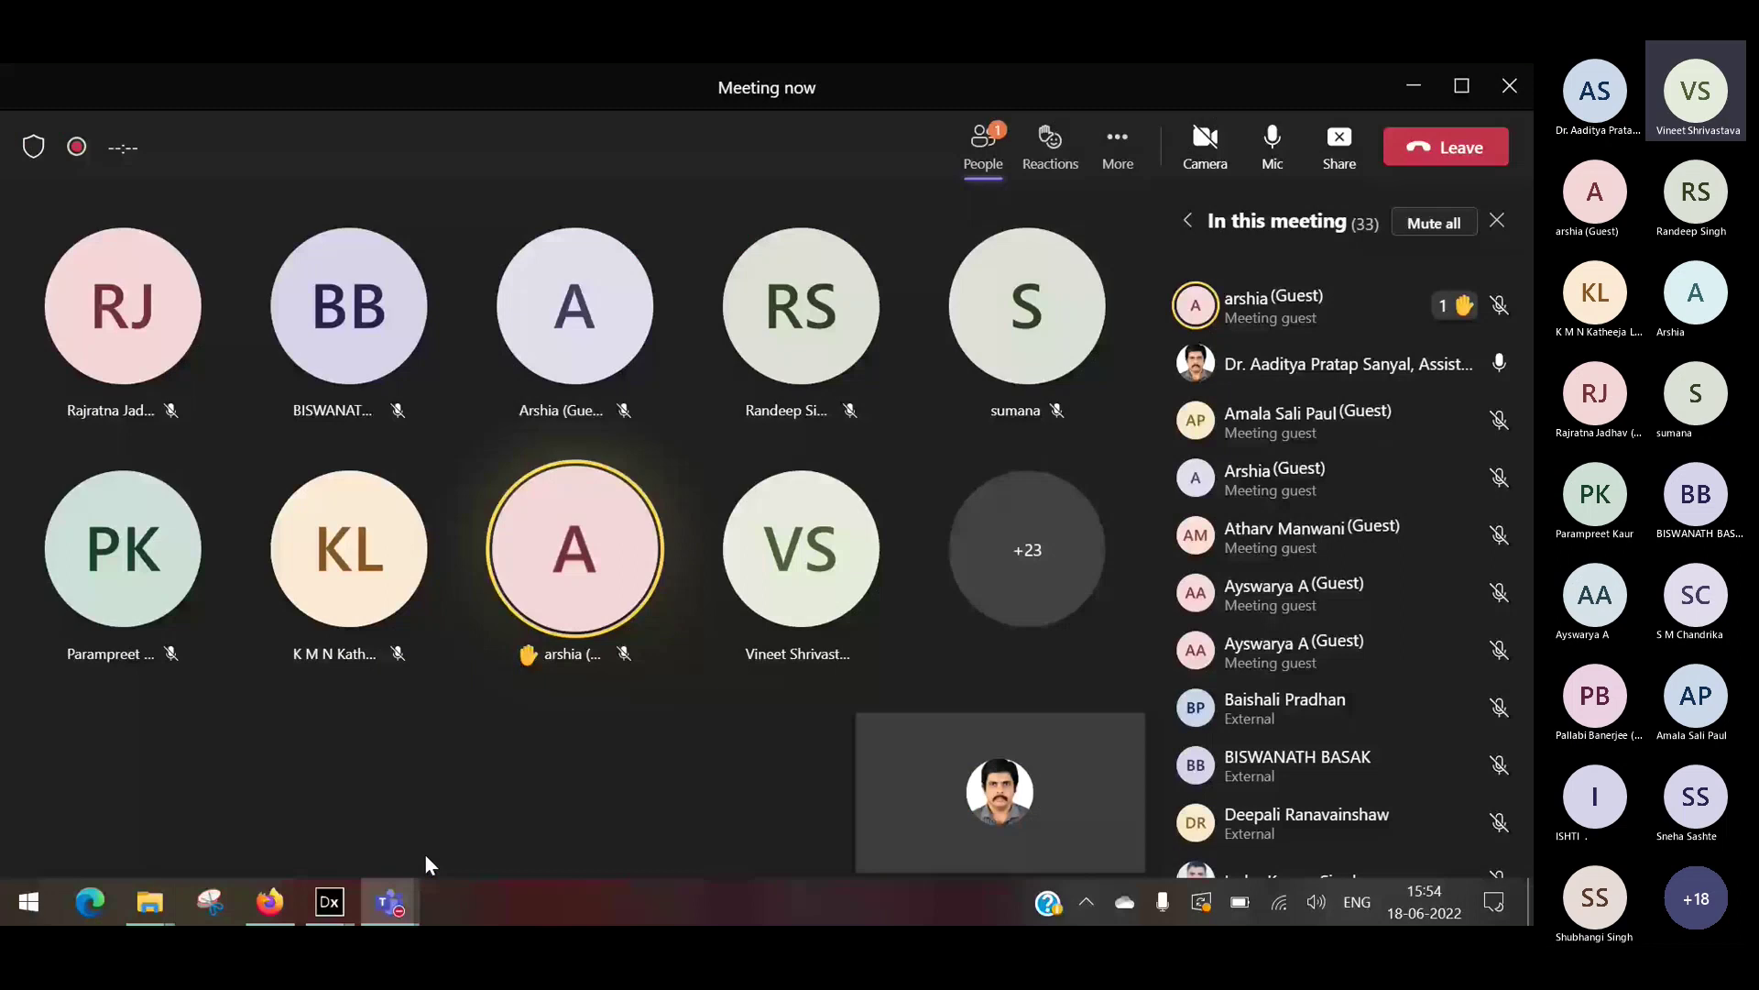
pyautogui.click(1414, 87)
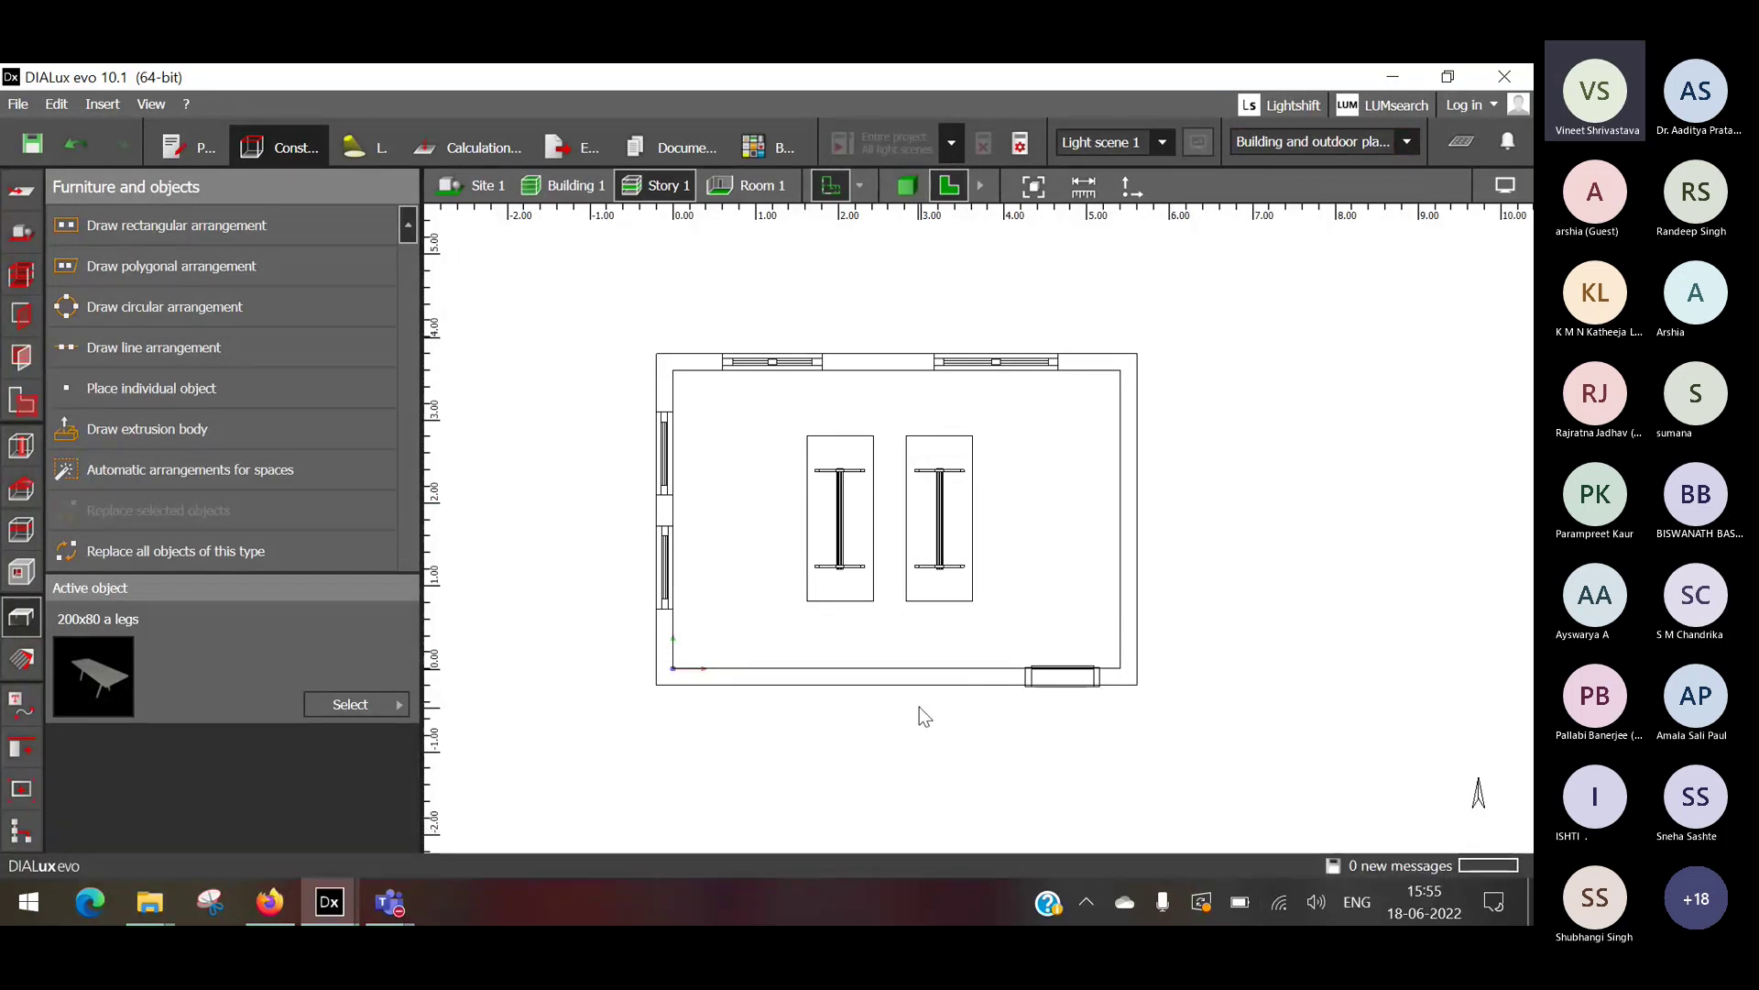
# Try to select only the left table of the two-table line arrangement.
pyautogui.click(836, 480)
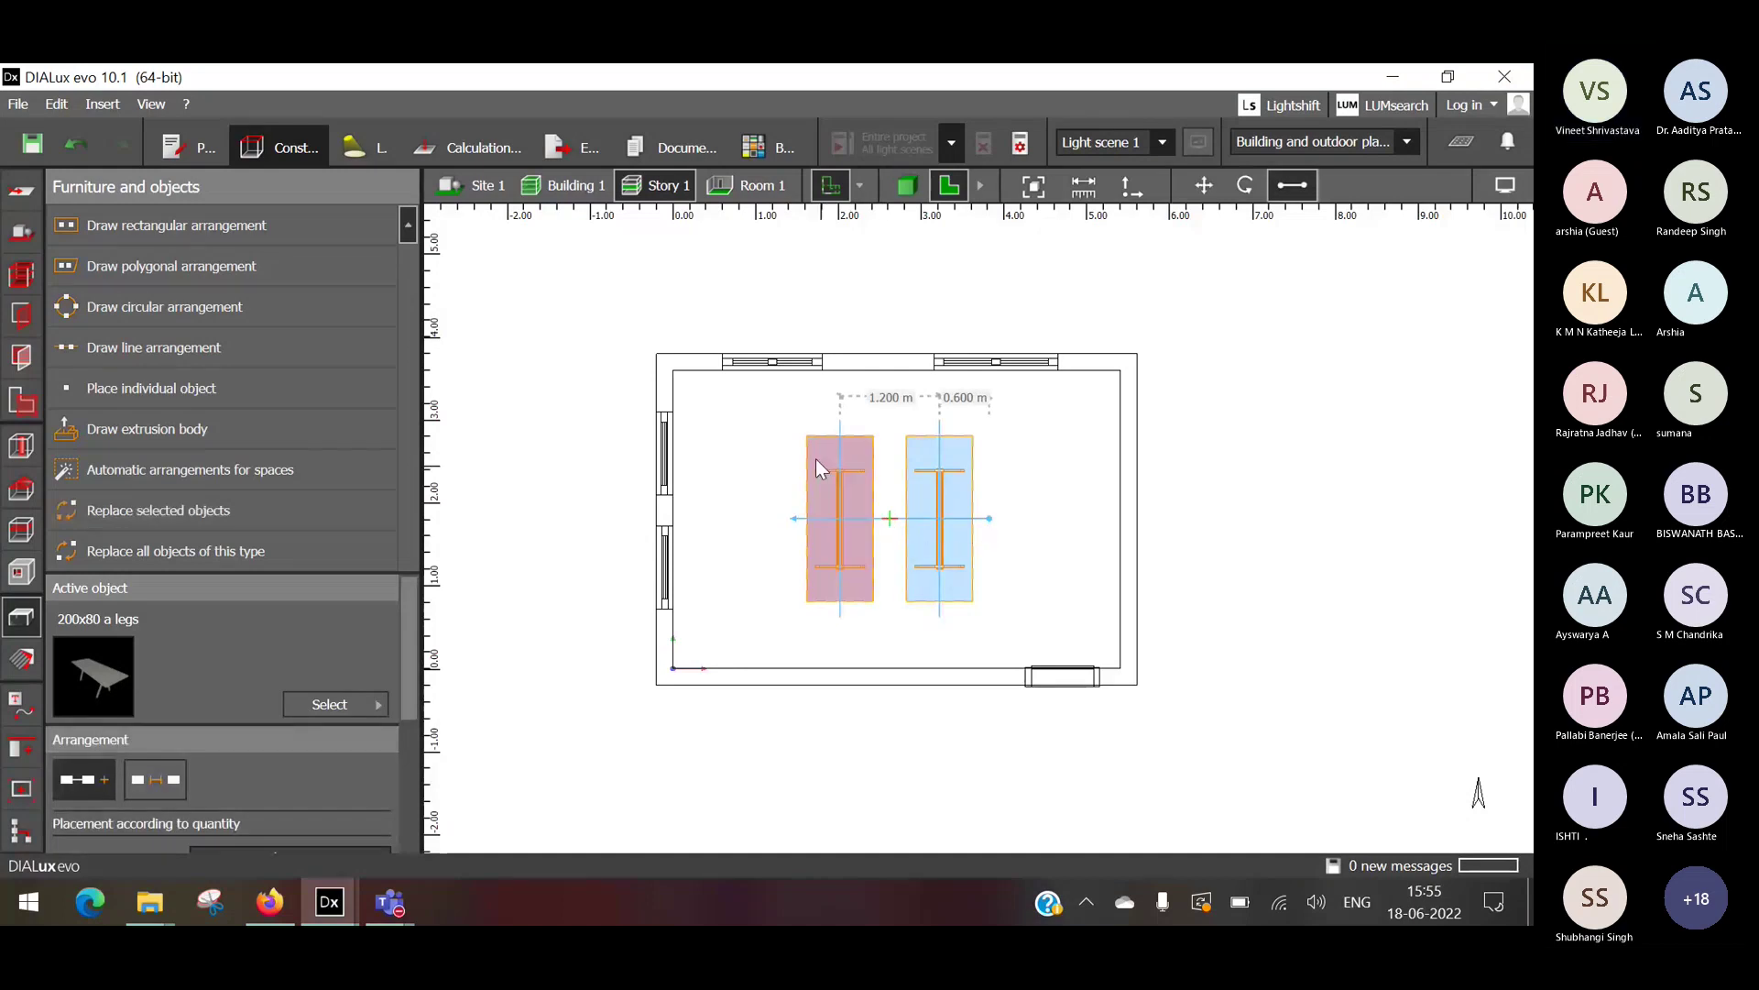
pyautogui.click(772, 432)
pyautogui.moveTo(772, 424); pyautogui.dragTo(878, 560)
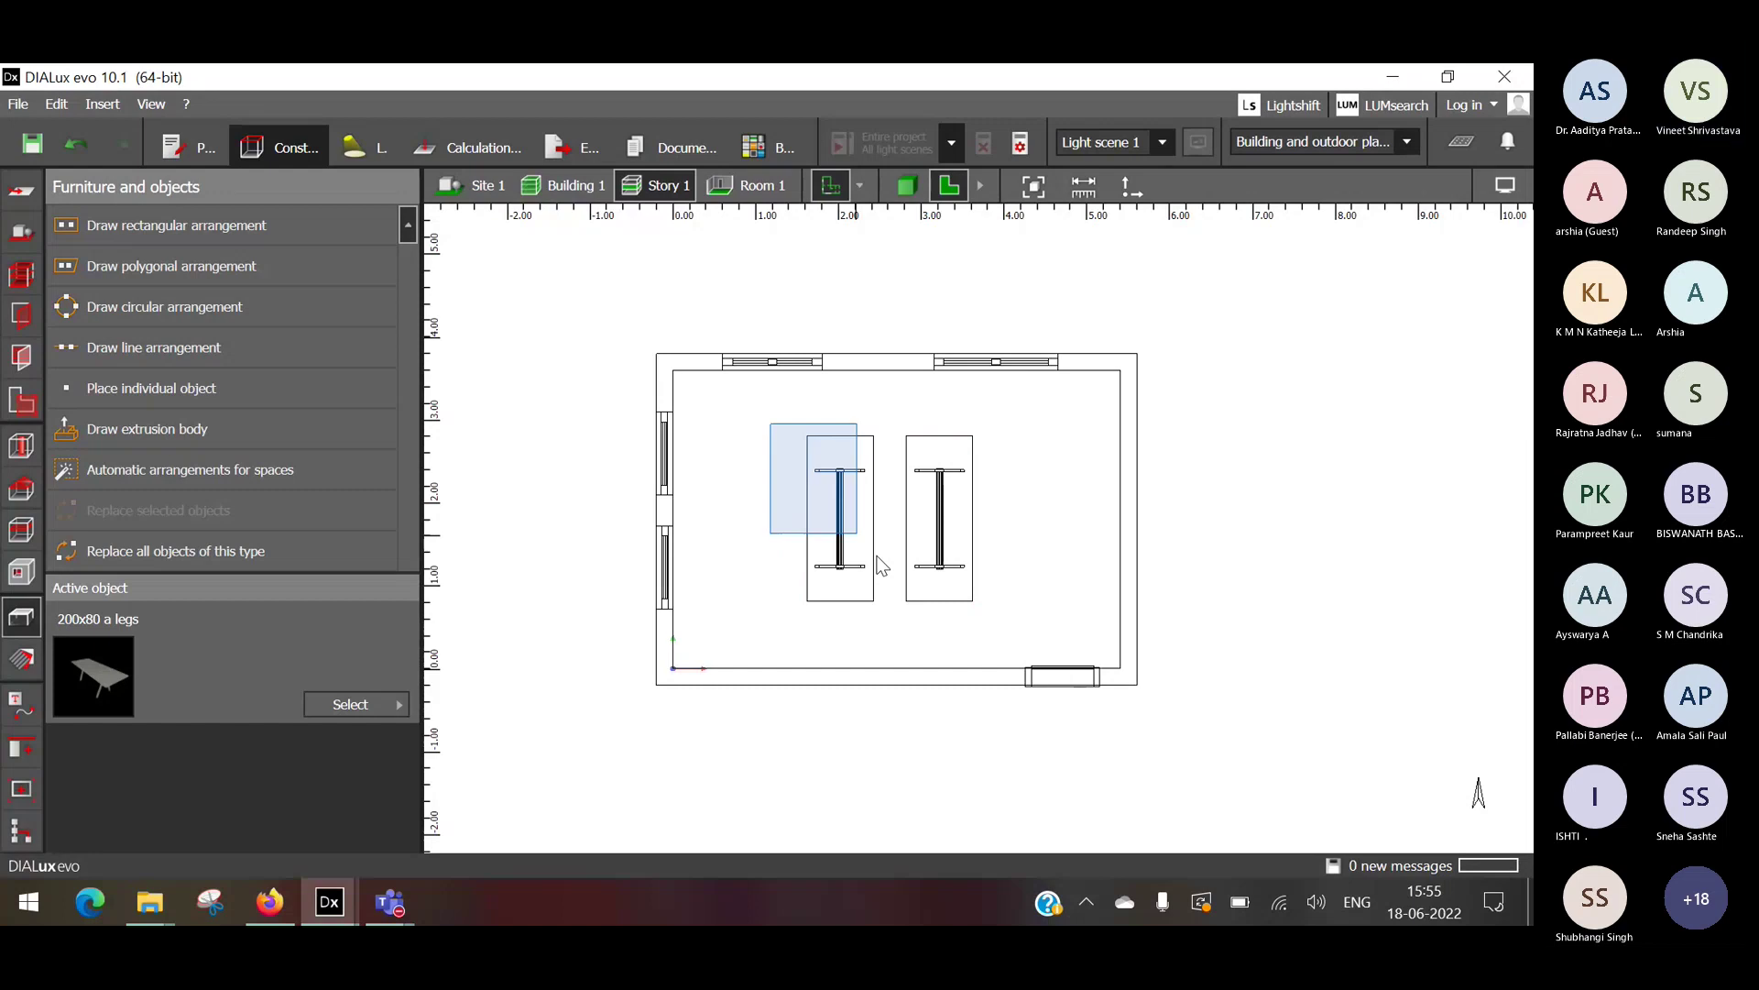
pyautogui.moveTo(877, 555); pyautogui.dragTo(893, 554)
pyautogui.scroll(5, 895, 518)
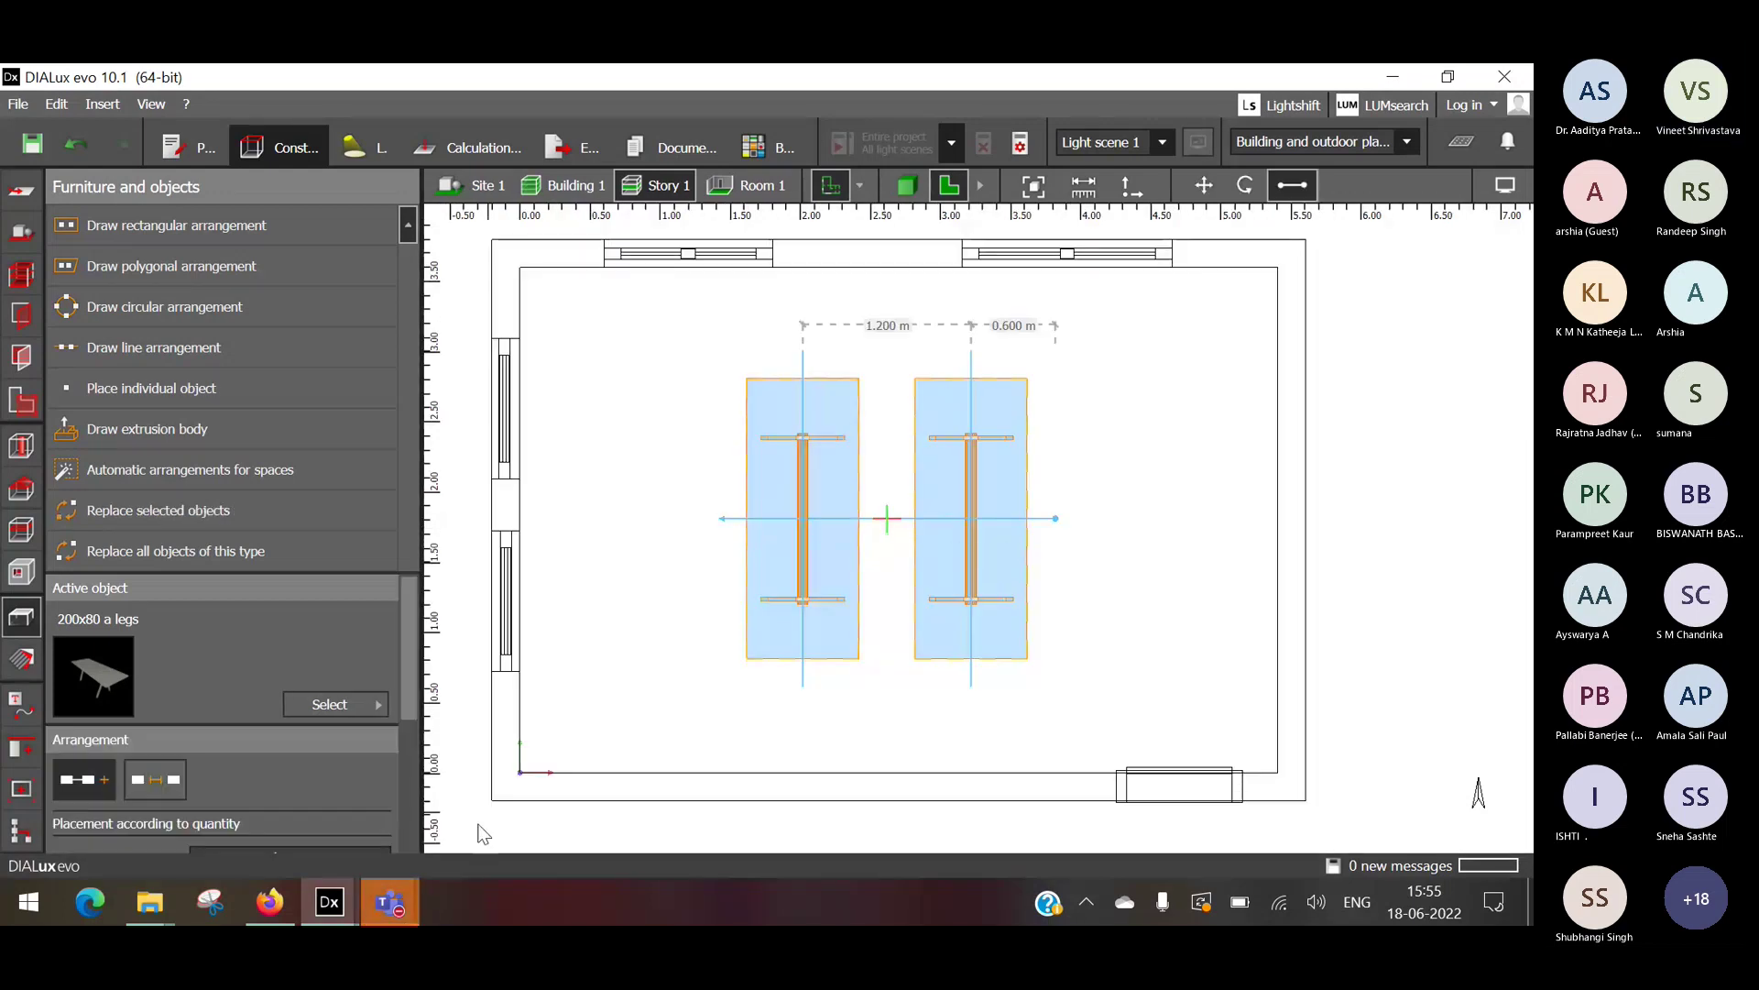
# Check the raised hand in the Teams meeting and return to the DIALux evo floor plan.
pyautogui.click(391, 903)
pyautogui.click(447, 819)
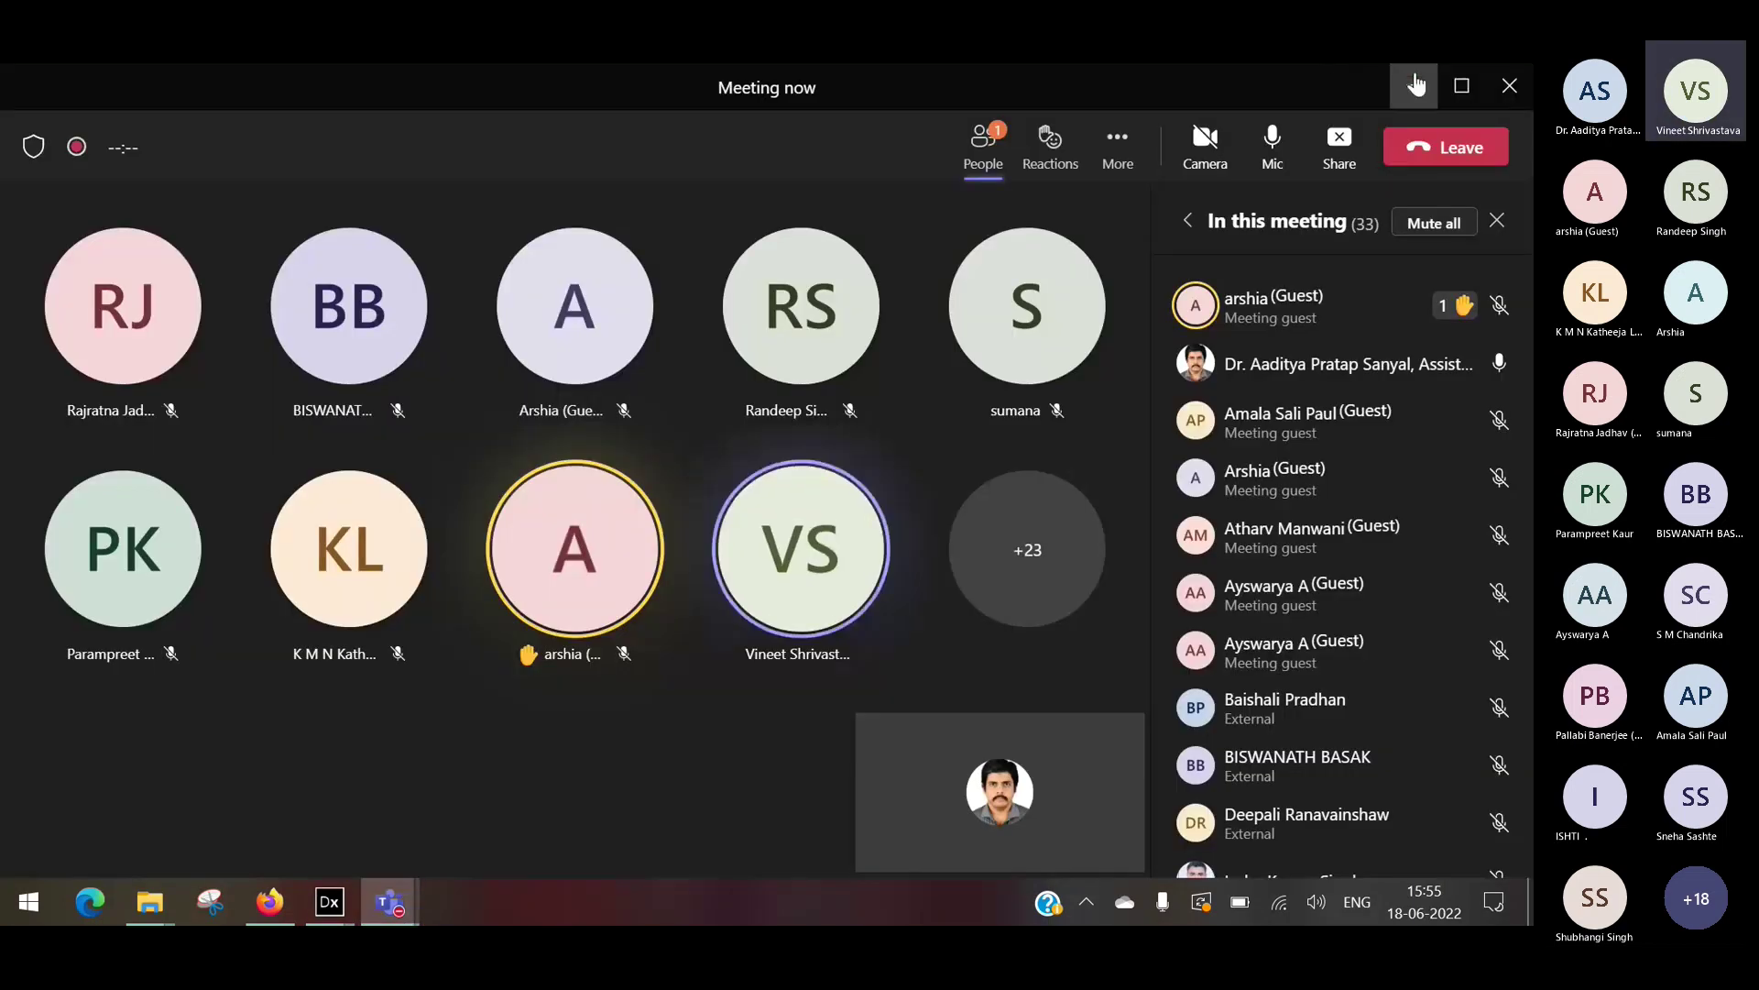
pyautogui.click(1506, 78)
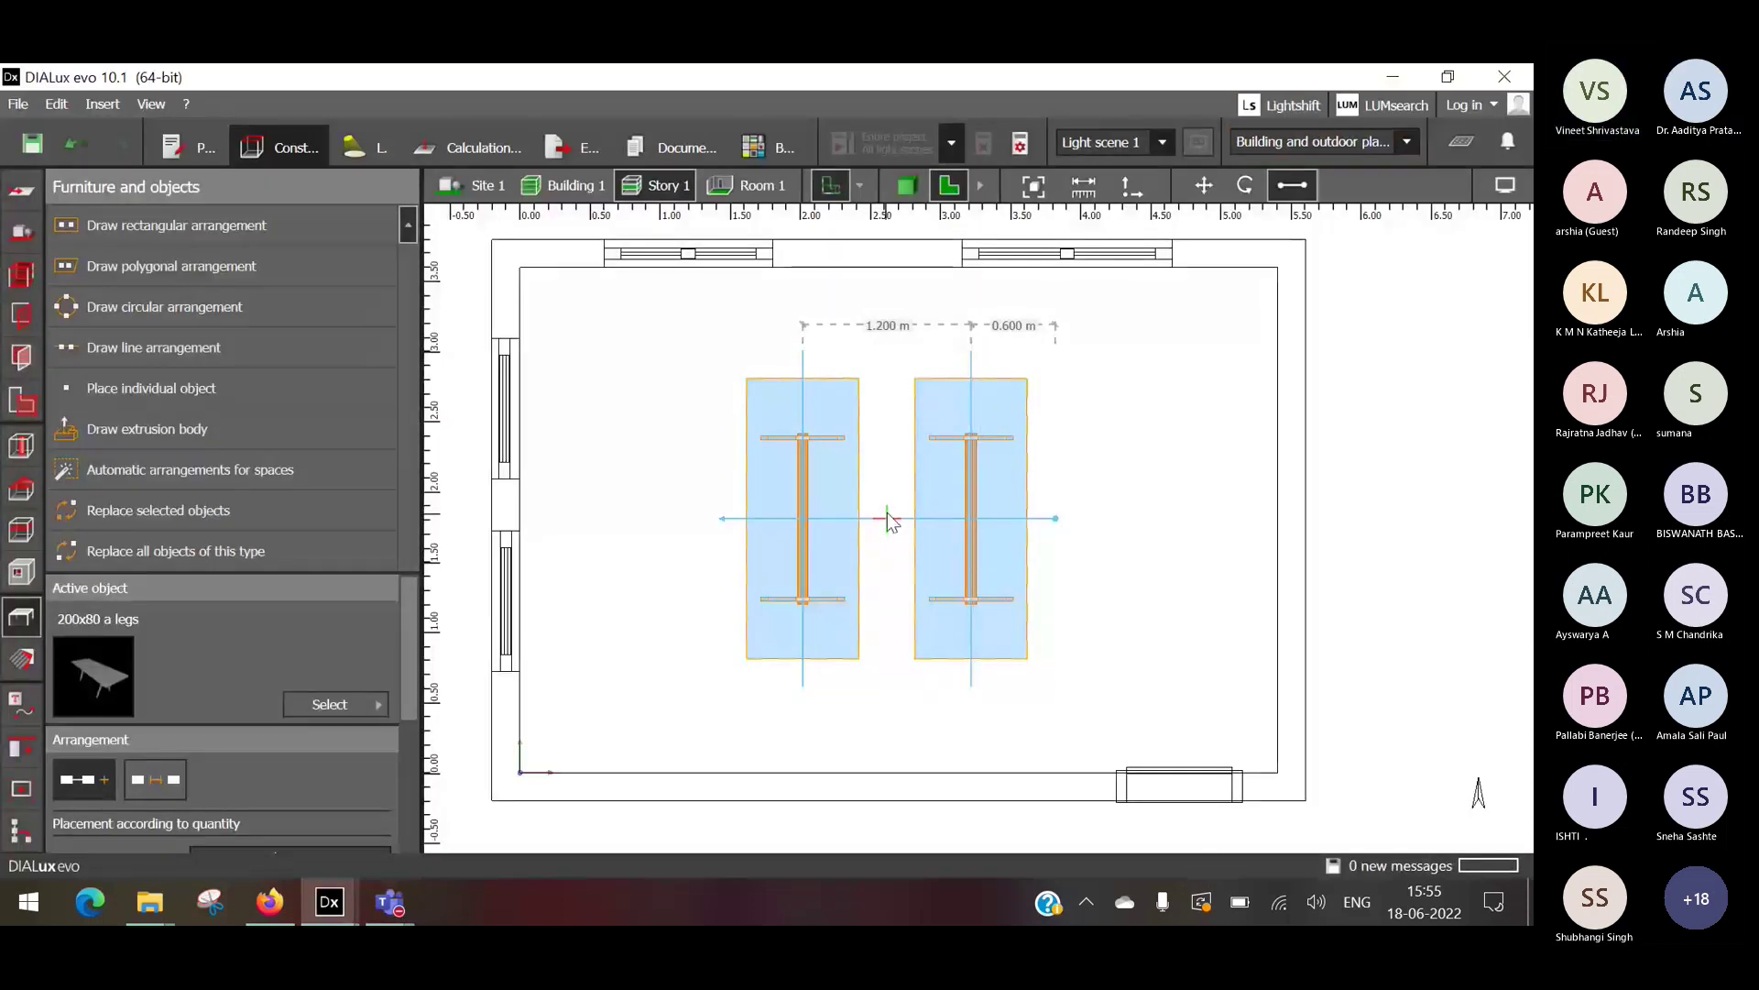
# Examine the arrangement and position properties of the two-table line, then deselect it.
pyautogui.moveTo(887, 517)
pyautogui.mouseDown()
pyautogui.moveTo(860, 519)
pyautogui.moveTo(886, 452)
pyautogui.moveTo(789, 511)
pyautogui.moveTo(875, 518)
pyautogui.mouseUp()
pyautogui.scroll(-1, 854, 530)
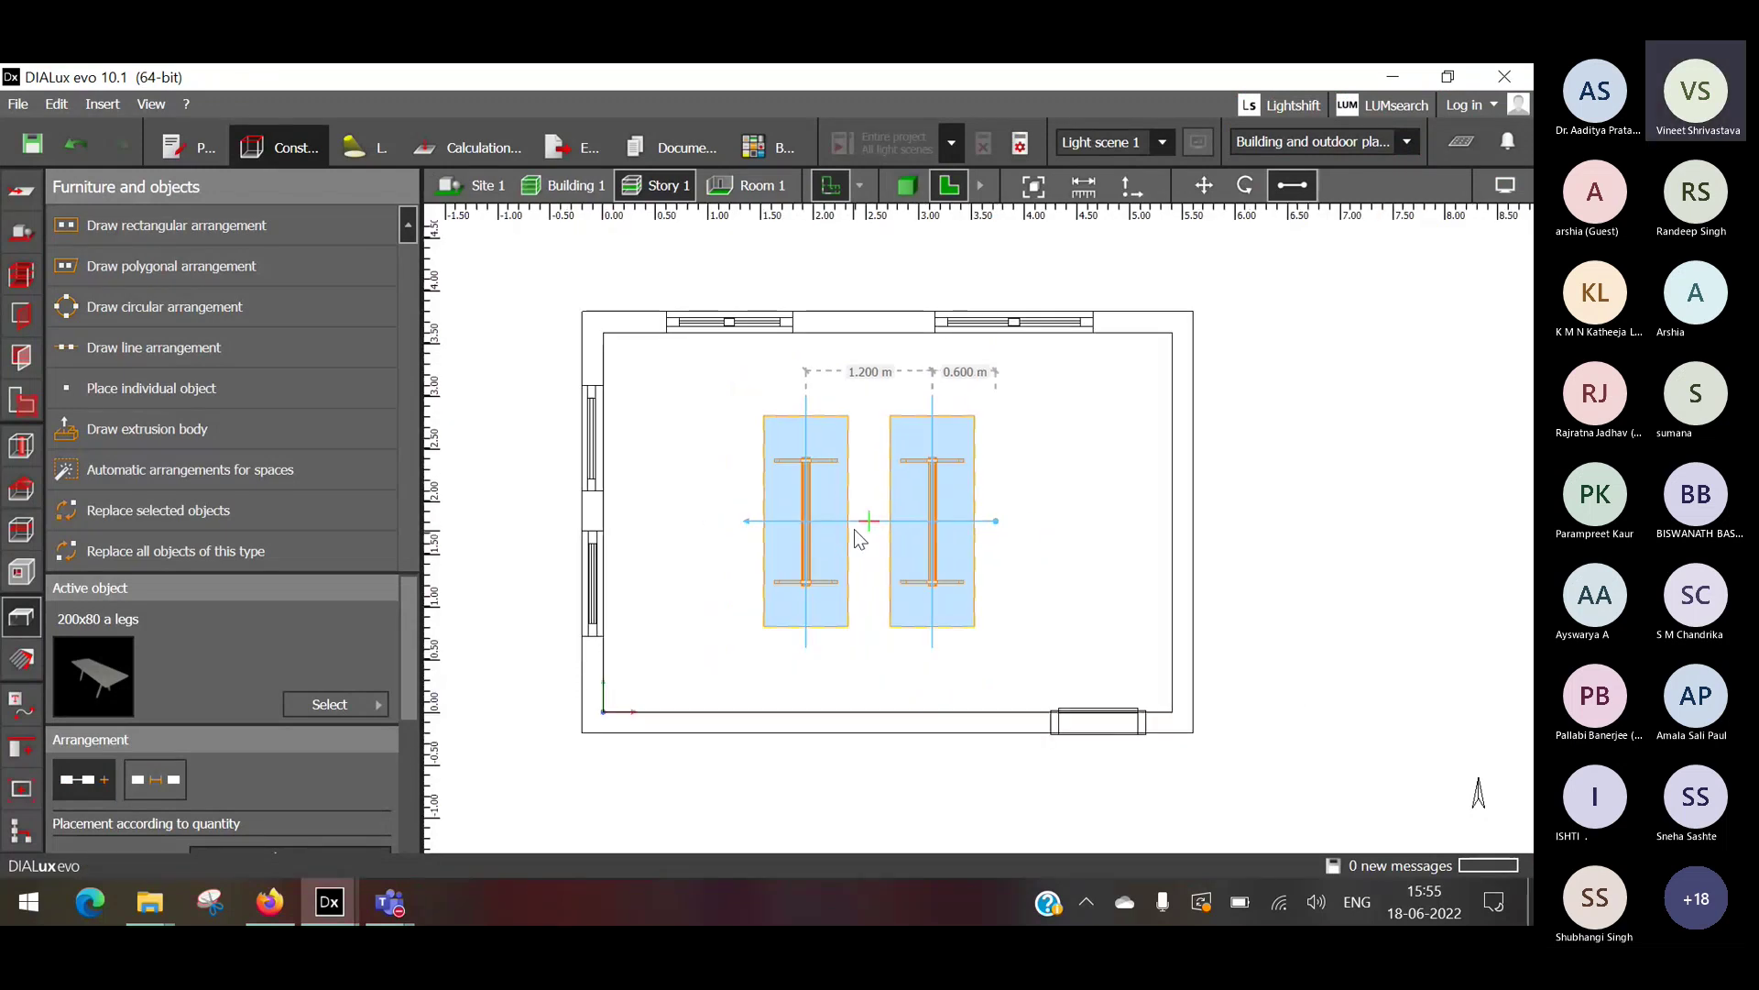
pyautogui.scroll(-1, 854, 529)
pyautogui.scroll(-1, 319, 709)
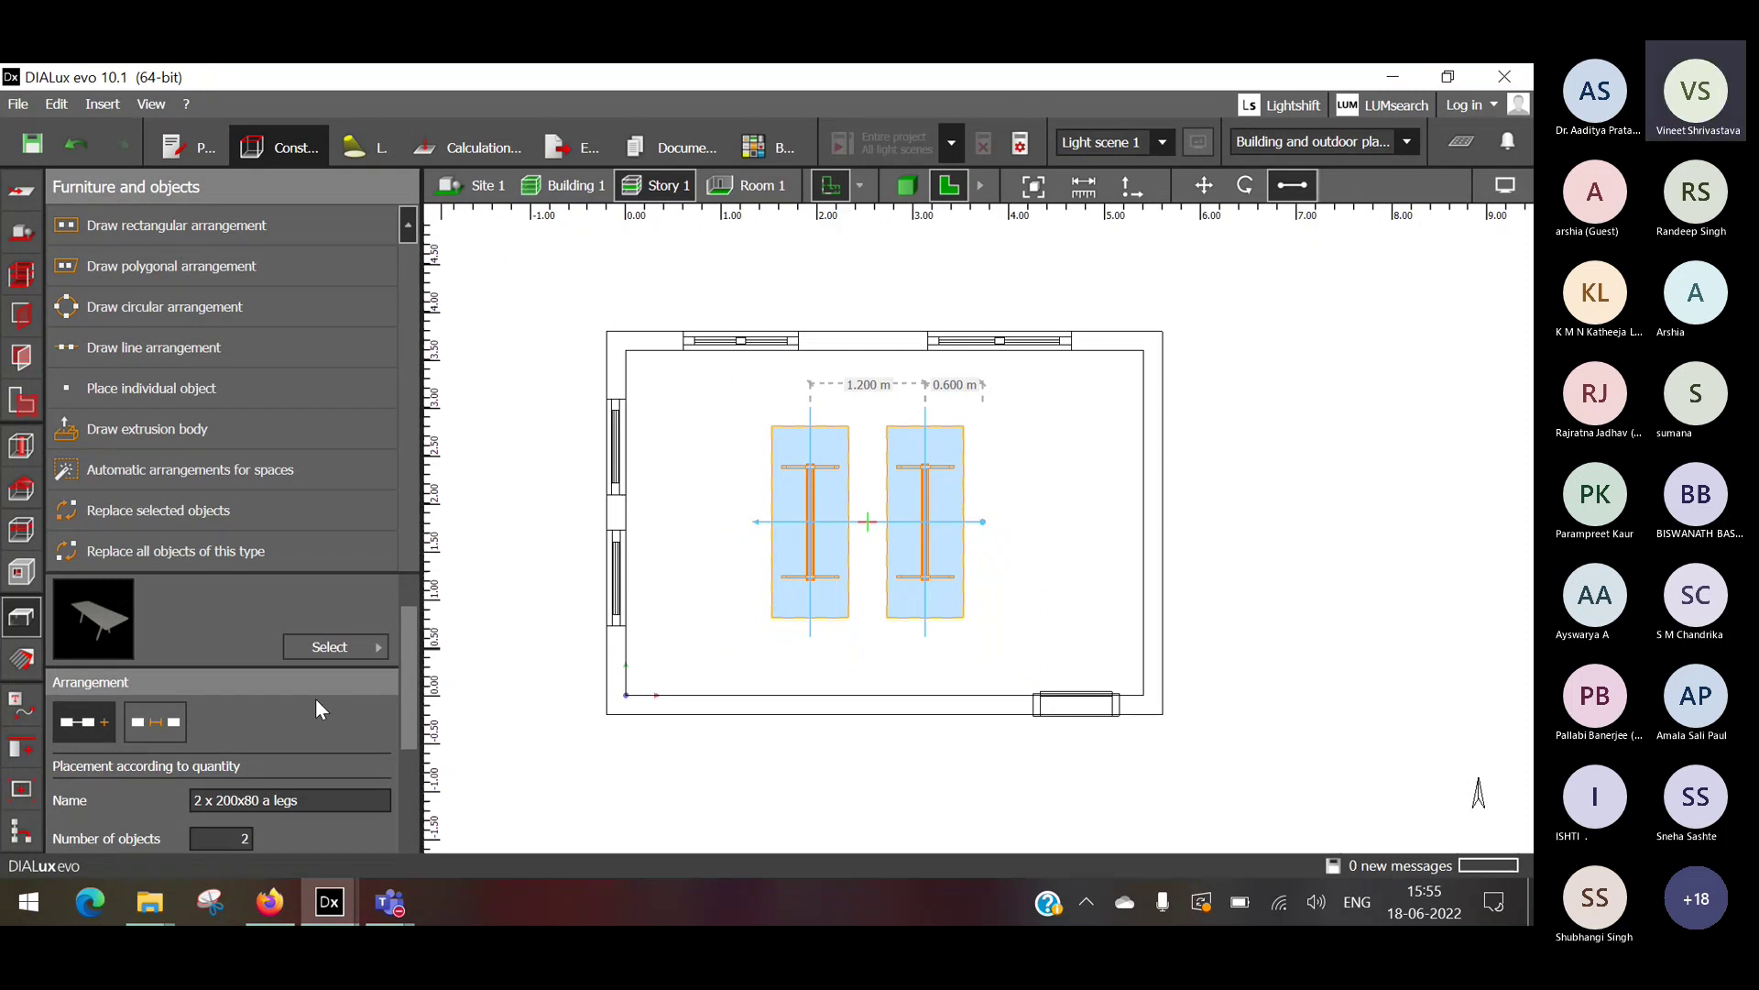
pyautogui.scroll(-5, 150, 724)
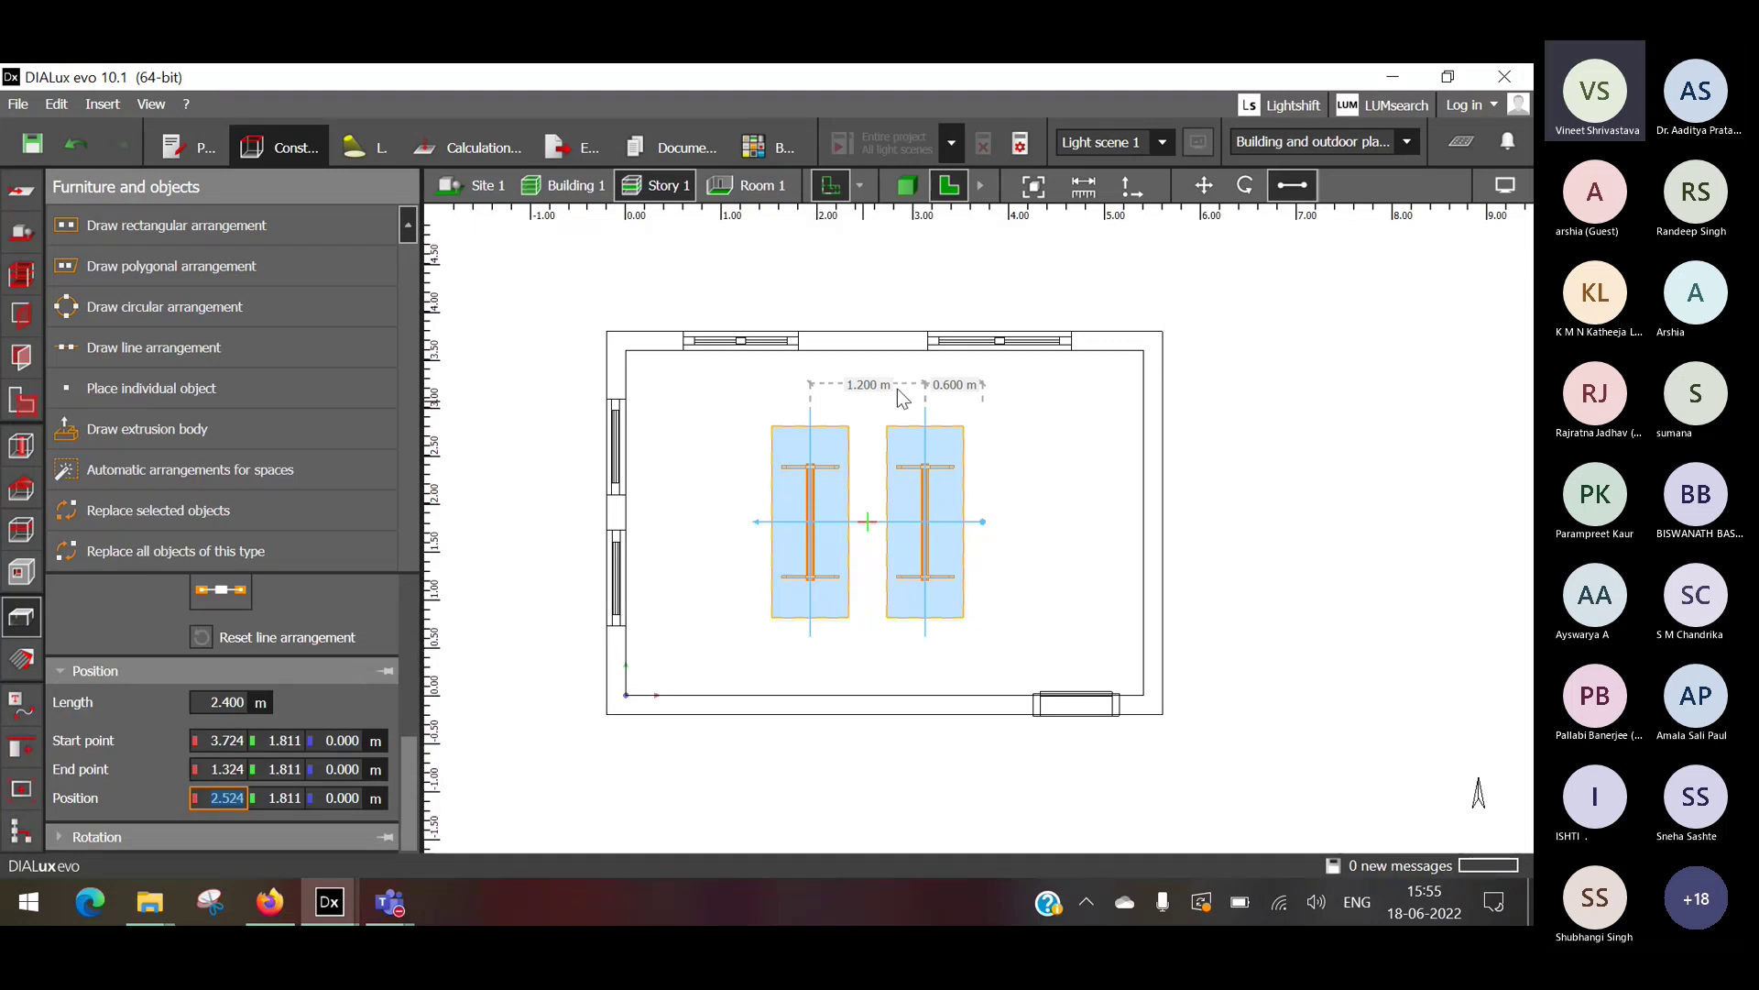
pyautogui.click(1074, 433)
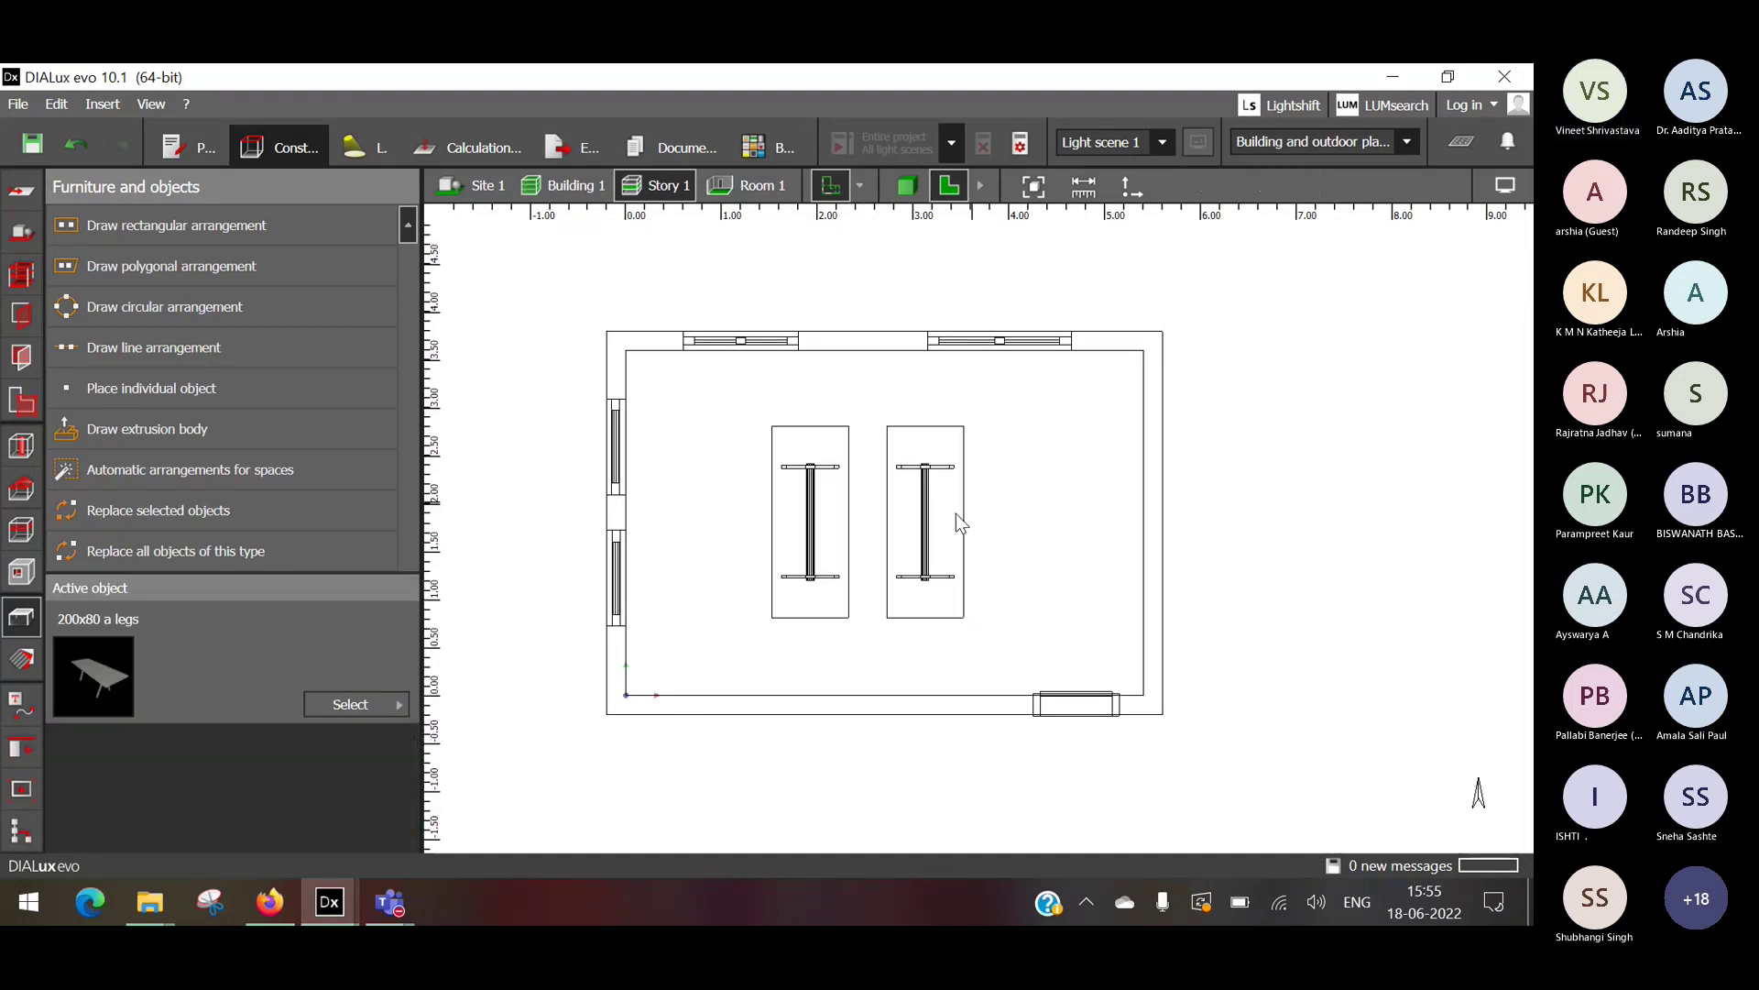
# Select the table arrangement, look through the display options and close them without changing anything.
pyautogui.click(898, 520)
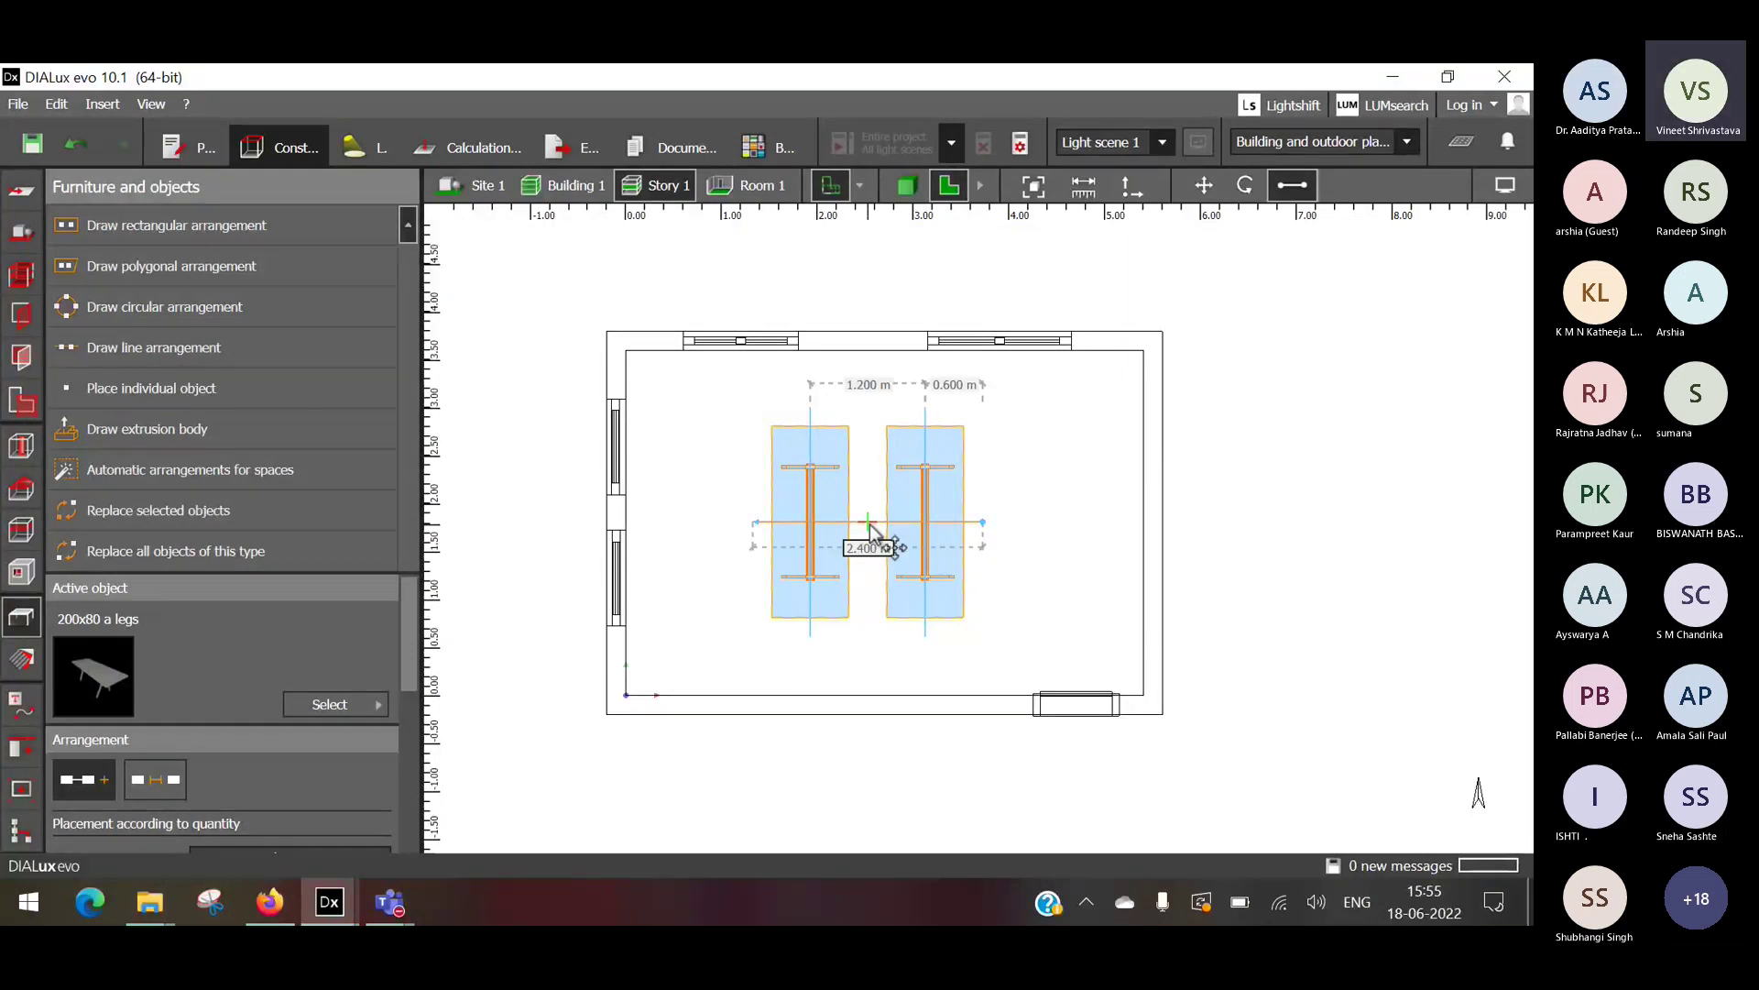
pyautogui.click(1504, 185)
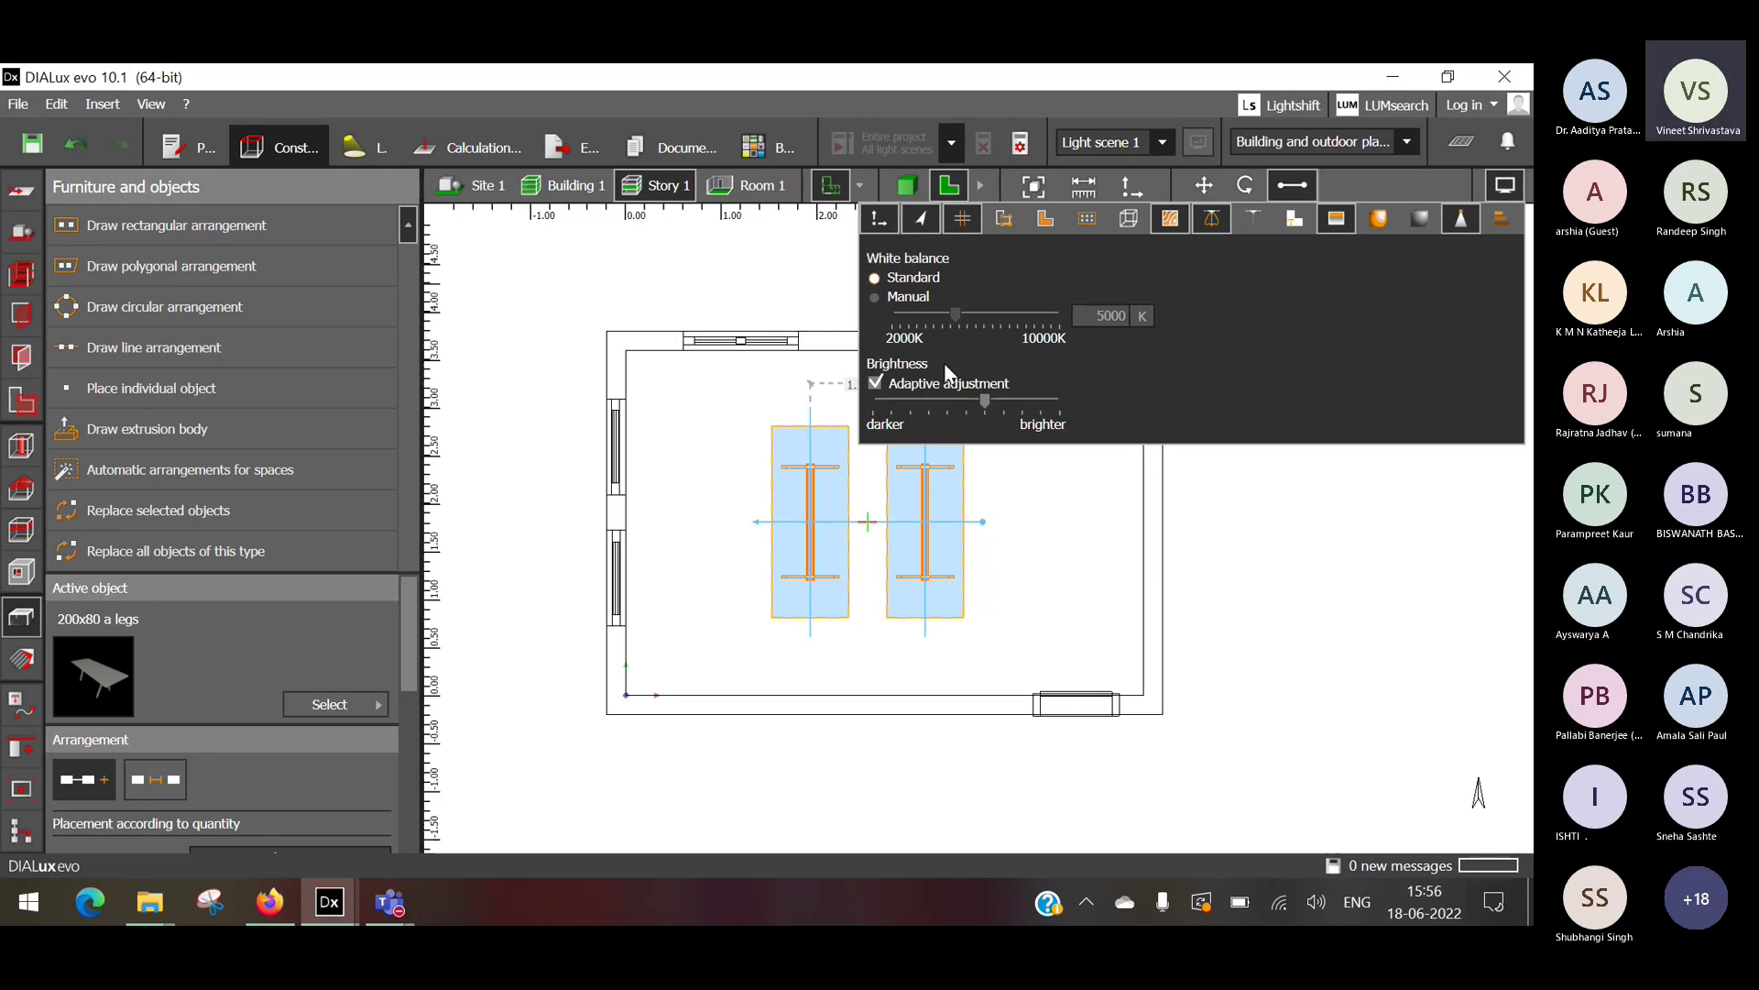
pyautogui.click(712, 533)
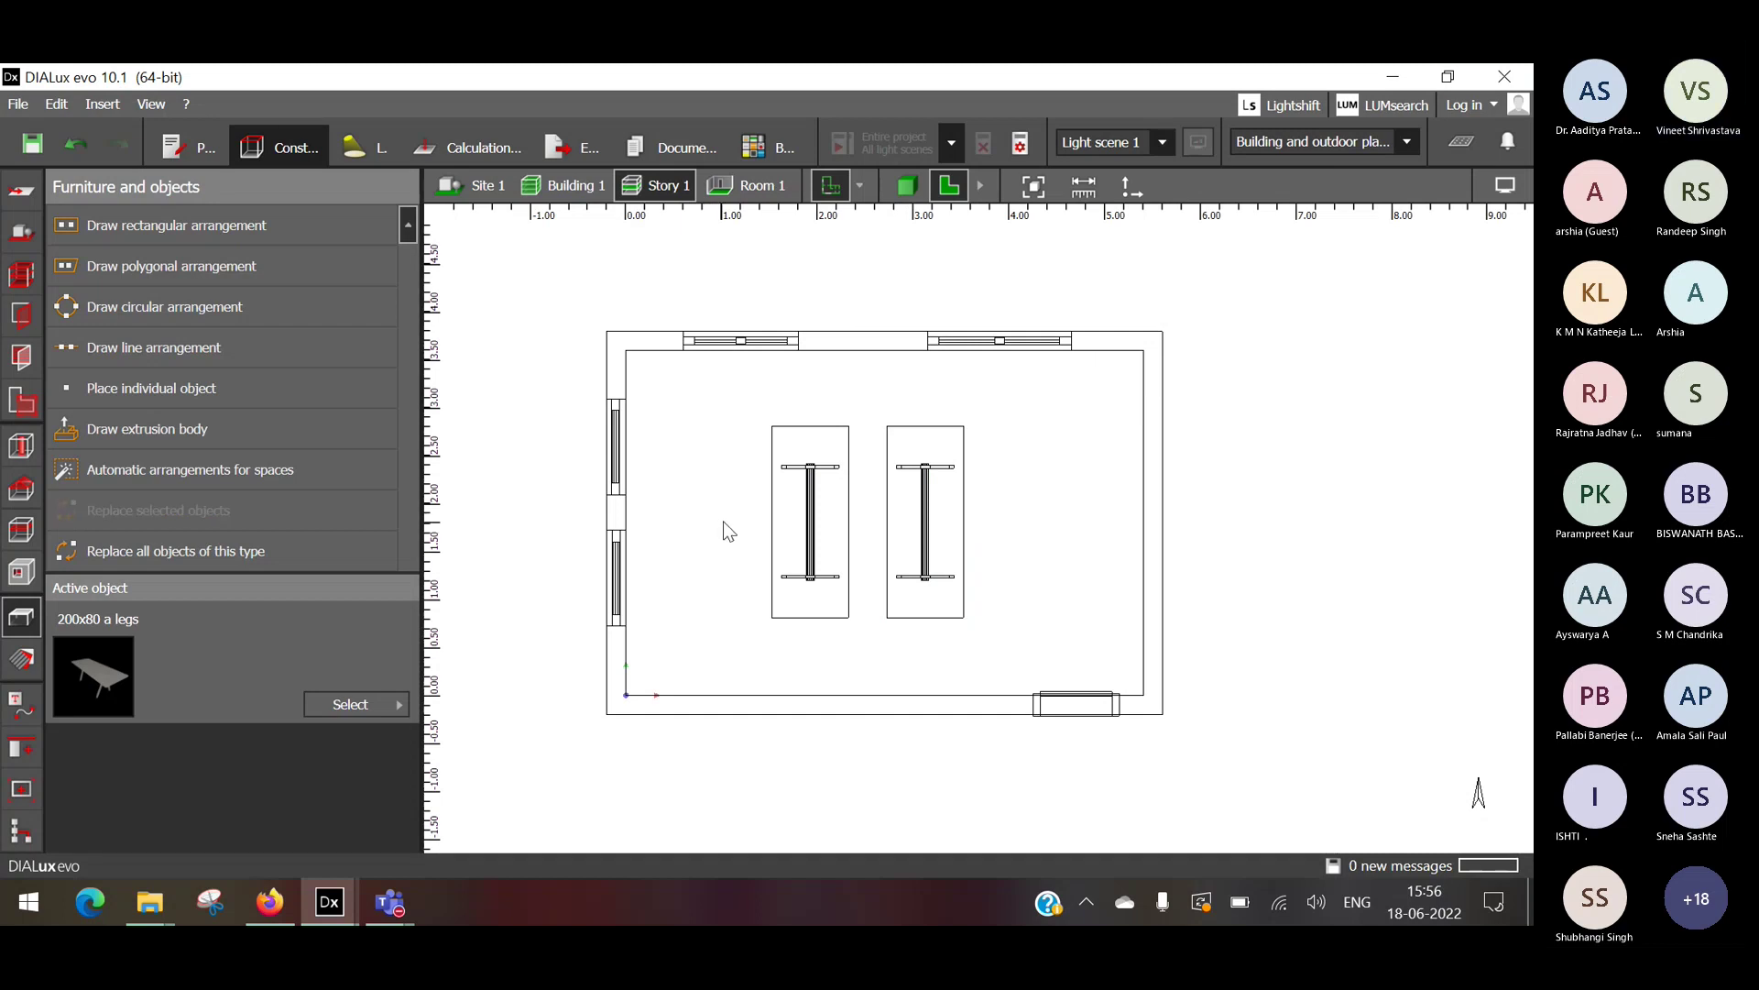
# Try picking each table separately and review the commands available for the arrangement, including its Go to destinations.
pyautogui.click(798, 492)
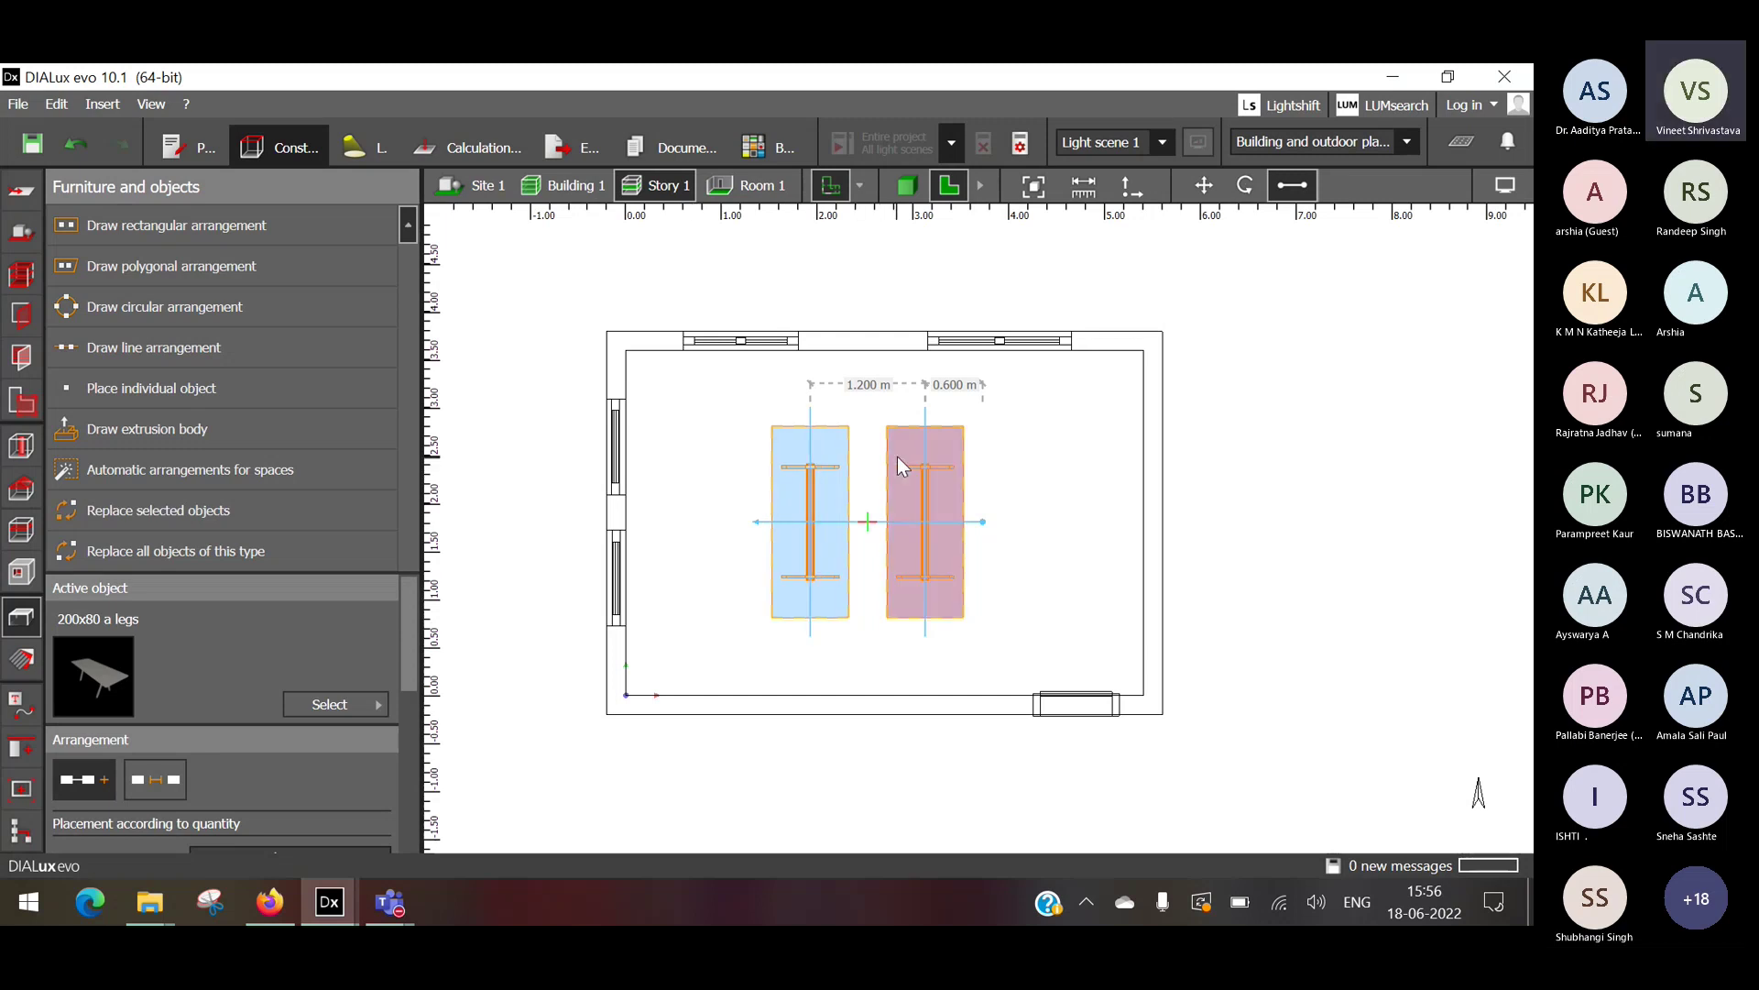
pyautogui.click(1068, 443)
pyautogui.click(935, 487)
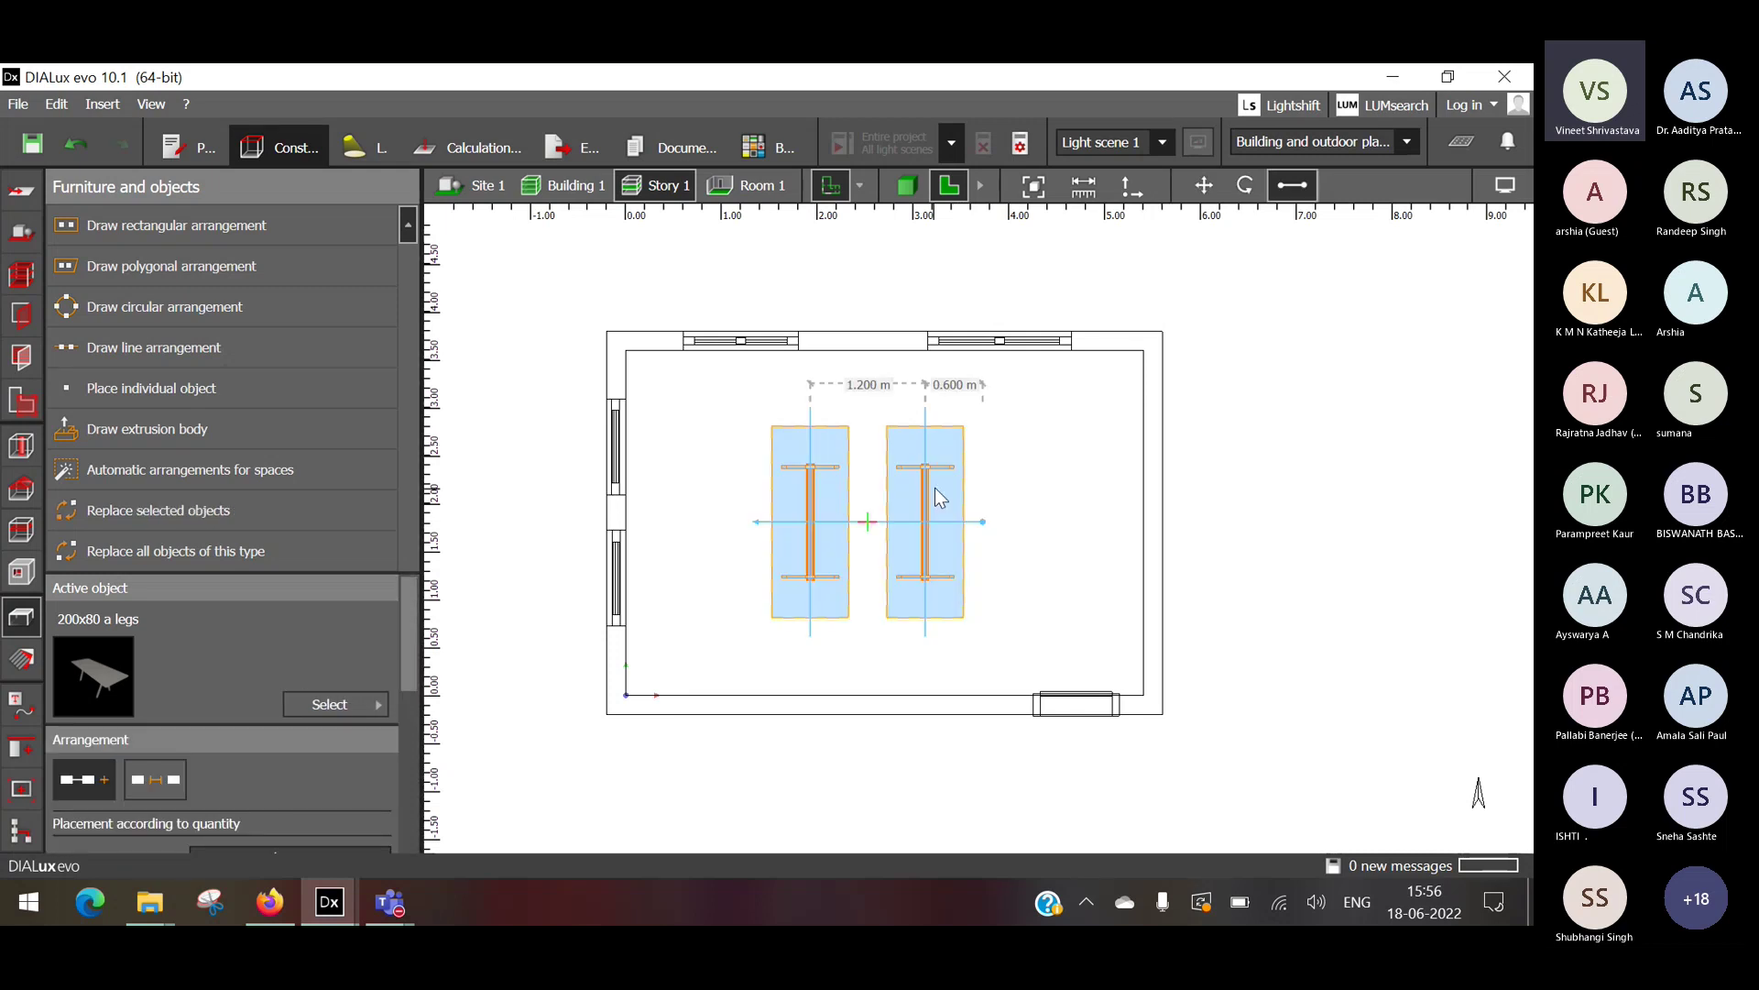
pyautogui.rightClick(934, 495)
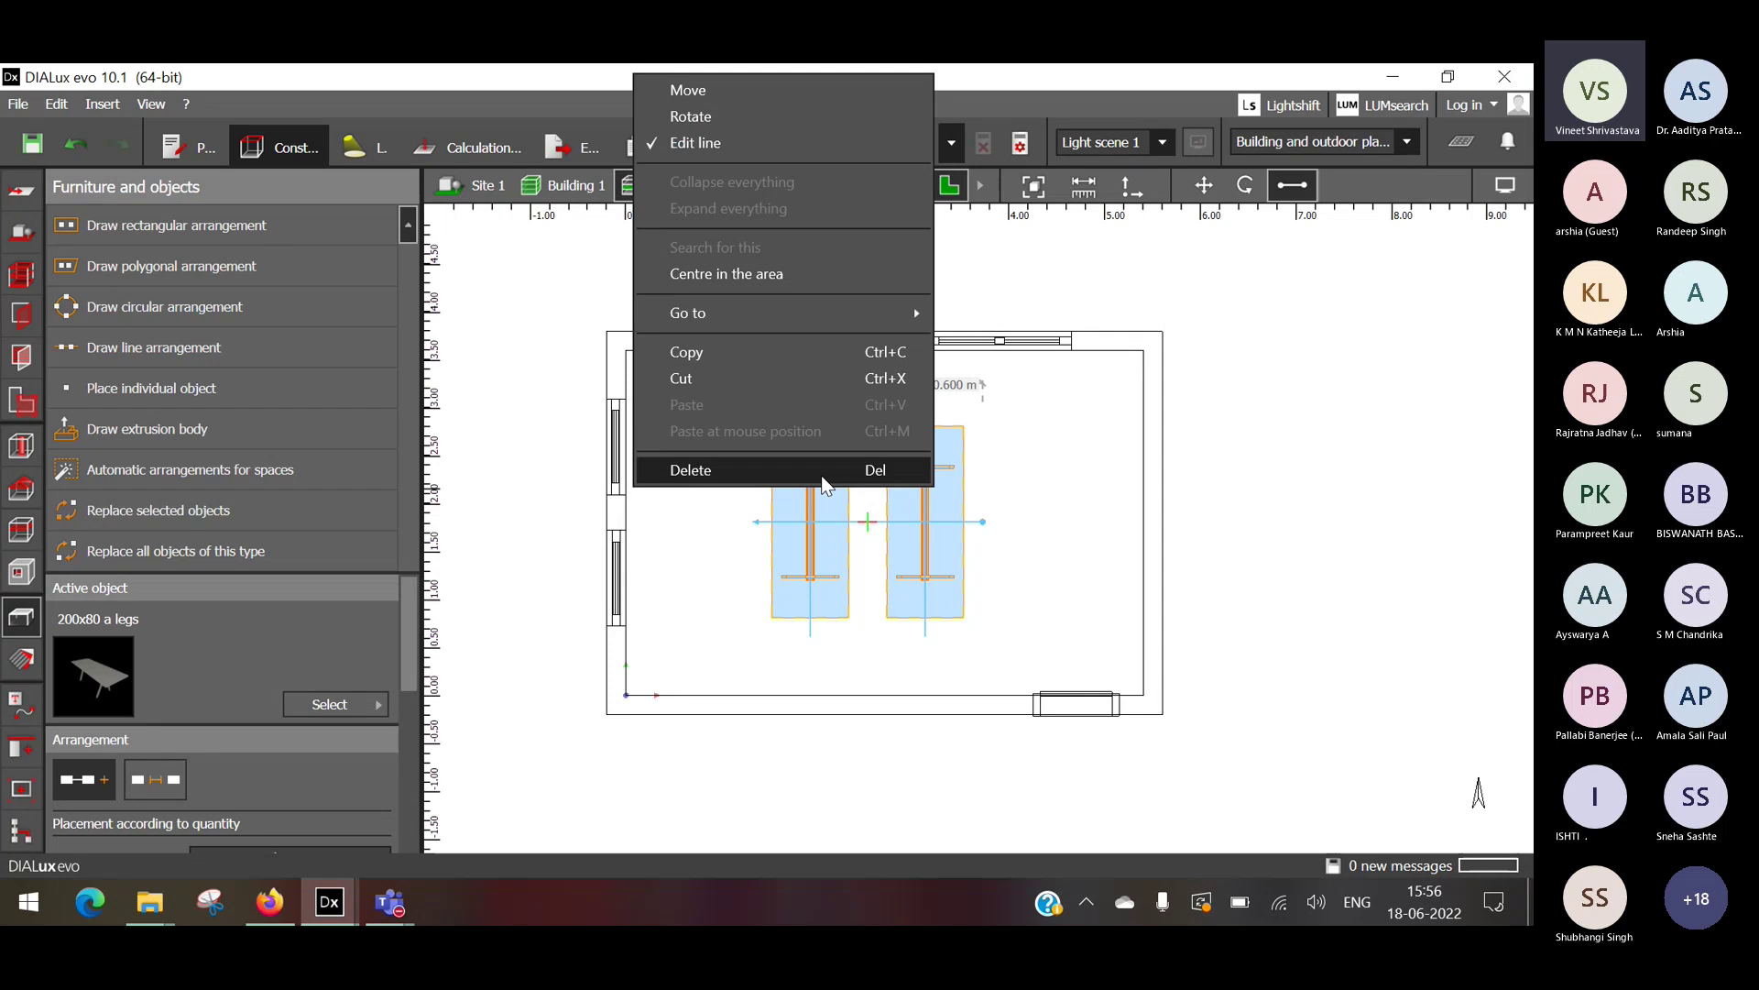
pyautogui.moveTo(742, 322)
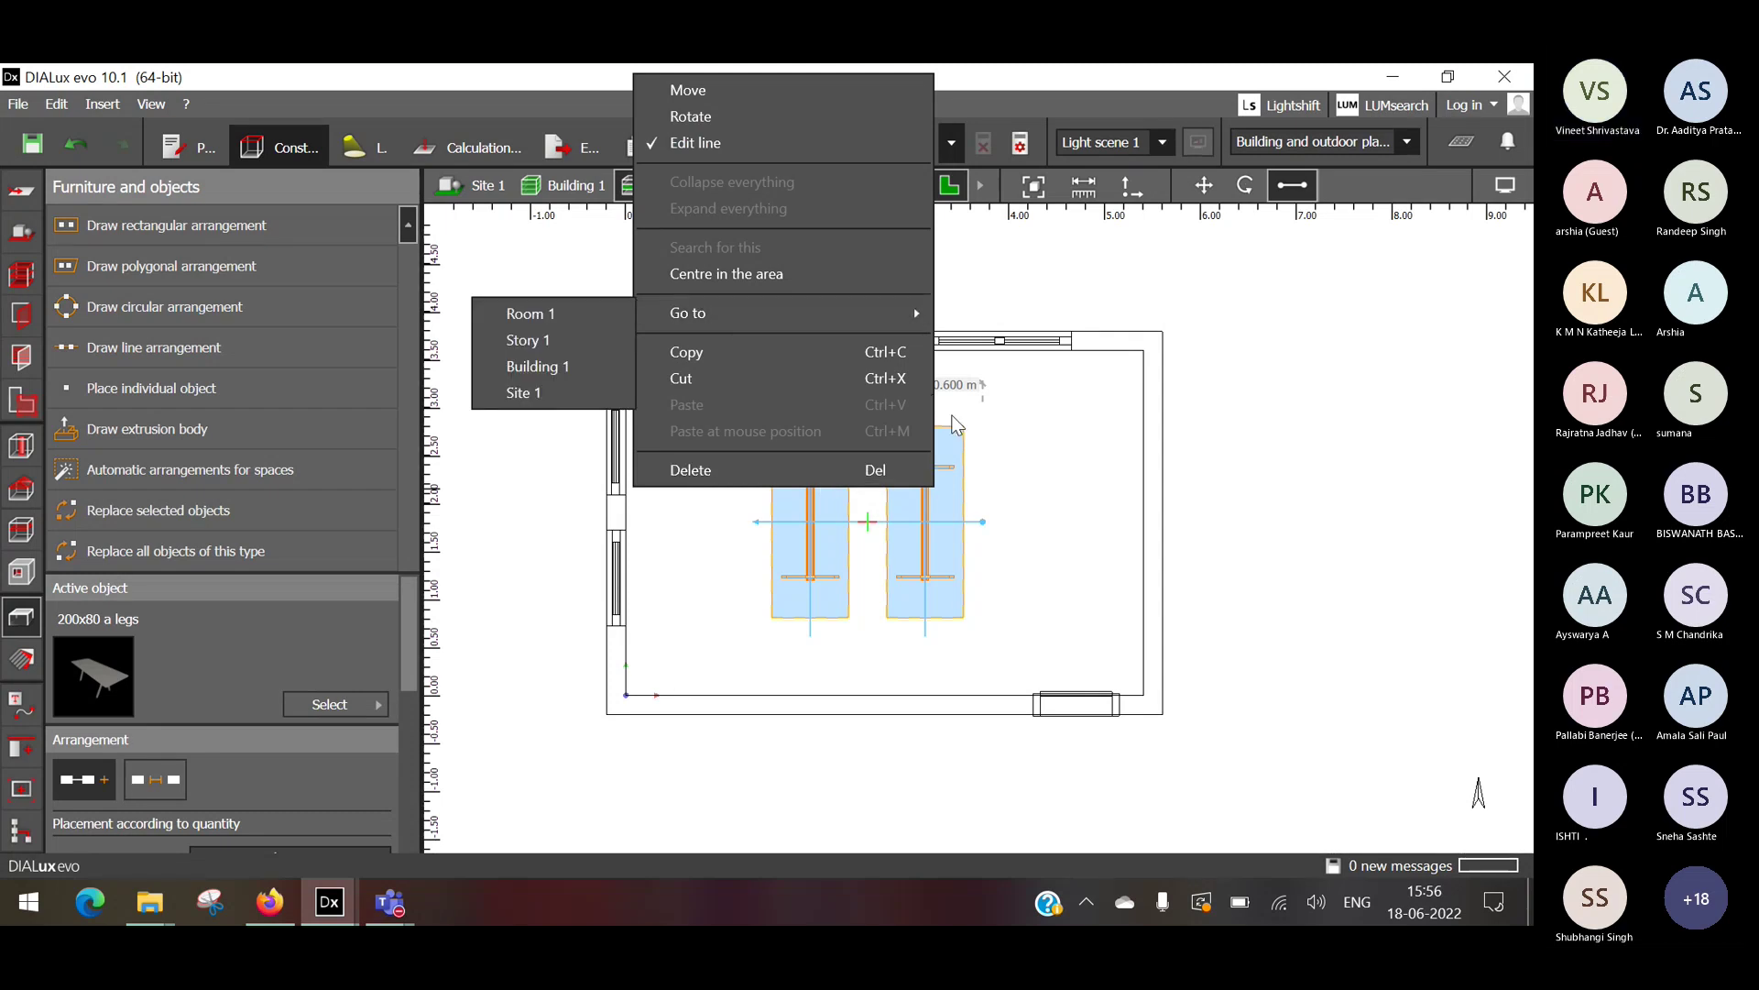
pyautogui.click(1052, 454)
pyautogui.click(935, 463)
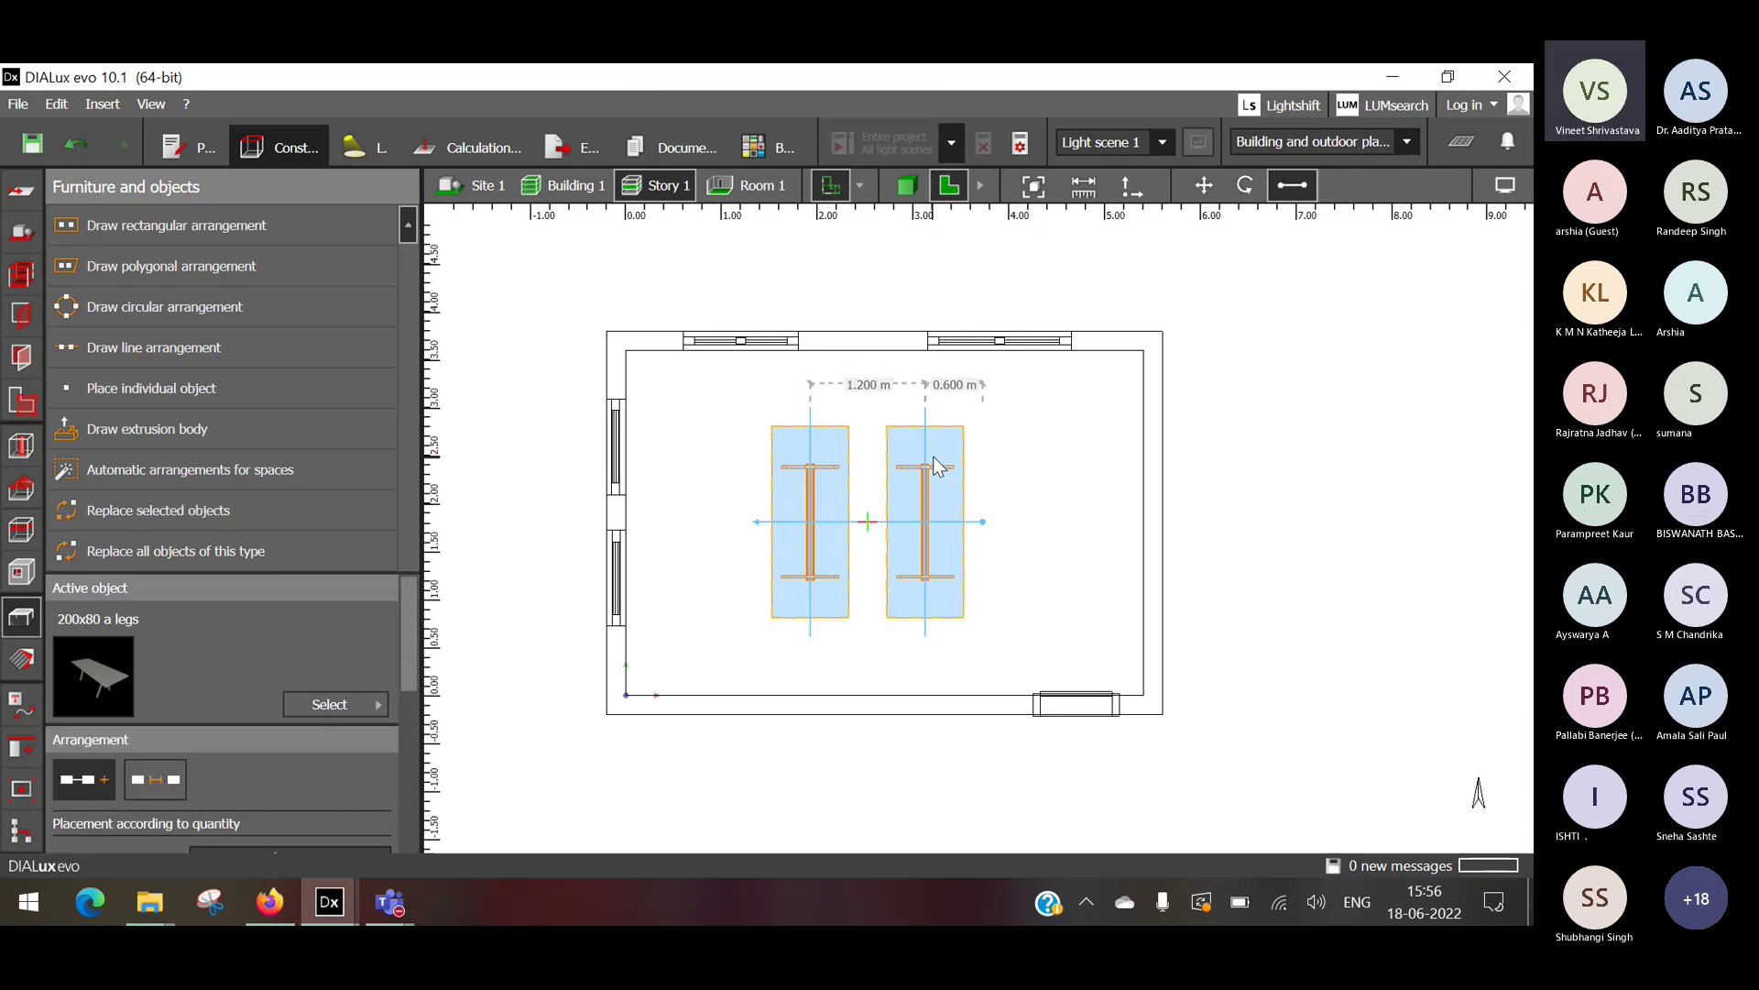
# Shift the right-hand table of the line arrangement outward to space the two tables about 1.8 m apart.
pyautogui.click(1285, 191)
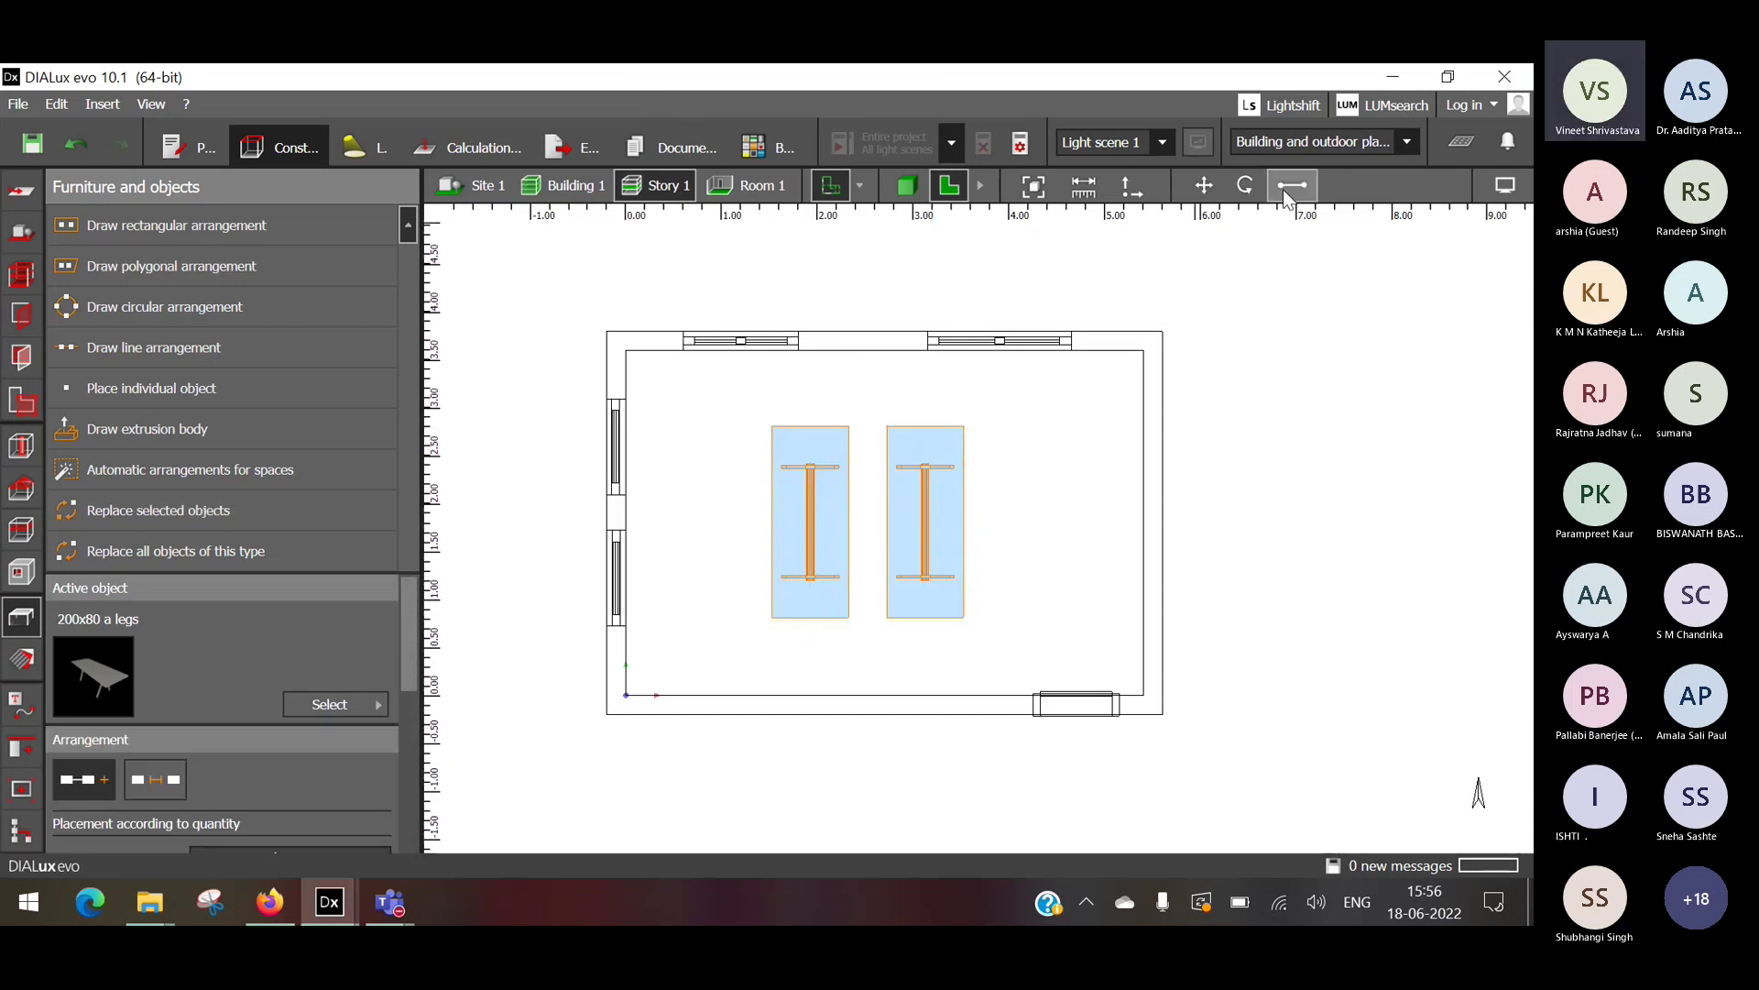
pyautogui.click(949, 457)
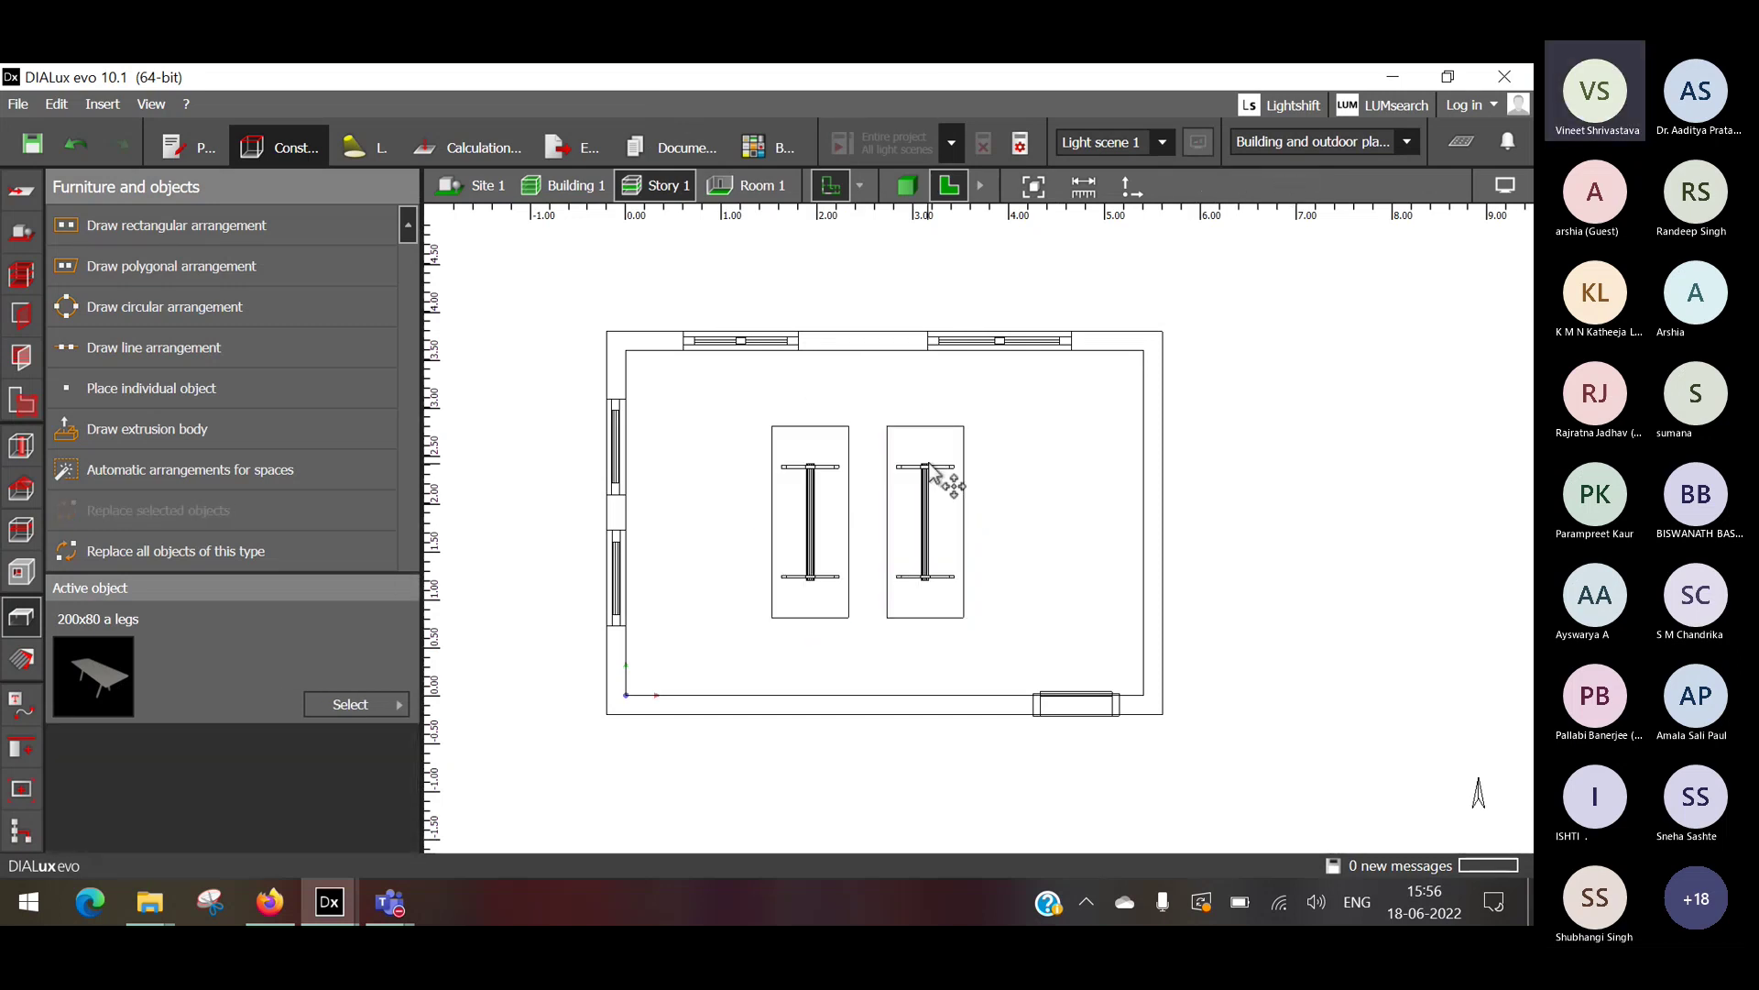
pyautogui.click(928, 462)
pyautogui.moveTo(927, 417); pyautogui.dragTo(984, 422)
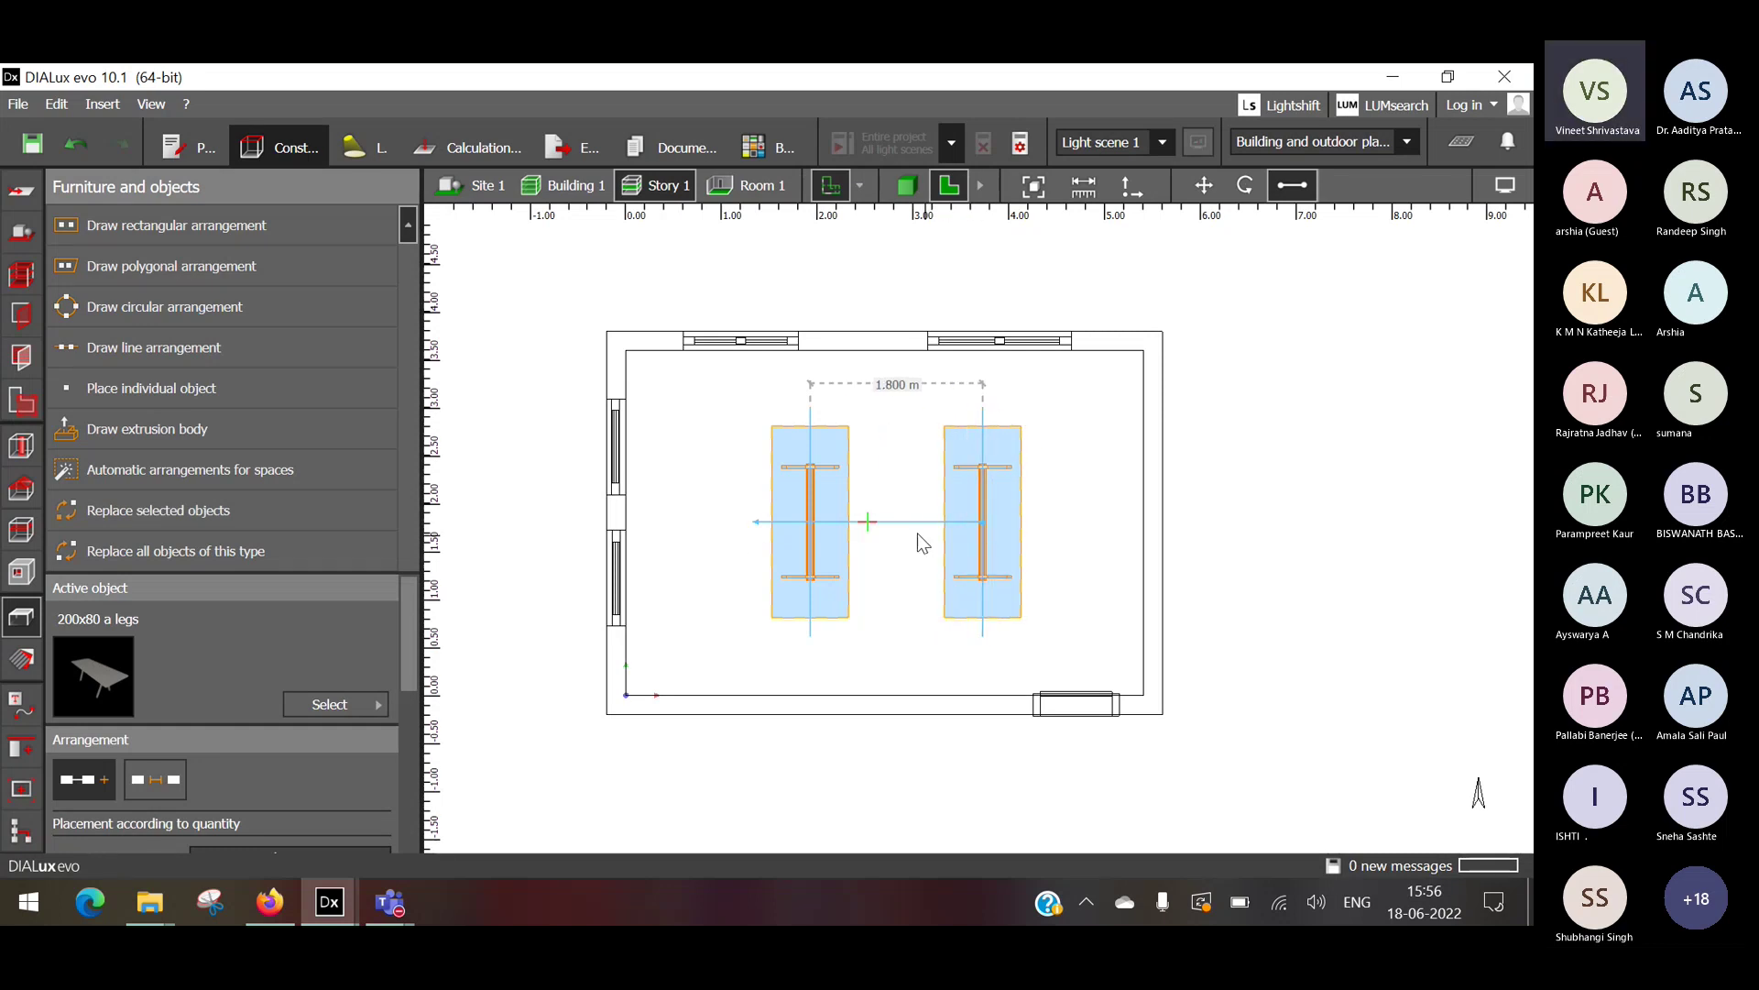
# Inspect the widened table arrangement up close, review its available commands and deselect it.
pyautogui.scroll(2, 904, 550)
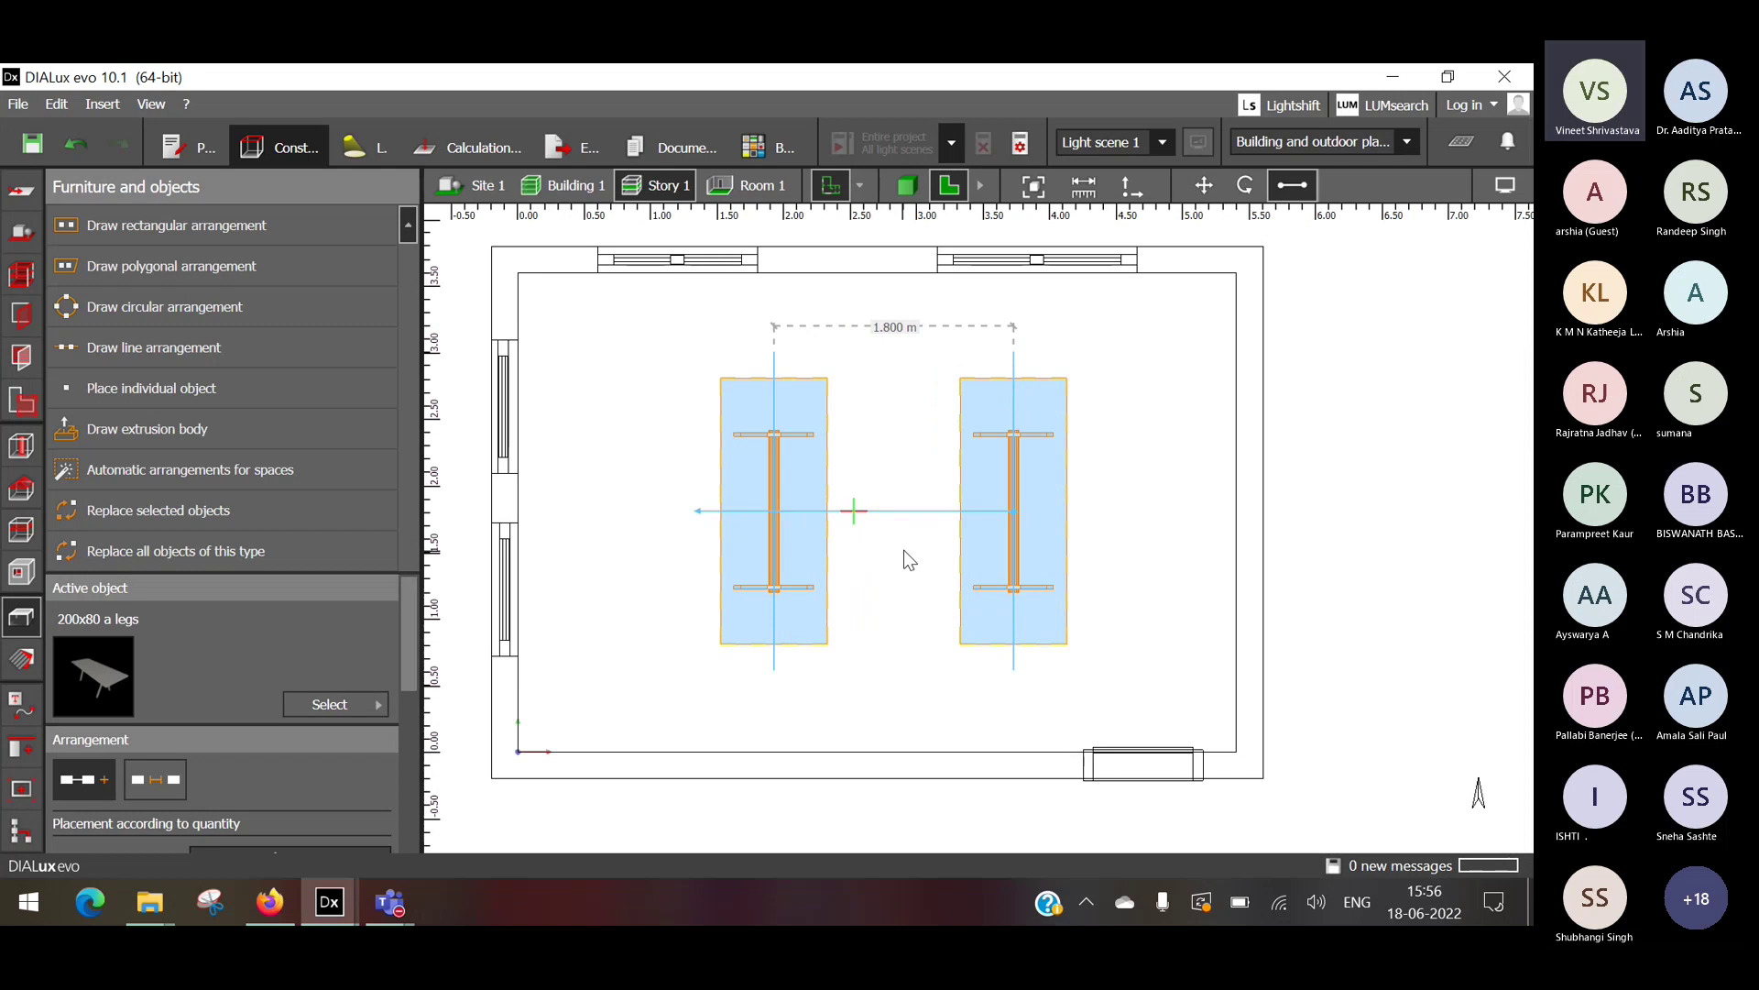
pyautogui.click(904, 550)
pyautogui.scroll(2, 903, 550)
pyautogui.click(805, 486)
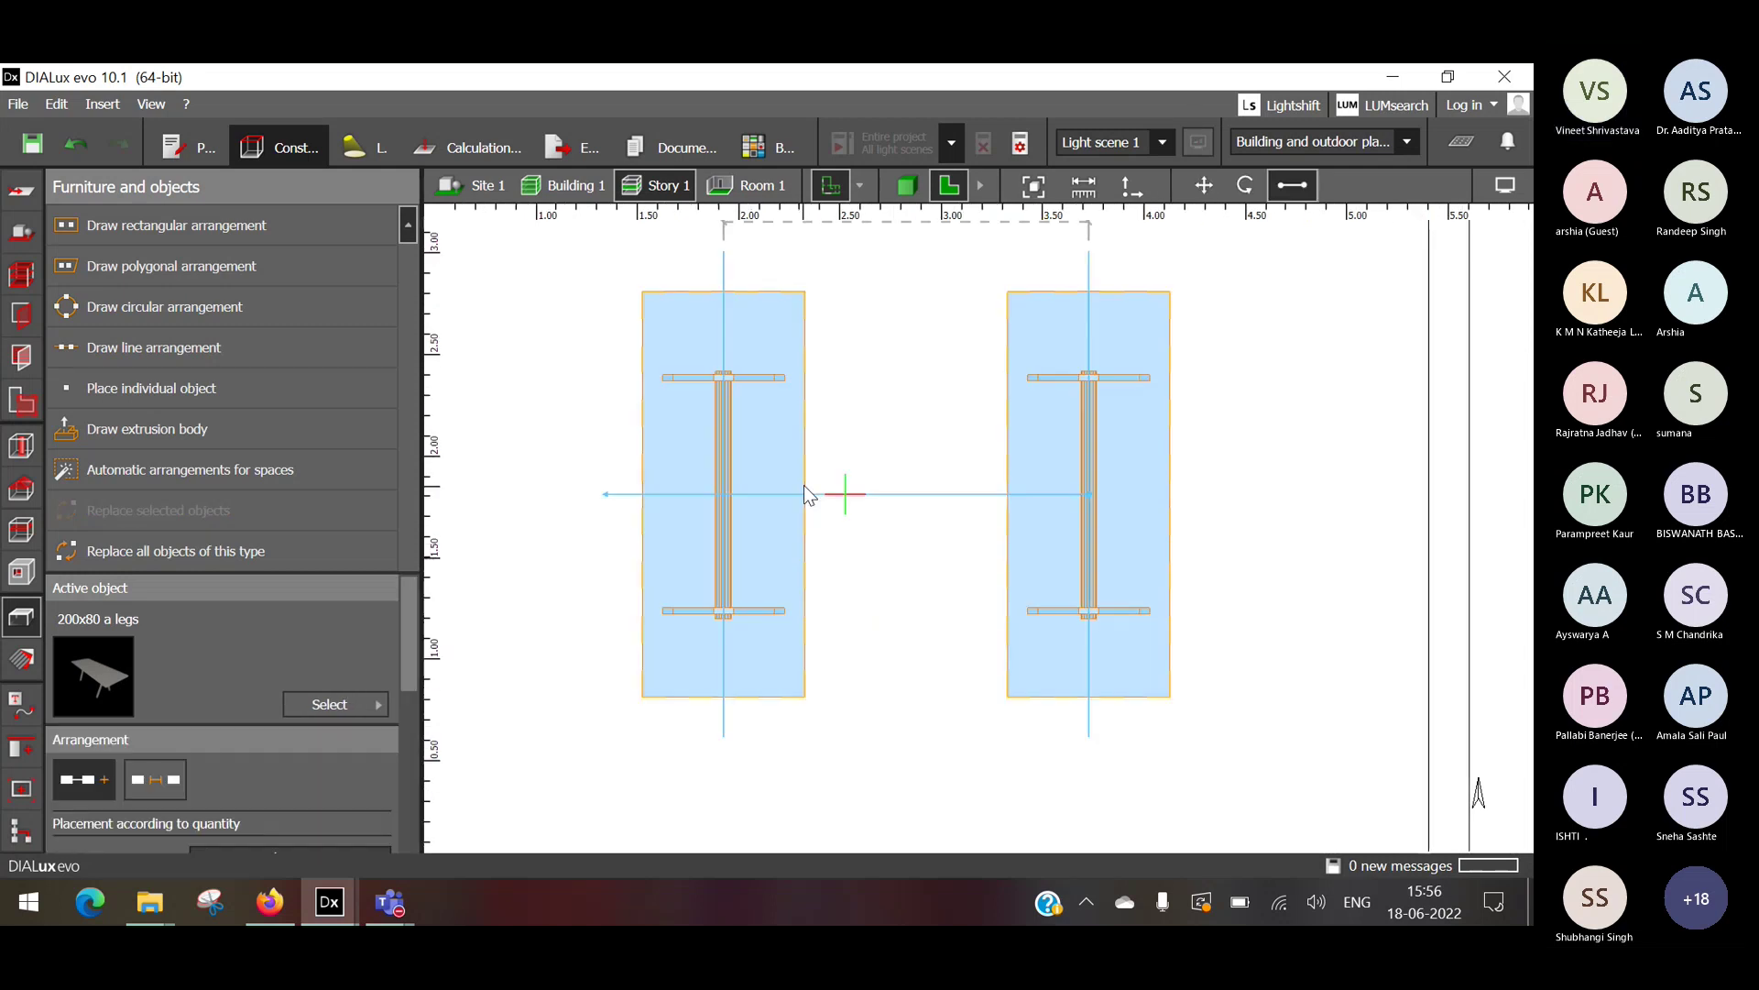
pyautogui.scroll(-1, 804, 486)
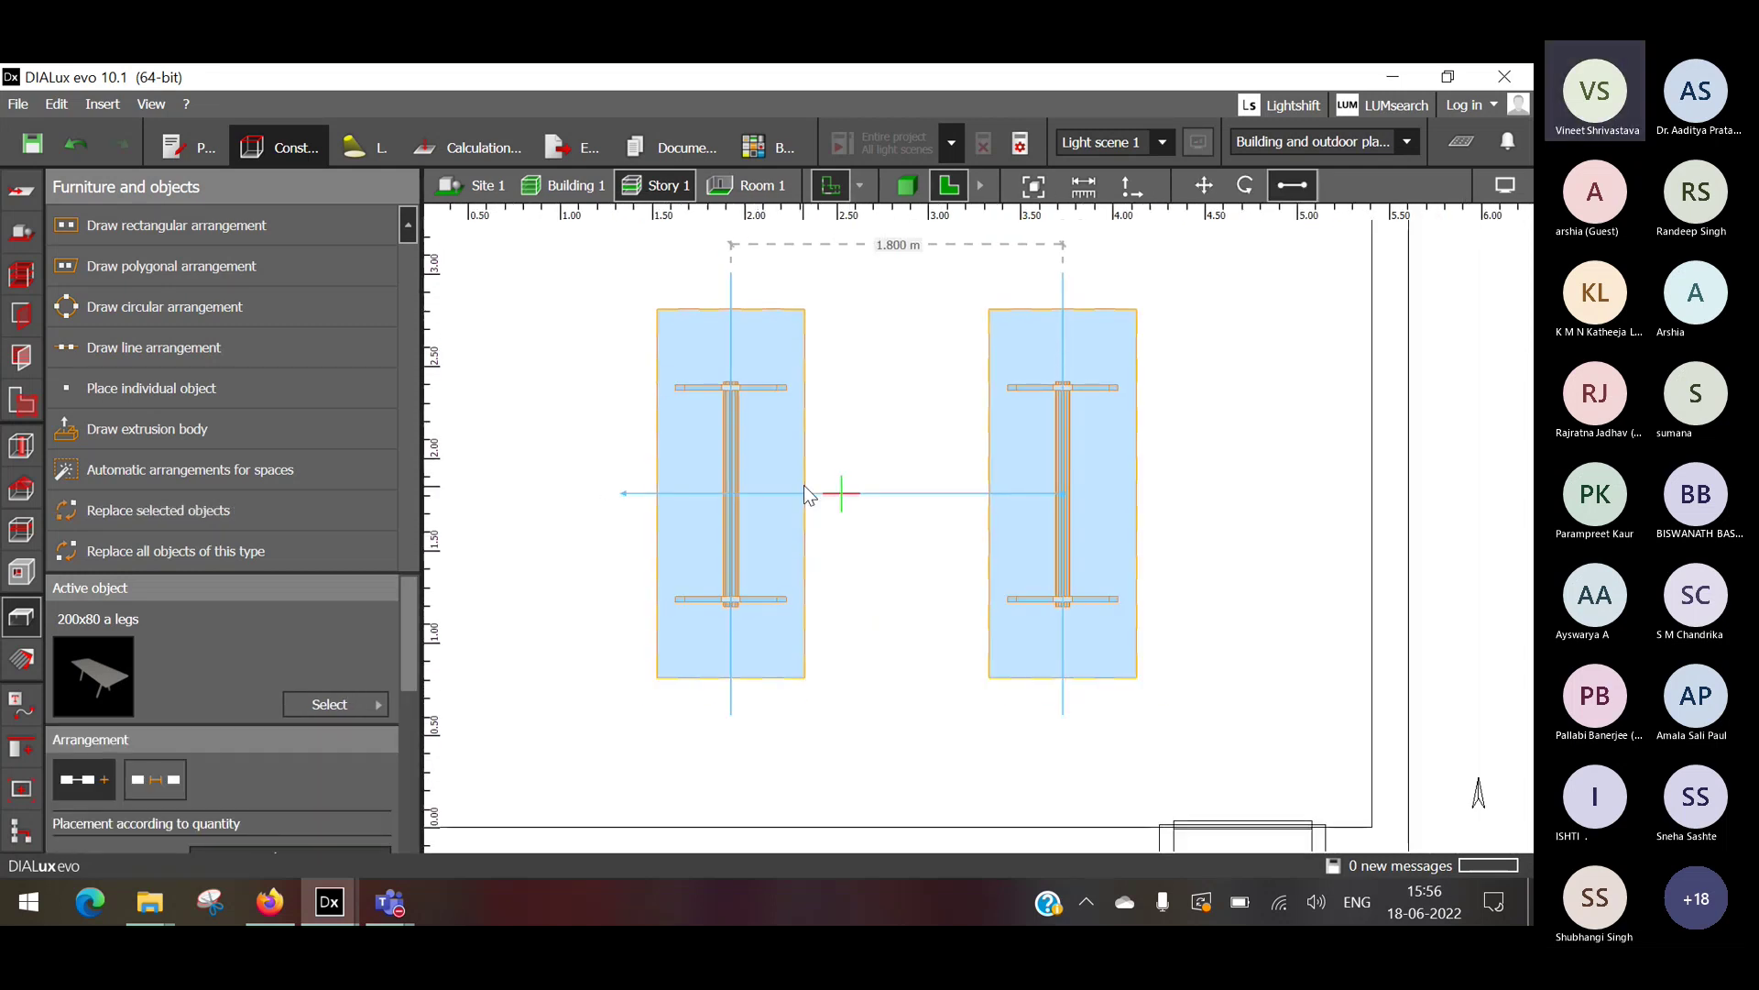
pyautogui.rightClick(805, 491)
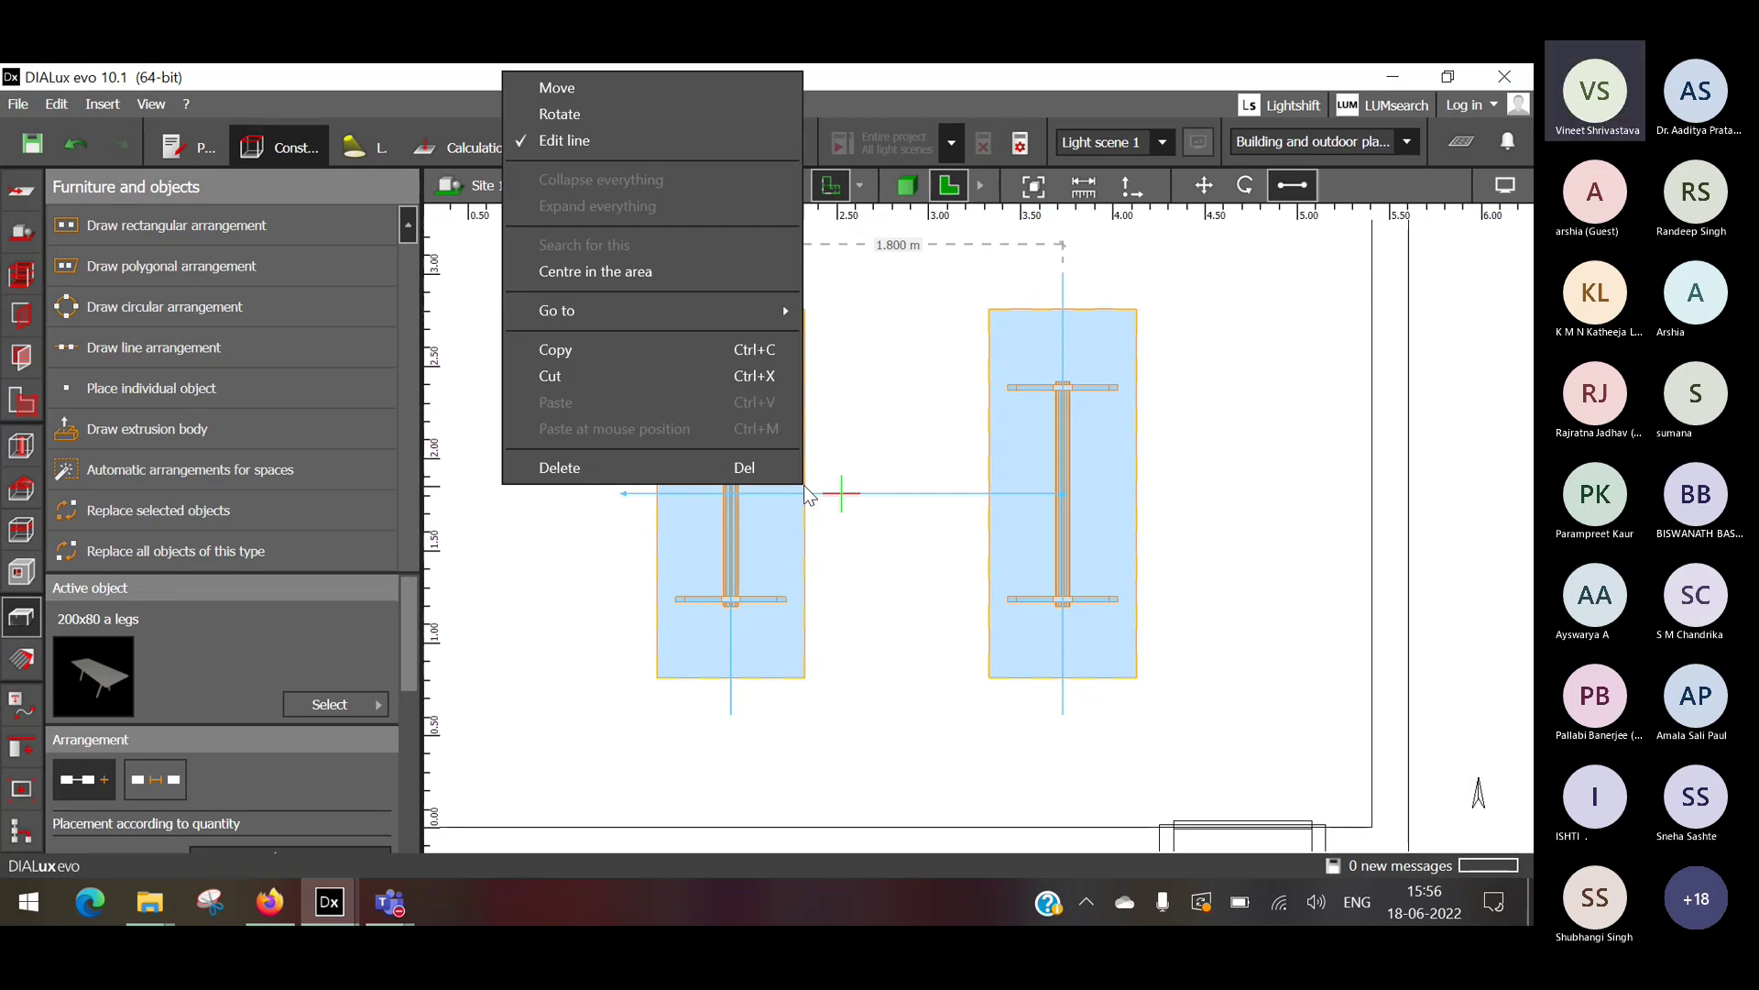
pyautogui.click(812, 549)
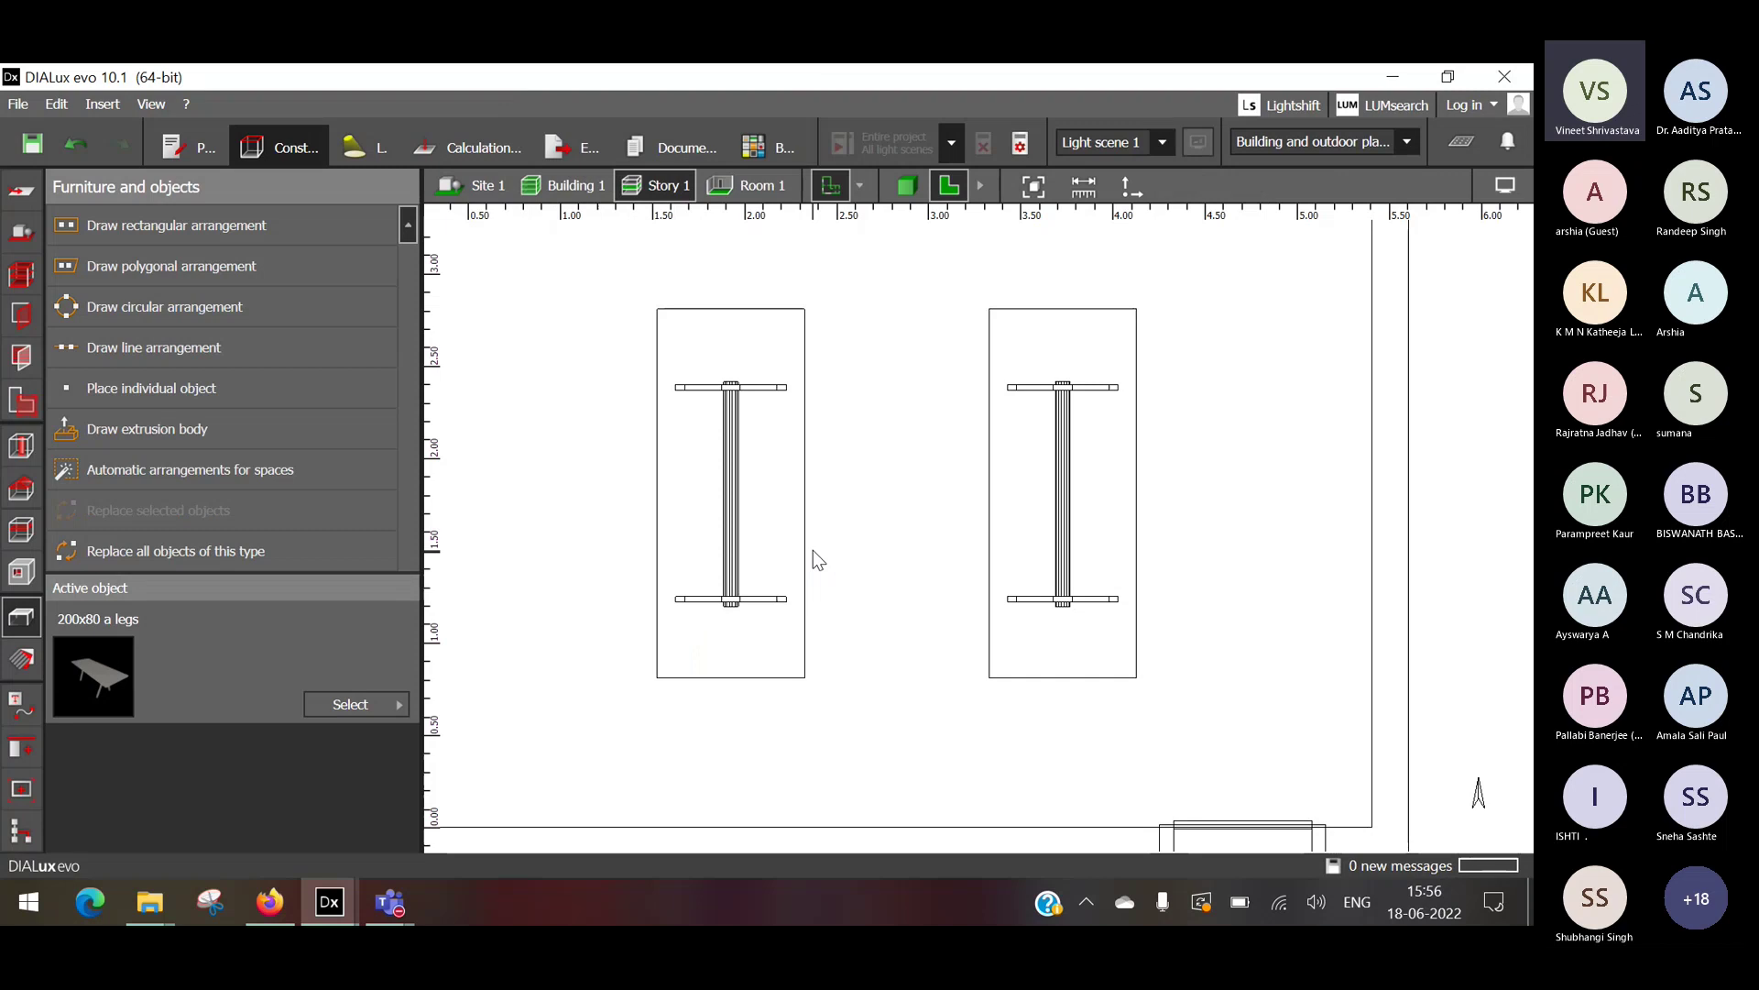
# Move the two-table arrangement about 0.2 m toward the room's left wall, dismiss the Norton notification and deselect the tables.
pyautogui.click(841, 493)
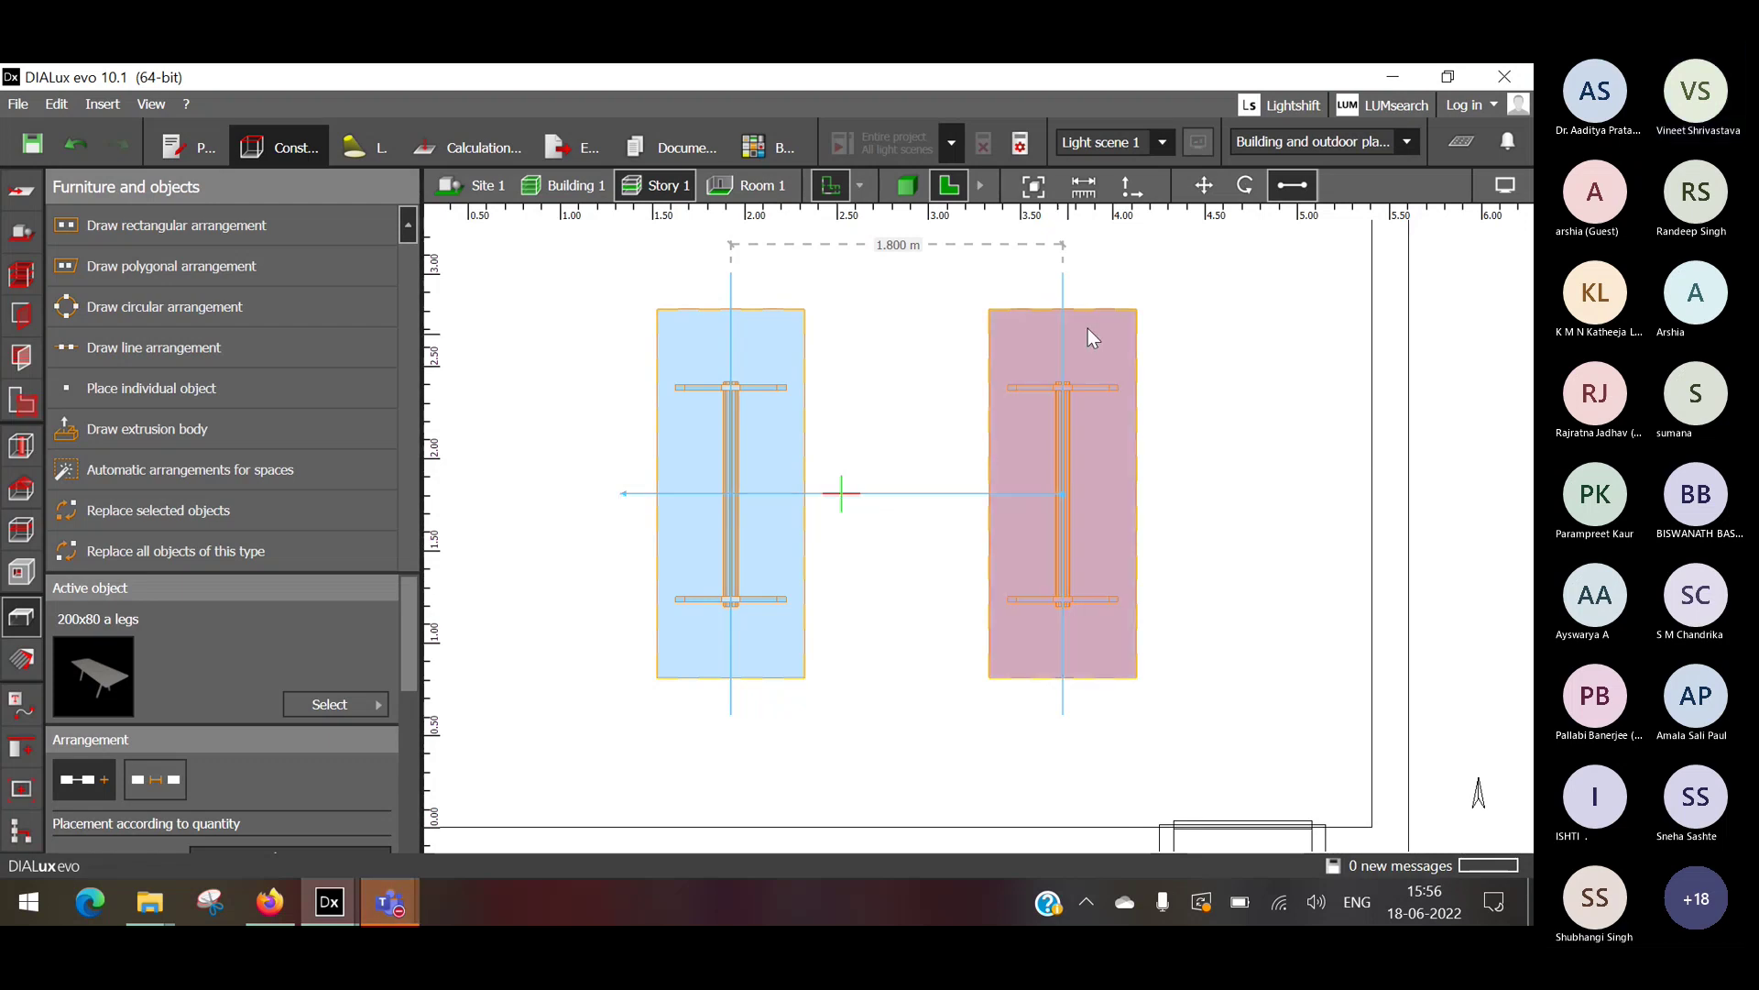
pyautogui.click(1217, 388)
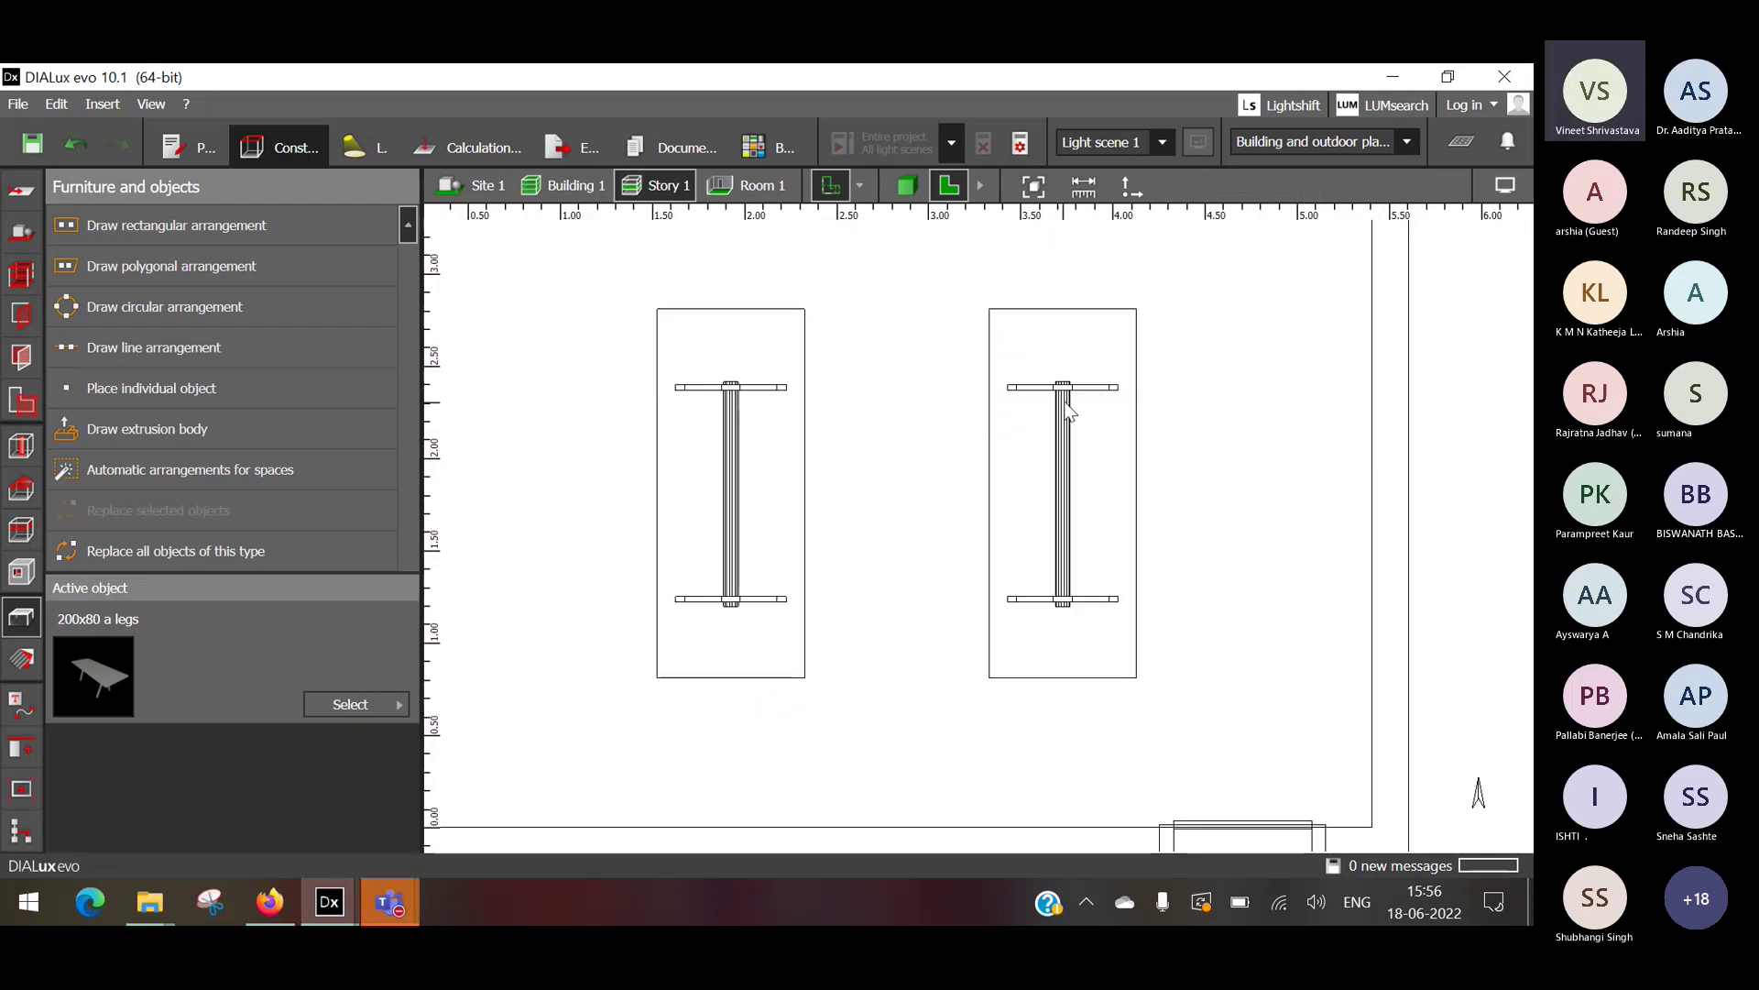
pyautogui.click(1068, 409)
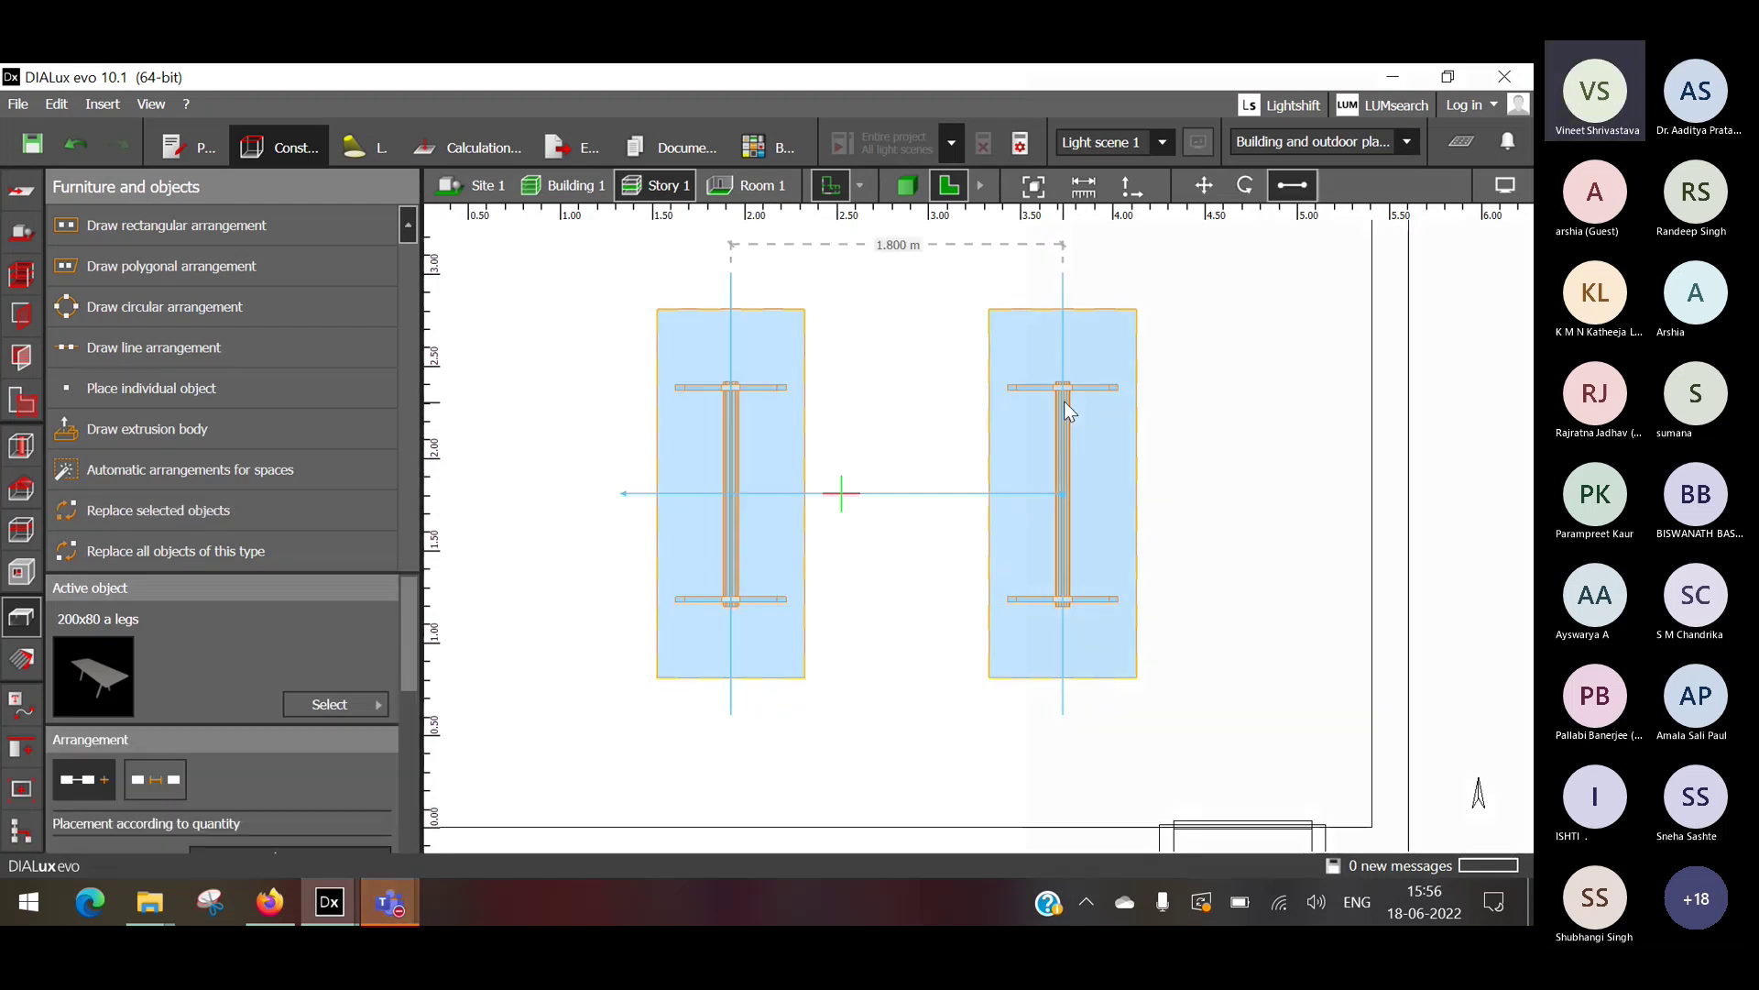
pyautogui.click(1217, 185)
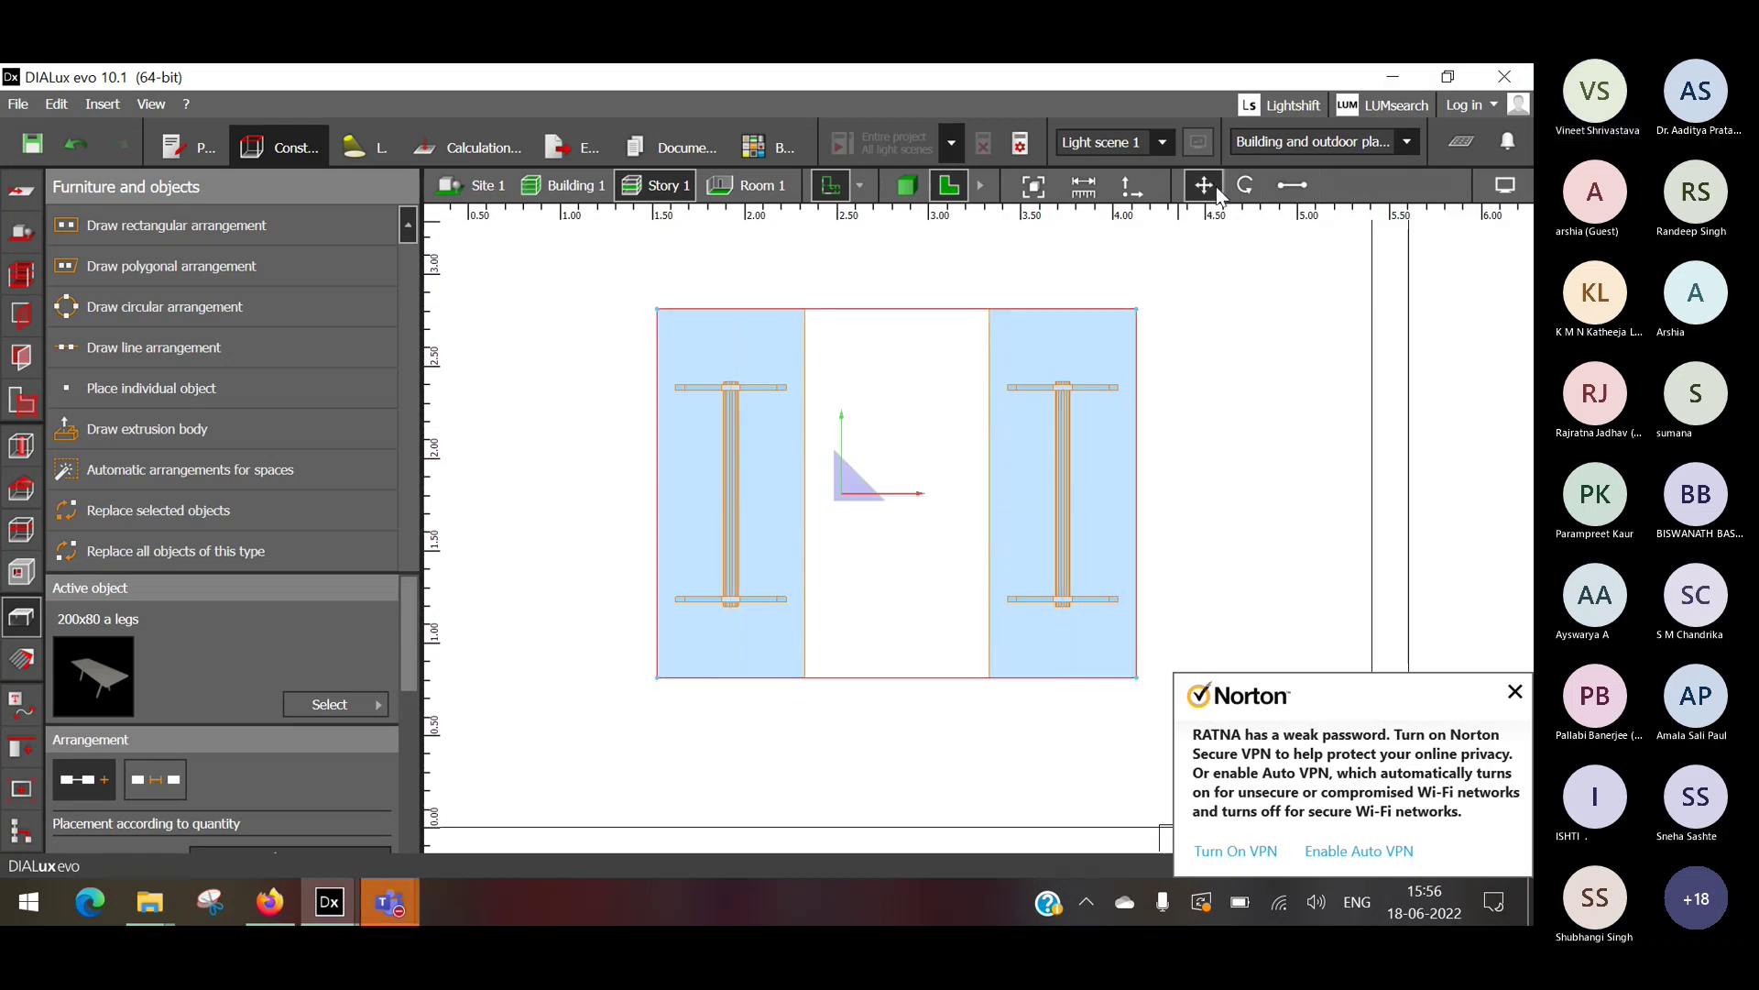
pyautogui.scroll(-3, 964, 468)
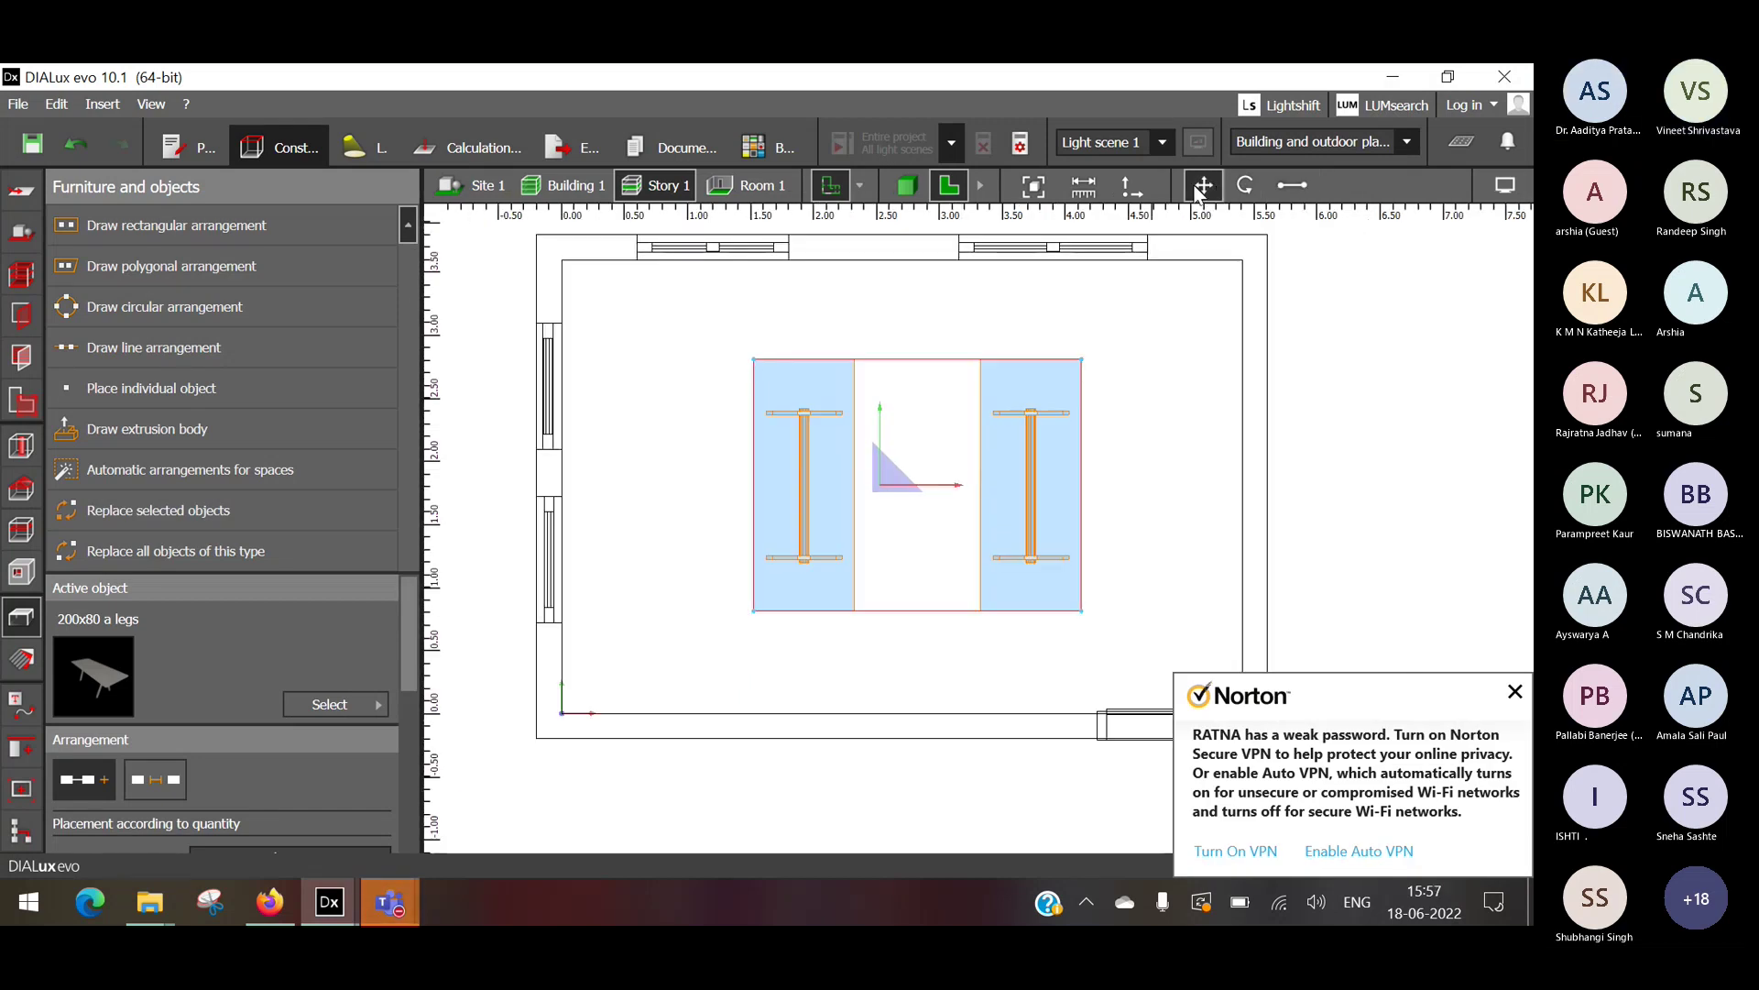
pyautogui.moveTo(925, 492)
pyautogui.mouseDown()
pyautogui.moveTo(1011, 503)
pyautogui.moveTo(901, 485)
pyautogui.mouseUp()
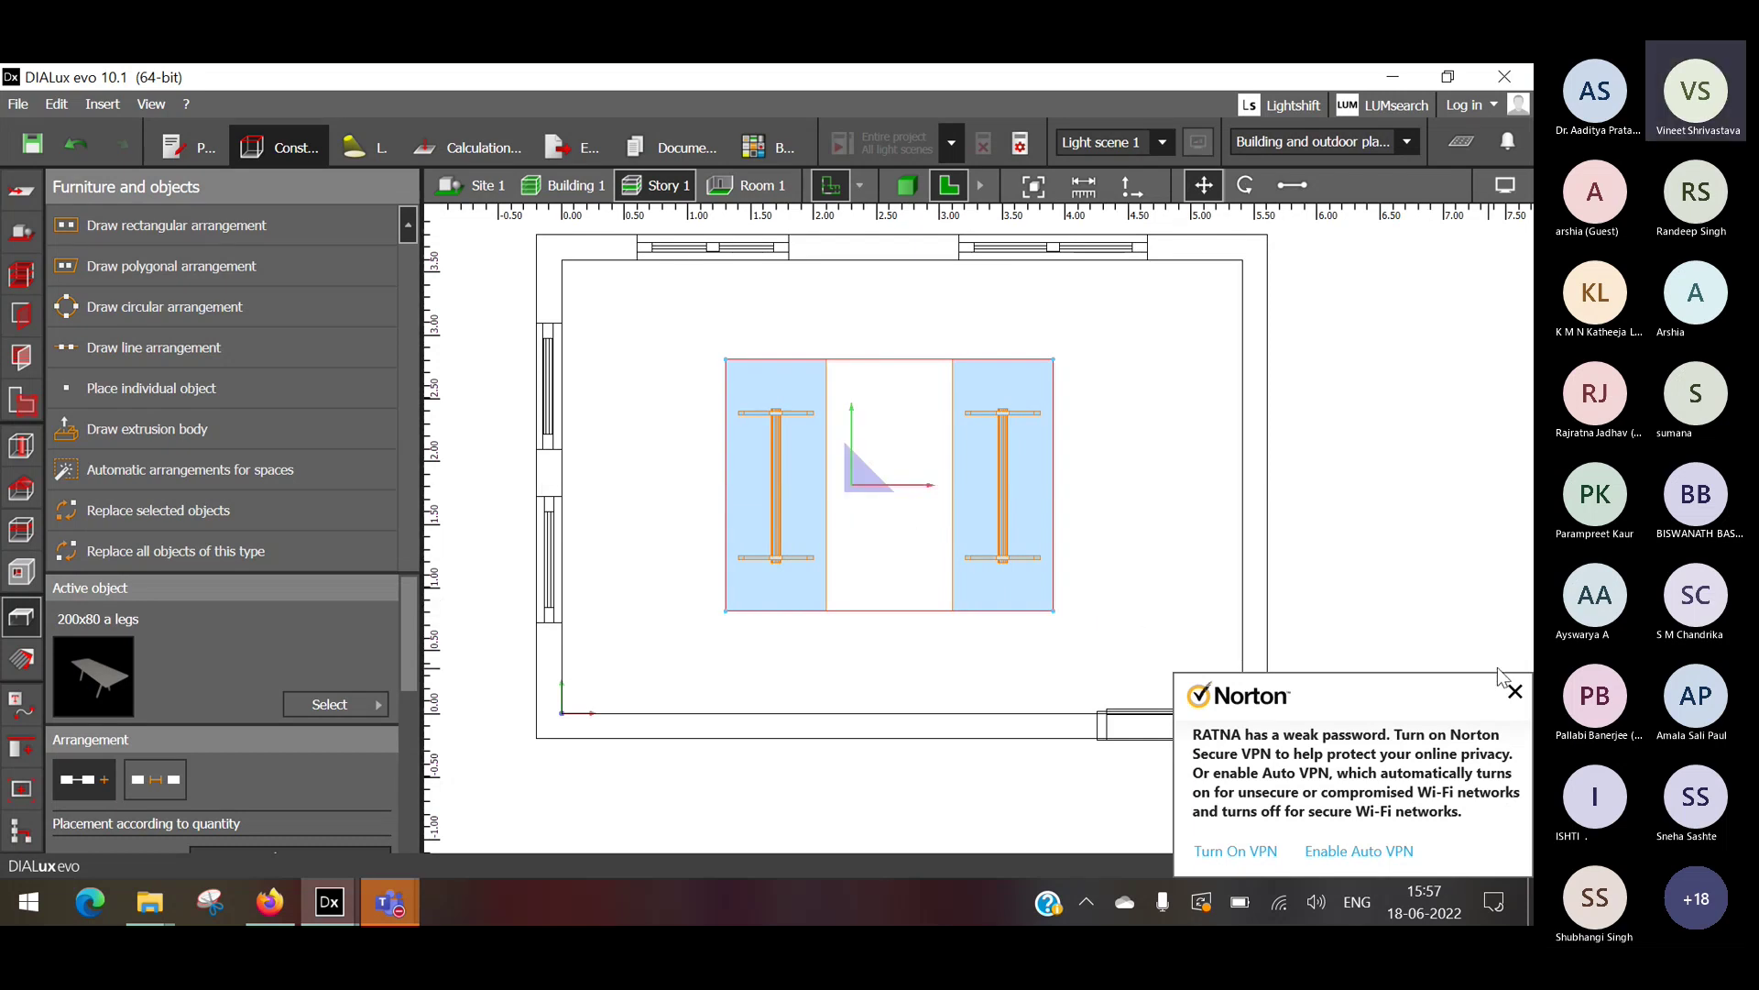
pyautogui.click(1515, 691)
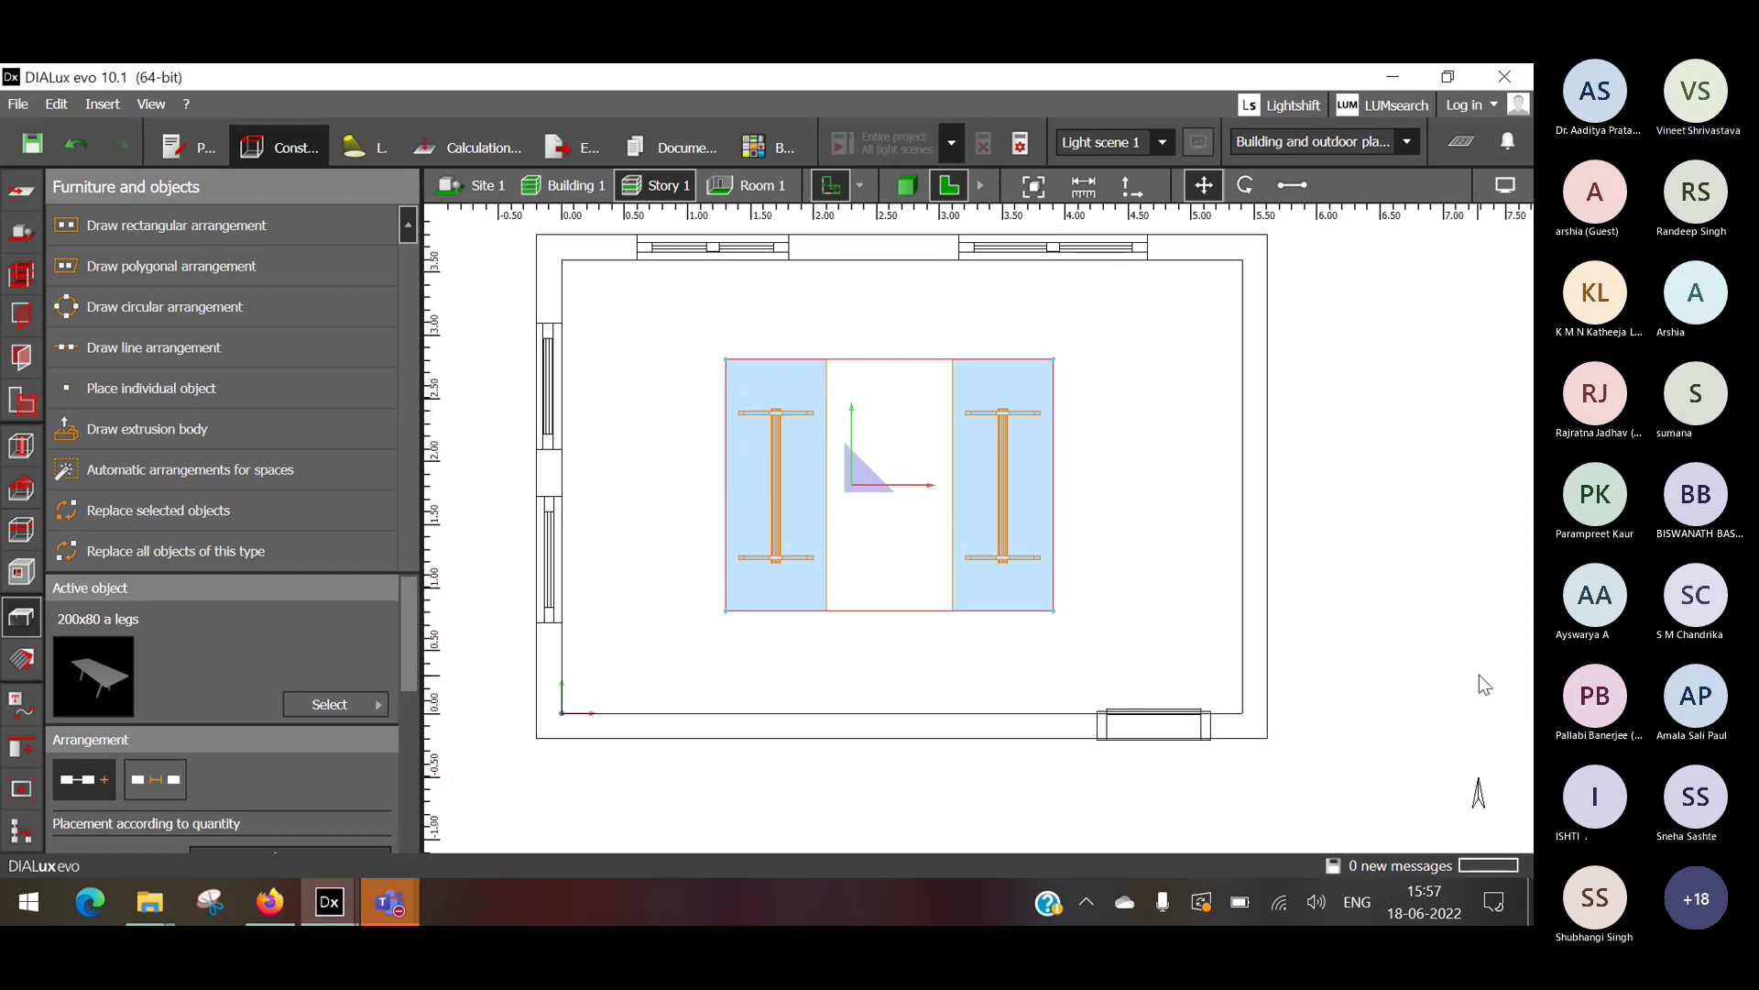
pyautogui.click(1176, 555)
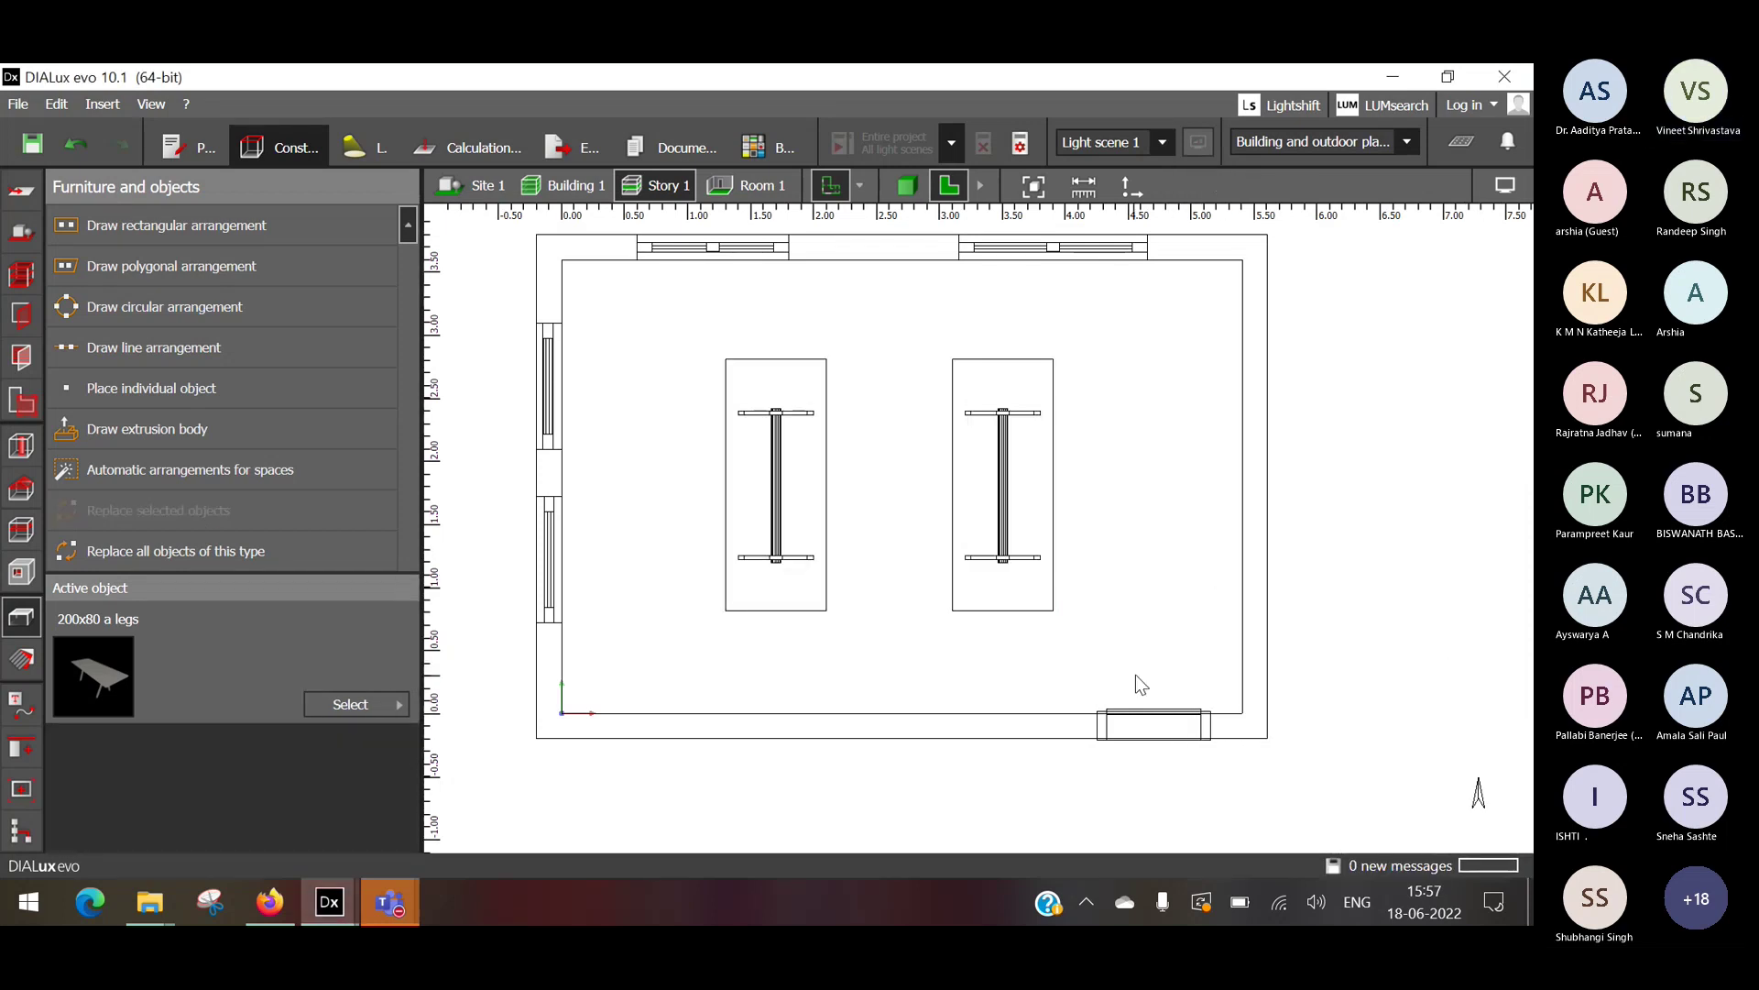
pyautogui.moveTo(998, 678); pyautogui.dragTo(1045, 721, button='middle')
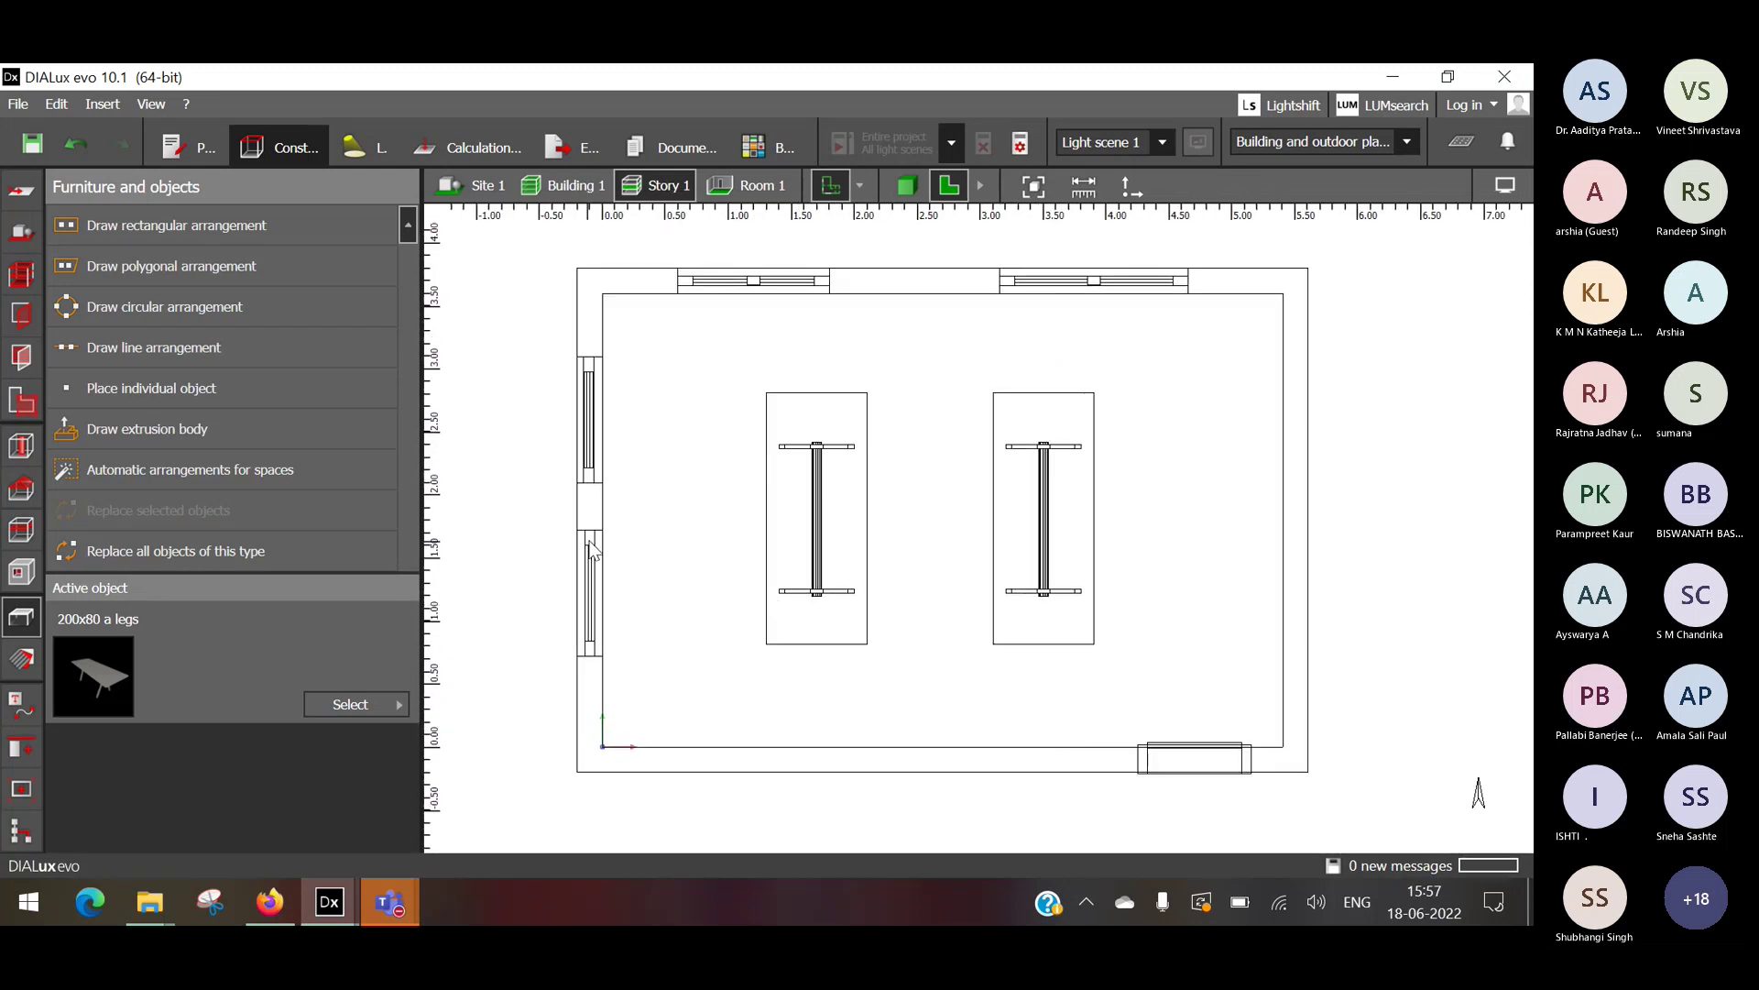
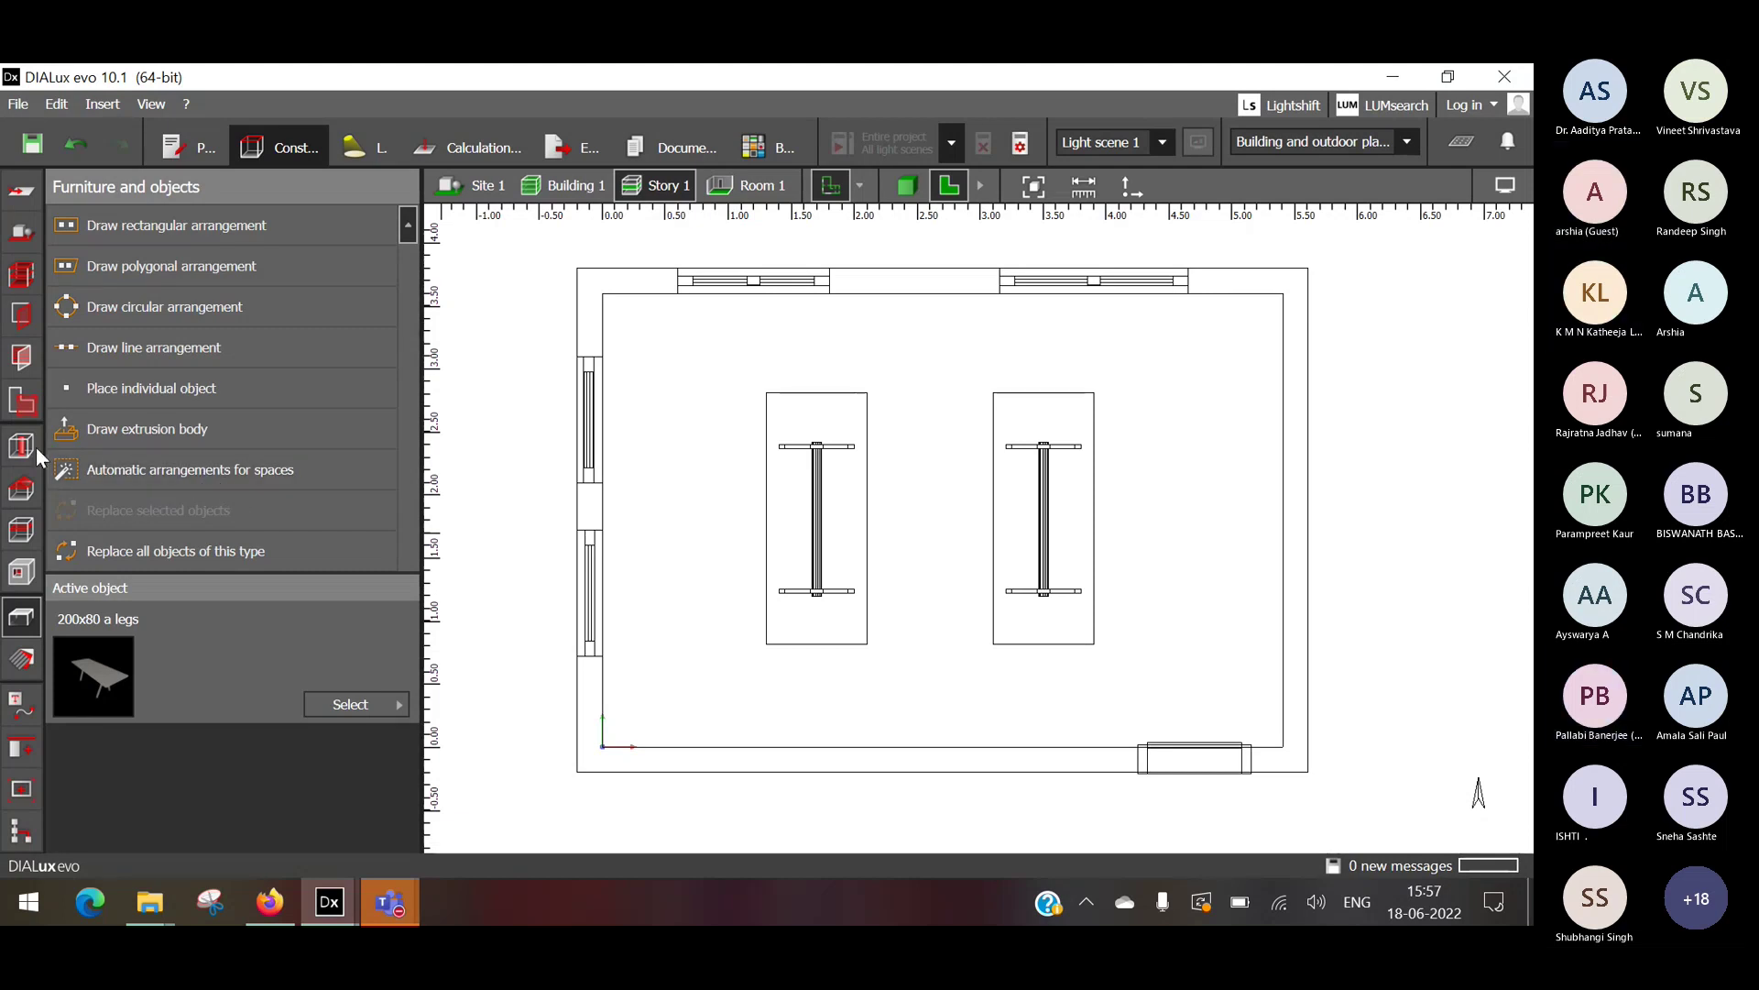
# Look over the Spaces and Ceilings tools and review the table arrangement's available commands, including its Go to destinations.
pyautogui.click(22, 400)
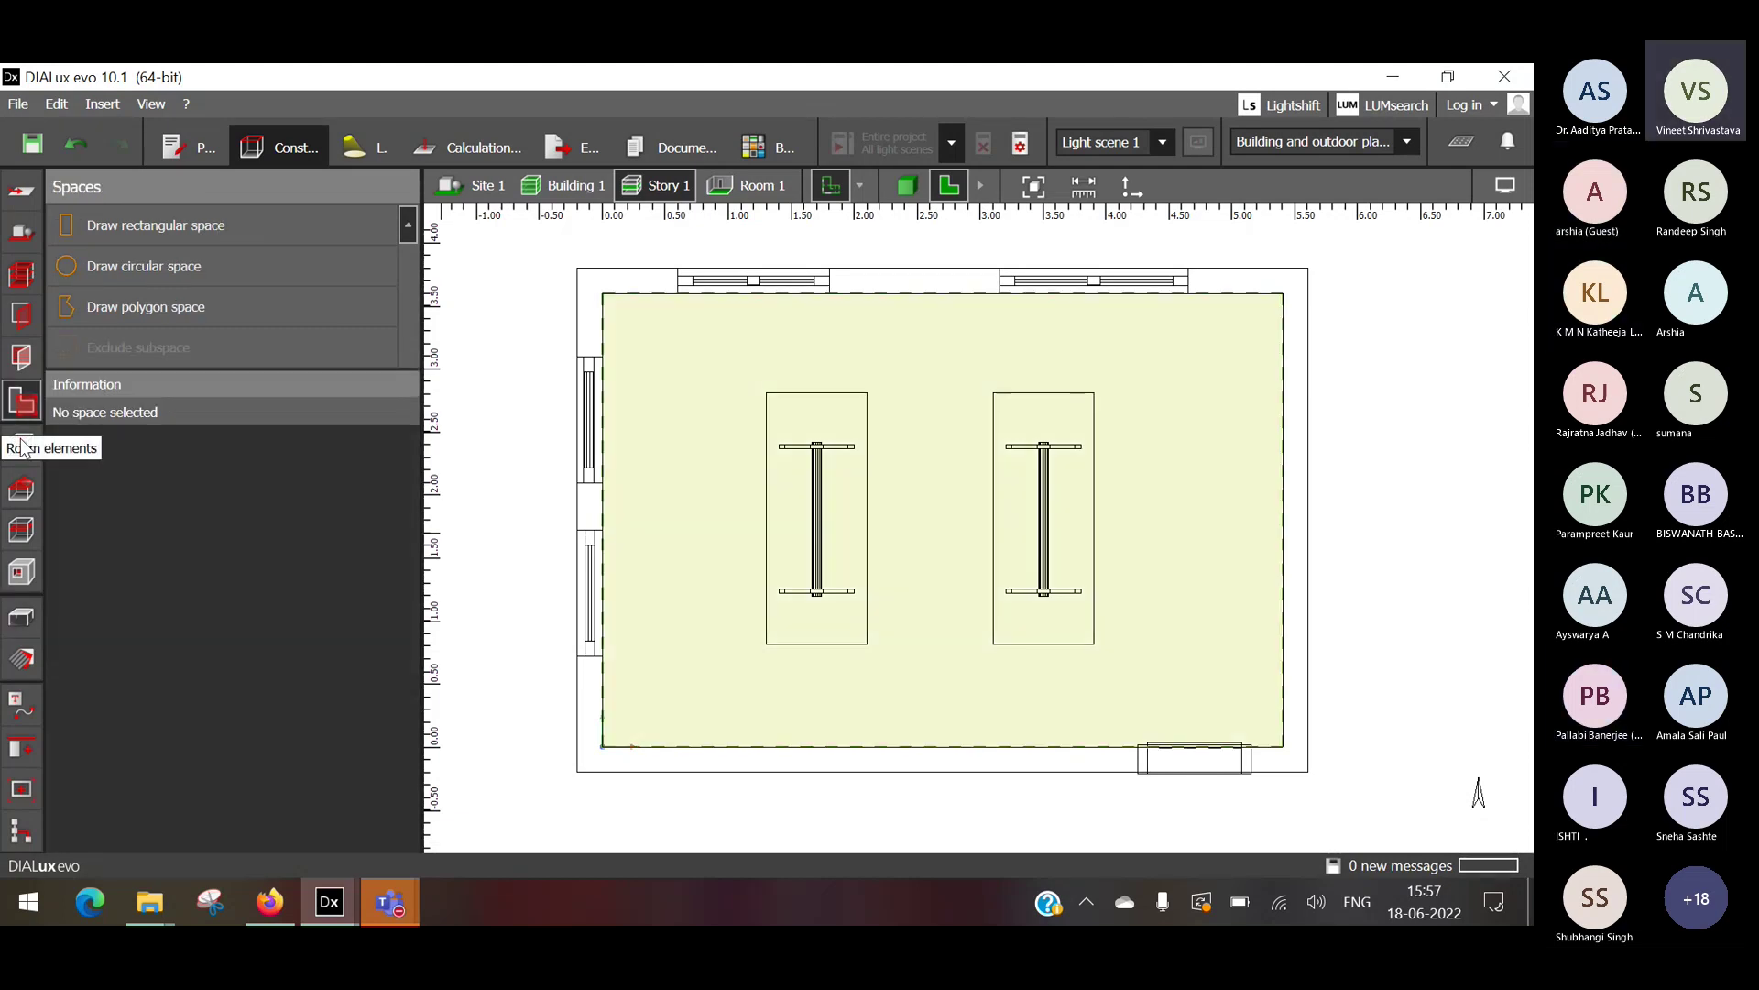
pyautogui.click(20, 531)
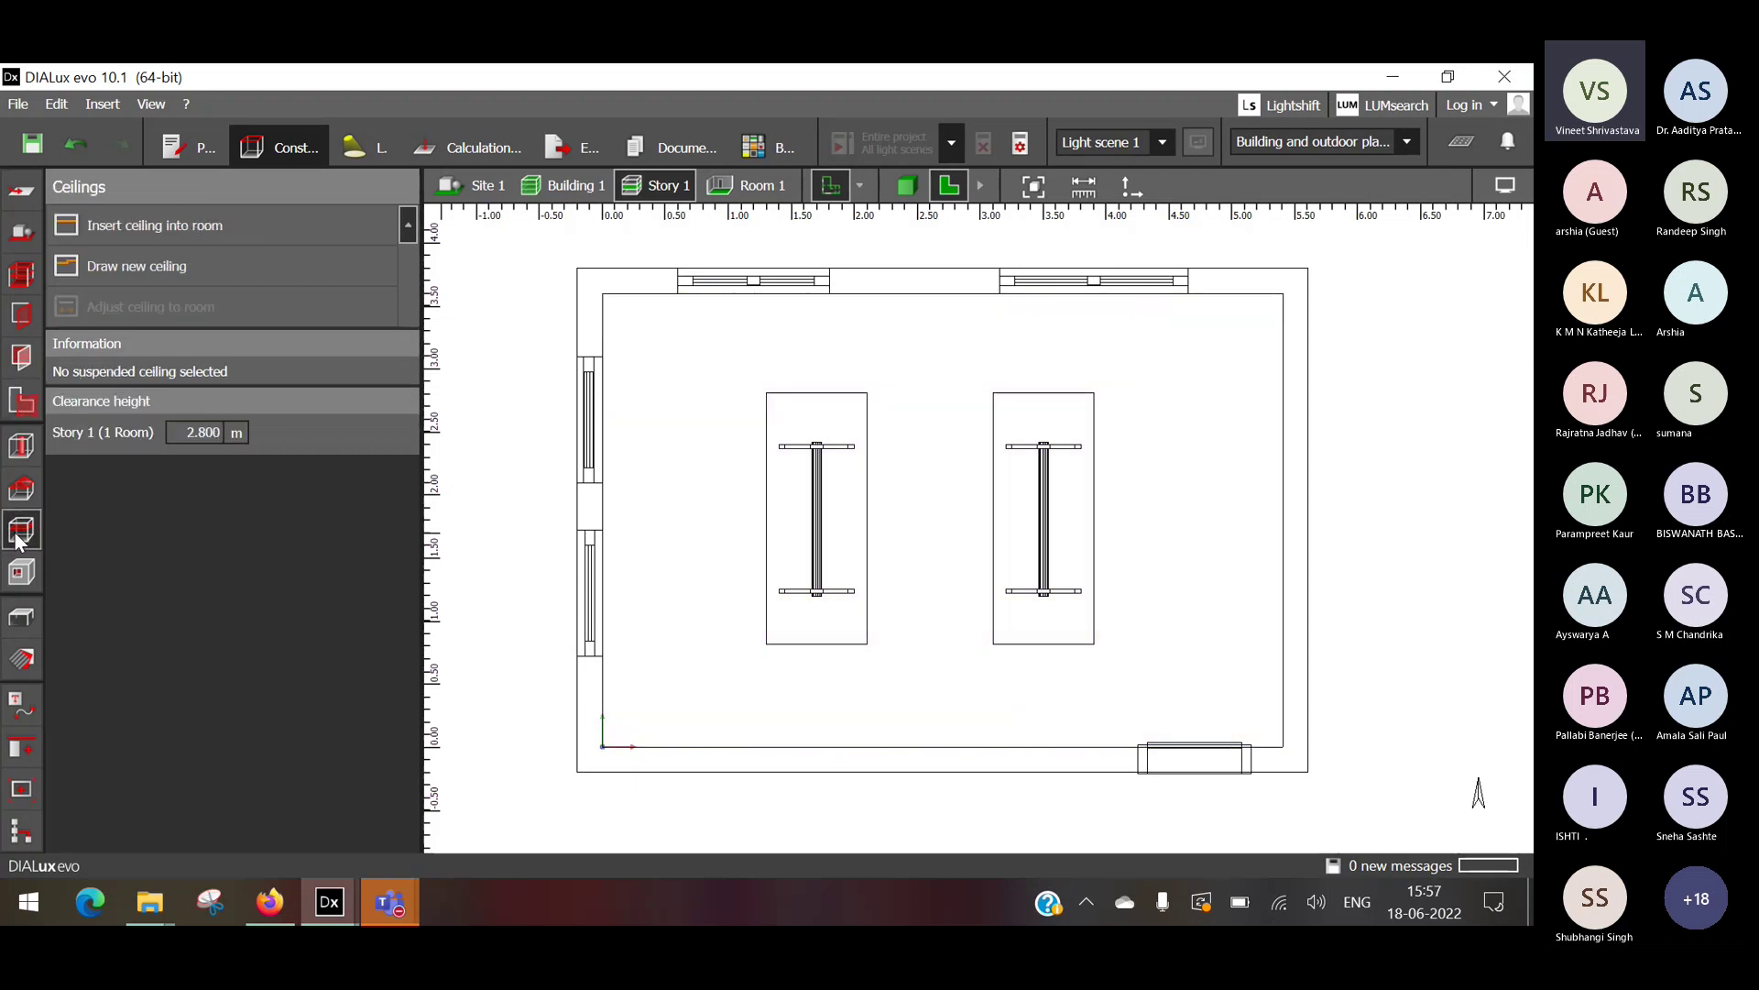
pyautogui.click(790, 421)
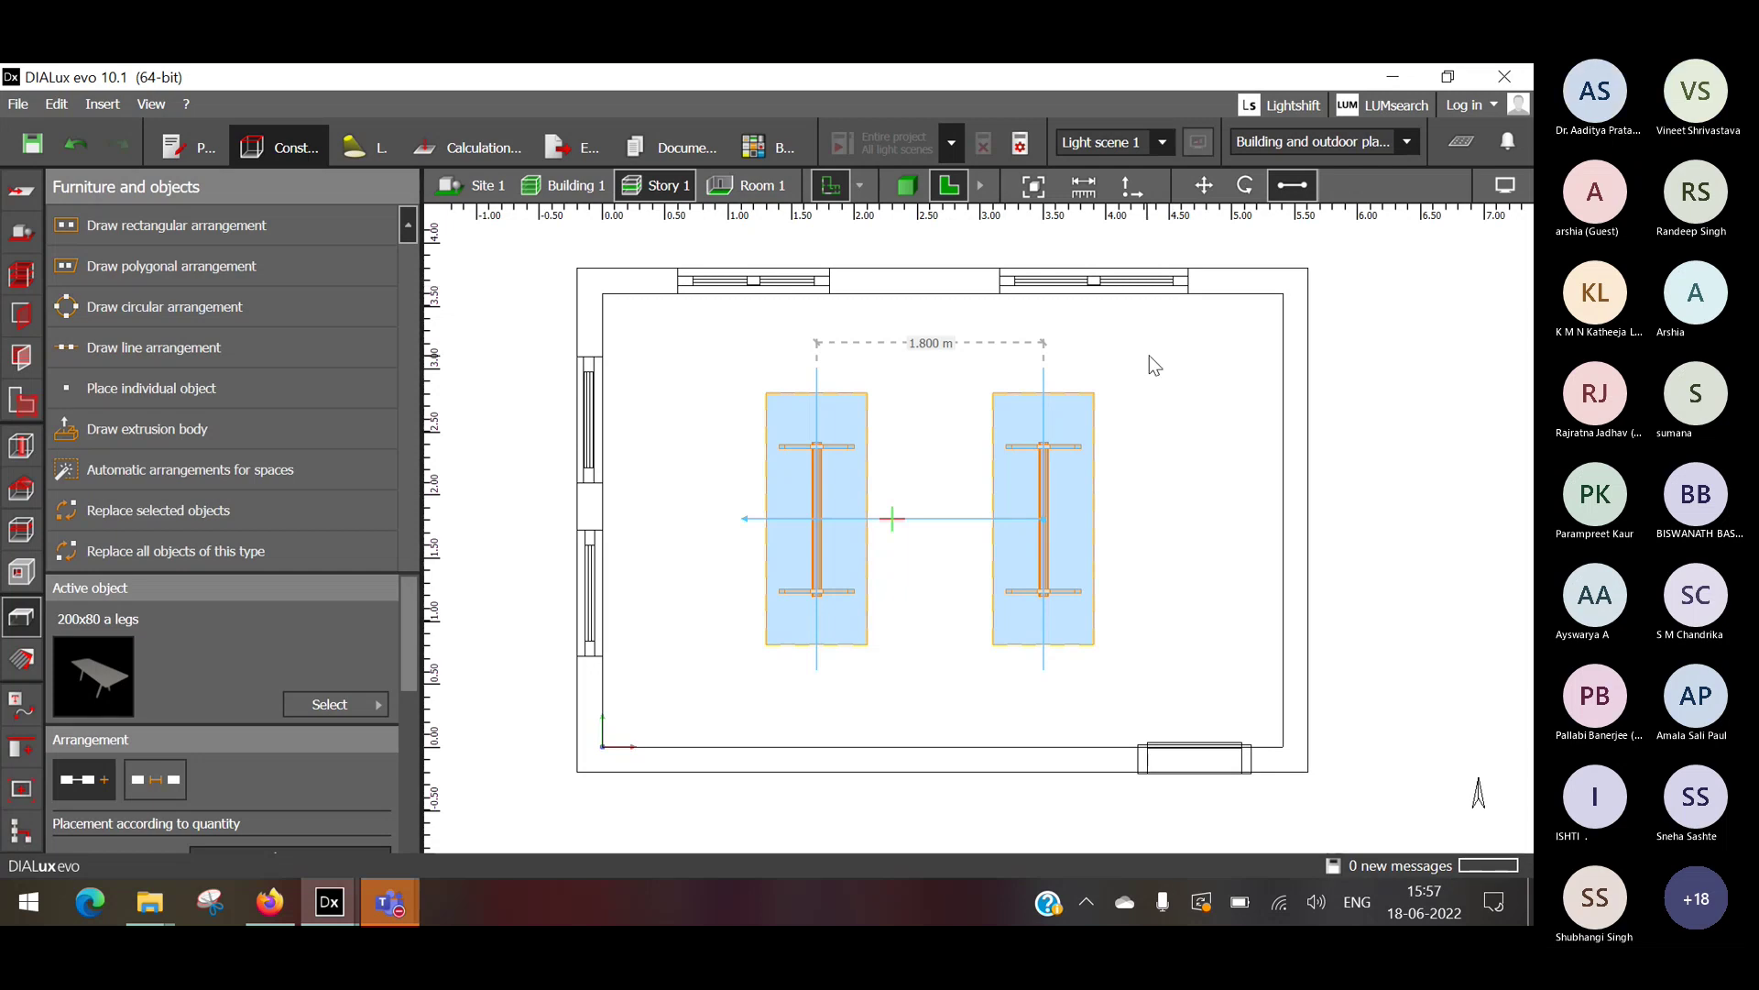
pyautogui.click(1123, 434)
pyautogui.click(1048, 457)
pyautogui.rightClick(1049, 456)
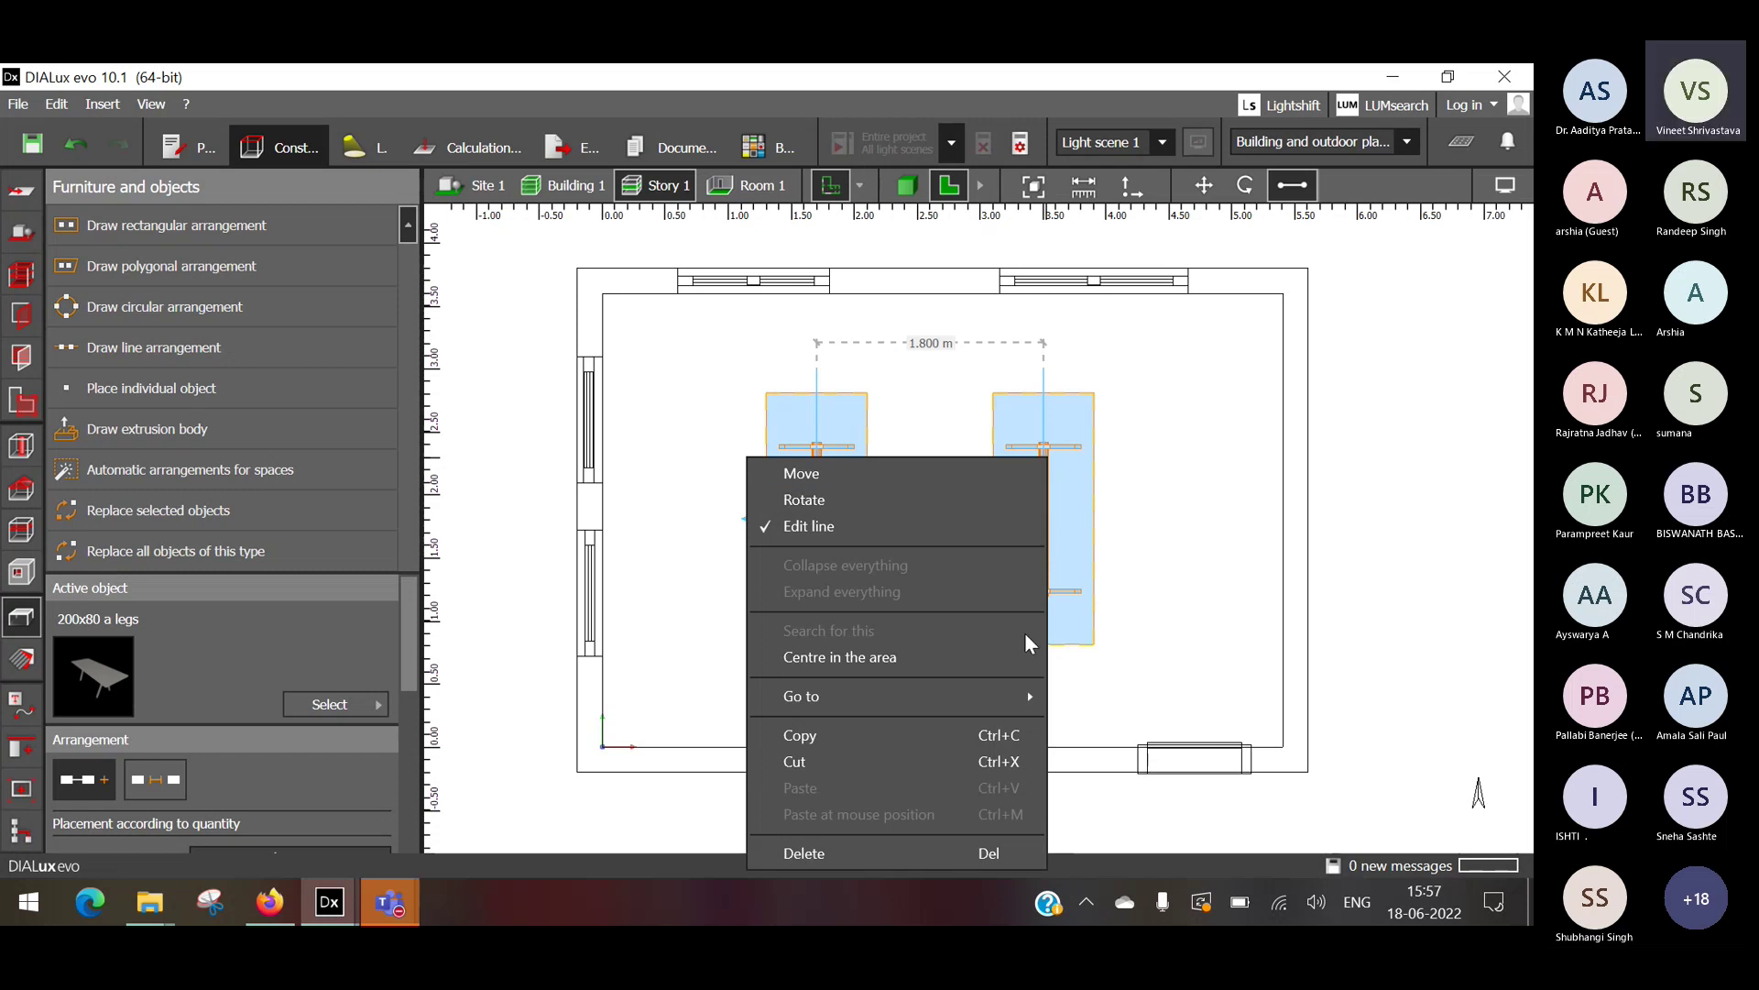
pyautogui.moveTo(1001, 697)
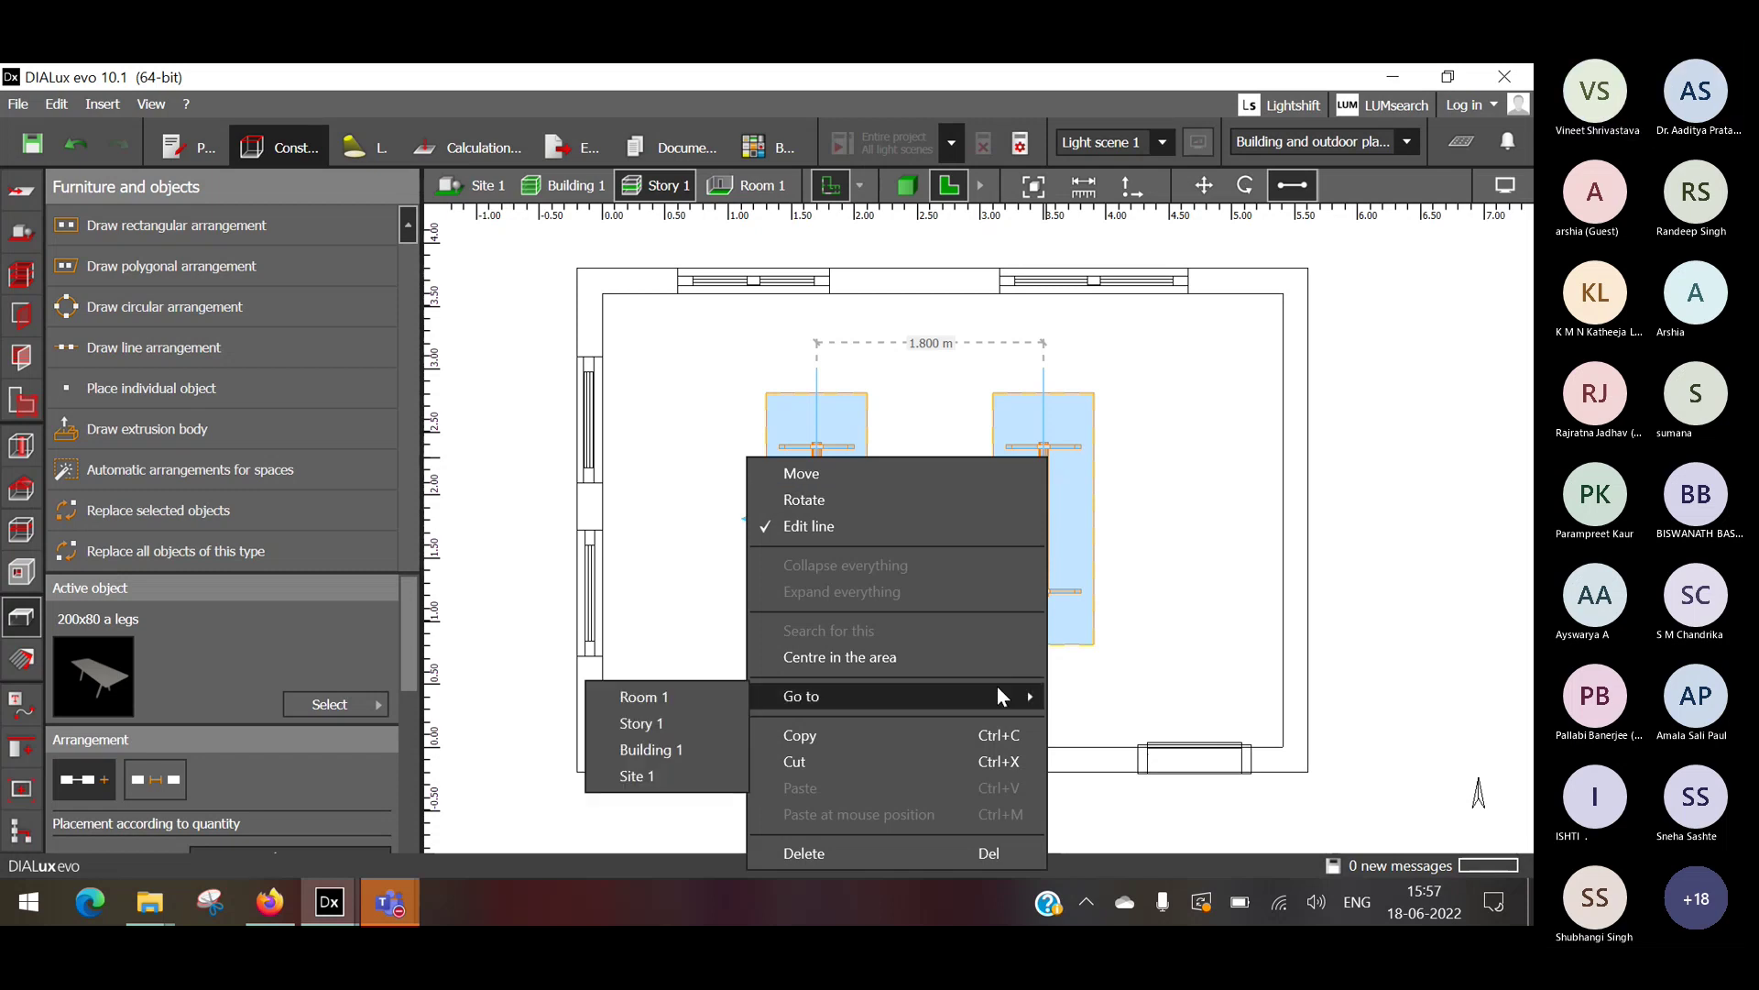
pyautogui.click(1136, 569)
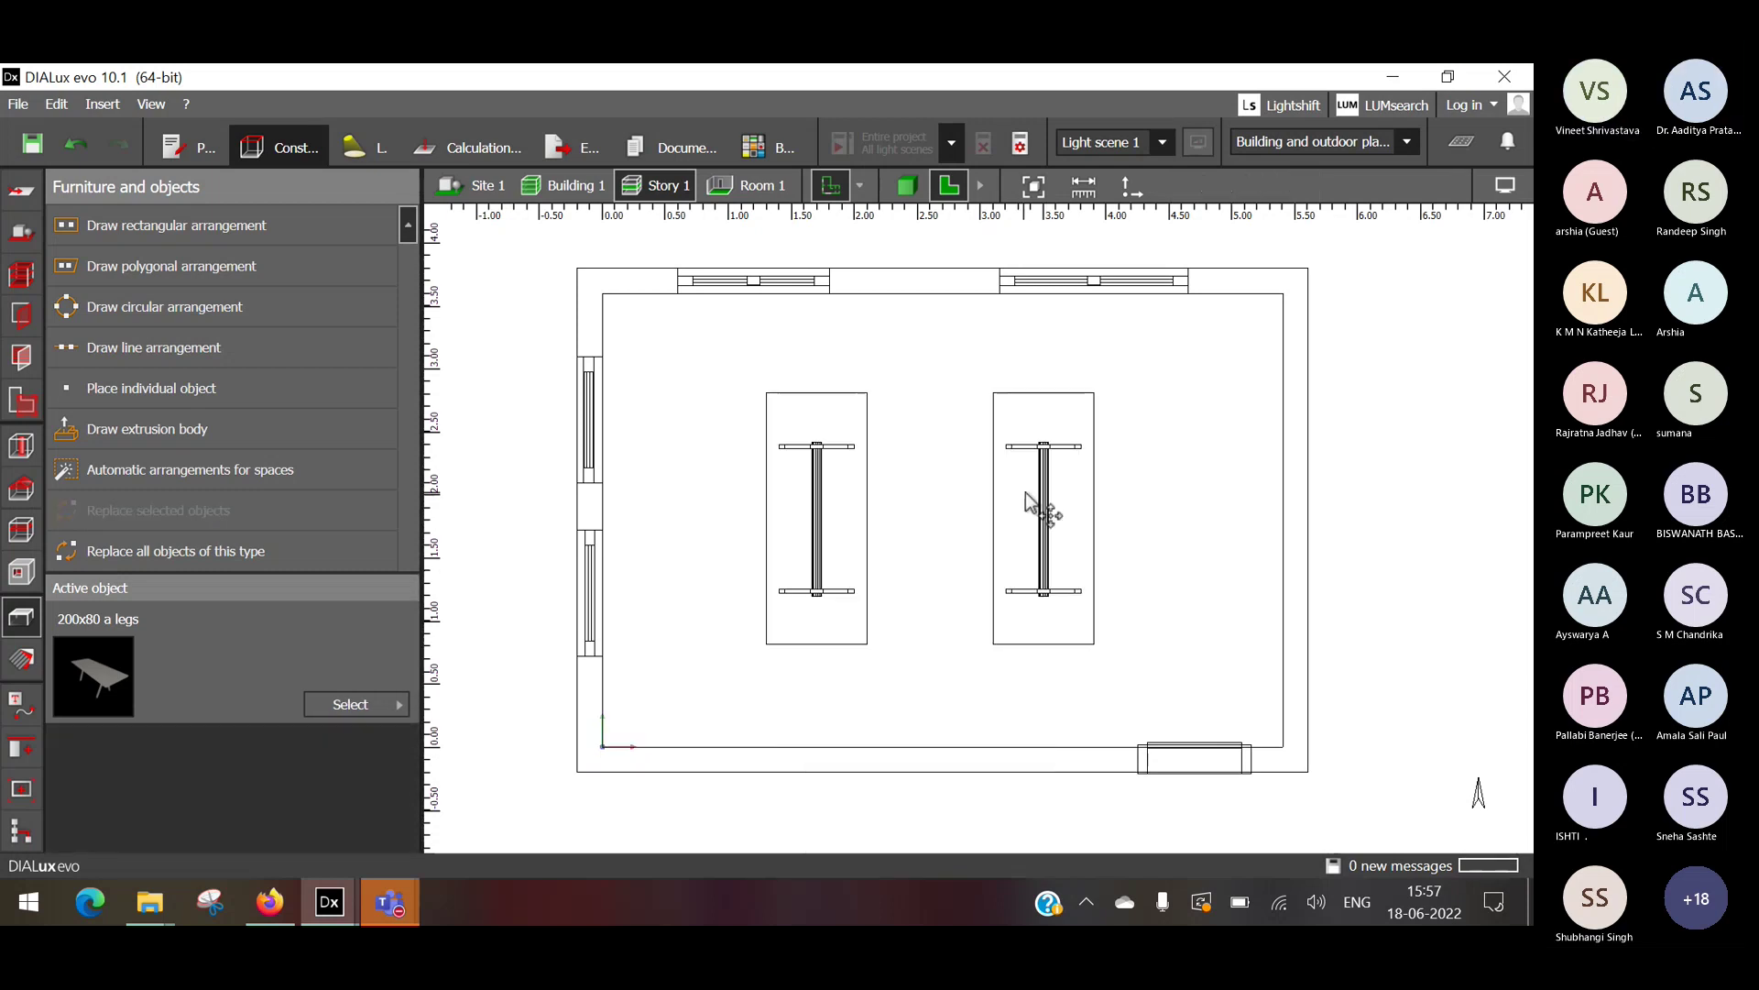
# Copy the two-table arrangement, paste it in the room and align the copy so its tables alternate with the originals in one row.
pyautogui.click(1025, 492)
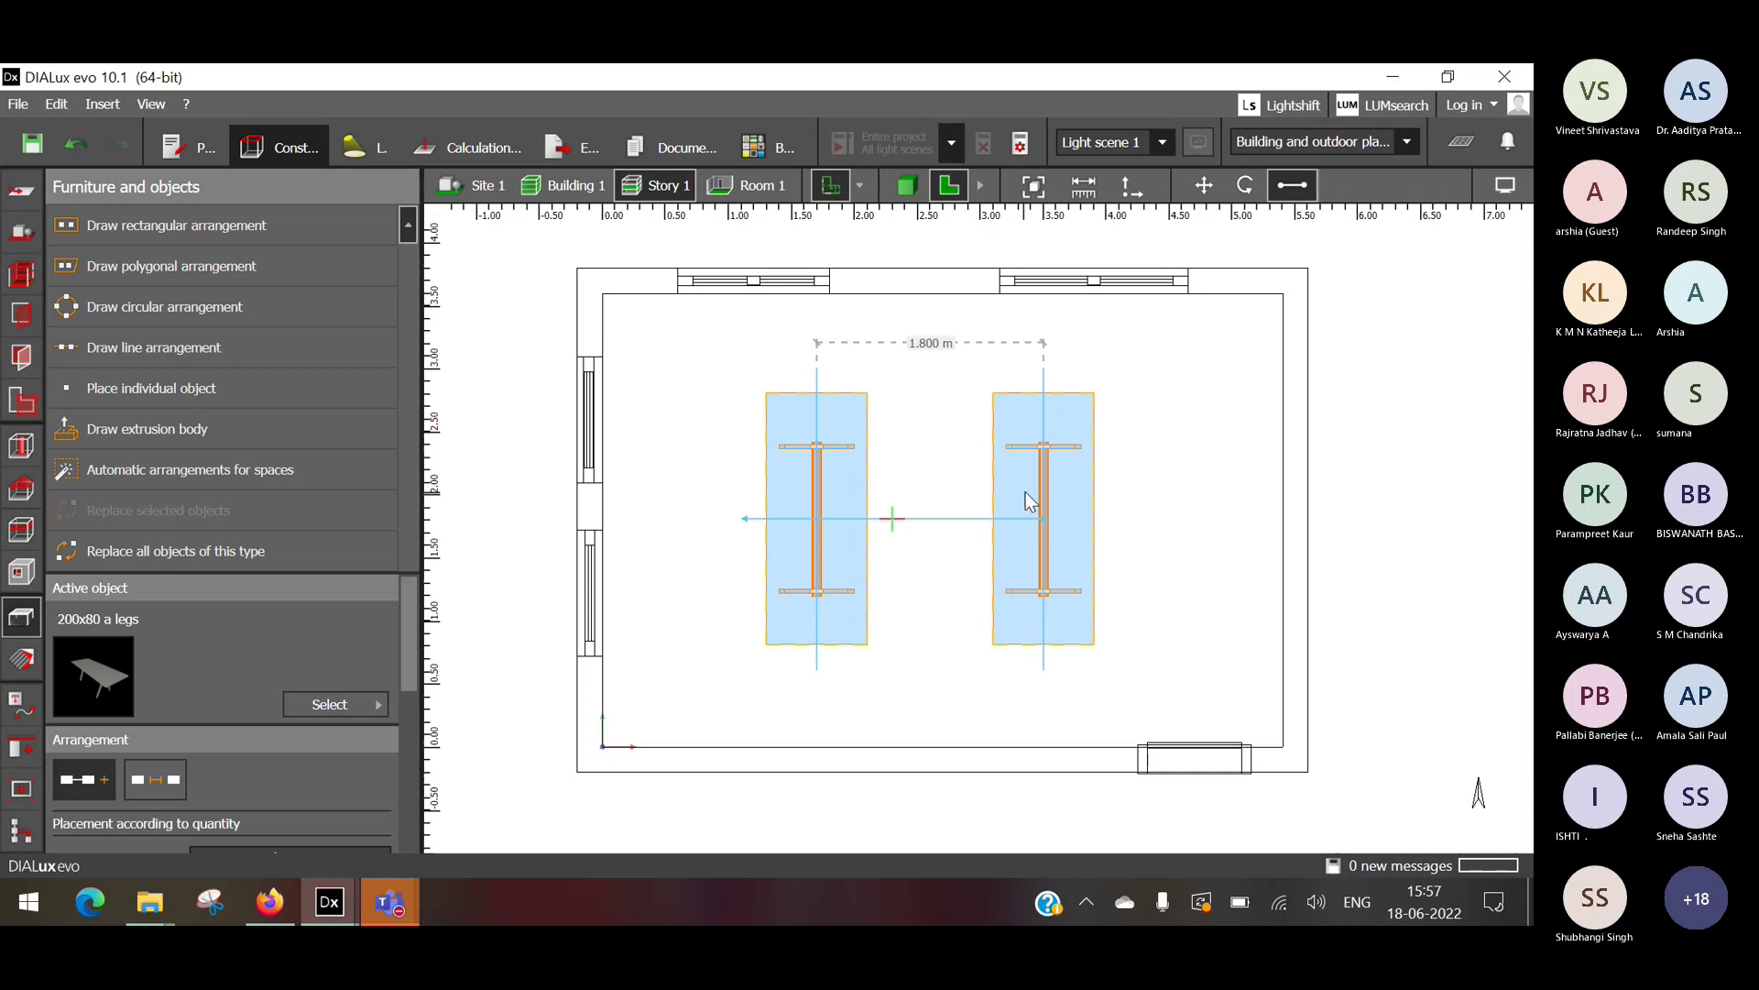
pyautogui.click(1211, 194)
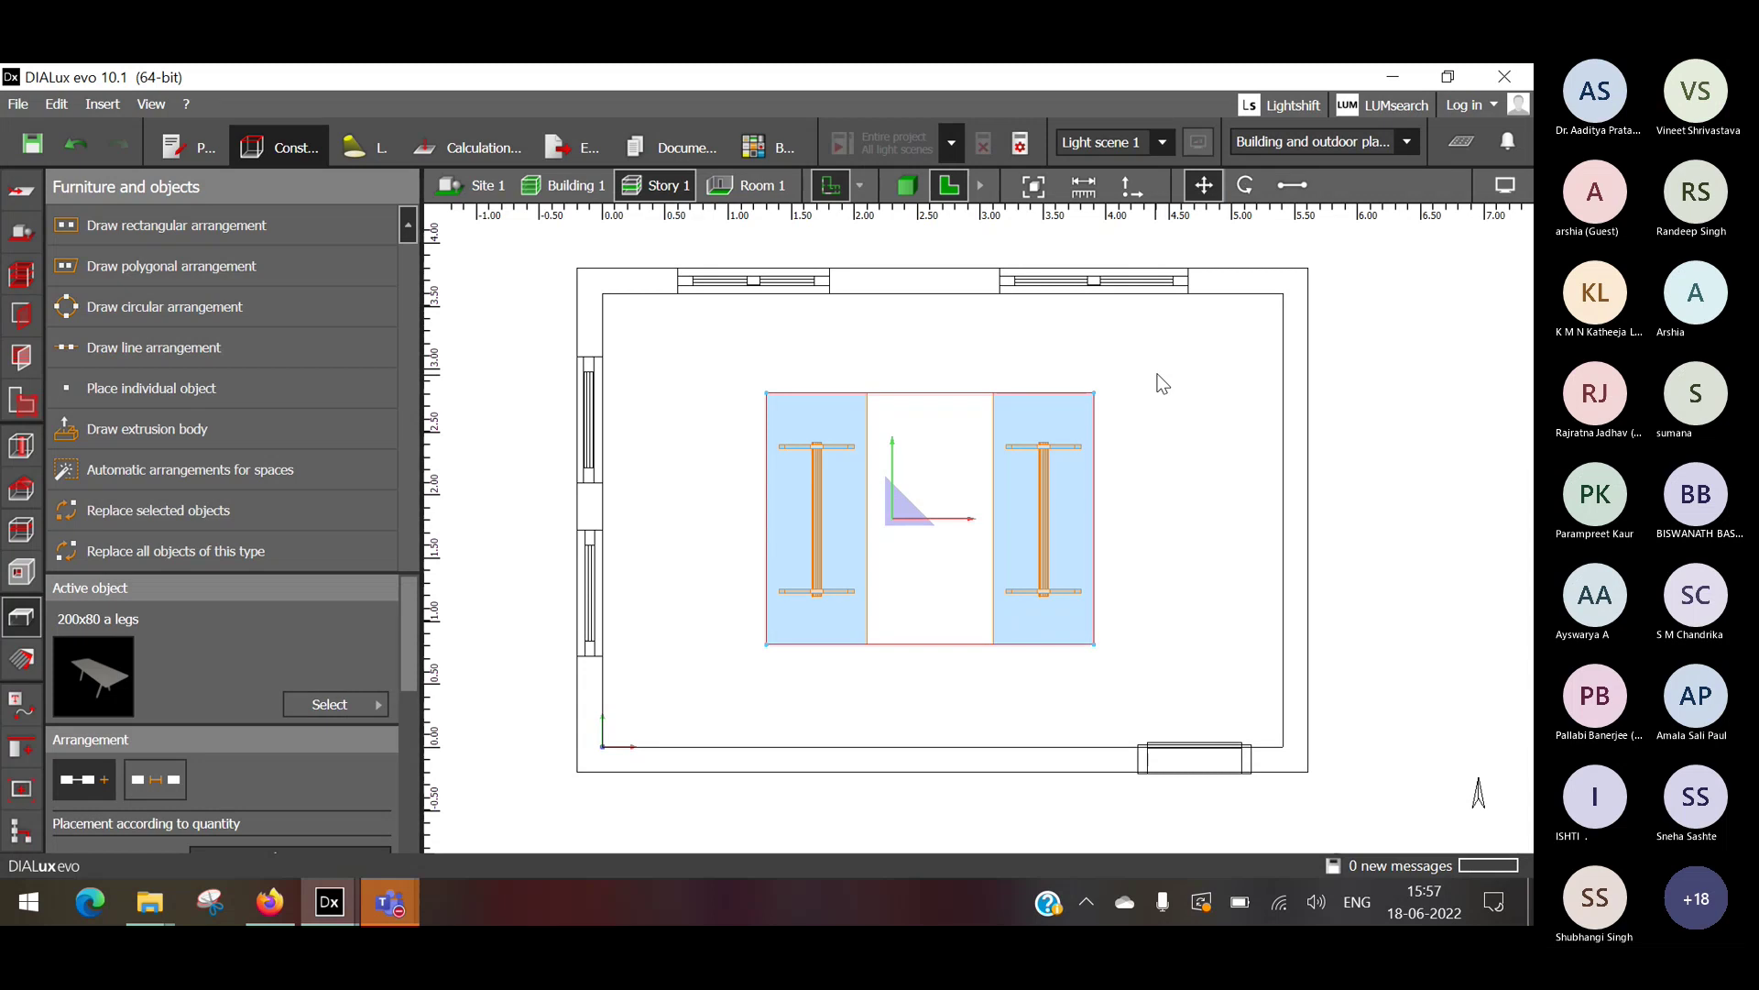
pyautogui.rightClick(1050, 476)
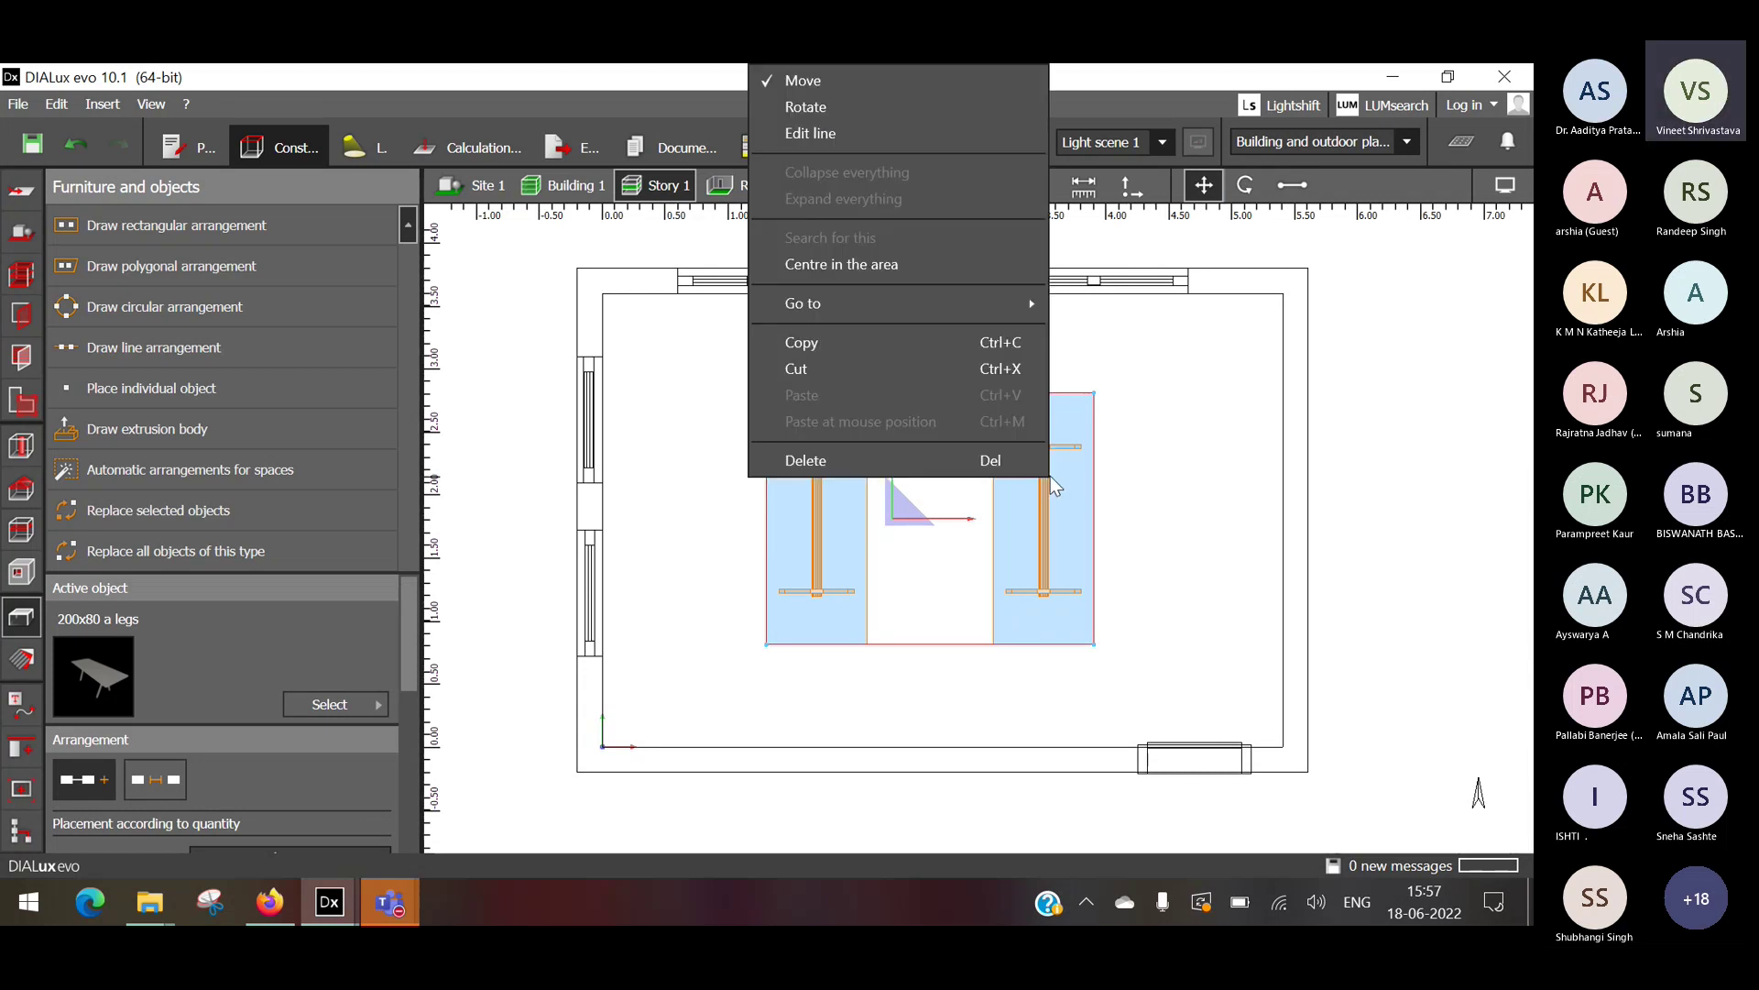
pyautogui.click(910, 338)
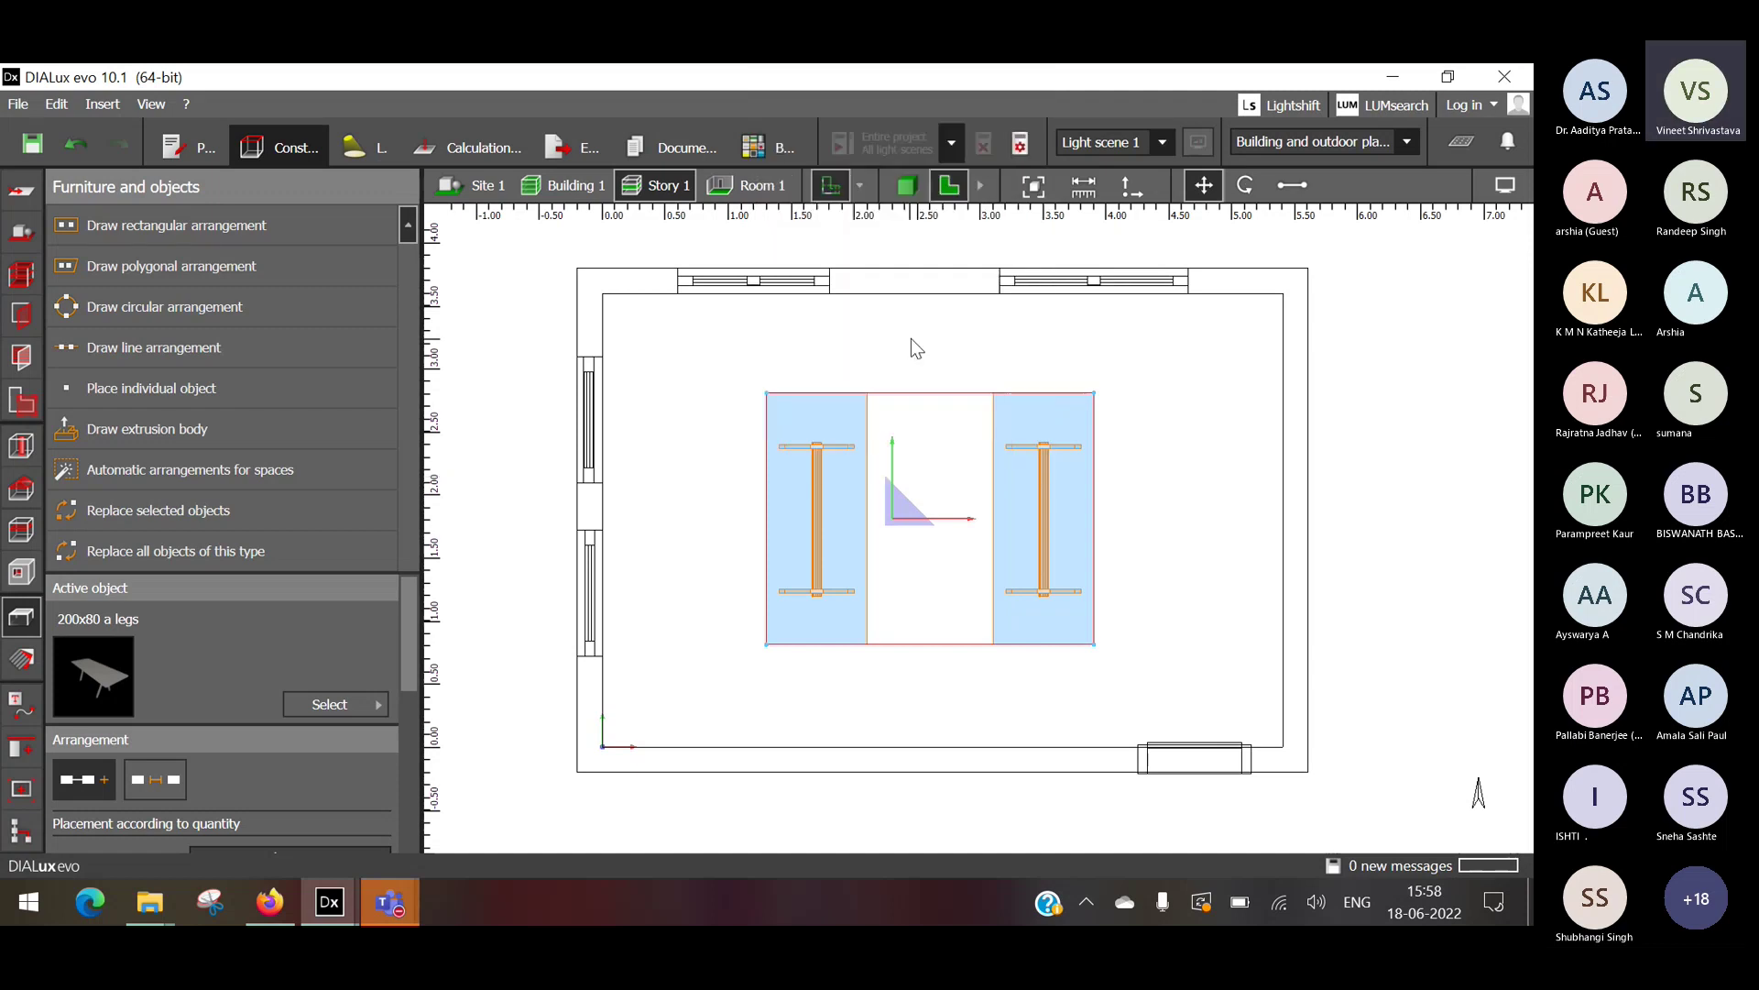
pyautogui.click(1100, 396)
pyautogui.rightClick(1118, 351)
pyautogui.click(940, 485)
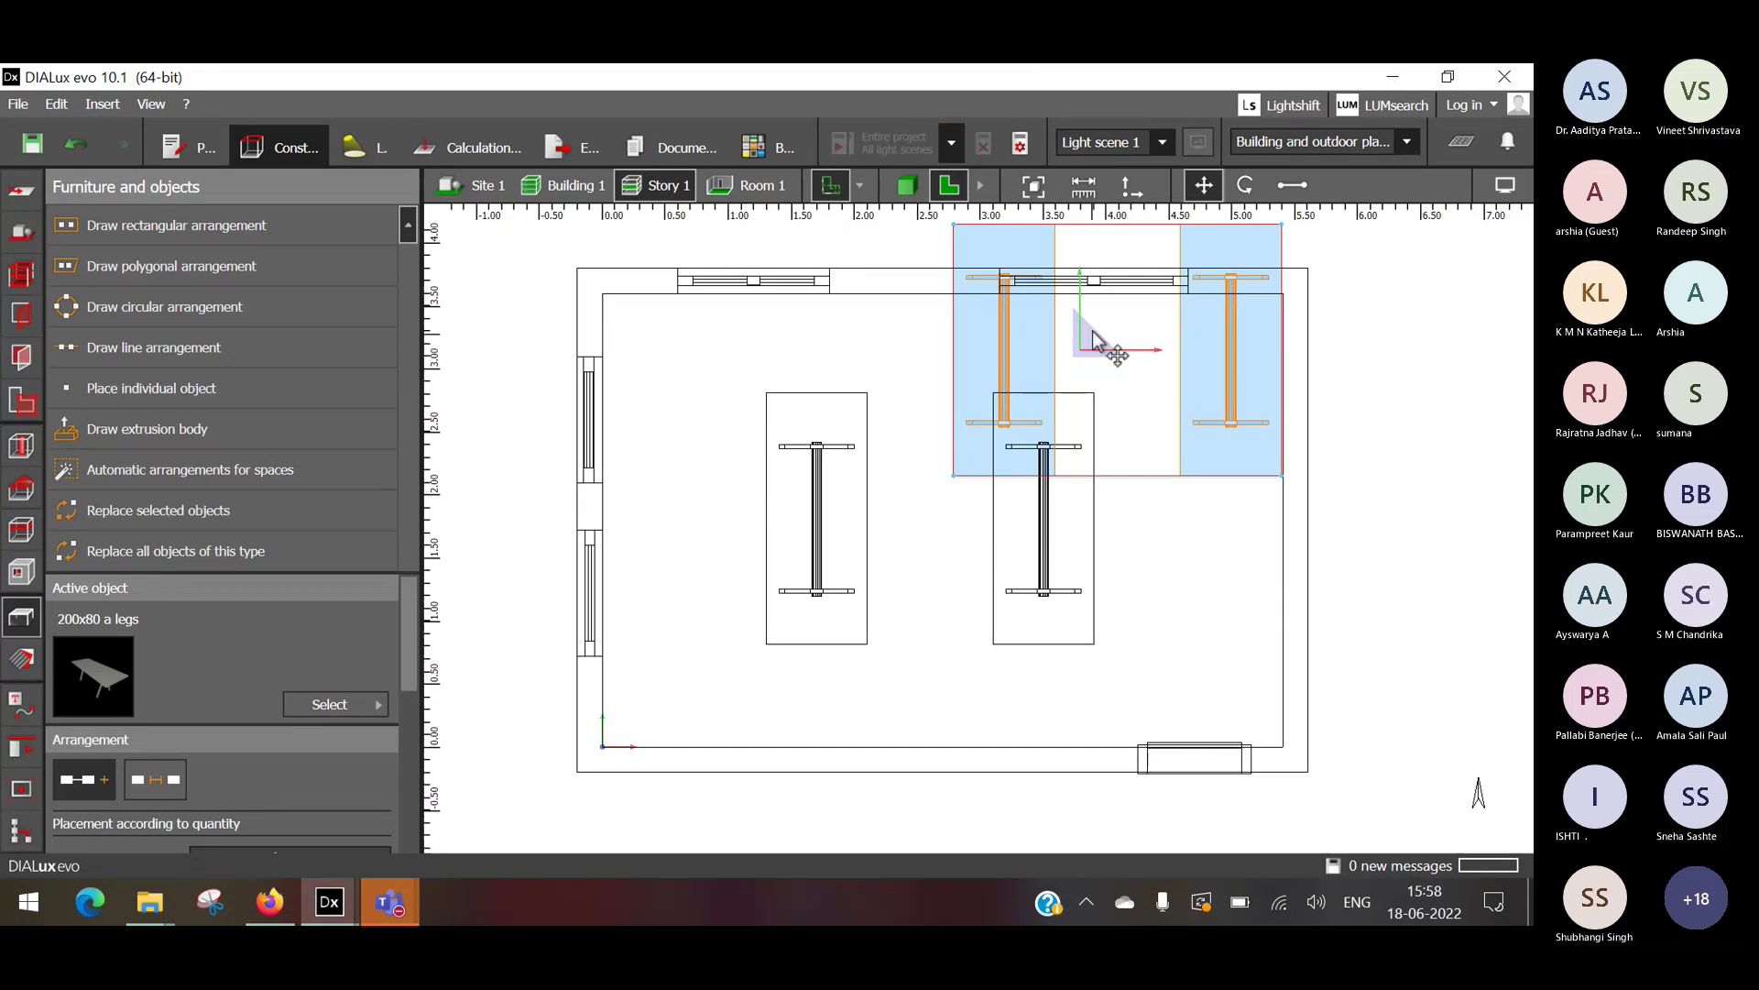
pyautogui.moveTo(1095, 336); pyautogui.dragTo(1007, 477)
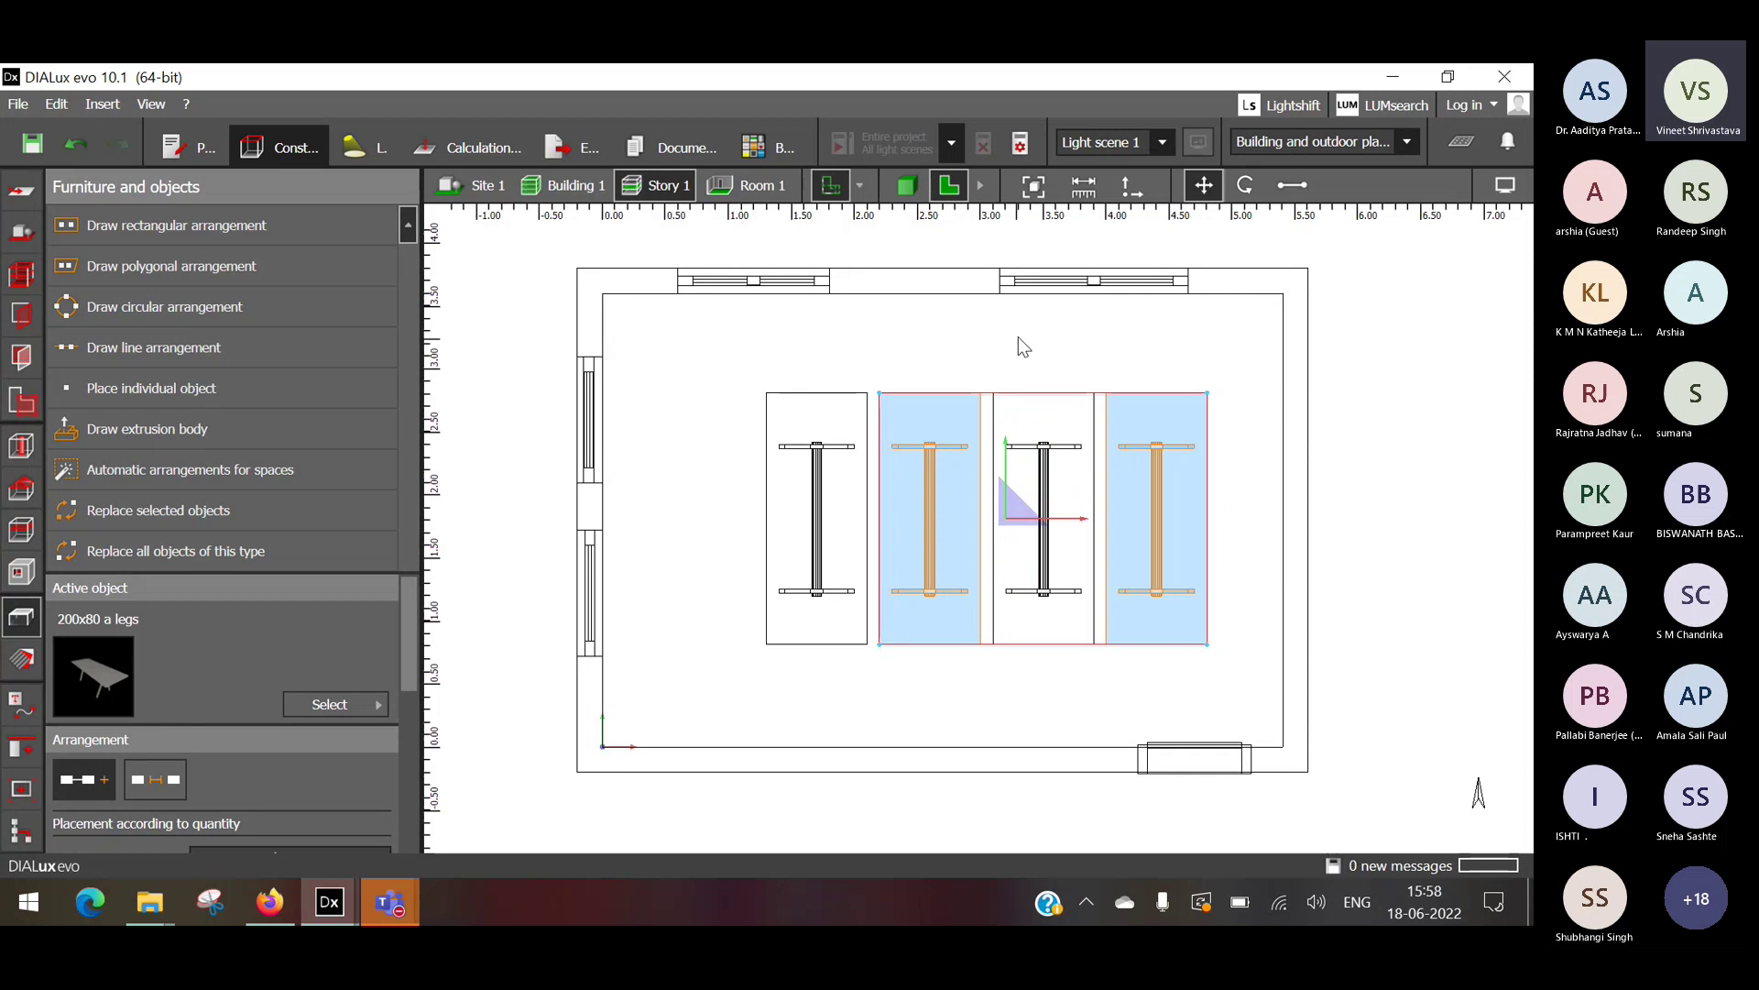
pyautogui.click(1019, 337)
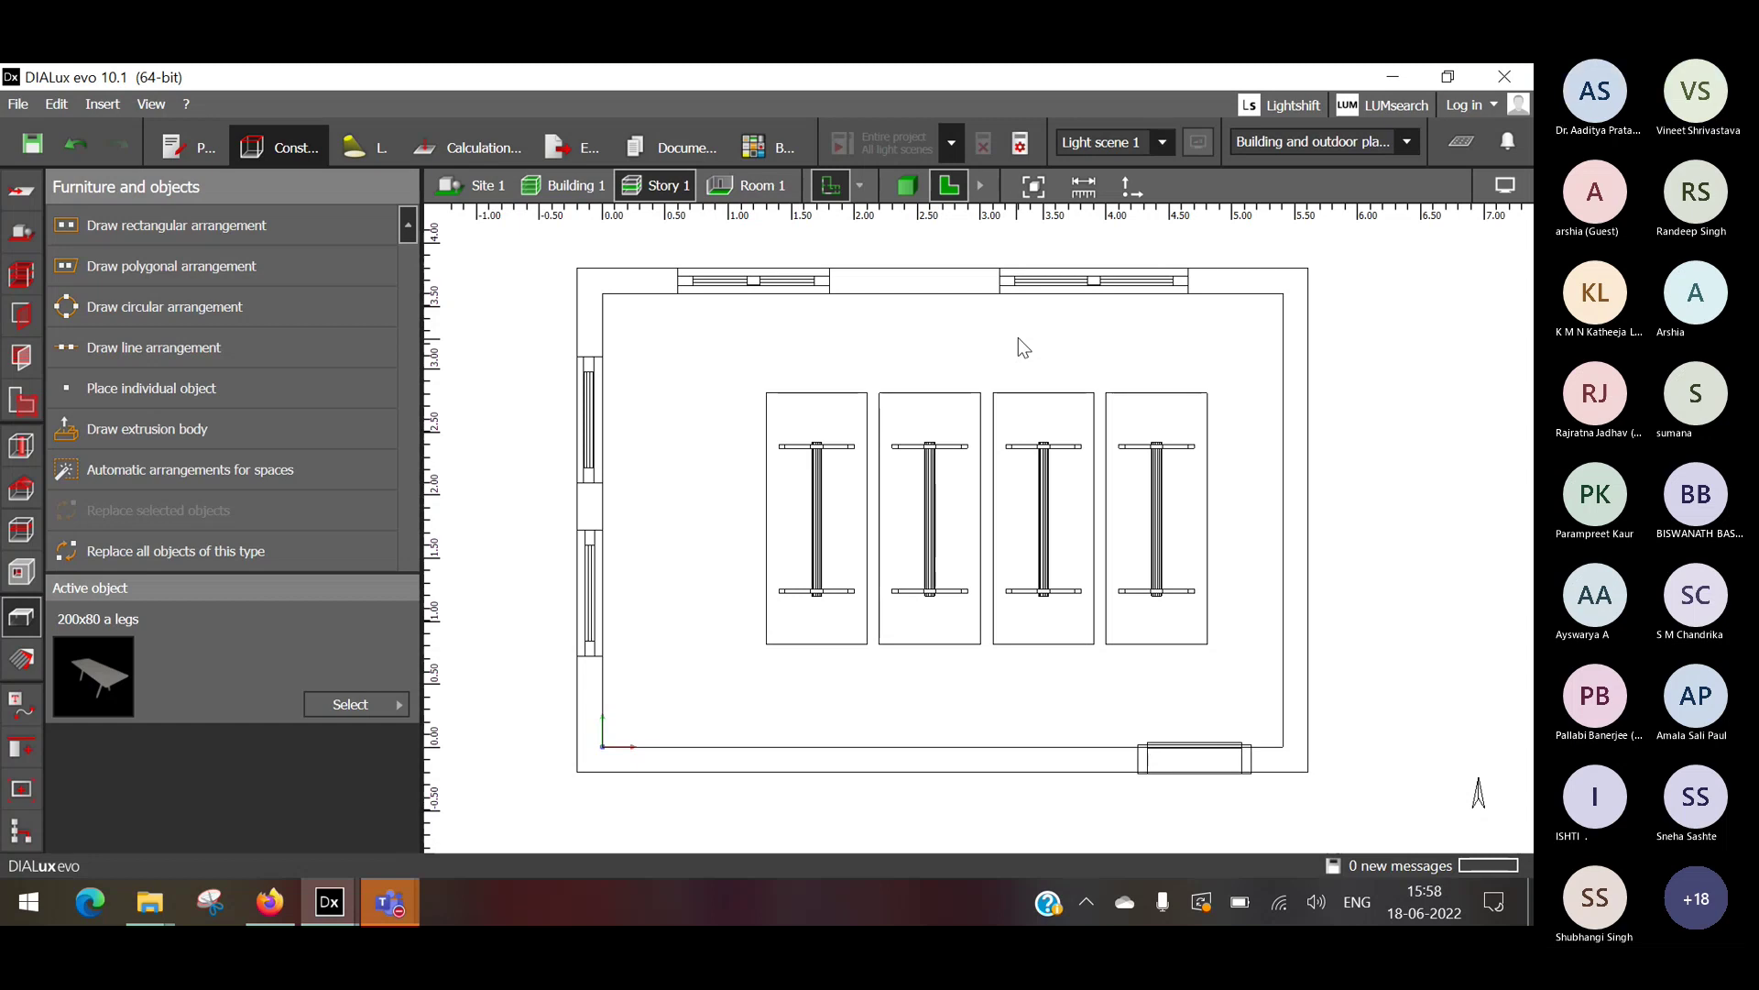
# Select the copied table arrangement to check its line spacing and deselect it without changing the distance.
pyautogui.click(1140, 453)
pyautogui.click(1212, 366)
pyautogui.click(1172, 446)
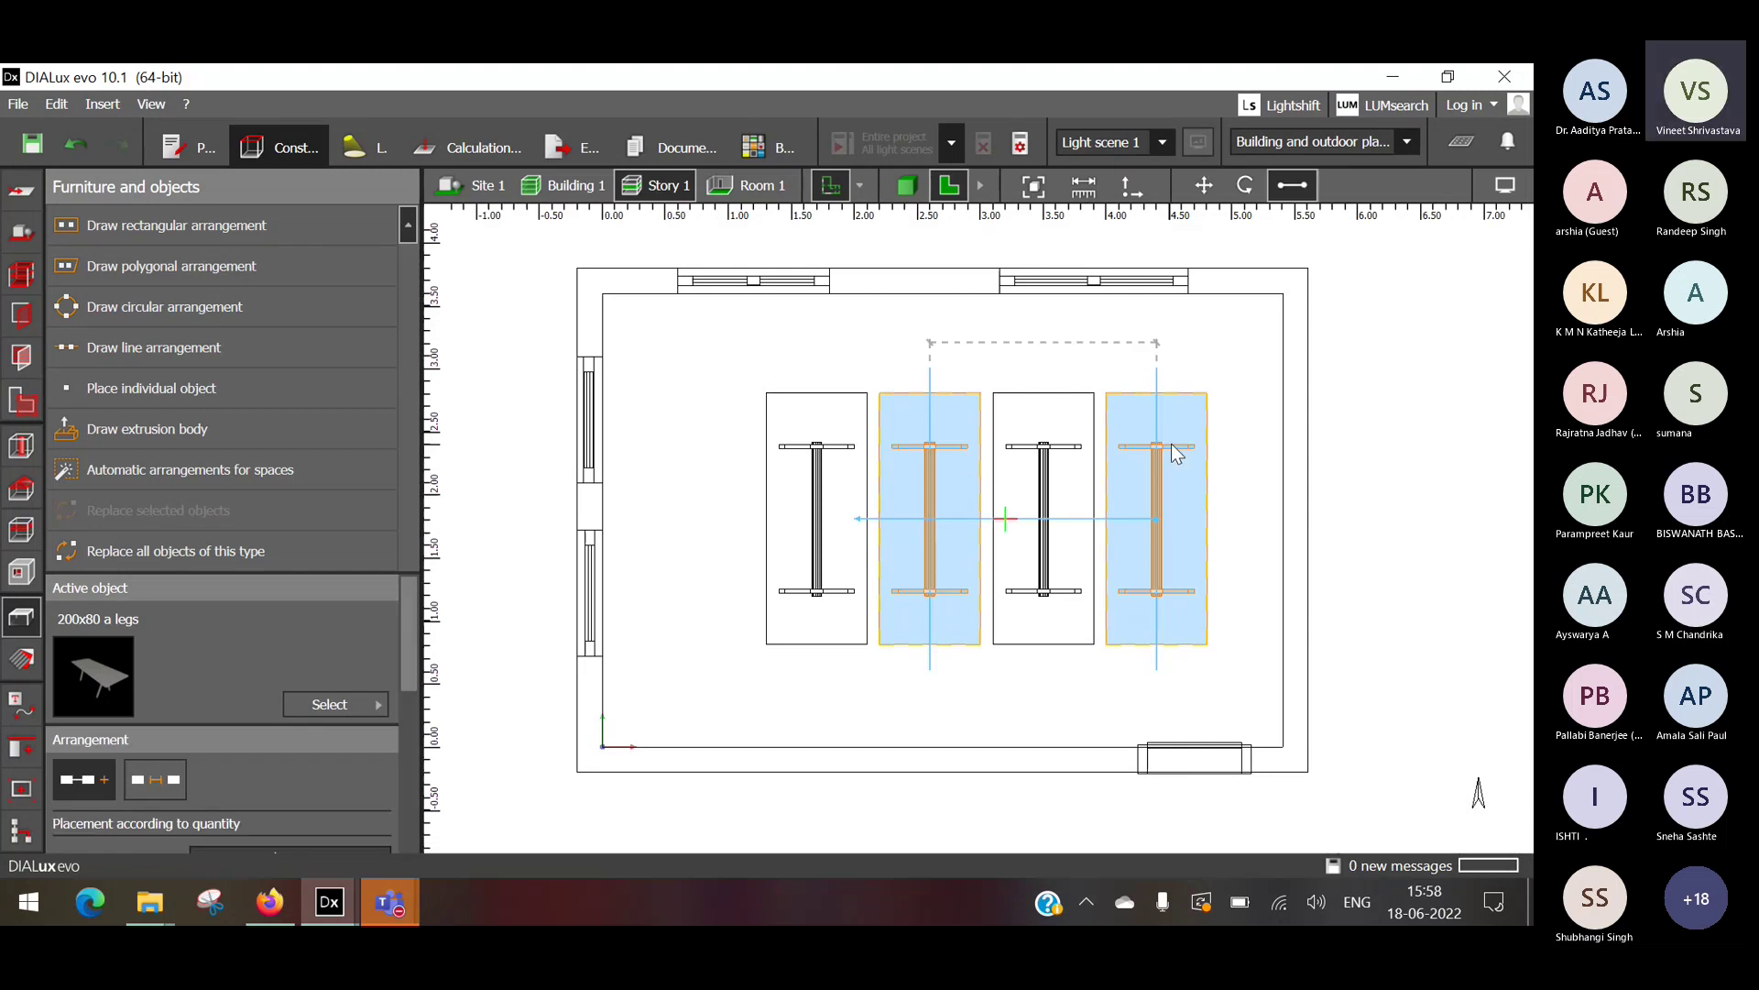
pyautogui.click(1172, 446)
pyautogui.click(1136, 405)
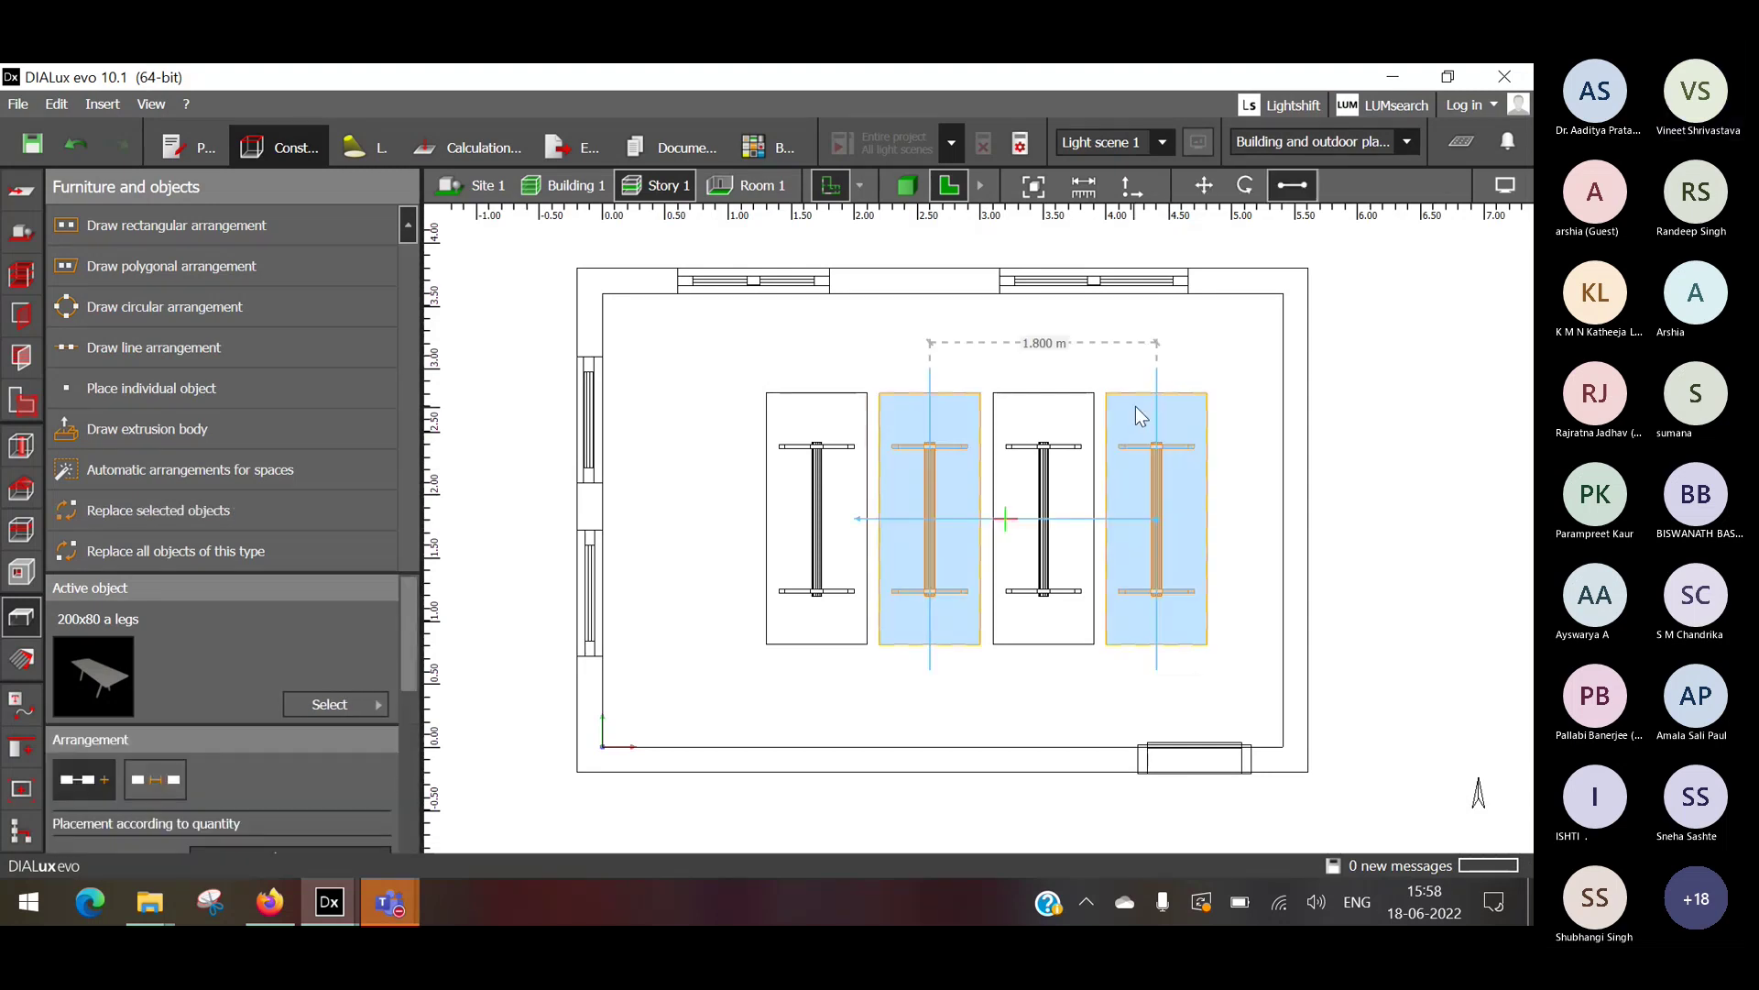
pyautogui.click(1048, 341)
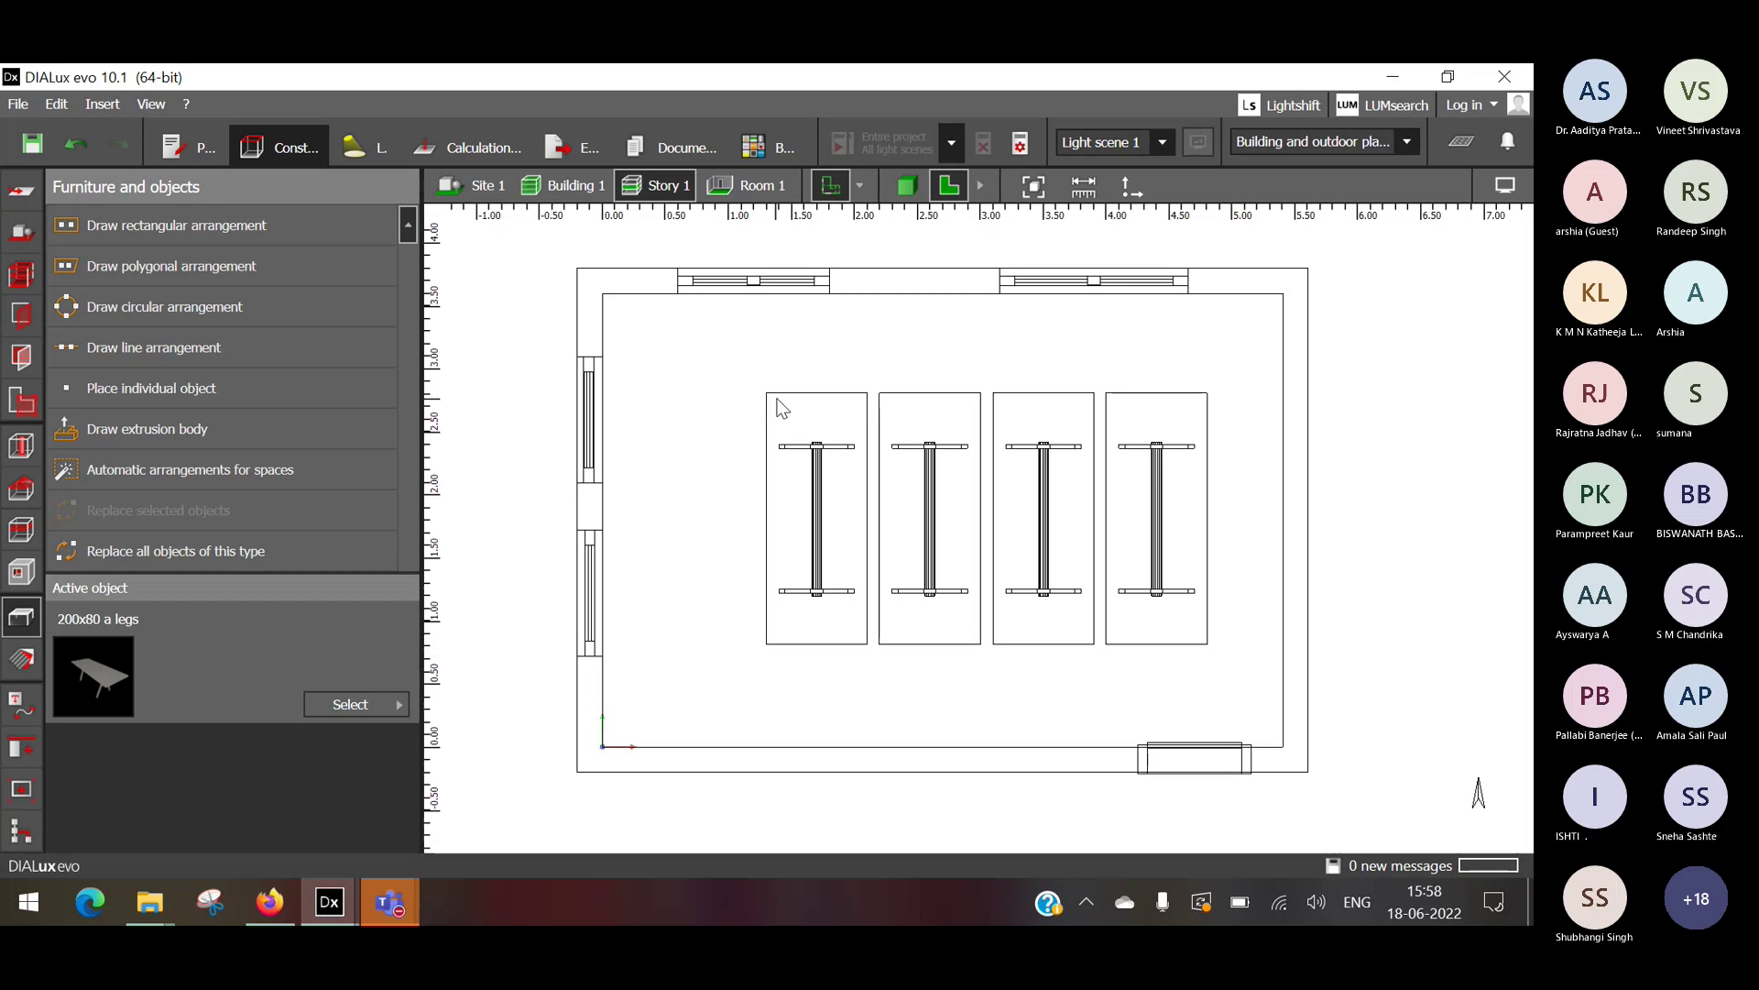
# Select all four tables together and move them horizontally about 0.45 m toward the room's left wall.
pyautogui.moveTo(730, 348); pyautogui.dragTo(1217, 651)
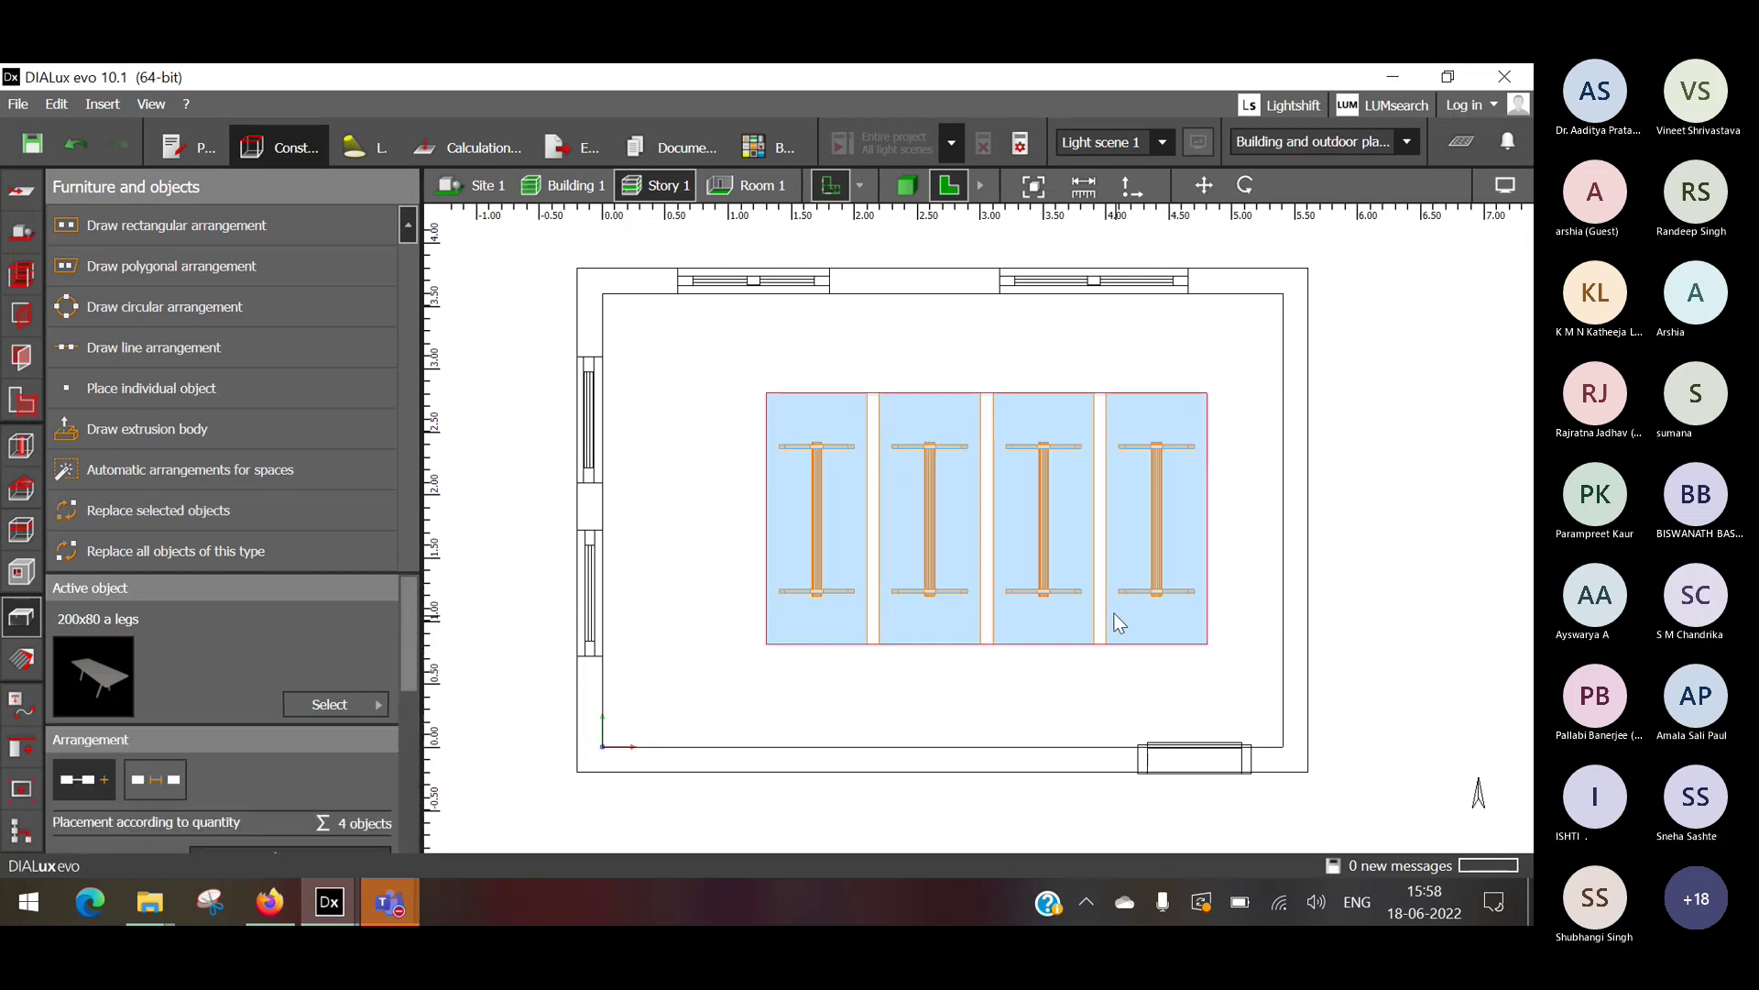
pyautogui.click(1204, 185)
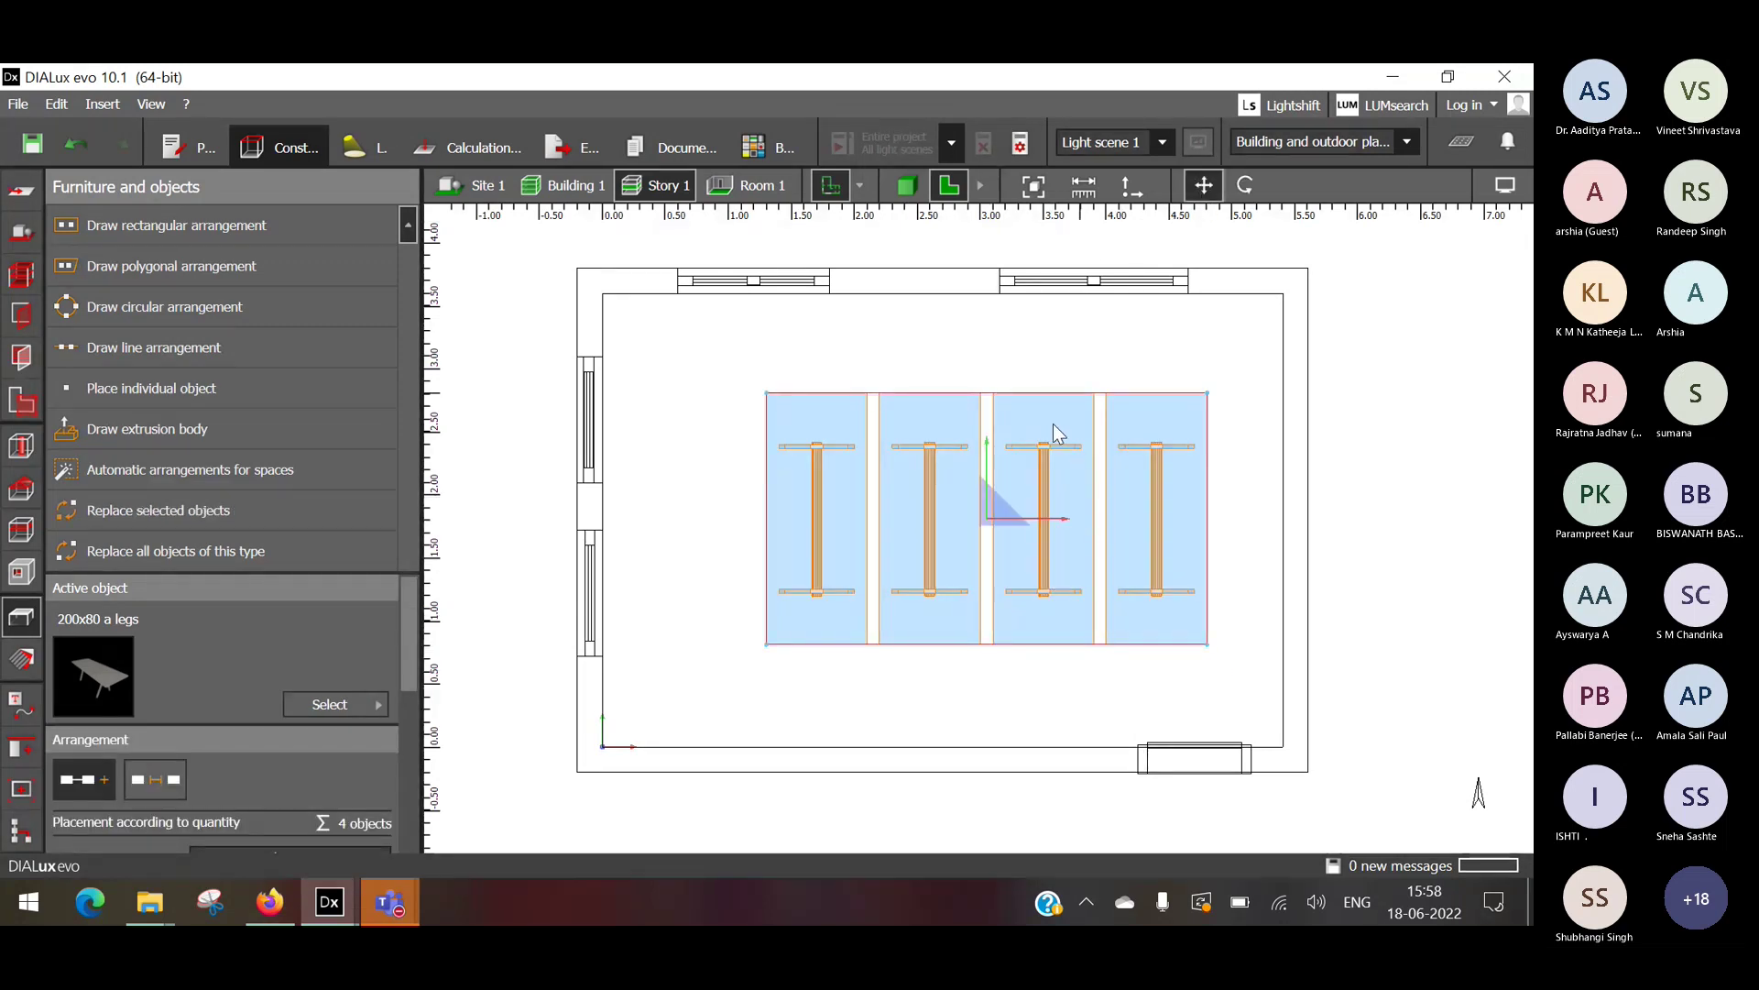
pyautogui.moveTo(1051, 524); pyautogui.dragTo(994, 518)
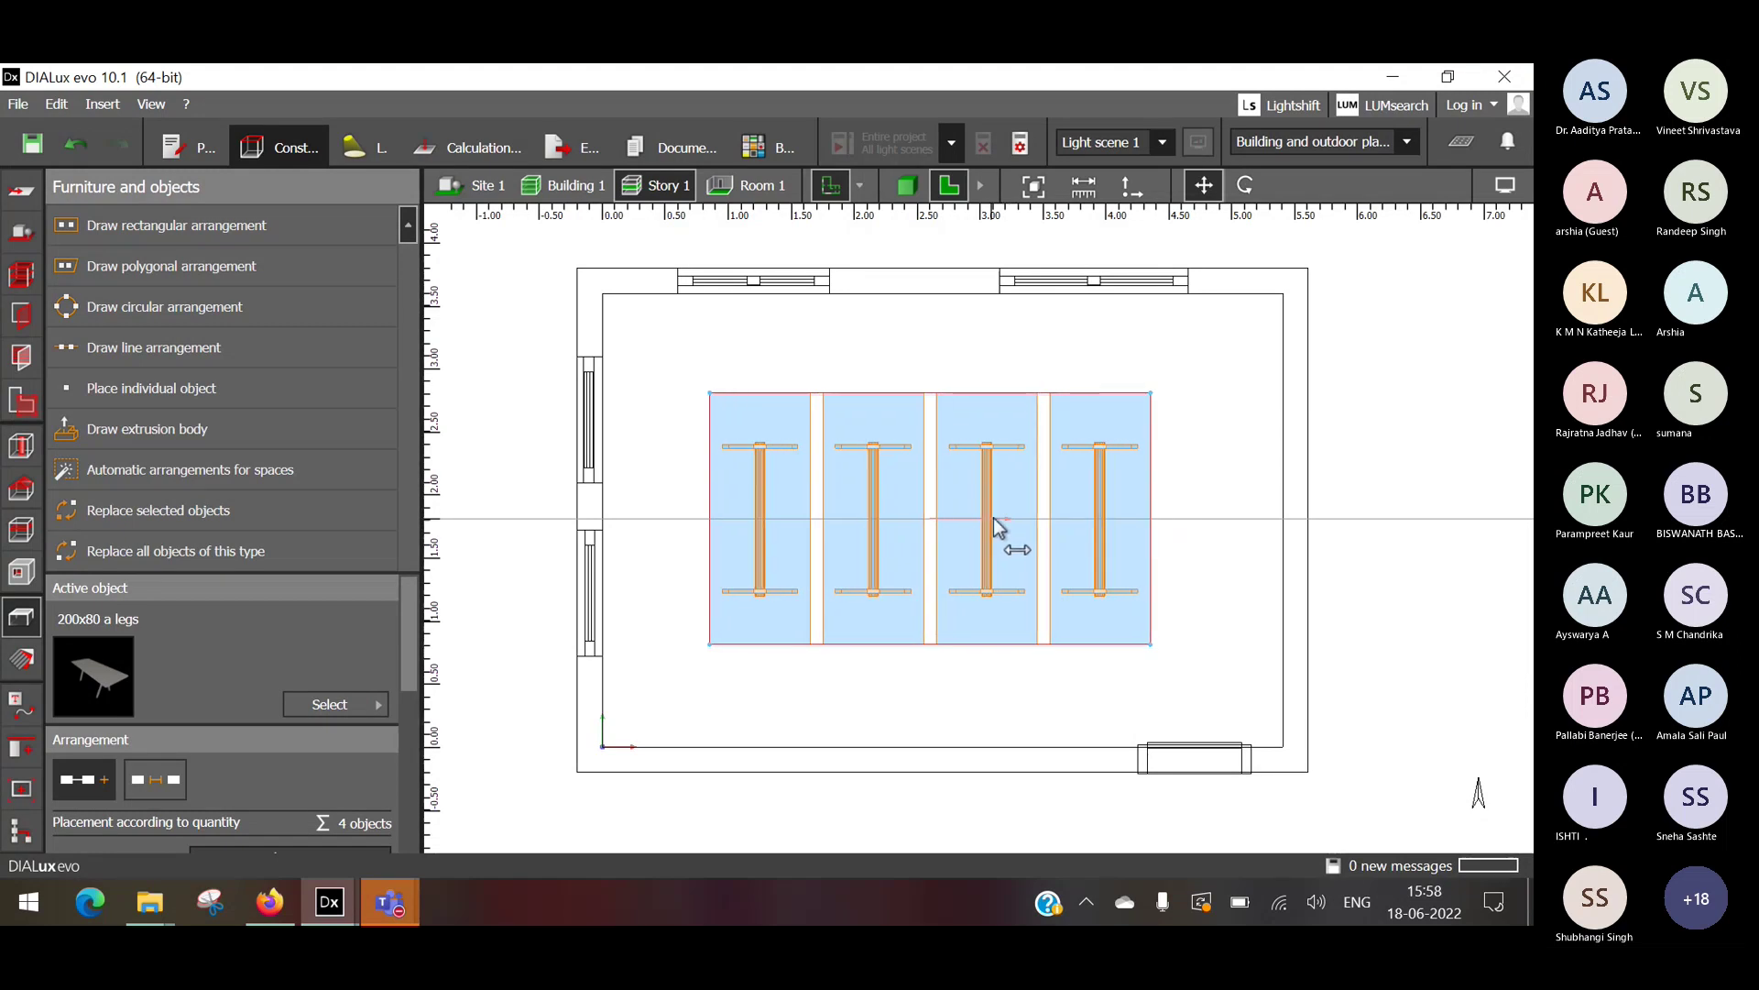
# Draw a rectangular space about 2.3 m by 3.05 m around the two leftmost tables, declining the save prompt.
pyautogui.click(973, 344)
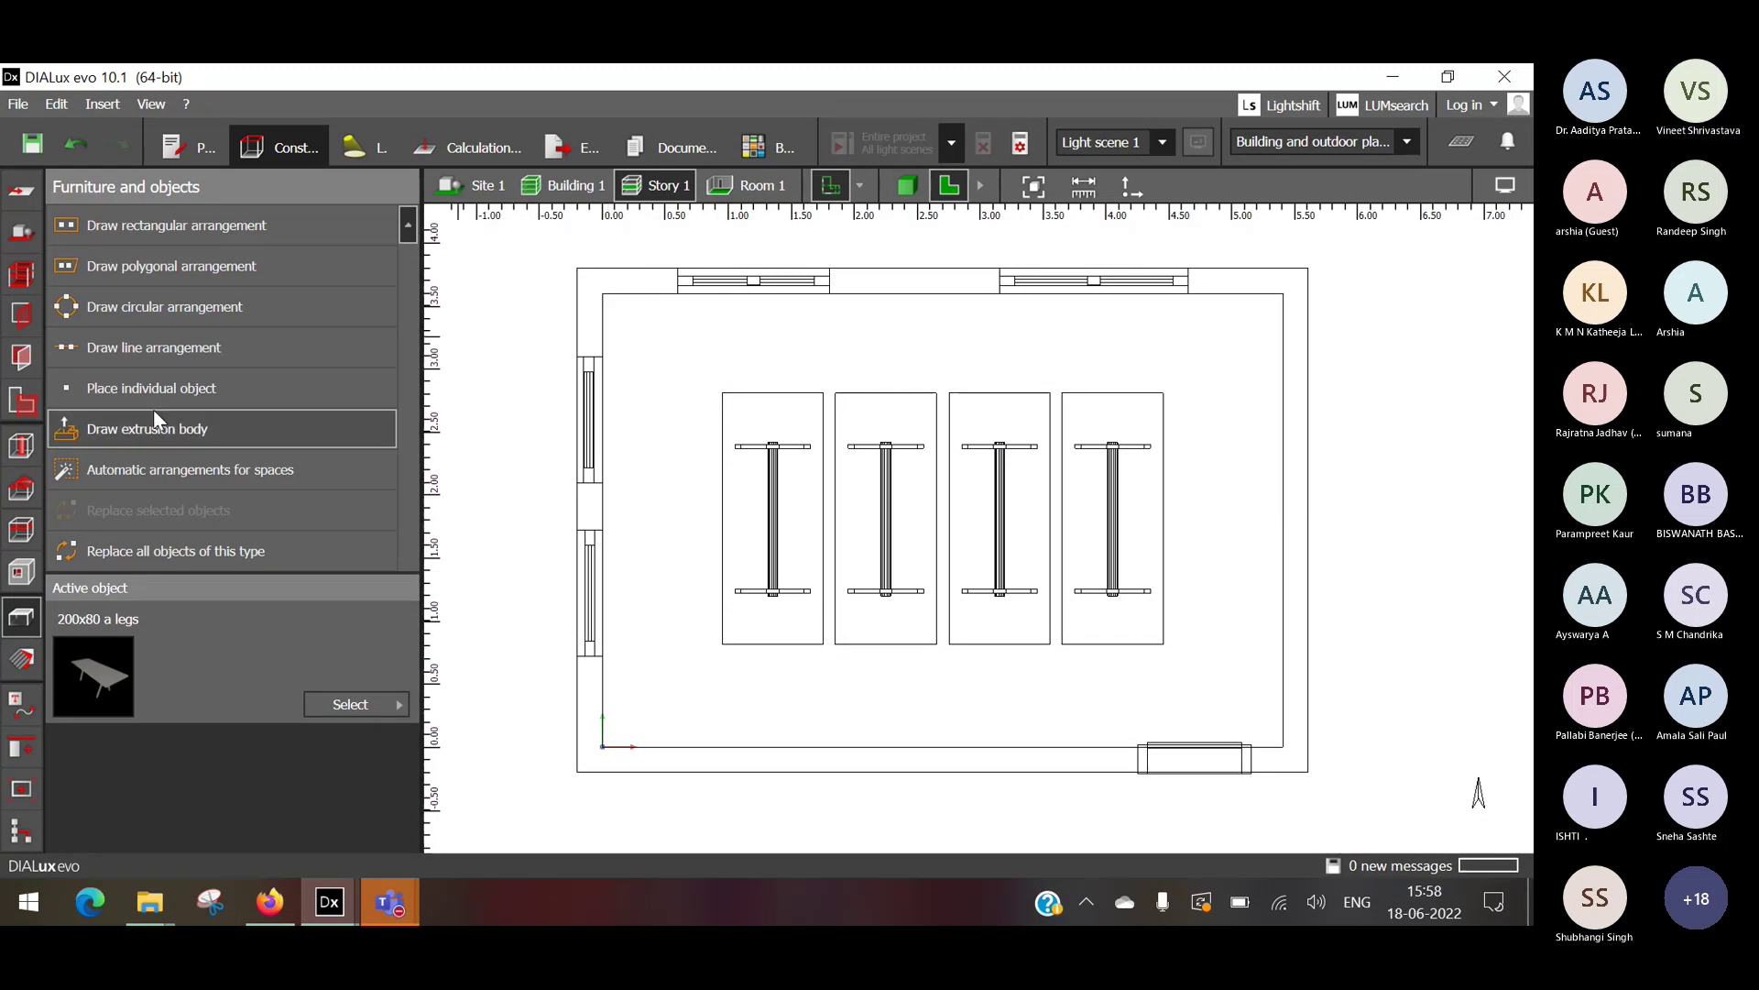
pyautogui.click(20, 314)
pyautogui.click(21, 352)
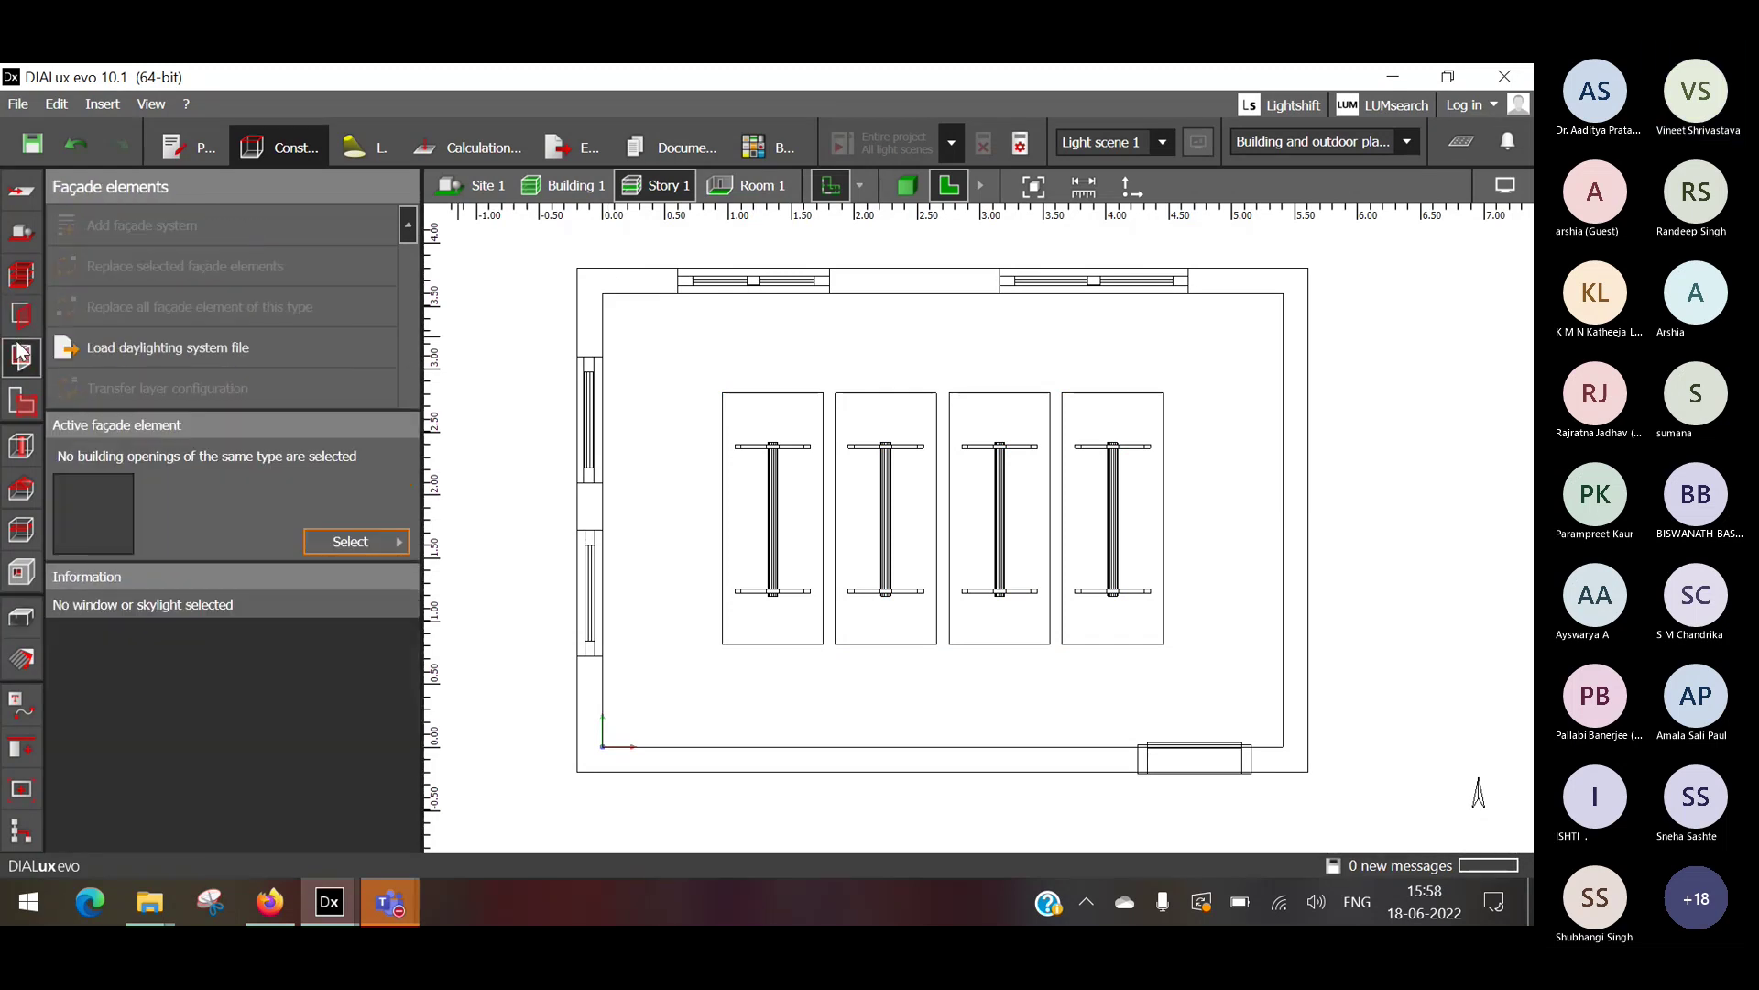
pyautogui.click(18, 409)
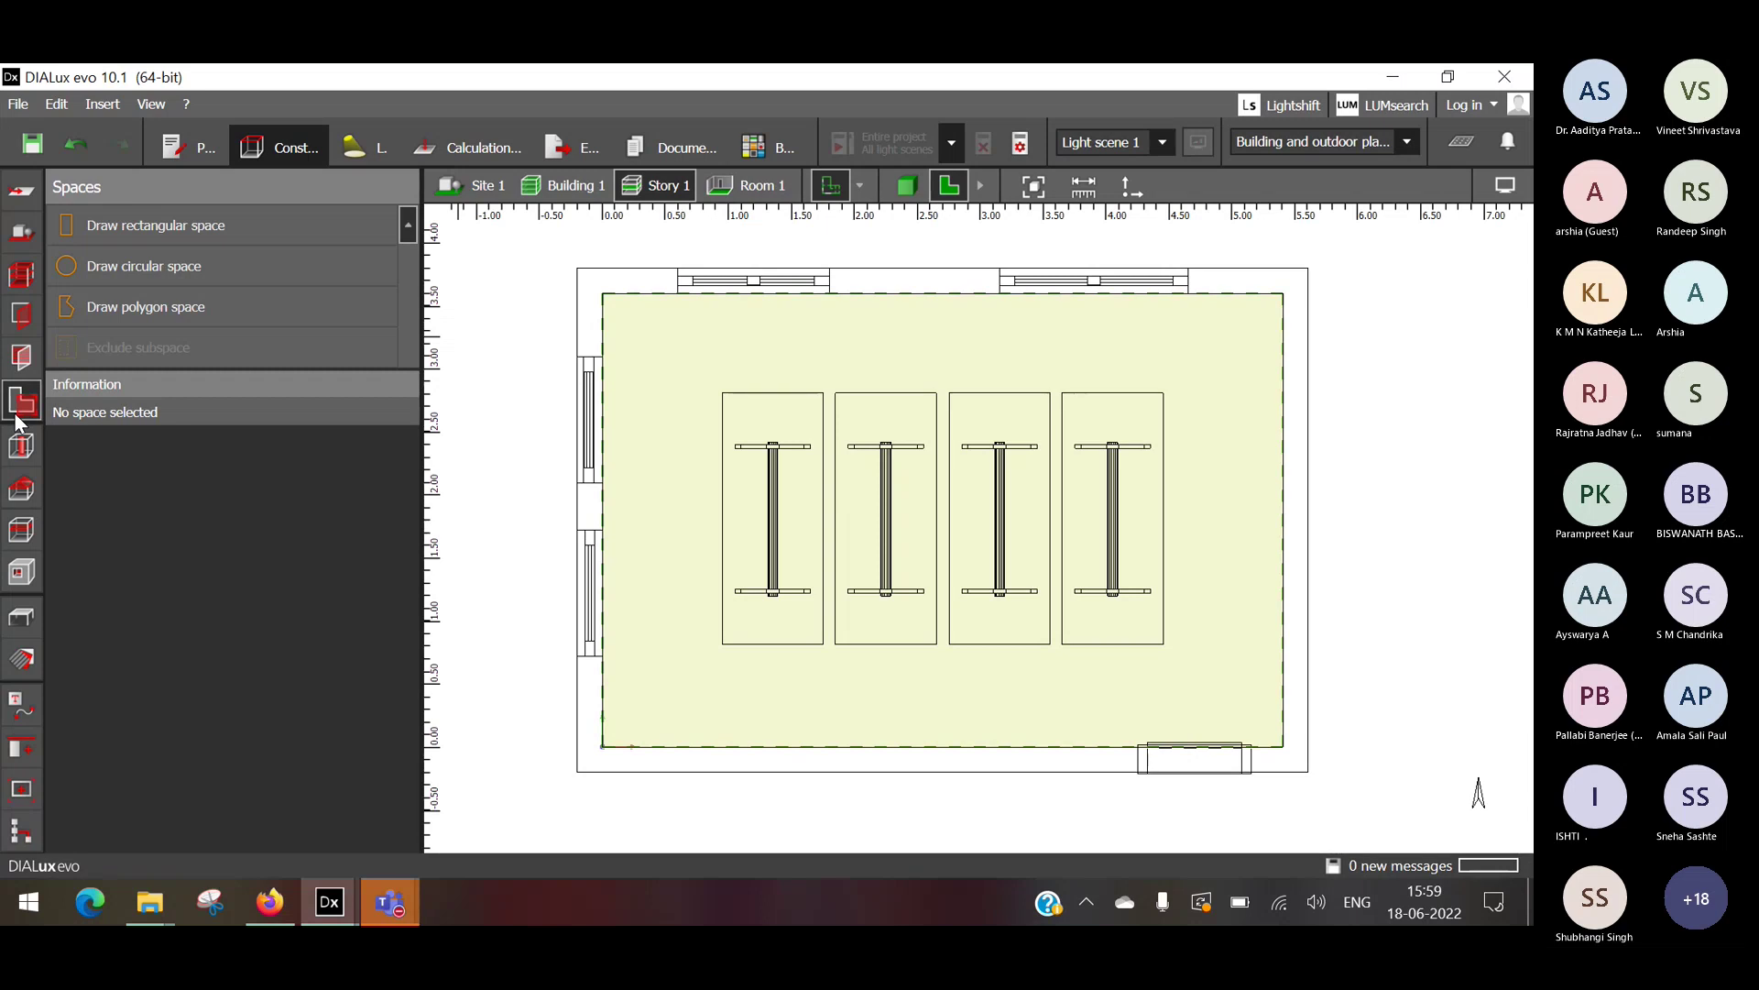
pyautogui.click(178, 225)
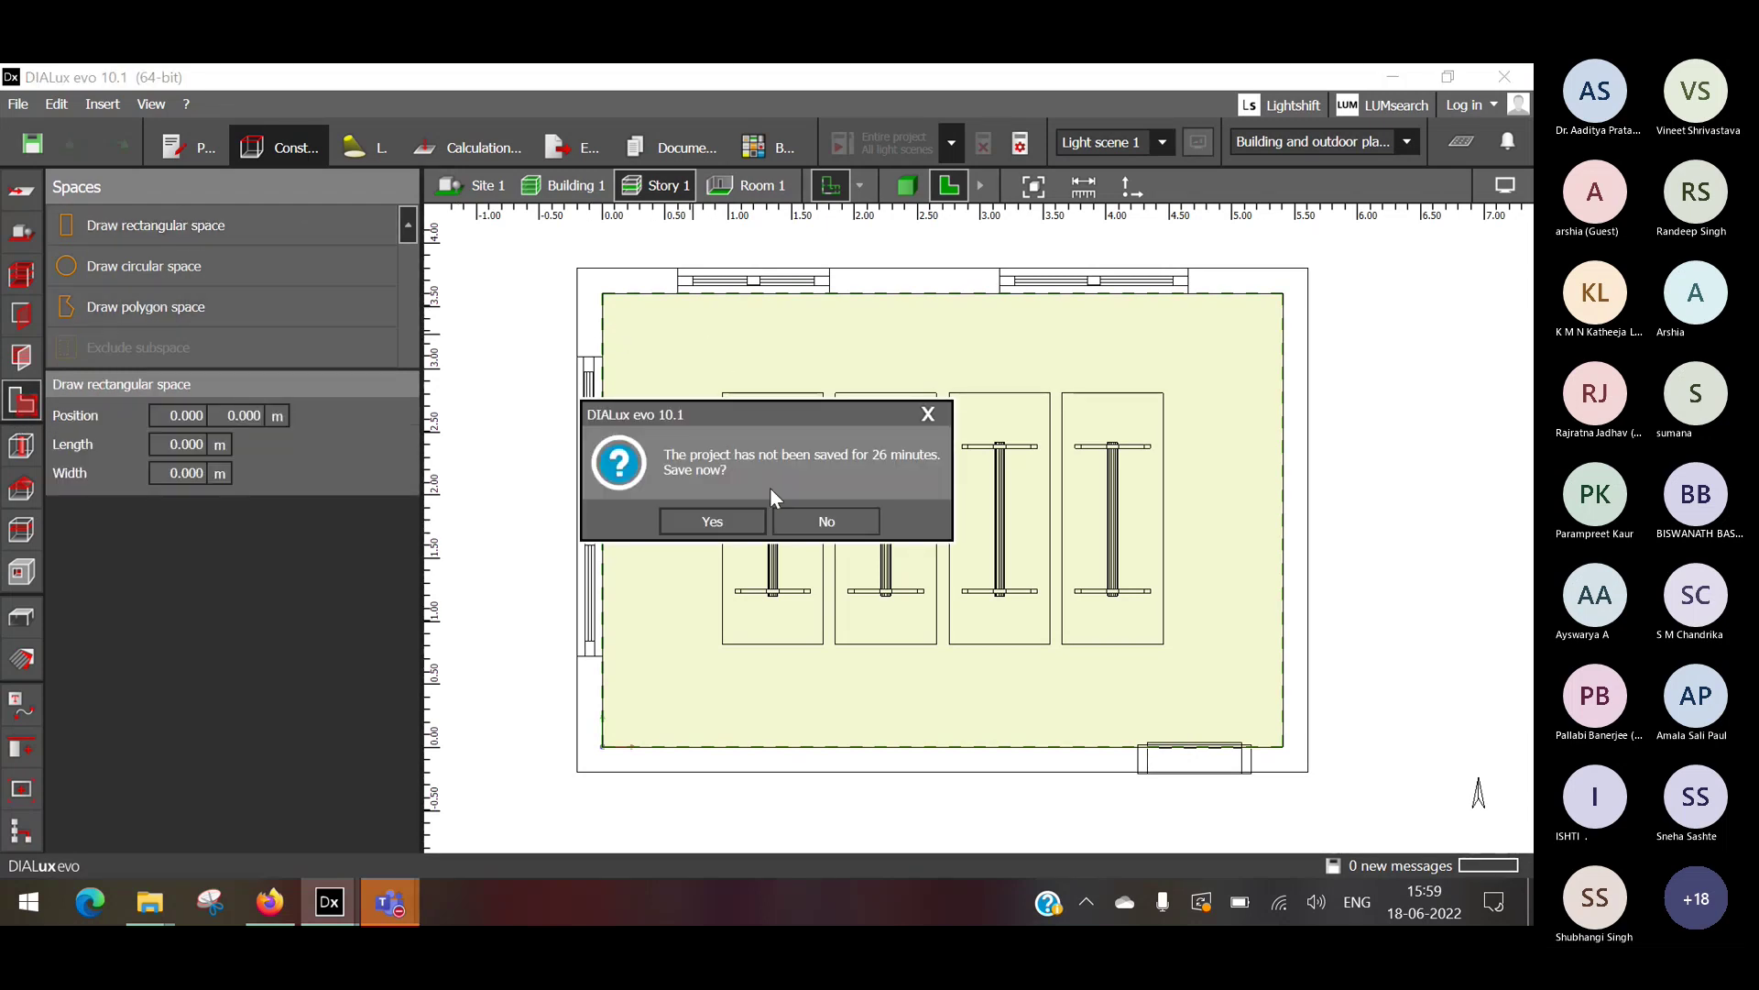
pyautogui.click(795, 510)
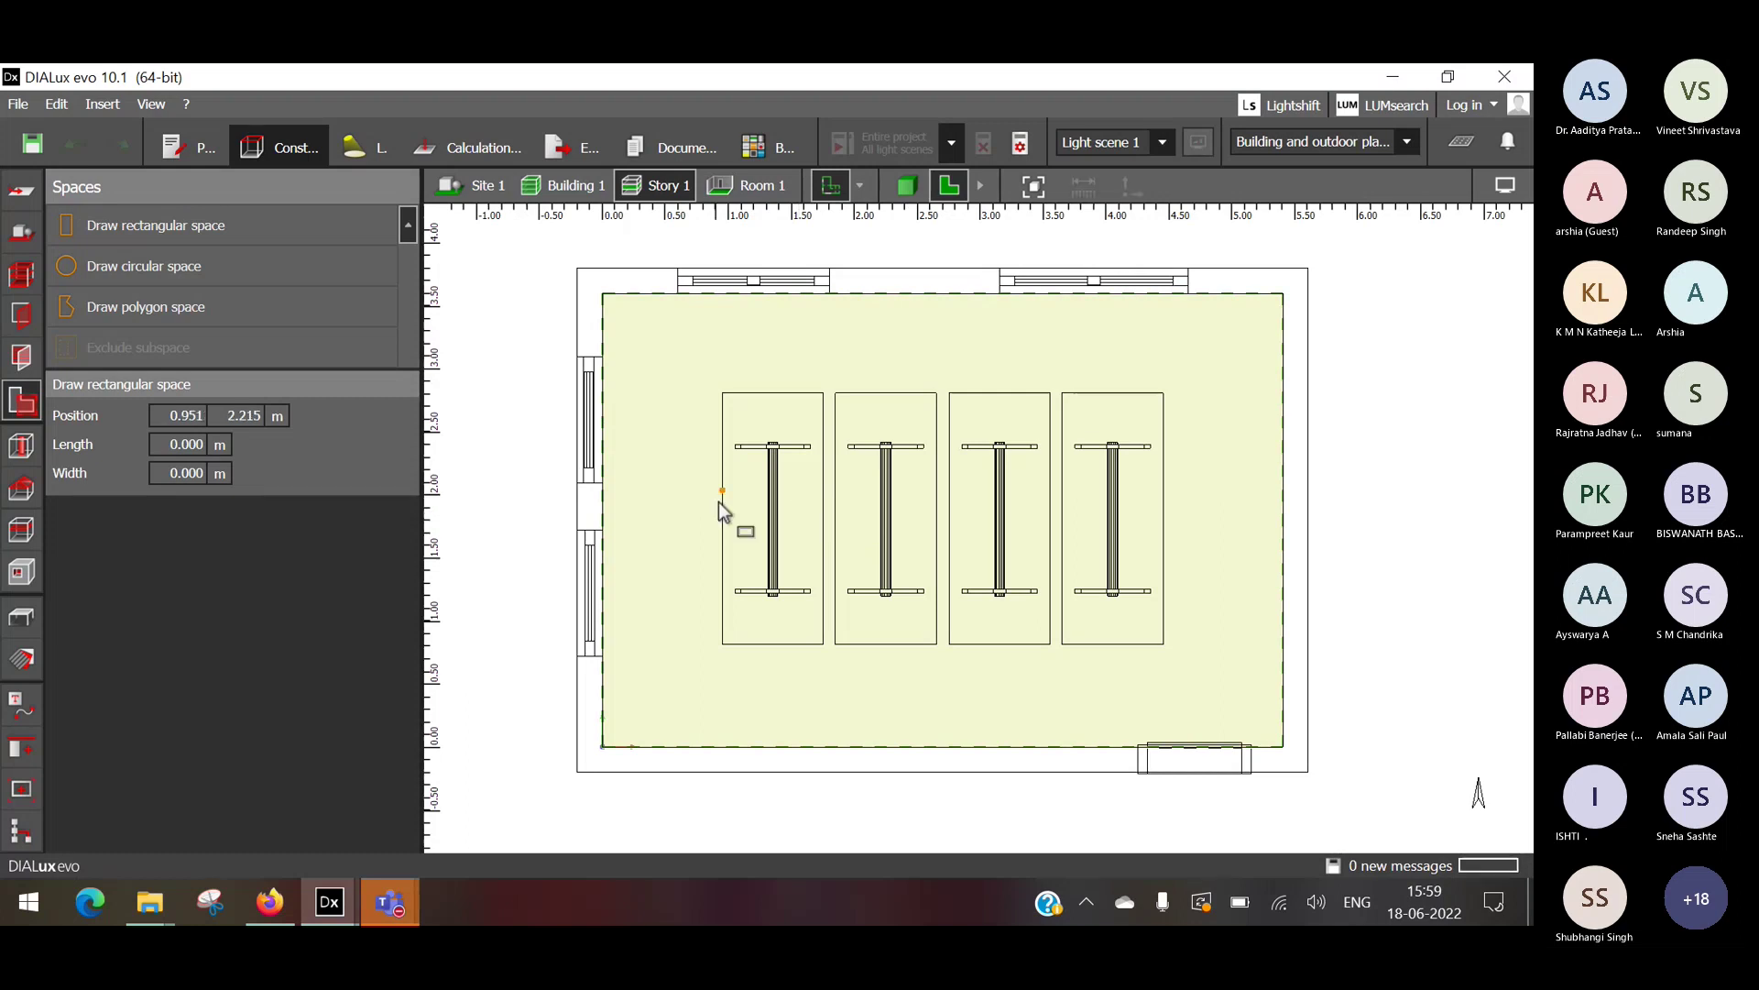
pyautogui.click(656, 339)
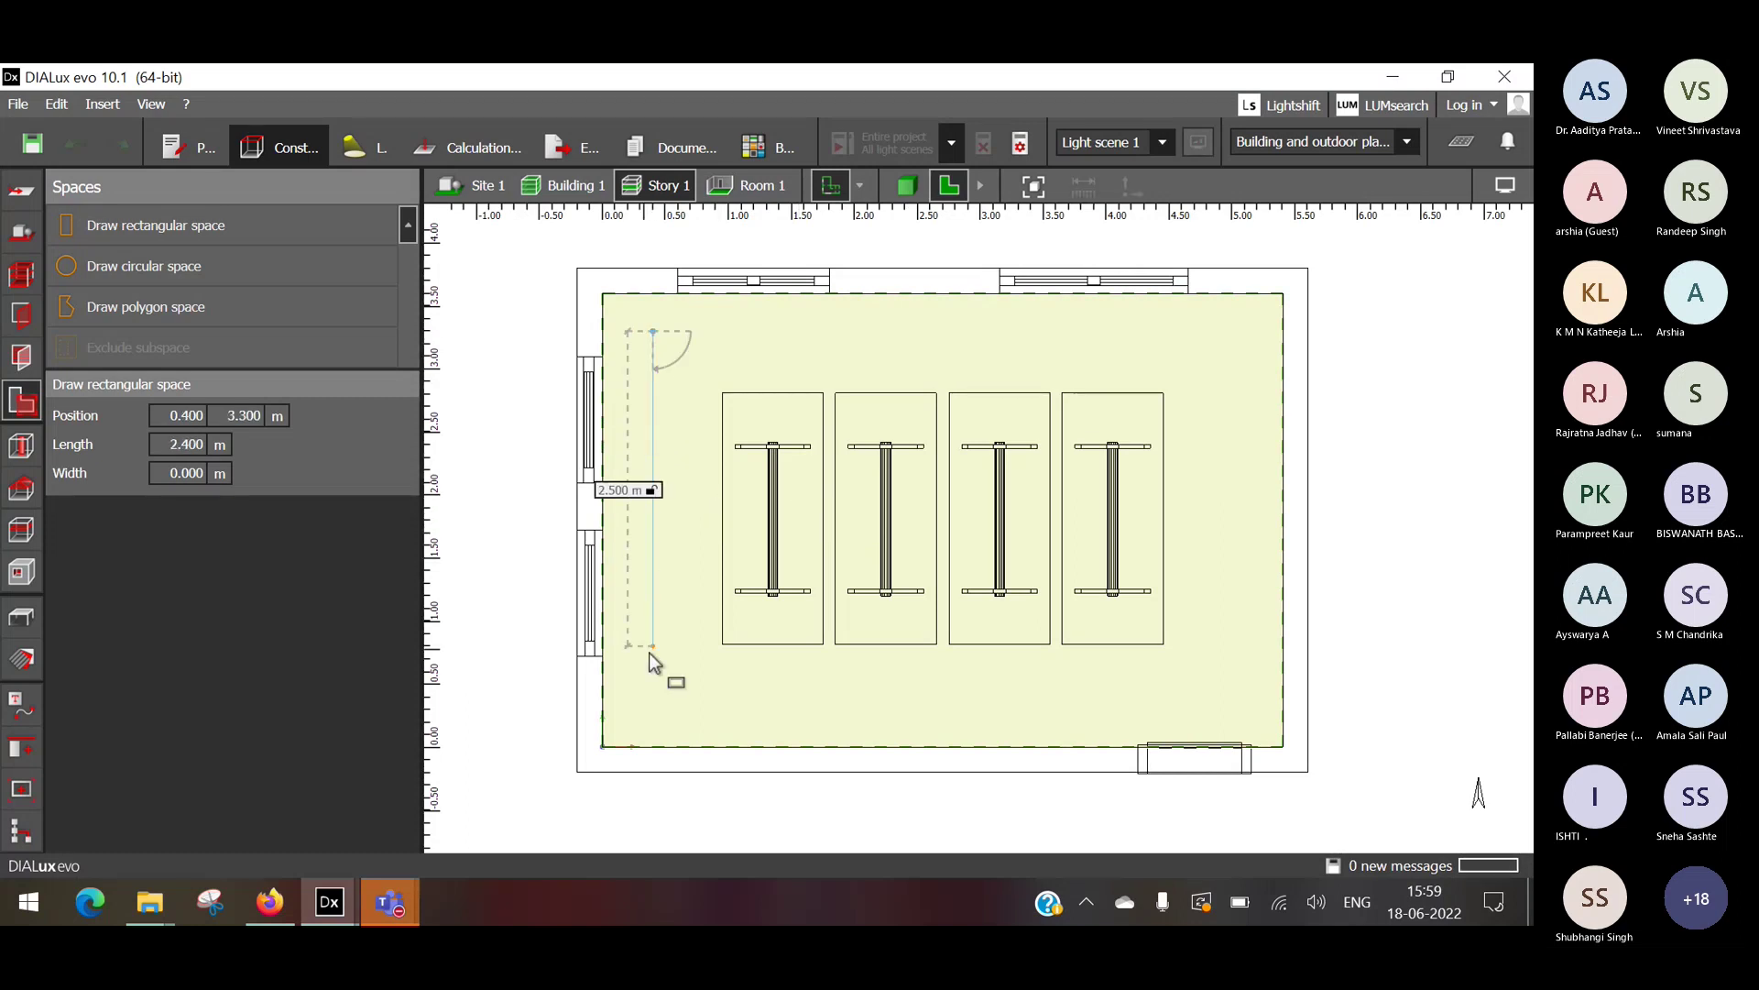
pyautogui.click(655, 718)
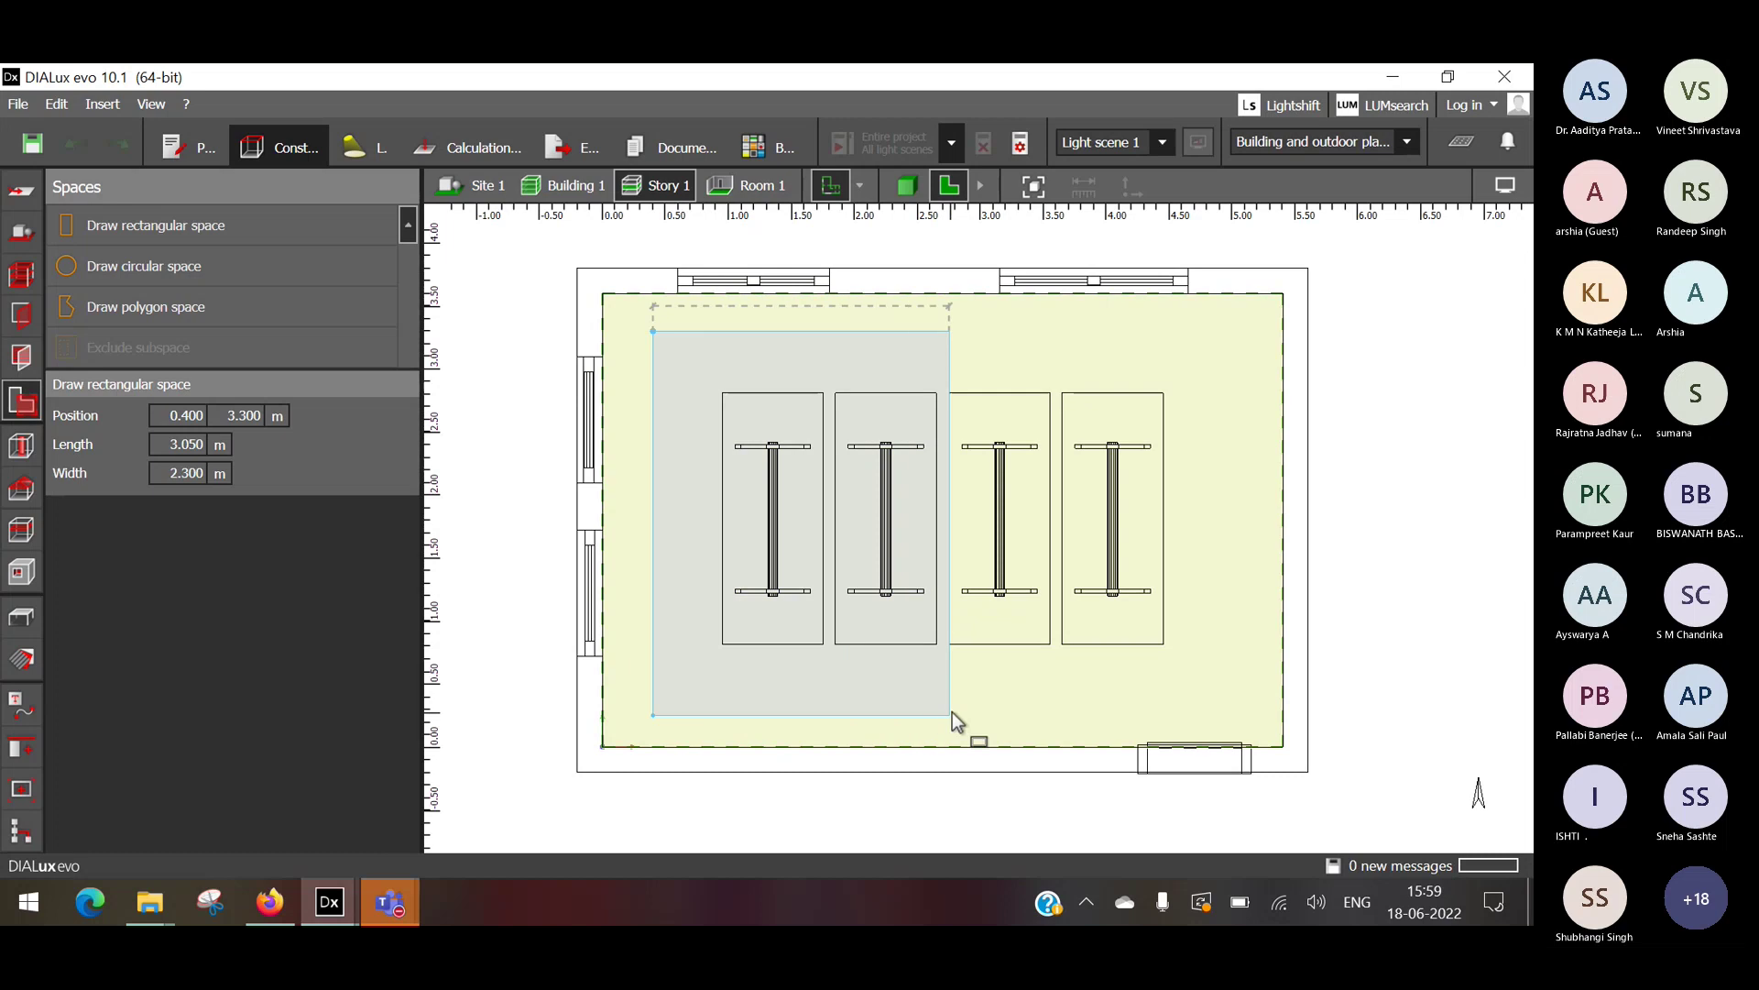
pyautogui.click(944, 712)
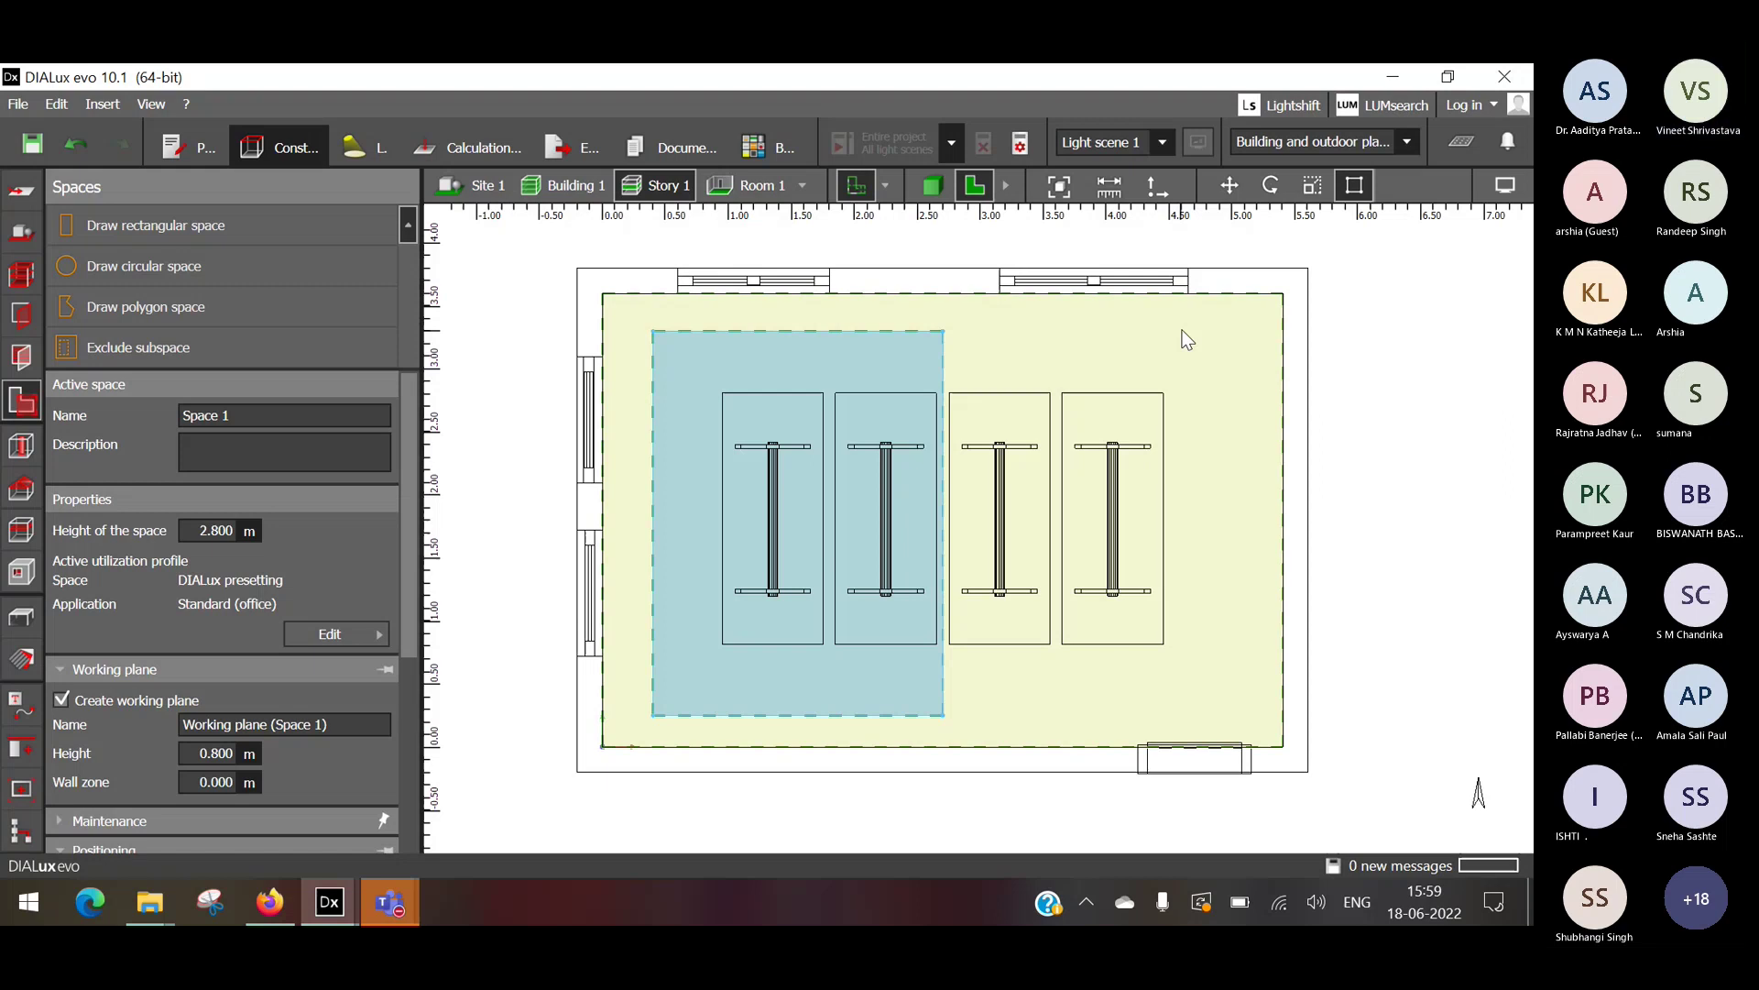
# Draw a second rectangular space about 1.5 m by 3.1 m around the rightmost table.
pyautogui.click(155, 226)
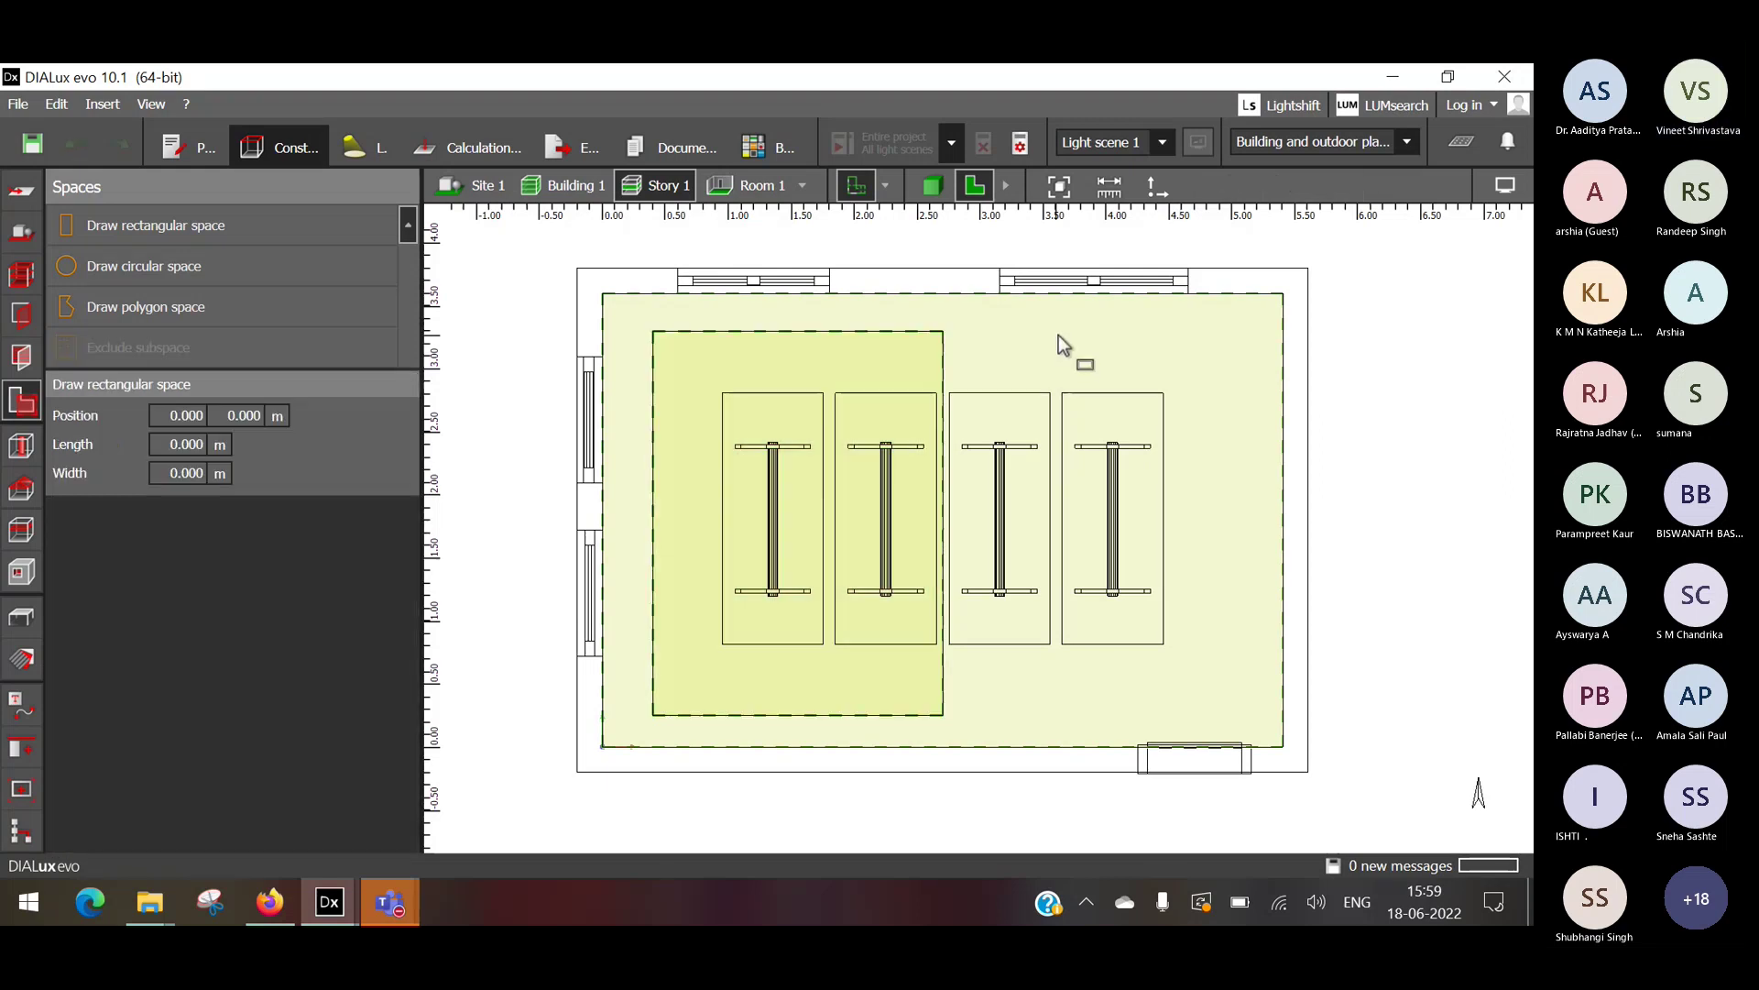
pyautogui.click(1060, 715)
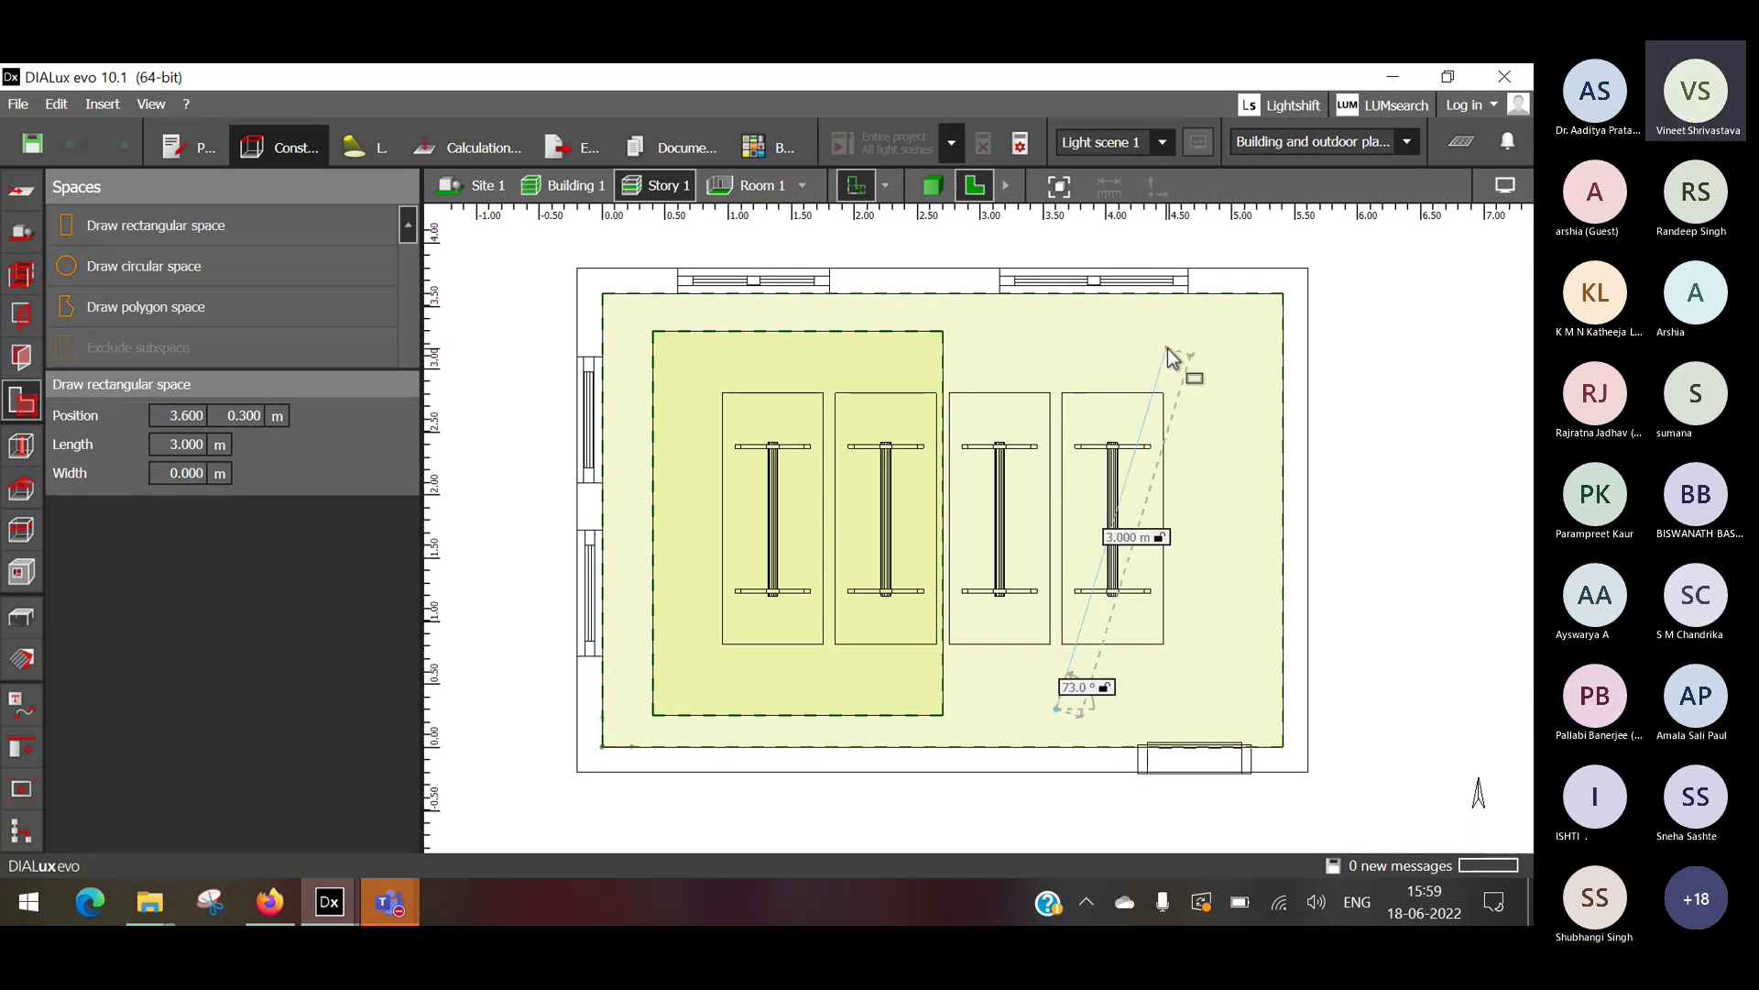
pyautogui.click(1245, 709)
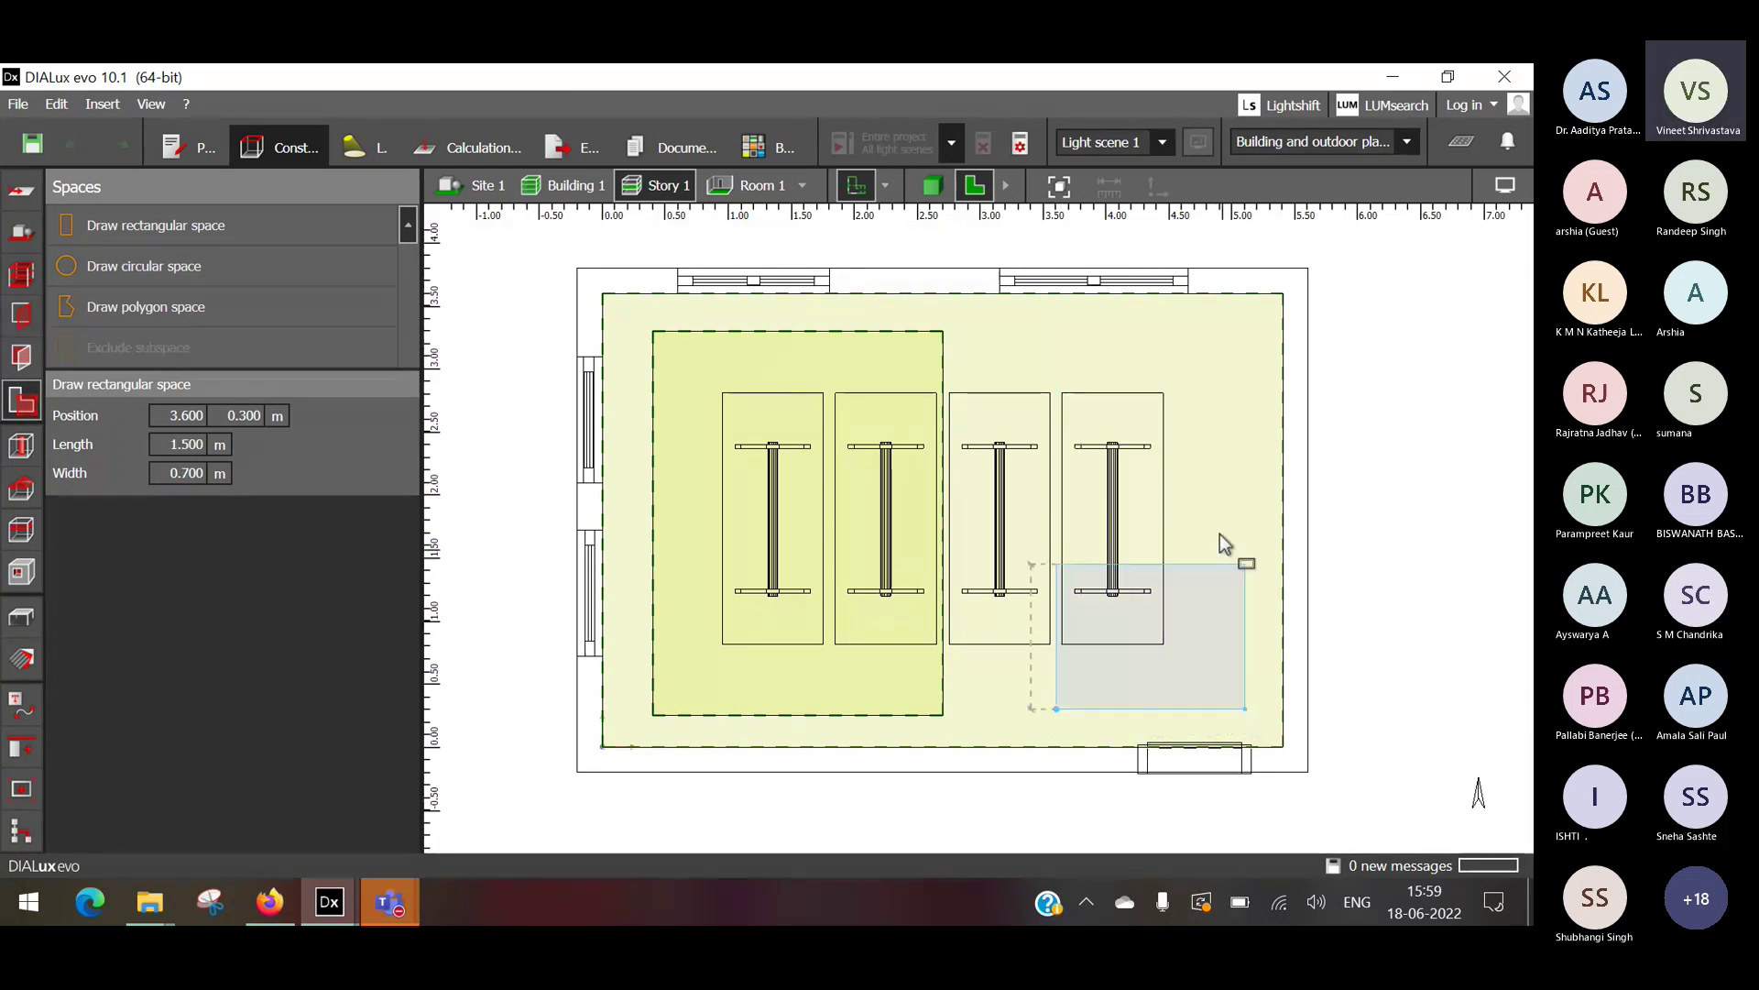
pyautogui.click(1209, 320)
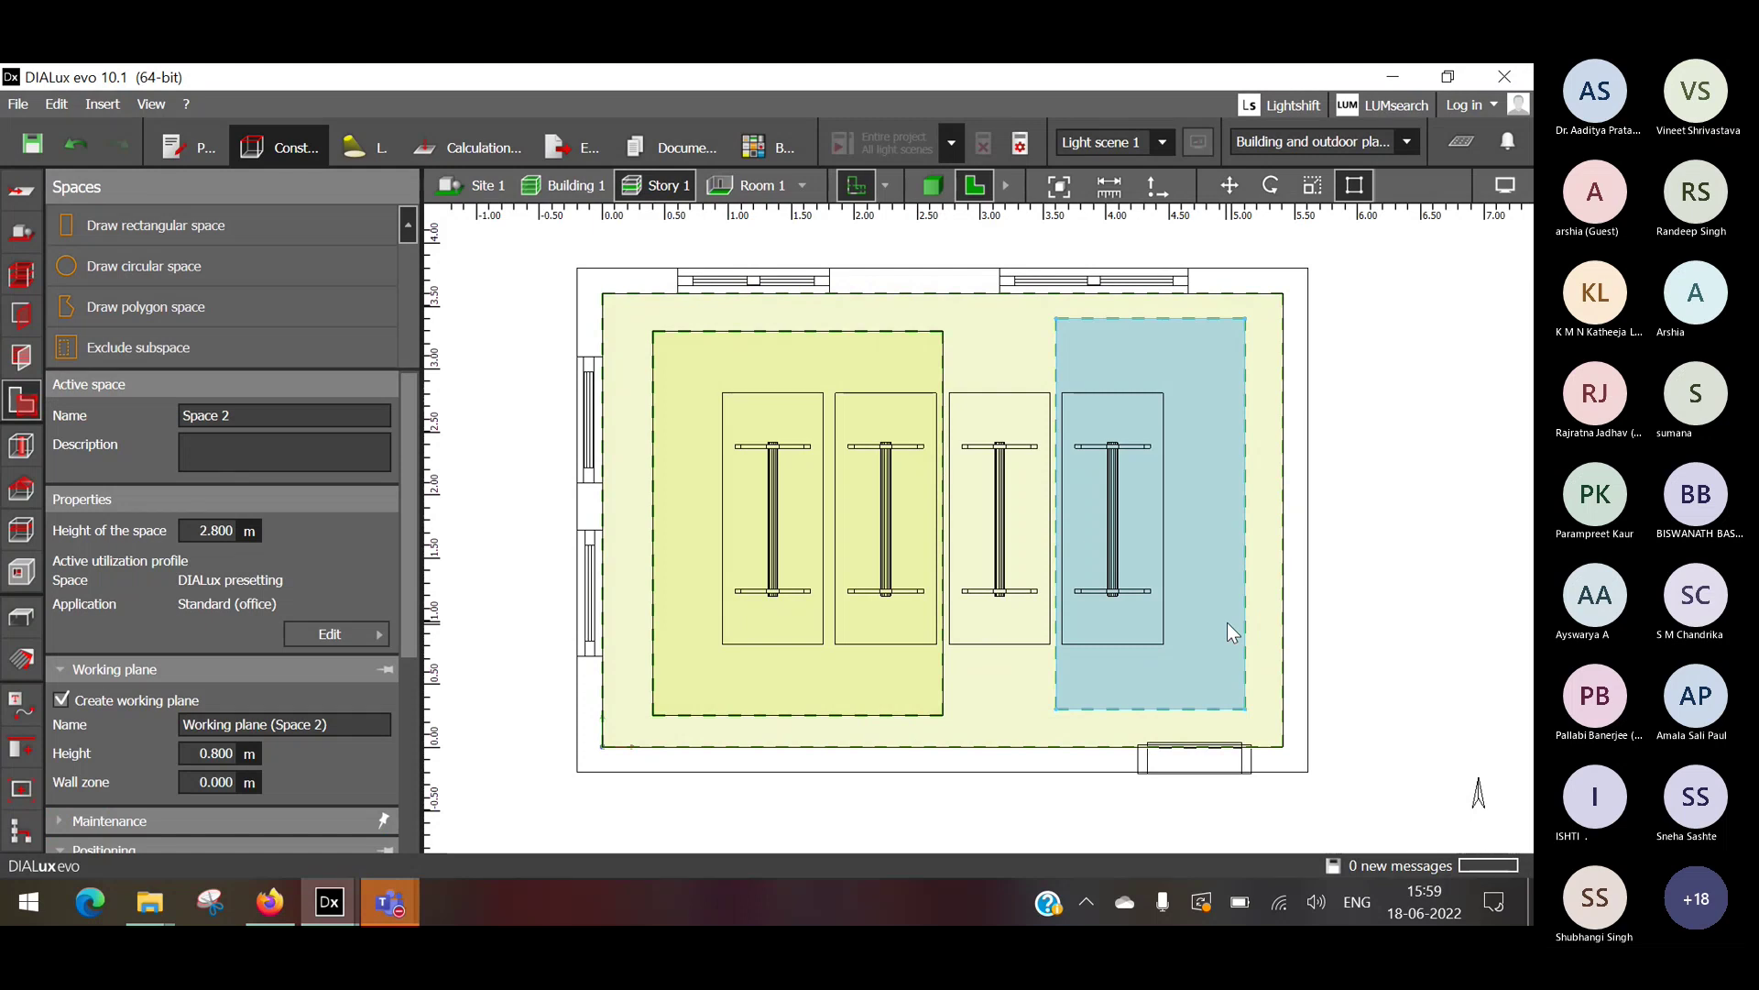
# Rename the space around the rightmost table as Calc 2.
pyautogui.click(269, 413)
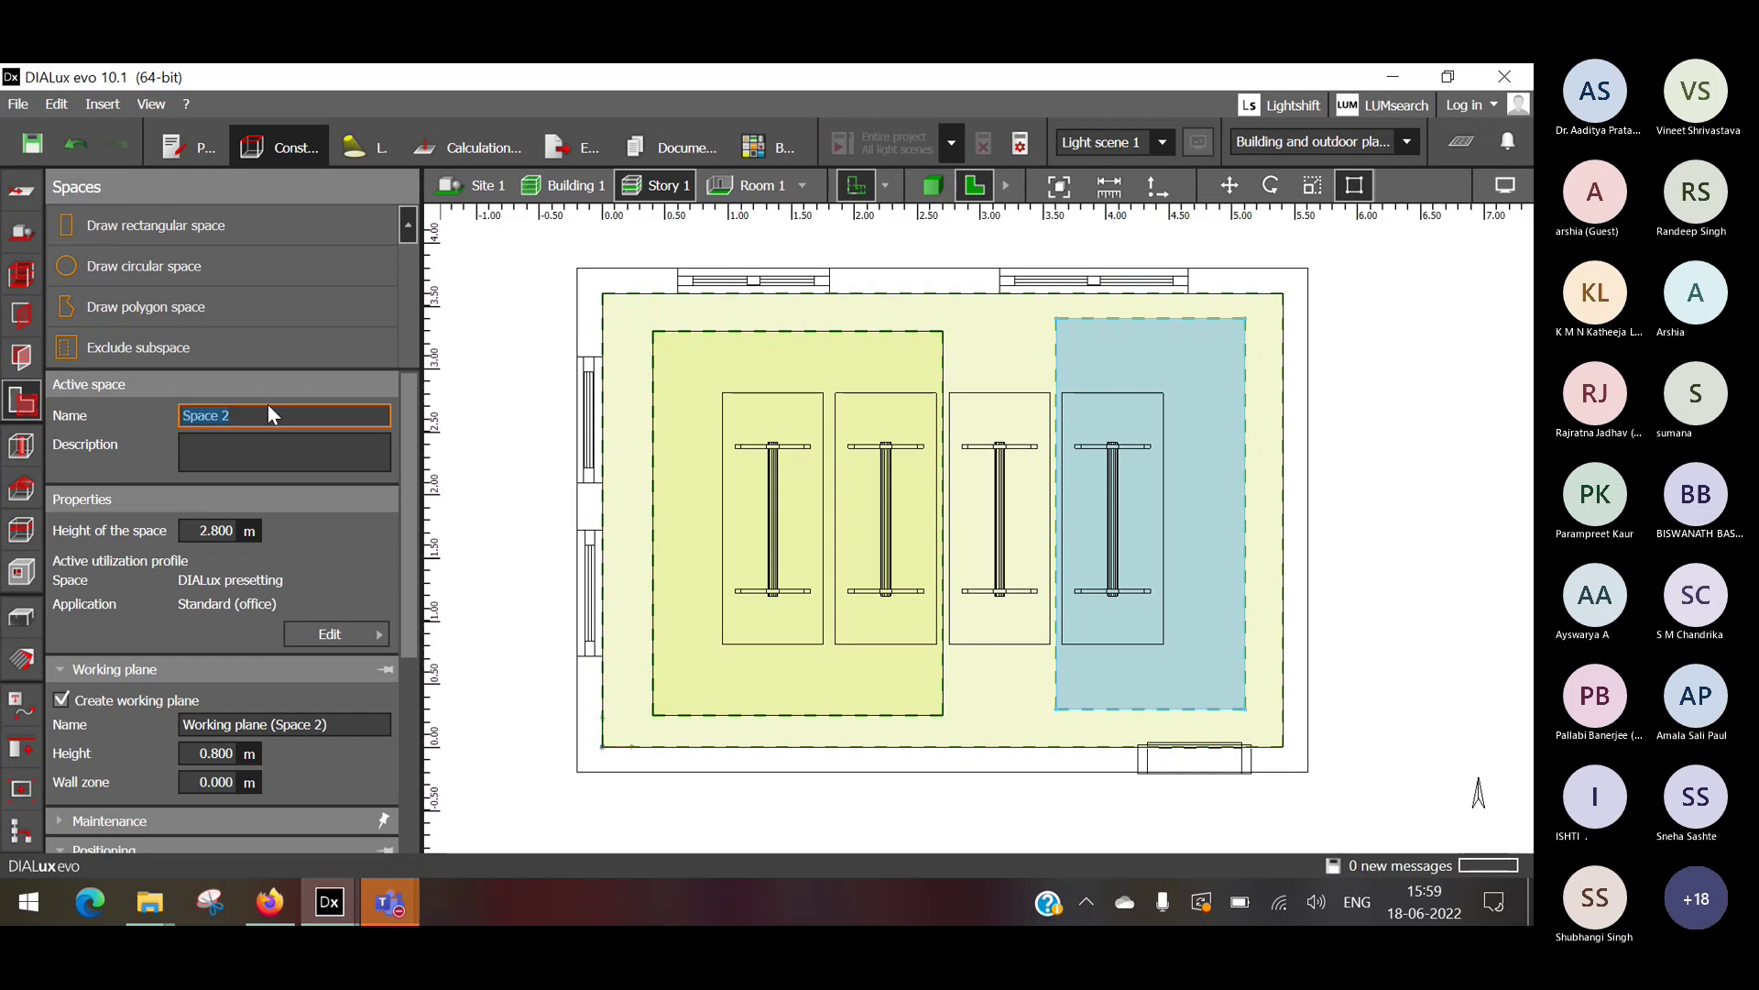
pyautogui.write('Calc 2')
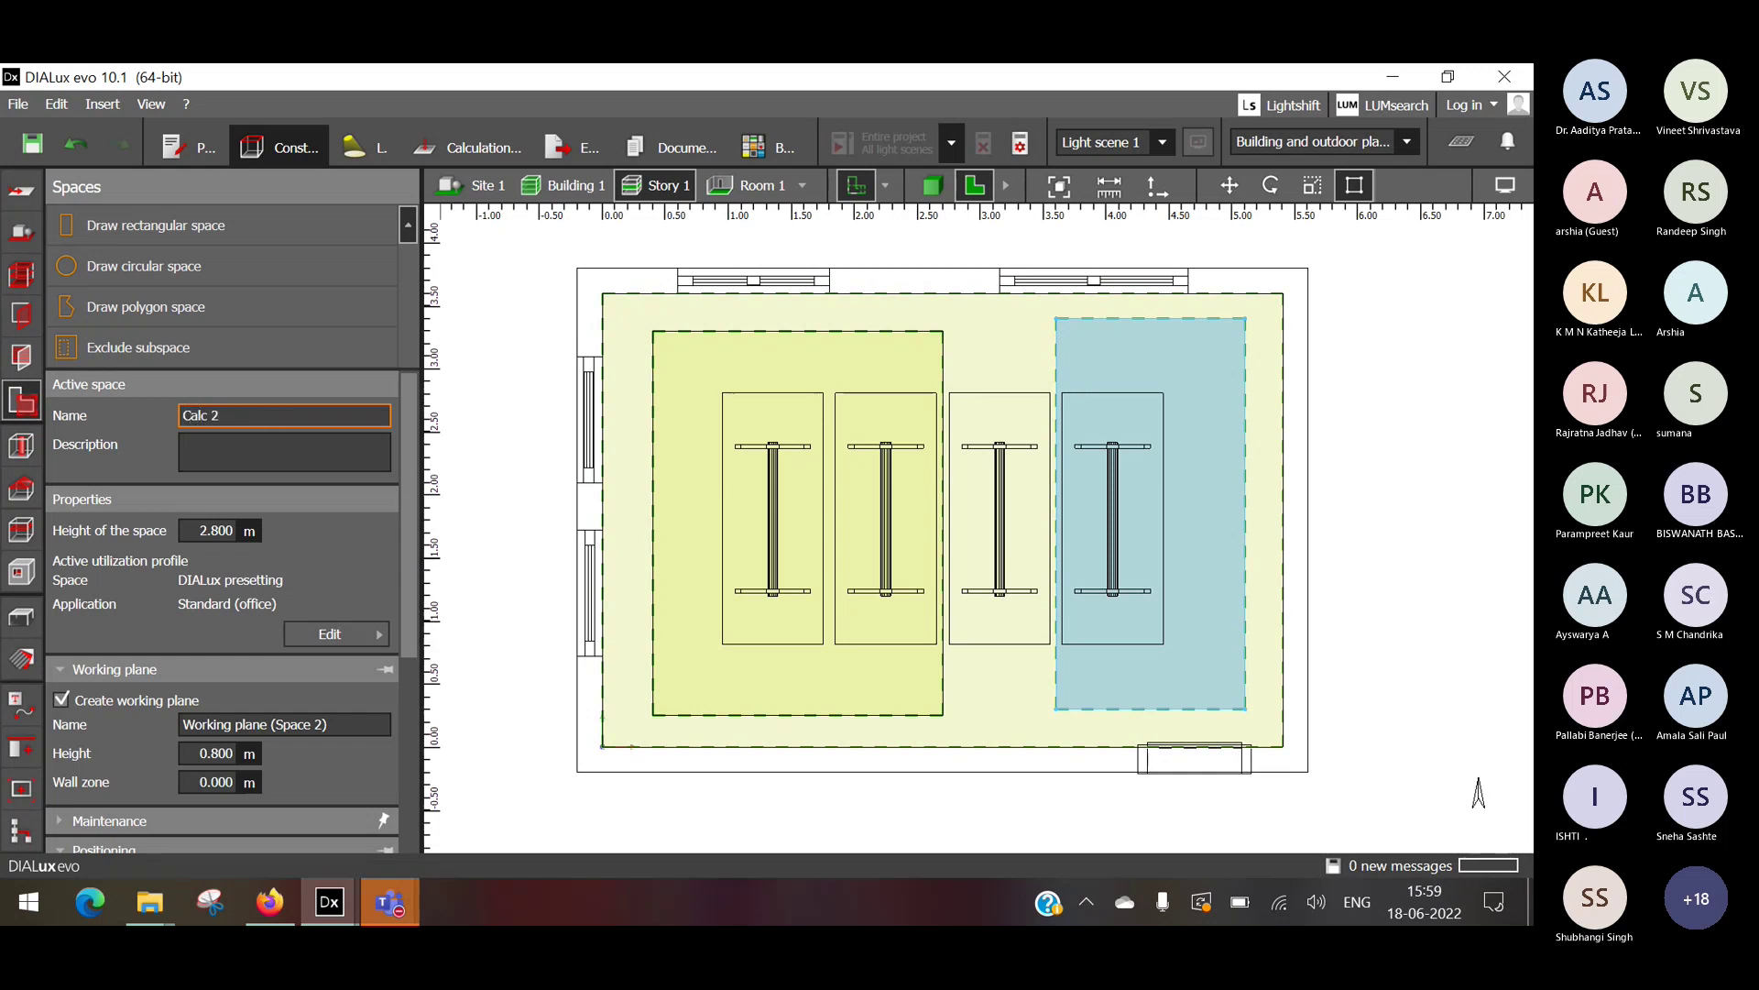
pyautogui.click(823, 370)
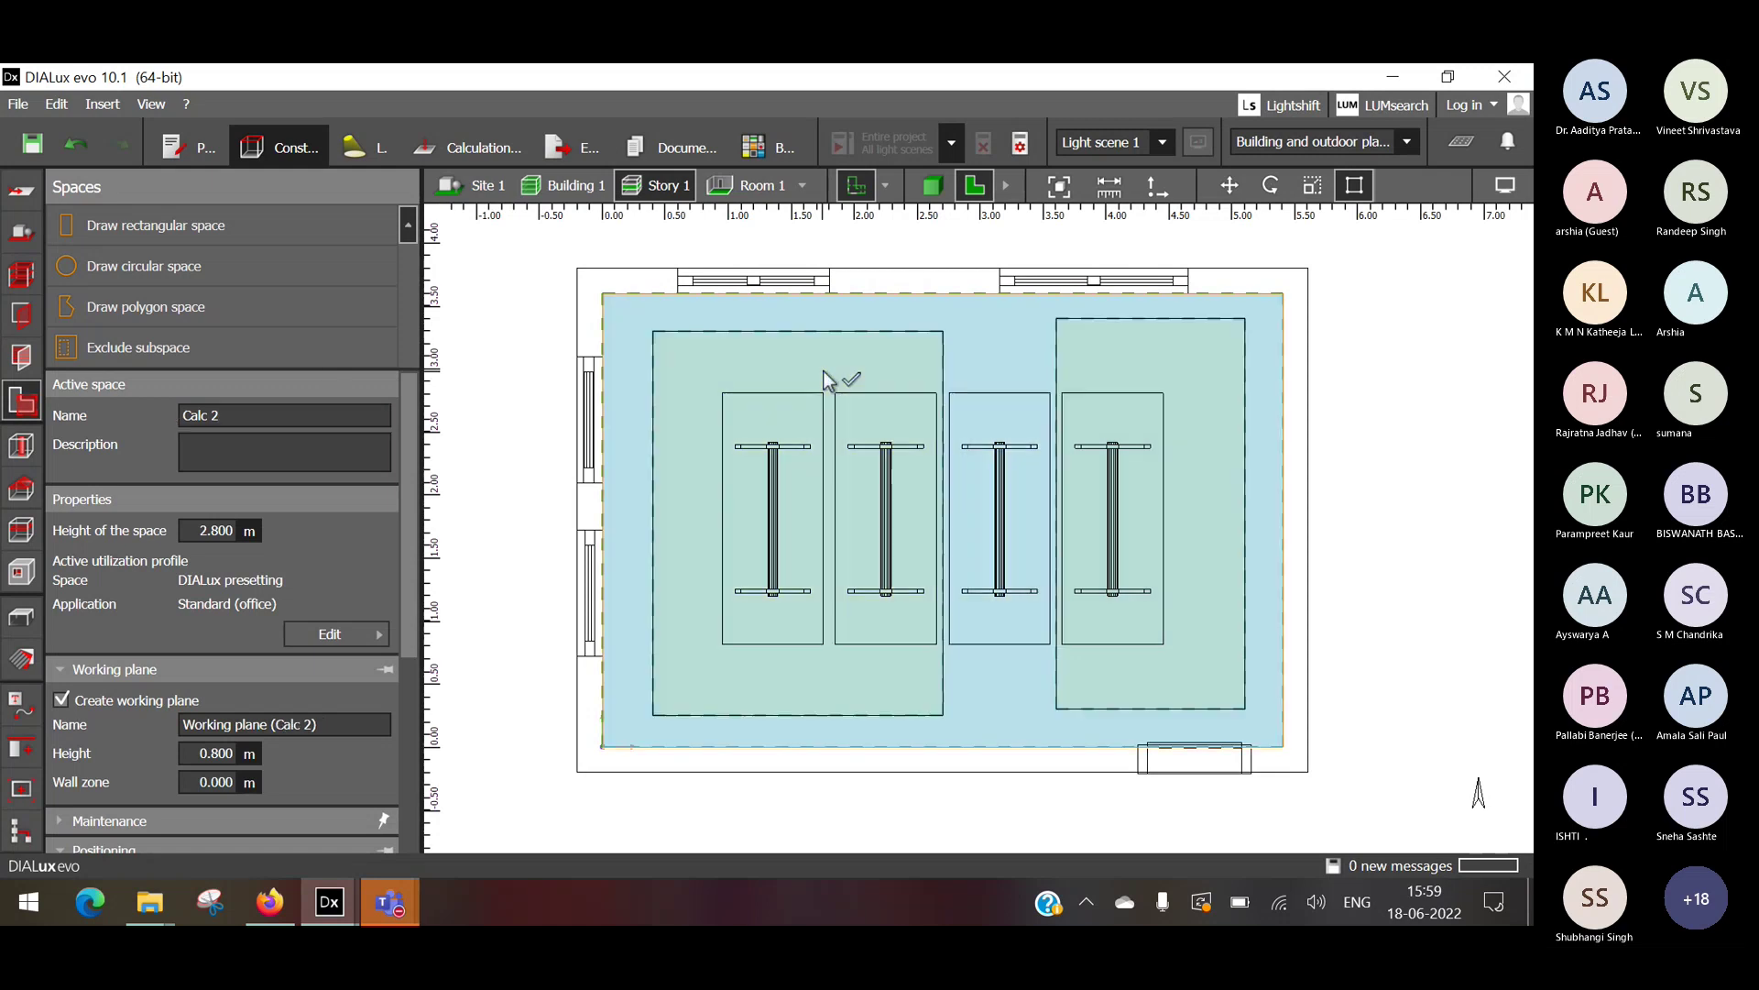
# Rename the space around the two leftmost tables as Calc 1.
pyautogui.click(823, 370)
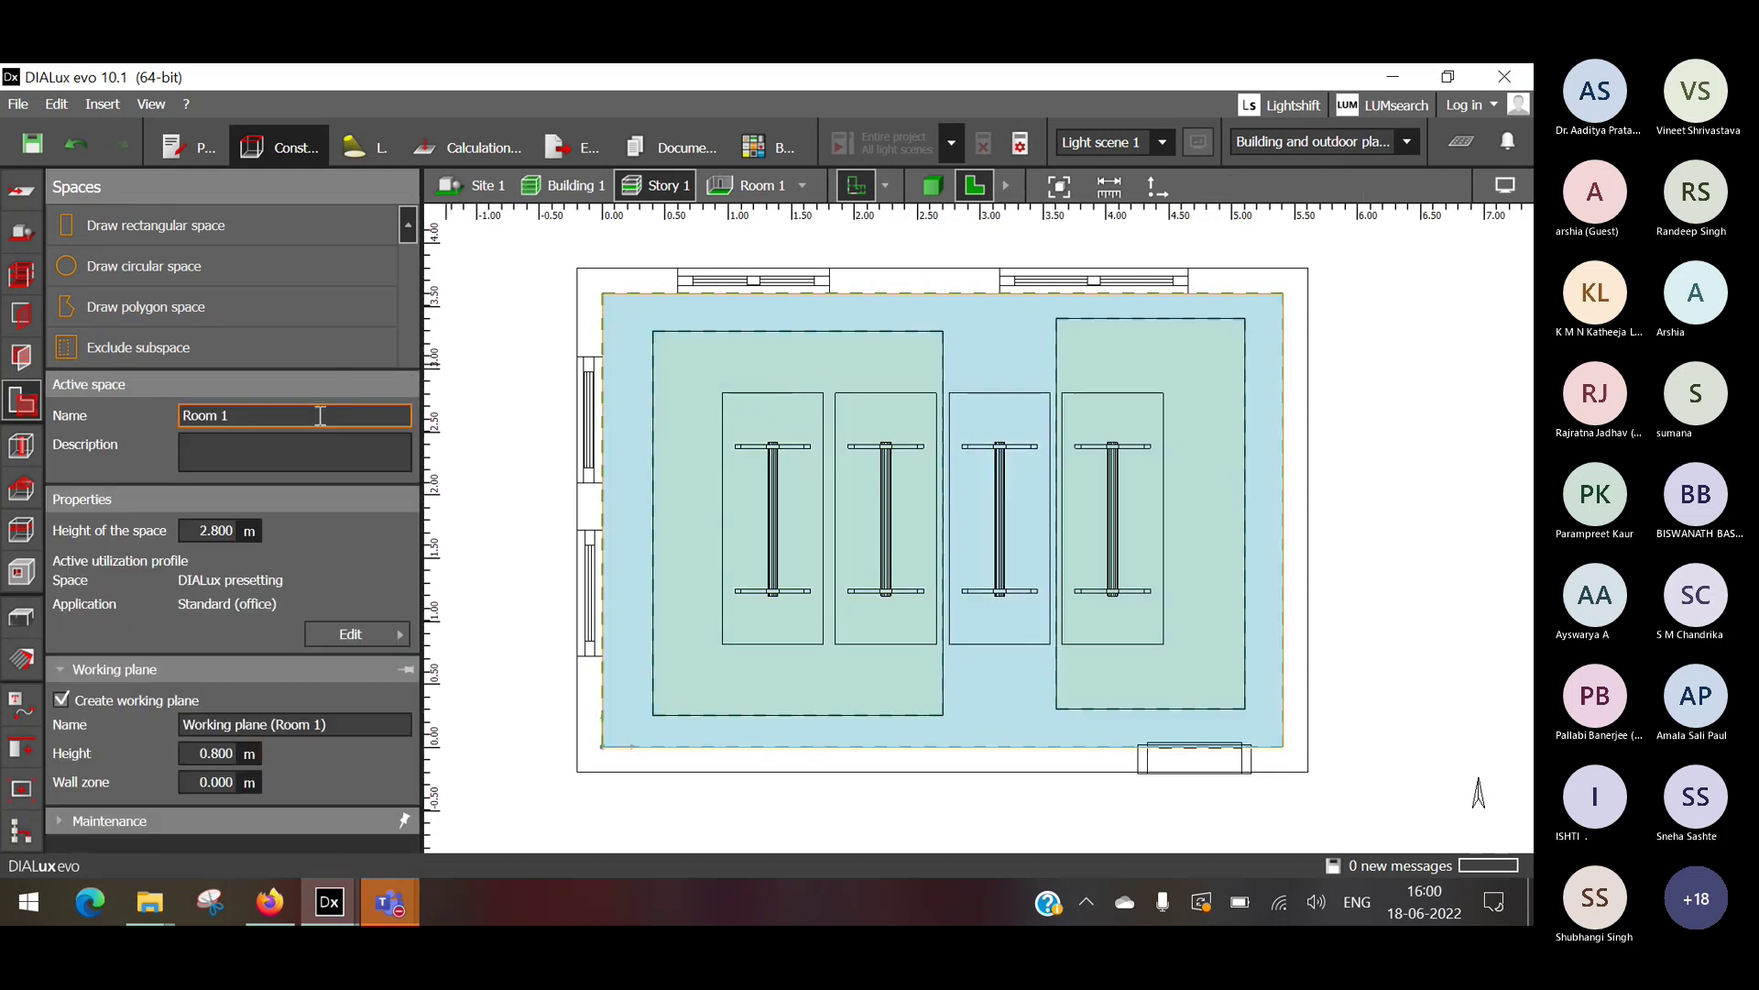
pyautogui.click(476, 335)
pyautogui.click(739, 336)
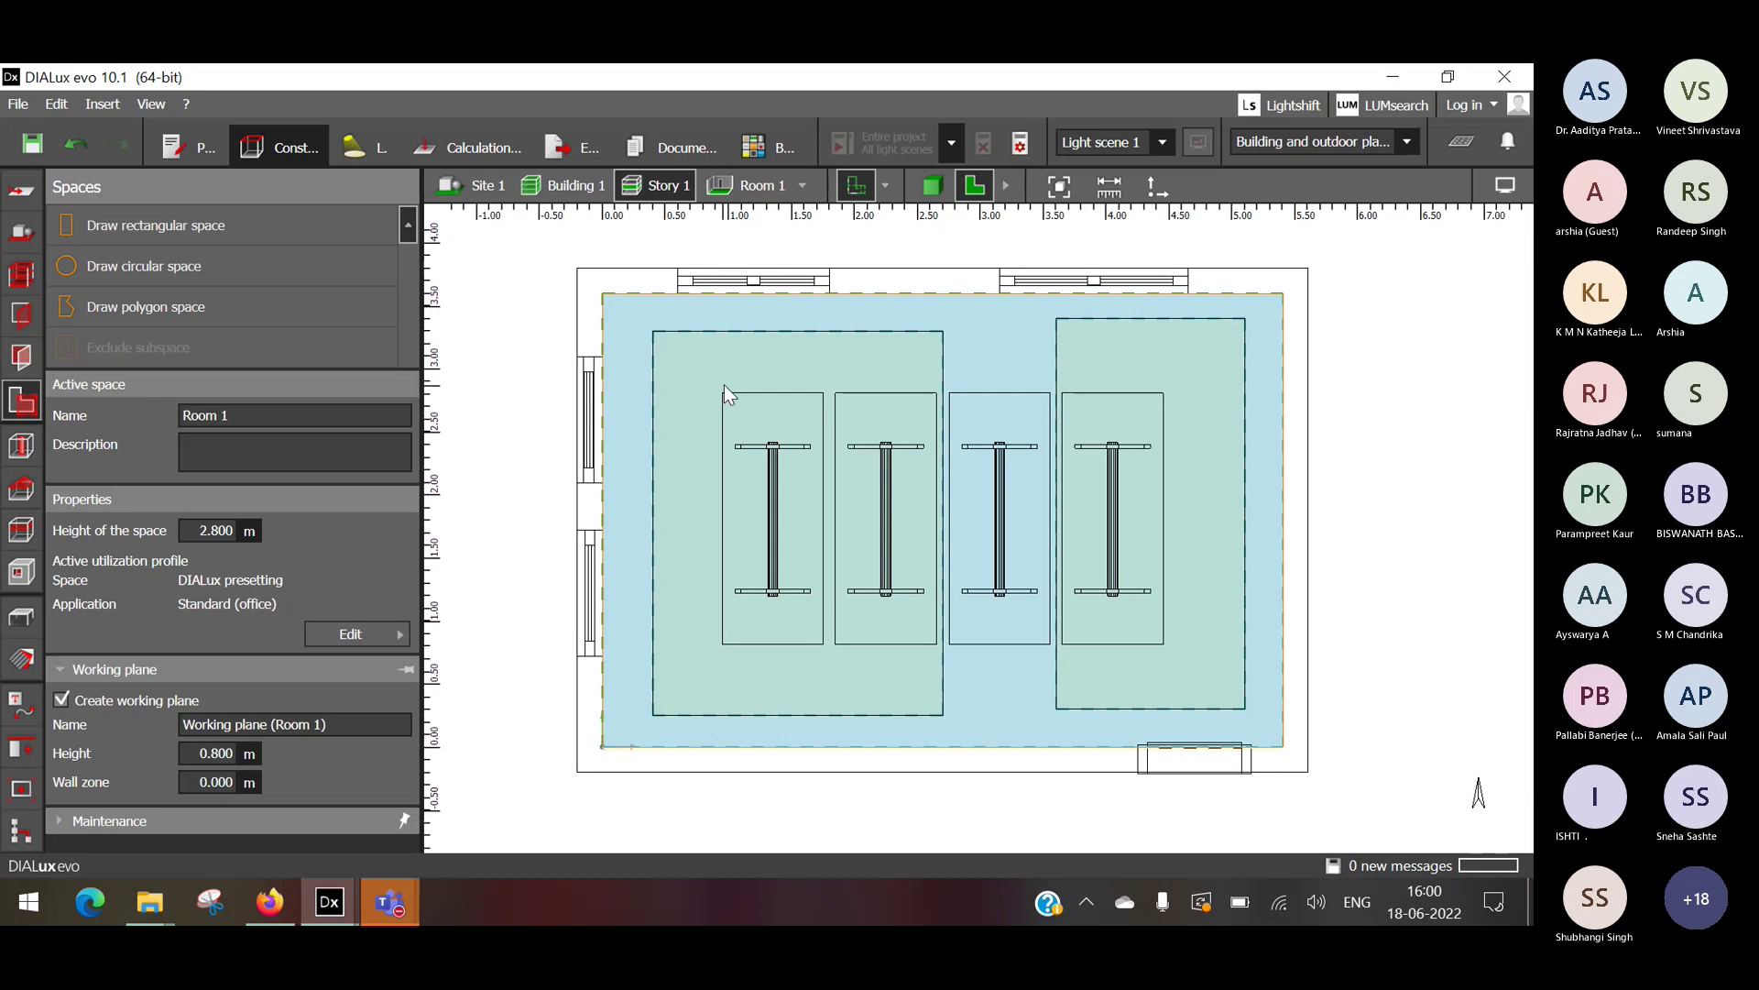
pyautogui.click(740, 360)
pyautogui.click(741, 360)
pyautogui.click(330, 417)
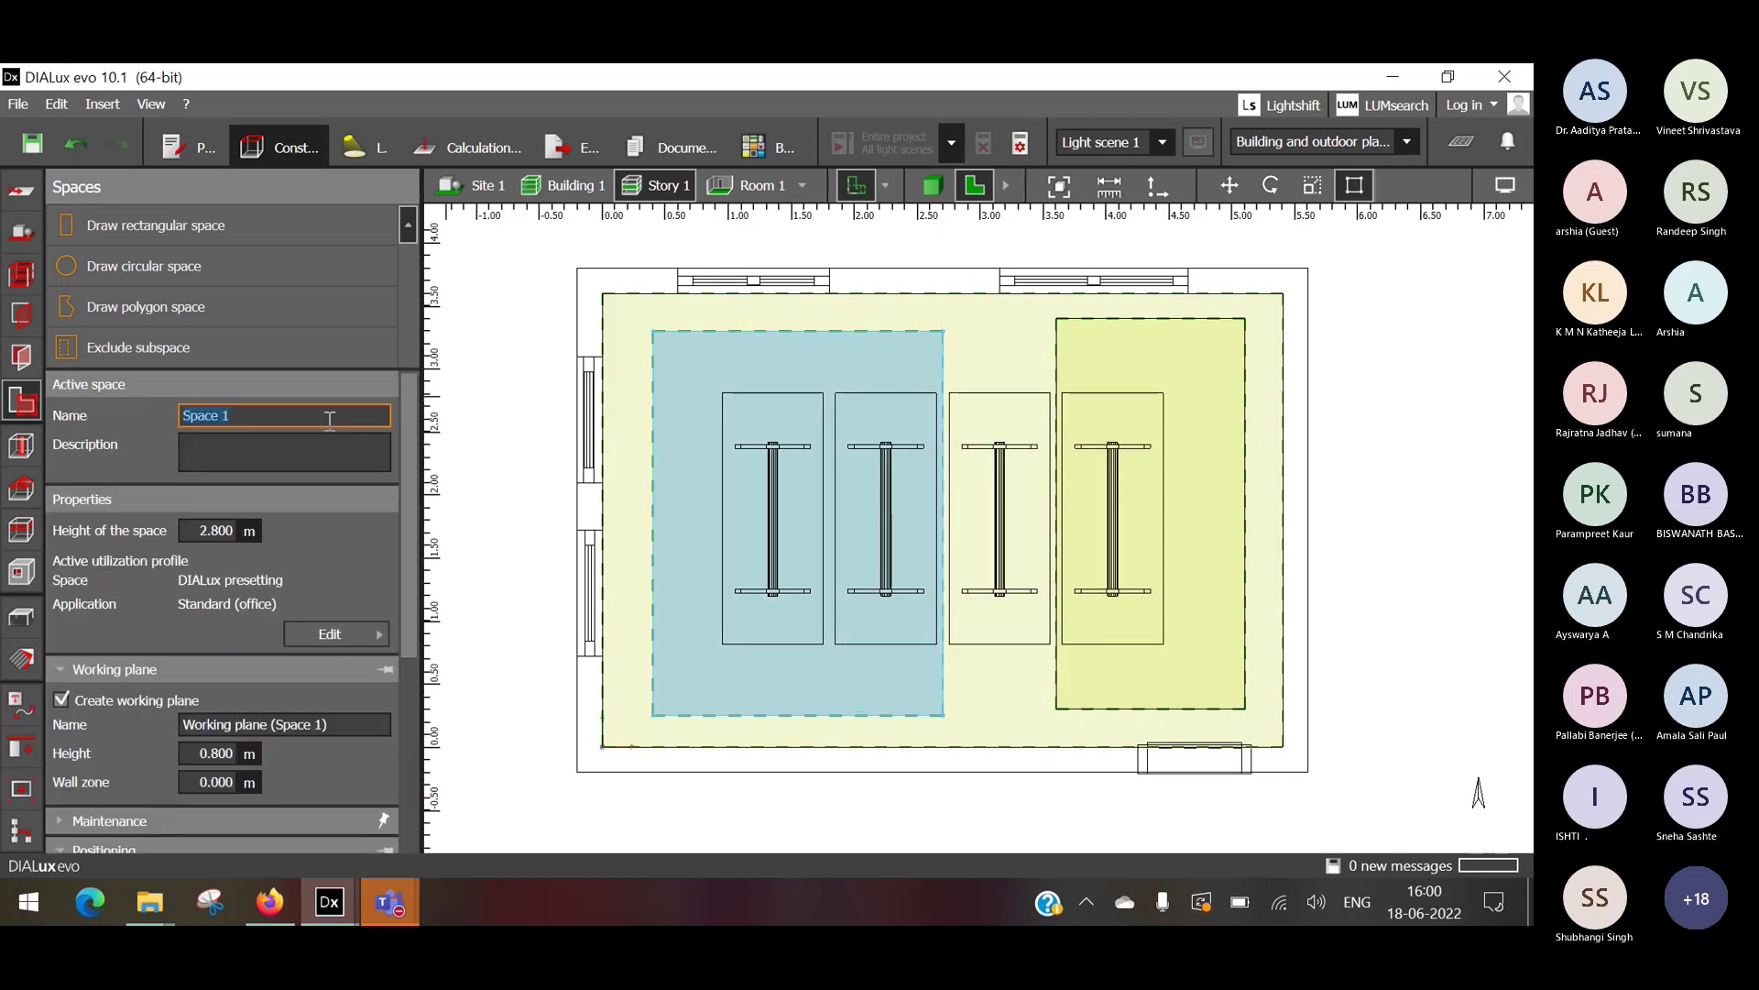
pyautogui.write('Calc 1')
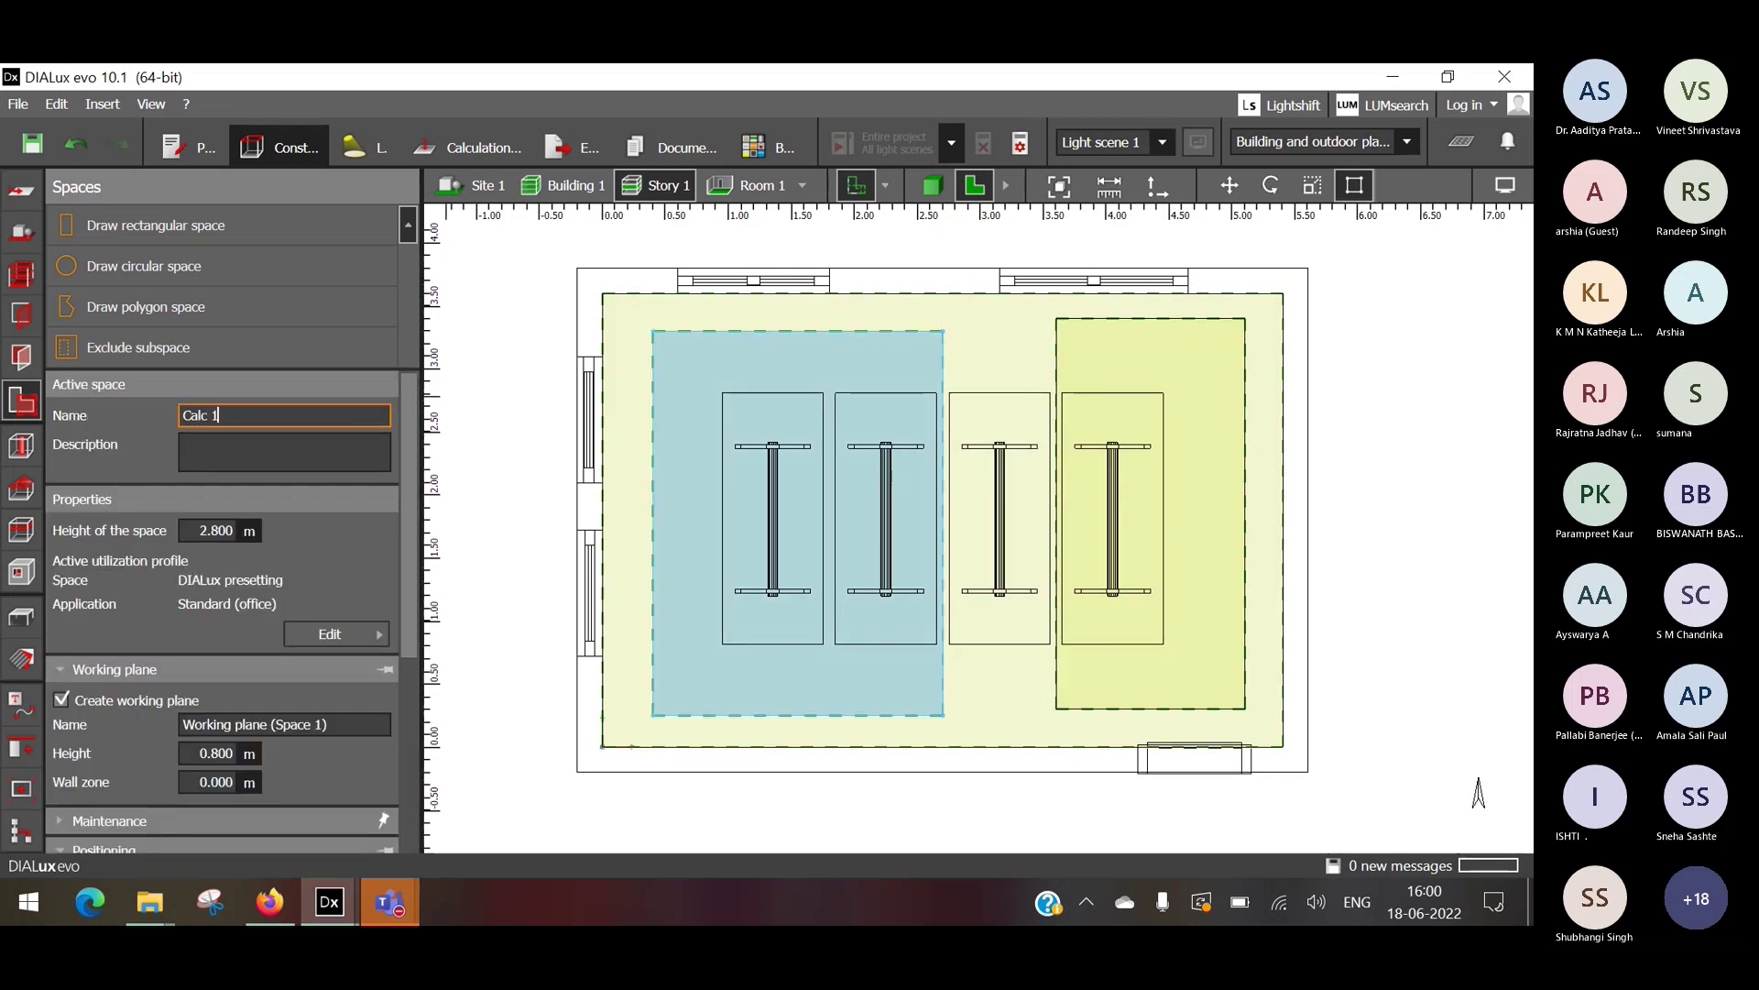
pyautogui.press('Return')
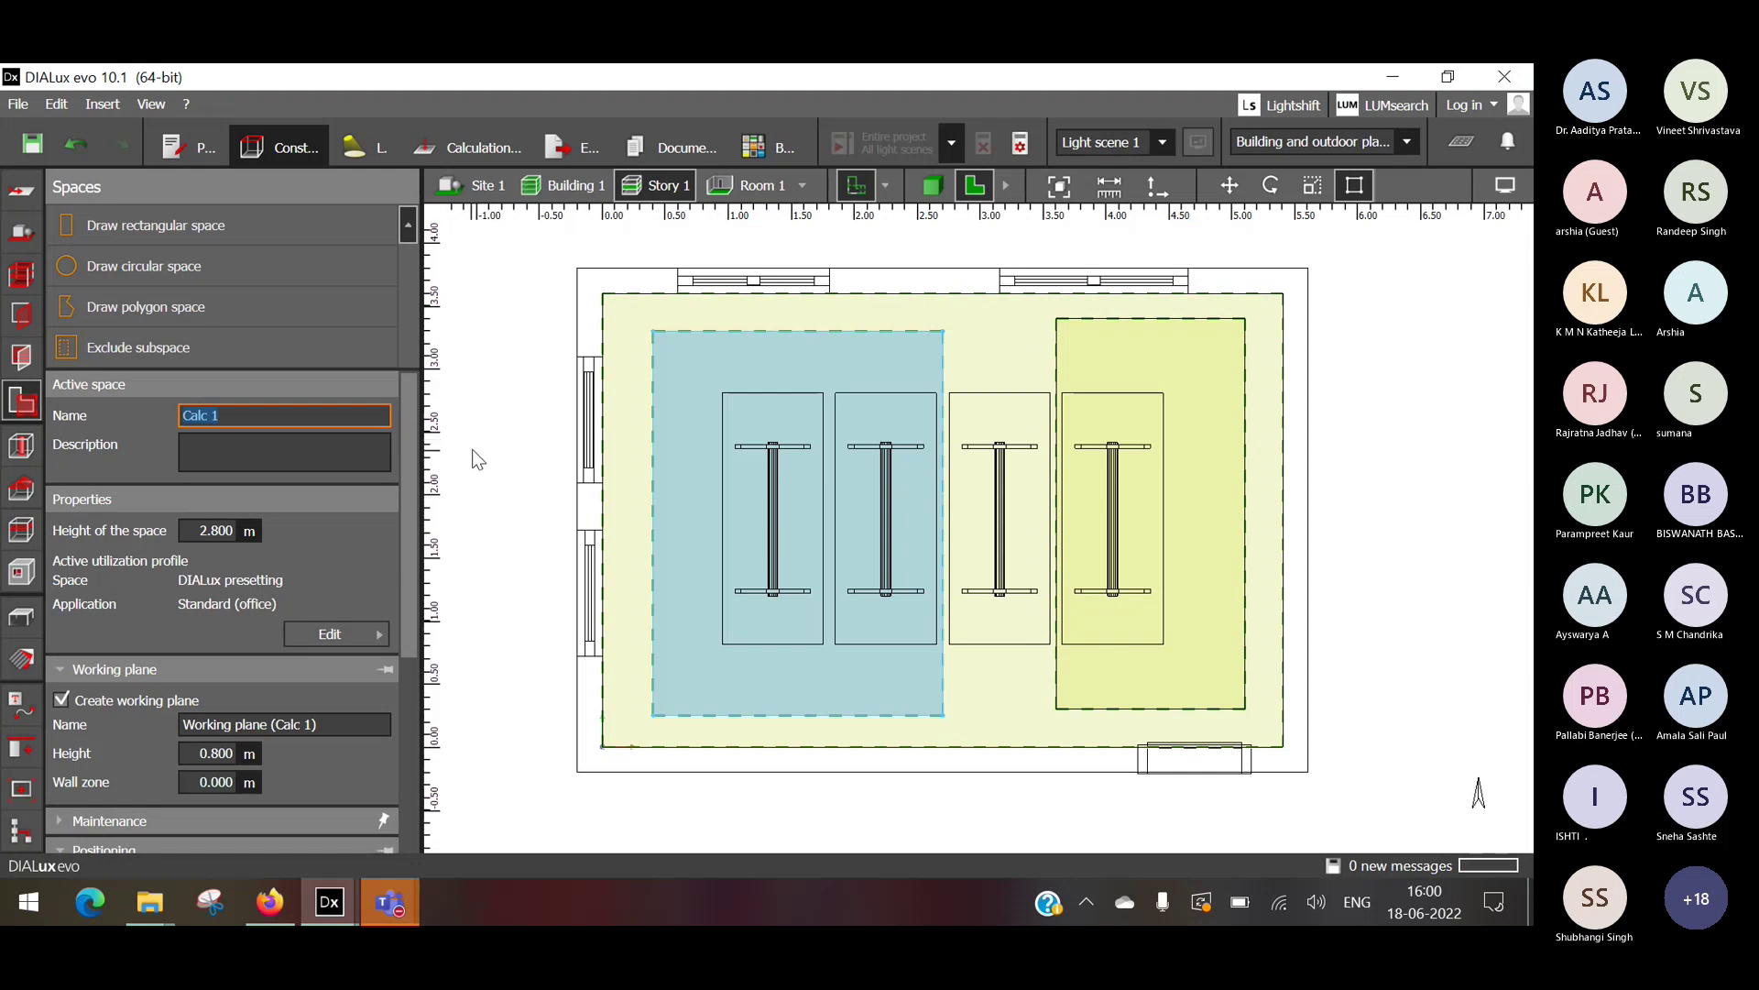
pyautogui.click(196, 753)
pyautogui.click(197, 760)
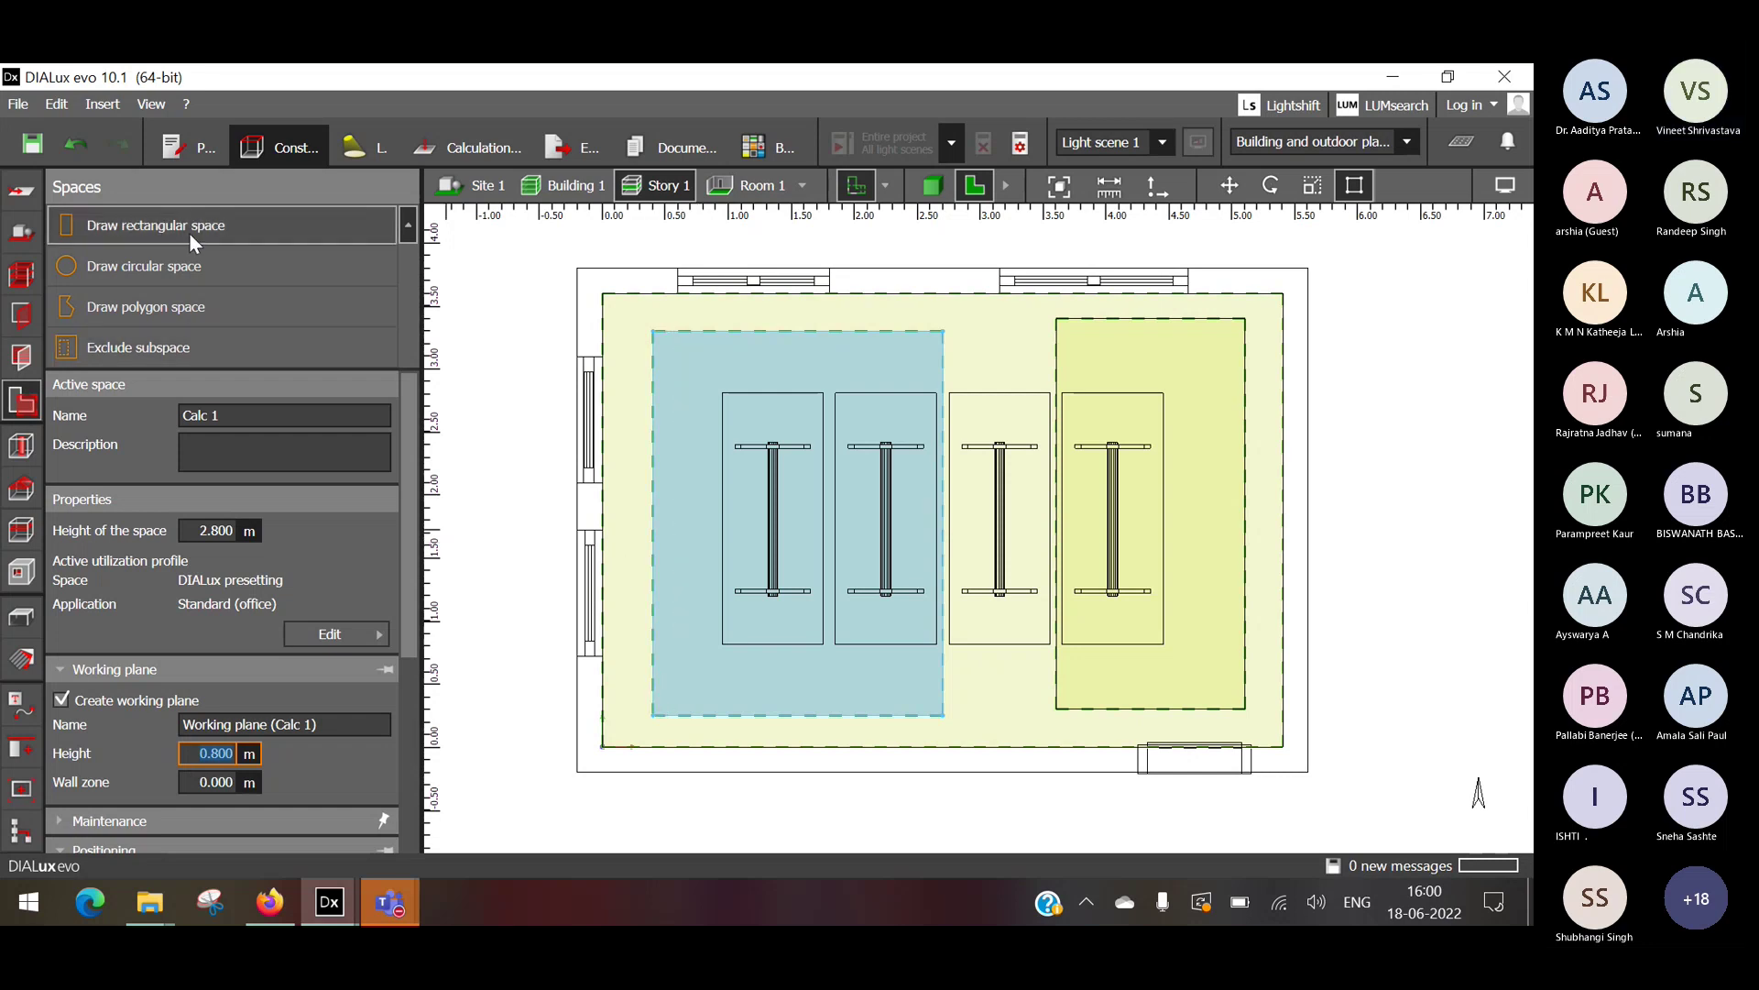
pyautogui.scroll(-2, 201, 756)
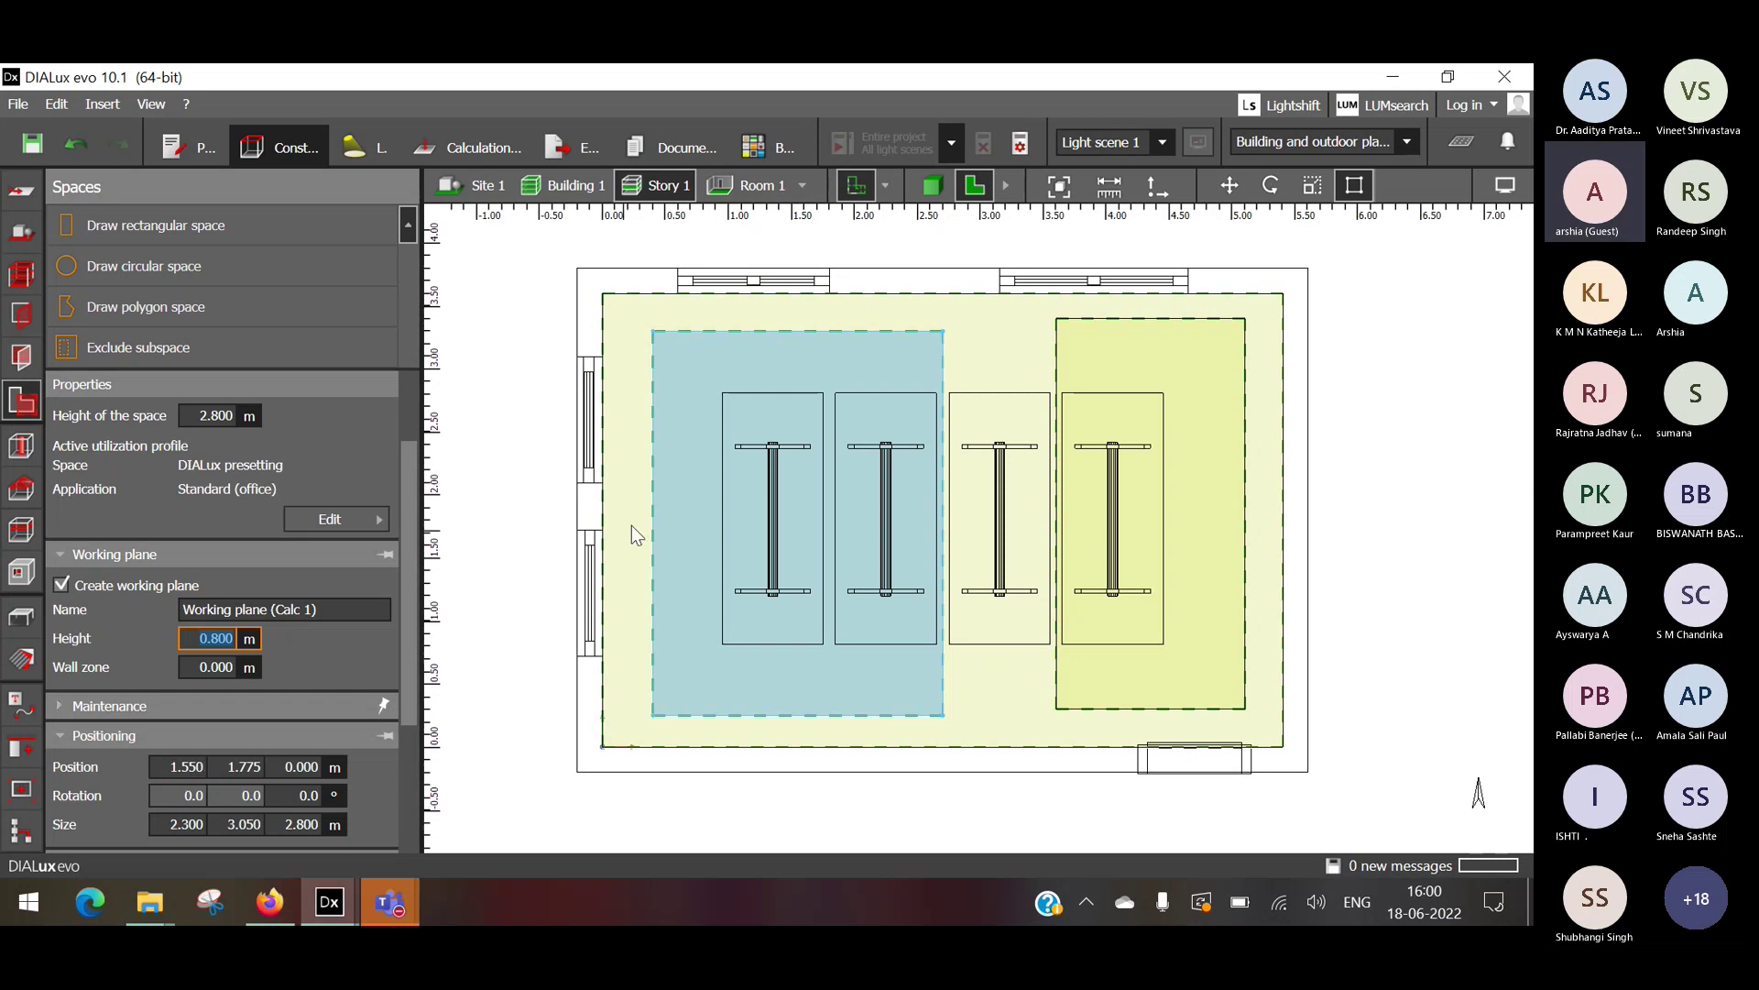
pyautogui.press('BackSpace')
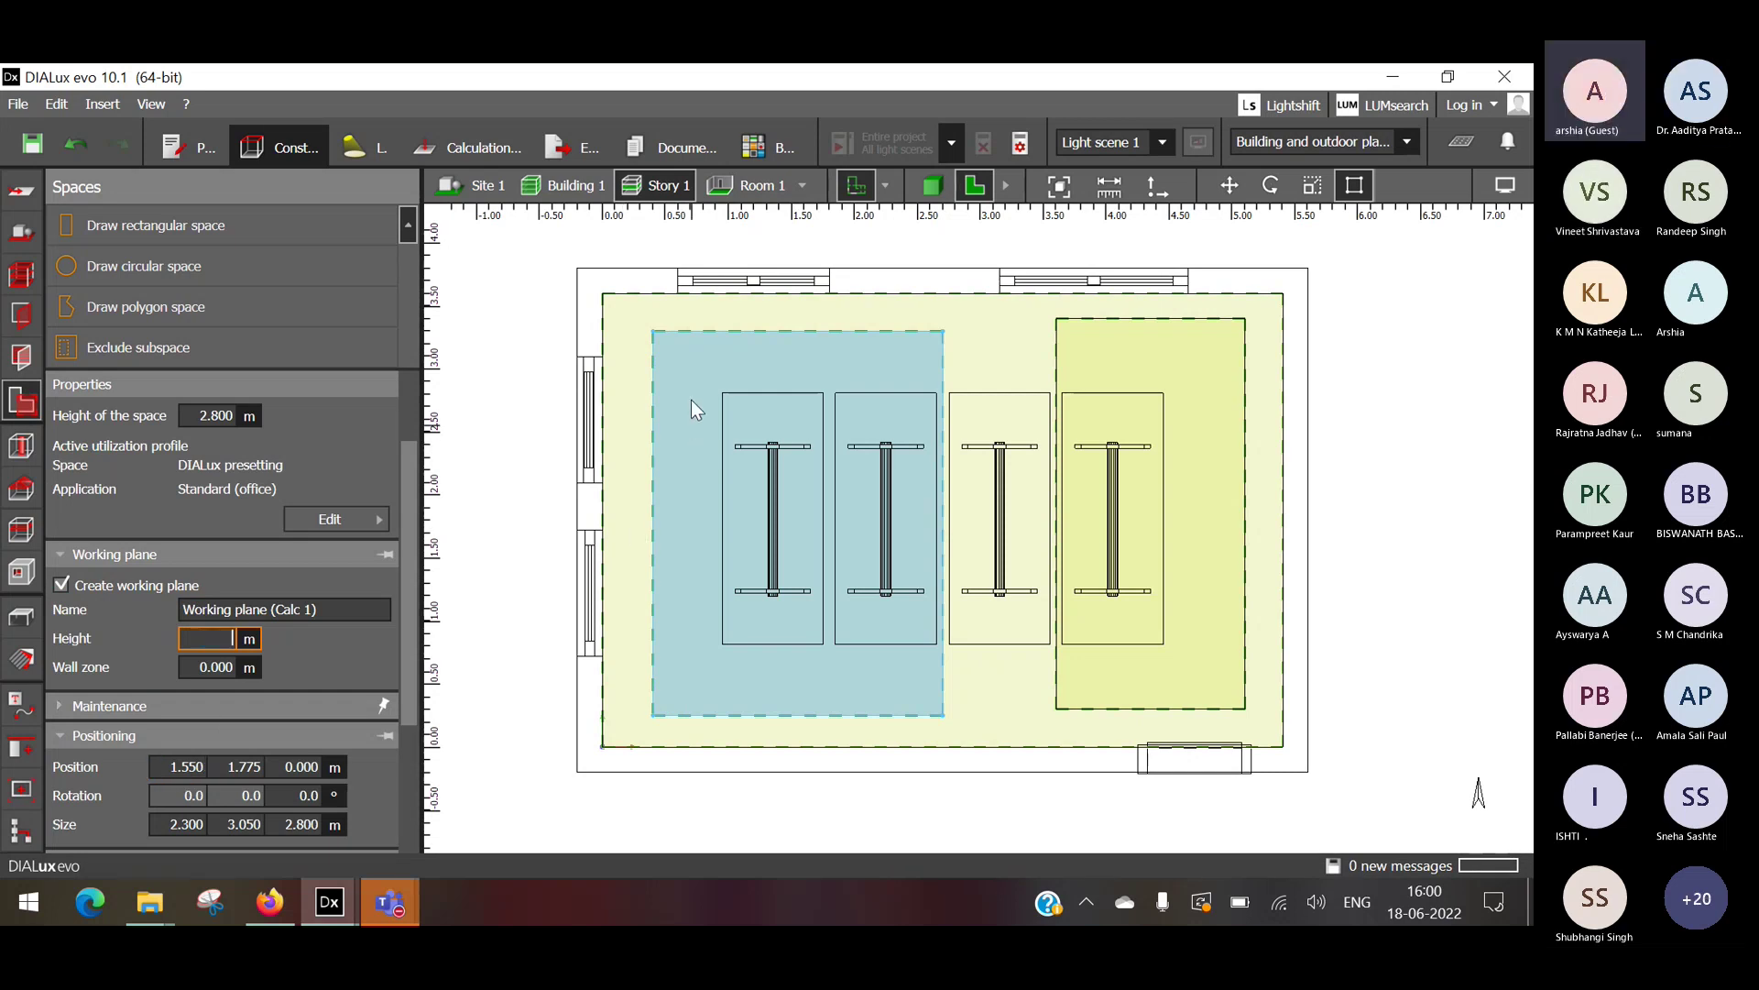
pyautogui.click(557, 326)
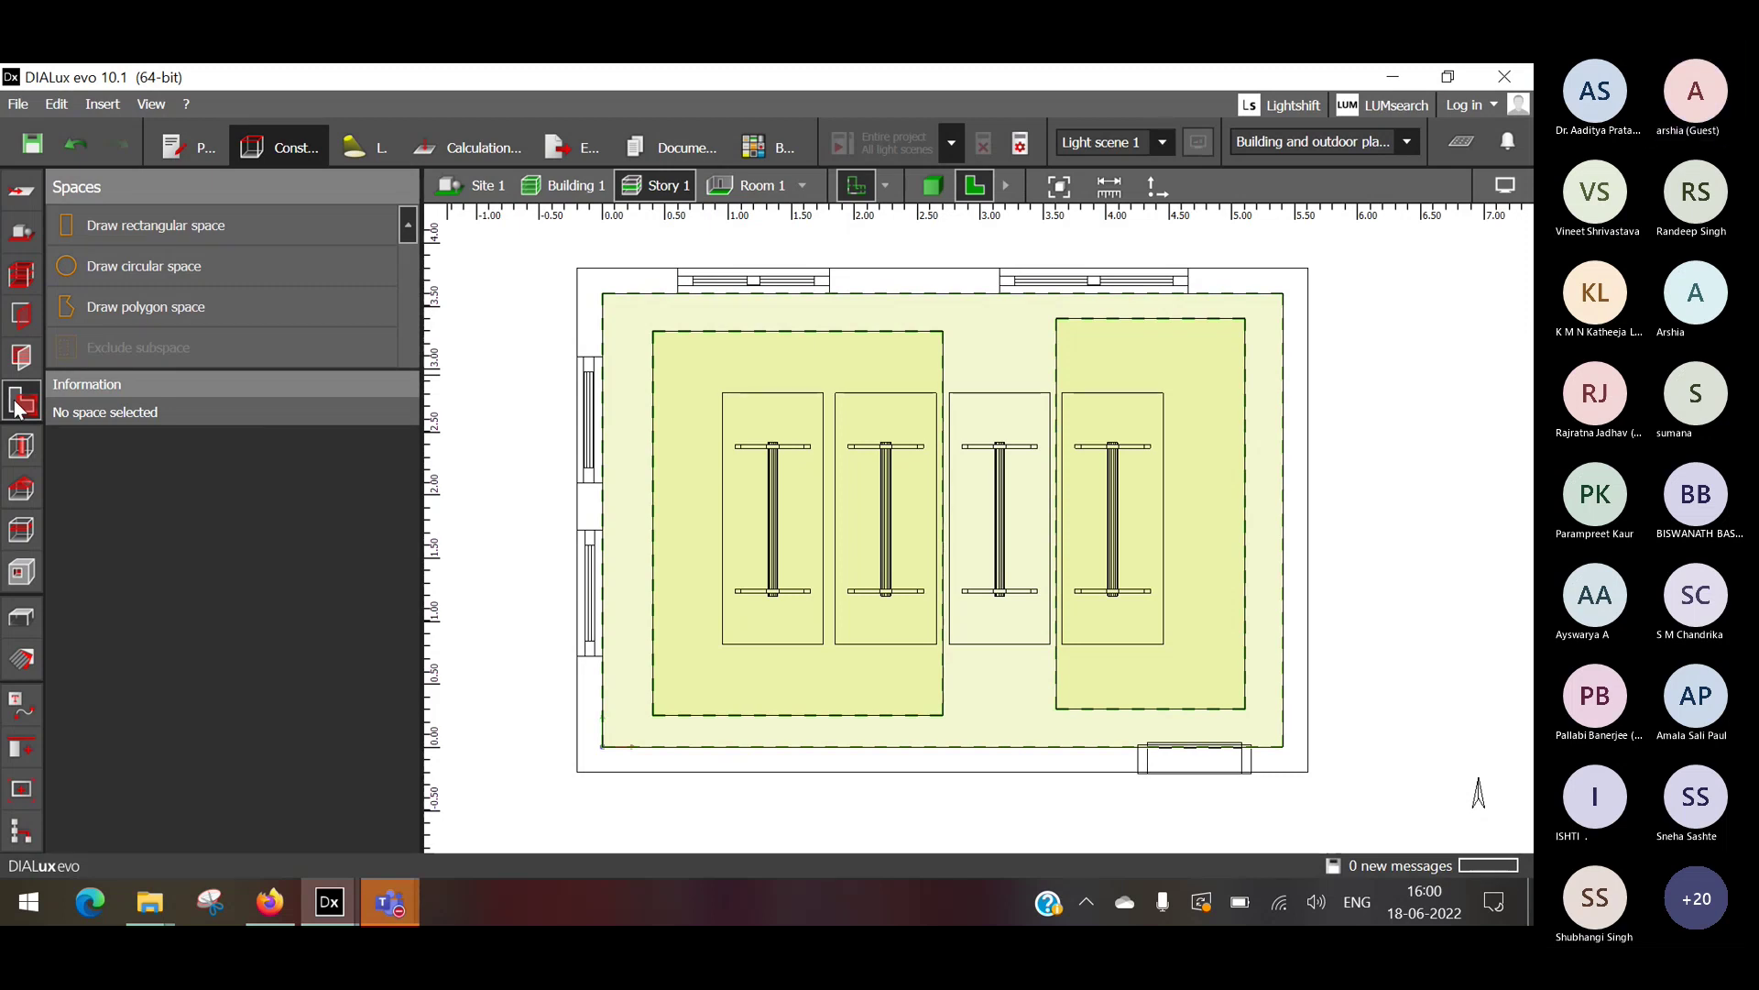
# Draw a small rectangular space about 0.65 m by 0.65 m between the two calculation spaces, at the upper end of the third table.
pyautogui.click(177, 227)
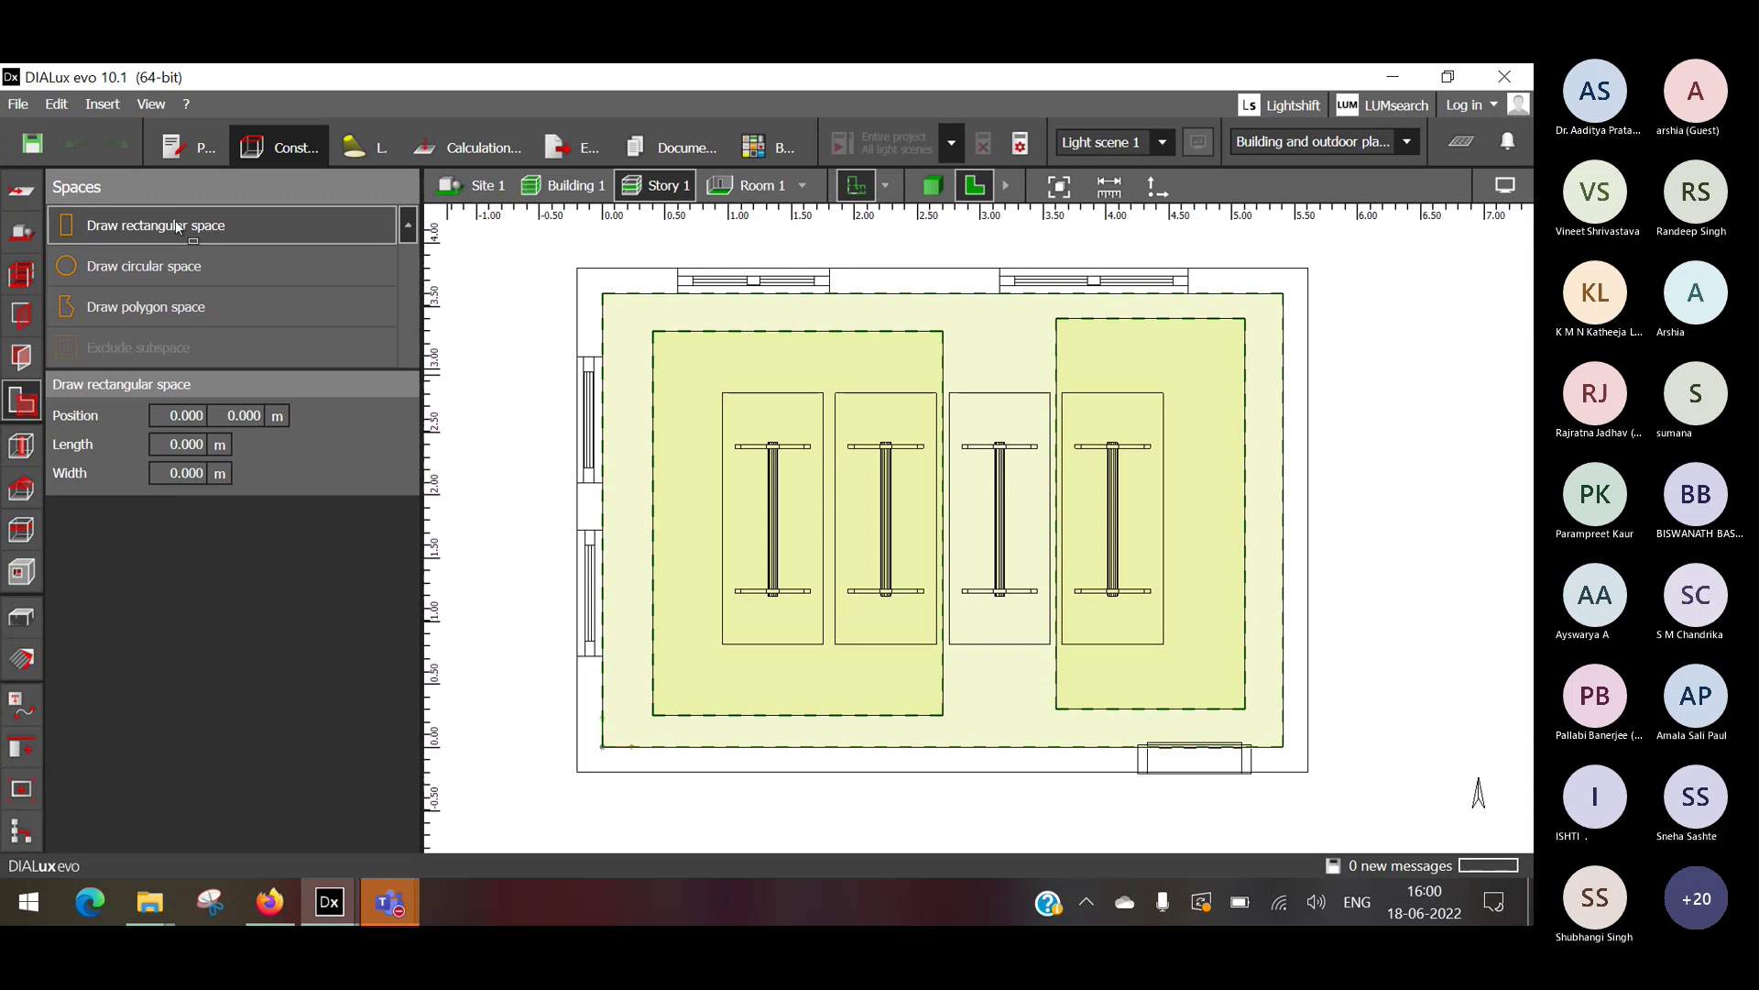
pyautogui.click(959, 332)
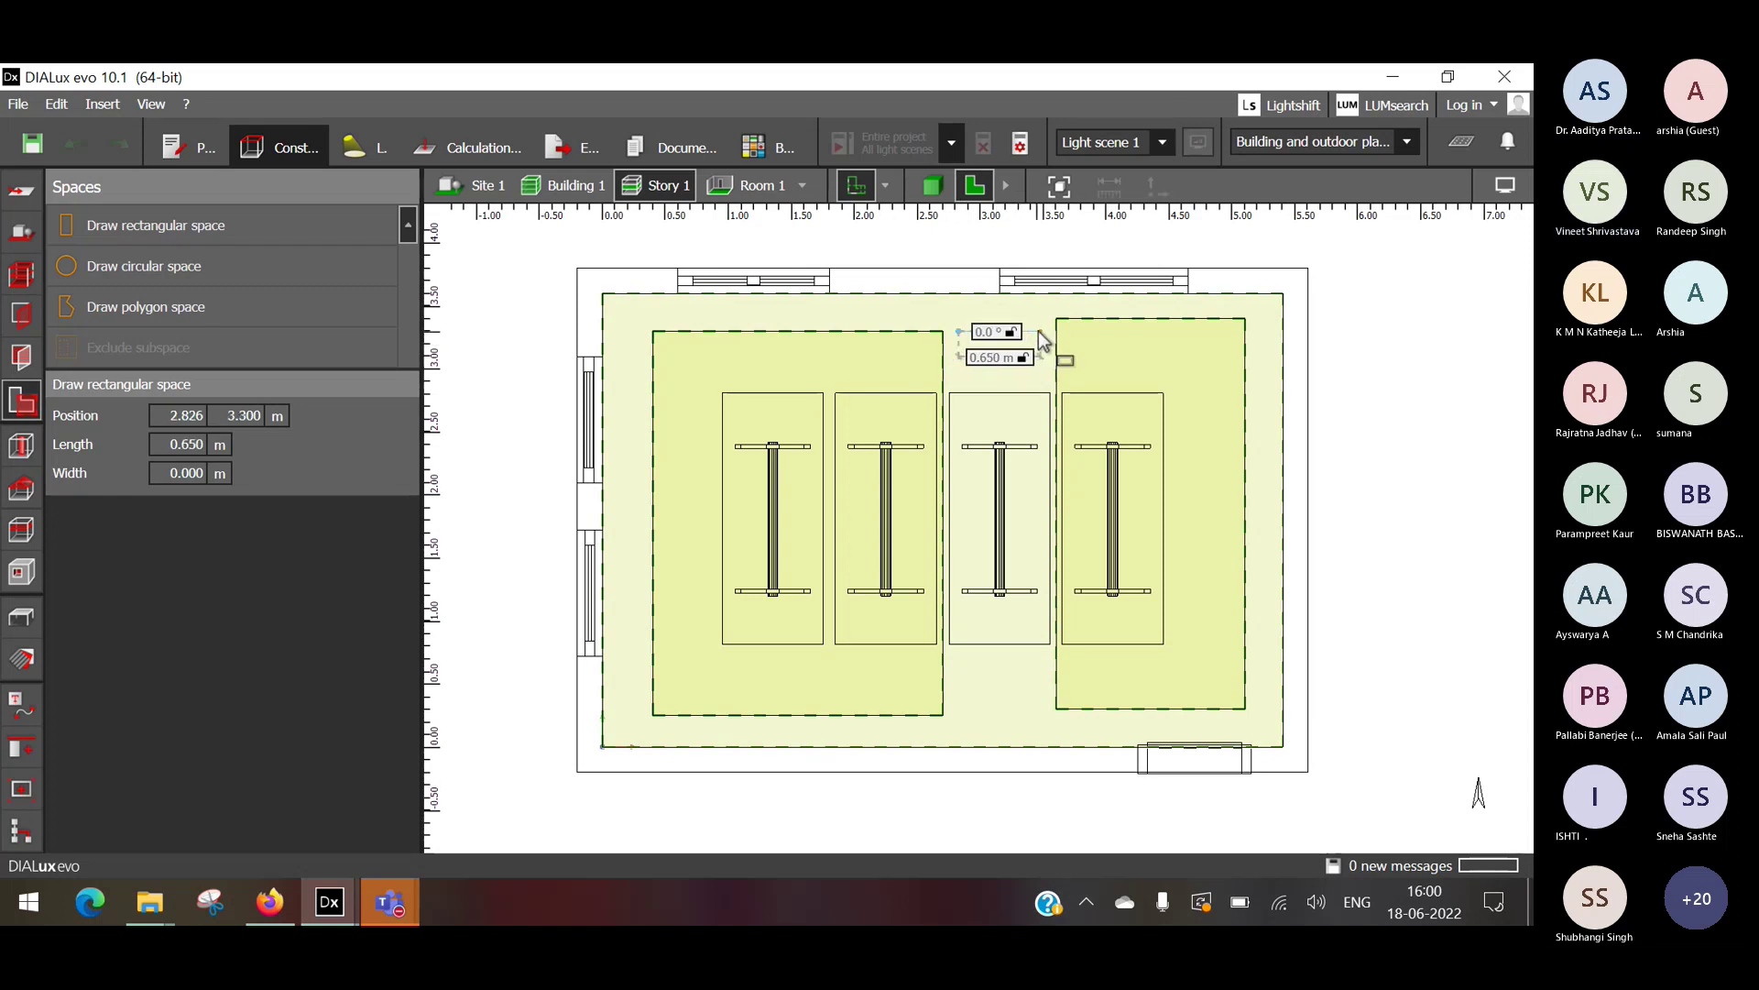
pyautogui.click(1039, 332)
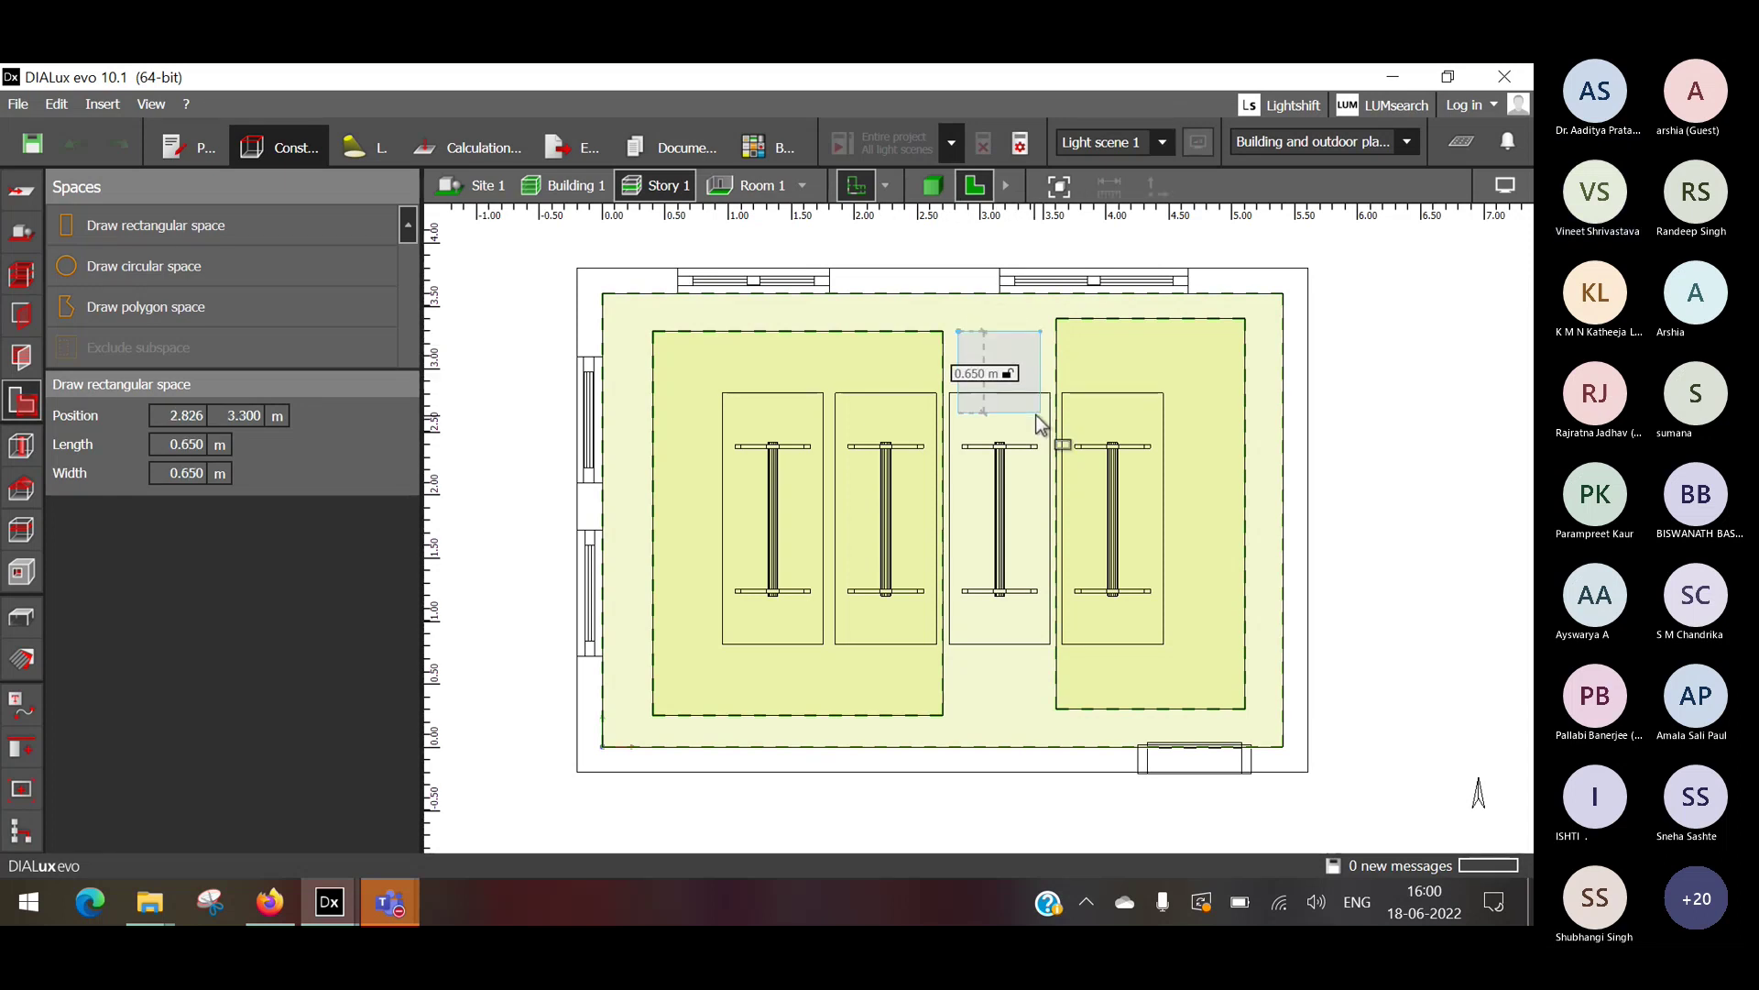
pyautogui.click(1038, 414)
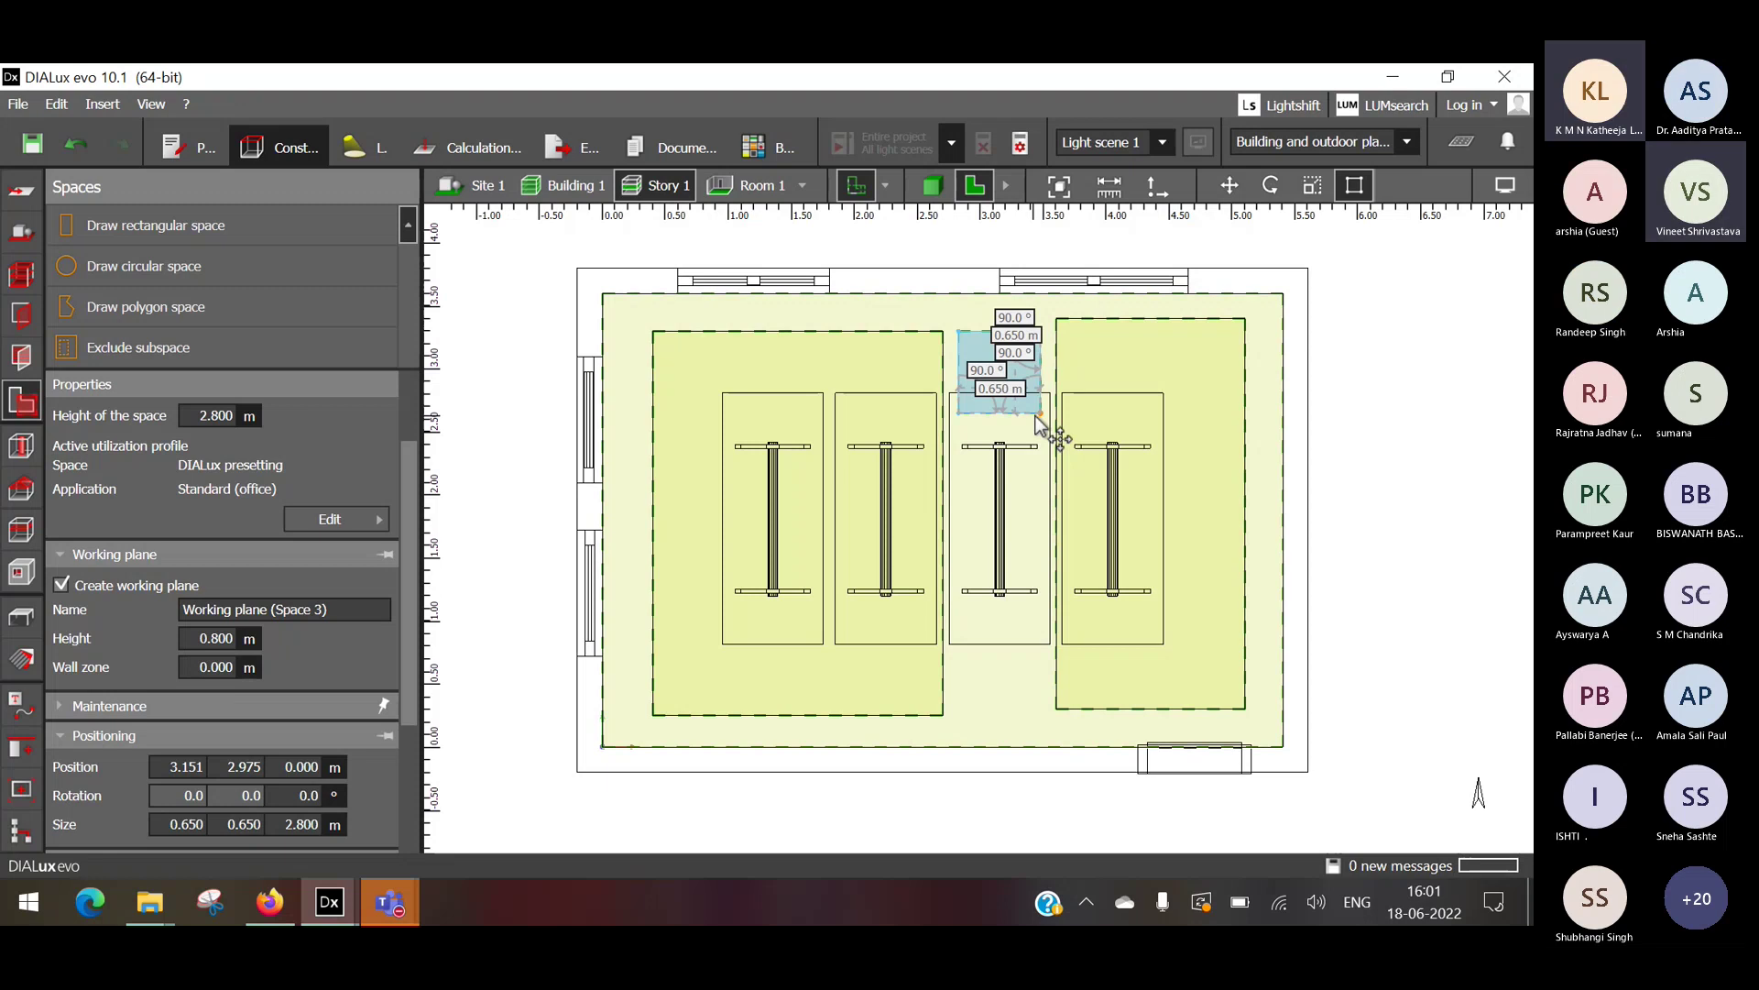
pyautogui.click(205, 670)
pyautogui.click(198, 638)
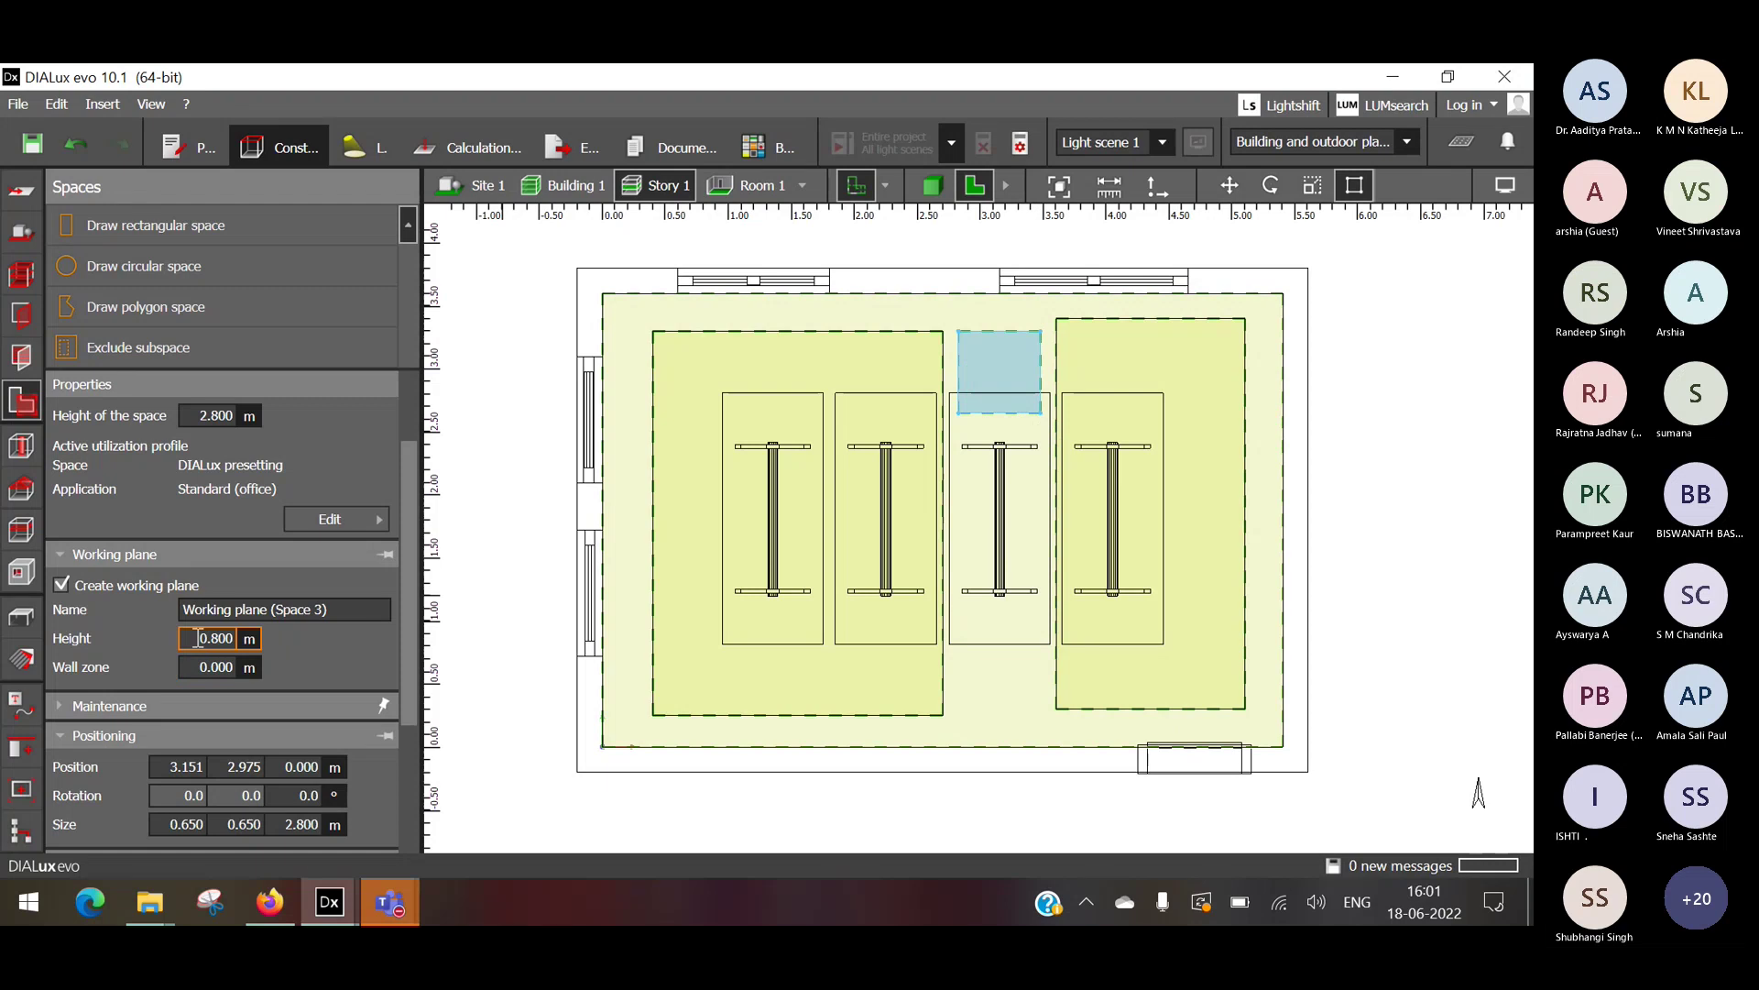
pyautogui.press('Escape')
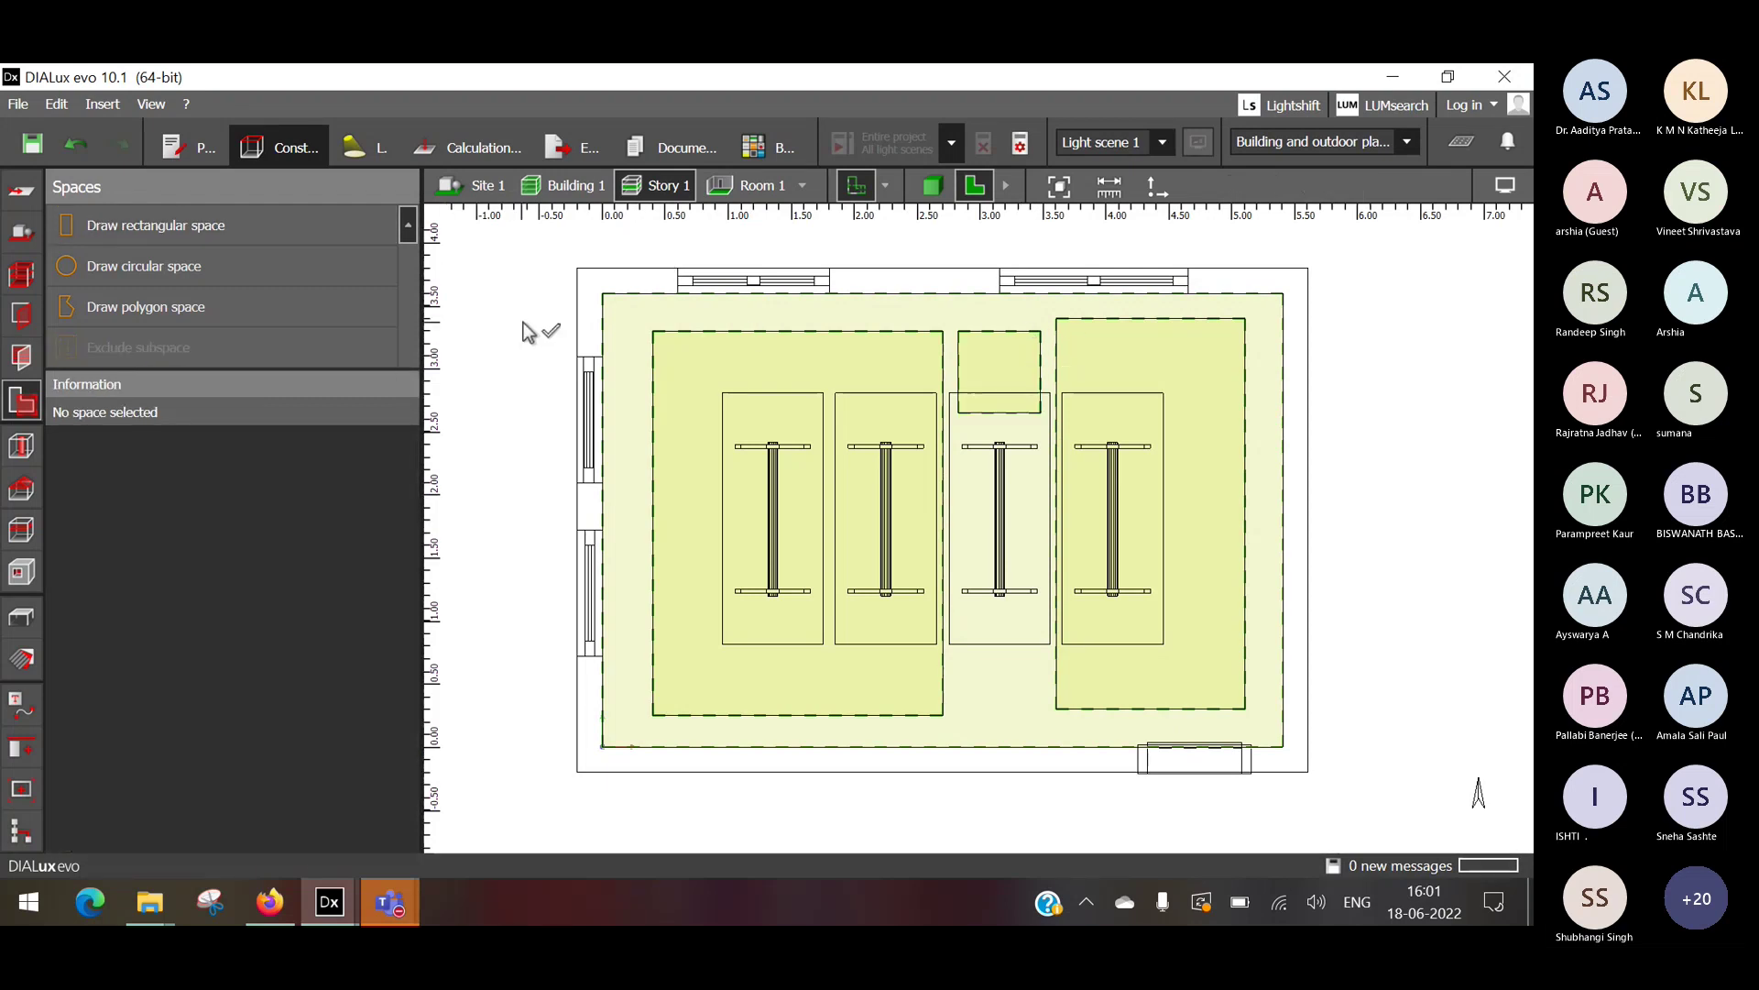
# Delete the small square space between Calc 1 and Calc 2.
pyautogui.click(982, 365)
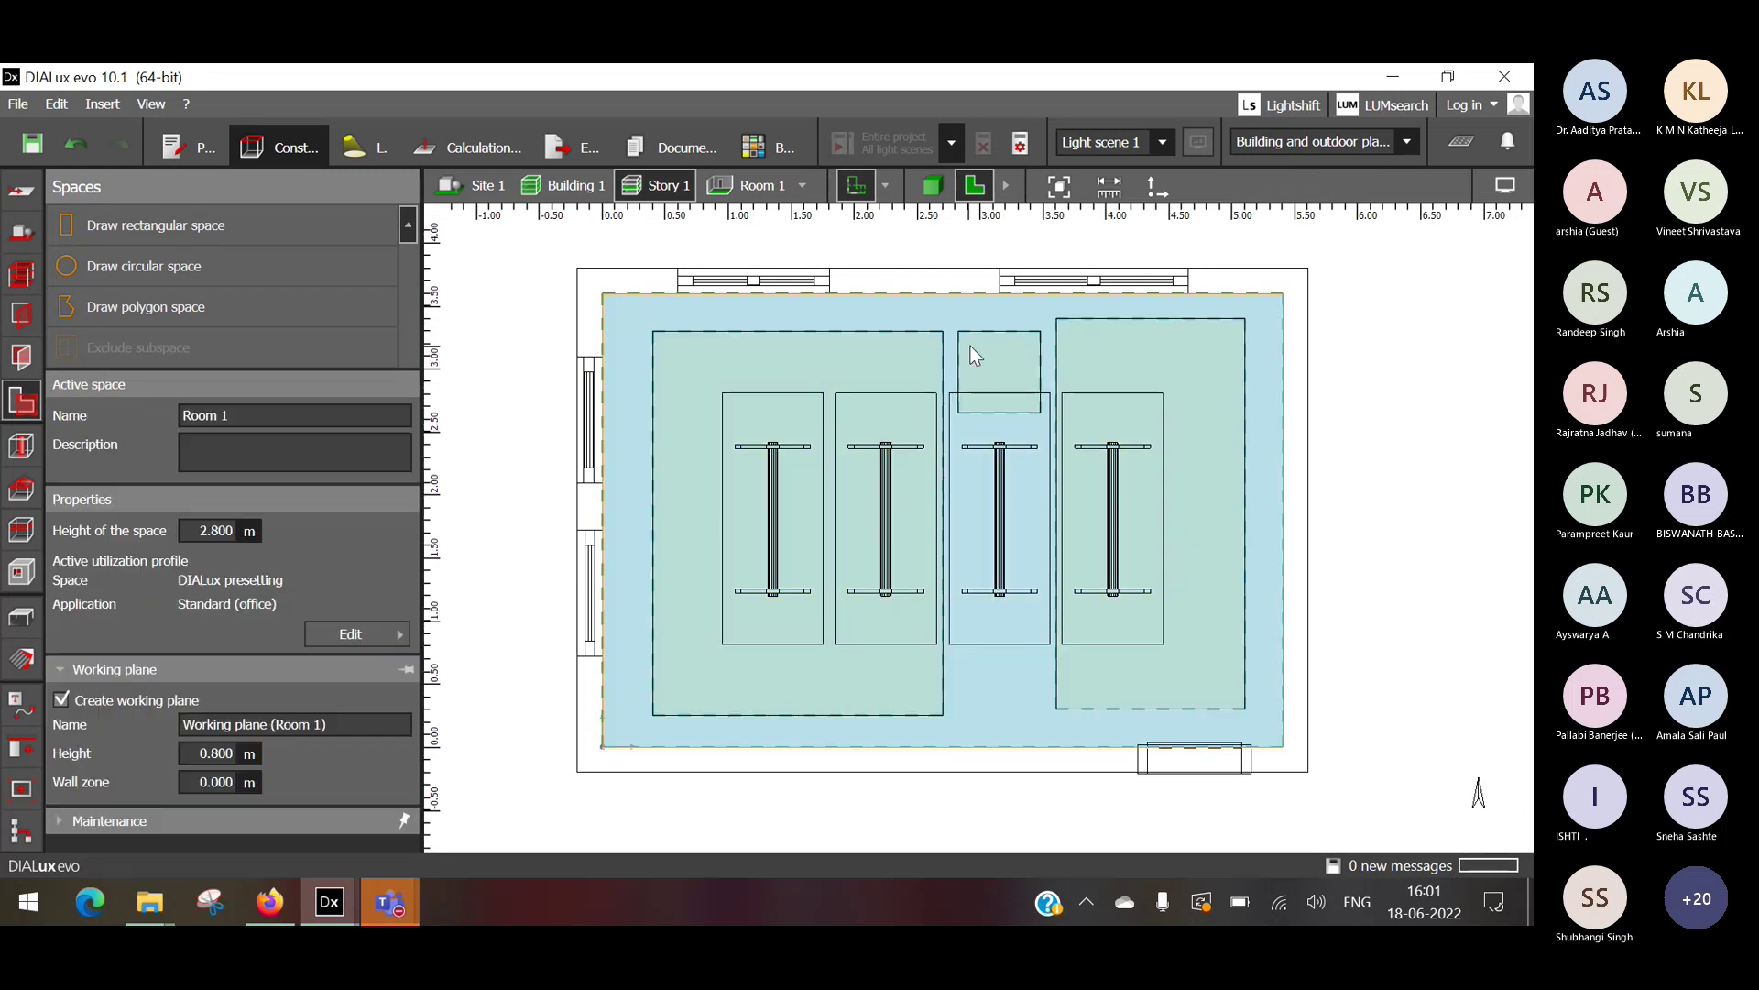
pyautogui.click(978, 356)
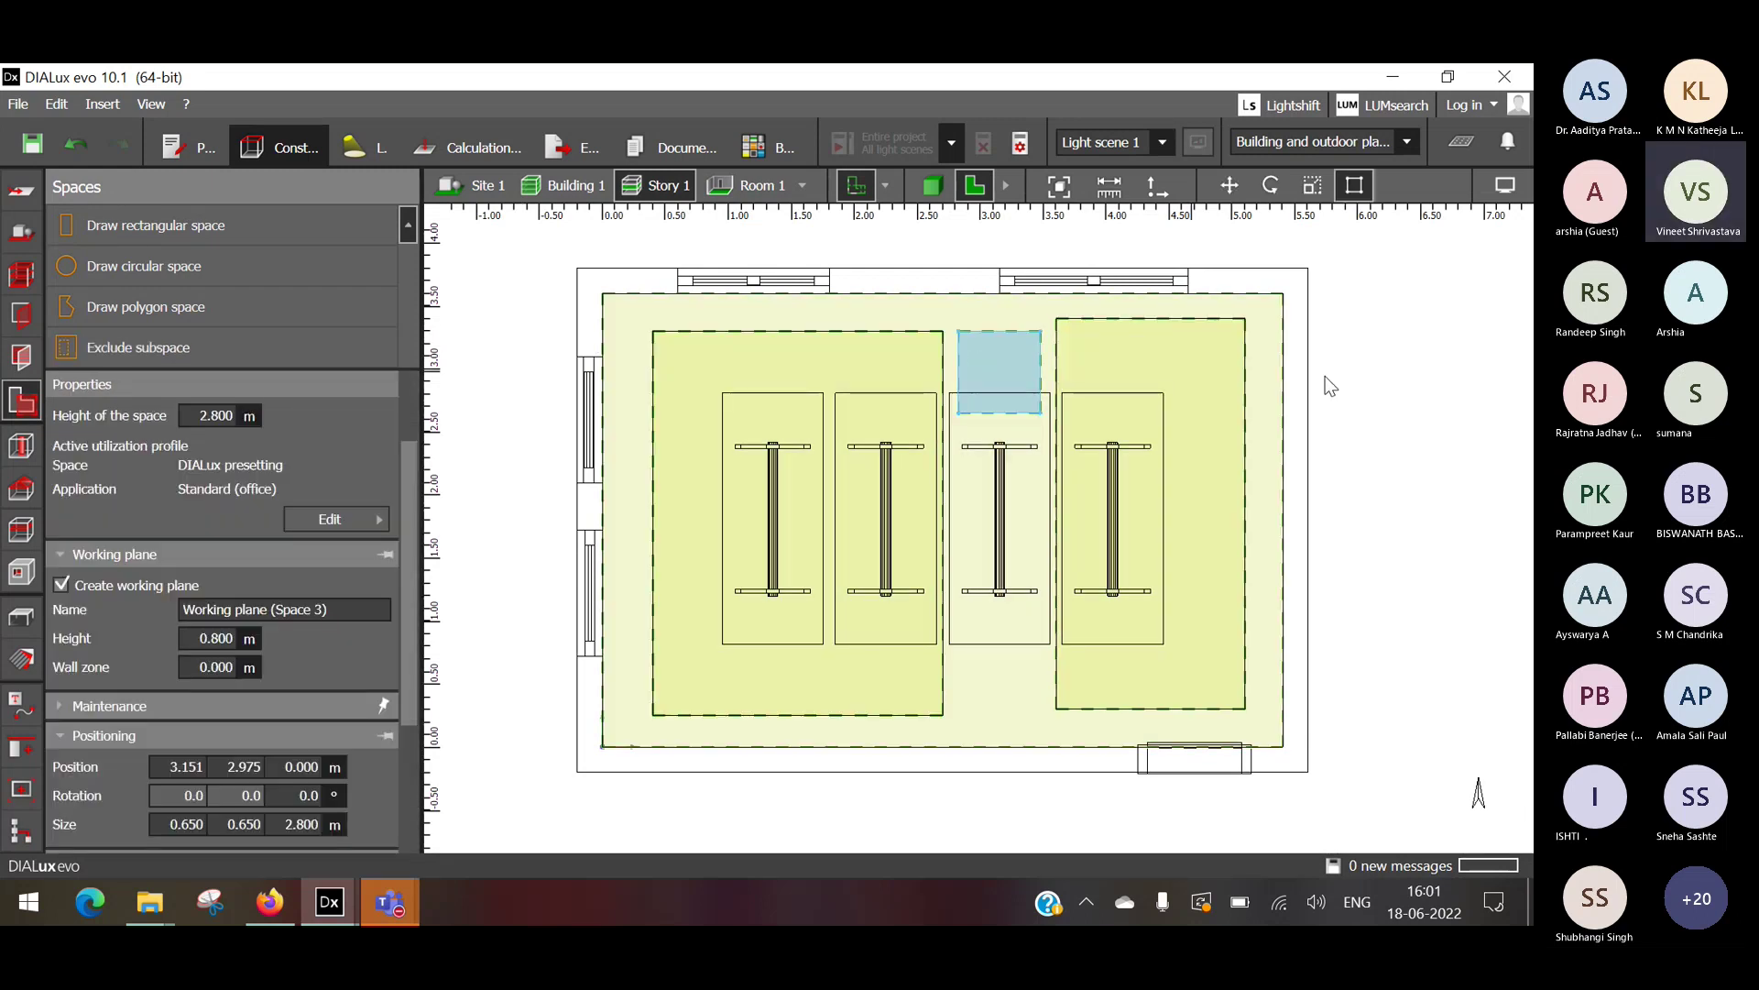
pyautogui.press('Delete')
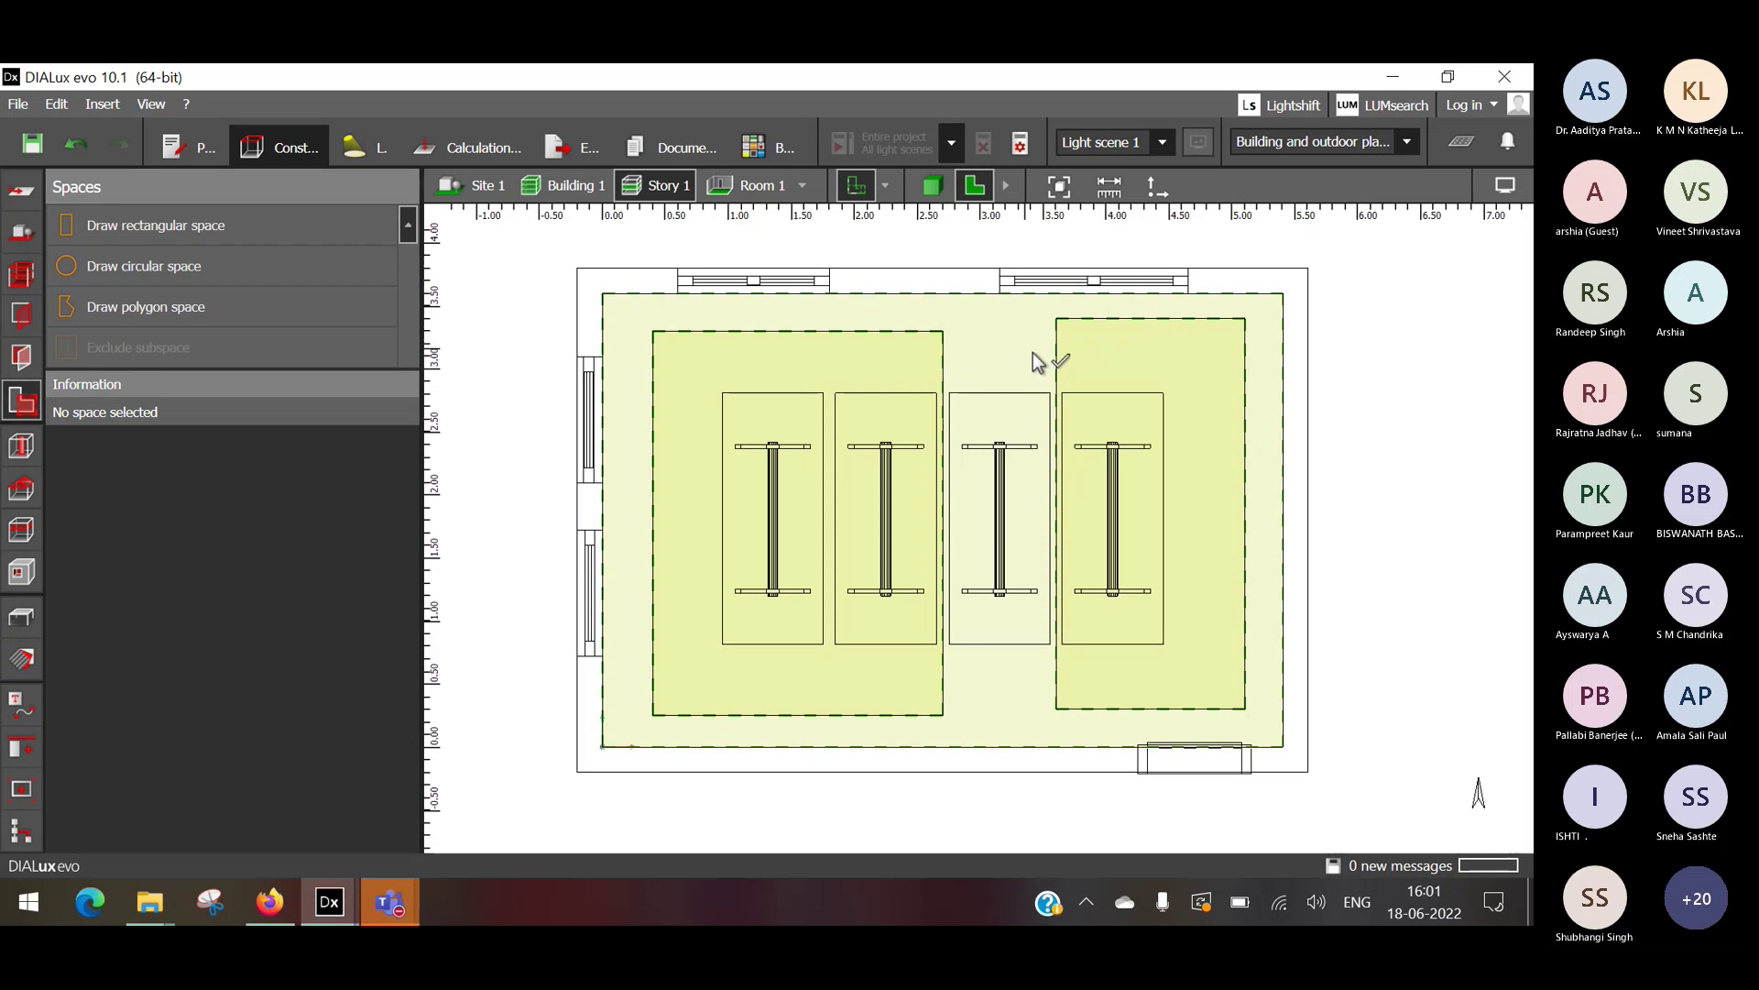
pyautogui.click(1085, 352)
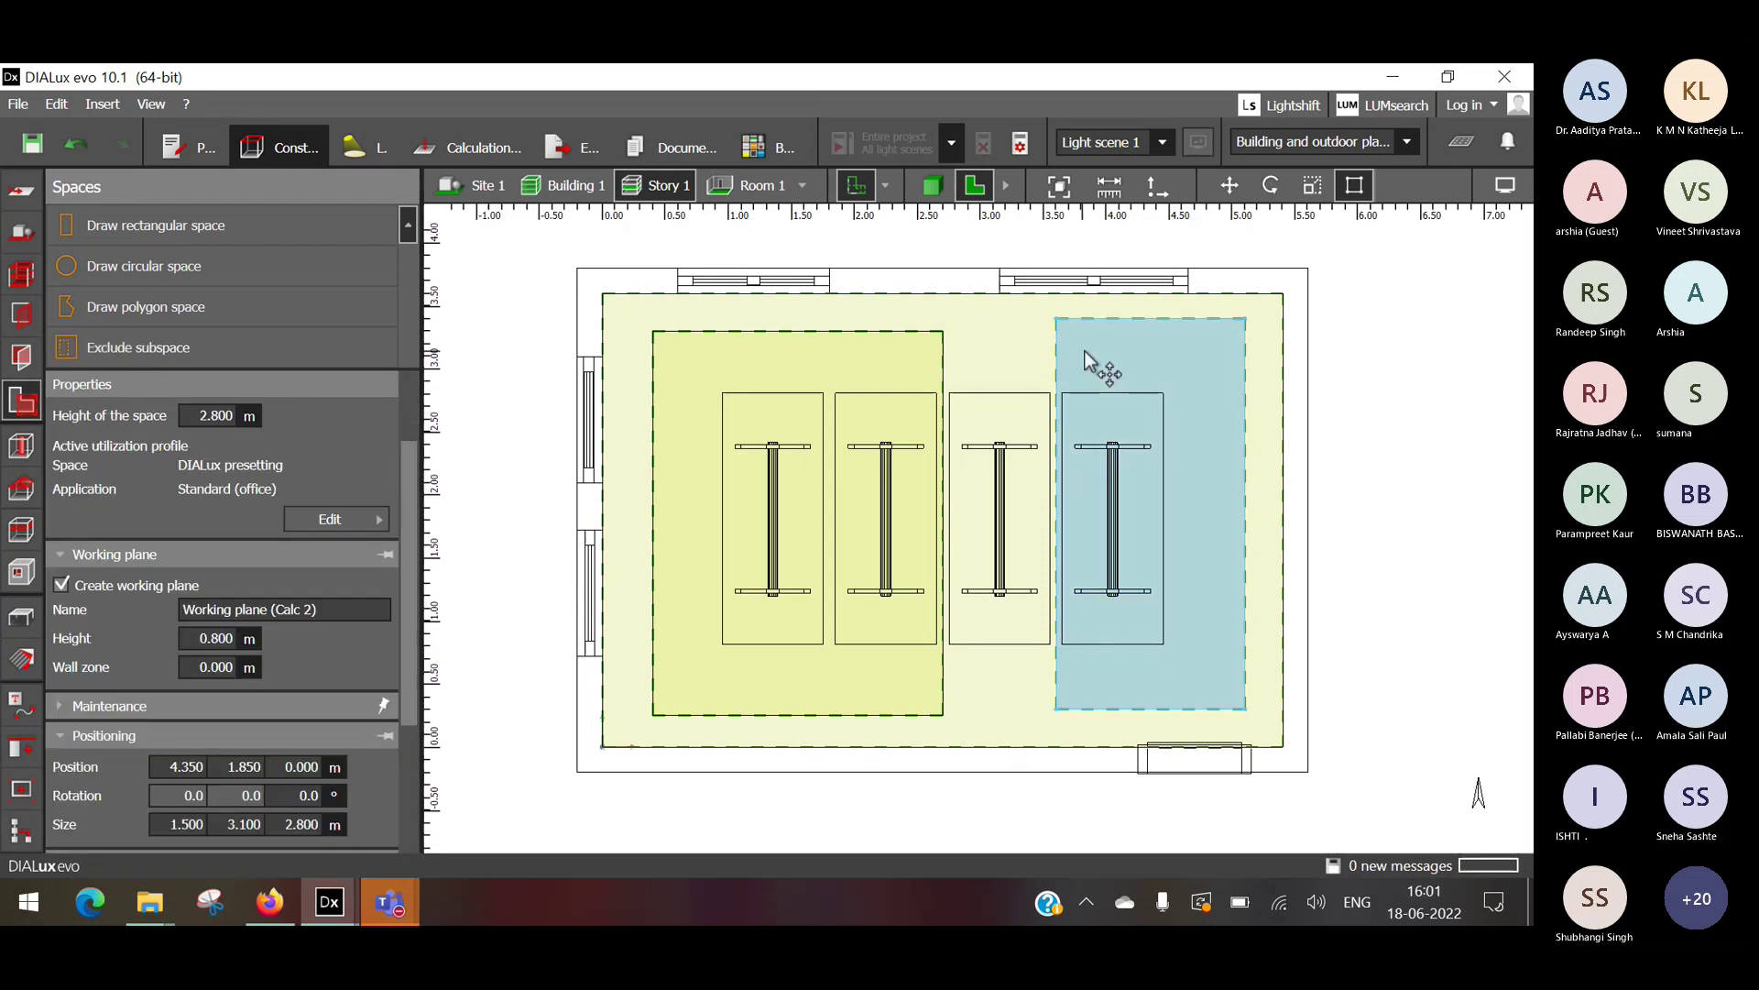
pyautogui.rightClick(1085, 350)
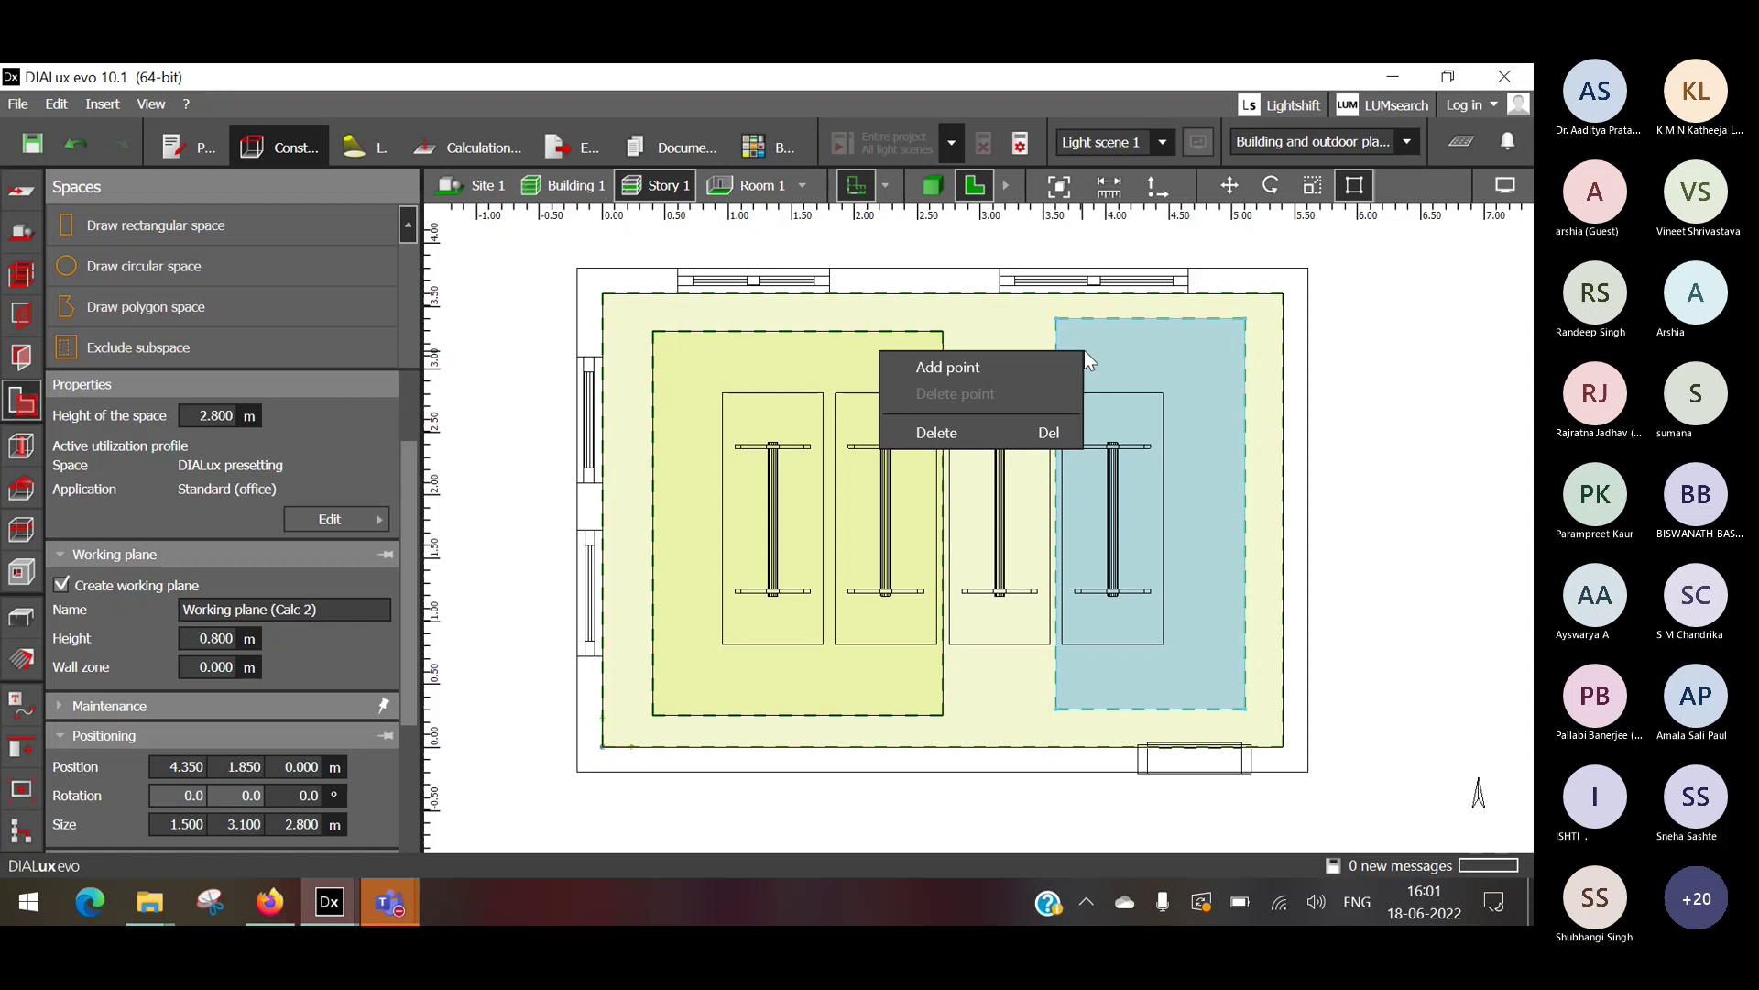
pyautogui.click(1045, 366)
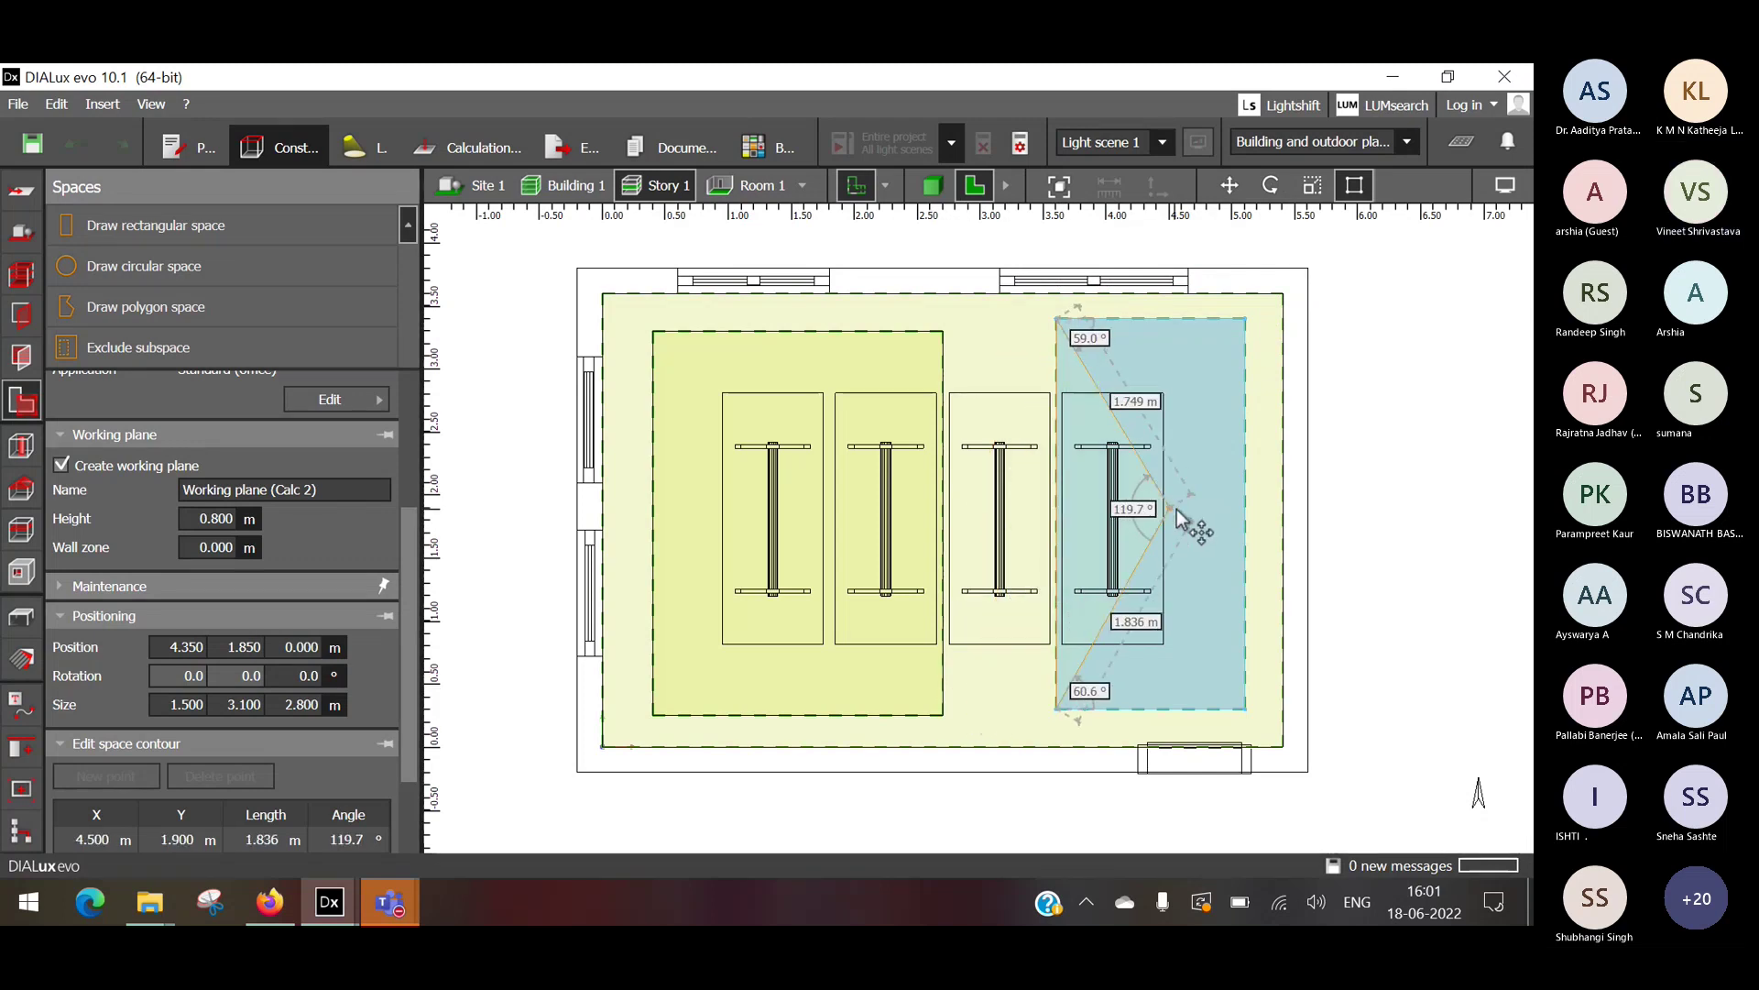
pyautogui.press('Escape')
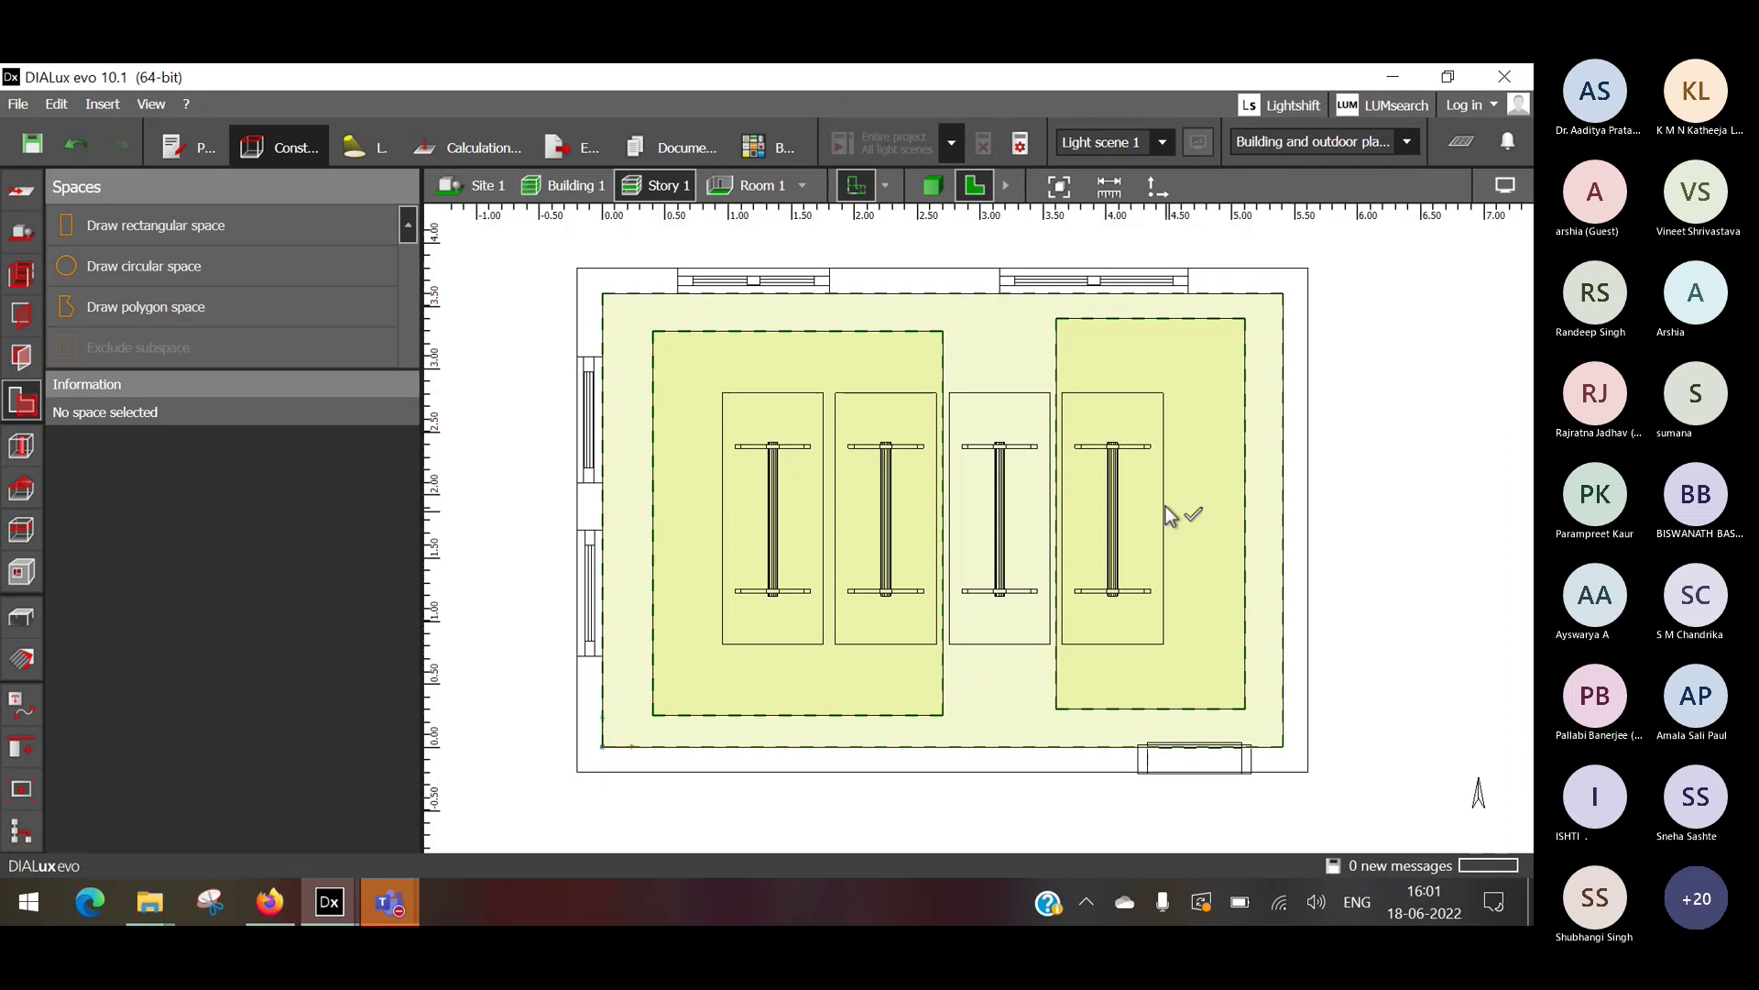
# Set the working plane height of the Calc 2 space around the rightmost table to 1.2 m.
pyautogui.click(1238, 335)
pyautogui.click(1235, 327)
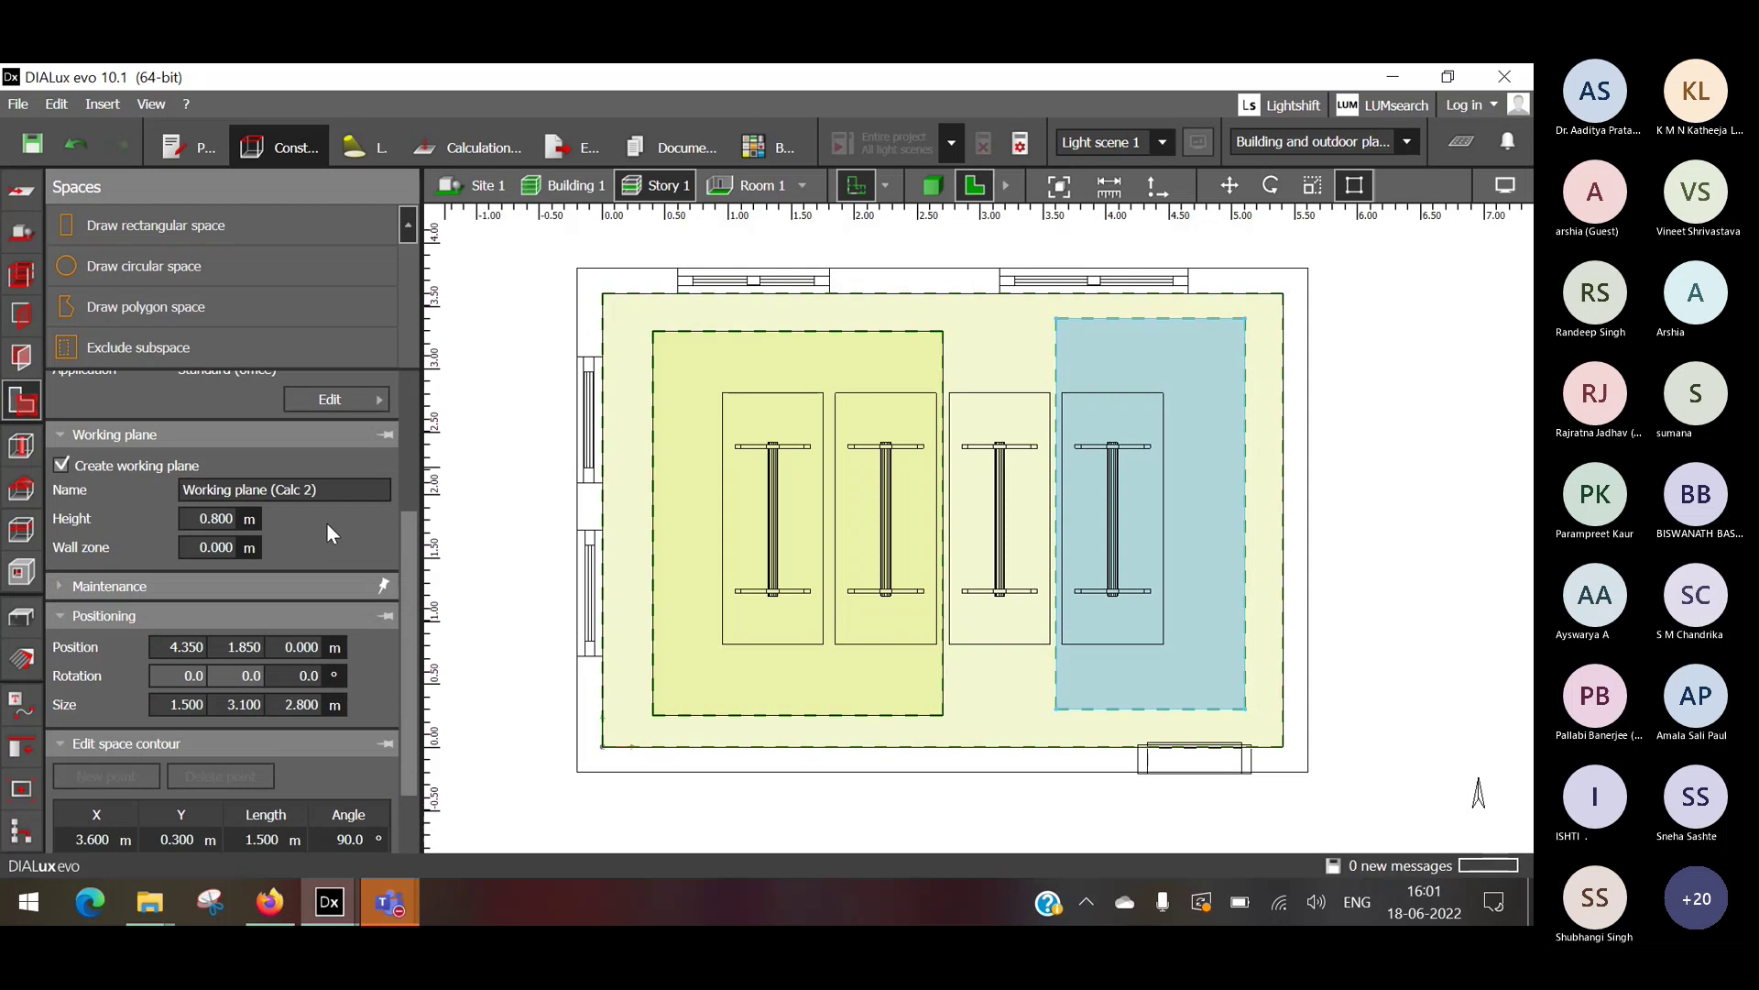
pyautogui.scroll(1, 311, 605)
pyautogui.click(203, 582)
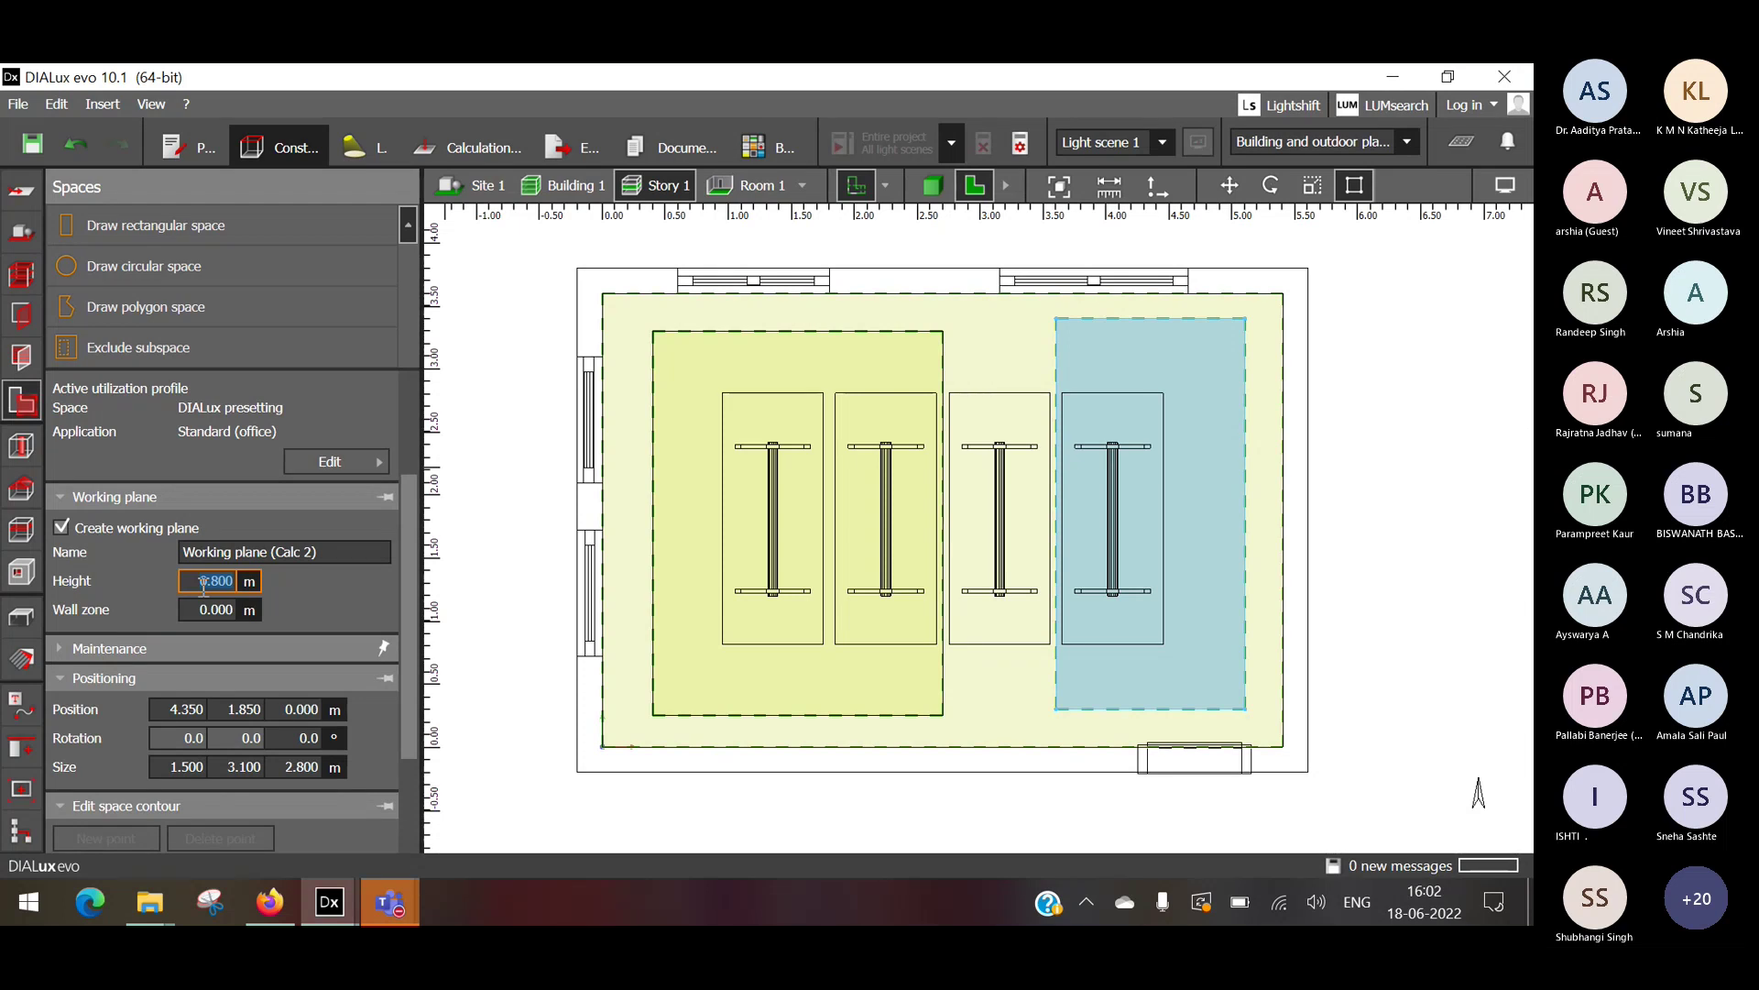
pyautogui.write('1.2')
pyautogui.press('Return')
# Compare the working plane settings of the Calc 1, Calc 2 and Room 1 spaces.
pyautogui.click(799, 363)
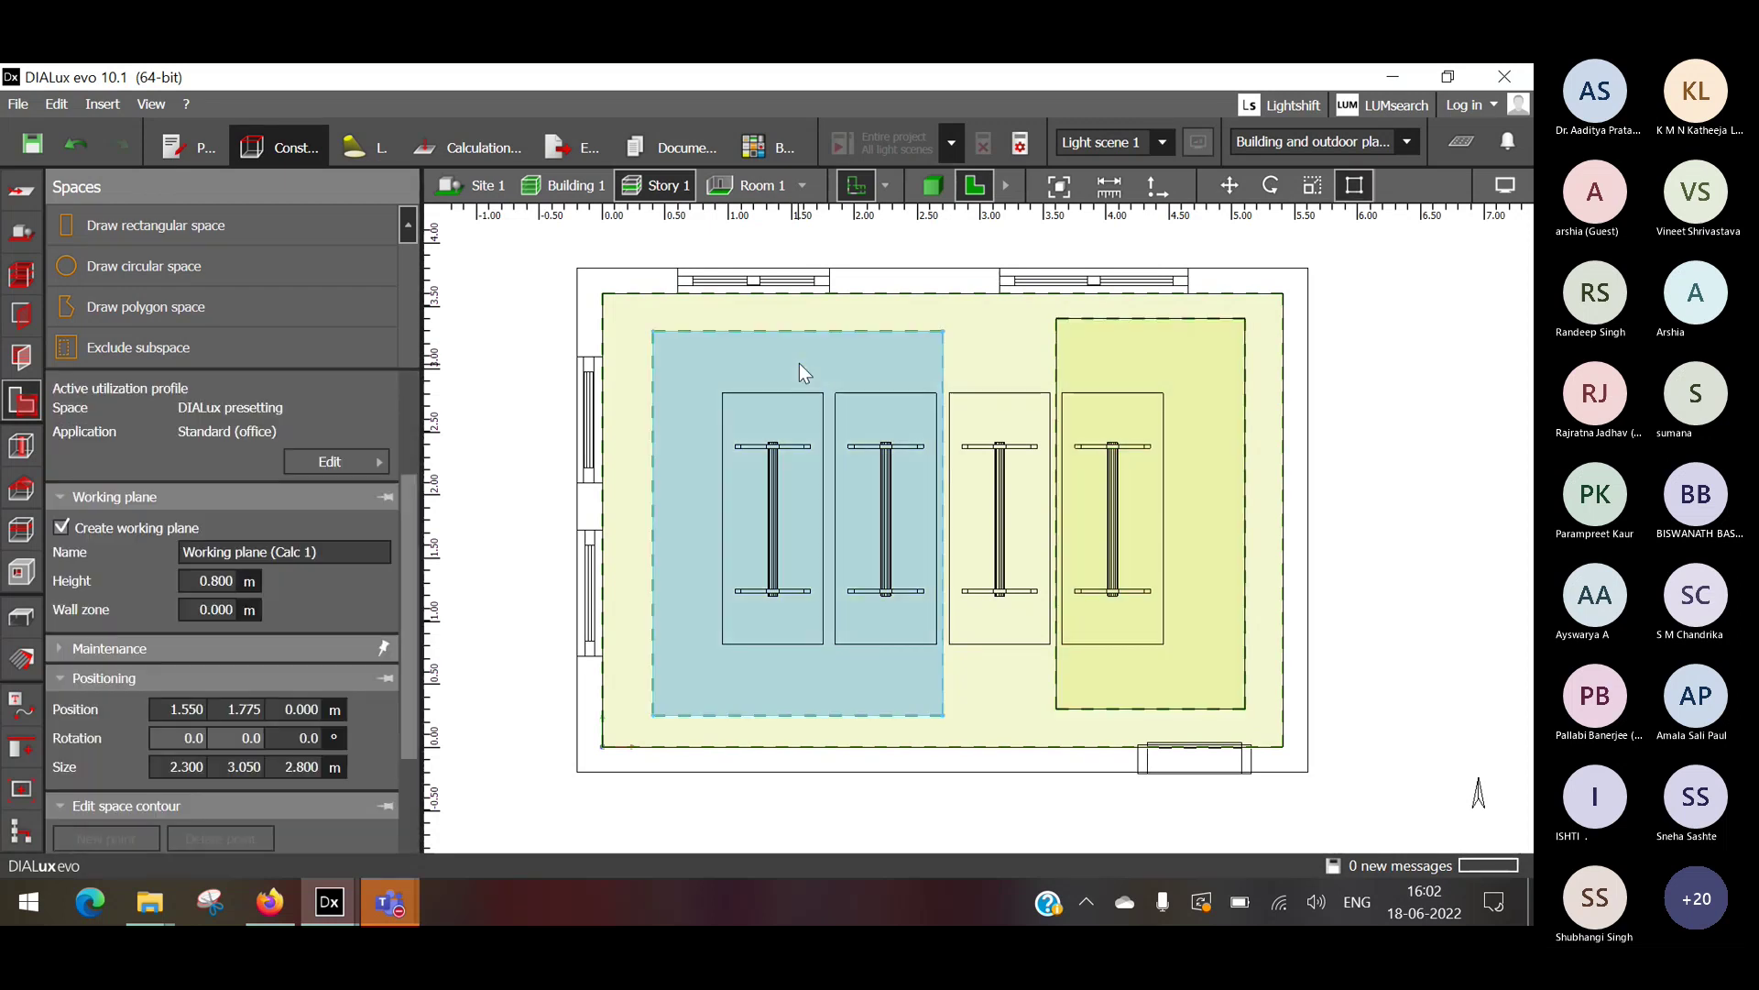
pyautogui.click(1096, 366)
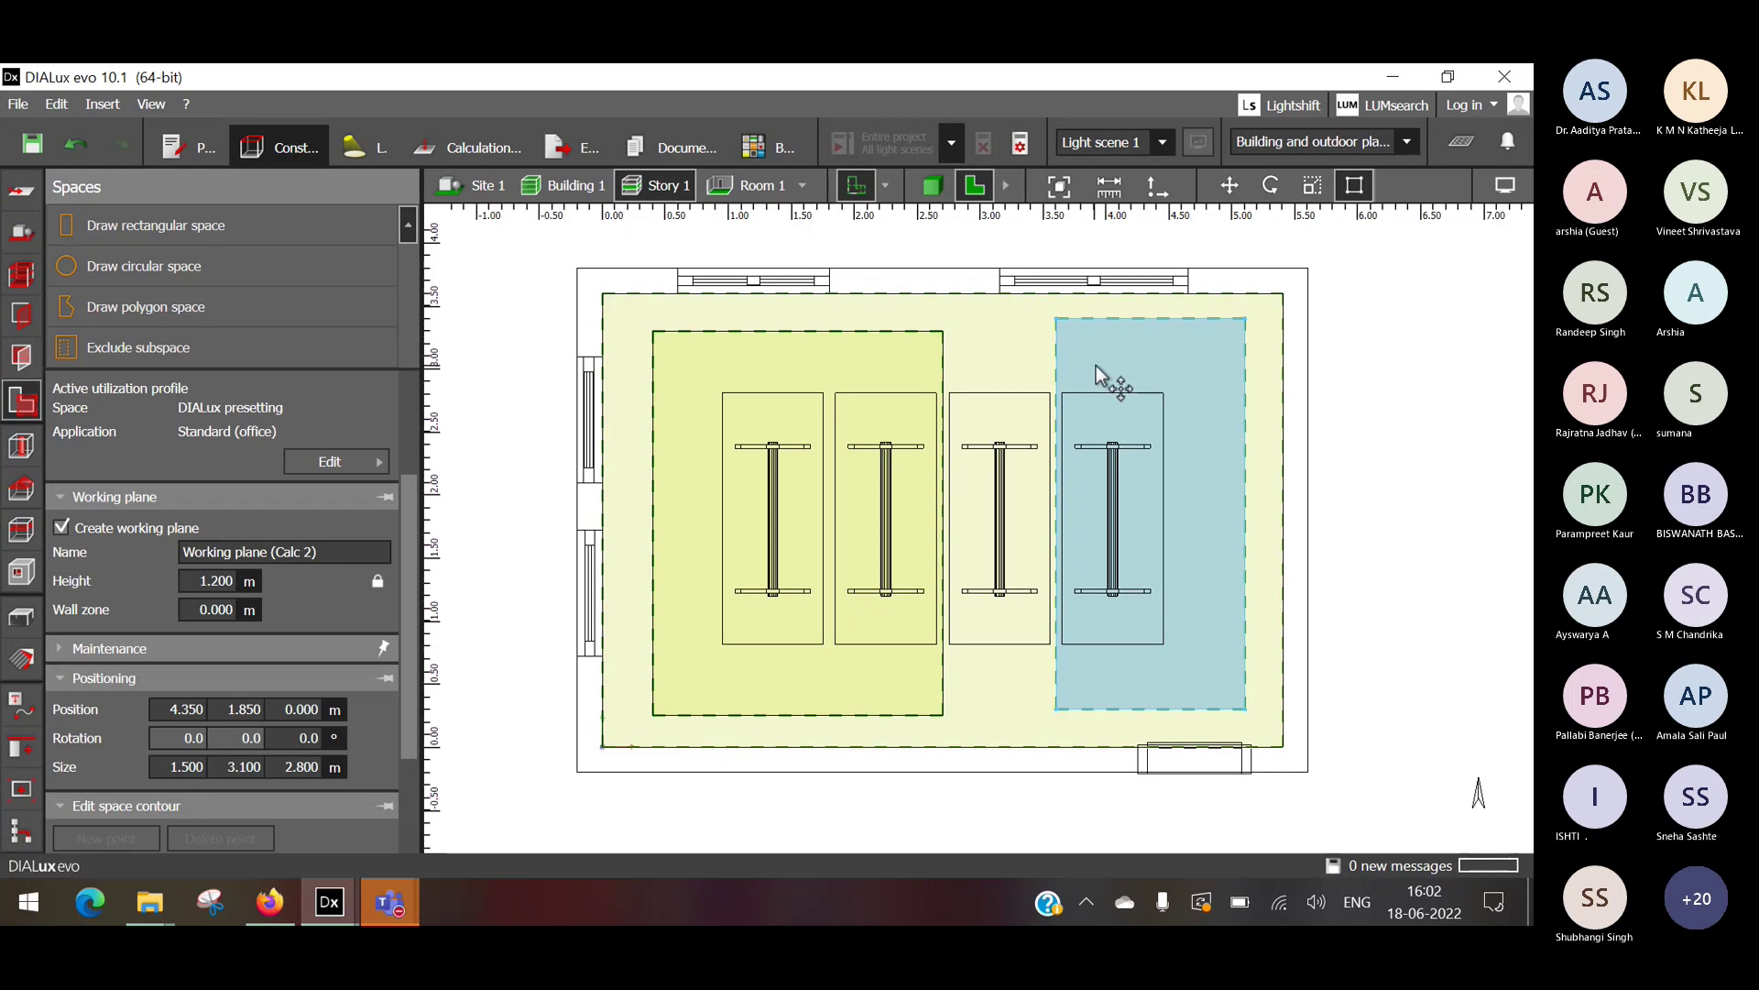
pyautogui.click(997, 293)
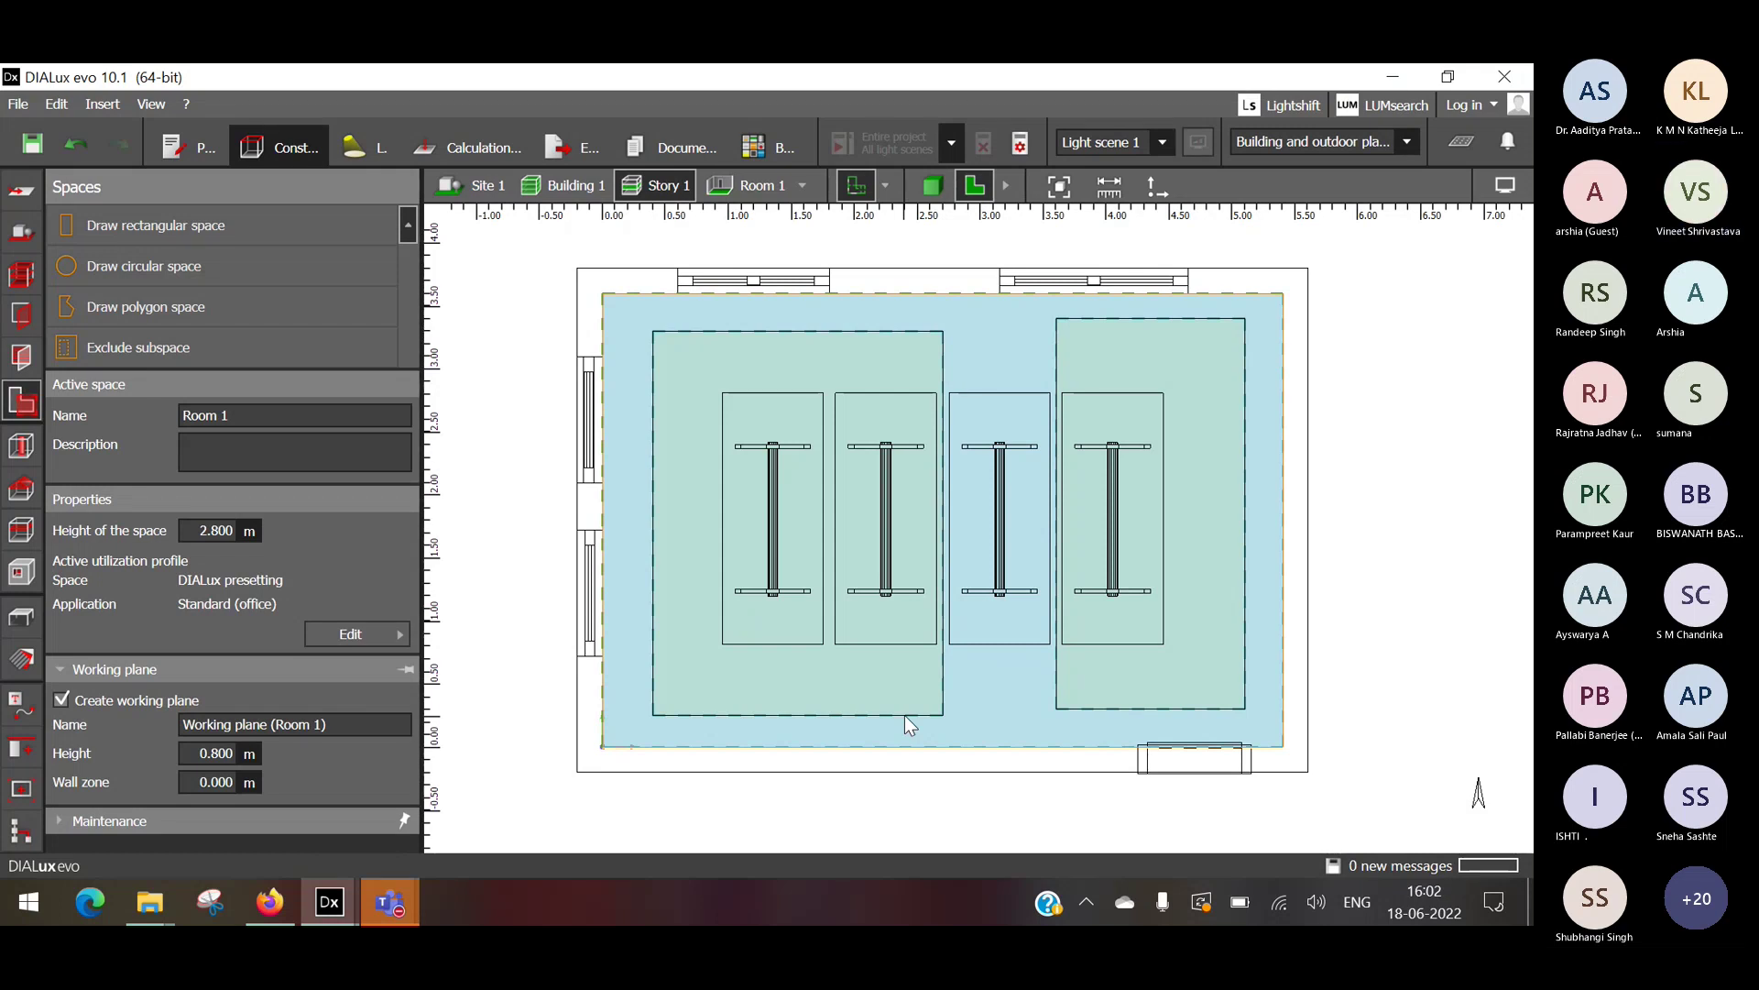
pyautogui.click(305, 420)
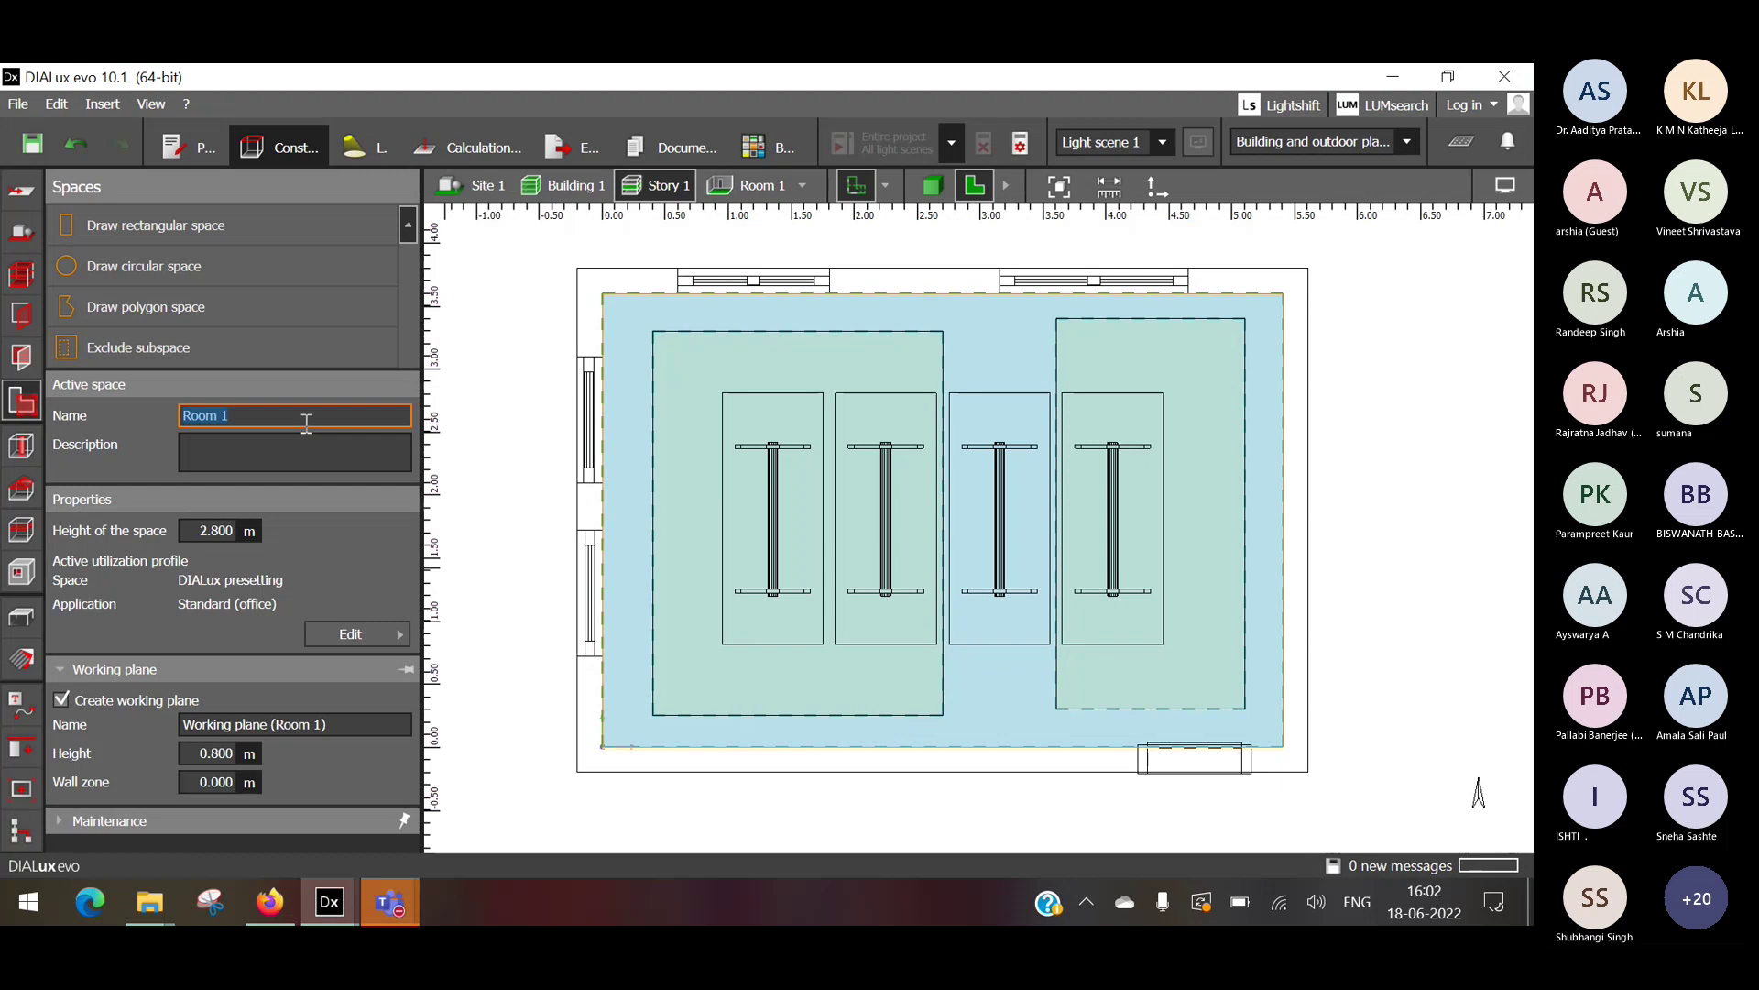
pyautogui.click(509, 465)
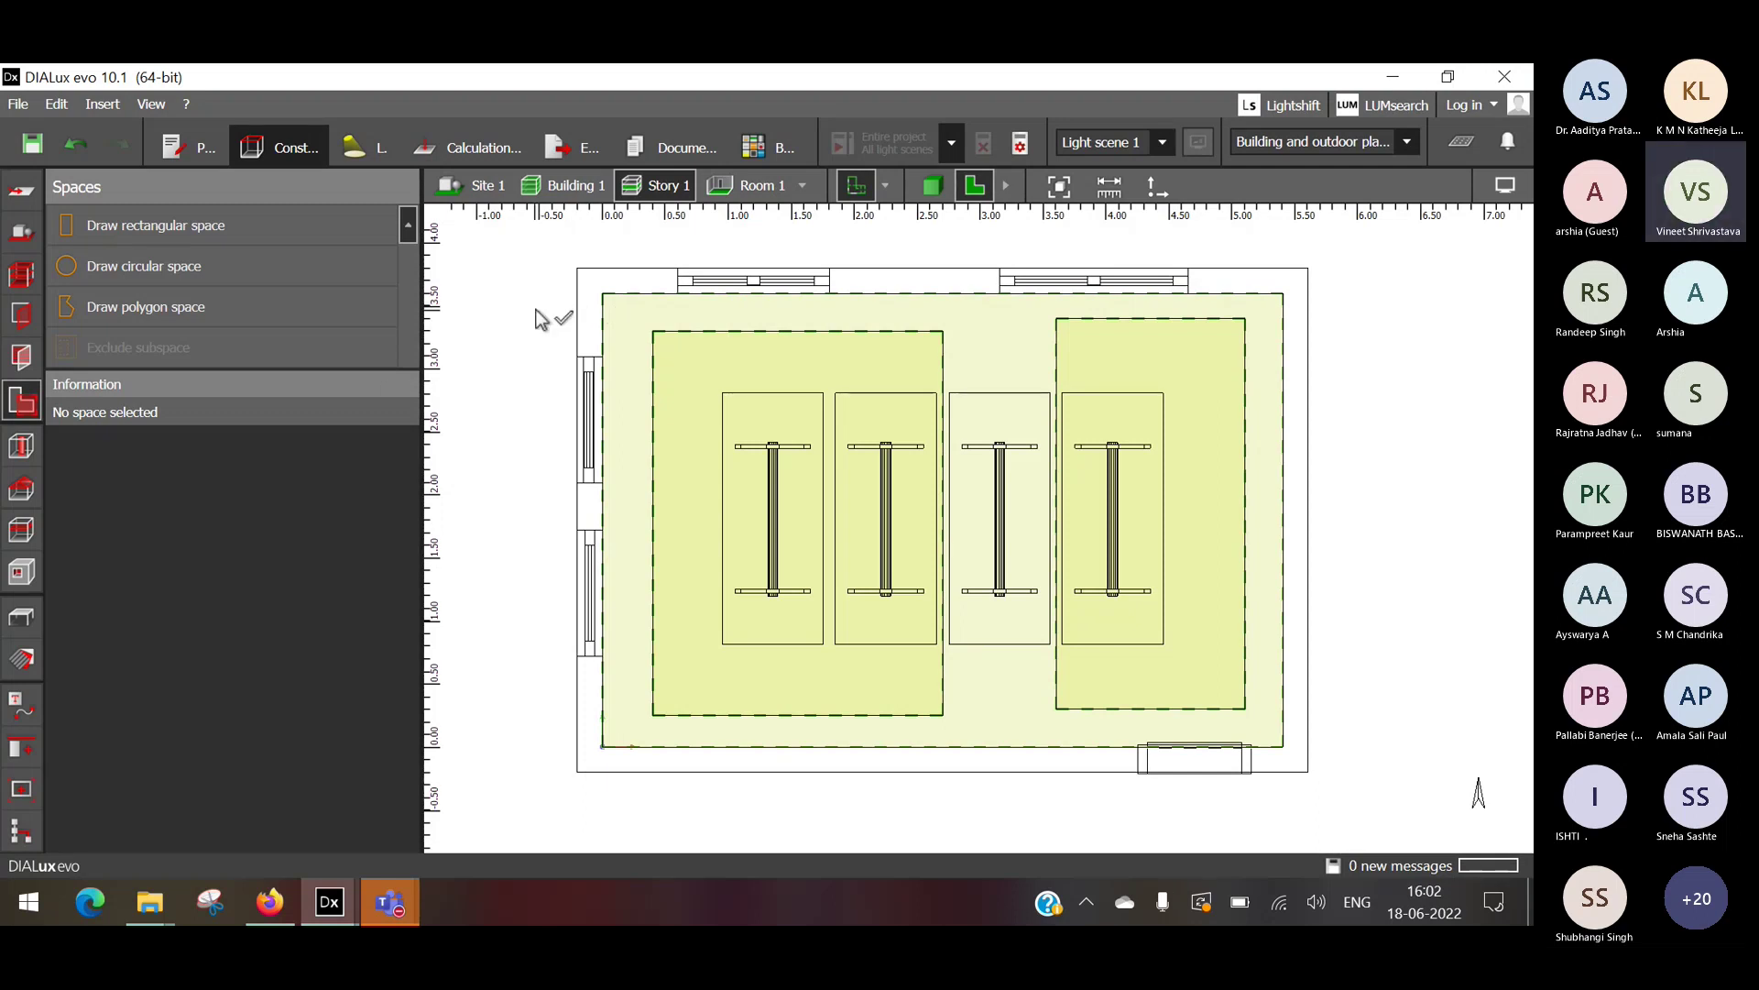
pyautogui.click(22, 448)
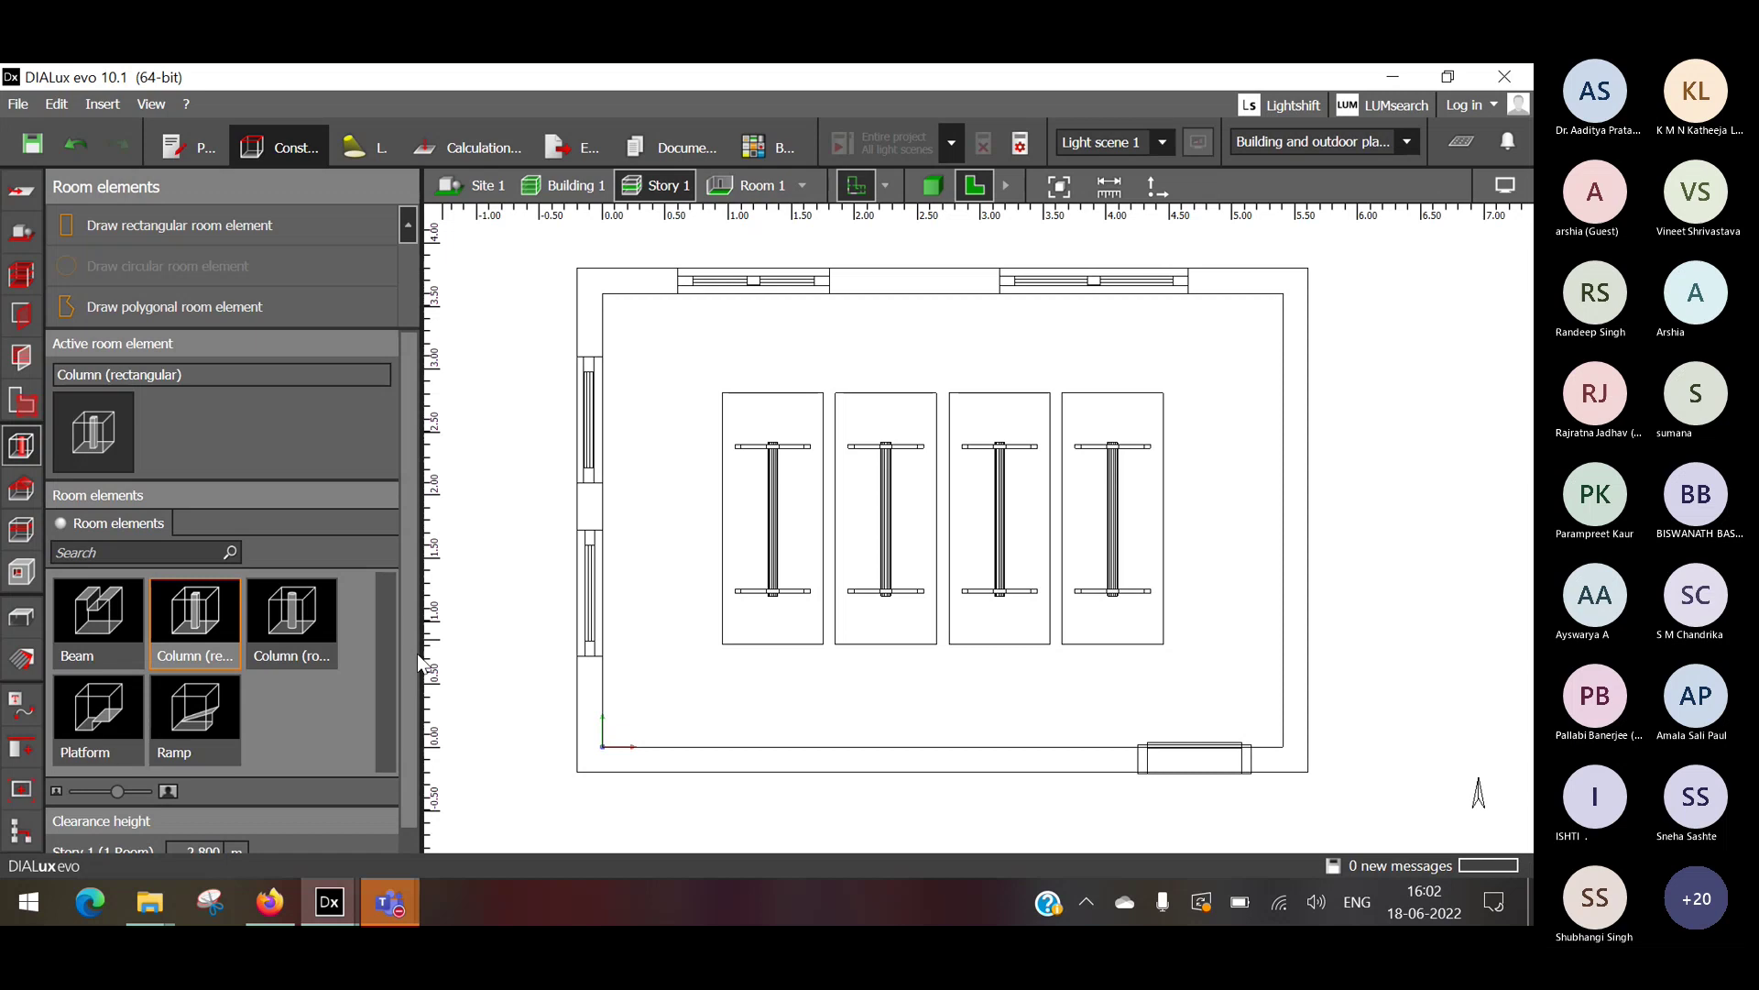
pyautogui.scroll(-1, 416, 653)
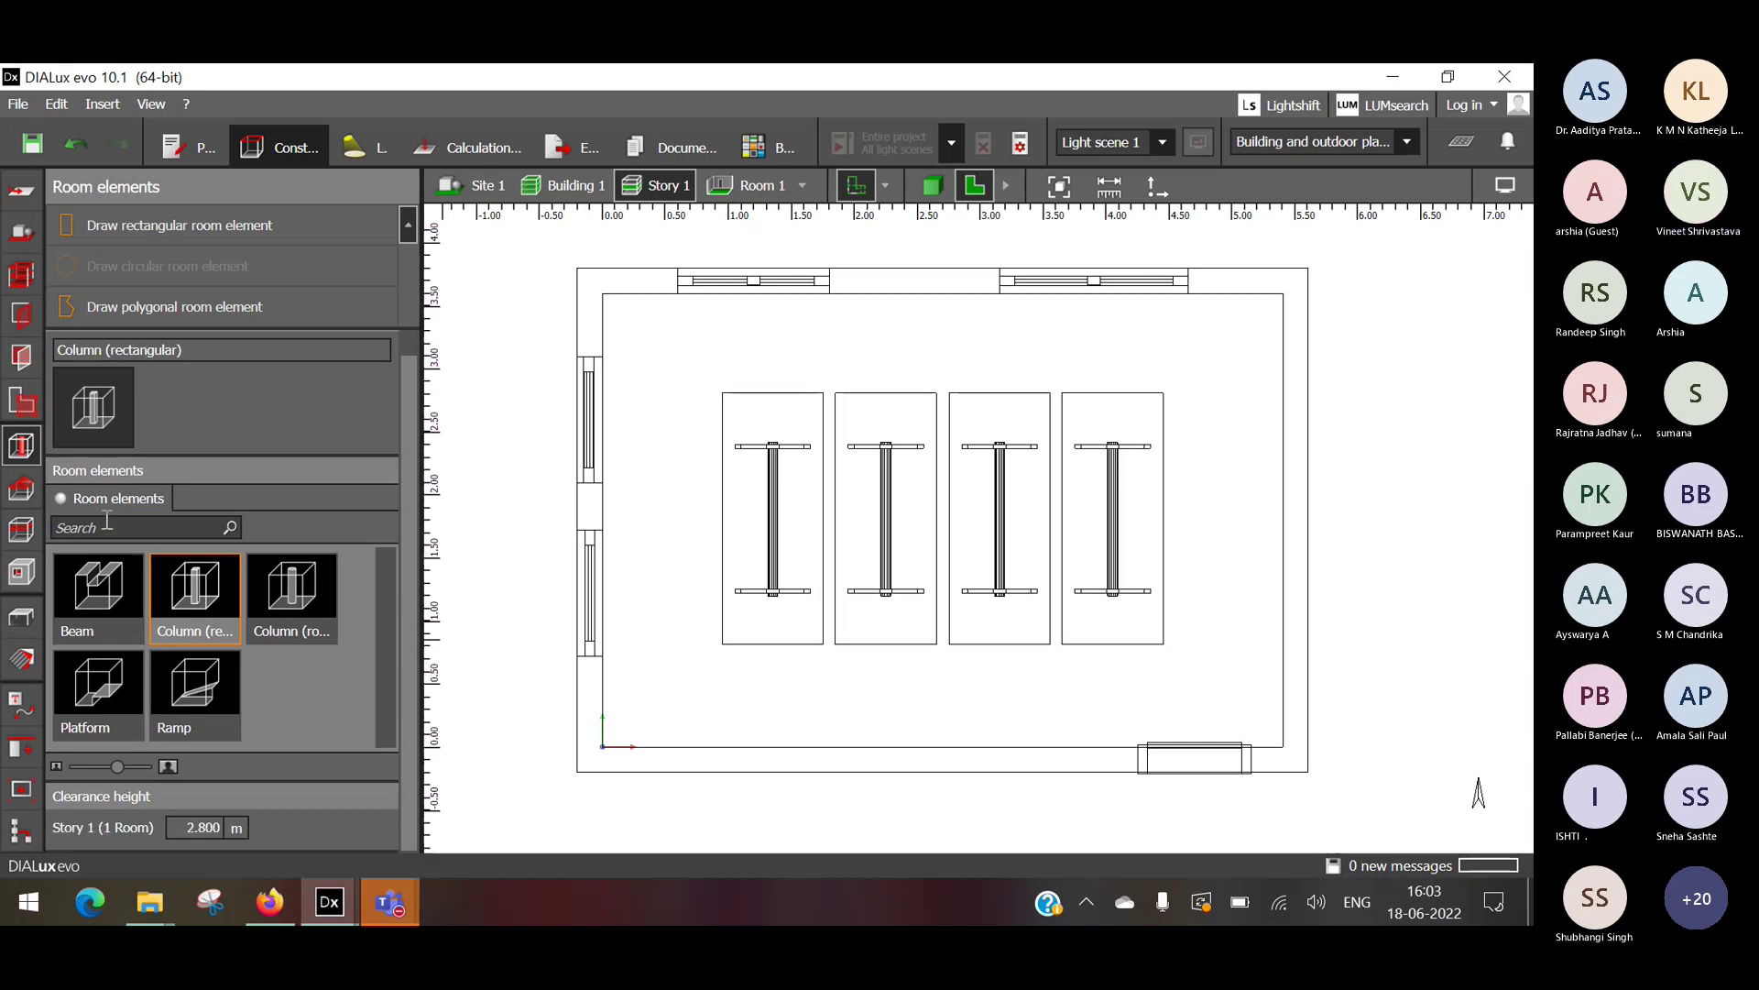
# Choose the double-pitch roof as the active roof shape.
pyautogui.click(28, 486)
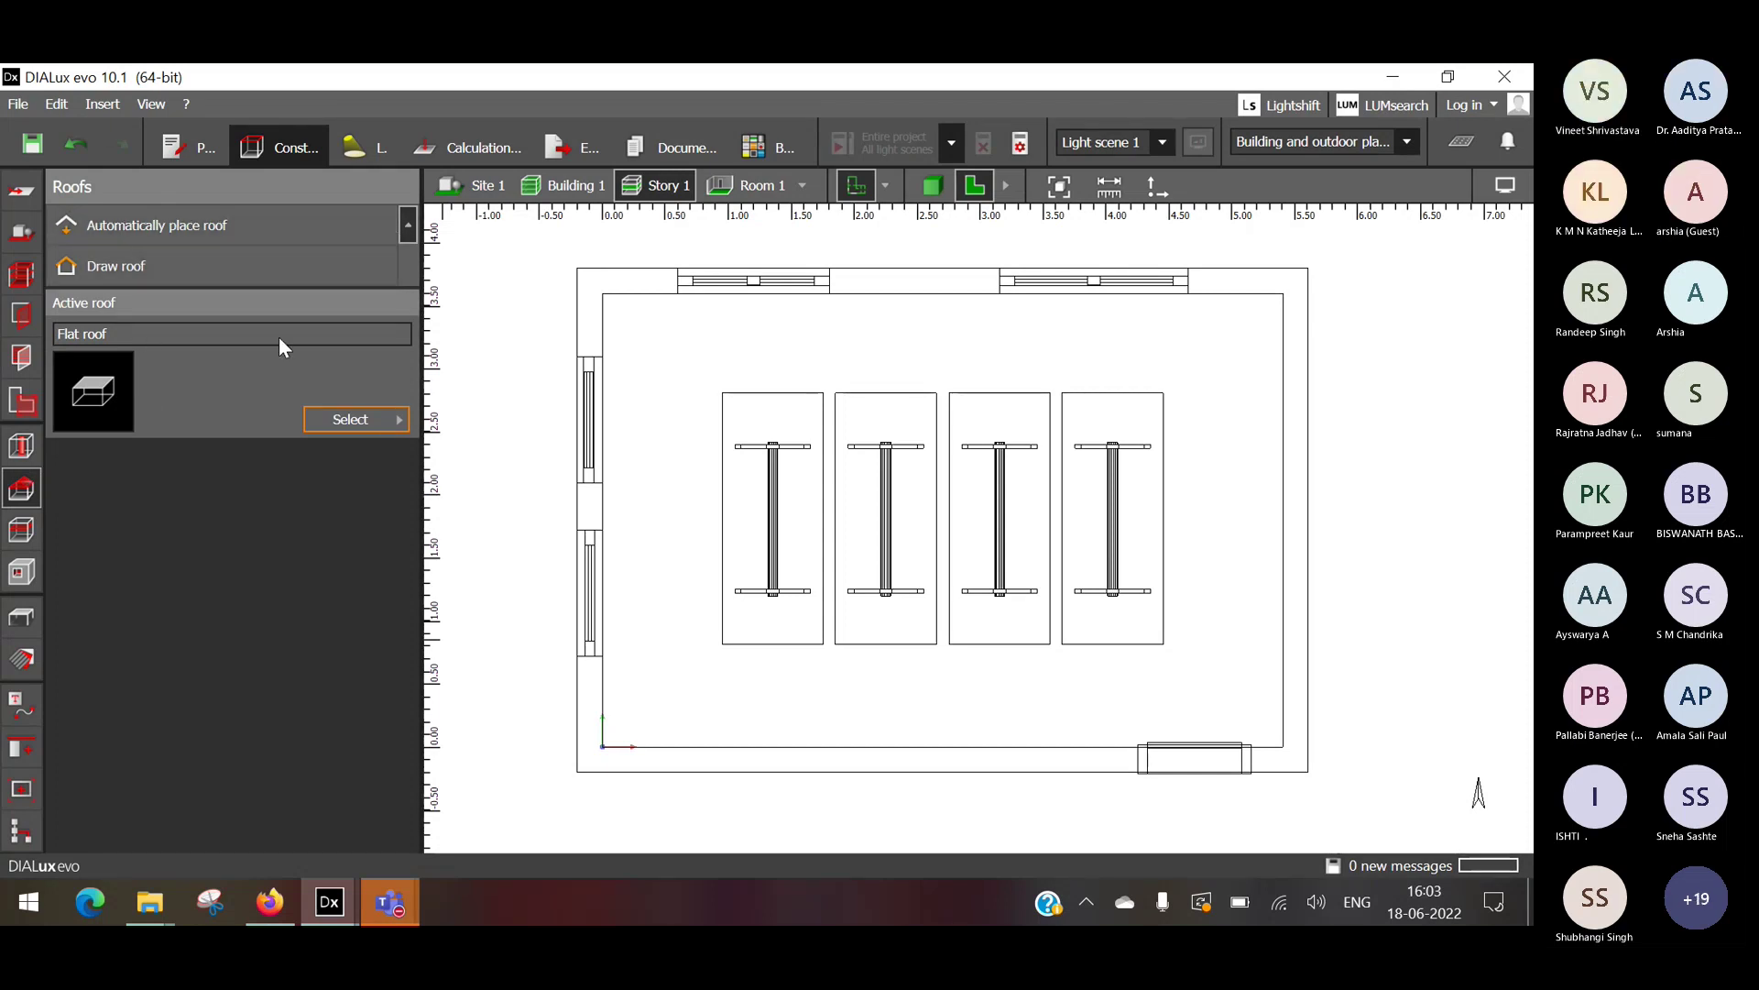
pyautogui.click(376, 421)
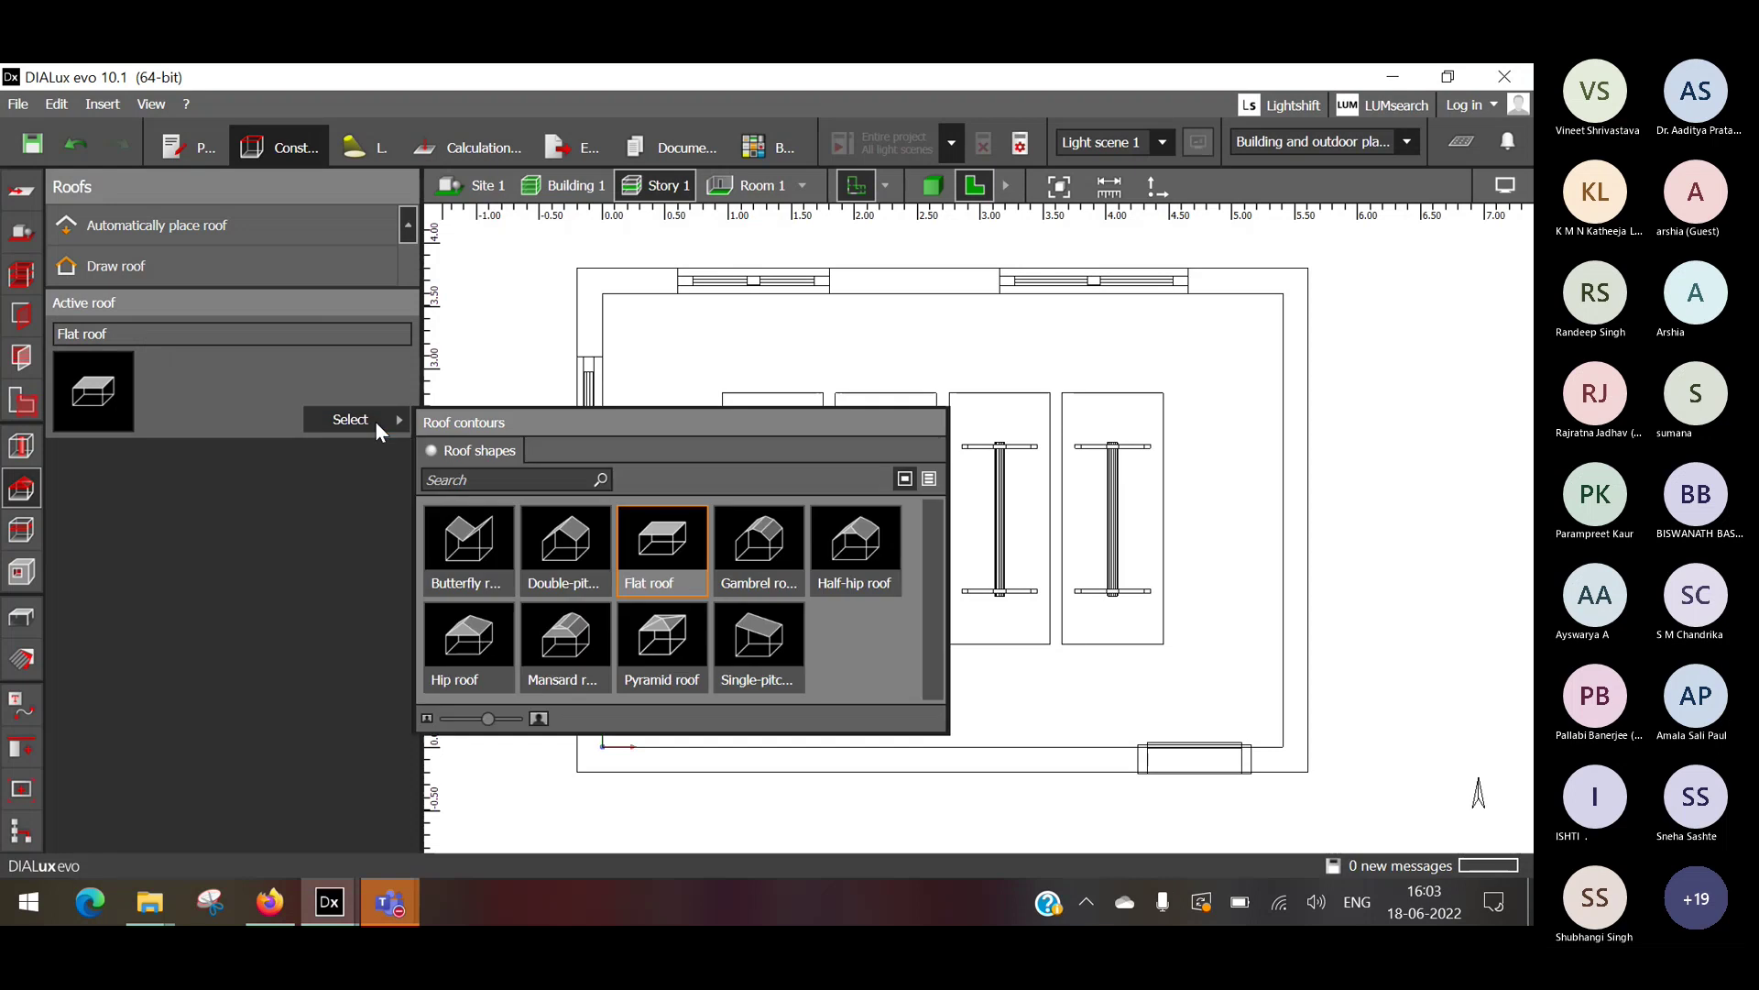
pyautogui.click(571, 534)
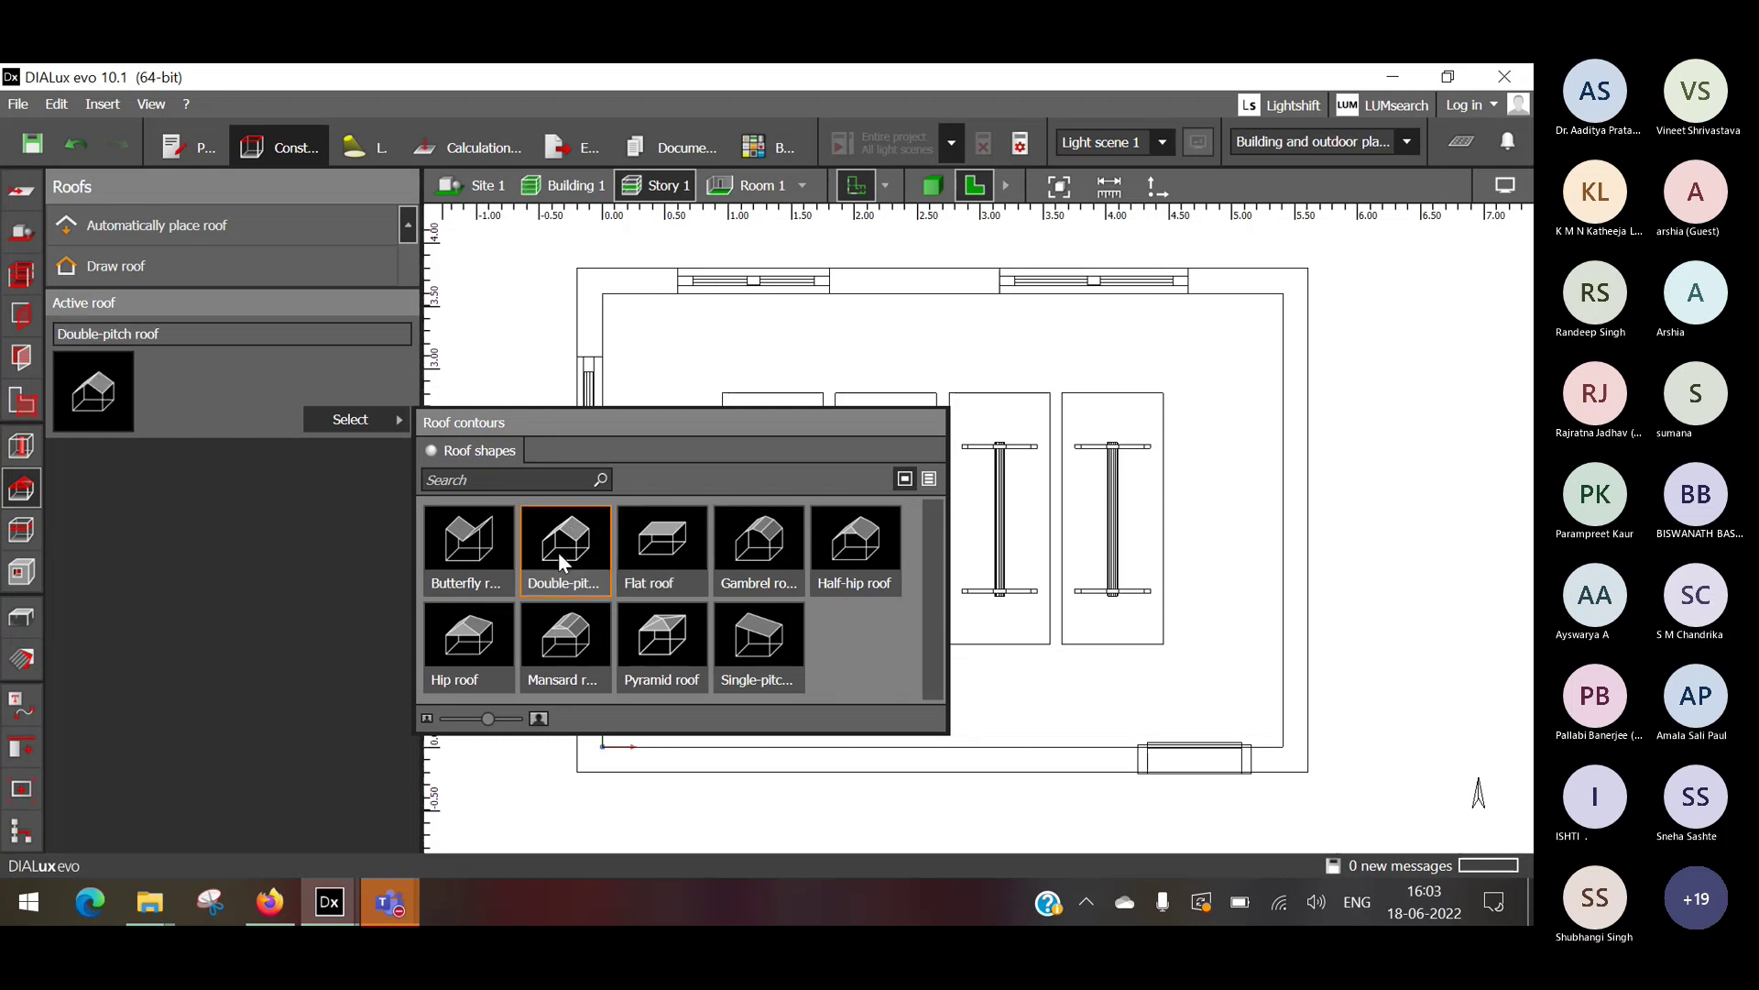
# Try automatically placing the double-pitch roof over the building and reselect the double-pitch shape.
pyautogui.click(171, 229)
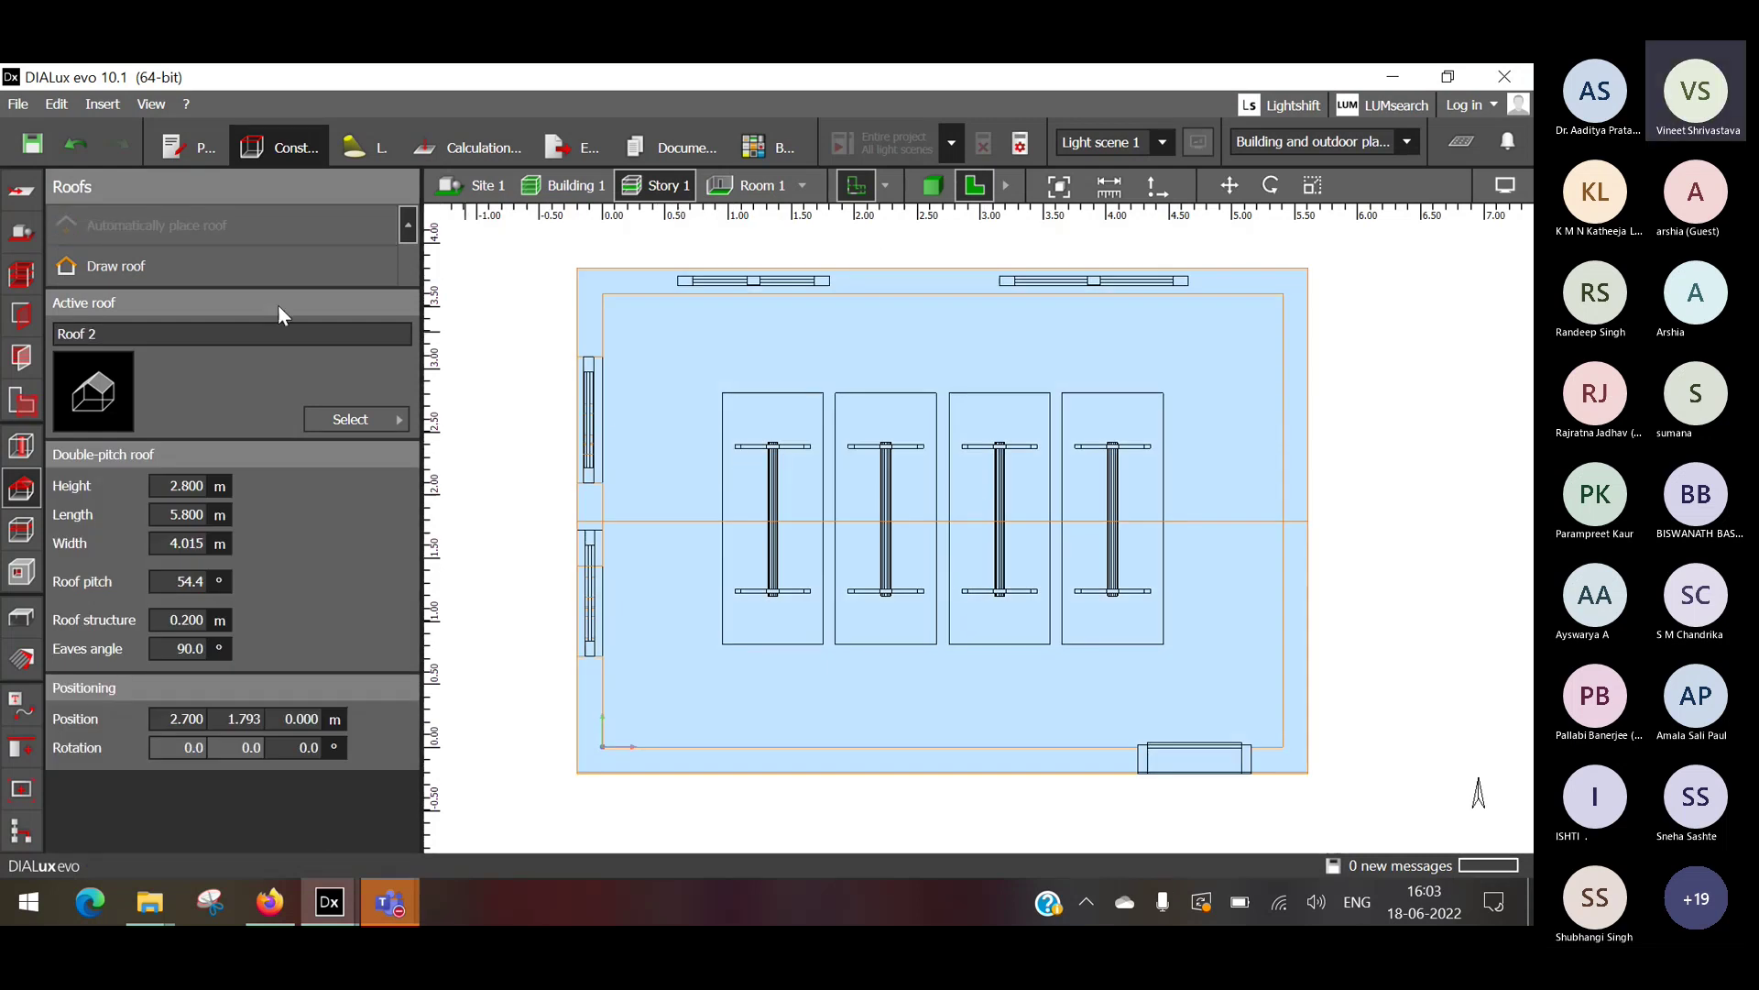
pyautogui.click(507, 607)
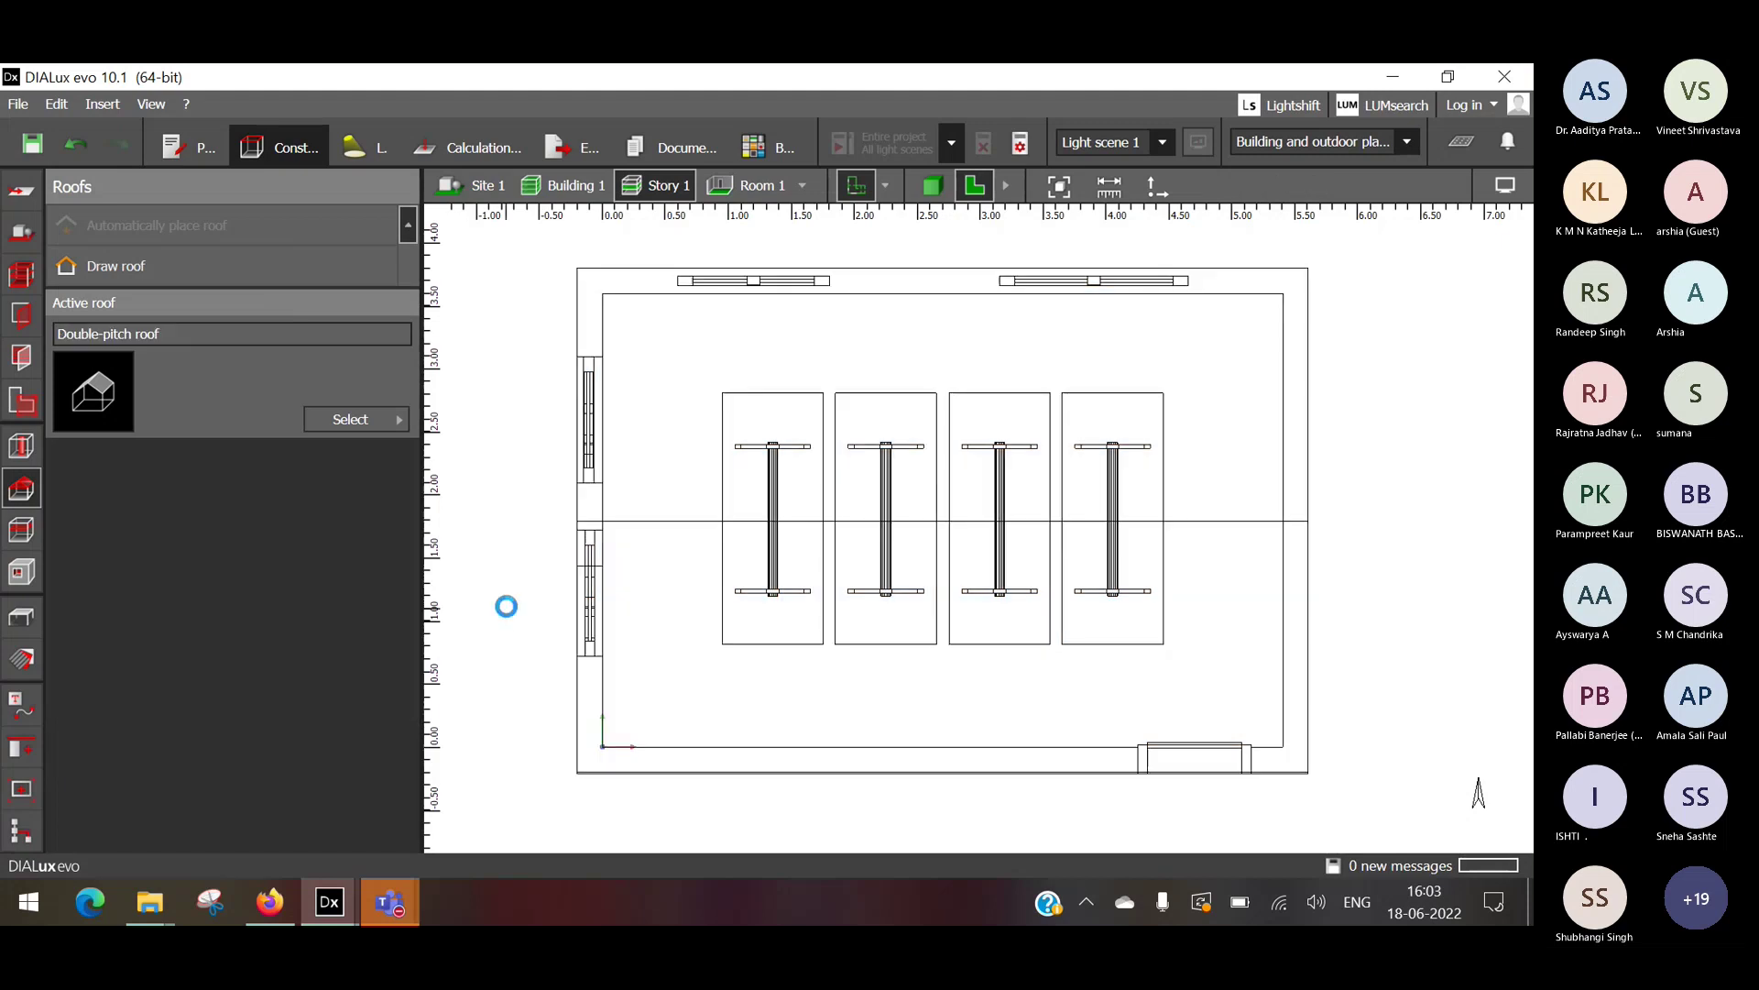
pyautogui.click(356, 422)
pyautogui.click(568, 551)
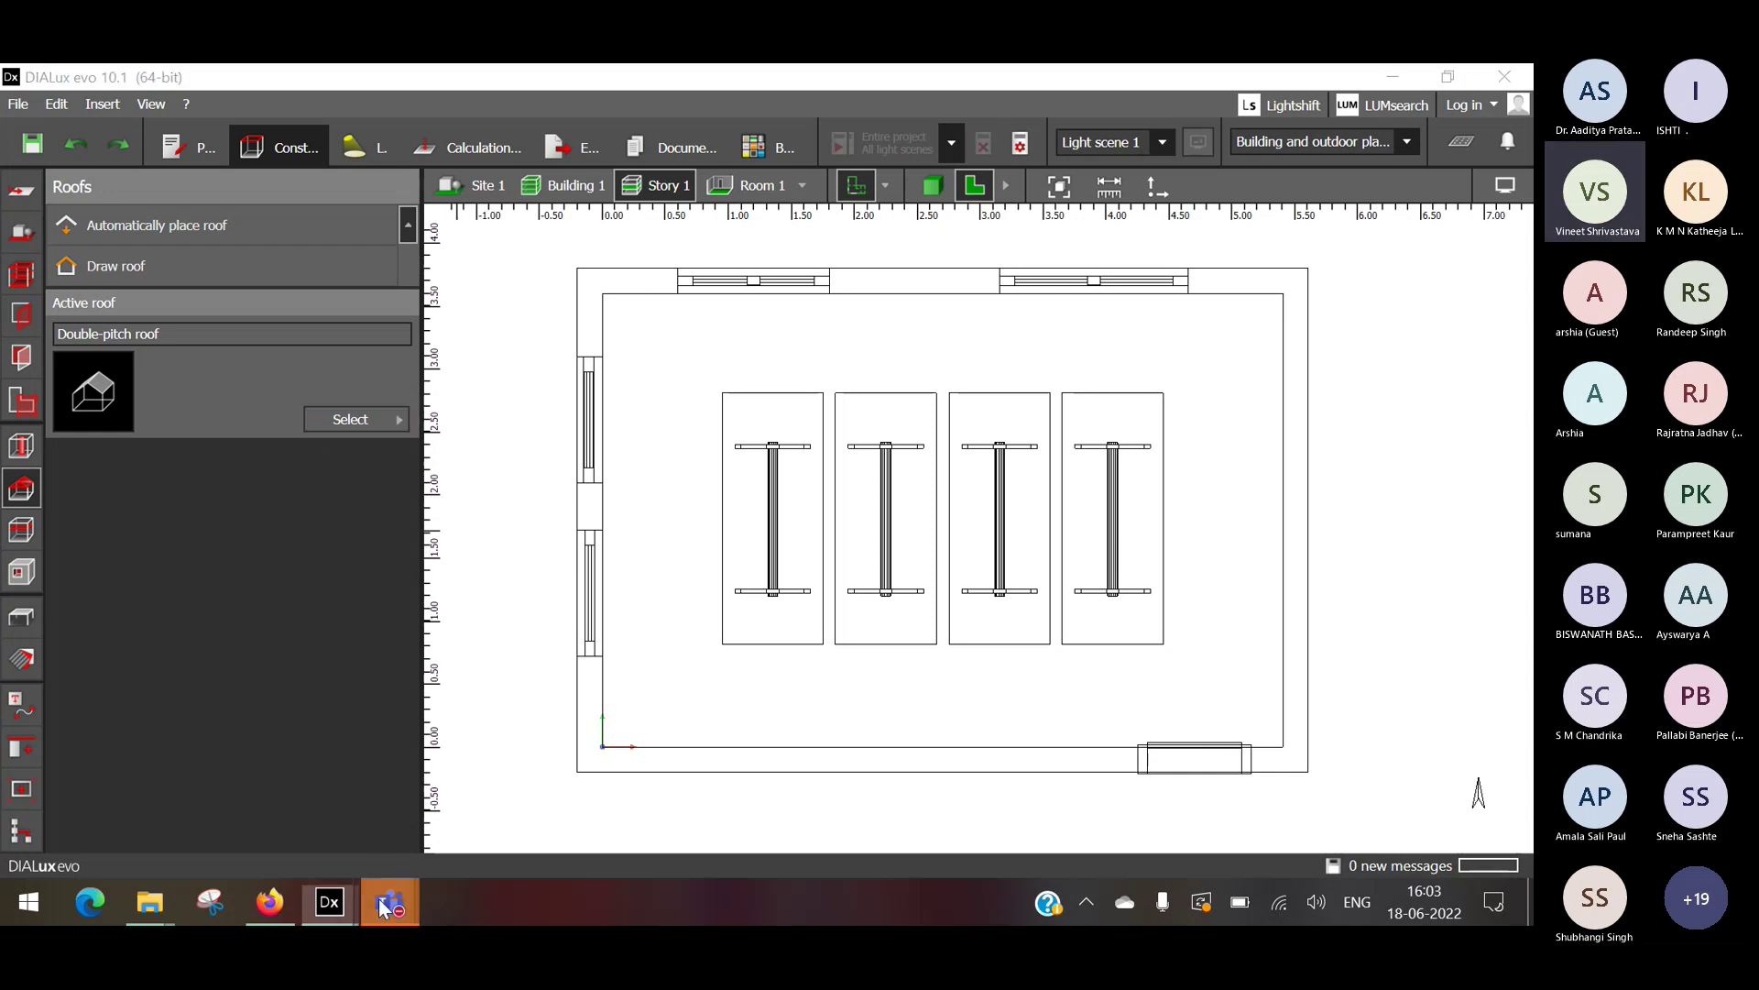
# Switch to the Teams meeting, check its participant list and return to DIALux evo.
pyautogui.moveTo(387, 902)
pyautogui.click(469, 783)
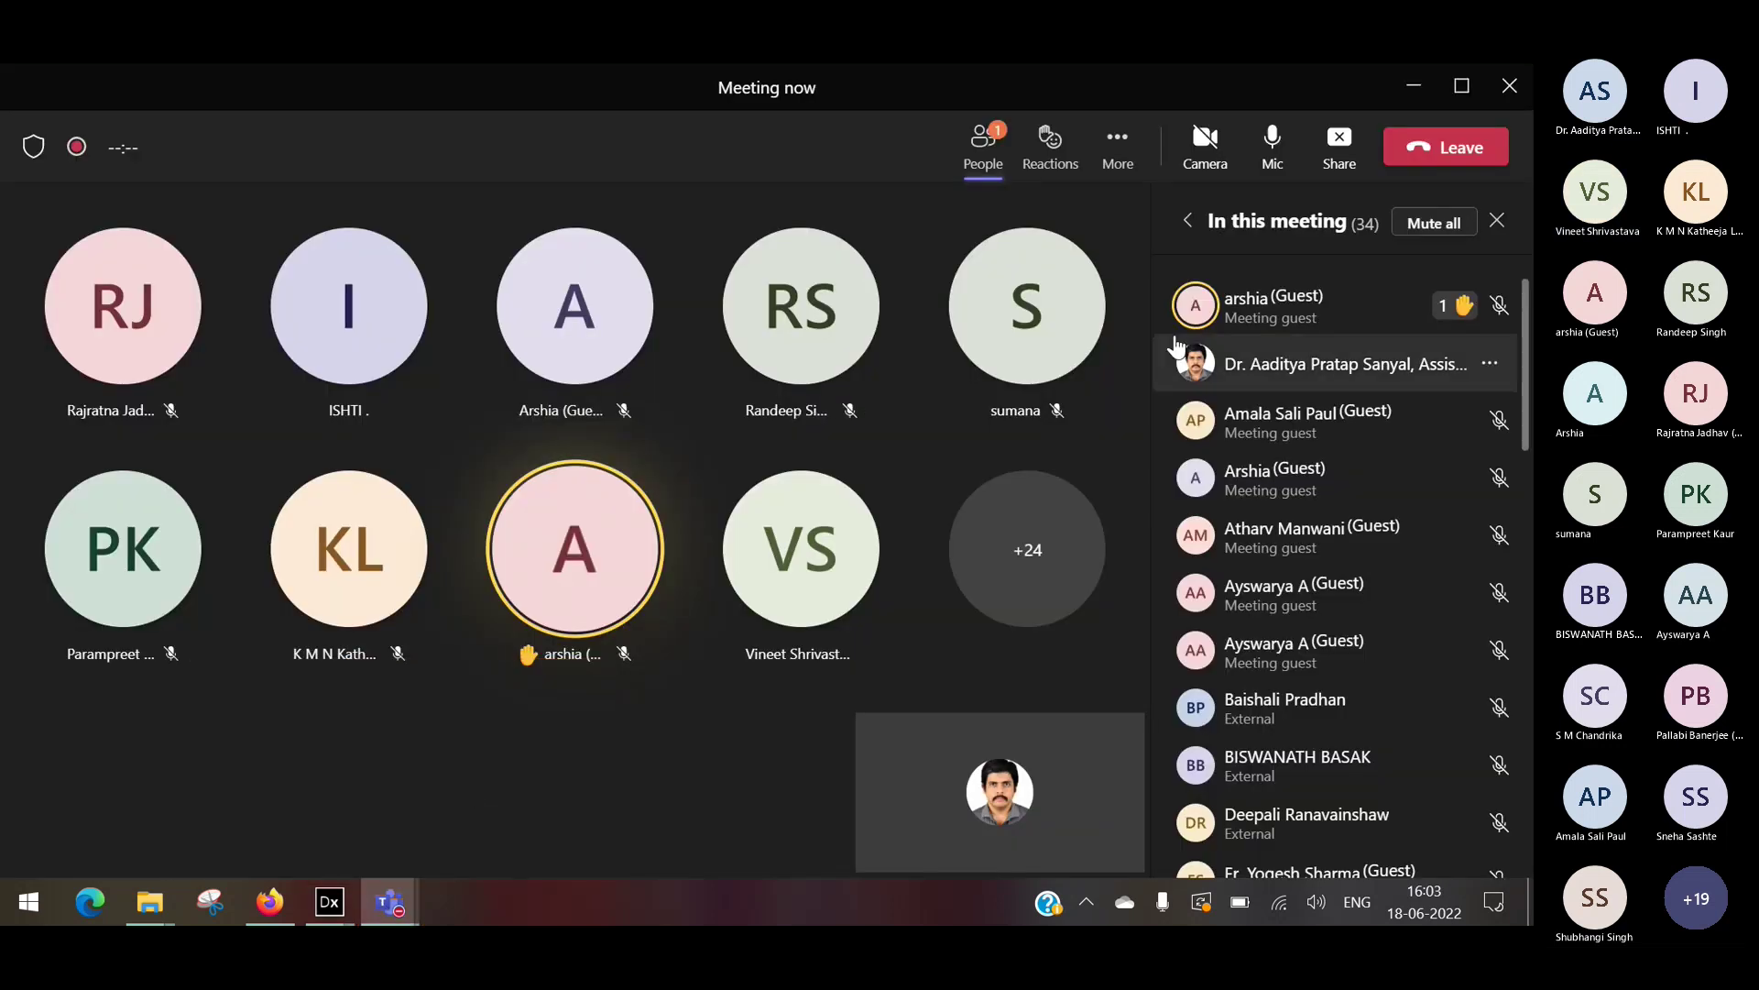
pyautogui.click(1272, 444)
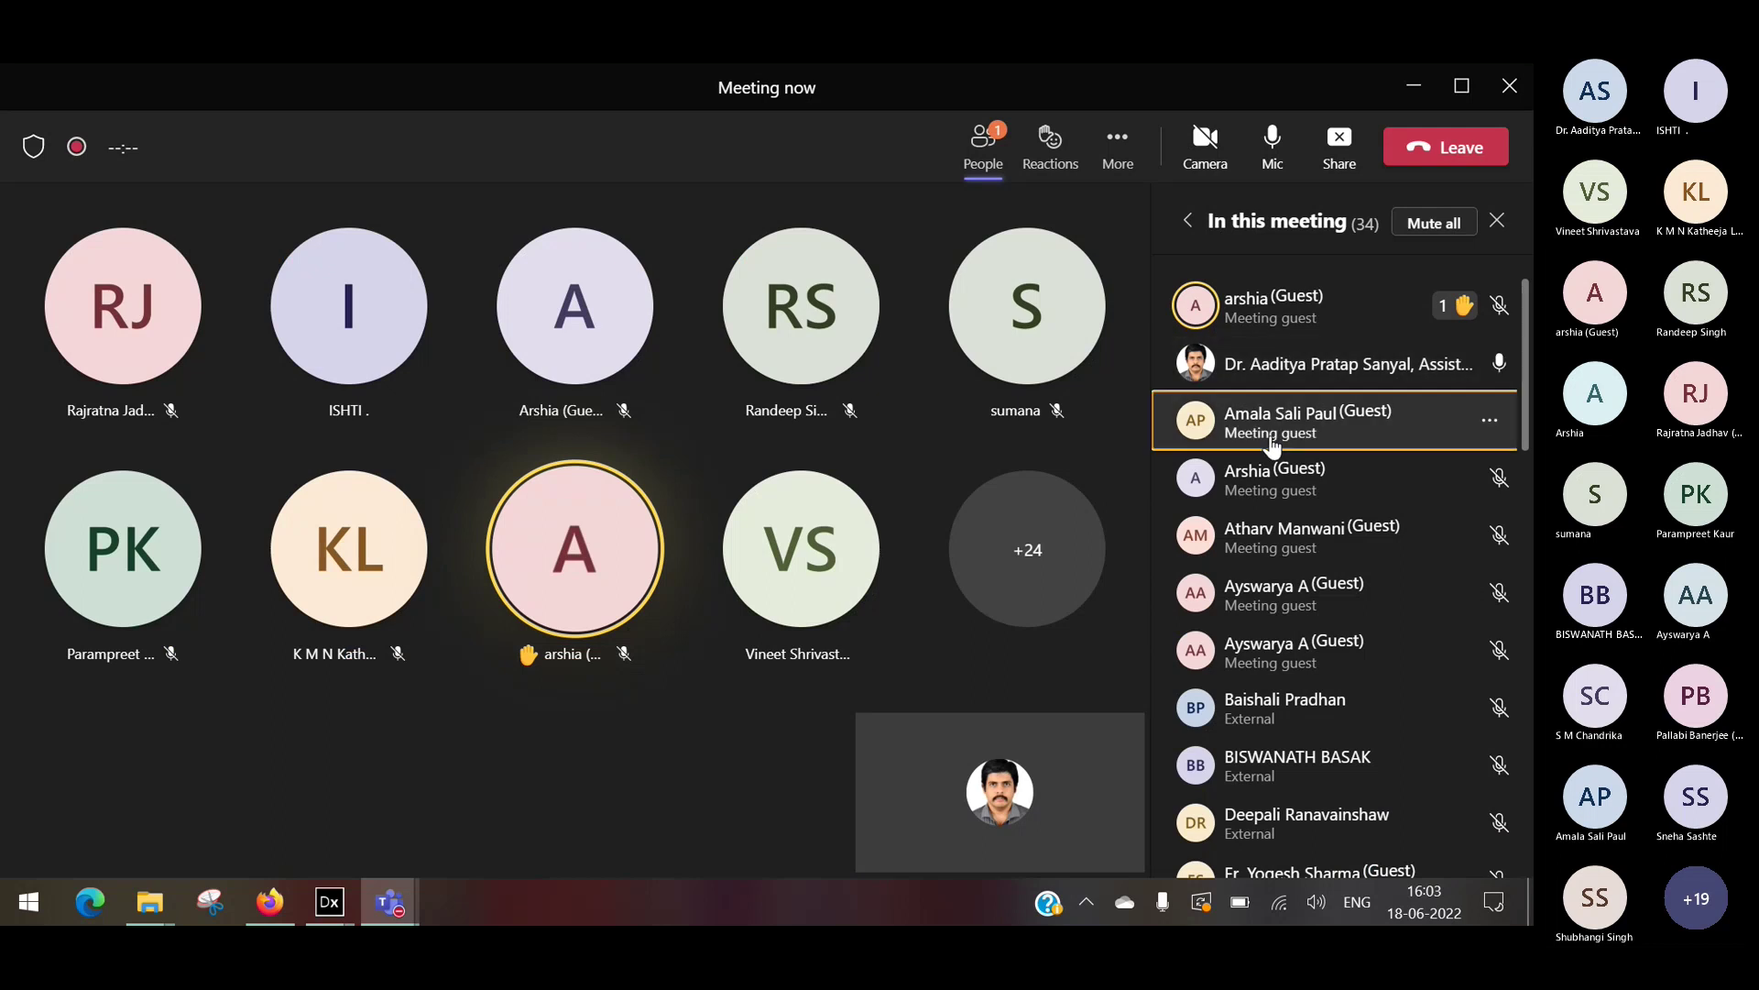
pyautogui.click(1414, 86)
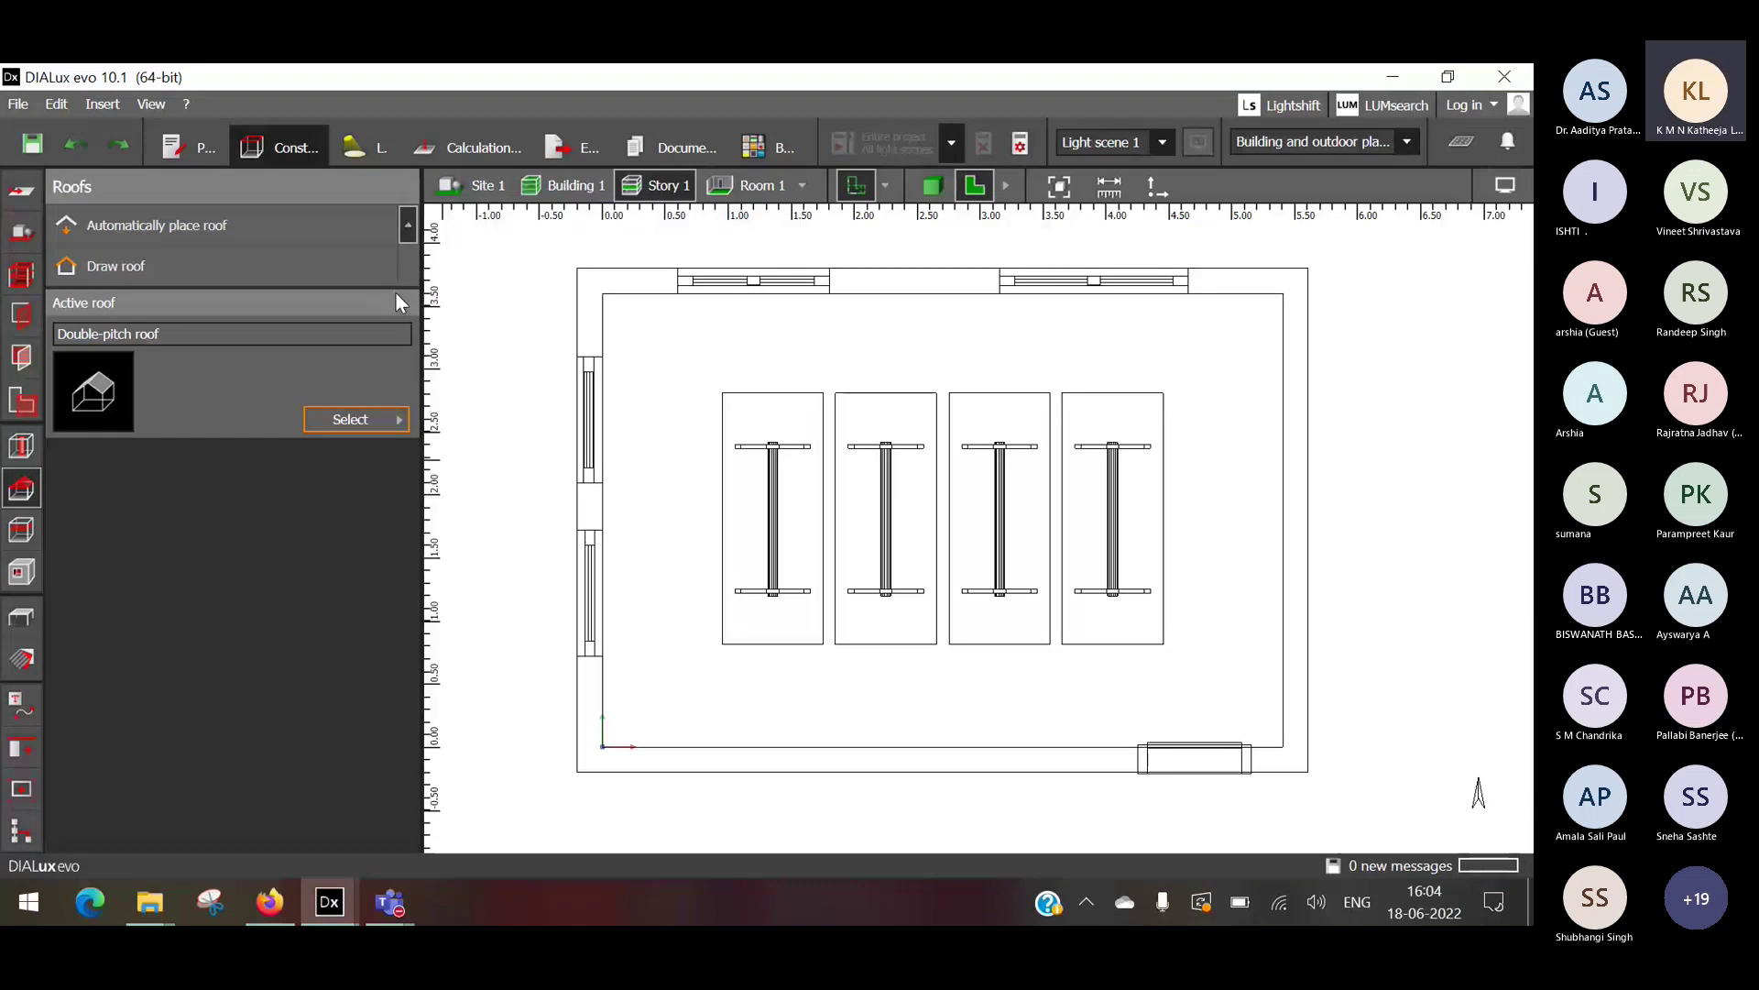
# Place a double-pitch roof automatically over the whole building.
pyautogui.click(21, 314)
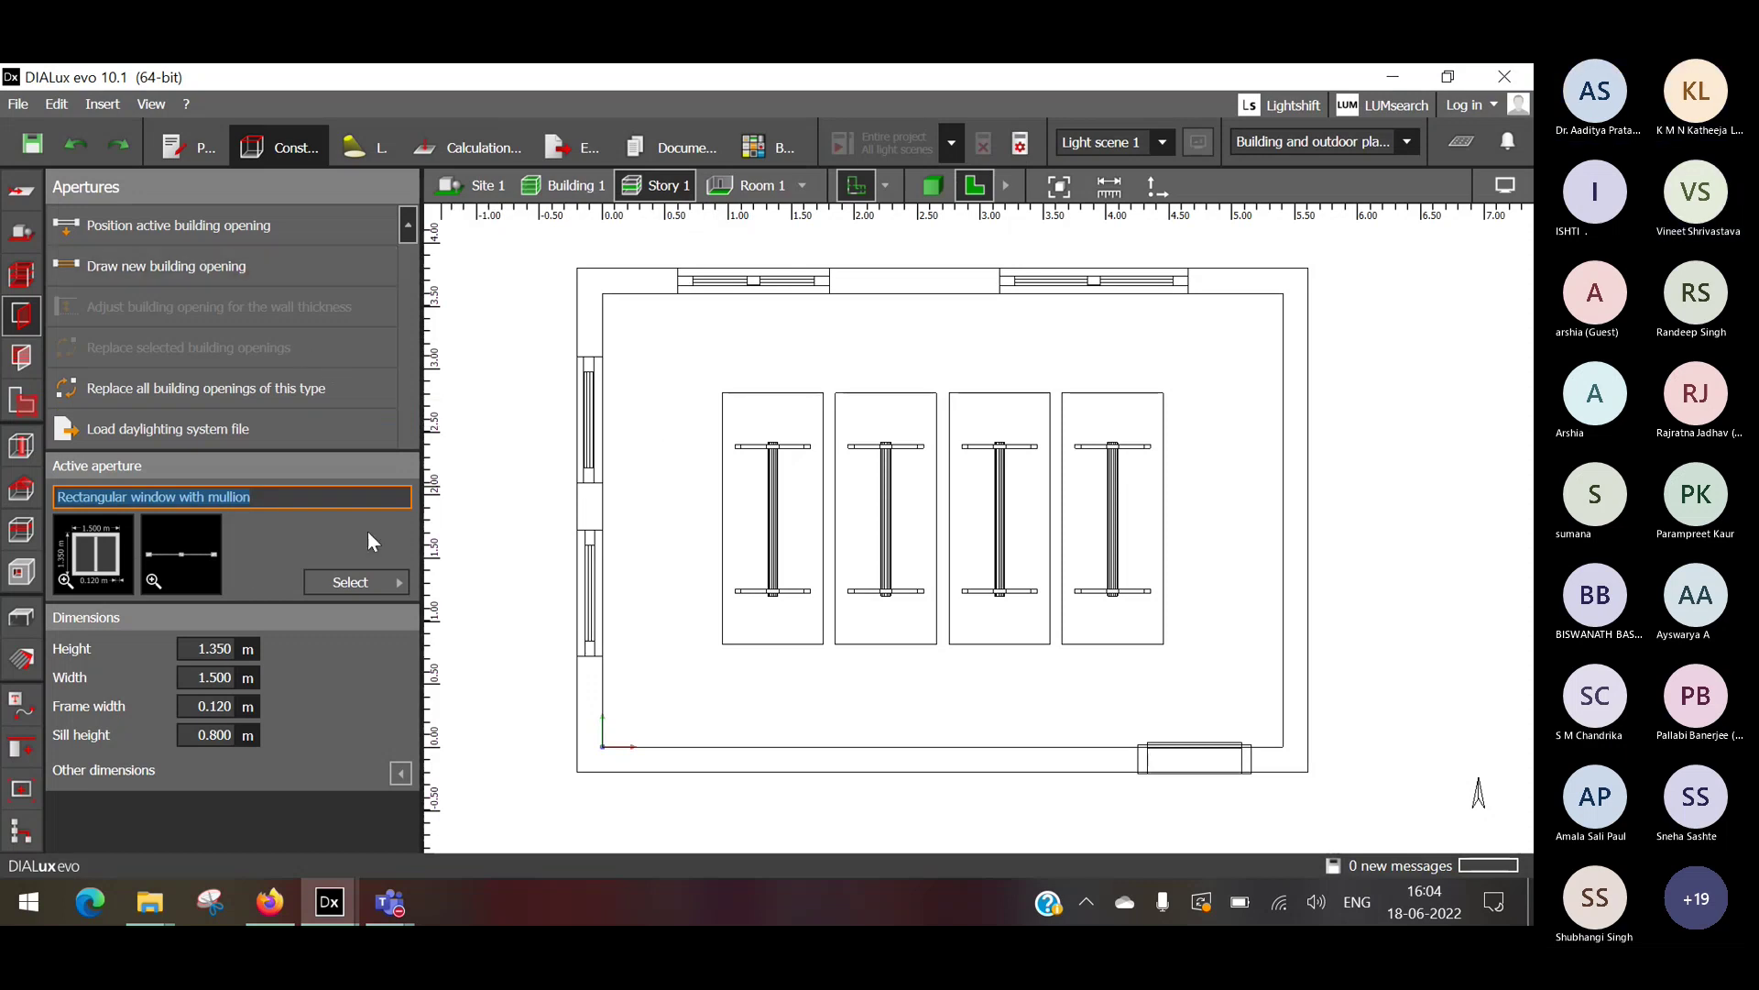
pyautogui.click(23, 490)
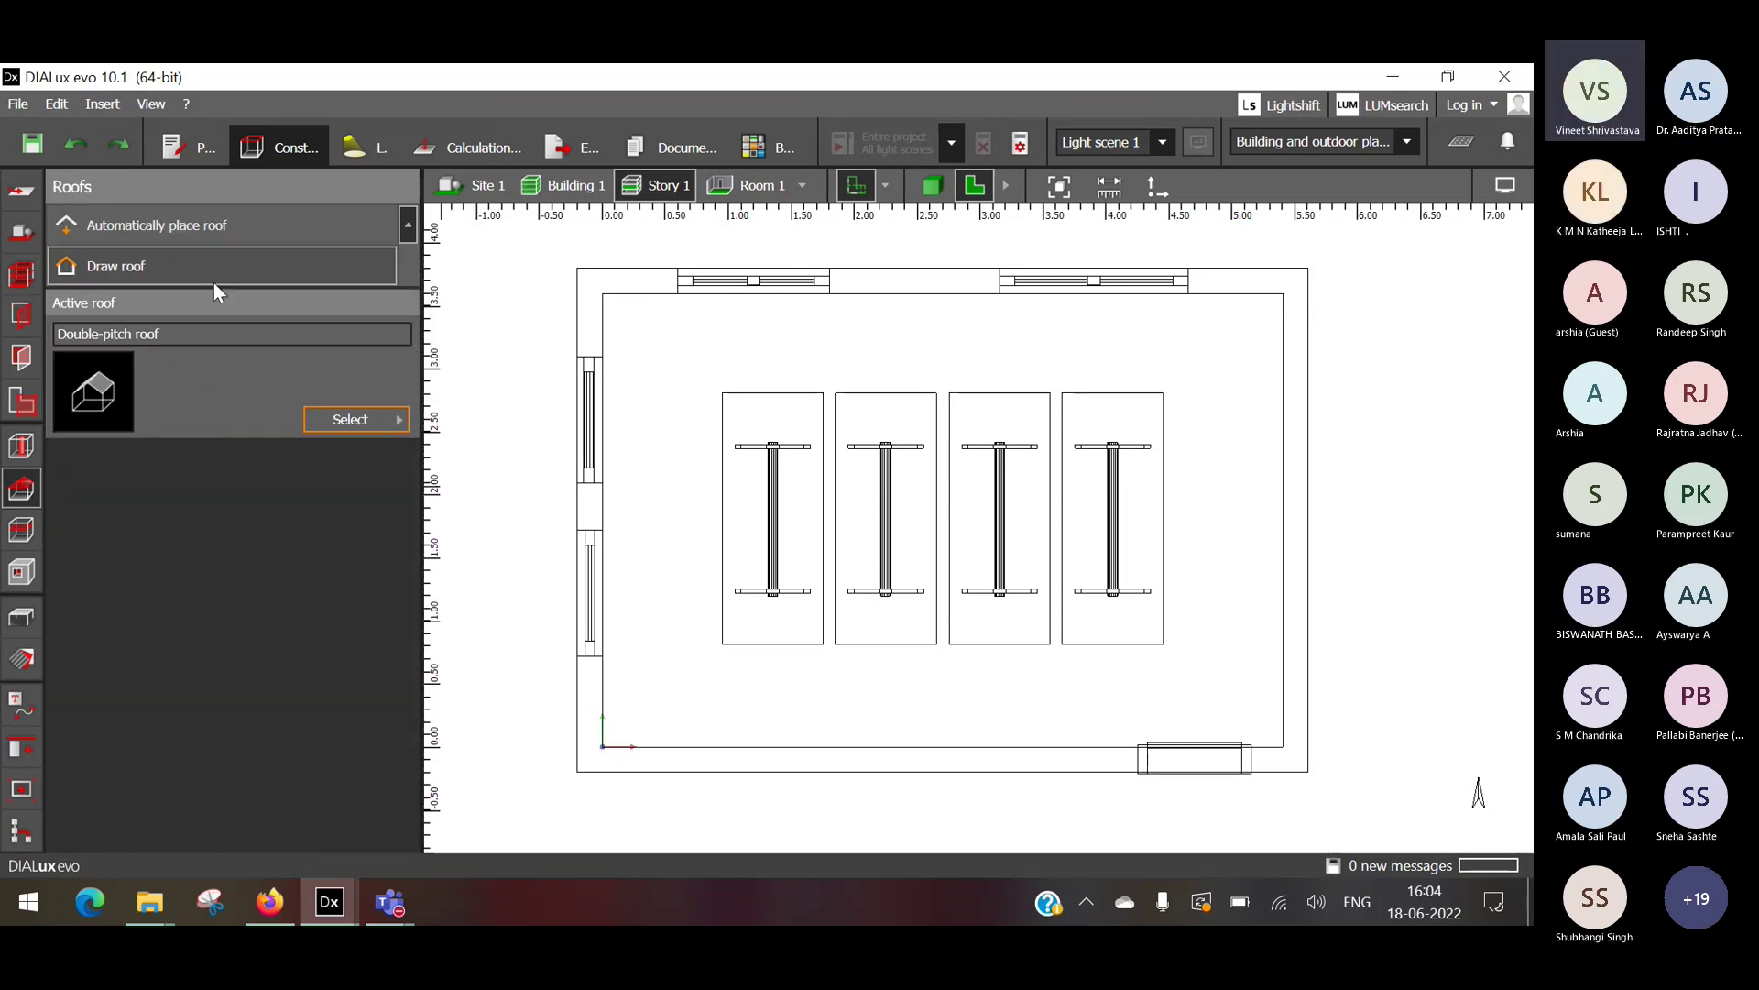
pyautogui.click(233, 225)
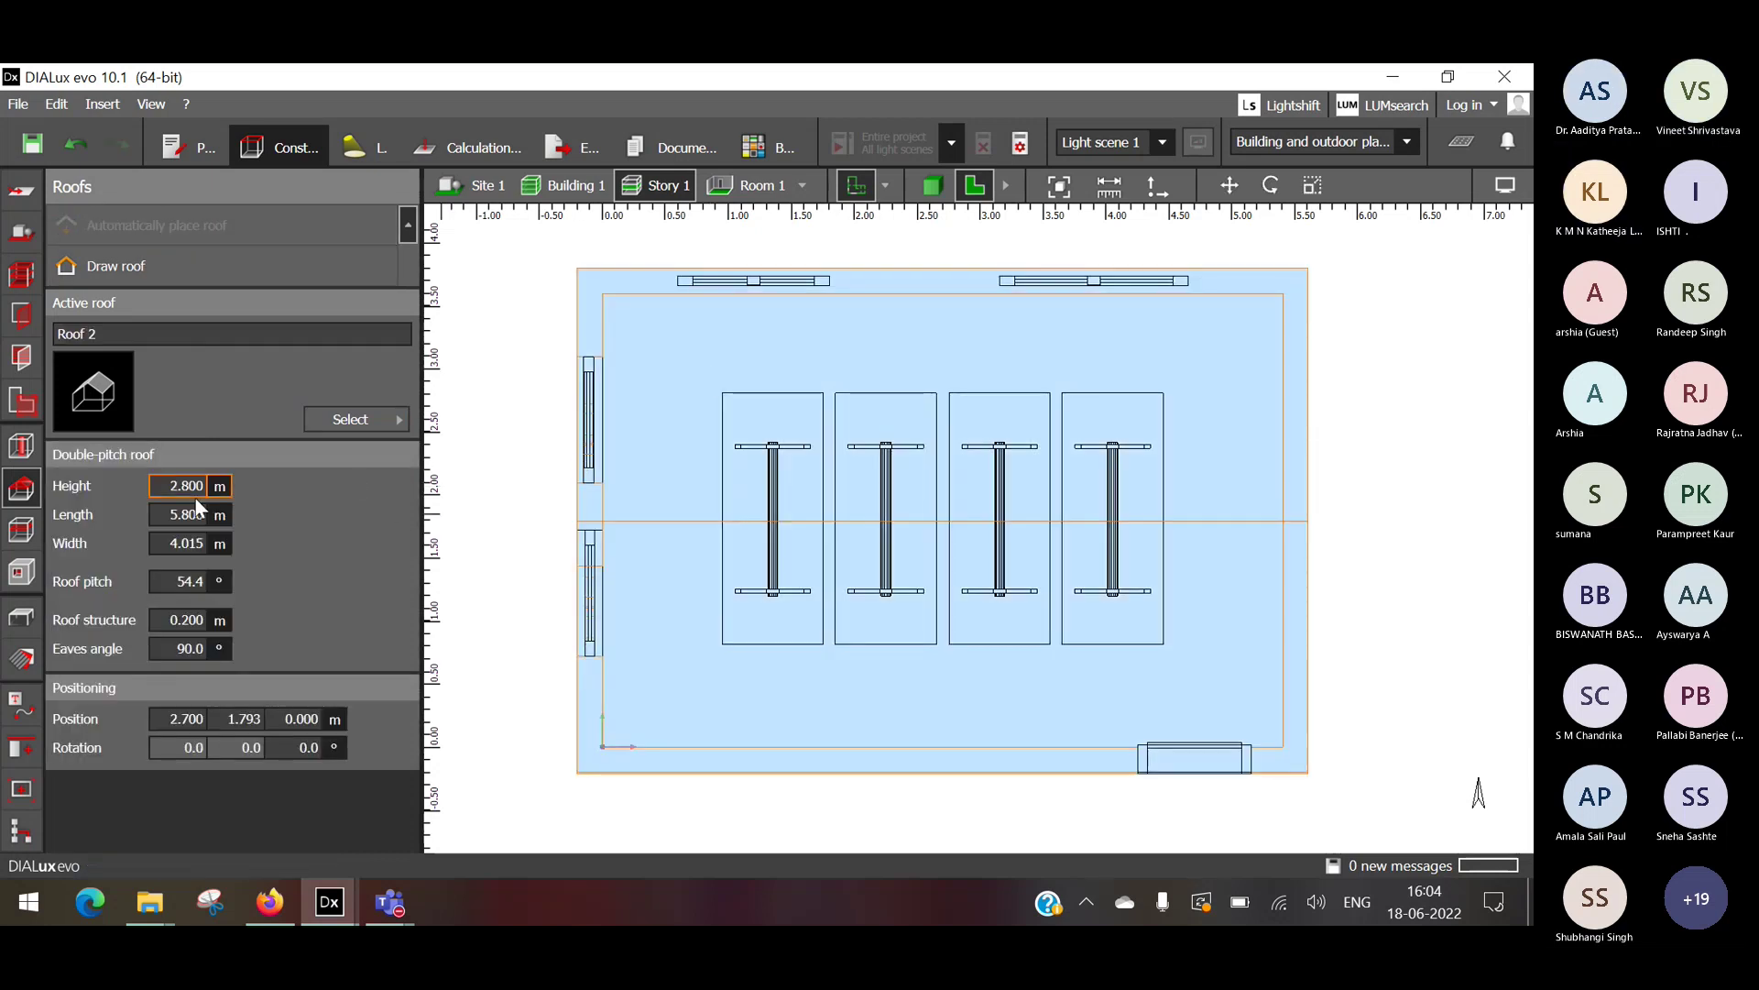
# Set the pitch of the double-pitch roof to 20° while viewing the building in 3D.
pyautogui.click(177, 583)
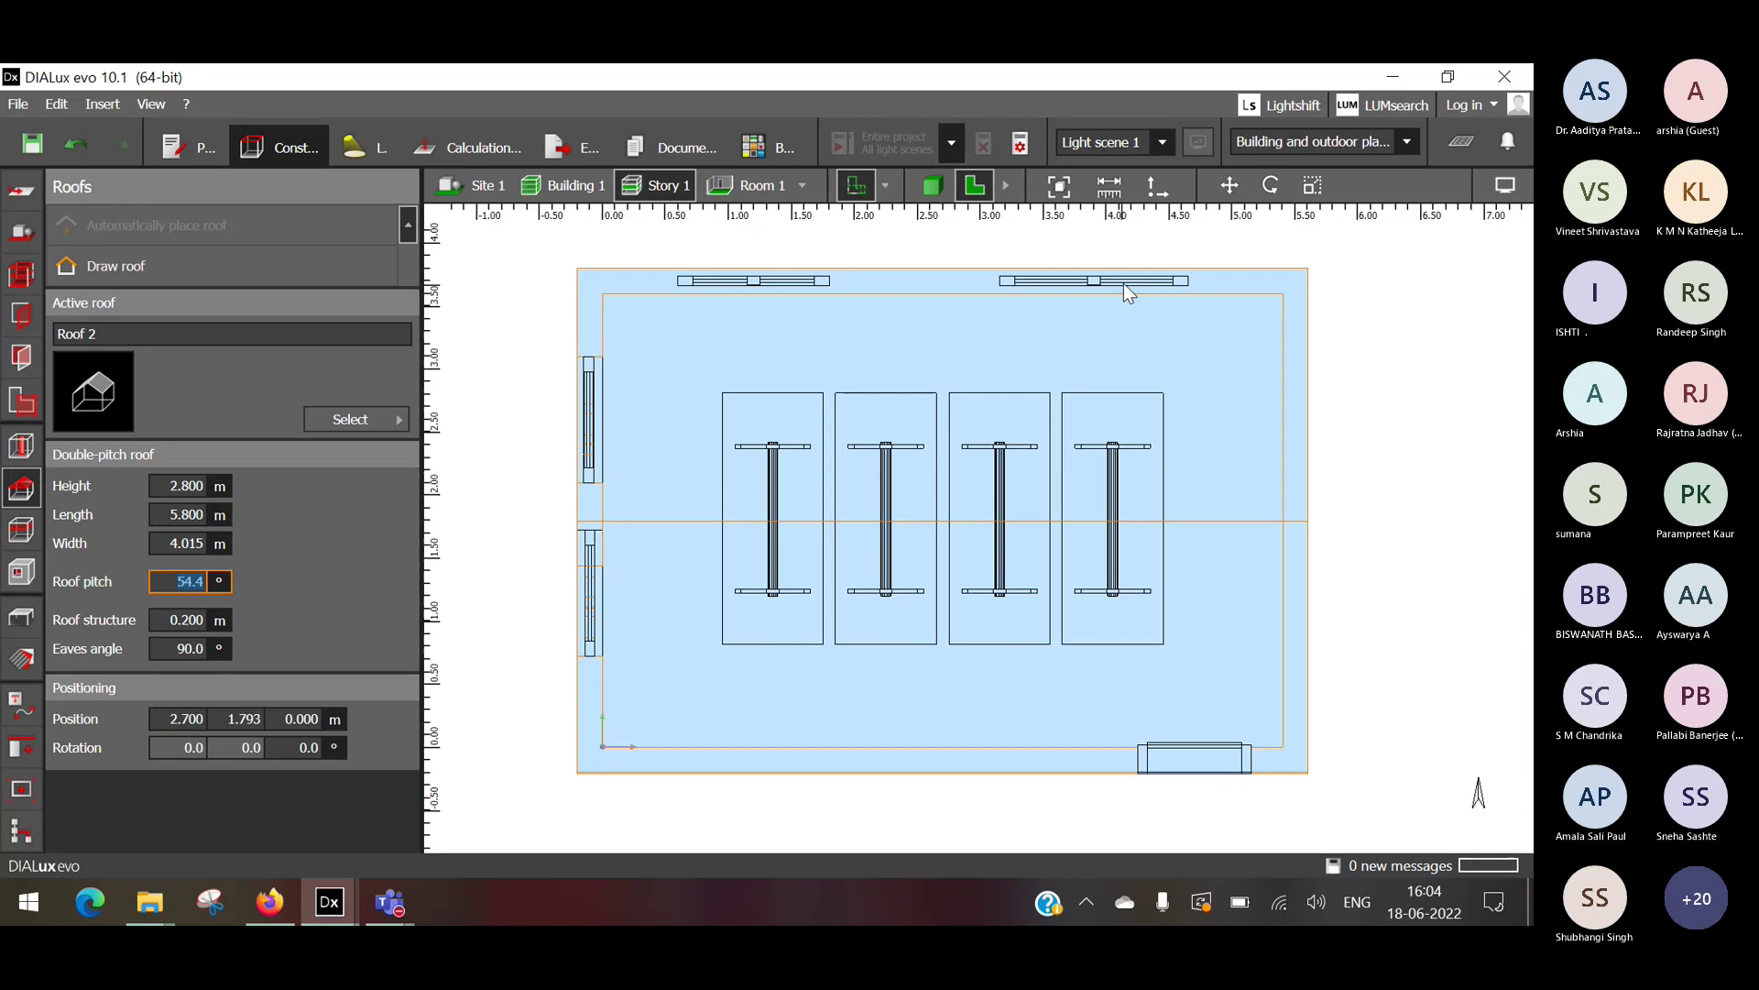
pyautogui.click(935, 189)
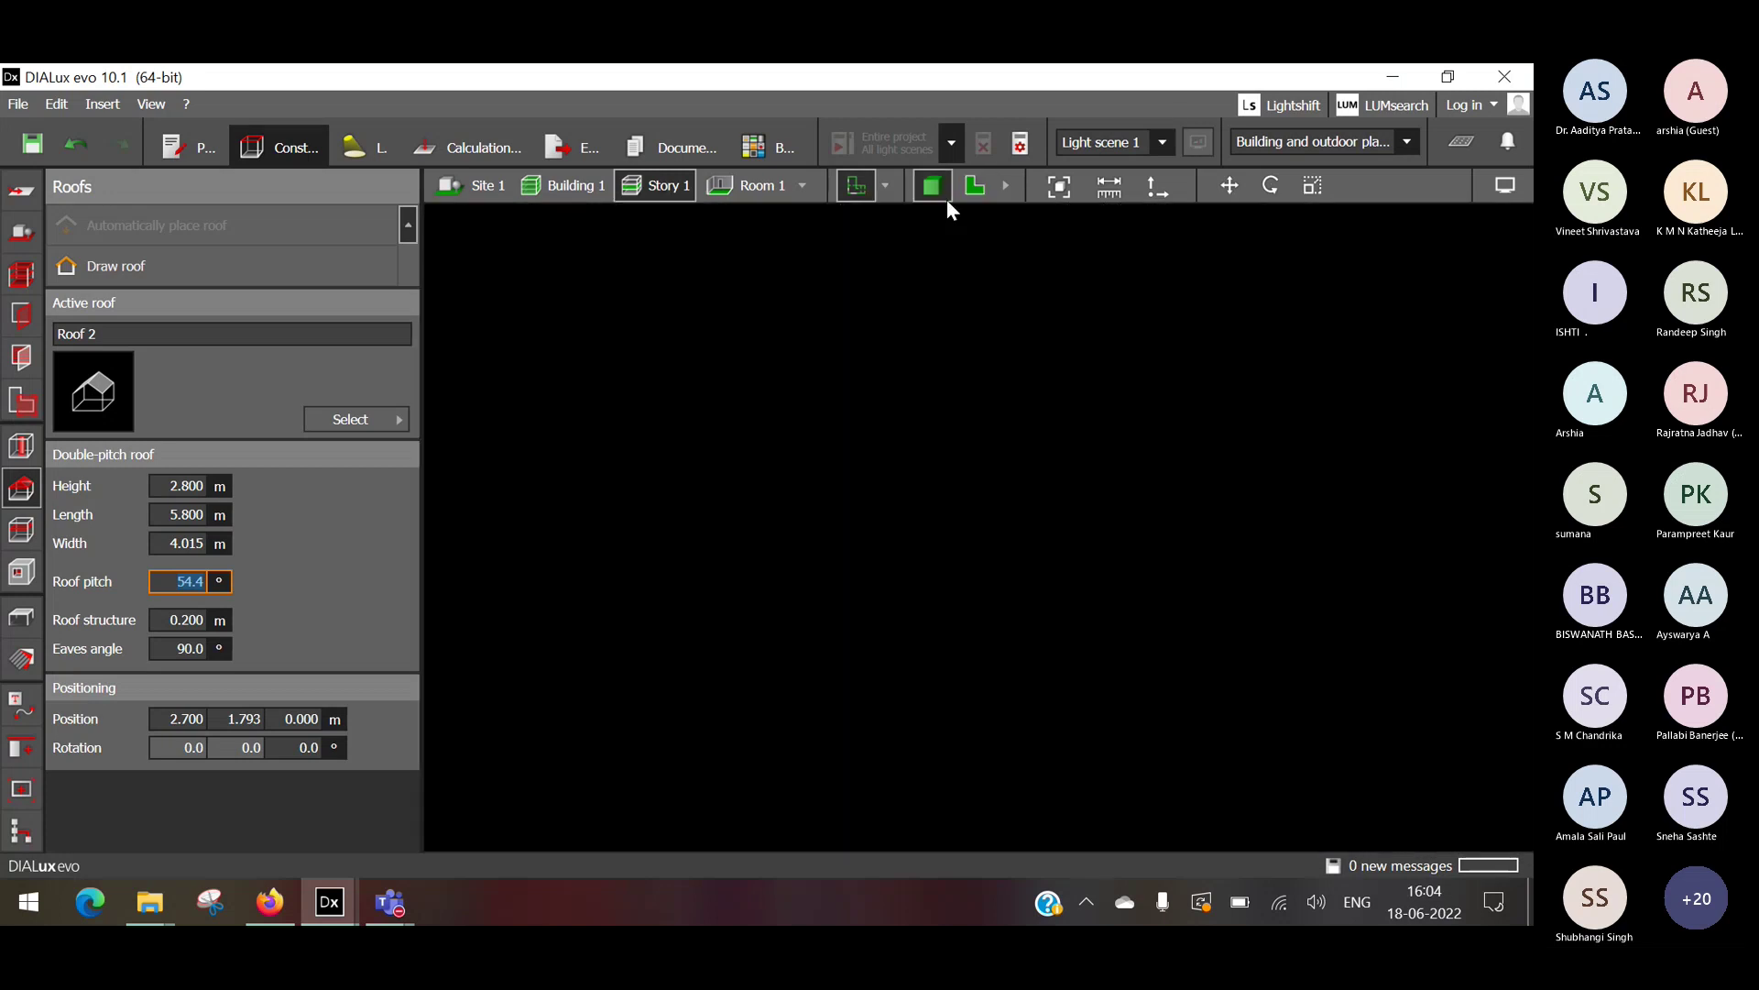
pyautogui.scroll(-6, 838, 574)
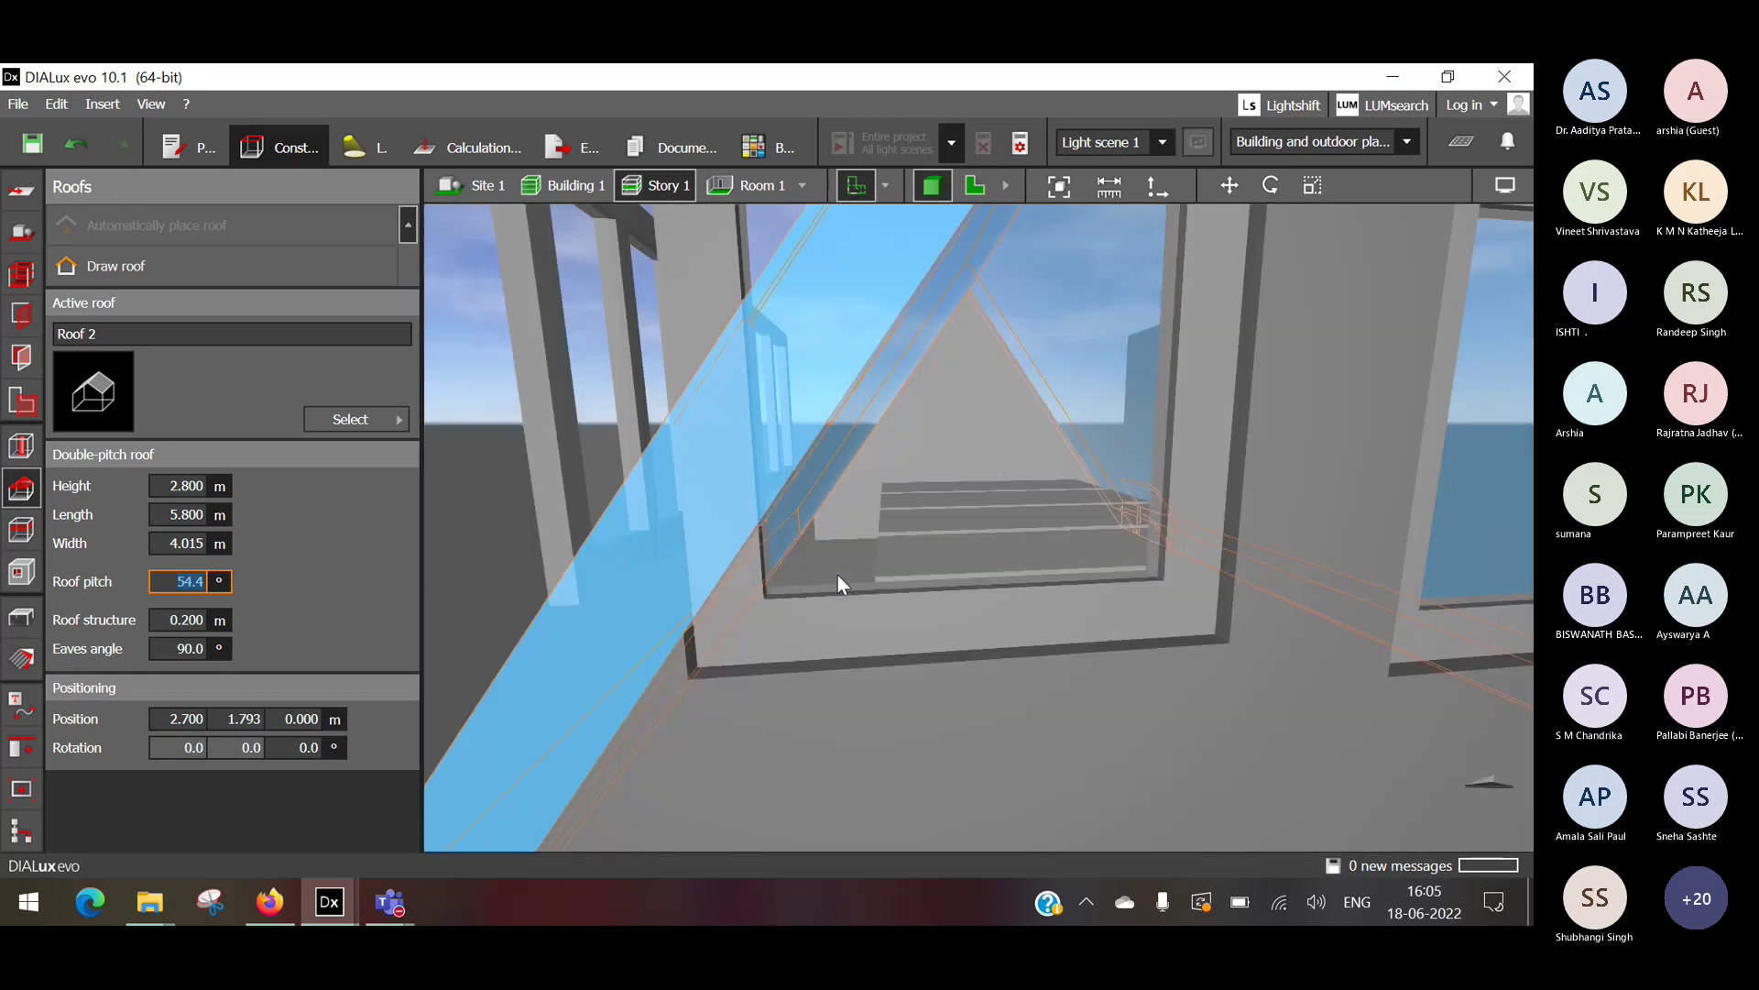
pyautogui.moveTo(691, 632); pyautogui.dragTo(777, 598)
pyautogui.click(177, 583)
pyautogui.write('20')
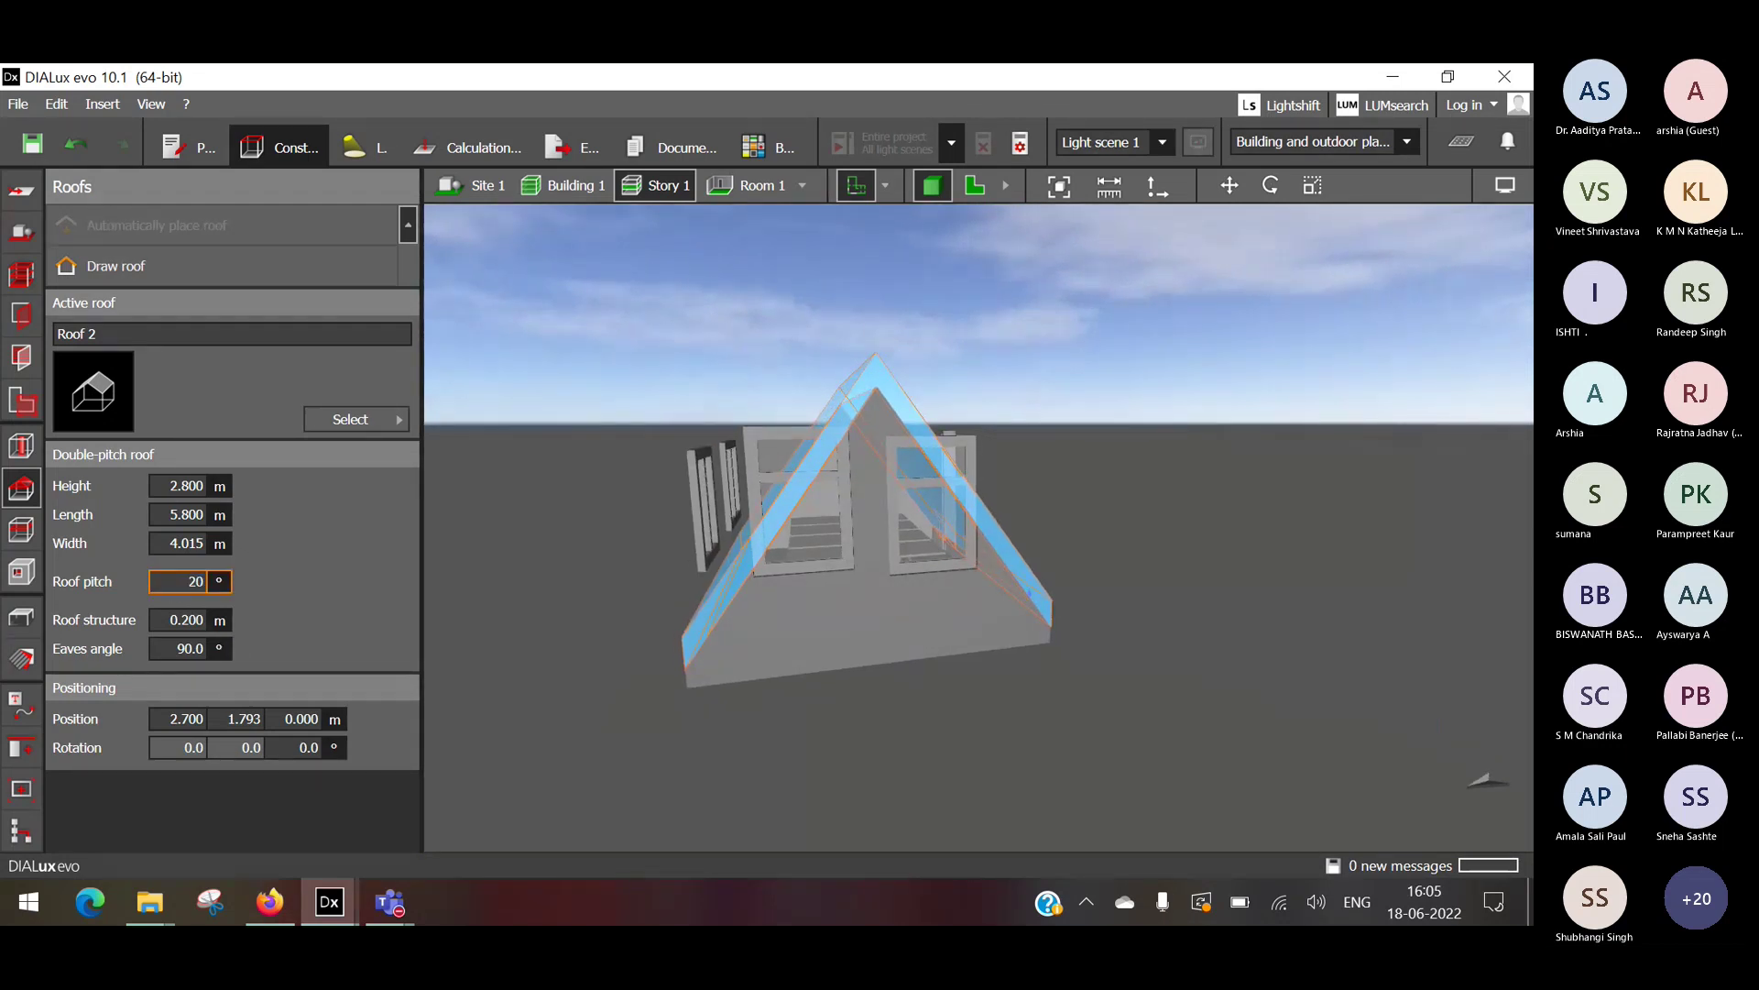
pyautogui.press('Return')
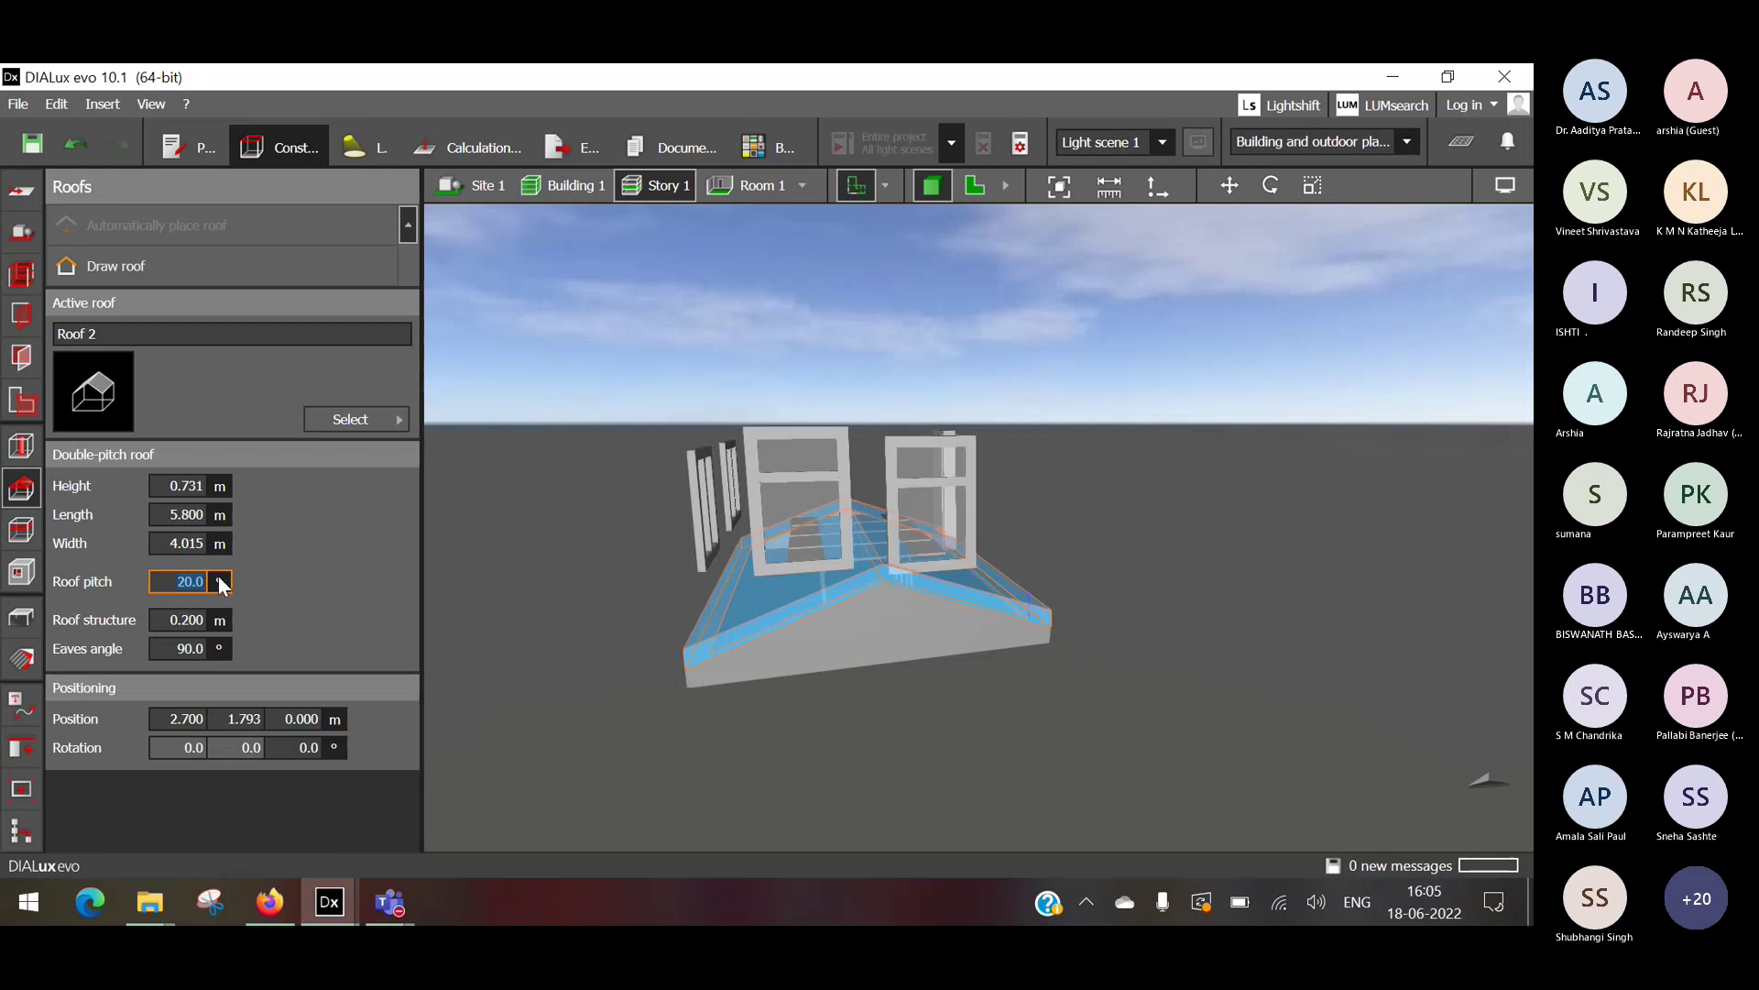
# Try a roof structure thickness of 1 m and set it back to 0.2 m.
pyautogui.click(193, 619)
pyautogui.doubleClick(173, 612)
pyautogui.write('1')
pyautogui.press('Return')
pyautogui.write('.2')
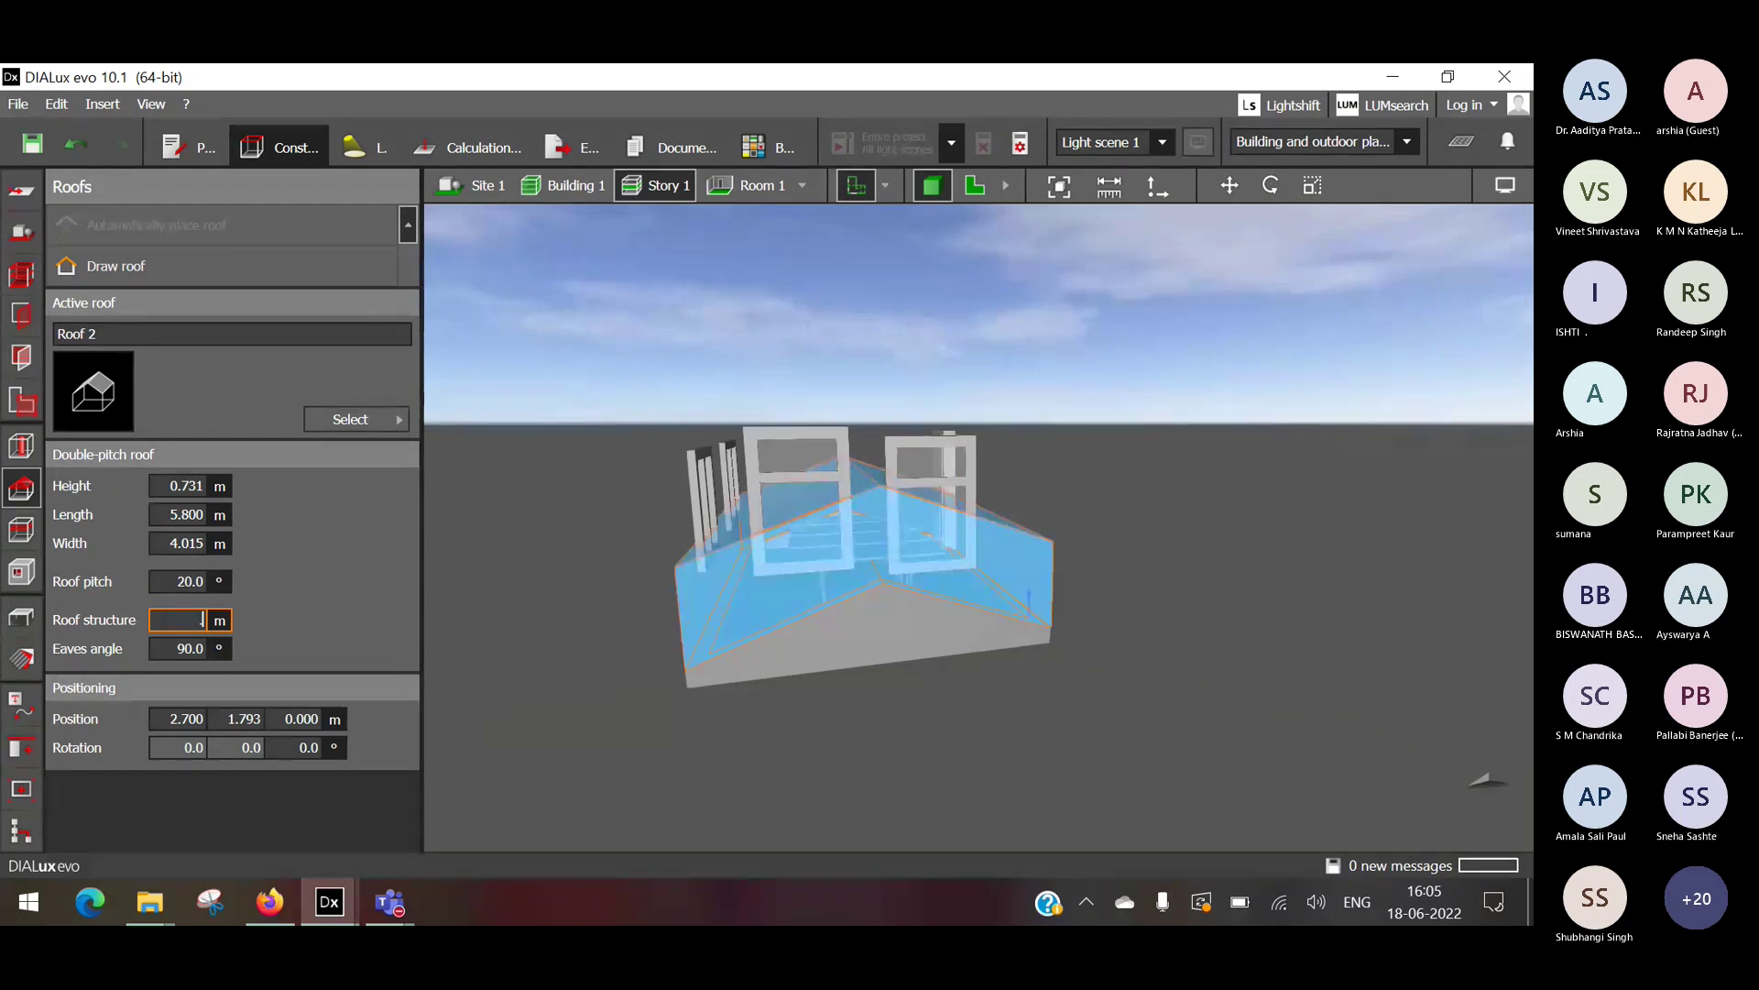
pyautogui.press('Return')
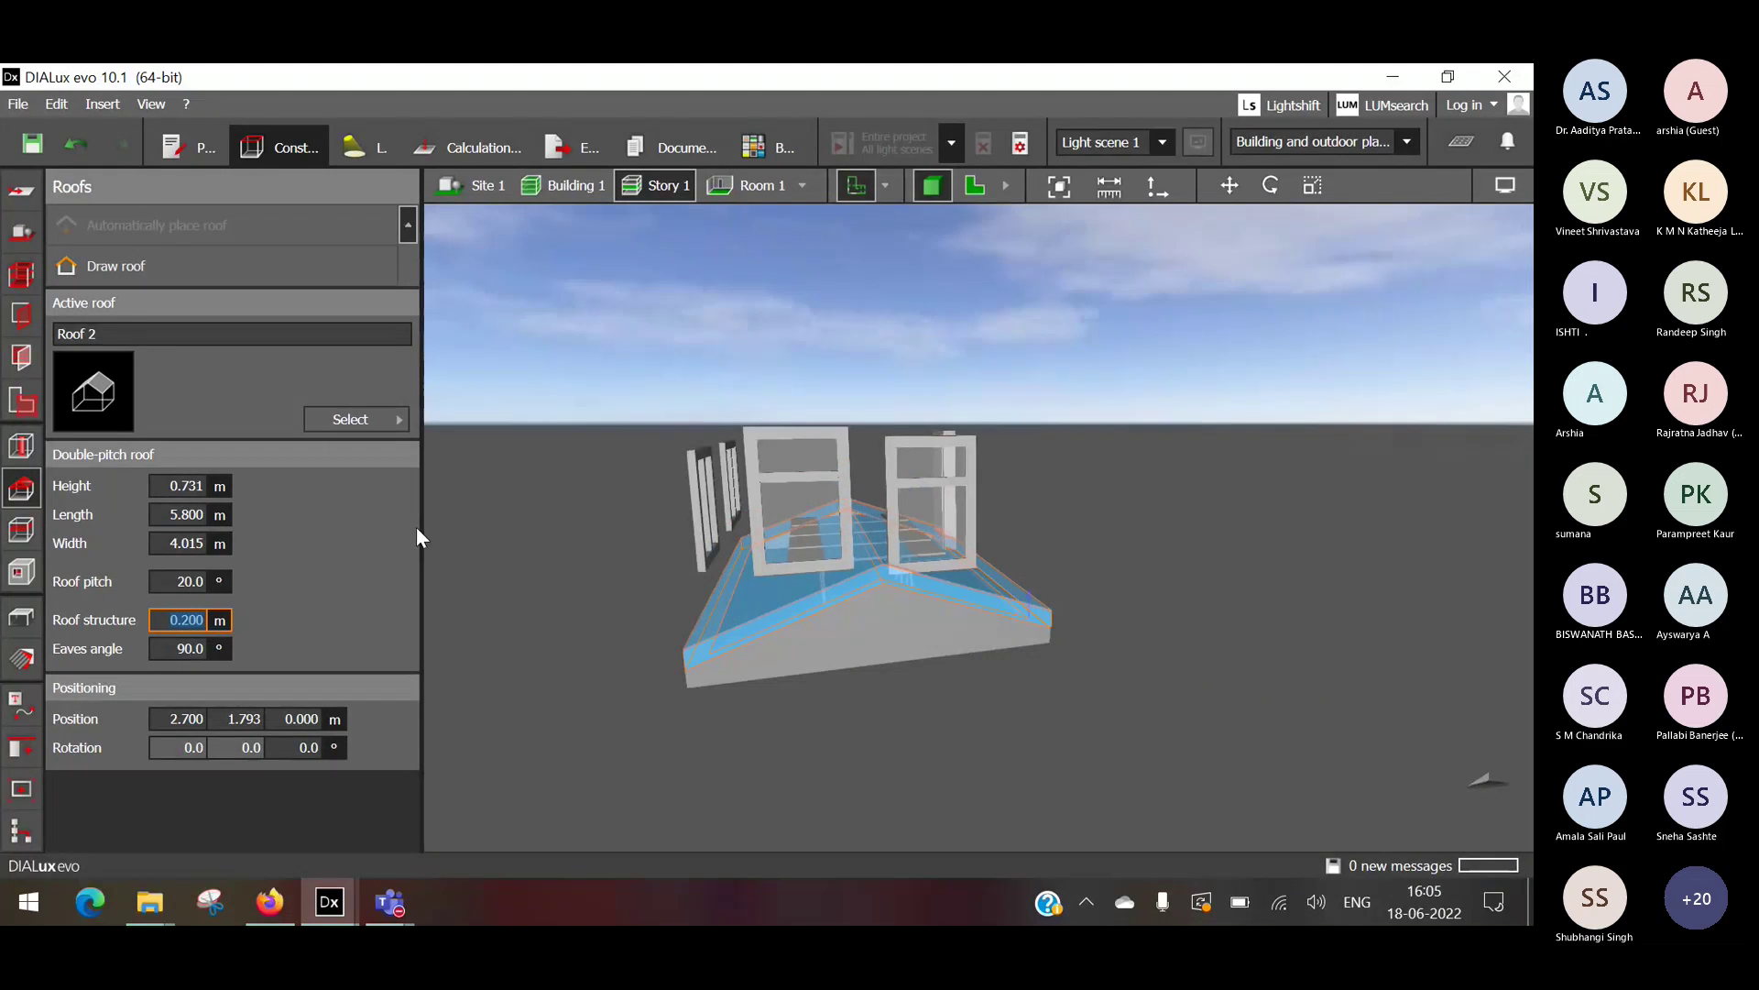
# Raise the double-pitch roof to a vertical position of 2.8 m and view the building from above.
pyautogui.doubleClick(302, 721)
pyautogui.write('2.8')
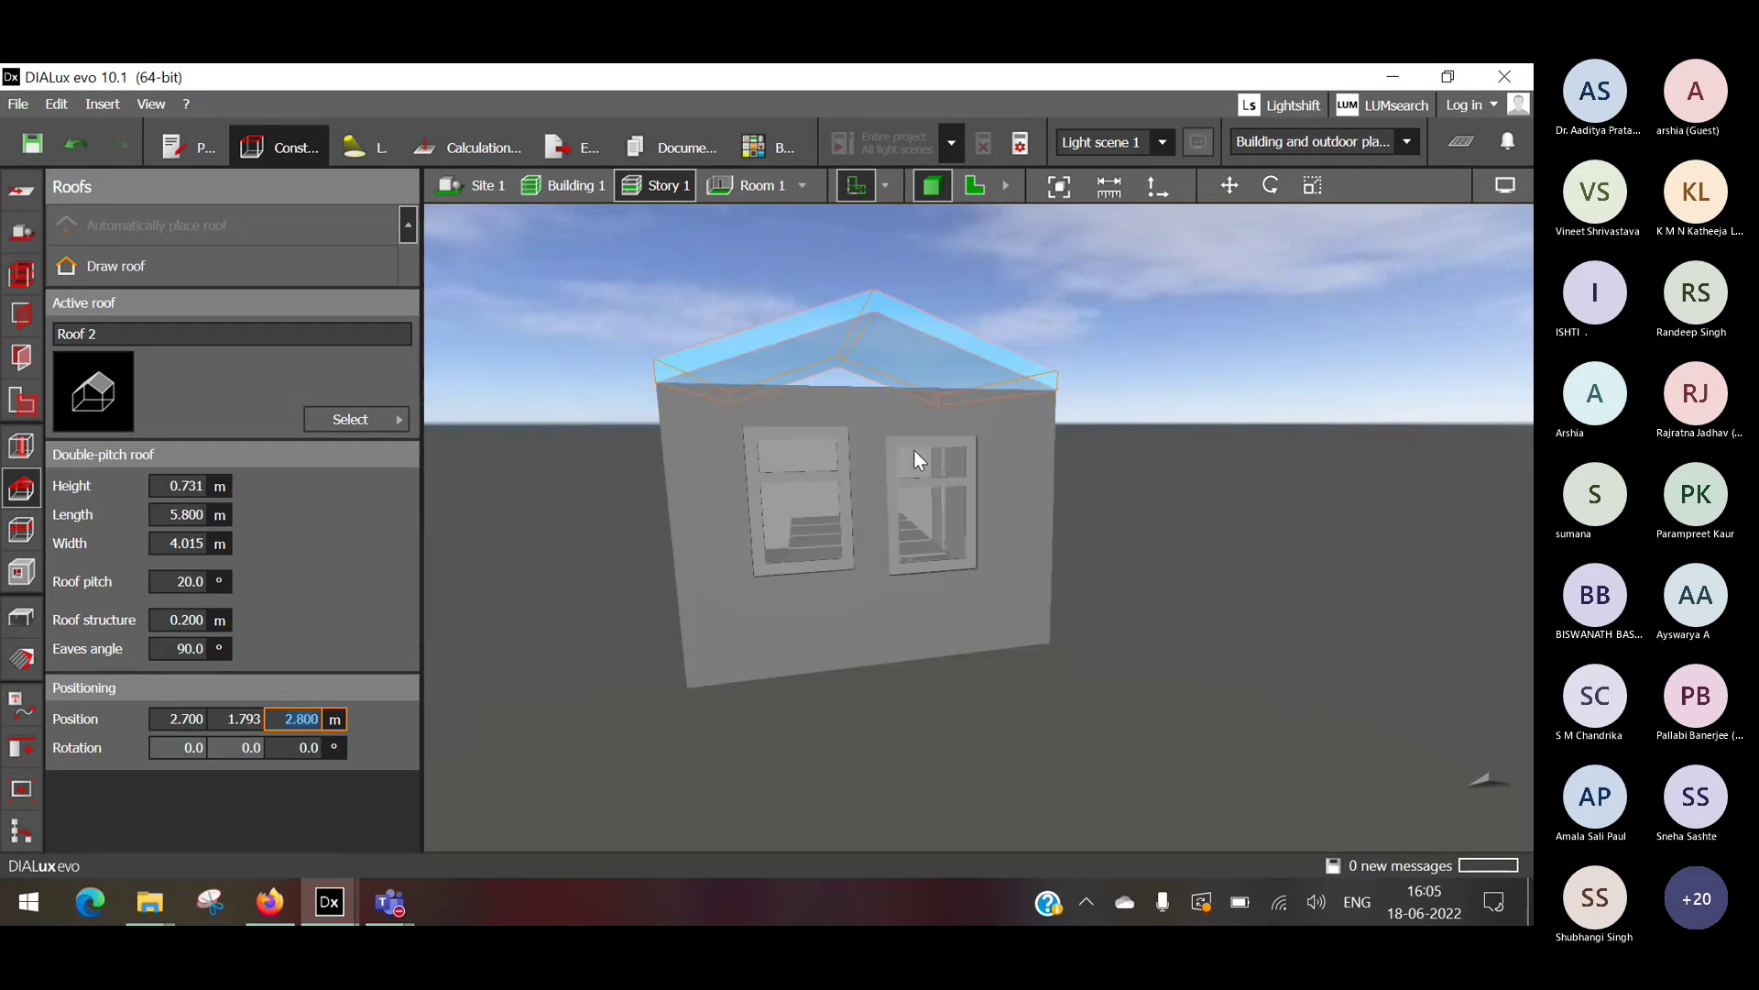
pyautogui.moveTo(539, 537); pyautogui.dragTo(689, 577)
# Set the vertical position of the double-pitch roof to 2.5 m.
pyautogui.click(316, 747)
pyautogui.doubleClick(304, 720)
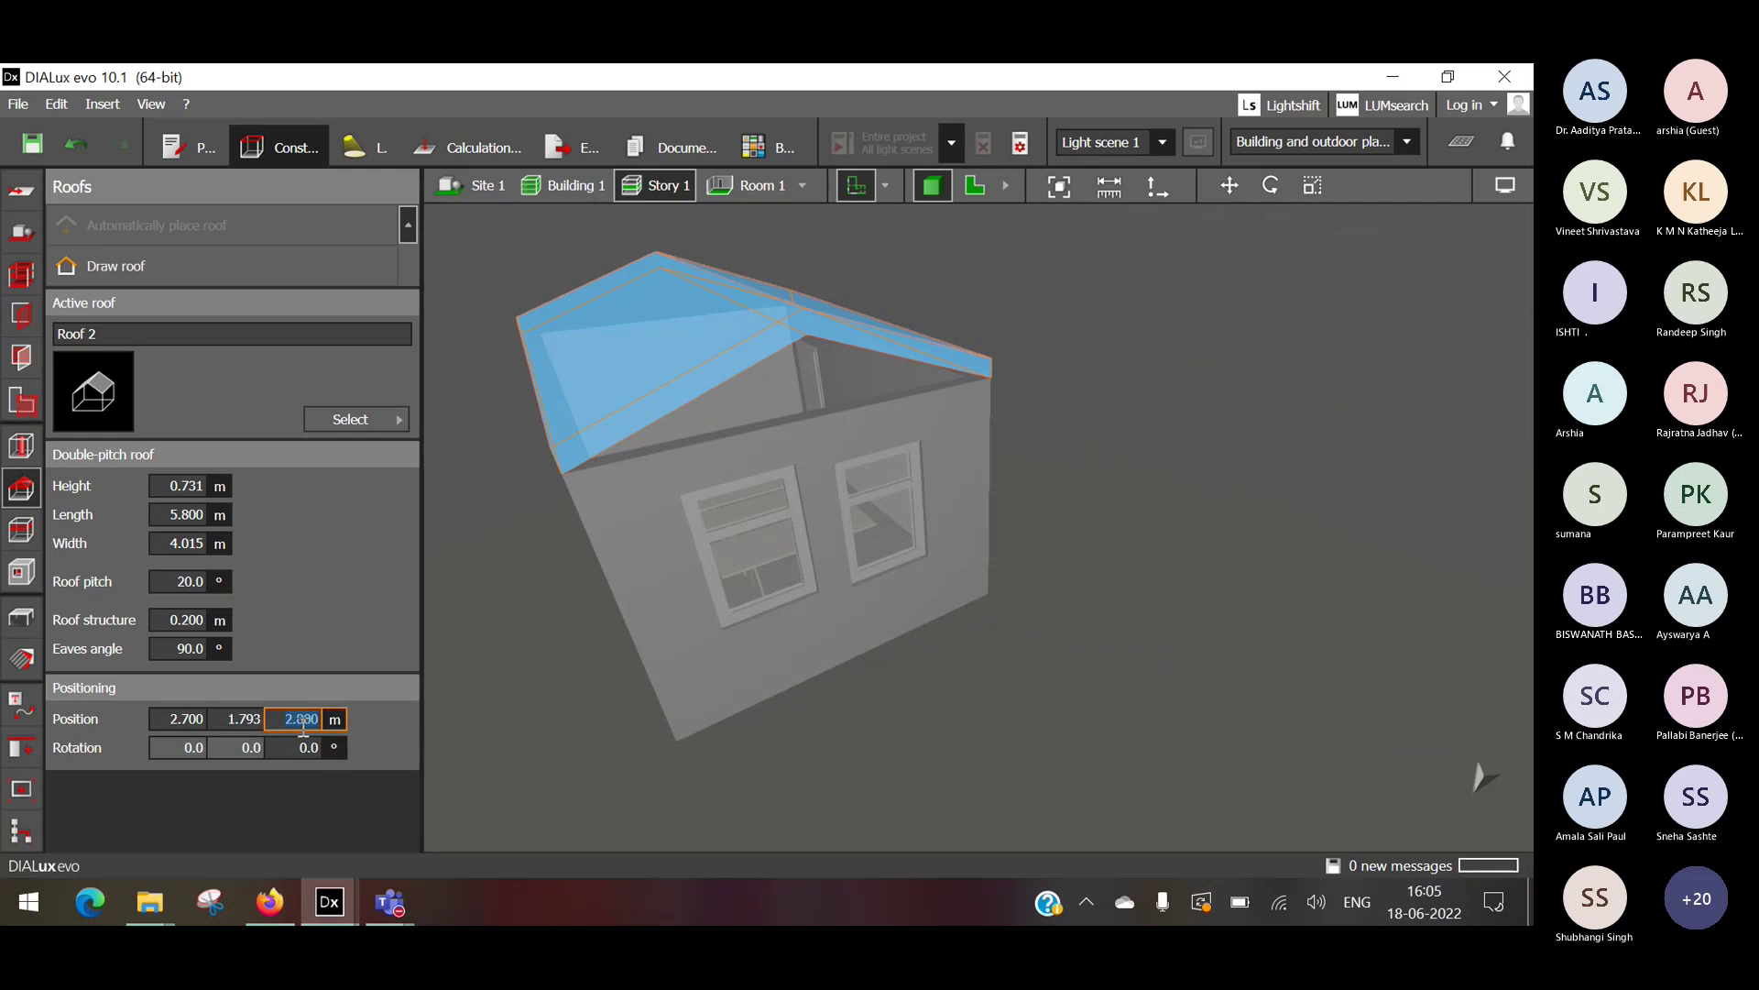
pyautogui.write('2.5')
pyautogui.press('Return')
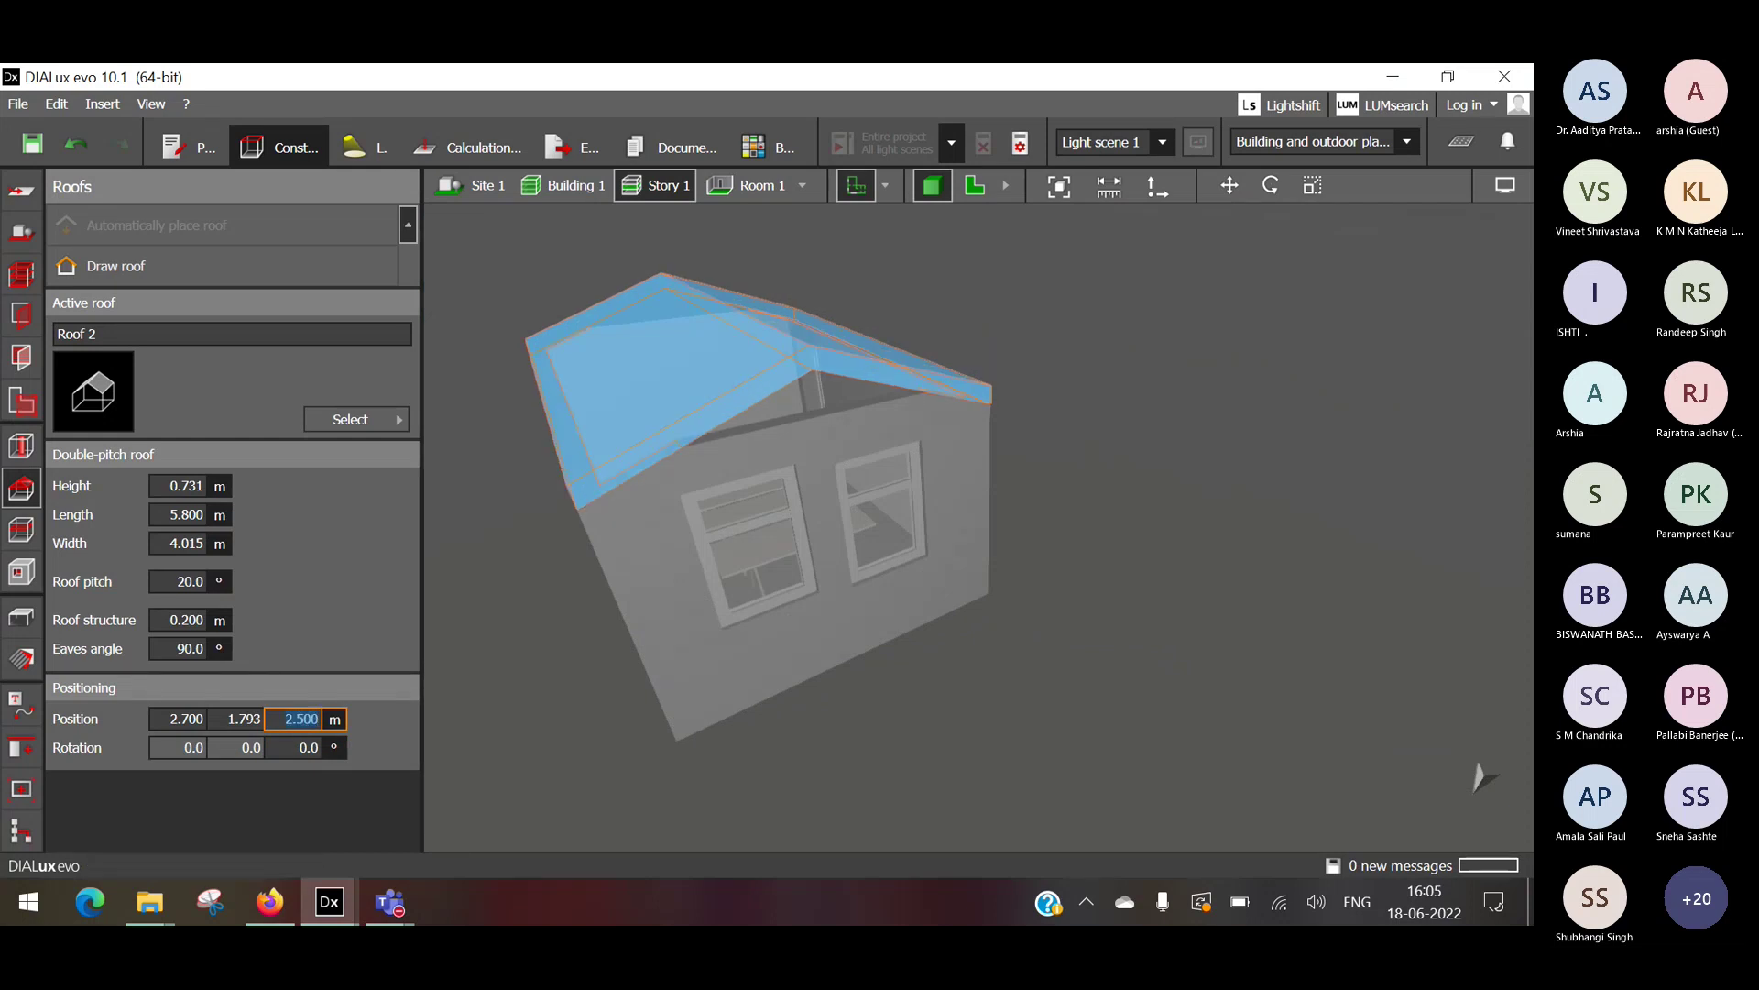
# Set the double-pitch roof's pitch to 10° and its vertical position to 2.4 m.
pyautogui.click(174, 597)
pyautogui.write('10')
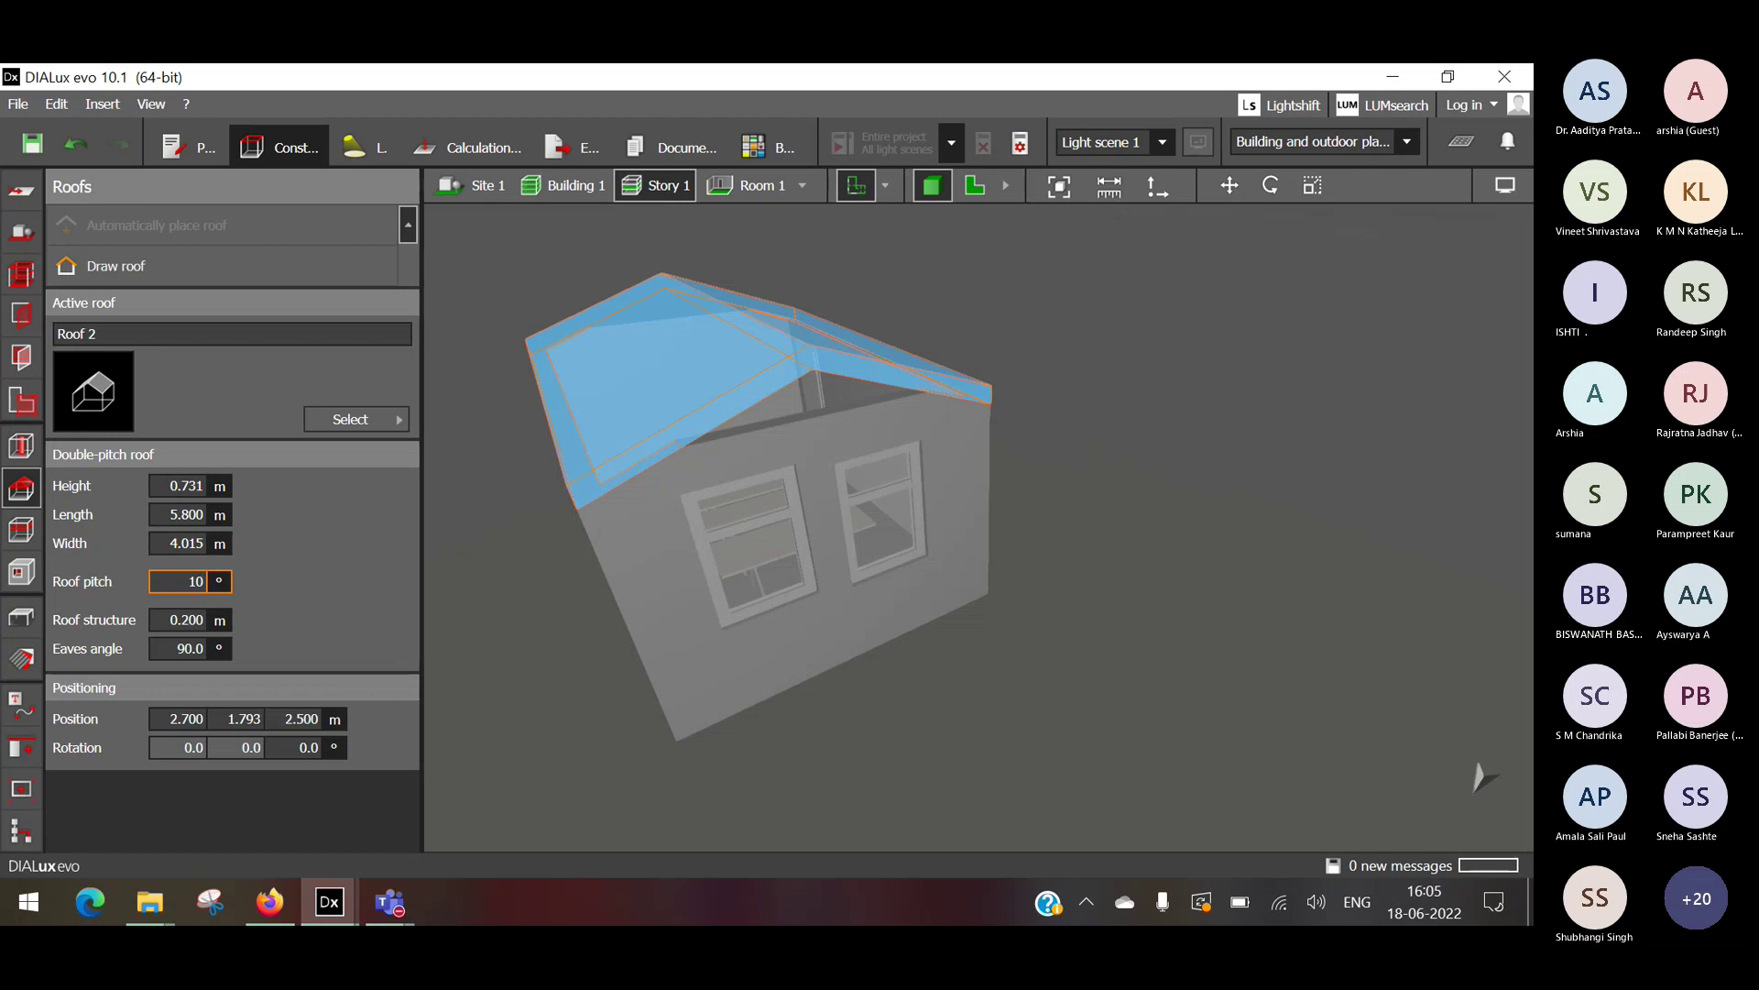
pyautogui.press('Return')
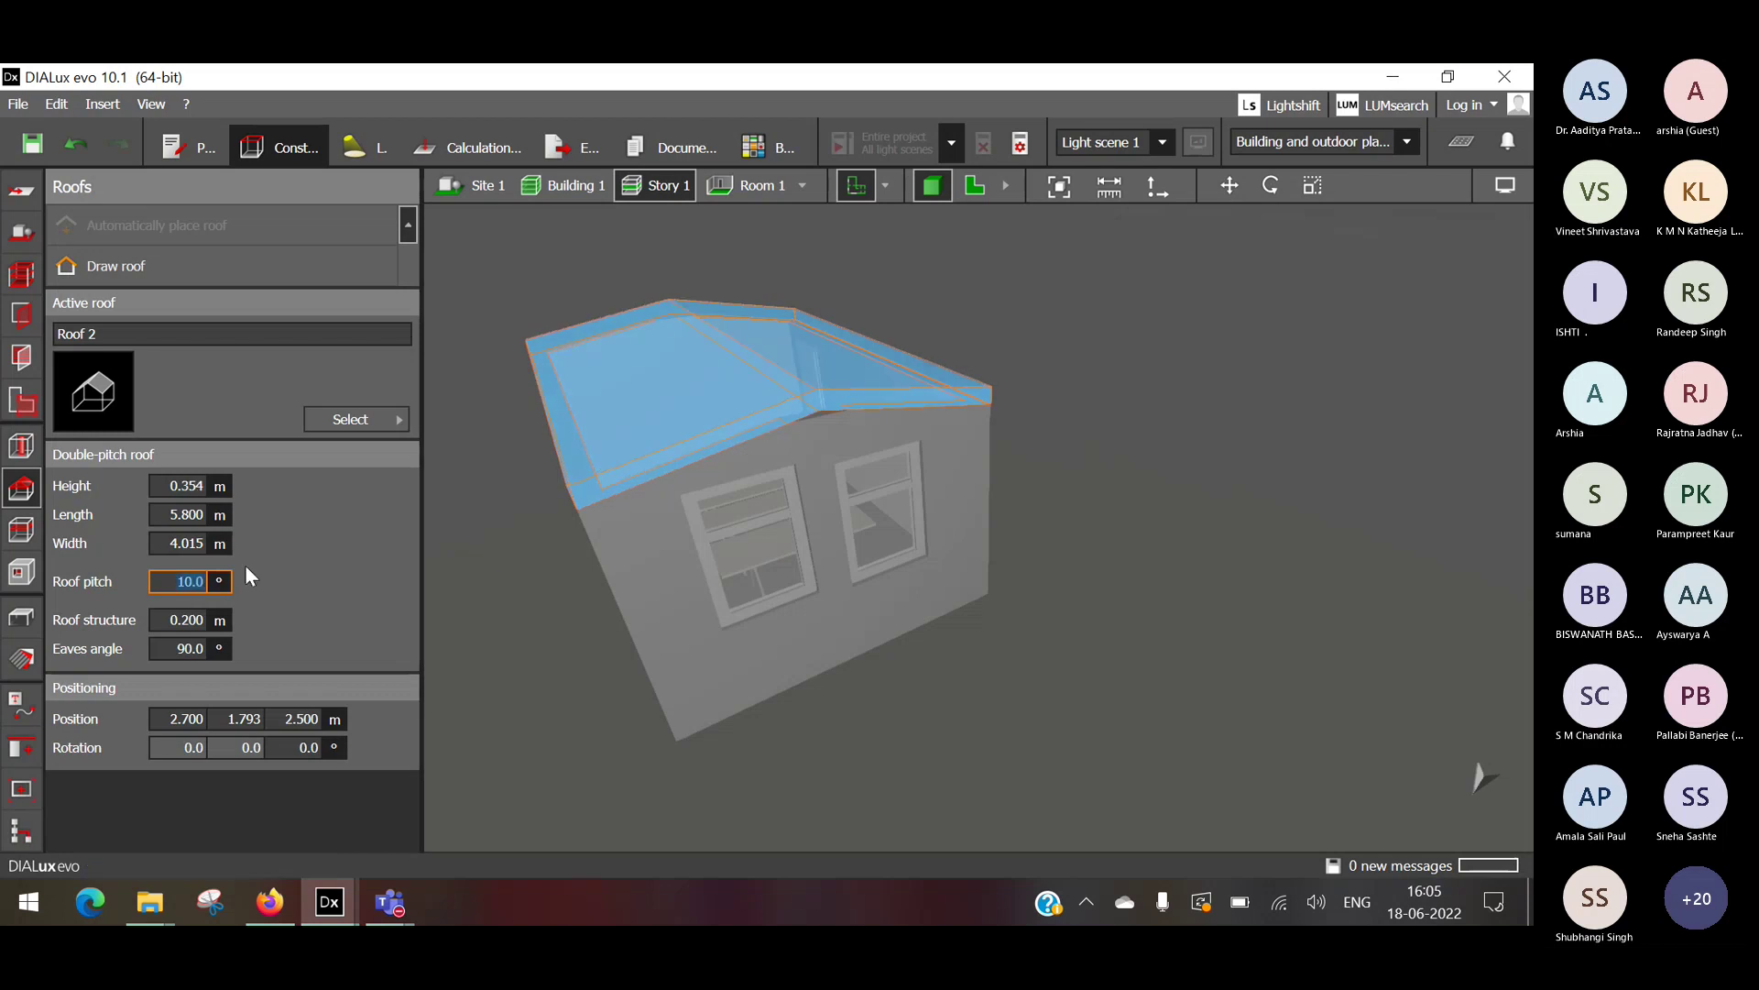
pyautogui.click(292, 718)
pyautogui.write('2.4')
pyautogui.press('Return')
# Inspect the double-pitch roof from several sides in 3D and delete it from the building.
pyautogui.moveTo(997, 485); pyautogui.dragTo(971, 332)
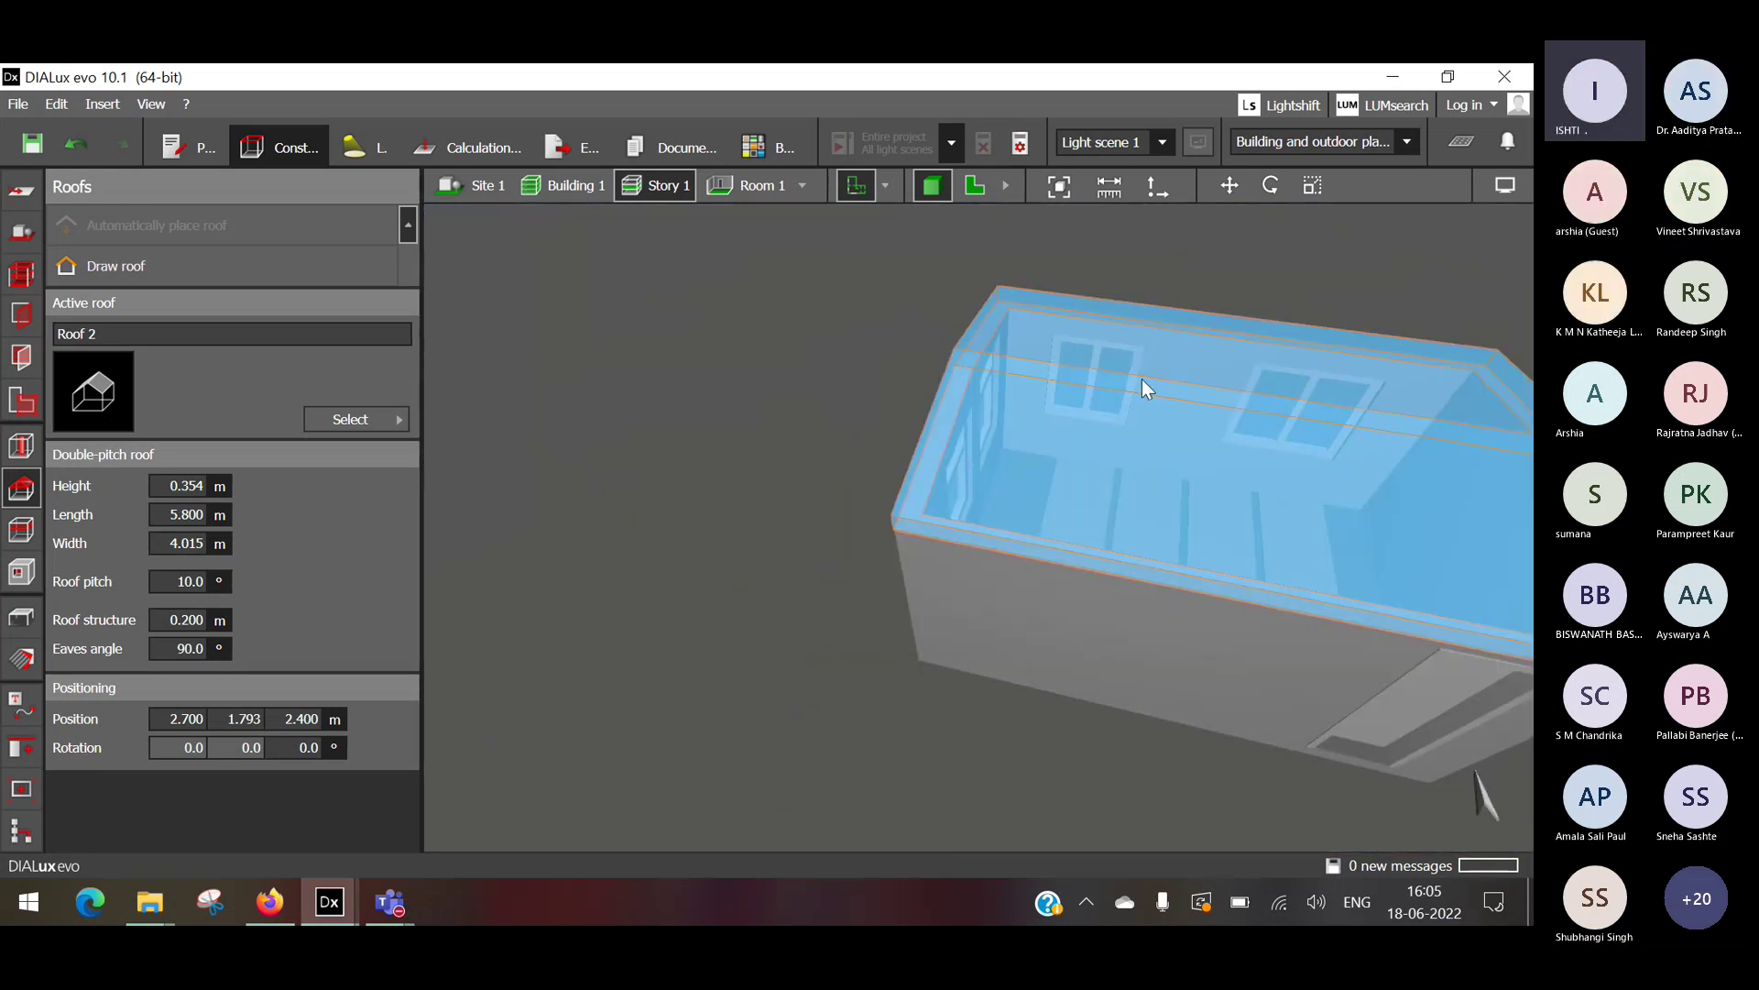
pyautogui.moveTo(1207, 403); pyautogui.dragTo(878, 389, button='middle')
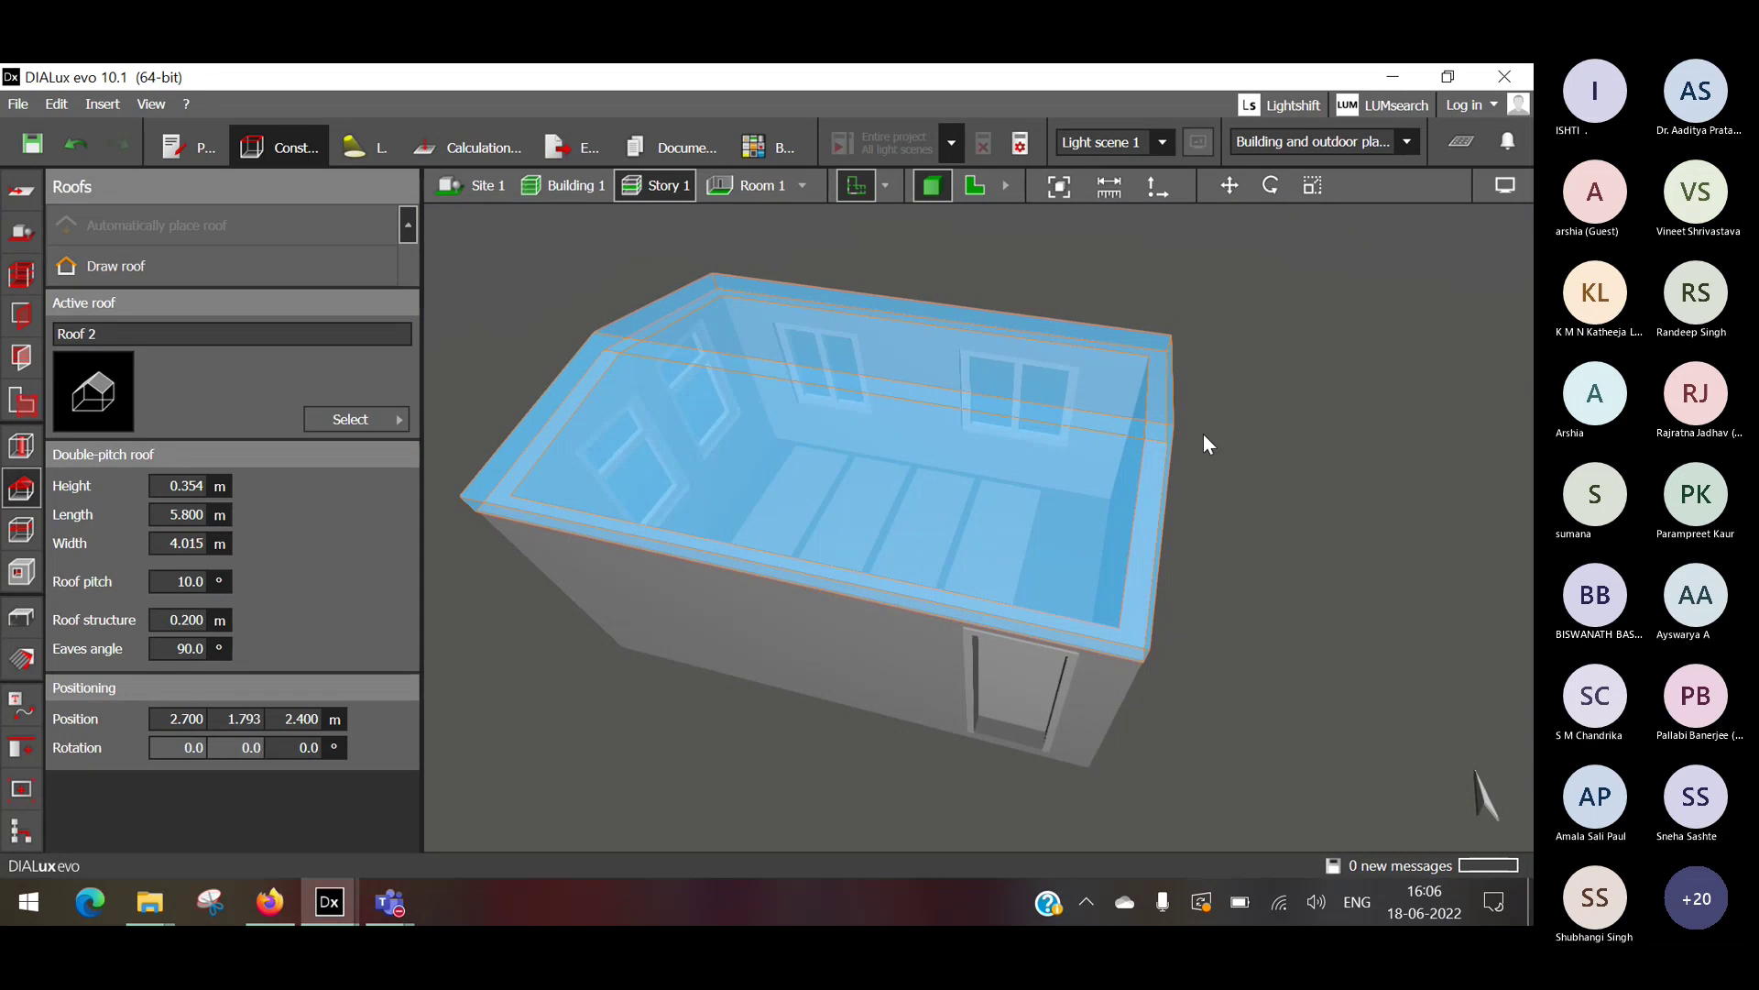
pyautogui.moveTo(1217, 470); pyautogui.dragTo(1076, 384)
pyautogui.moveTo(1076, 385); pyautogui.dragTo(888, 402, button='right')
pyautogui.moveTo(1196, 478); pyautogui.dragTo(1070, 420, button='right')
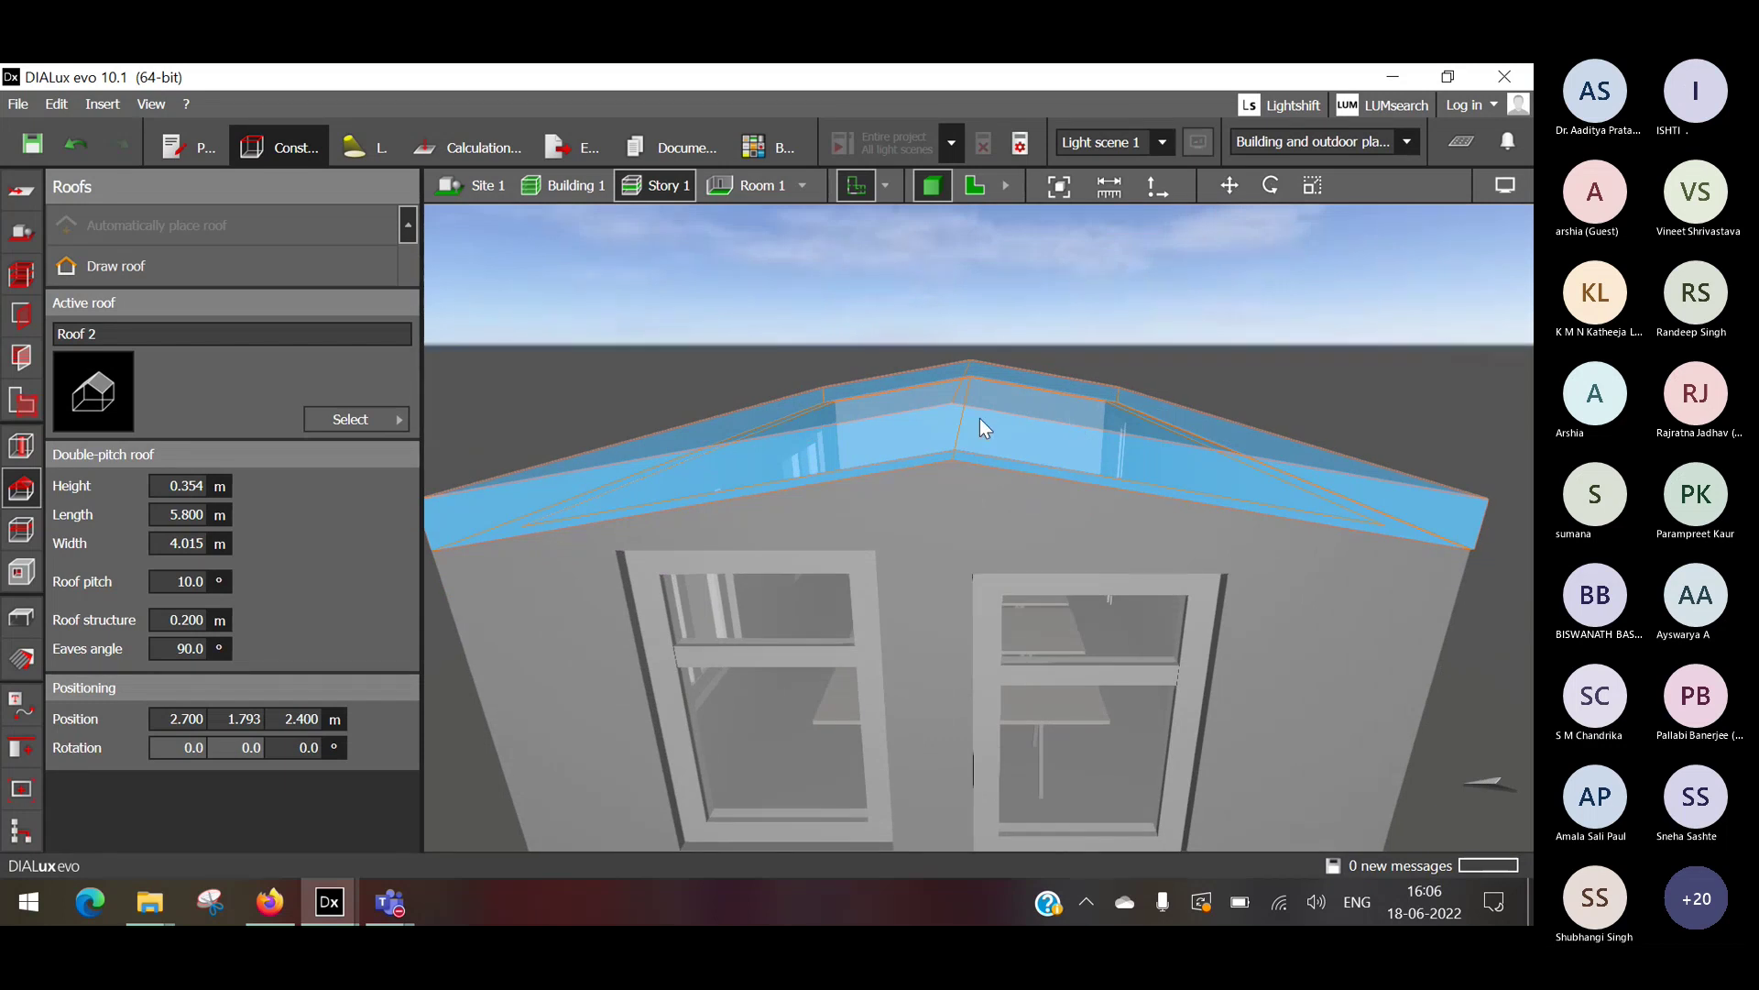
pyautogui.press('Delete')
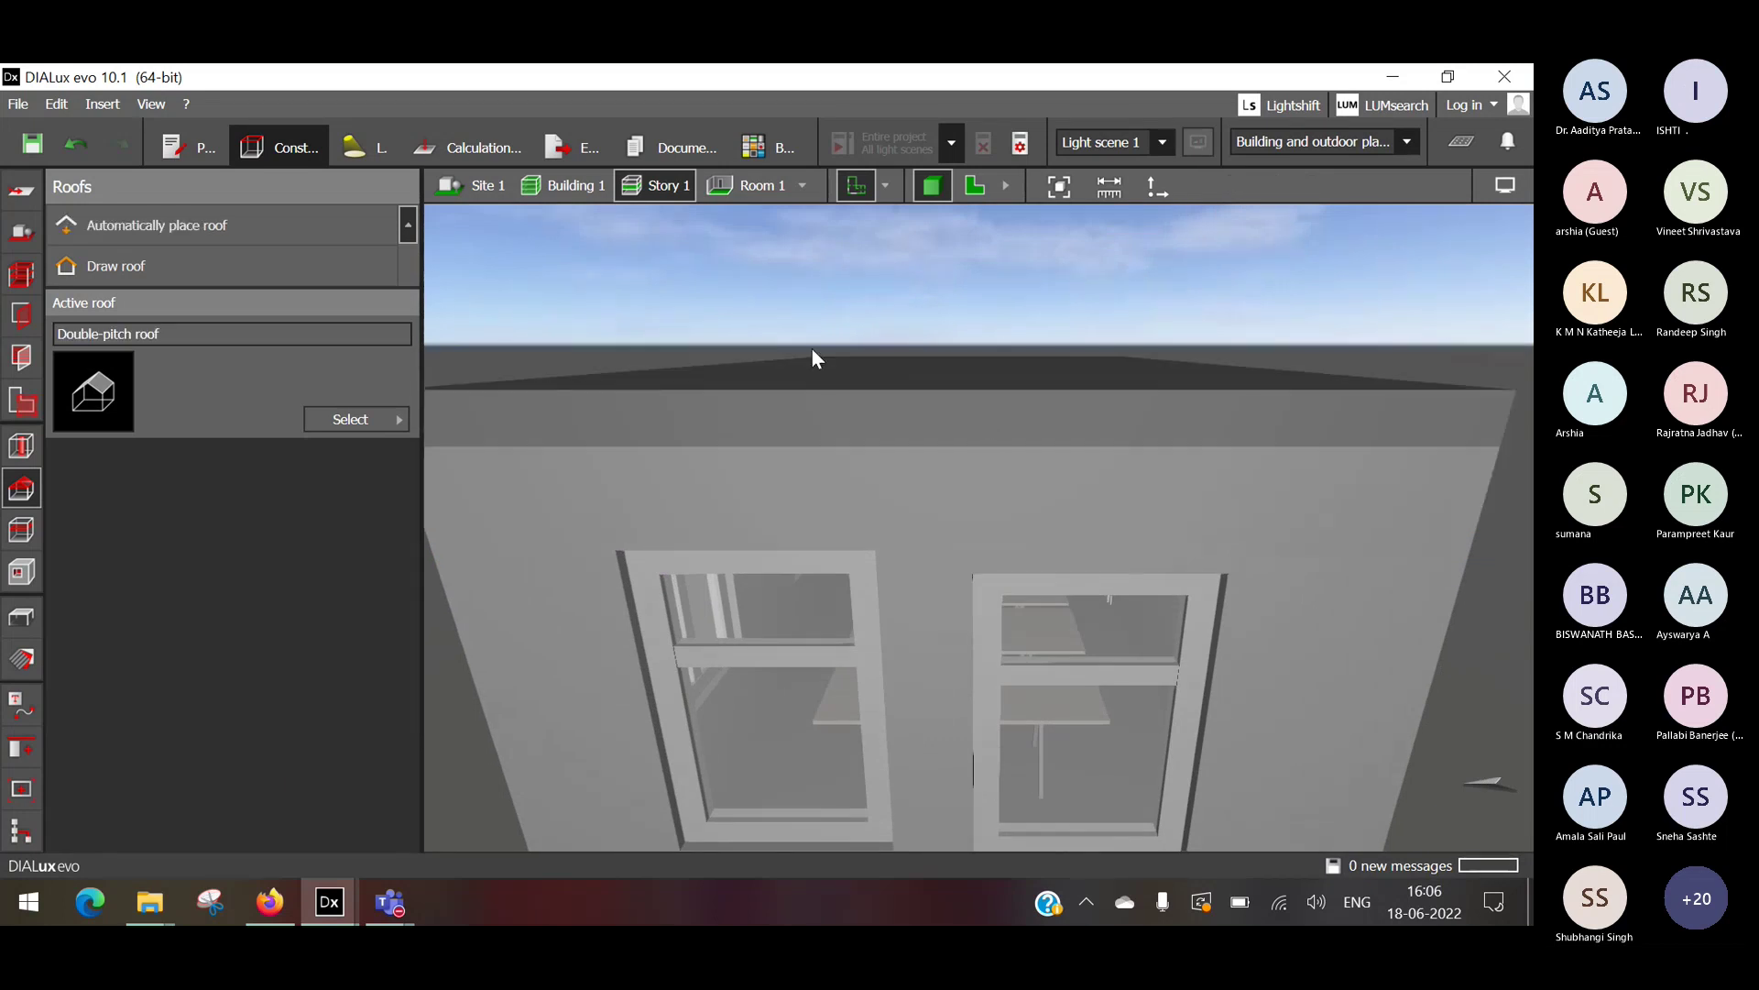
# Browse the catalogue of available roof shapes without choosing one.
pyautogui.click(317, 419)
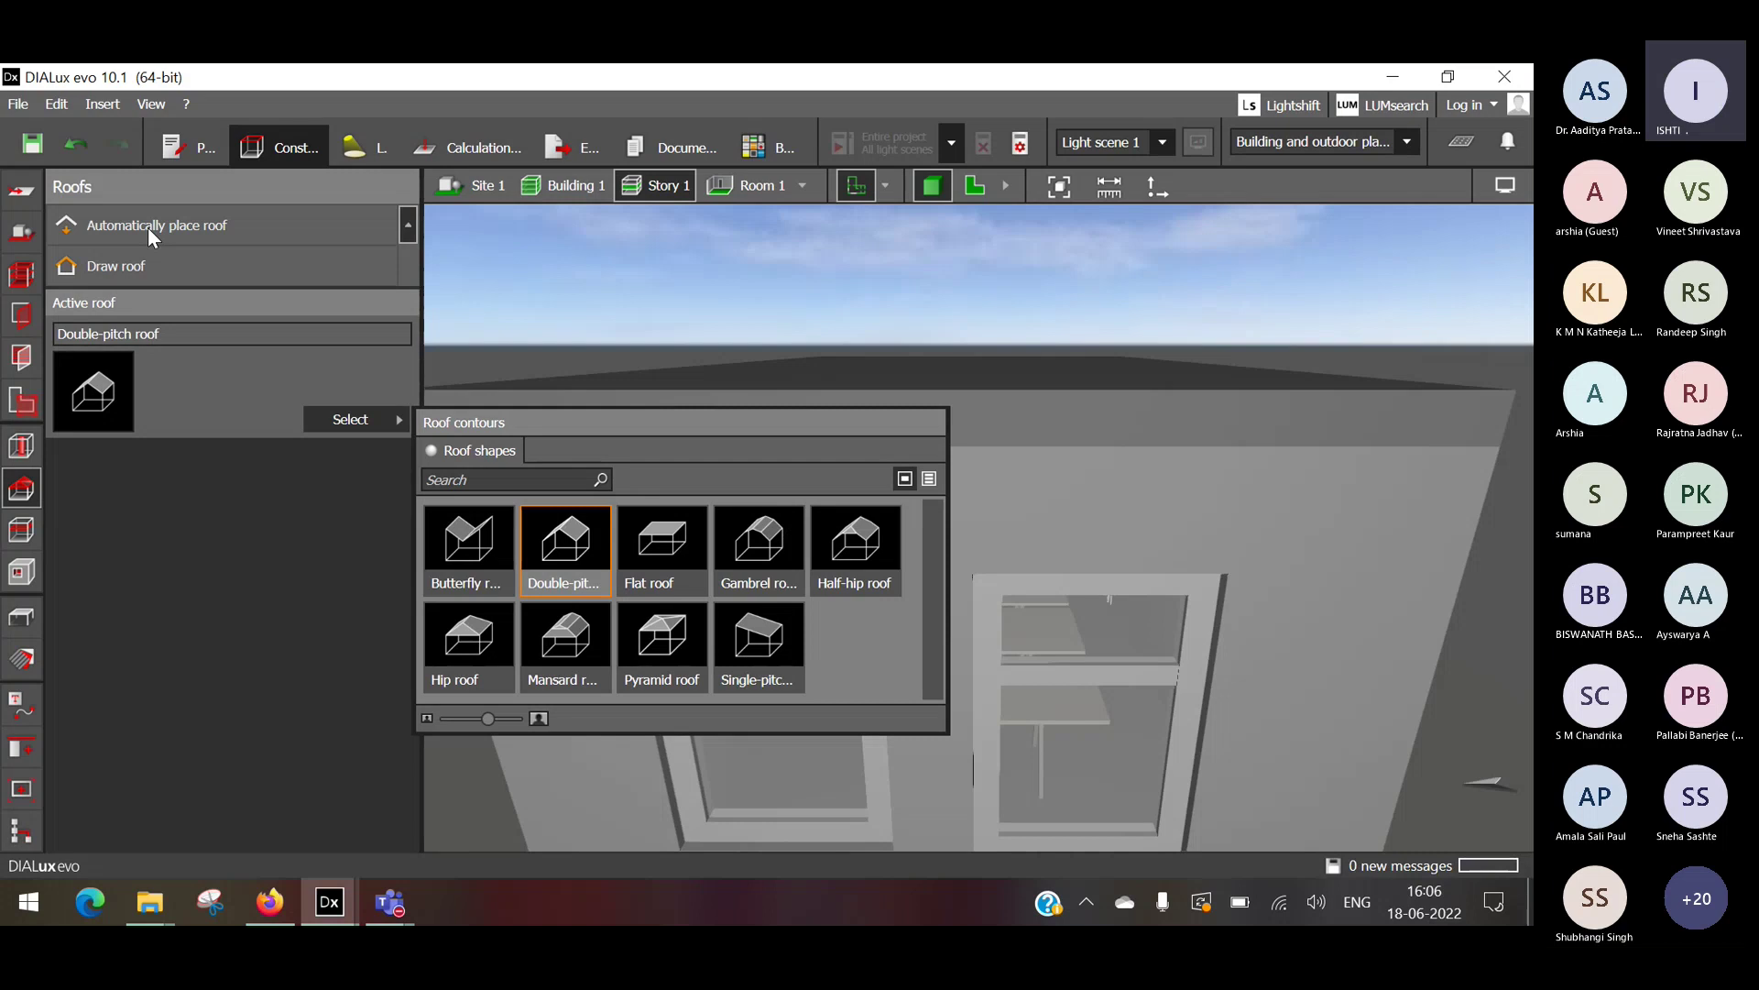
pyautogui.click(143, 612)
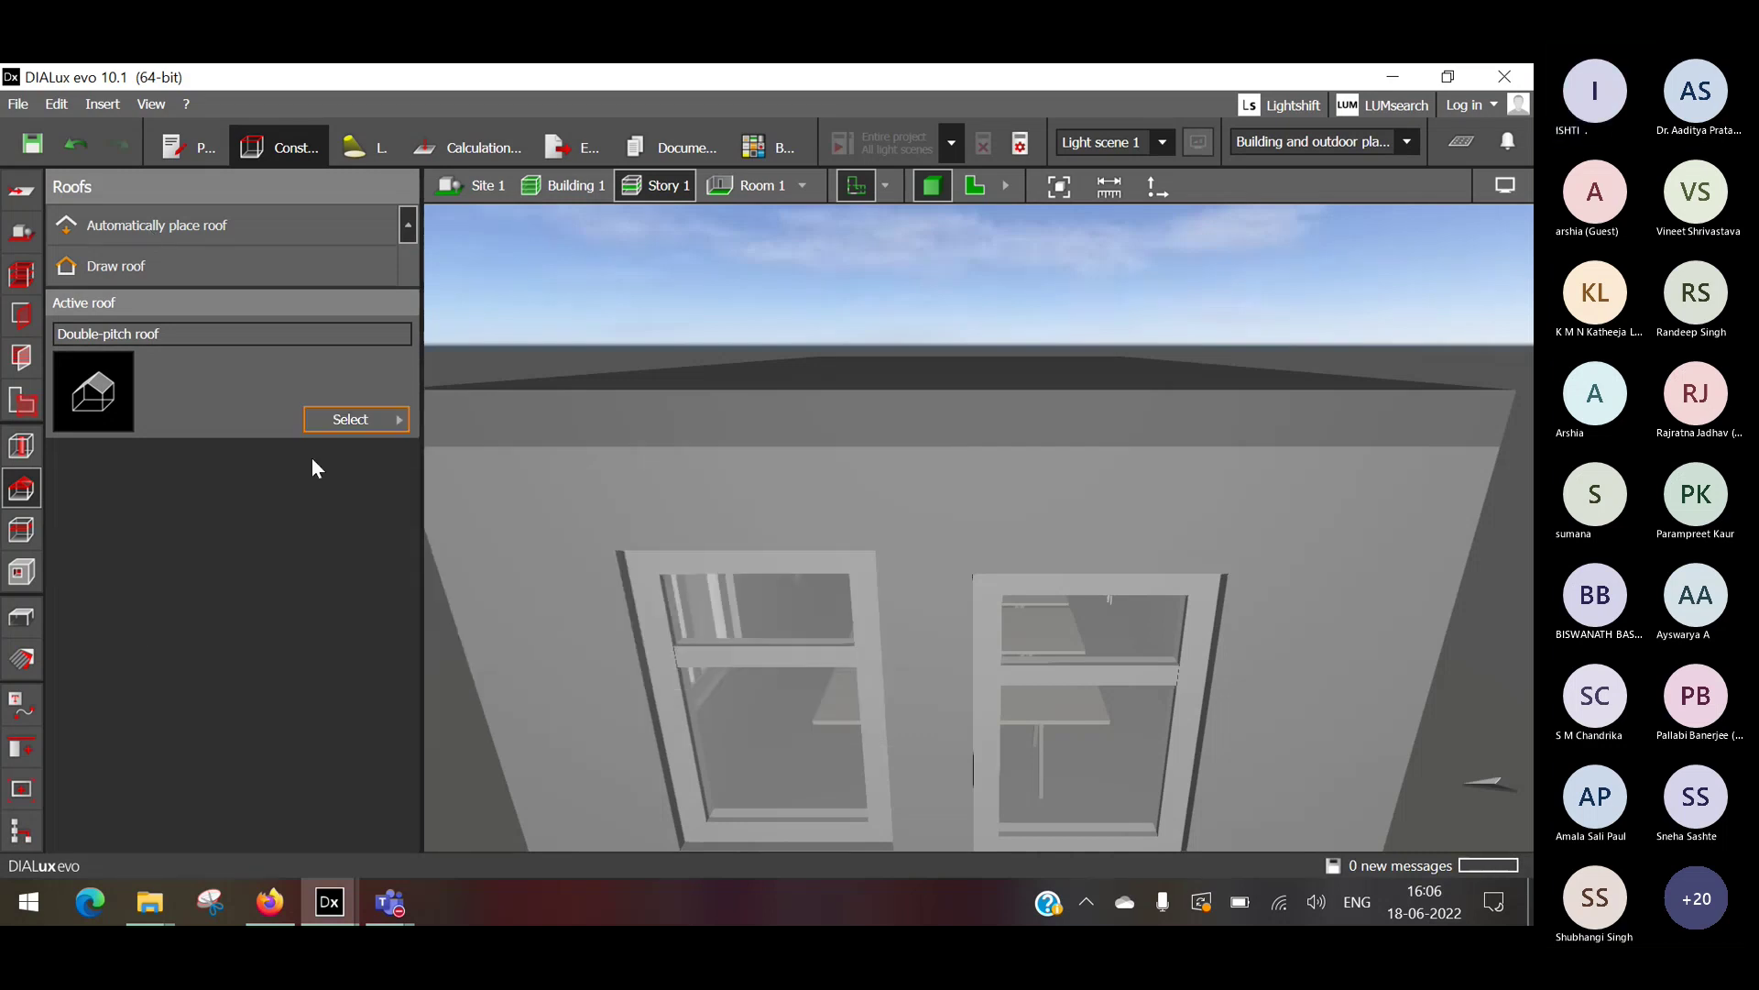
pyautogui.click(332, 428)
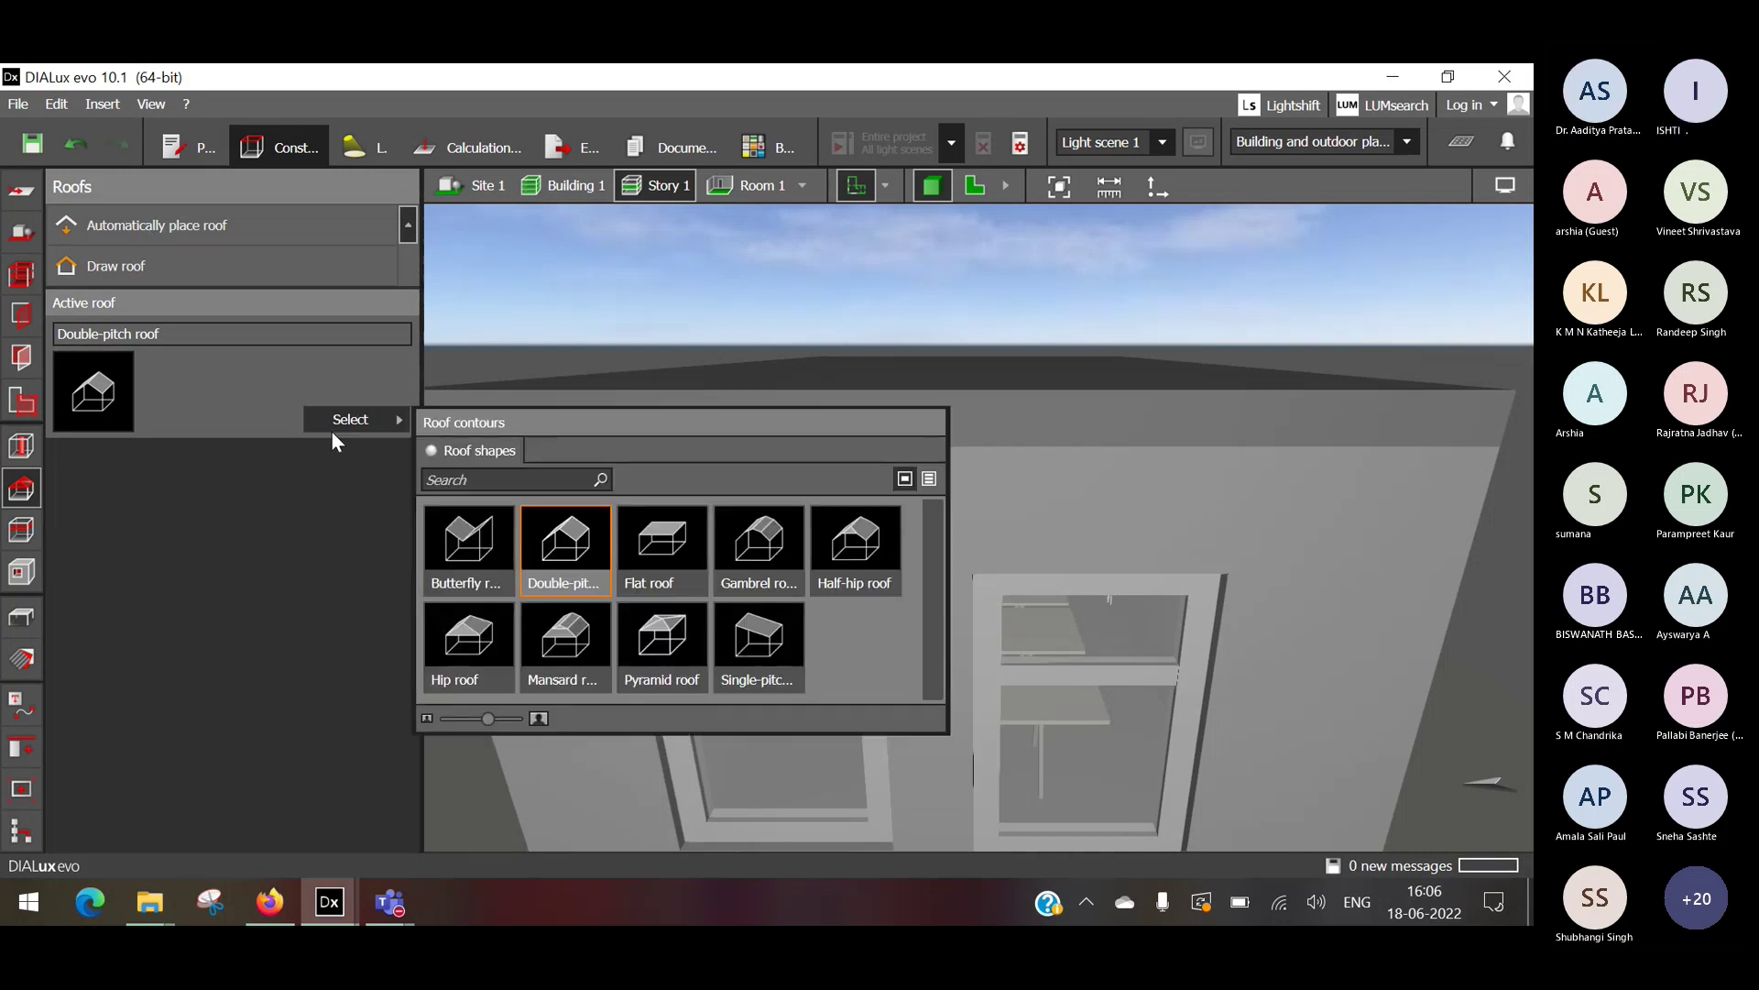
pyautogui.click(216, 540)
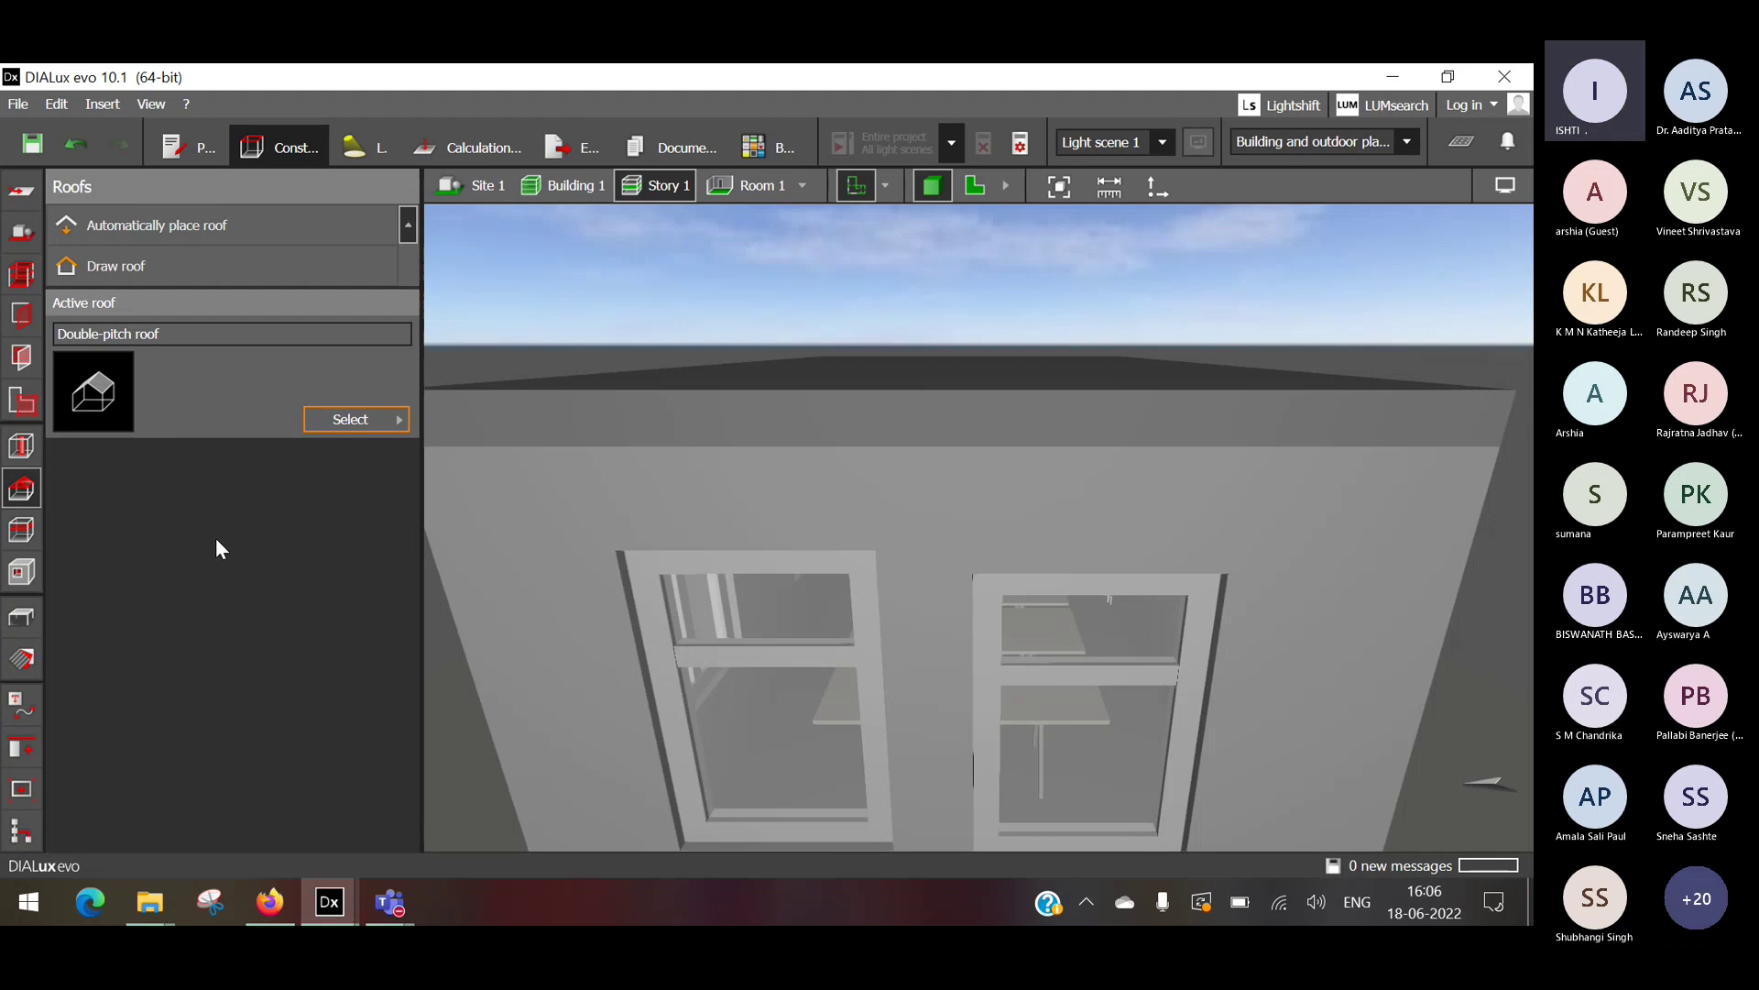
# Compare the site, Building 1, Story 1 and Room 1 views to see where roofs can be placed.
pyautogui.scroll(-5, 765, 610)
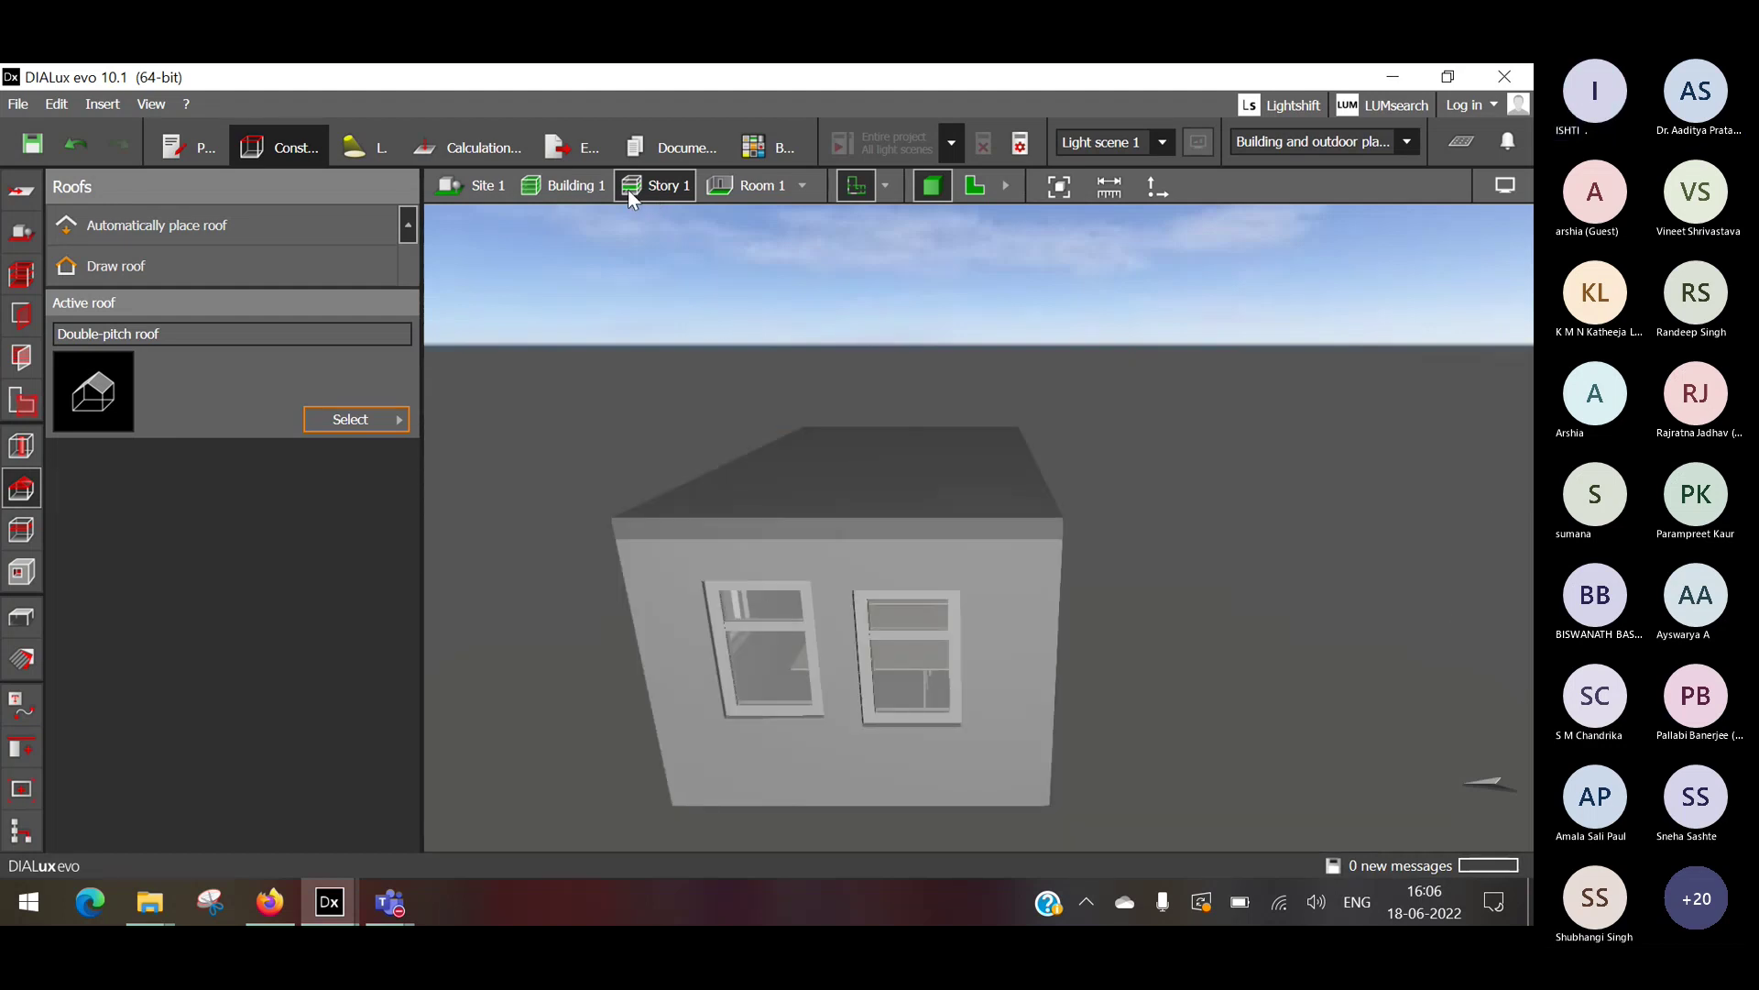
pyautogui.click(597, 186)
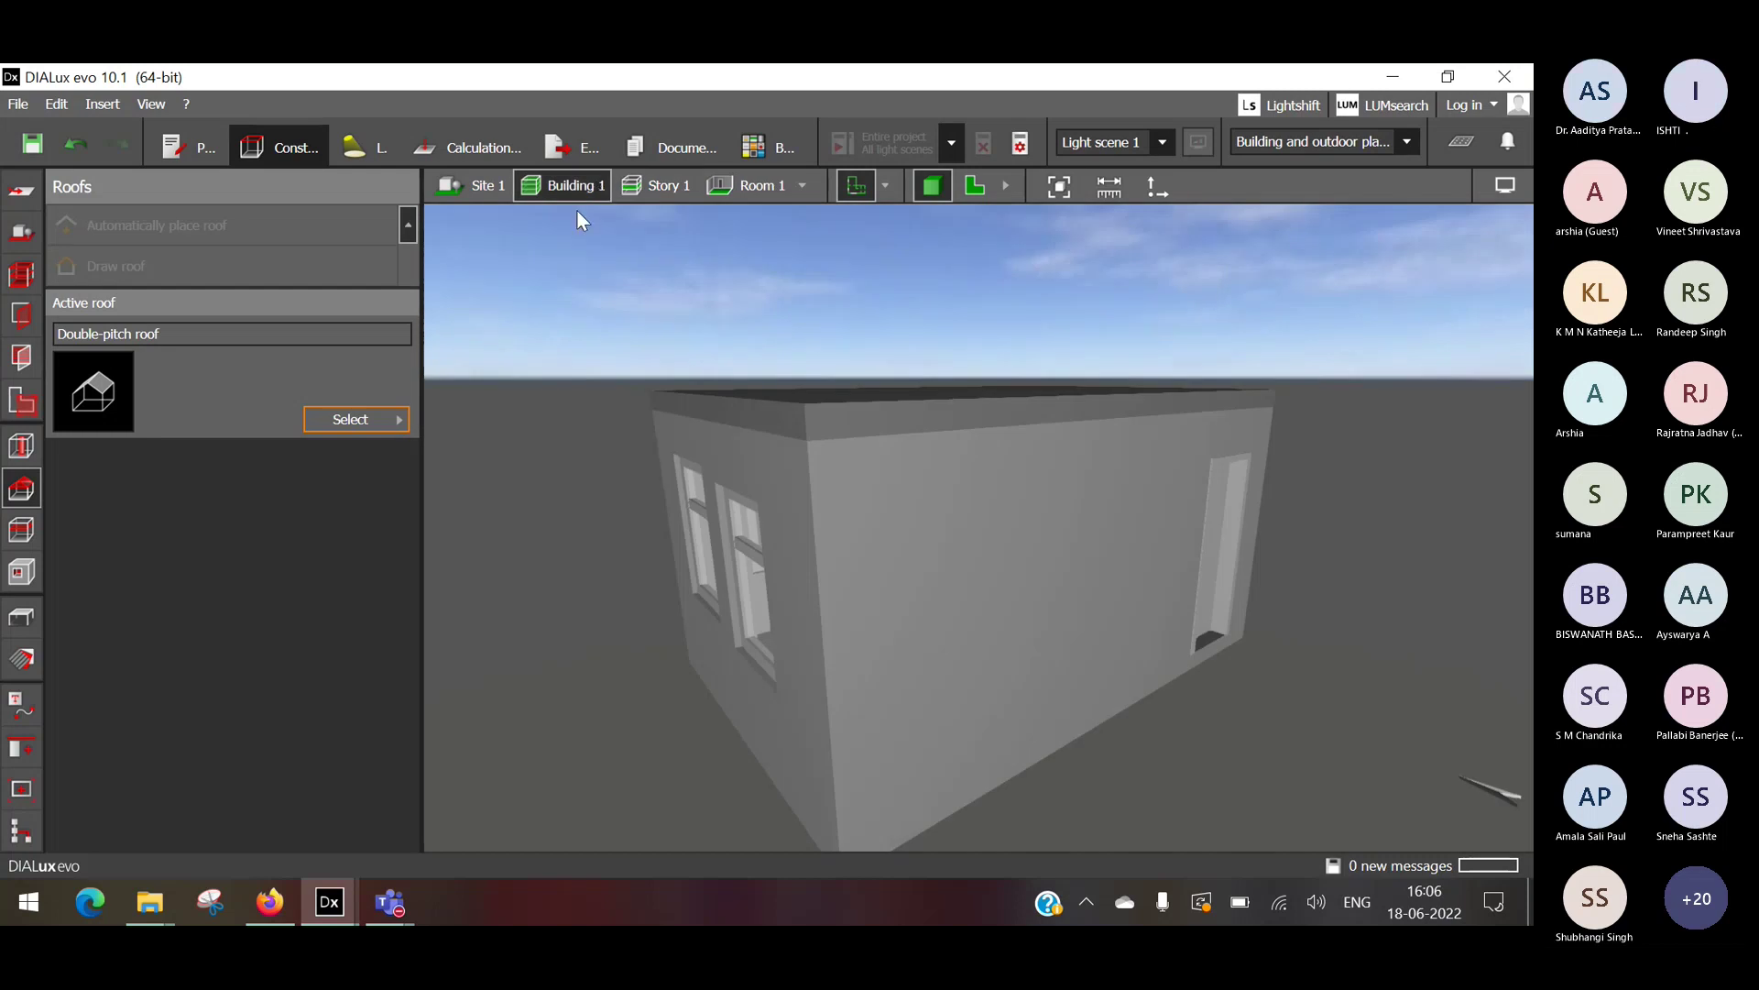
pyautogui.click(662, 188)
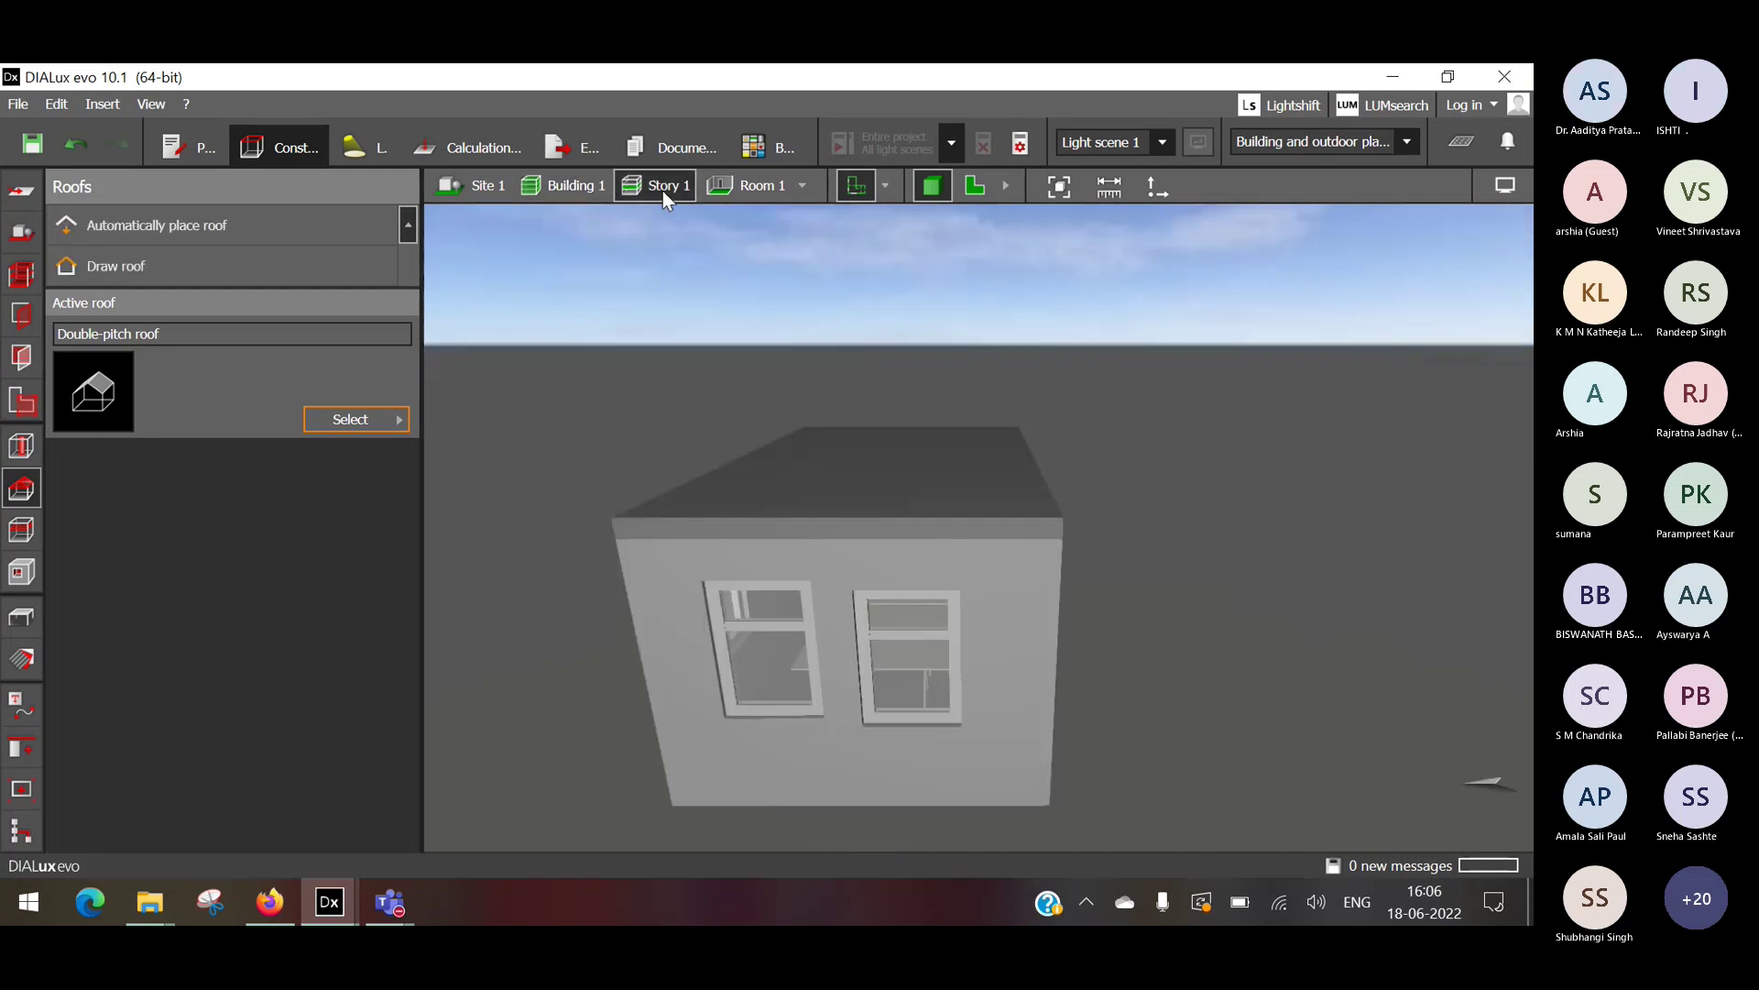
pyautogui.click(571, 191)
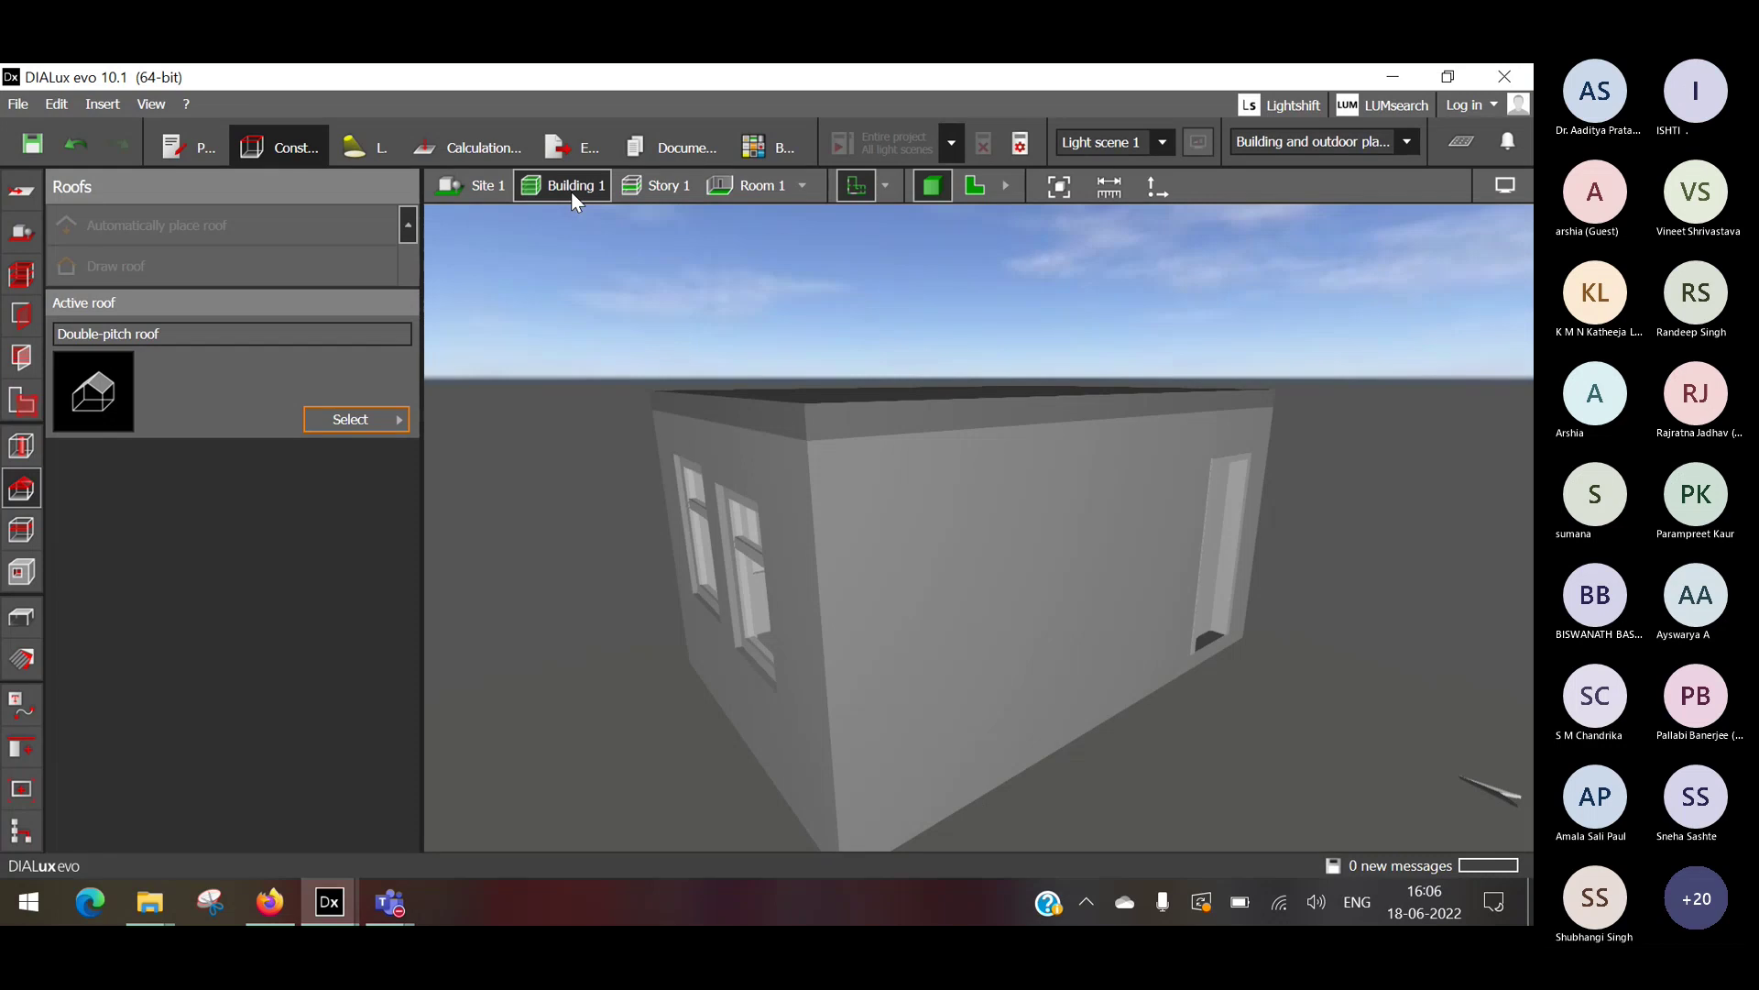
pyautogui.click(645, 181)
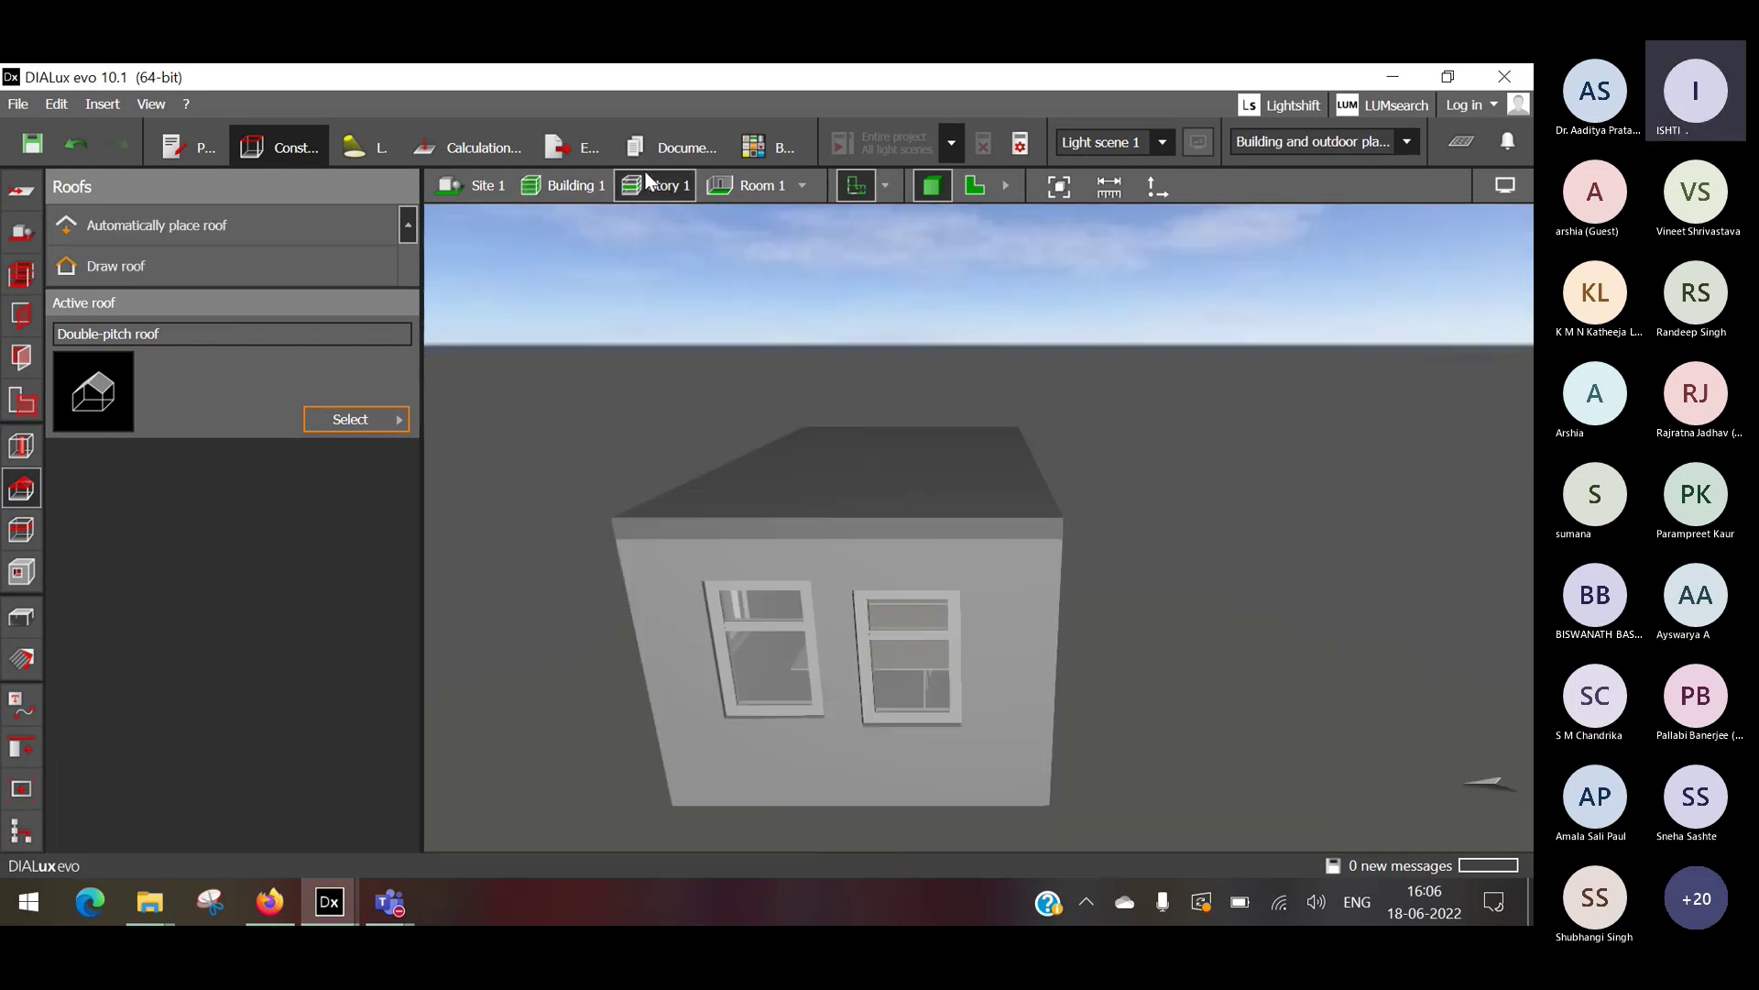
pyautogui.click(740, 184)
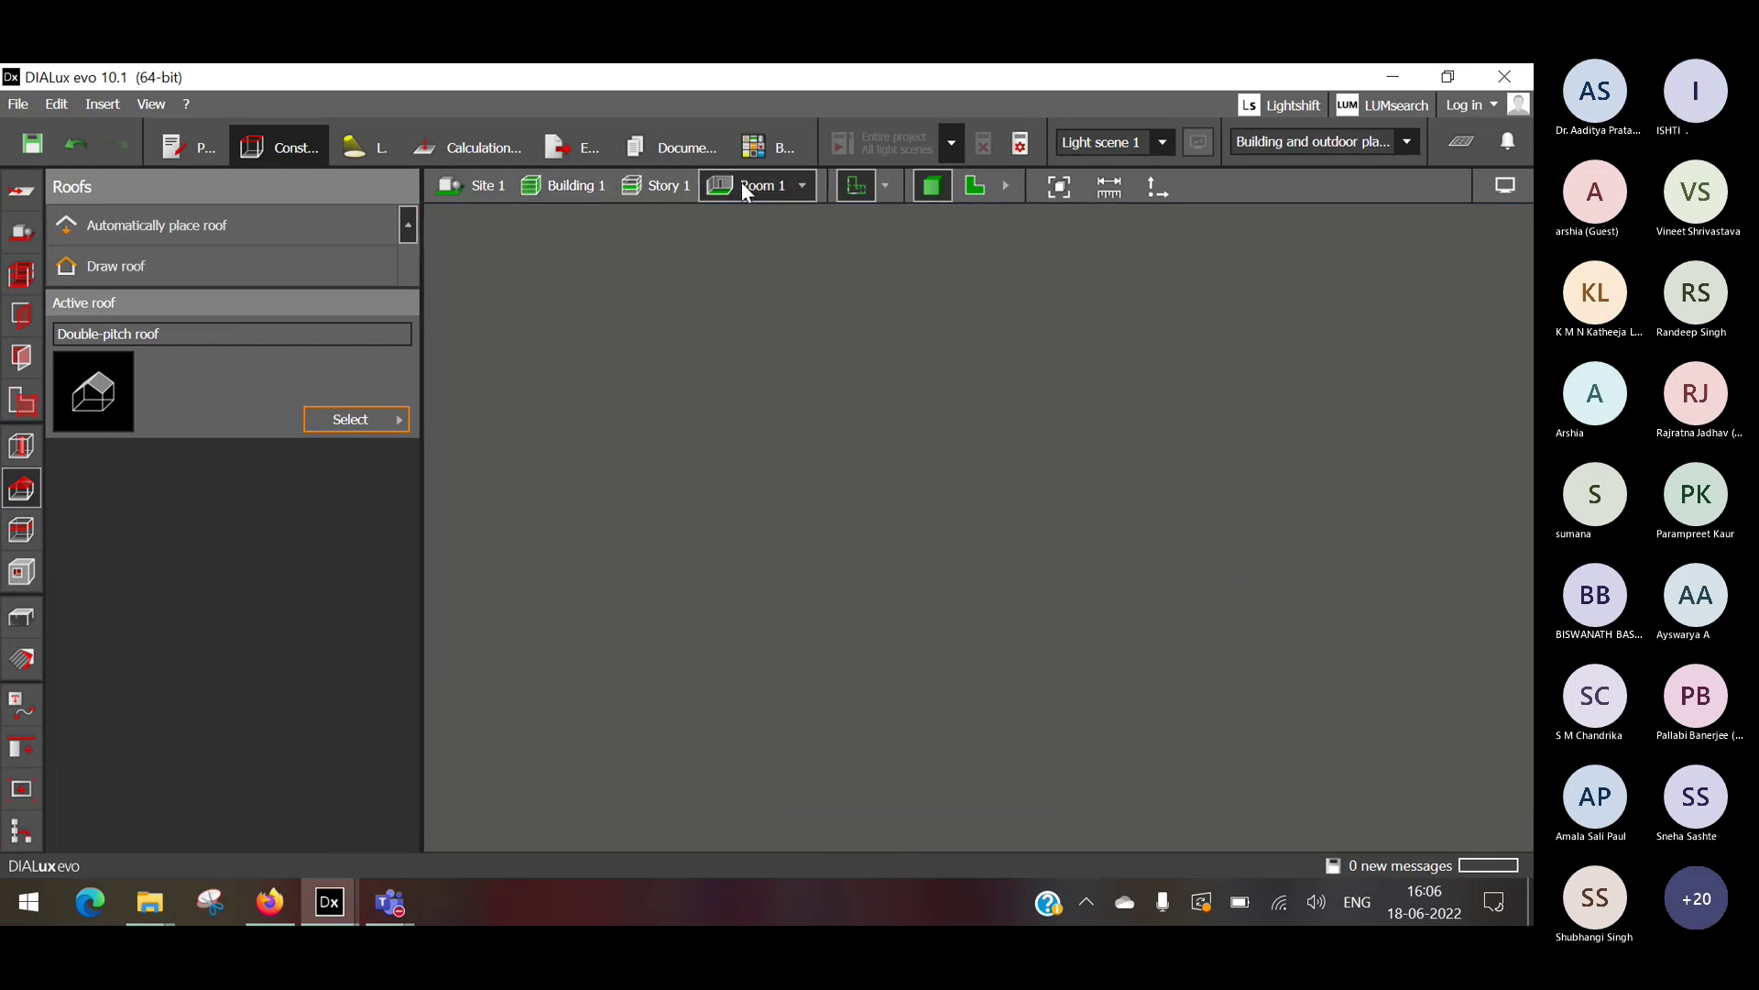
pyautogui.click(325, 429)
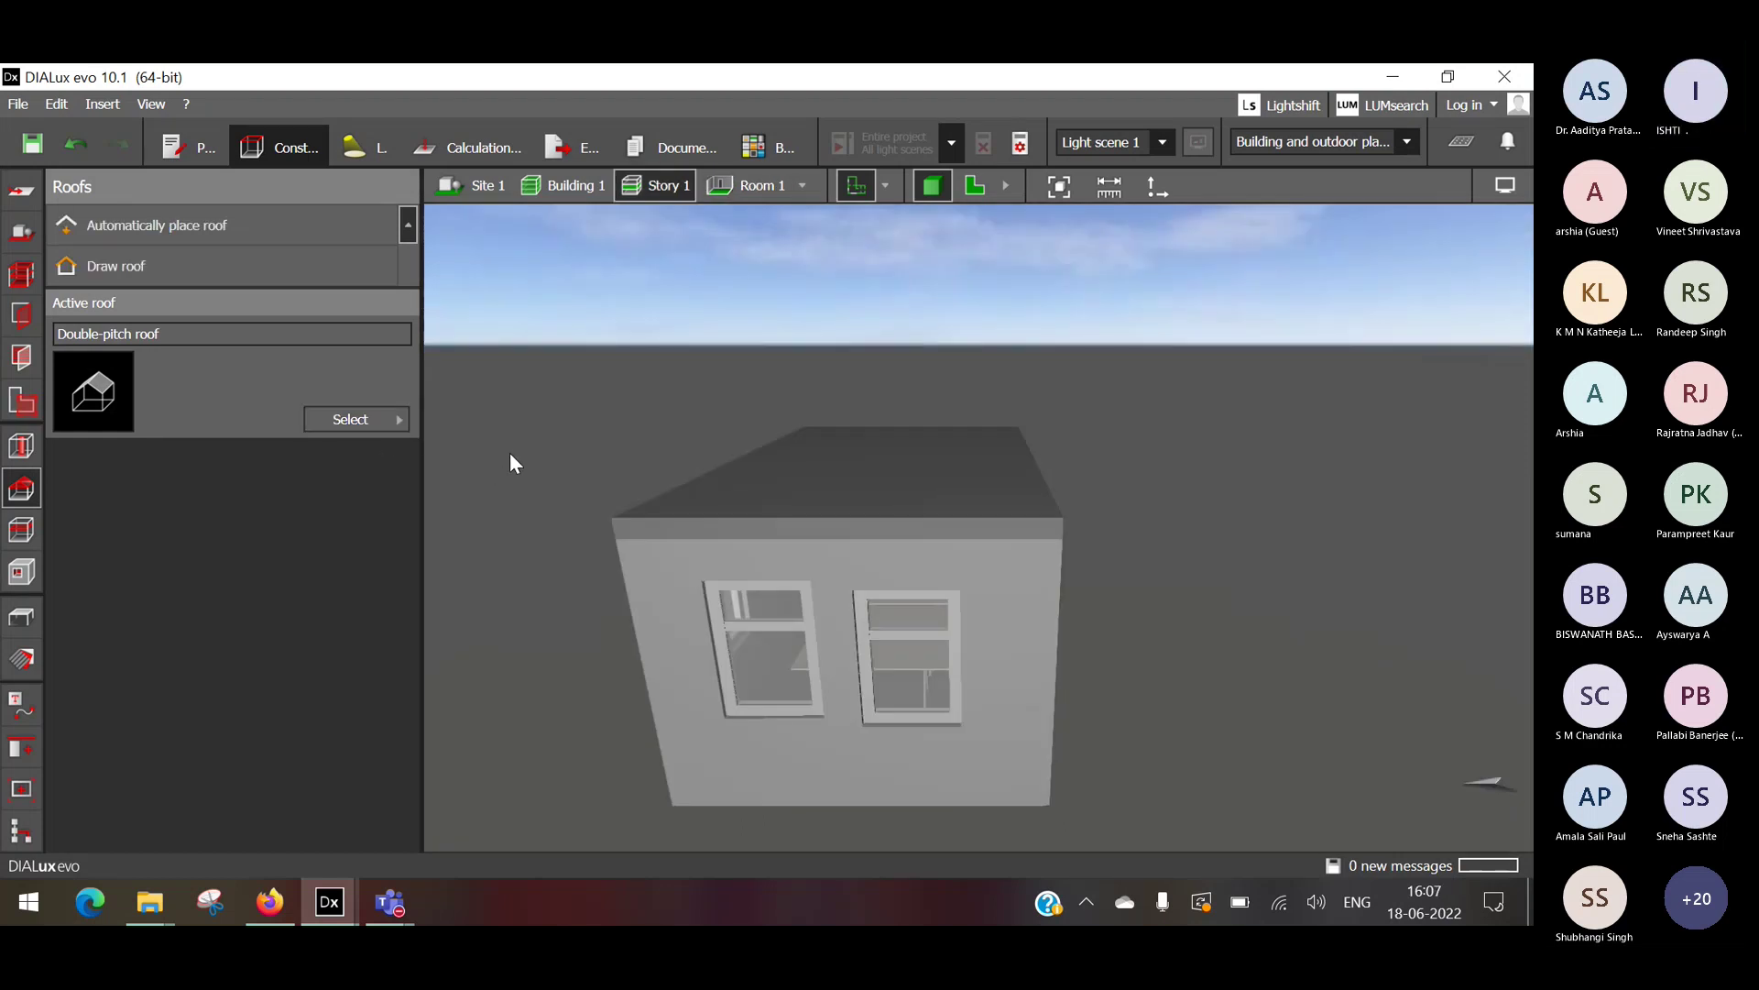
pyautogui.click(487, 187)
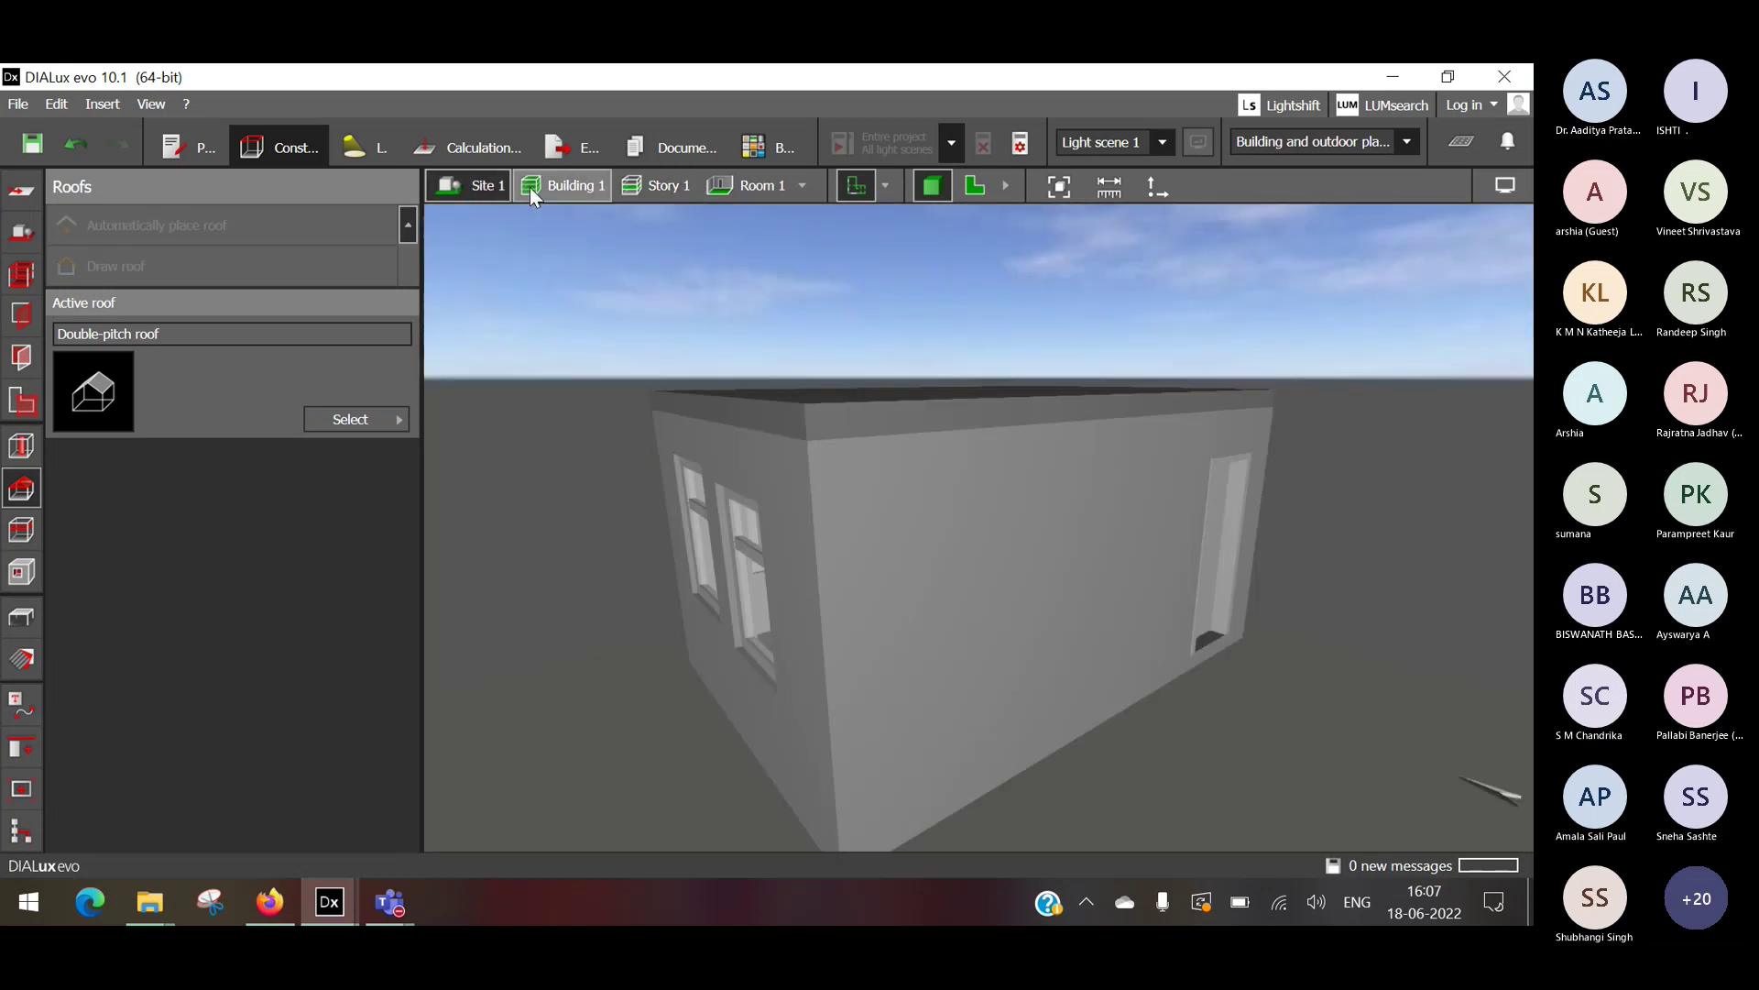
pyautogui.click(532, 188)
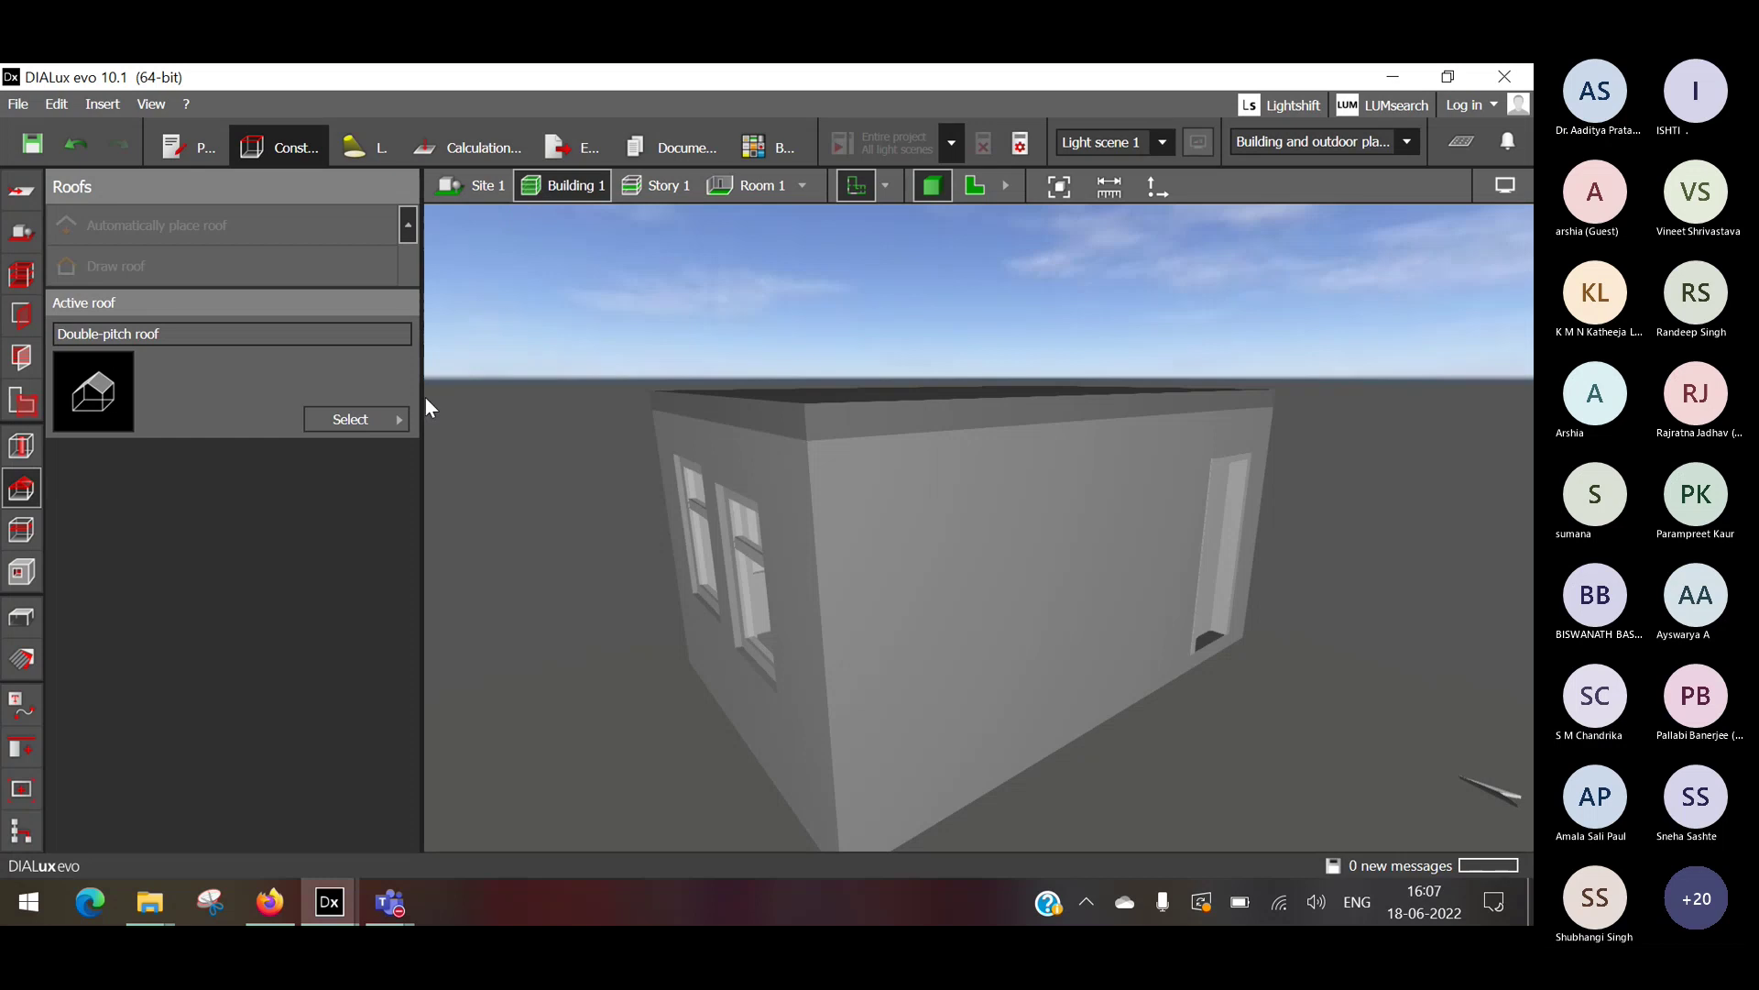
# Choose the flat roof as the active roof shape and make Story 1 the active level.
pyautogui.click(404, 417)
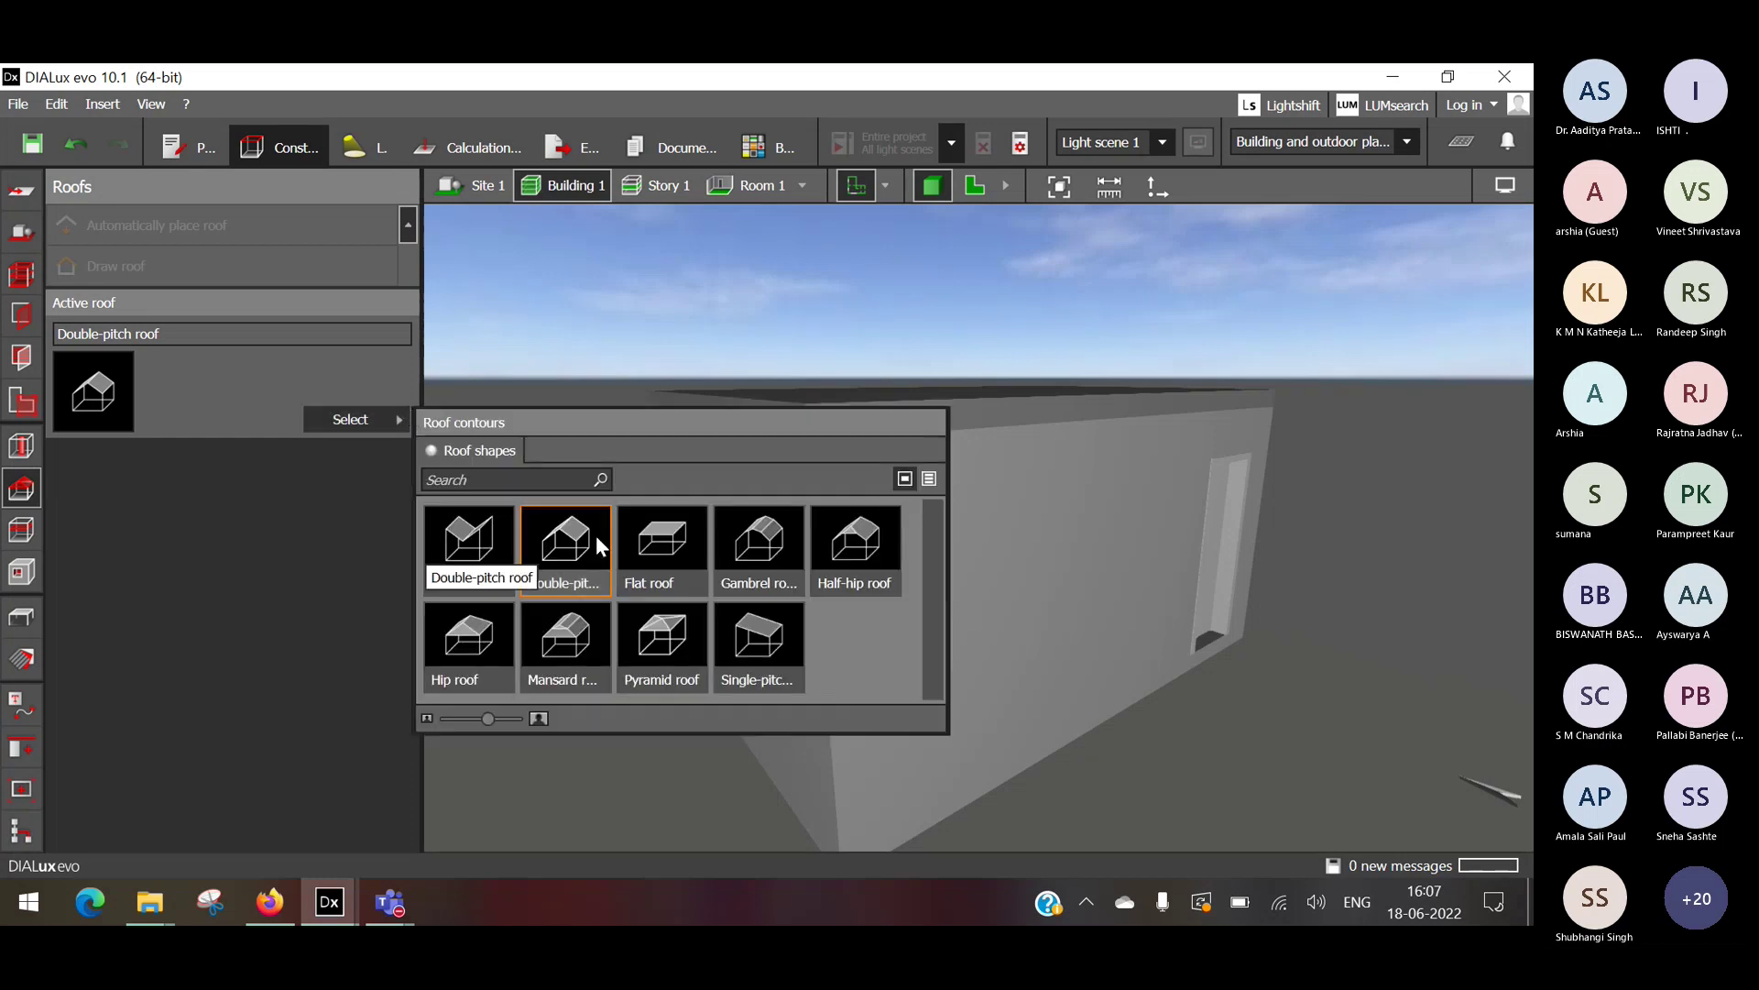
pyautogui.click(647, 516)
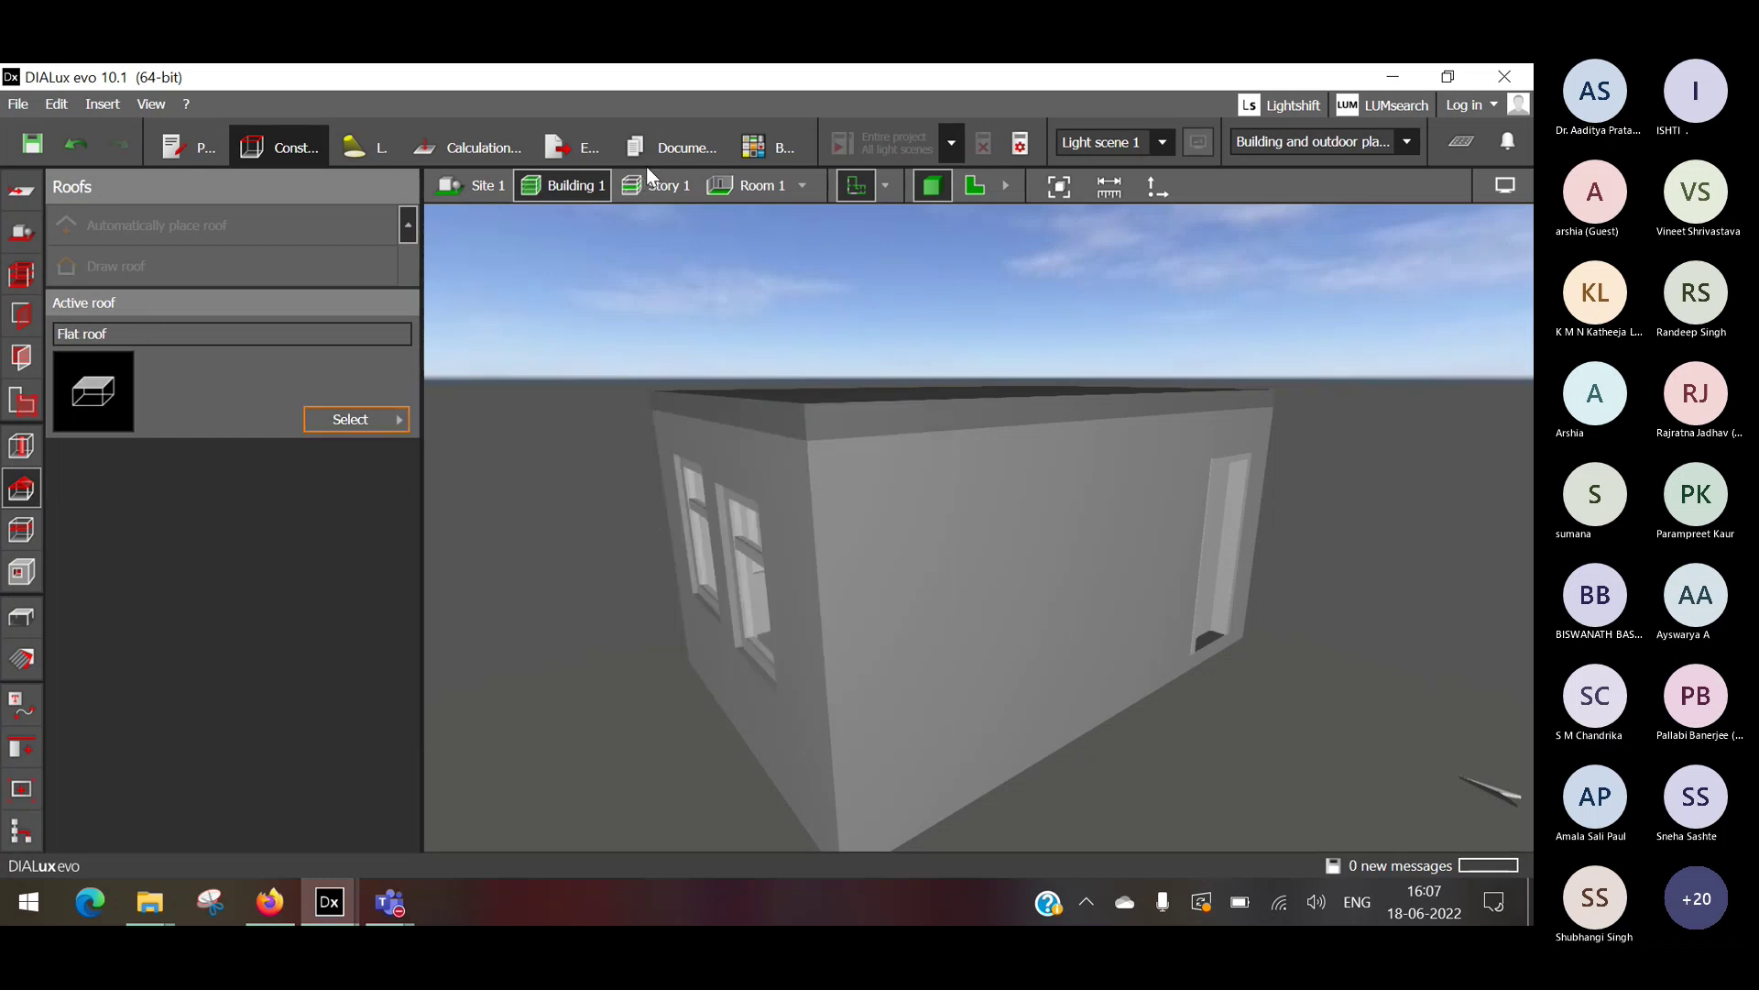
pyautogui.click(643, 188)
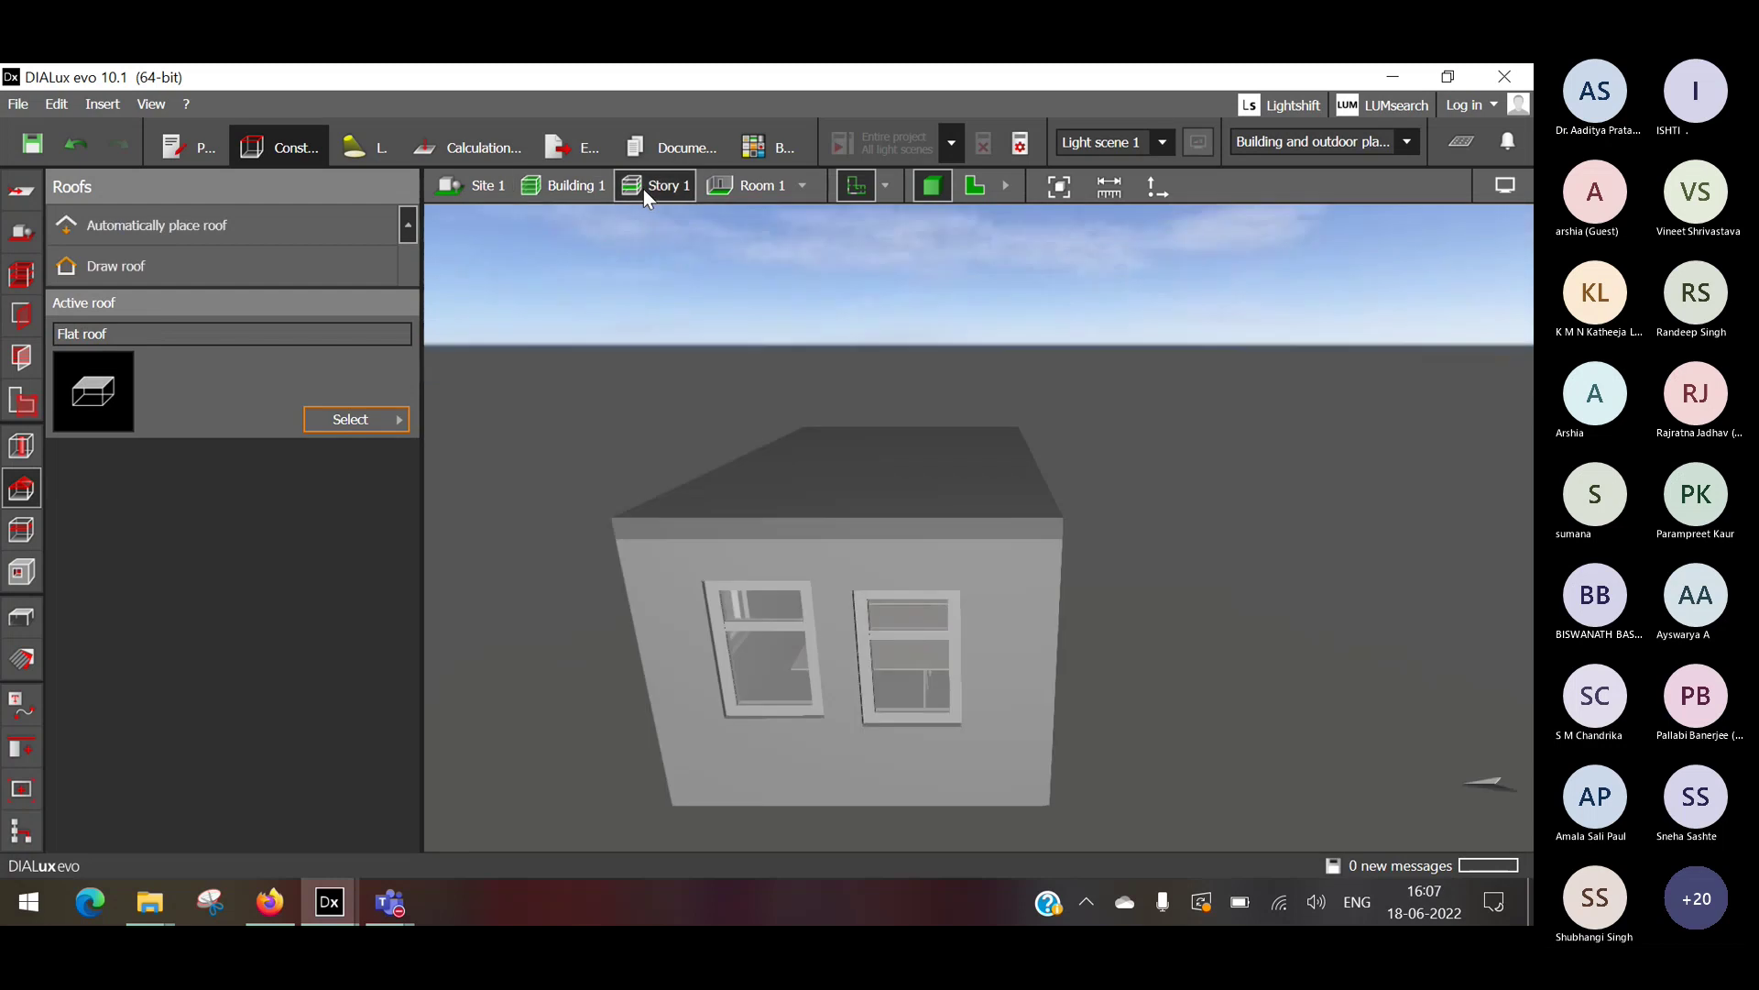
pyautogui.click(735, 191)
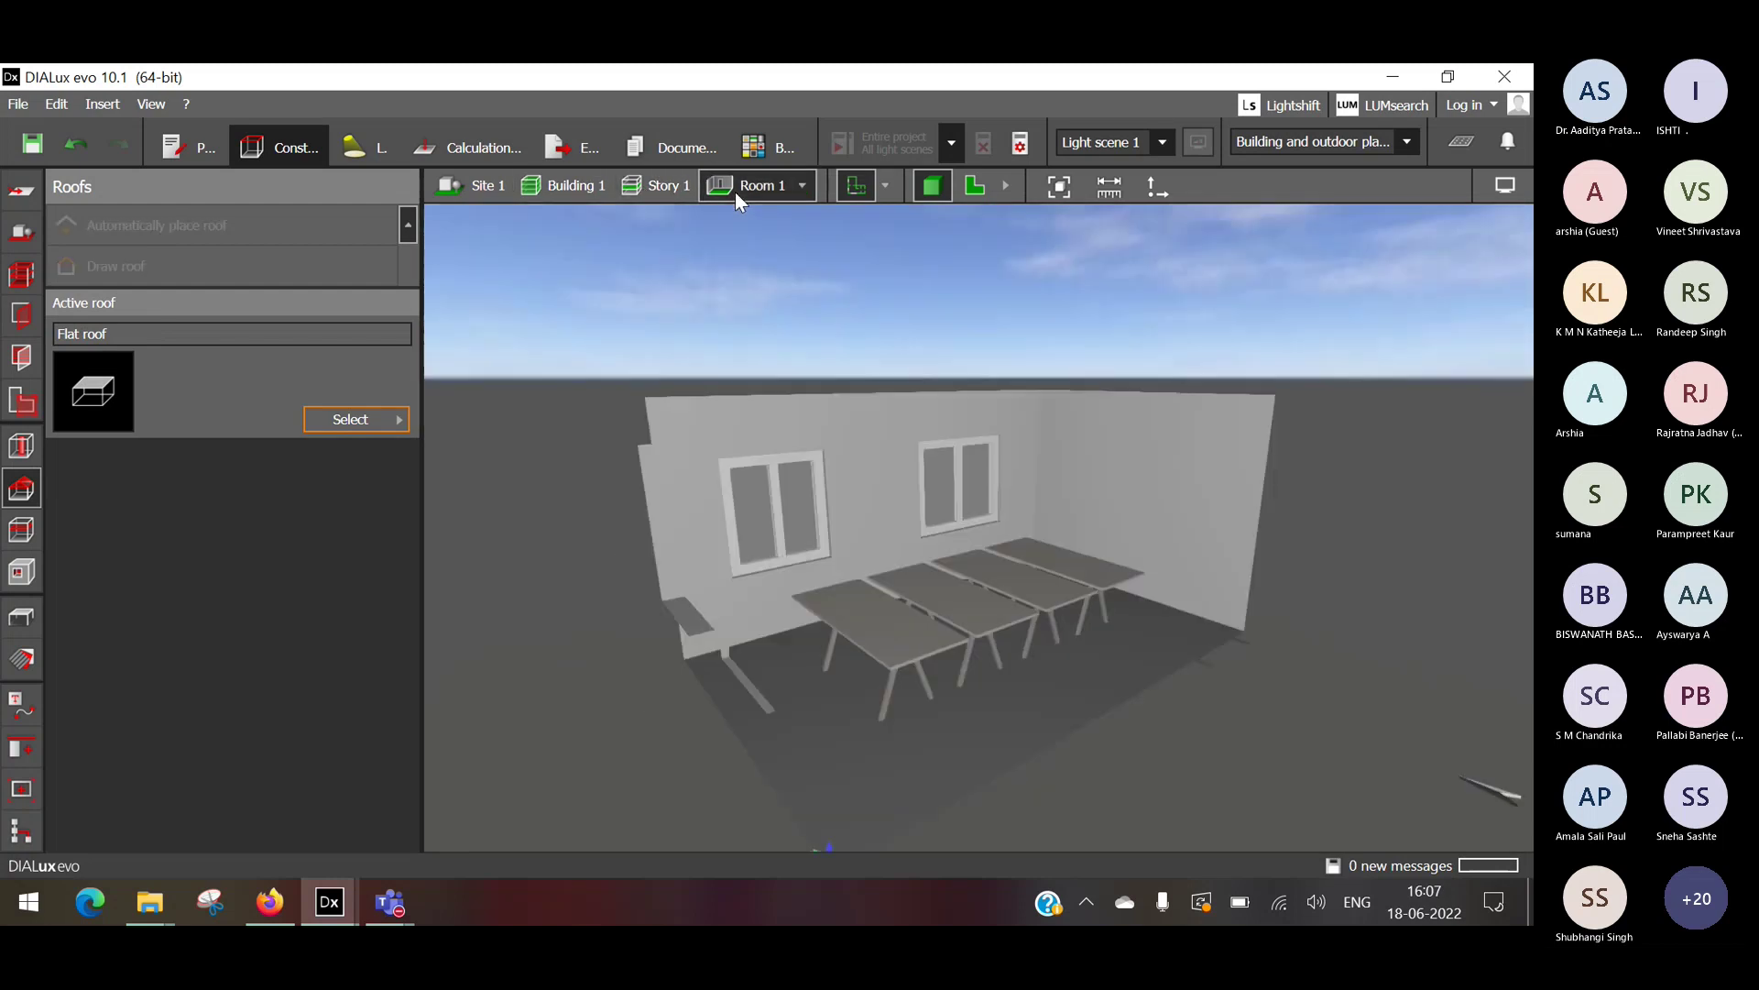
pyautogui.click(680, 195)
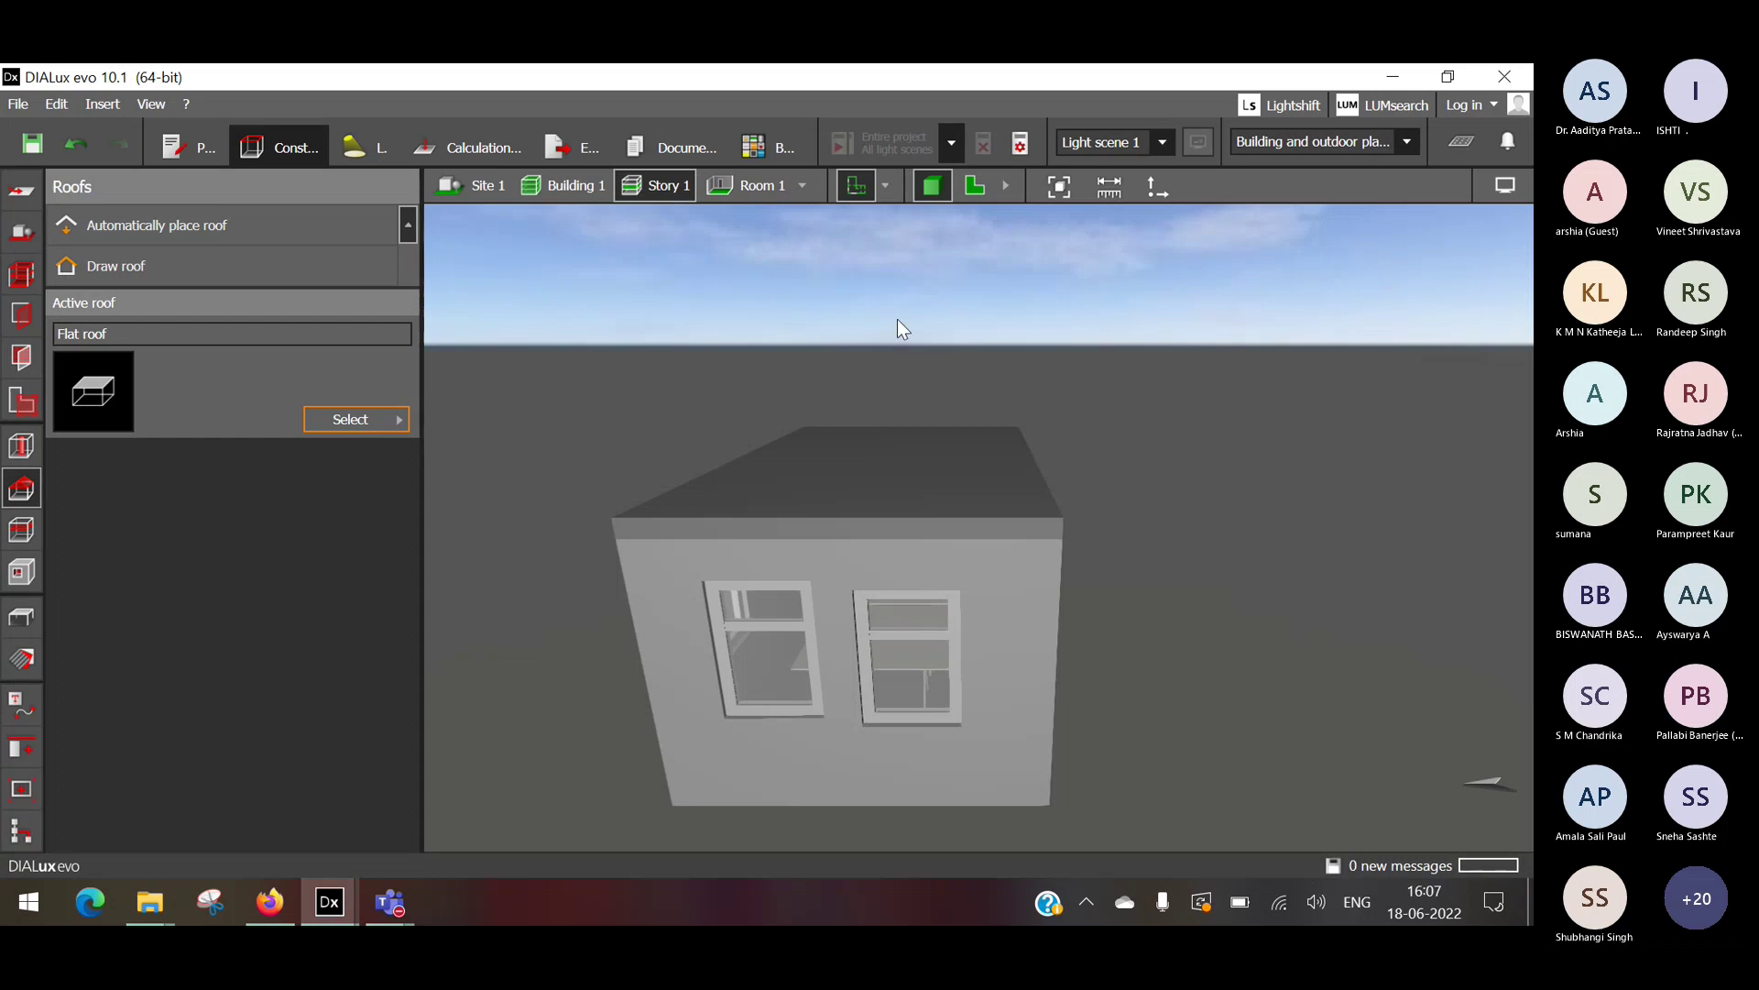
# Show Story 1 in floor plan view and automatically place a flat roof over it.
pyautogui.click(971, 188)
pyautogui.scroll(-3, 885, 389)
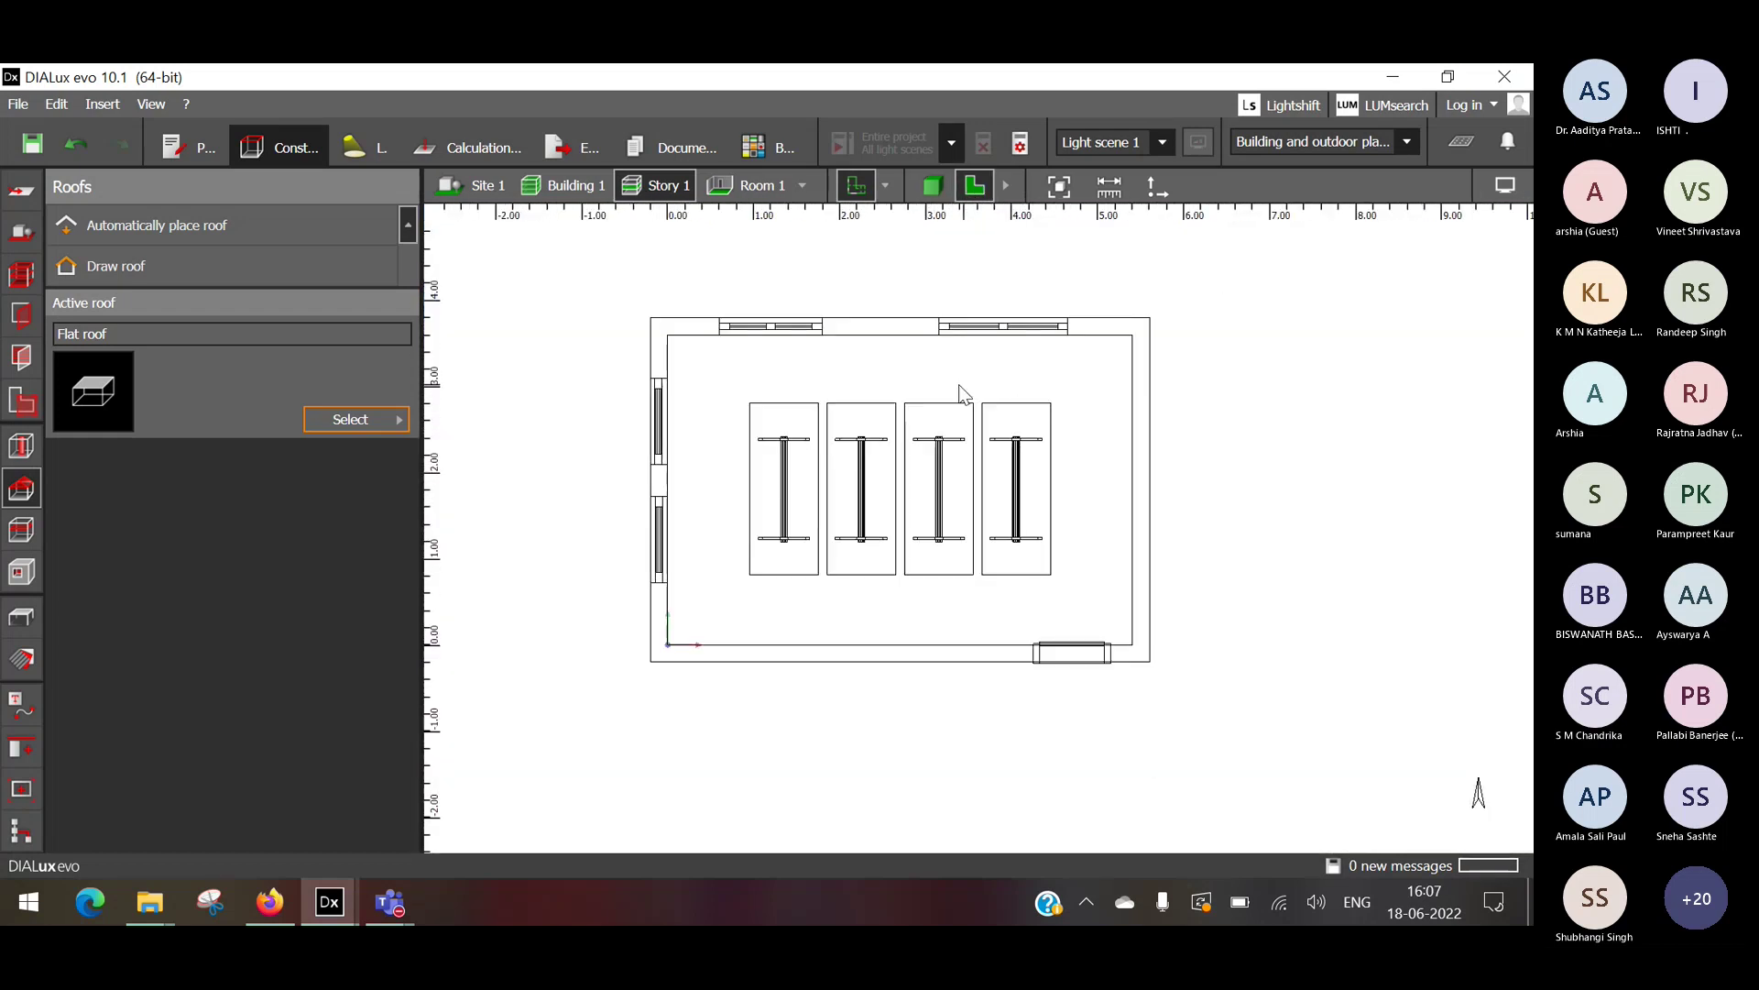
pyautogui.click(22, 530)
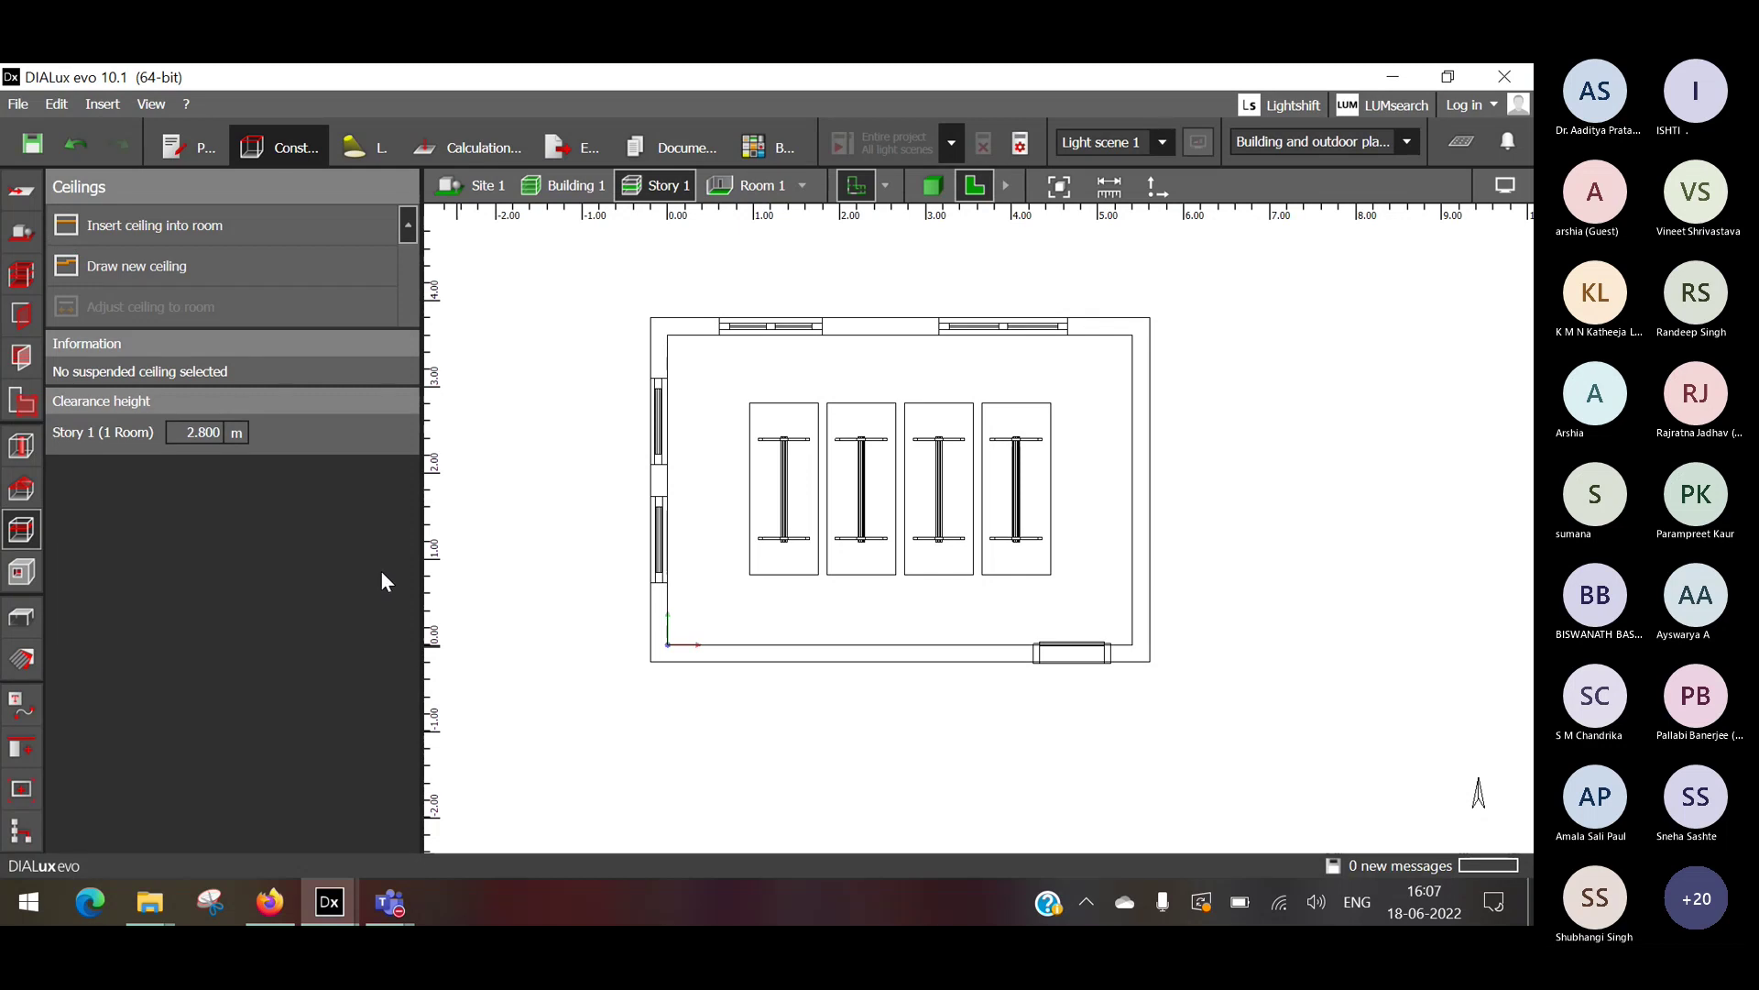
pyautogui.click(40, 487)
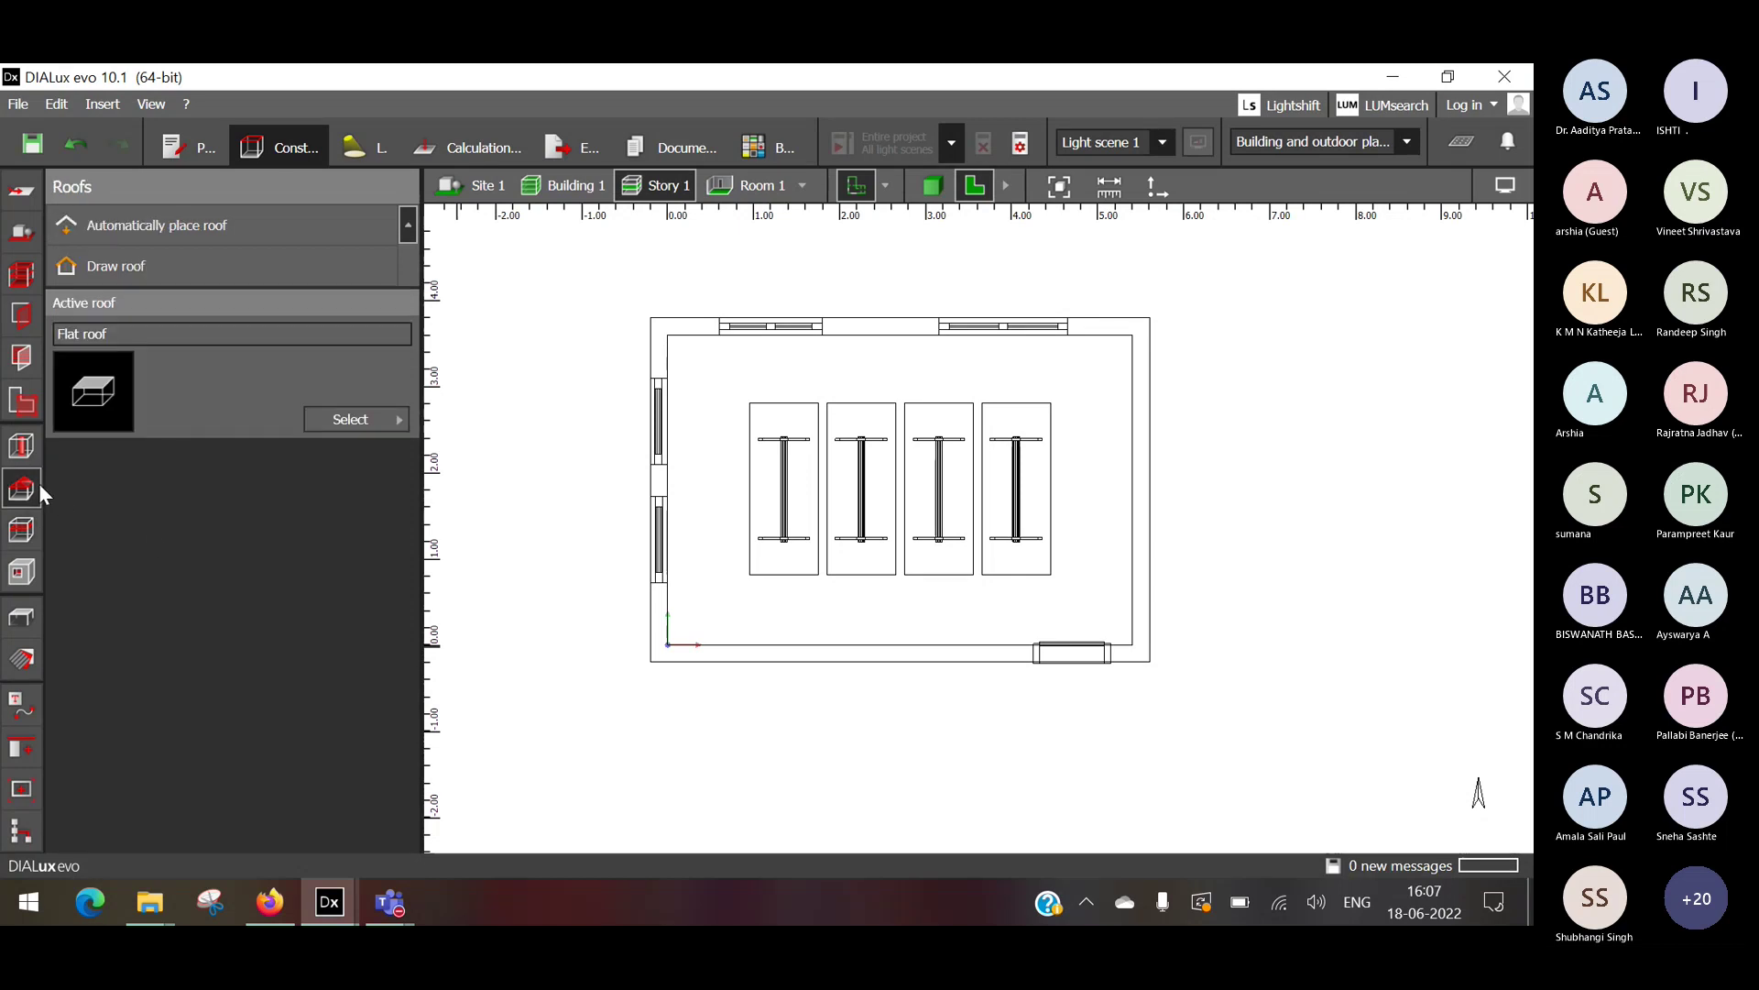
pyautogui.click(188, 244)
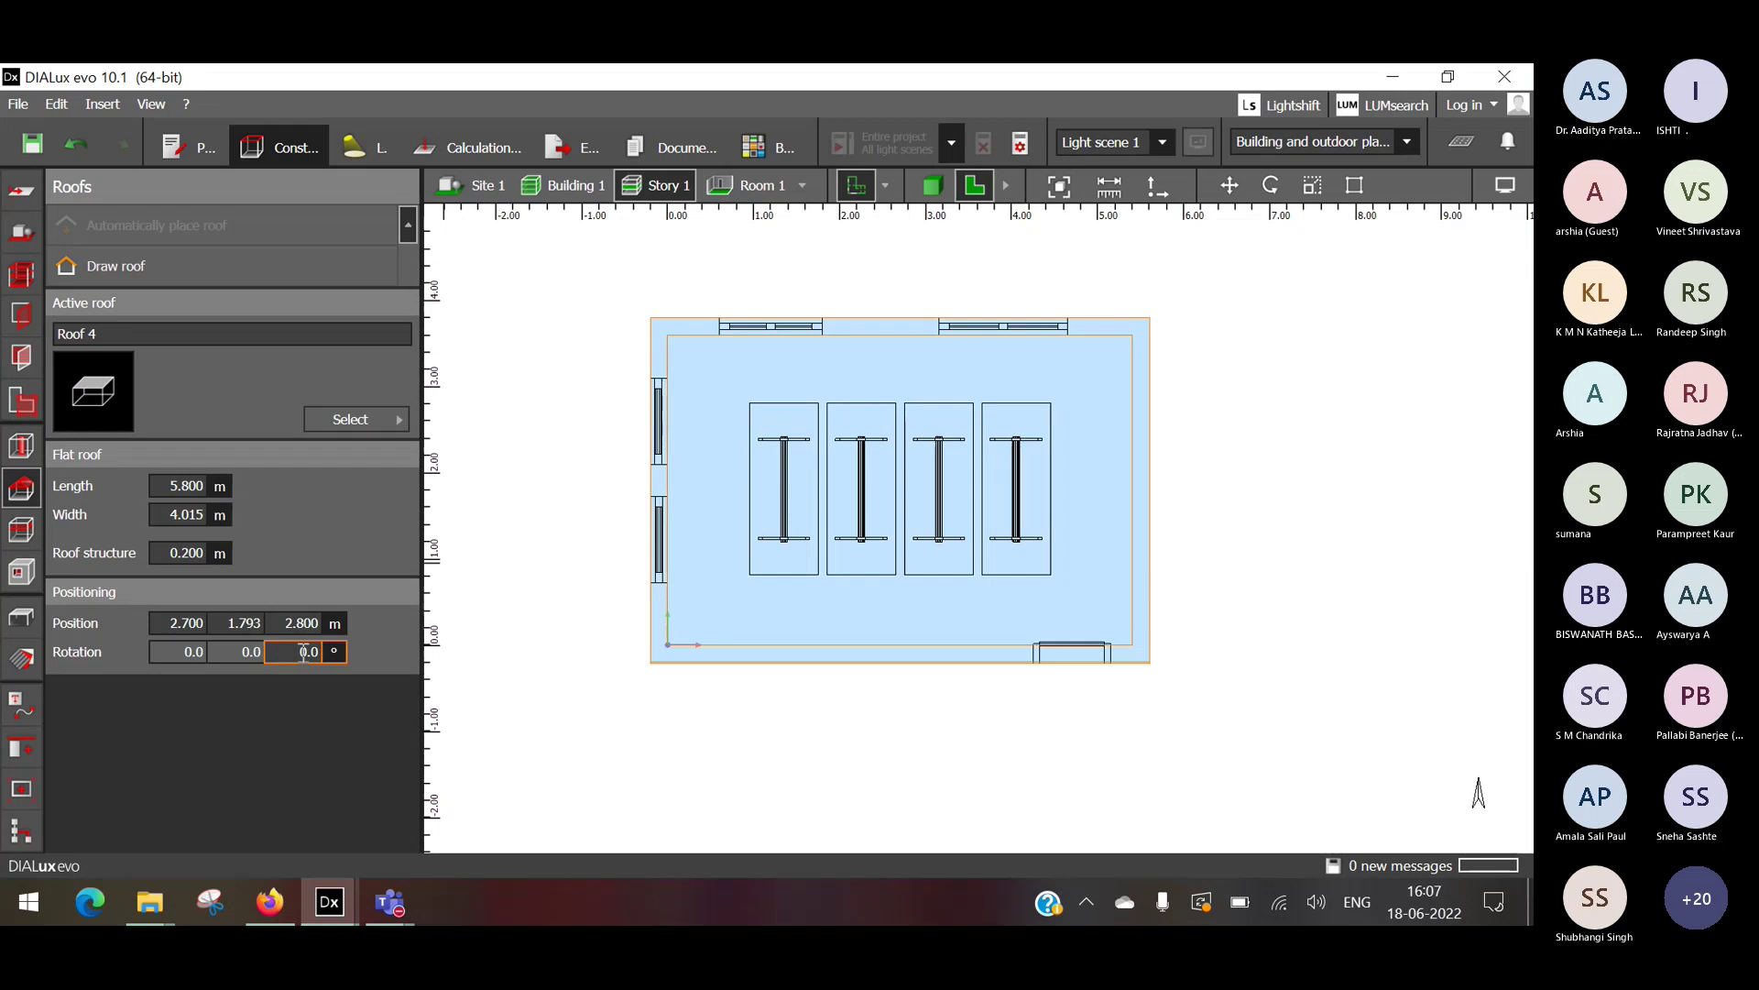
pyautogui.click(1261, 378)
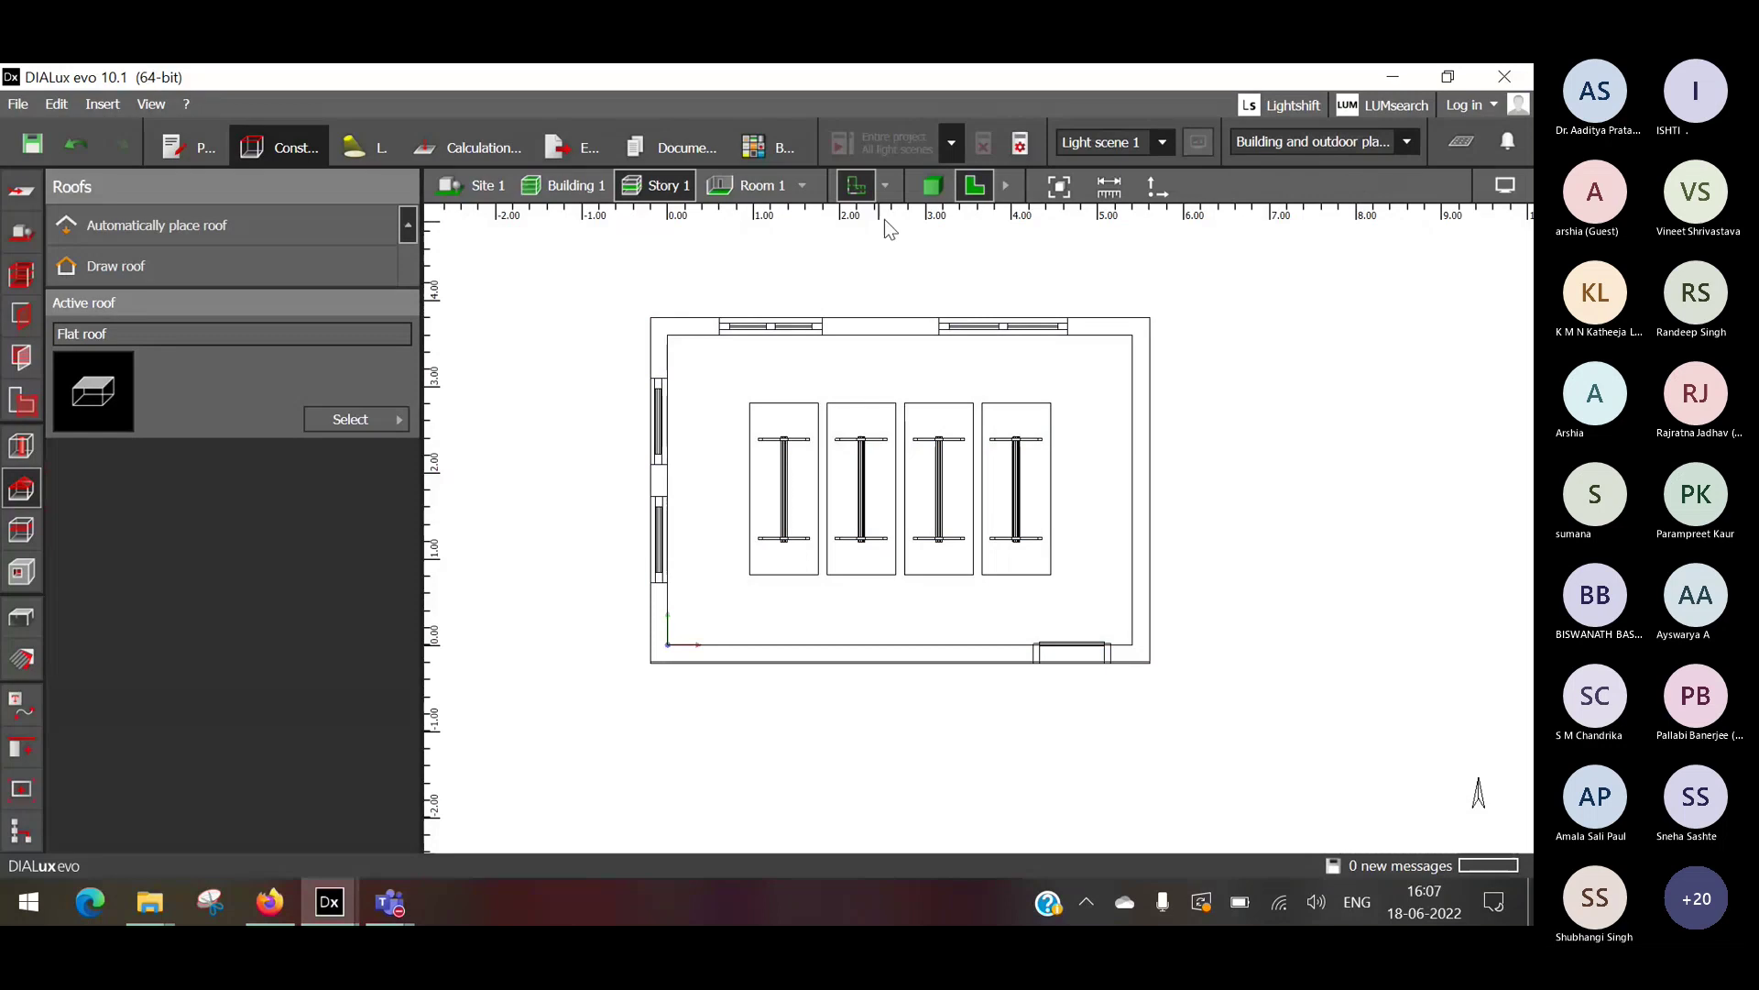
# Return to the 3D view and automatically place another flat roof on Story 1.
pyautogui.click(931, 188)
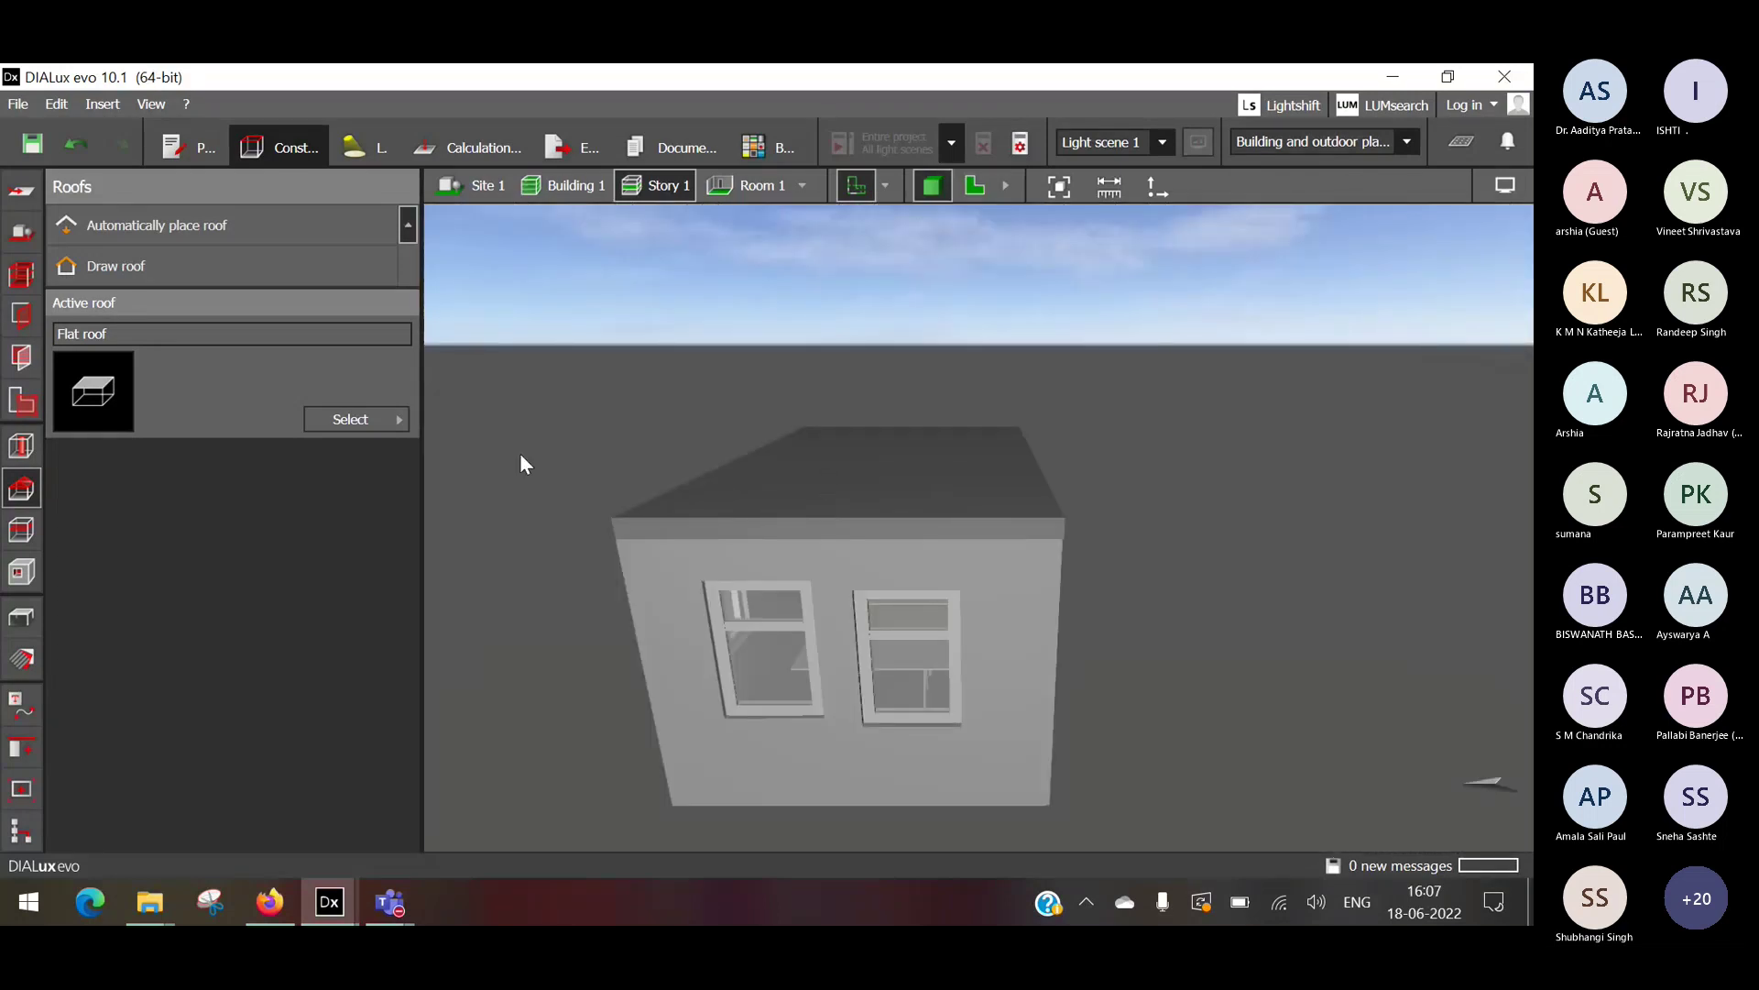
pyautogui.click(207, 224)
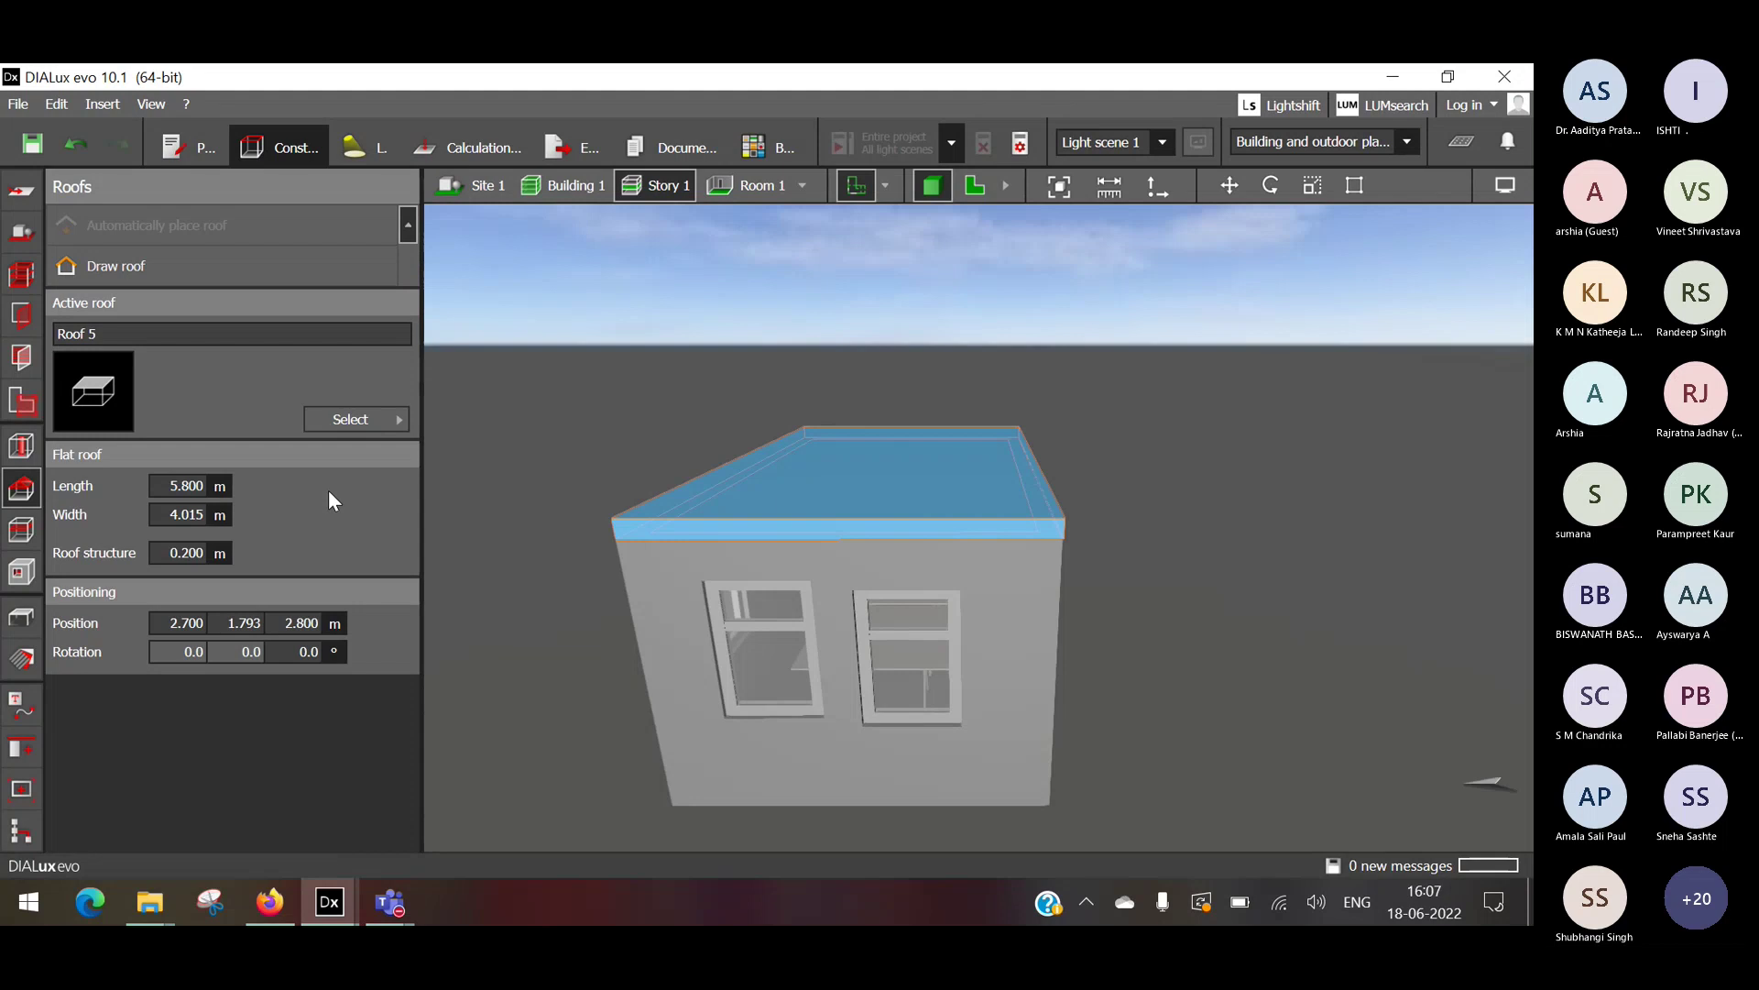
pyautogui.click(371, 419)
pyautogui.click(578, 288)
# Insert suspended ceilings into all areas of Story 1 that do not have one.
pyautogui.click(23, 532)
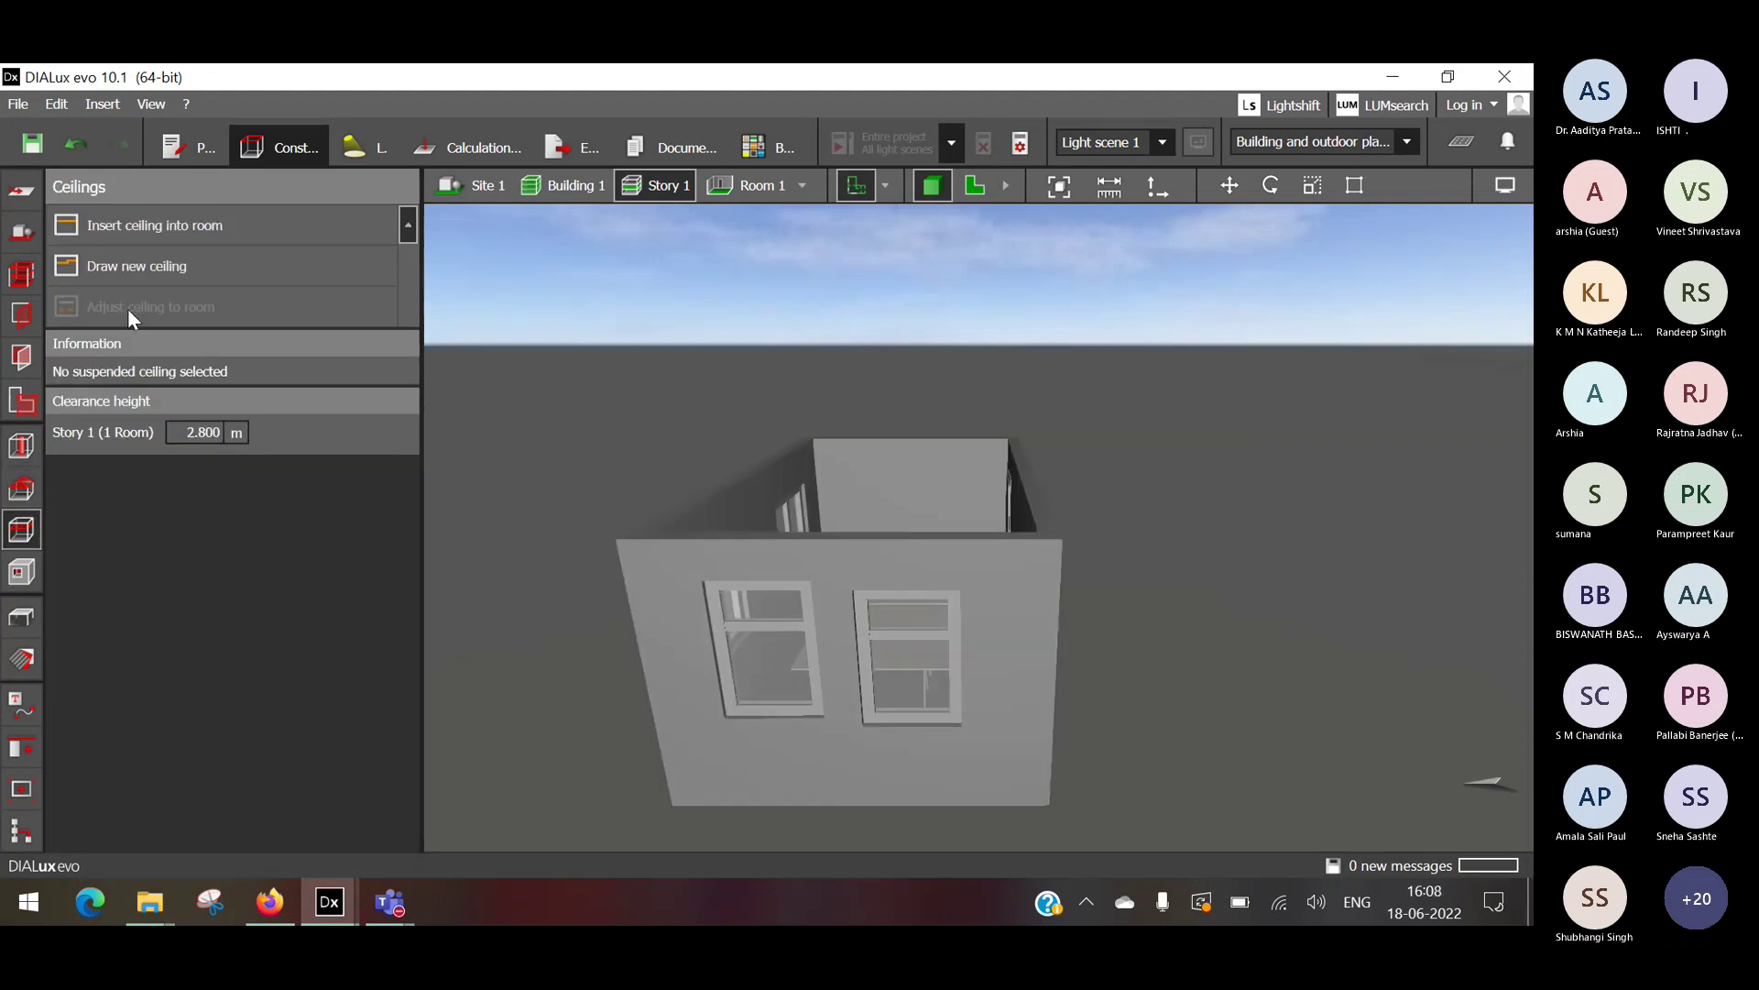
pyautogui.moveTo(718, 408); pyautogui.dragTo(722, 503)
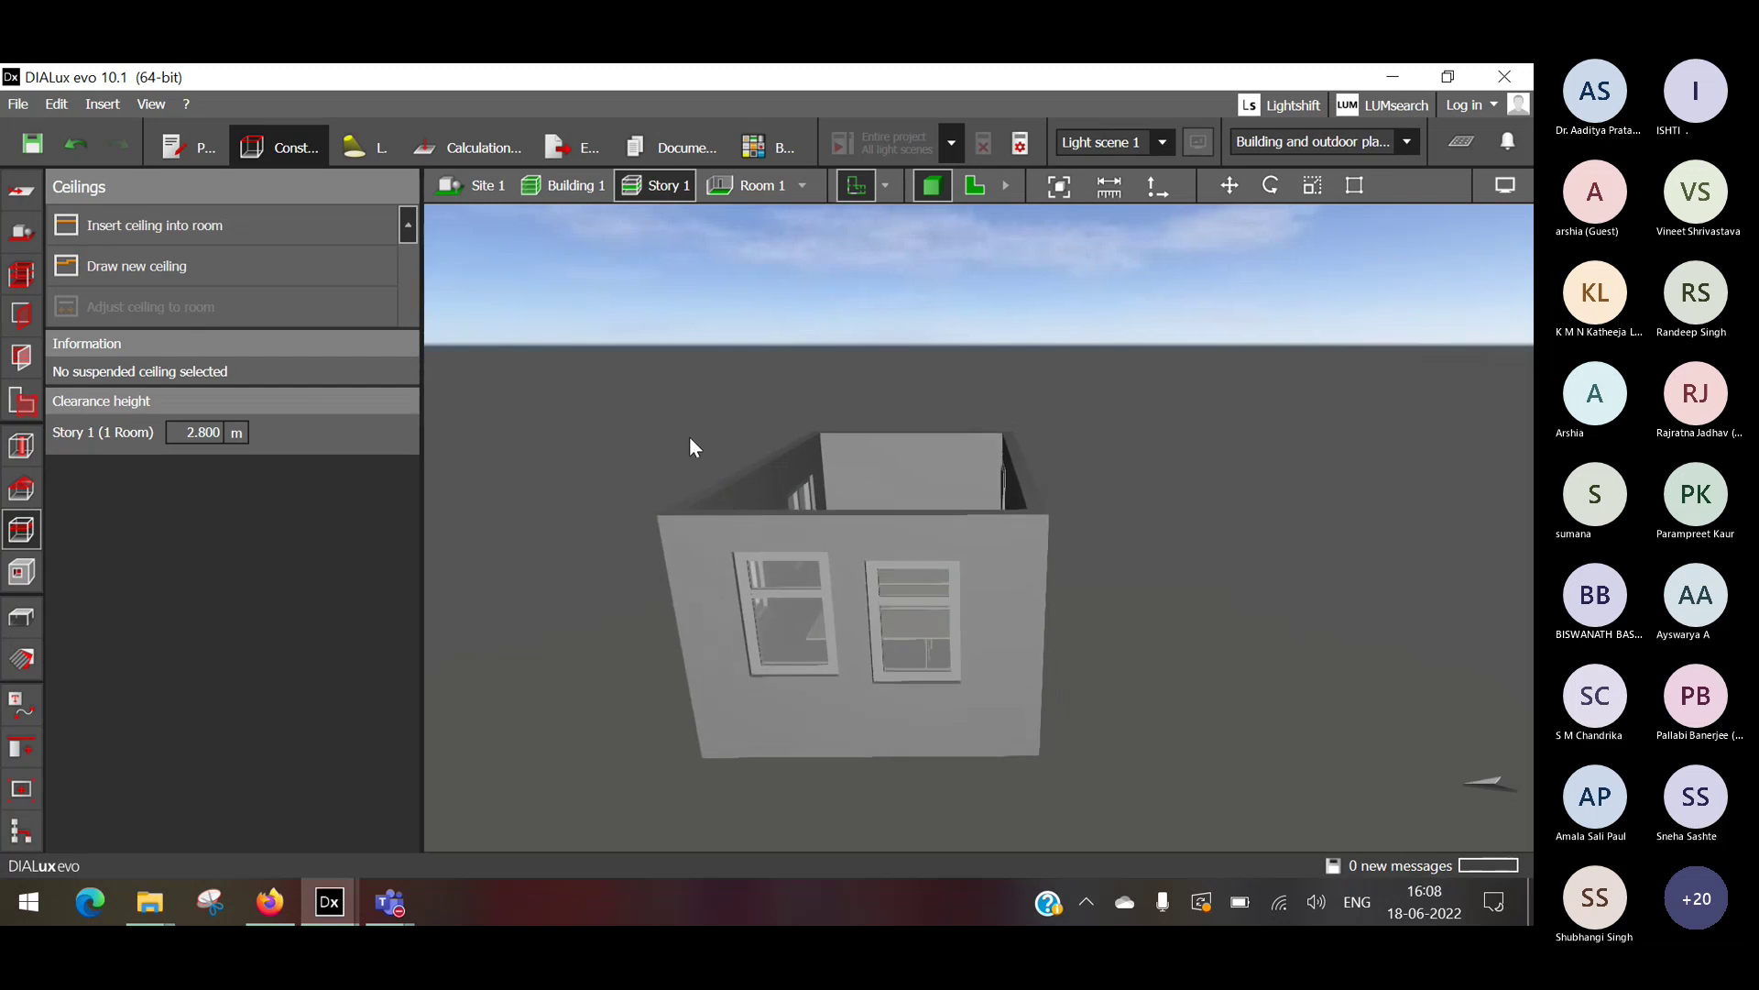
pyautogui.moveTo(691, 444); pyautogui.dragTo(720, 488)
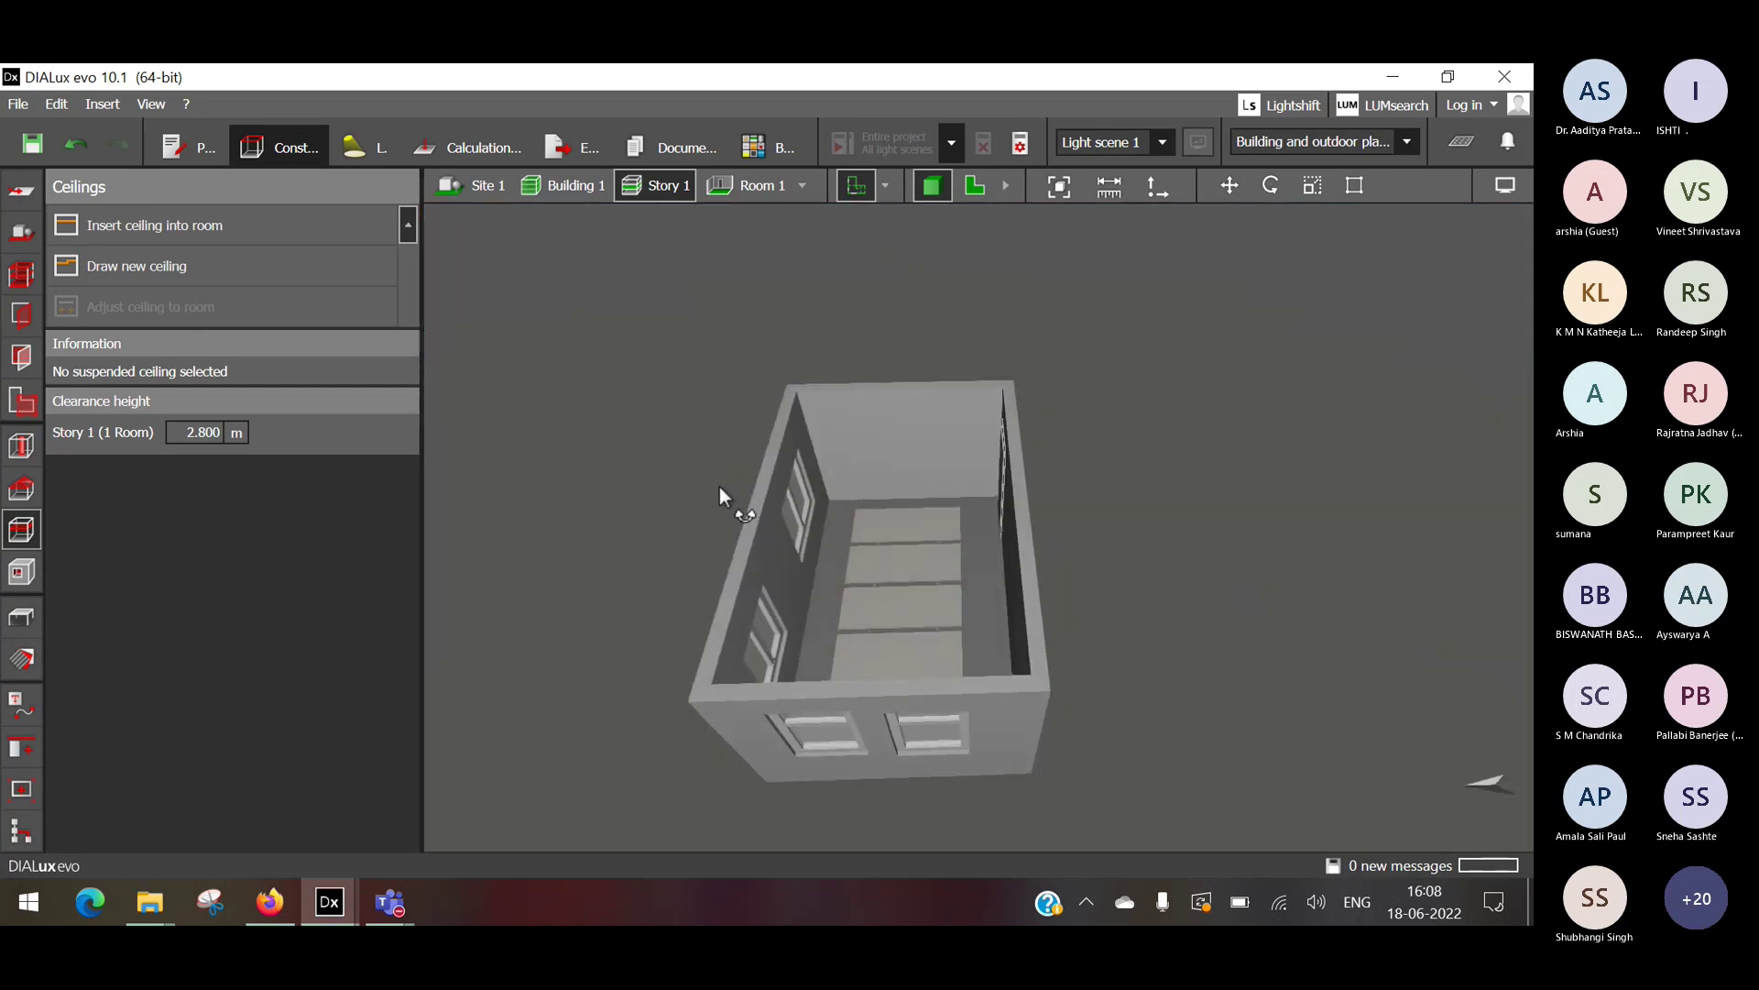
pyautogui.moveTo(720, 486); pyautogui.dragTo(654, 402, button='right')
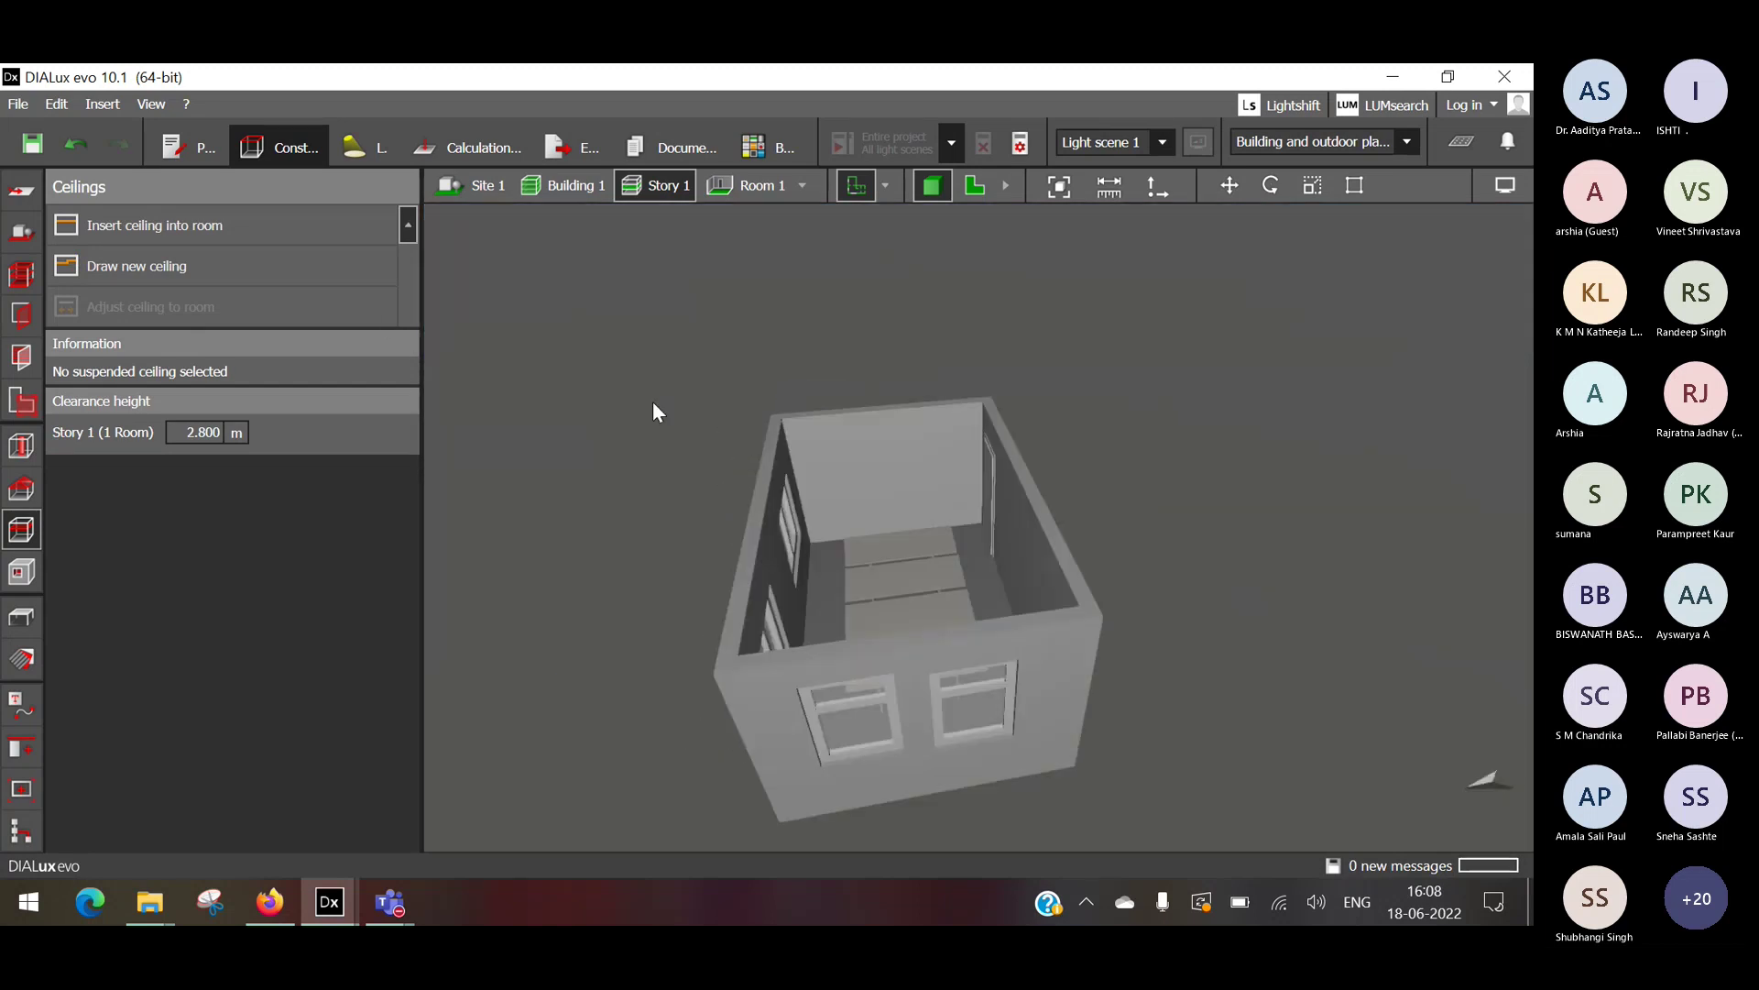
pyautogui.click(326, 232)
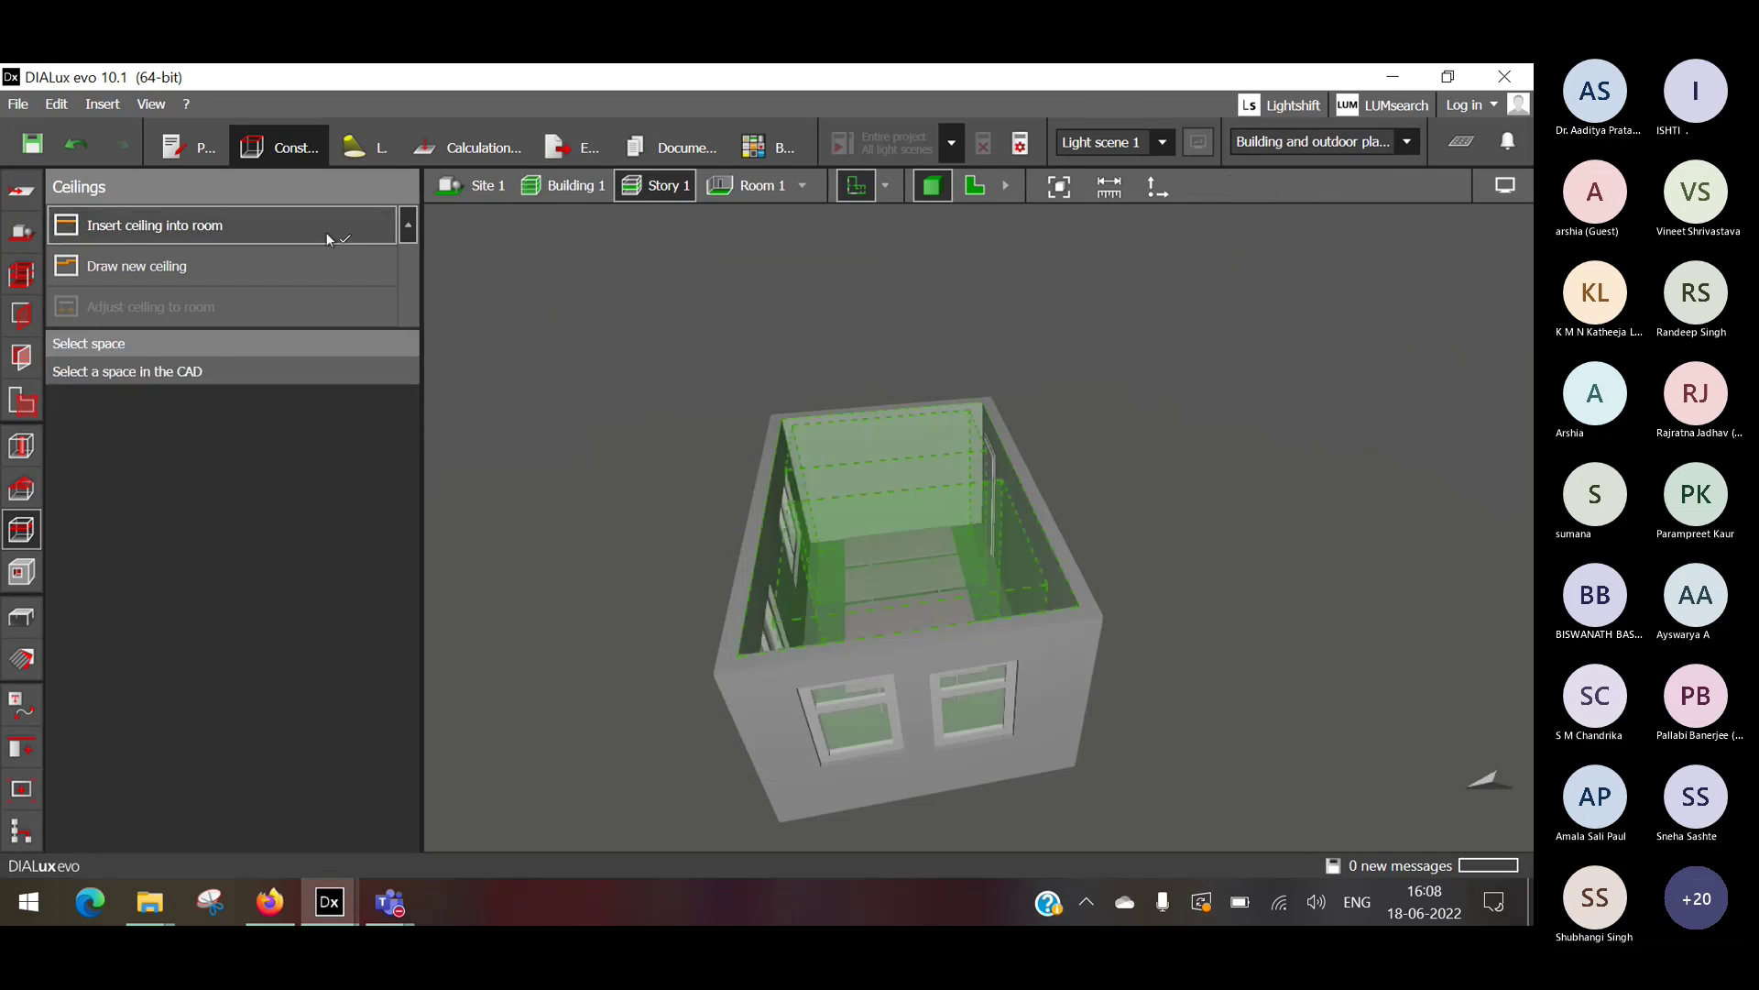
pyautogui.moveTo(1184, 487); pyautogui.dragTo(1032, 525, button='right')
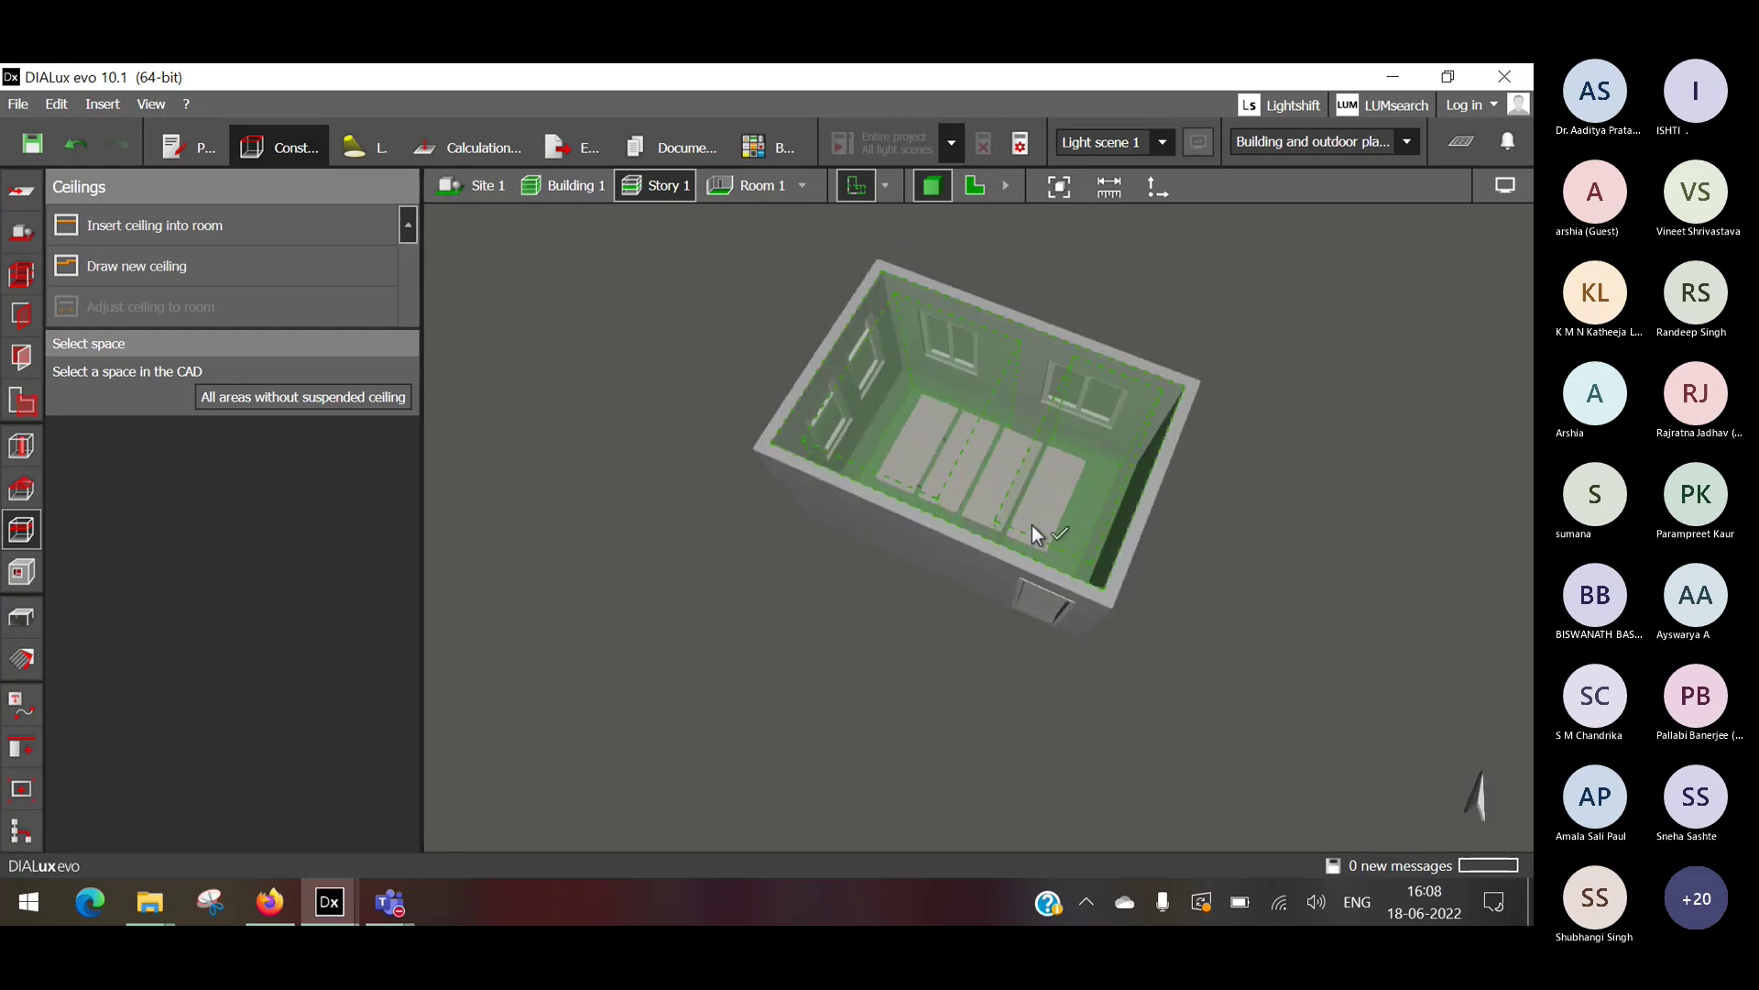
pyautogui.click(291, 411)
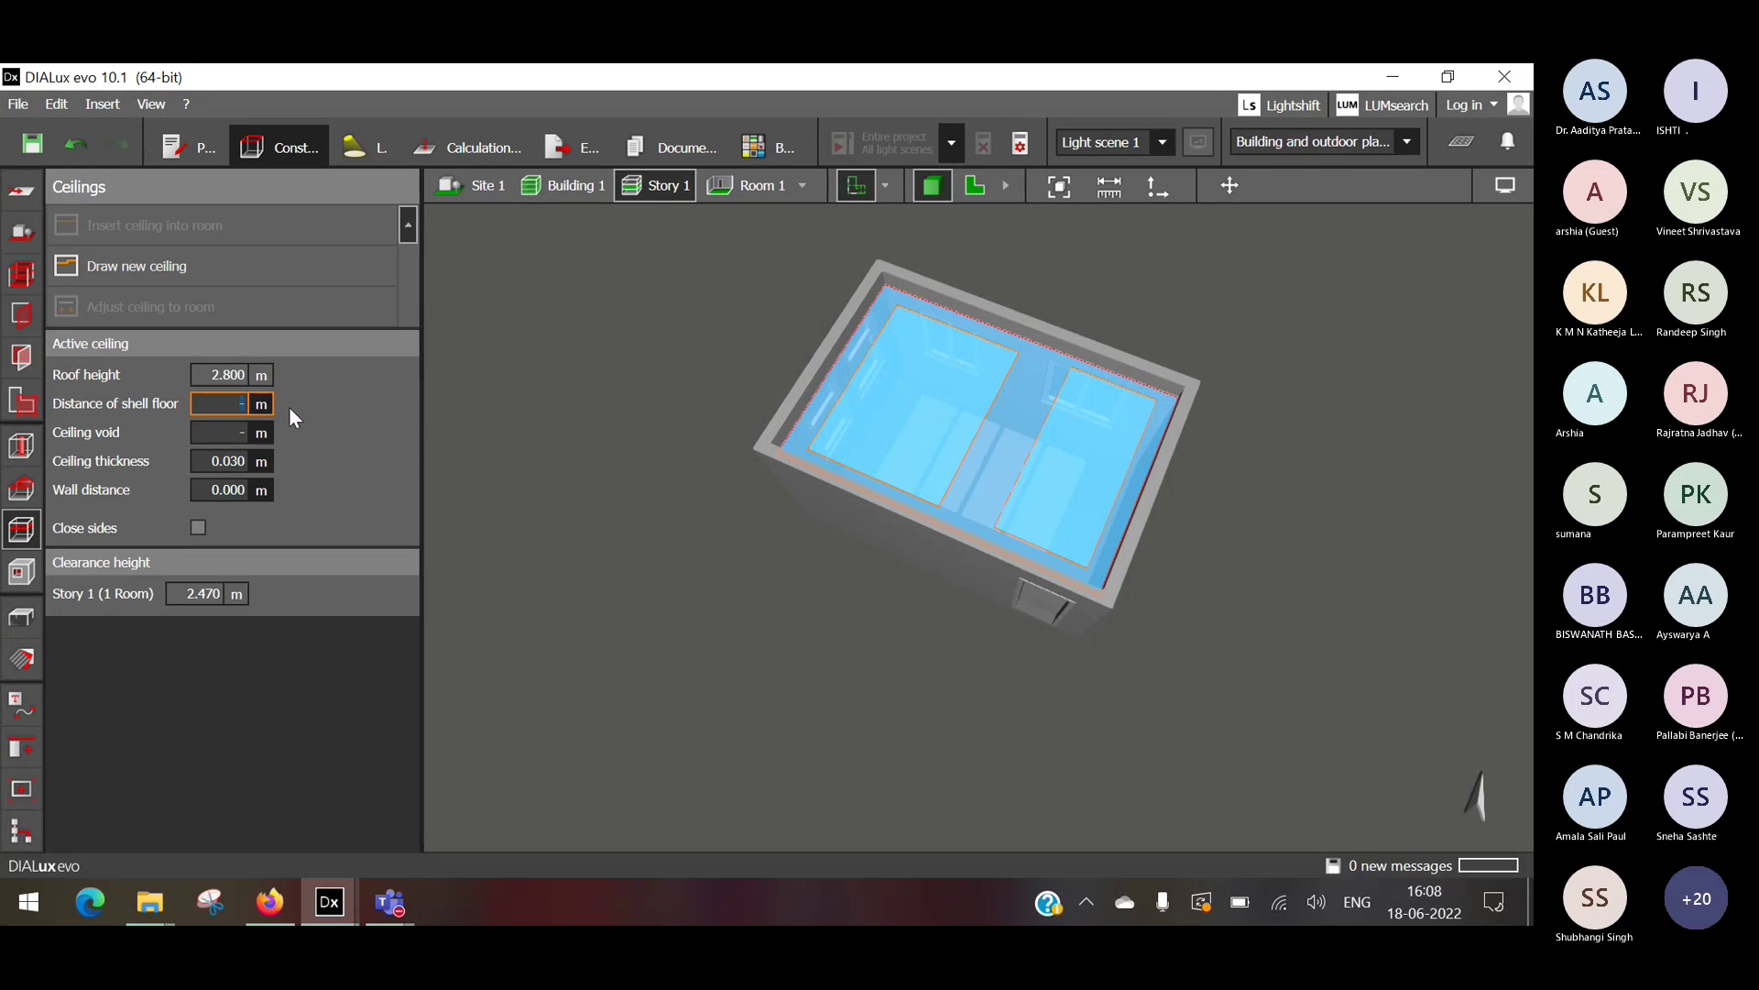
# Examine the suspended ceilings from above the building and from inside the room.
pyautogui.moveTo(886, 448); pyautogui.dragTo(907, 384, button='right')
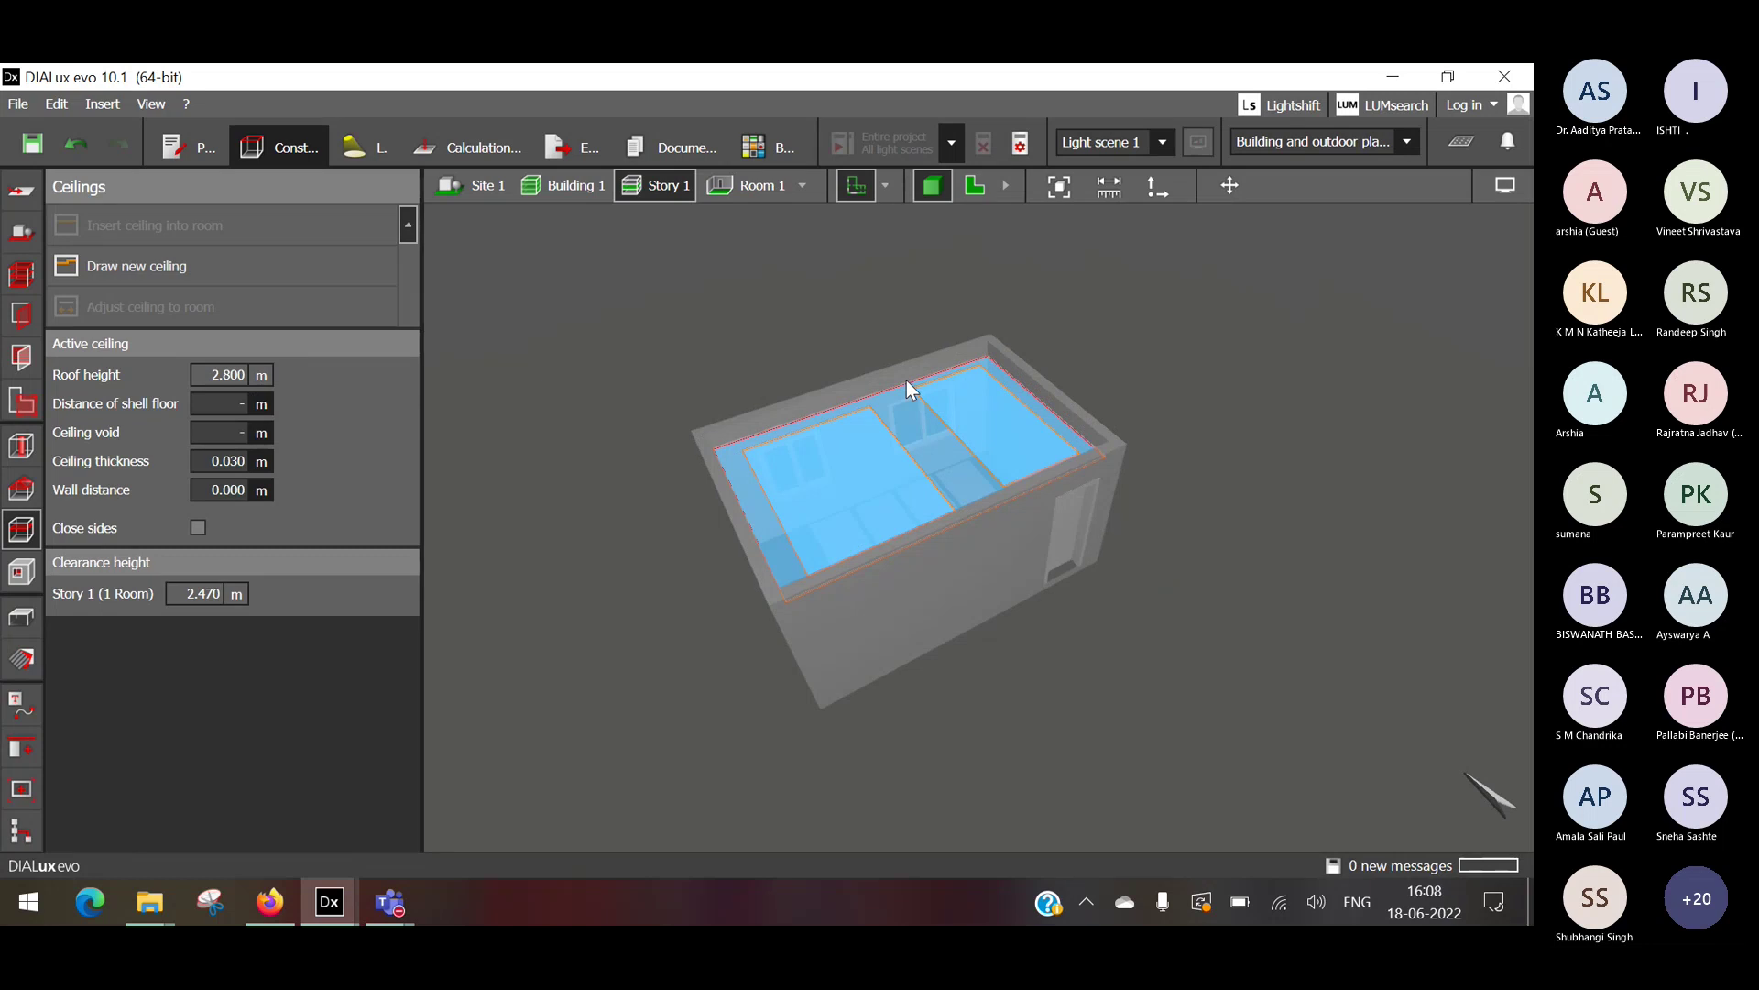
pyautogui.moveTo(933, 444); pyautogui.dragTo(865, 482, button='right')
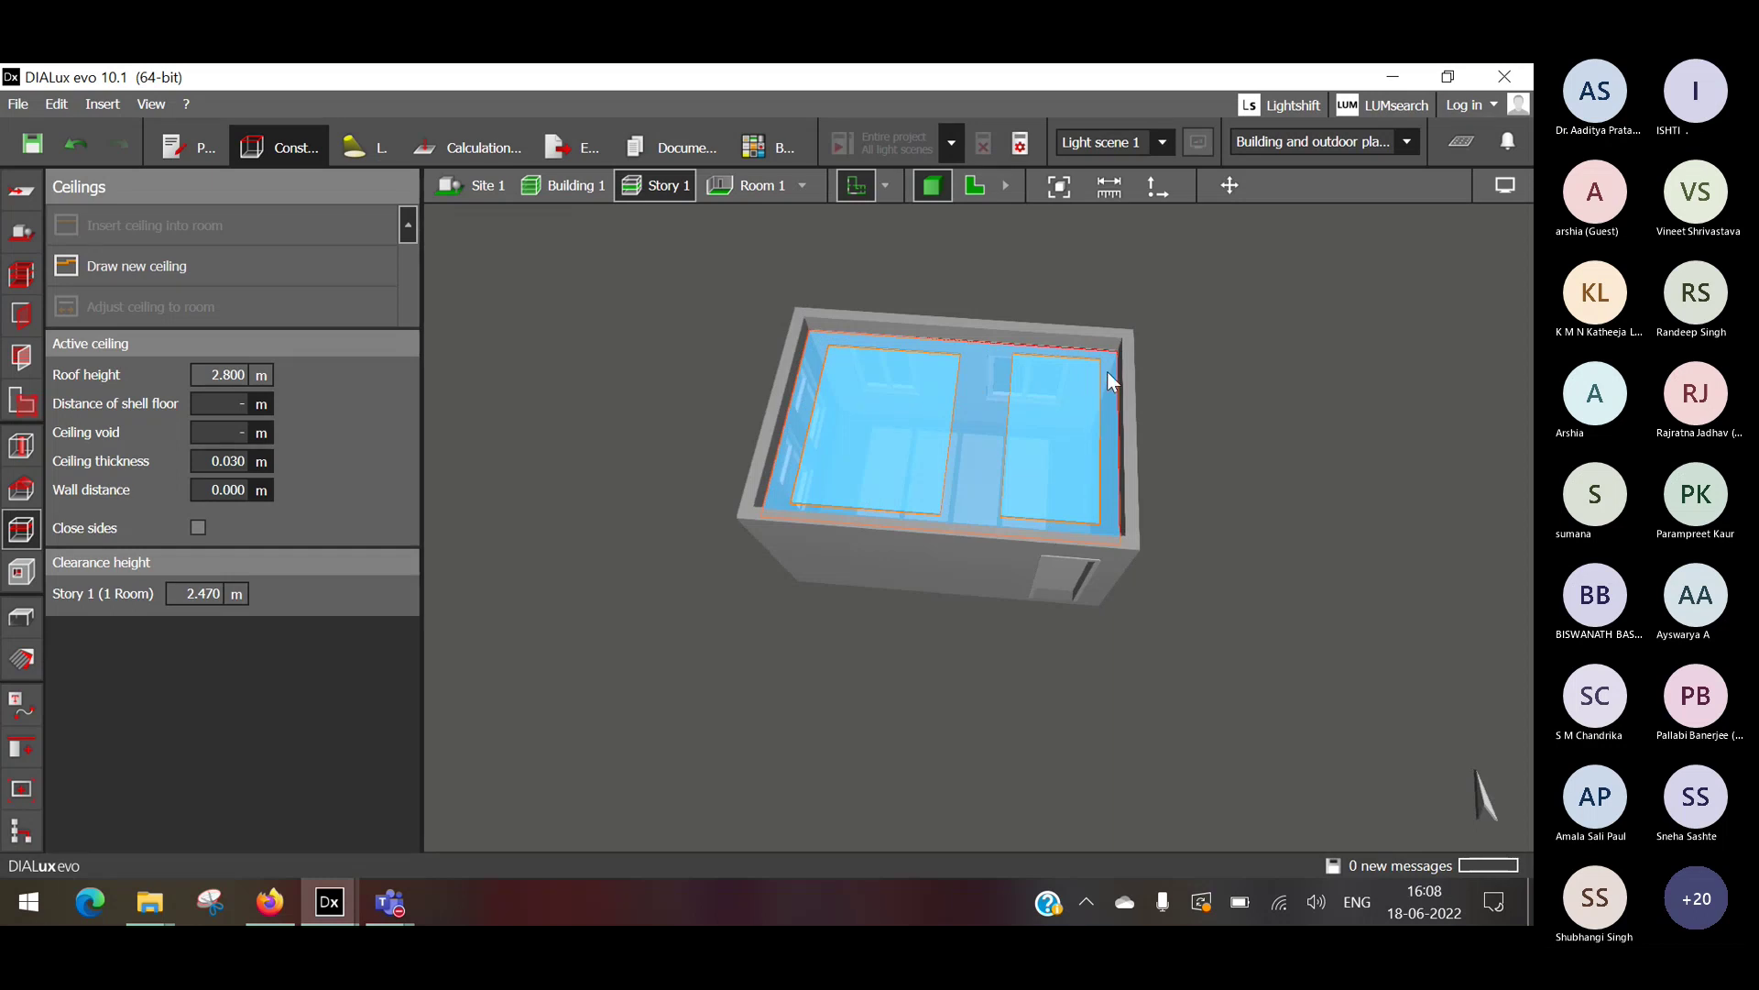
pyautogui.scroll(4, 1083, 416)
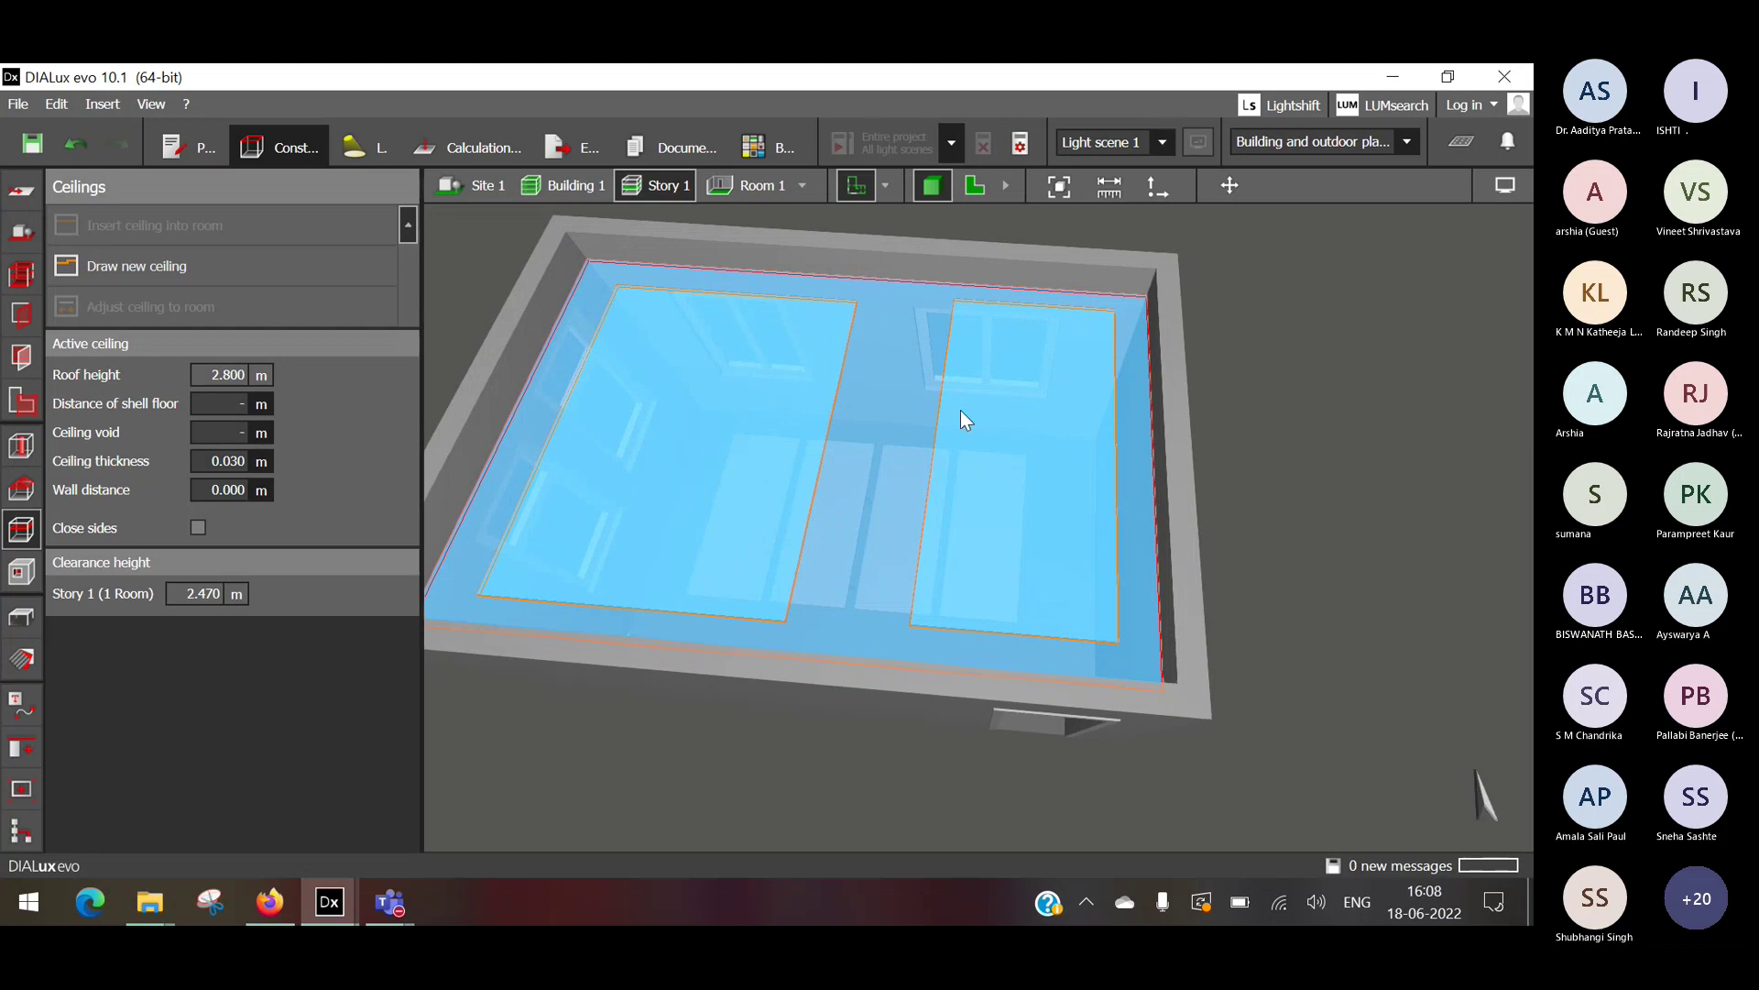
pyautogui.moveTo(962, 419); pyautogui.dragTo(971, 353, button='right')
pyautogui.click(1160, 252)
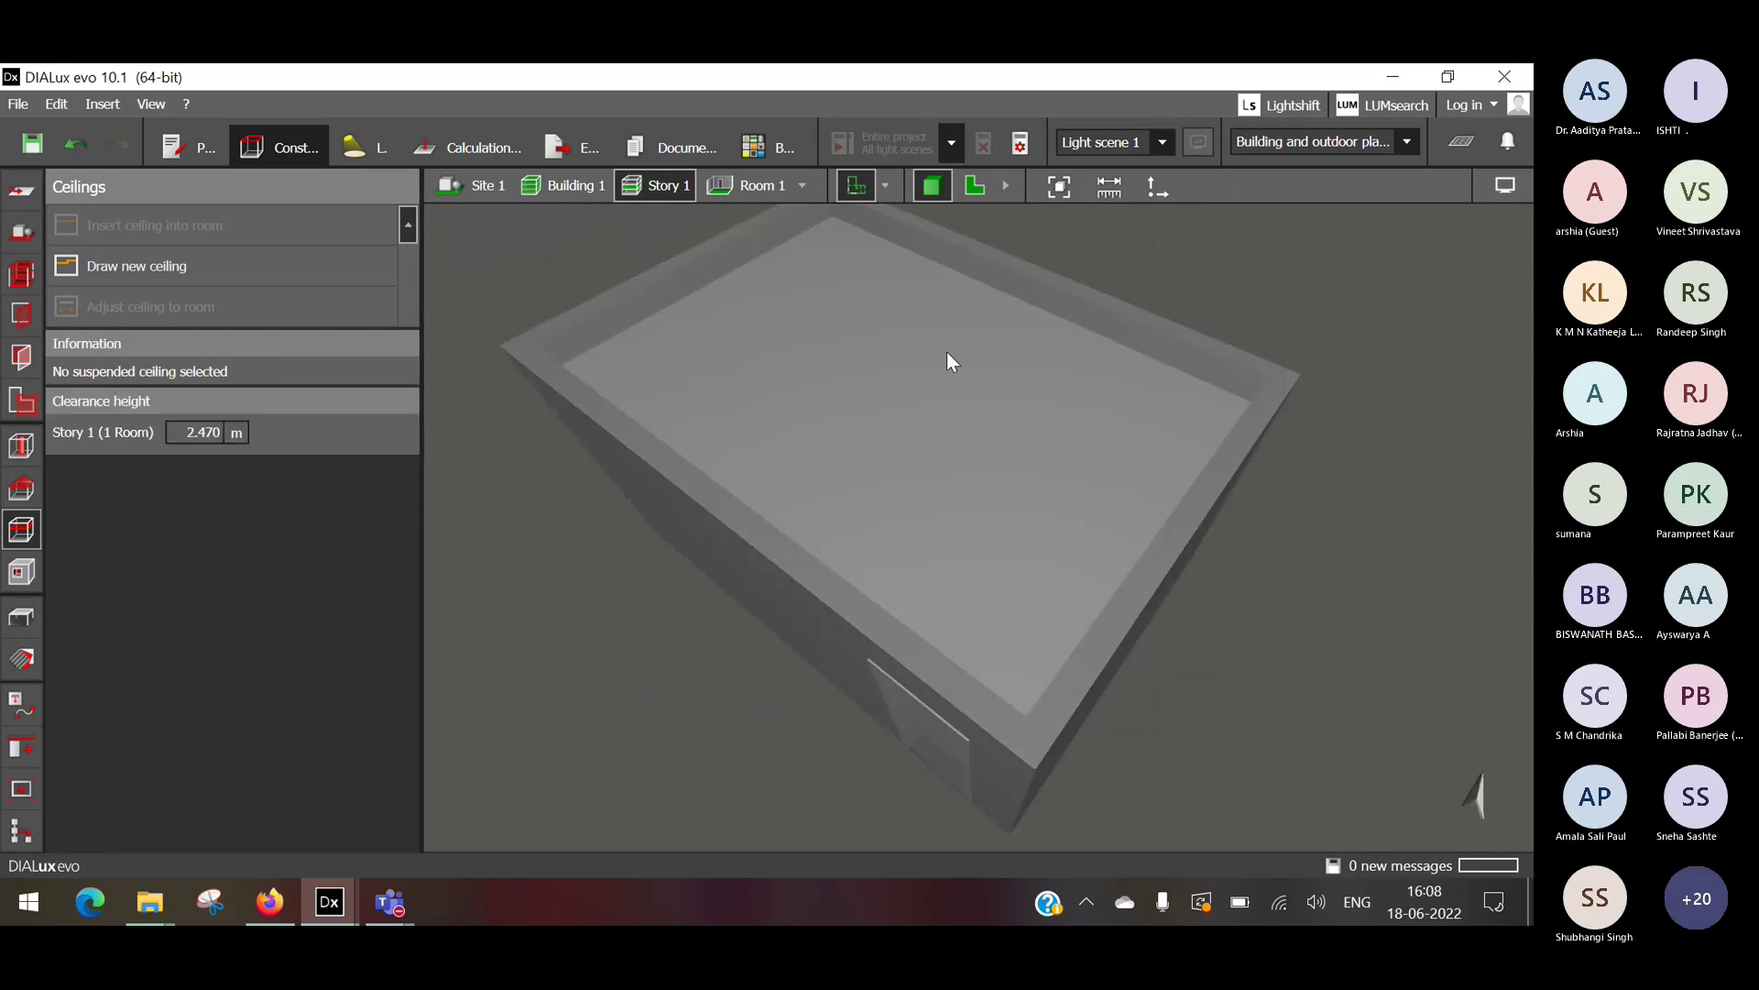
pyautogui.click(943, 352)
pyautogui.moveTo(1079, 552); pyautogui.dragTo(887, 602)
pyautogui.scroll(5, 1009, 519)
pyautogui.click(892, 607)
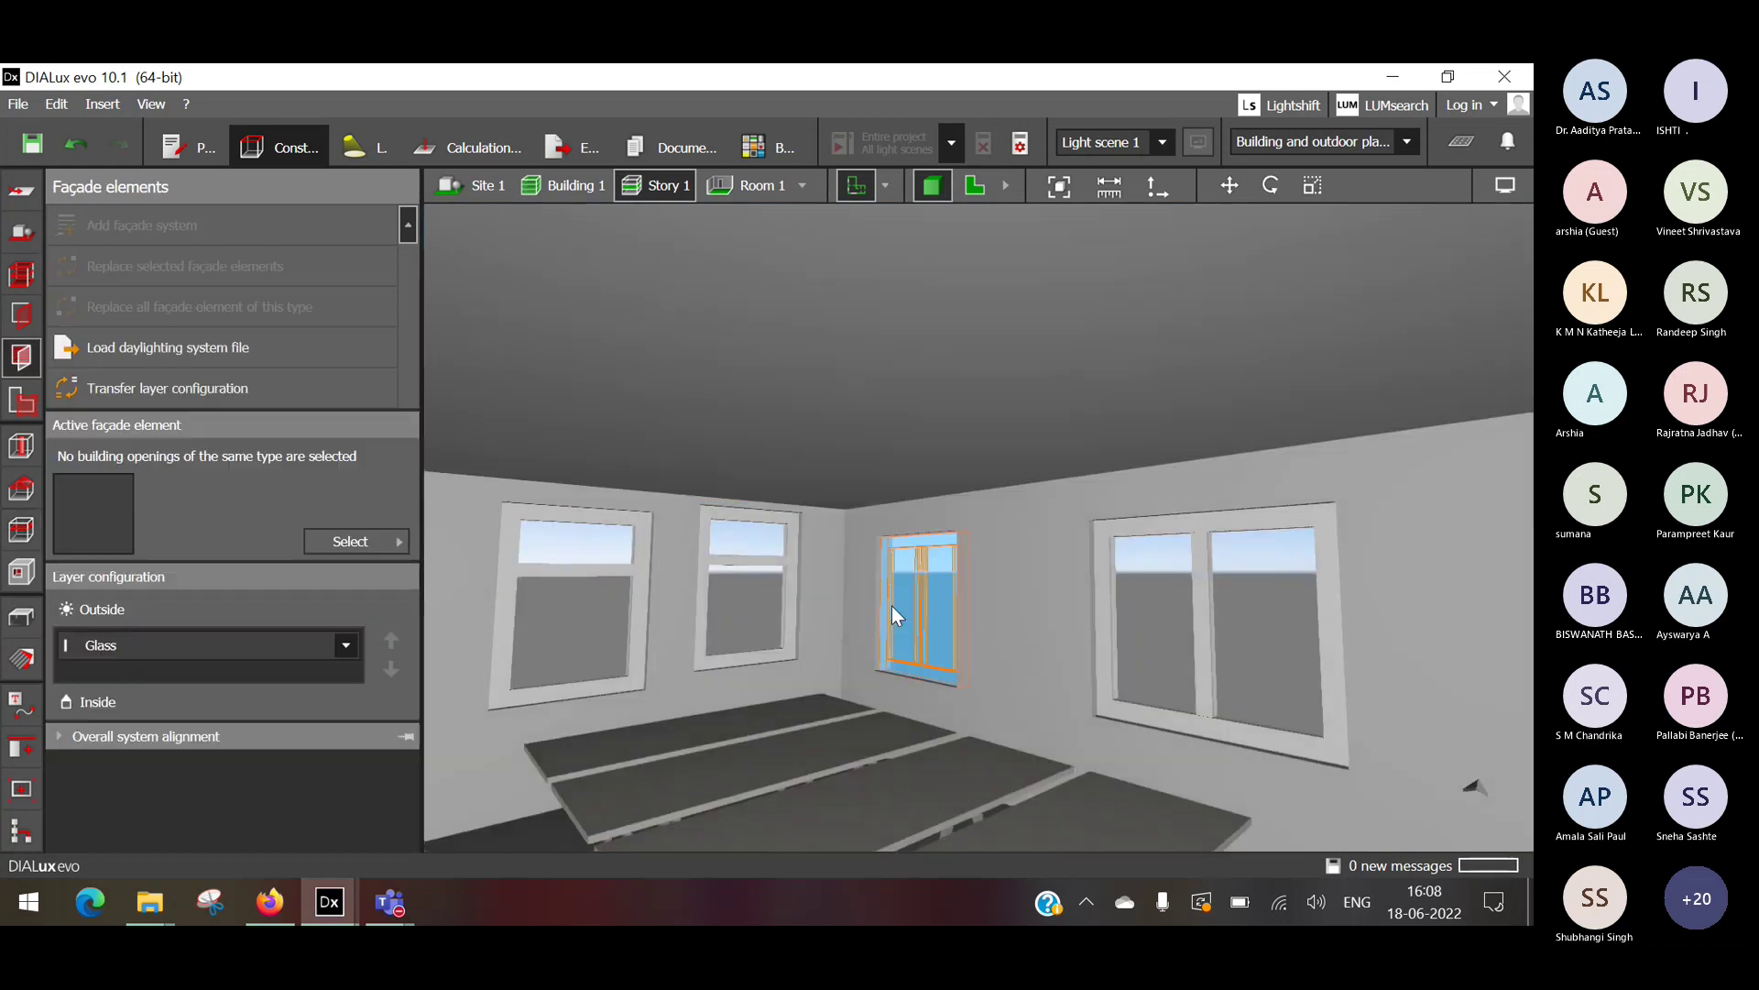
pyautogui.click(844, 653)
# Set the distance from the shell floor to 2.6 m for the outer ceiling around the two rectangular spaces.
pyautogui.click(850, 439)
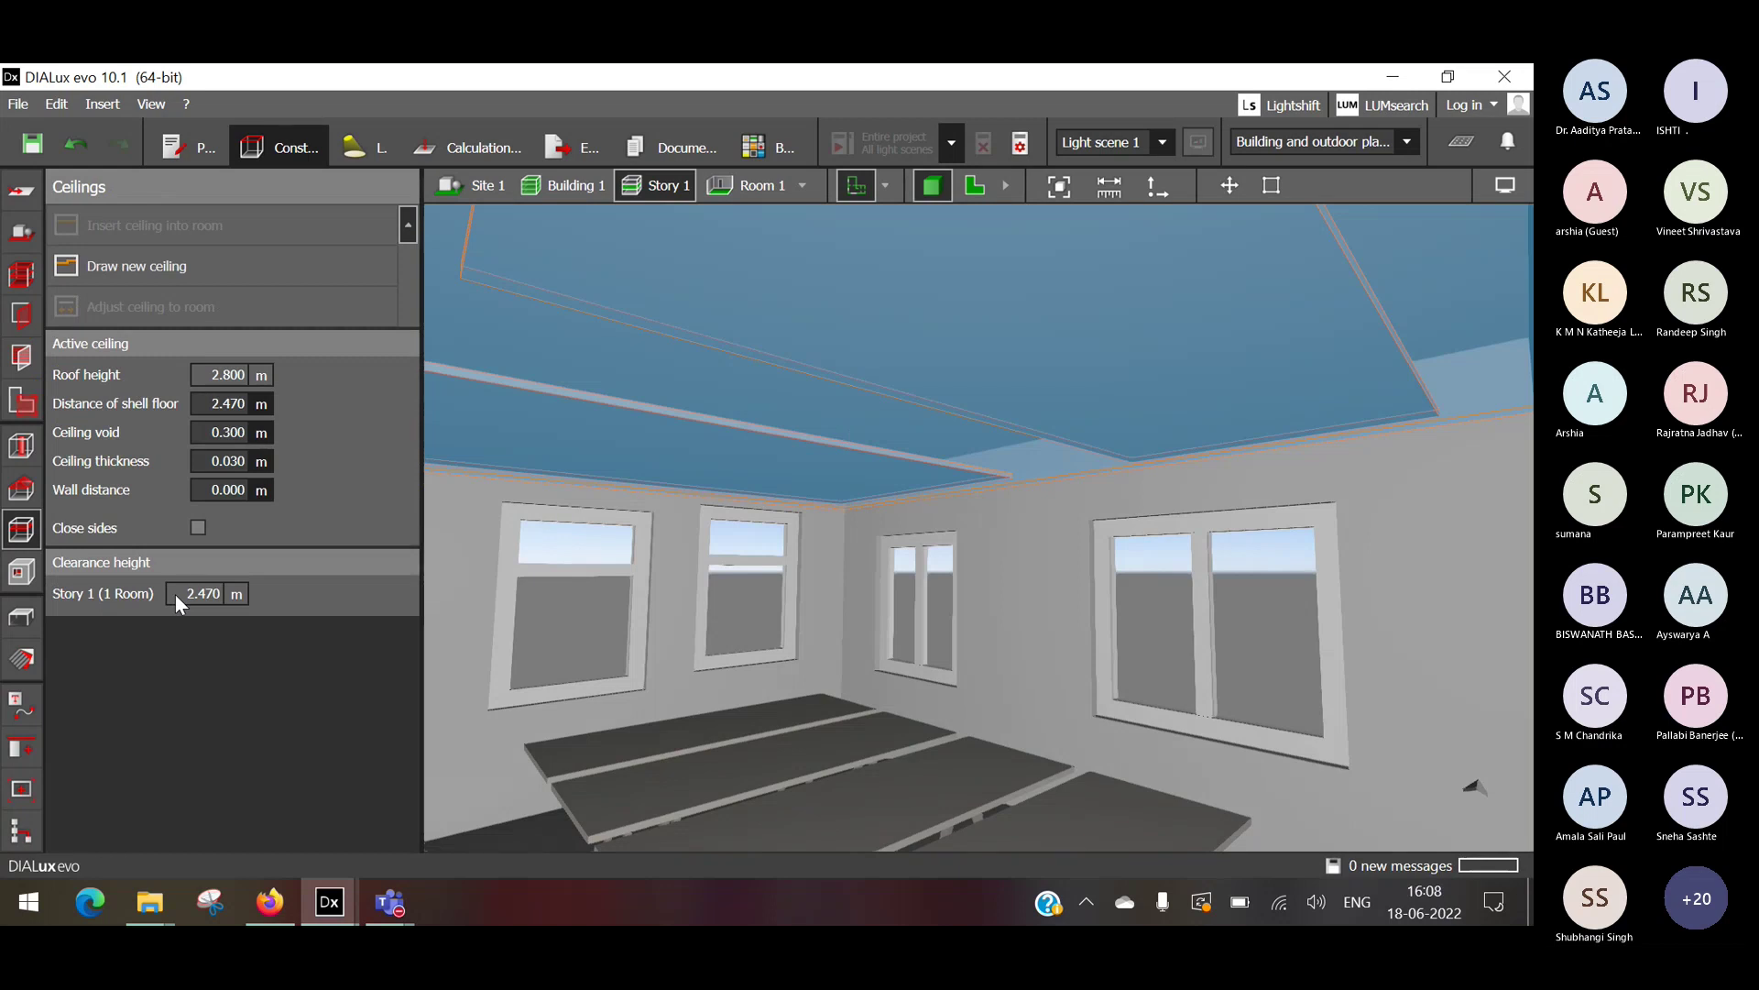
pyautogui.click(211, 403)
pyautogui.write('2.6')
pyautogui.press('Return')
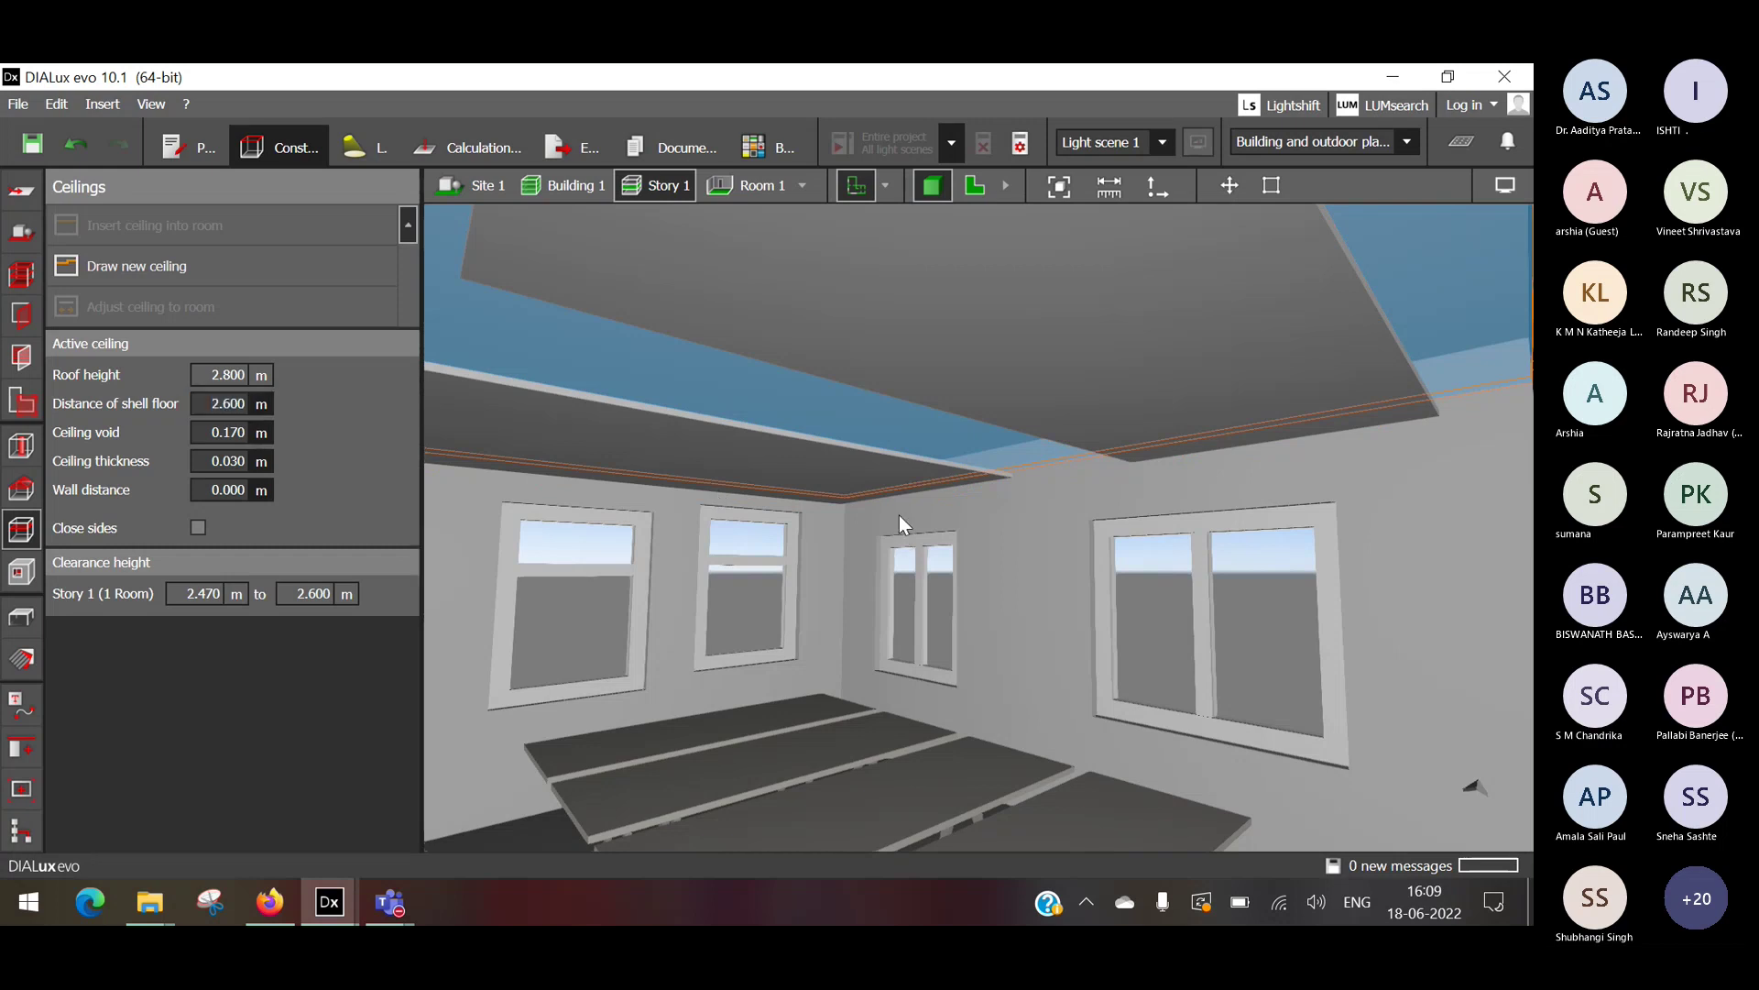
# Decline saving the project and compare the heights of the individual ceilings from inside the room.
pyautogui.click(899, 515)
pyautogui.moveTo(992, 541); pyautogui.dragTo(1070, 445, button='middle')
pyautogui.click(1070, 446)
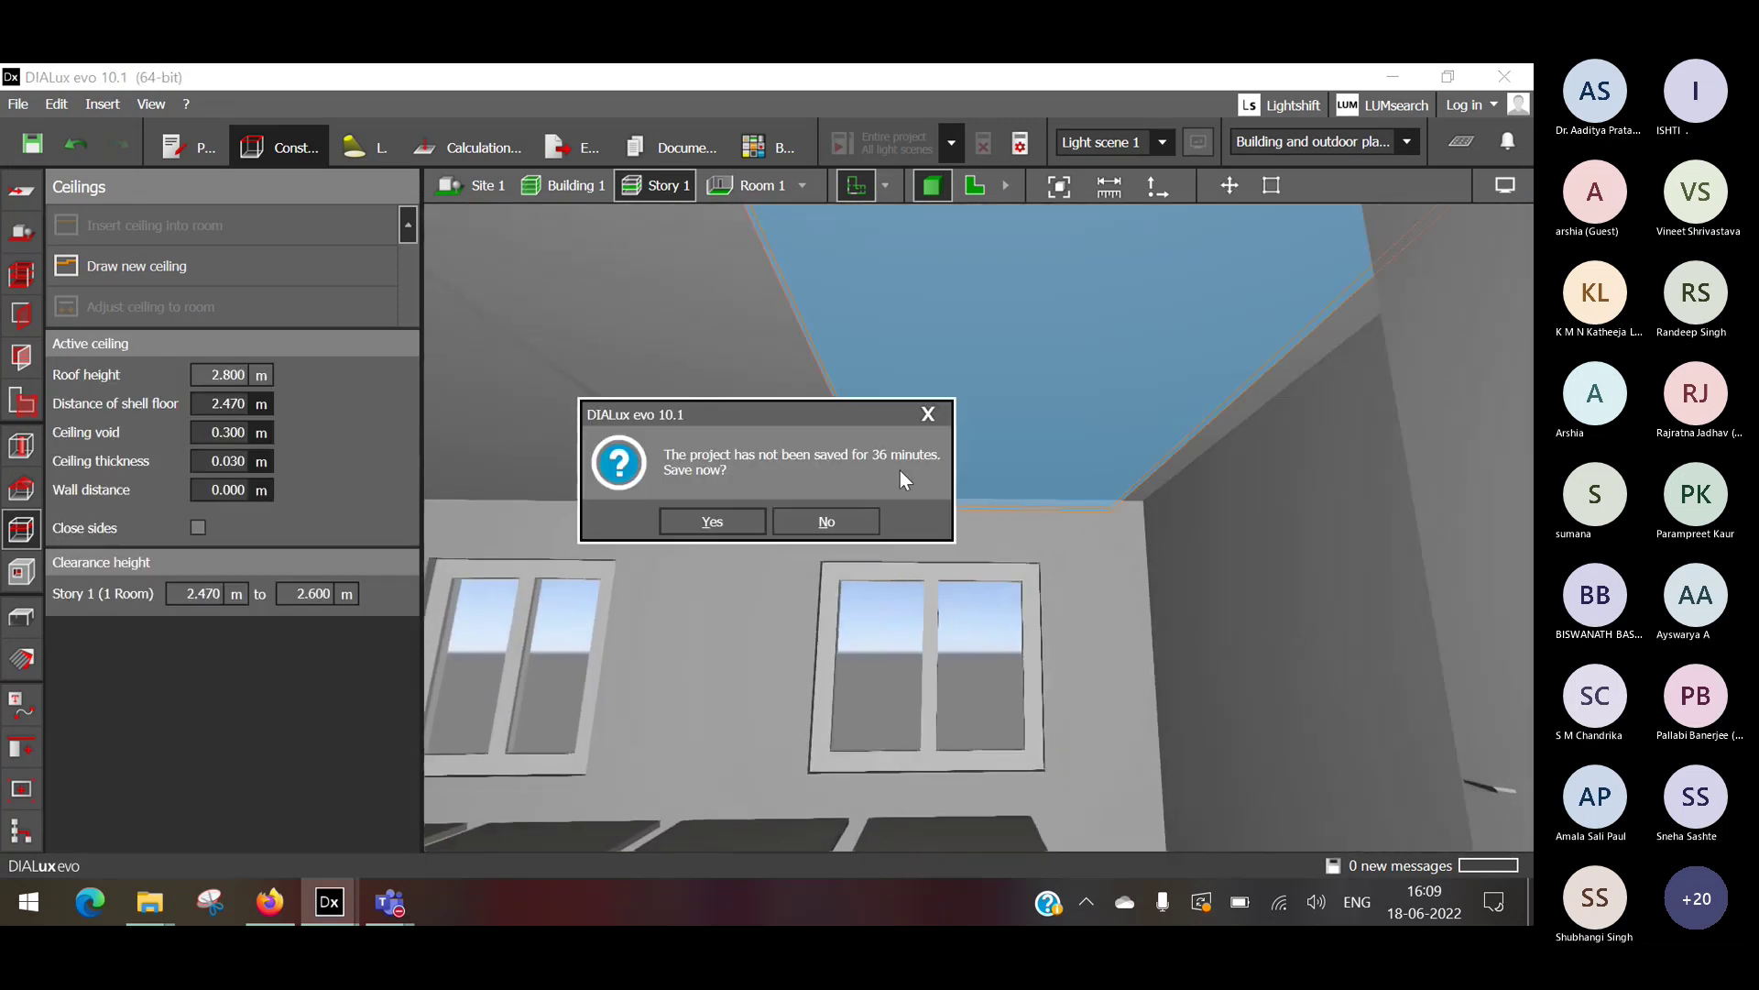
pyautogui.click(830, 520)
pyautogui.click(604, 461)
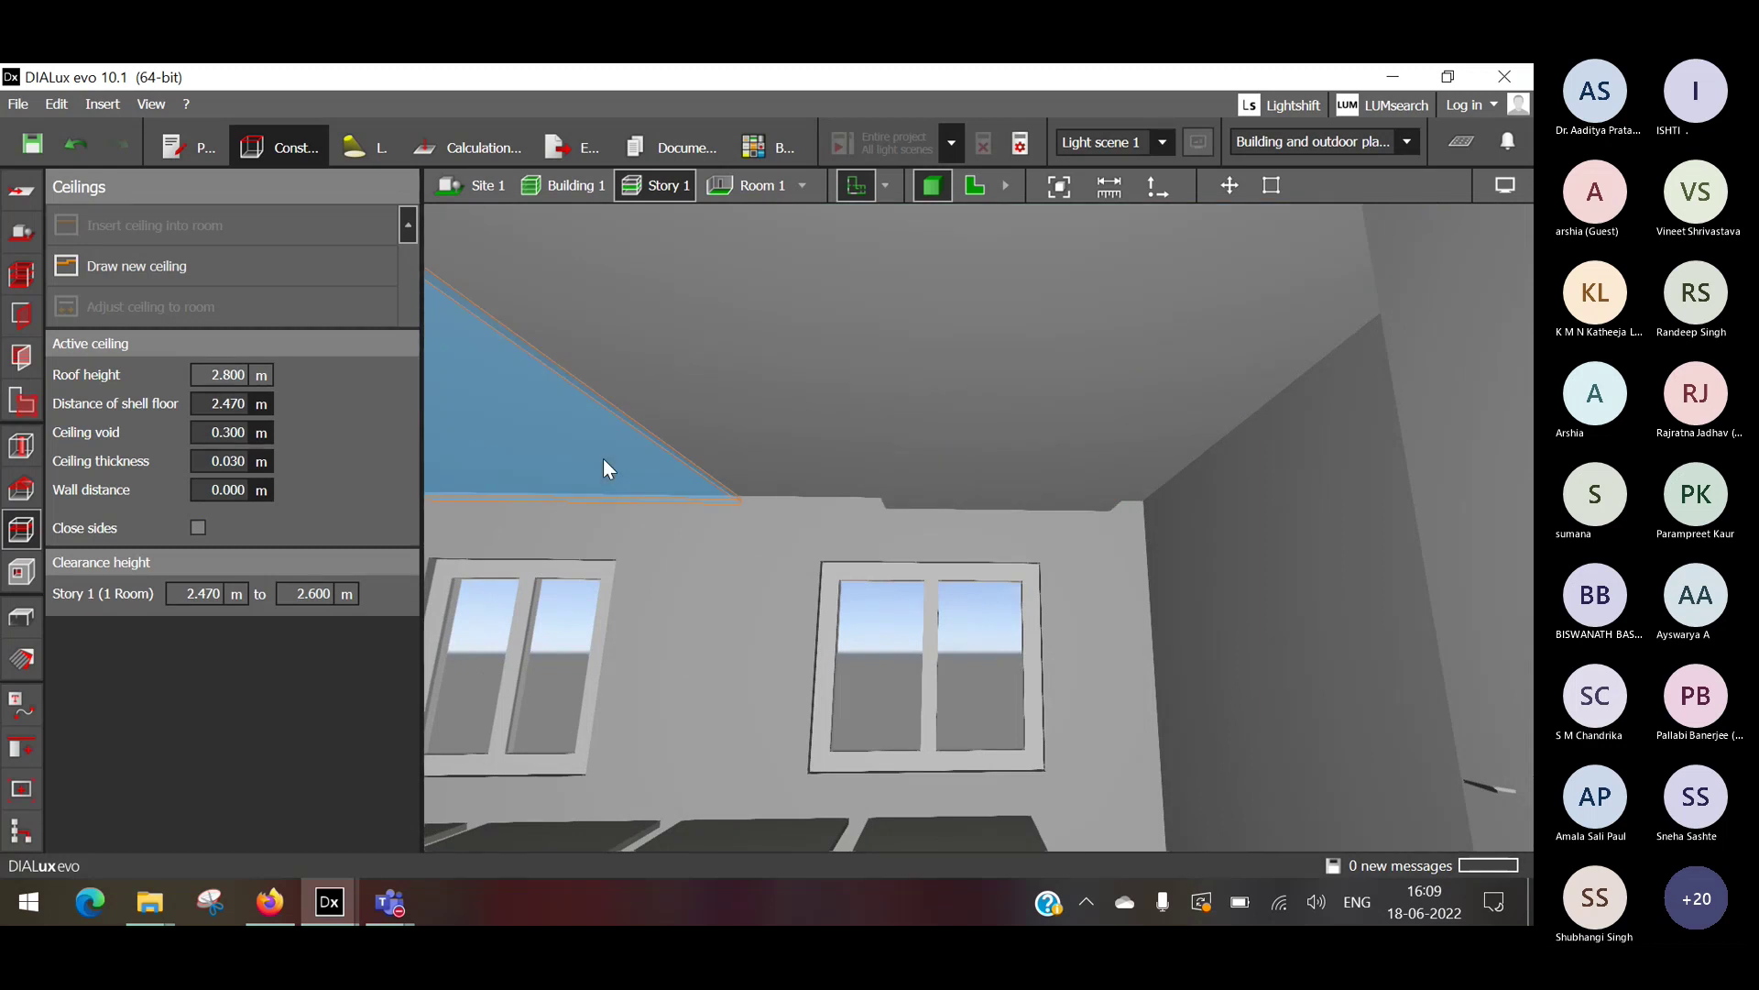
pyautogui.click(987, 459)
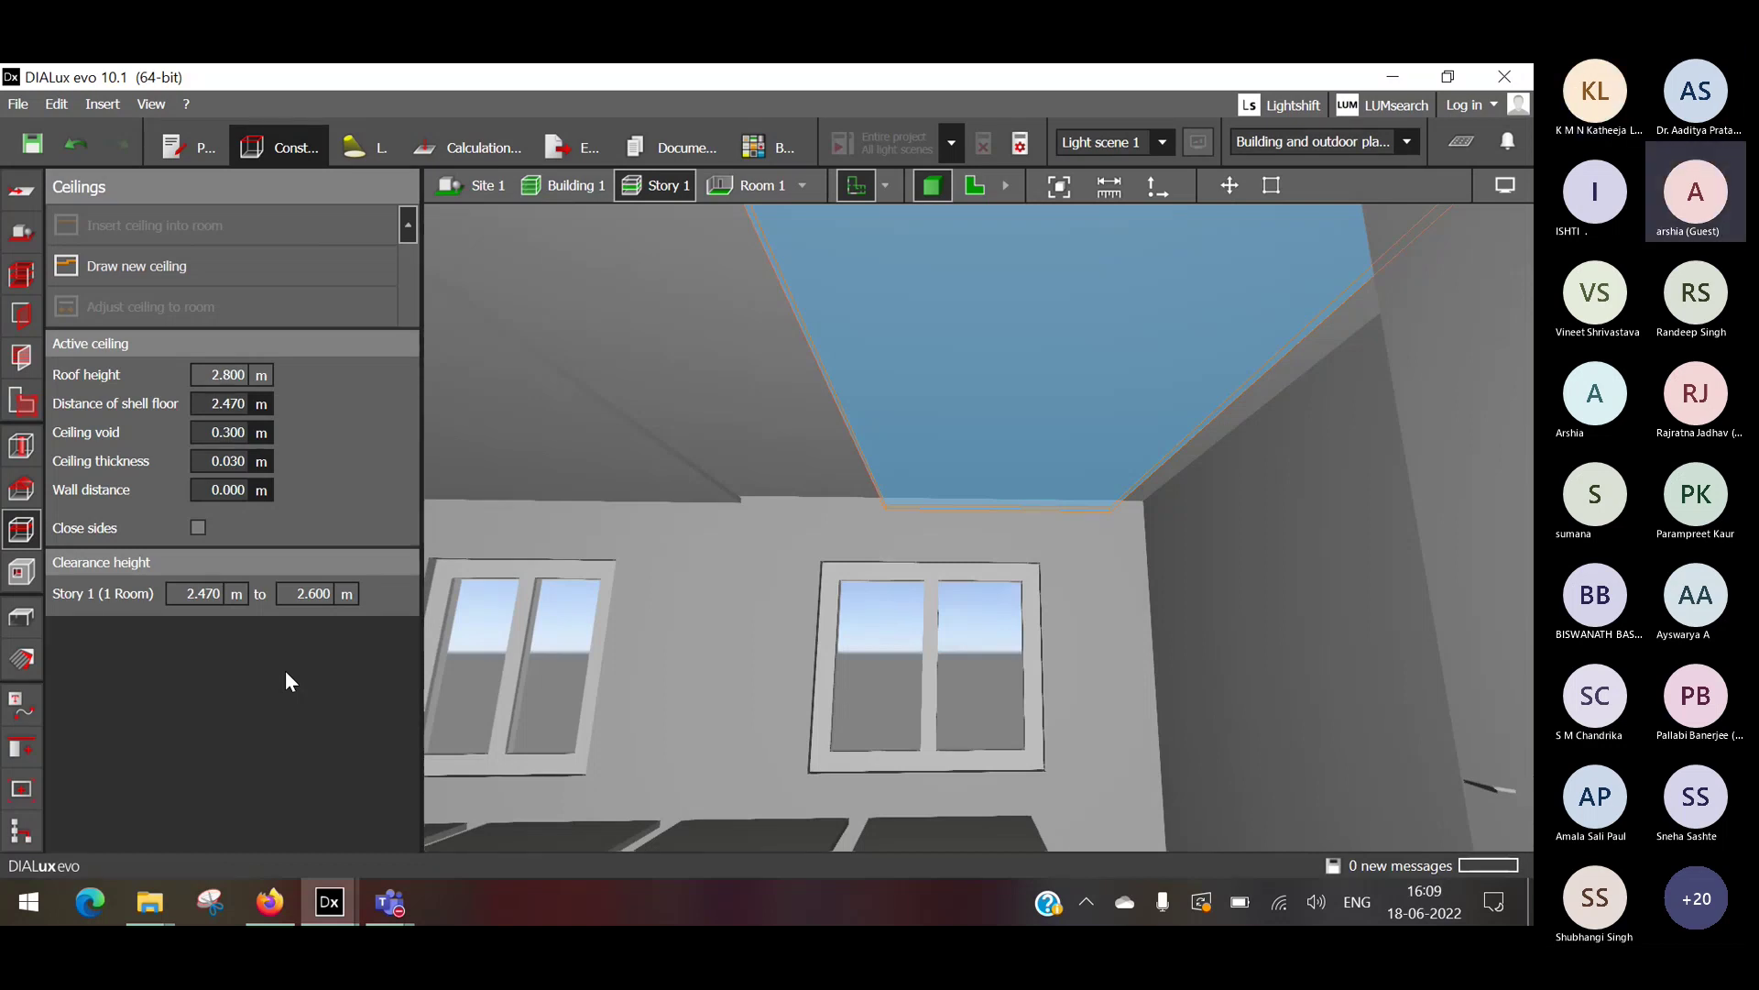
# Show the spaces in floor plan view and delete the two rectangular spaces inside Room 1.
pyautogui.click(33, 407)
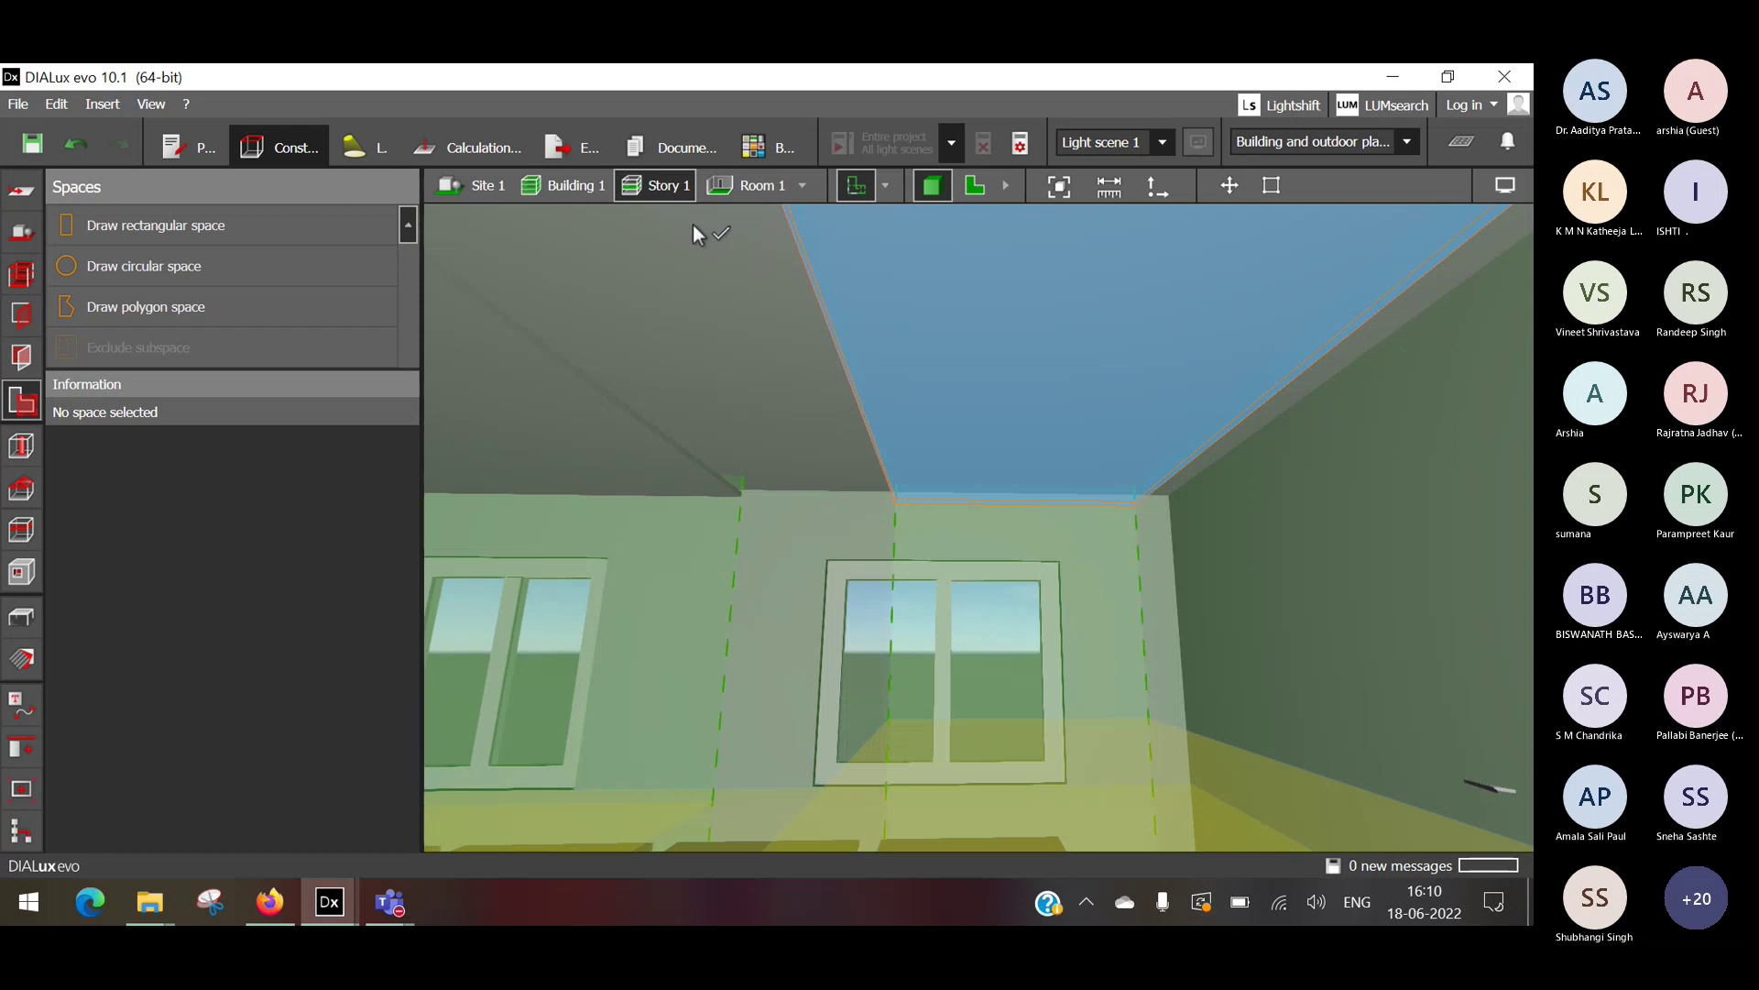
pyautogui.click(973, 189)
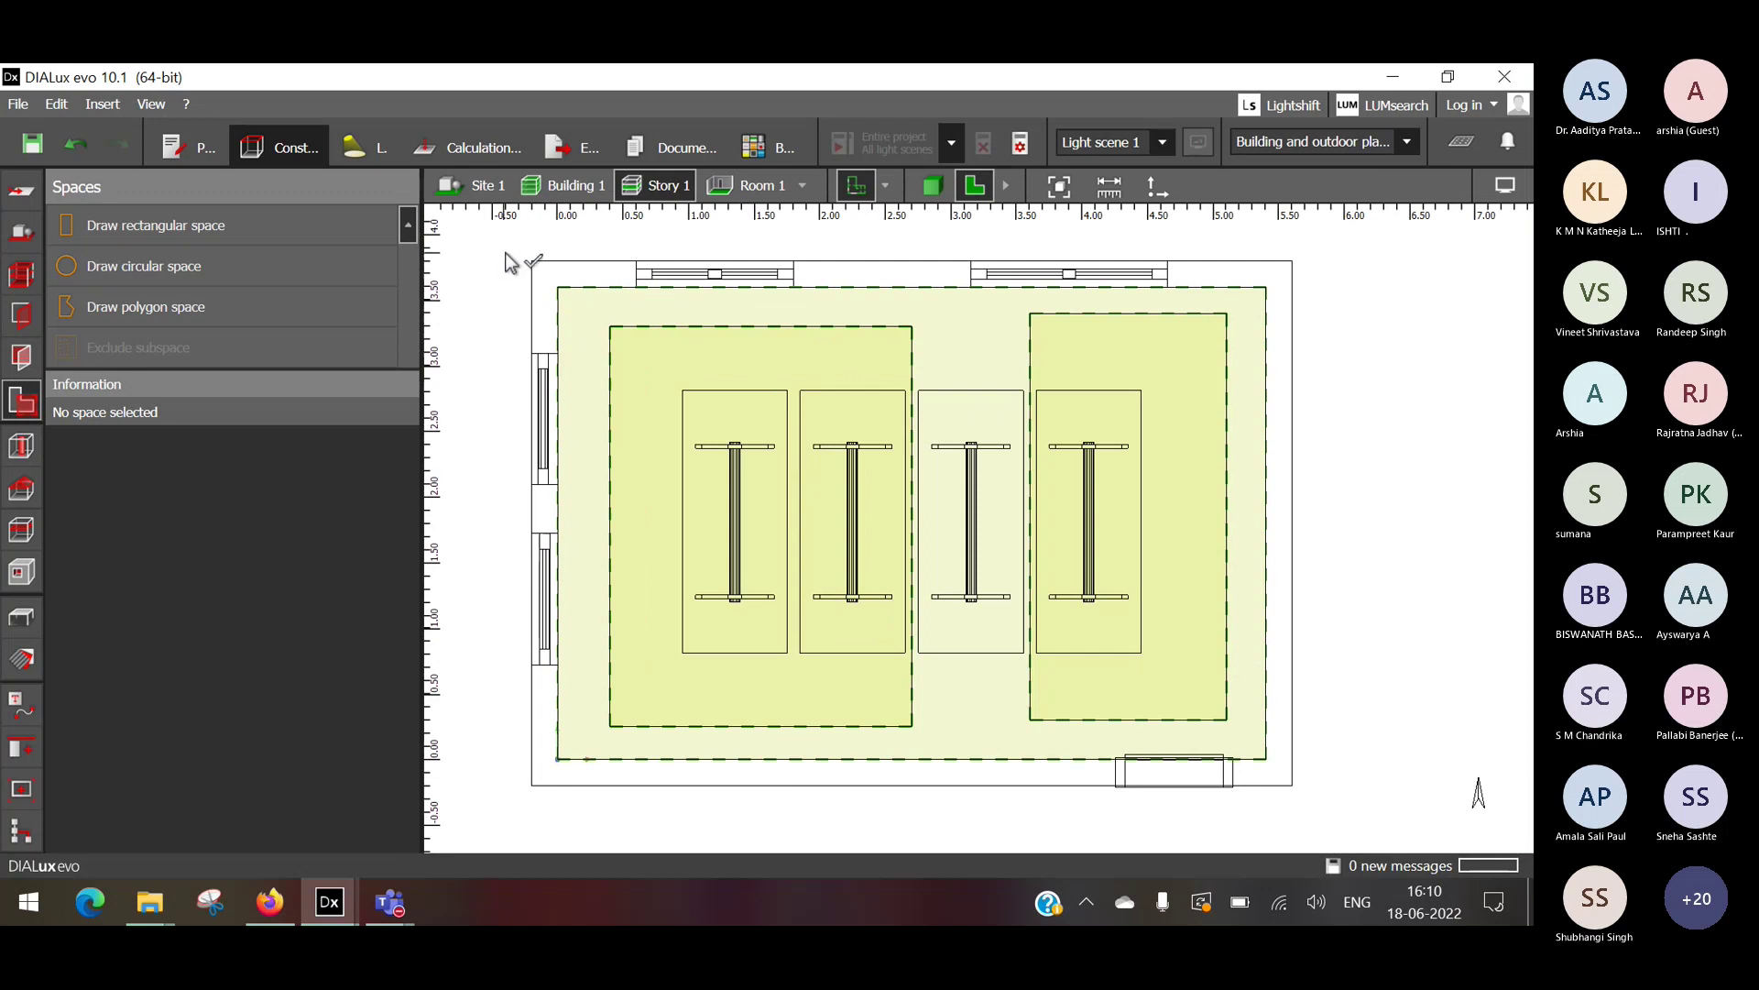
pyautogui.click(318, 224)
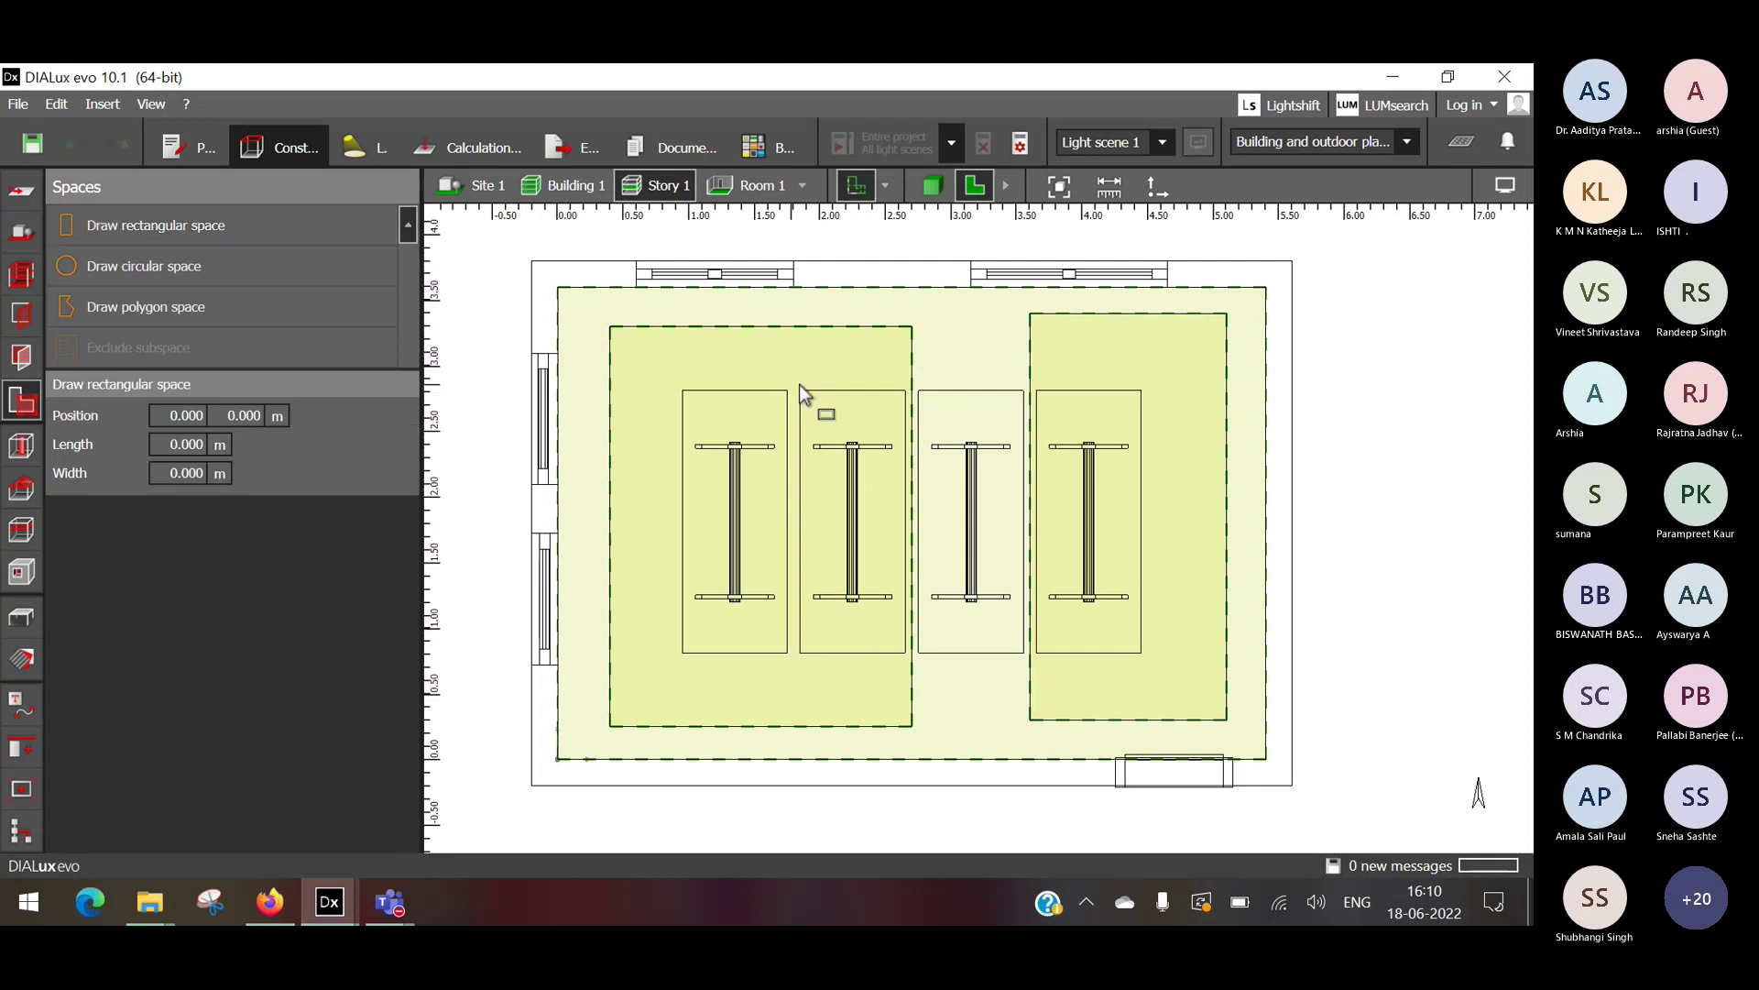
pyautogui.press('Escape')
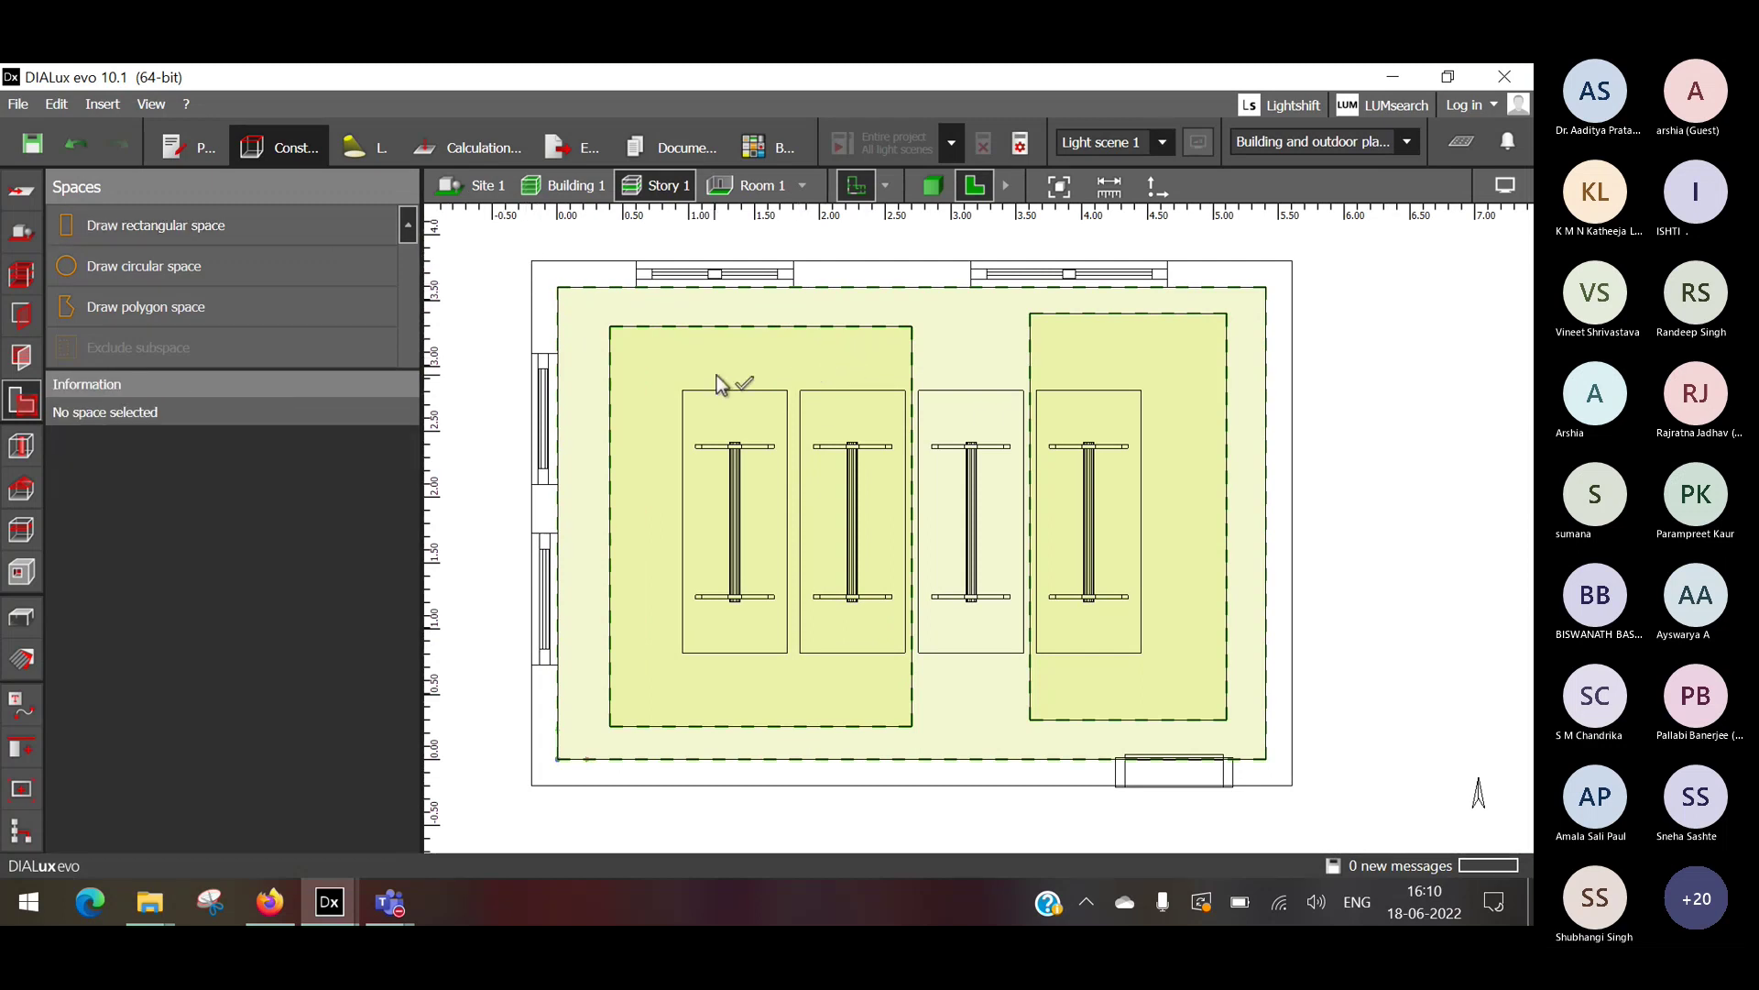
pyautogui.click(740, 342)
pyautogui.click(794, 360)
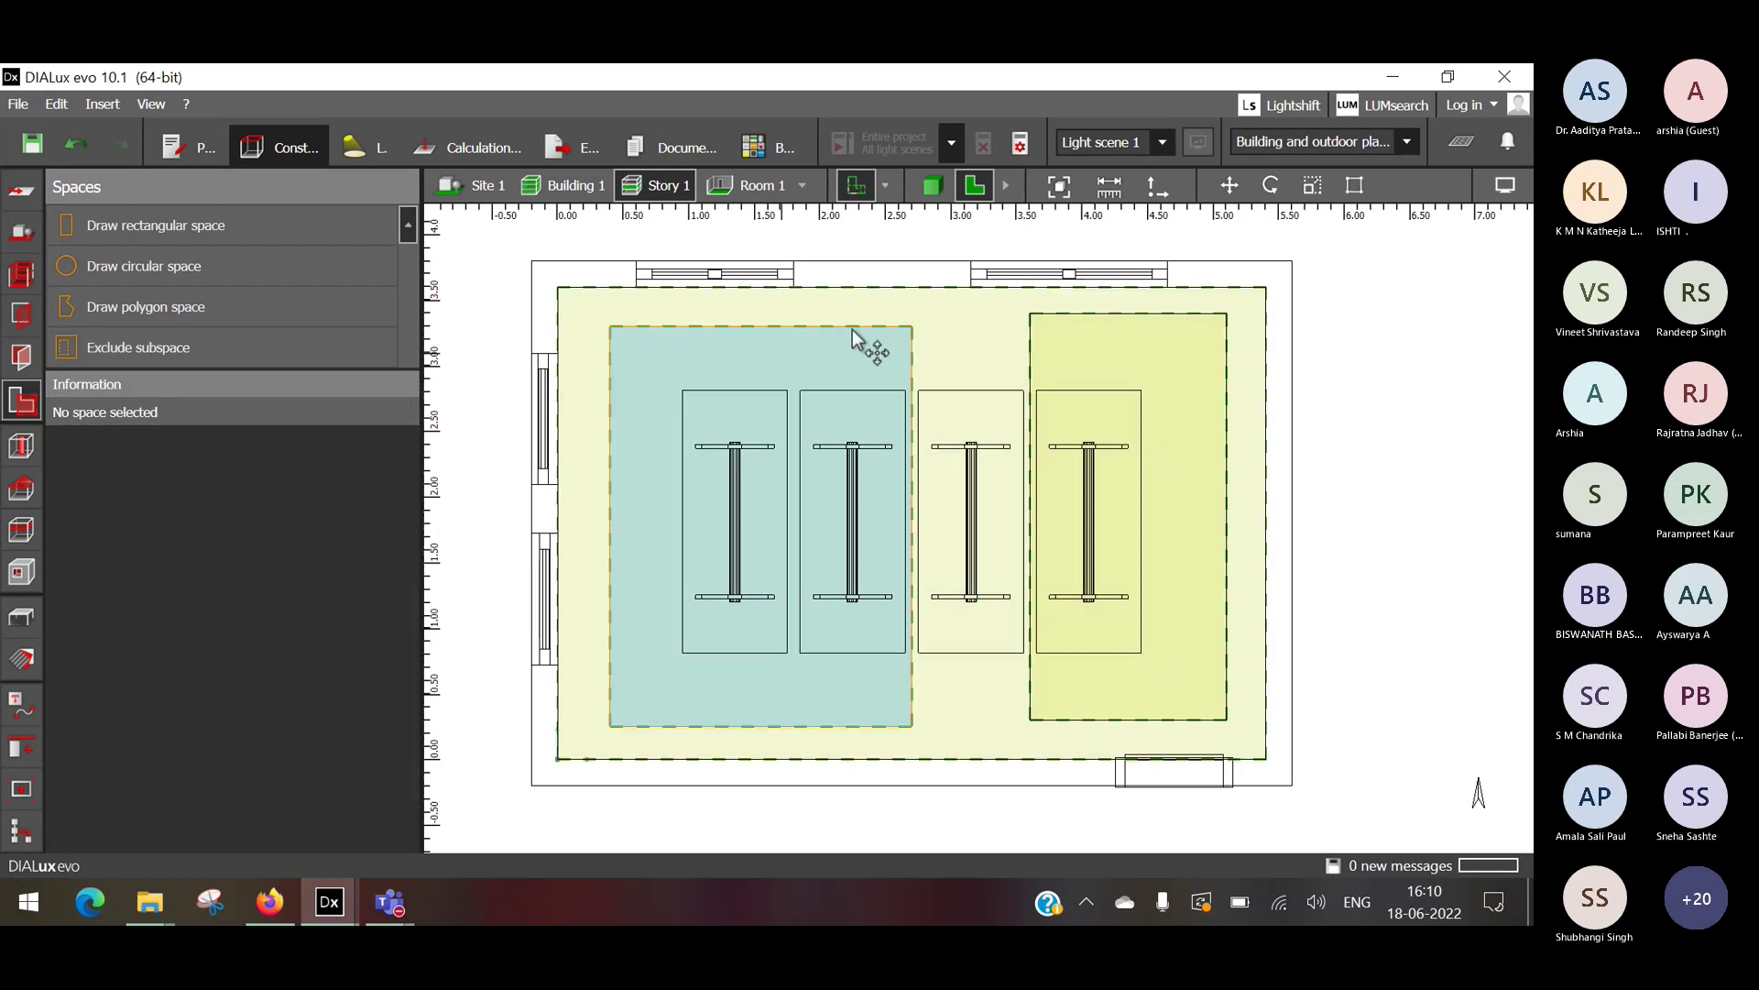
pyautogui.press('Delete')
pyautogui.click(1079, 328)
pyautogui.press('Delete')
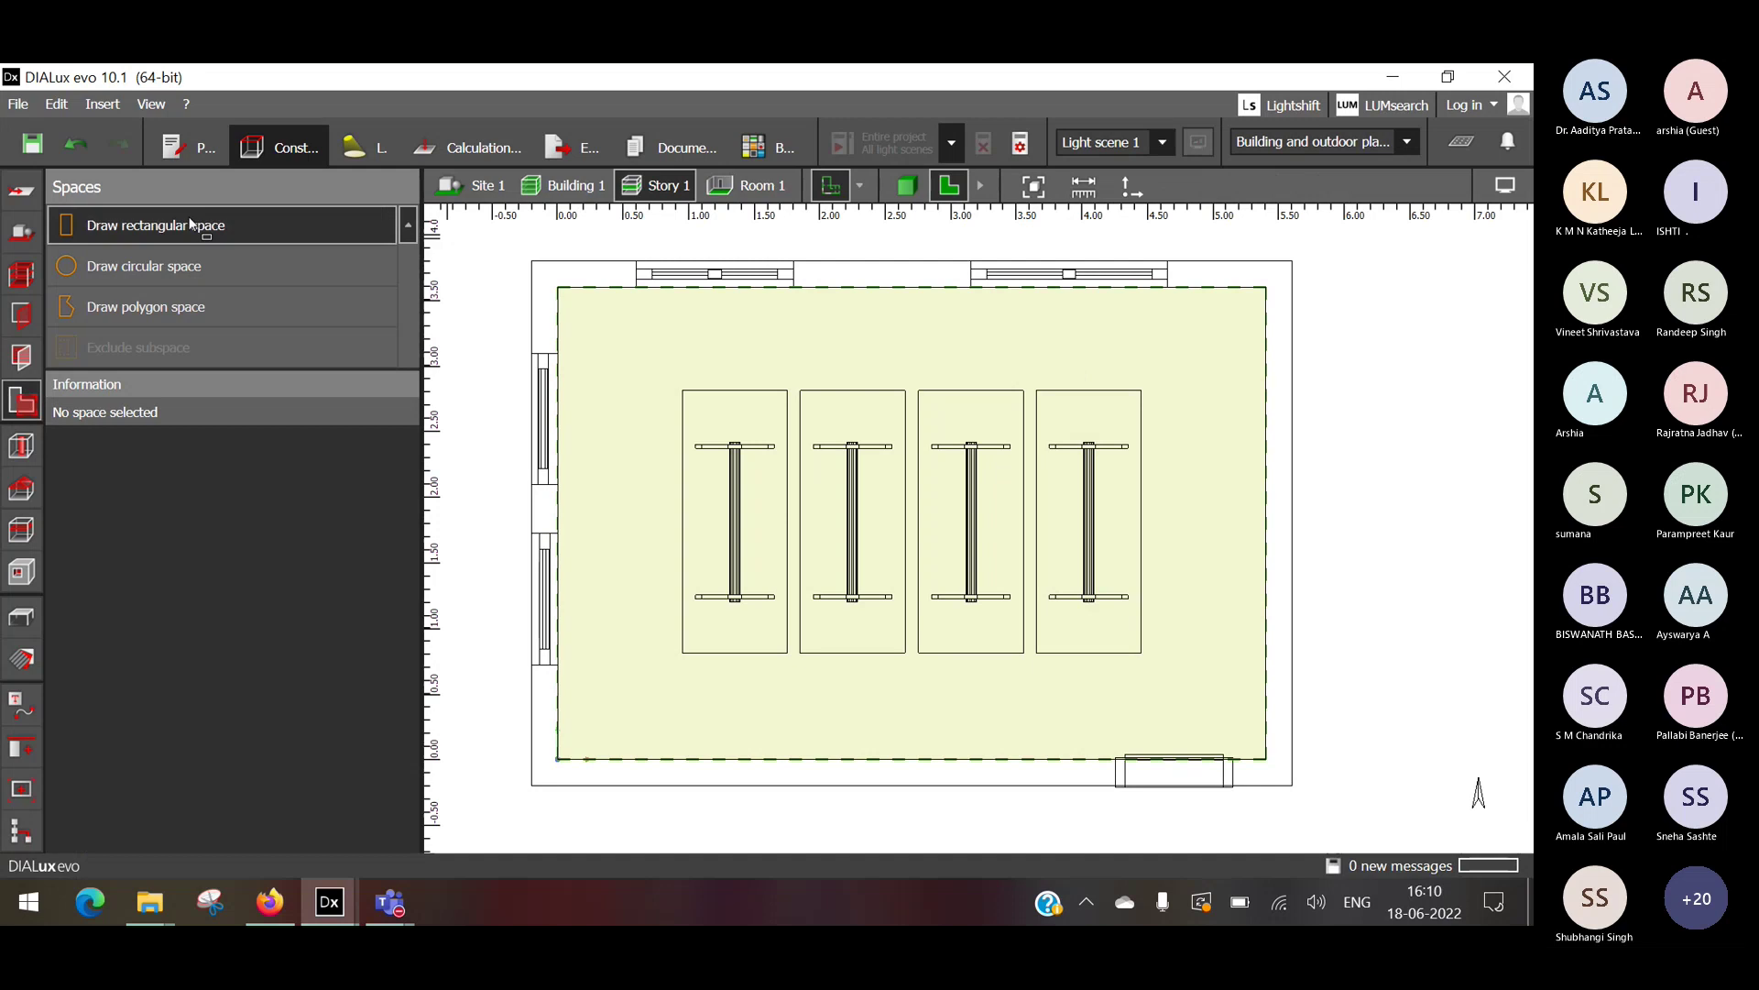
# Draw one rectangular space about 4.4 m by 2.8 m around the four tables in Room 1.
pyautogui.click(156, 225)
pyautogui.moveTo(630, 340)
pyautogui.mouseDown()
pyautogui.moveTo(636, 699)
pyautogui.moveTo(698, 705)
pyautogui.mouseUp()
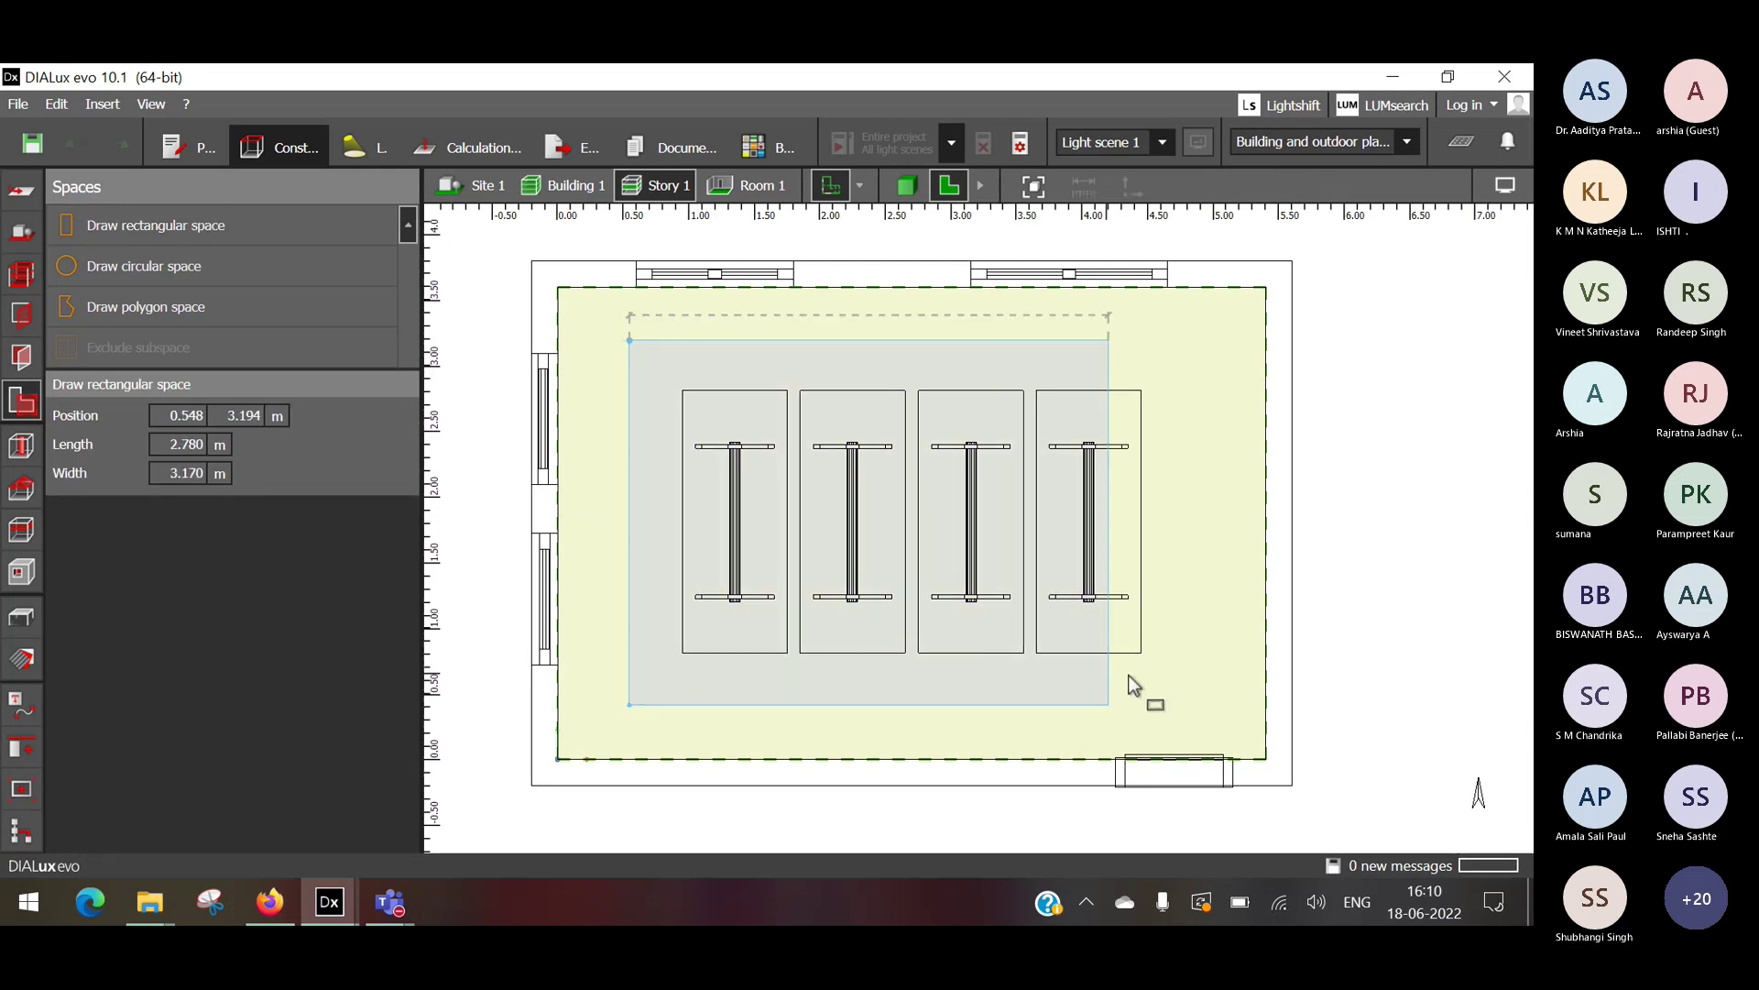
pyautogui.click(1211, 640)
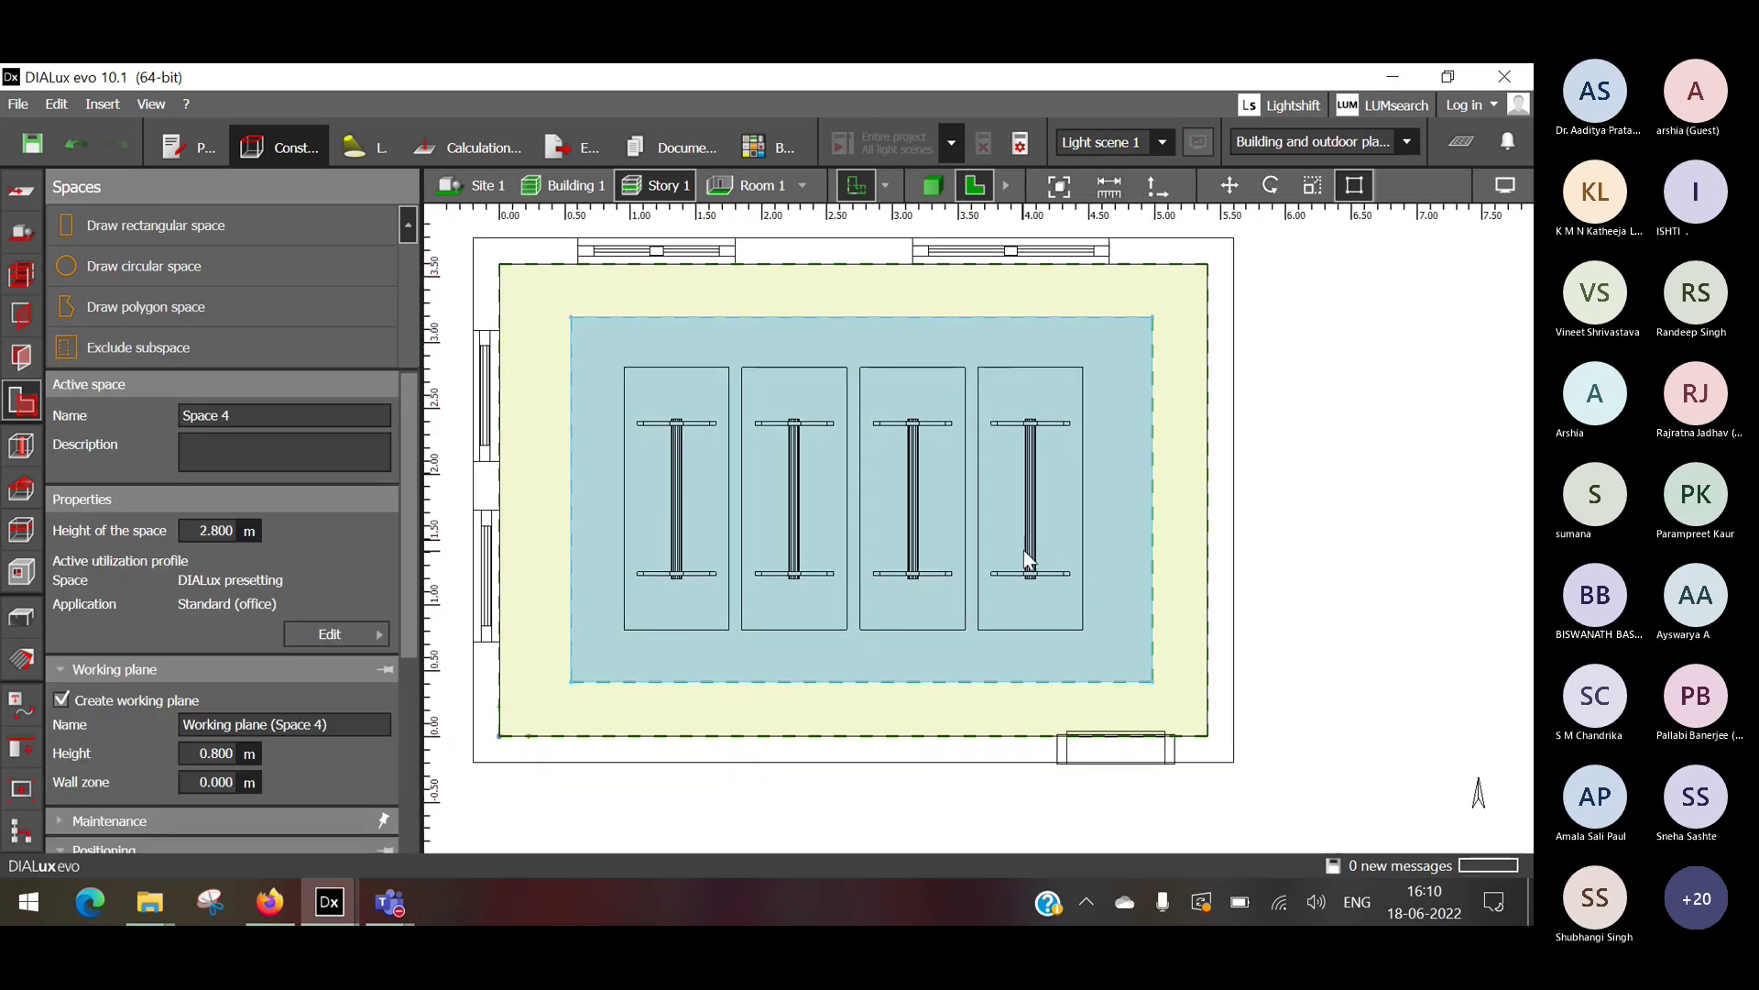
pyautogui.click(1157, 399)
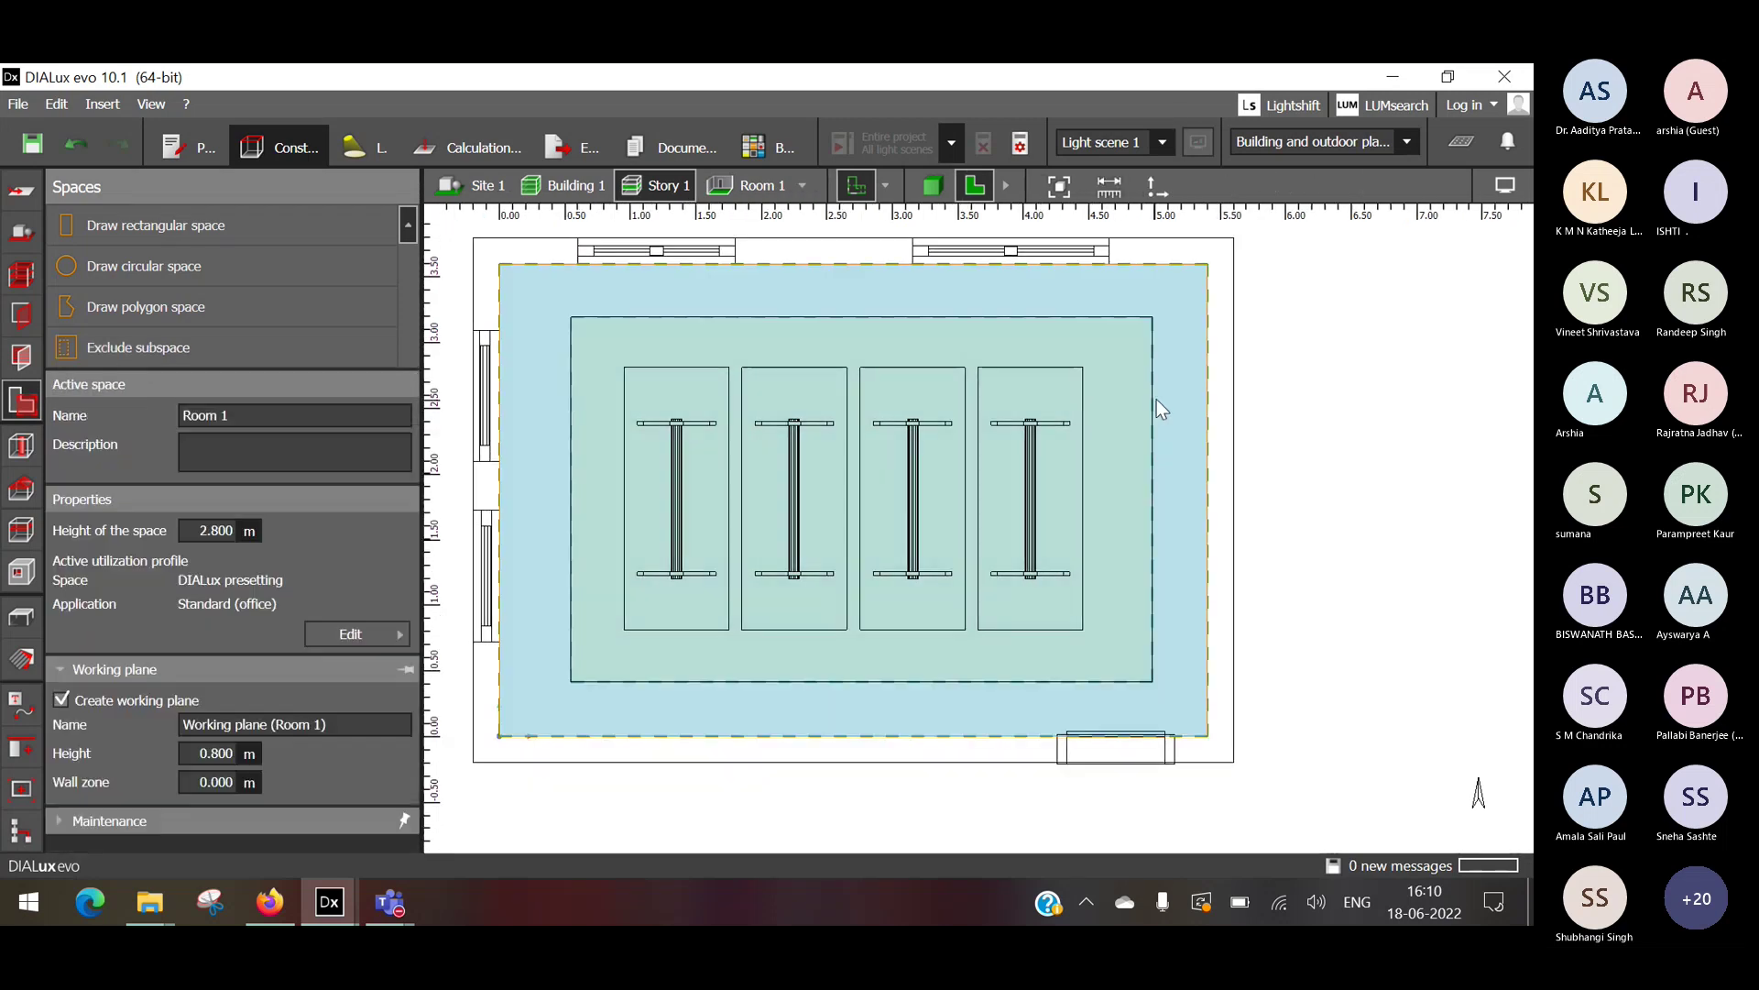
pyautogui.click(1330, 358)
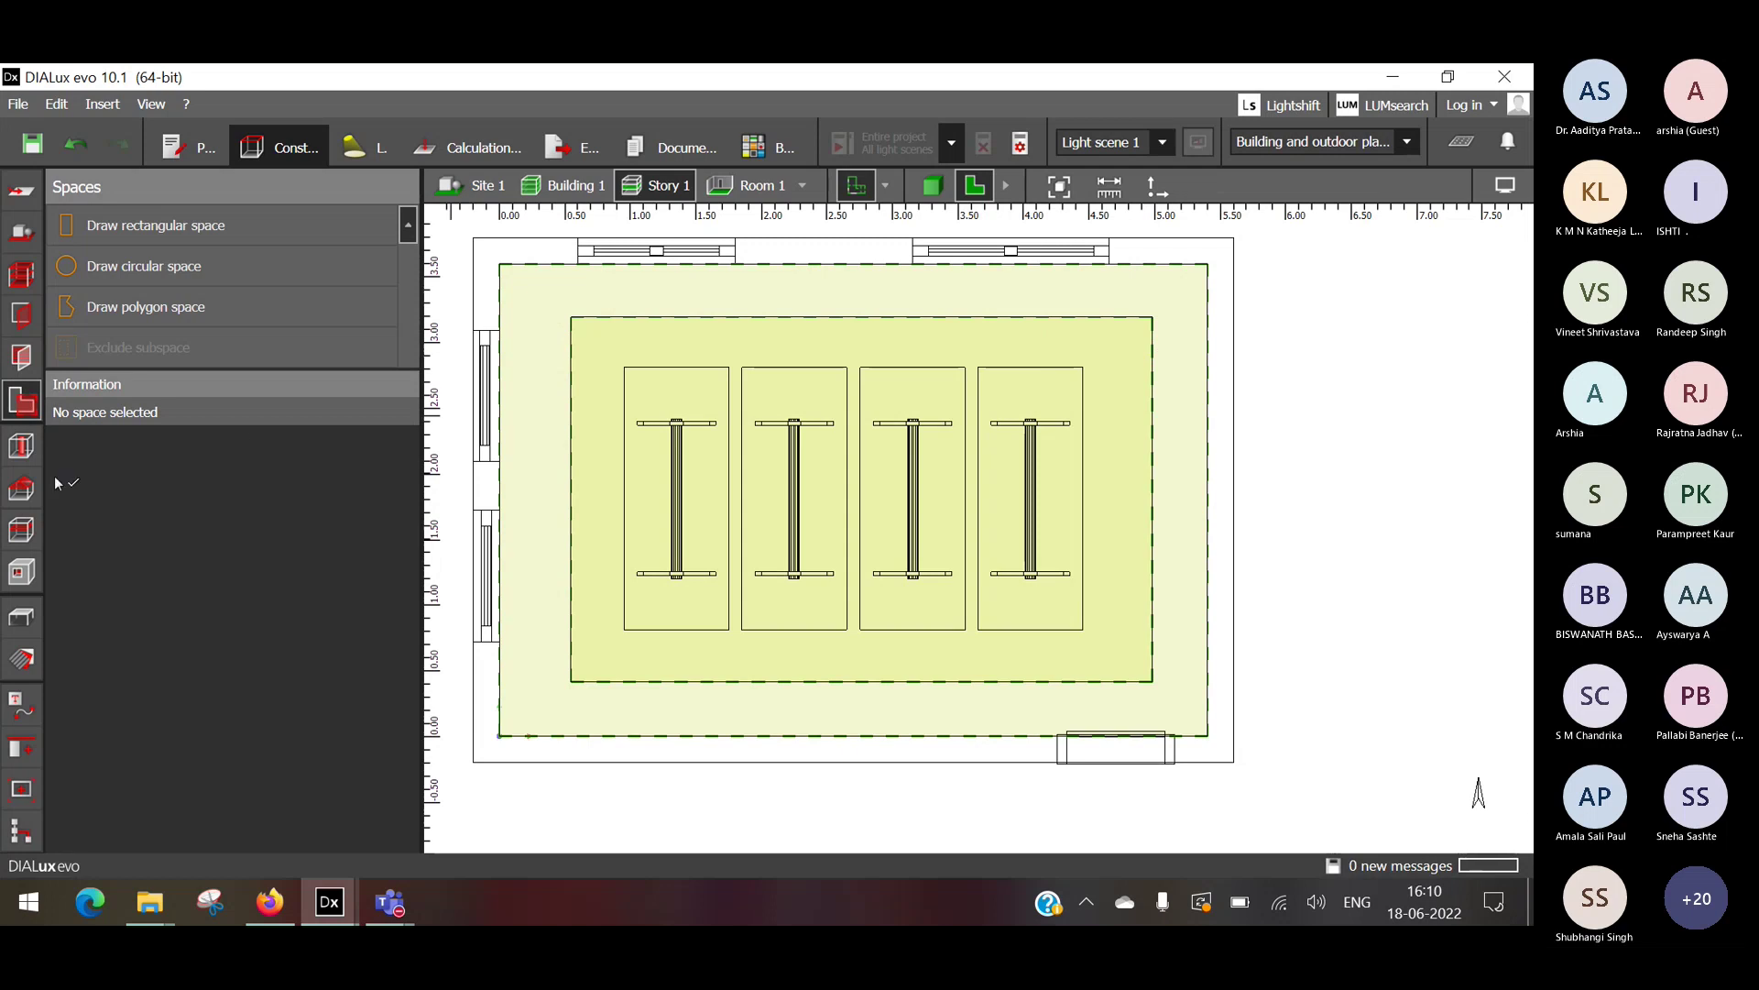
# Insert a suspended ceiling into the new central space using all areas without a suspended ceiling.
pyautogui.click(21, 499)
pyautogui.click(25, 530)
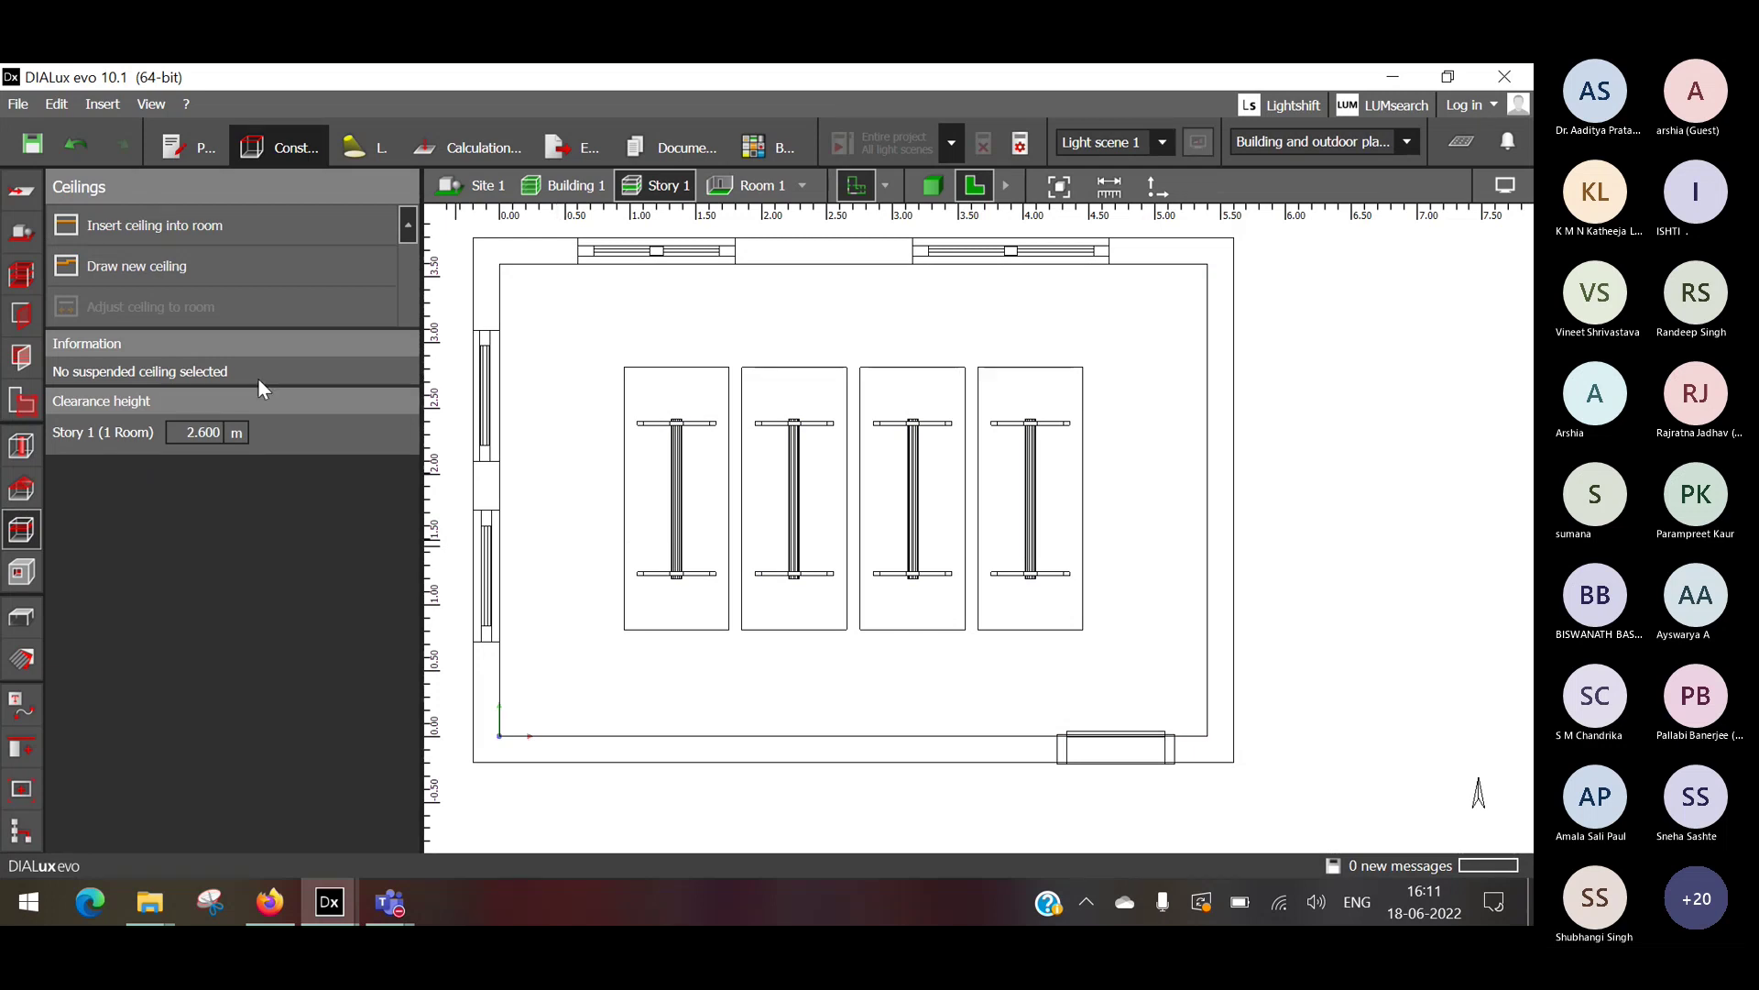
pyautogui.click(163, 244)
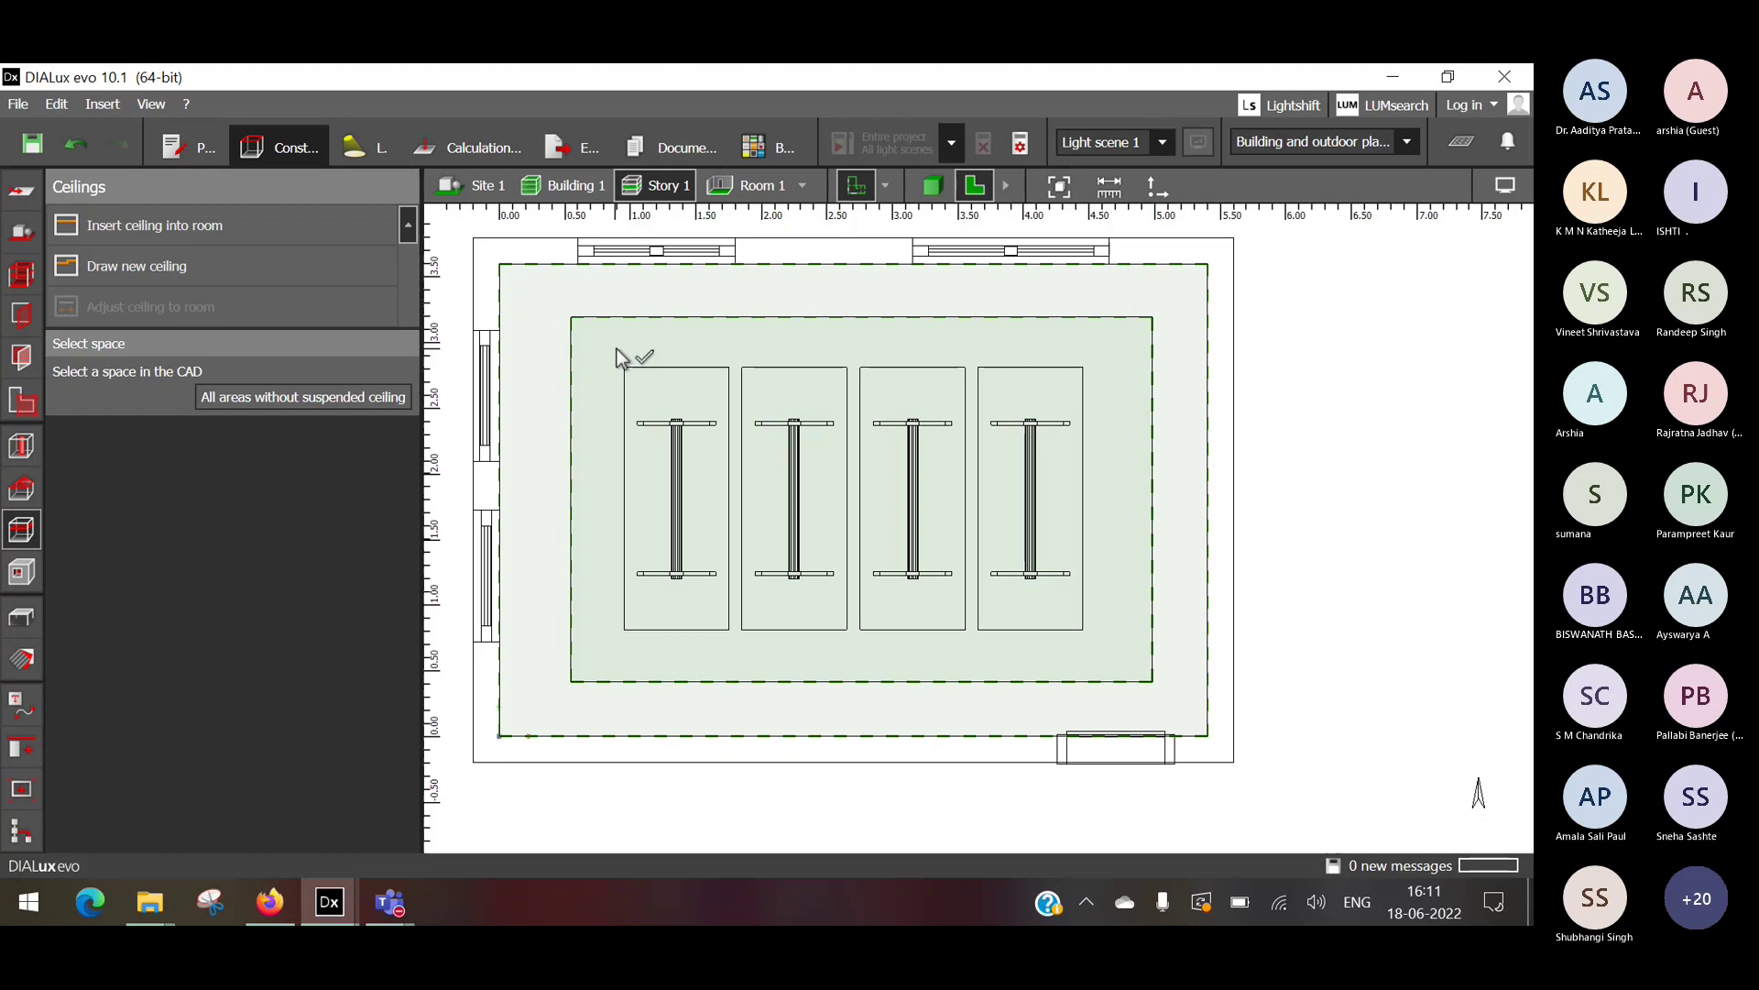
pyautogui.click(385, 411)
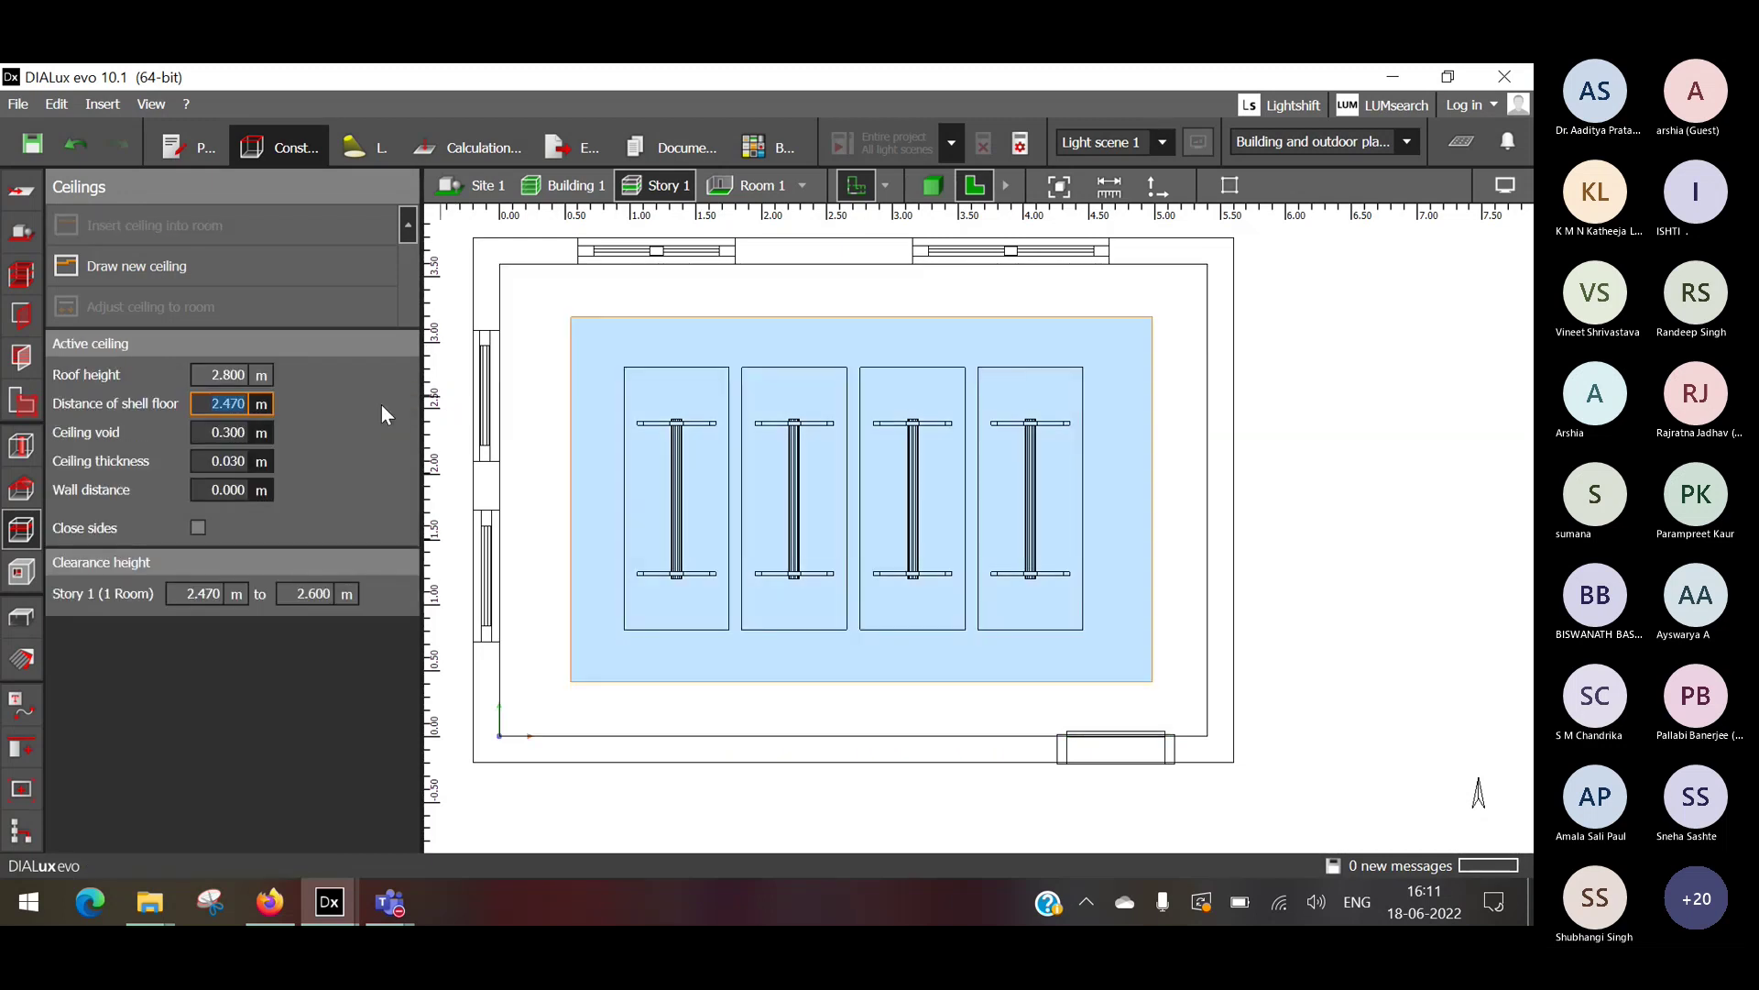
pyautogui.write('2.6')
pyautogui.press('Return')
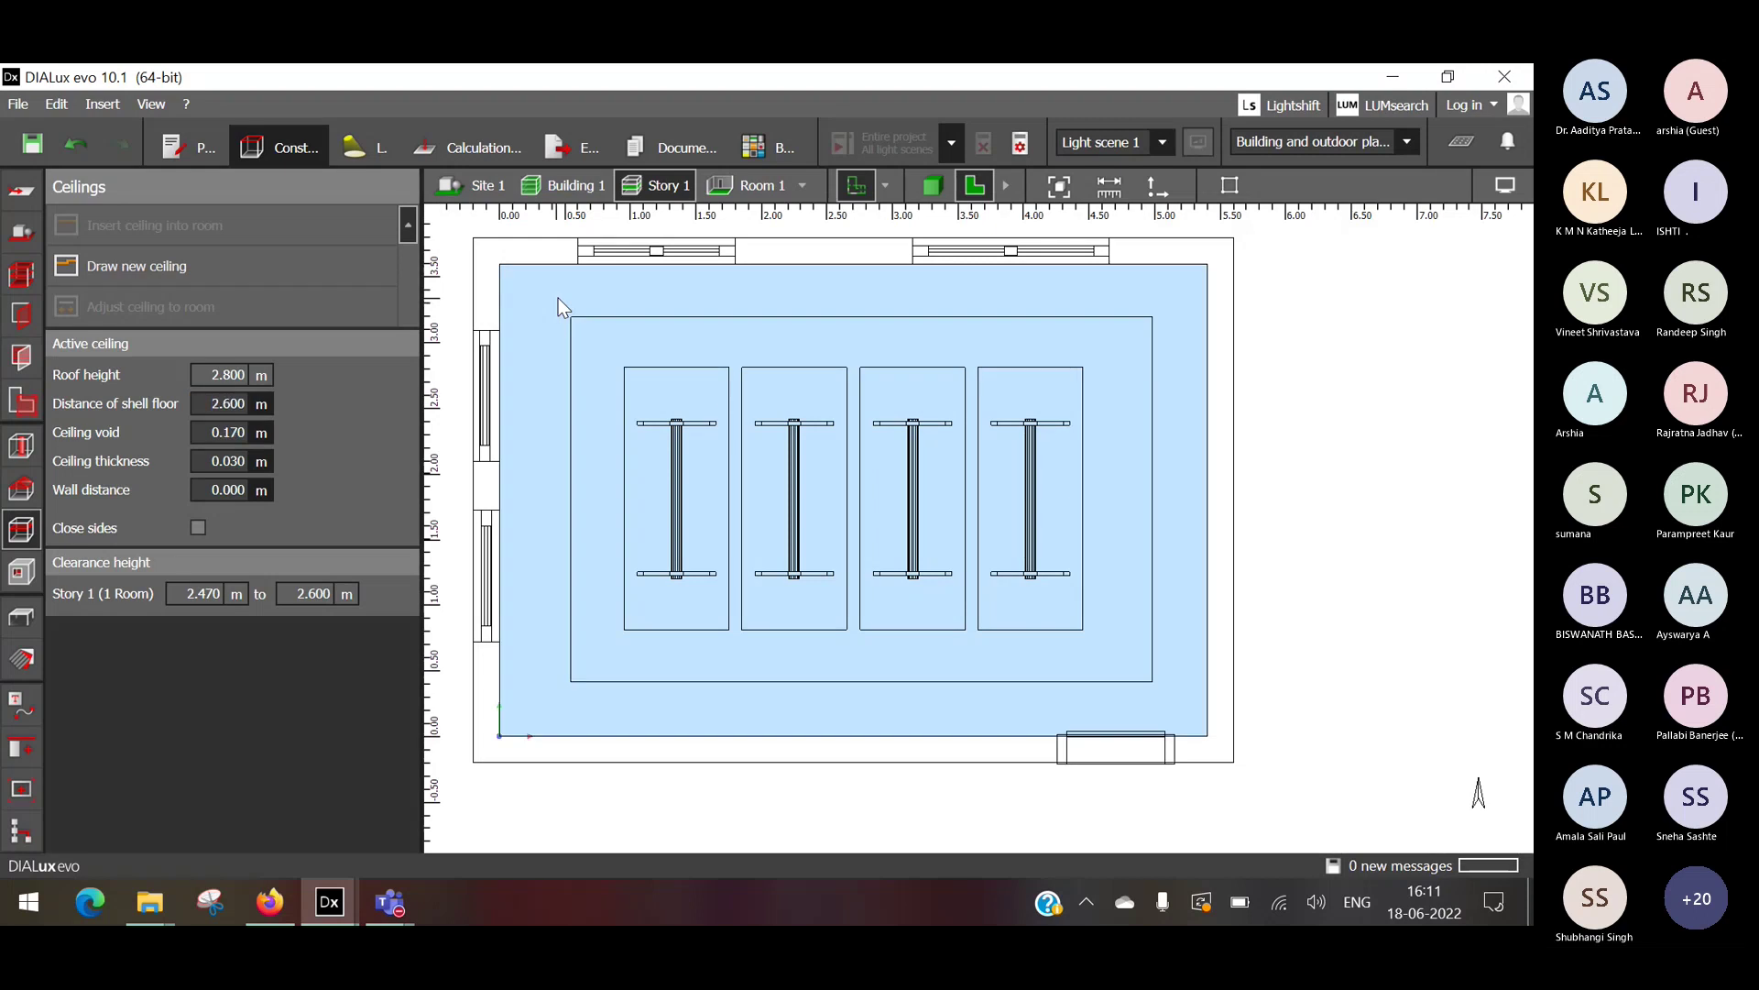
# Return to the 3D view and compare the heights of the central and surrounding ceilings.
pyautogui.click(1245, 346)
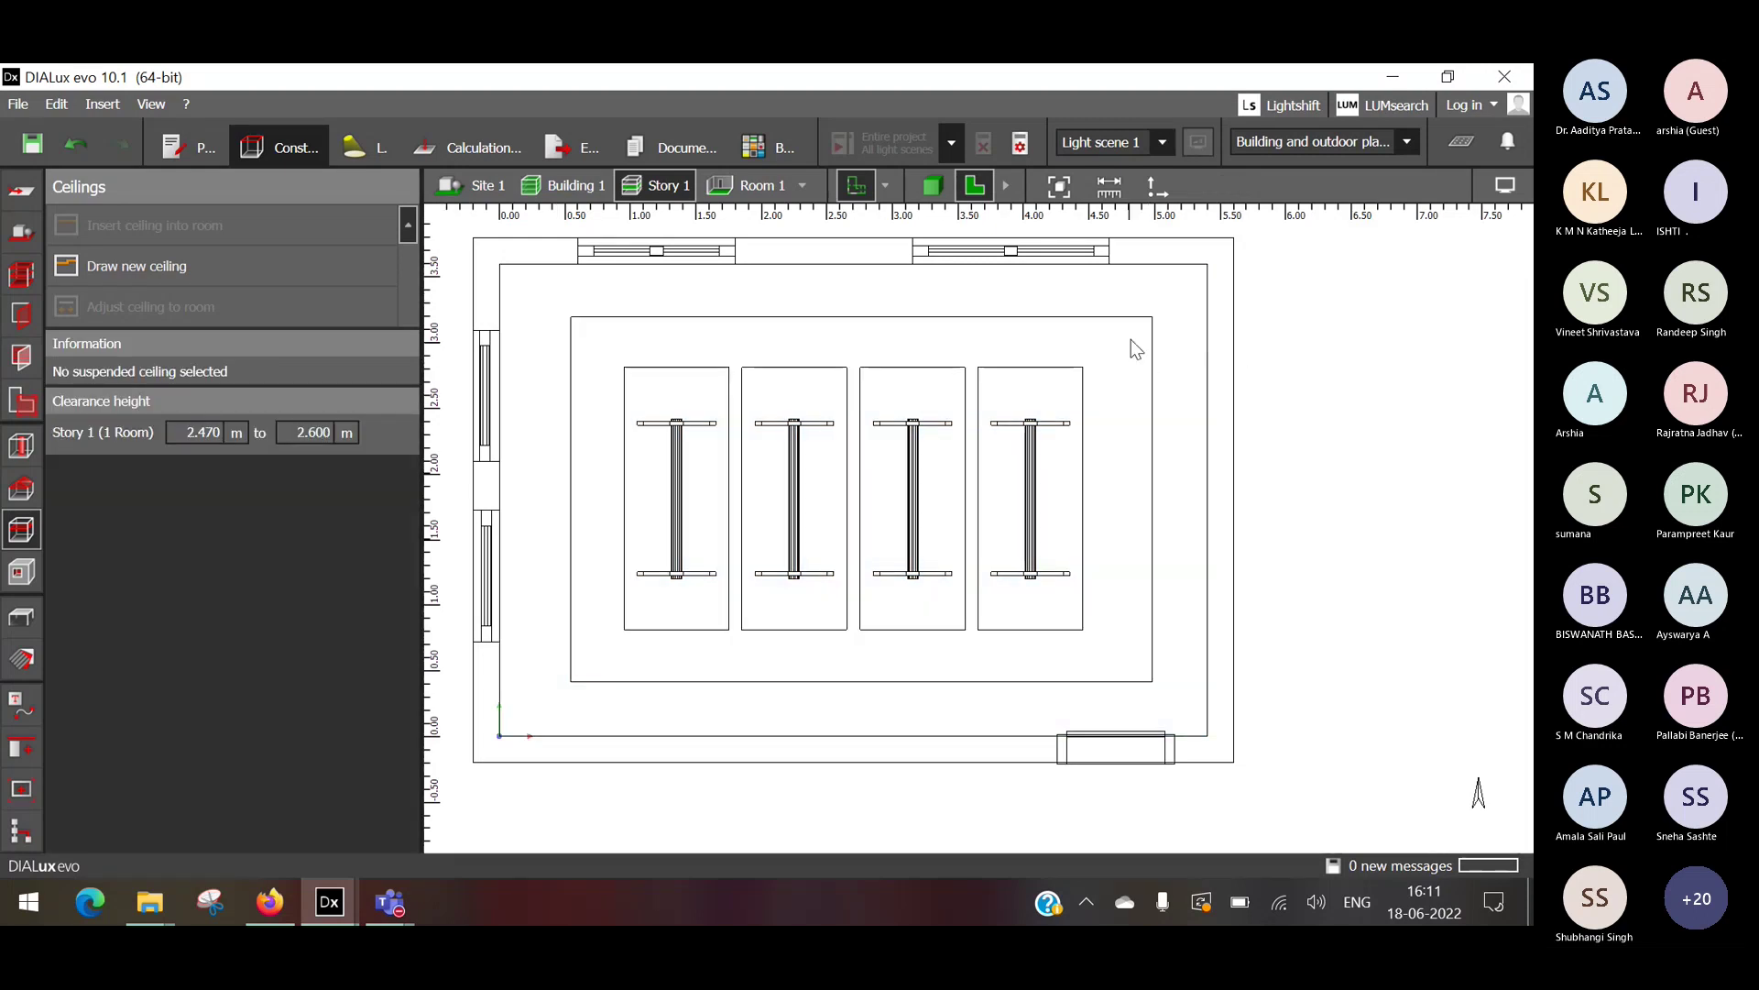
pyautogui.click(1131, 340)
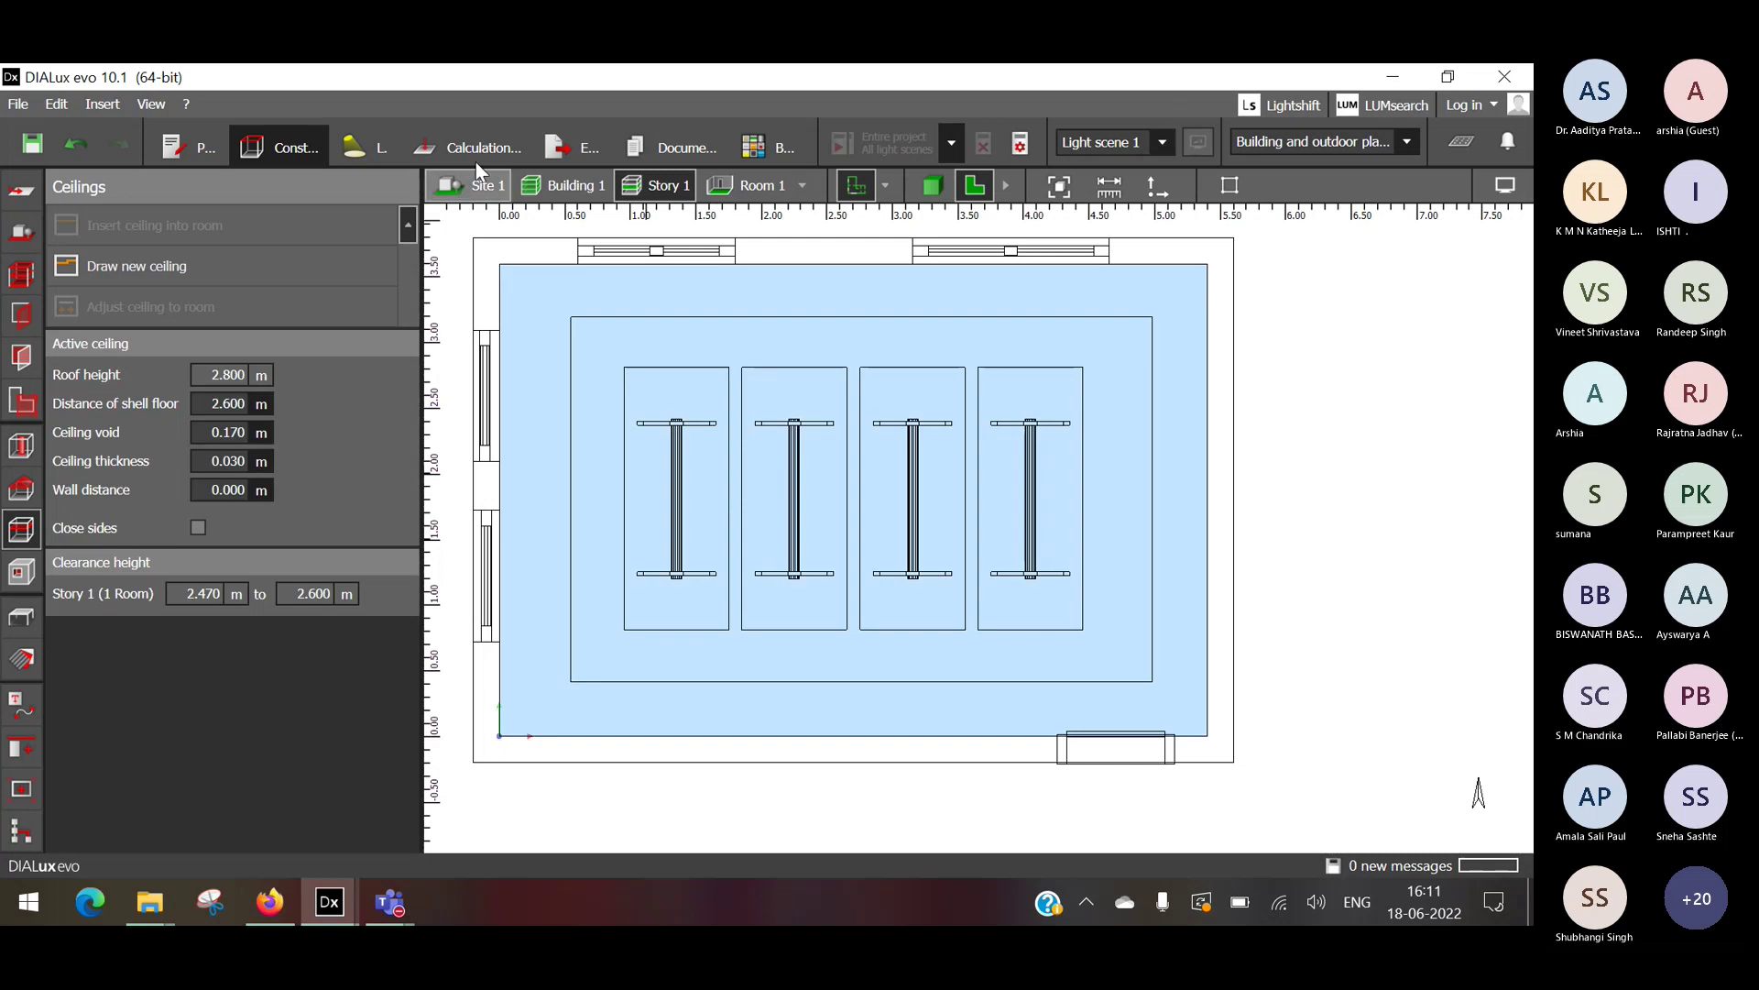
pyautogui.click(933, 188)
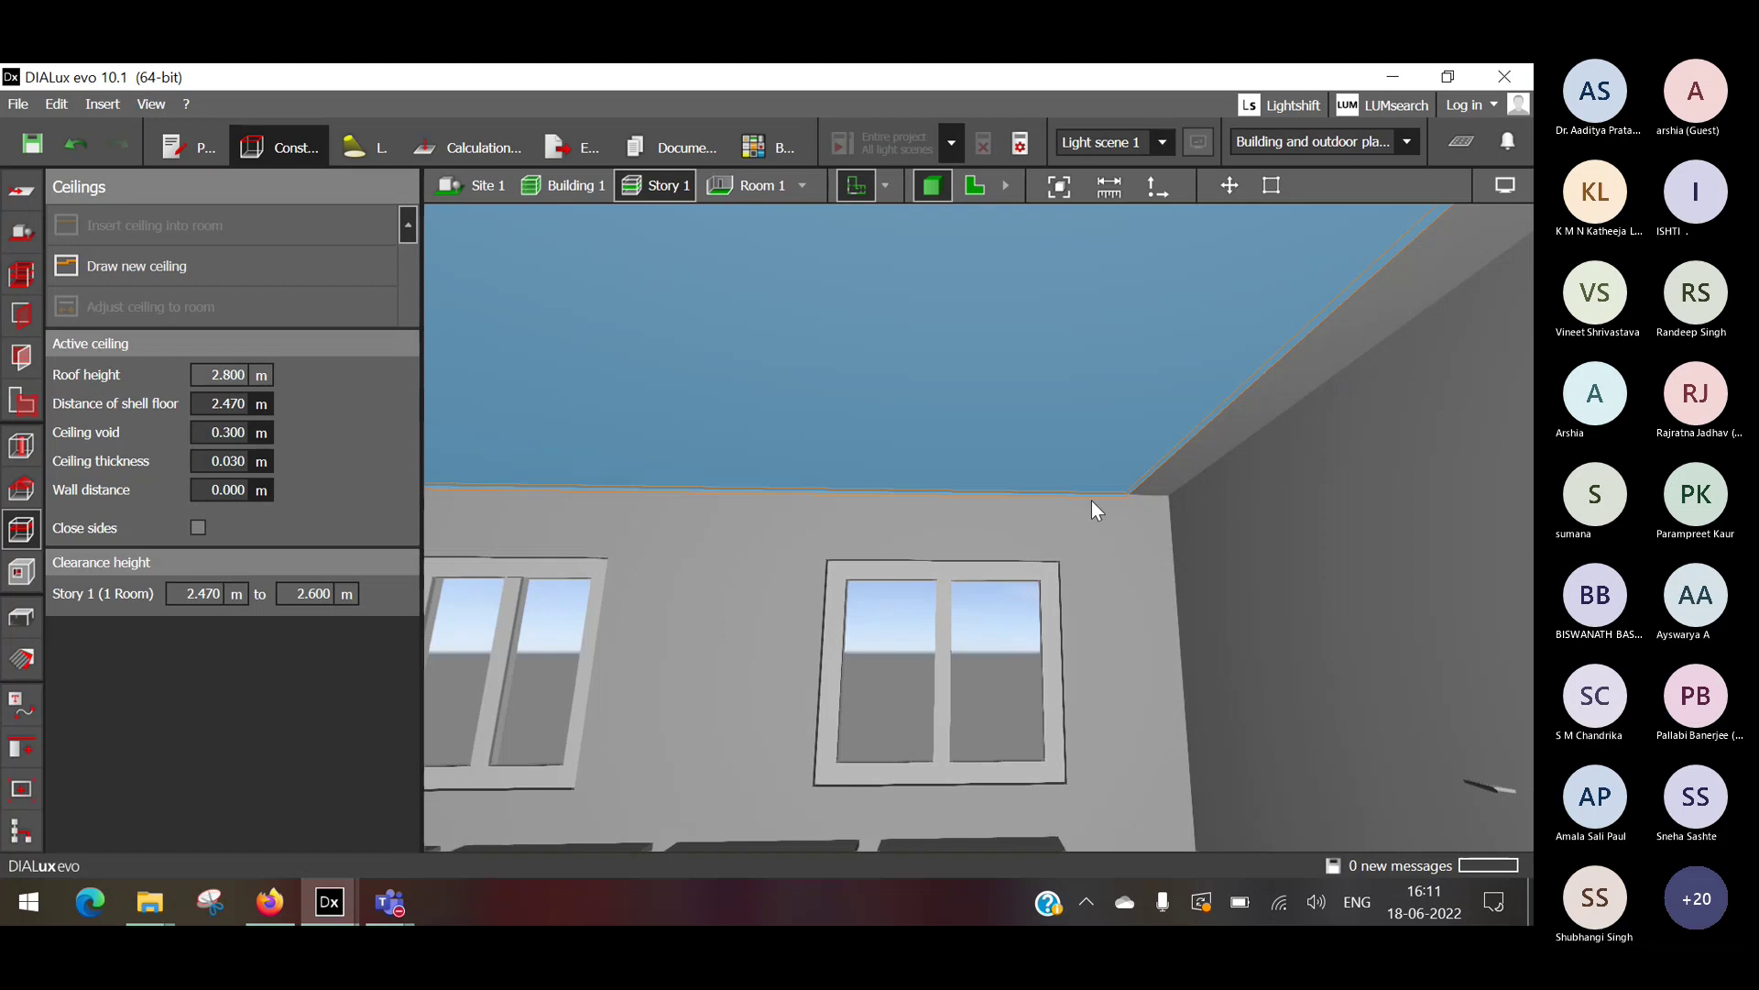
pyautogui.click(1092, 501)
pyautogui.click(1142, 469)
pyautogui.click(1197, 463)
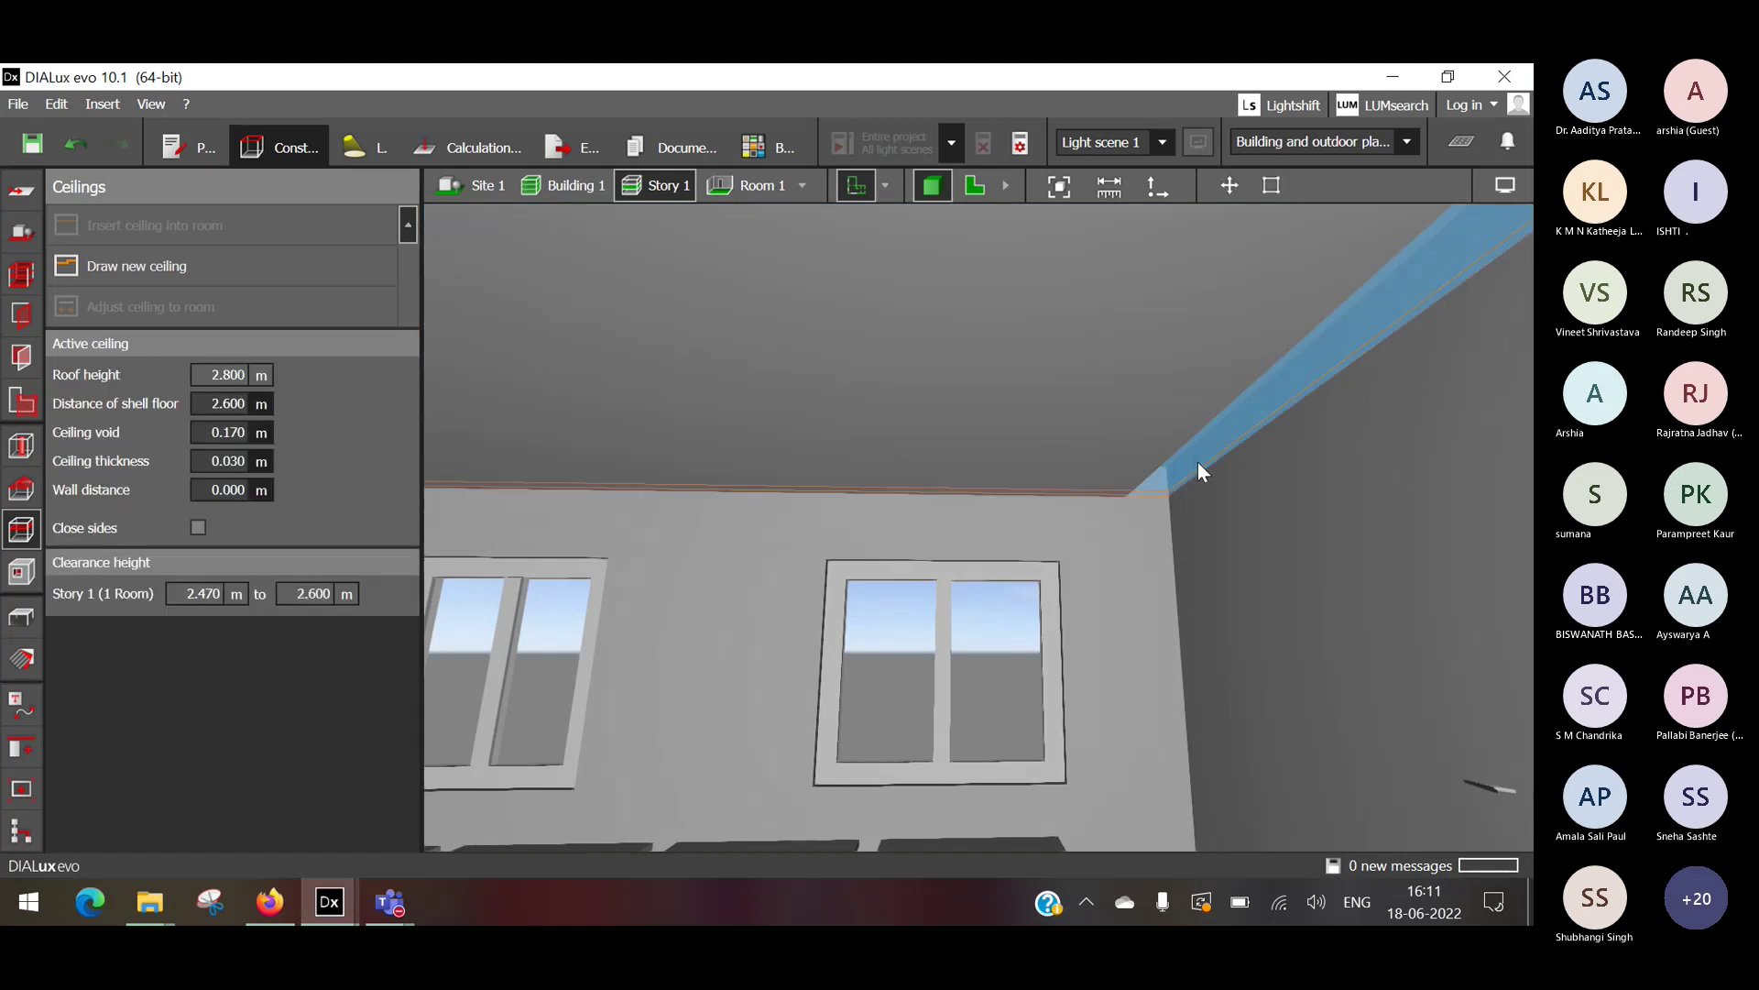
# Delete the lower suspended ceiling over the central space of Room 1, keeping the surrounding ceiling.
pyautogui.click(1126, 447)
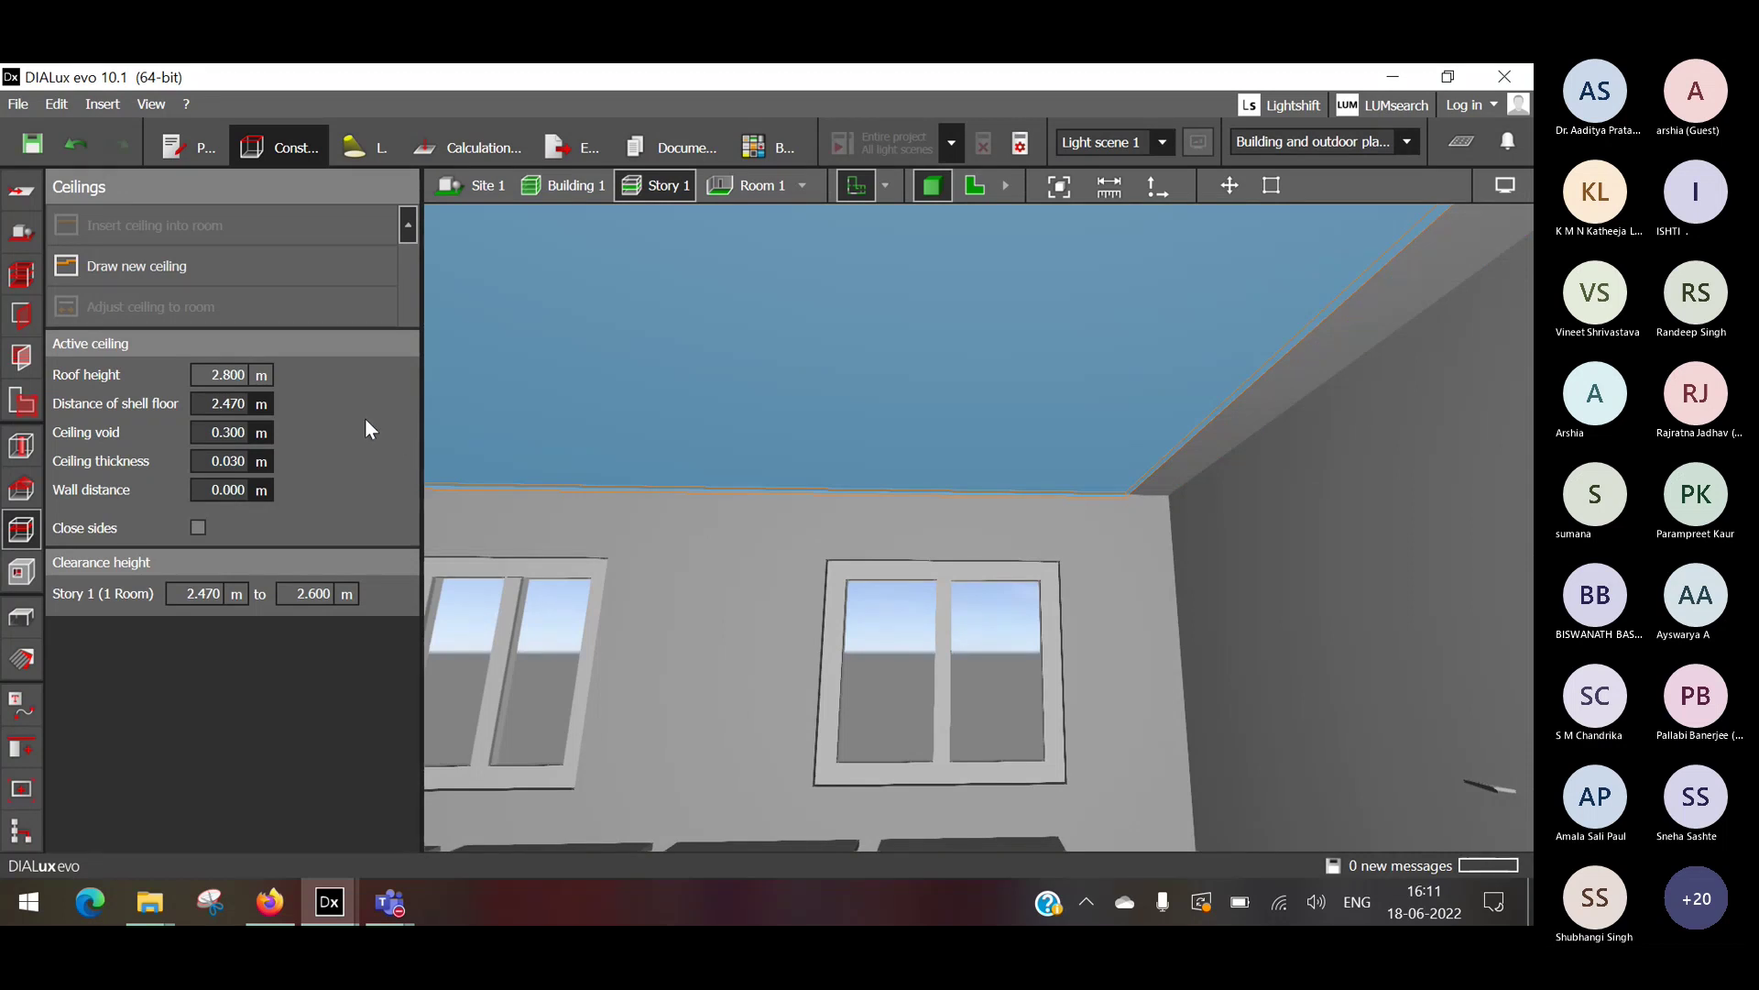
pyautogui.click(992, 516)
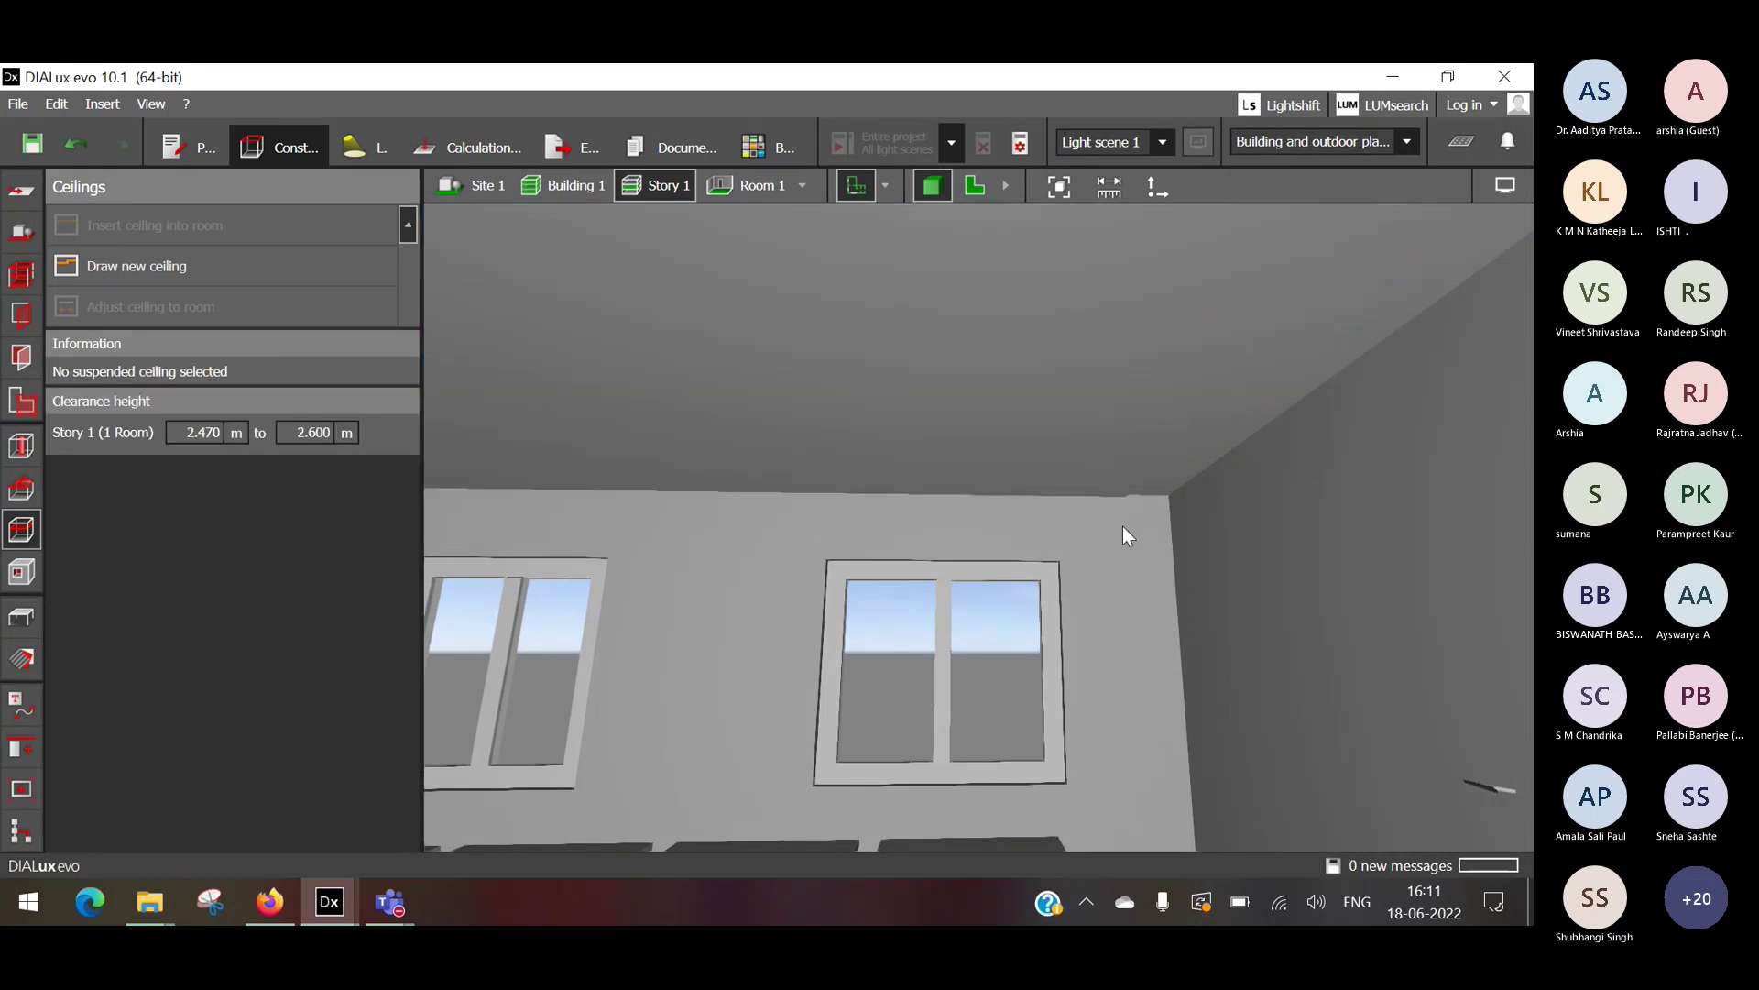
pyautogui.moveTo(1120, 525); pyautogui.dragTo(950, 537)
pyautogui.click(1236, 452)
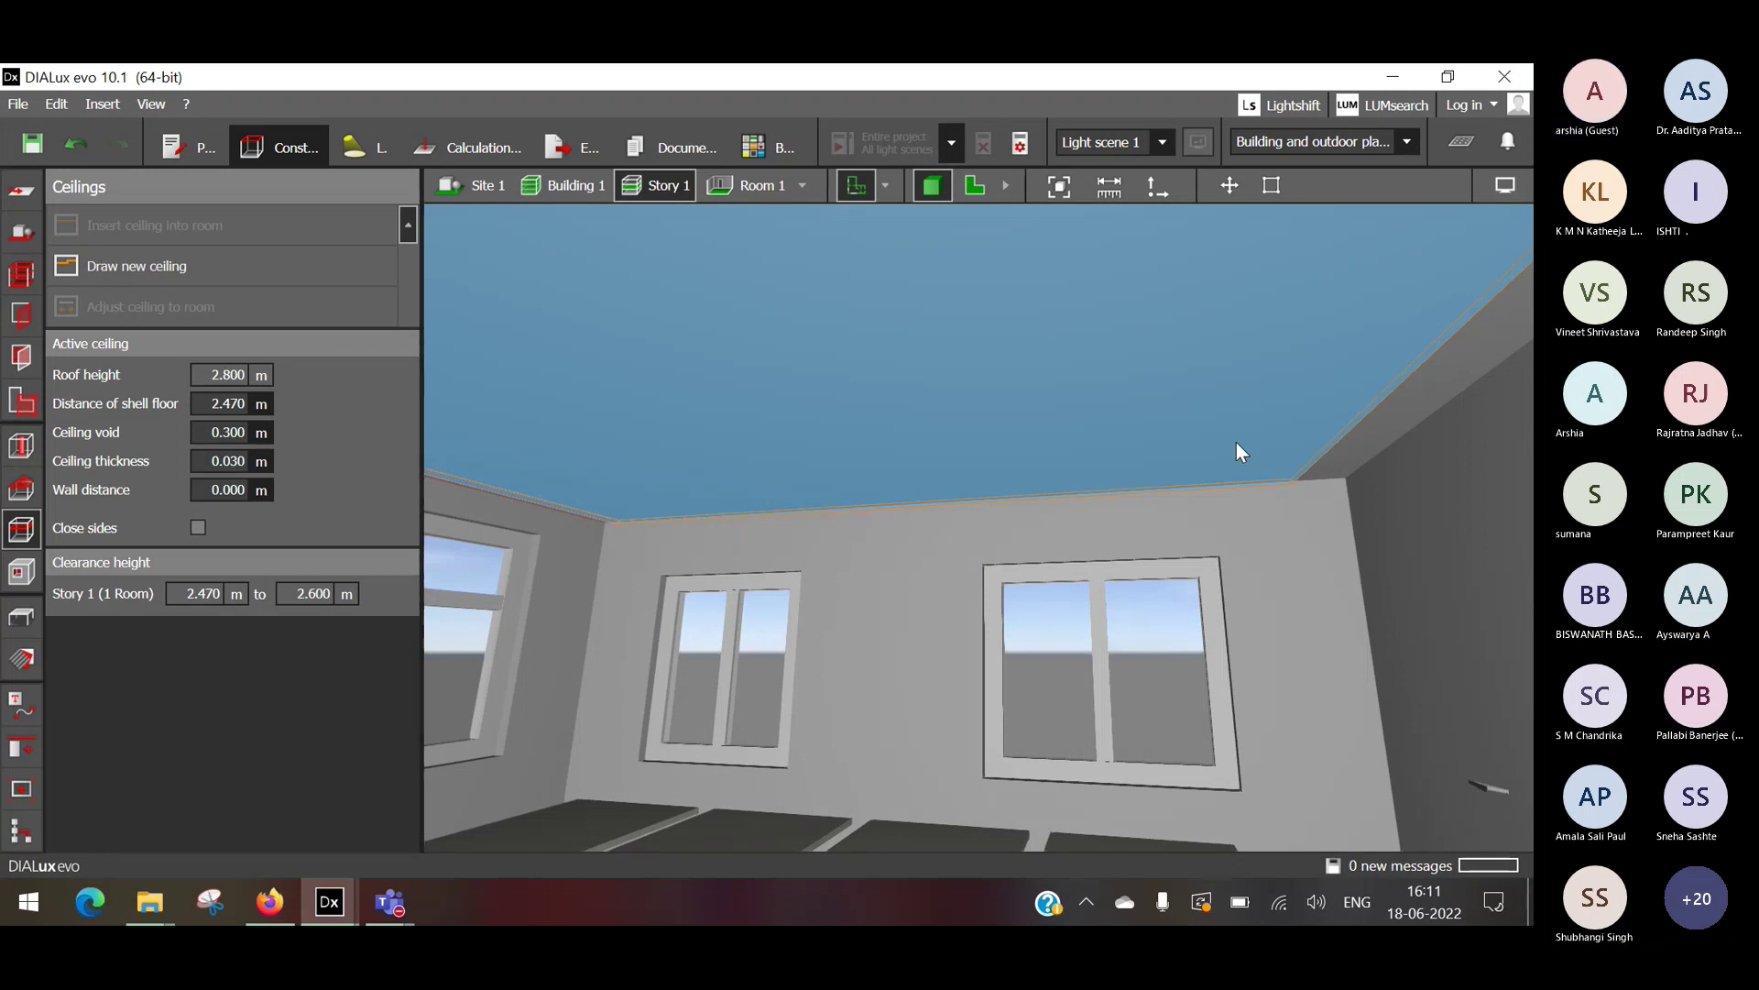
pyautogui.press('Delete')
pyautogui.click(1235, 439)
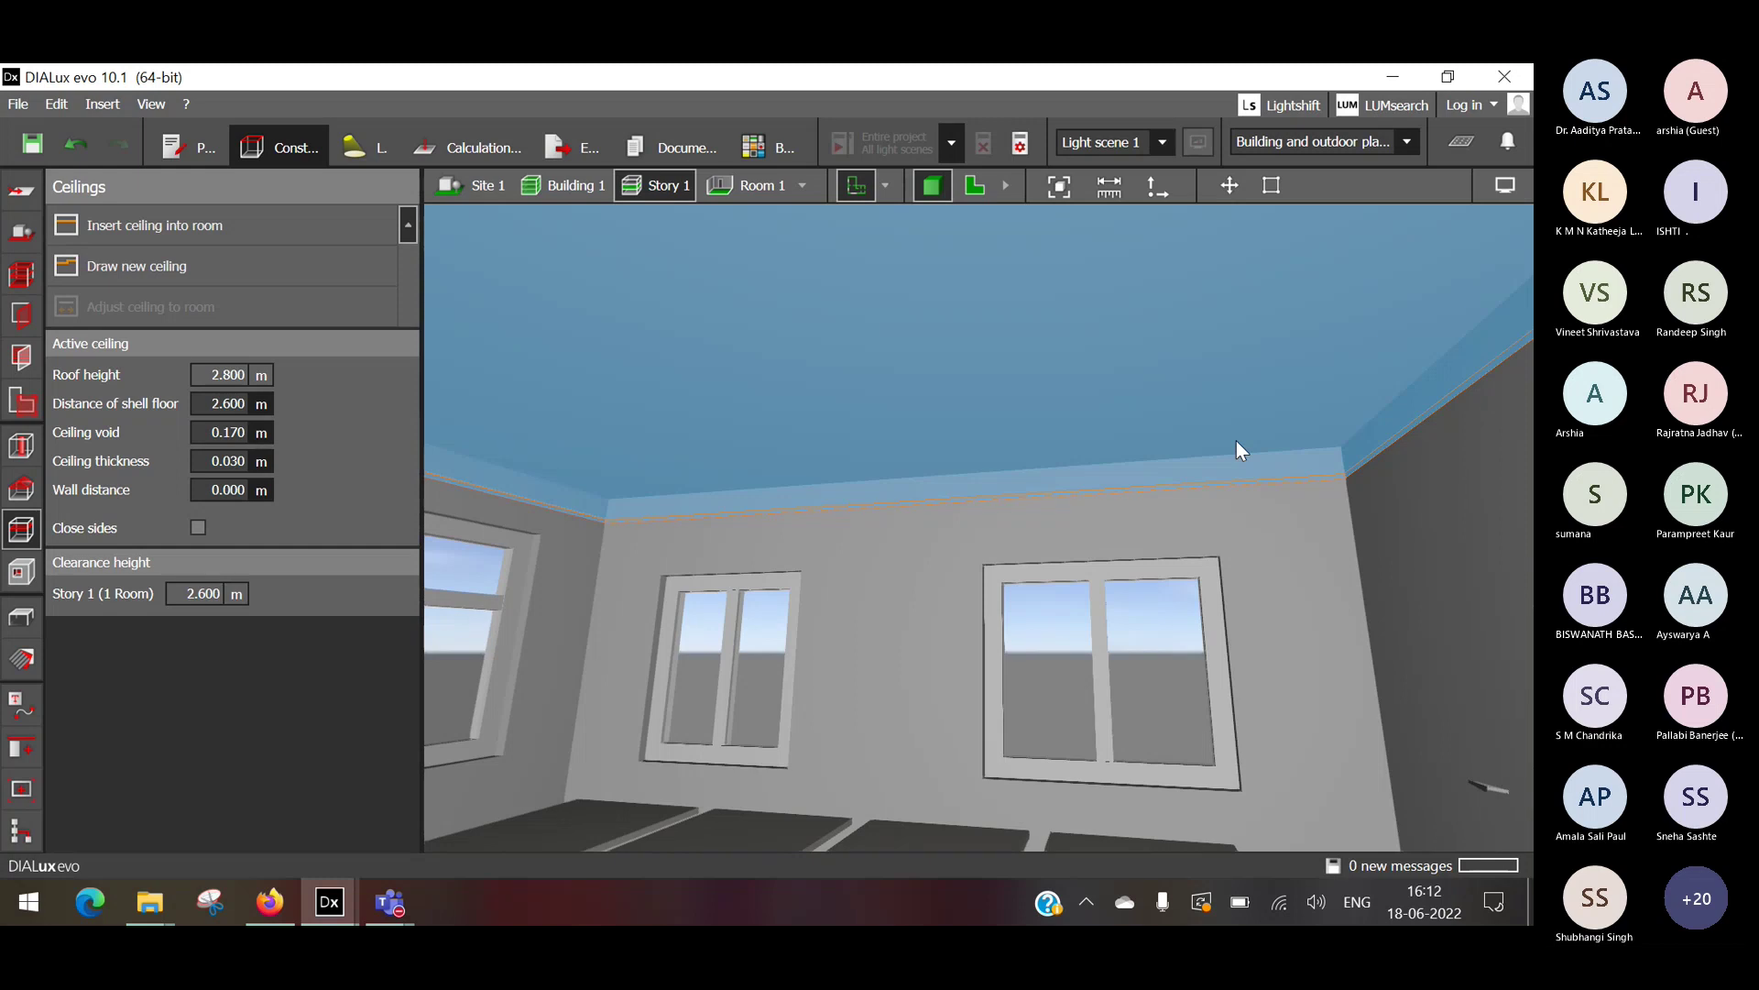
pyautogui.click(957, 564)
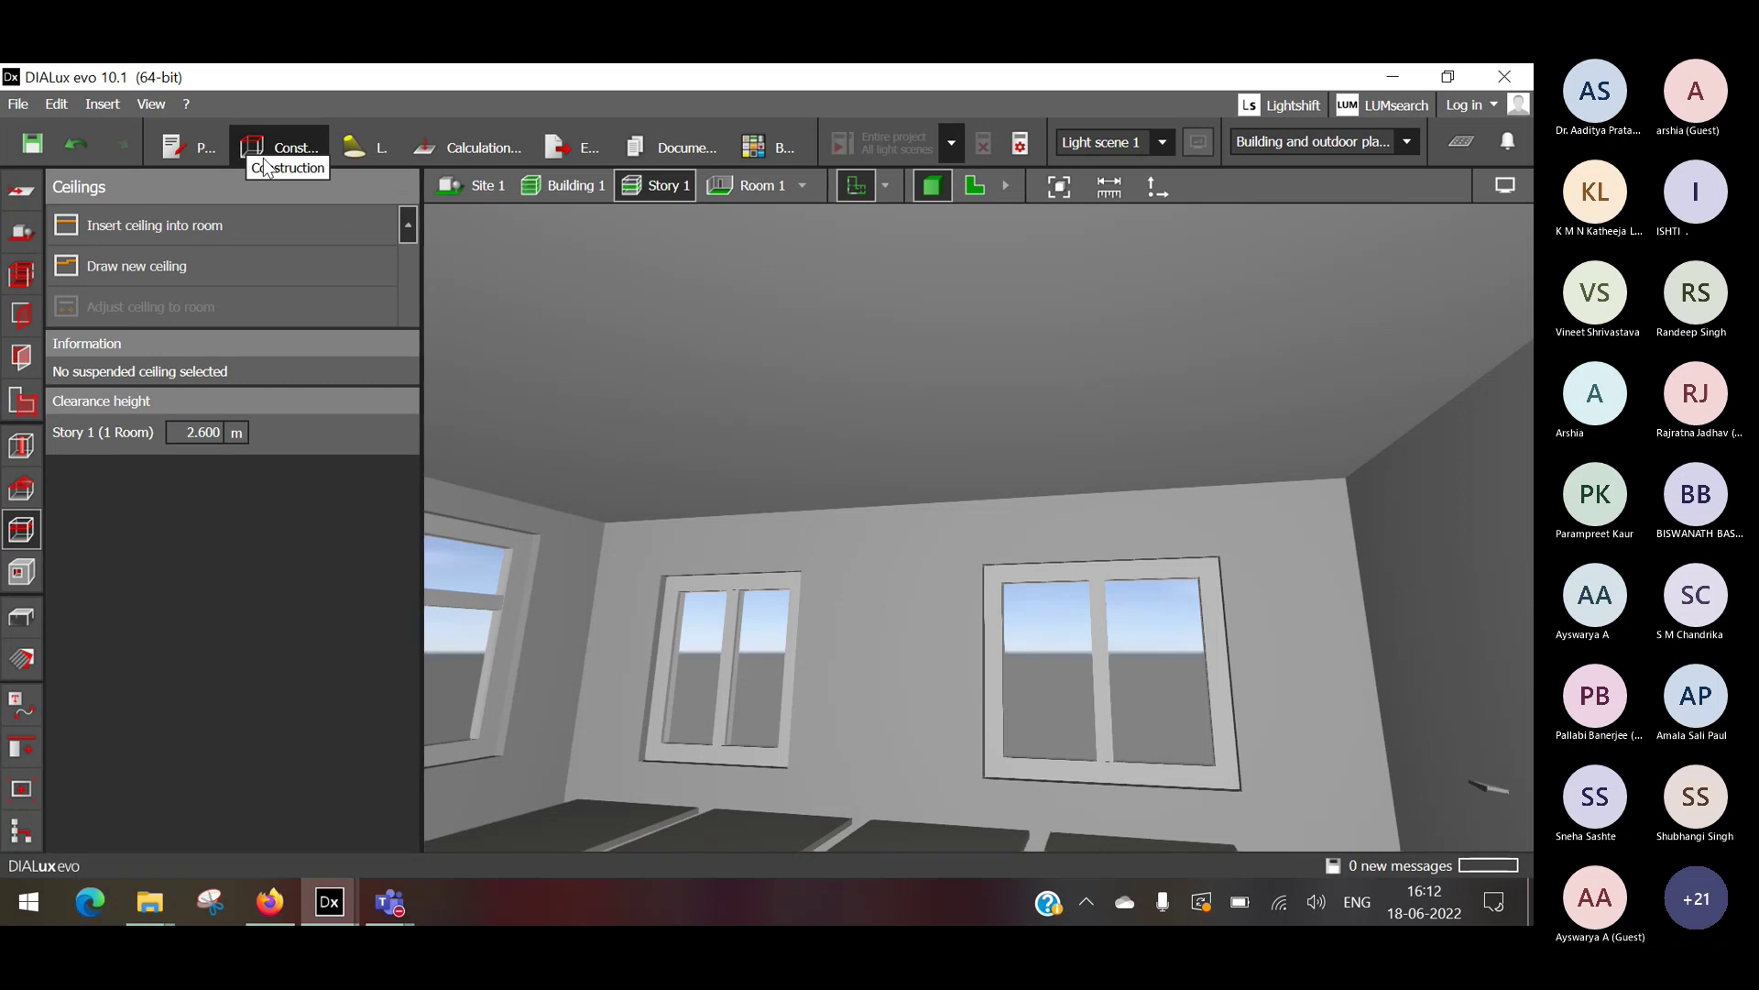
# Open the light scene settings and rename Light scene 1 as Daylight 1.
pyautogui.click(361, 149)
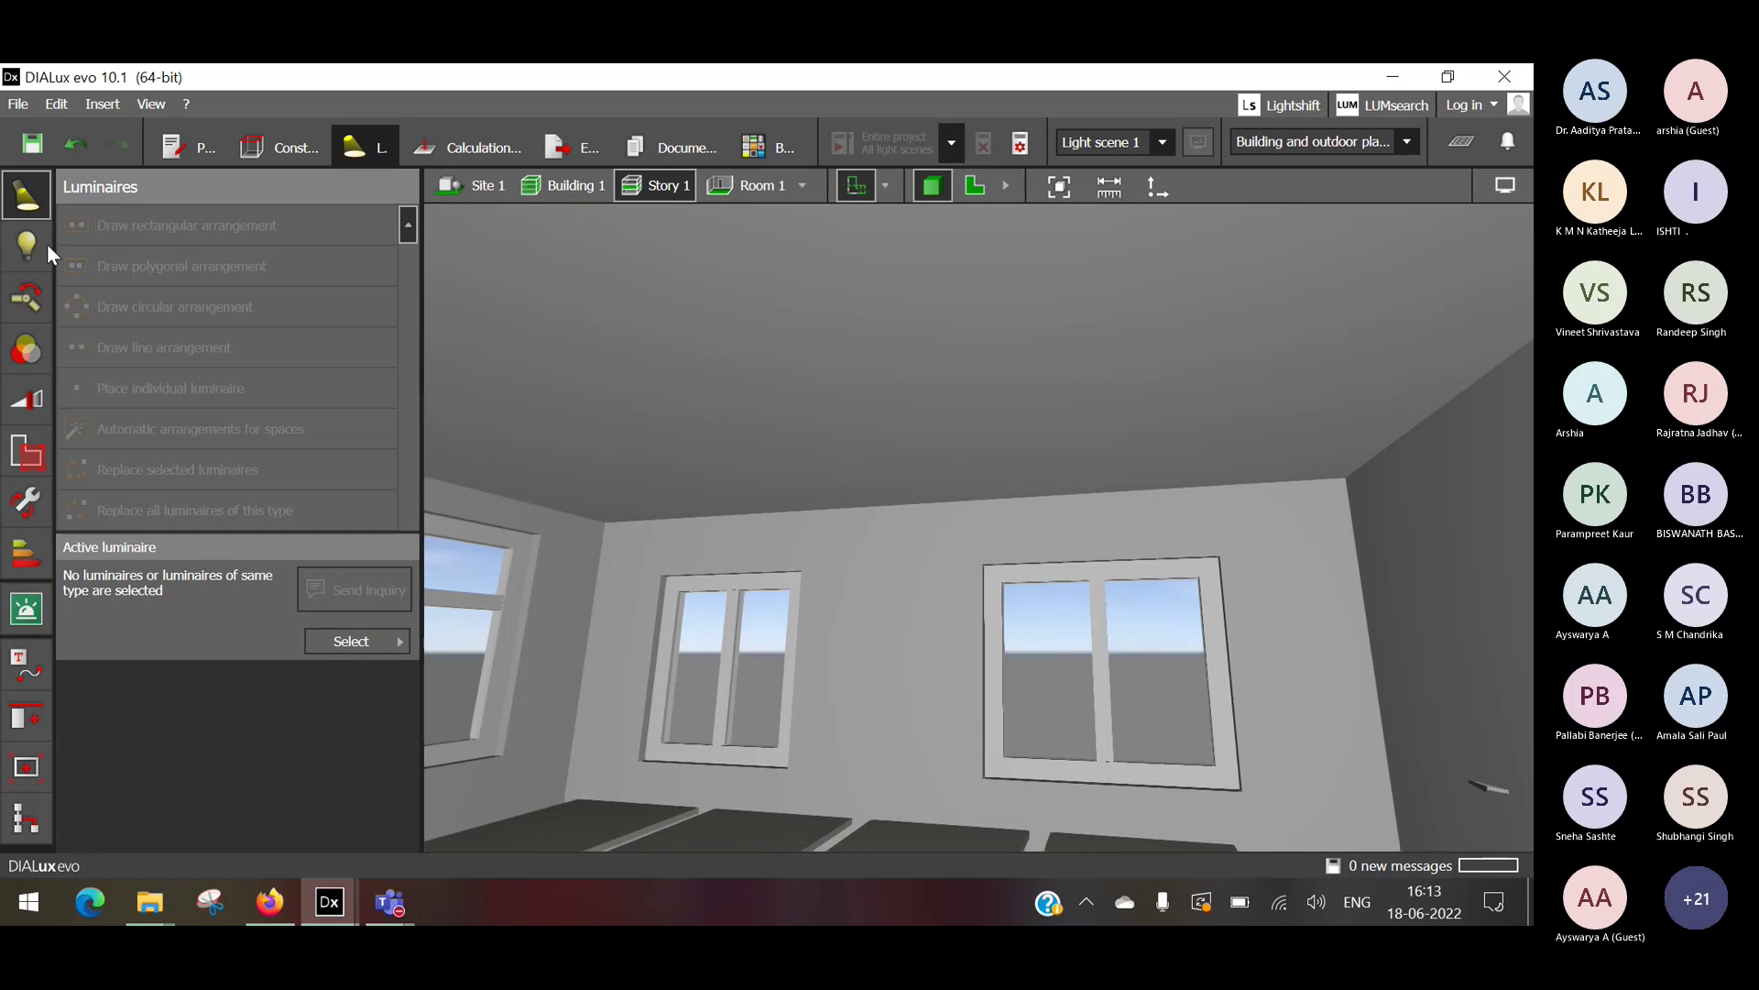
pyautogui.click(36, 401)
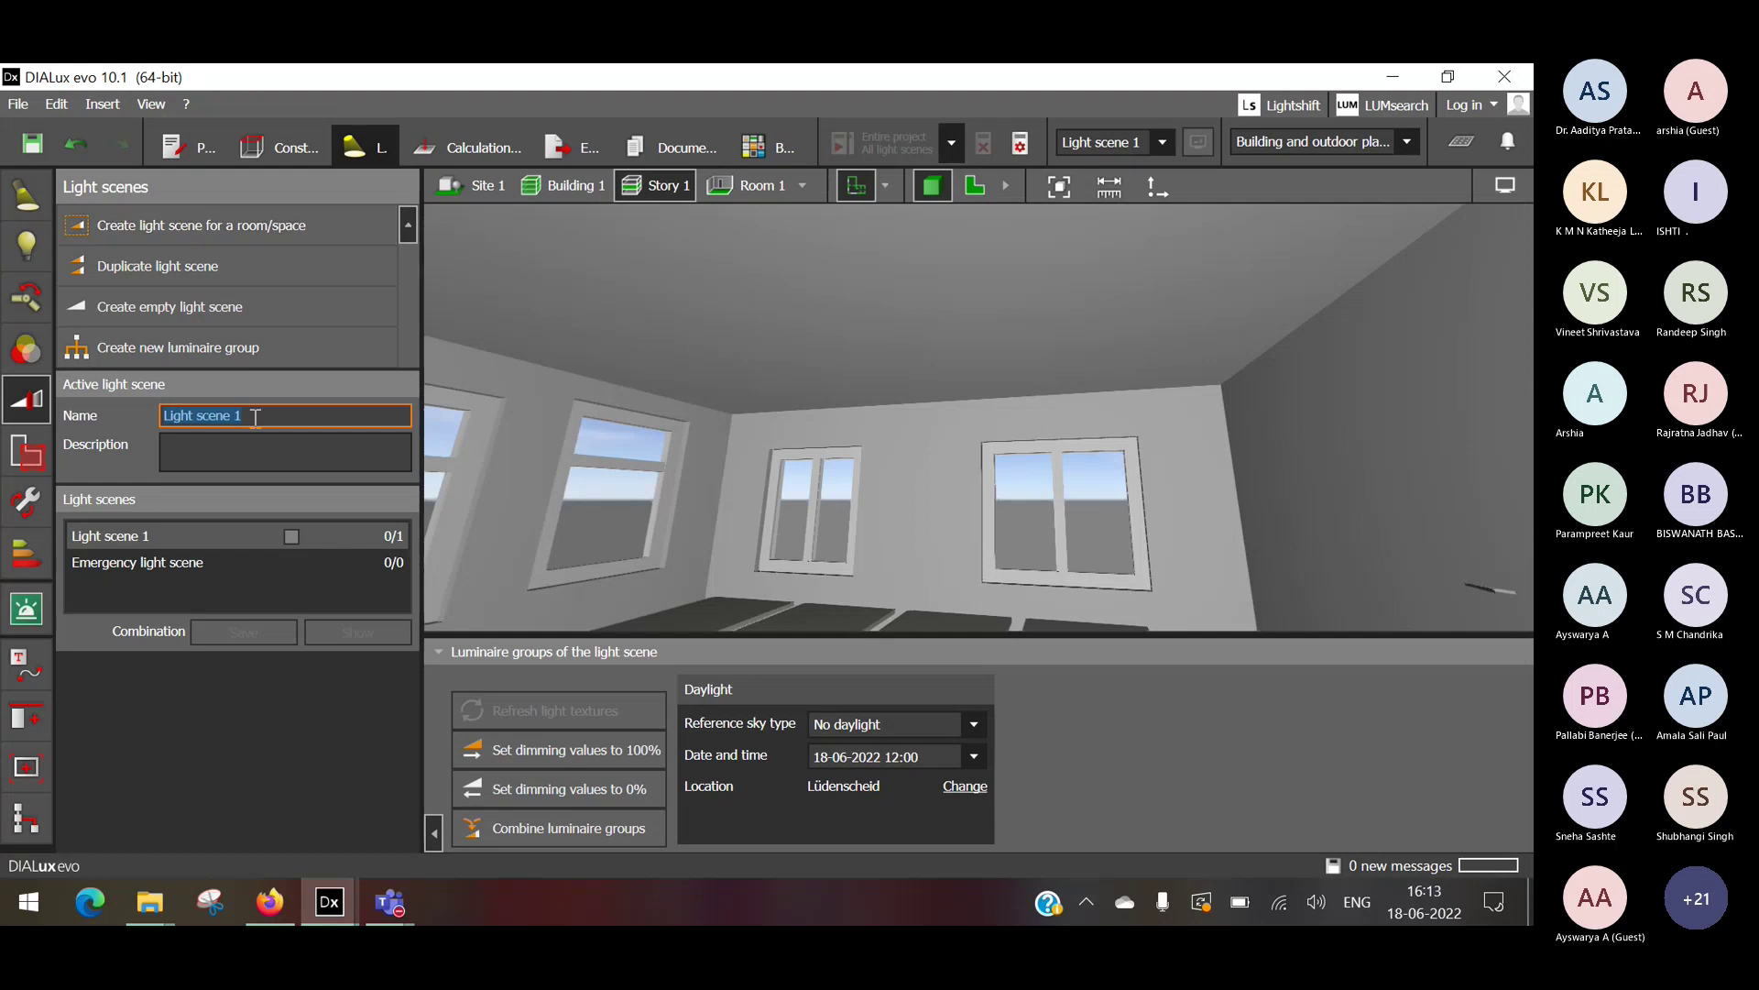
pyautogui.write('Daylight 1')
# Decline saving the project and set the reference sky type of Daylight 1 to Clear sky.
pyautogui.click(979, 724)
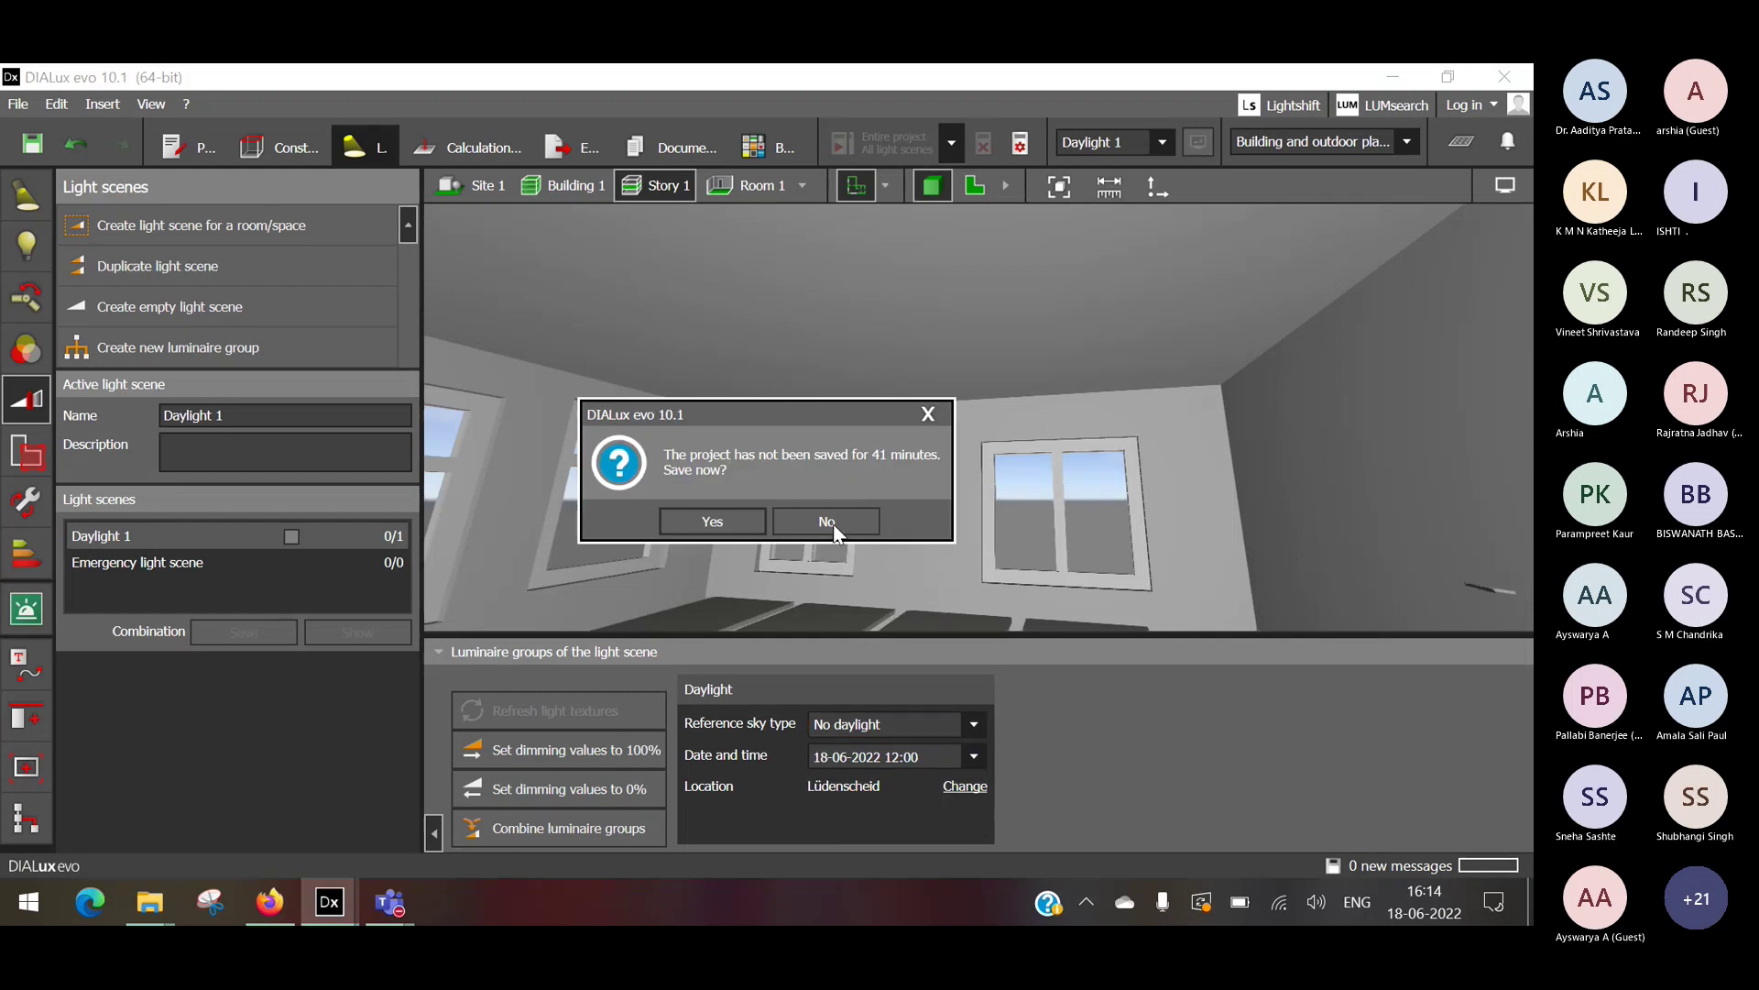
pyautogui.click(833, 522)
pyautogui.click(971, 725)
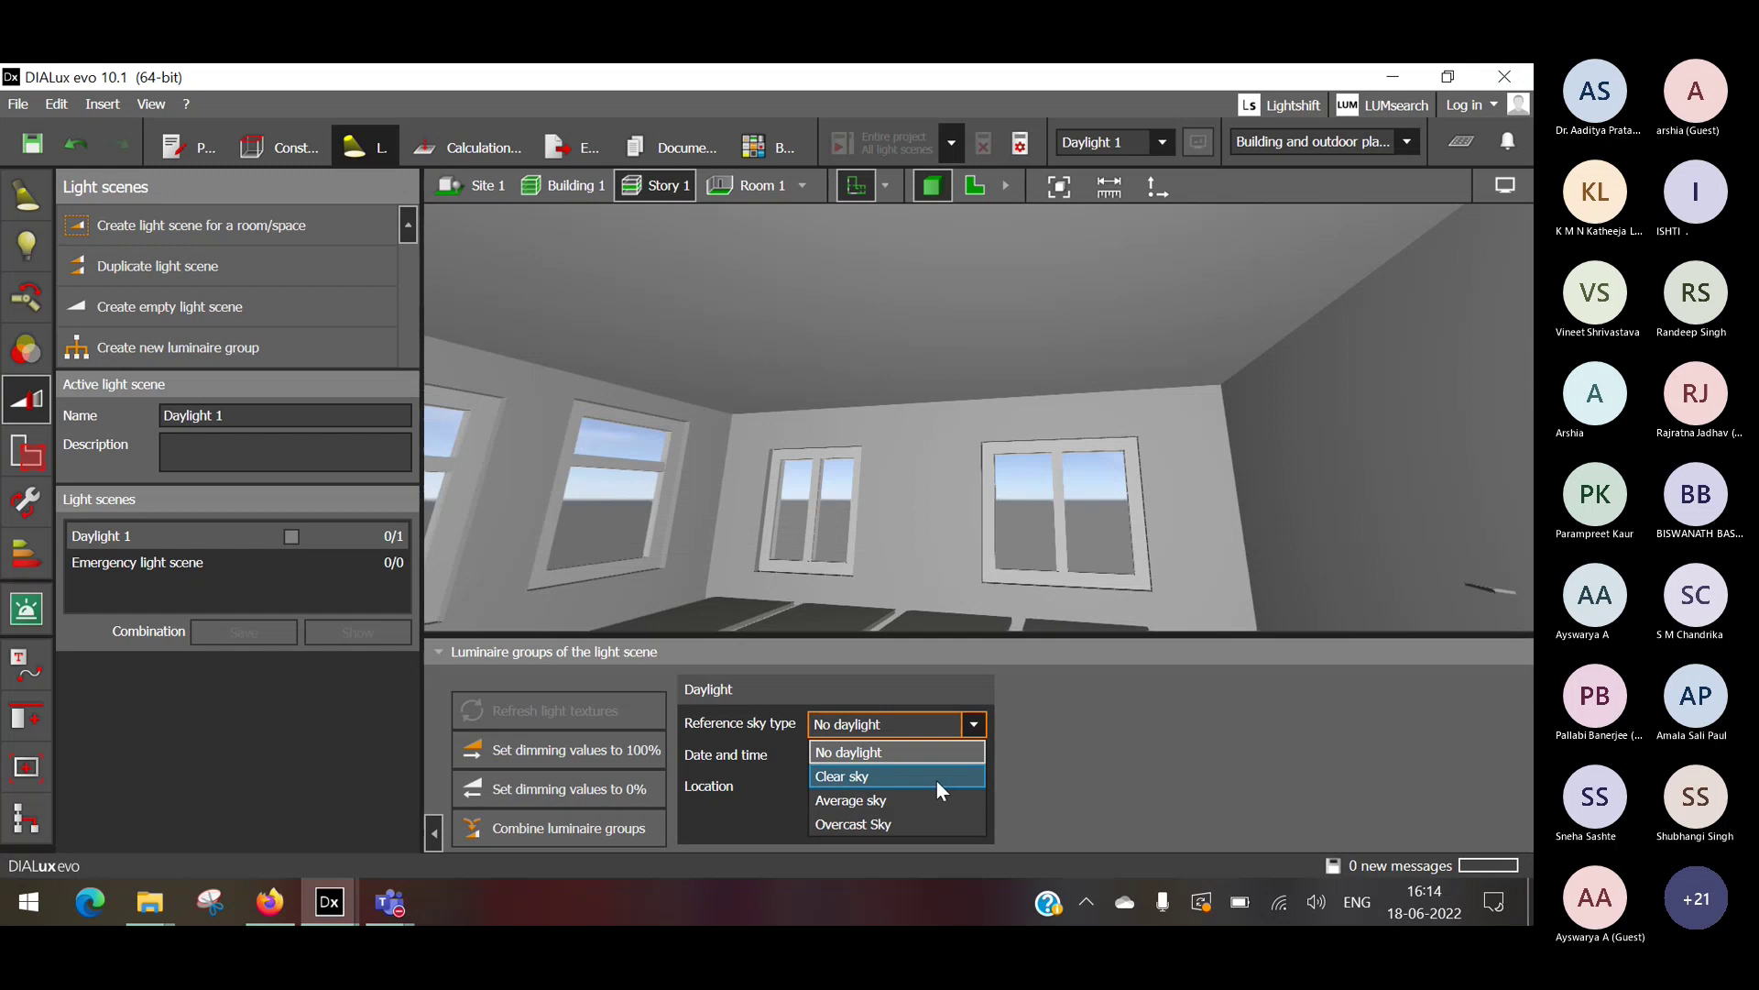
pyautogui.click(937, 779)
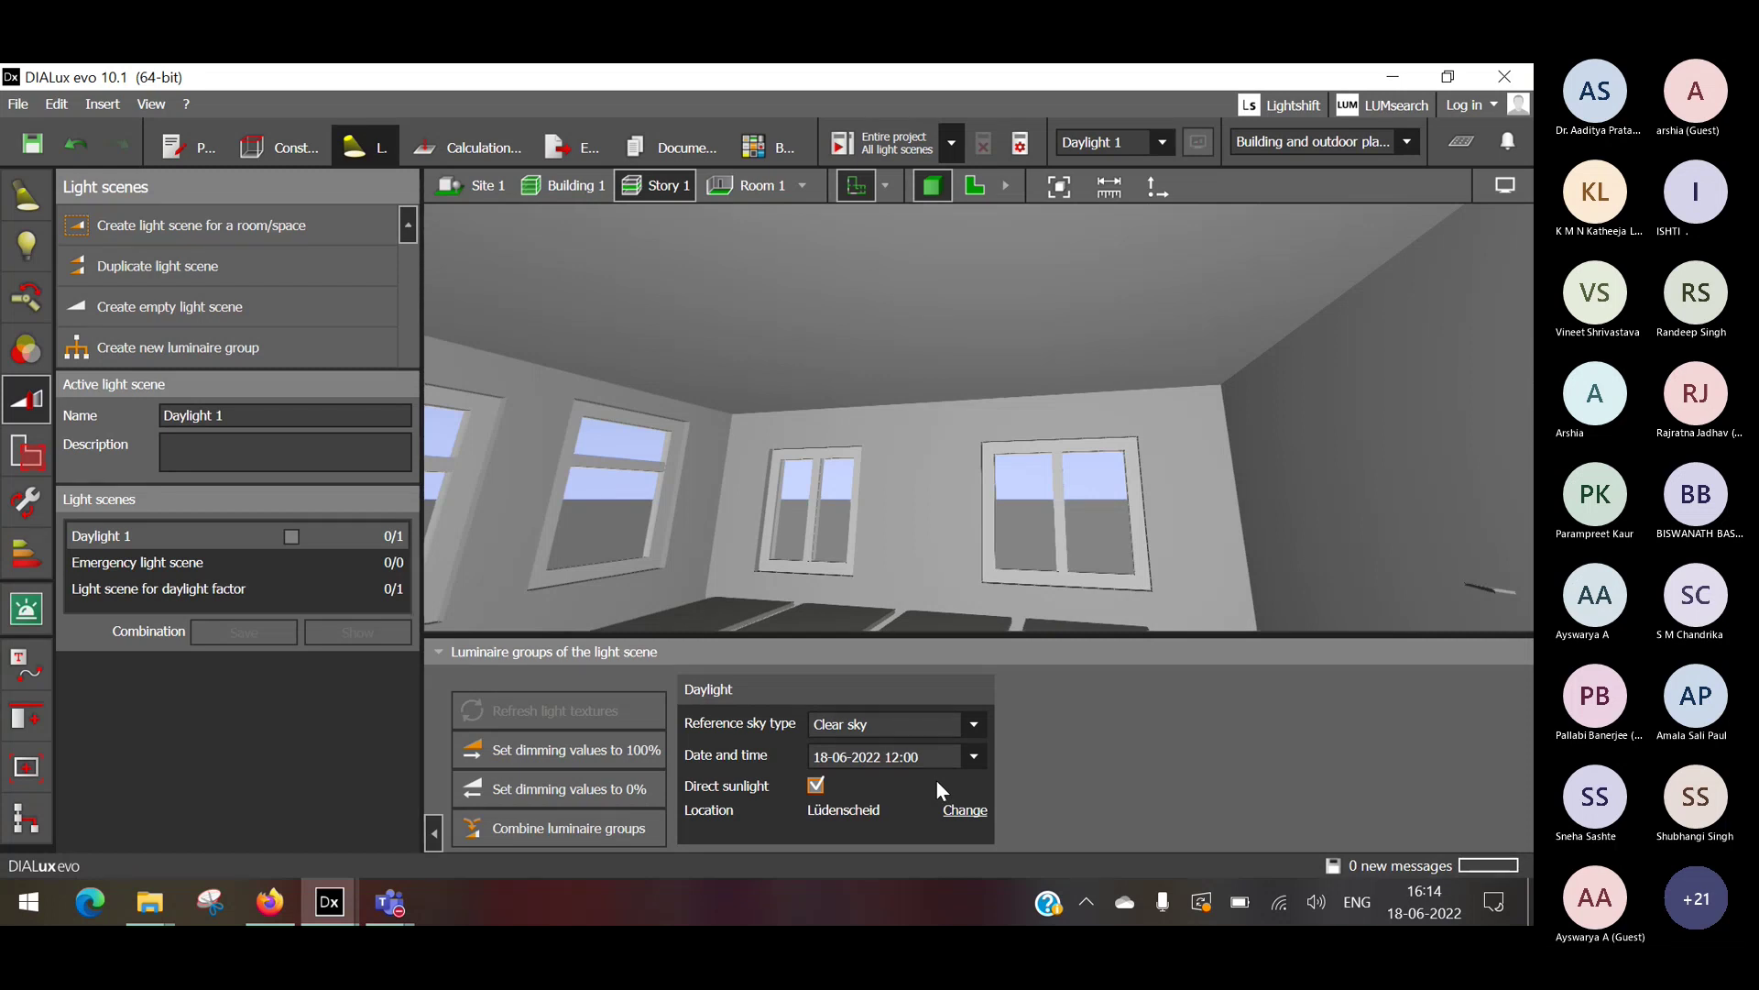
# Review the available reference sky types for Daylight 1 and keep Clear sky selected.
pyautogui.click(974, 730)
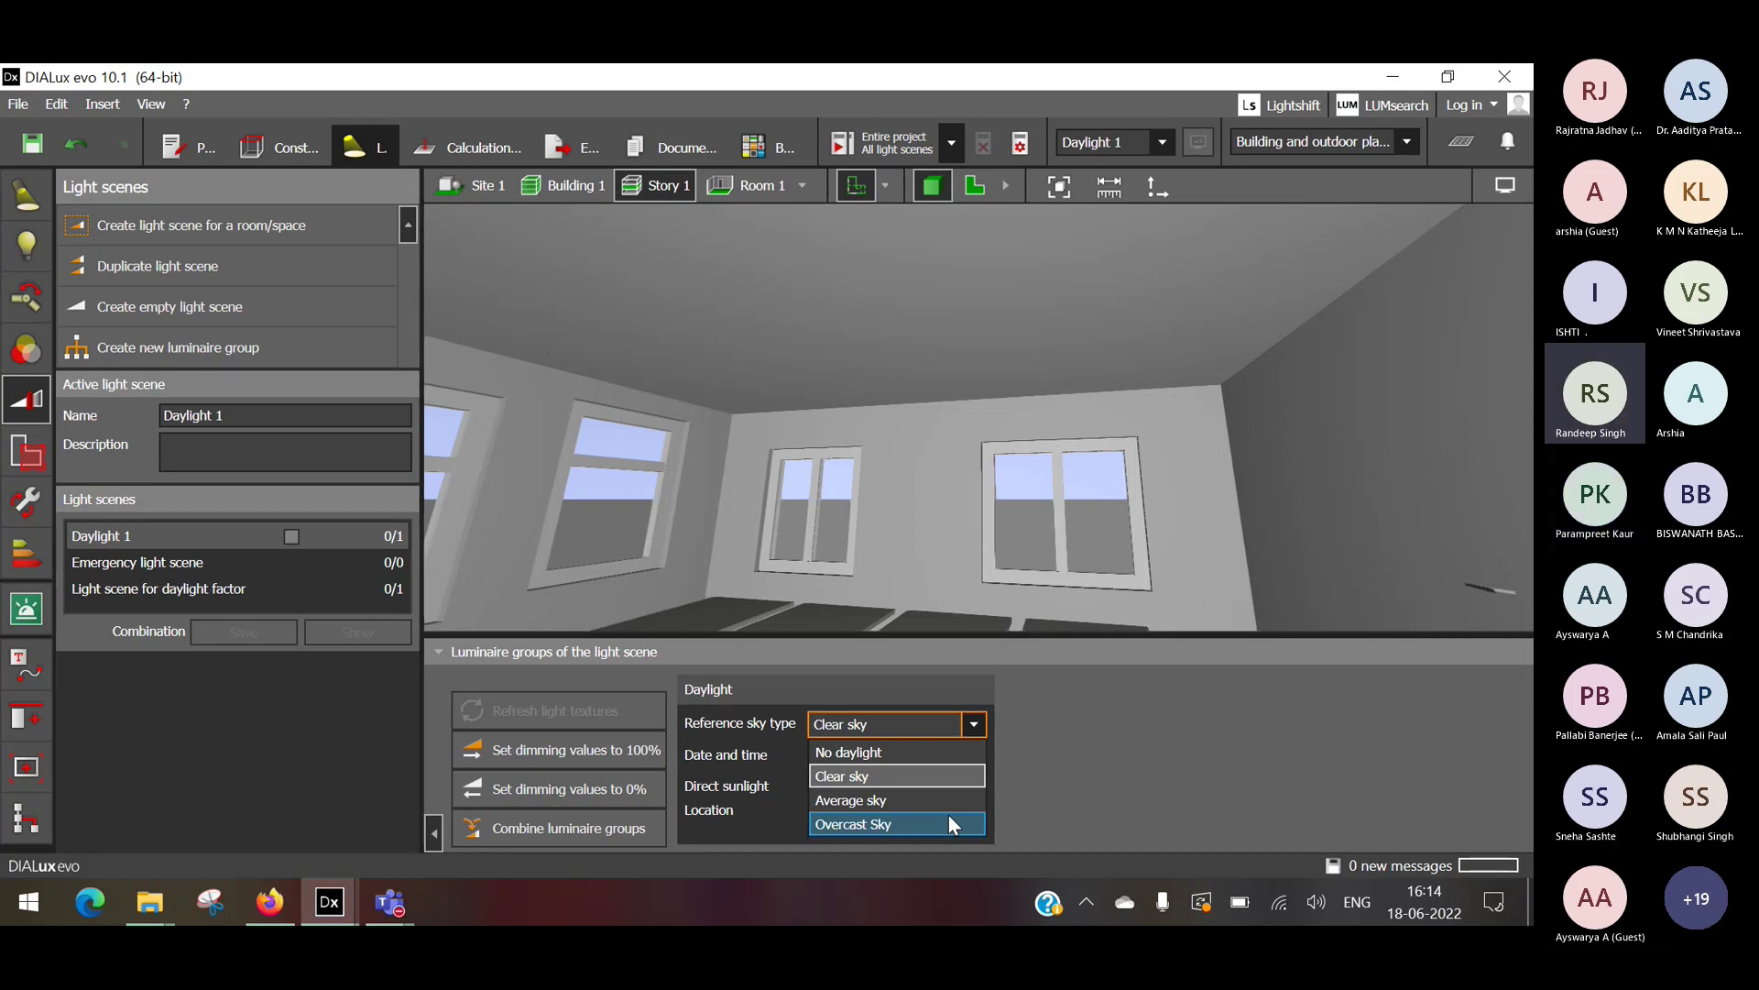
pyautogui.click(1107, 784)
pyautogui.click(975, 725)
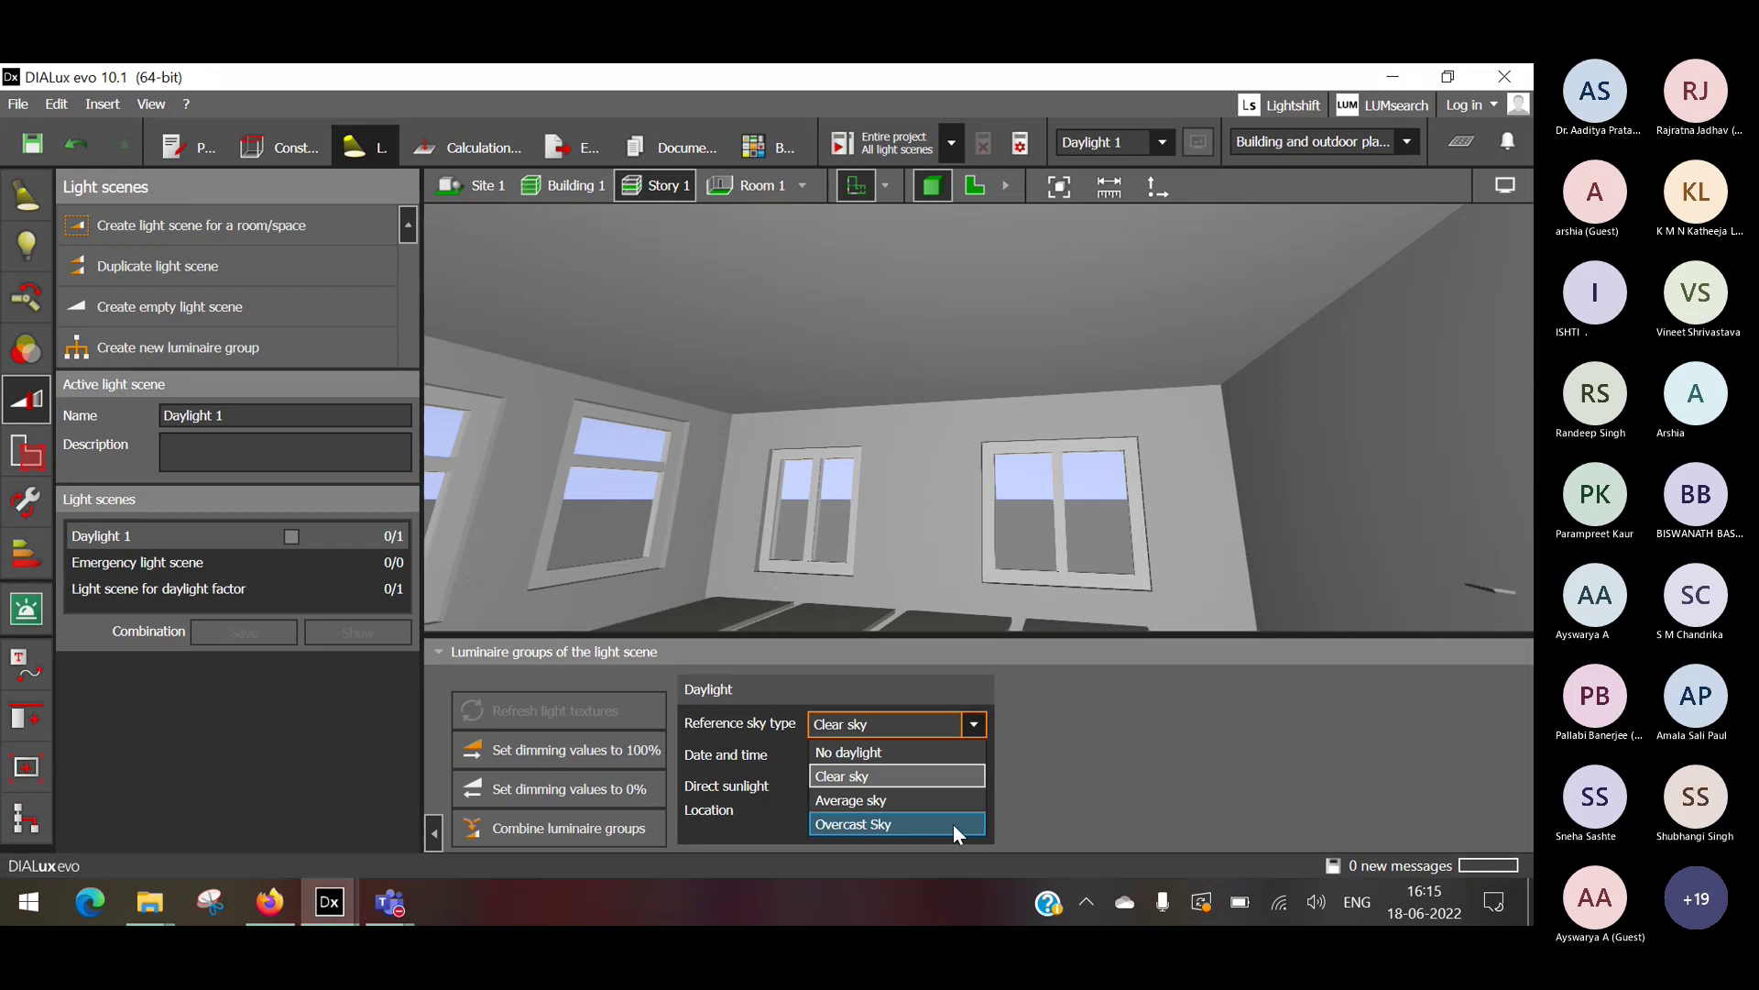
pyautogui.click(921, 783)
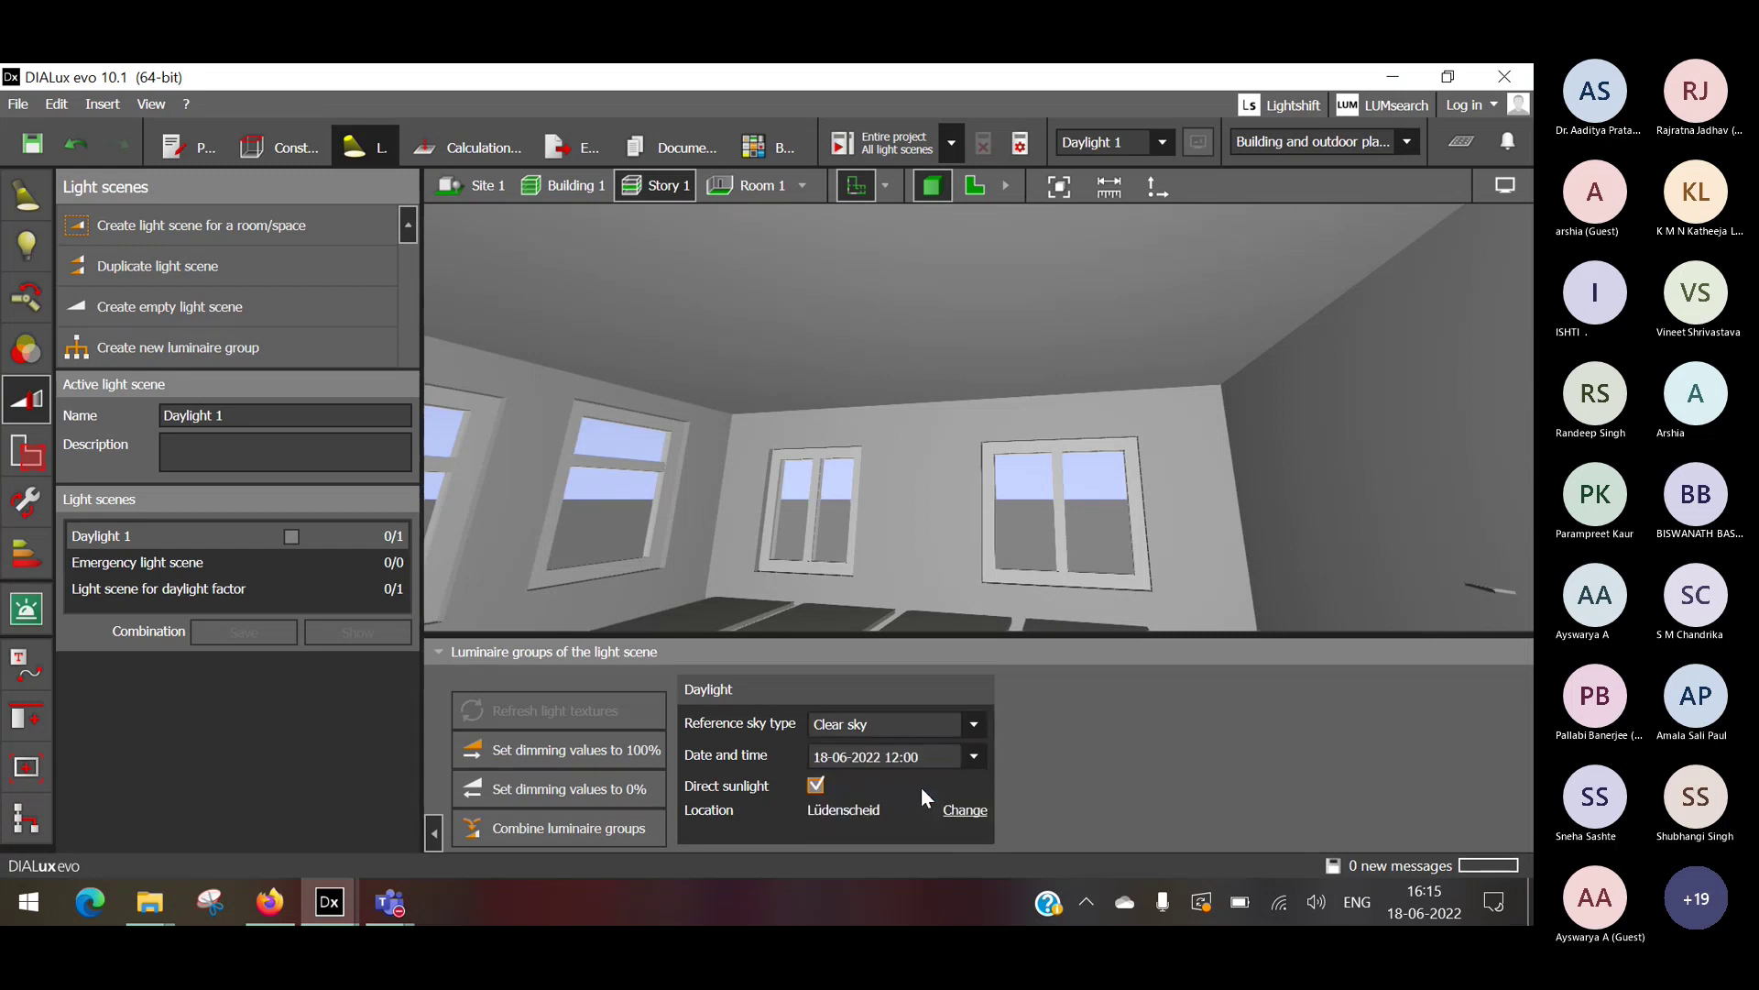
pyautogui.click(955, 731)
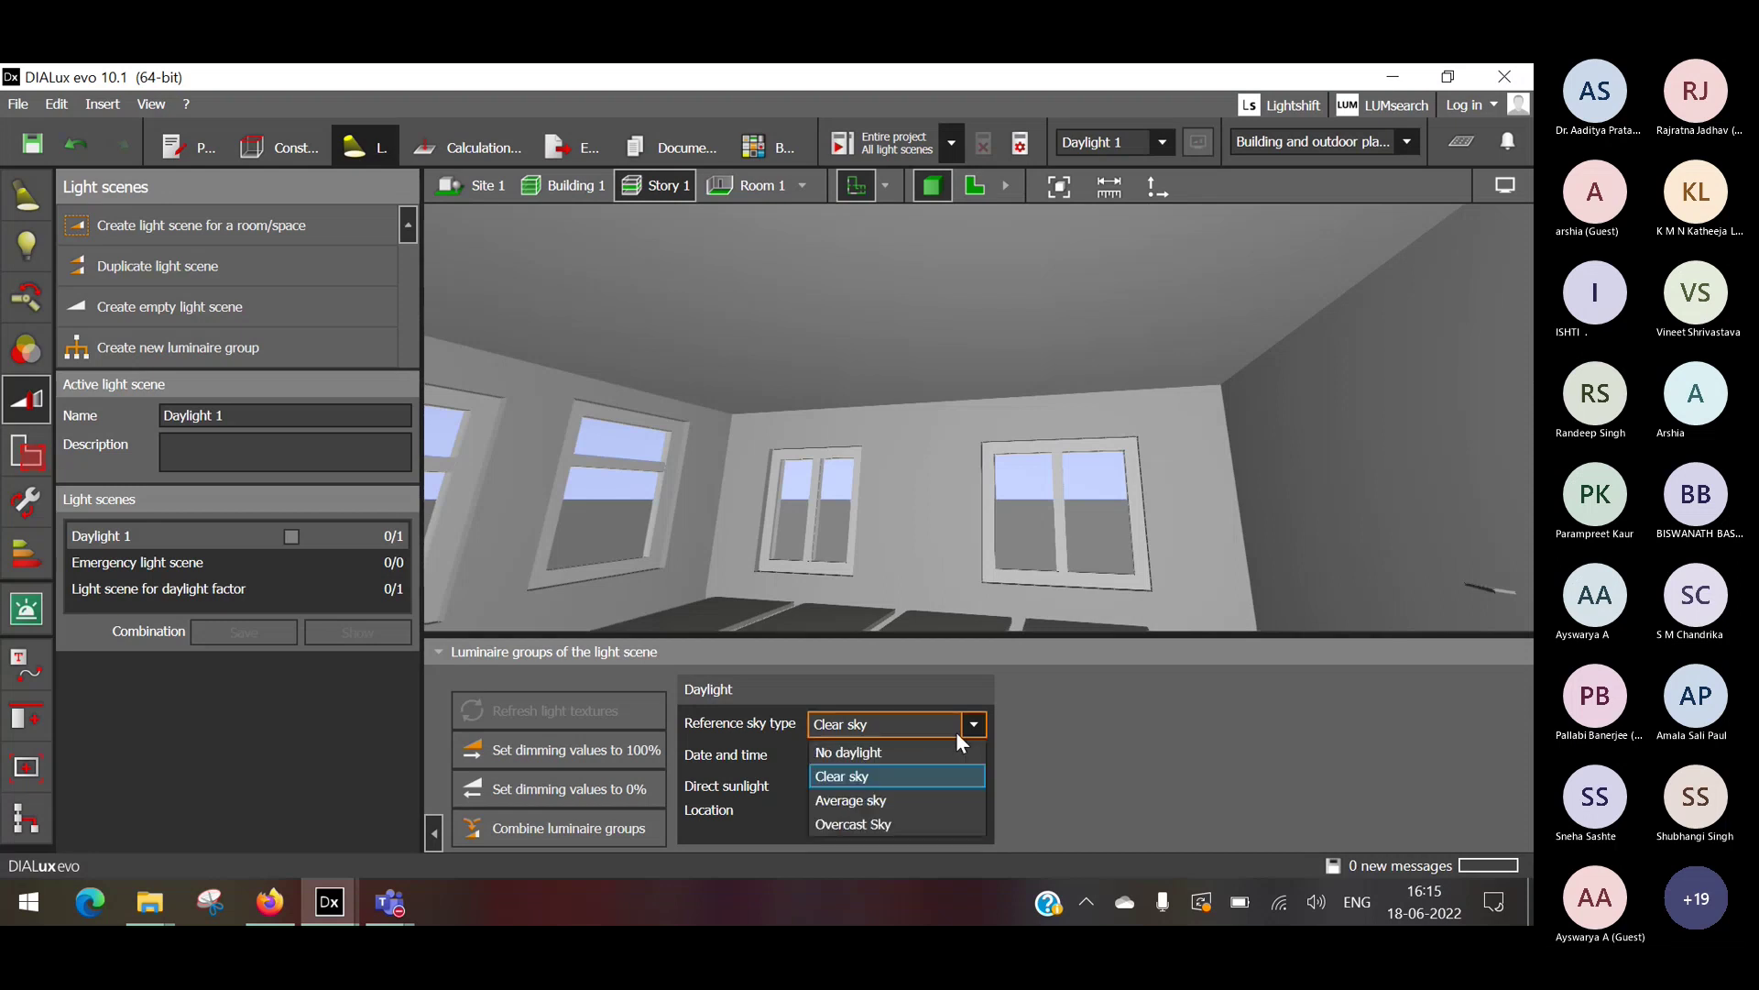
pyautogui.click(920, 784)
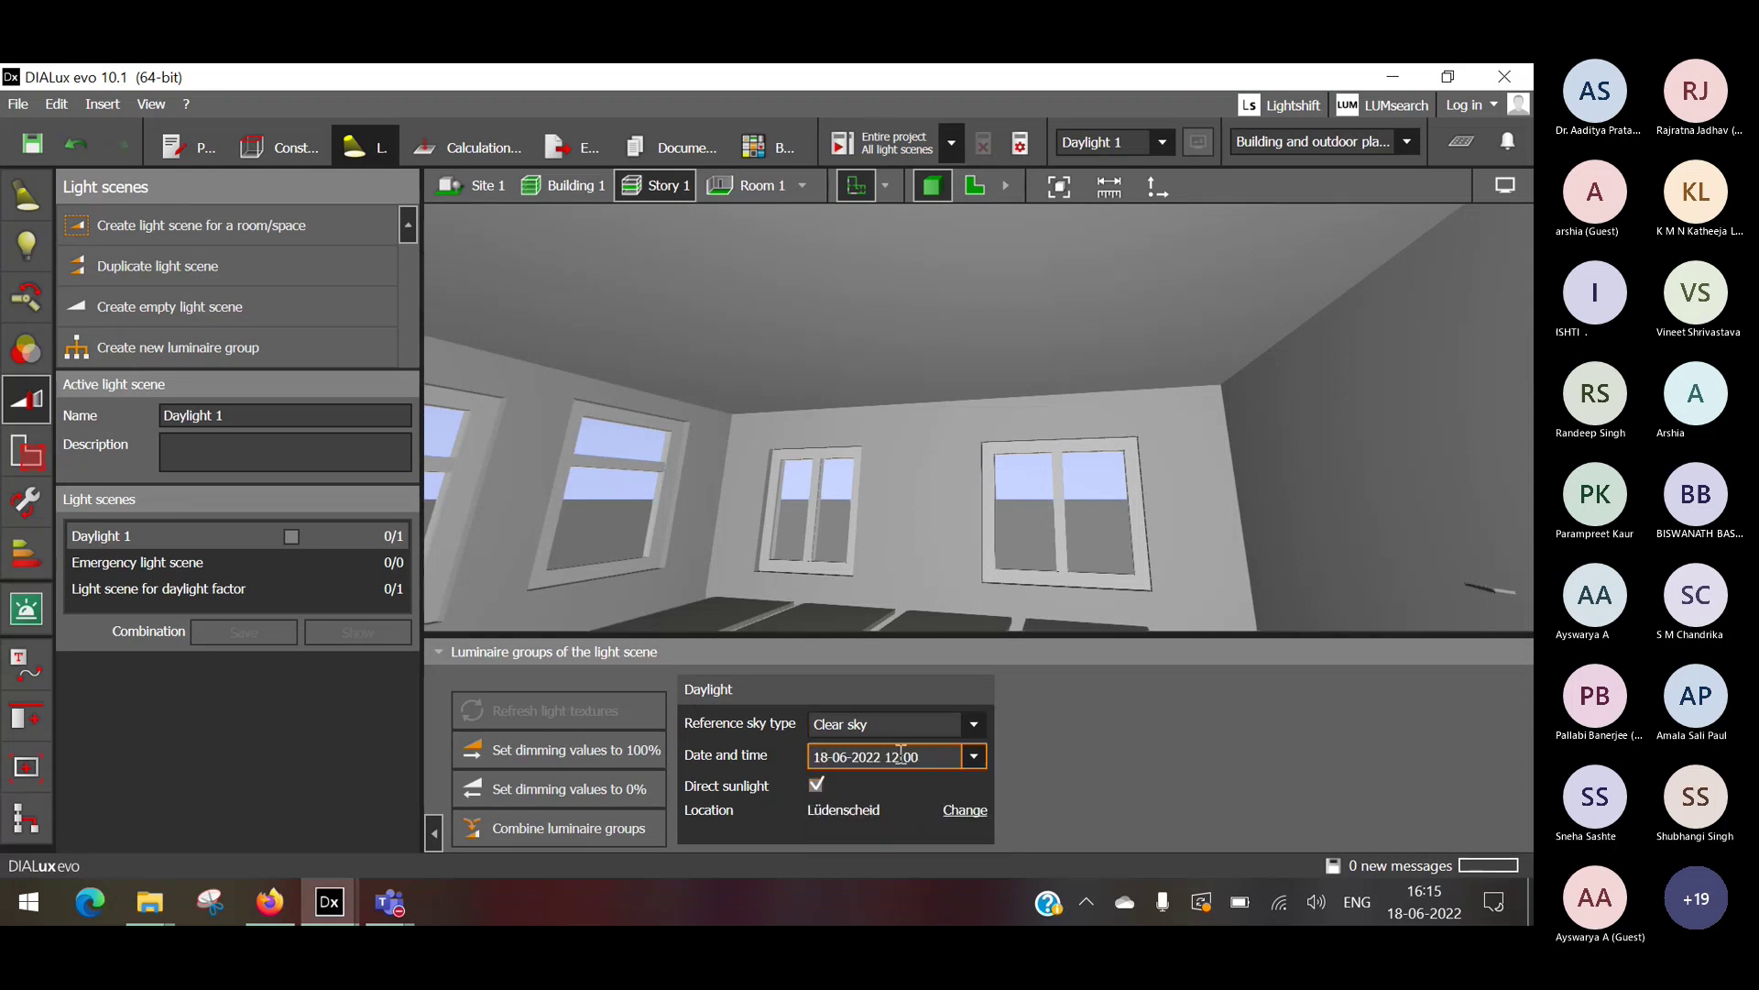
# Set the daylight date of the Daylight 1 scene to 19 October 2022.
pyautogui.click(974, 756)
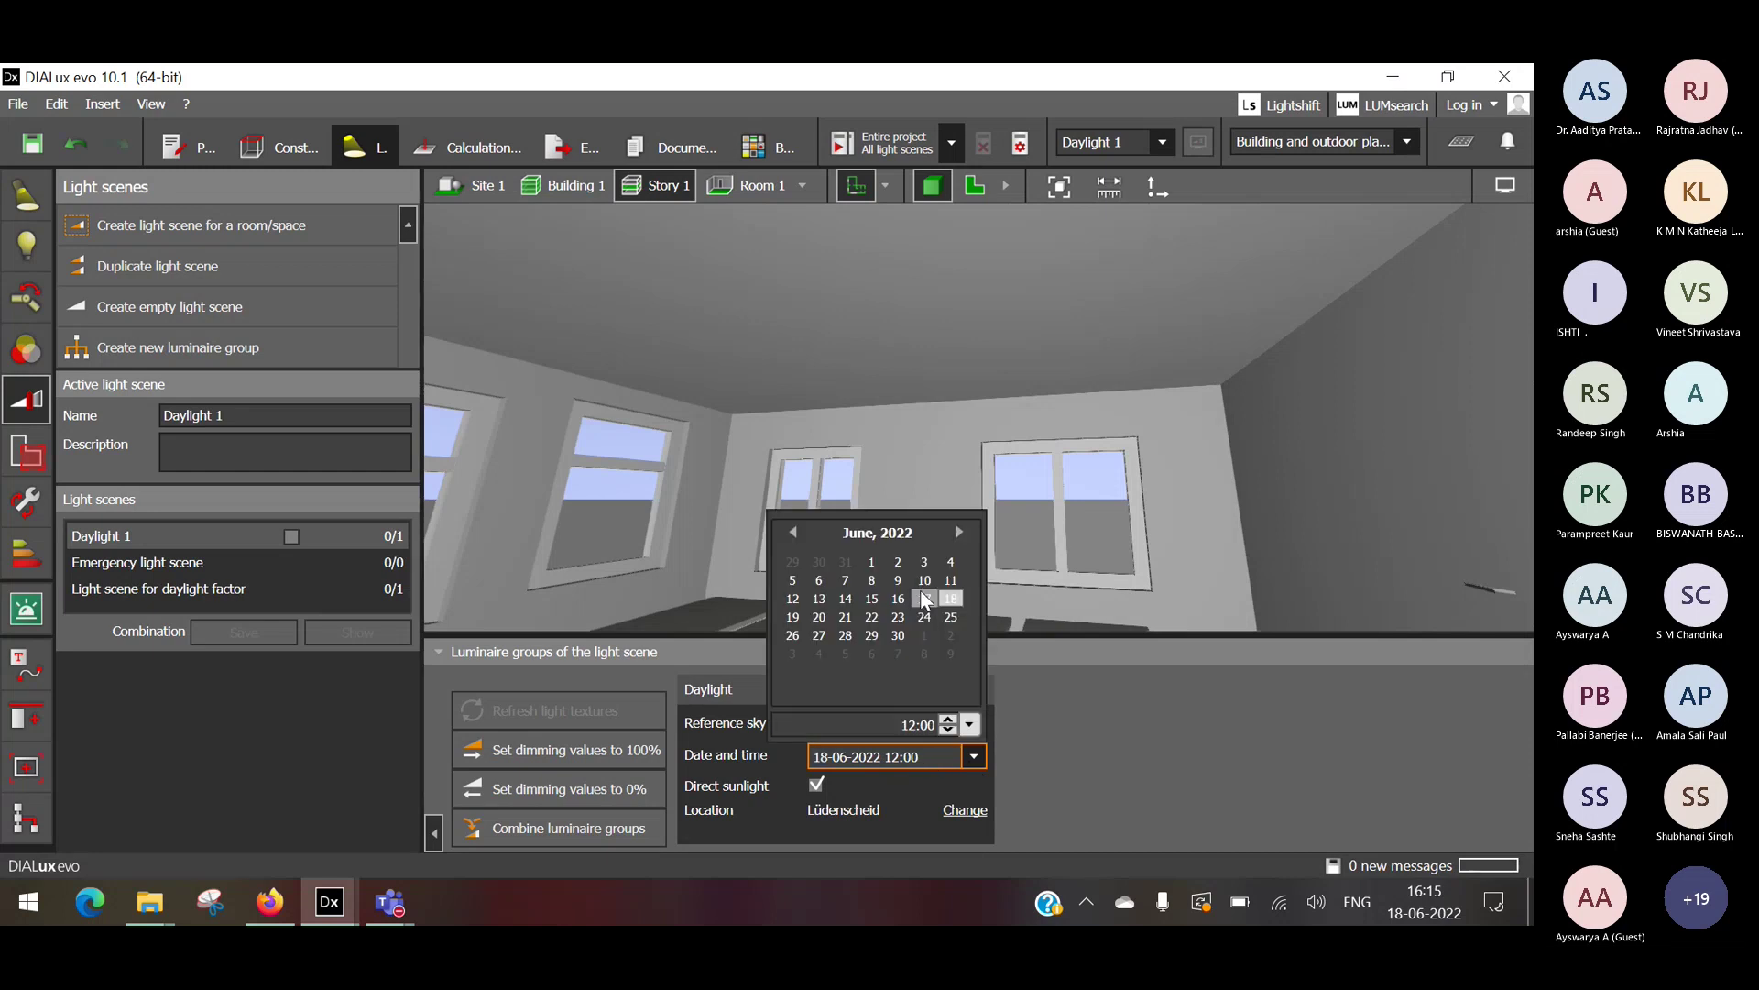
pyautogui.click(959, 532)
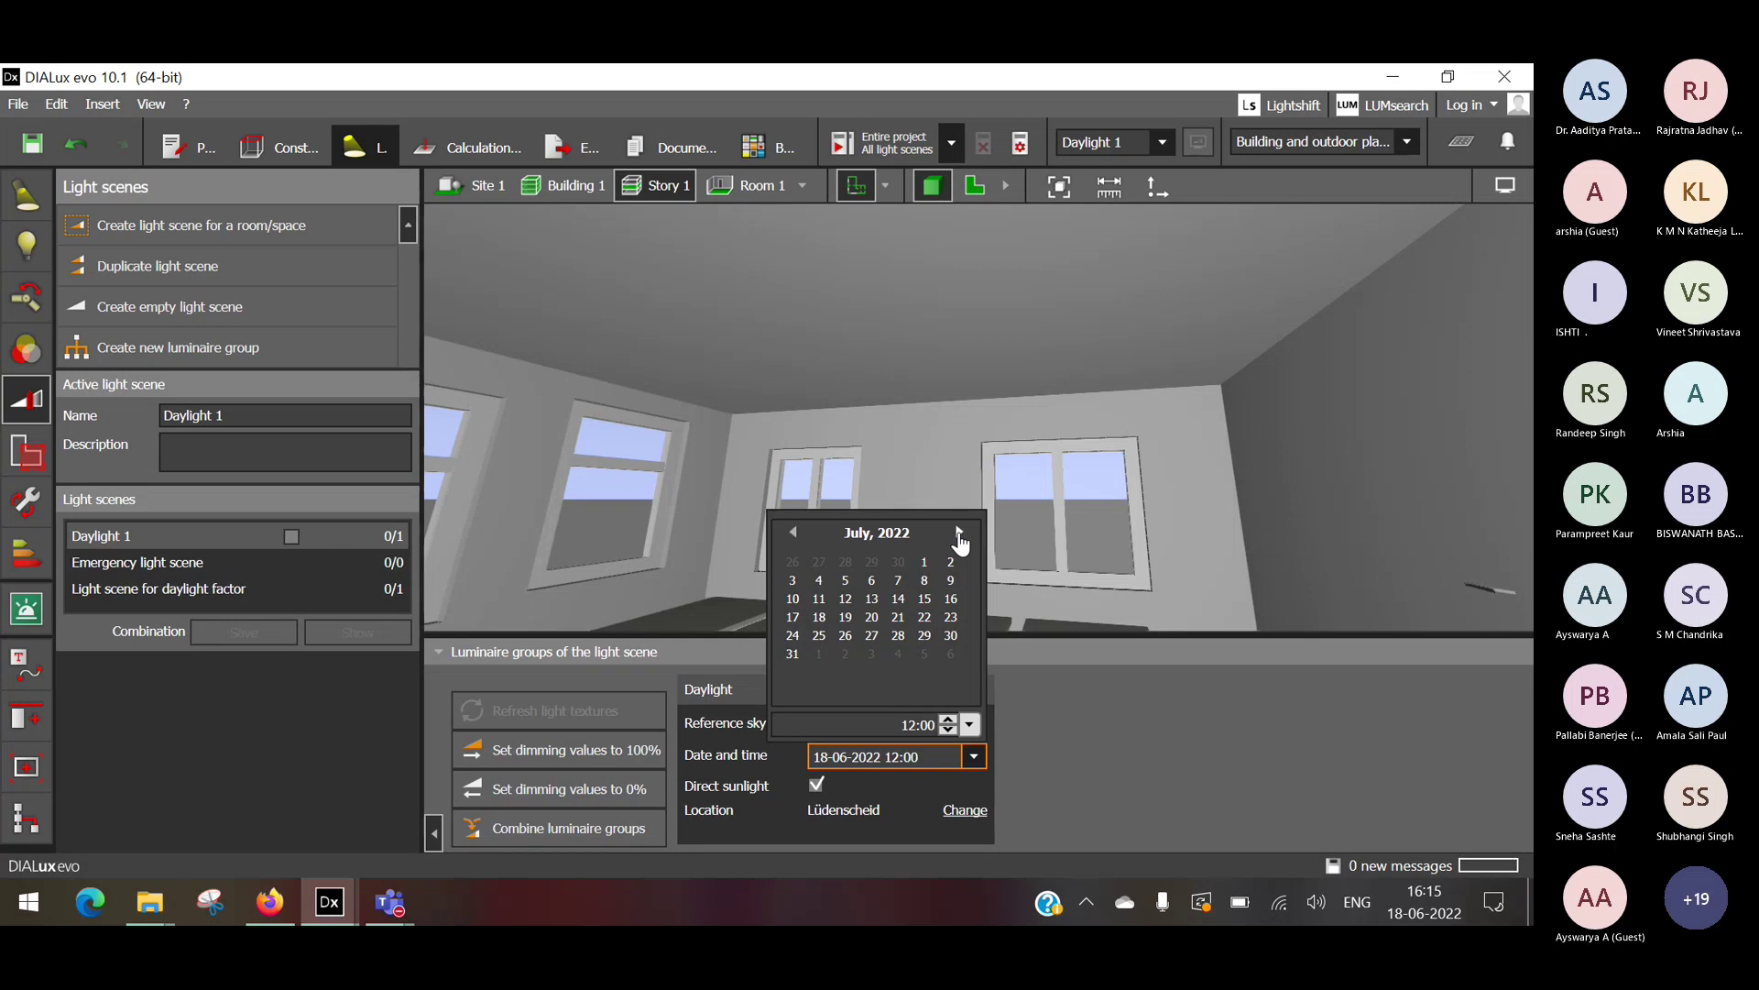
pyautogui.click(960, 533)
pyautogui.click(960, 534)
pyautogui.click(960, 535)
pyautogui.click(872, 617)
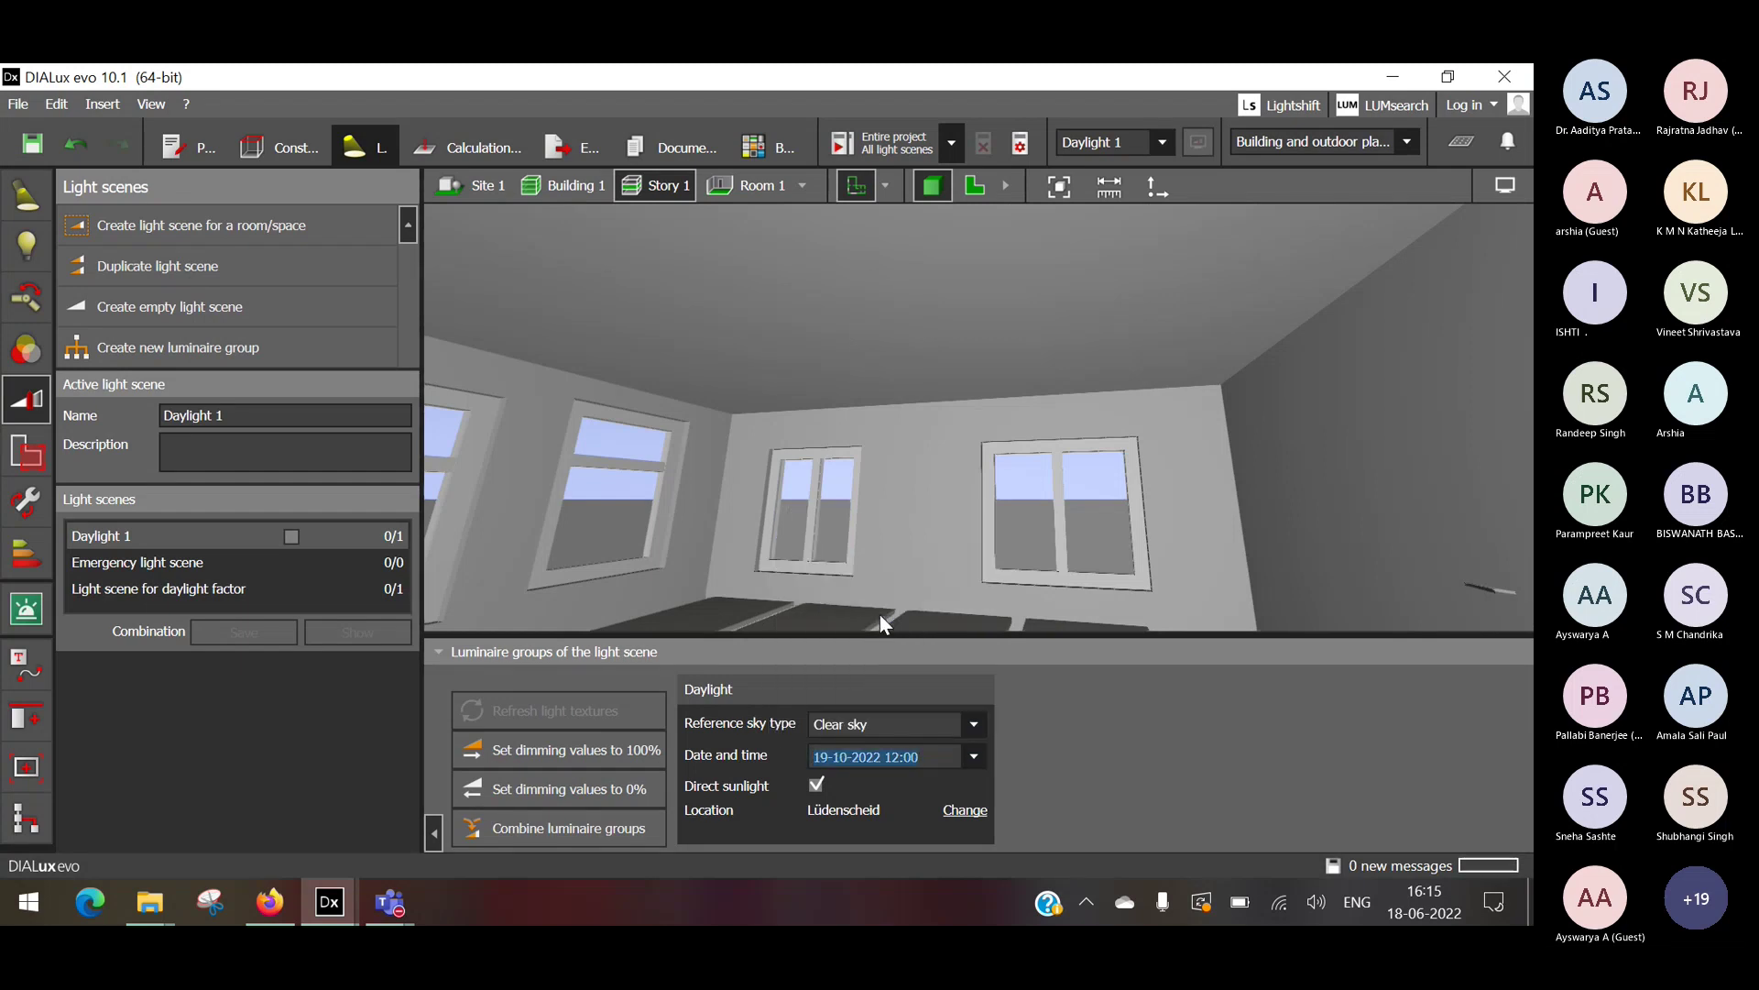
# Set the hour of the Daylight 1 scene's daylight time to 14.
pyautogui.click(973, 759)
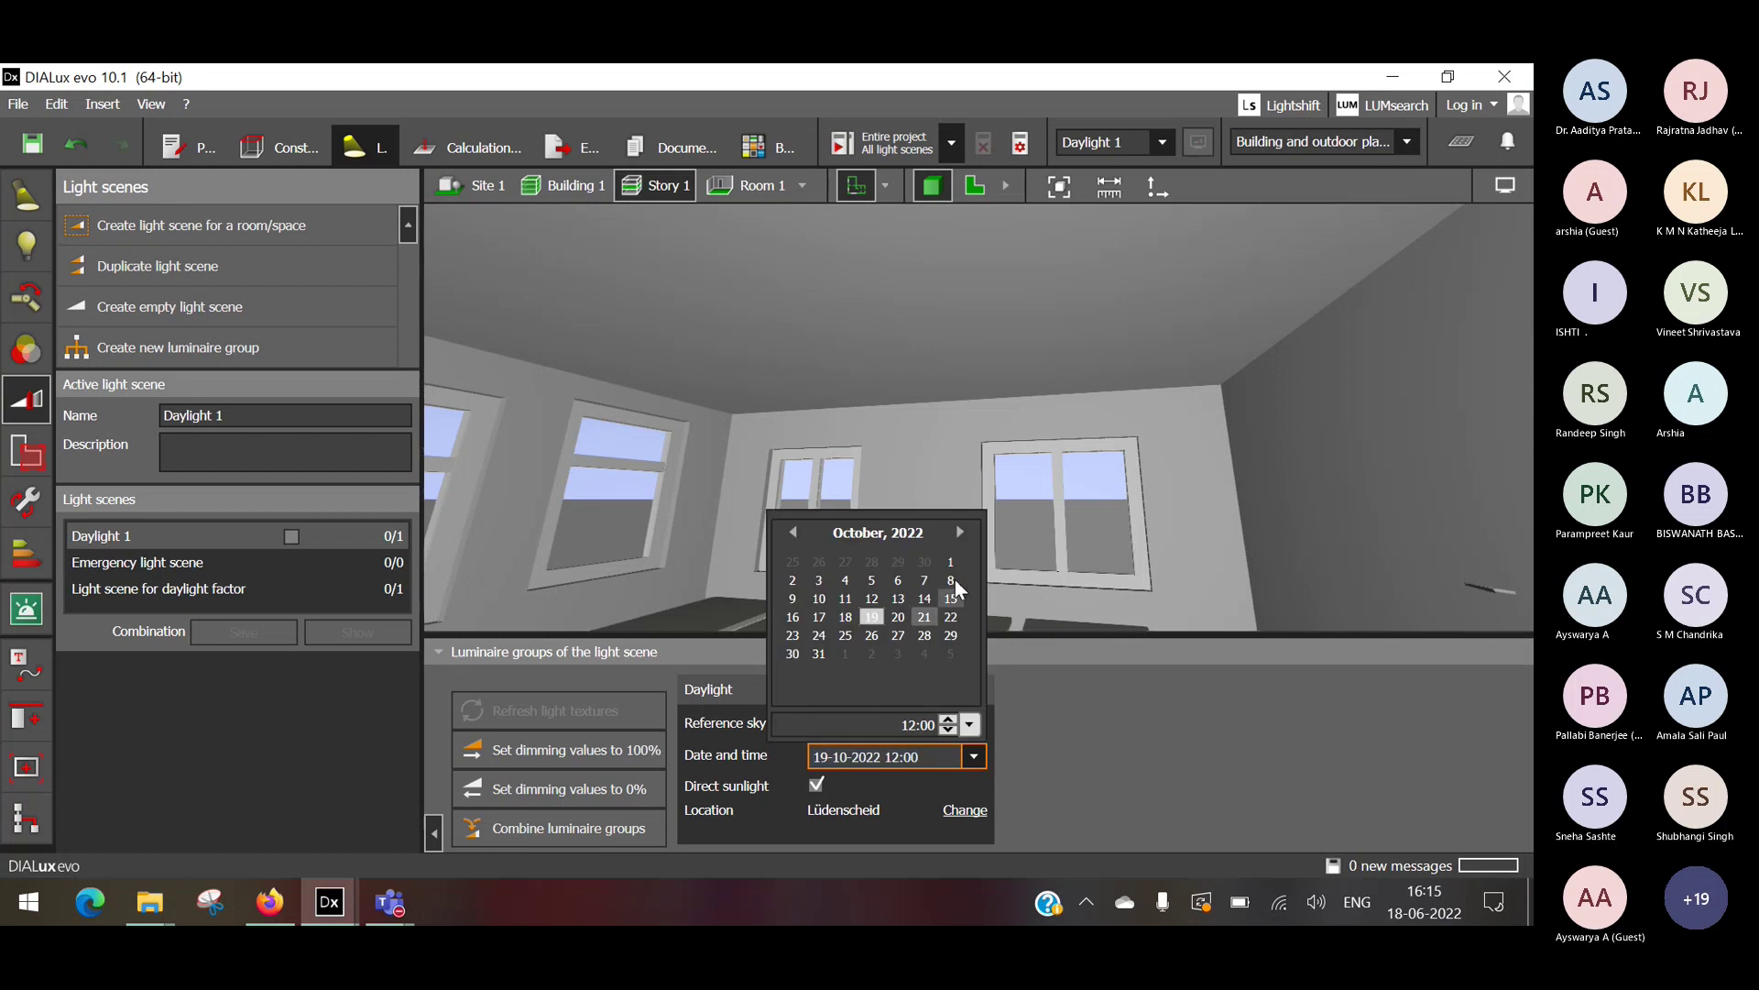
pyautogui.click(950, 724)
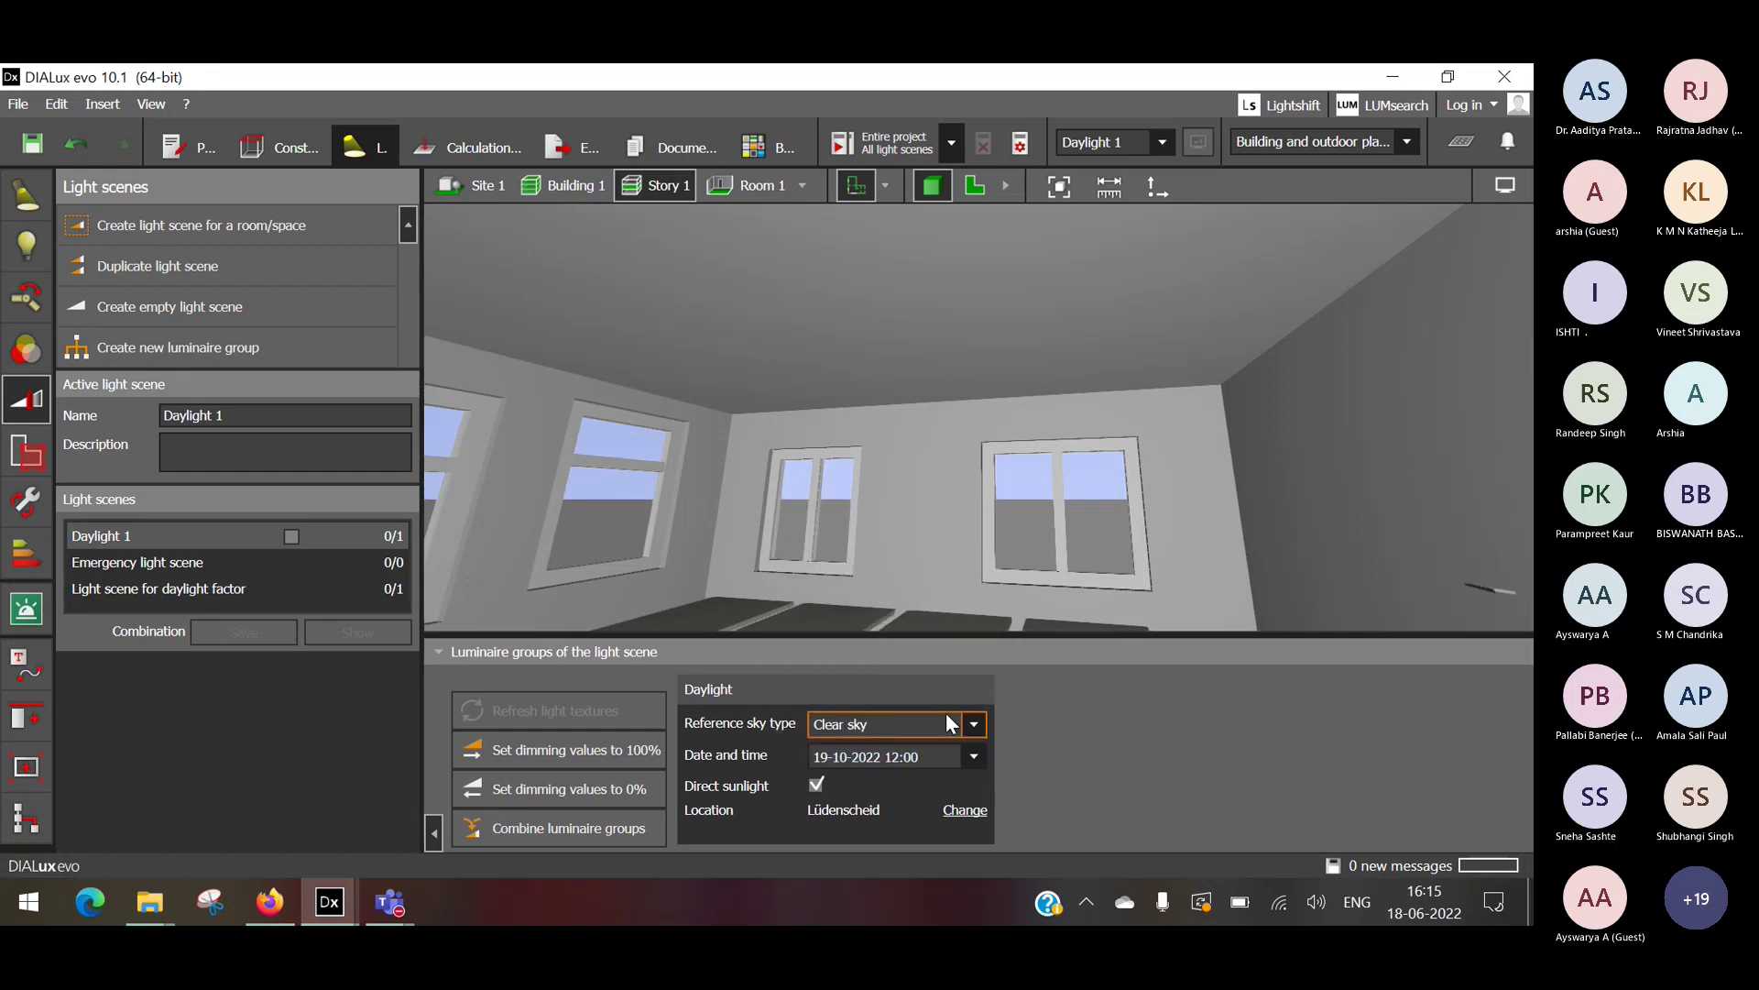
pyautogui.click(930, 753)
pyautogui.click(900, 749)
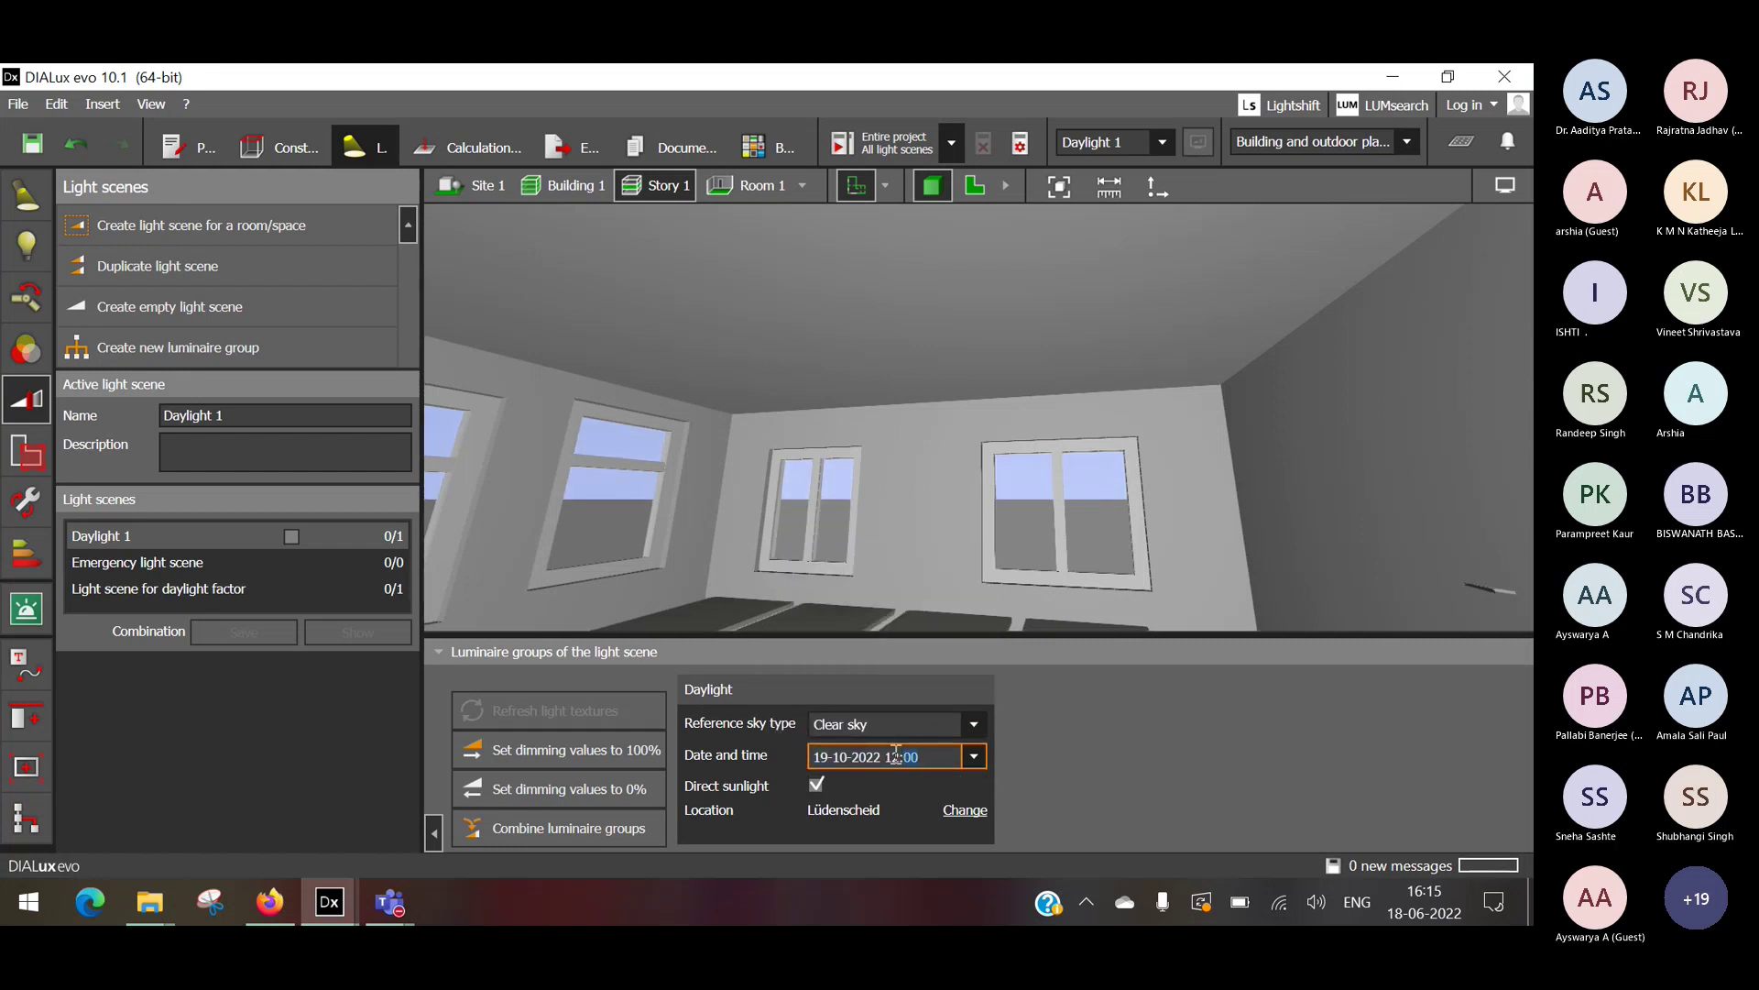
pyautogui.click(895, 754)
pyautogui.write('14')
# Open the location settings from the daylight options and change the site location to New Delhi.
pyautogui.click(963, 810)
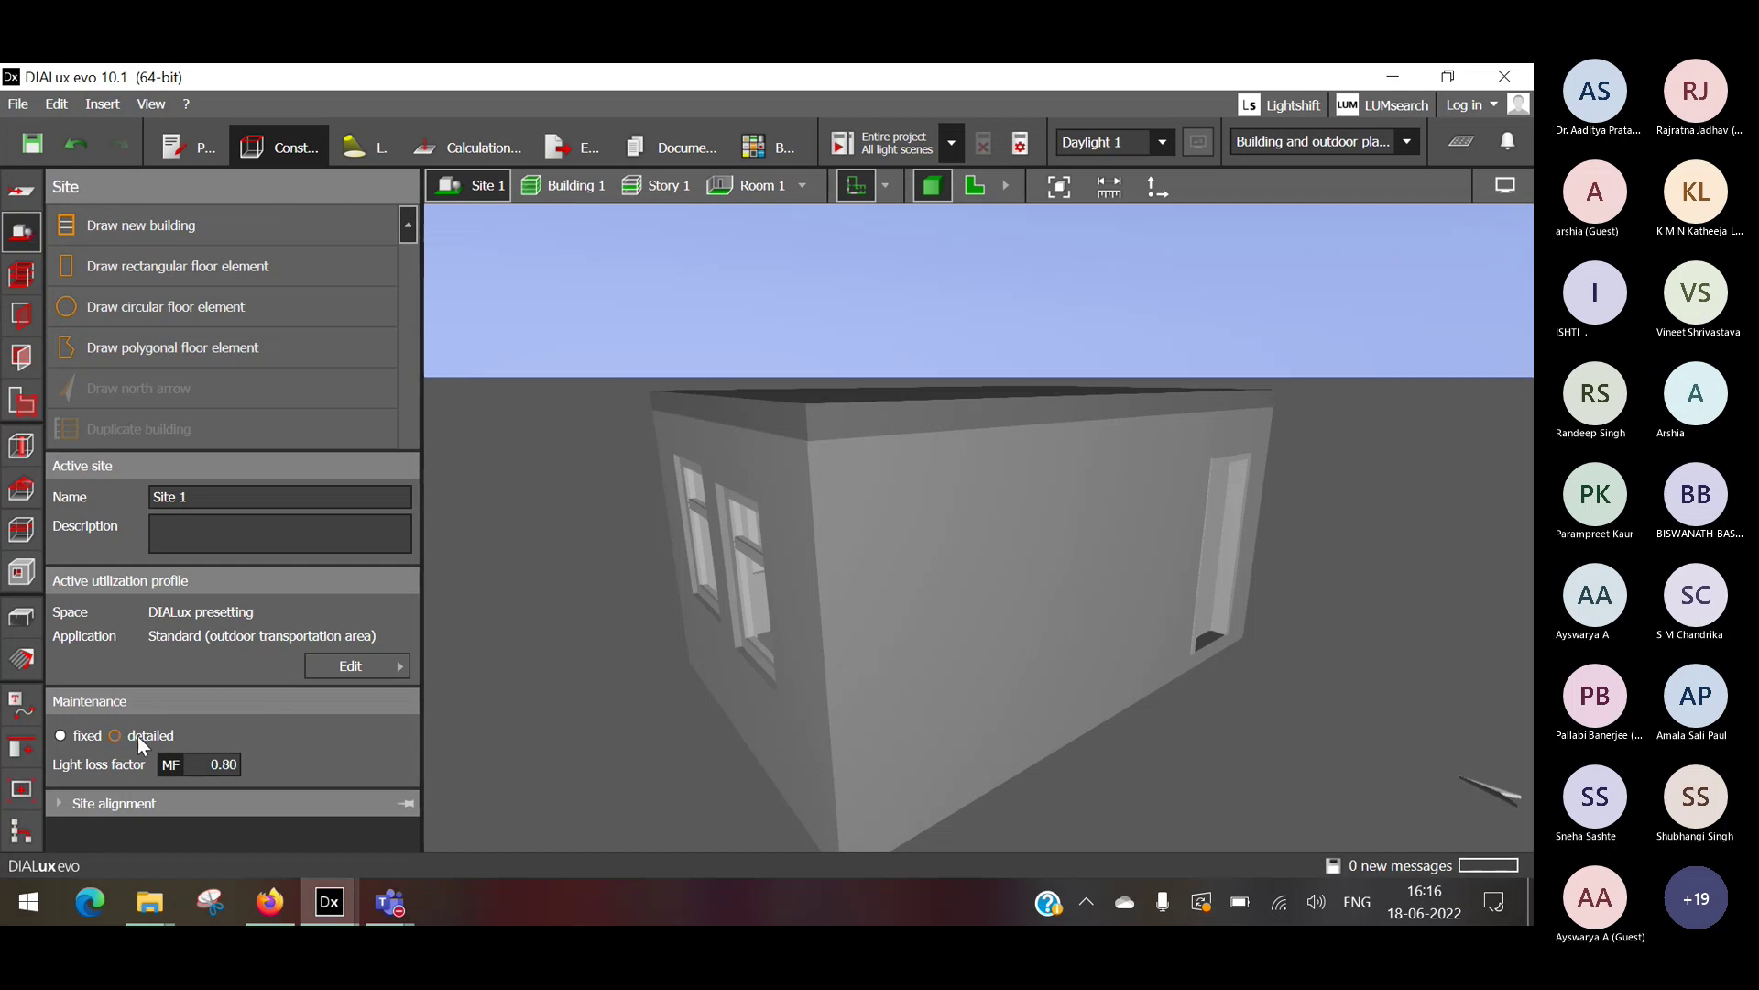
pyautogui.click(260, 801)
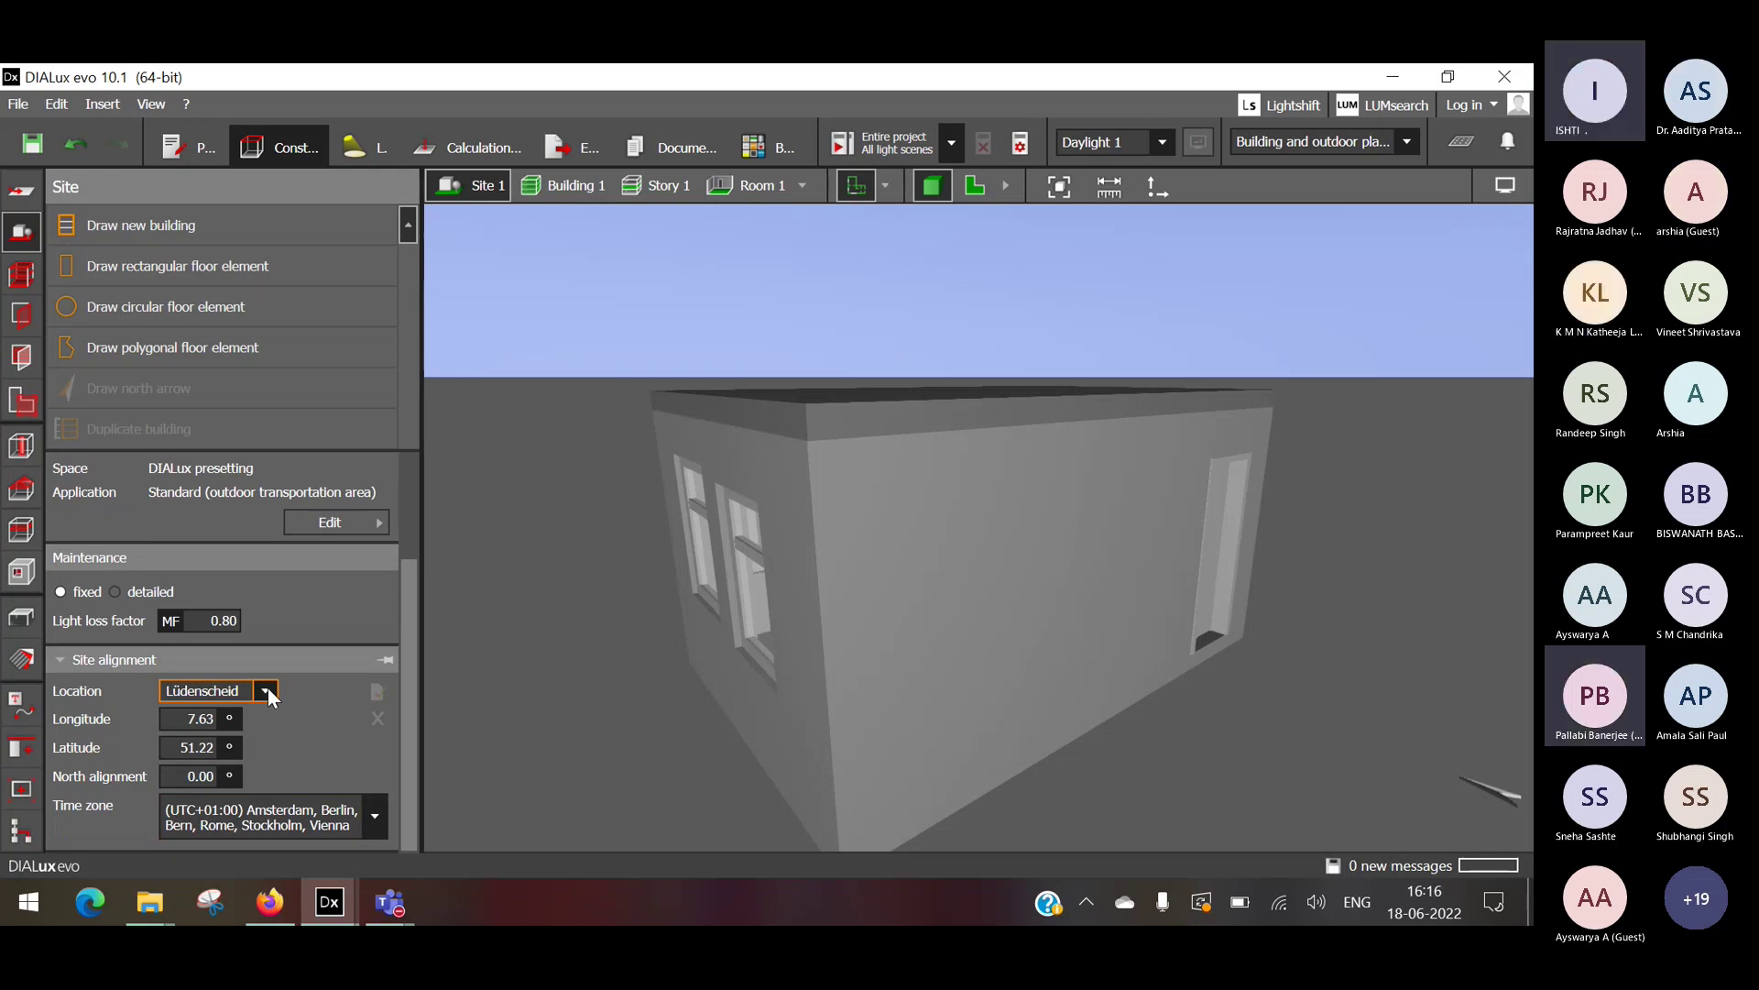
pyautogui.click(268, 690)
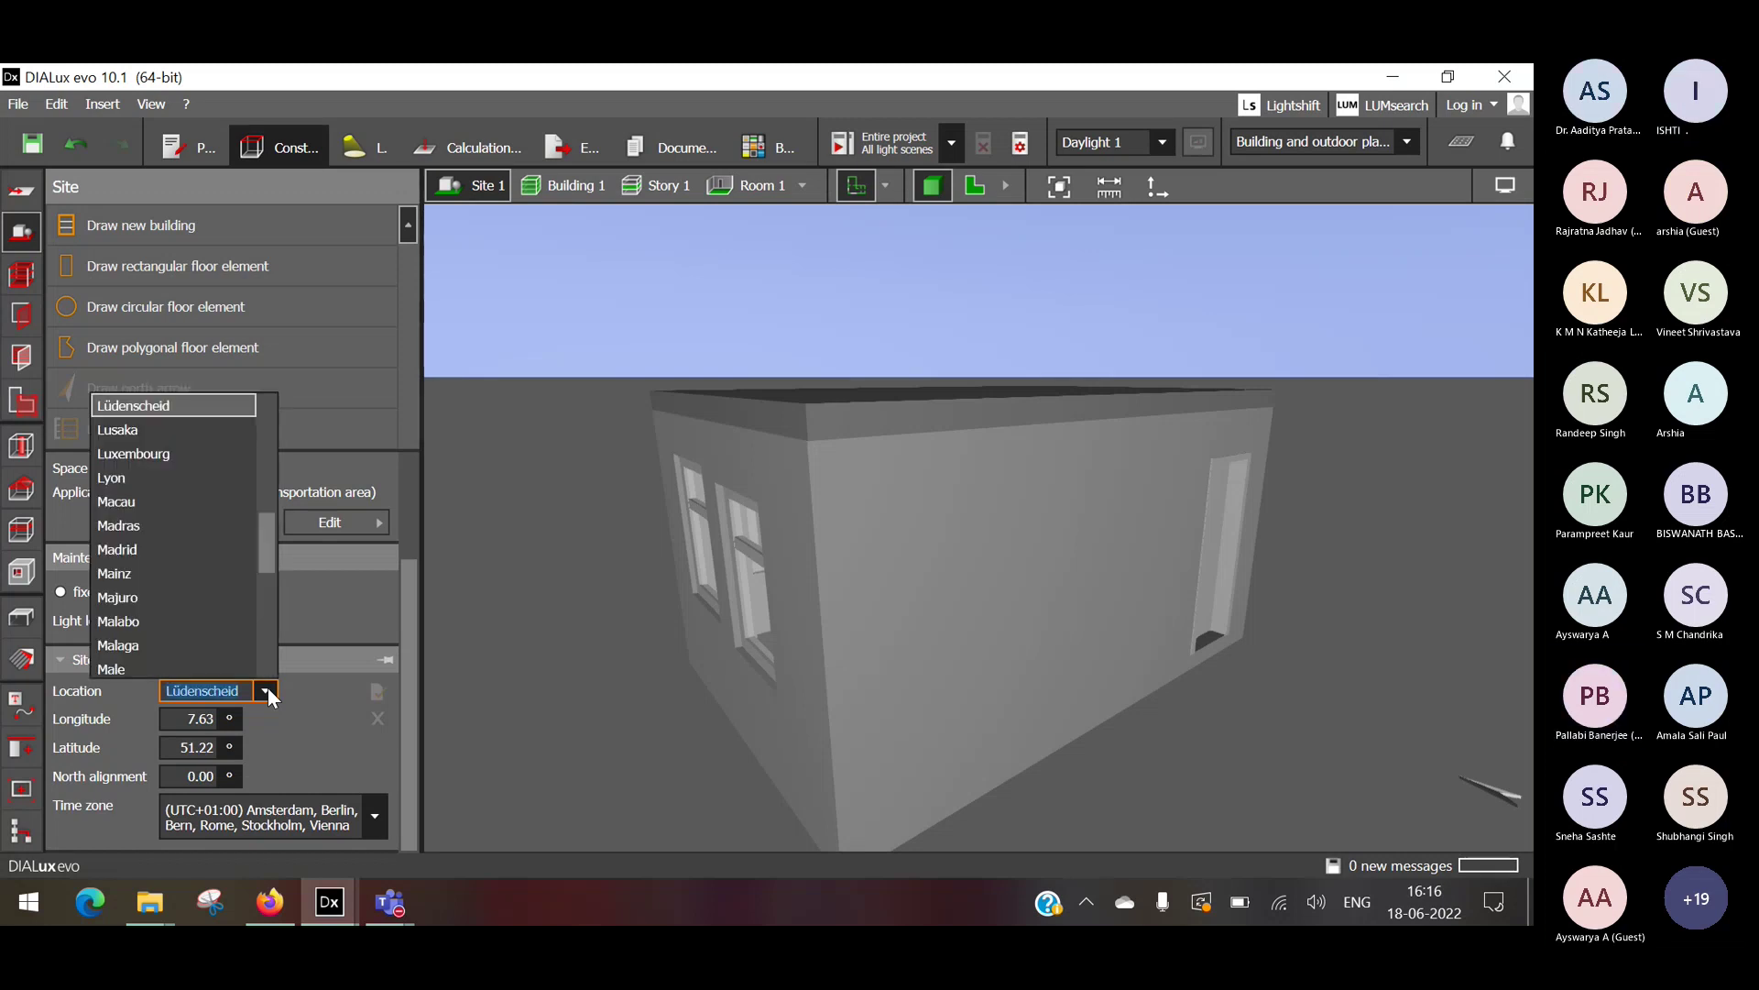
pyautogui.scroll(-7, 159, 625)
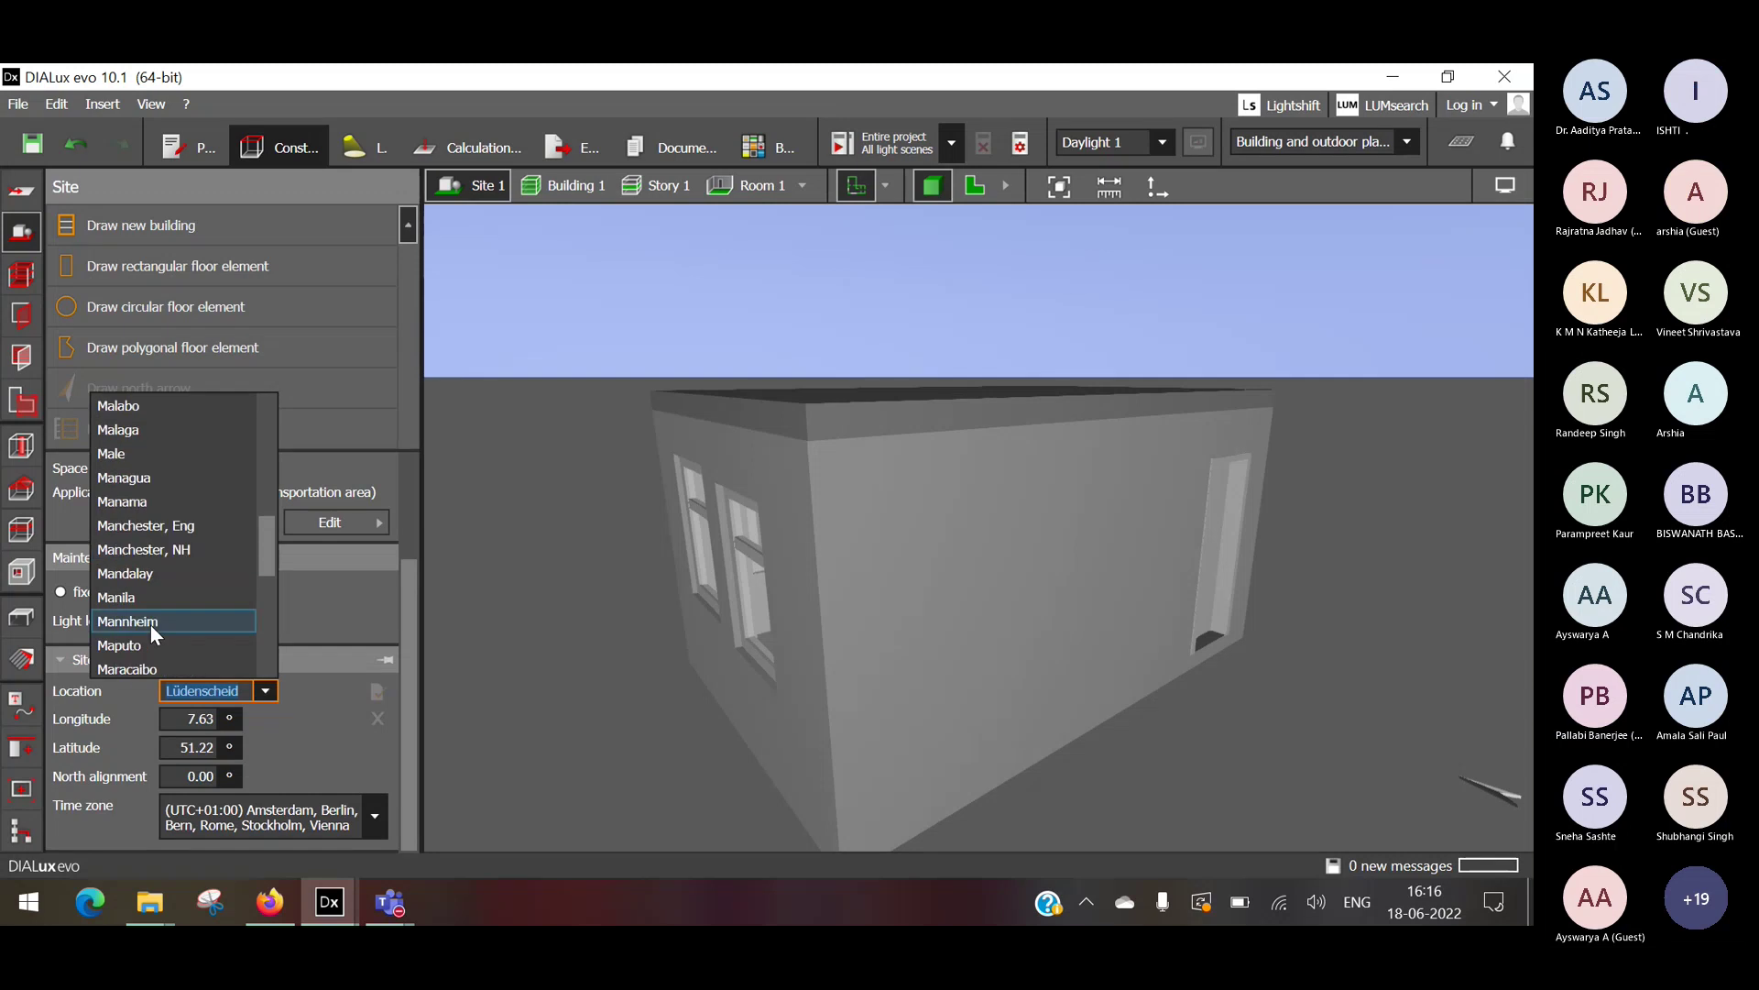
pyautogui.scroll(-10, 159, 625)
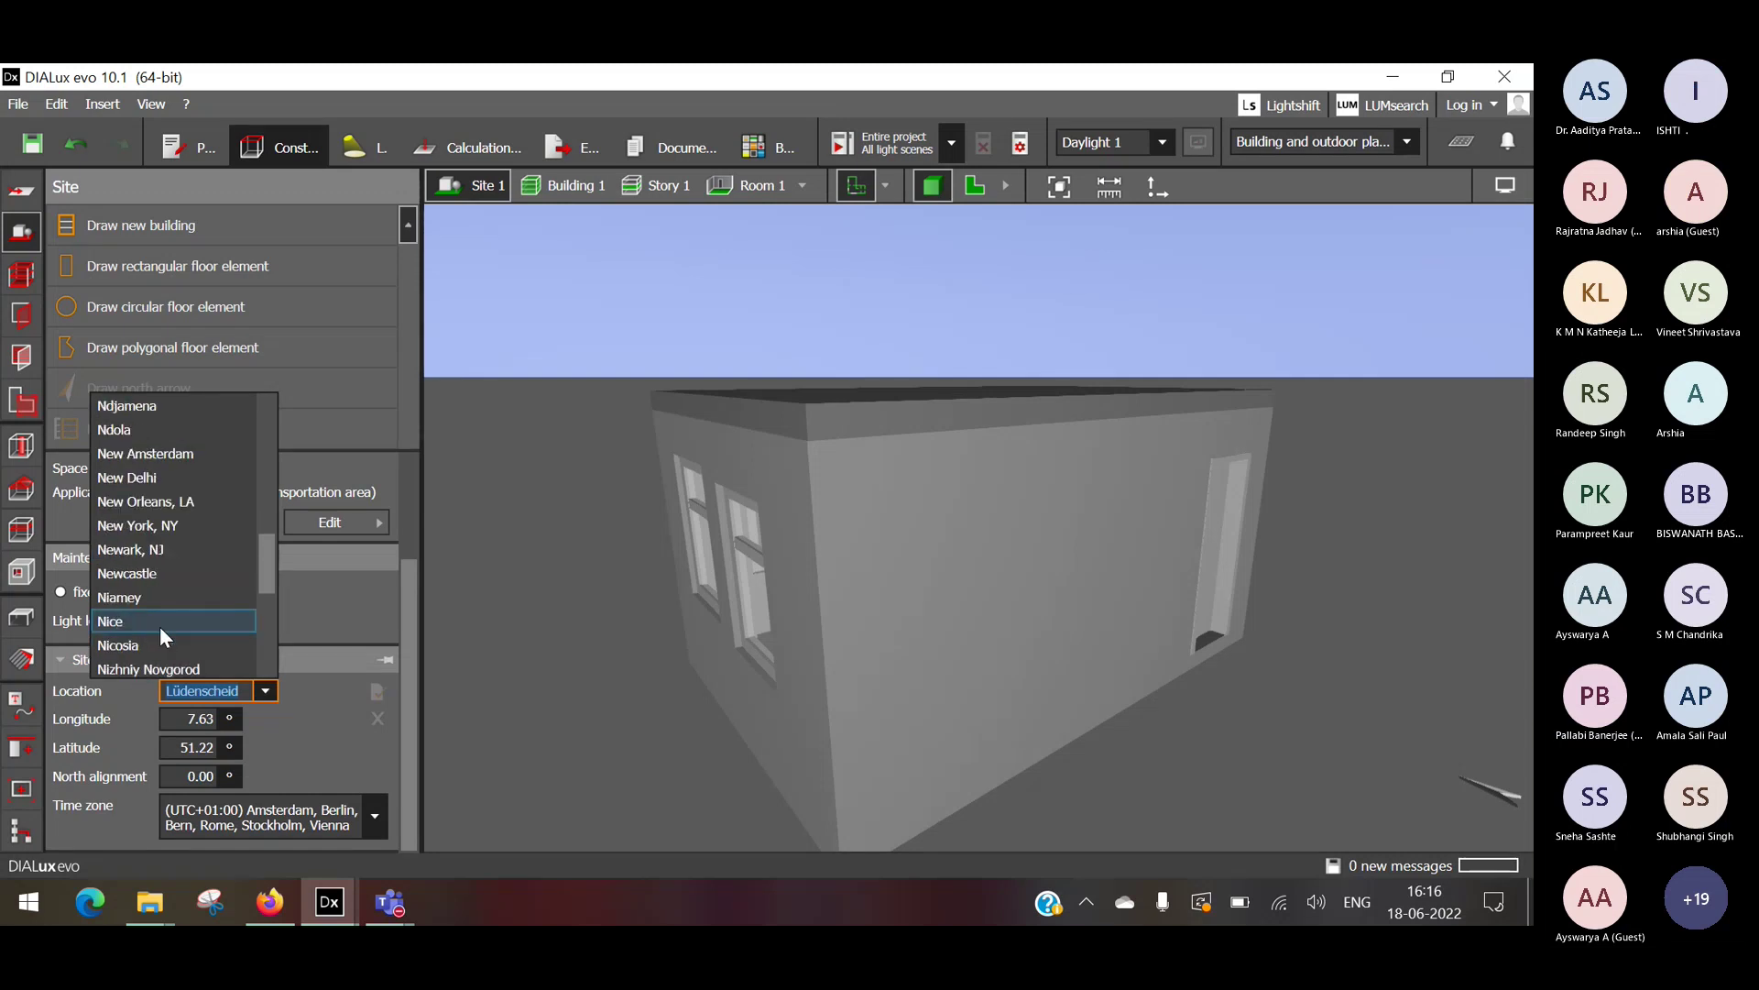
pyautogui.click(147, 477)
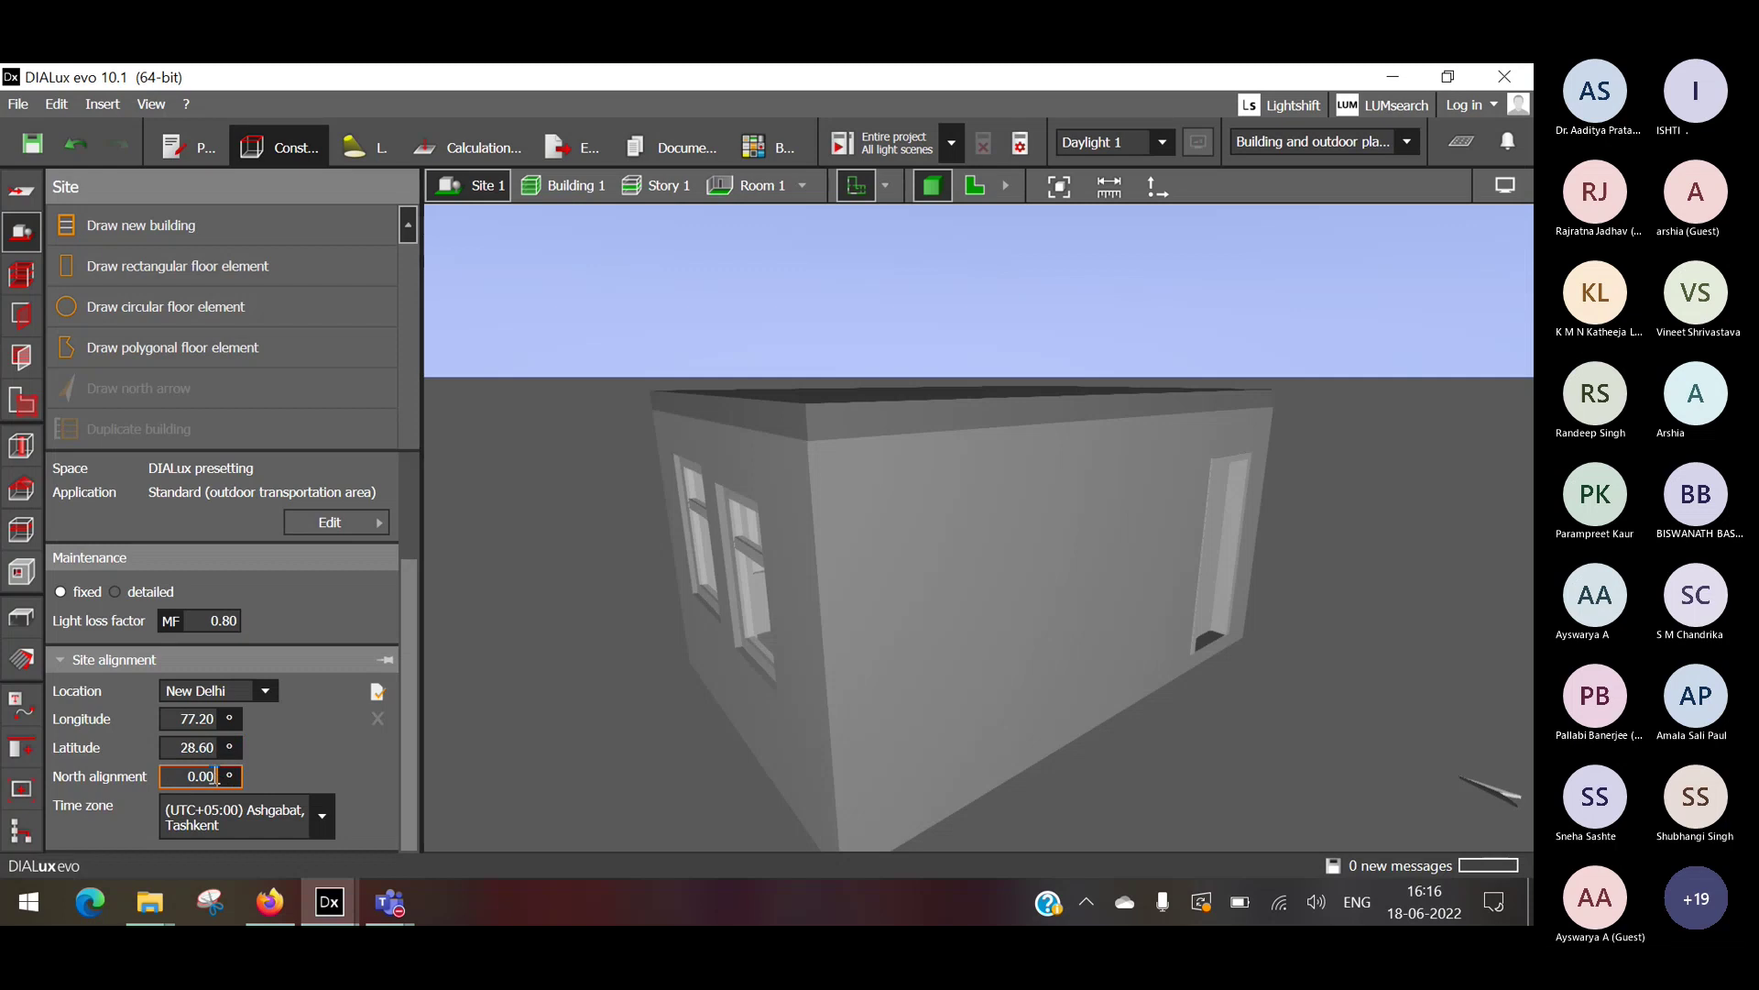
# Set the site's north alignment to 180° and check the building's orientation against the north arrow.
pyautogui.click(216, 776)
pyautogui.write('180')
pyautogui.press('Return')
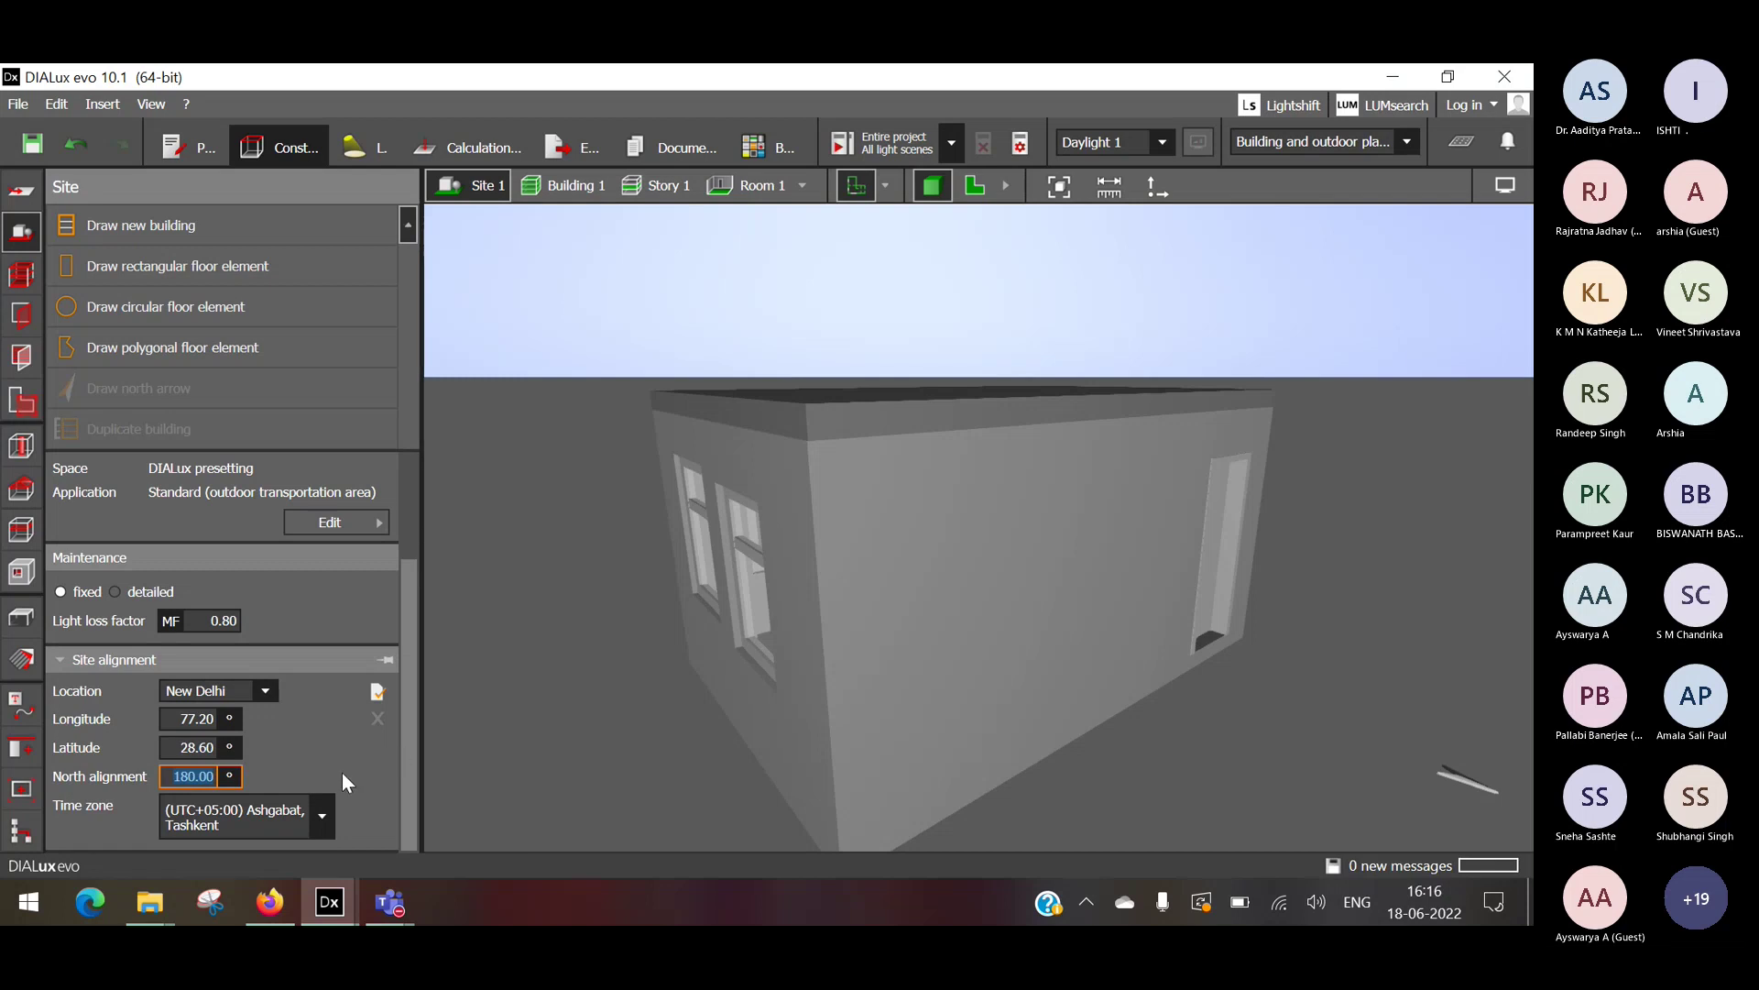
pyautogui.moveTo(645, 476); pyautogui.dragTo(817, 542, button='right')
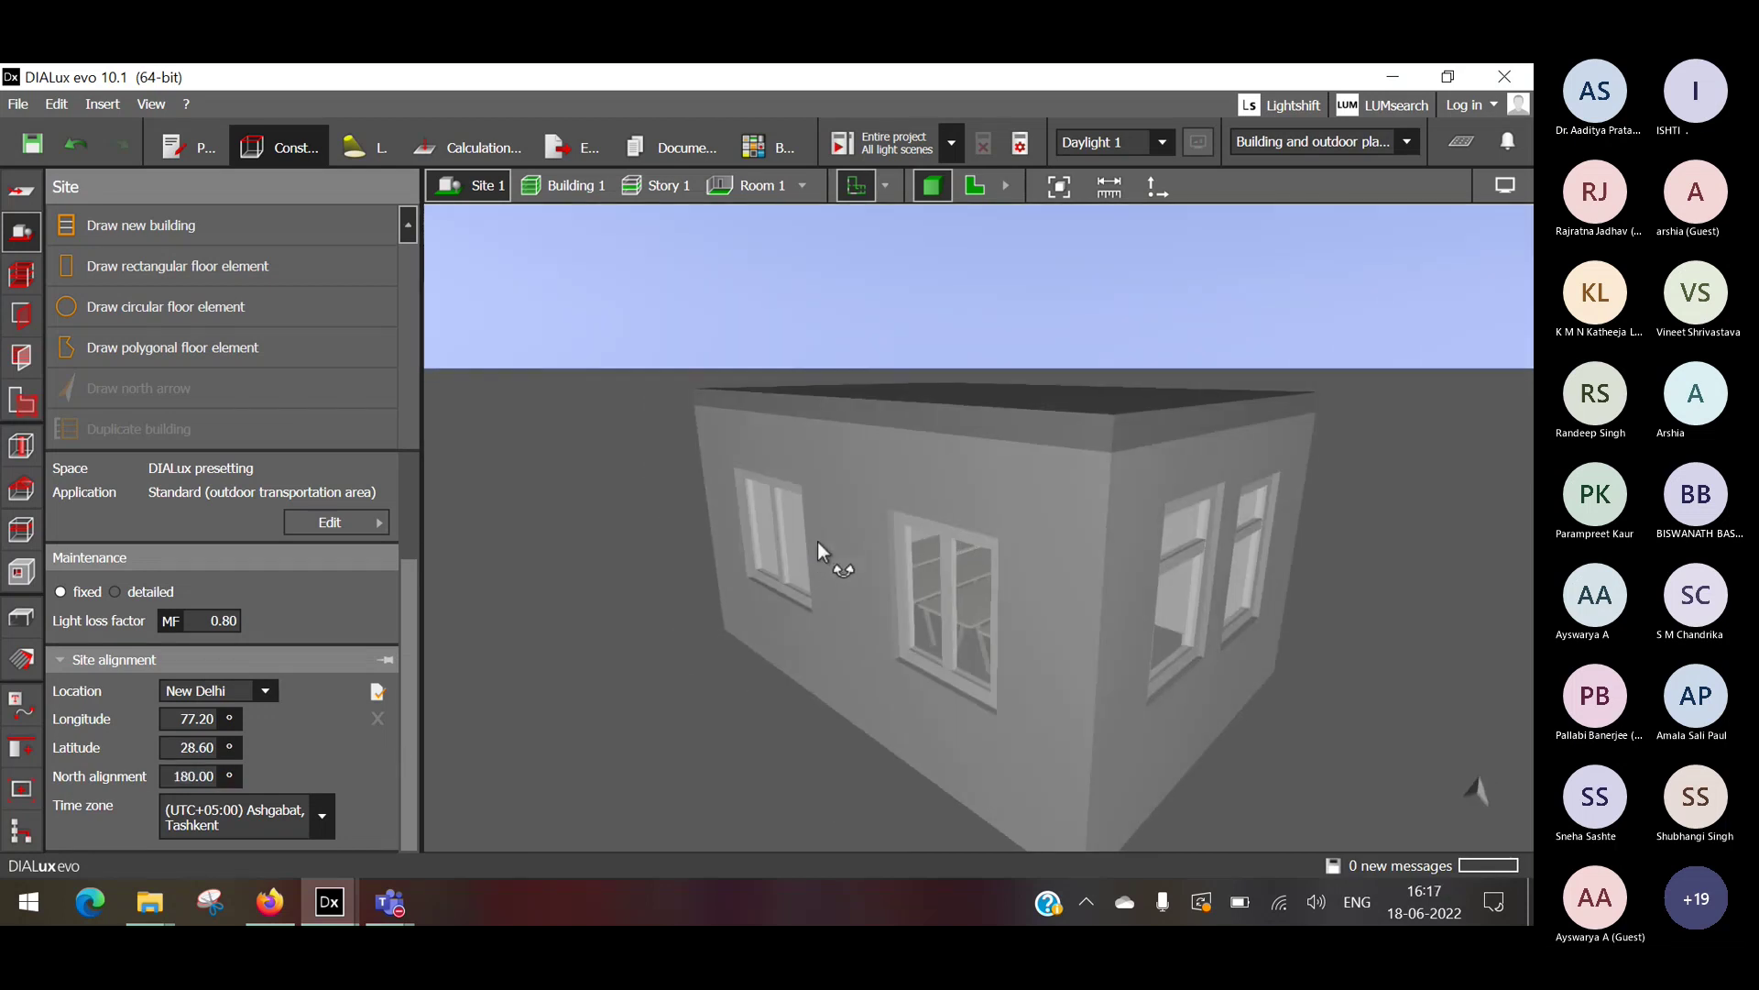
# Set the site's time zone to (UTC+05:30) Chennai, Kolkata, Mumbai, New Delhi and make this location the default.
pyautogui.click(323, 816)
pyautogui.scroll(-1, 279, 726)
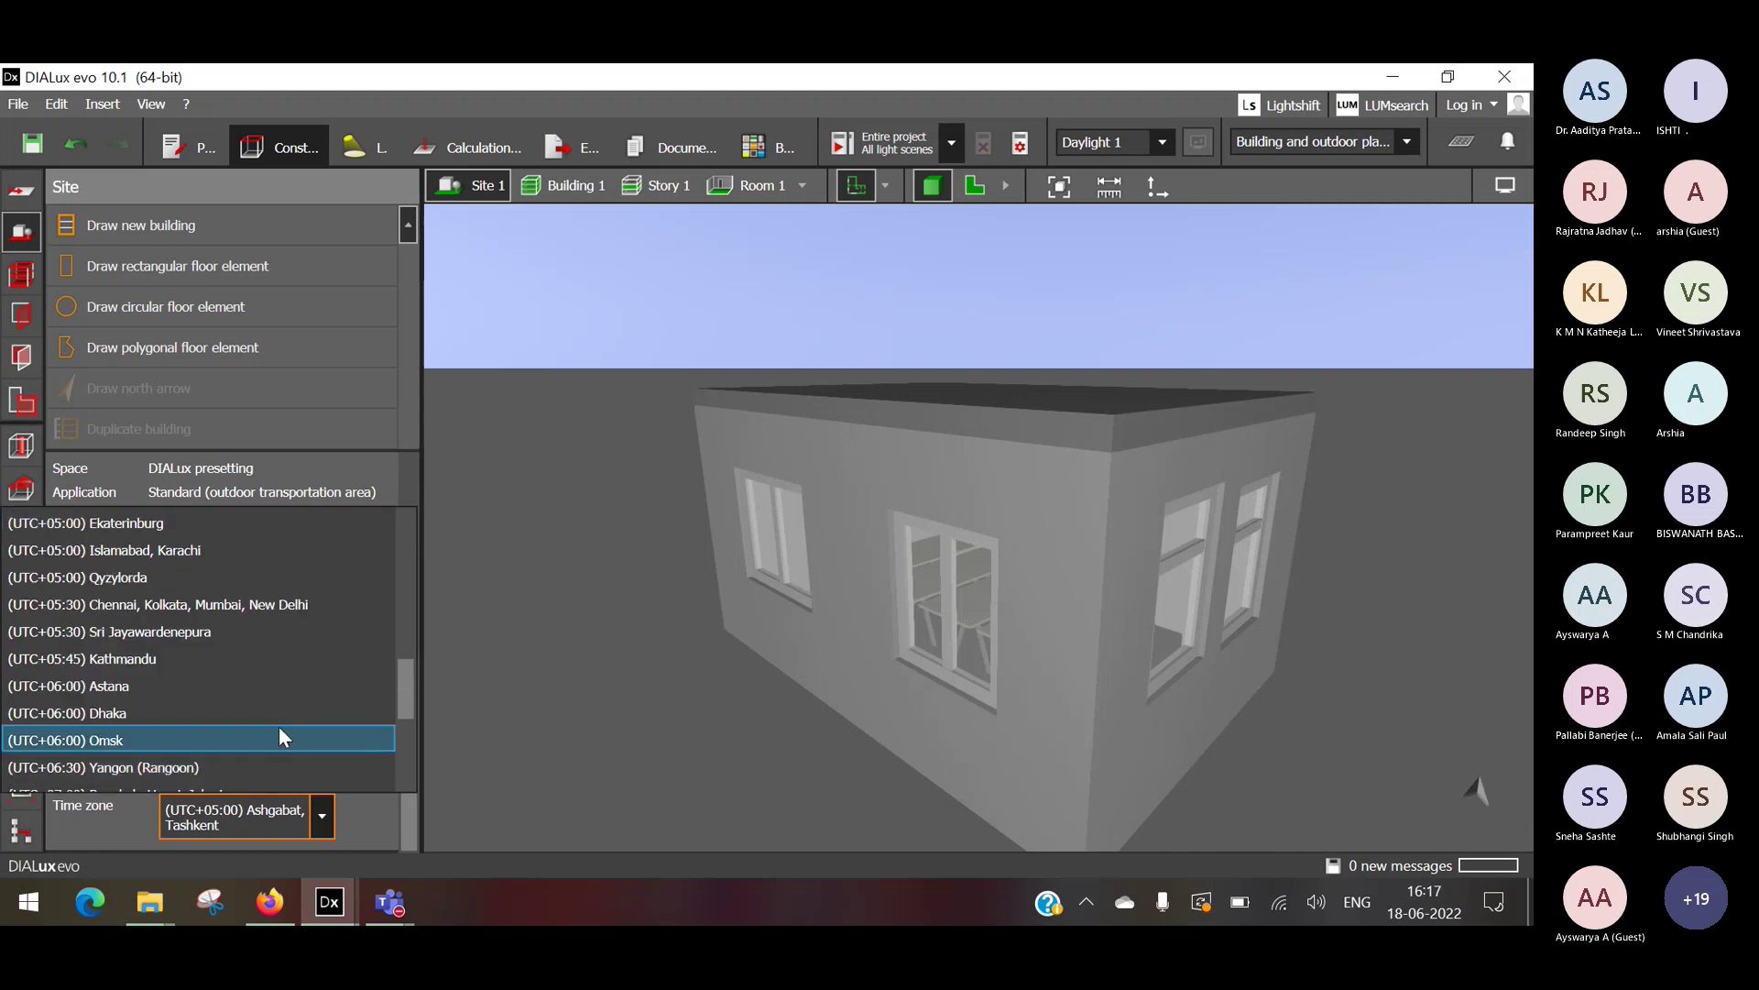
pyautogui.click(218, 607)
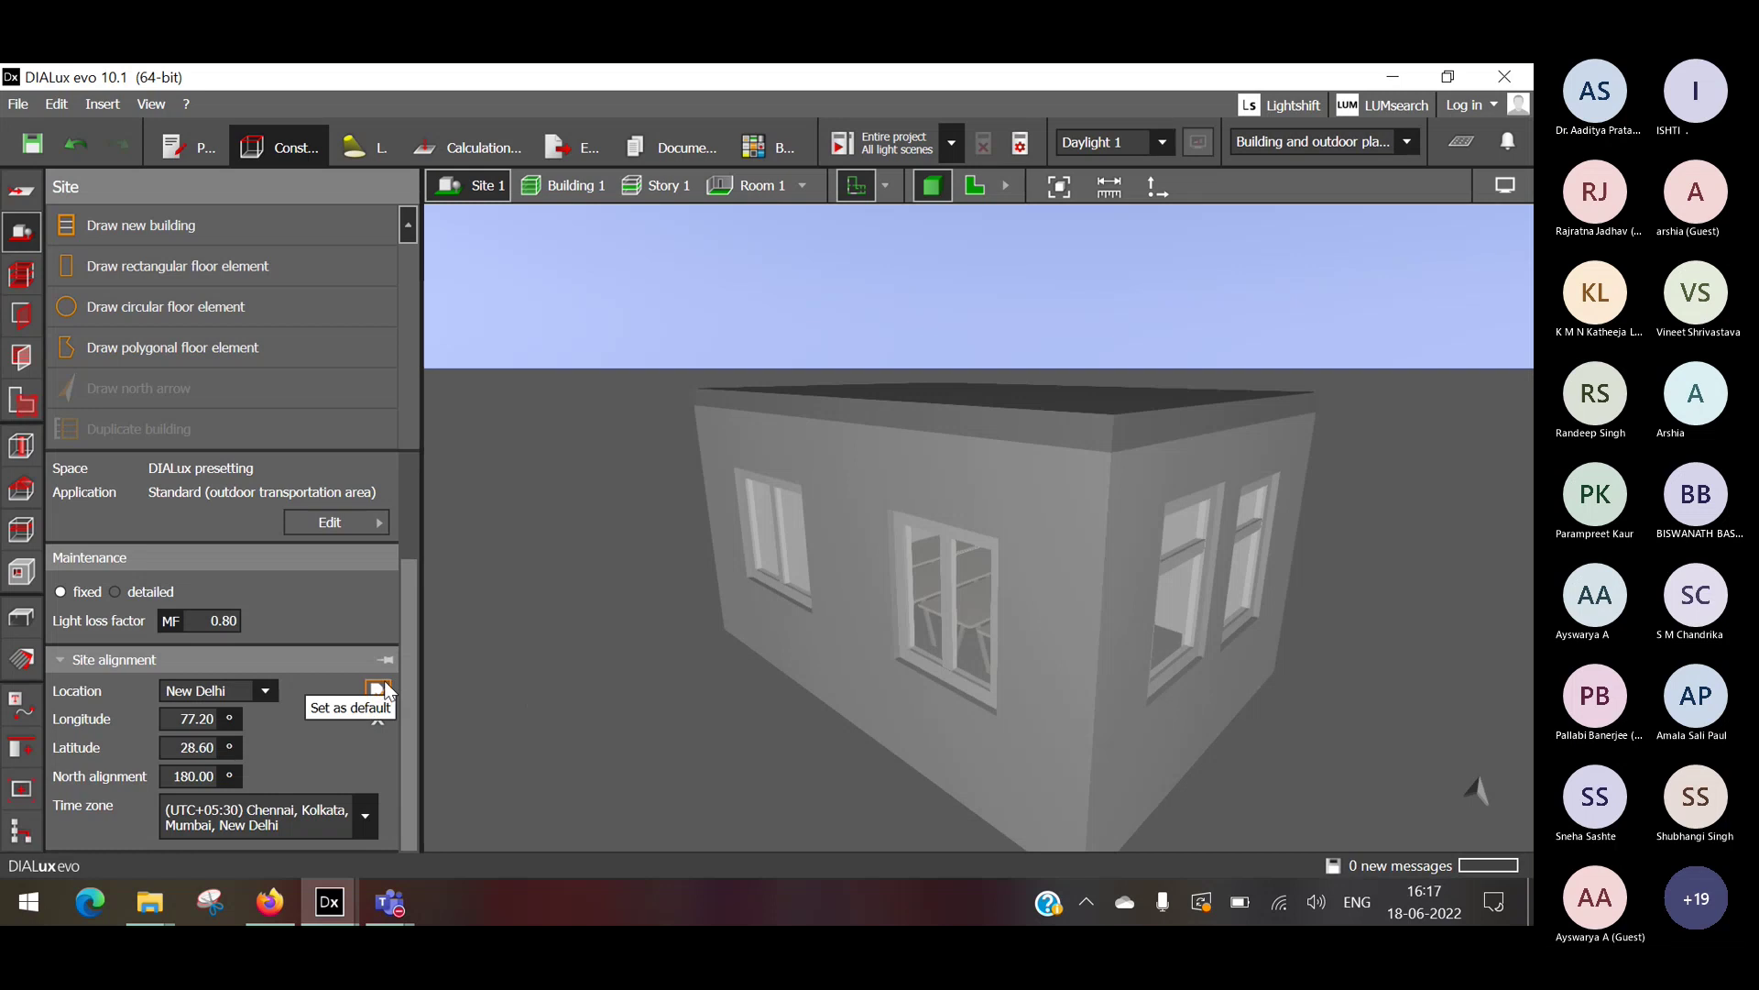
pyautogui.click(193, 719)
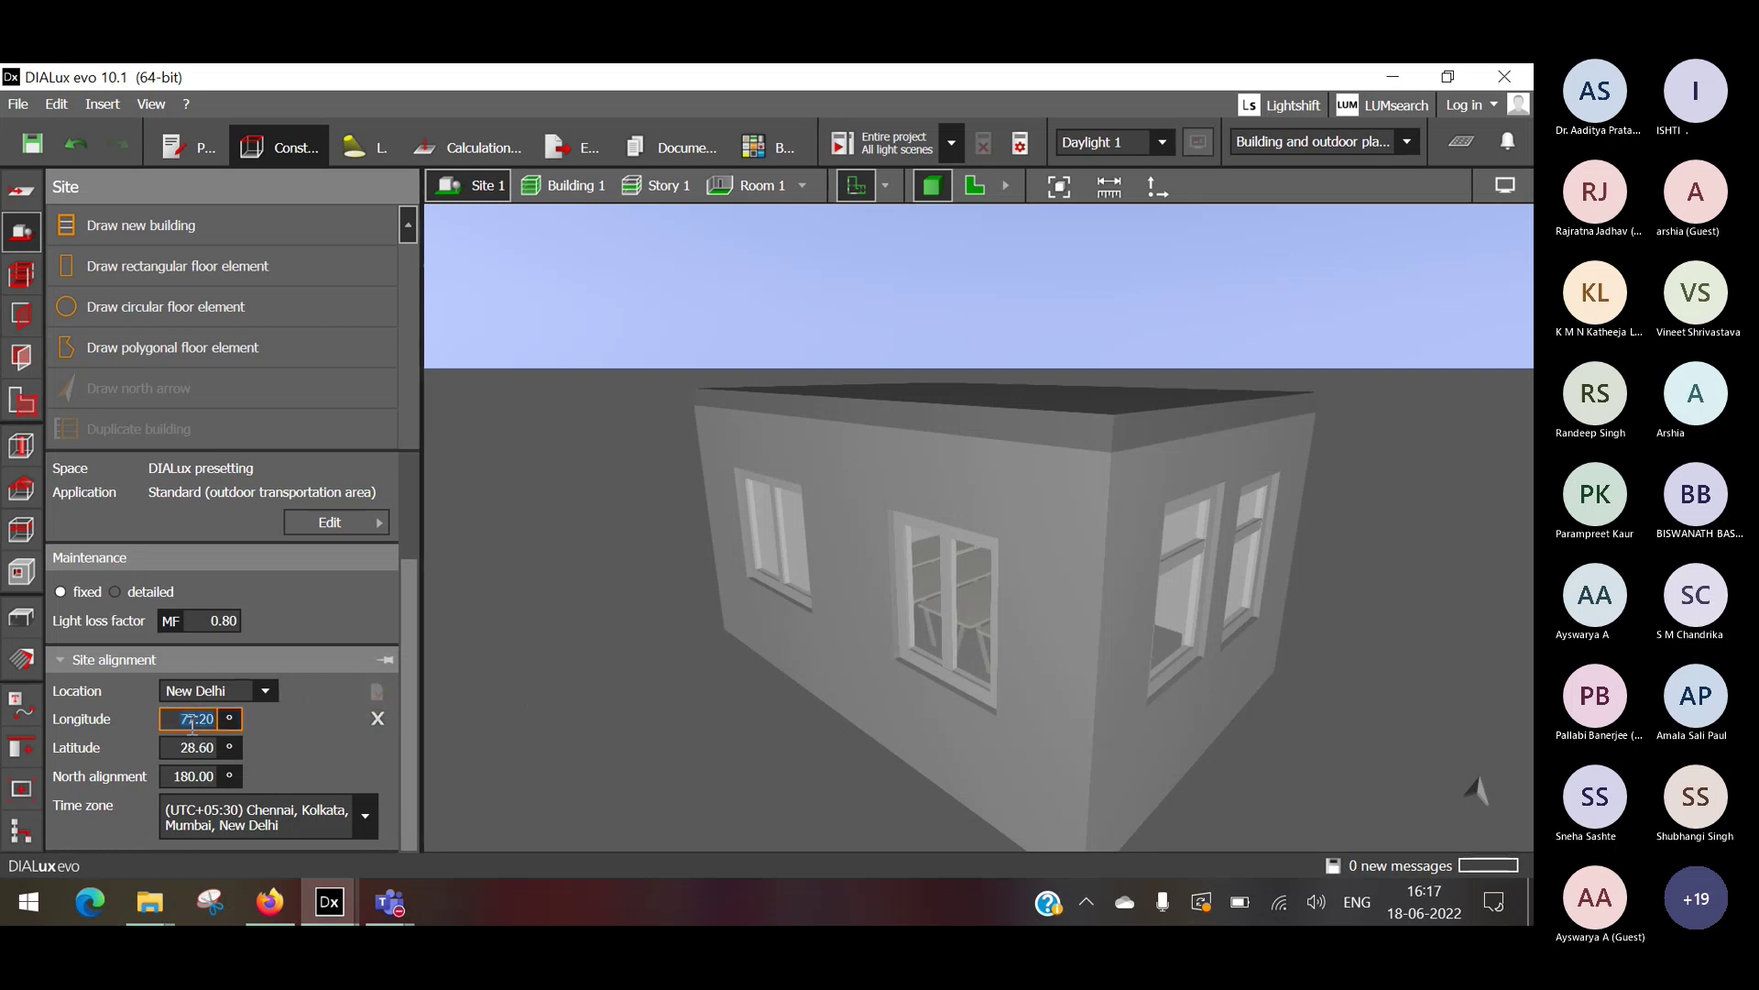
pyautogui.click(244, 690)
pyautogui.tripleClick(245, 685)
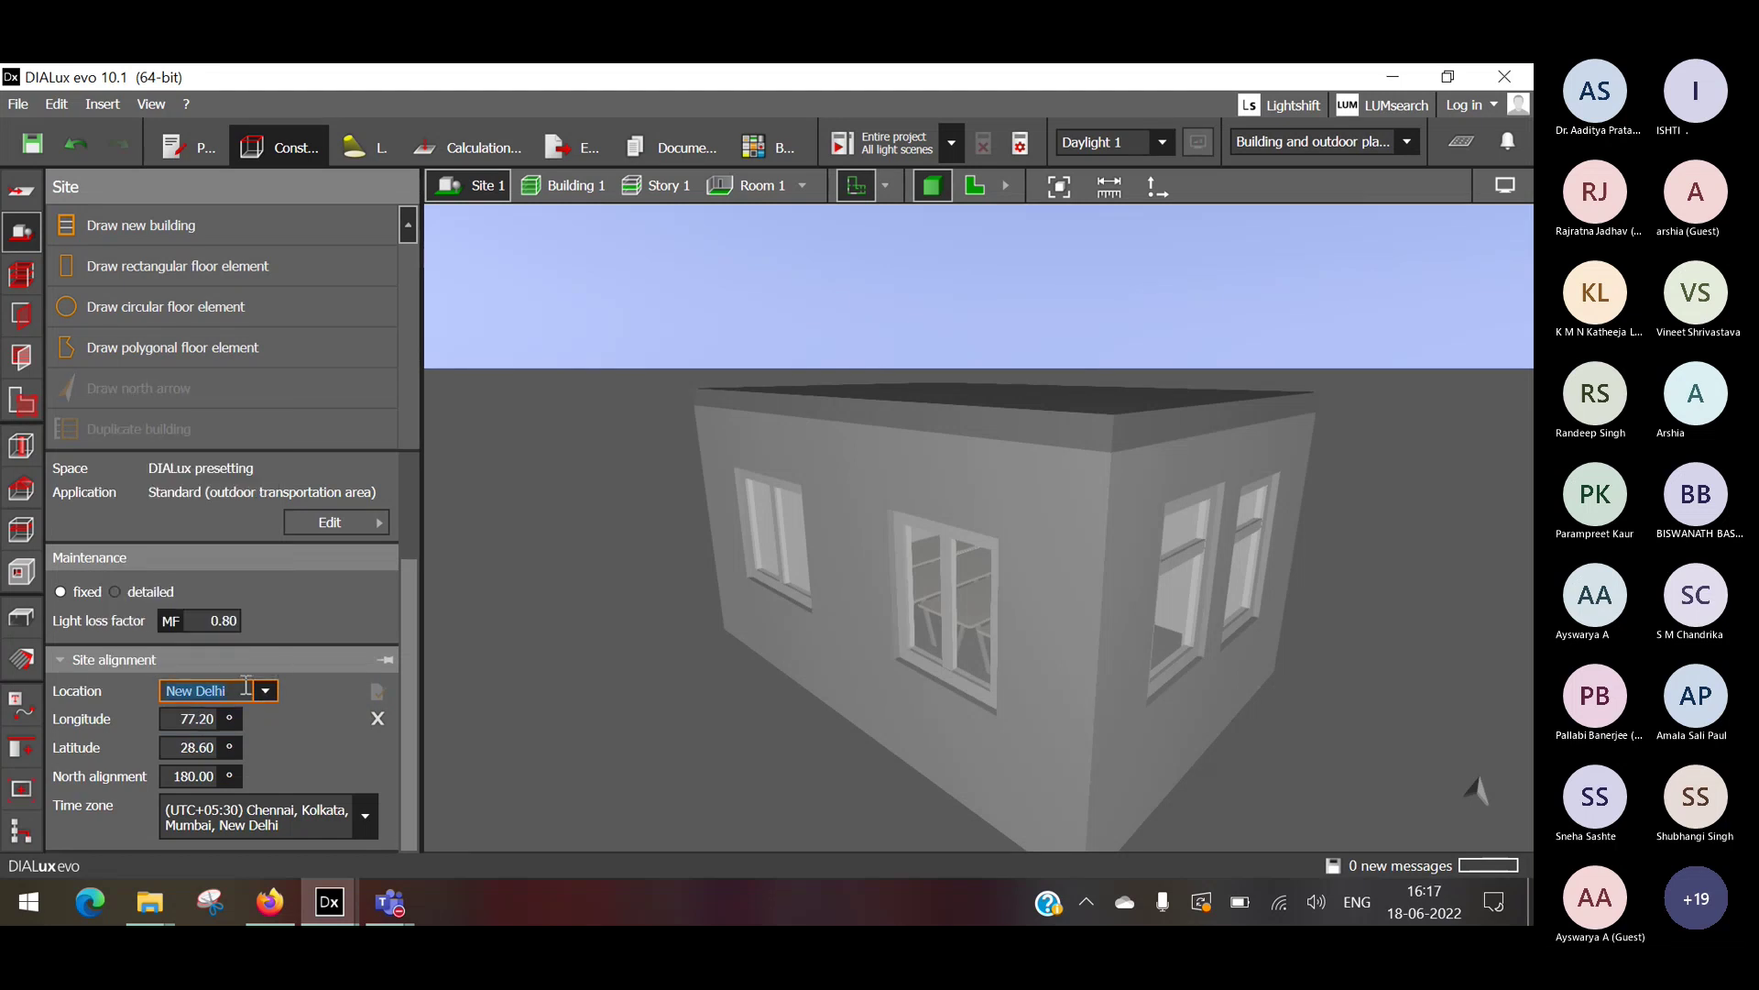
# Try the detailed maintenance method for the site and return it to fixed.
pyautogui.click(113, 591)
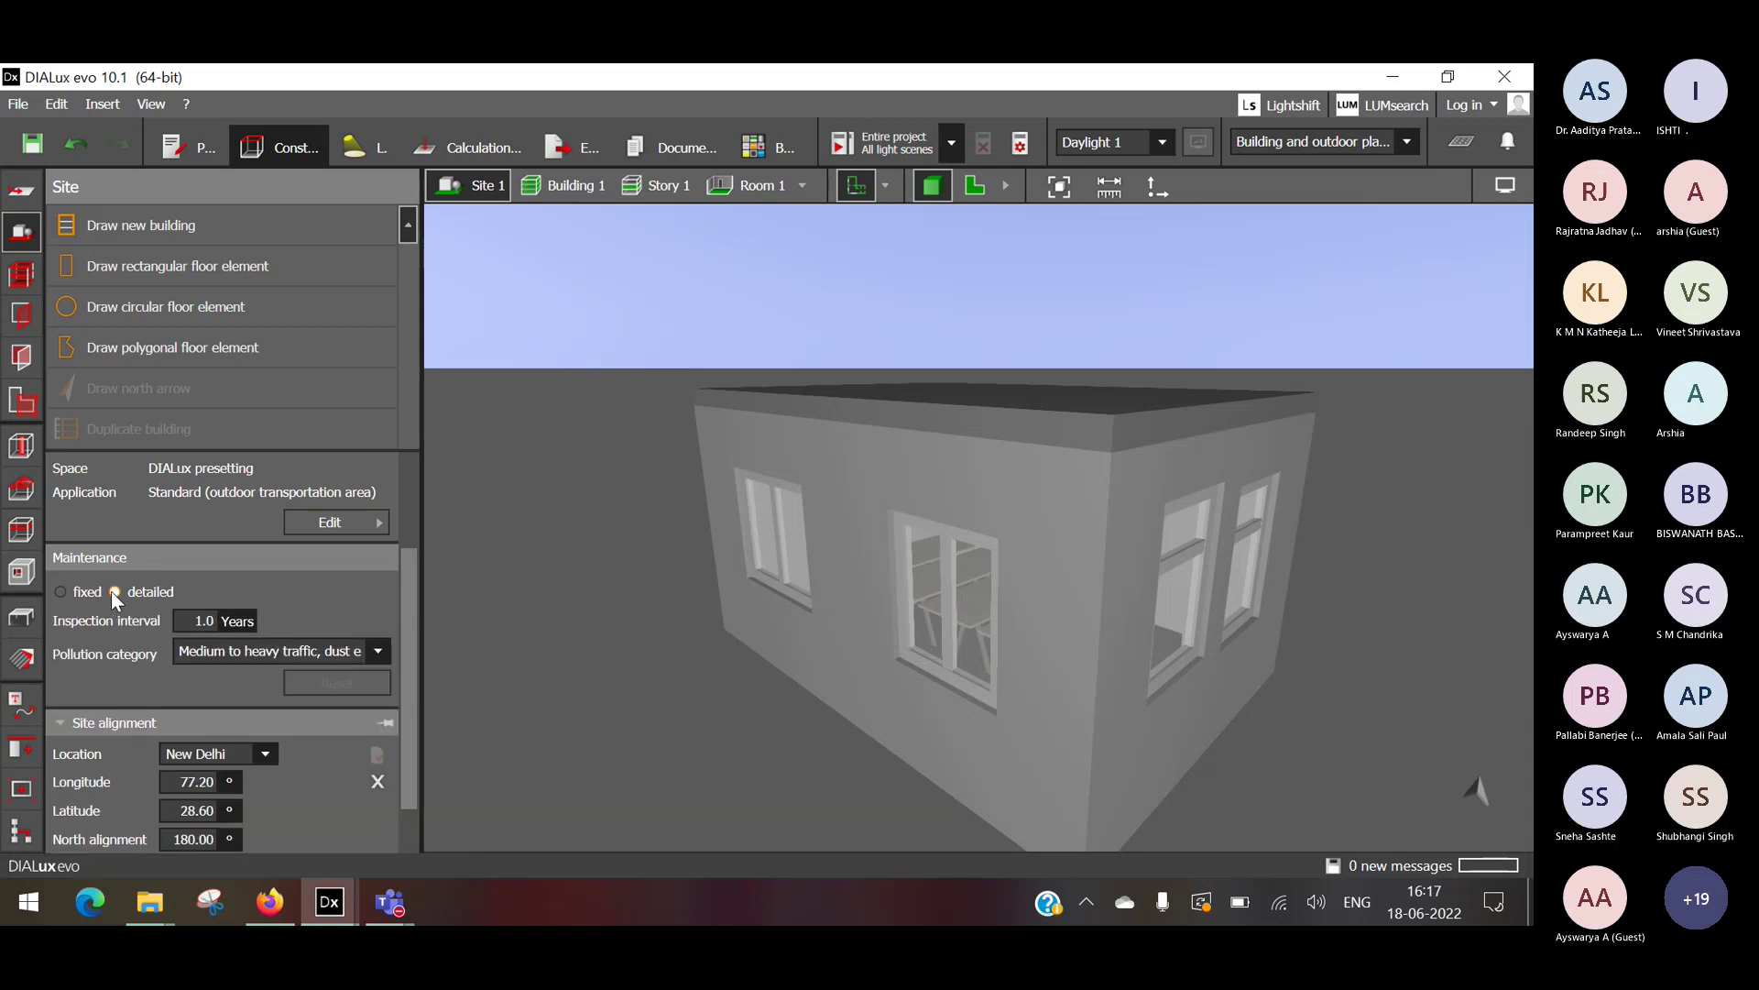
pyautogui.click(87, 590)
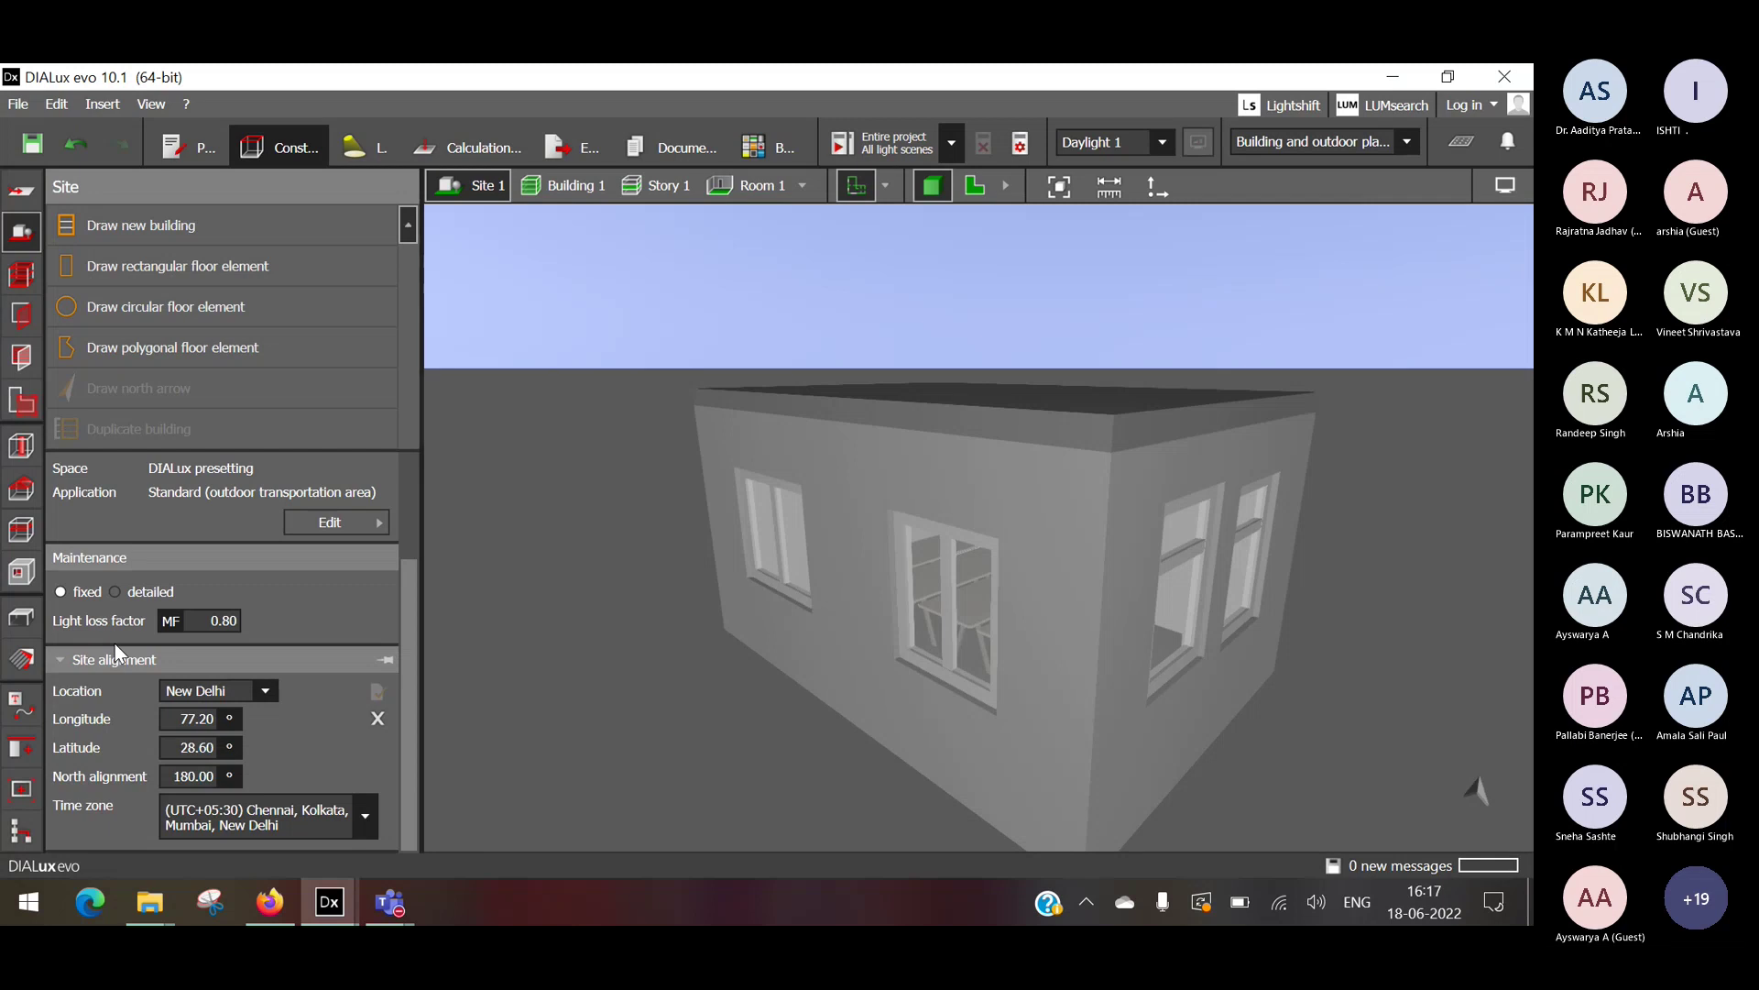
# Try the detailed maintenance method for the site, look through its pollution categories, and set maintenance back to fixed.
pyautogui.click(115, 592)
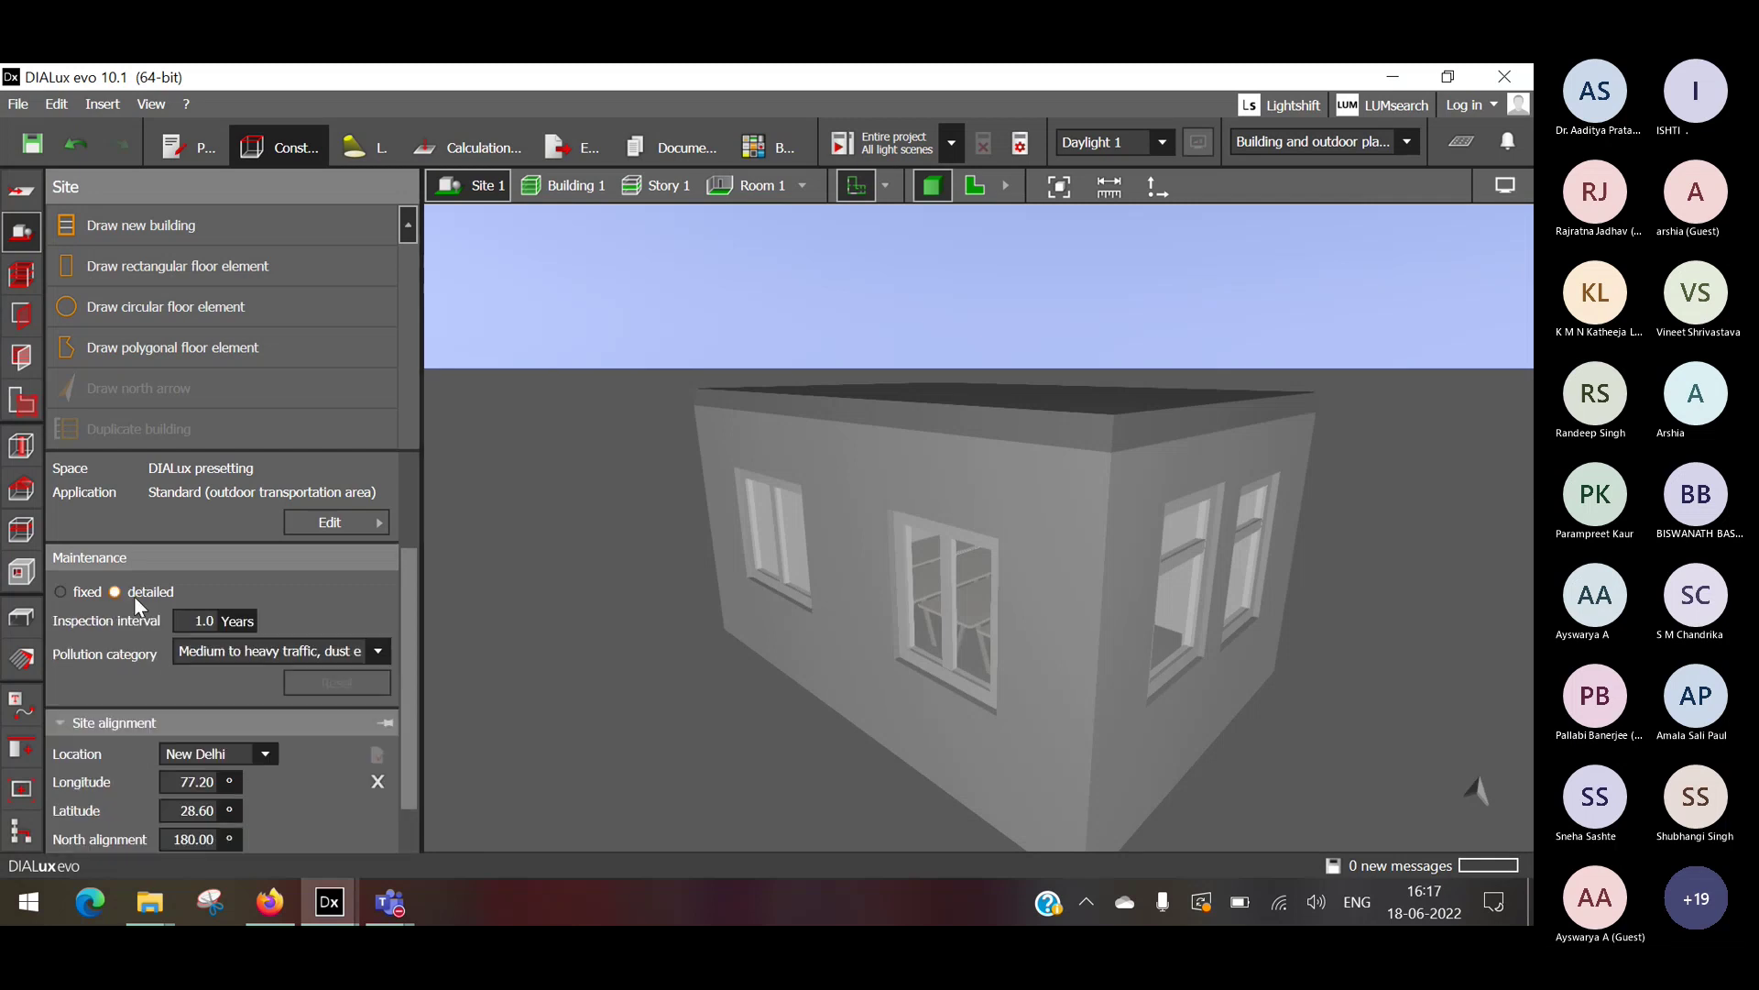
pyautogui.click(236, 652)
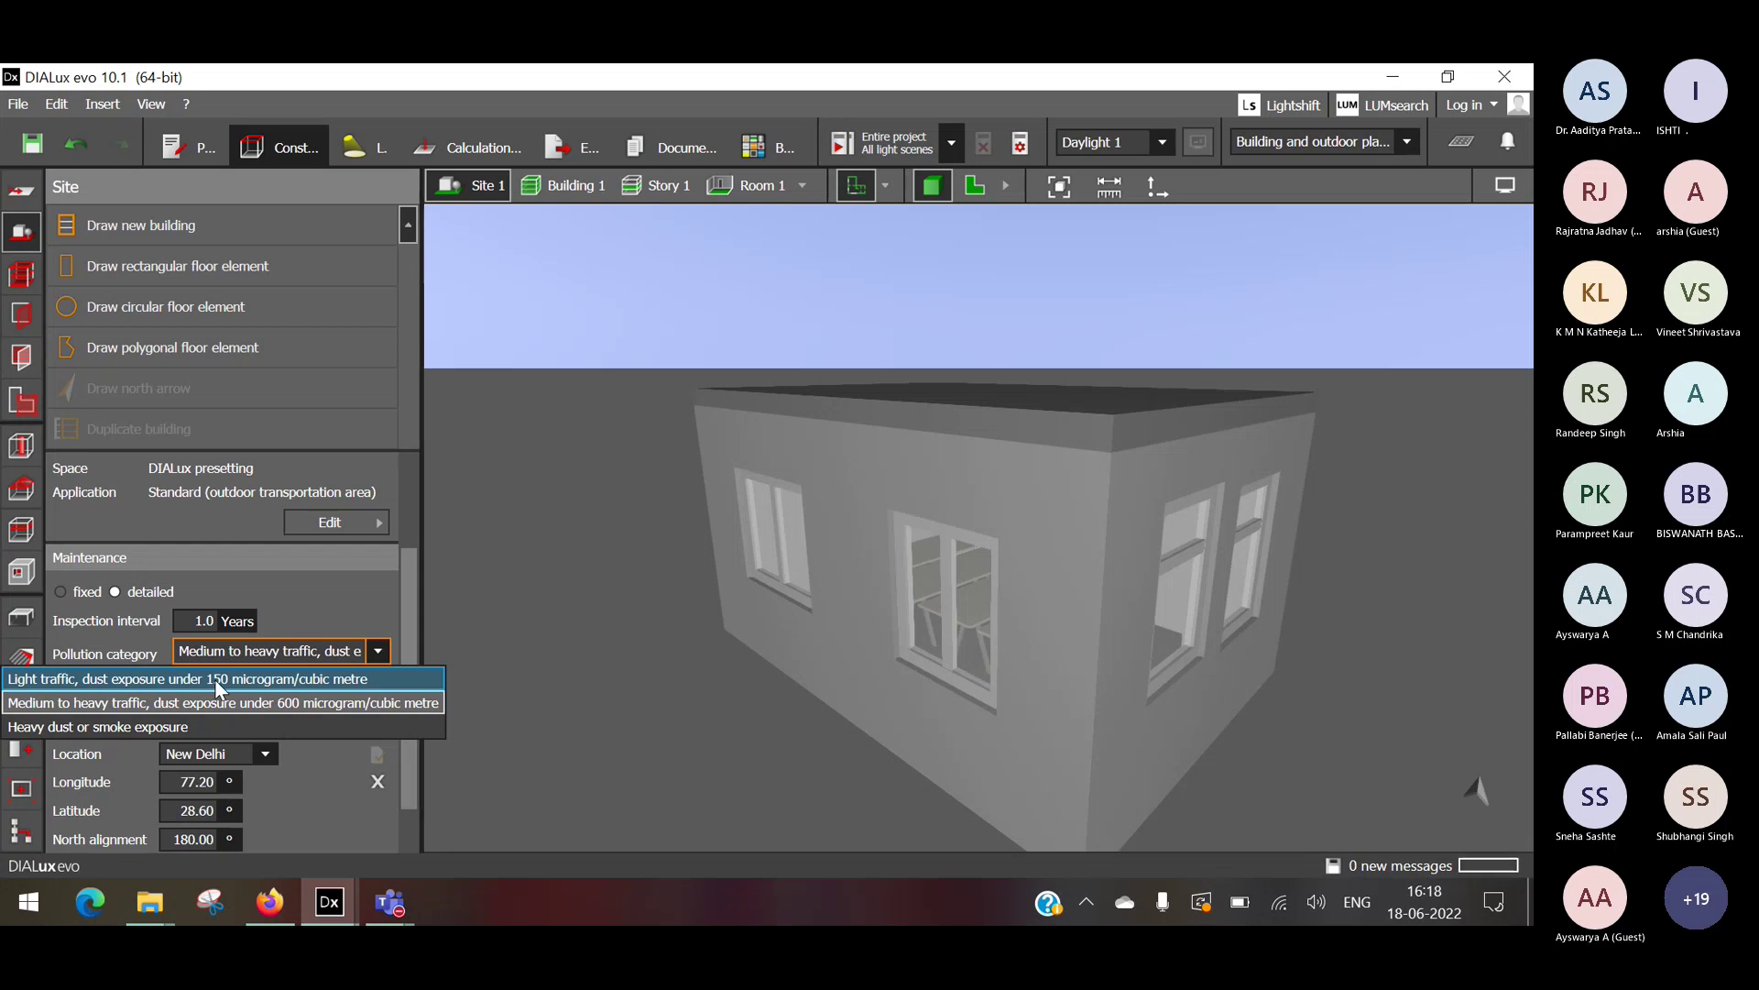
pyautogui.click(322, 616)
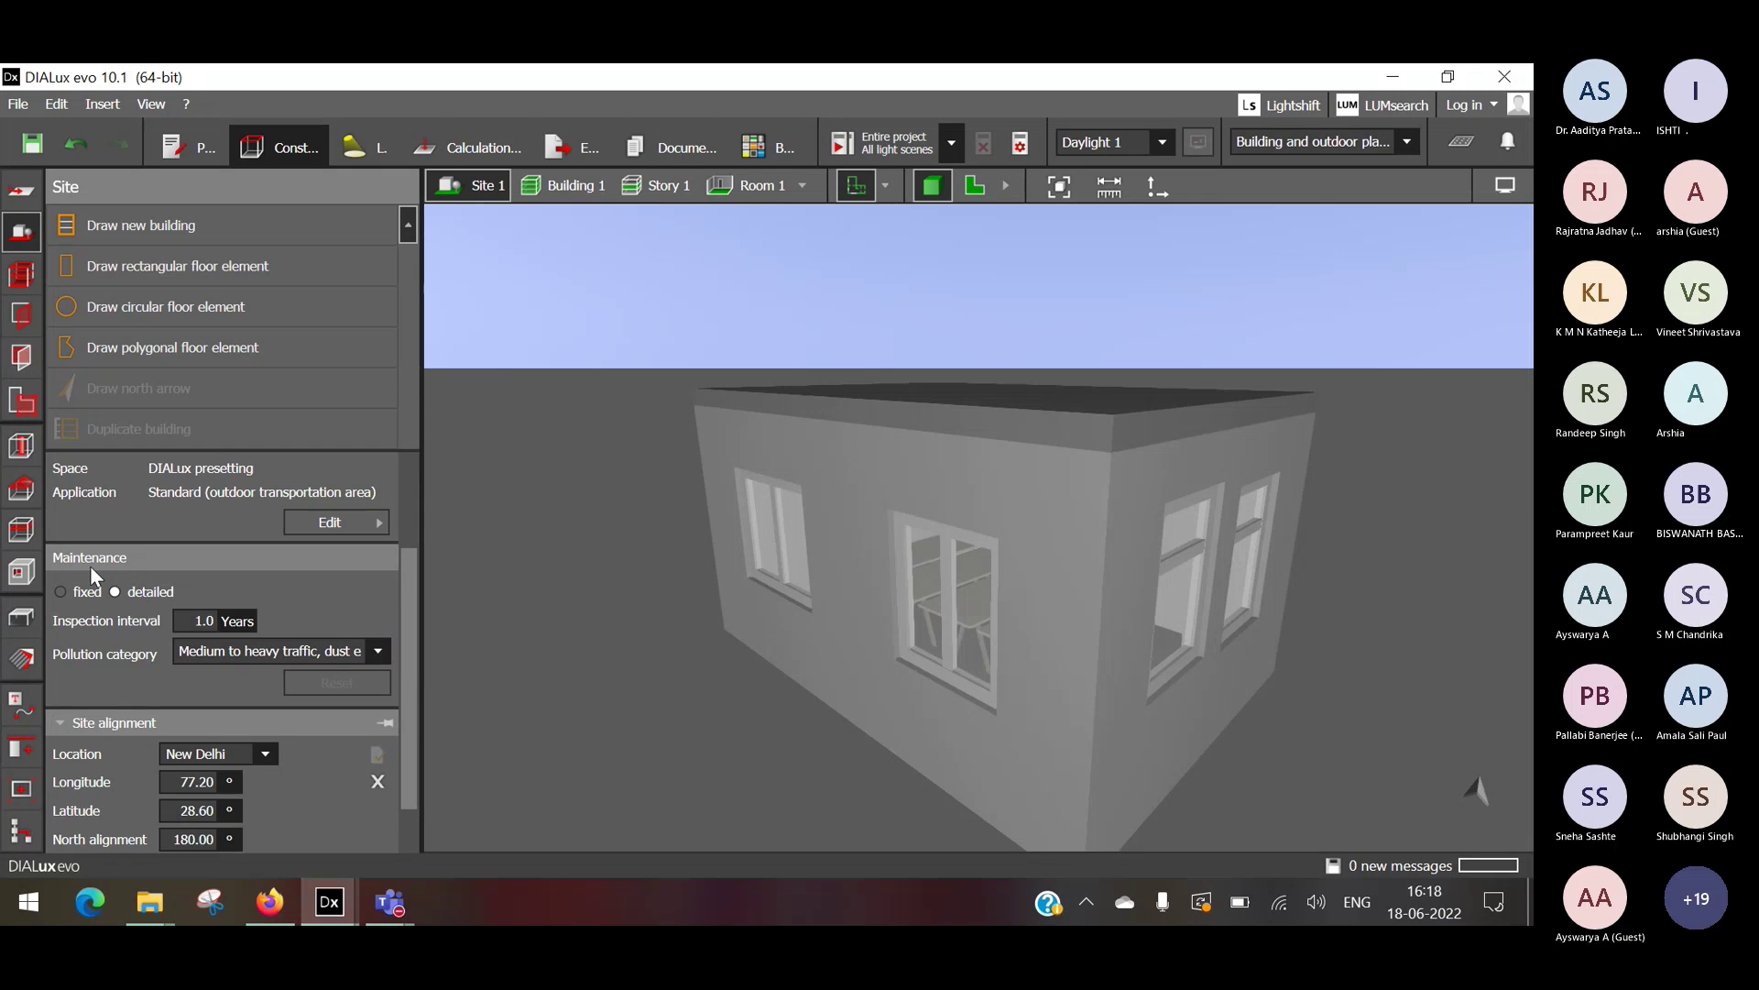
pyautogui.click(59, 593)
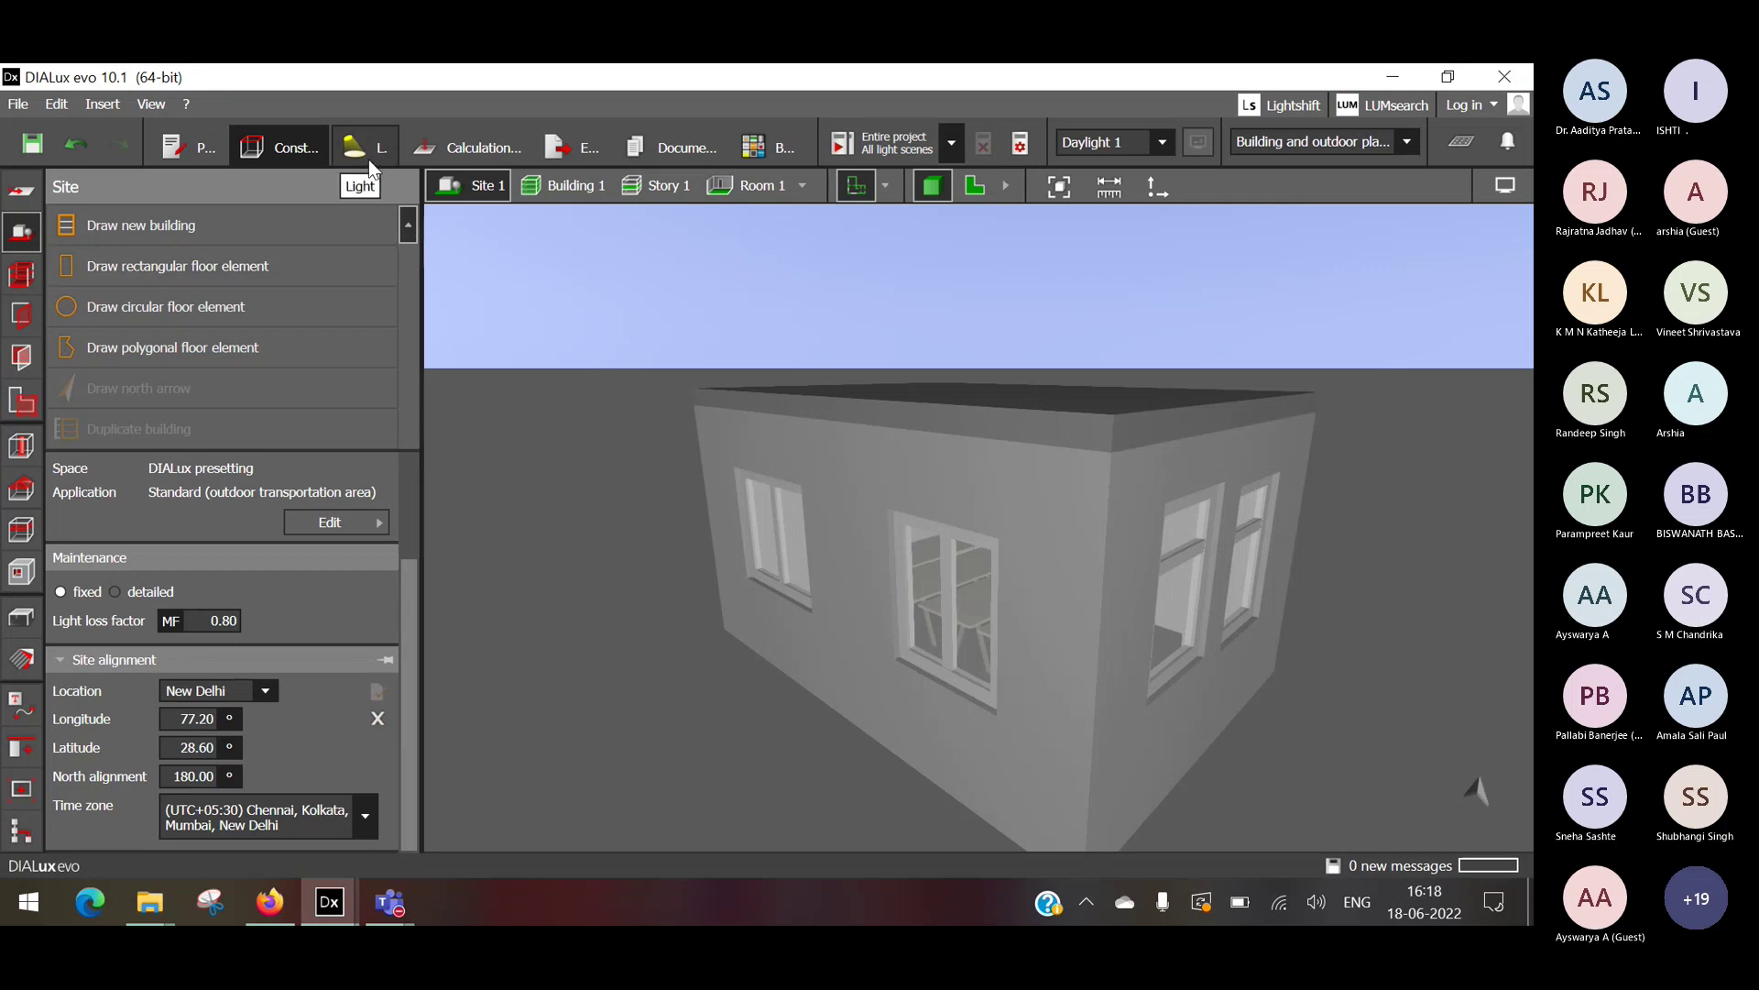
# Switch to the Teams meeting to look through the participant list, and return to DIALux evo.
pyautogui.click(465, 836)
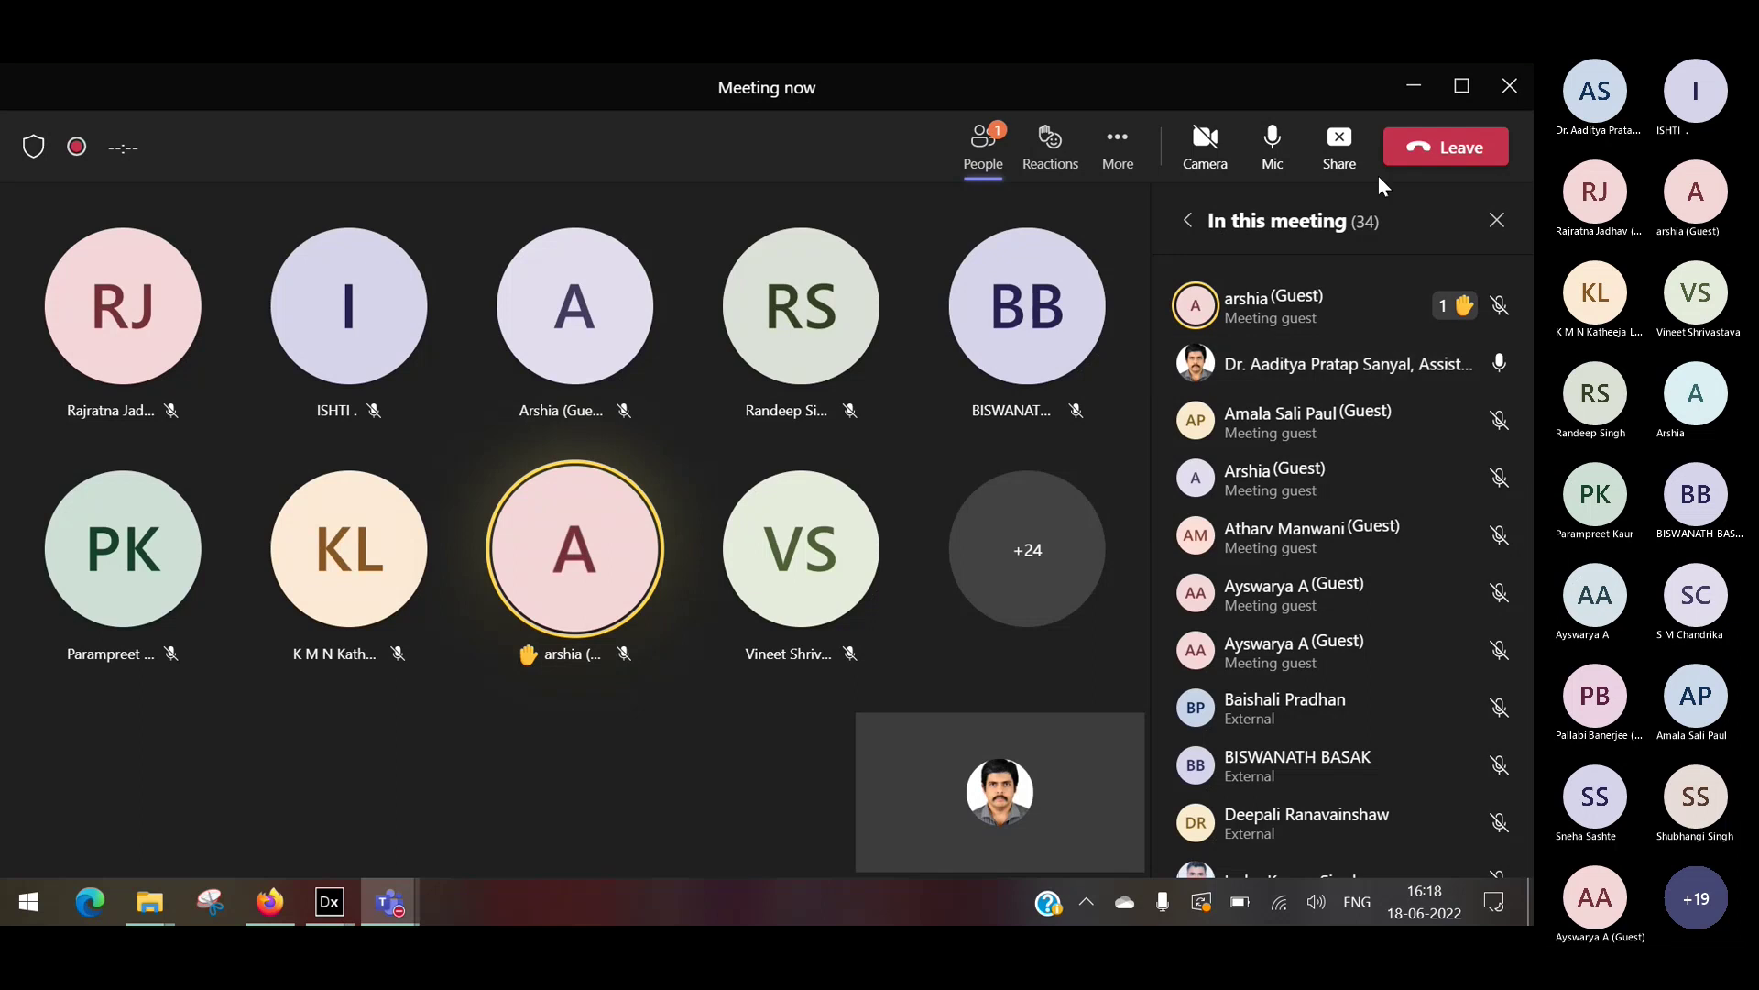
pyautogui.scroll(-10, 1322, 623)
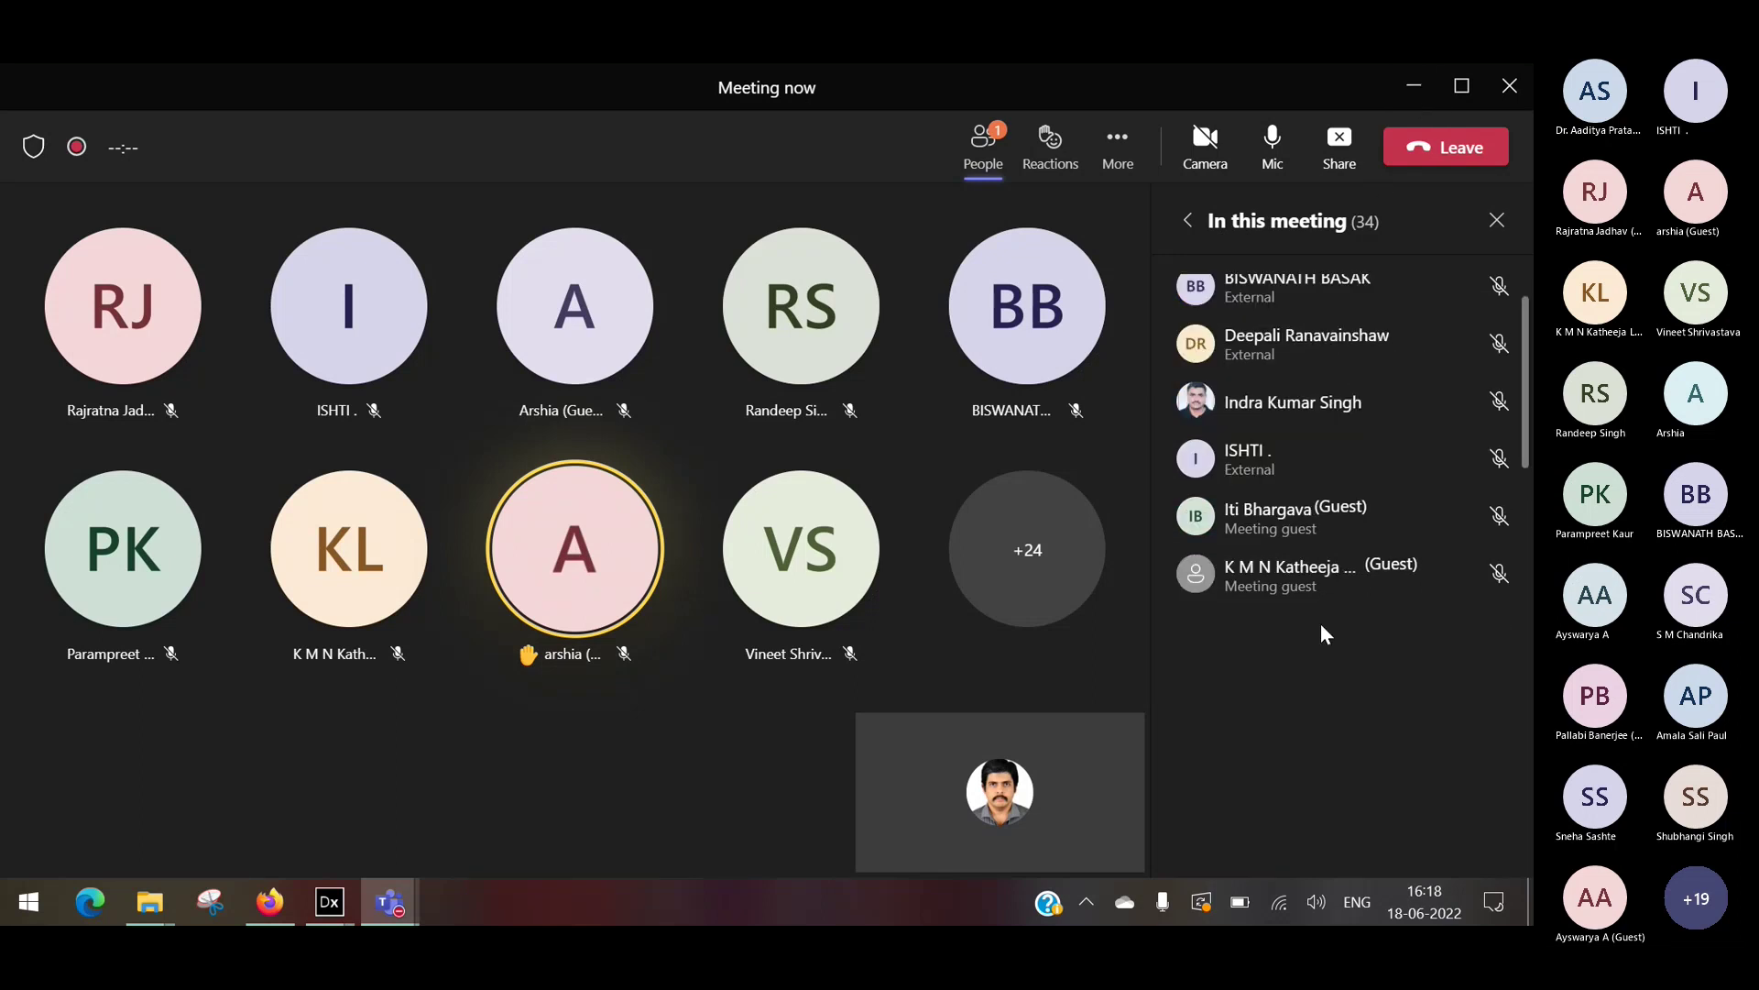
pyautogui.scroll(-3, 1321, 633)
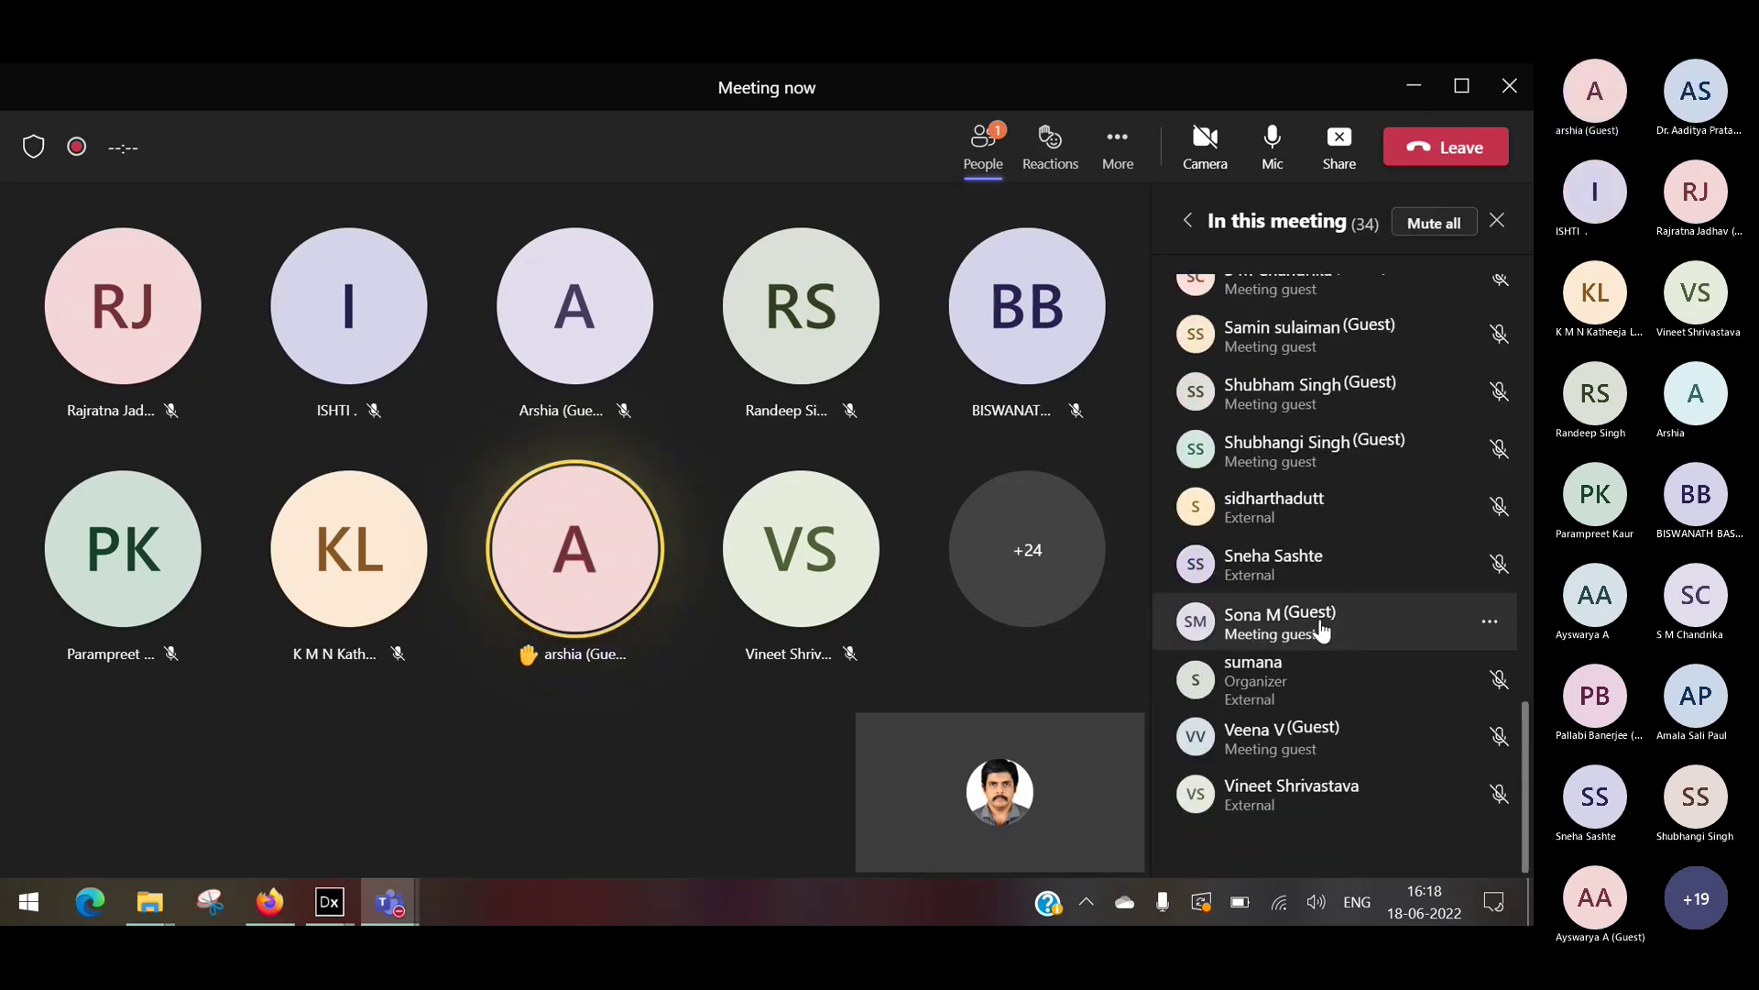
pyautogui.scroll(15, 1321, 631)
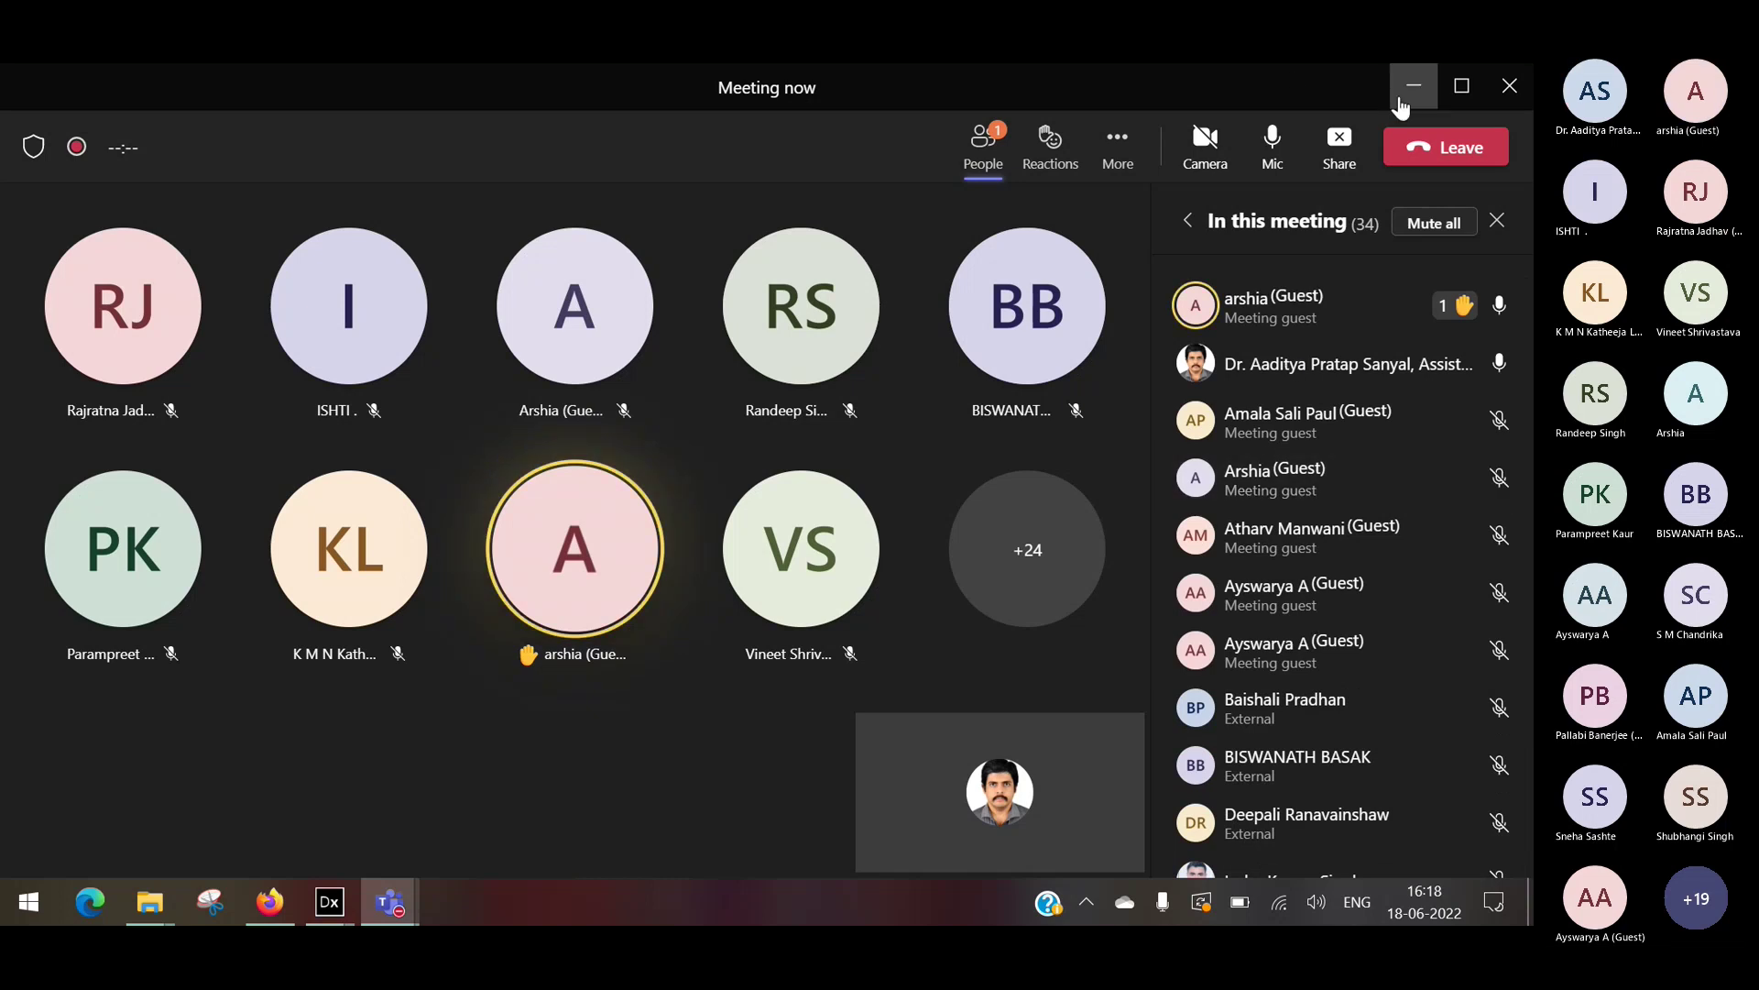
pyautogui.click(1414, 85)
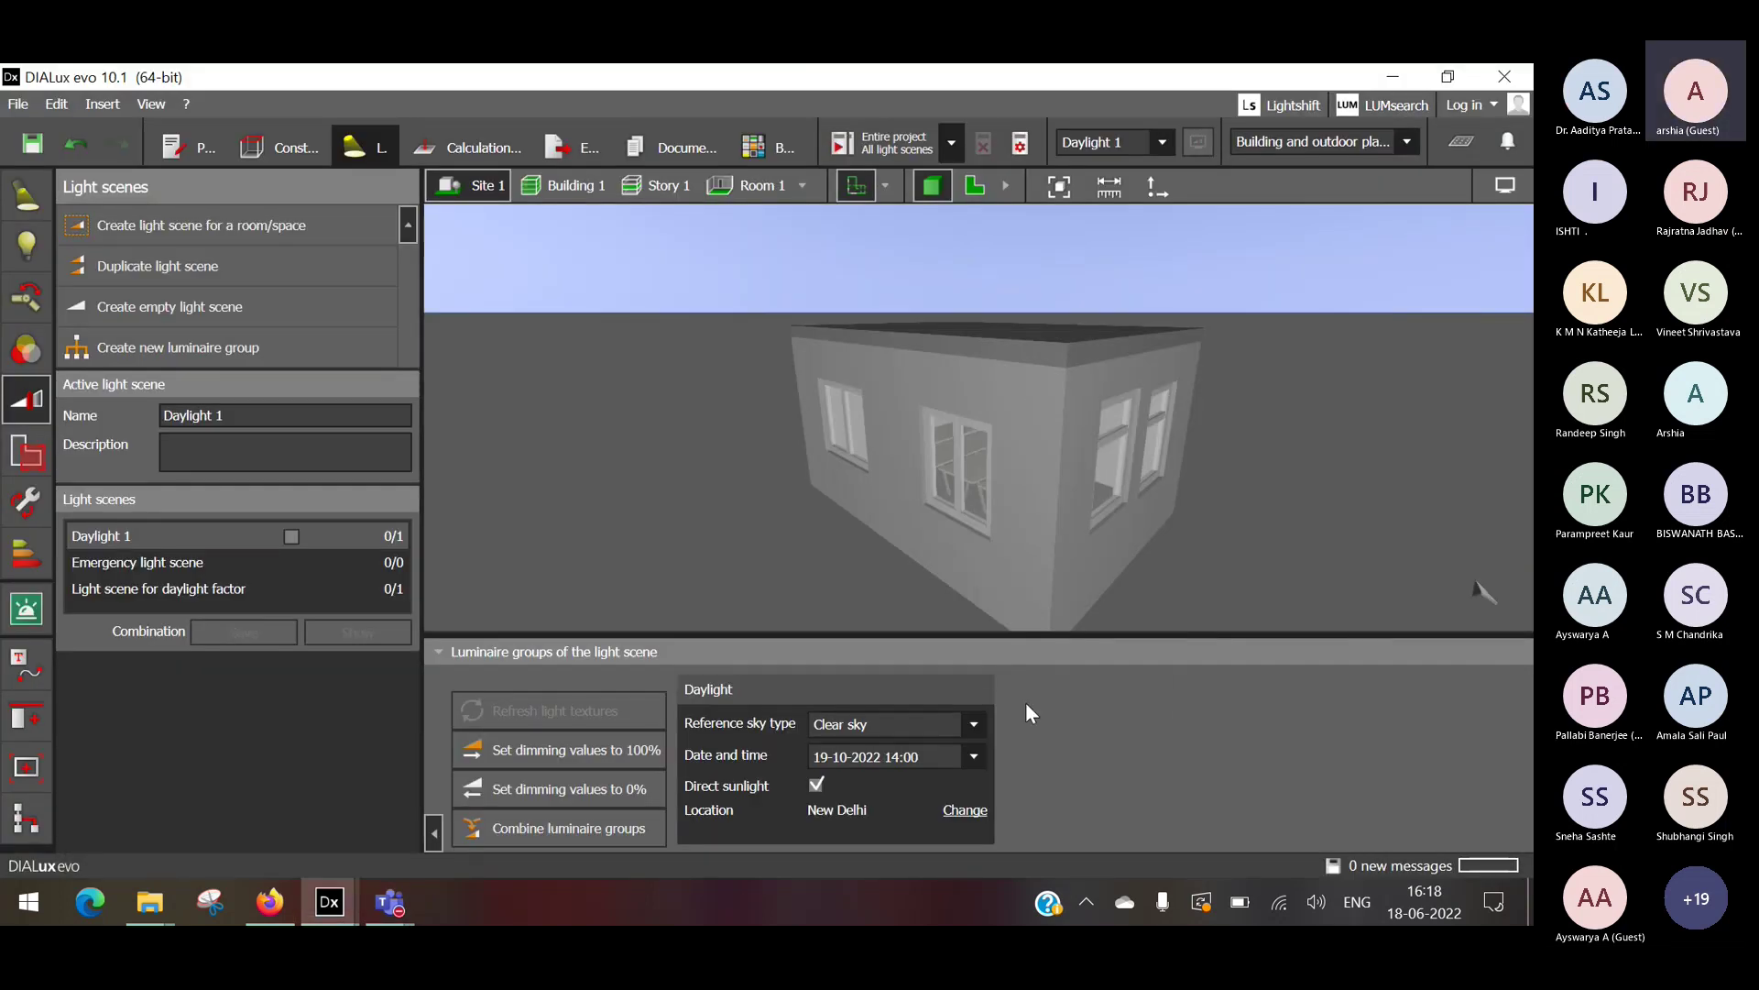
# View the building from its other side and run the calculation for the entire project with all light scenes.
pyautogui.click(247, 414)
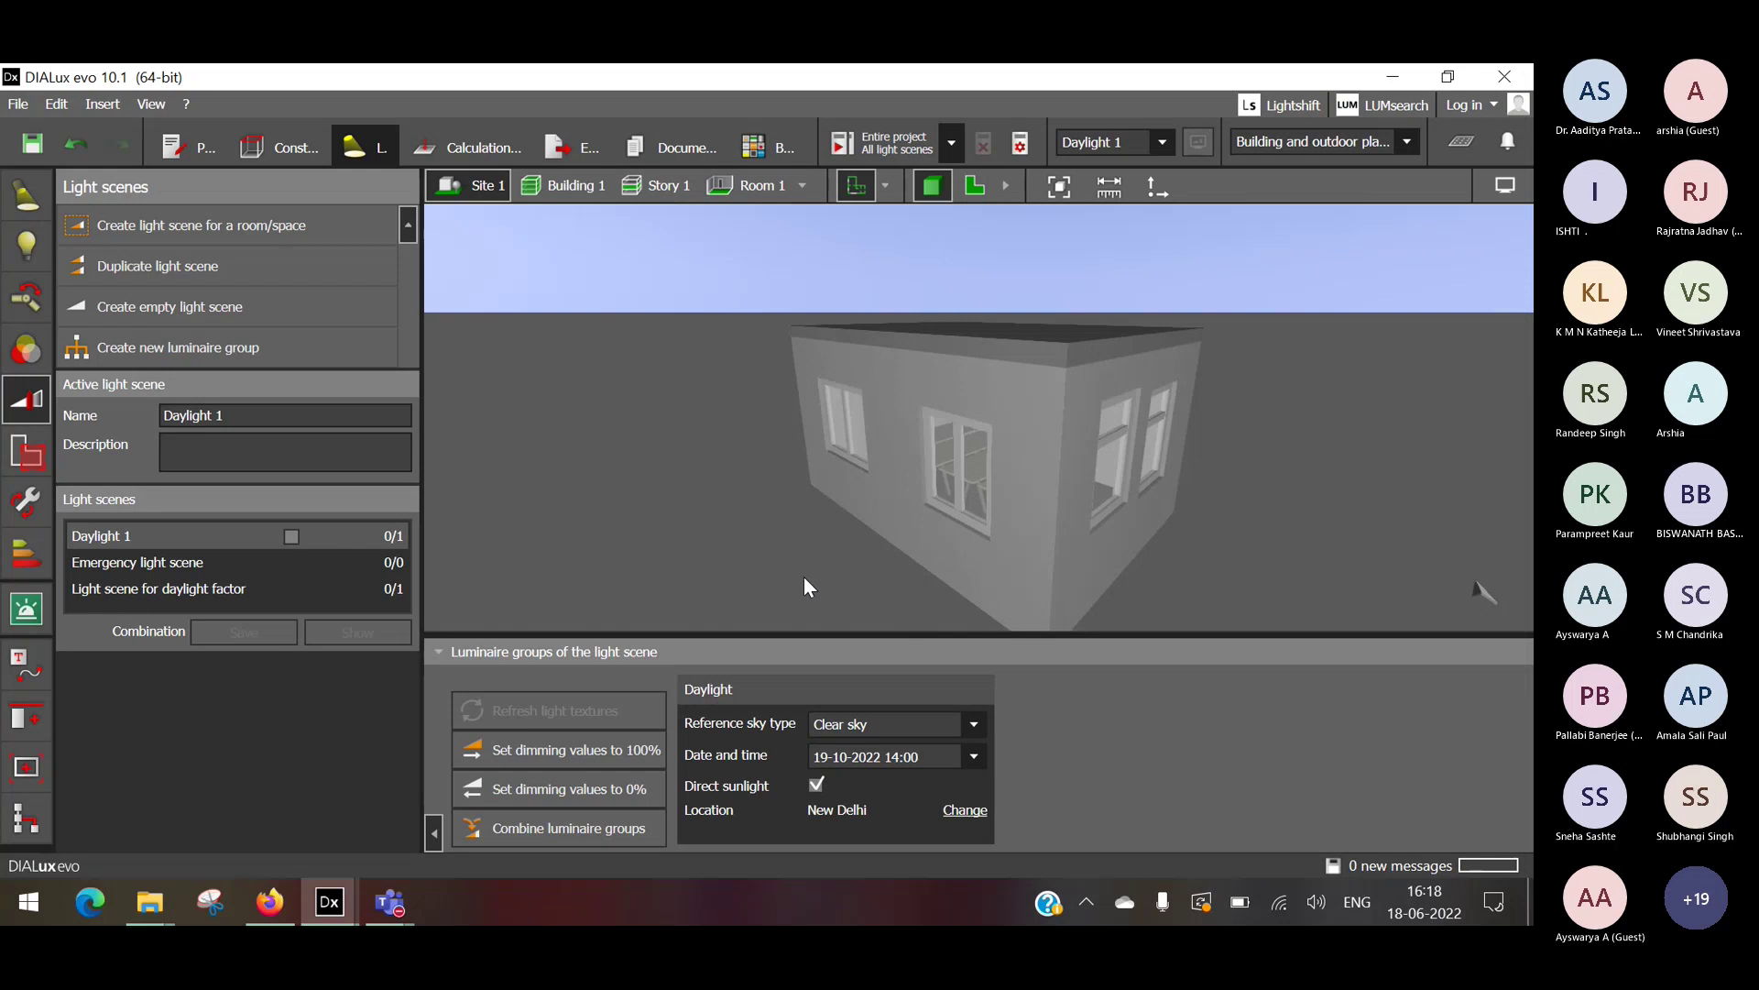
pyautogui.moveTo(1234, 398); pyautogui.dragTo(1151, 390)
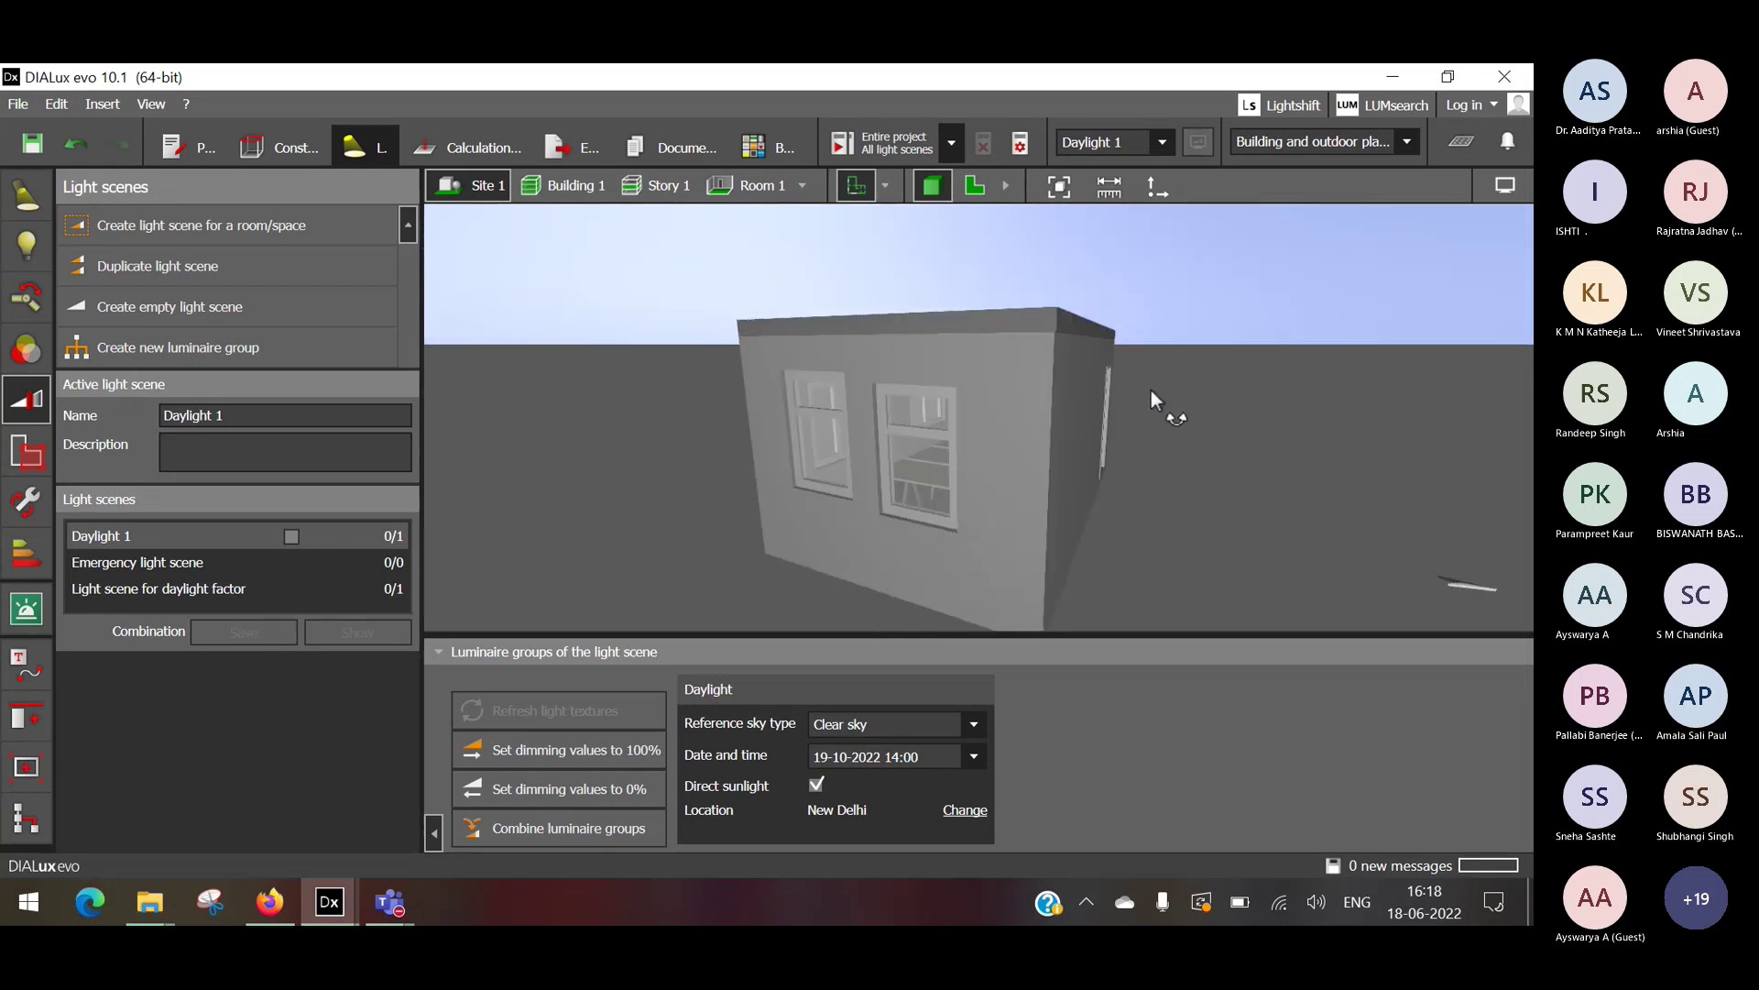
pyautogui.click(904, 159)
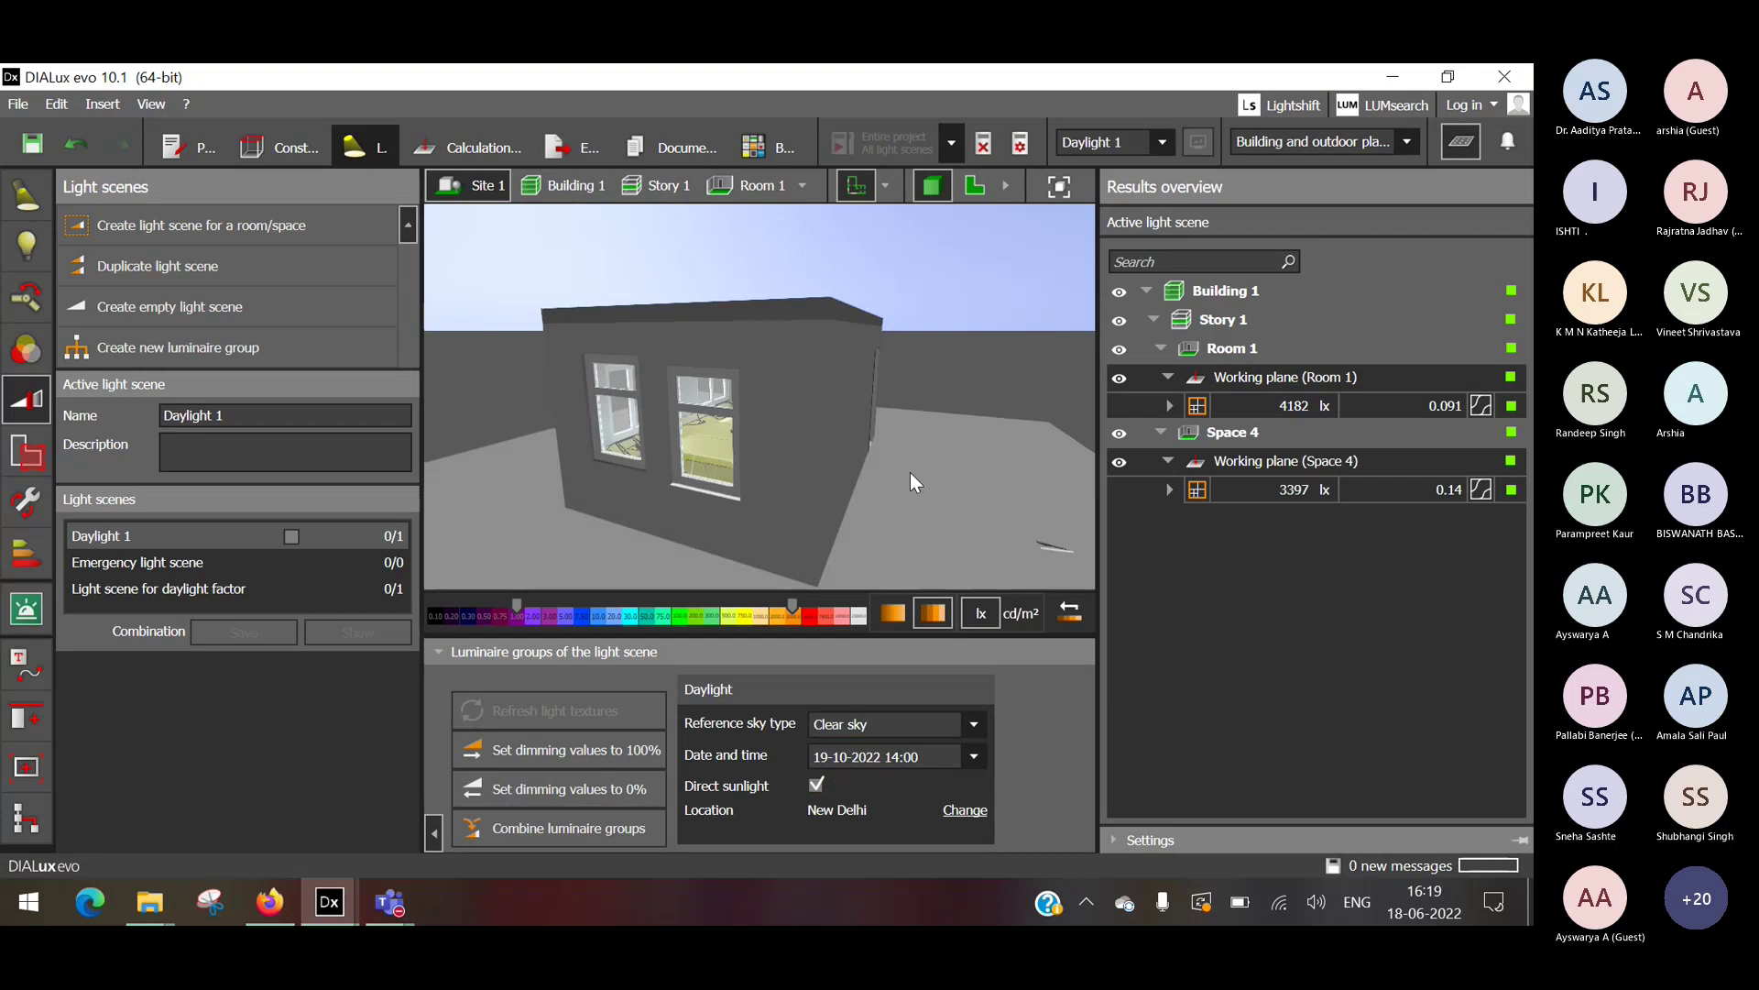
# Delete the calculation results and hide the results overview, declining to save the project.
pyautogui.click(988, 180)
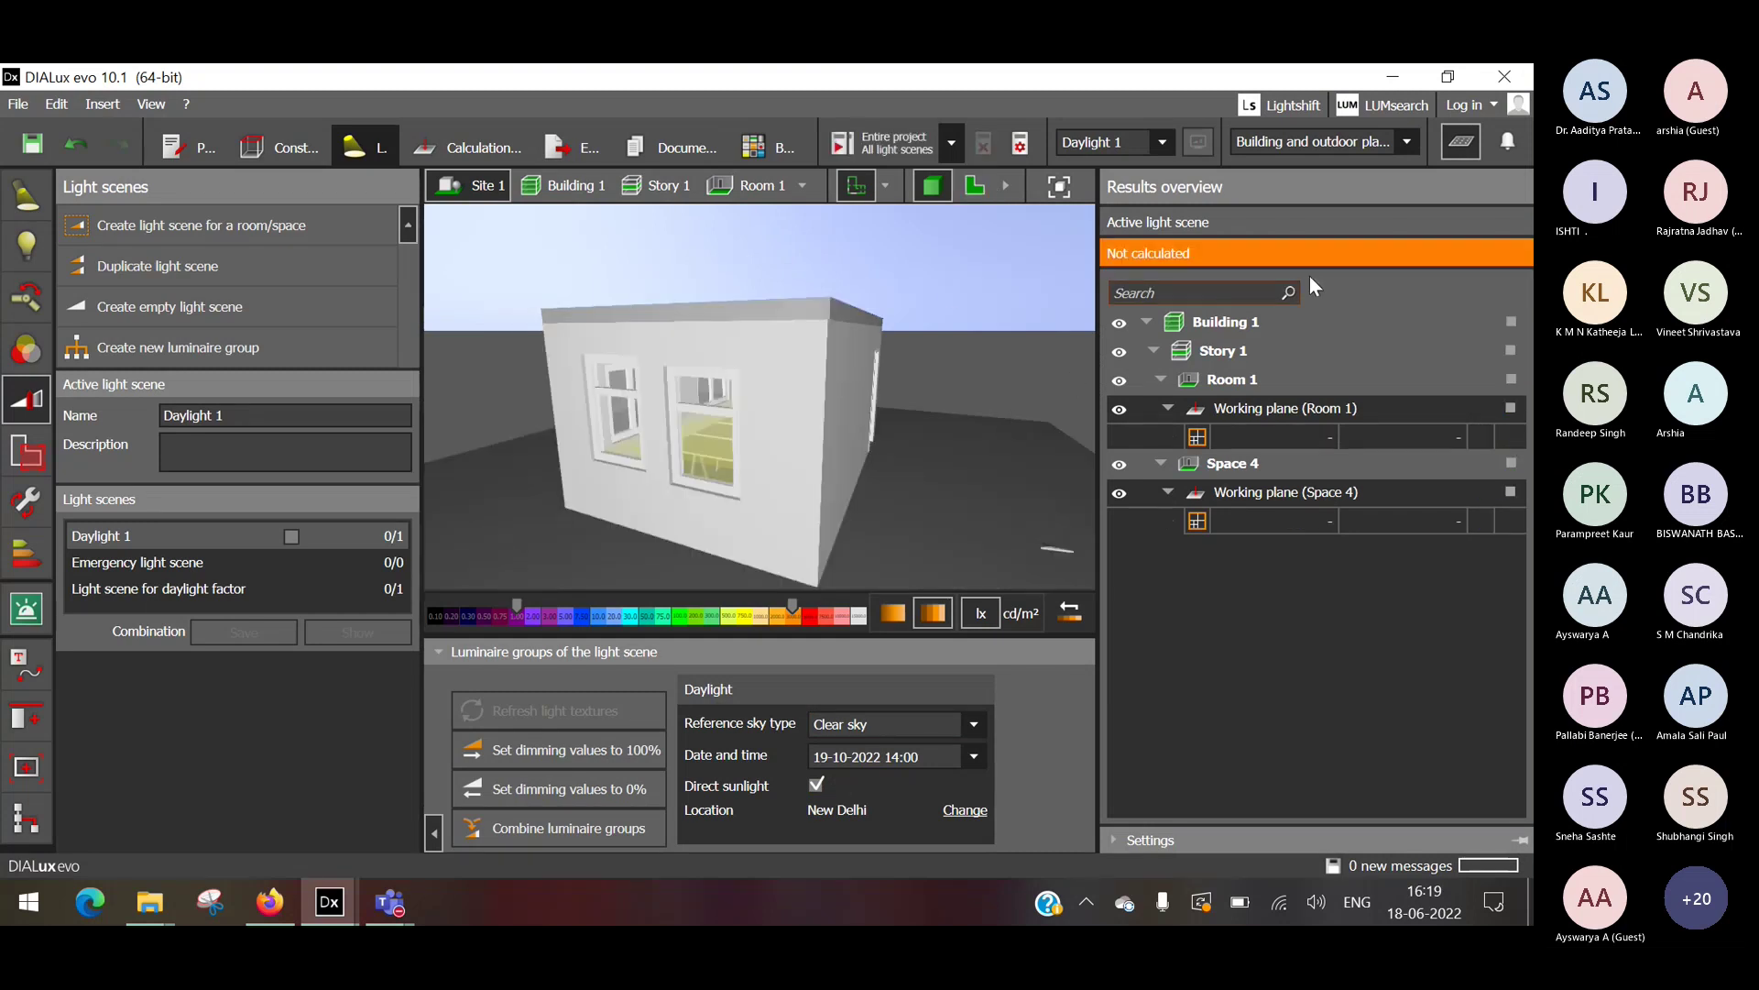
pyautogui.click(1457, 142)
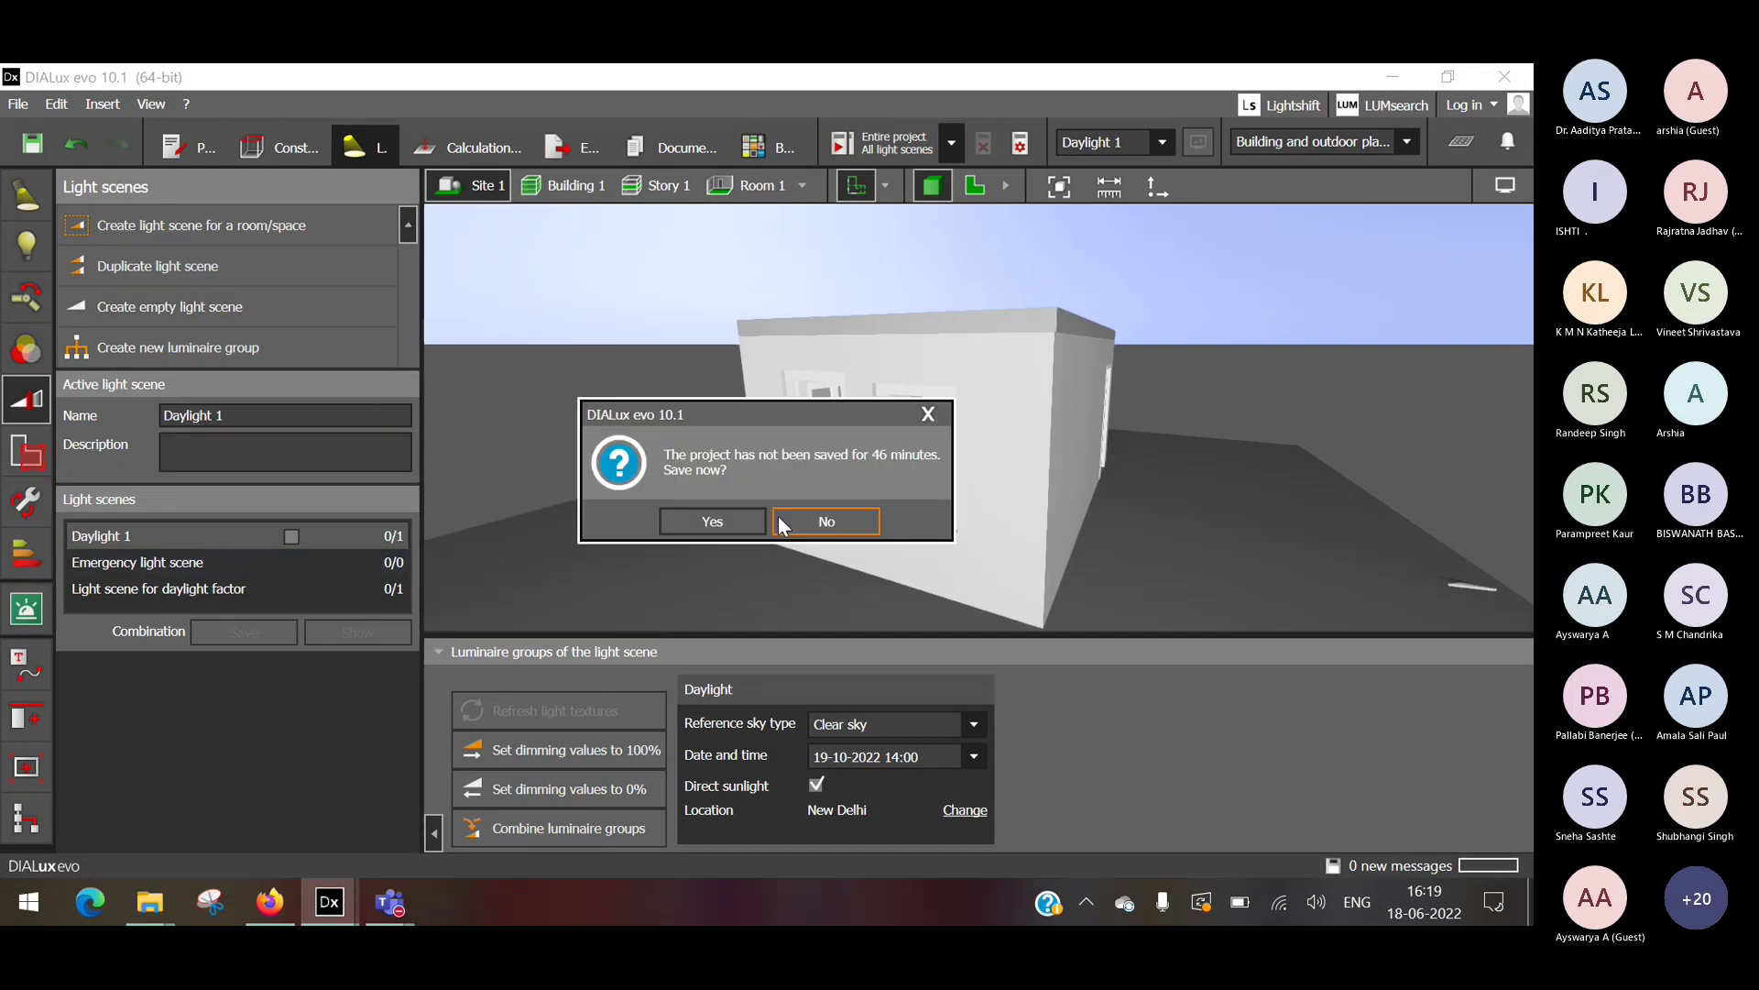
pyautogui.click(782, 523)
# Try the No daylight, Average sky and Overcast Sky reference sky types for Daylight 1, and return it to Clear sky.
pyautogui.click(867, 723)
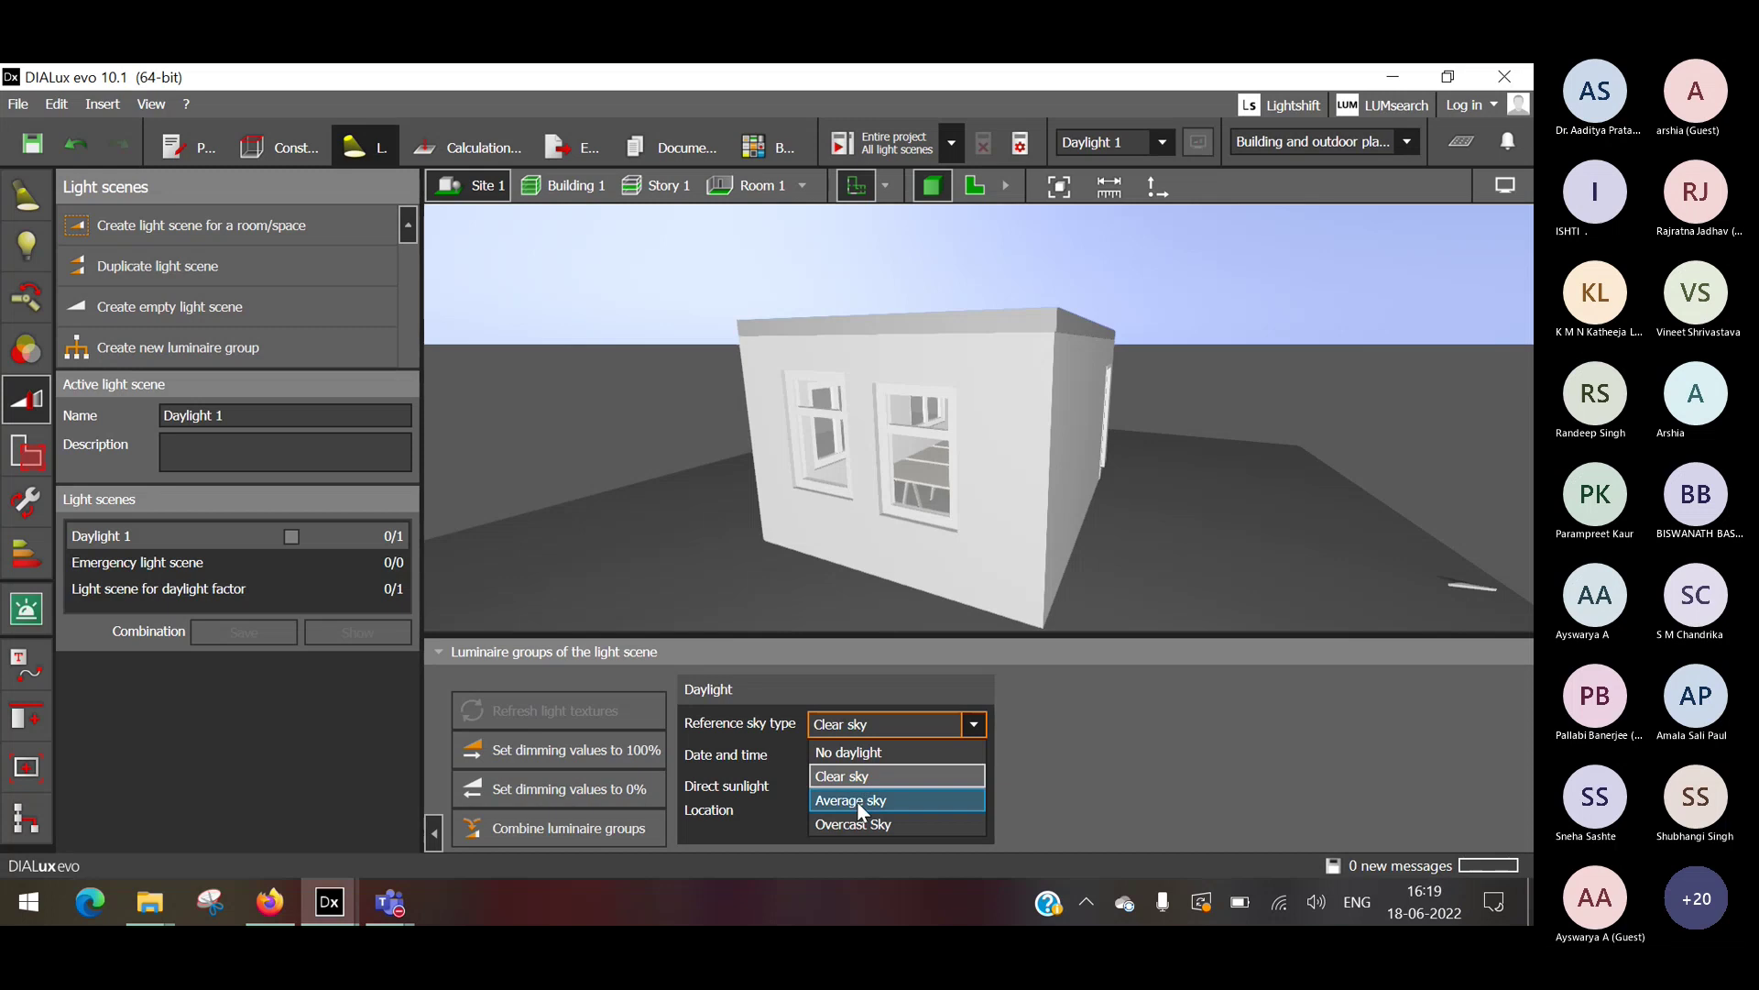
pyautogui.click(871, 754)
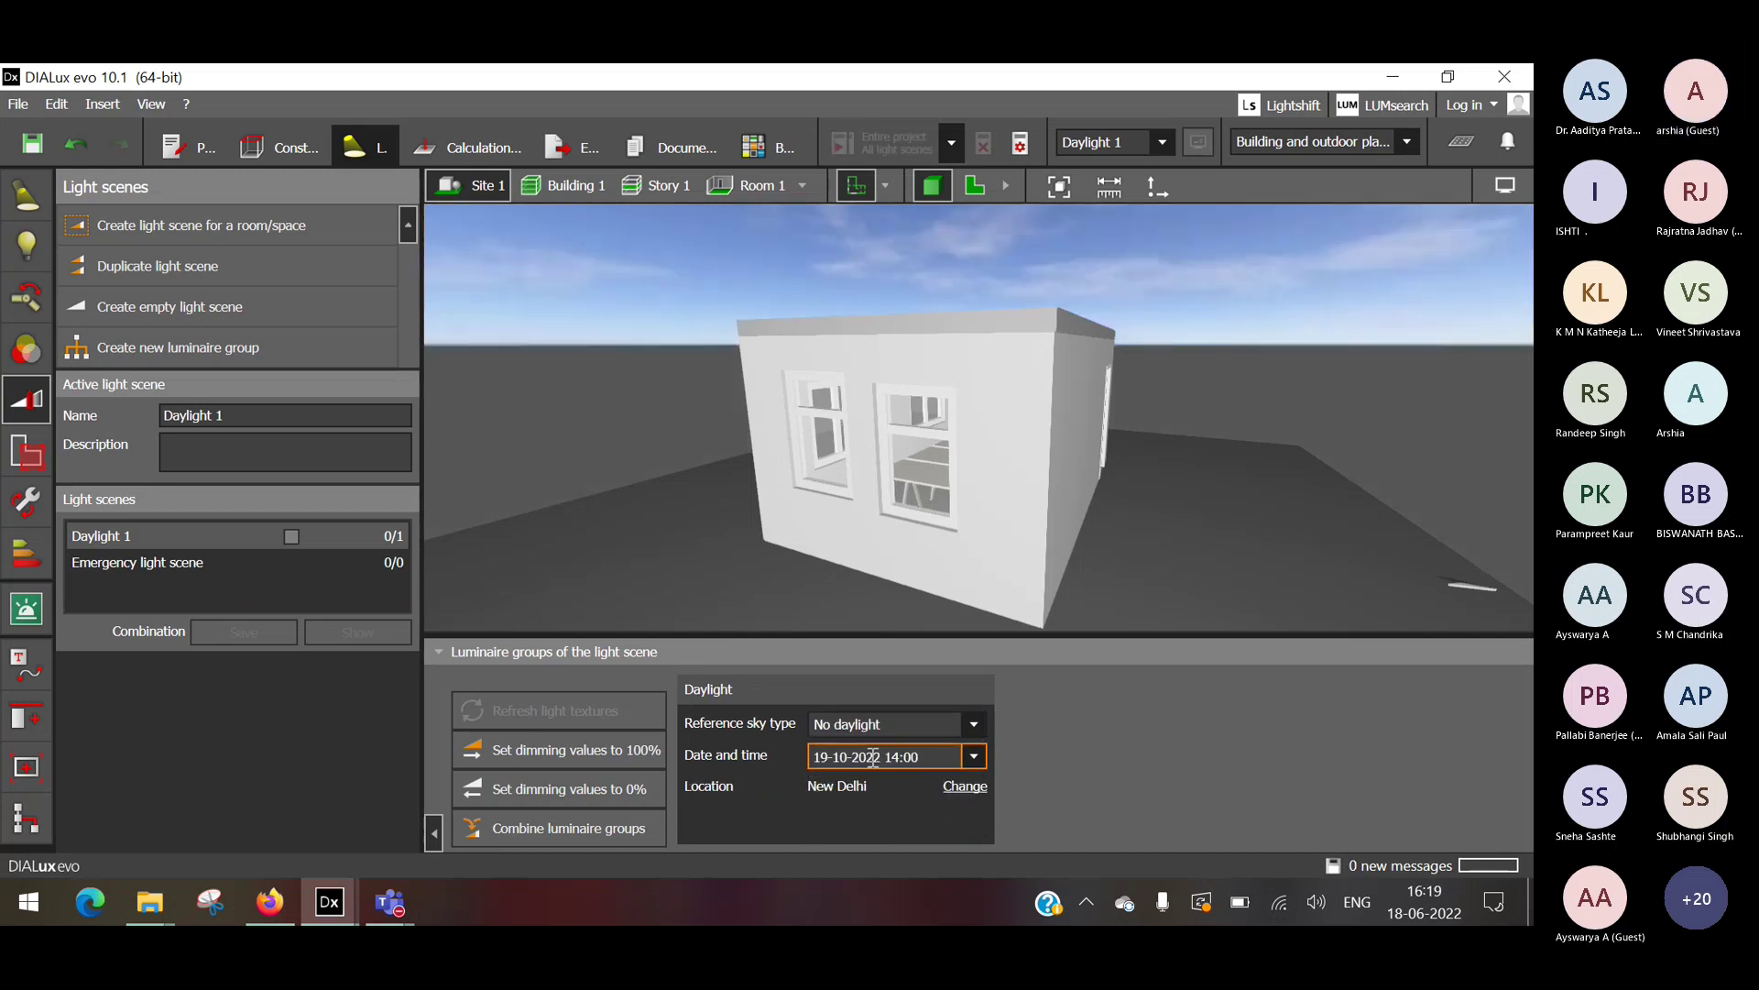
pyautogui.click(883, 729)
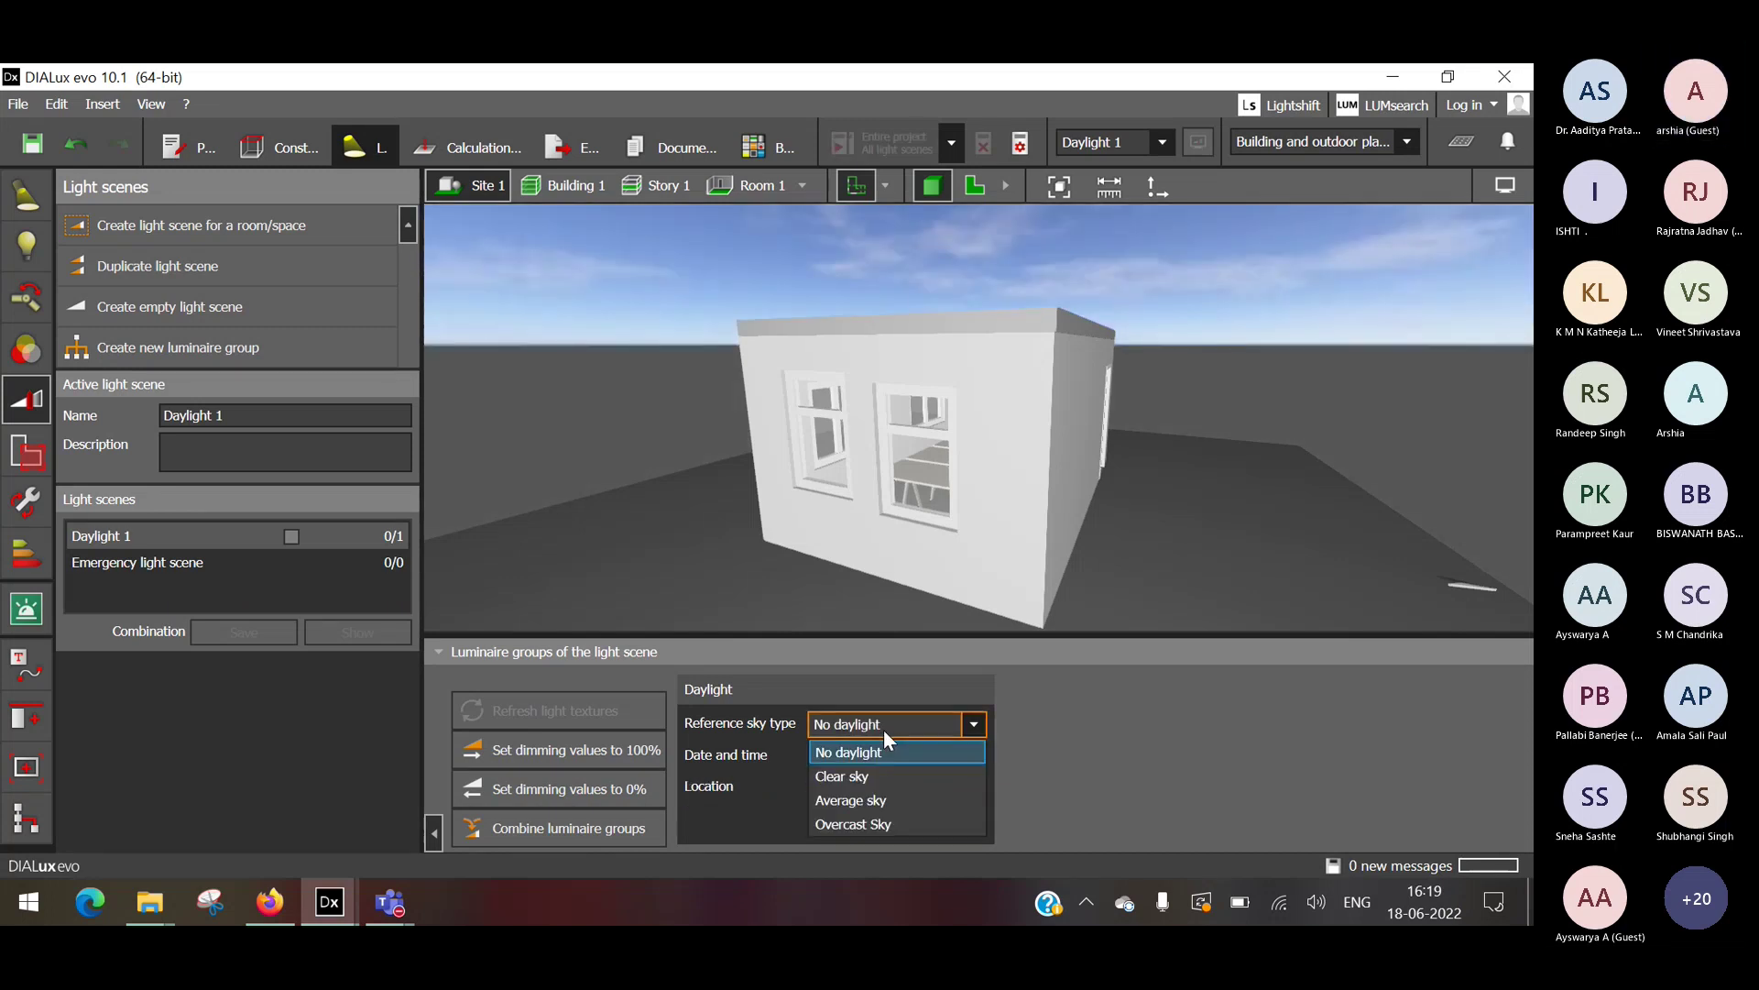
pyautogui.click(869, 776)
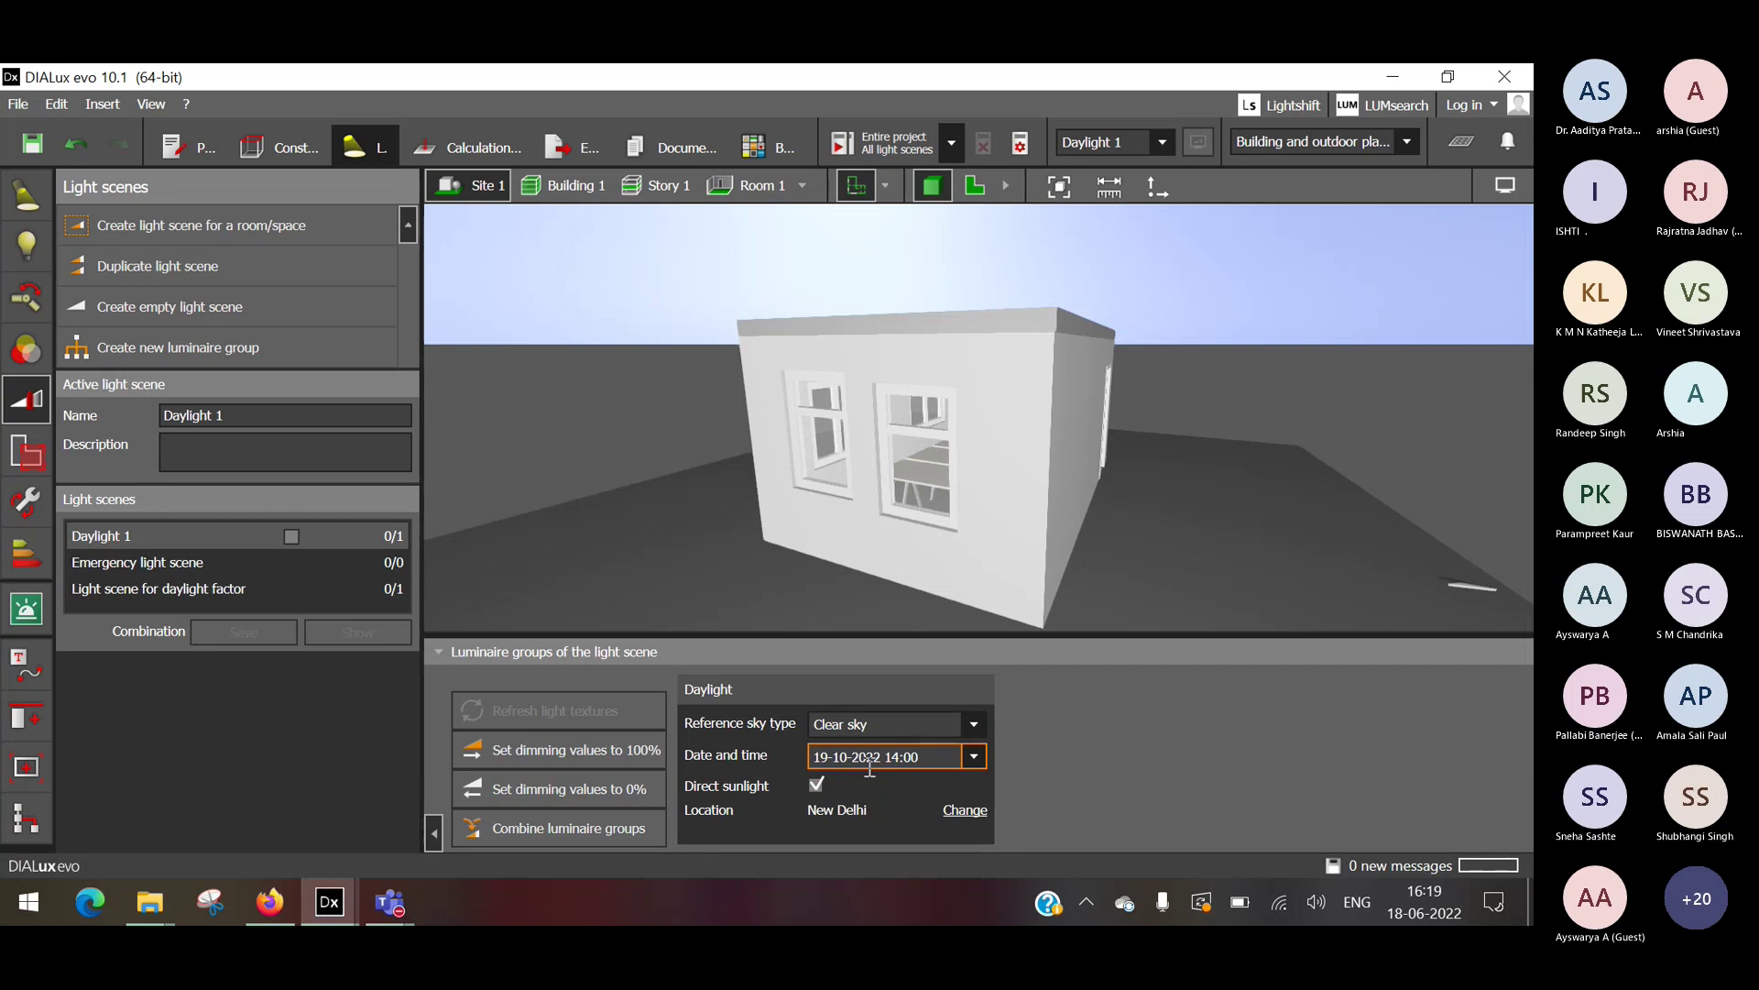
pyautogui.click(874, 729)
pyautogui.click(857, 803)
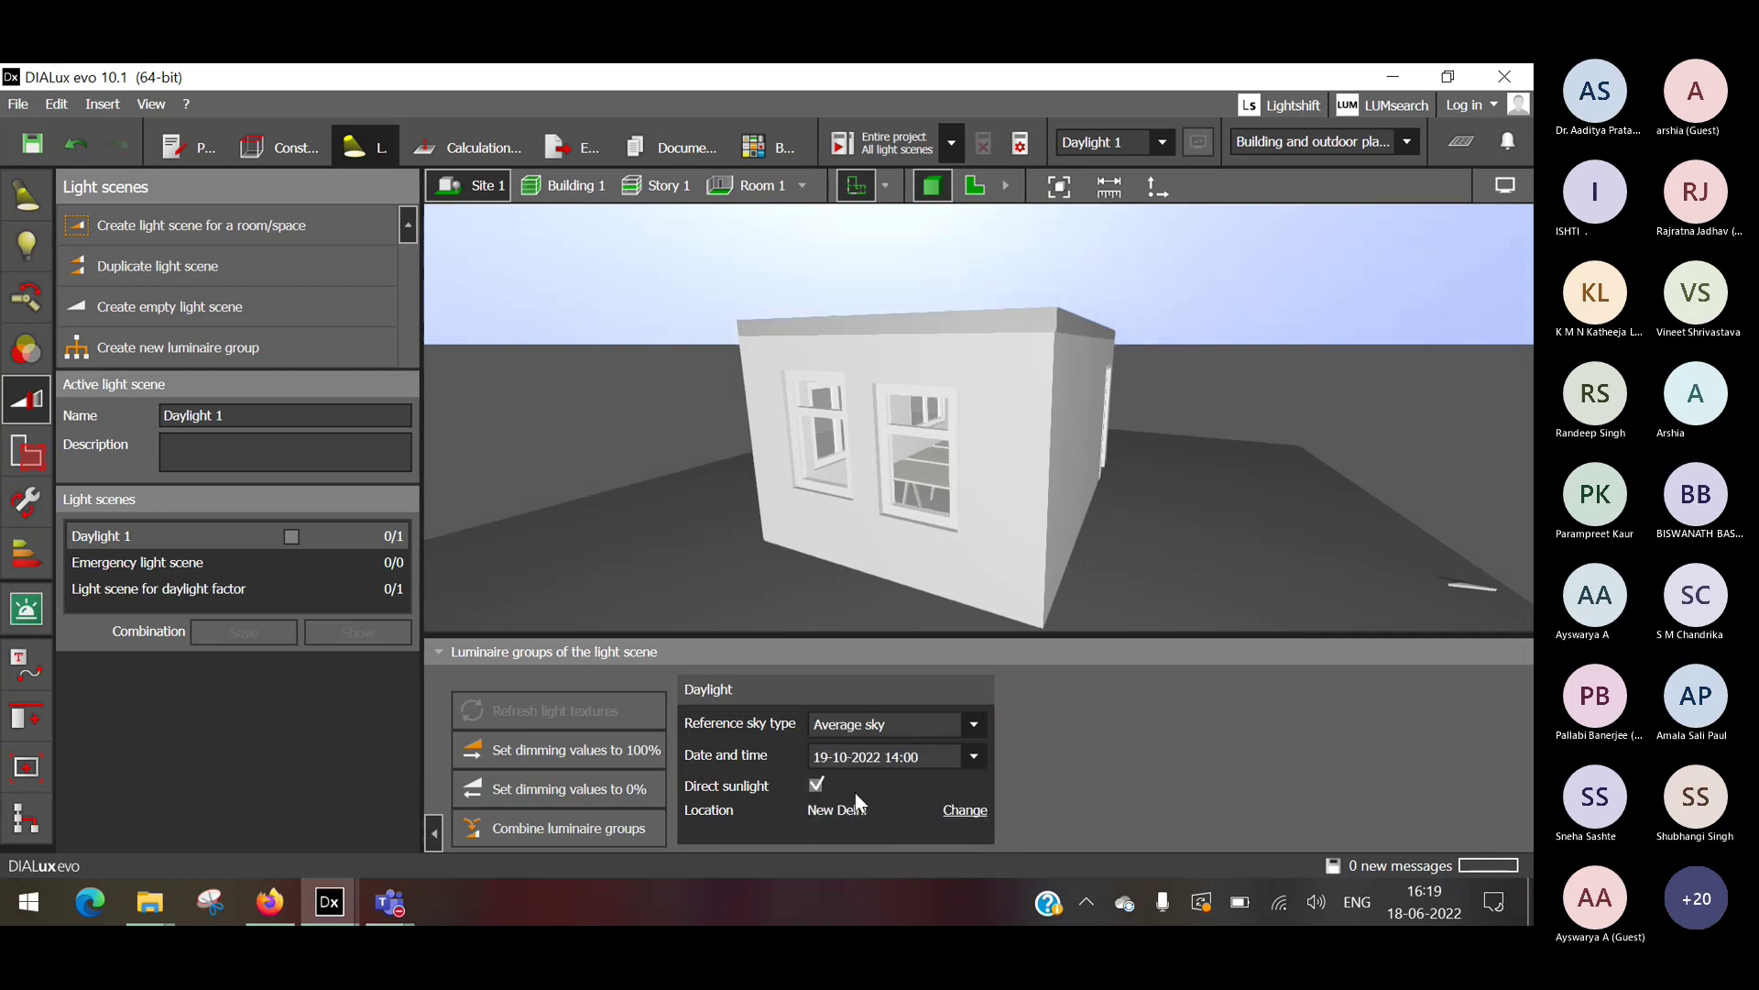
pyautogui.click(867, 723)
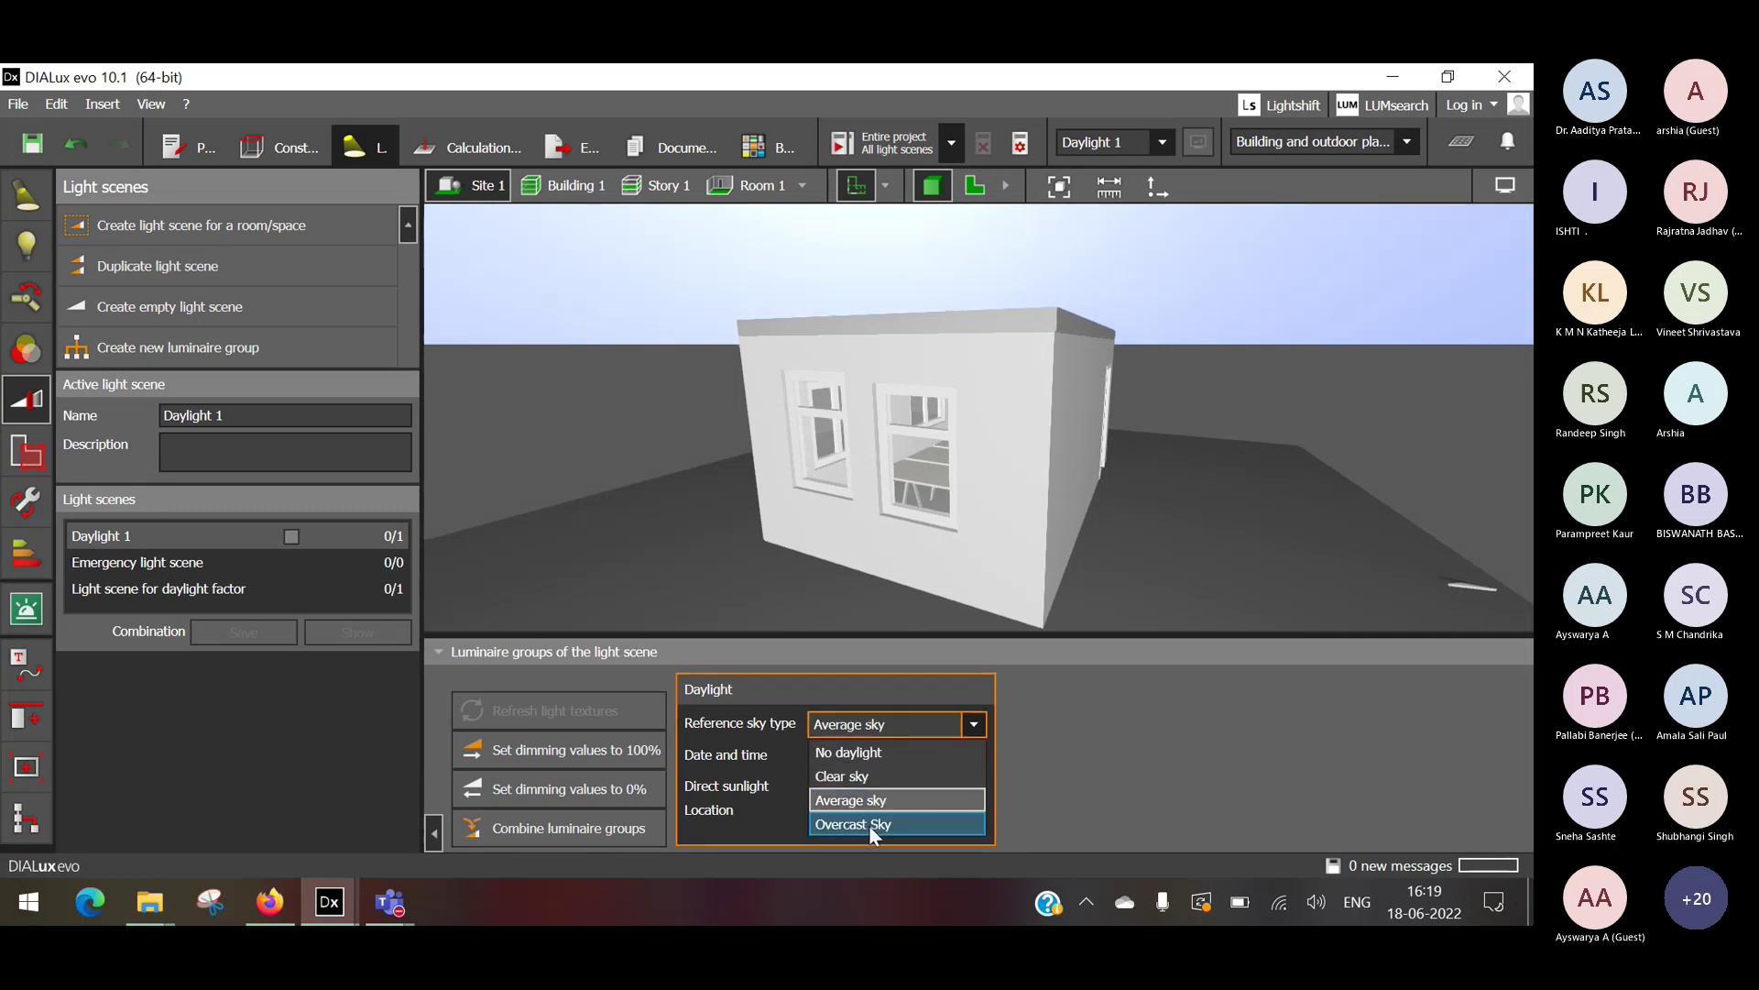
pyautogui.click(868, 825)
pyautogui.click(881, 728)
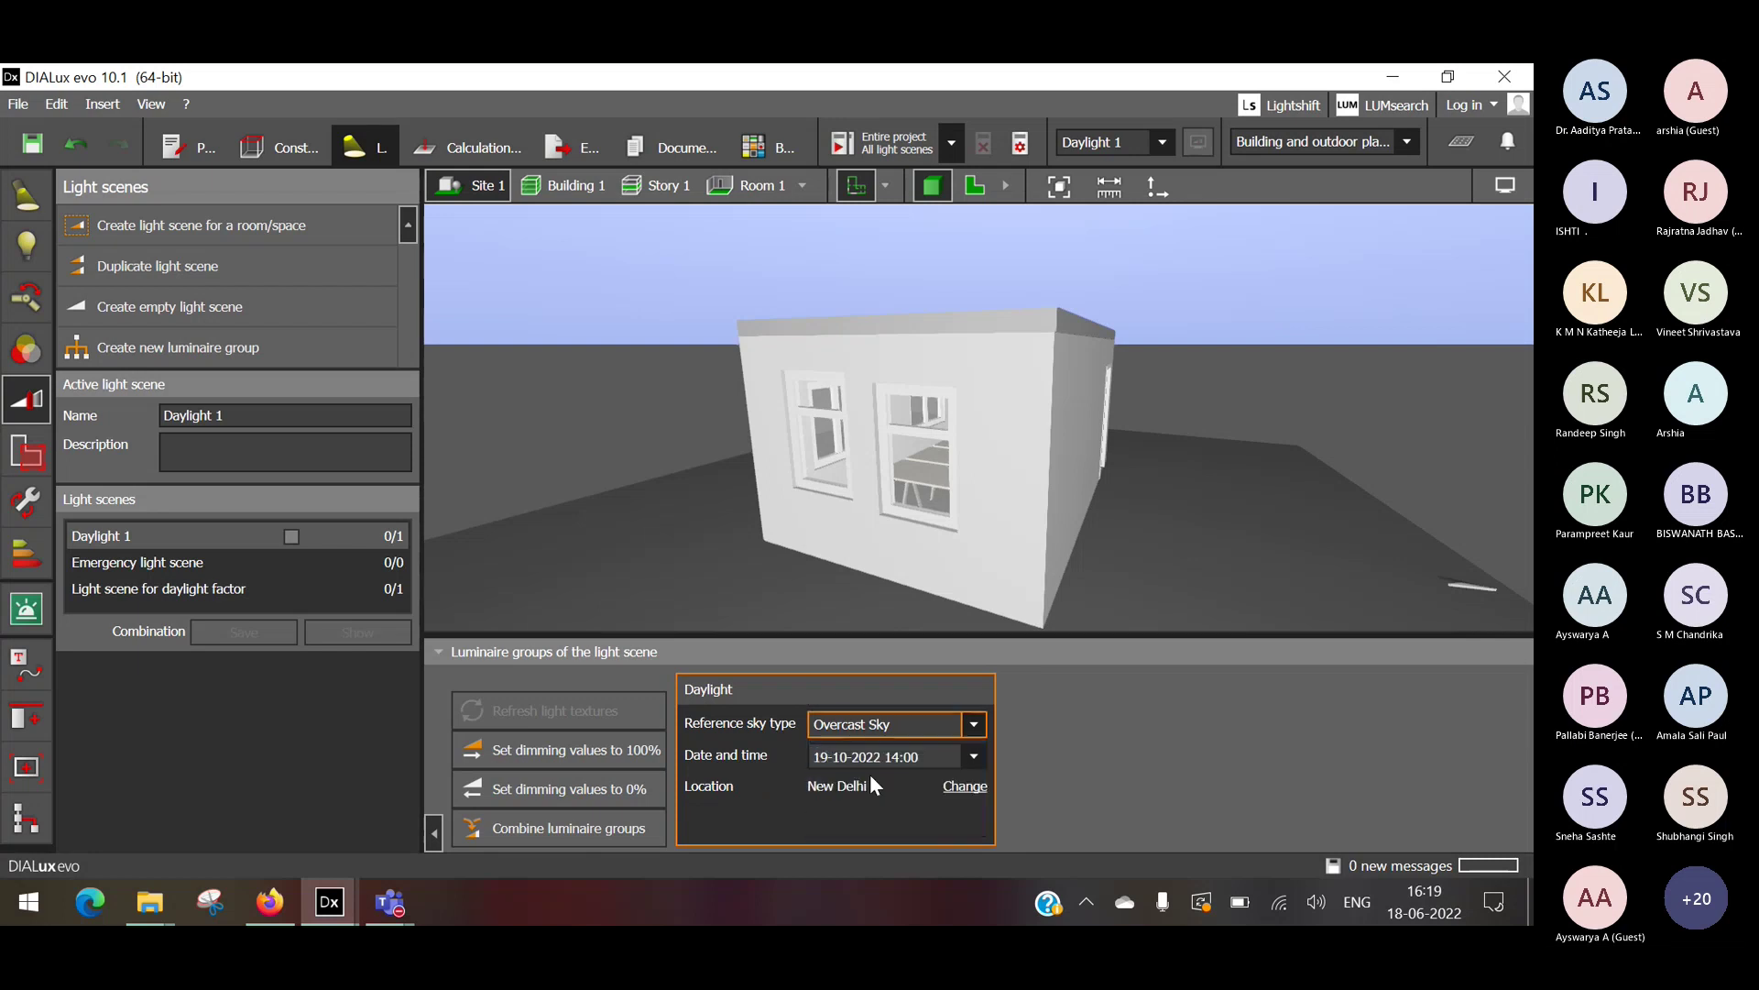
pyautogui.click(873, 777)
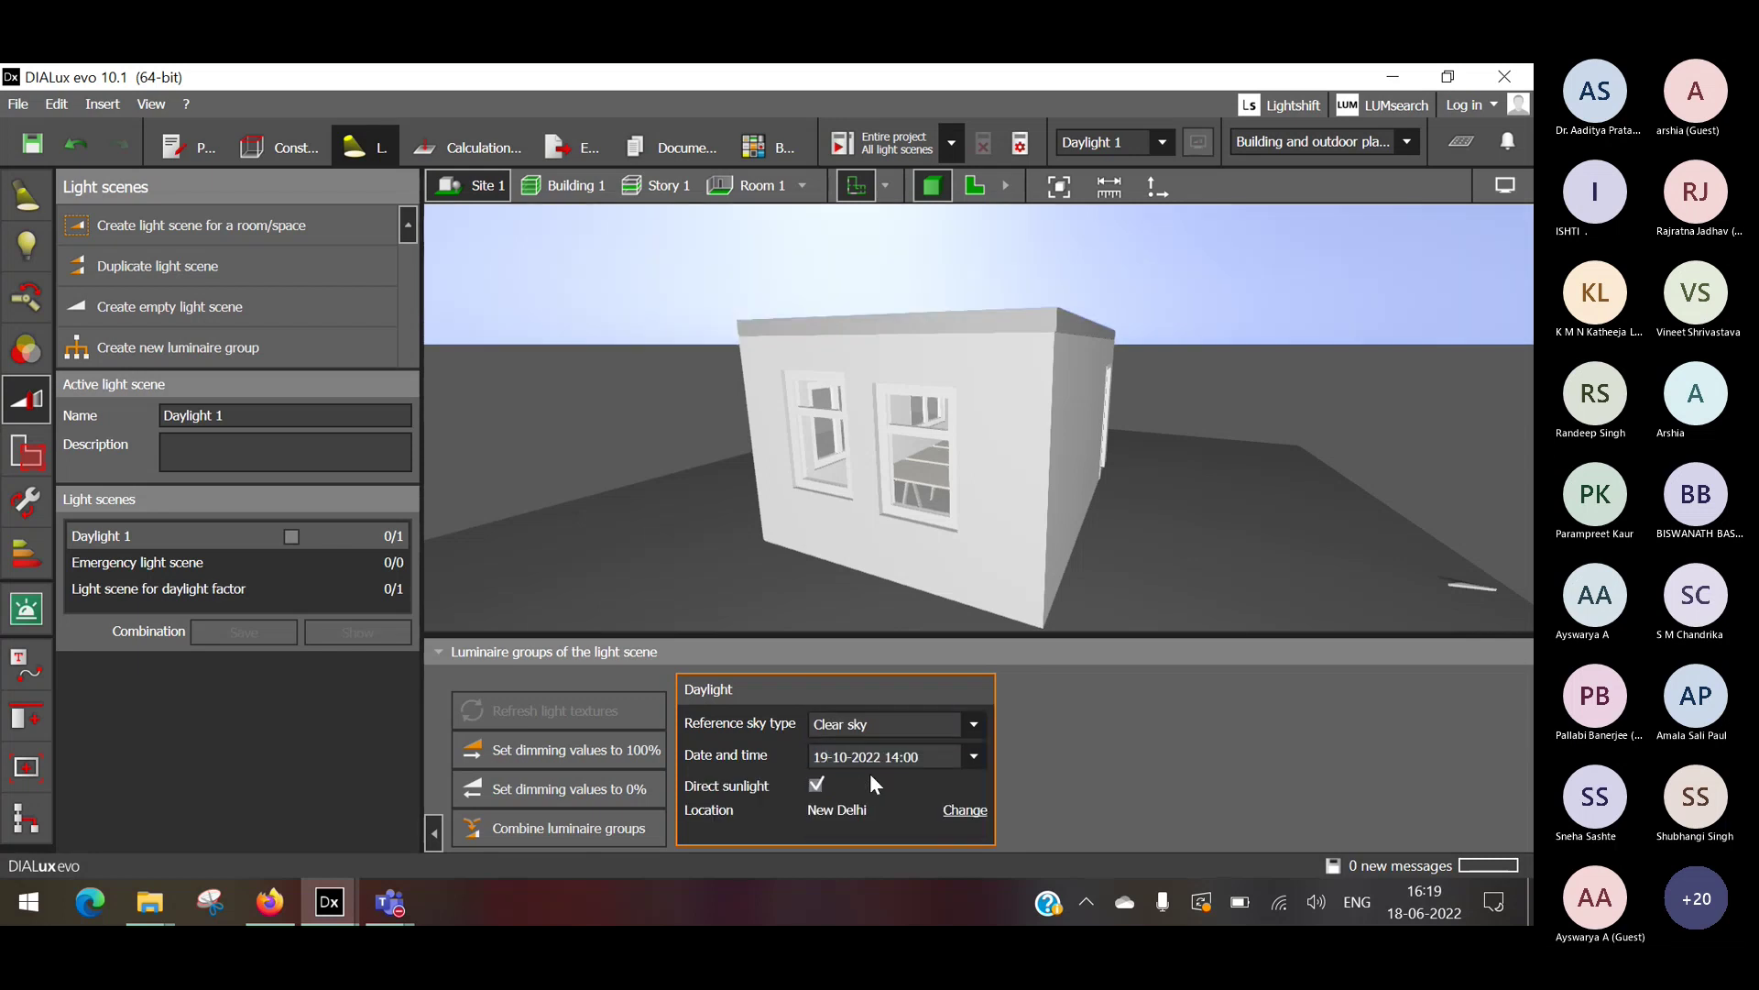
# Look at the tables and windows inside the room, and recheck the site alignment settings and the Daylight 1 scene.
pyautogui.scroll(5, 992, 493)
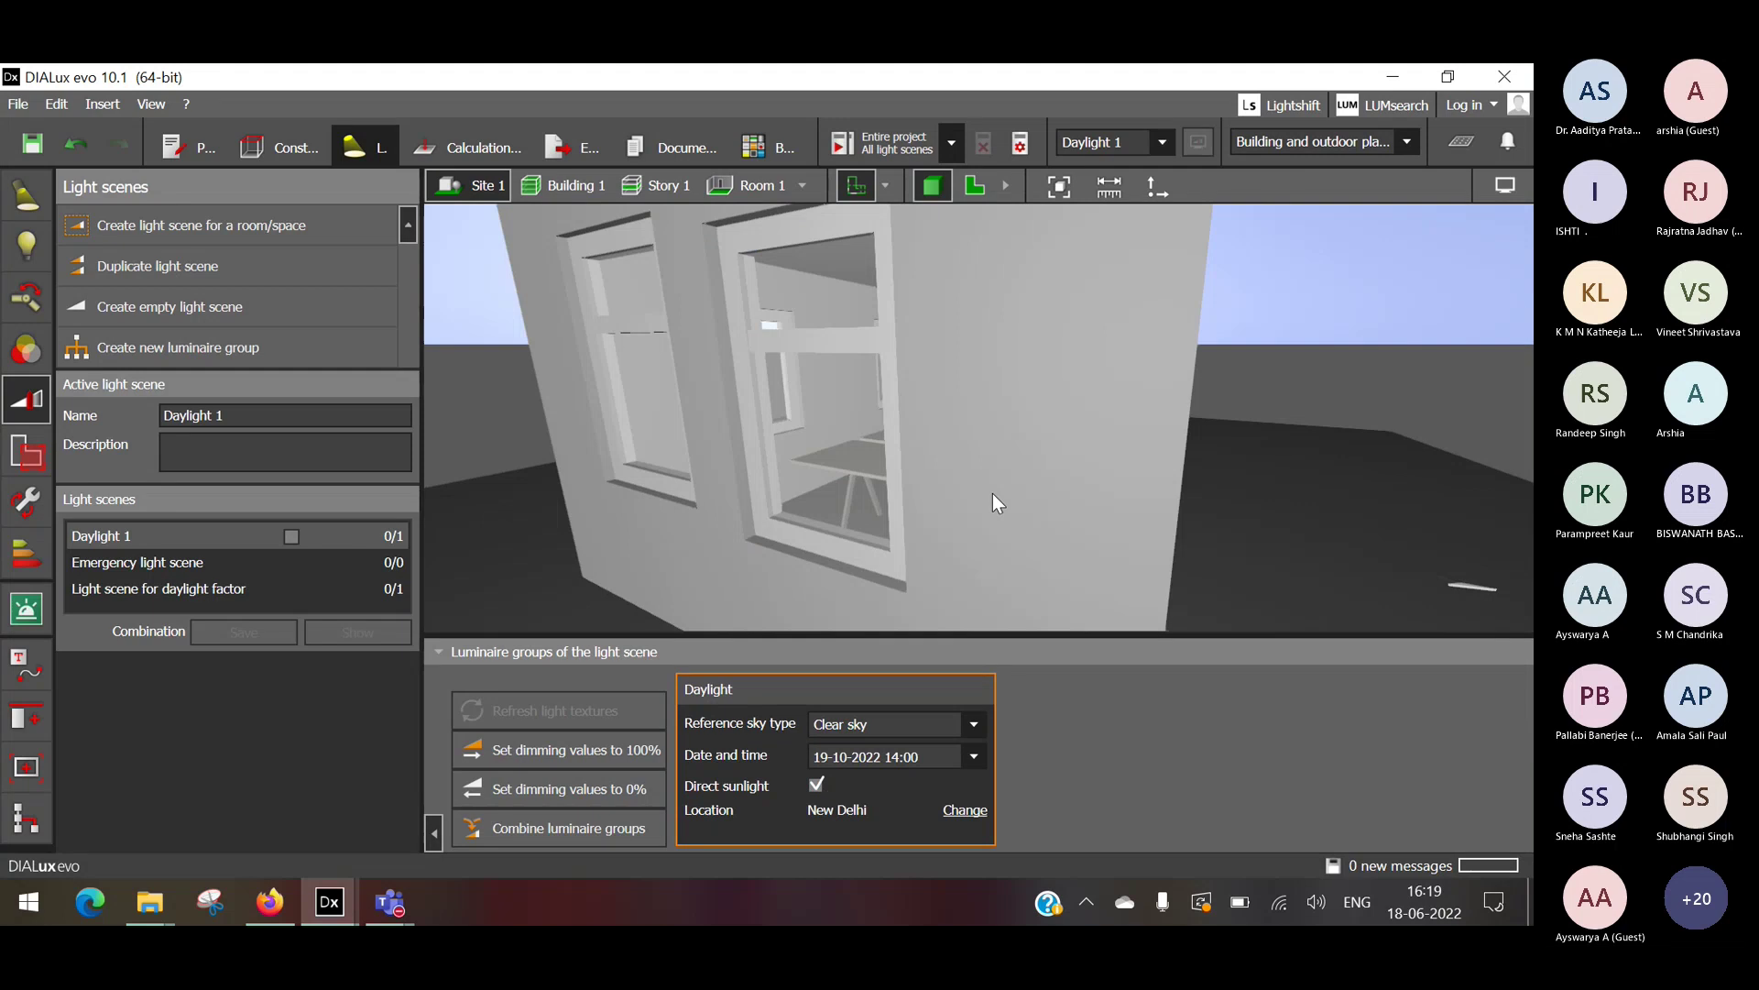
pyautogui.scroll(4, 992, 493)
pyautogui.moveTo(1037, 414); pyautogui.dragTo(1029, 420, button='right')
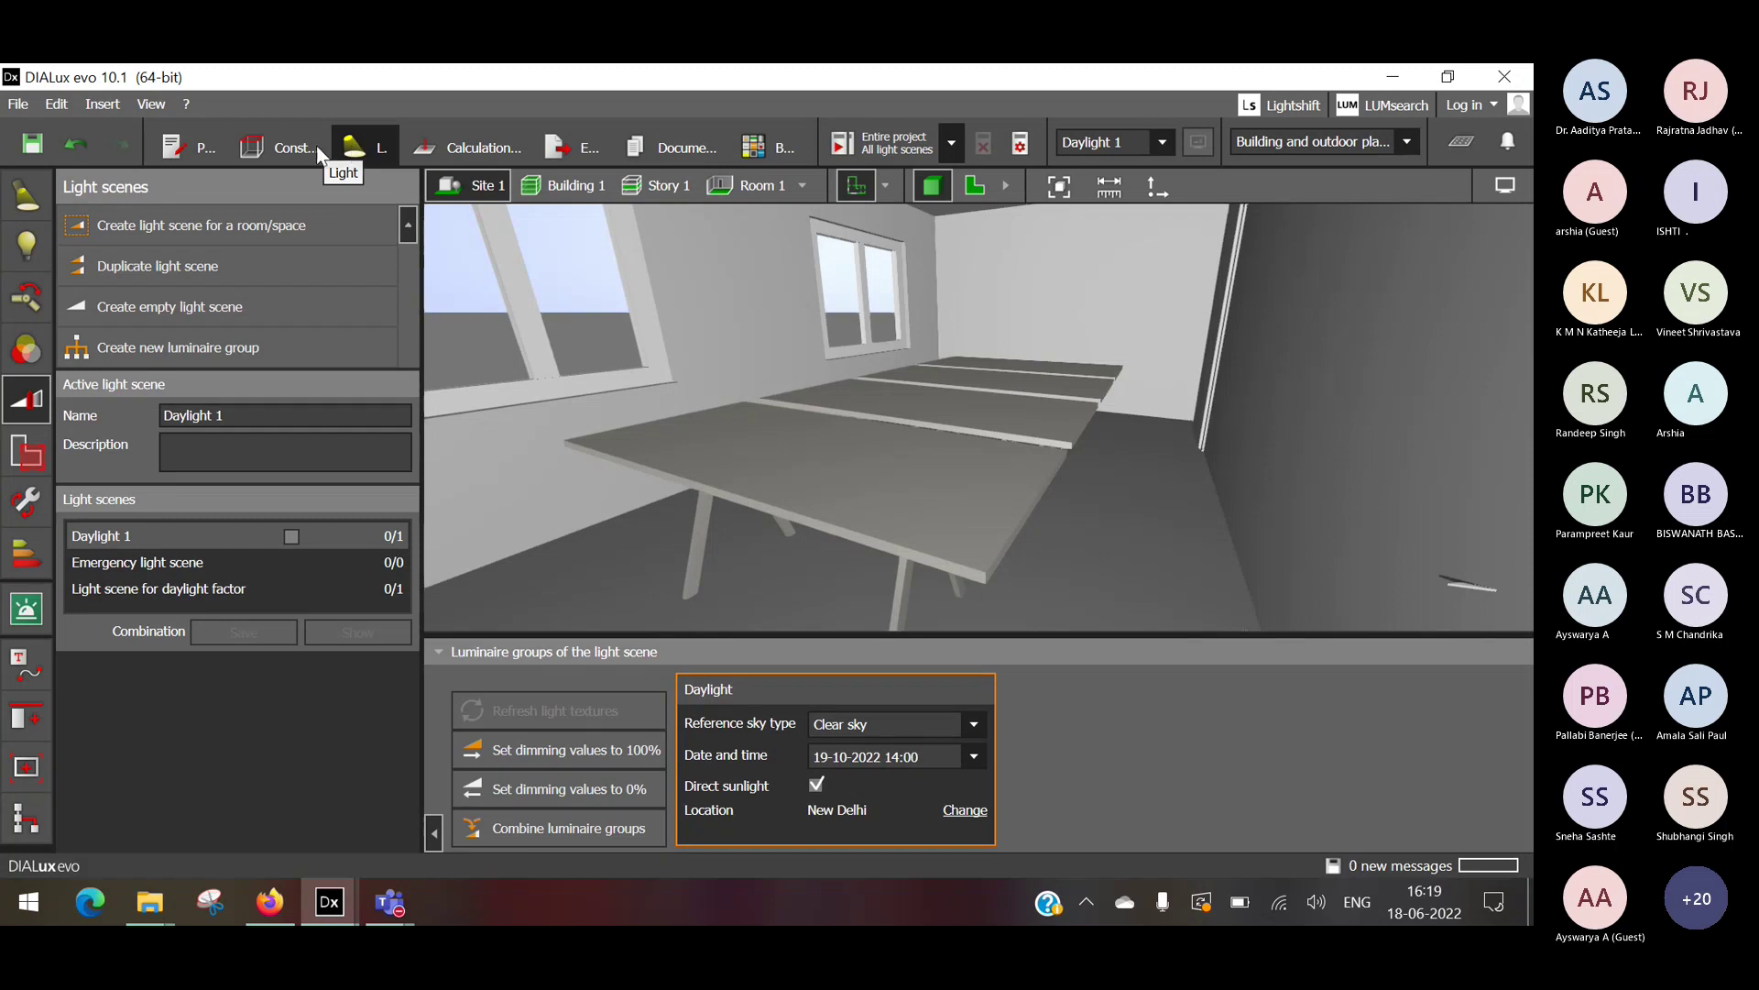
pyautogui.click(286, 150)
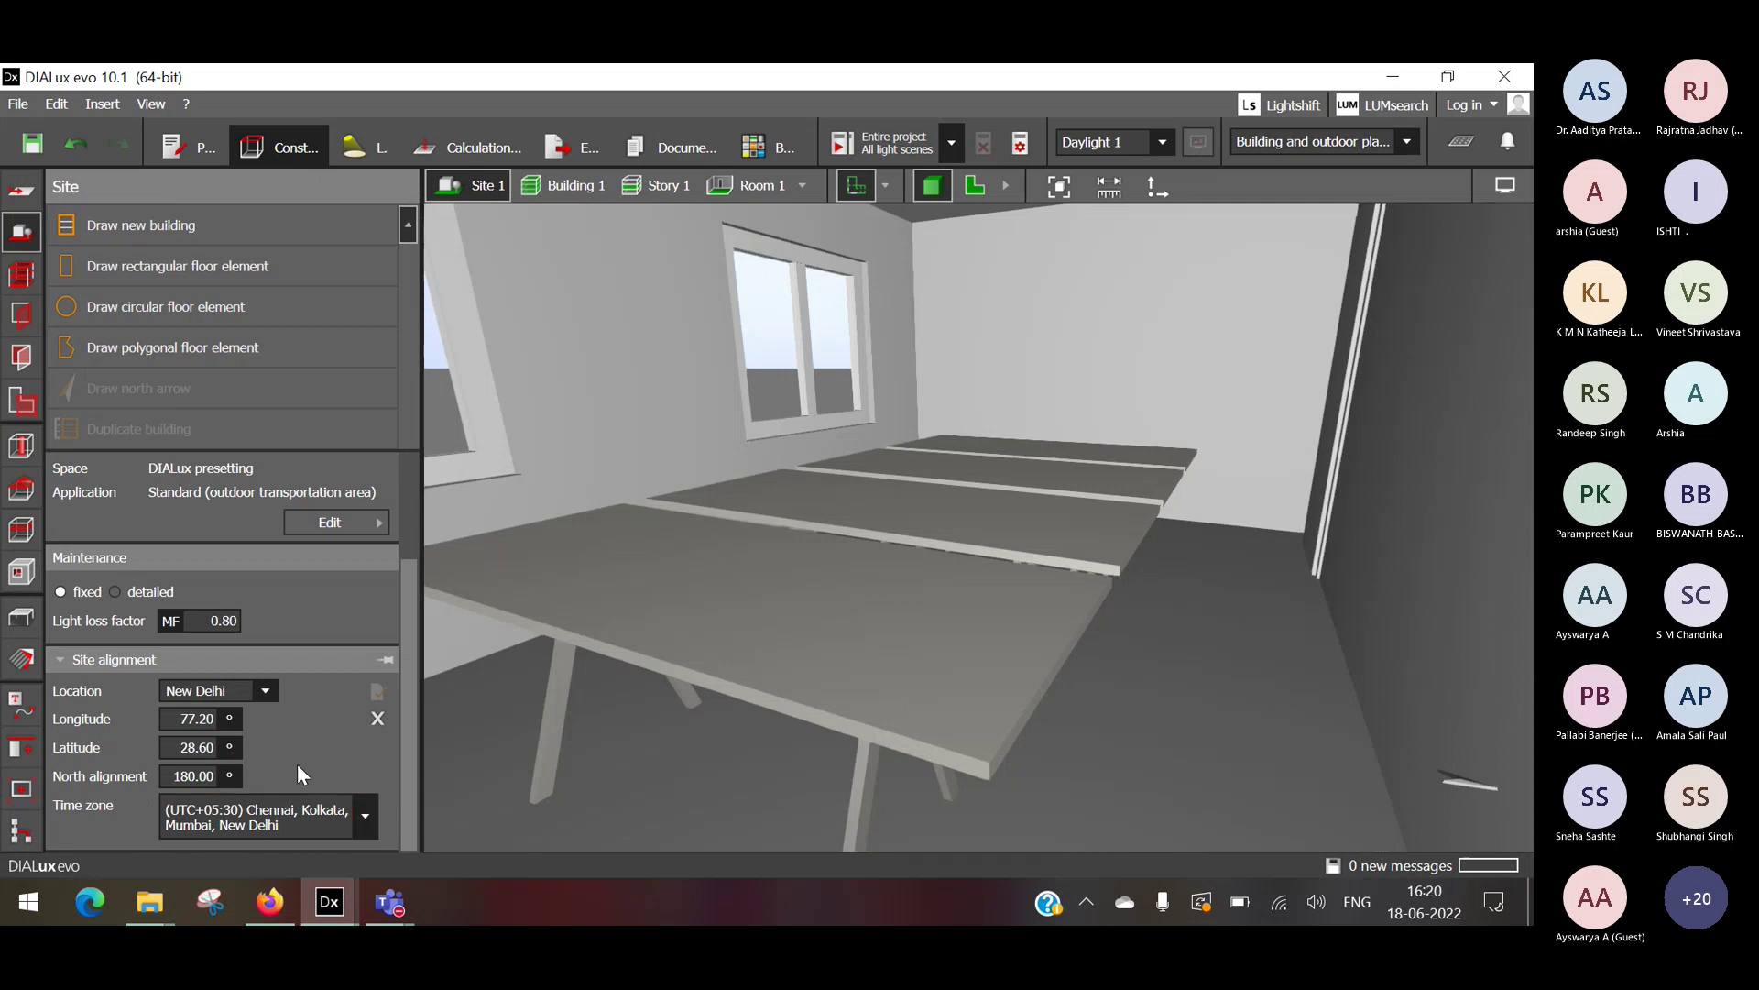
pyautogui.click(377, 136)
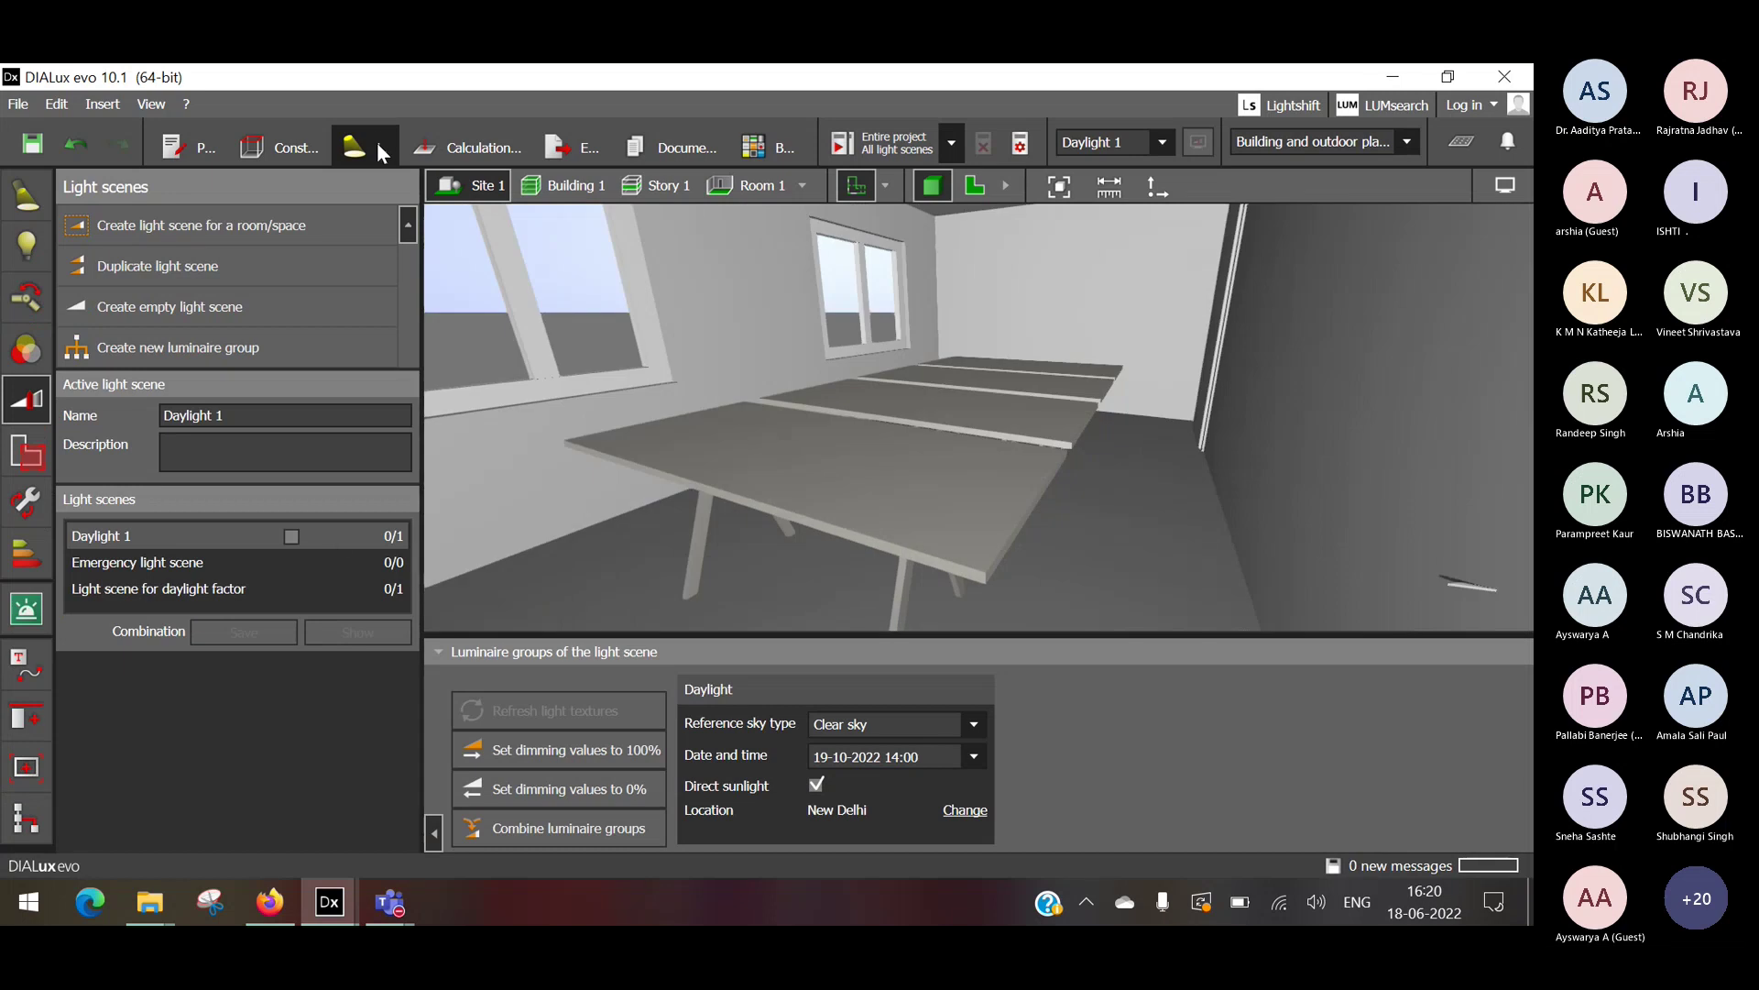
pyautogui.click(354, 540)
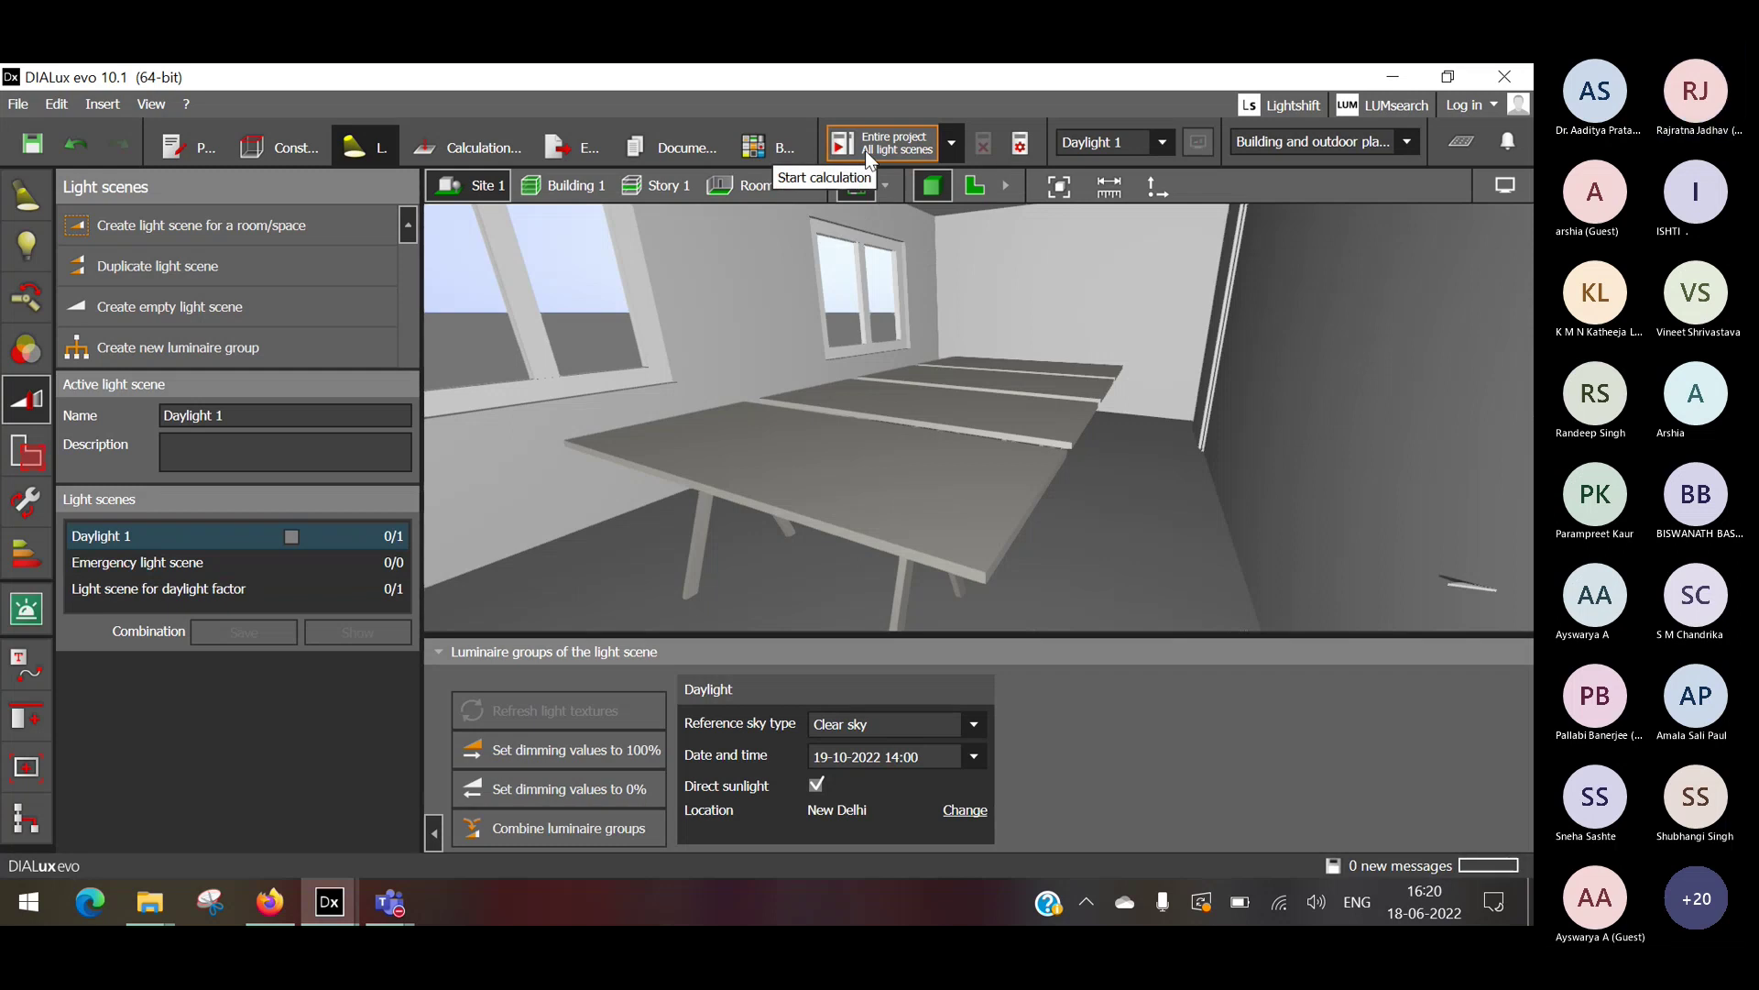
# Keep Daylight 1 as the active light scene and calculate all light scenes for the entire project.
pyautogui.click(1162, 142)
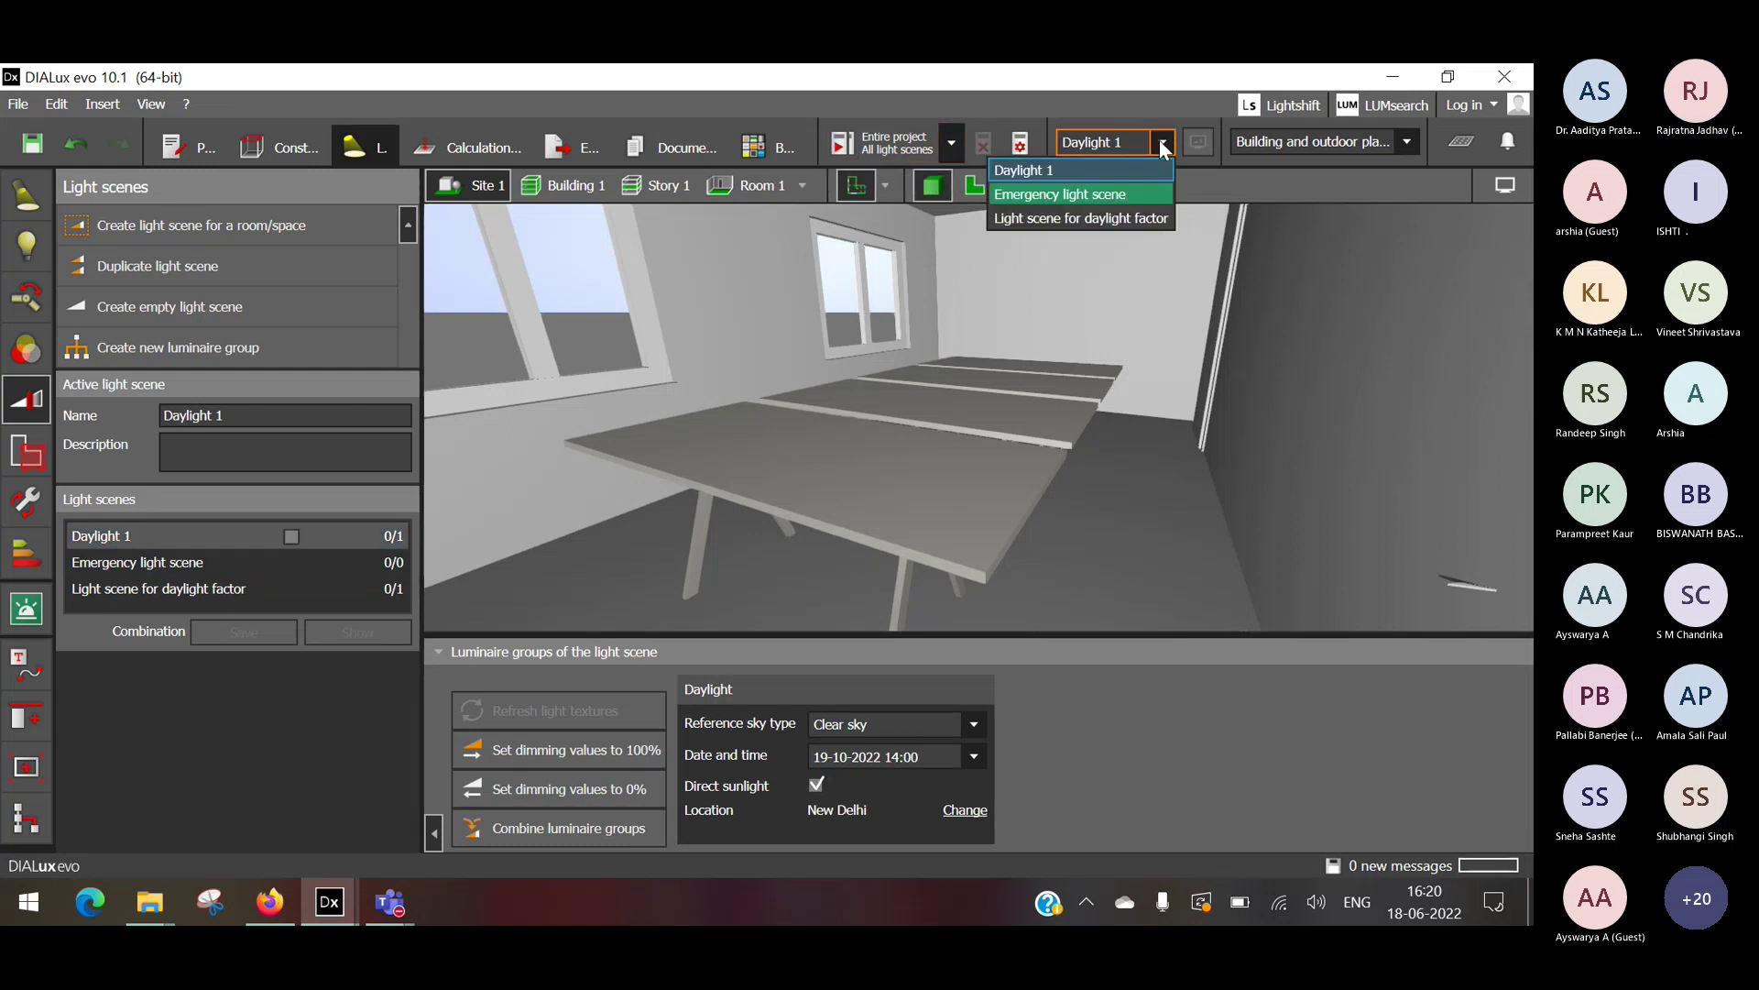
pyautogui.click(1060, 178)
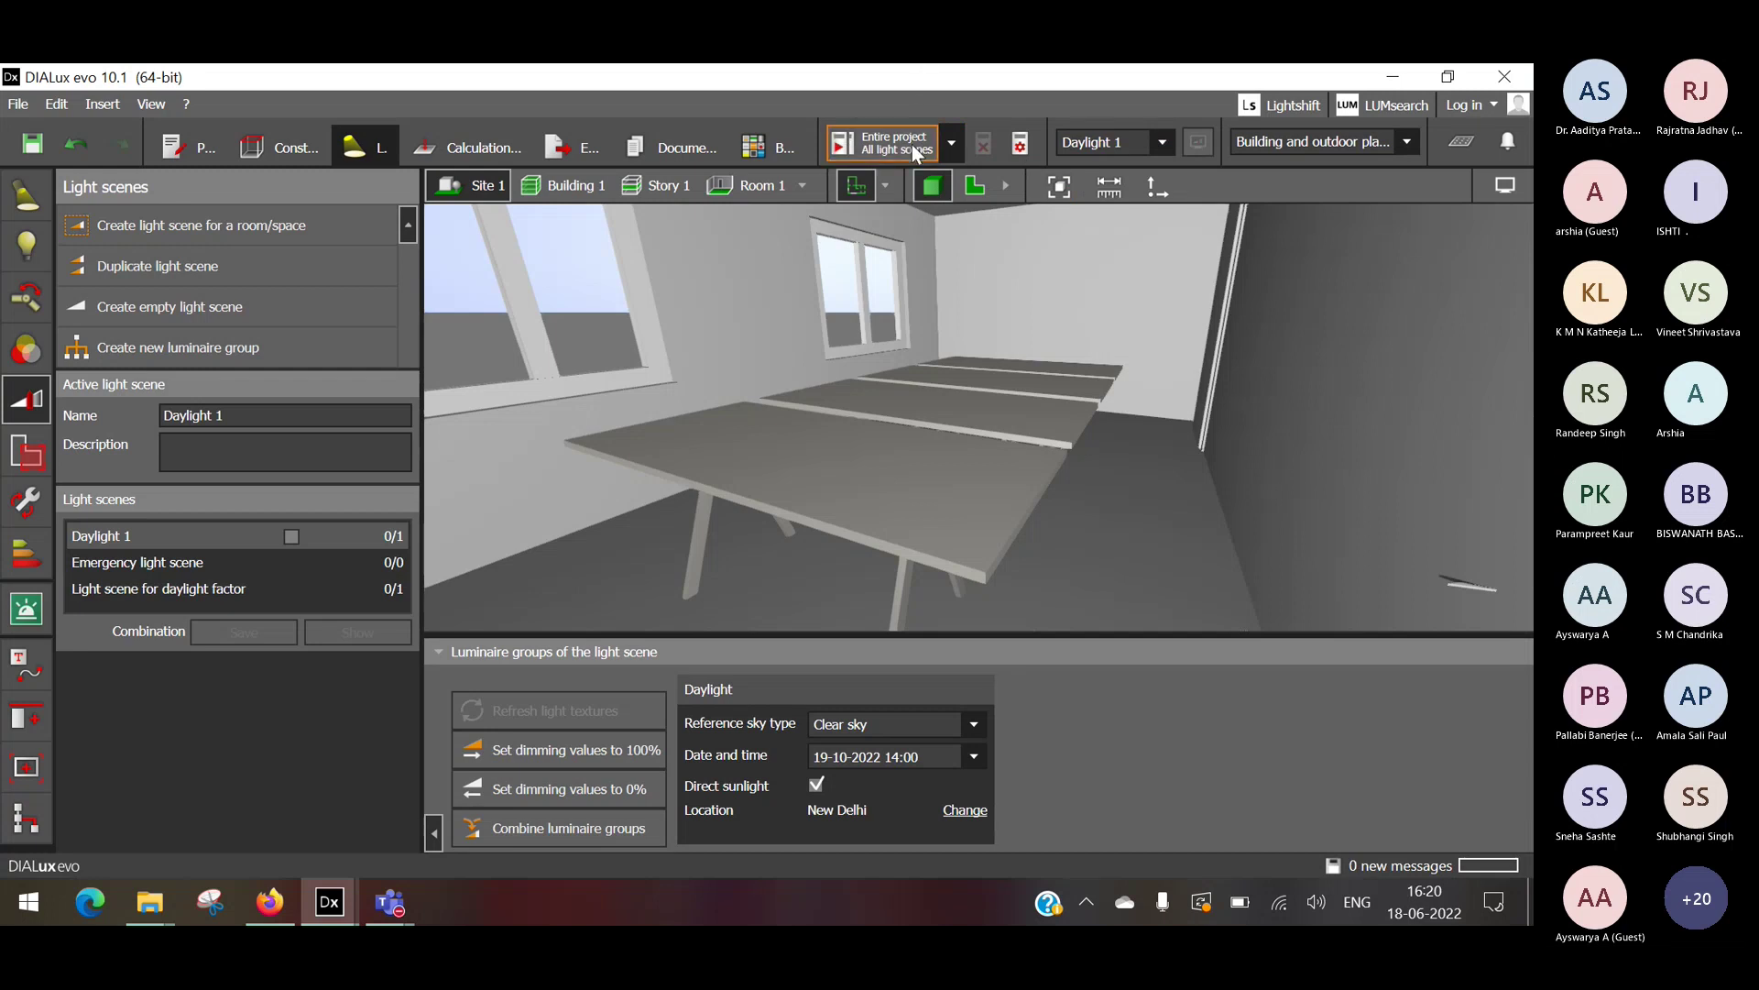
pyautogui.click(950, 151)
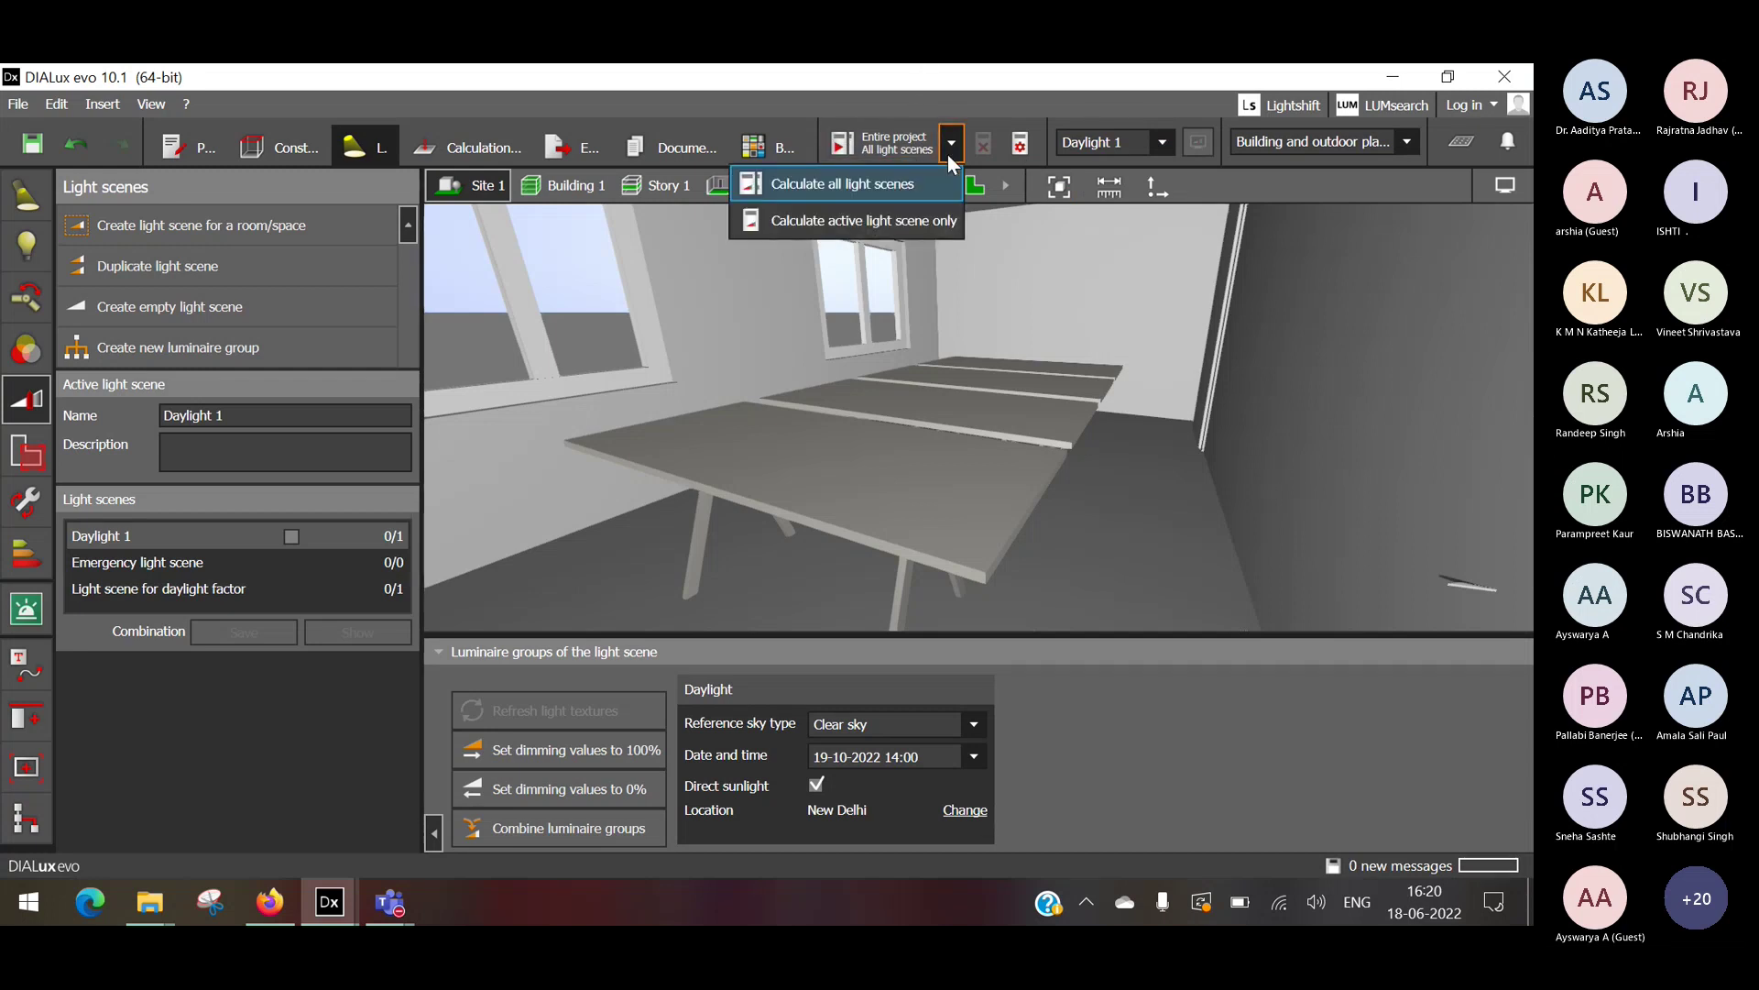
pyautogui.click(950, 149)
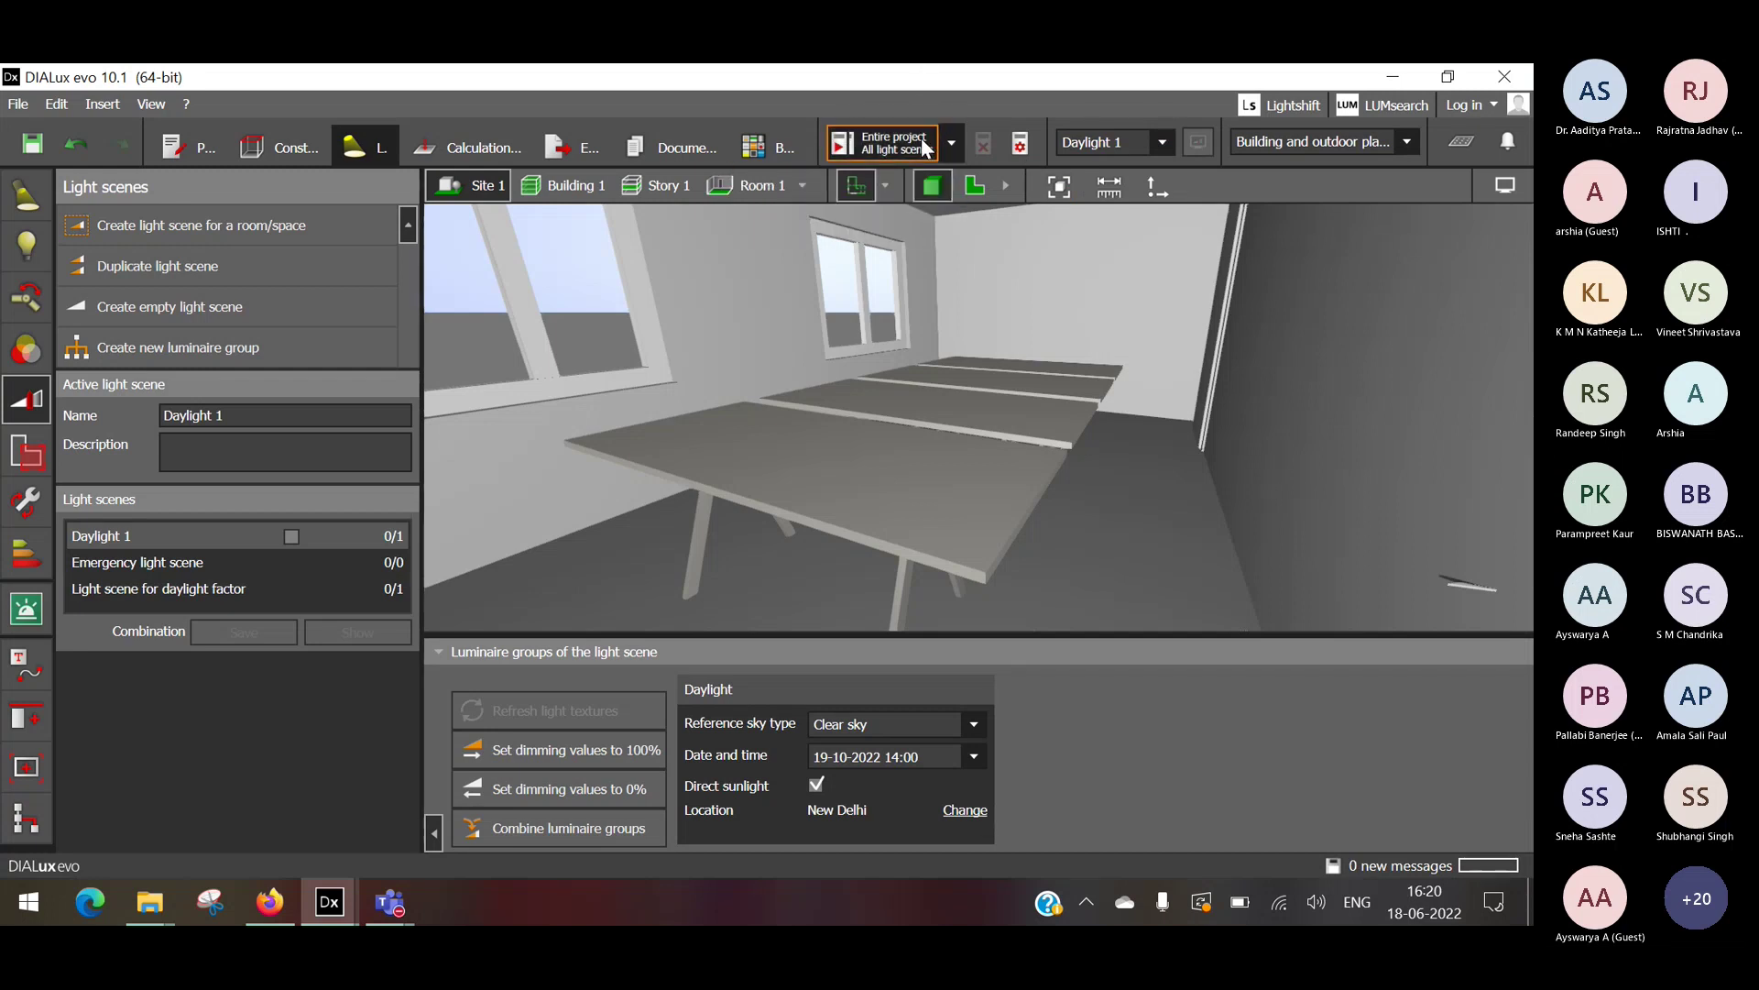
pyautogui.click(926, 147)
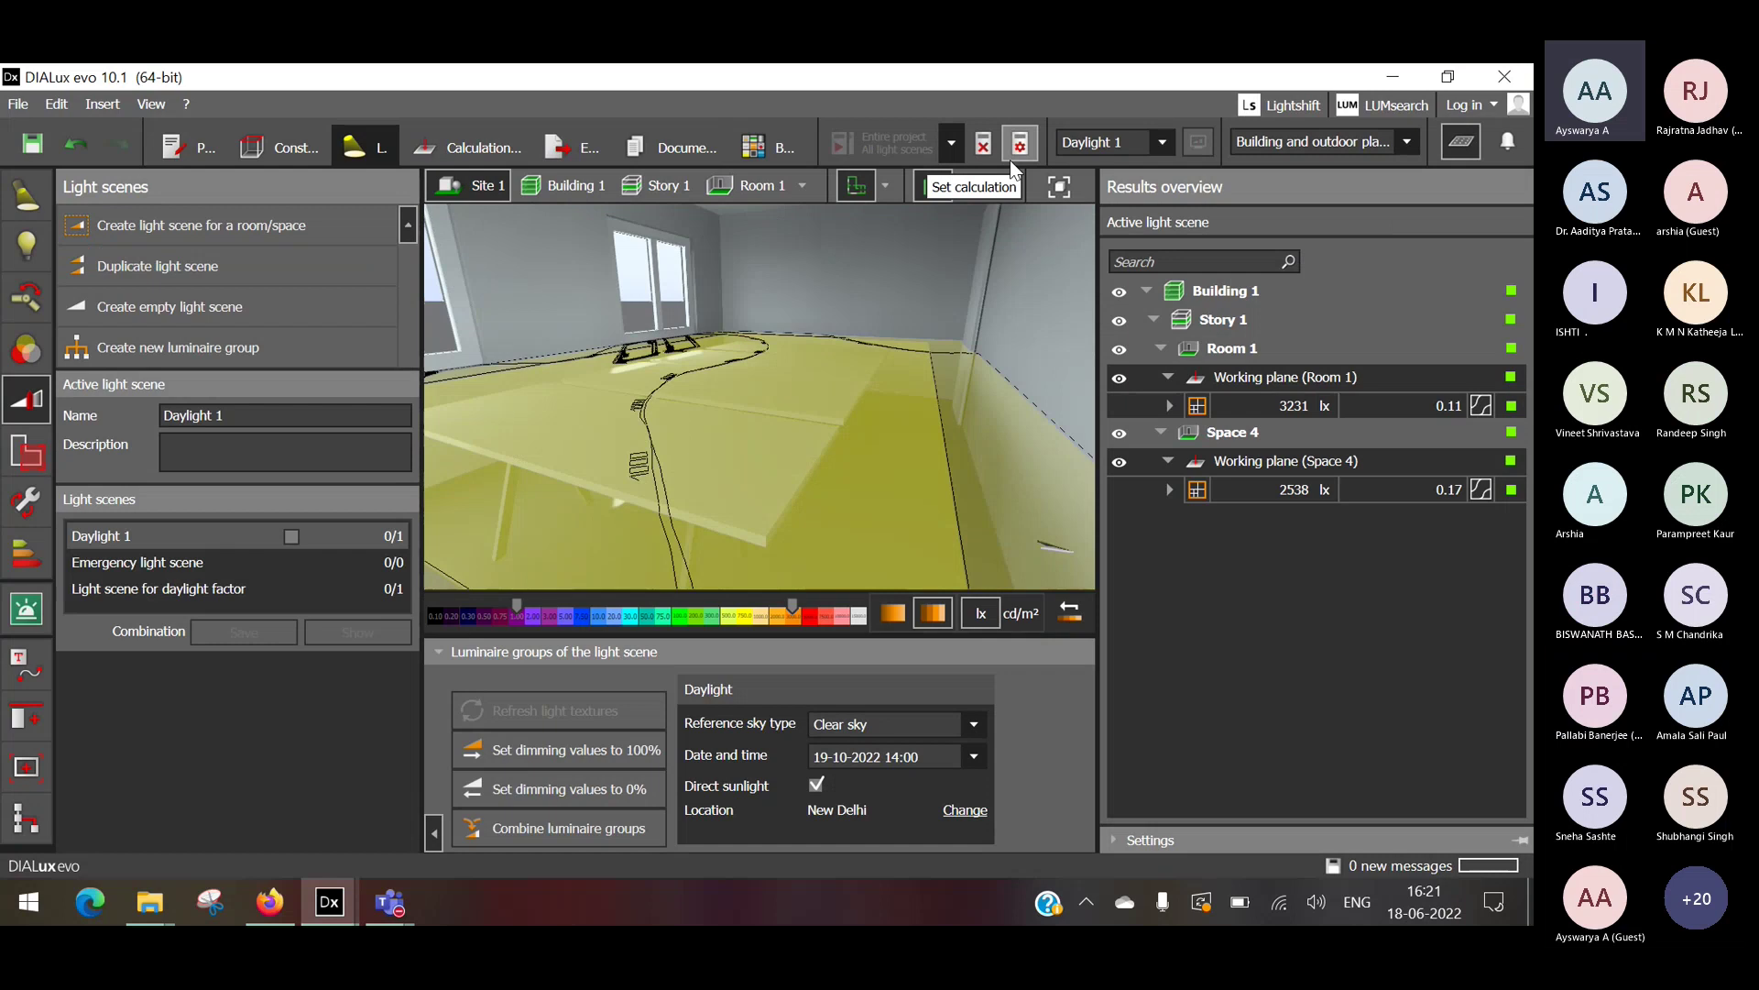
# Delete the calculation results and create a new light scene for Room 1.
pyautogui.click(1011, 159)
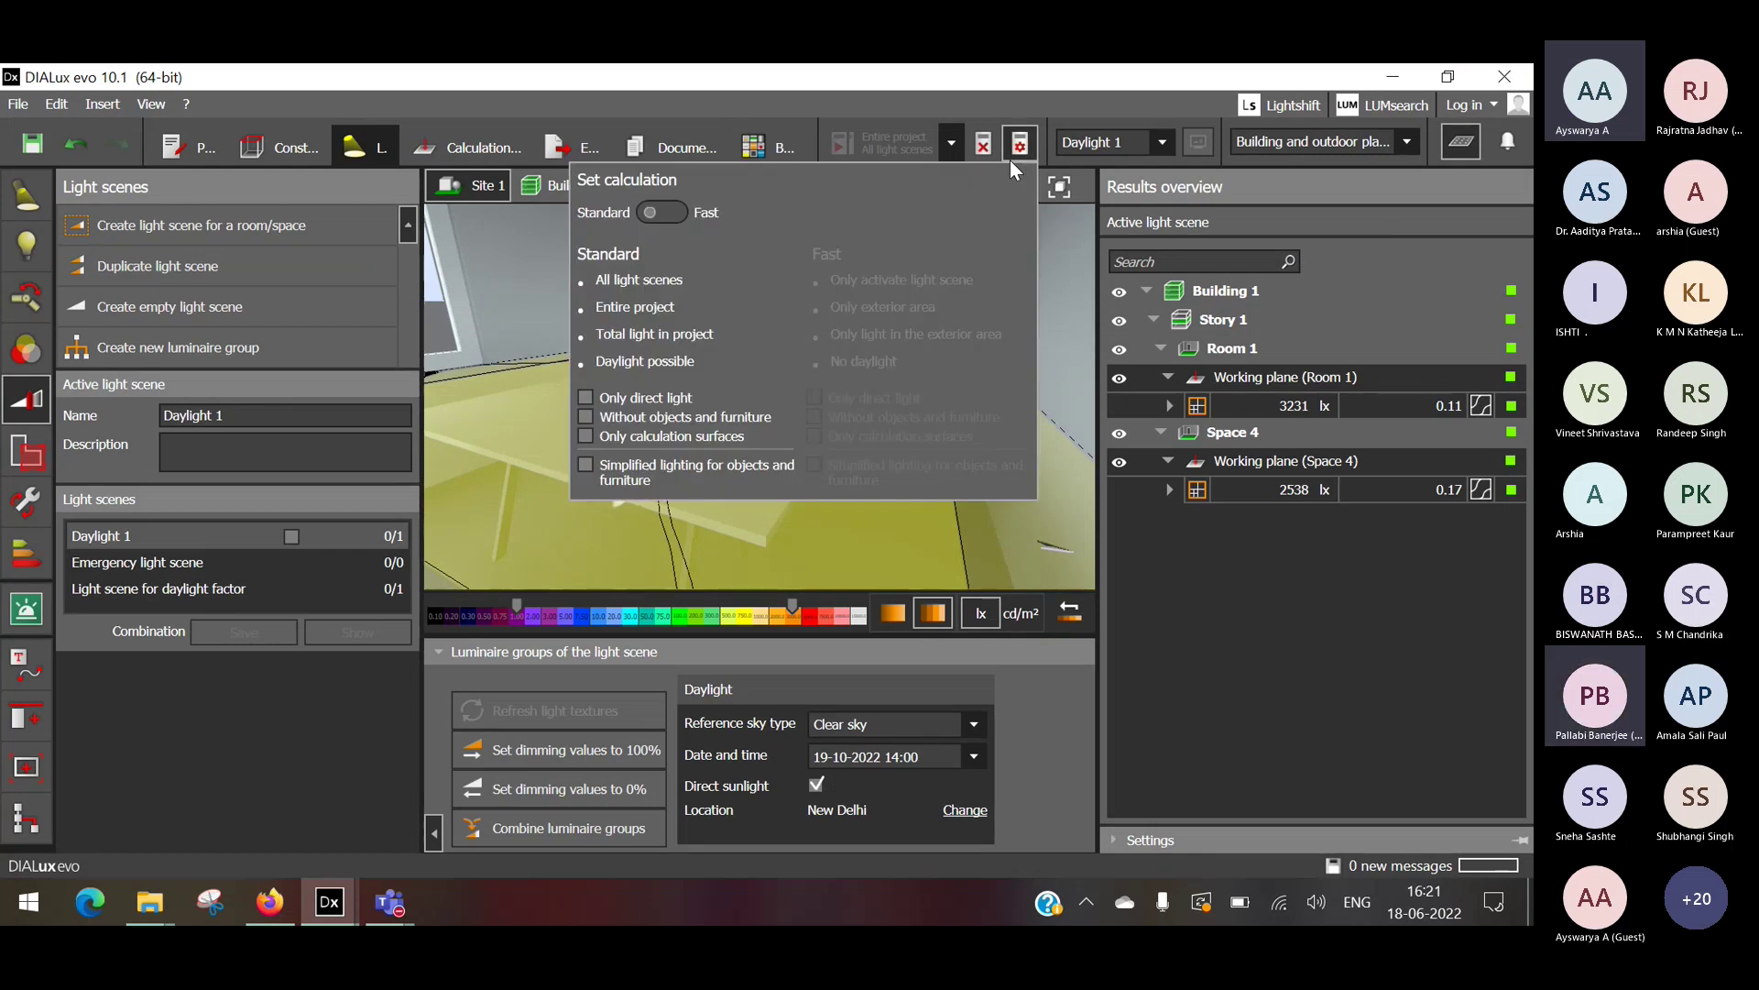
pyautogui.click(986, 144)
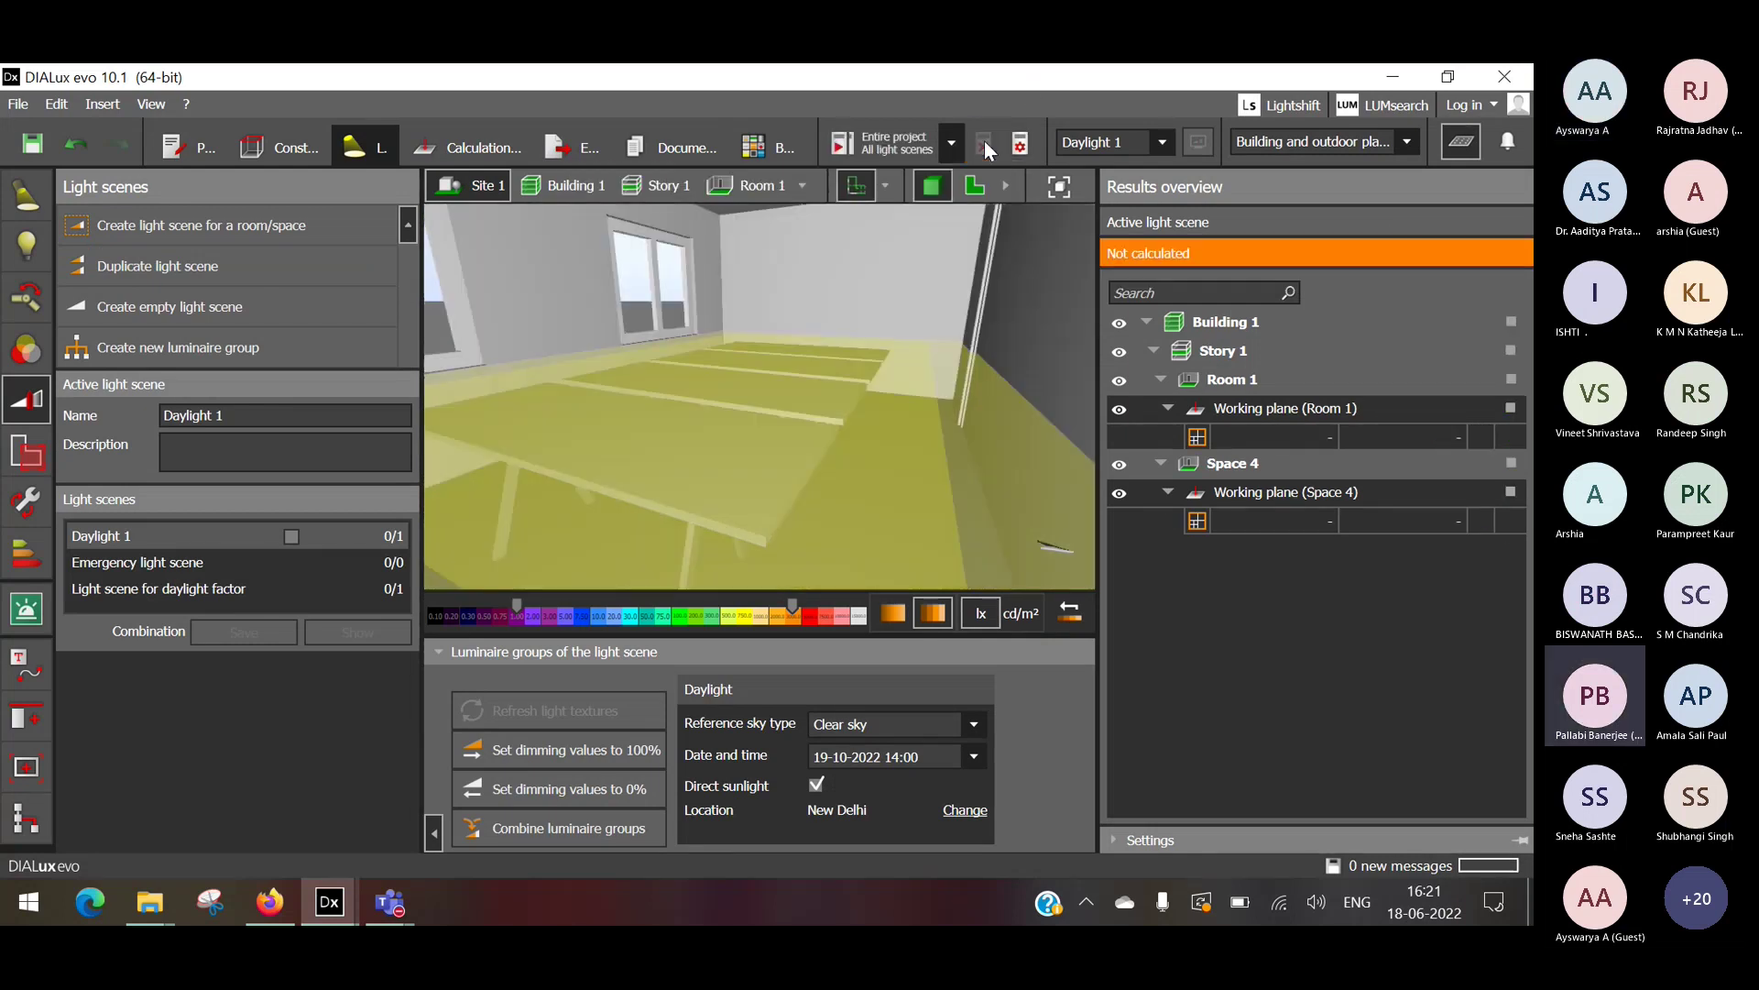
pyautogui.click(233, 227)
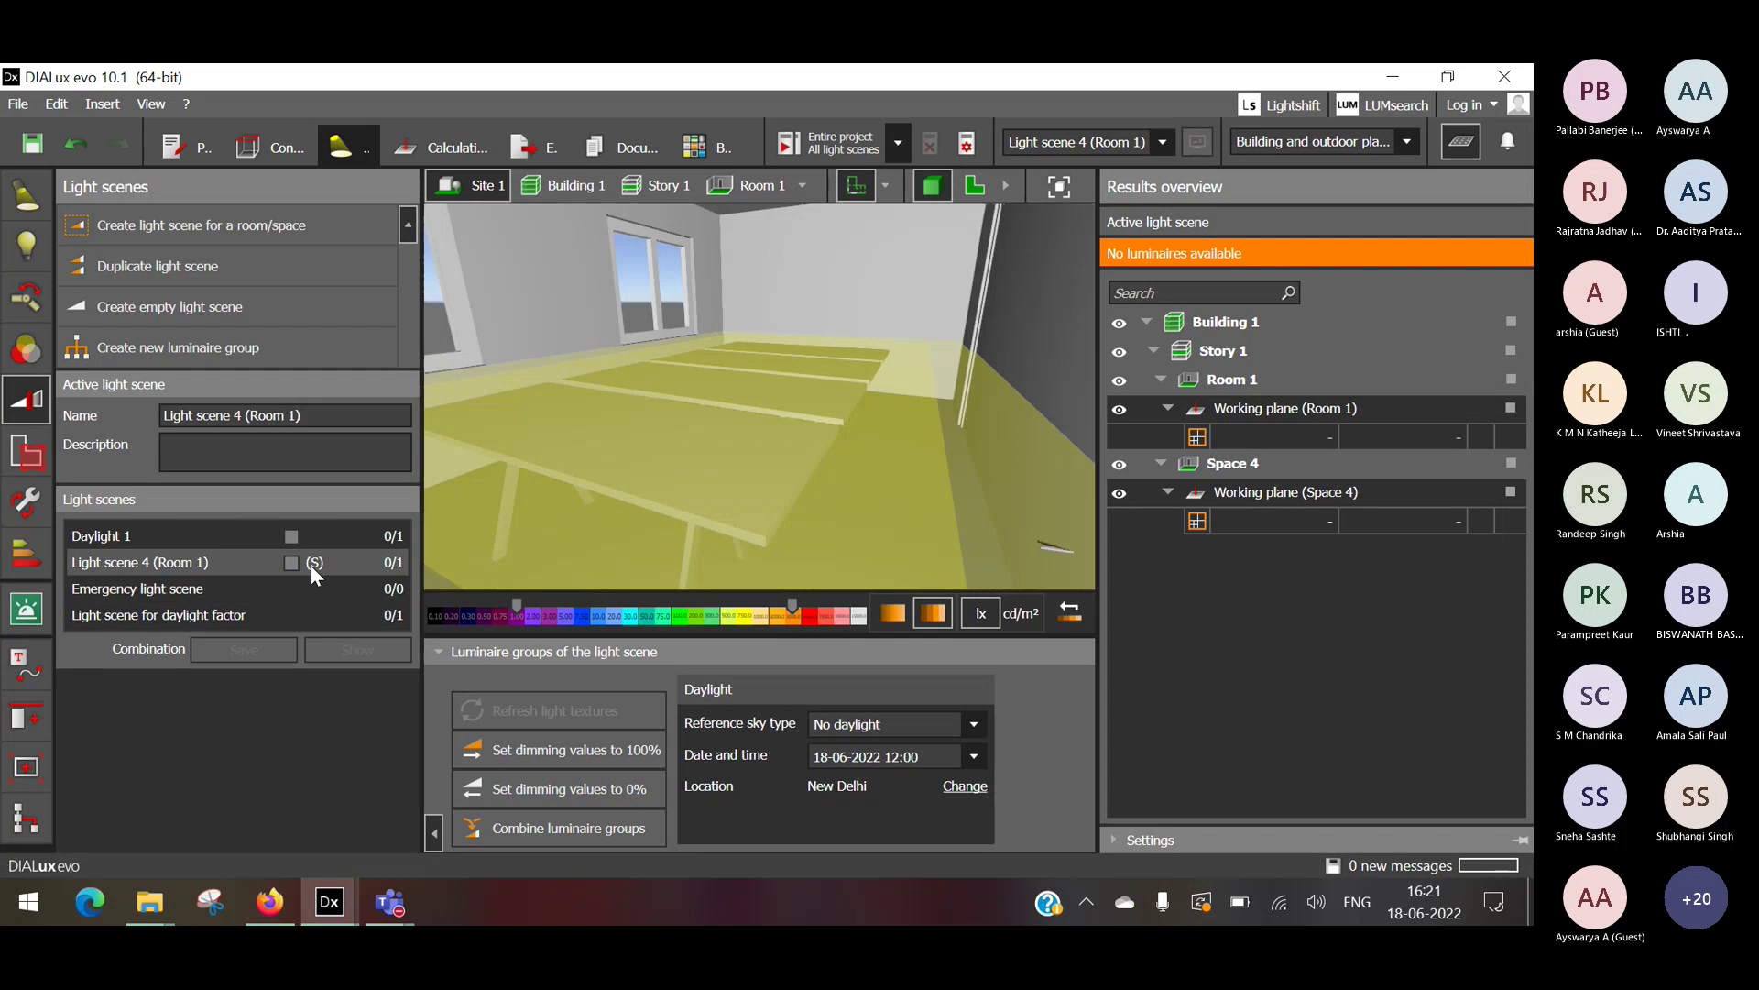
# Delete the light scene linked to Room 1 and hide the results overview.
pyautogui.rightClick(253, 562)
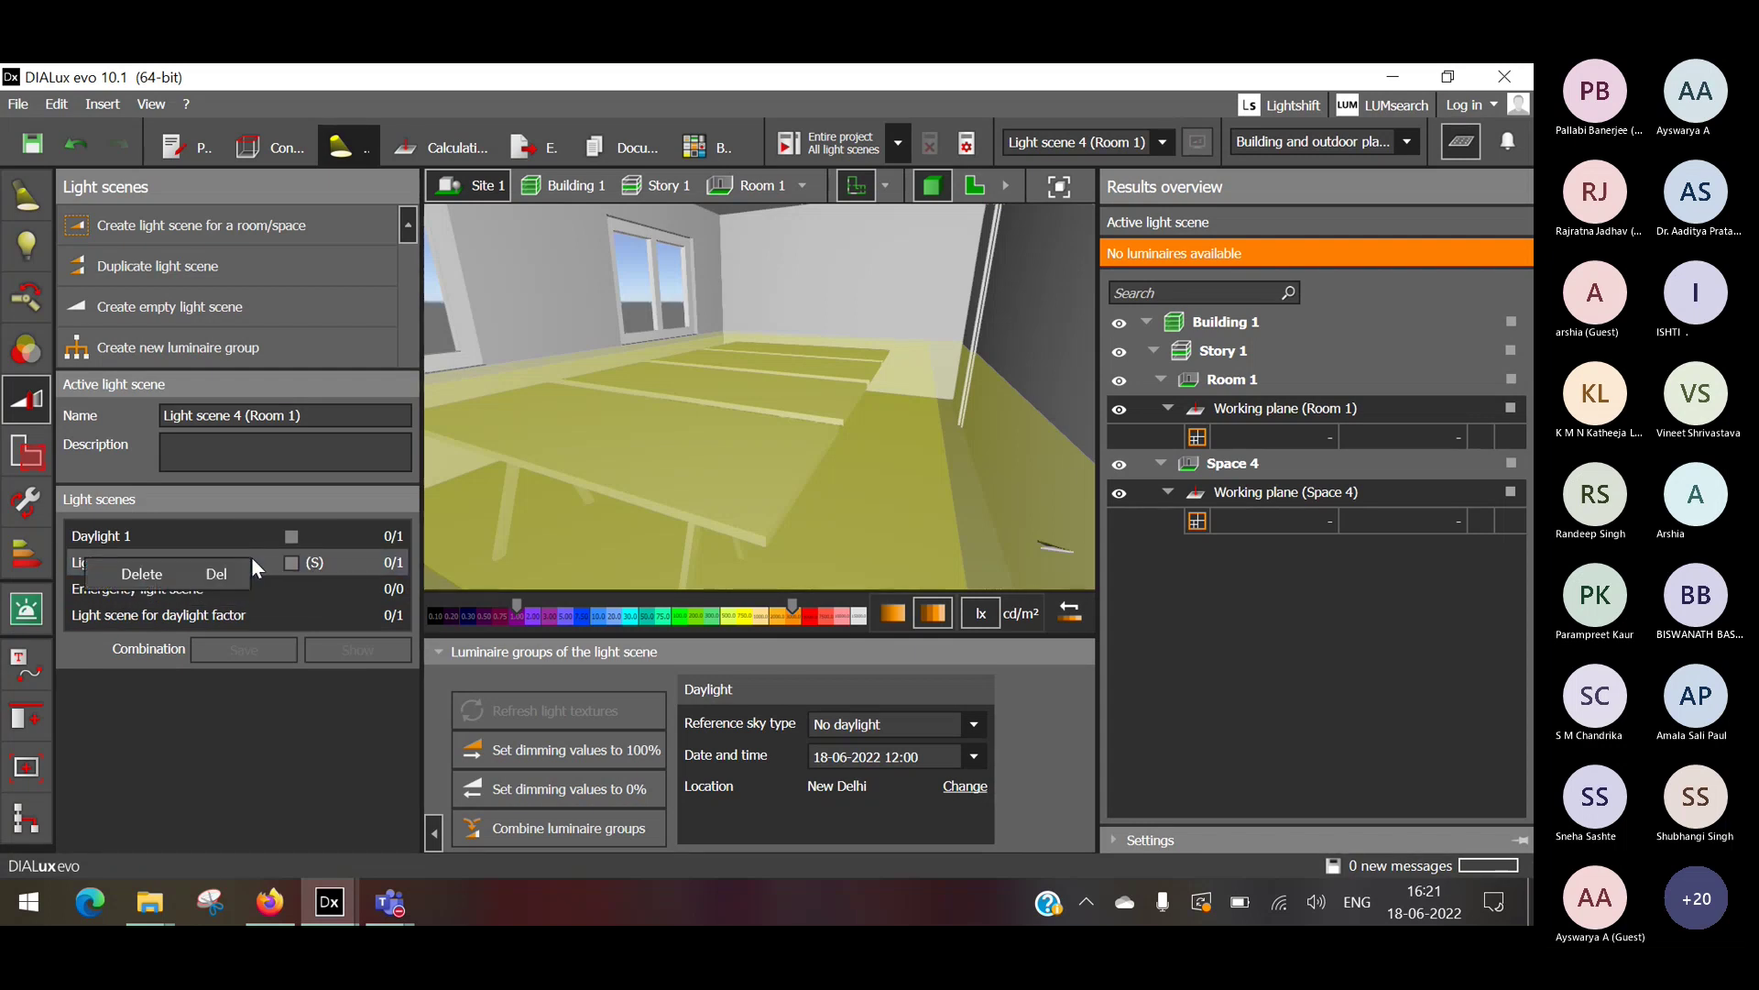
pyautogui.click(224, 575)
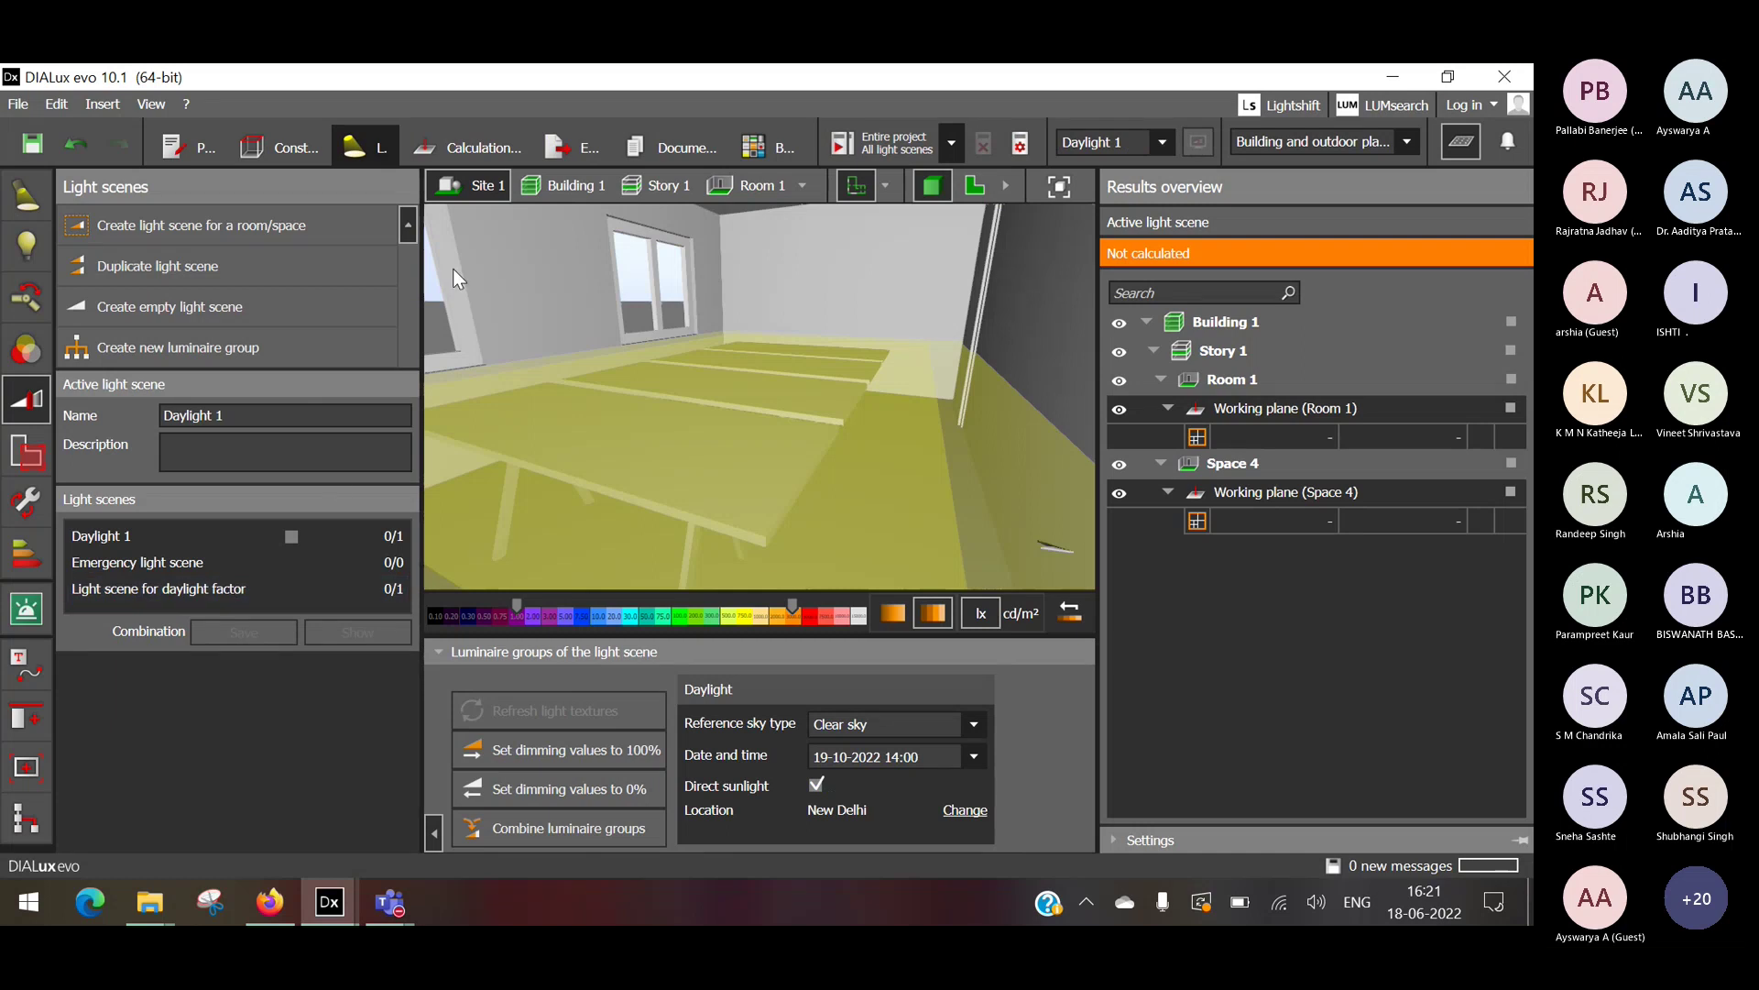
pyautogui.click(1461, 141)
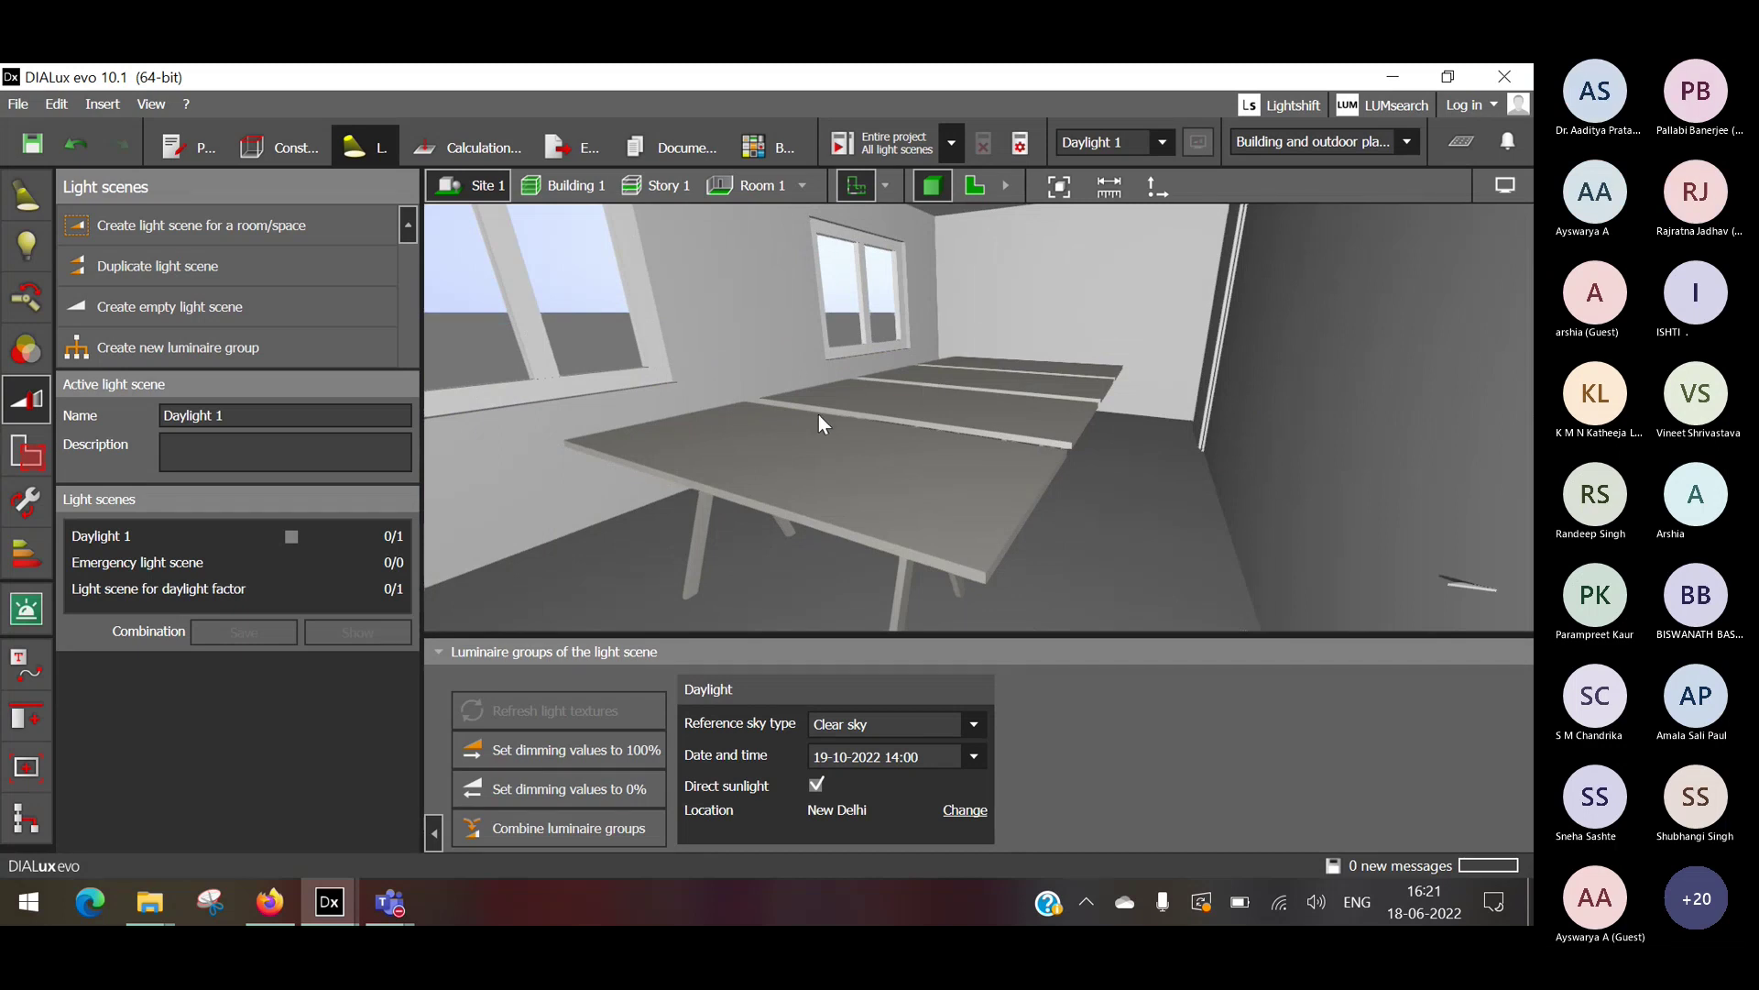
# Look through the meeting participant list in Microsoft Teams, and return to DIALux evo.
pyautogui.click(1364, 777)
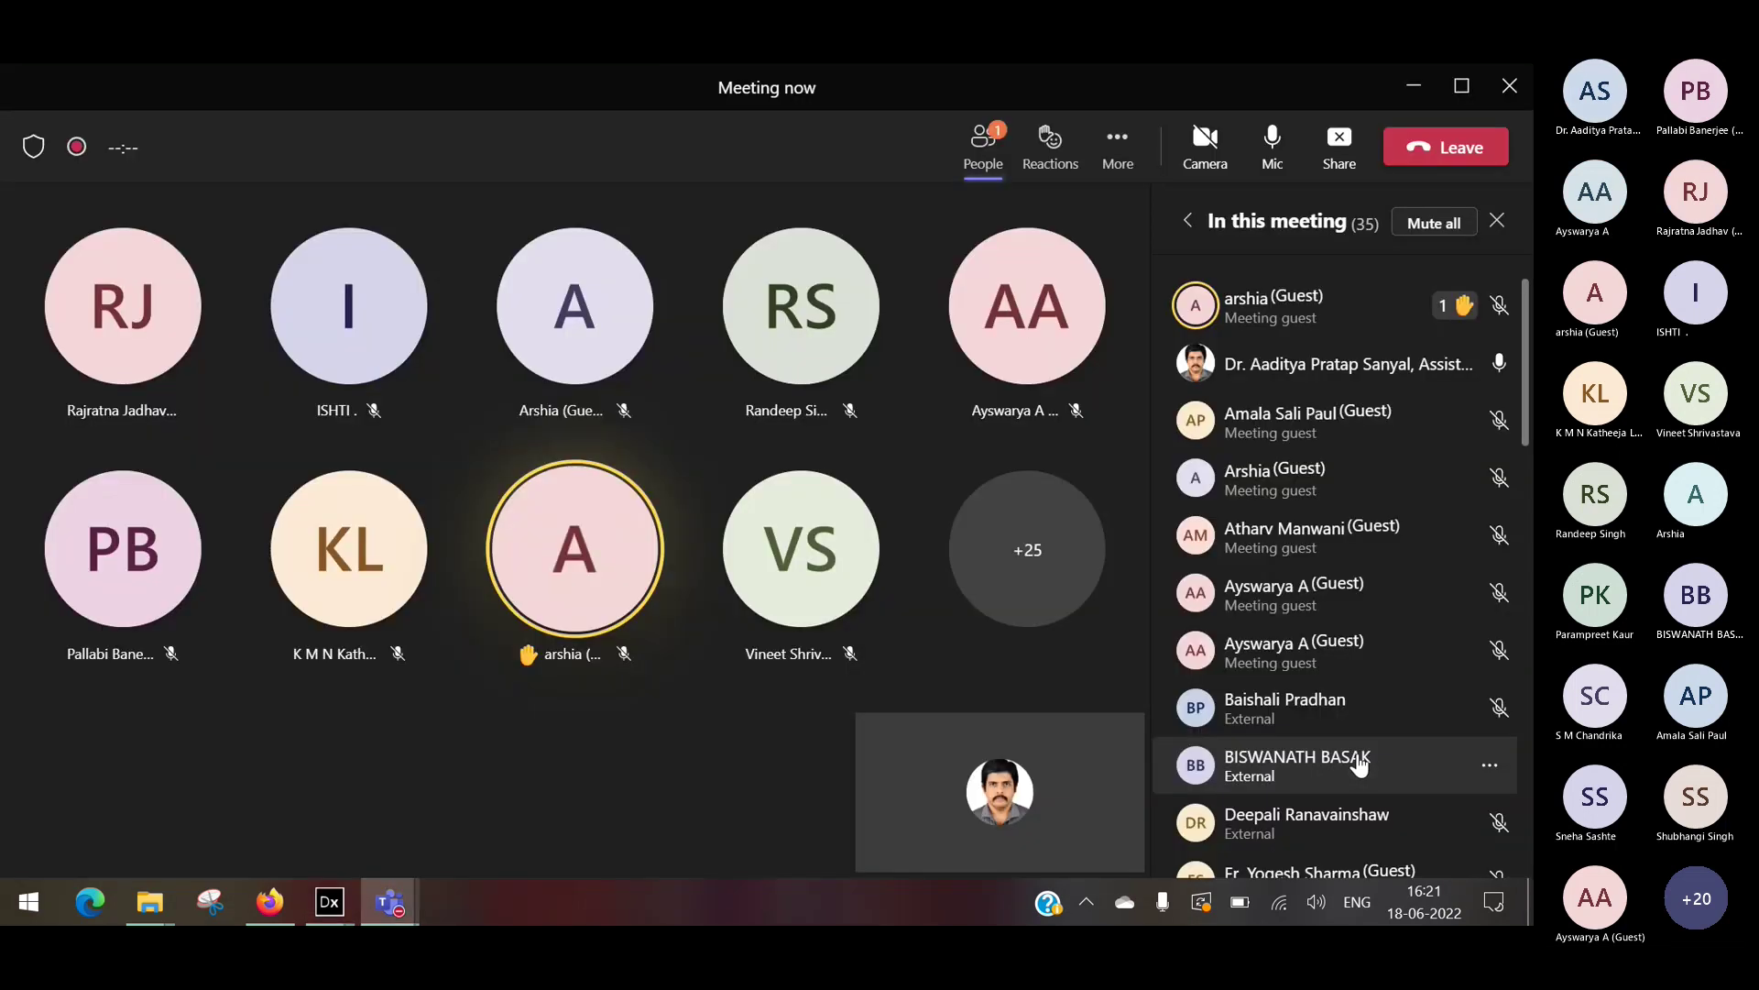
pyautogui.scroll(-5, 1347, 744)
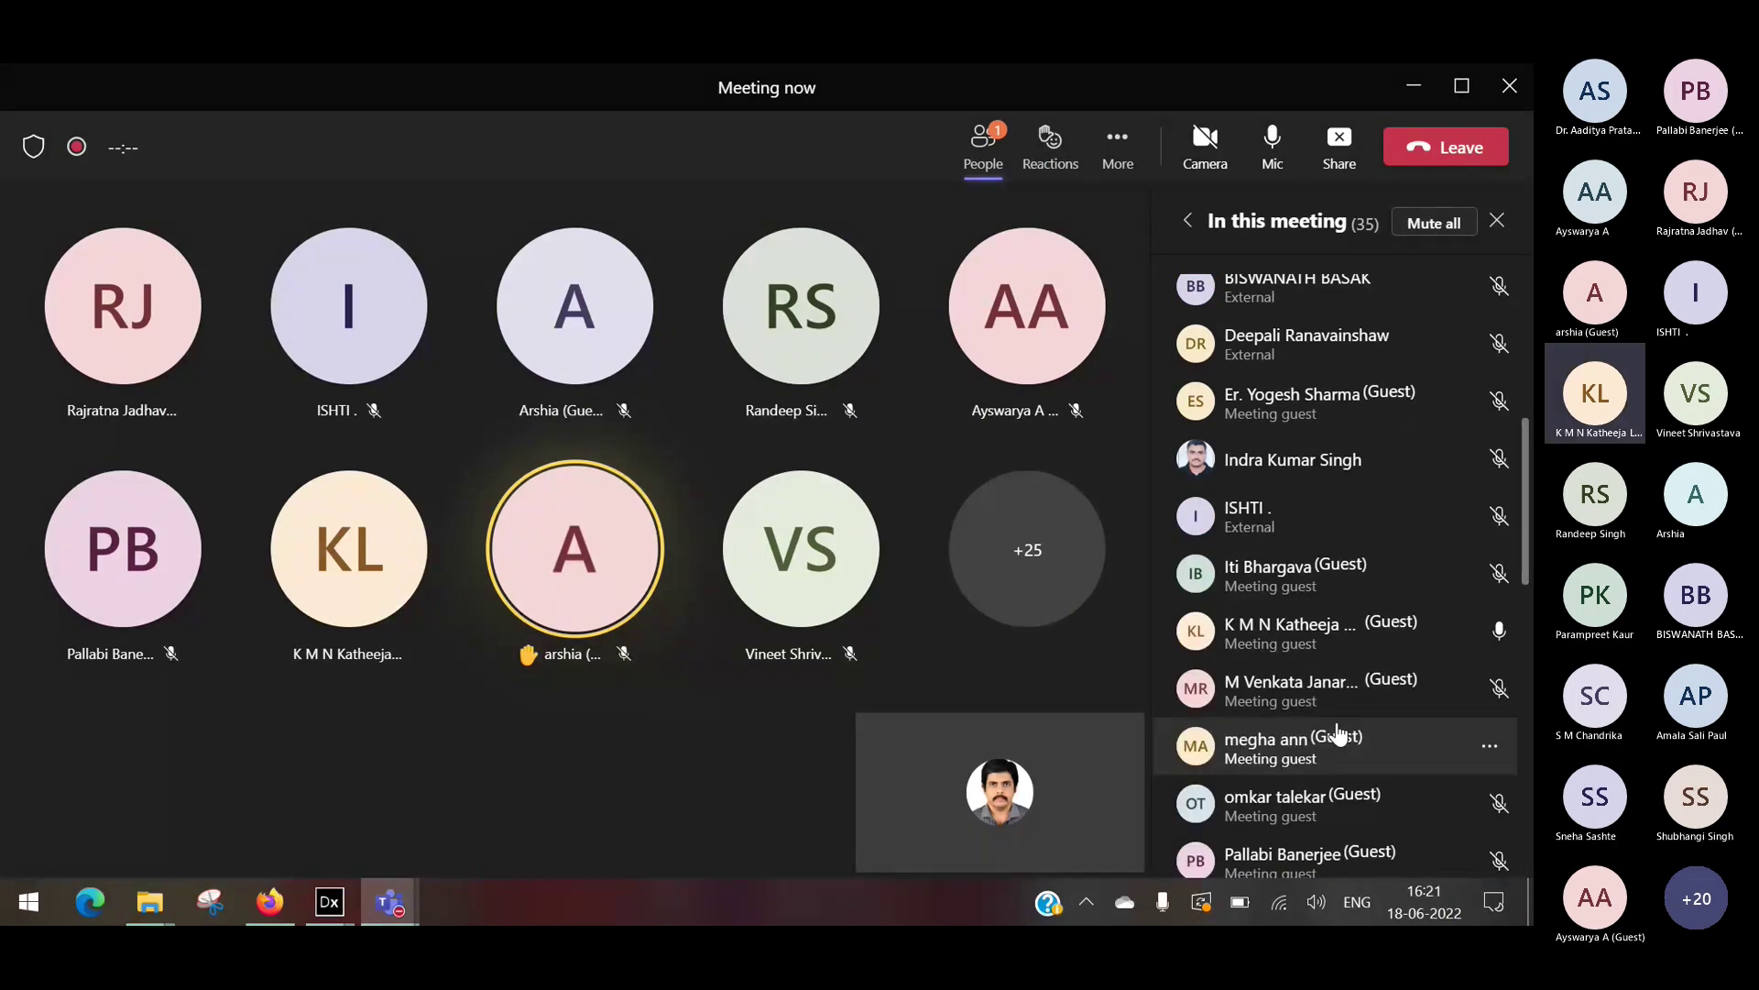
pyautogui.scroll(5, 1337, 729)
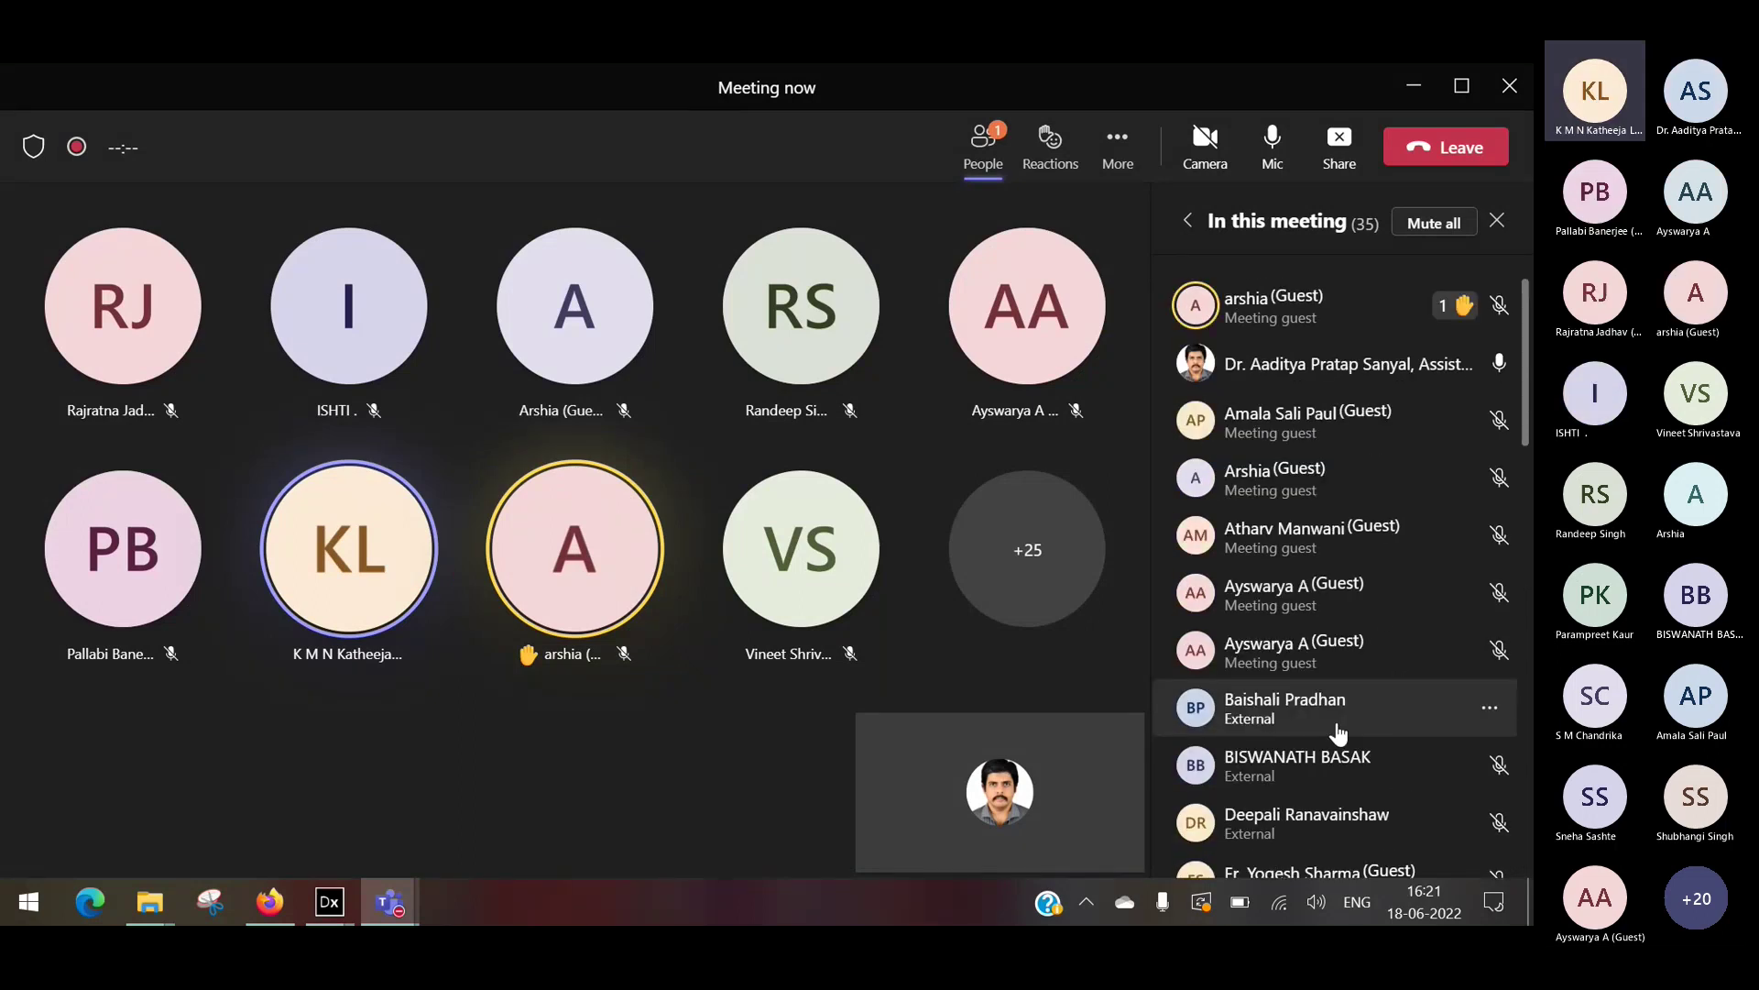
pyautogui.click(1412, 86)
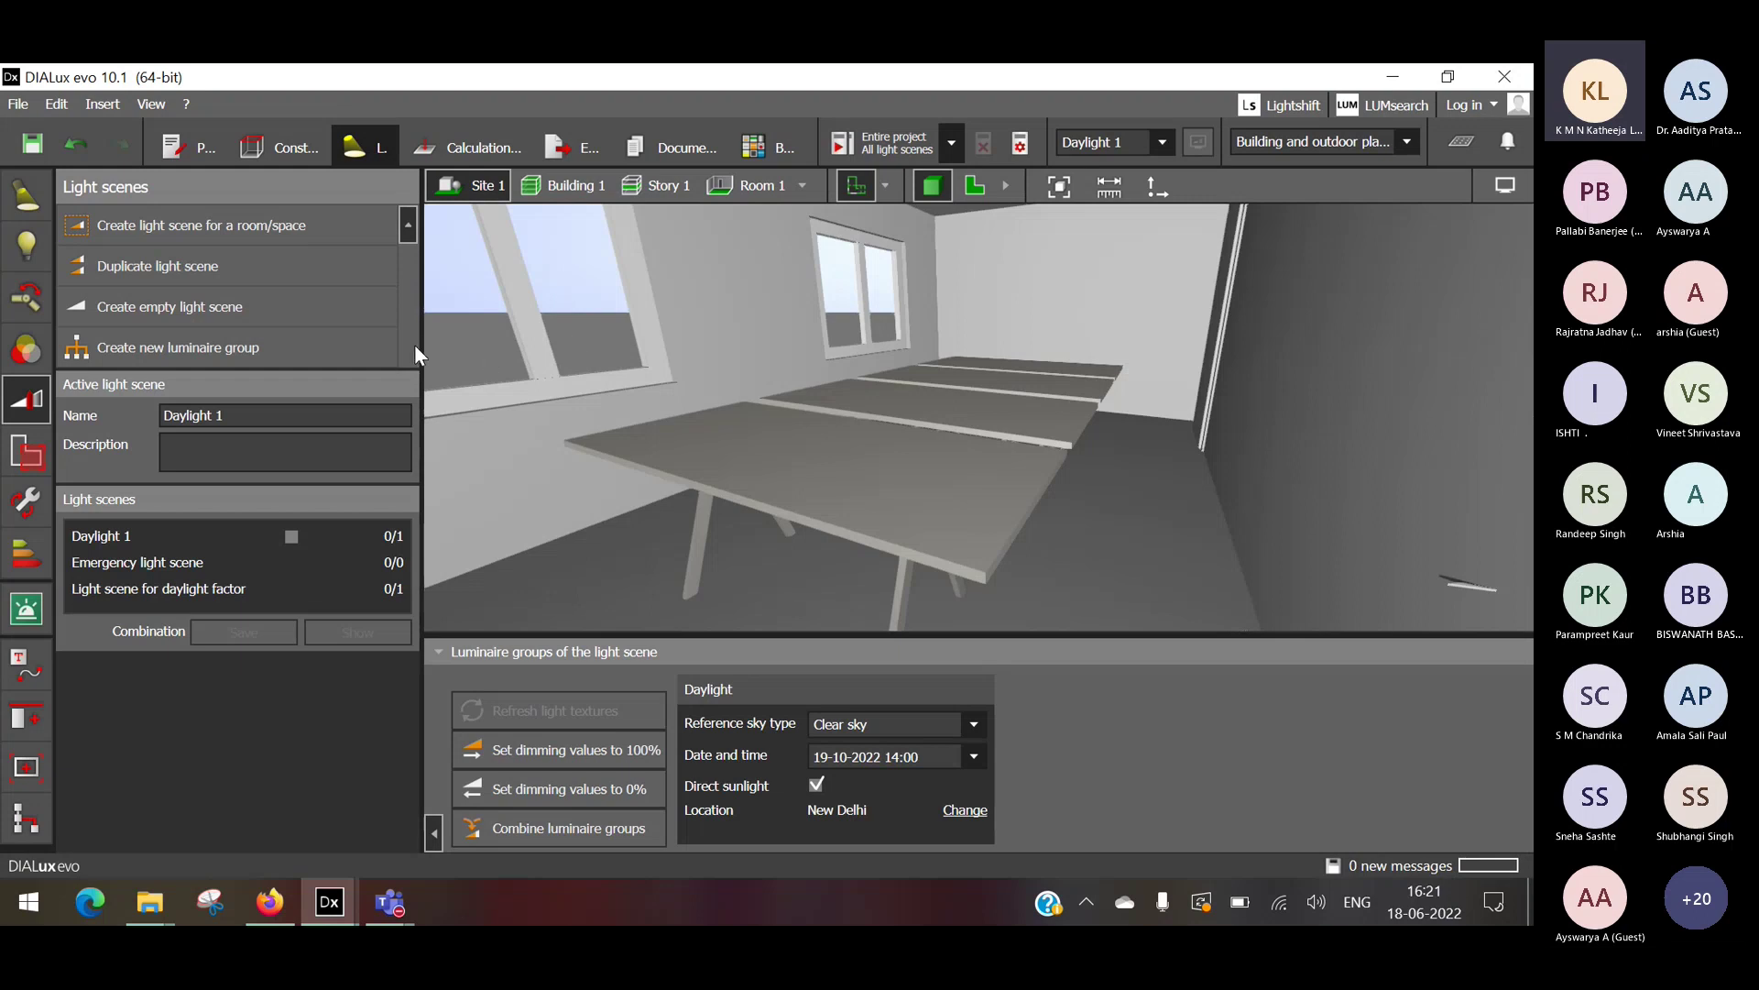
# Look at the settings of the light scene for daylight factor, and return to Daylight 1.
pyautogui.moveTo(422, 340); pyautogui.dragTo(336, 327)
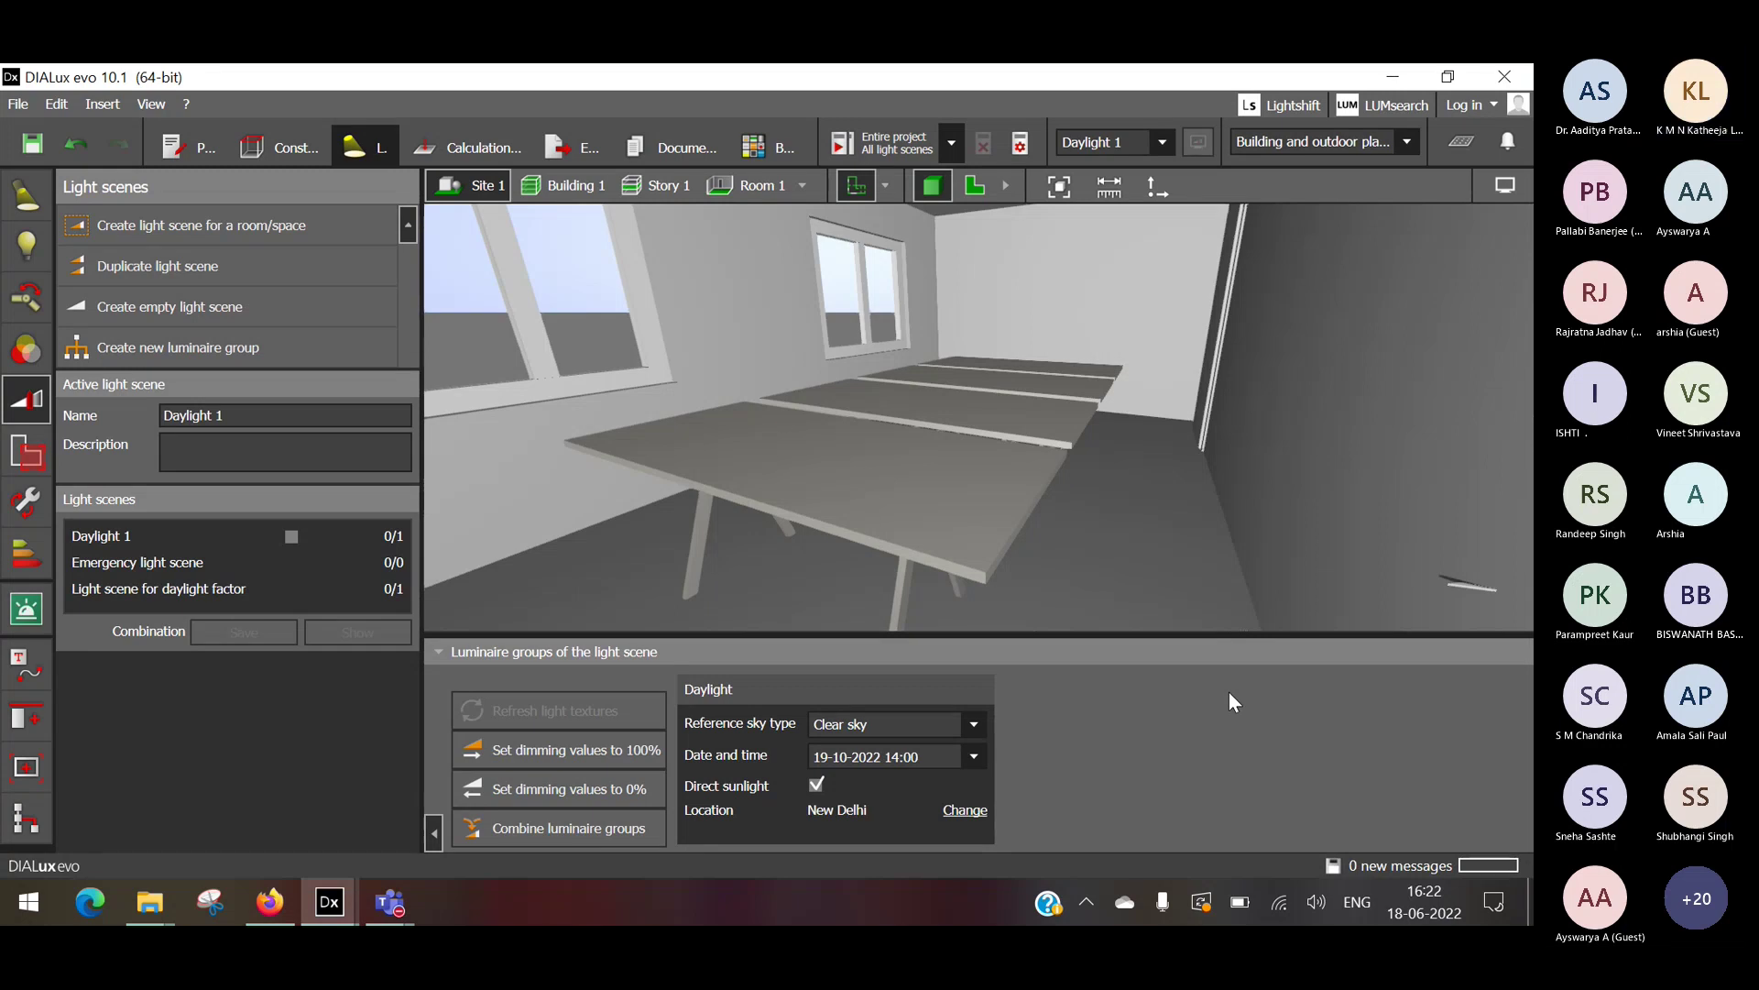
pyautogui.click(252, 583)
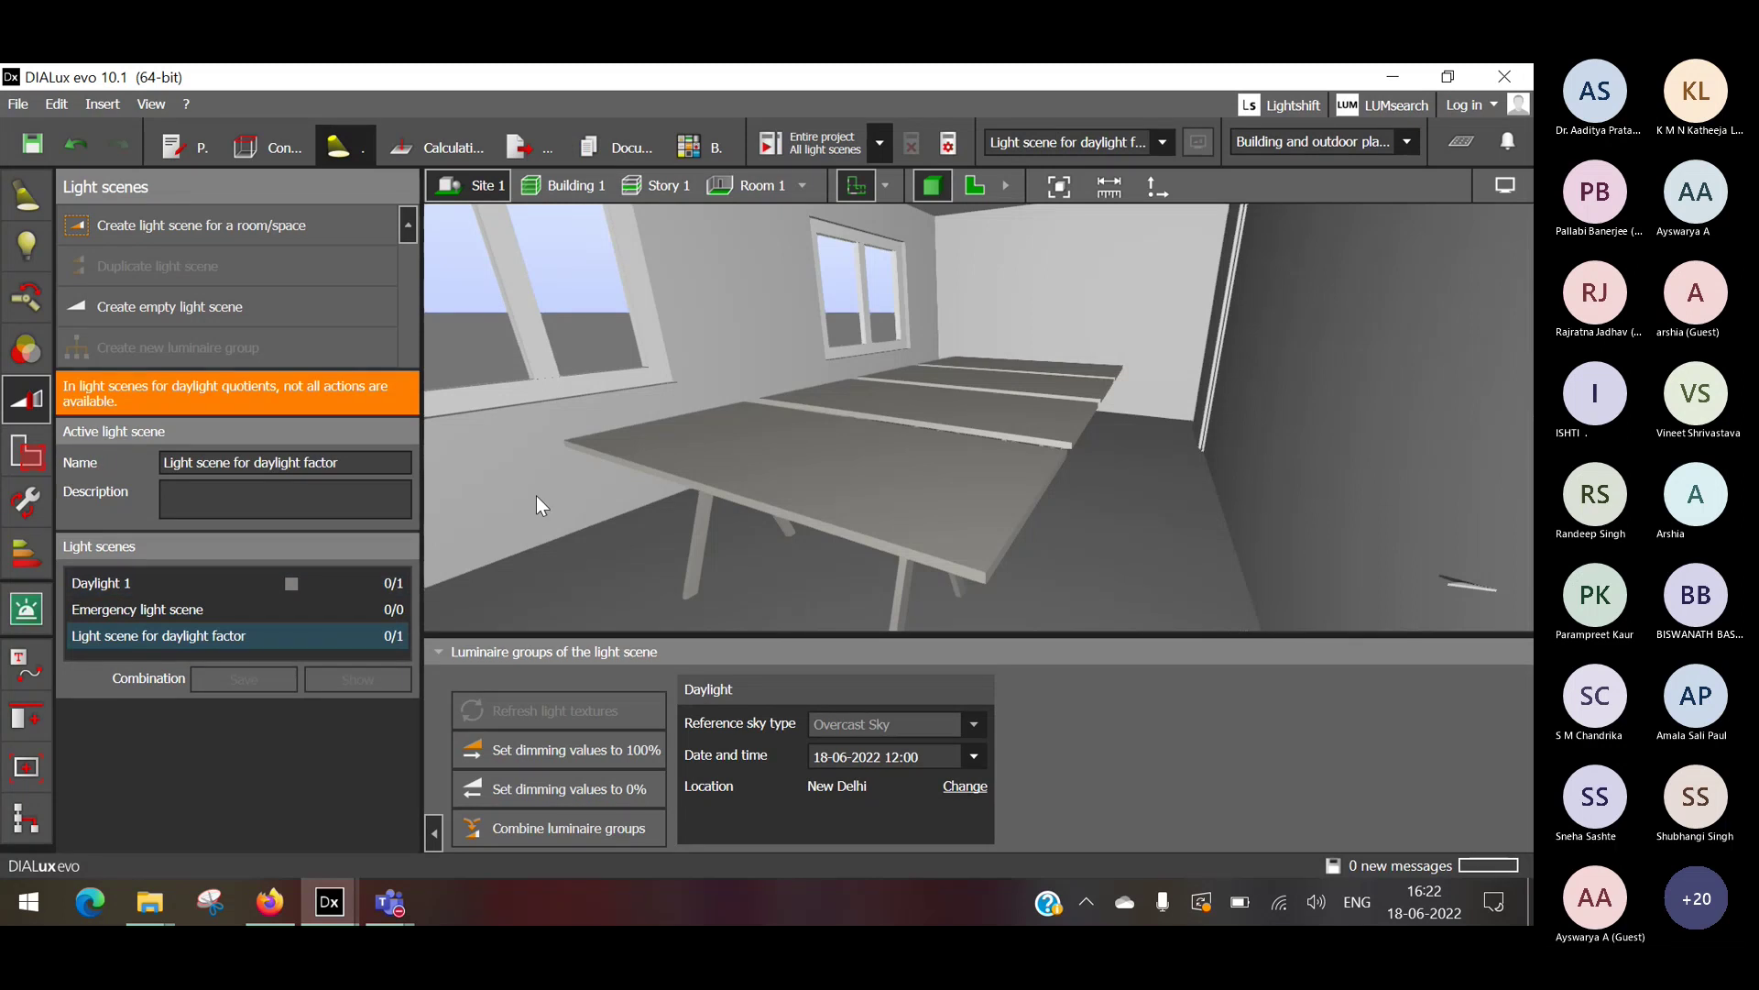
pyautogui.click(124, 581)
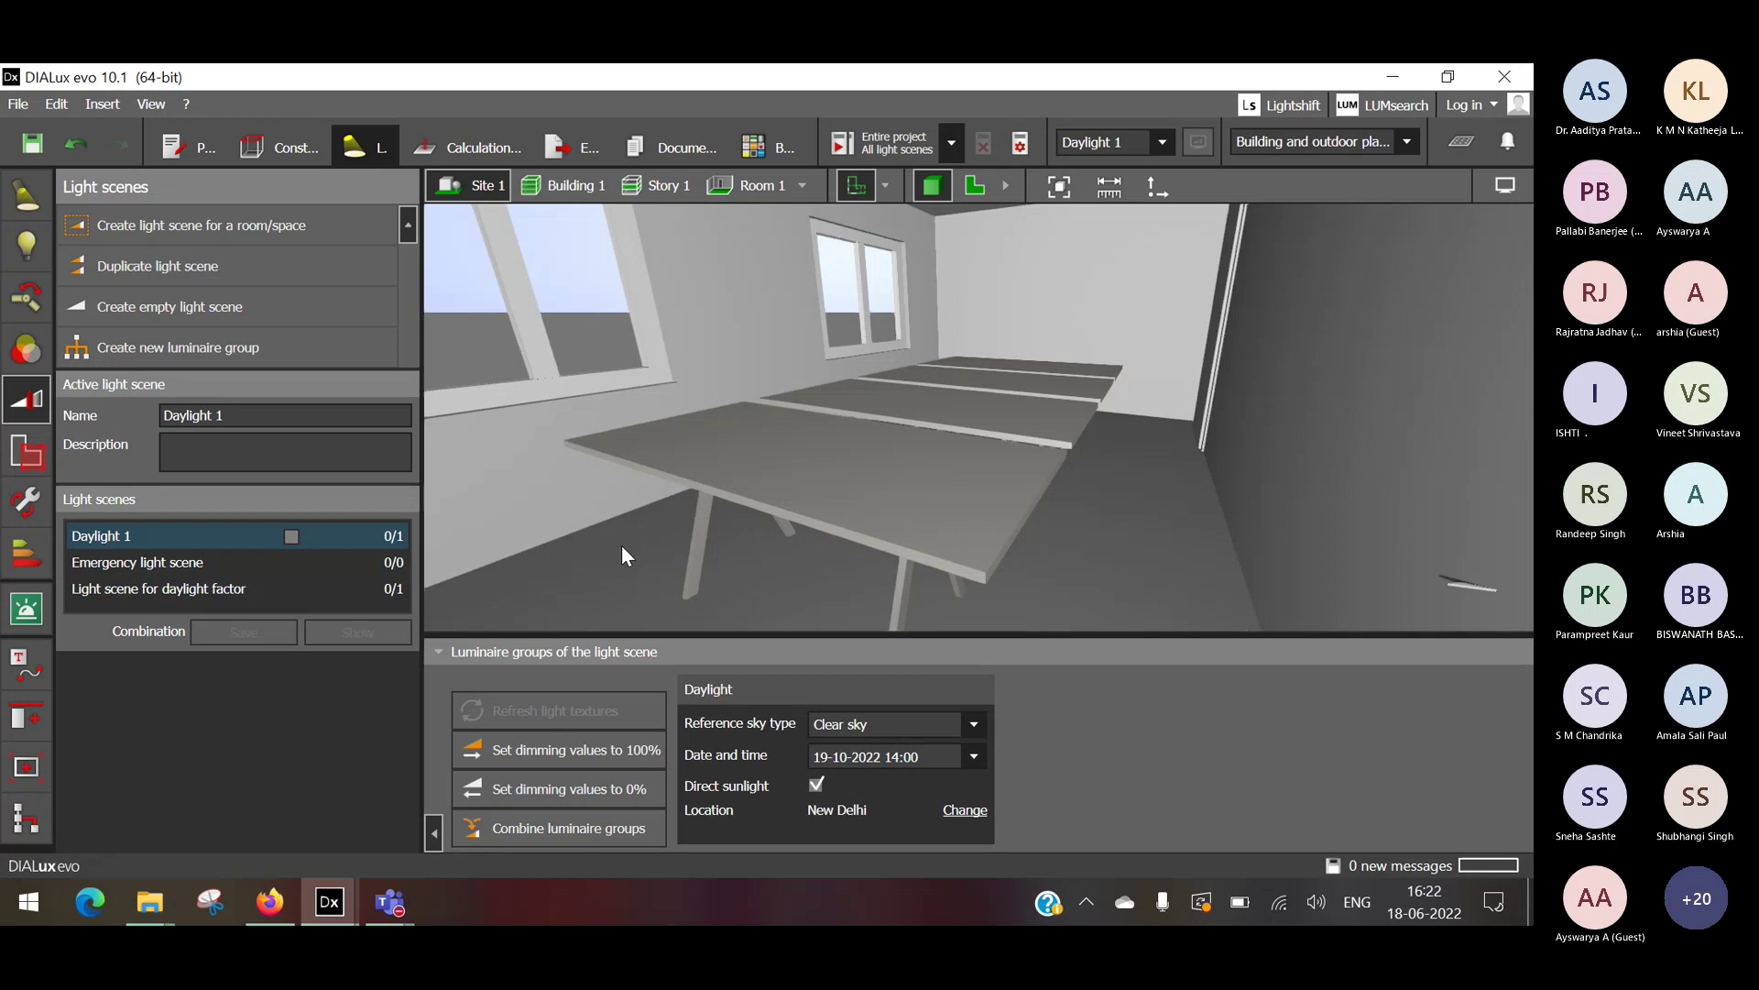
# Create a light scene for Room 1 with the Clear sky reference type, and calculate all light scenes for the entire project.
pyautogui.click(245, 232)
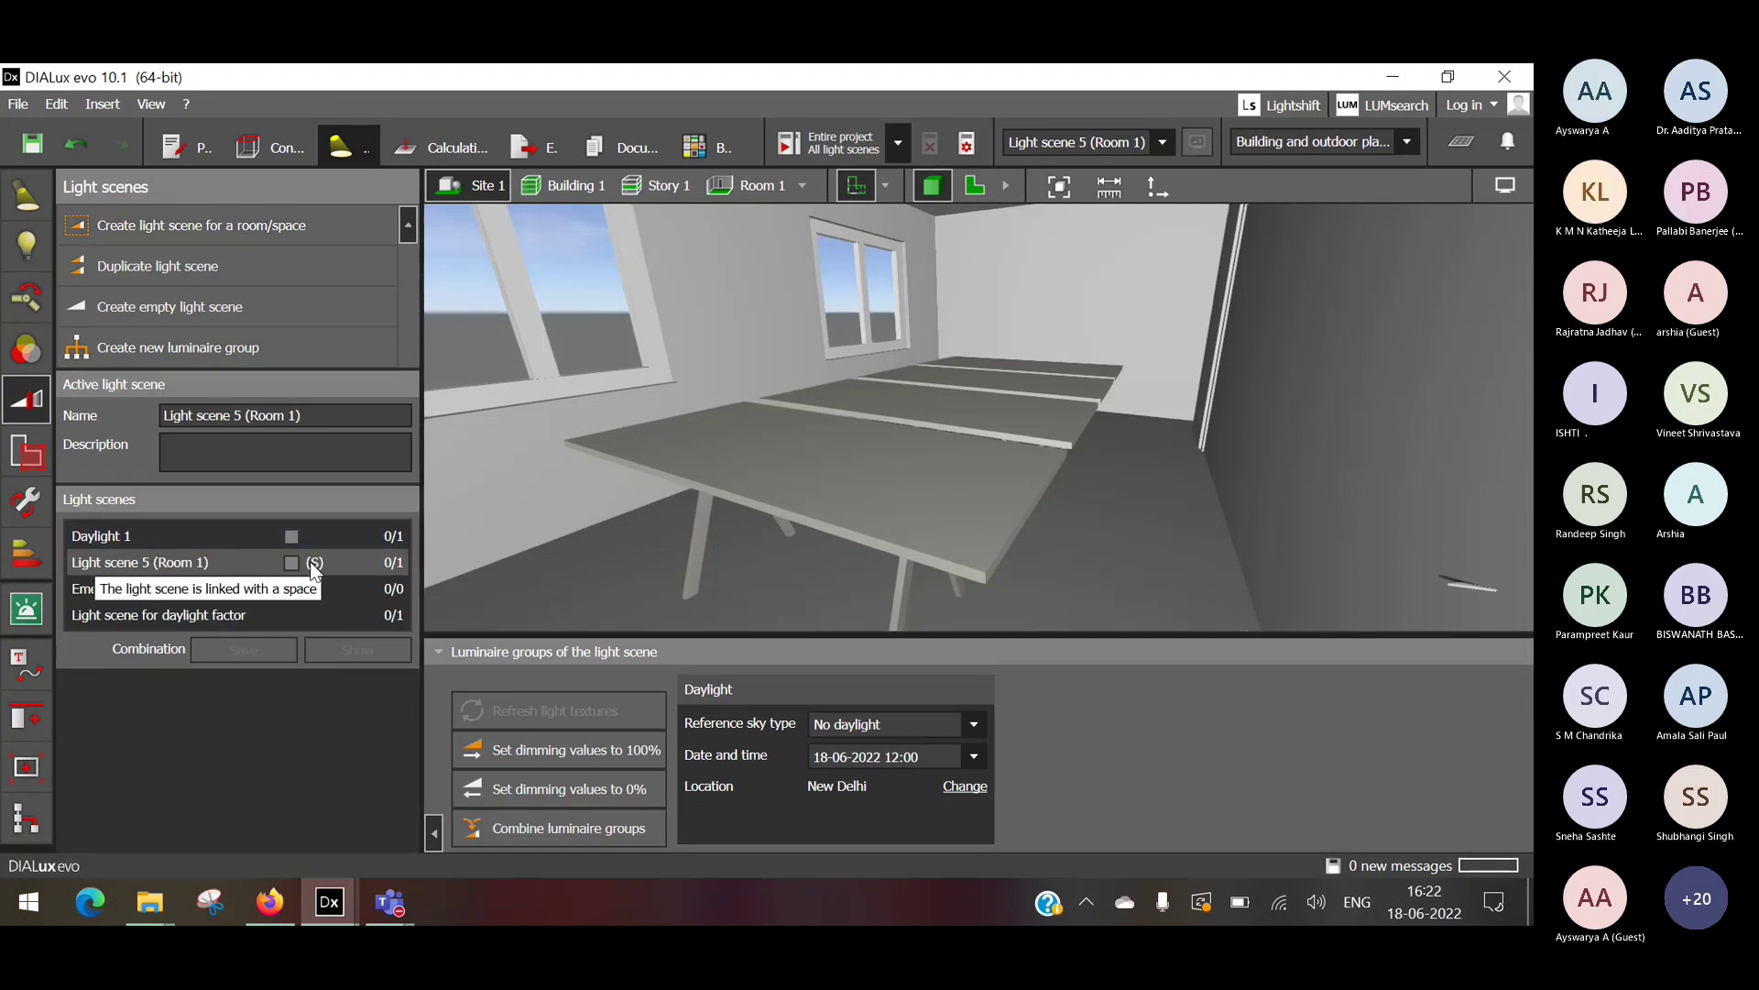
pyautogui.click(924, 716)
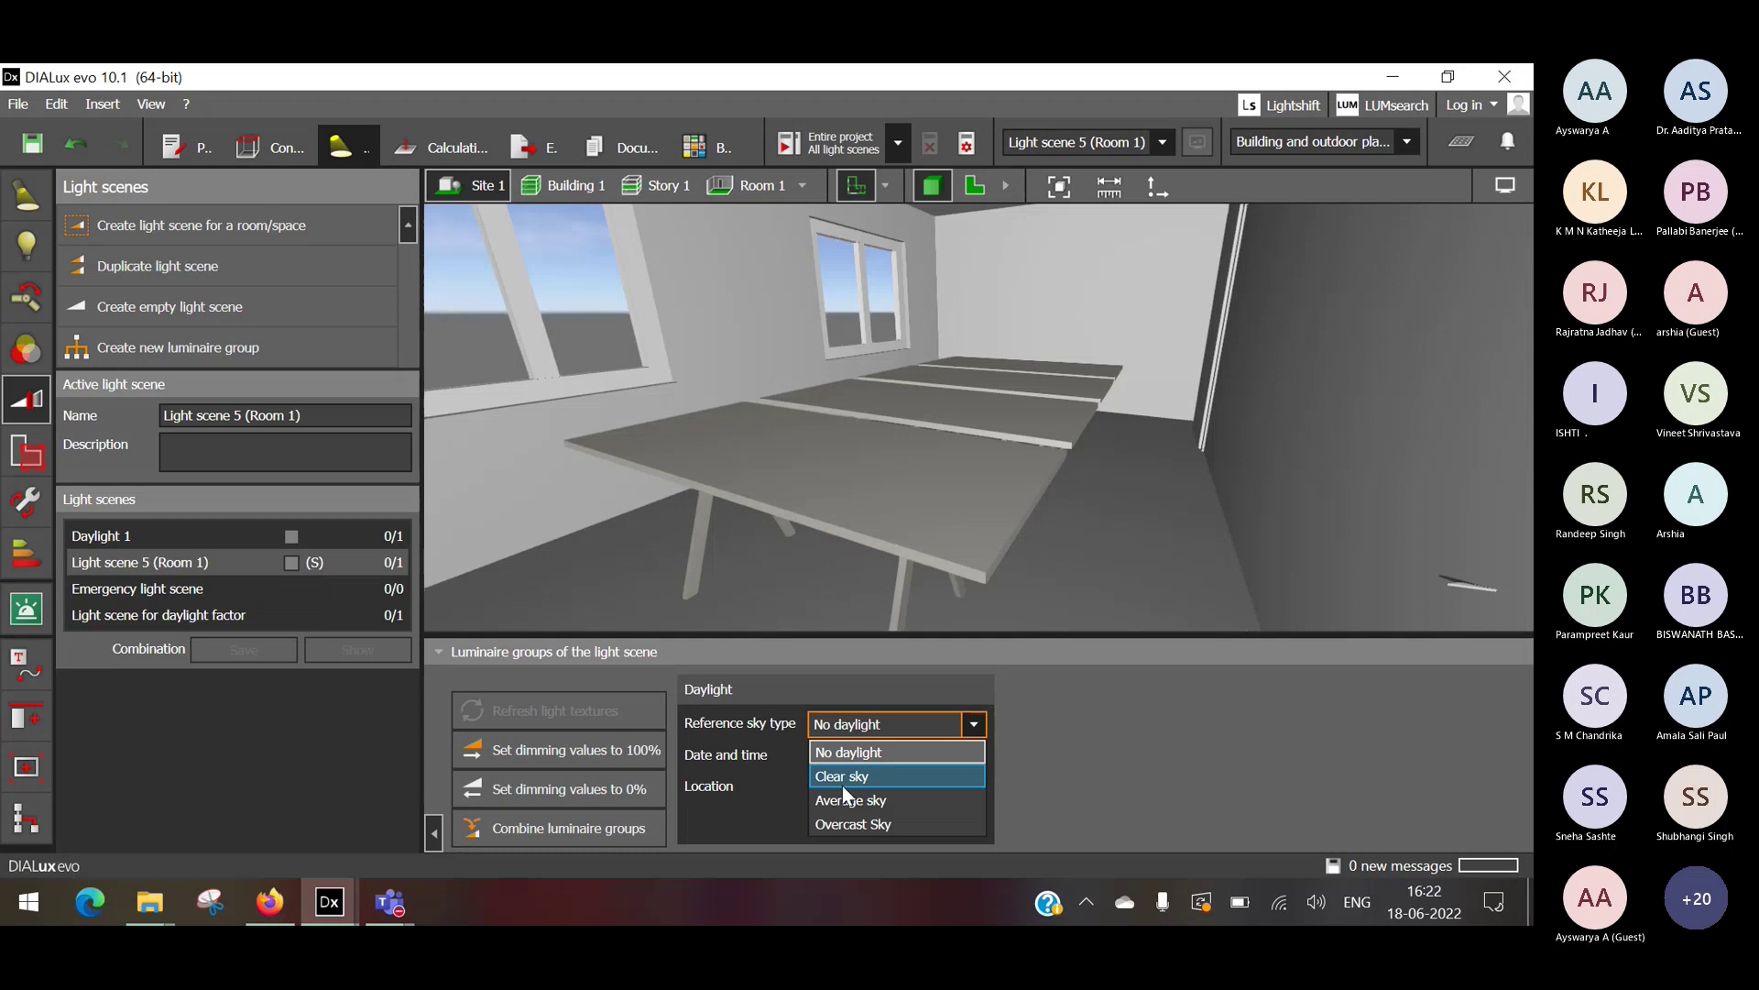
pyautogui.click(854, 746)
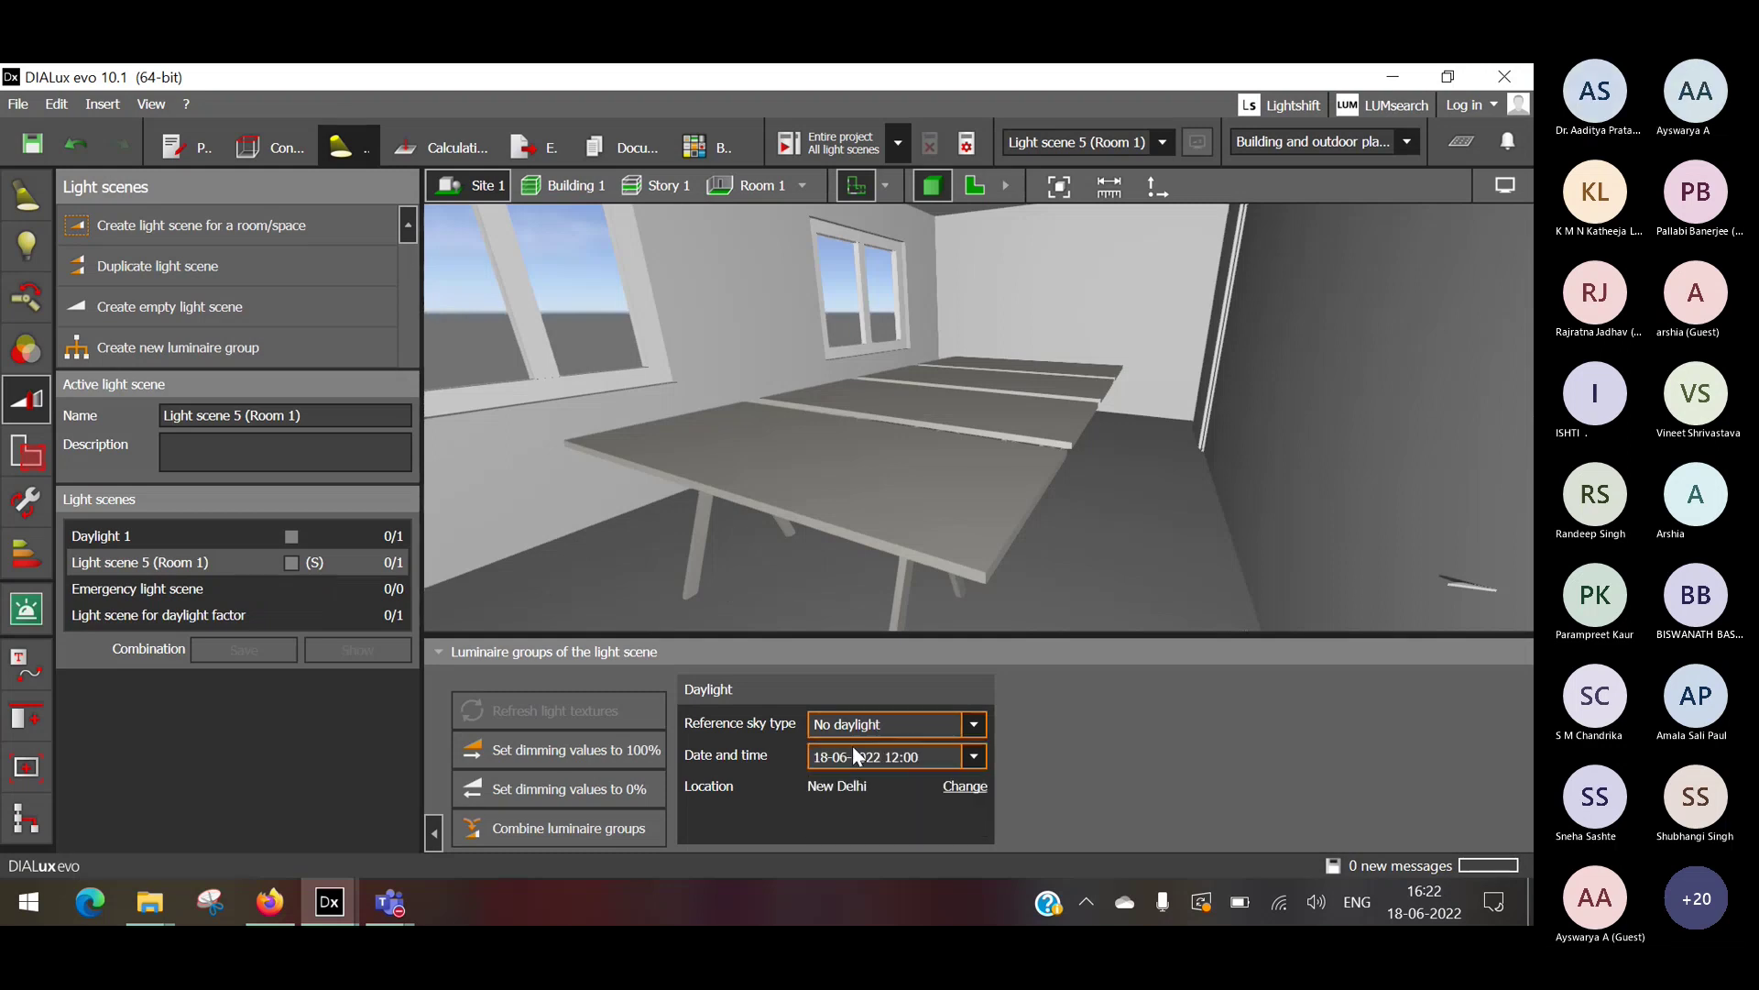
pyautogui.click(867, 724)
pyautogui.click(867, 778)
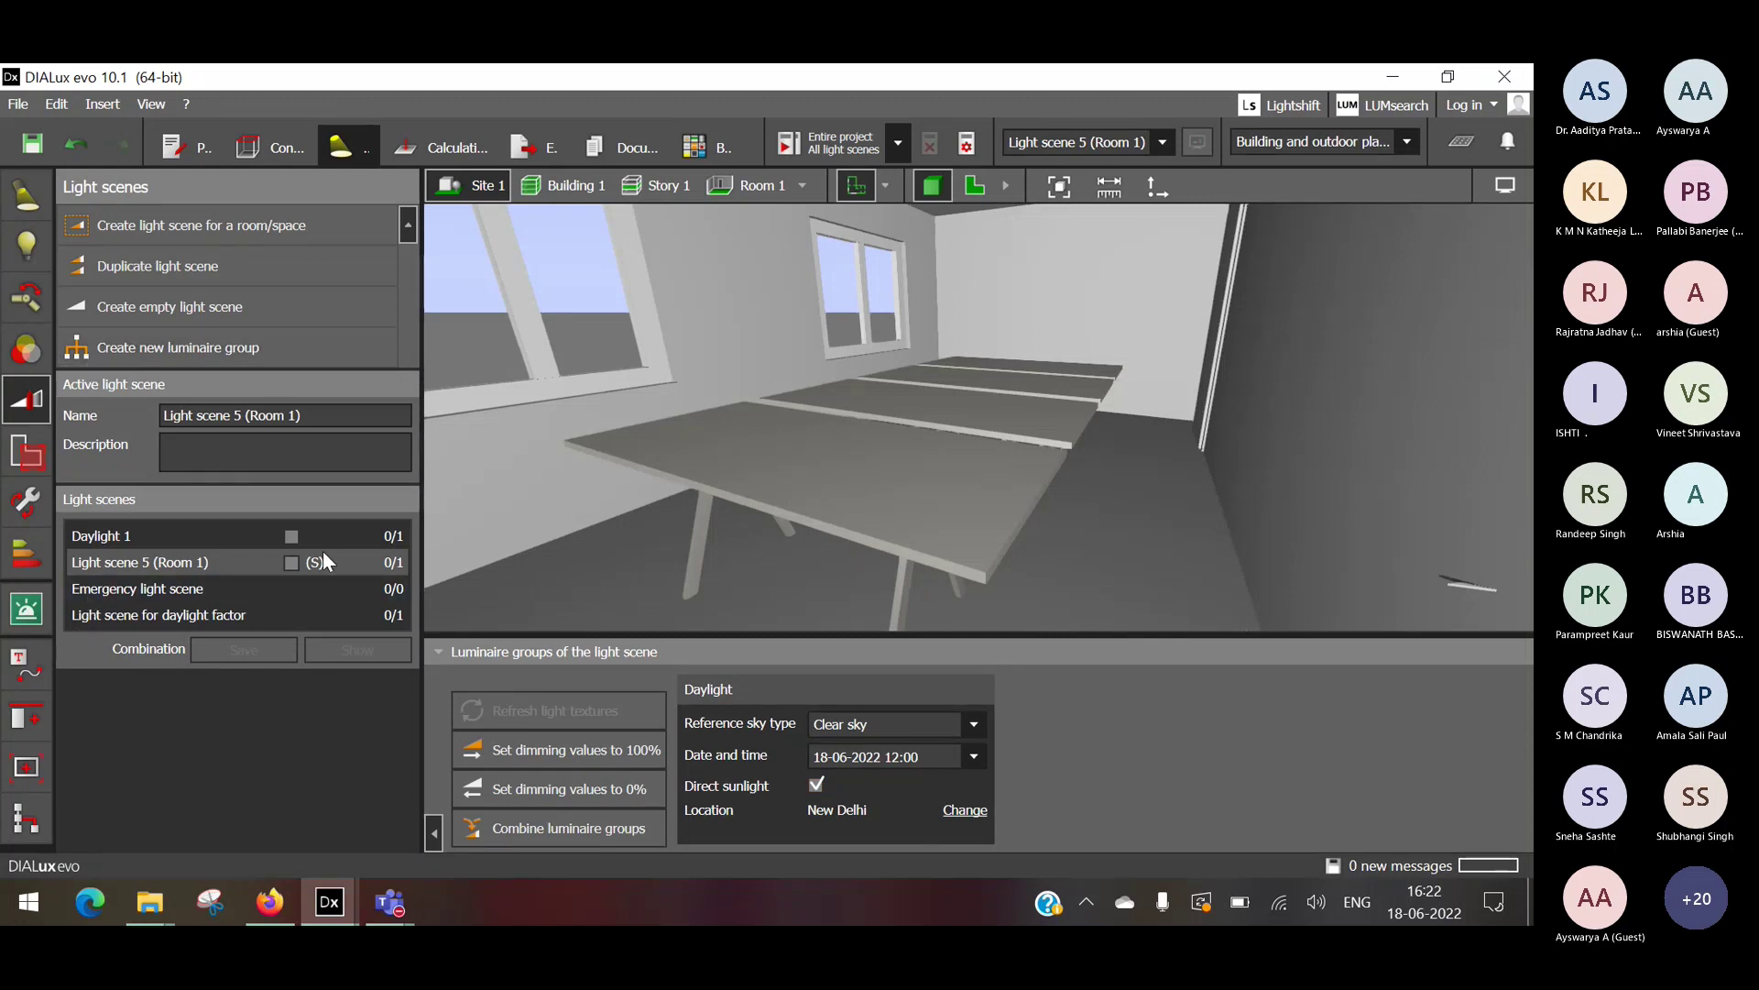
pyautogui.click(848, 154)
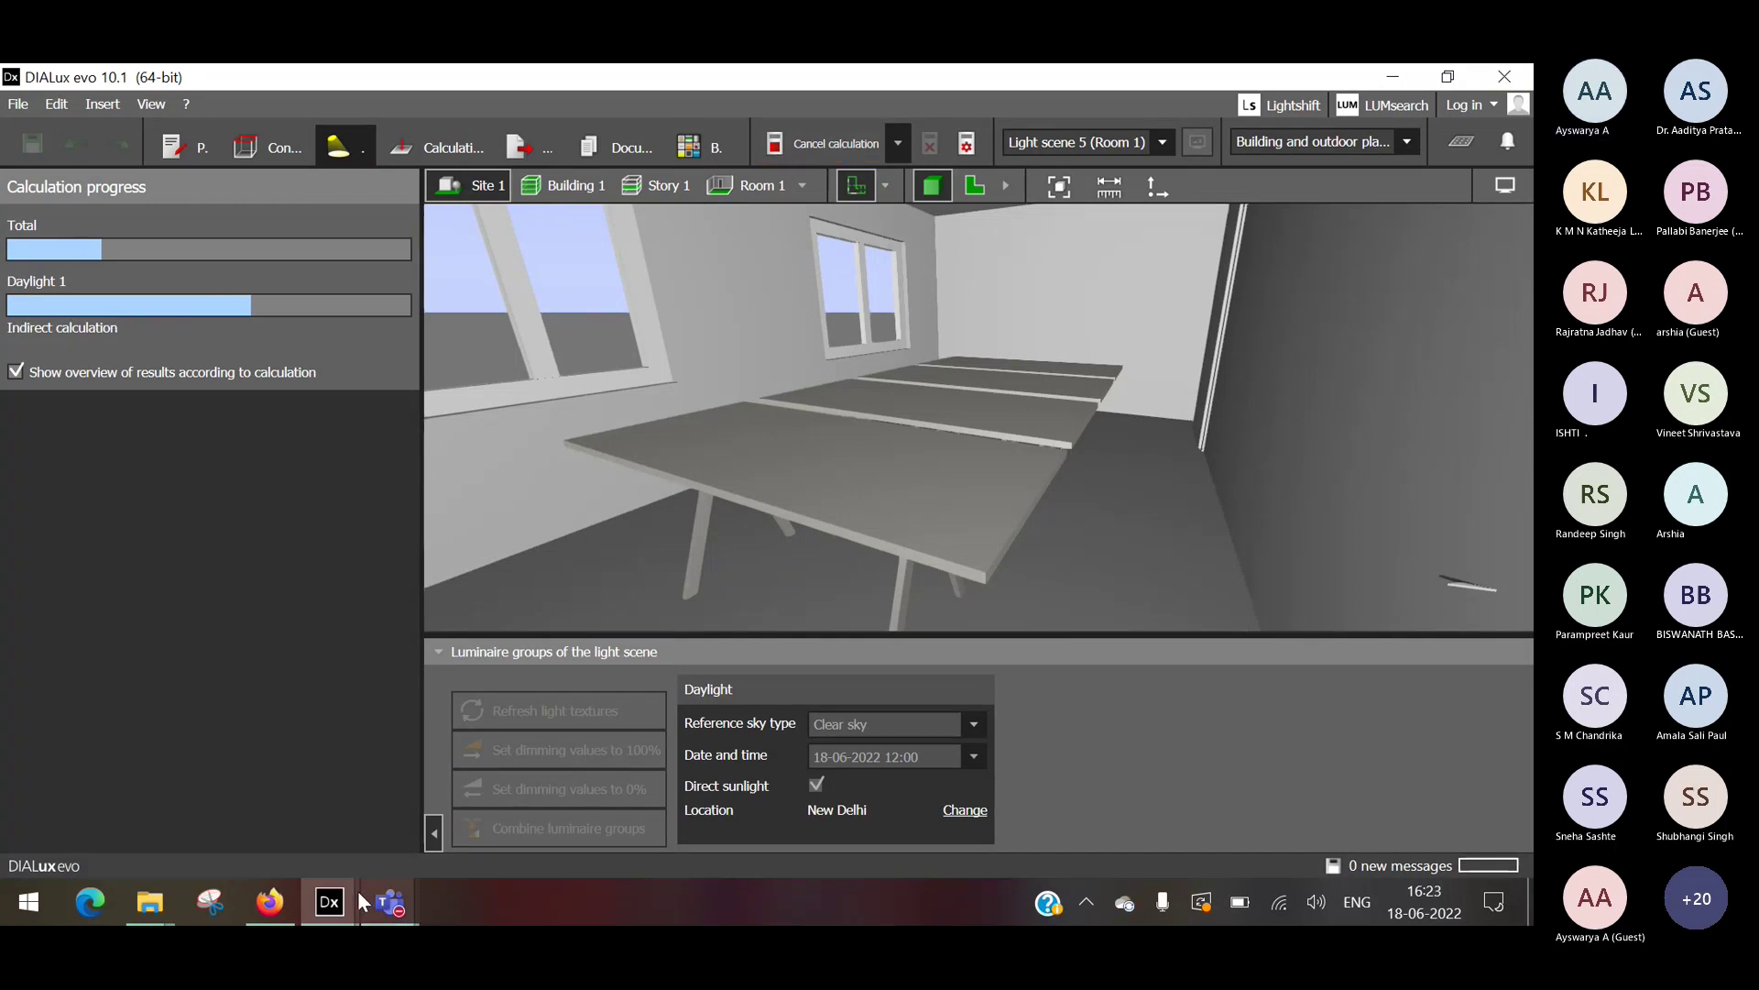
# Switch to the Microsoft Teams meeting to check the participants while the calculation runs, and return to DIALux evo.
pyautogui.moveTo(348, 887)
pyautogui.moveTo(379, 832)
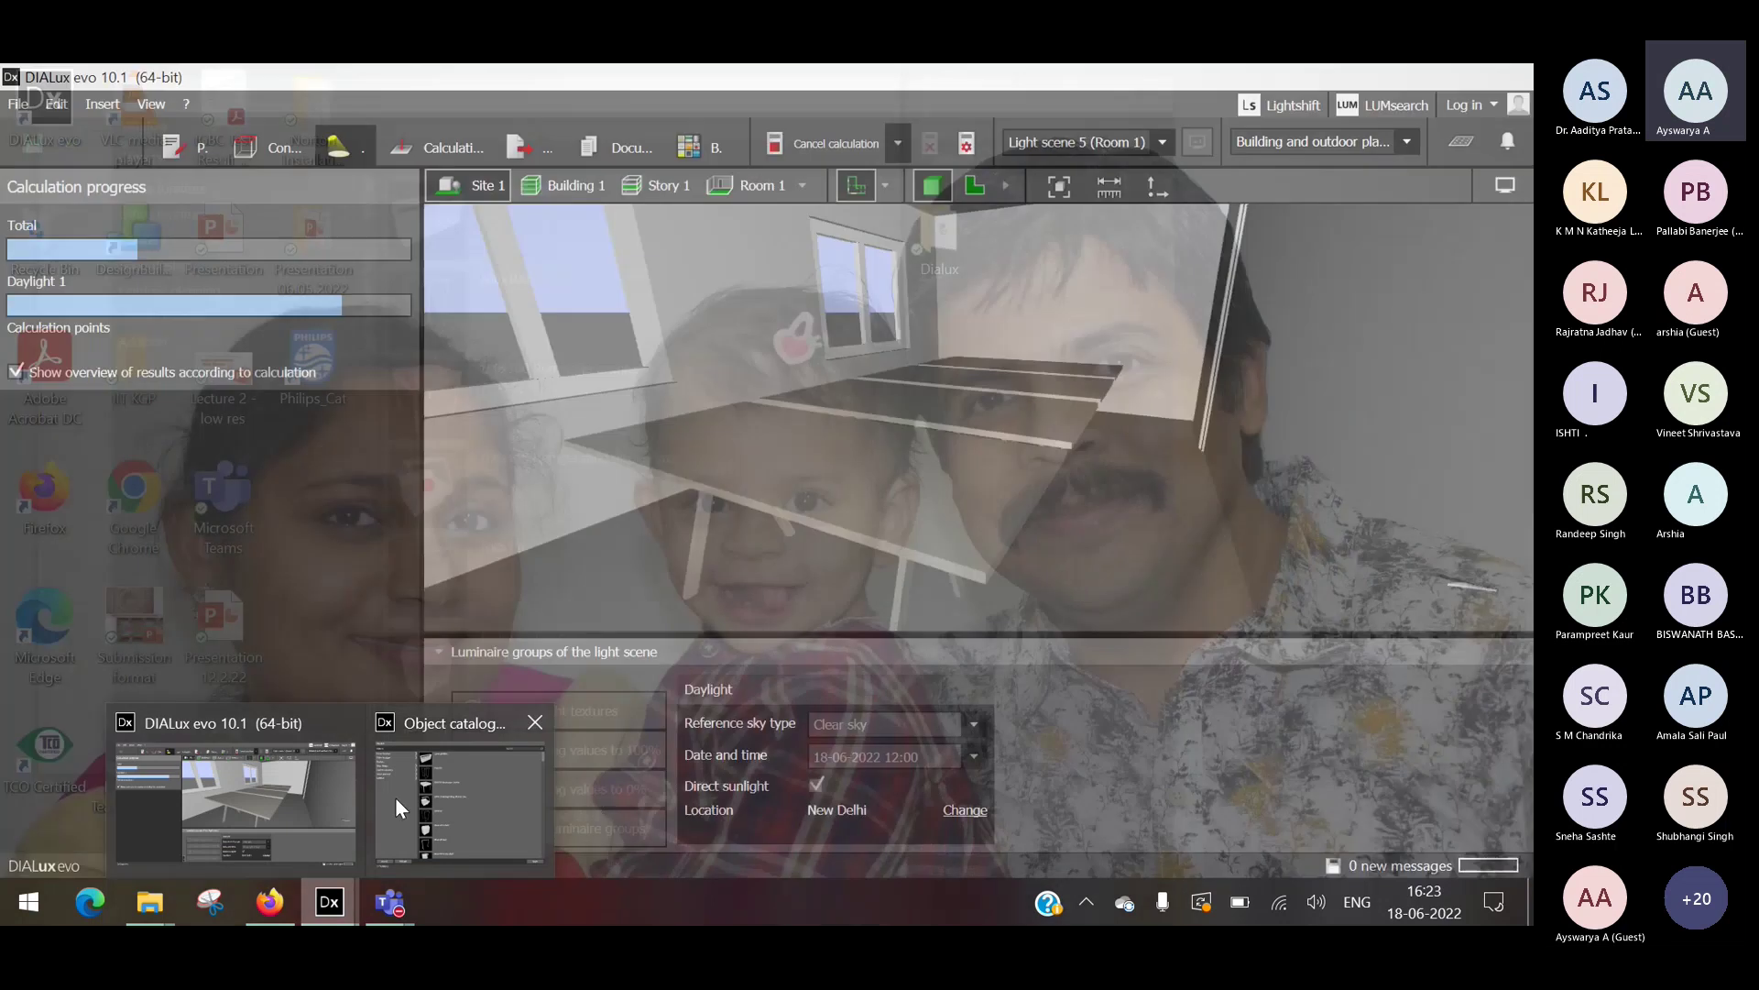
pyautogui.moveTo(394, 907)
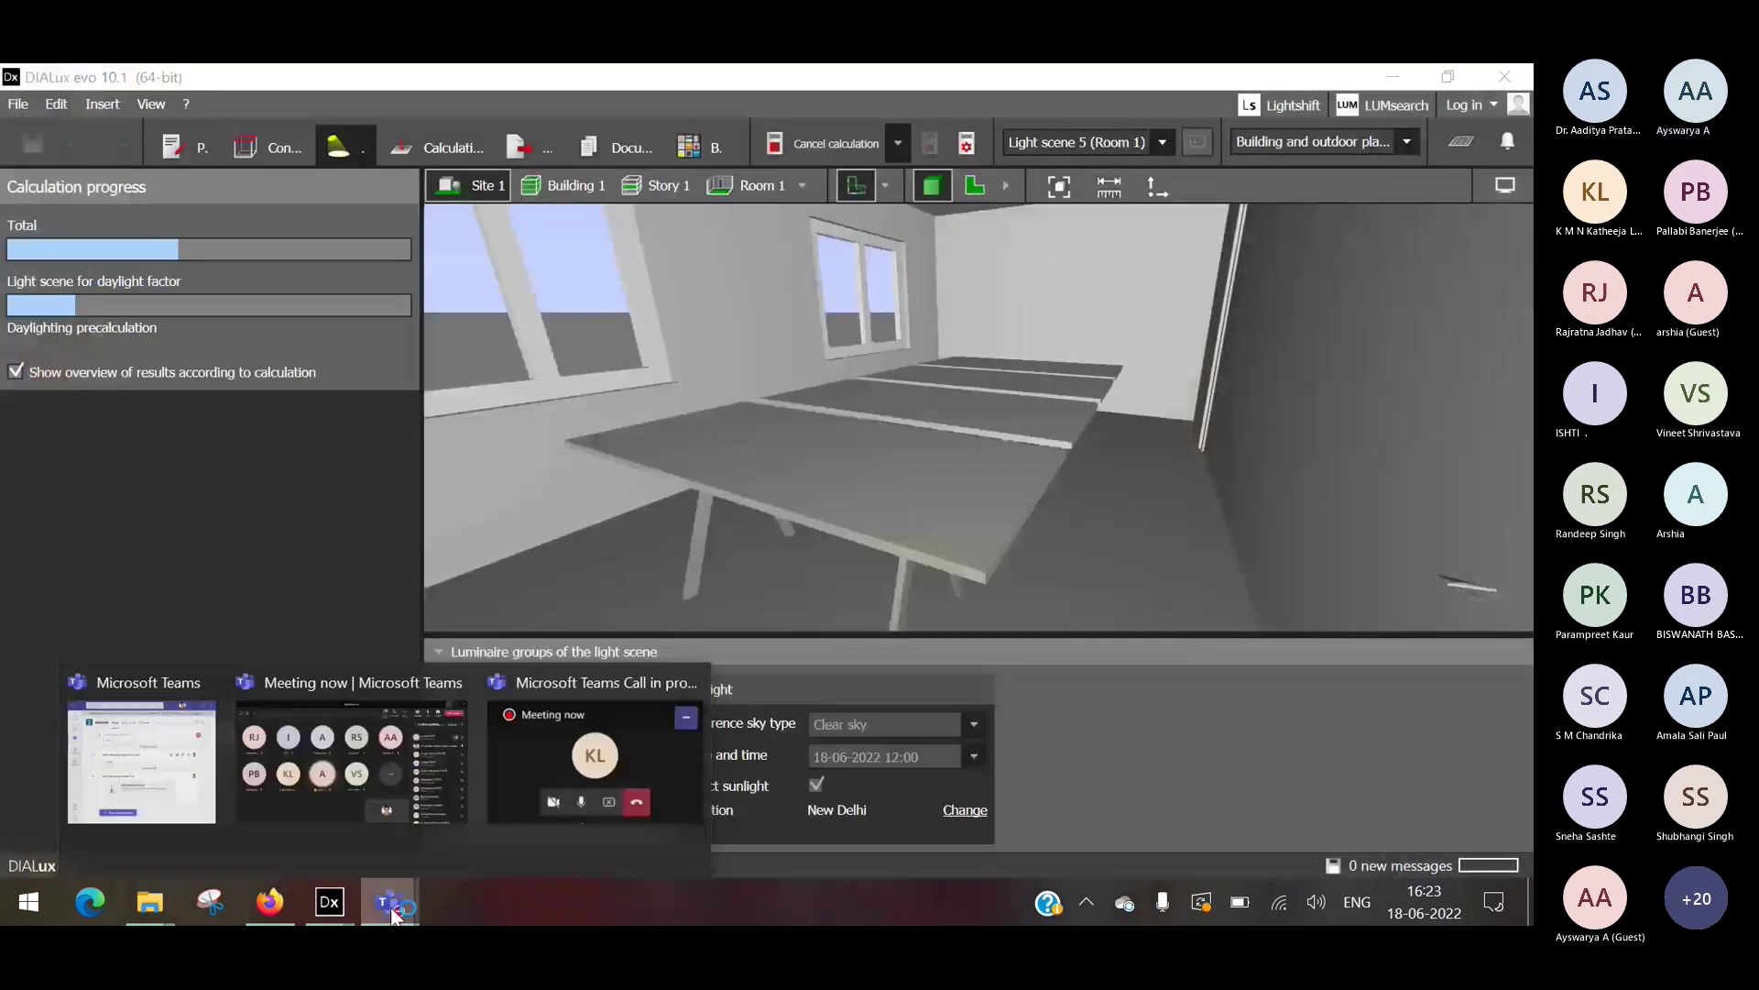
pyautogui.click(351, 761)
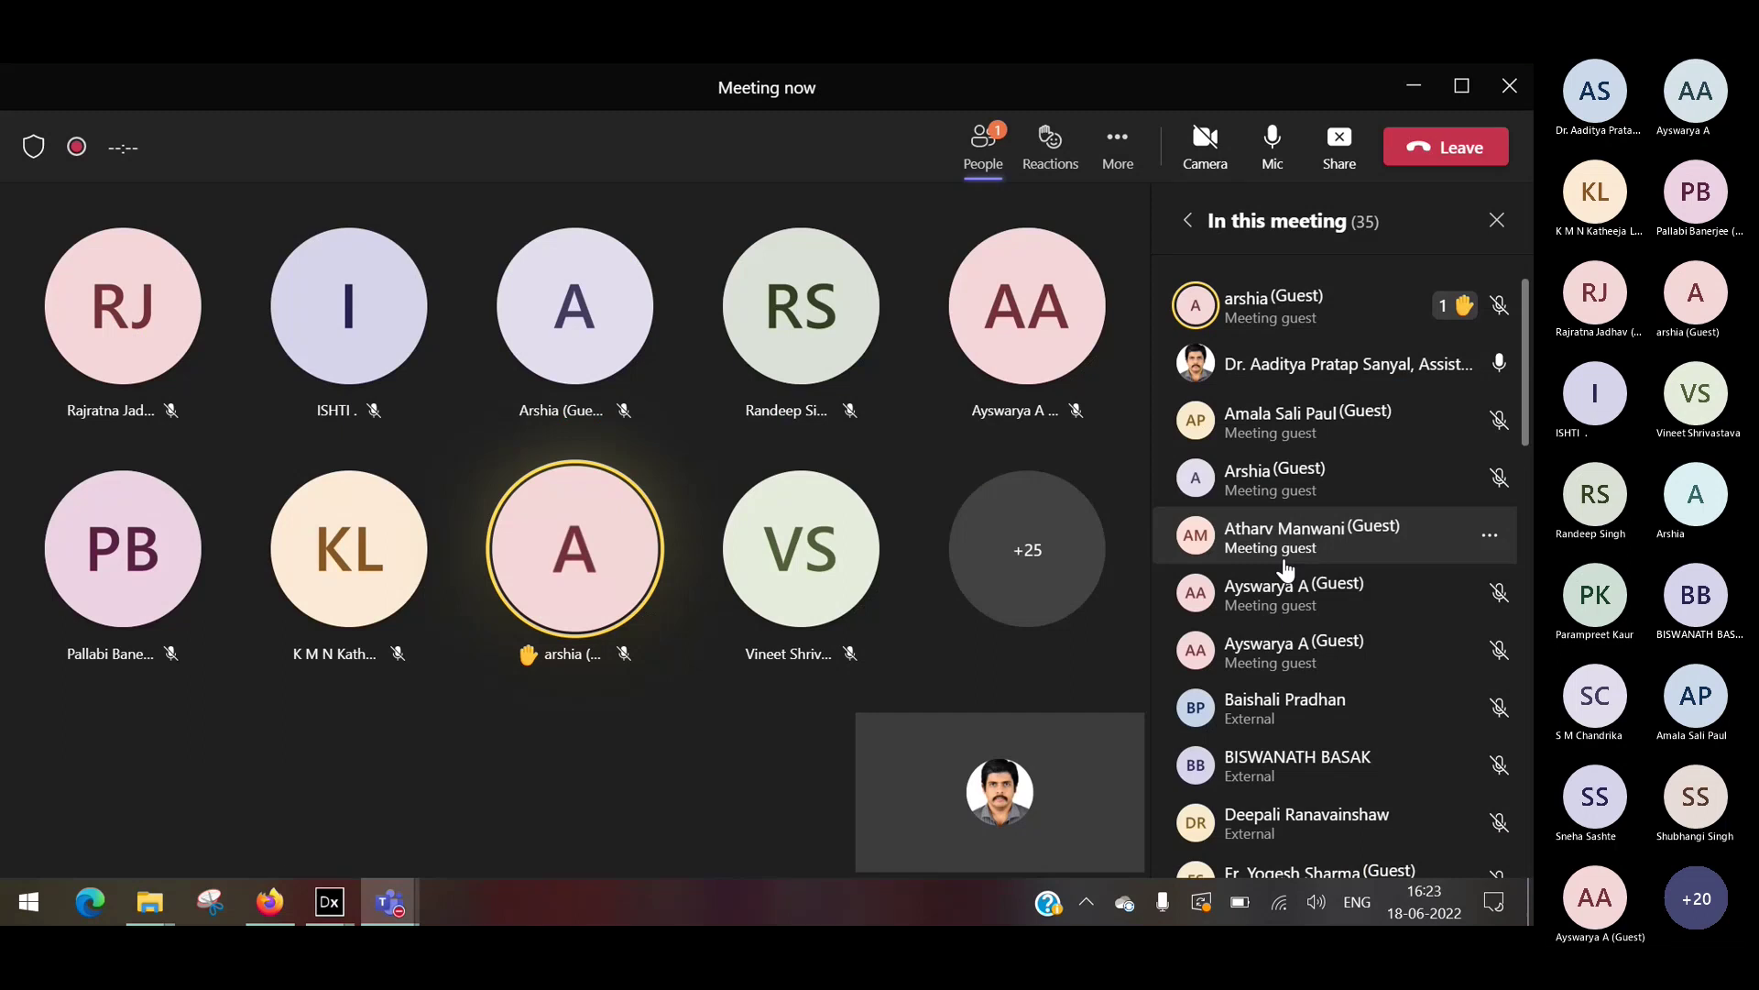
pyautogui.scroll(-10, 1287, 568)
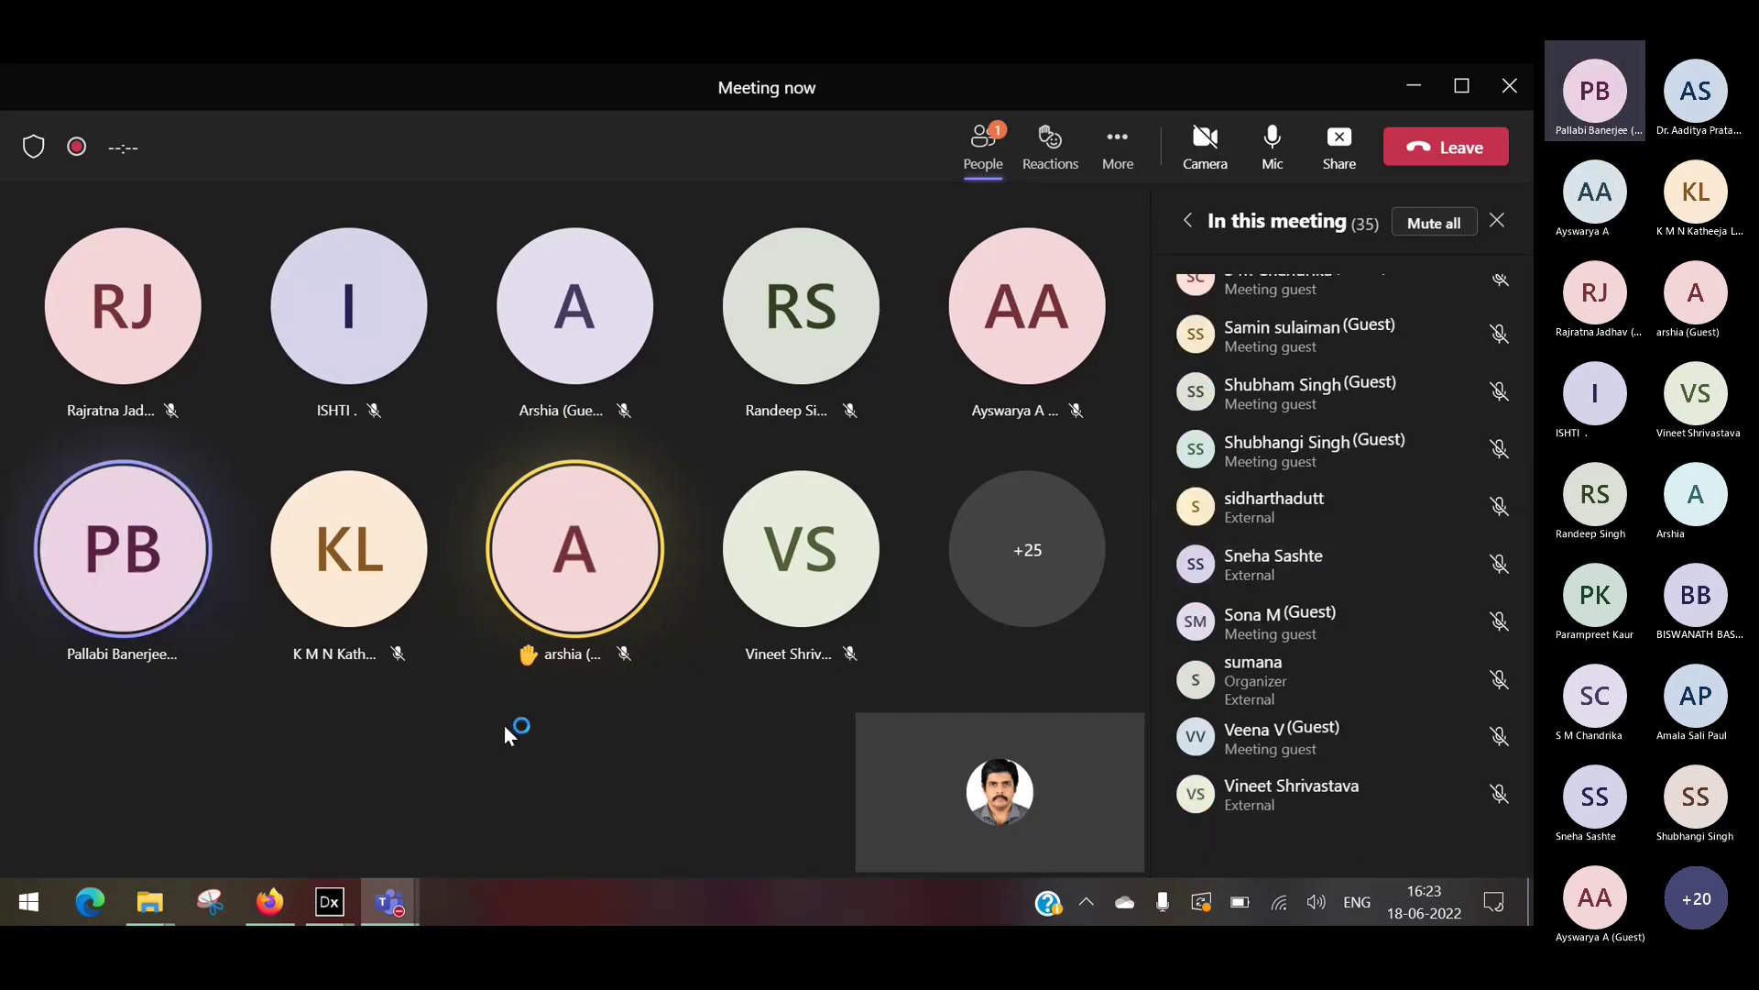
pyautogui.click(1414, 86)
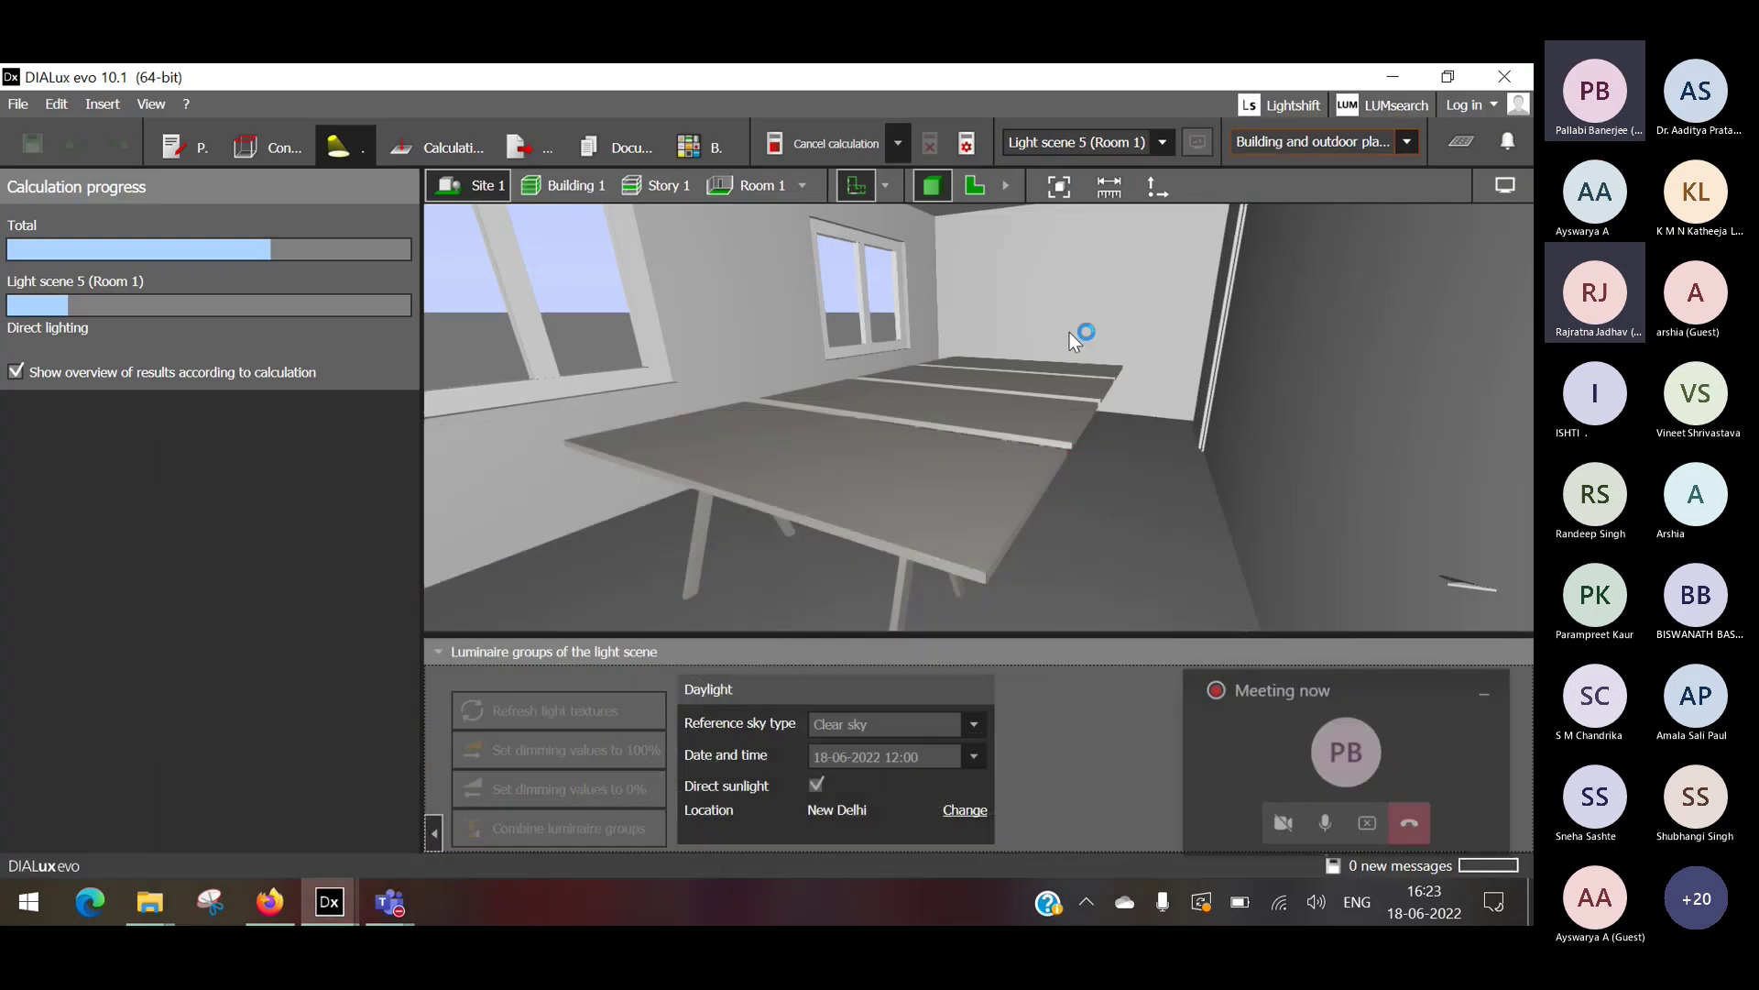
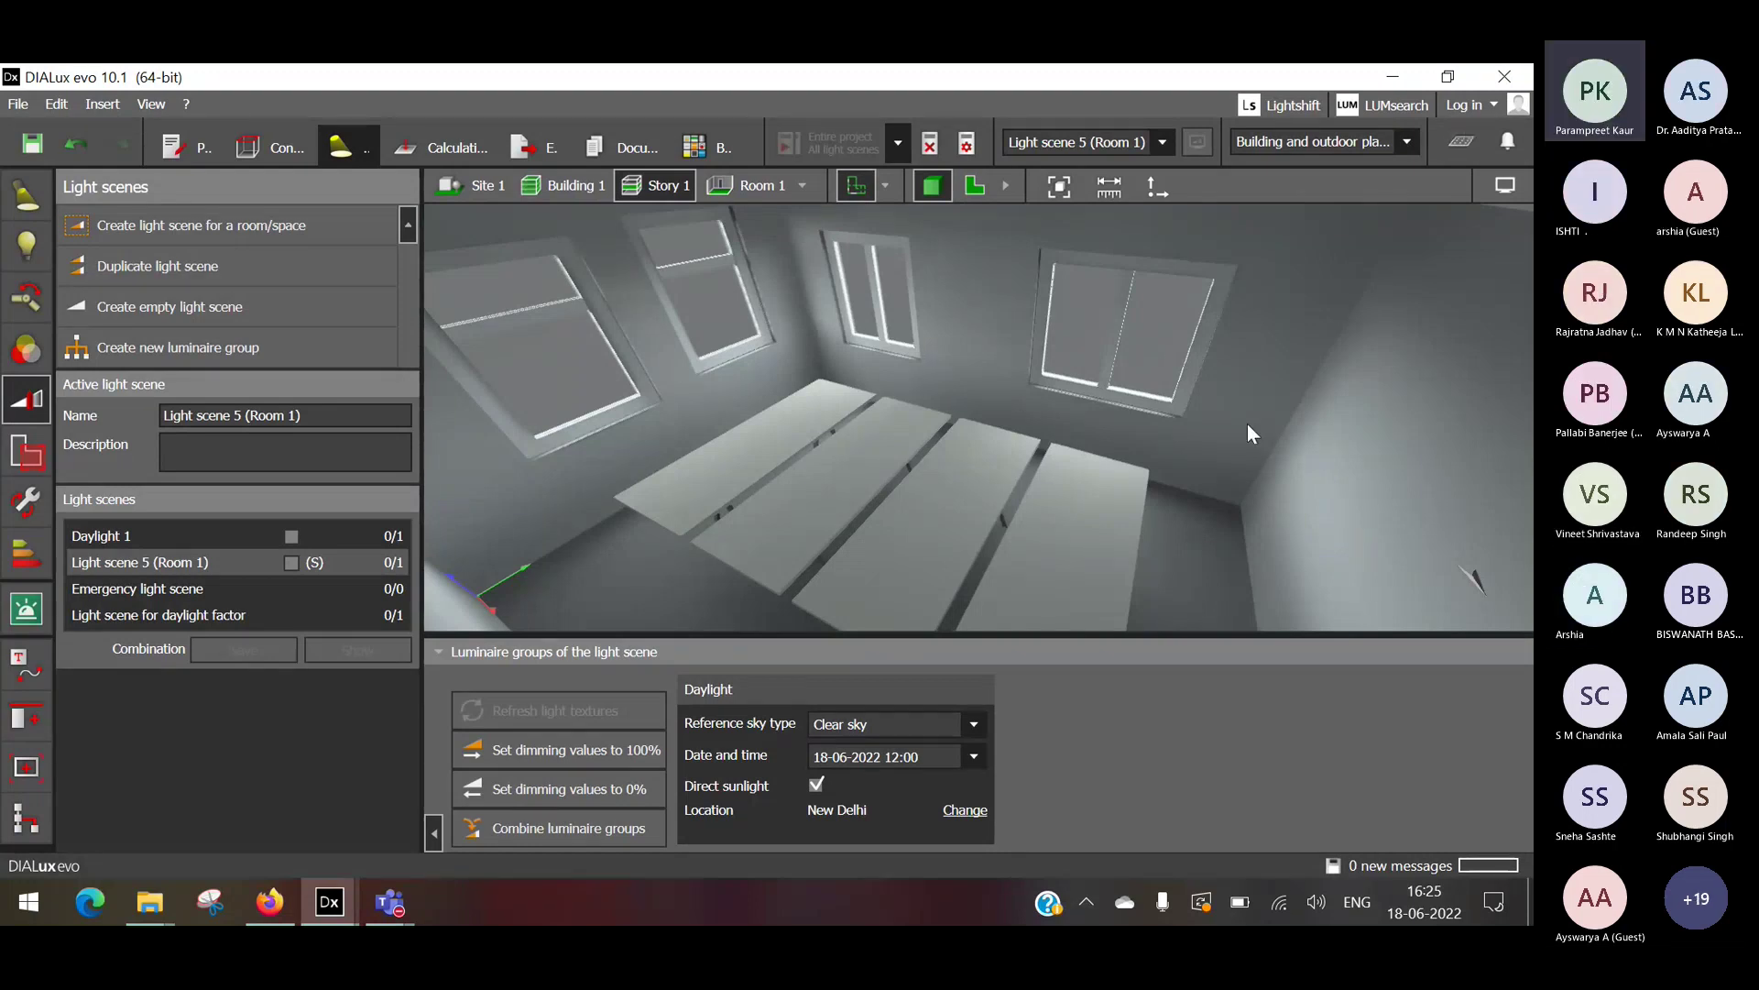
# Delete the calculation results and recalculate all light scenes for the entire project.
pyautogui.moveTo(1163, 524); pyautogui.dragTo(970, 495)
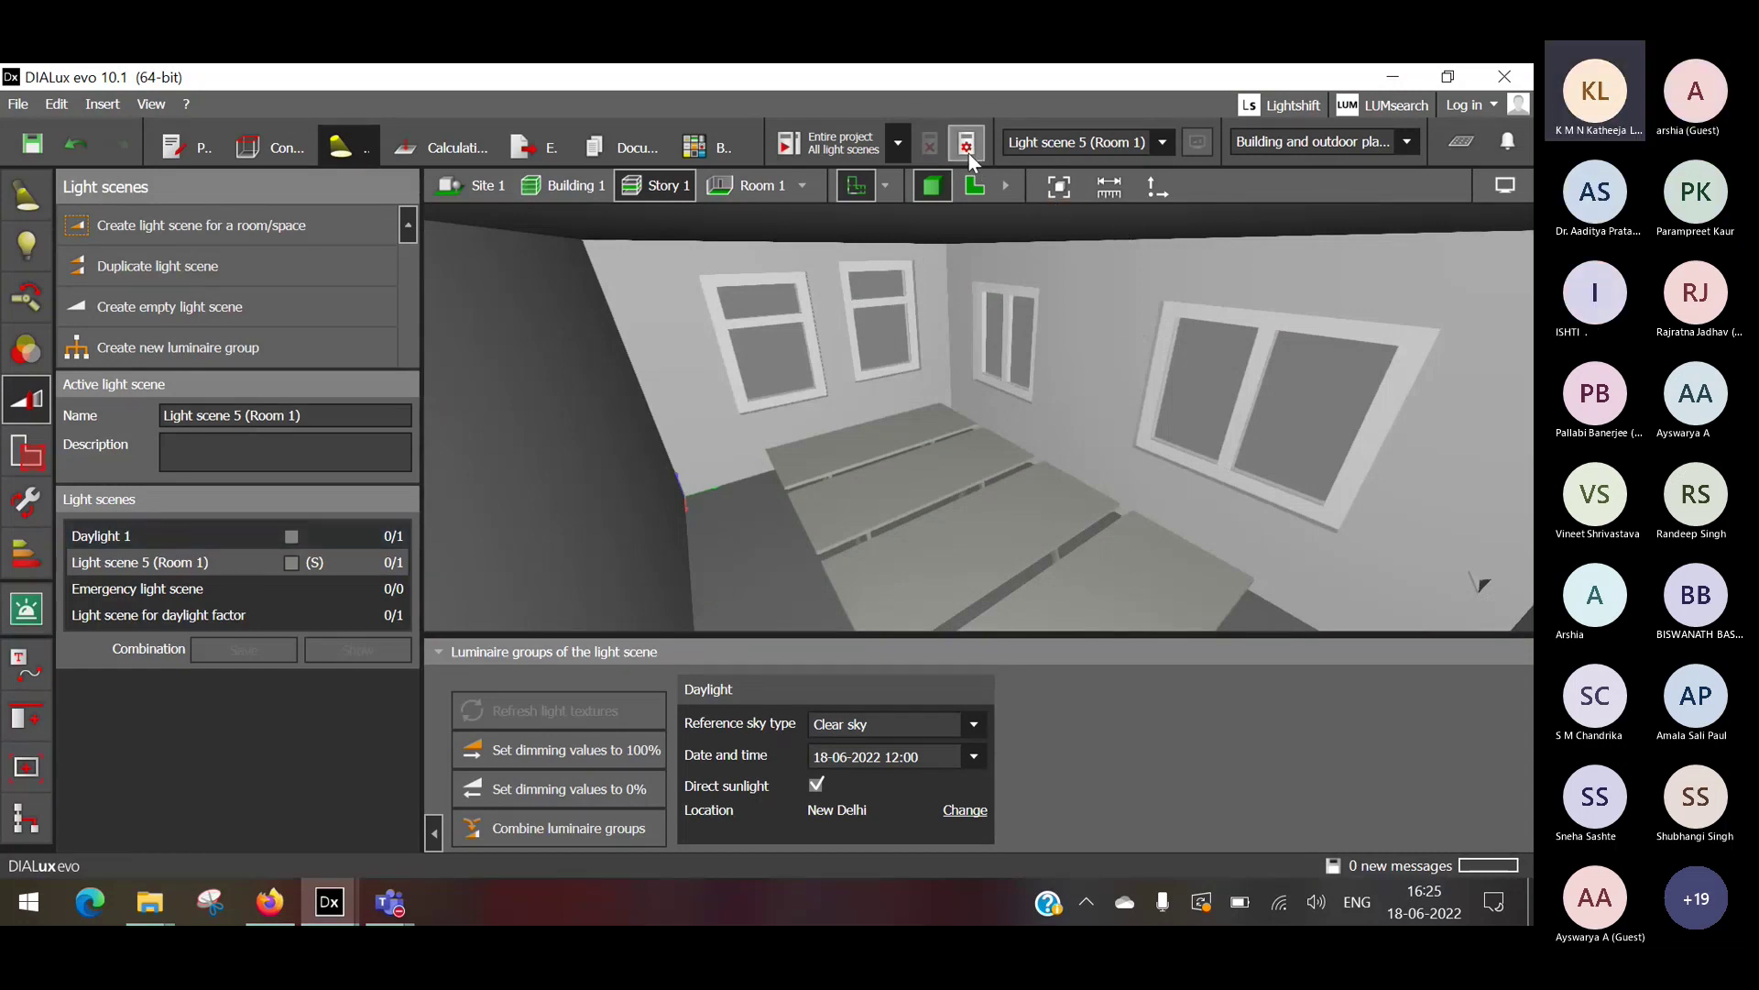
pyautogui.click(836, 141)
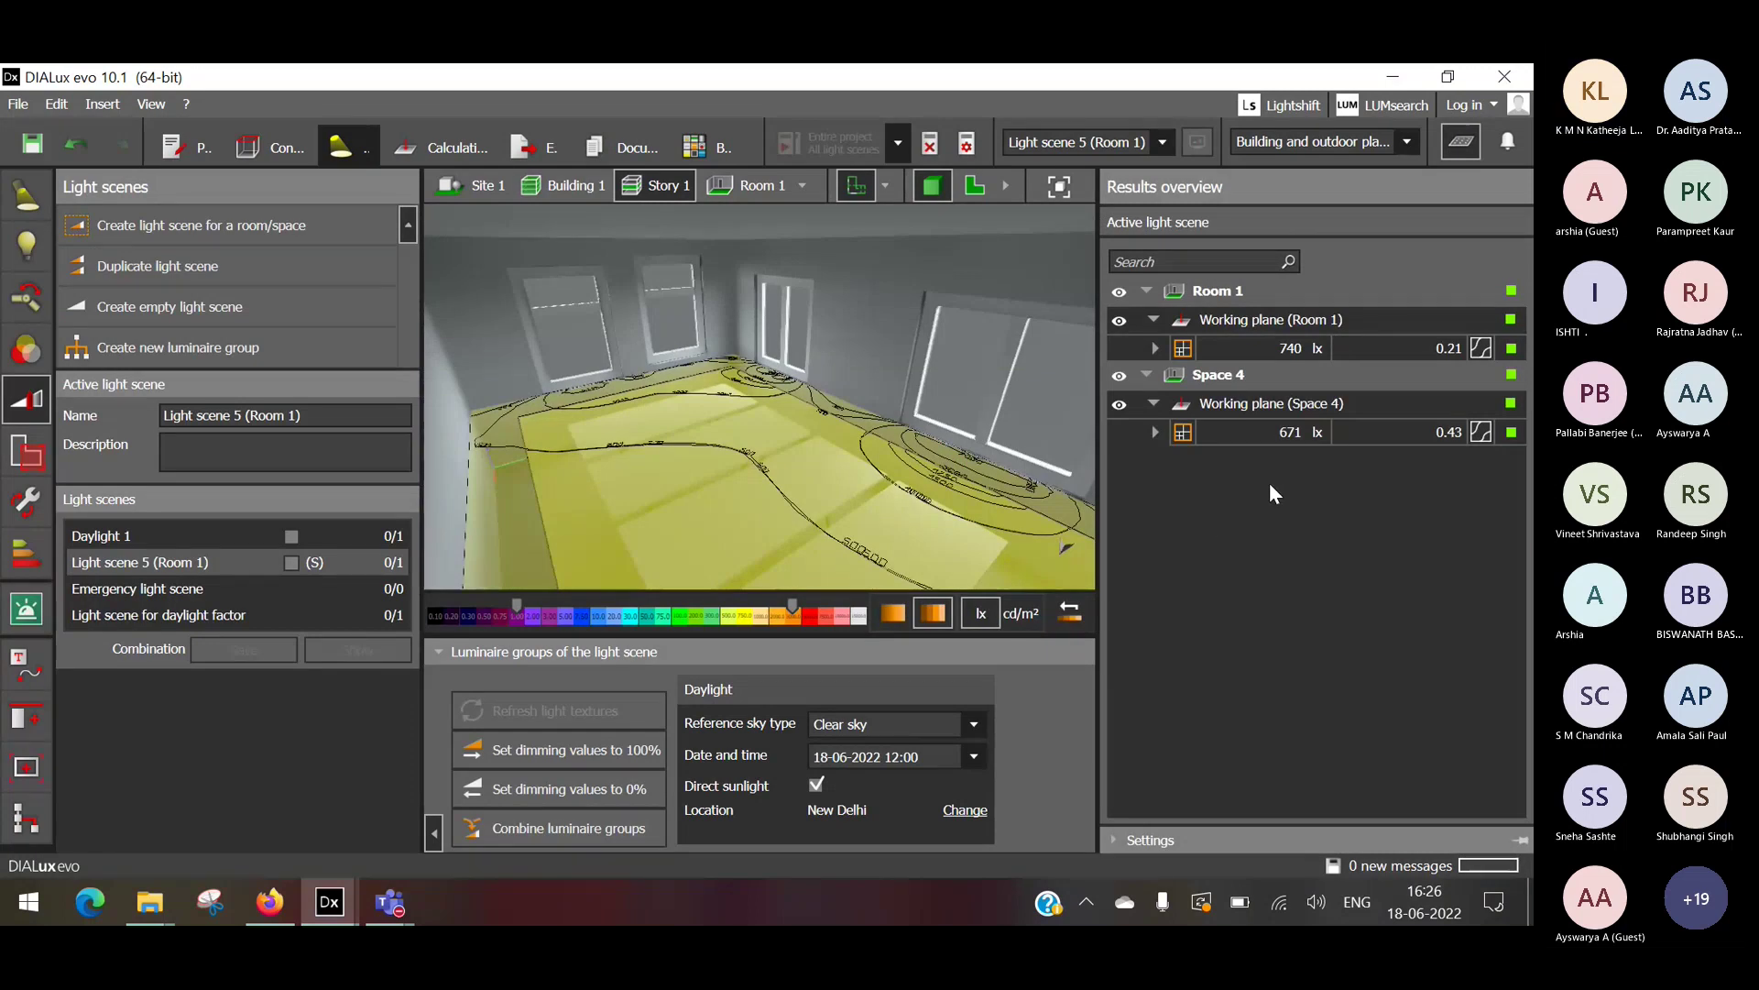
# Examine the illuminance contour lines on the Room 1 working plane, up close and from above.
pyautogui.moveTo(988, 520); pyautogui.dragTo(866, 458, button='right')
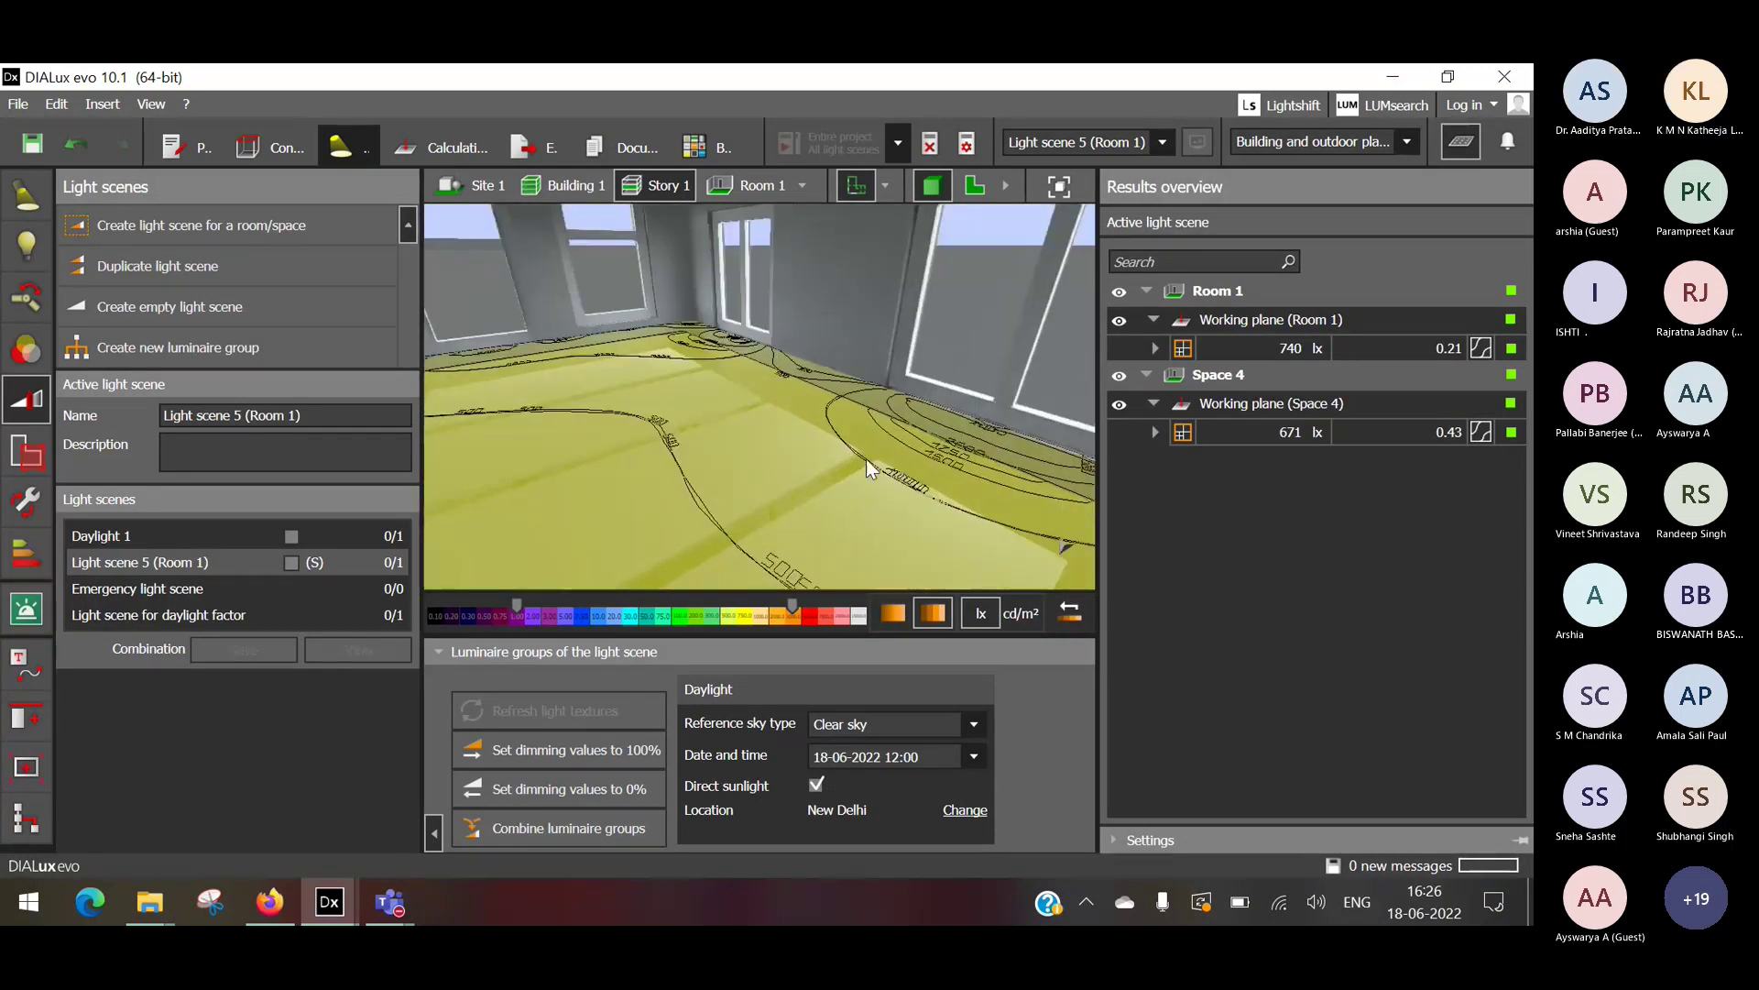
pyautogui.scroll(2, 865, 458)
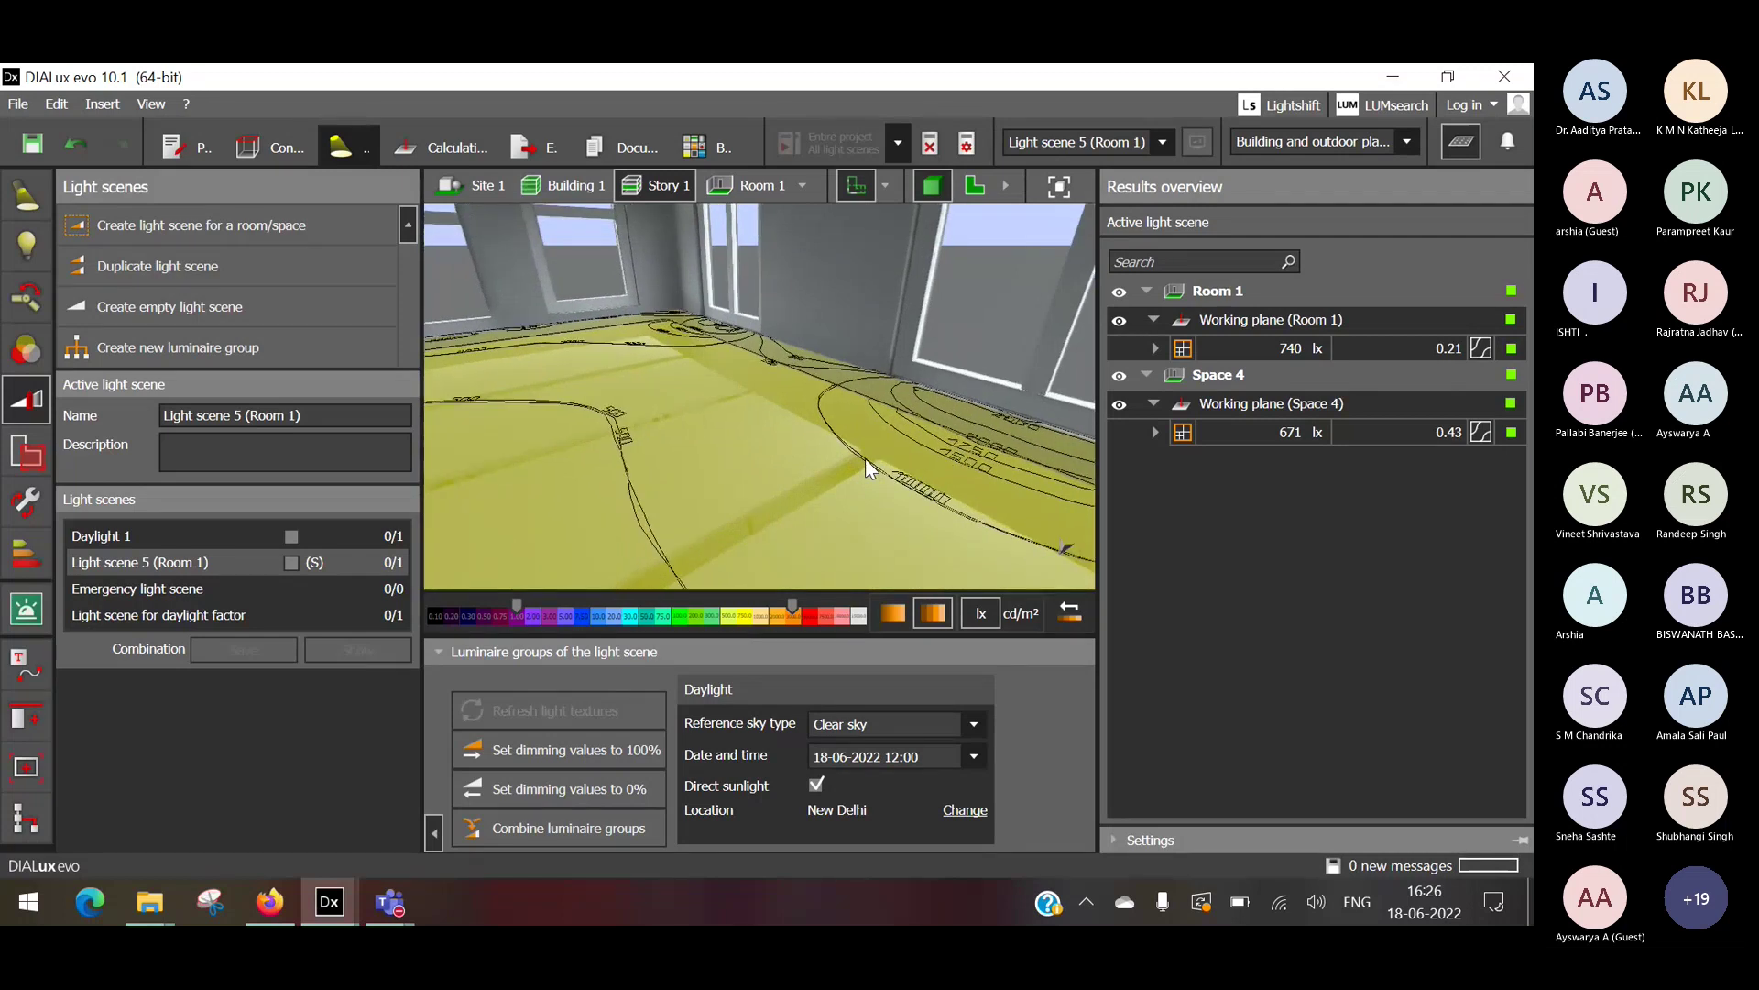
pyautogui.scroll(3, 777, 426)
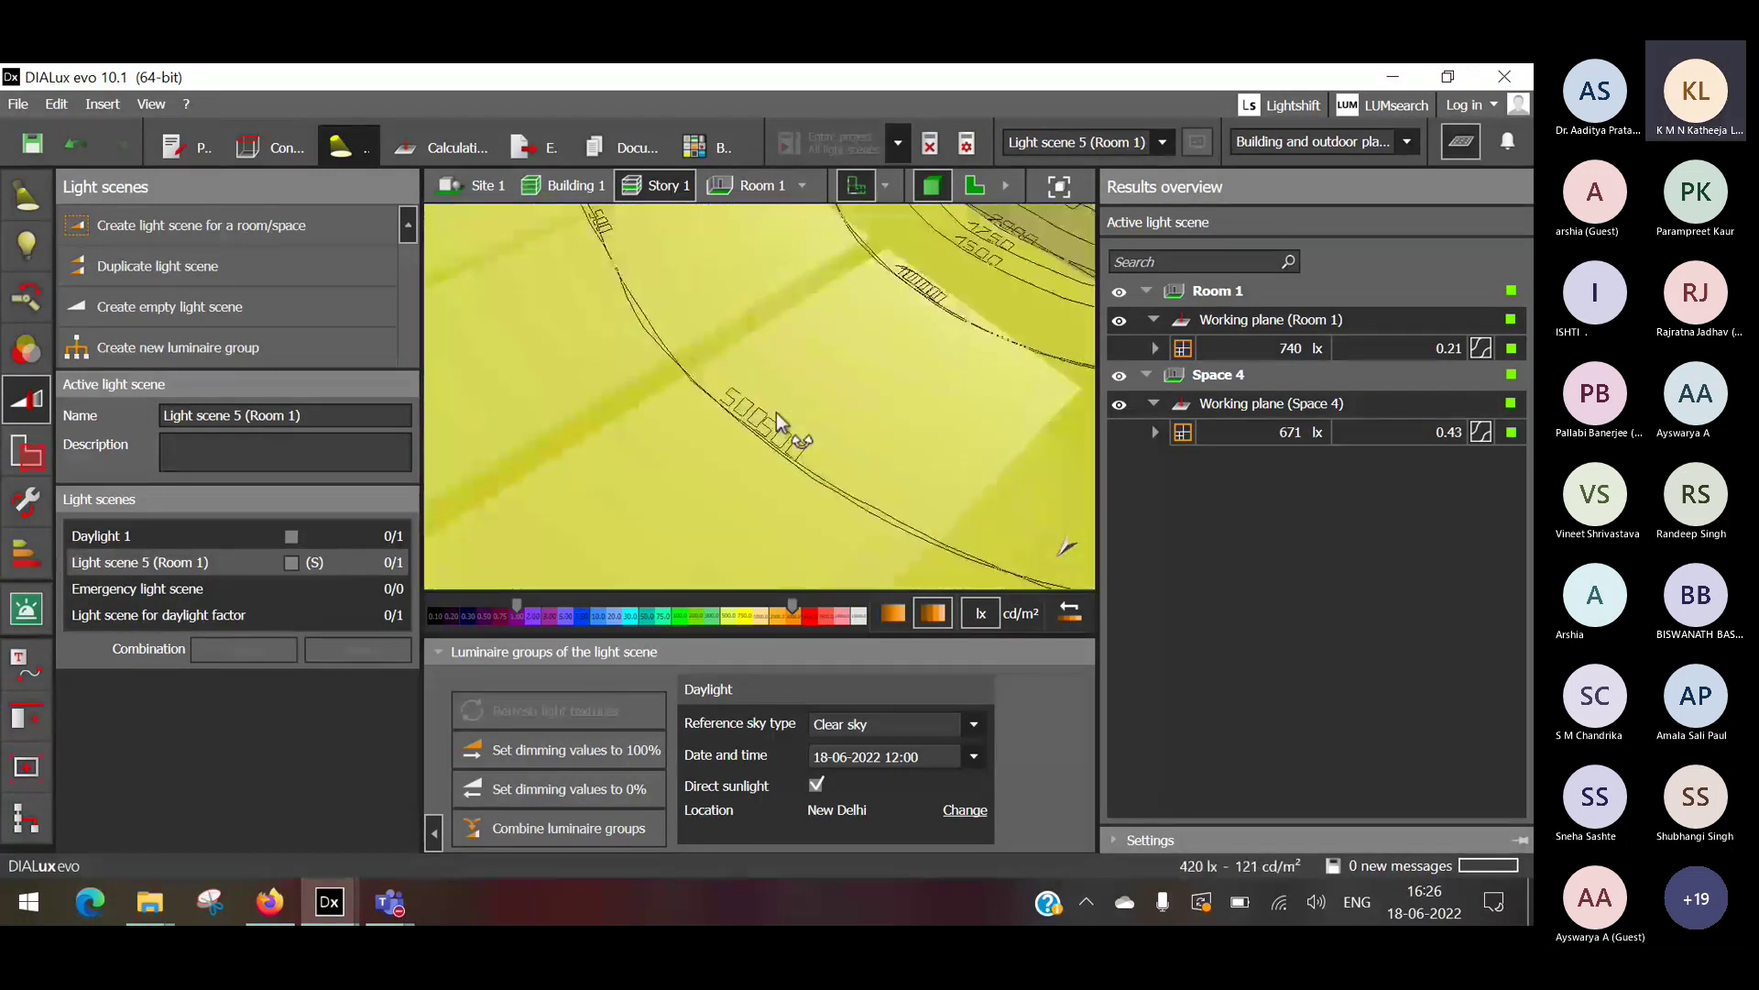
pyautogui.scroll(-2, 777, 414)
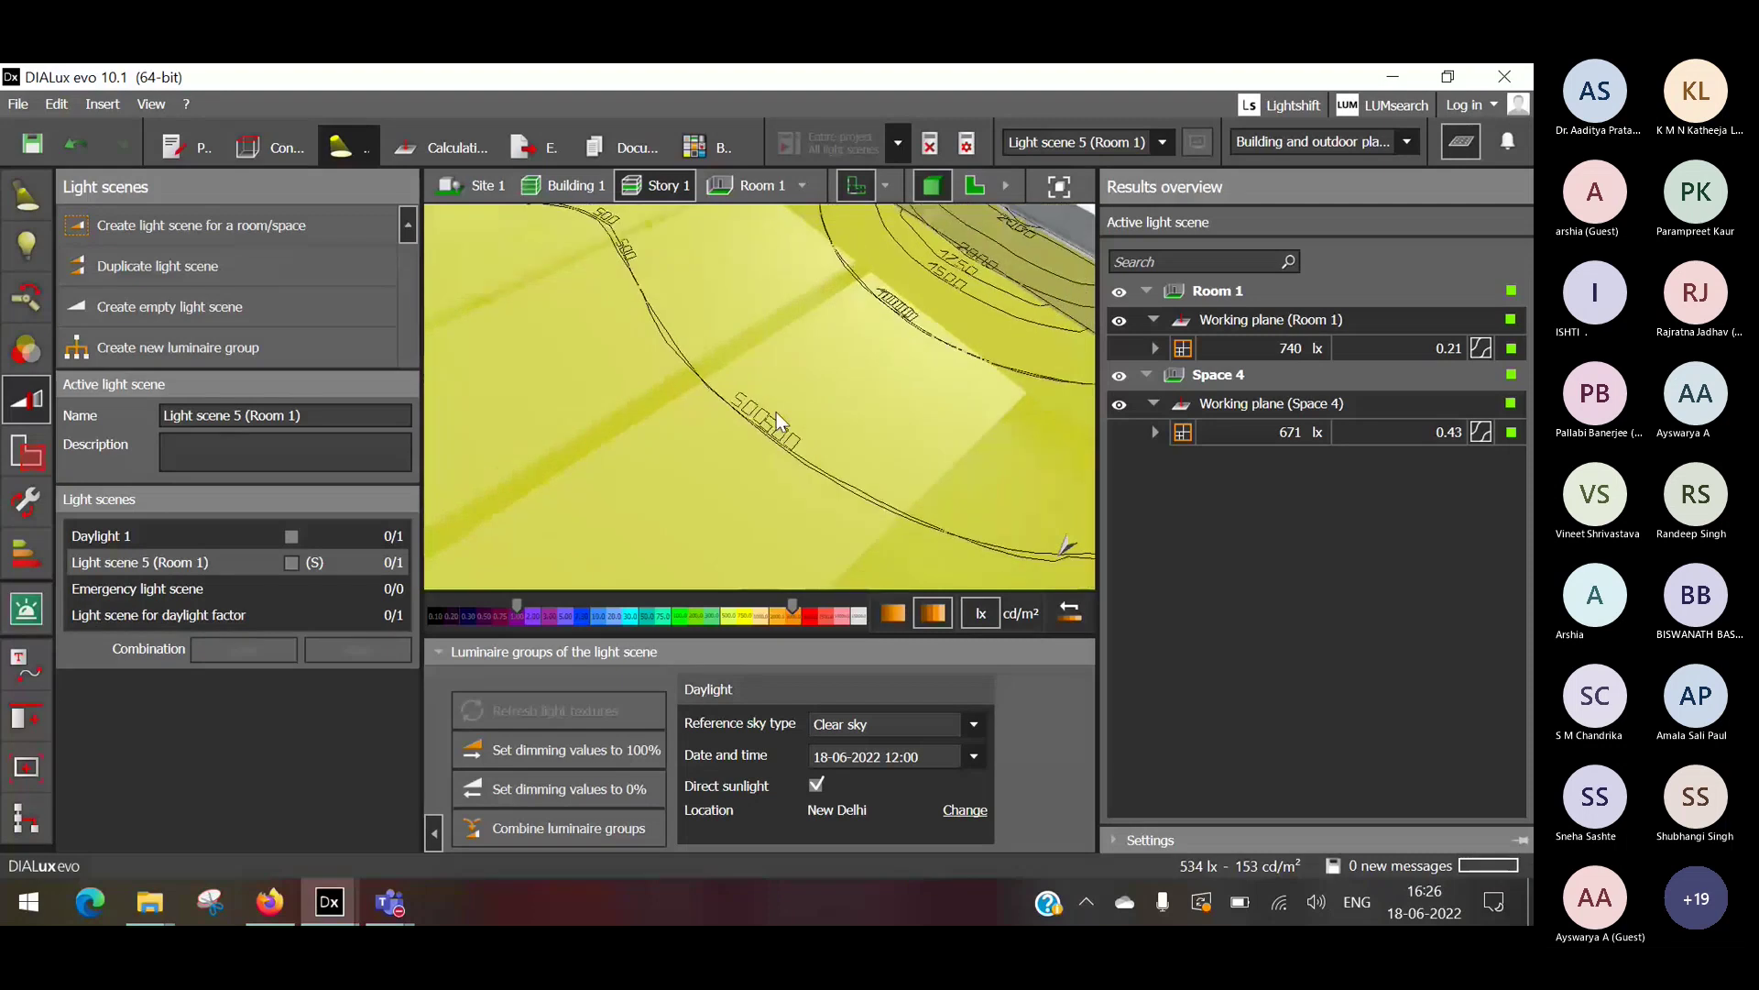
pyautogui.scroll(-2, 778, 414)
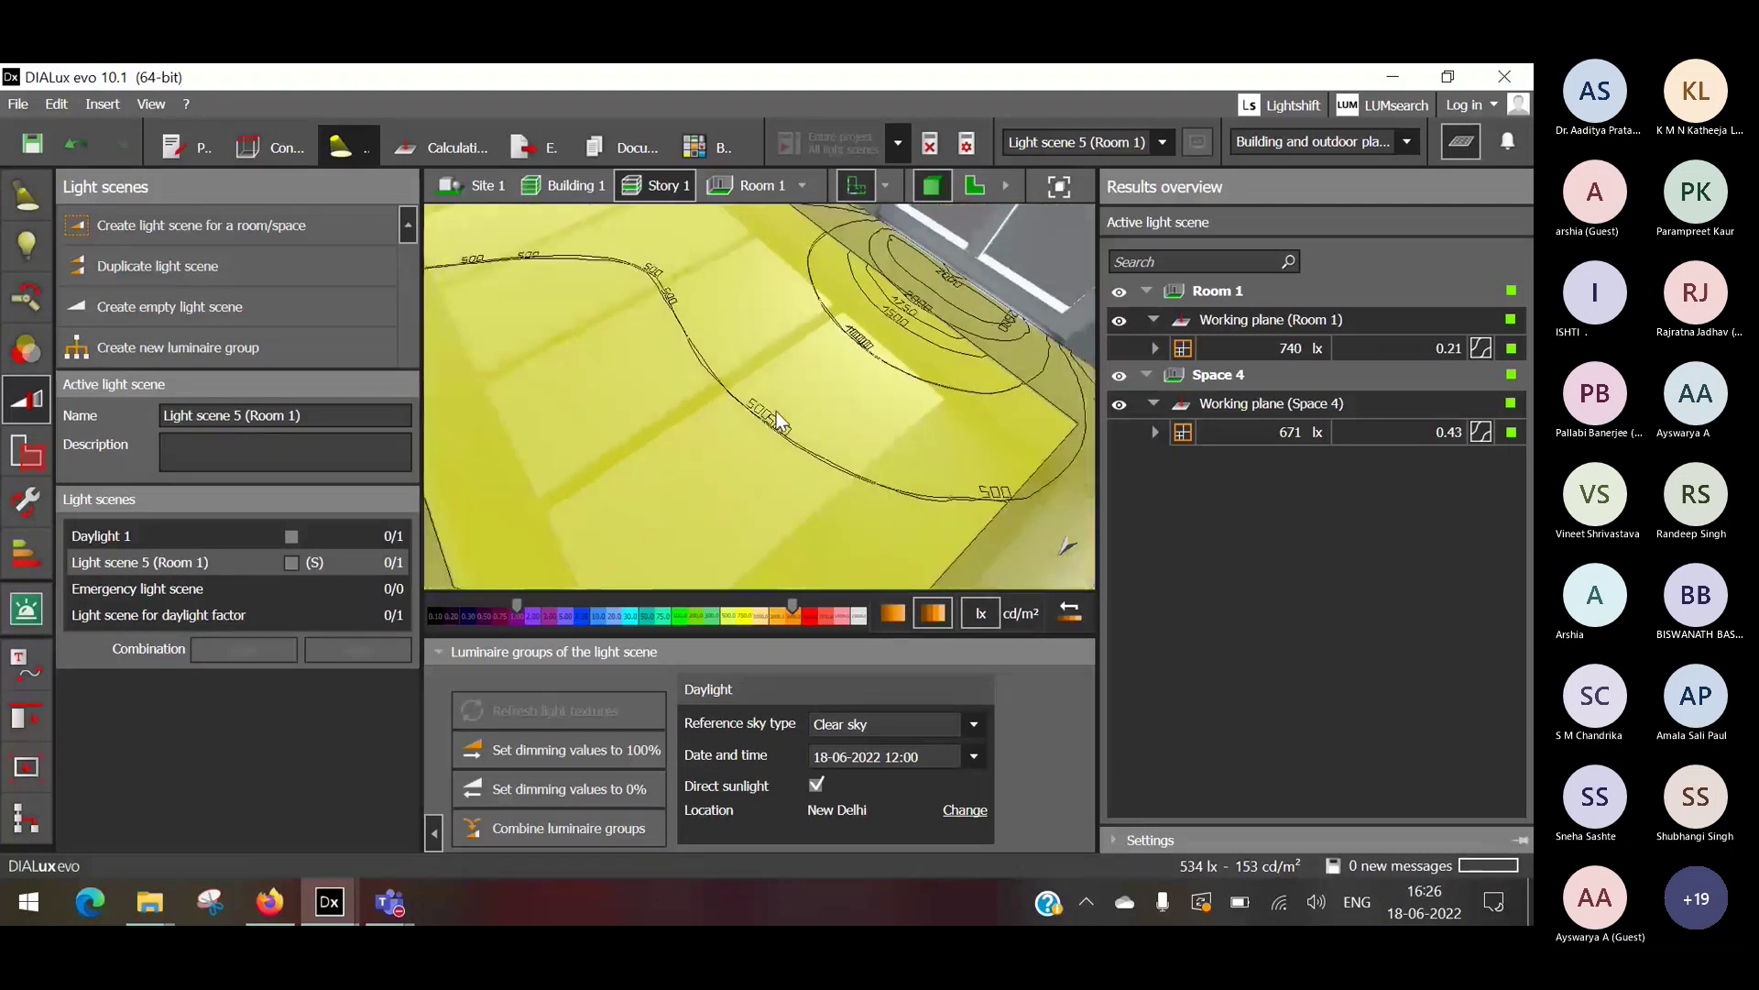
pyautogui.scroll(-3, 777, 422)
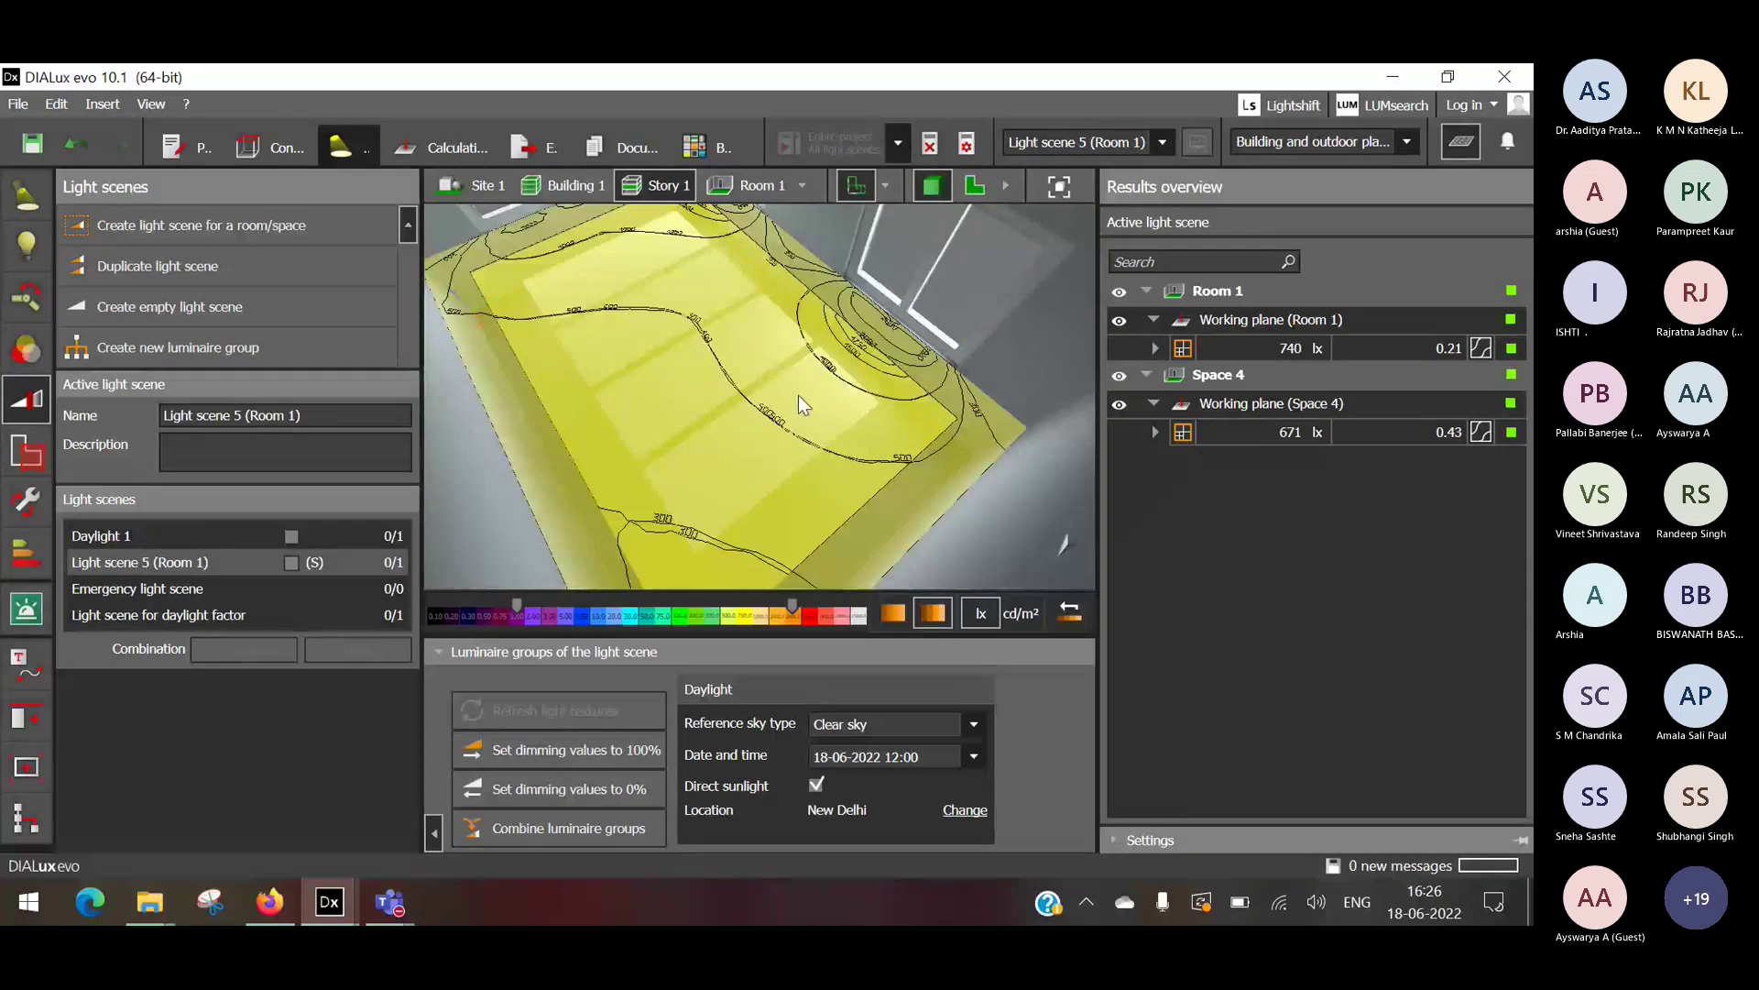
pyautogui.moveTo(730, 339); pyautogui.dragTo(692, 306, button='right')
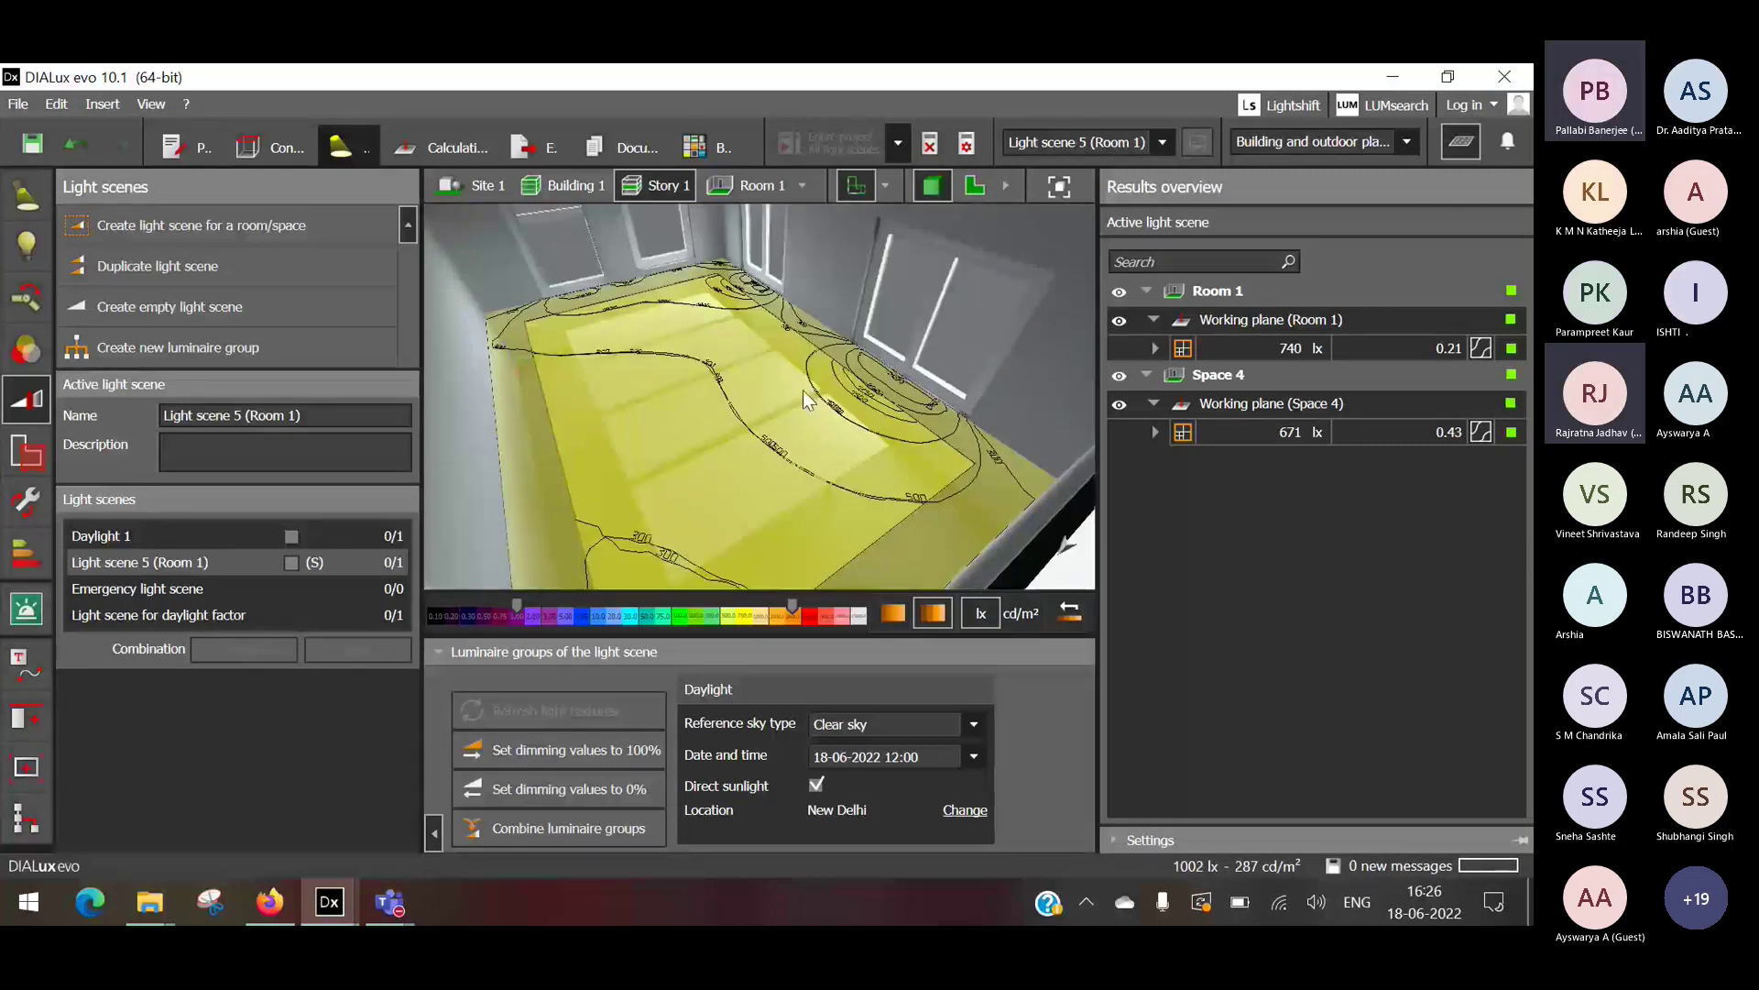
# Check the raised hands in the Microsoft Teams participant list, and return to DIALux evo.
pyautogui.click(389, 902)
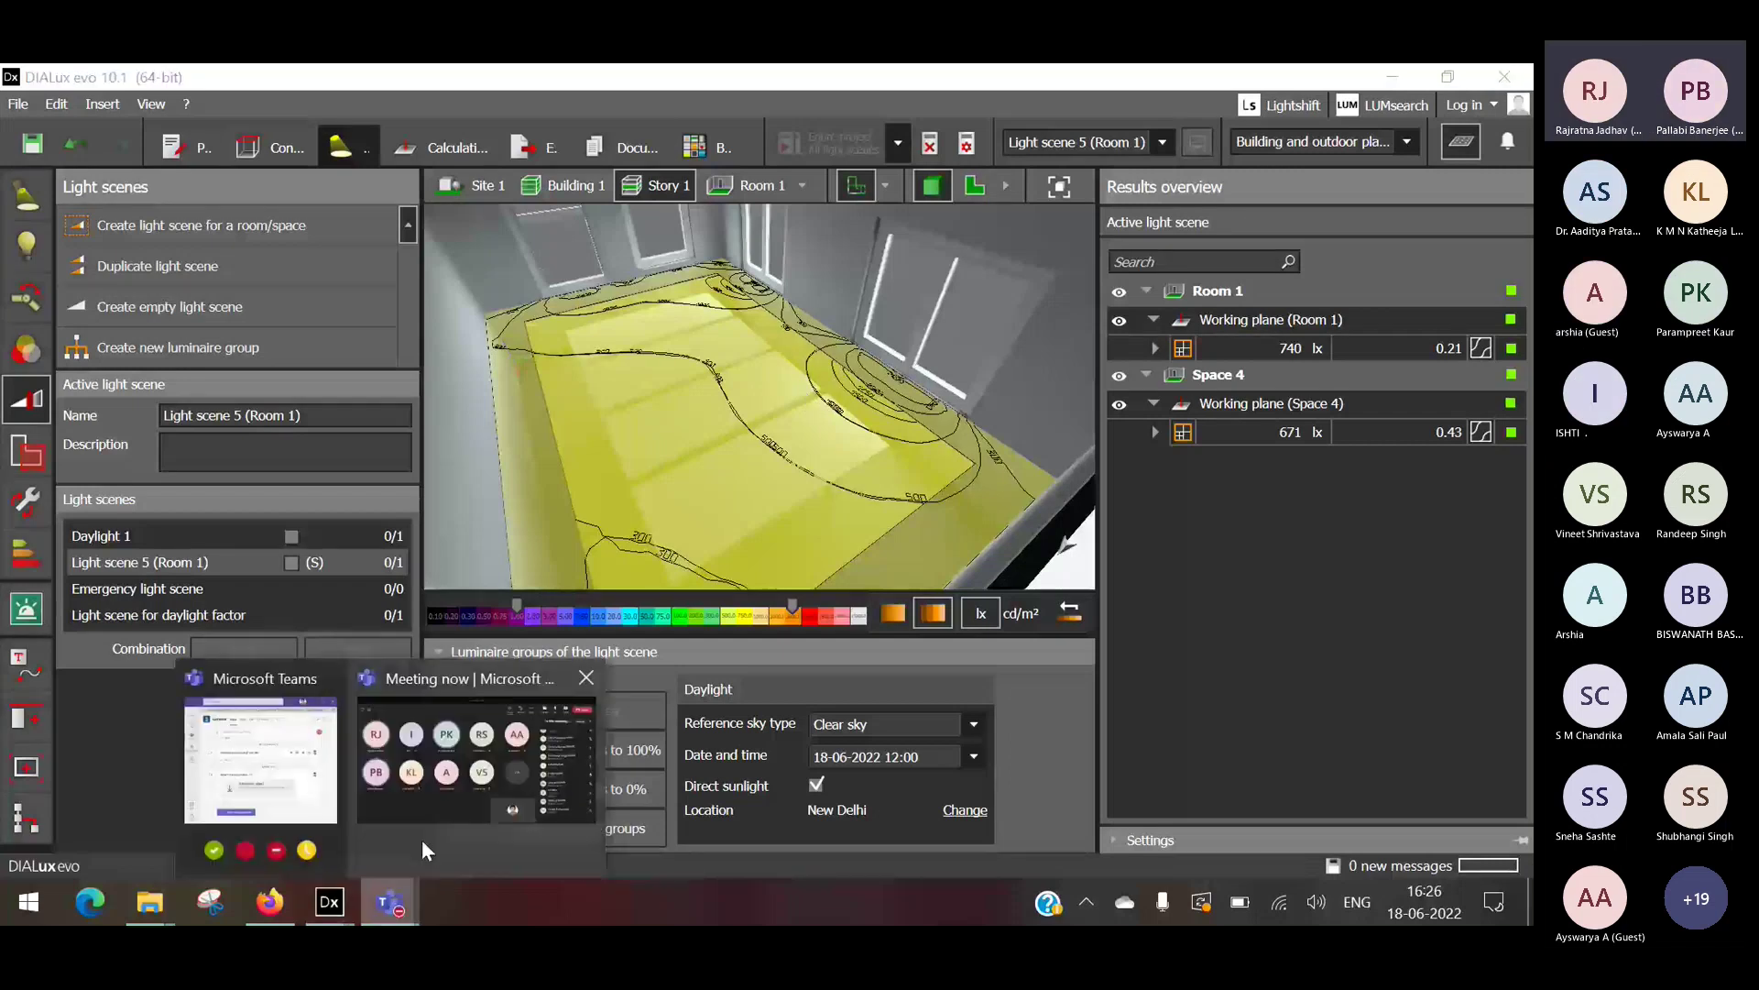
pyautogui.click(422, 839)
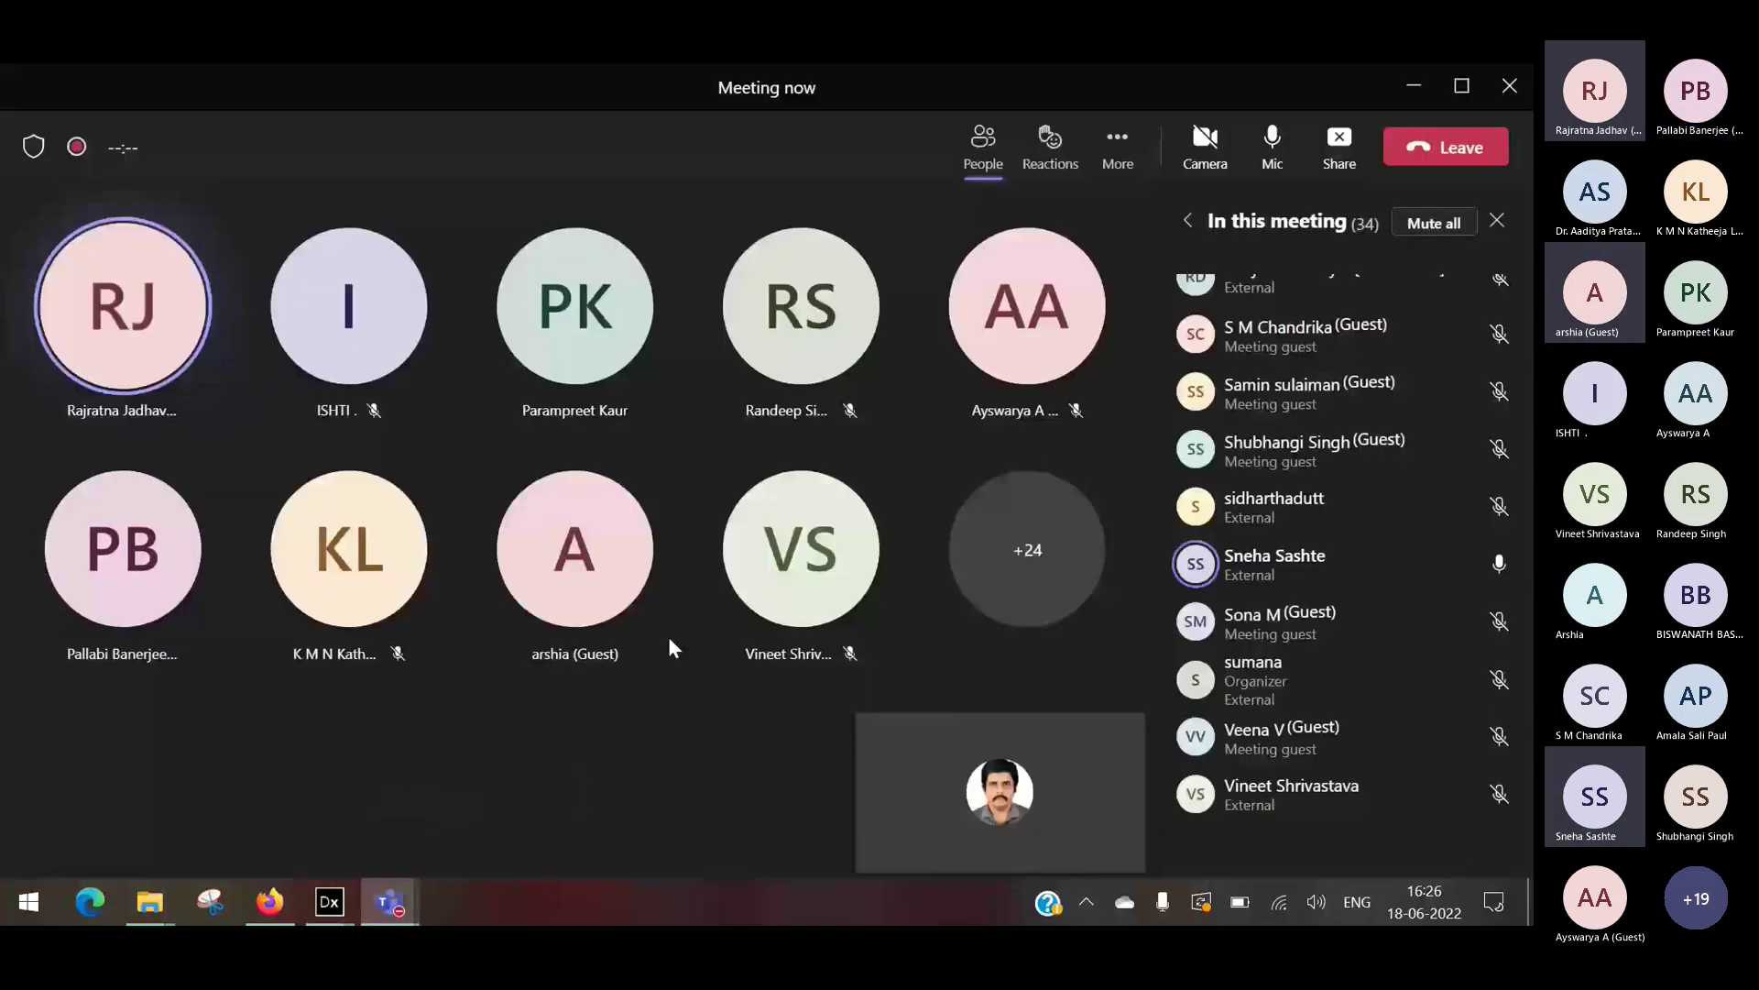
pyautogui.click(1496, 222)
pyautogui.click(985, 145)
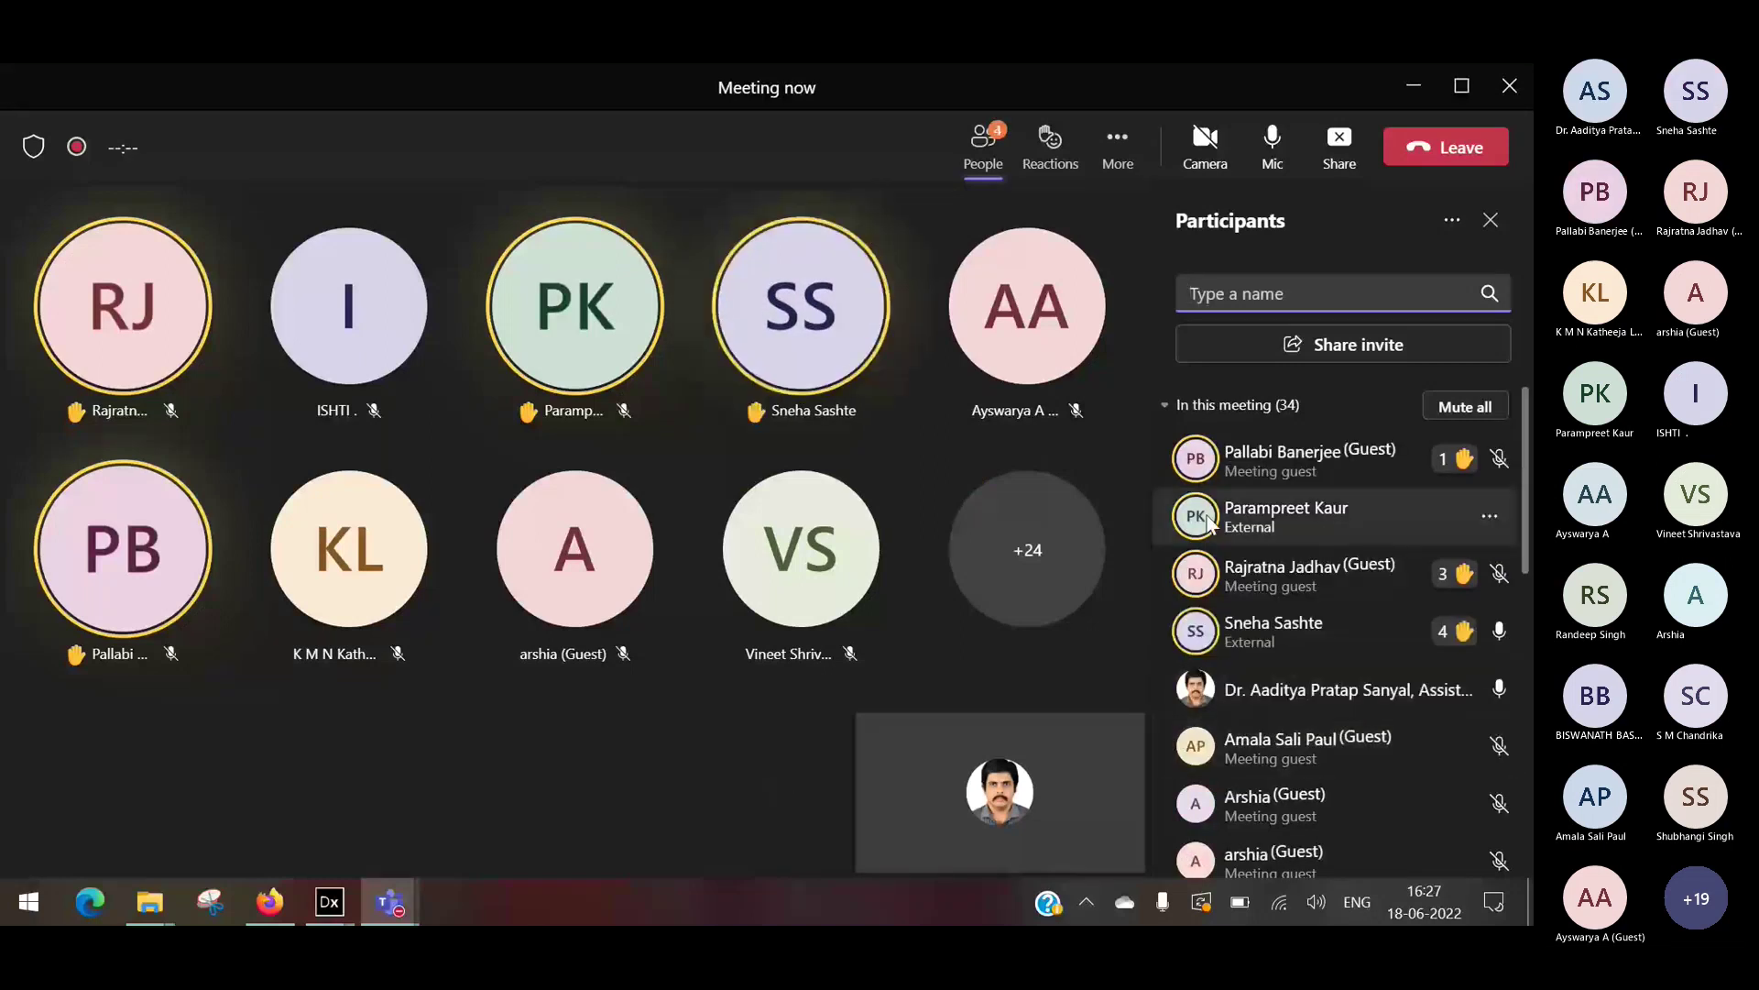
pyautogui.click(1394, 86)
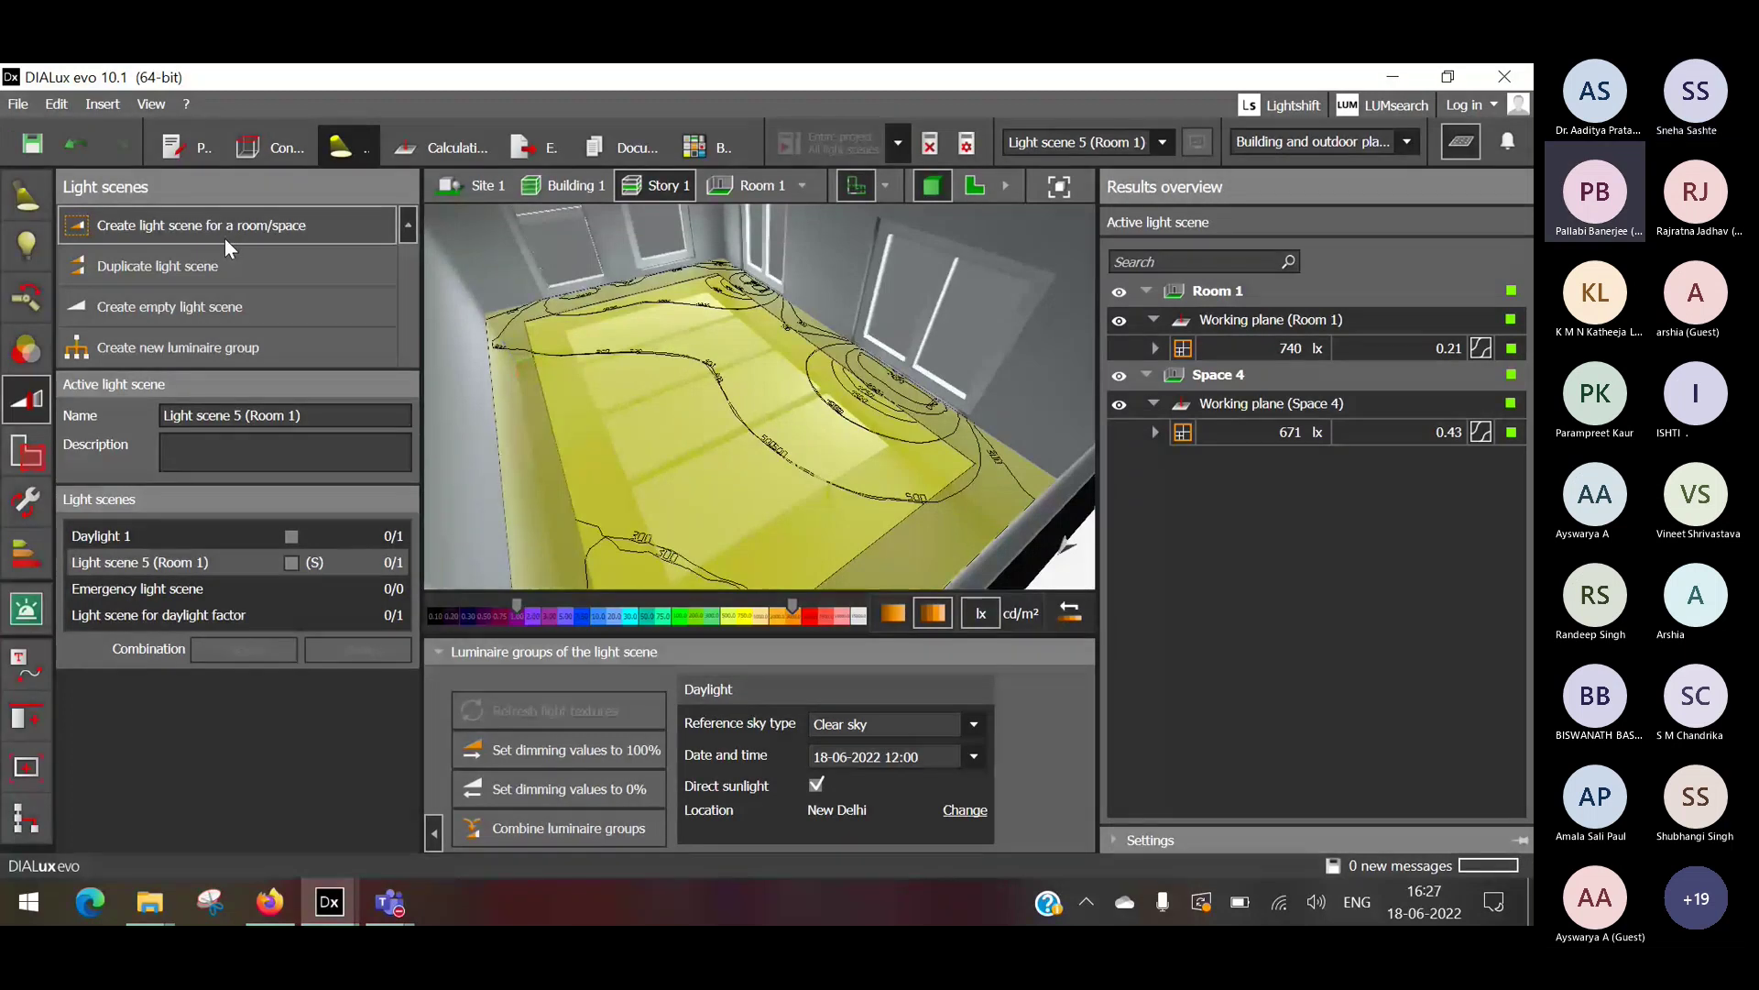
# Delete the calculation results of all light scenes.
pyautogui.click(936, 157)
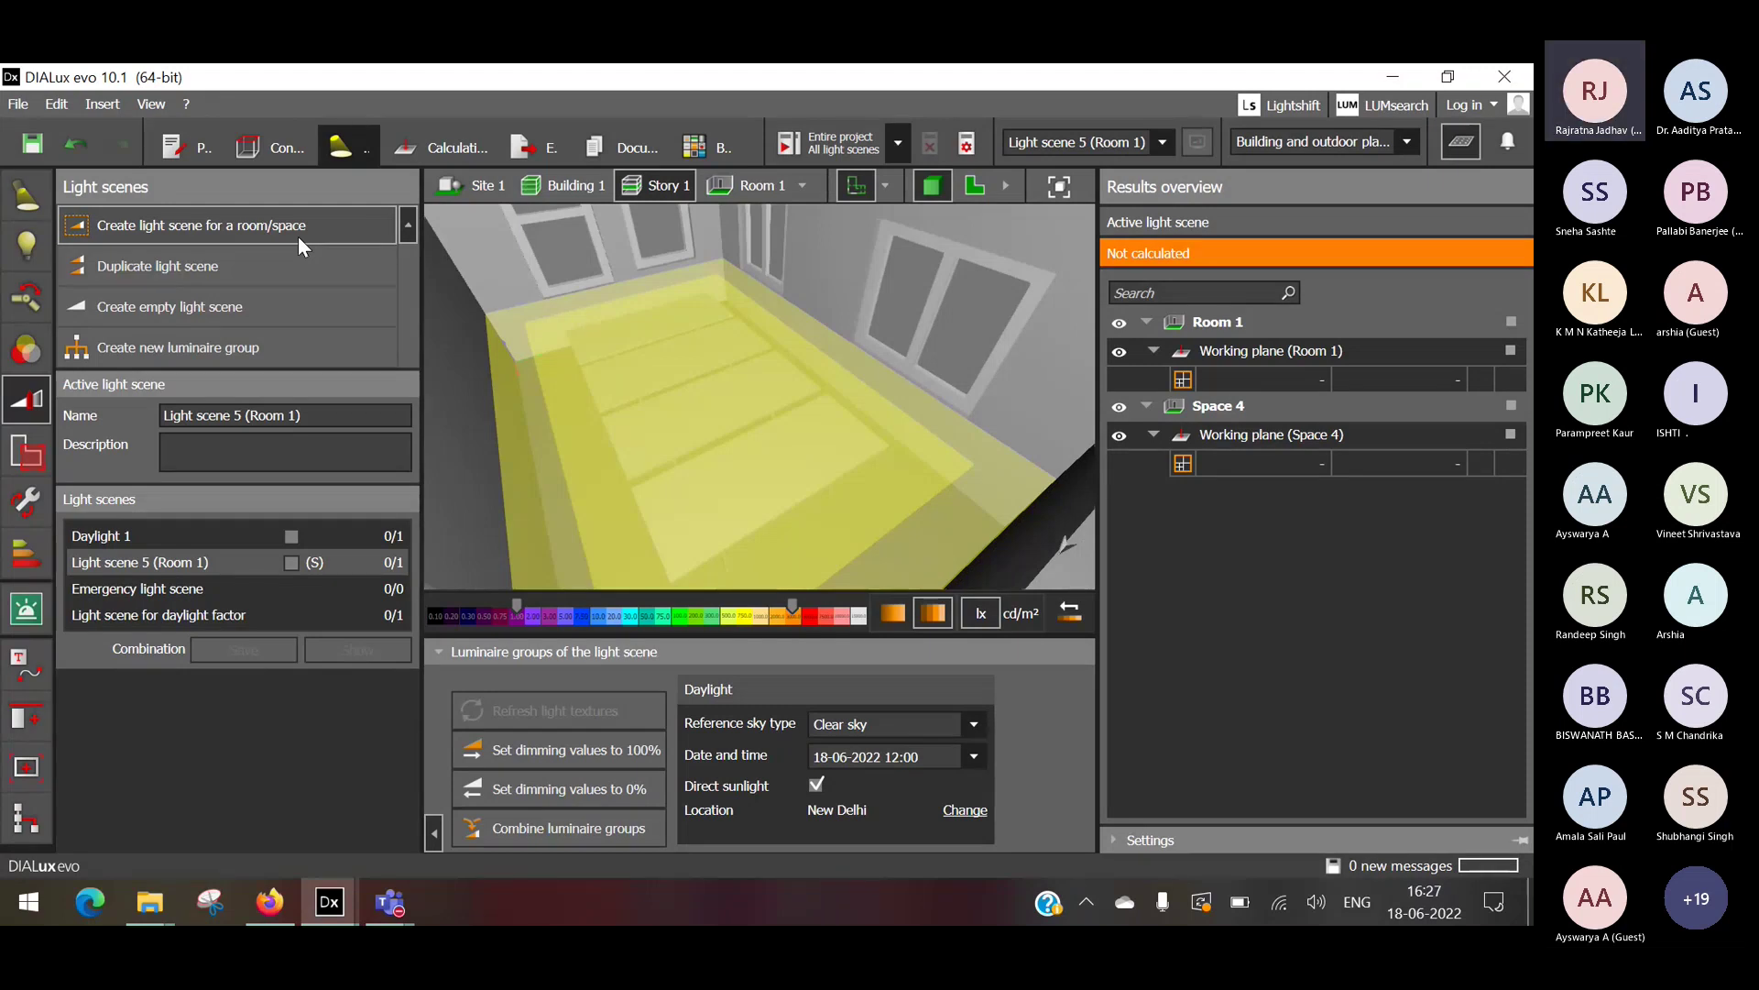
pyautogui.click(262, 542)
pyautogui.rightClick(262, 543)
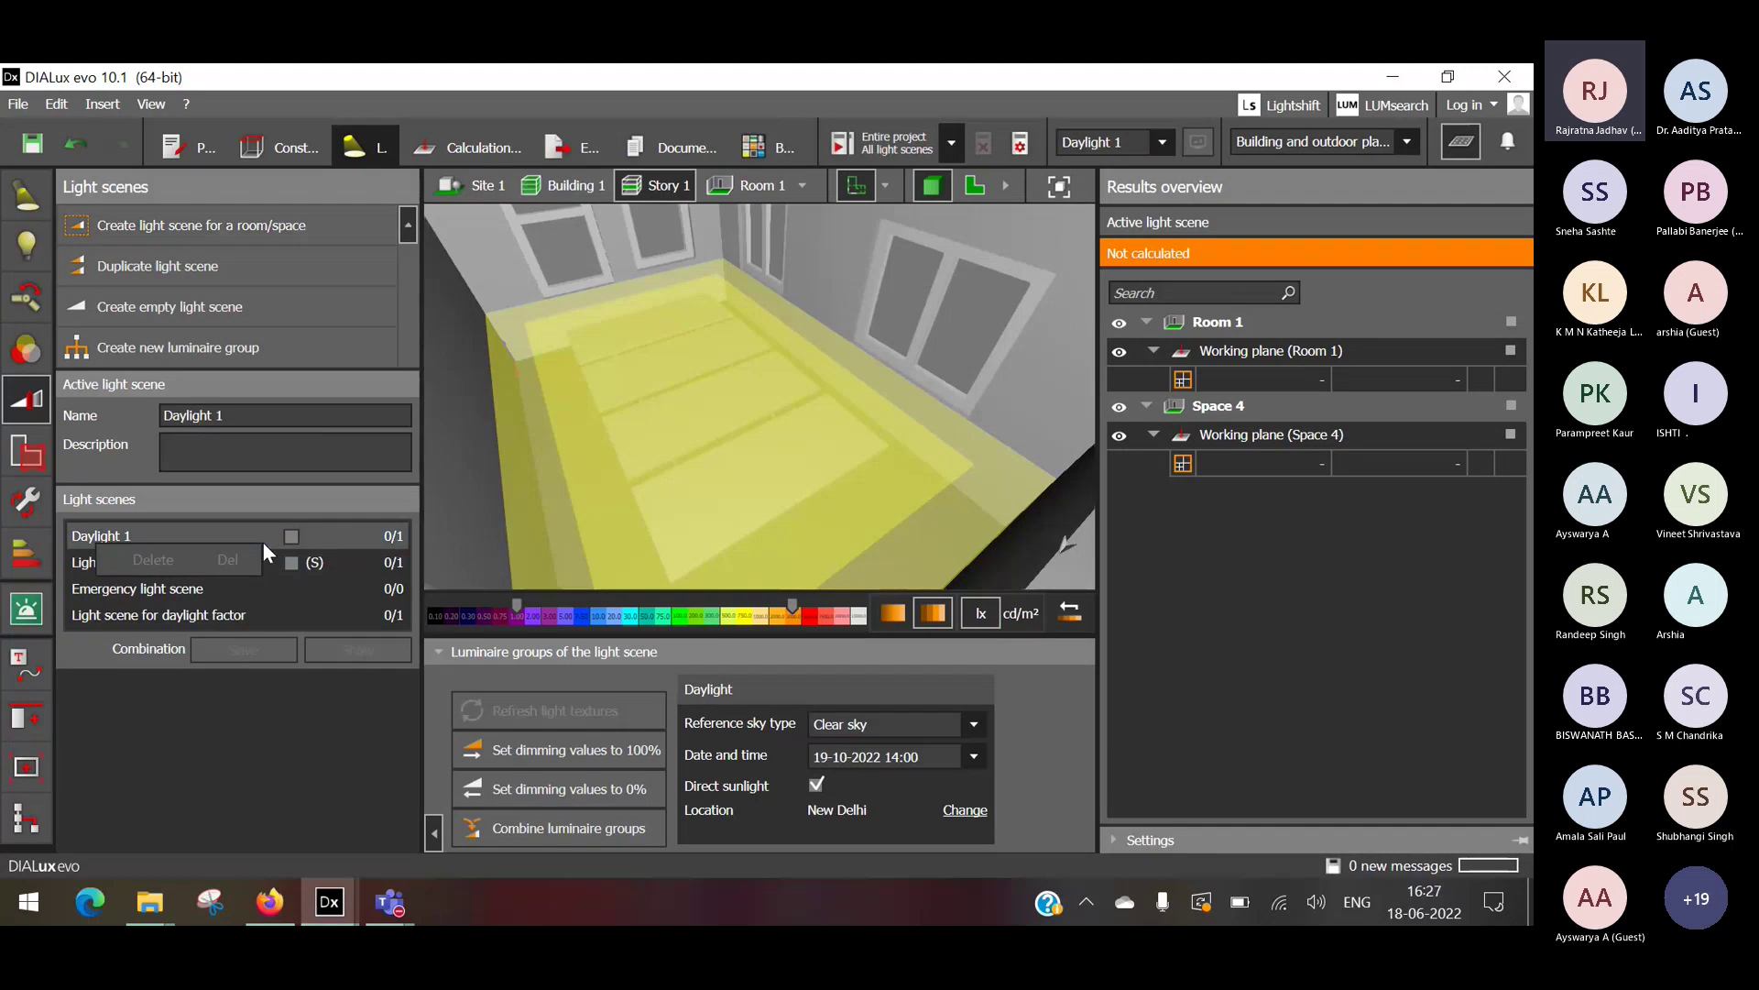
pyautogui.click(327, 567)
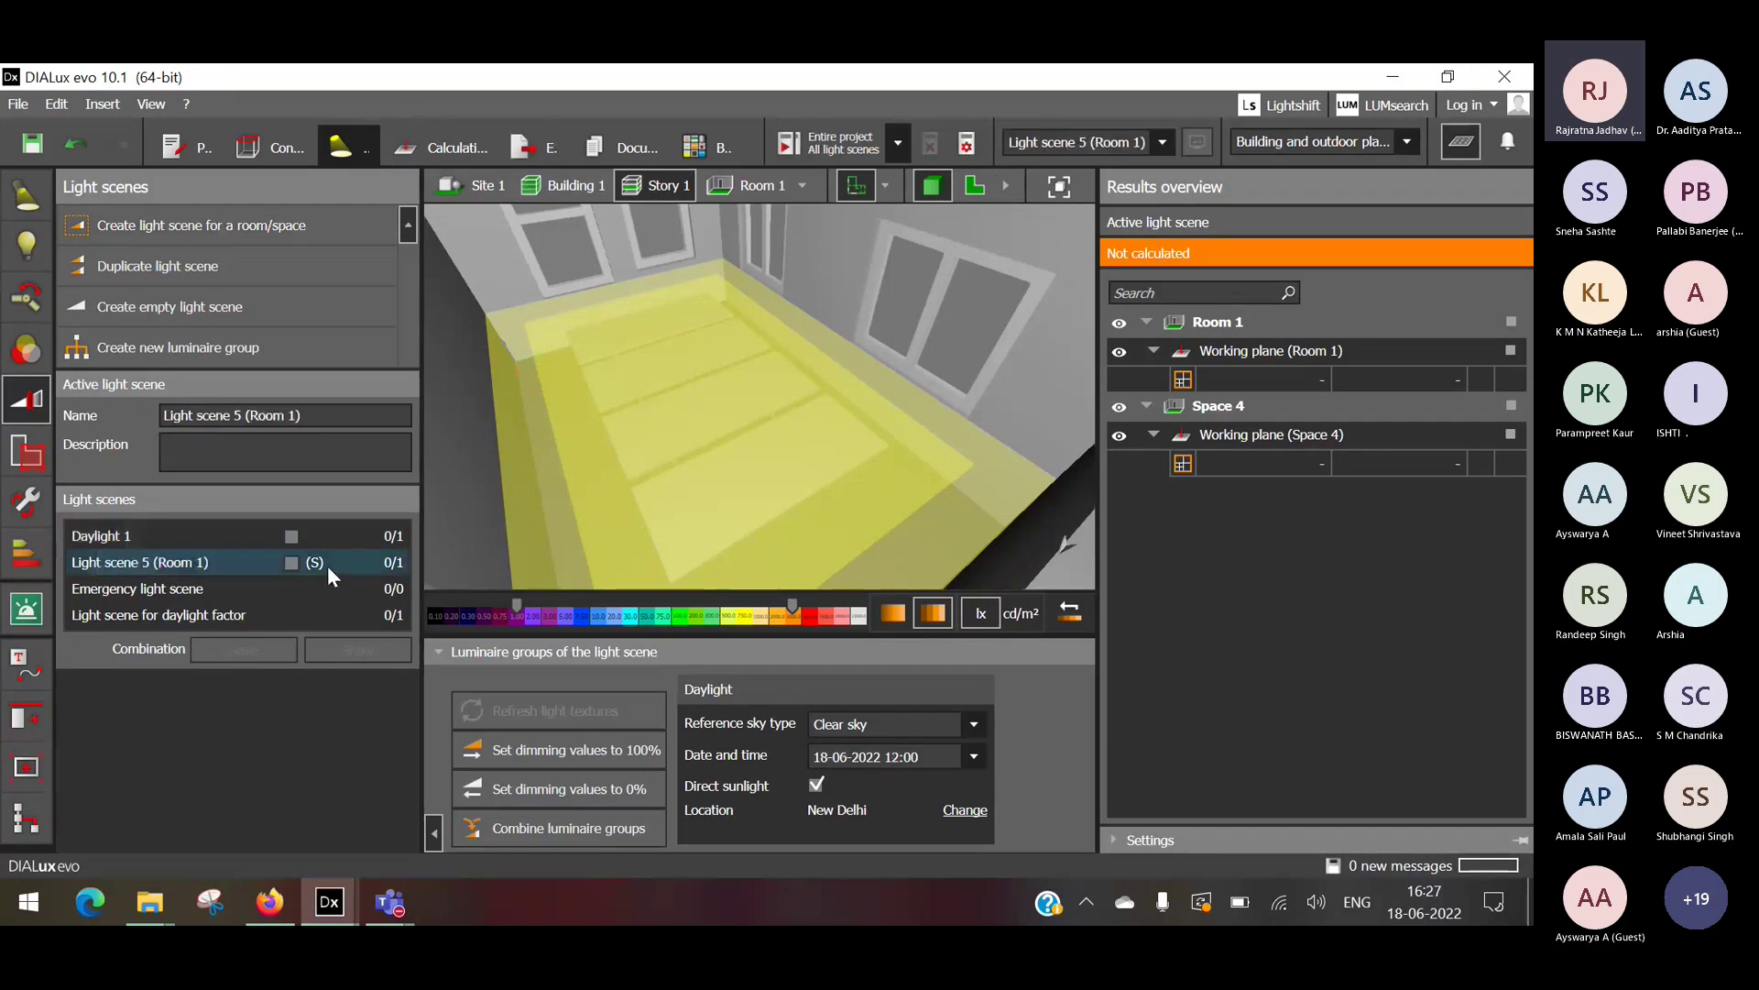
pyautogui.click(238, 596)
pyautogui.click(218, 605)
pyautogui.rightClick(223, 564)
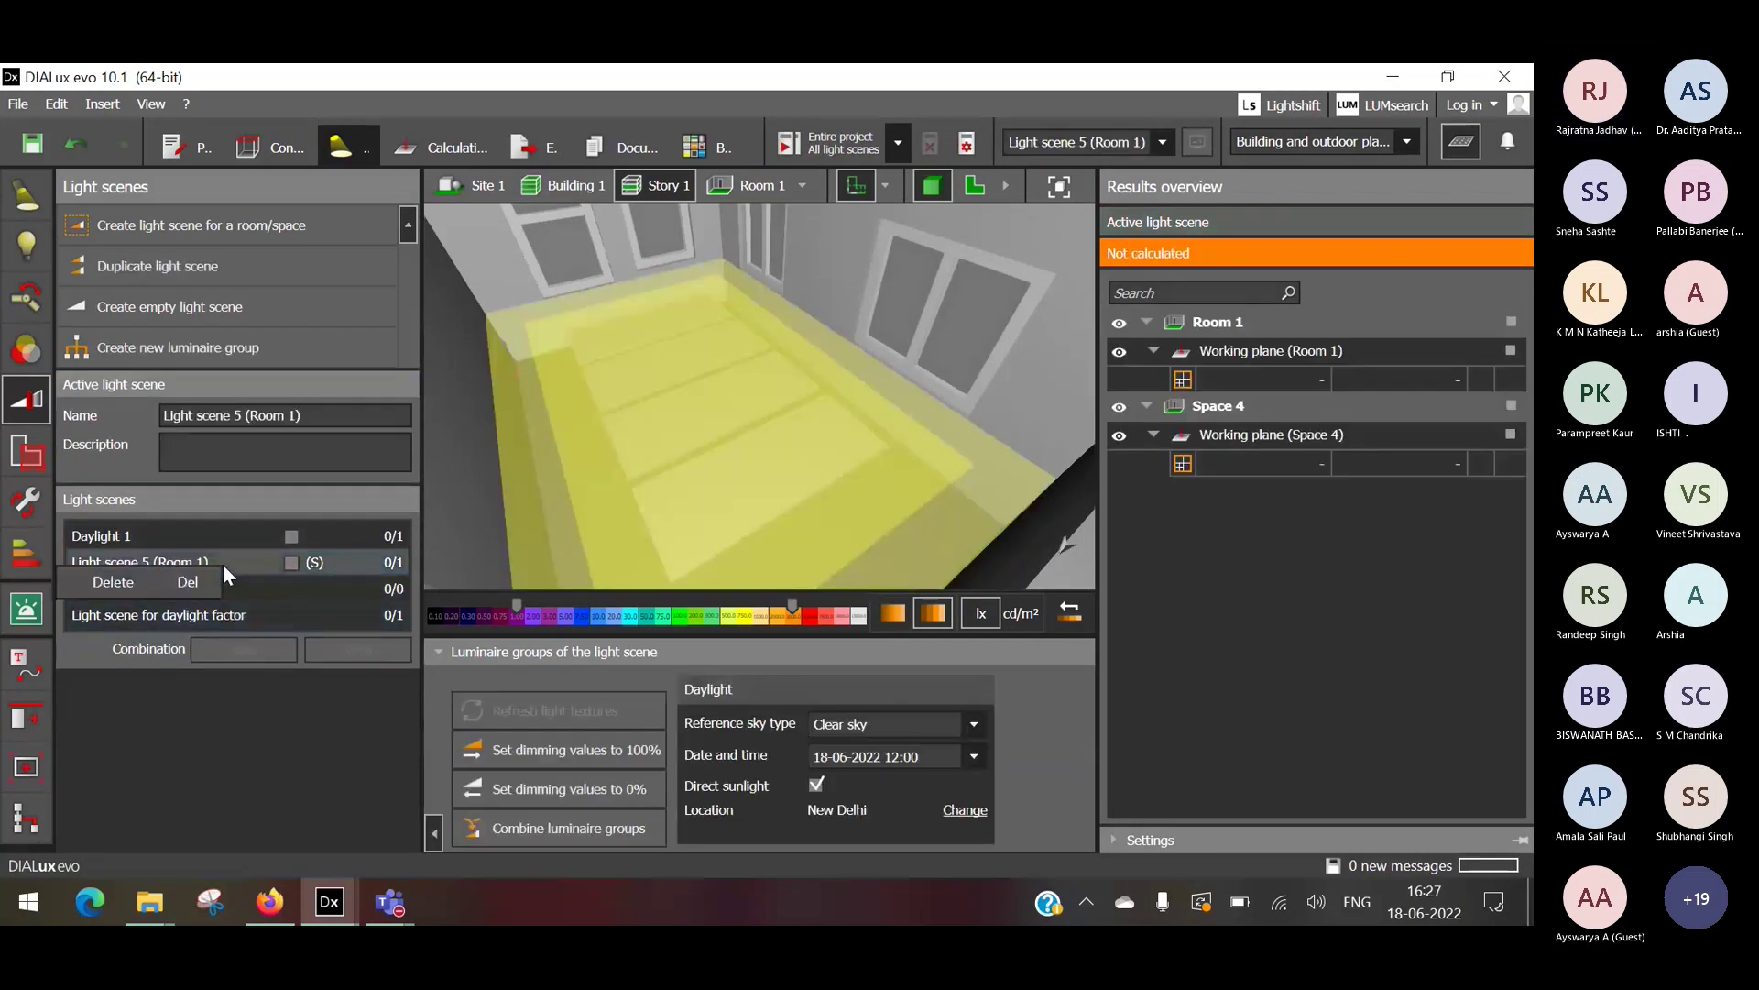
# Keep Light scene 5 (Room 1) active and calculate all light scenes for the entire project.
pyautogui.click(1162, 141)
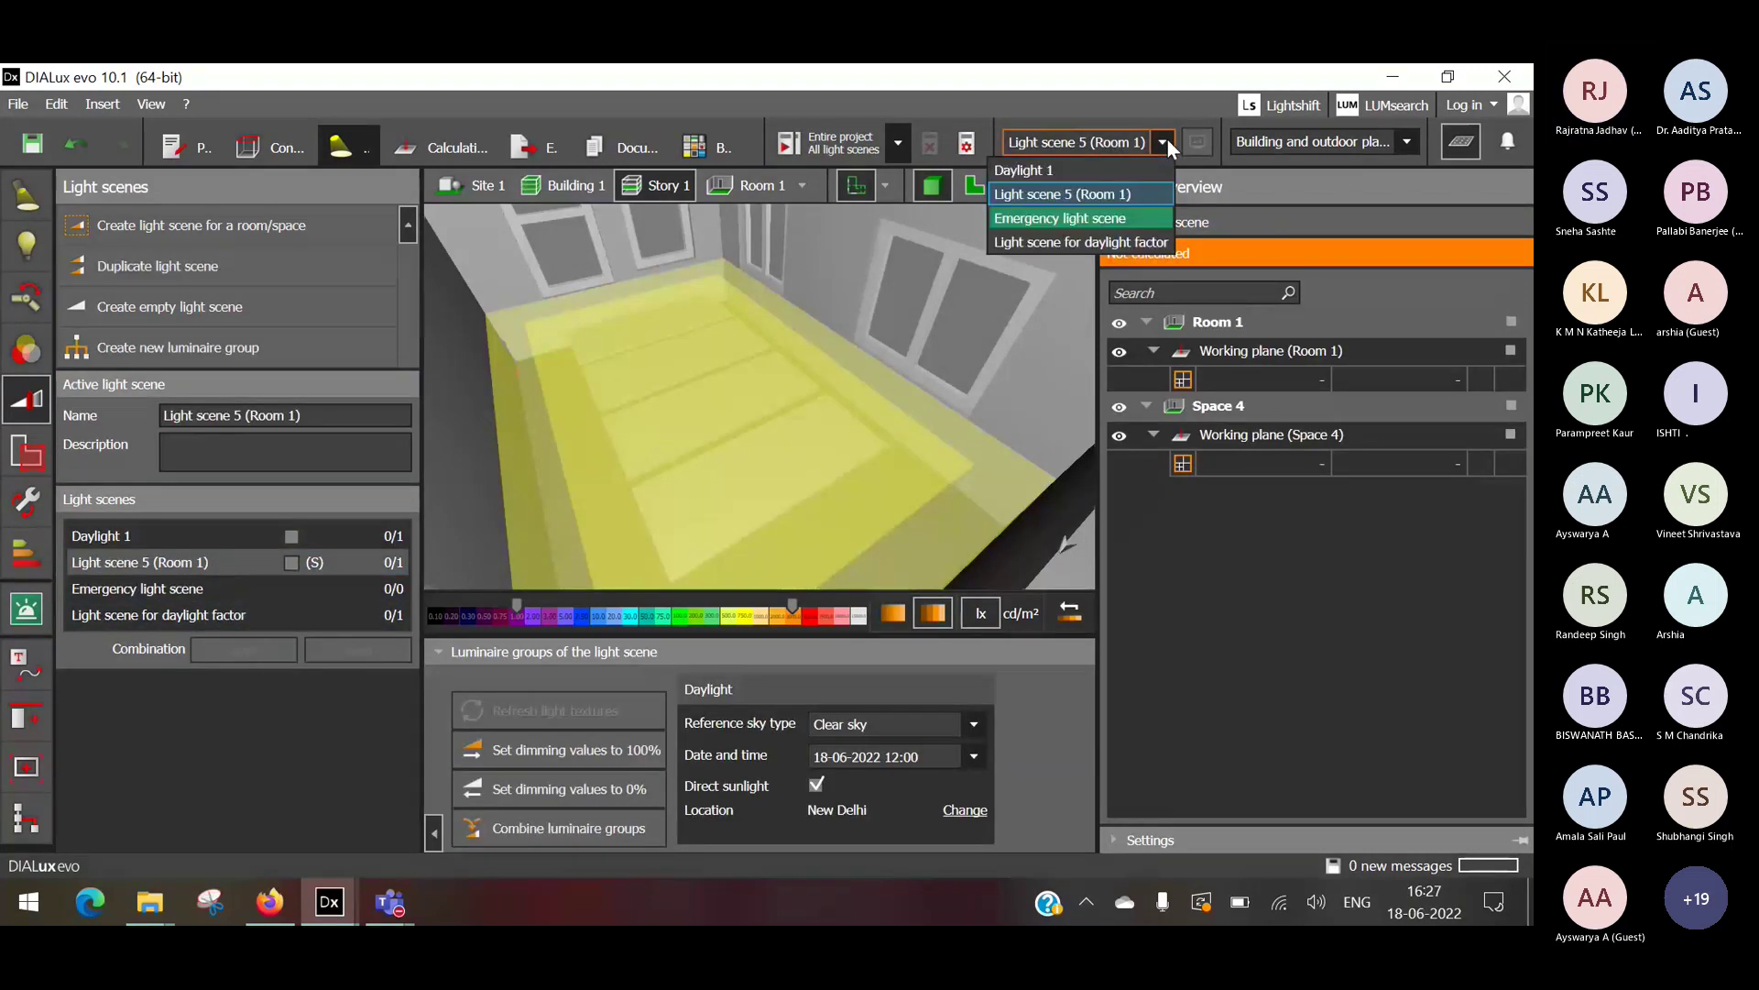
pyautogui.click(1126, 196)
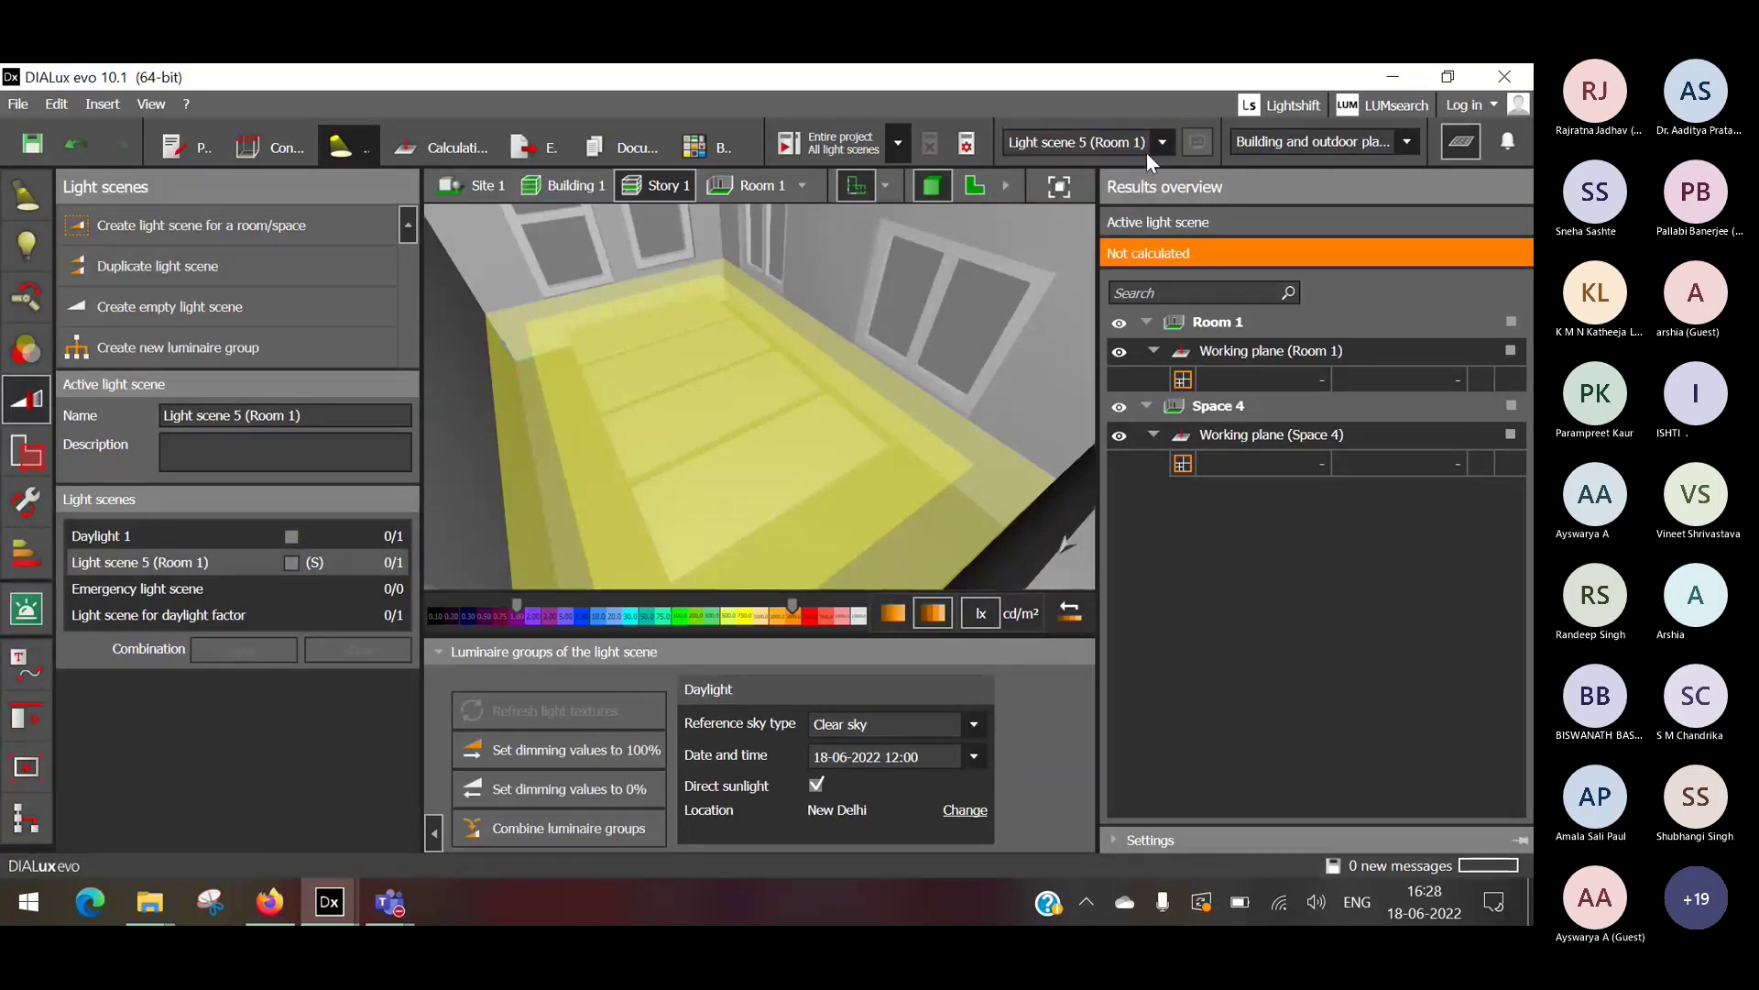
pyautogui.click(900, 141)
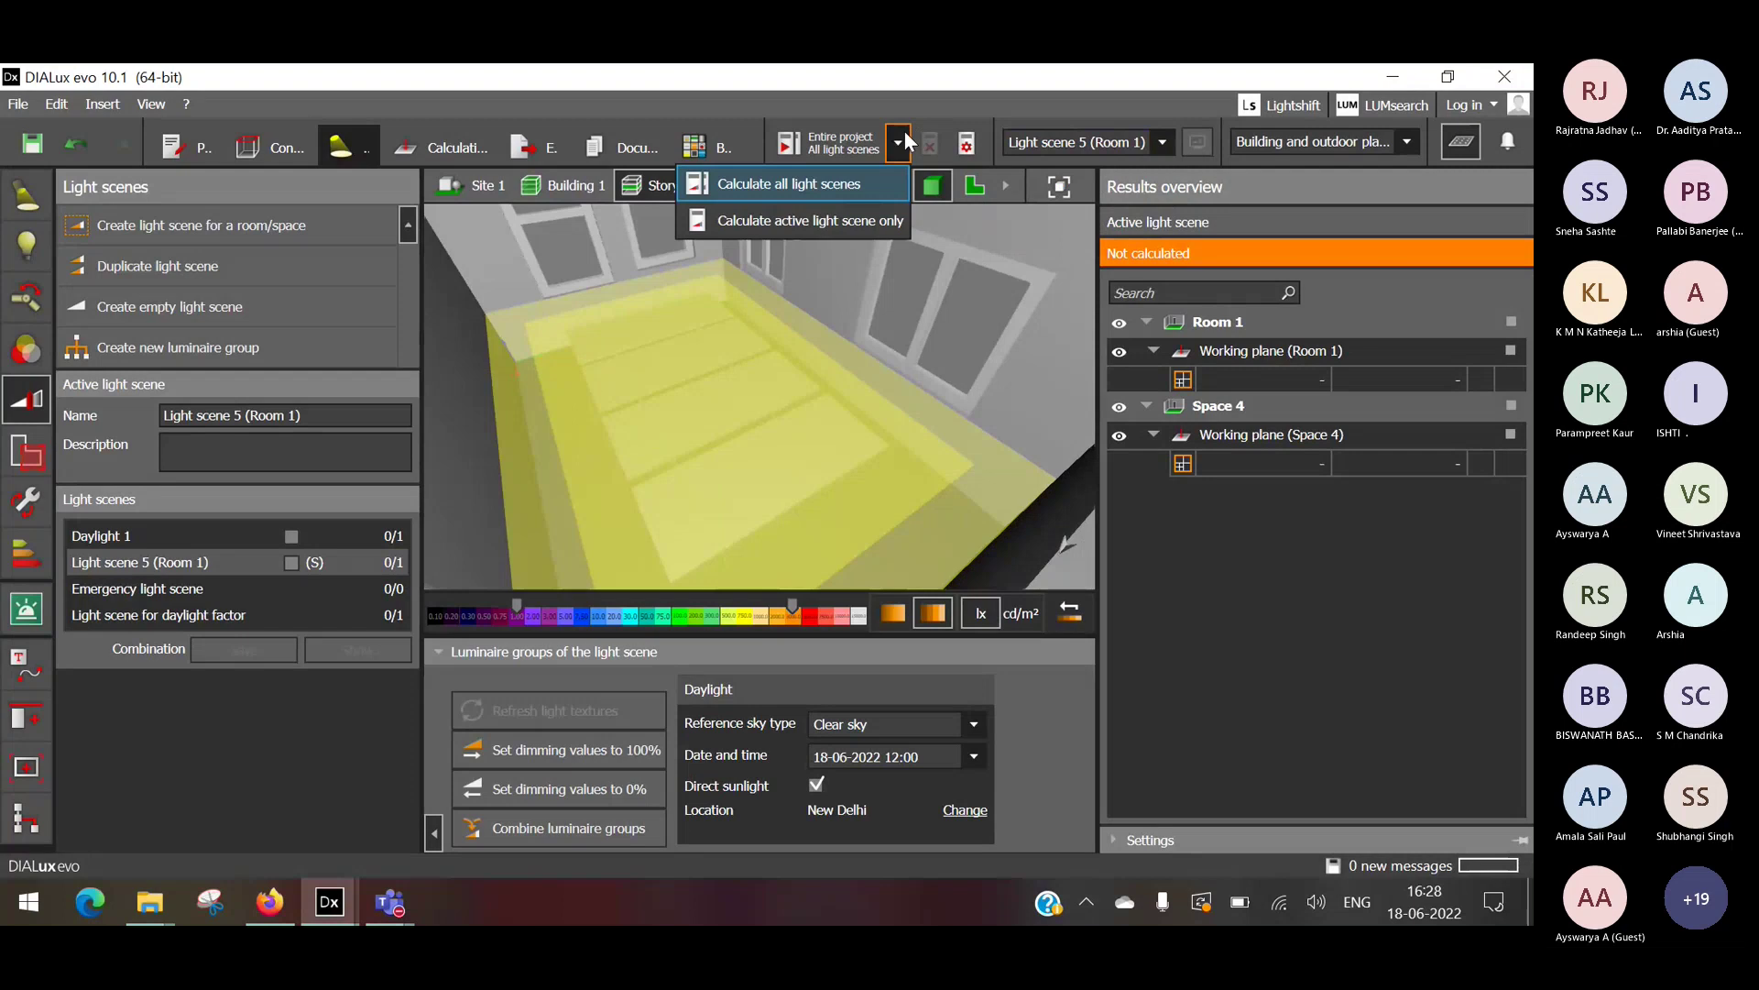
pyautogui.click(833, 220)
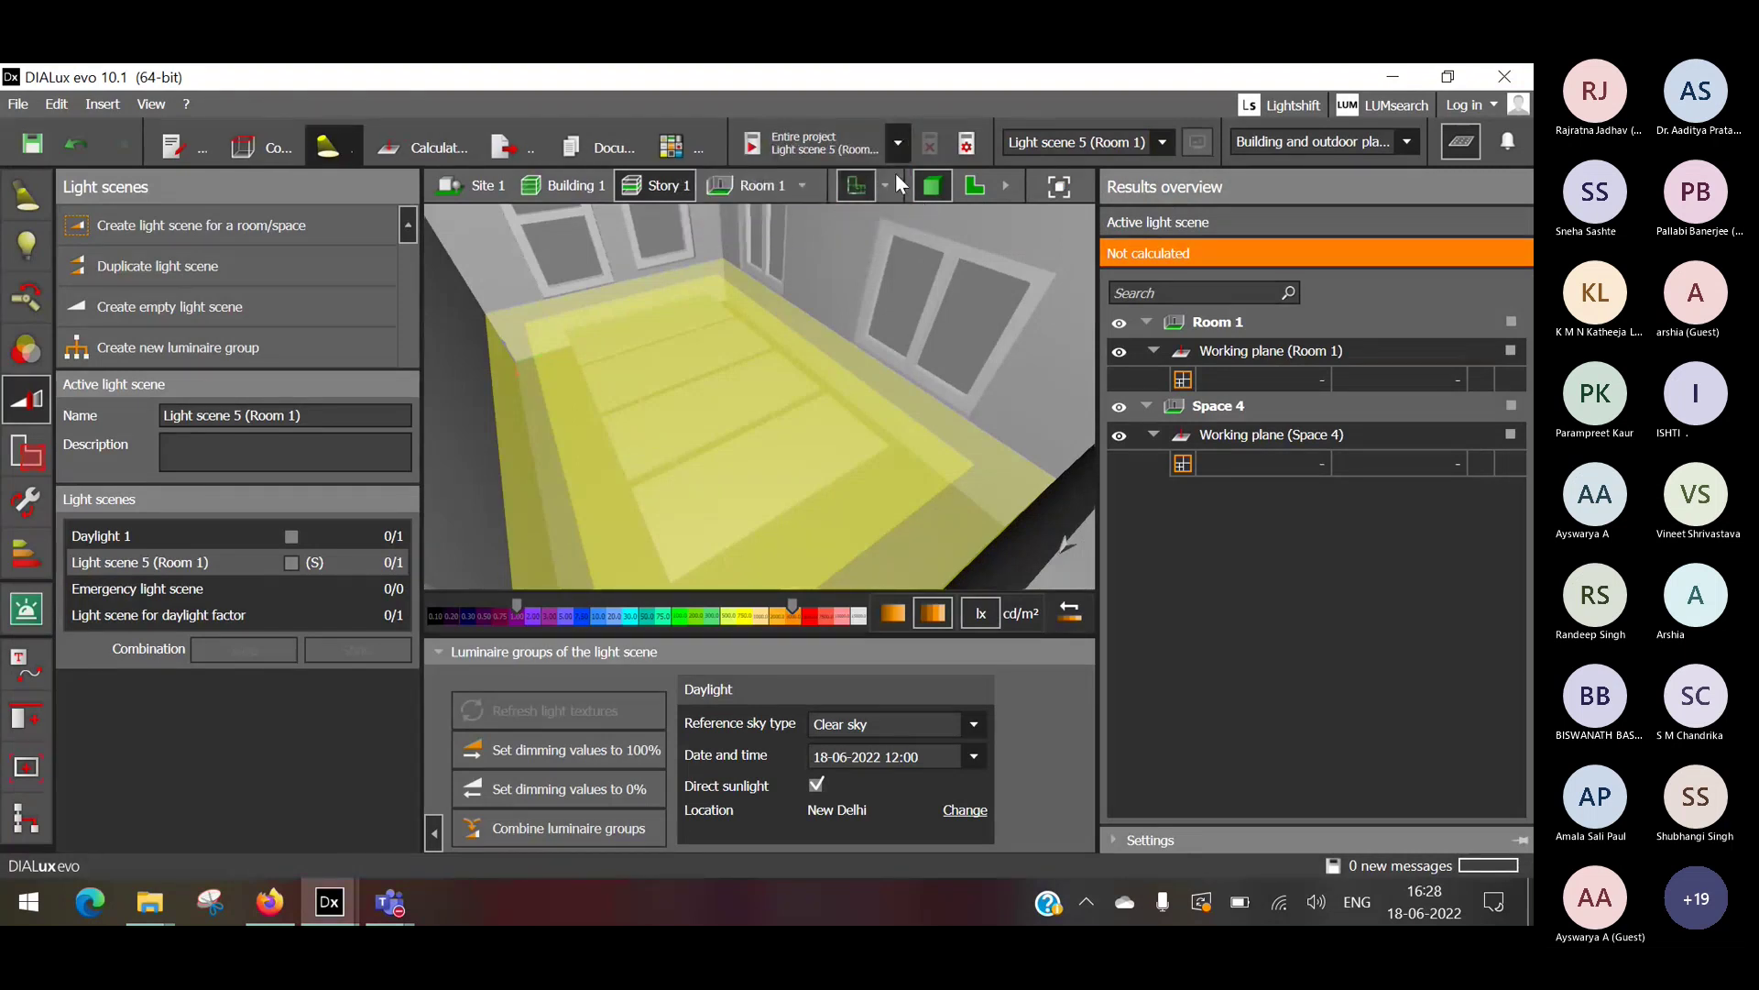
pyautogui.click(898, 143)
pyautogui.click(839, 228)
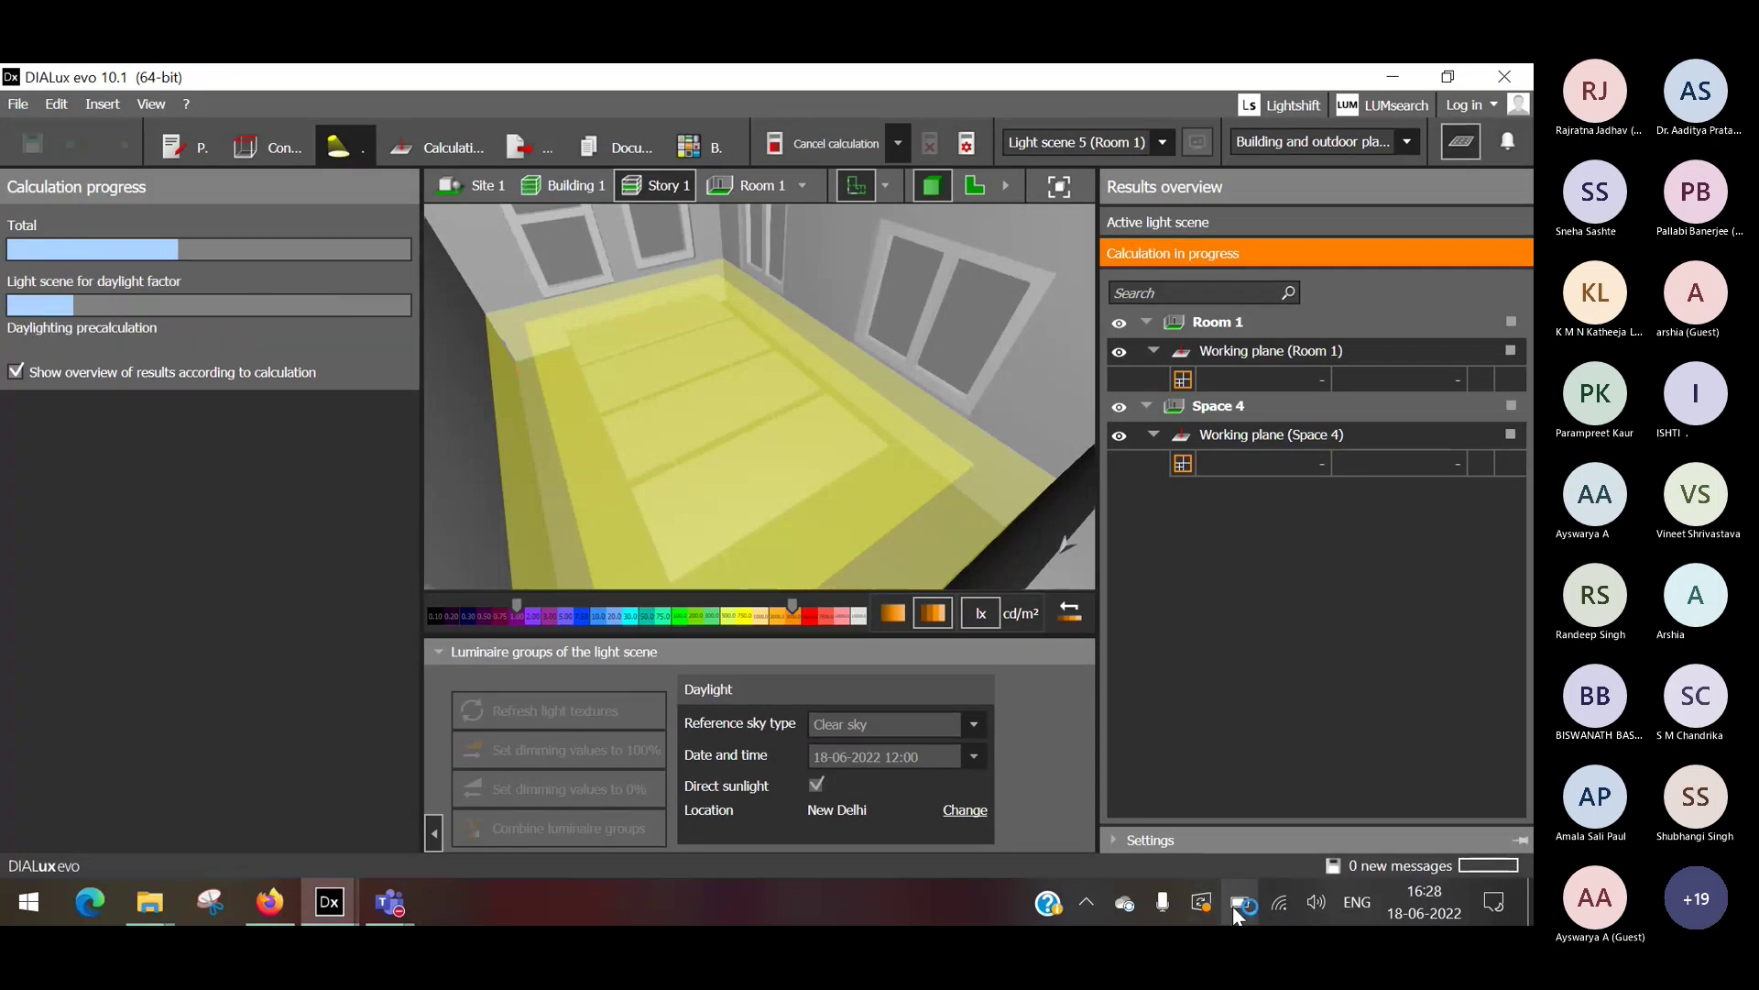
# Examine the calculated illuminance contour lines on the Room 1 working plane from inside the room.
pyautogui.click(927, 611)
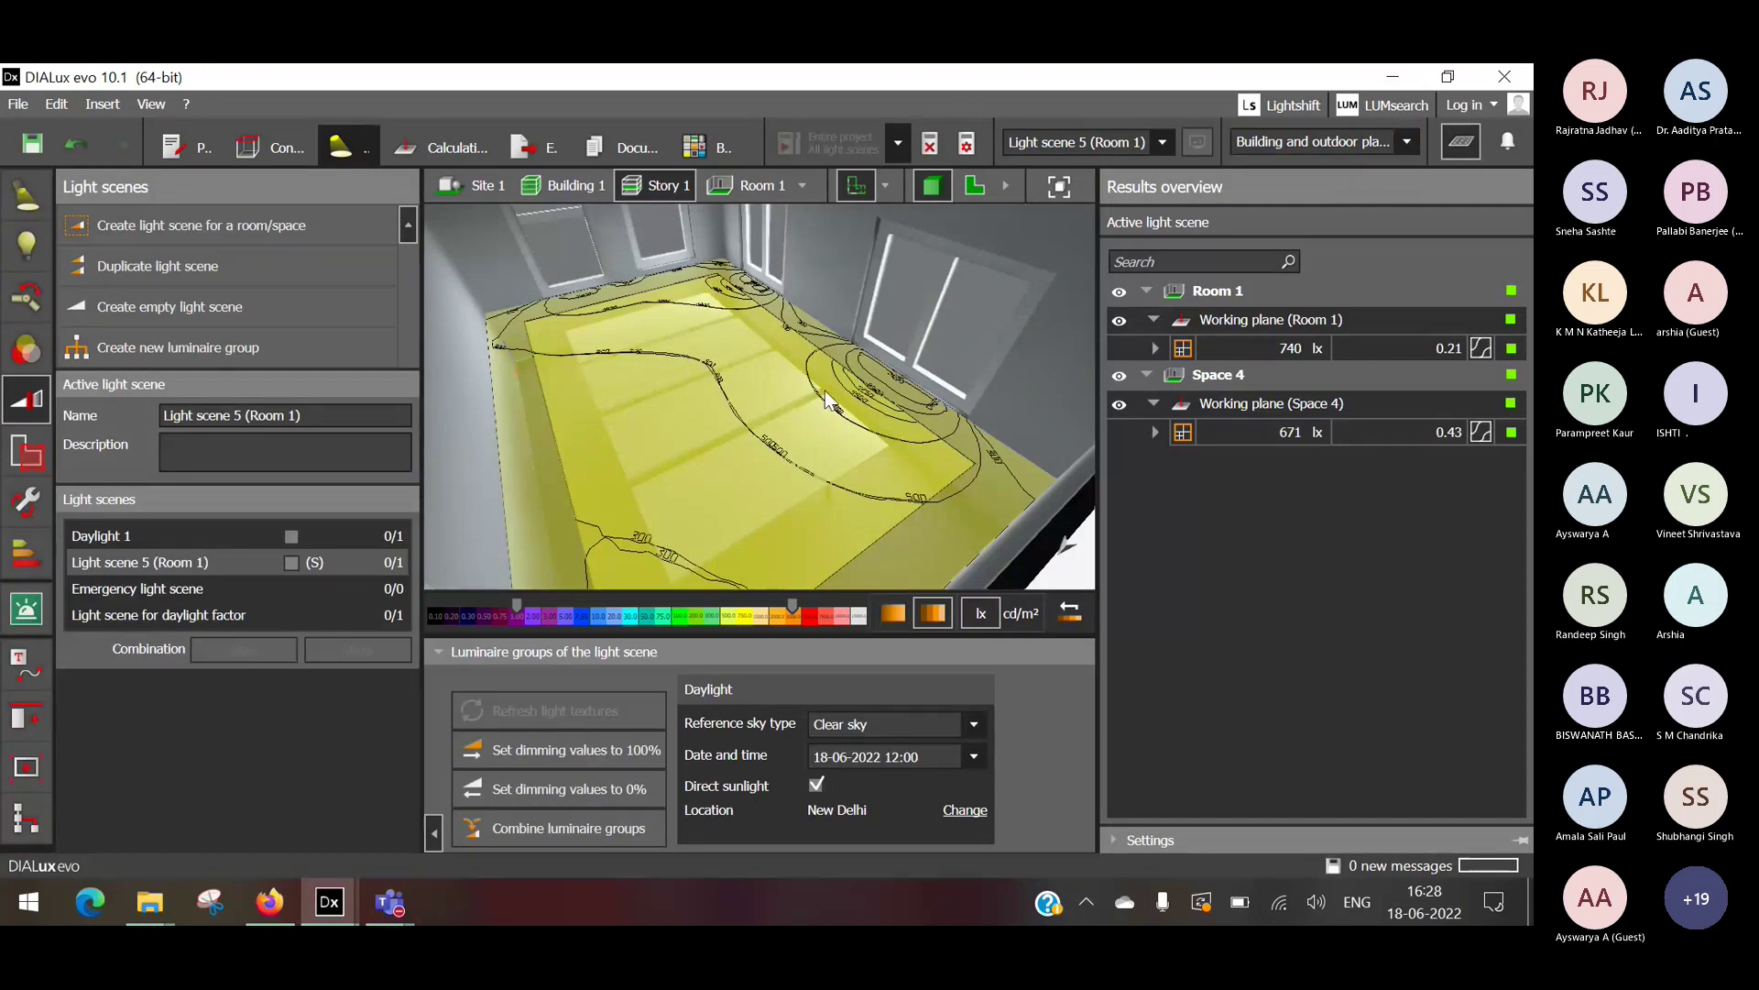
pyautogui.scroll(-3, 827, 403)
pyautogui.moveTo(825, 406); pyautogui.dragTo(744, 377, button='right')
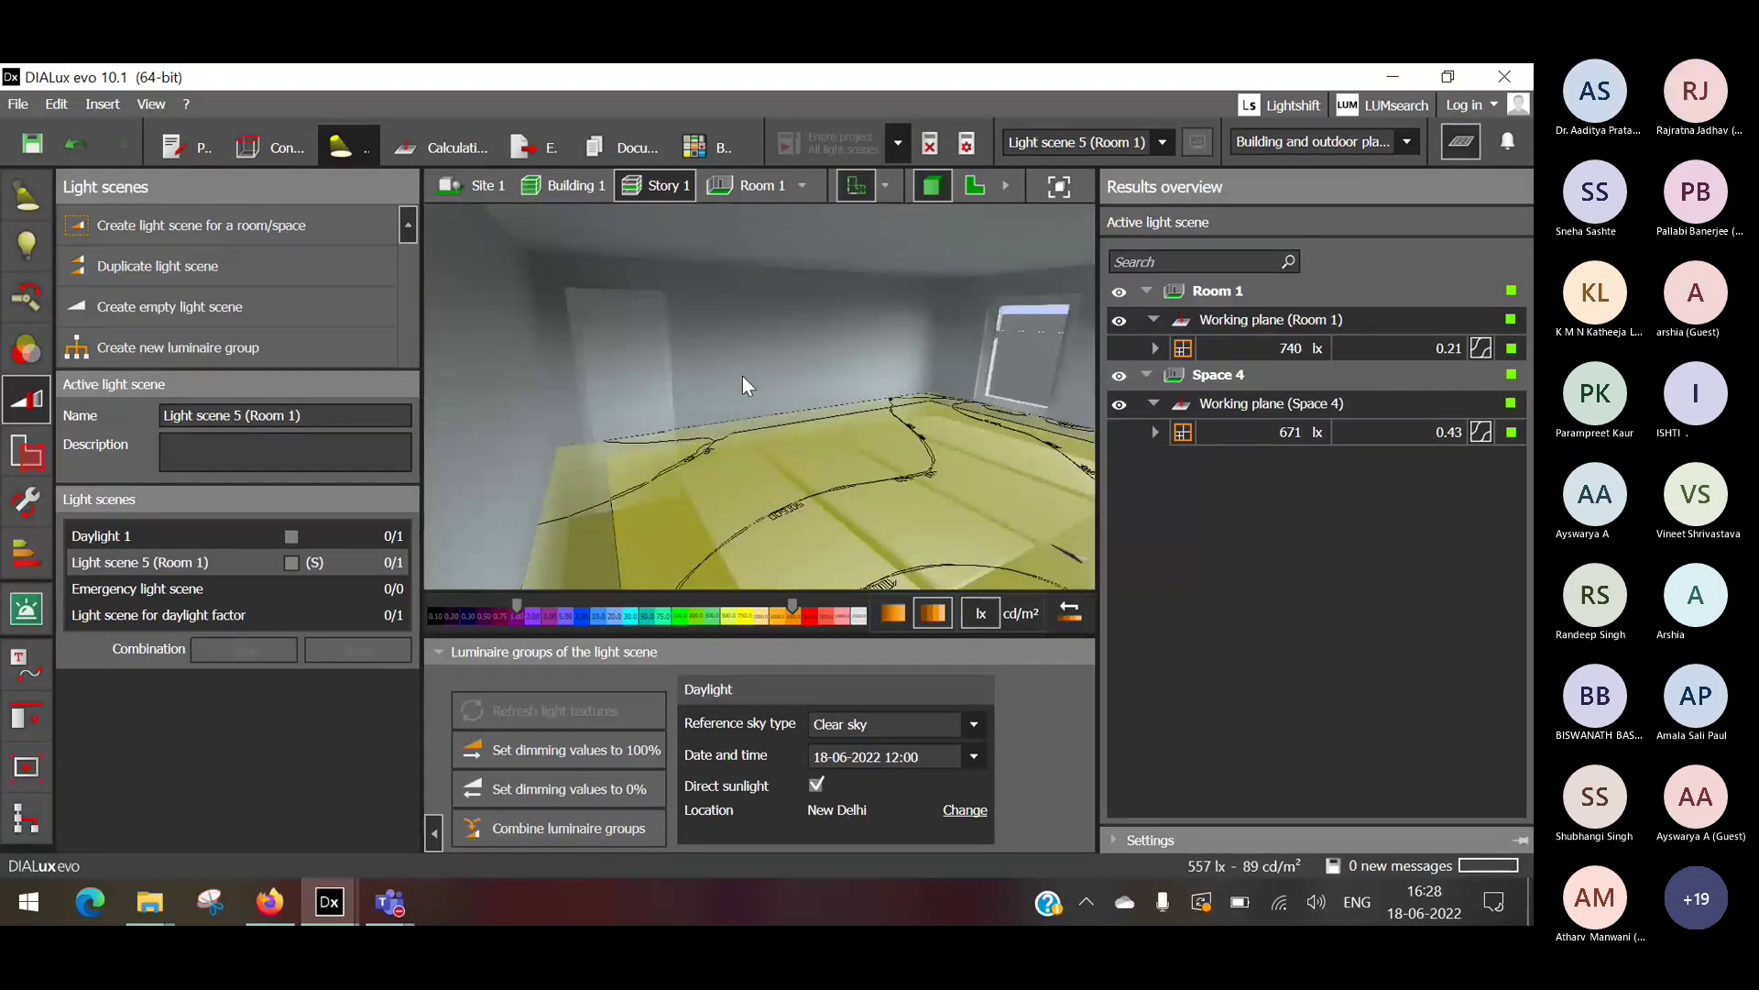
# Check the raised hands in the Microsoft Teams meeting, return to DIALux evo and decline saving the project.
pyautogui.click(1357, 762)
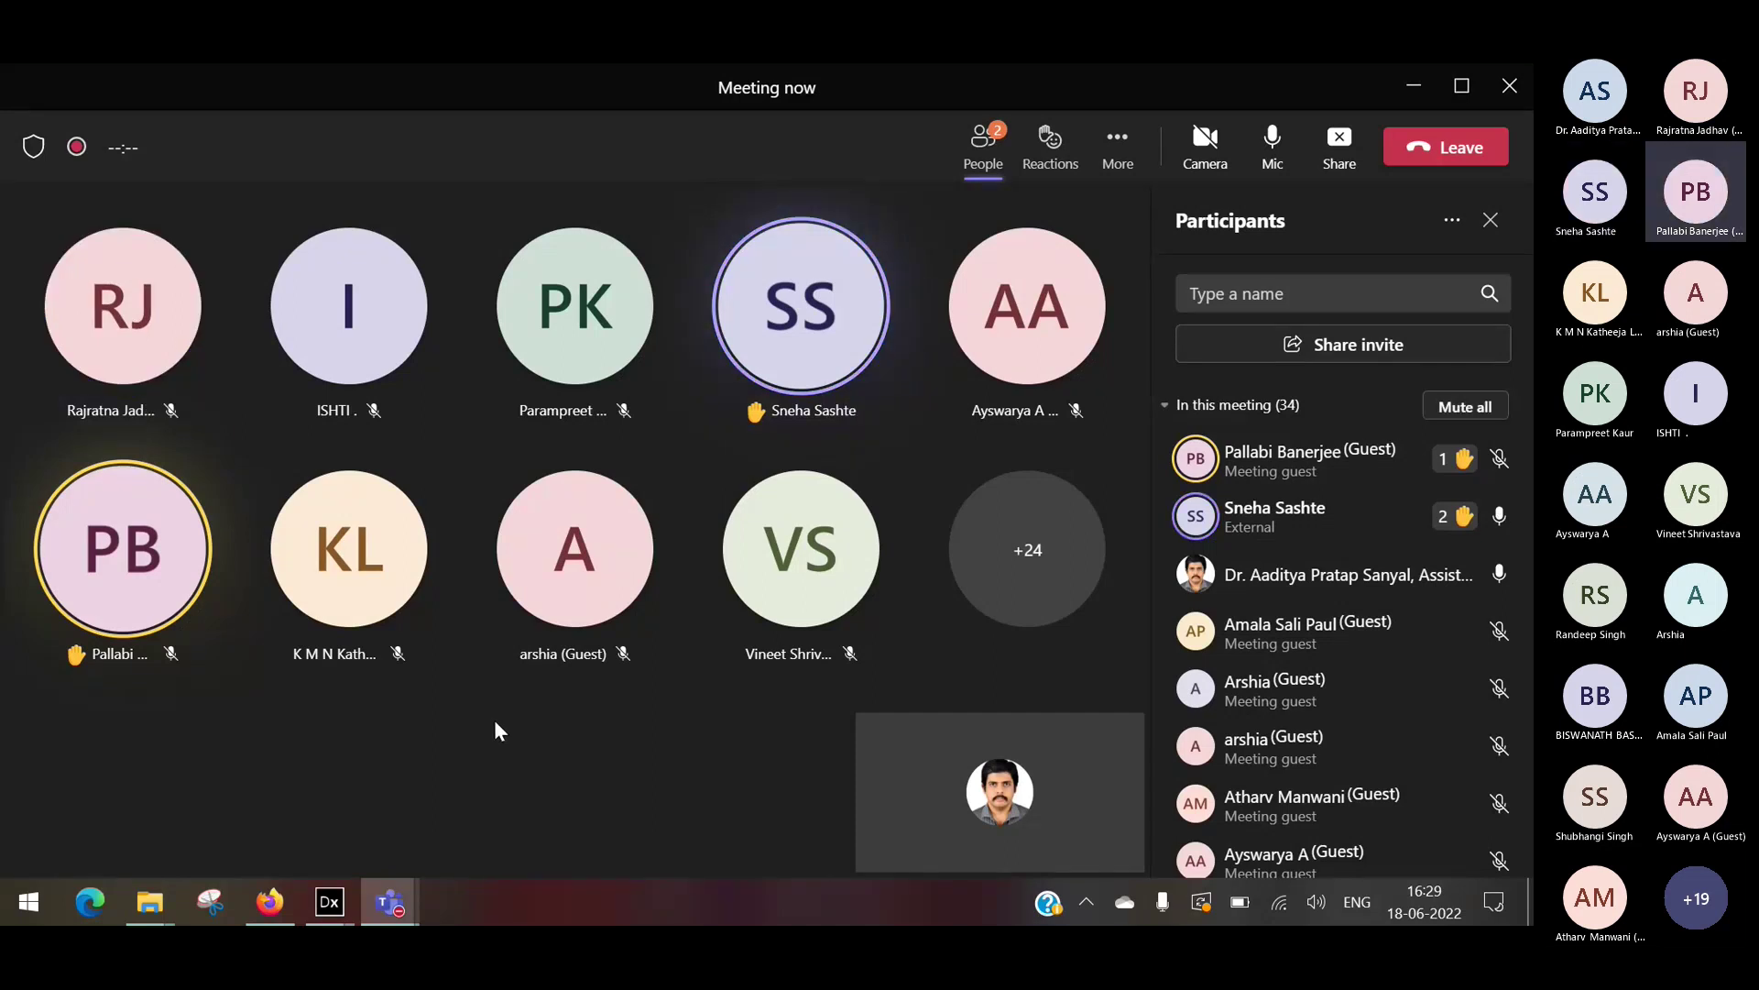
pyautogui.click(1414, 99)
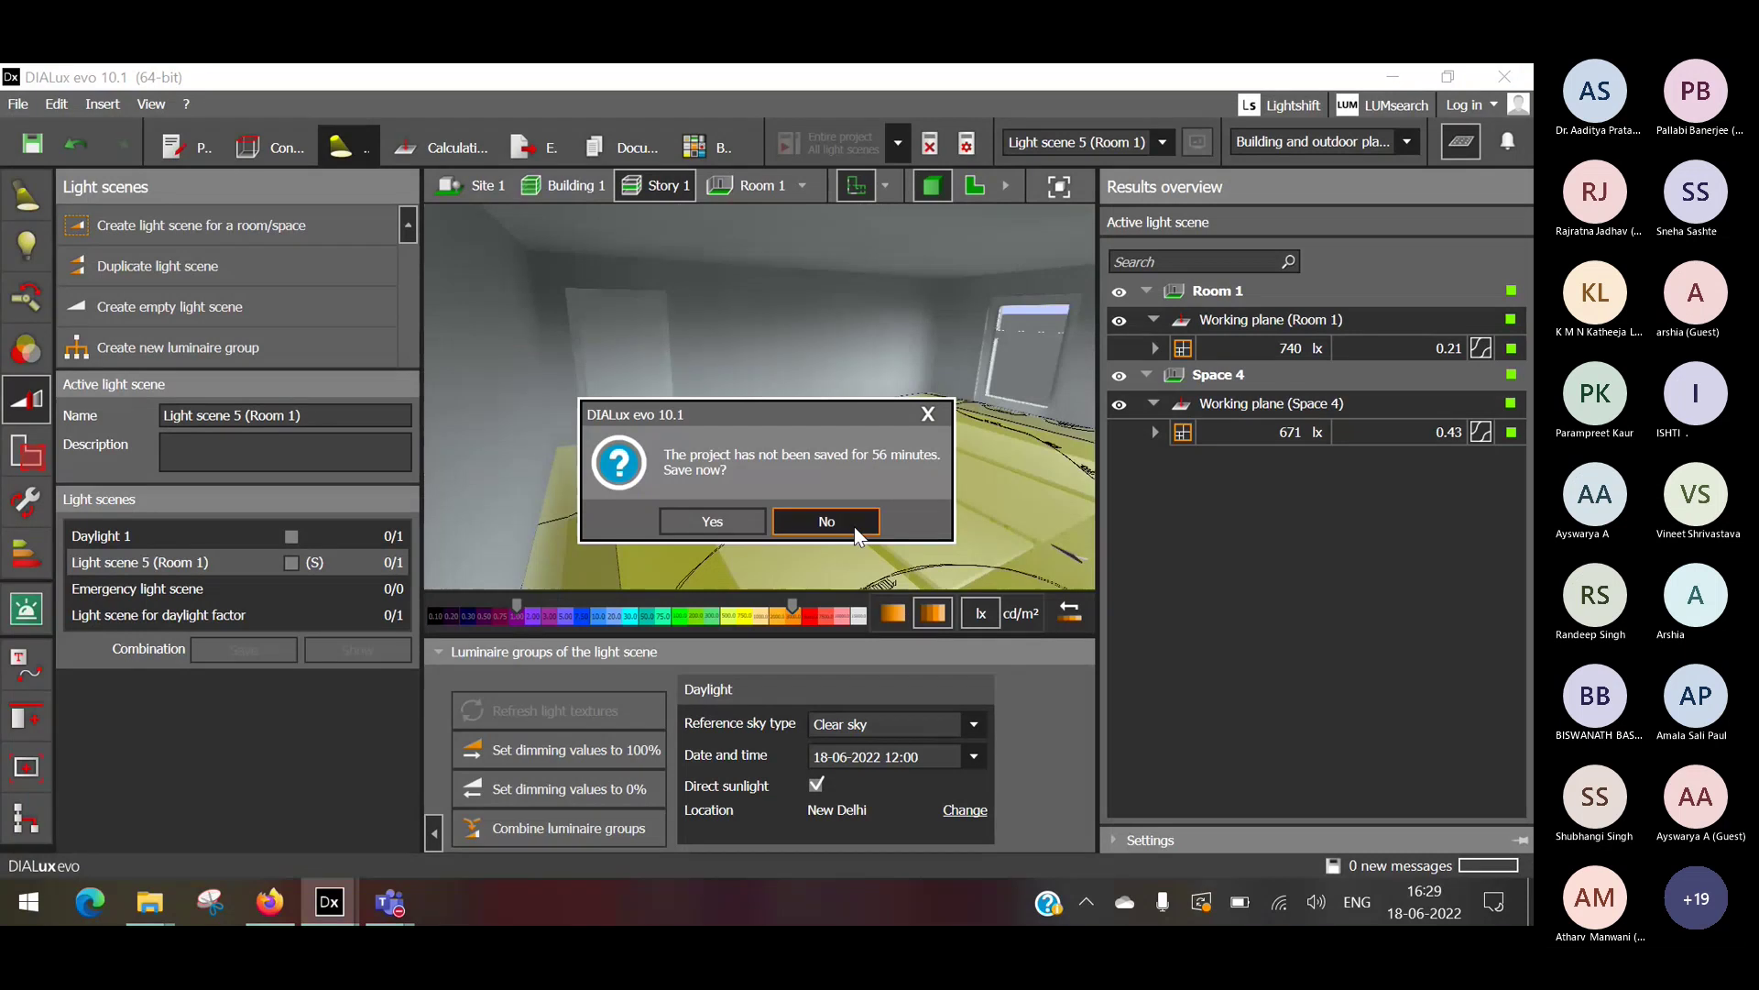
pyautogui.click(854, 532)
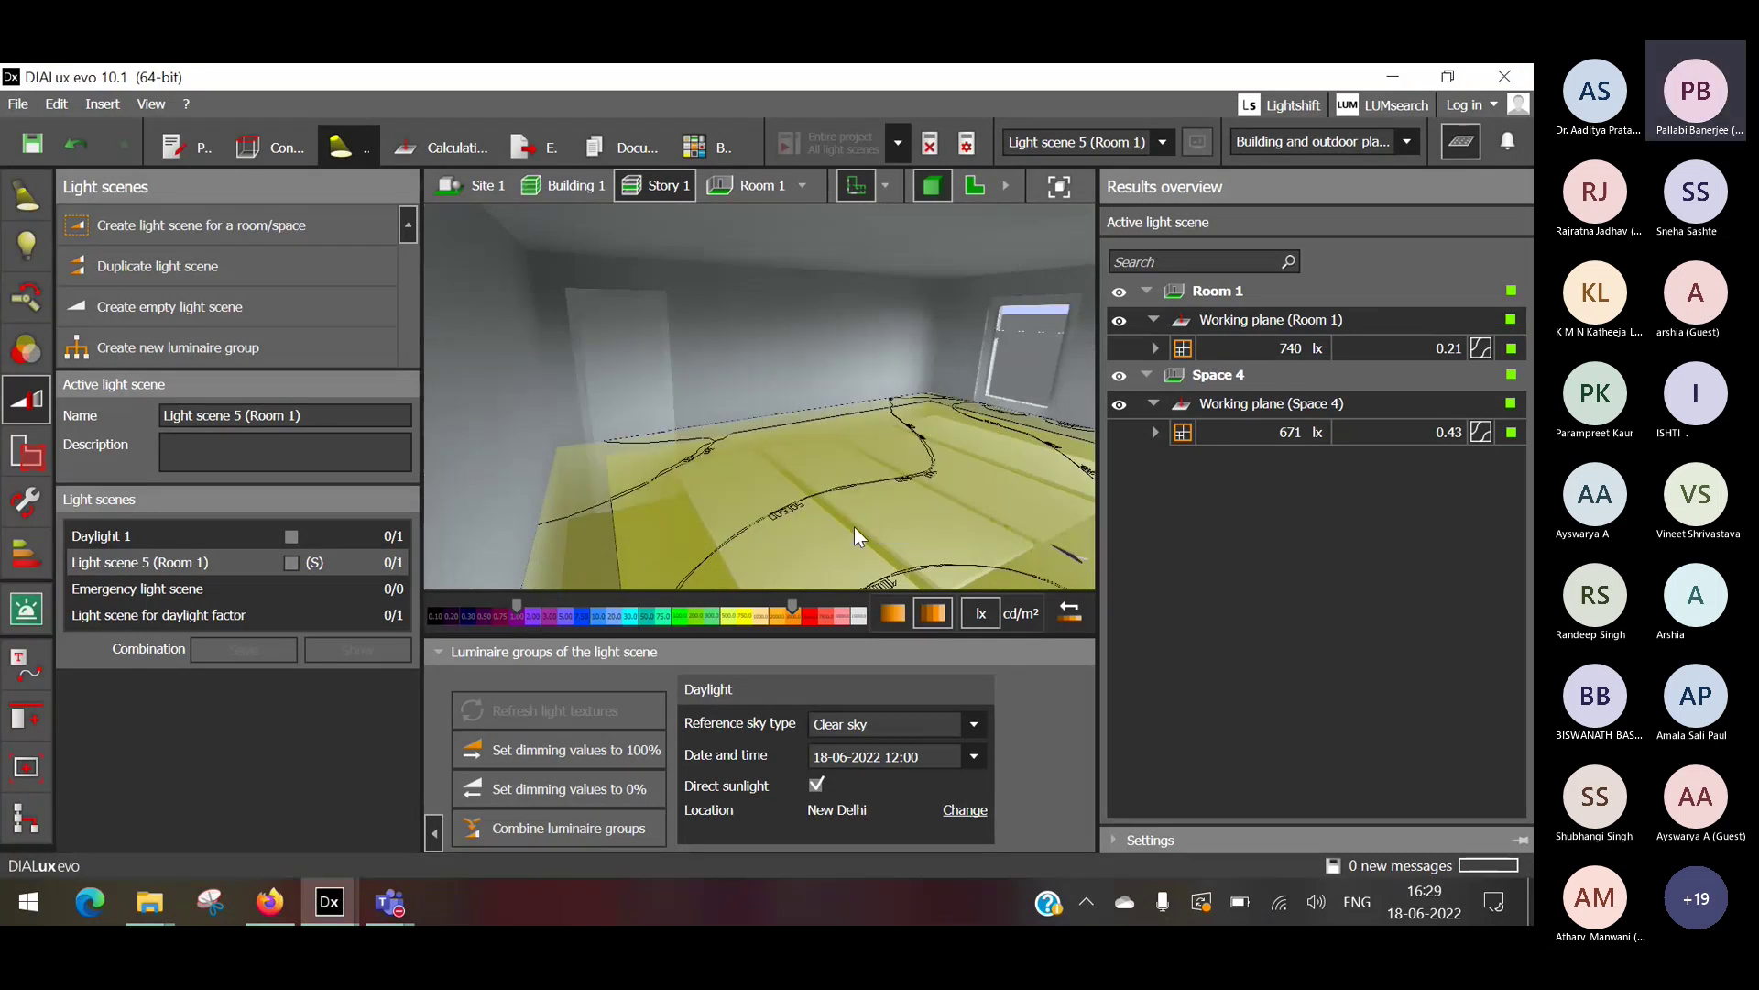
# Look through the spaces and light scene tools, and open the calculation objects settings.
pyautogui.click(28, 452)
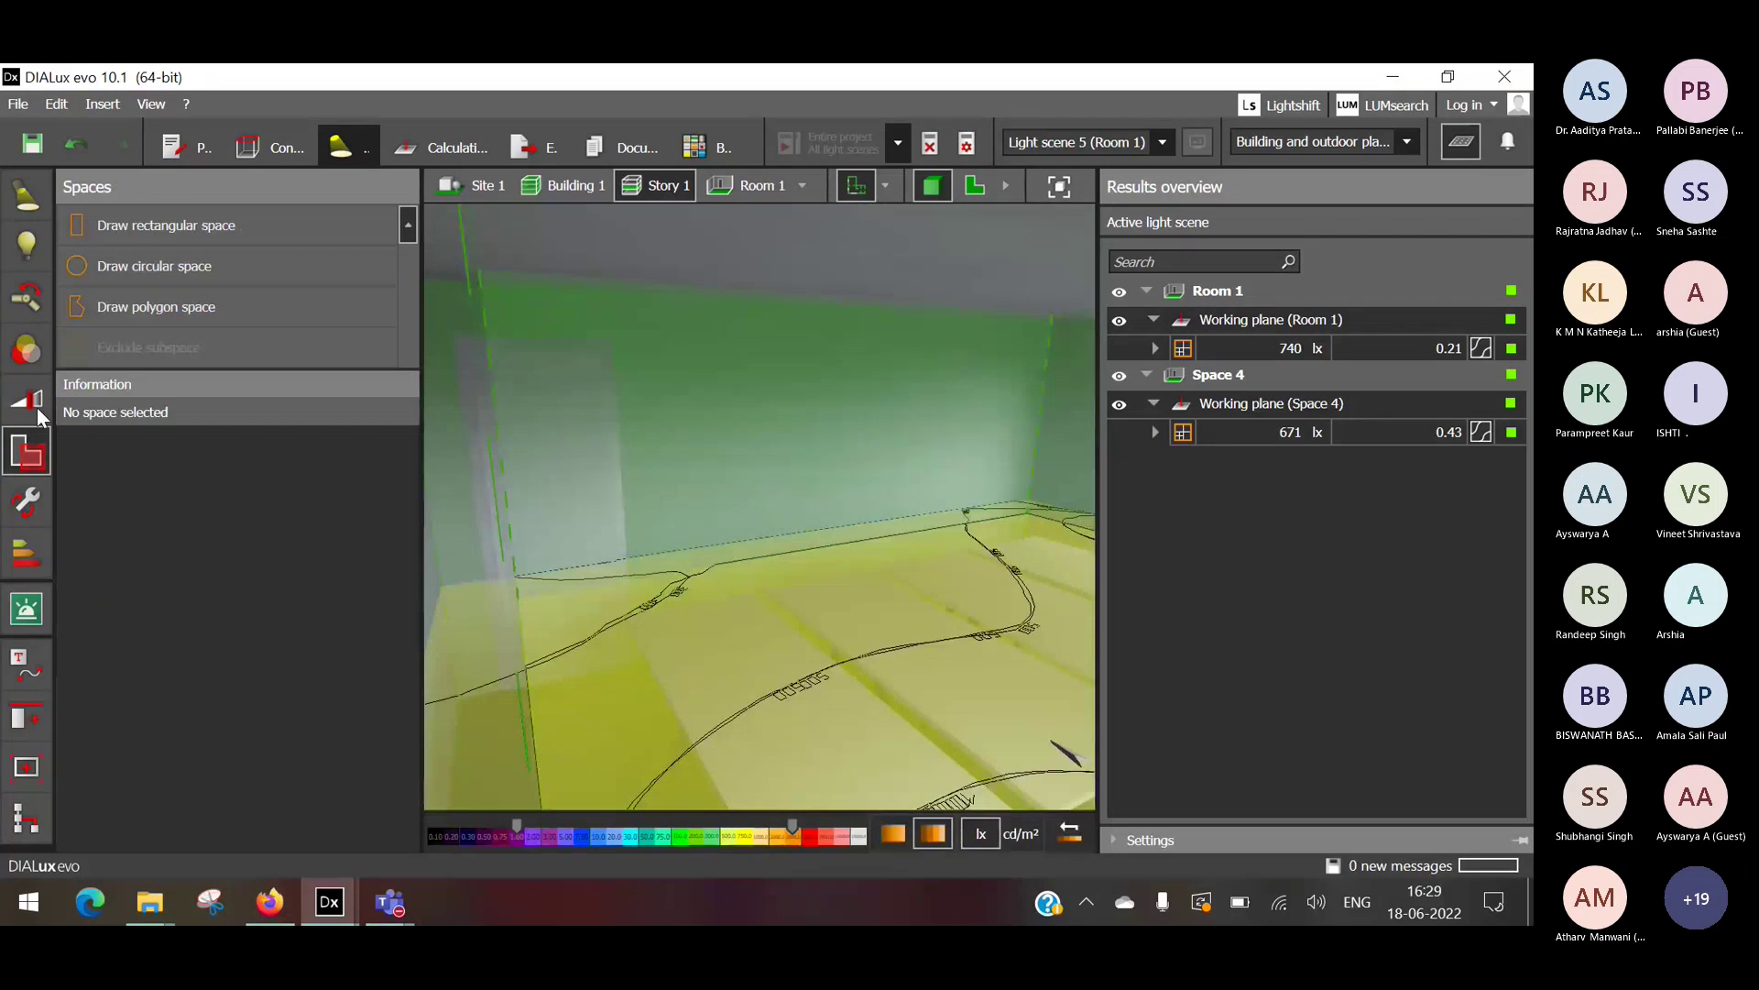
pyautogui.click(37, 407)
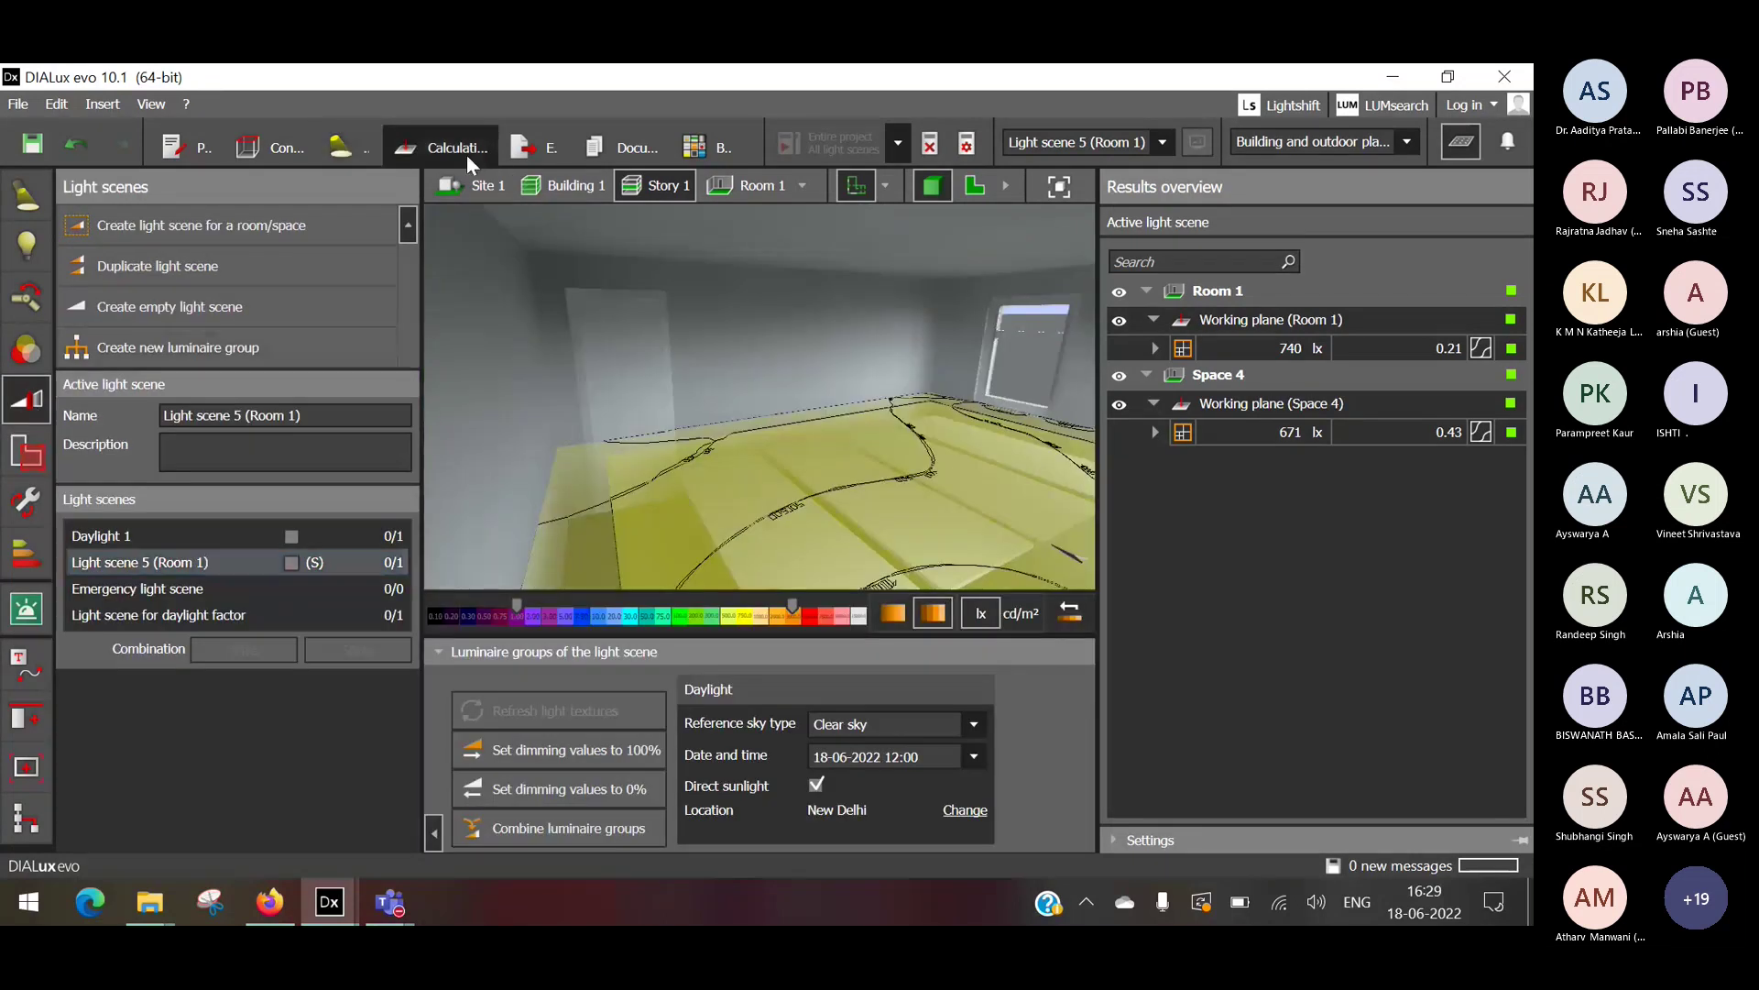
pyautogui.click(466, 155)
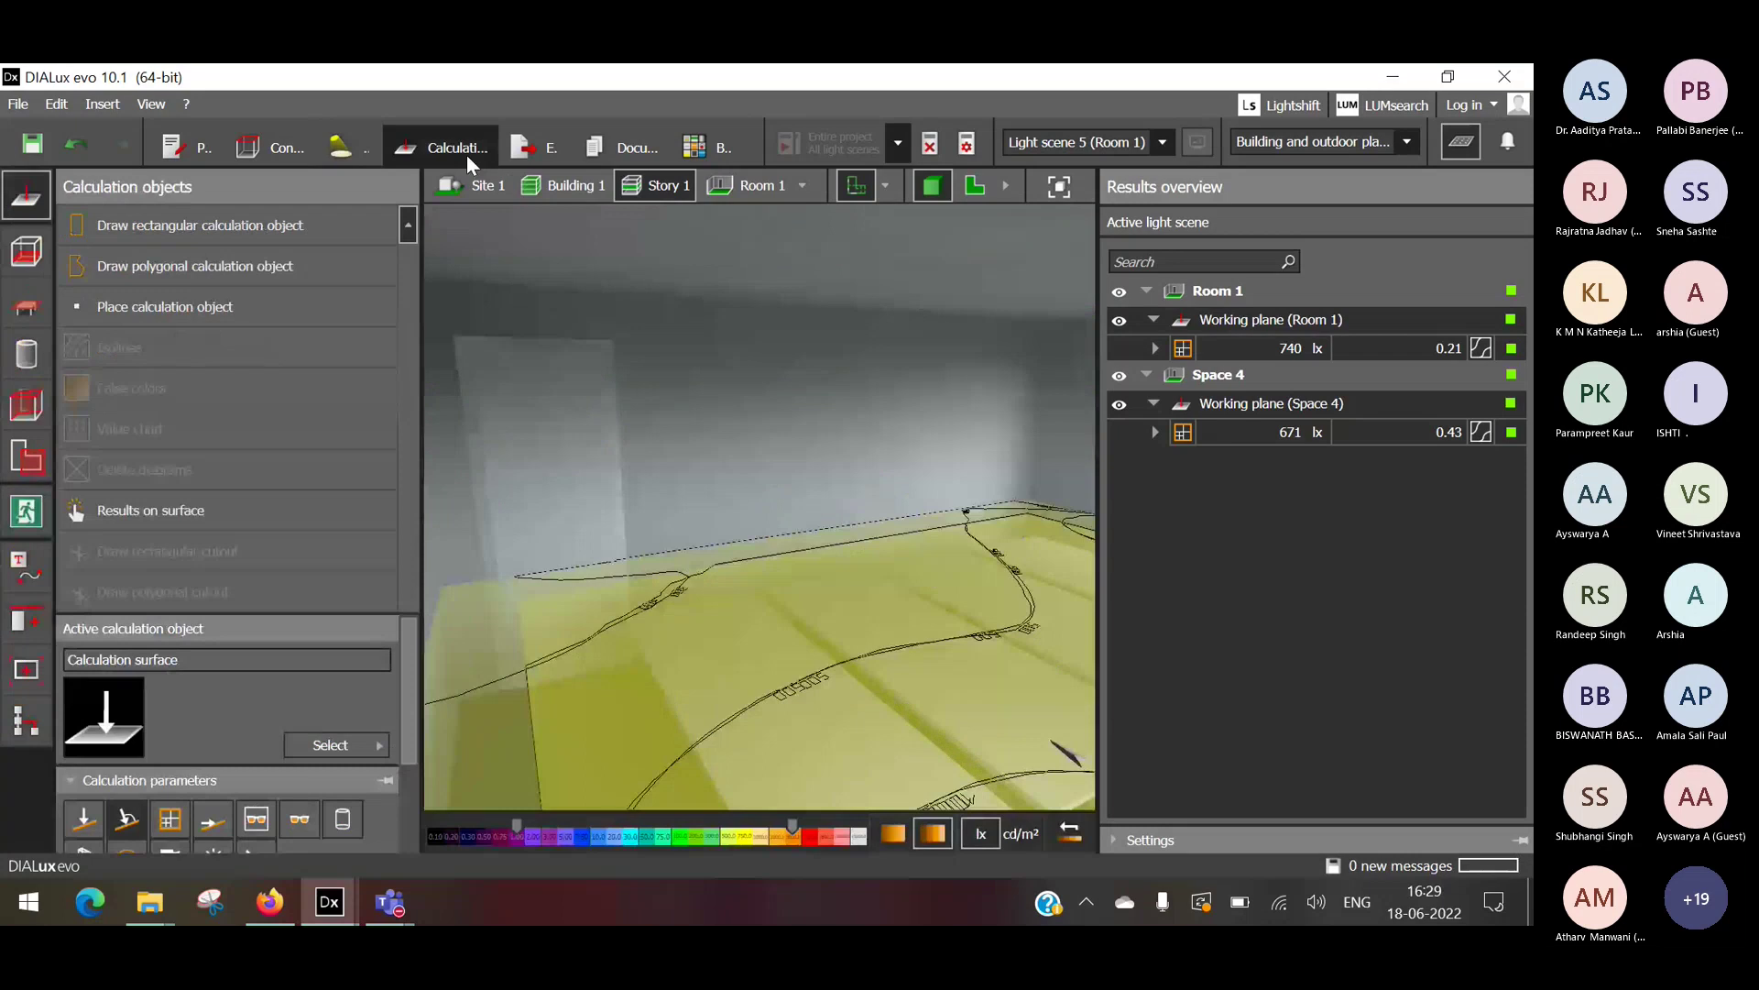
pyautogui.click(365, 145)
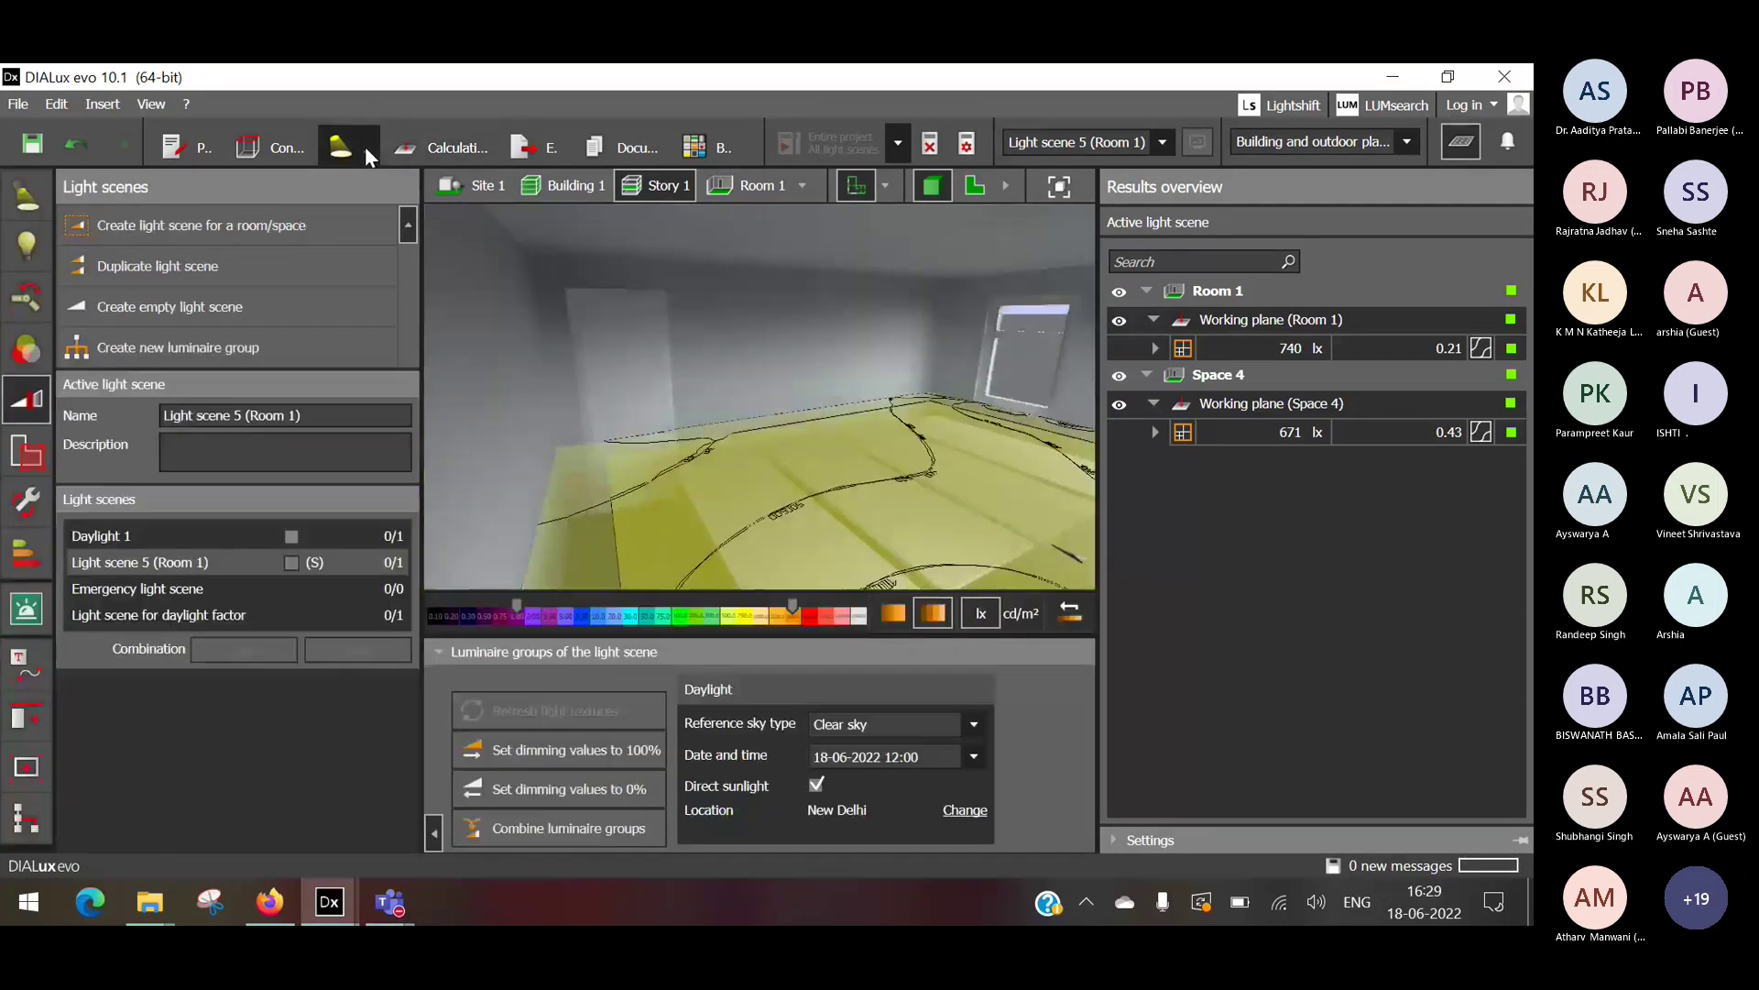
pyautogui.click(441, 161)
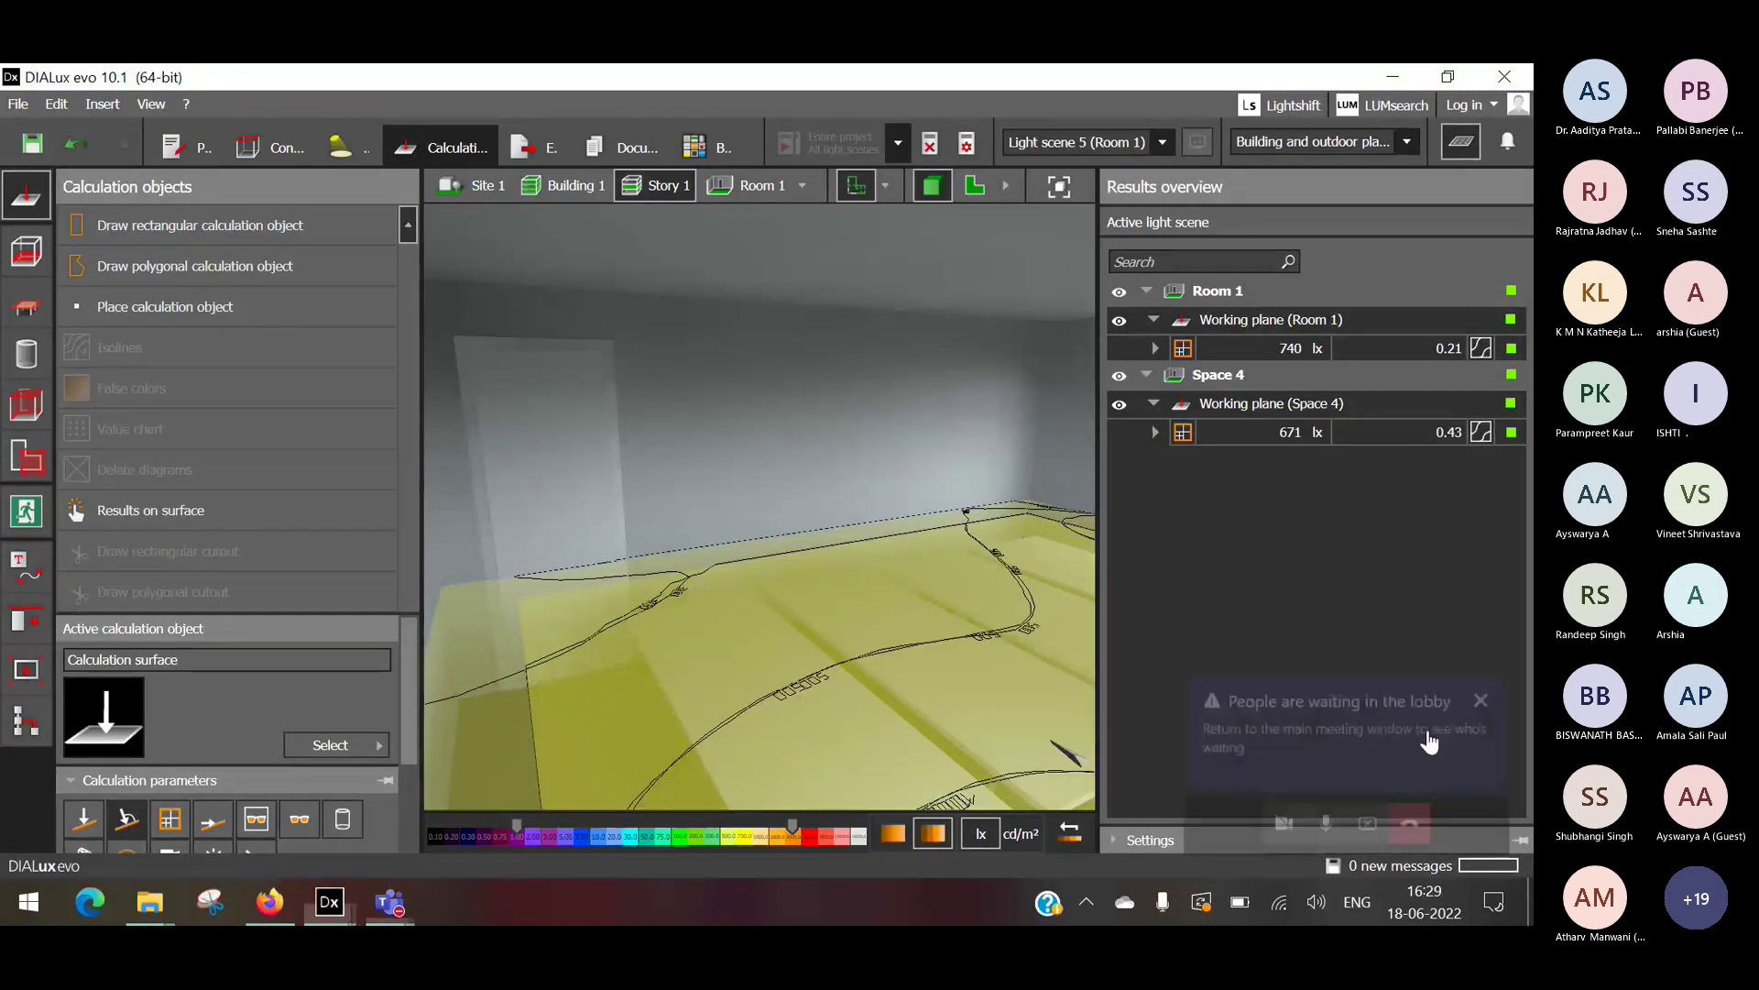
# Admit the waiting guest from the Microsoft Teams lobby and return to DIALux evo.
pyautogui.click(1430, 742)
pyautogui.click(1454, 458)
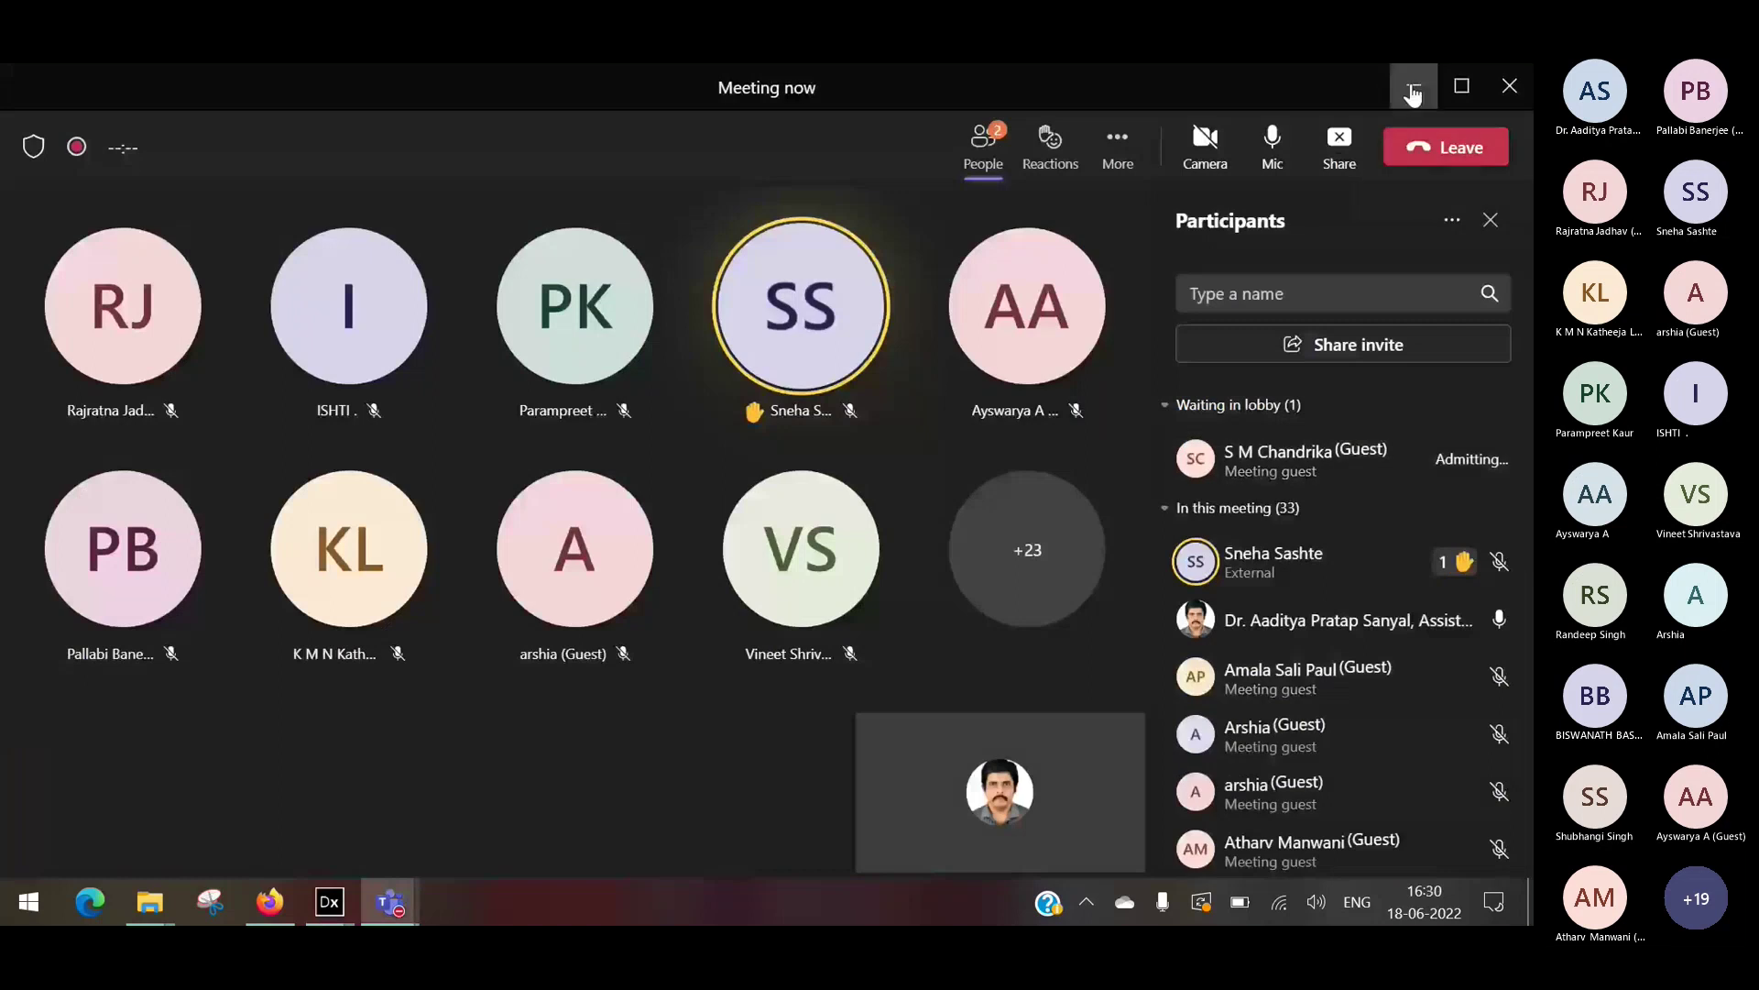
pyautogui.click(1414, 89)
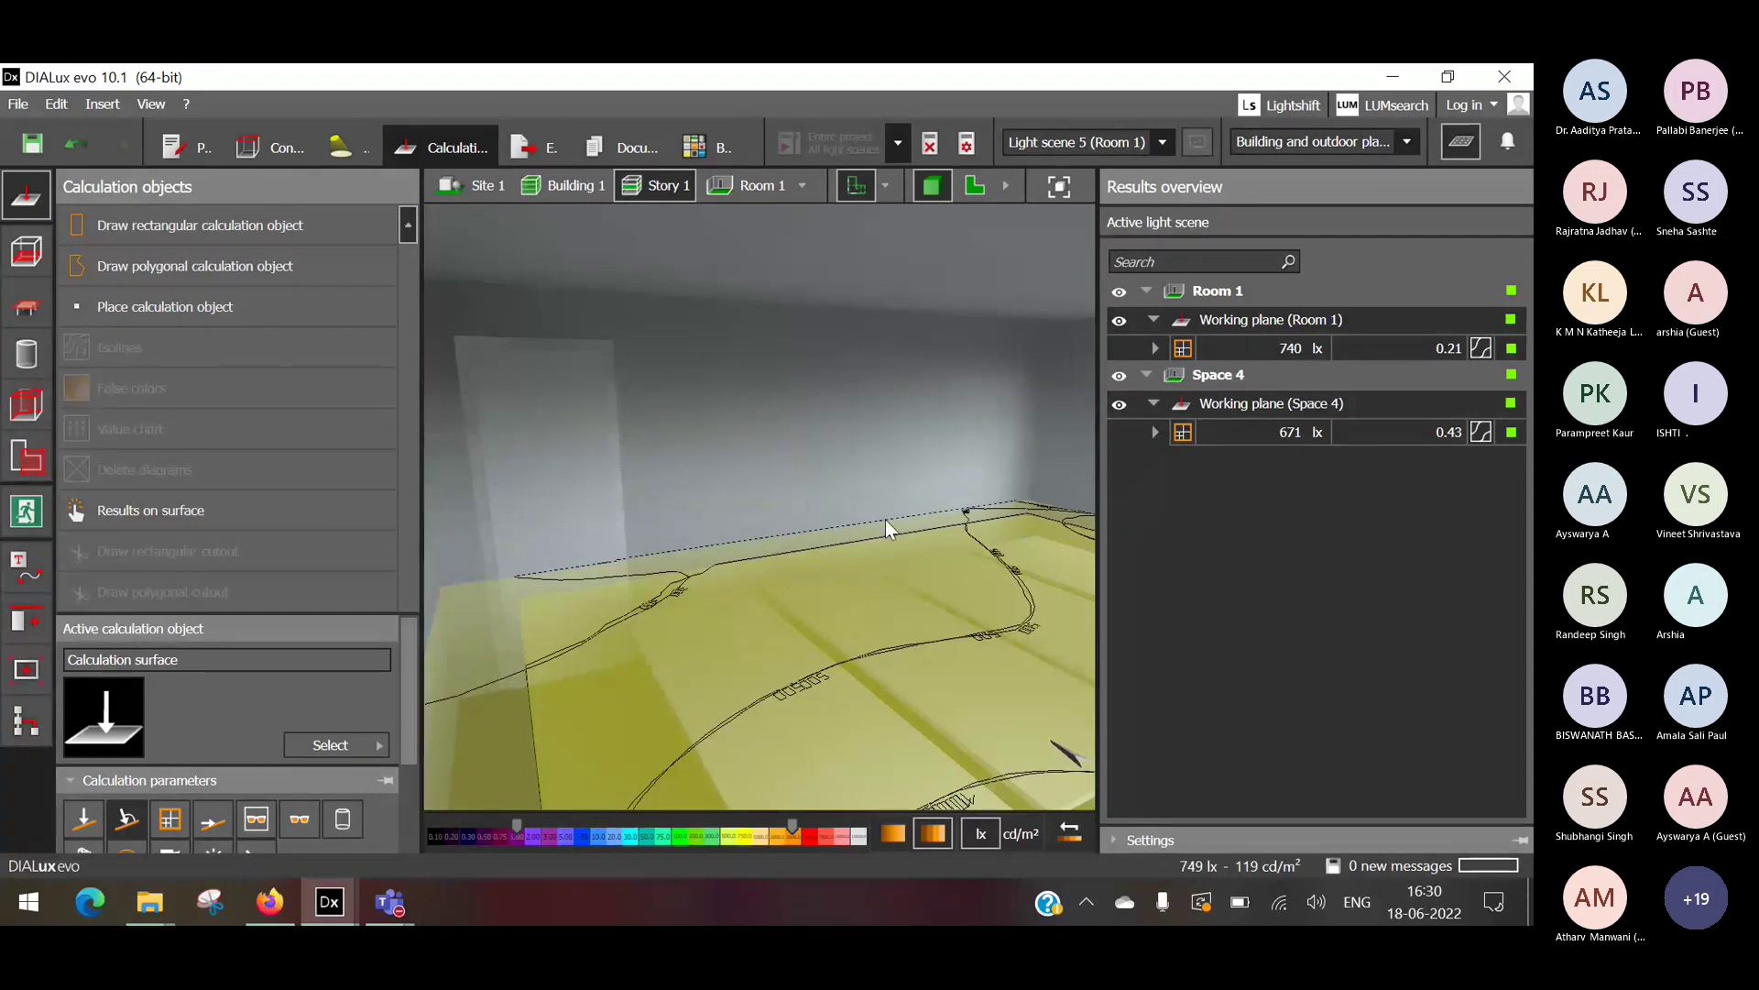
# Expand and review the detailed working plane results of Room 1 and Space 4 for Light scene 5 (Room 1).
pyautogui.click(1230, 349)
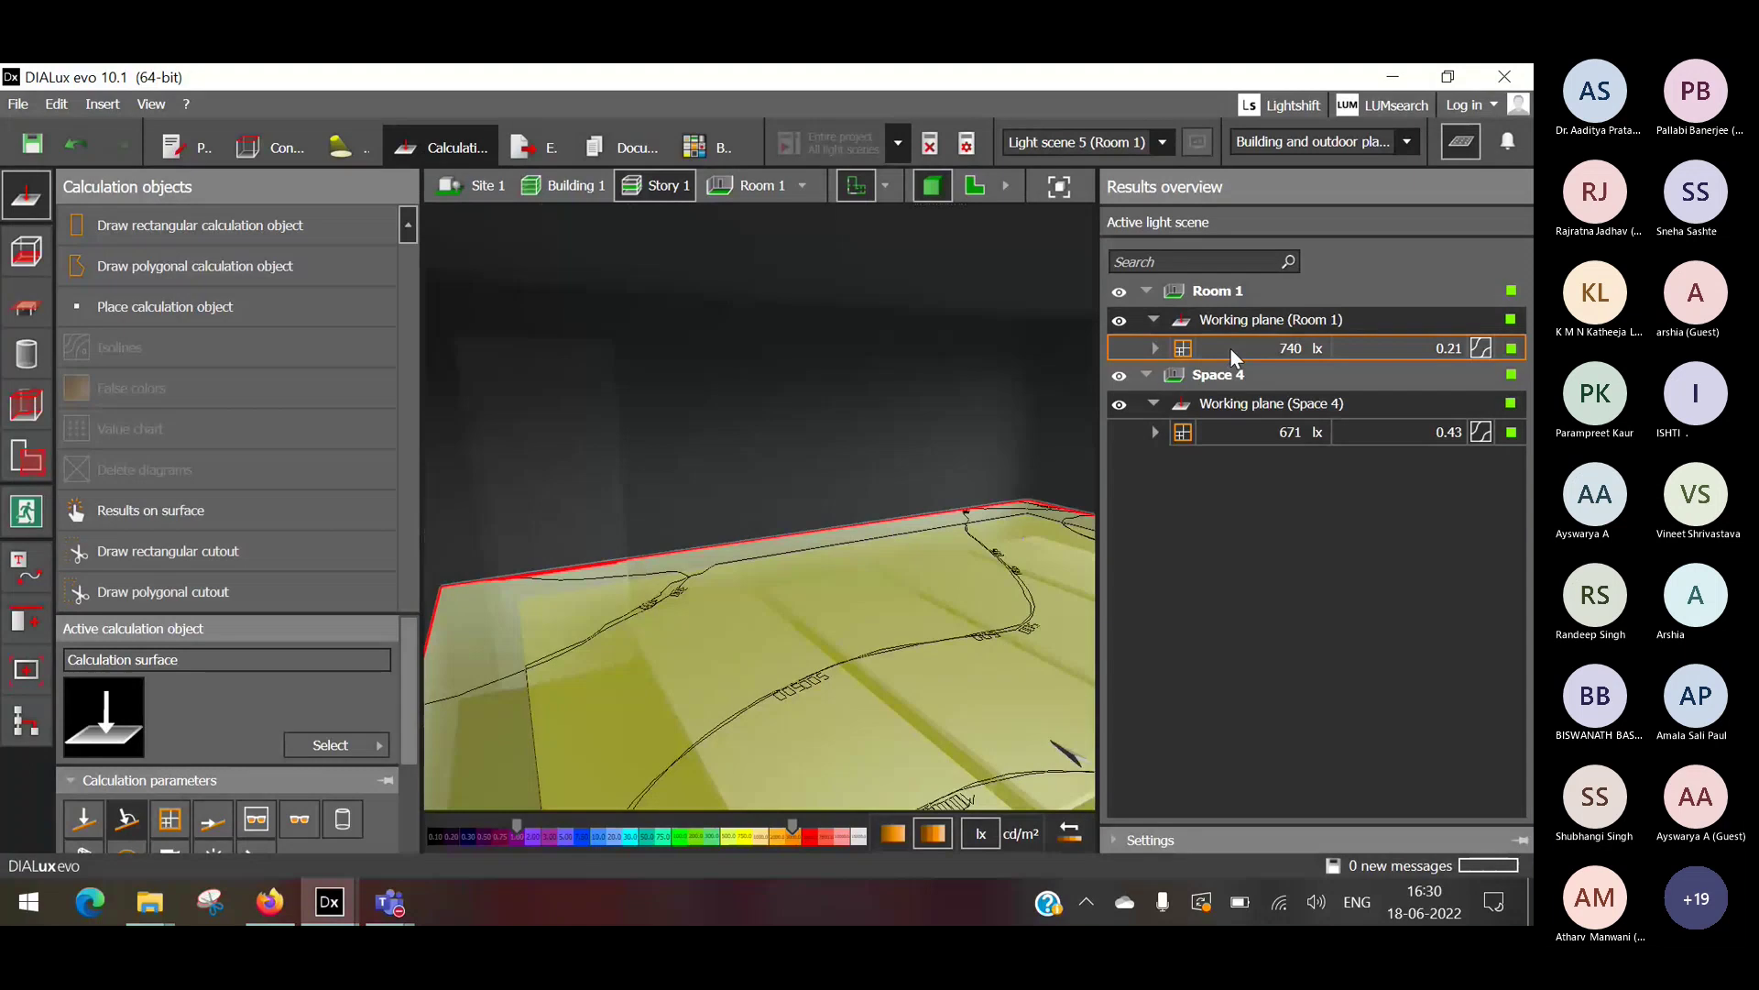
pyautogui.click(1156, 349)
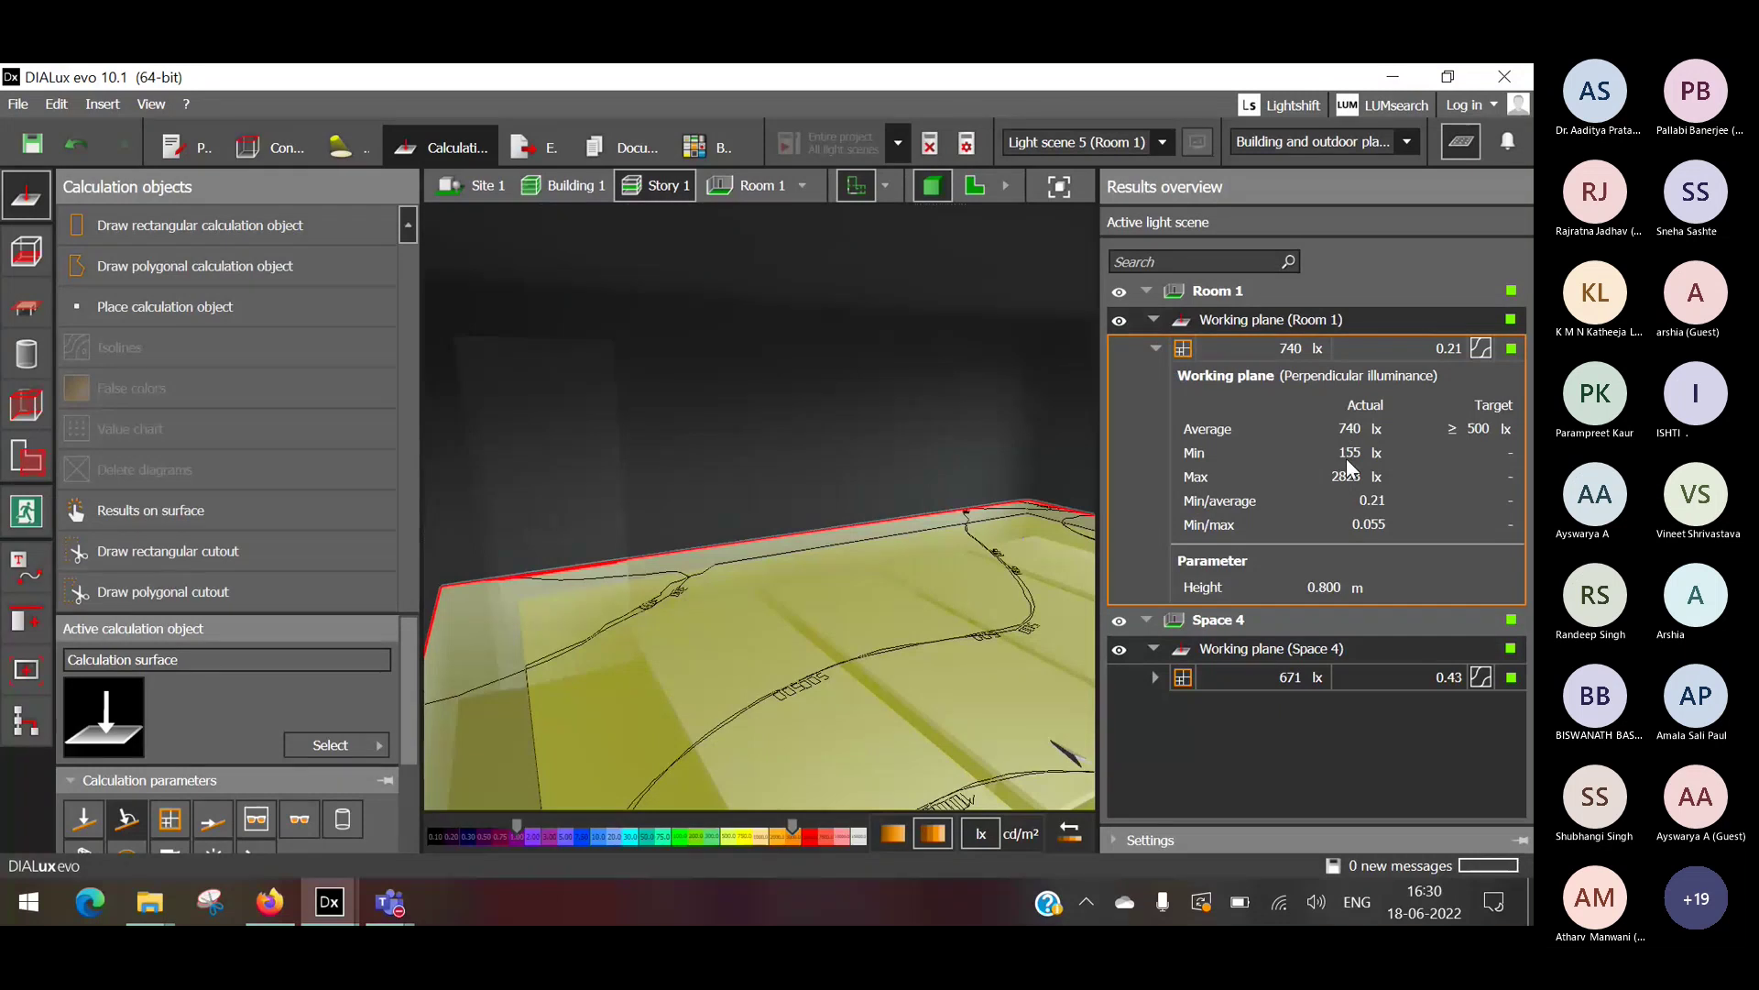
pyautogui.click(1147, 619)
pyautogui.click(1148, 619)
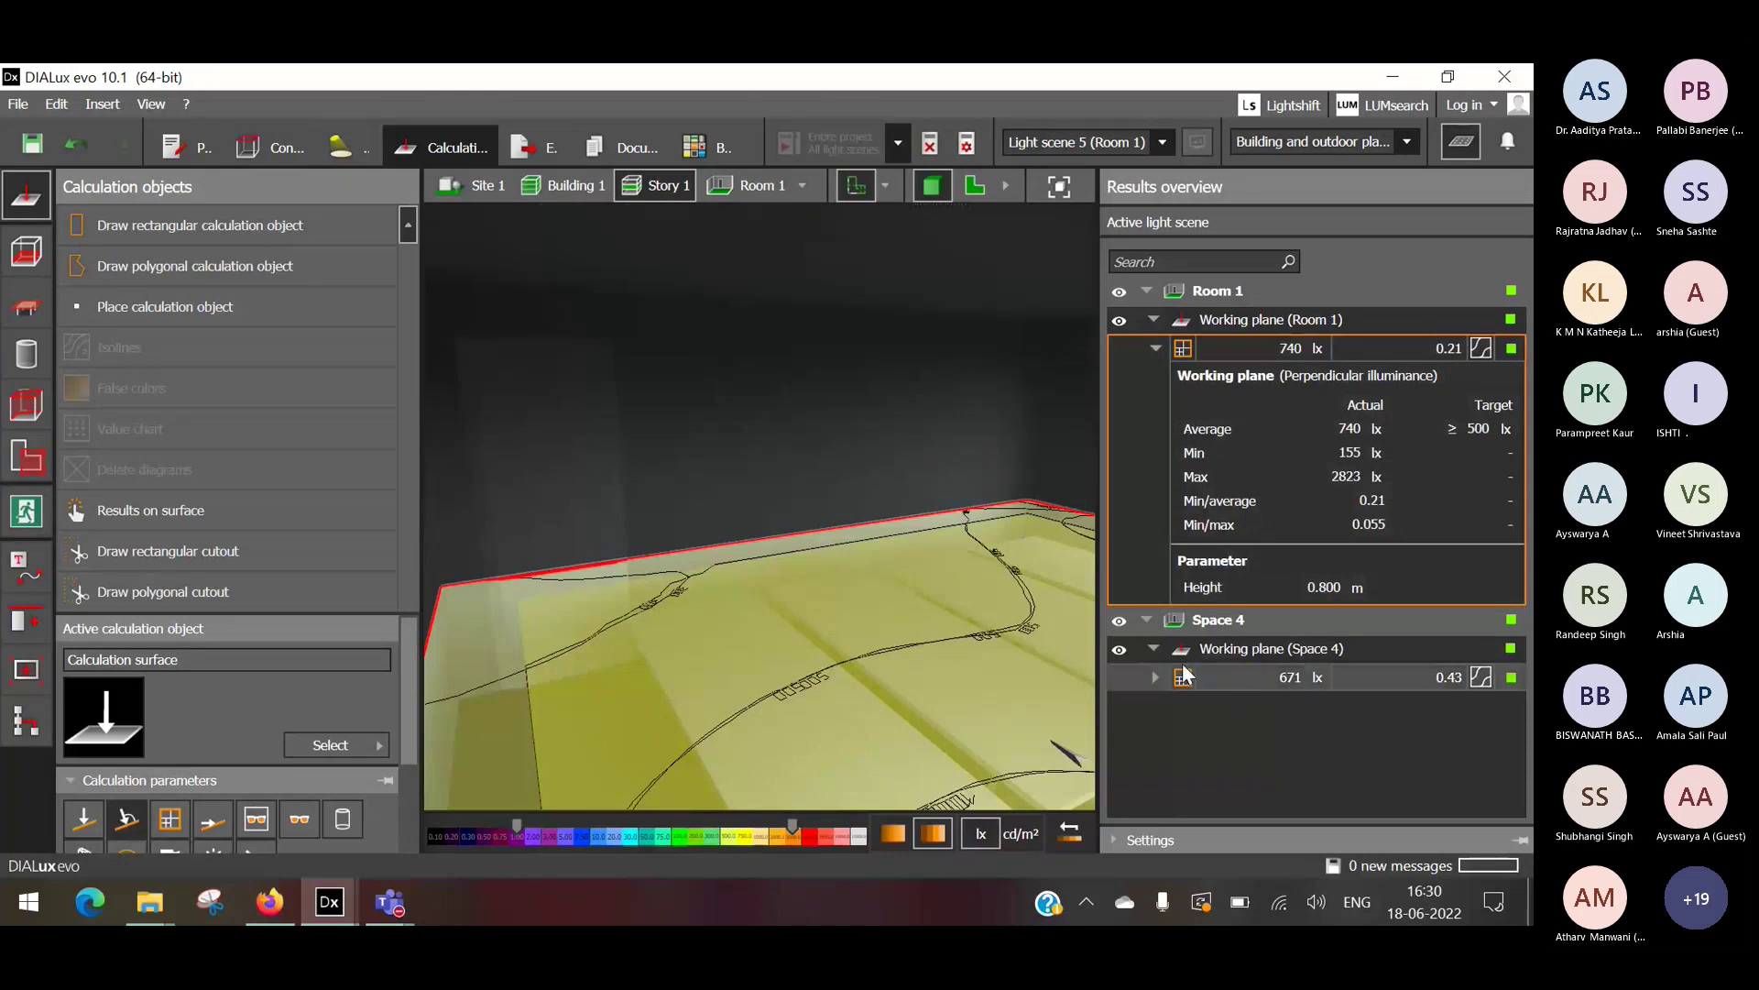
pyautogui.click(1154, 676)
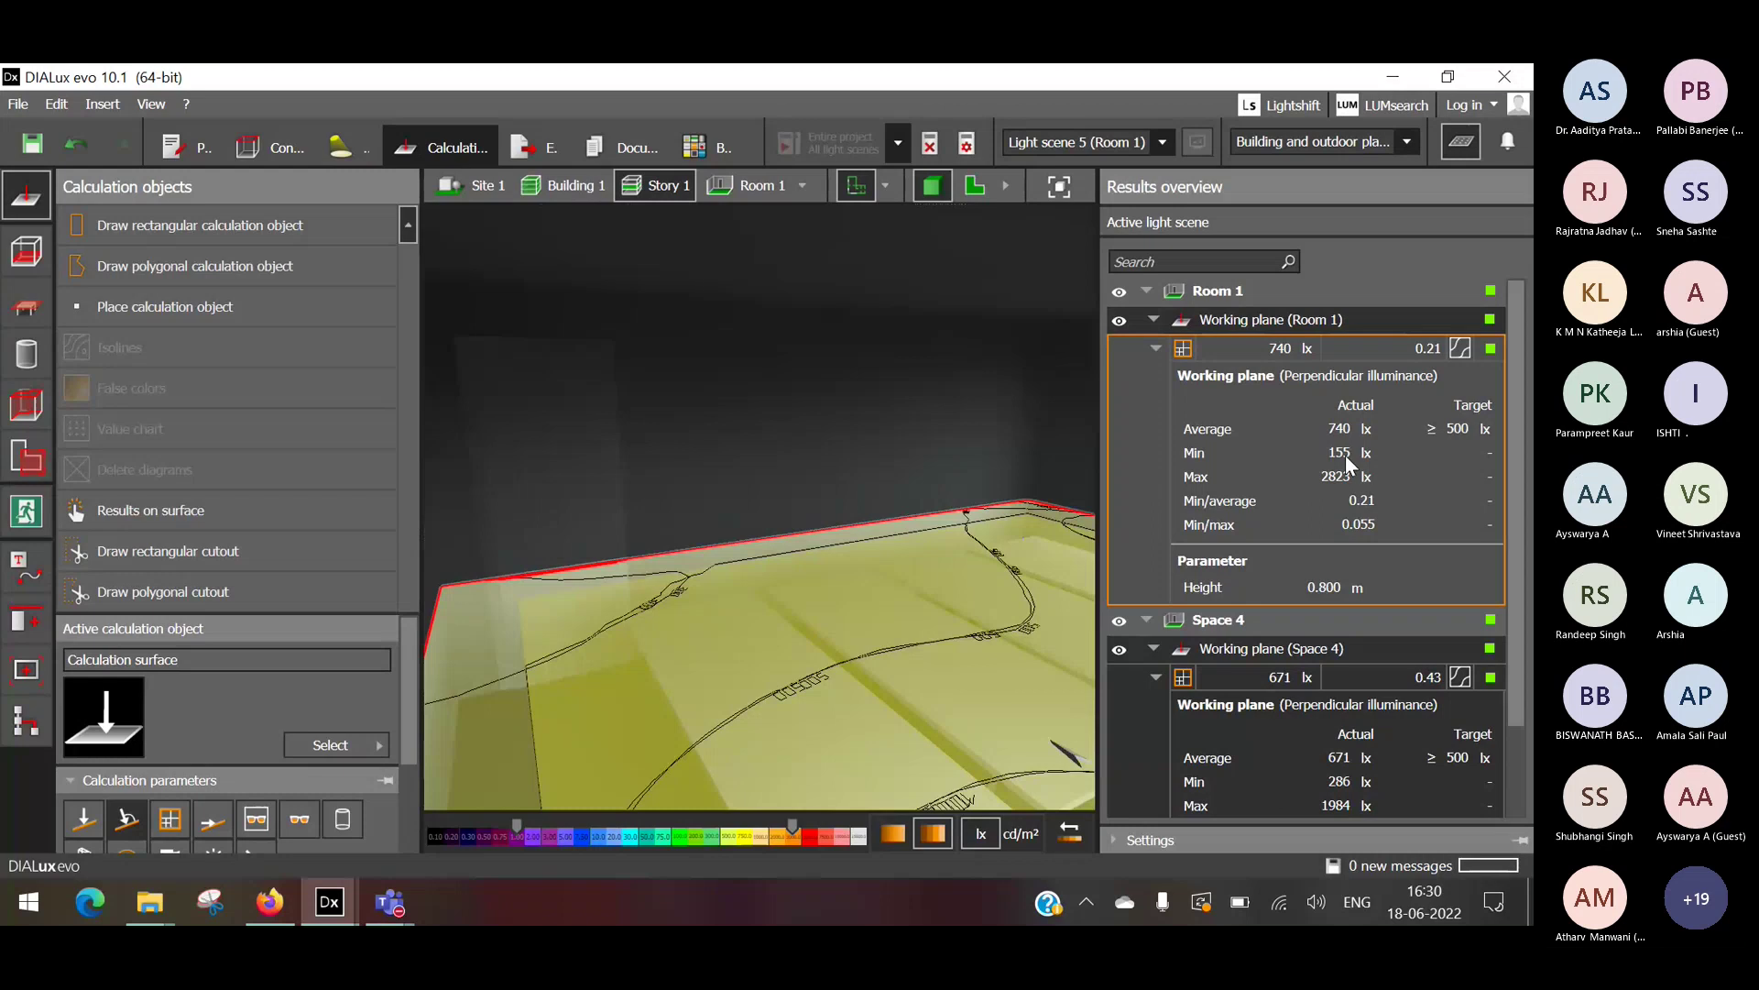
pyautogui.scroll(-3, 1362, 724)
pyautogui.scroll(3, 1361, 724)
# Activate the Daylight 1 light scene and review its working plane results for Room 1 and Space 4.
pyautogui.click(335, 147)
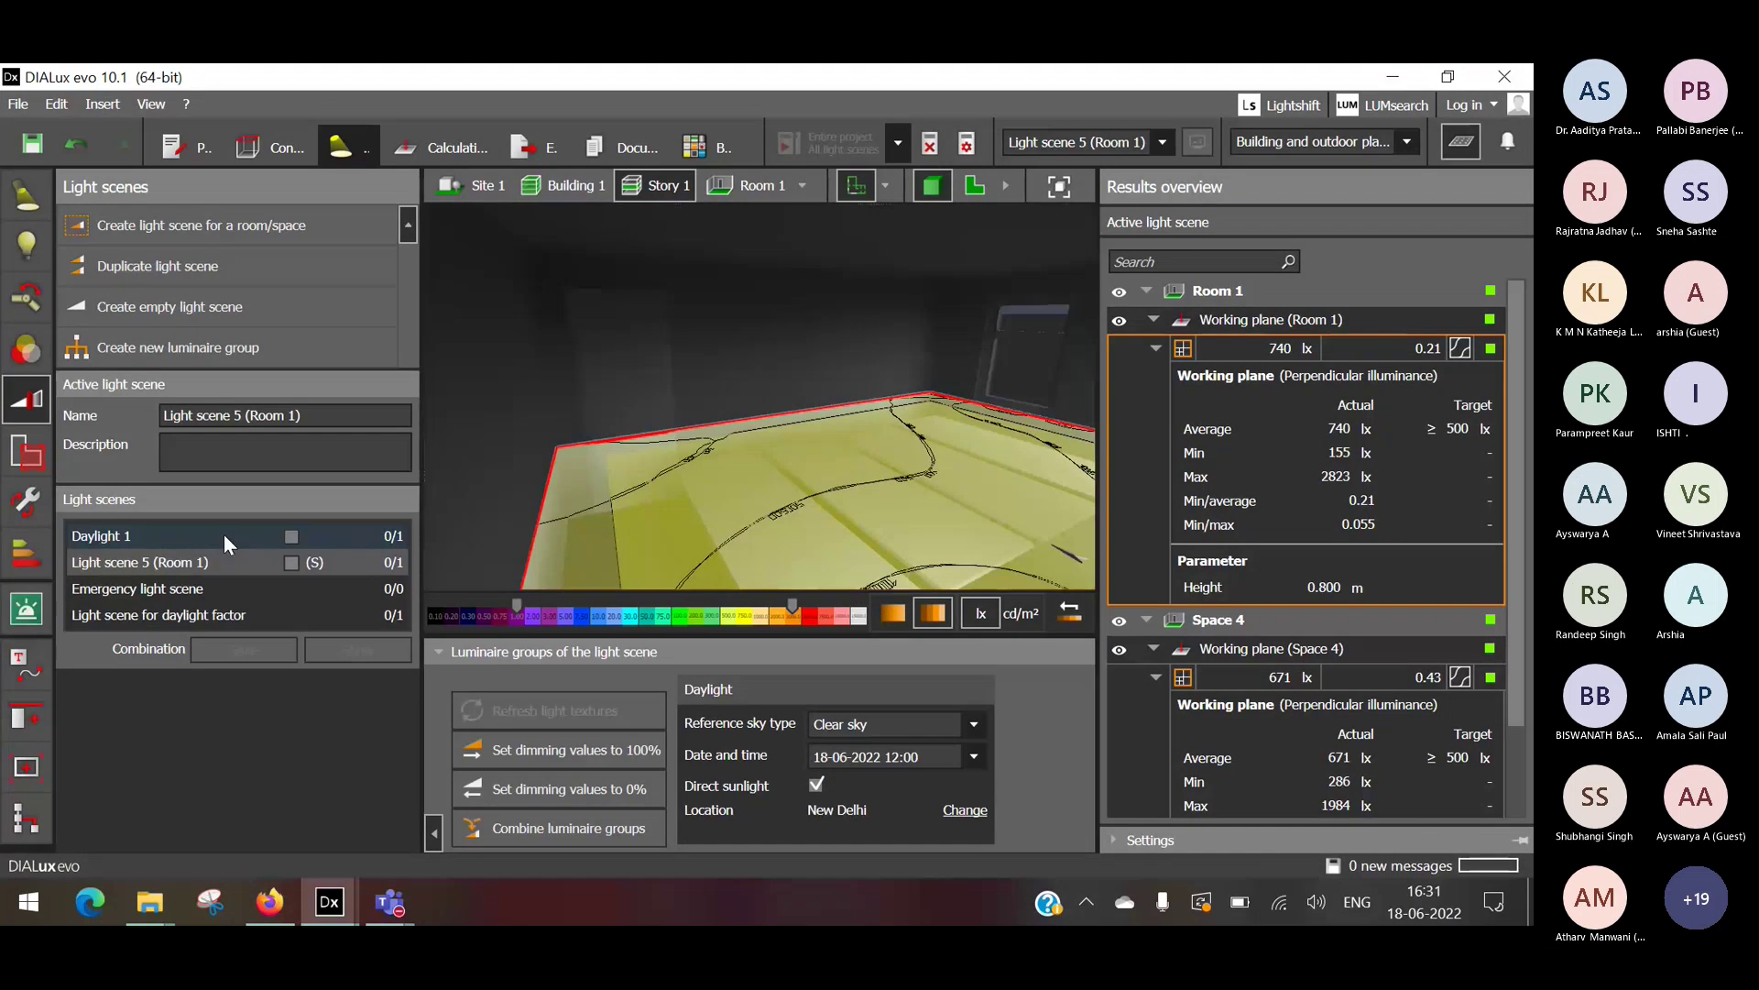
pyautogui.click(224, 533)
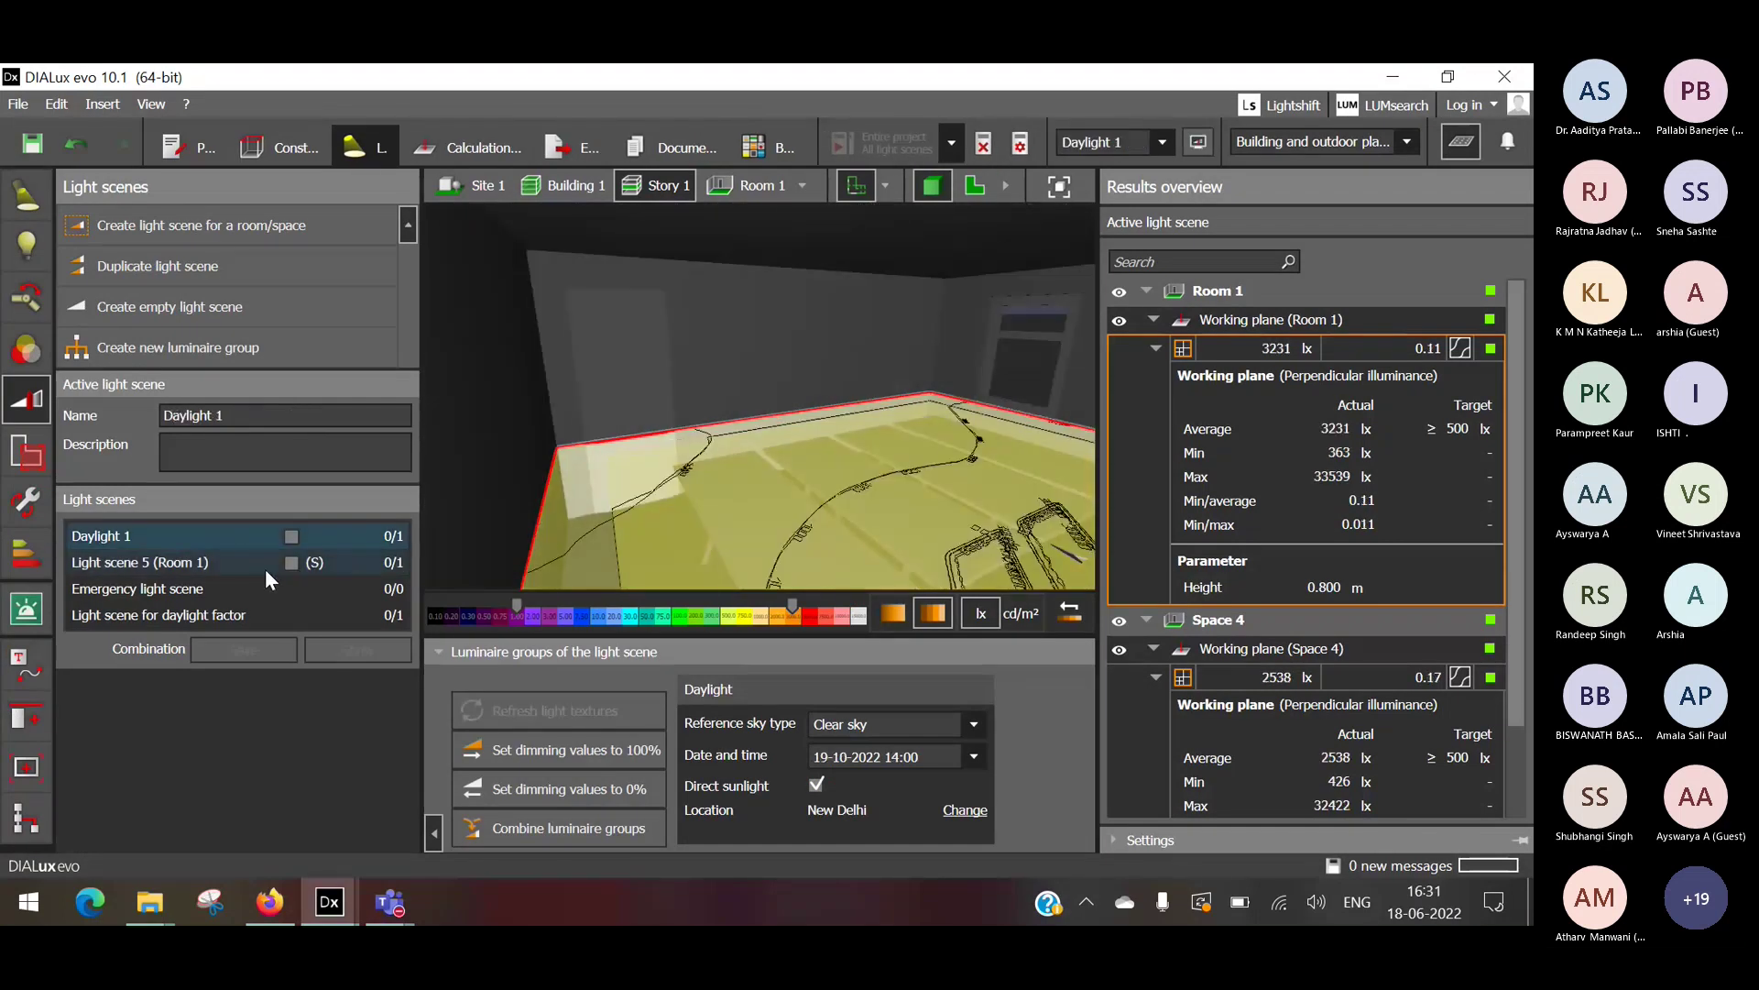
pyautogui.scroll(-3, 1368, 689)
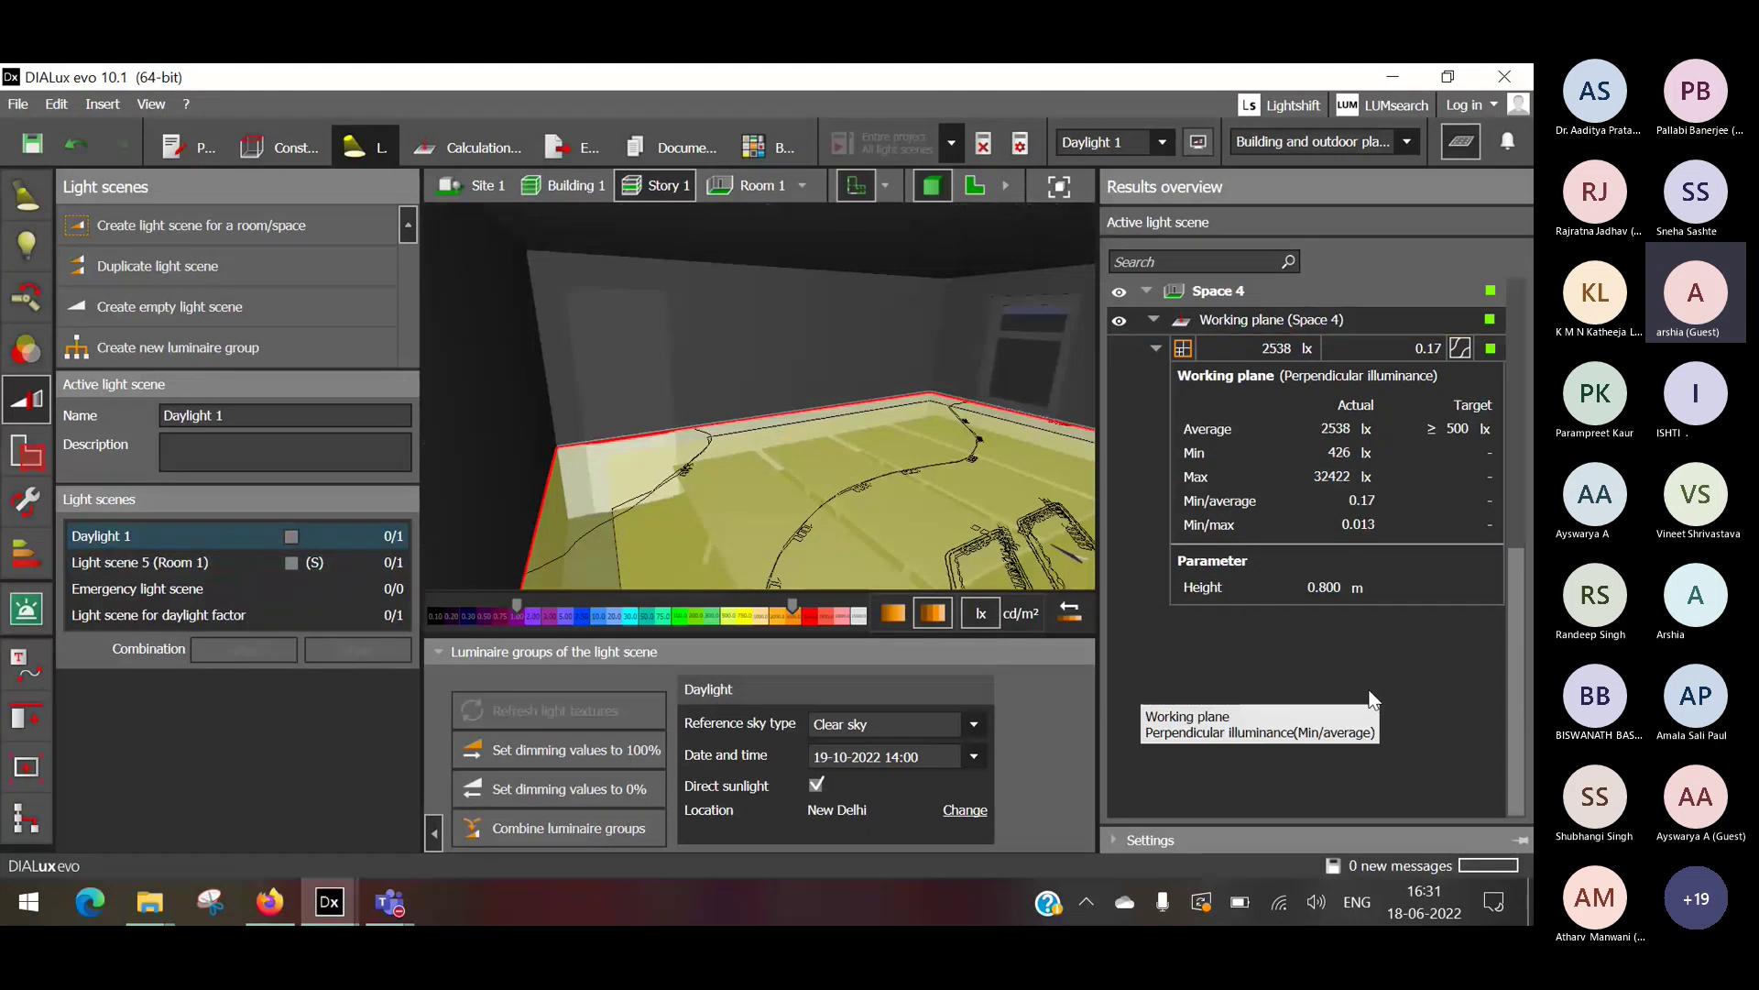
pyautogui.scroll(3, 1367, 689)
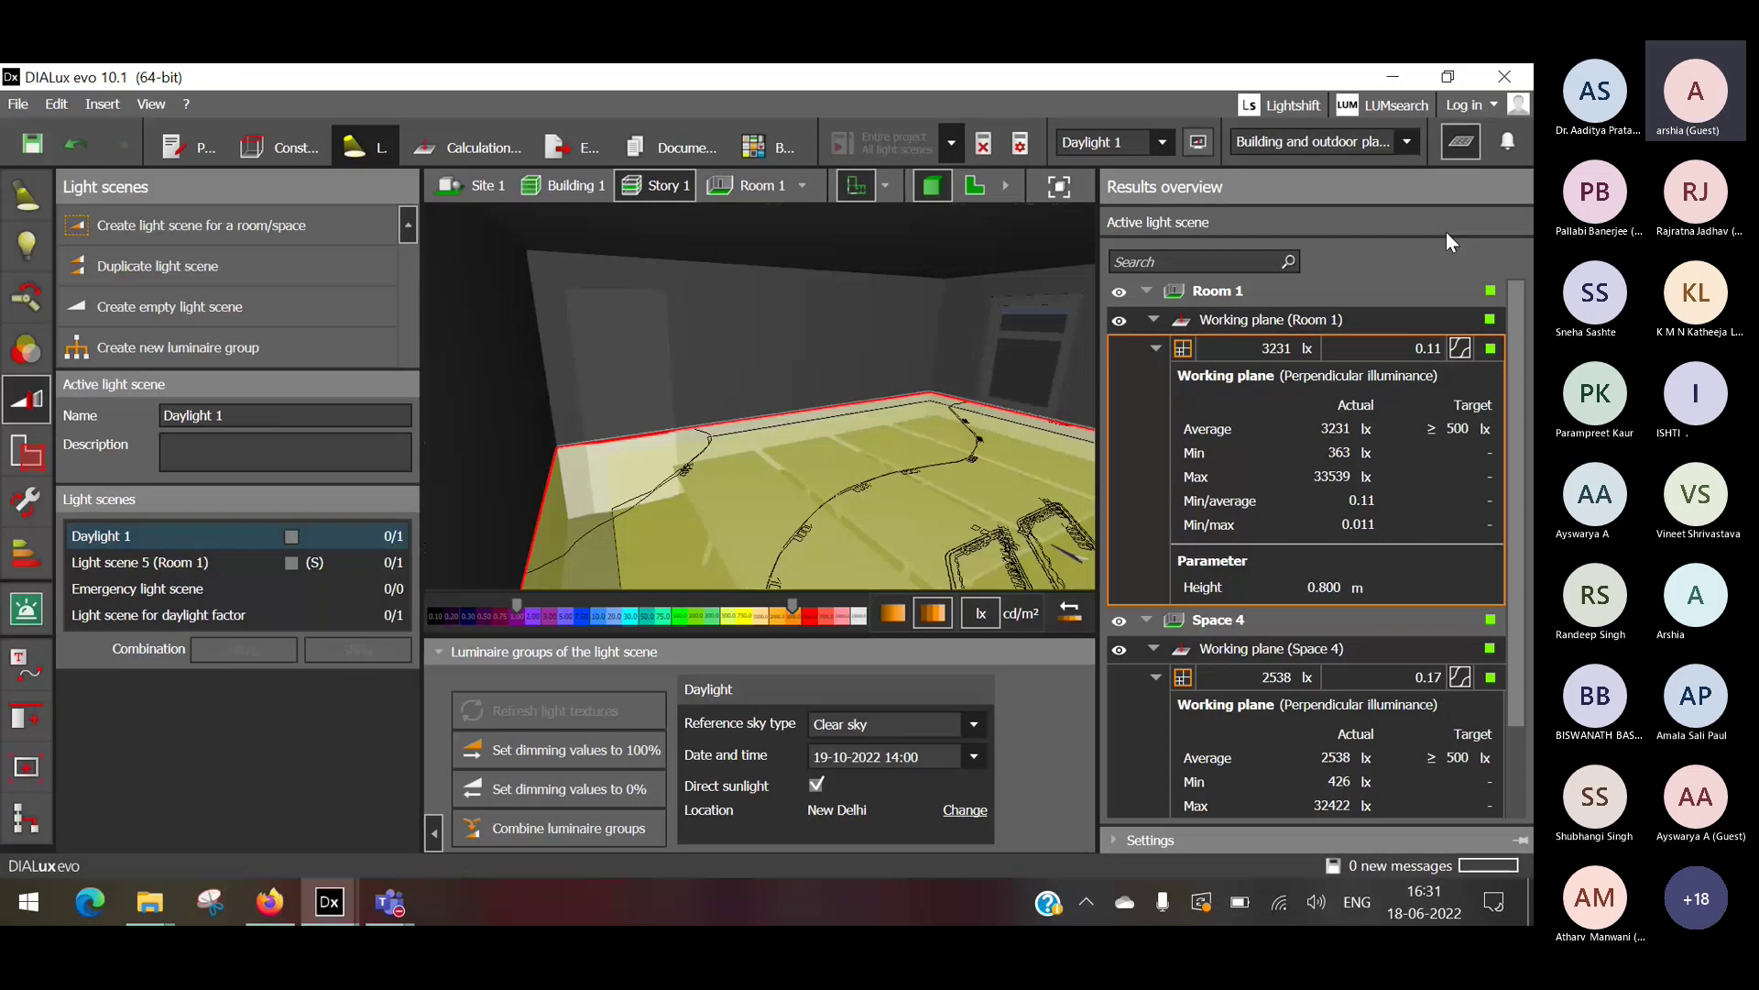
pyautogui.click(1150, 623)
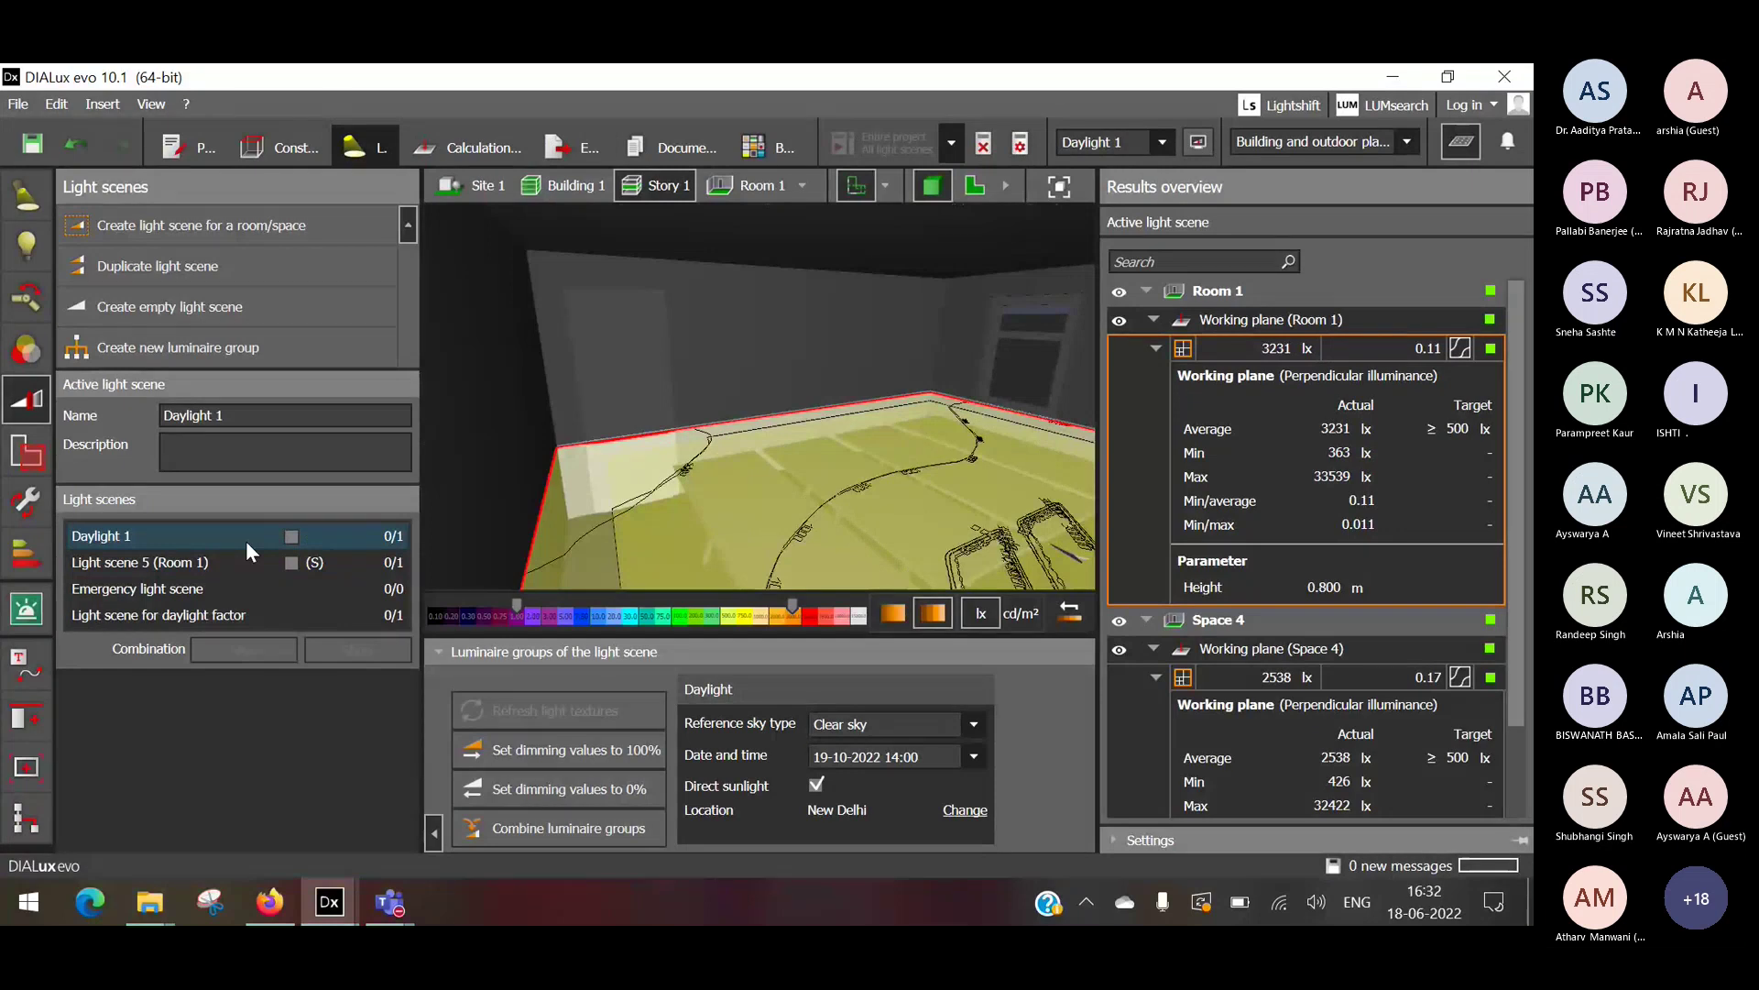
# Delete Light scene 5 (Room 1) from the light scene list.
pyautogui.click(240, 561)
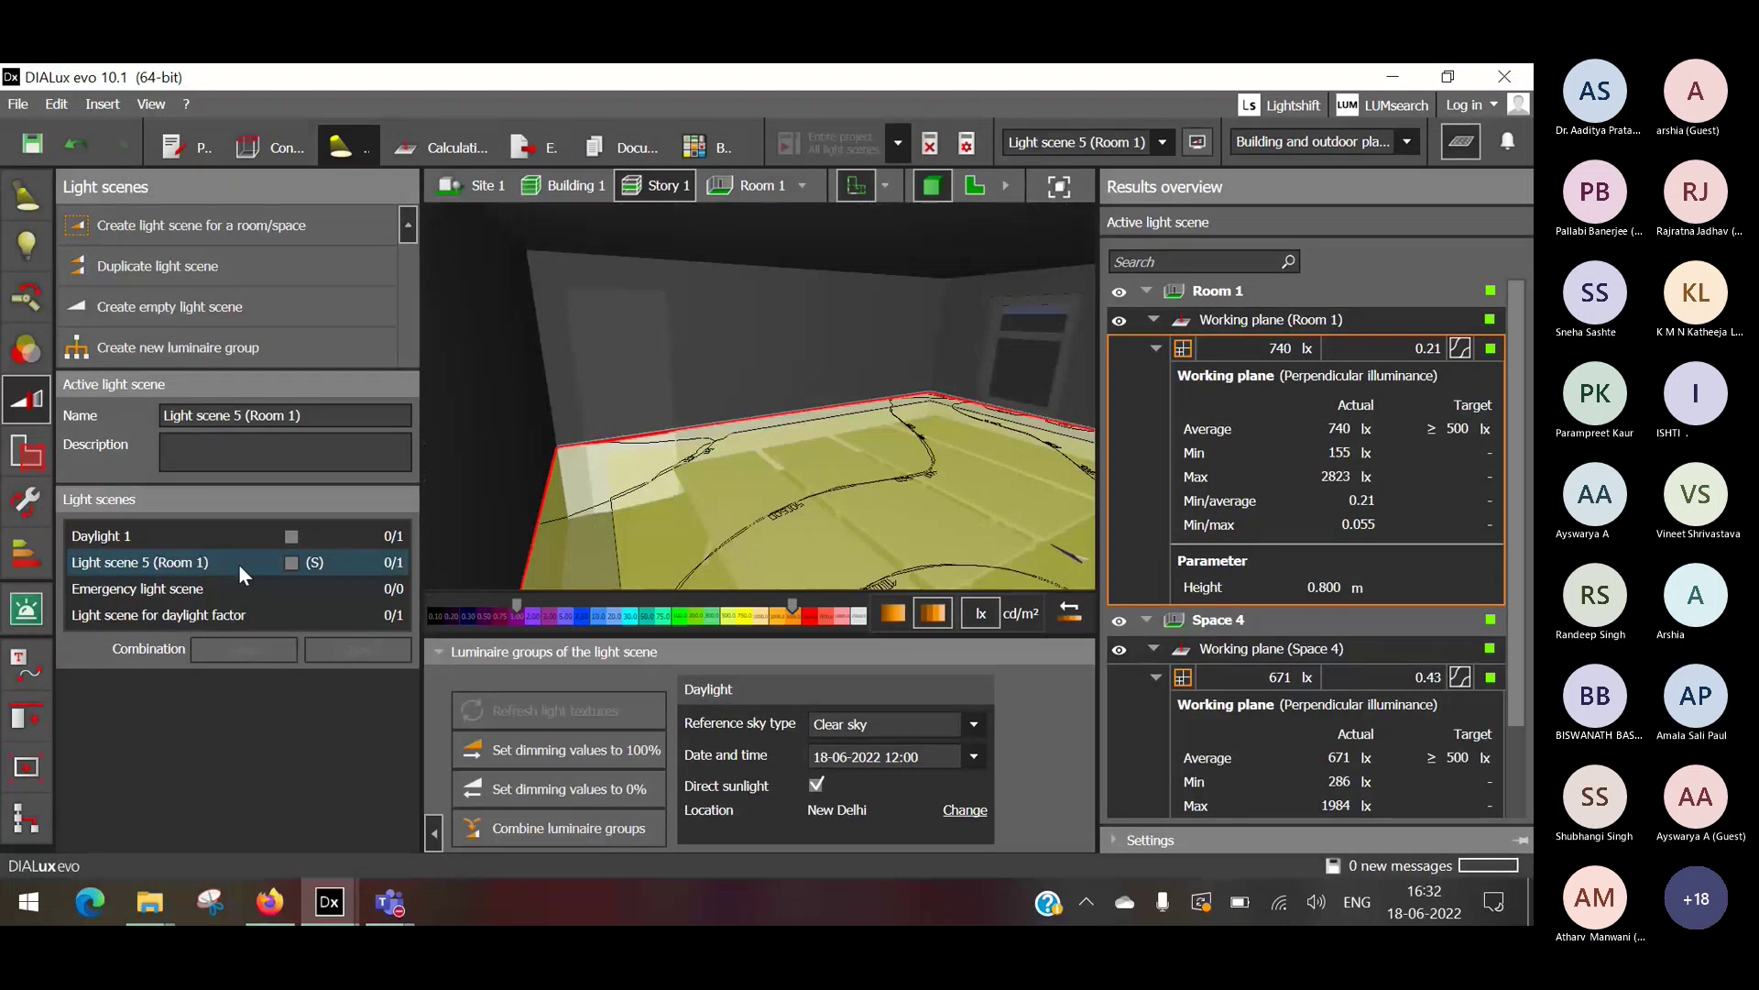
pyautogui.click(291, 563)
pyautogui.rightClick(266, 568)
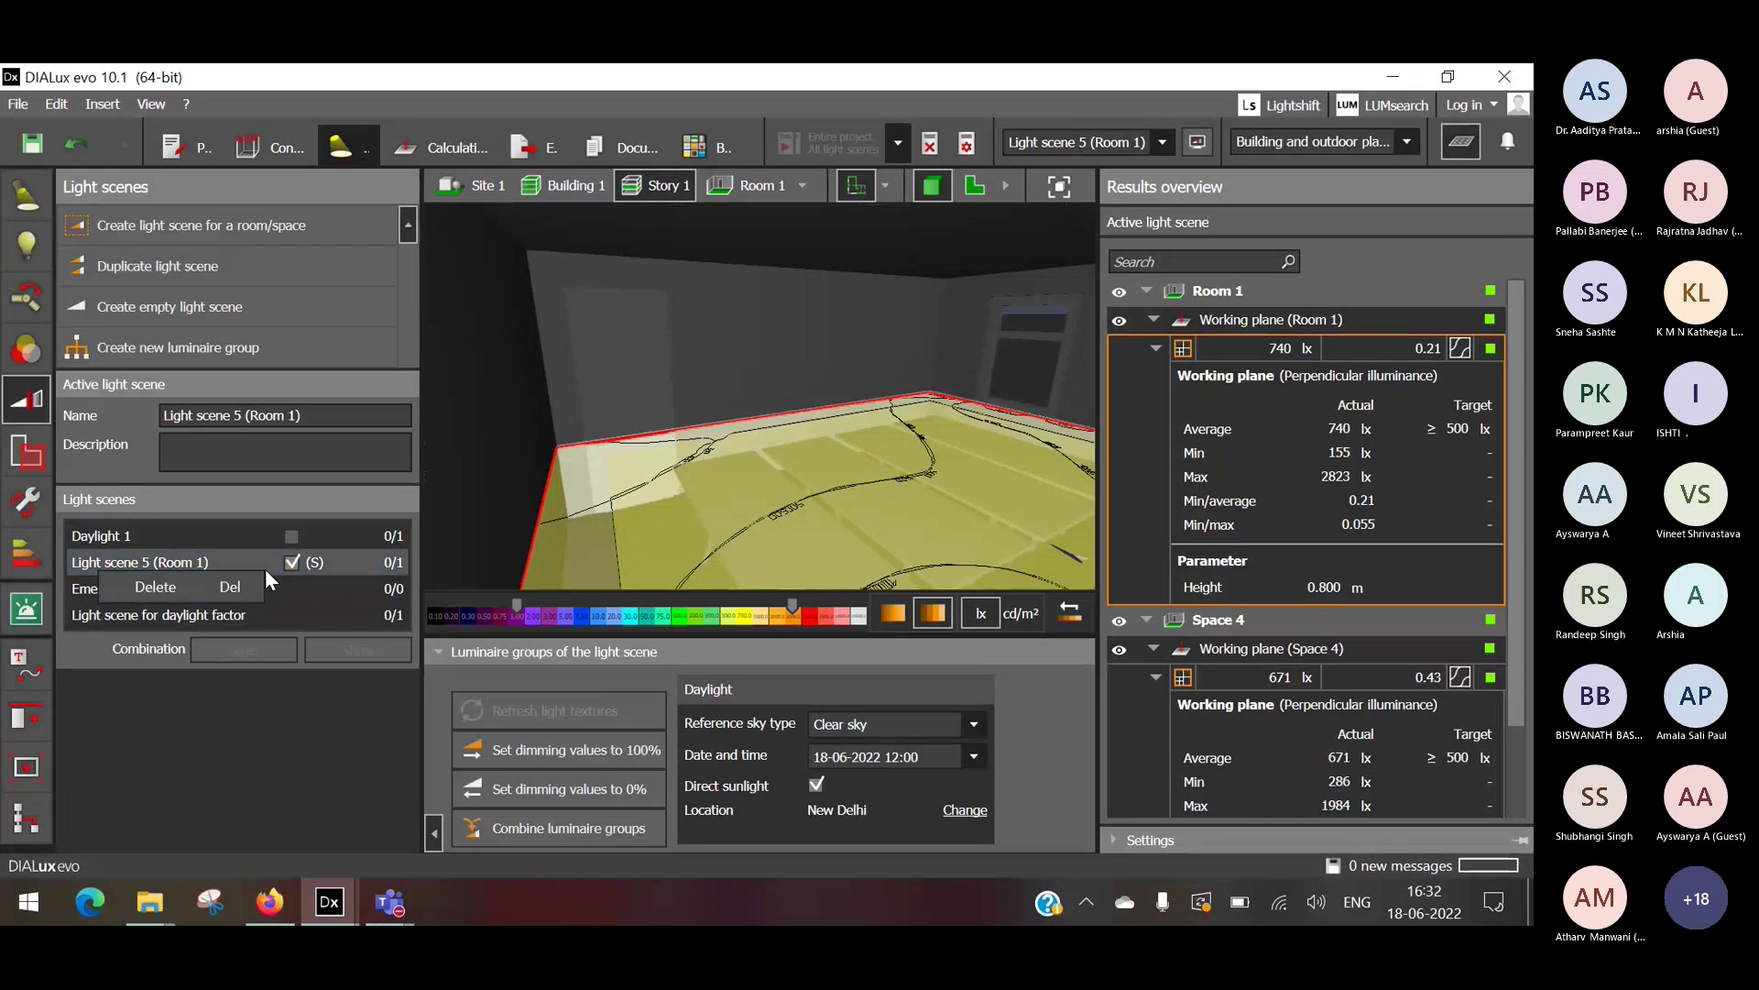
pyautogui.click(241, 587)
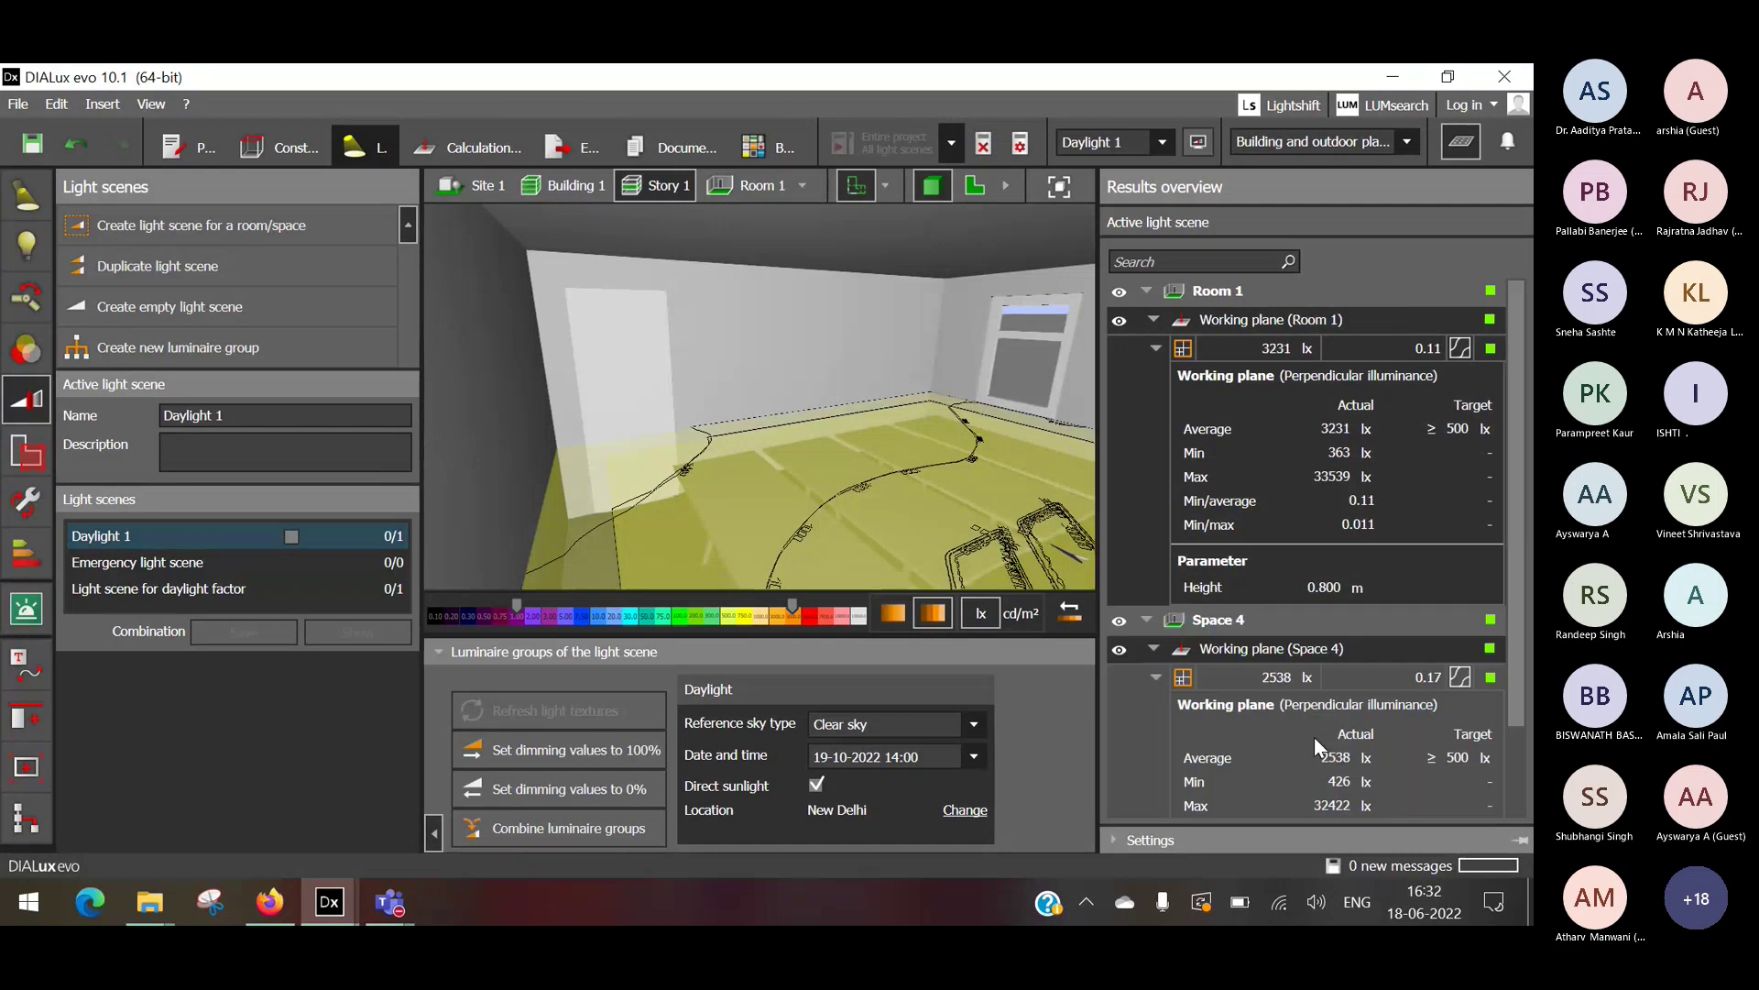
# Mark Daylight 1 in the light scene list, then clear the calculation results and recalculate all light scenes for the entire project.
pyautogui.click(292, 536)
pyautogui.click(986, 145)
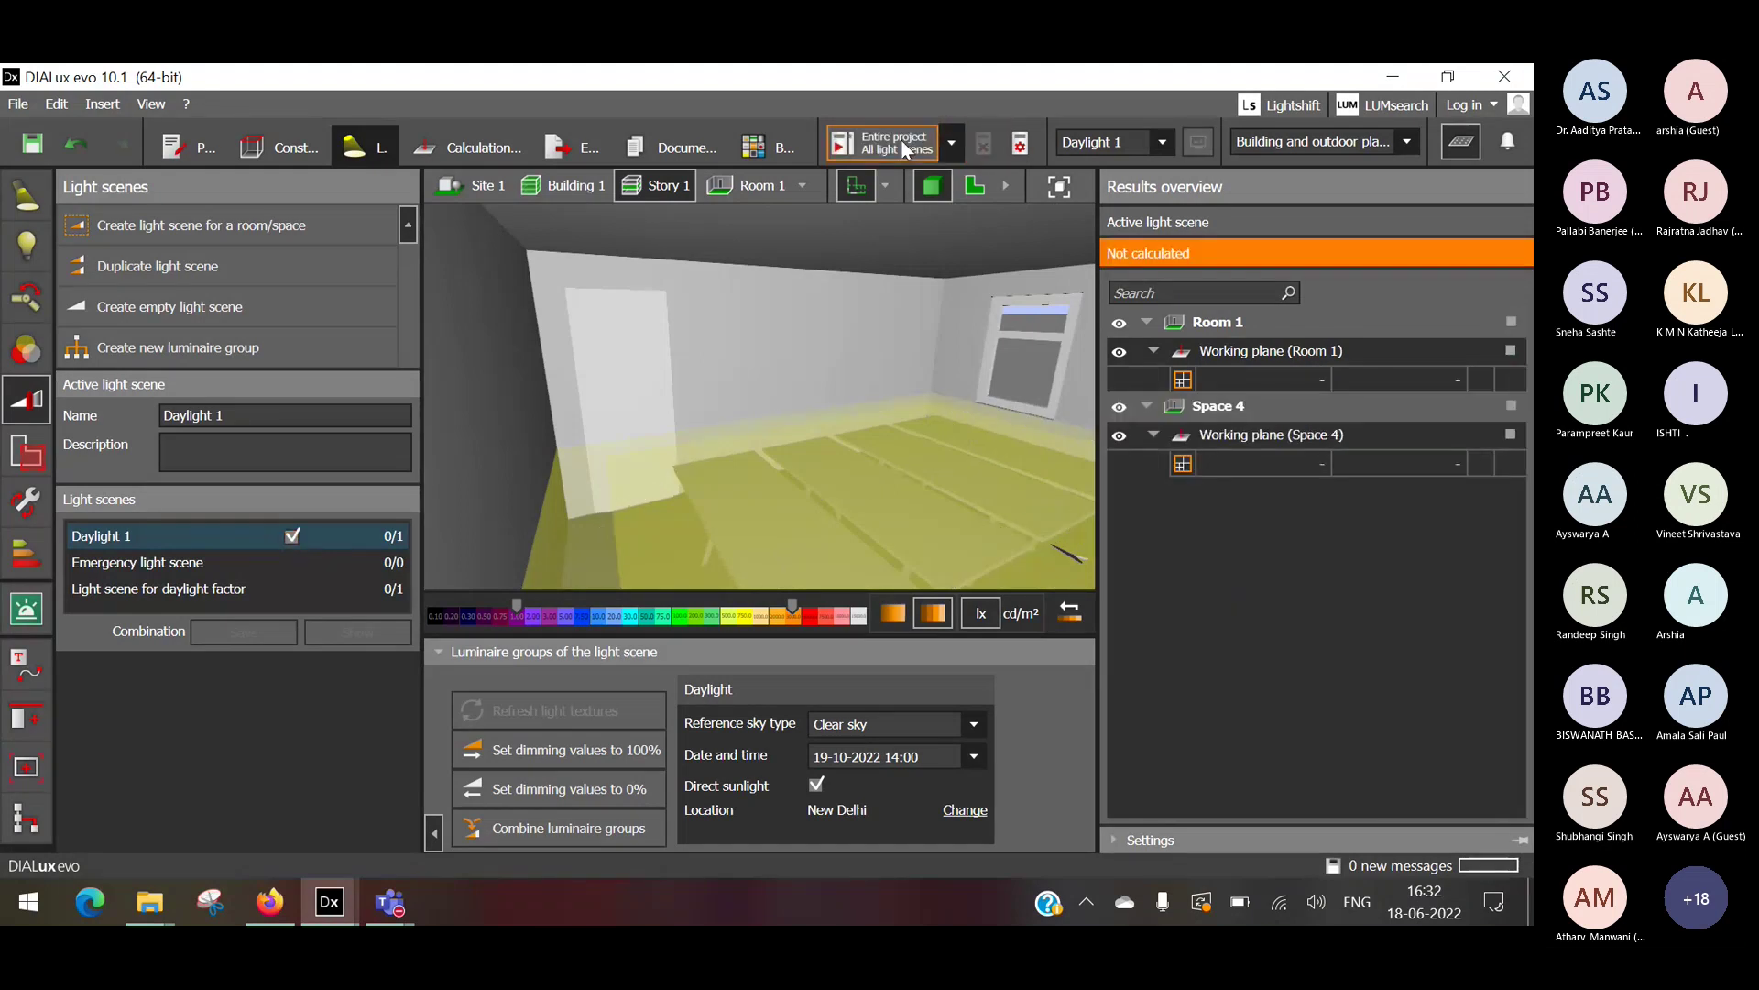
pyautogui.click(903, 144)
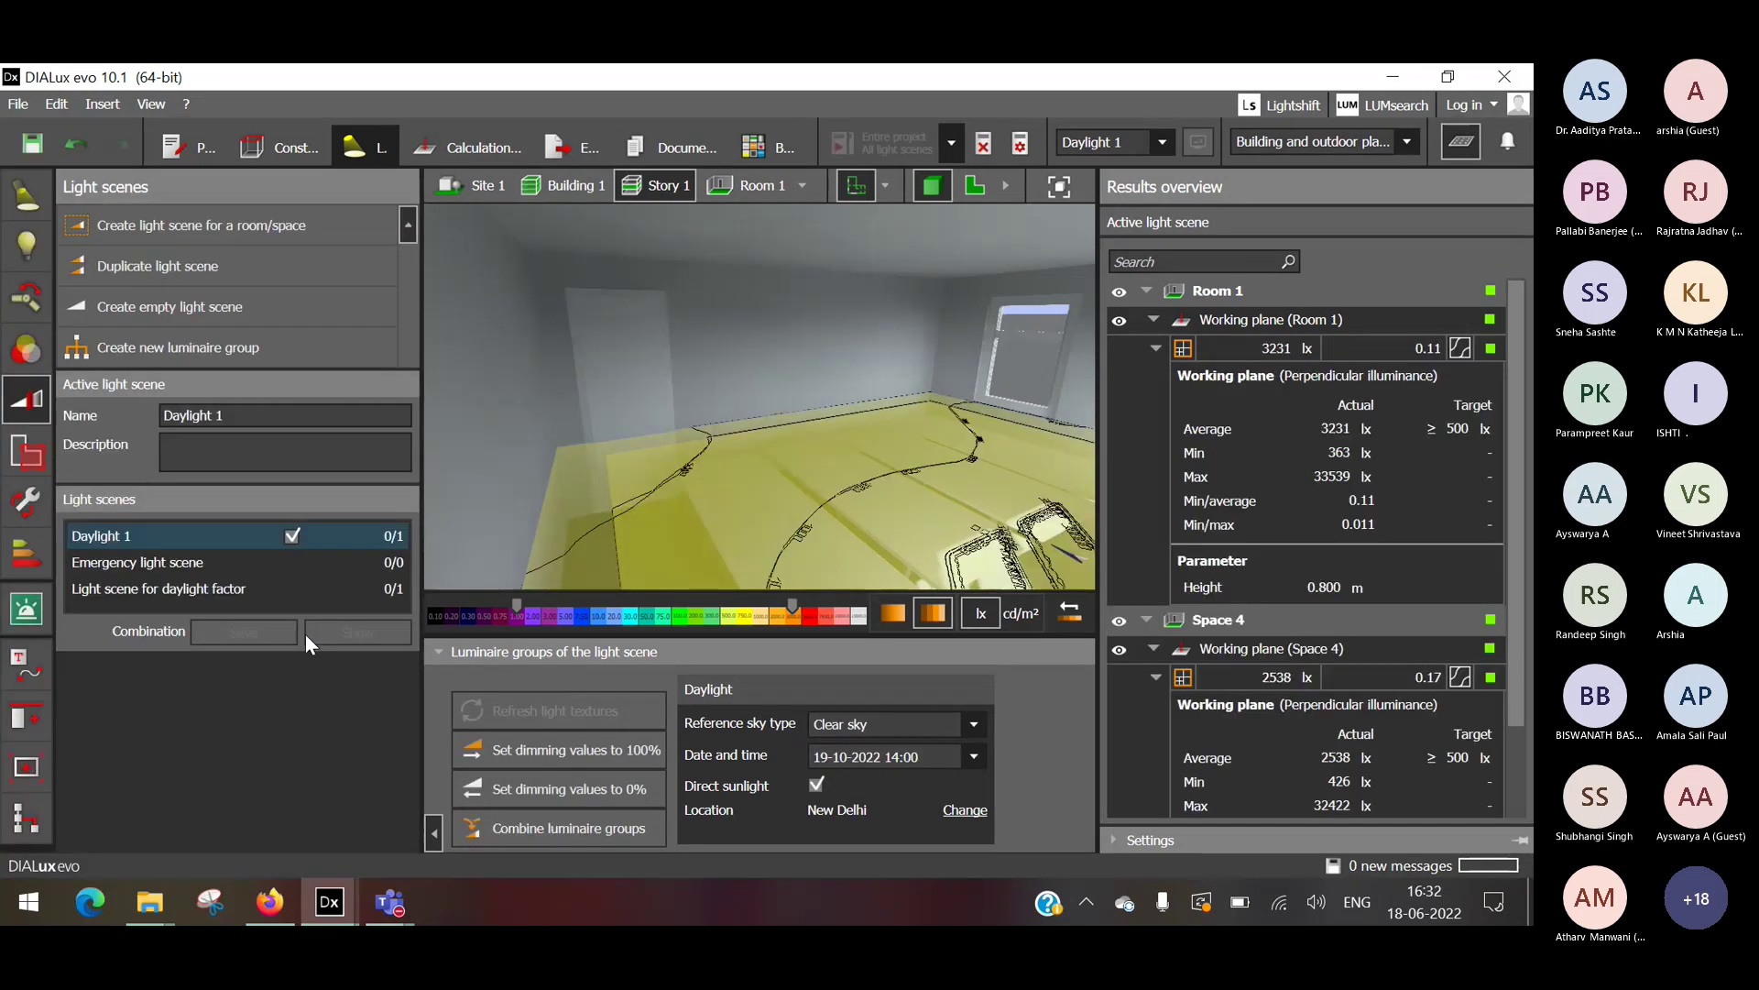
pyautogui.scroll(-3, 1454, 429)
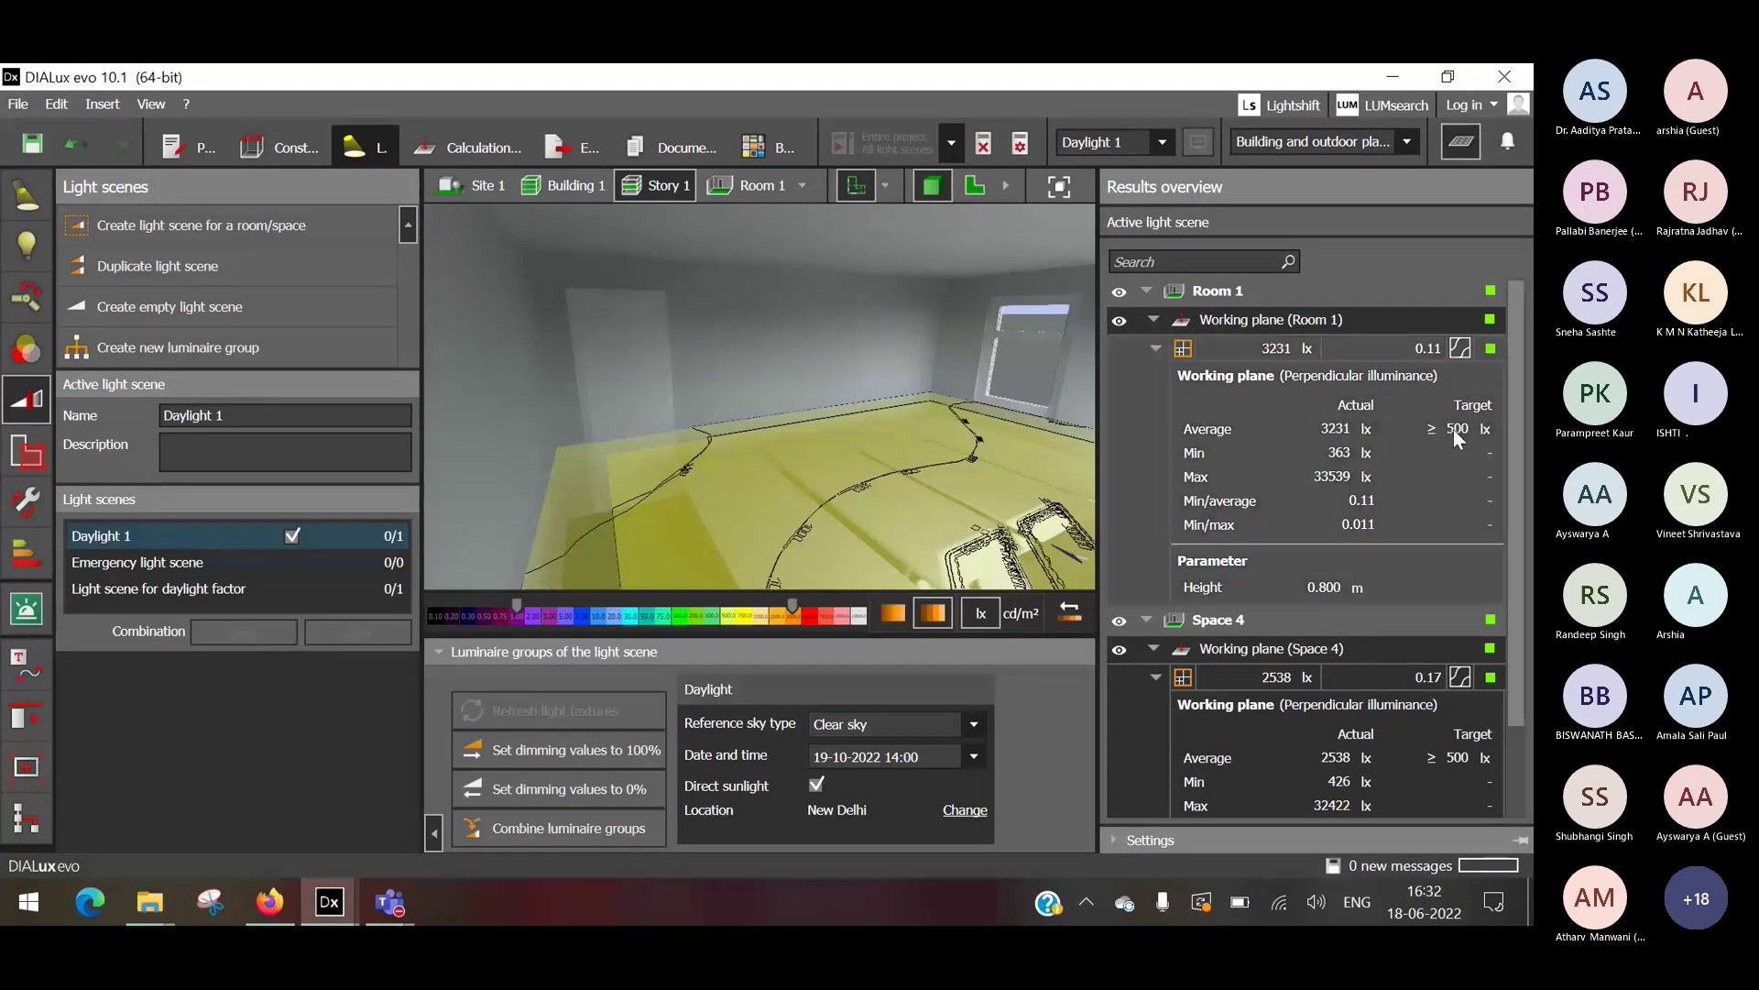
# Review the recalculated Daylight 1 working plane results for Room 1 and Space 4, collapsing Room 1's working plane details.
pyautogui.scroll(3, 1453, 431)
pyautogui.scroll(-3, 1452, 429)
pyautogui.scroll(3, 1451, 431)
pyautogui.click(1155, 318)
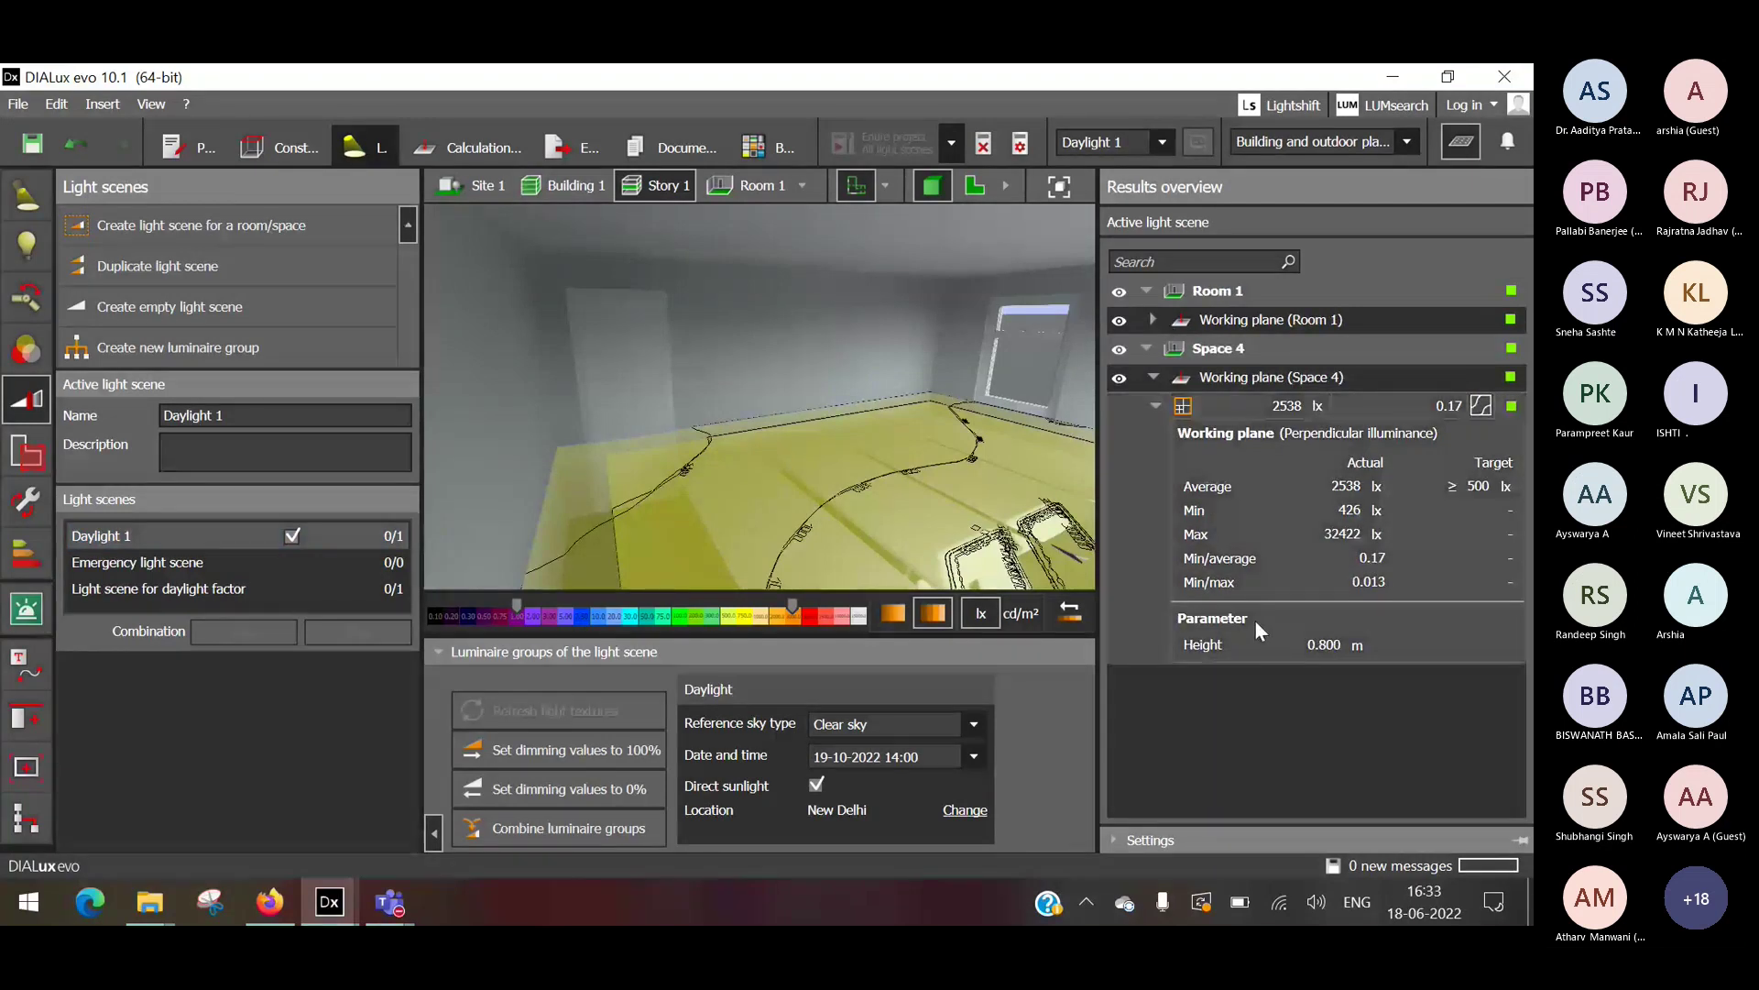
pyautogui.click(1146, 292)
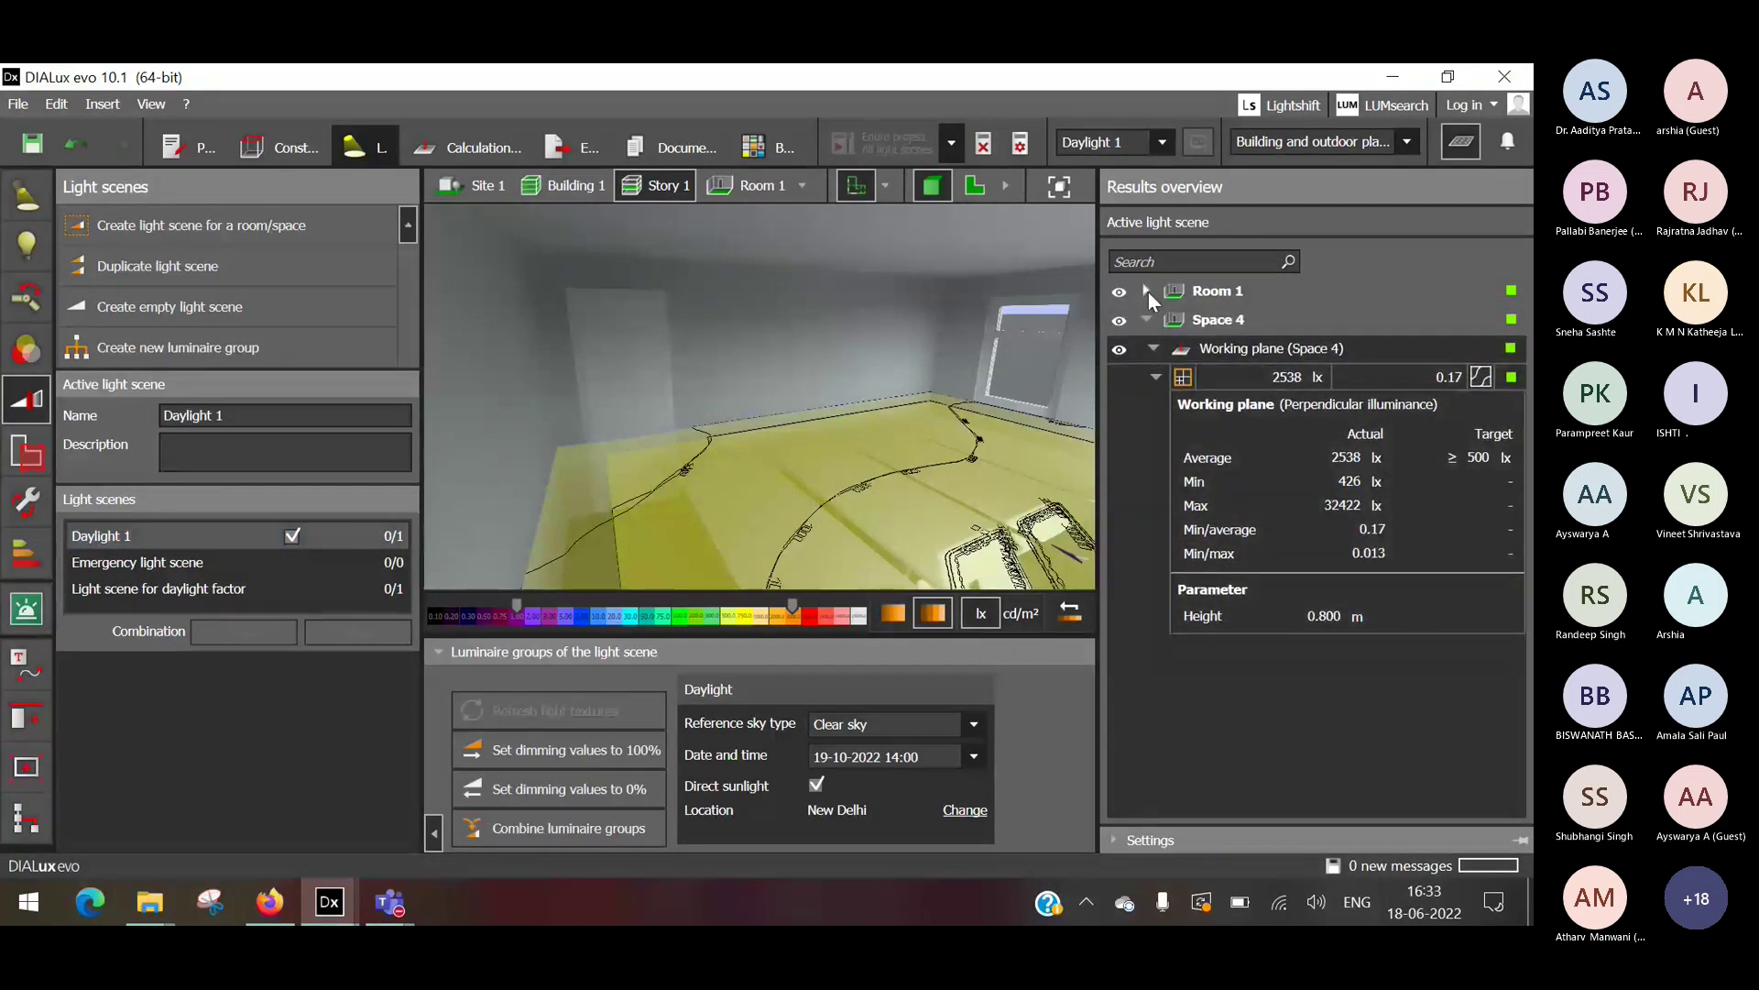
pyautogui.click(1147, 291)
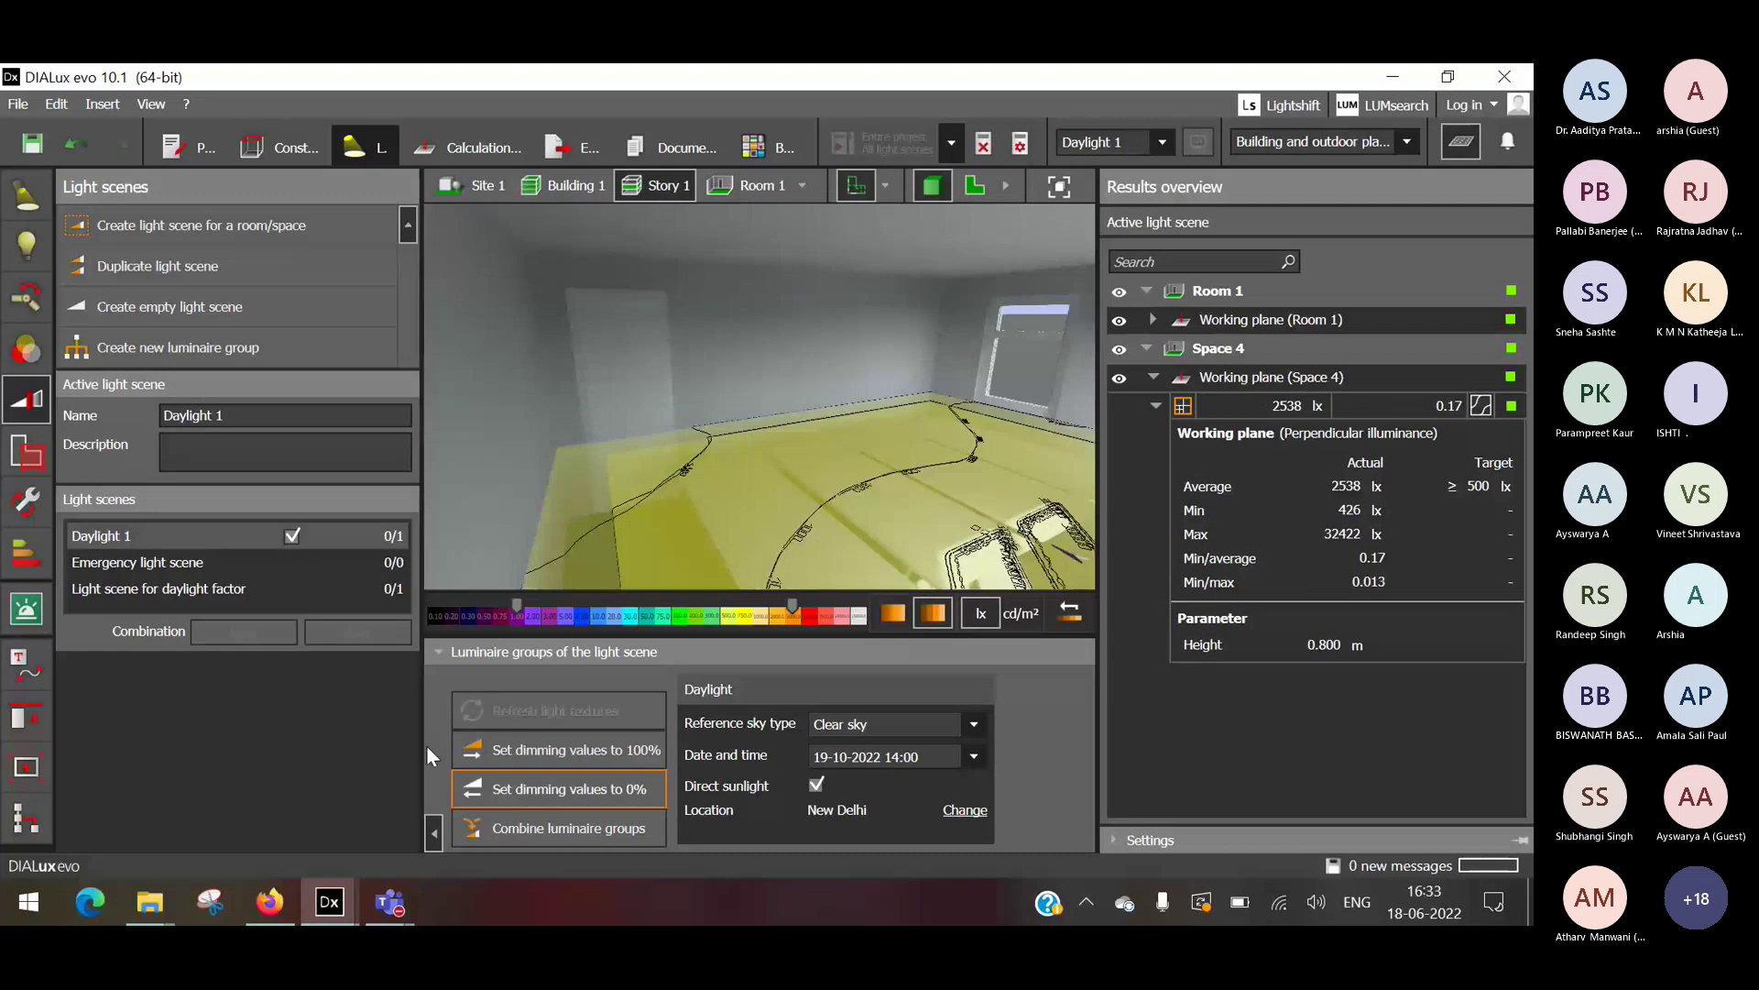
# Activate the Emergency light scene, return to Daylight 1, and open the Light scene for daylight factor to view its results.
pyautogui.click(235, 535)
pyautogui.click(206, 578)
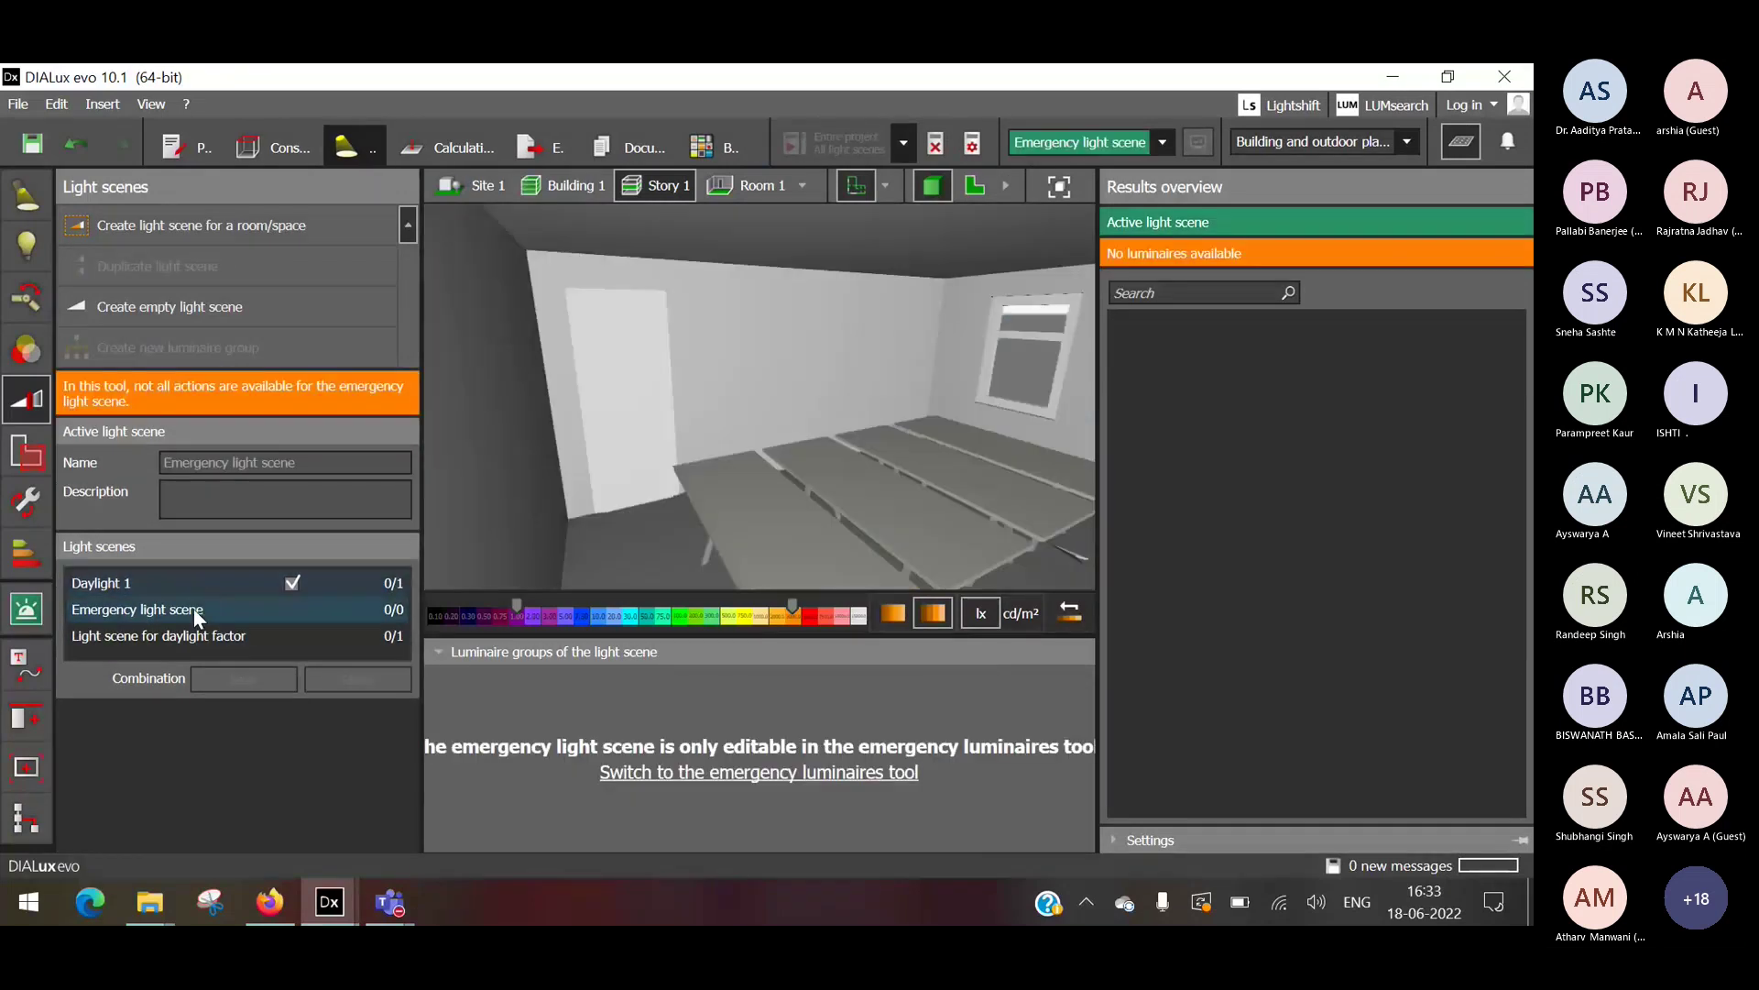
pyautogui.click(181, 628)
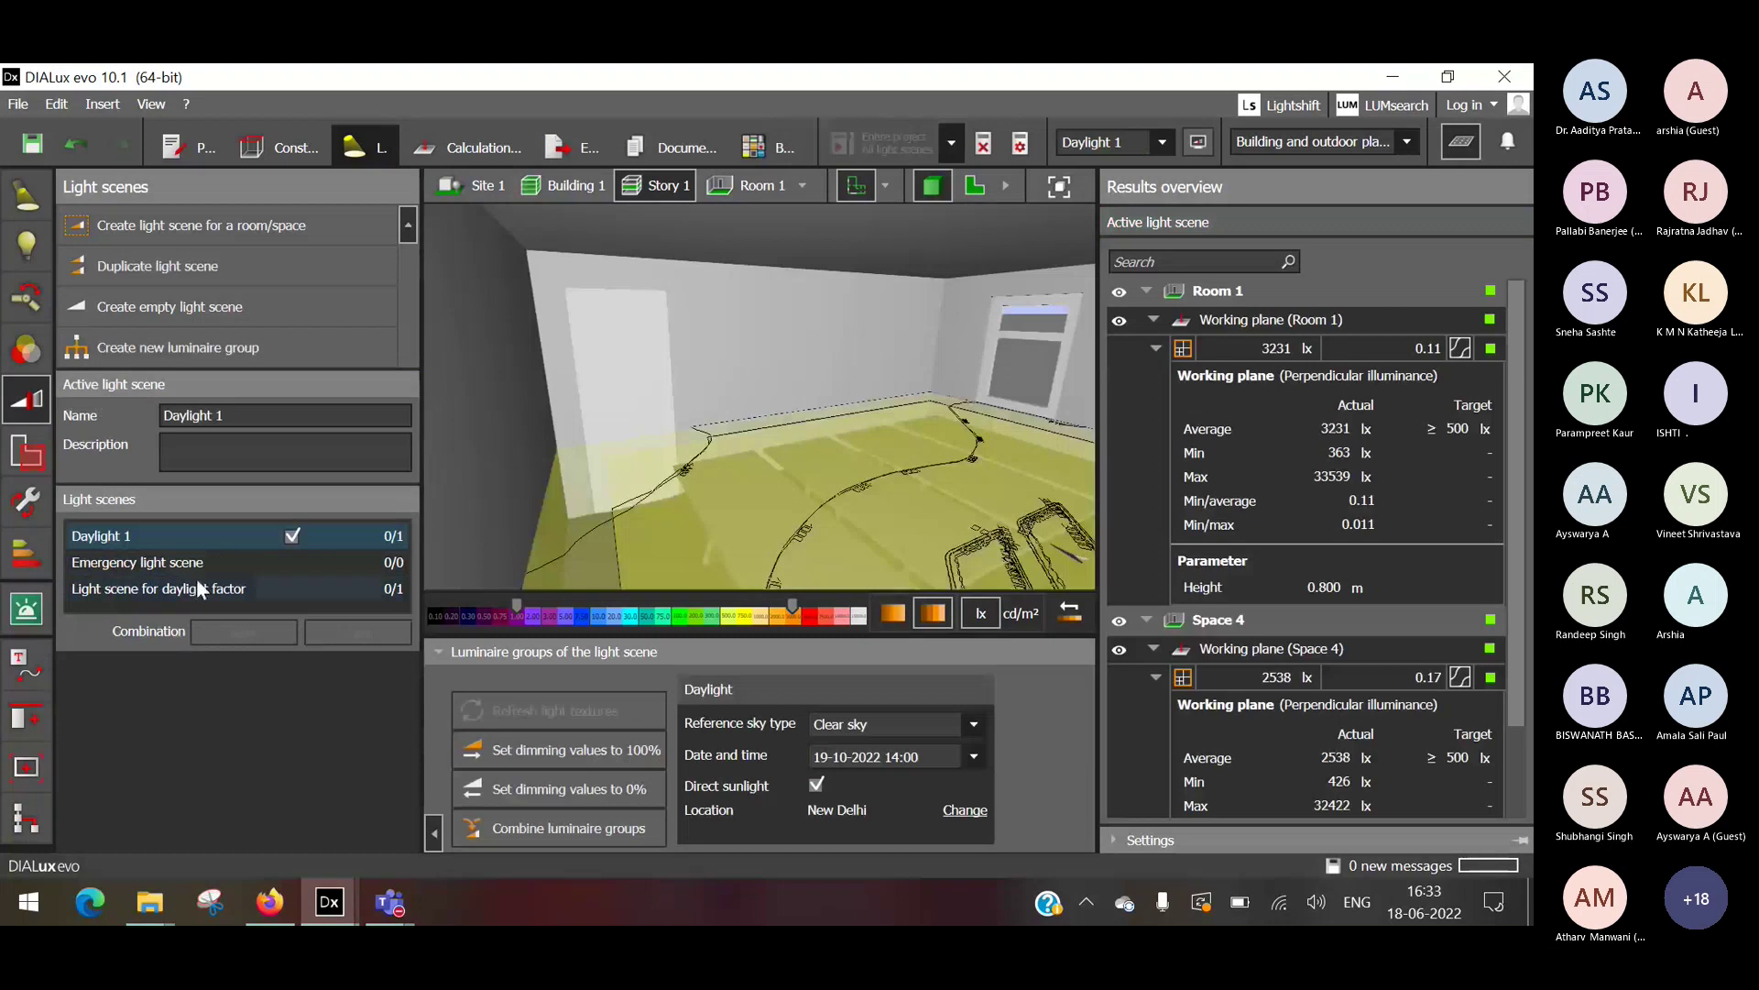
pyautogui.click(198, 574)
pyautogui.click(189, 589)
pyautogui.click(195, 590)
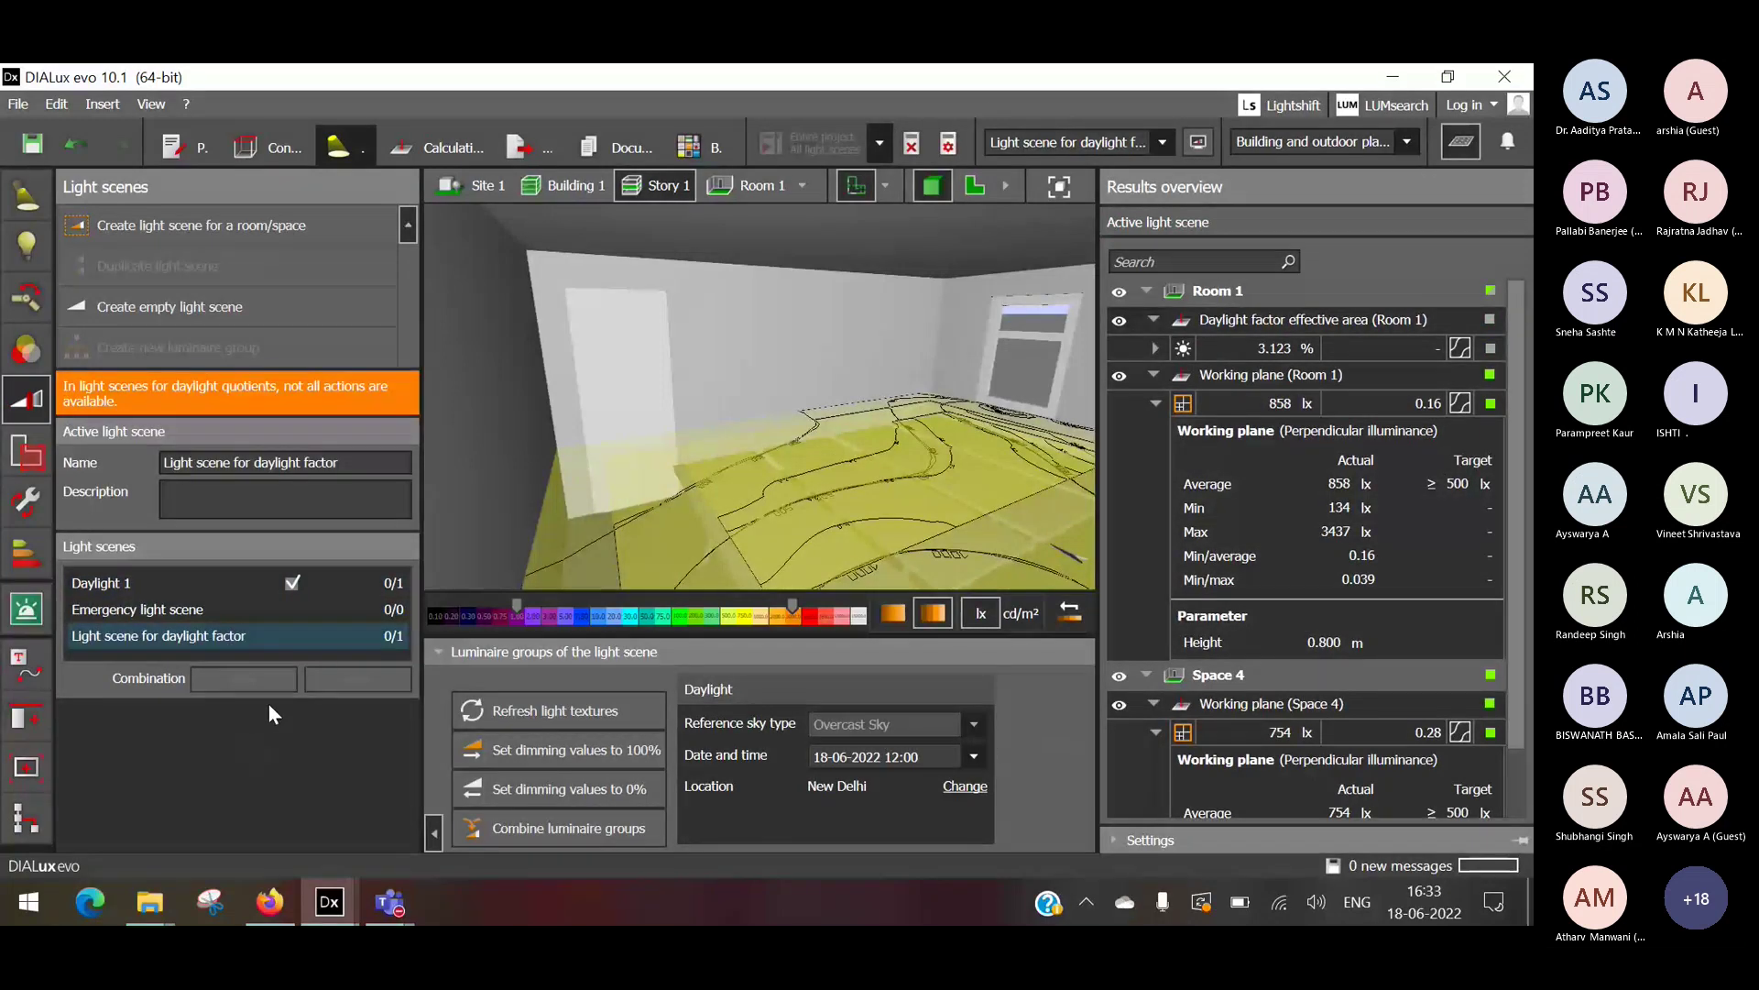
# Compare the Room 1 working plane results and sky settings of Daylight 1 with those of the Light scene for daylight factor.
pyautogui.click(229, 581)
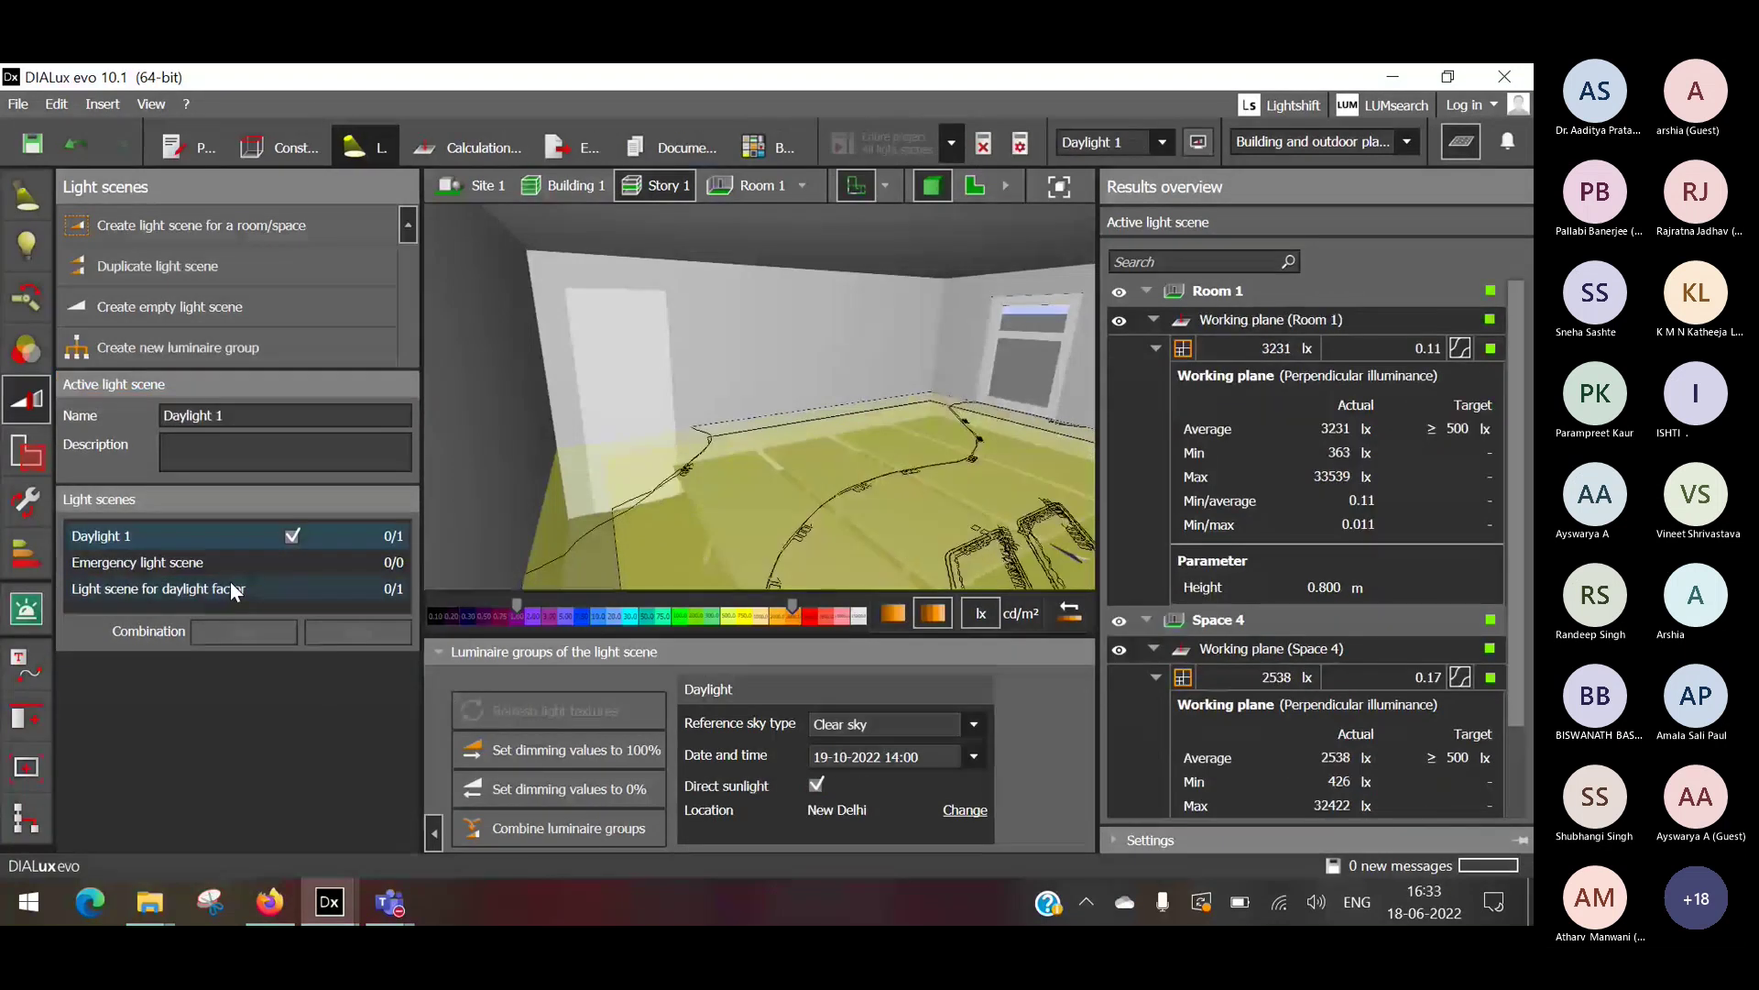
pyautogui.click(201, 591)
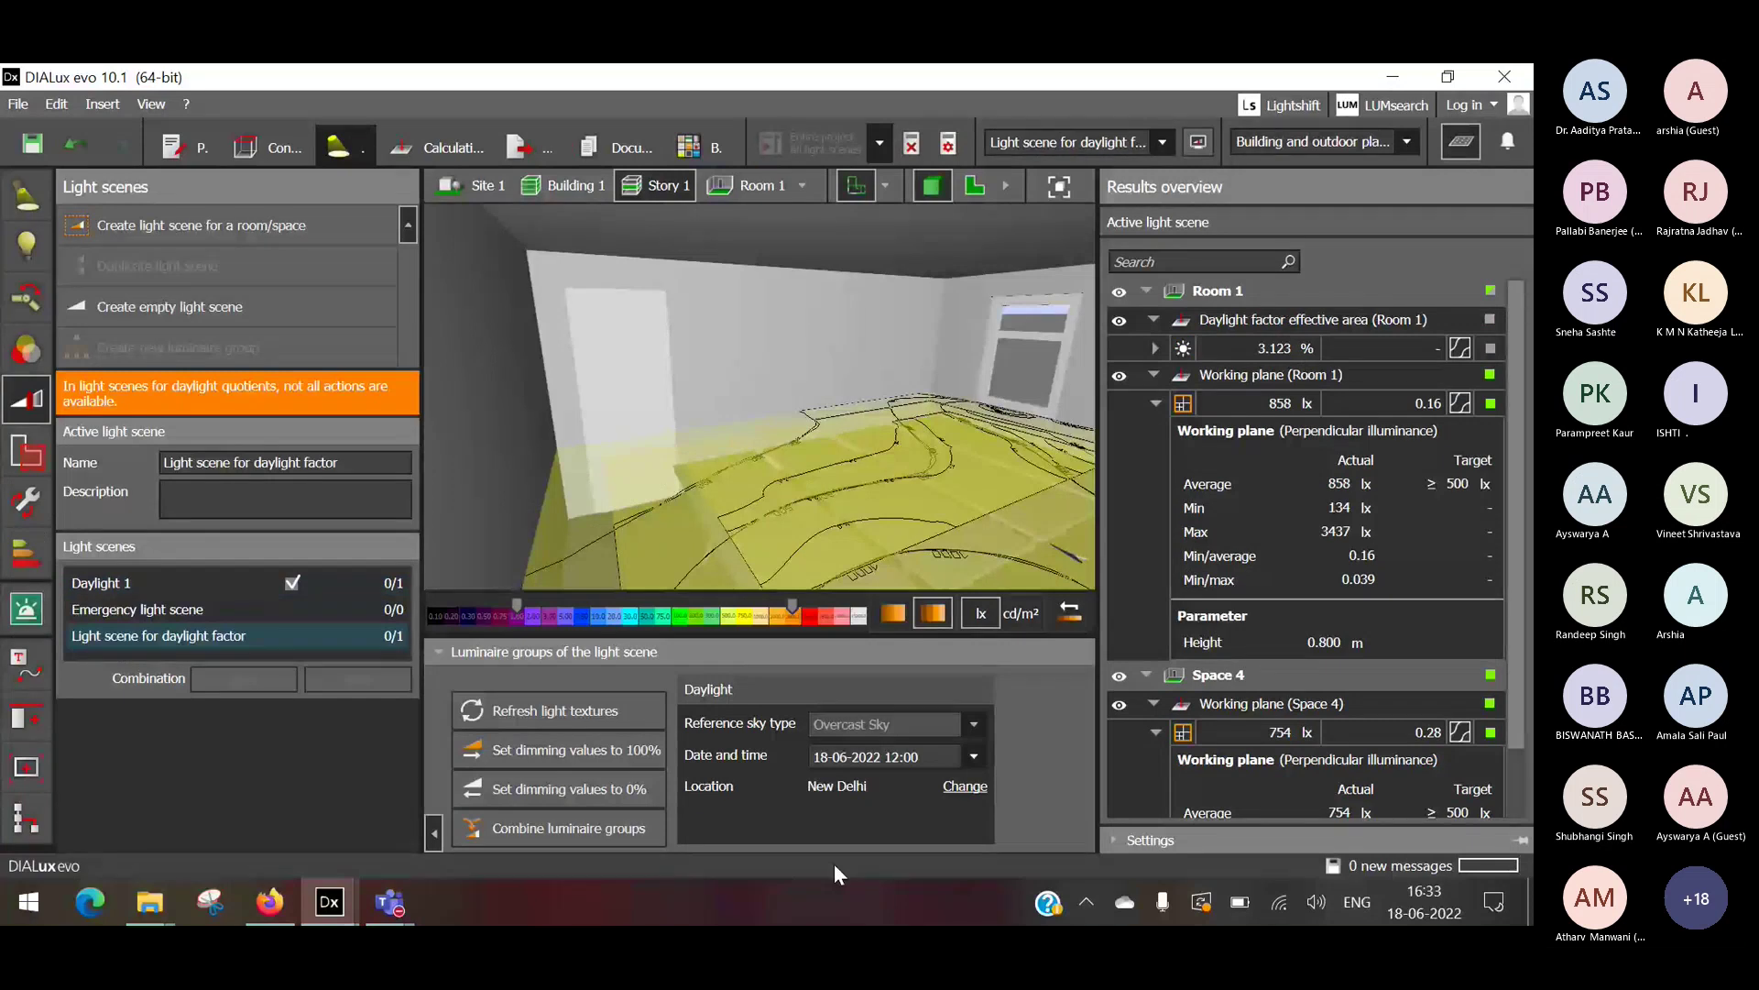
pyautogui.click(147, 590)
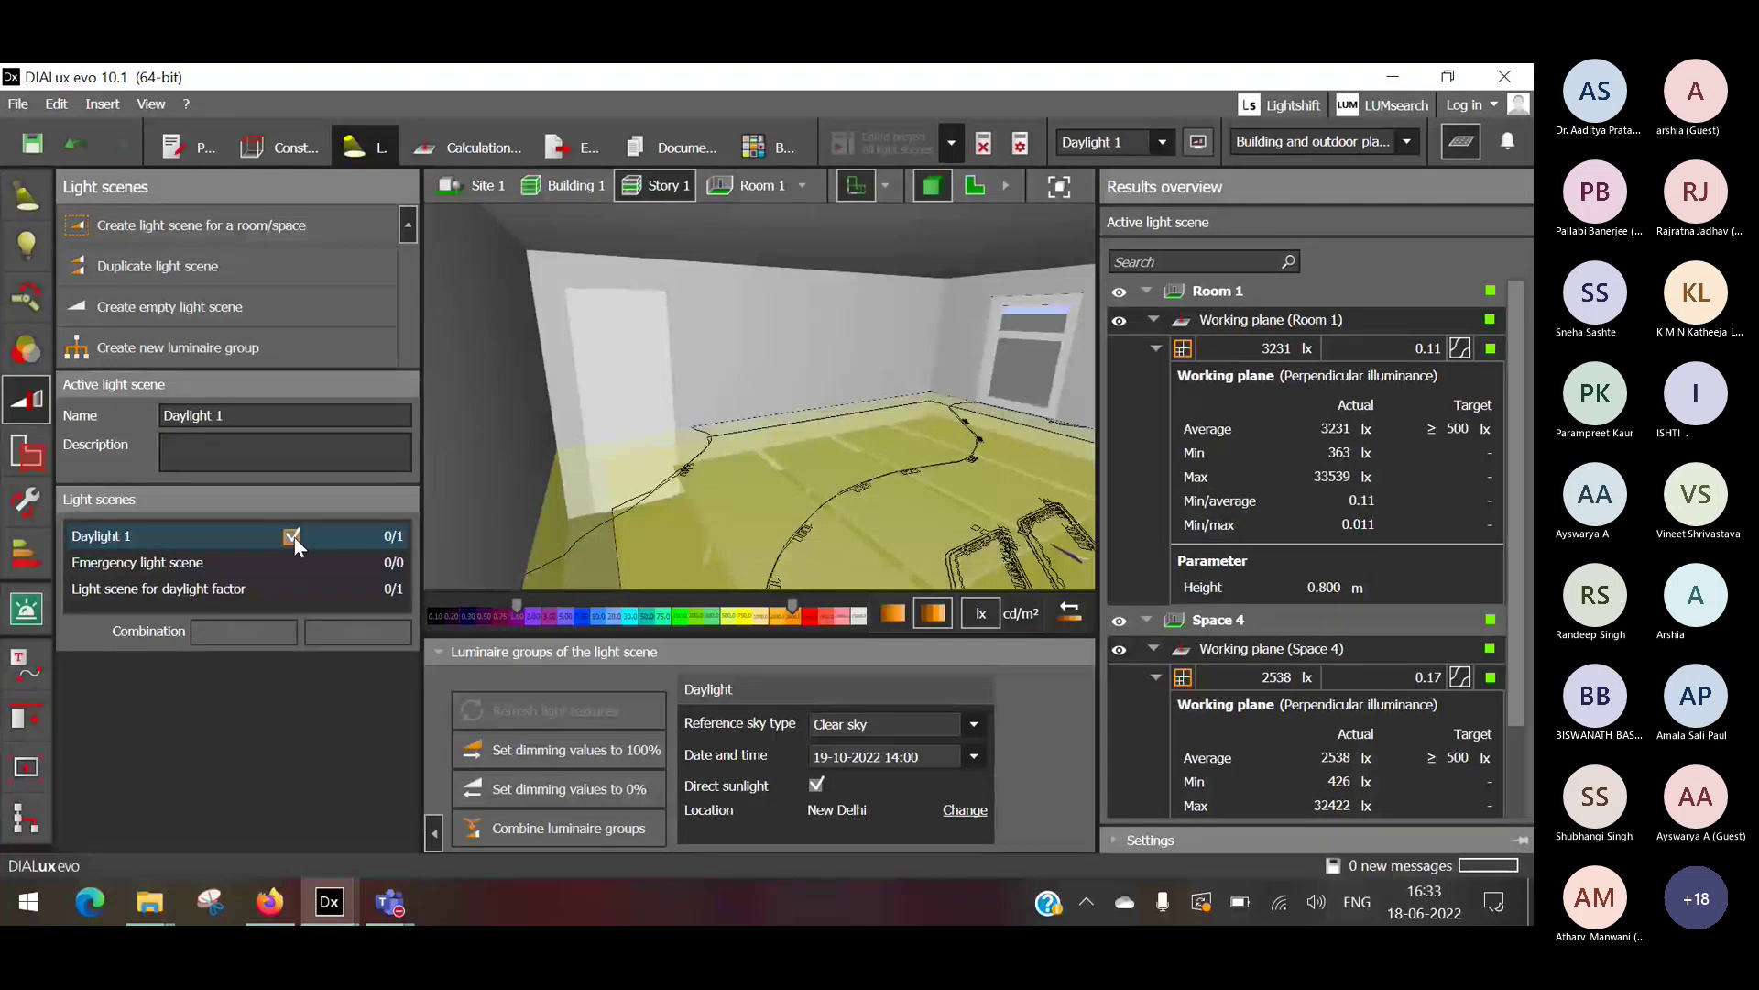
pyautogui.click(226, 594)
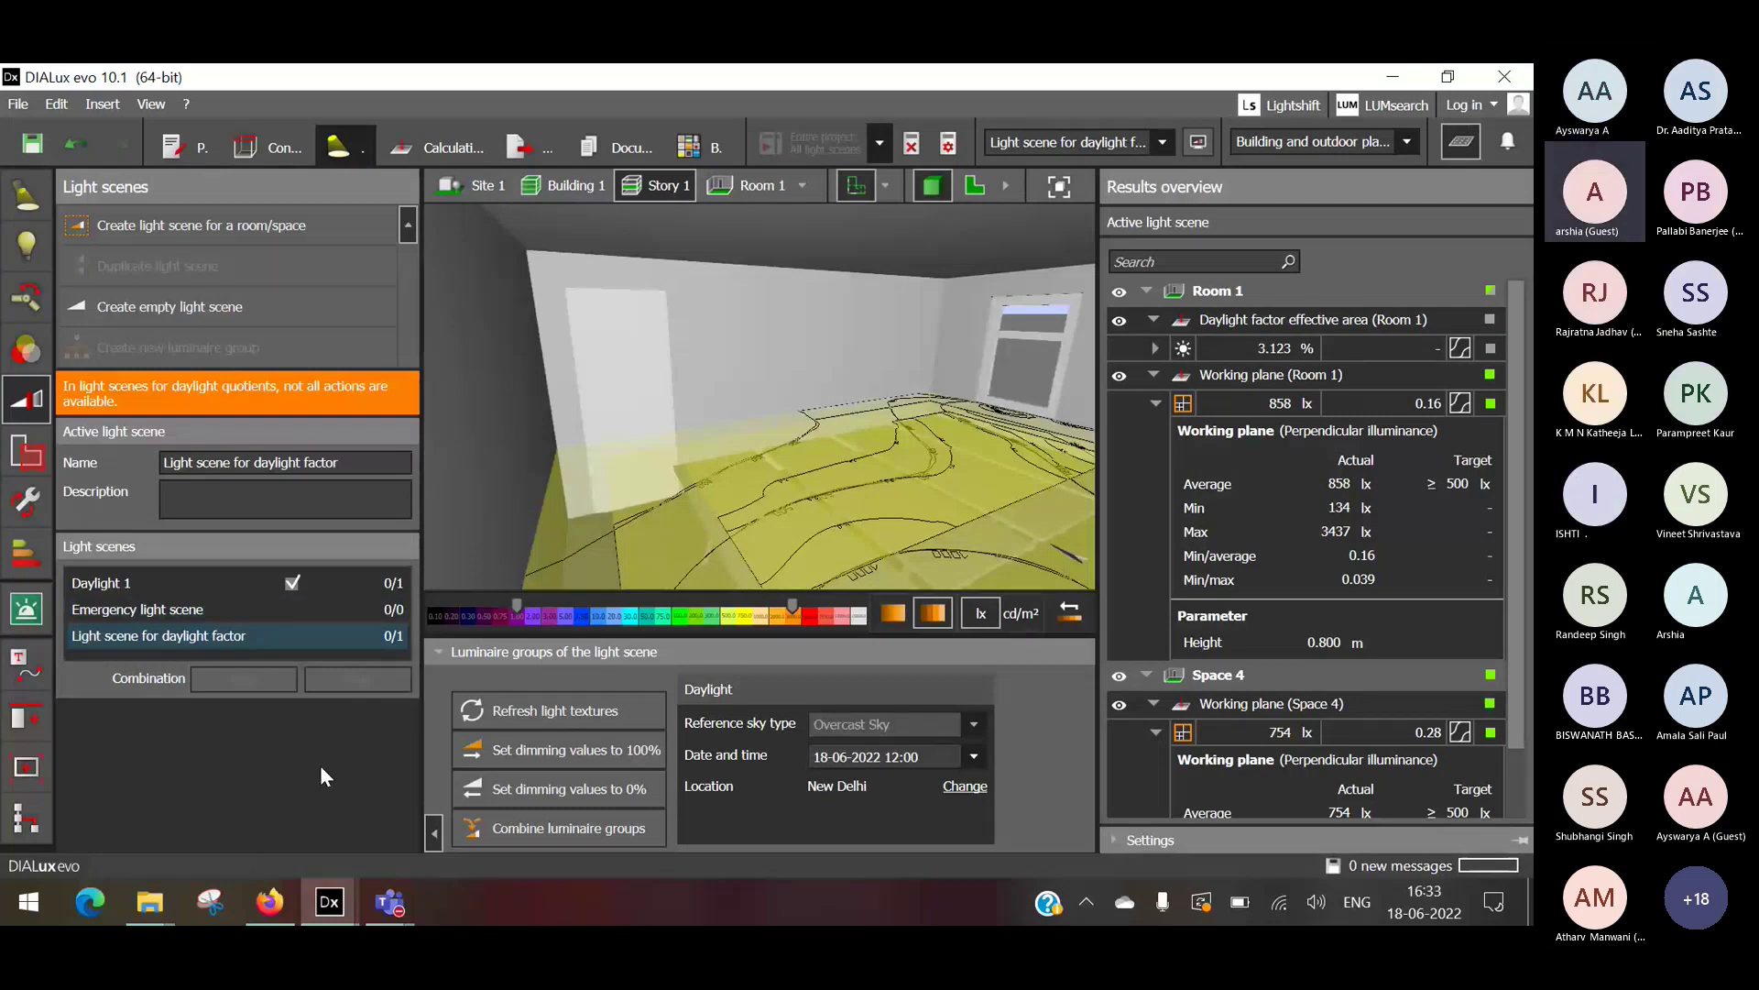
pyautogui.click(231, 581)
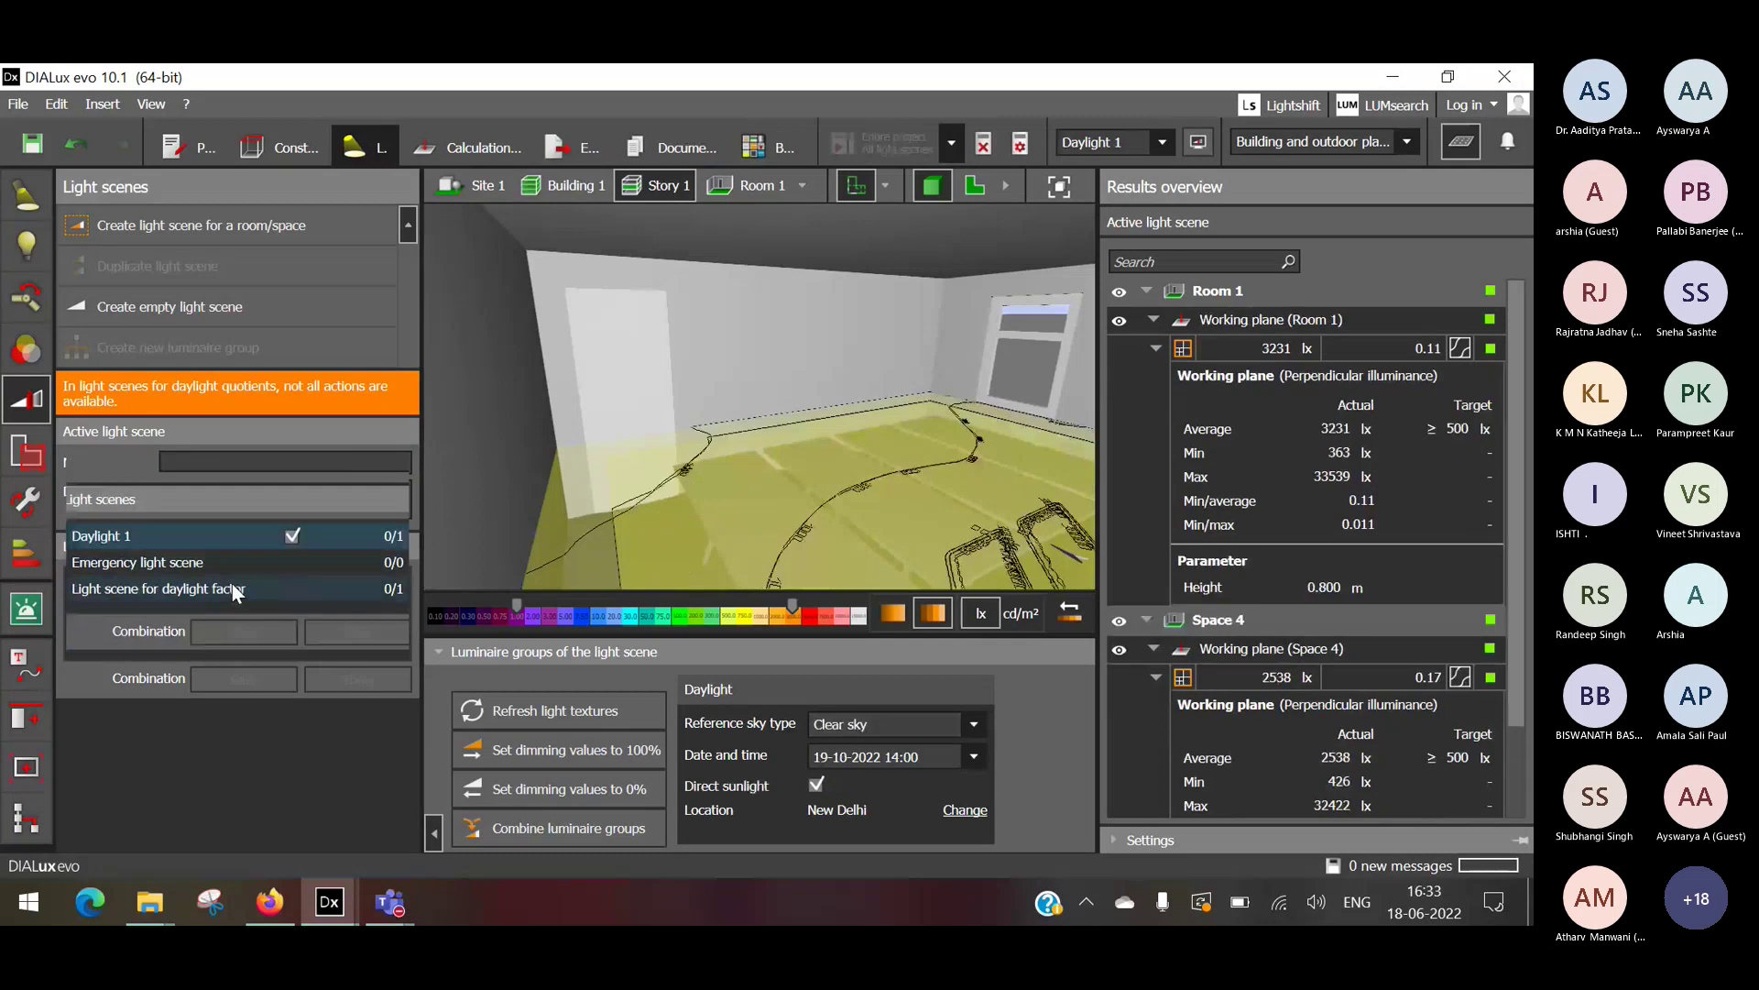
pyautogui.click(227, 594)
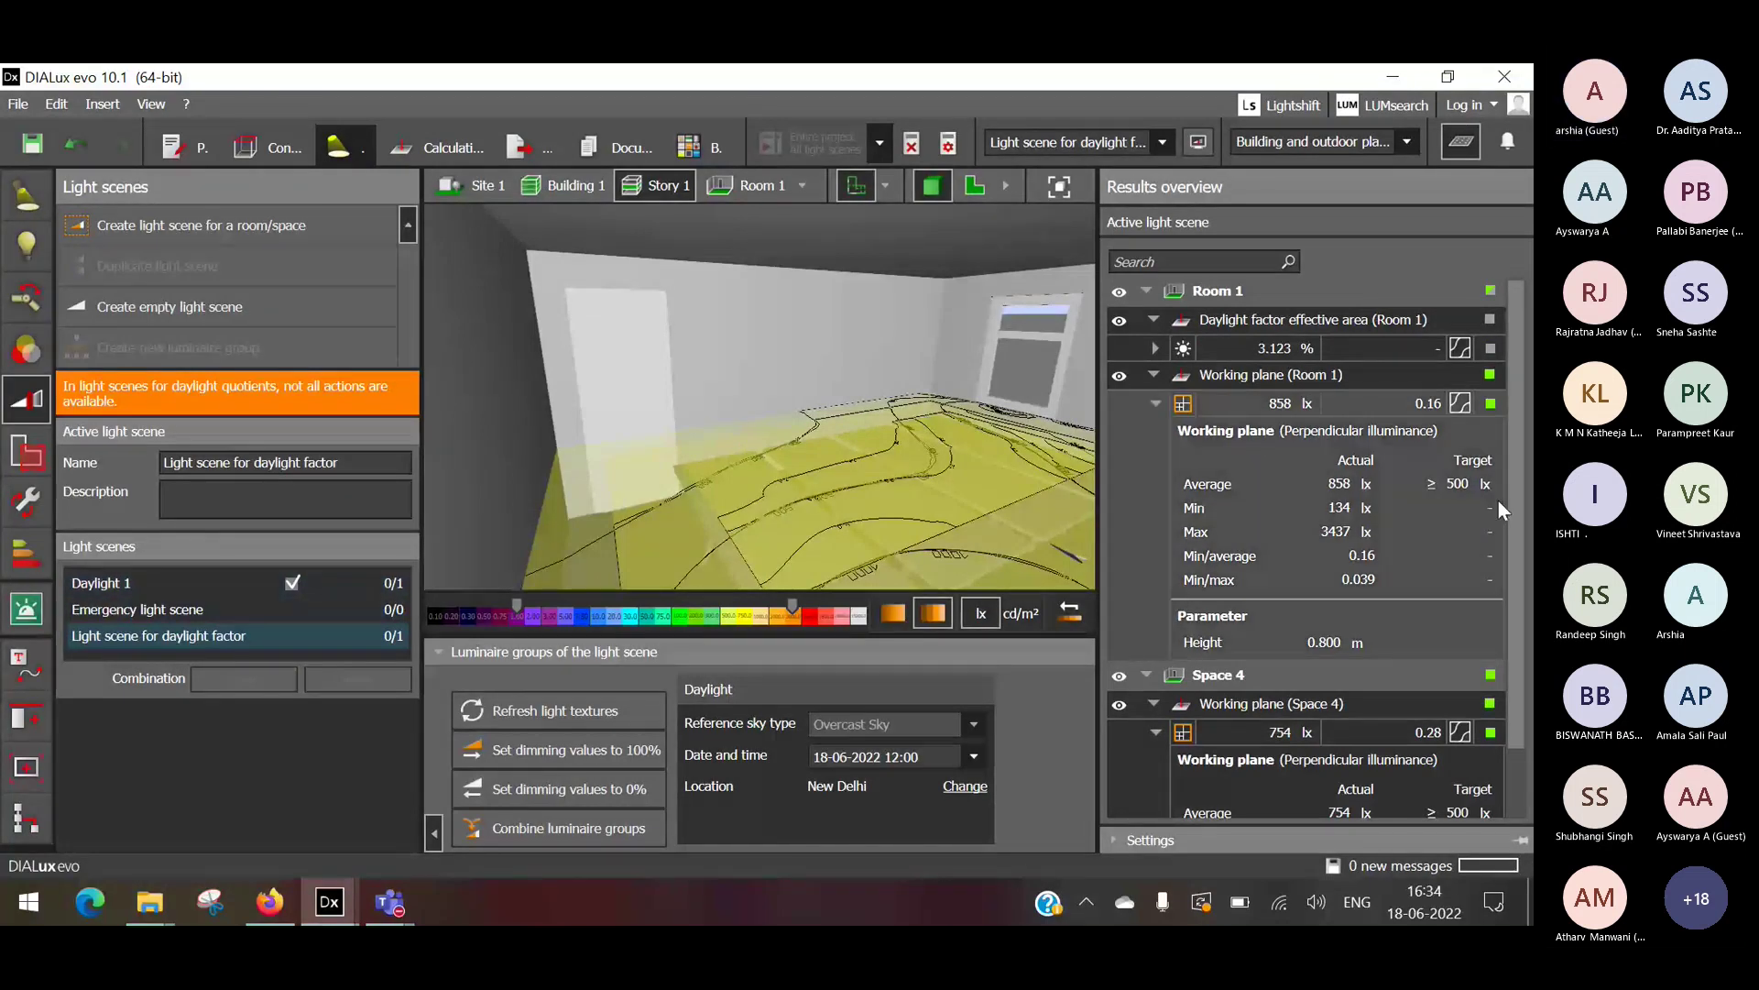
pyautogui.click(156, 589)
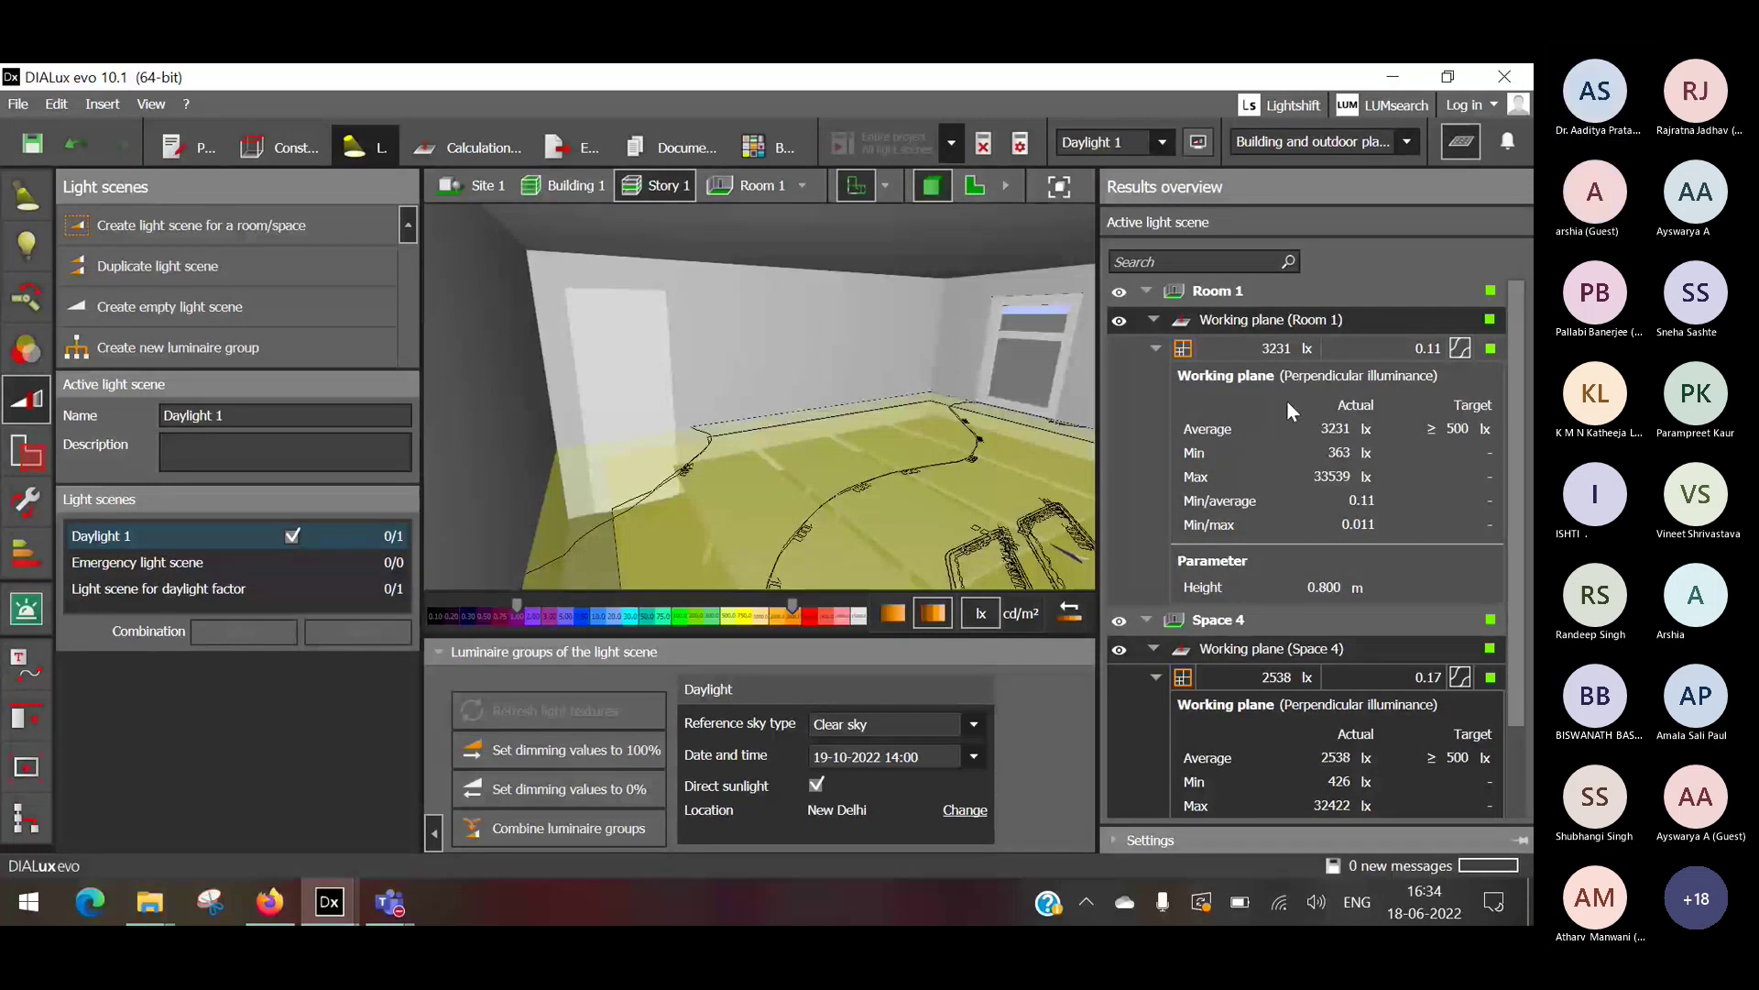
# Decline the save reminder and examine the Daylight 1 working plane results of Room 1 and Space 4 against their target illuminance.
pyautogui.scroll(-3, 1362, 518)
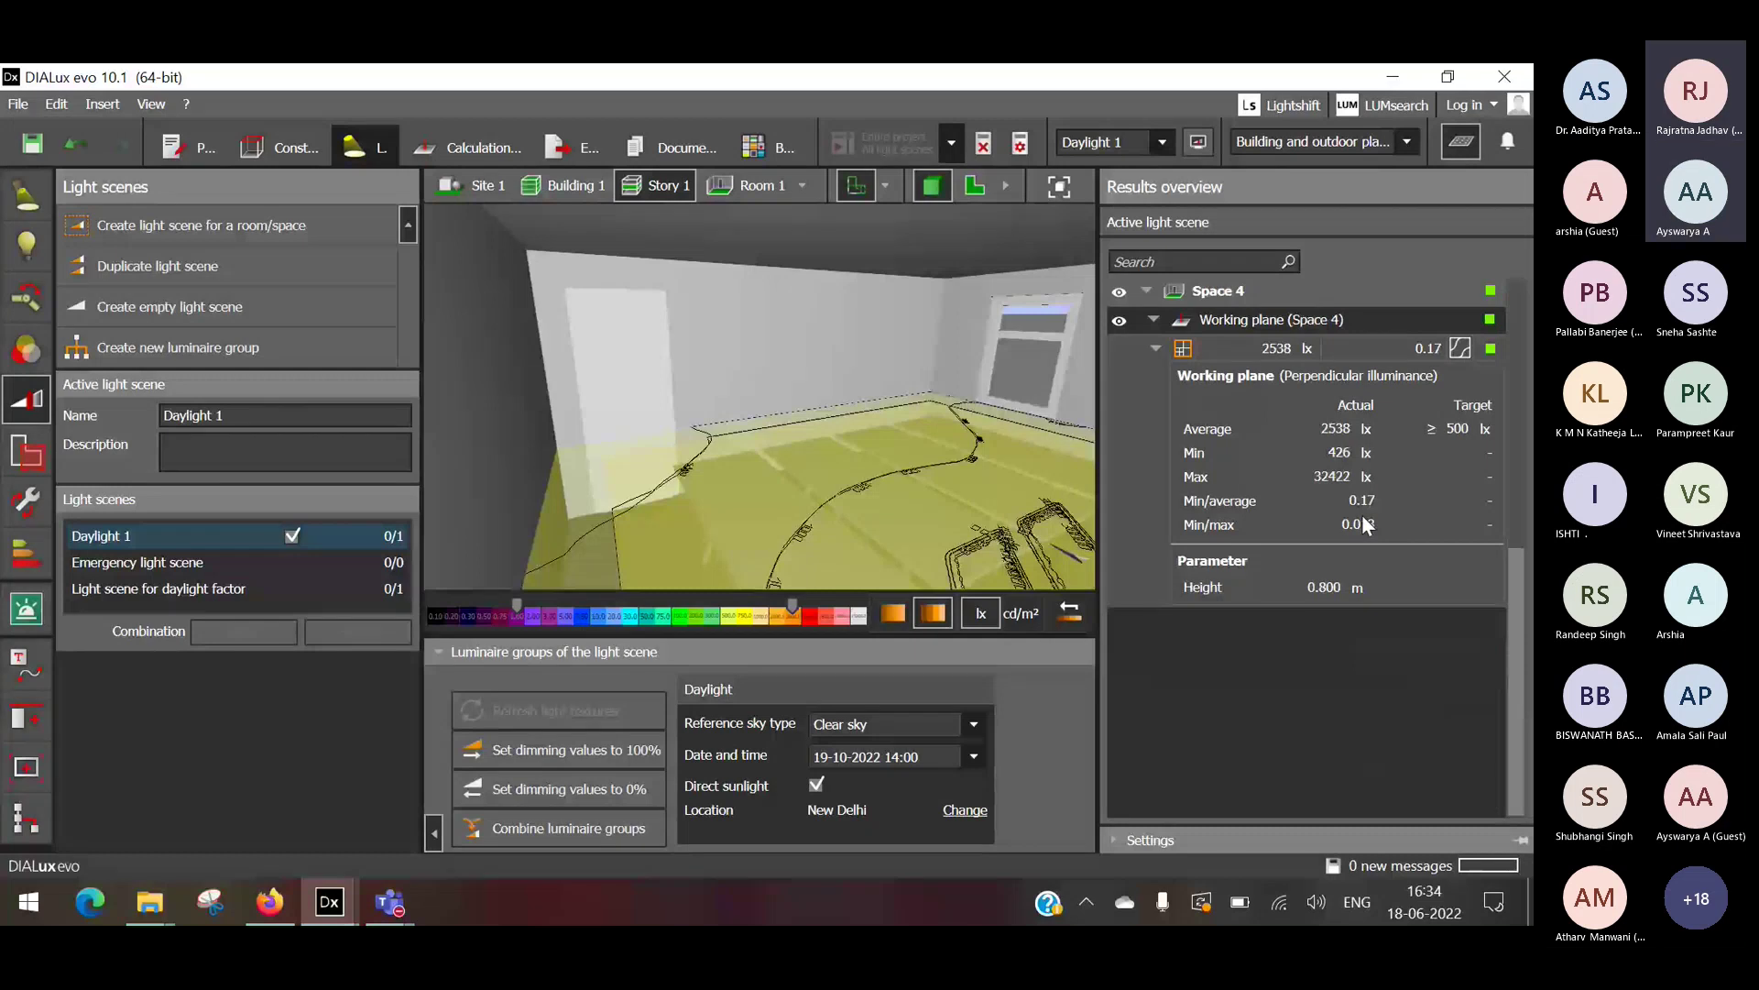
pyautogui.scroll(3, 1363, 518)
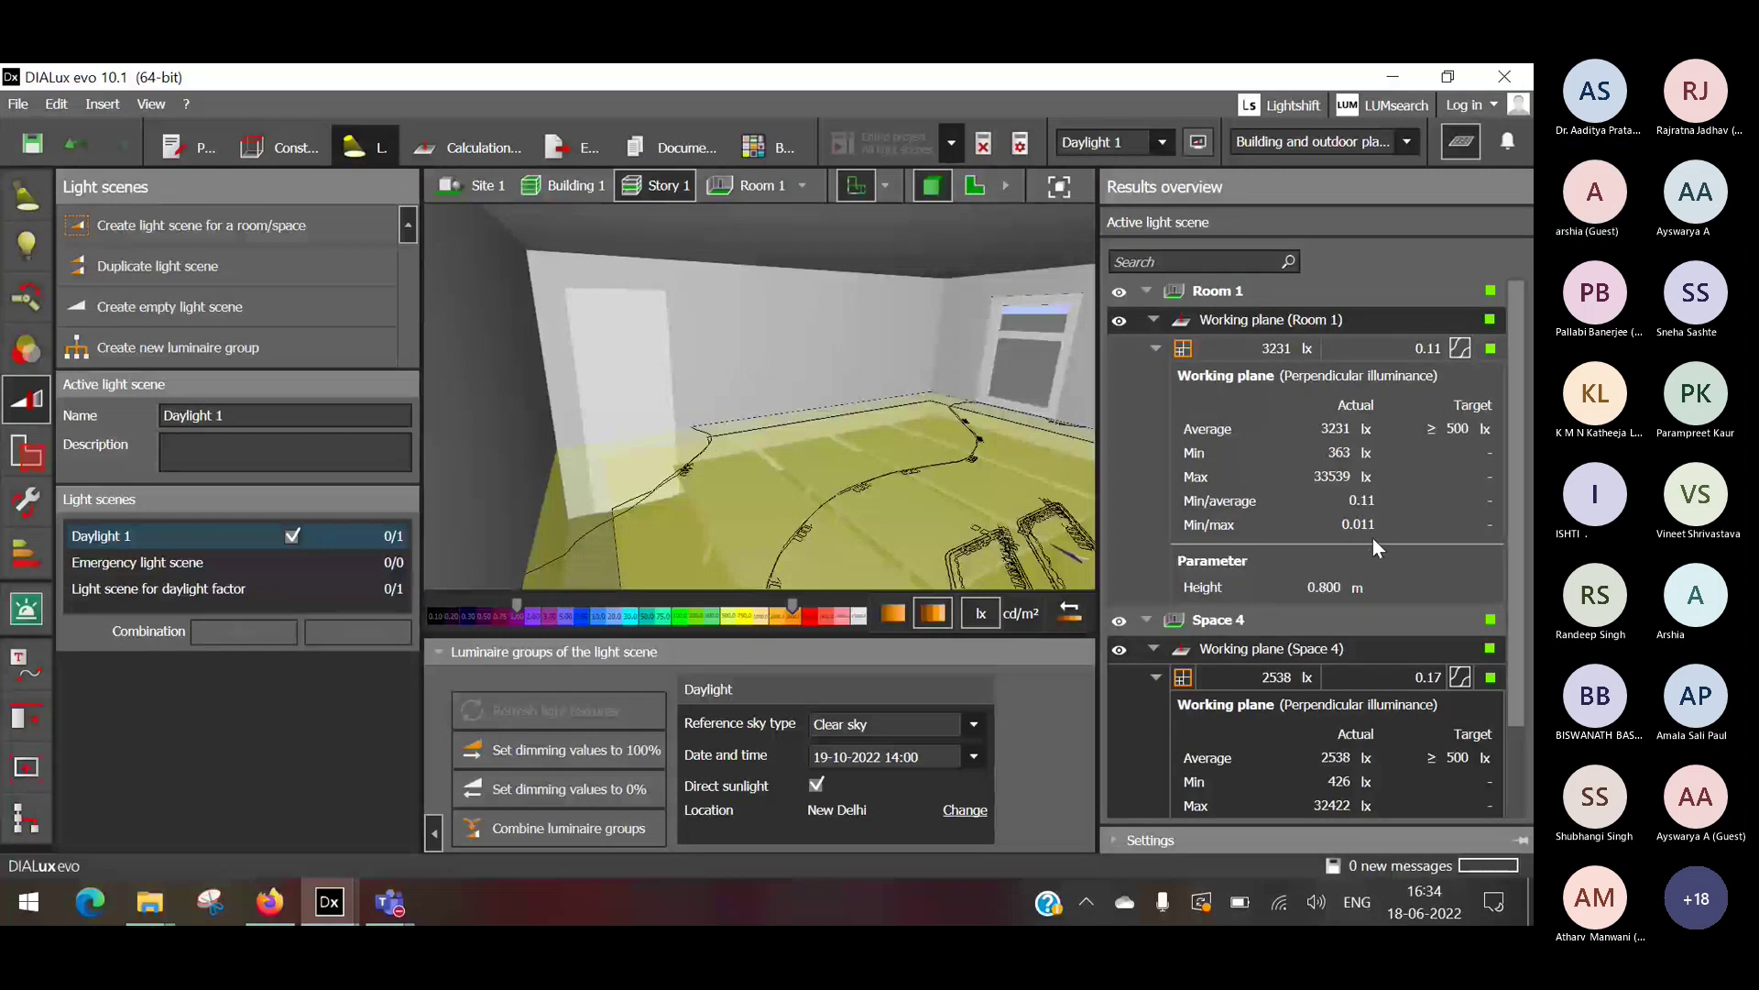
pyautogui.click(1147, 291)
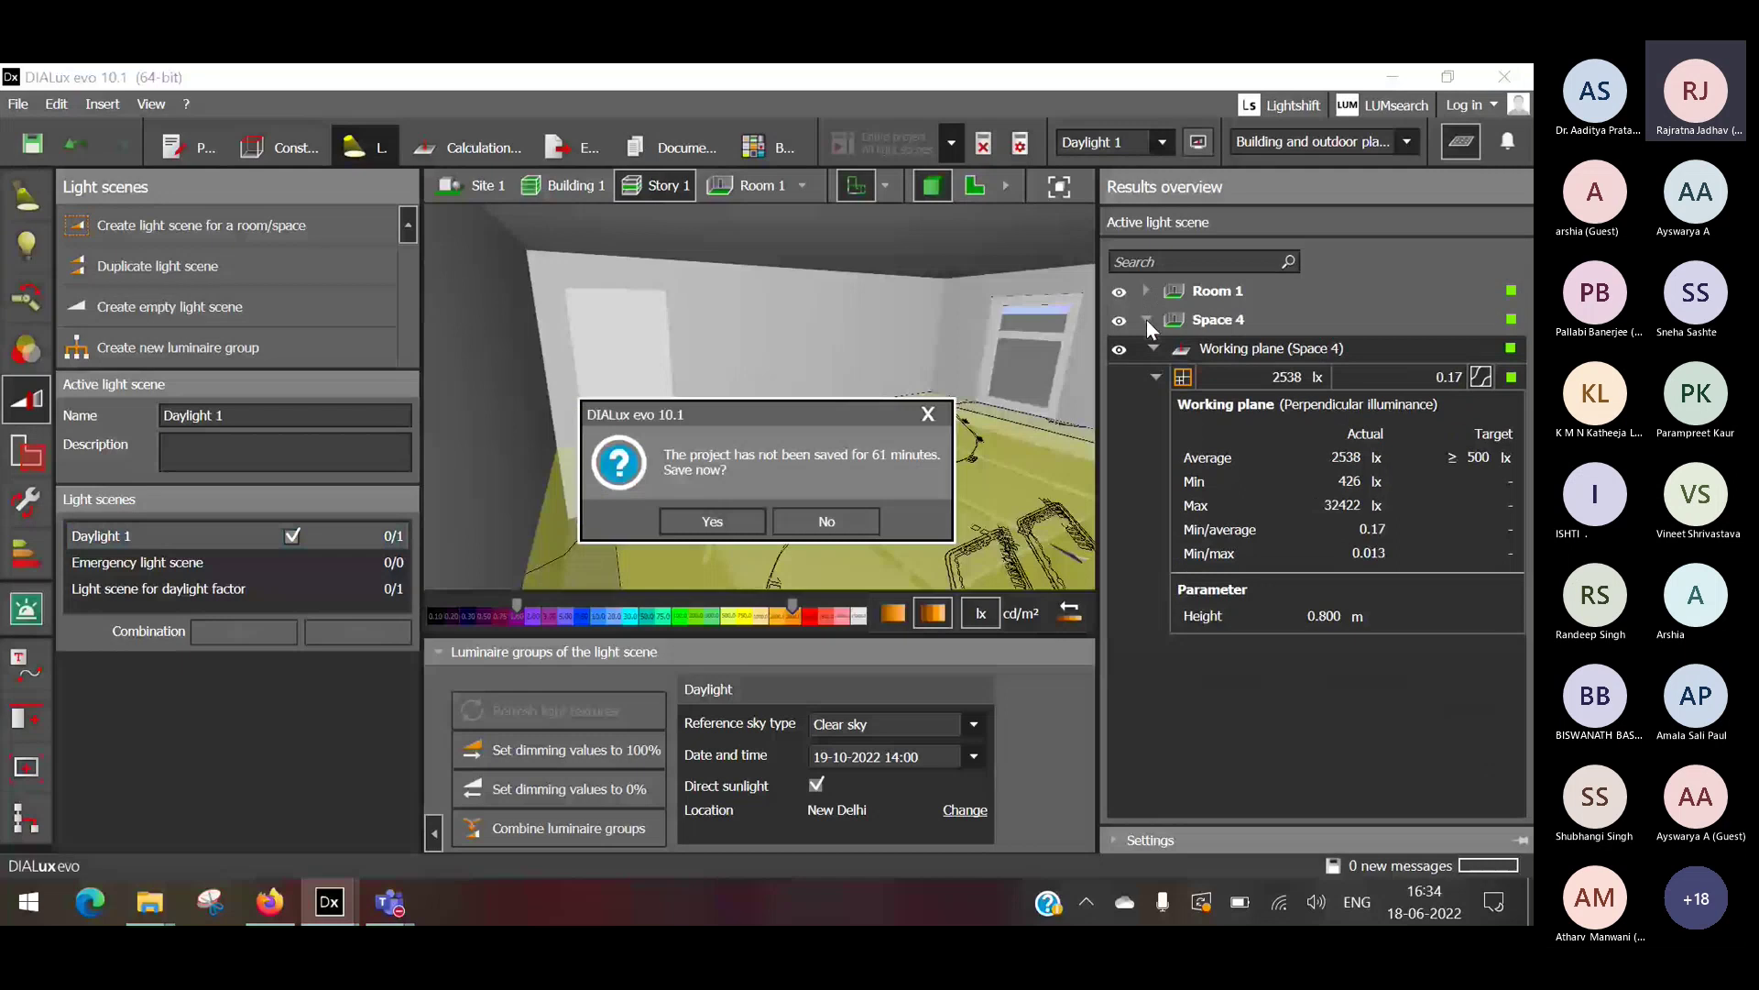
pyautogui.click(861, 527)
pyautogui.click(1147, 319)
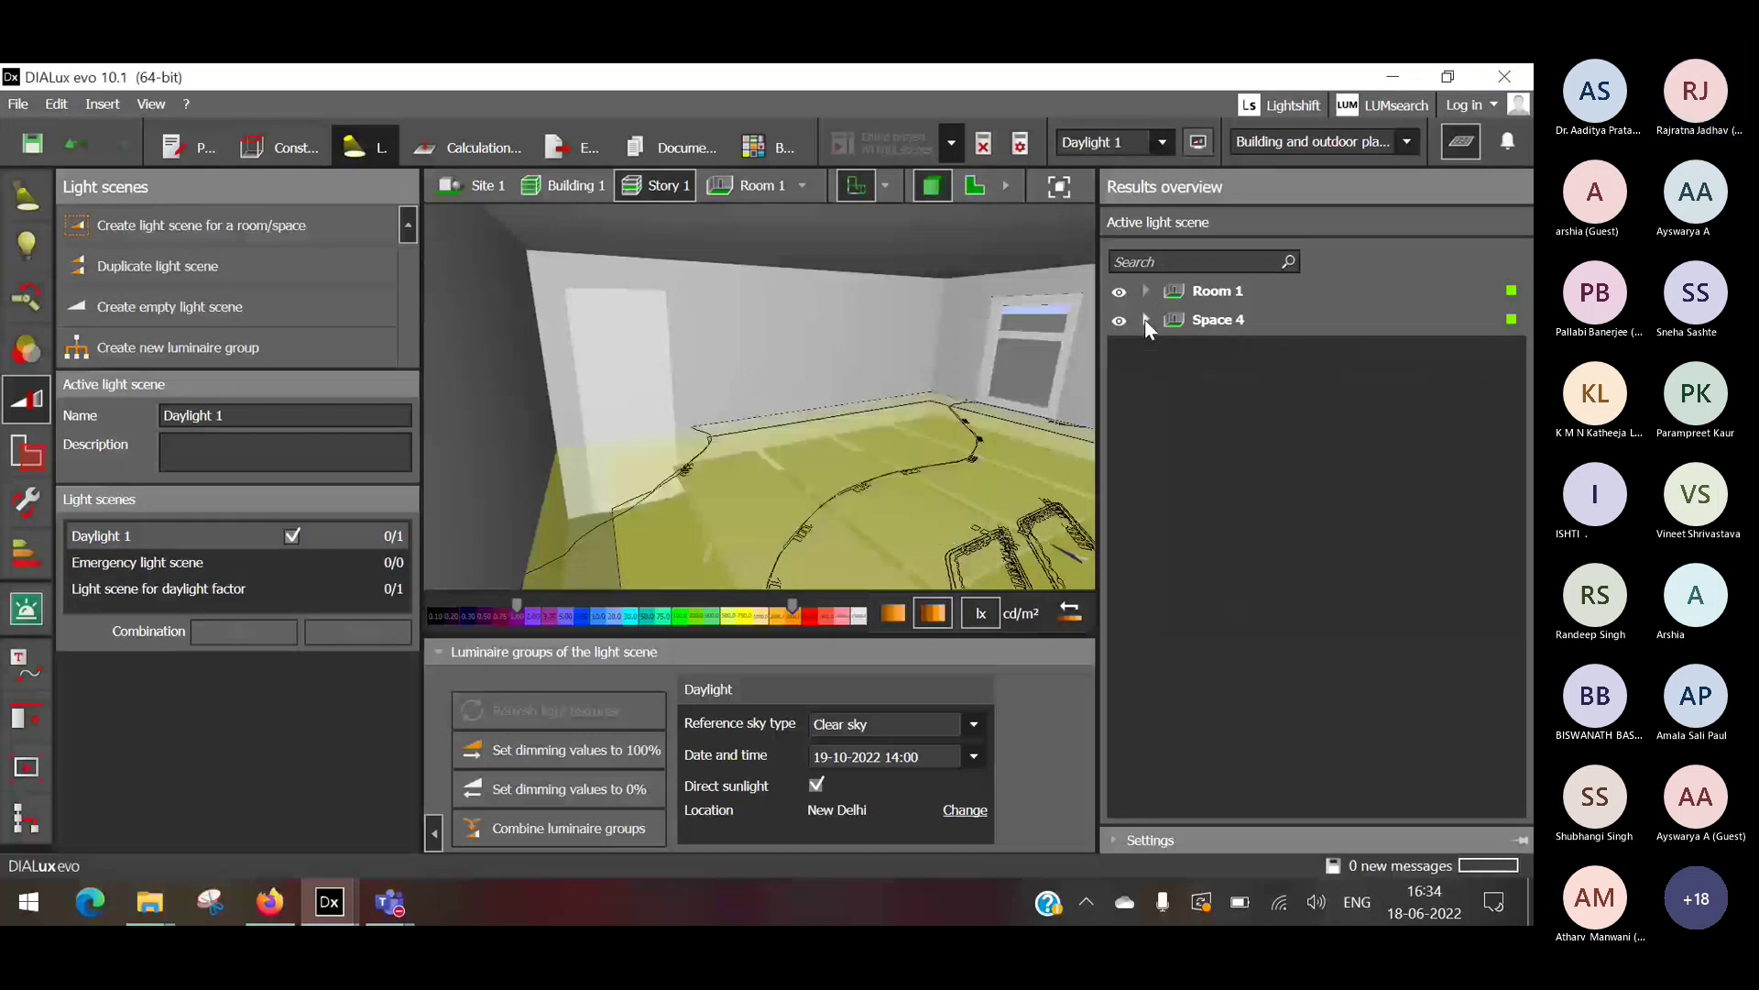
pyautogui.click(1146, 296)
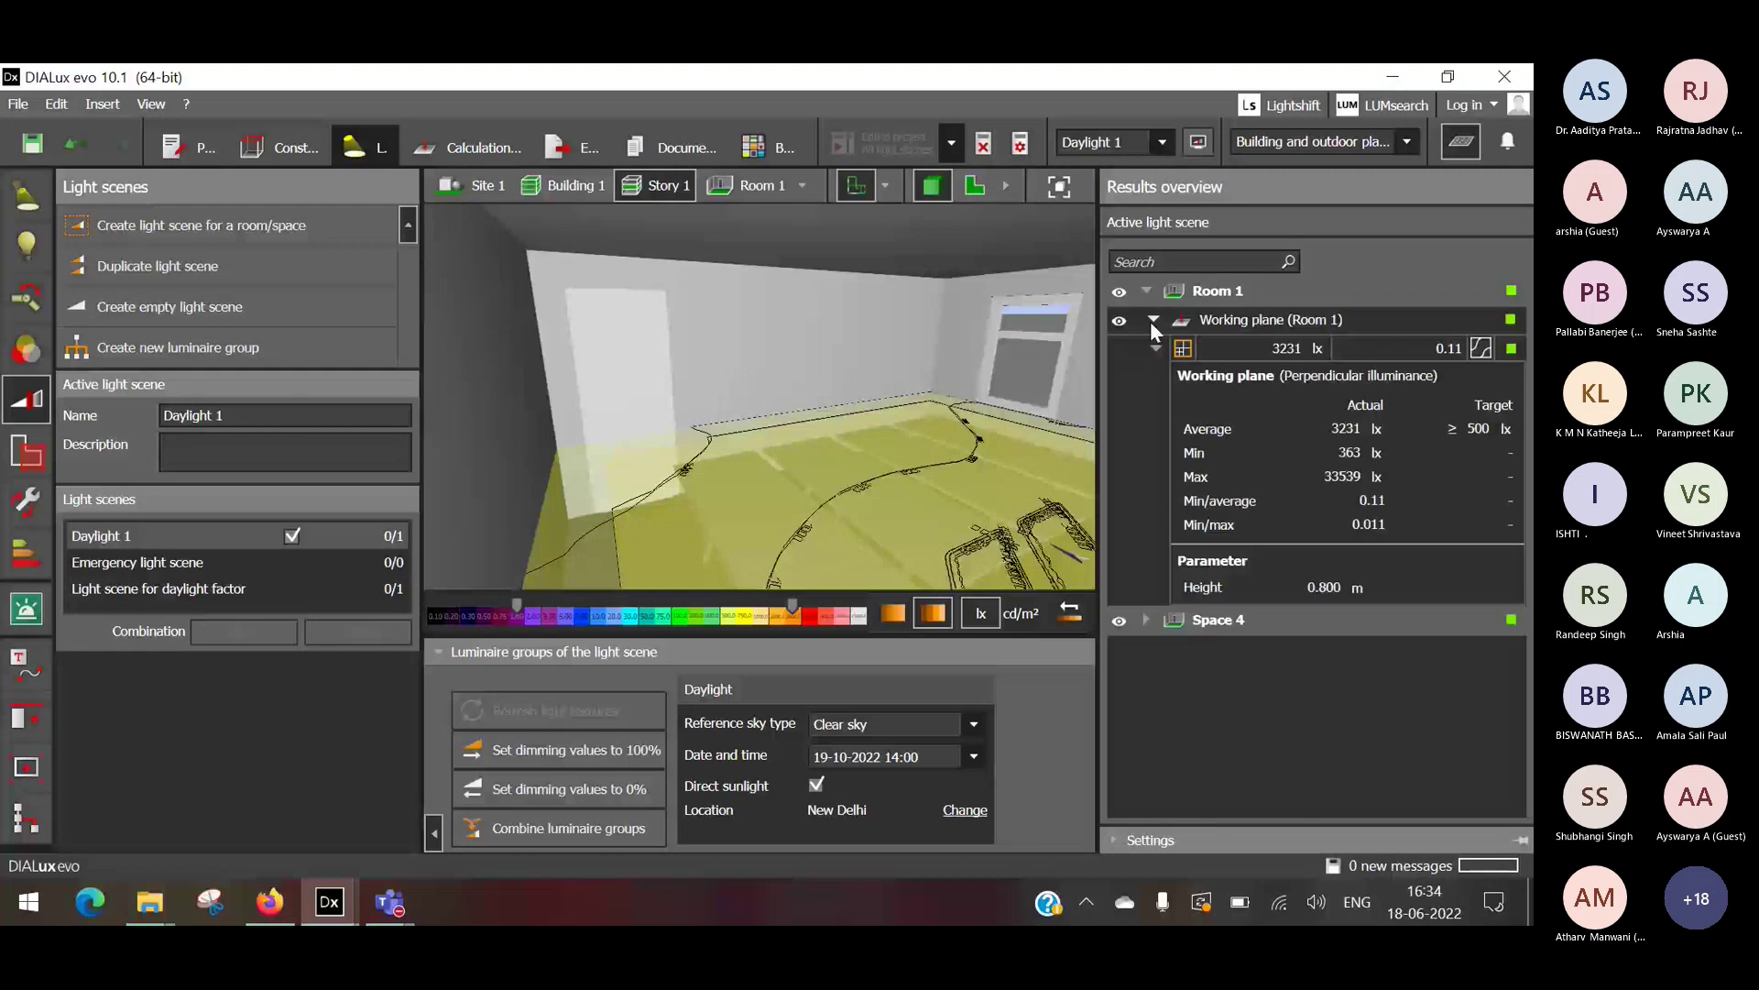
pyautogui.click(1142, 622)
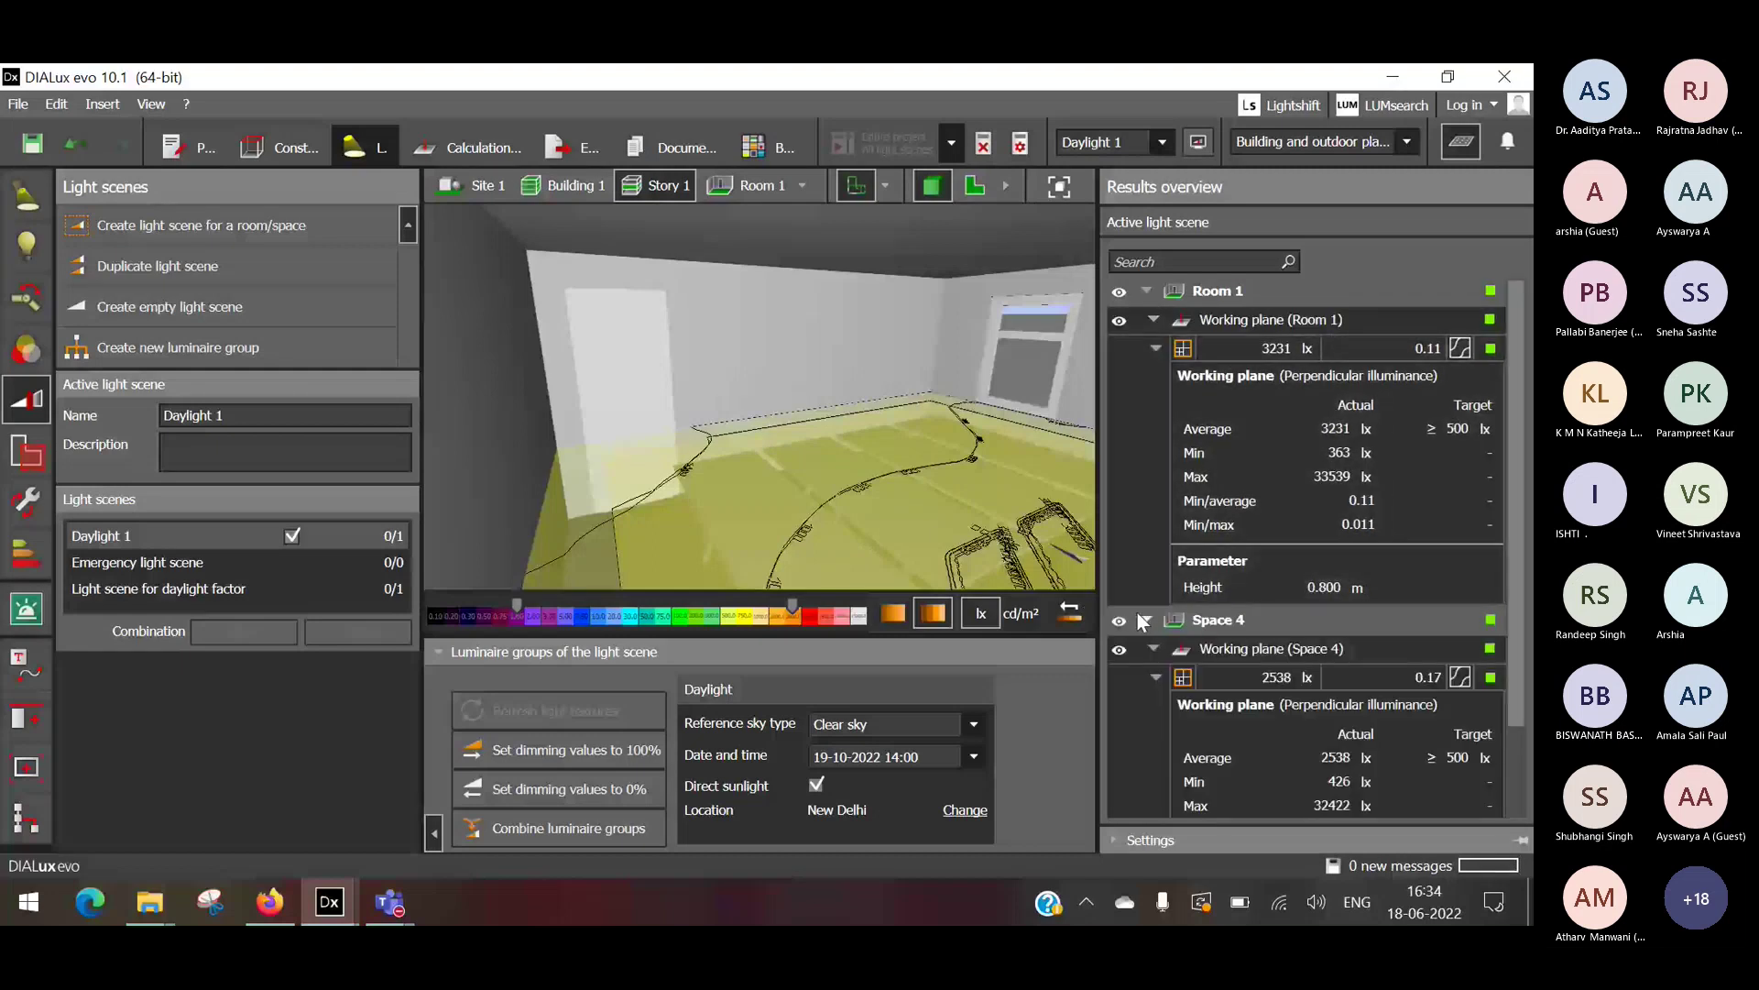
pyautogui.scroll(-3, 1150, 655)
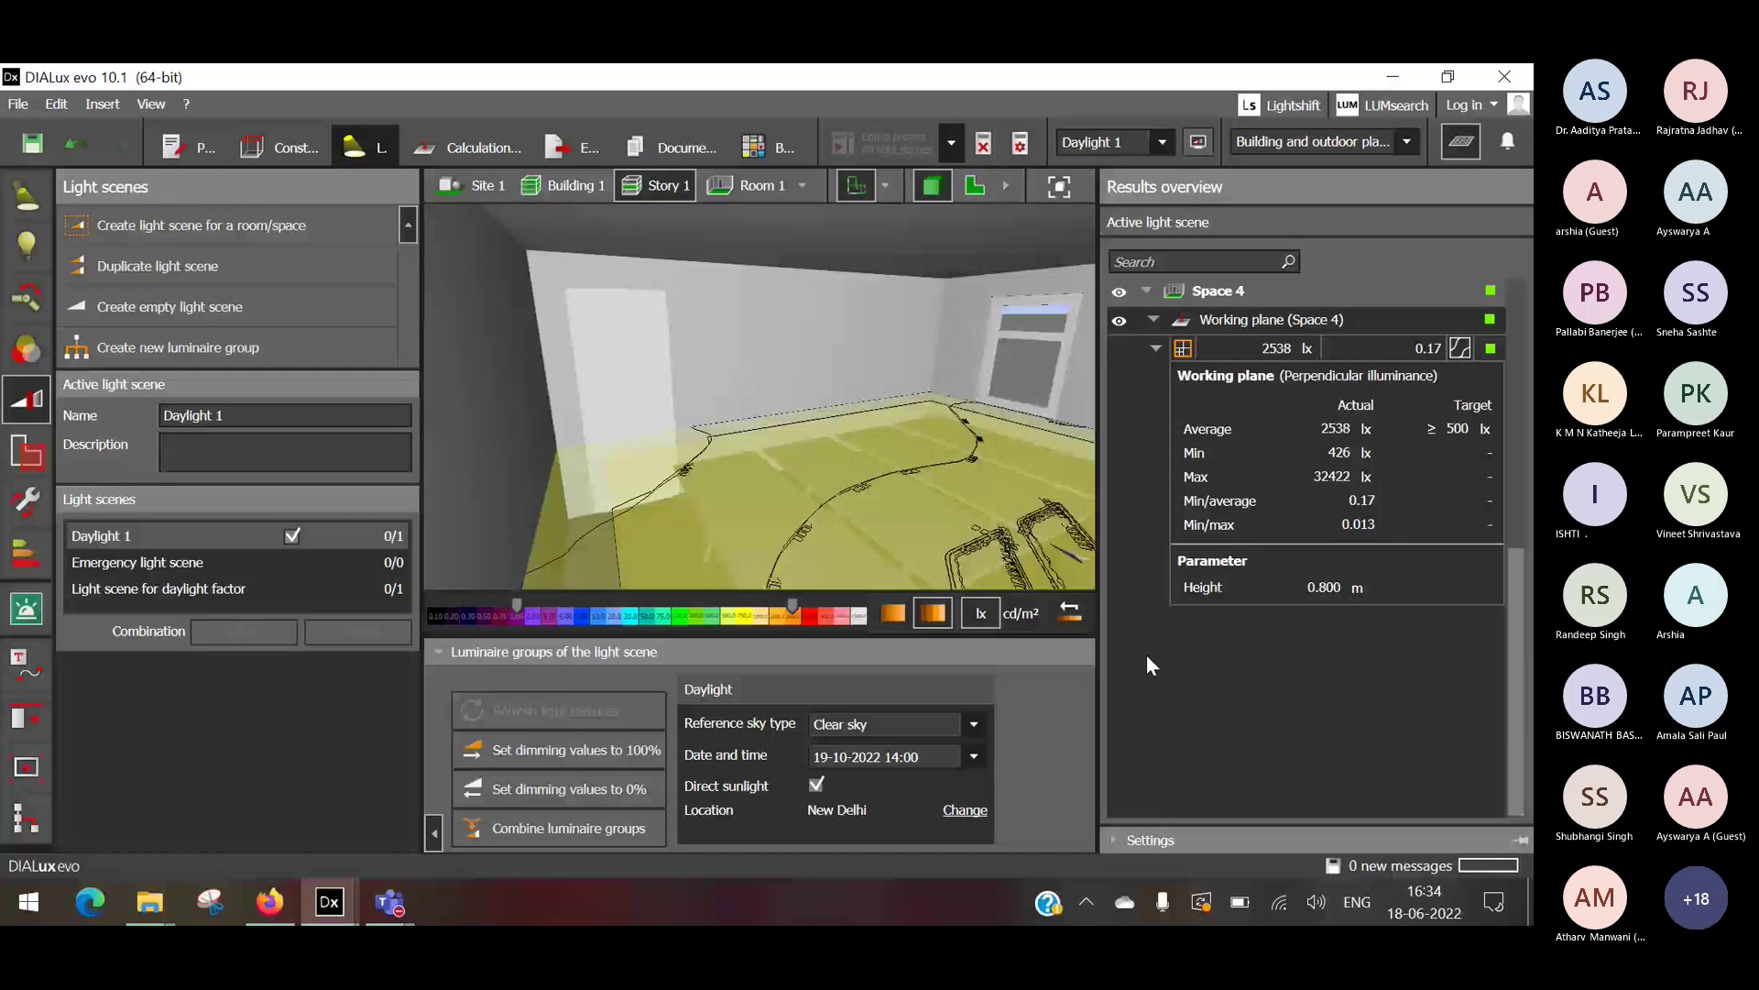
pyautogui.scroll(3, 1147, 654)
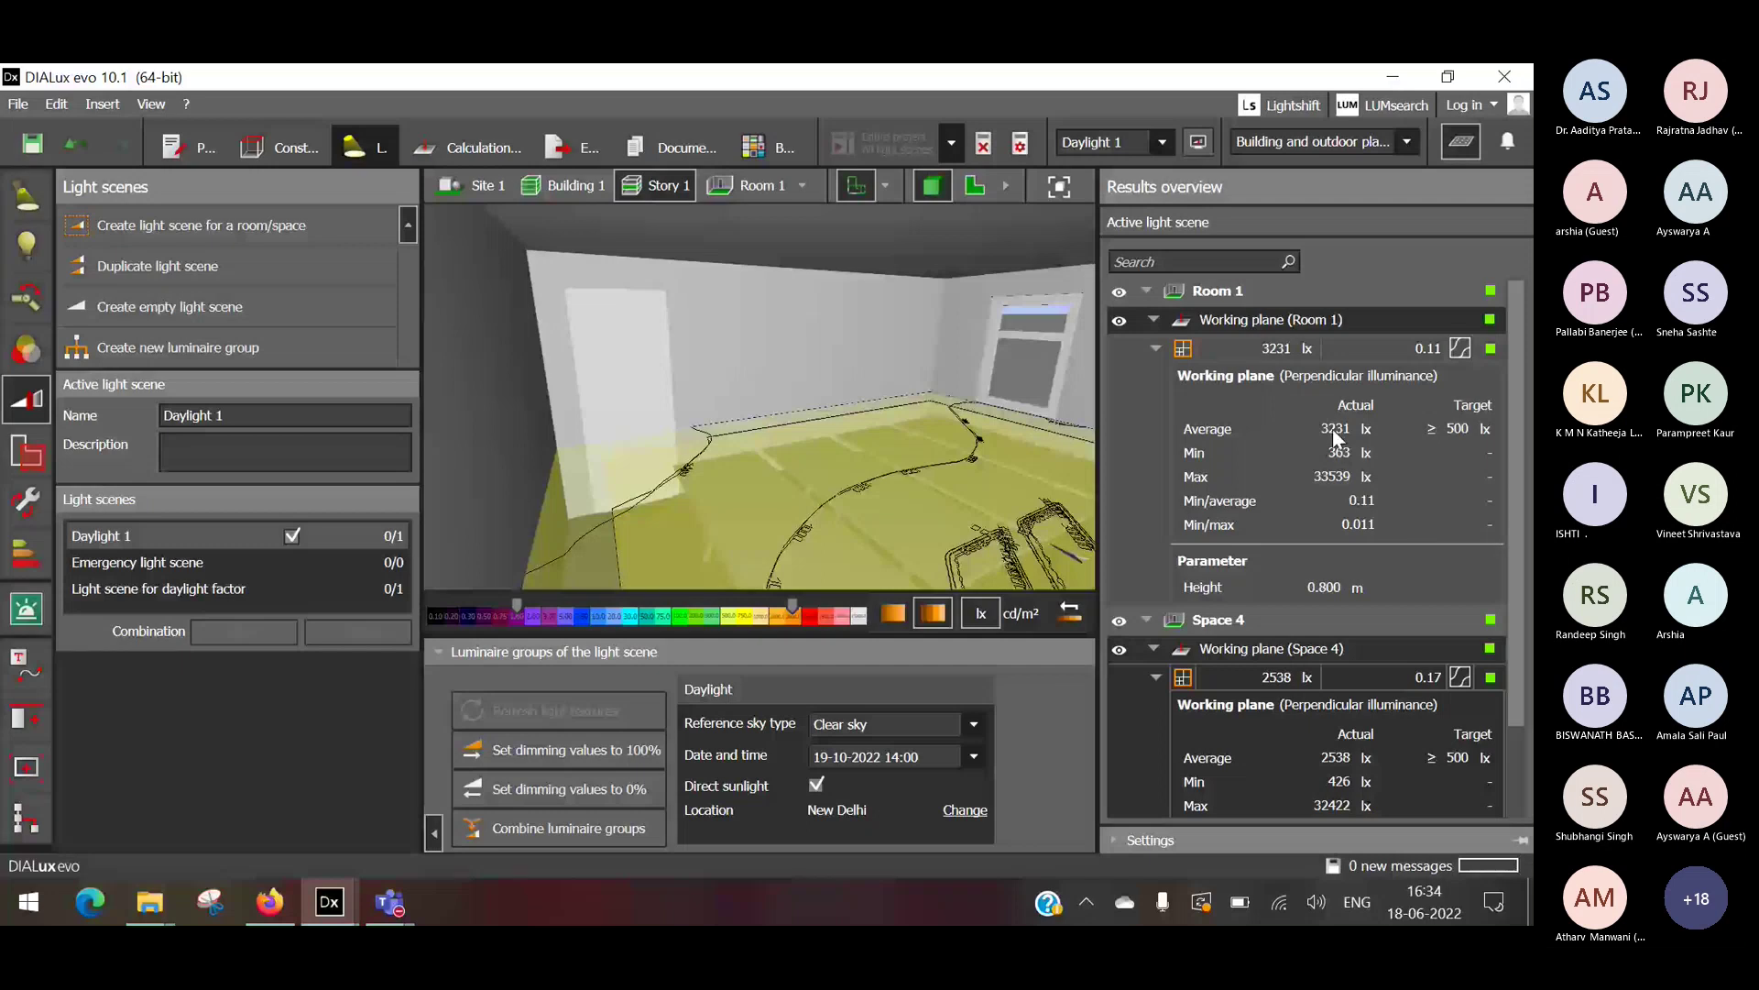
# Set Daylight 1's reference sky type to Overcast Sky, then clear the results and recalculate all light scenes for the entire project.
pyautogui.click(975, 726)
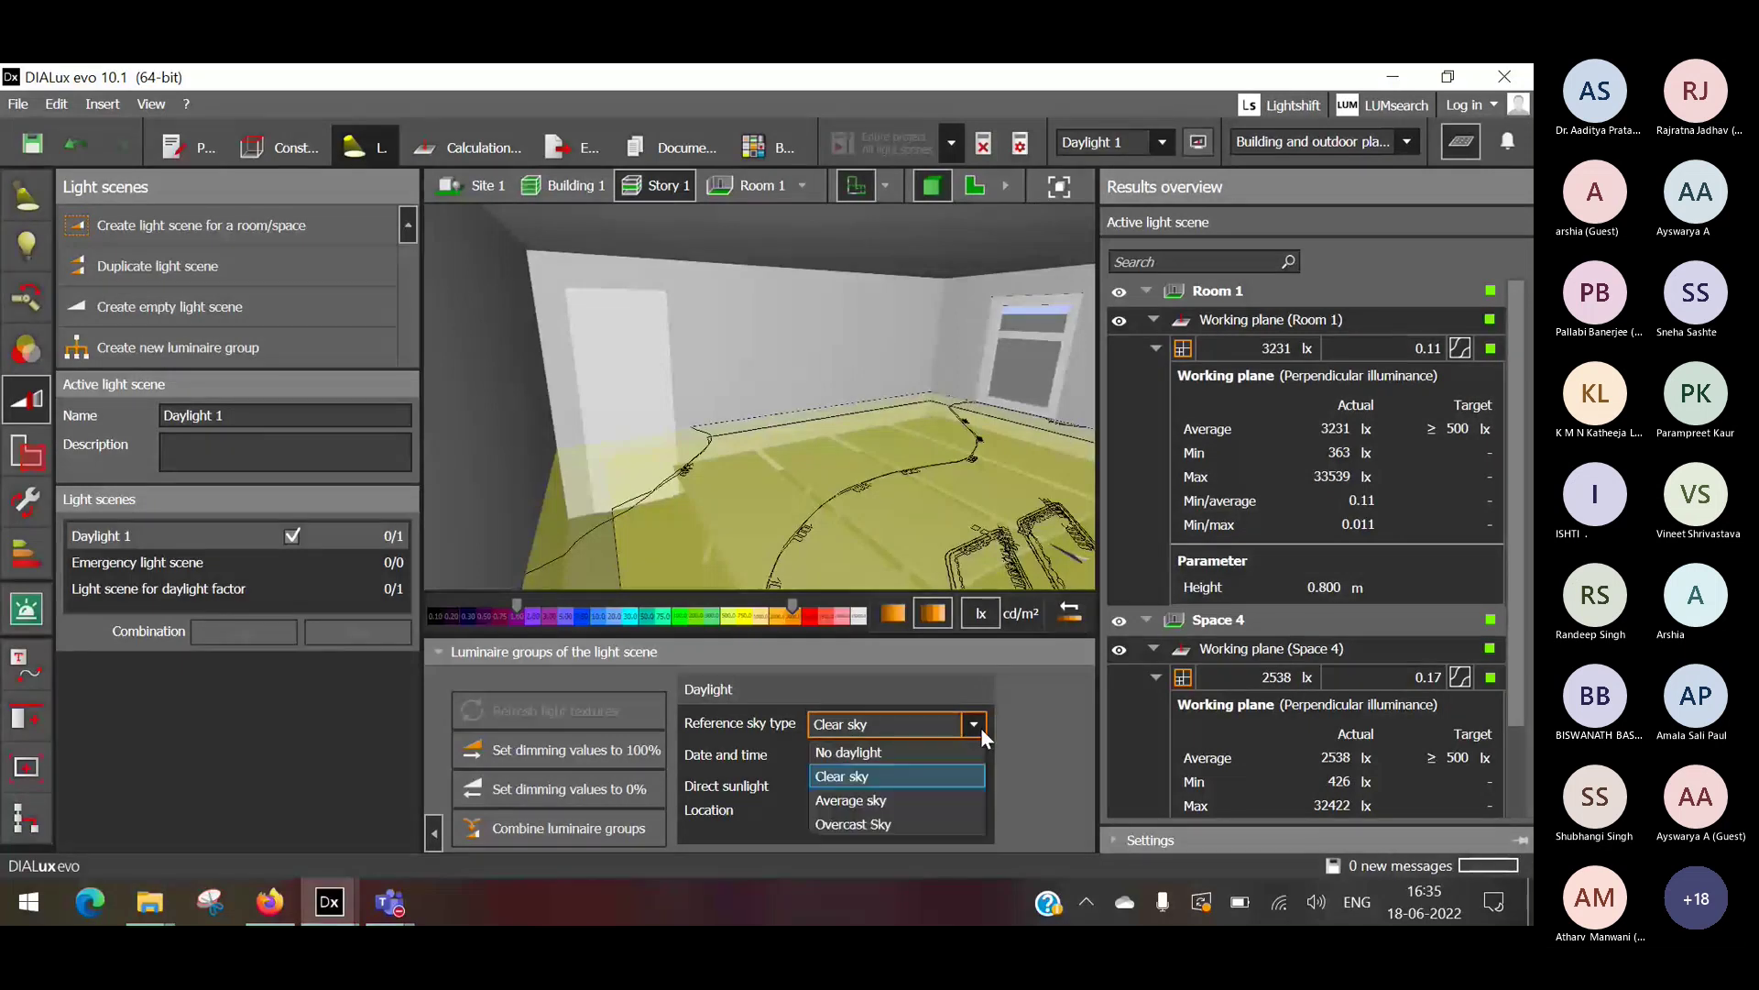
pyautogui.click(845, 825)
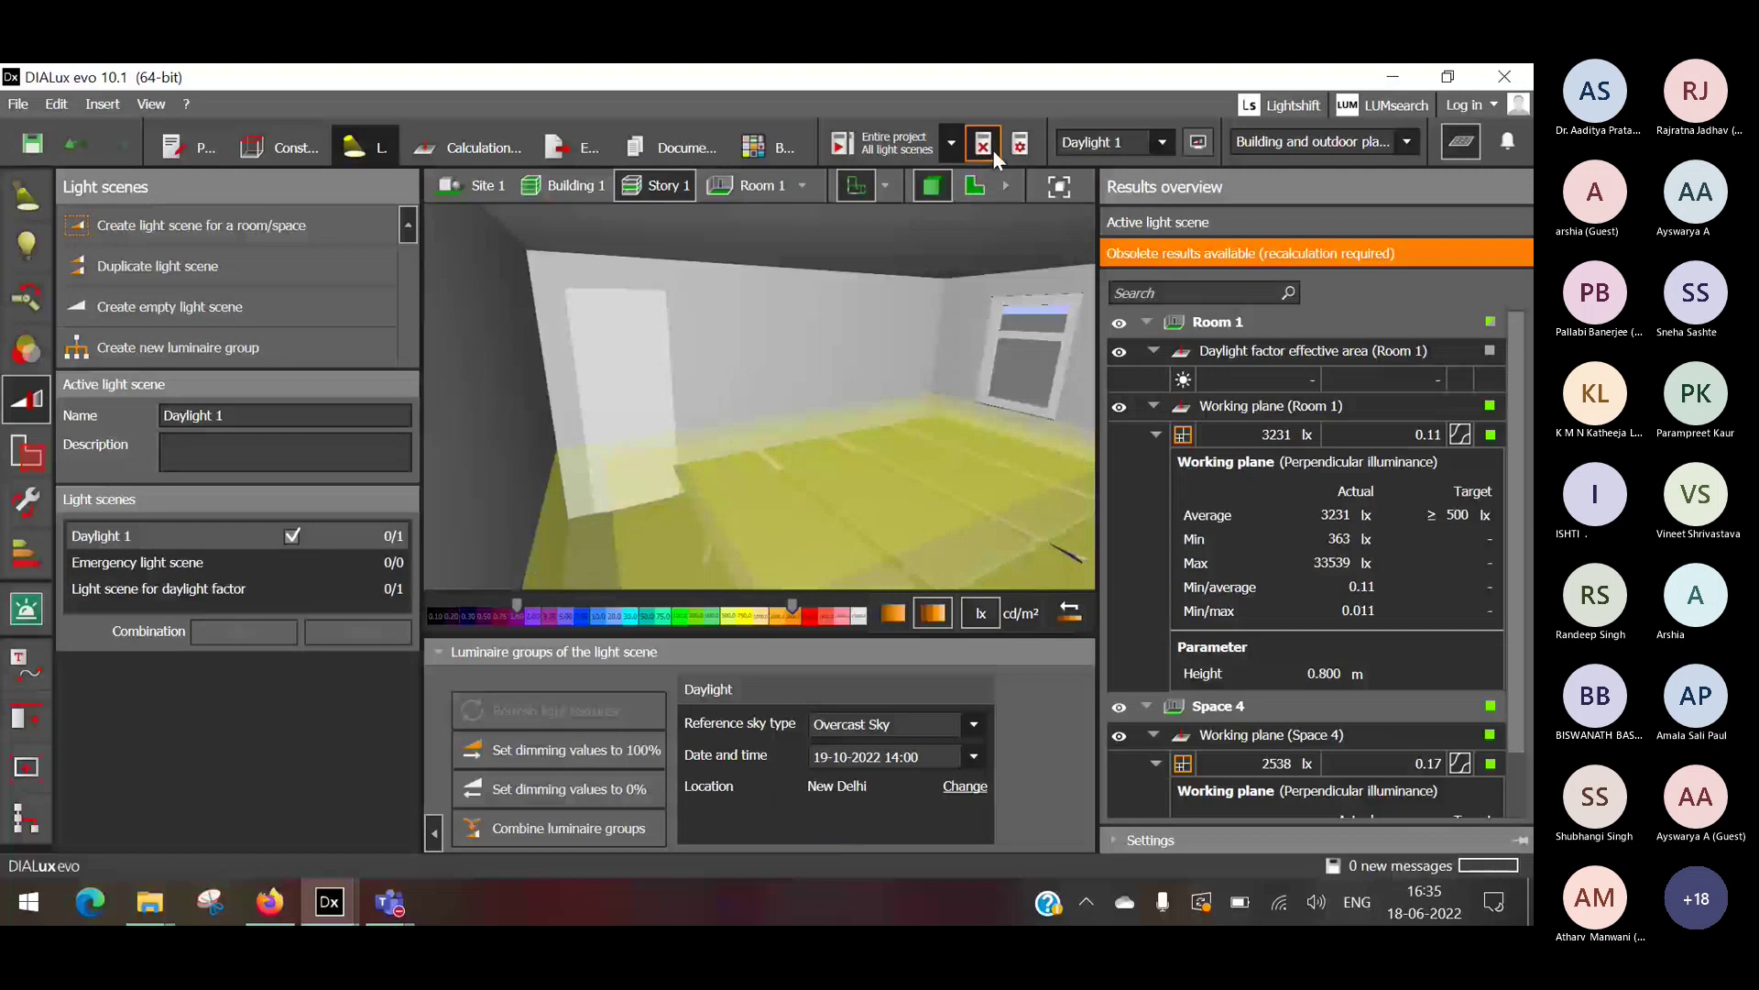
pyautogui.click(988, 146)
pyautogui.click(903, 724)
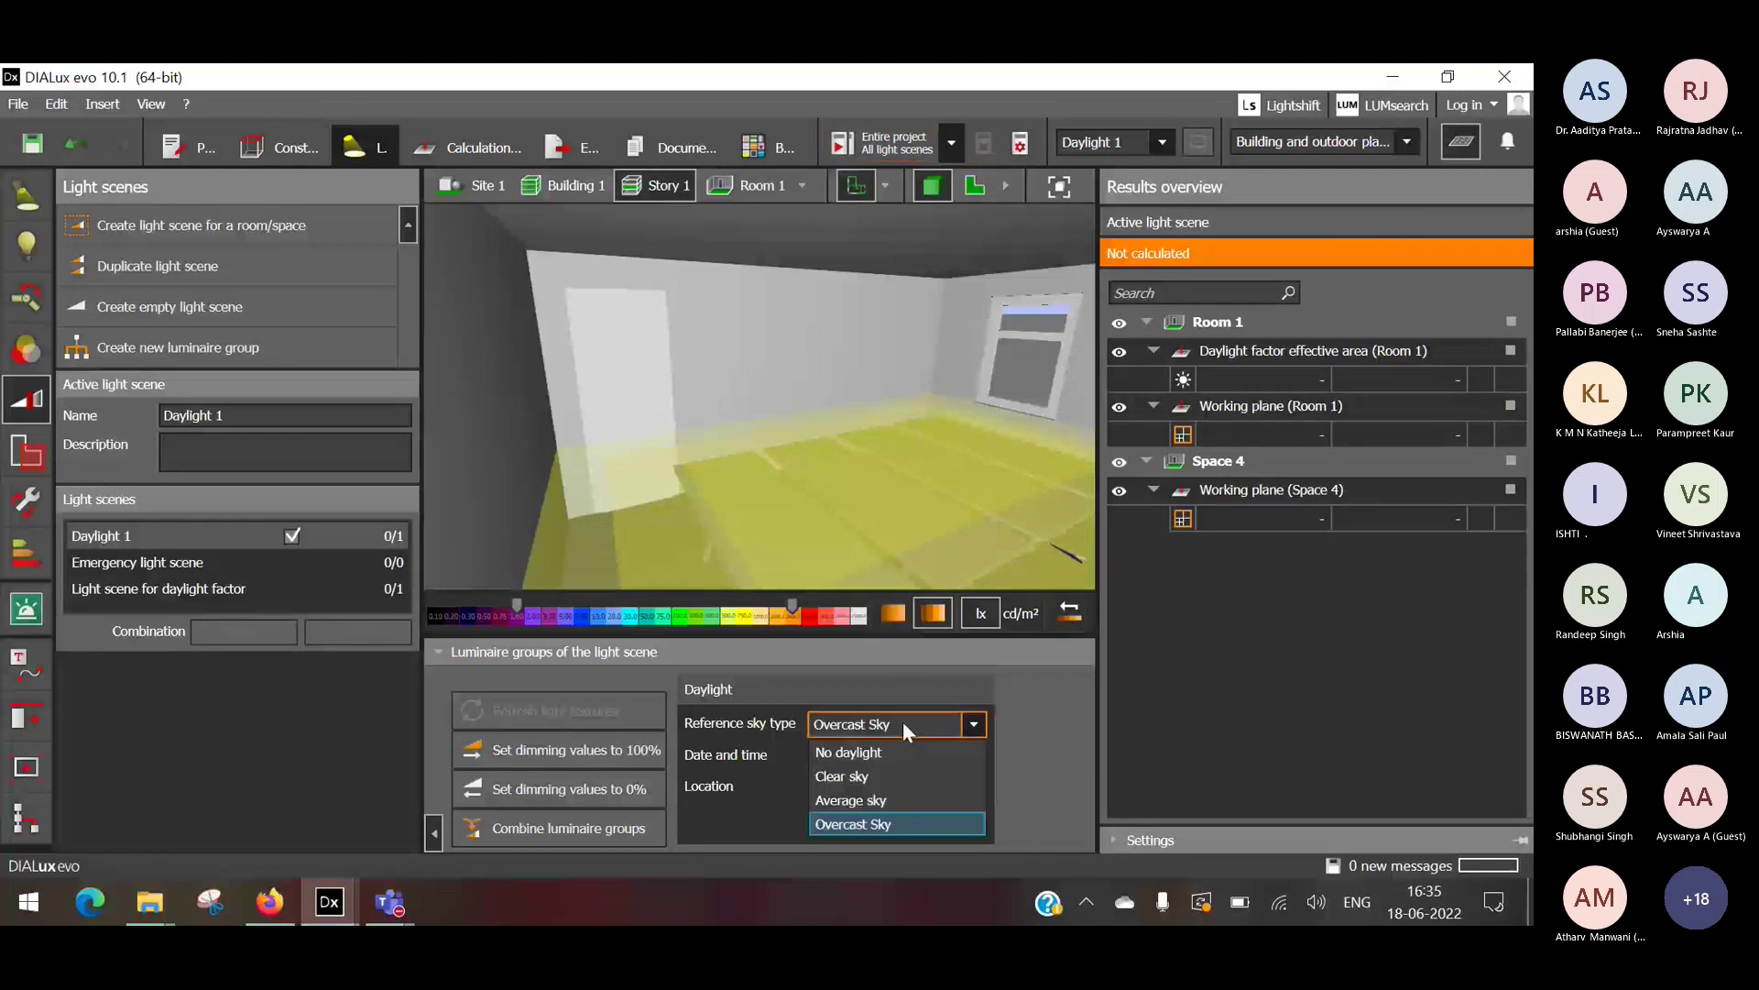
pyautogui.click(904, 724)
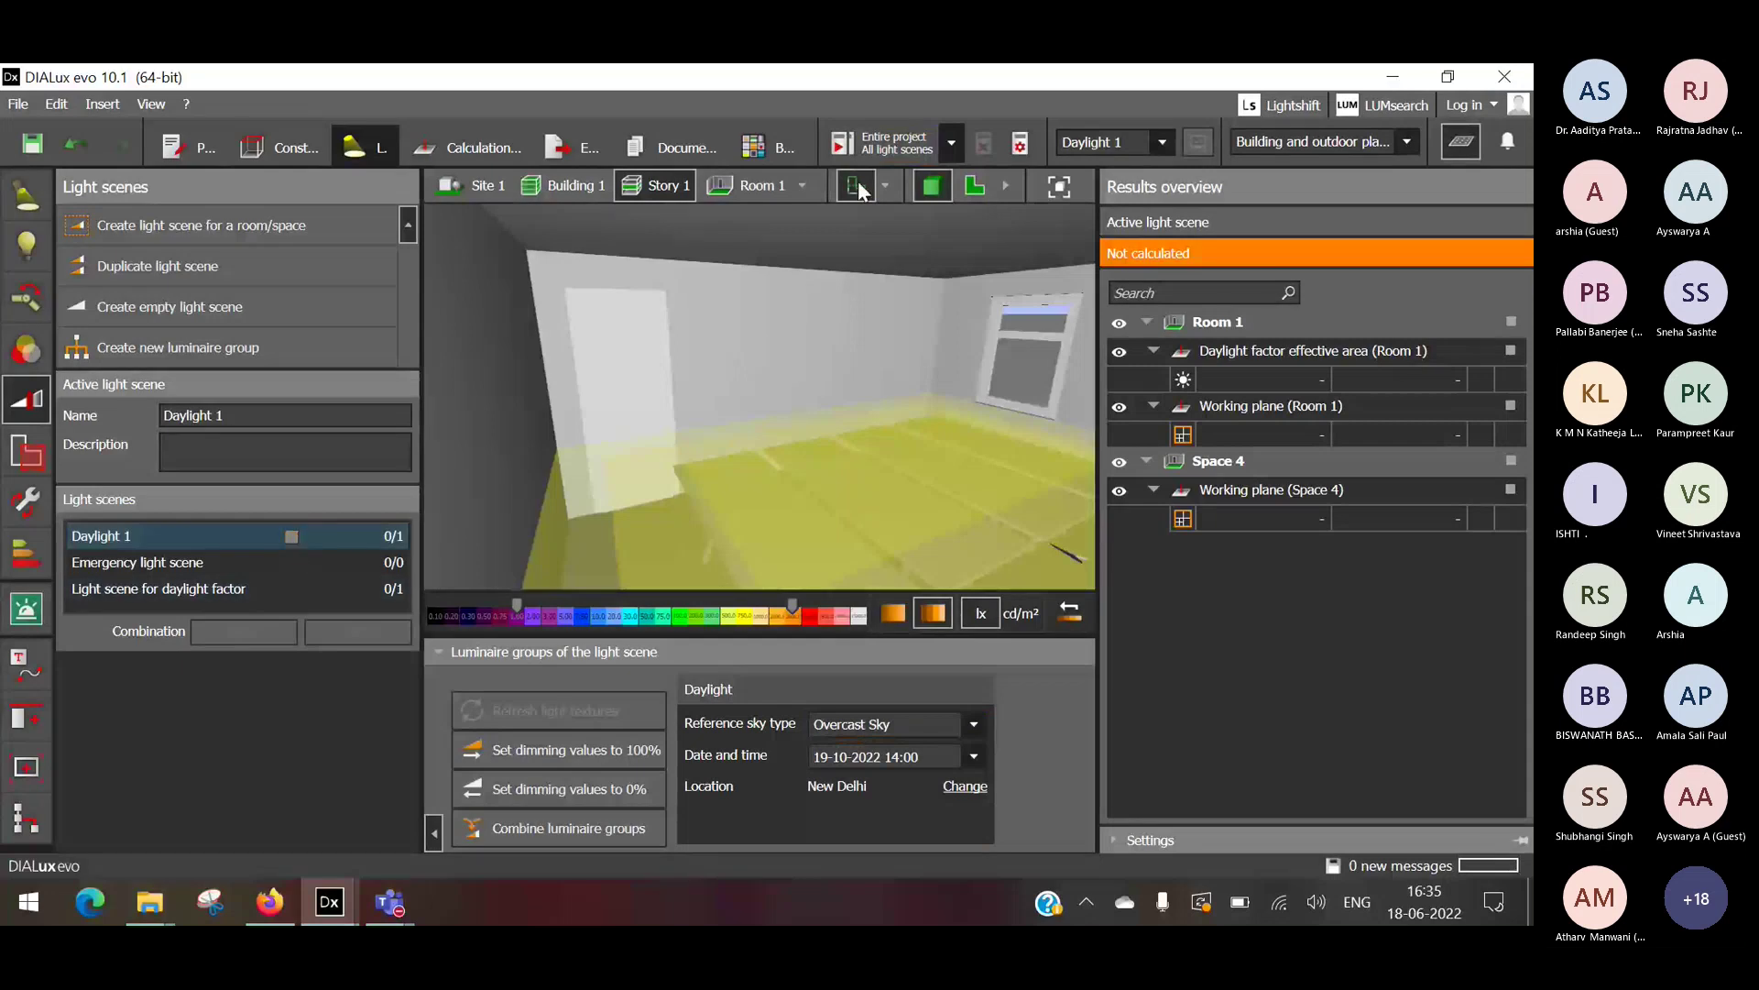
pyautogui.click(897, 138)
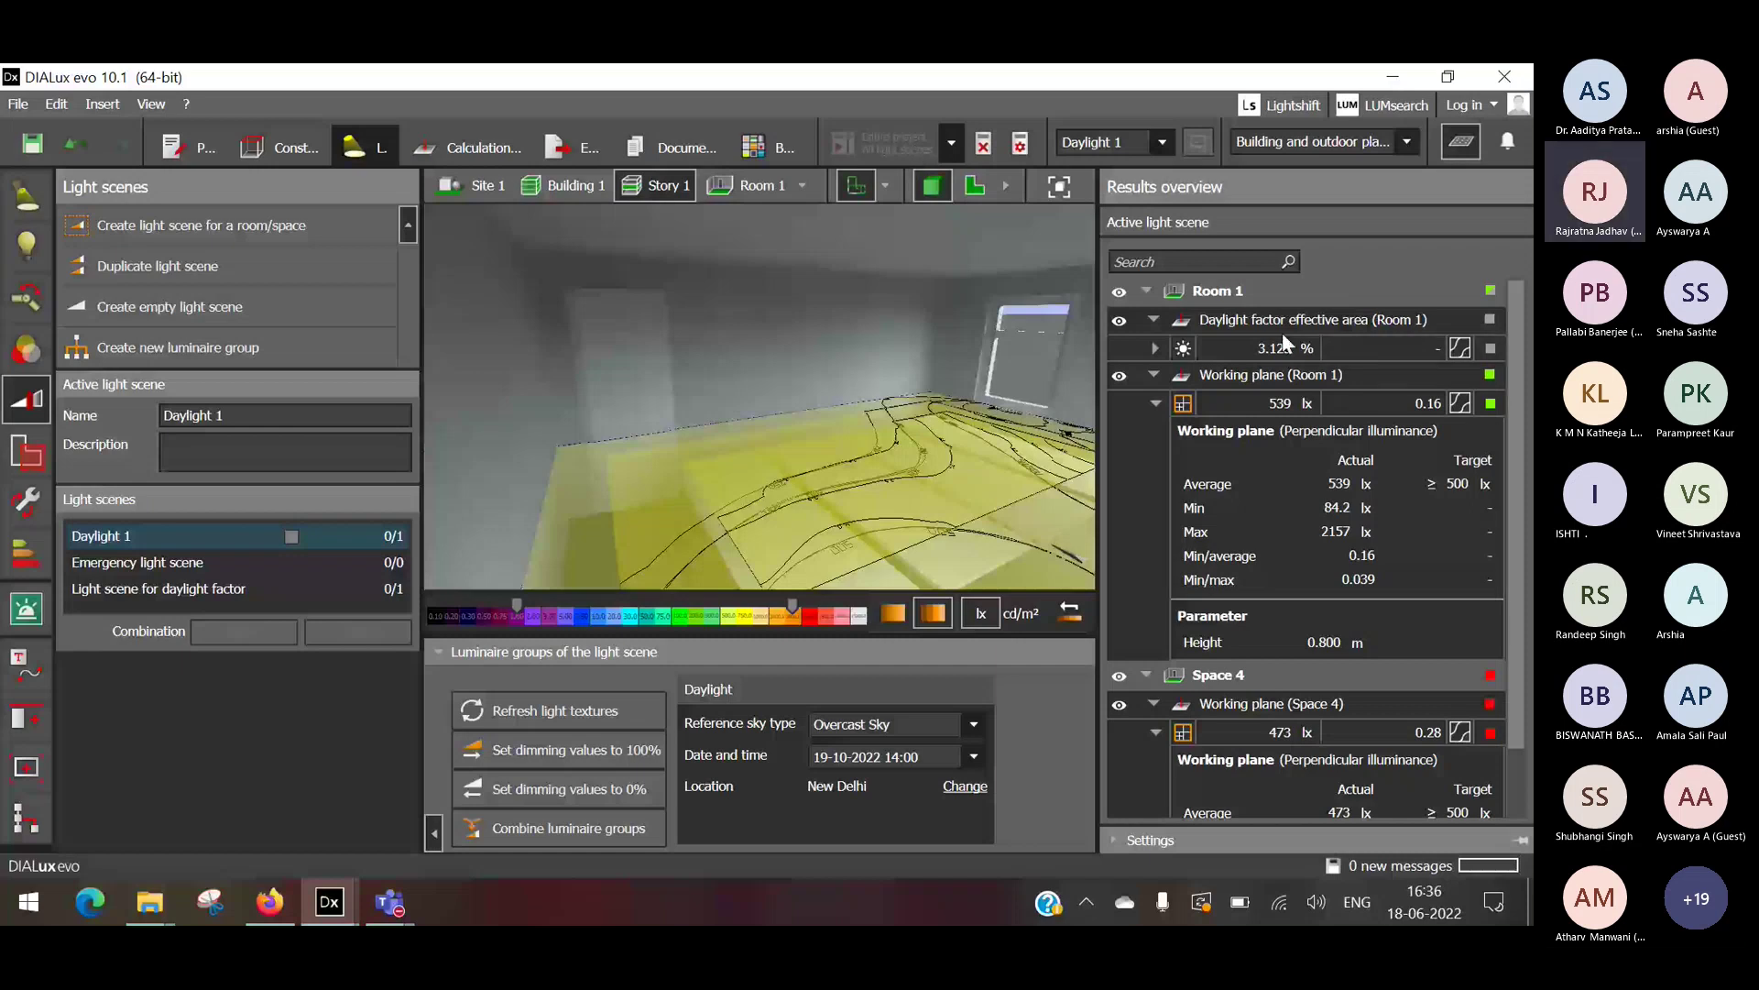
# Examine Room 1's daylight factor effective area details, then highlight its working plane result in the 3D view.
pyautogui.click(1155, 349)
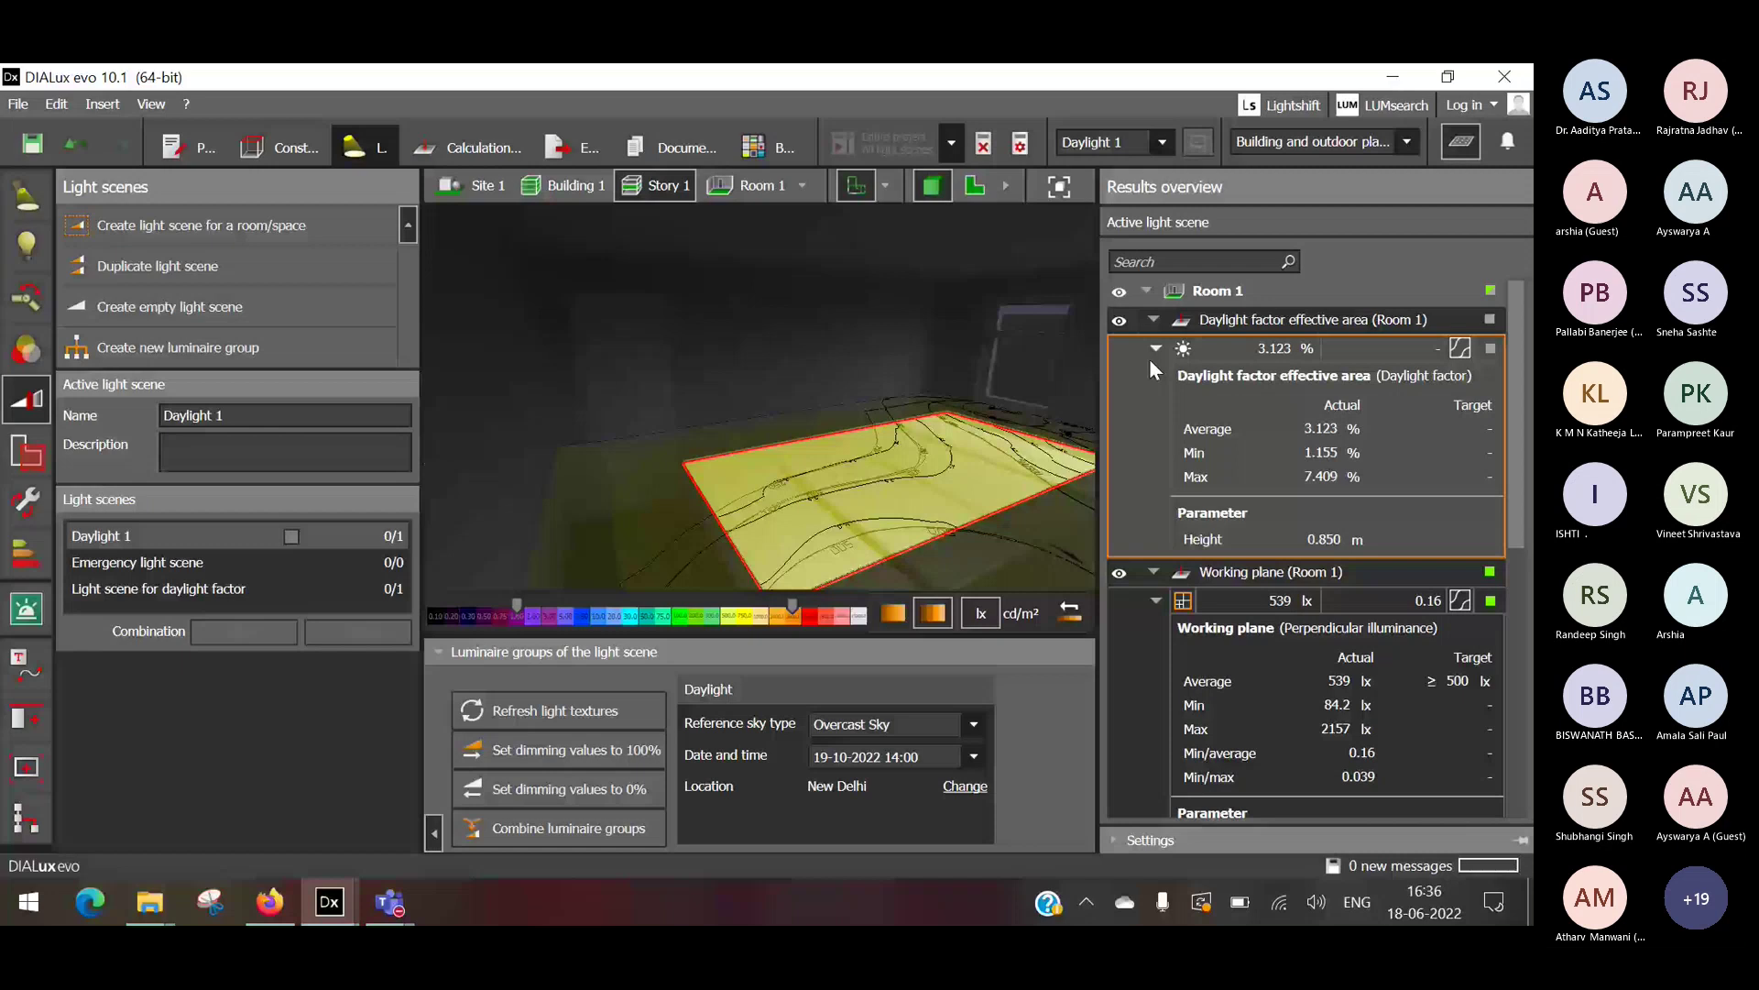
pyautogui.click(1155, 348)
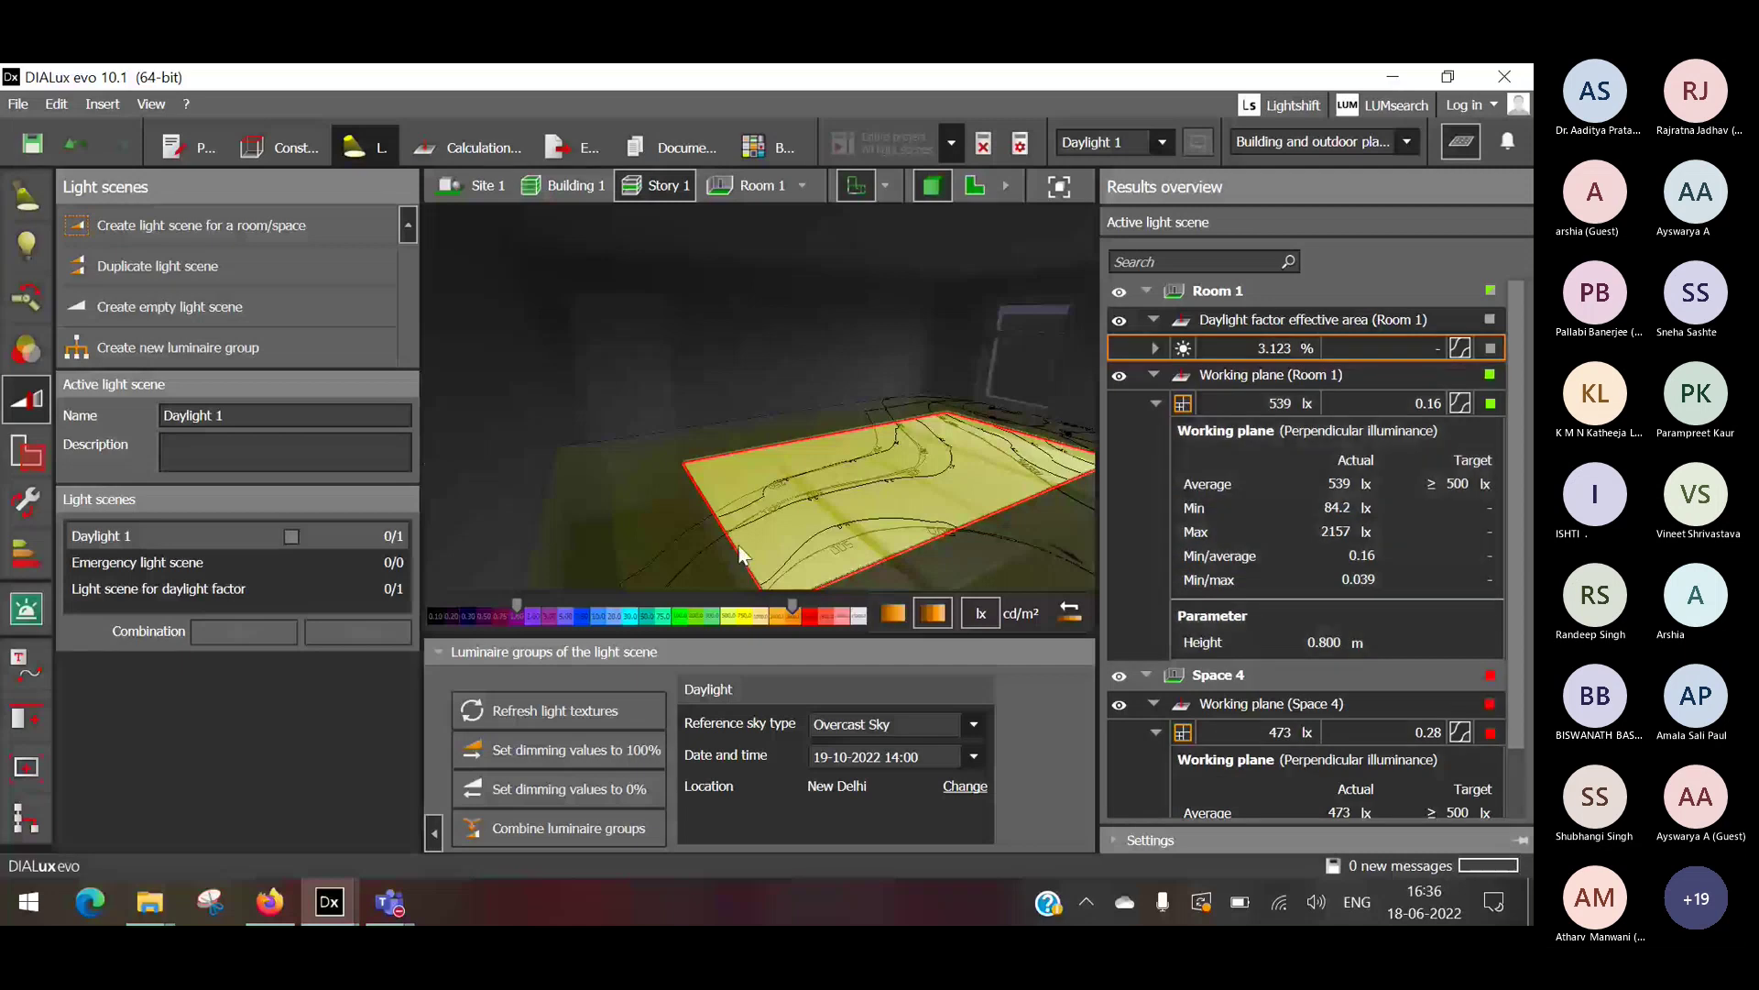
pyautogui.moveTo(740, 554); pyautogui.dragTo(780, 461)
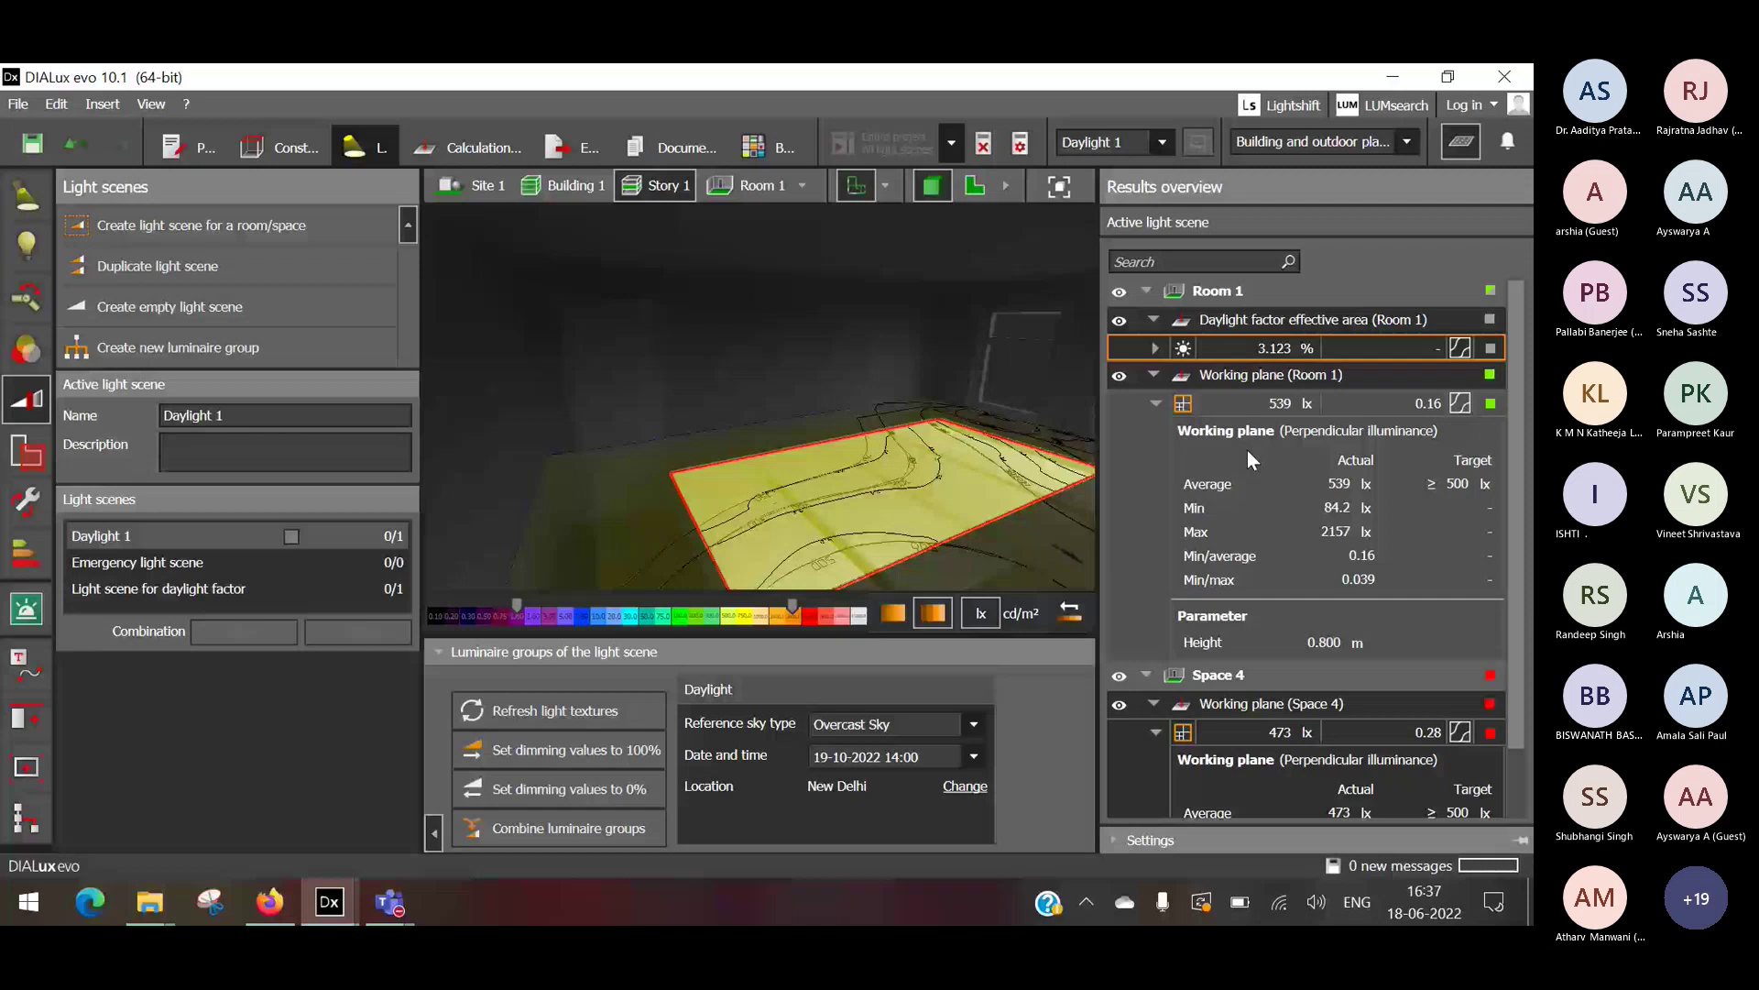
pyautogui.click(1233, 395)
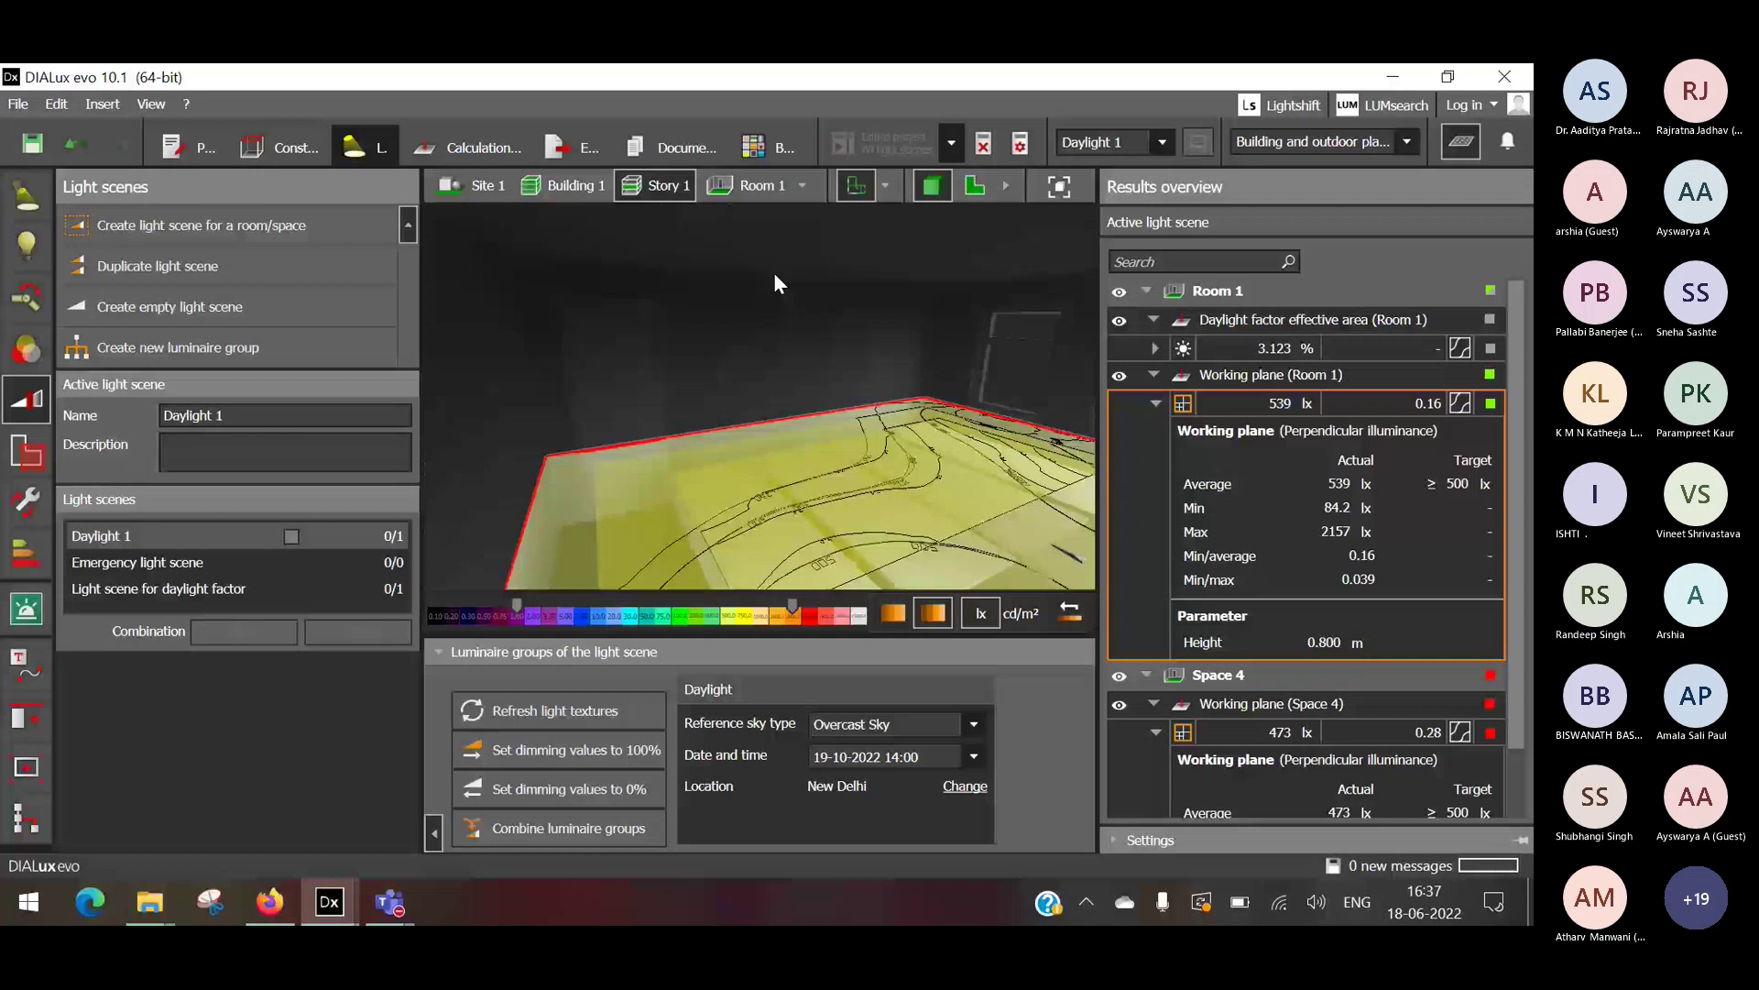
# Switch to the floor plan, hide the daylight factor effective area and Space 4 results, and inspect Room 1's working plane isolines.
pyautogui.click(975, 186)
pyautogui.scroll(-2, 674, 404)
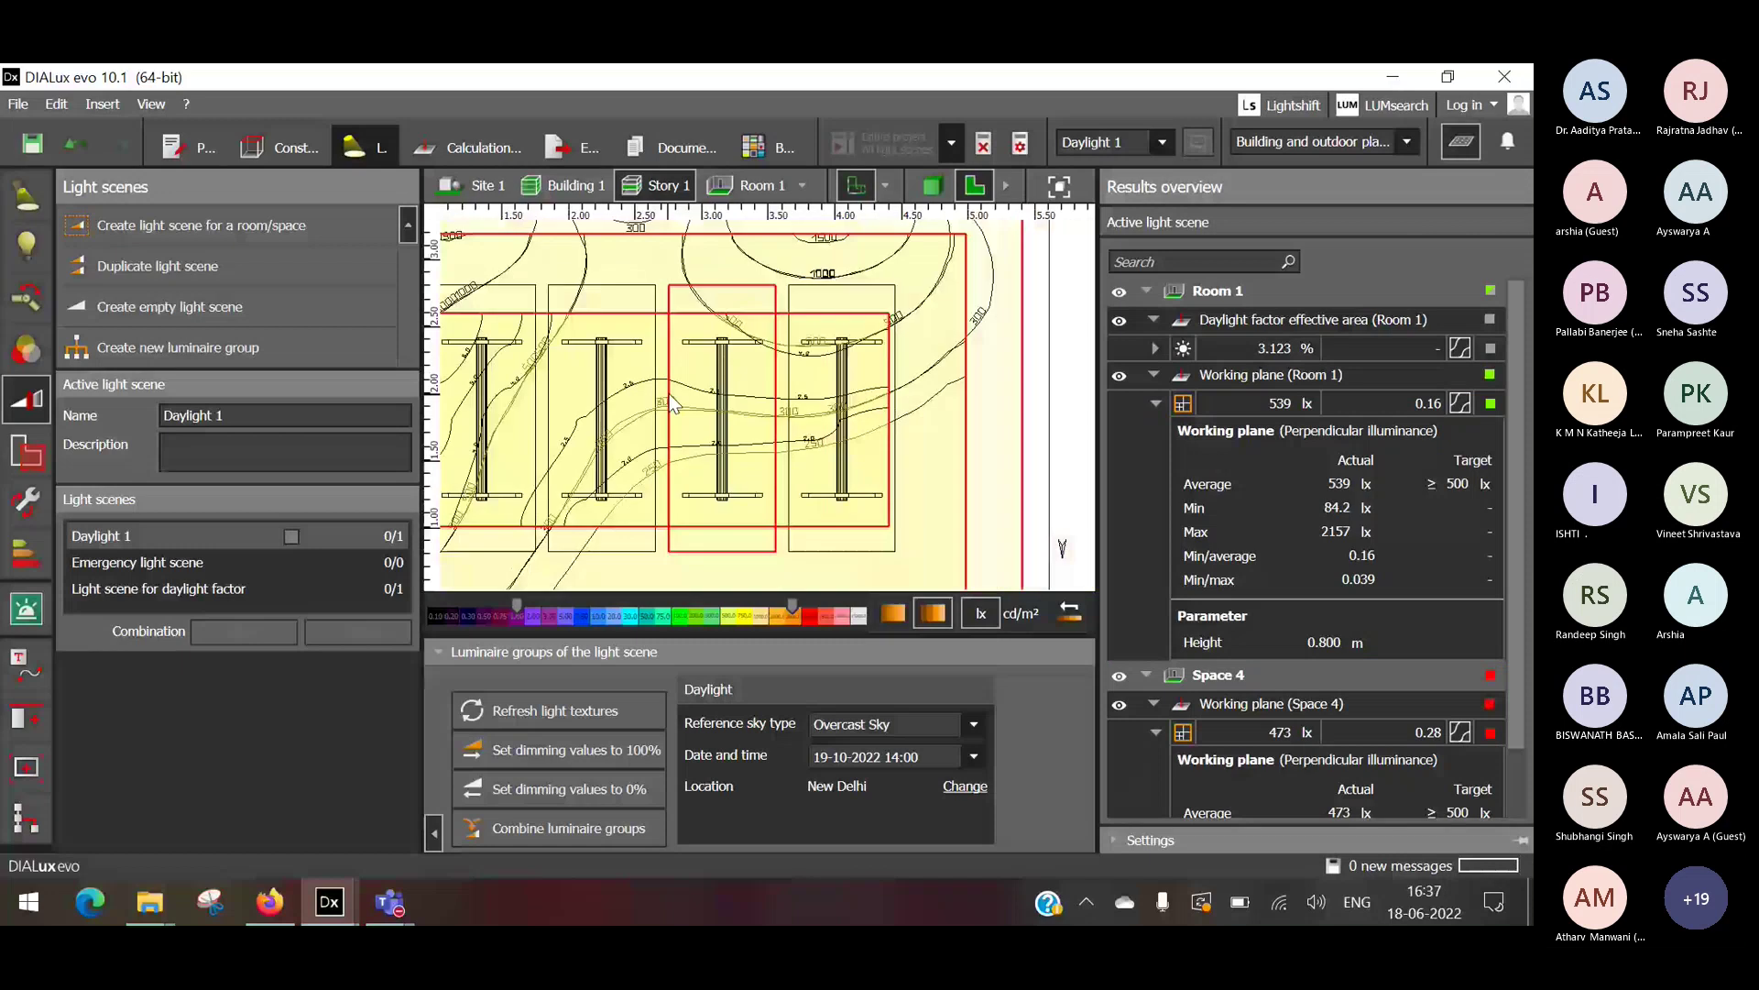
pyautogui.click(1120, 322)
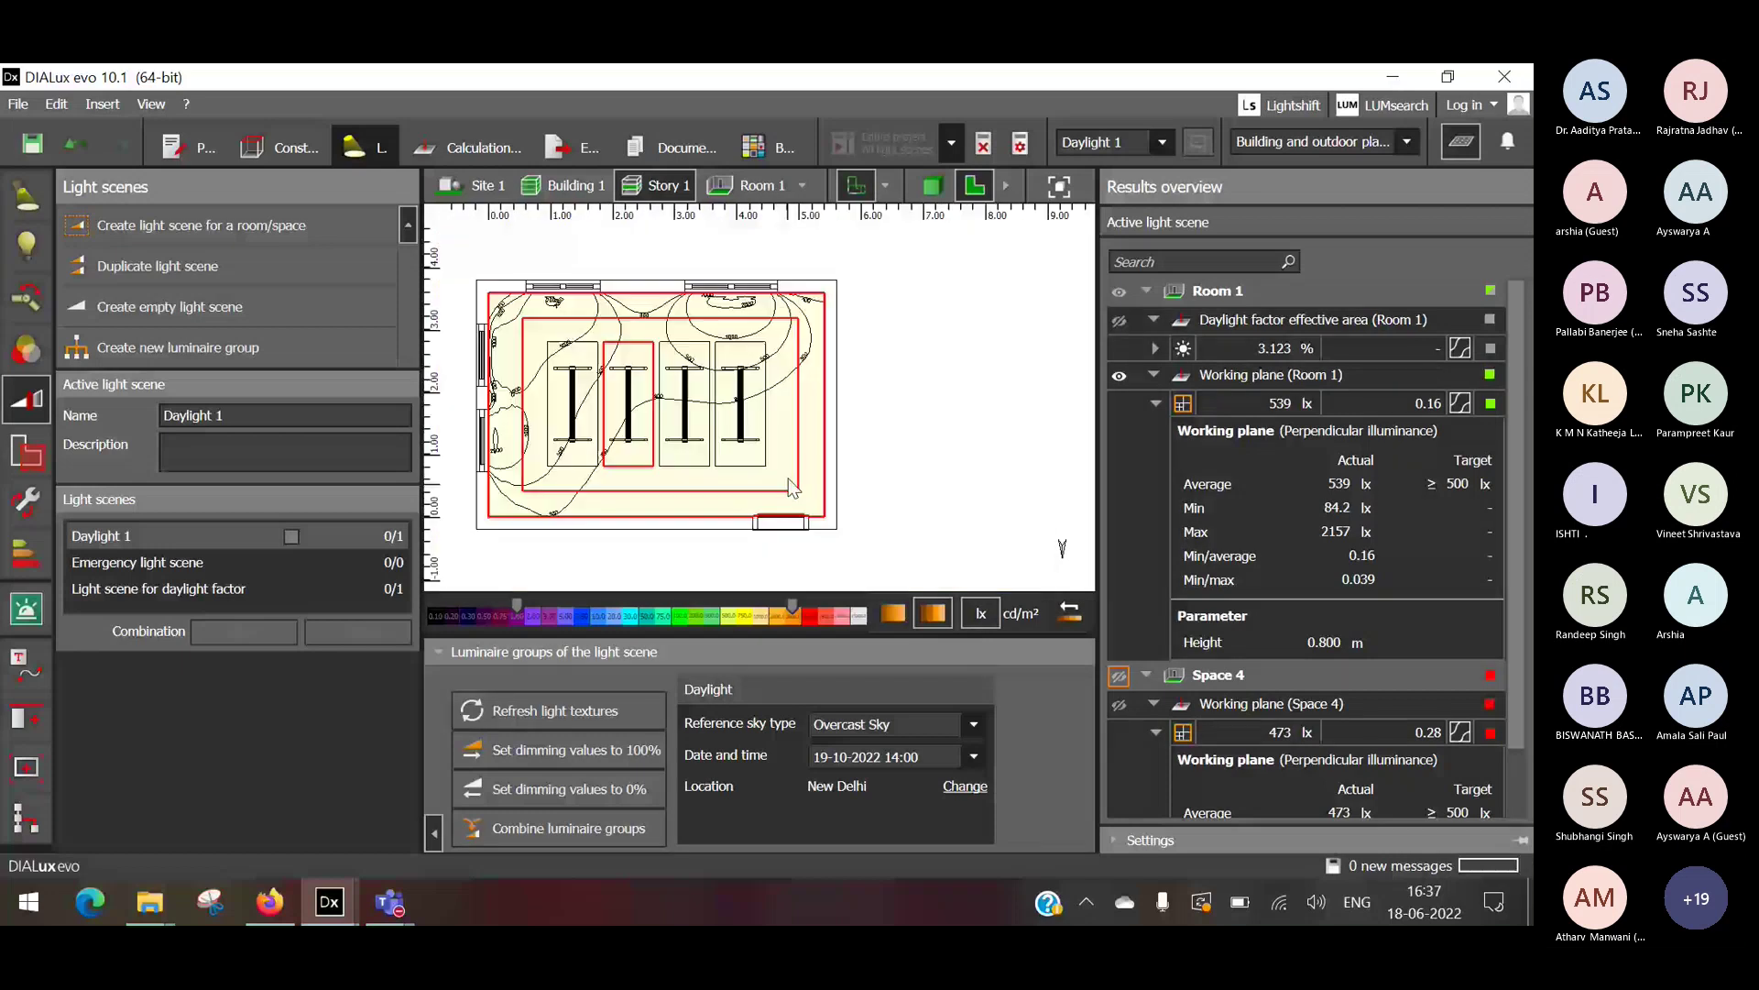
pyautogui.scroll(4, 518, 303)
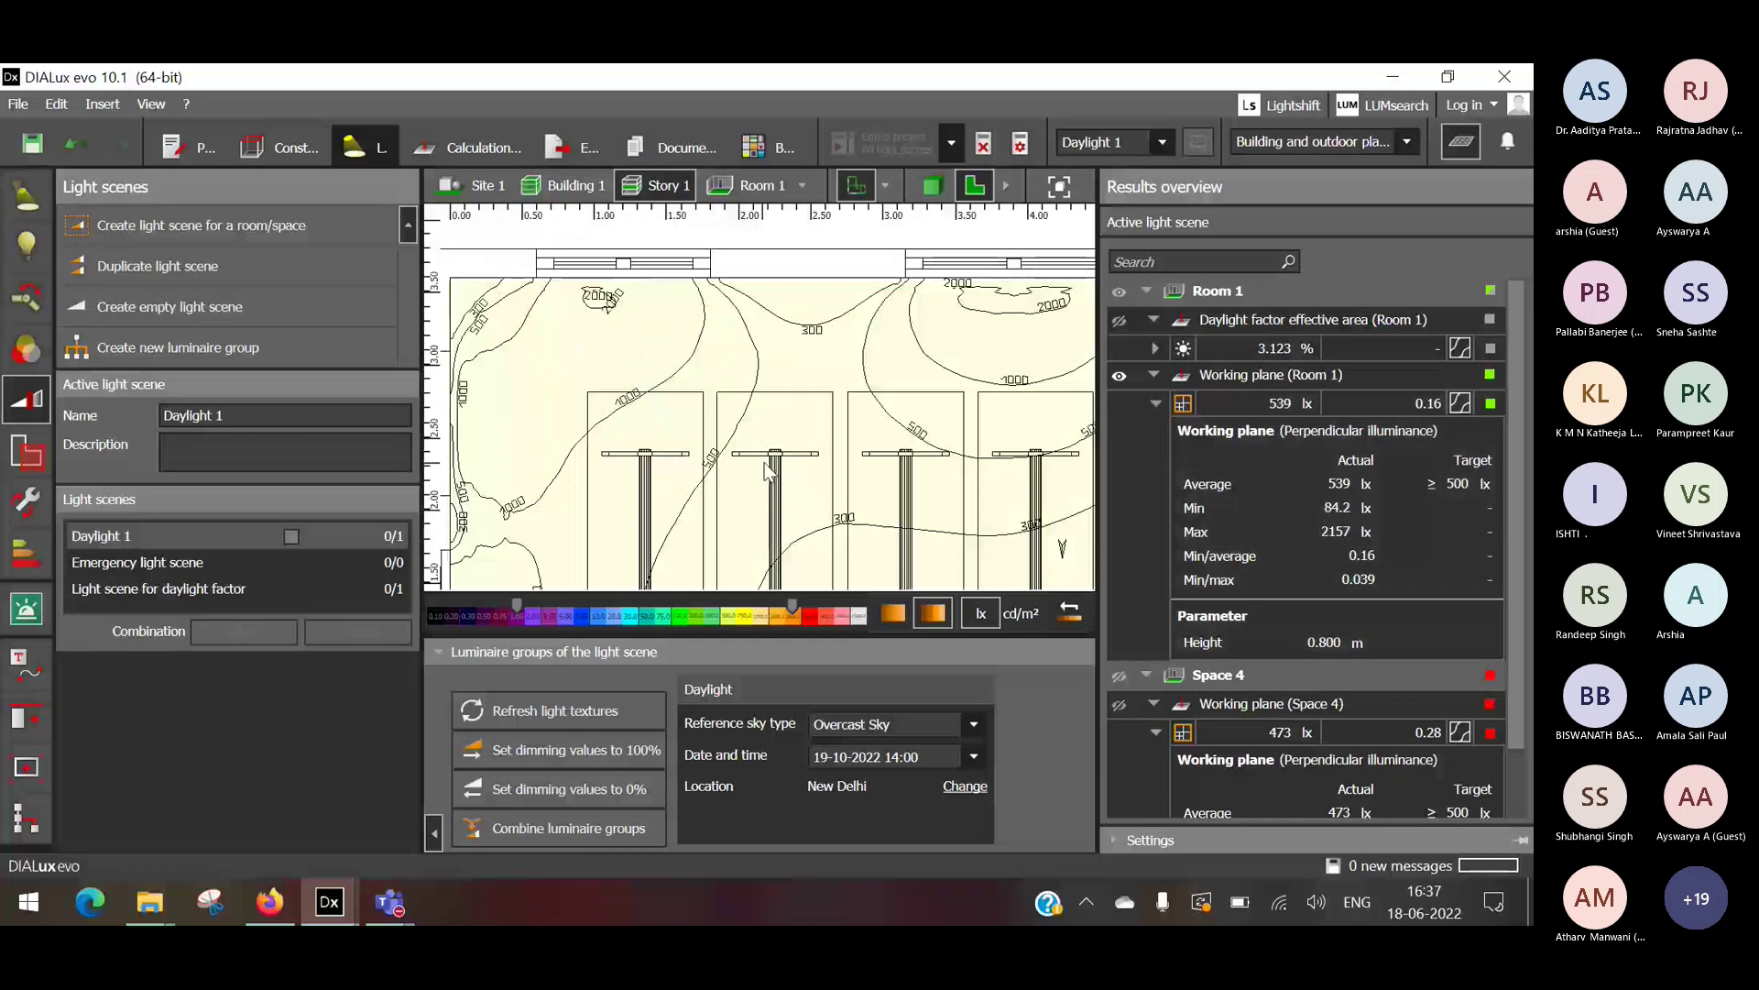
pyautogui.scroll(-1, 768, 472)
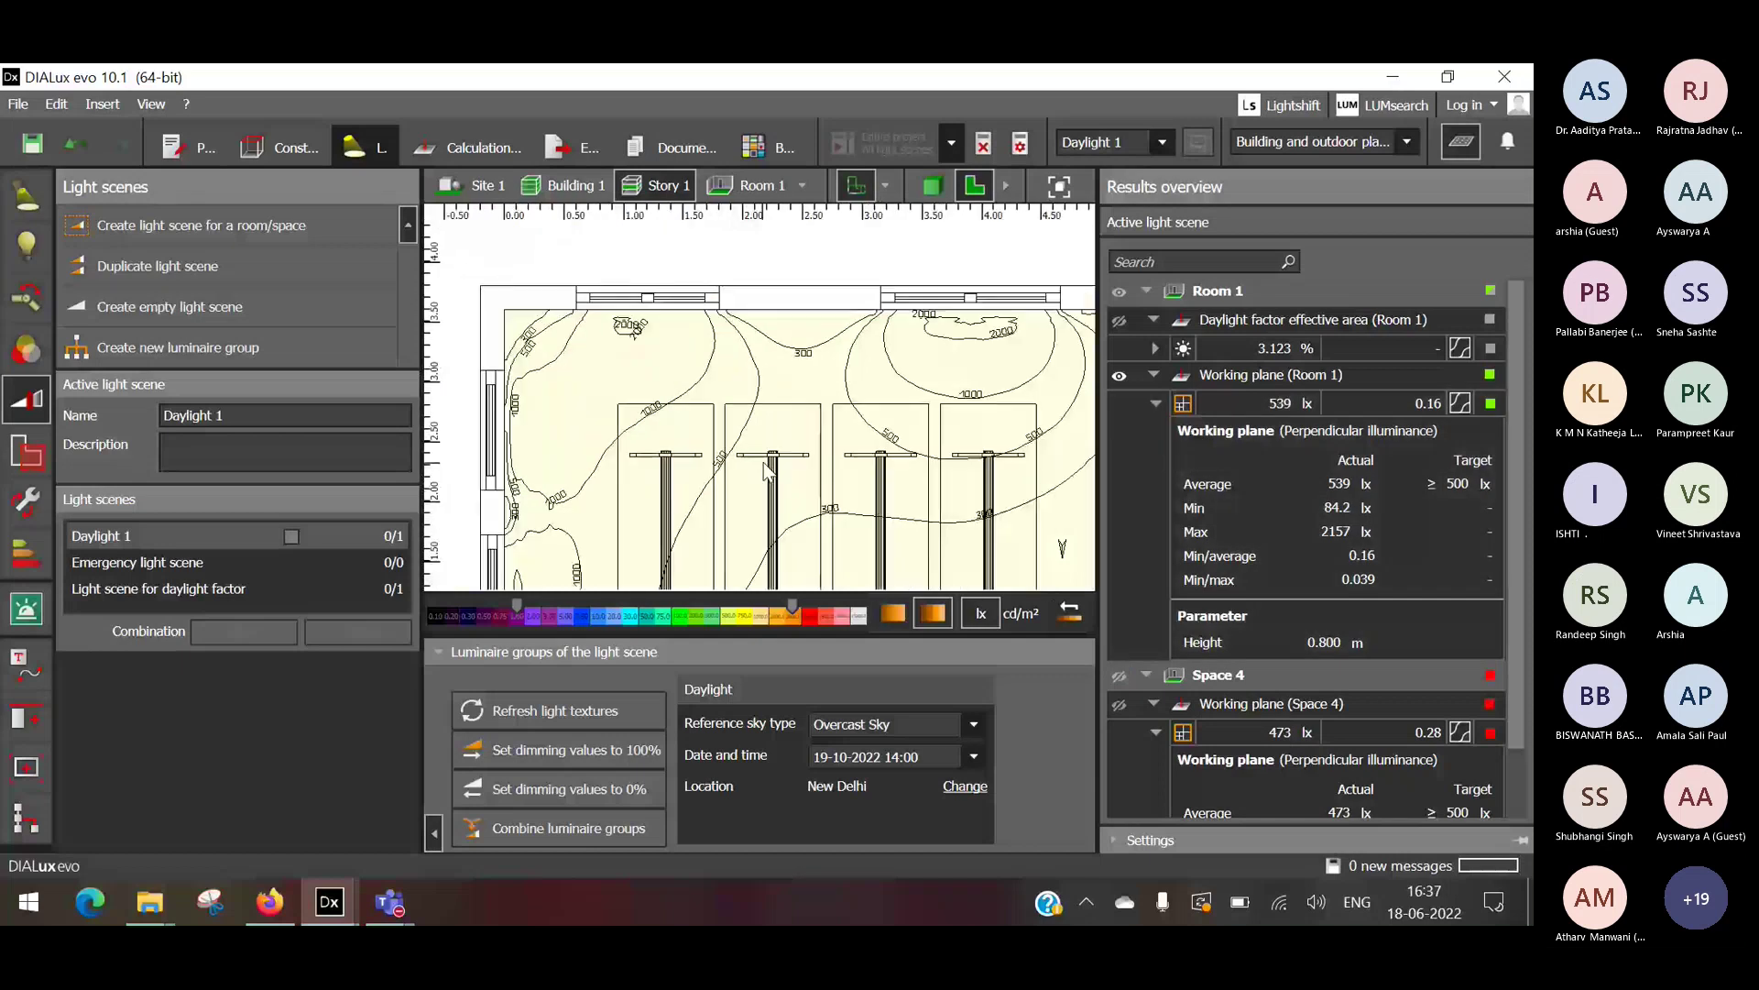
pyautogui.scroll(-1, 768, 472)
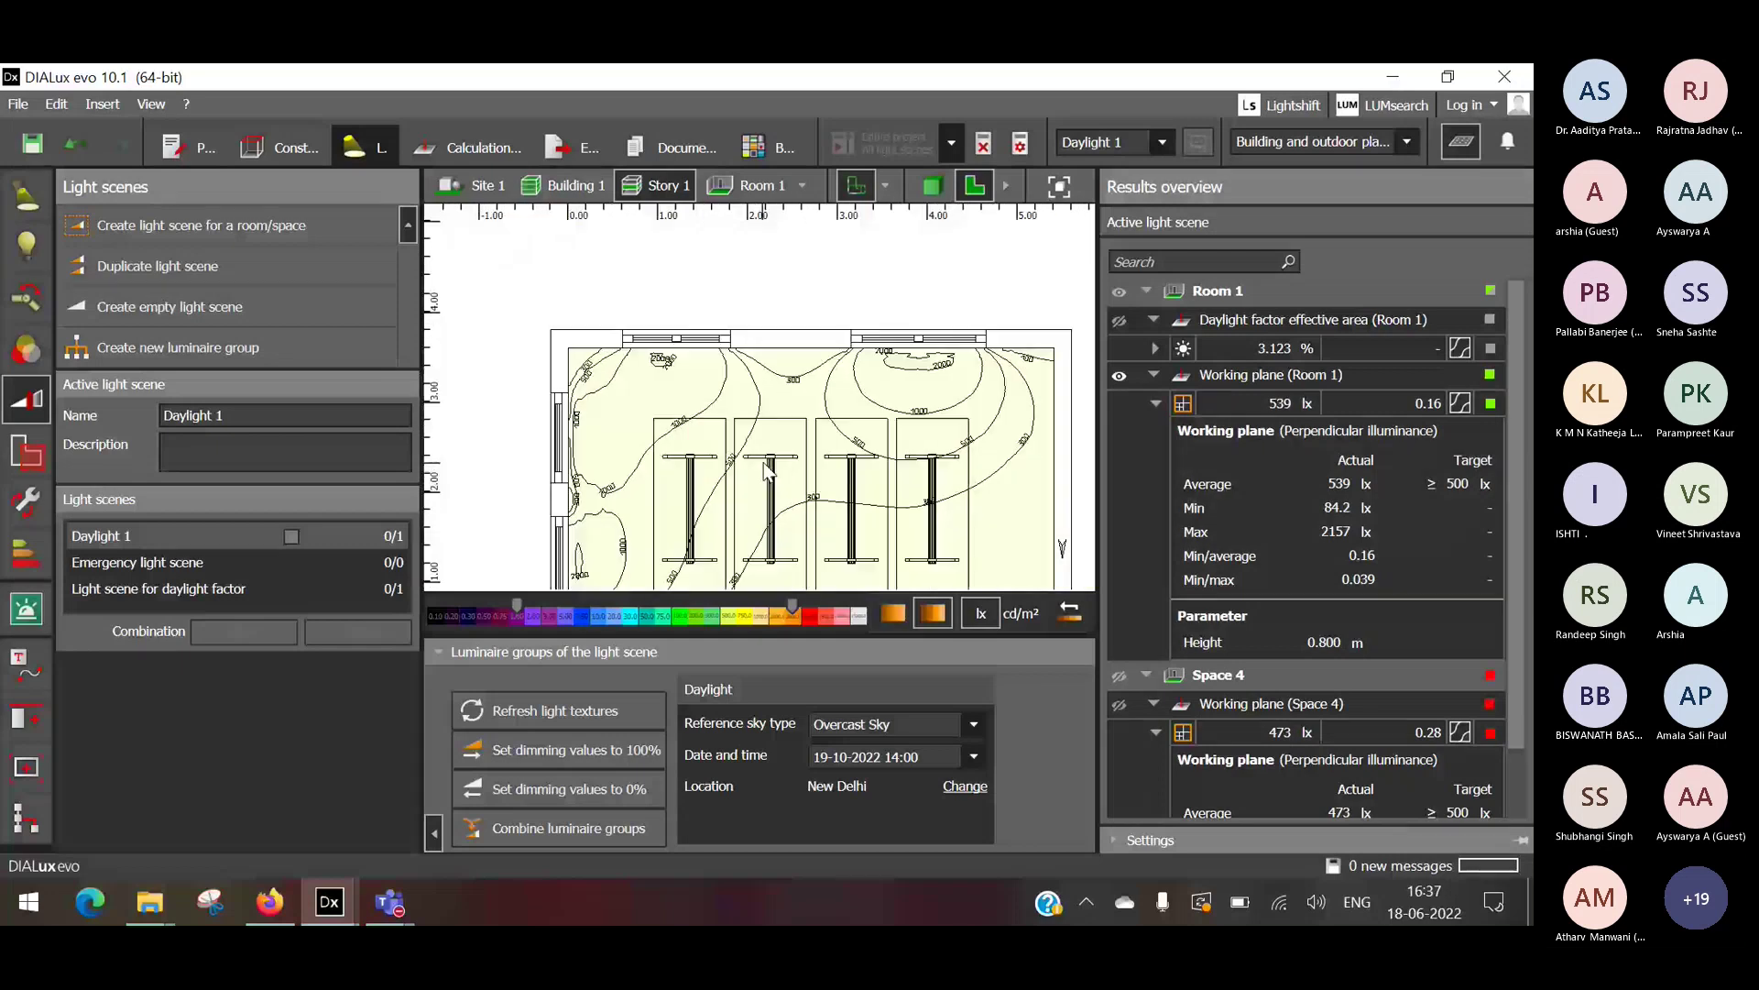
# Examine the working plane isolines near Room 1's windows and across the four tables in the floor plan.
pyautogui.scroll(3, 768, 470)
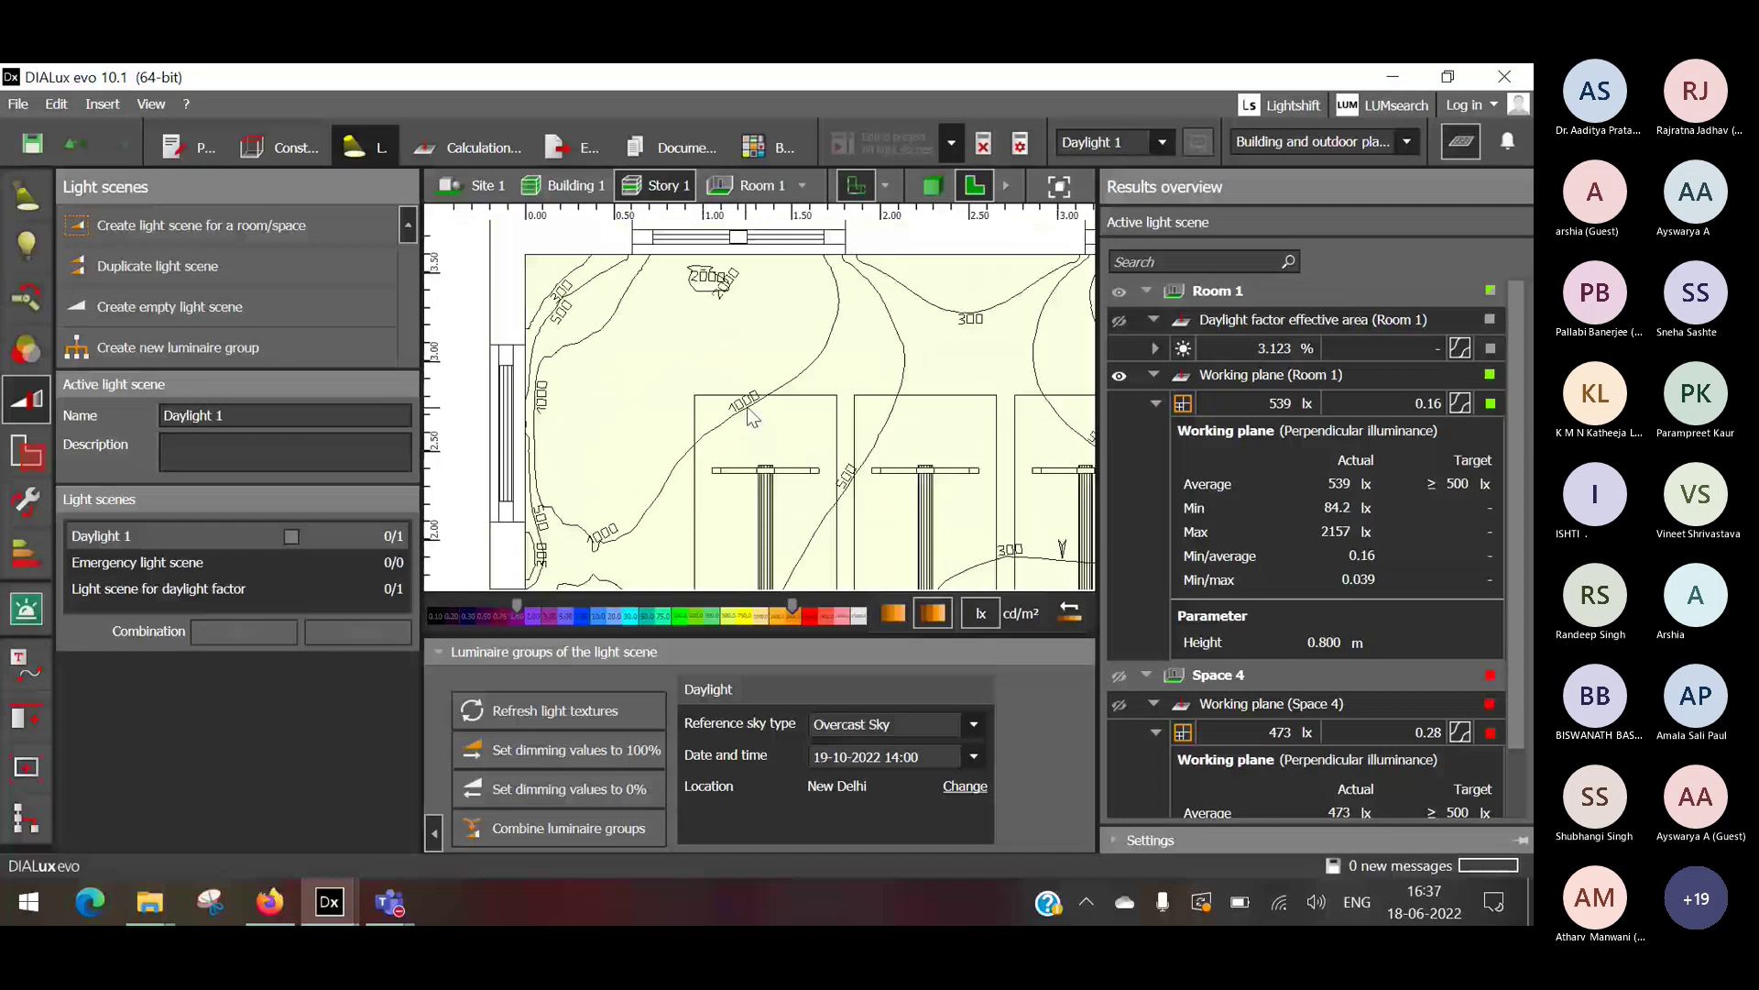
pyautogui.scroll(-5, 761, 403)
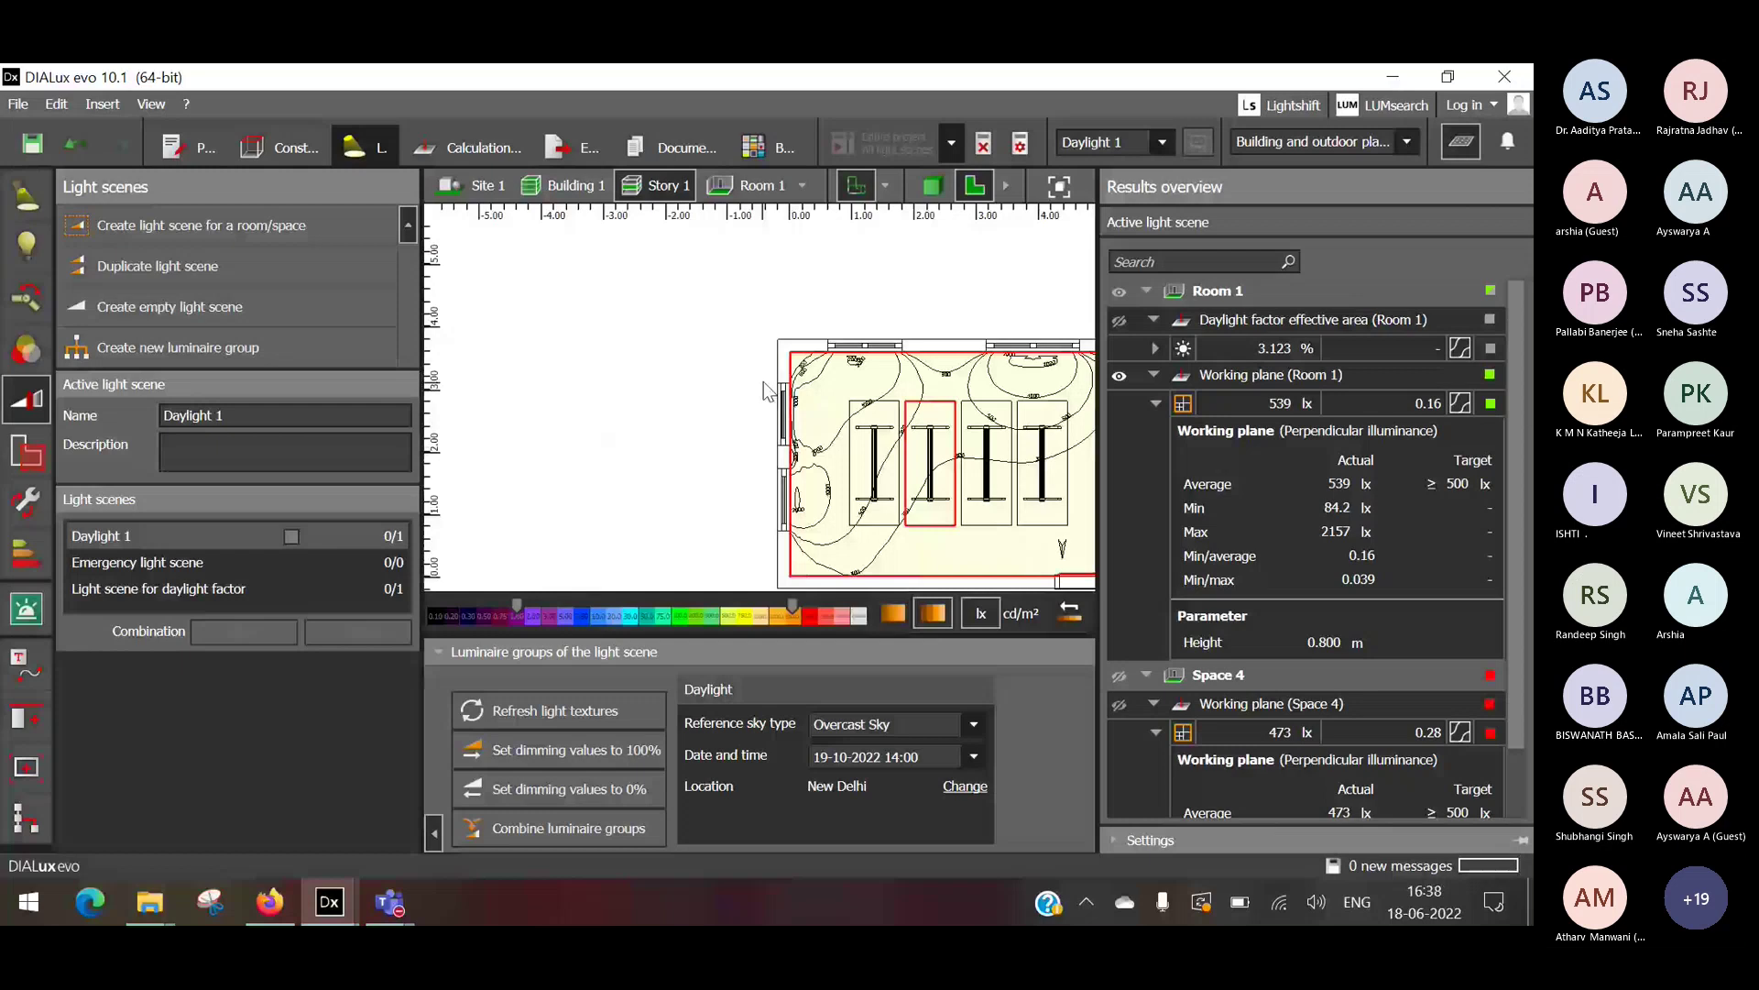
pyautogui.scroll(3, 768, 266)
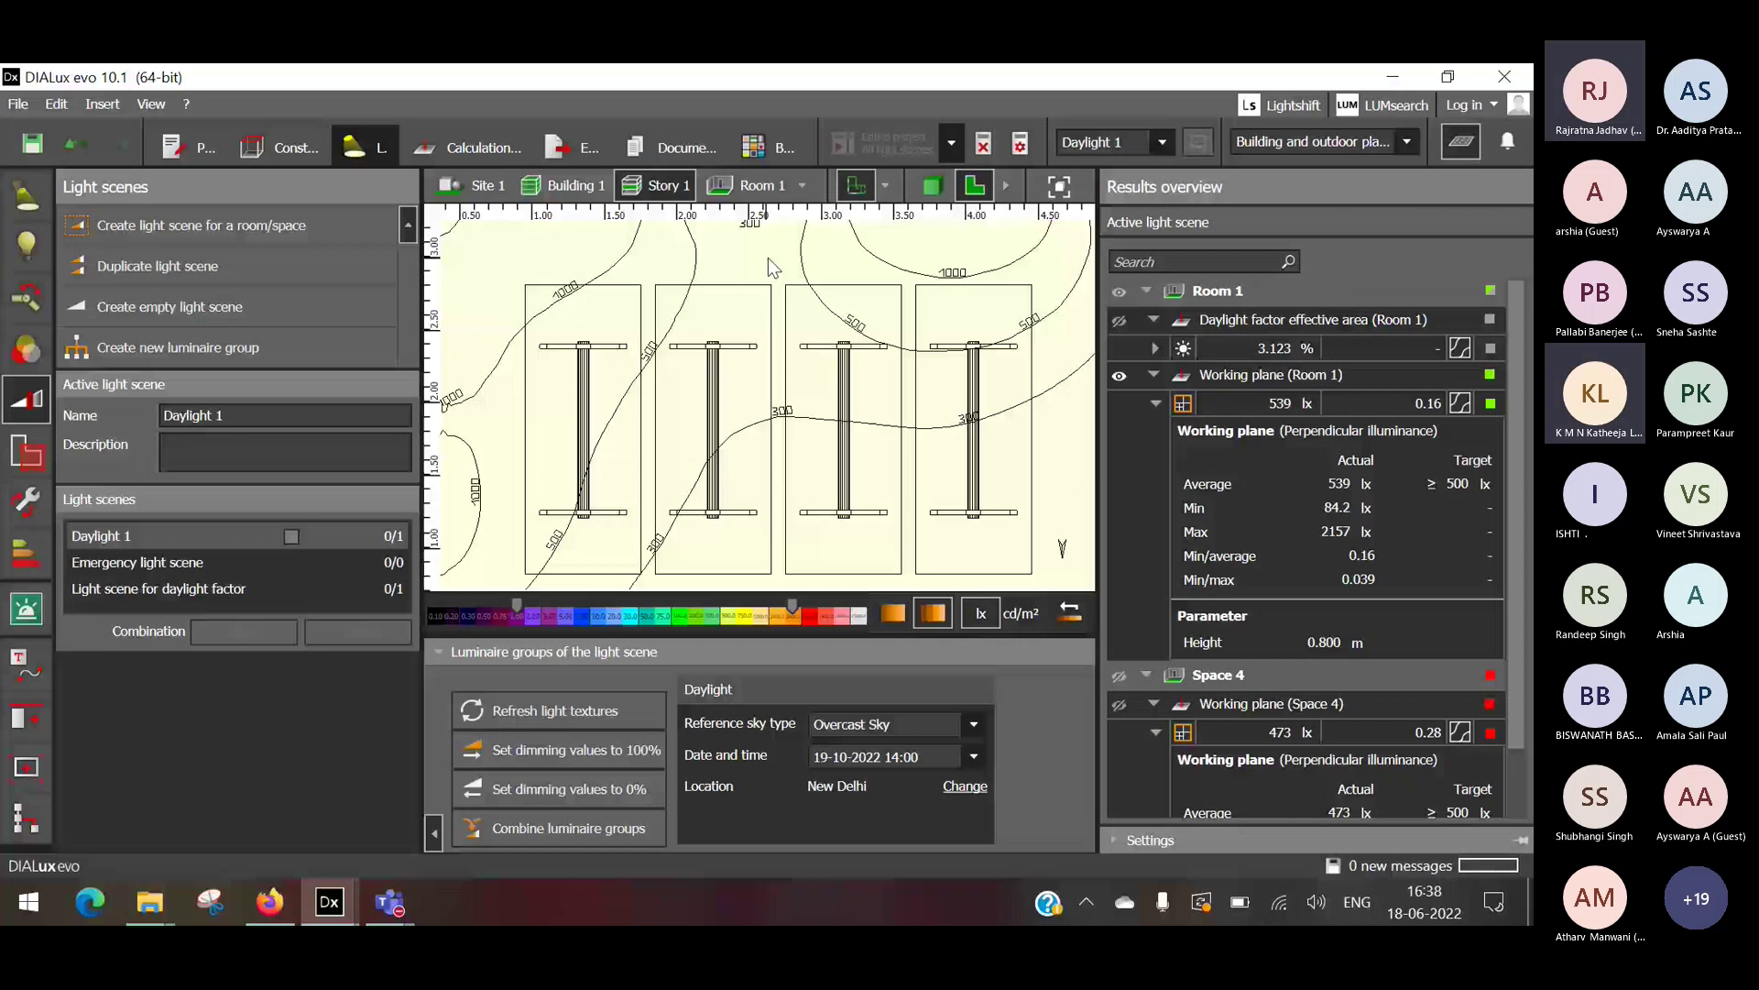
pyautogui.scroll(-2, 768, 256)
# Switch to the Microsoft Teams meeting to check the participants, then return to DIALux evo.
pyautogui.moveTo(398, 894)
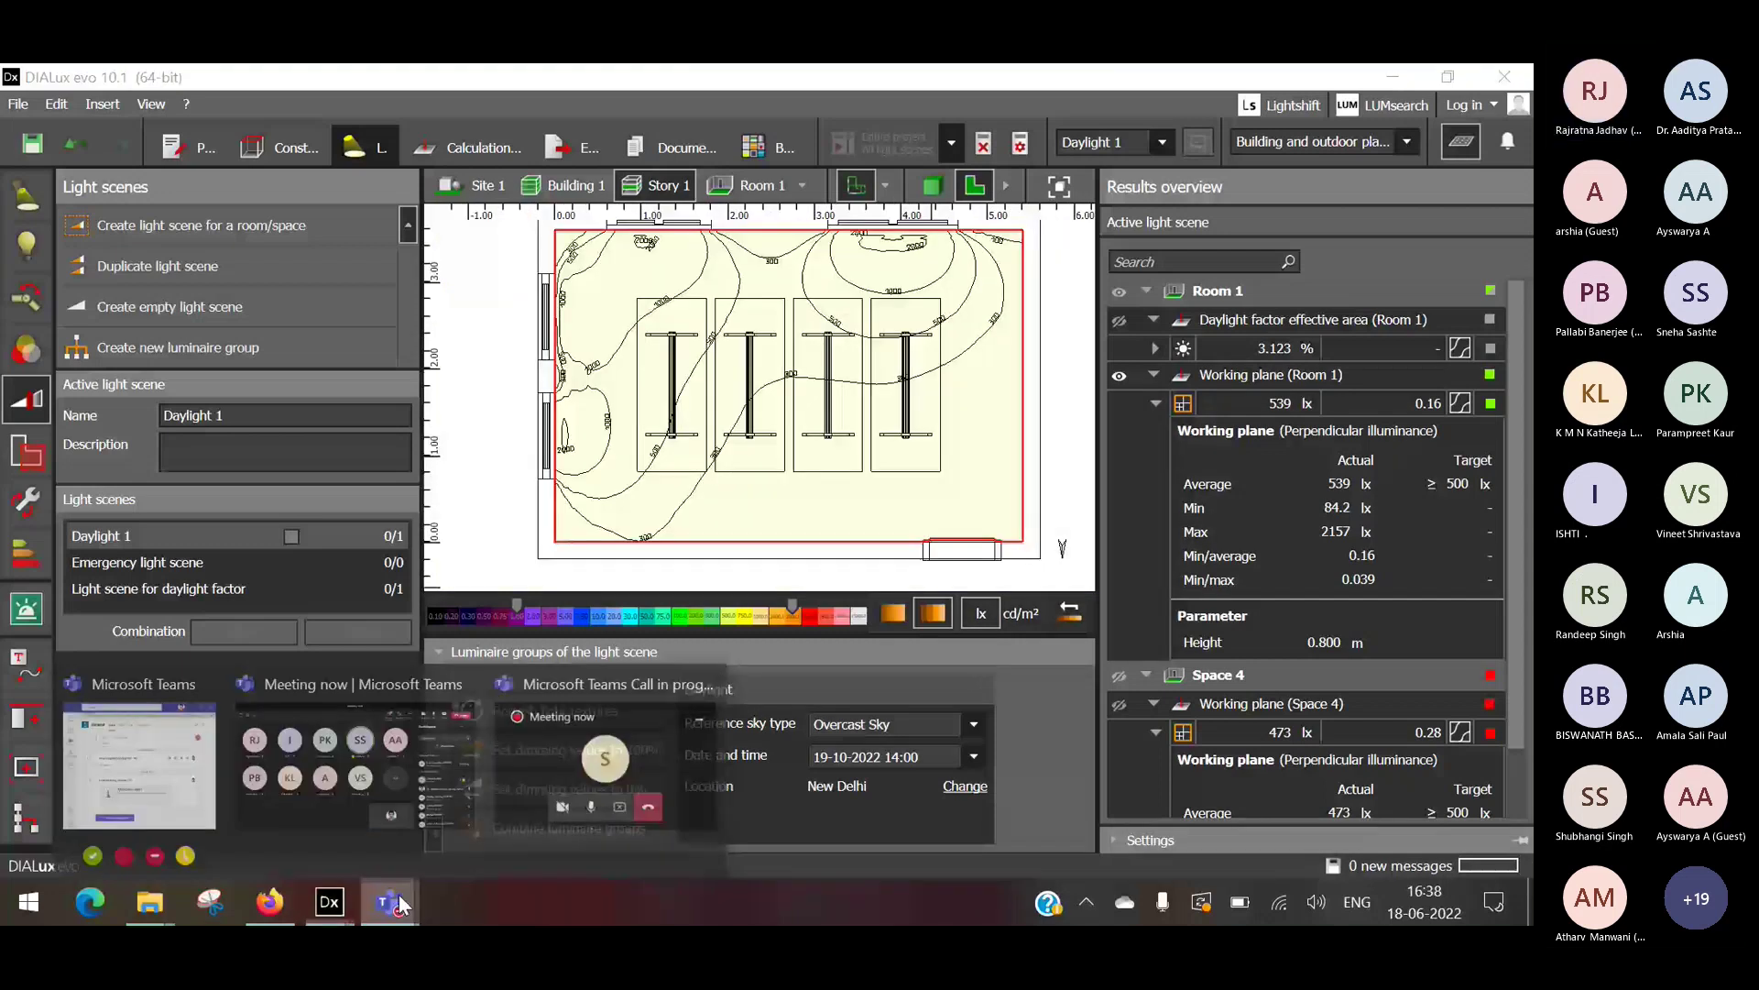
pyautogui.click(467, 812)
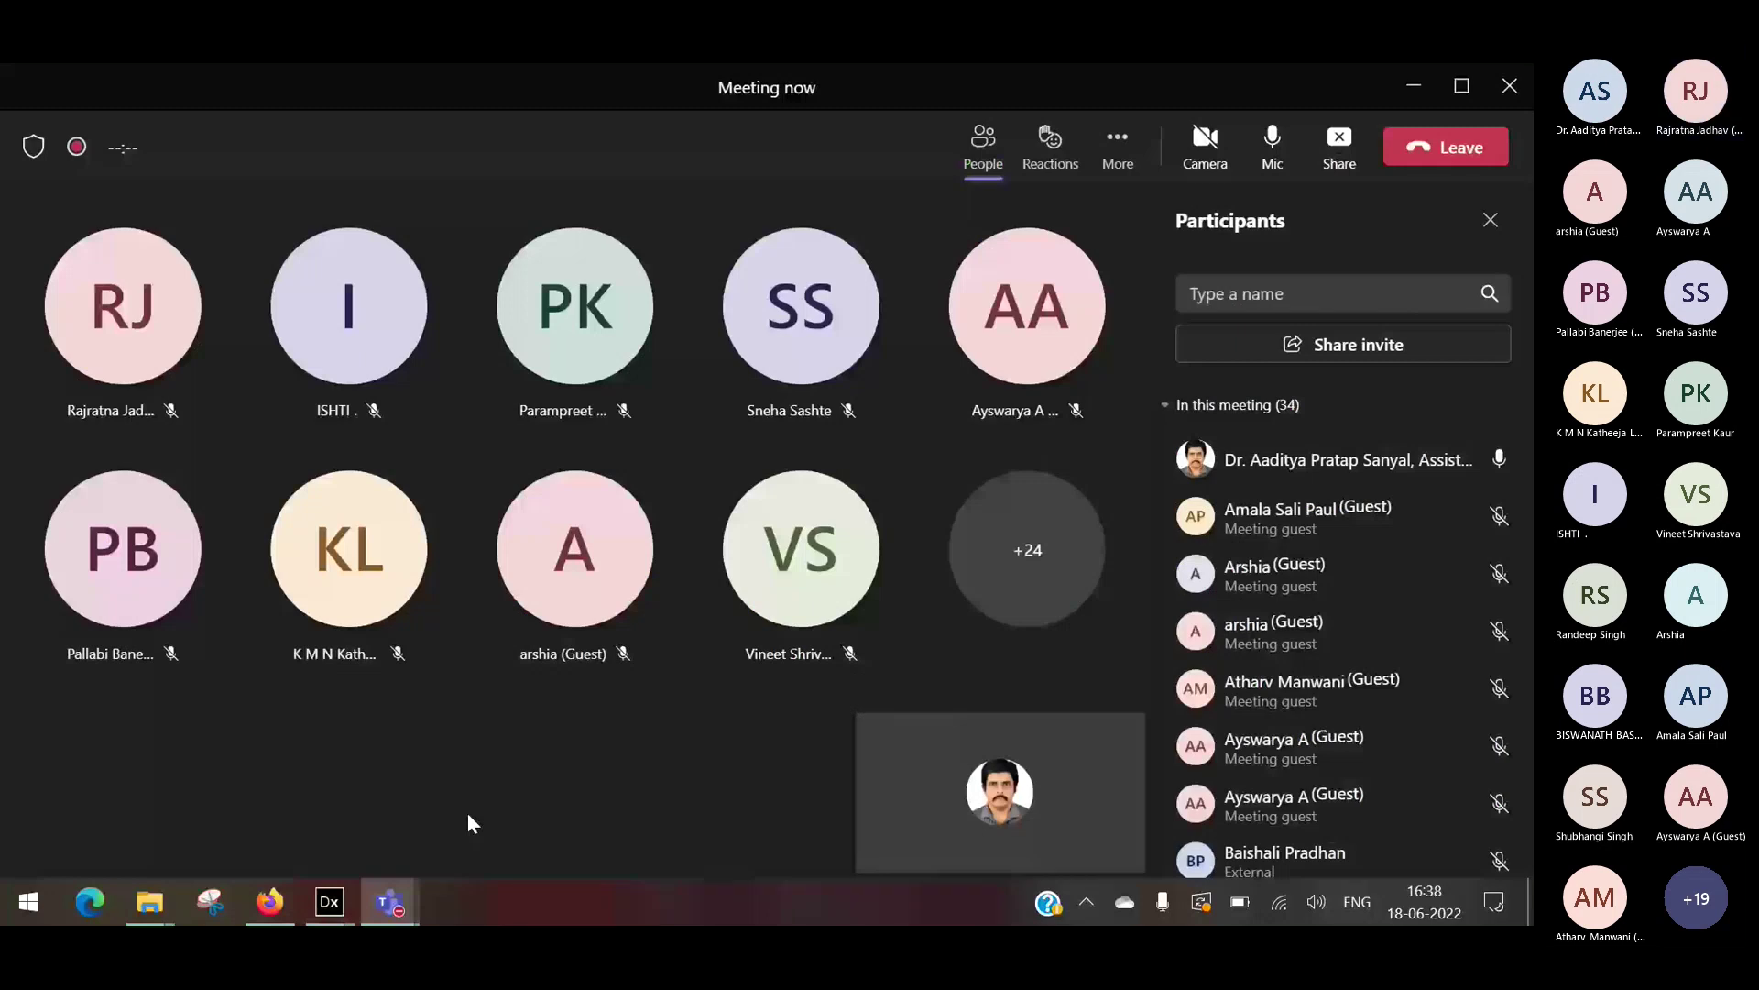
pyautogui.hotkey('alt', 'Tab')
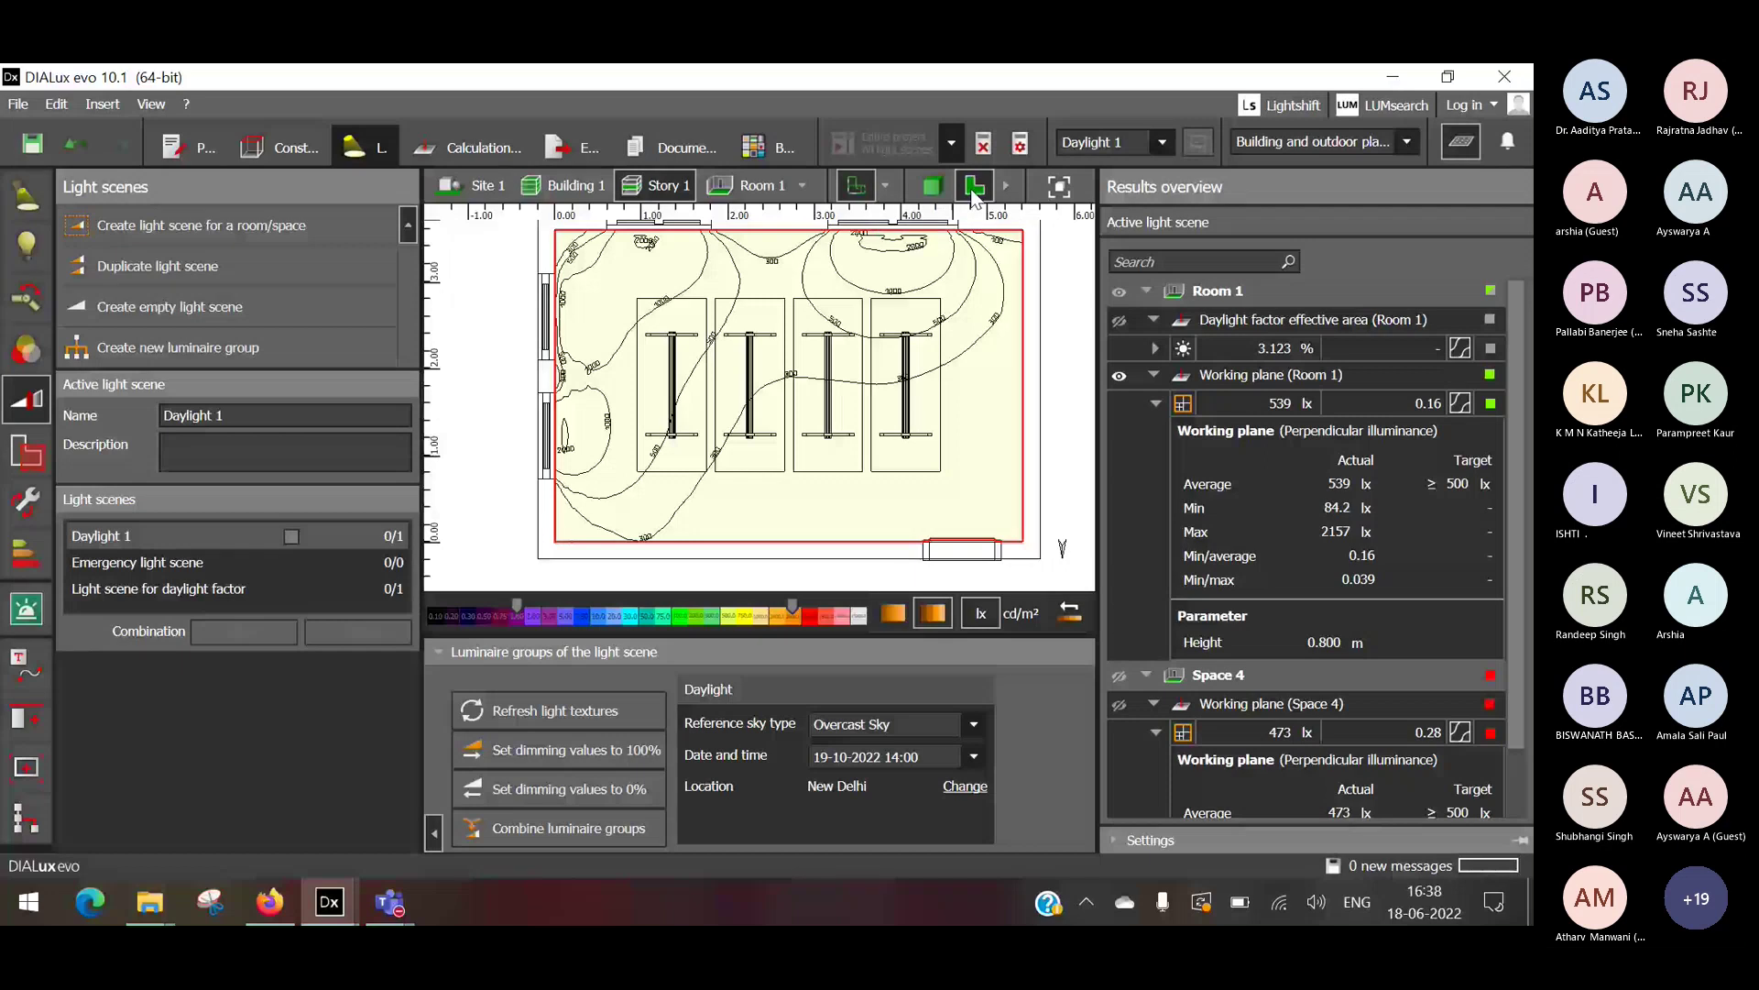
# Inspect the isolines beside Room 1's side windows, then display the daylight factor isolines together with the working plane isolines.
pyautogui.scroll(5, 542, 451)
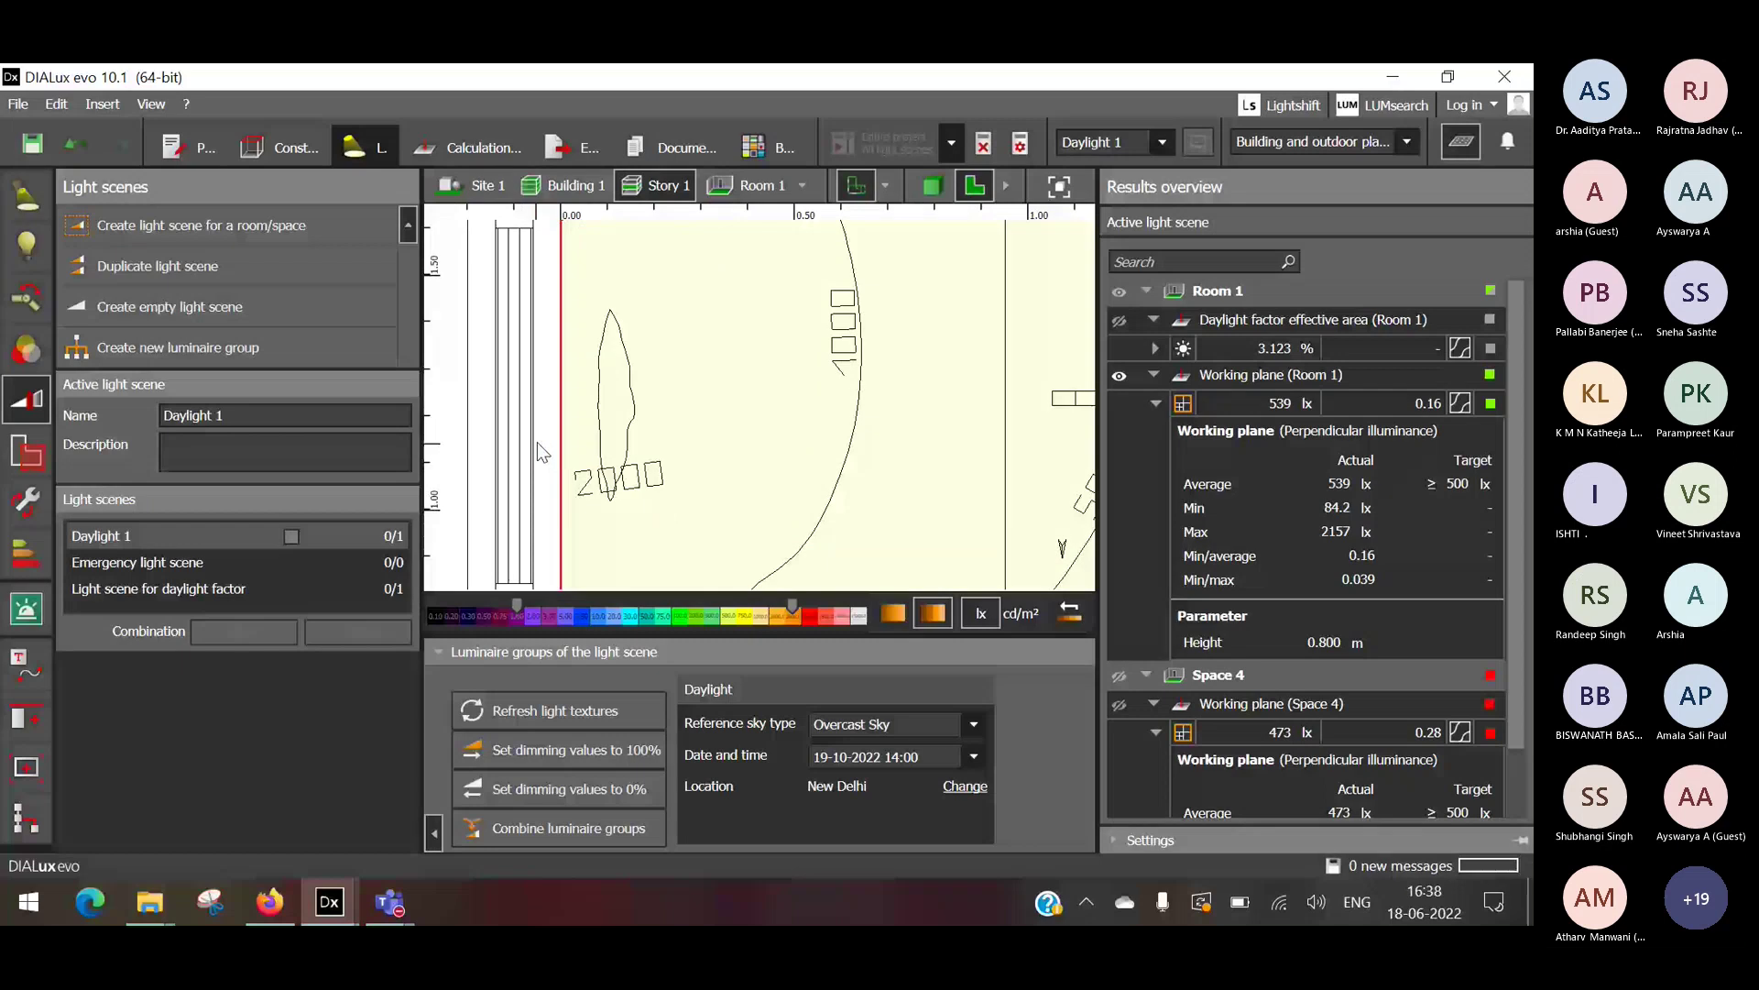
pyautogui.scroll(-5, 537, 442)
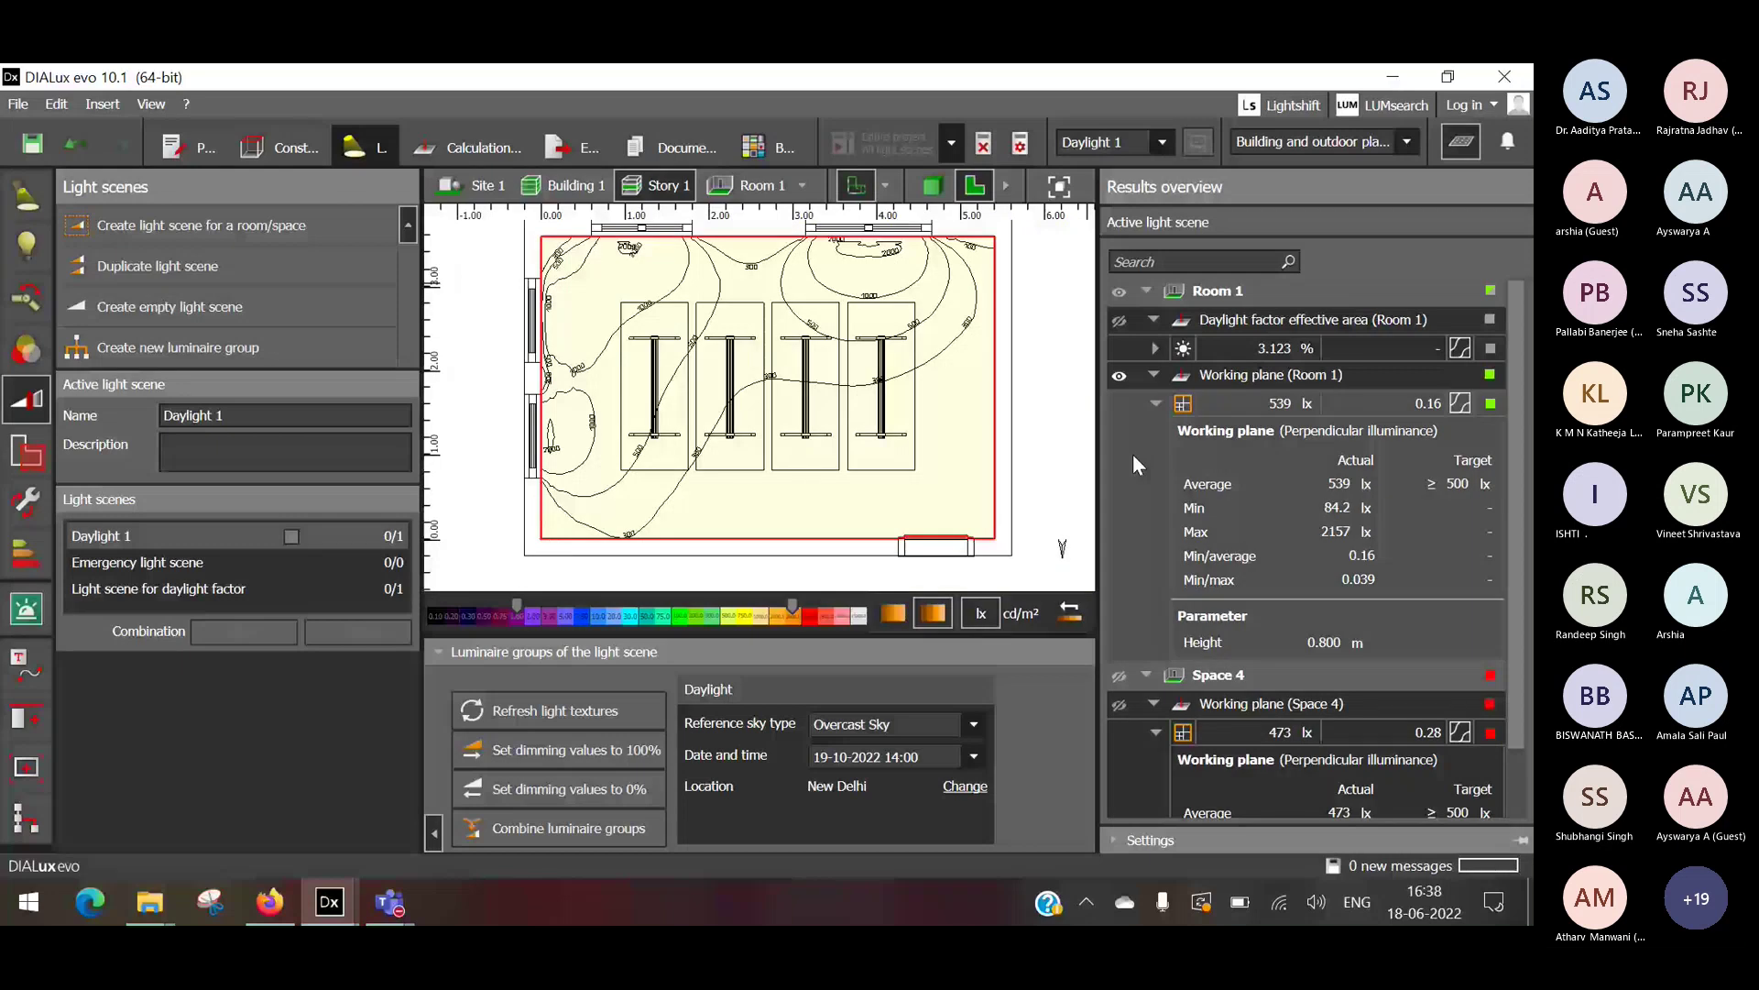
pyautogui.click(1118, 376)
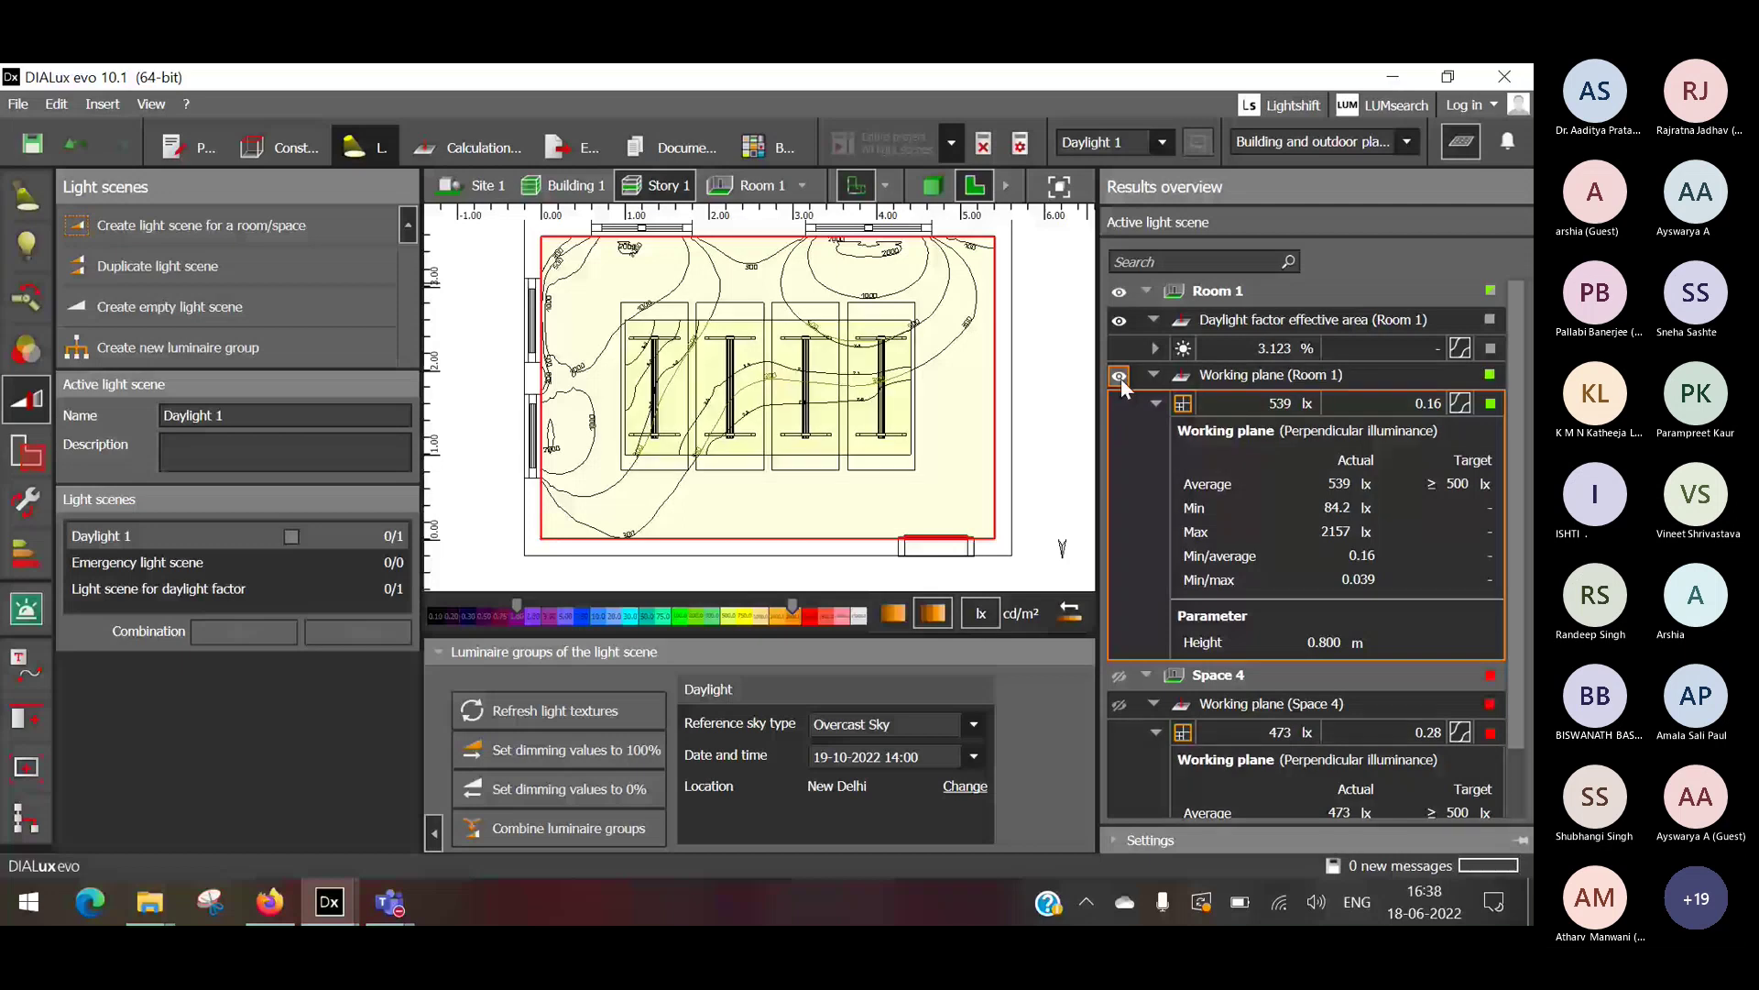
pyautogui.click(1121, 378)
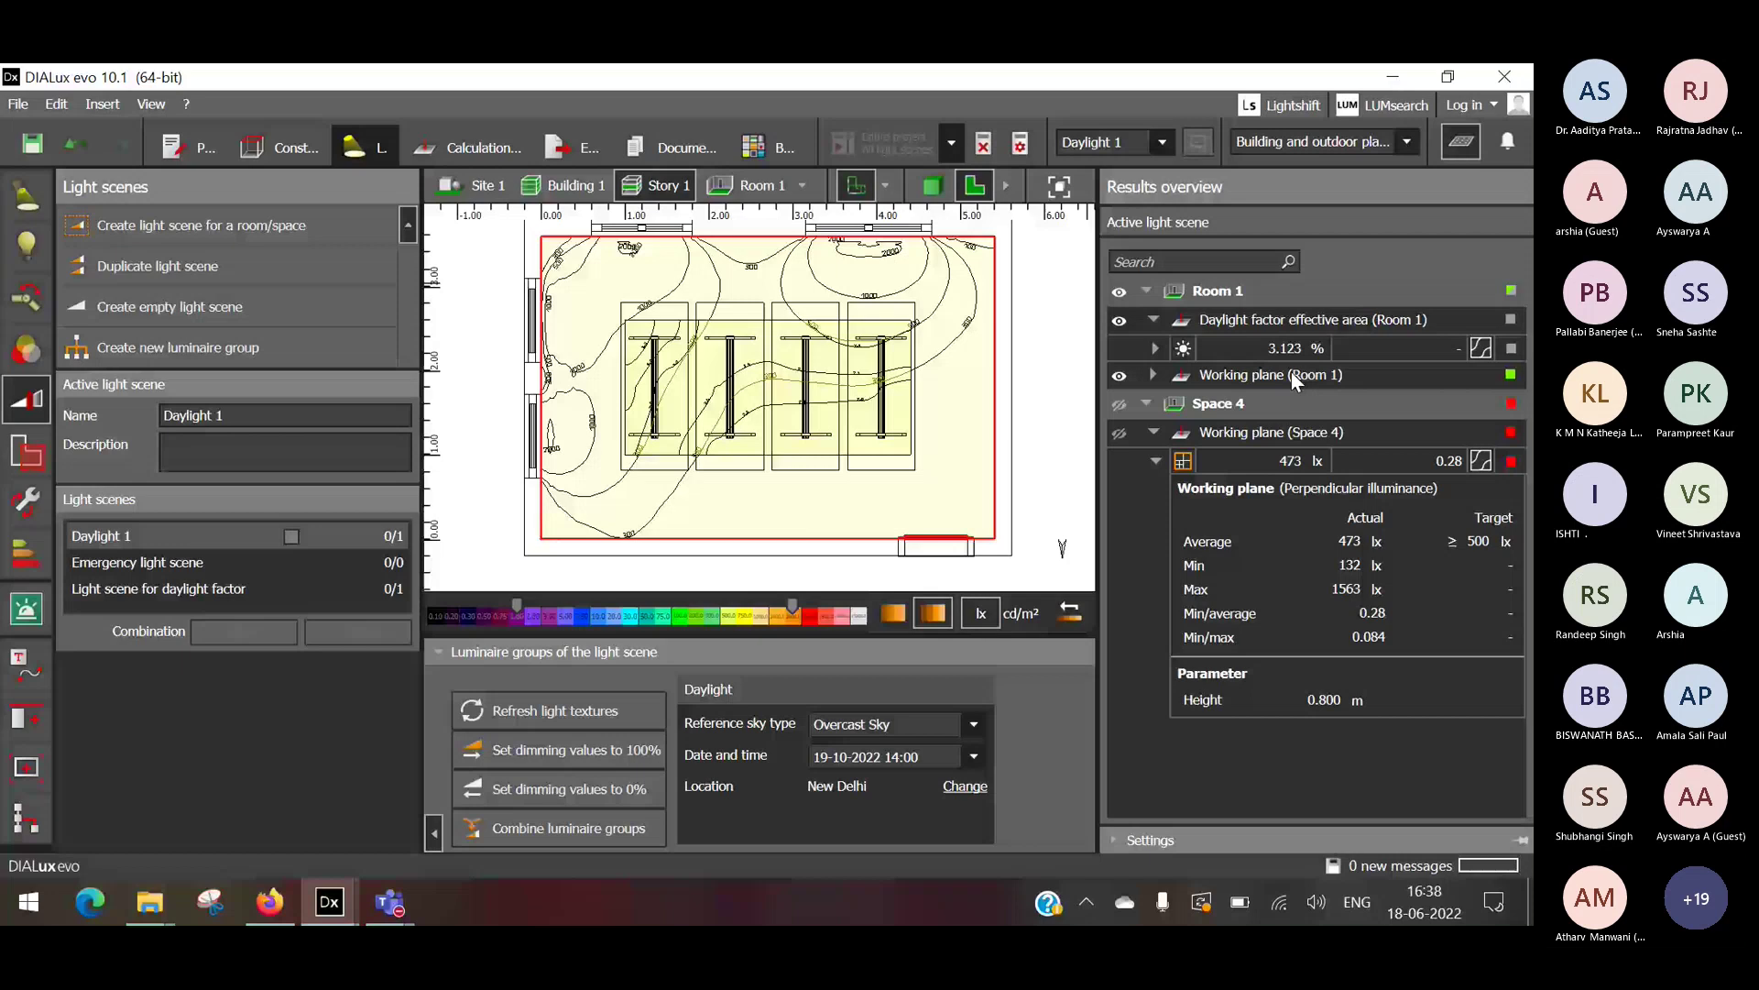
# Check the Microsoft Teams meeting, then return to DIALux evo and examine the isoline distribution across Room 1's whole floor plan.
pyautogui.hotkey('alt', 'Tab')
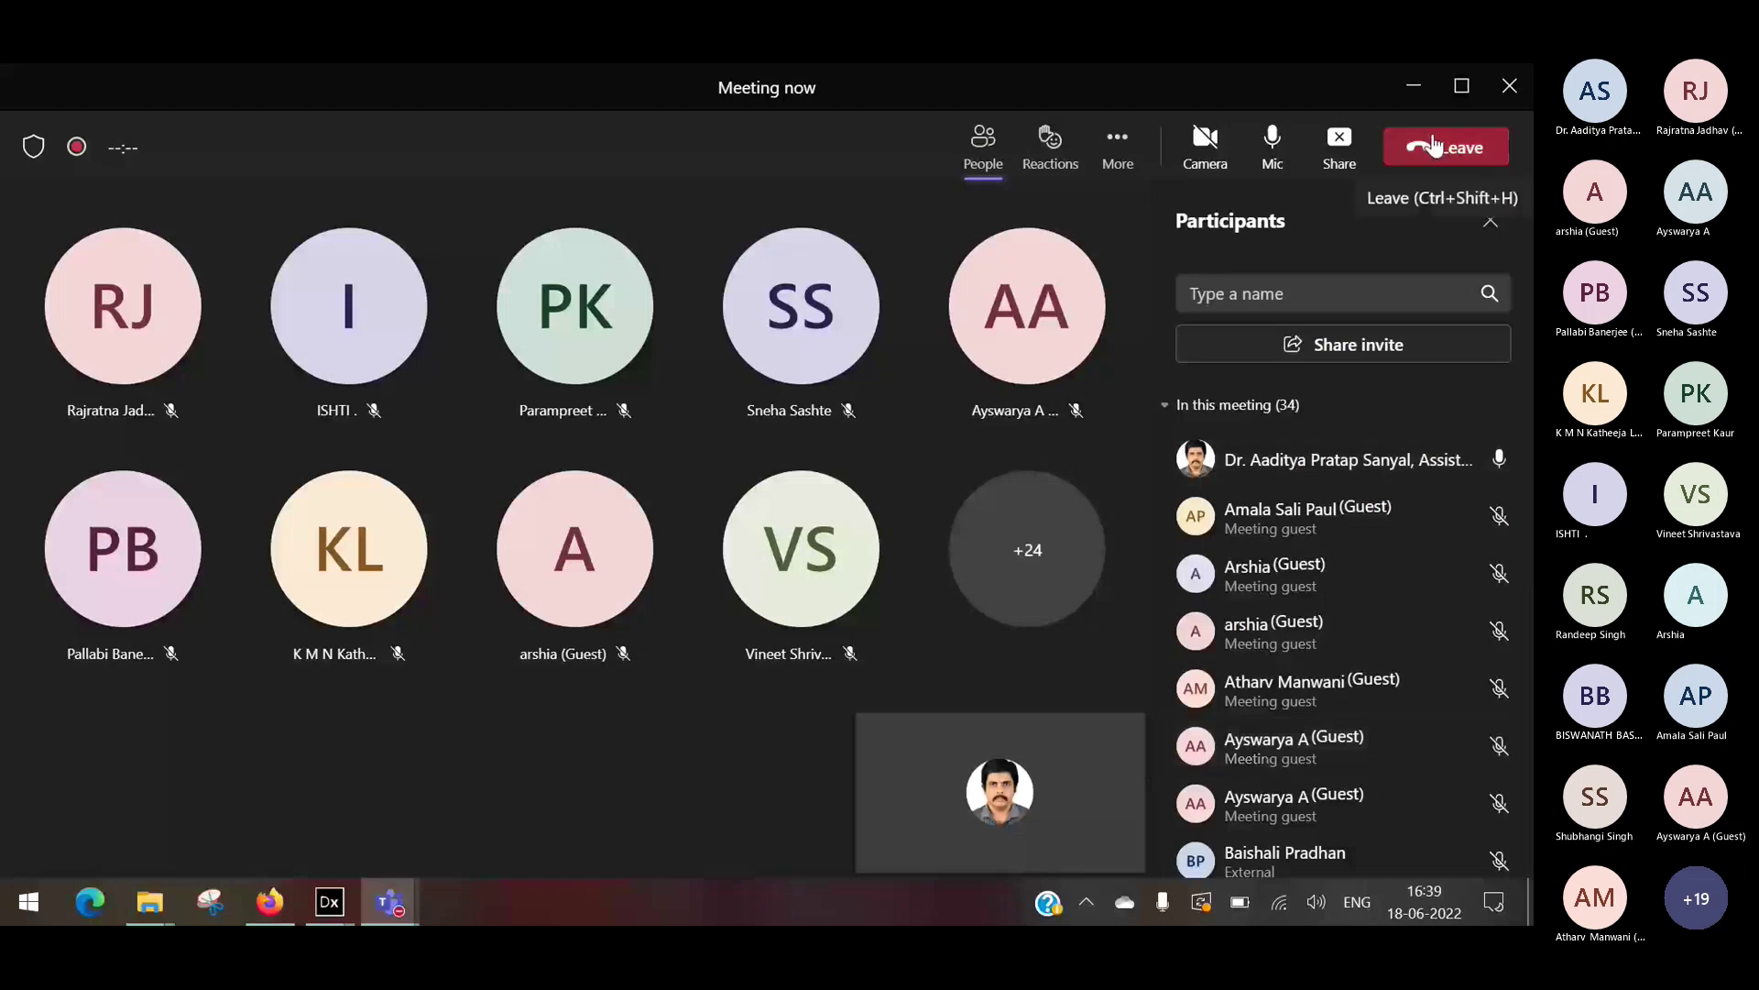
pyautogui.click(1414, 87)
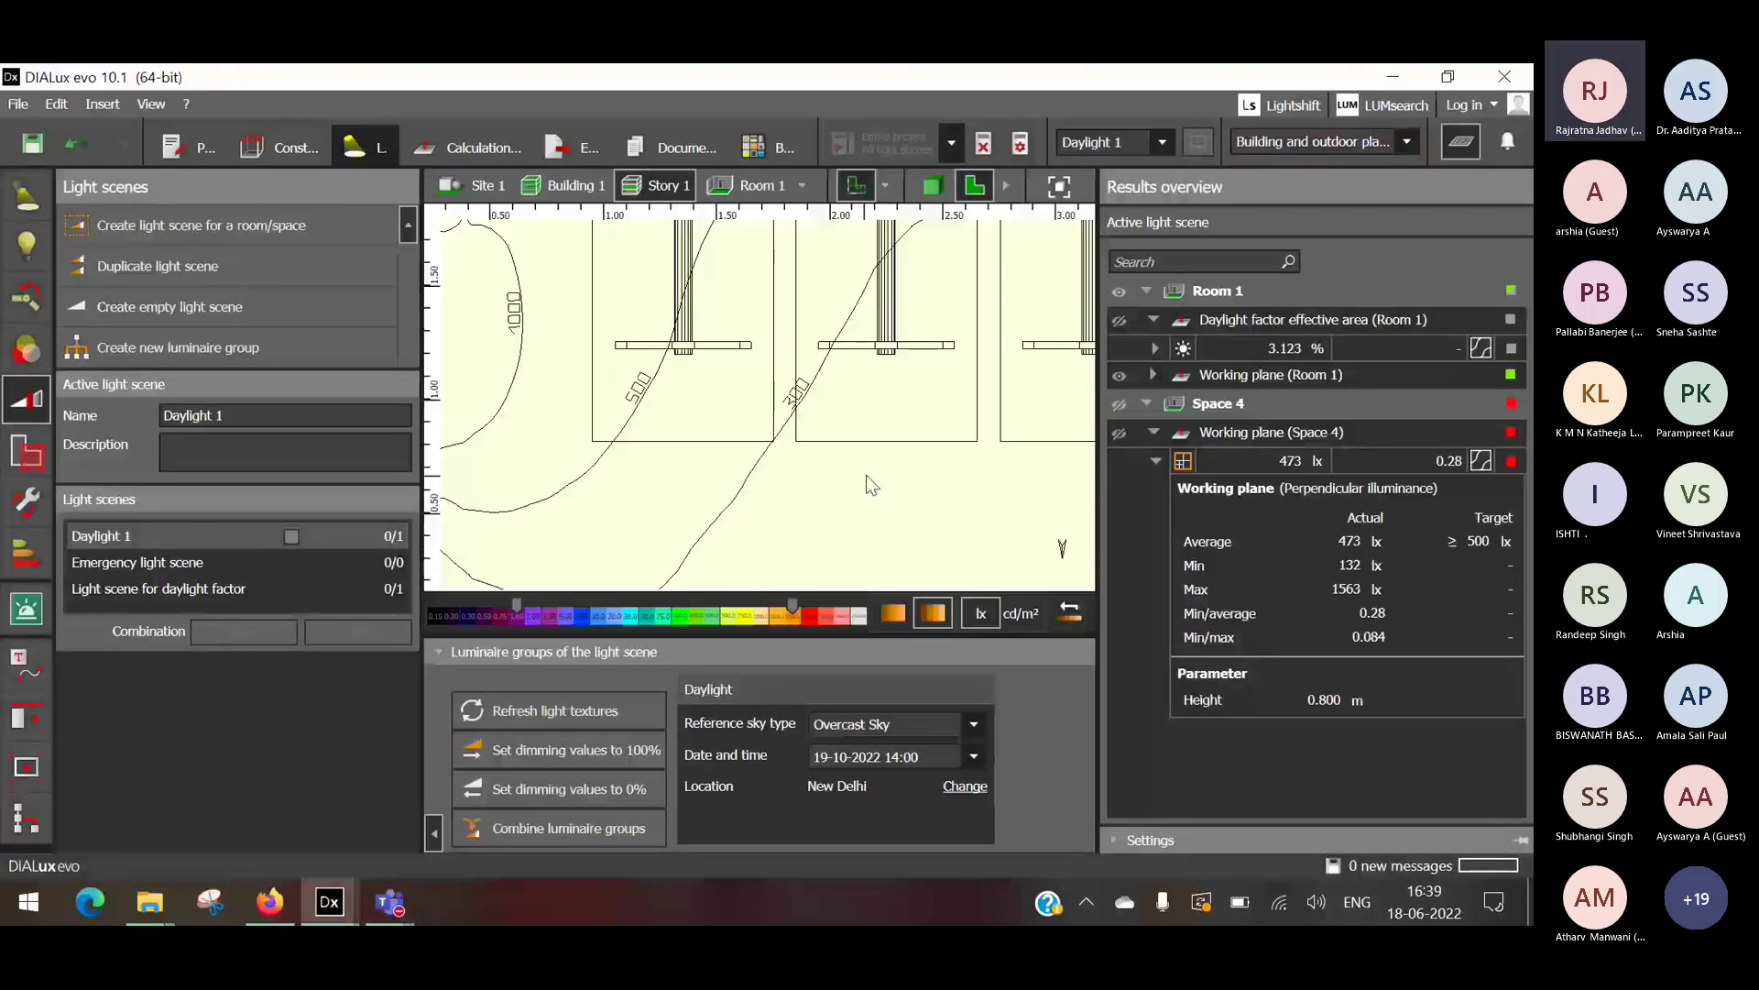
pyautogui.scroll(-5, 740, 431)
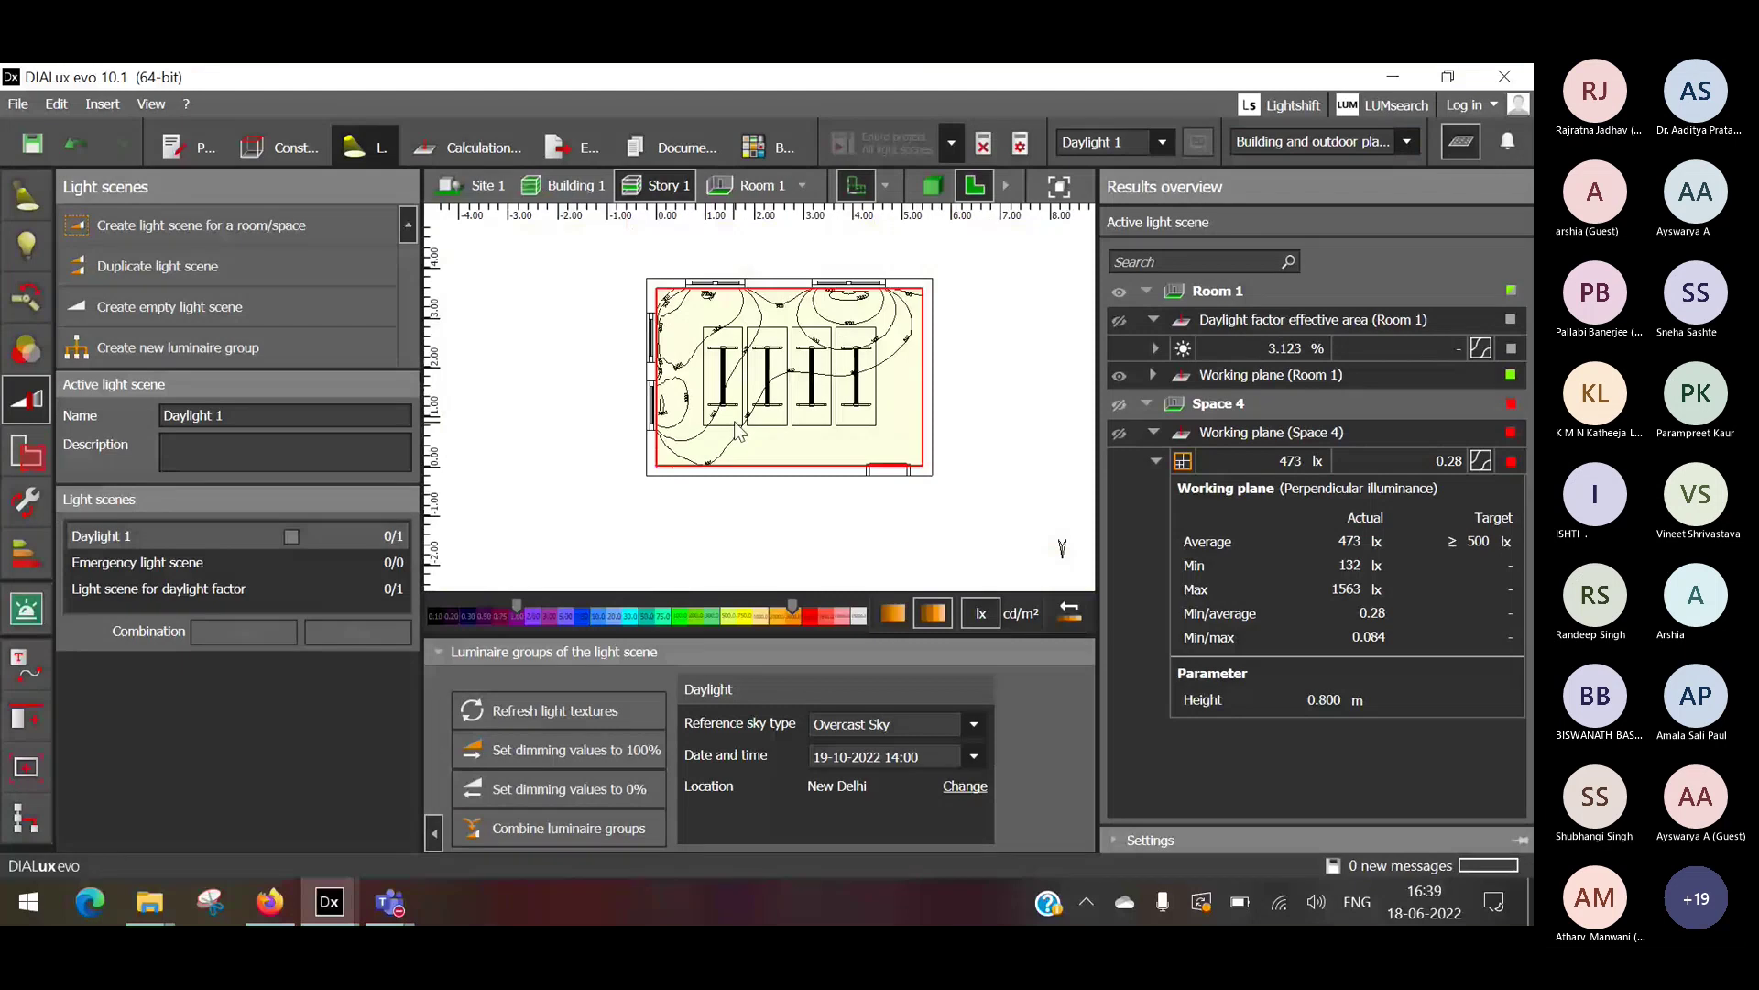
pyautogui.scroll(3, 736, 261)
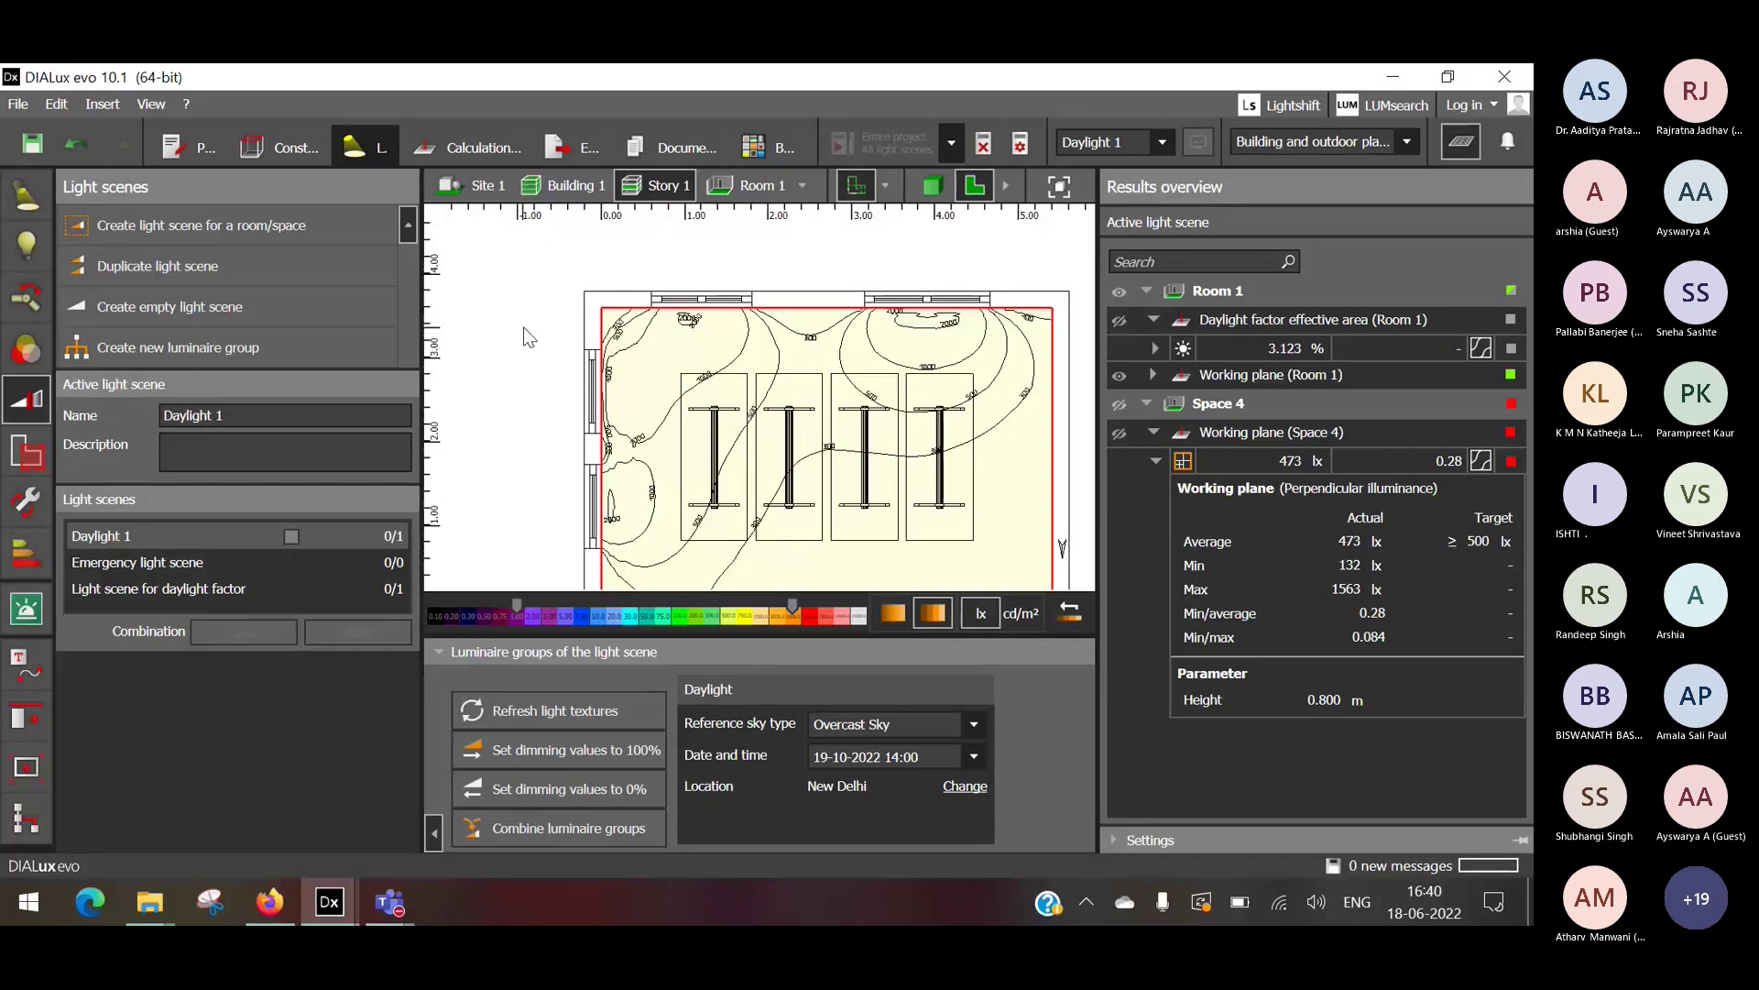
pyautogui.scroll(-2, 529, 337)
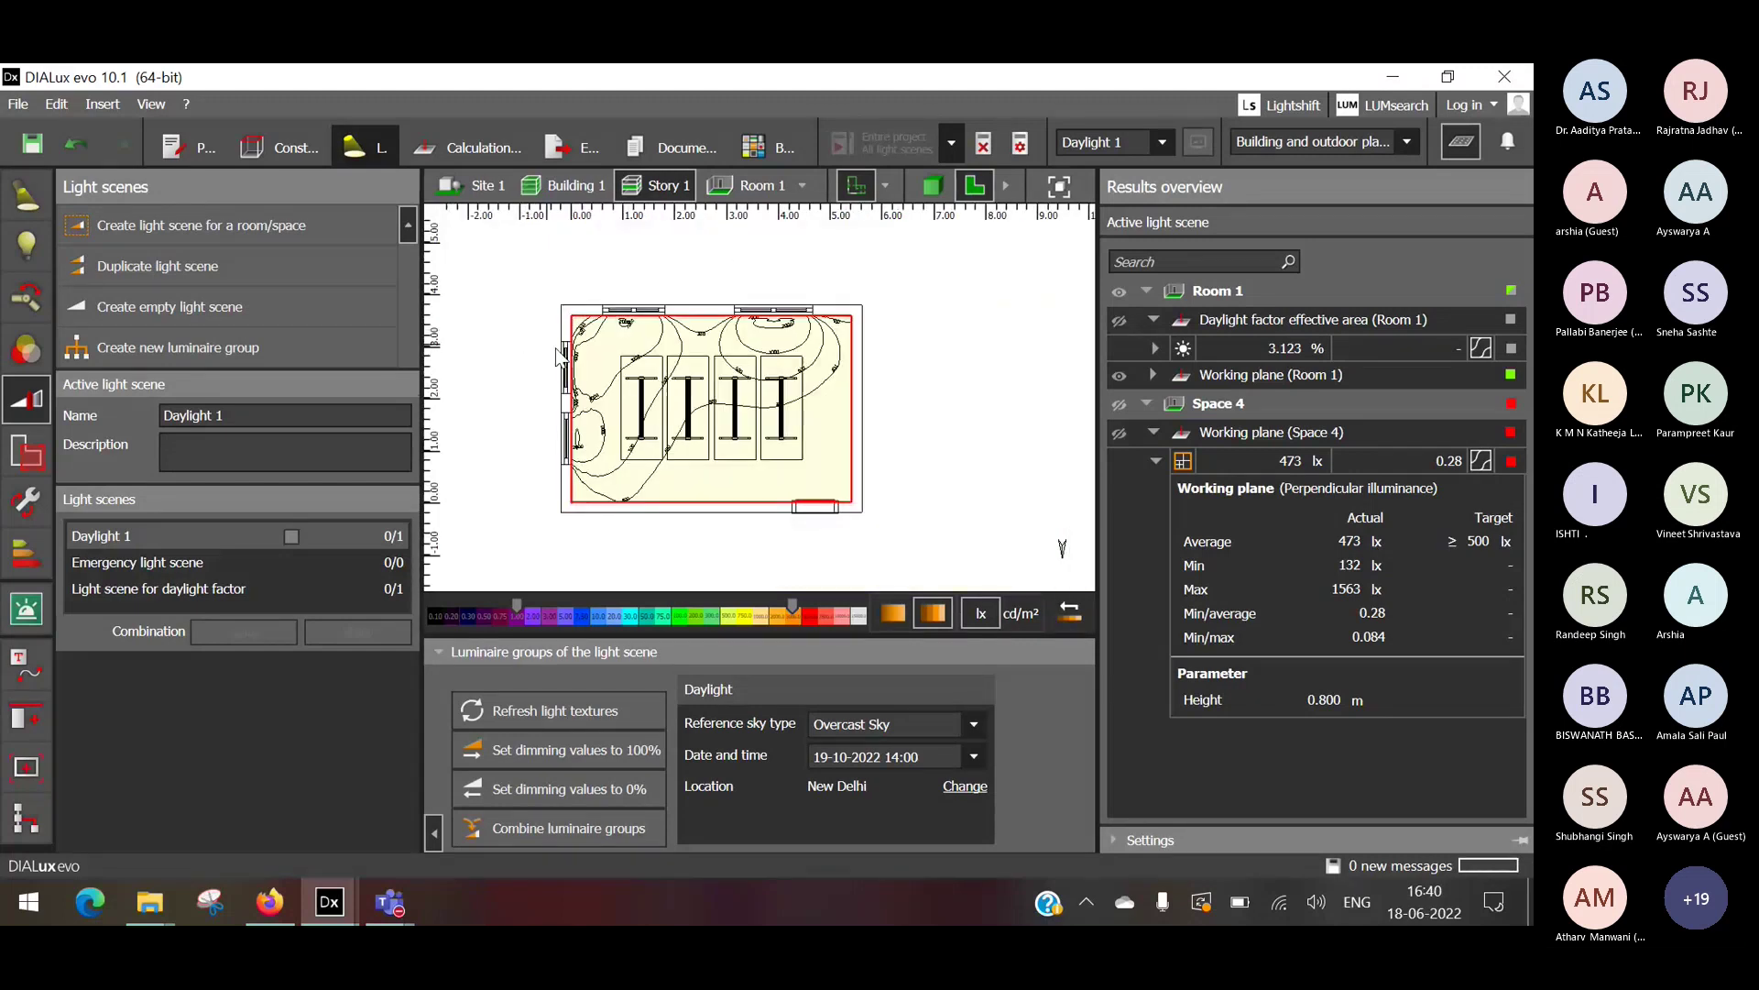
pyautogui.scroll(2, 541, 344)
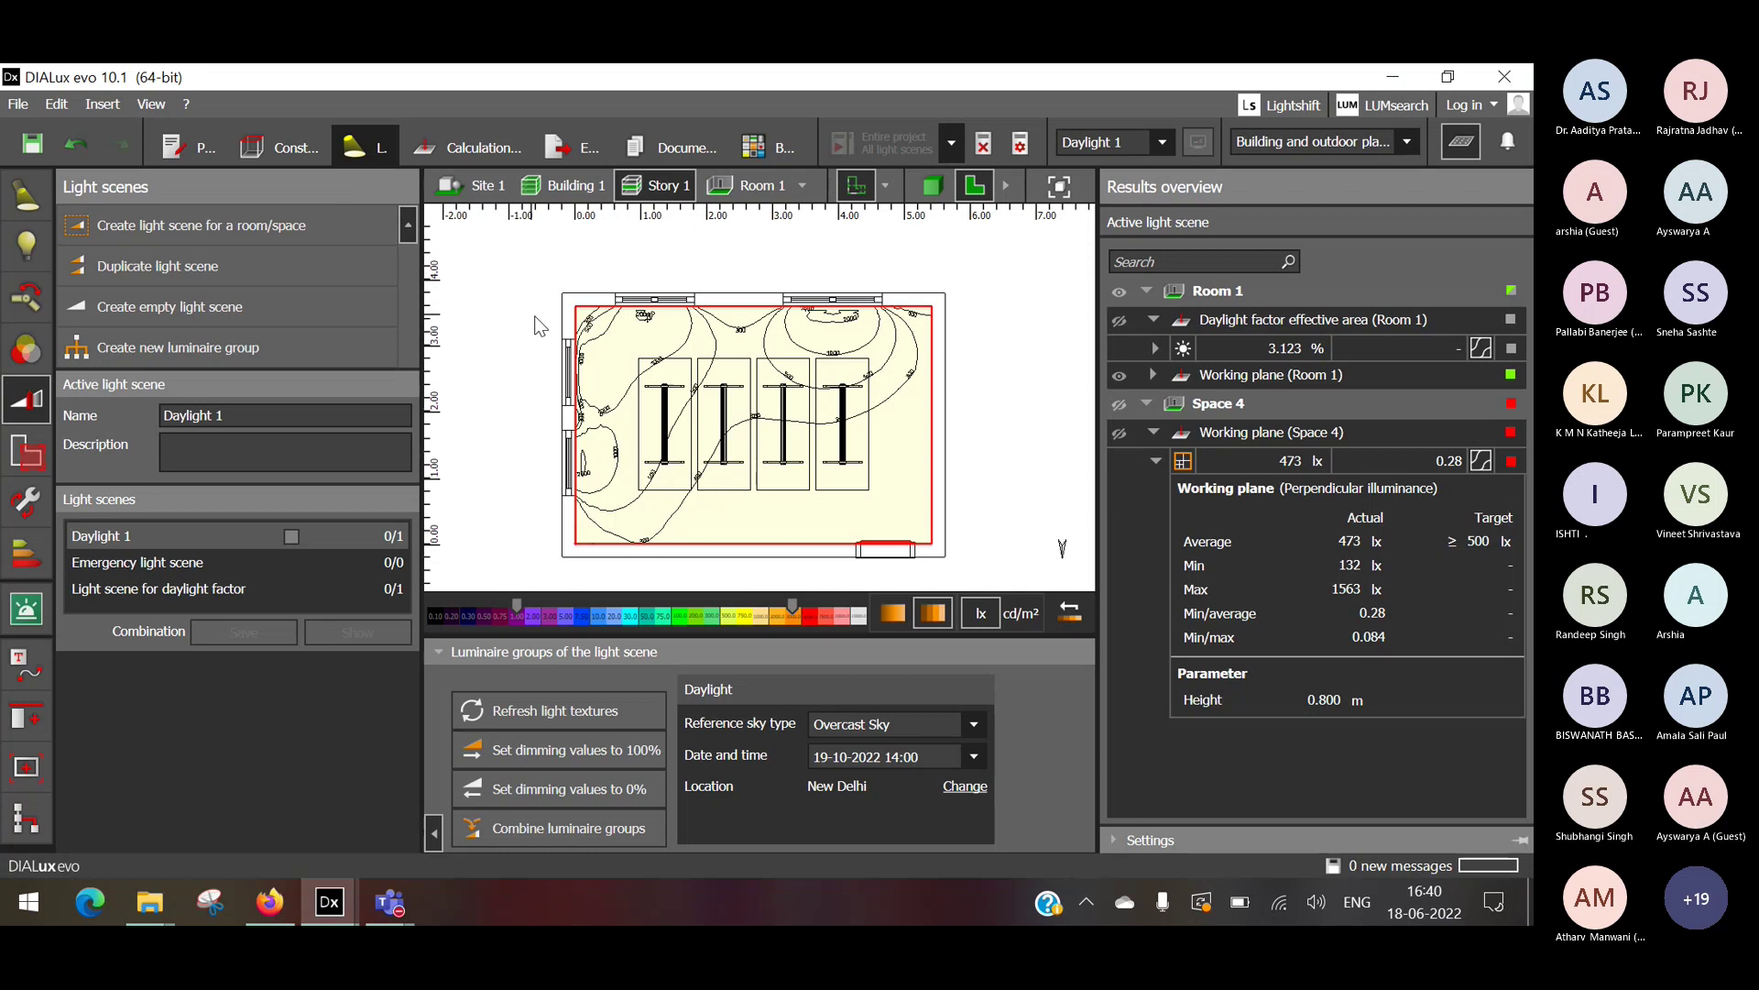
# Switch from light scenes to luminaire planning and hide the results overview to show the plain floor plan.
pyautogui.click(504, 145)
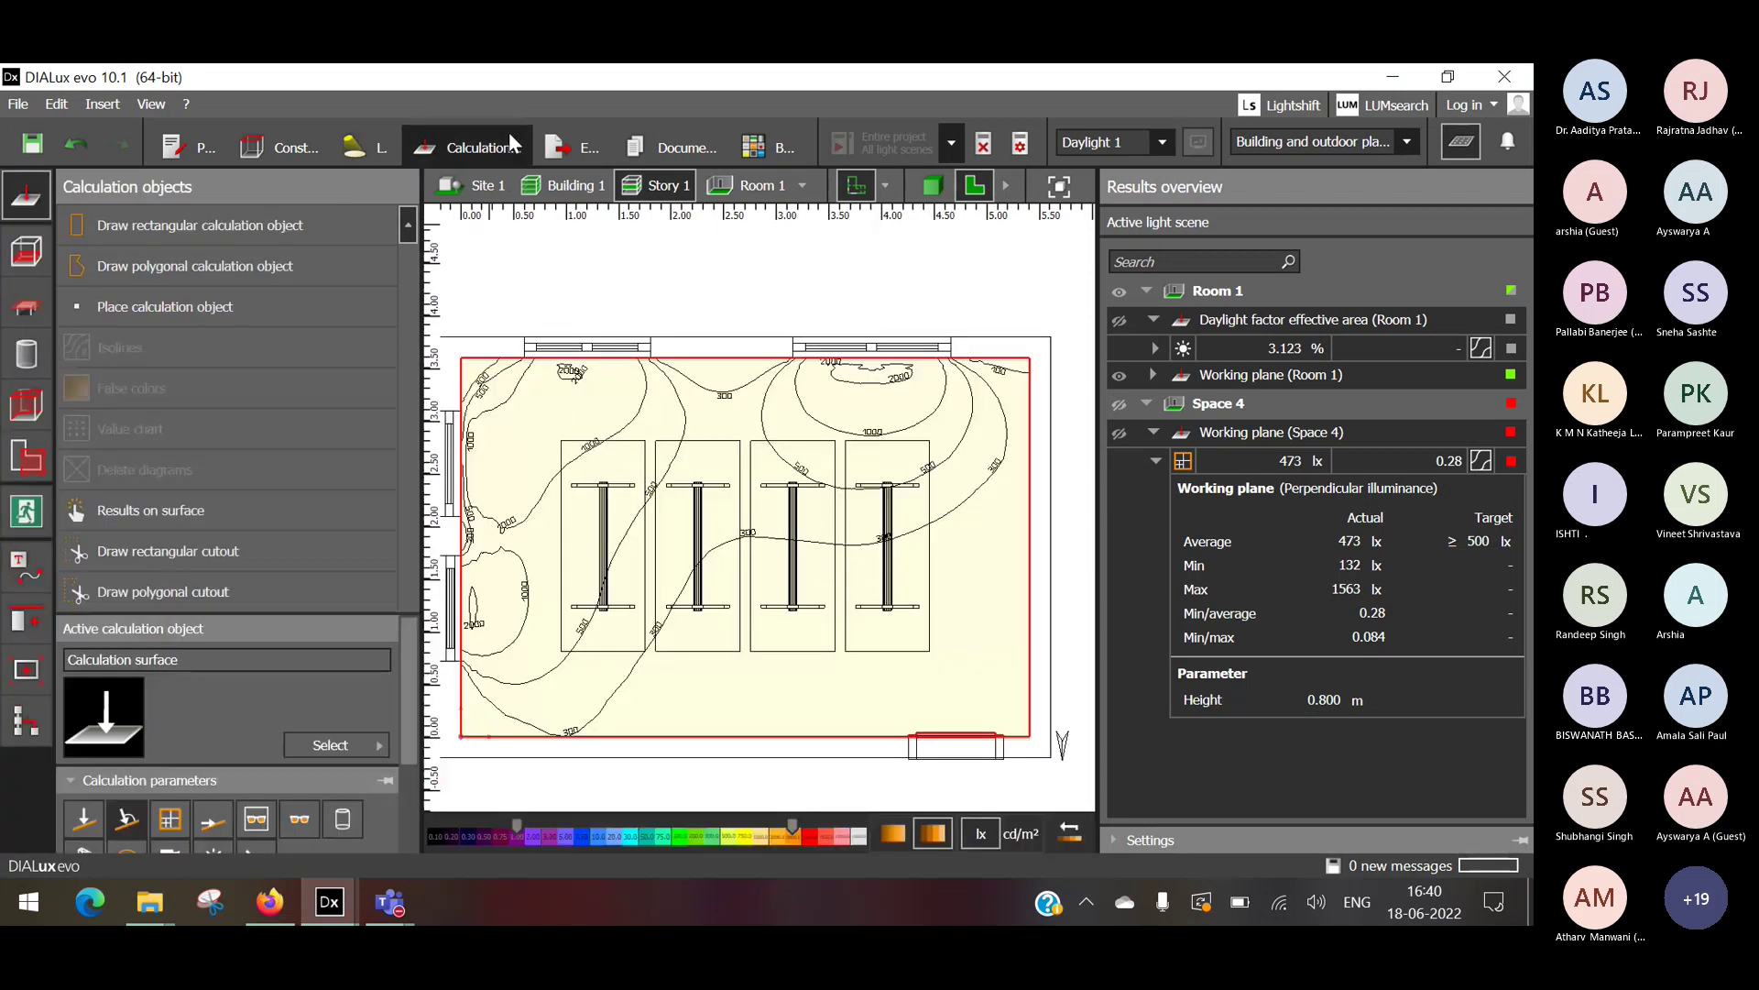
pyautogui.click(361, 146)
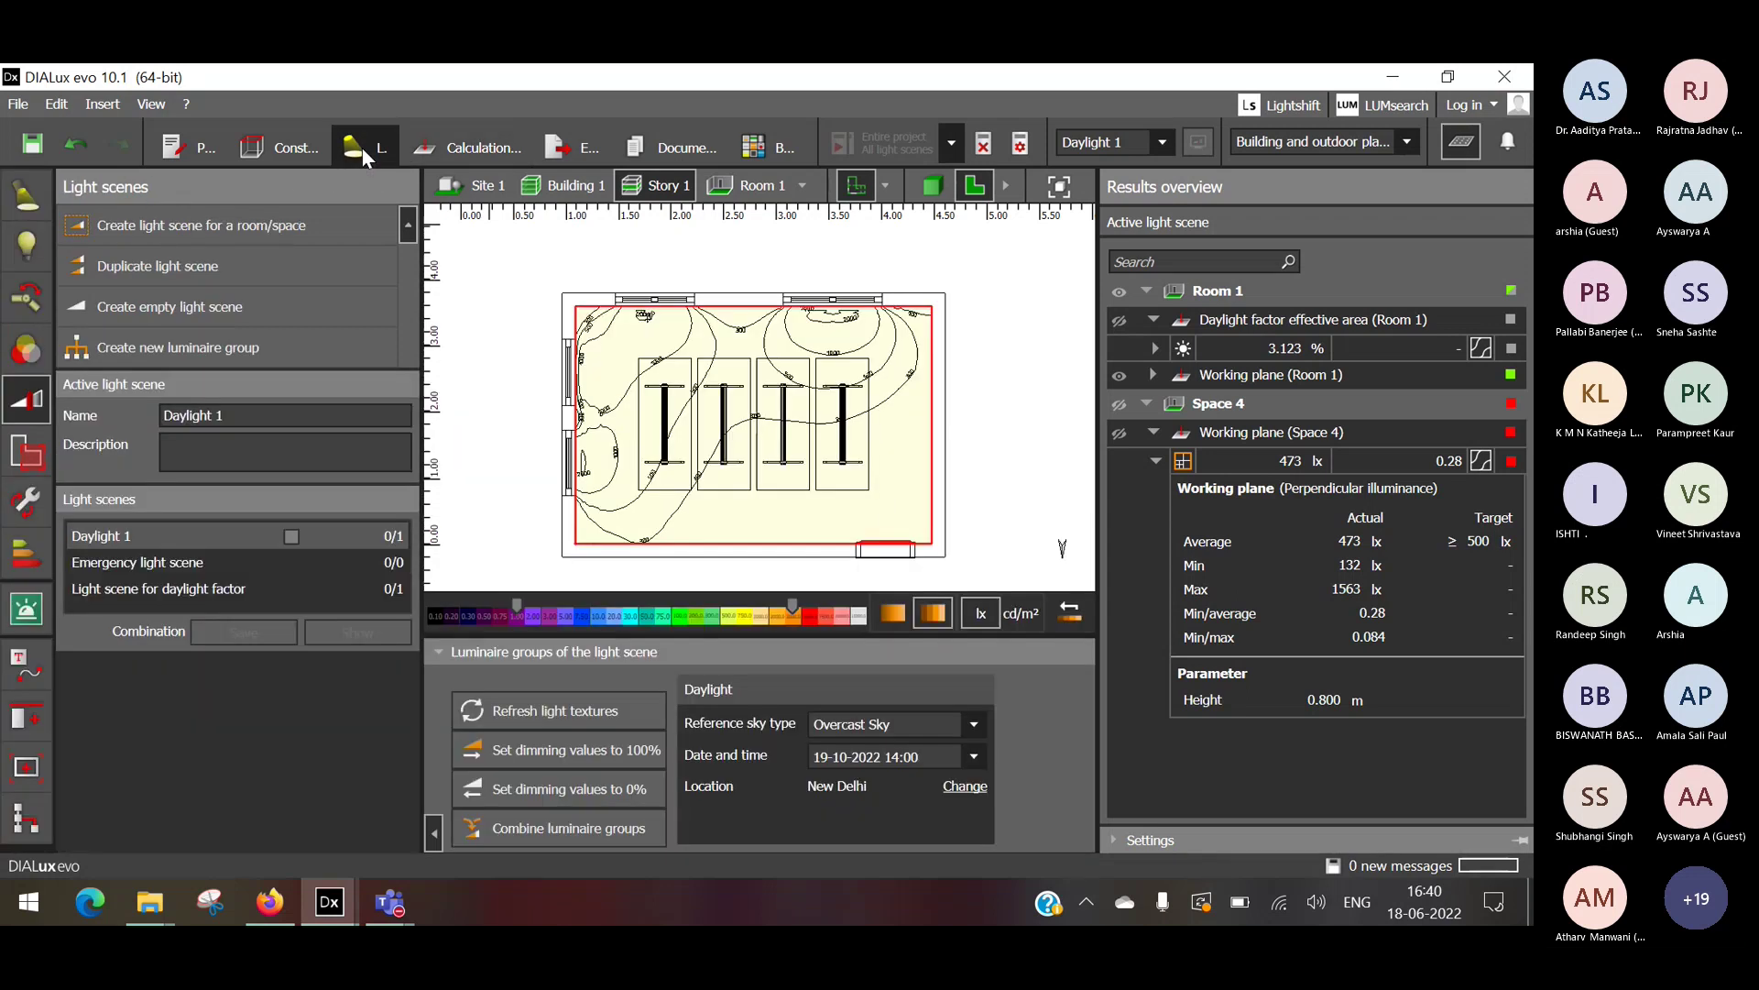
pyautogui.click(27, 196)
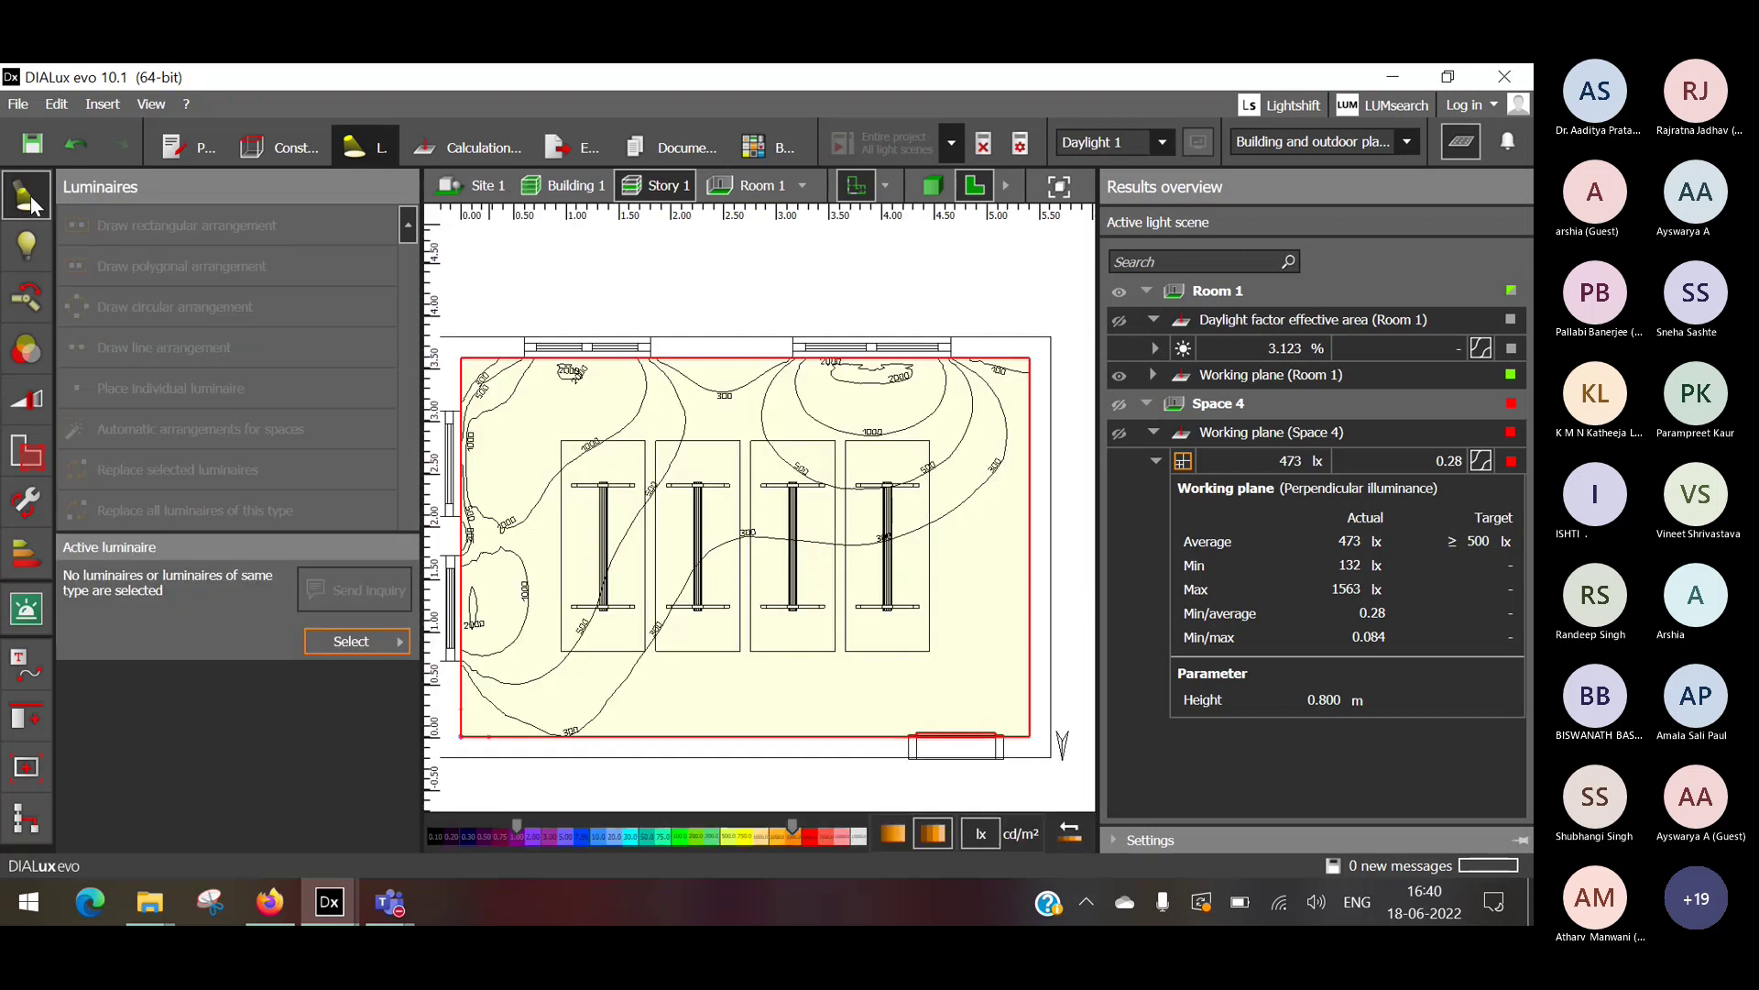
pyautogui.click(1461, 144)
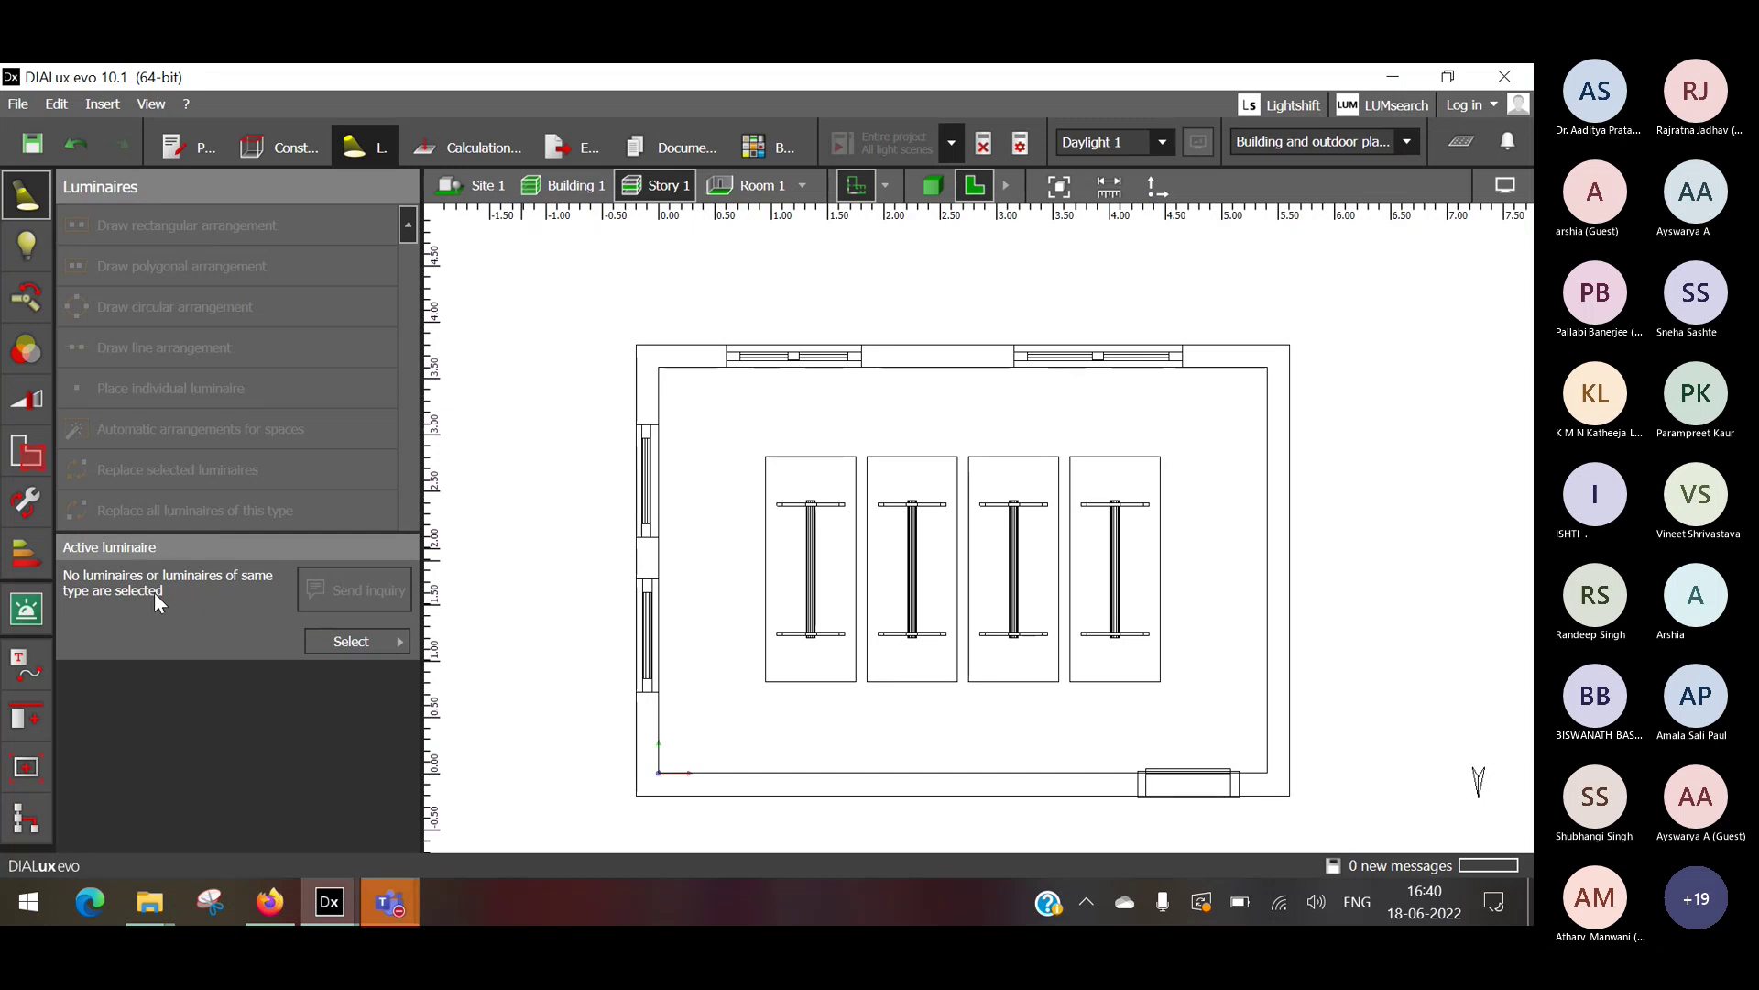
pyautogui.click(350, 639)
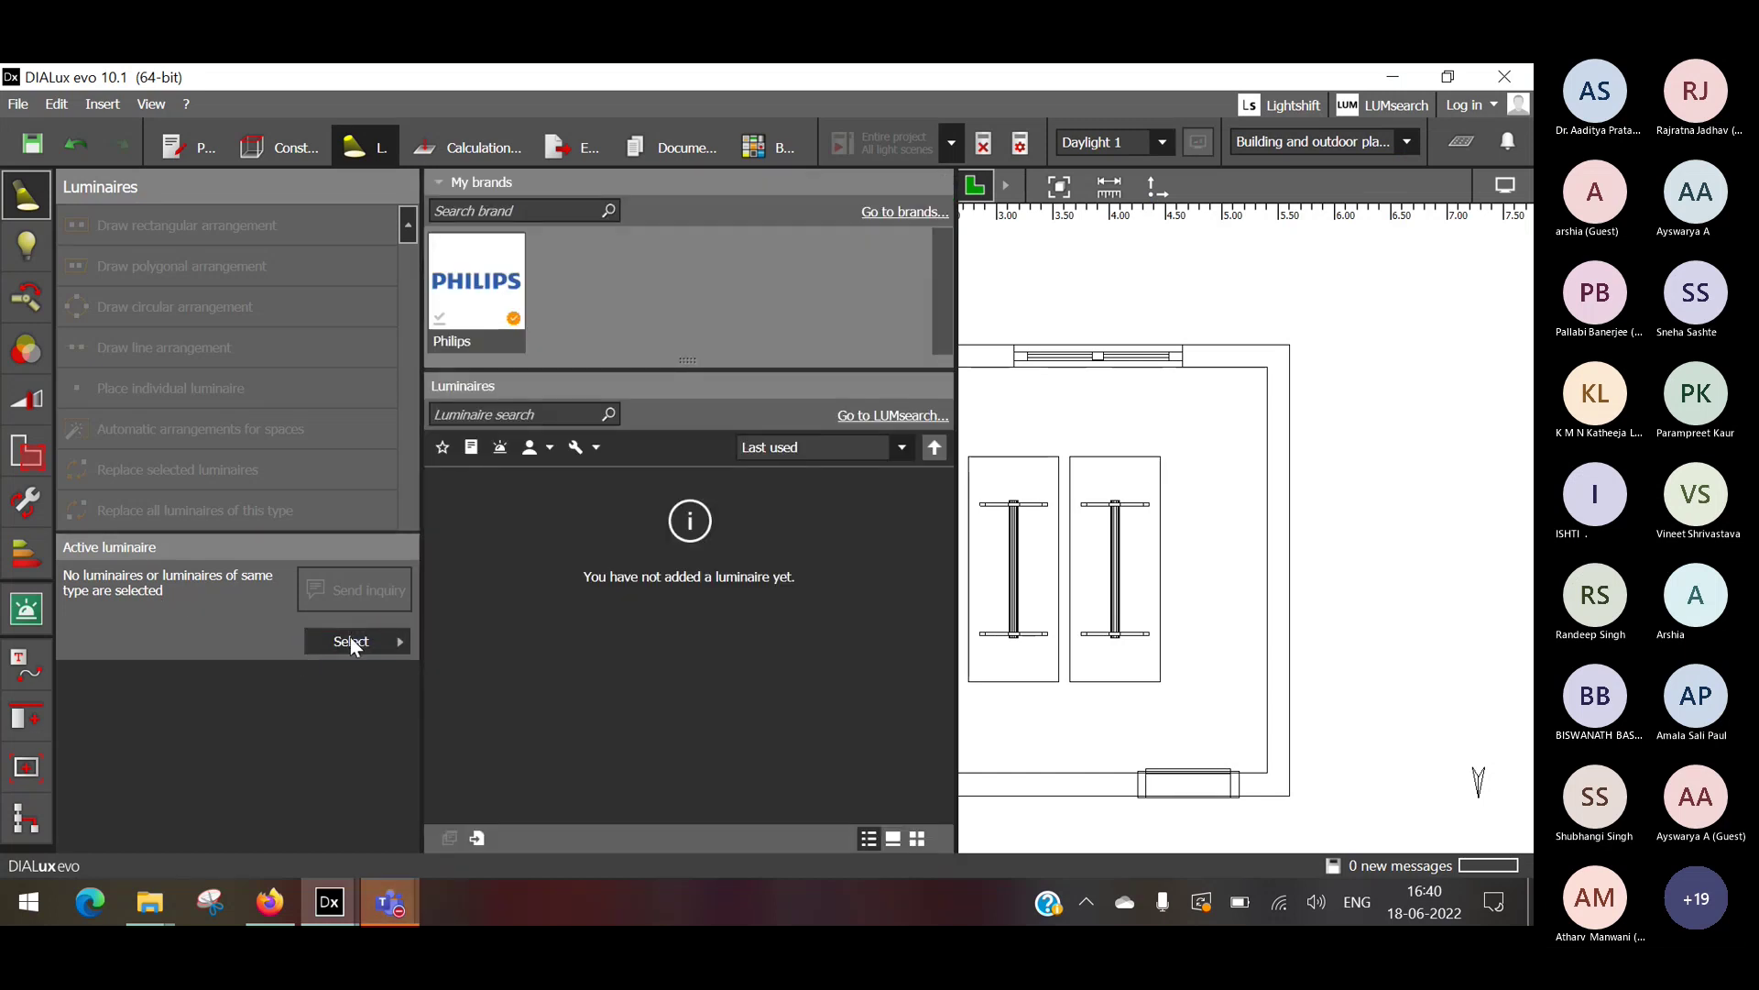
pyautogui.click(350, 641)
pyautogui.click(350, 641)
pyautogui.click(350, 642)
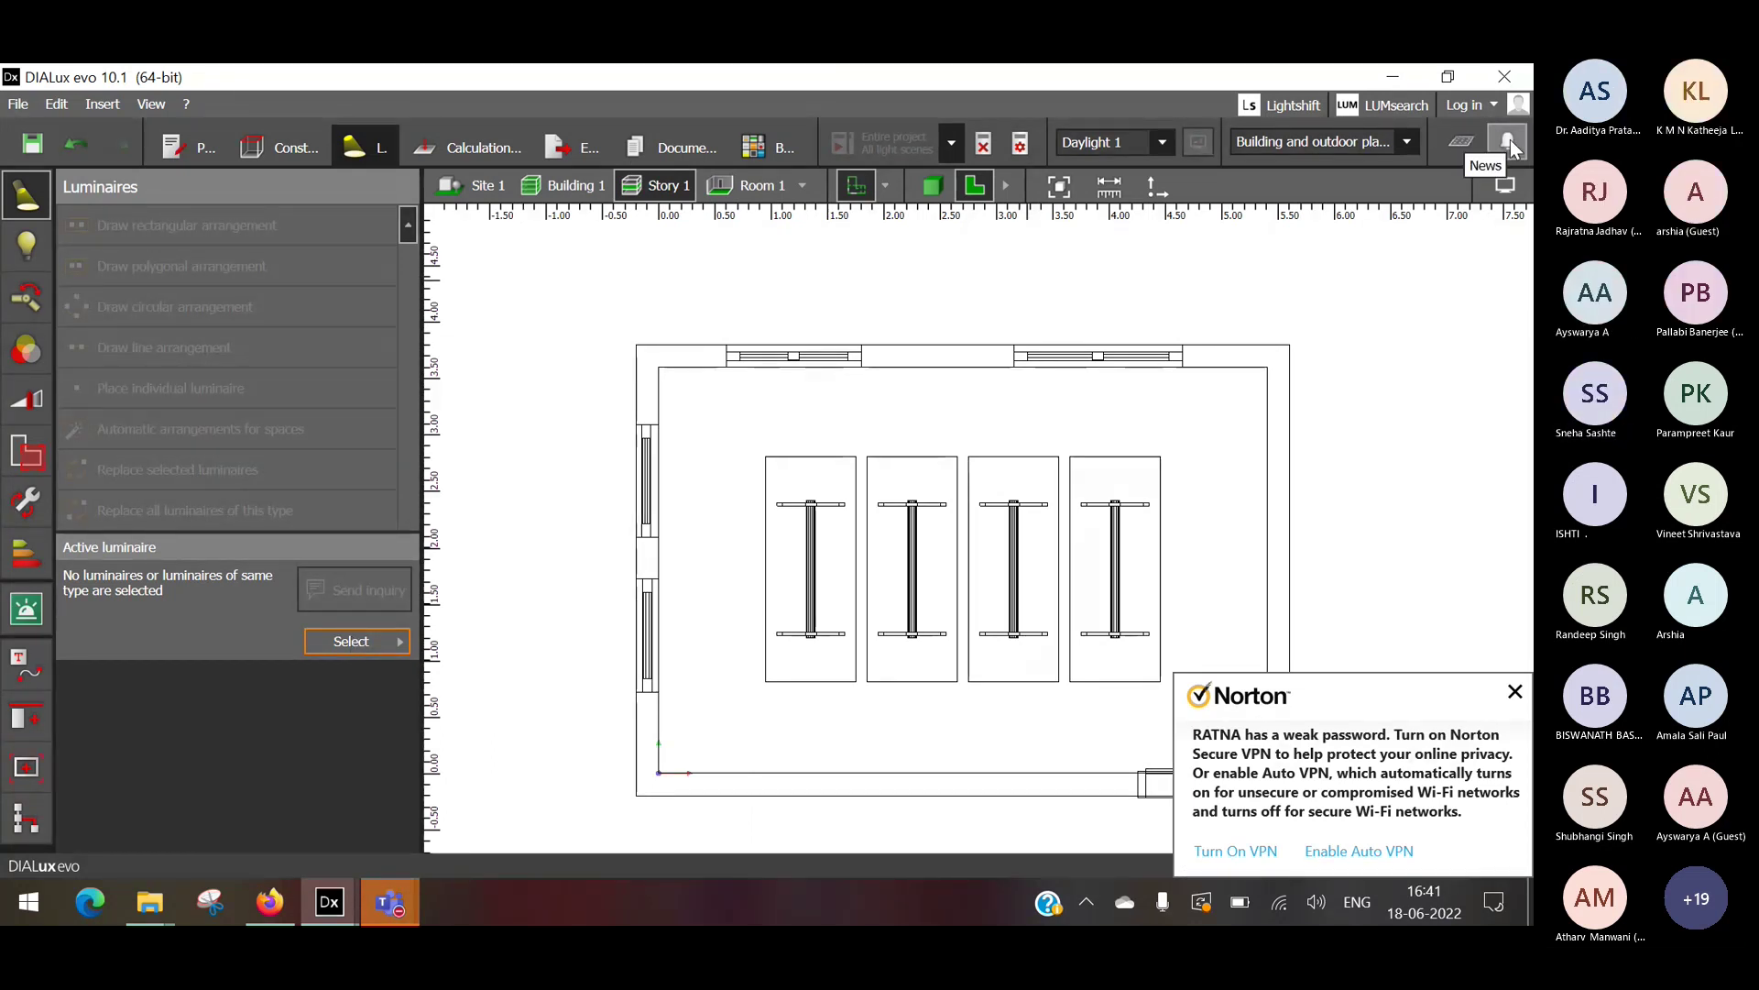
pyautogui.click(1473, 145)
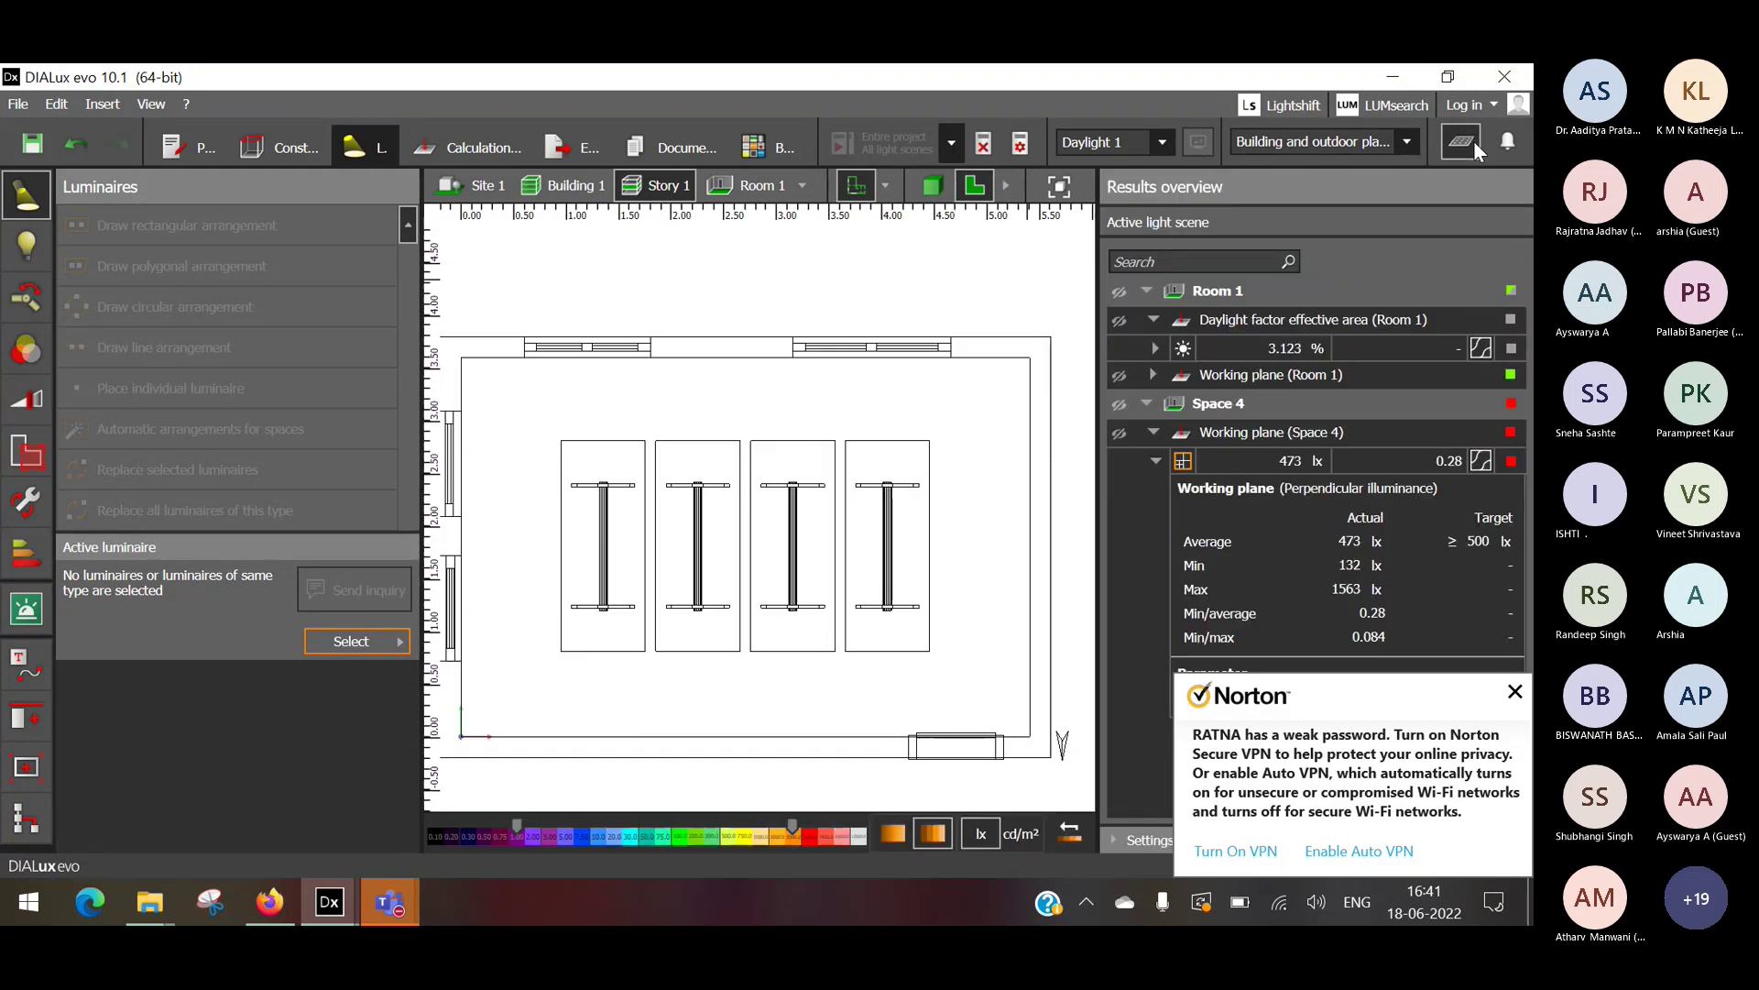
pyautogui.click(1473, 140)
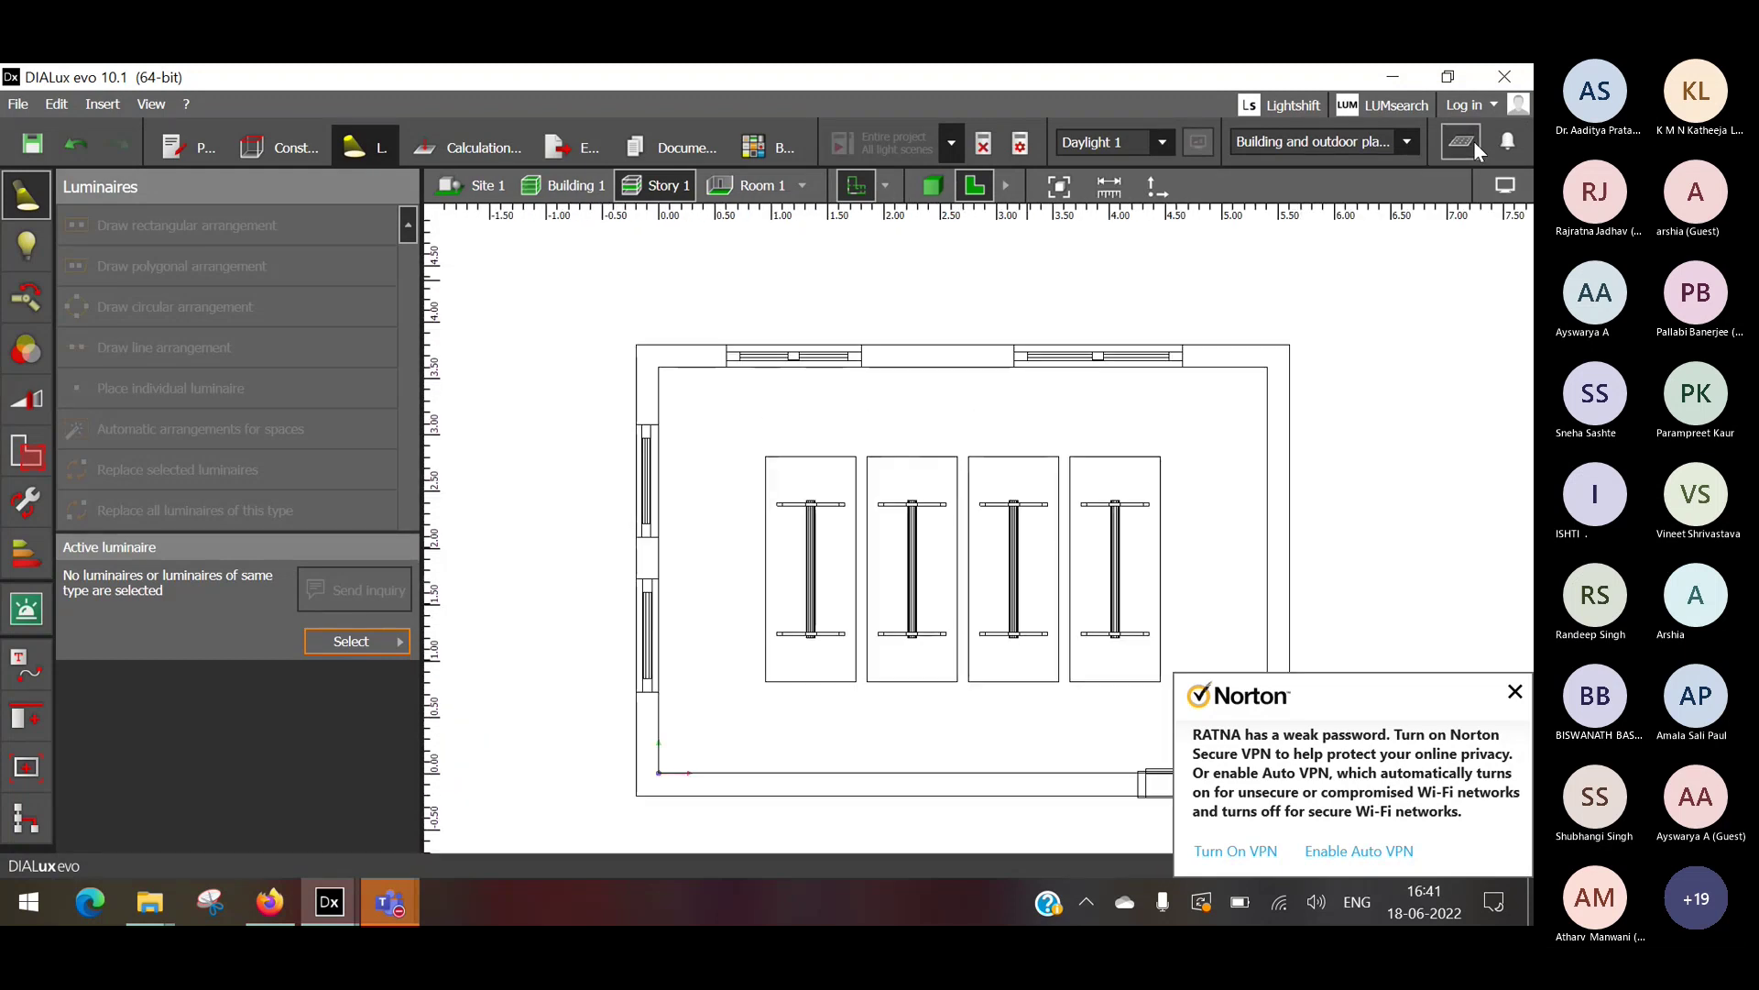
pyautogui.click(1473, 140)
pyautogui.click(1473, 140)
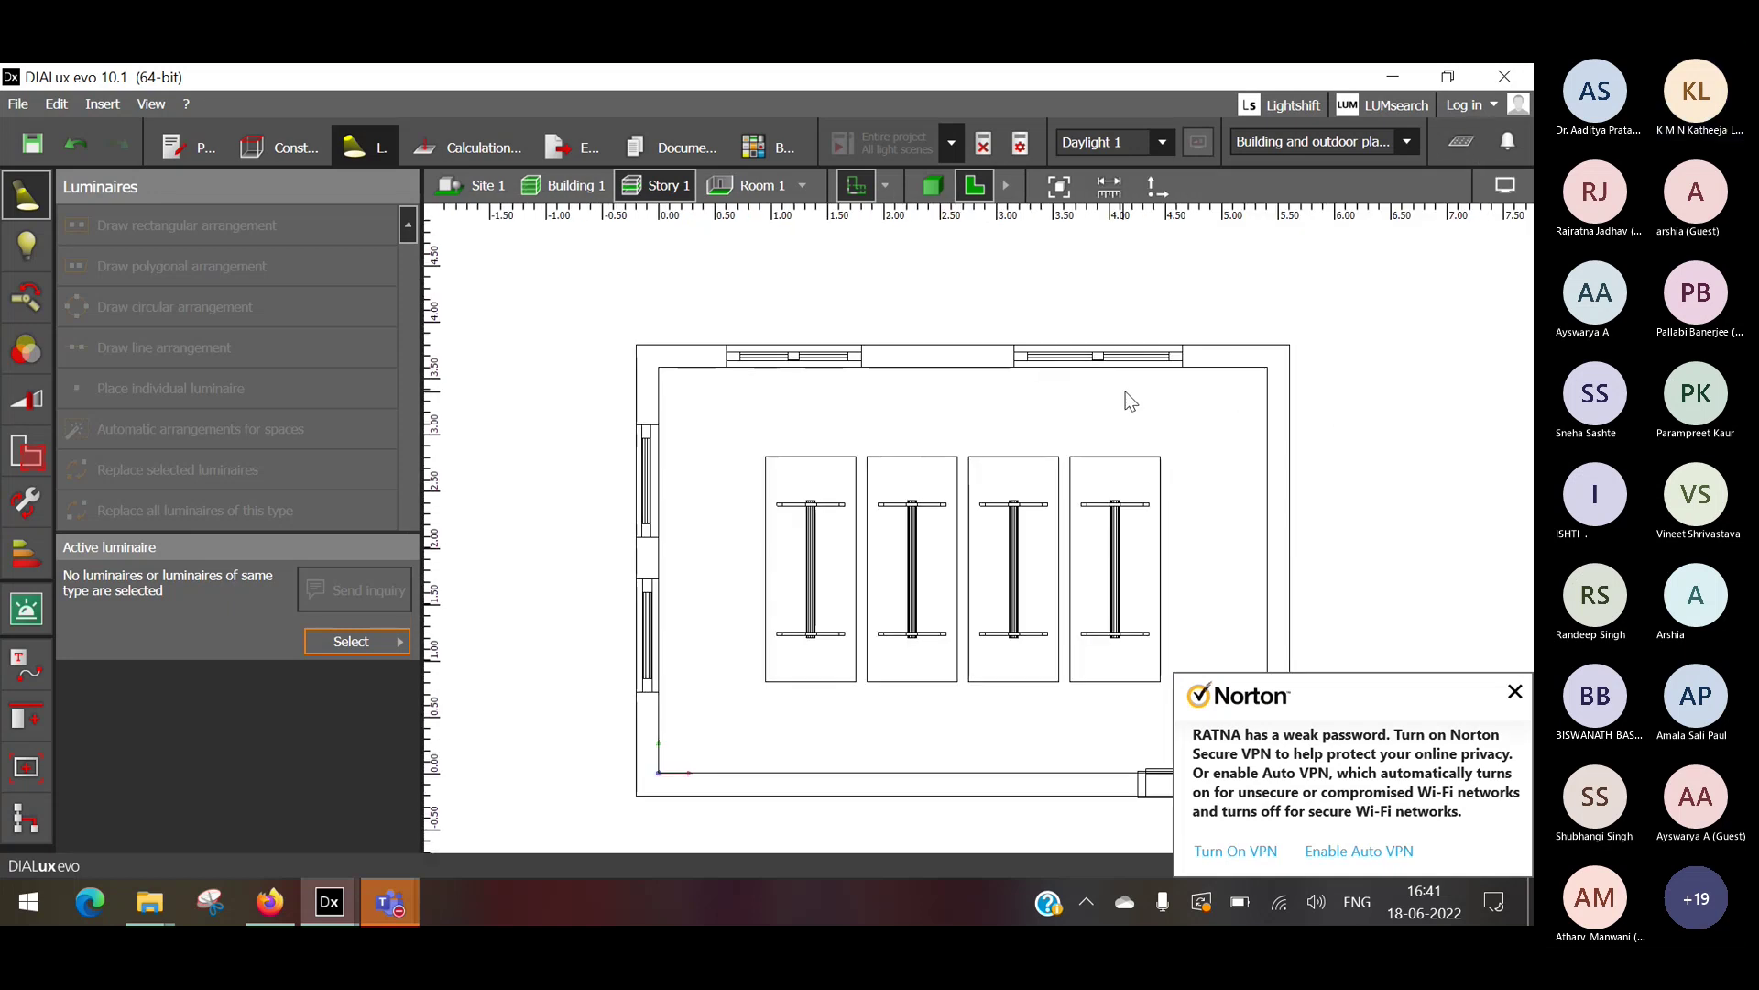
pyautogui.click(1505, 142)
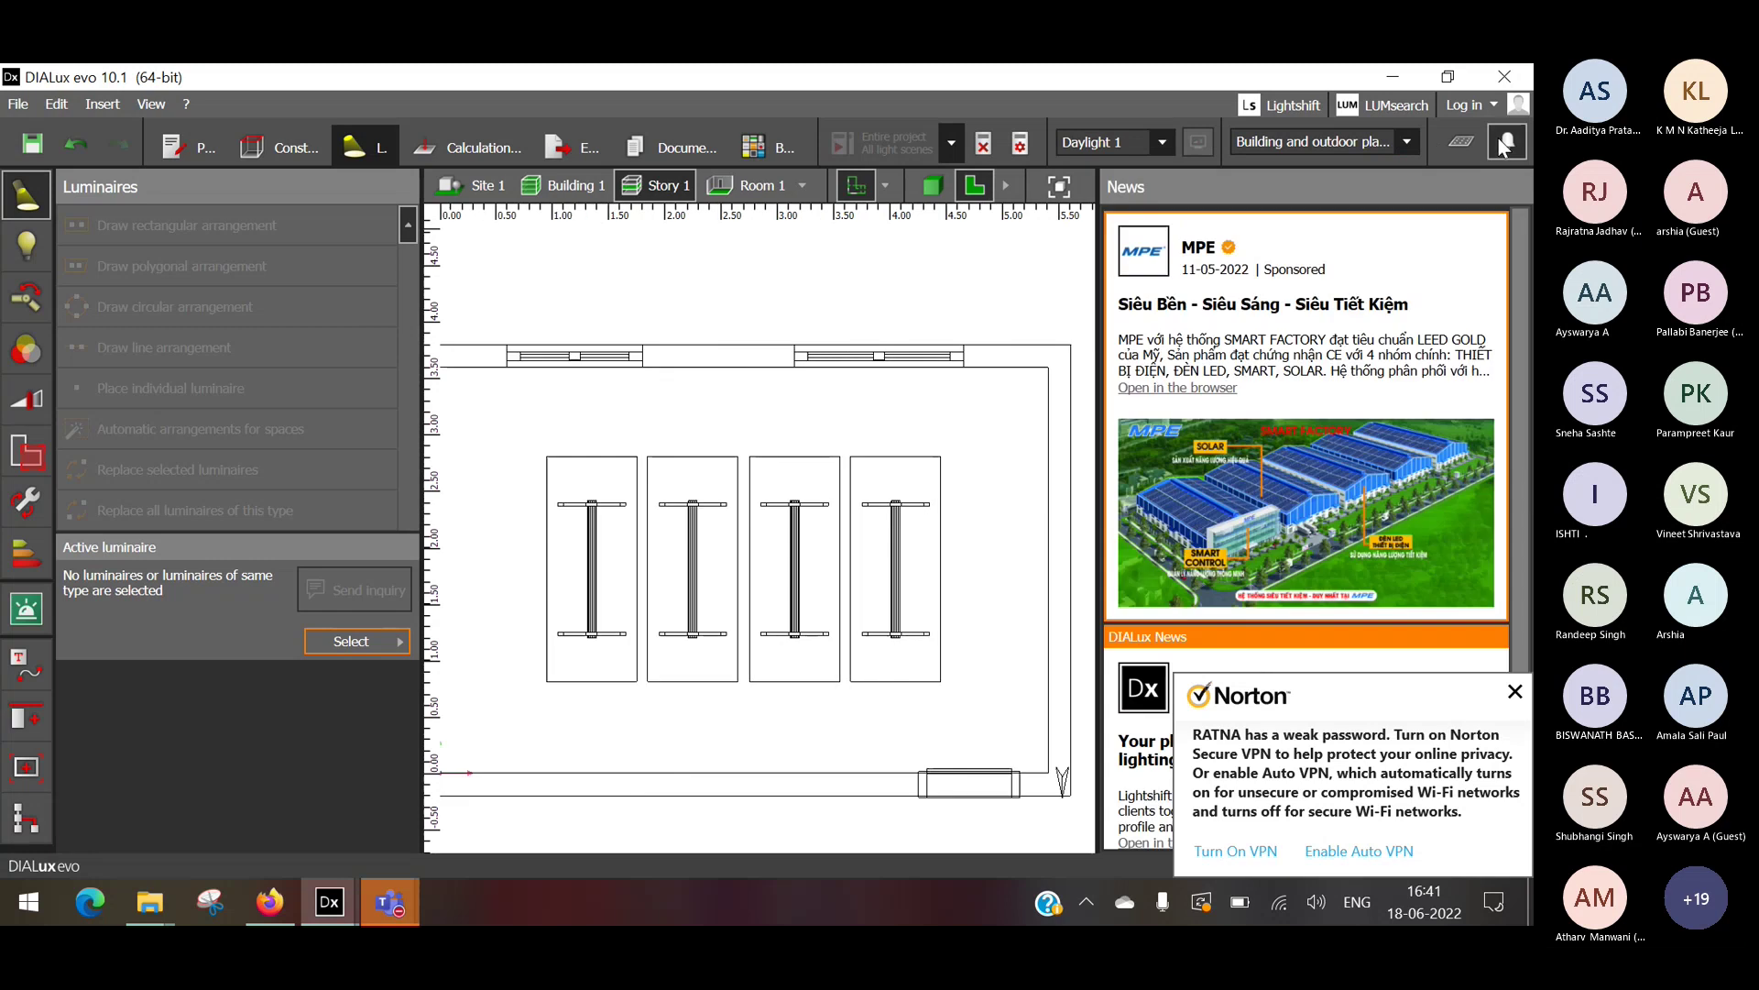
pyautogui.click(1504, 142)
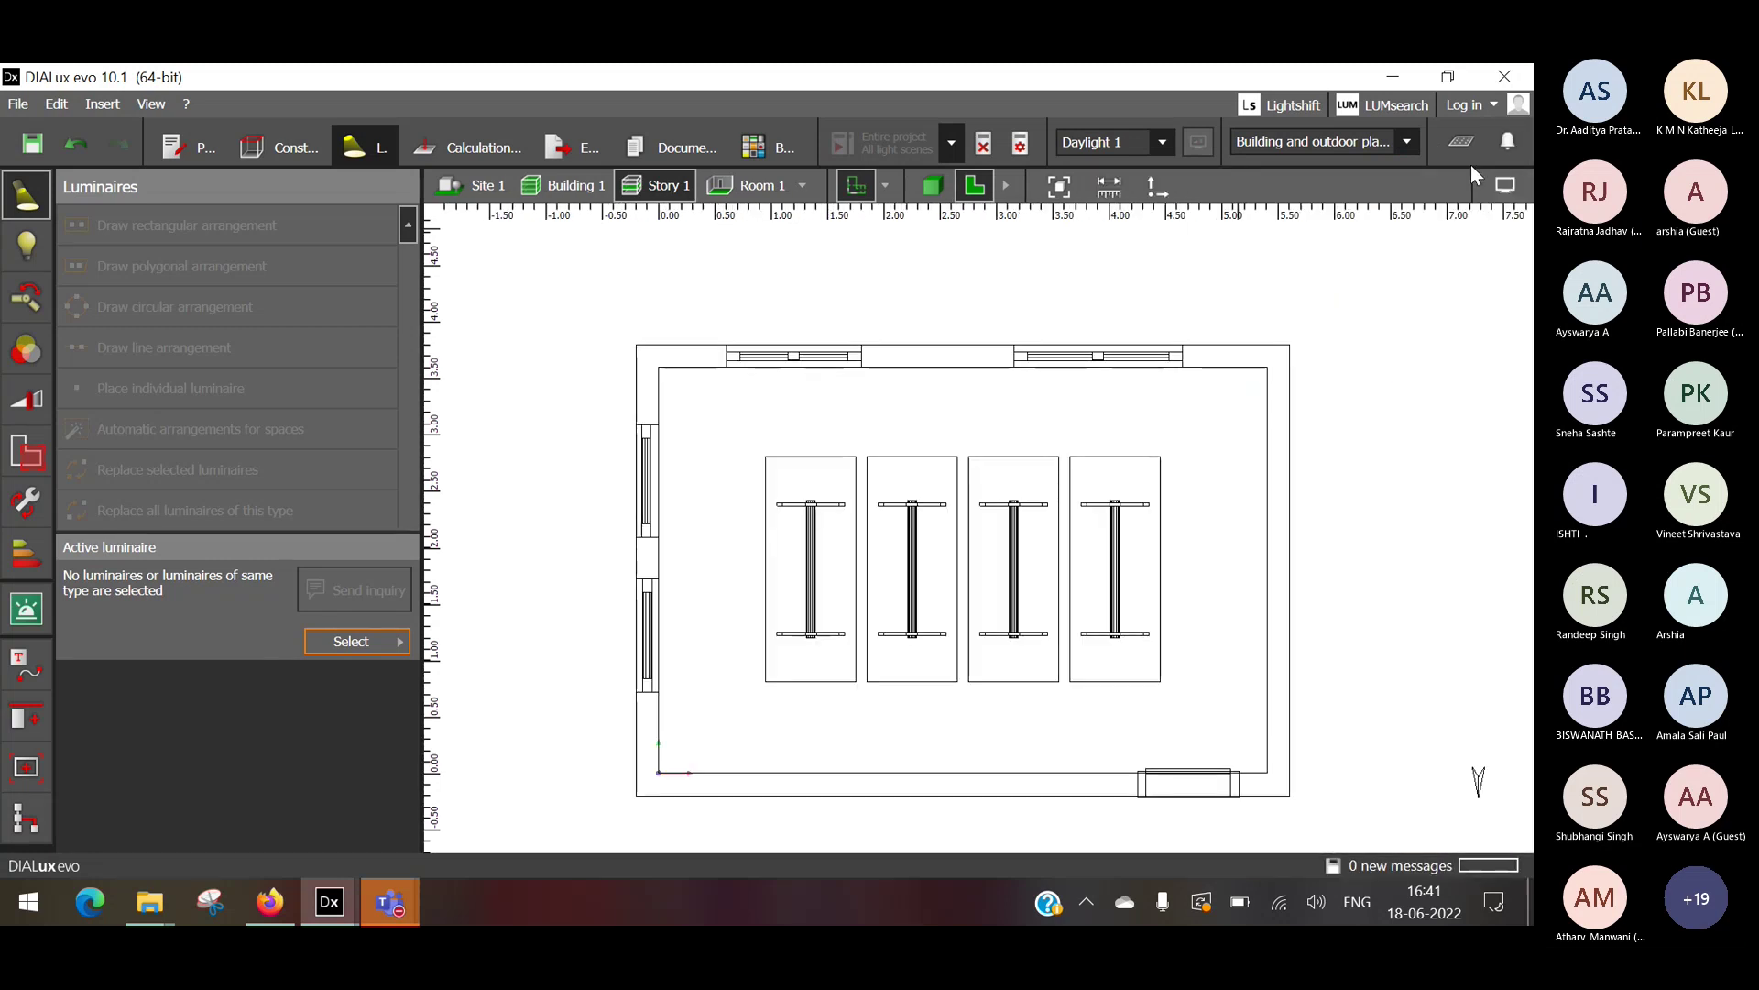
pyautogui.moveTo(948, 550); pyautogui.dragTo(944, 497, button='middle')
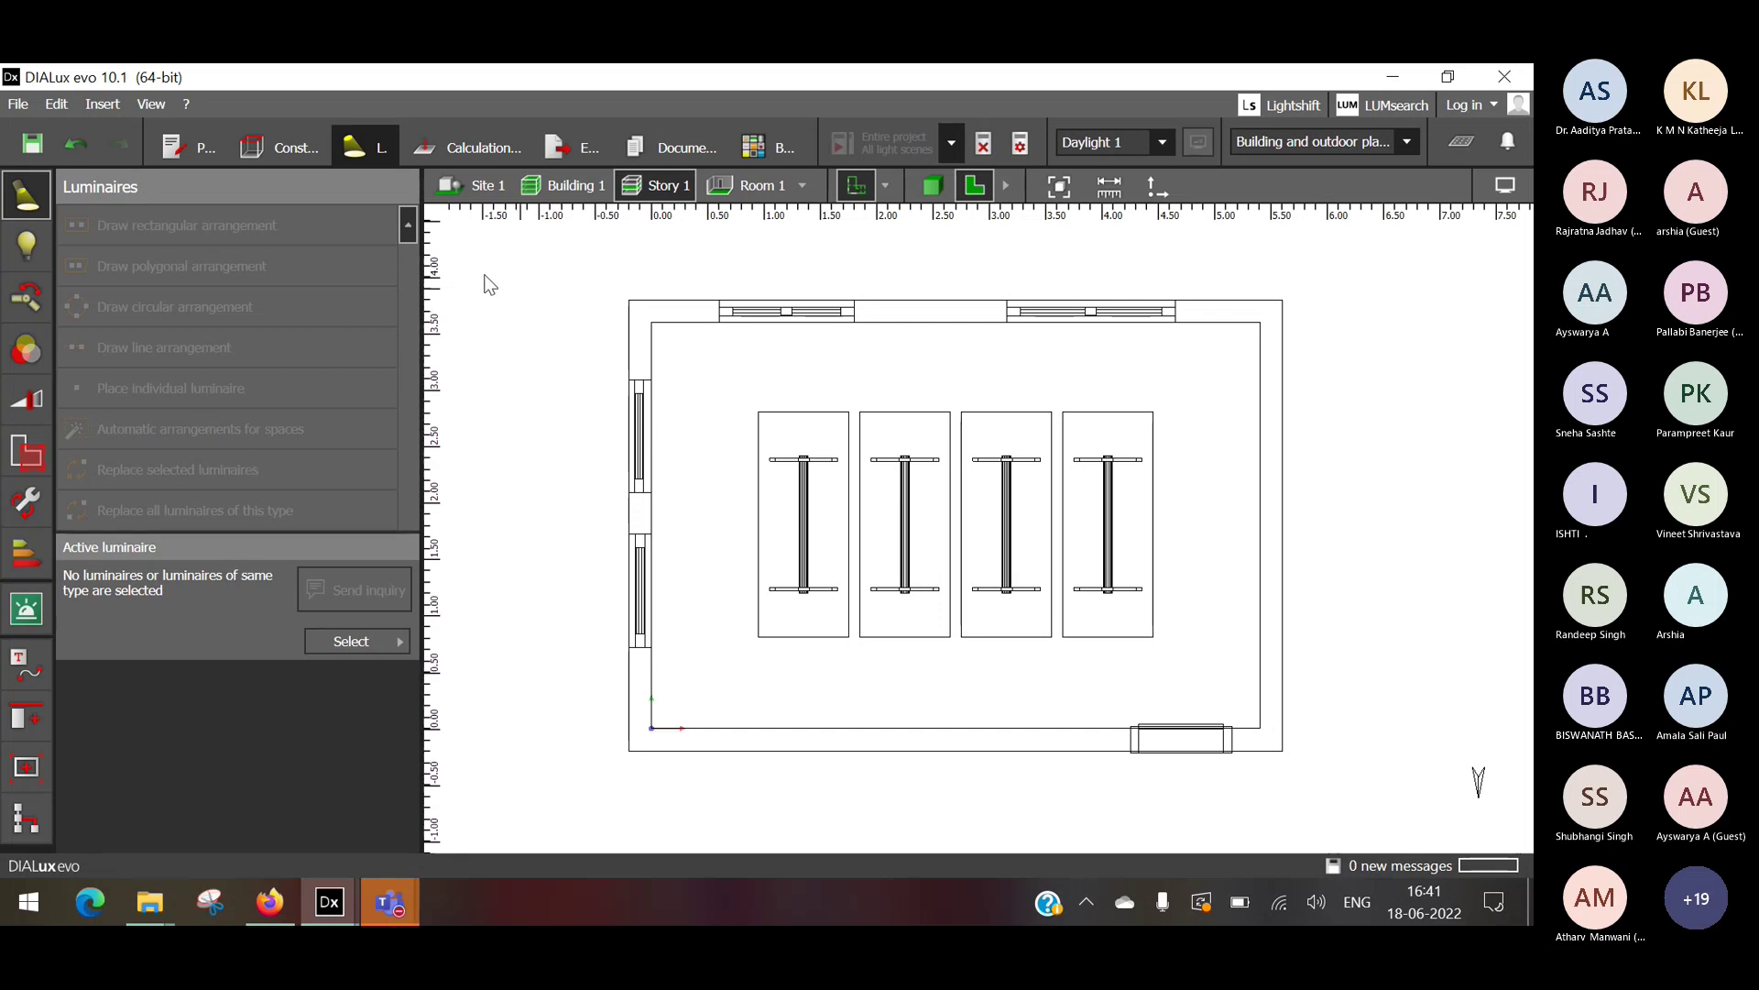
# Open the luminaire selection and start the Philips offline product catalogue.
pyautogui.click(348, 641)
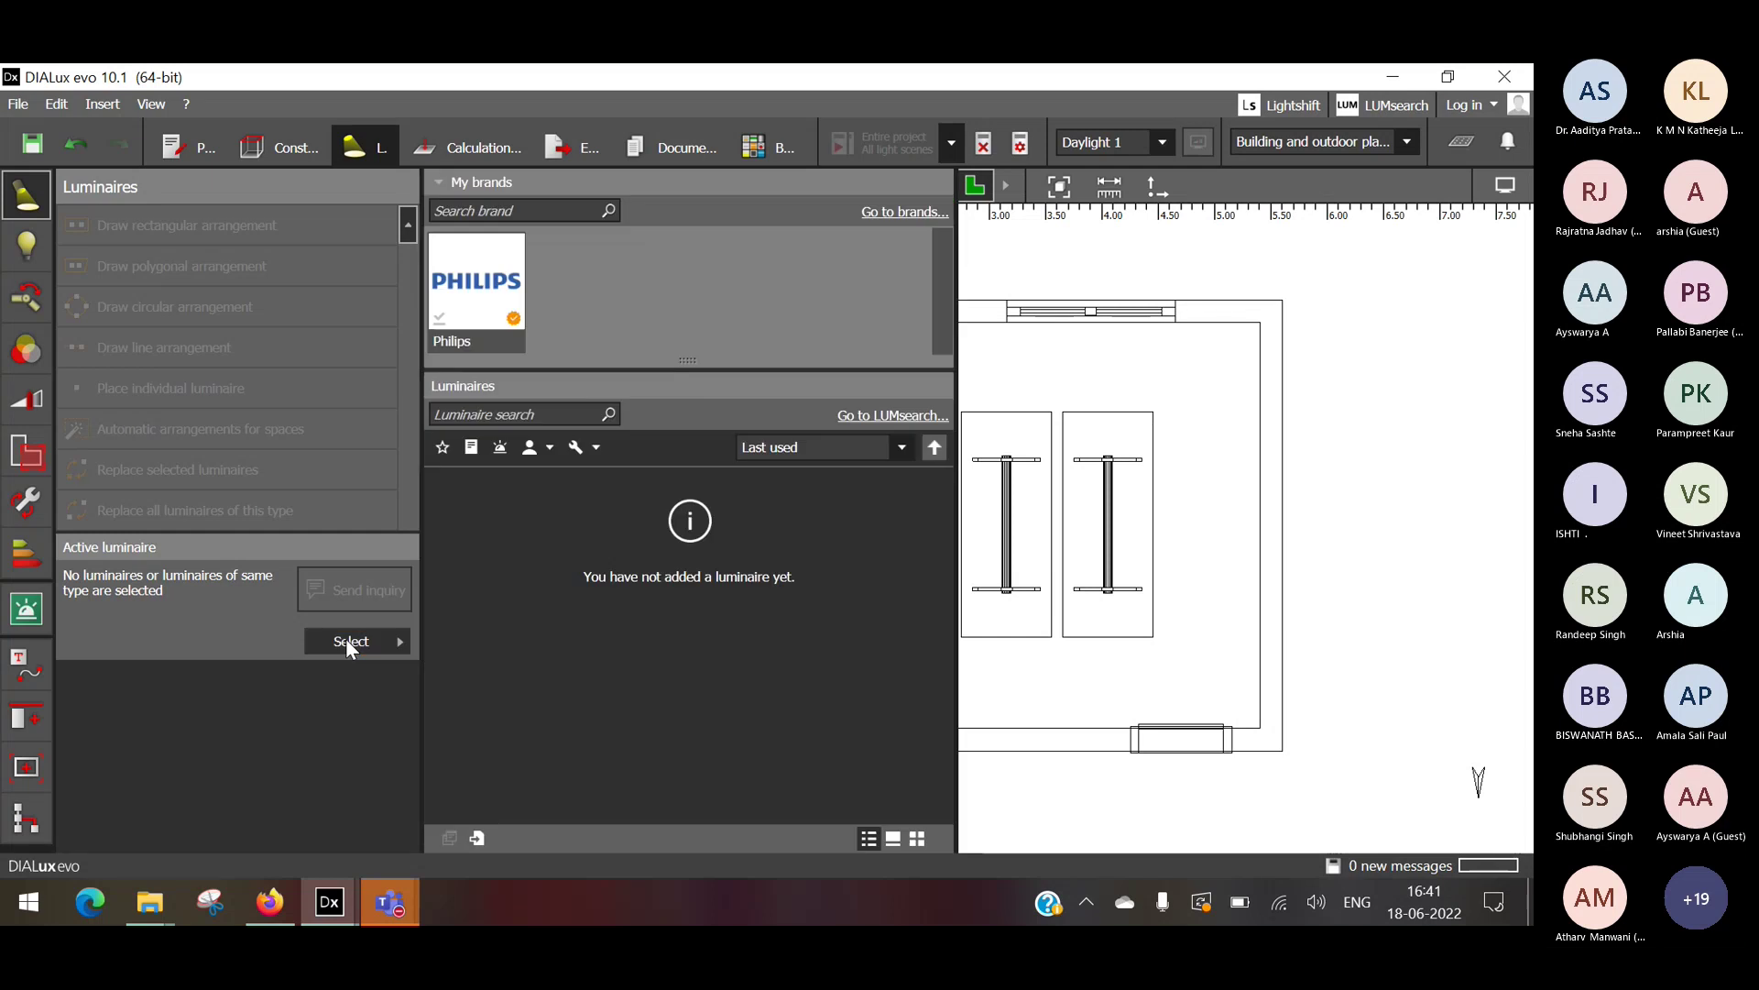
pyautogui.moveTo(481, 277)
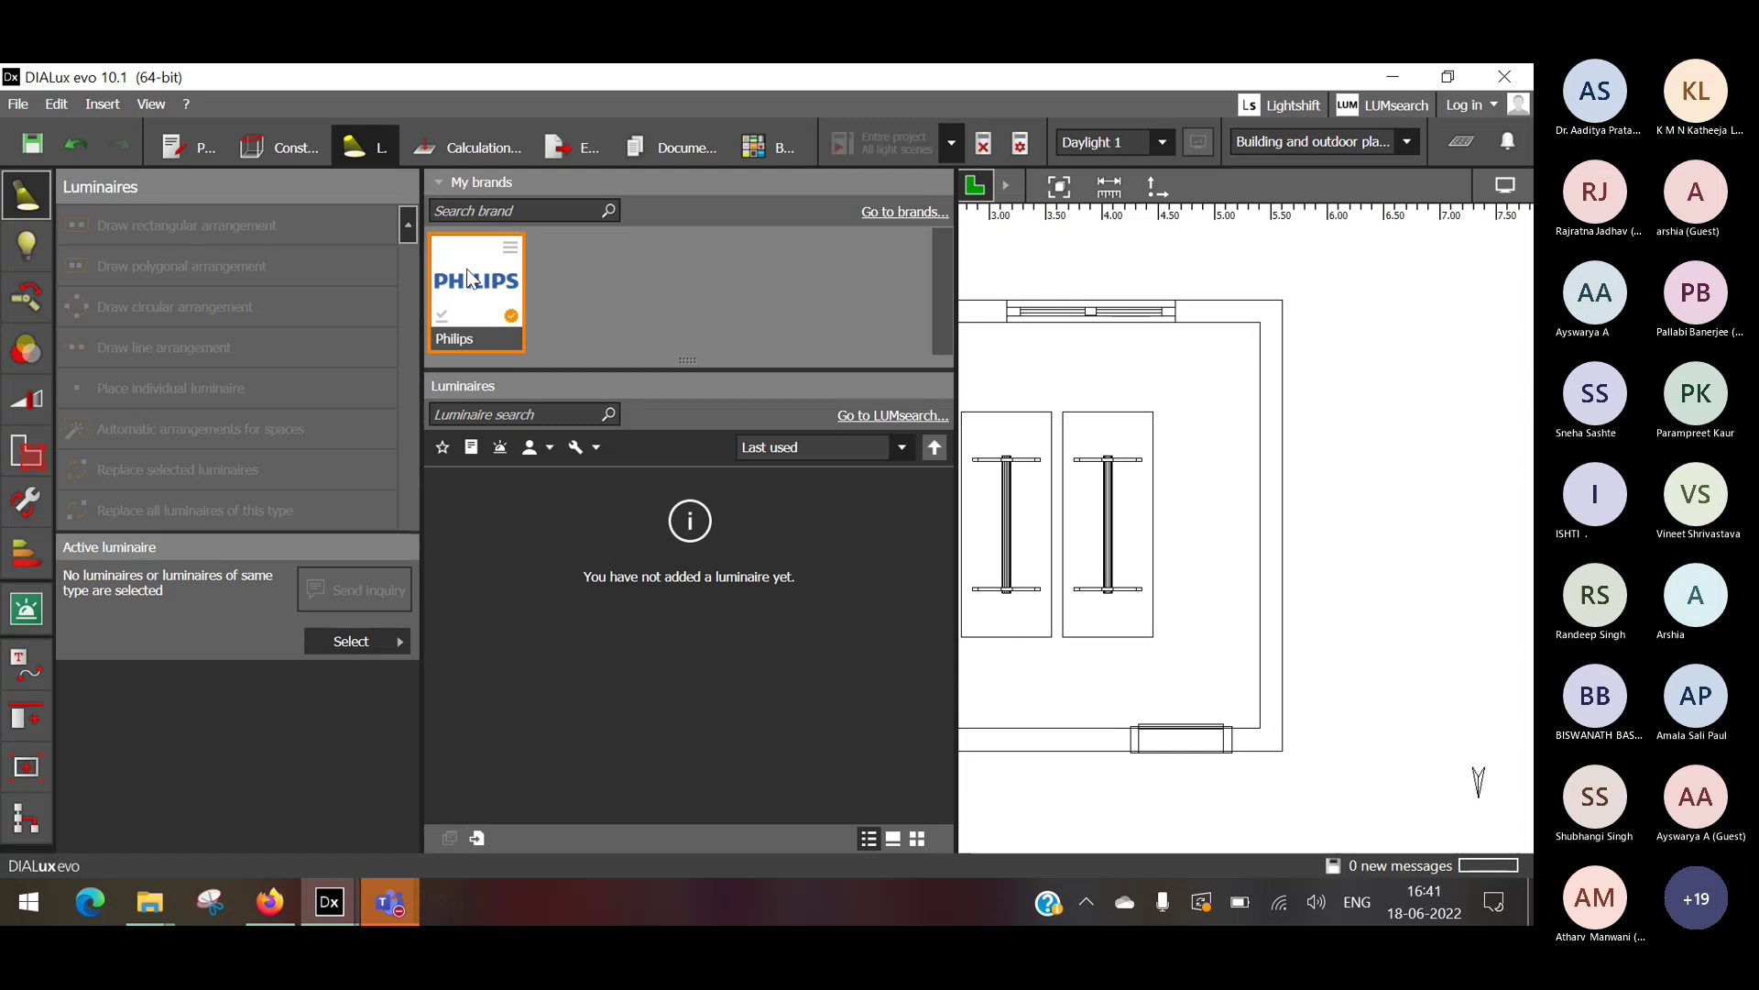
pyautogui.rightClick(510, 324)
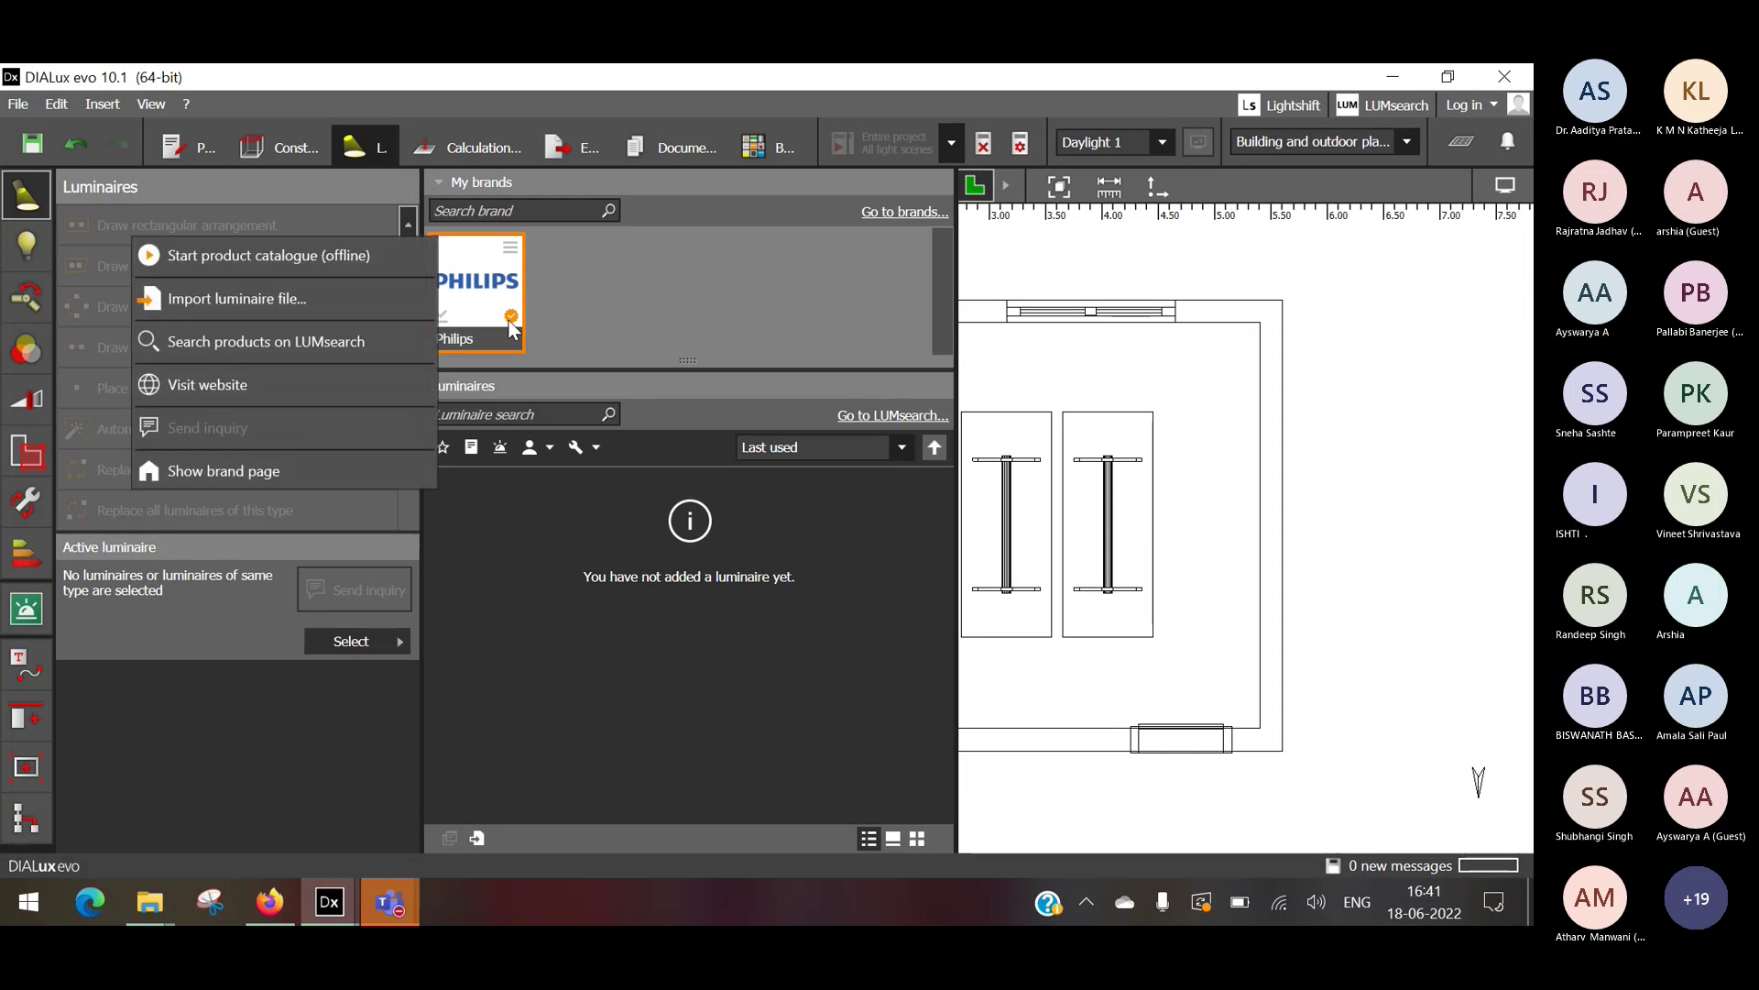
pyautogui.click(644, 257)
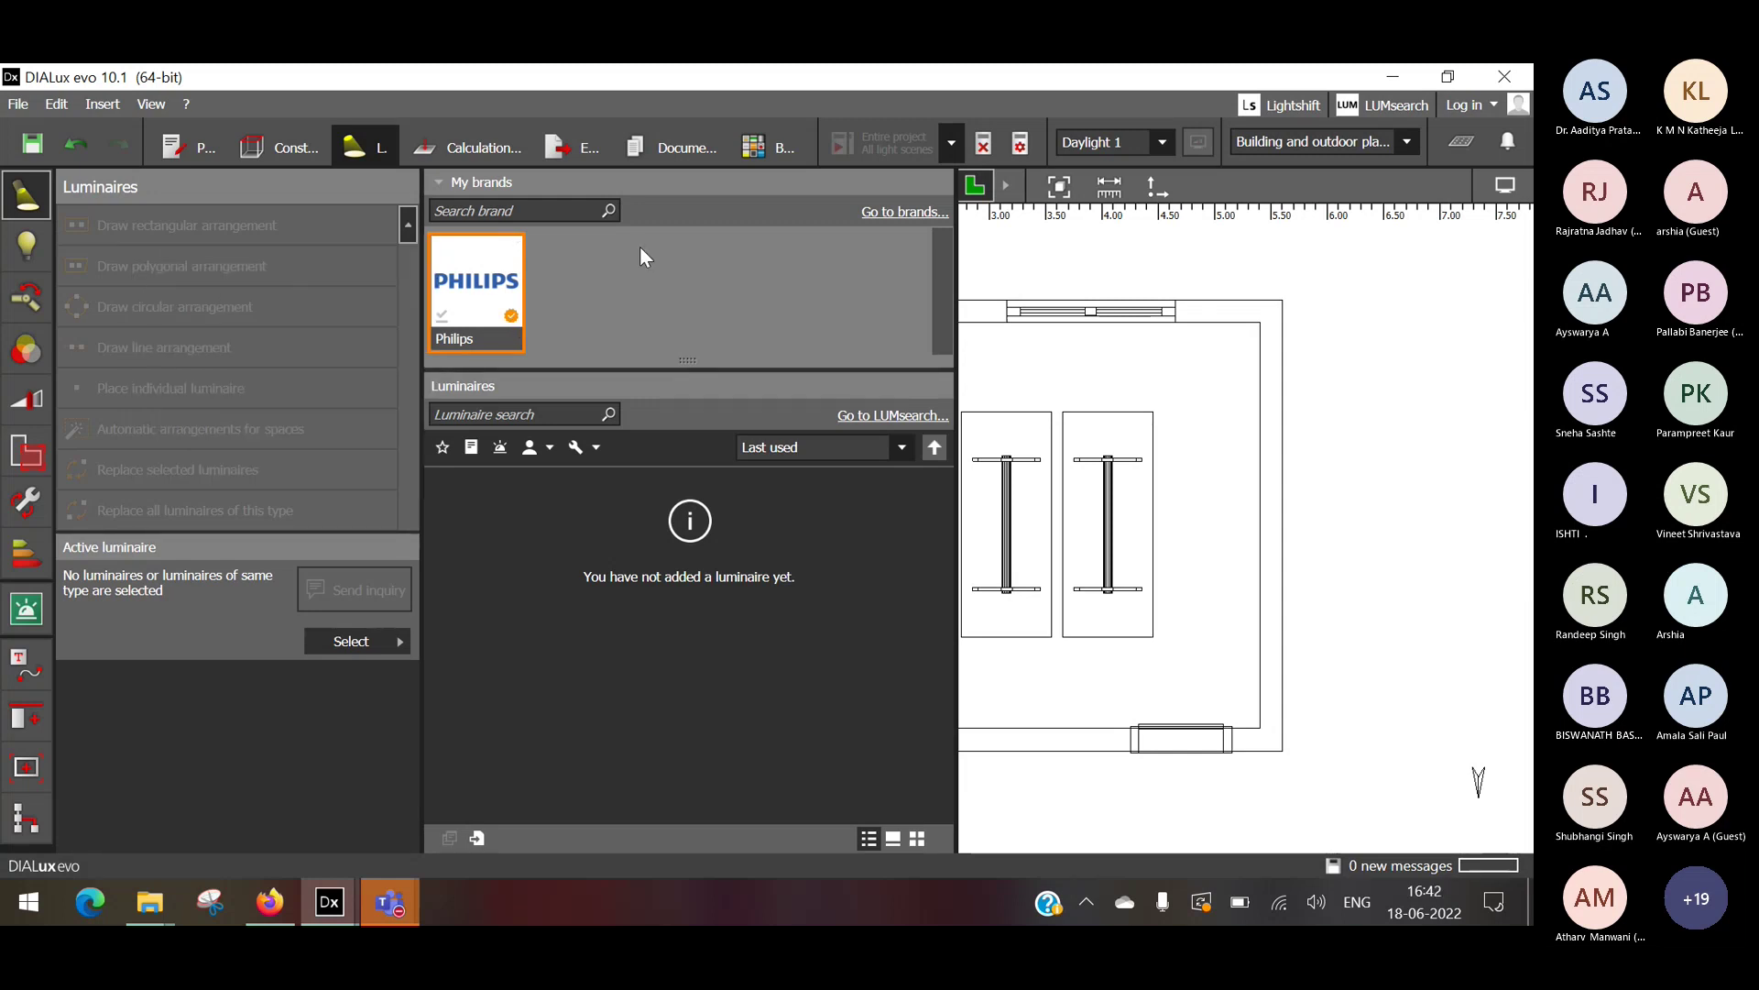
pyautogui.click(510, 247)
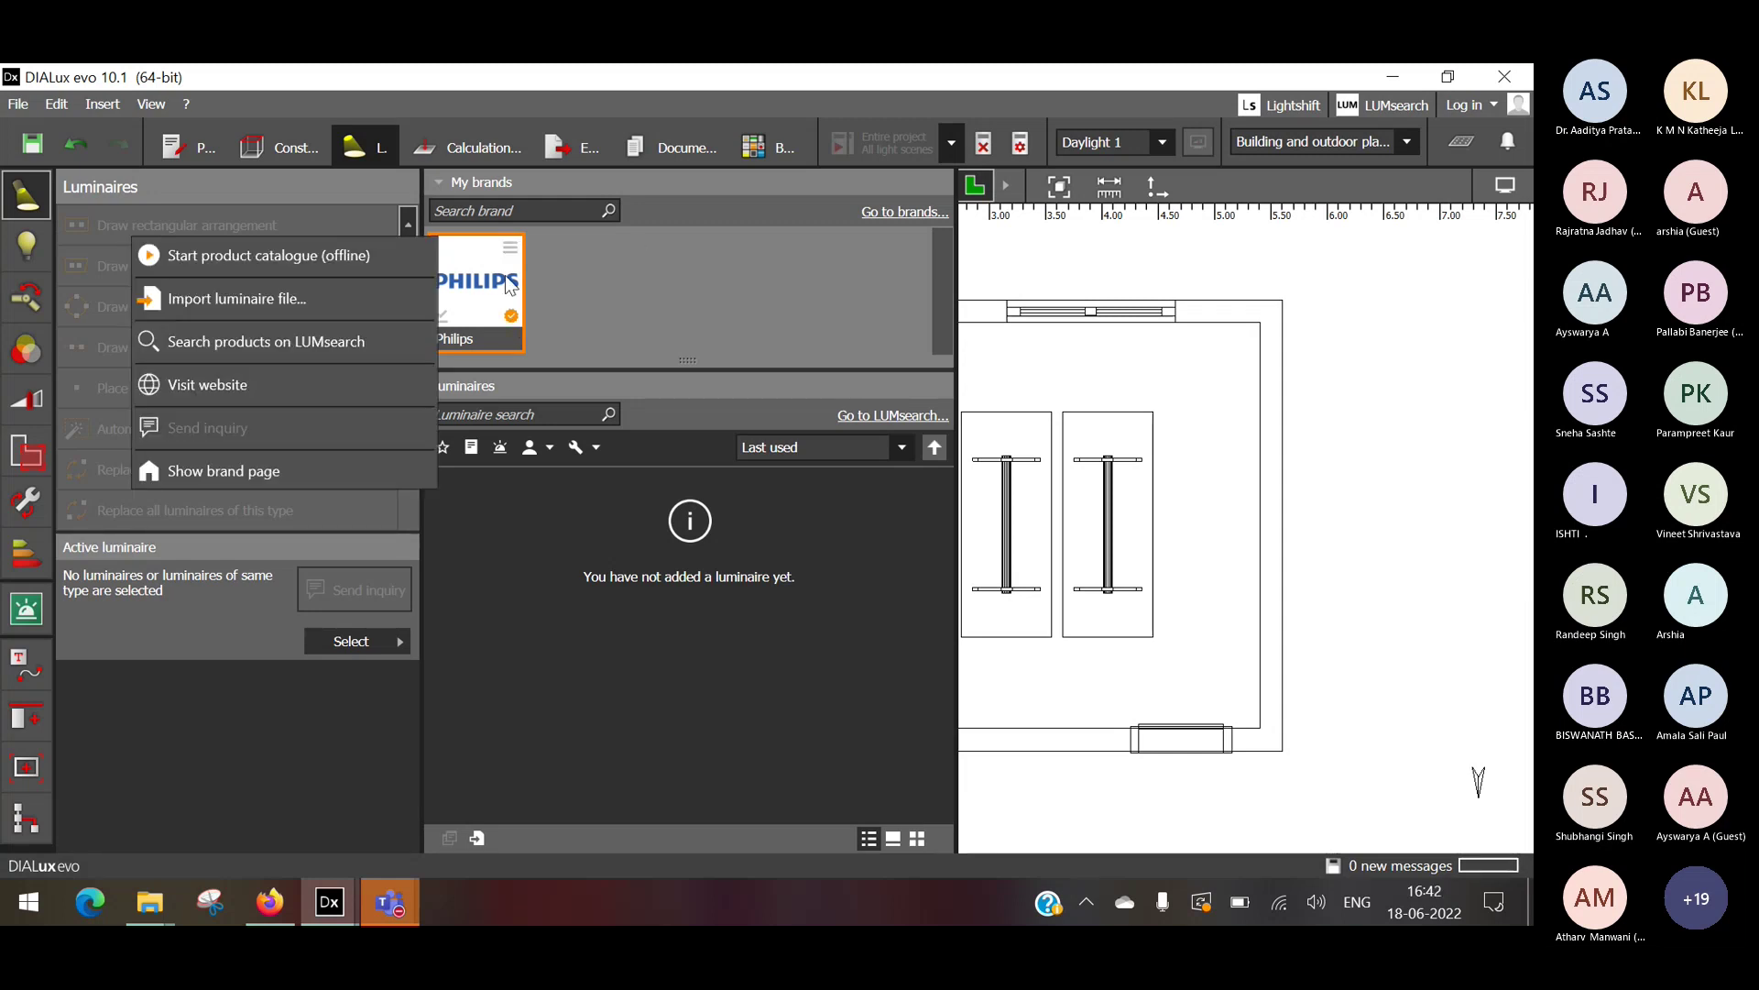
pyautogui.click(336, 266)
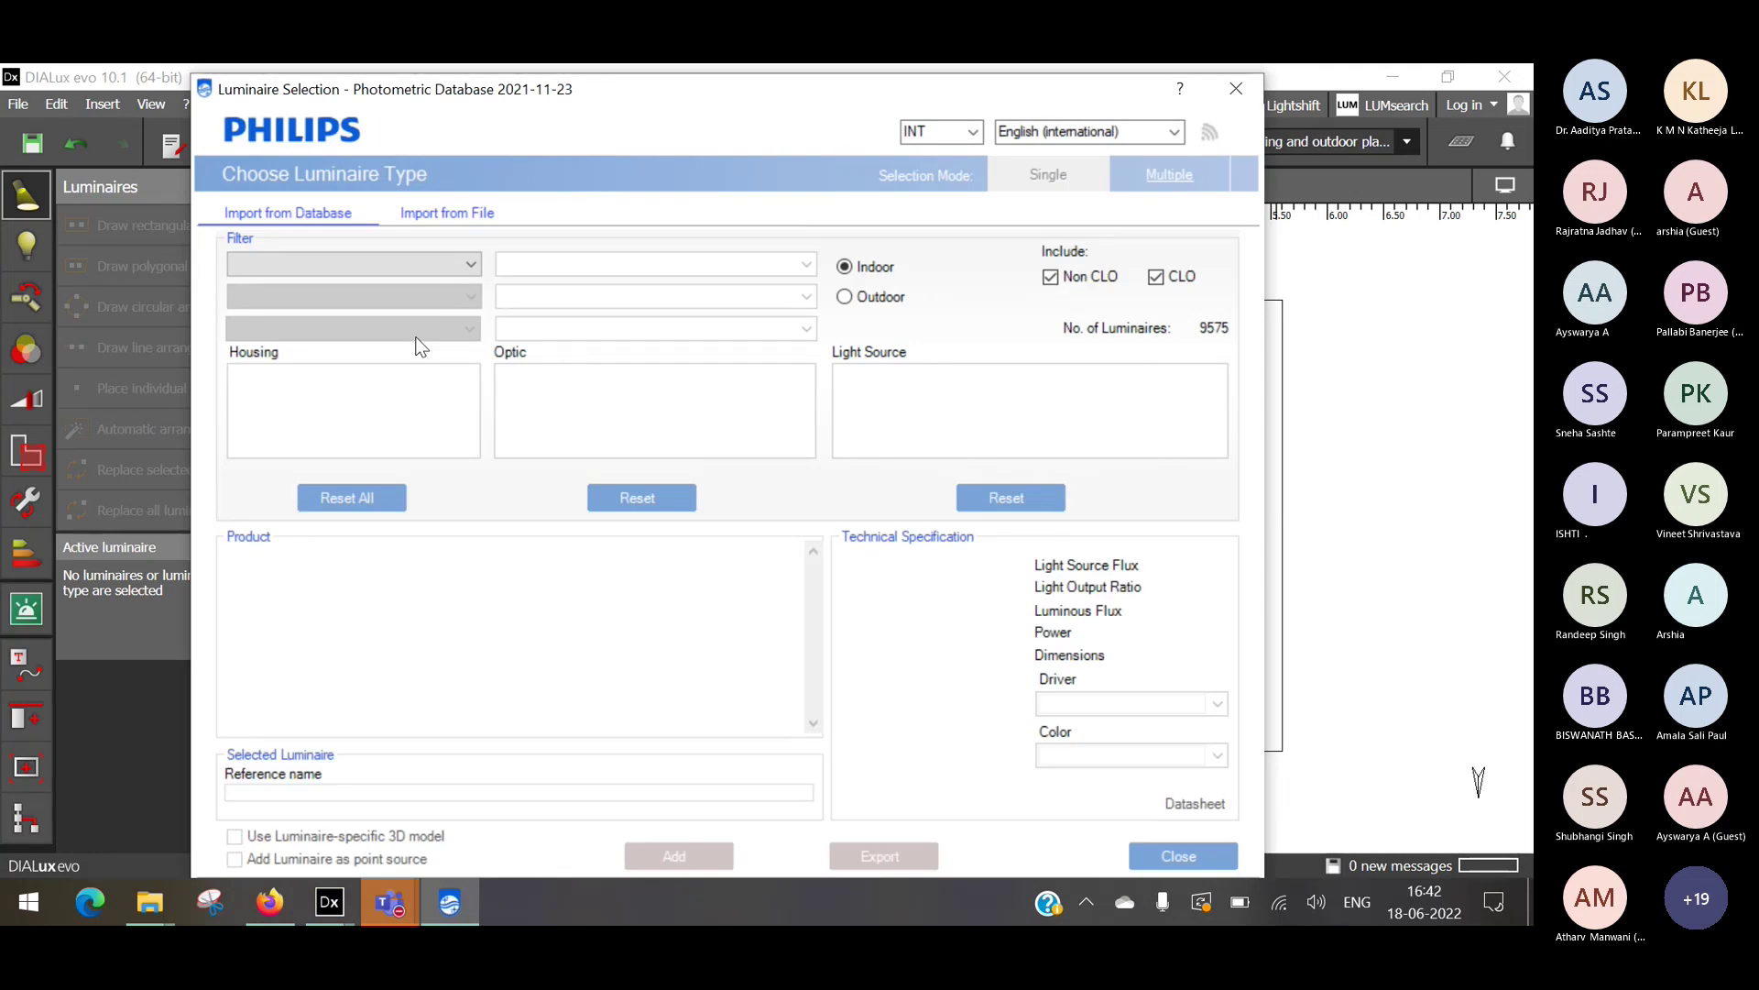
# Review the filter categories offered in the Philips luminaire catalogue, then close the catalogue.
pyautogui.click(458, 265)
pyautogui.click(458, 266)
pyautogui.click(436, 264)
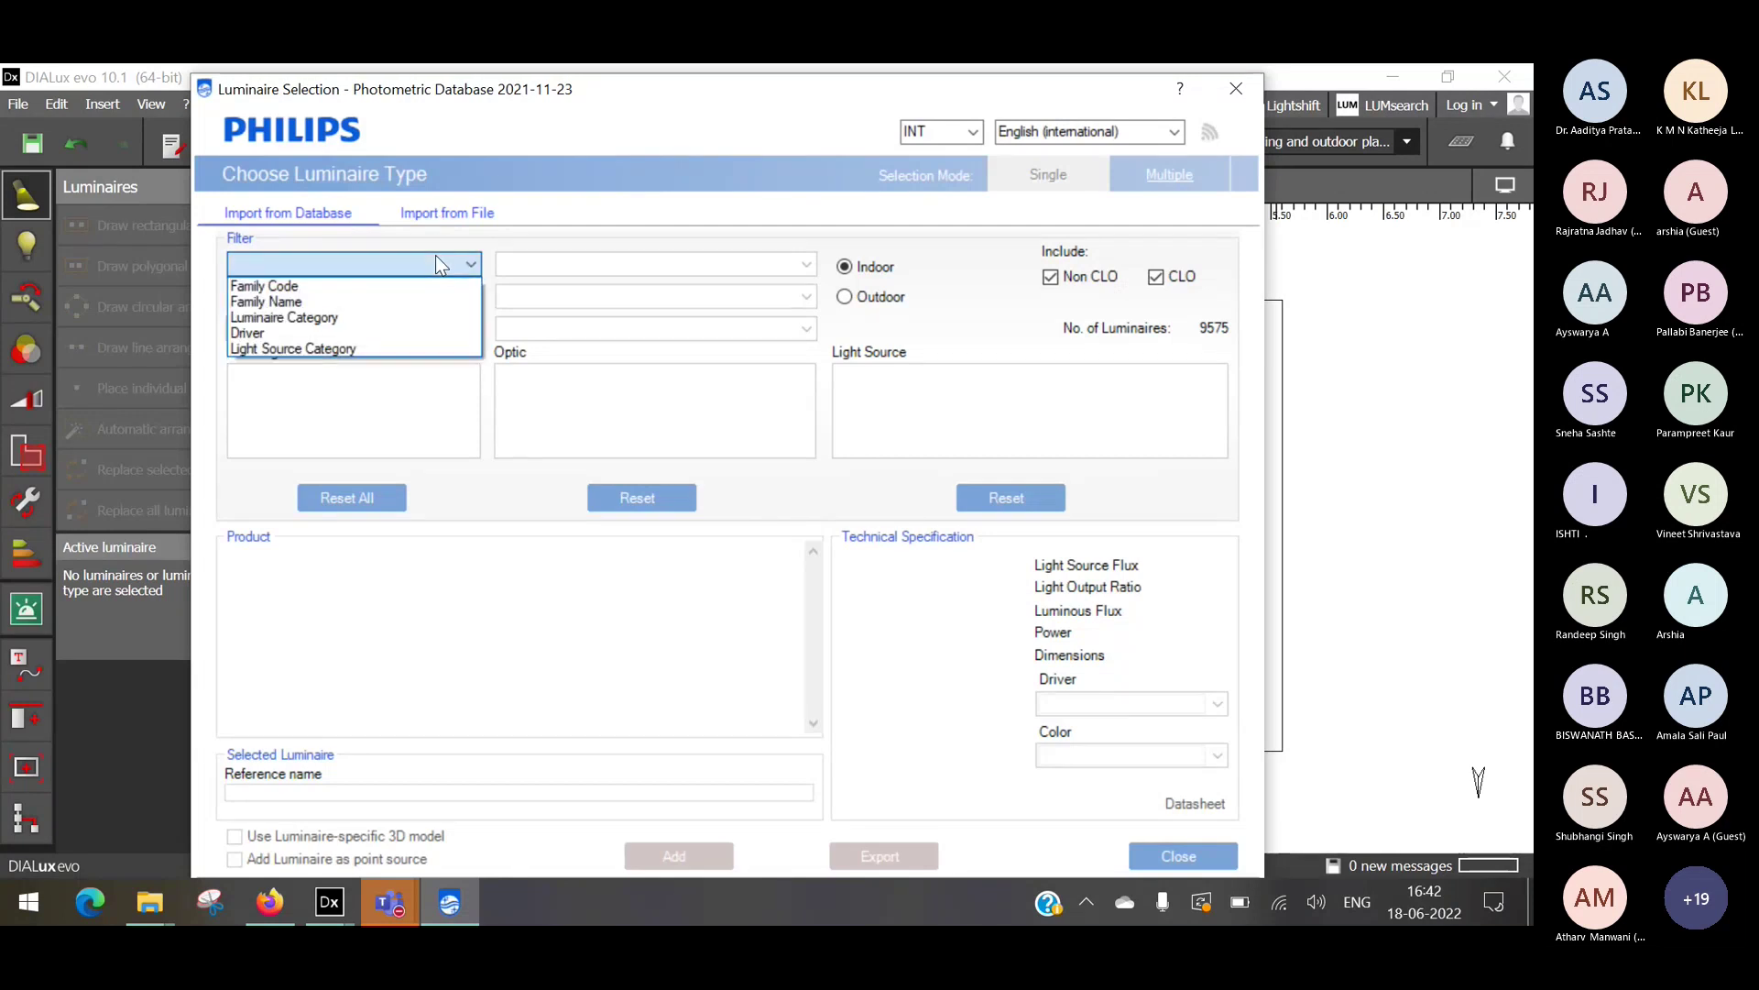
pyautogui.click(436, 262)
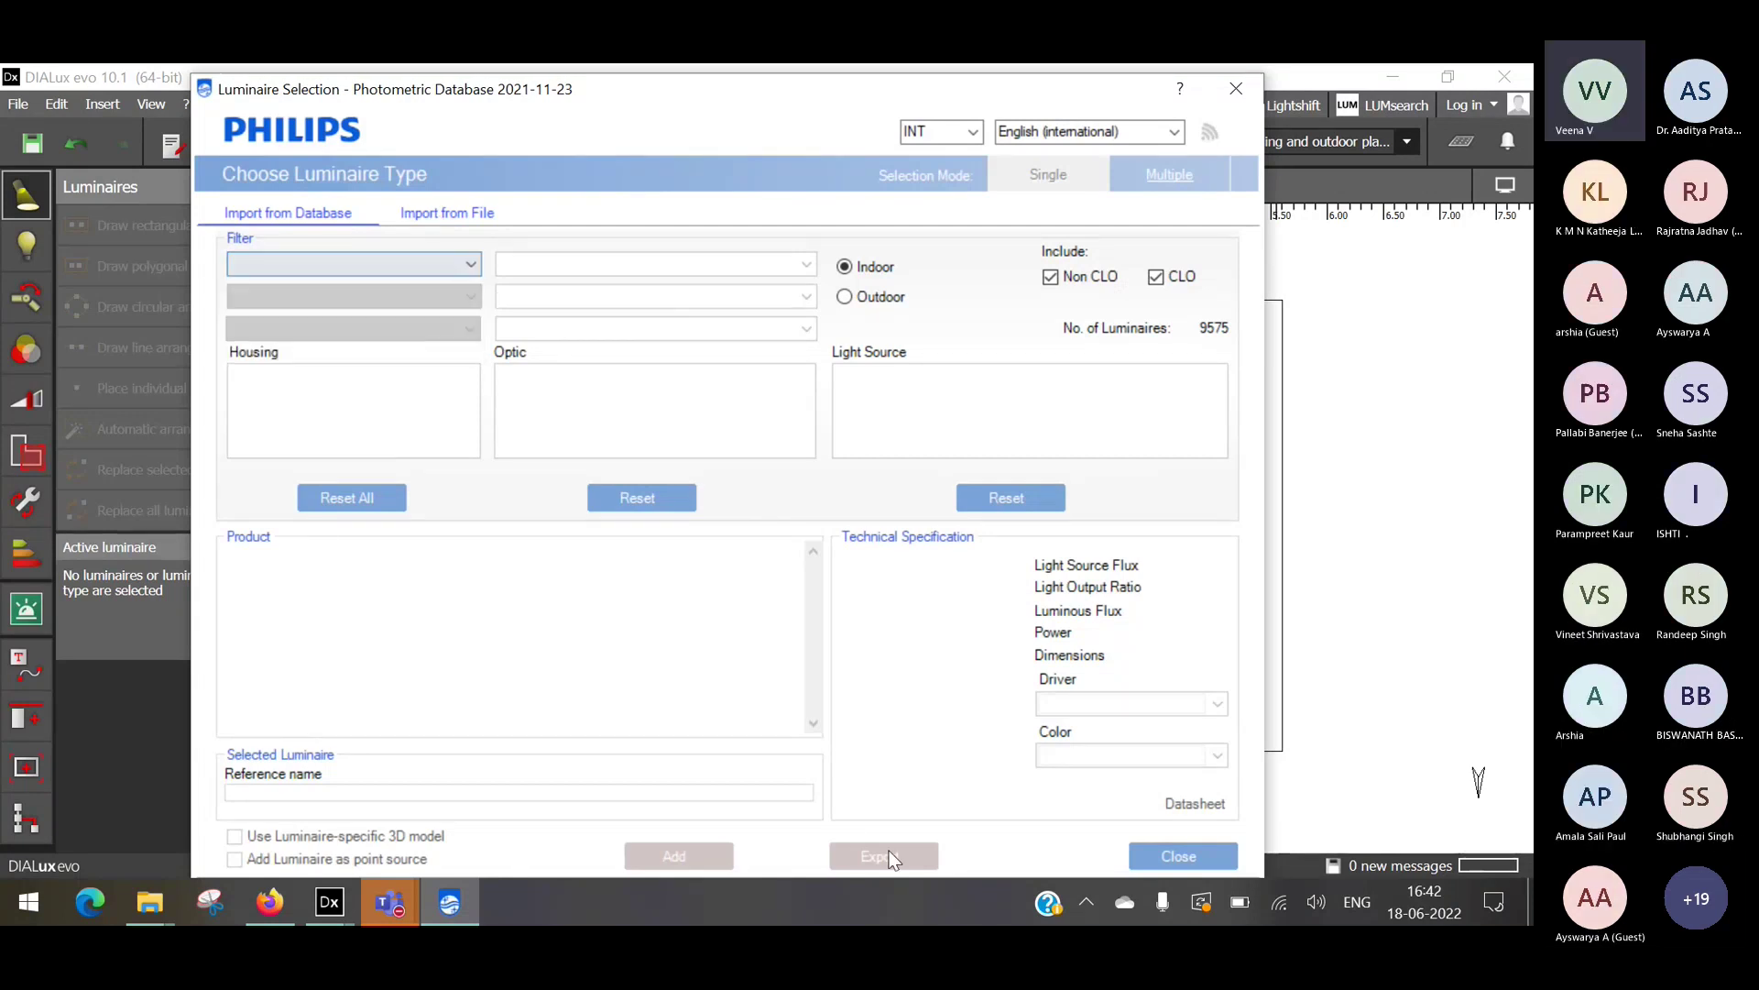
pyautogui.click(1151, 851)
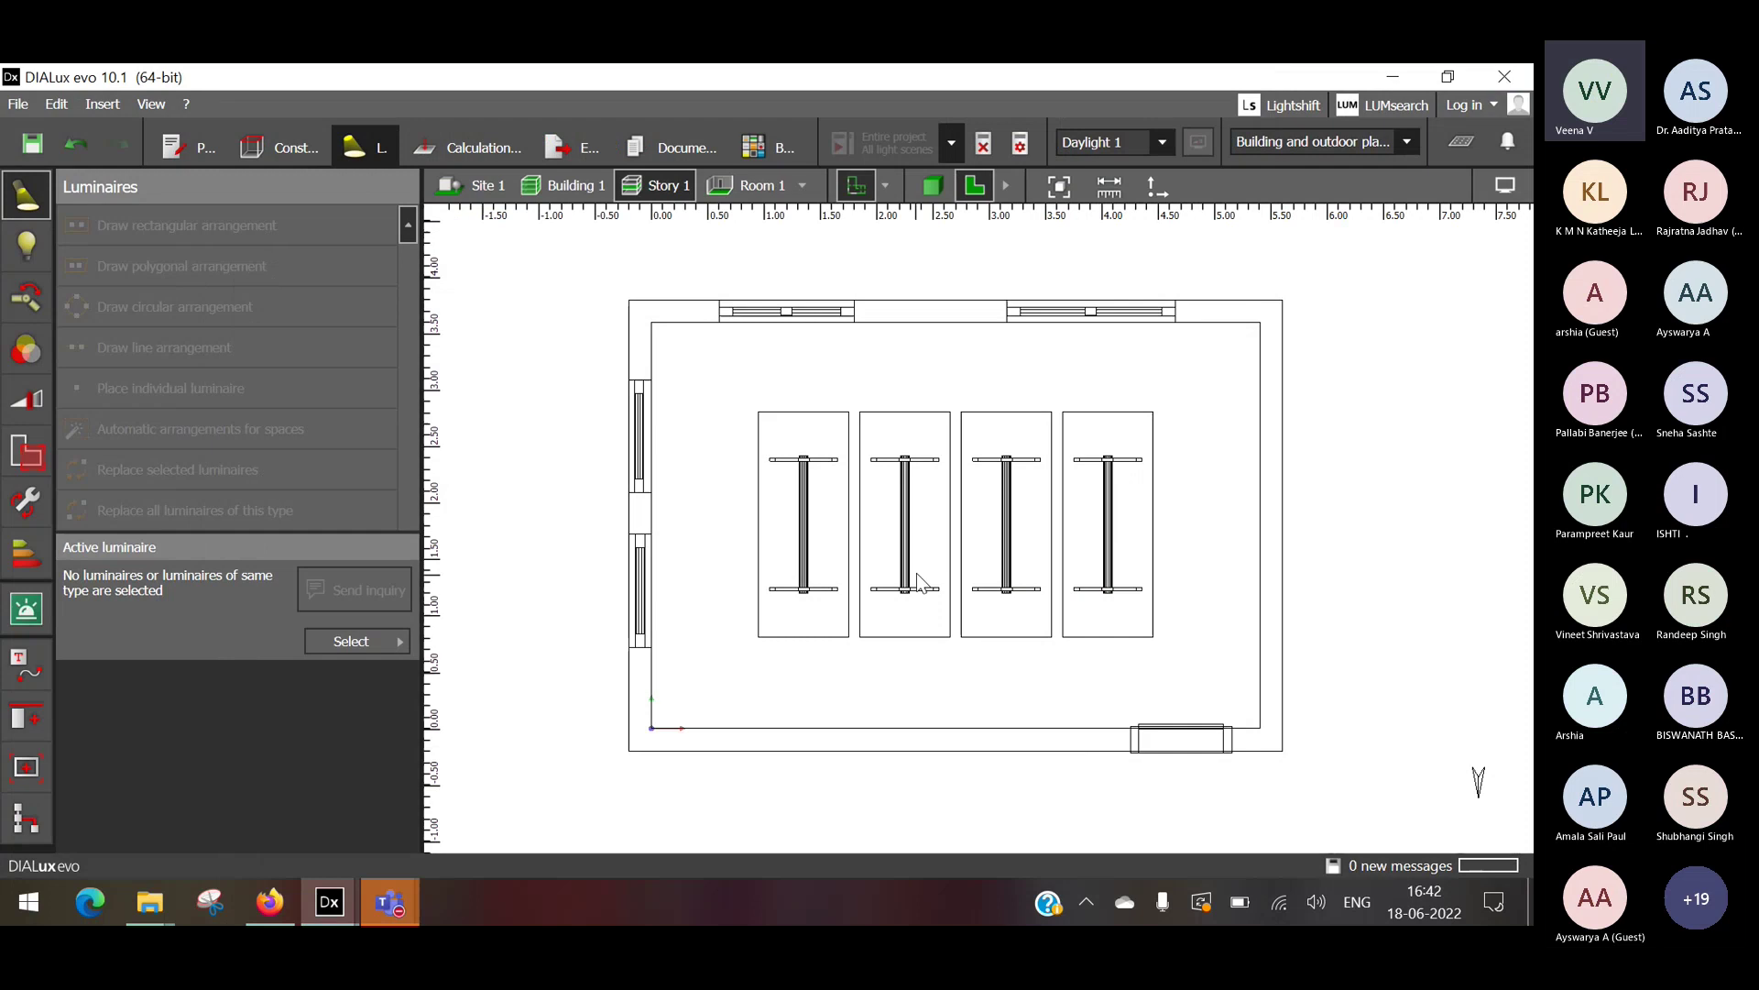
# Reopen the luminaire selection and view the options available for the Philips brand.
pyautogui.click(384, 639)
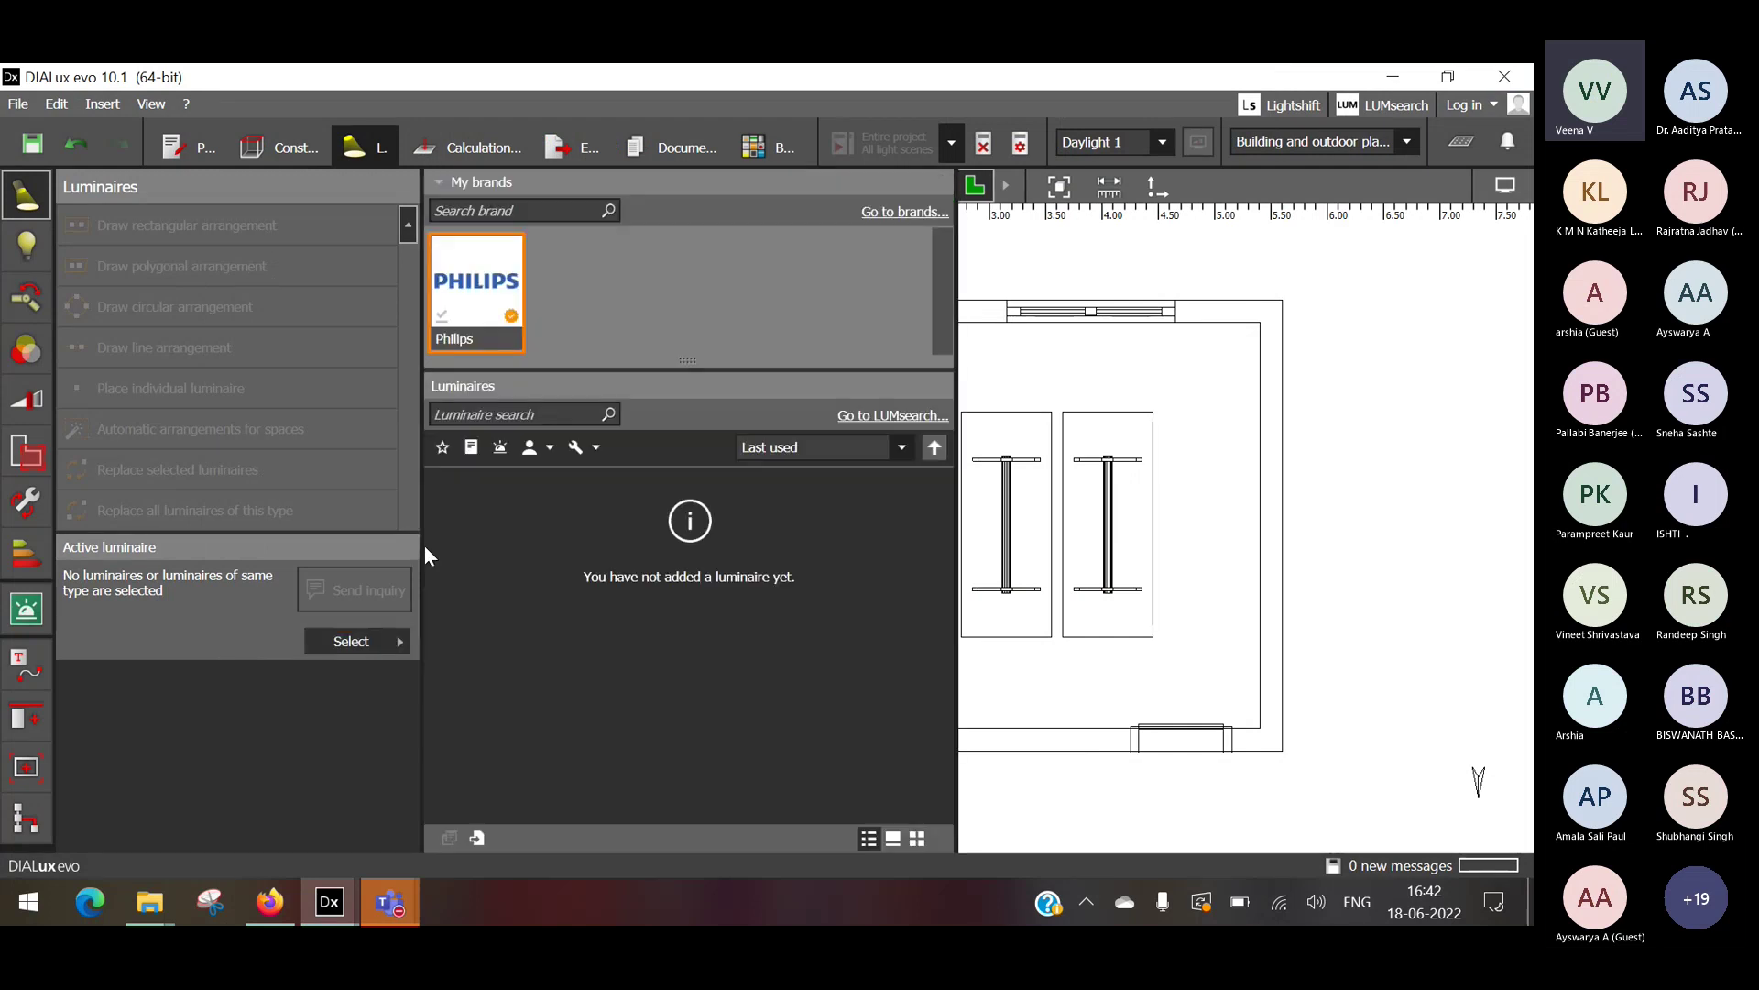
pyautogui.click(470, 312)
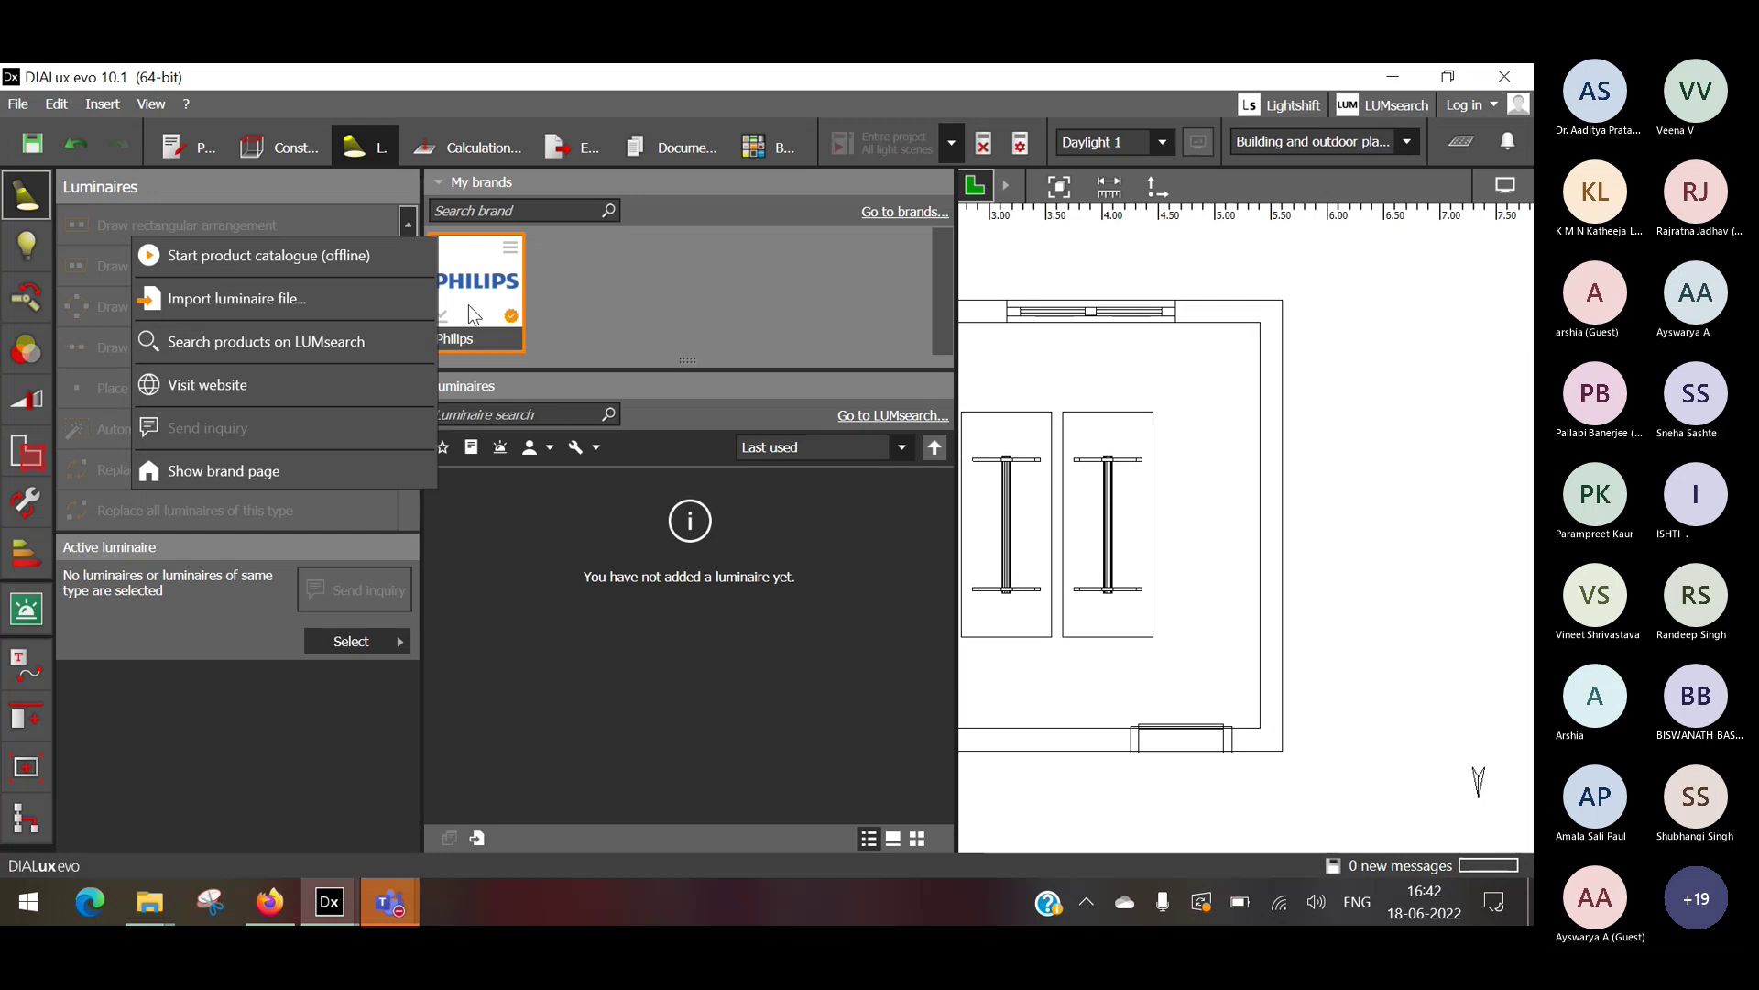
pyautogui.press('Escape')
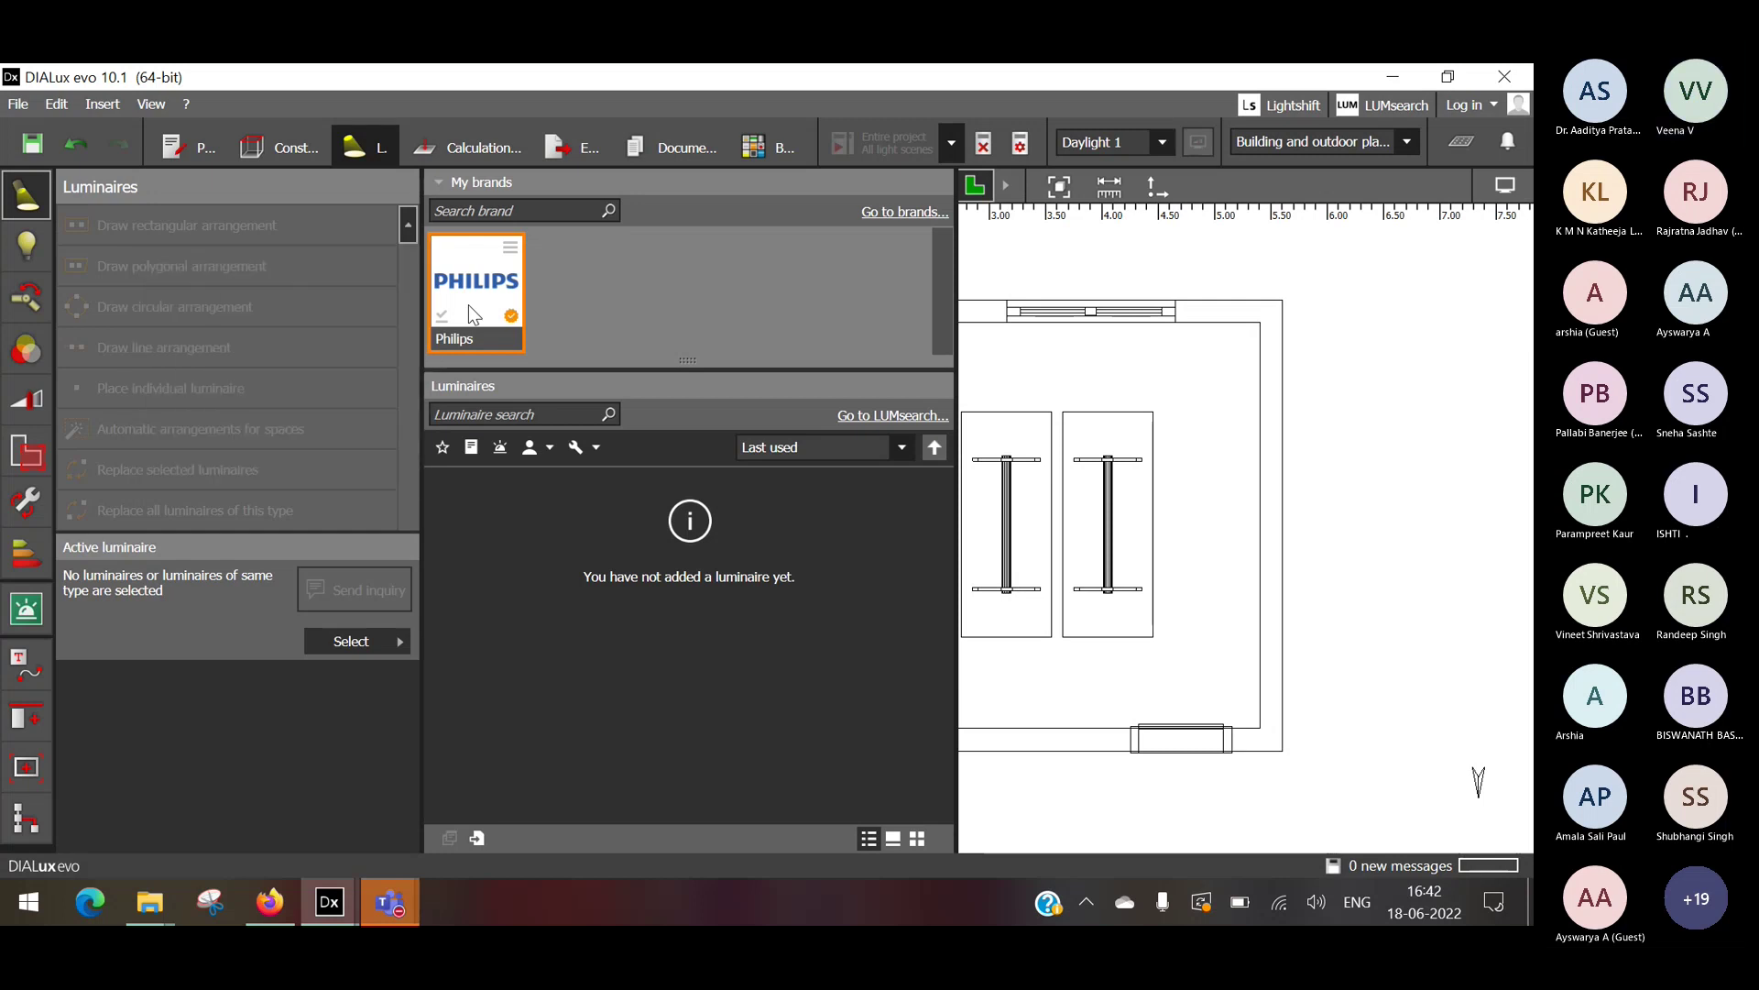
# Close the Object catalog window and bring up the Philips brand options in the luminaire selection again.
pyautogui.click(4, 890)
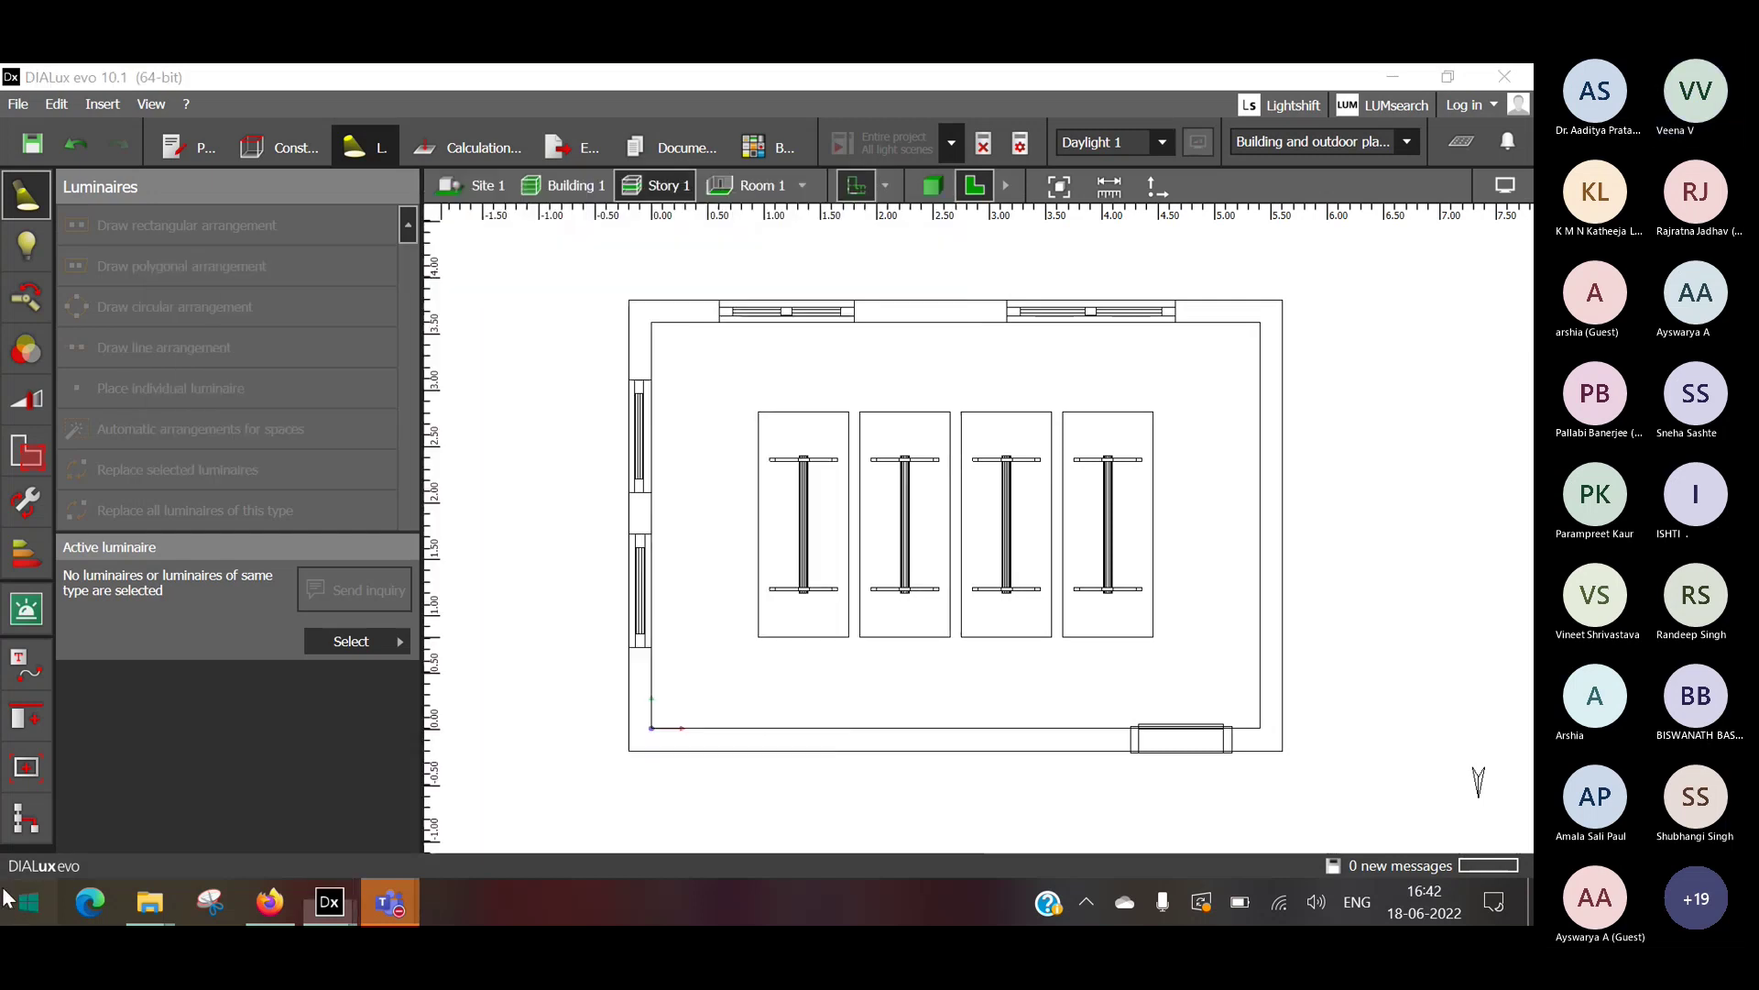
pyautogui.click(332, 902)
pyautogui.click(447, 795)
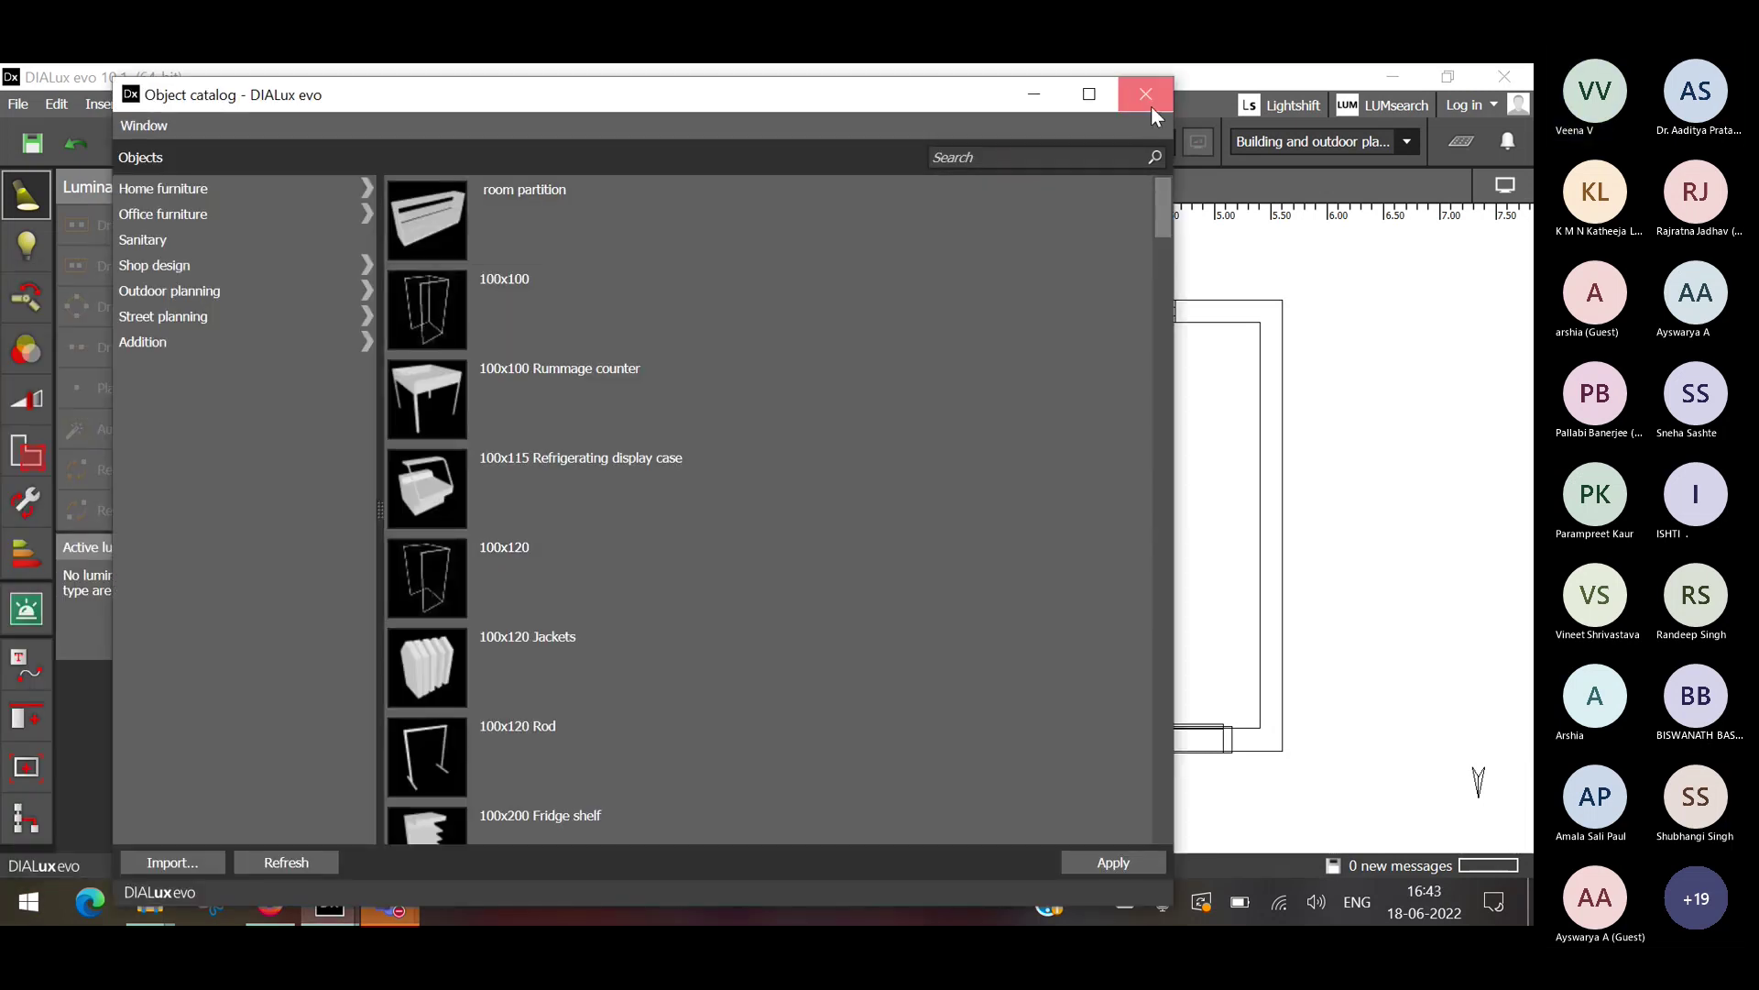
pyautogui.click(1146, 95)
pyautogui.click(353, 653)
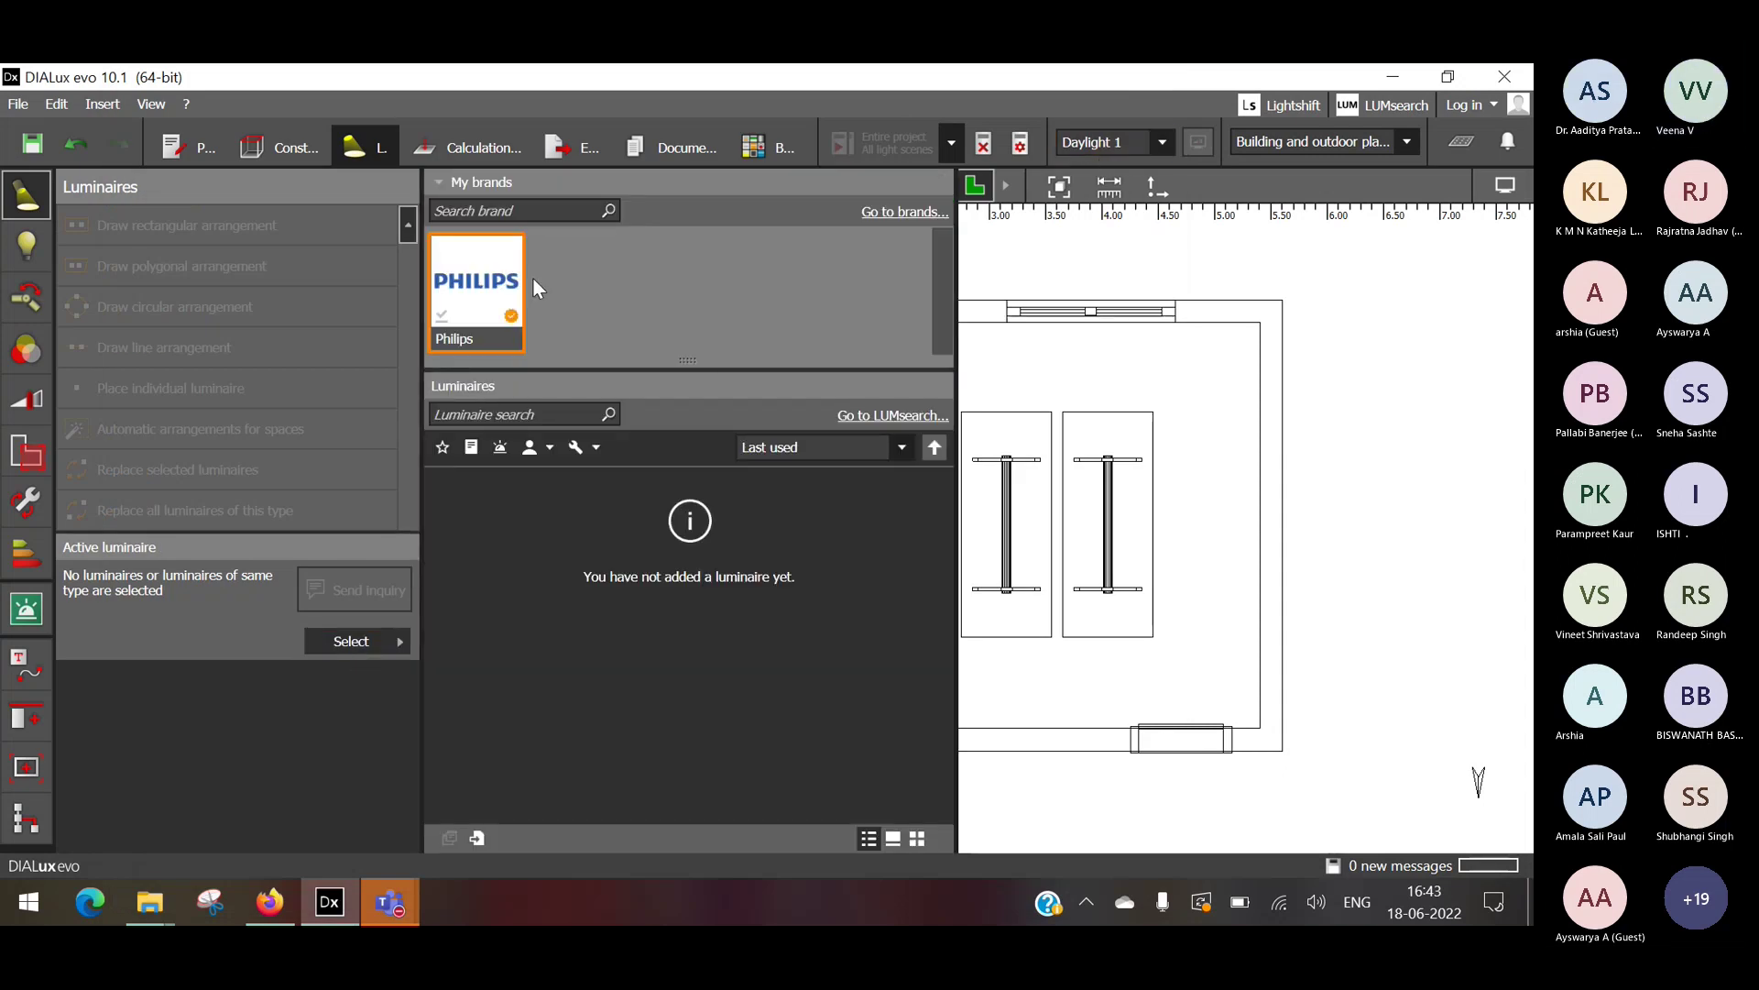
pyautogui.click(506, 262)
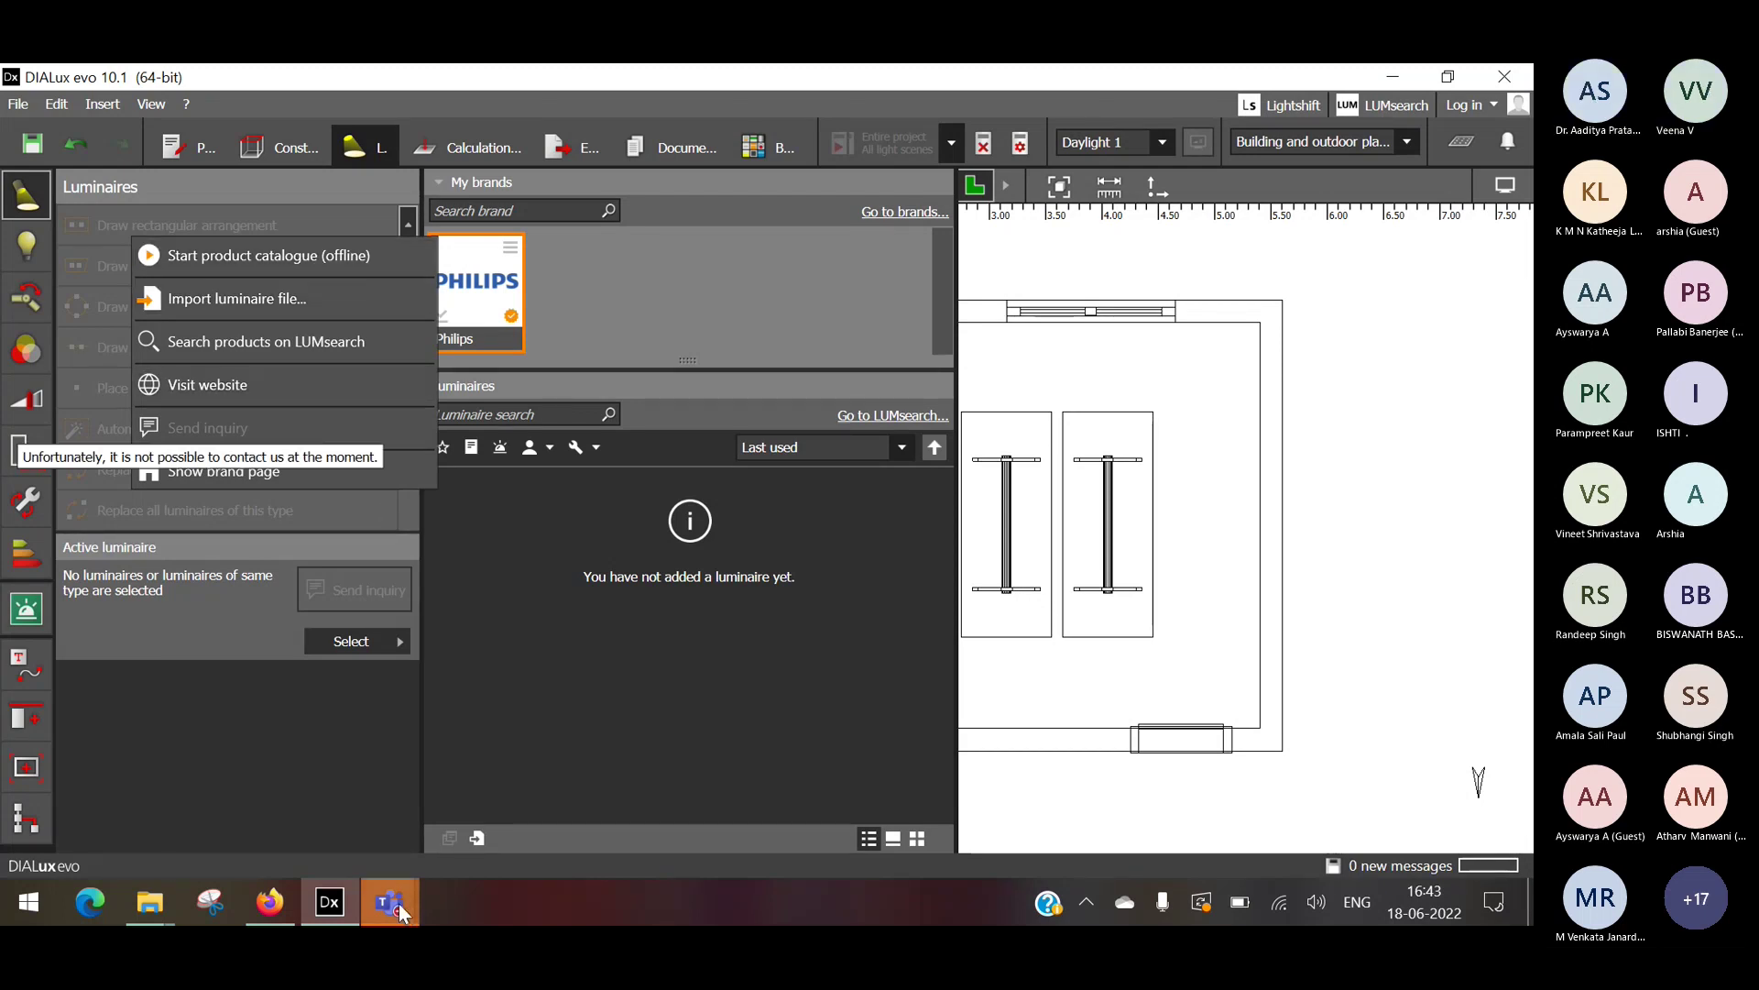
# Switch to the Microsoft Teams meeting, admit the participant waiting in the lobby, and minimise the meeting window.
pyautogui.moveTo(398, 904)
pyautogui.click(407, 833)
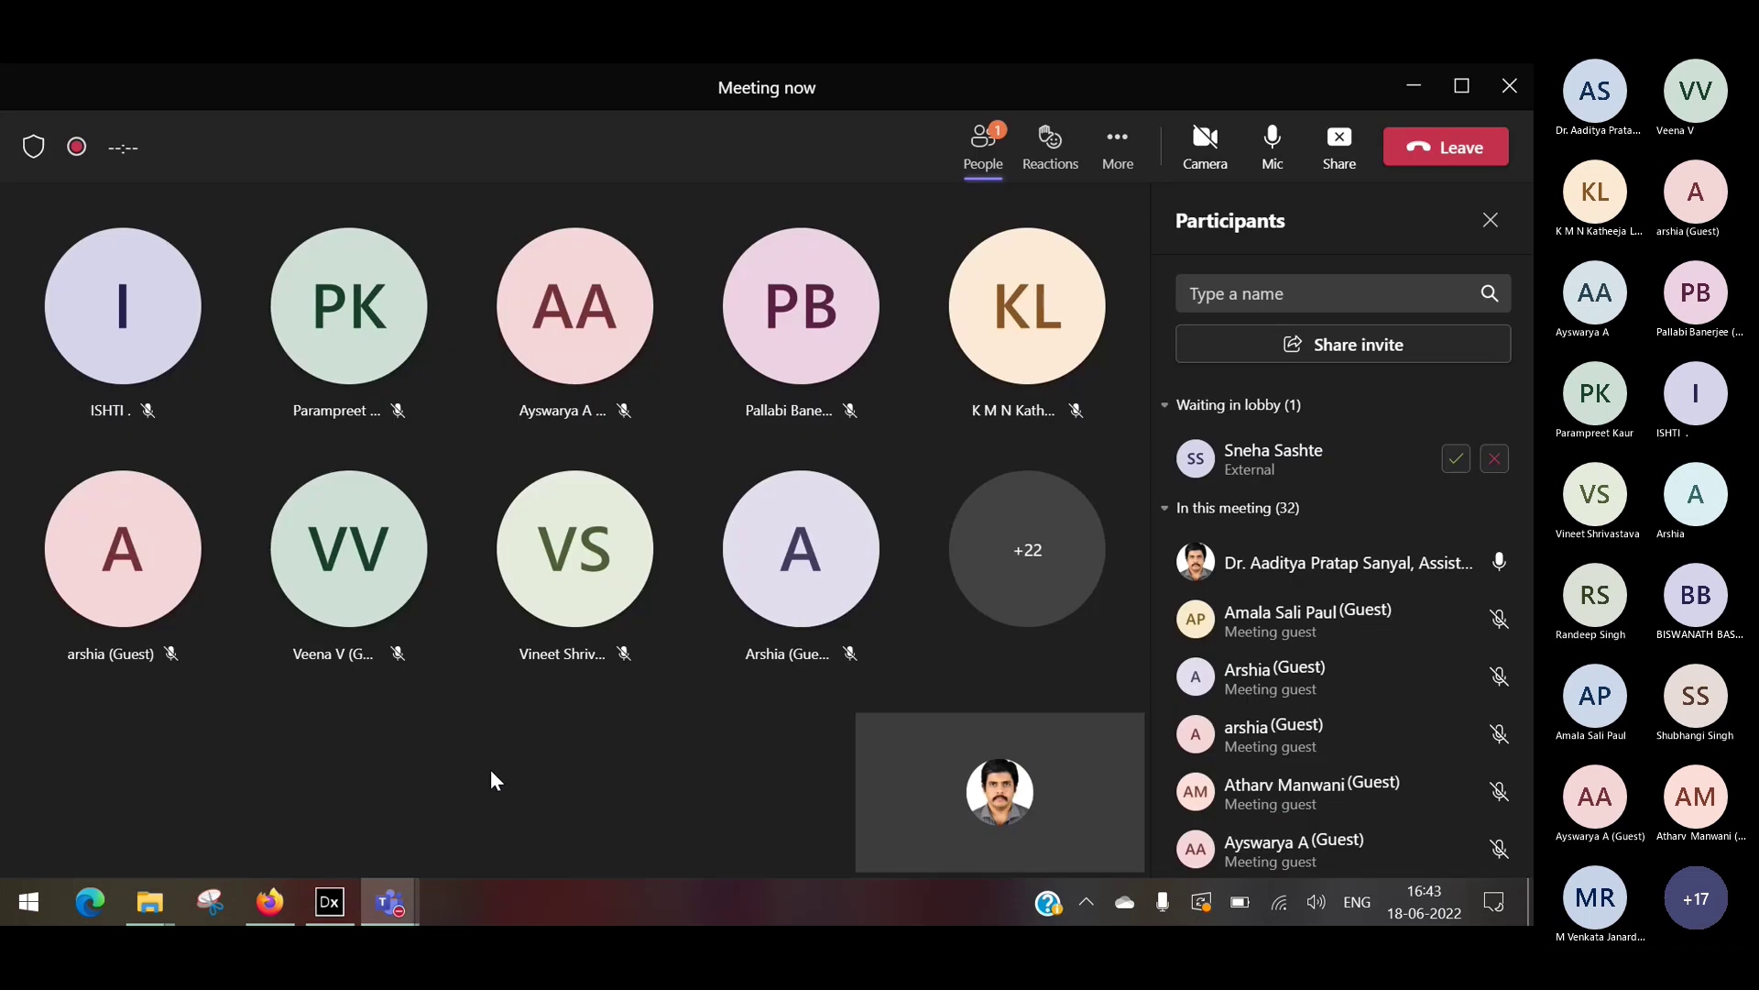
pyautogui.click(1456, 458)
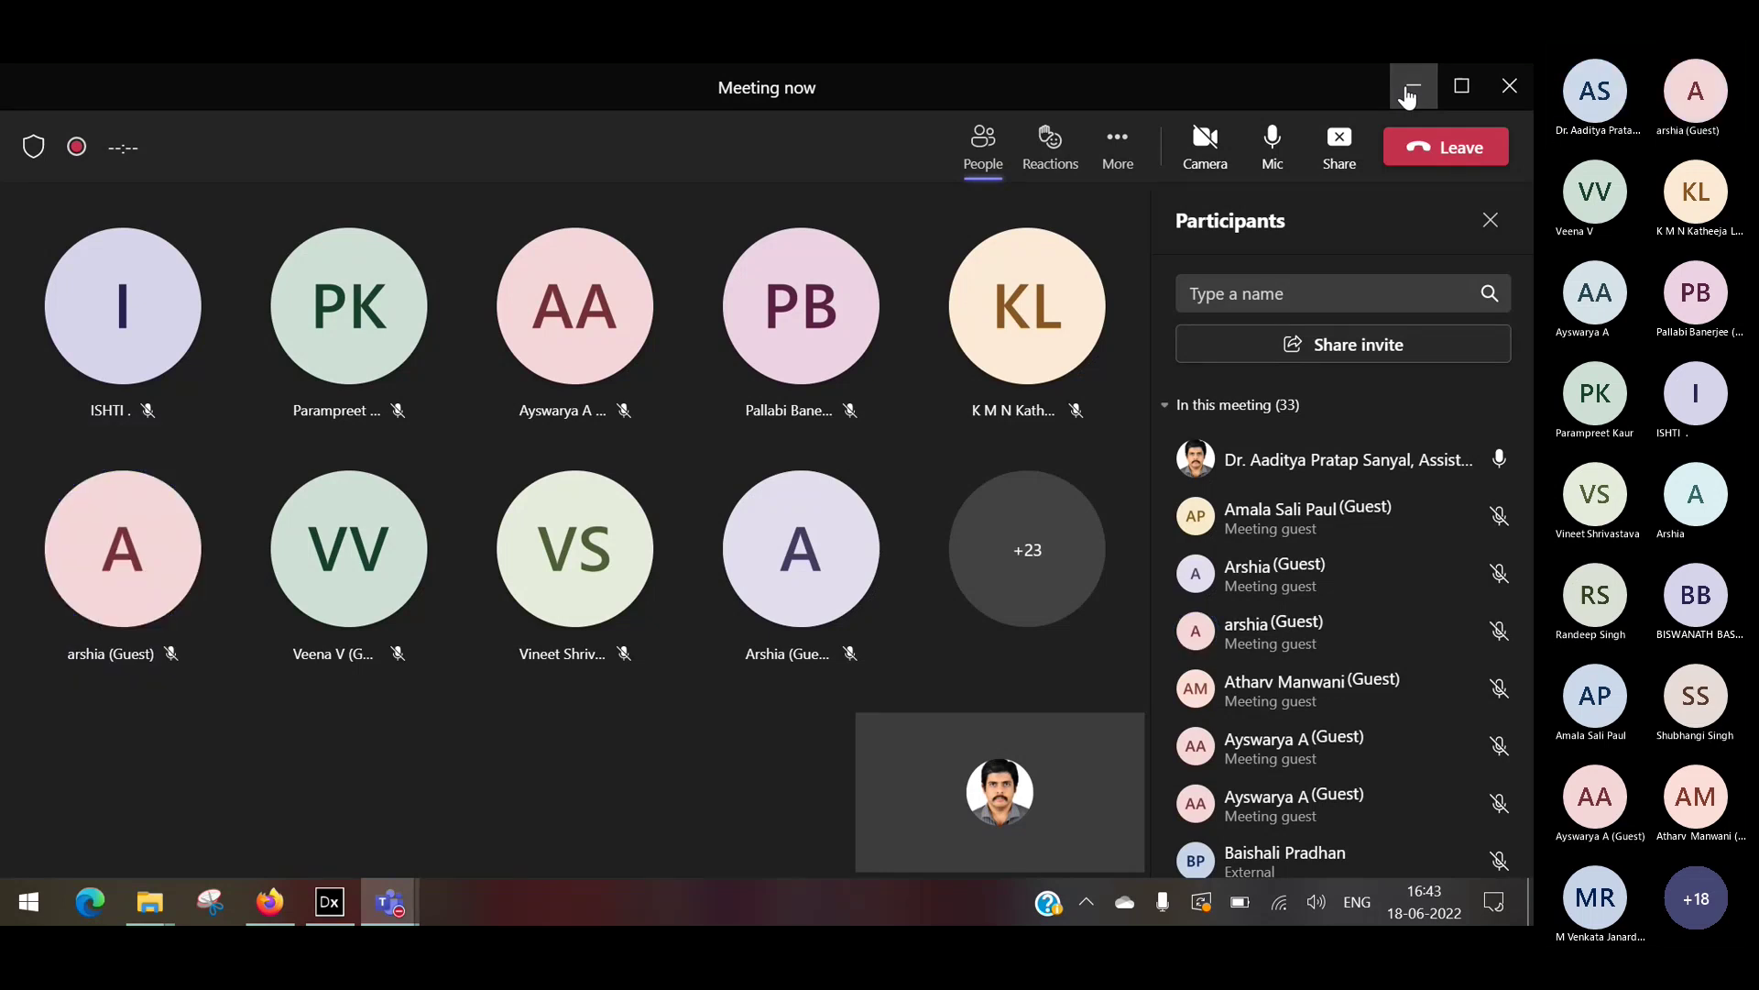
pyautogui.click(1409, 94)
# Launch the standalone Philips catalogue PCat from Windows, then close it.
pyautogui.click(3, 919)
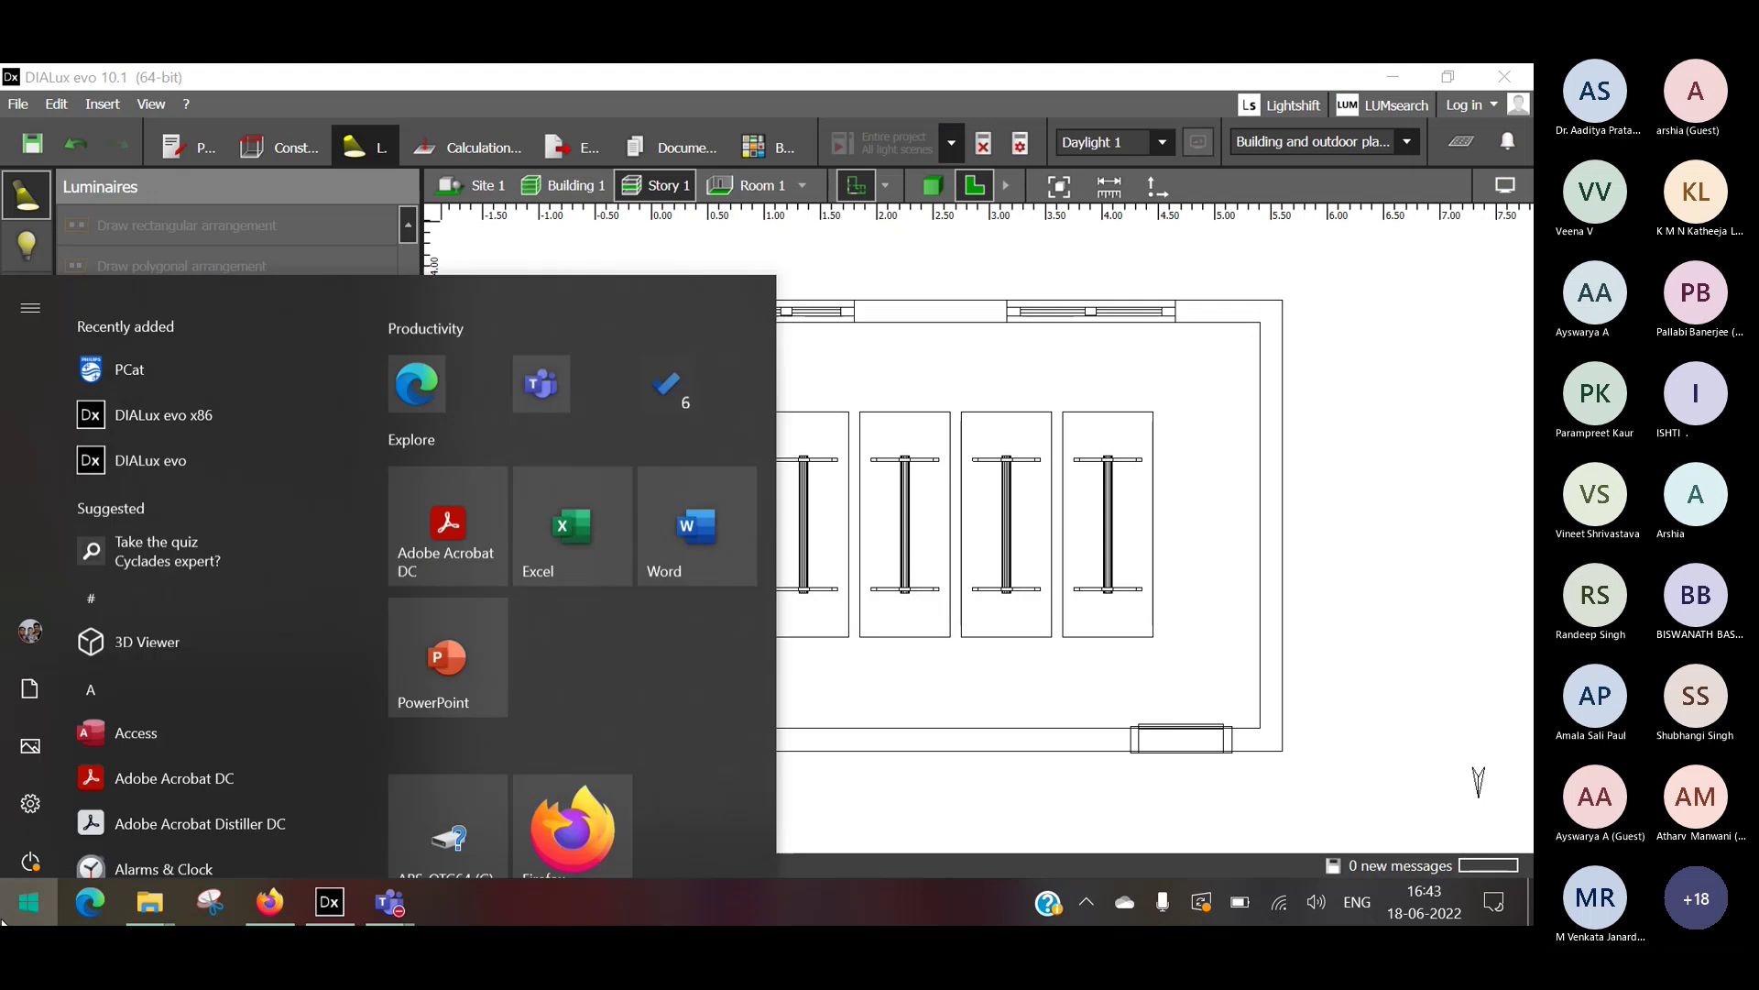
pyautogui.click(185, 322)
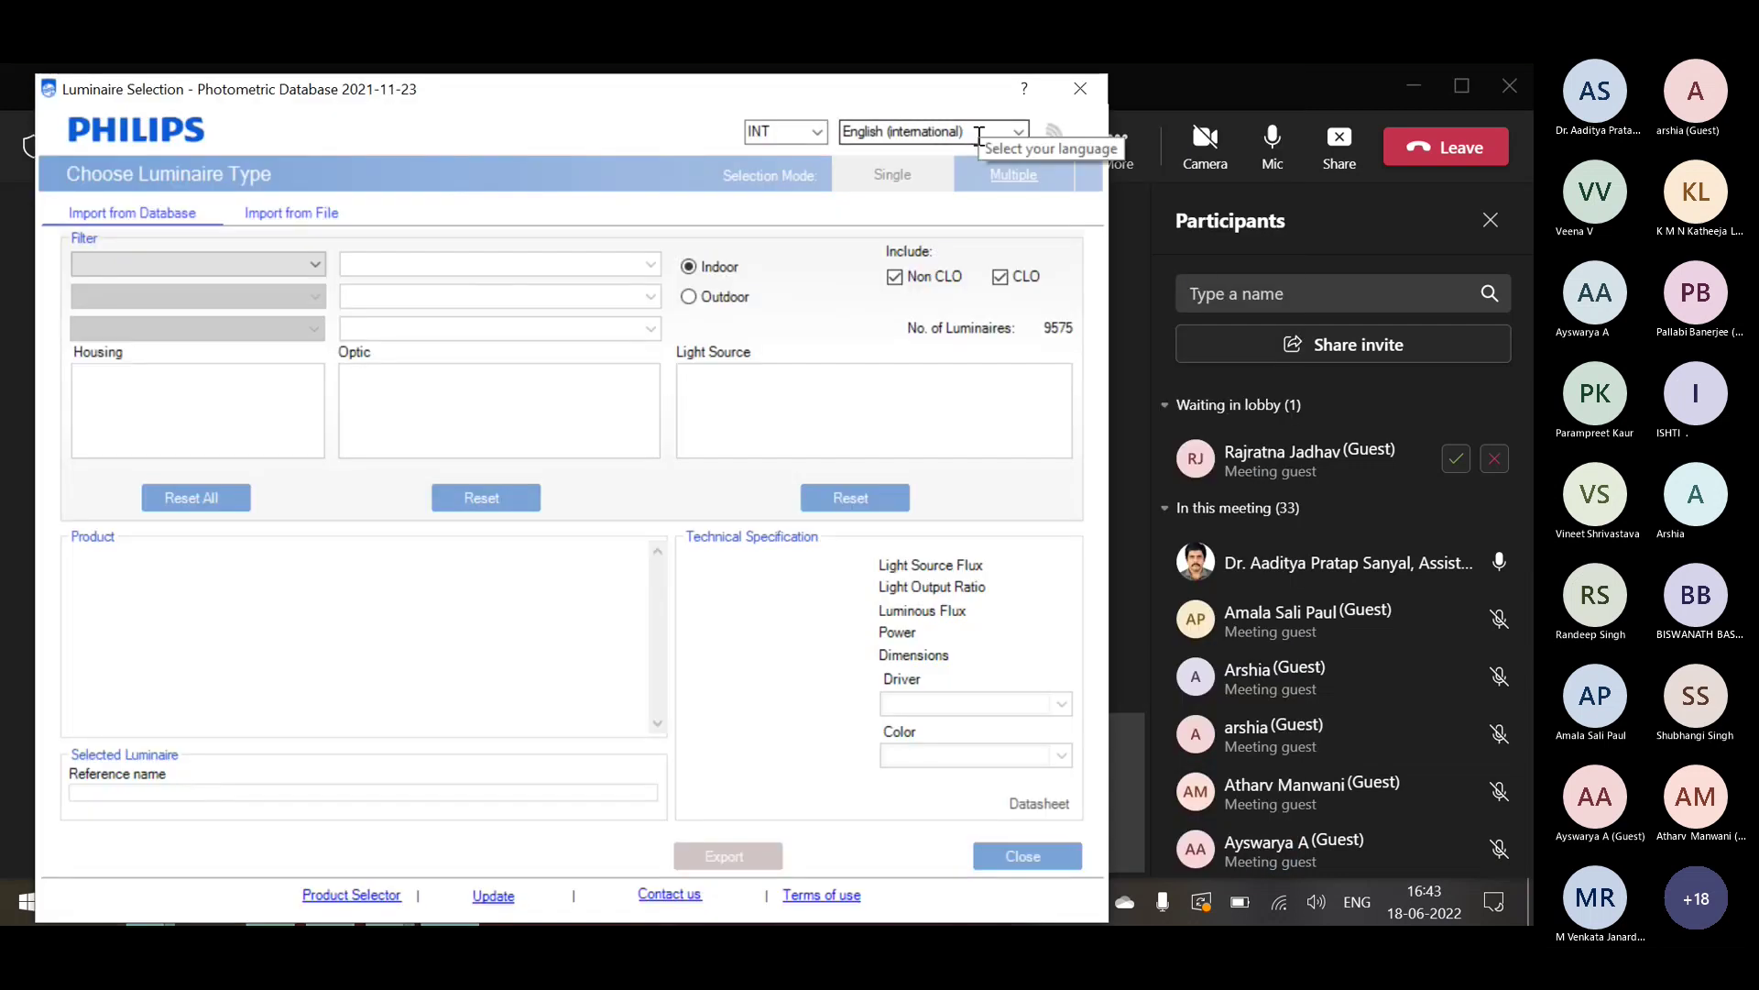
pyautogui.click(1063, 87)
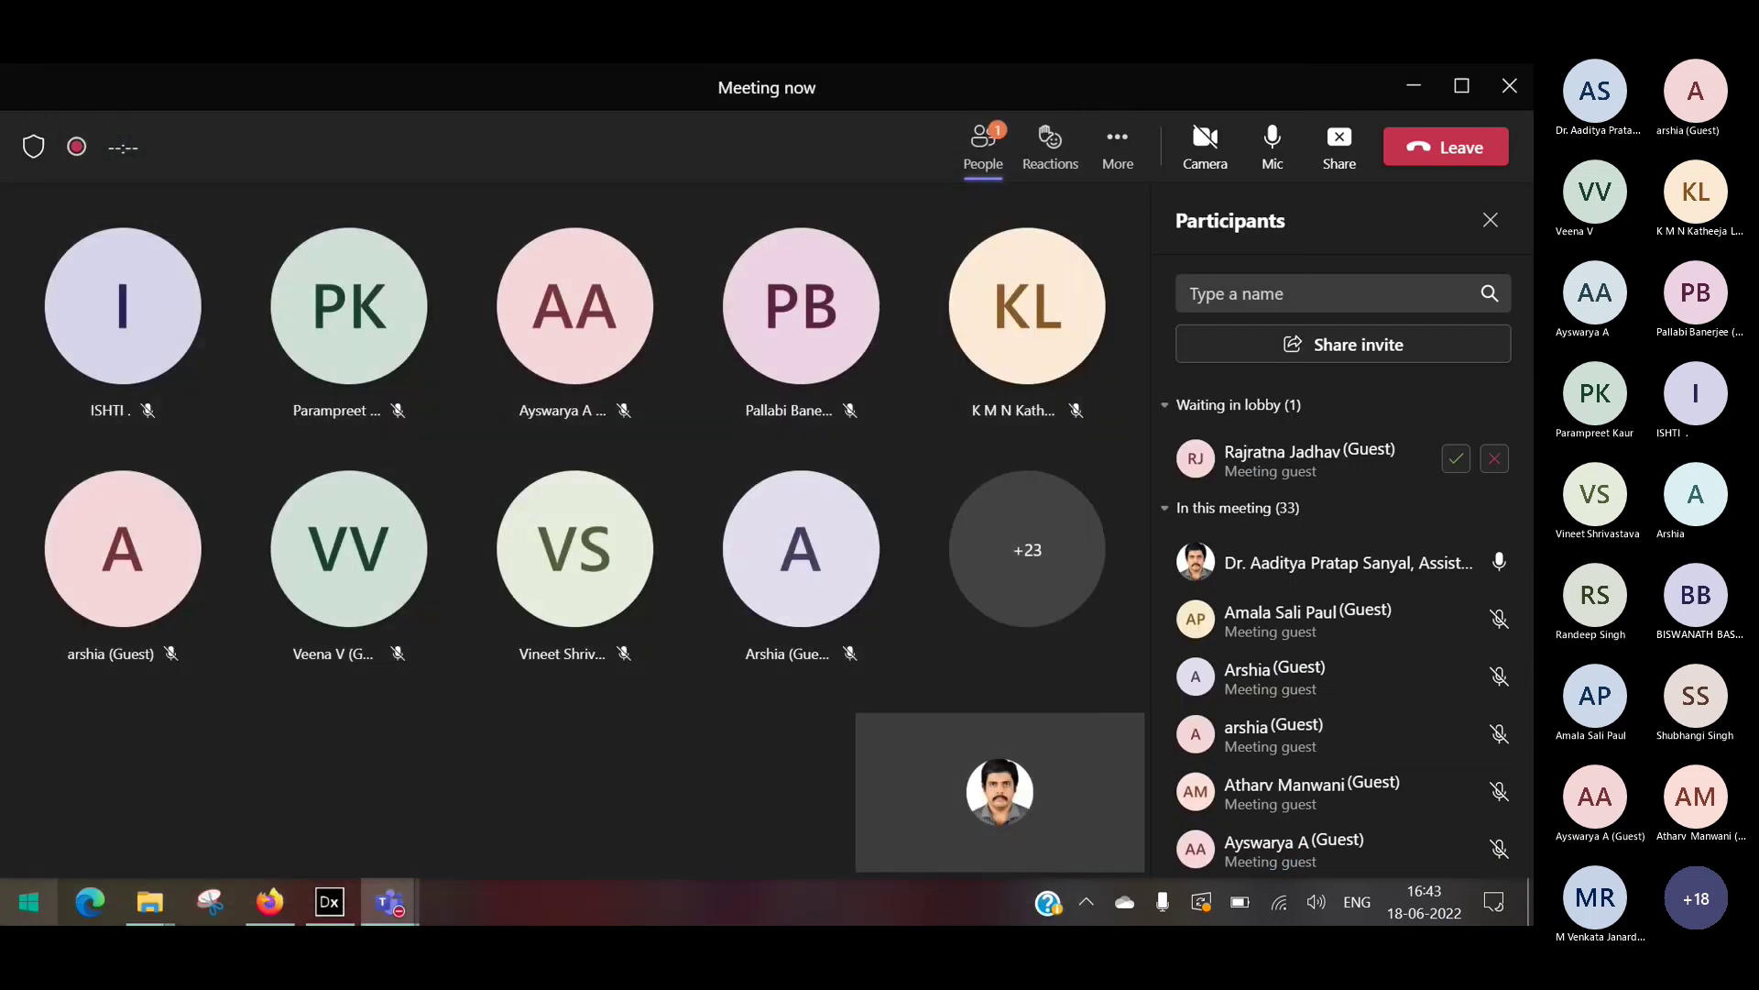
# Show where PCat is listed among the installed programs and admit the guest waiting in the Teams lobby.
pyautogui.click(18, 914)
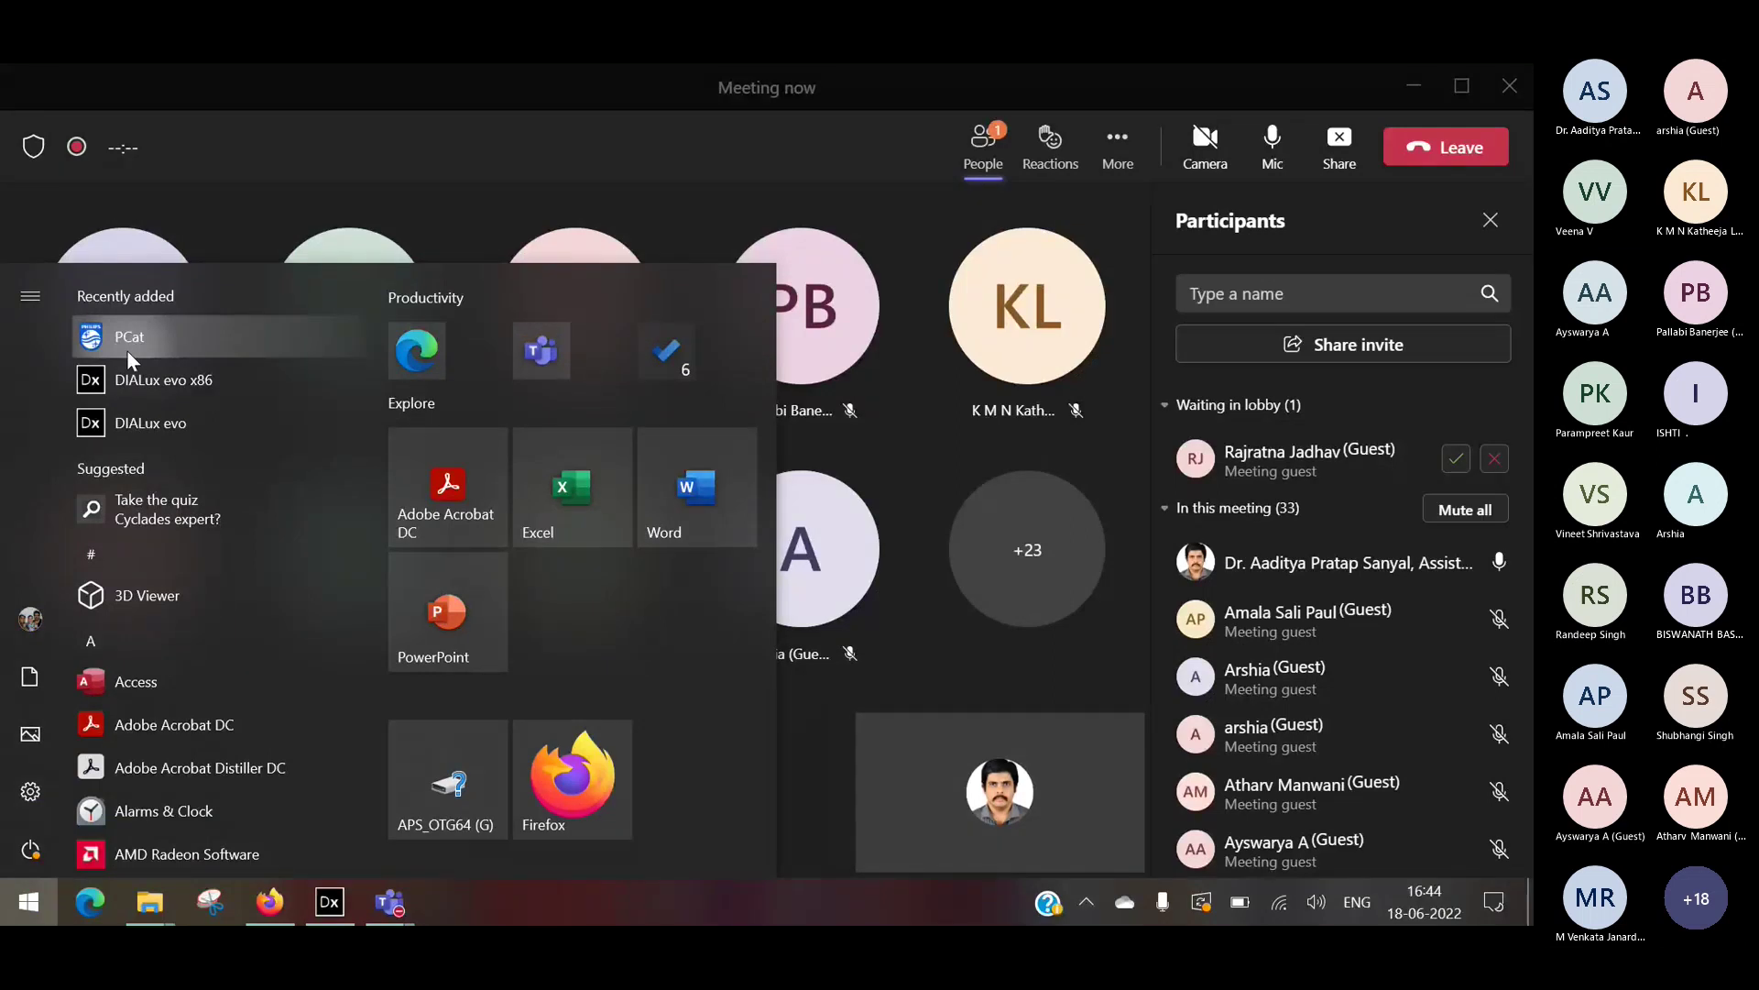
pyautogui.click(28, 903)
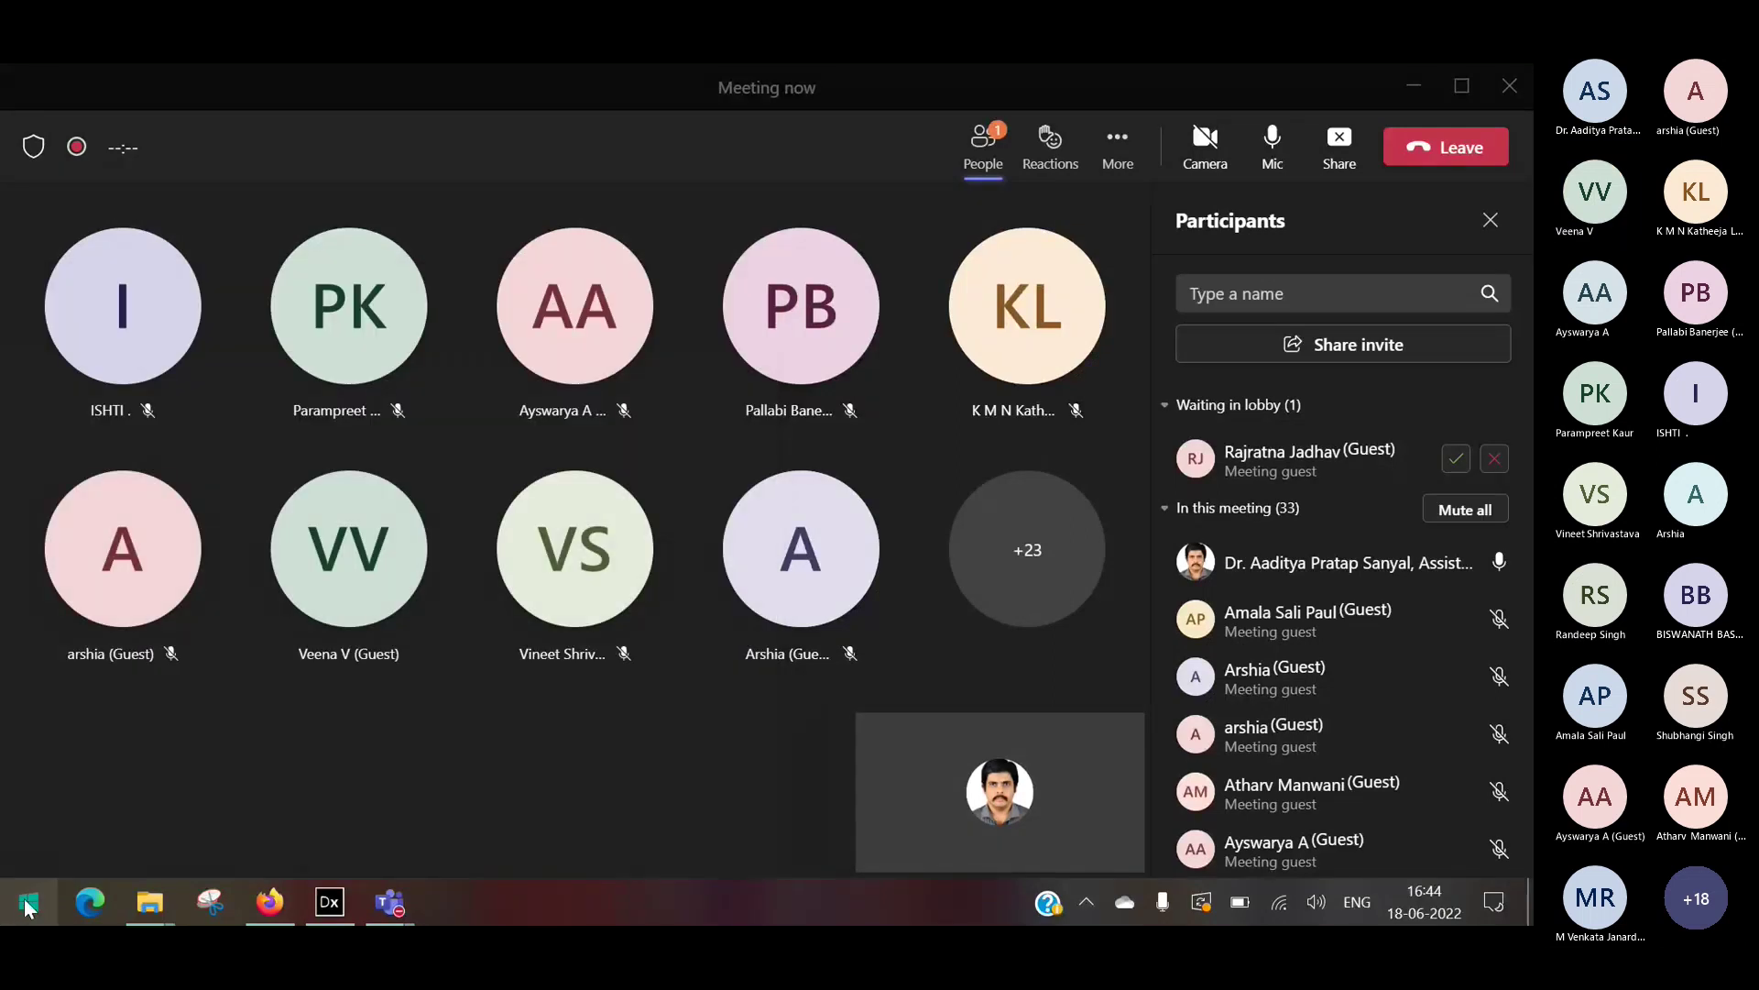
pyautogui.click(27, 902)
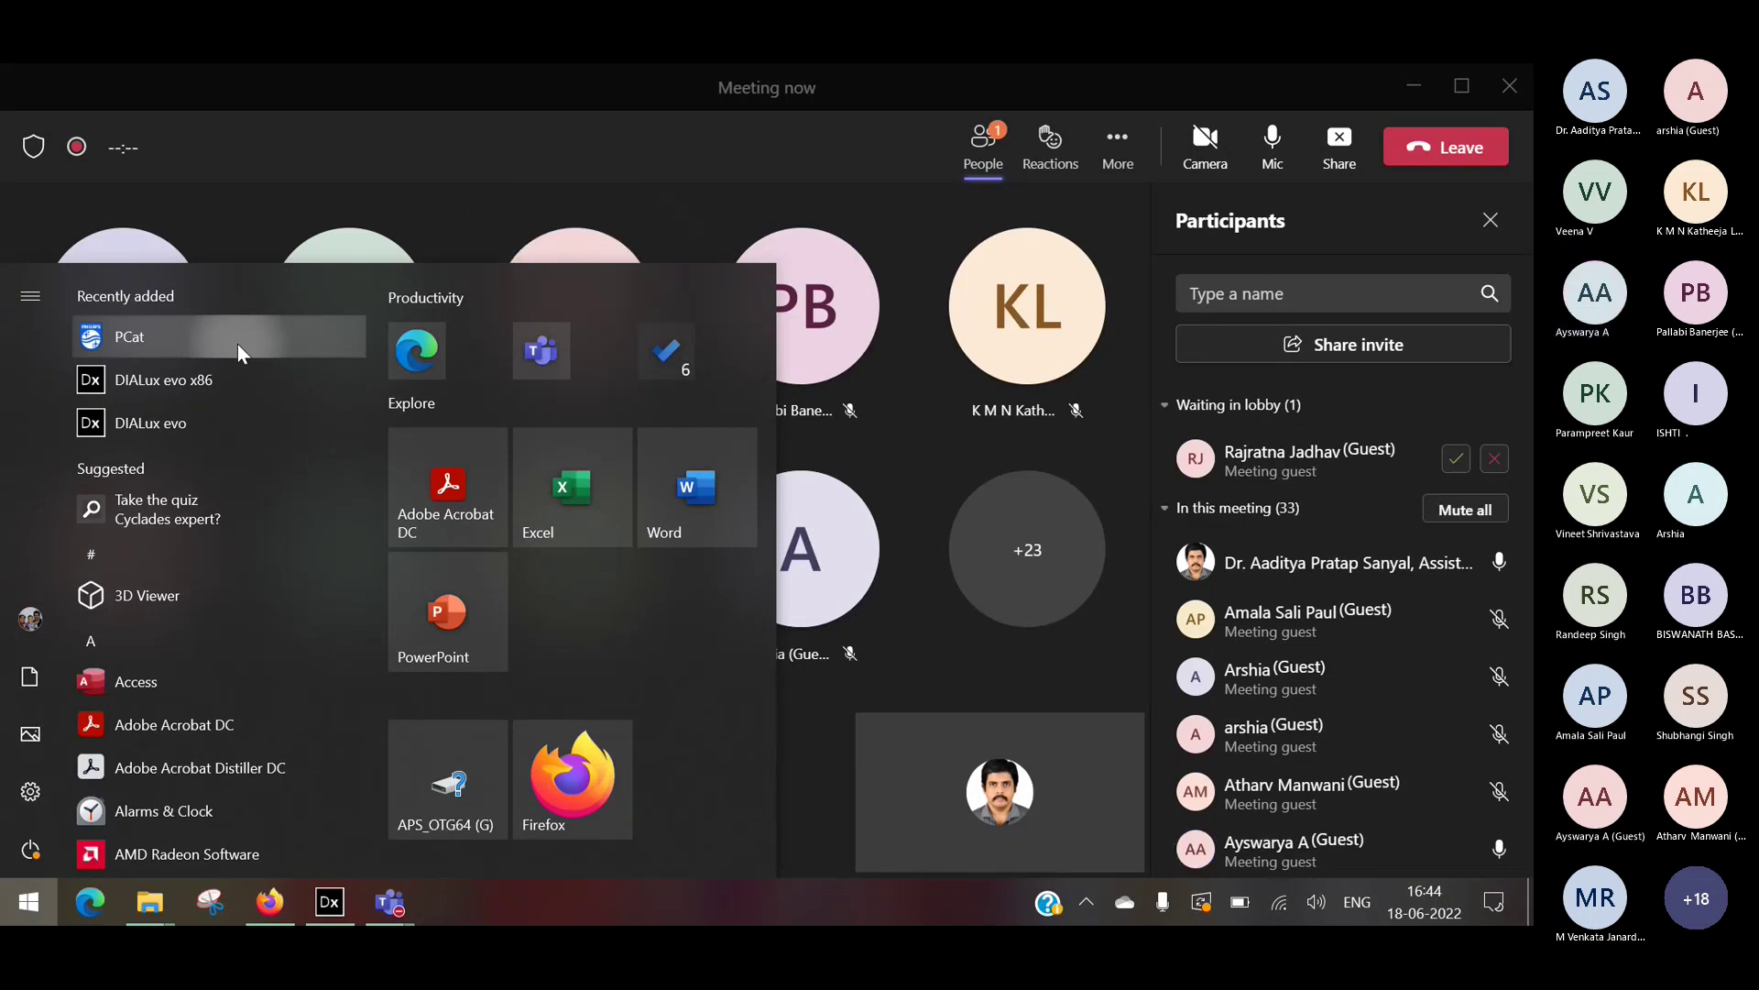
pyautogui.scroll(-5, 1328, 750)
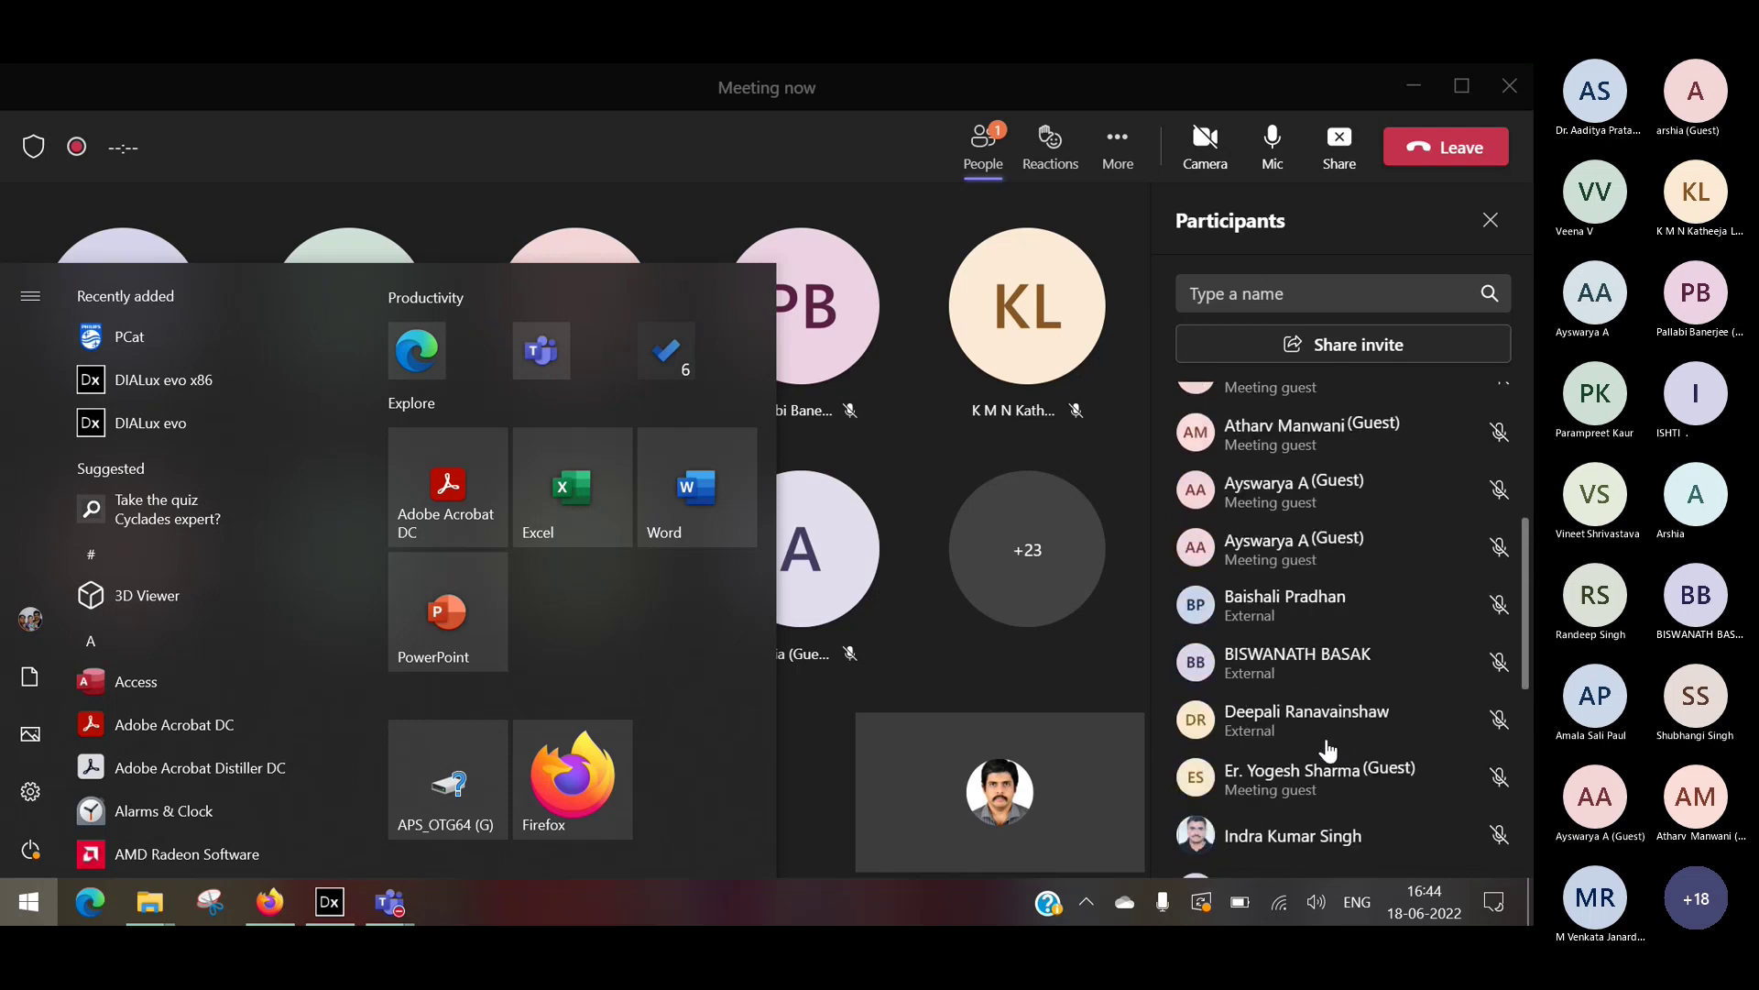
pyautogui.scroll(8, 1327, 747)
pyautogui.click(1456, 463)
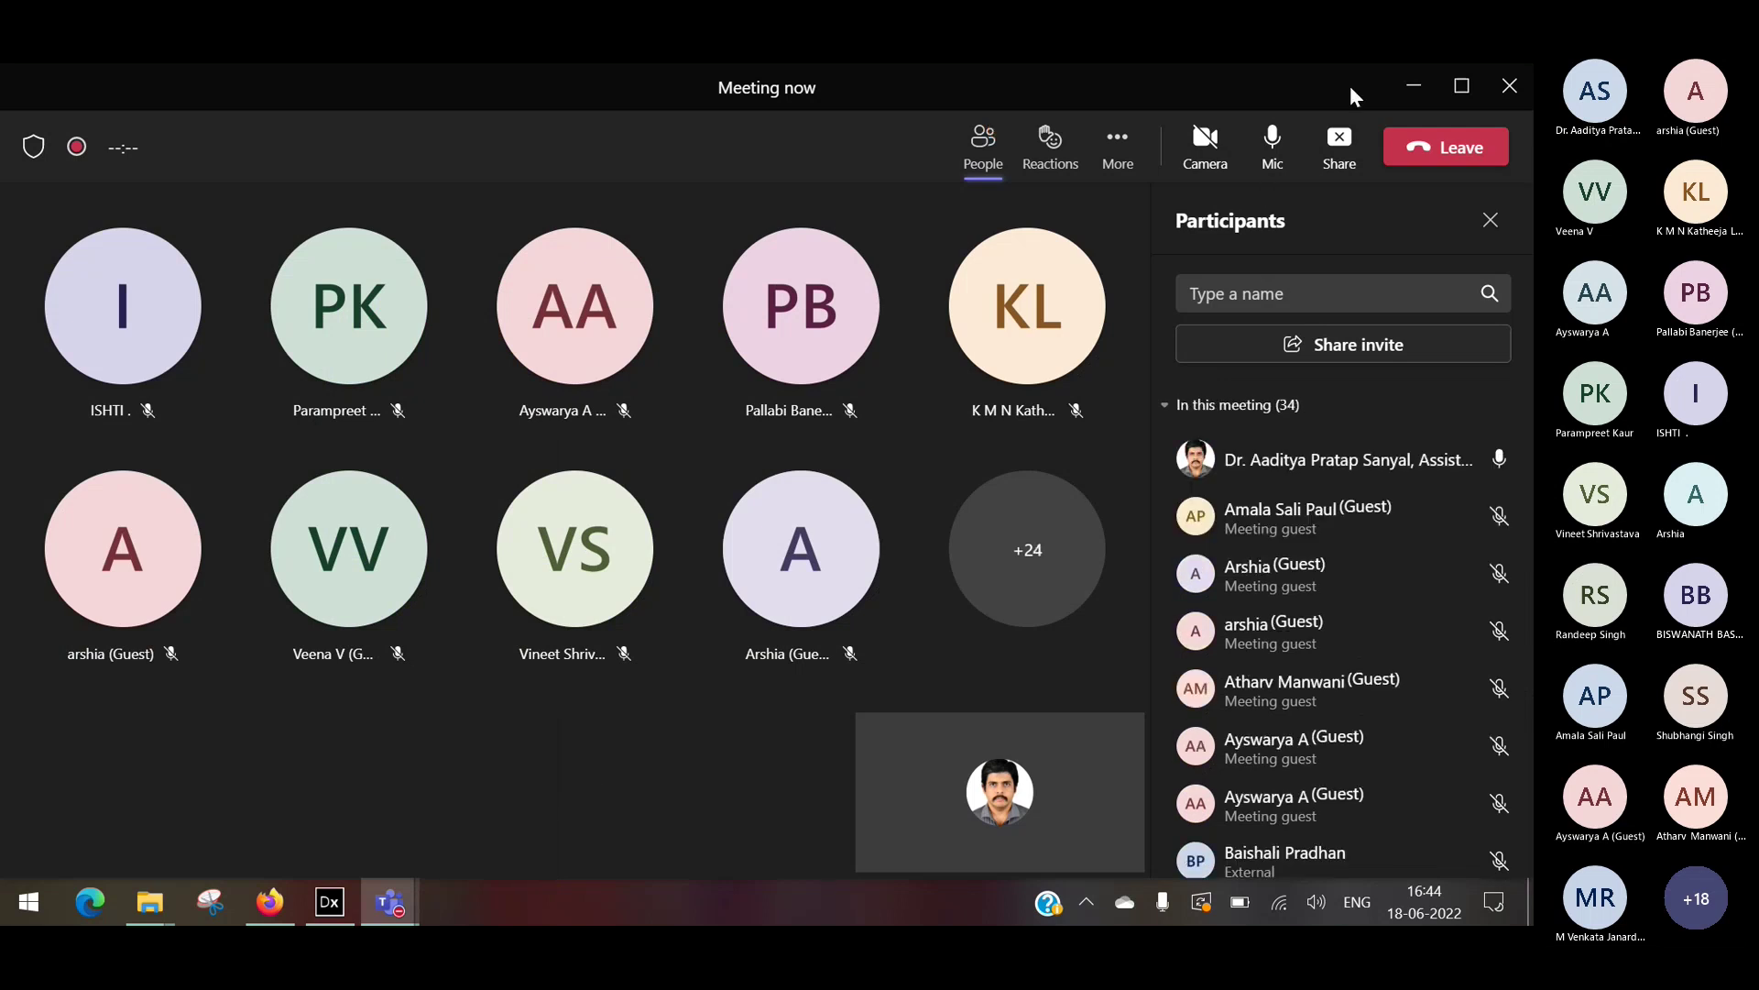
# Minimise the Teams meeting and launch the standalone Philips catalogue PCat over the DIALux evo plan.
pyautogui.click(1414, 85)
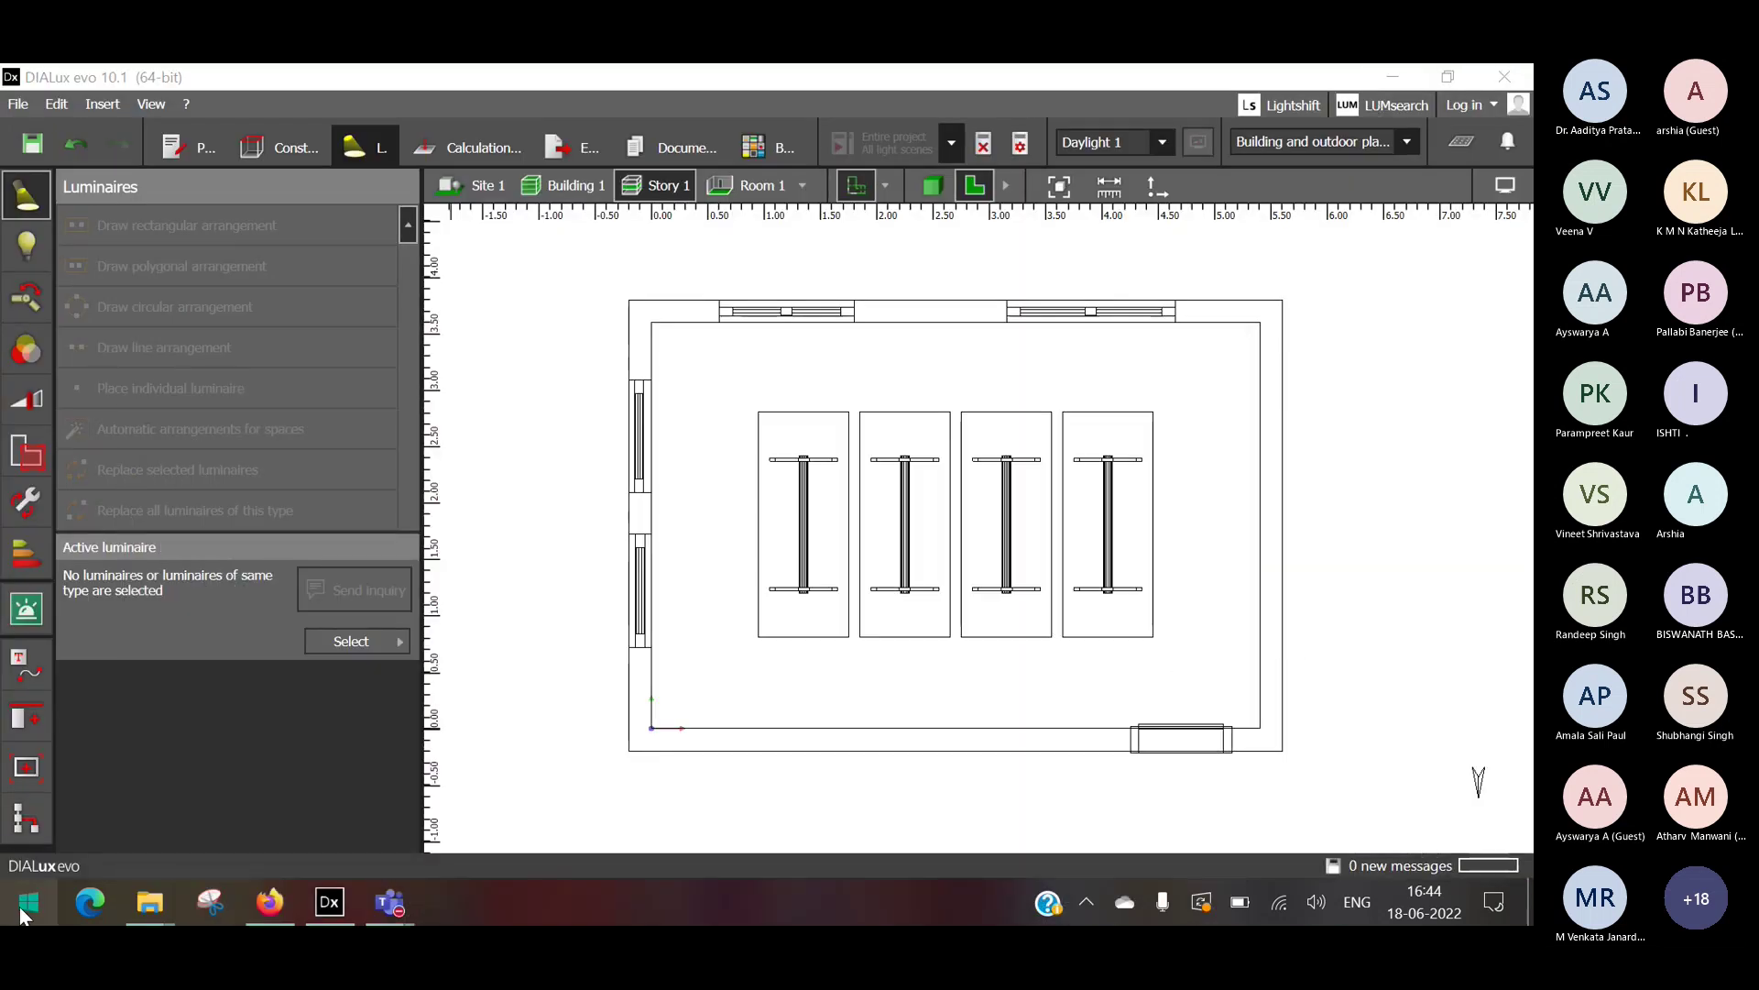
pyautogui.click(23, 917)
pyautogui.click(239, 345)
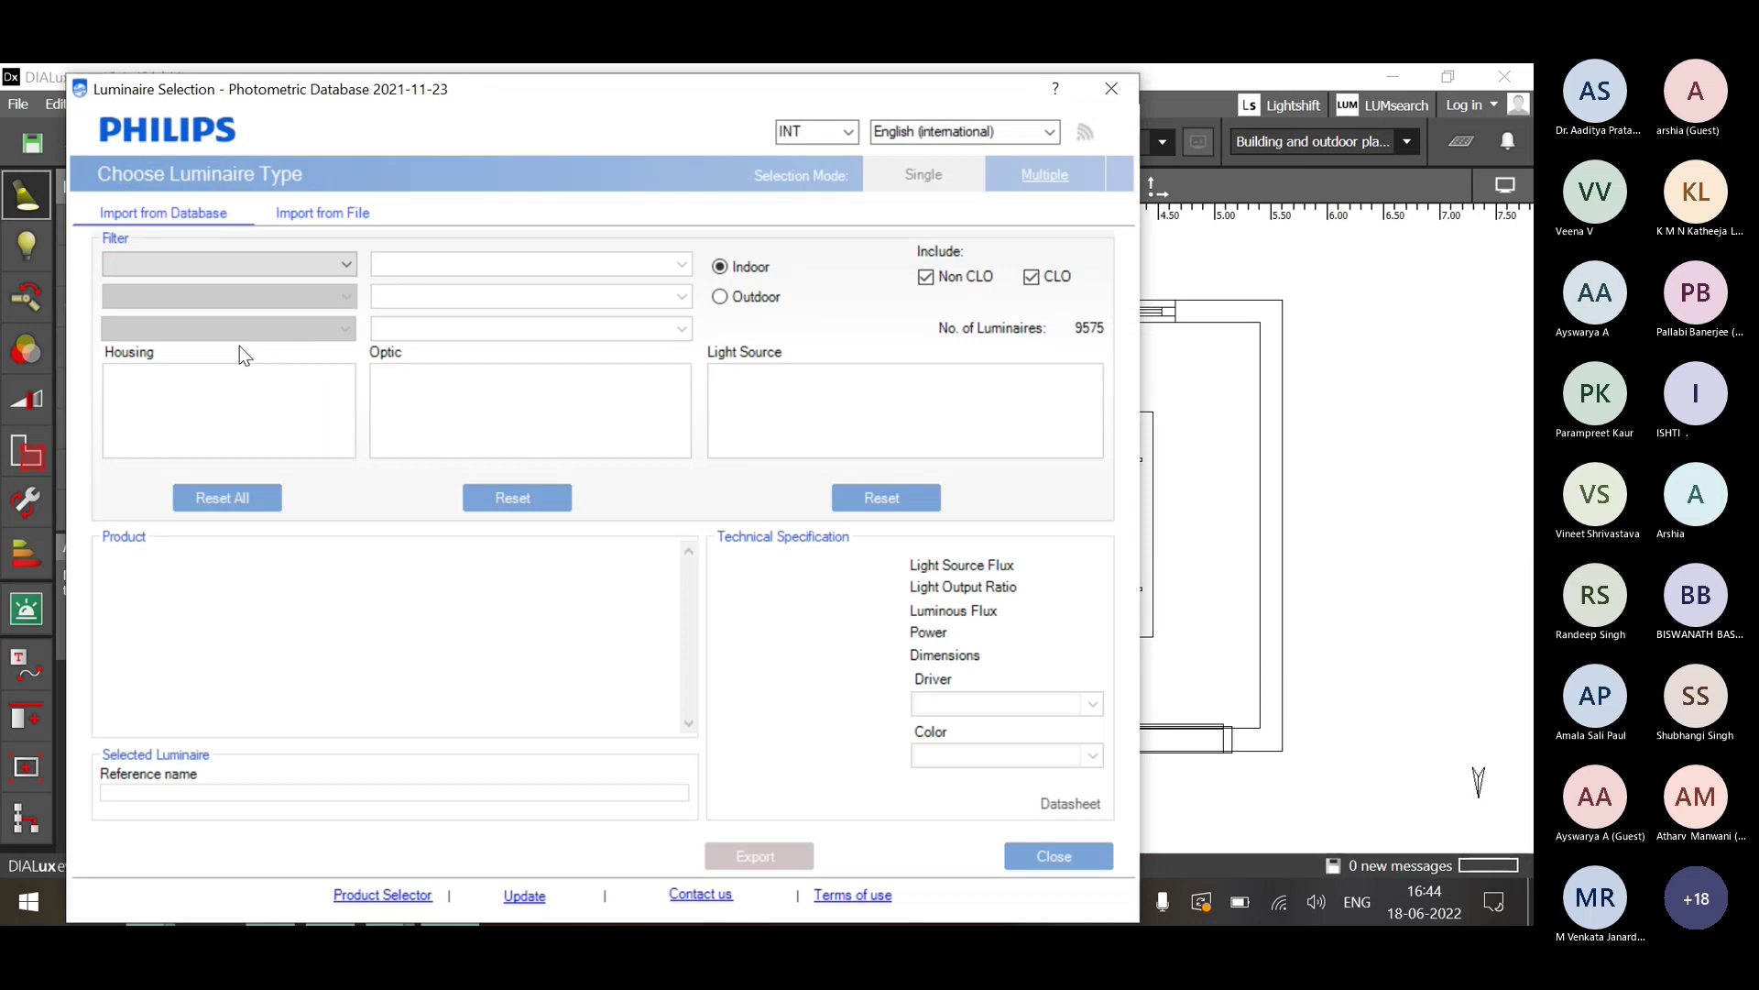
# Filter the indoor luminaire database by Luminaire Category, choosing Downlights.
pyautogui.click(311, 264)
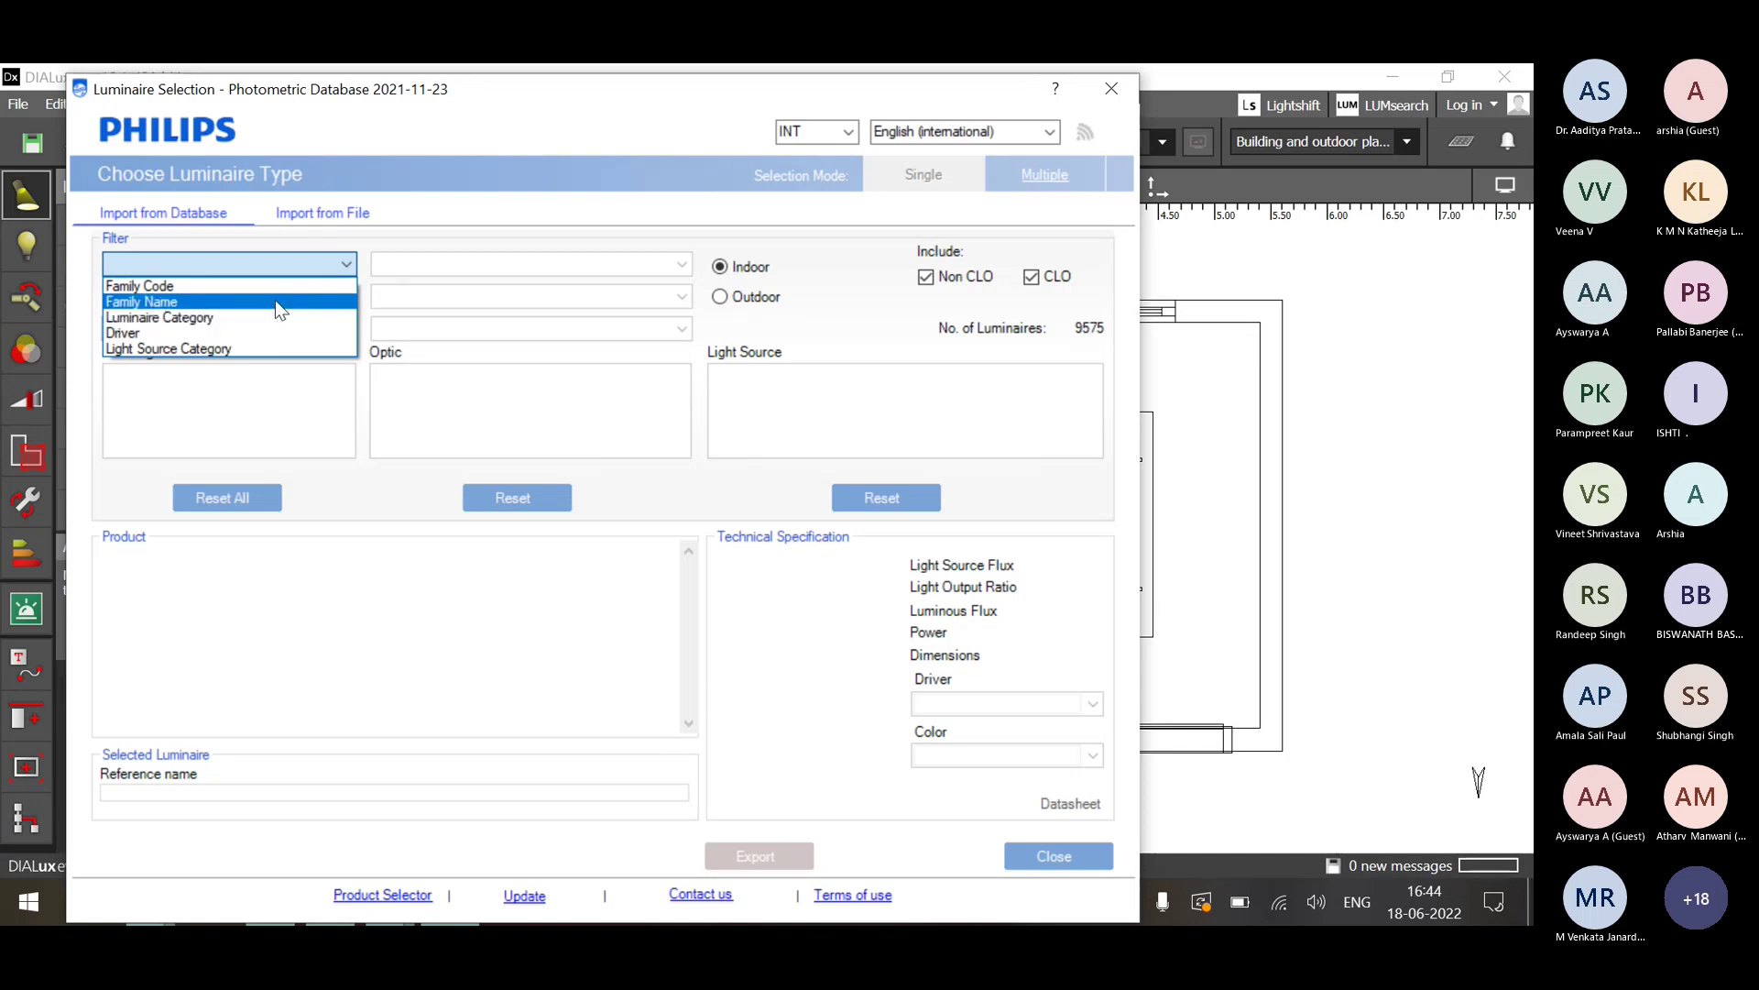
pyautogui.click(275, 299)
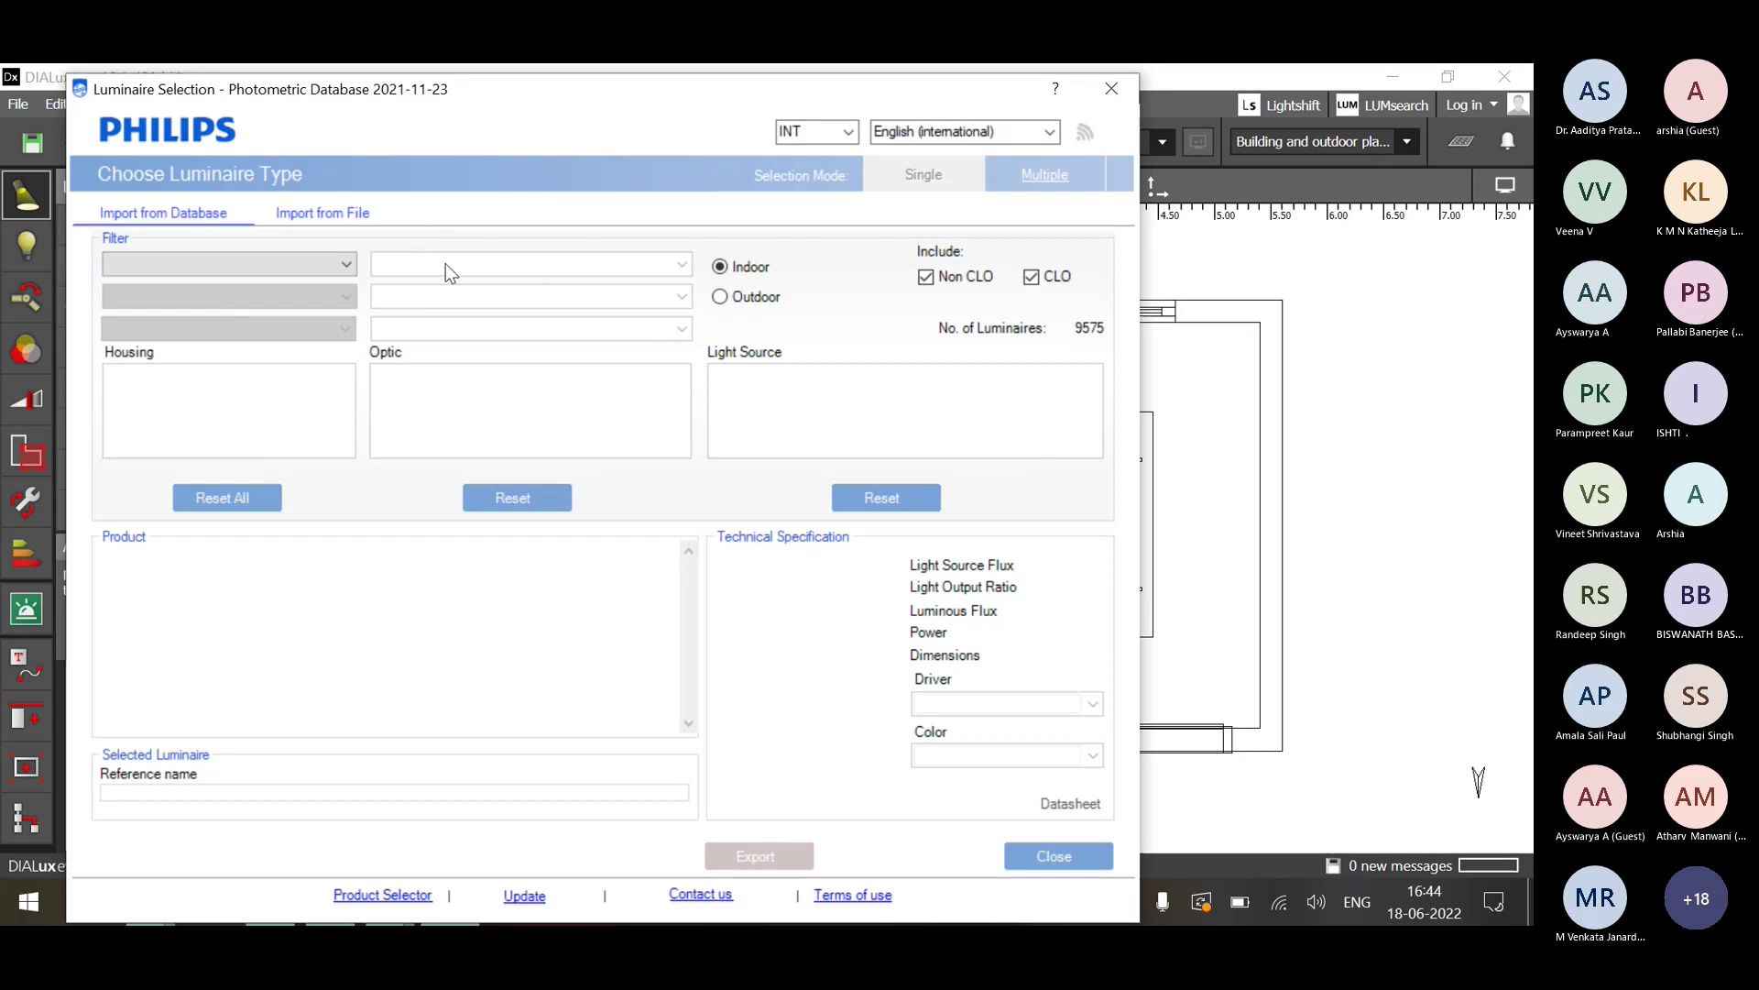
pyautogui.click(339, 273)
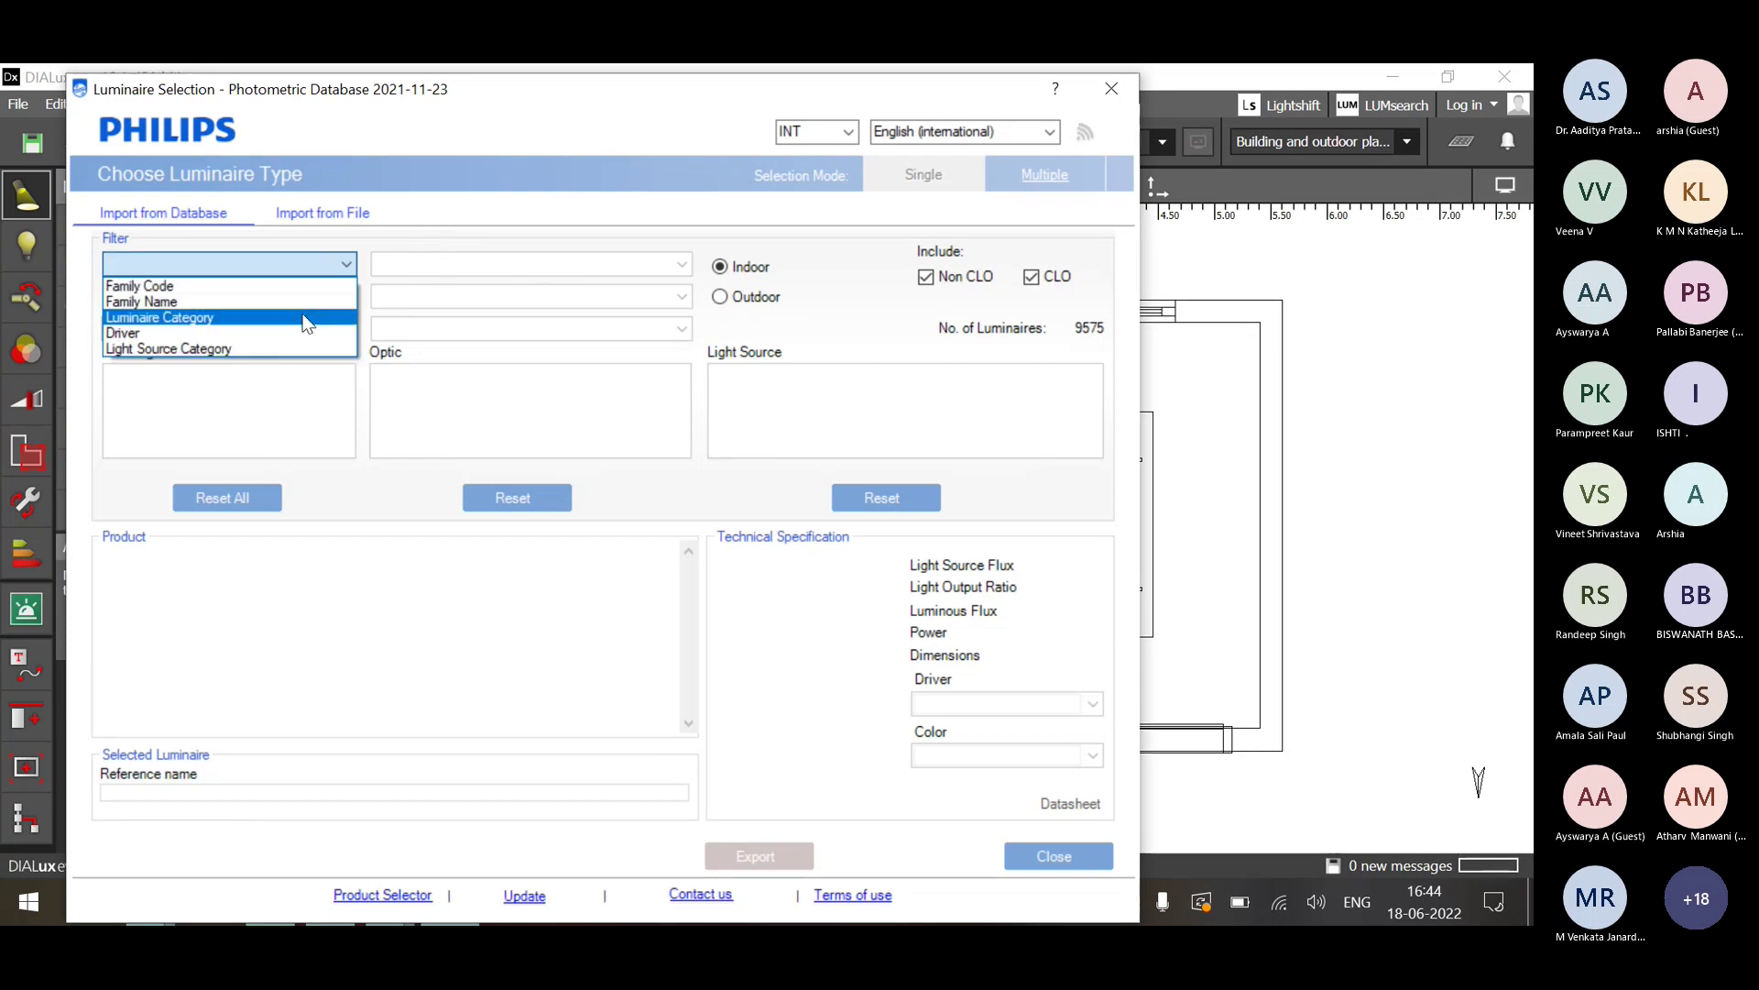
pyautogui.click(307, 318)
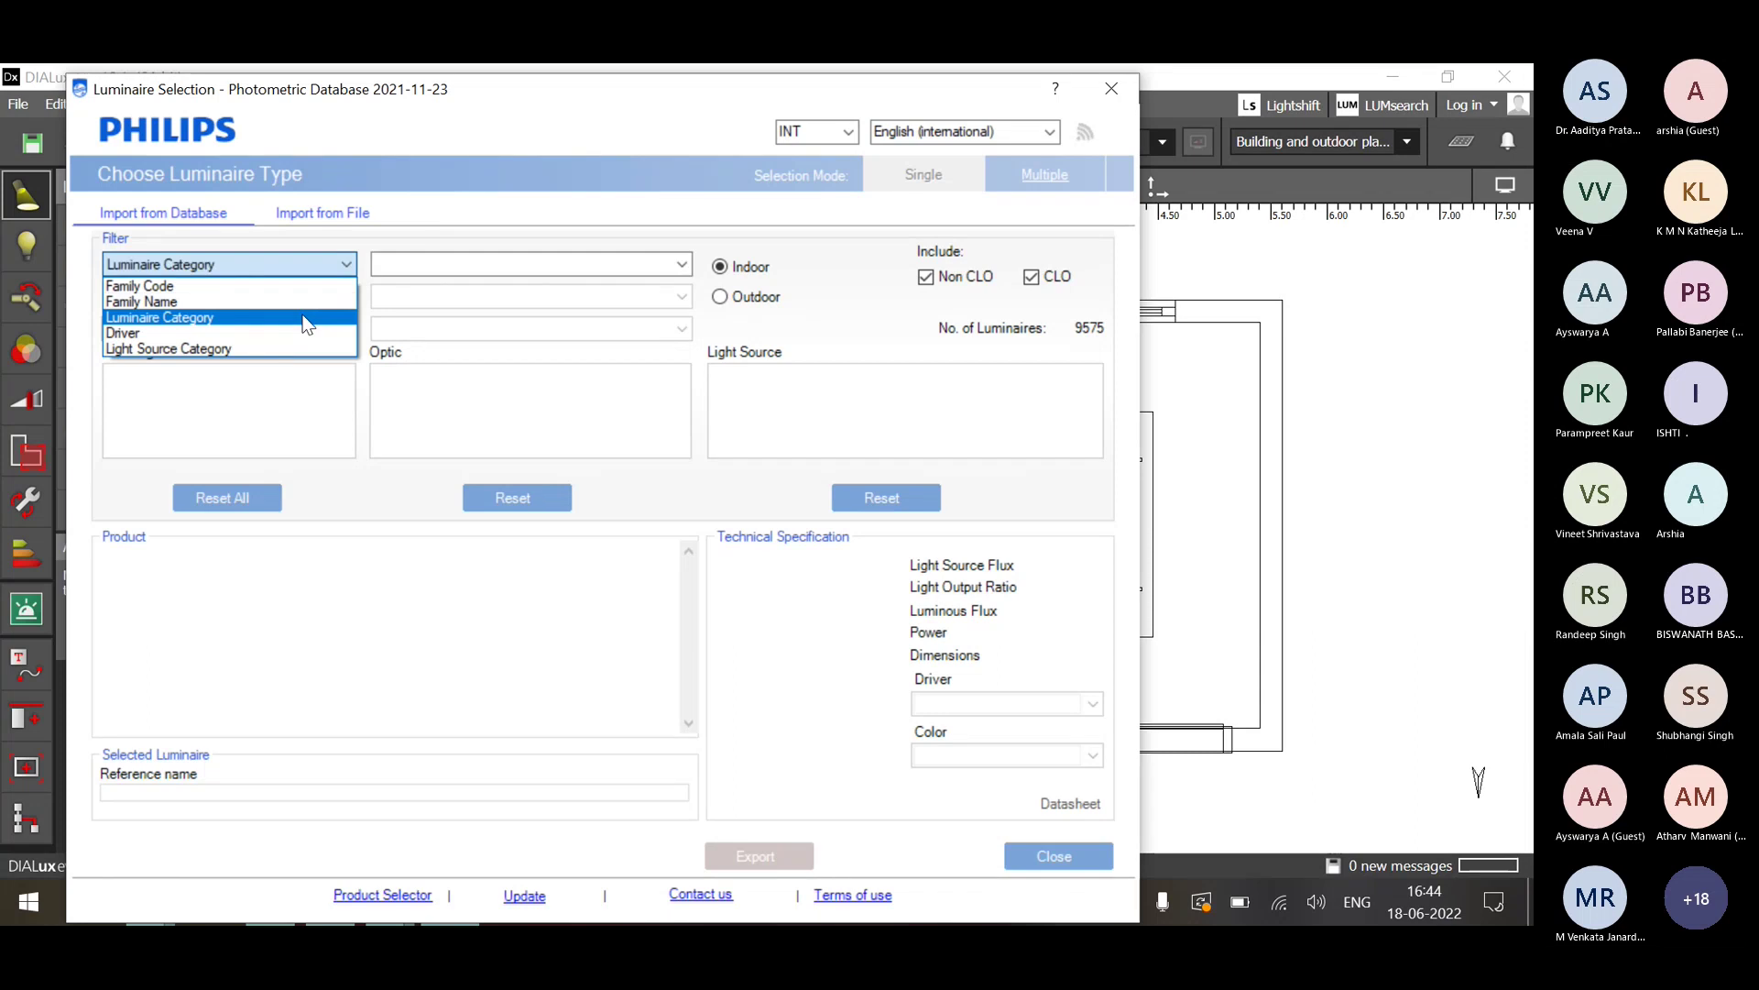
pyautogui.click(682, 263)
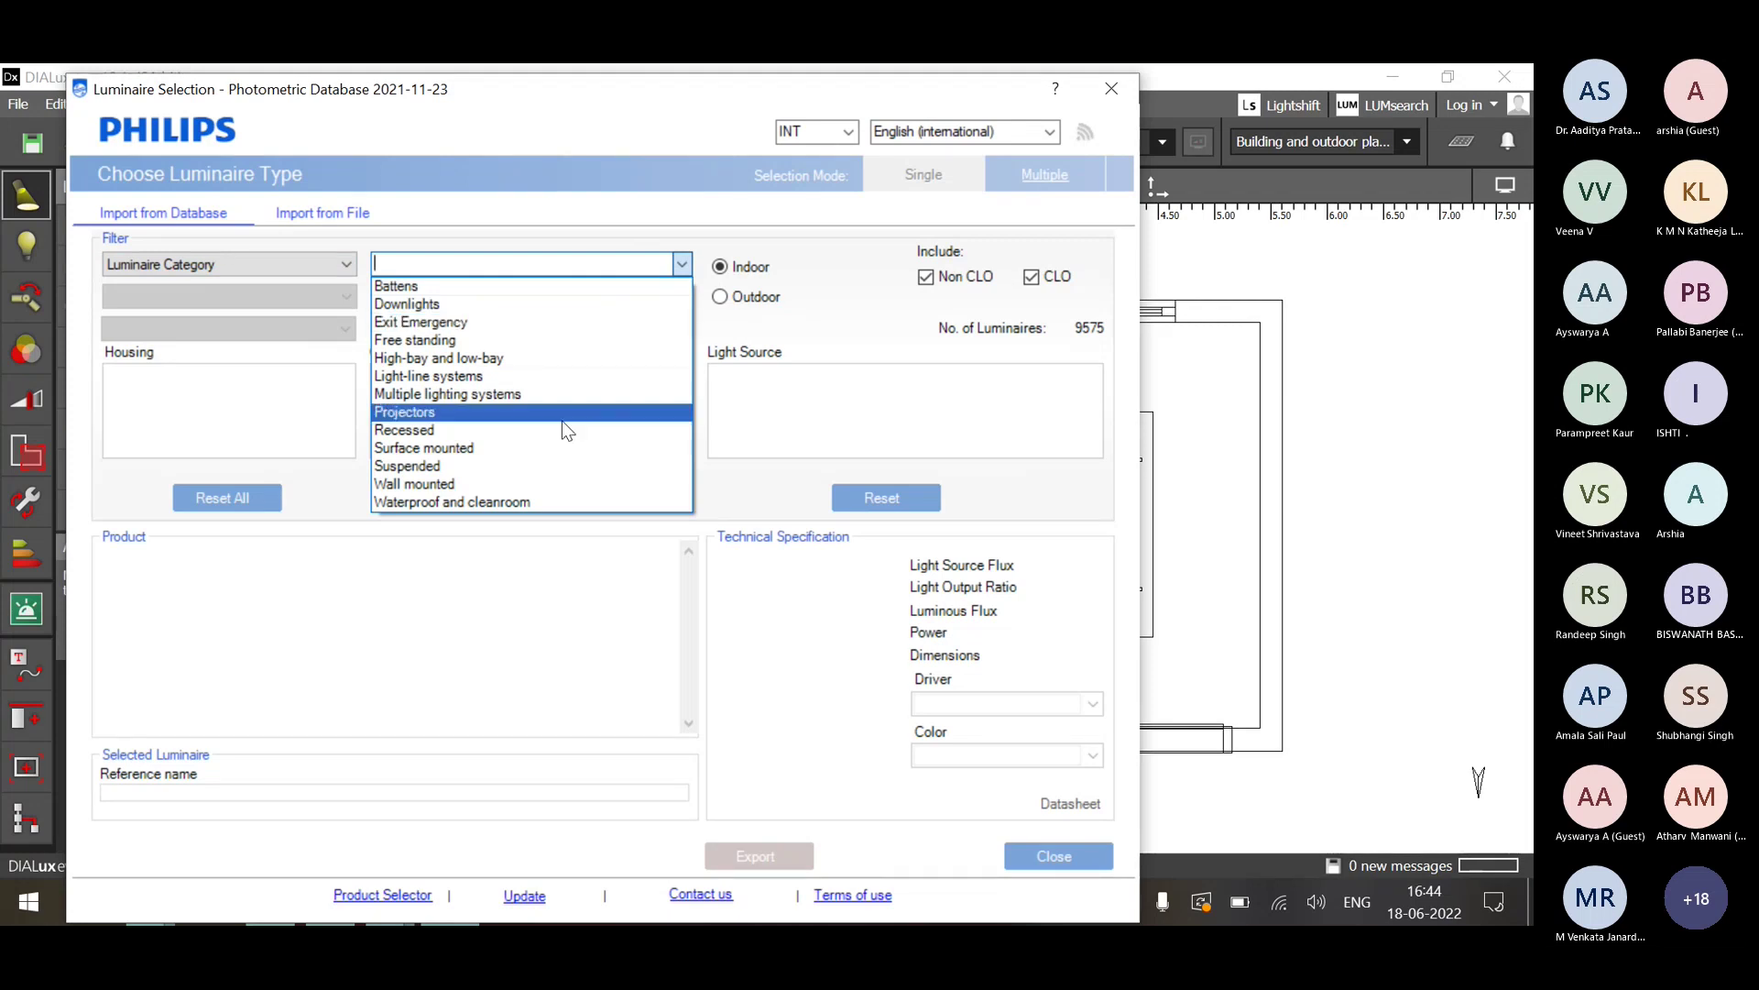
pyautogui.click(501, 303)
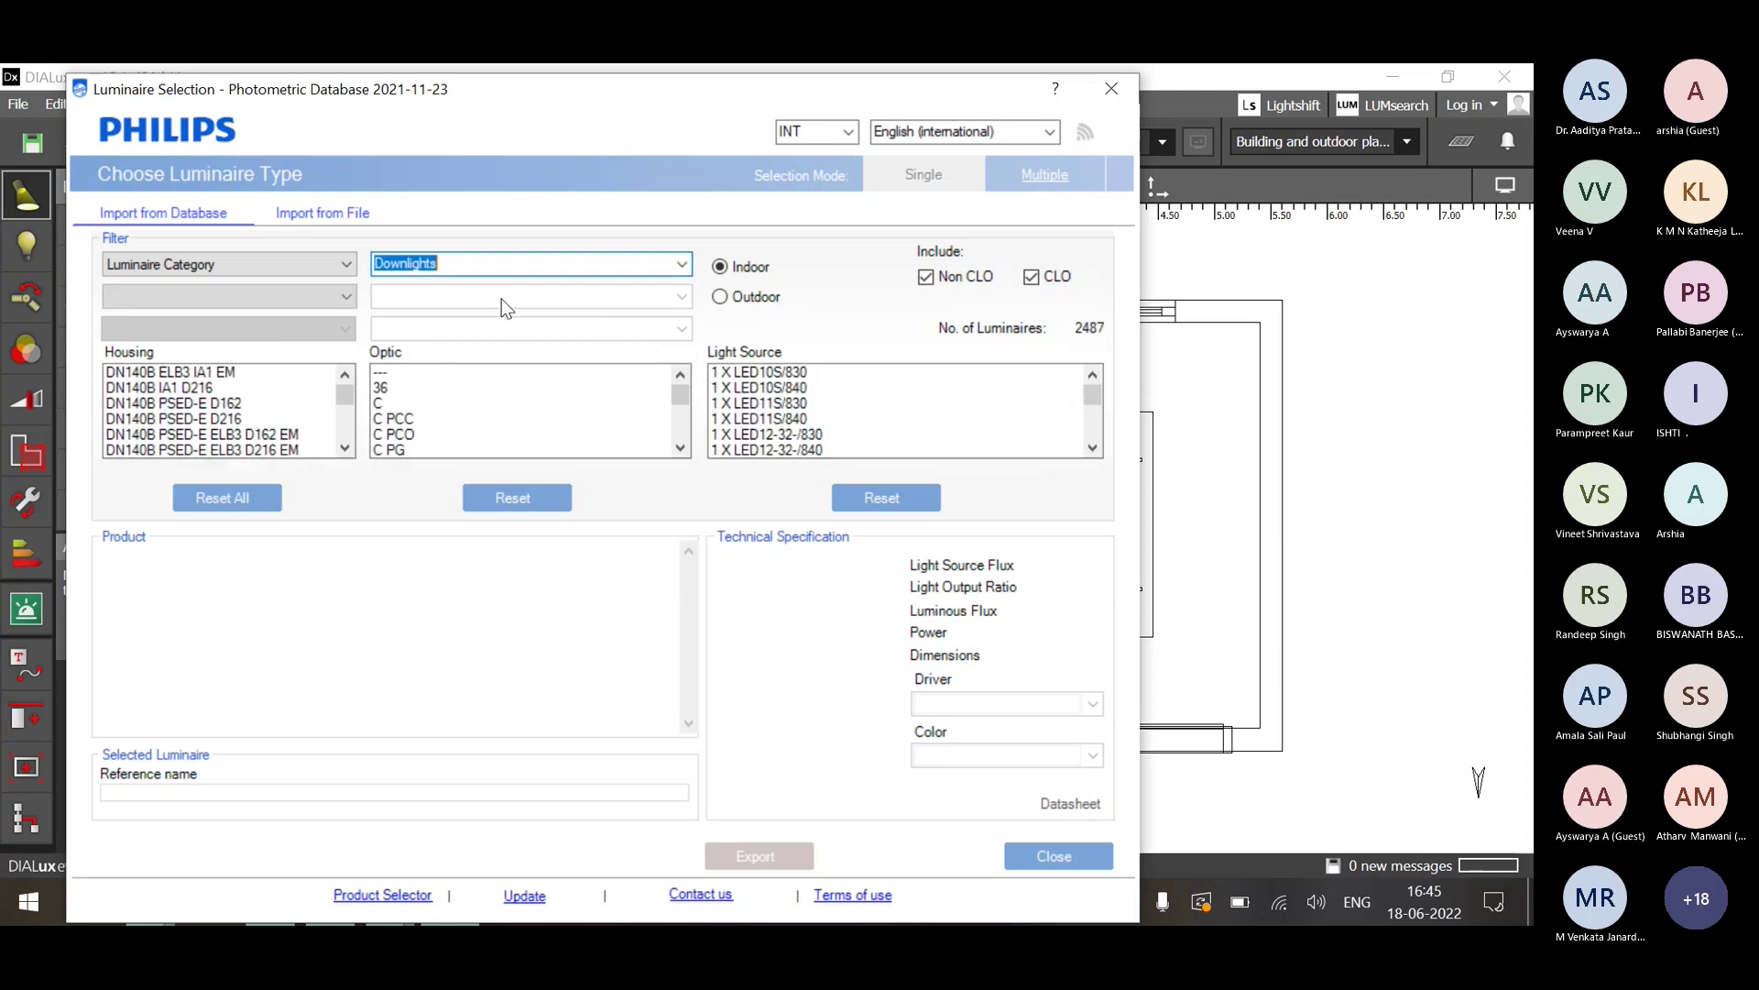
# Add a Light Source Category filter of LED Module, system flux 2000 lm, and select the DN140B PSED-E D216 housing.
pyautogui.click(283, 296)
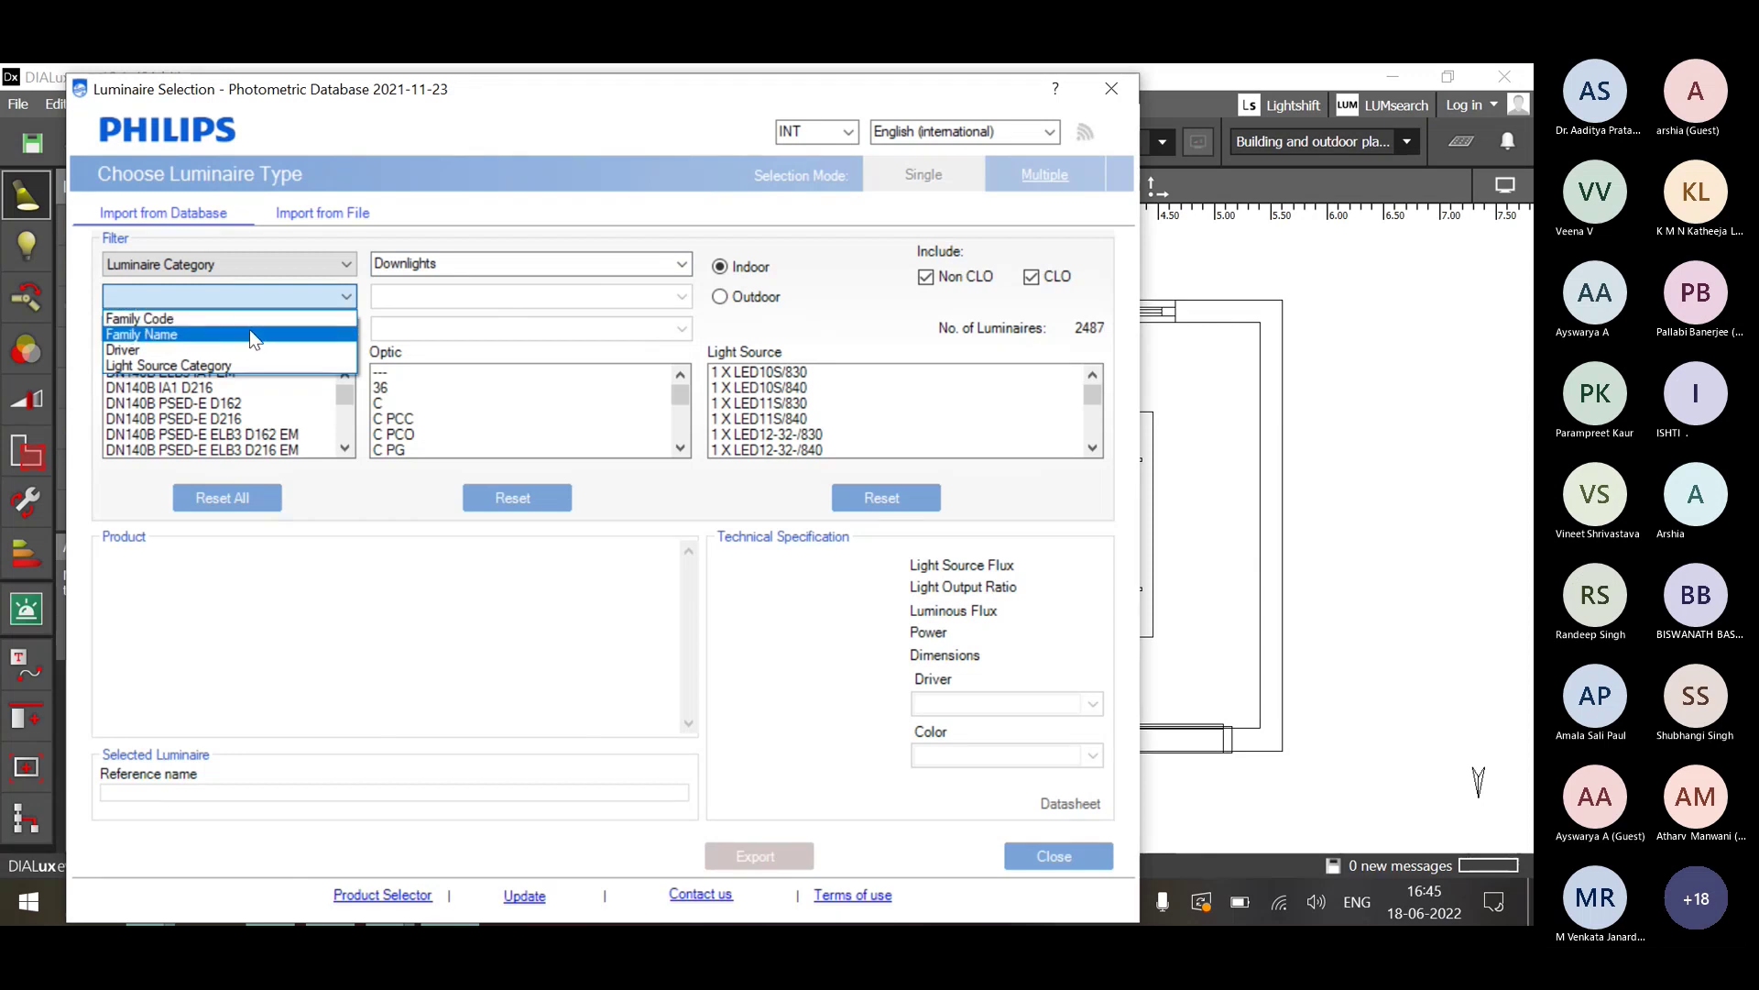
pyautogui.click(236, 366)
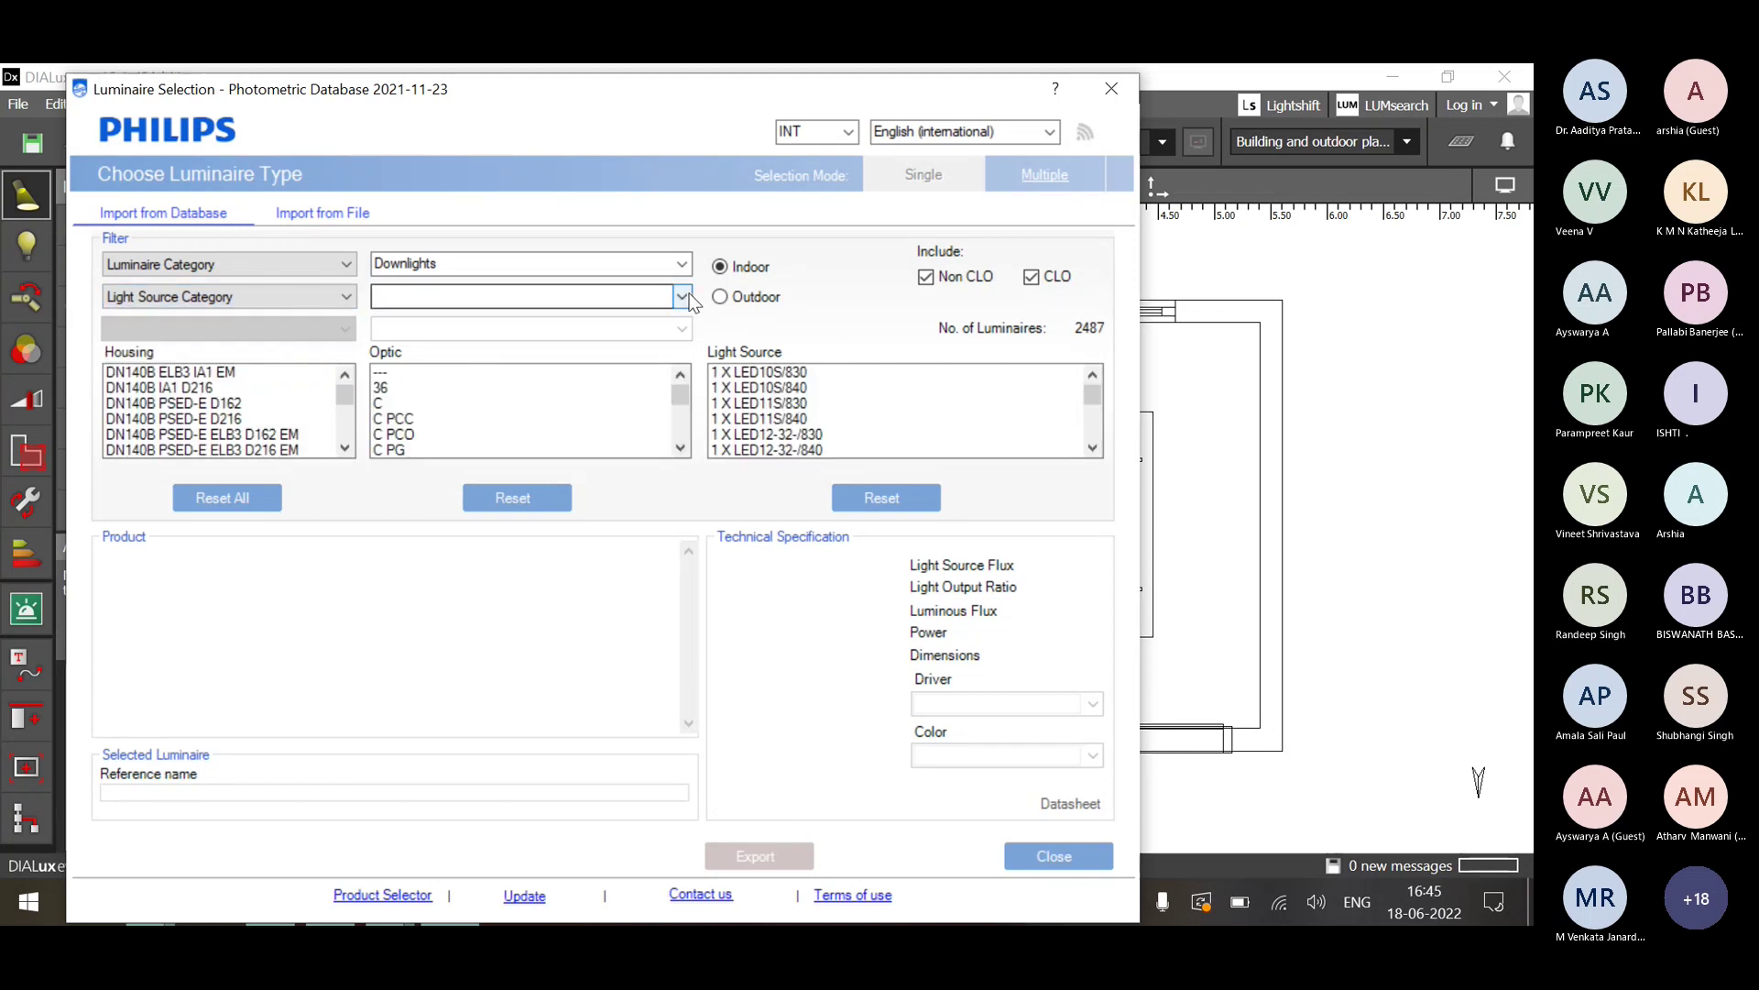
pyautogui.doubleClick(1078, 332)
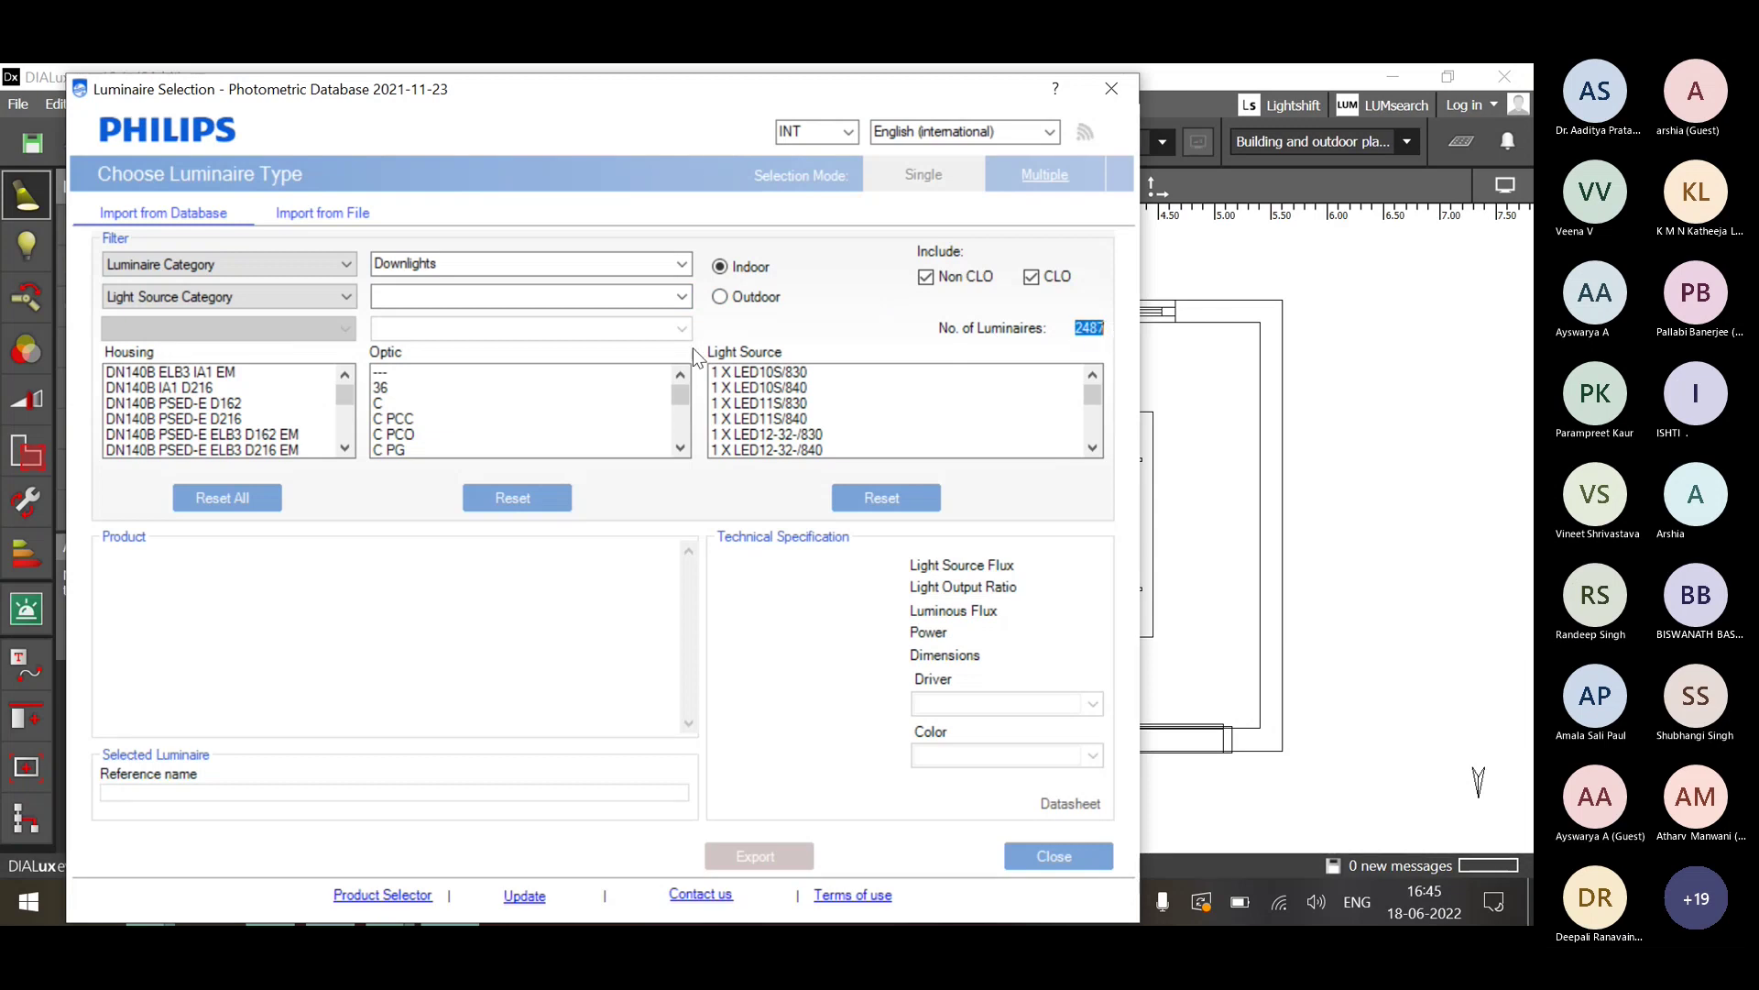
pyautogui.click(682, 296)
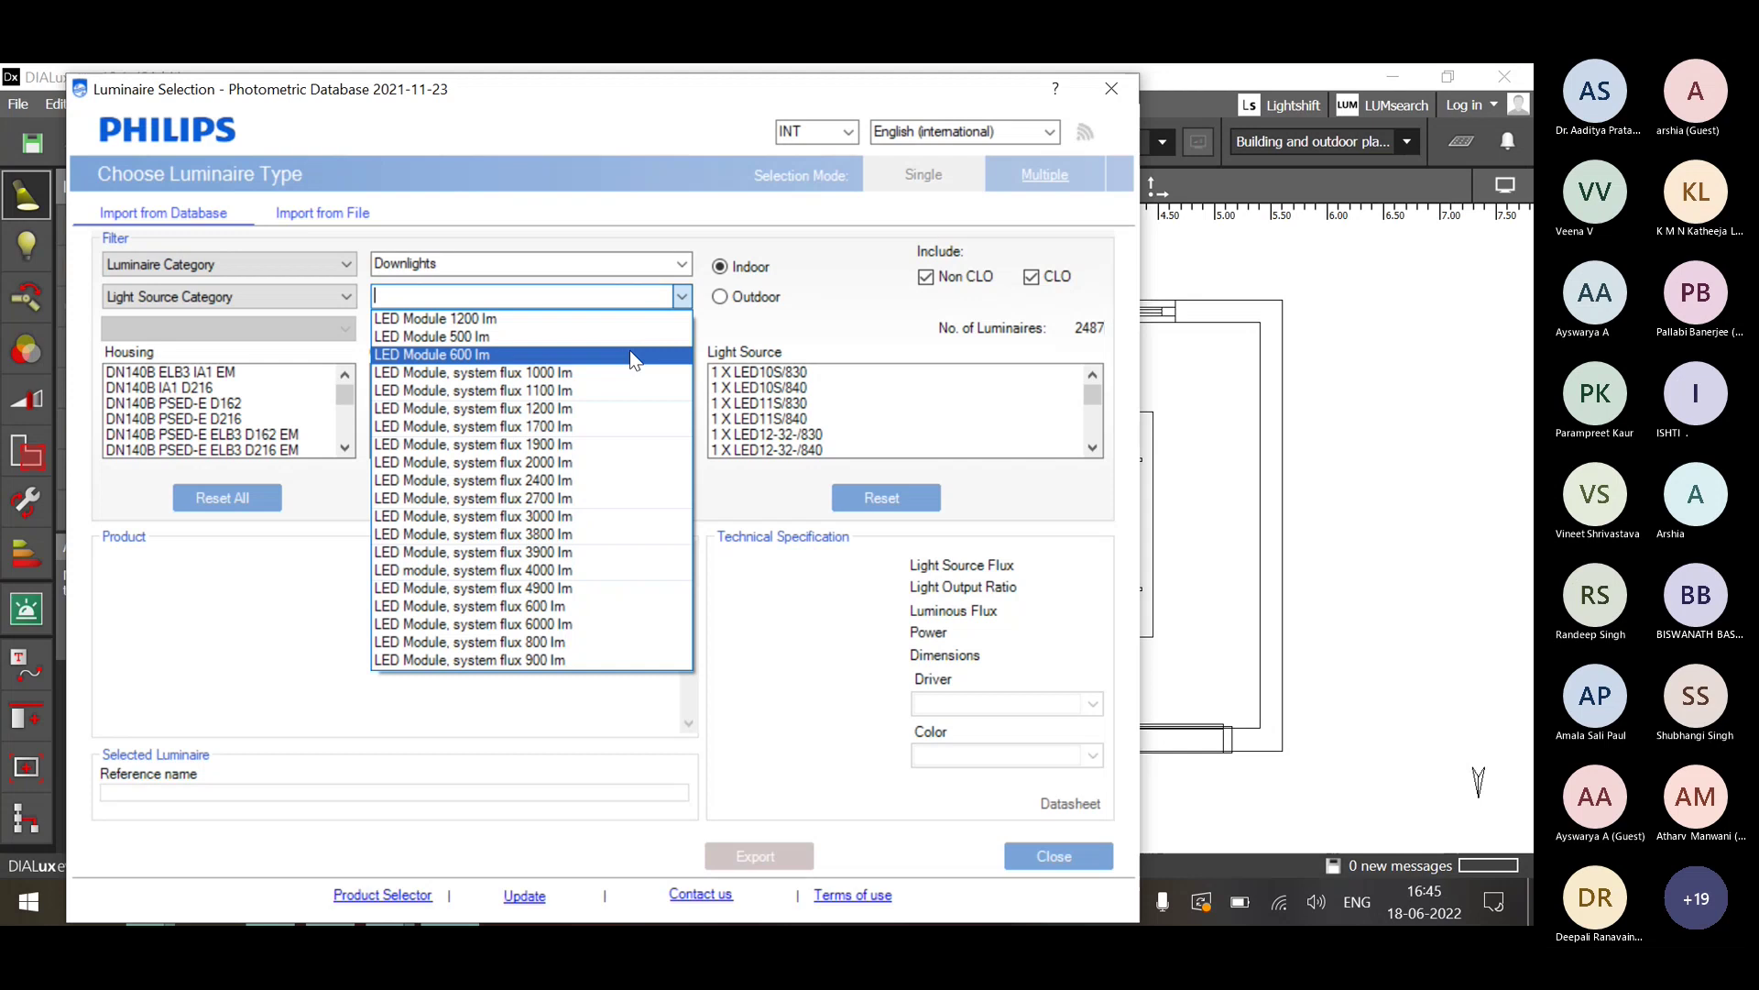
pyautogui.click(574, 463)
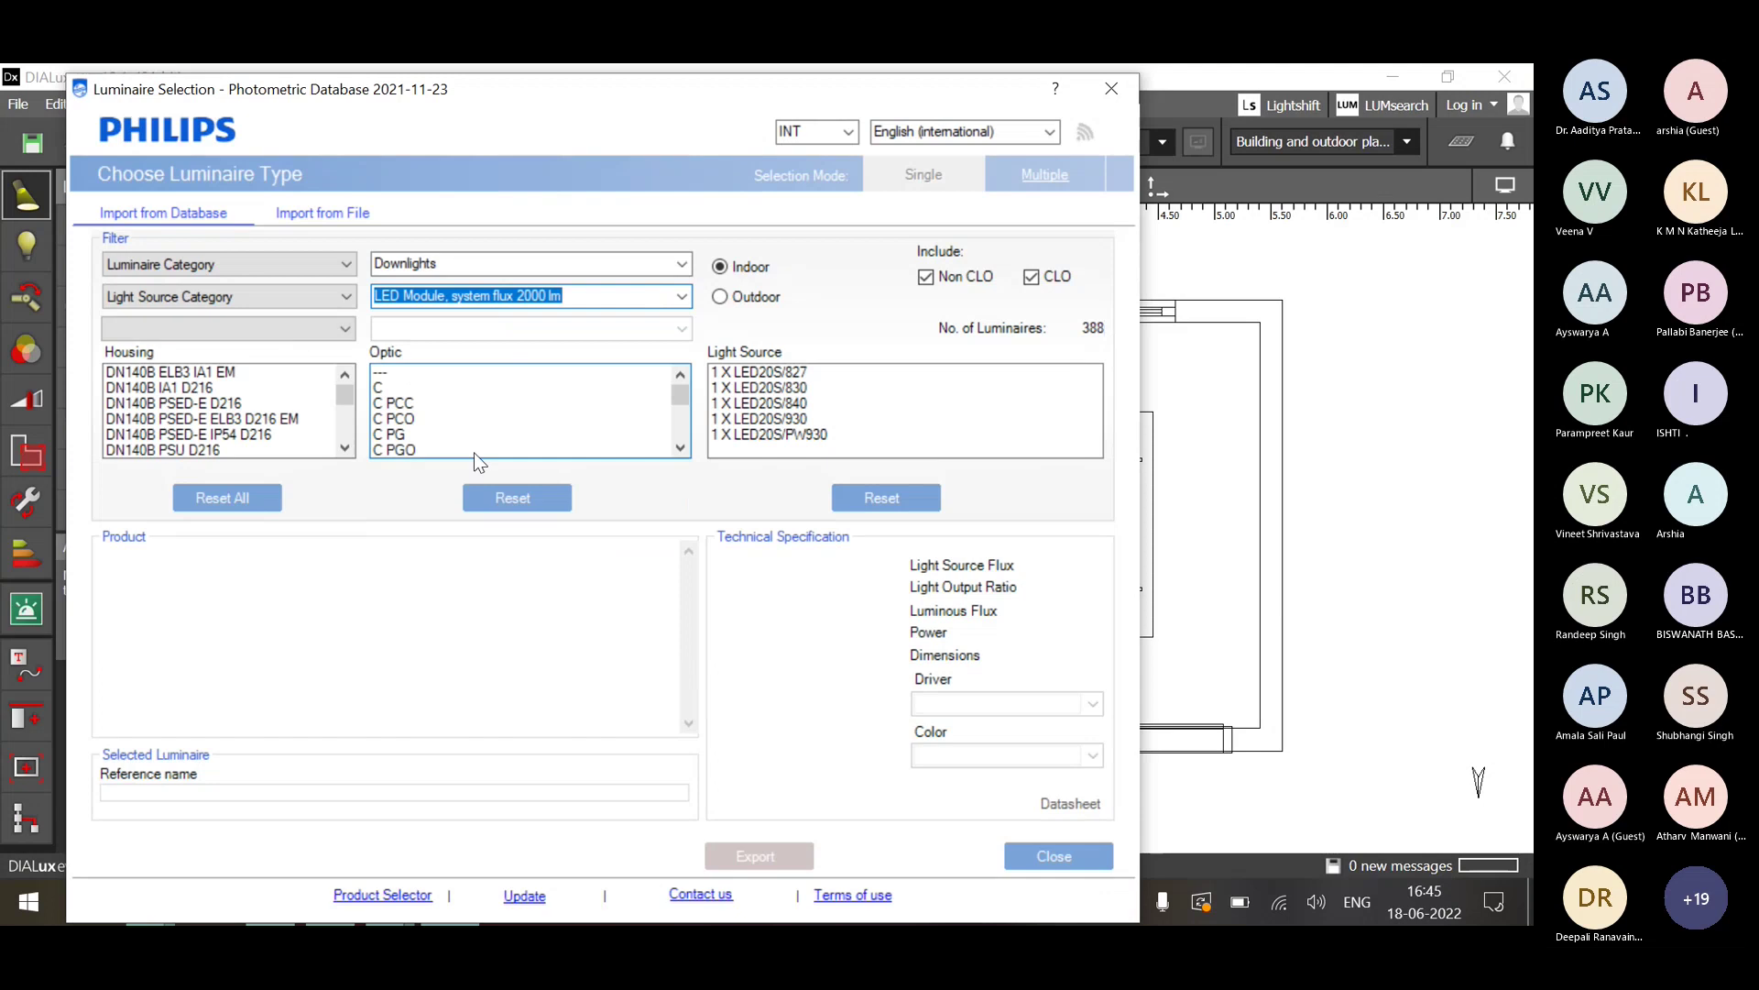
pyautogui.click(195, 401)
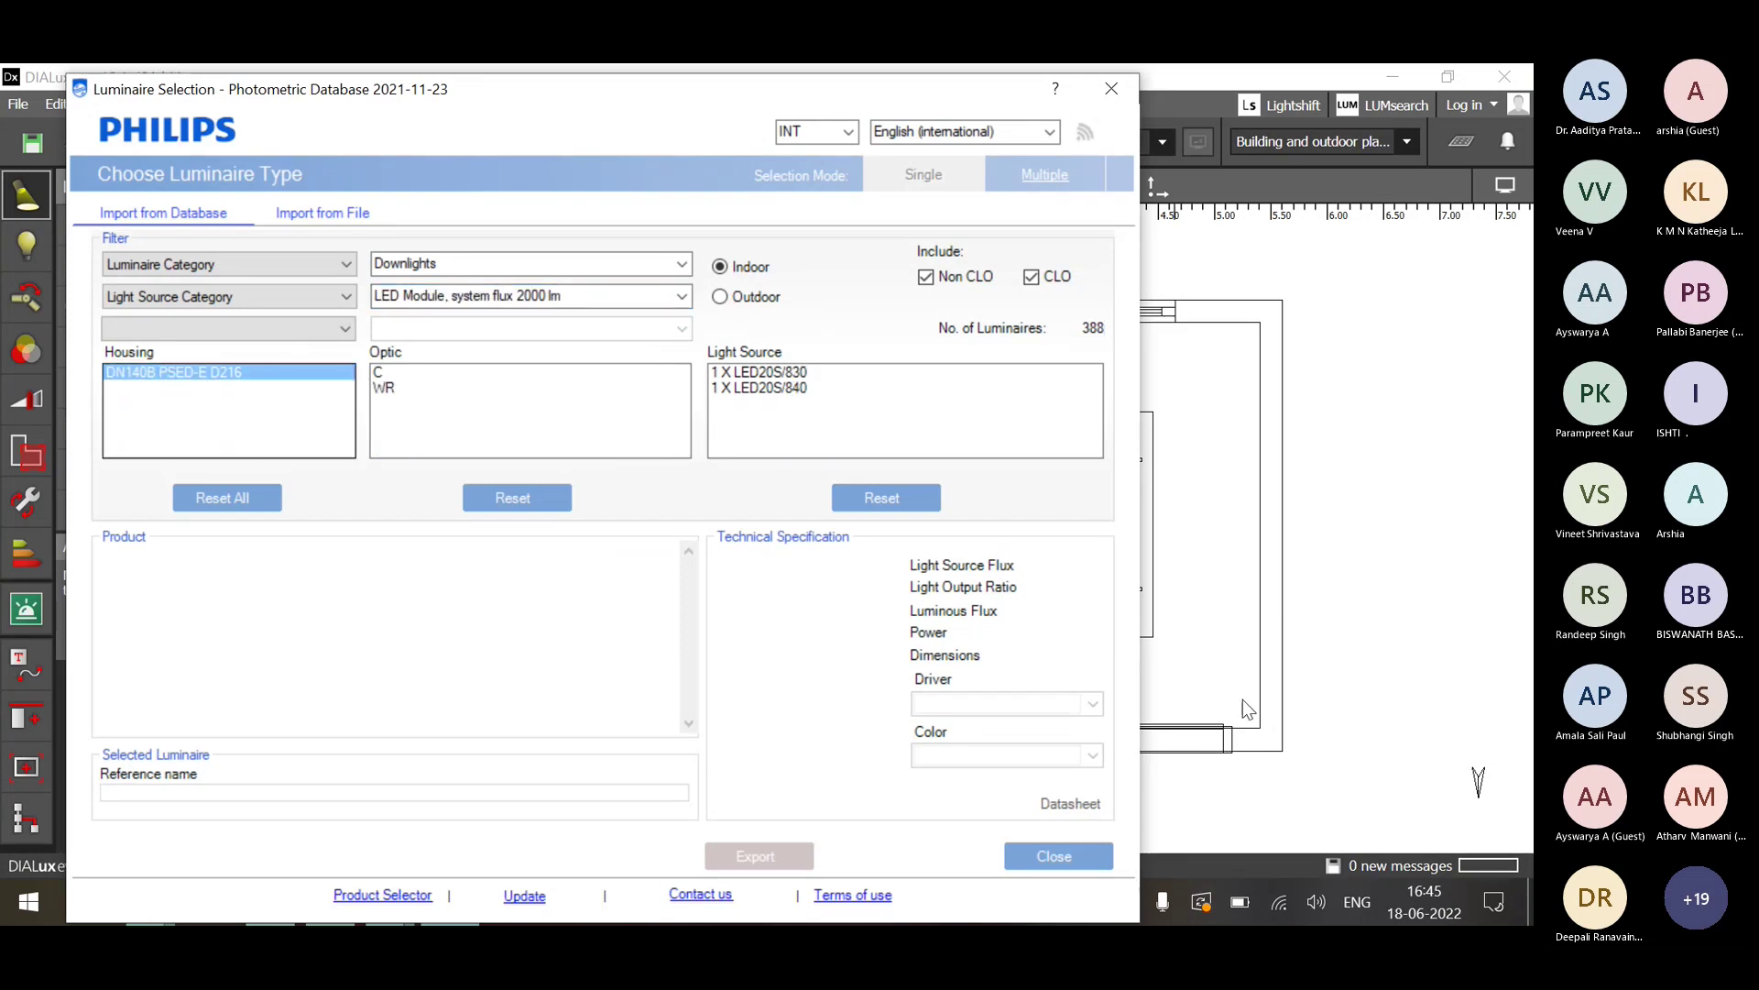
# Switch to the Teams meeting, admit the guest waiting in the lobby, and minimise the meeting window.
pyautogui.click(1299, 713)
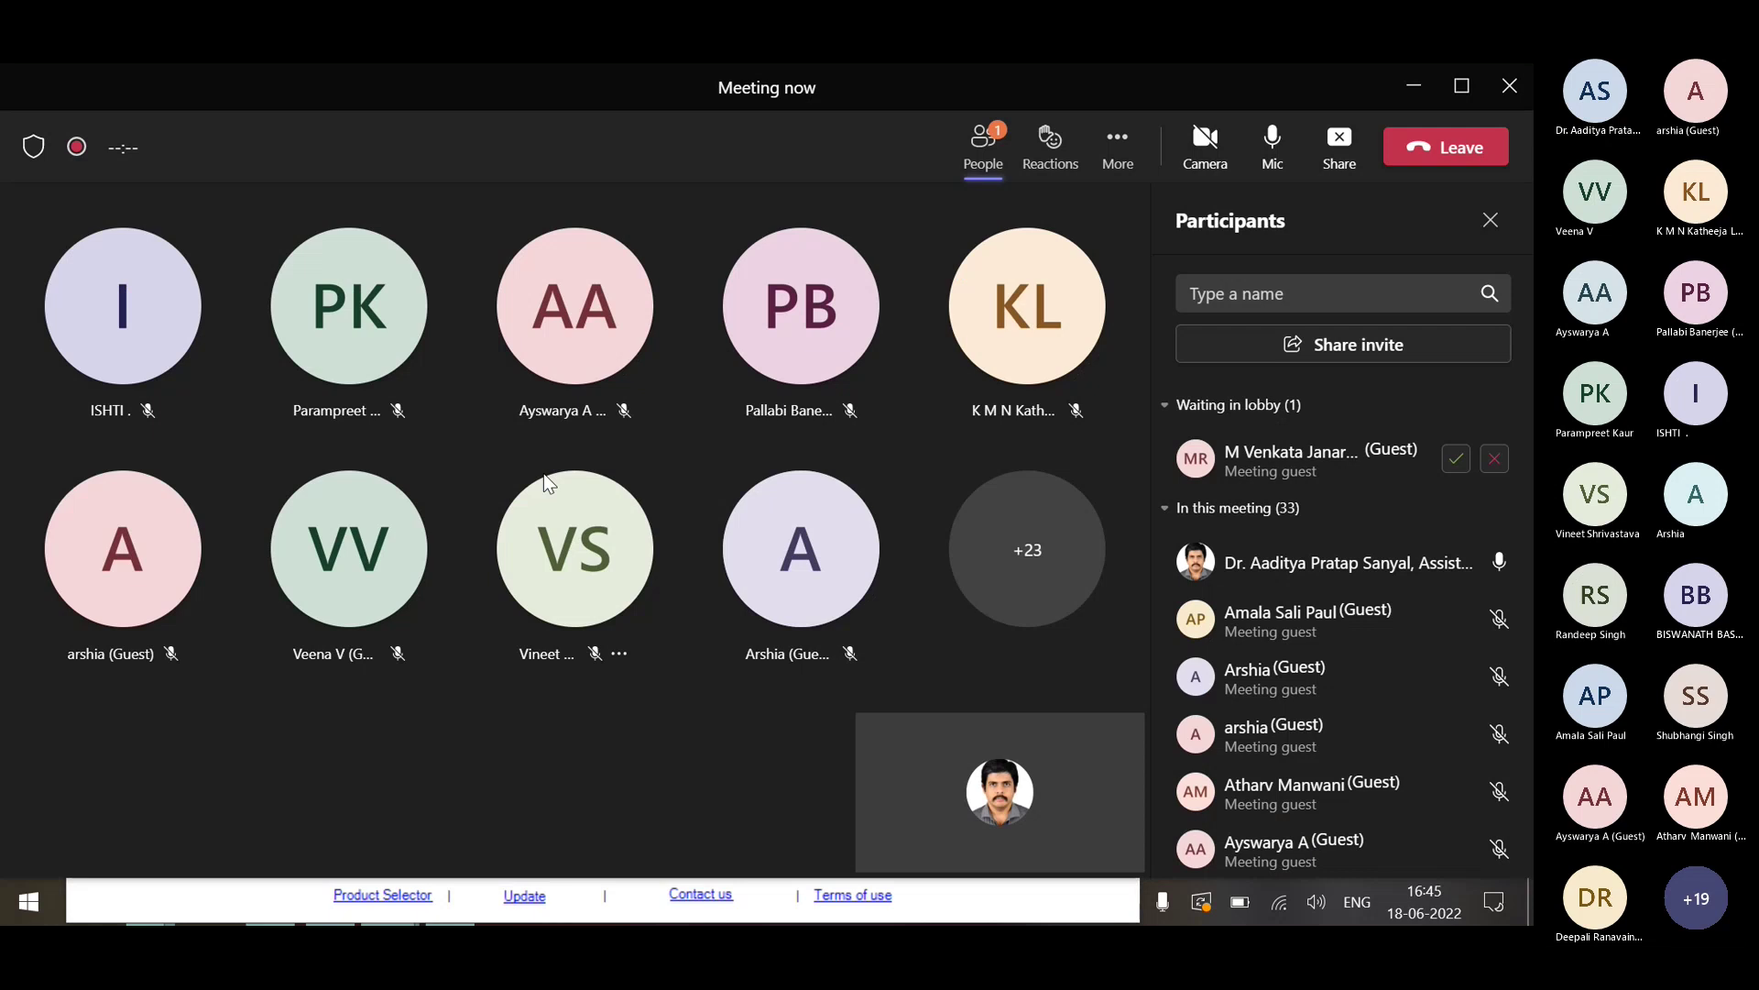
pyautogui.click(544, 478)
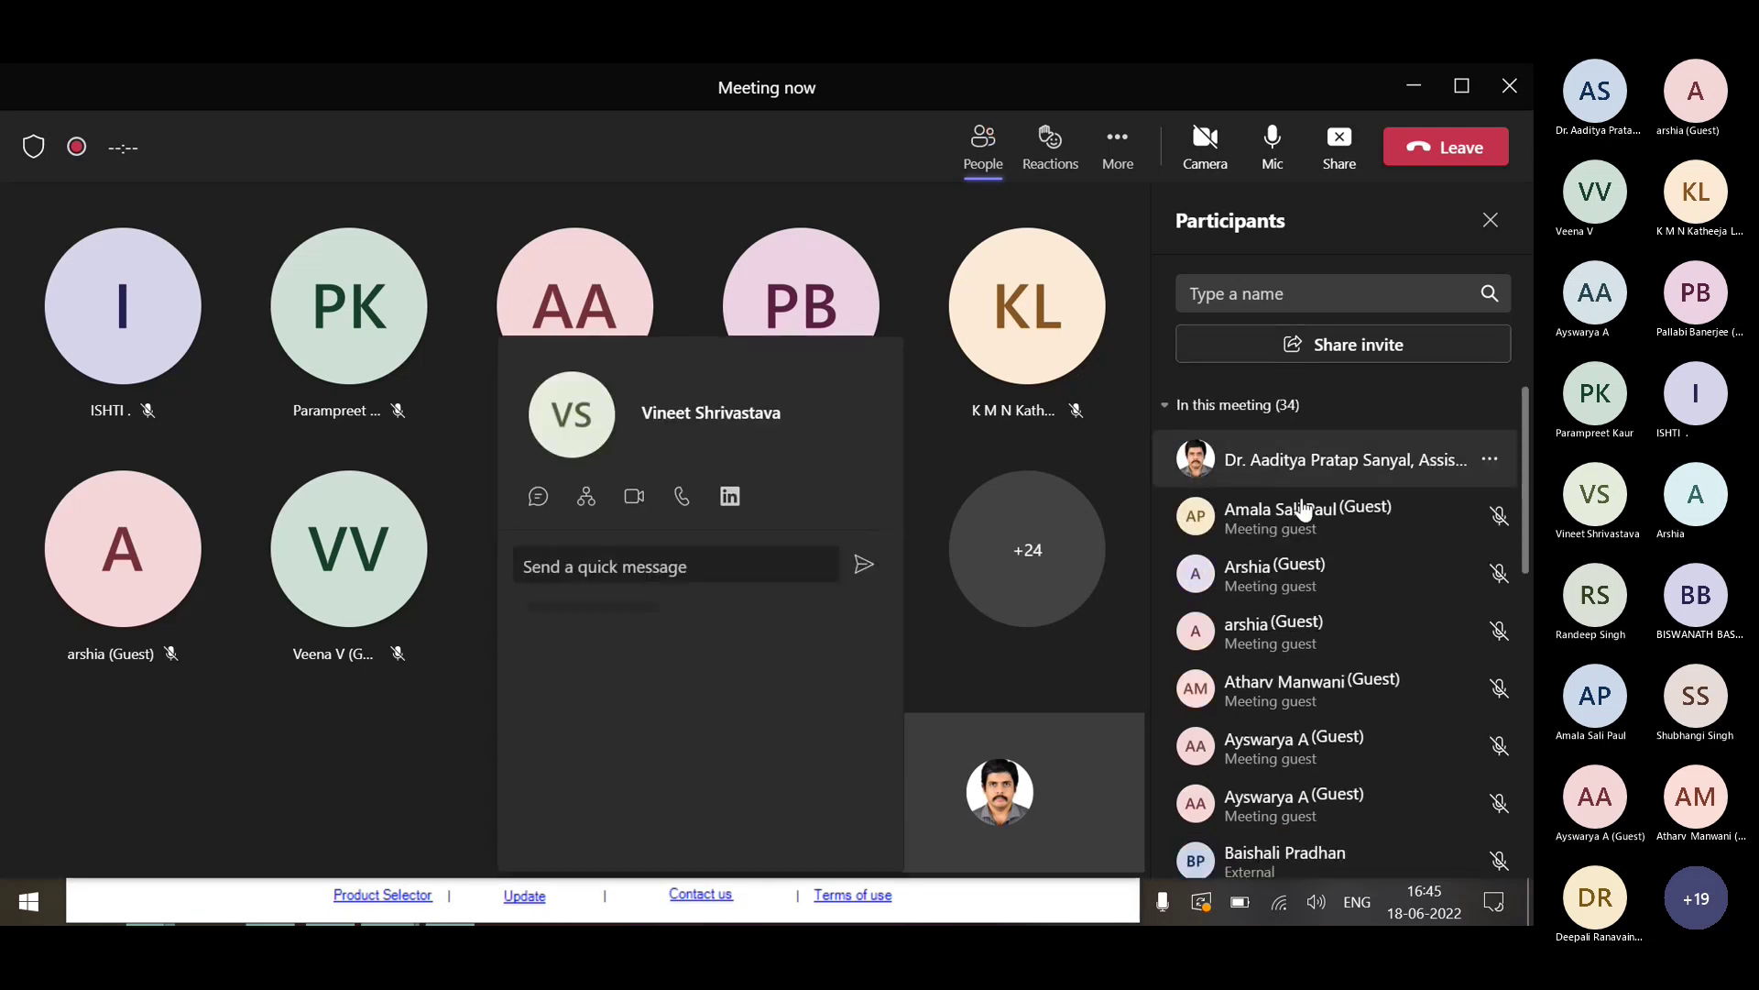
pyautogui.click(1414, 96)
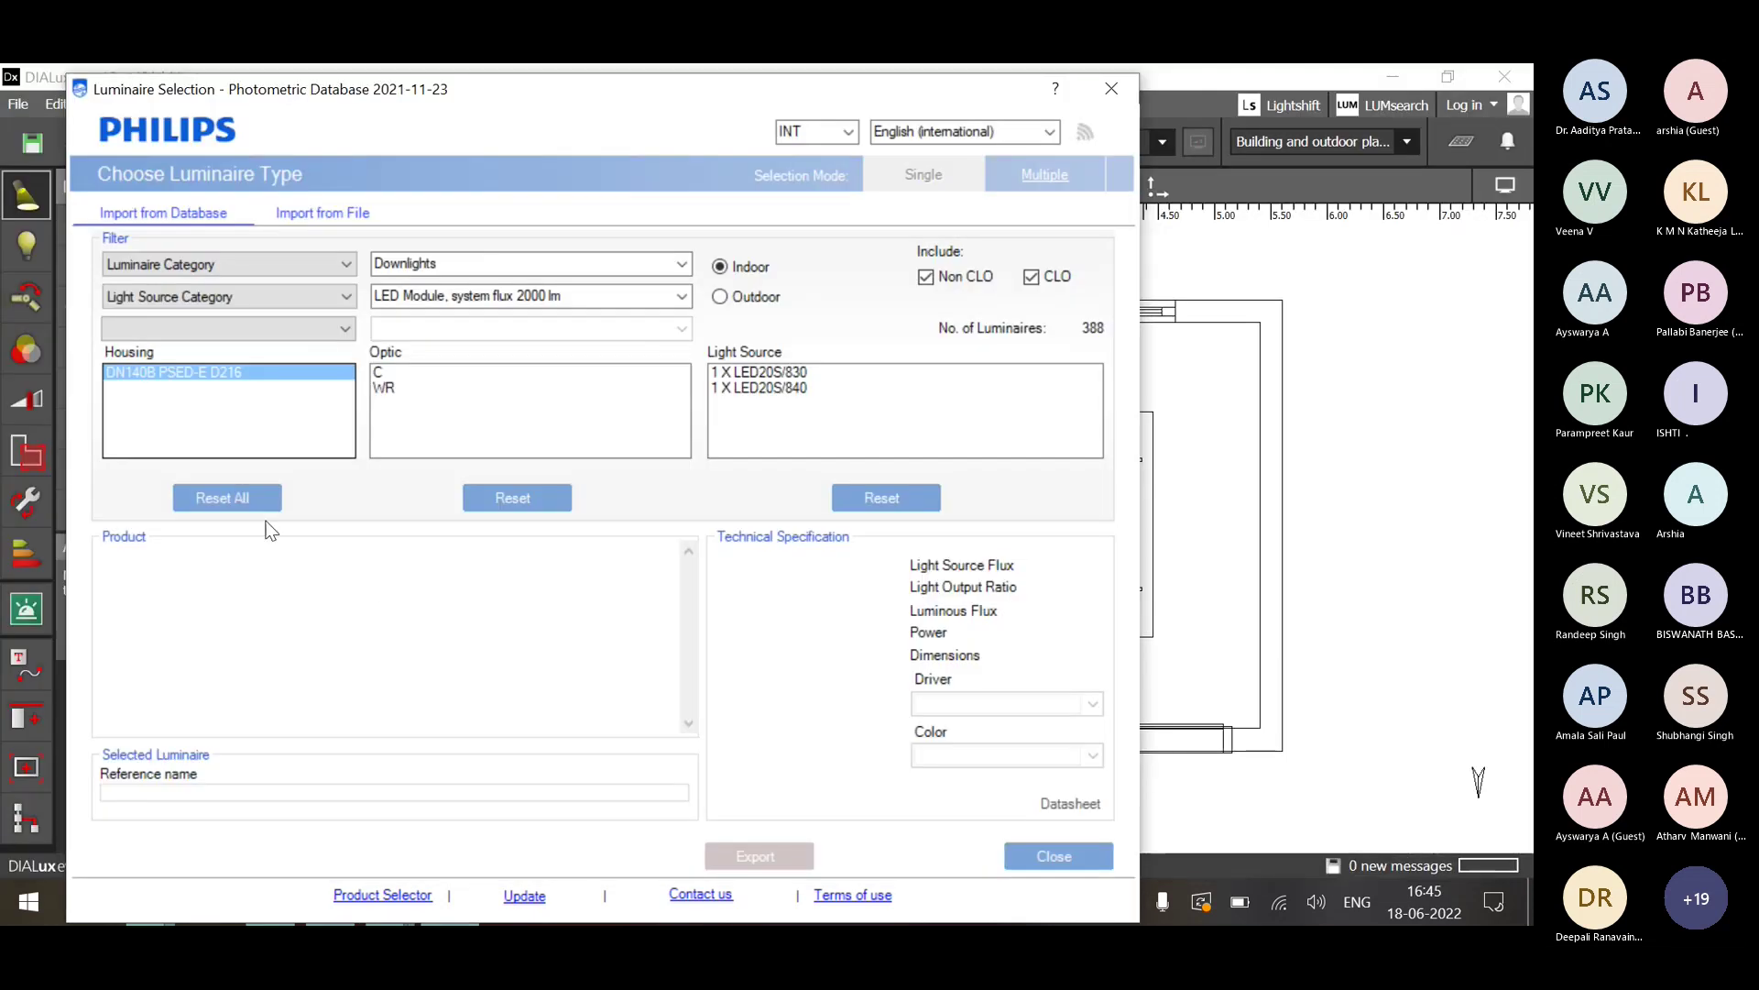
# Select optic C and the 1 X LED20S/830 light source for the downlight.
pyautogui.click(394, 373)
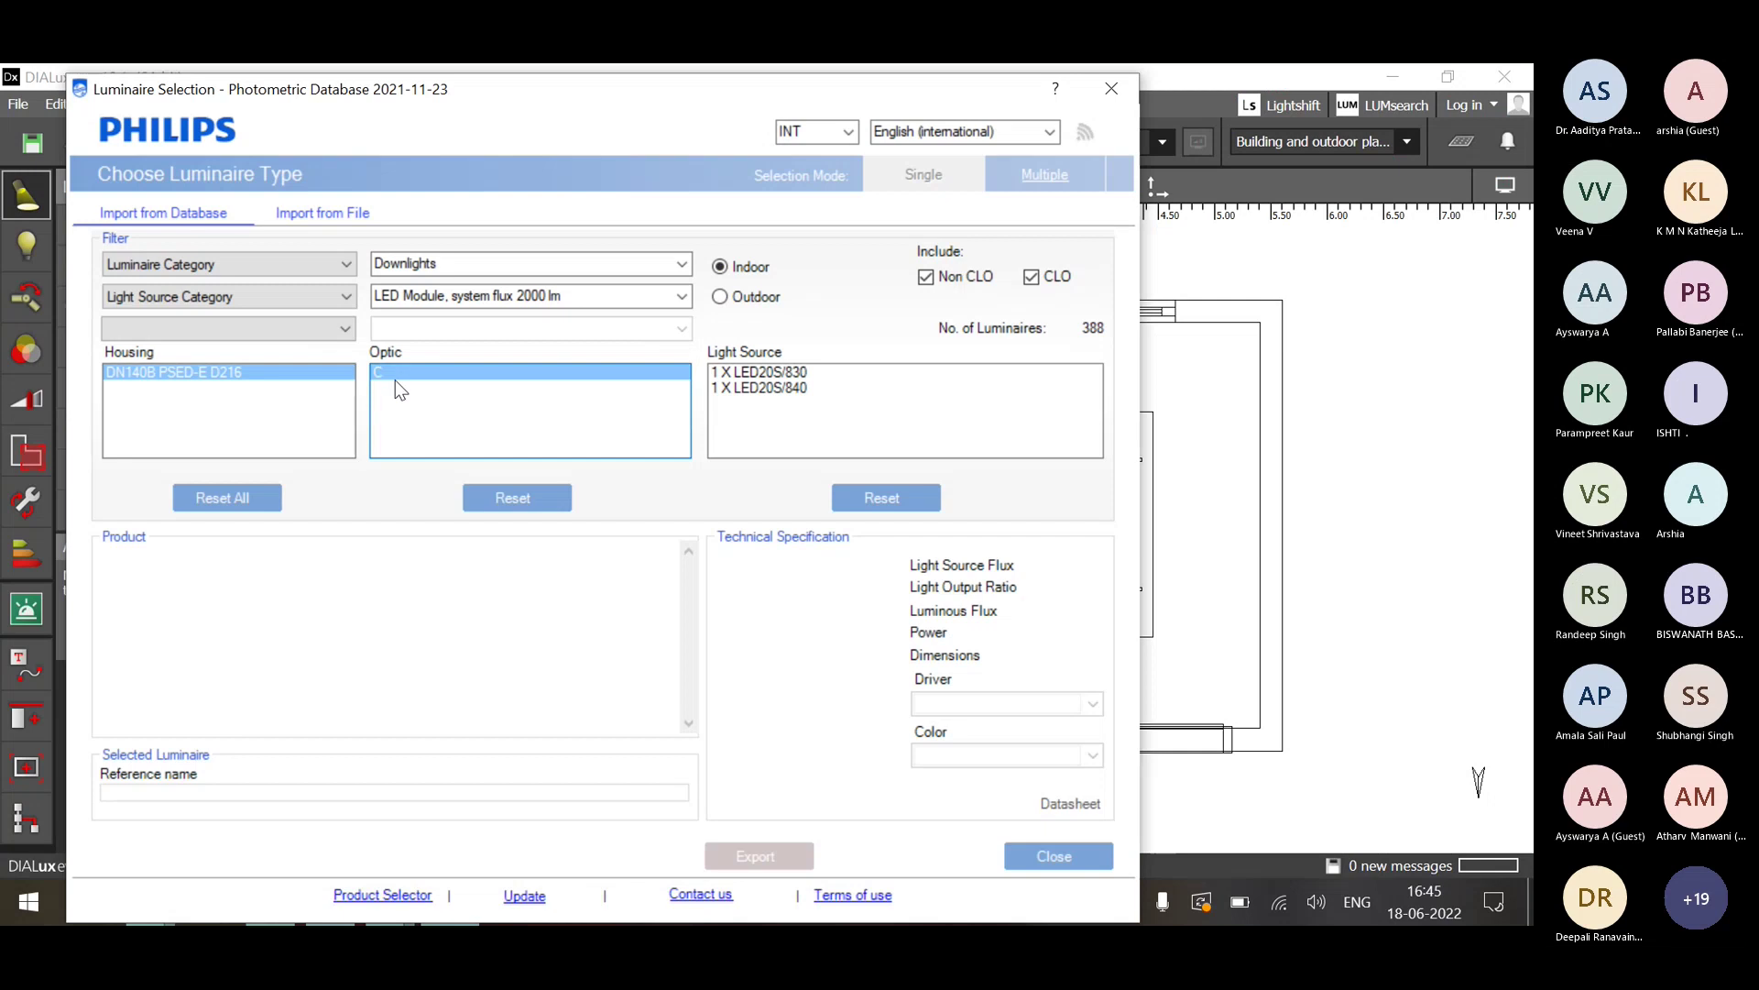
pyautogui.click(748, 372)
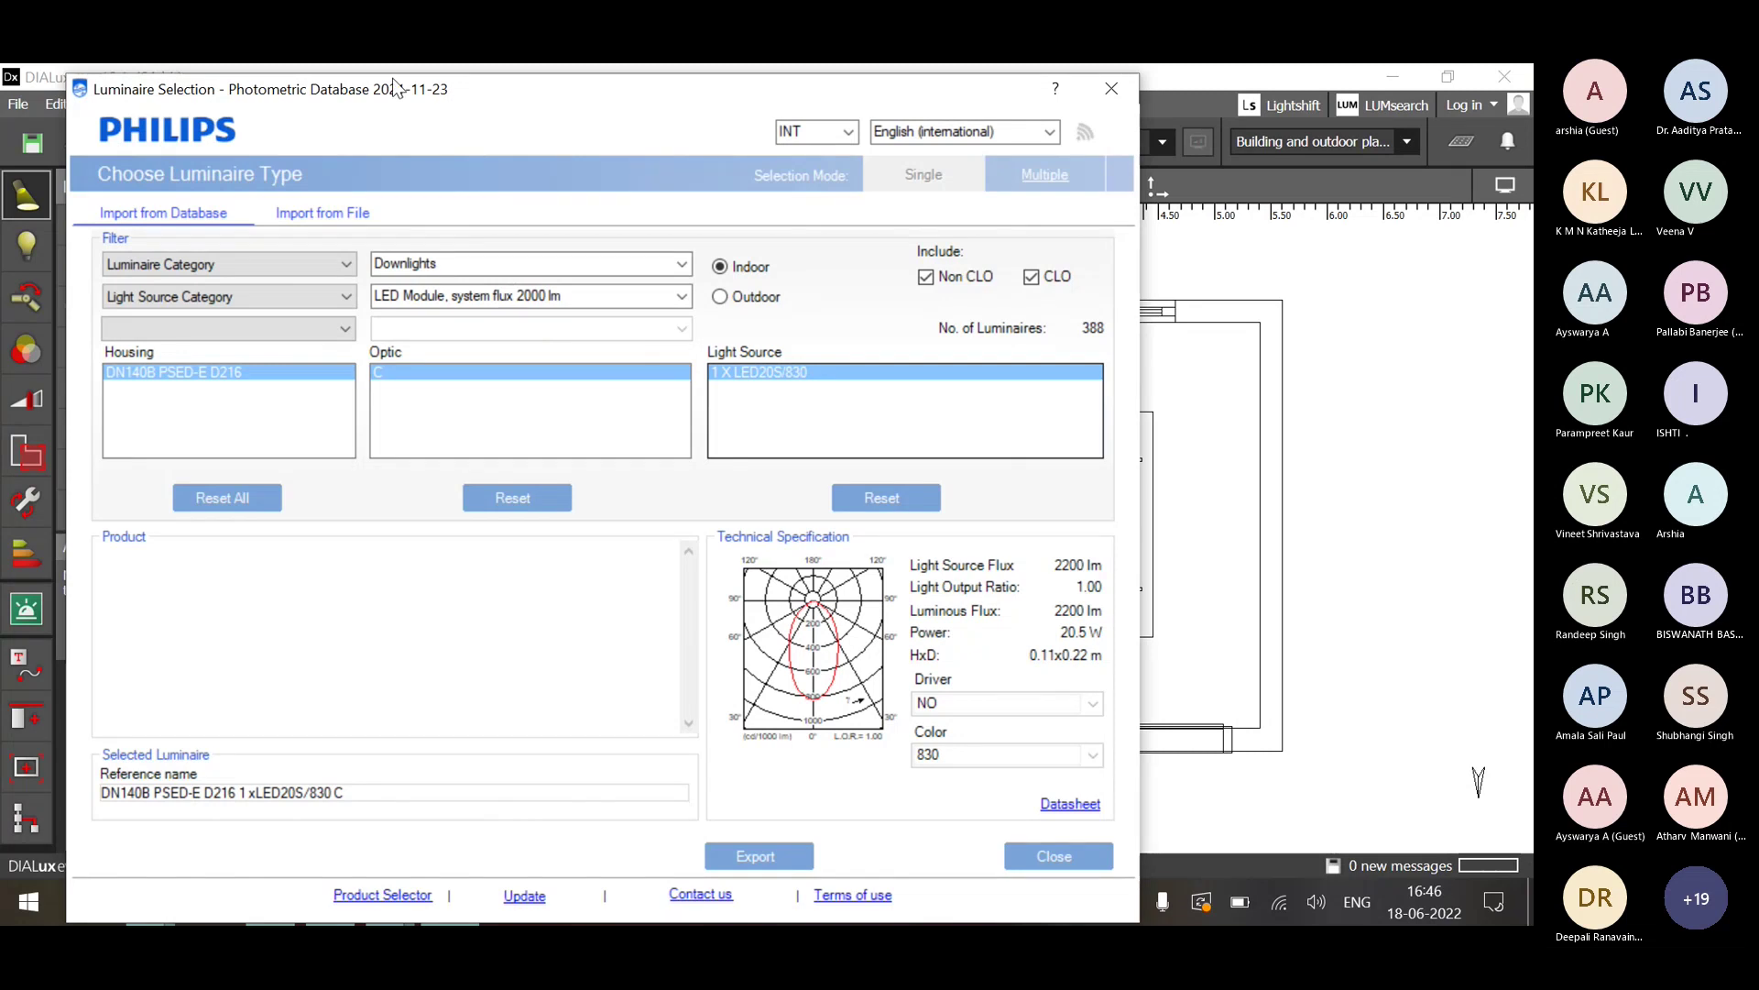
# Search Windows for the PCat application.
pyautogui.click(12, 910)
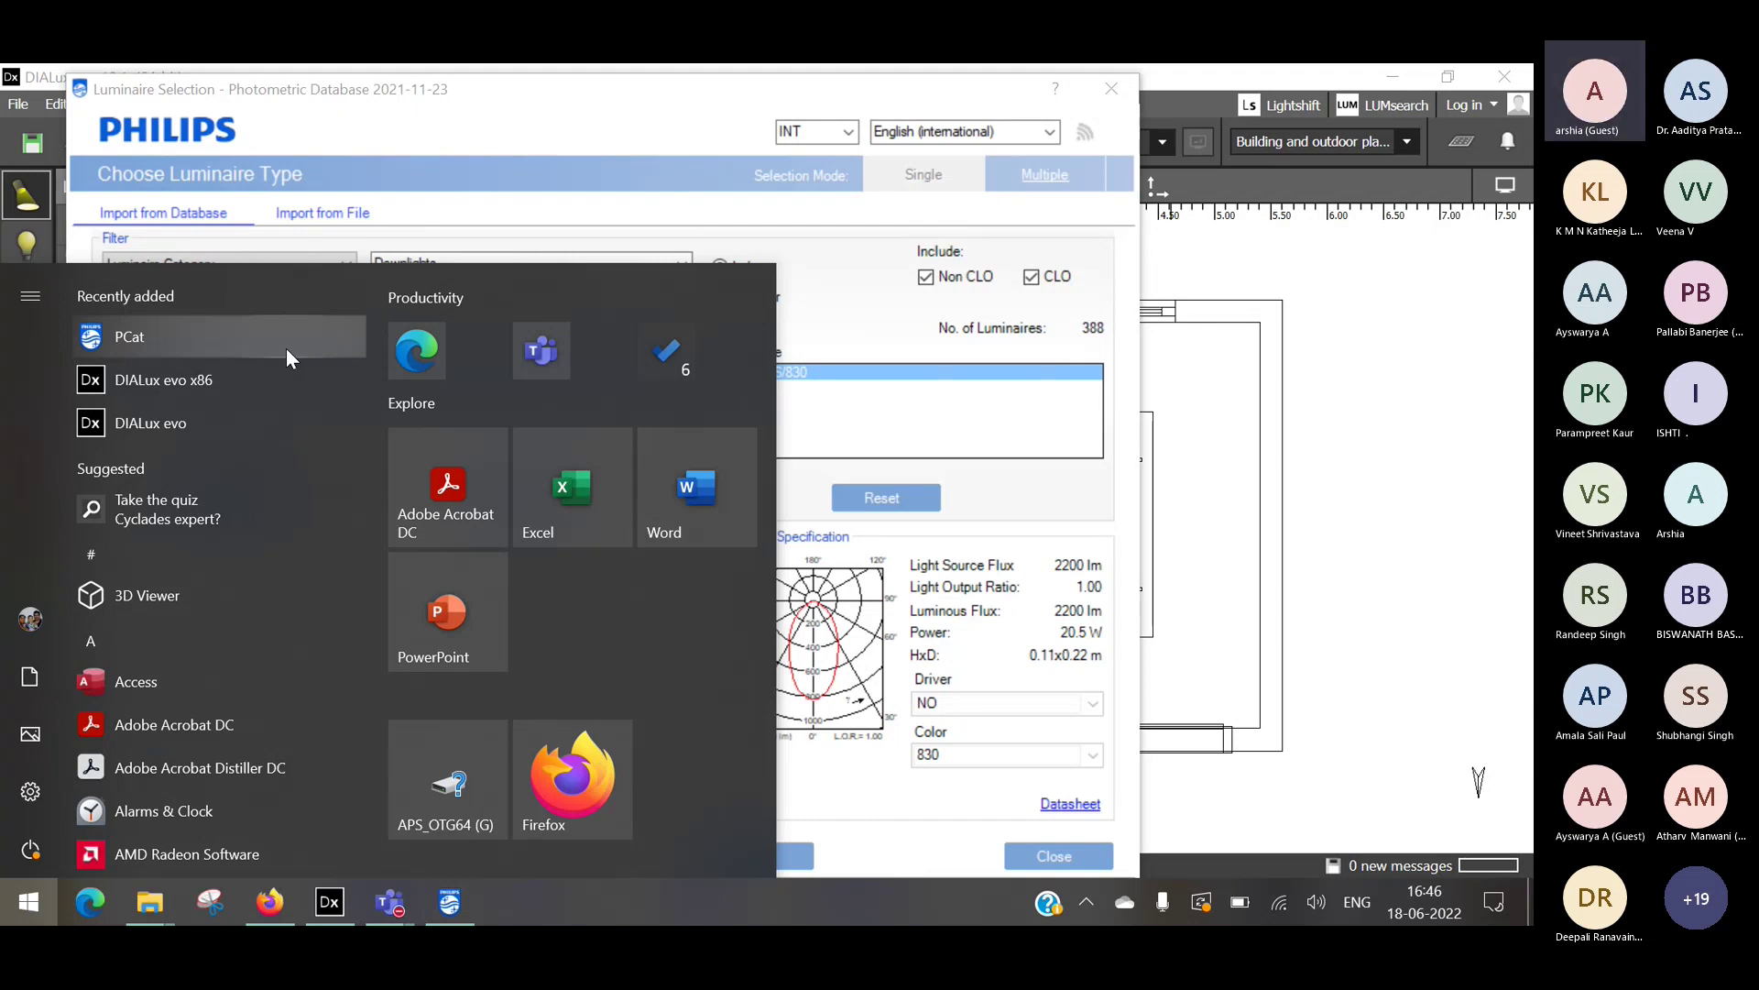
pyautogui.click(22, 910)
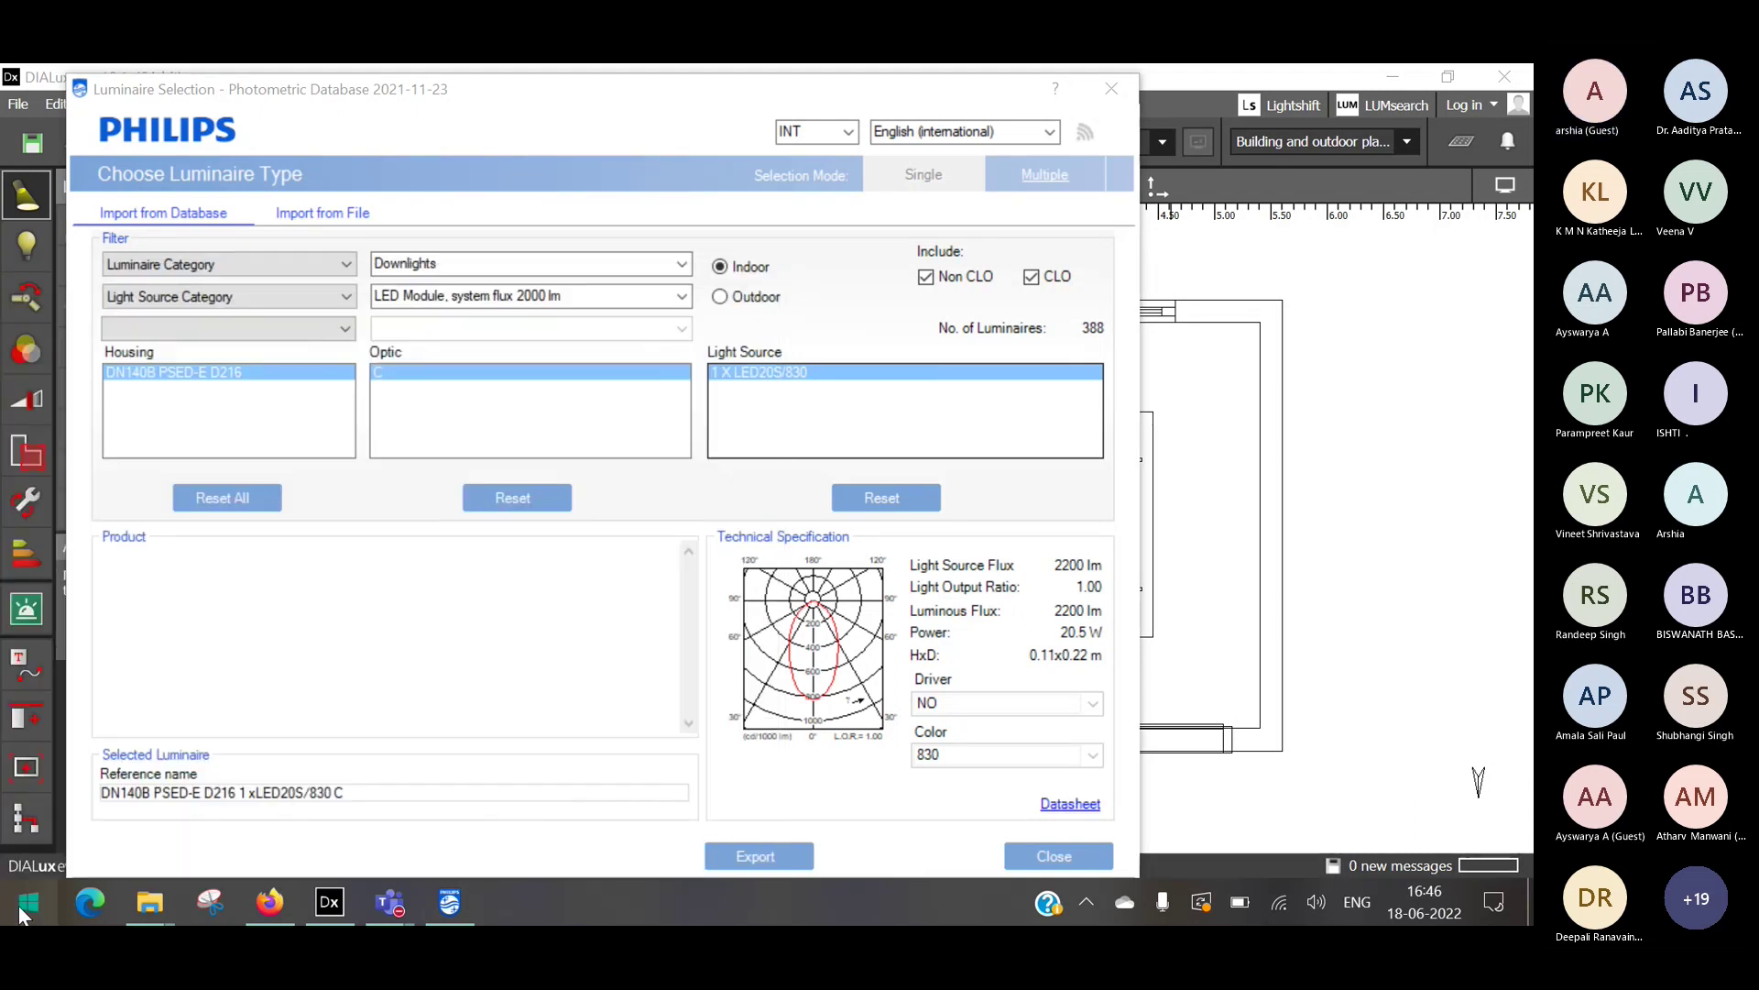
pyautogui.click(24, 910)
pyautogui.click(22, 912)
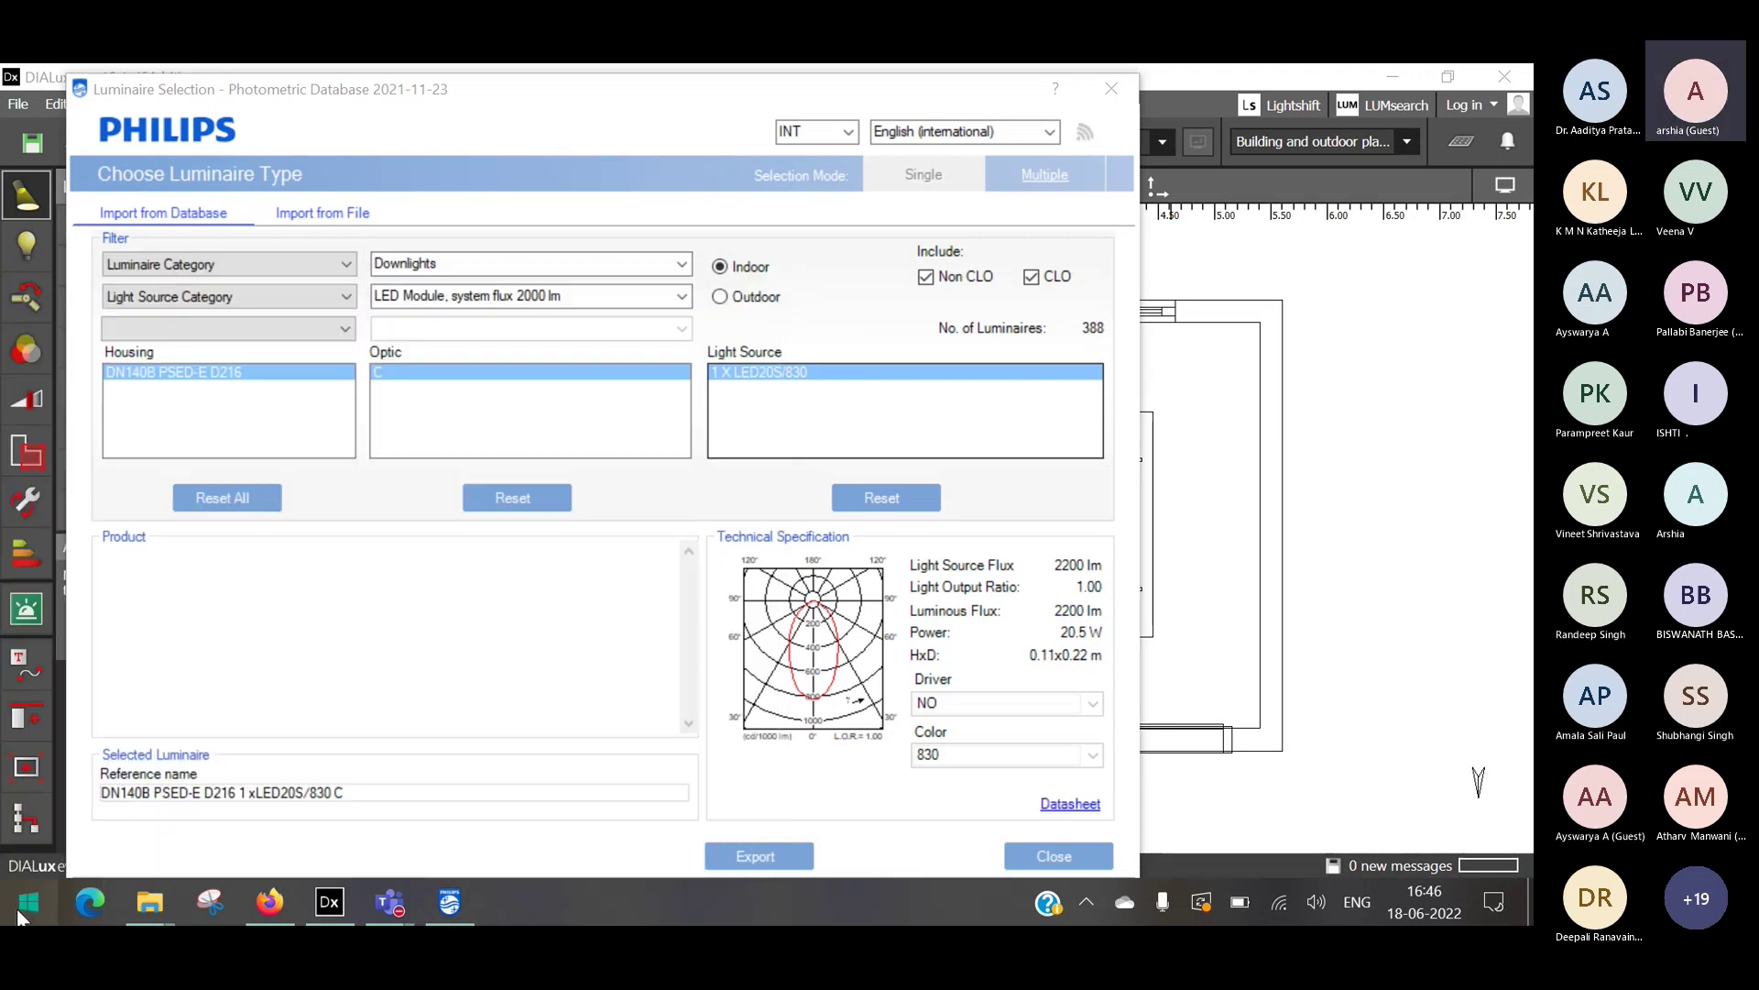
pyautogui.click(22, 912)
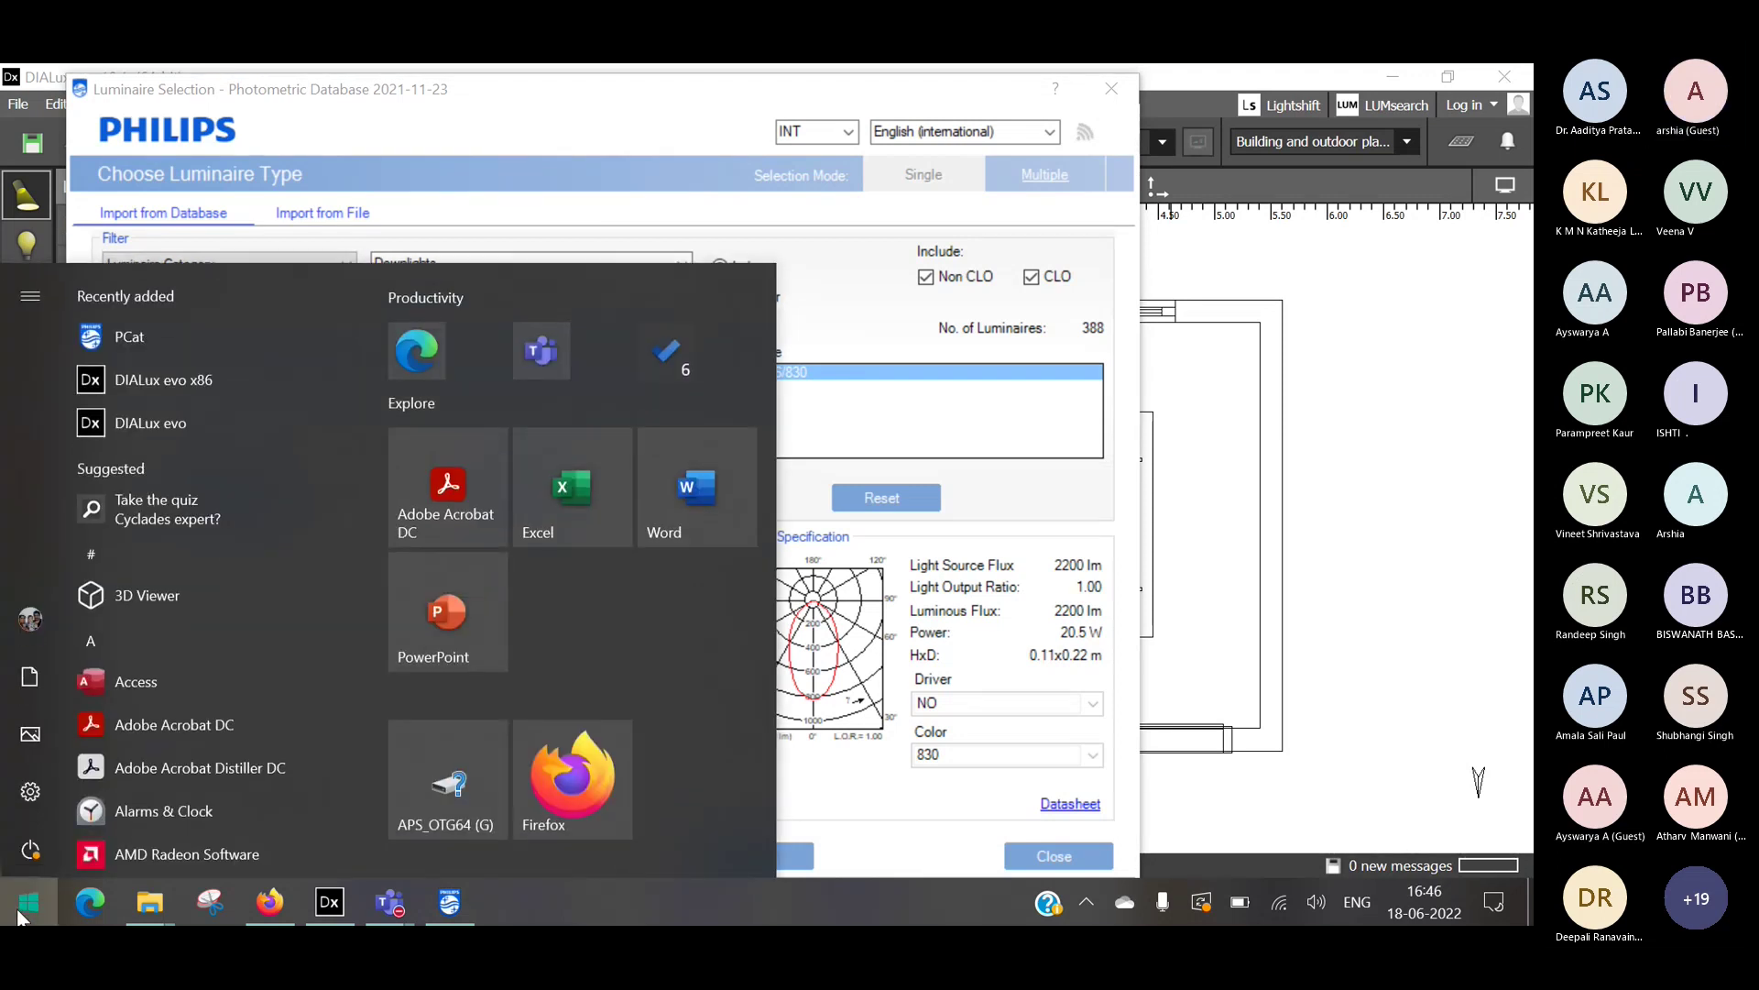
pyautogui.write('pcat')
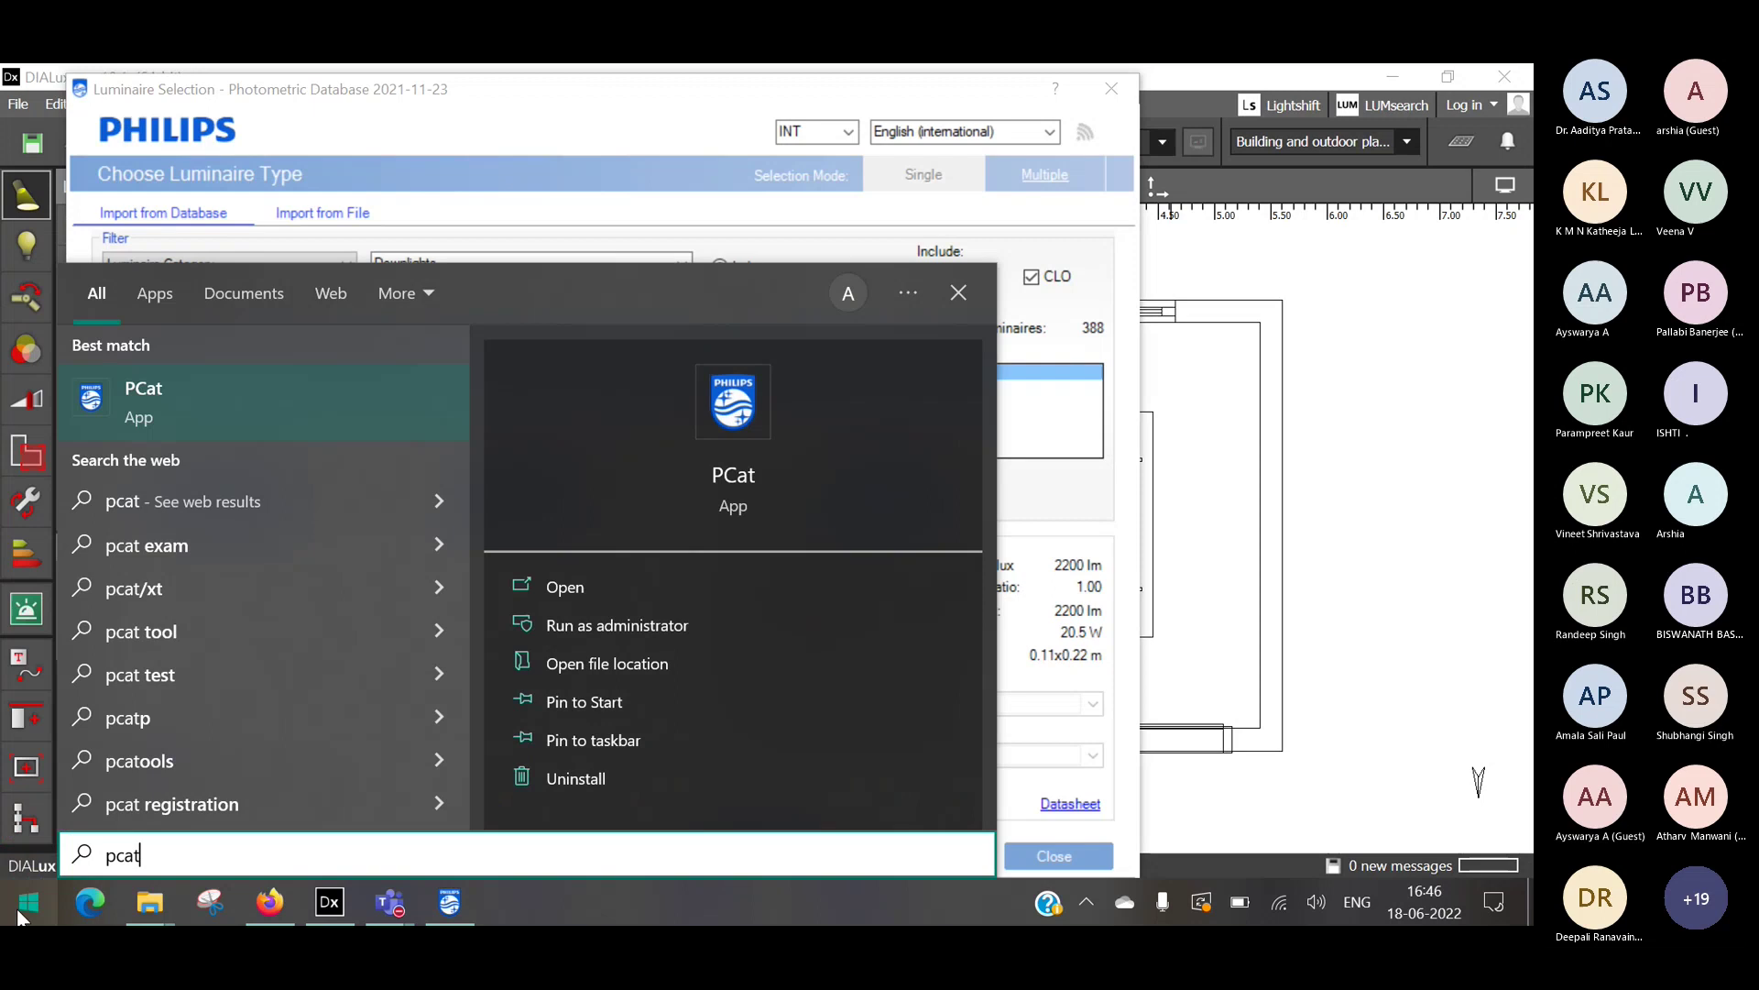
# Locate PCat in the Philips Lighting folder under letter P of the installed applications list.
pyautogui.click(25, 910)
pyautogui.click(31, 903)
pyautogui.click(150, 653)
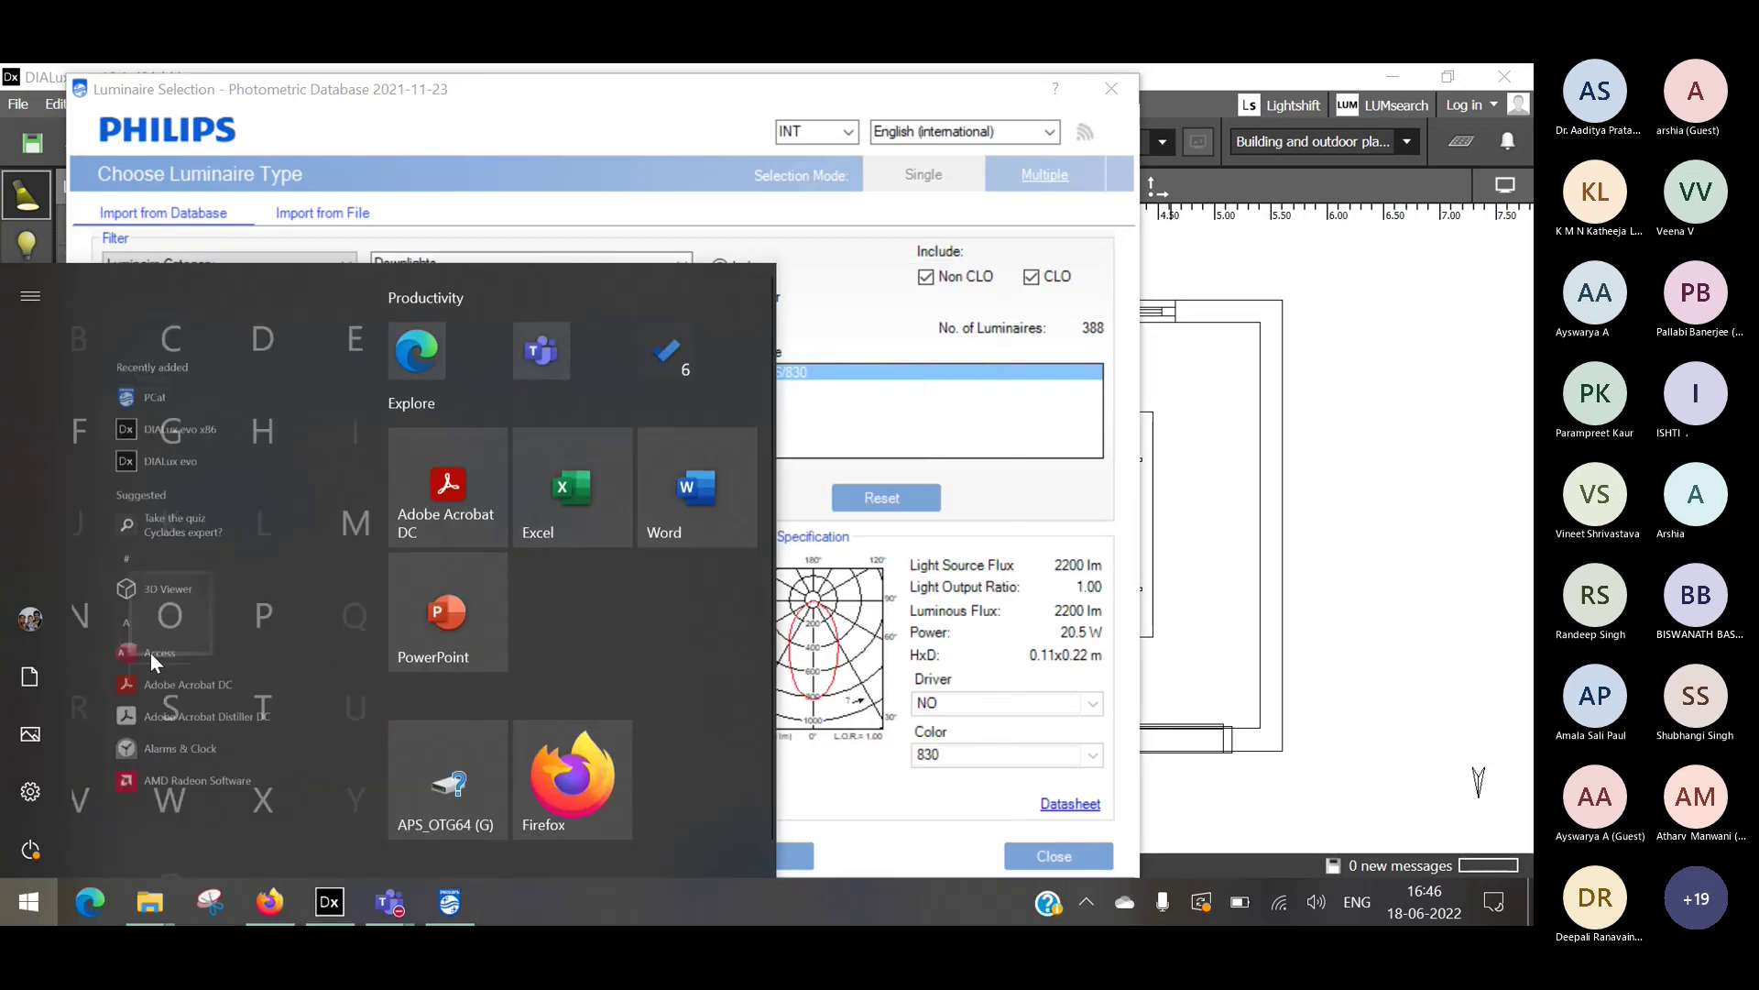
pyautogui.click(183, 591)
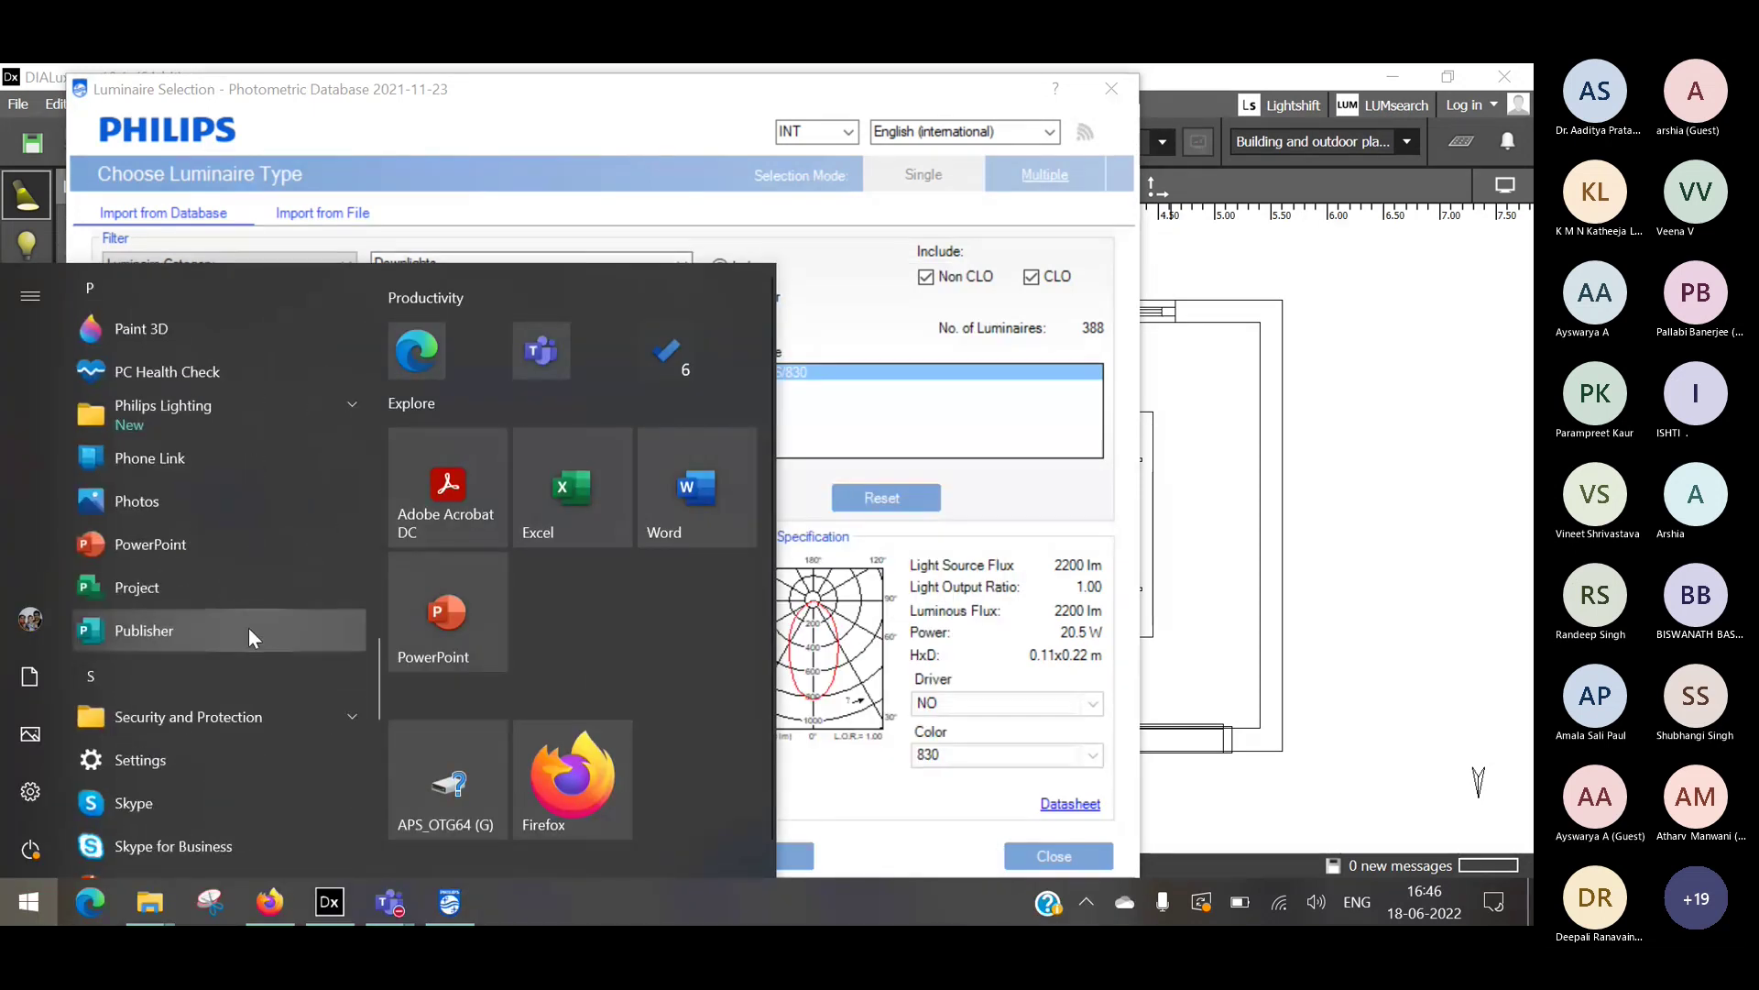
pyautogui.click(255, 409)
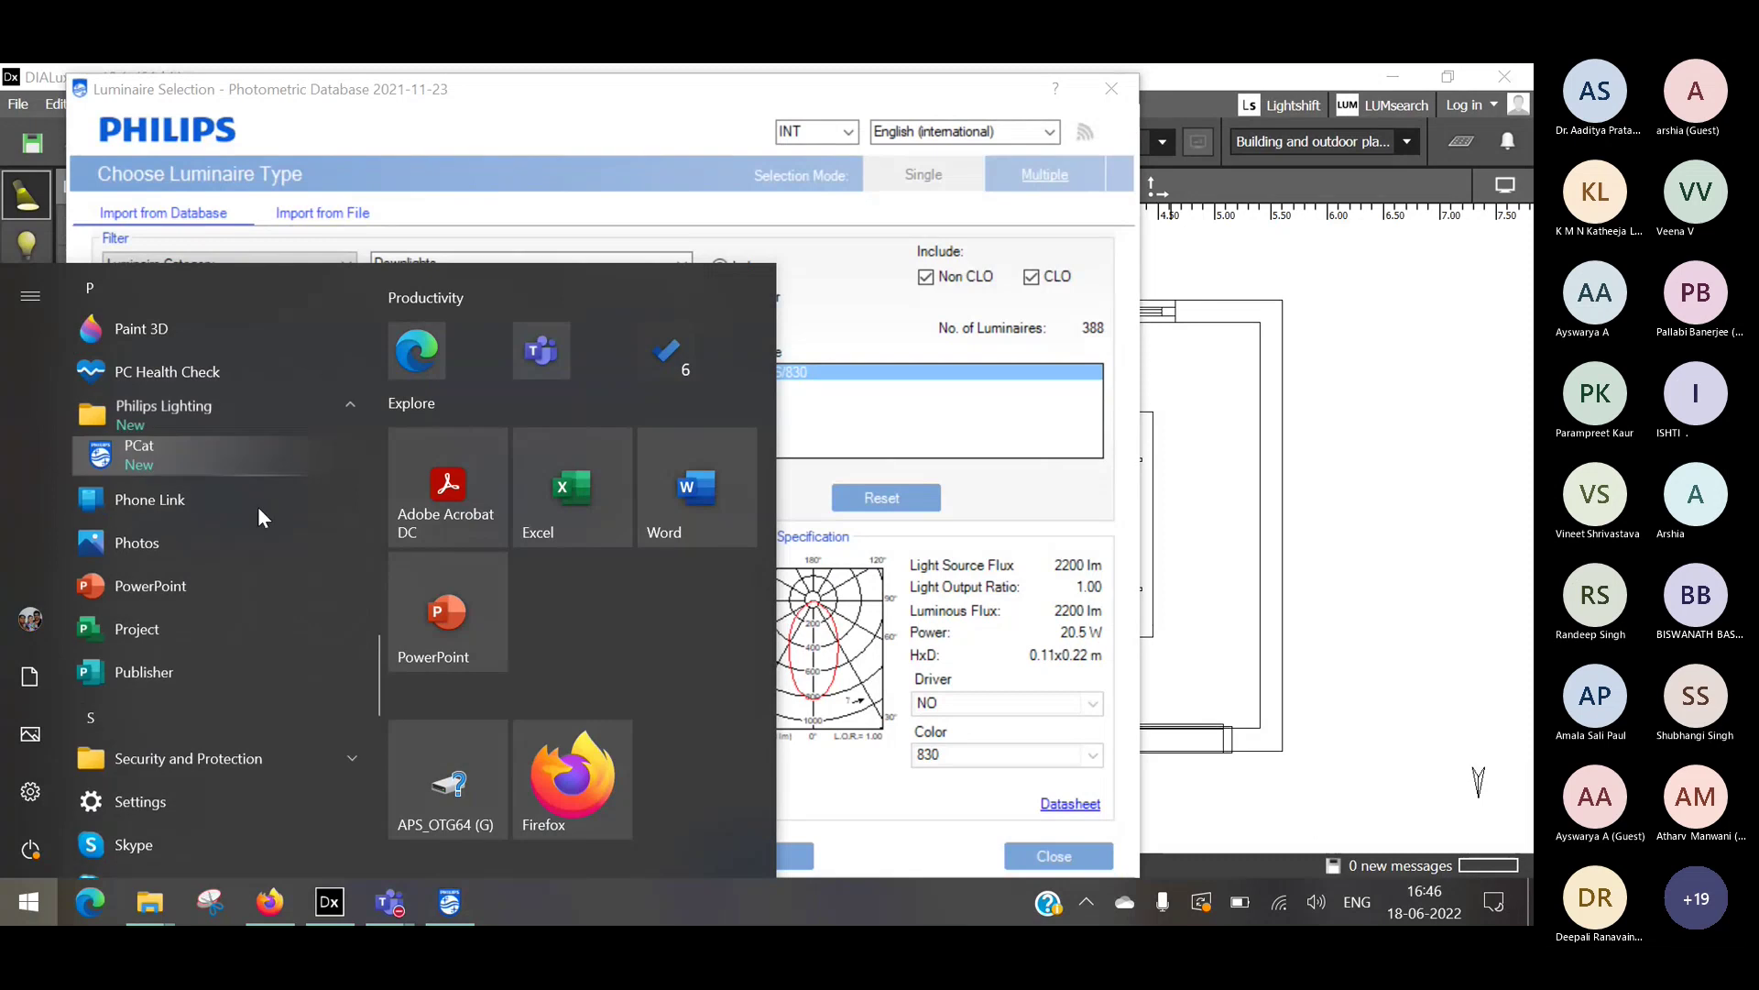
pyautogui.click(248, 444)
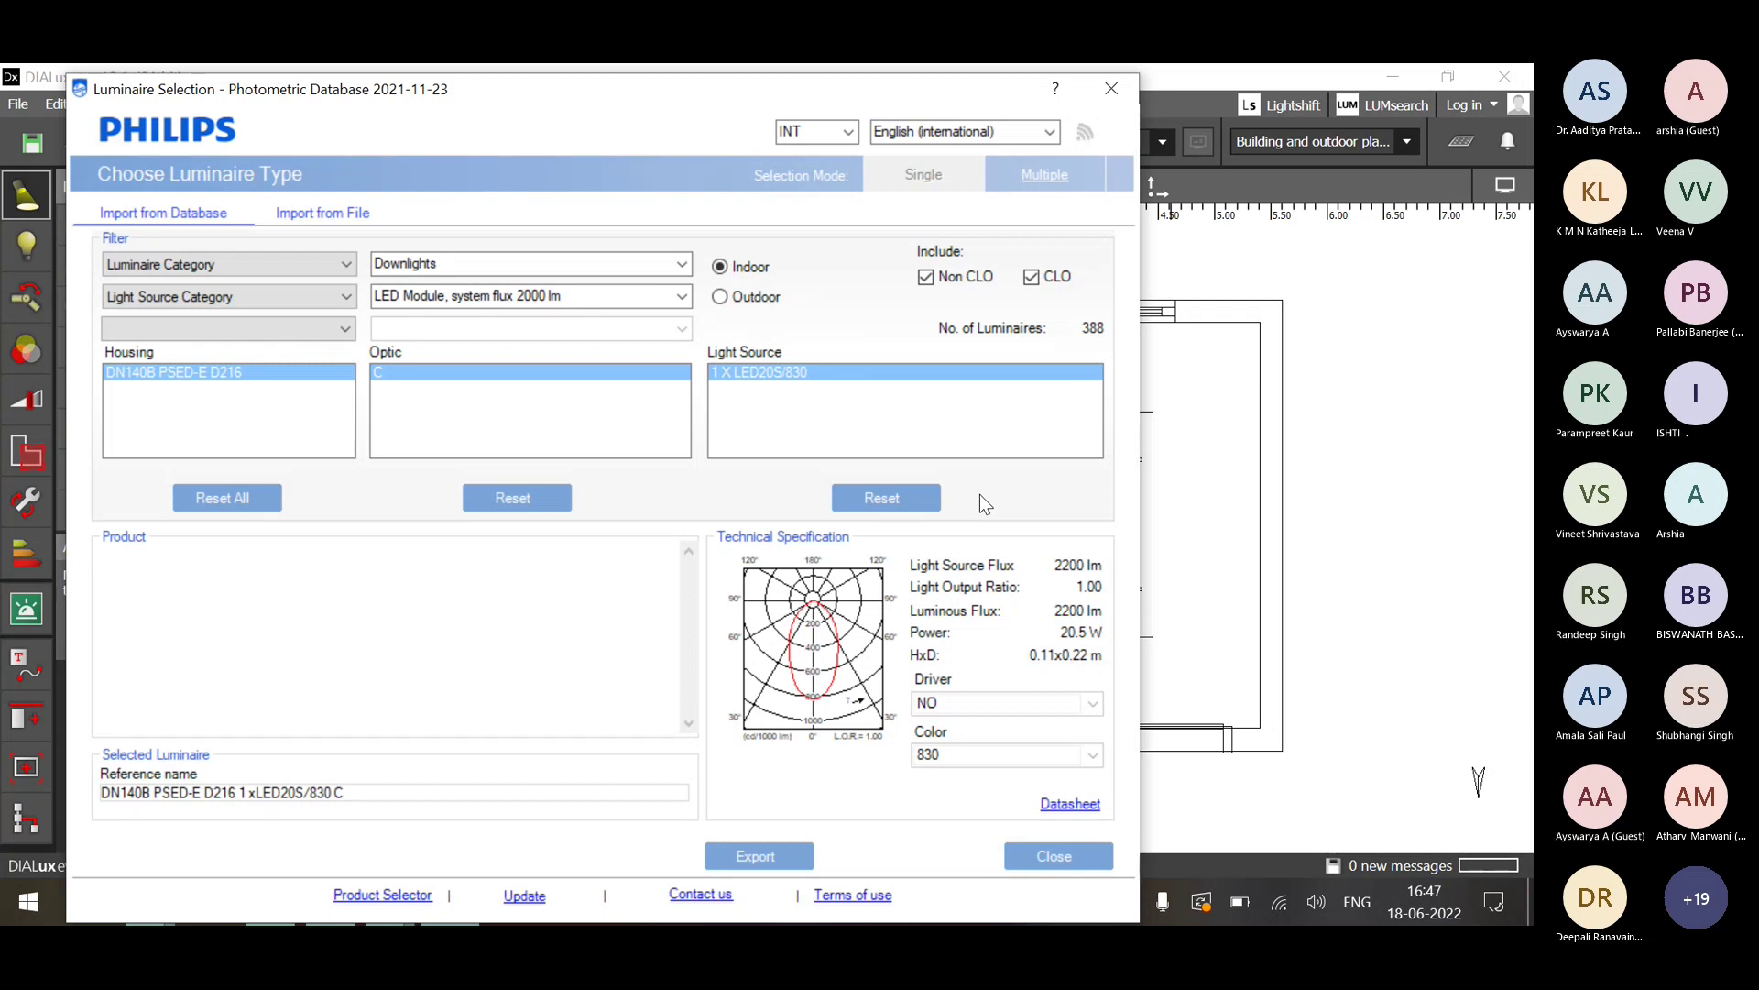
# Export the selected luminaire in DIALux format to the Downloads folder and close the export dialog.
pyautogui.click(756, 856)
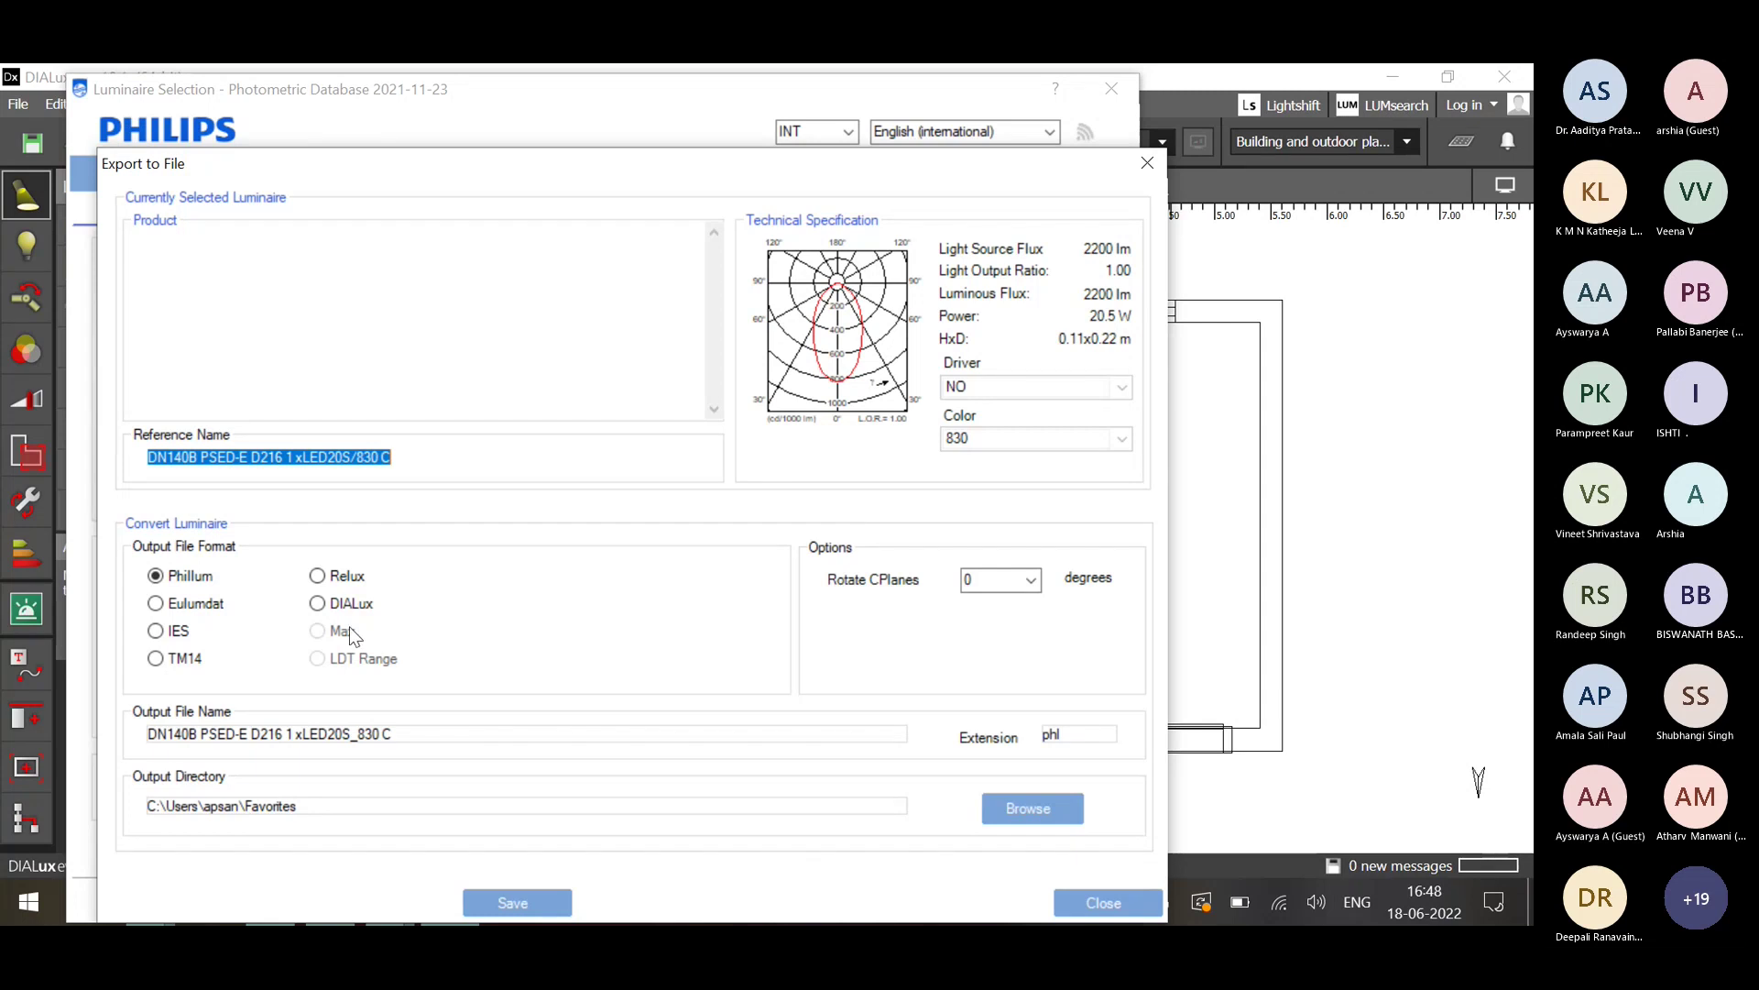
pyautogui.click(317, 604)
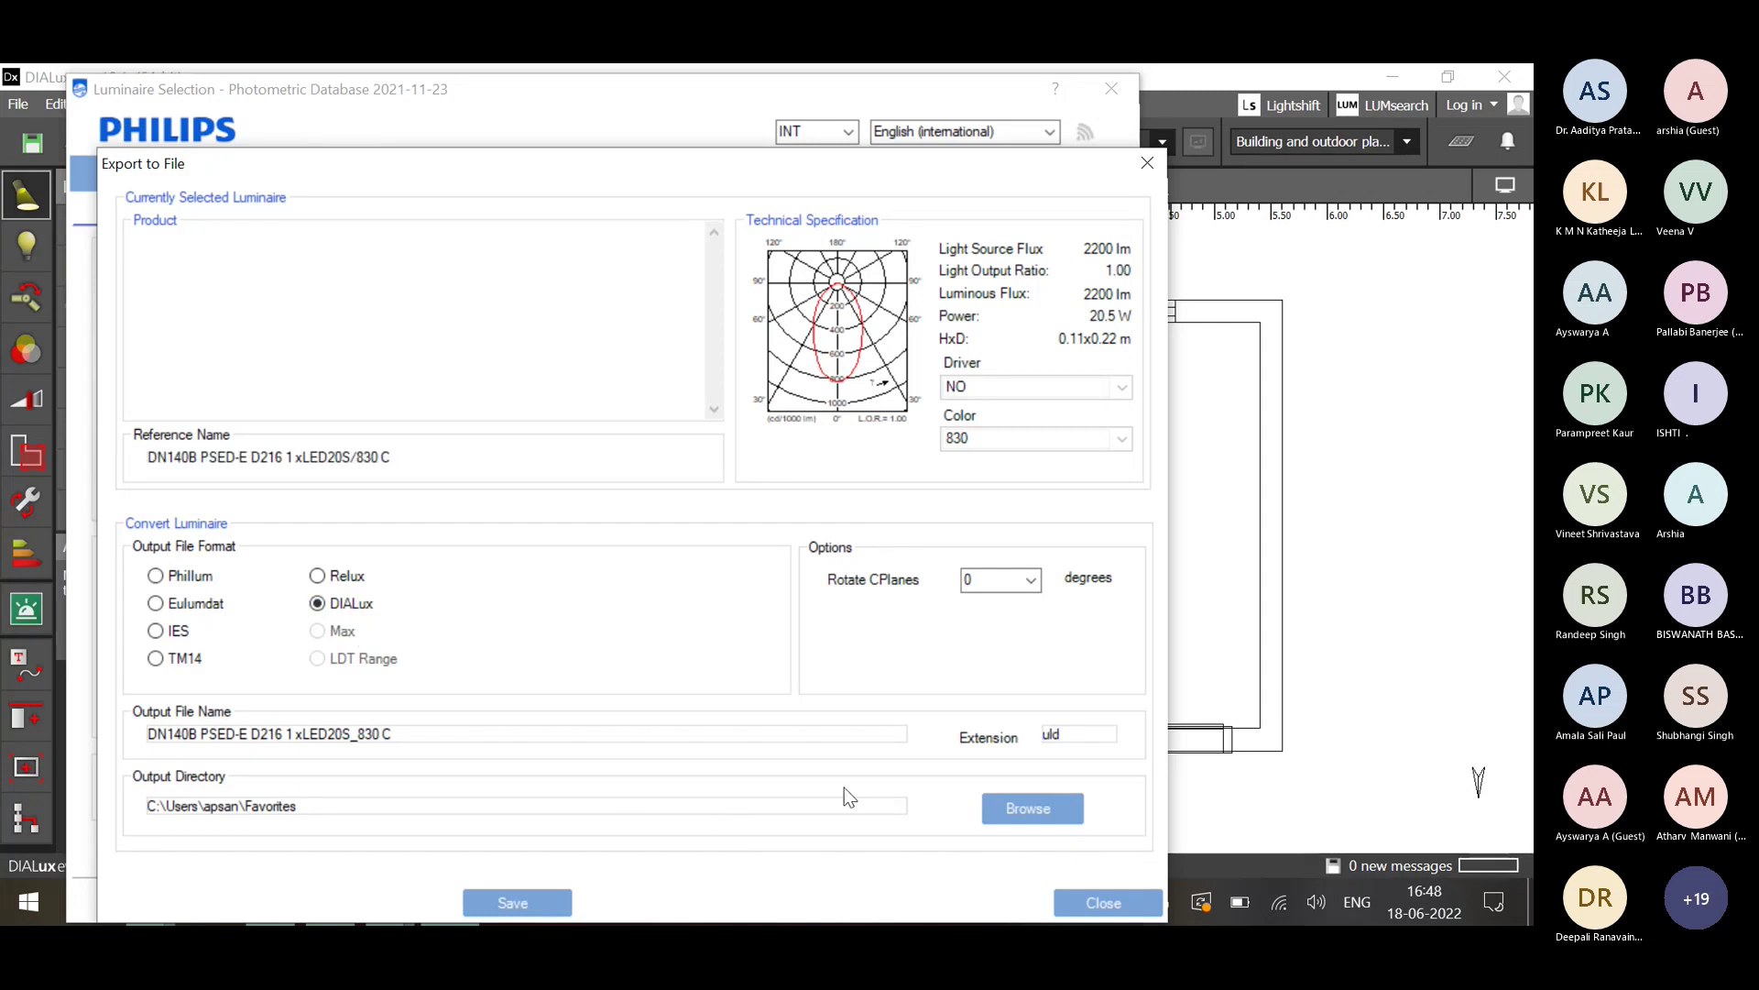
pyautogui.click(1011, 799)
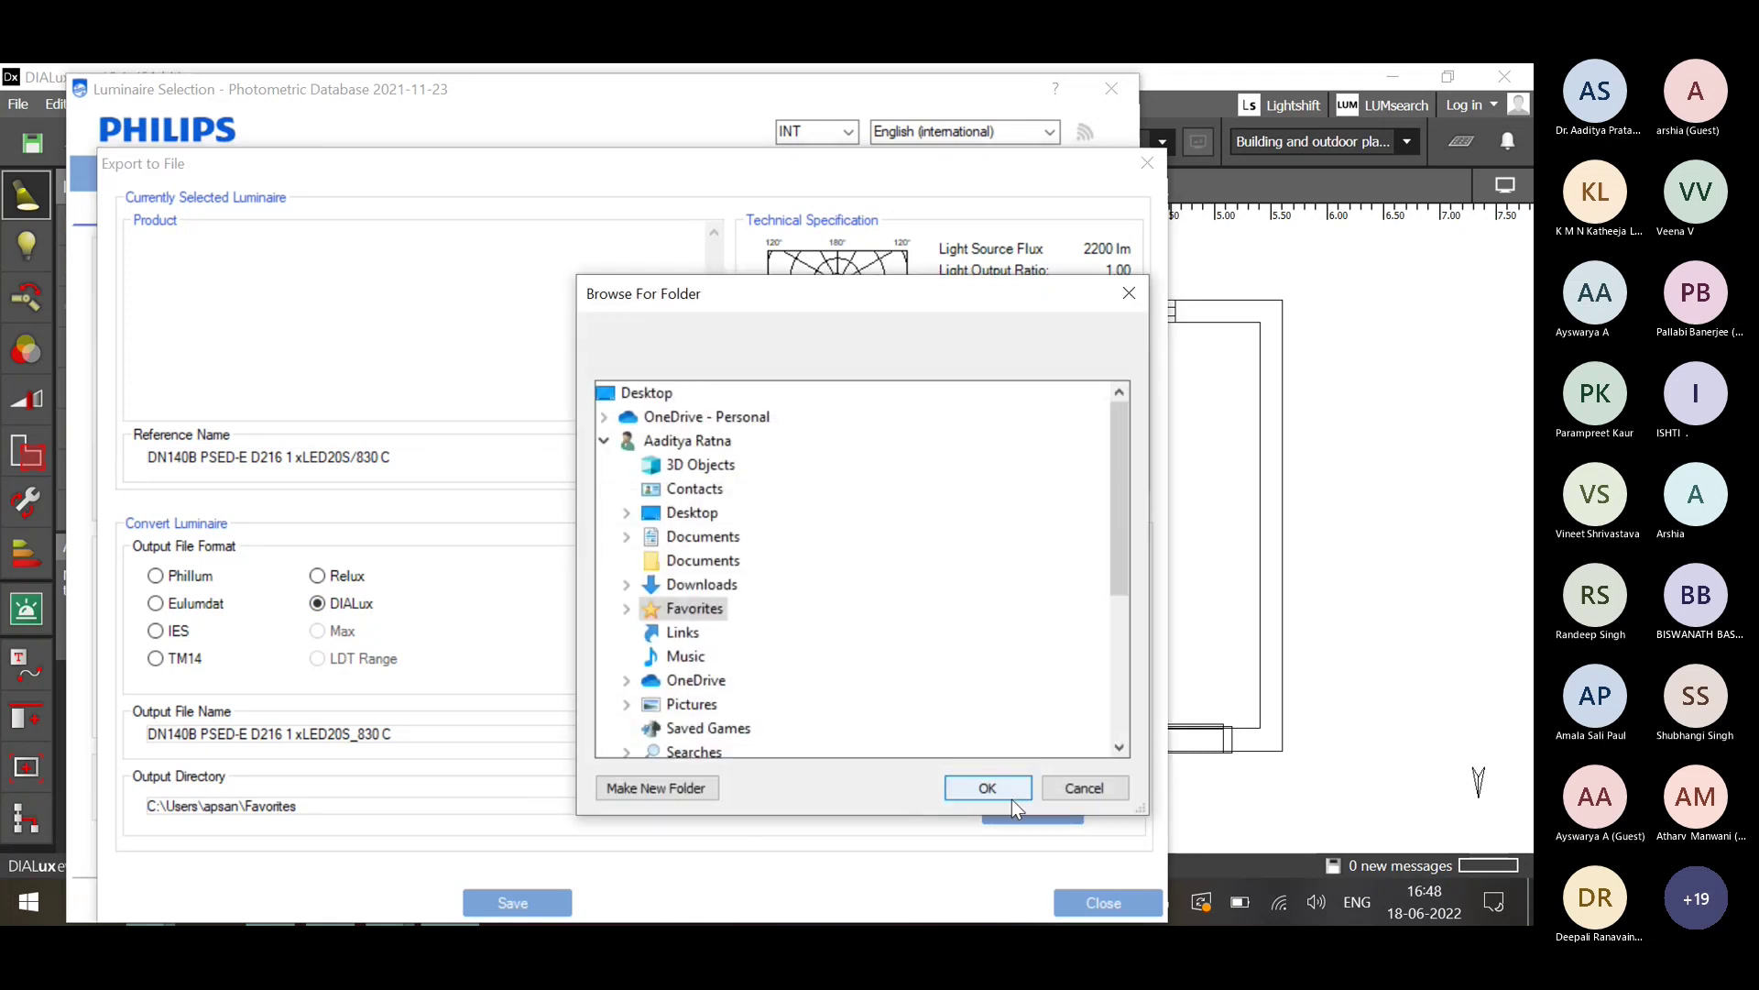
pyautogui.click(704, 584)
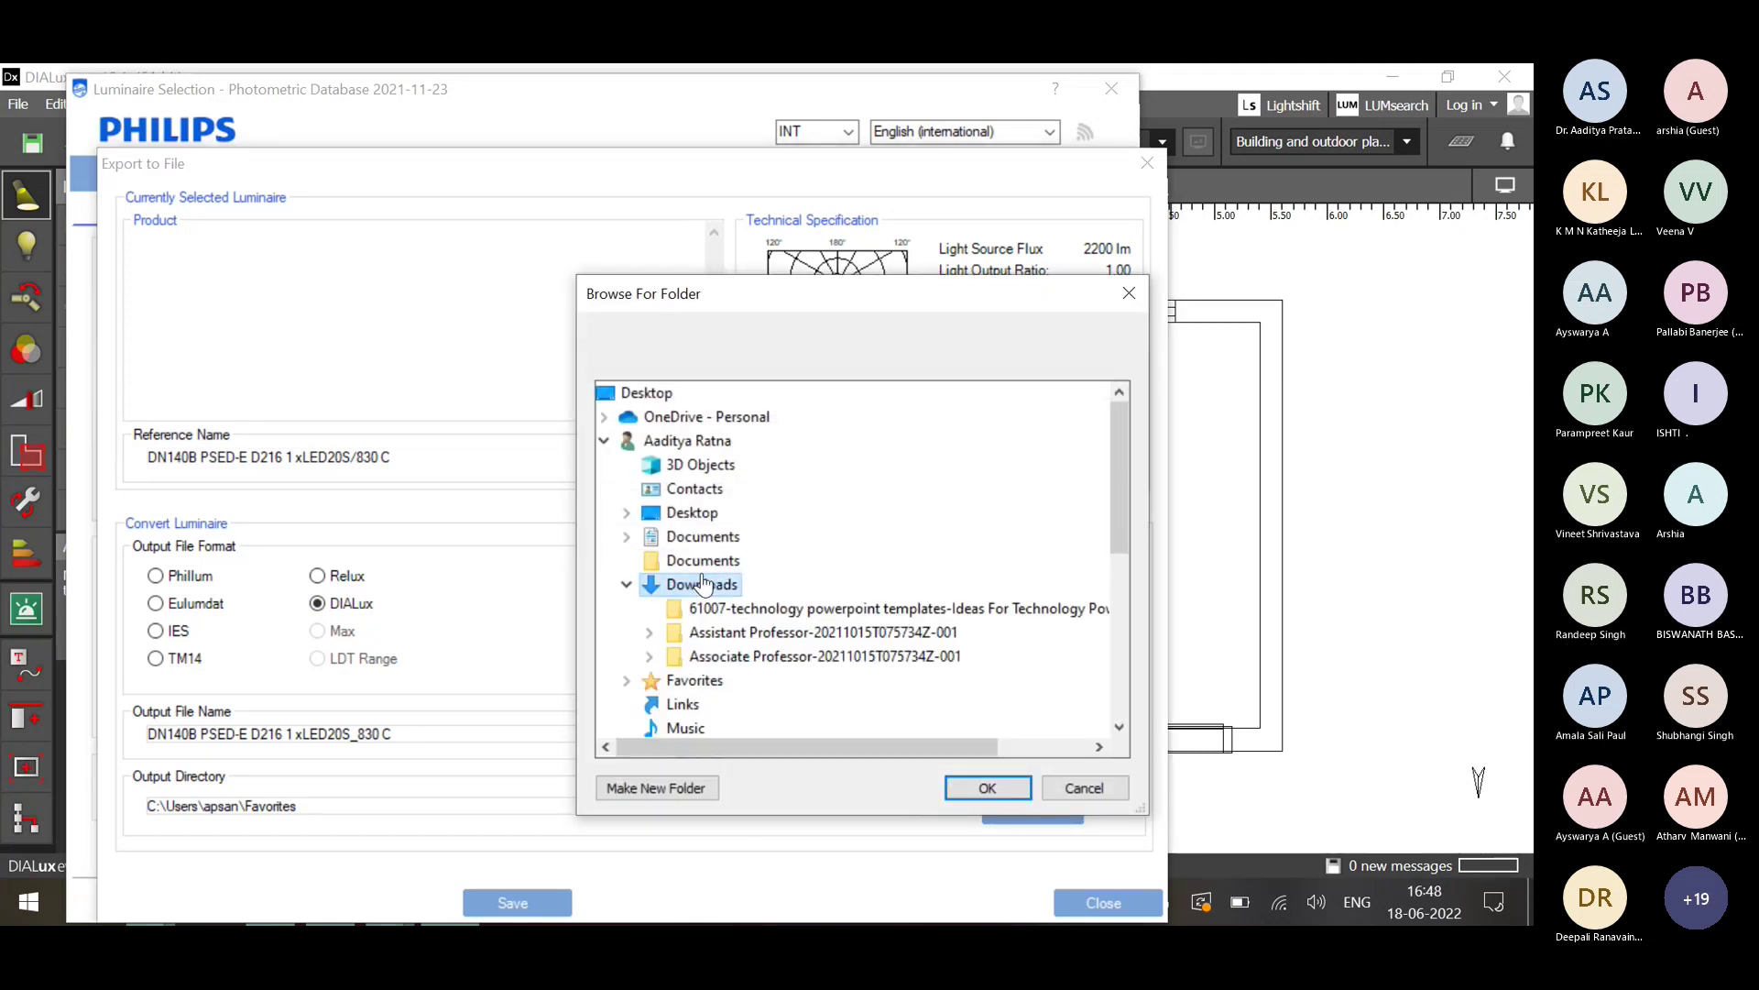
pyautogui.click(986, 788)
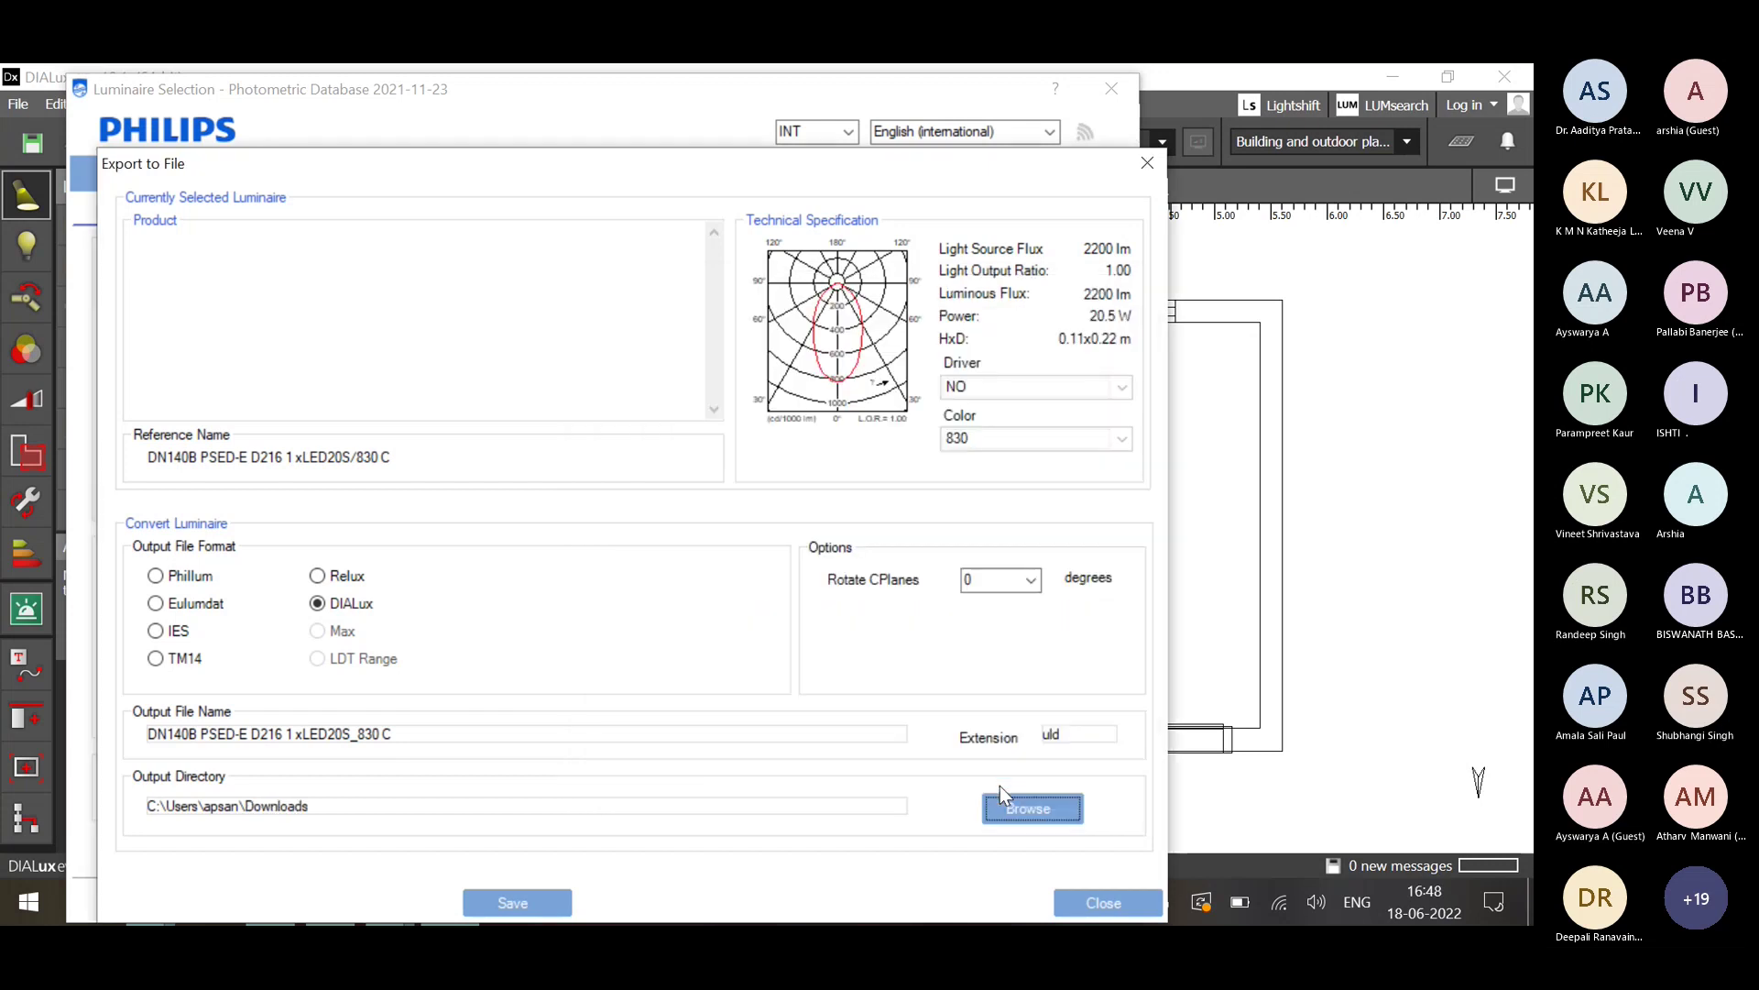
pyautogui.click(542, 903)
pyautogui.click(533, 907)
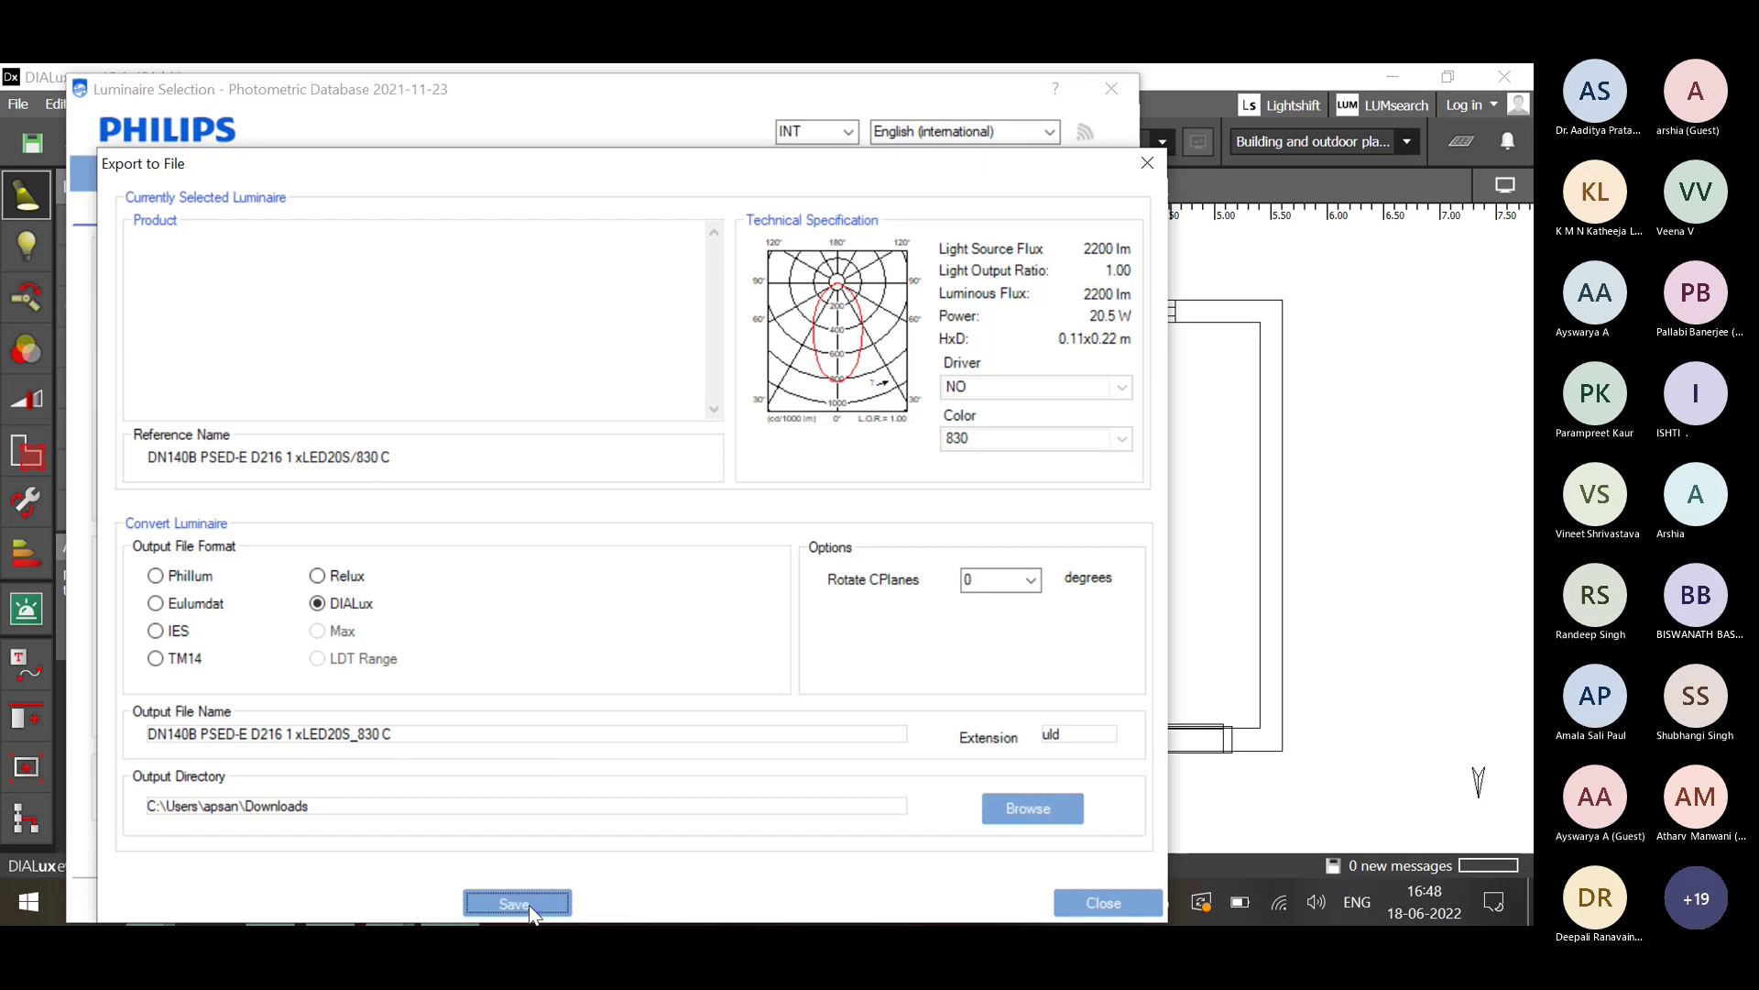
pyautogui.click(1101, 902)
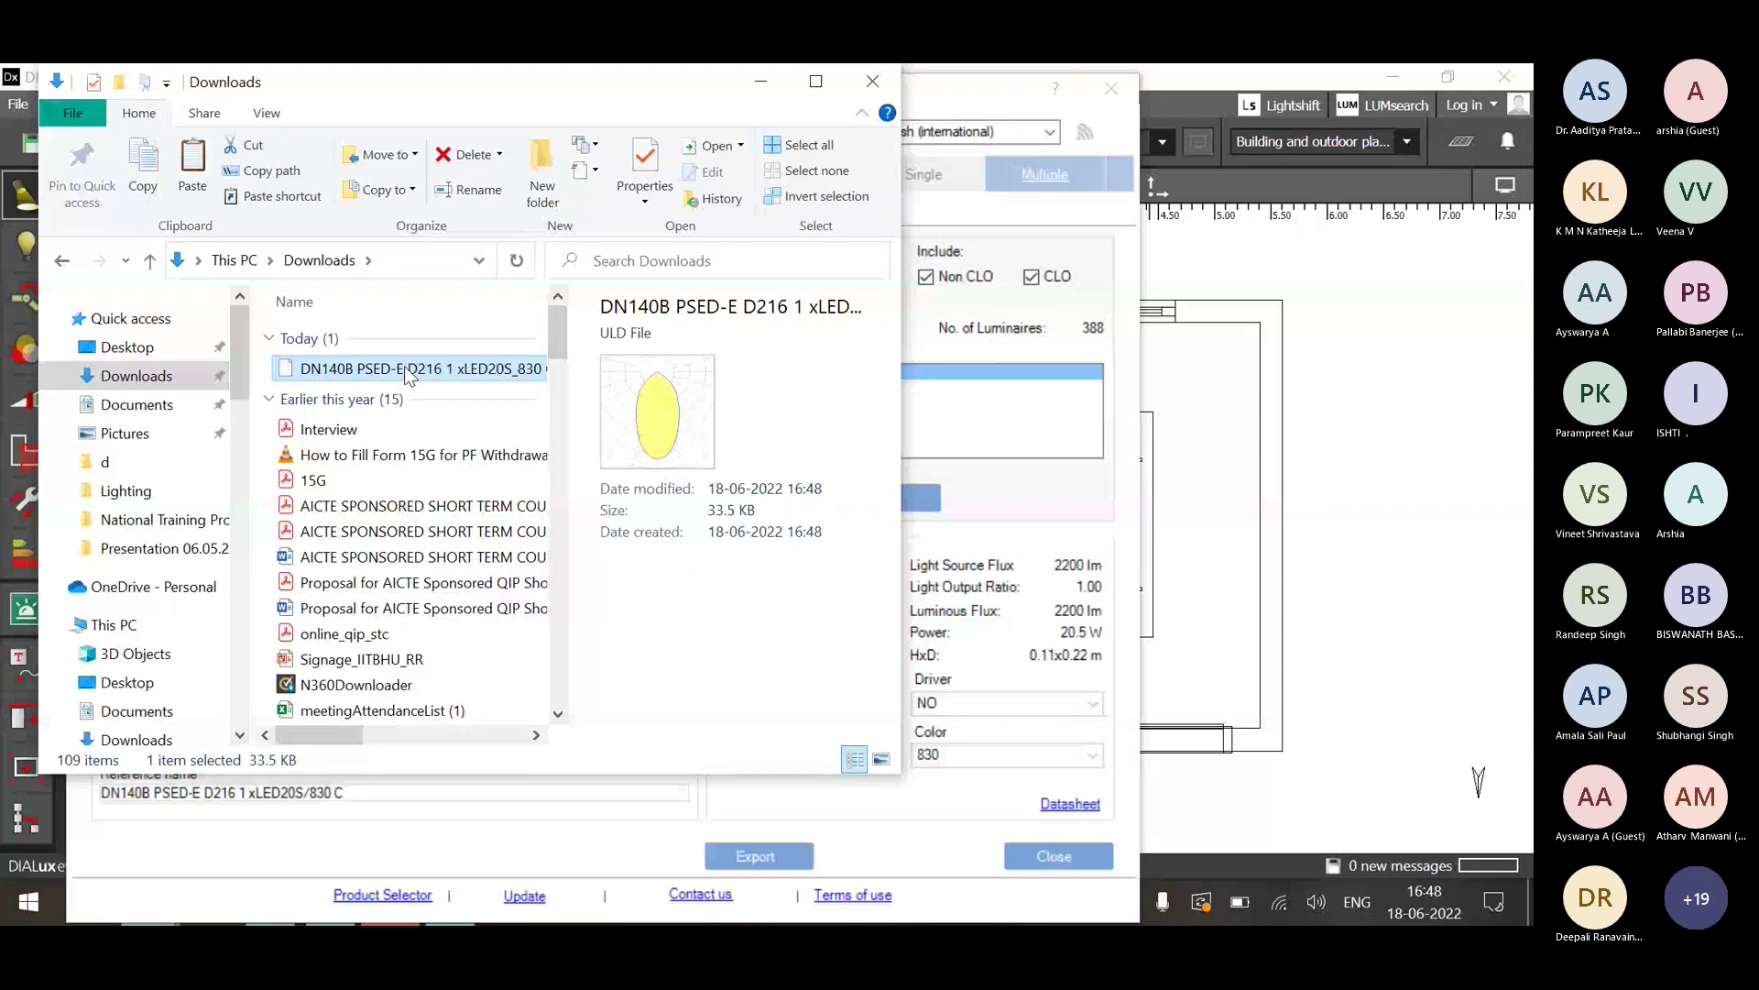
# Open the list of available Wi-Fi networks to check the internet connection.
pyautogui.click(1292, 892)
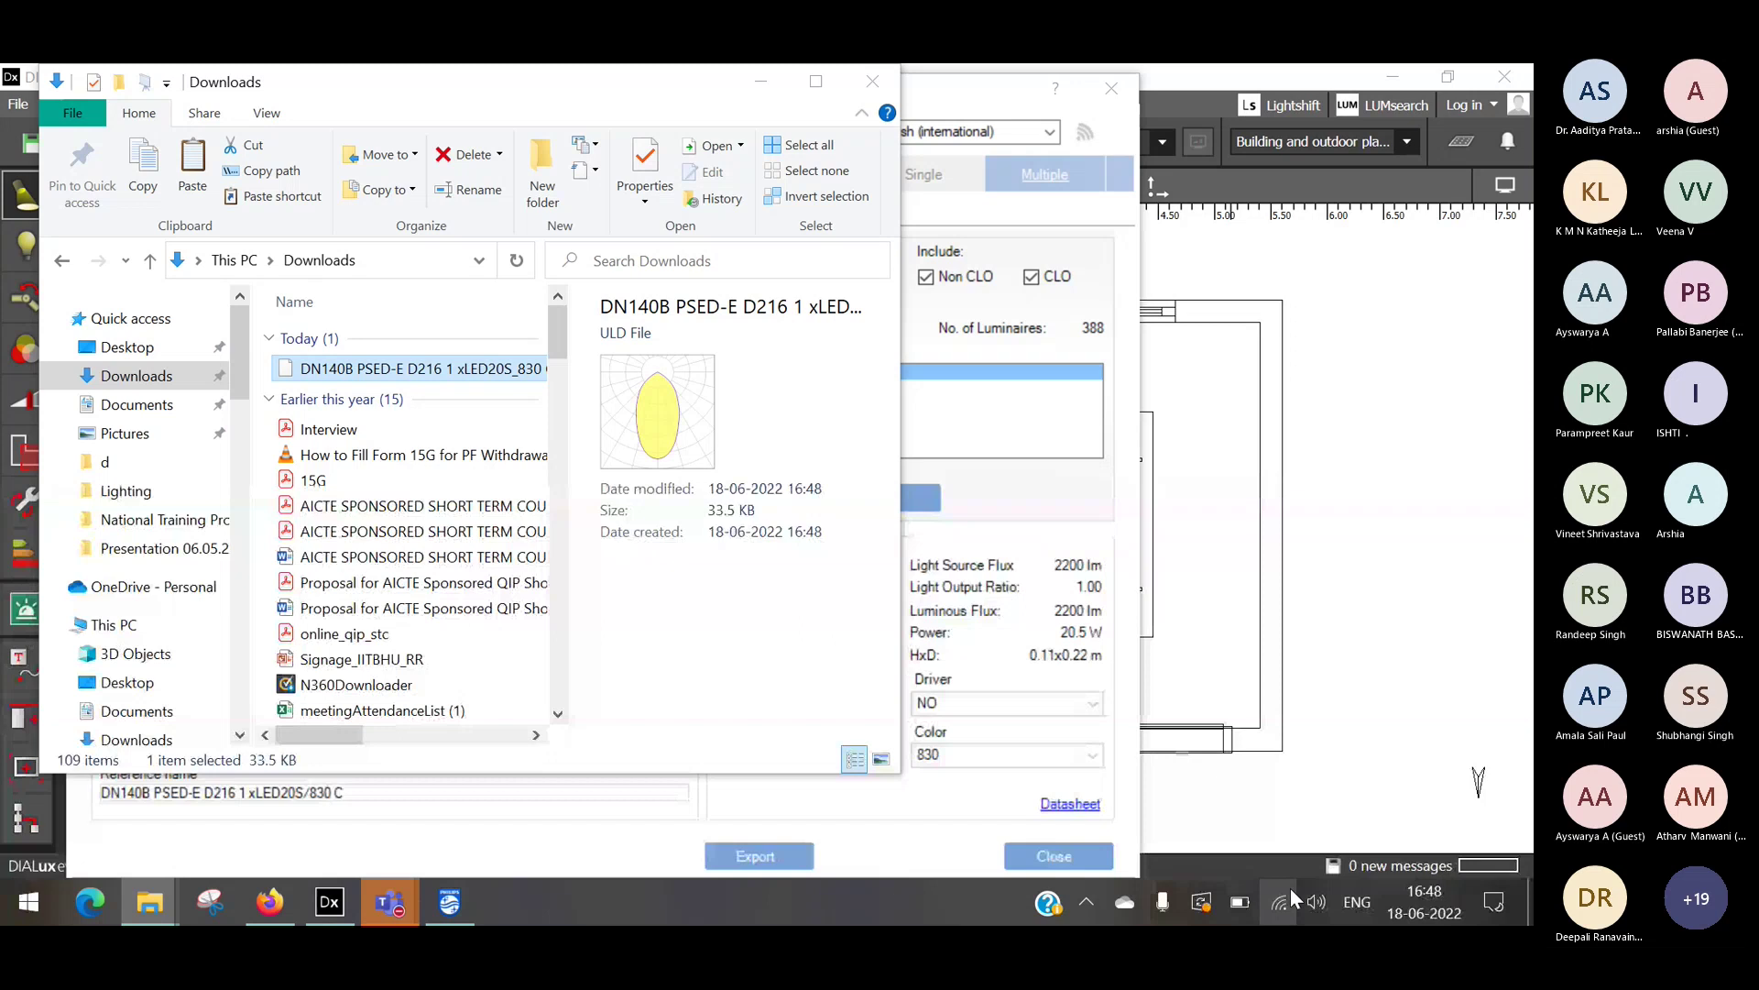
pyautogui.click(1282, 900)
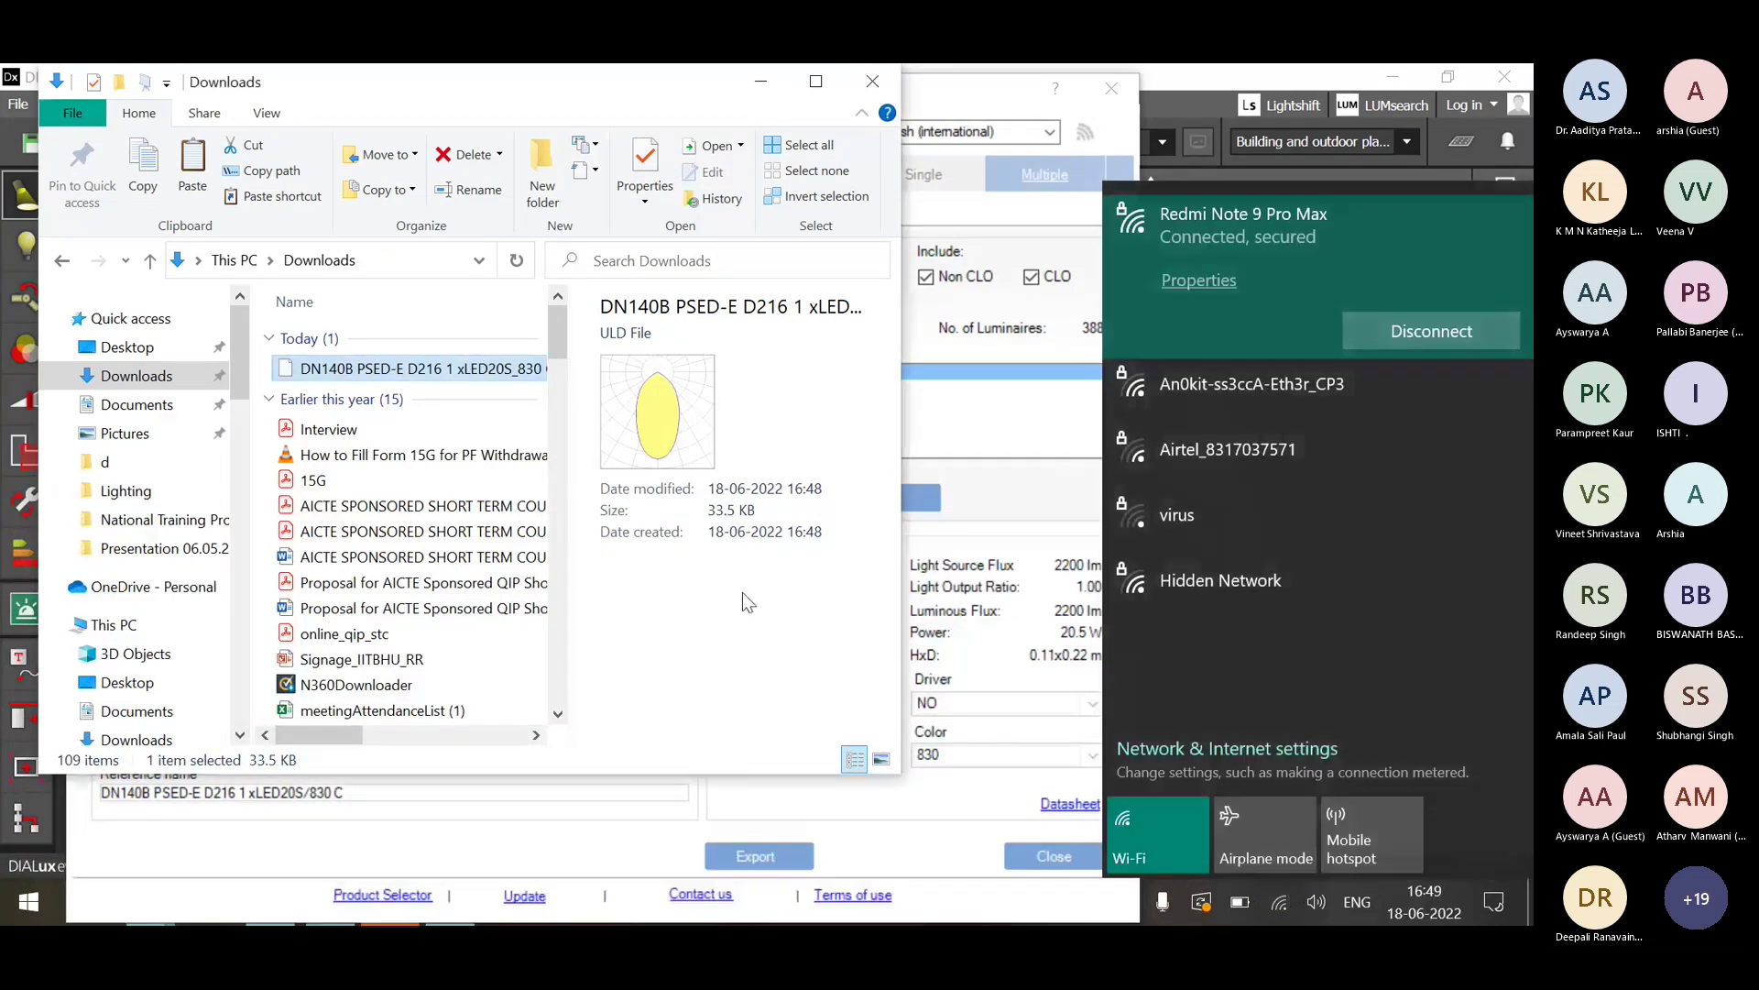
# Review the exported ULD luminaire file in the Downloads folder, and return to the floor plan in DIALux evo.
pyautogui.click(748, 602)
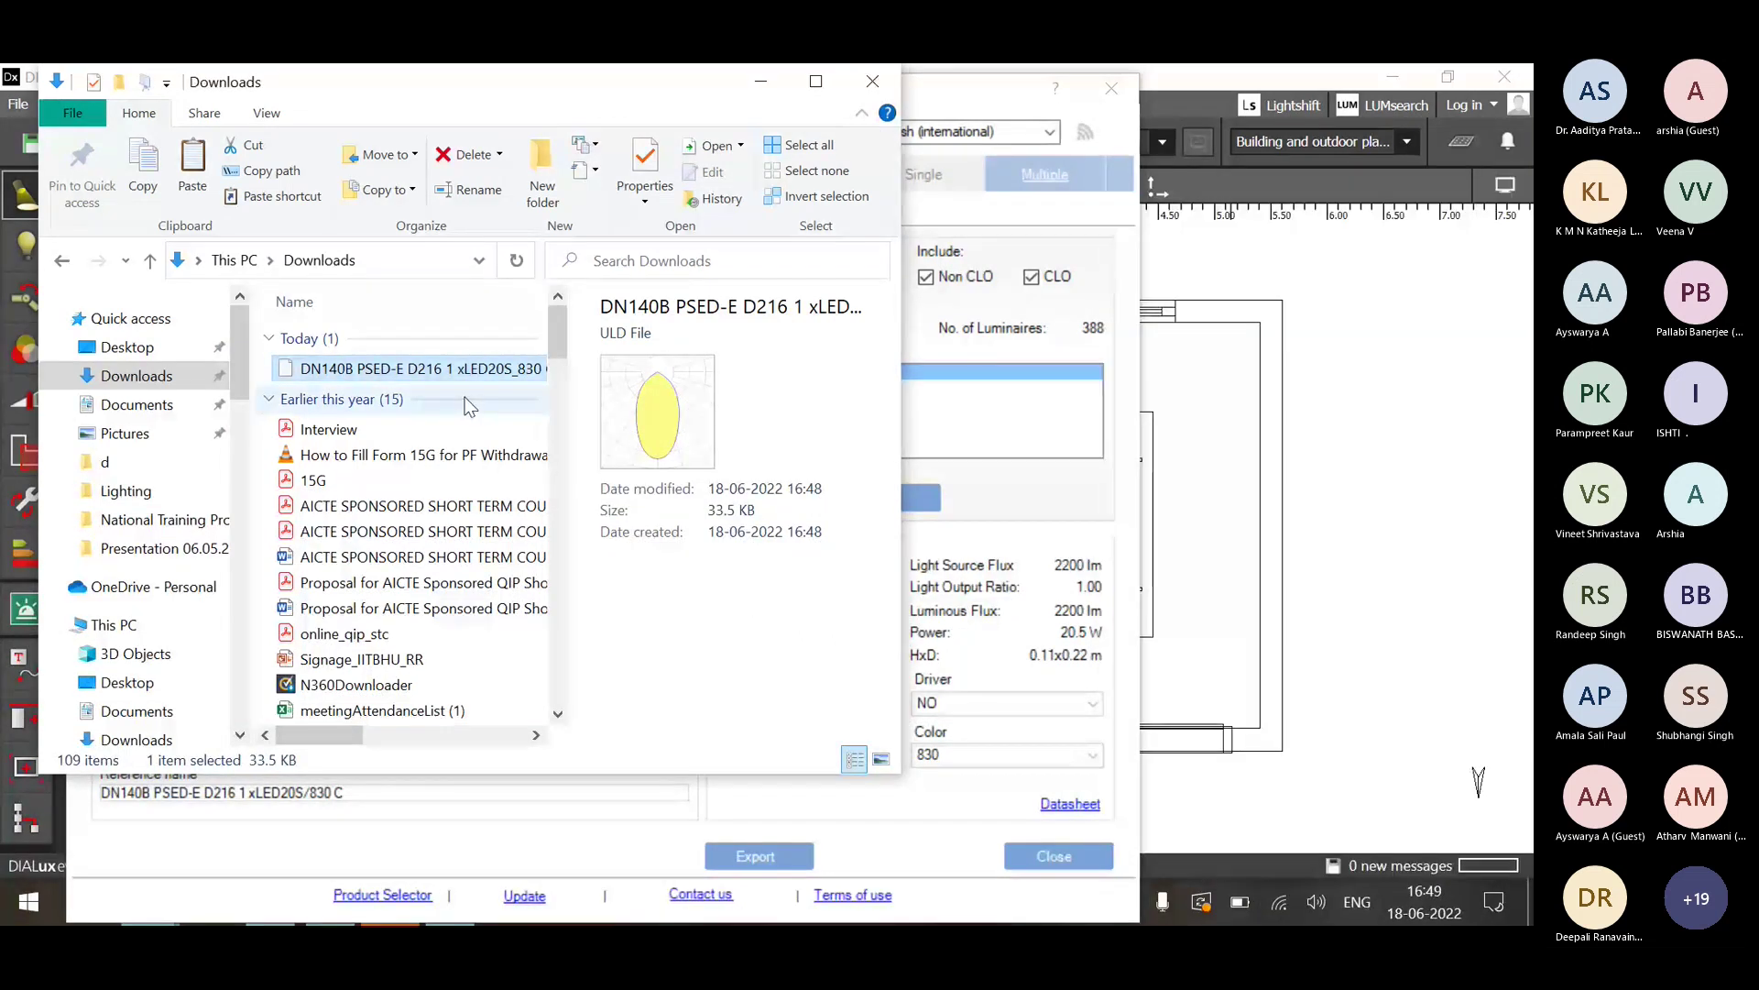
pyautogui.click(815, 82)
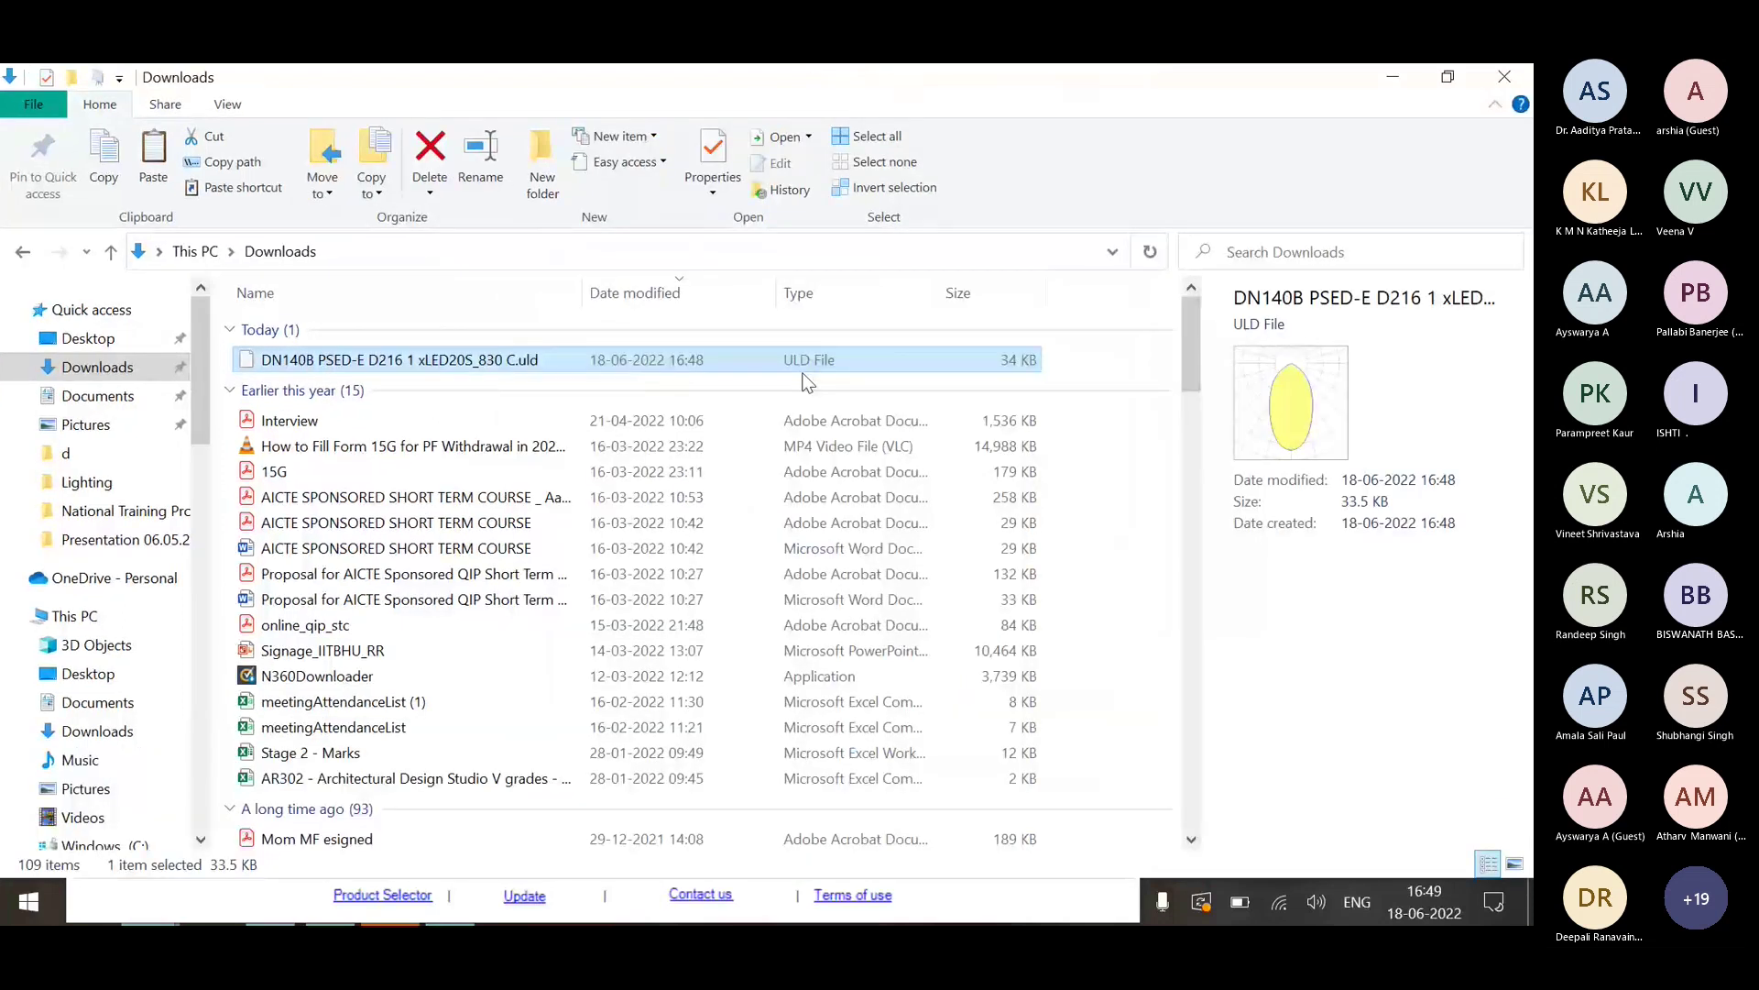
pyautogui.click(1395, 79)
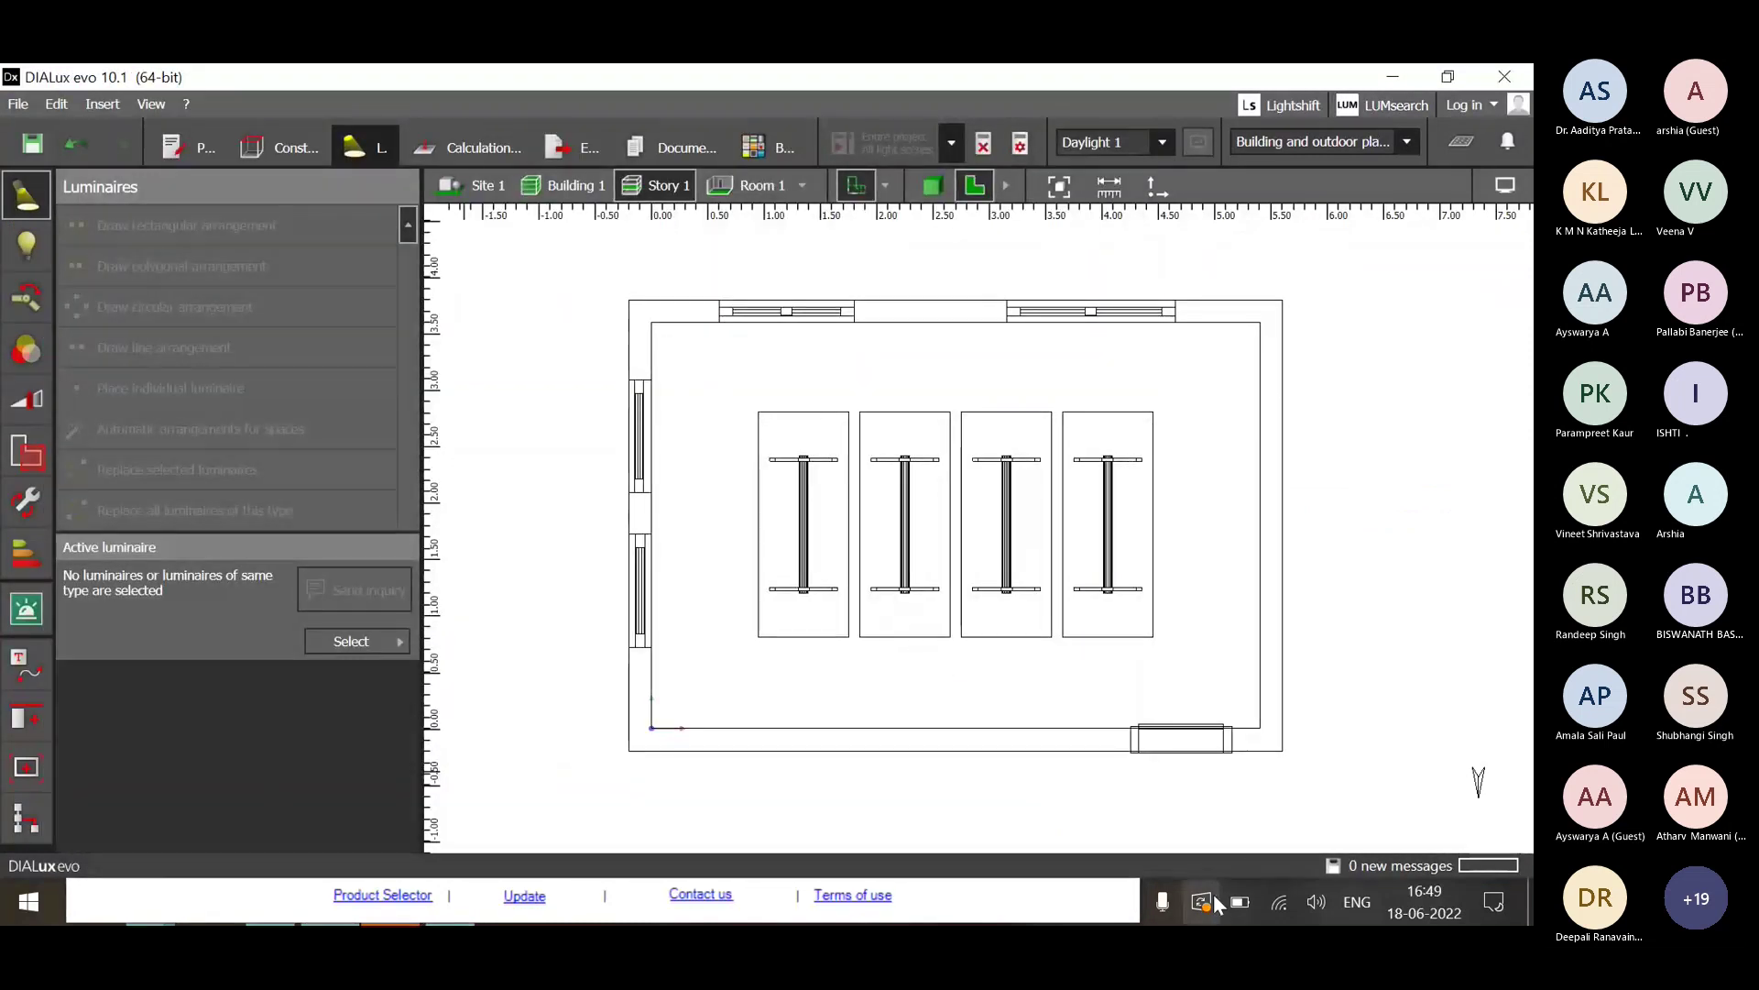
pyautogui.click(1213, 904)
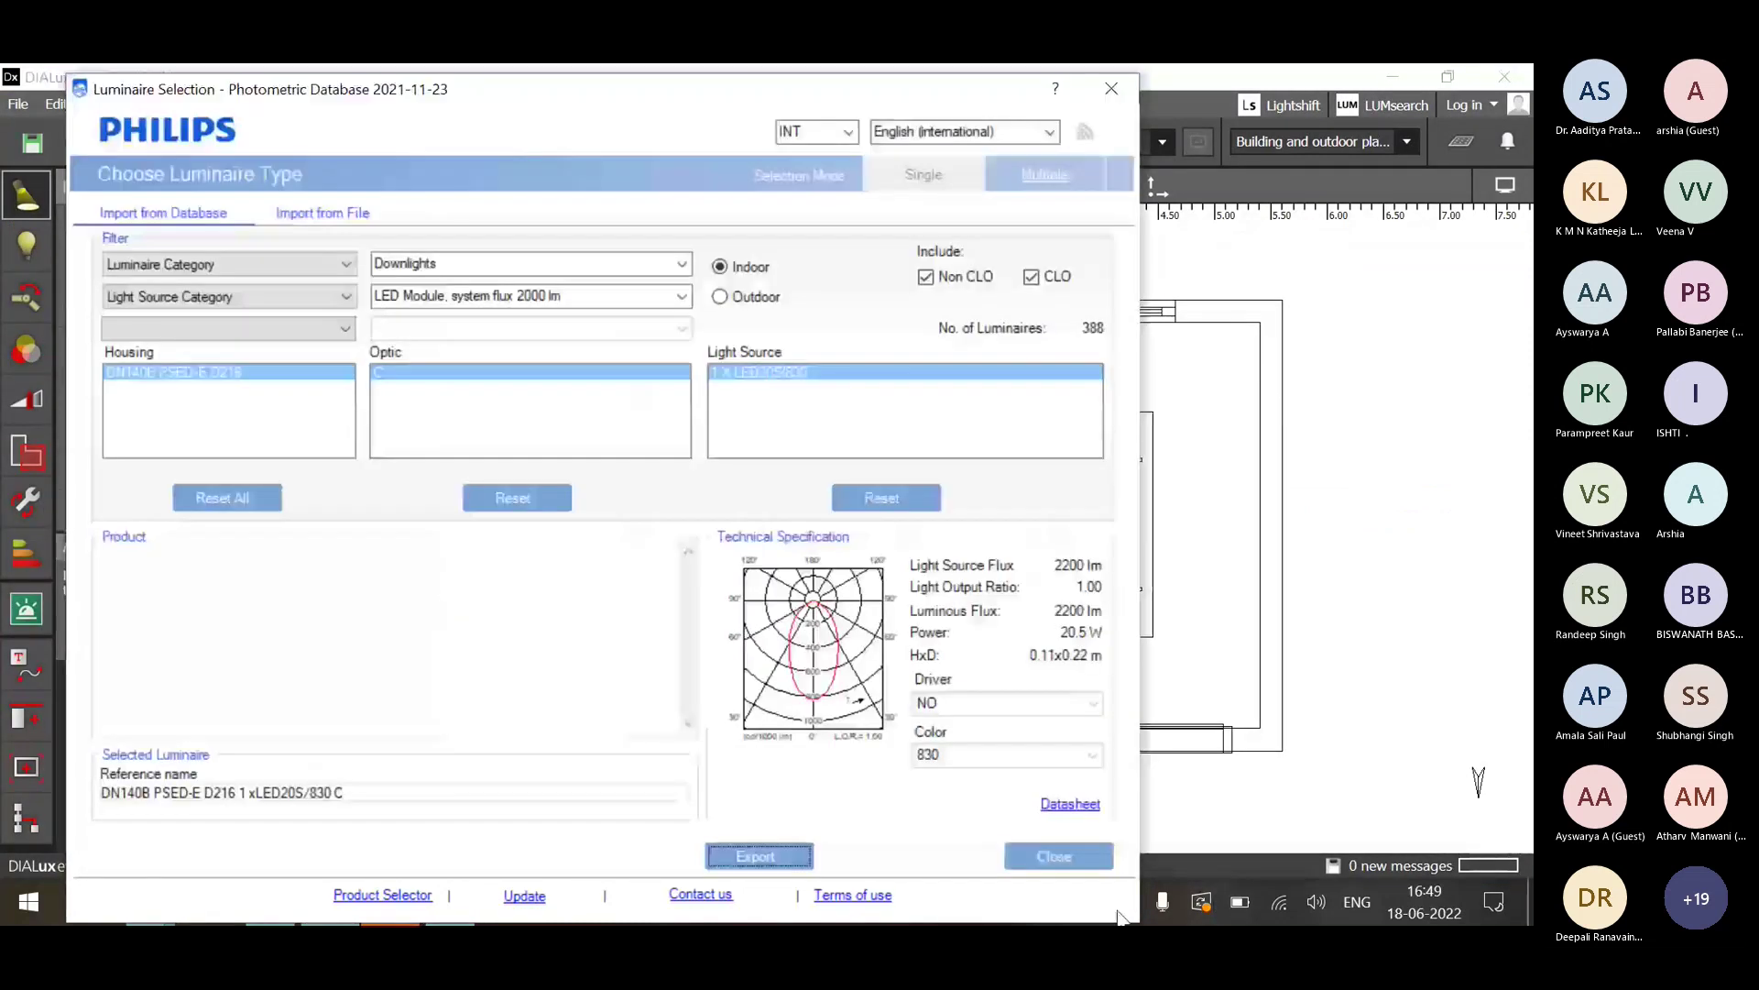
pyautogui.click(1268, 612)
pyautogui.click(864, 530)
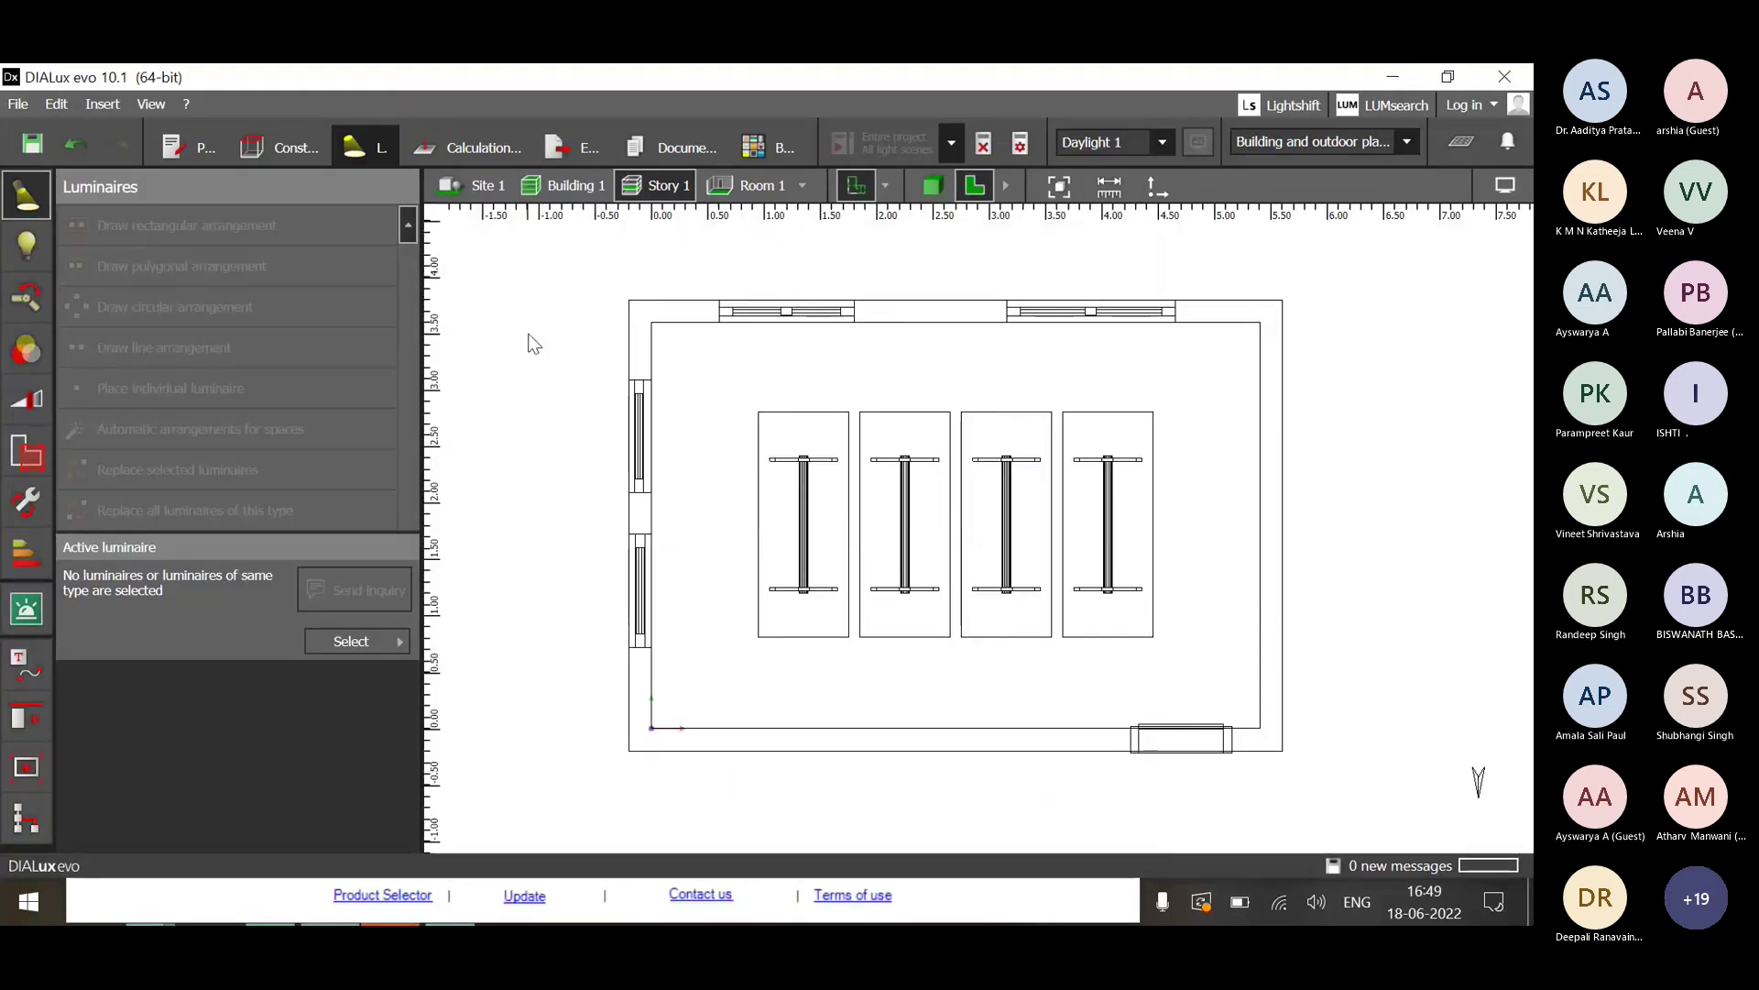
pyautogui.click(353, 642)
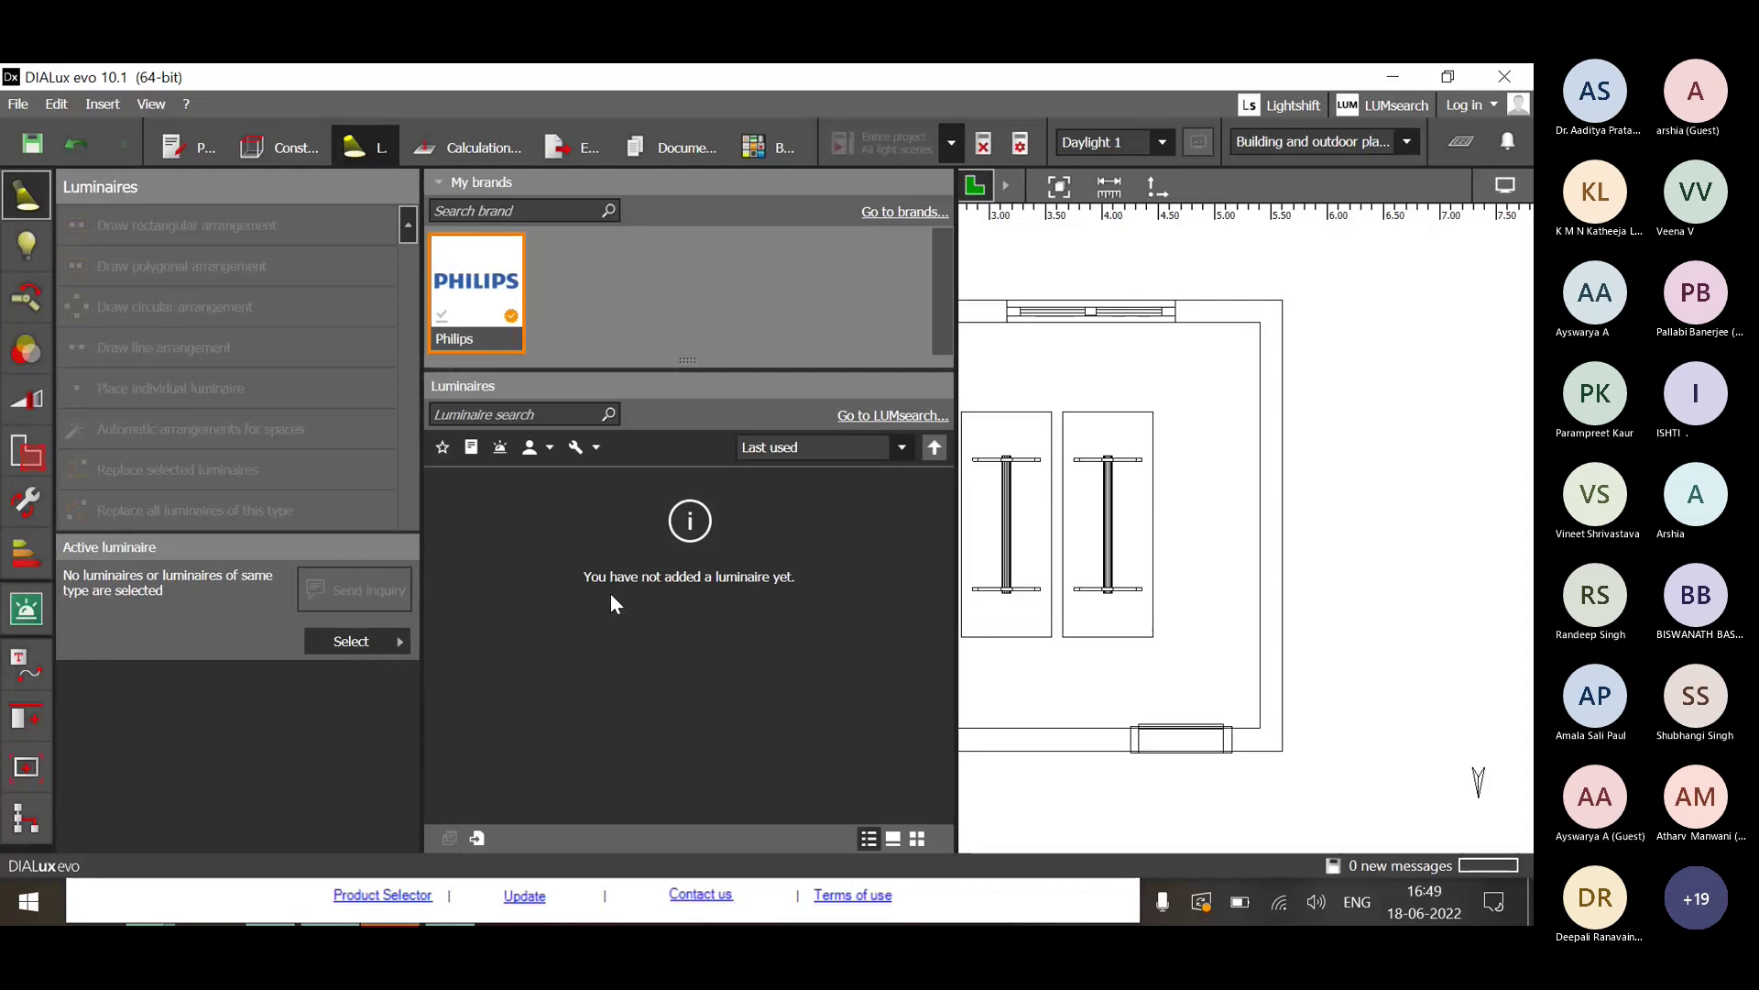
pyautogui.click(503, 345)
pyautogui.click(357, 251)
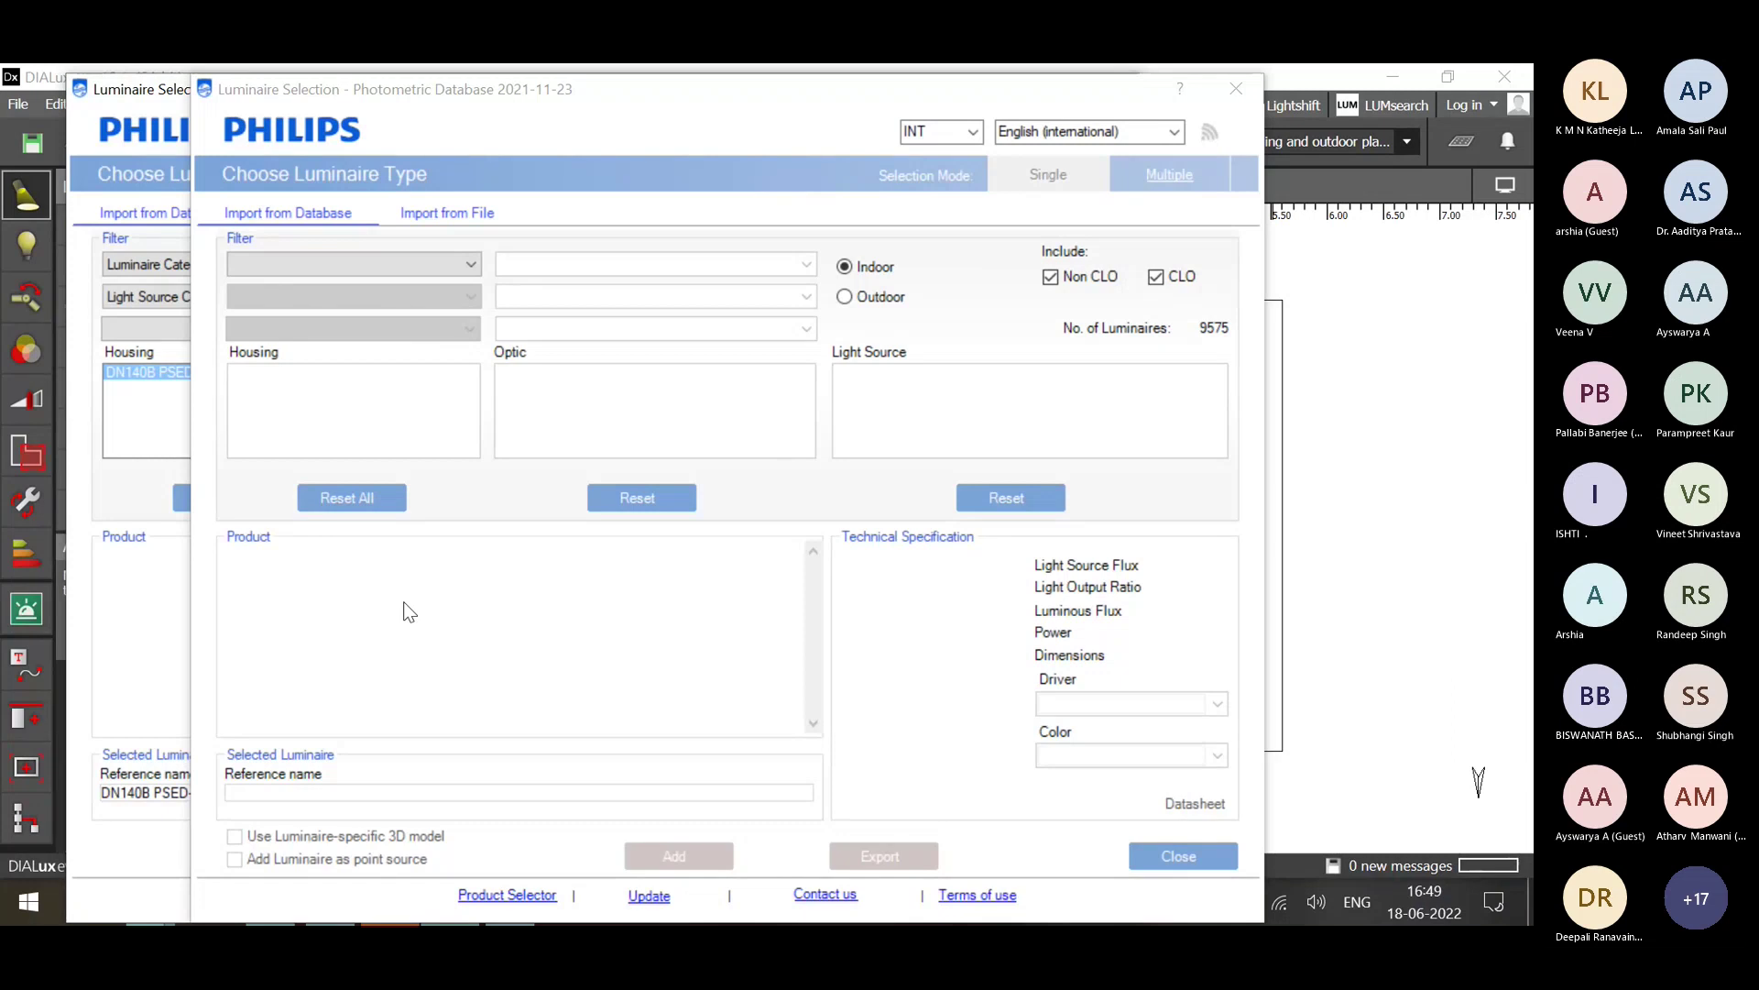
pyautogui.click(1235, 89)
pyautogui.click(1114, 89)
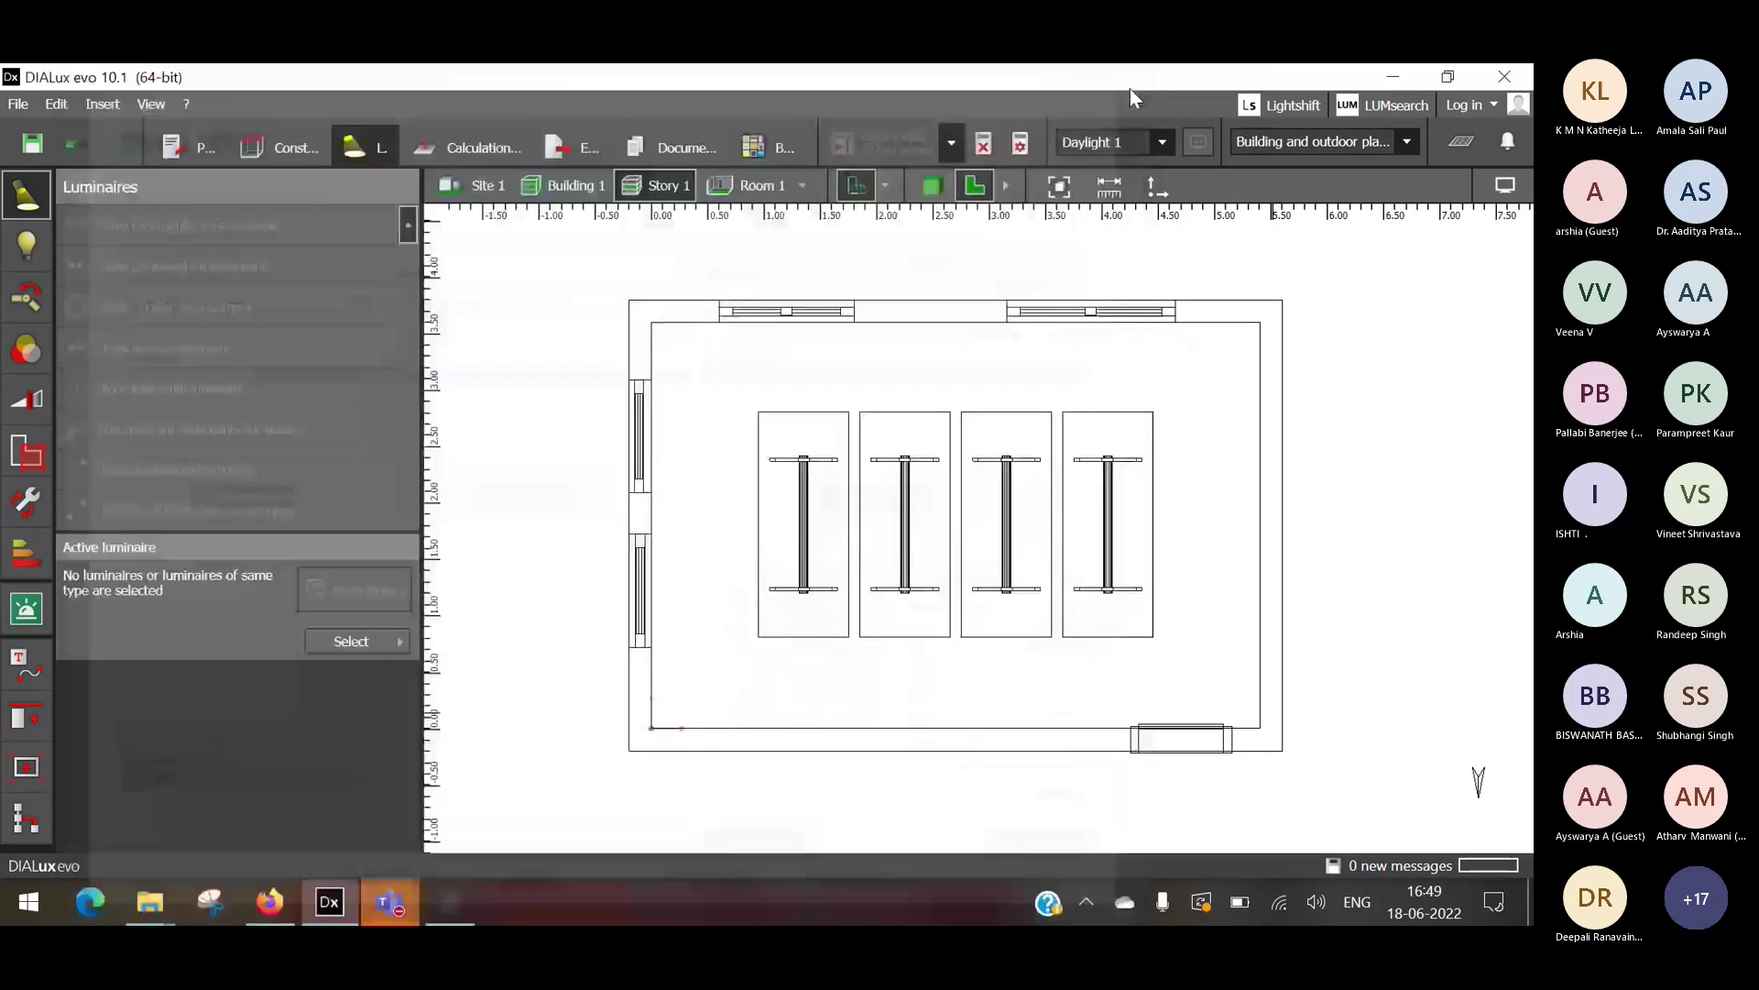
# Start the offline Philips product catalogue from the luminaire selection.
pyautogui.click(351, 641)
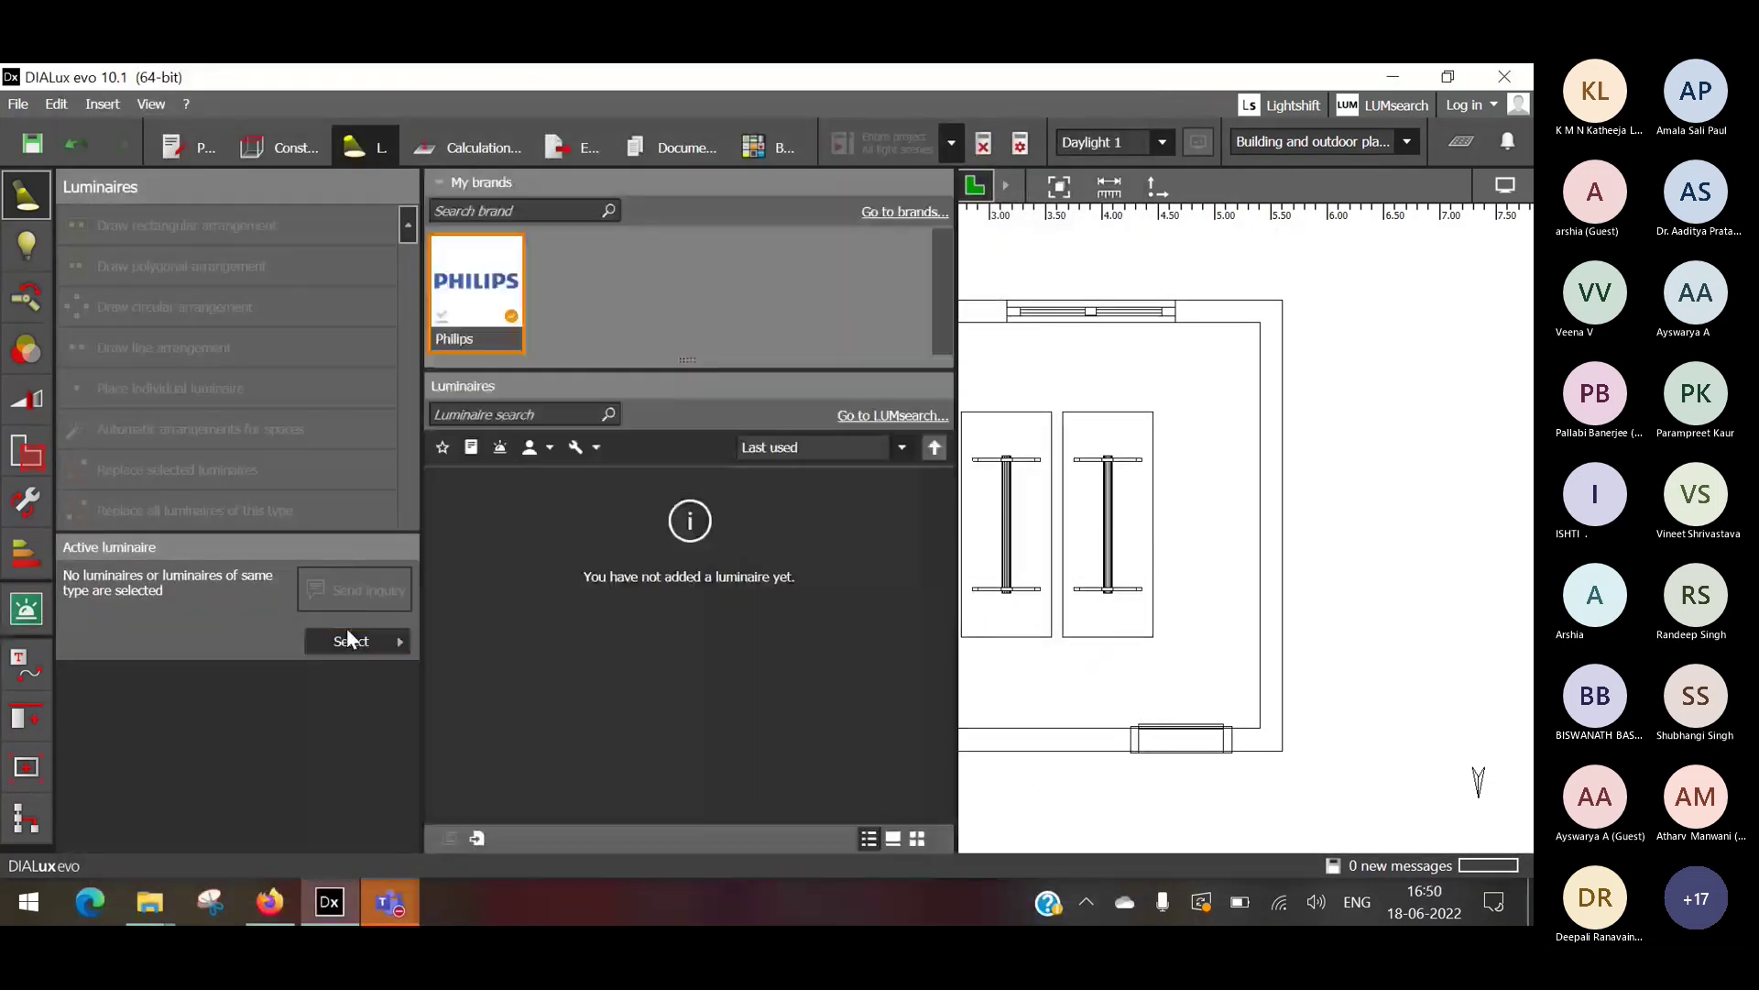
pyautogui.click(486, 338)
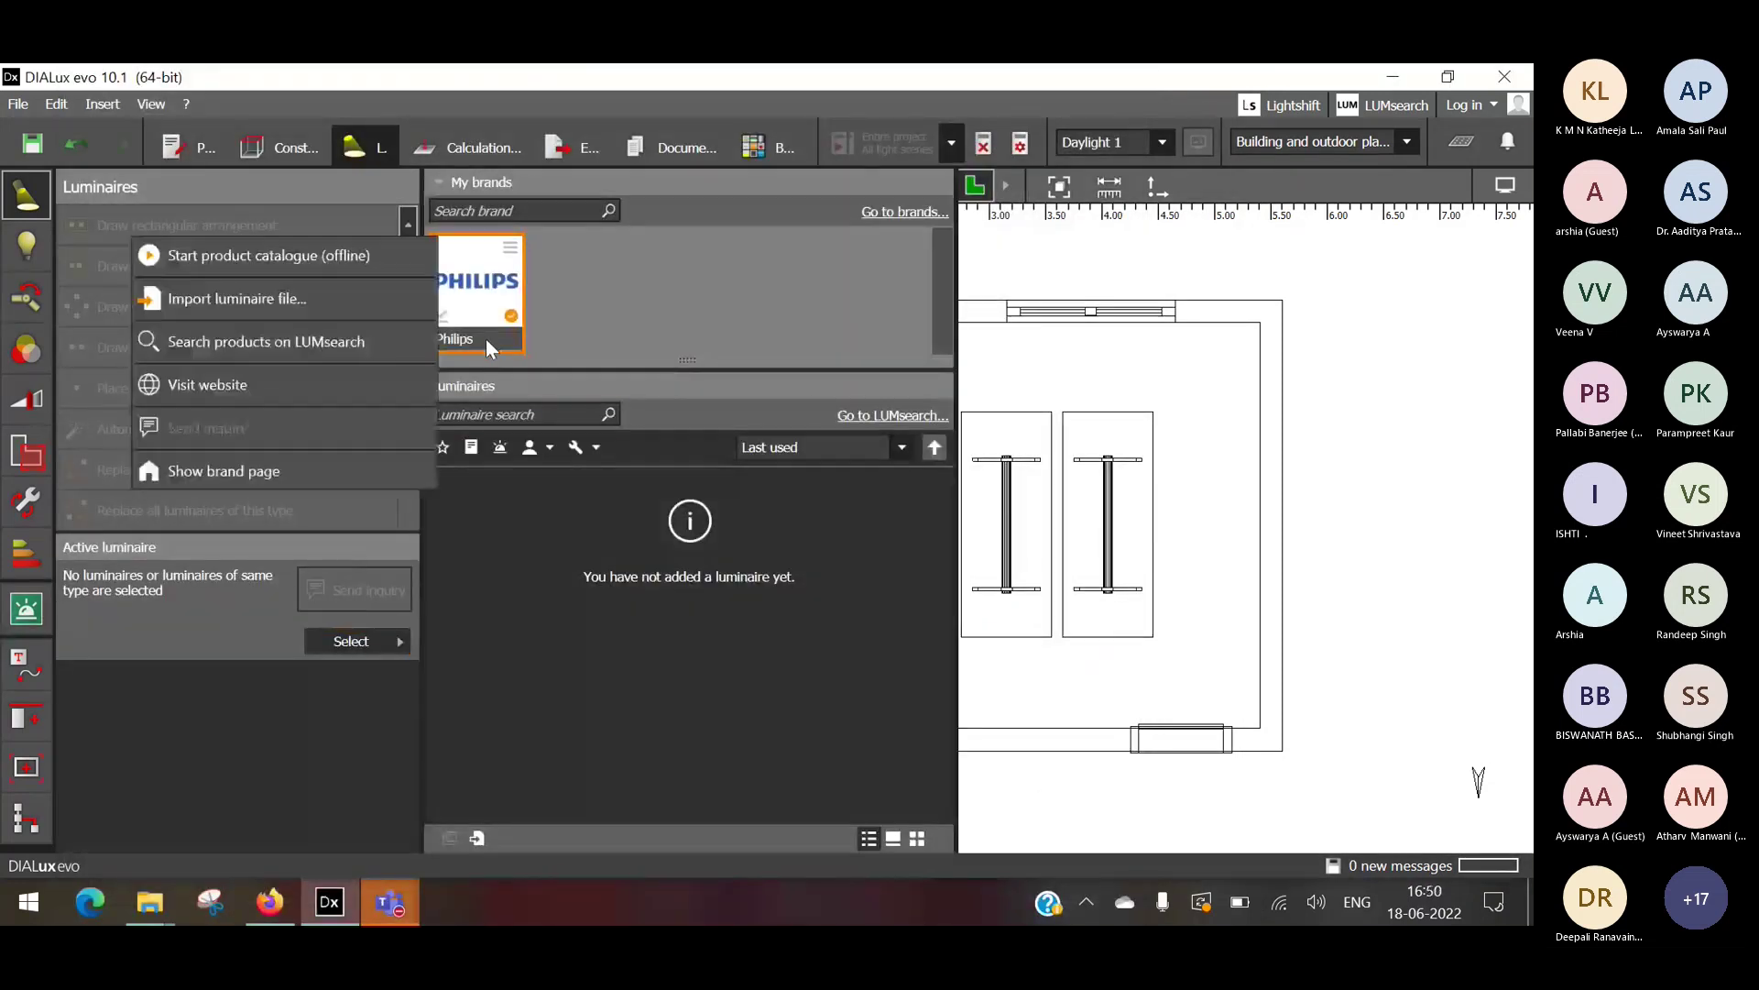
pyautogui.click(315, 266)
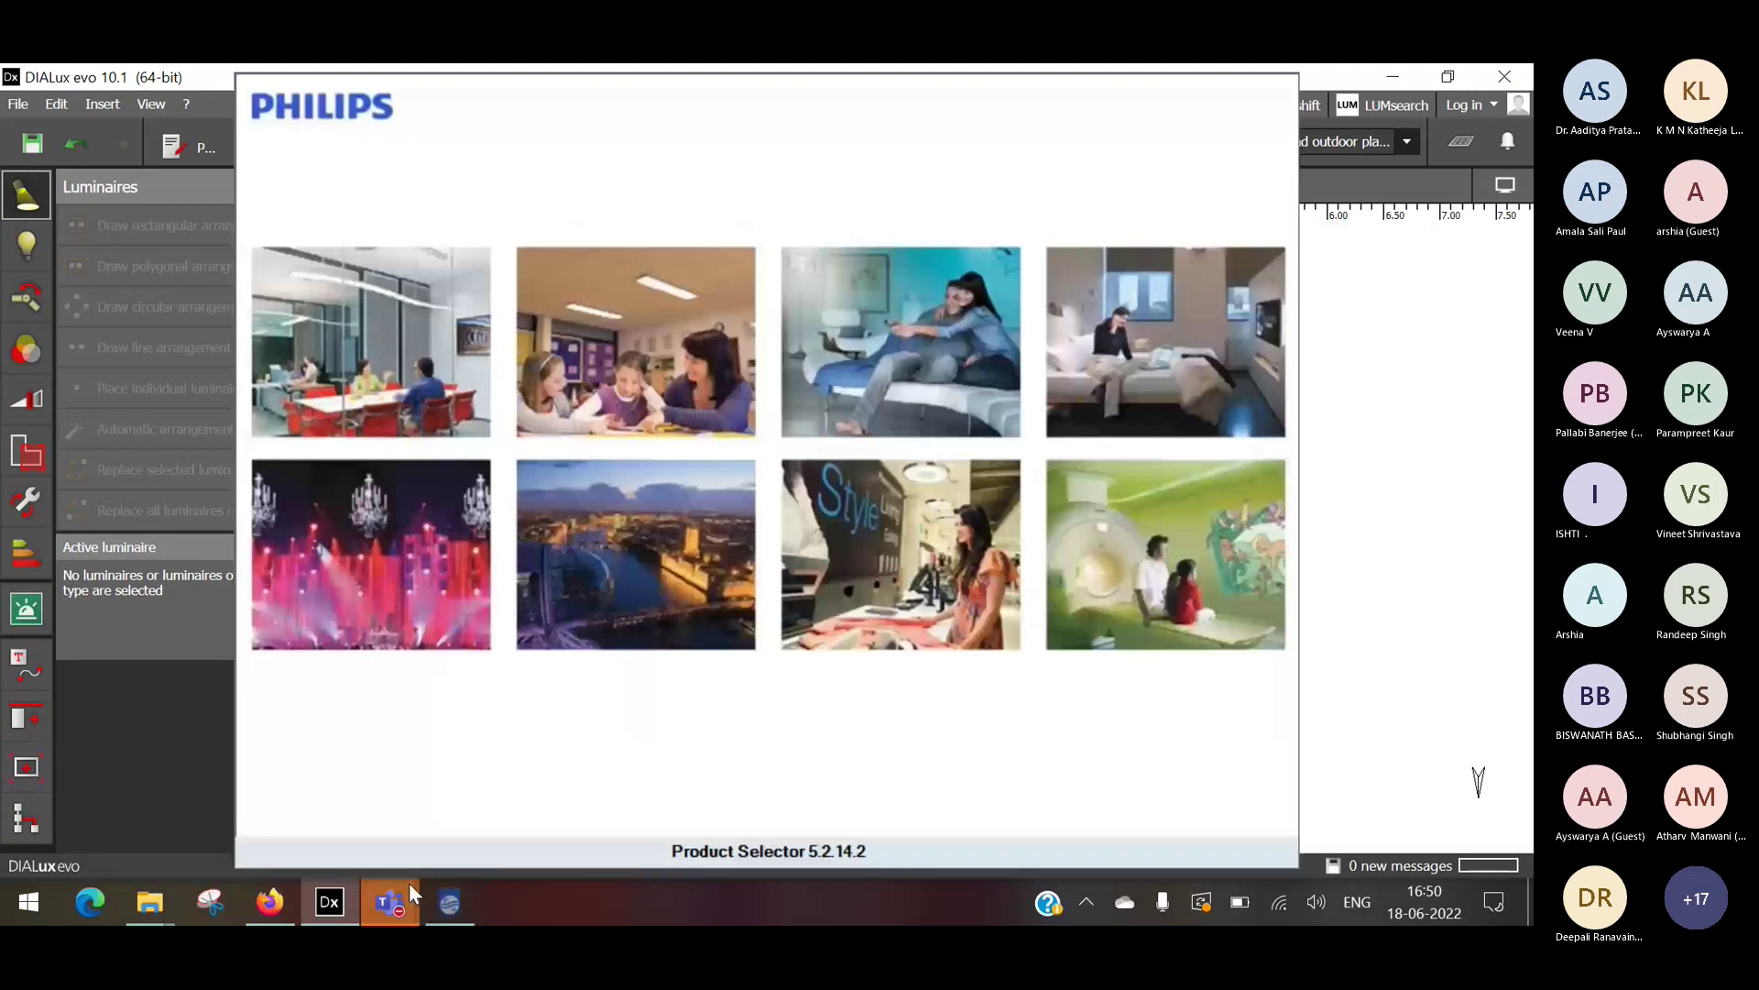
# Switch to Microsoft Teams to check the meeting and its participants, and return to DIALux evo.
pyautogui.moveTo(409, 882)
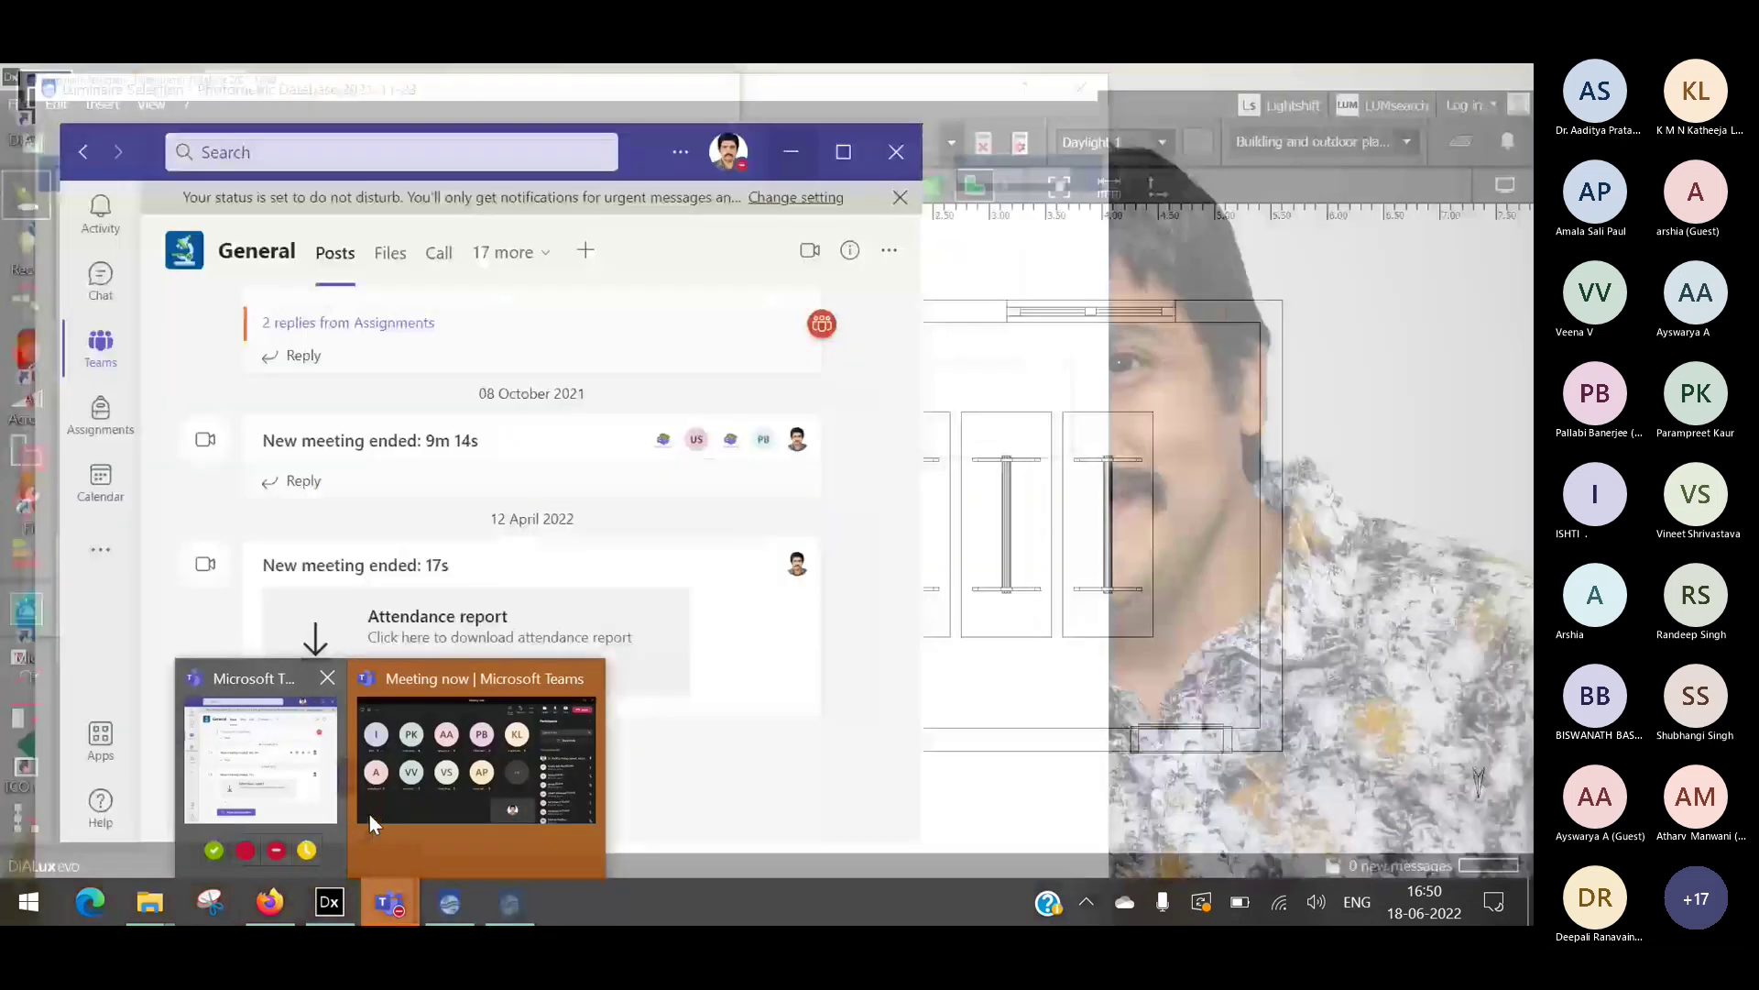
pyautogui.click(370, 814)
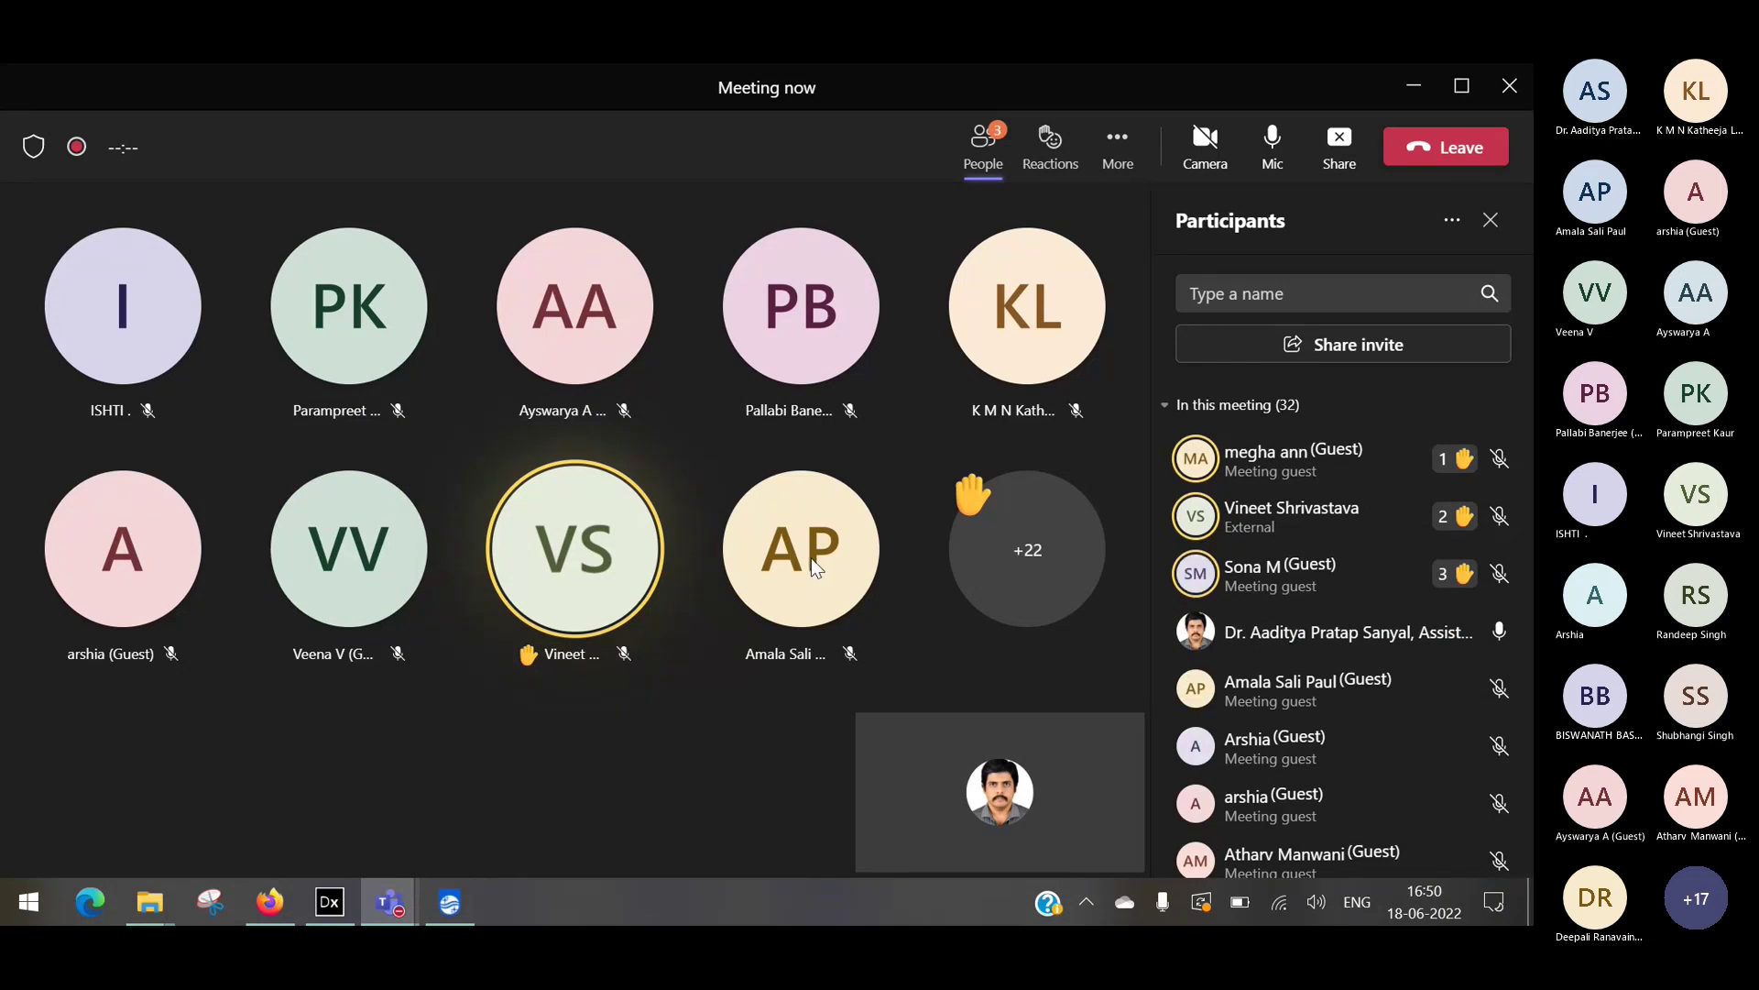
pyautogui.click(1413, 87)
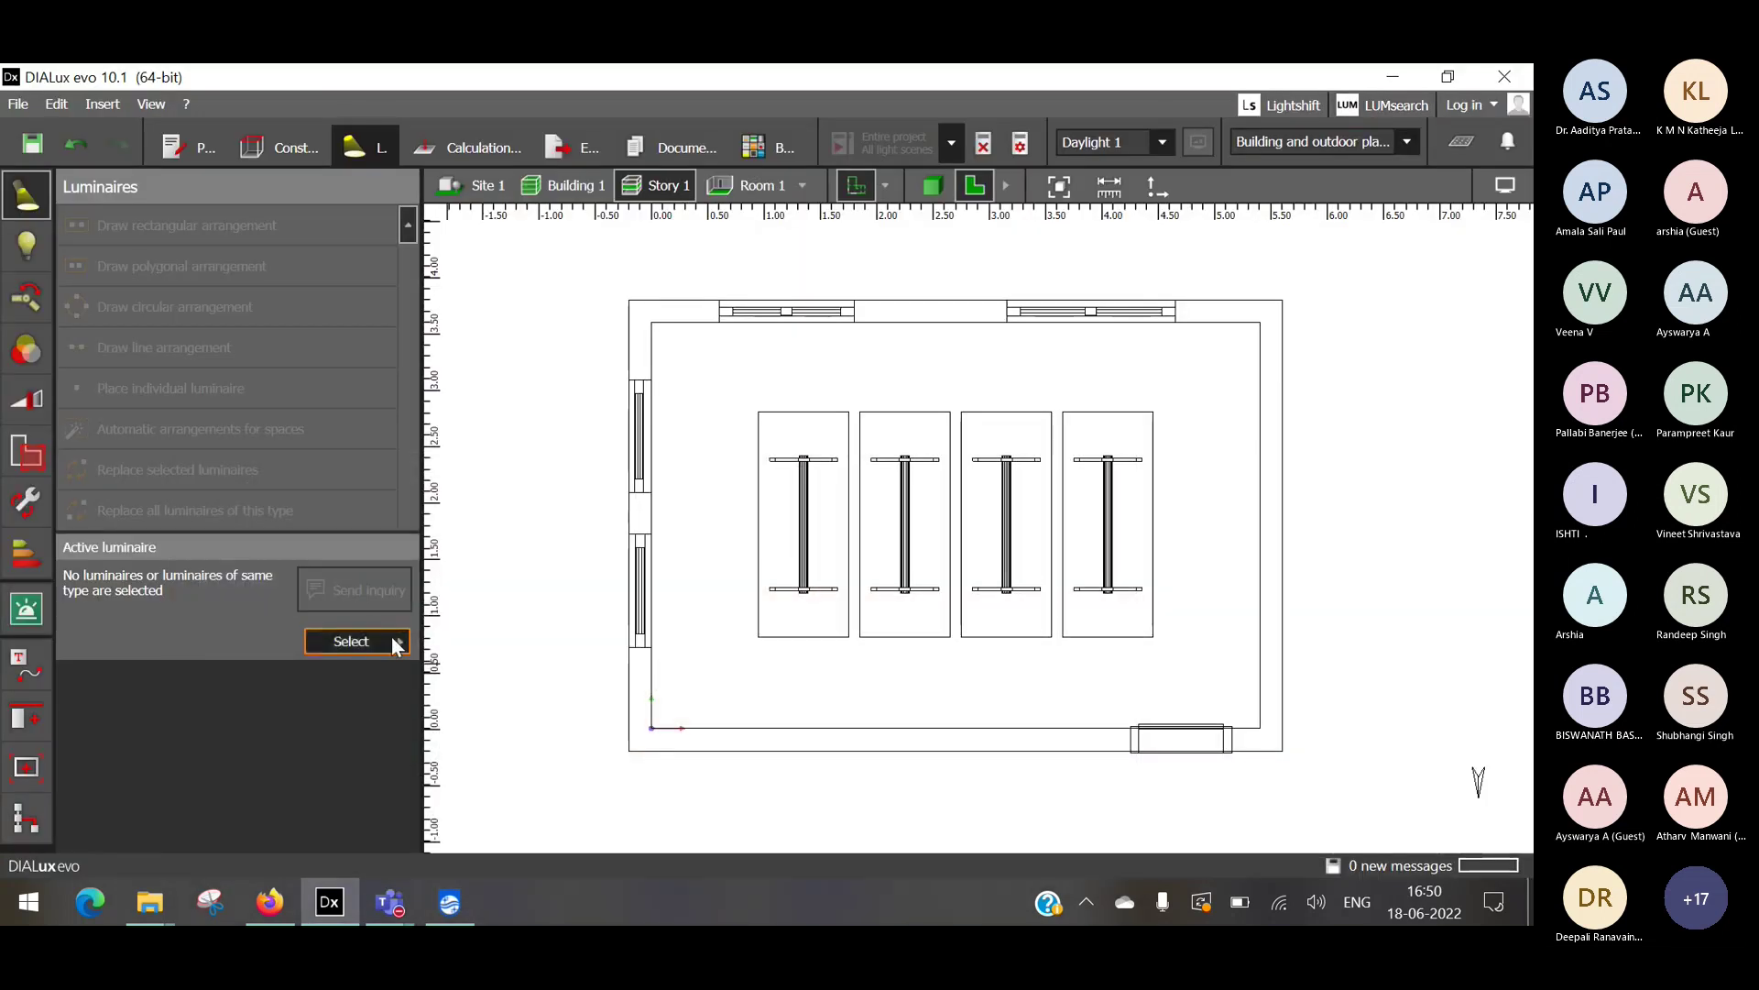
pyautogui.click(351, 641)
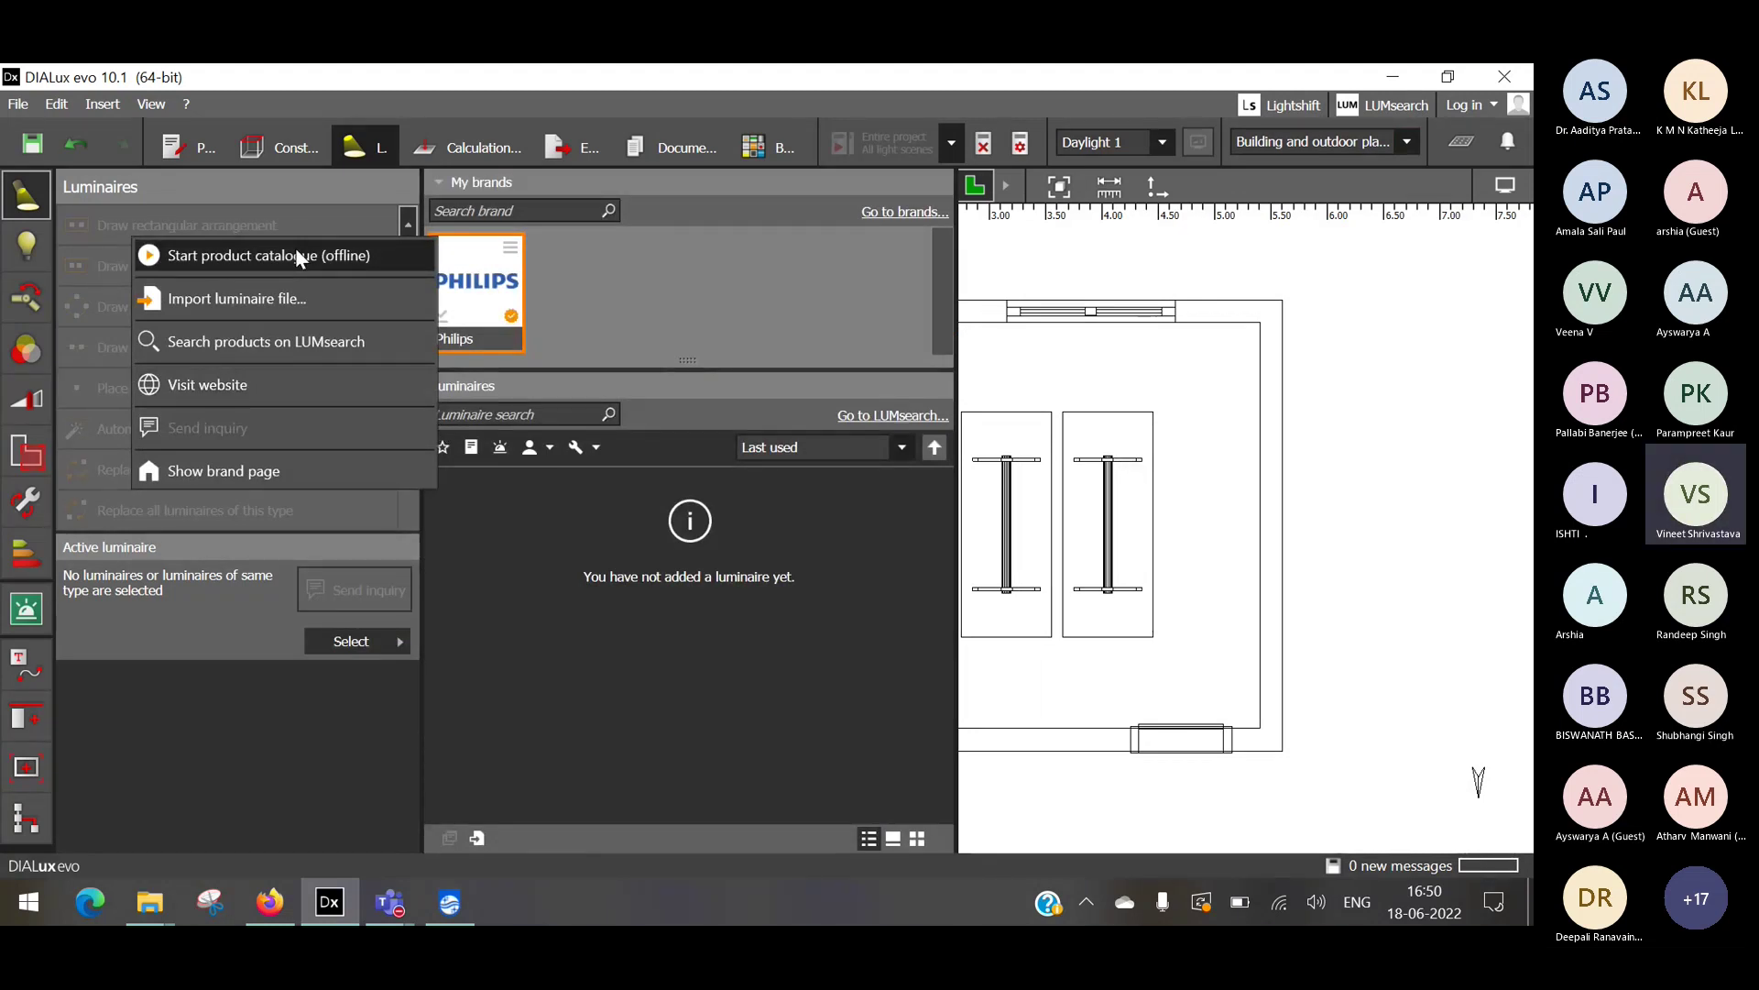
pyautogui.click(1356, 748)
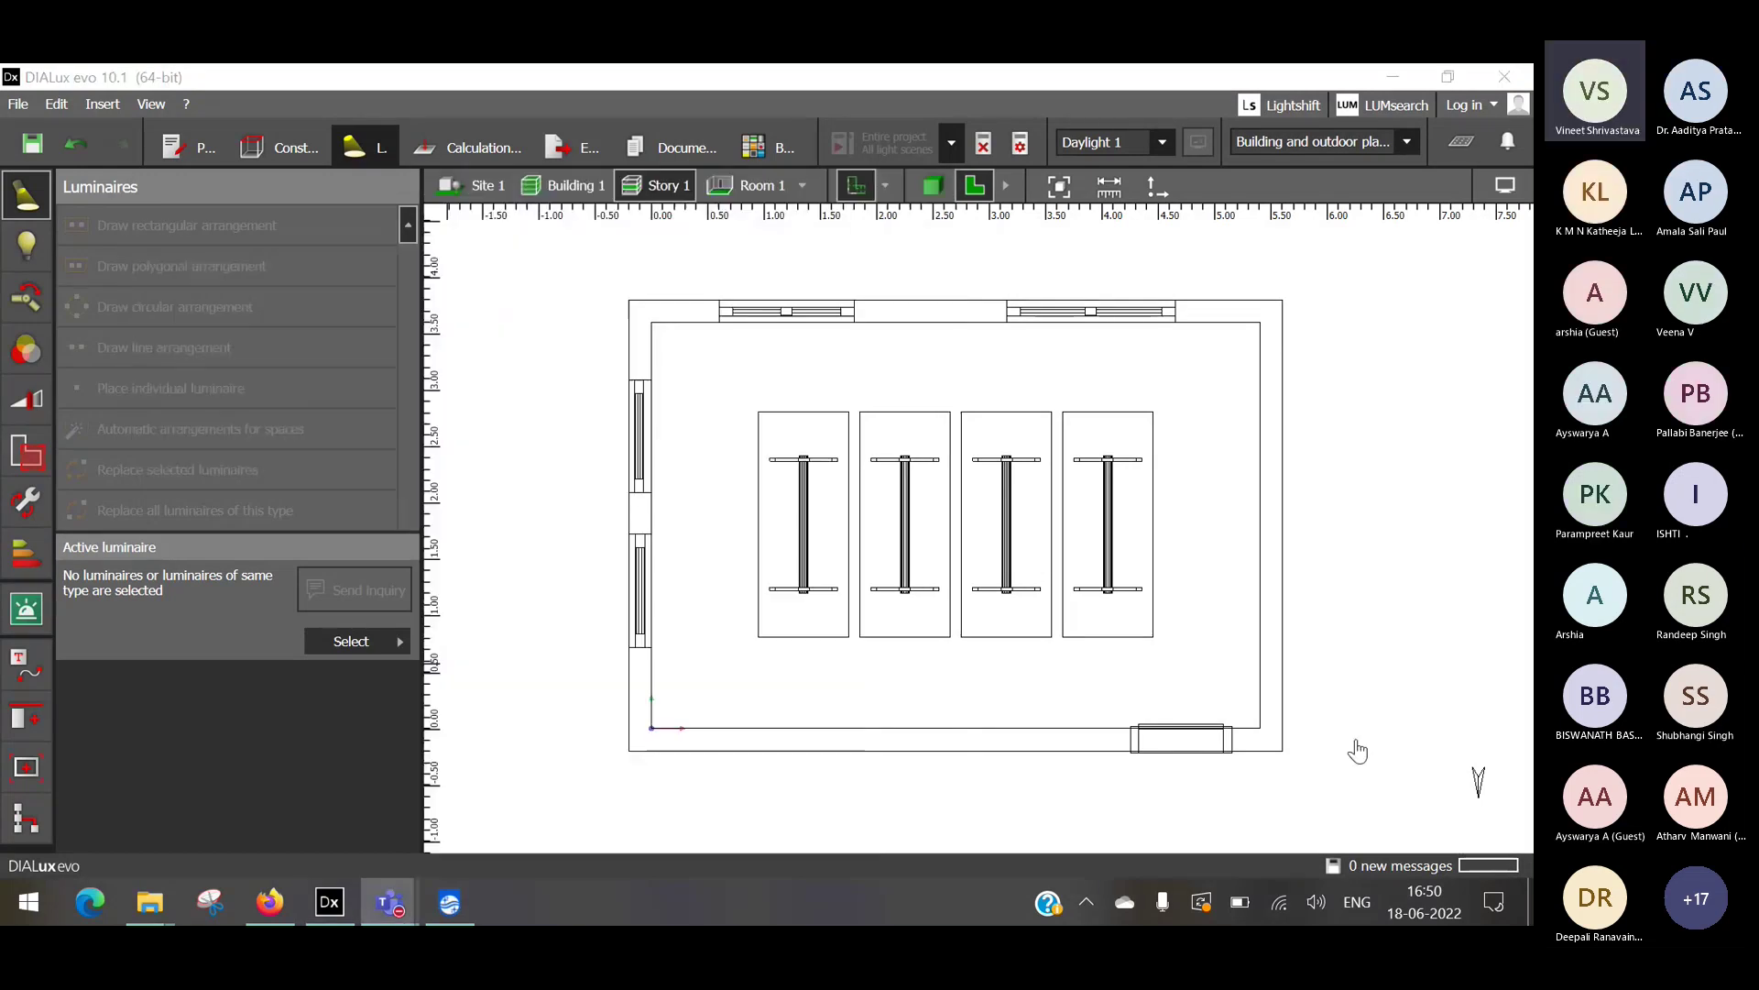
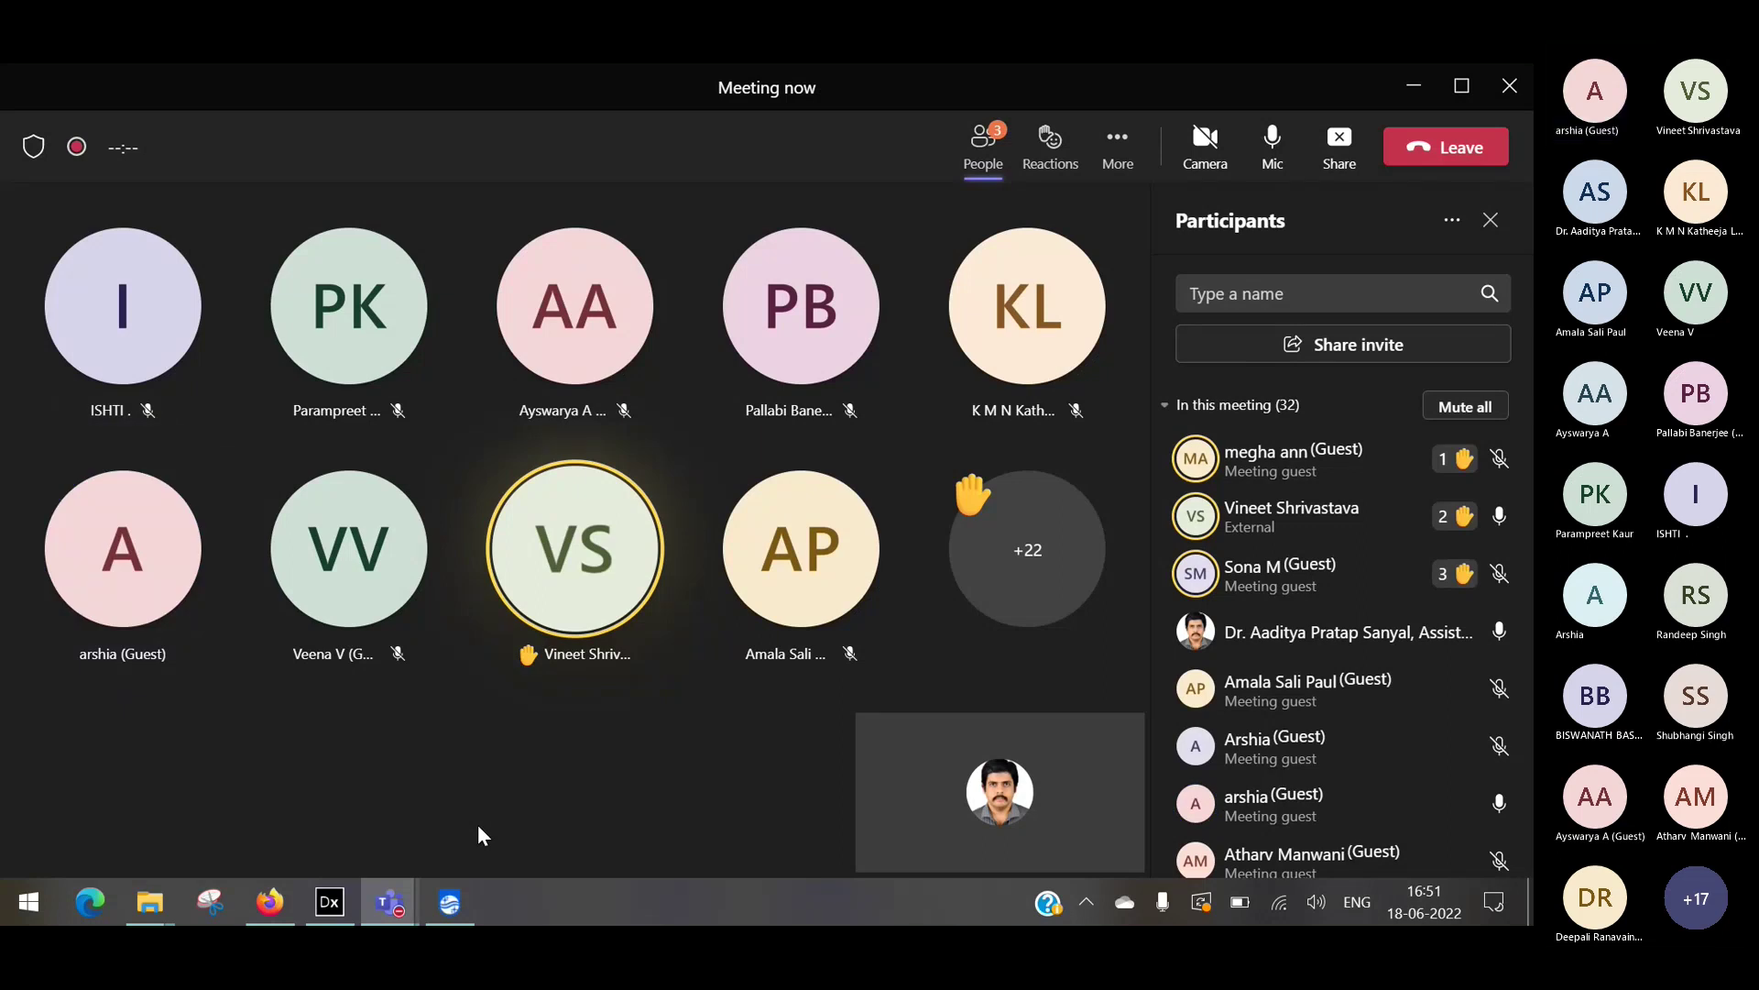
pyautogui.click(1415, 88)
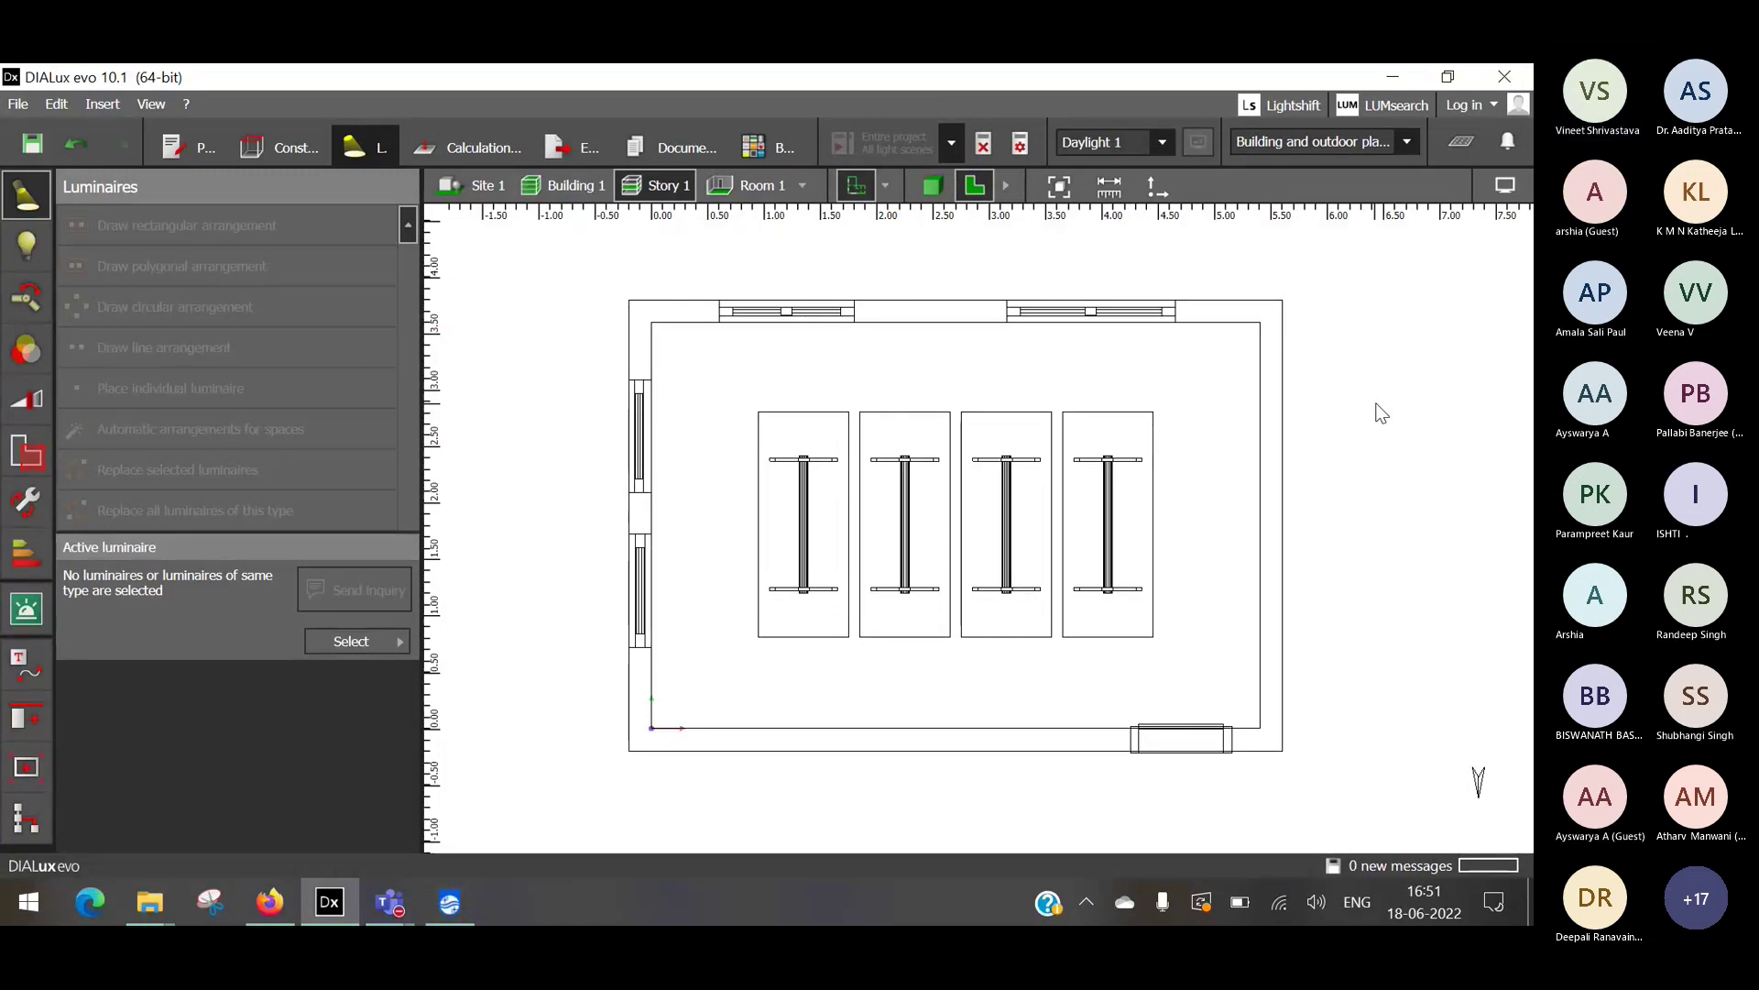
# Access the Philips brand options again and bring up the photometric database's Luminaire Selection window.
pyautogui.click(336, 637)
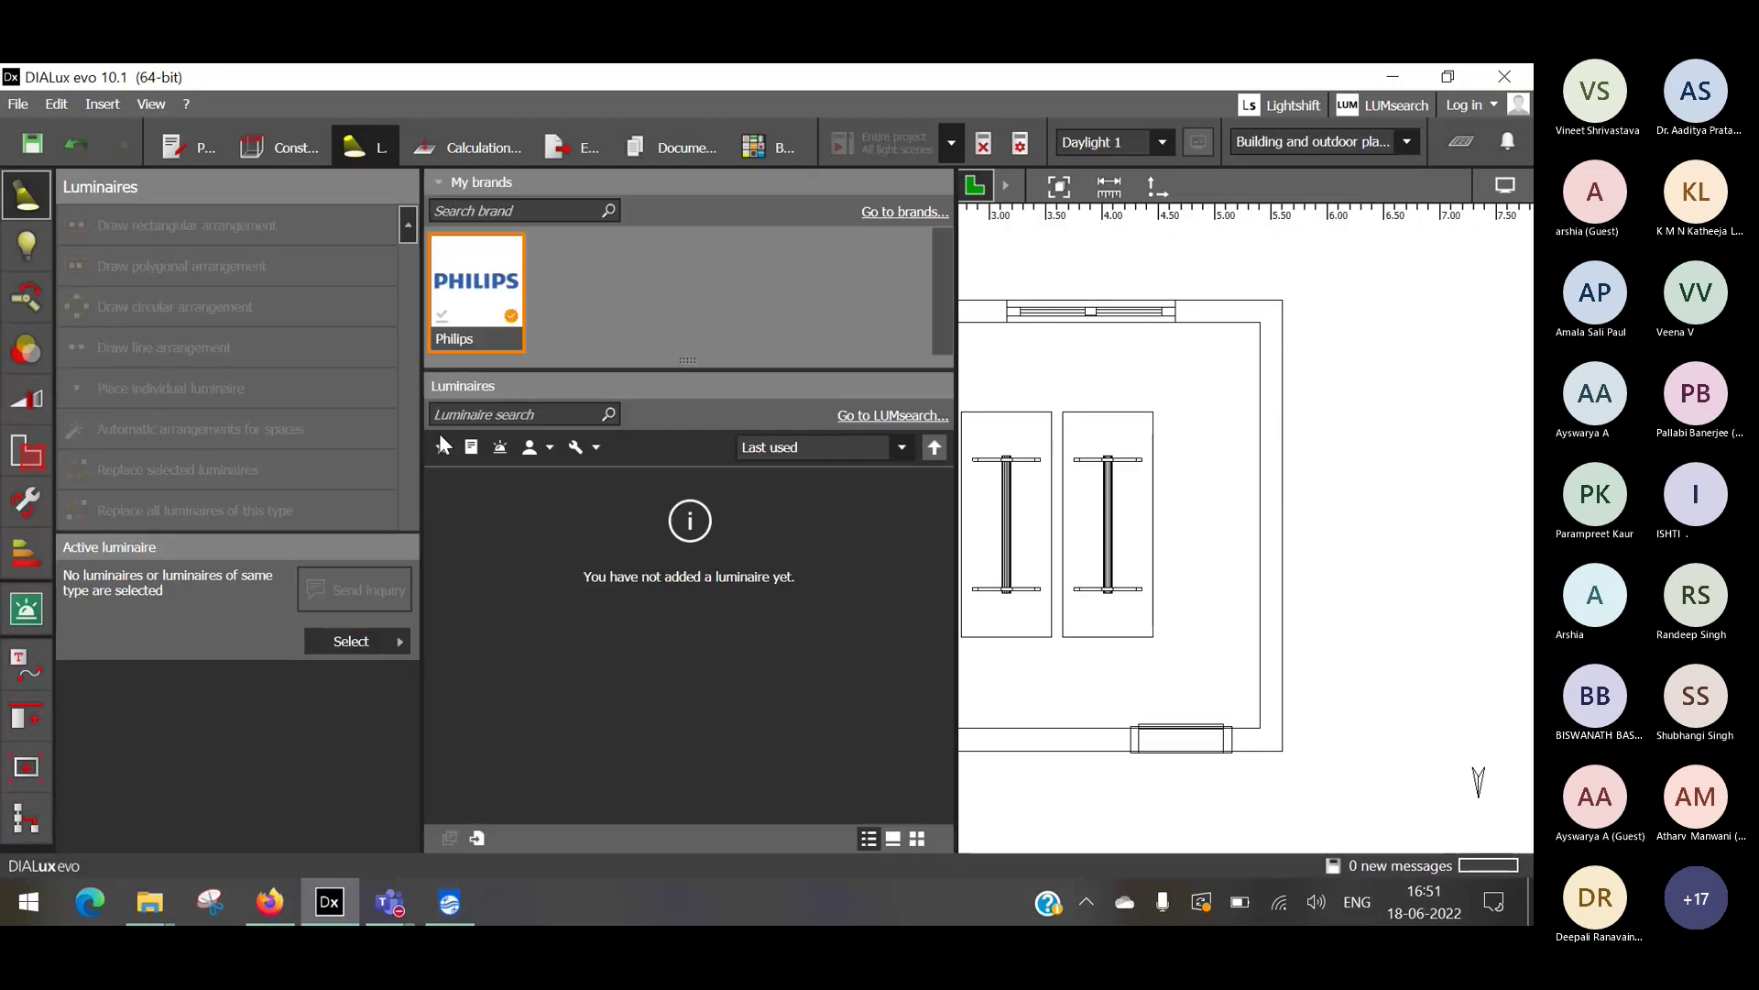
pyautogui.click(491, 336)
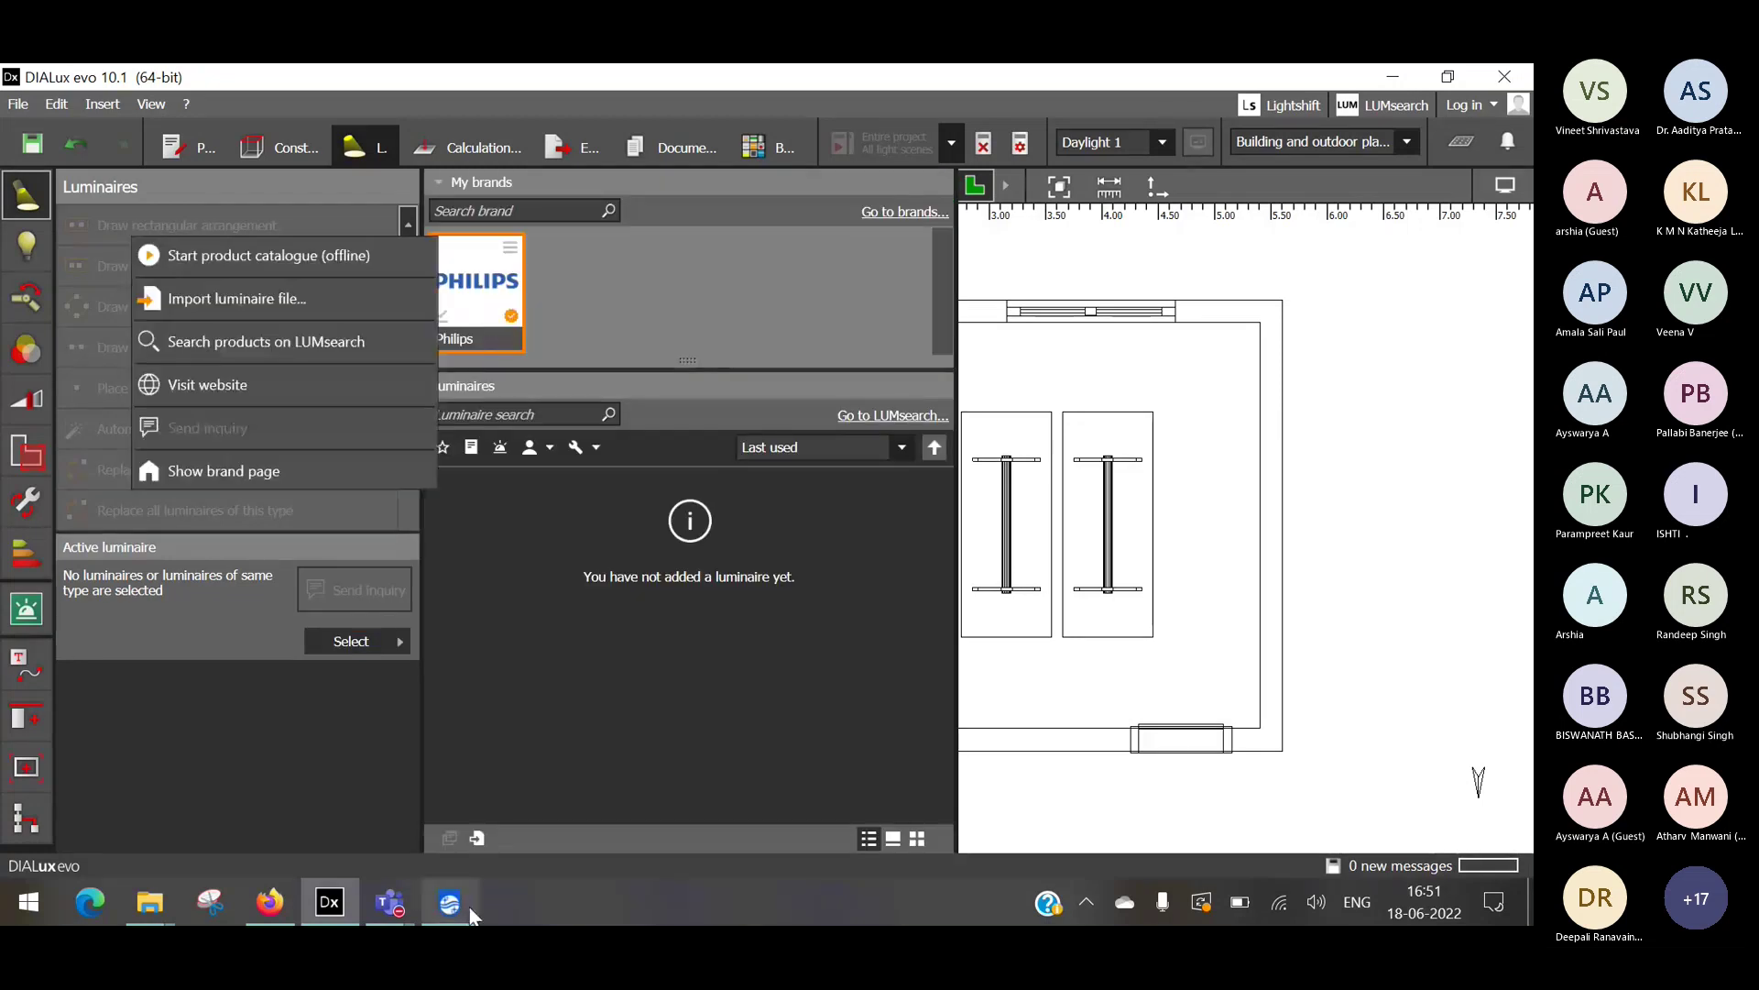
pyautogui.click(422, 258)
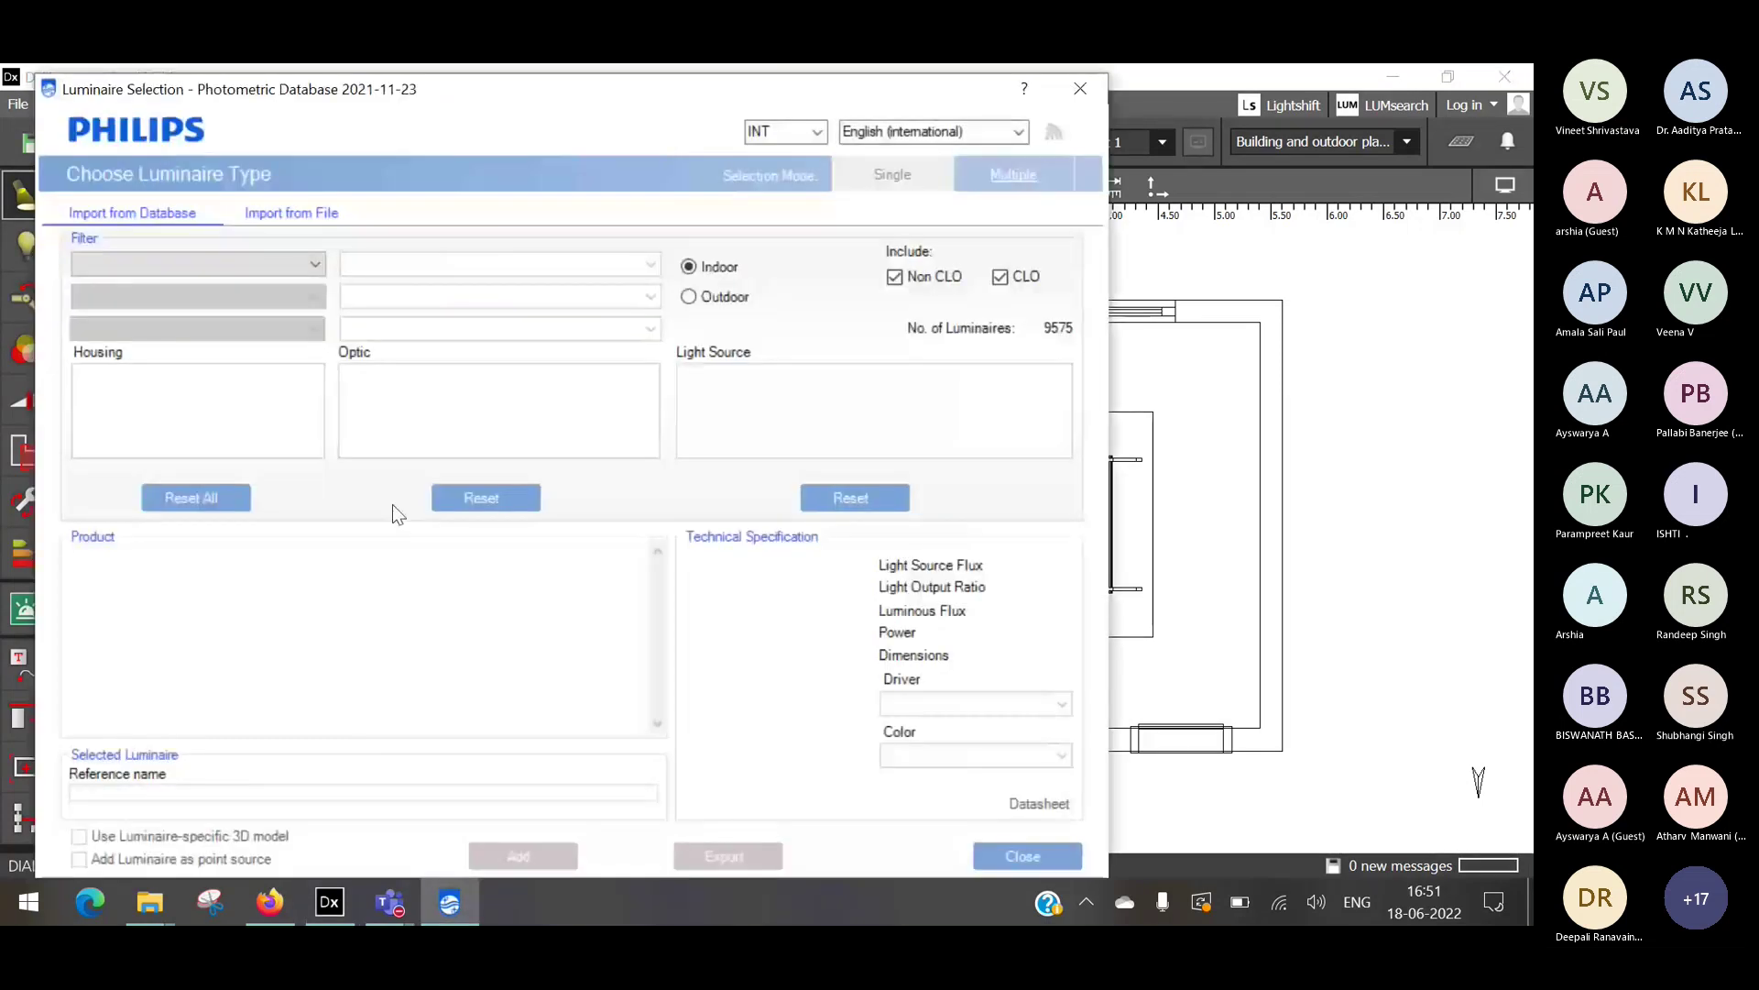
# View the options for importing luminaires from file, and return to the database import.
pyautogui.click(282, 260)
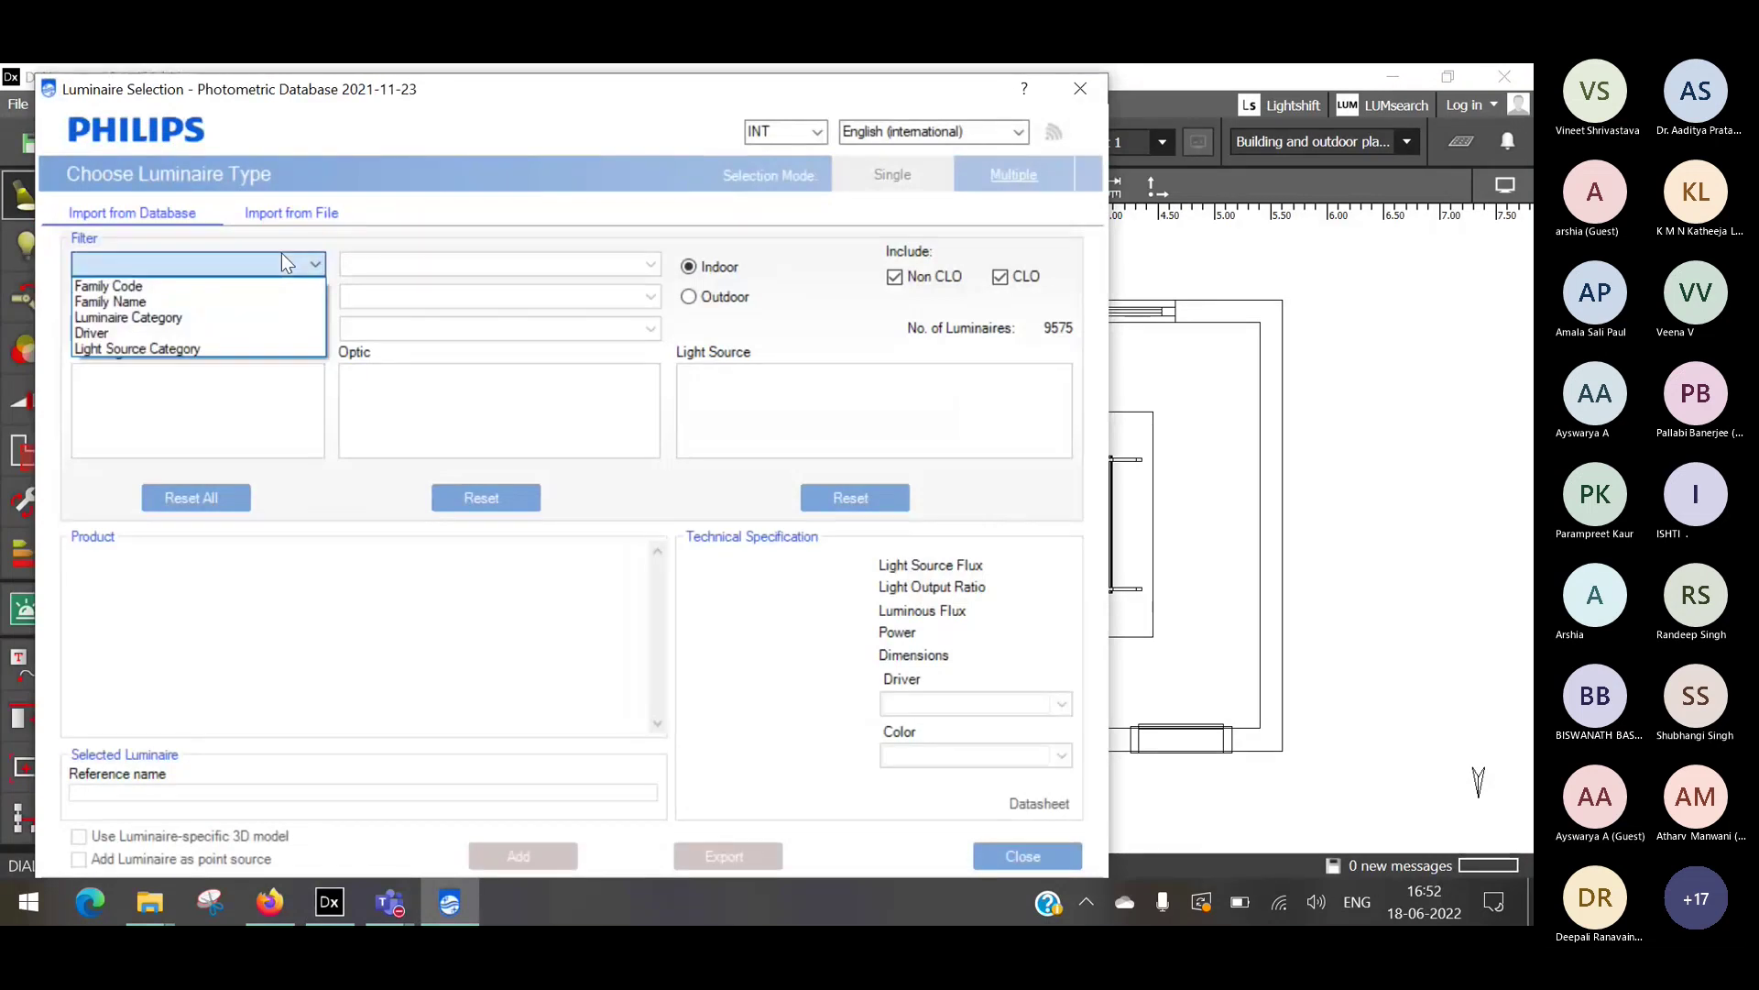
pyautogui.click(304, 211)
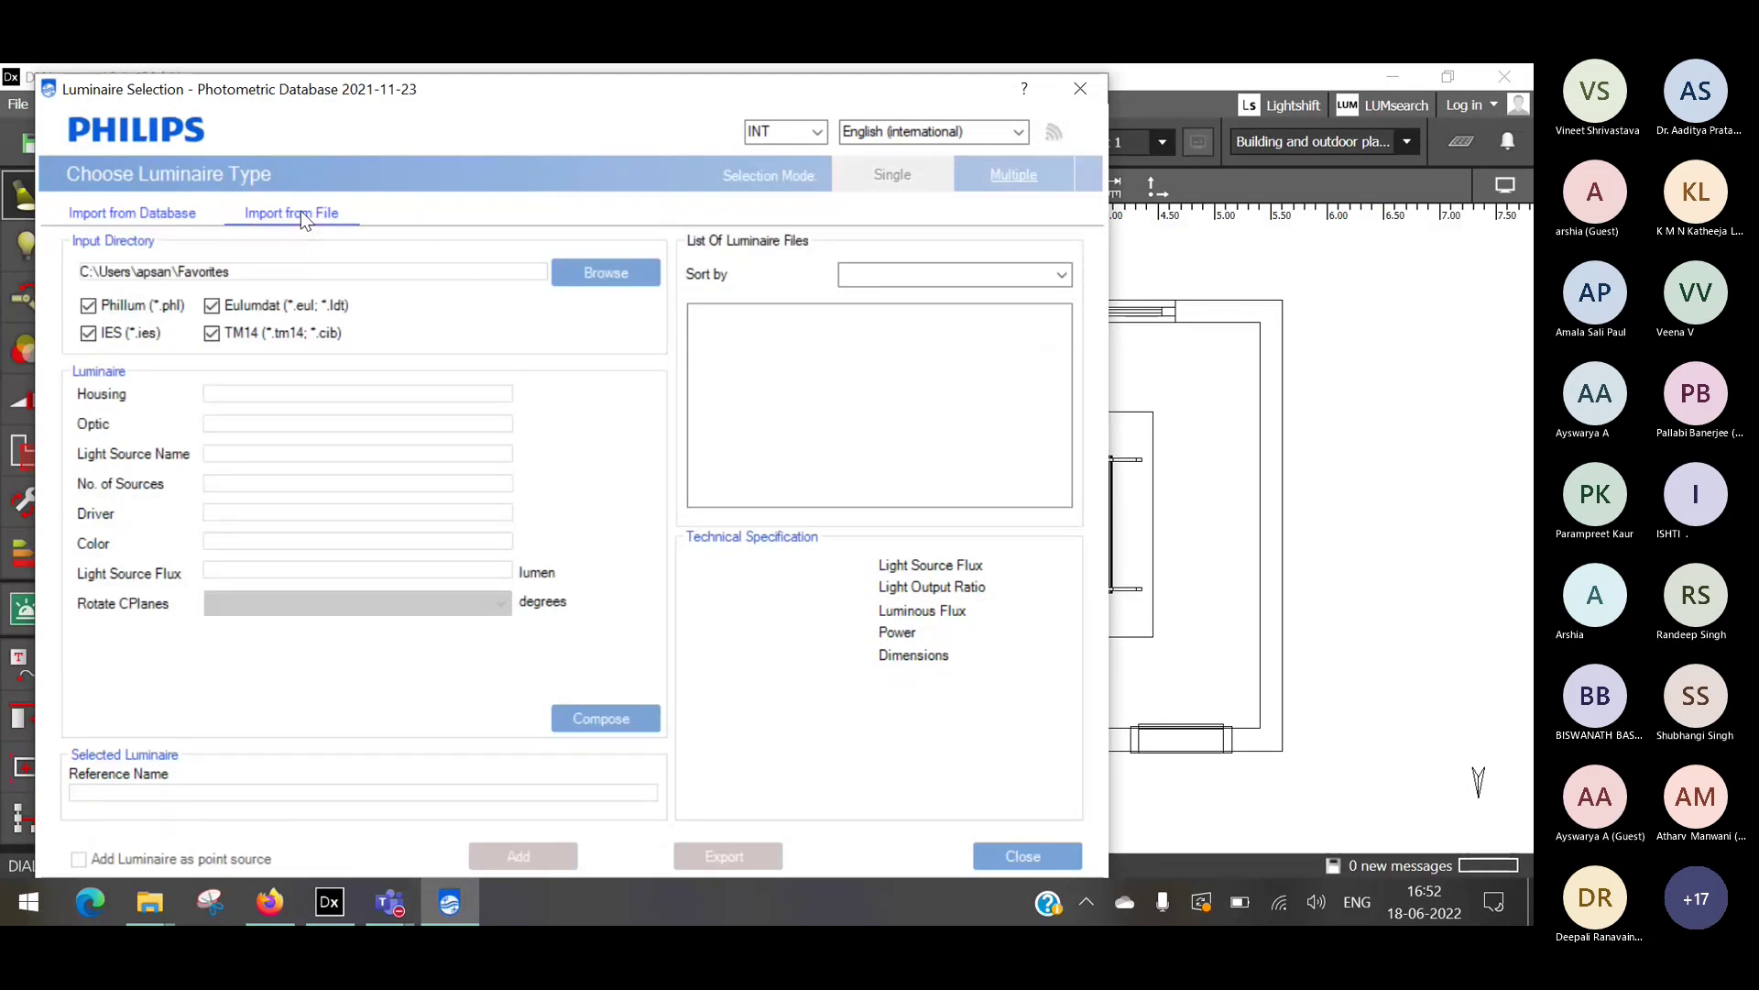
pyautogui.click(132, 212)
# Filter the photometric database by Luminaire Category, choosing Recessed.
pyautogui.click(163, 268)
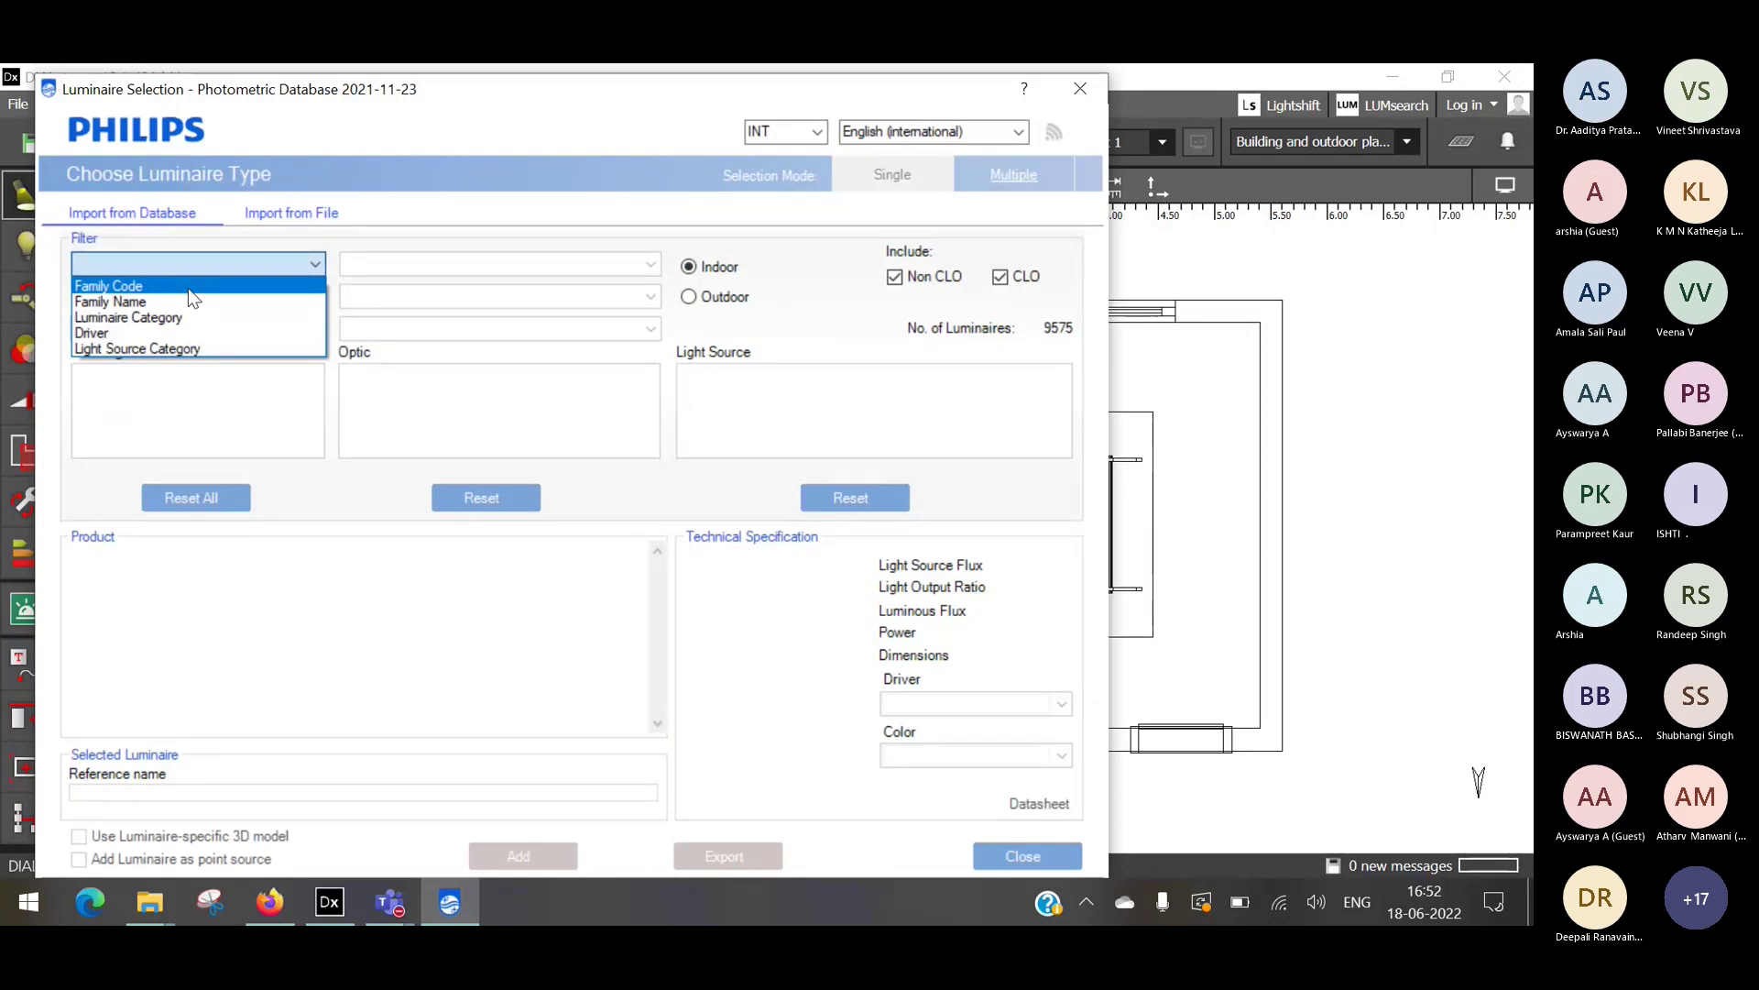
pyautogui.click(182, 317)
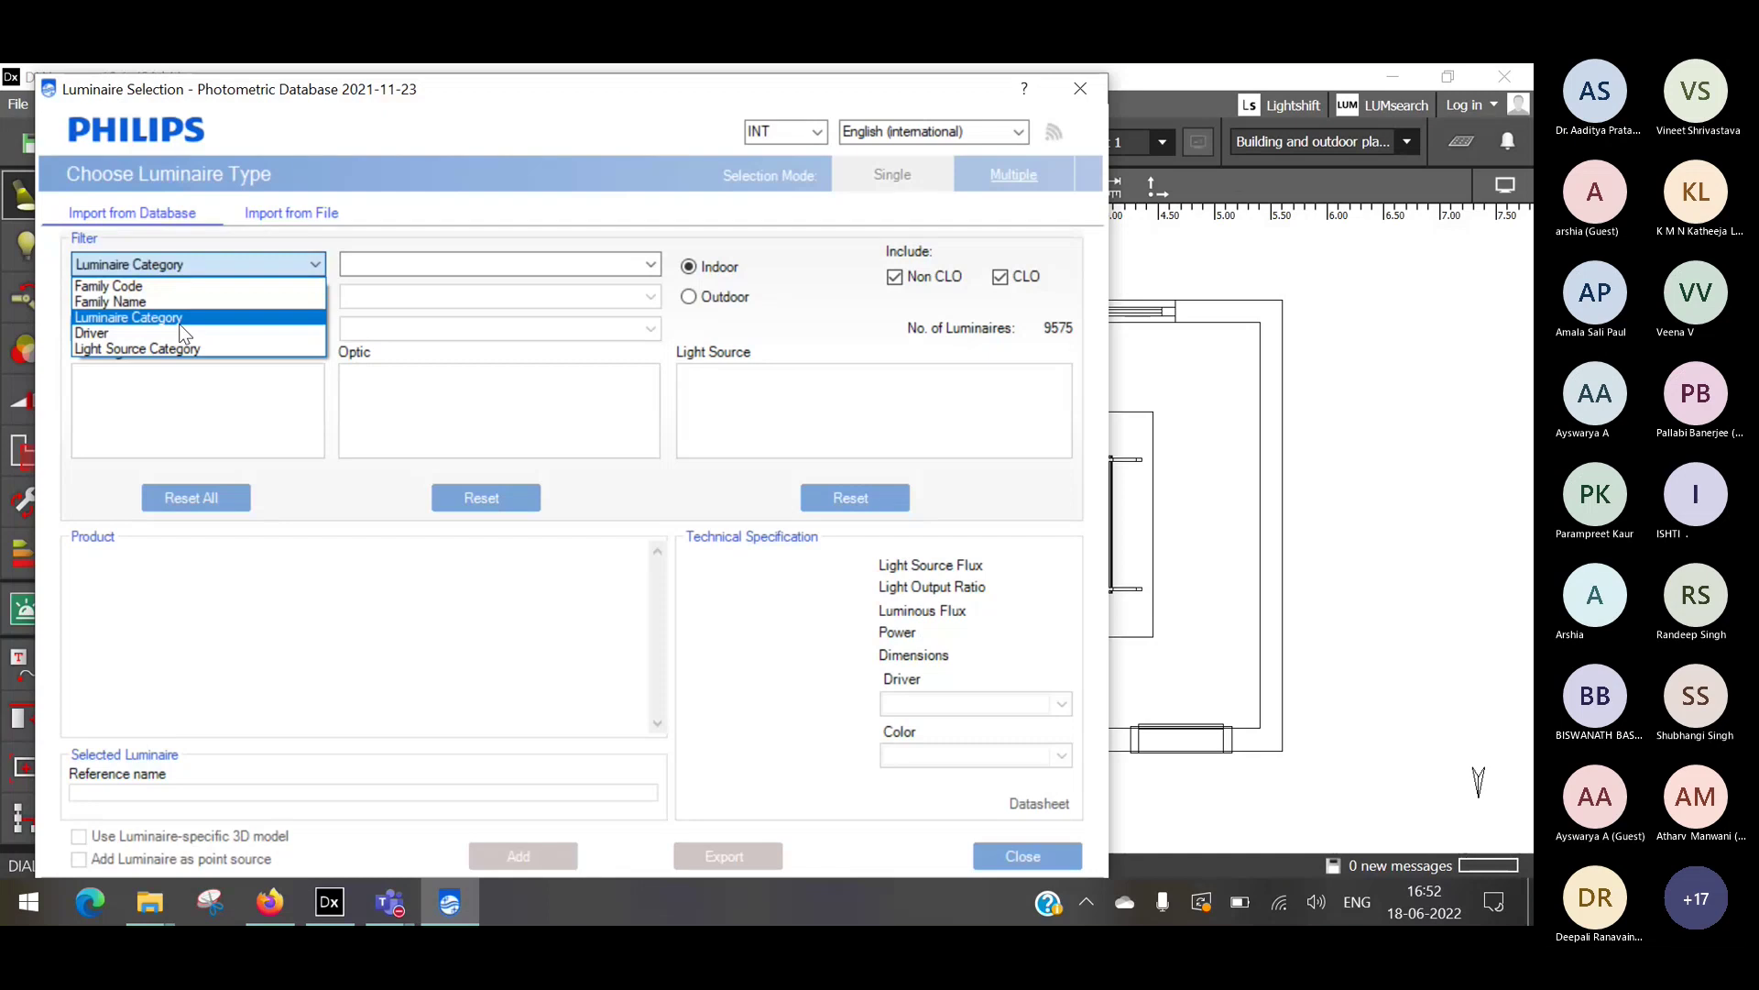
pyautogui.click(392, 256)
pyautogui.click(519, 263)
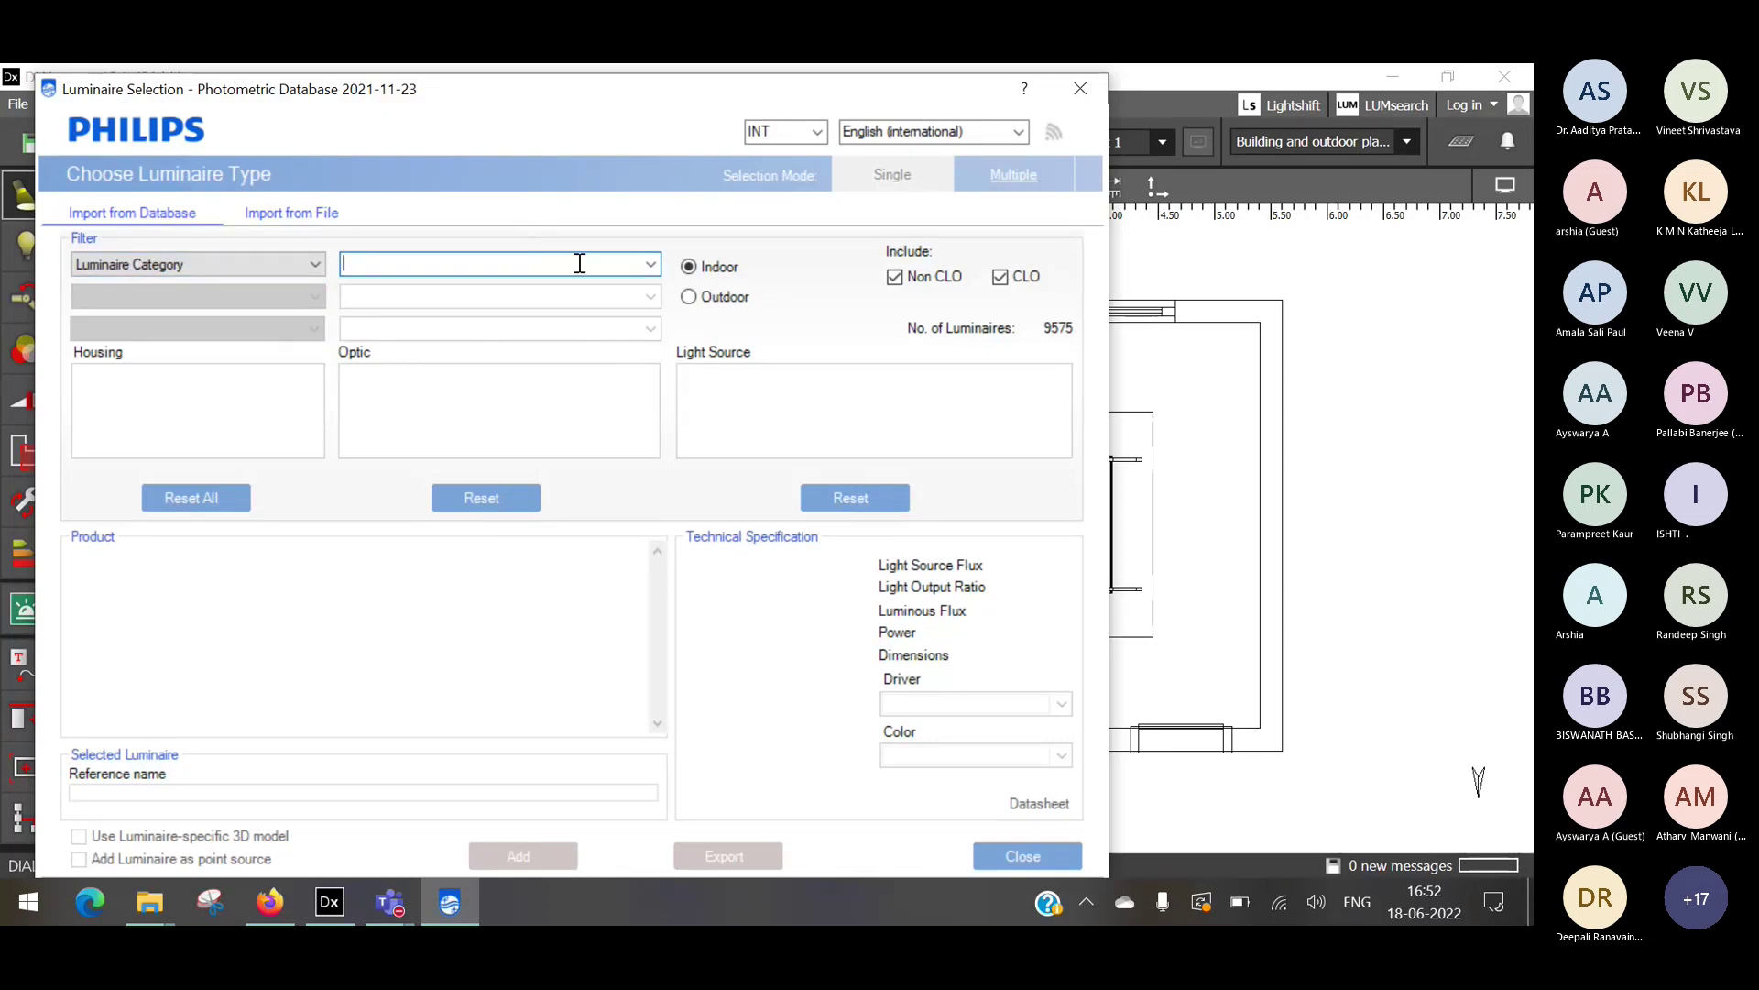
pyautogui.click(648, 264)
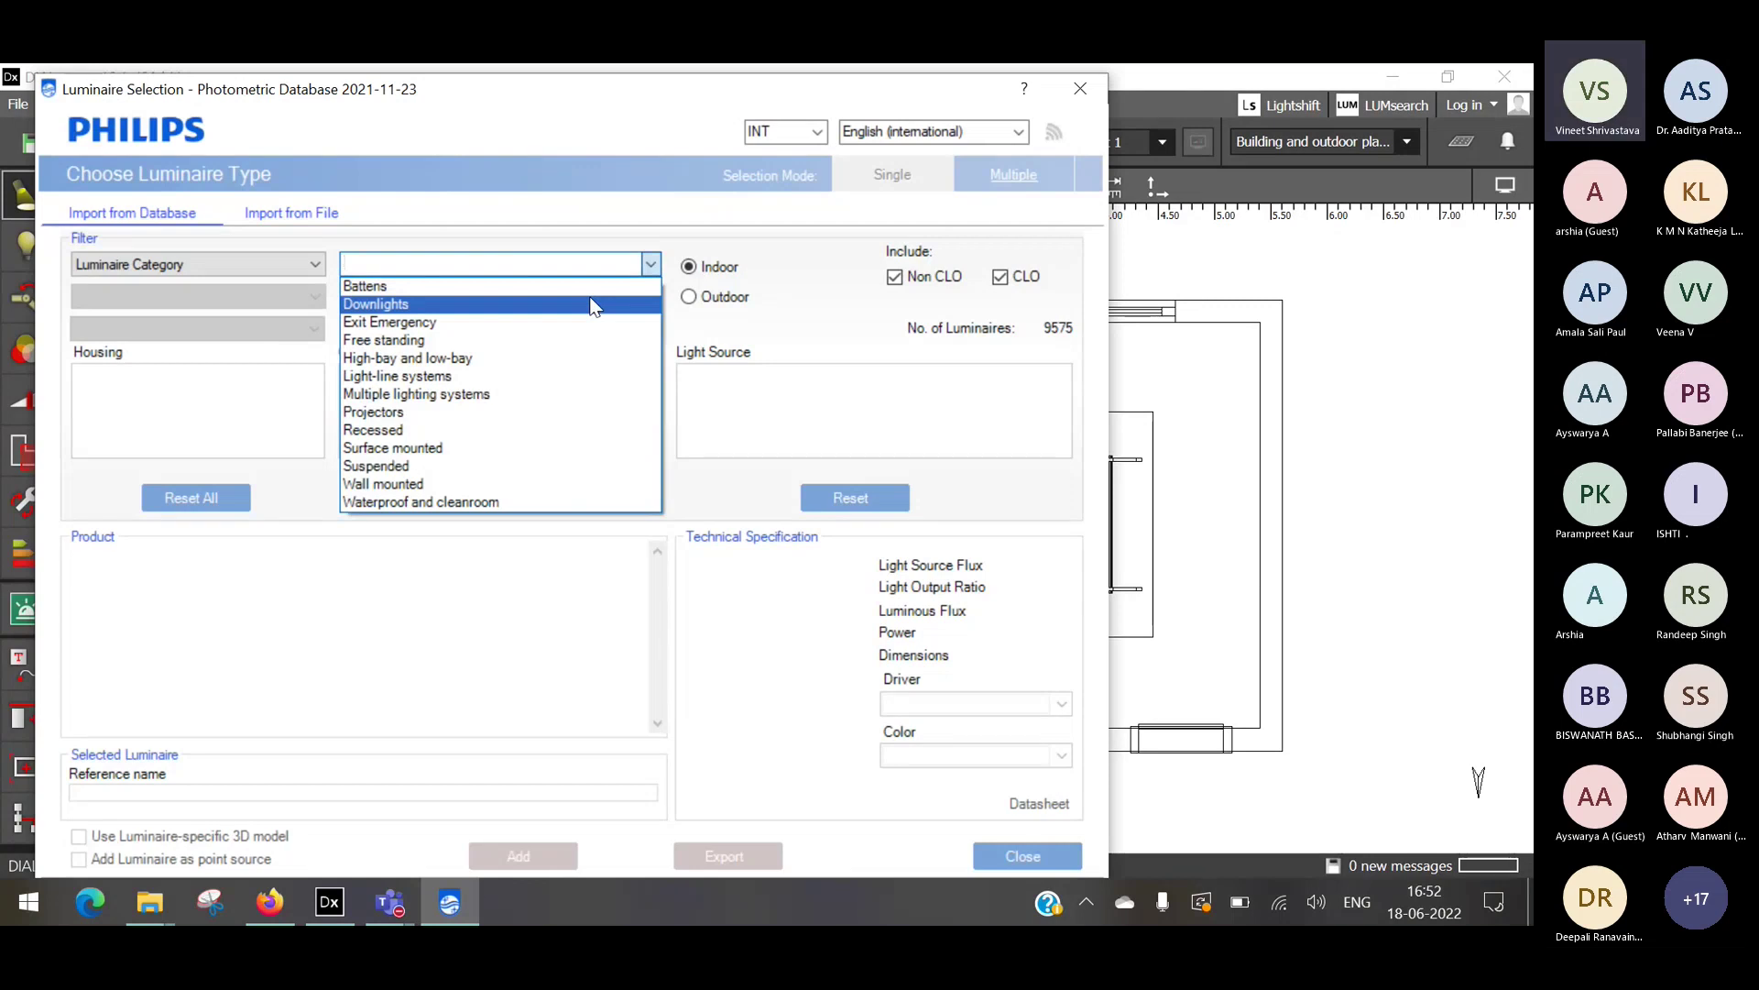
pyautogui.click(333, 340)
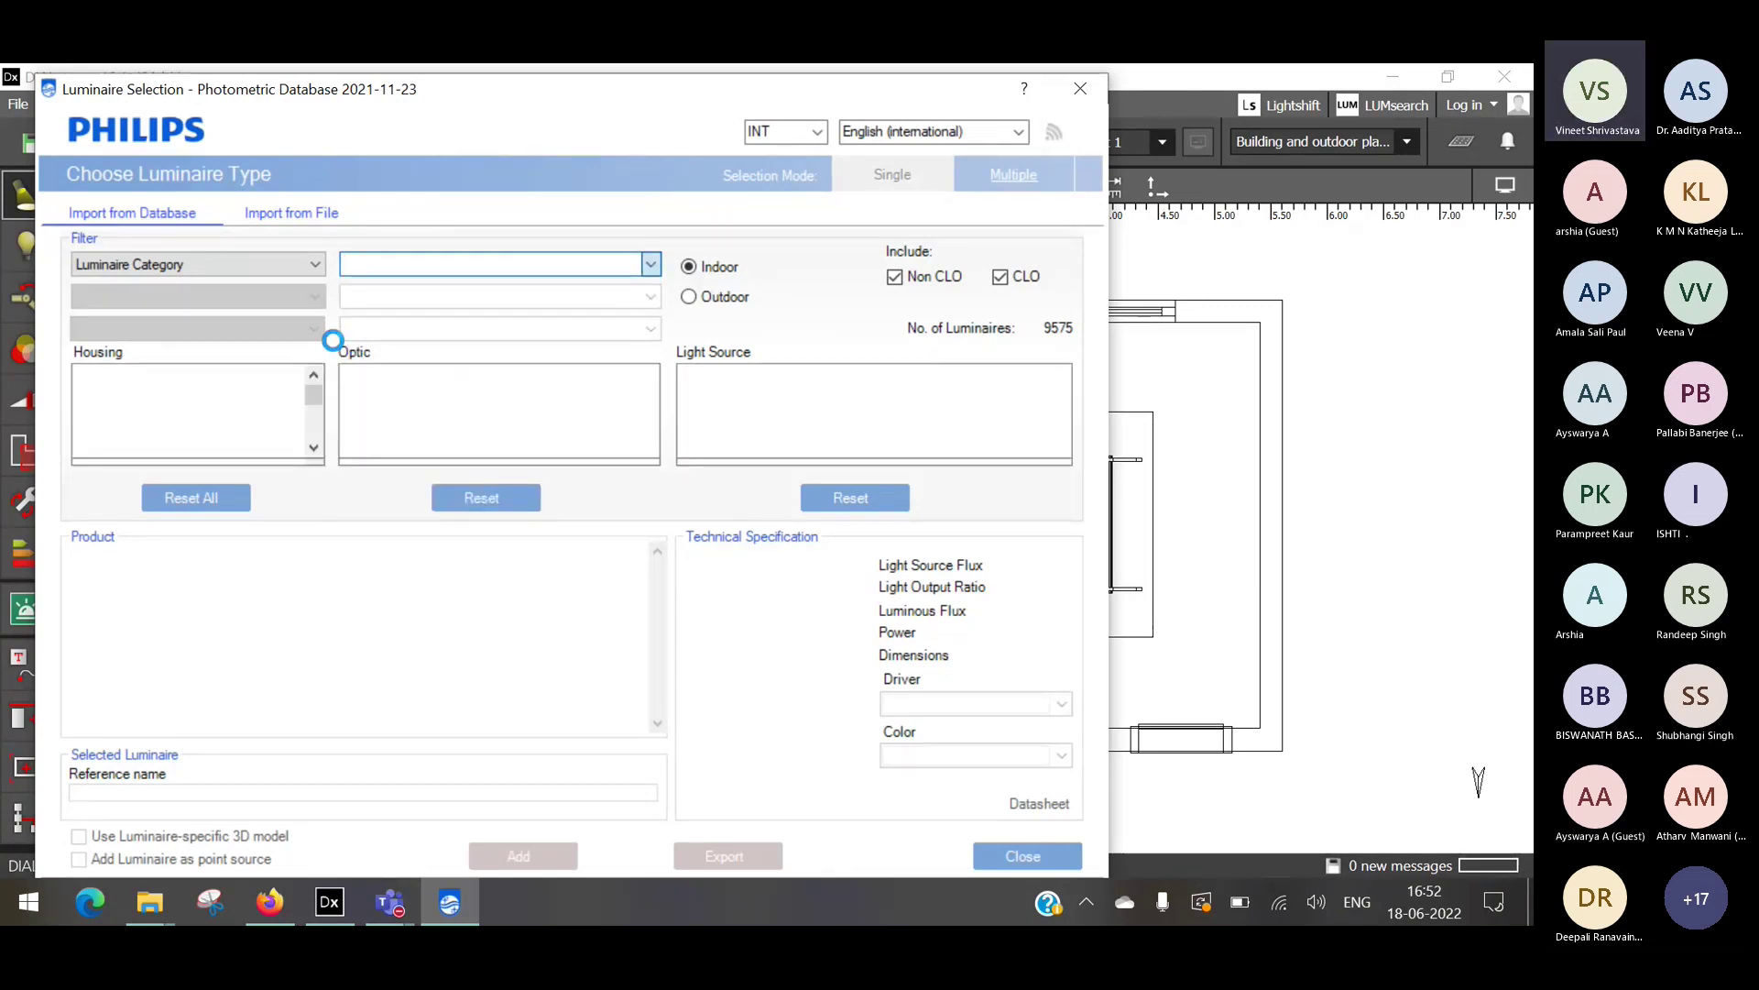
# Select the RC132V G4 W60L60 PSD housing with the 1 X LED36S/840 light source.
pyautogui.click(317, 297)
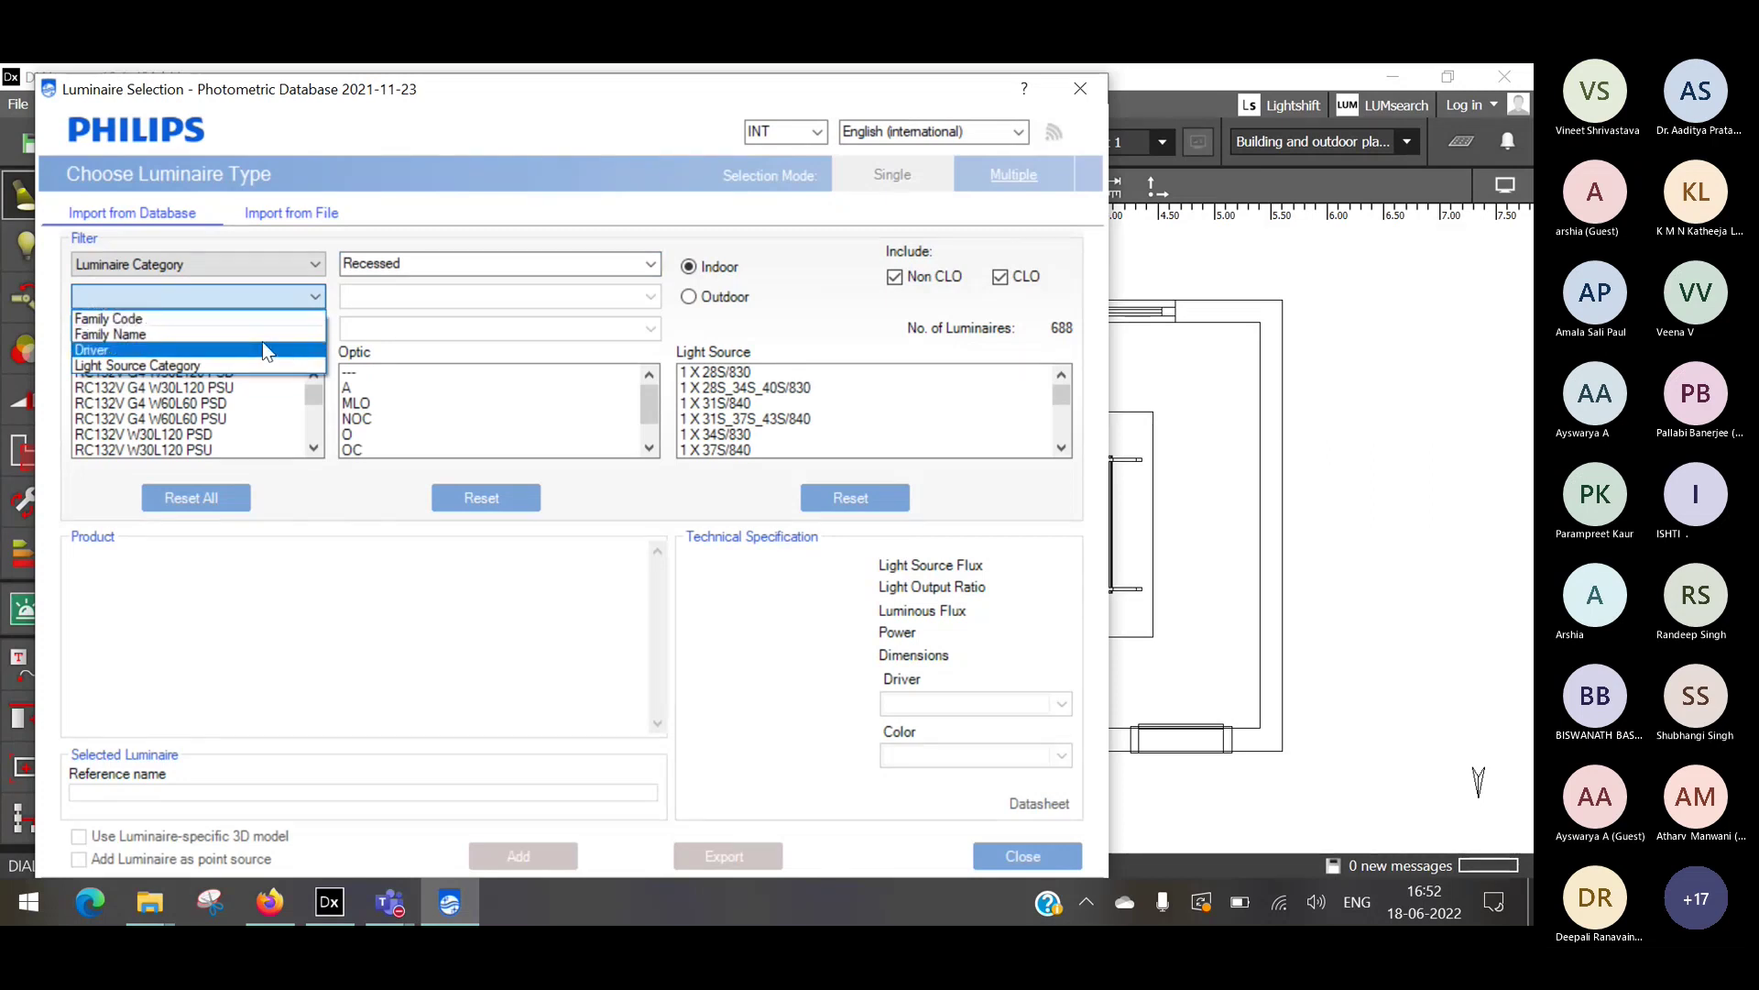
pyautogui.click(183, 449)
pyautogui.click(188, 420)
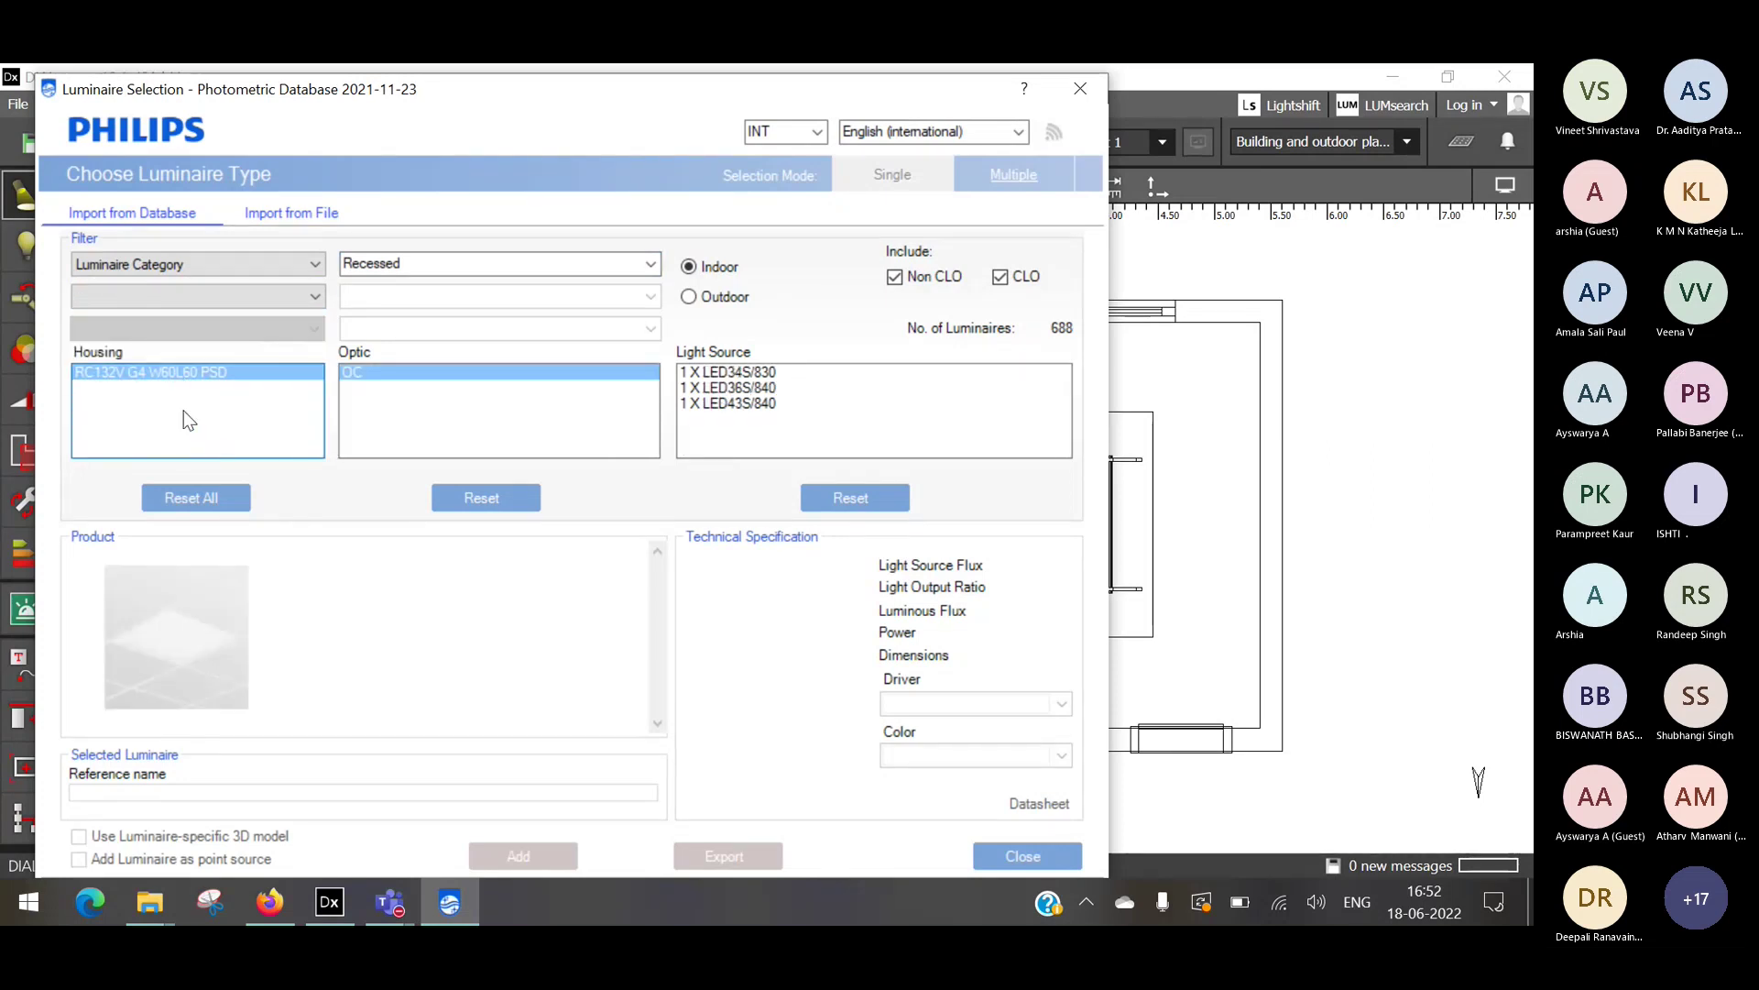
pyautogui.click(720, 385)
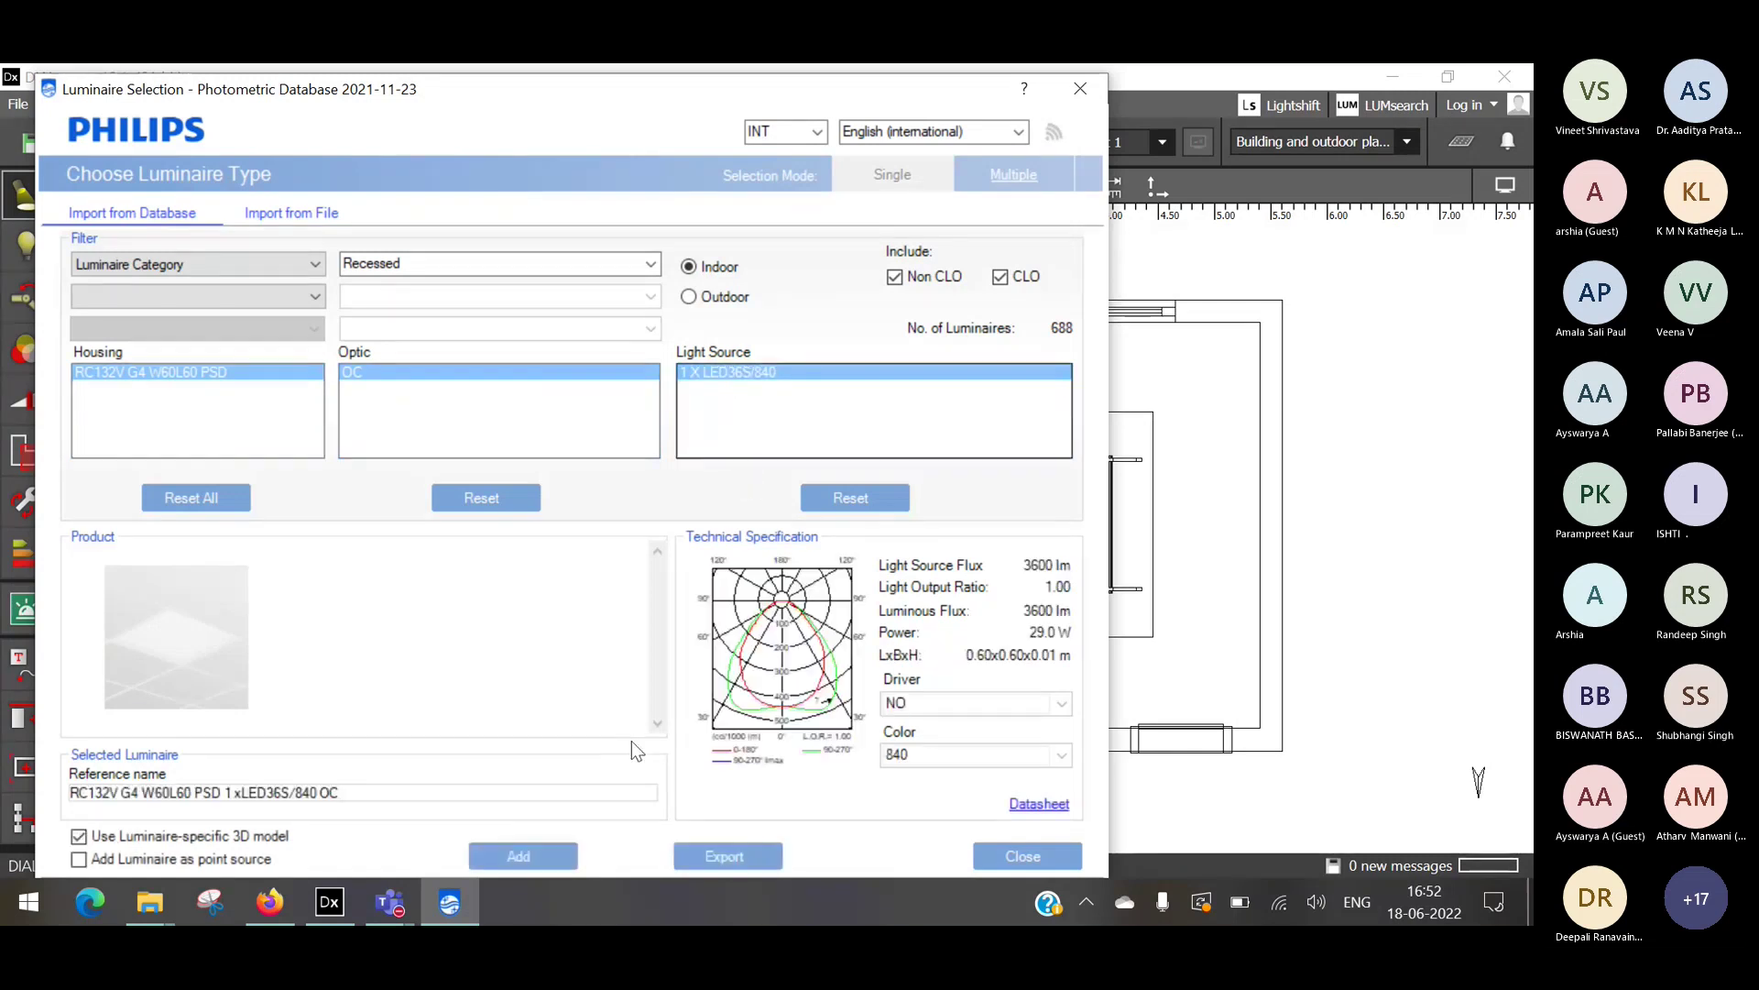
# Add the selected recessed luminaire to the DIALux project and close the Philips catalogue.
pyautogui.click(479, 866)
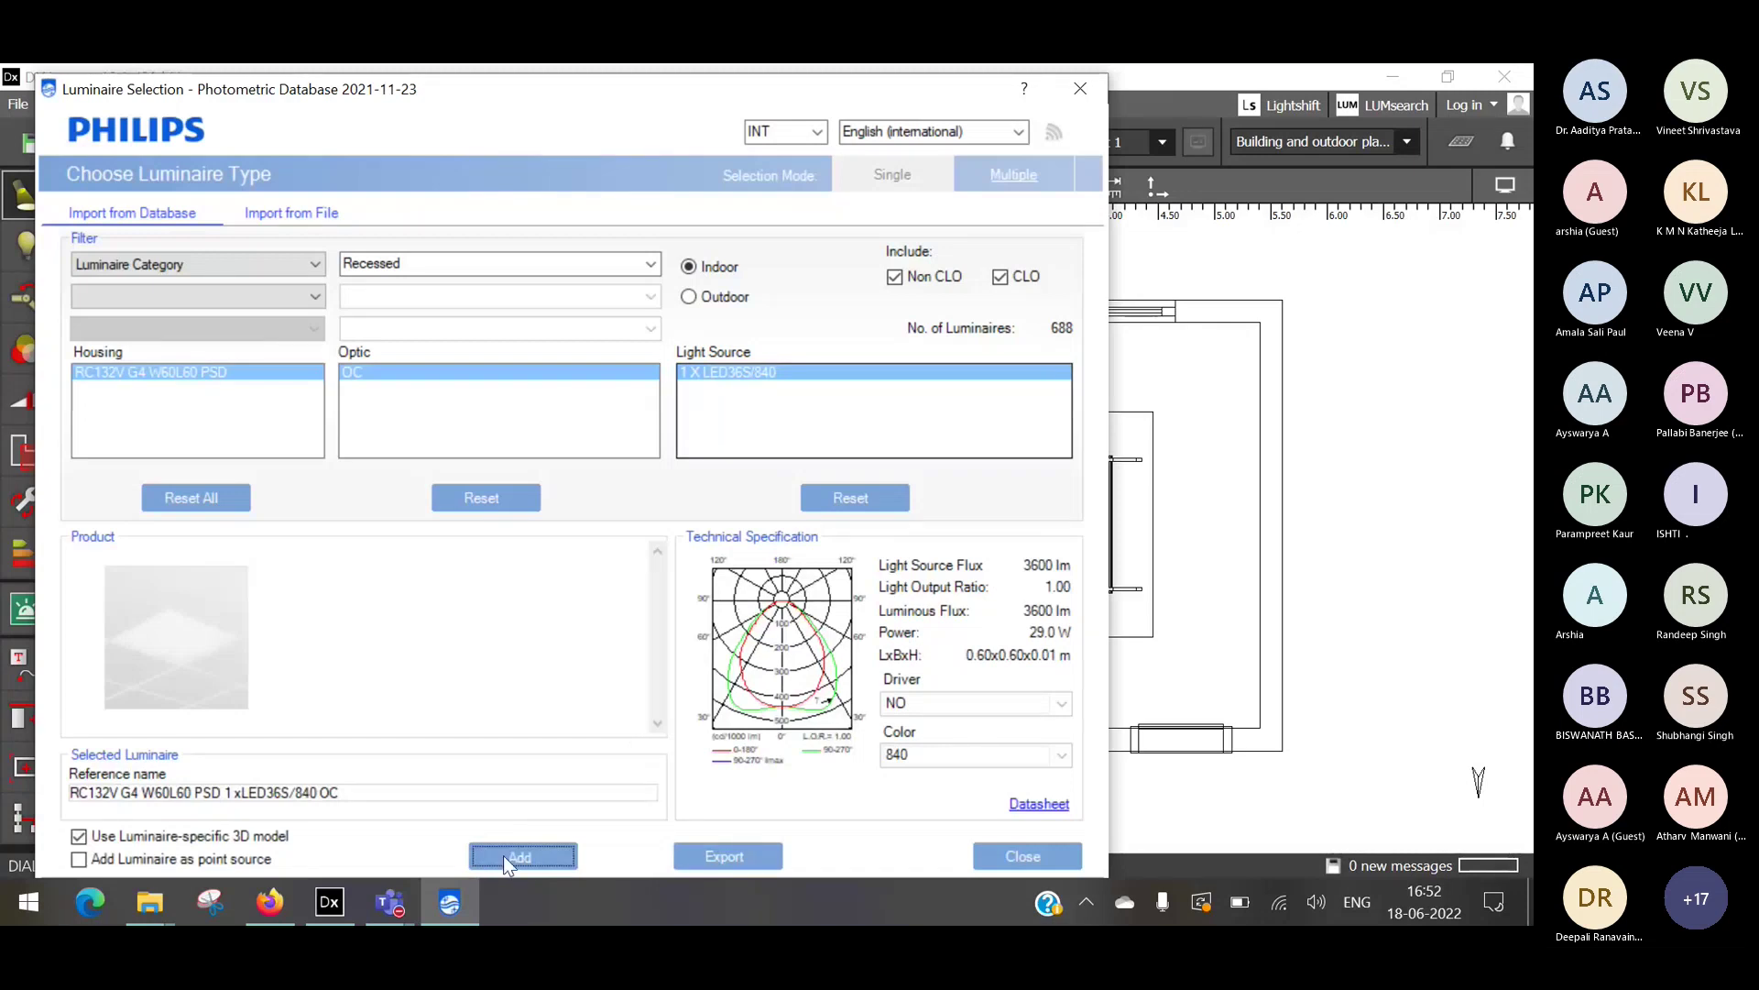
pyautogui.click(531, 852)
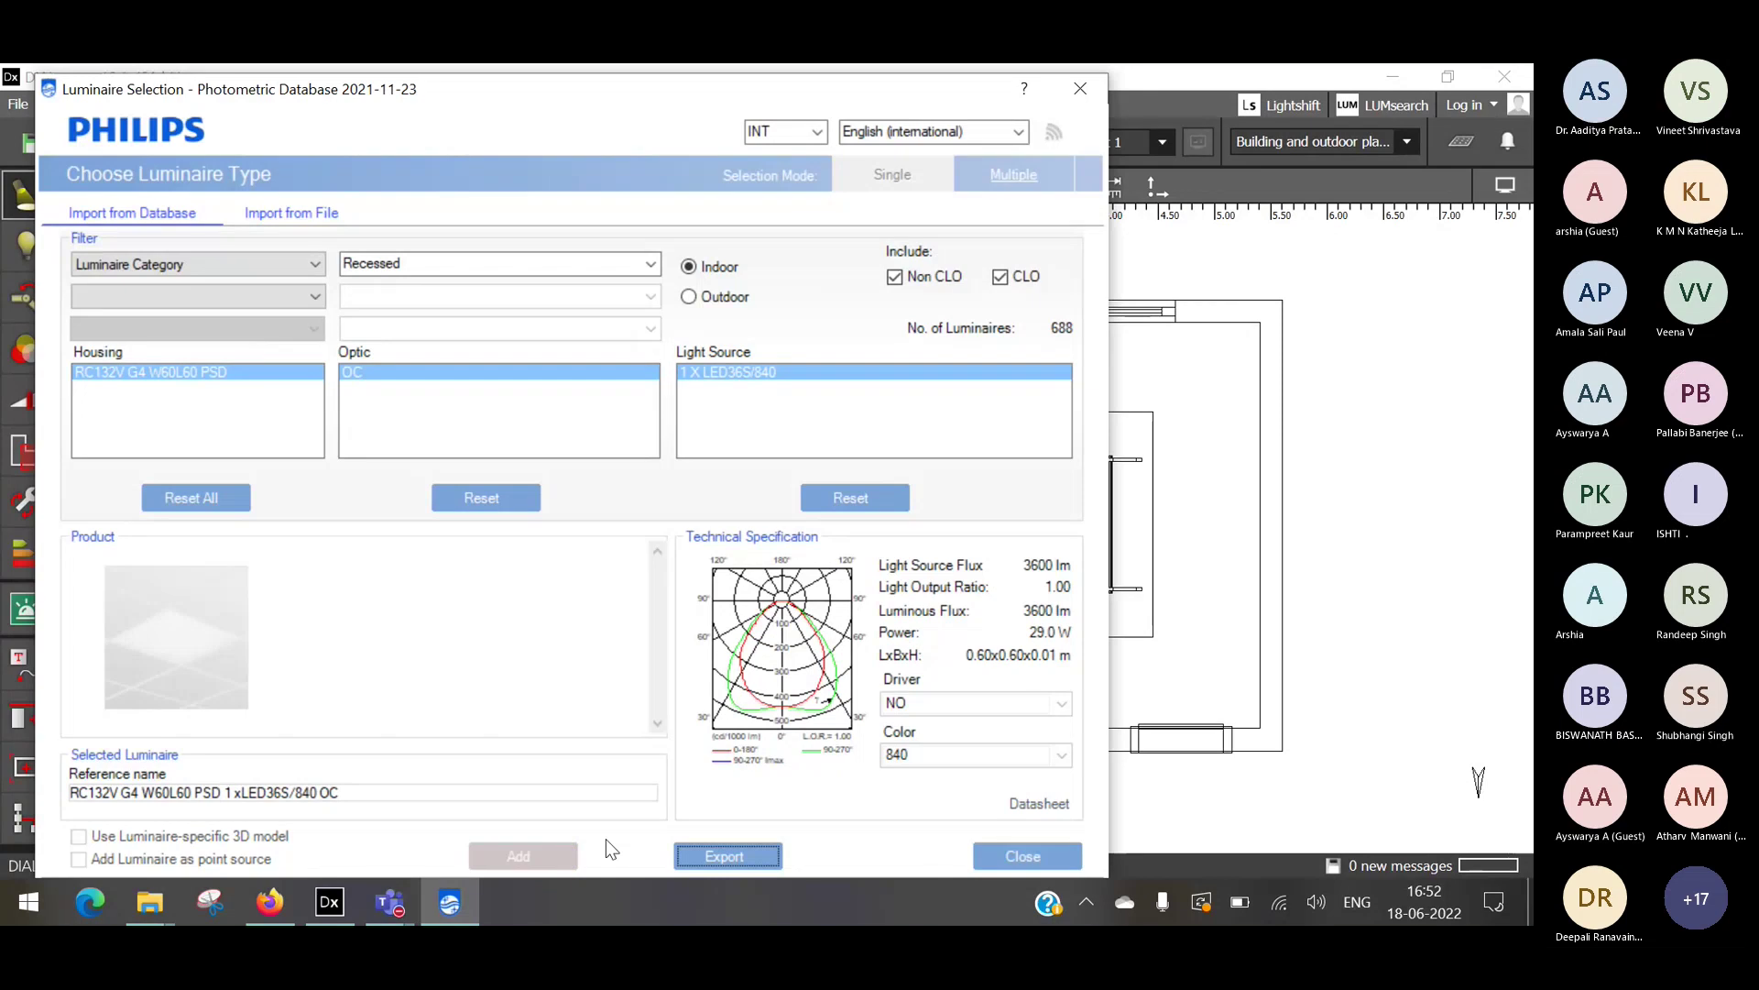
pyautogui.click(1010, 848)
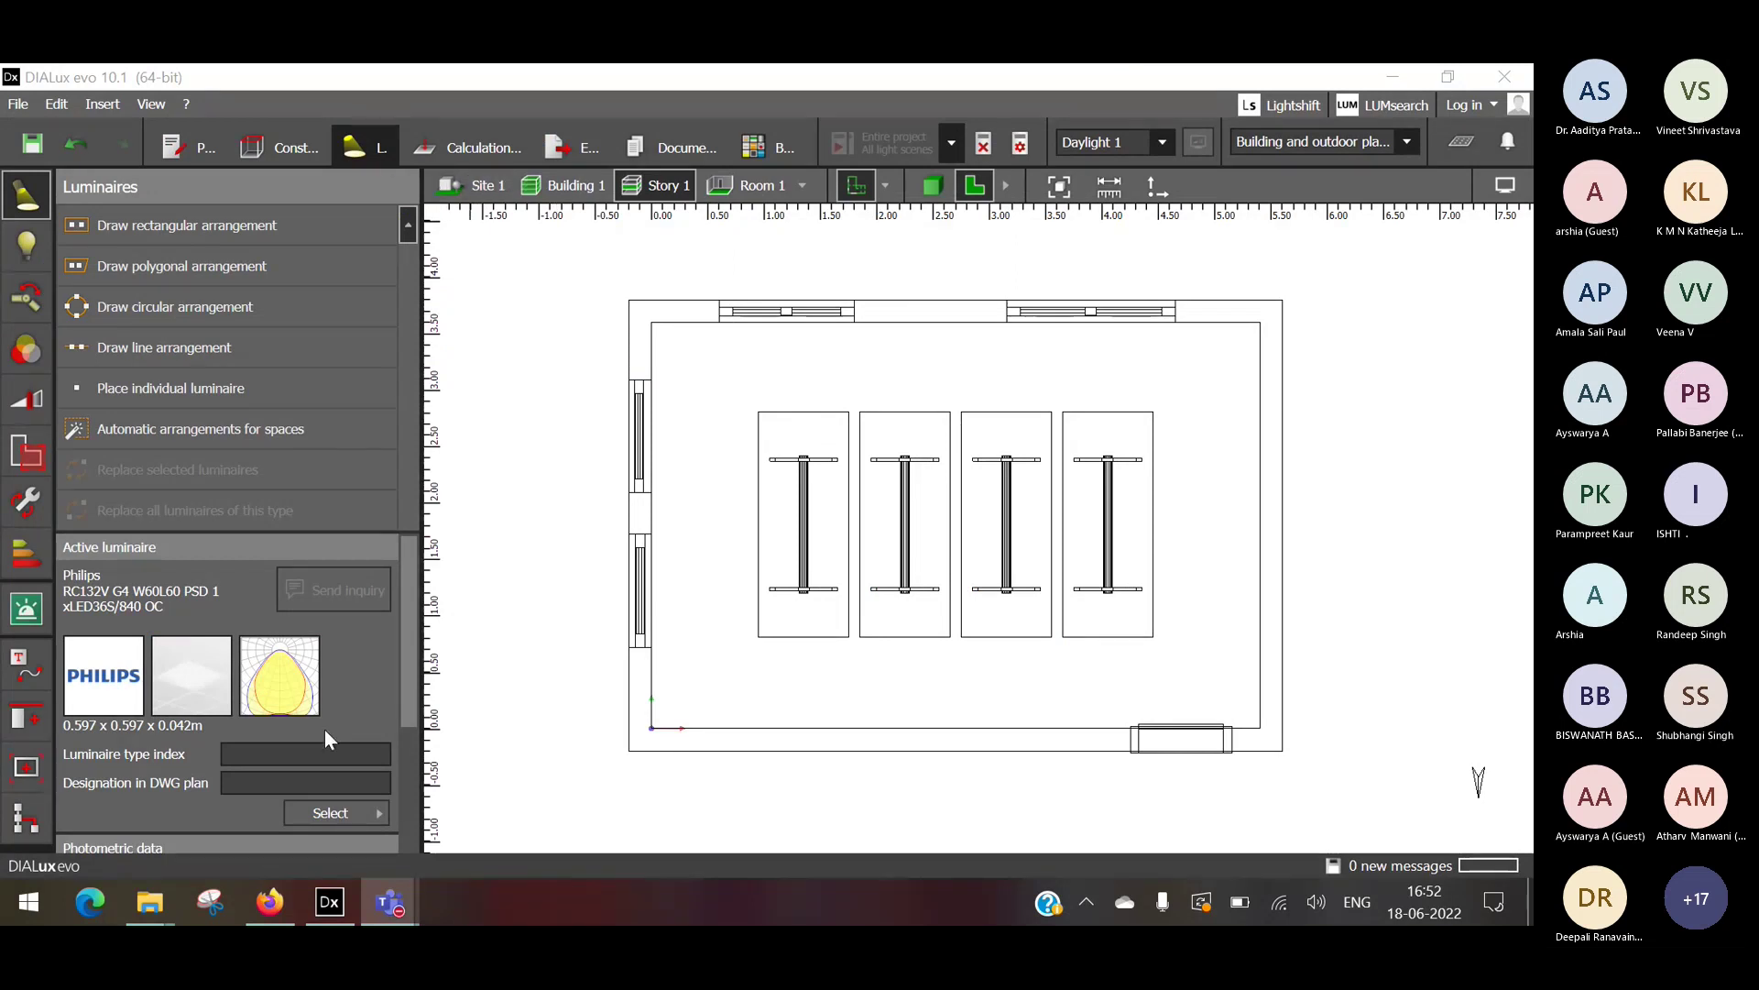
# View the saved brands and last used luminaires available for the active luminaire, and return to the floor plan.
pyautogui.click(334, 813)
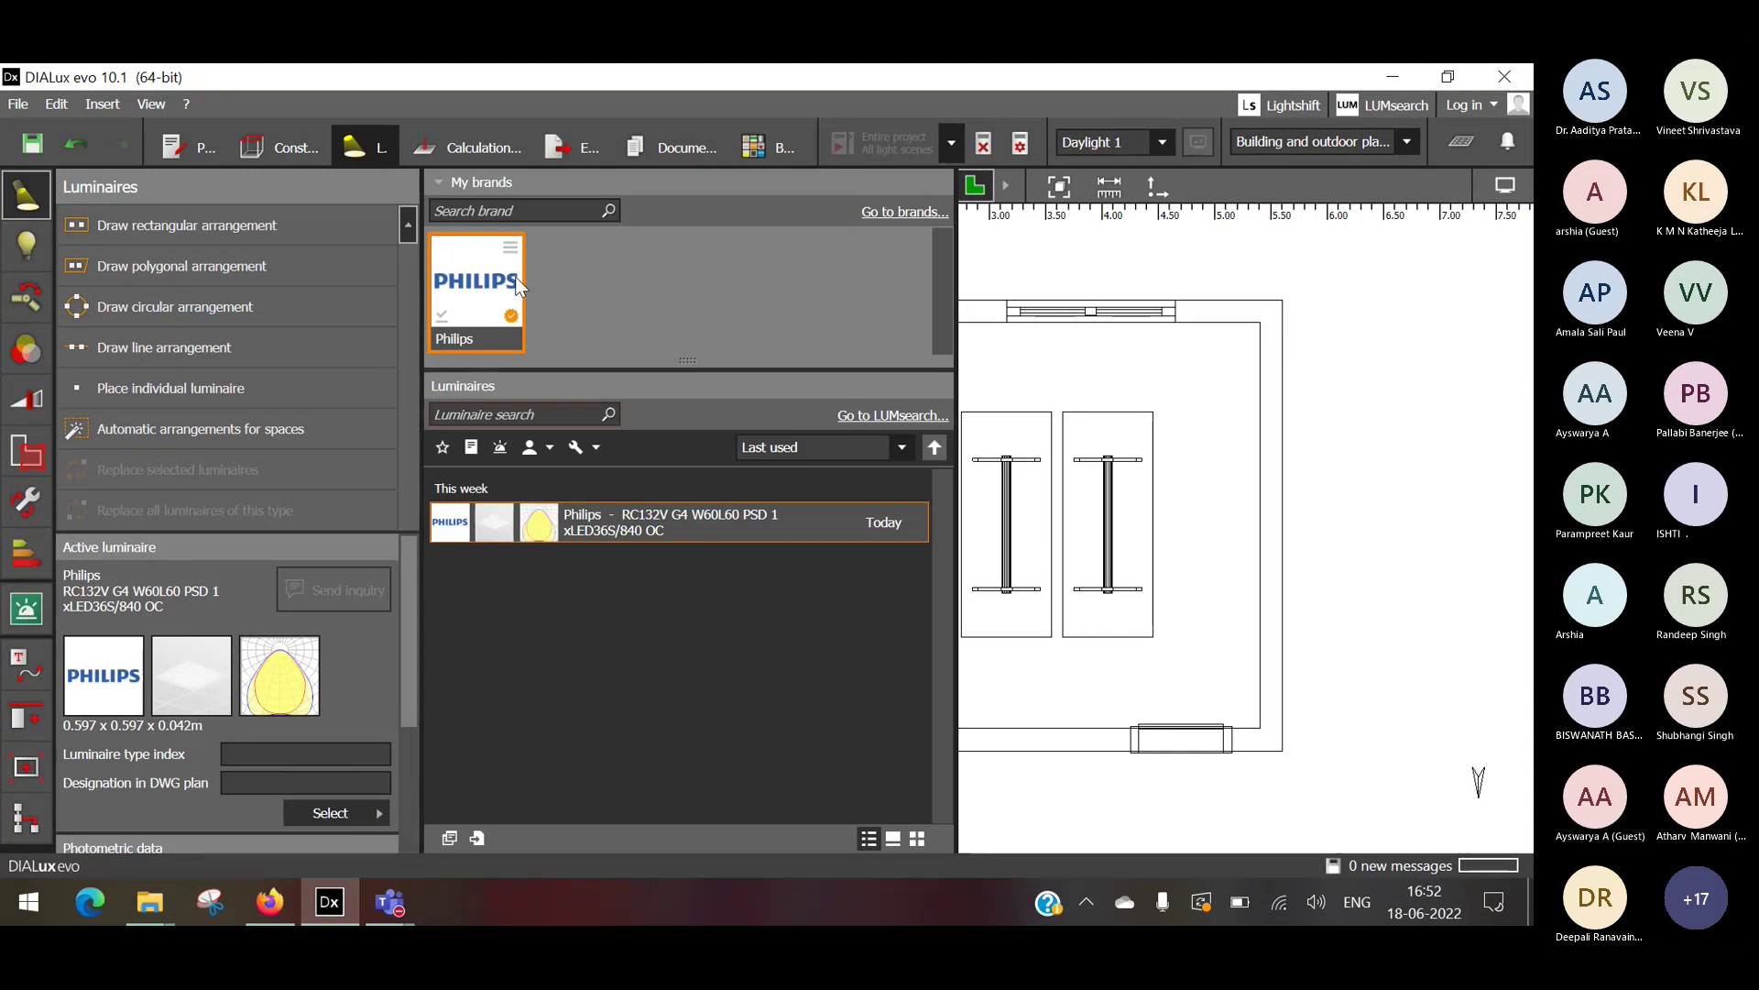
pyautogui.click(773, 105)
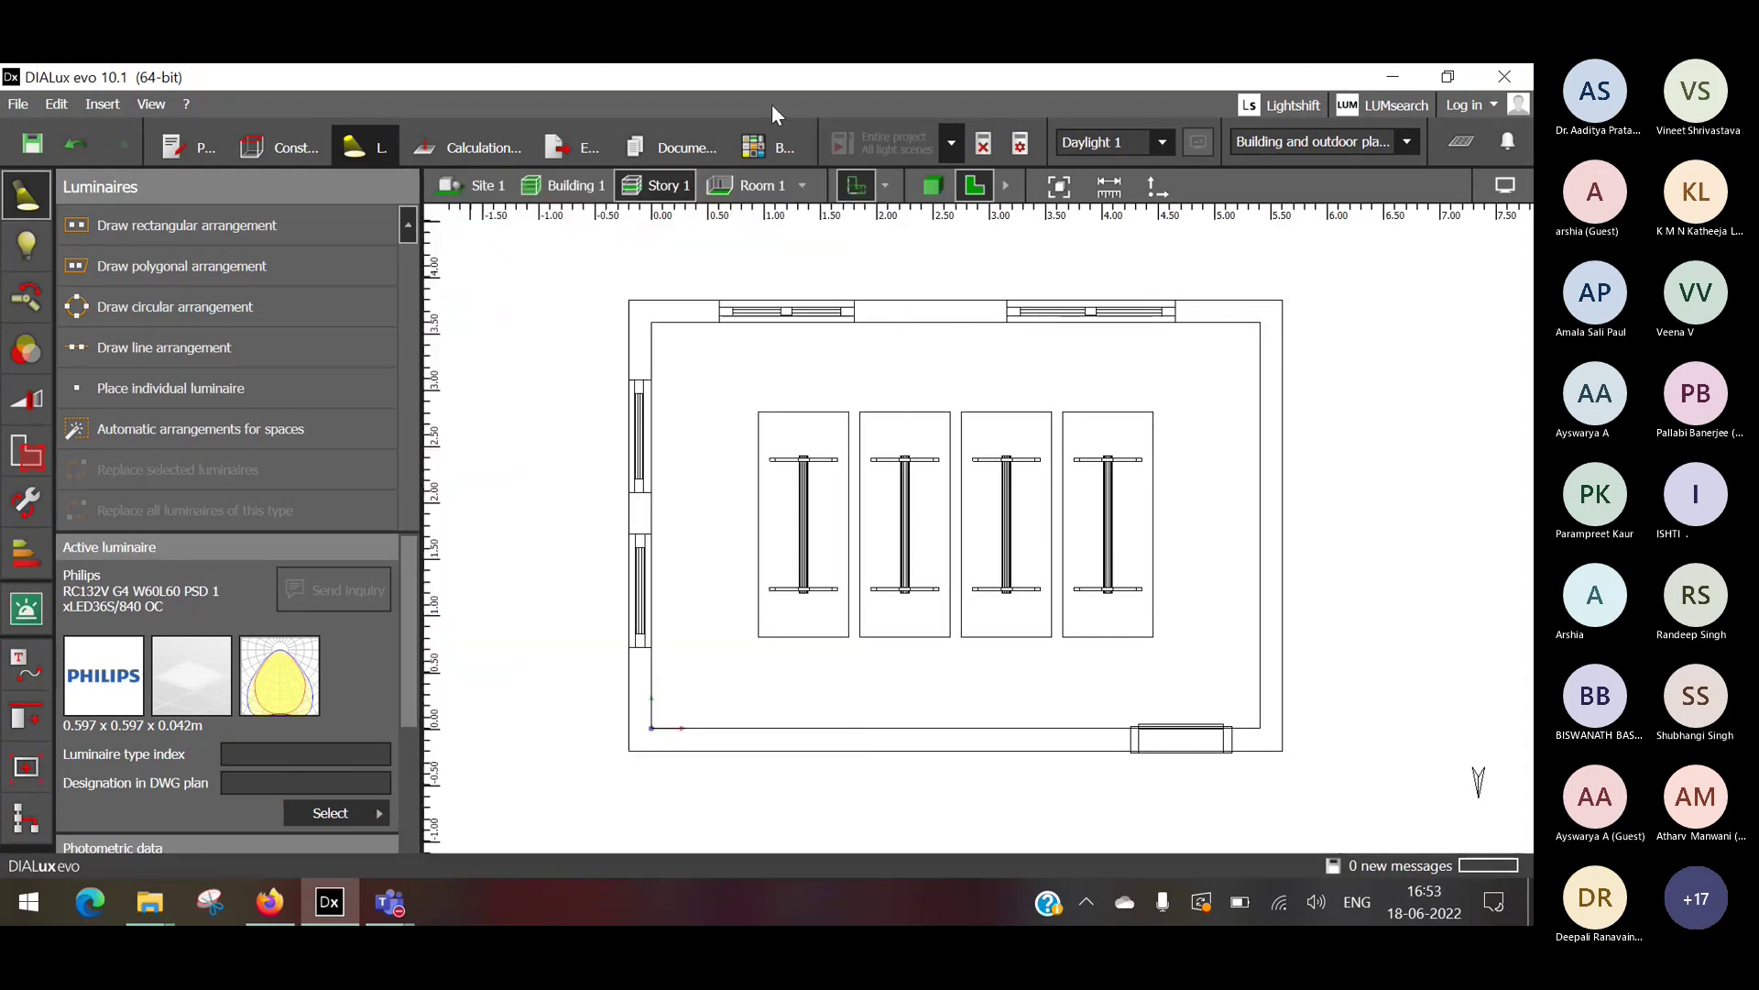
# Open the brands overview and look through the manufacturers sorted by membership, back to the start of the Gold group.
pyautogui.click(755, 150)
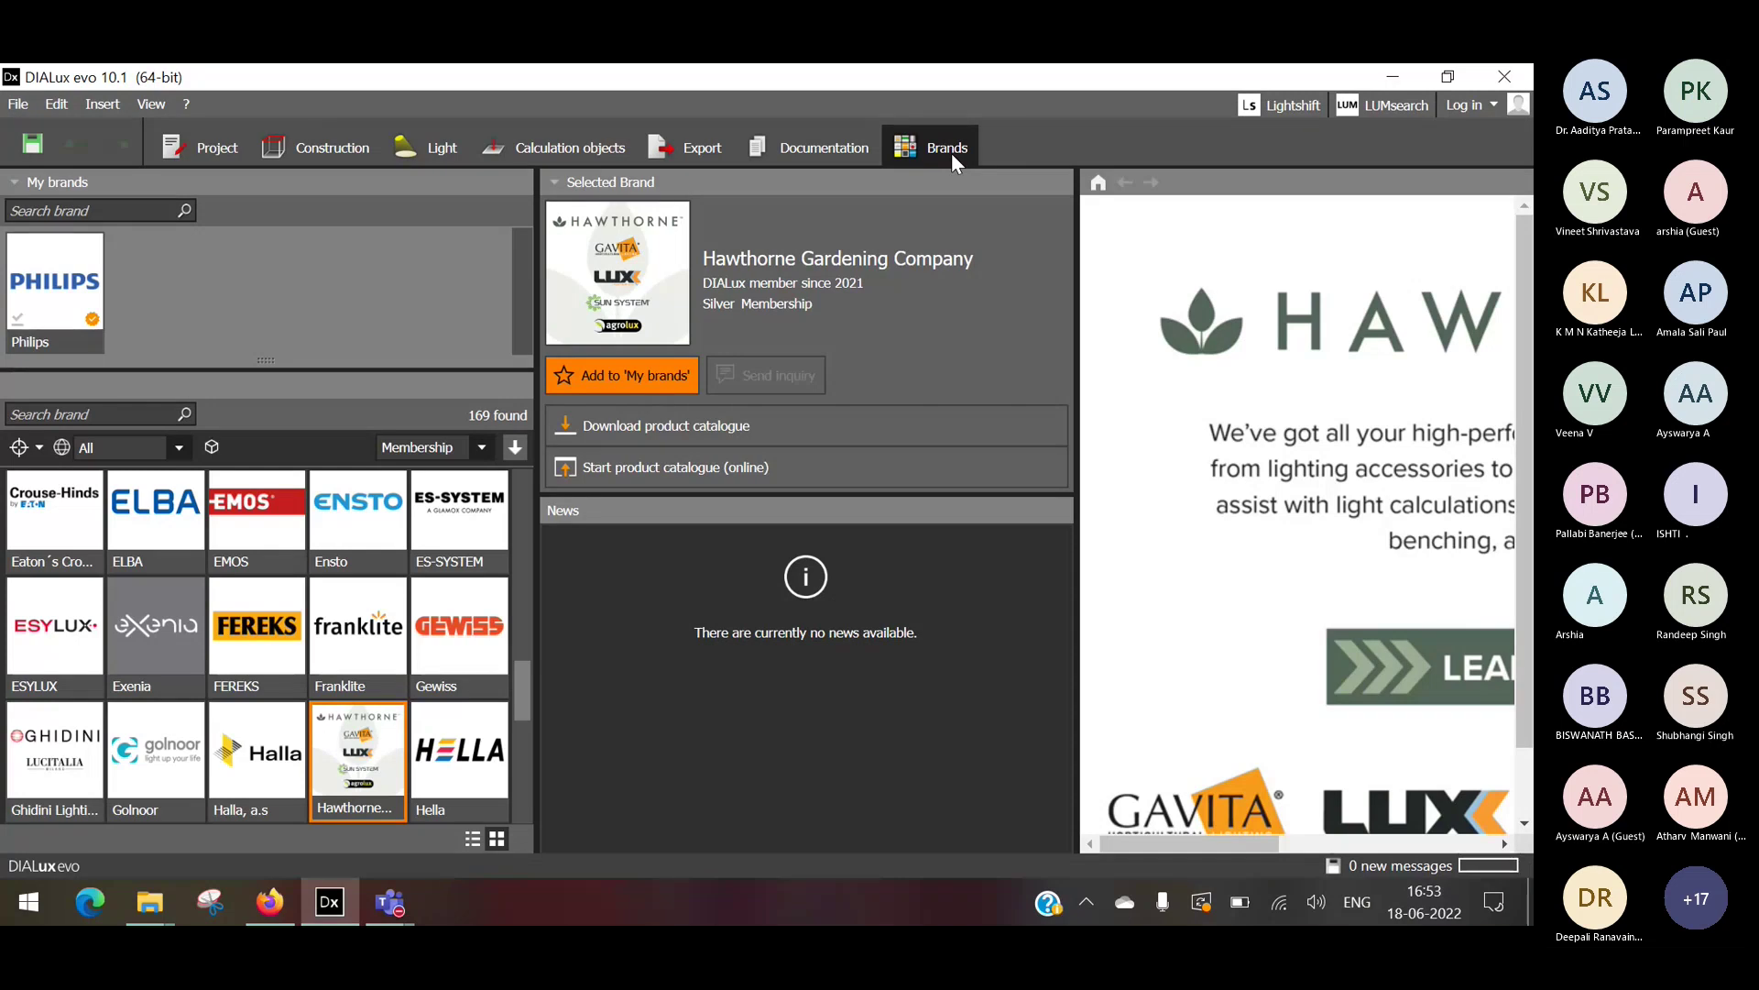
pyautogui.scroll(-1, 372, 548)
pyautogui.scroll(3, 305, 730)
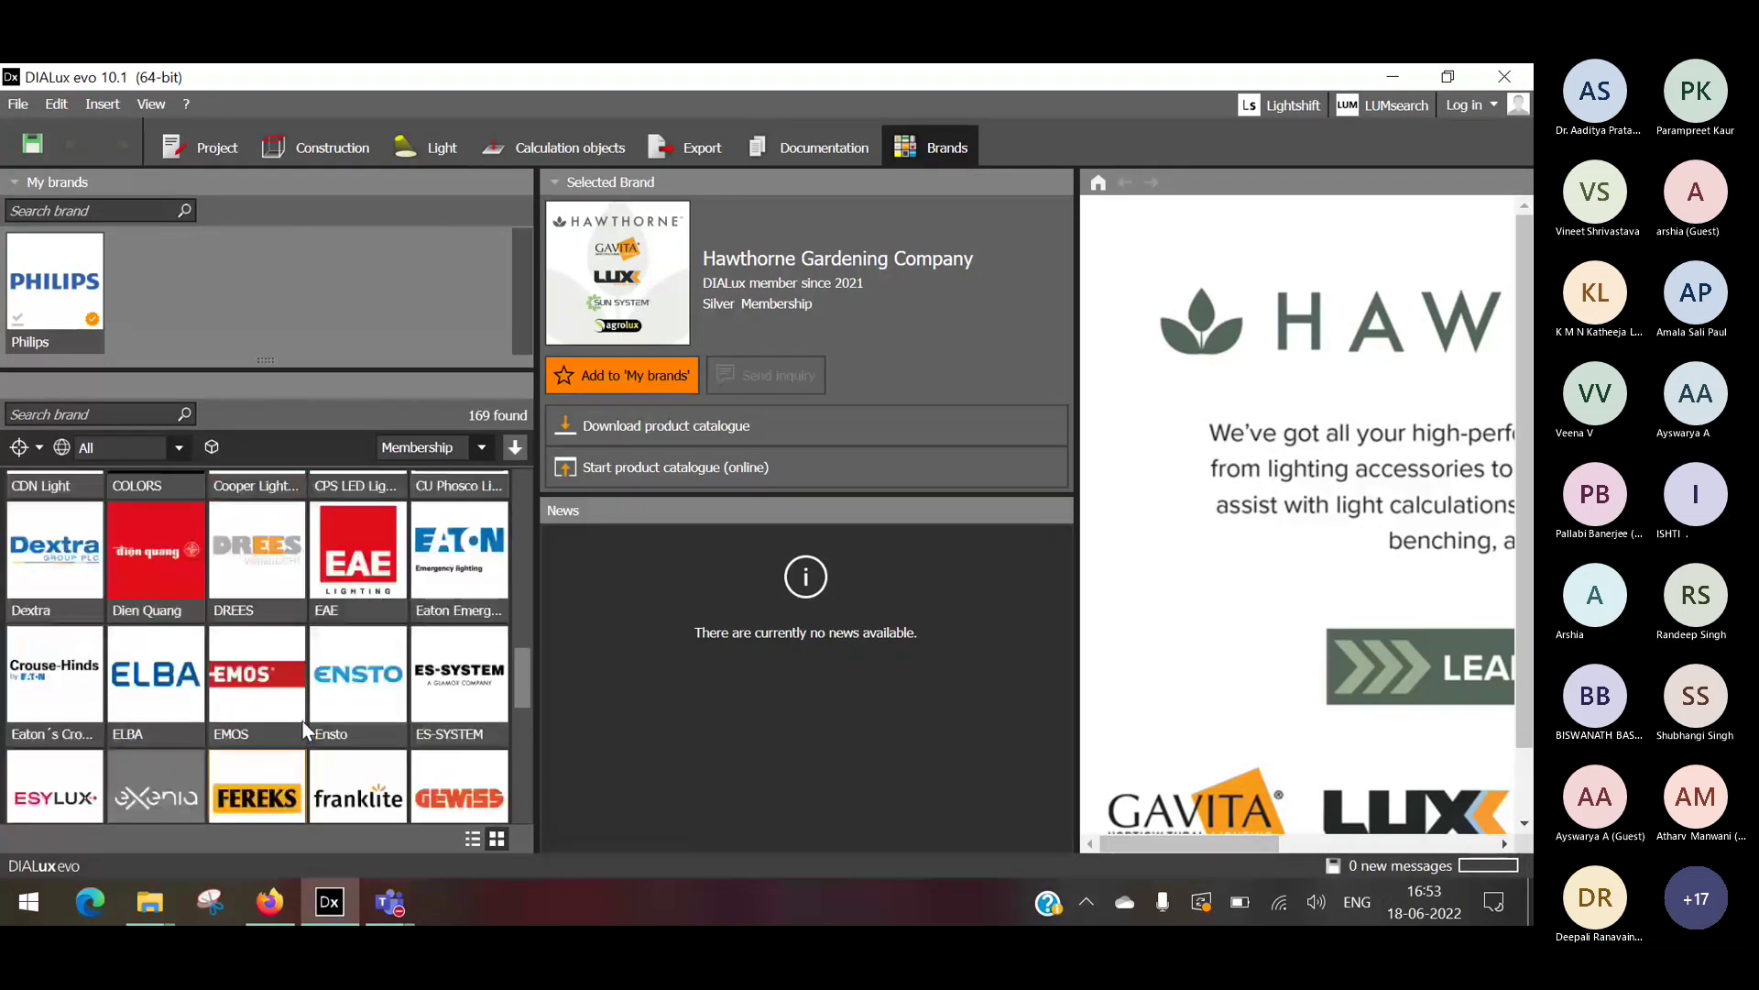
pyautogui.scroll(5, 305, 730)
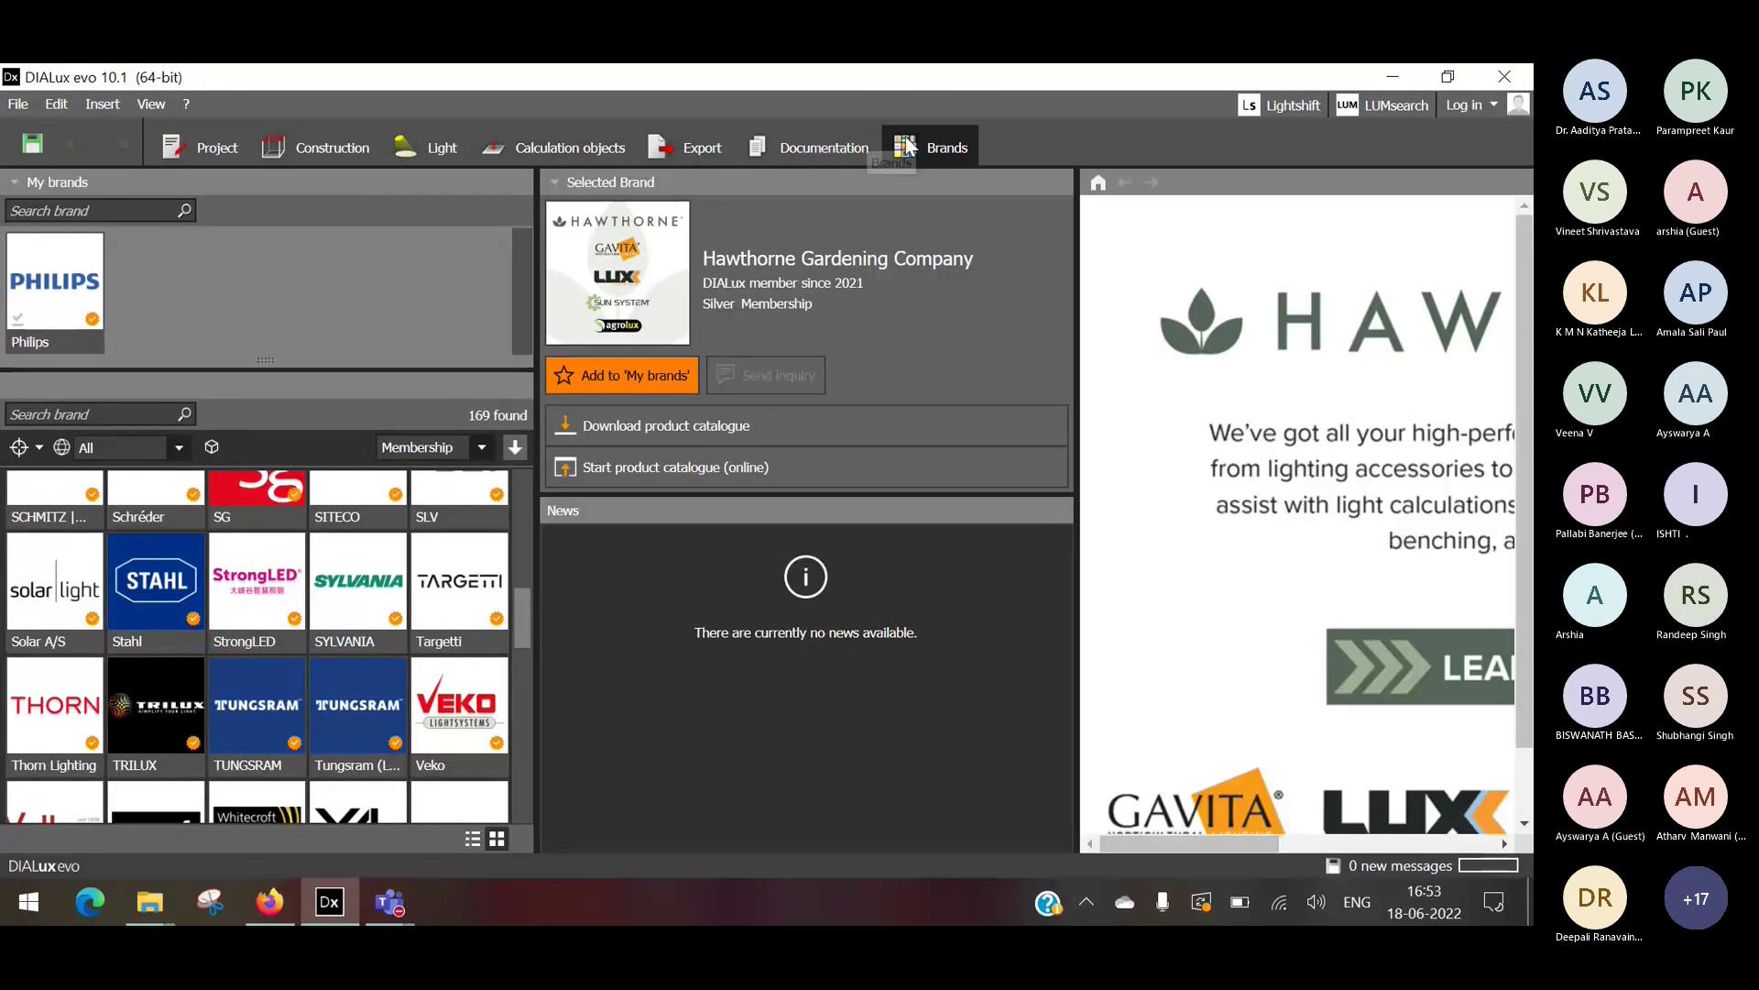
pyautogui.scroll(3, 112, 647)
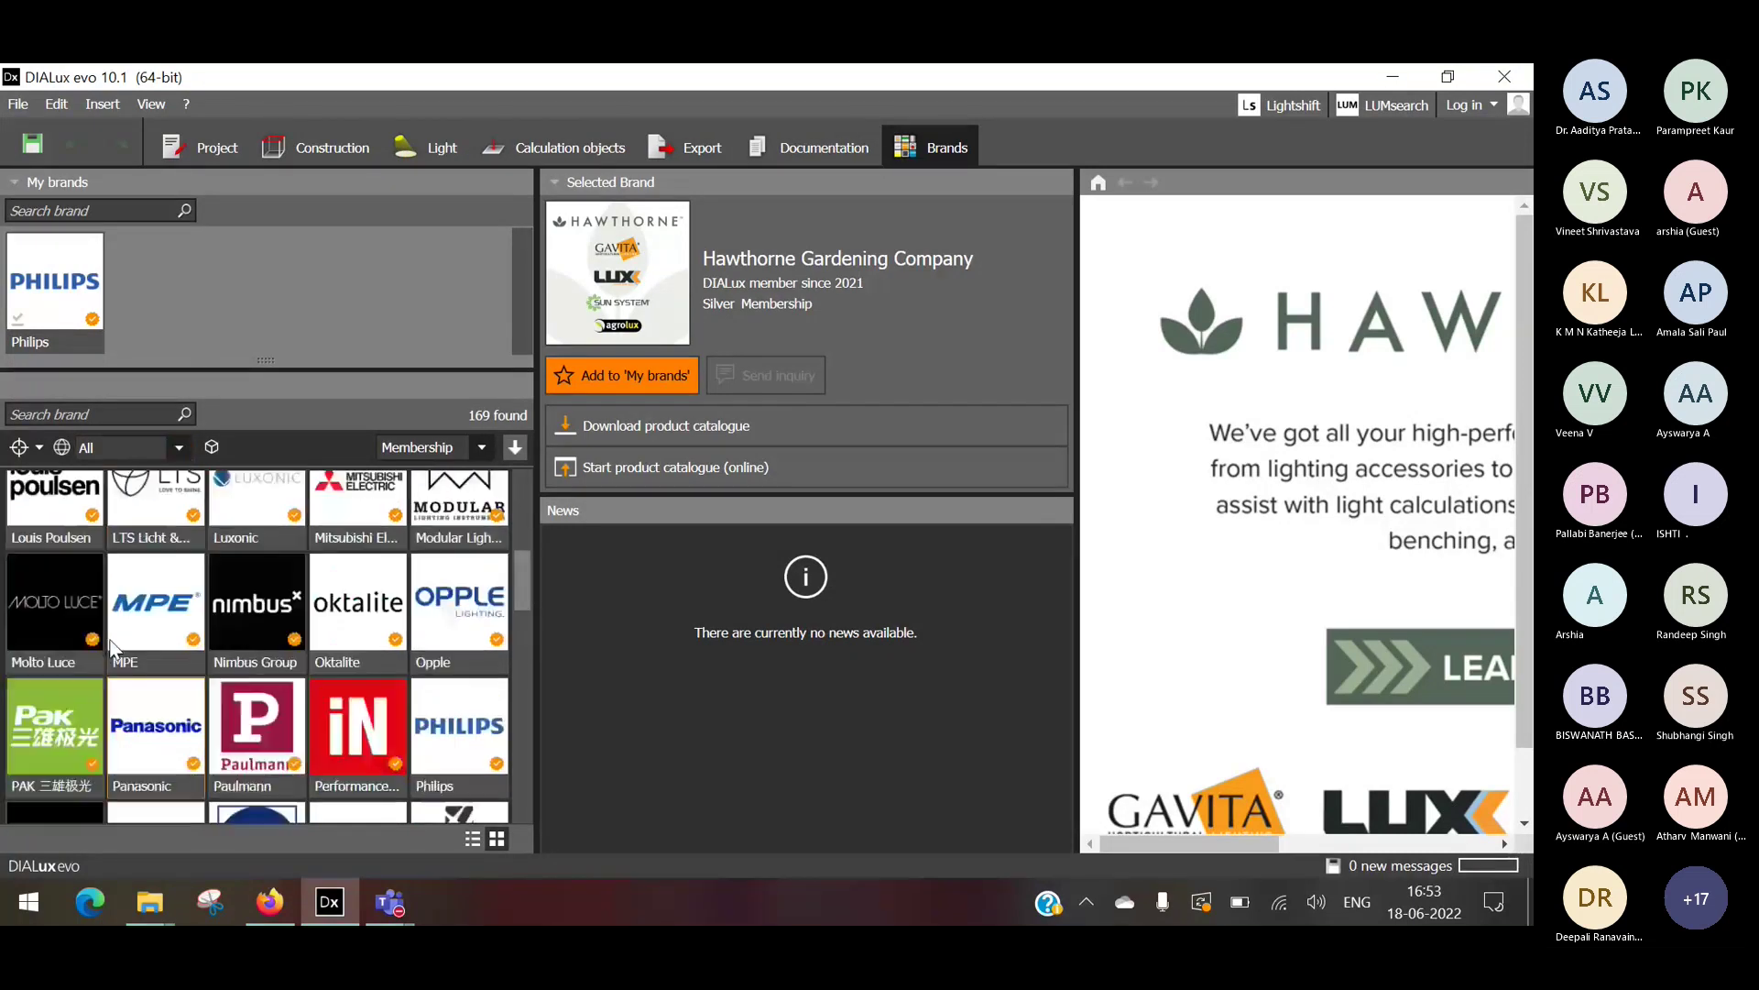
pyautogui.scroll(5, 112, 647)
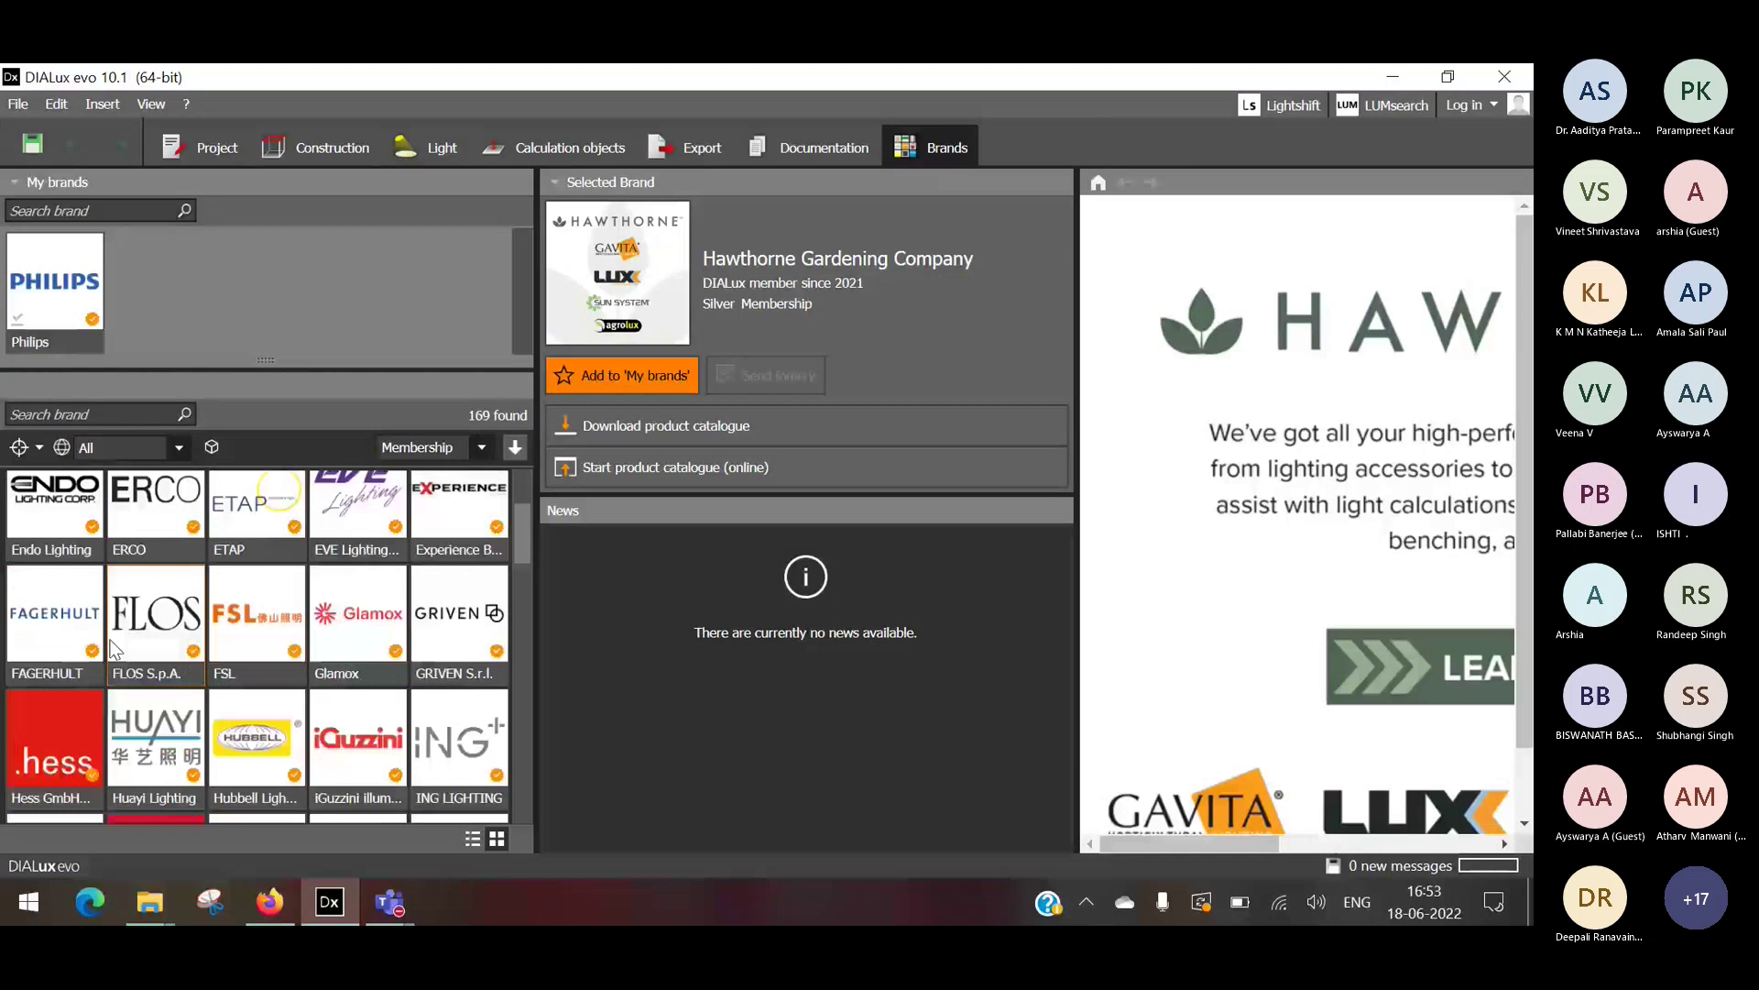
pyautogui.scroll(5, 114, 649)
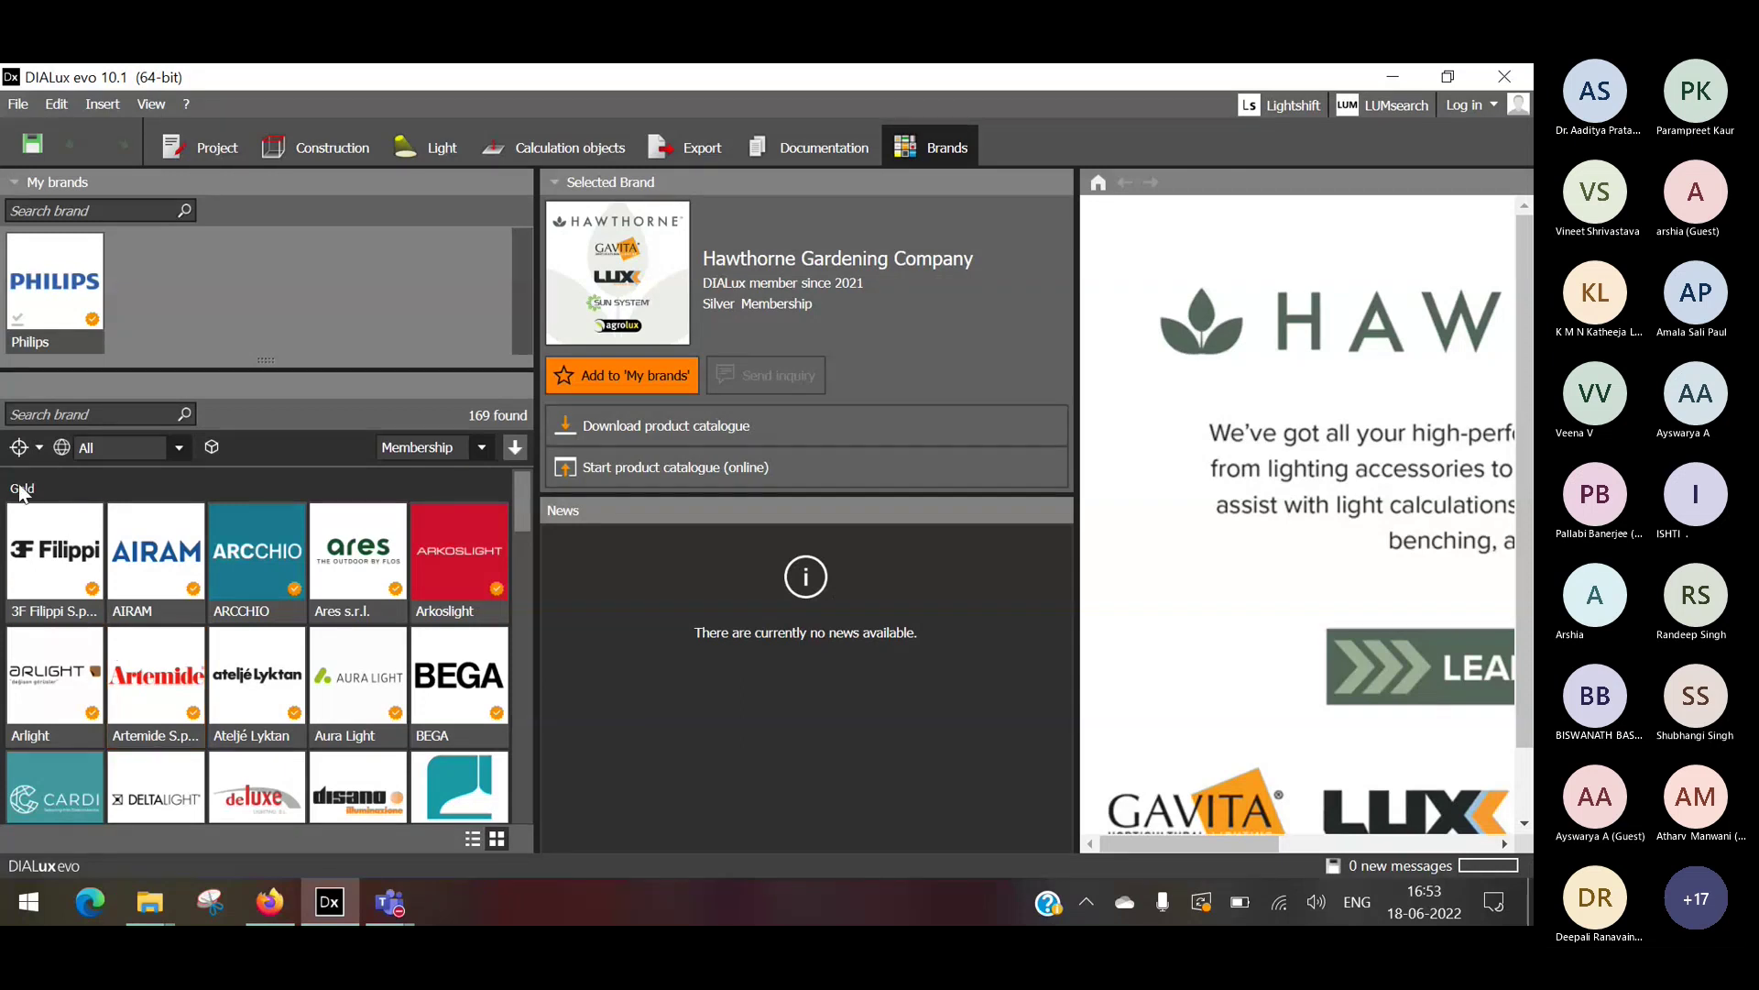
# Sort the manufacturer list by Brand name and go back to the brands under A.
pyautogui.click(480, 446)
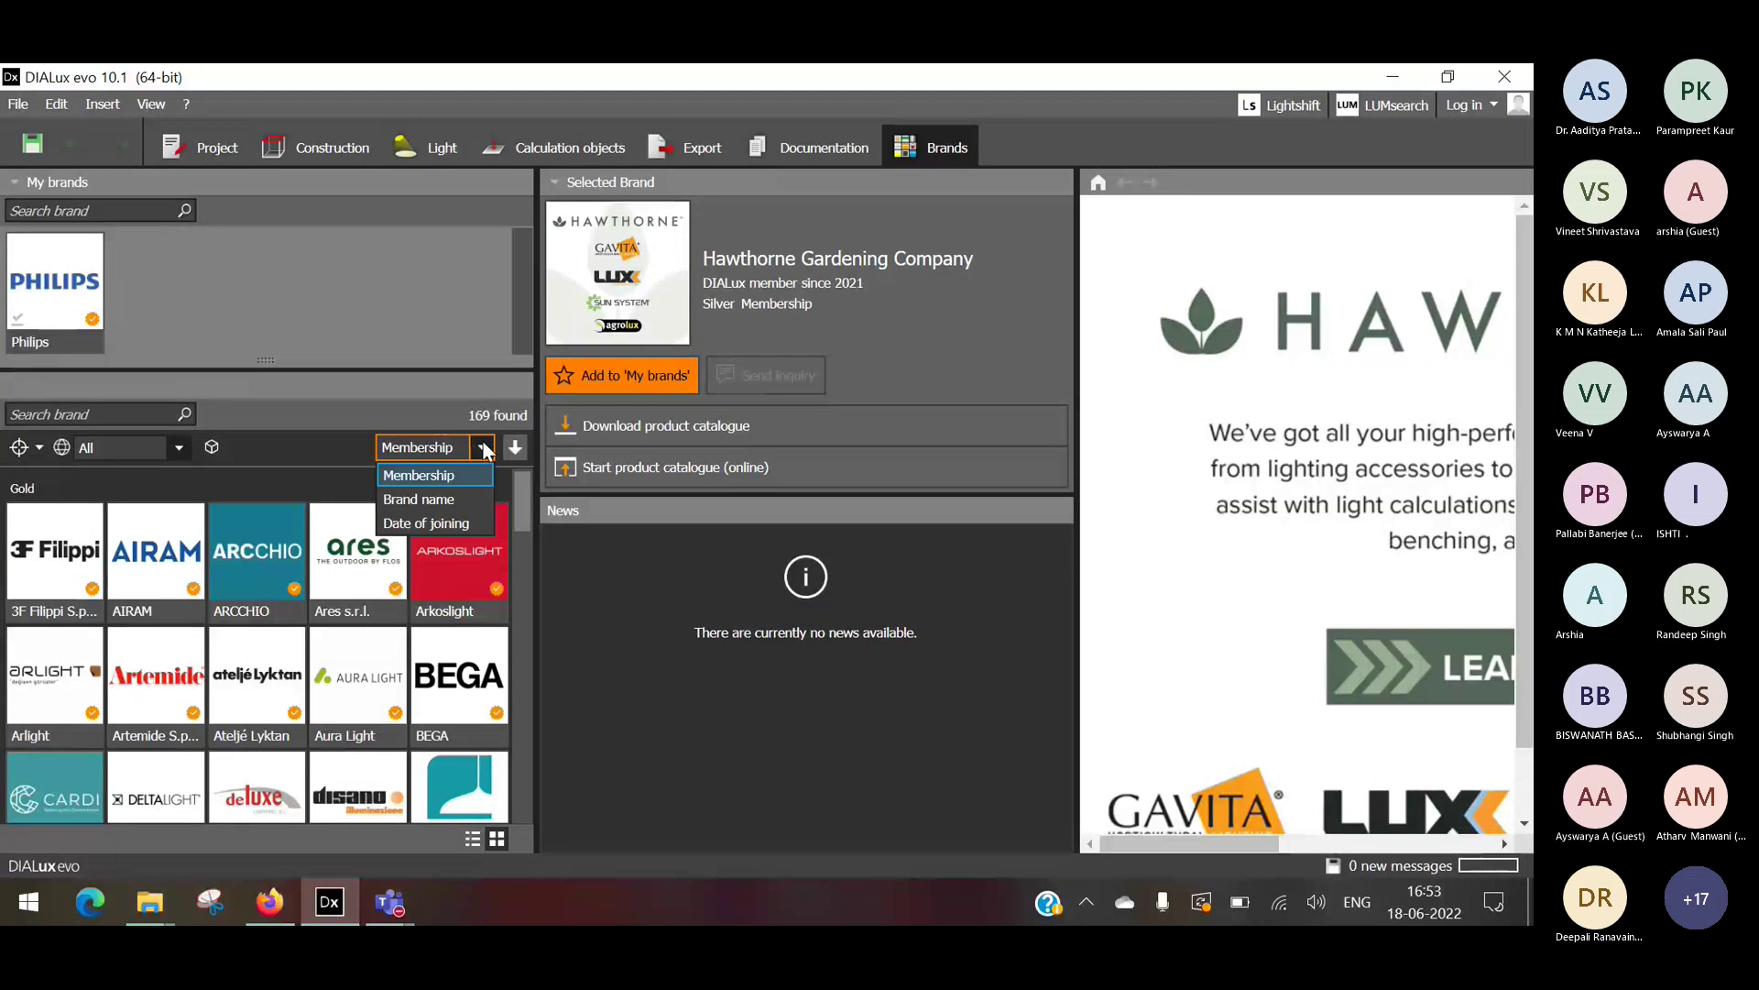
pyautogui.click(483, 447)
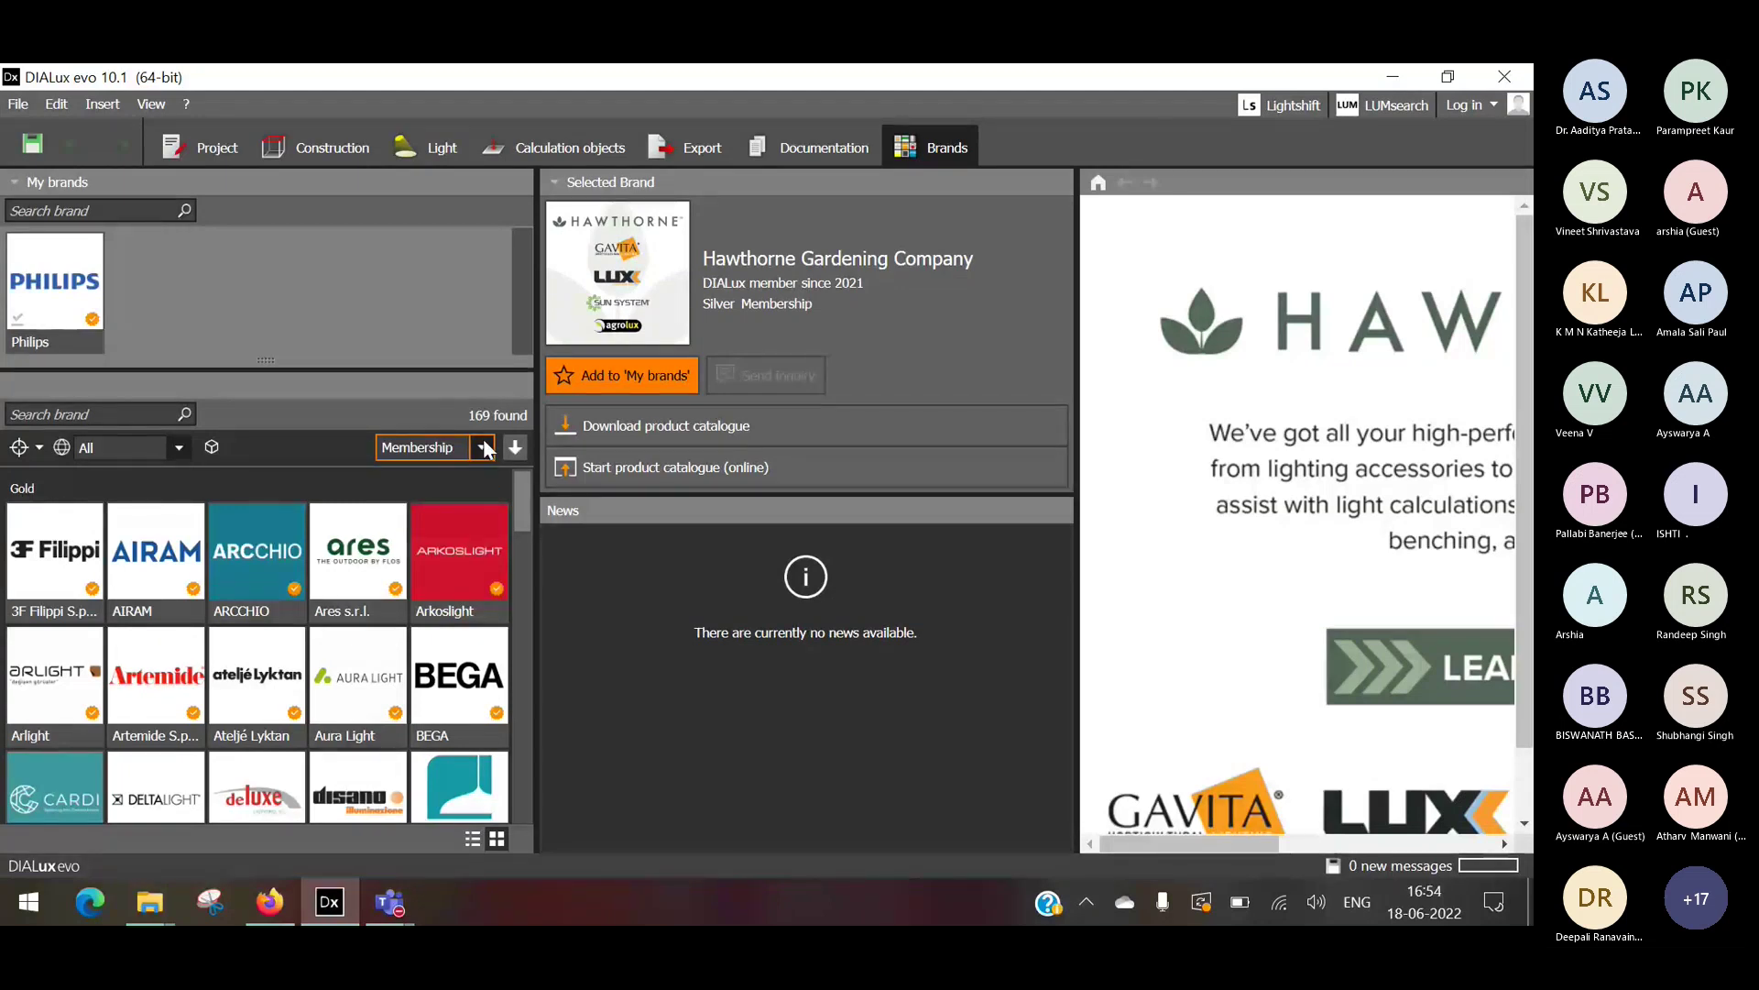
pyautogui.click(483, 448)
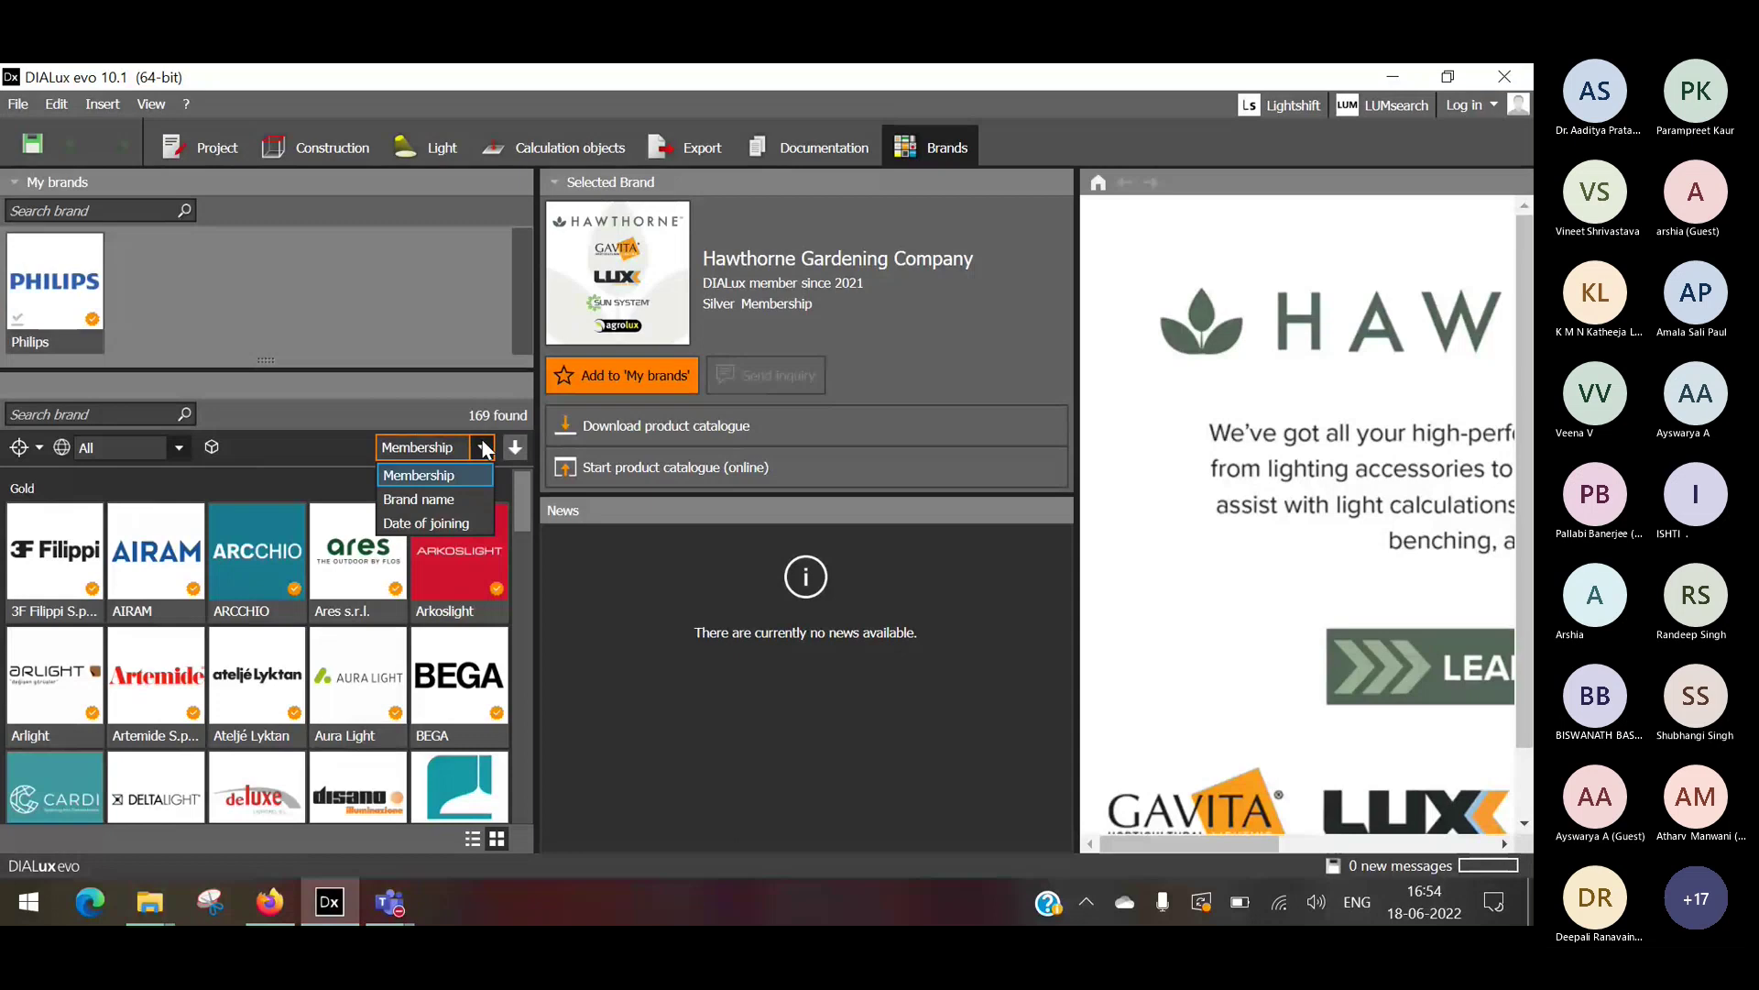
pyautogui.click(459, 498)
pyautogui.scroll(5, 350, 595)
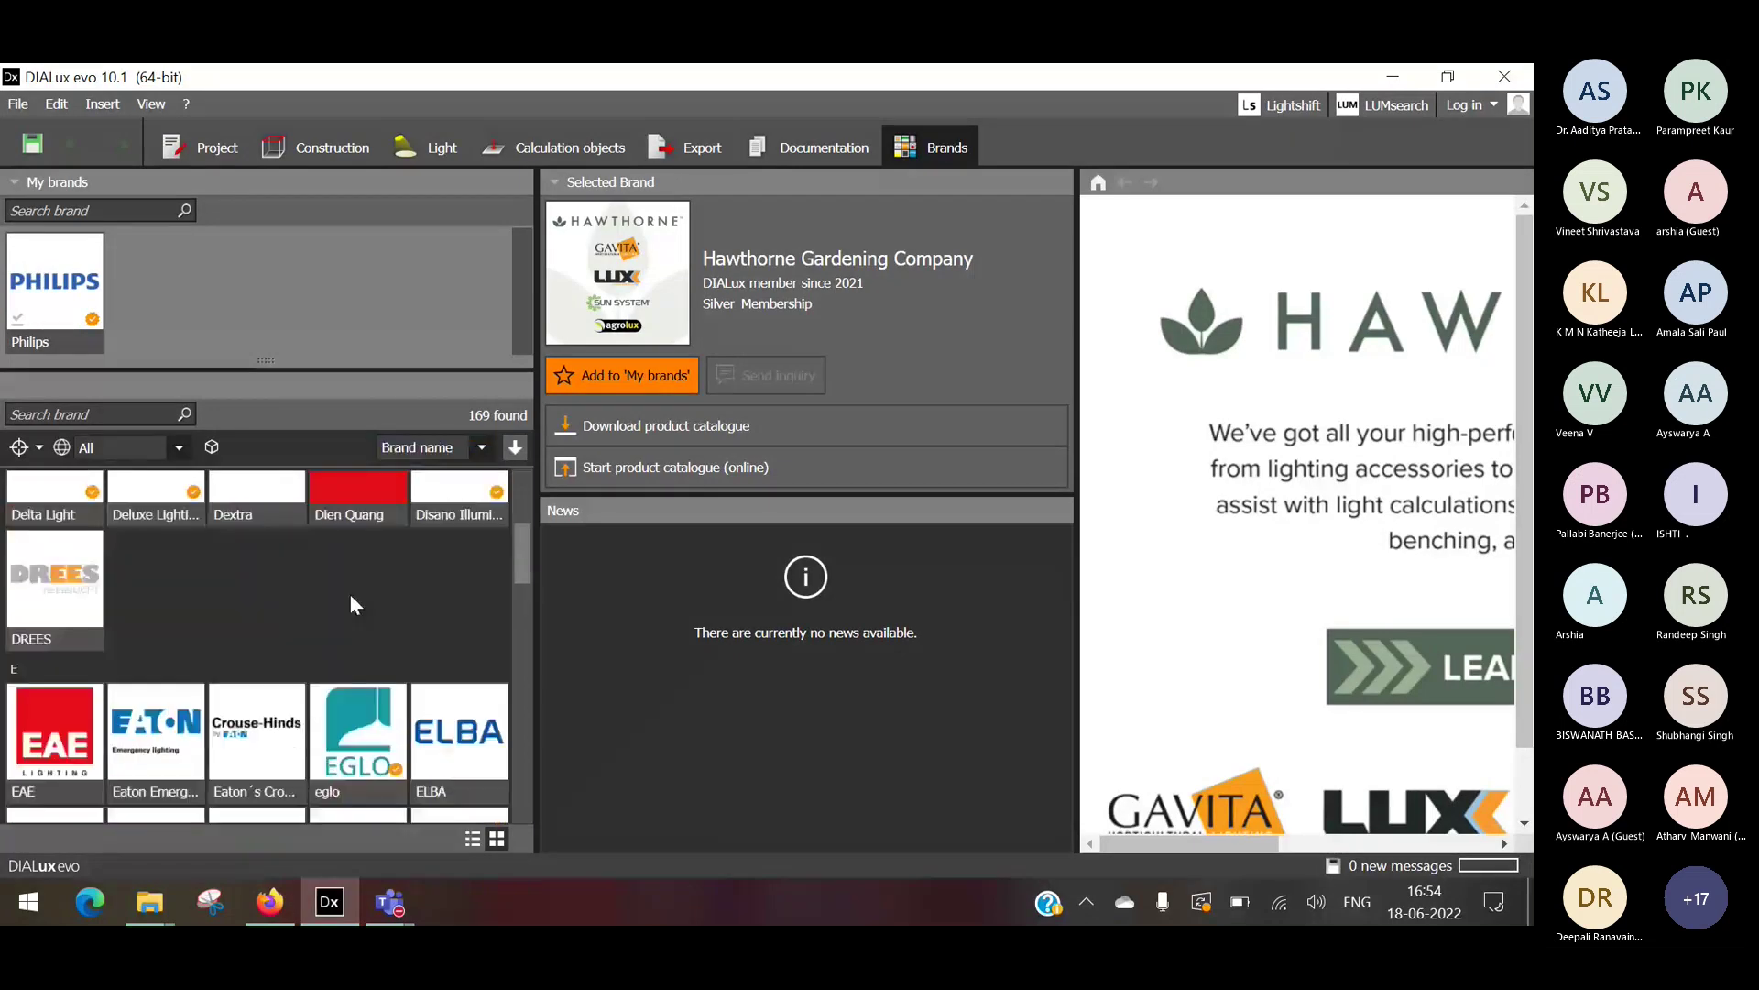
pyautogui.scroll(6, 350, 596)
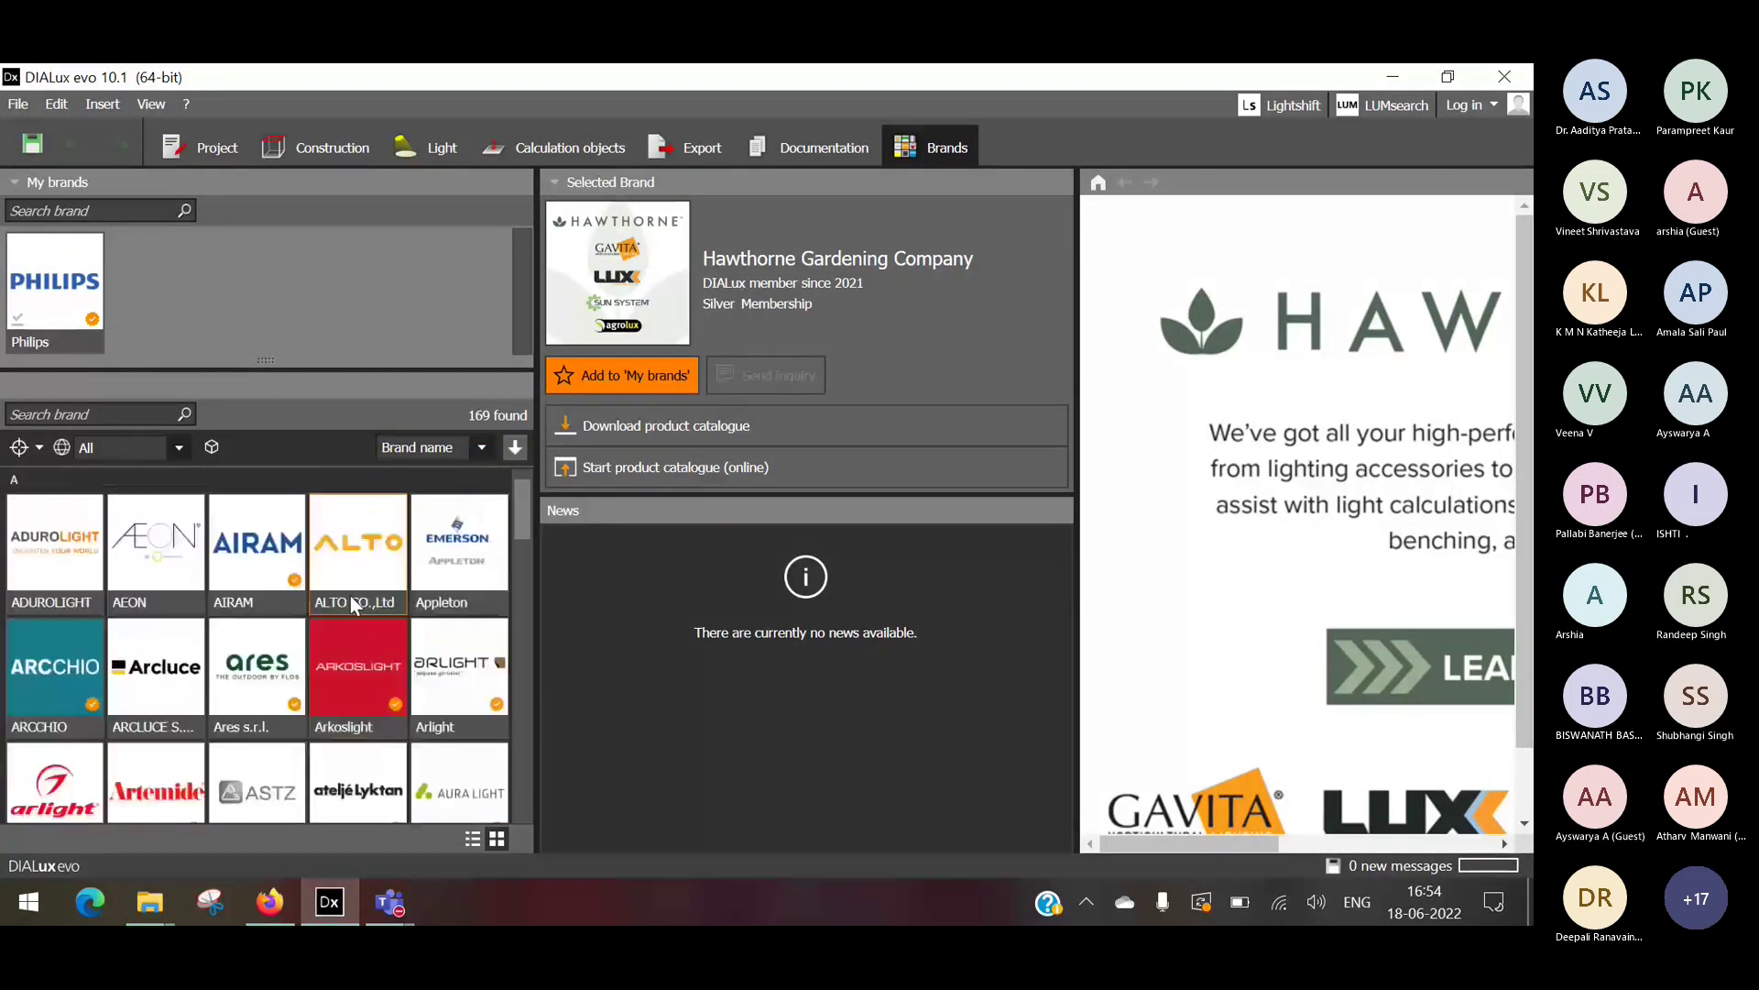
# Select the Cooper Lighting brand, start its online product catalogue in the browser, and return to DIALux evo.
pyautogui.scroll(-2, 181, 673)
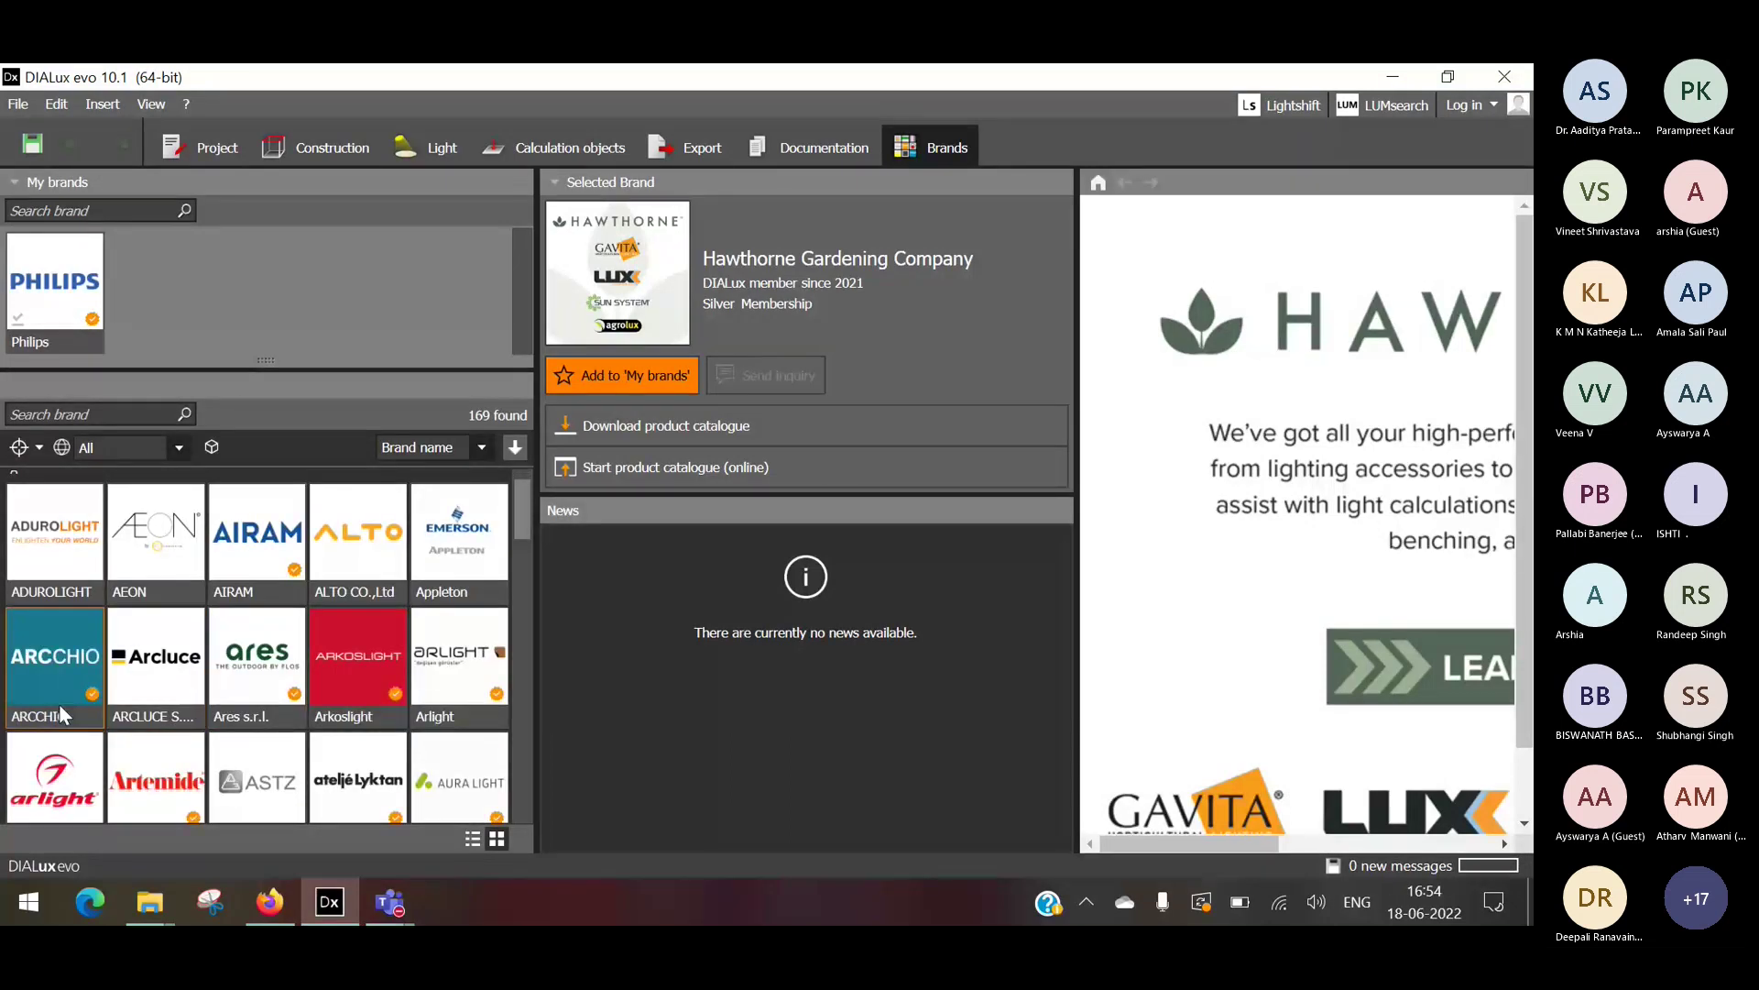
pyautogui.scroll(-1, 59, 704)
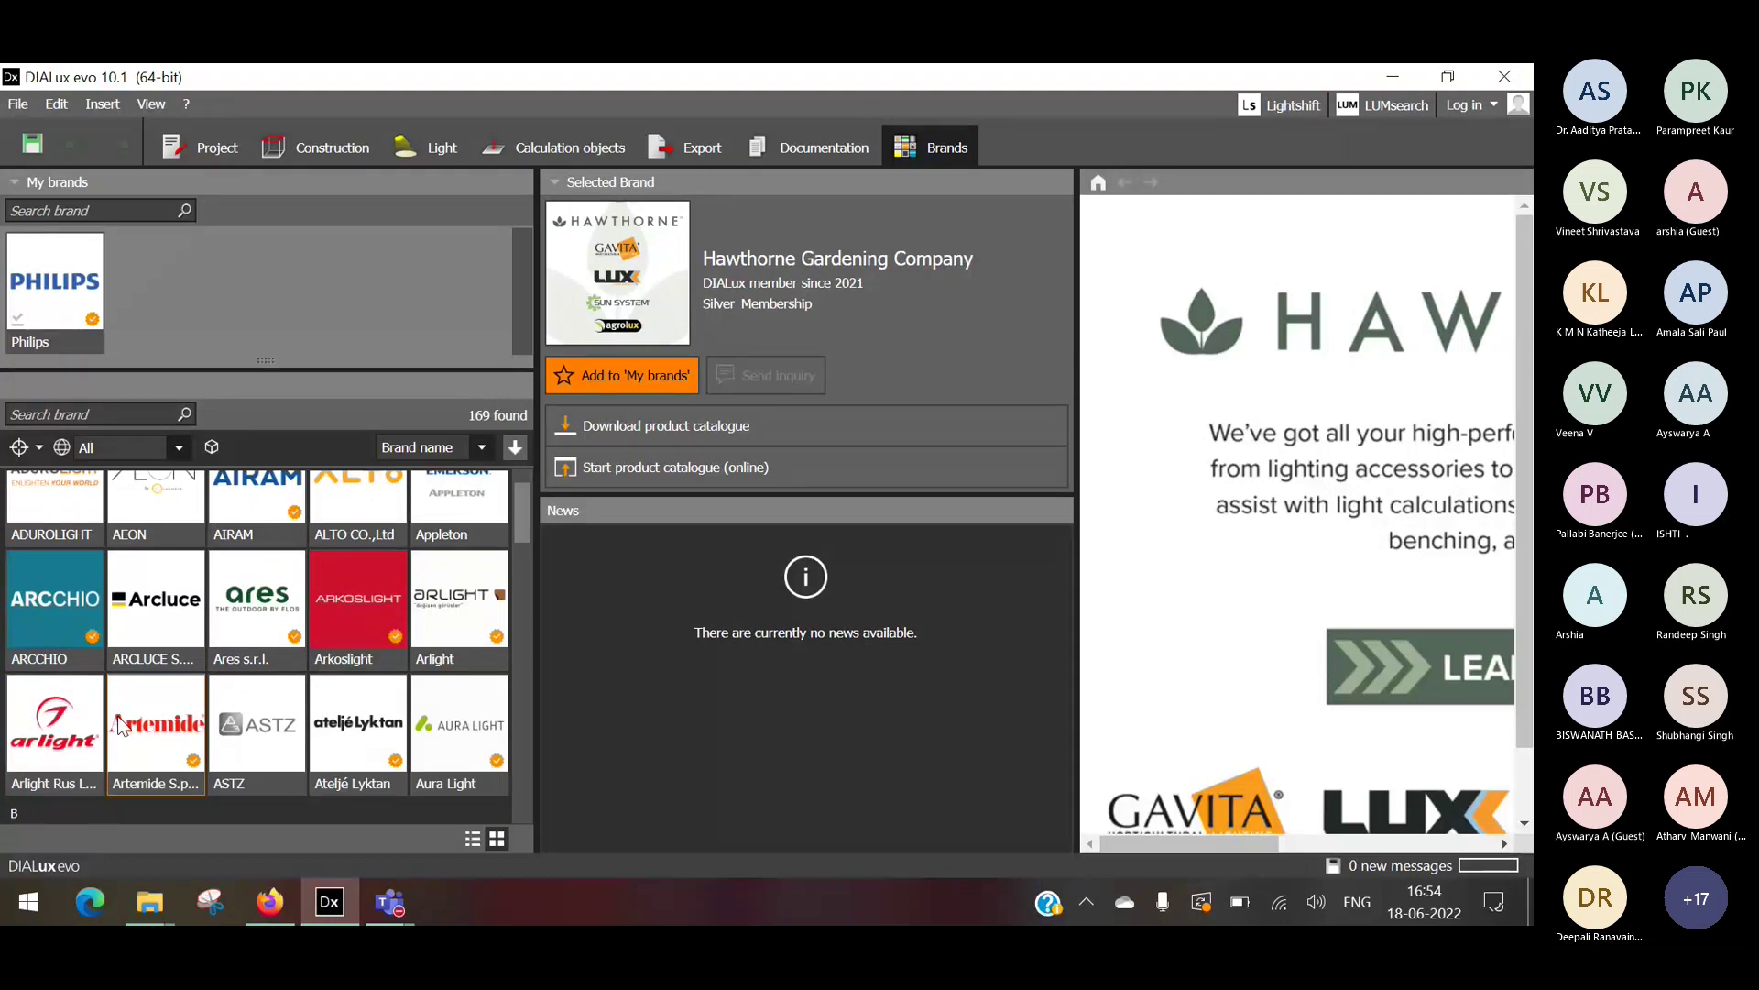
pyautogui.scroll(-3, 122, 724)
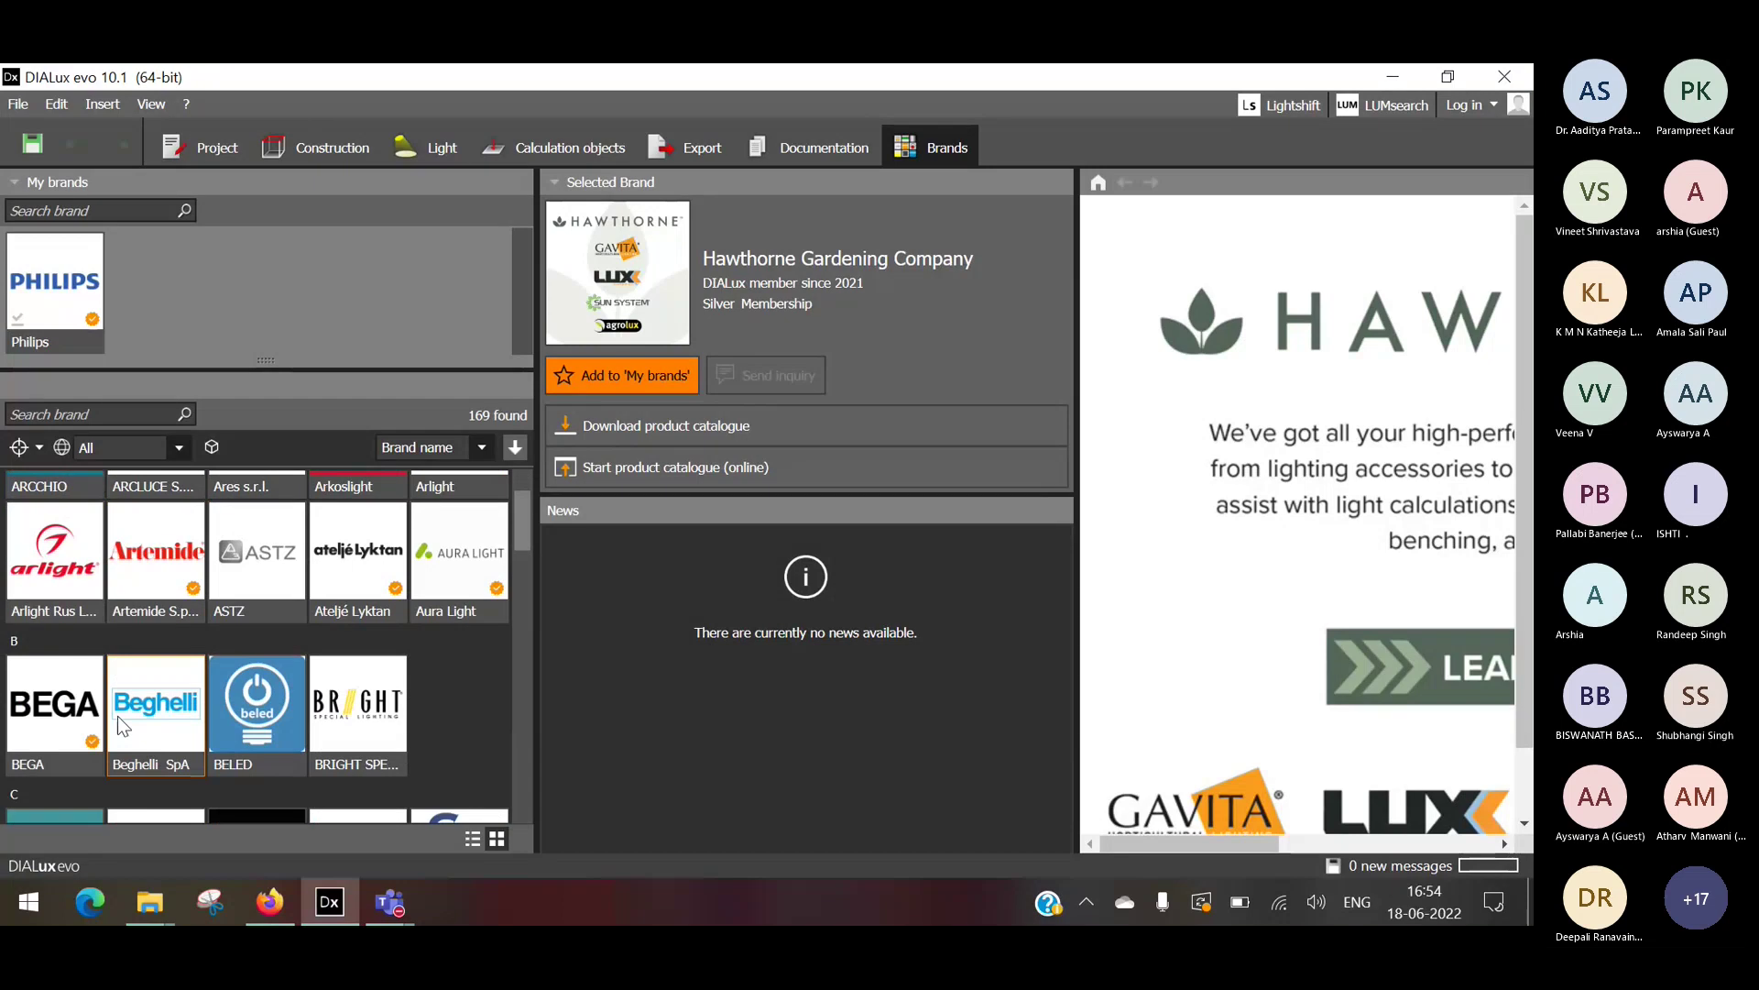
pyautogui.scroll(-2, 117, 717)
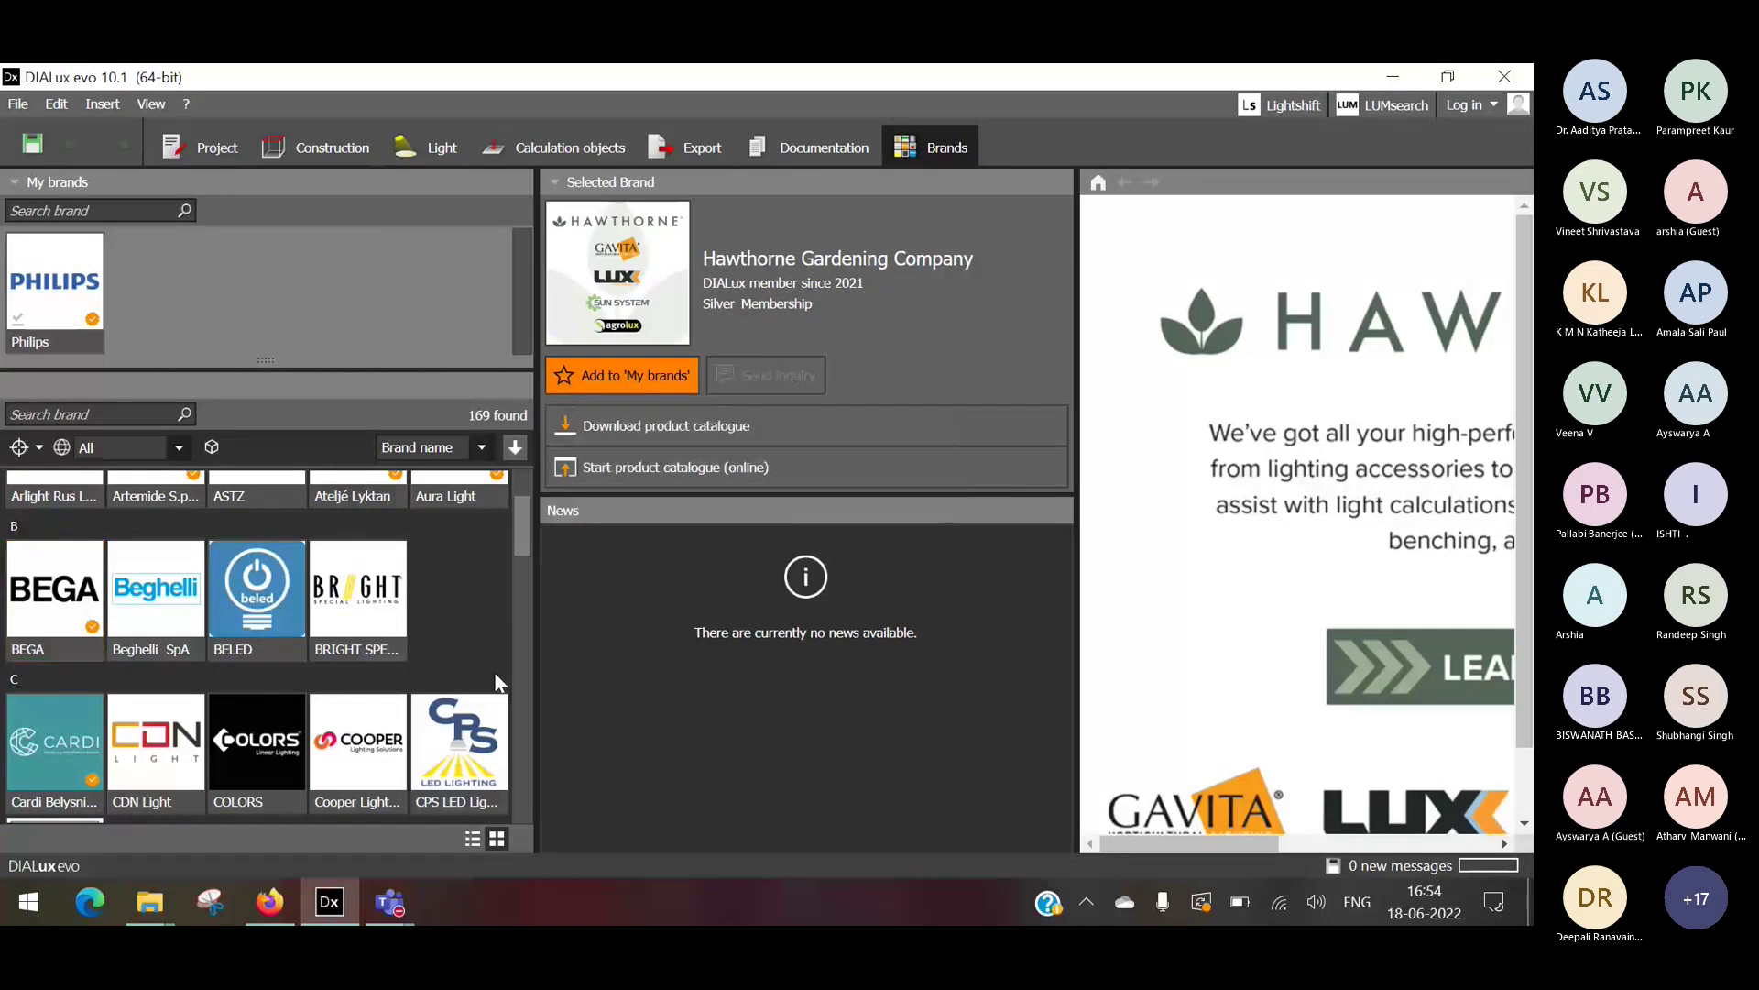
pyautogui.scroll(-1, 385, 724)
pyautogui.click(380, 727)
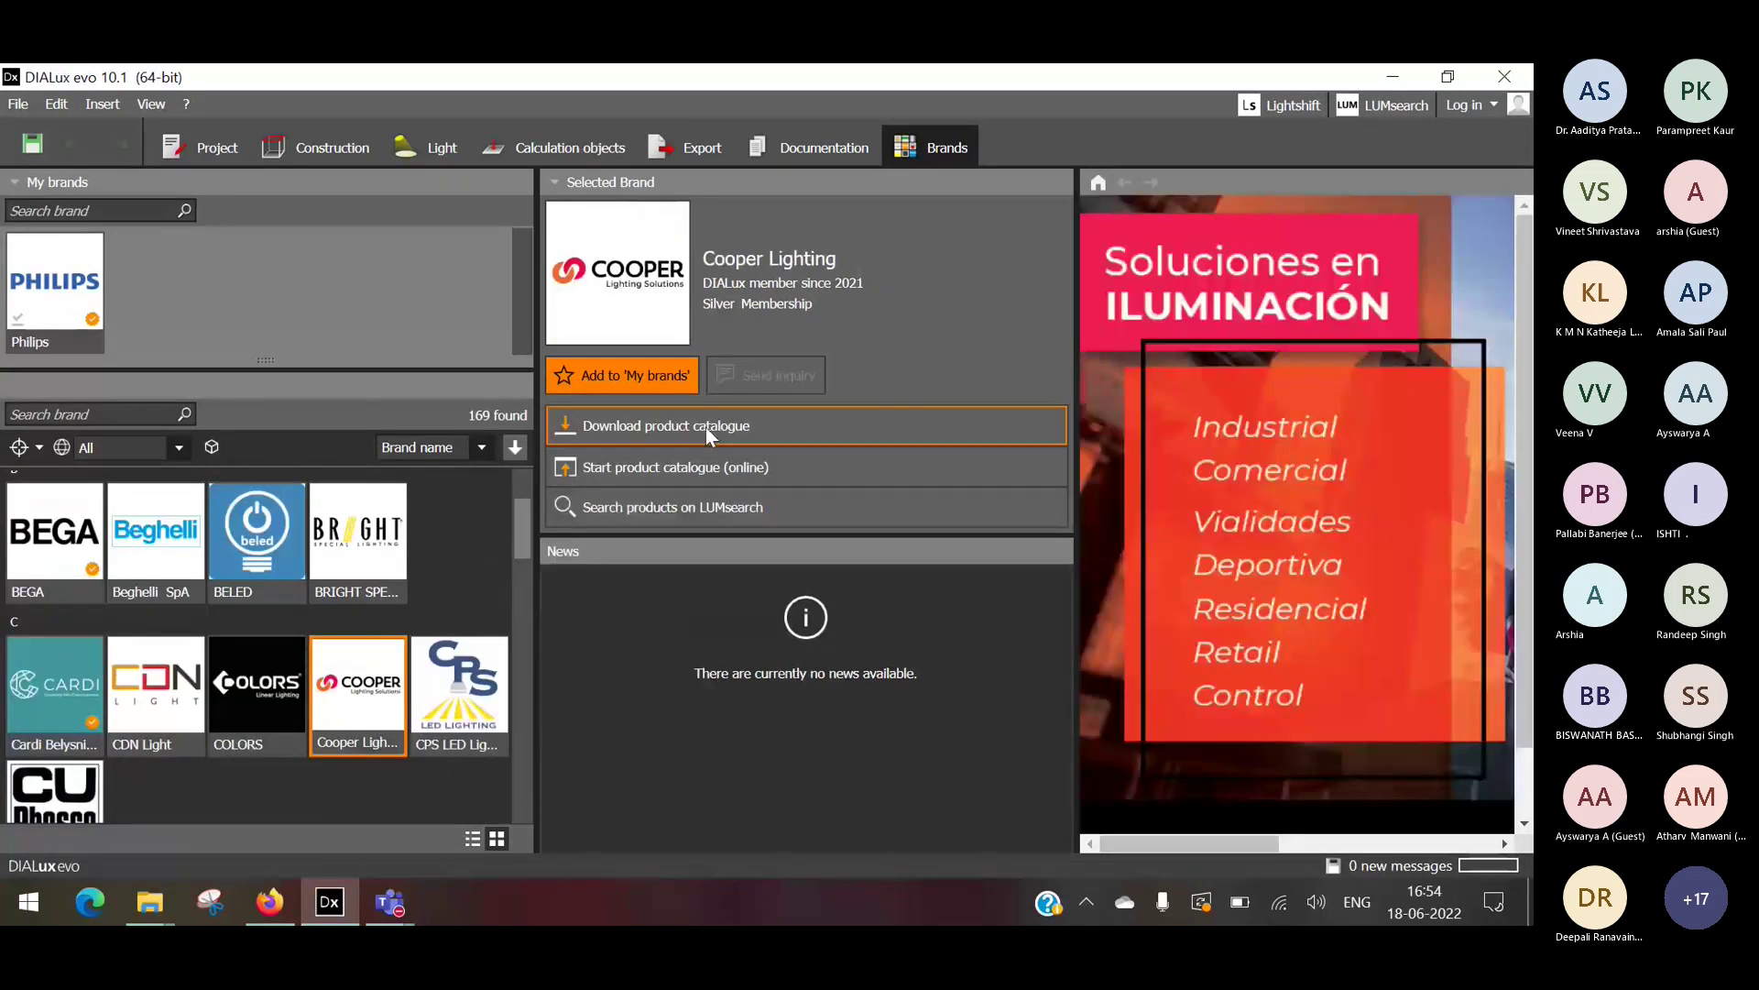
pyautogui.click(654, 468)
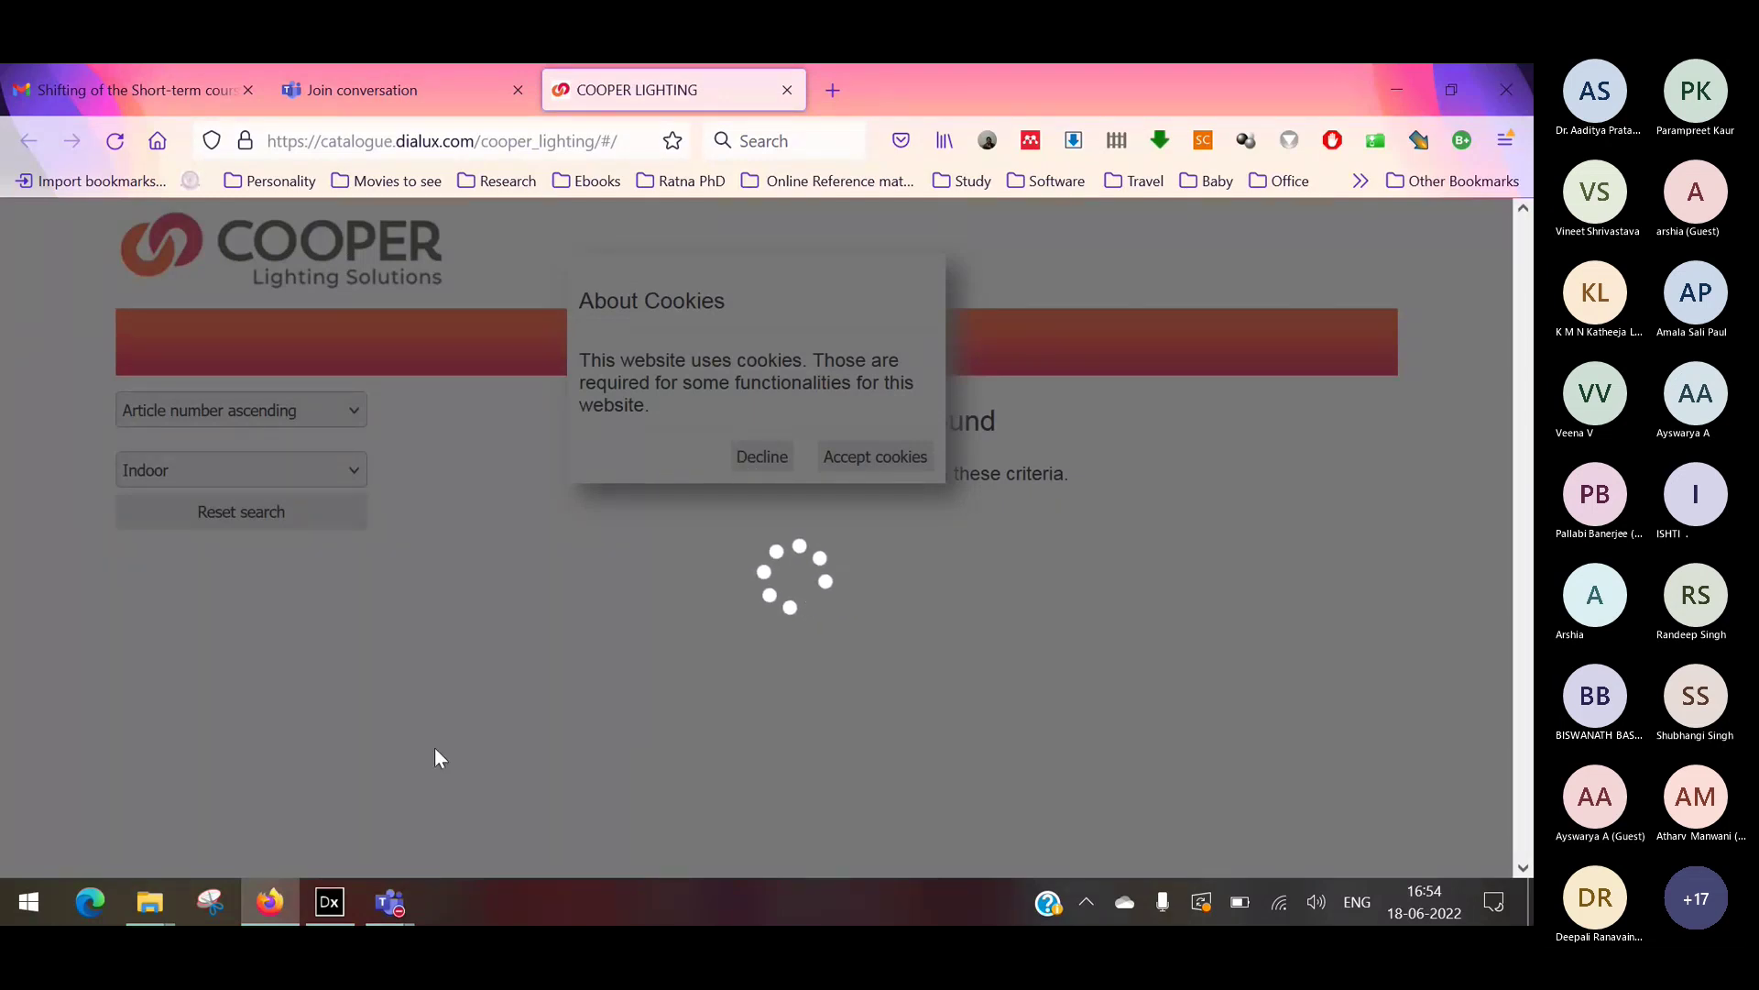
pyautogui.click(330, 903)
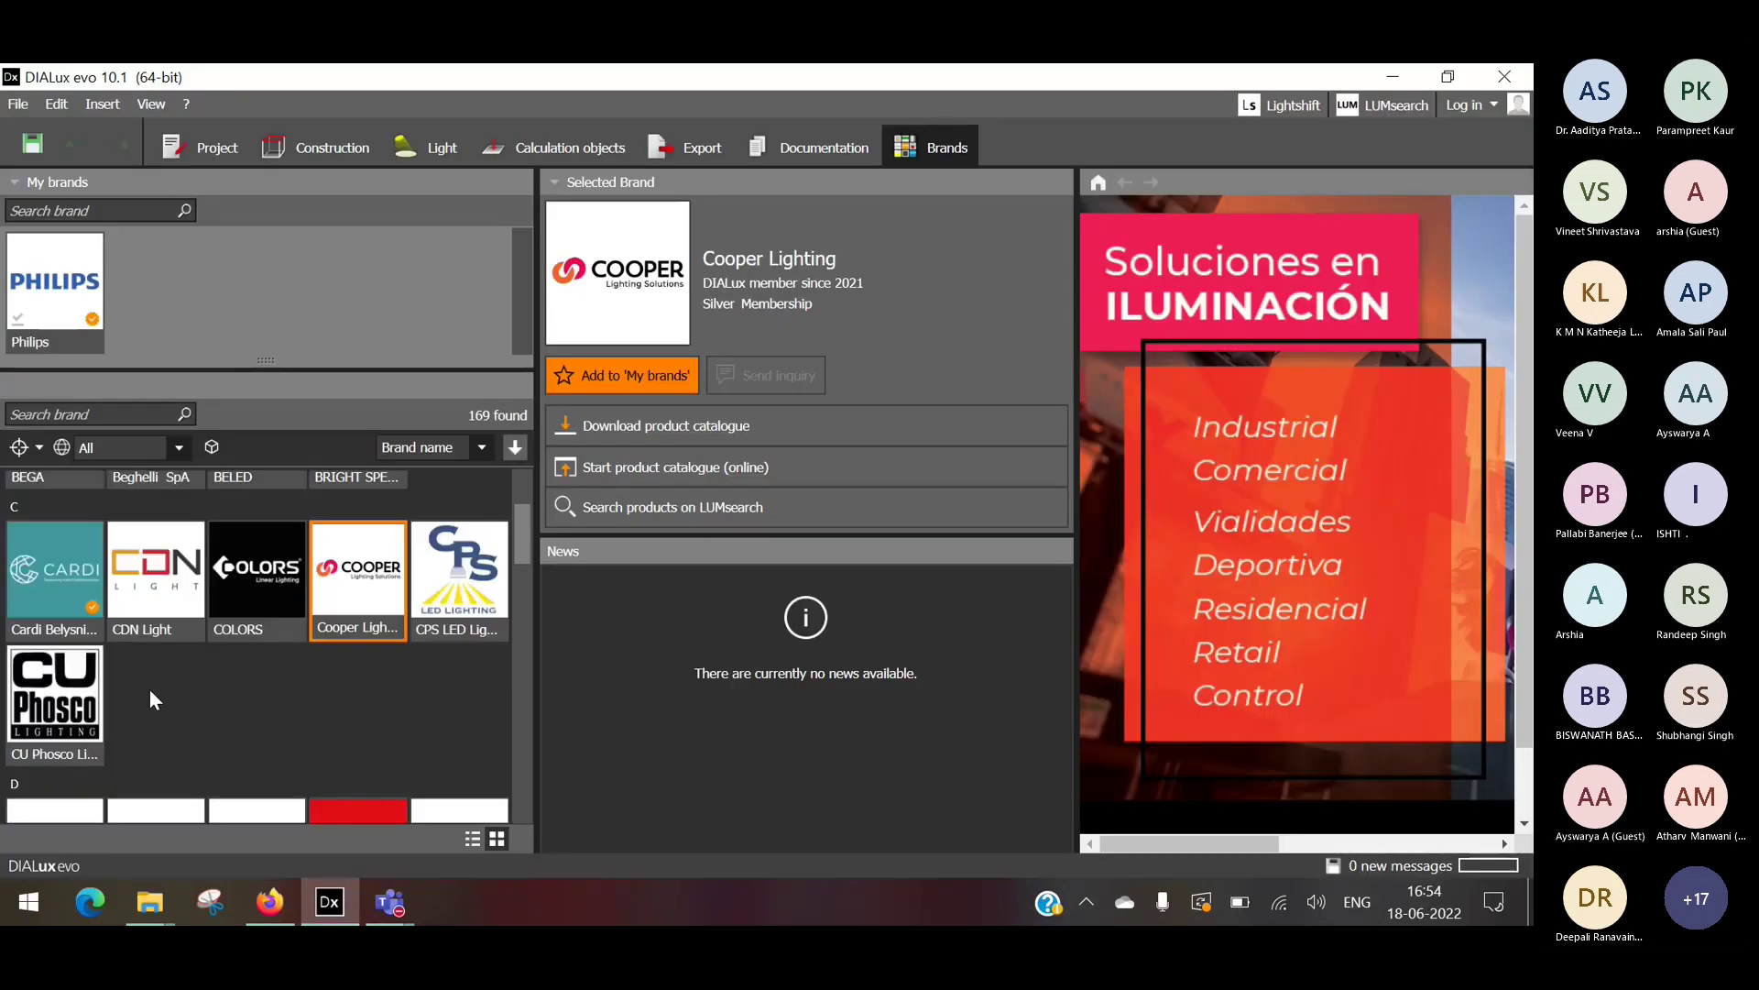
# Select the ERCO brand under E to view its catalogue options and news.
pyautogui.scroll(-1, 152, 698)
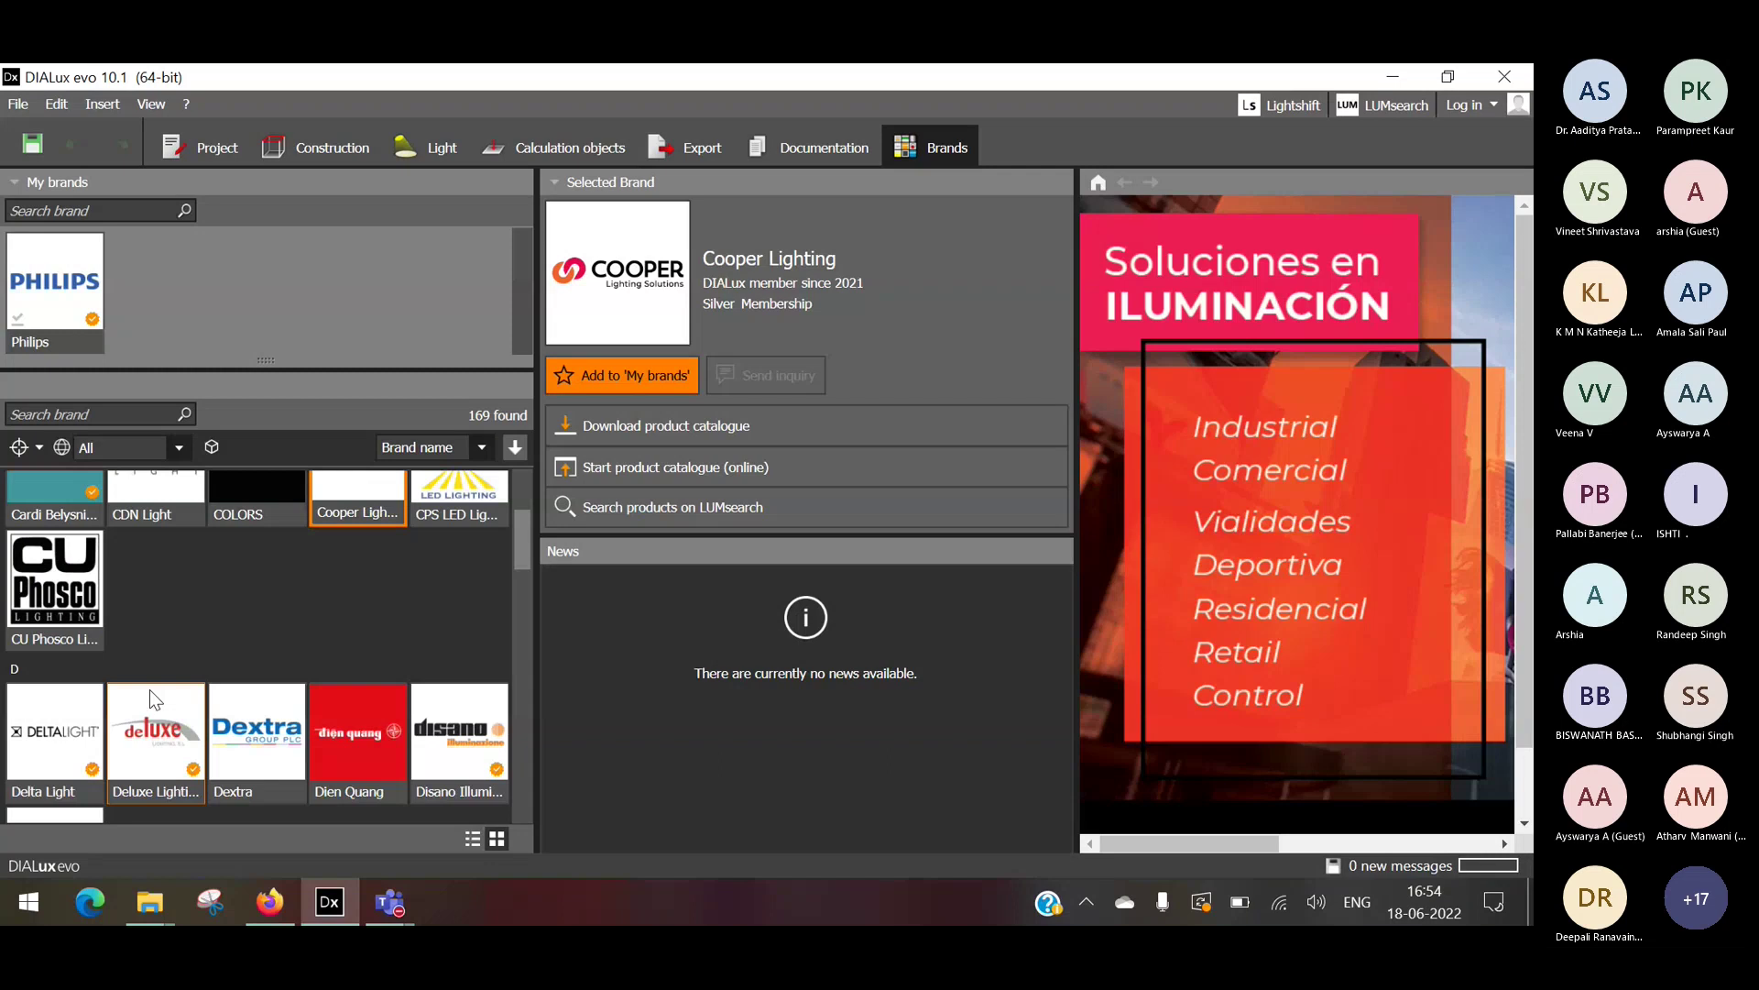
pyautogui.scroll(-1, 151, 689)
pyautogui.scroll(-1, 201, 793)
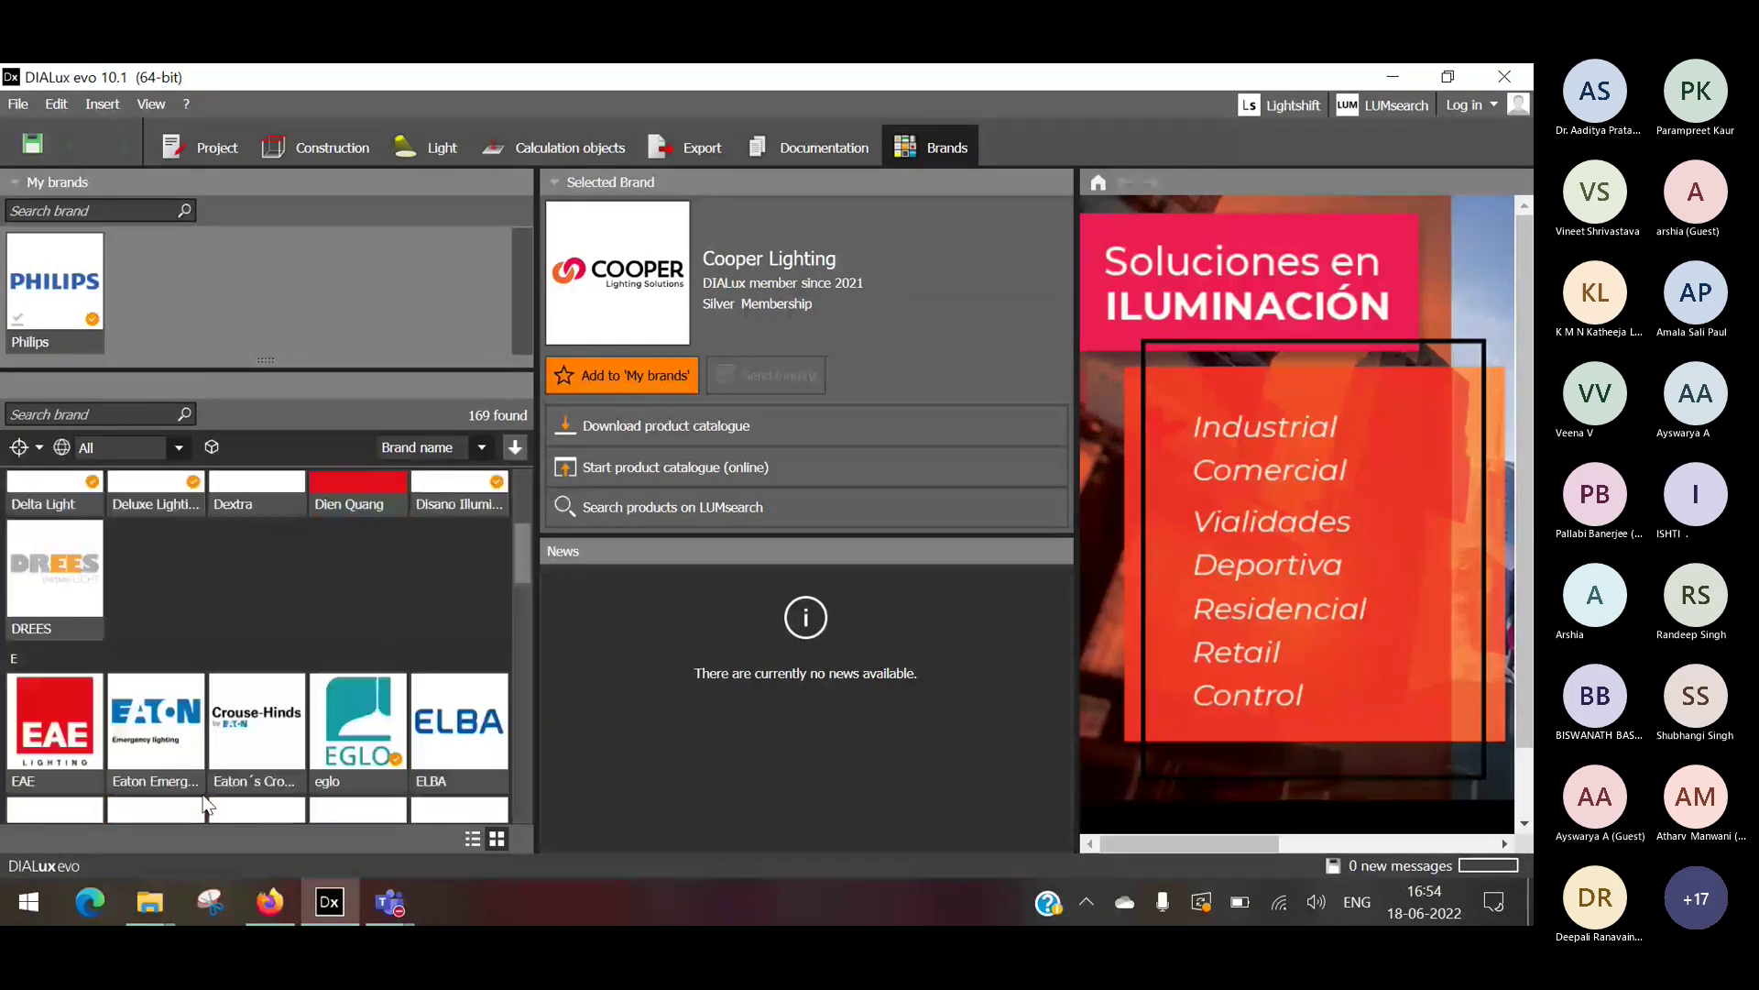
pyautogui.scroll(-2, 202, 794)
pyautogui.click(332, 740)
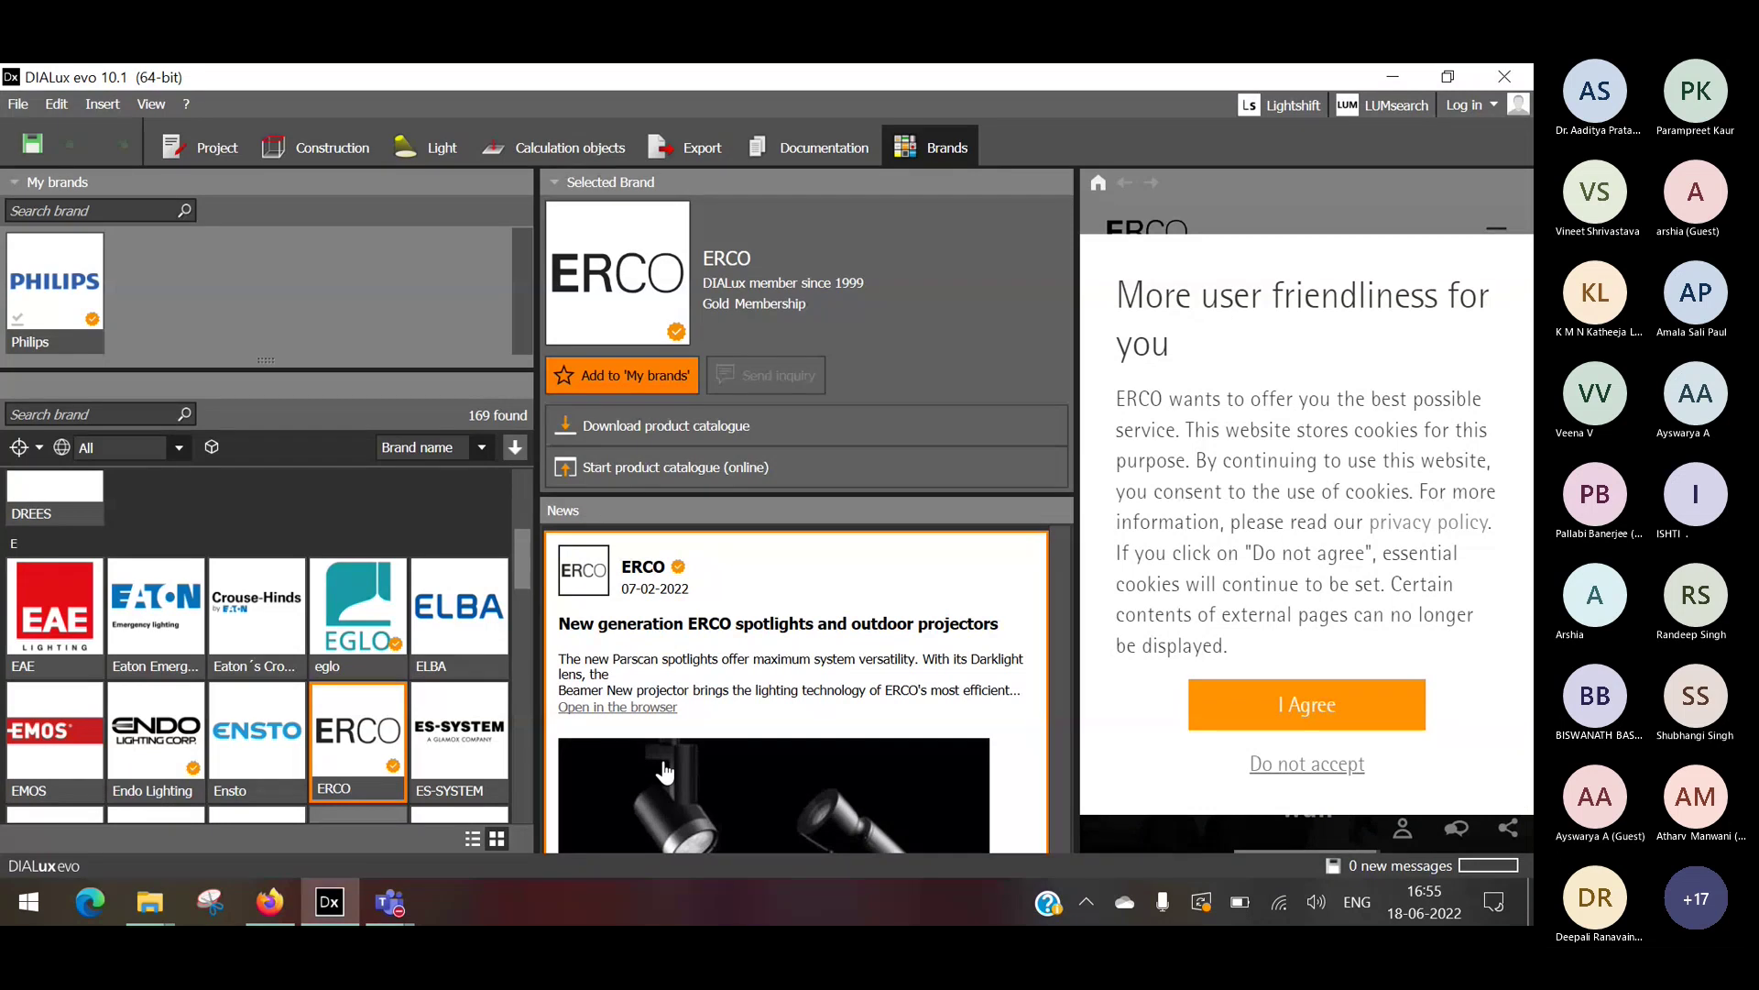
# Select the FAGERHULT brand under F to view its details and catalogue options.
pyautogui.scroll(-2, 455, 788)
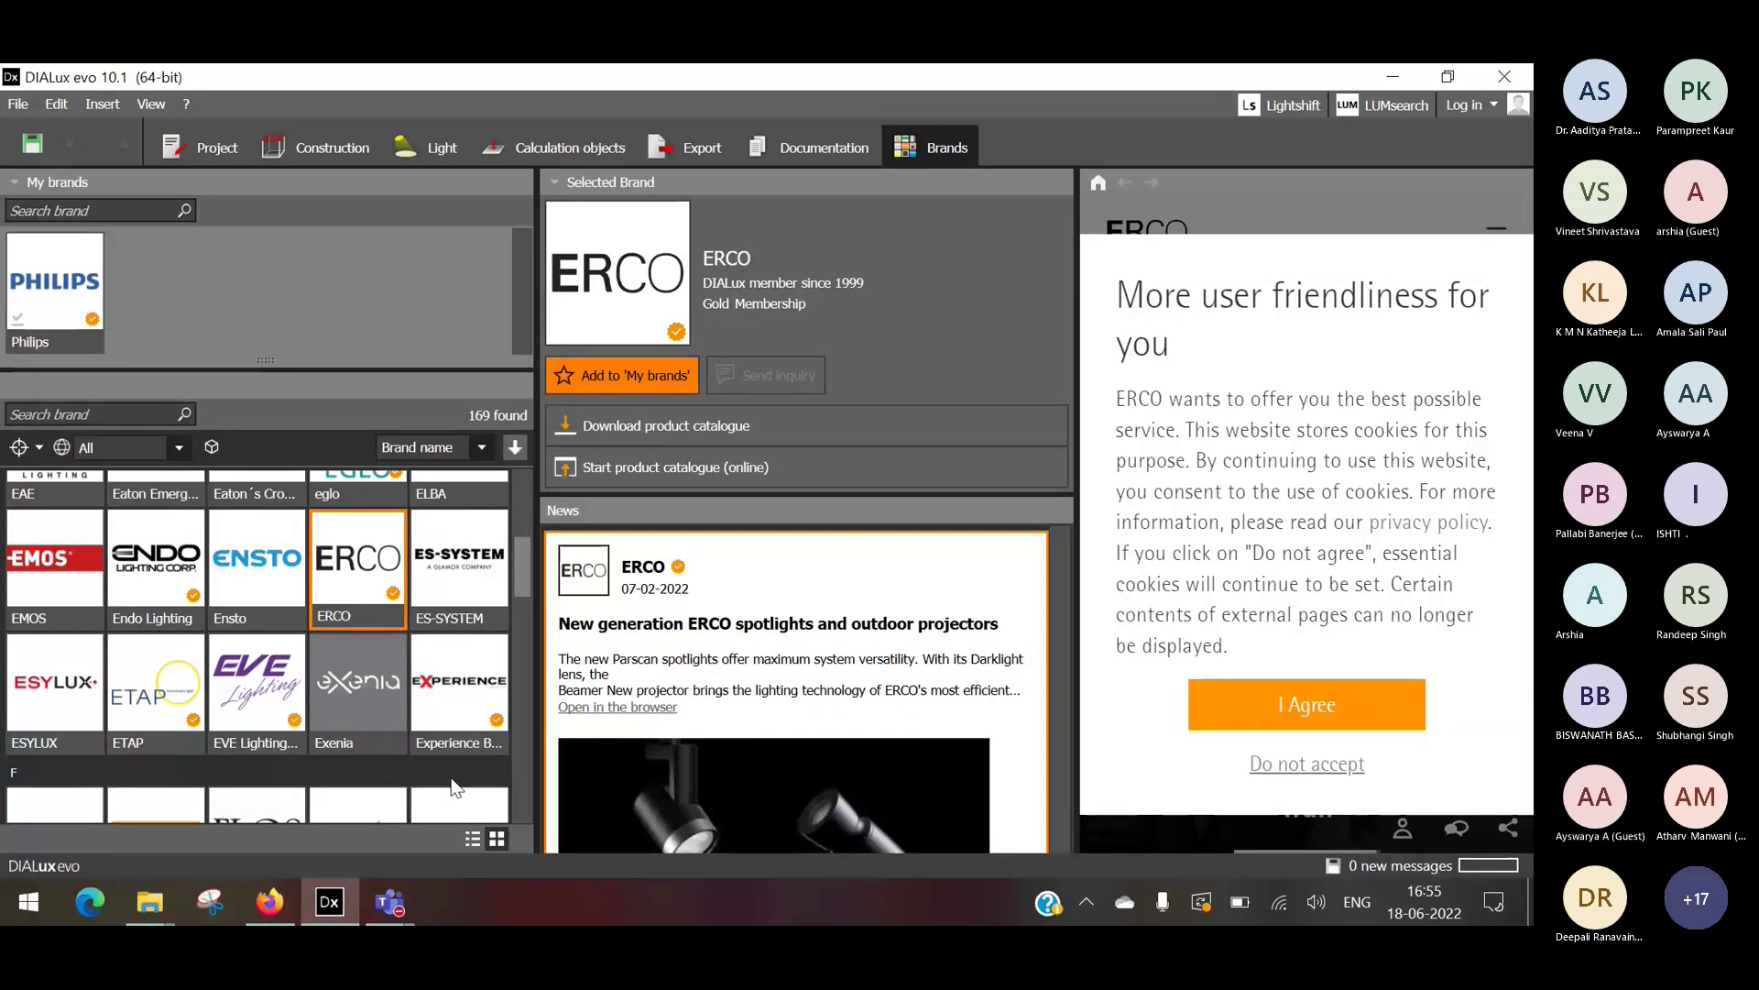
pyautogui.scroll(-1, 362, 752)
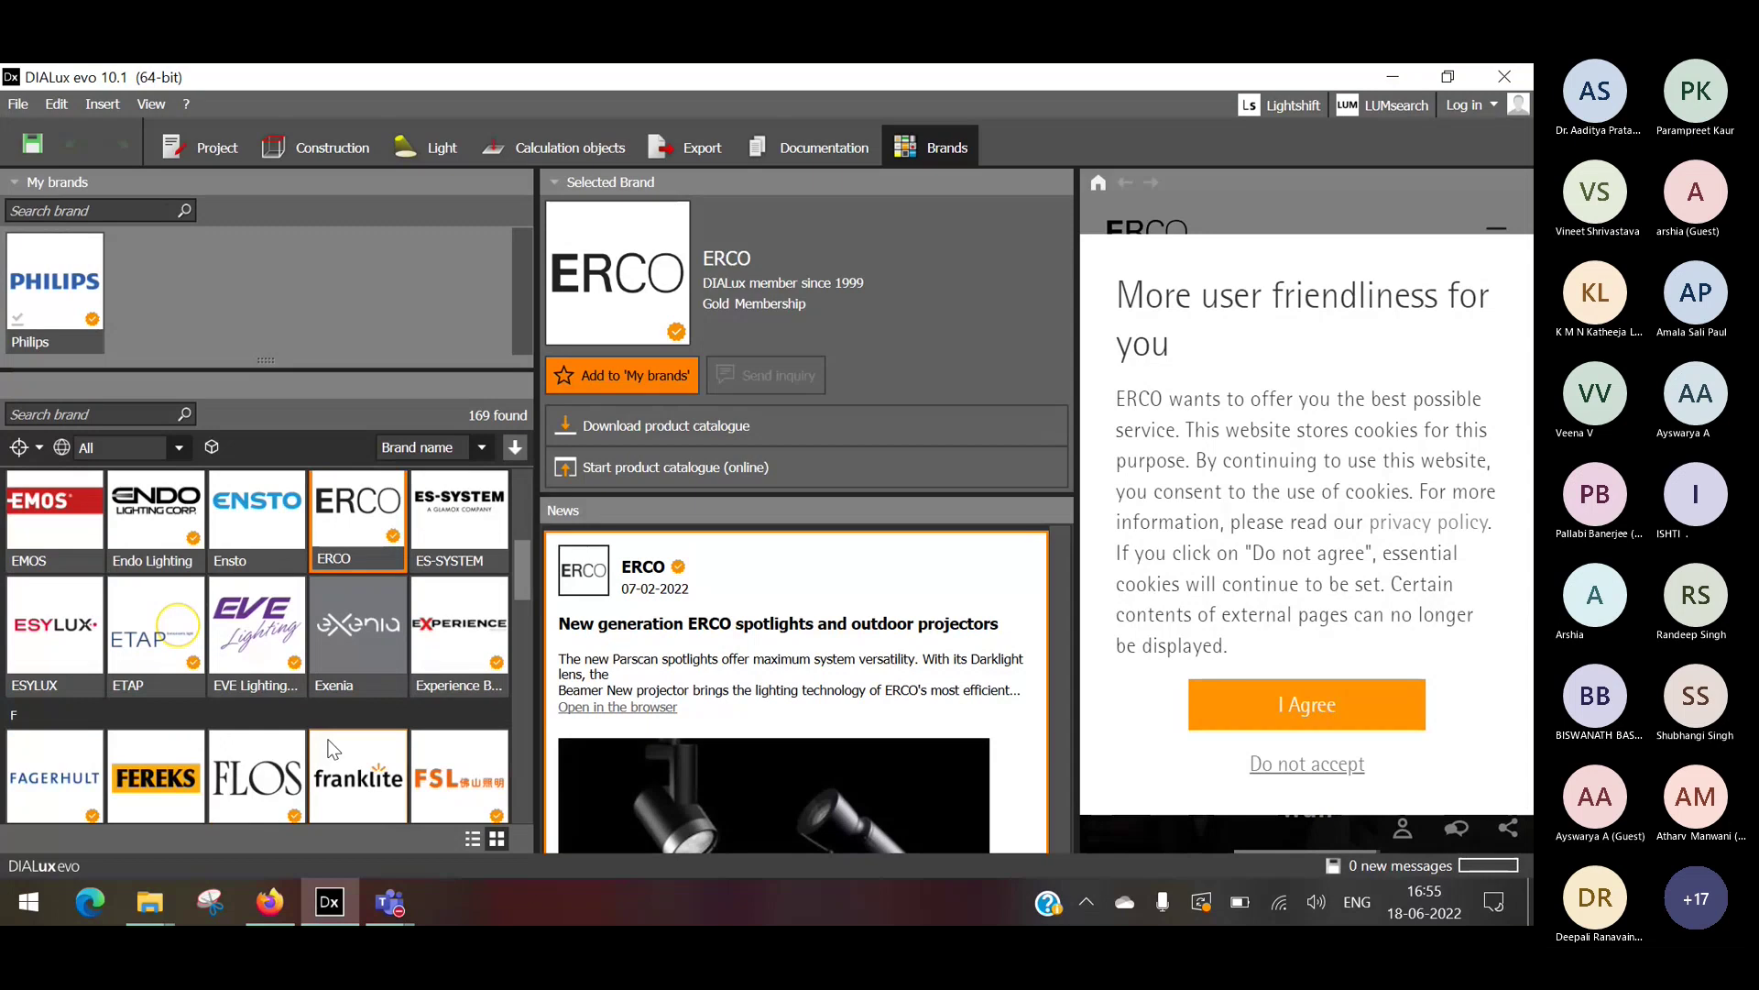
pyautogui.scroll(-1, 331, 749)
pyautogui.click(257, 724)
pyautogui.click(55, 724)
pyautogui.scroll(-1, 80, 733)
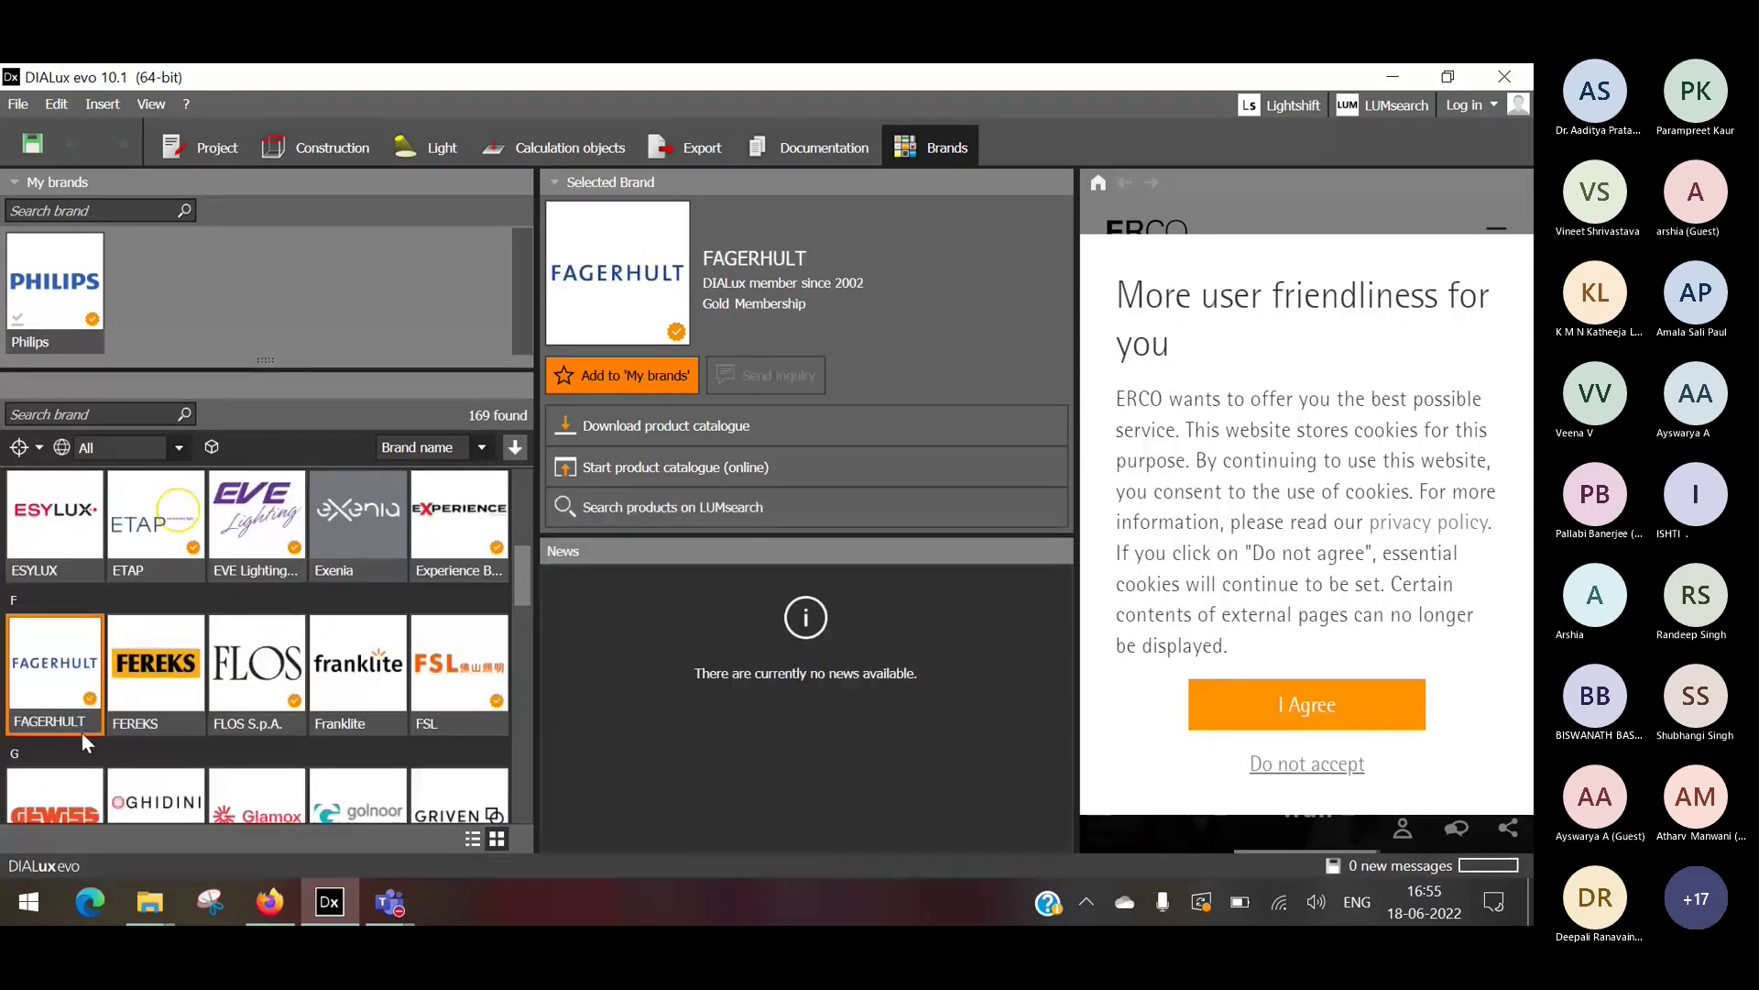
# Look through the remaining brands down to T, select Thorn Lighting, and examine the product ranges on its website.
pyautogui.scroll(-7, 81, 733)
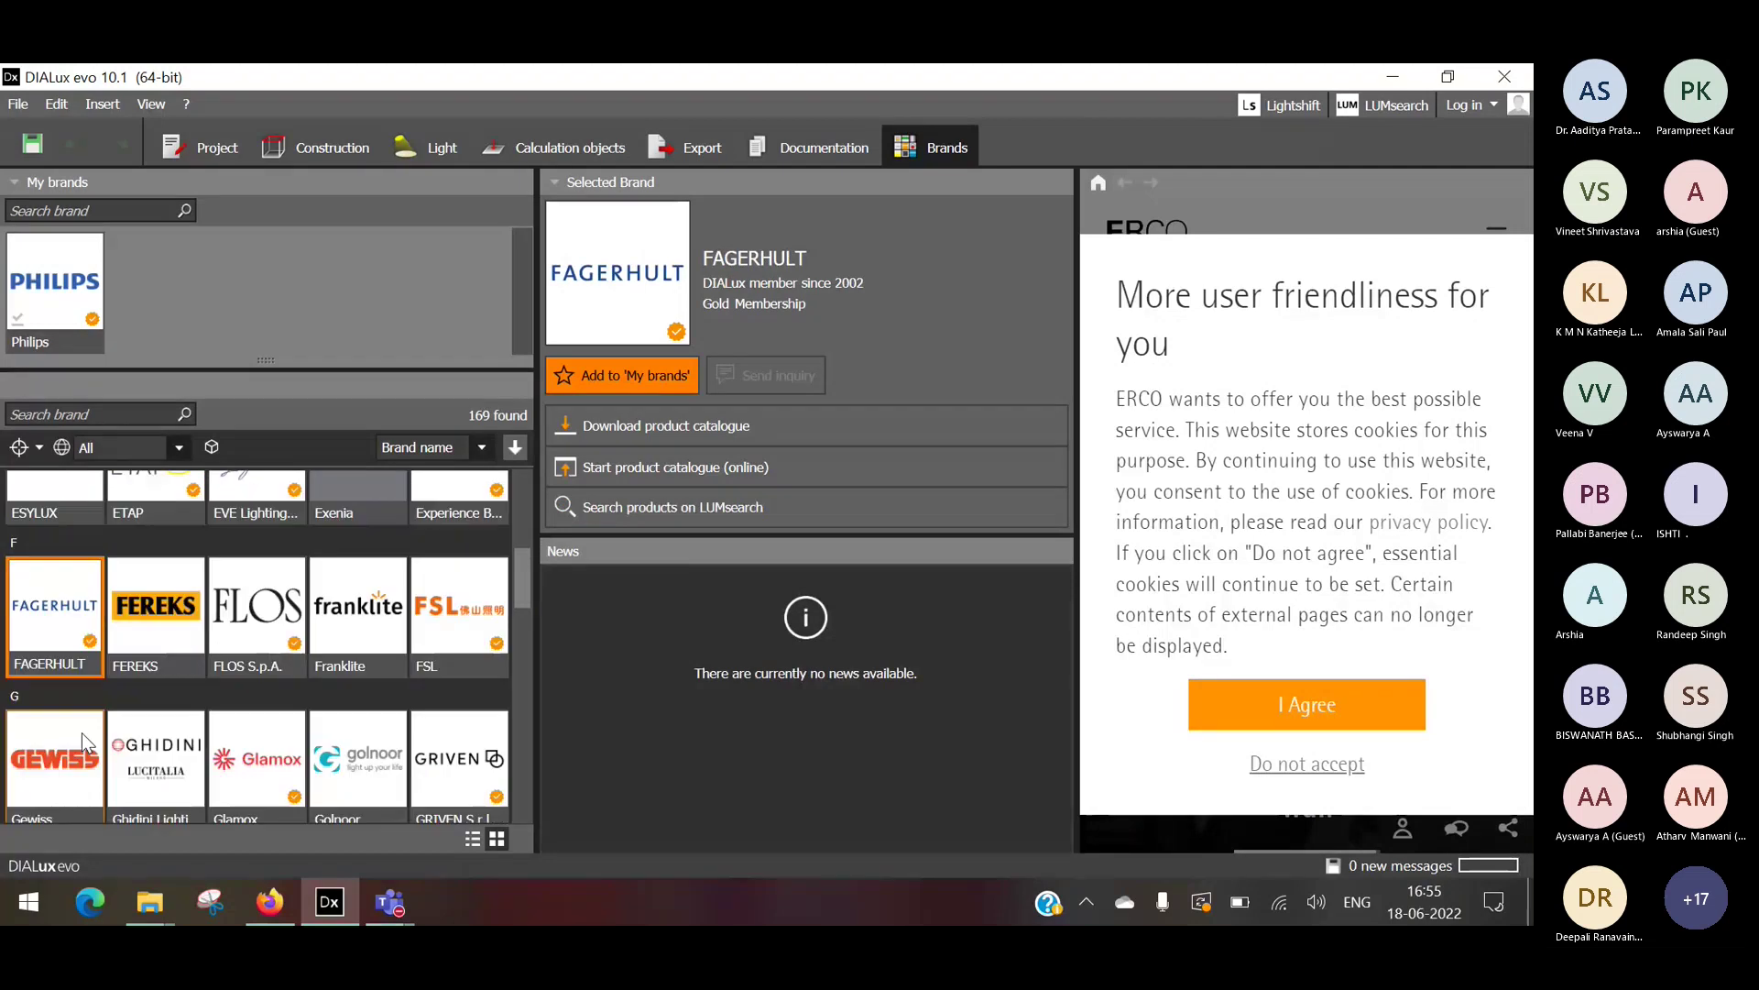
pyautogui.scroll(-4, 81, 733)
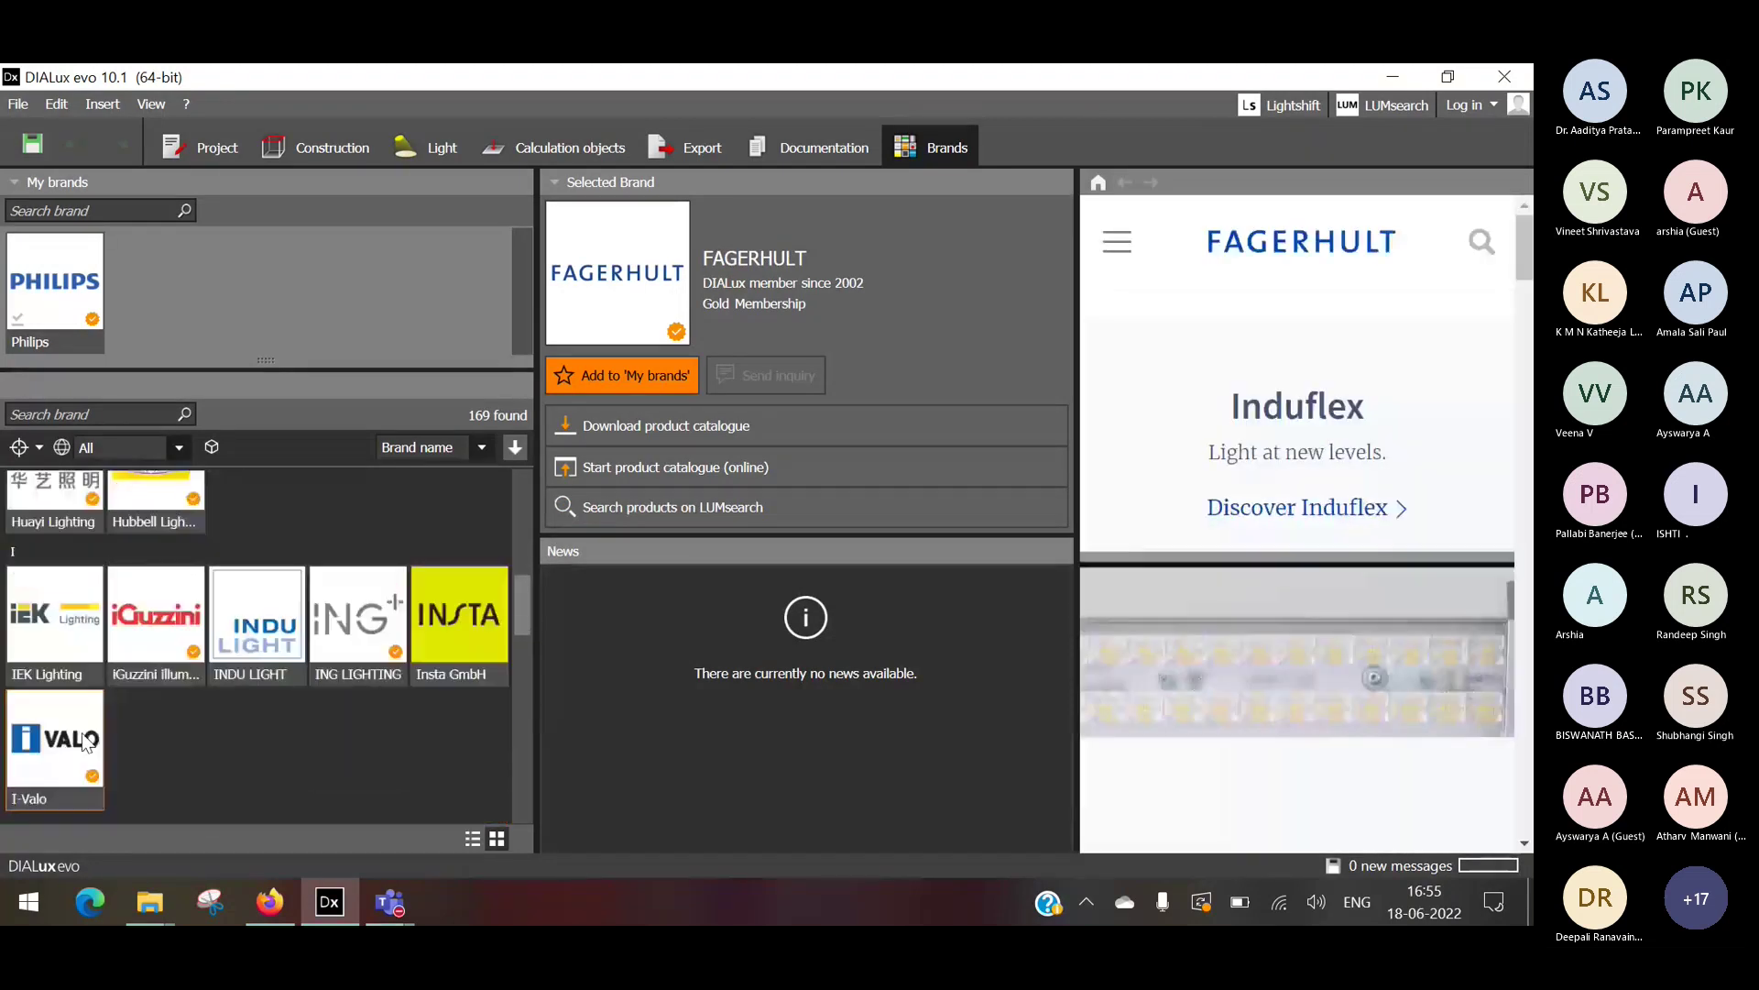
pyautogui.scroll(-6, 85, 742)
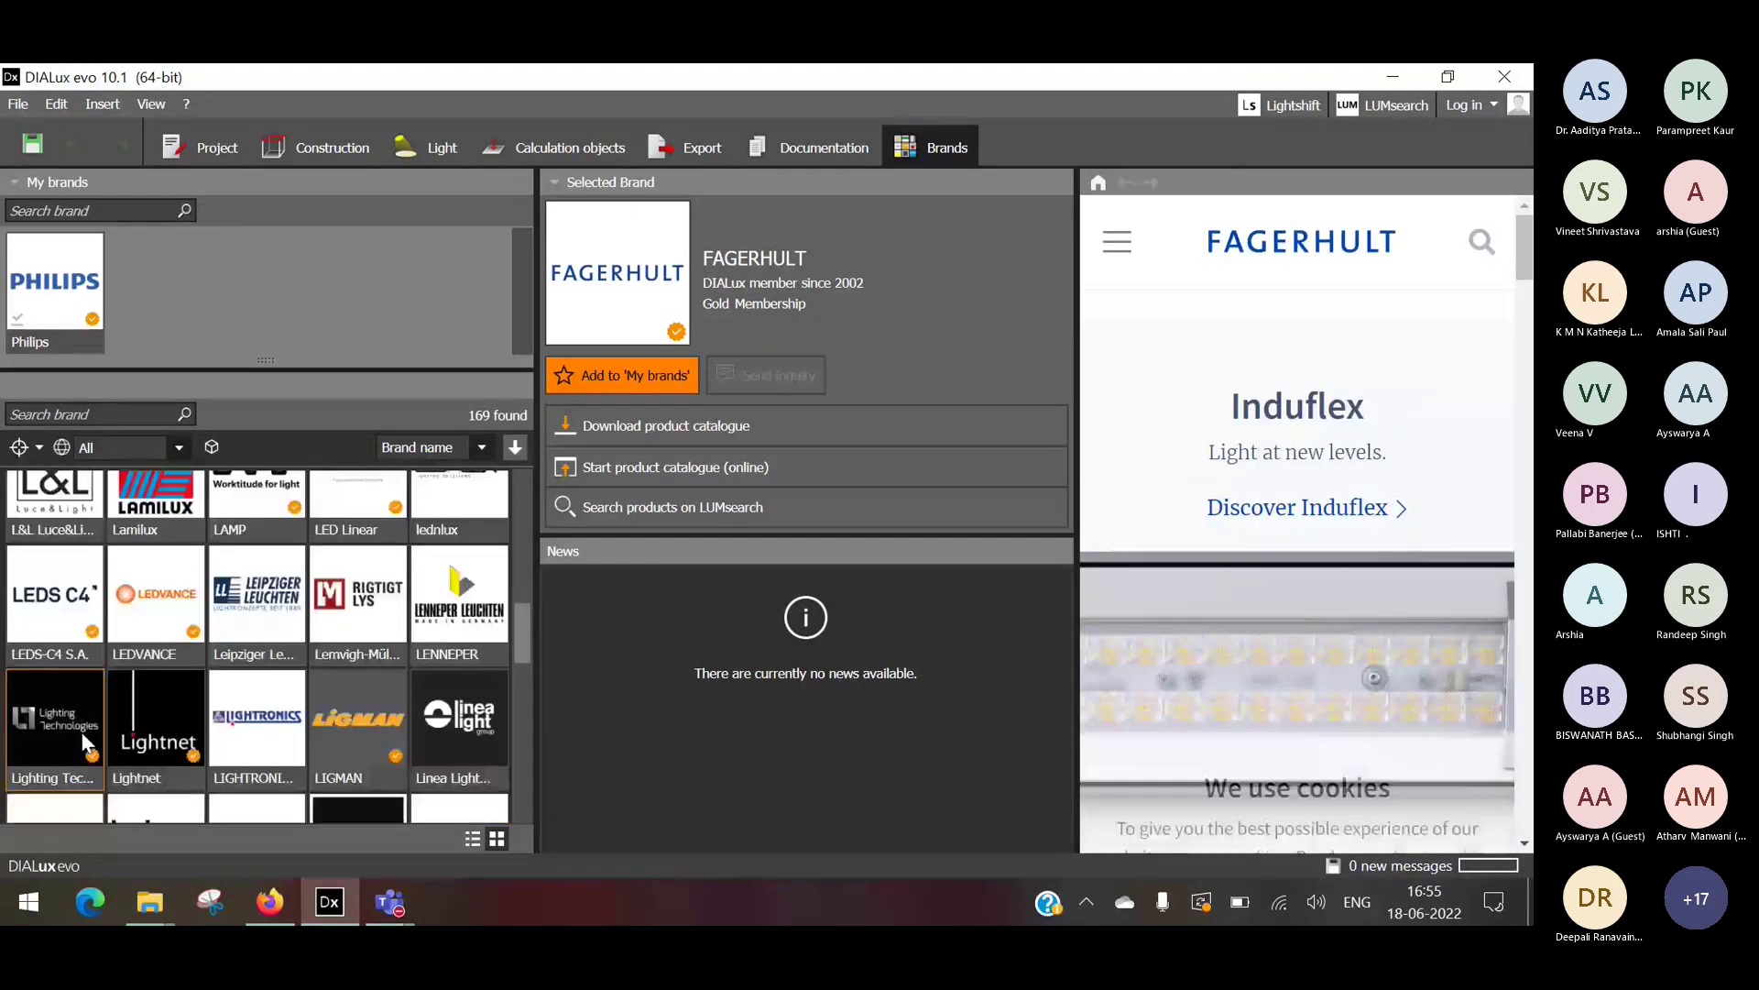
pyautogui.scroll(-12, 82, 741)
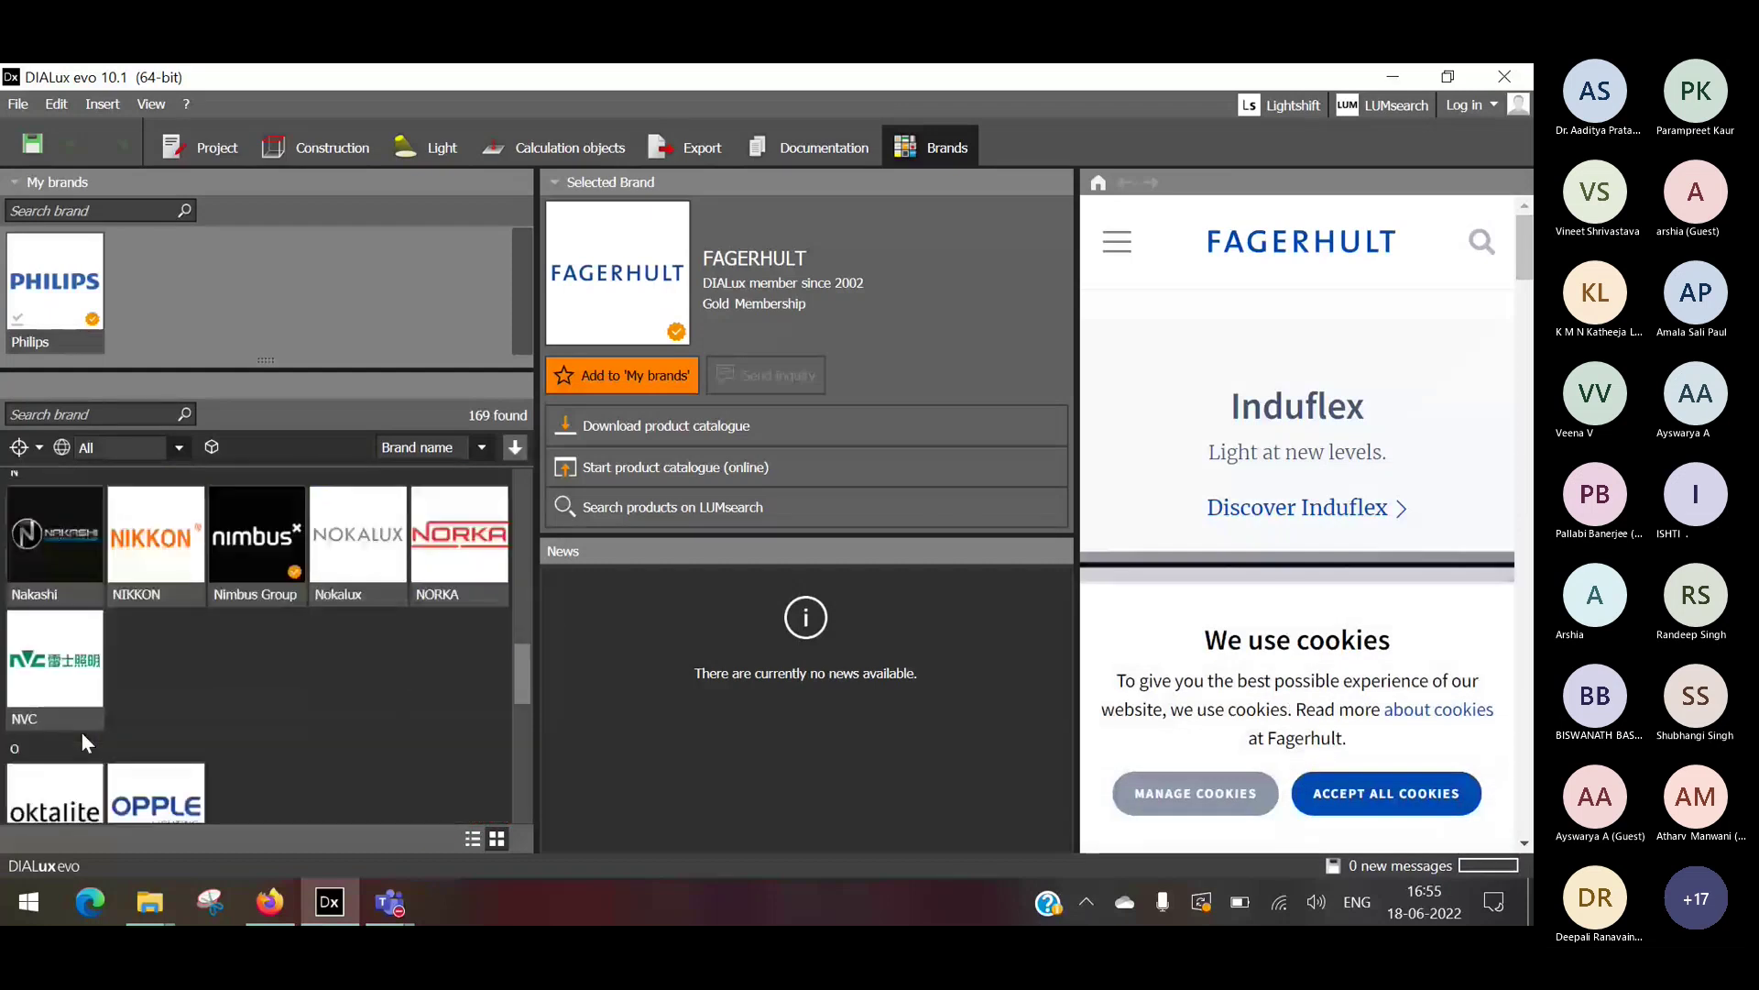
pyautogui.scroll(-3, 80, 731)
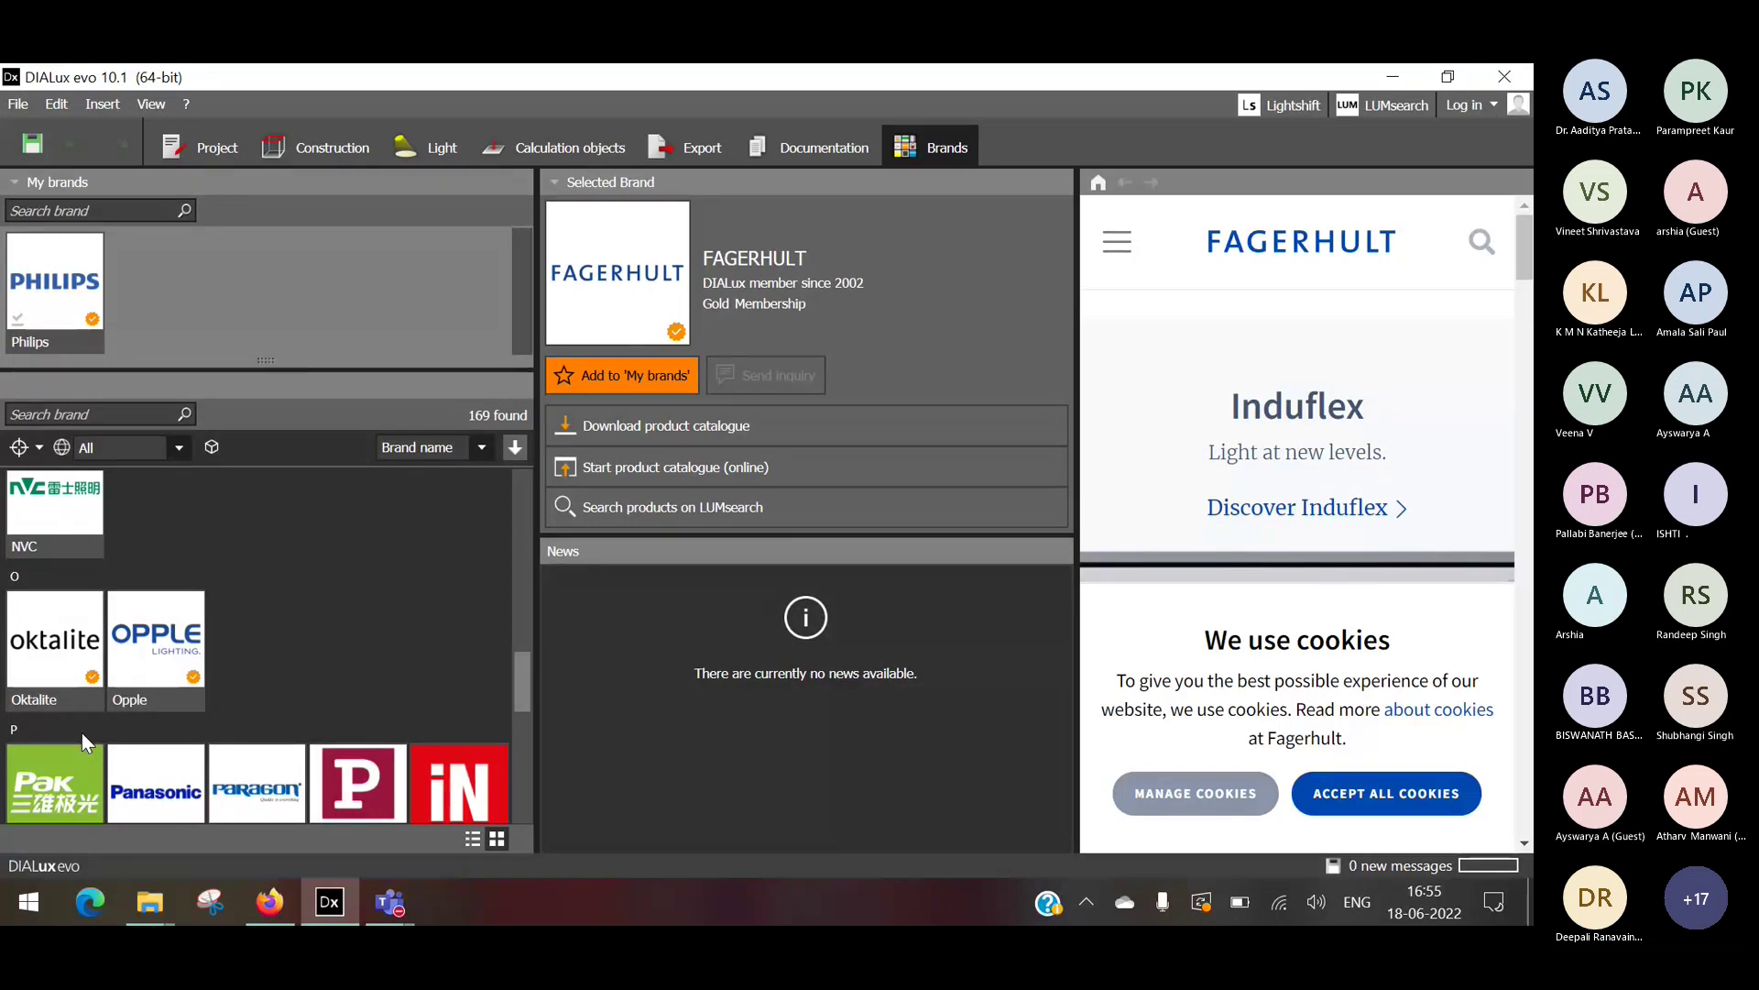
pyautogui.scroll(-6, 81, 734)
pyautogui.scroll(-5, 81, 734)
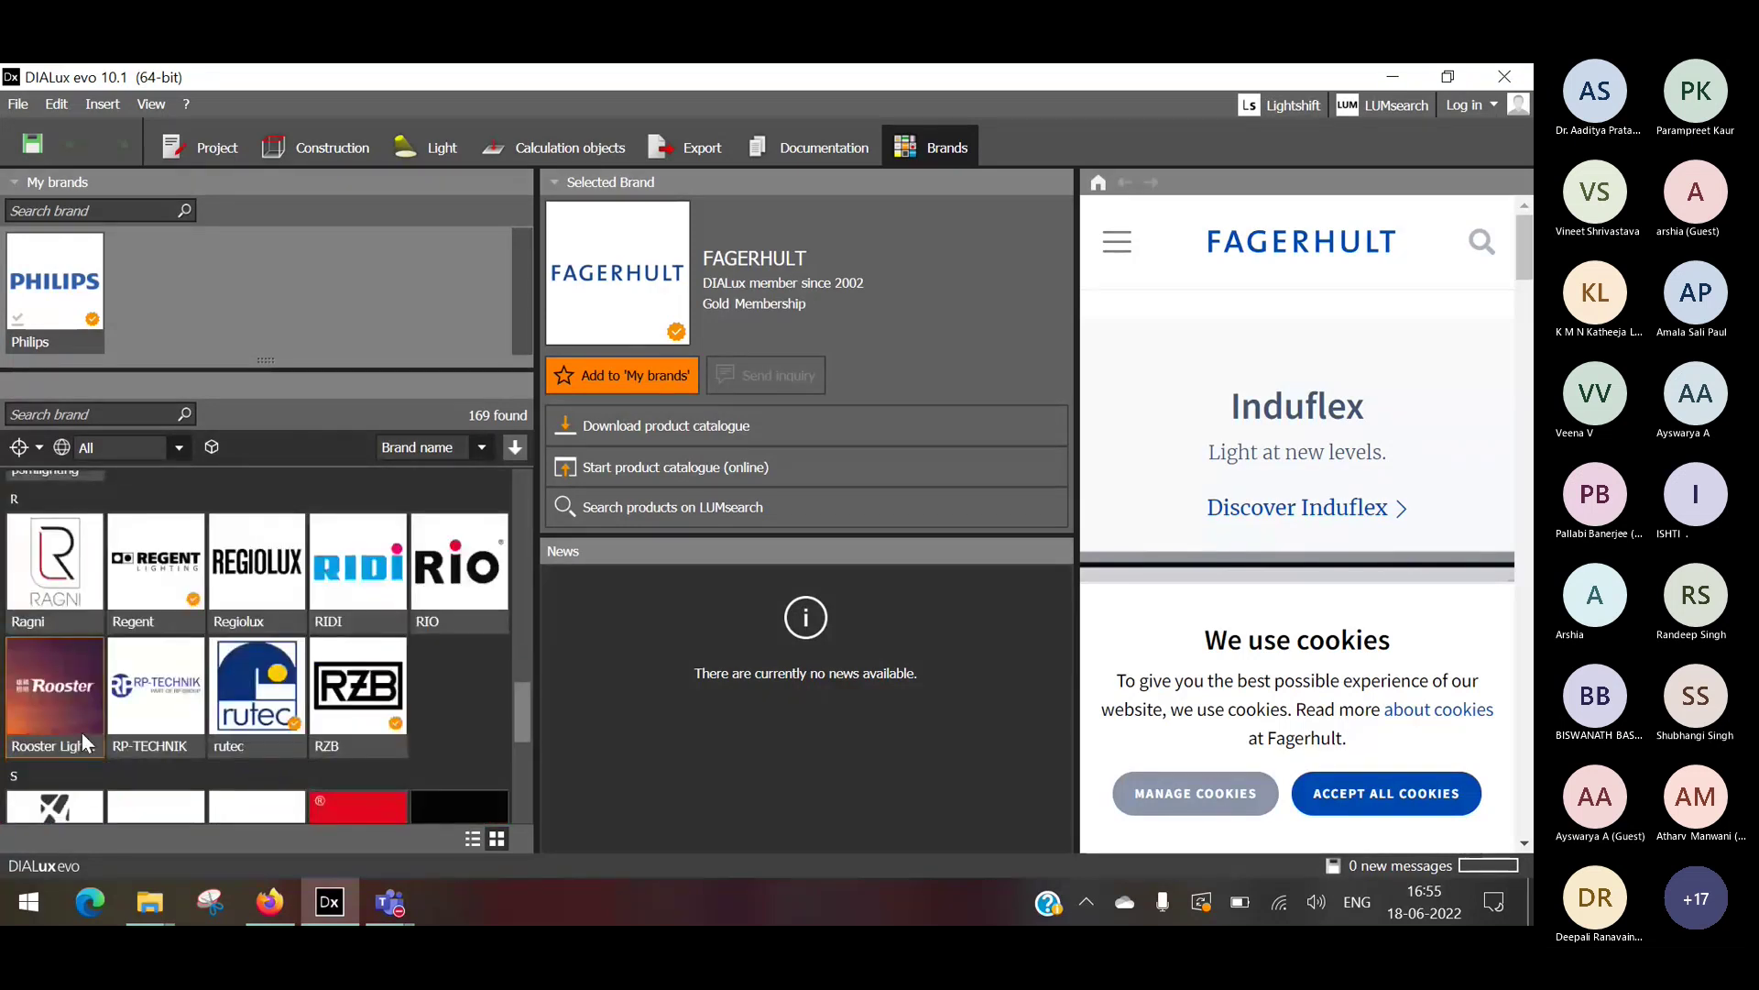
pyautogui.scroll(-2, 82, 743)
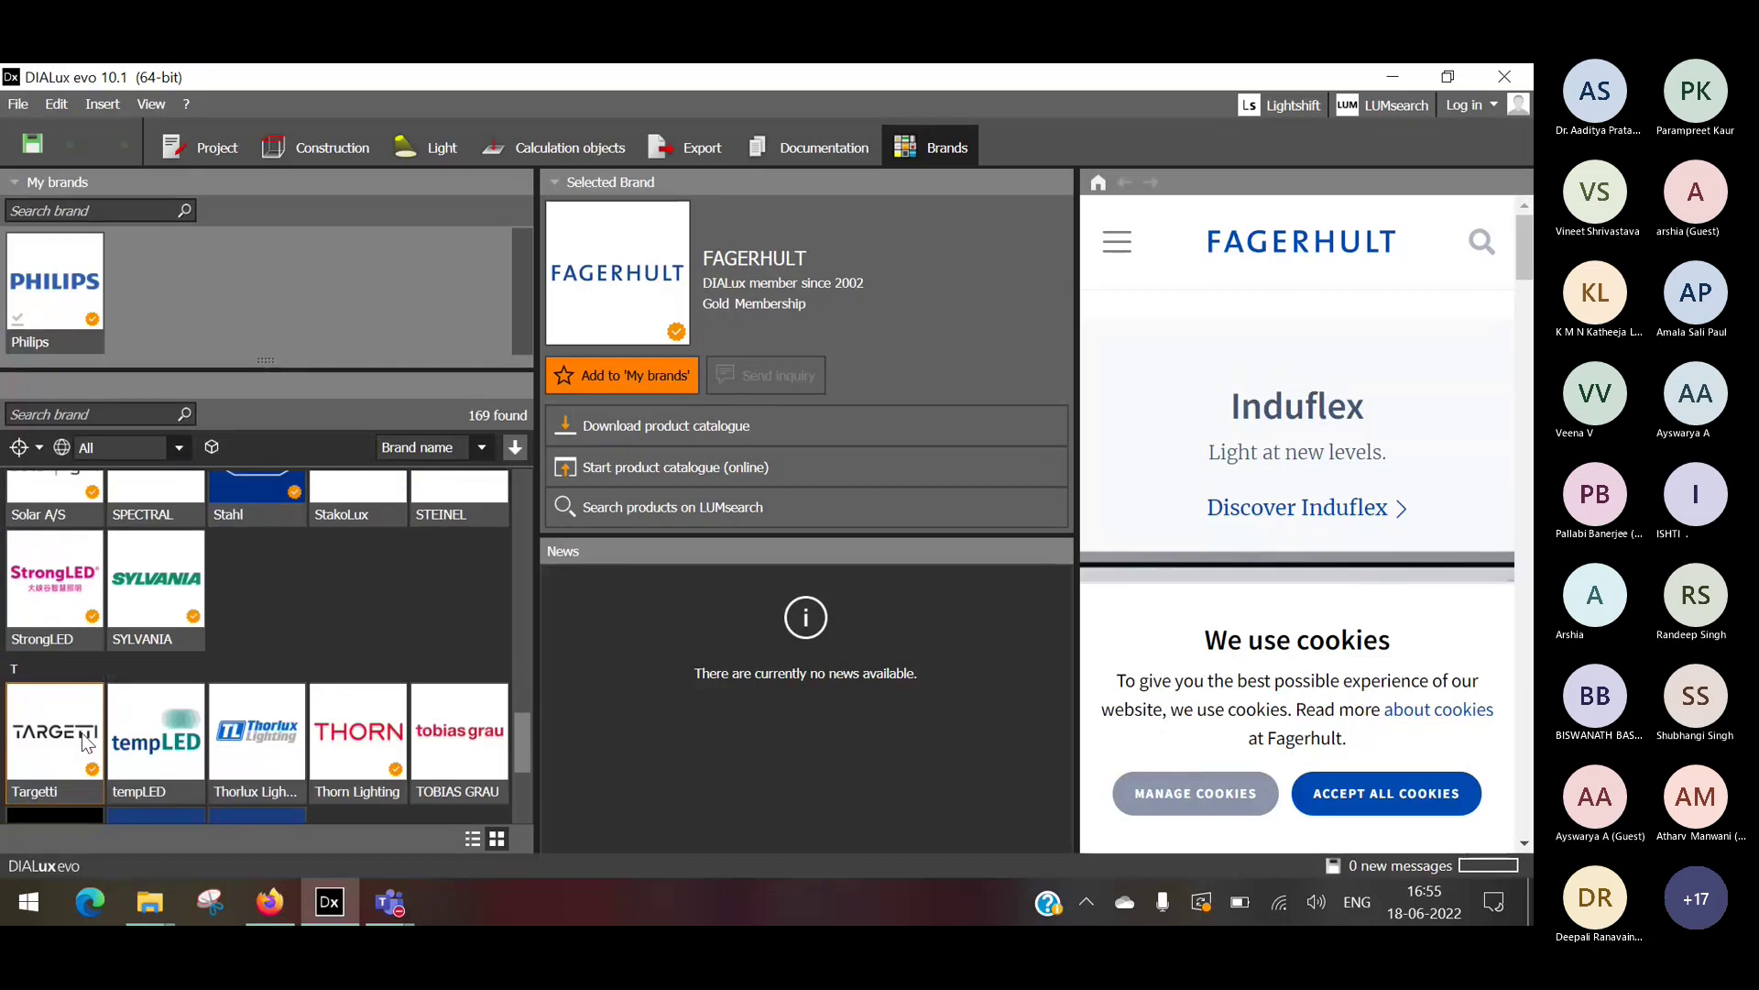
pyautogui.click(371, 713)
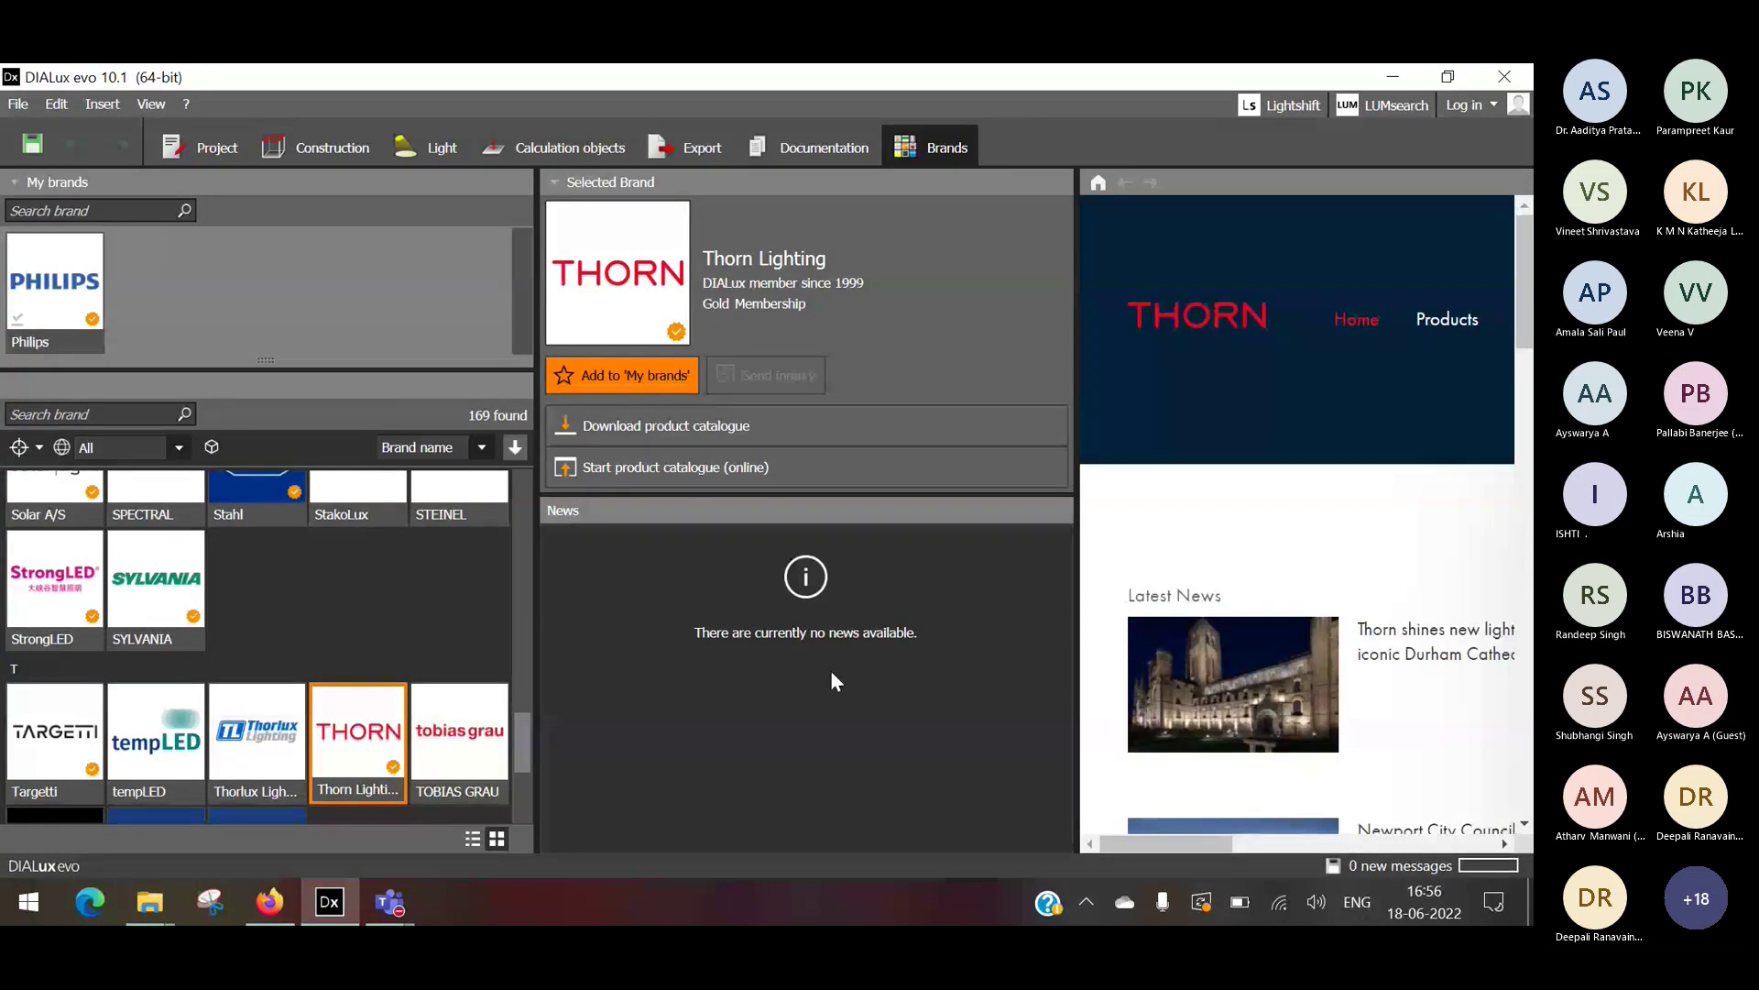
pyautogui.scroll(-10, 1239, 597)
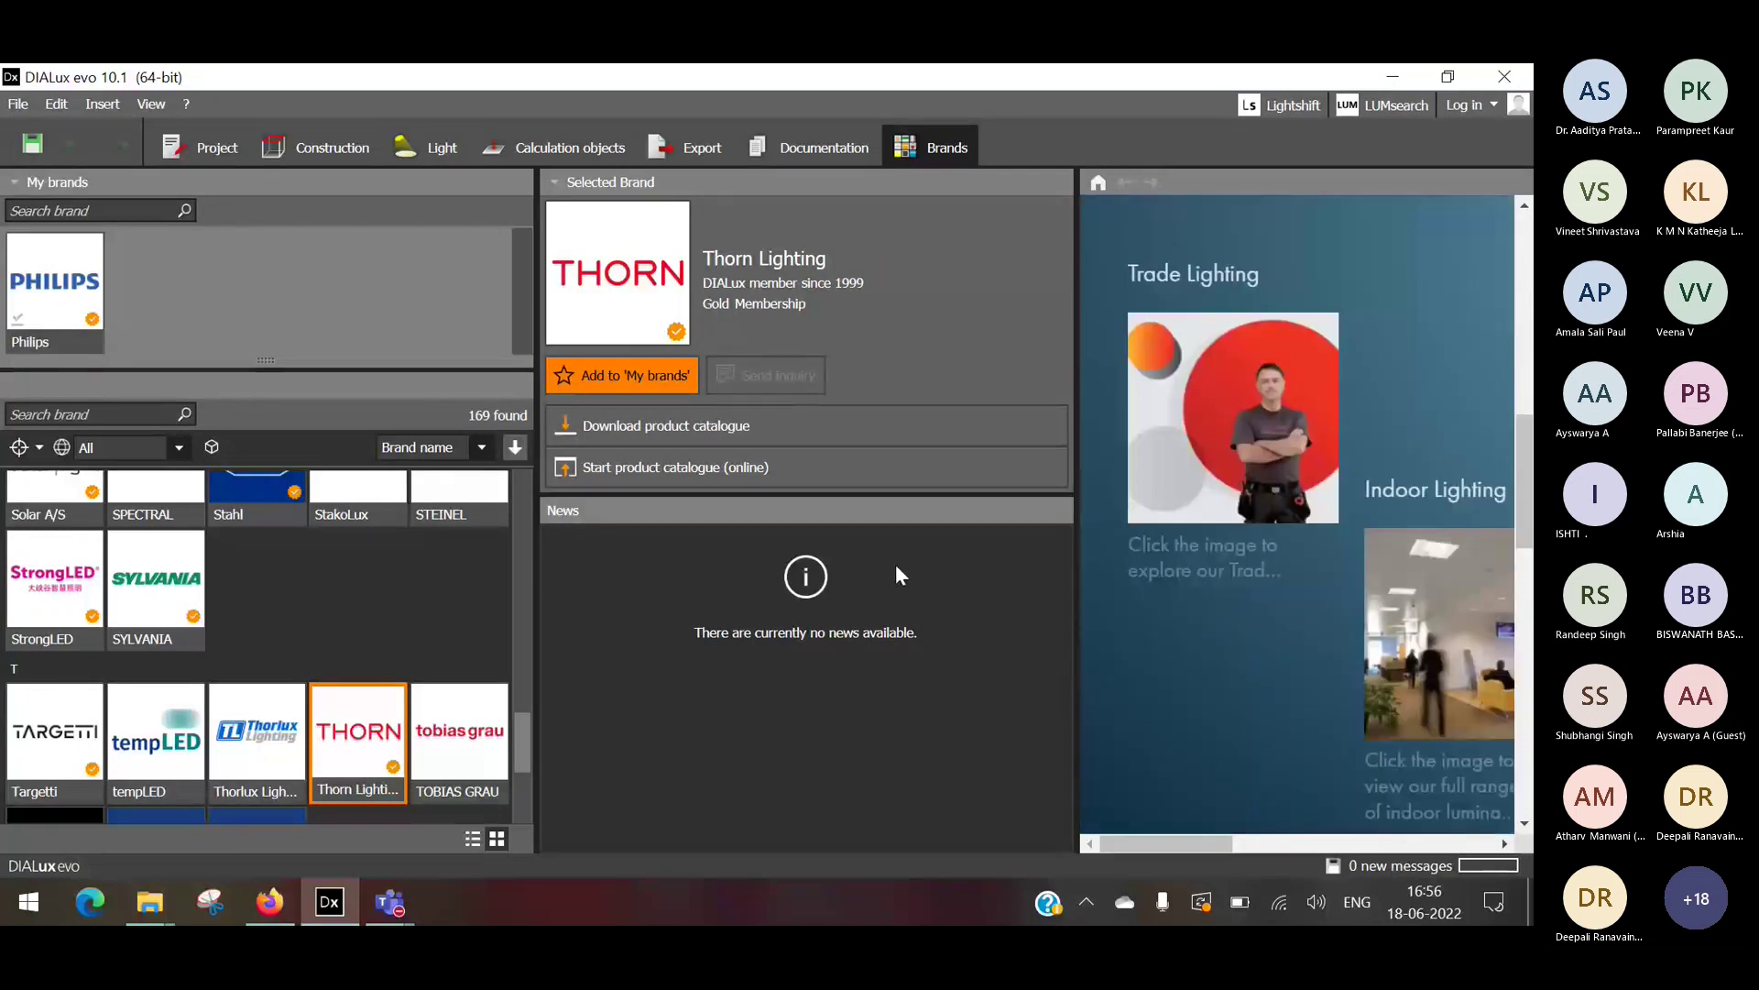
# Look back through the brands from T to P, then select SYLVANIA under S to view its catalogue options and website.
pyautogui.scroll(-3, 381, 672)
pyautogui.scroll(-1, 381, 673)
pyautogui.scroll(3, 382, 676)
pyautogui.scroll(5, 240, 683)
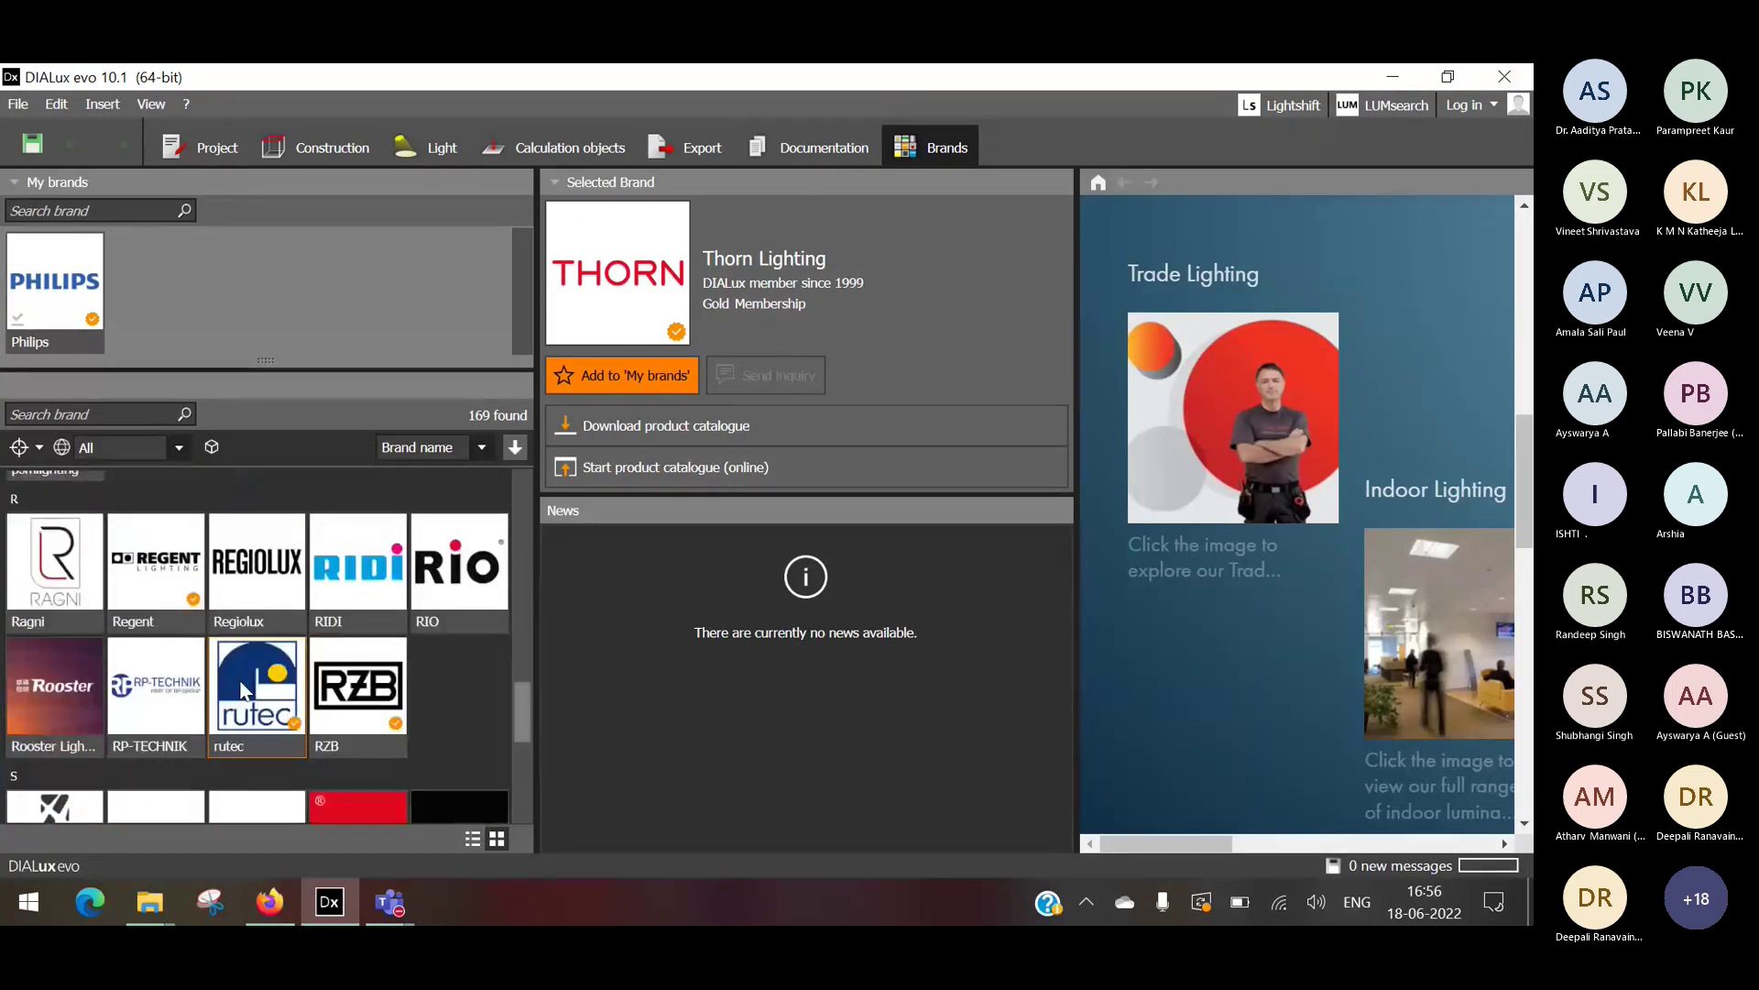
pyautogui.scroll(3, 240, 689)
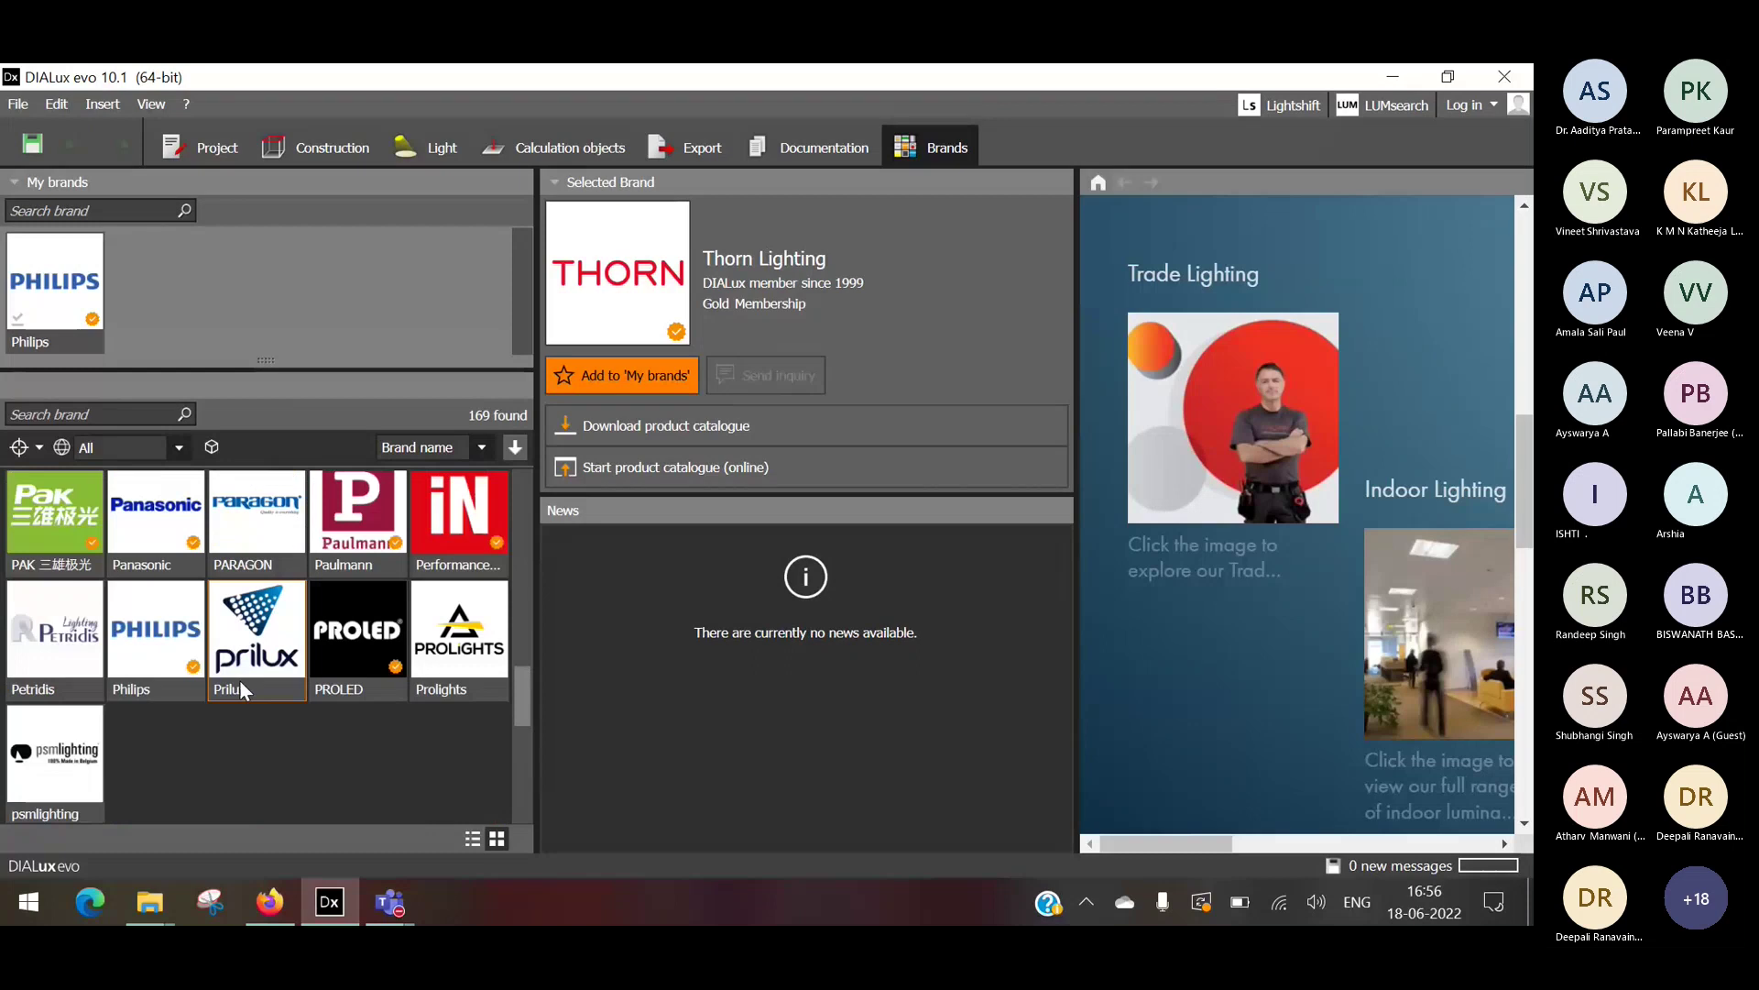
pyautogui.scroll(-3, 241, 686)
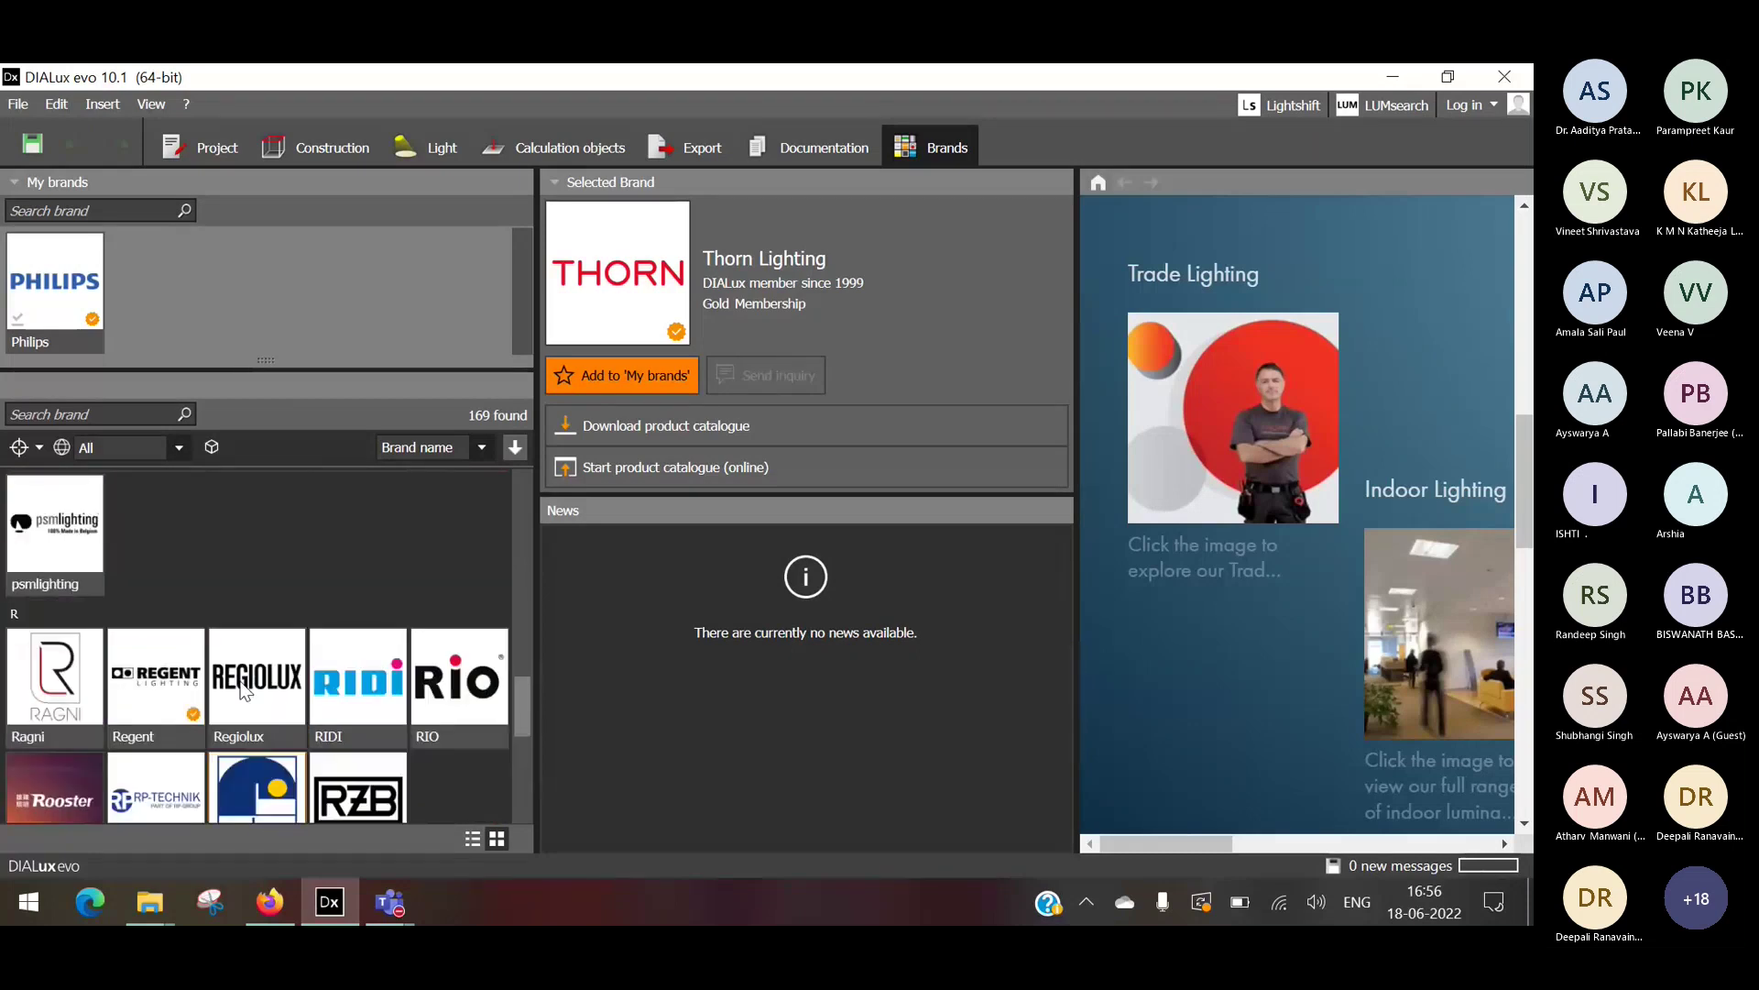
pyautogui.scroll(3, 243, 689)
pyautogui.scroll(1, 241, 682)
pyautogui.scroll(-3, 241, 683)
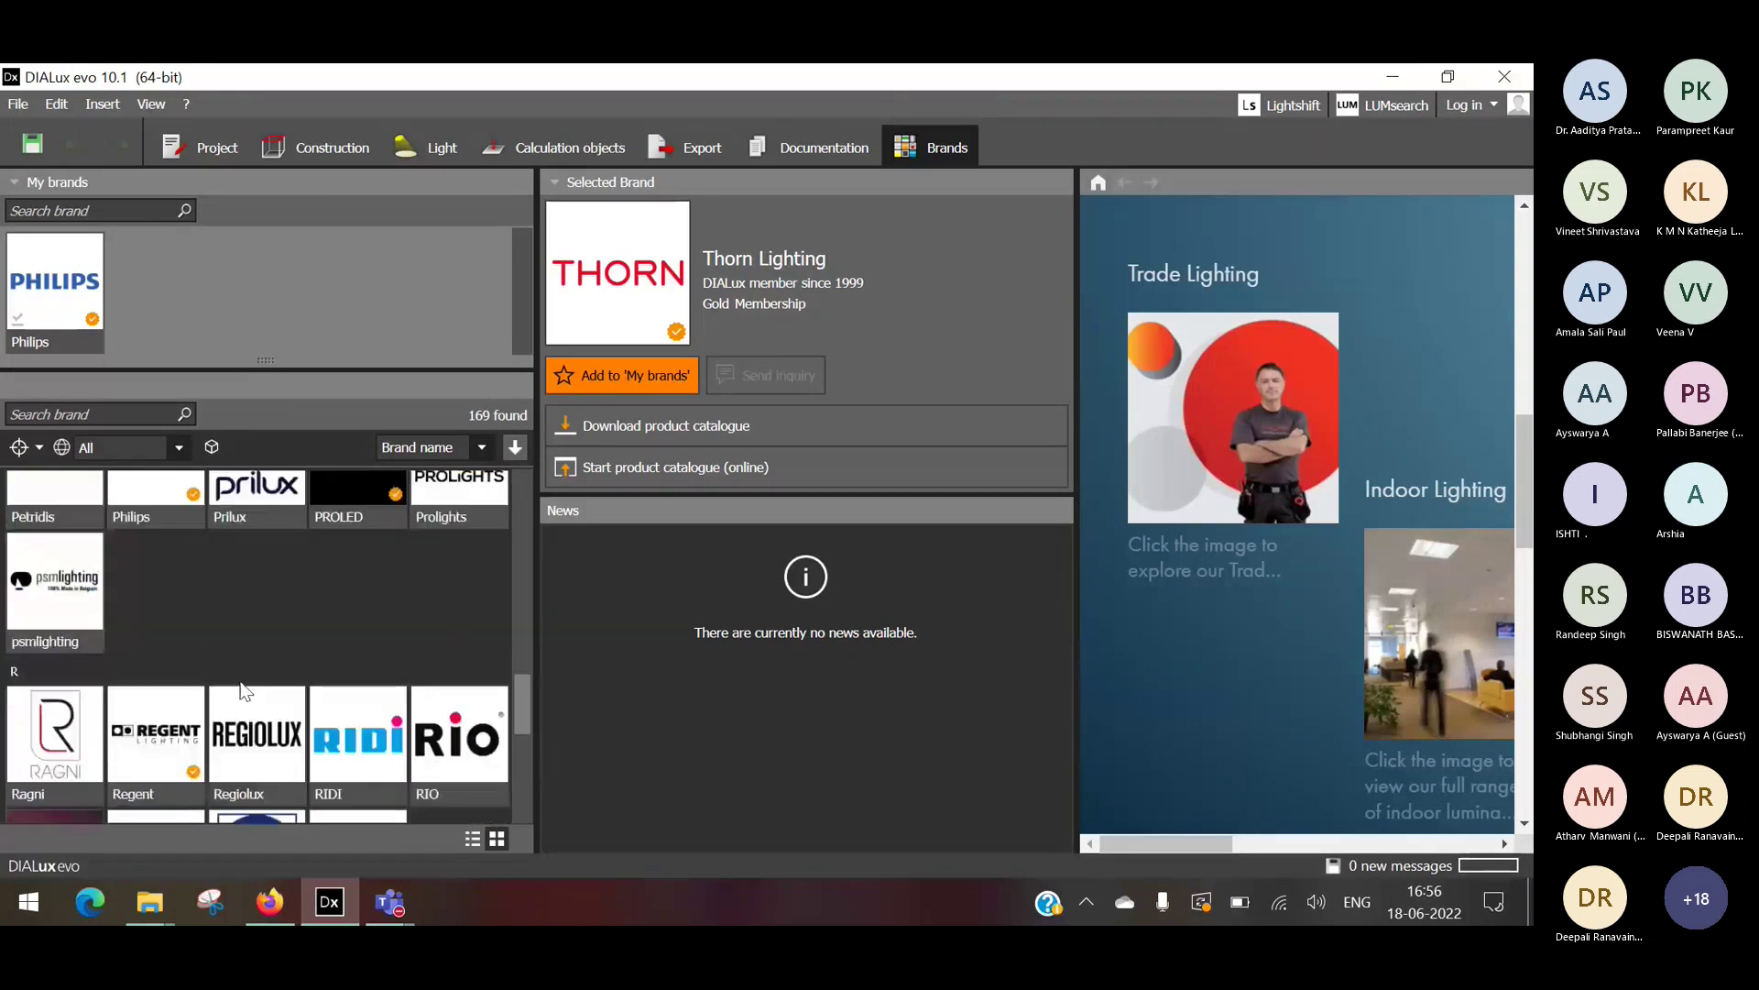
pyautogui.scroll(-3, 241, 685)
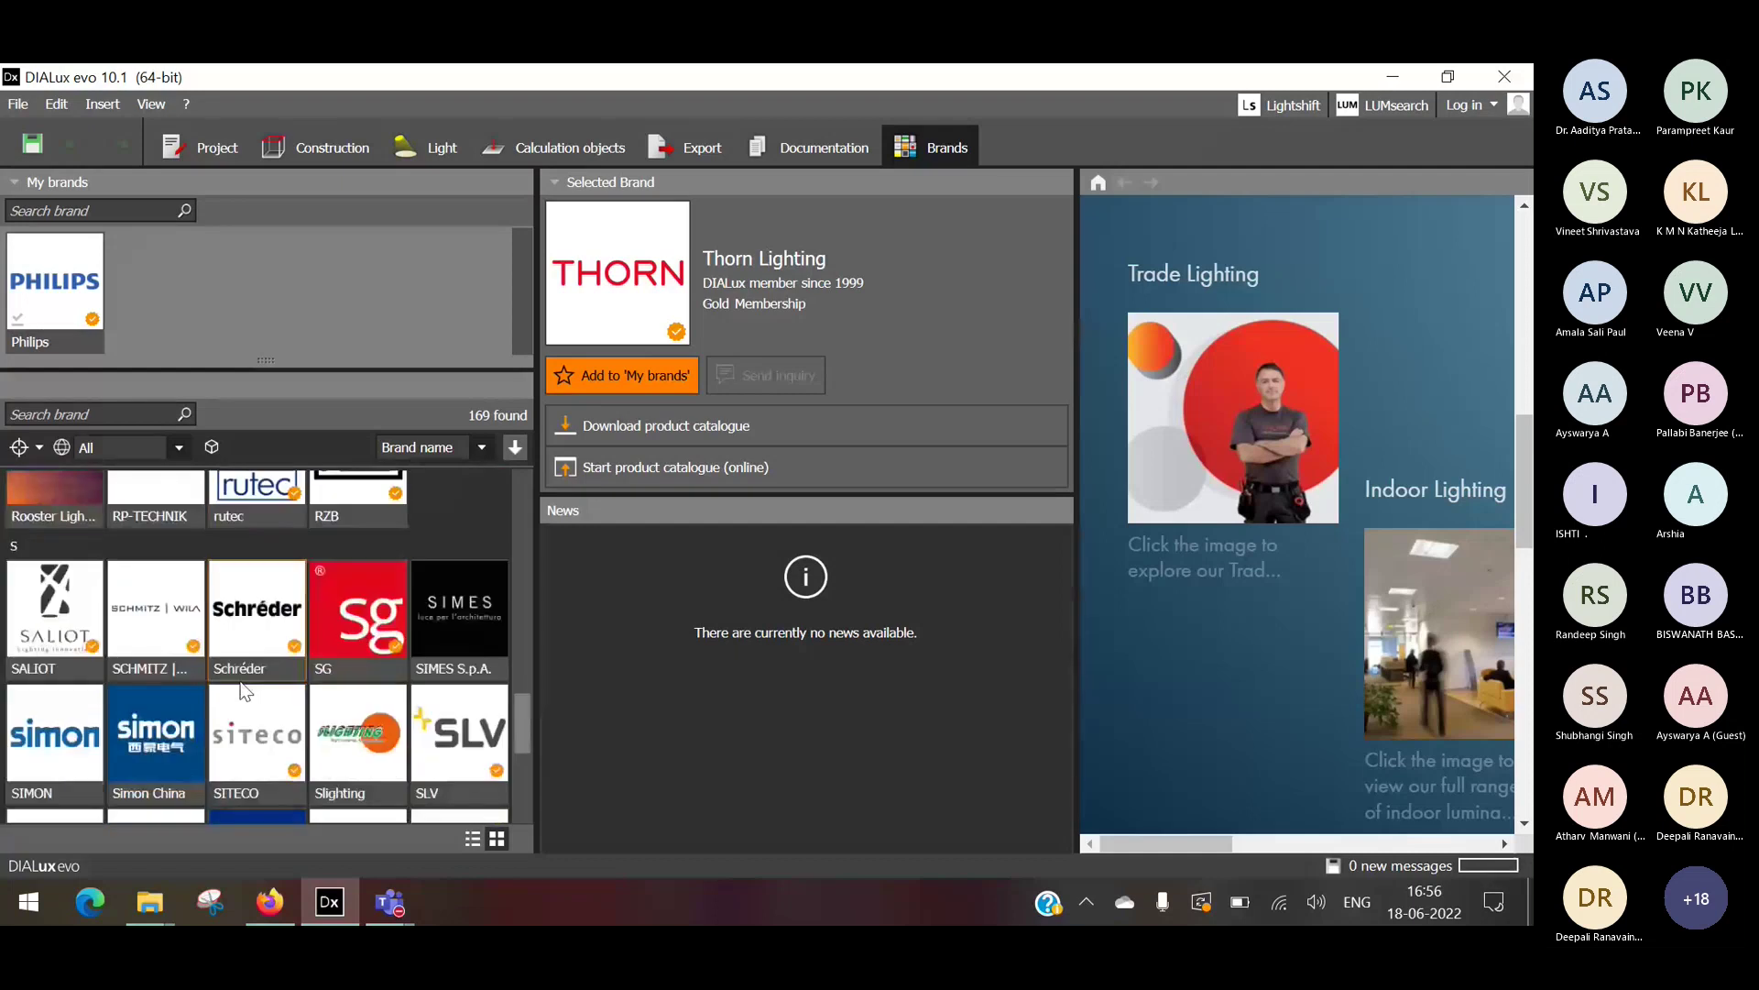
pyautogui.scroll(-3, 240, 680)
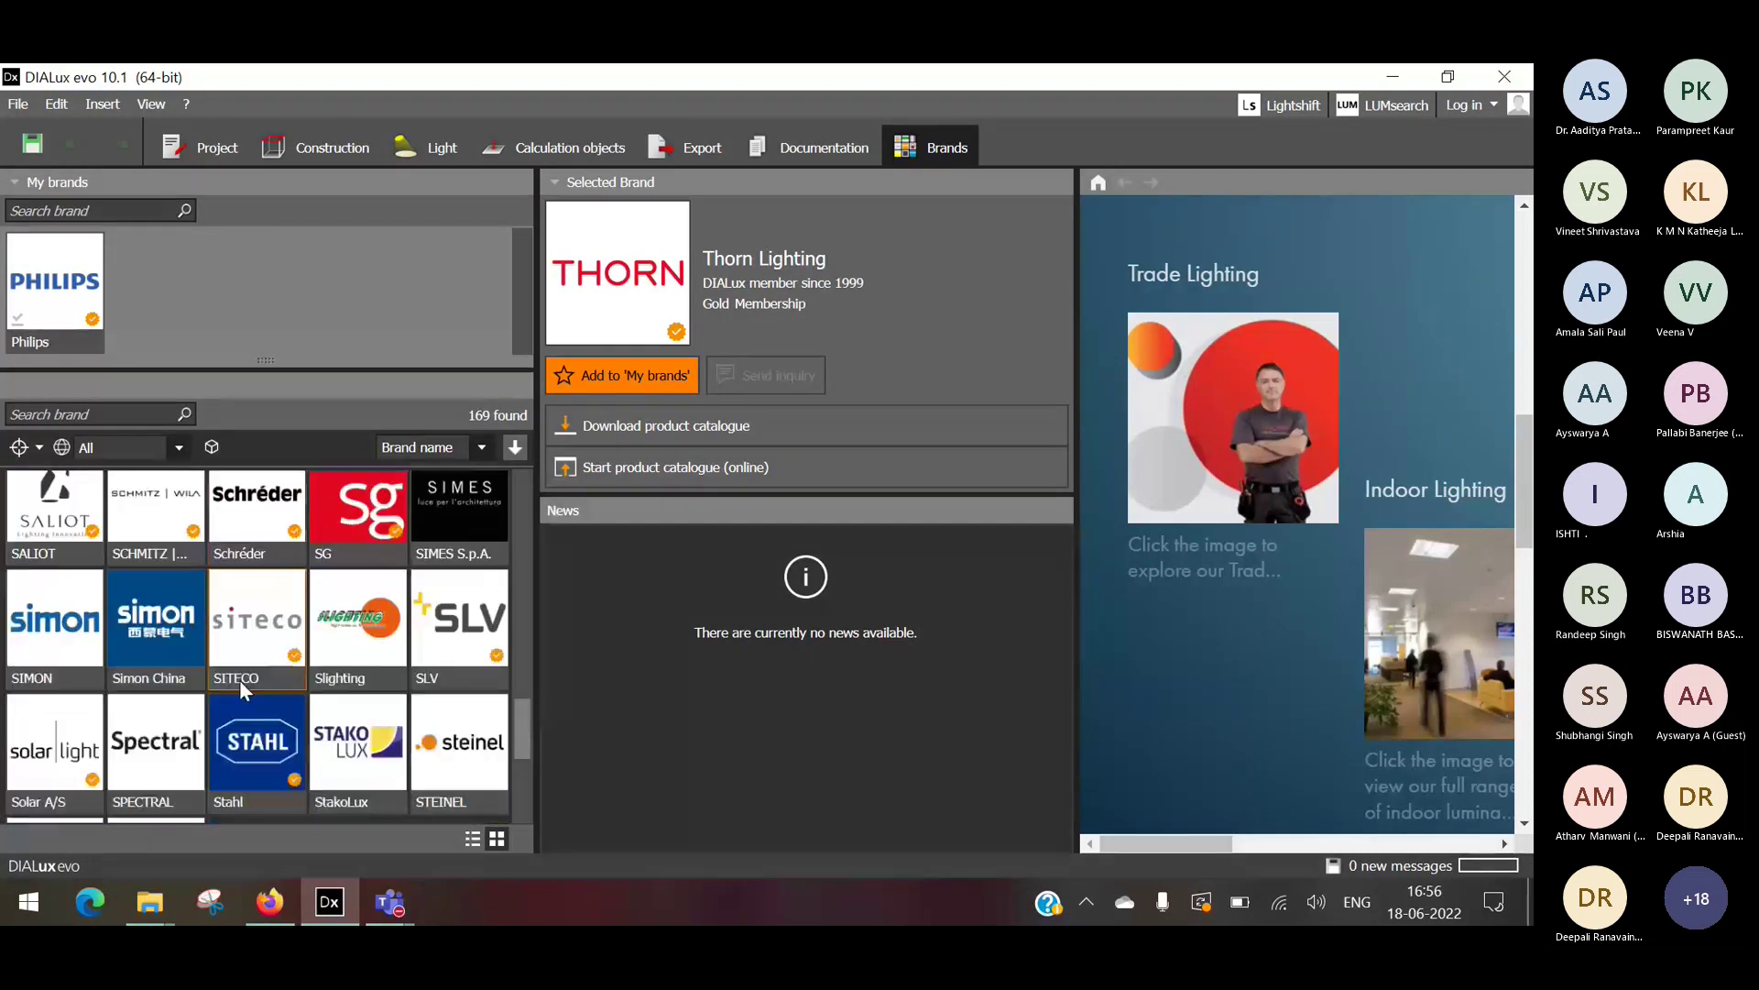
pyautogui.click(183, 706)
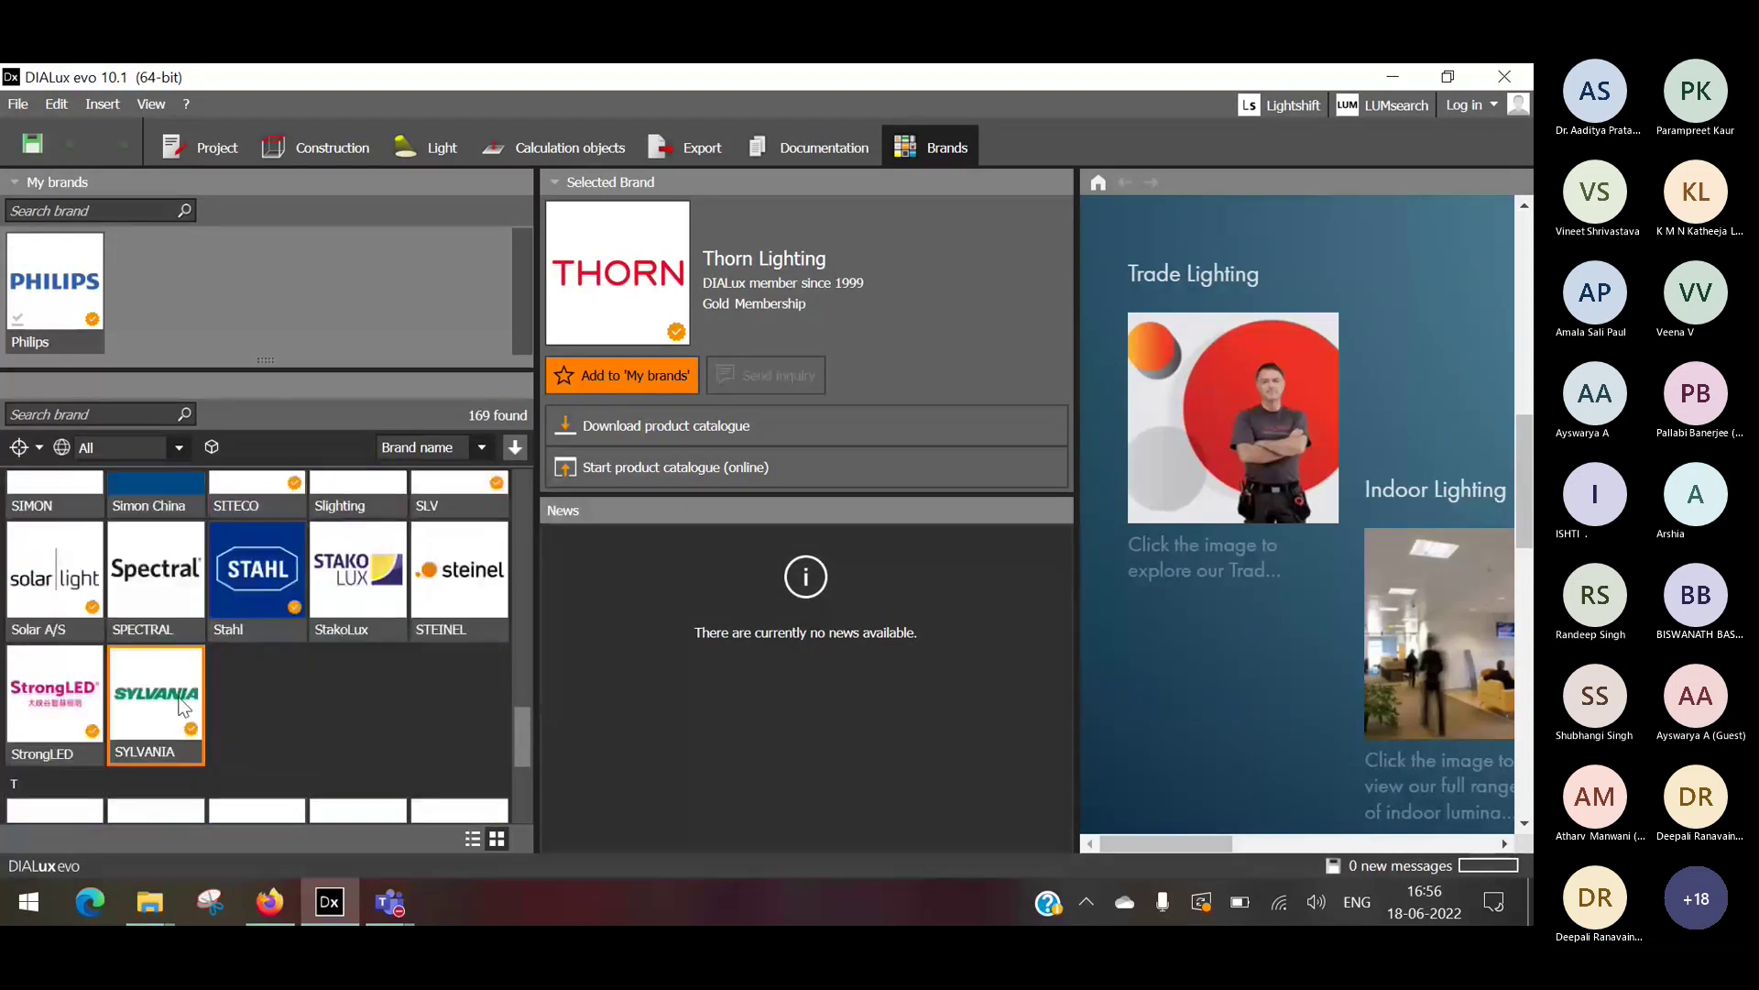
# Look through the remaining brands down to Z, then select Philips among the saved brands.
pyautogui.scroll(-1, 183, 705)
pyautogui.scroll(-8, 184, 705)
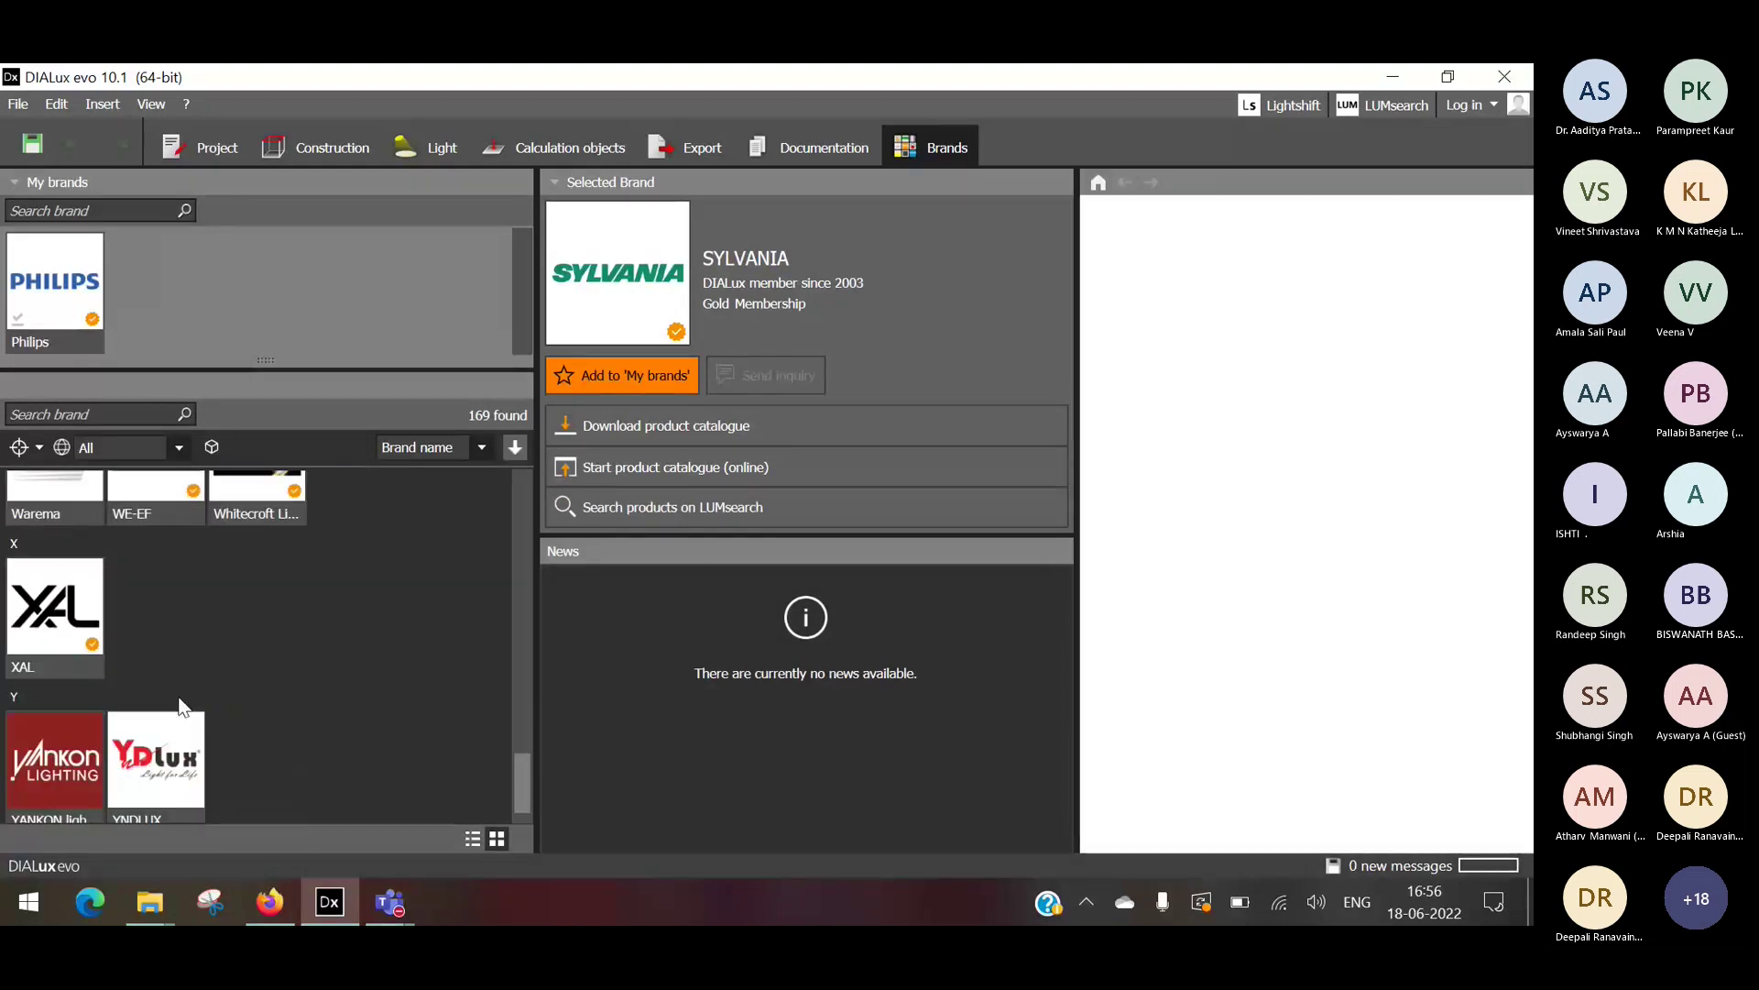
pyautogui.scroll(-2, 179, 706)
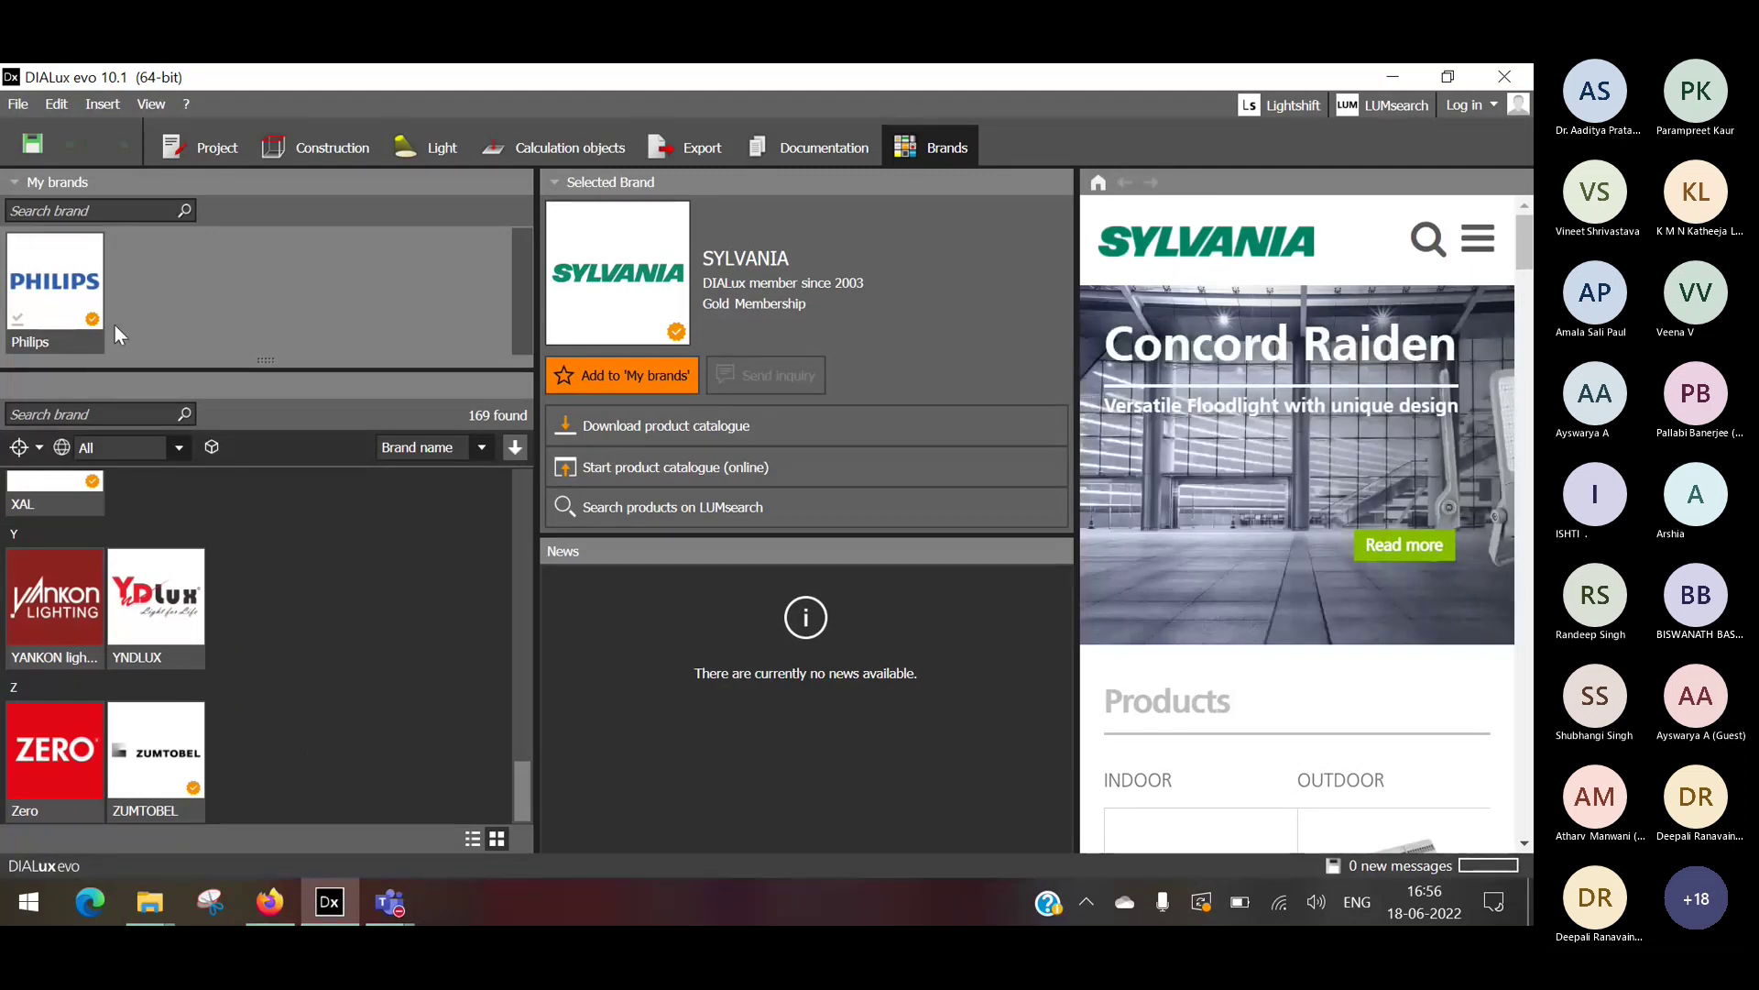
pyautogui.click(41, 277)
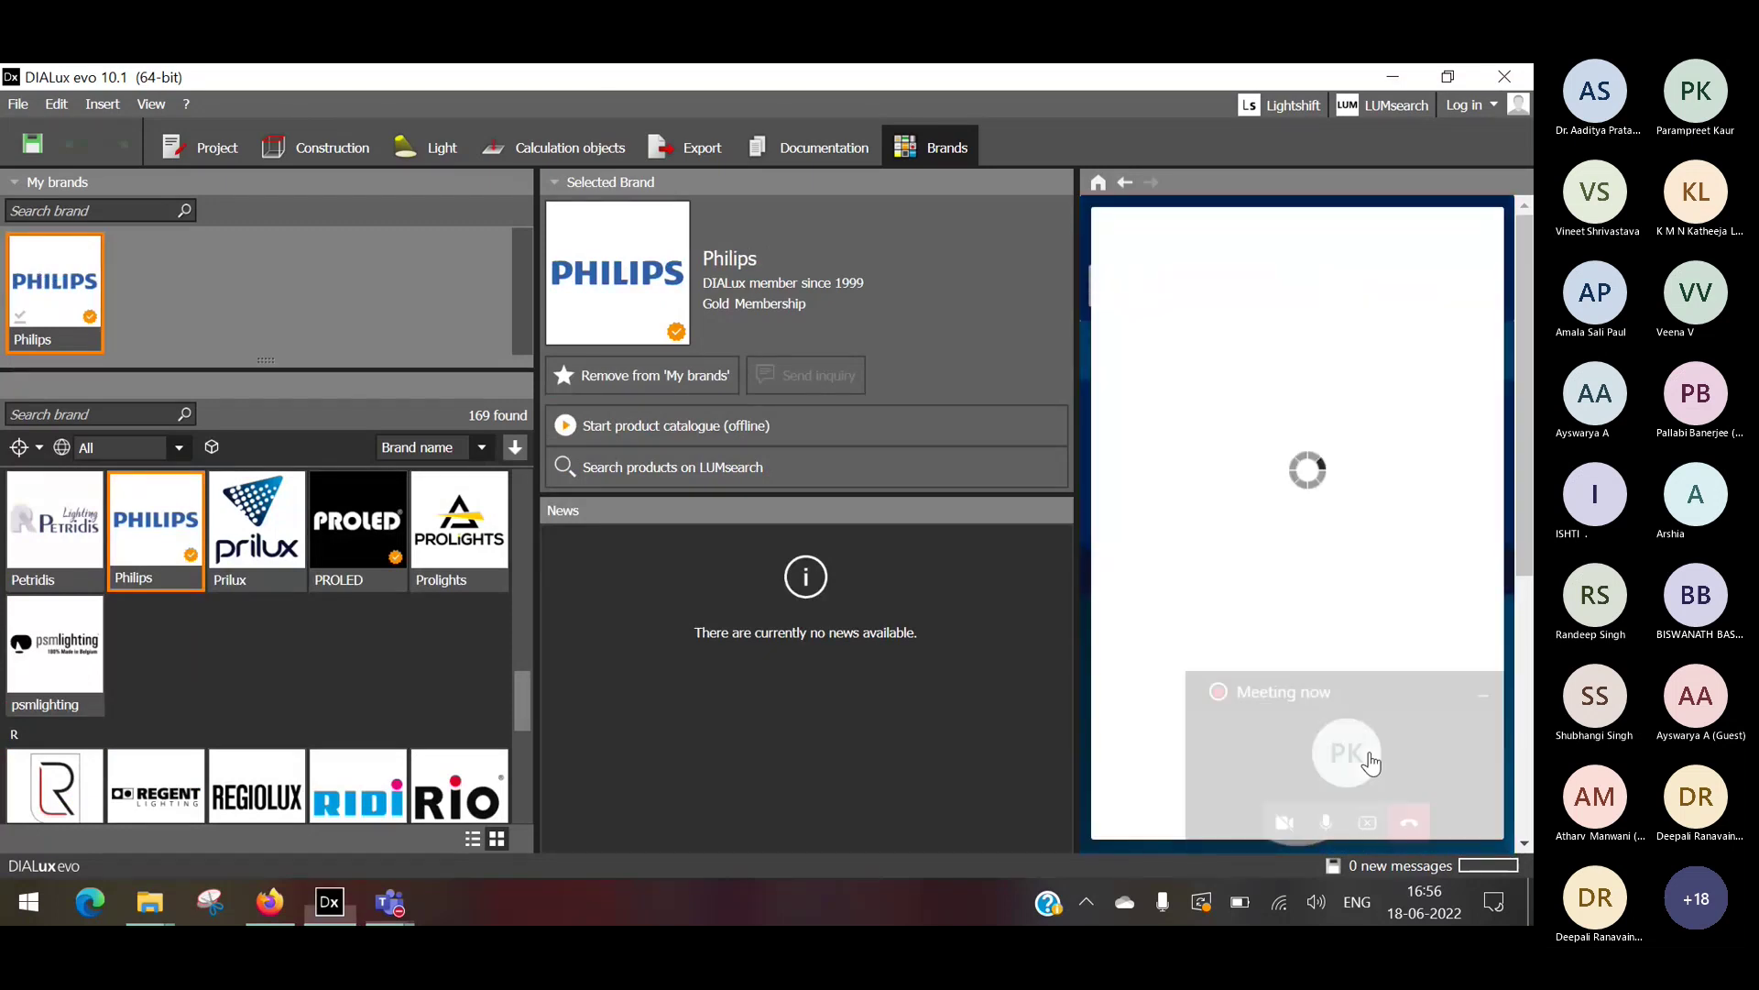
# Switch to the Teams meeting, lower the participant's raised hand in the participant list, and return to DIALux evo.
pyautogui.click(1371, 762)
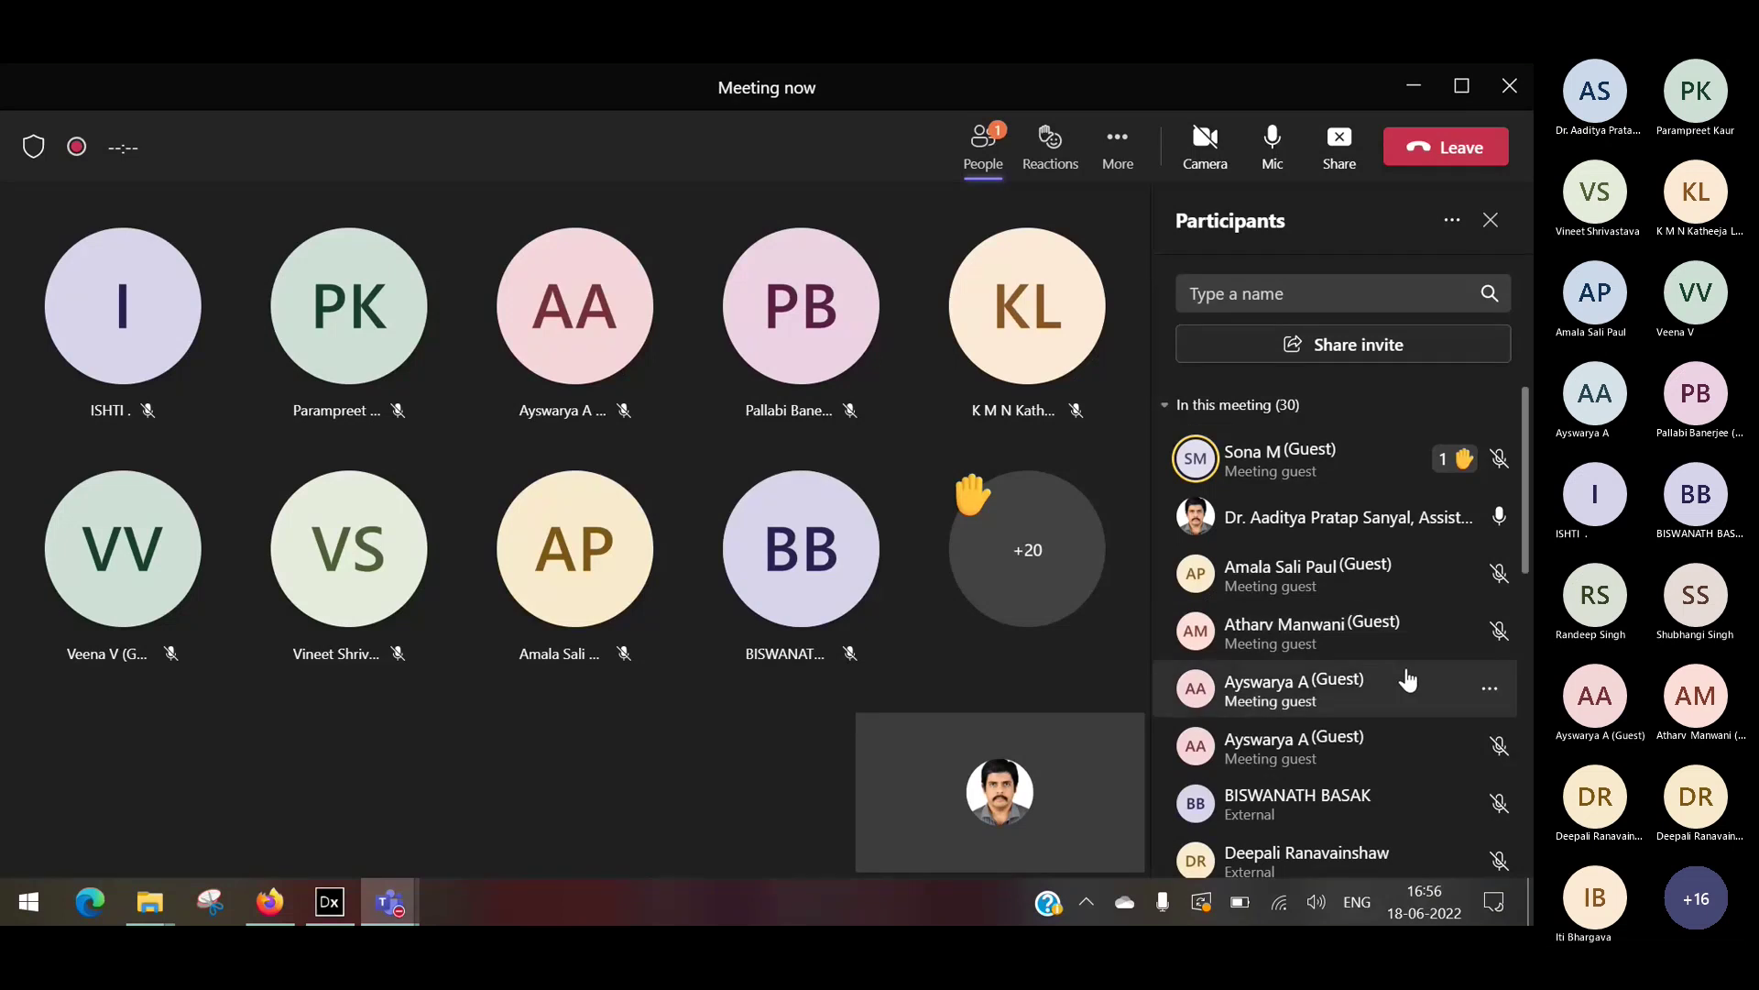
pyautogui.scroll(-5, 1294, 702)
pyautogui.scroll(5, 1294, 702)
pyautogui.click(1490, 461)
pyautogui.click(1349, 547)
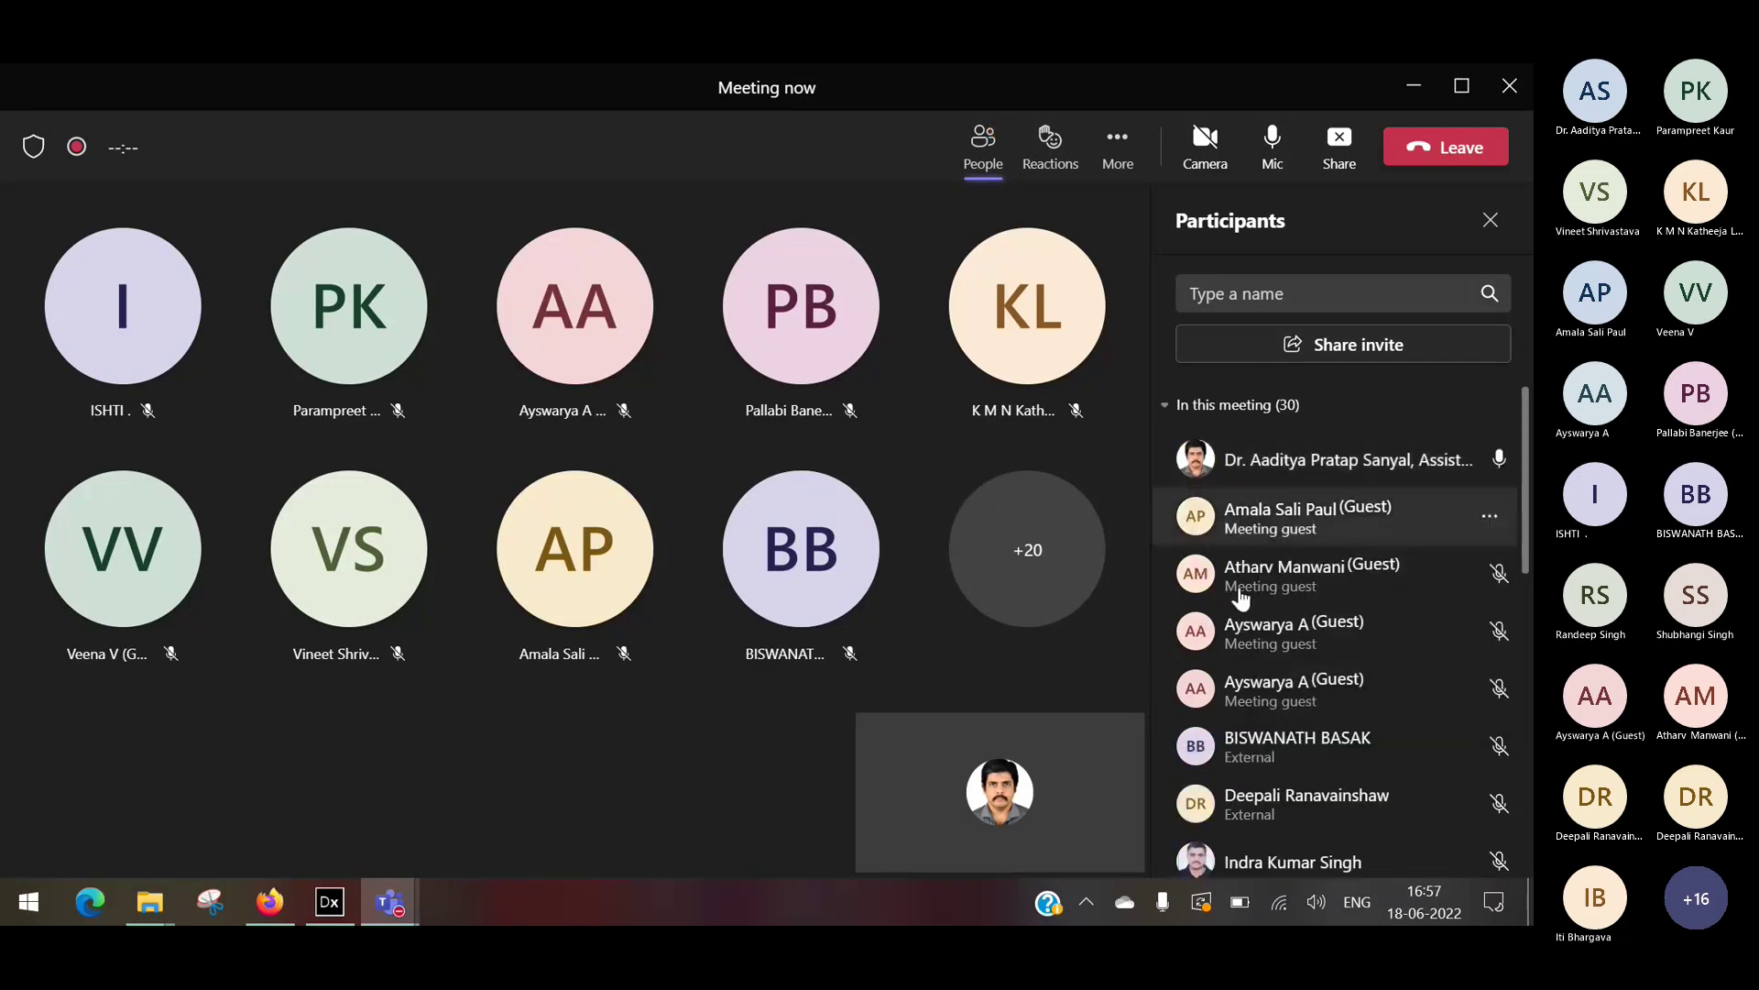
pyautogui.click(1423, 94)
# Go to light planning and check the Philips luminaires available for selection, keeping RC132V G4 W60L60 PSD 1 xLED36S/840 OC active.
pyautogui.click(420, 152)
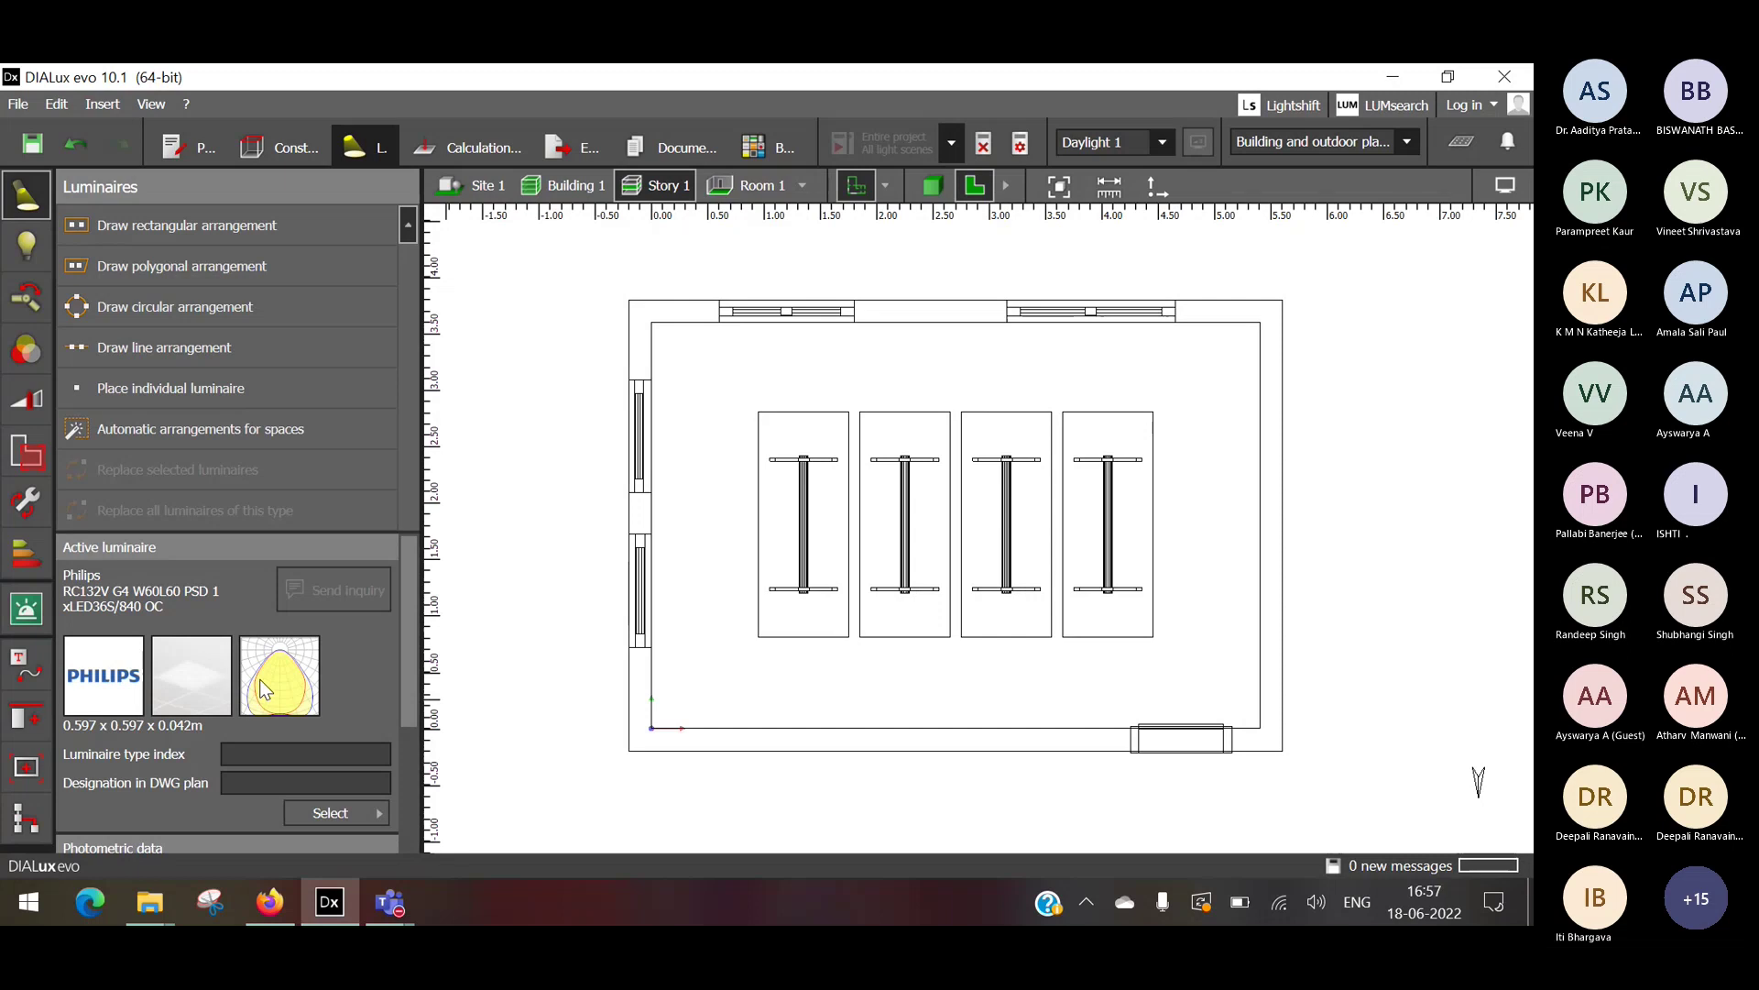
pyautogui.click(319, 824)
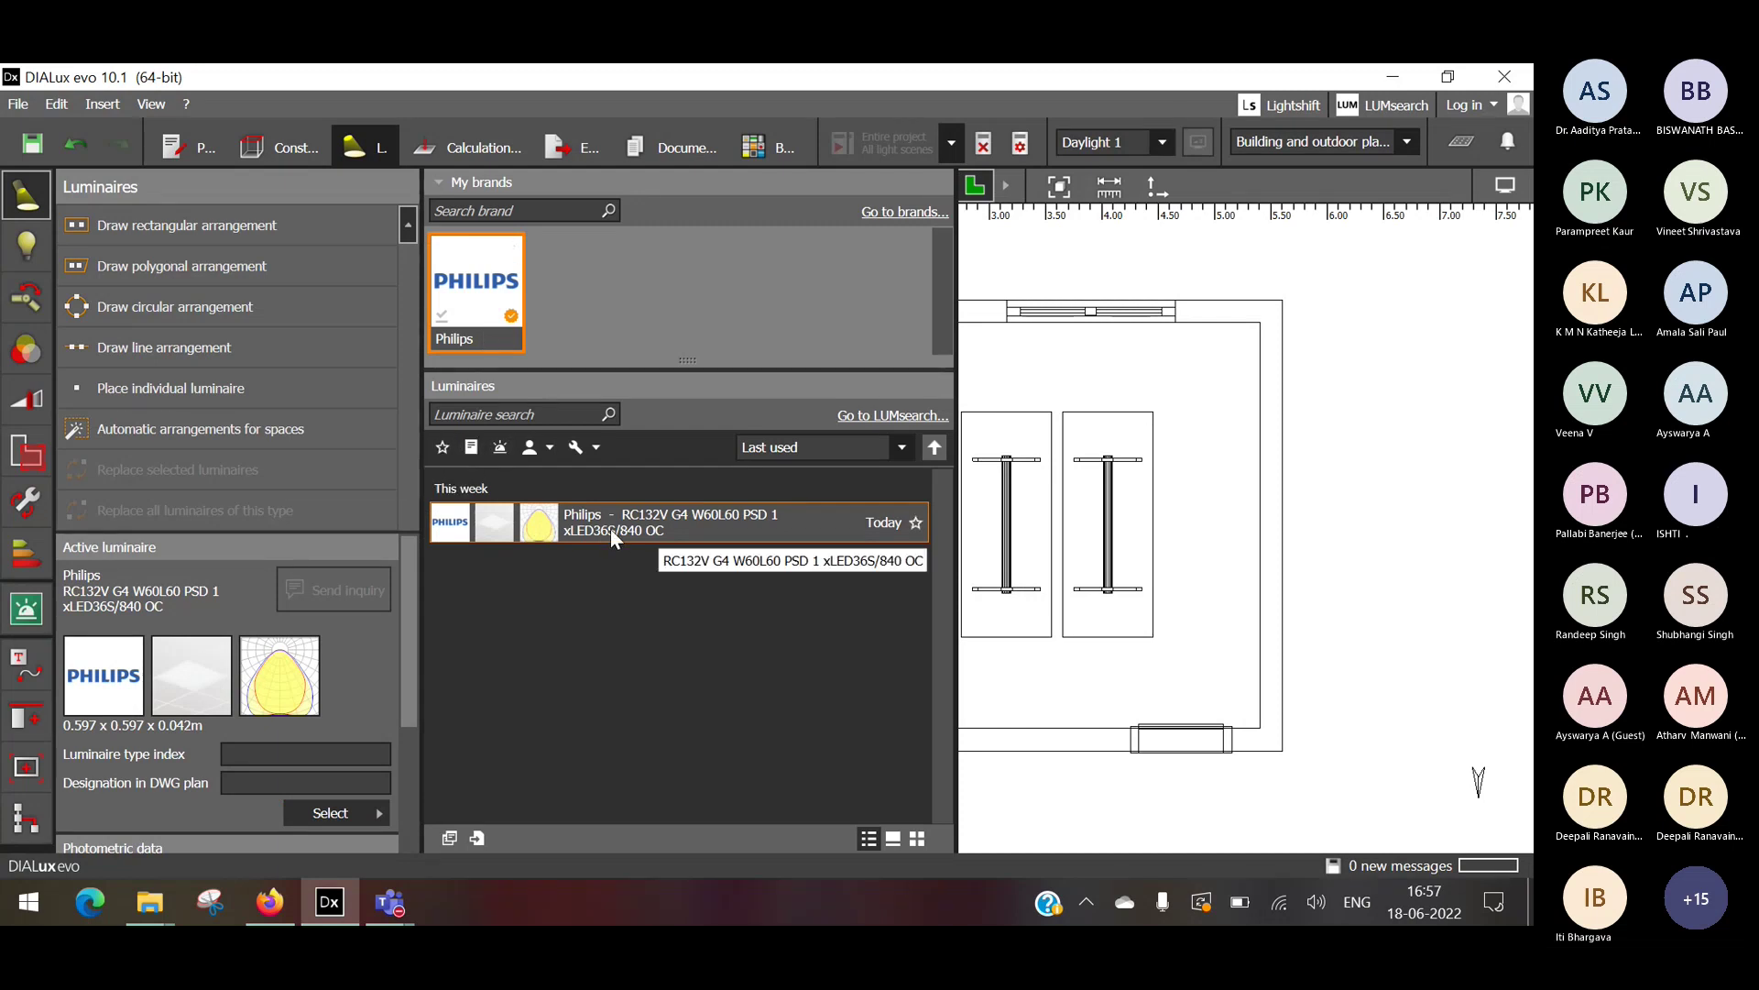
pyautogui.click(339, 813)
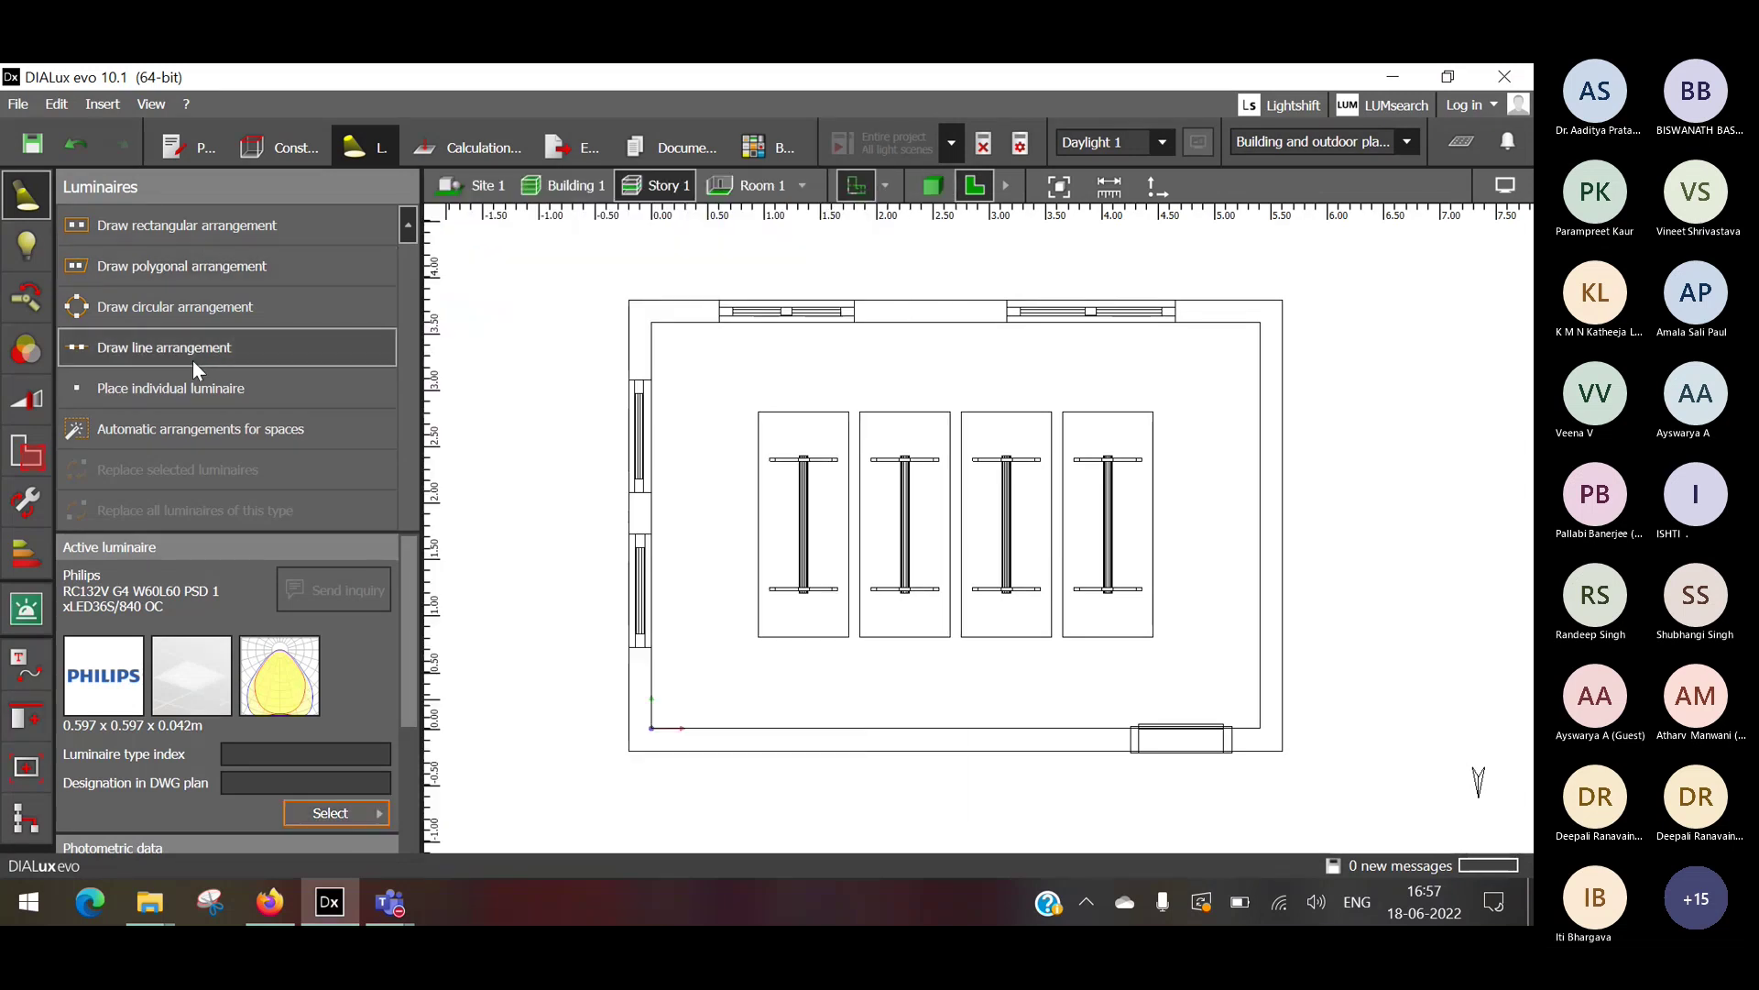
pyautogui.click(194, 398)
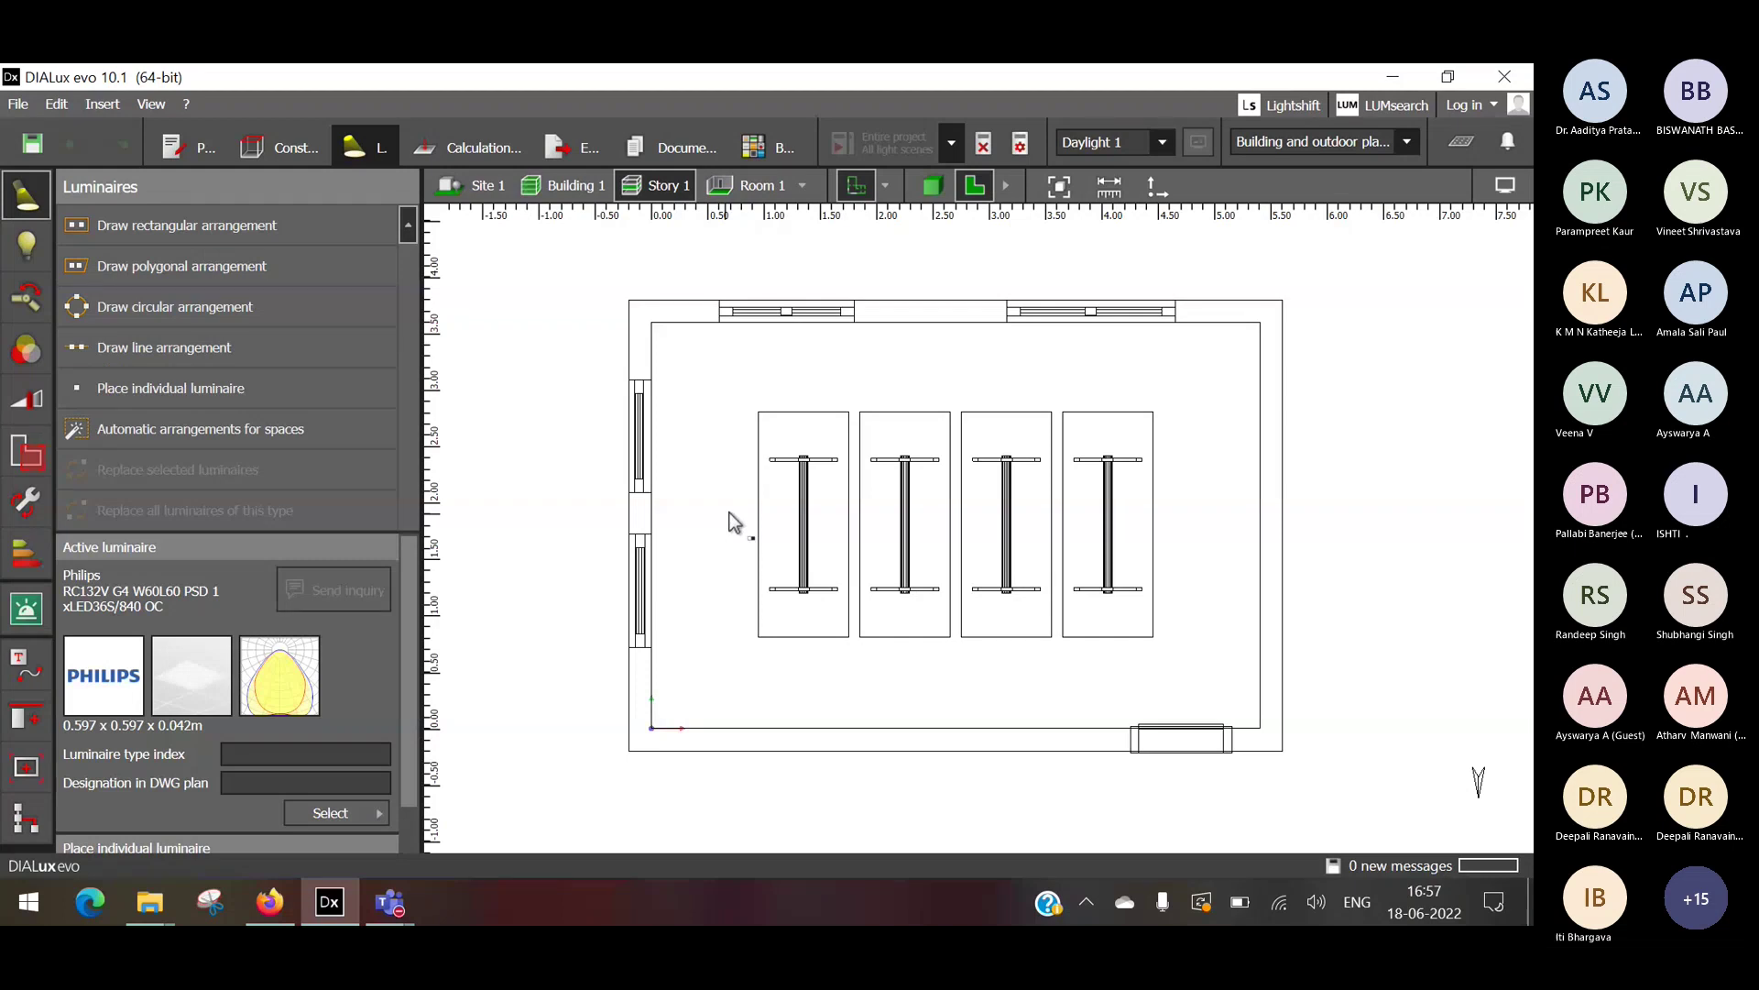
pyautogui.click(165, 347)
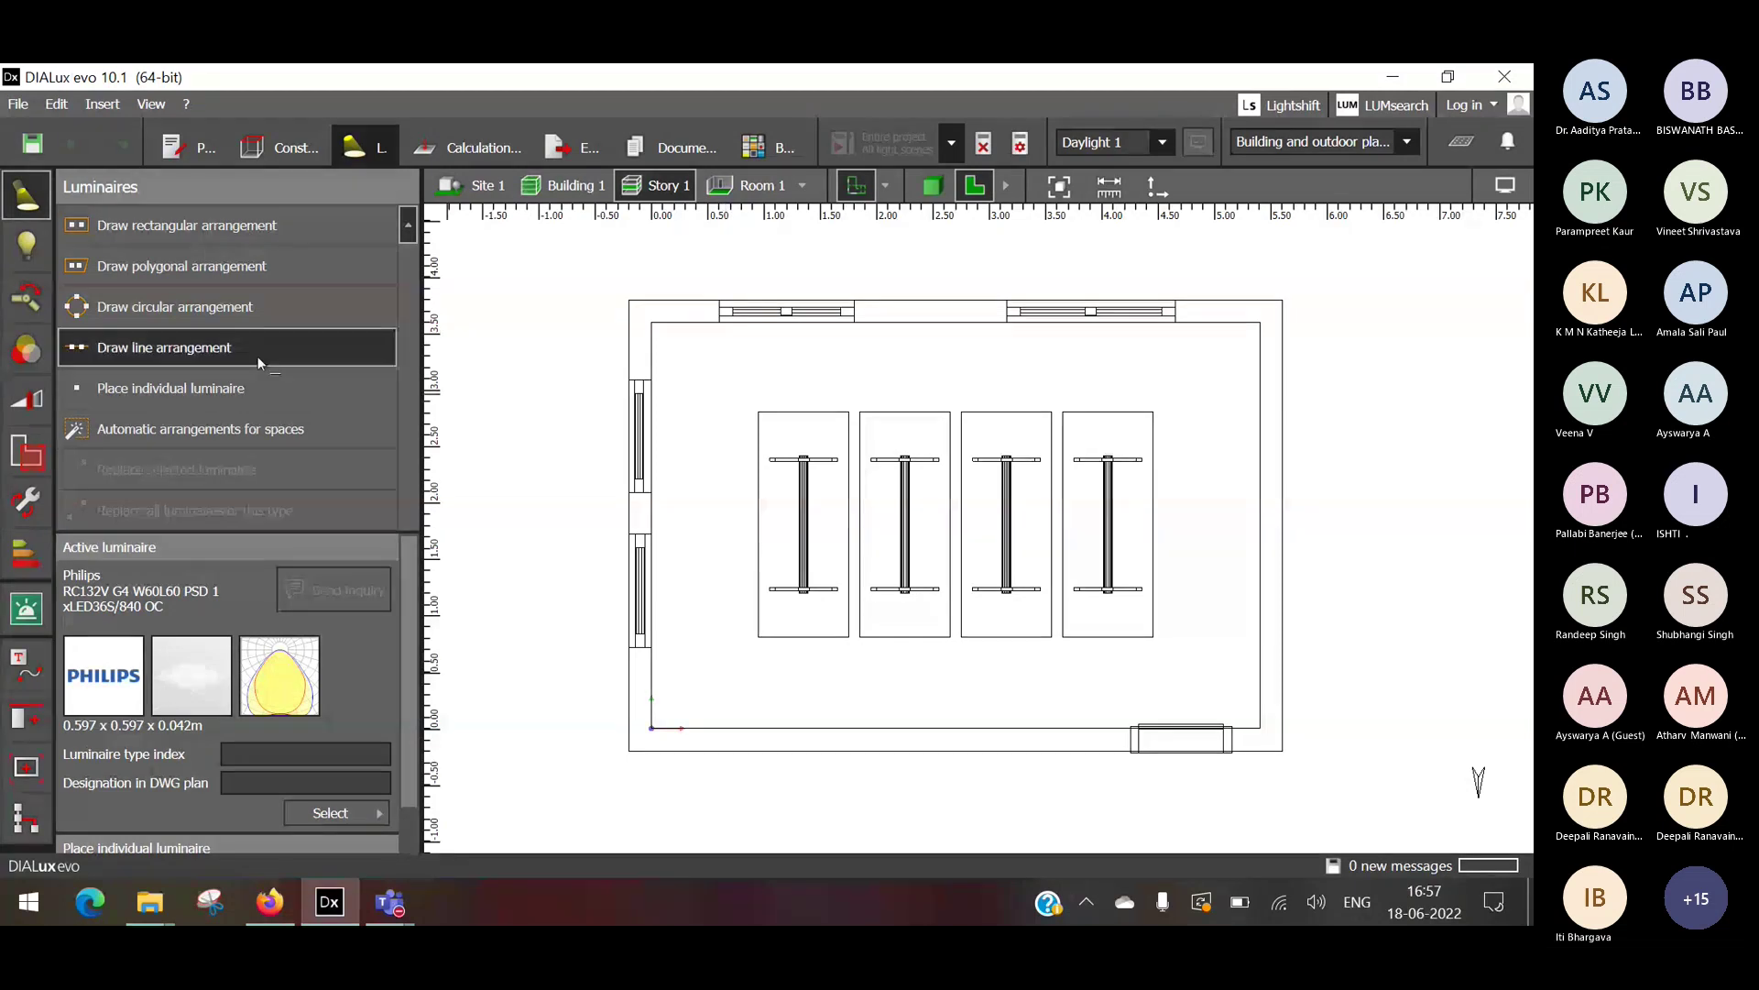
pyautogui.click(759, 524)
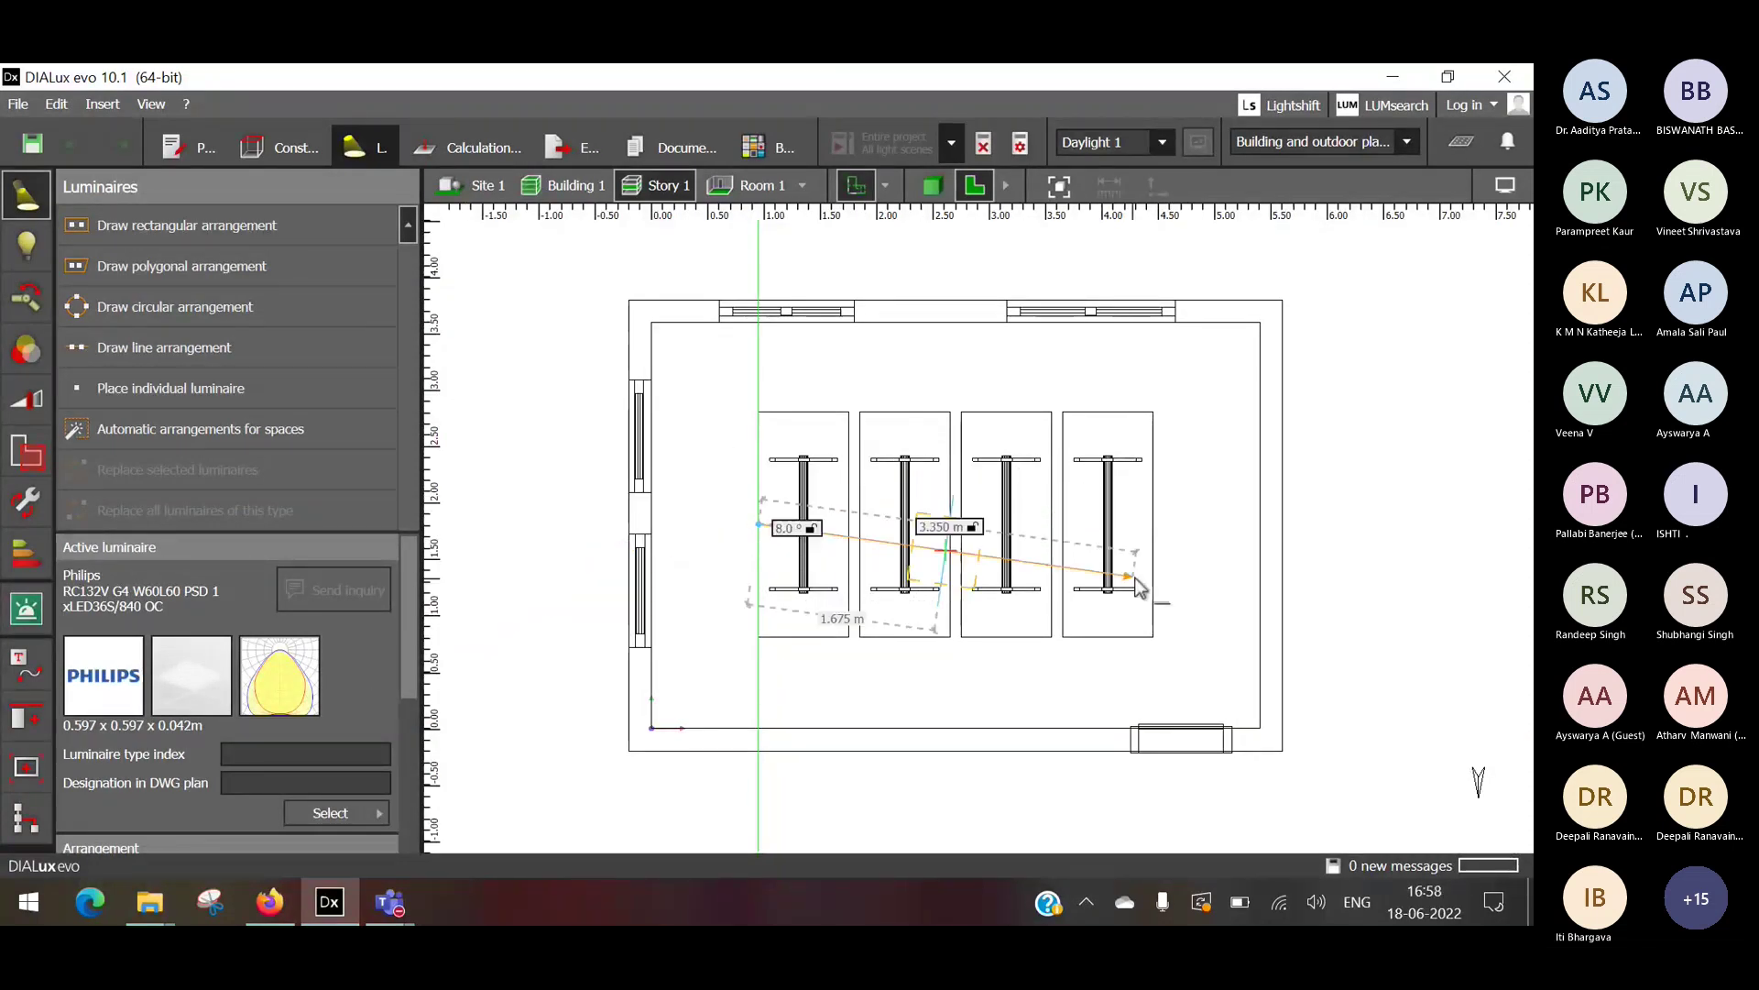
pyautogui.press('Escape')
# Examine the active luminaire's photometric data: luminous flux, light output ratio, connected load, luminous efficacy and fitting.
pyautogui.scroll(-2, 359, 651)
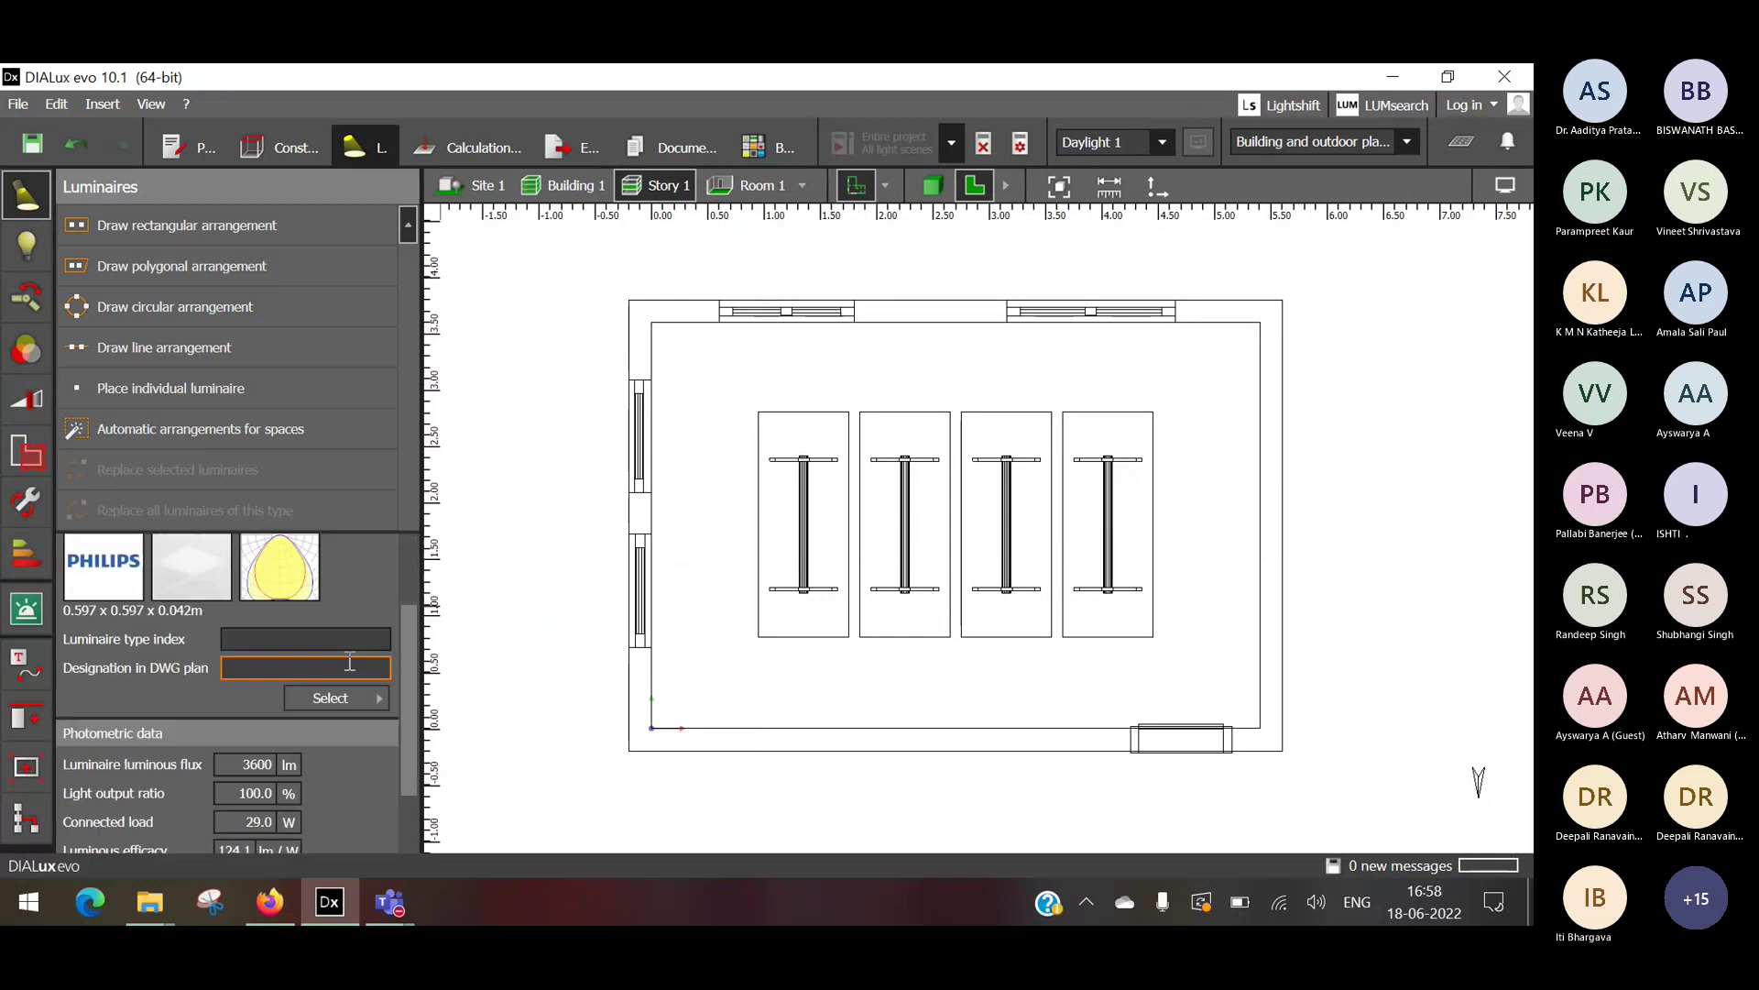
pyautogui.scroll(-1, 282, 731)
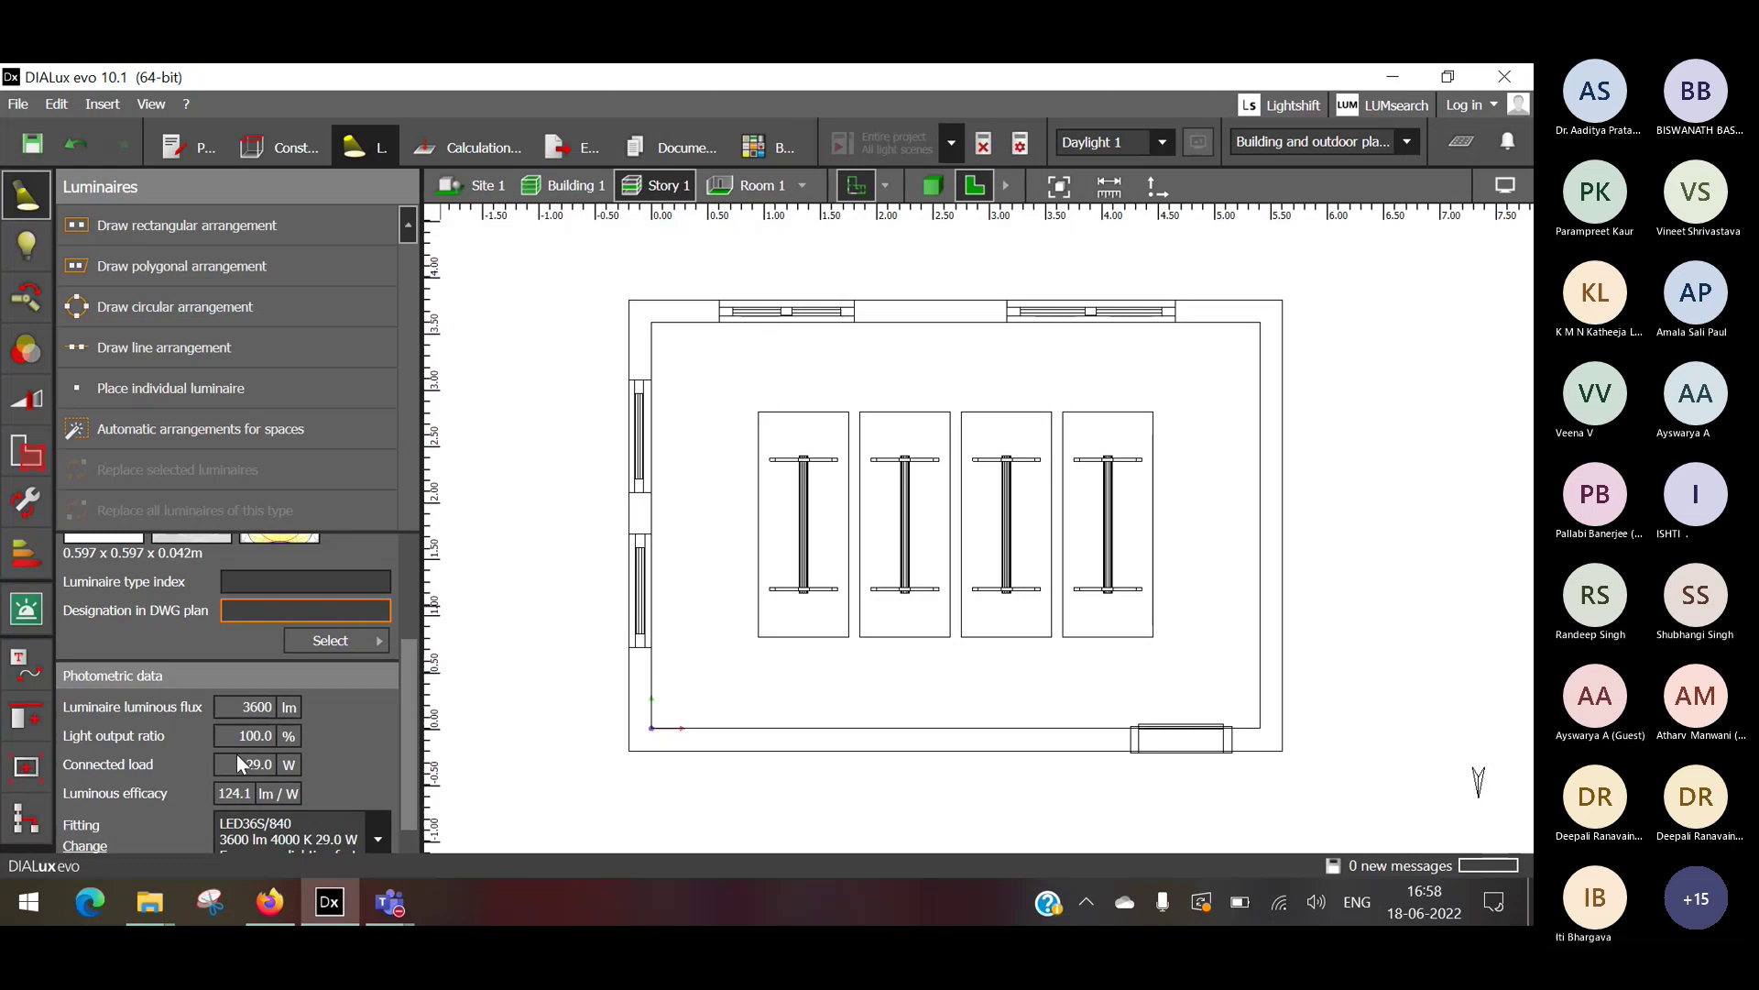
pyautogui.scroll(-1, 220, 795)
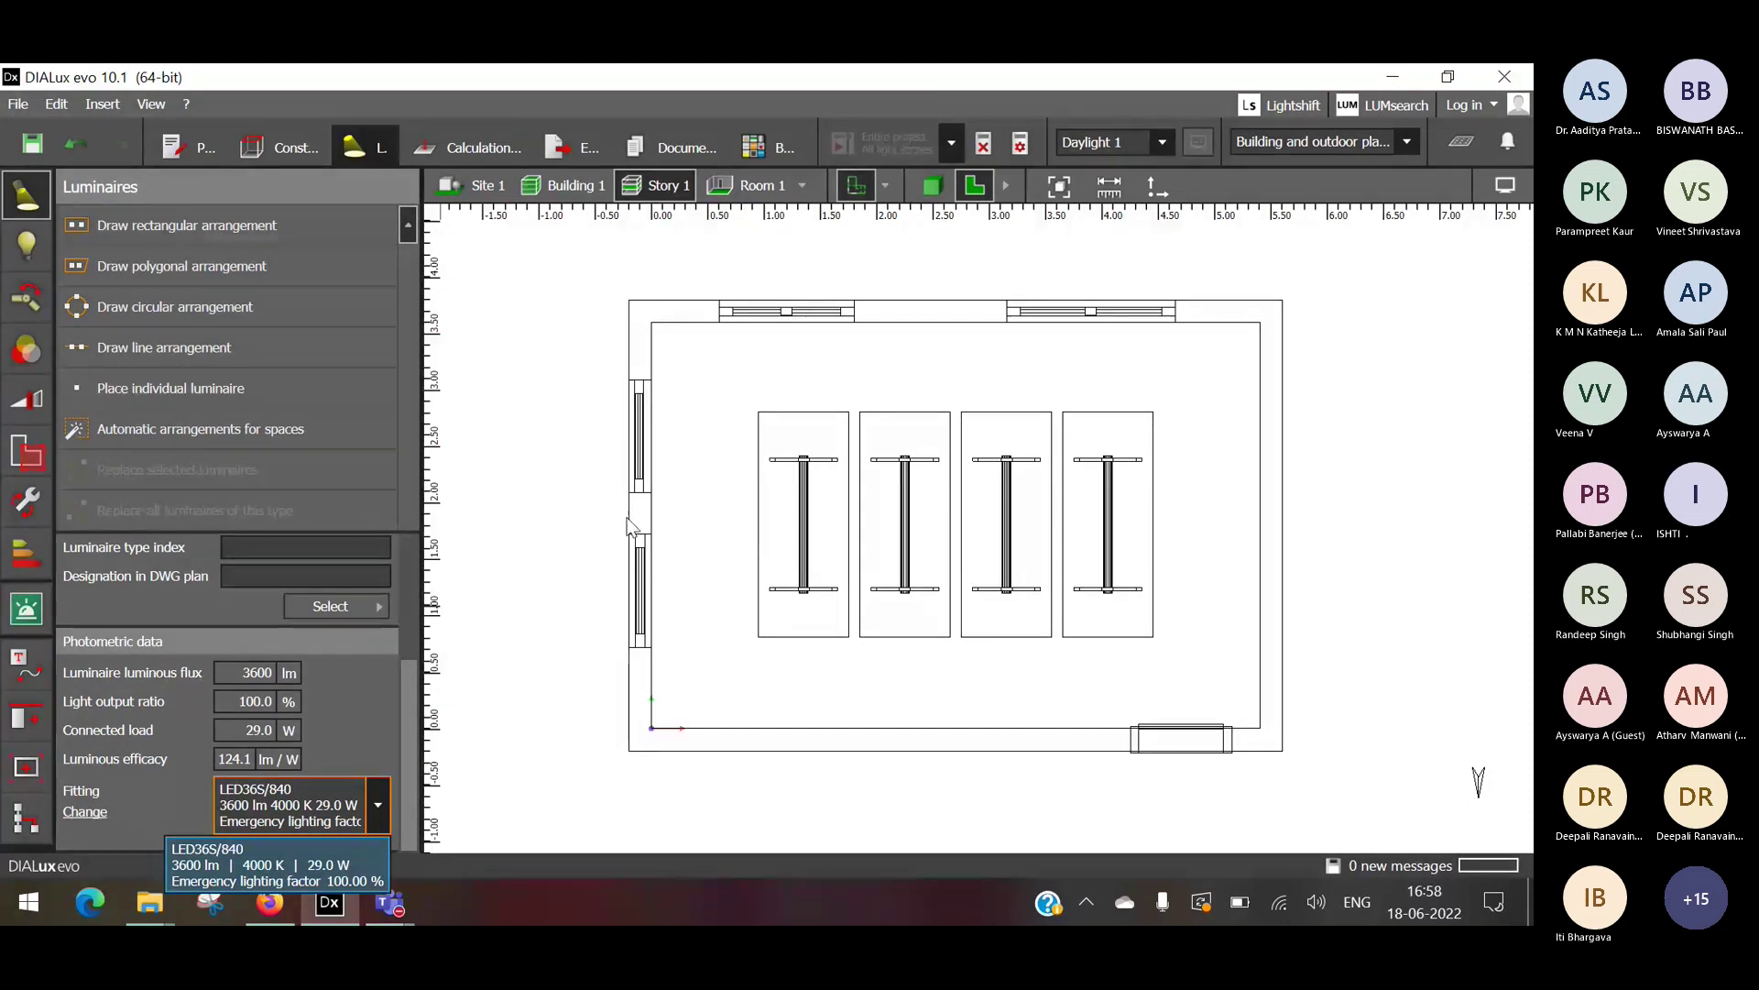
pyautogui.click(381, 602)
pyautogui.scroll(-3, 352, 711)
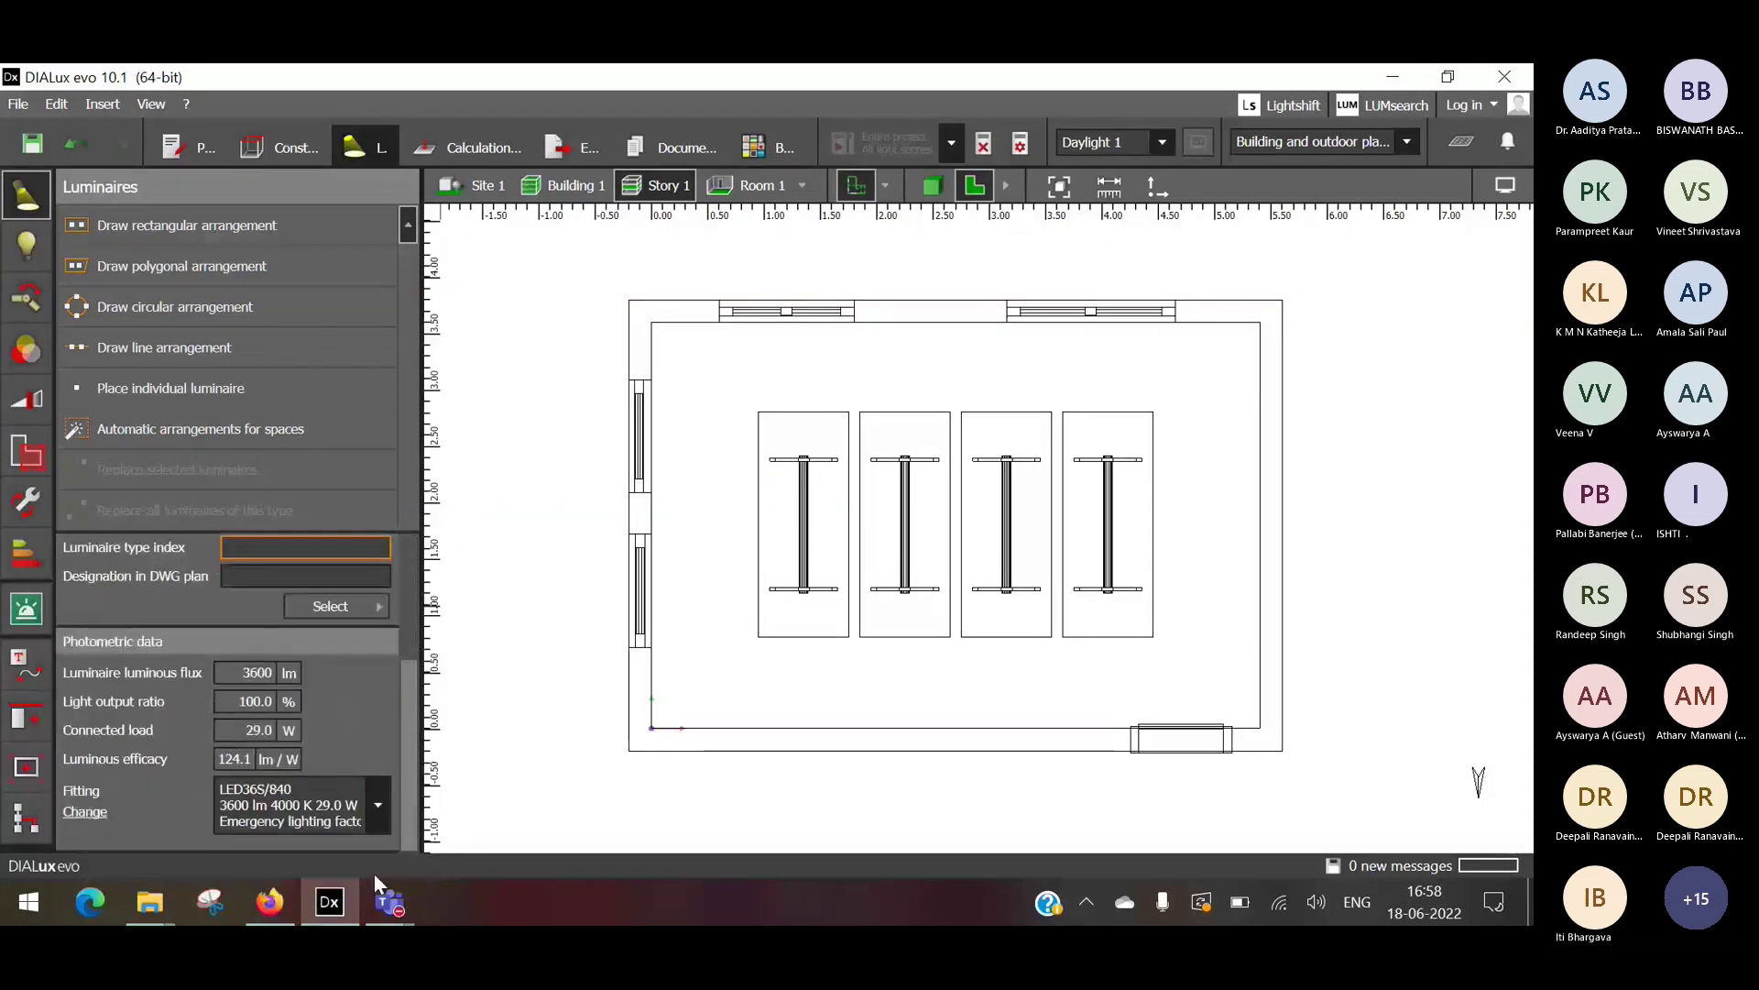
# Check the Teams meeting window for the speaking participant, then return to DIALux evo.
pyautogui.click(377, 885)
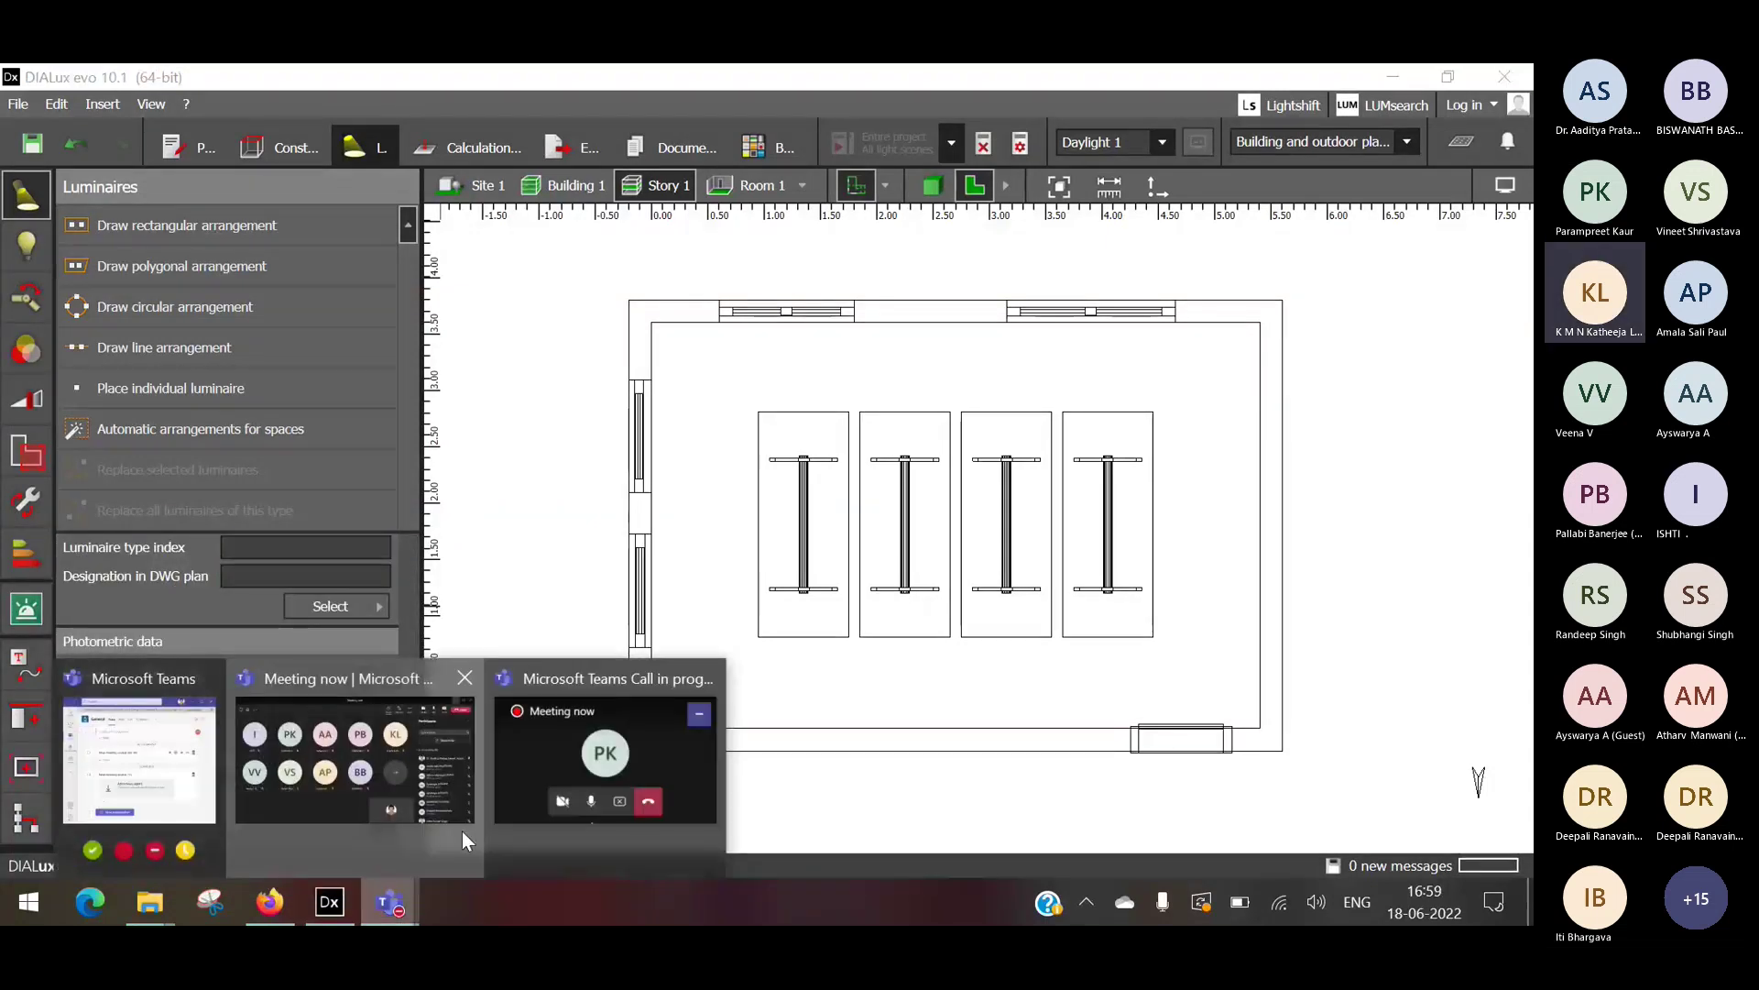
pyautogui.click(461, 832)
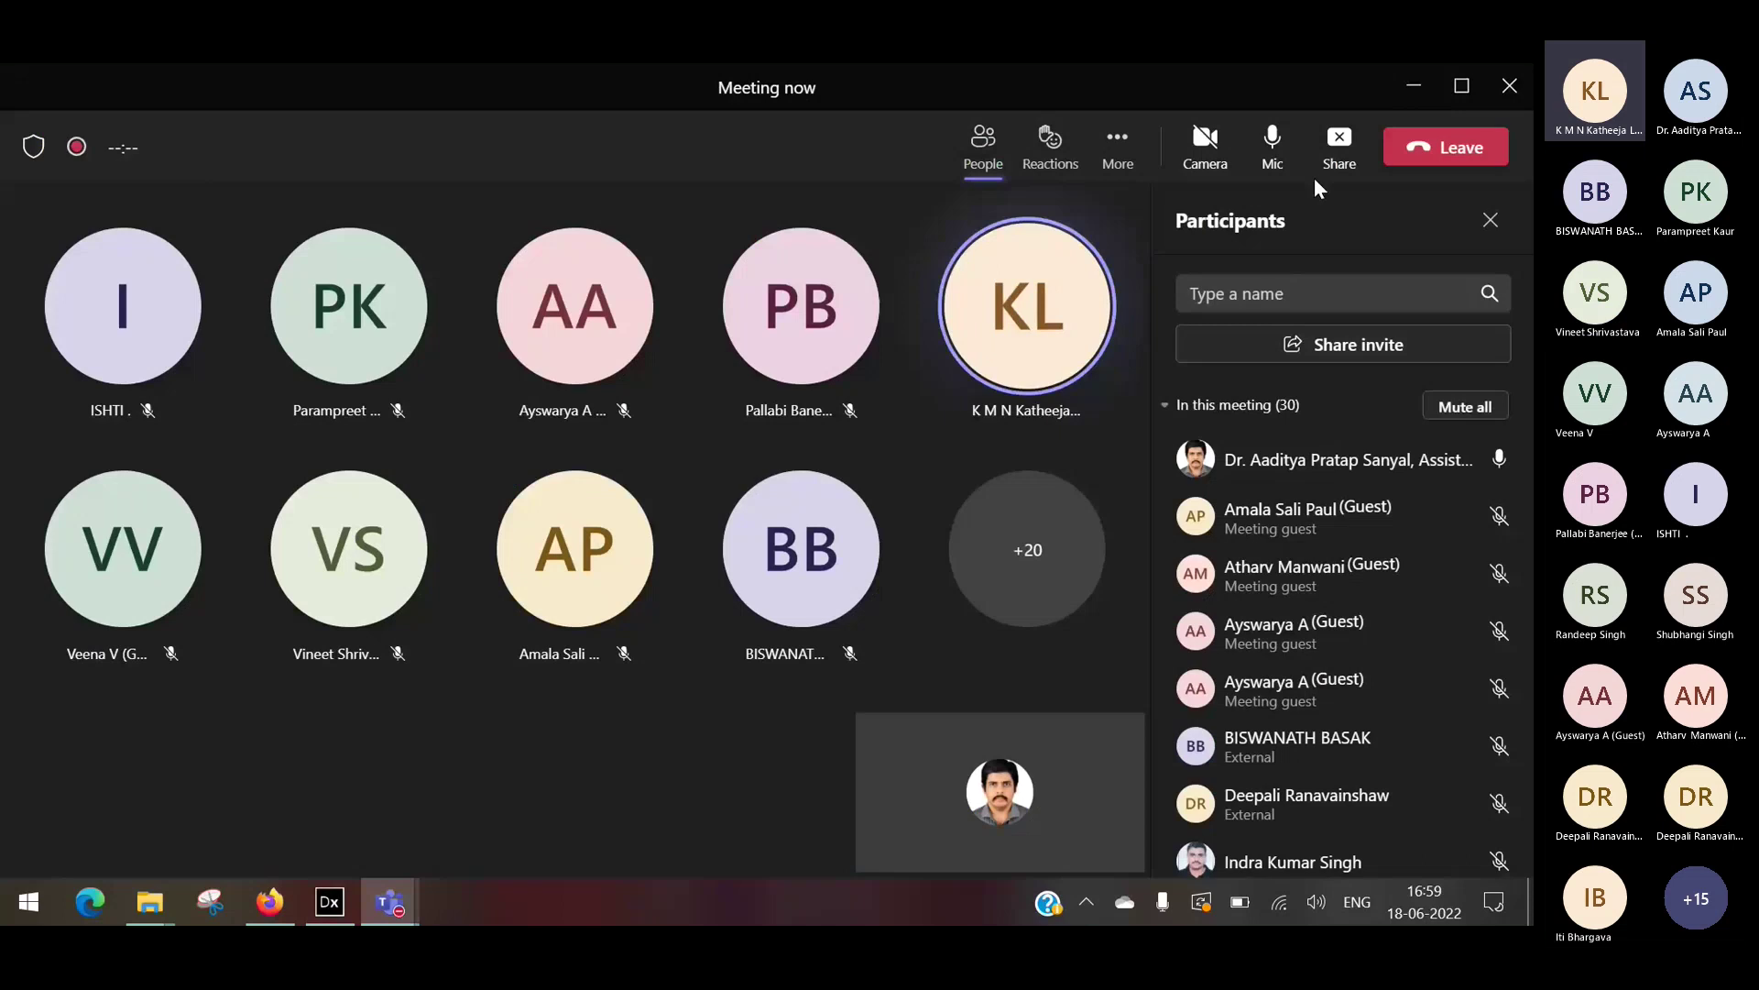
pyautogui.click(1412, 88)
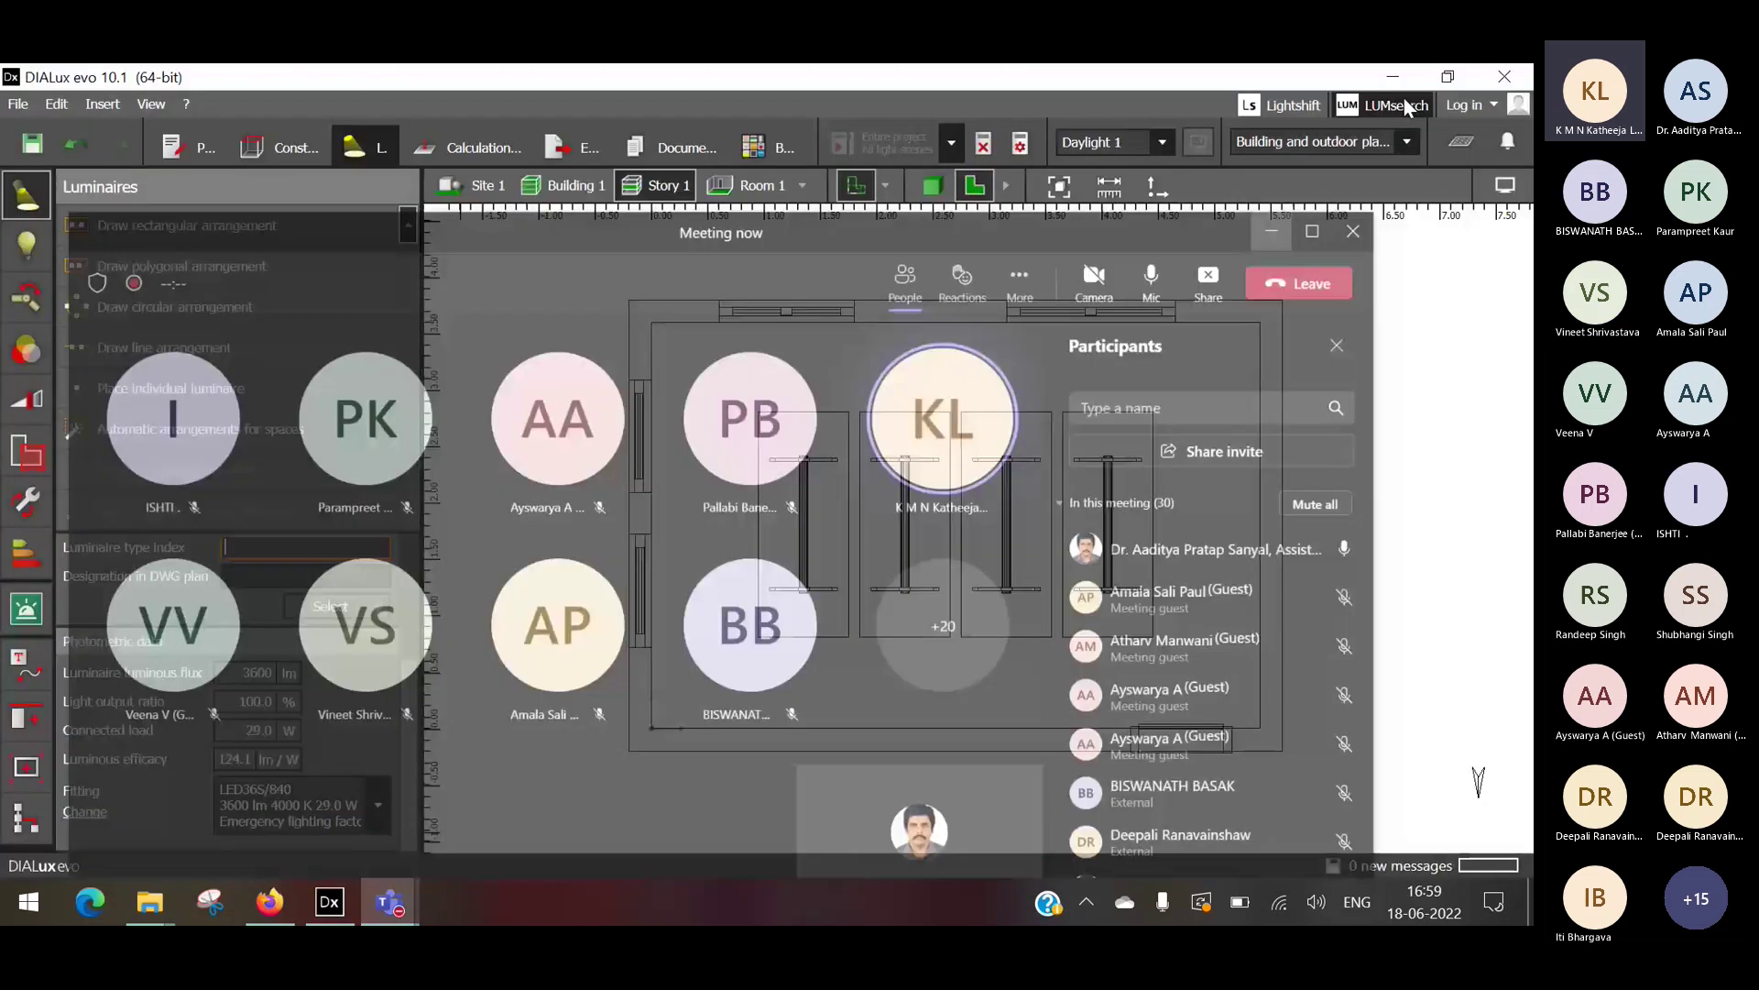
# Review the active Philips luminaire's light distribution preview together with its photometric values.
pyautogui.scroll(3, 345, 718)
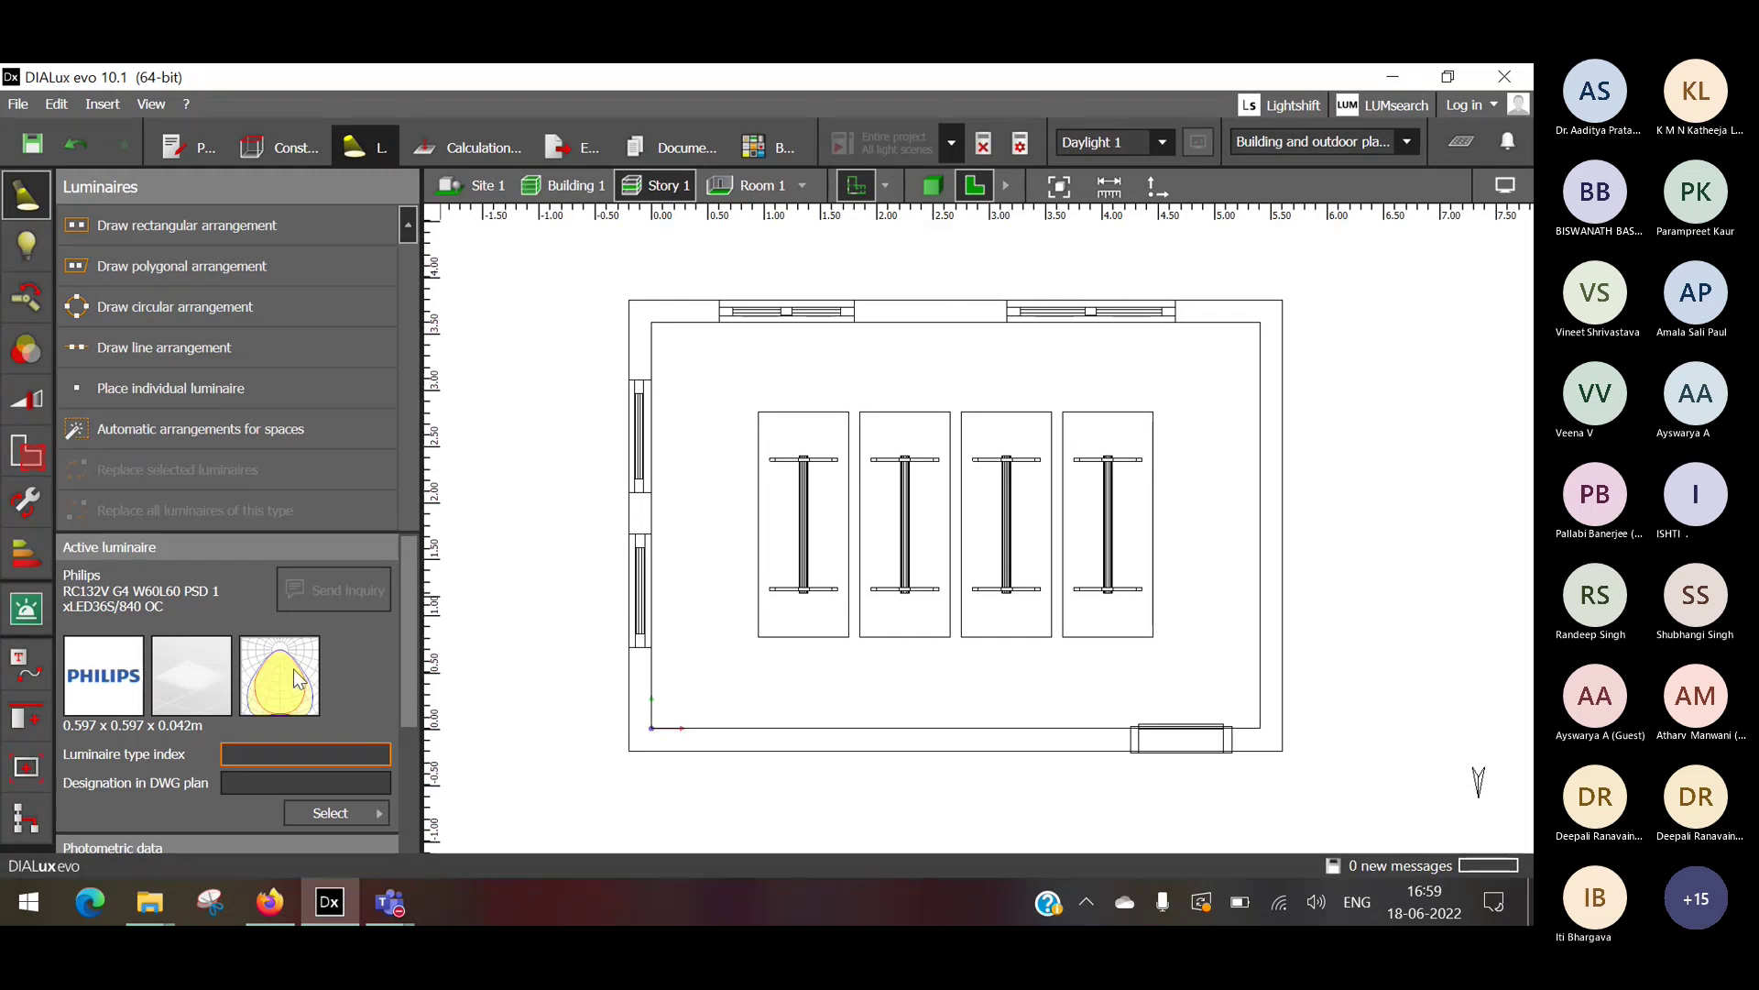
pyautogui.scroll(-2, 293, 669)
pyautogui.press('Tab')
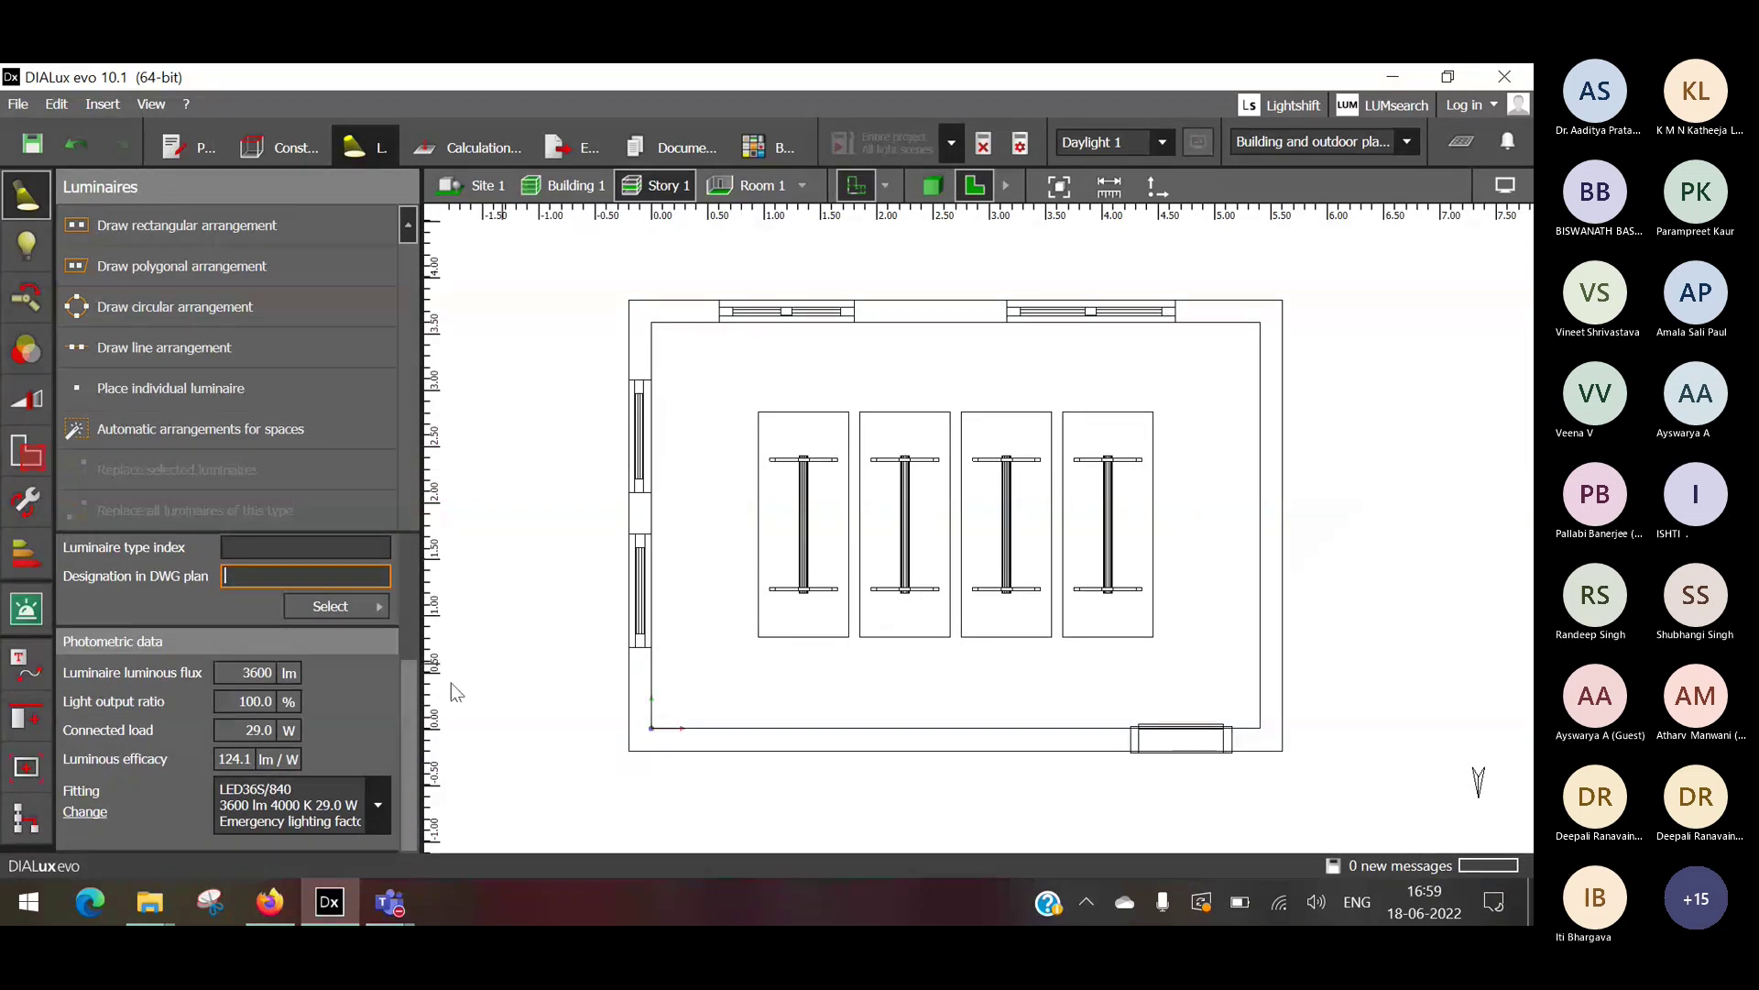
# Start a line arrangement of the active Philips luminaire without saving the project, and set the number of luminaires to 2.
pyautogui.click(224, 389)
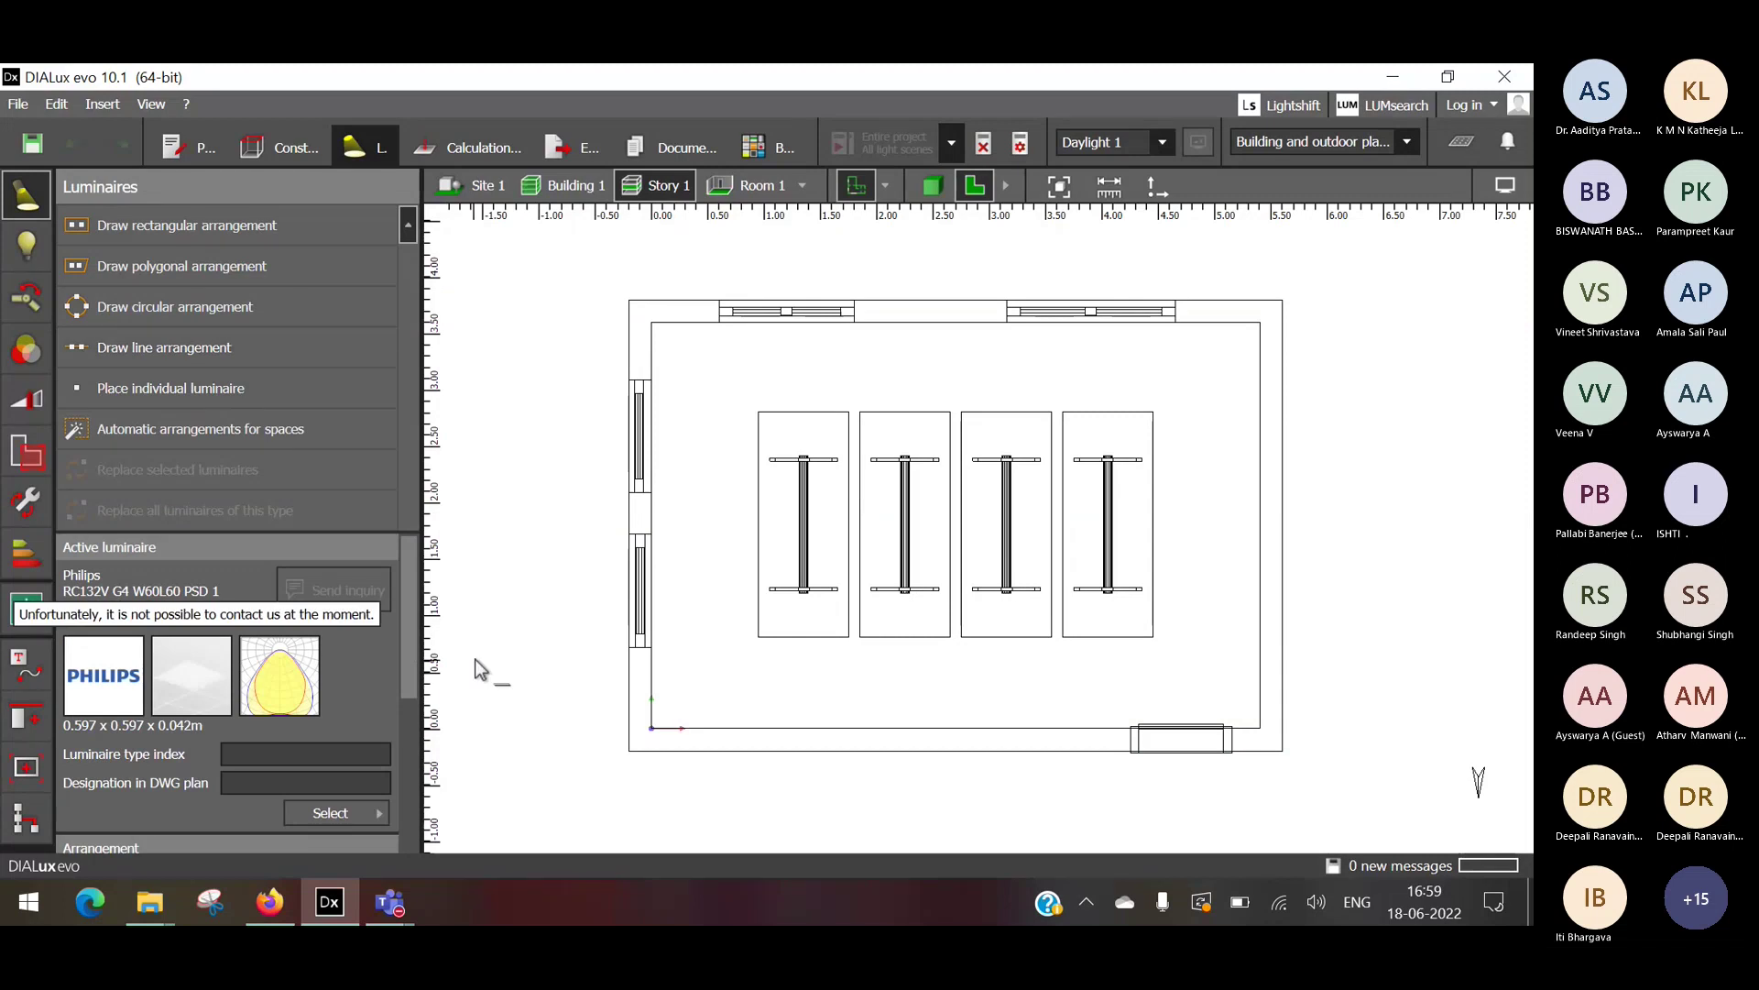
pyautogui.scroll(-3, 322, 701)
pyautogui.click(238, 735)
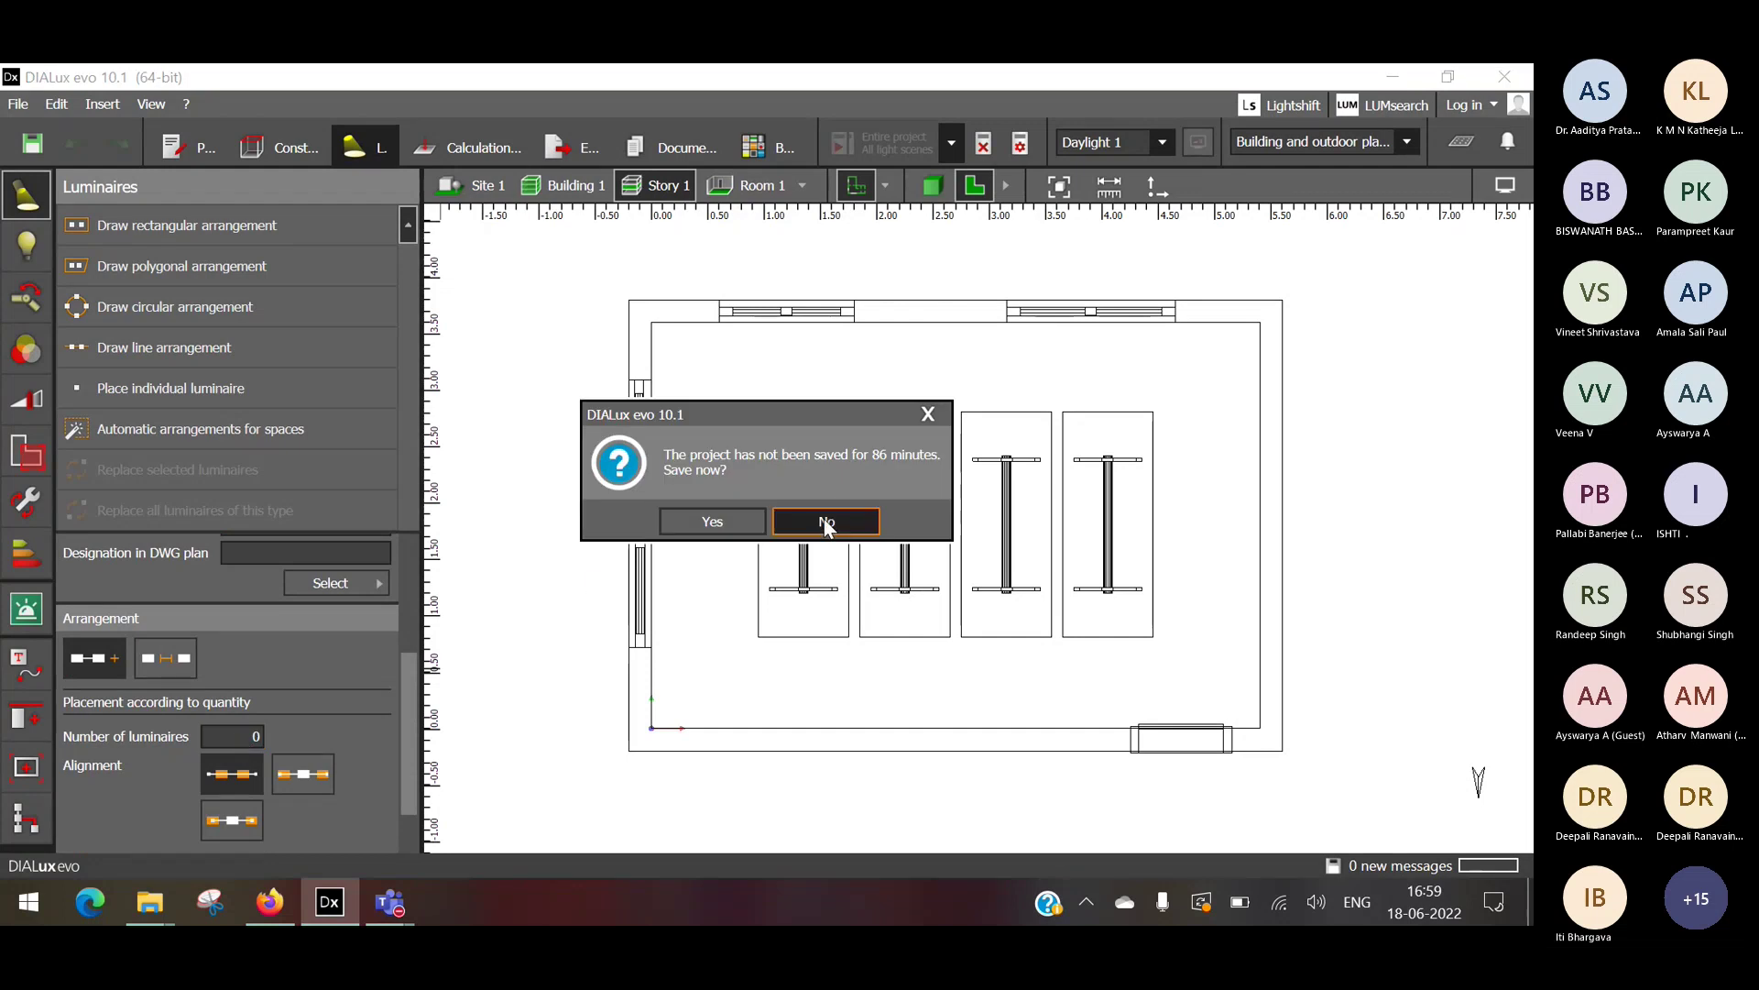
pyautogui.click(826, 522)
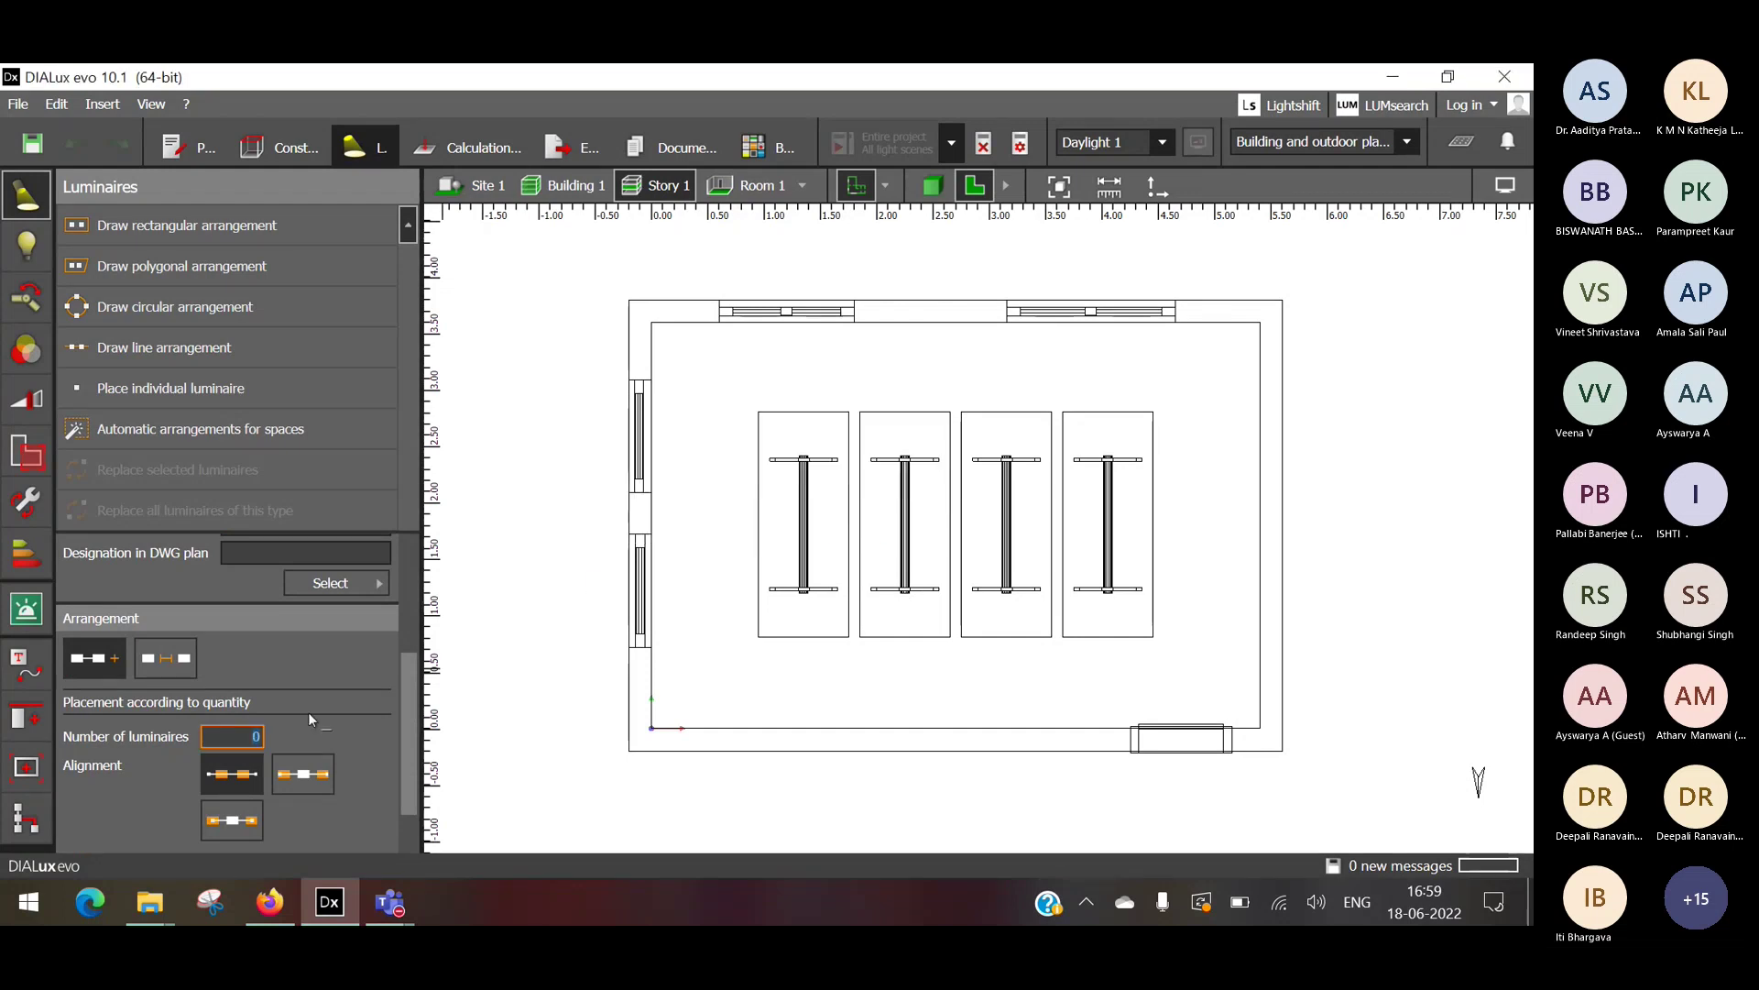
pyautogui.write('2')
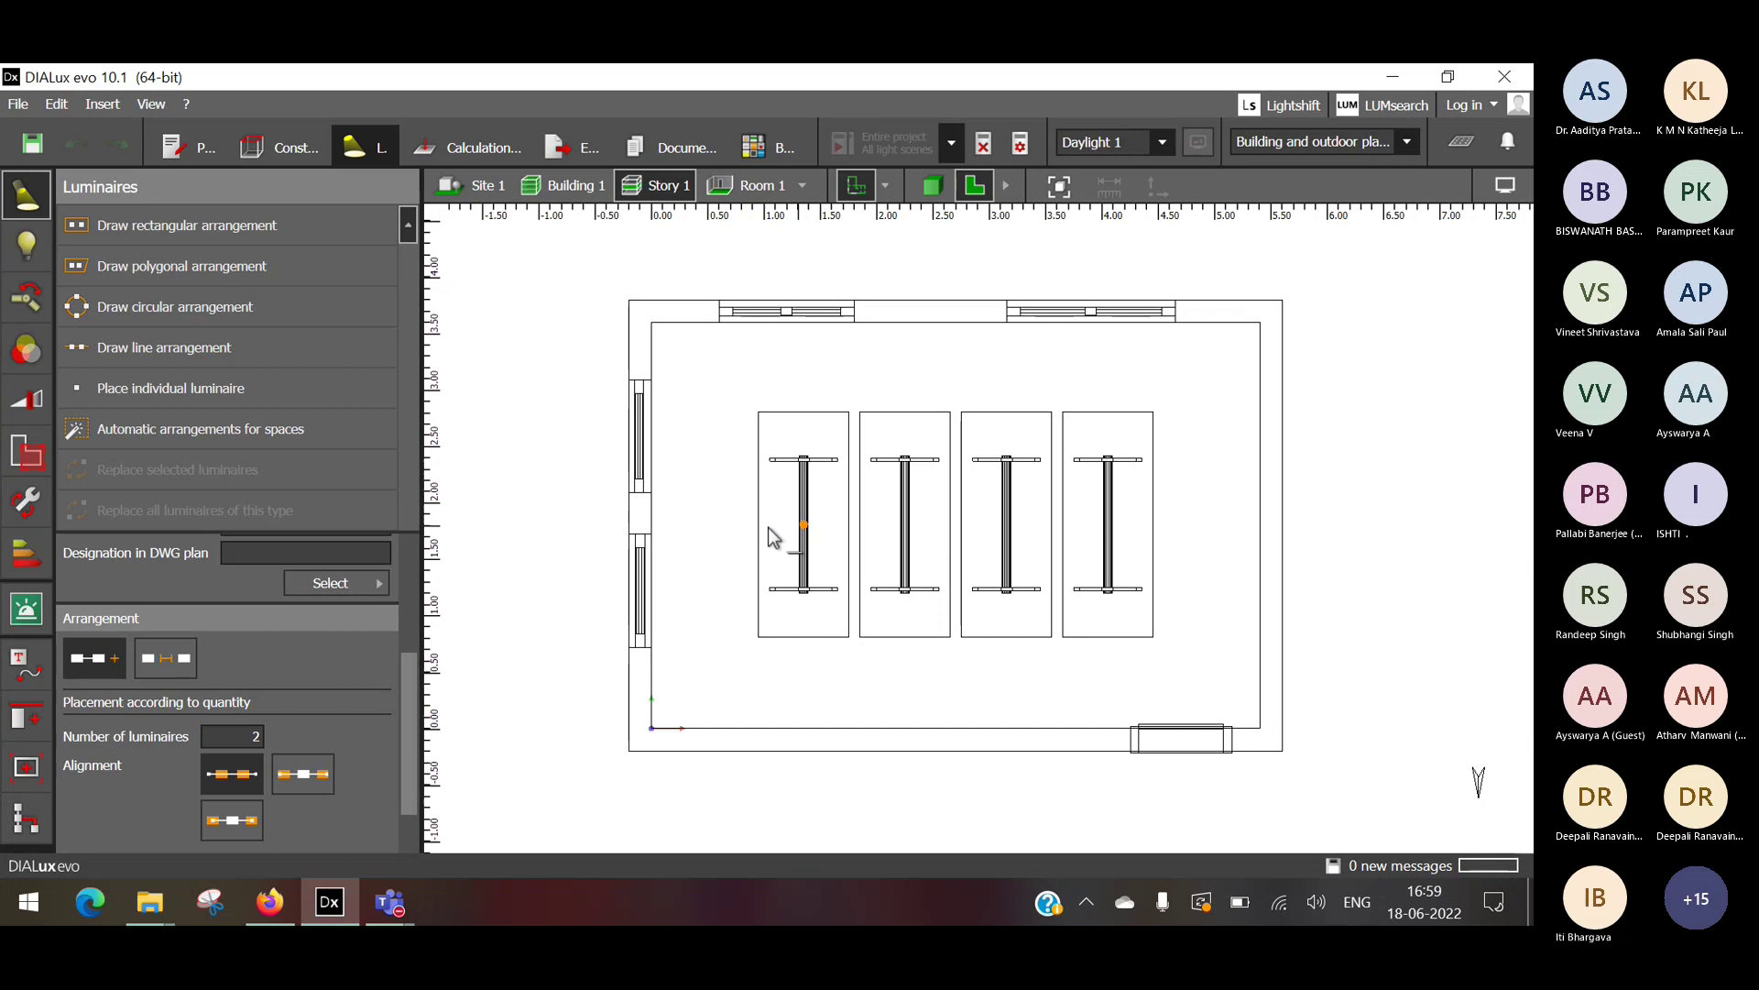
# Draw the luminaire line horizontally across the four tables, spacing the luminaires about 2.1 m apart, and accept invalidating the existing results.
pyautogui.click(724, 513)
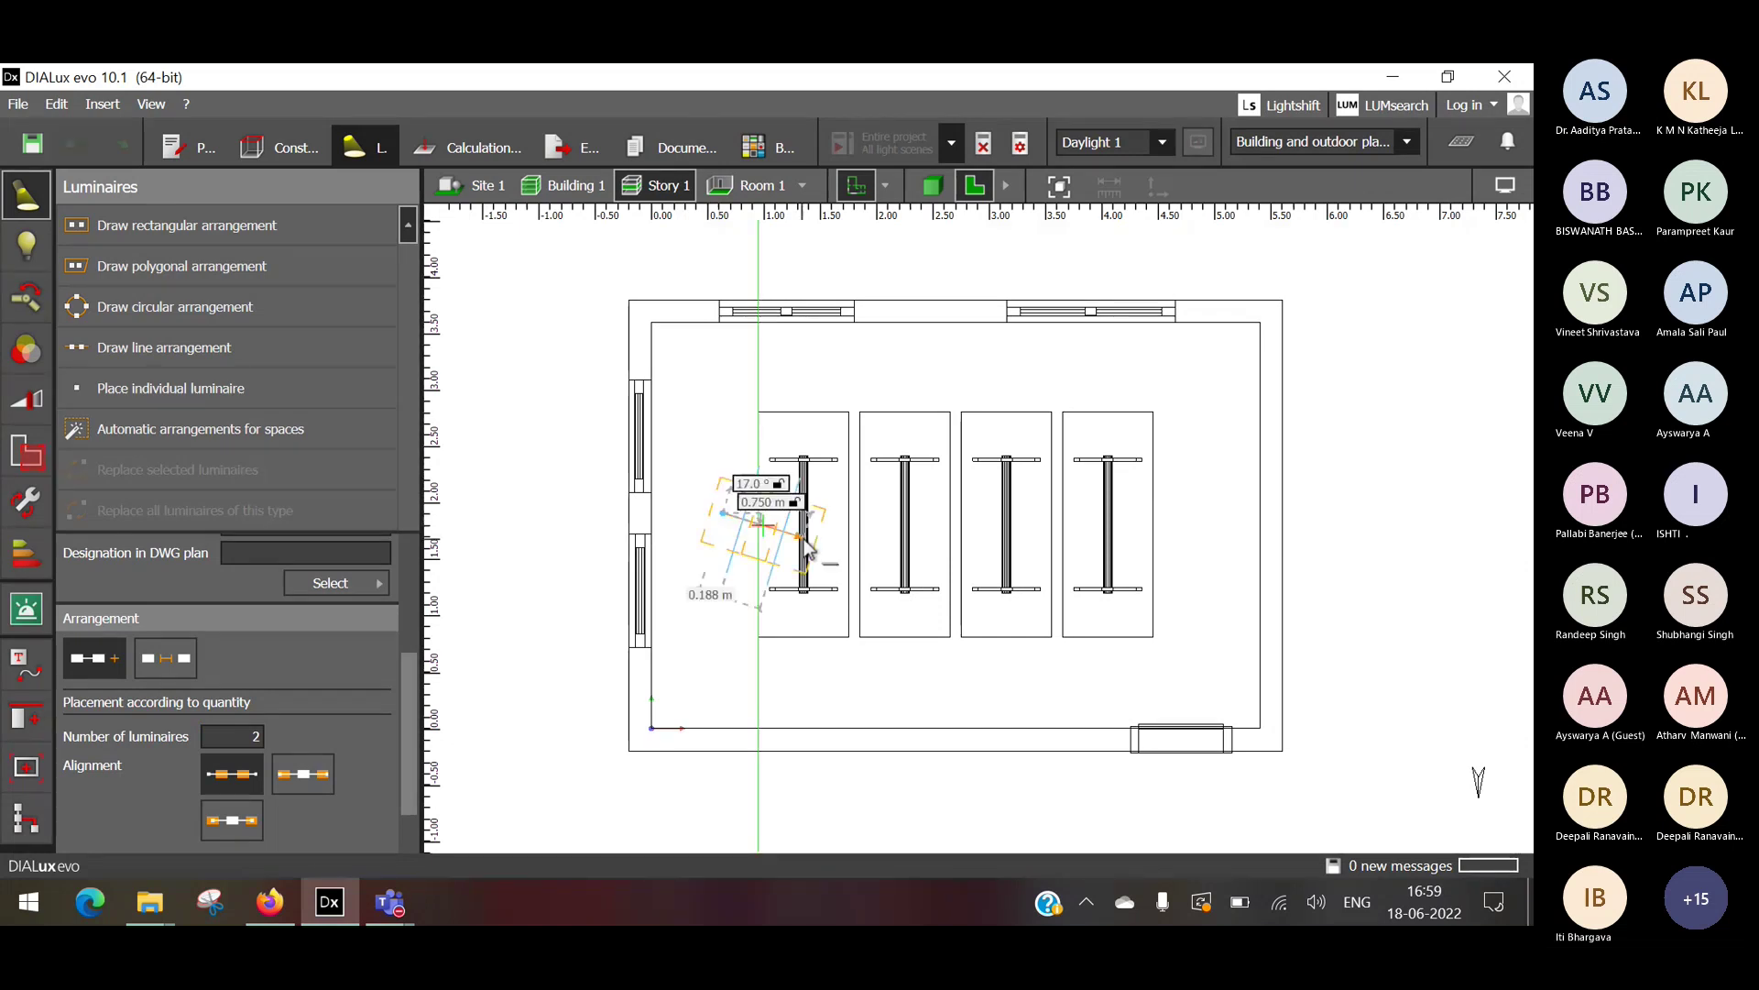
pyautogui.click(1206, 519)
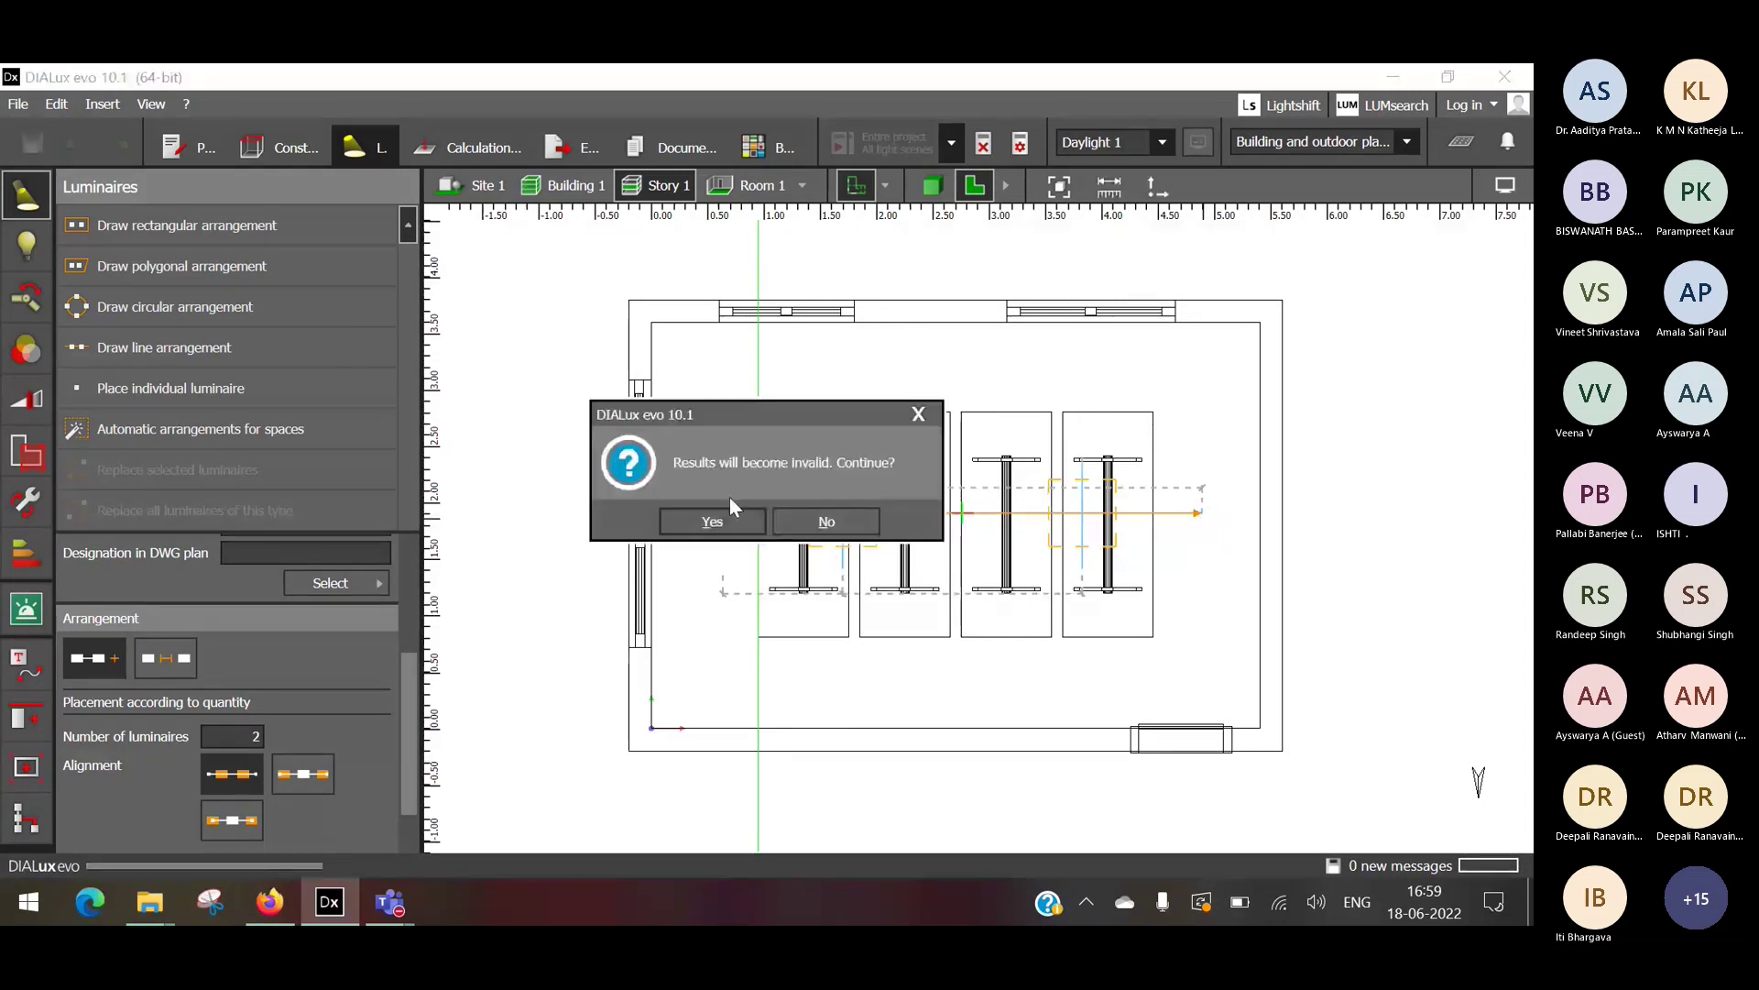
pyautogui.click(719, 517)
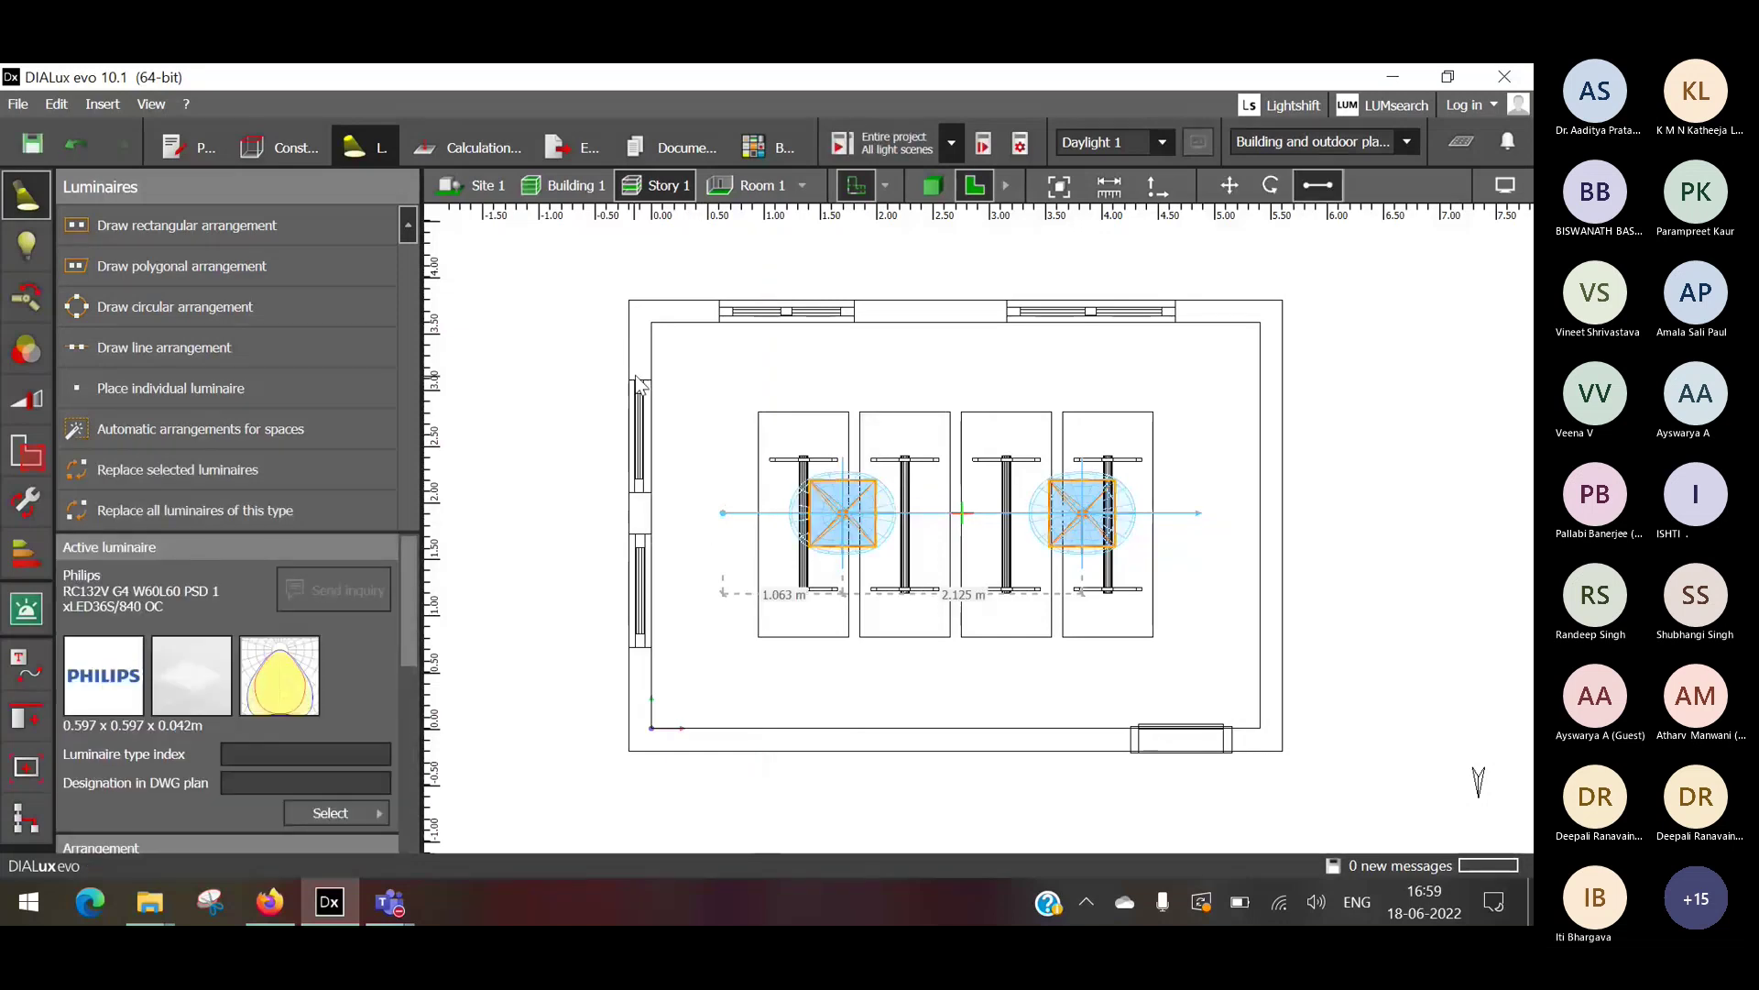
# Show the room in 3D and toggle the luminaires' light distribution display off and on again.
pyautogui.click(935, 185)
pyautogui.click(1510, 185)
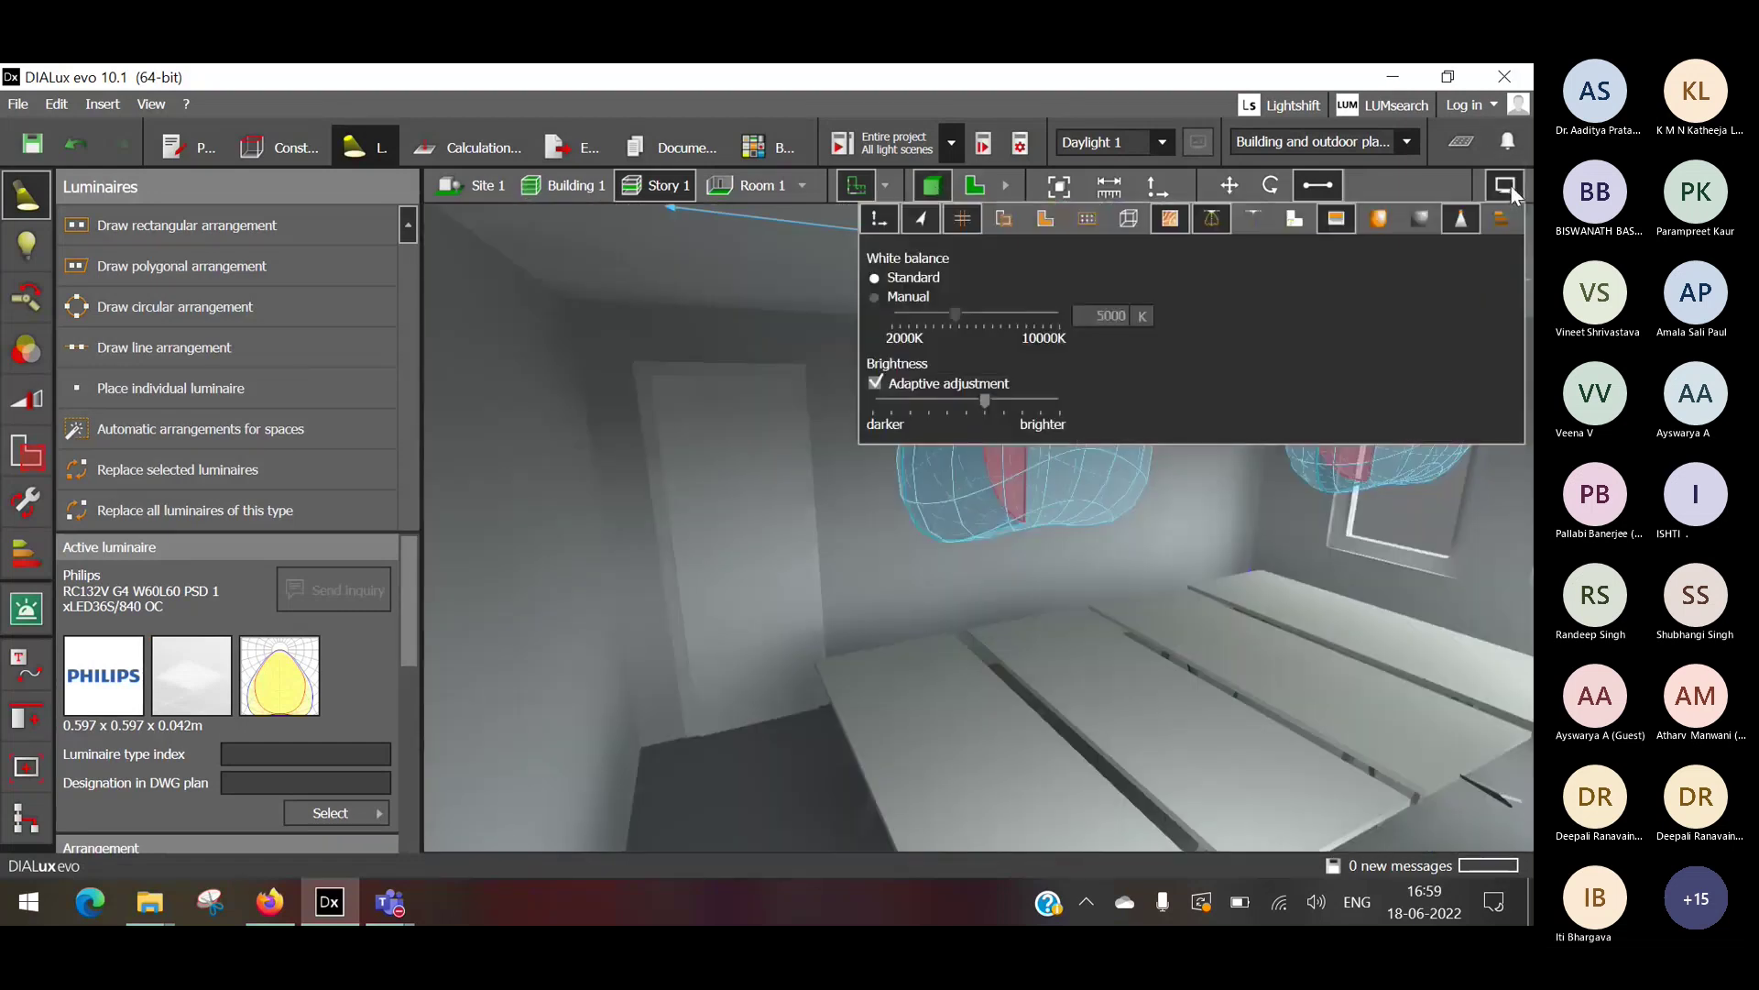
pyautogui.click(1213, 220)
pyautogui.click(1212, 223)
pyautogui.click(737, 387)
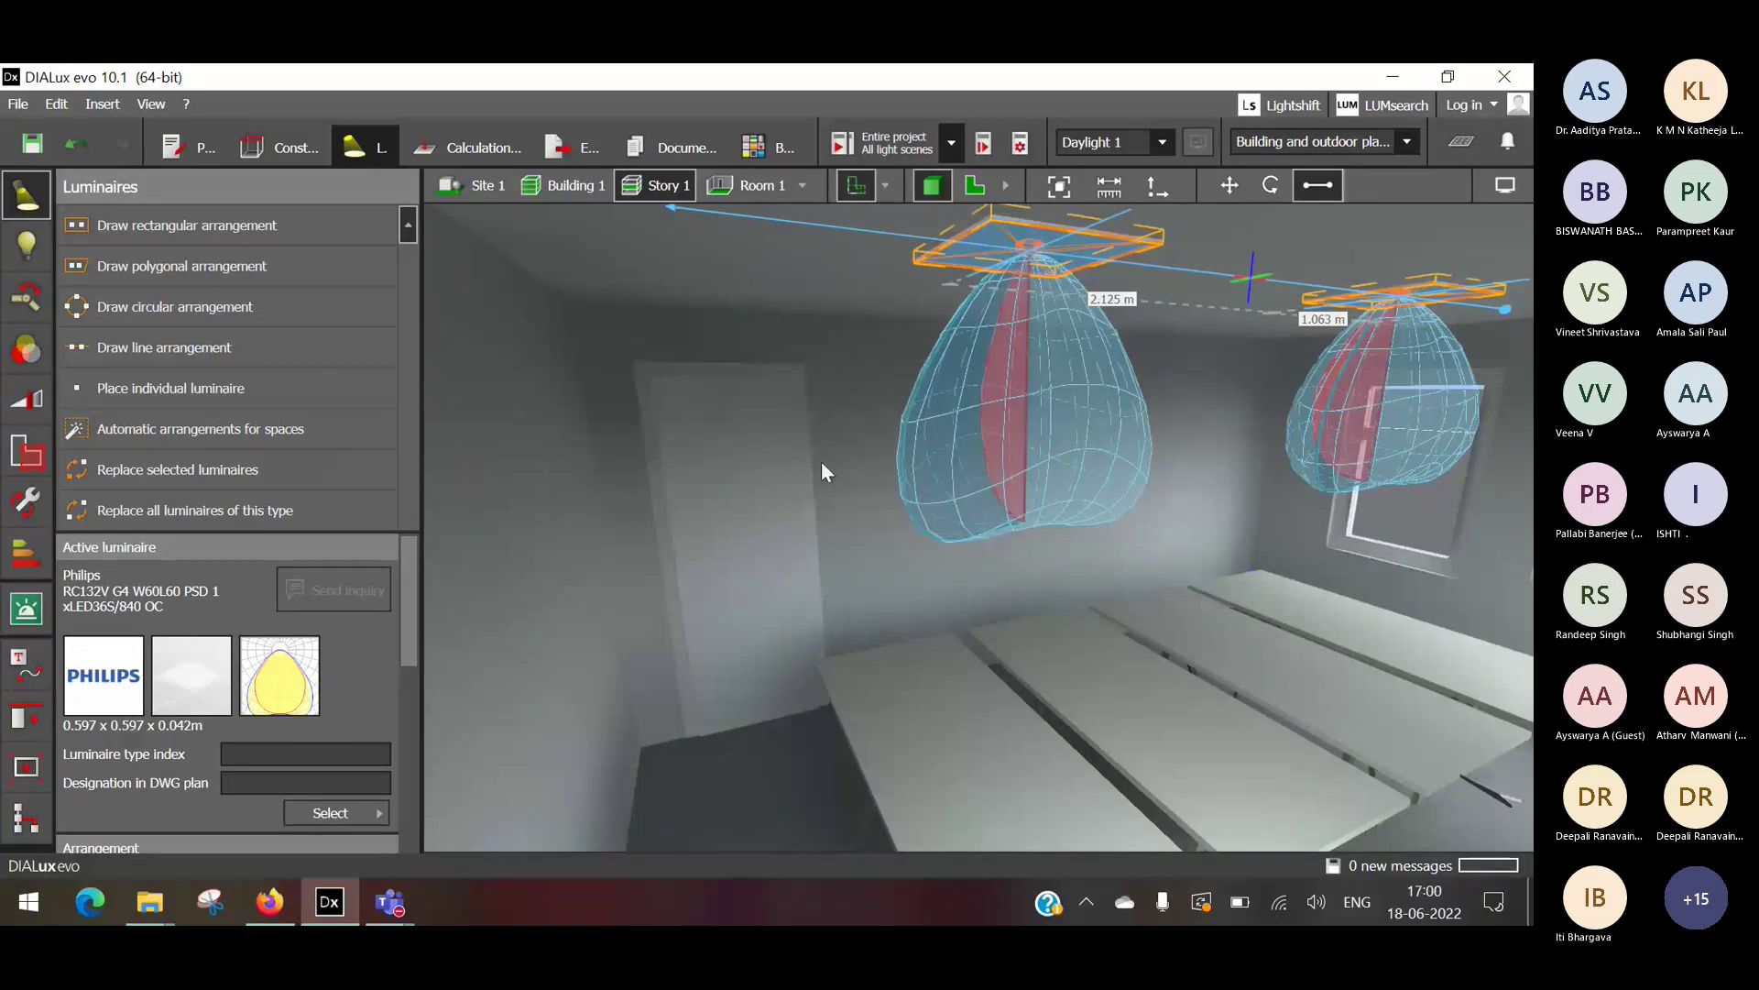
pyautogui.click(976, 268)
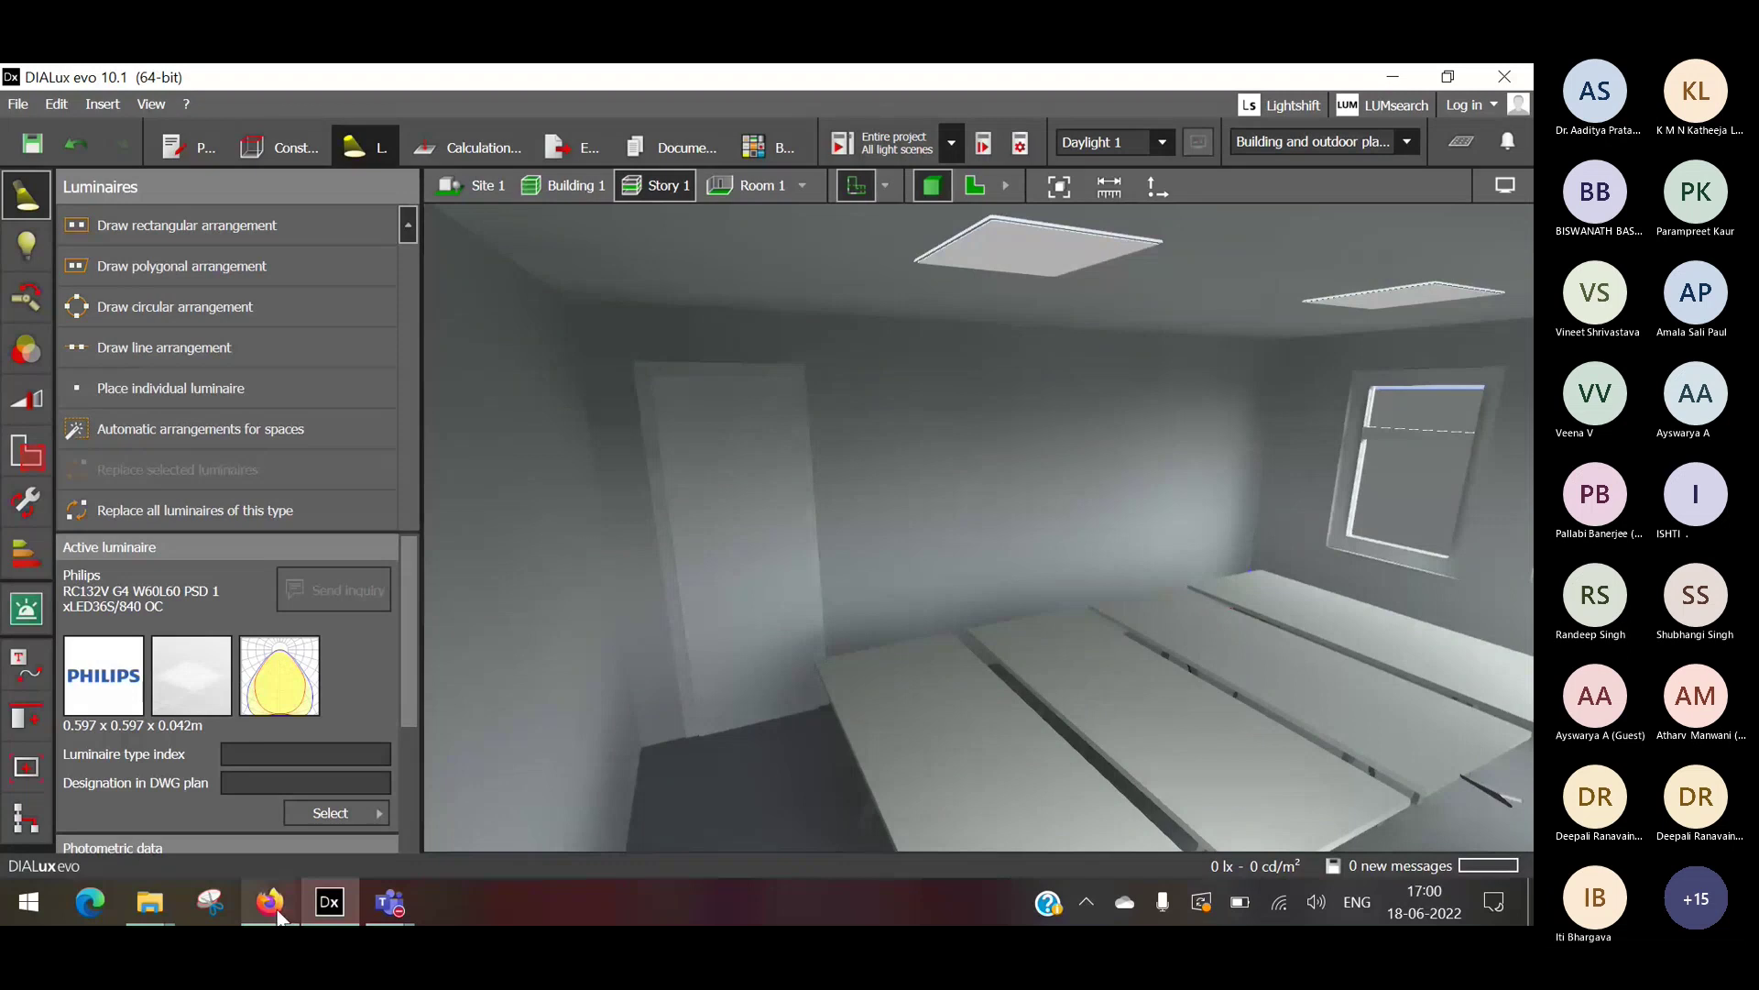
# Switch to the Cooper Lighting catalogue in Firefox, decline its cookies and look through the luminaire list.
pyautogui.moveTo(279, 914)
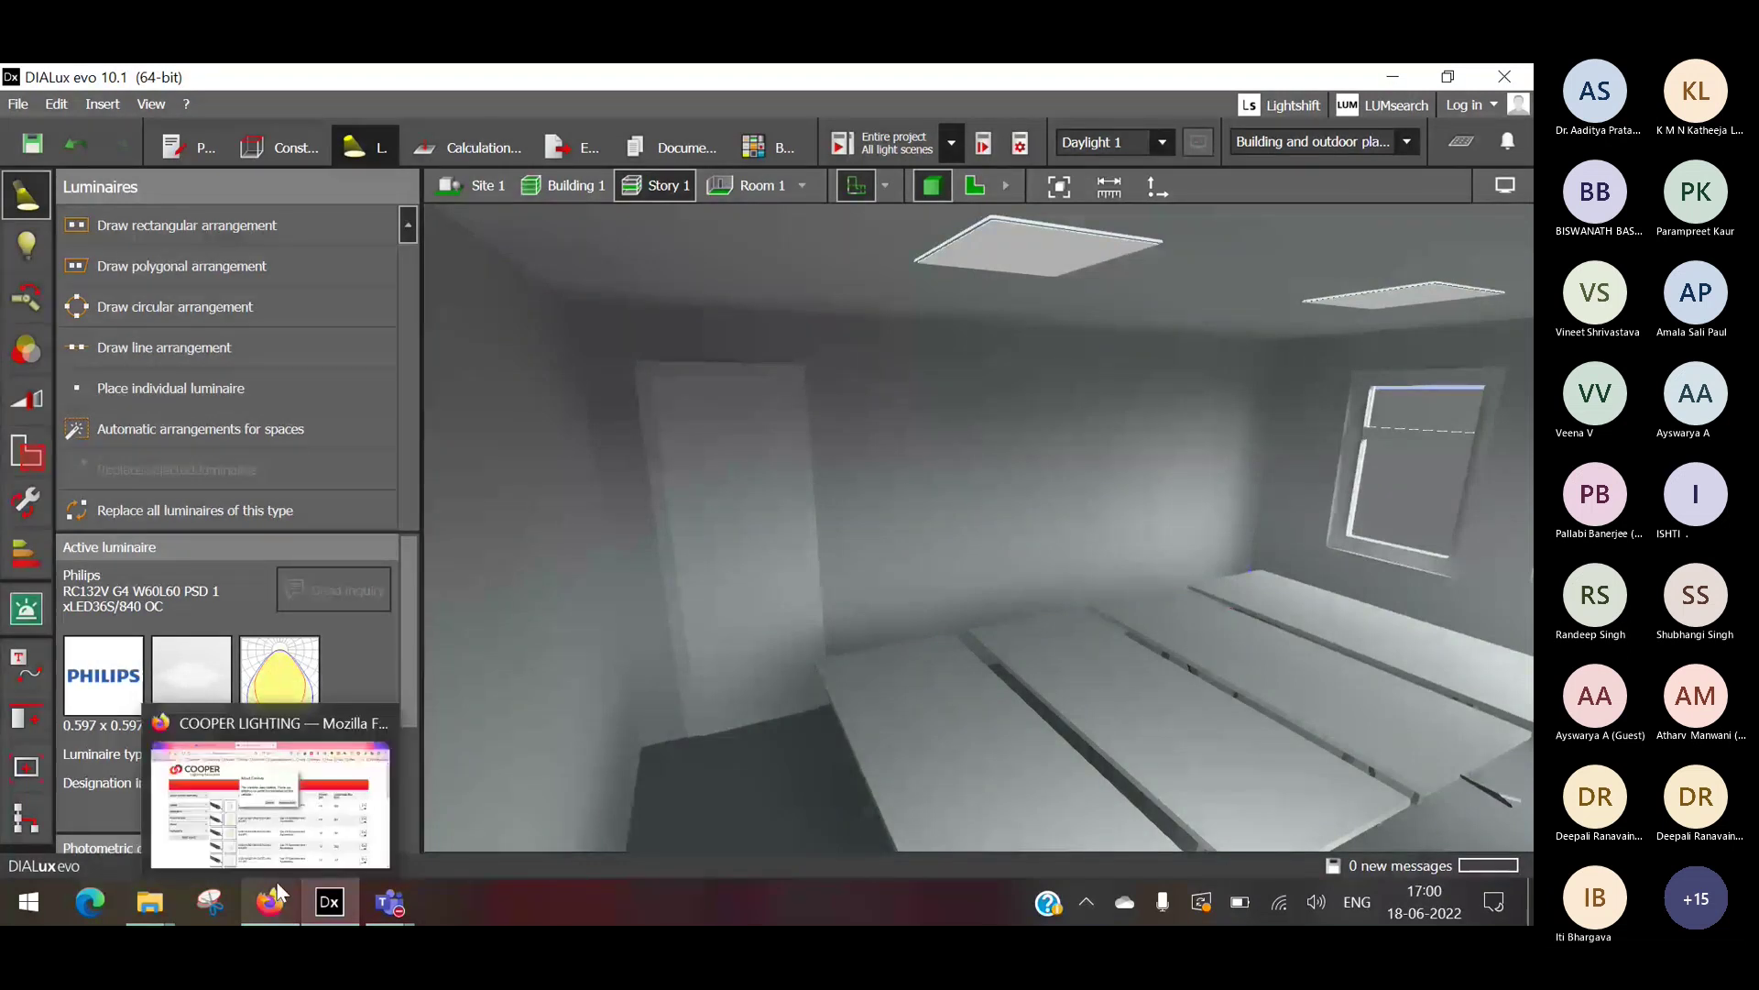
pyautogui.click(276, 882)
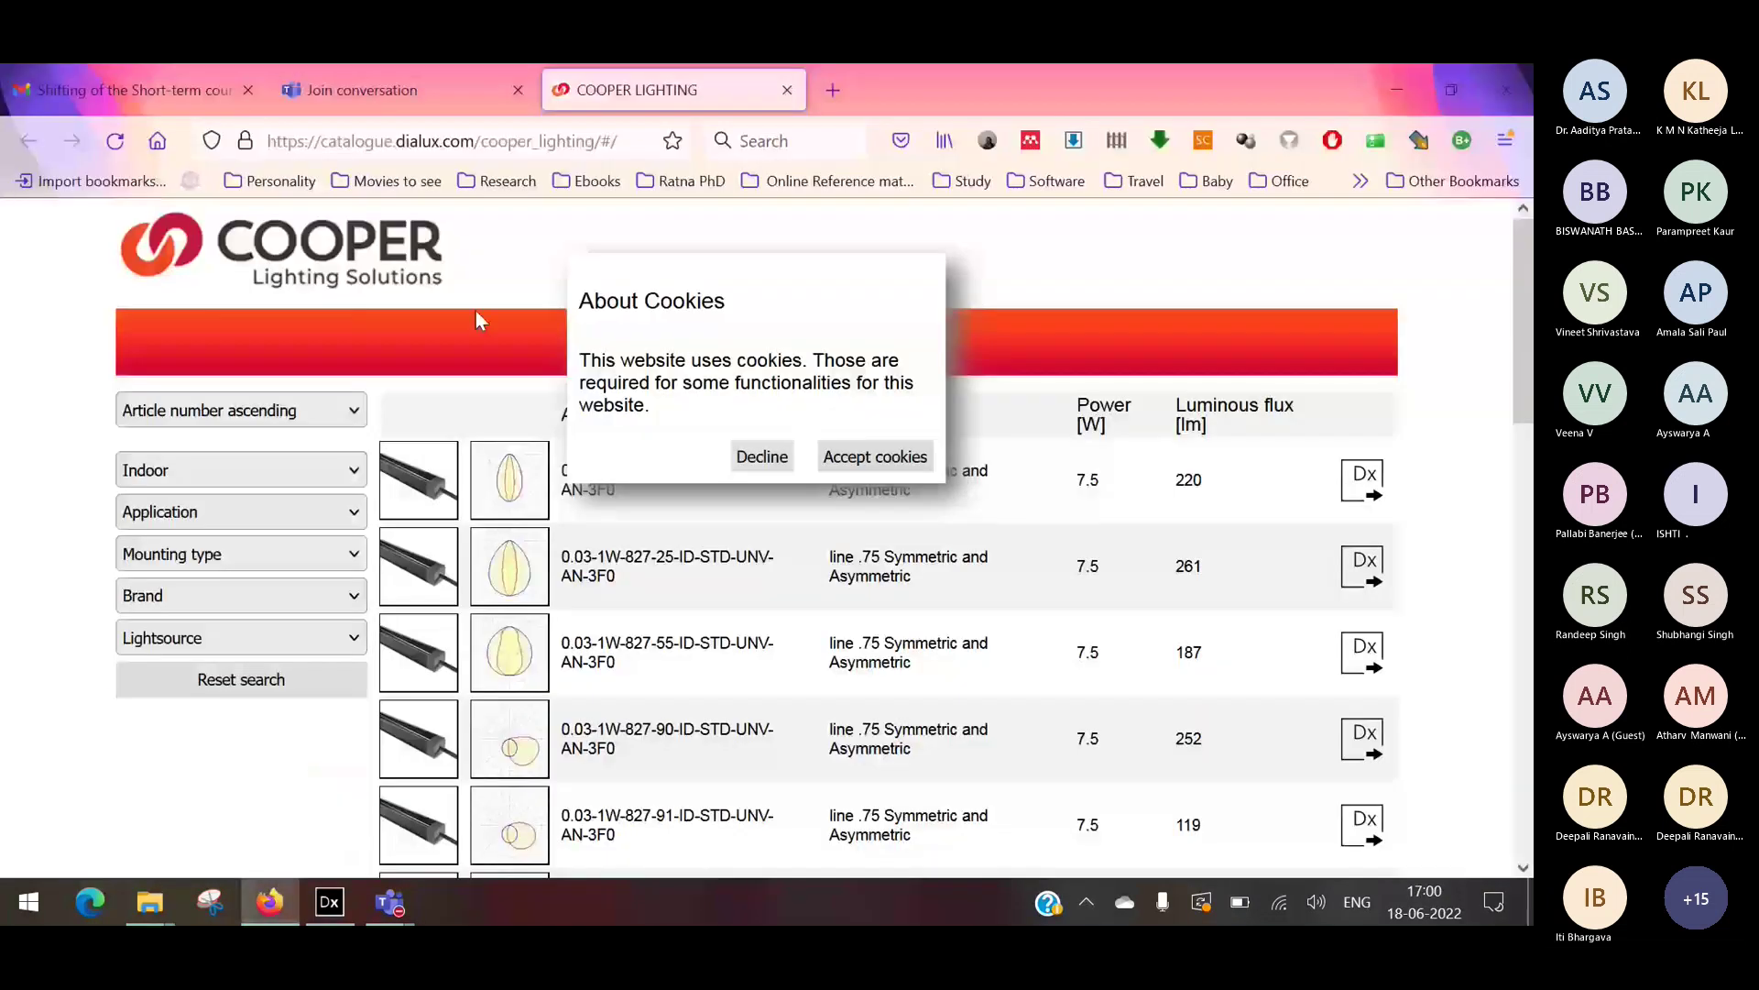
pyautogui.click(759, 456)
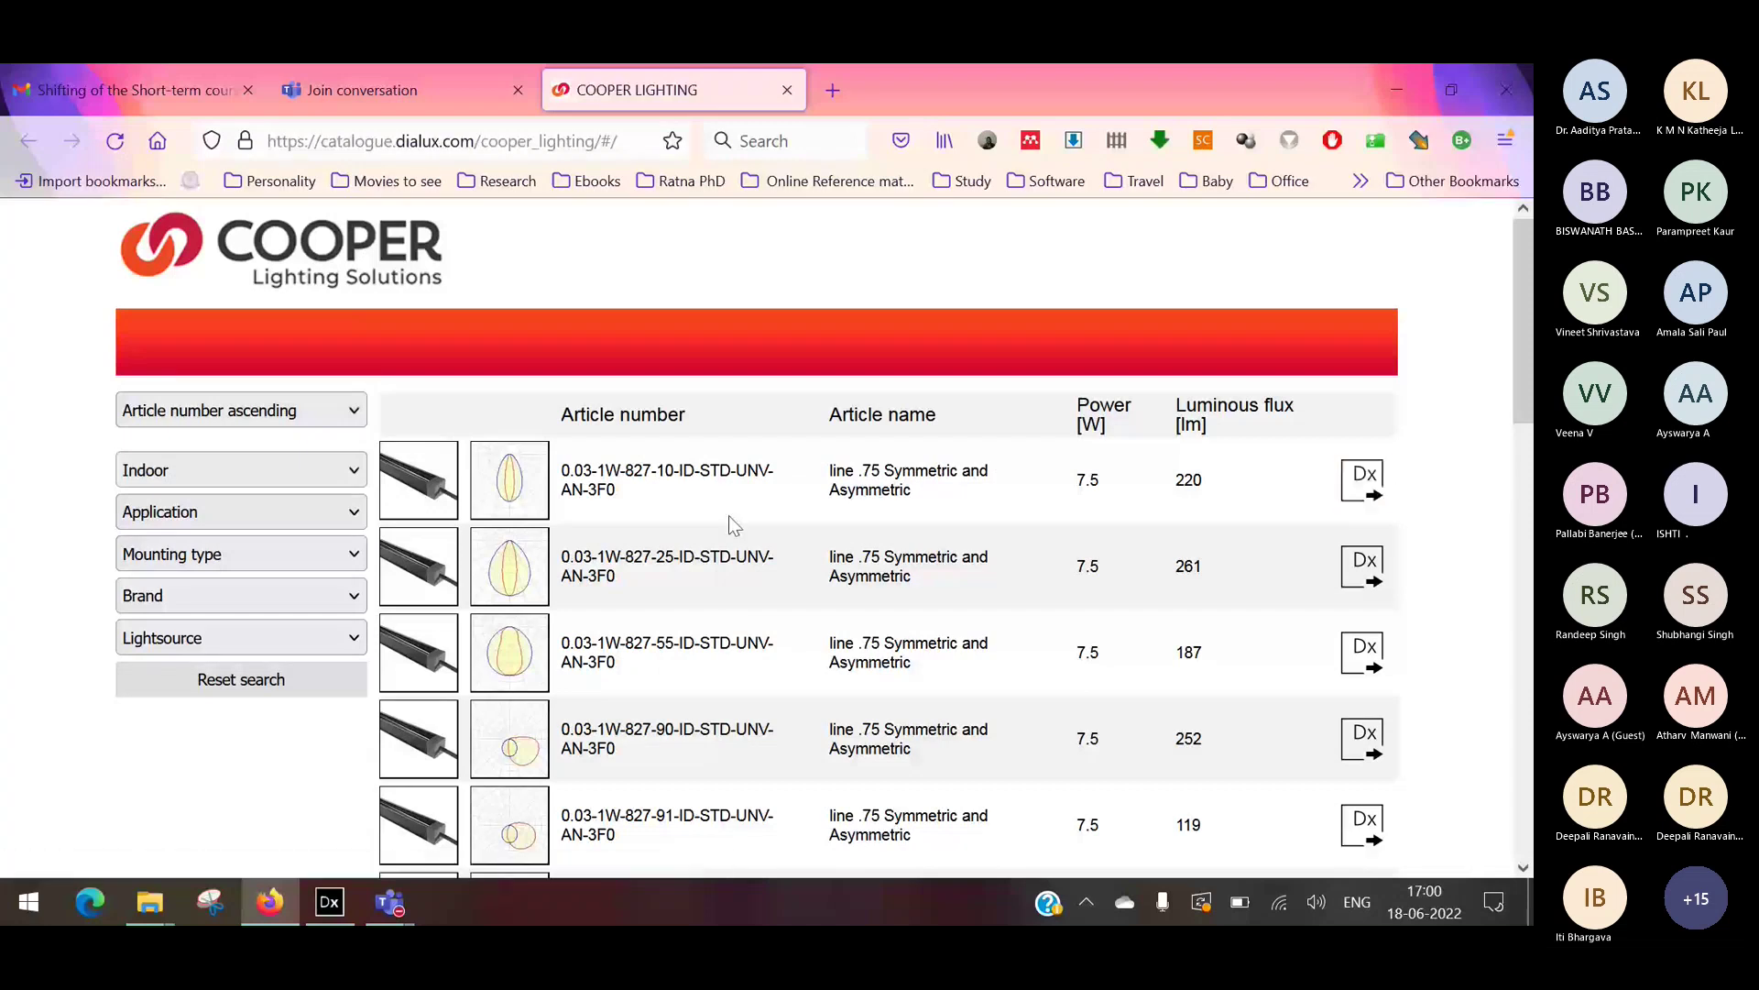
pyautogui.scroll(-5, 729, 515)
pyautogui.scroll(-1, 731, 516)
pyautogui.scroll(1, 730, 518)
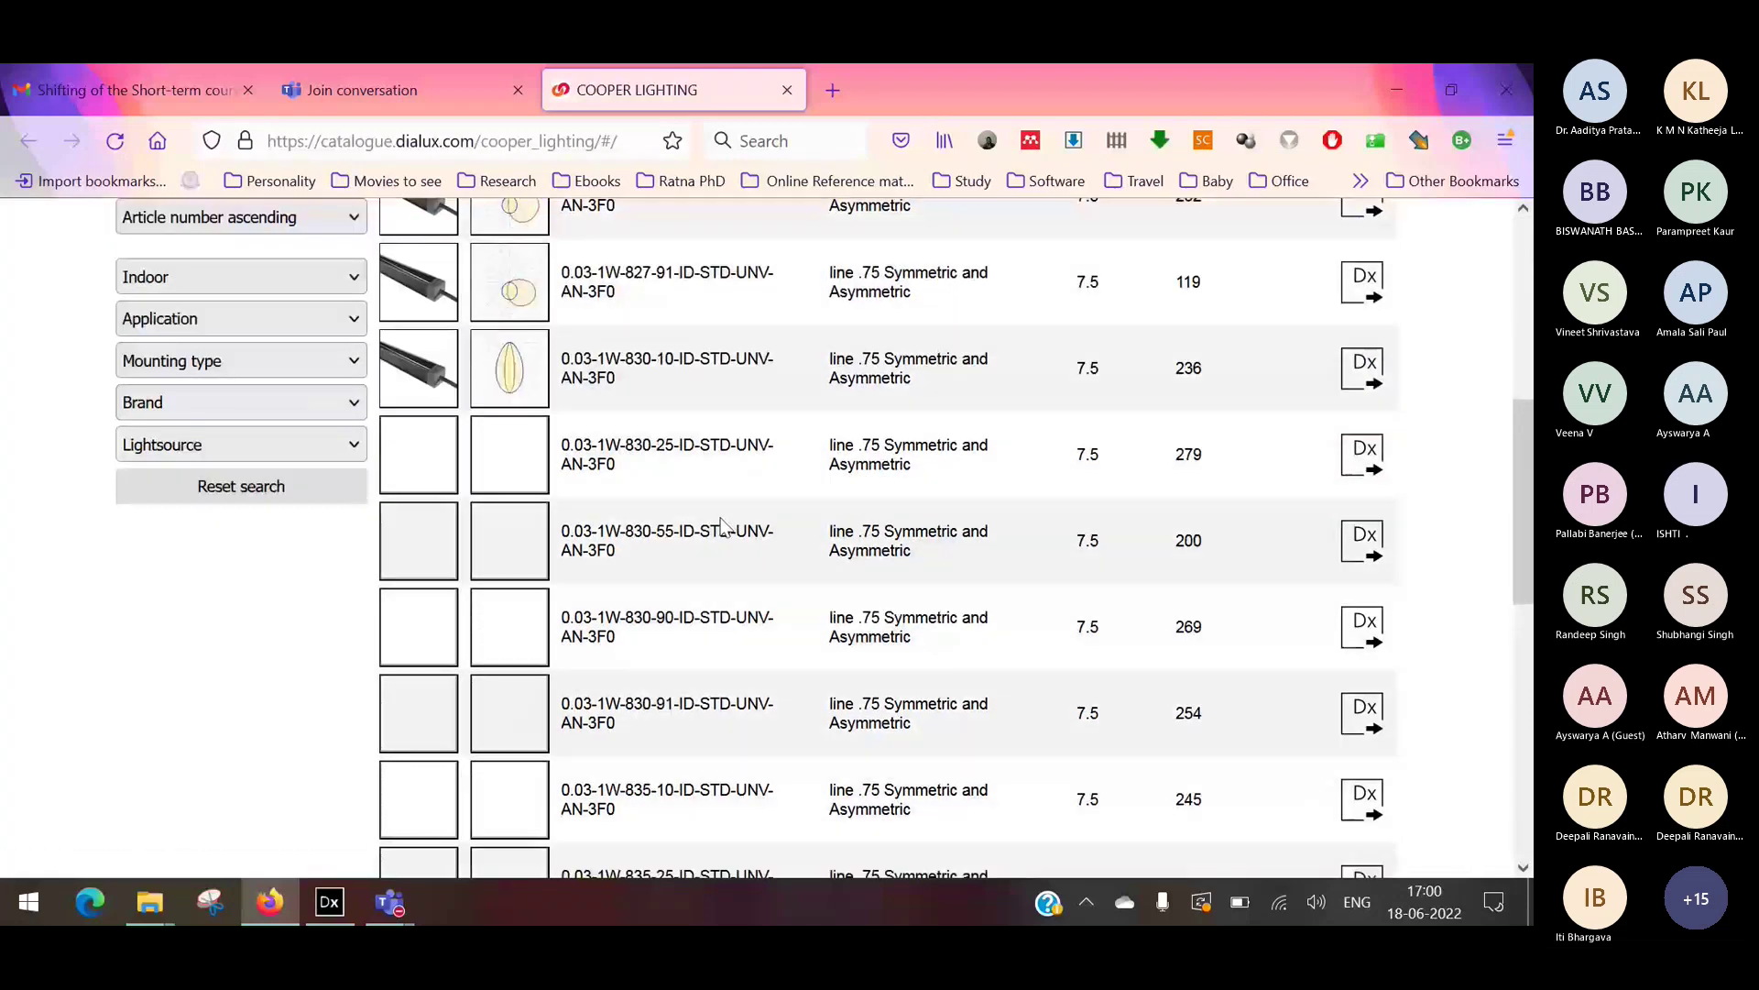
pyautogui.scroll(3, 724, 525)
pyautogui.moveTo(414, 343)
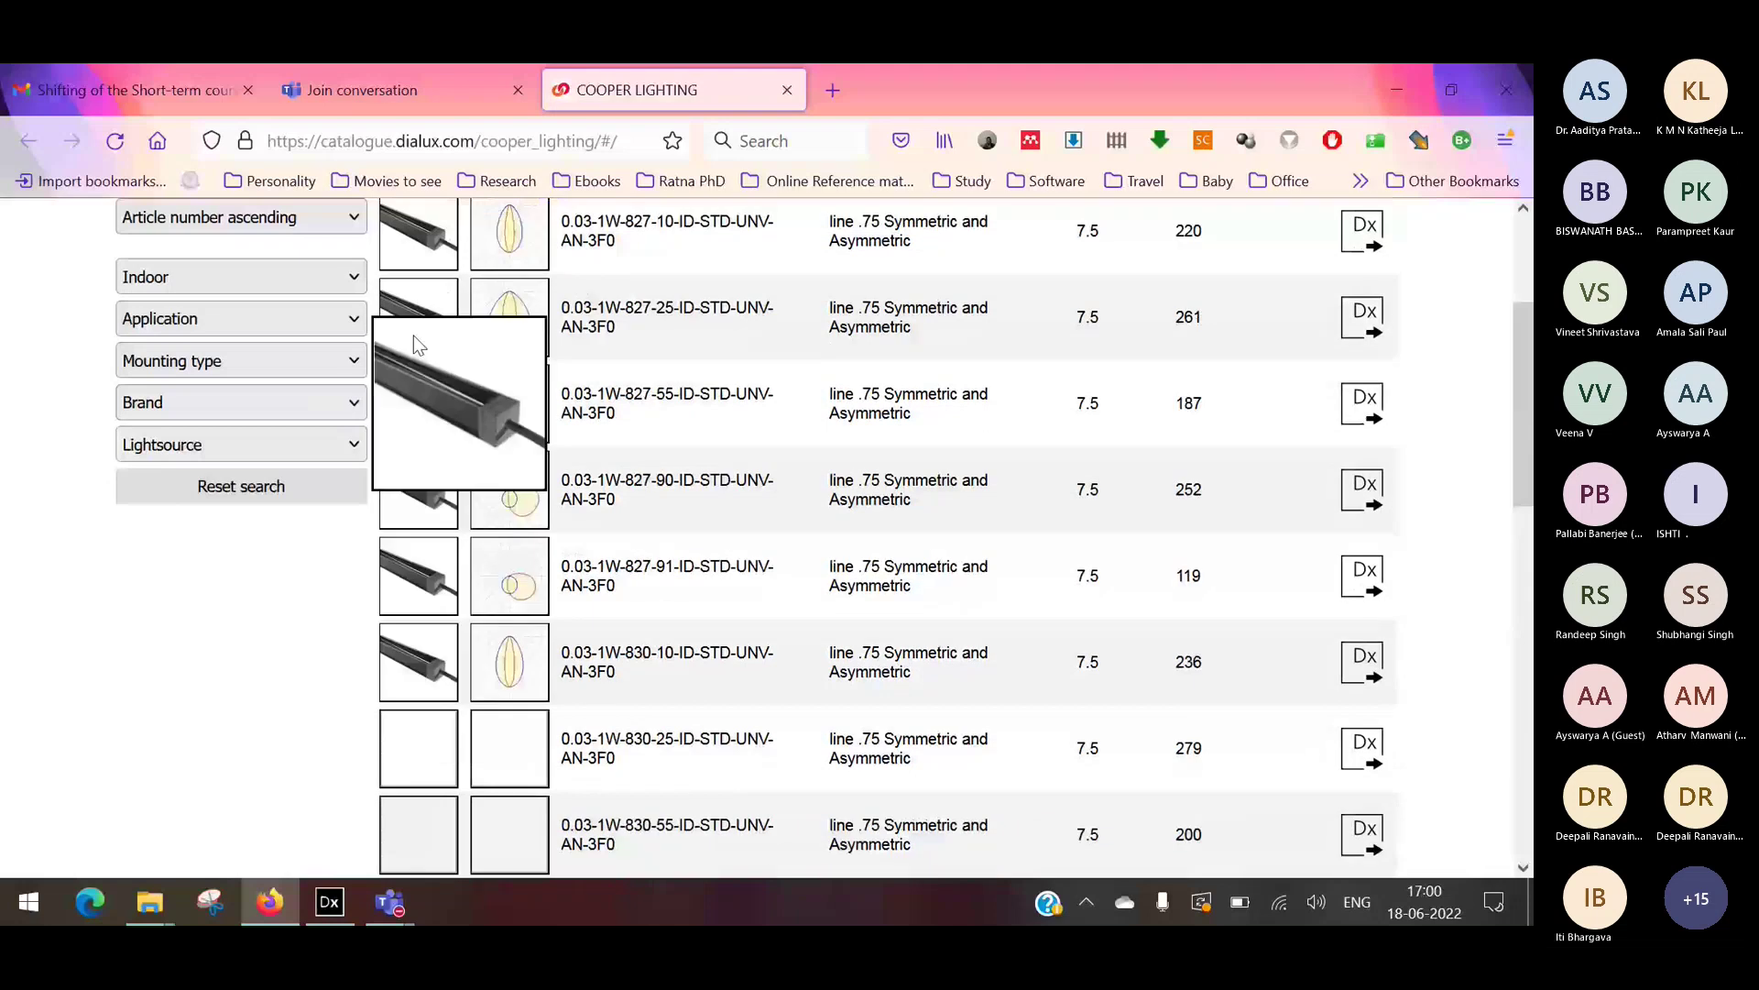
# Filter the catalogue by application Downlight, mounting type Recessed in ceiling and brand Metalux.
pyautogui.click(240, 318)
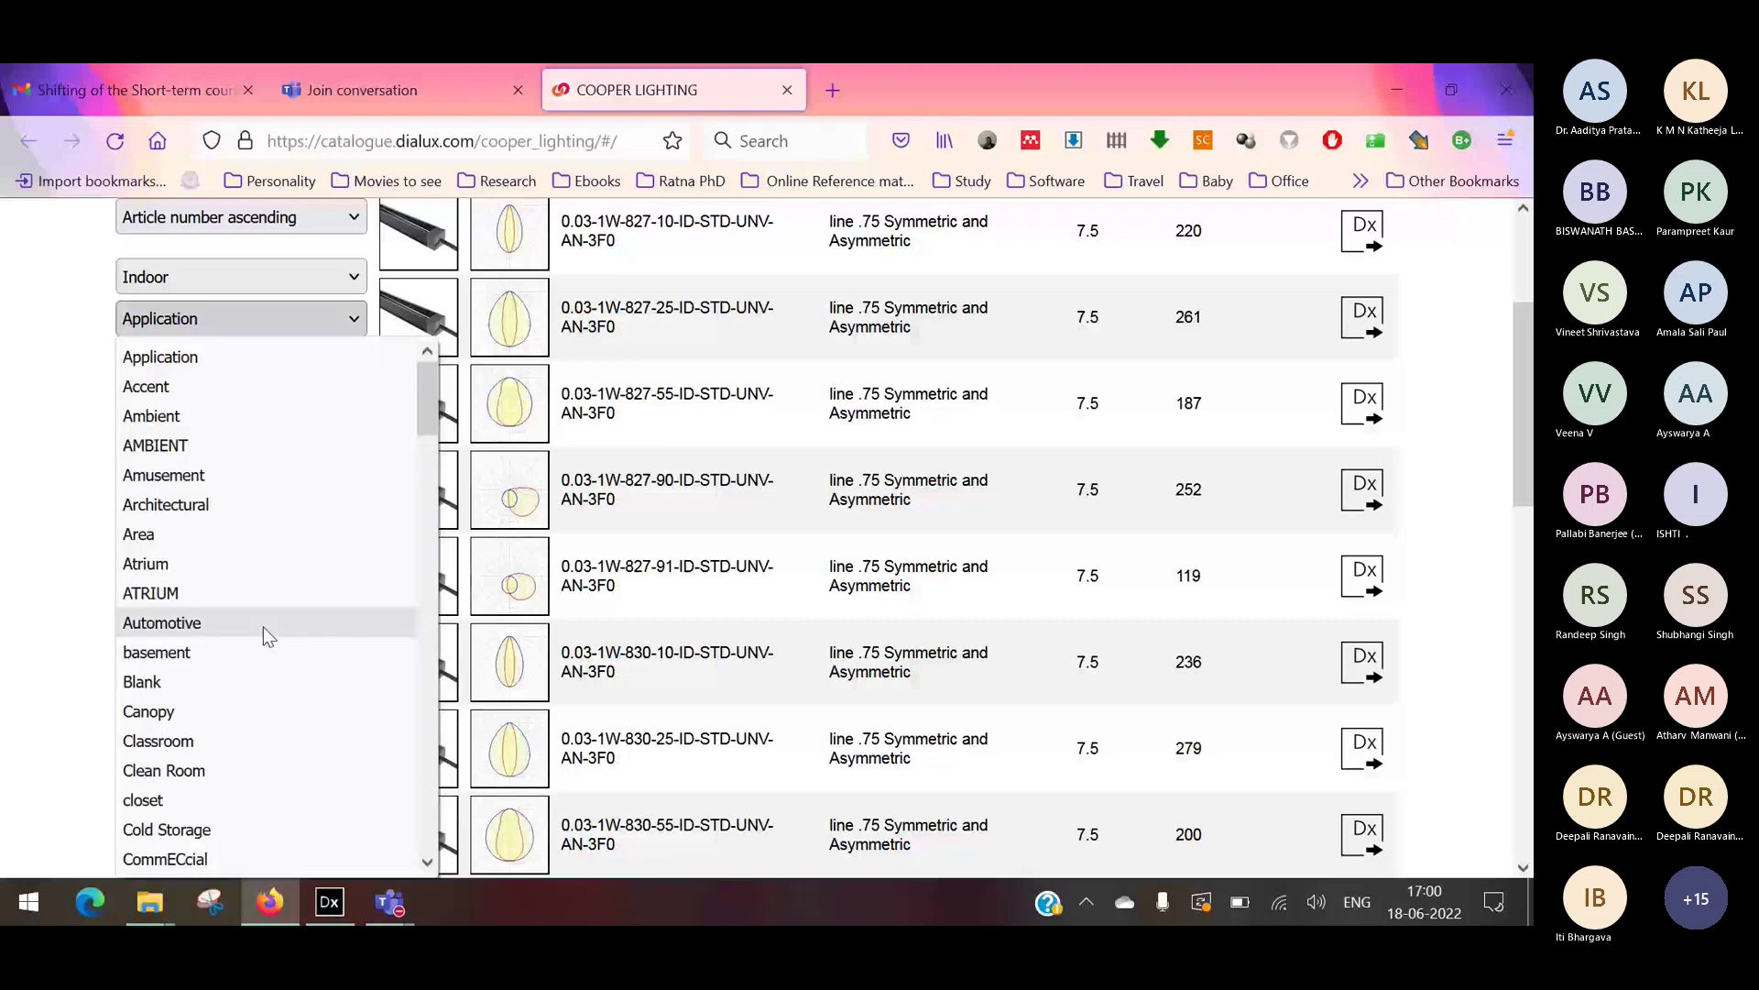
pyautogui.scroll(-5, 262, 626)
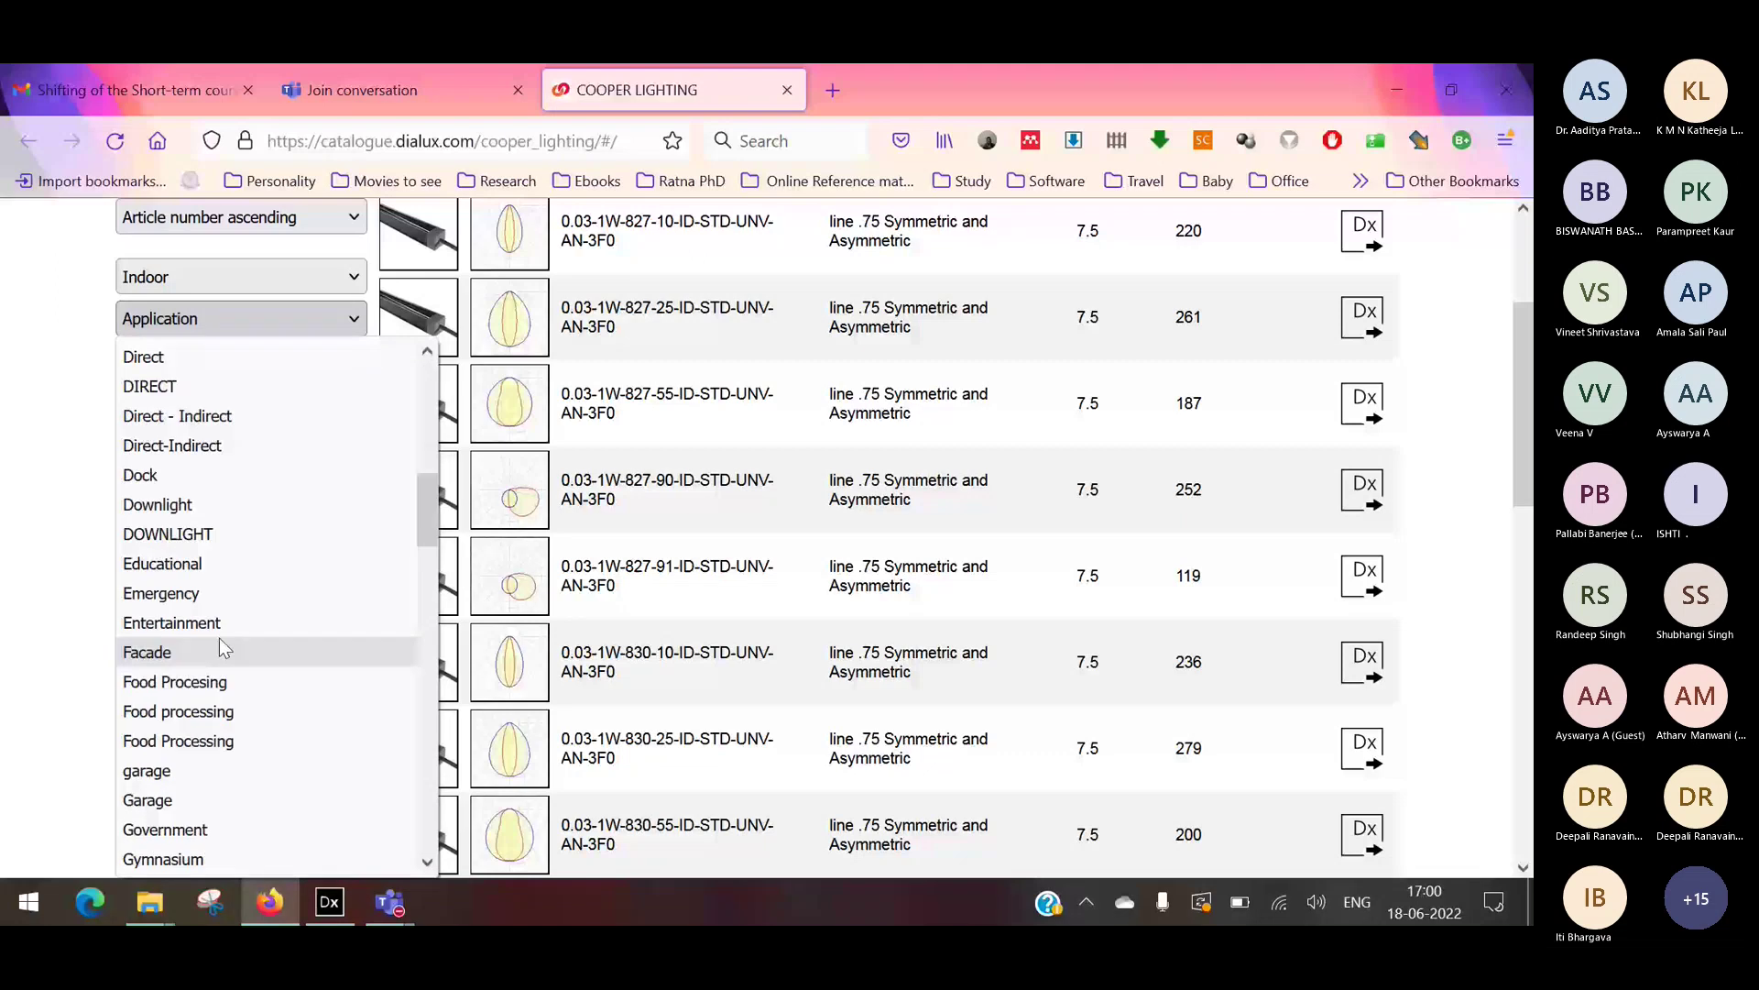
pyautogui.click(142, 626)
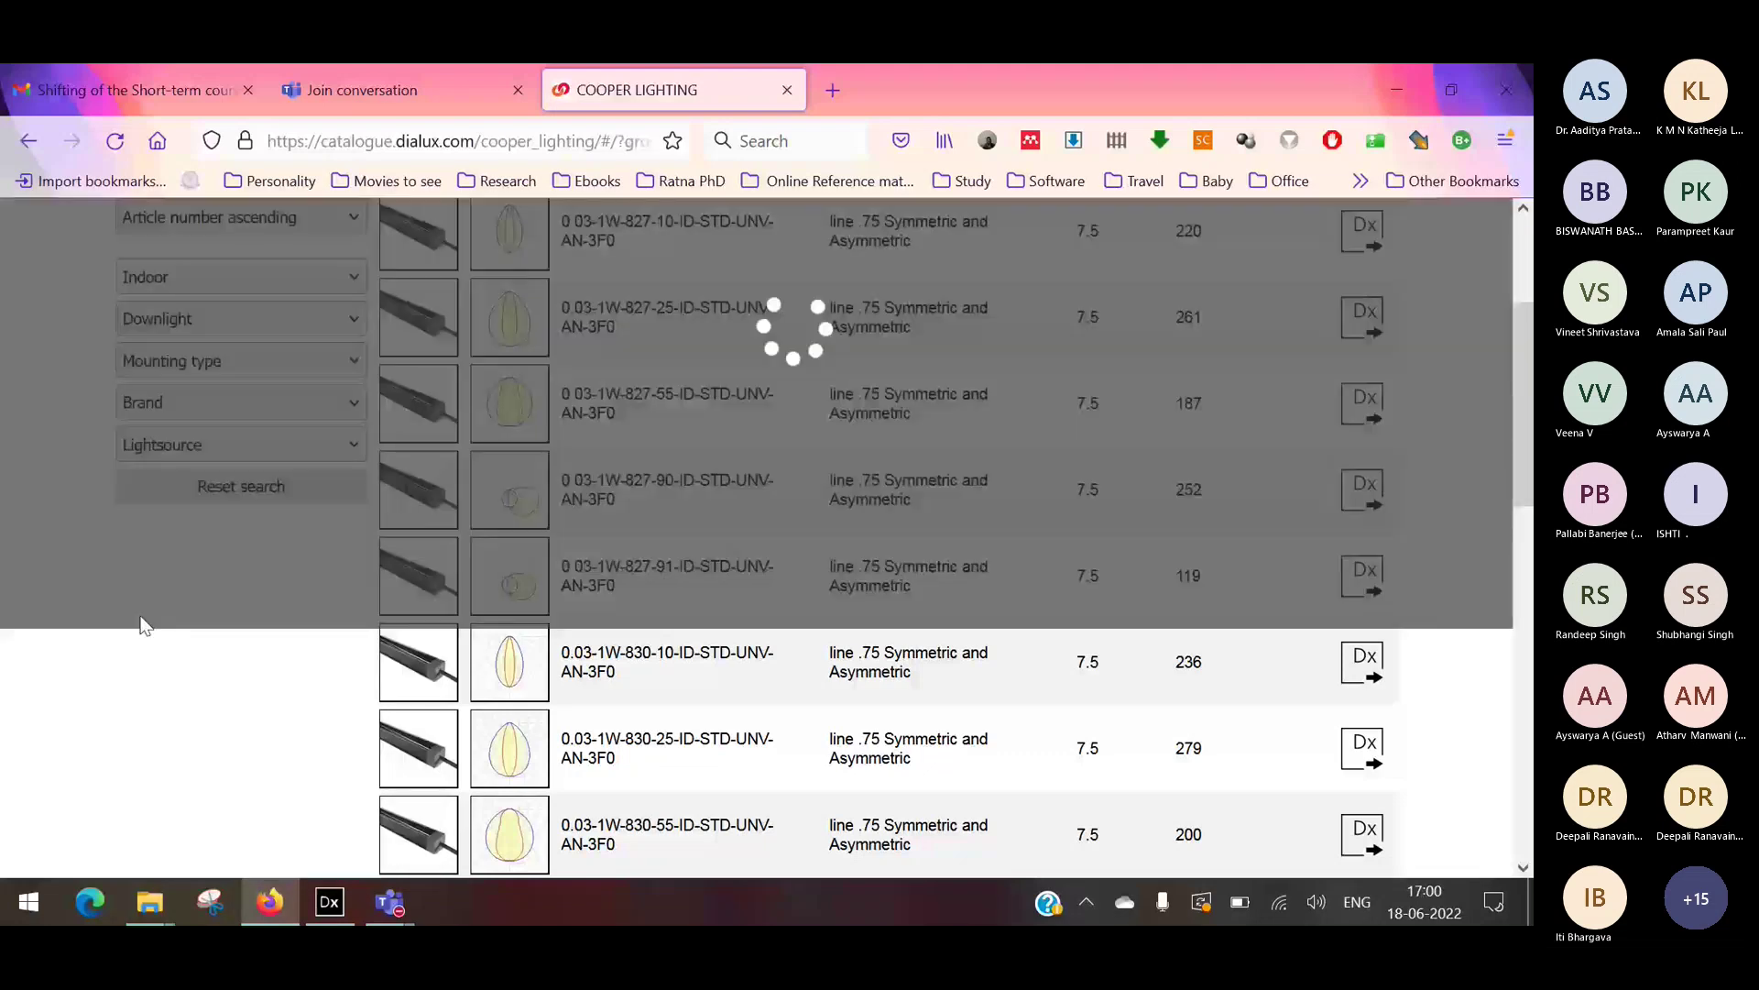
pyautogui.click(238, 361)
pyautogui.click(225, 459)
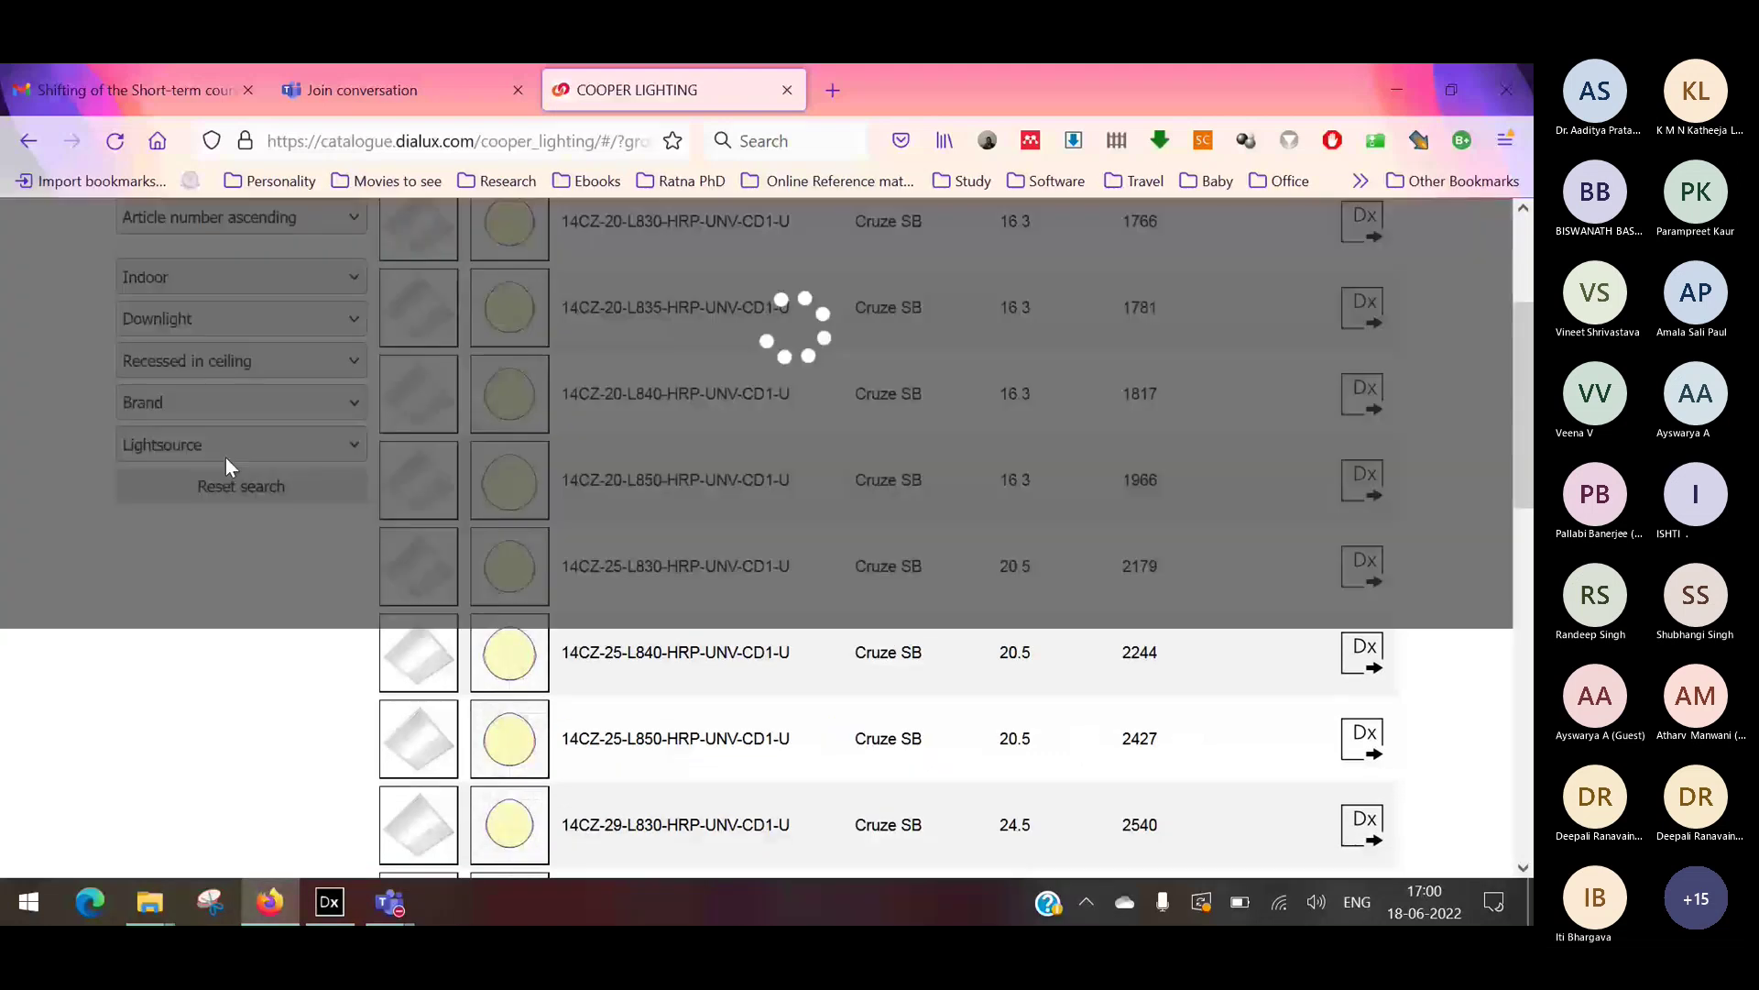
pyautogui.click(264, 403)
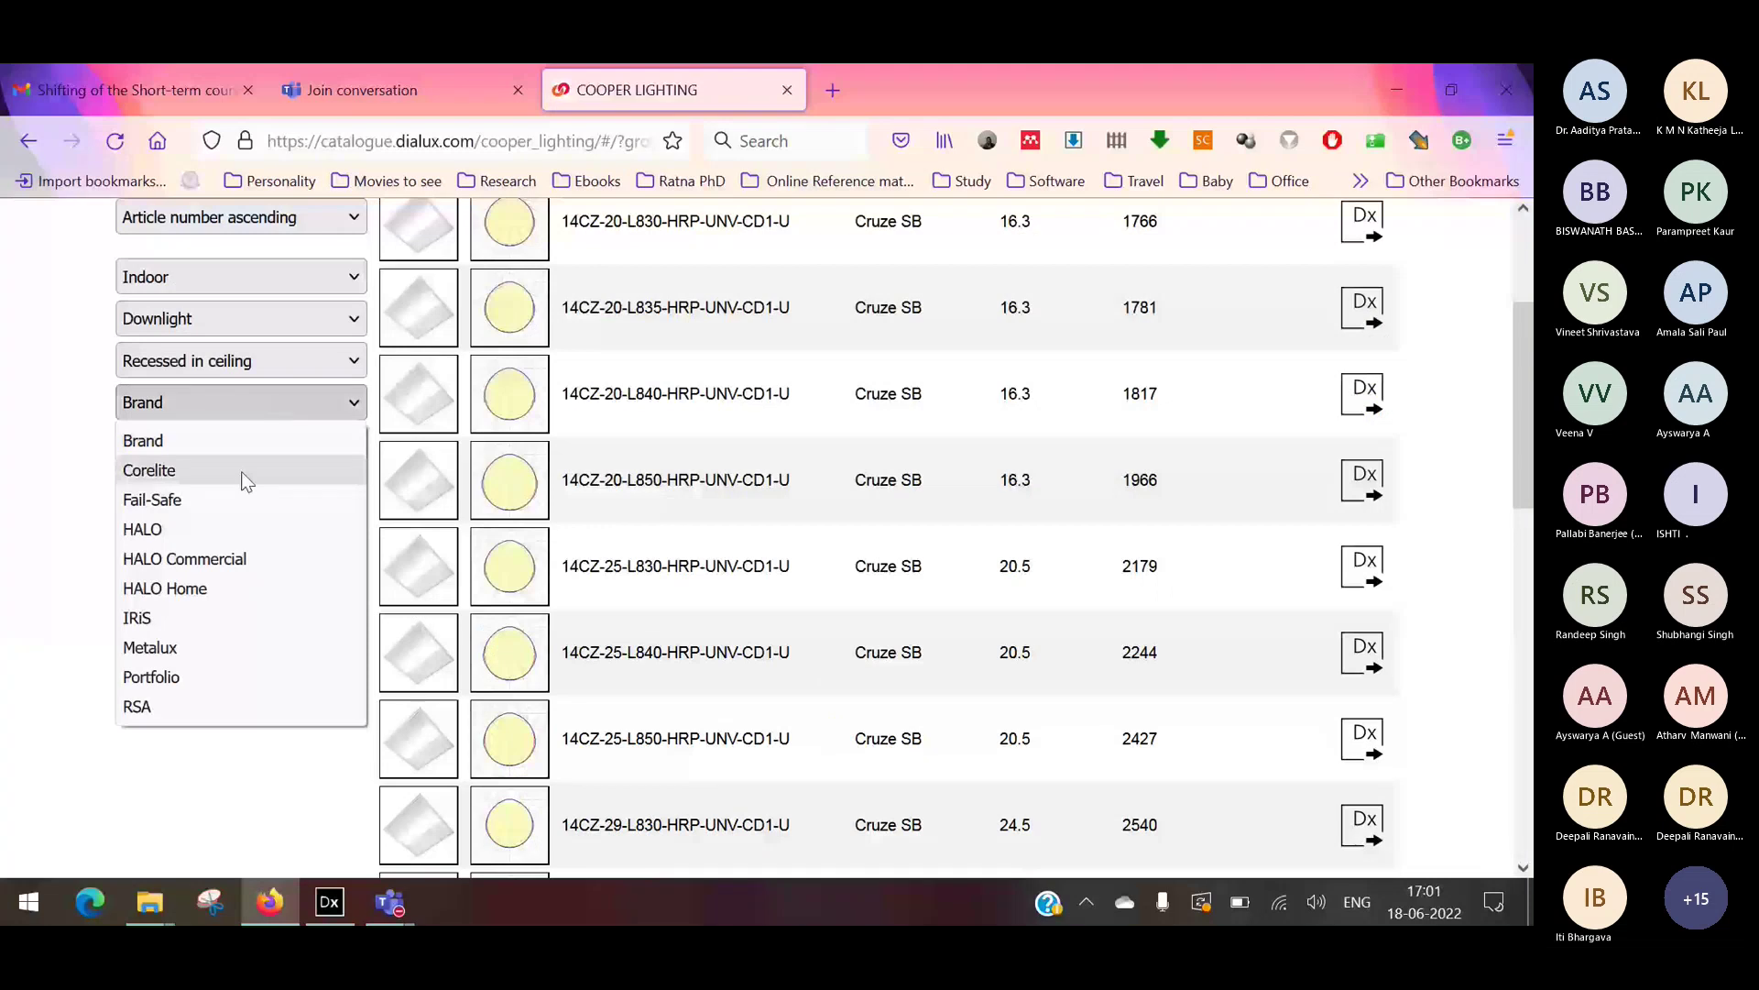
pyautogui.click(146, 651)
pyautogui.scroll(2, 275, 595)
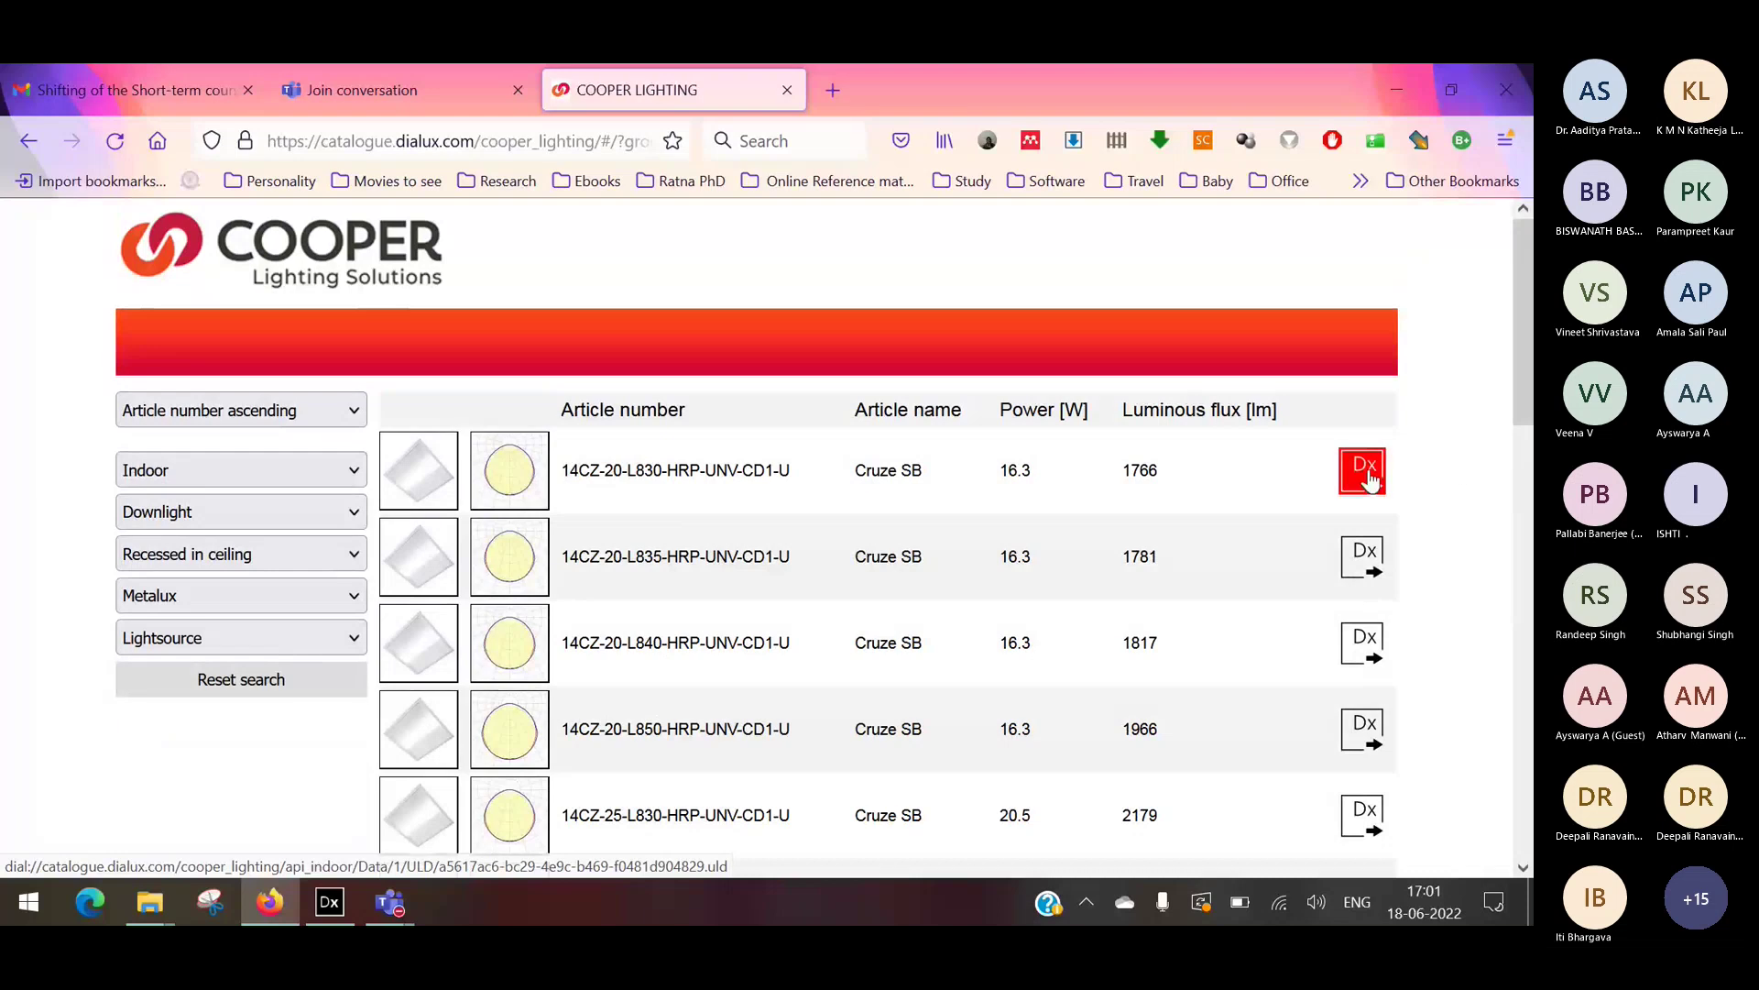
# Send the Cruze SB luminaire 14CZ-20-L830-HRP-UNV-CD1-U to DIALux evo, always allowing dial links, and check it in the luminaire selection there.
pyautogui.click(1361, 474)
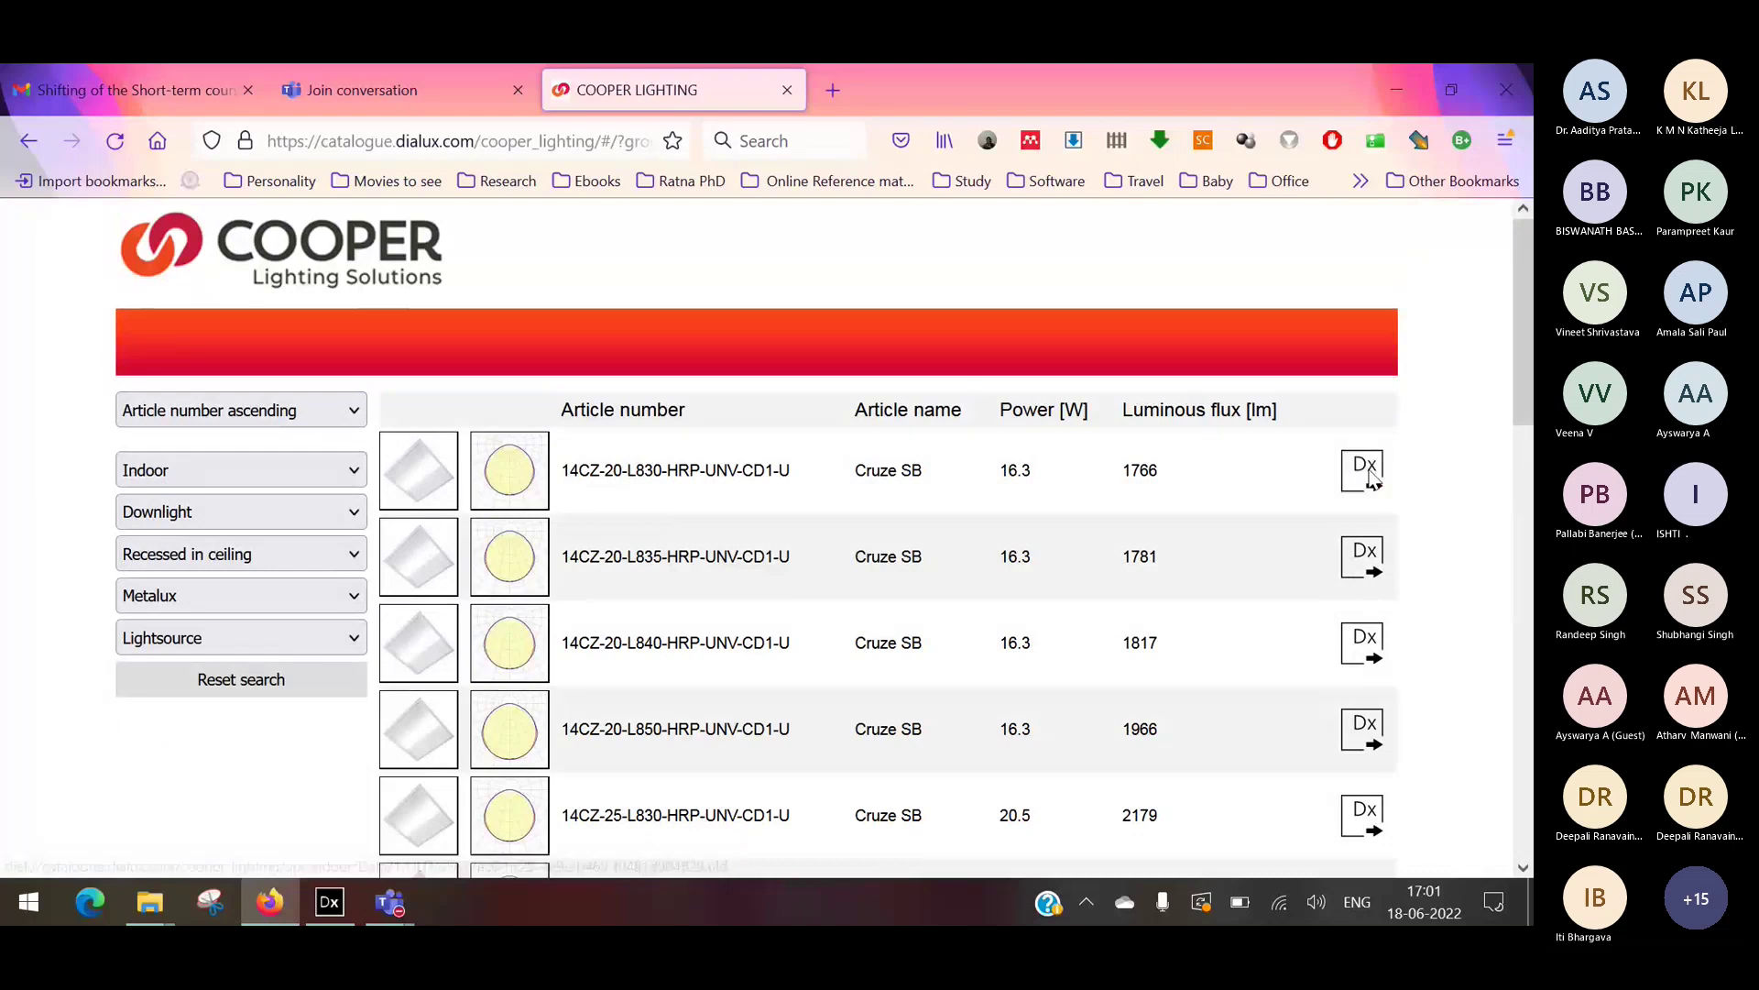
pyautogui.click(578, 308)
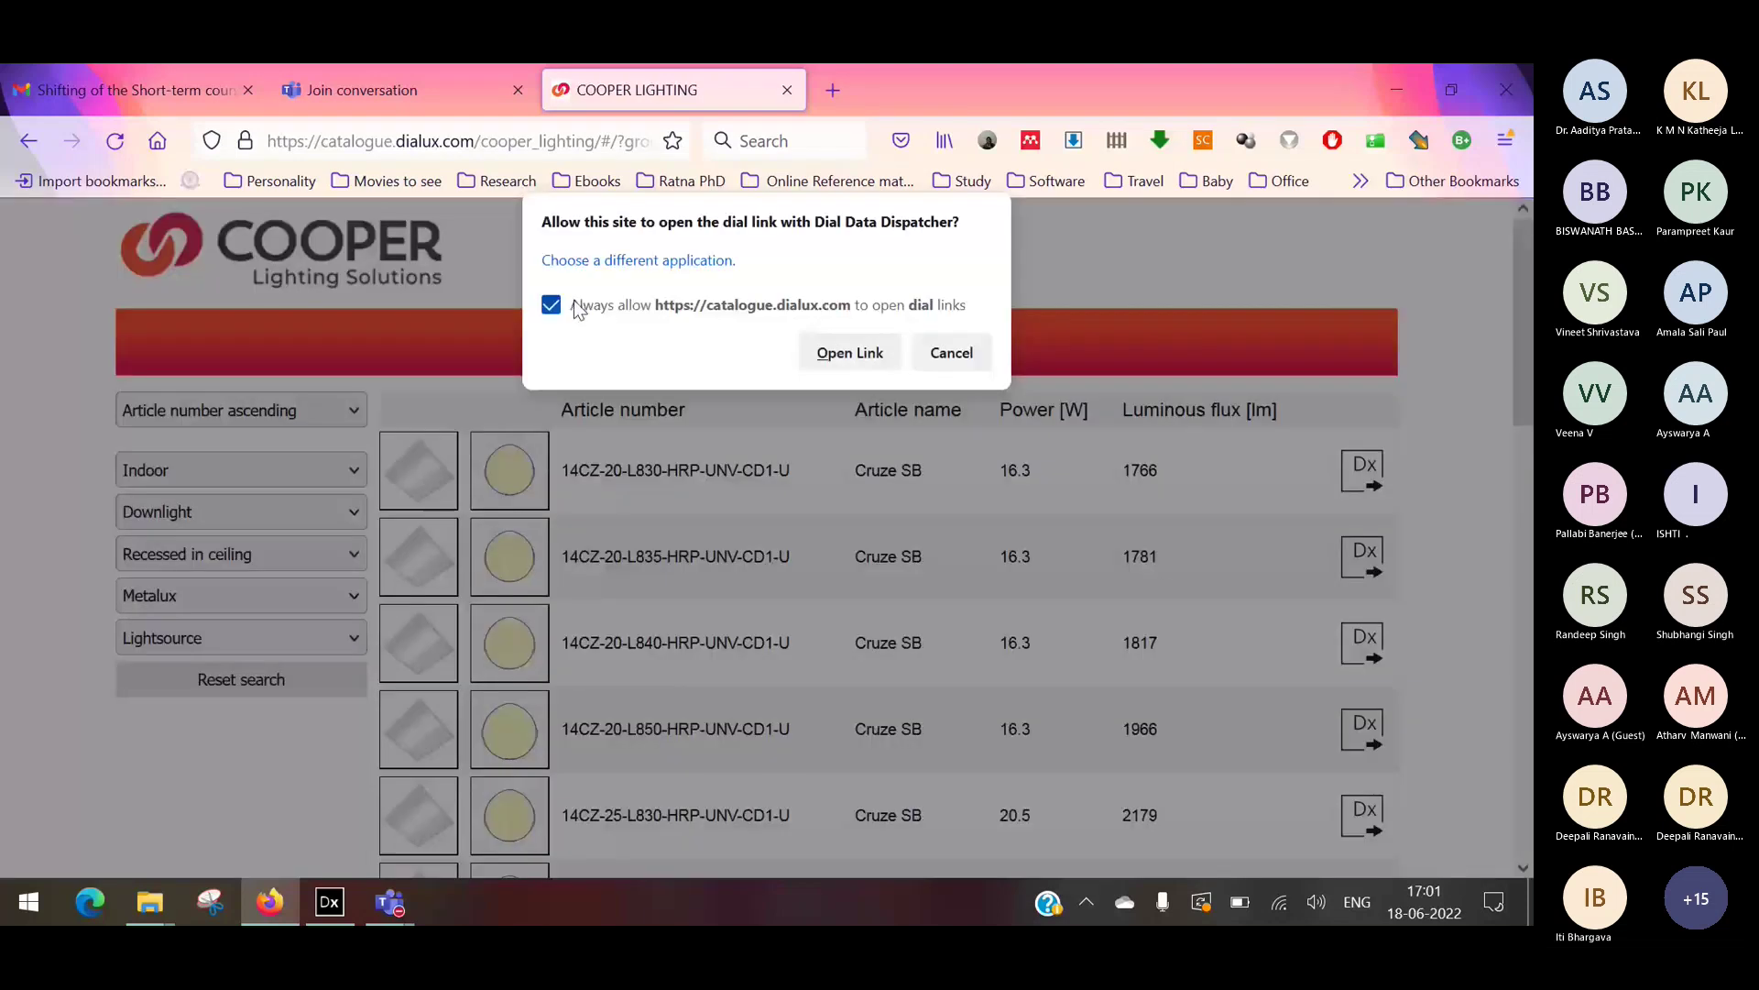
pyautogui.click(866, 372)
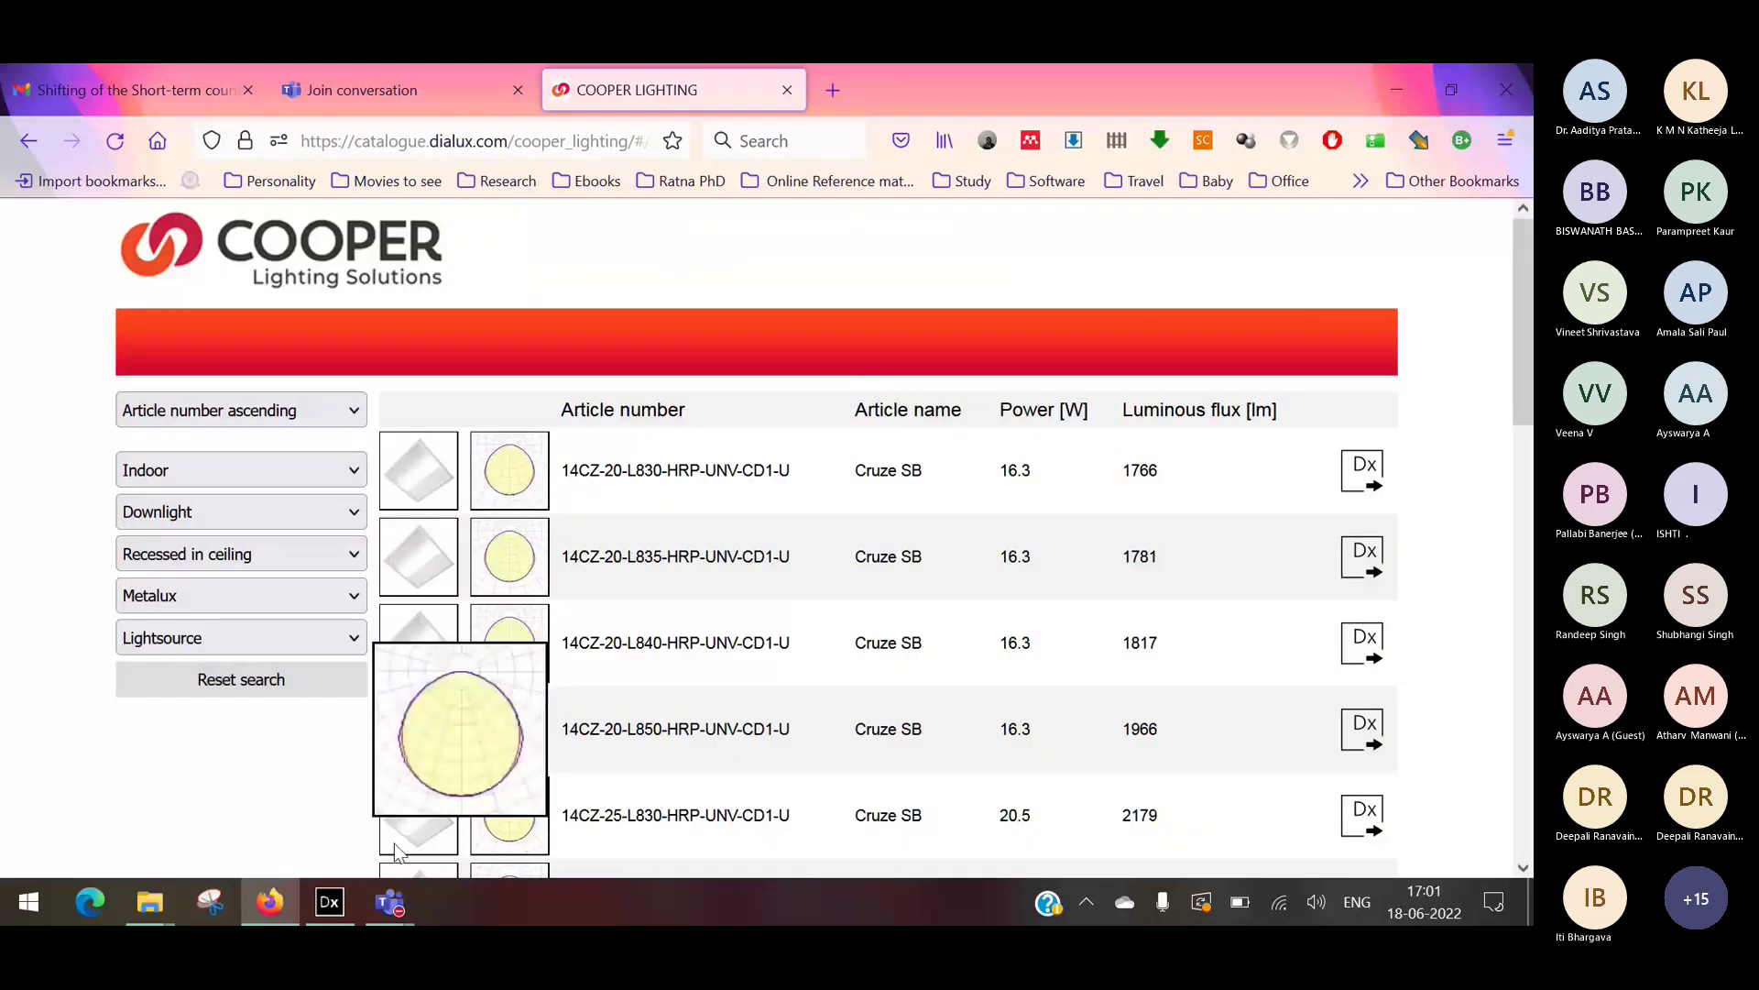
pyautogui.click(354, 884)
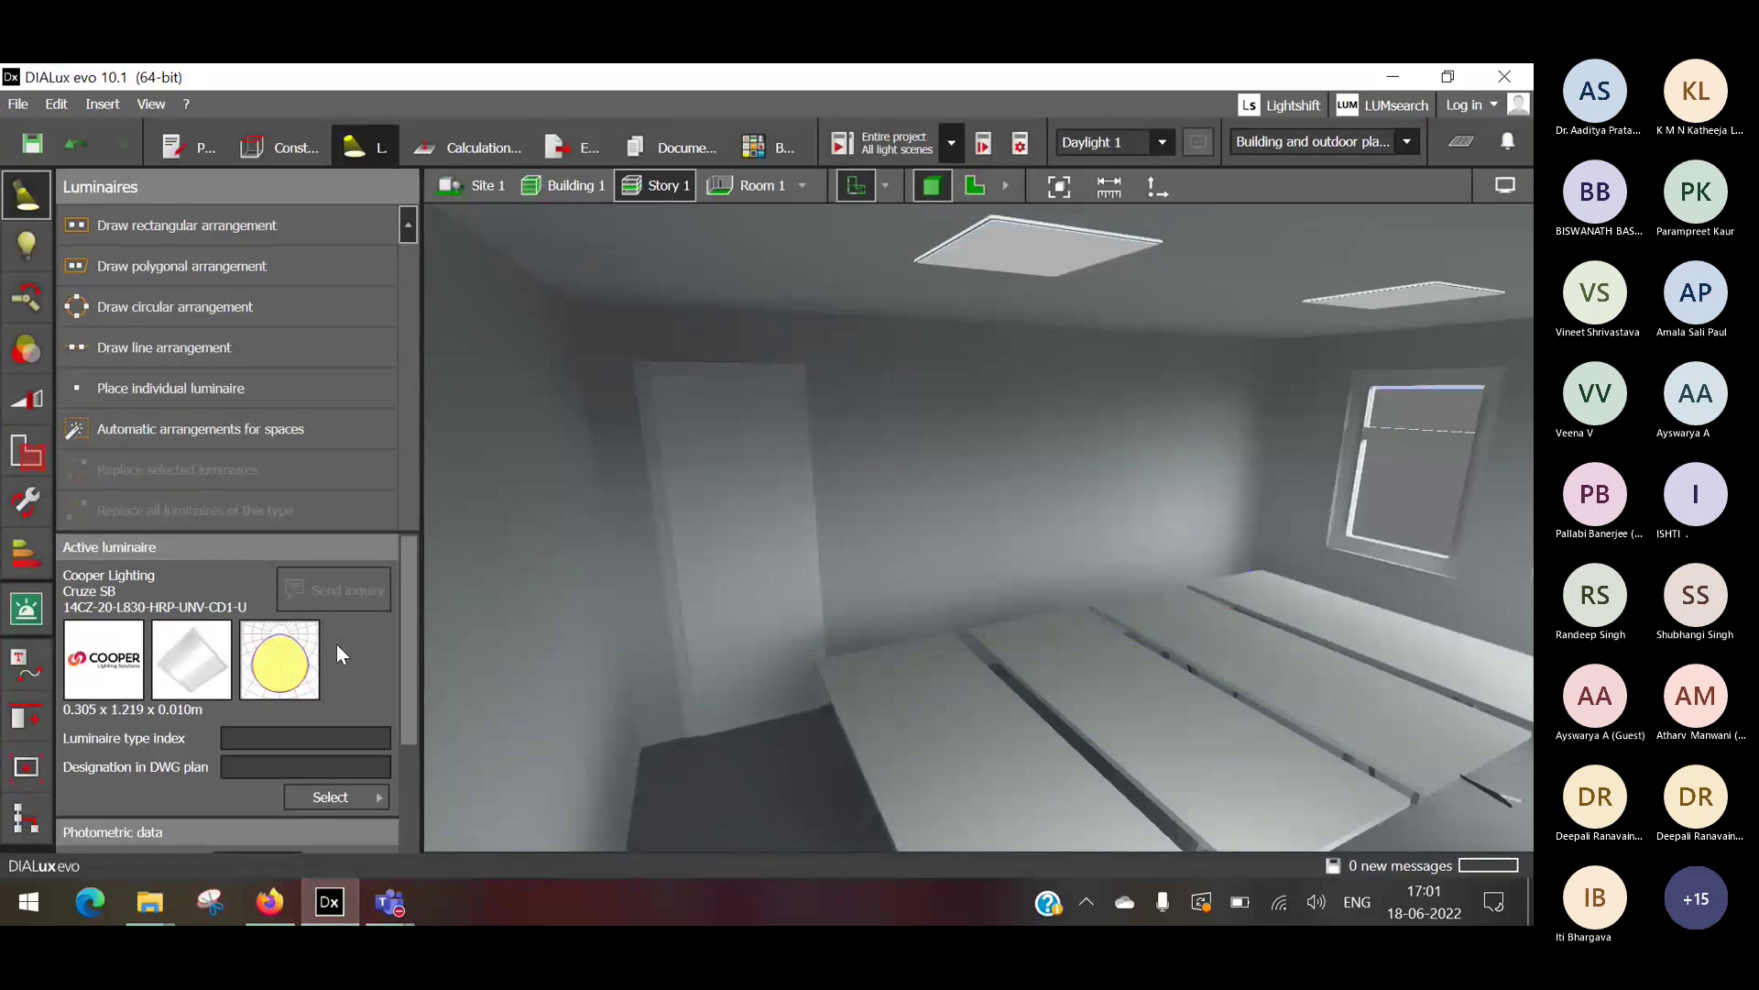
pyautogui.click(345, 797)
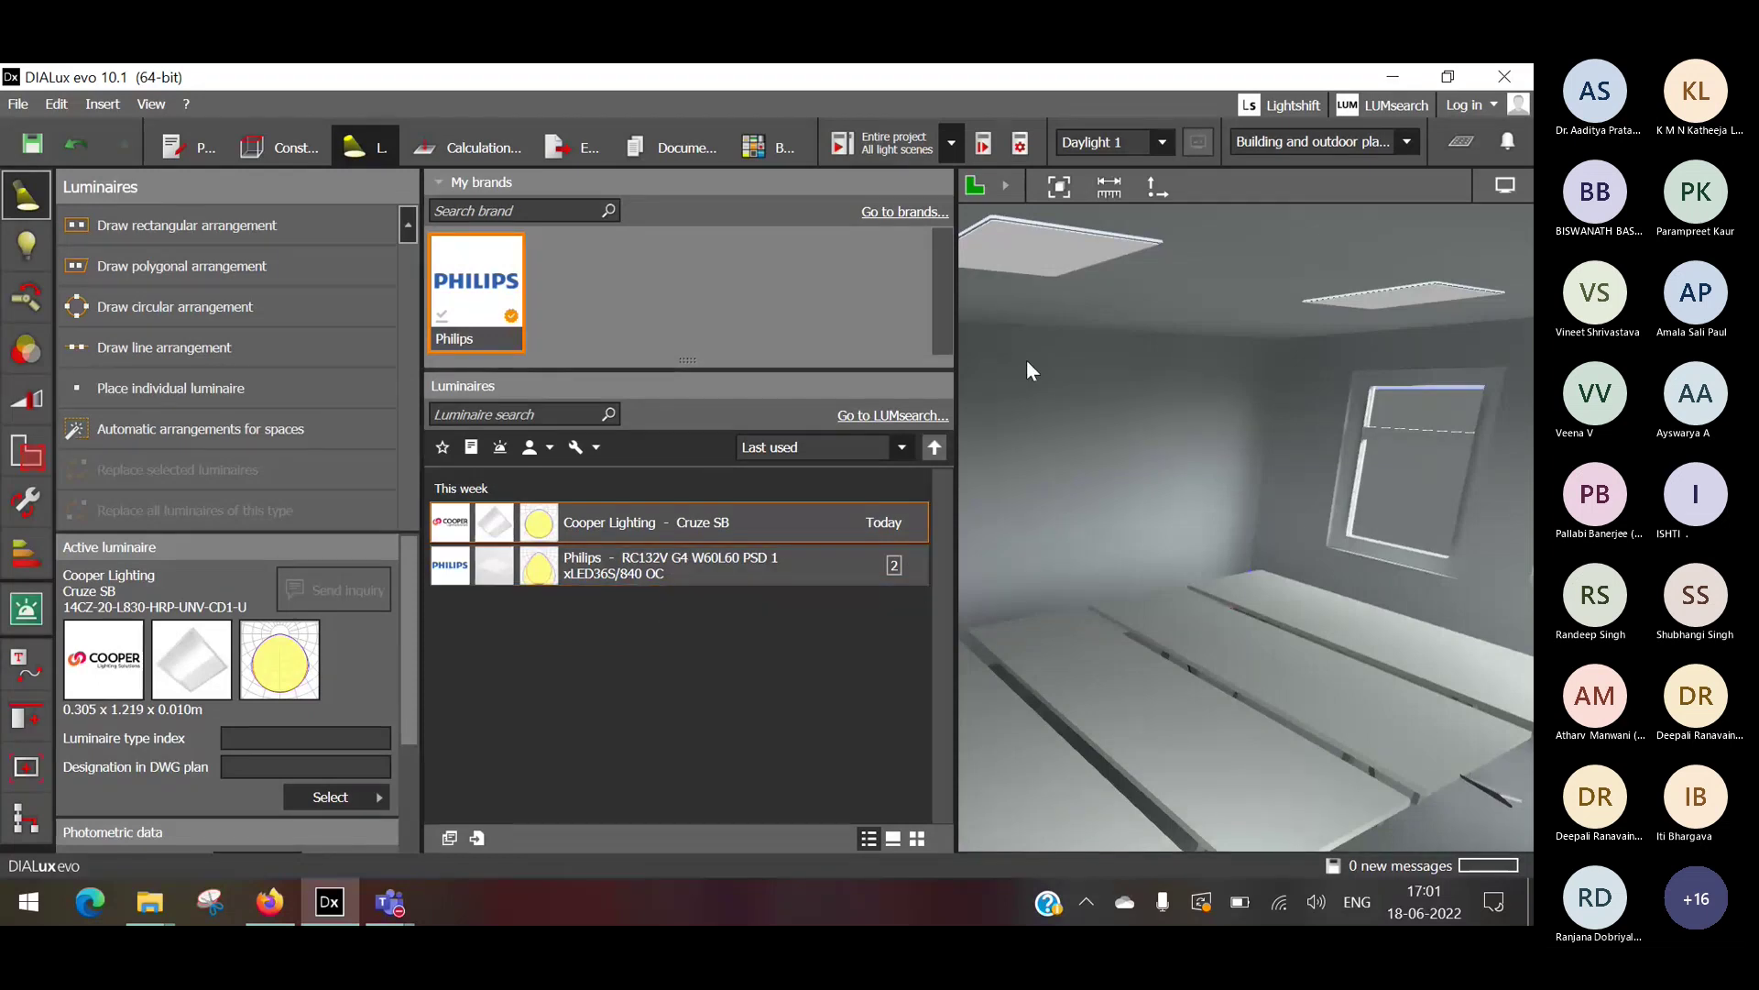
pyautogui.click(1051, 327)
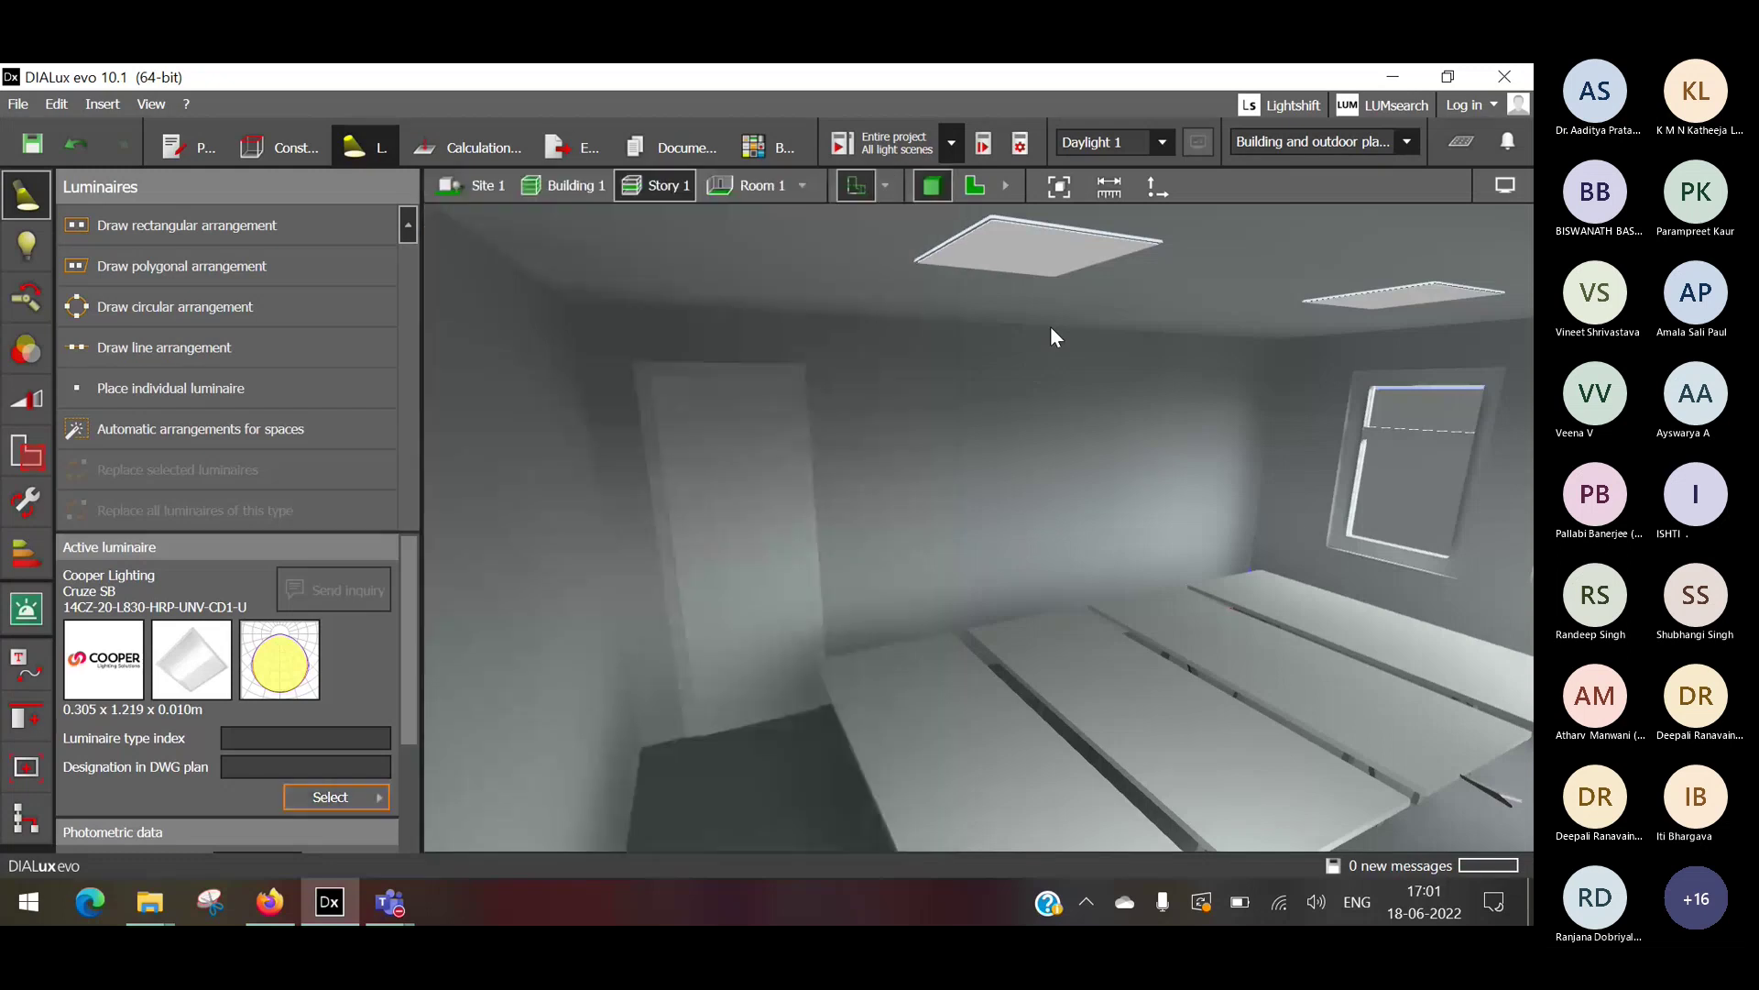
# Select the two placed Philips luminaires and view them along the room with their lamp properties open.
pyautogui.click(1021, 260)
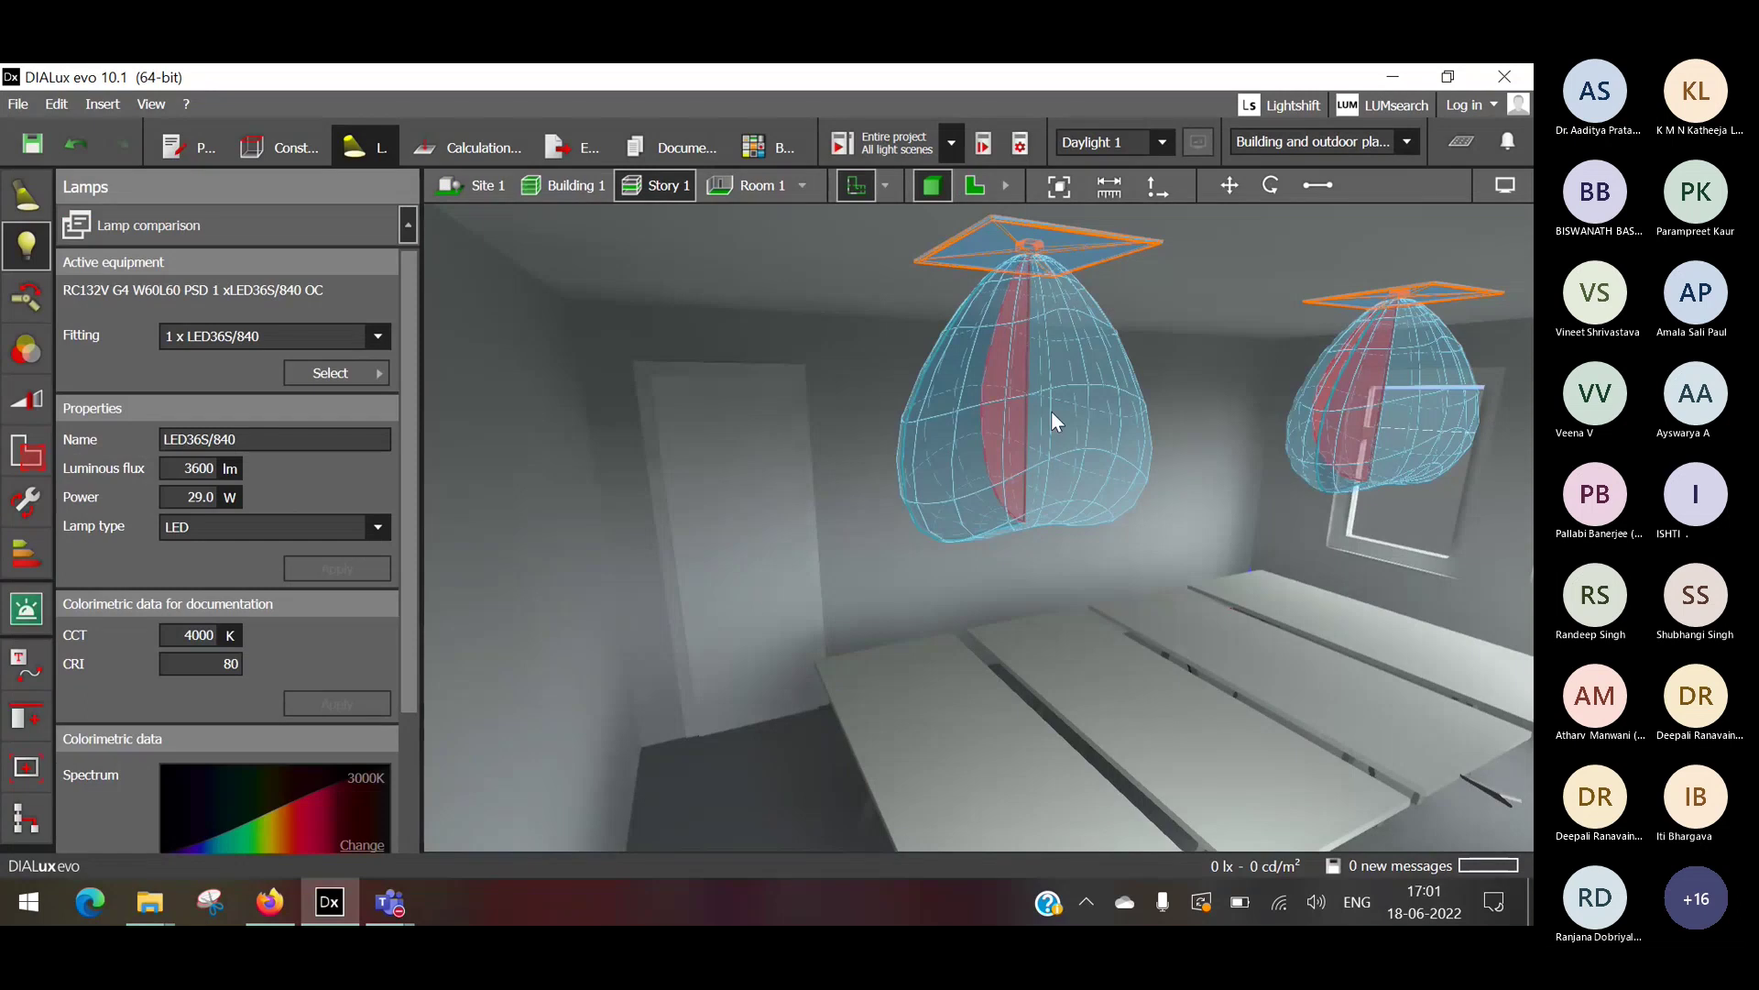
pyautogui.moveTo(841, 615); pyautogui.dragTo(797, 563, button='middle')
pyautogui.moveTo(797, 562); pyautogui.dragTo(947, 624, button='right')
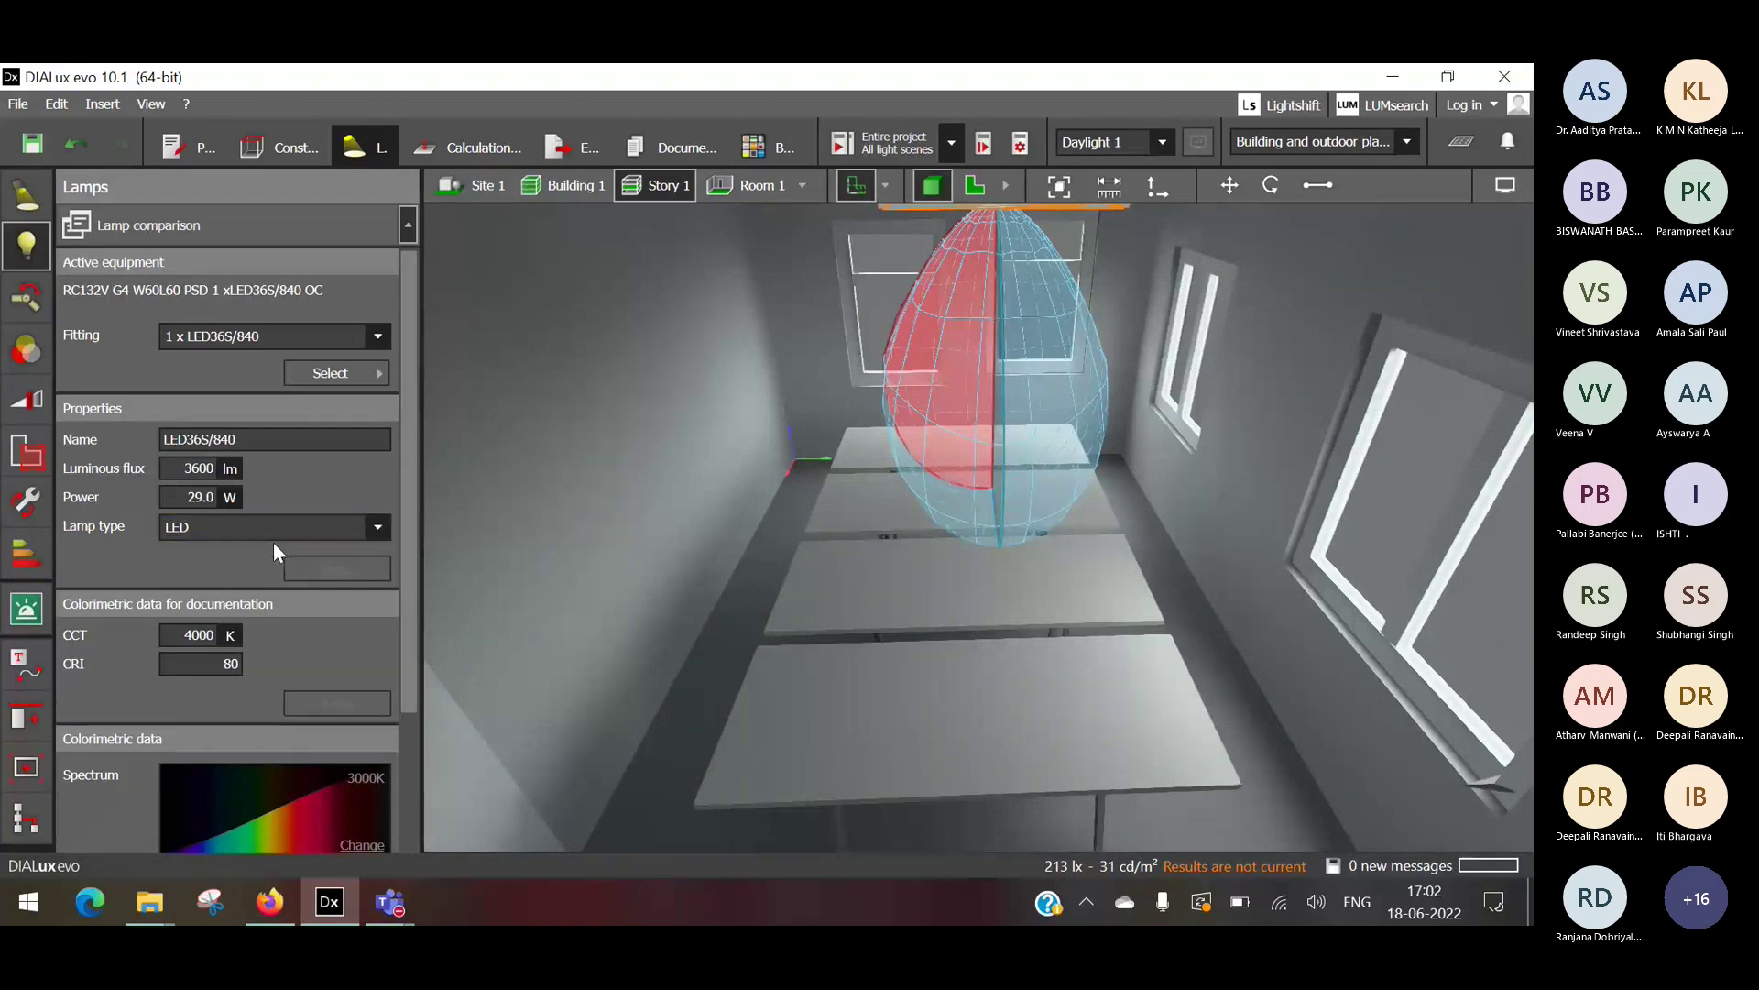
# Review the fitting and lamp type options of the Philips luminaires, keeping LED as the lamp type.
pyautogui.click(378, 336)
pyautogui.click(379, 339)
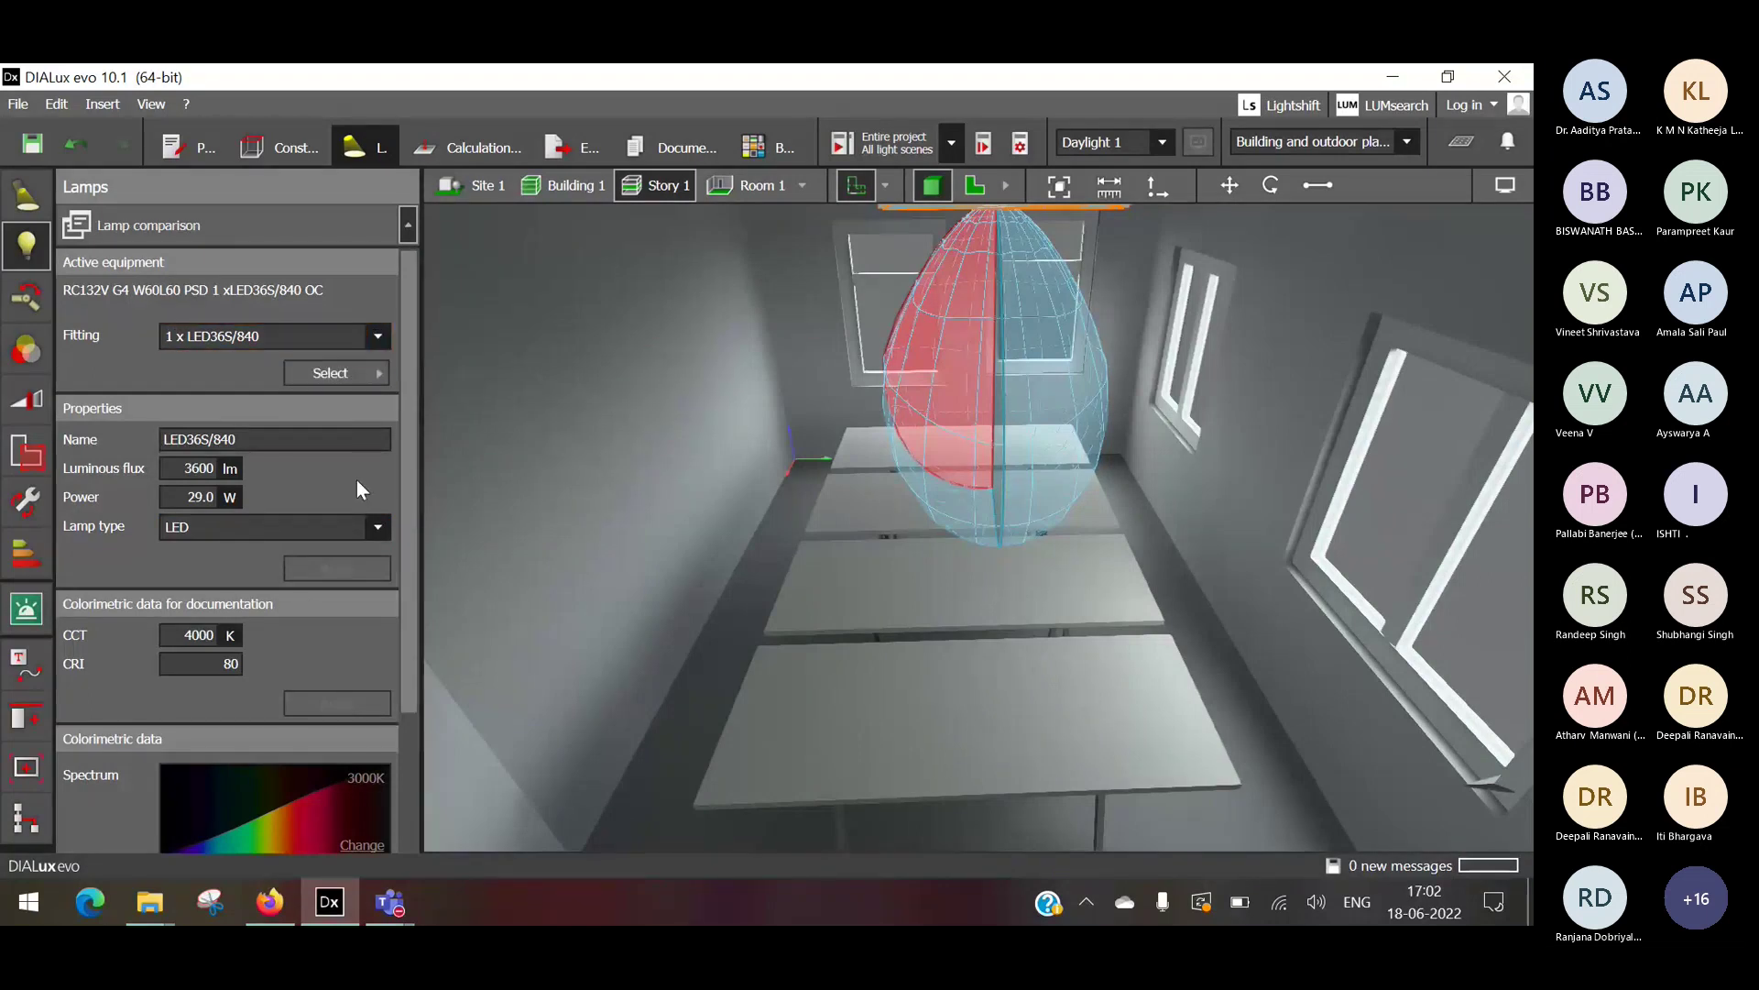
pyautogui.click(379, 527)
pyautogui.click(379, 527)
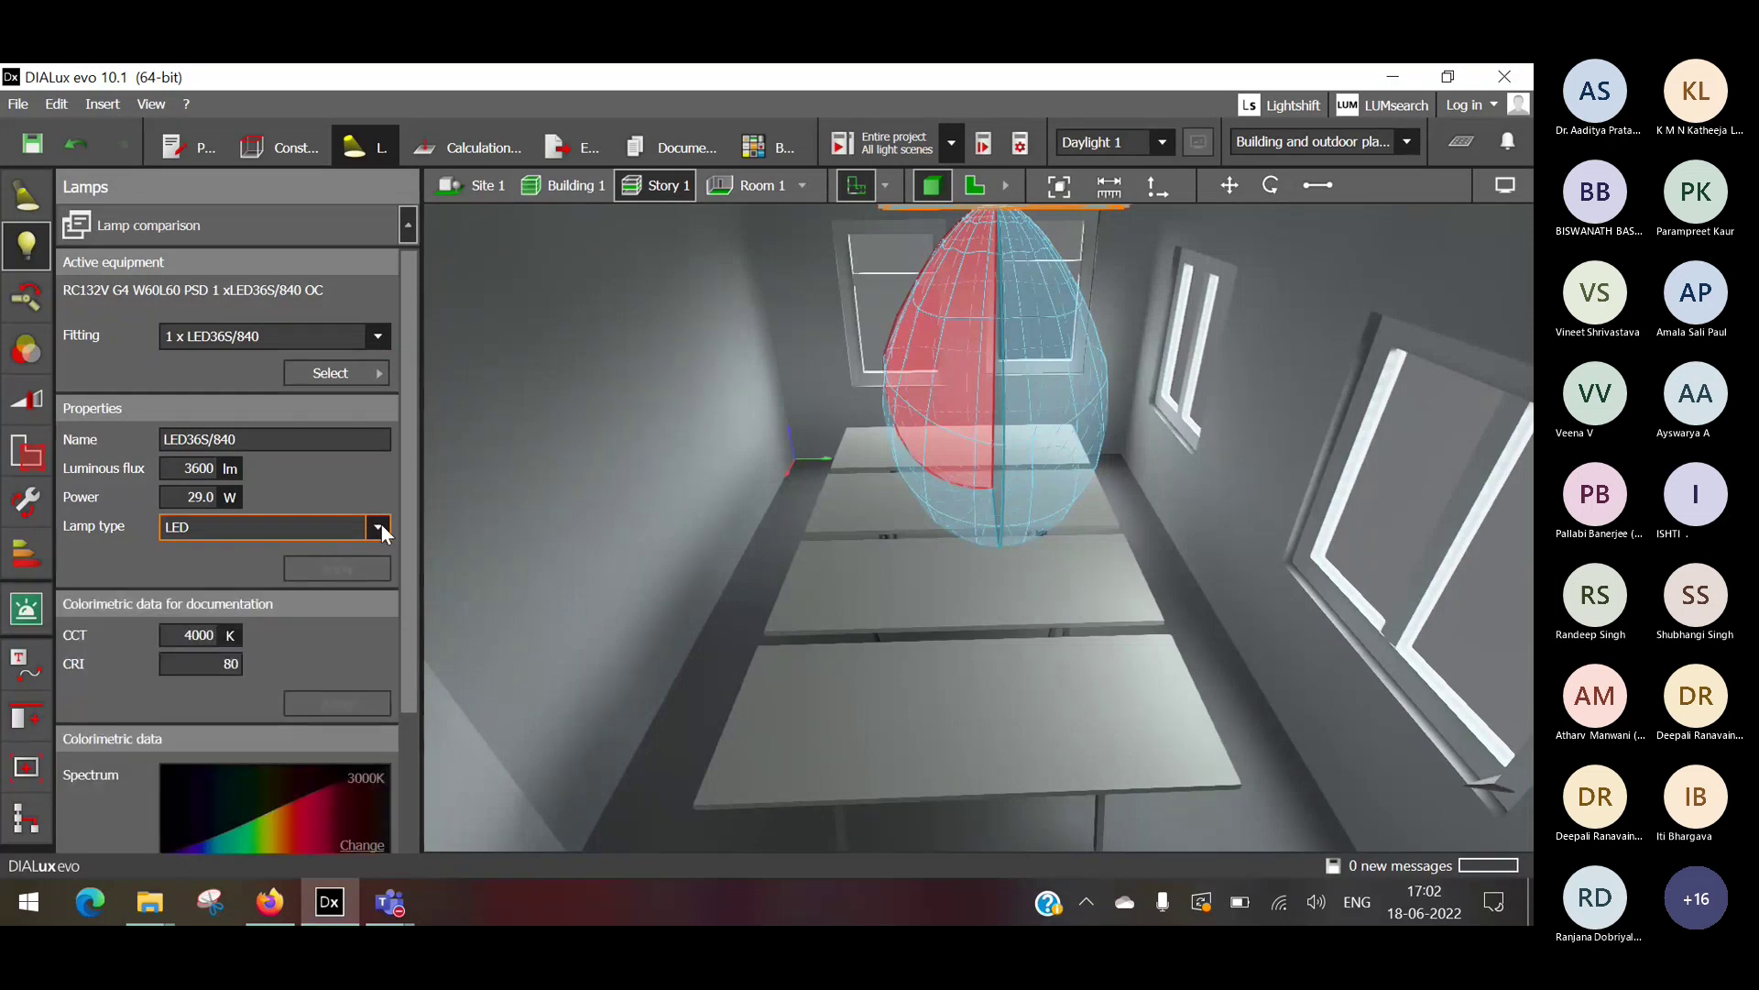
pyautogui.click(379, 527)
pyautogui.click(379, 527)
pyautogui.click(372, 527)
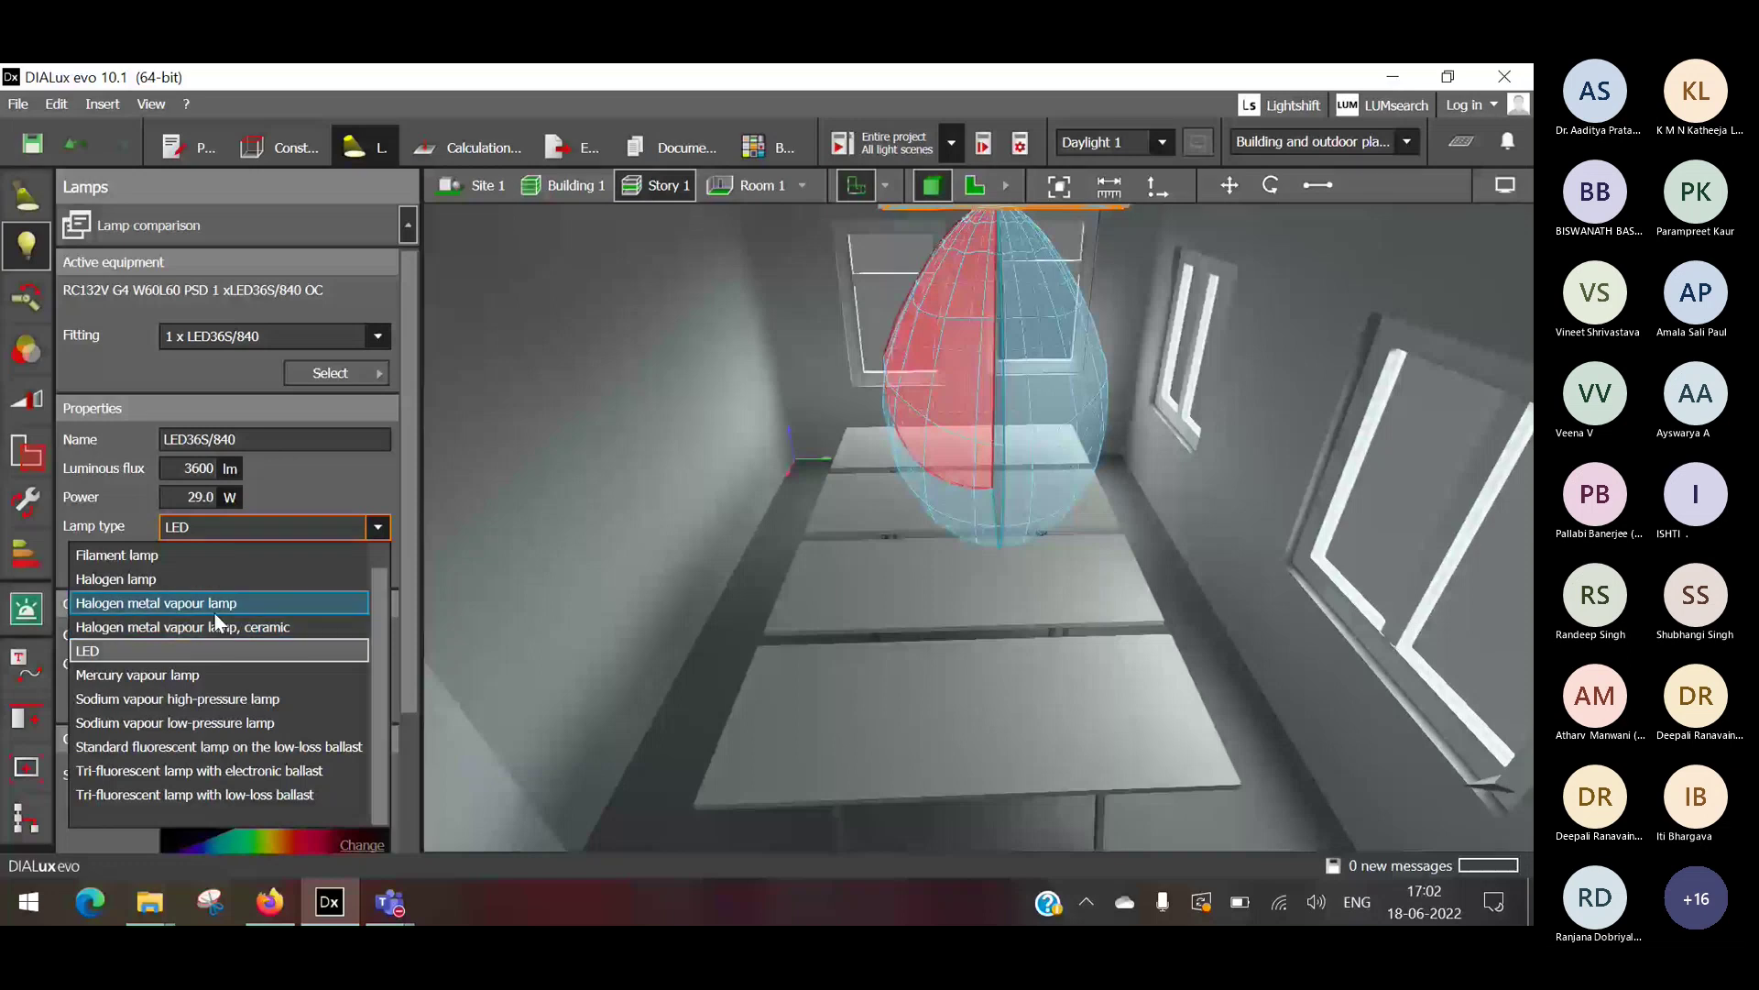
pyautogui.click(386, 525)
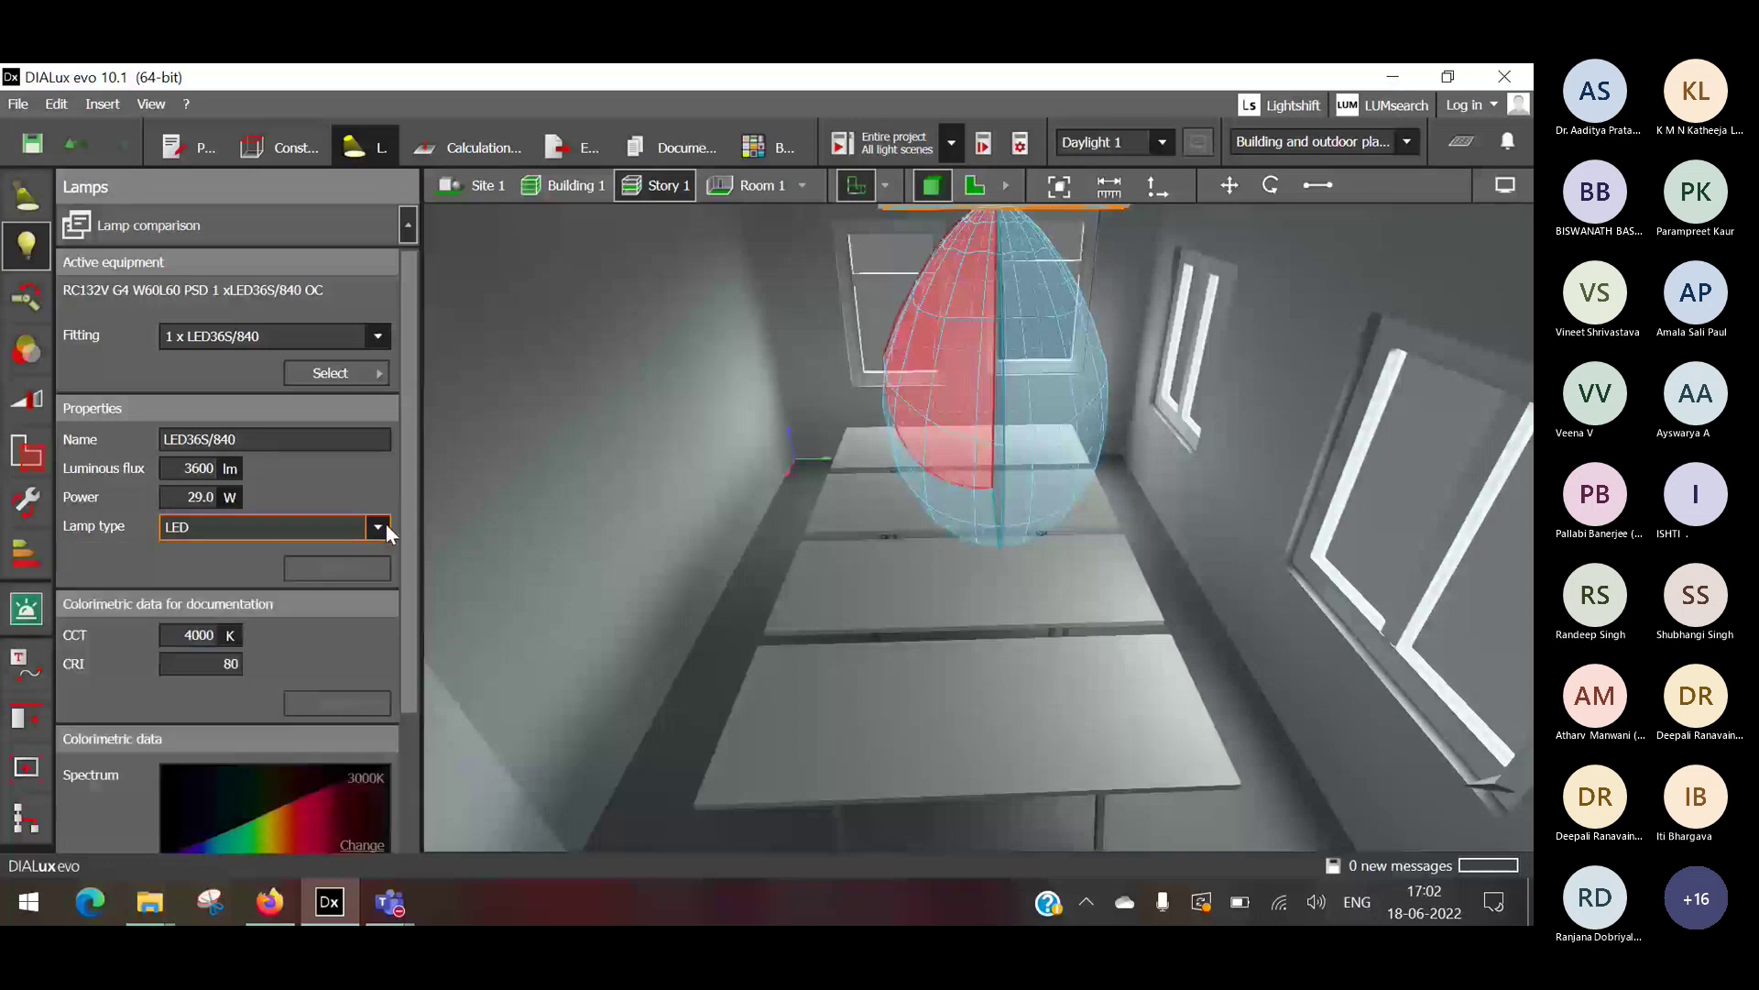
# Examine the lamp's CCT and CRI documentation values together with its spectrum and colour rendering data.
pyautogui.click(191, 632)
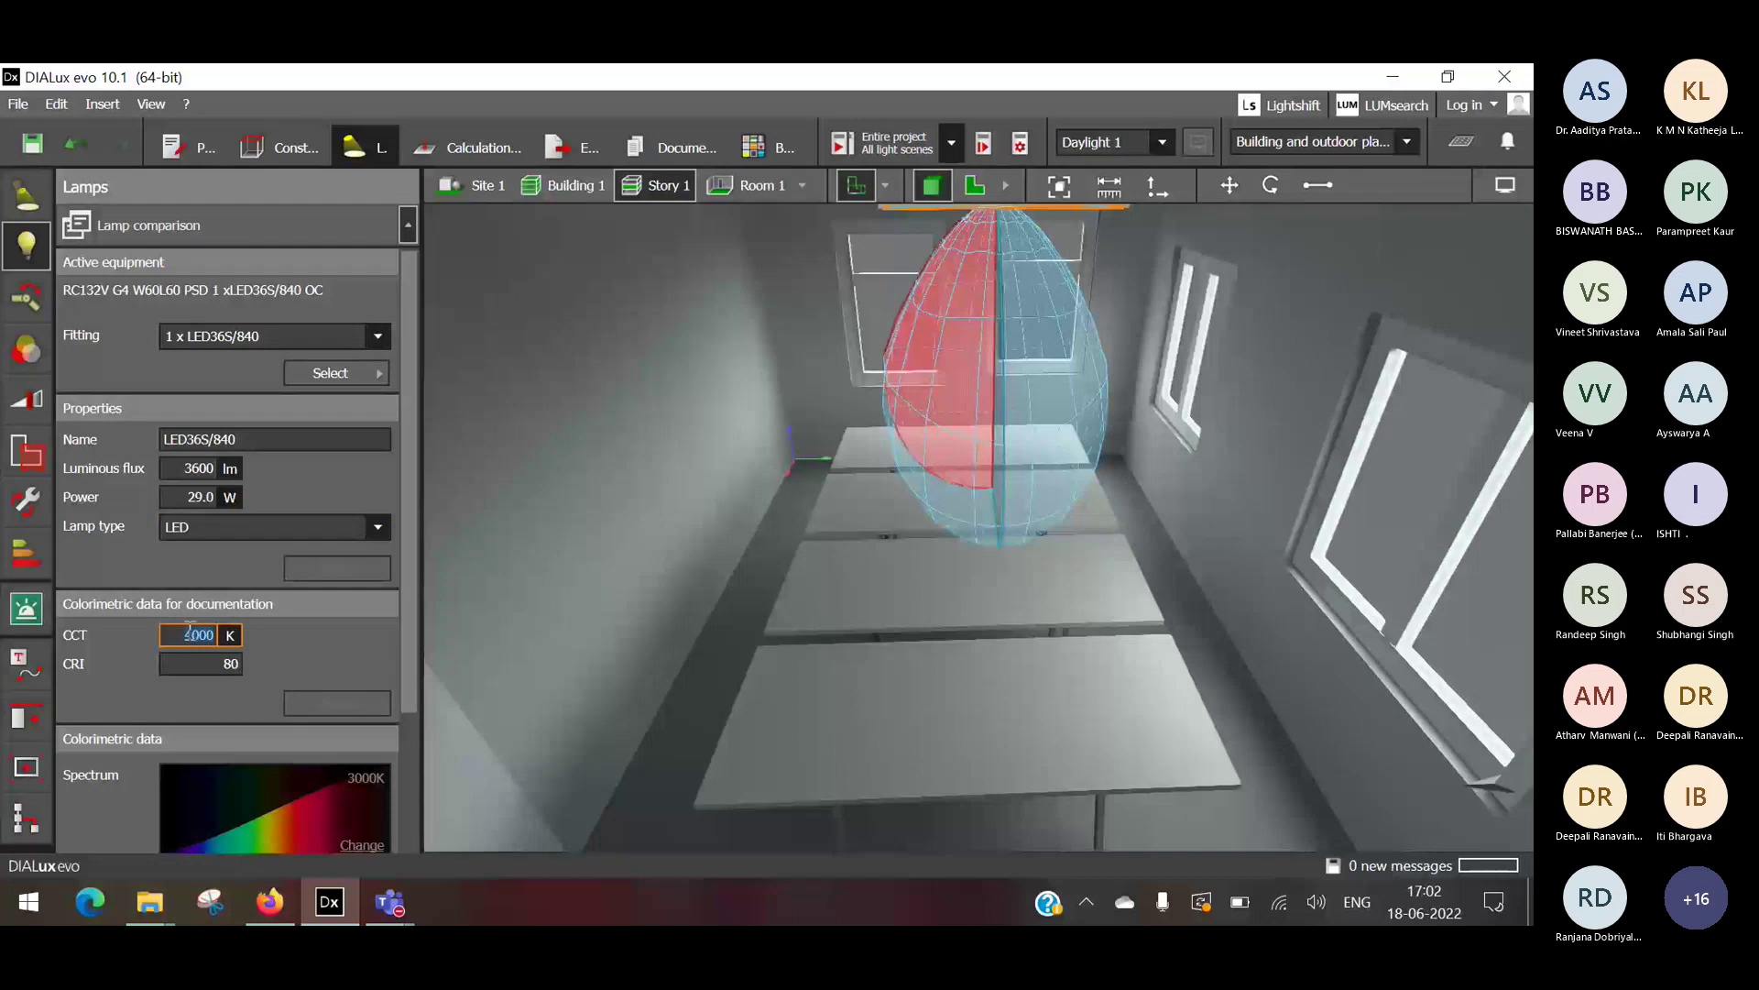
pyautogui.click(190, 663)
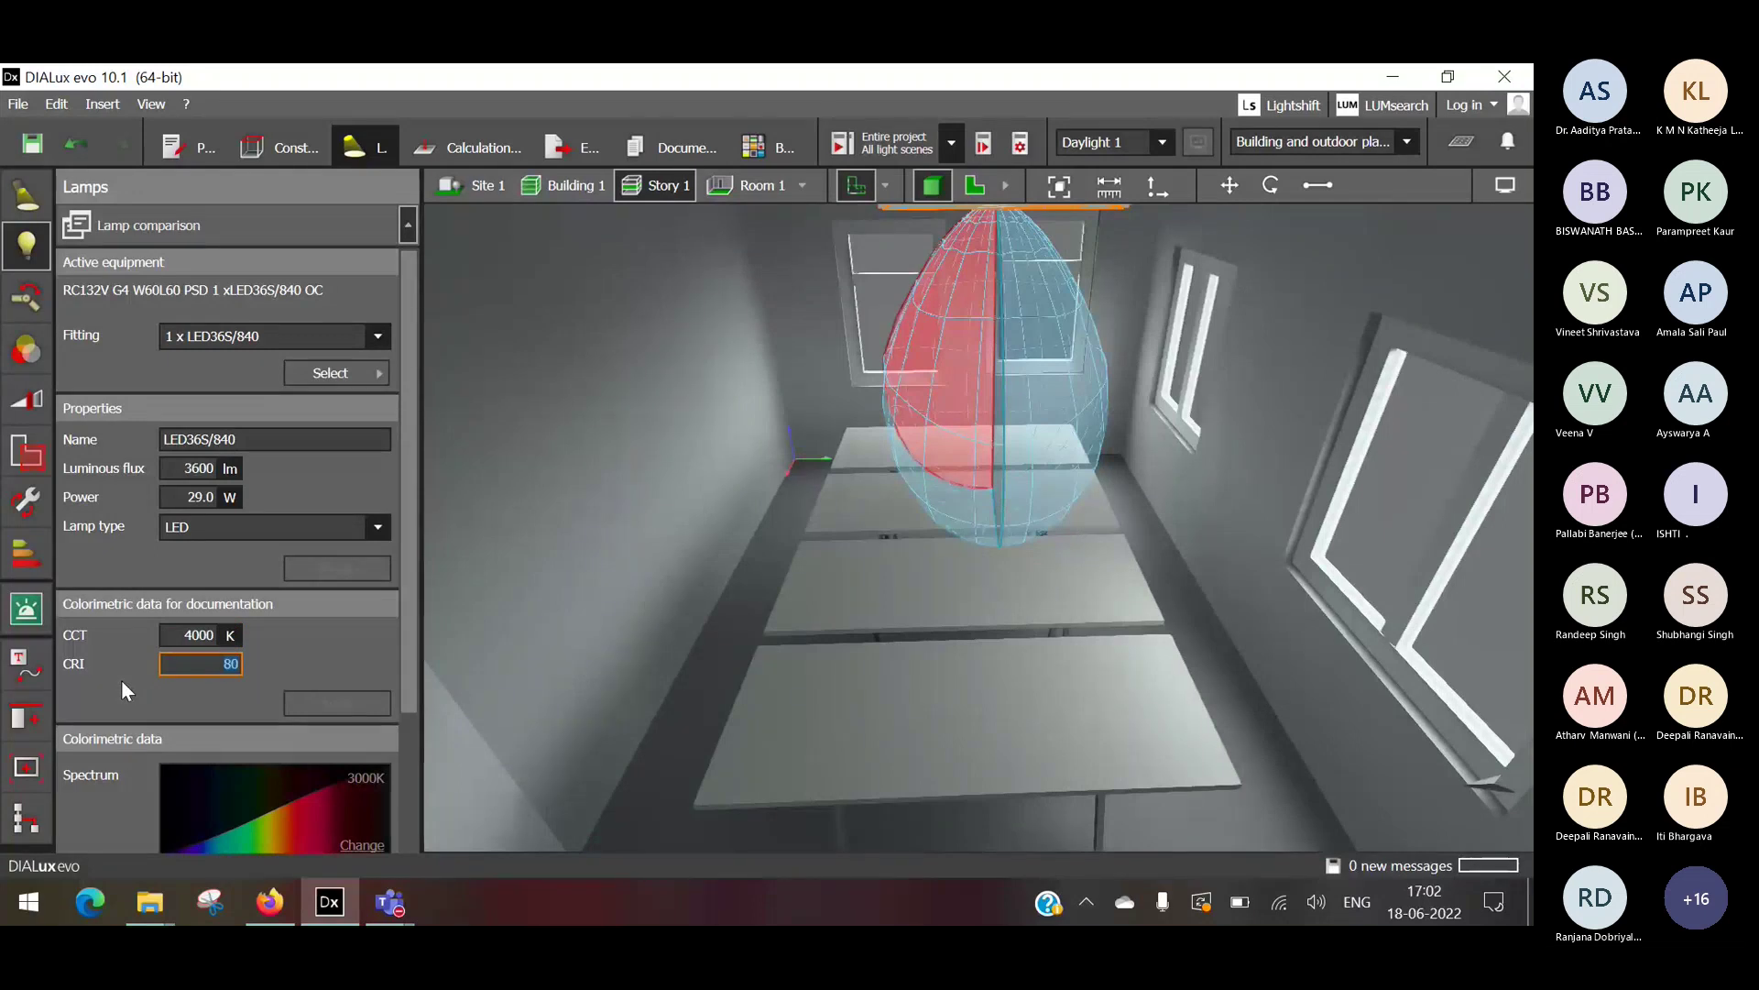
pyautogui.scroll(-3, 121, 679)
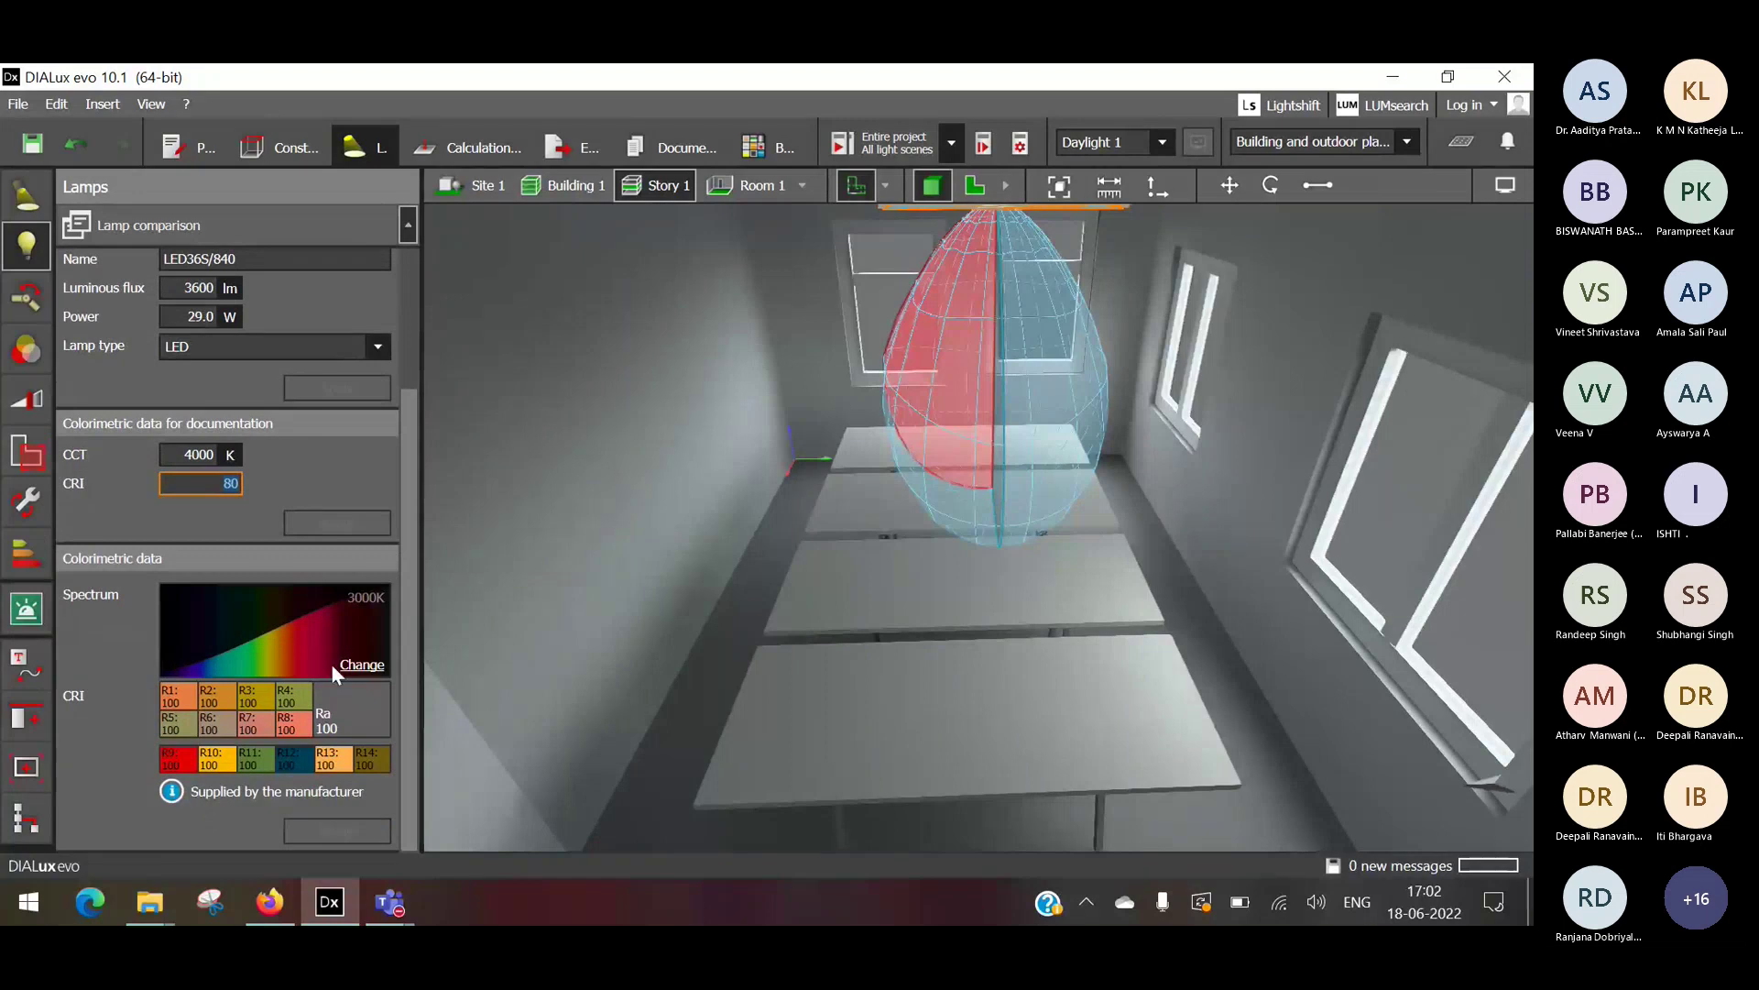
pyautogui.scroll(1, 199, 719)
pyautogui.scroll(-1, 207, 728)
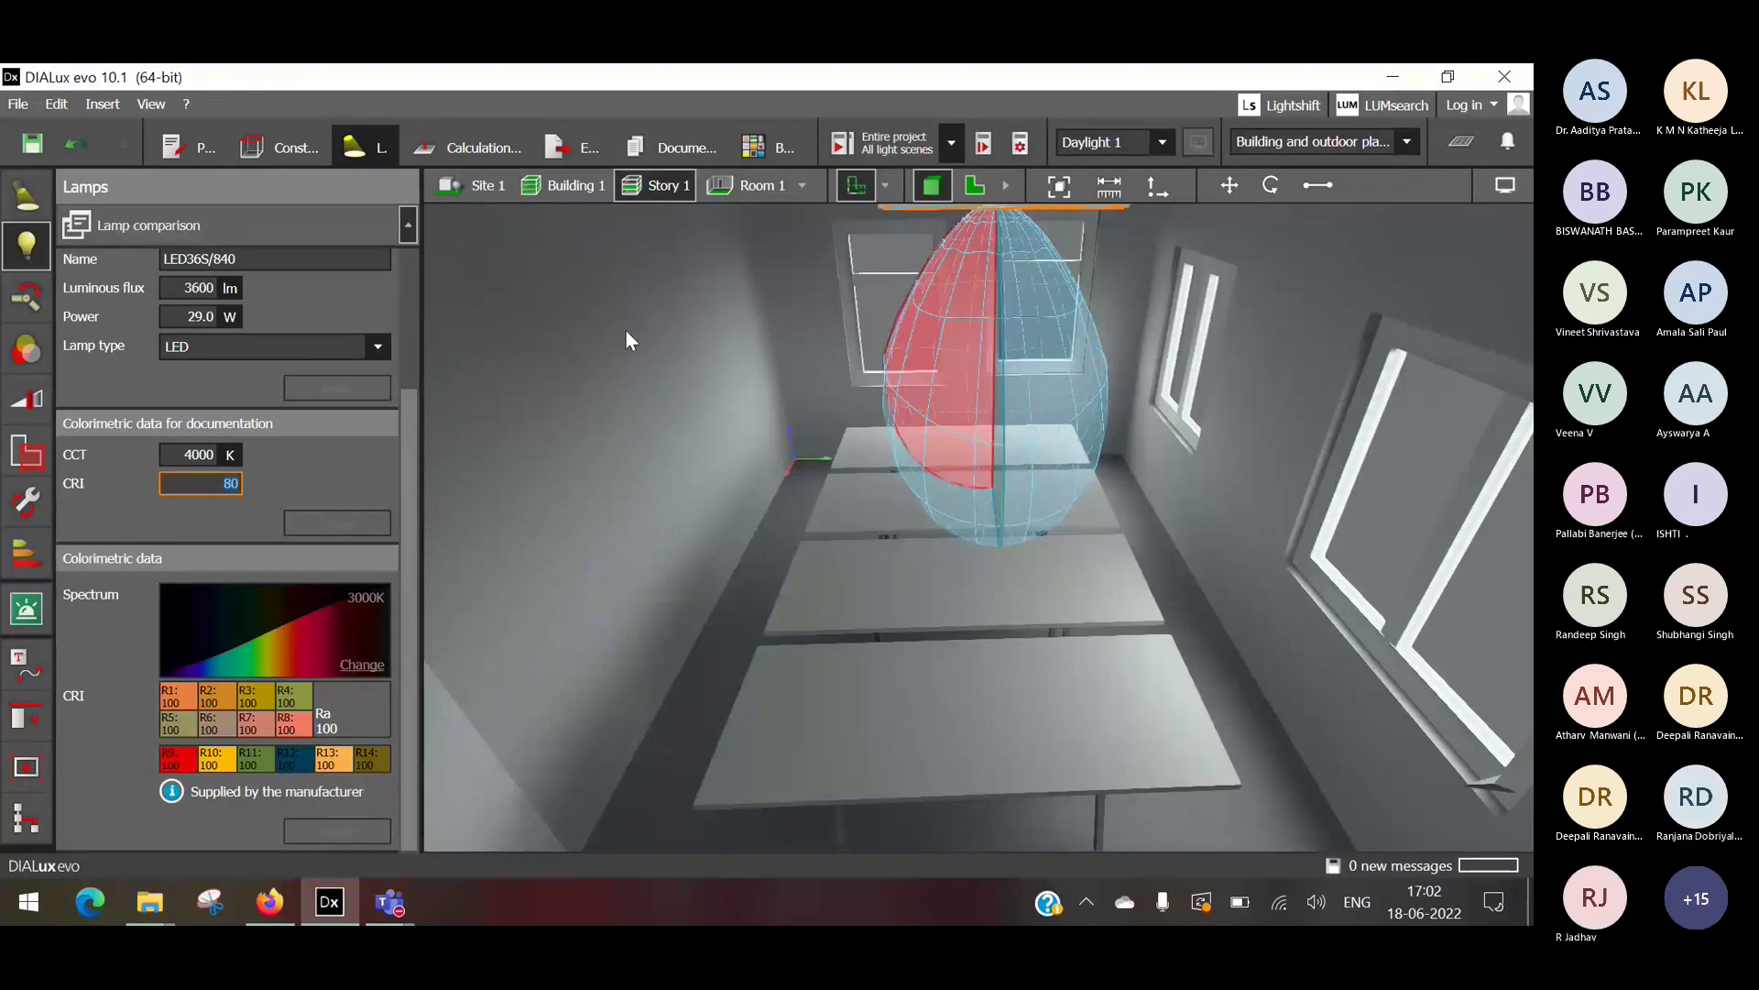
# Open the light scenes and review the daylight factor and Daylight 1 scenes, viewing the room from a low angle in 3D.
pyautogui.click(449, 156)
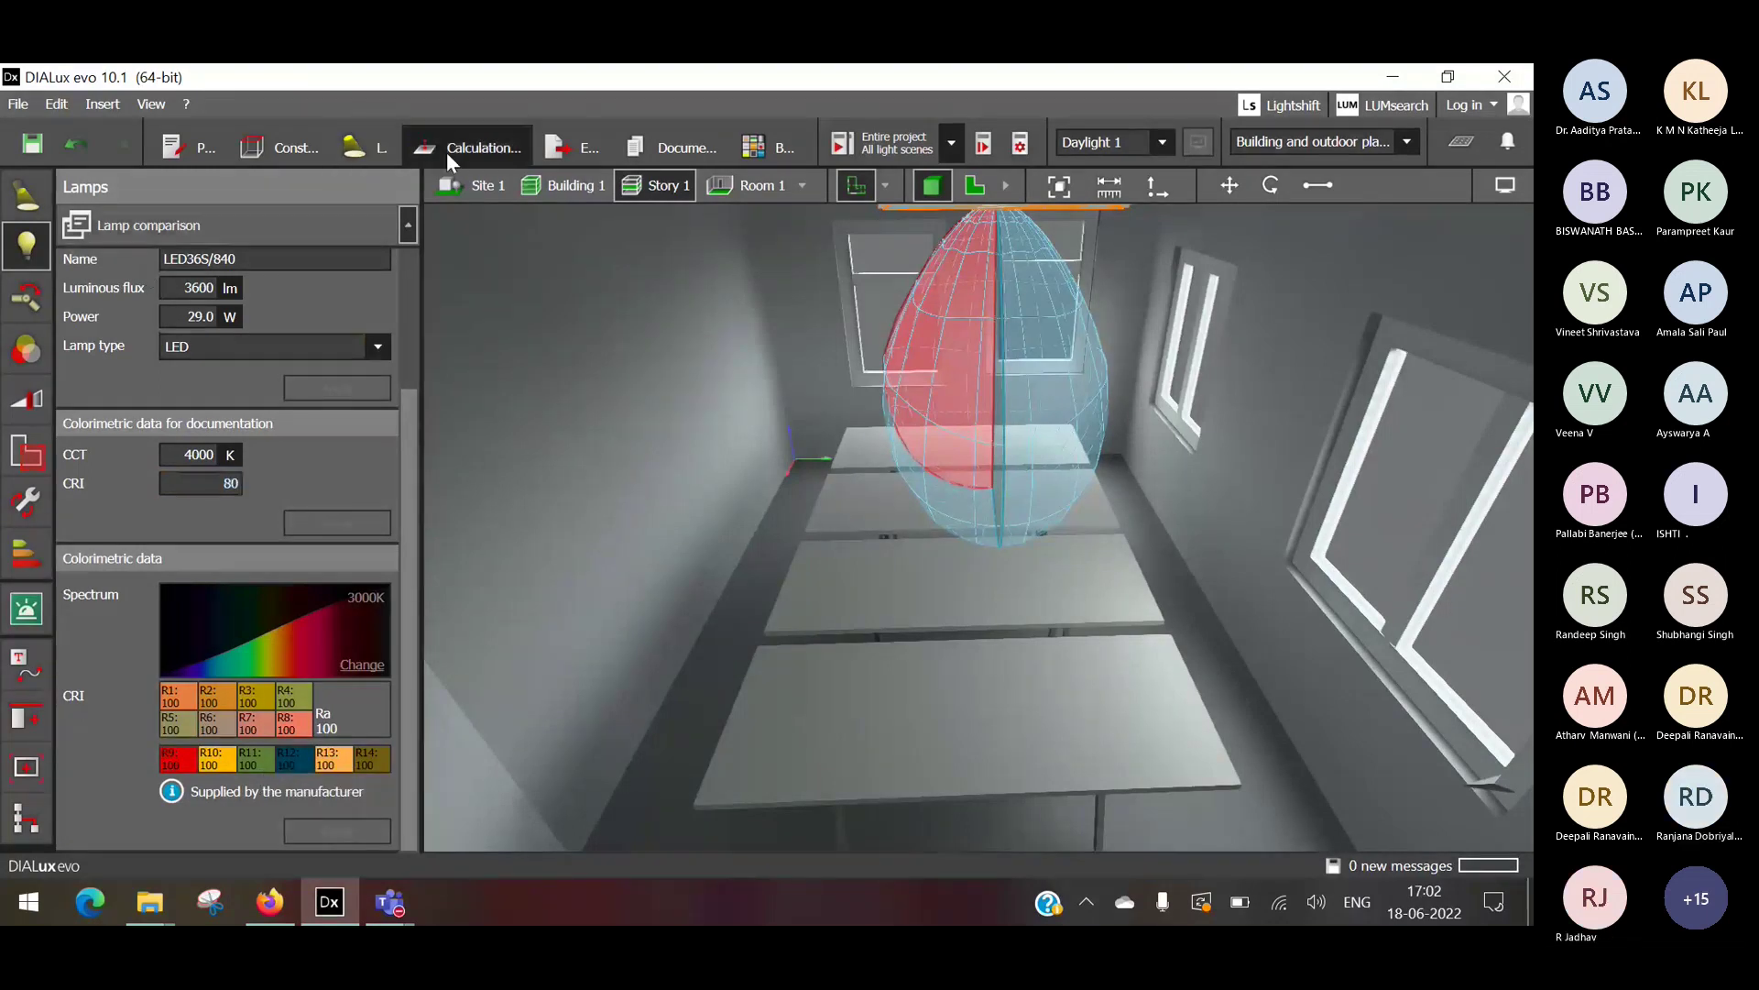
pyautogui.click(383, 151)
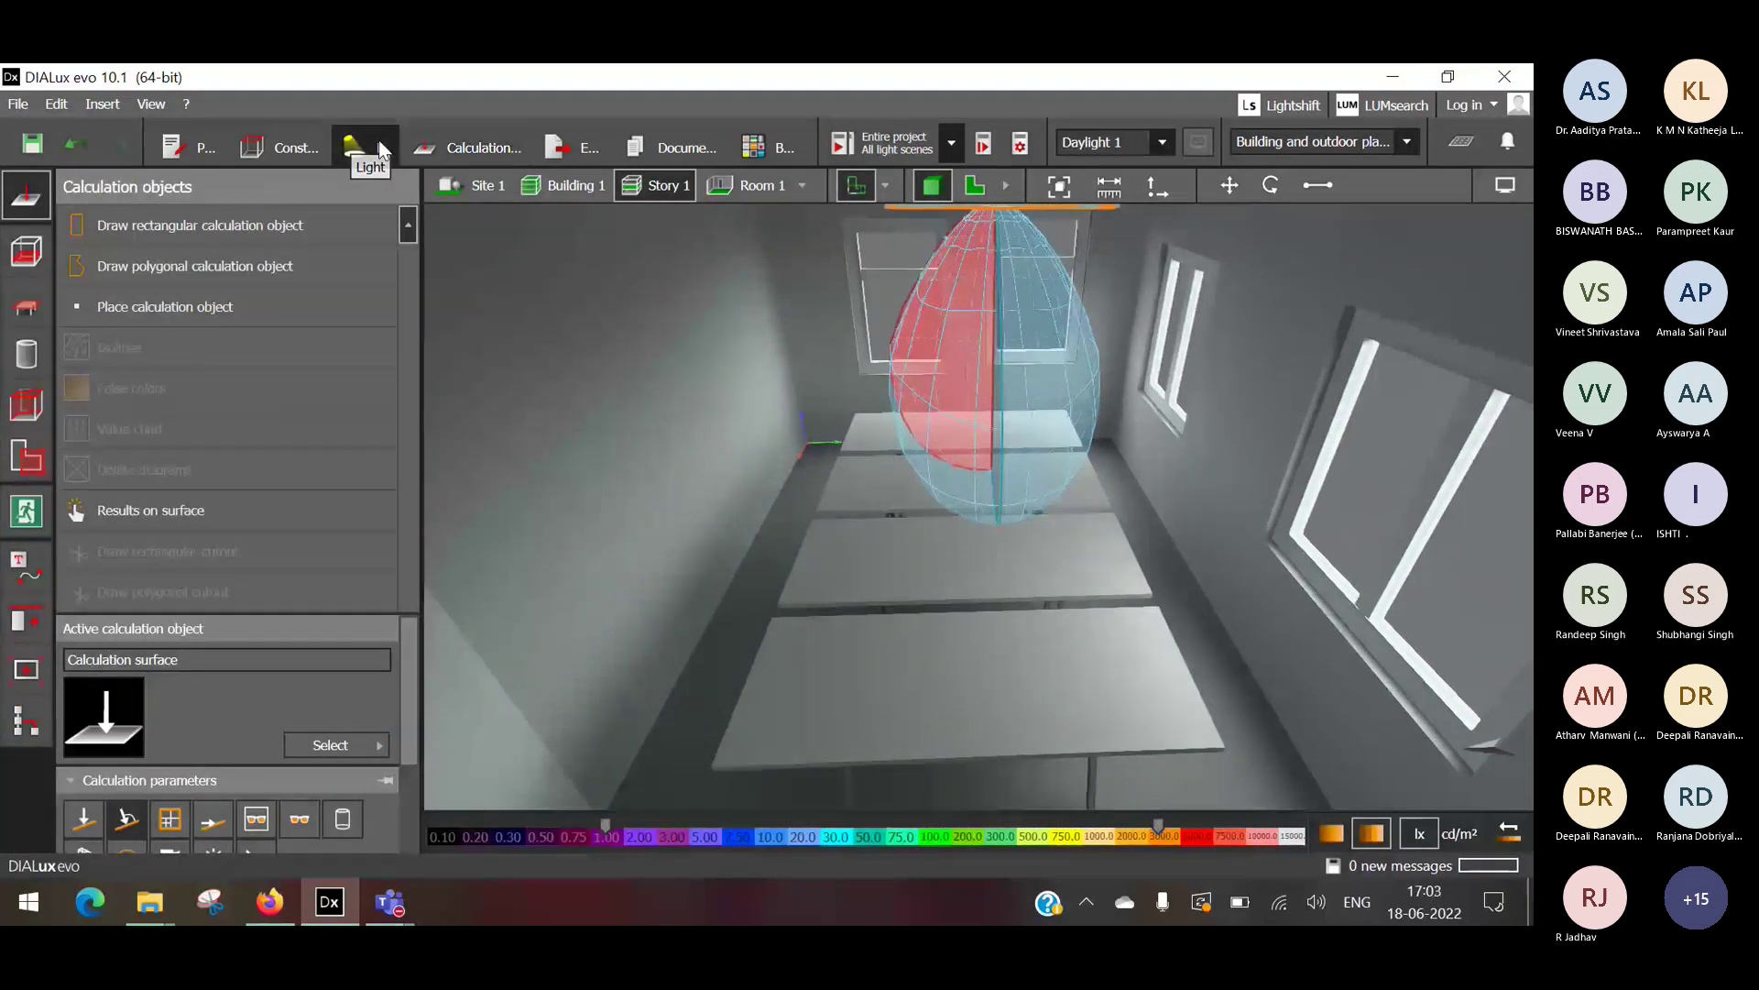
pyautogui.click(33, 397)
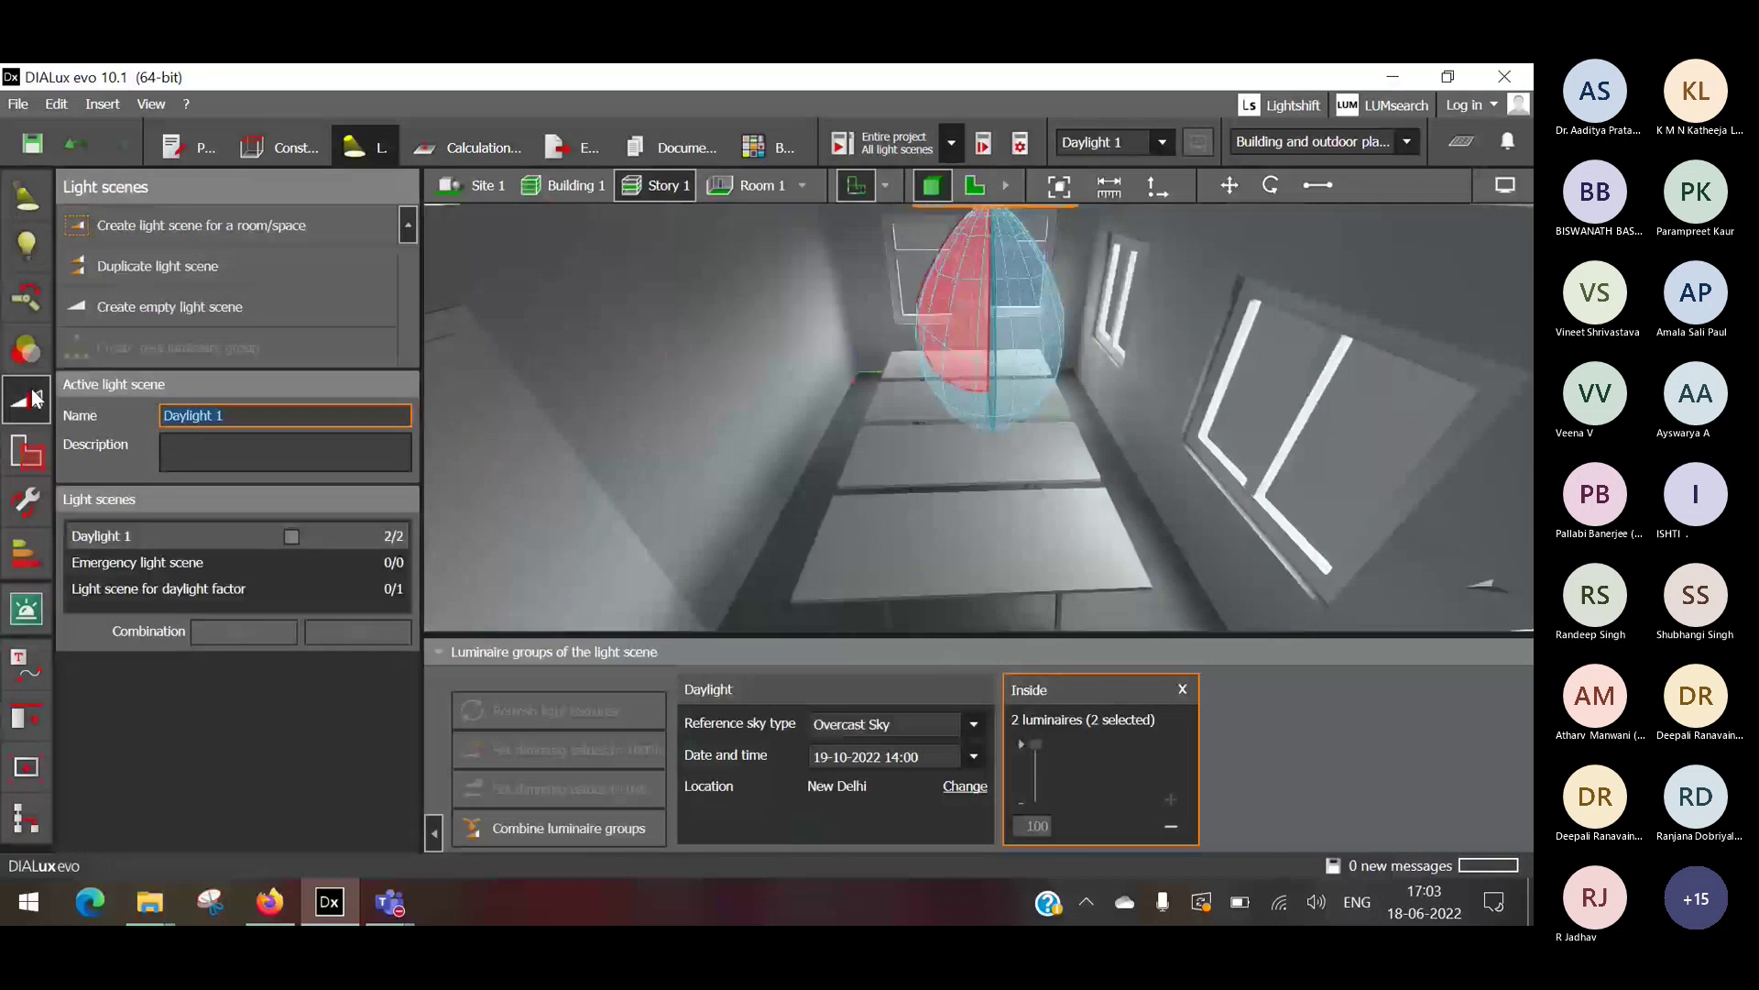
pyautogui.click(223, 588)
pyautogui.click(224, 589)
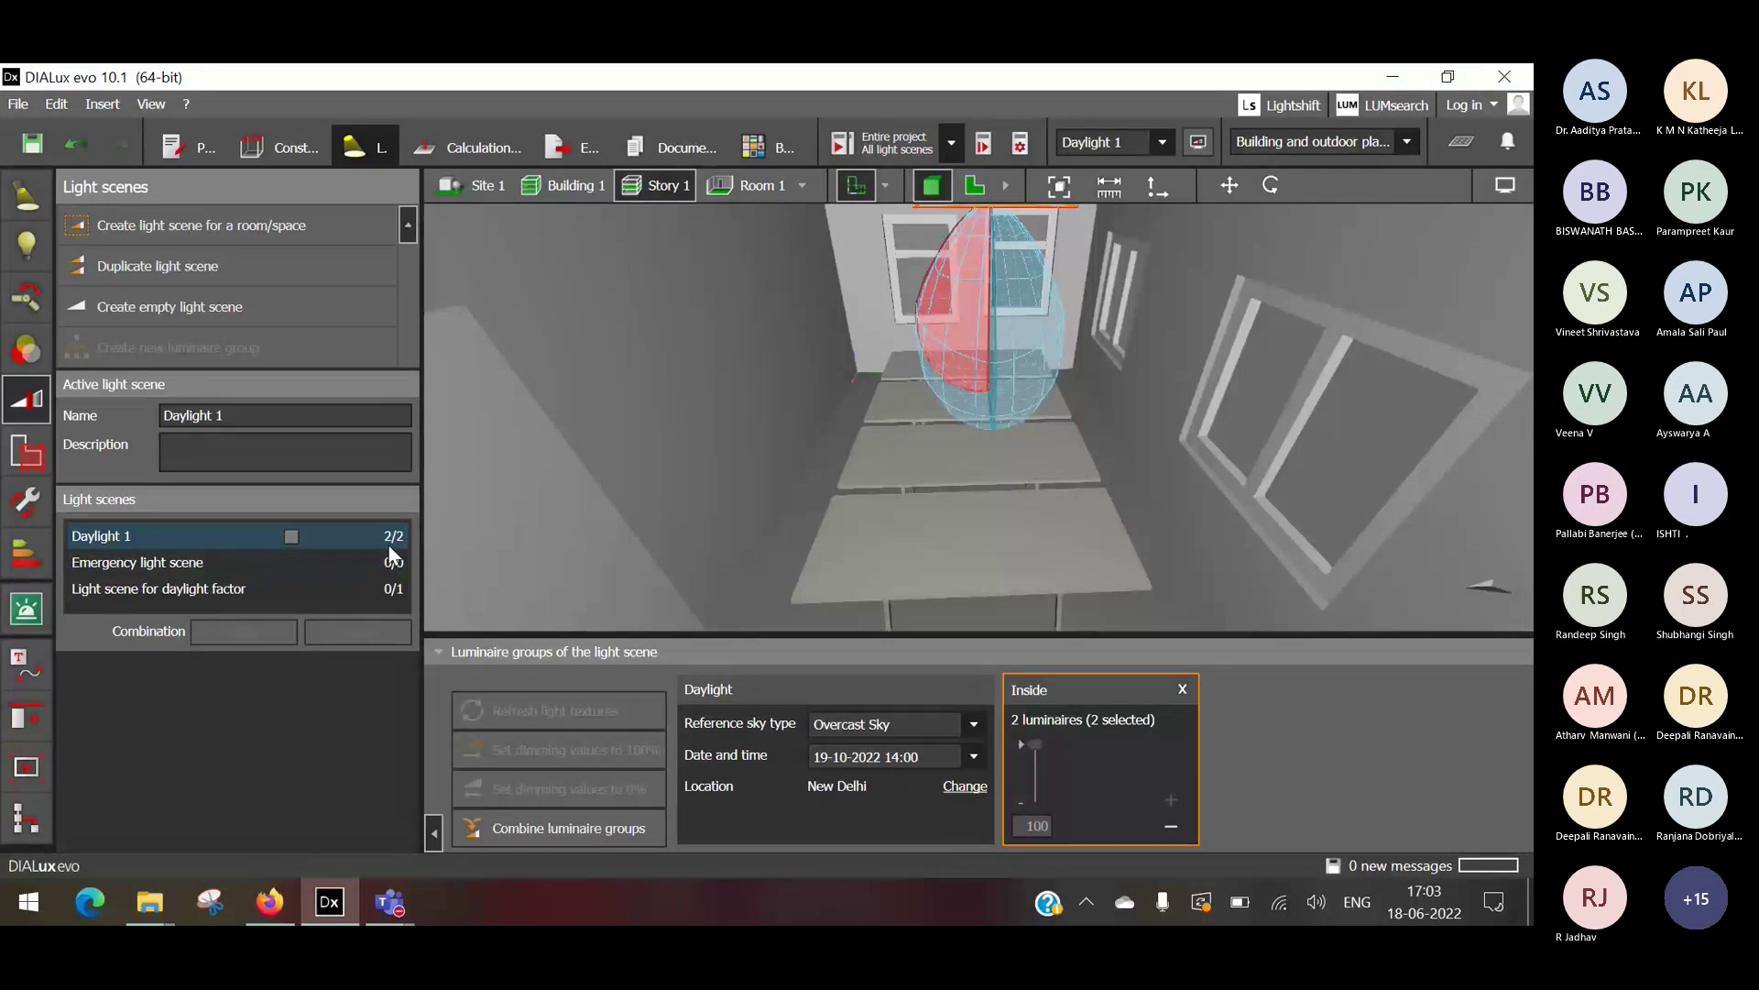
pyautogui.moveTo(1032, 464); pyautogui.dragTo(936, 370, button='right')
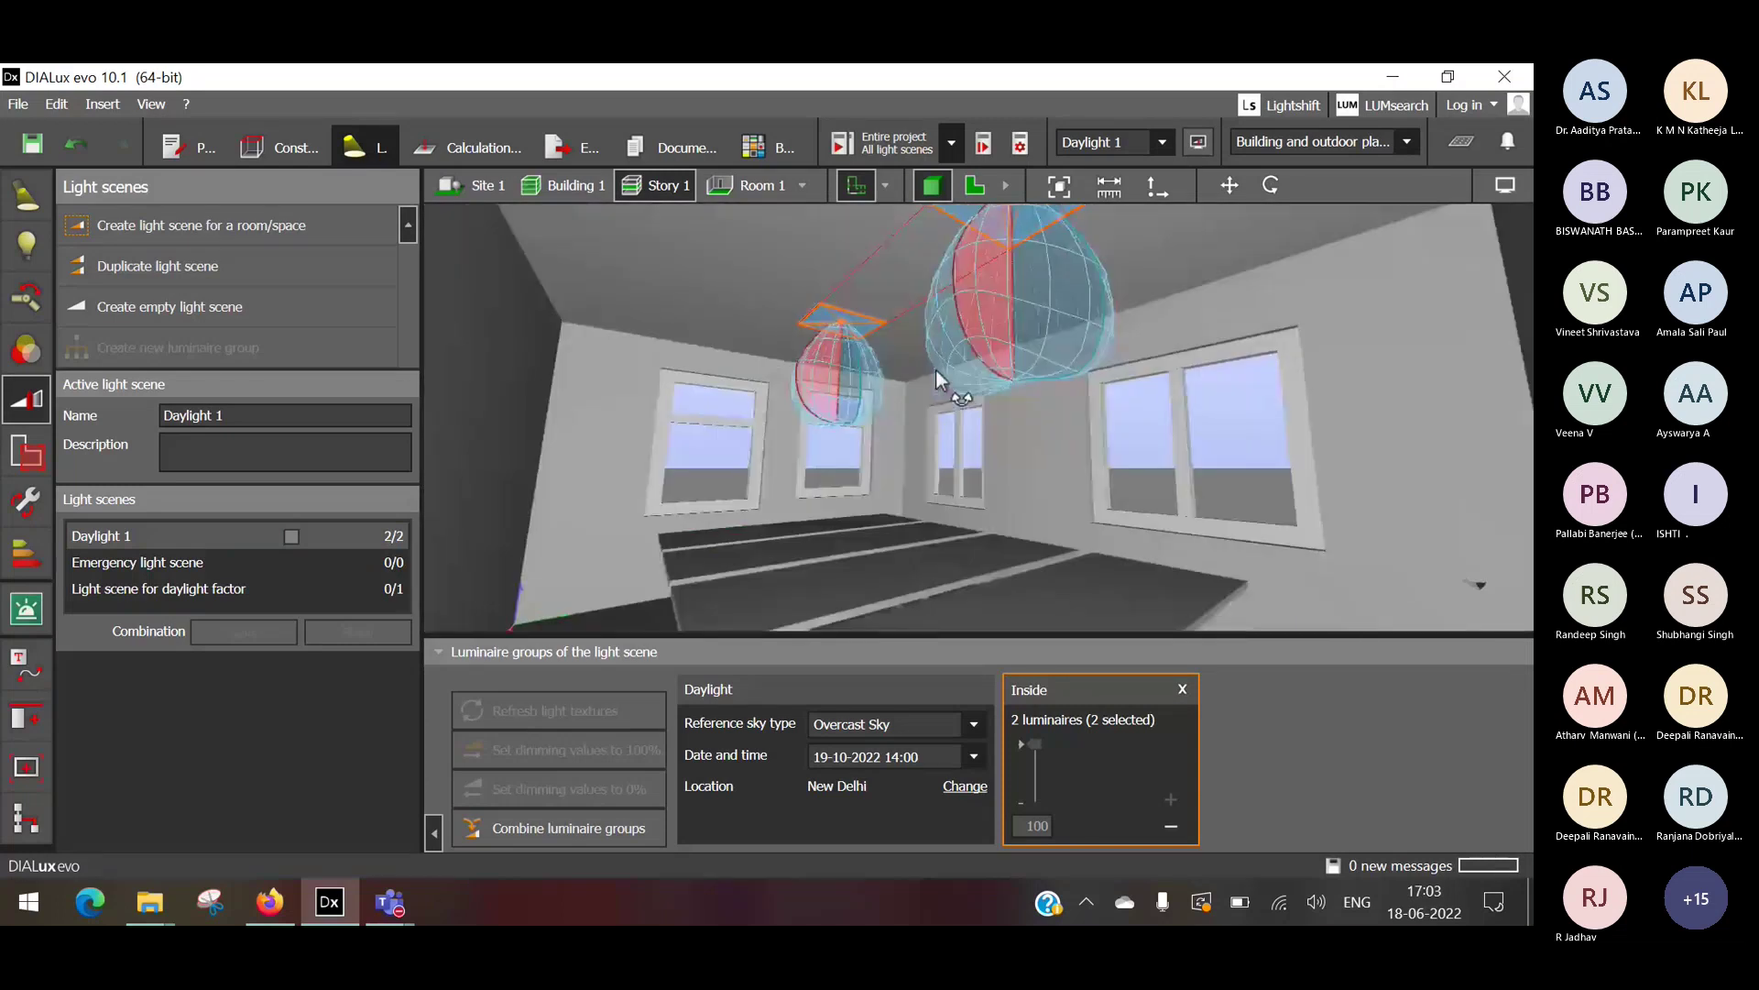
# Rename the Daylight 1 light scene as "Lighting Scene".
pyautogui.click(242, 418)
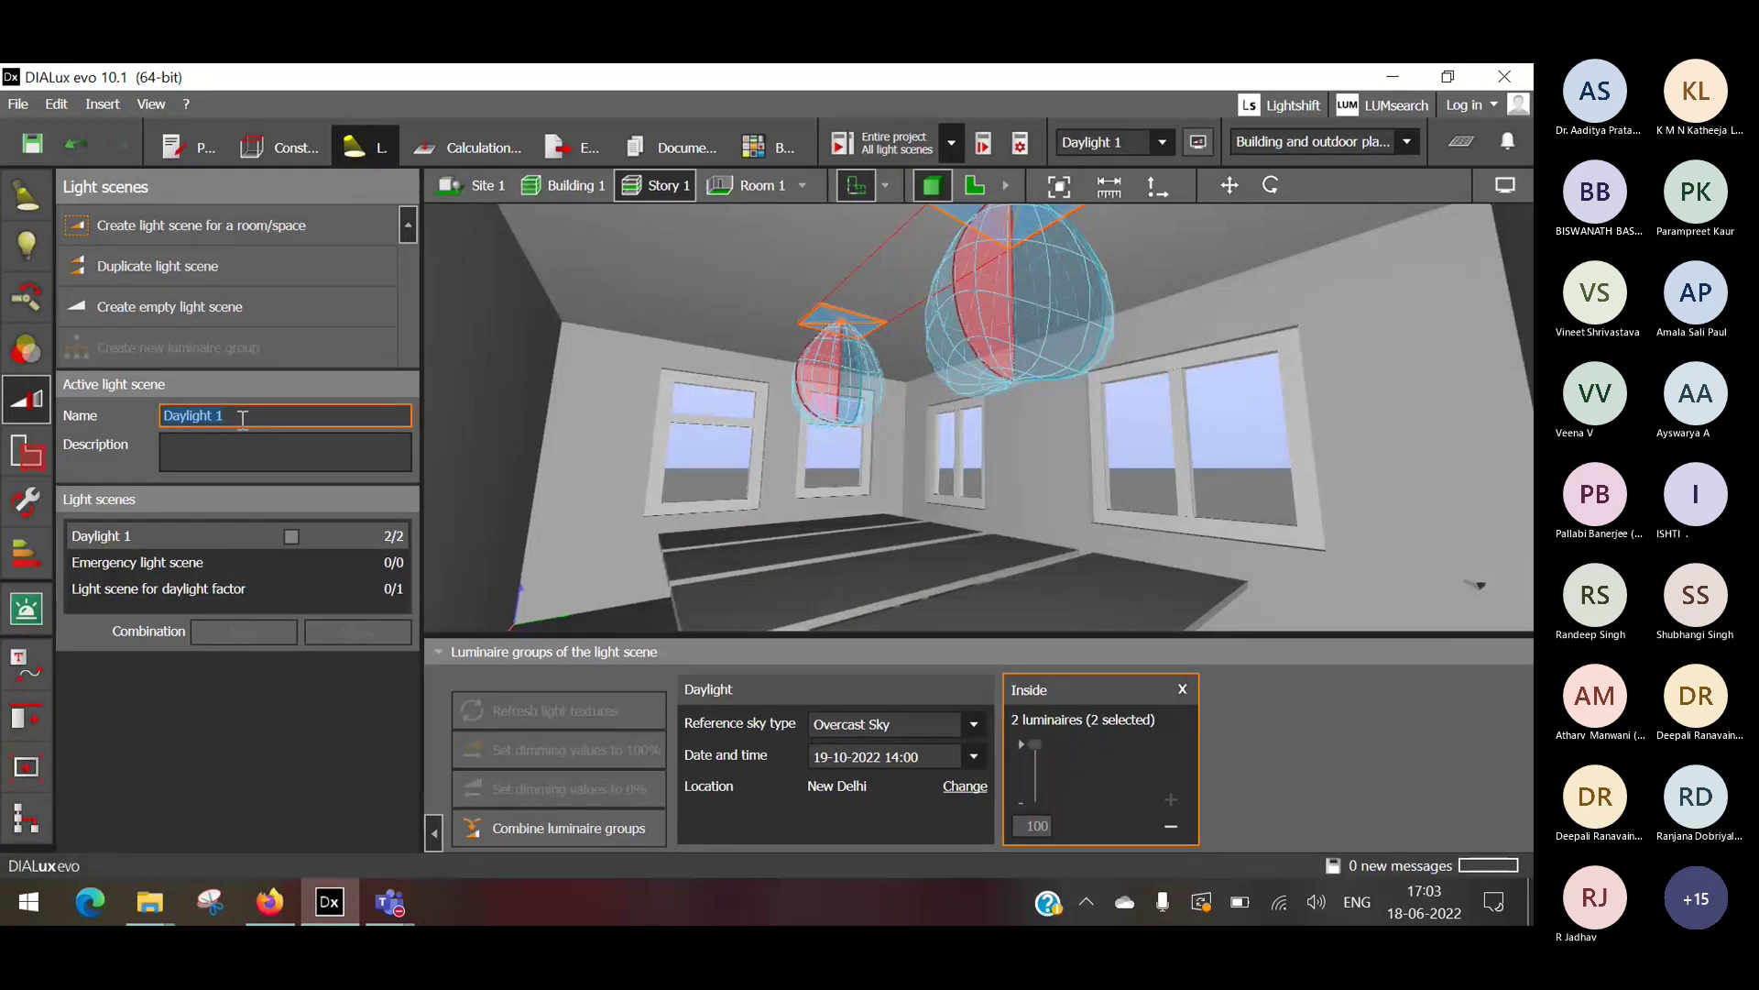
pyautogui.write('Lighting Scene')
pyautogui.press('Return')
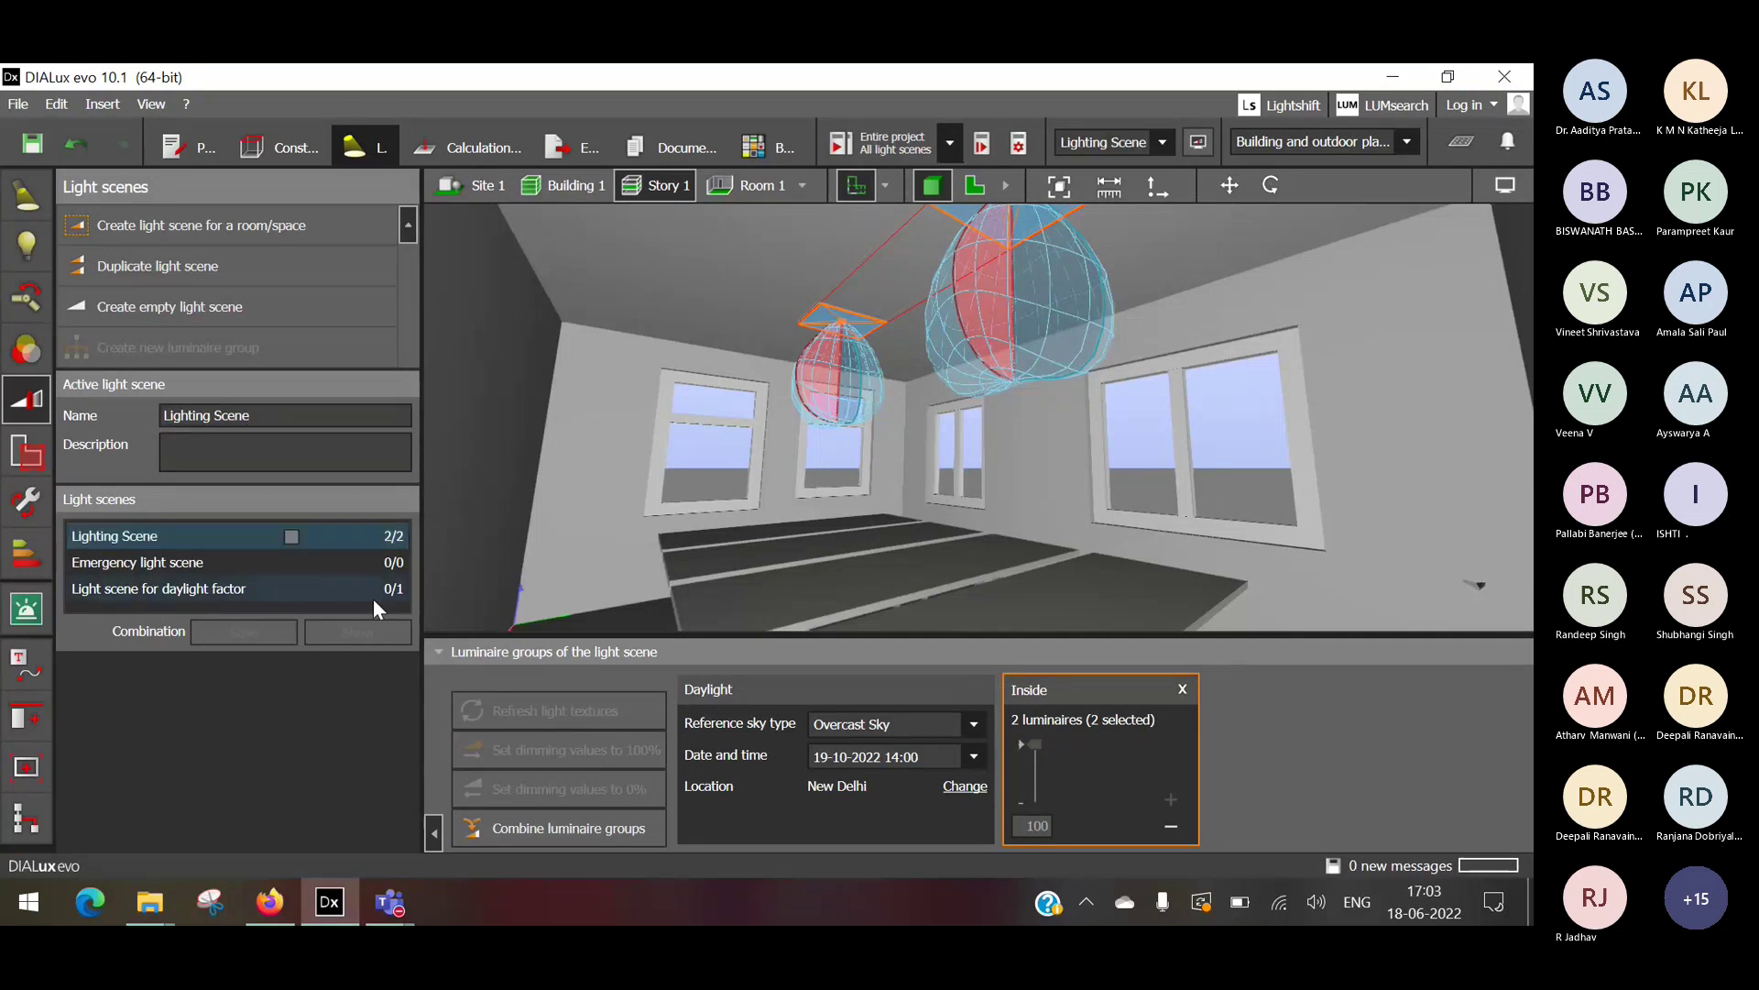
# Review the daylight settings of the light scene for daylight factor and make Lighting Scene active again.
pyautogui.click(128, 592)
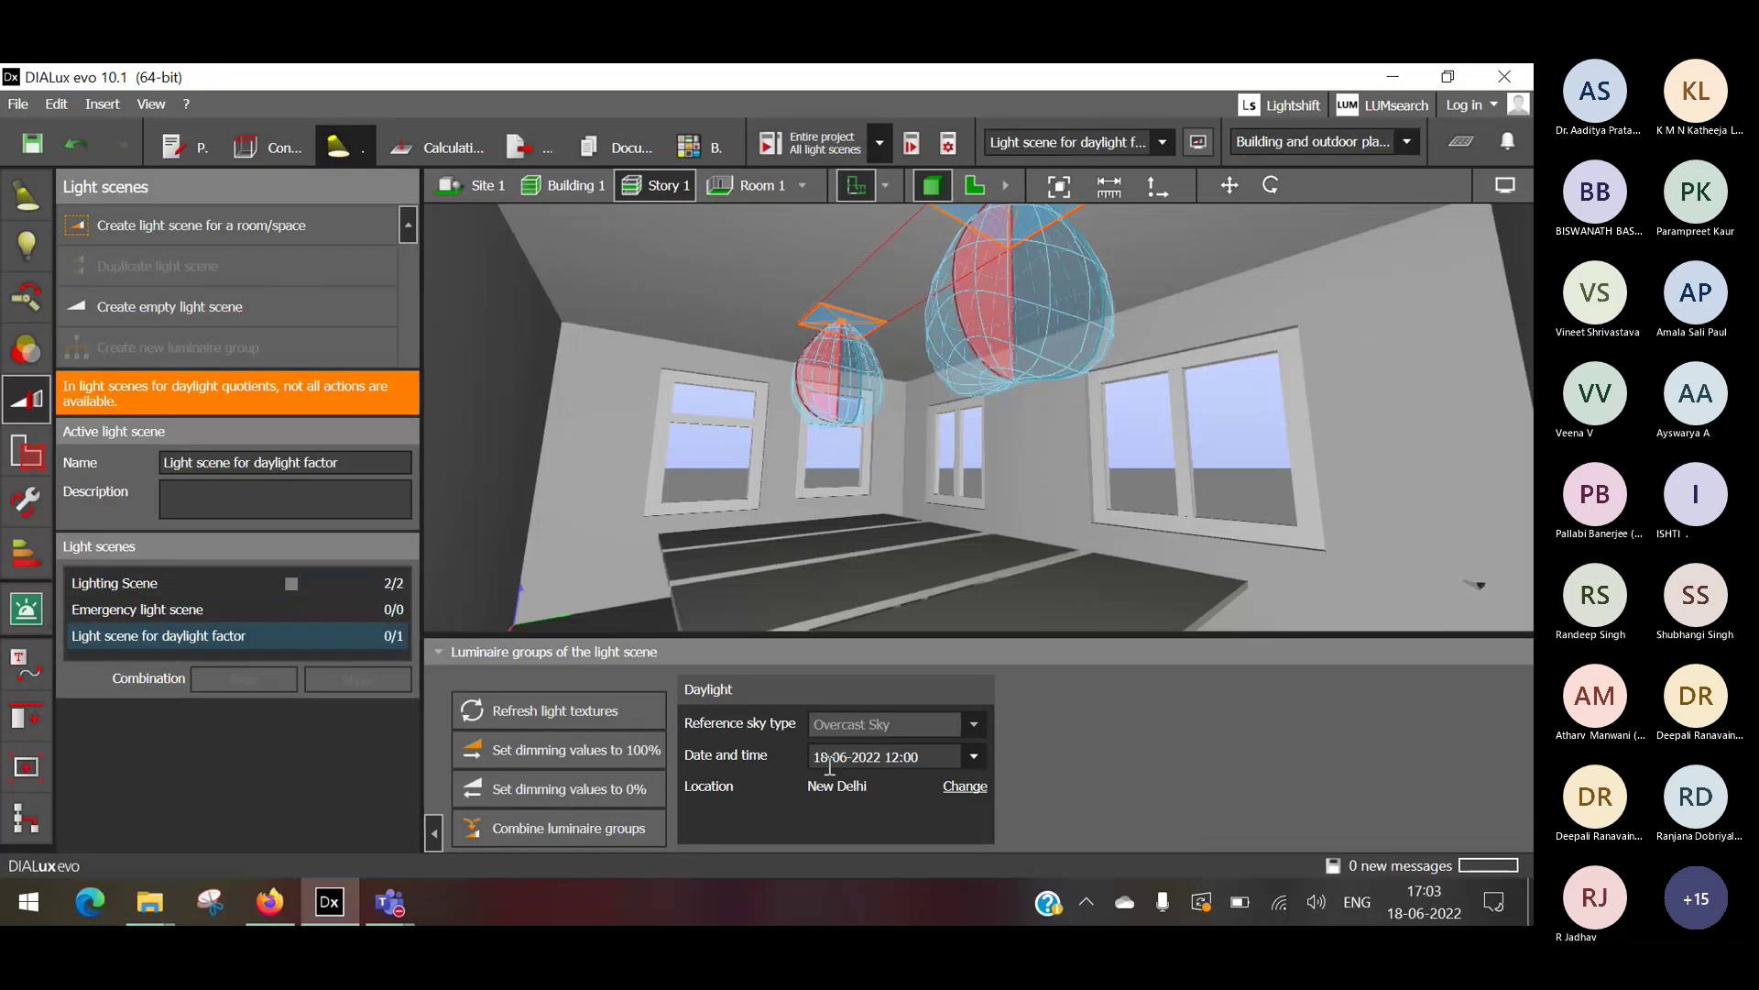
pyautogui.click(971, 724)
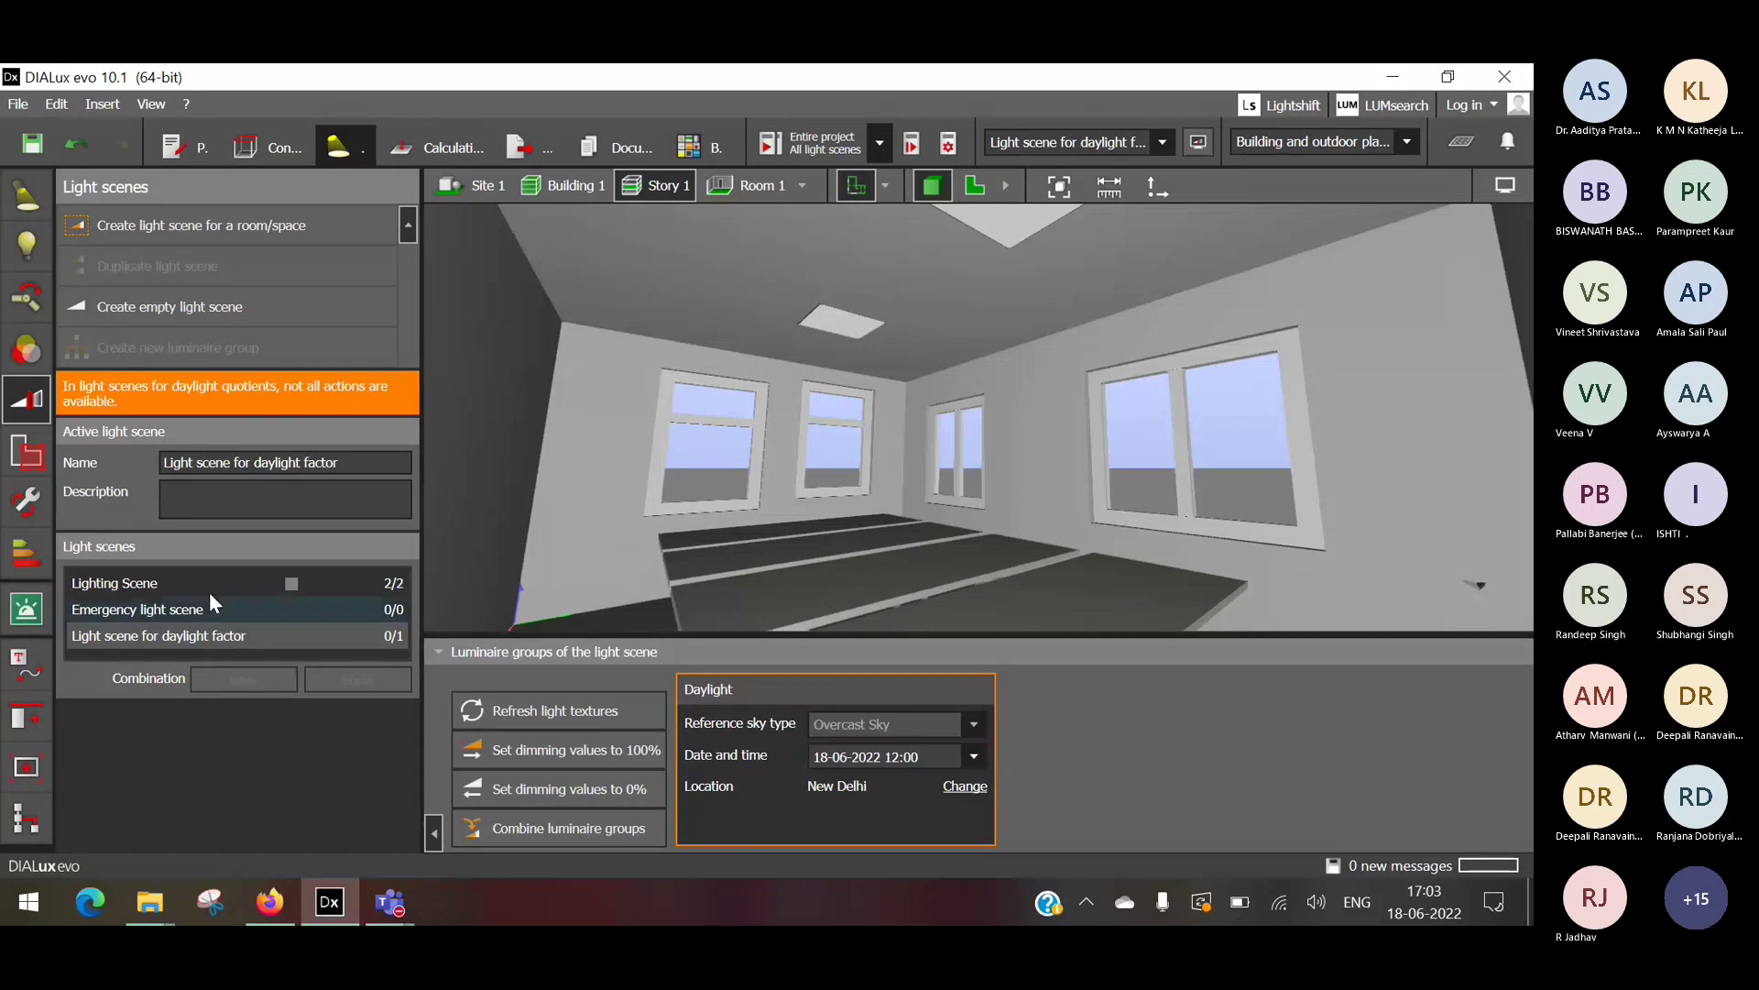
pyautogui.click(132, 590)
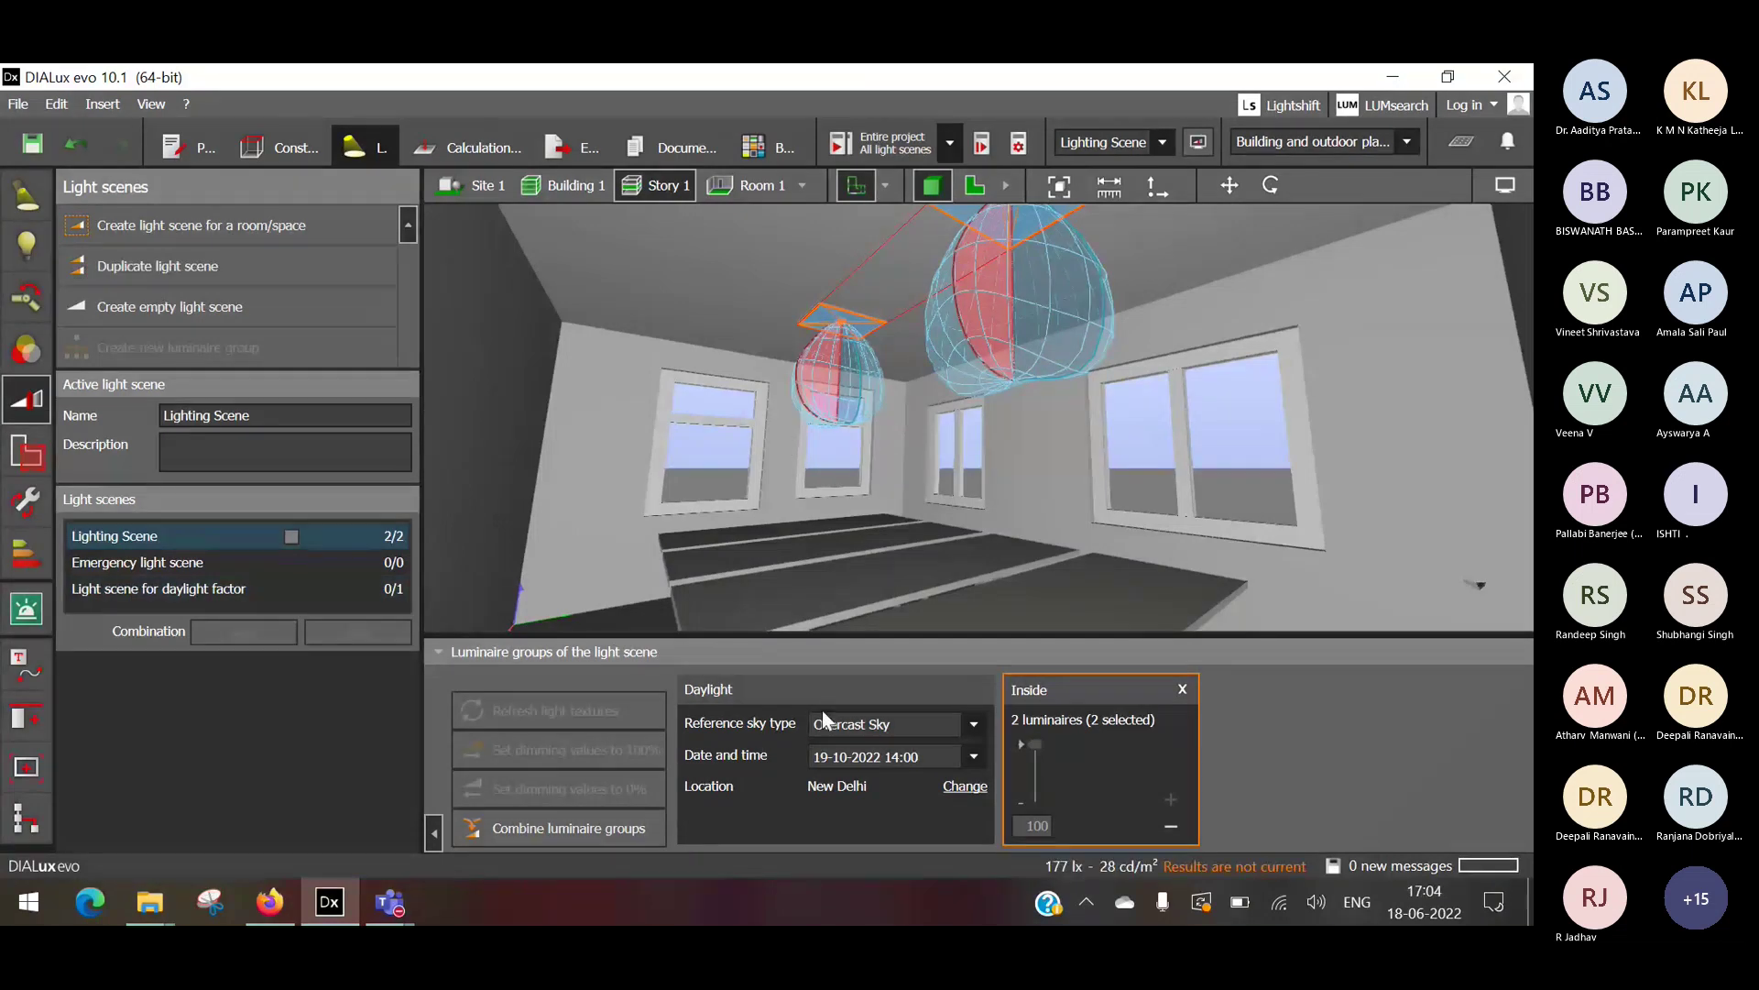
# Try Lighting Scene with the reference sky type No daylight, and restore Overcast Sky.
pyautogui.click(872, 724)
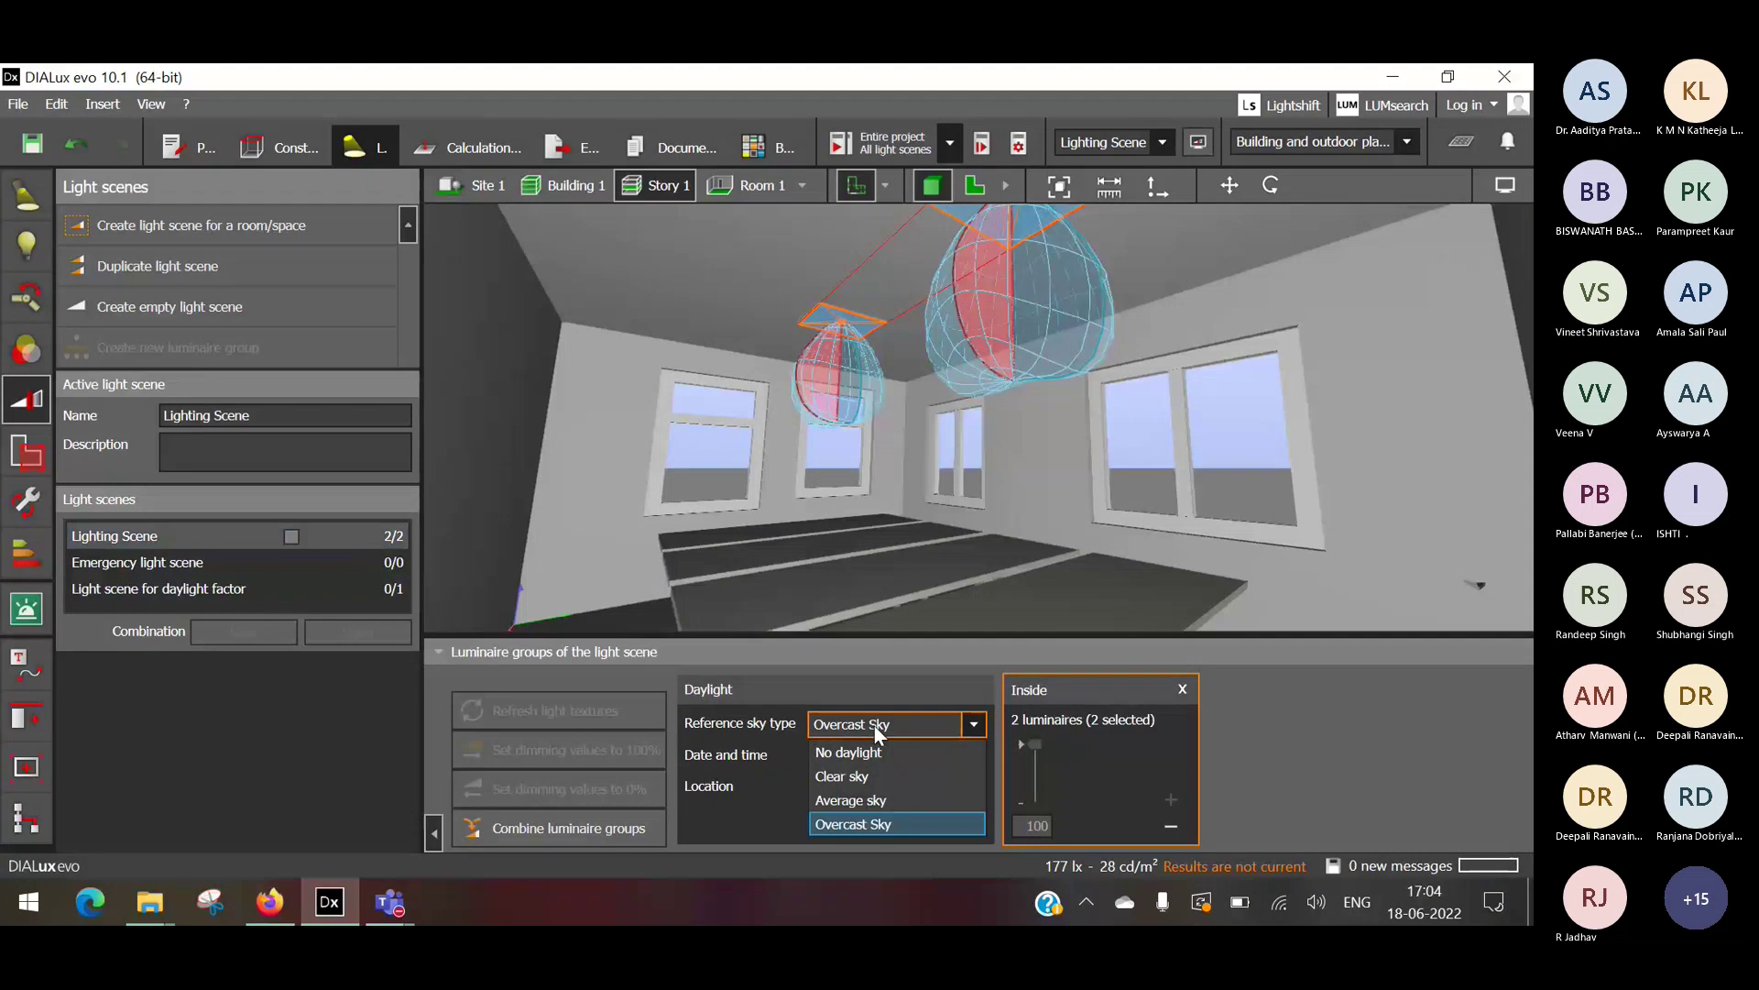
pyautogui.click(857, 751)
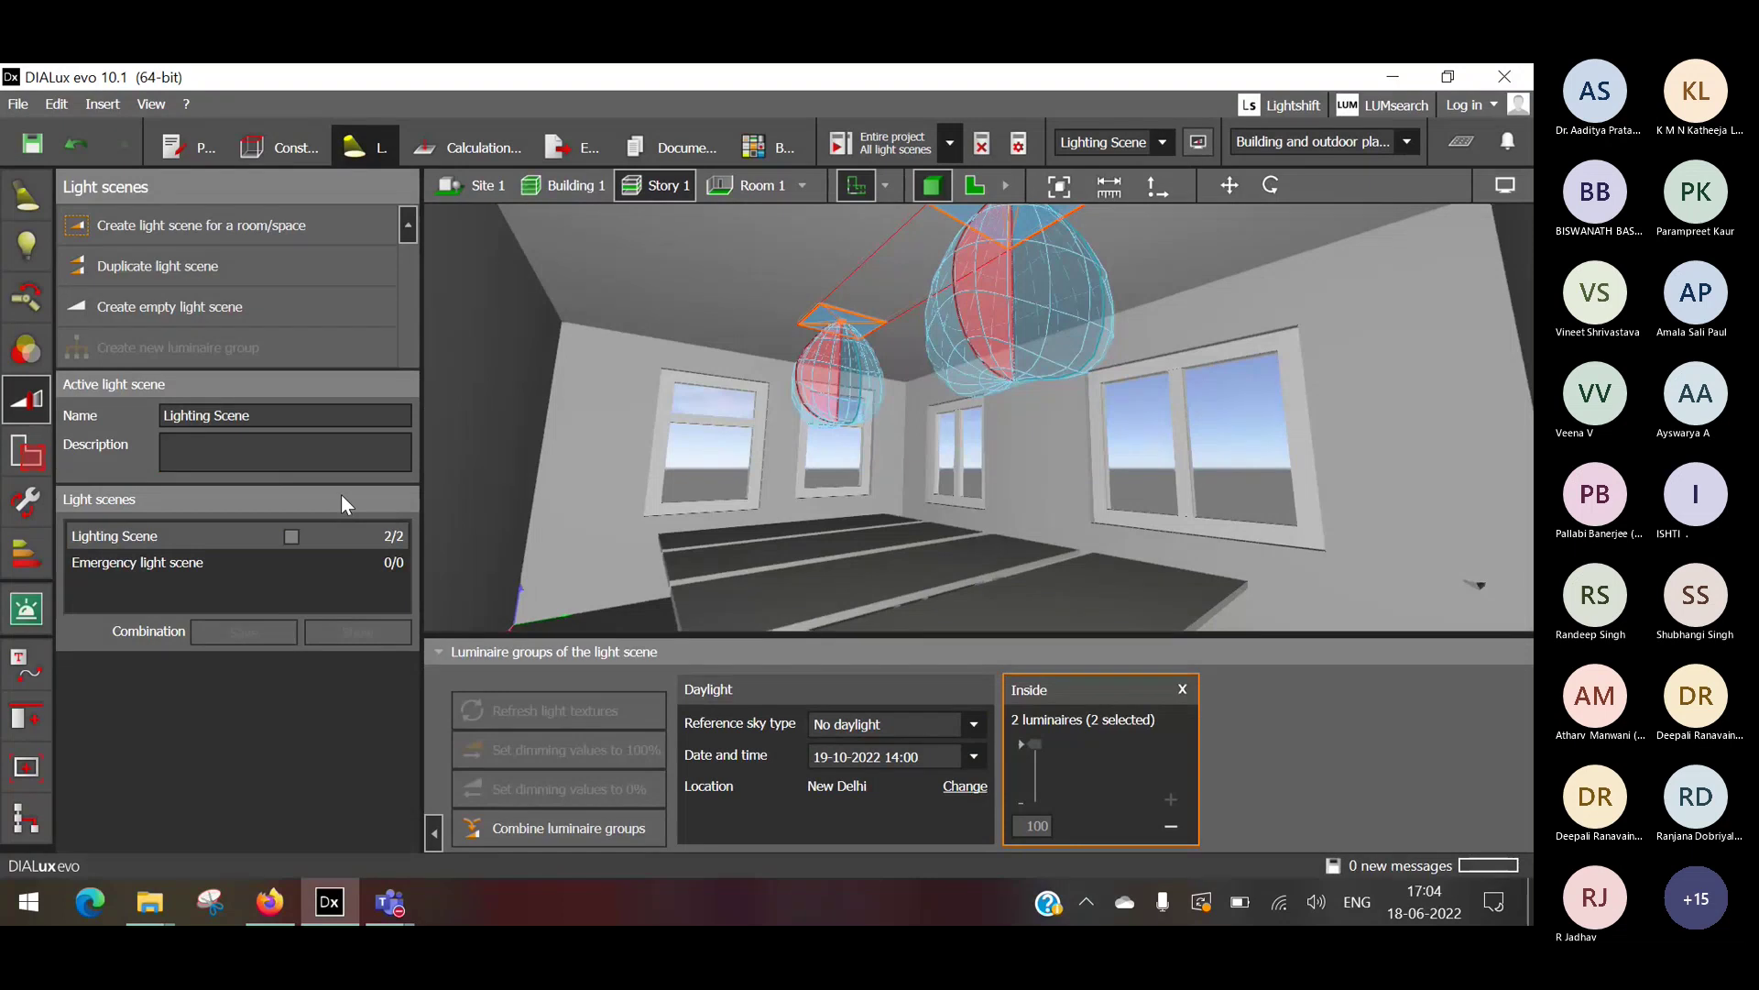
pyautogui.click(866, 724)
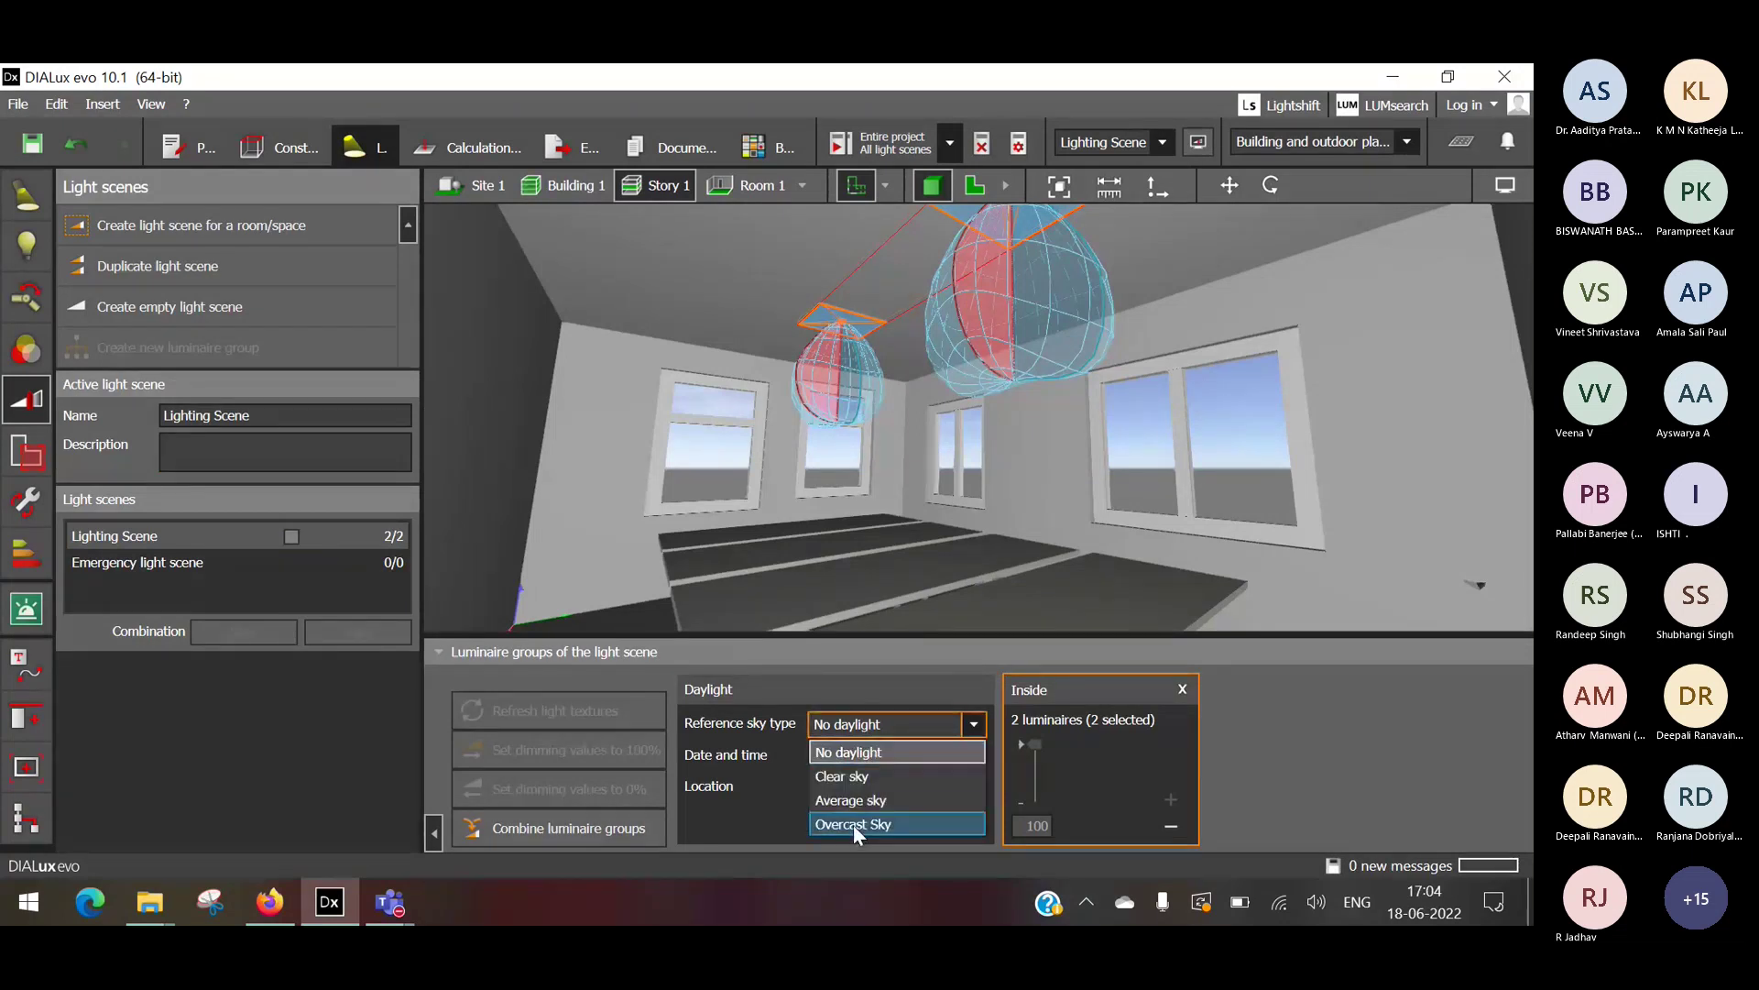
pyautogui.click(855, 825)
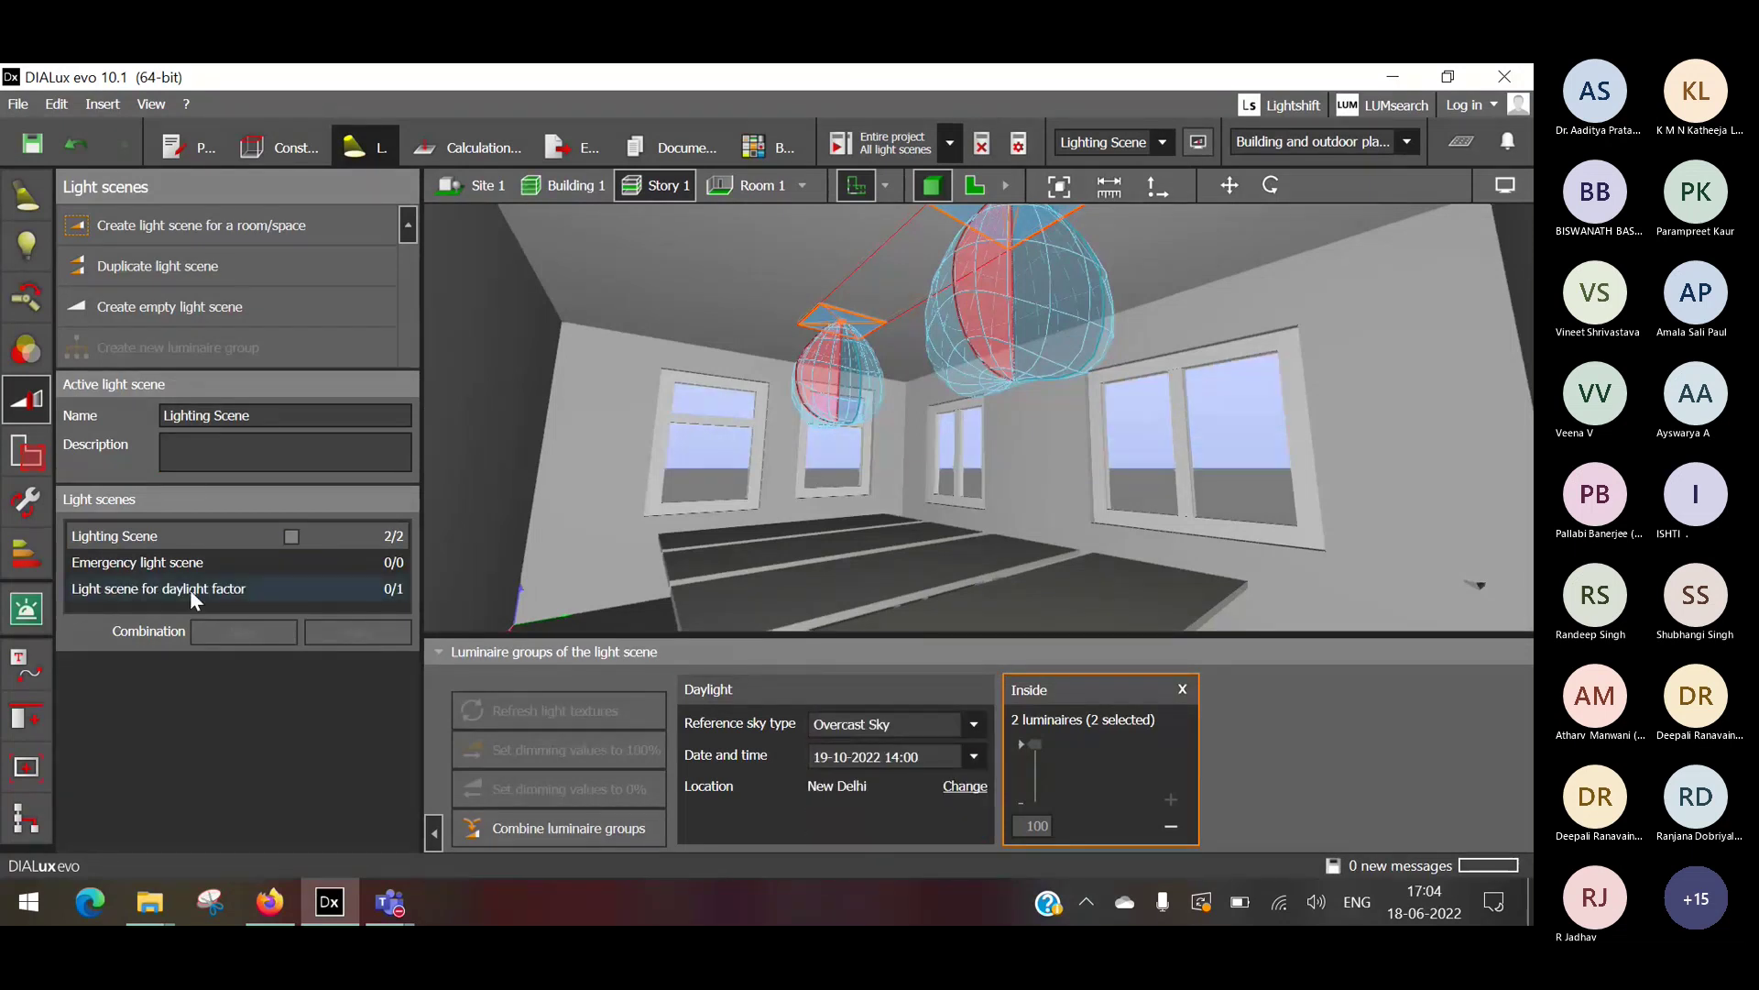
# Calculate the entire project with all light scenes, including the ticked Lighting Scene, and decline saving the project.
pyautogui.click(190, 589)
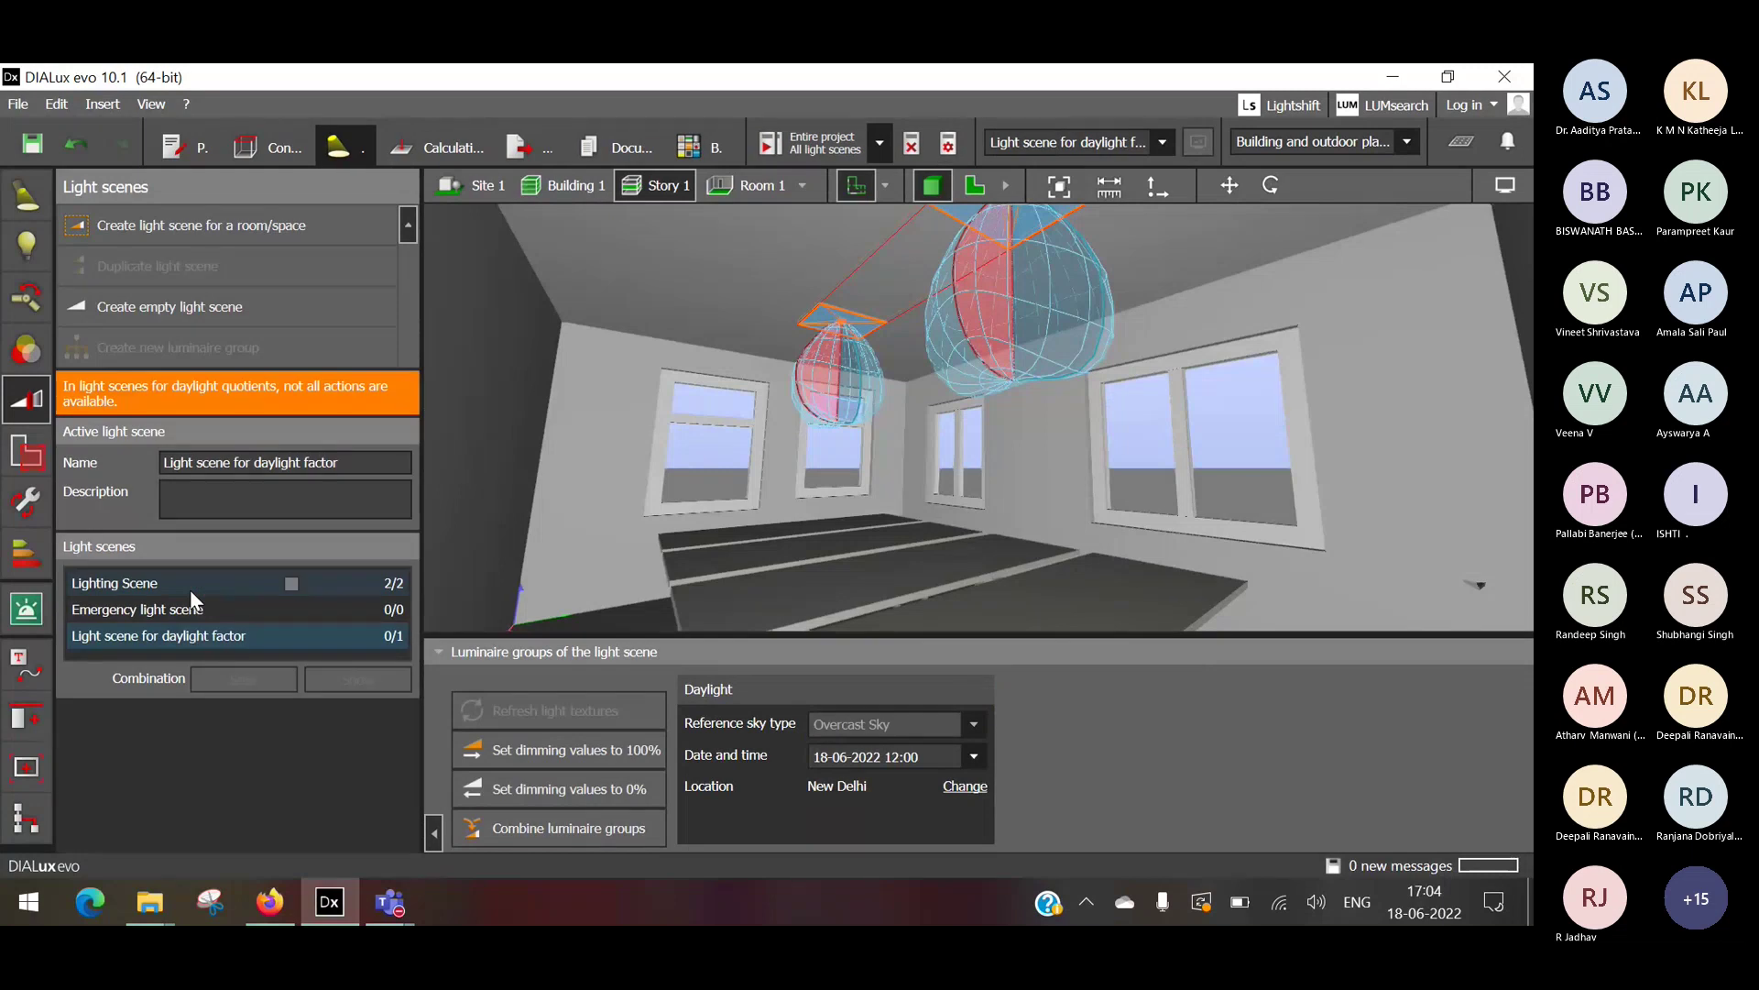
pyautogui.click(291, 583)
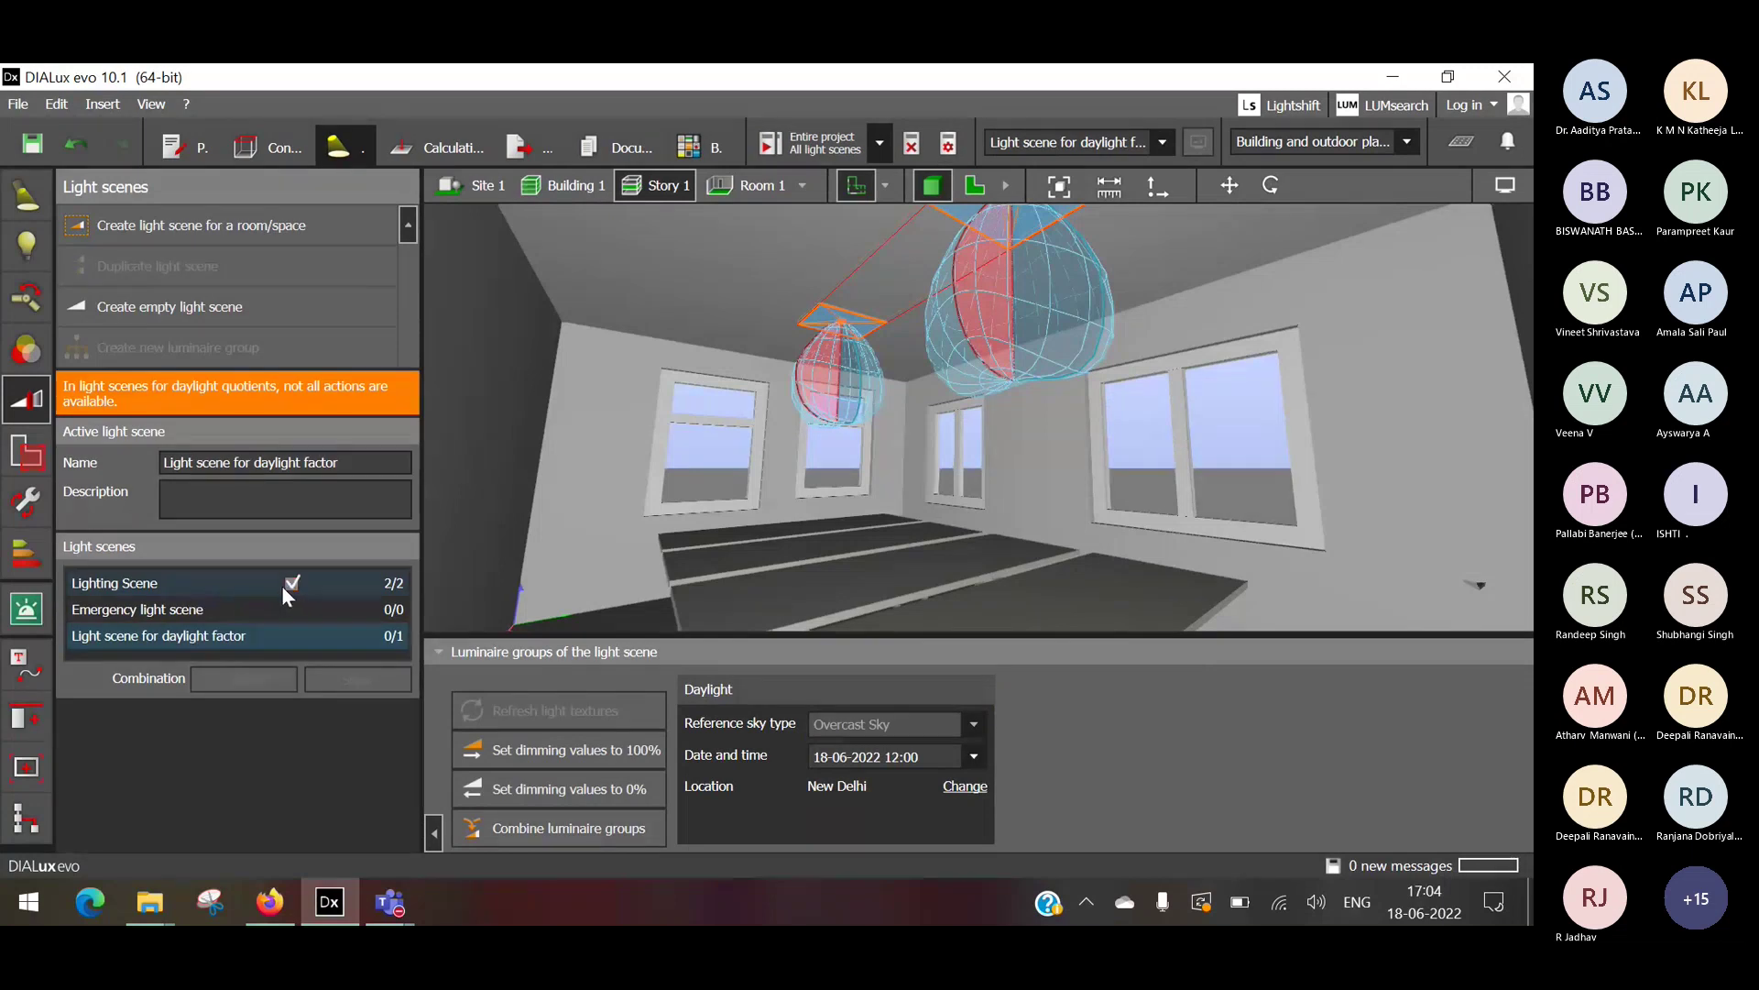
pyautogui.click(791, 145)
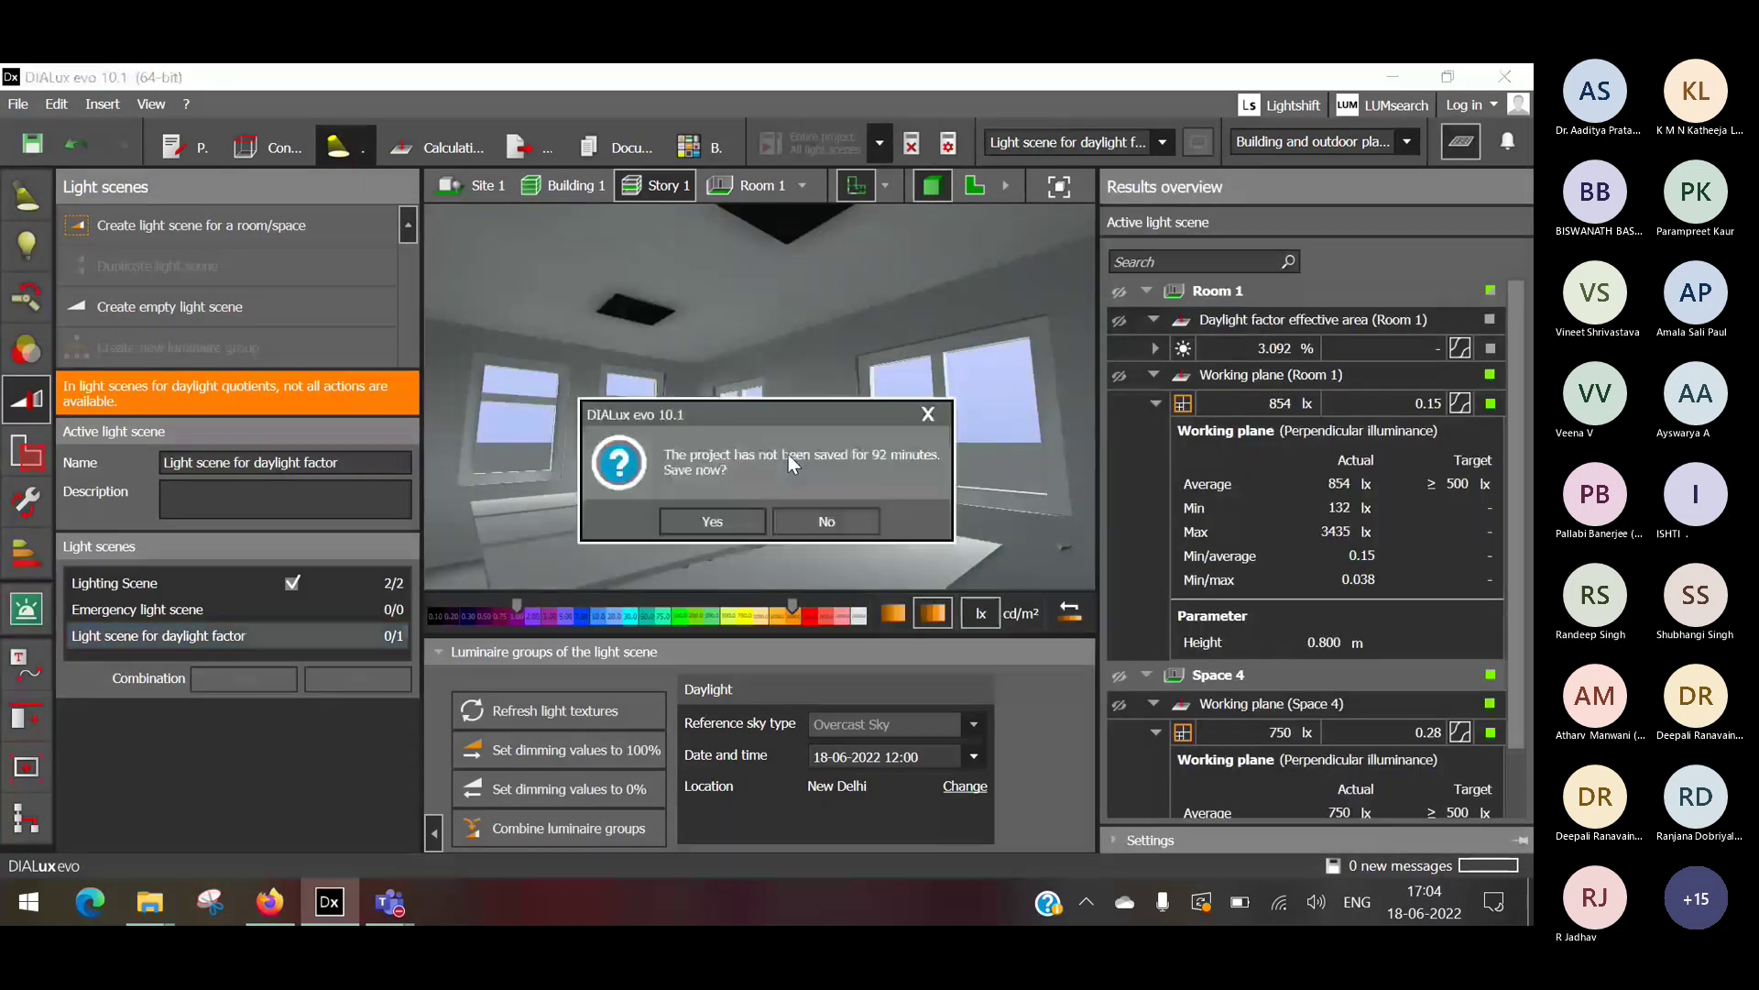
pyautogui.click(854, 518)
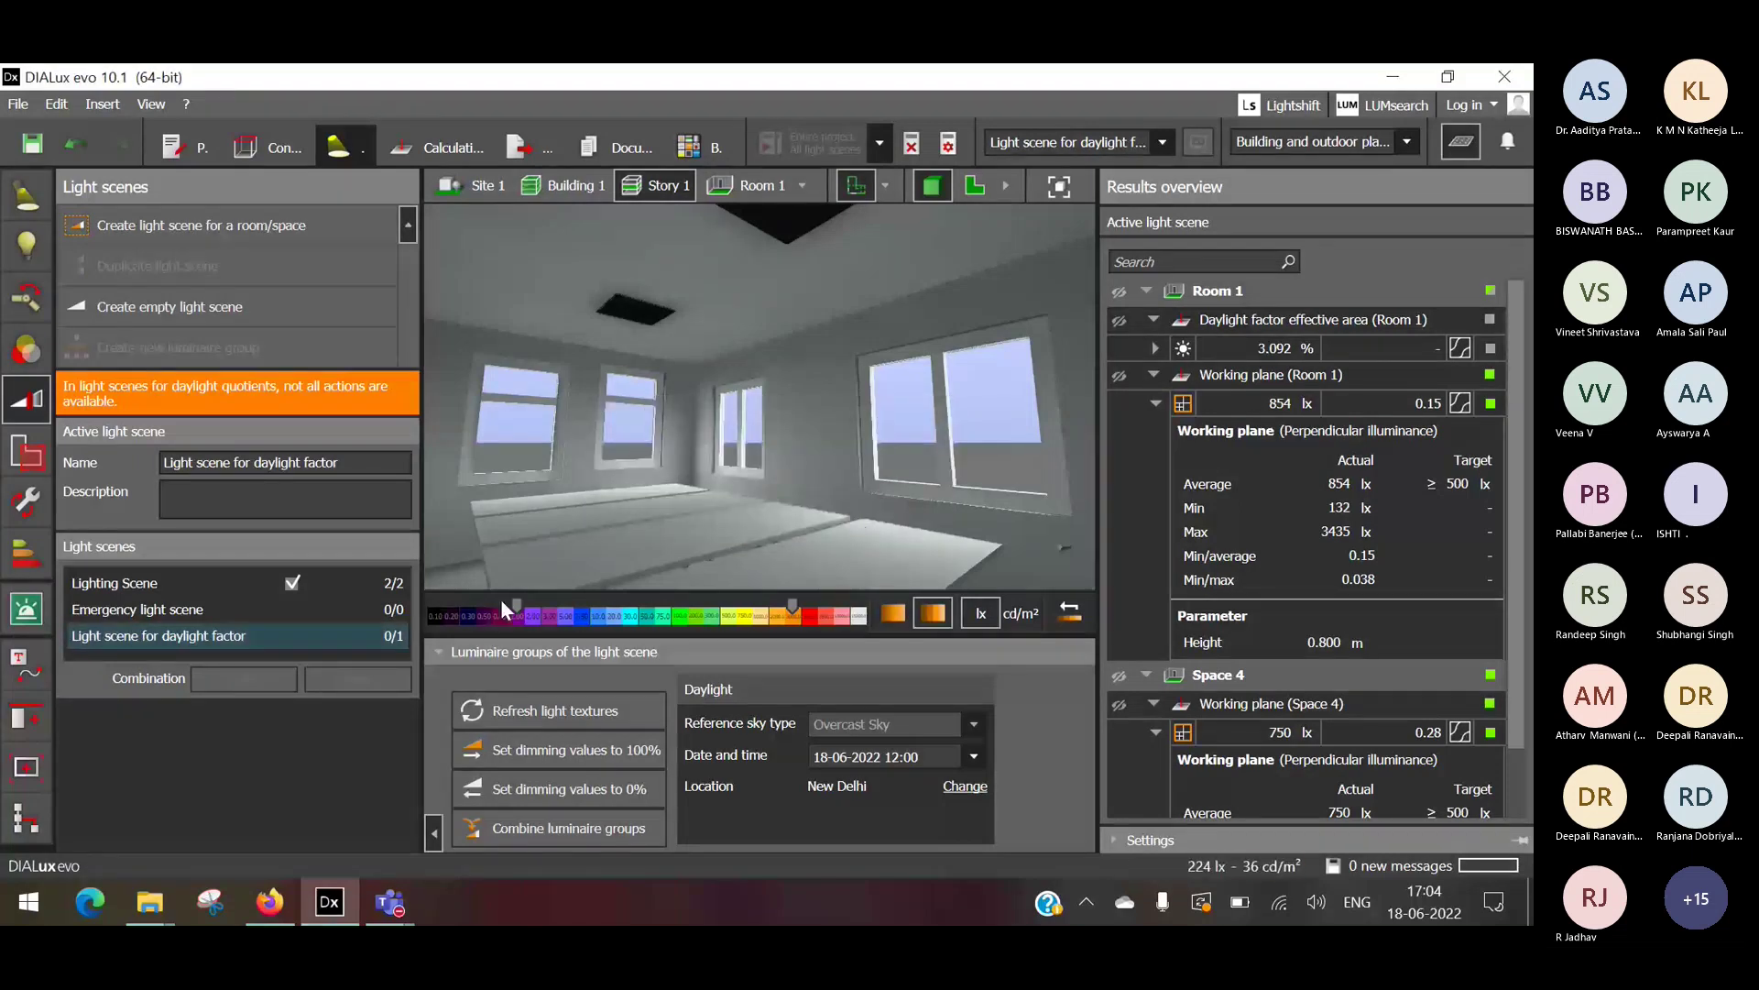
# Compare the working plane and daylight factor results of Lighting Scene and the light scene for daylight factor.
pyautogui.click(189, 582)
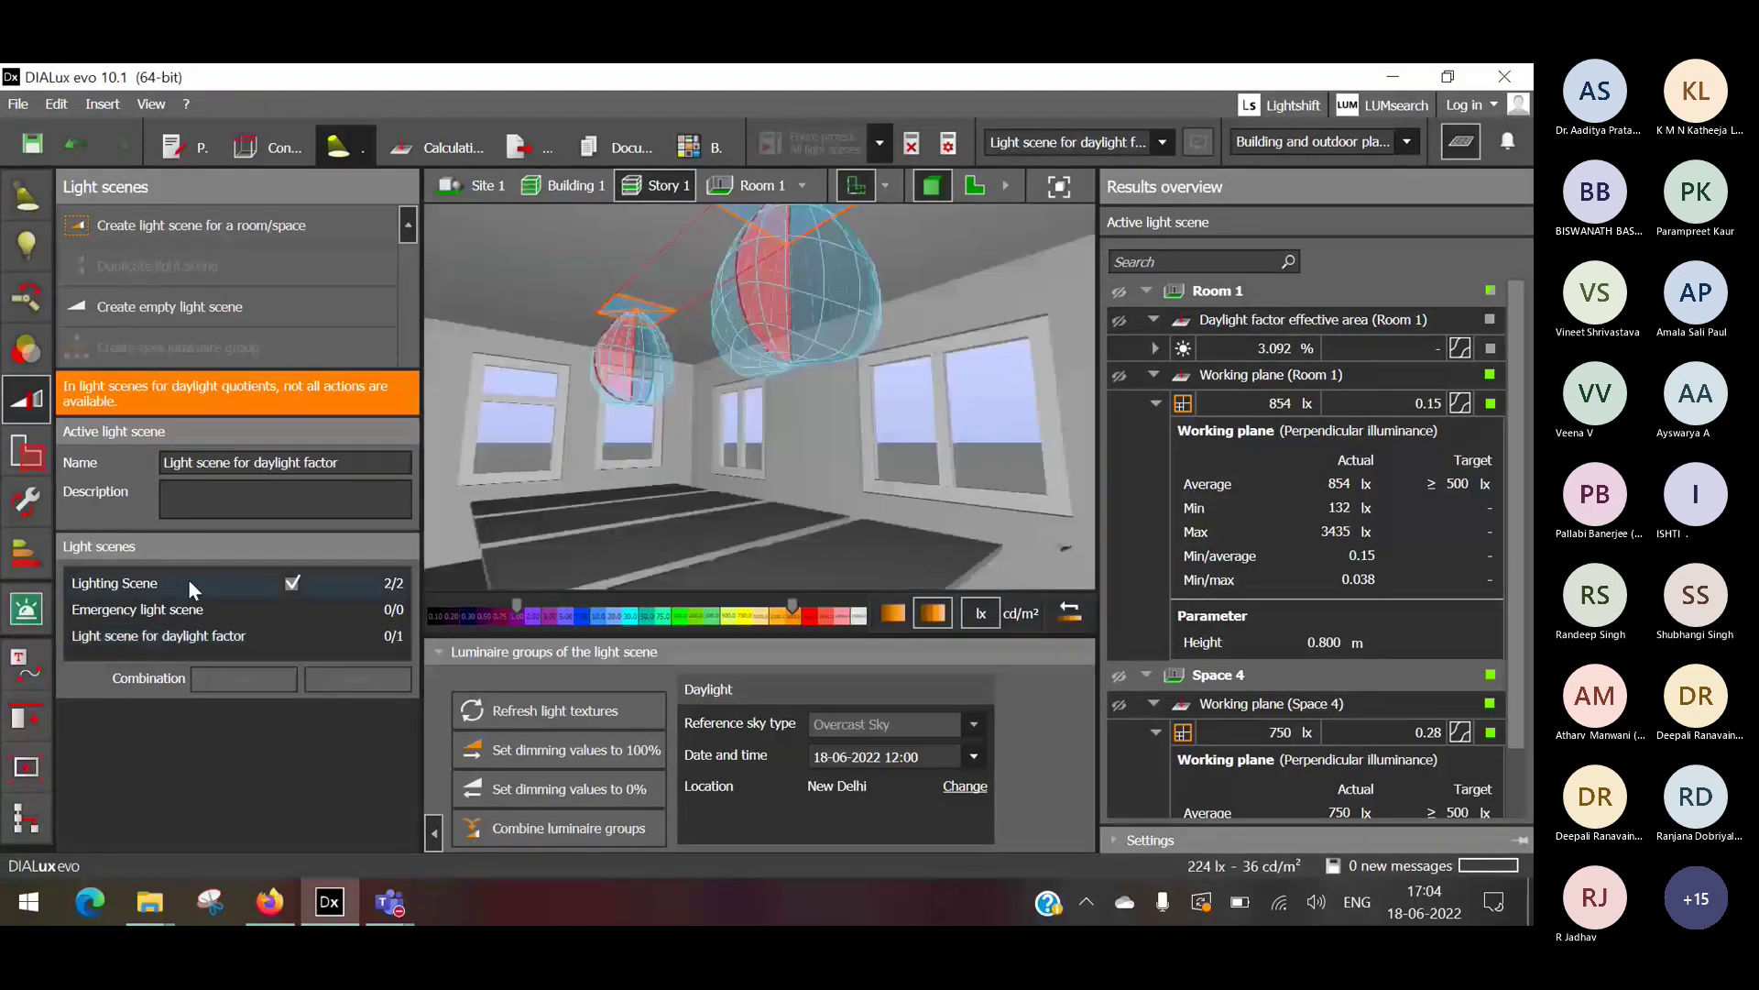
pyautogui.click(186, 634)
pyautogui.click(200, 588)
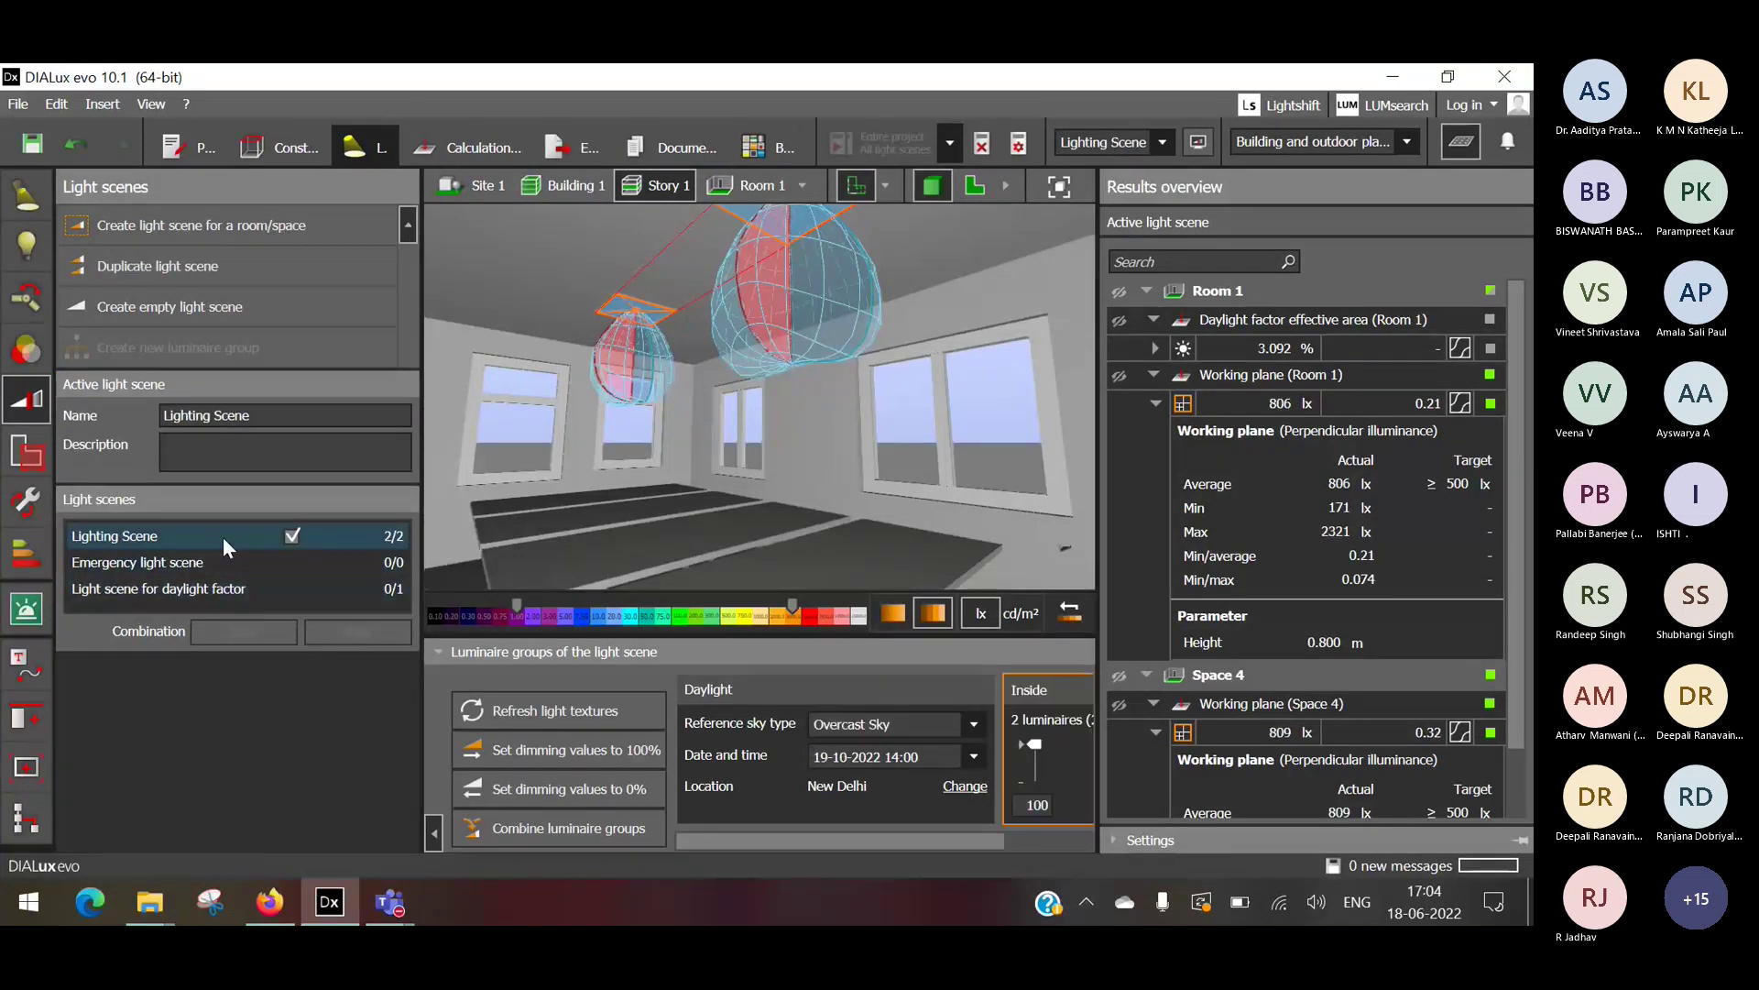
pyautogui.click(209, 591)
pyautogui.click(209, 591)
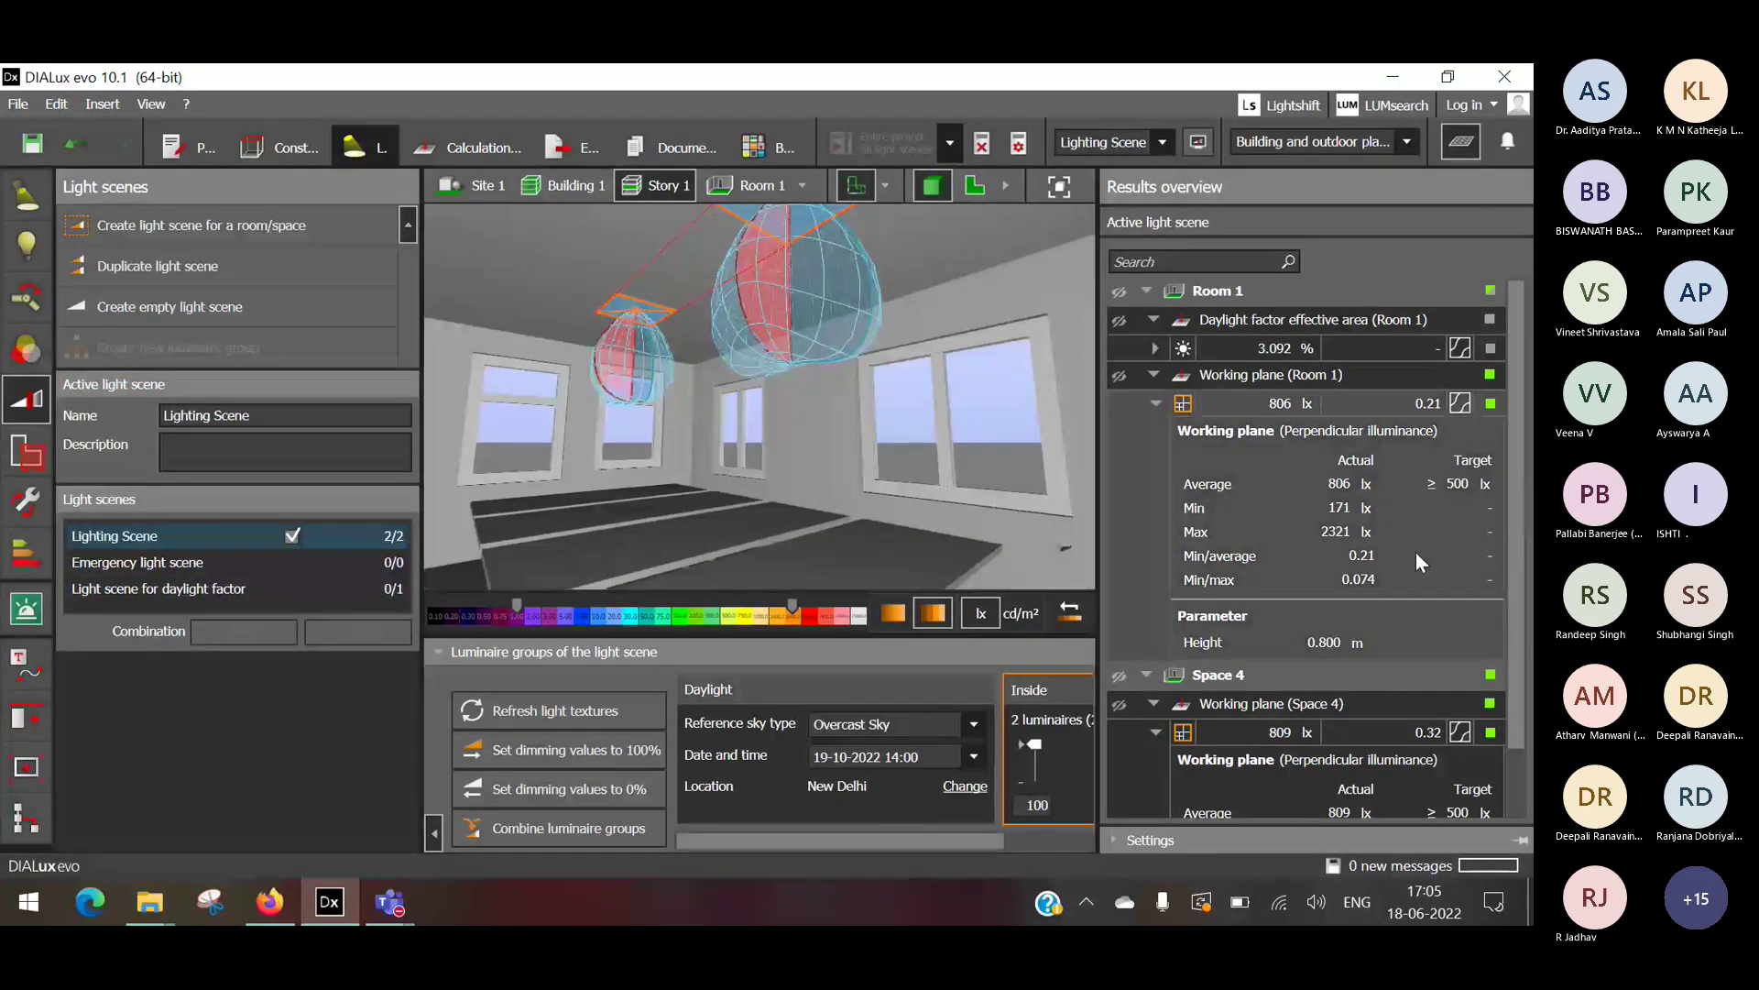
pyautogui.scroll(-5, 1416, 552)
pyautogui.scroll(5, 1416, 551)
# Admit the guest waiting in the Teams meeting lobby and return to DIALux evo.
pyautogui.click(1405, 689)
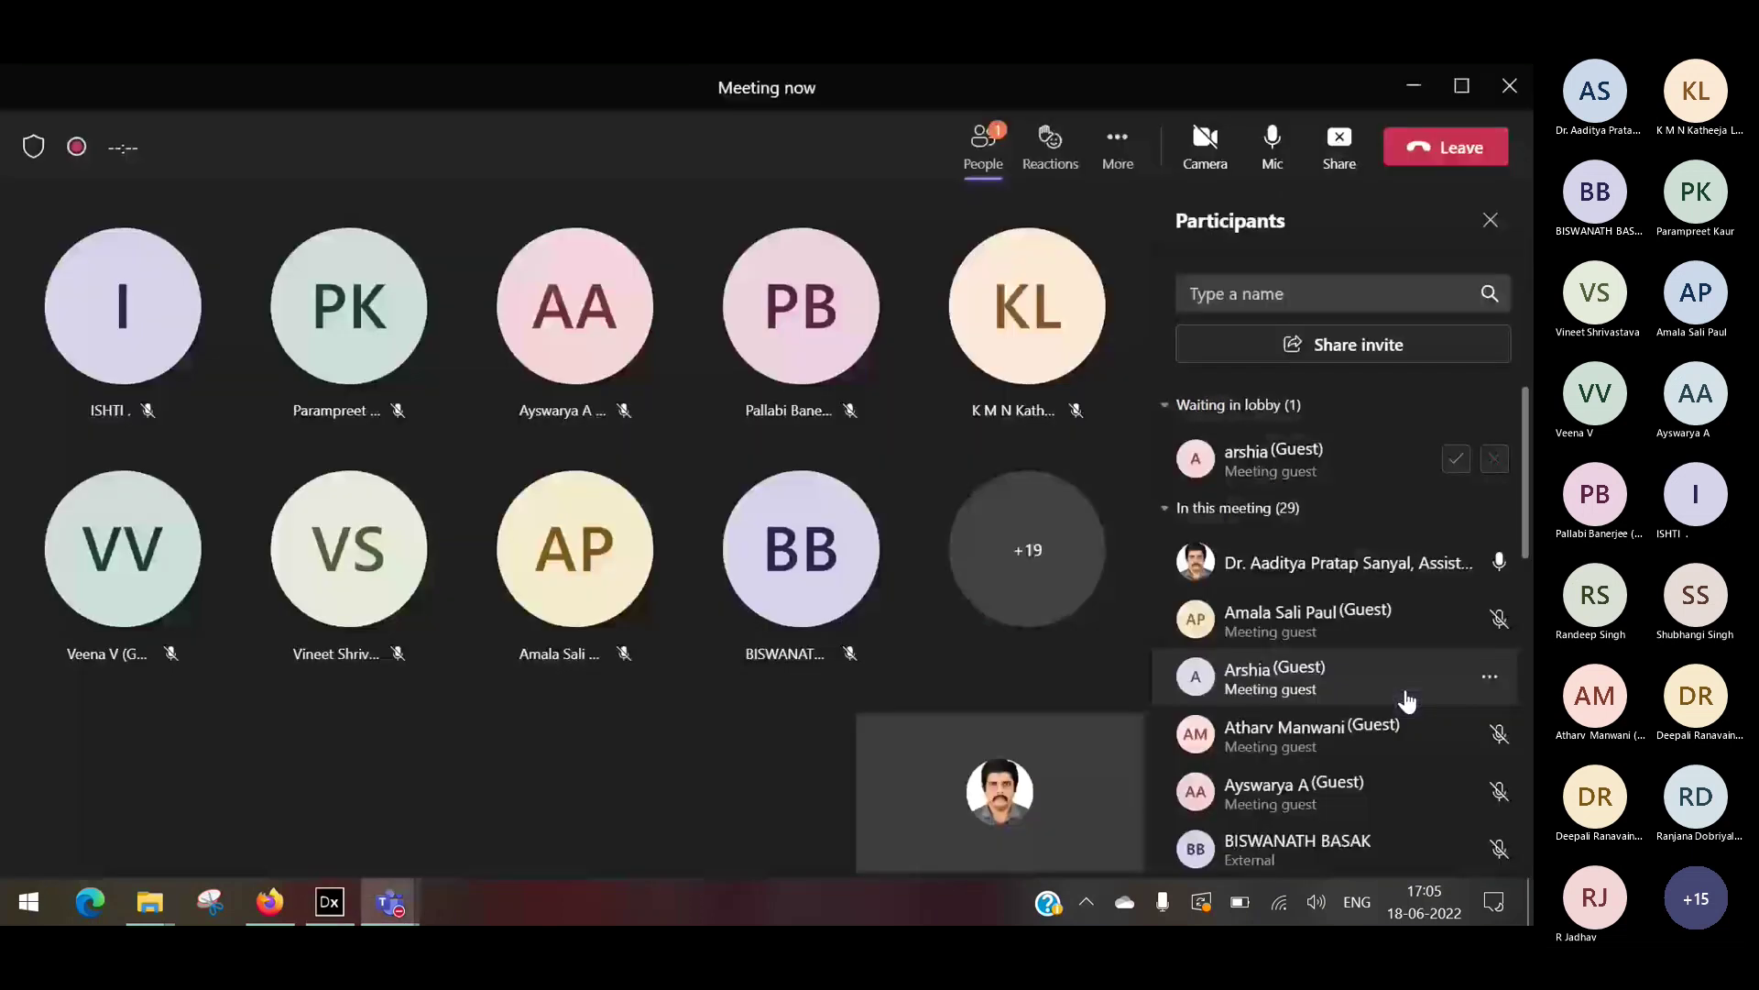
pyautogui.click(1448, 461)
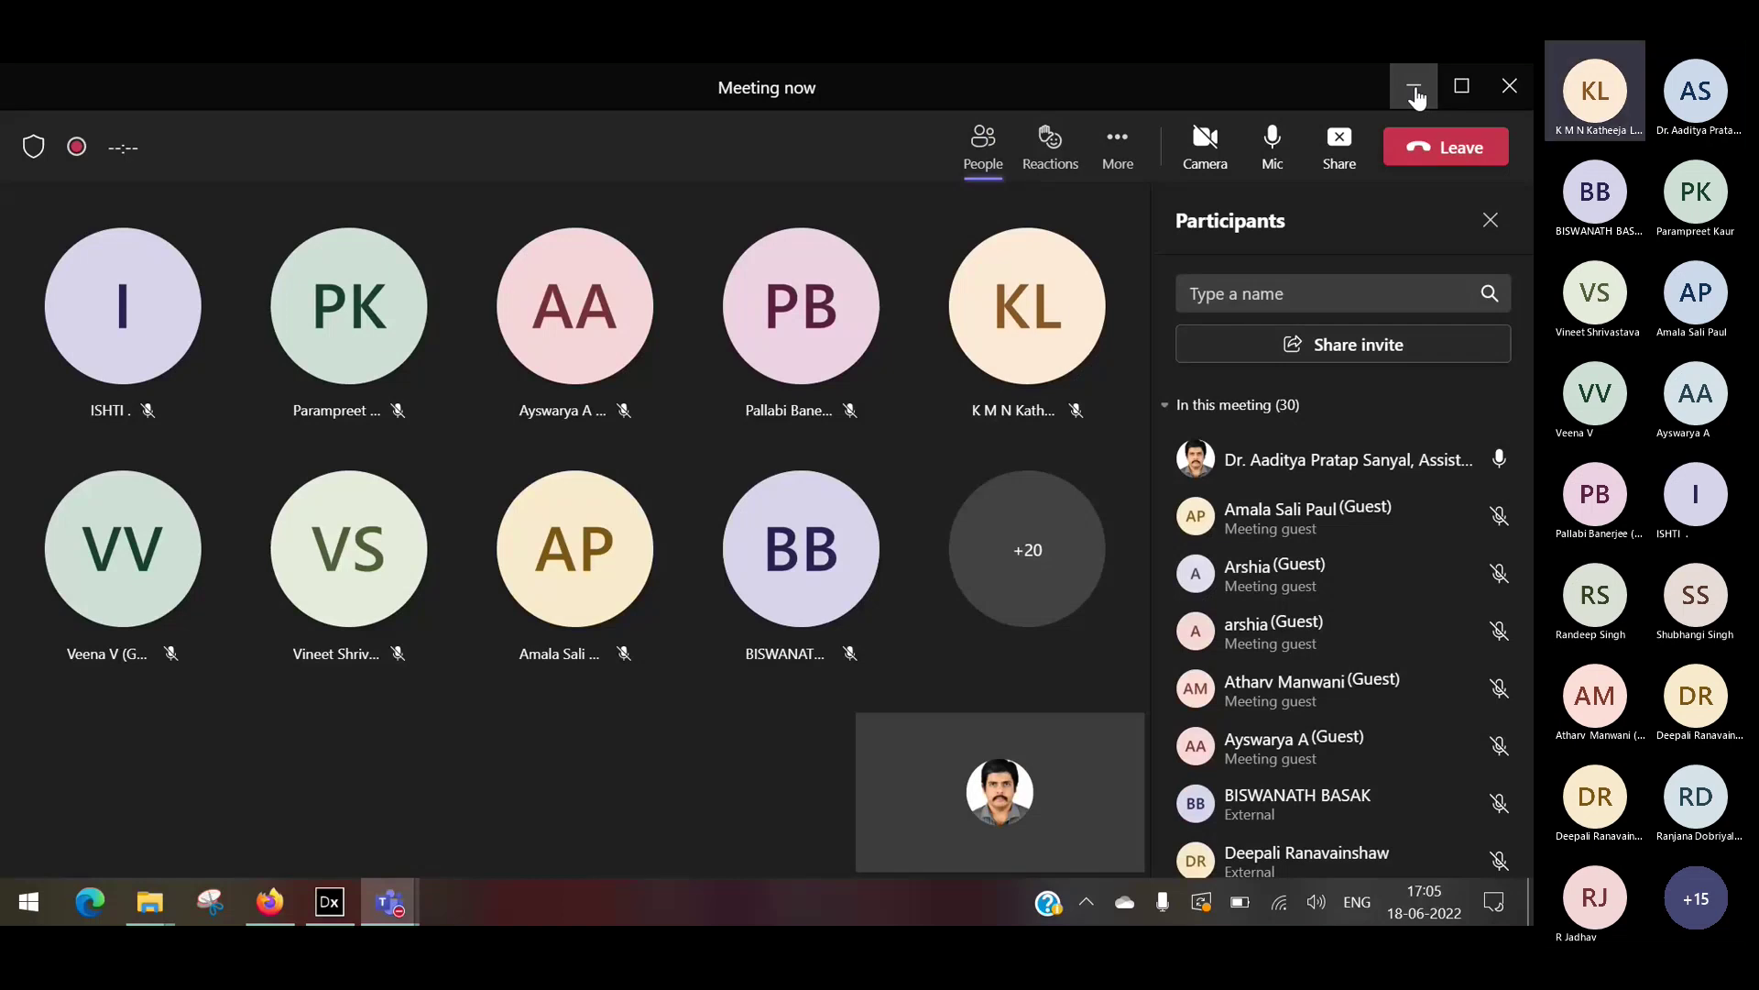
pyautogui.click(1414, 92)
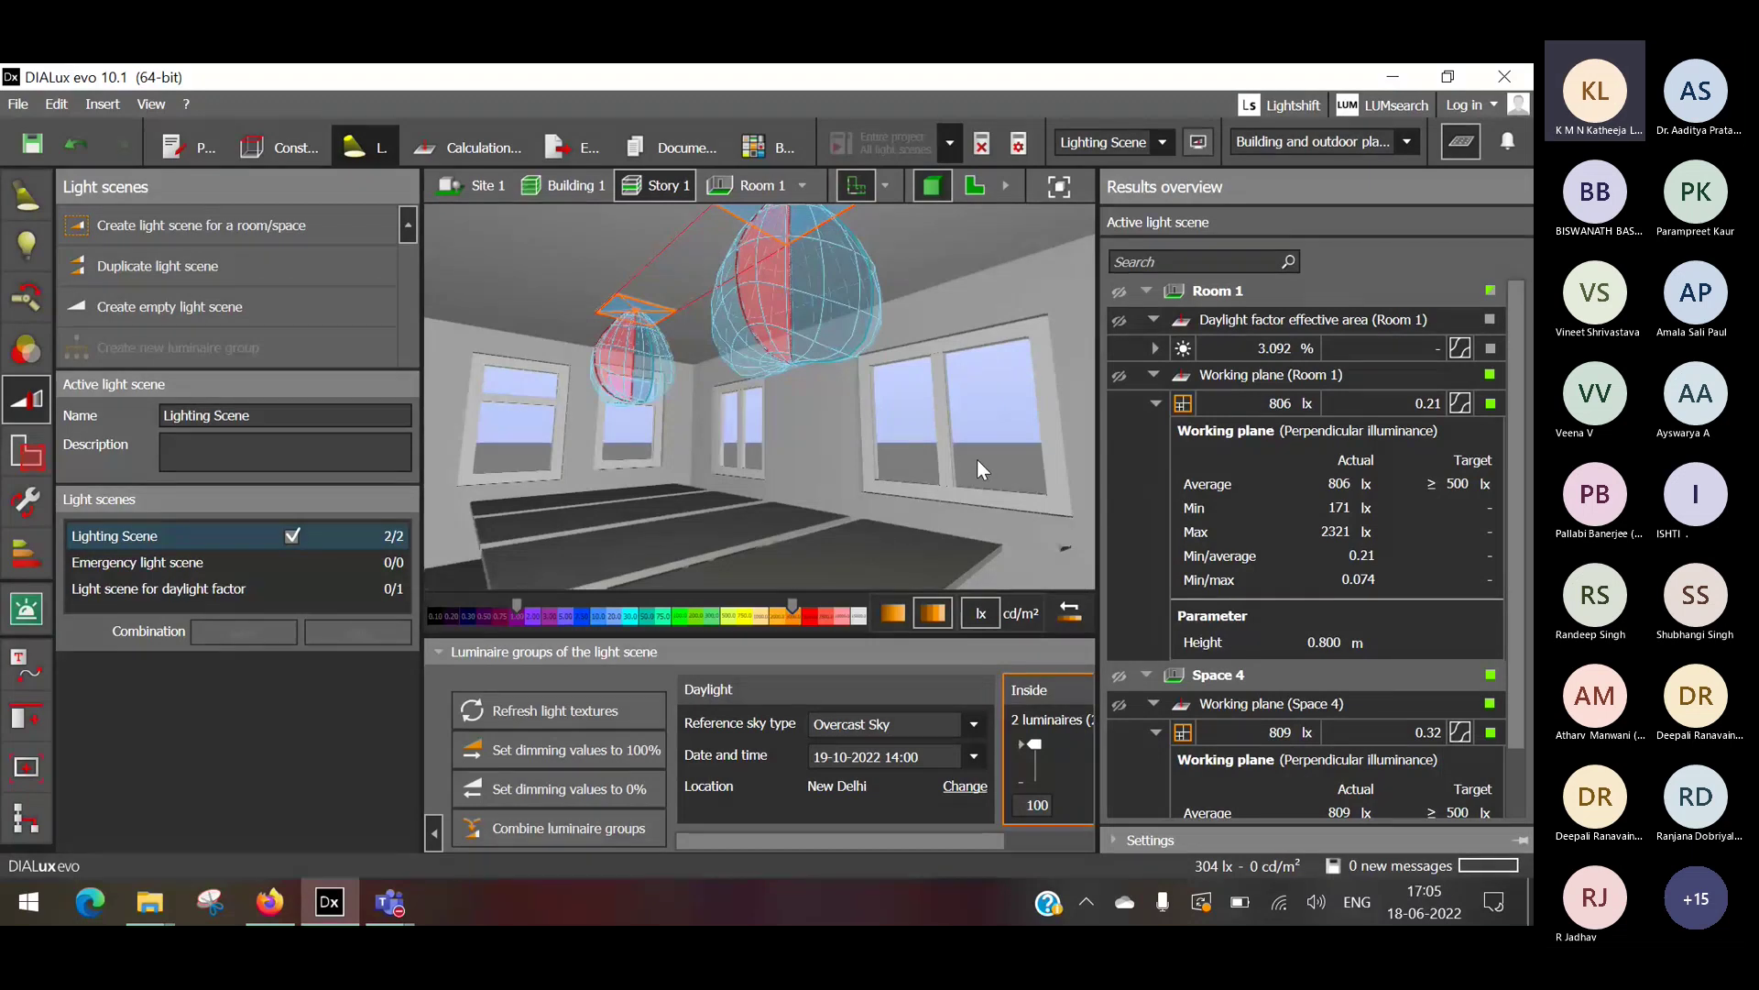
# Select the room's suspended ceiling in the construction tools and examine its height, void and thickness settings at Story 1 level.
pyautogui.moveTo(891, 474); pyautogui.dragTo(859, 473, button='right')
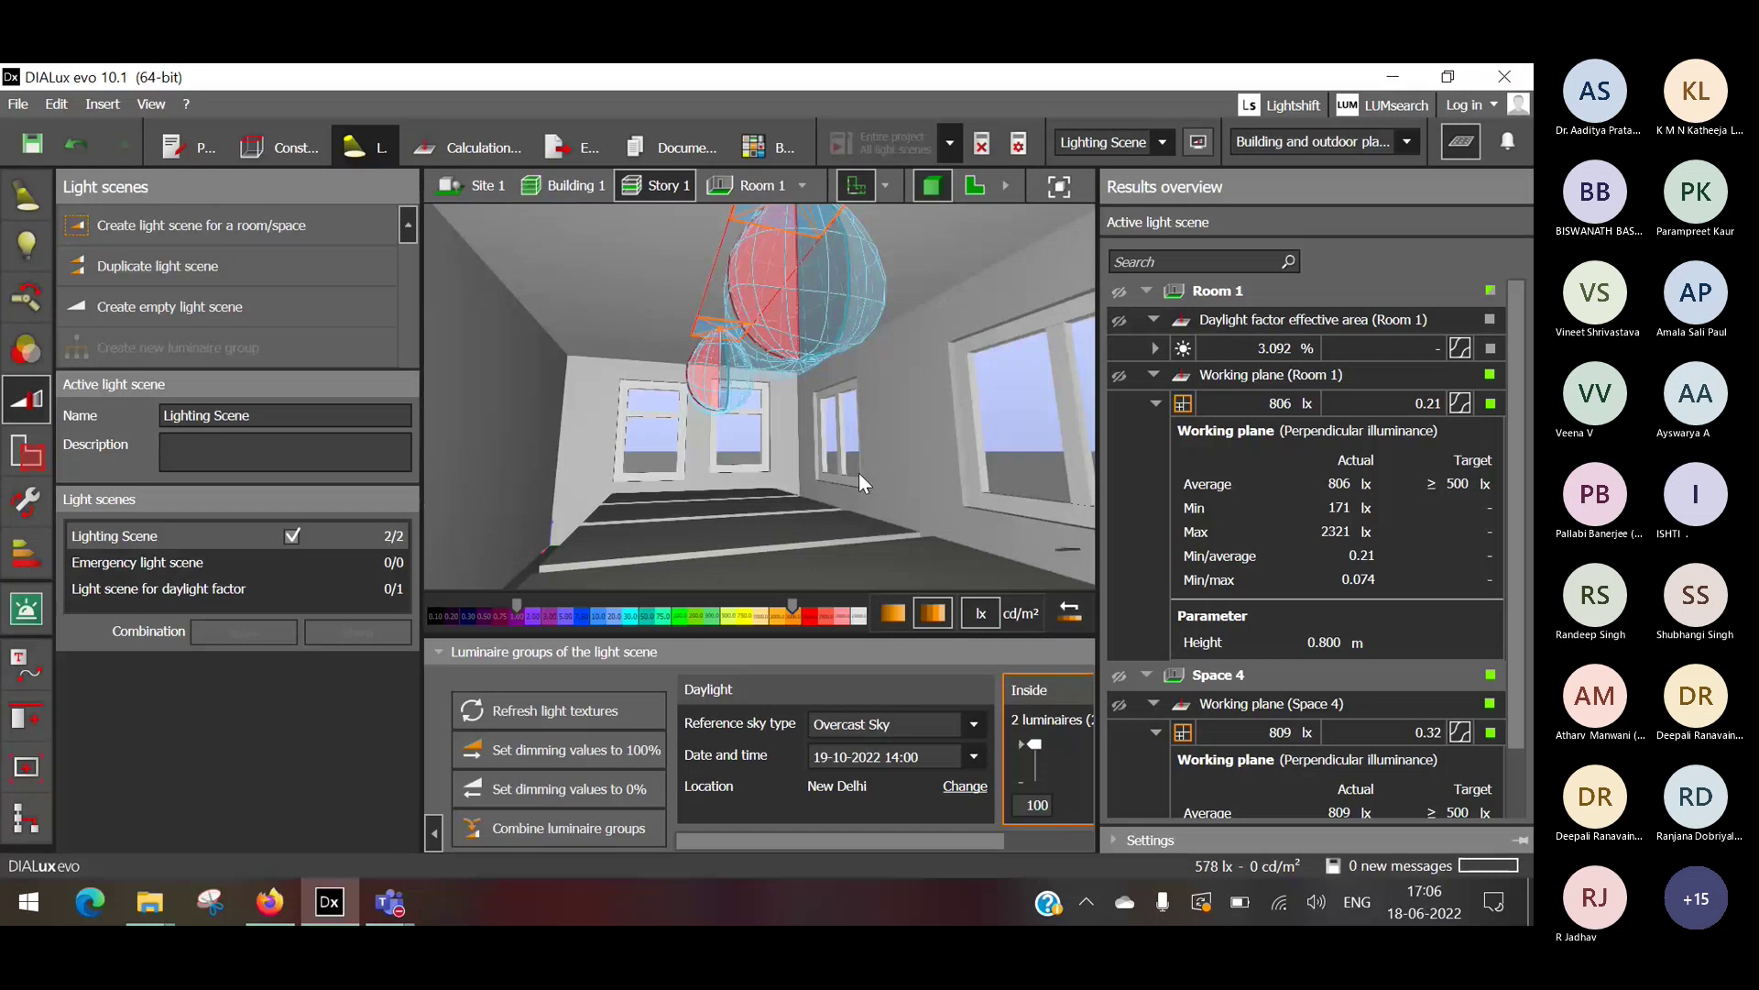
pyautogui.click(638, 280)
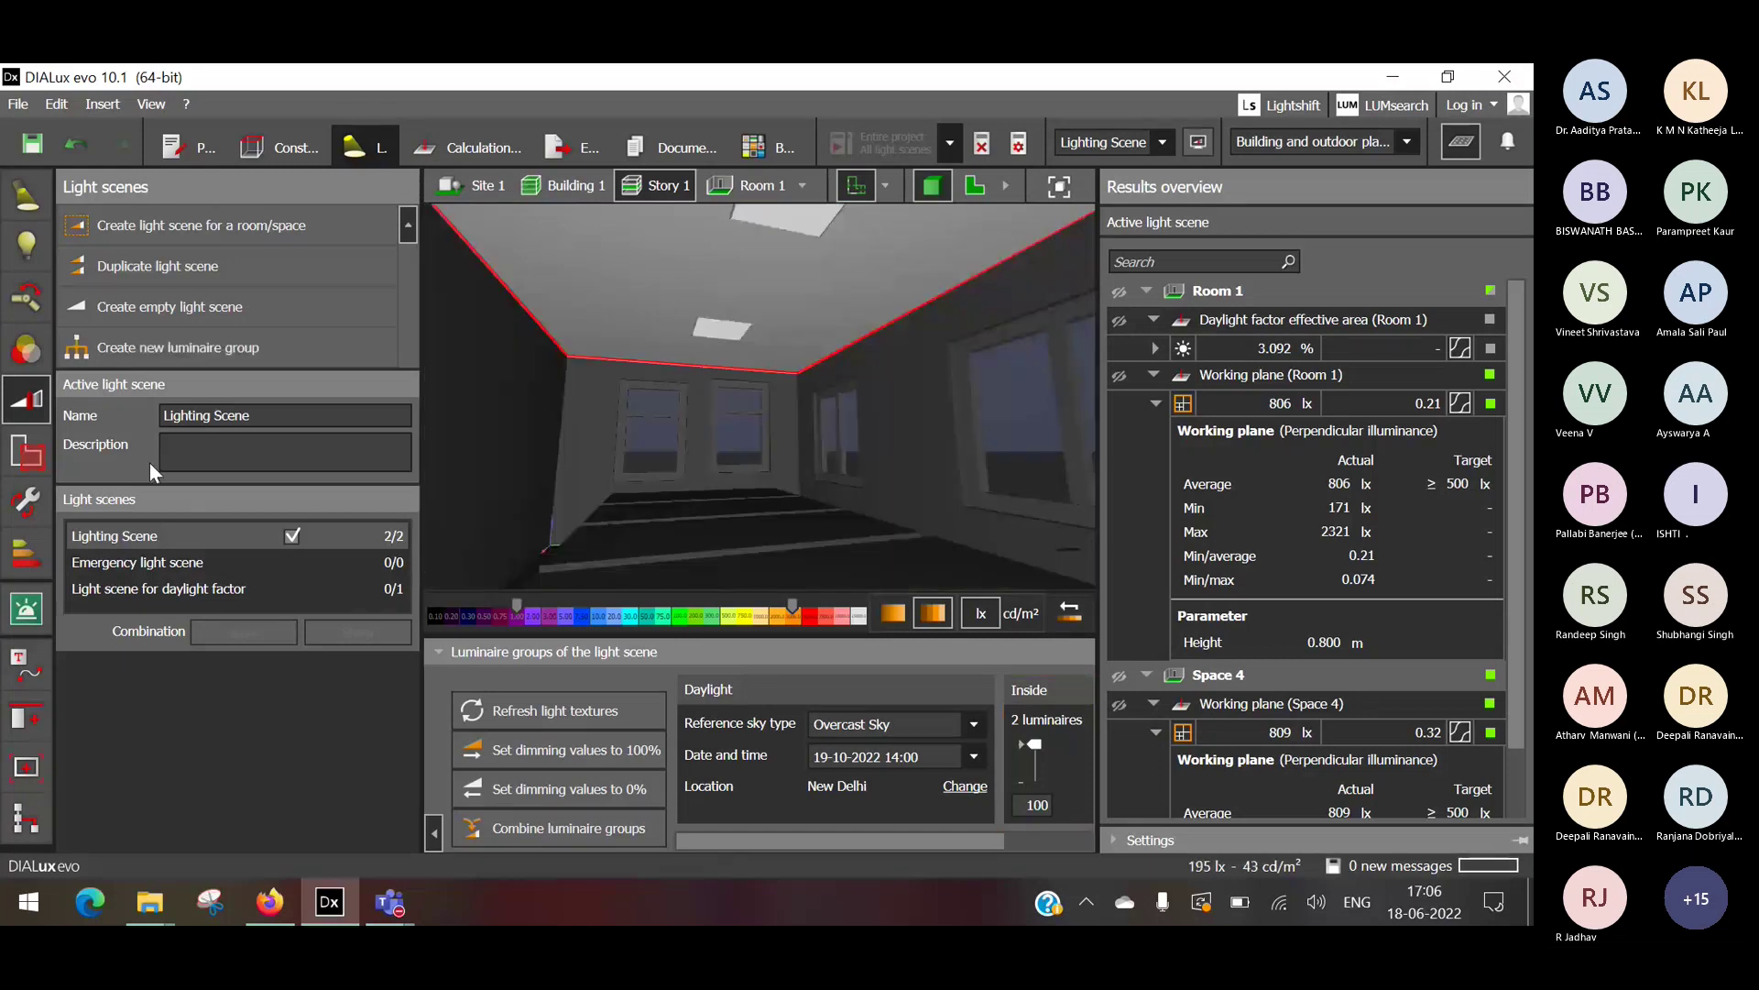
pyautogui.click(288, 161)
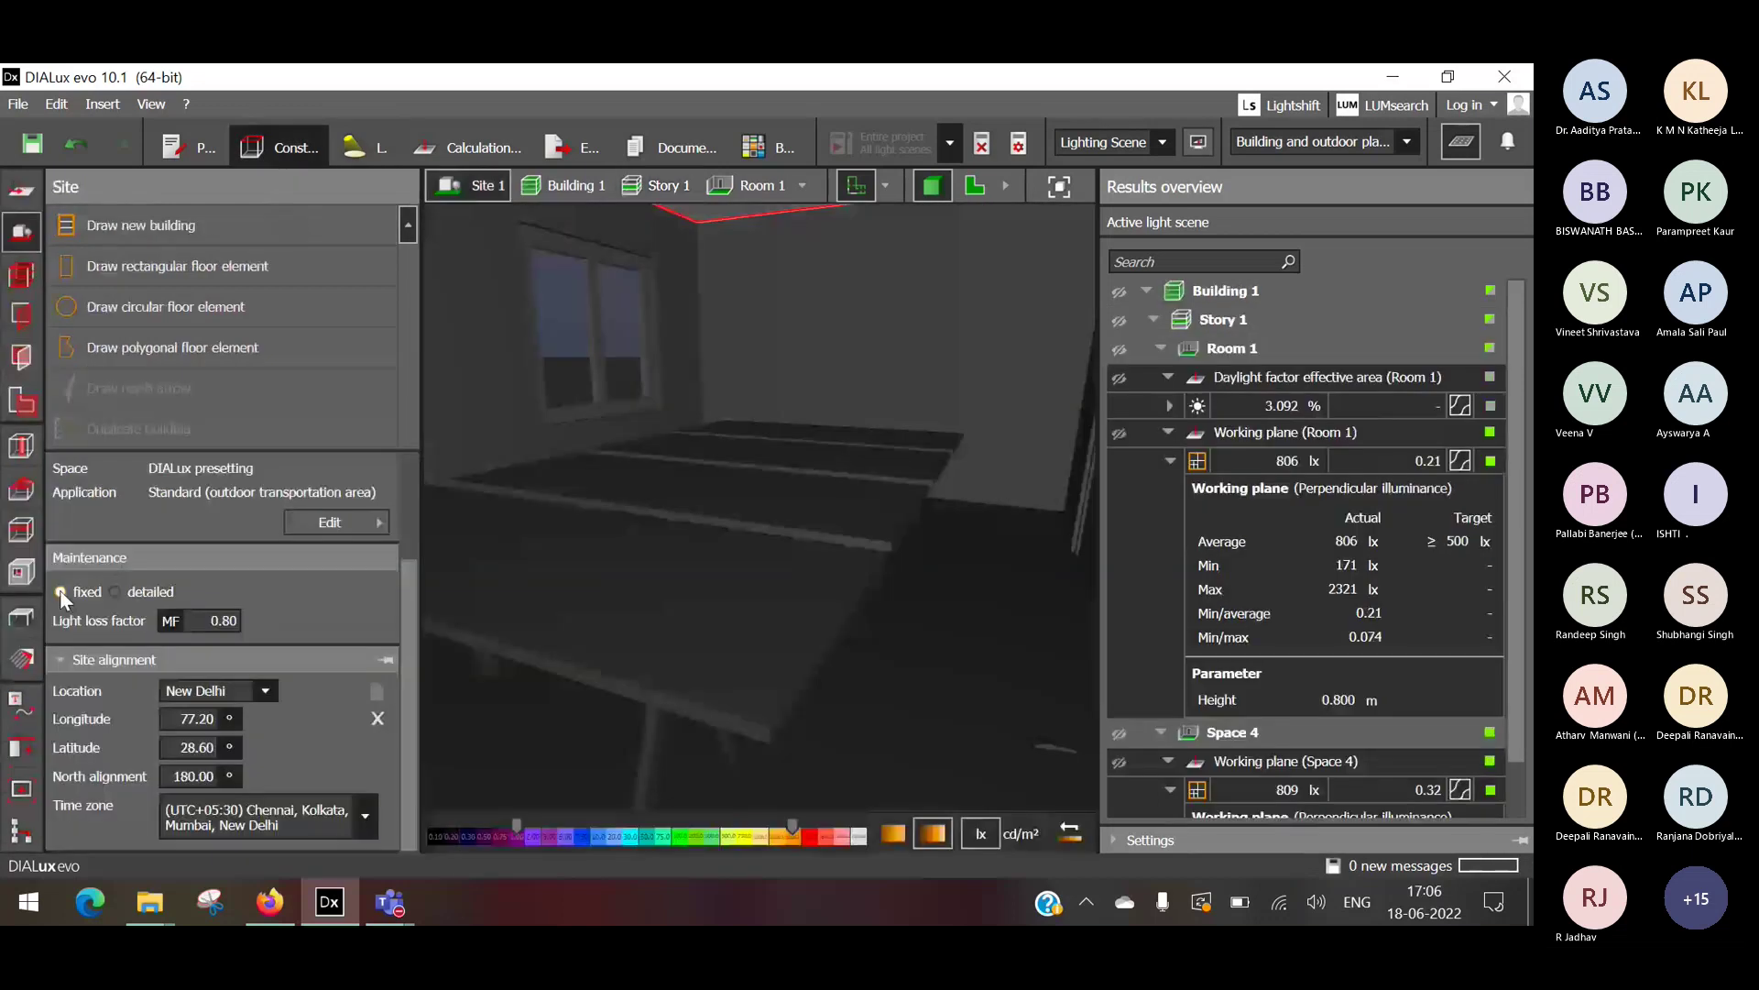
pyautogui.click(22, 444)
pyautogui.click(18, 532)
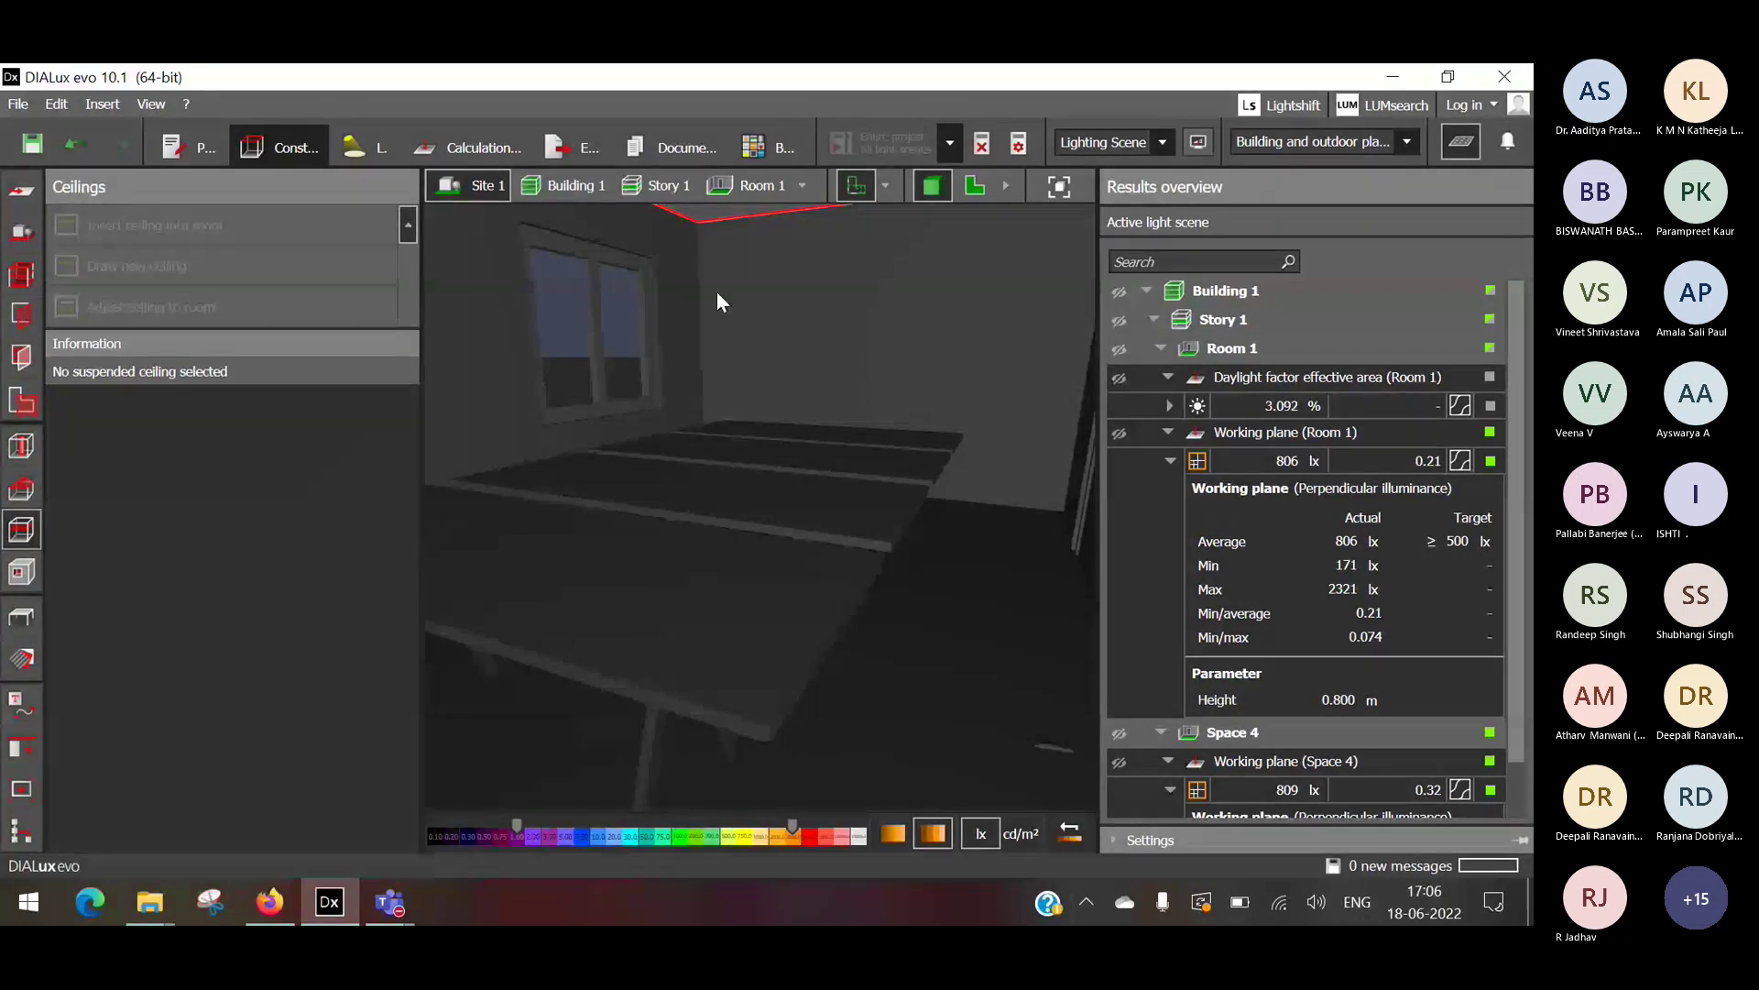
pyautogui.click(713, 222)
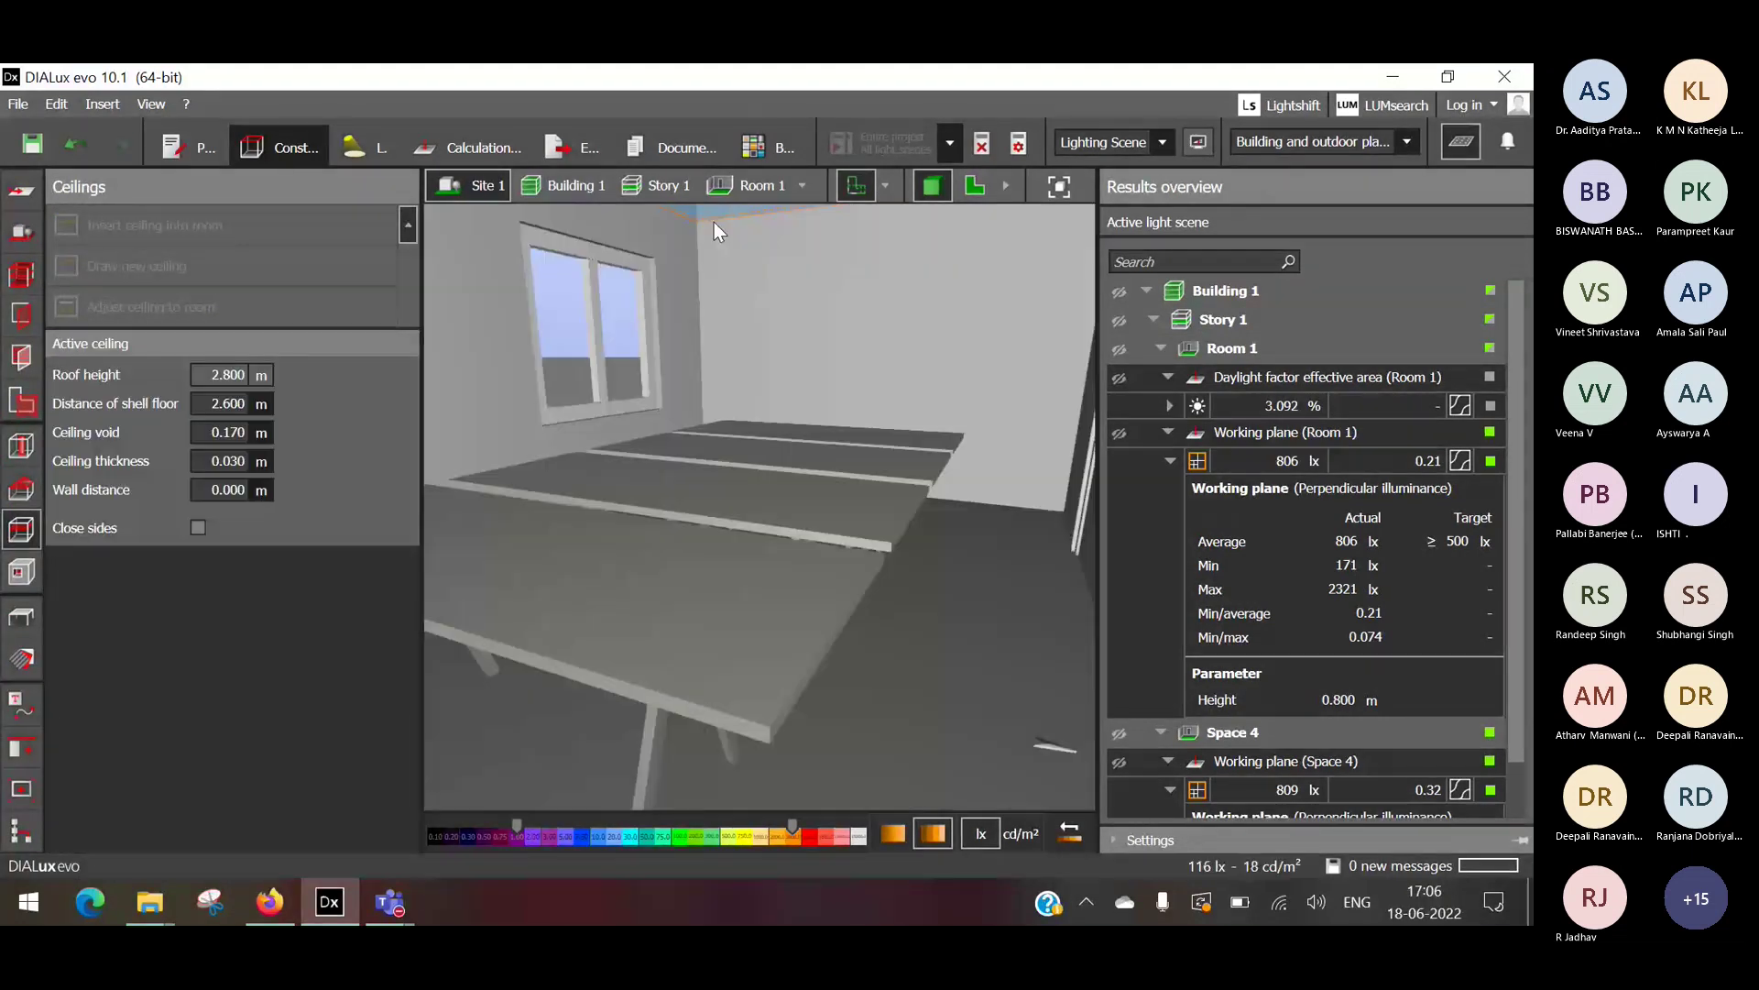
pyautogui.doubleClick(227, 404)
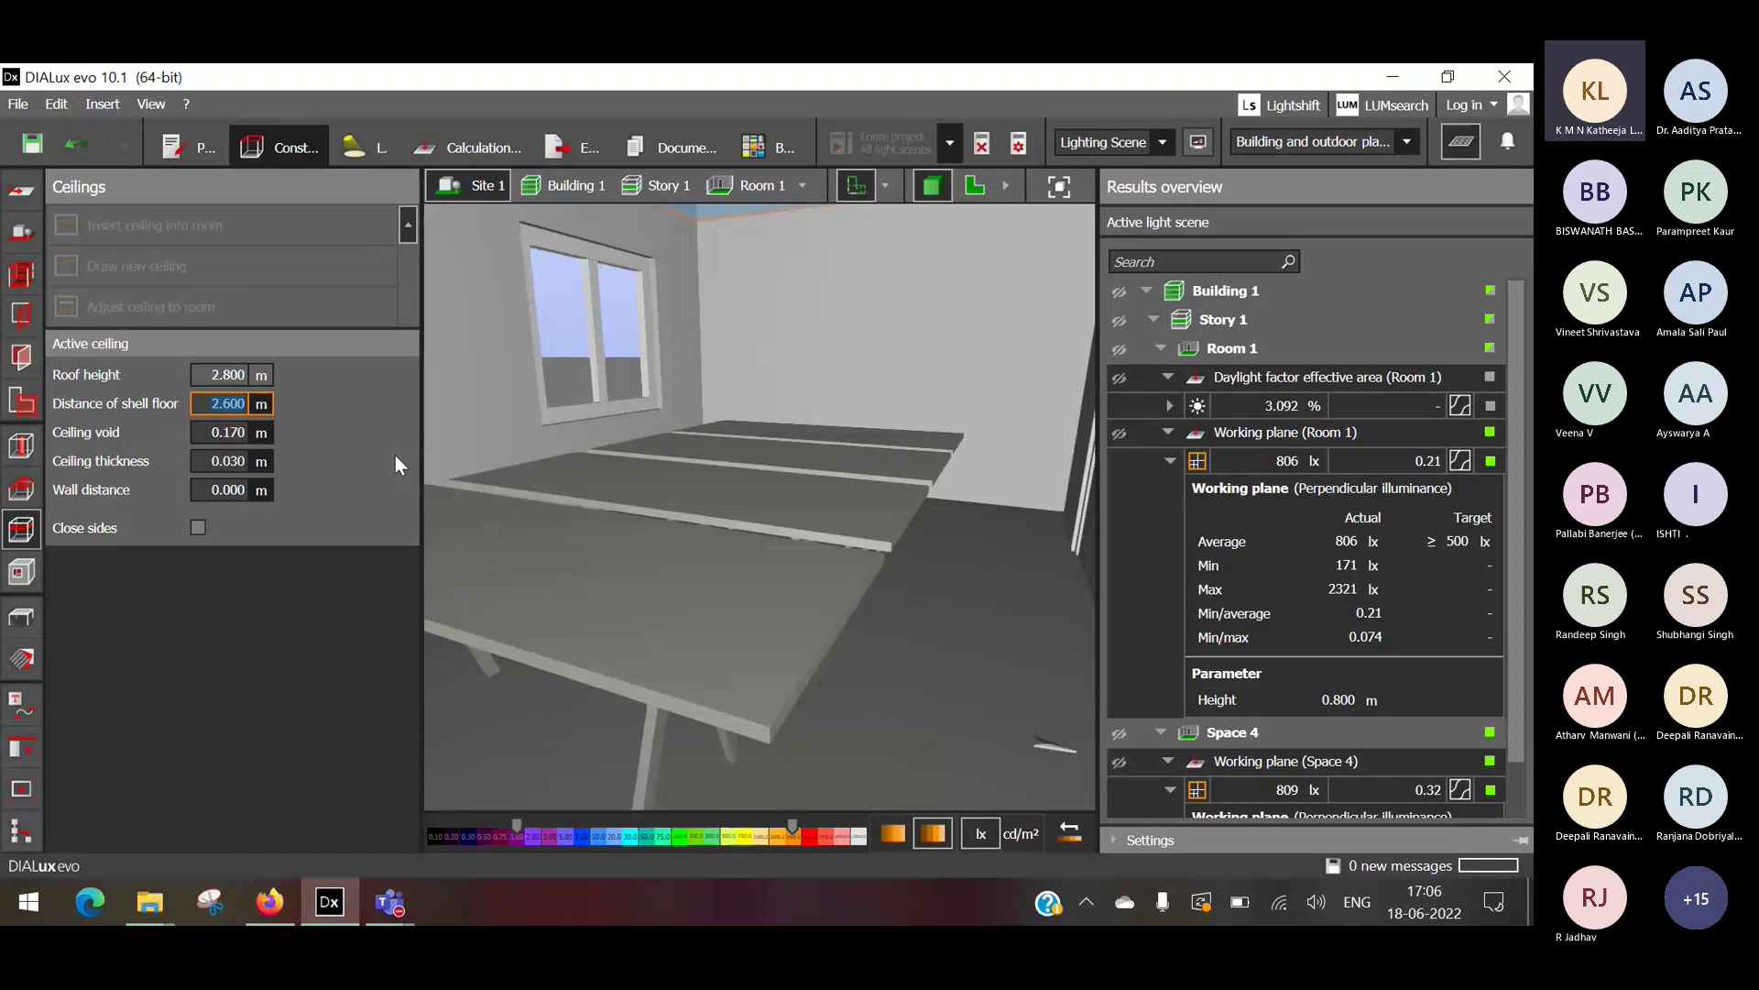
pyautogui.click(858, 392)
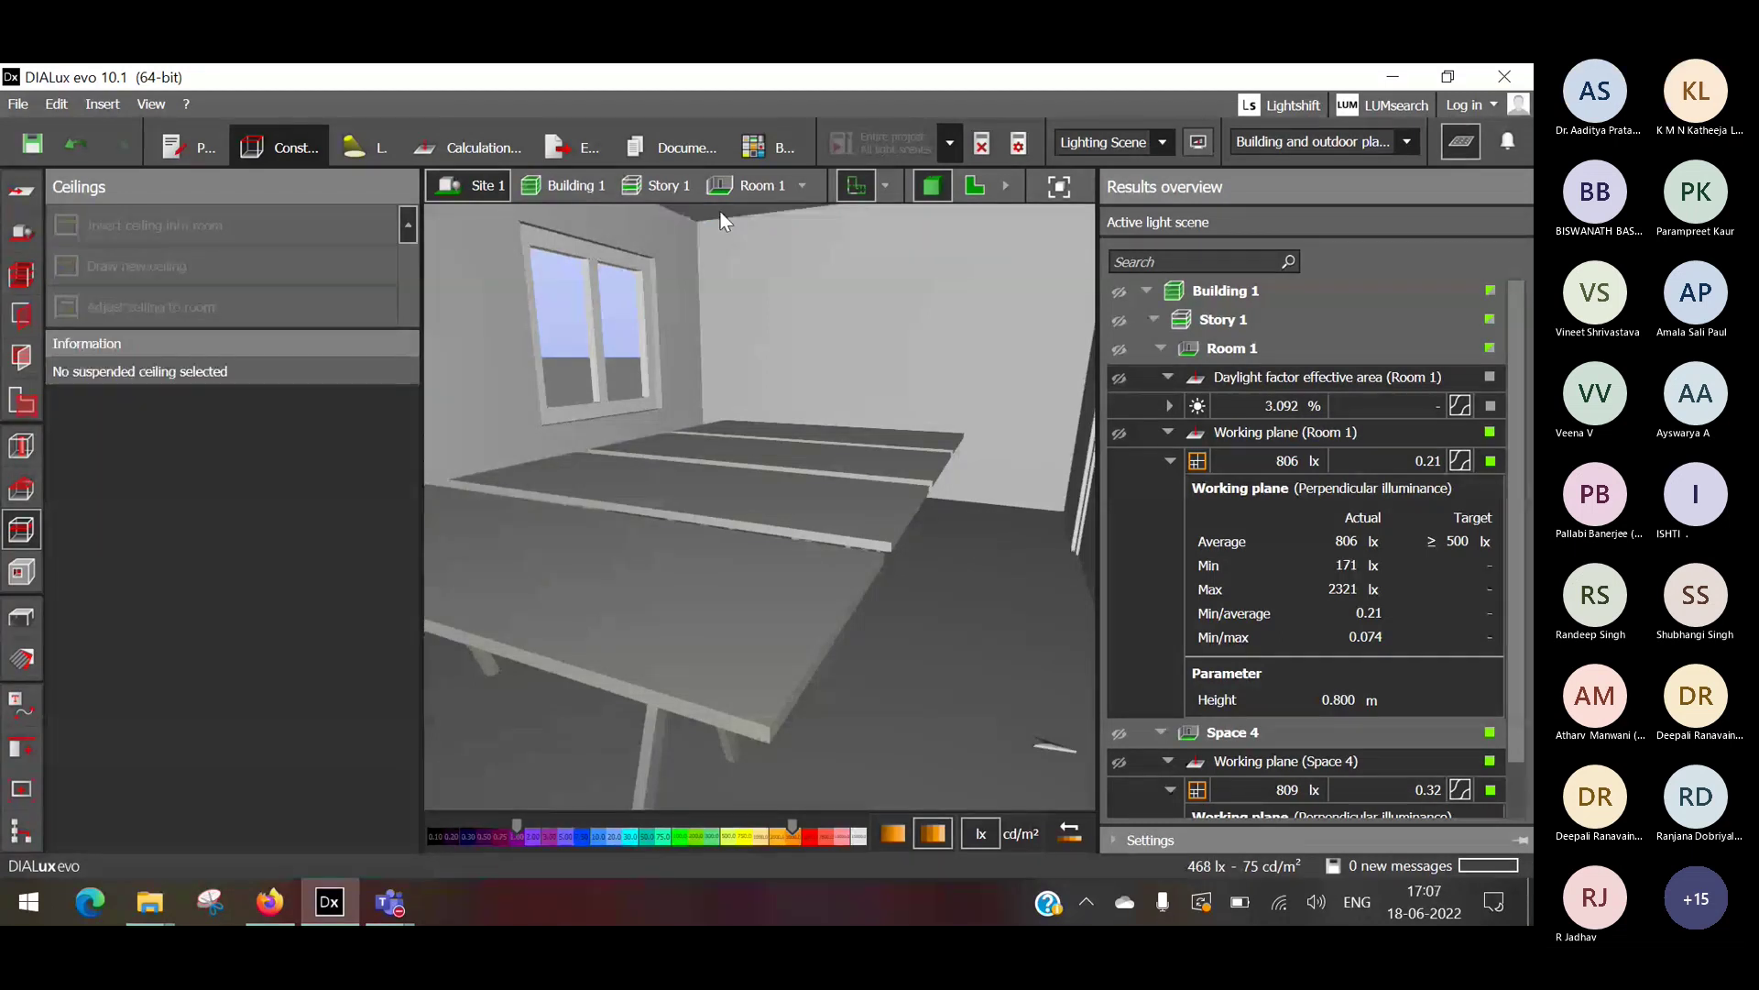
pyautogui.click(721, 214)
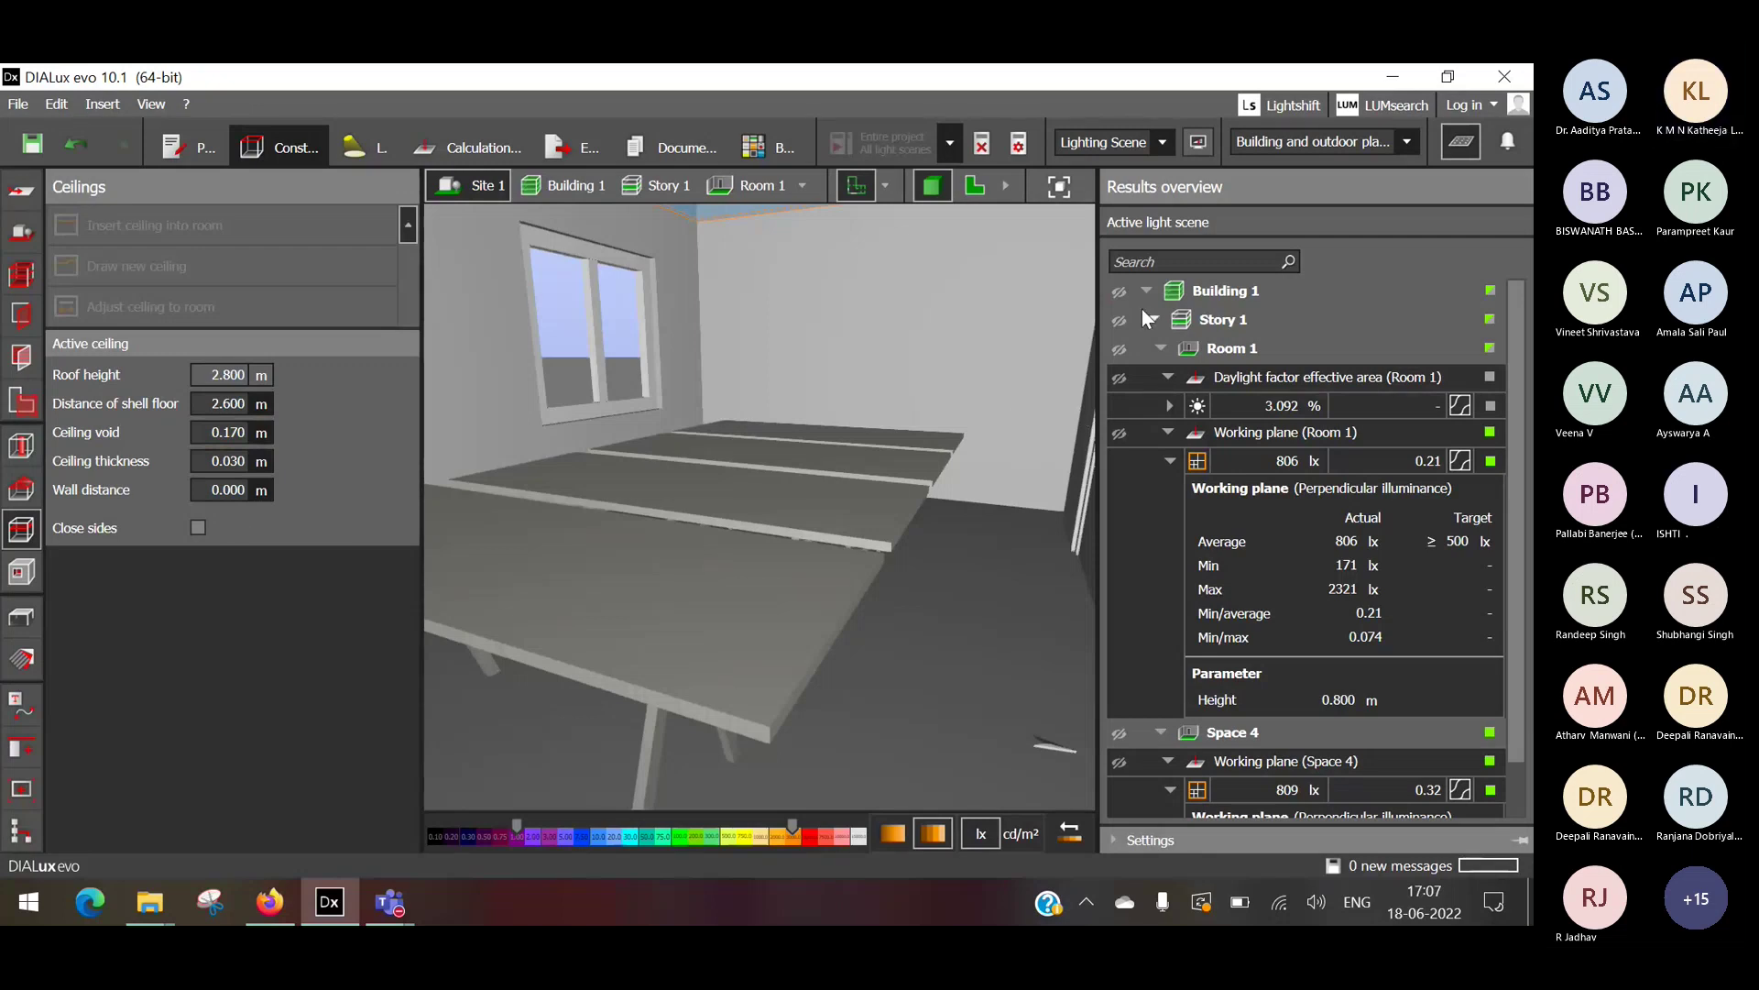
pyautogui.click(651, 186)
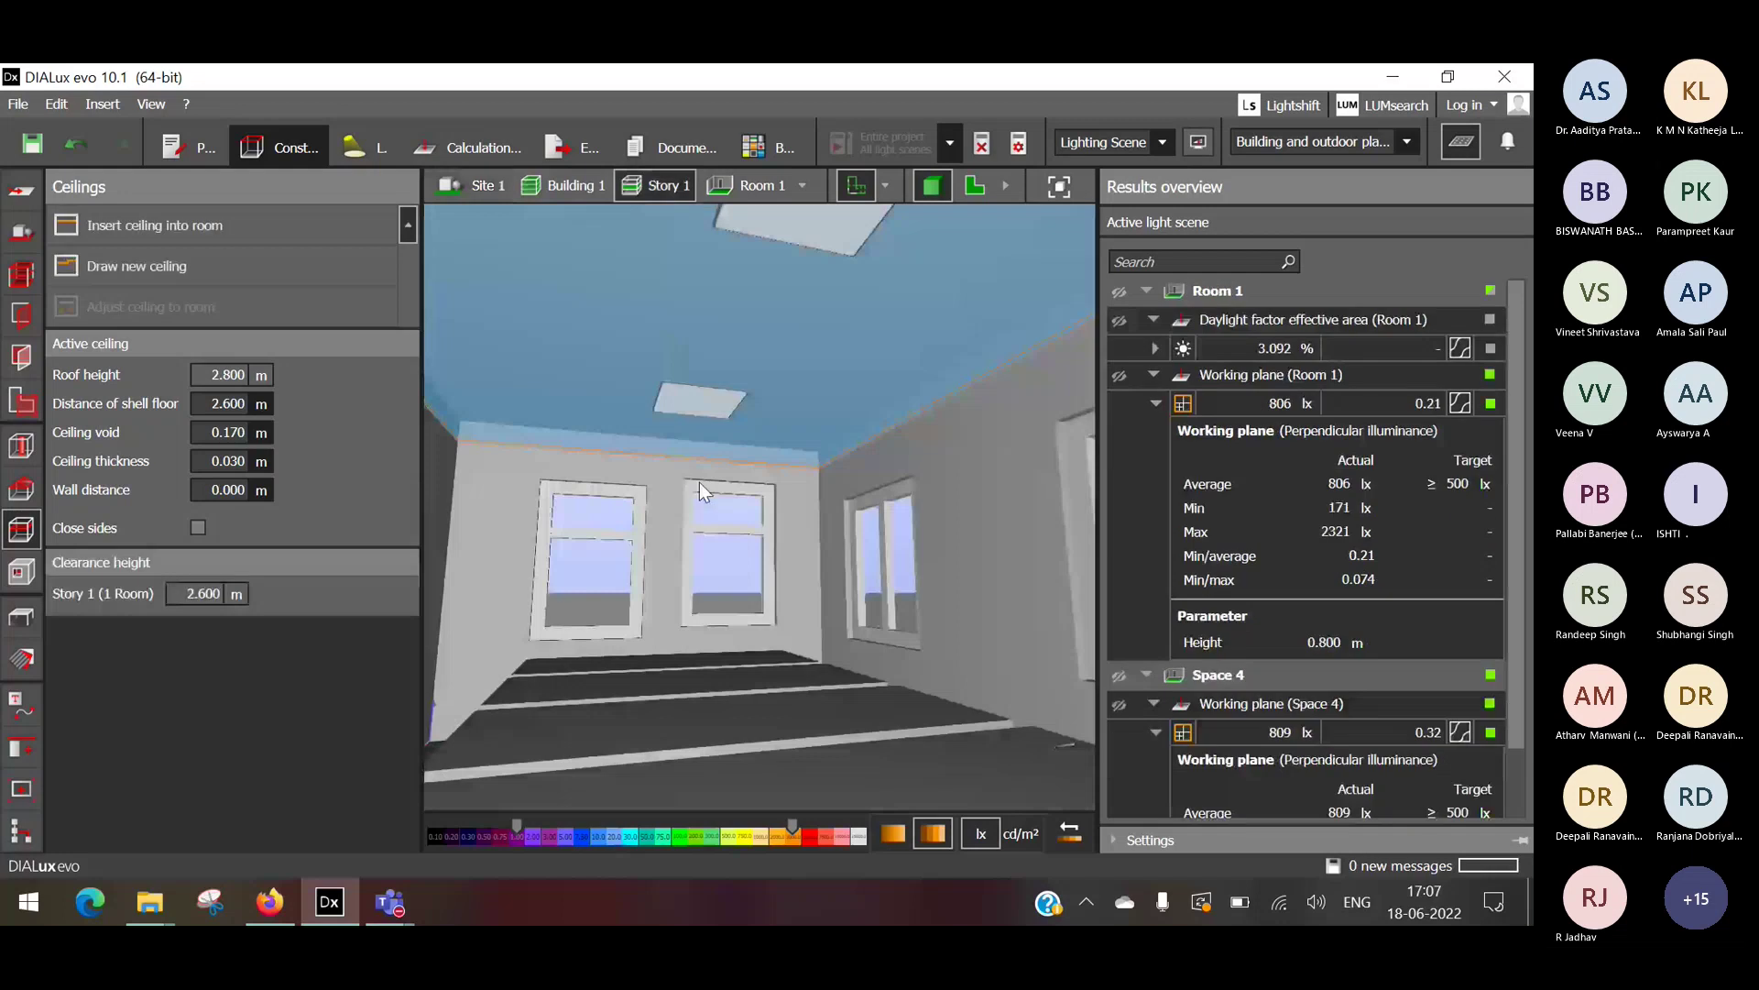
# Display the calculated results of Room 1 in the 3D view for both its daylight factor effective area and working plane.
pyautogui.click(1120, 373)
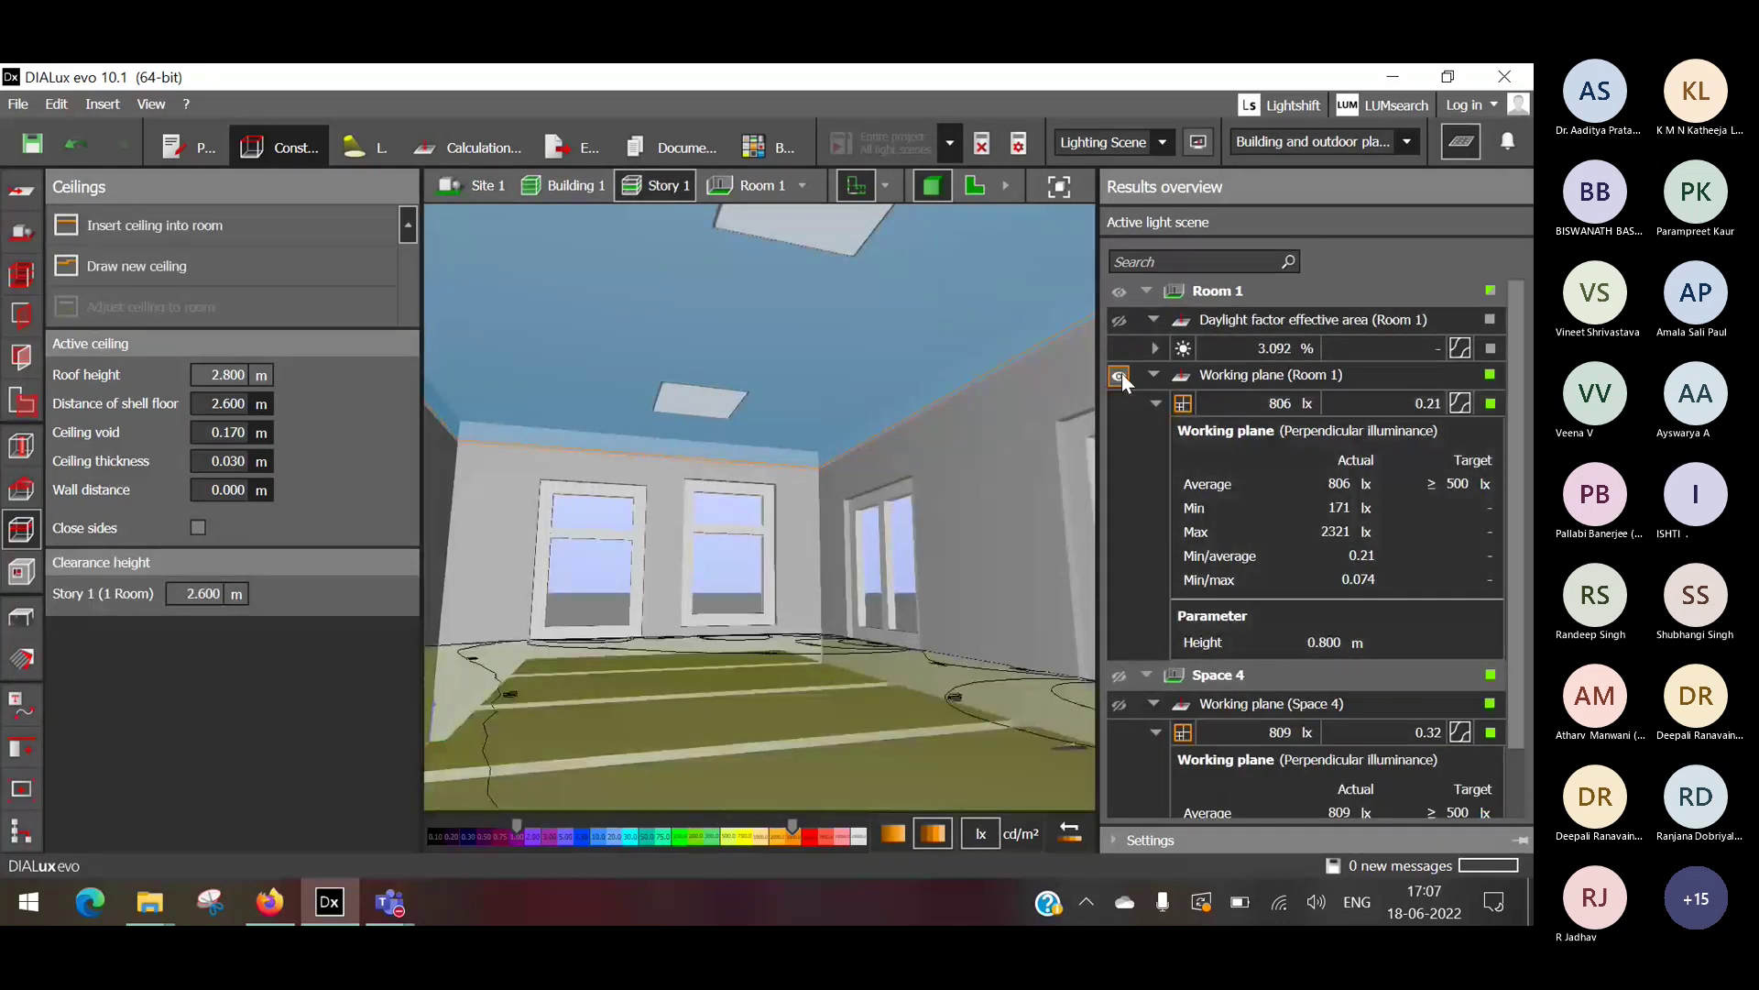
pyautogui.click(1120, 373)
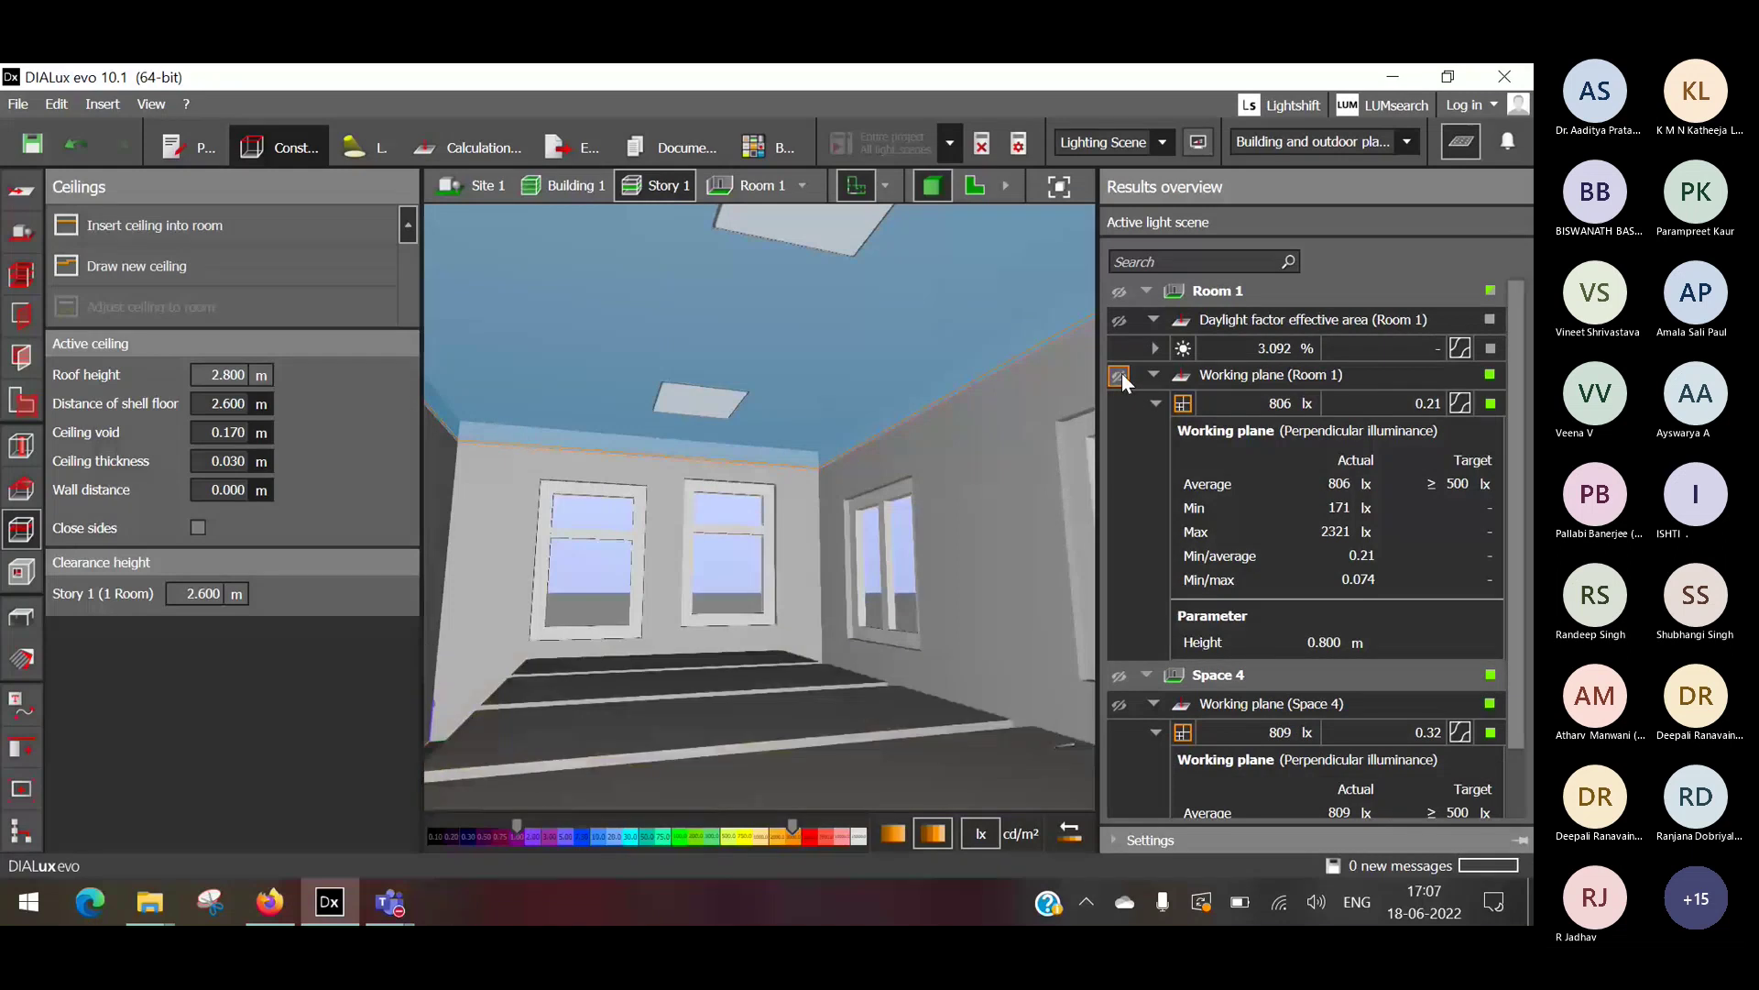
pyautogui.scroll(-4, 1164, 541)
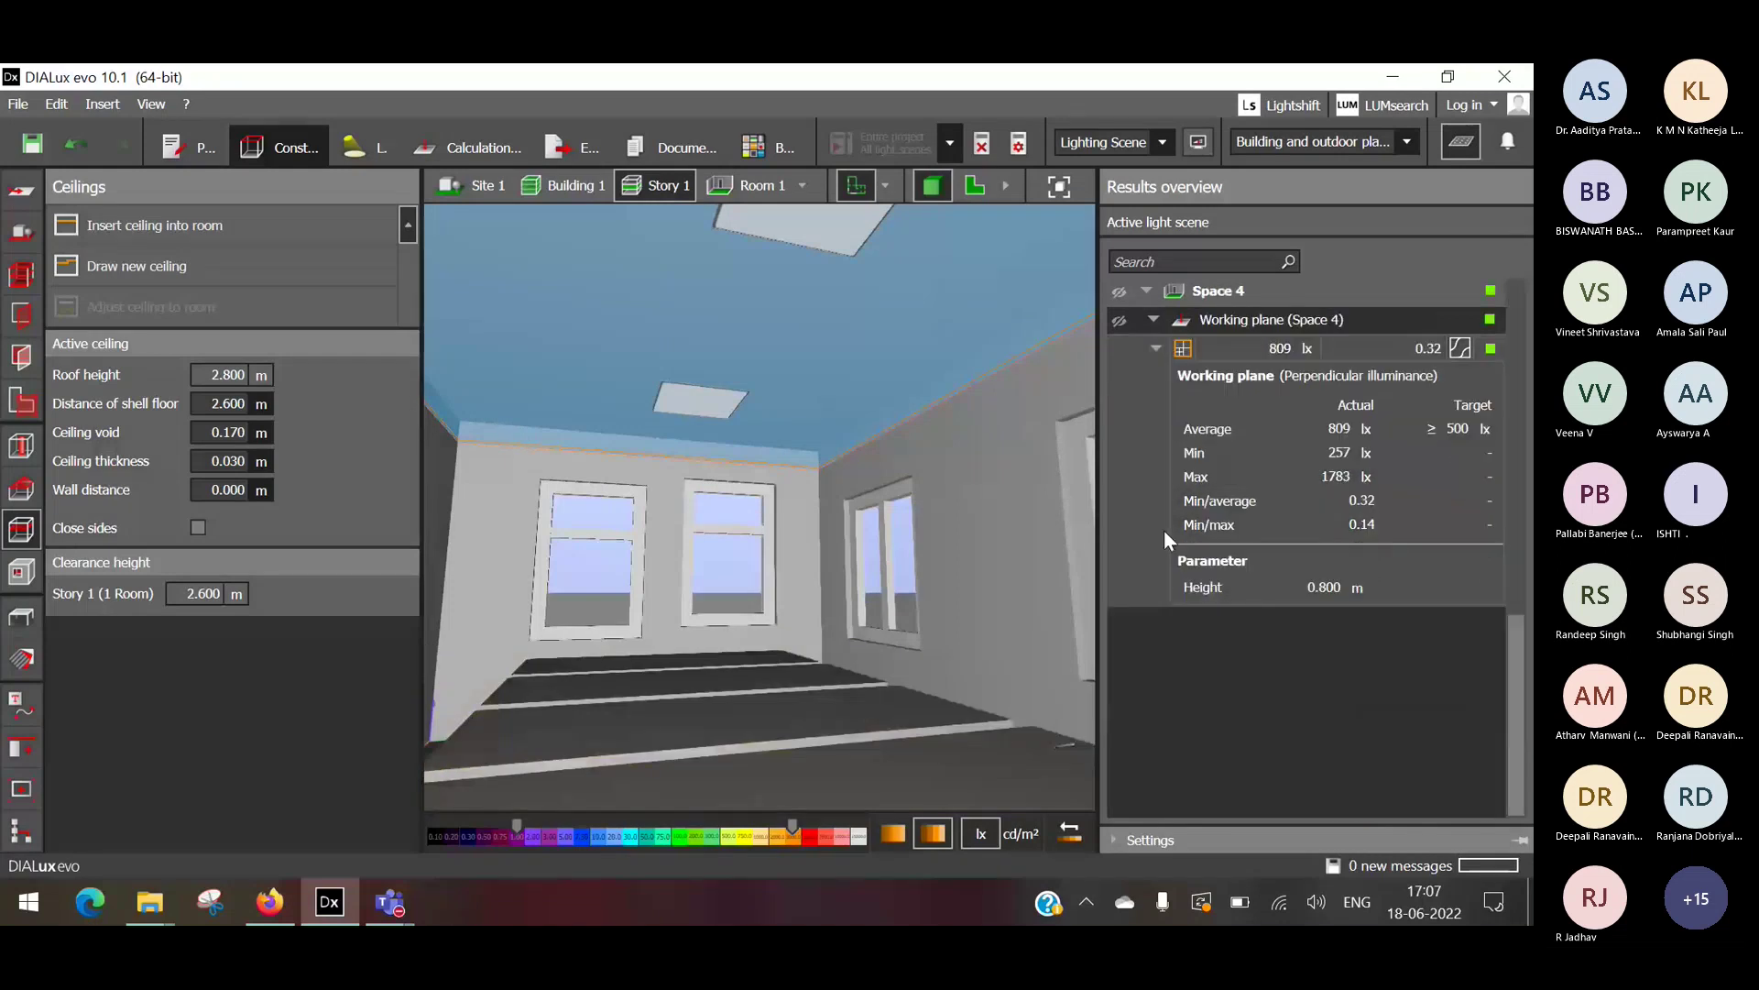
pyautogui.scroll(4, 1164, 530)
pyautogui.click(1120, 320)
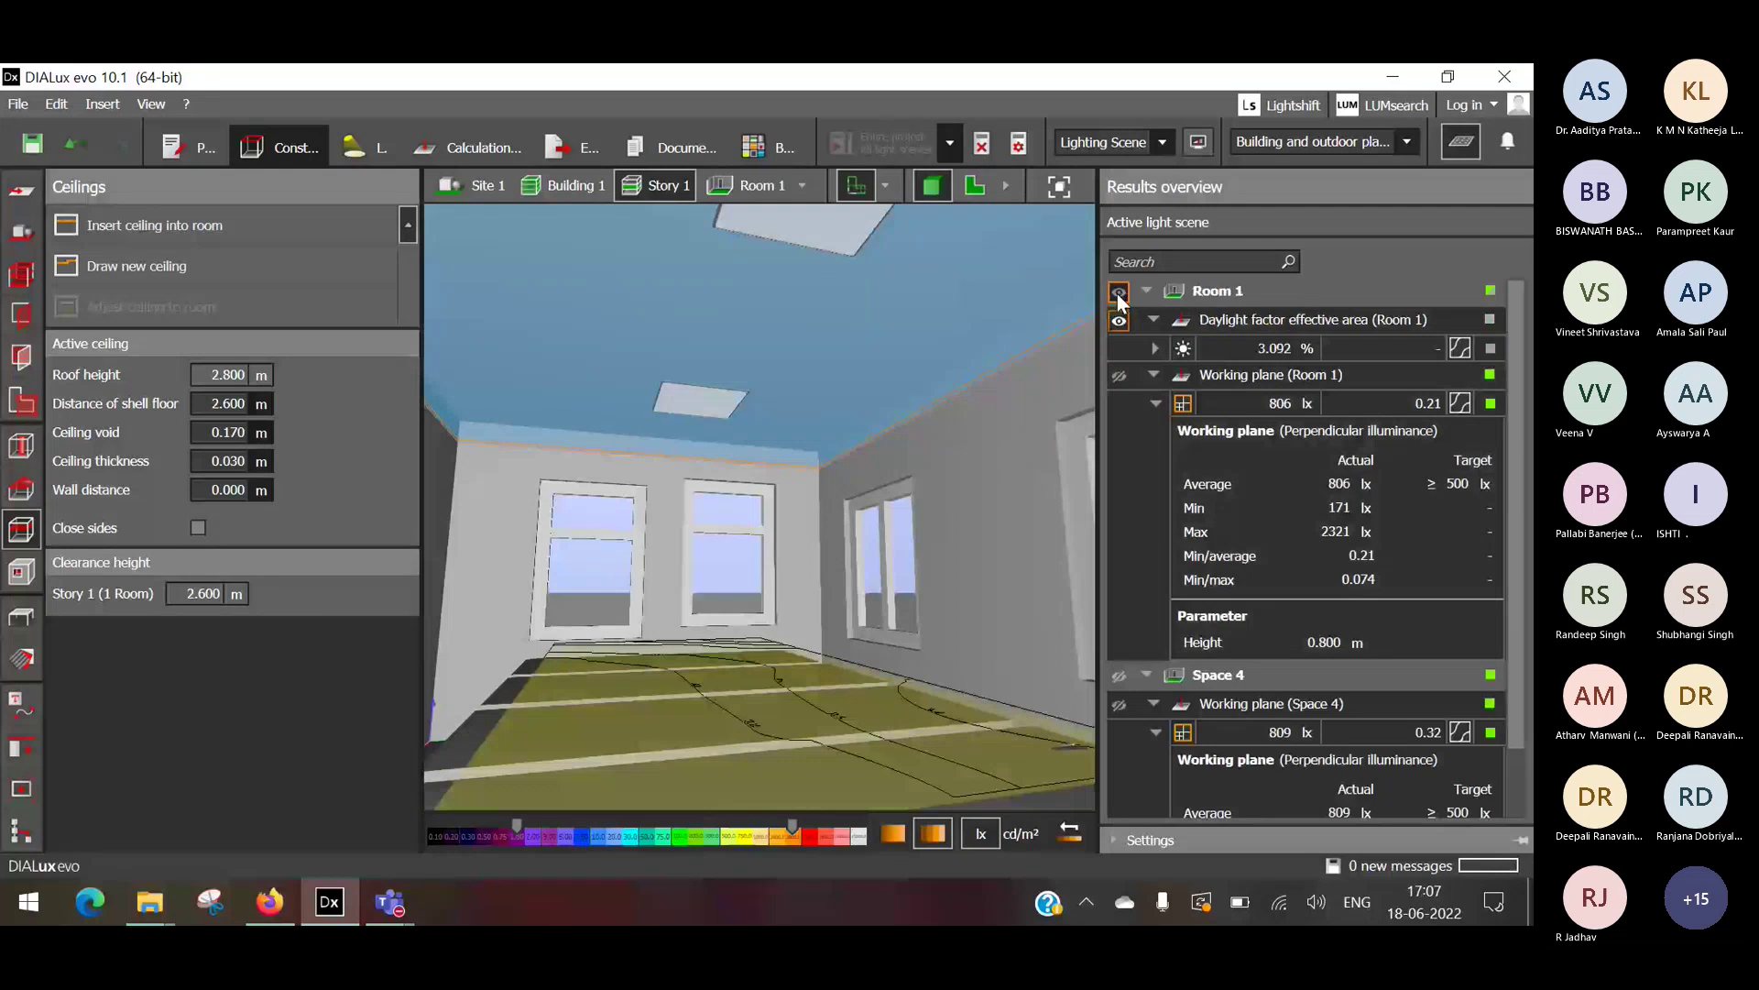
pyautogui.click(1119, 296)
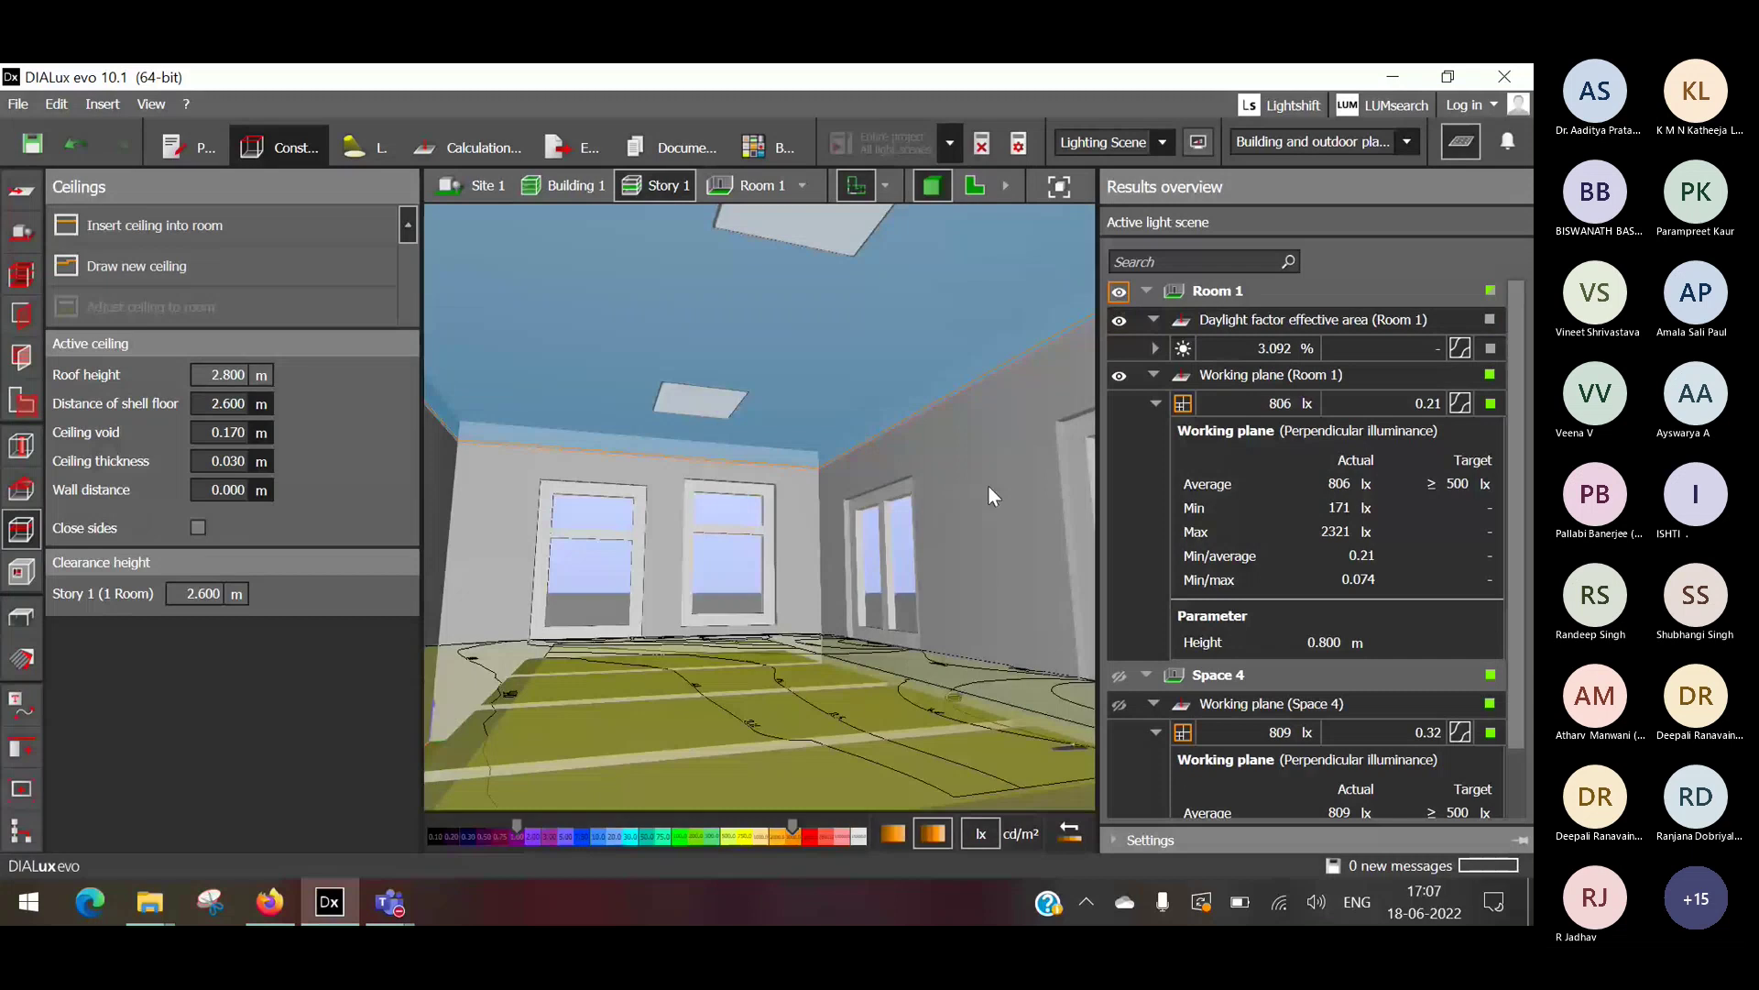
# Delete the project's calculation results and reopen the light scenes.
pyautogui.click(982, 143)
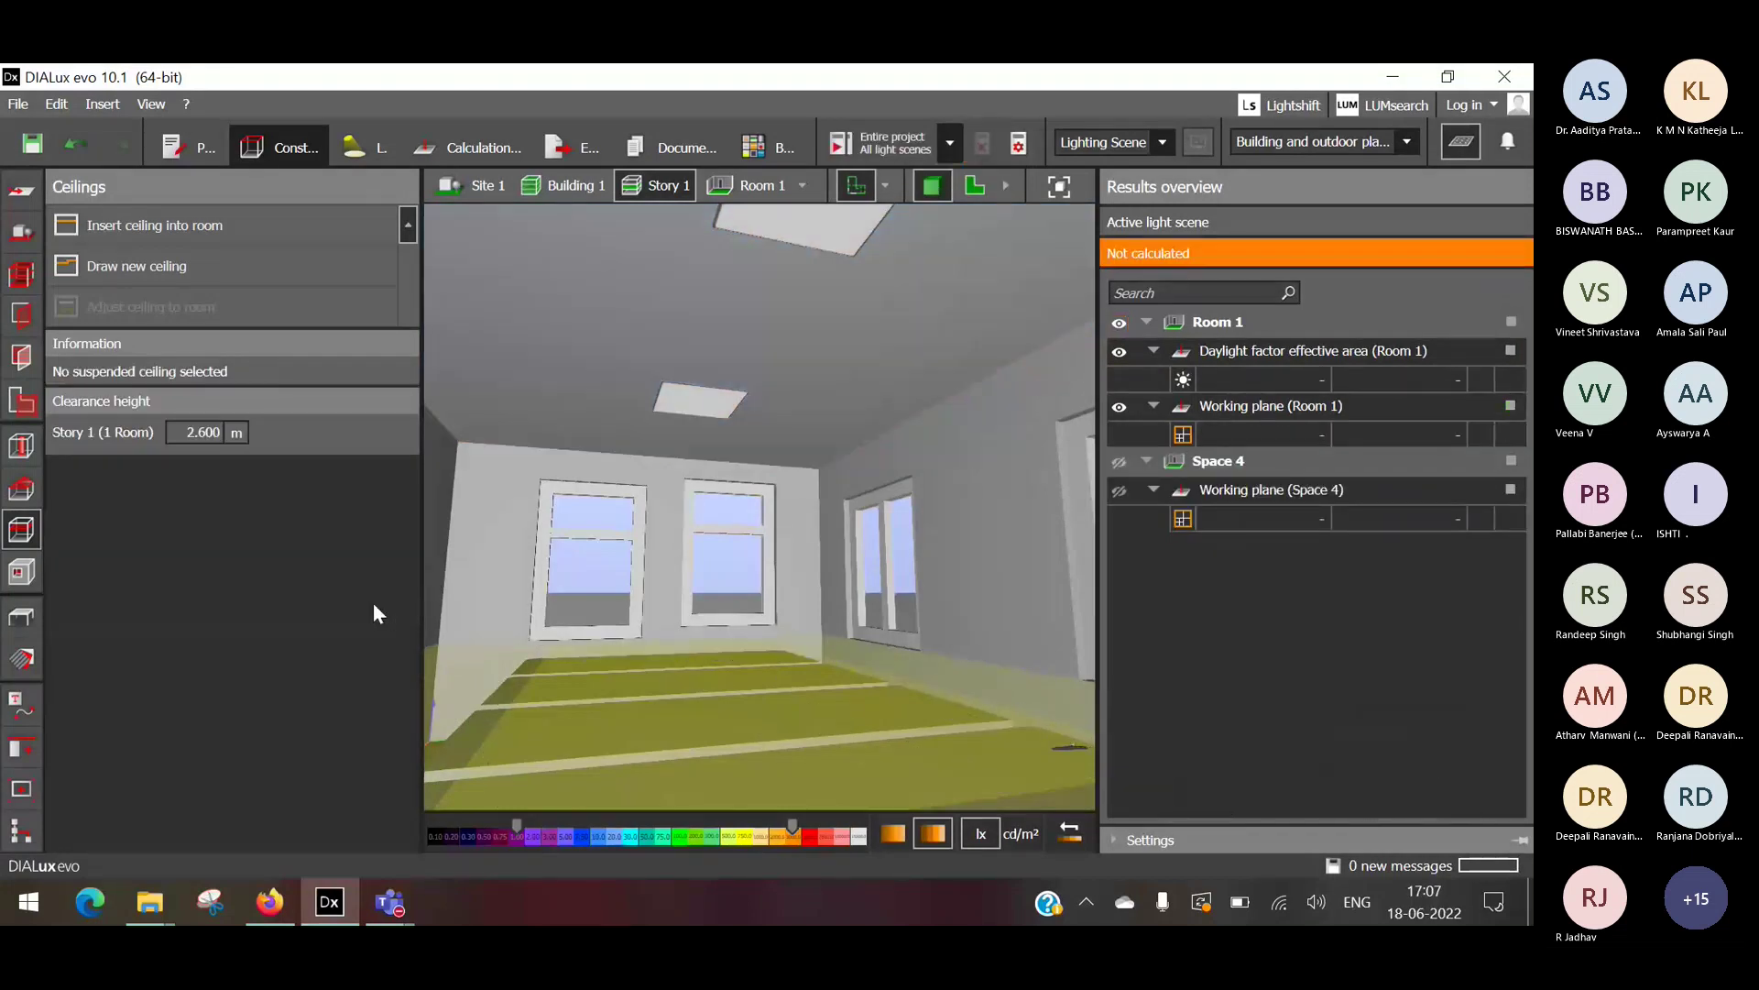
pyautogui.click(381, 145)
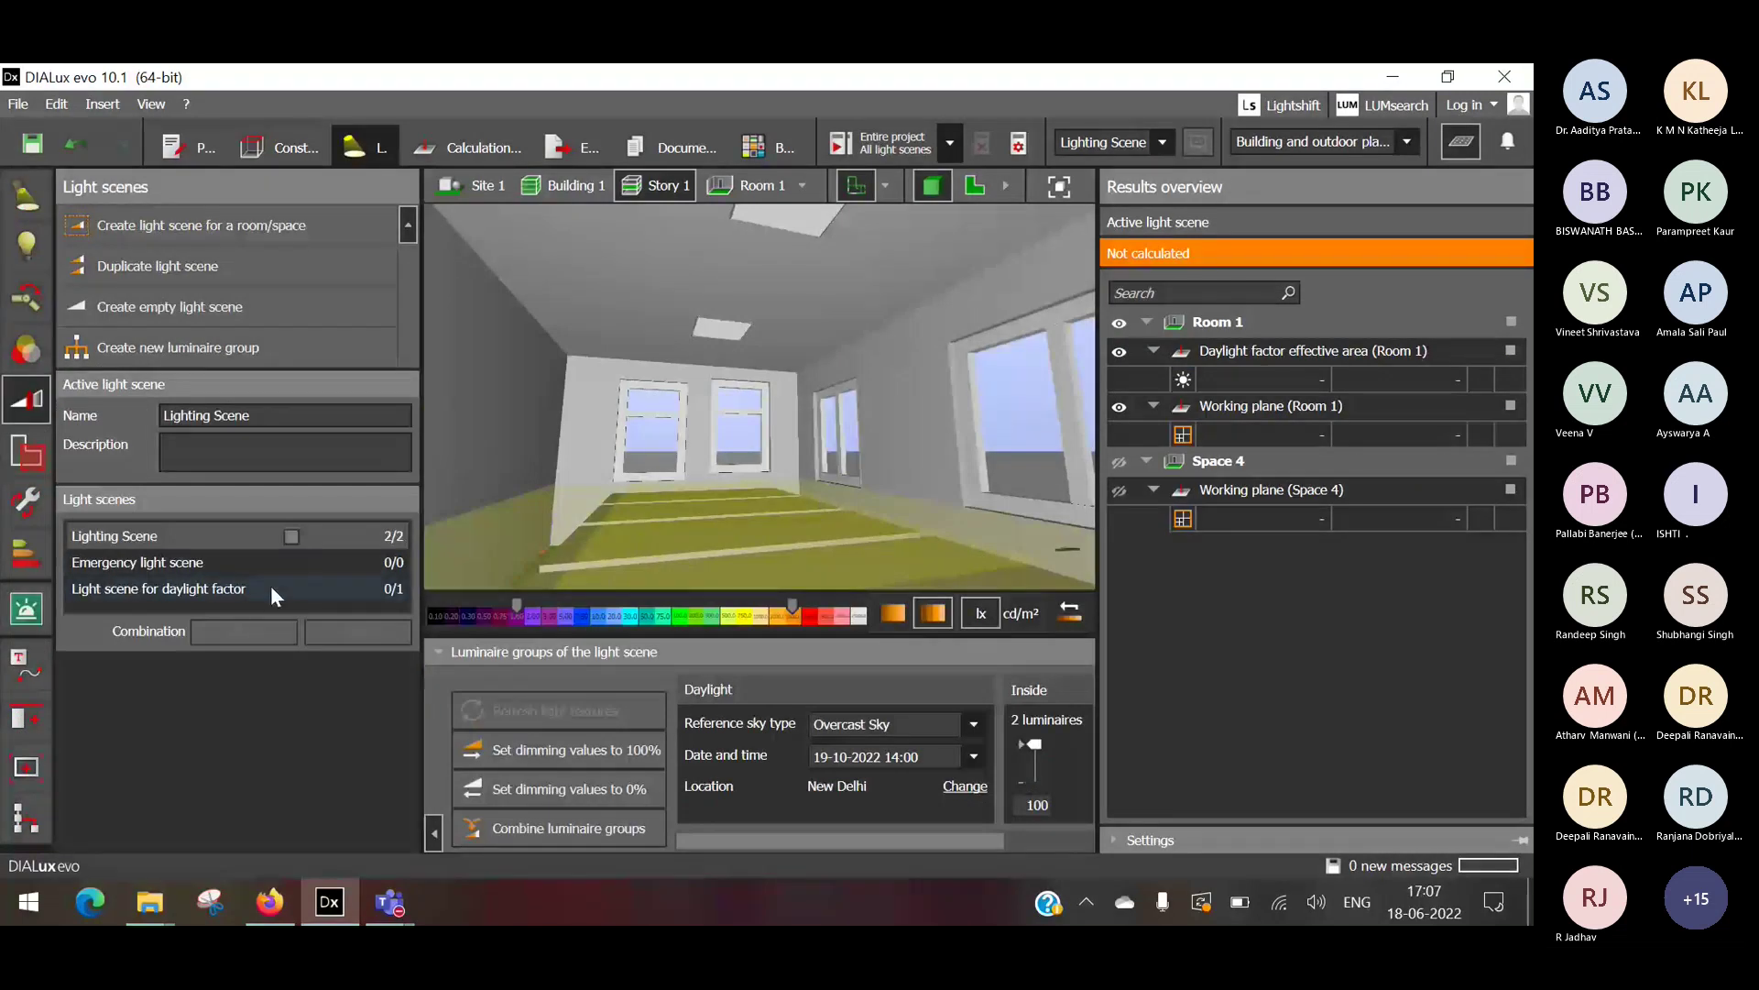
# Make Lighting Scene the active light scene and calculate the entire project with all light scenes.
pyautogui.click(271, 589)
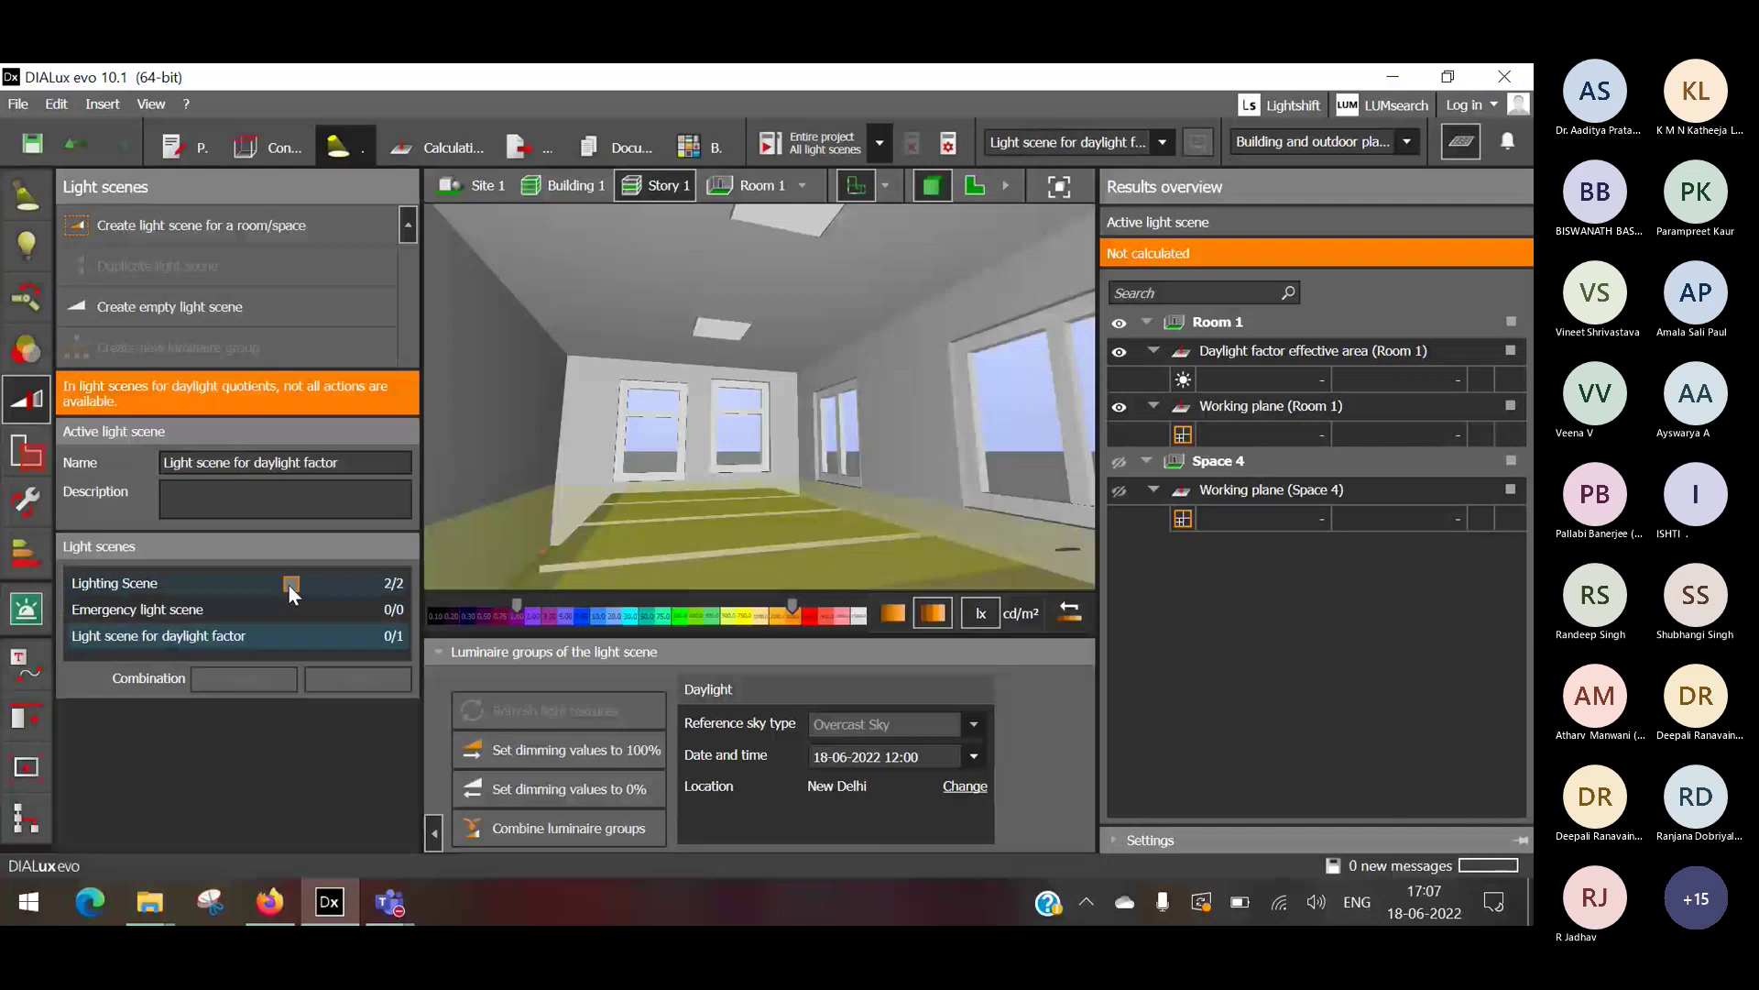
pyautogui.click(216, 586)
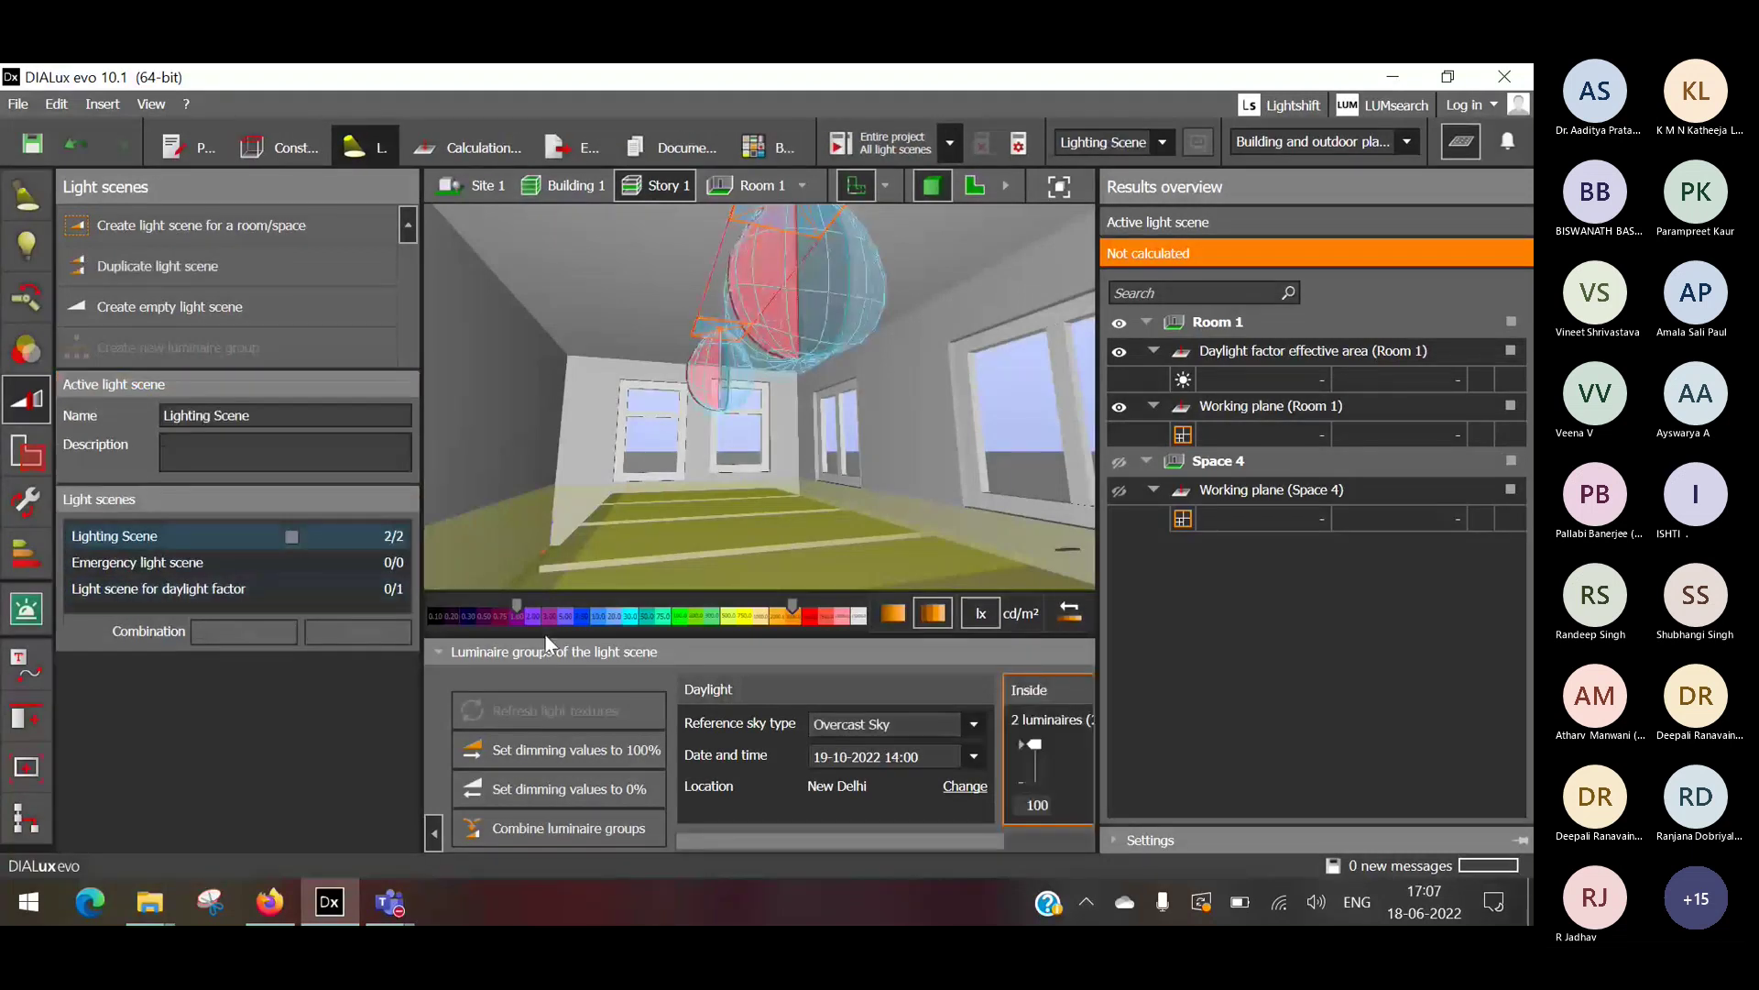
pyautogui.click(866, 150)
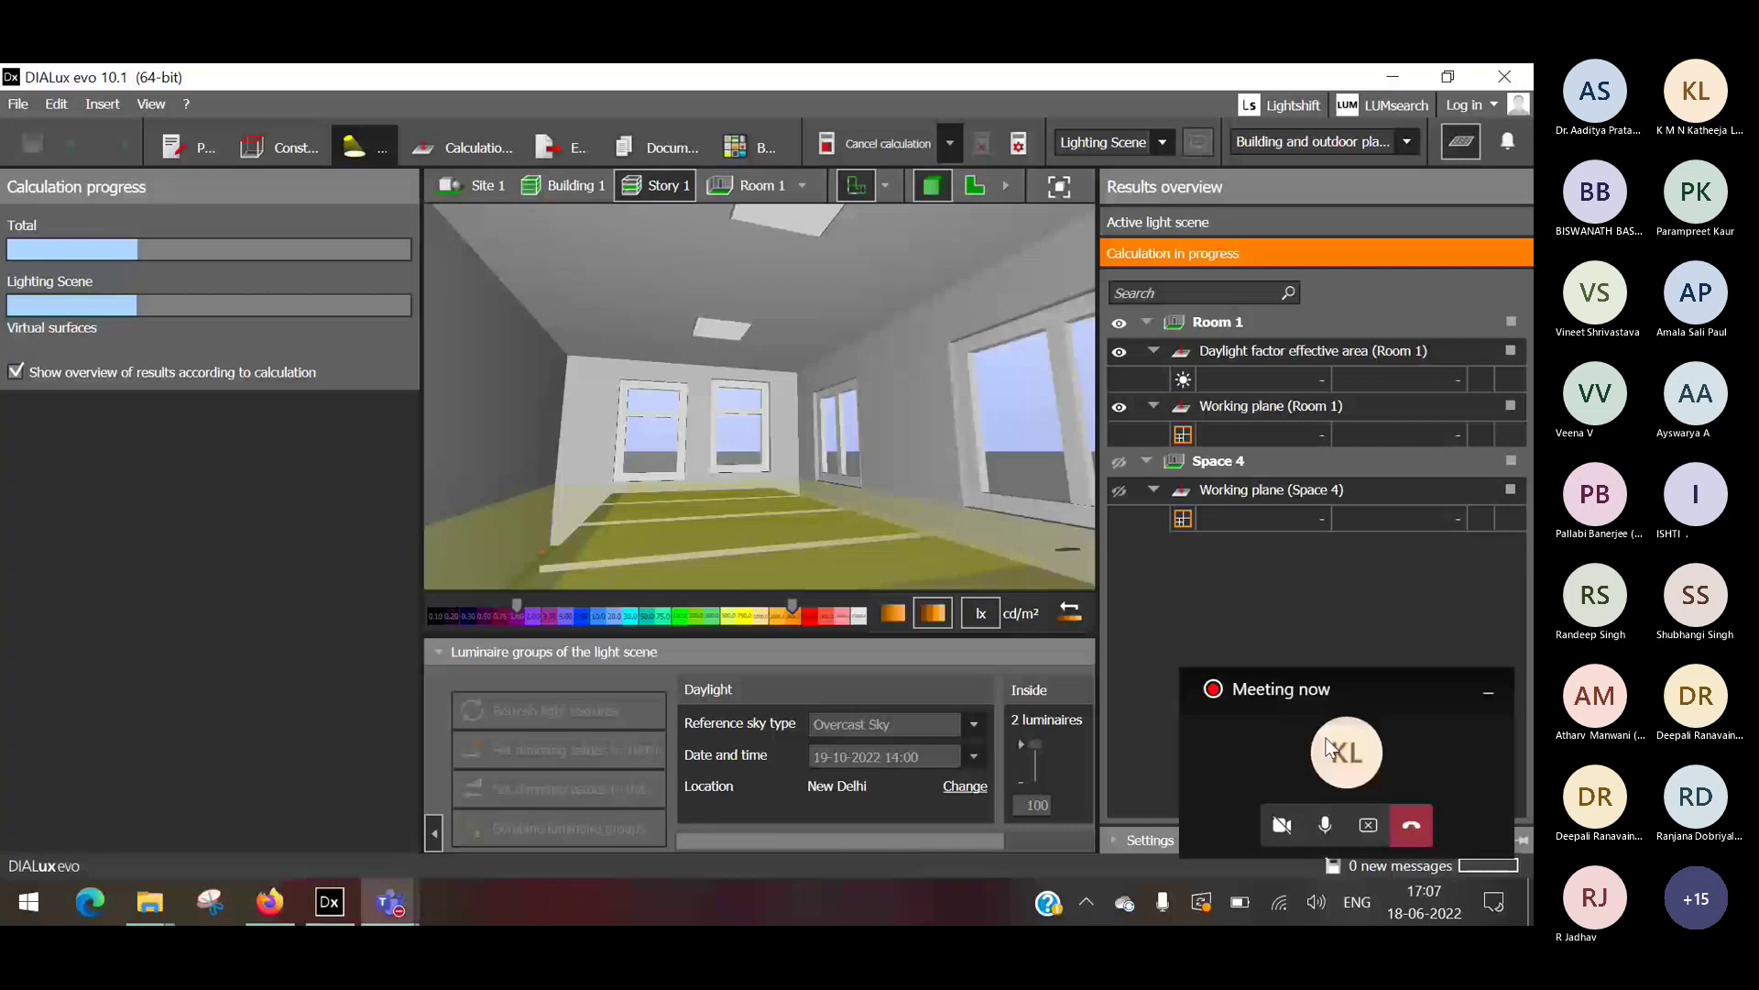
# Check the Teams meeting, return to DIALux evo and examine the working plane results of Room 1 and Space 4.
pyautogui.click(1330, 746)
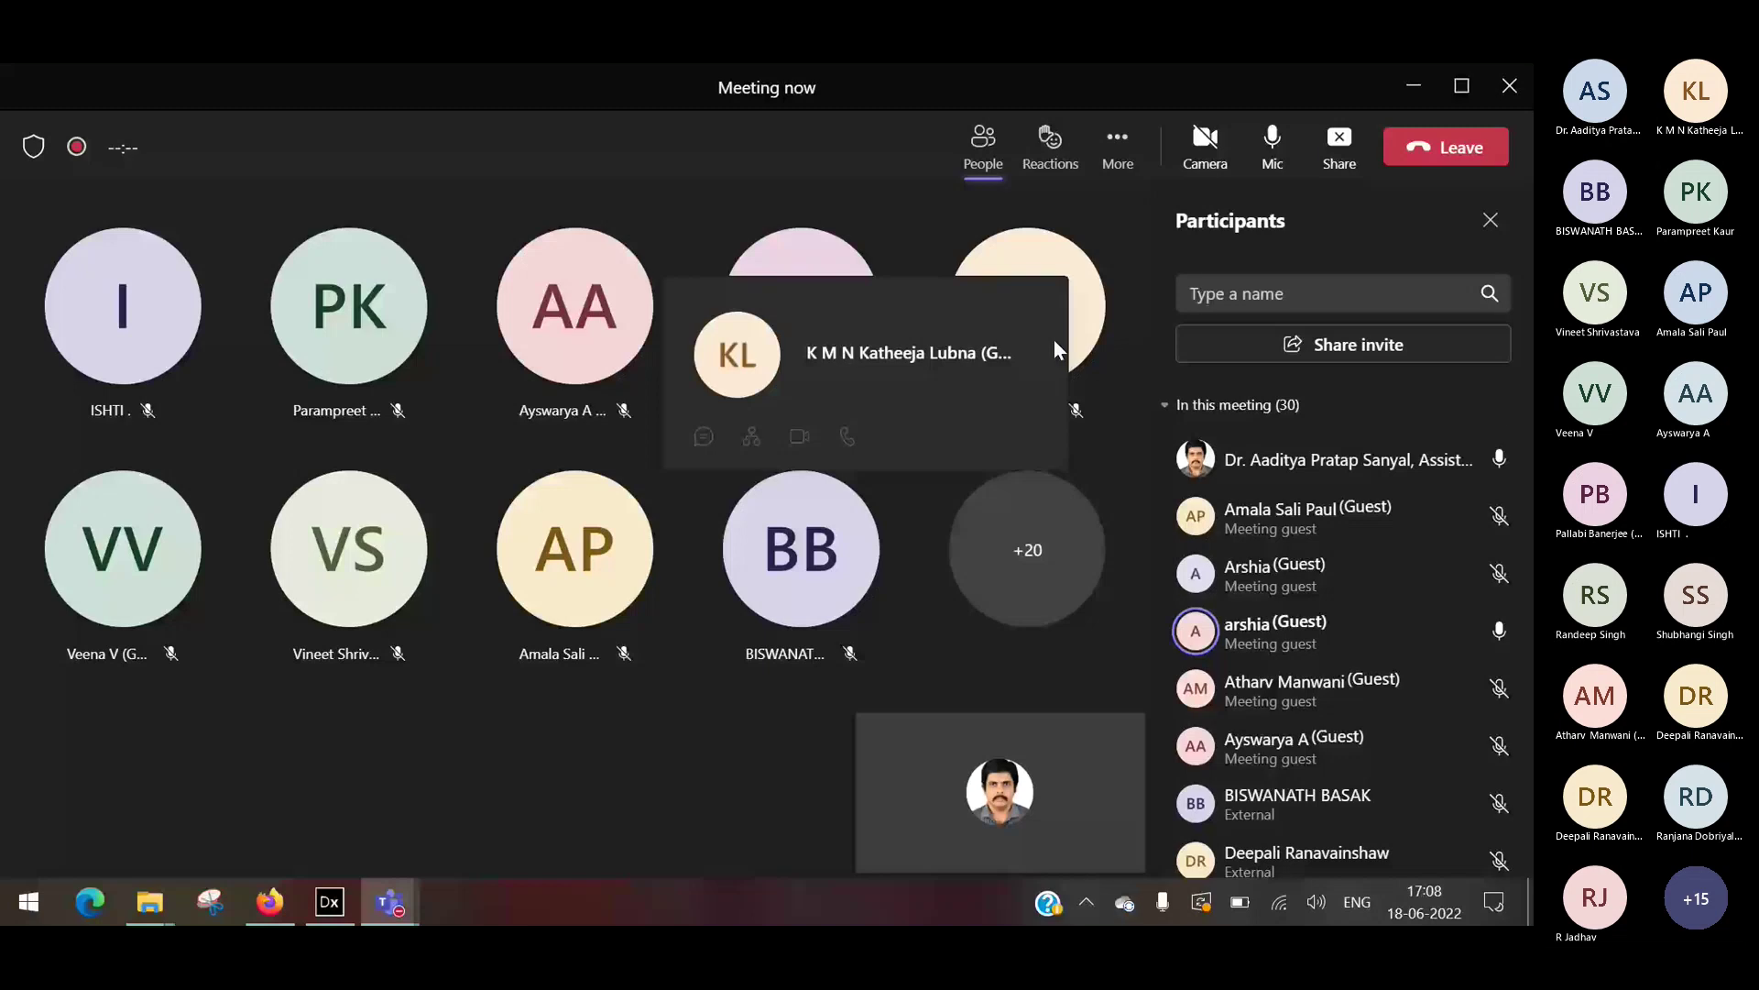
pyautogui.click(1414, 87)
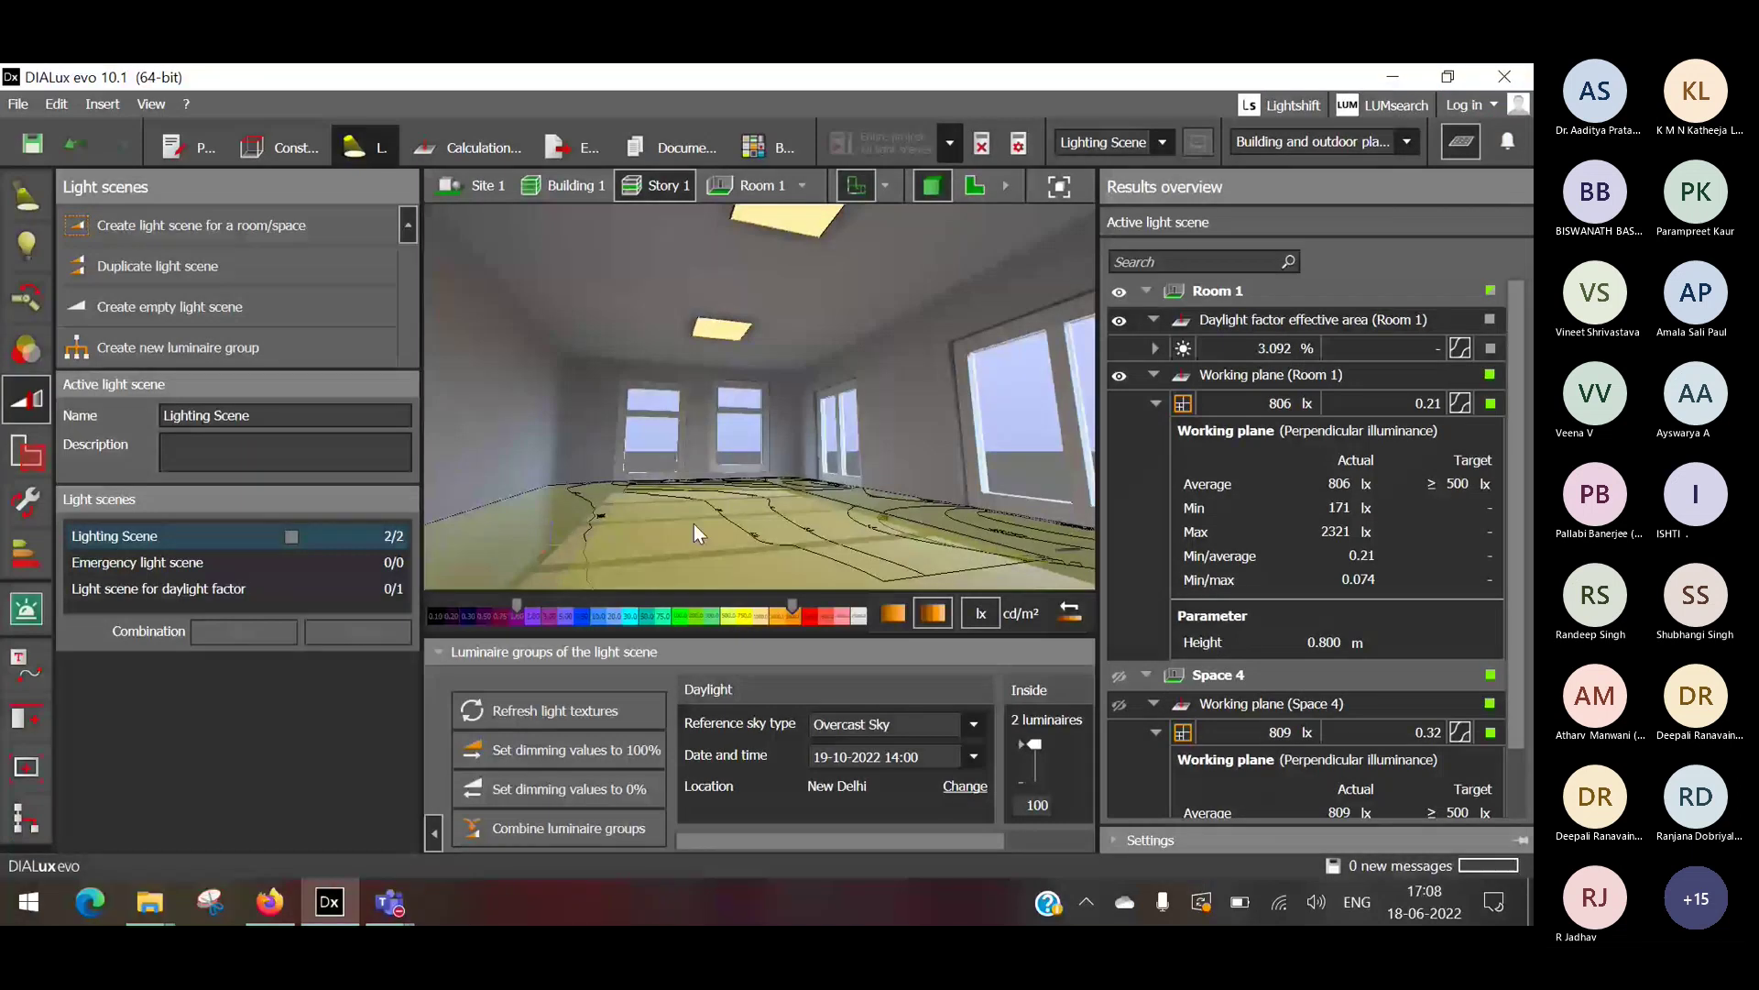
pyautogui.scroll(-4, 1221, 573)
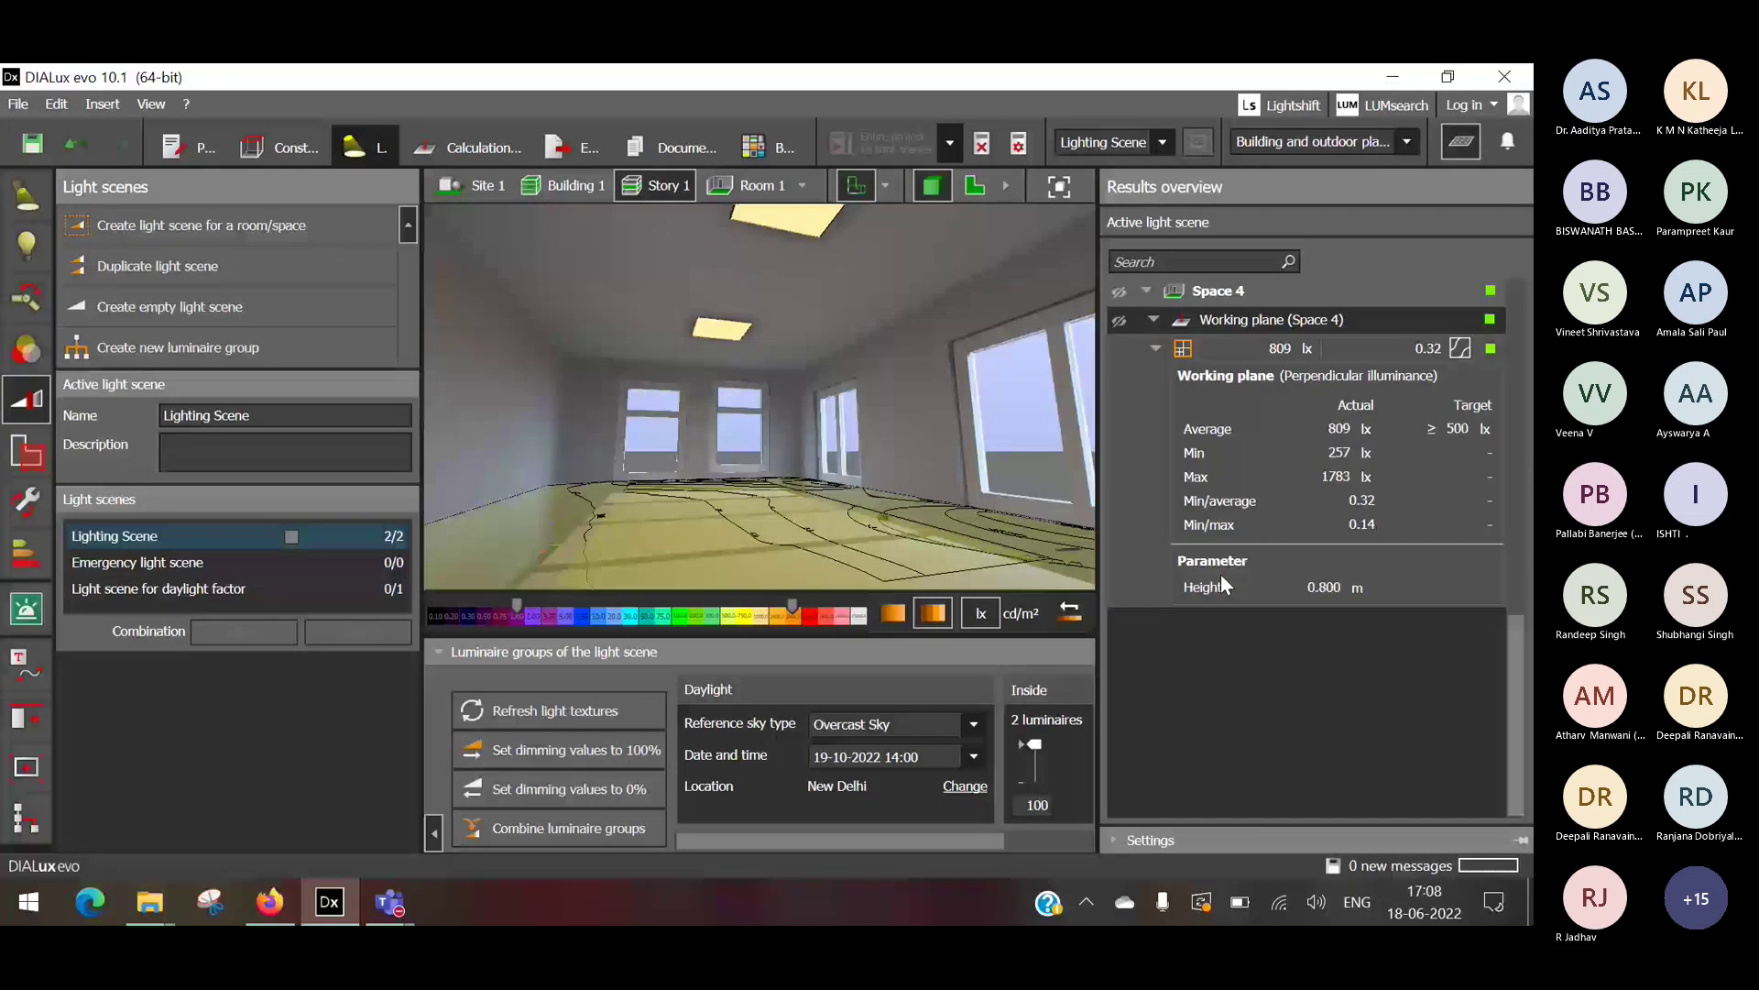
pyautogui.scroll(4, 1221, 574)
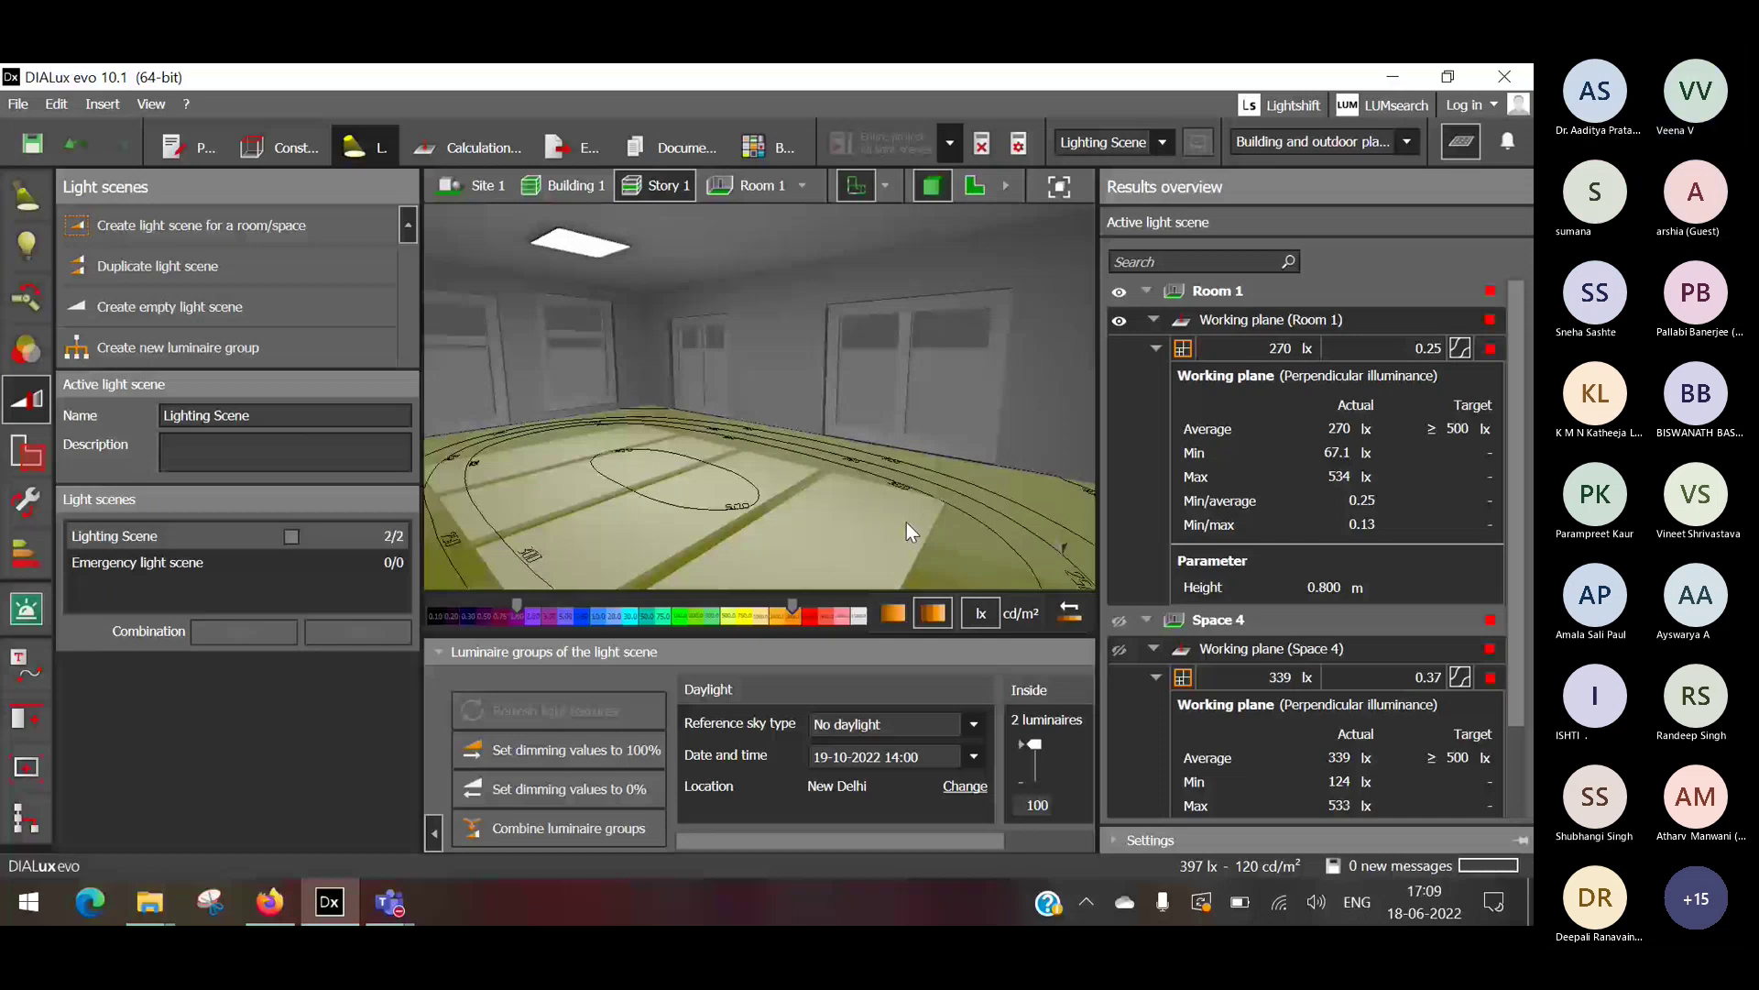
# Check the participants in the Teams meeting and return to DIALux evo.
pyautogui.click(390, 903)
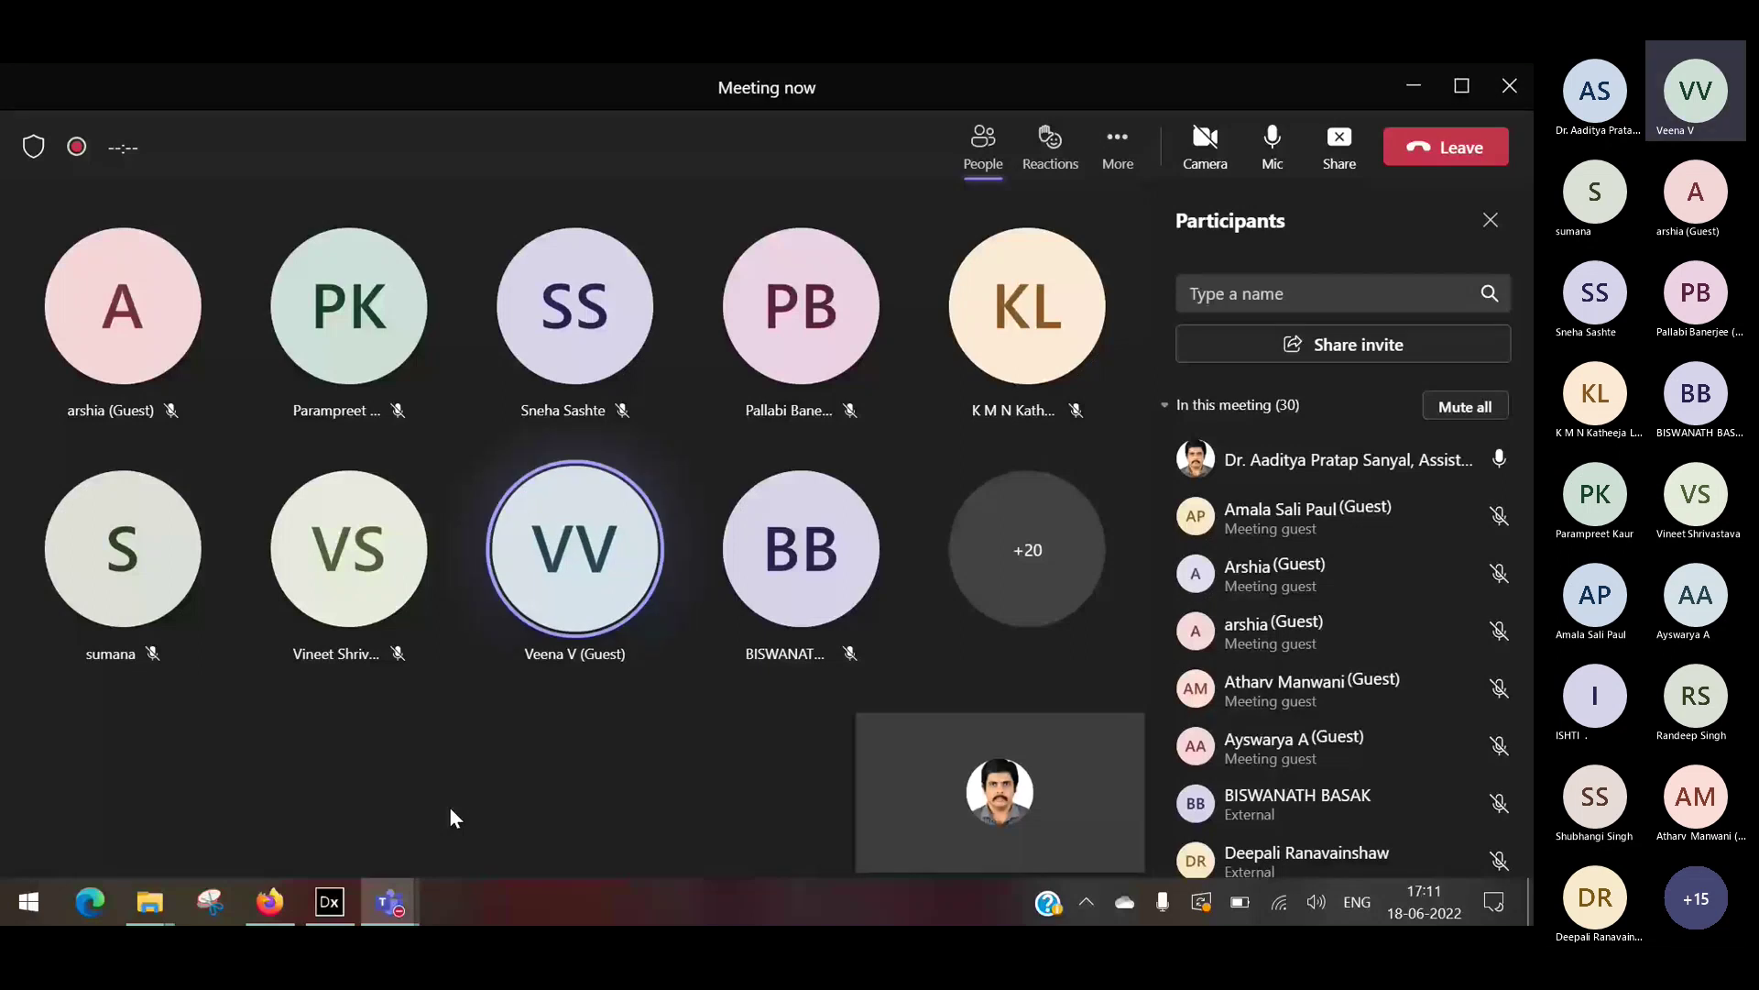
pyautogui.click(1411, 87)
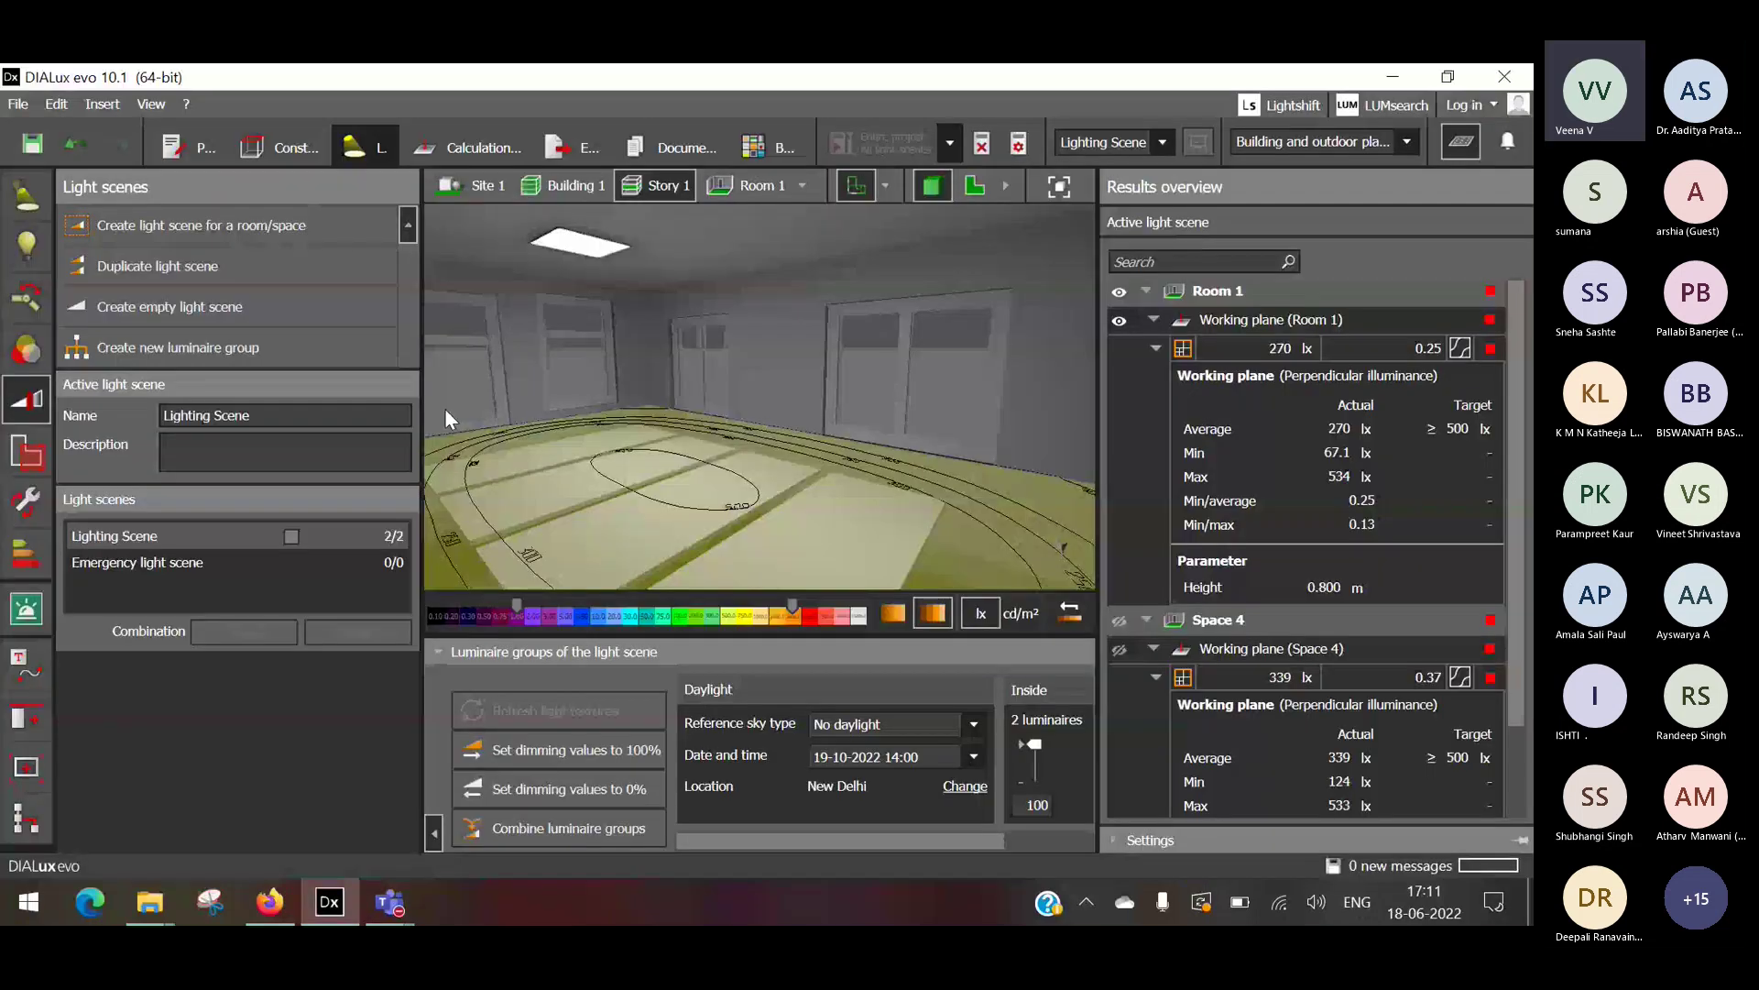
# Select the Philips RC132V ceiling luminaire in the luminaire tools and examine its positioning and mounting settings.
pyautogui.click(34, 244)
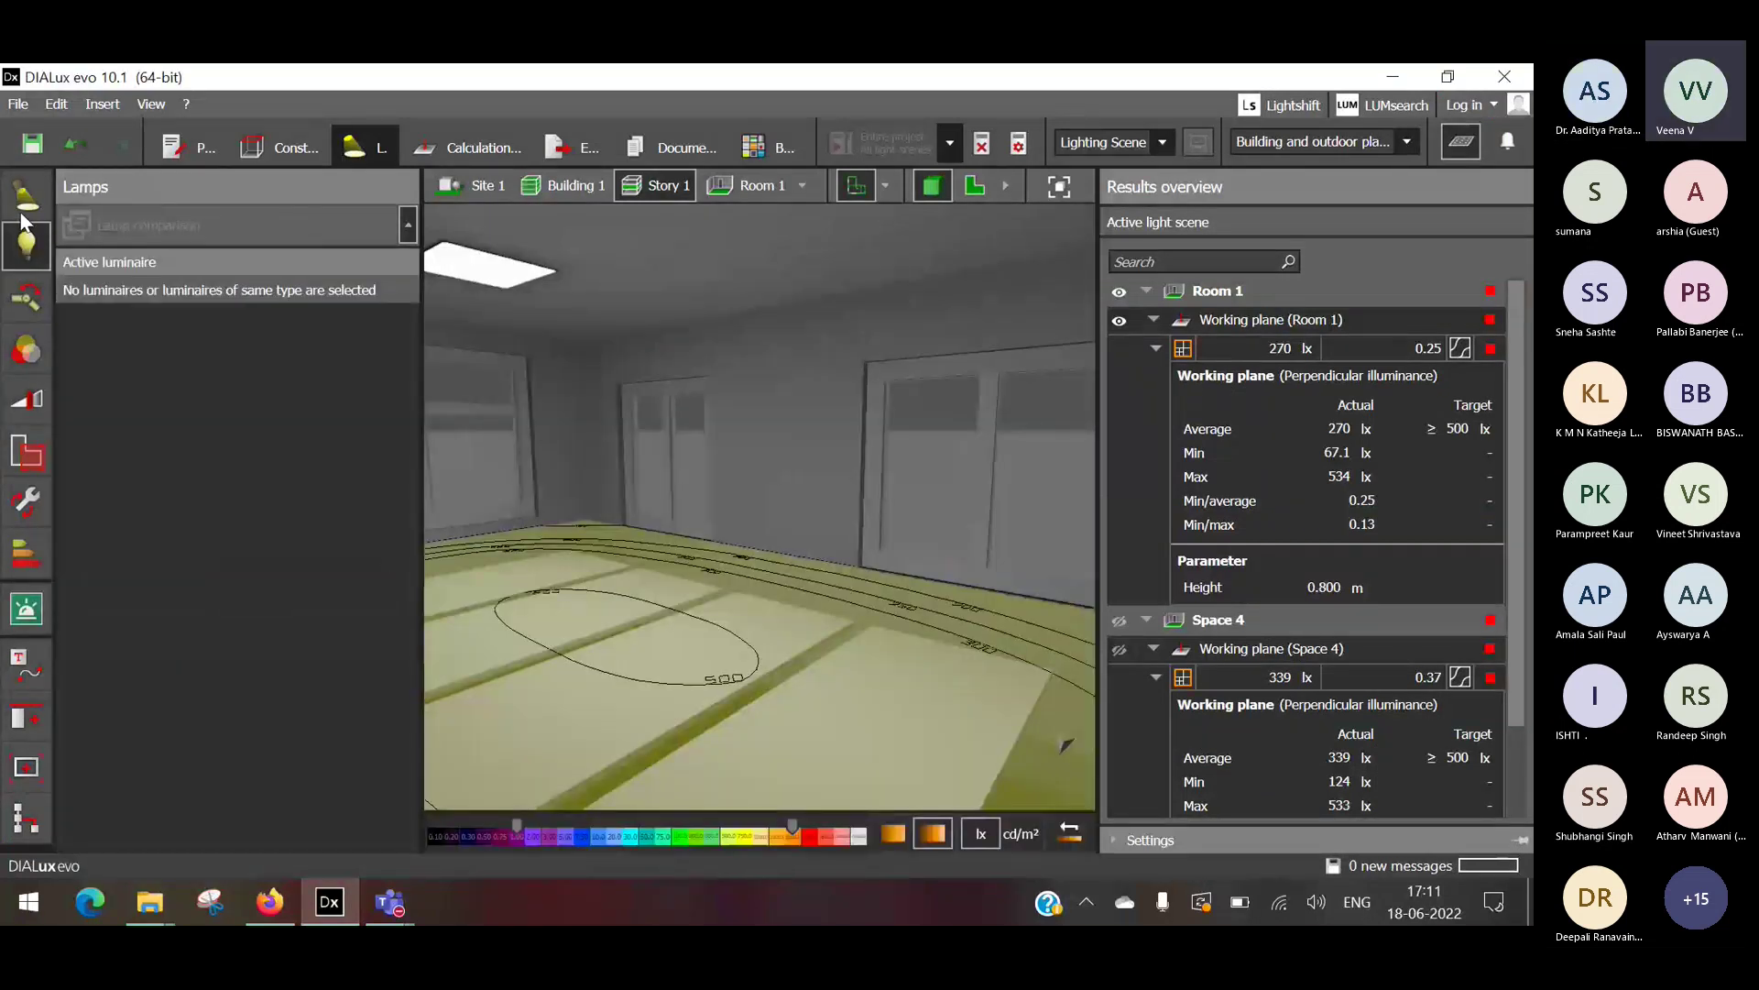
pyautogui.click(25, 207)
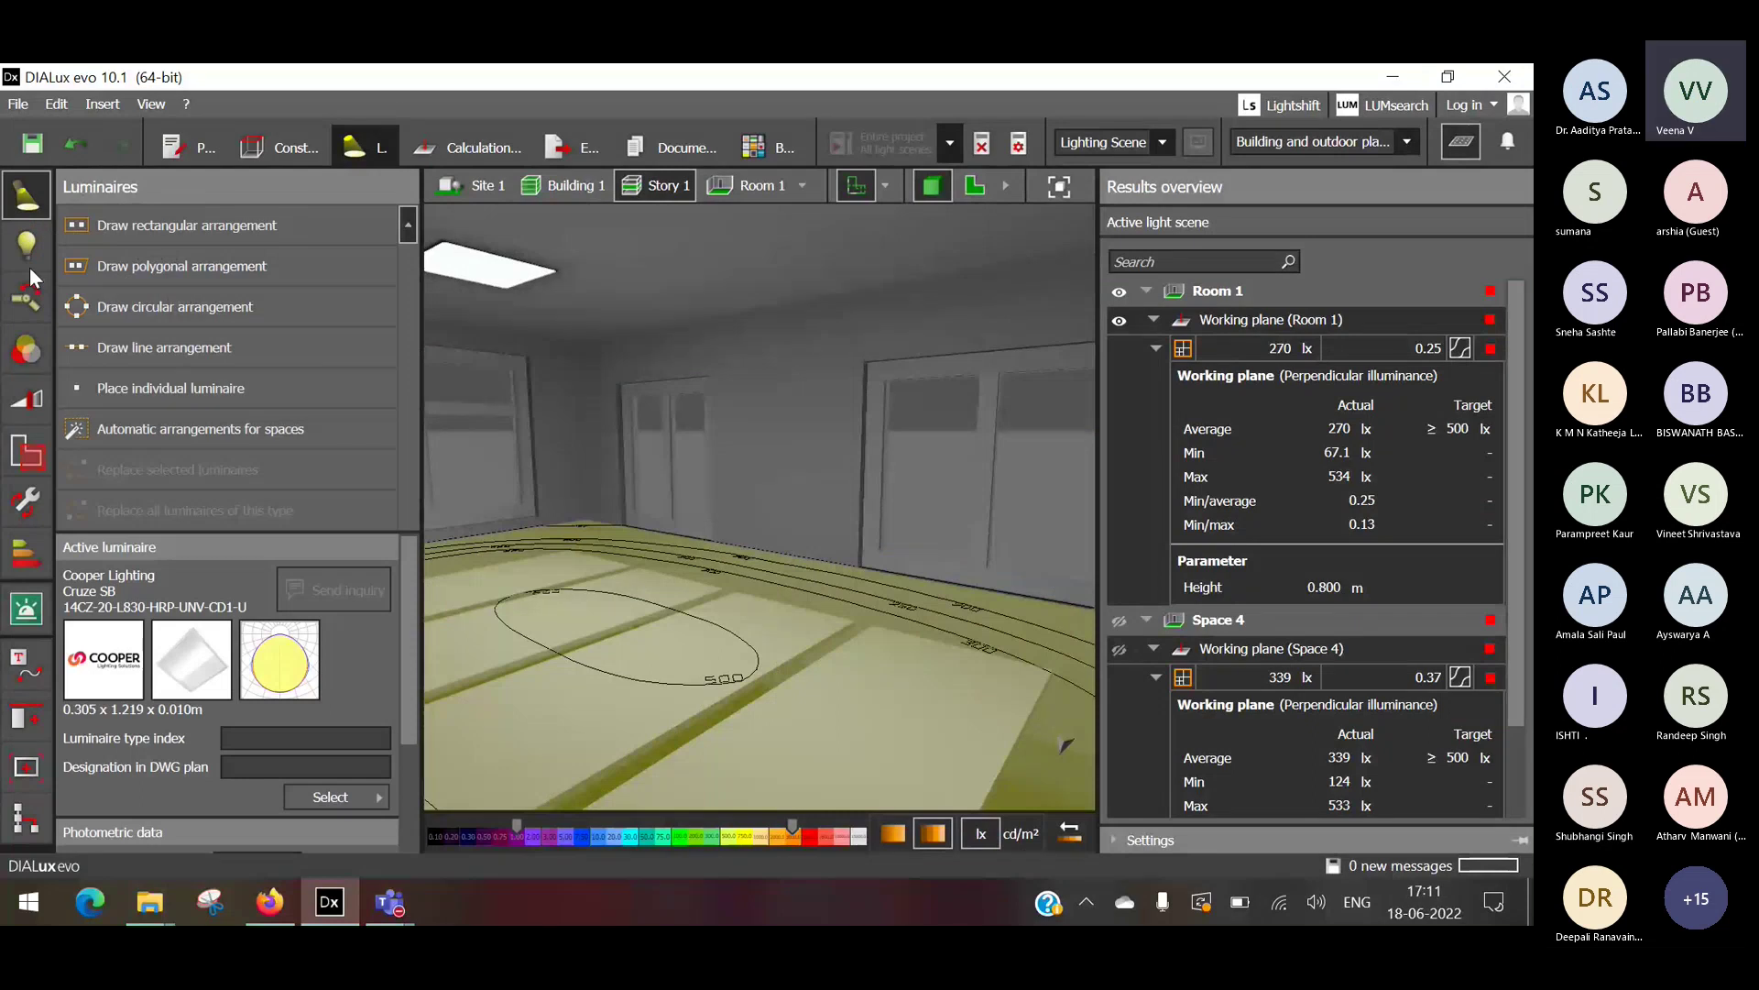
pyautogui.click(465, 278)
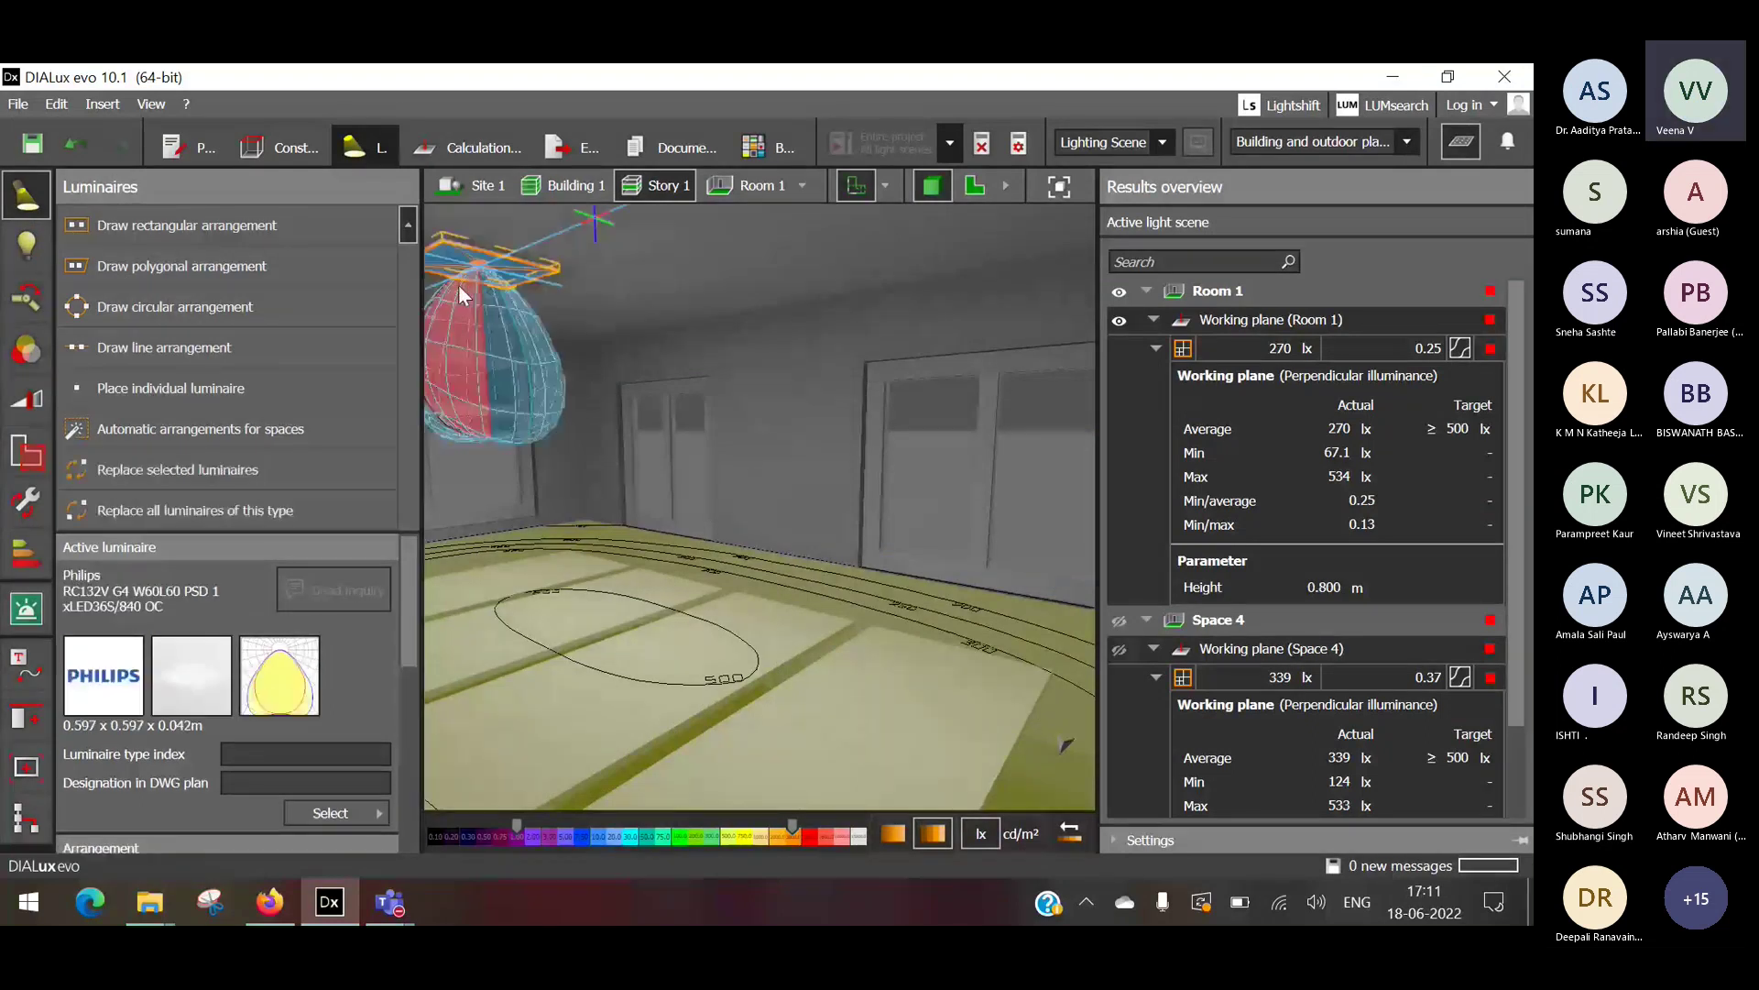
pyautogui.scroll(-5, 284, 607)
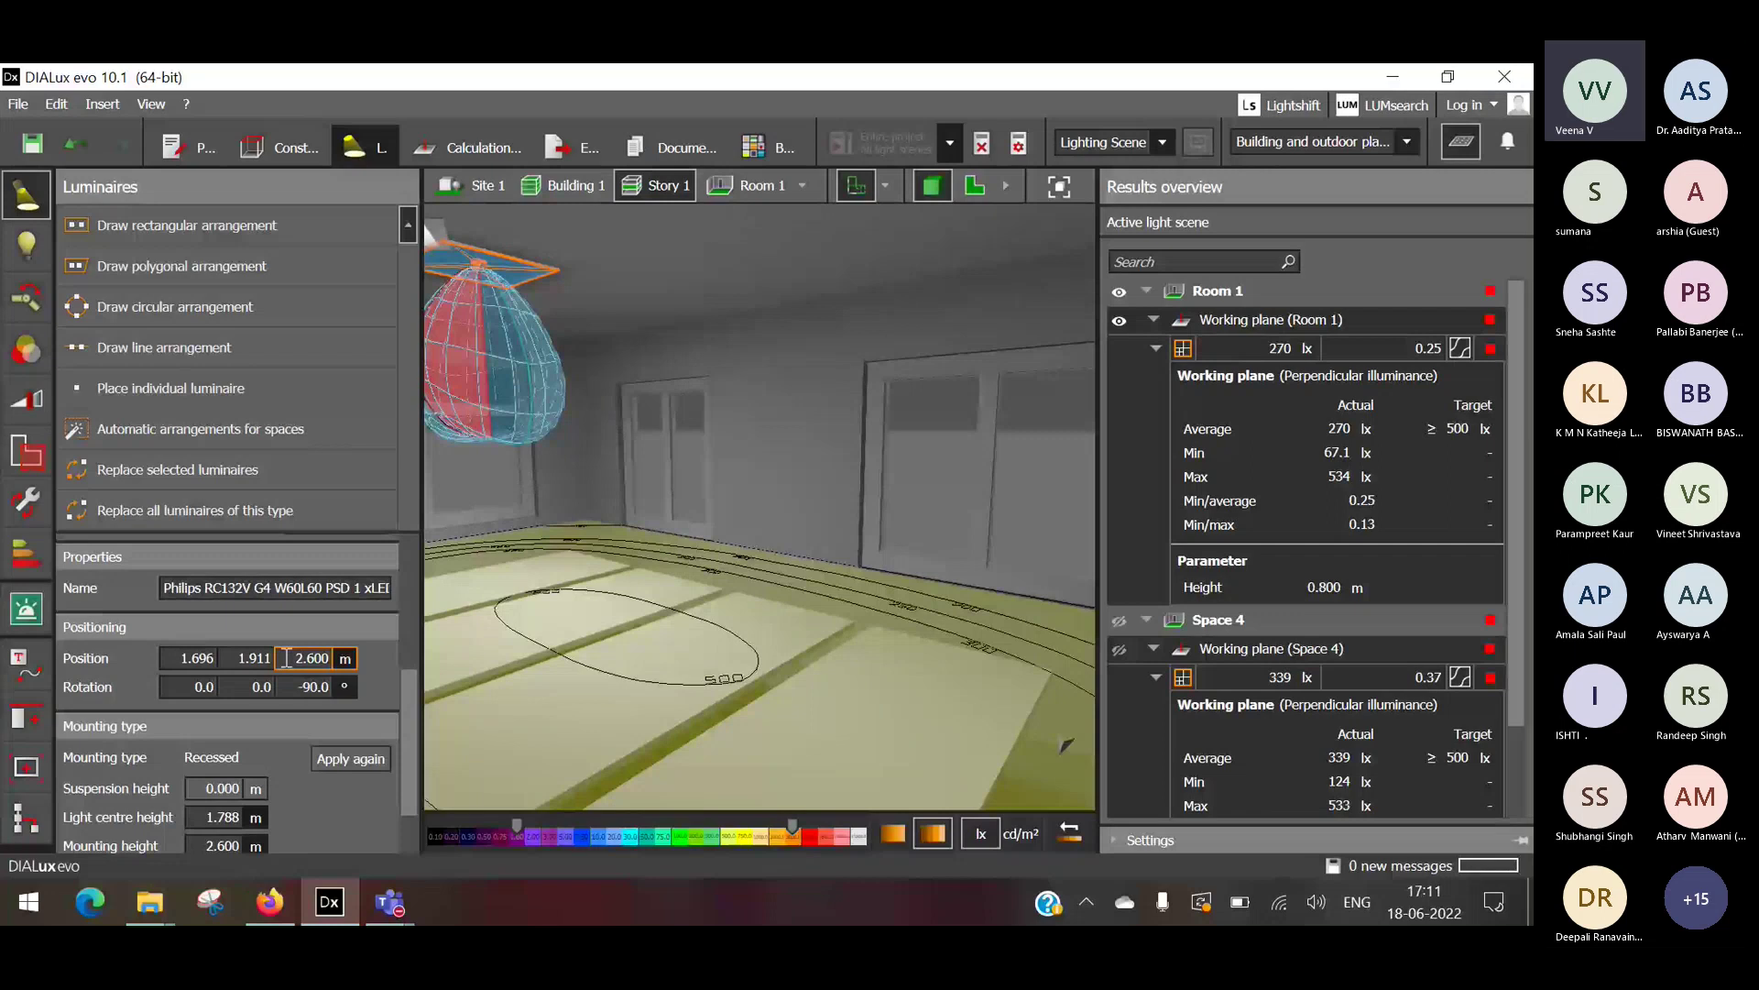
pyautogui.click(287, 658)
pyautogui.moveTo(410, 670); pyautogui.dragTo(409, 716)
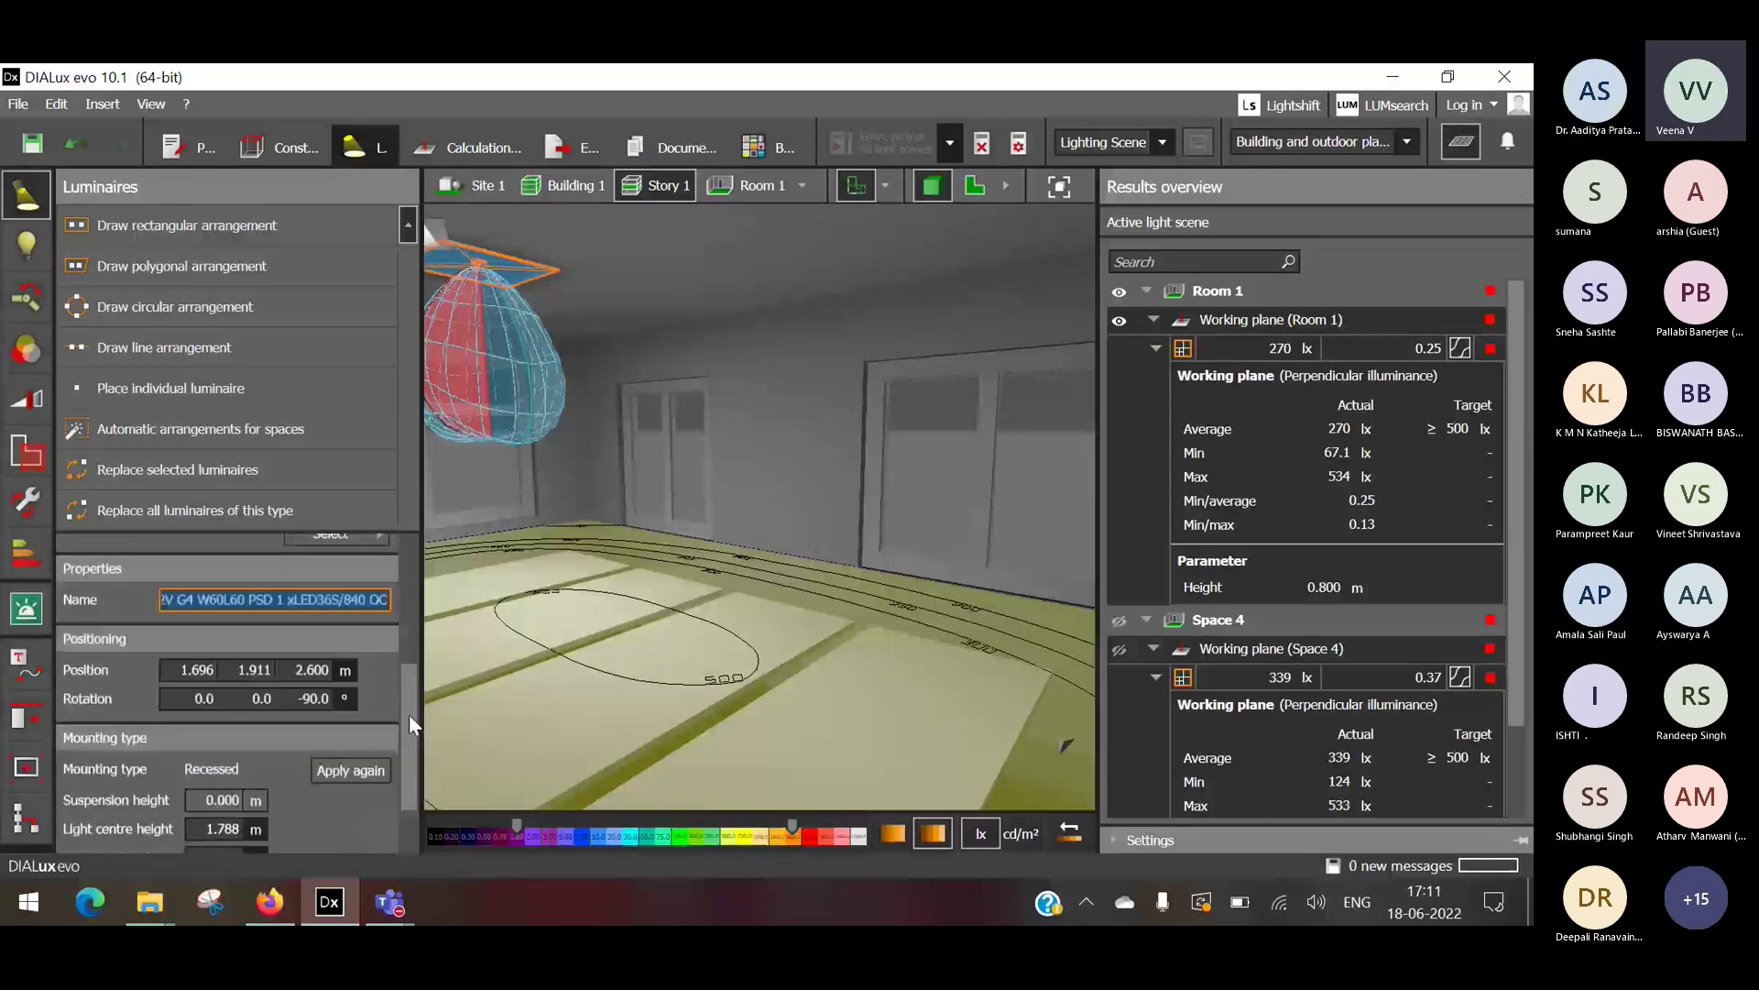
pyautogui.moveTo(410, 716); pyautogui.dragTo(411, 729)
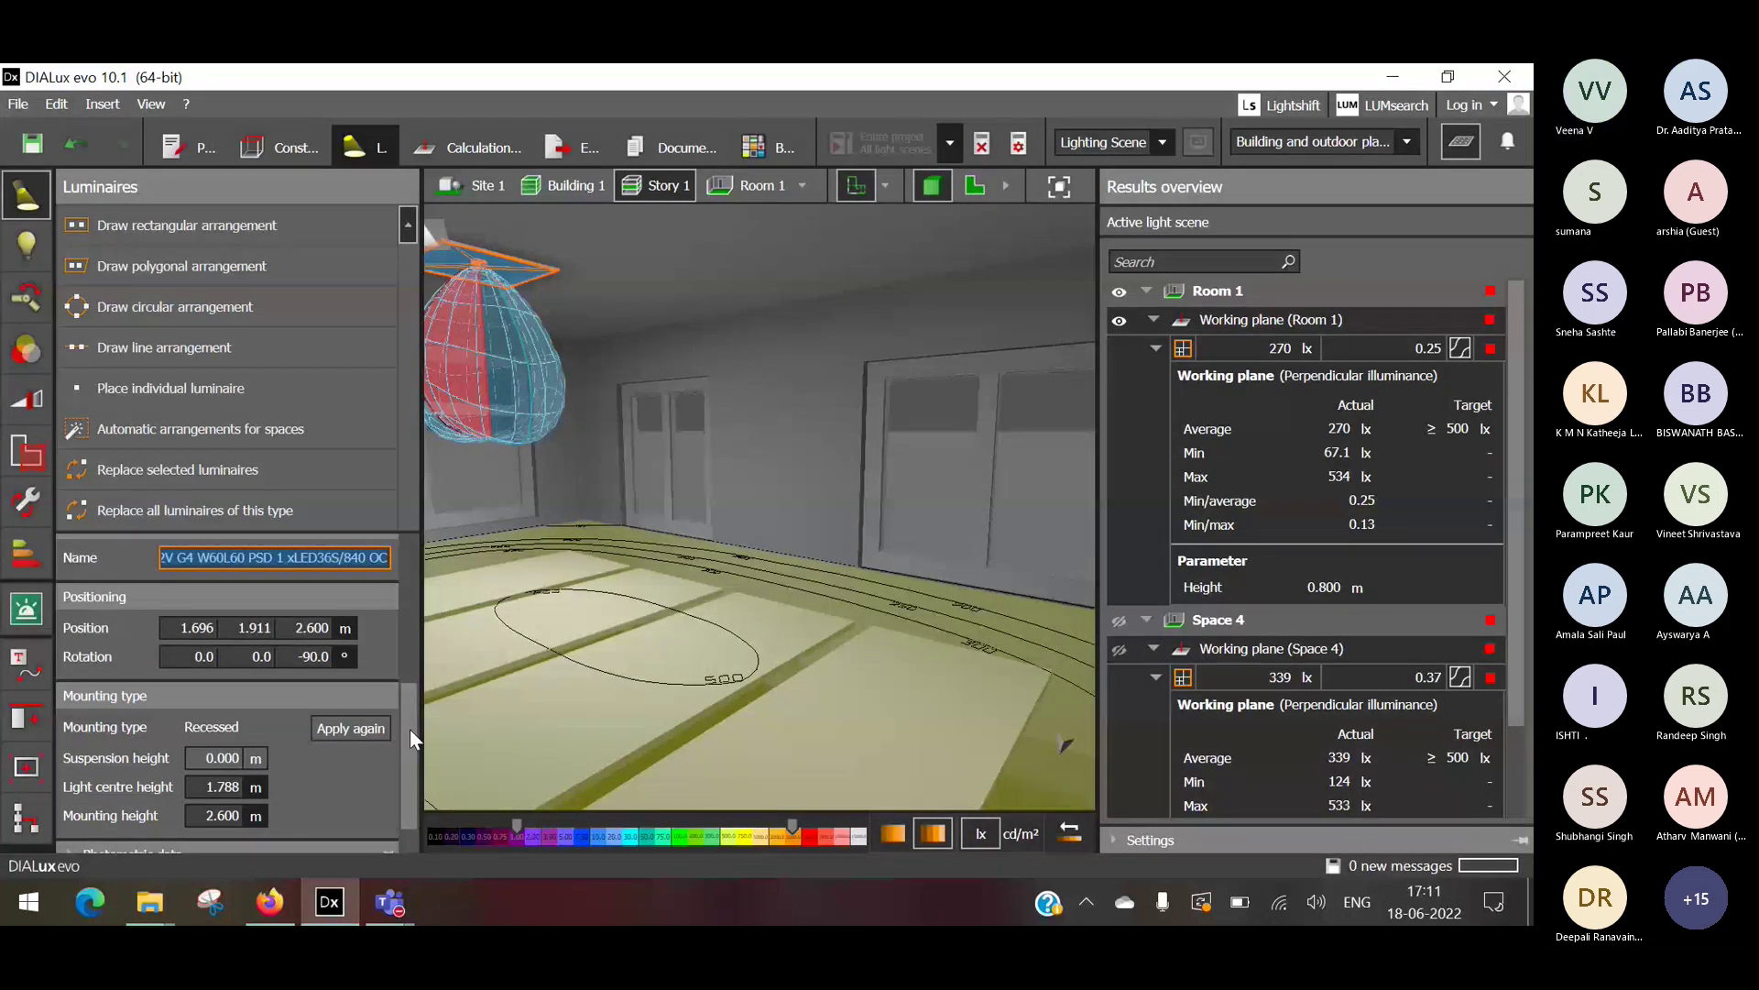
pyautogui.moveTo(409, 728); pyautogui.dragTo(410, 754)
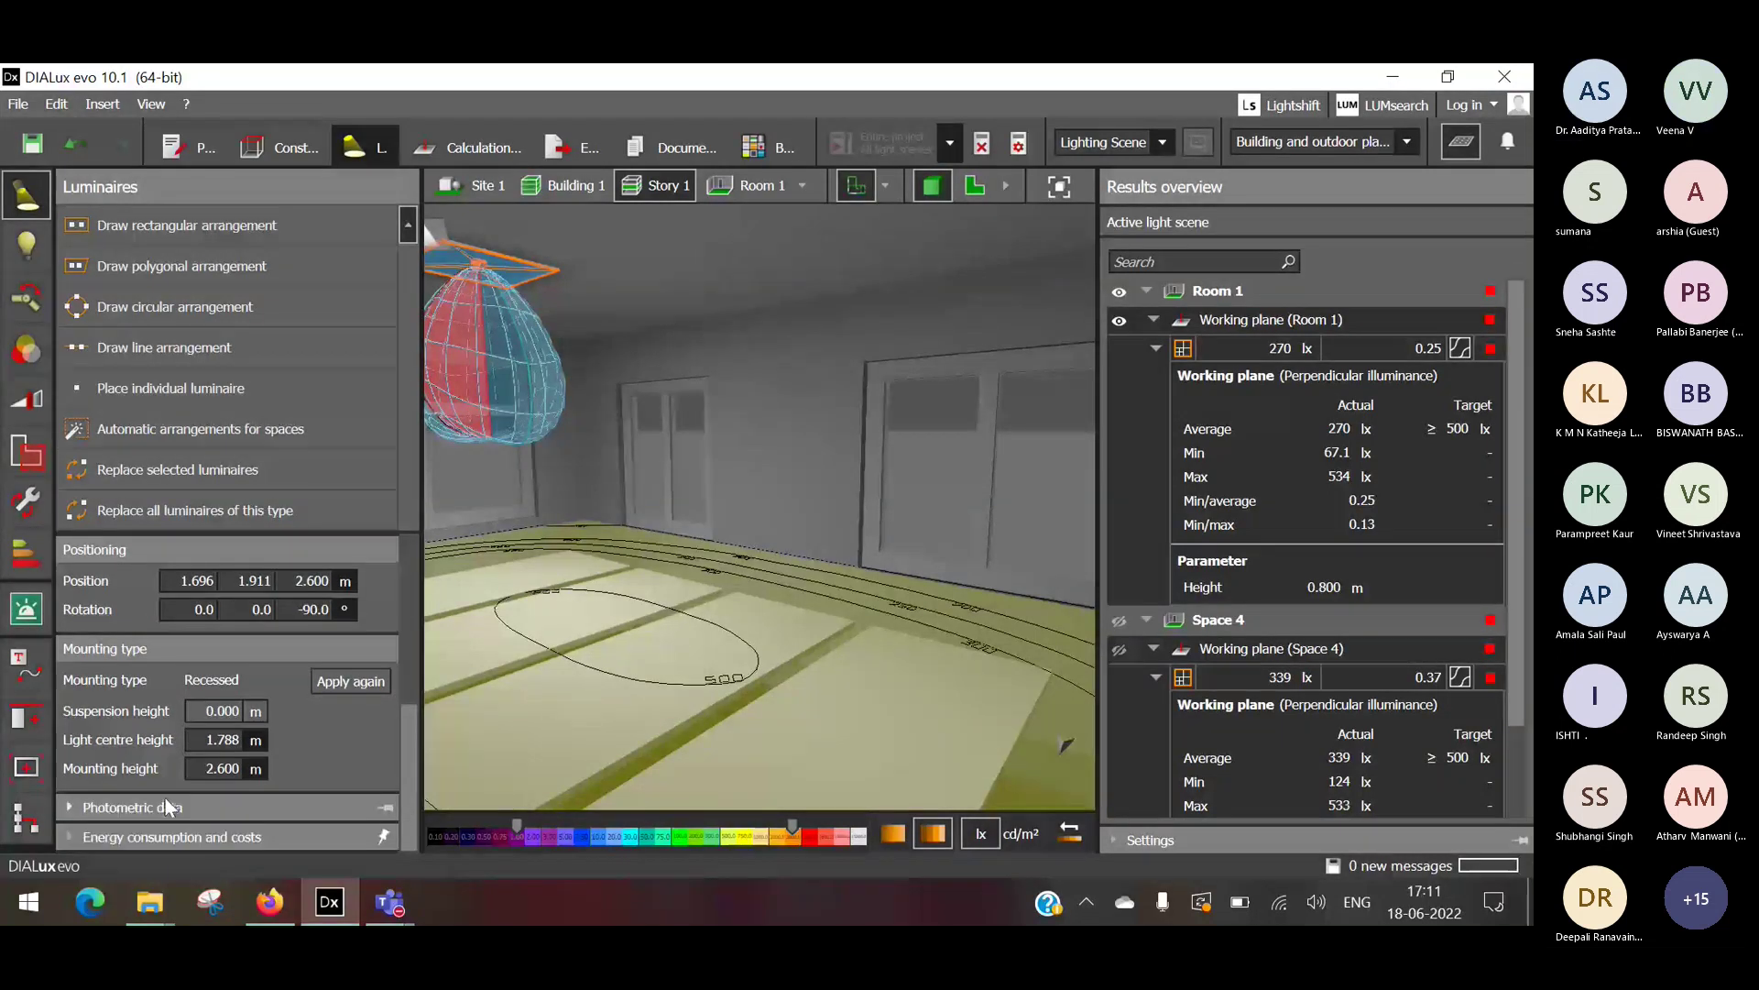
# Expand the selected luminaire's photometric data and review it together with the luminaire's other properties.
pyautogui.click(76, 807)
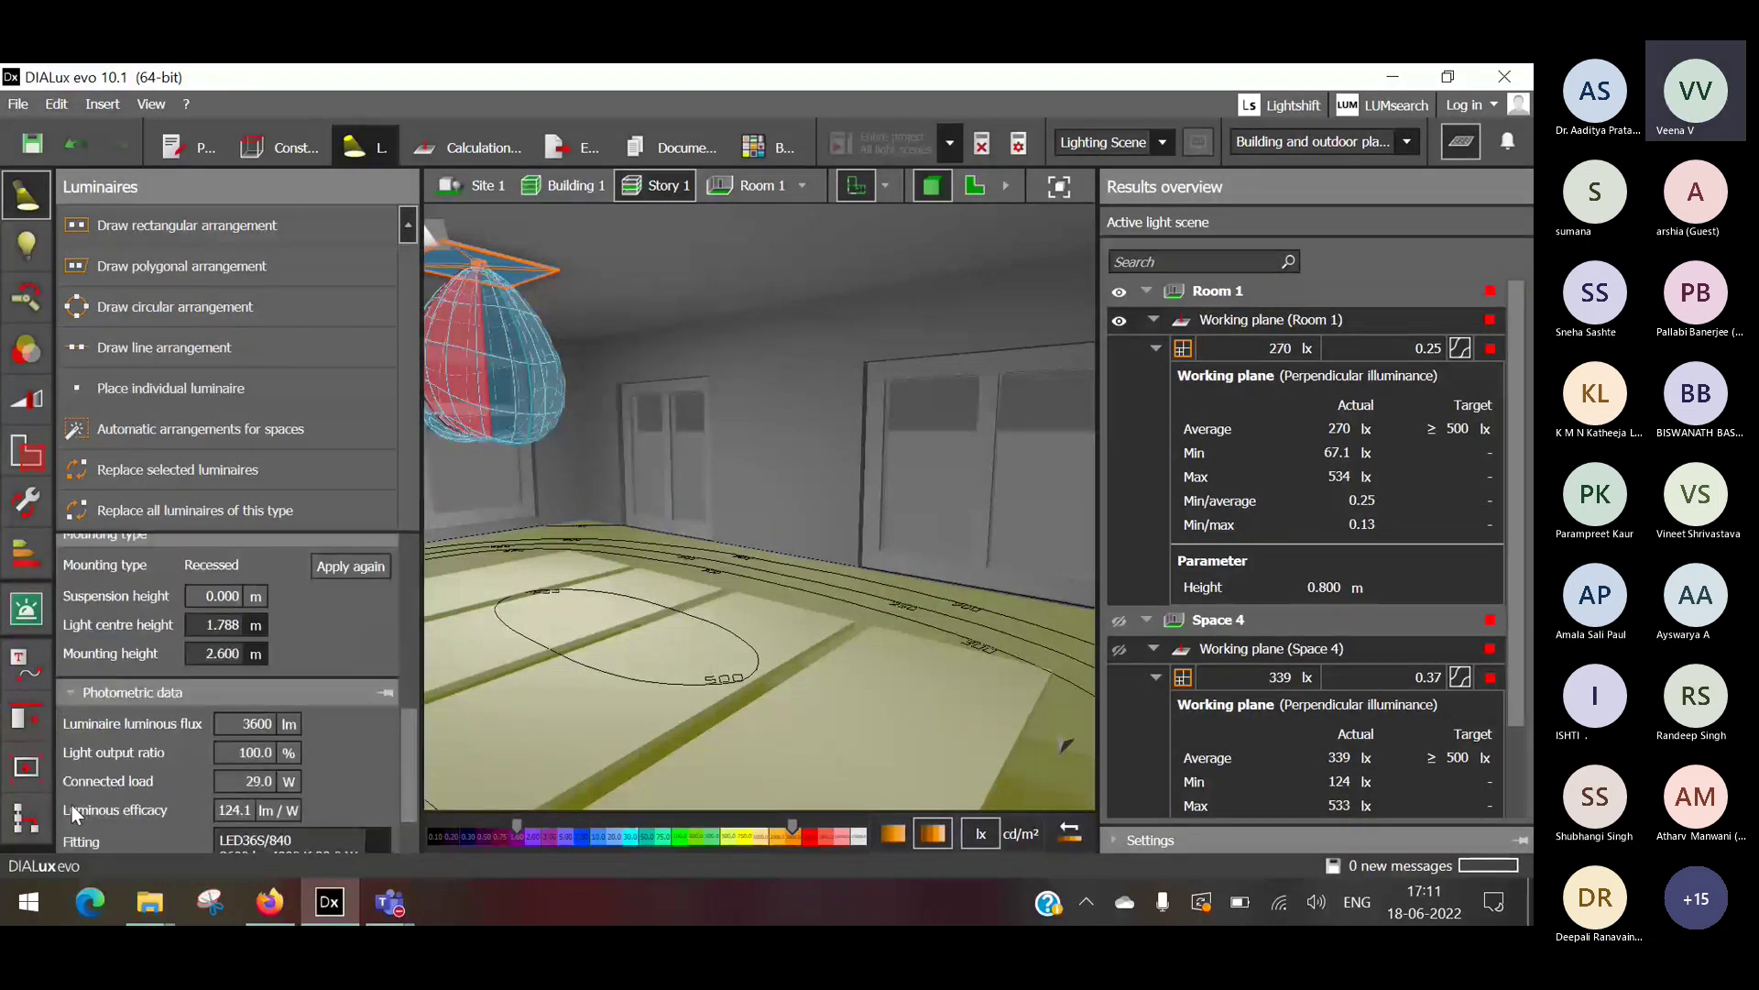
pyautogui.scroll(3, 106, 779)
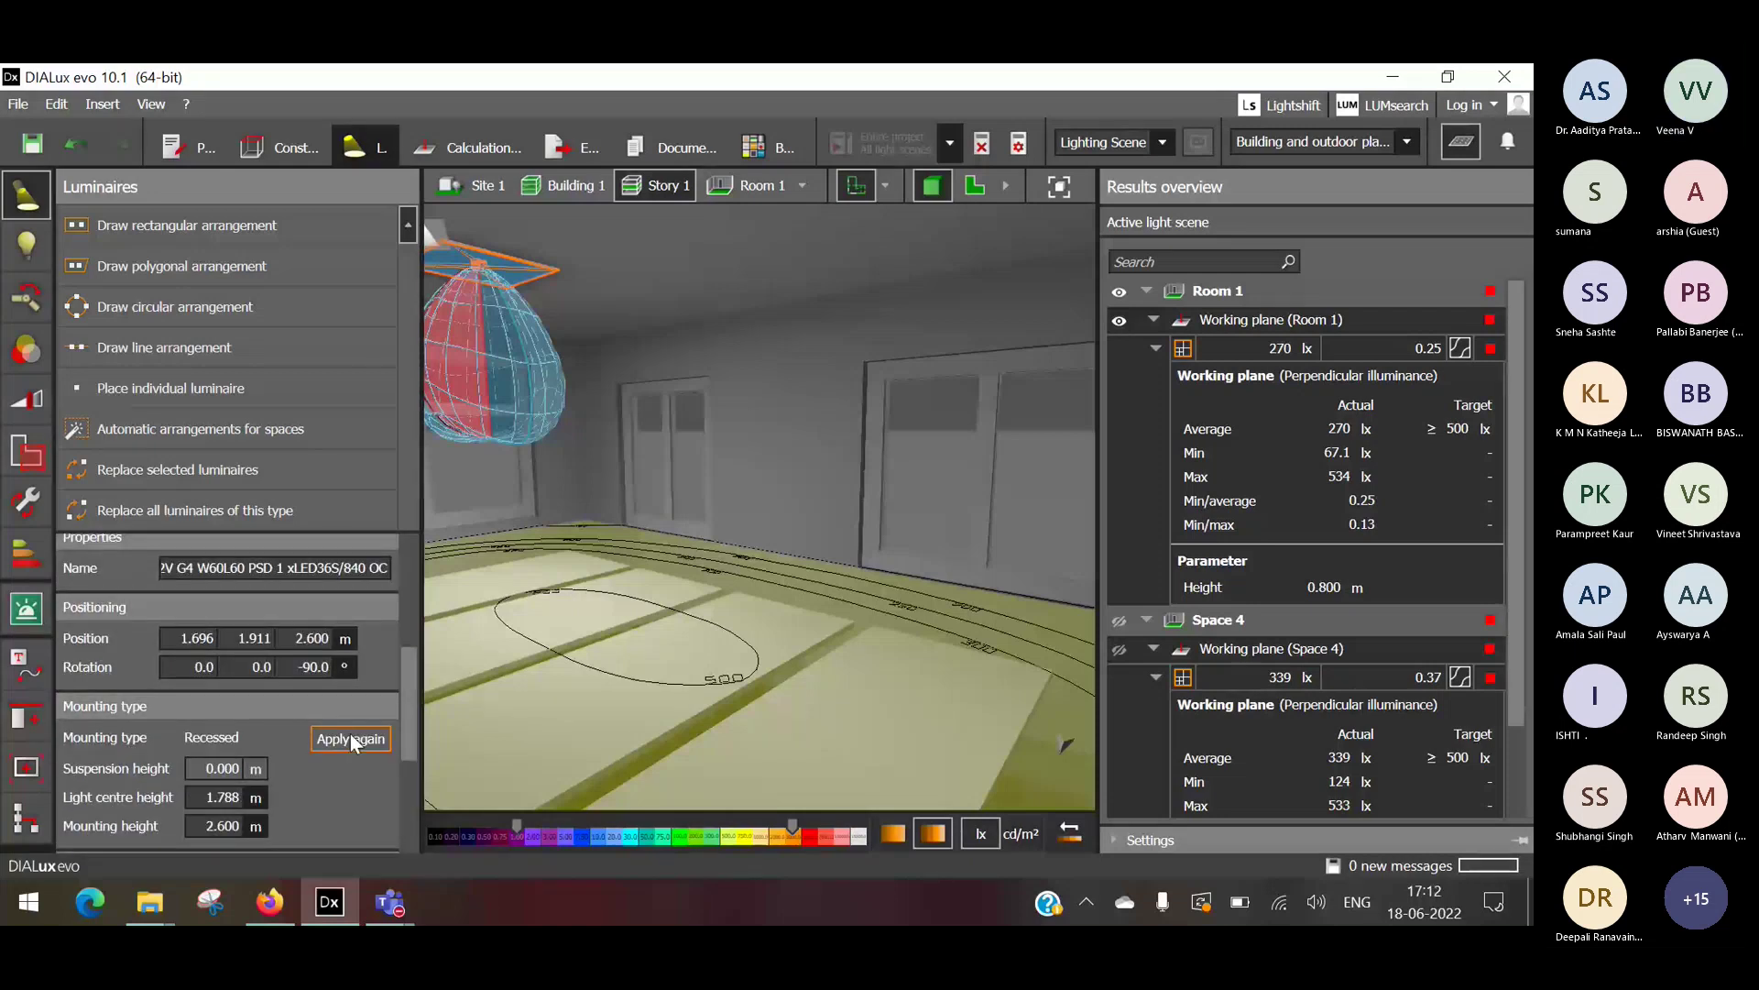
pyautogui.scroll(6, 302, 758)
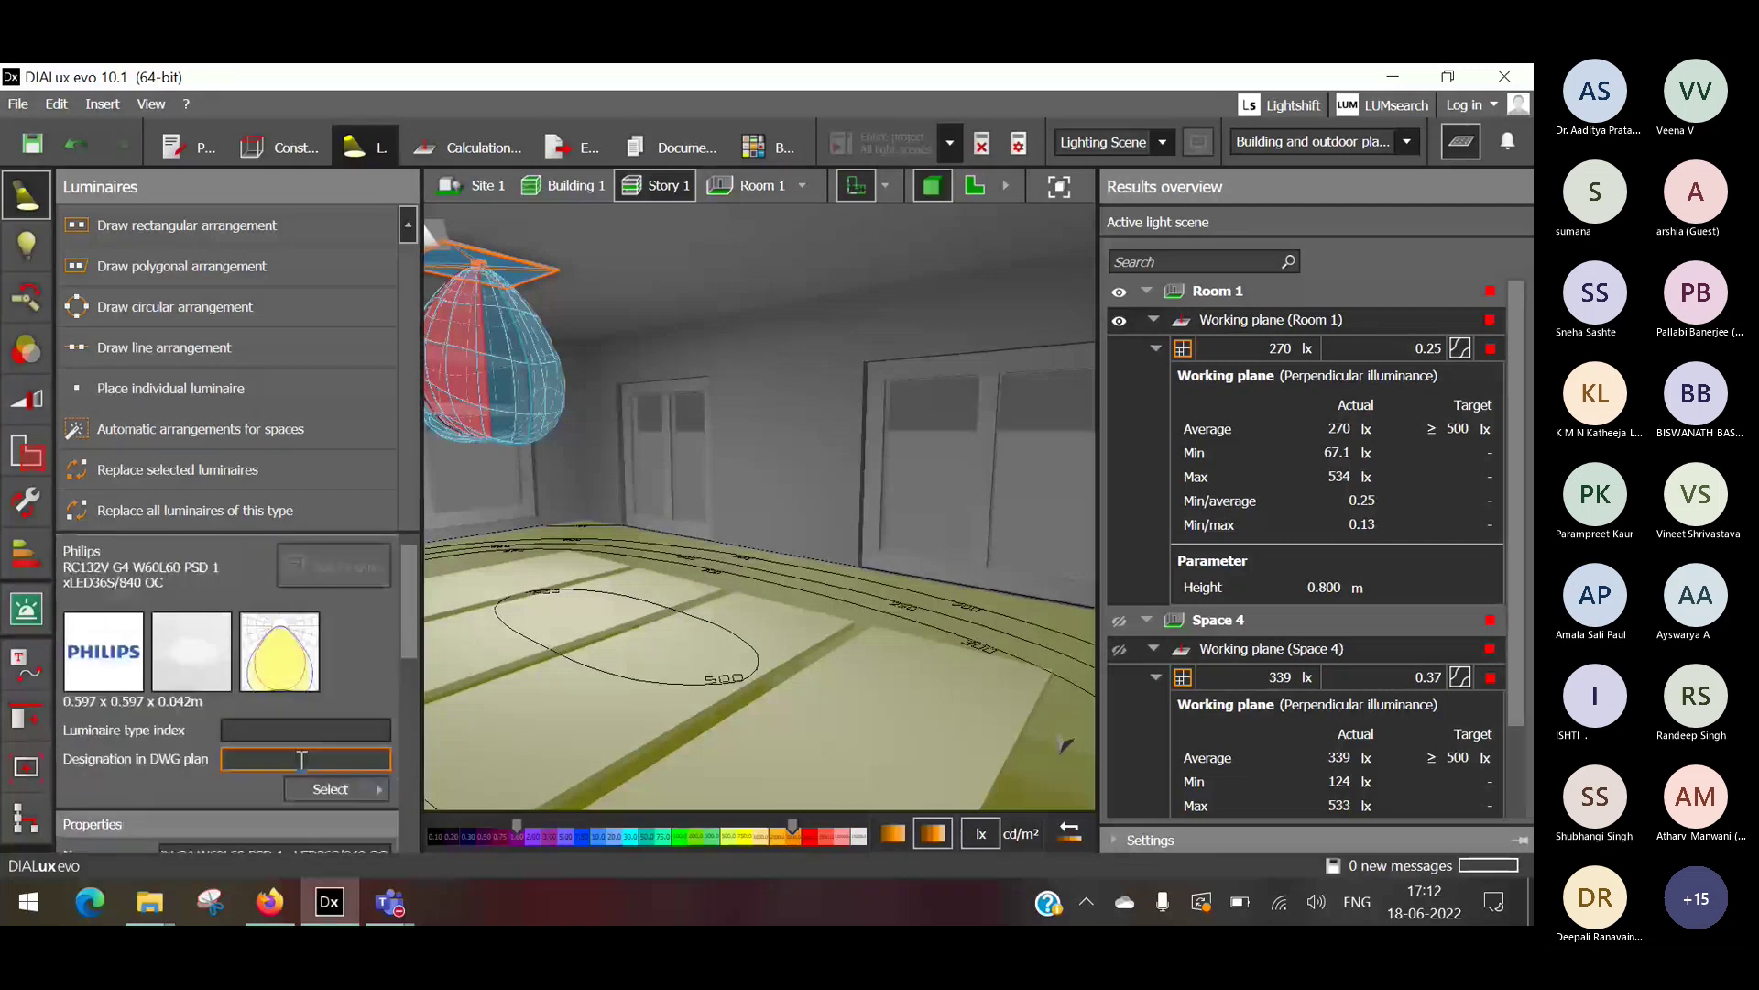
pyautogui.scroll(-1, 301, 760)
# Inspect both recessed ceiling luminaires and their light distribution in the 3D view, along with the isolines on the working plane.
pyautogui.moveTo(698, 598); pyautogui.dragTo(911, 497)
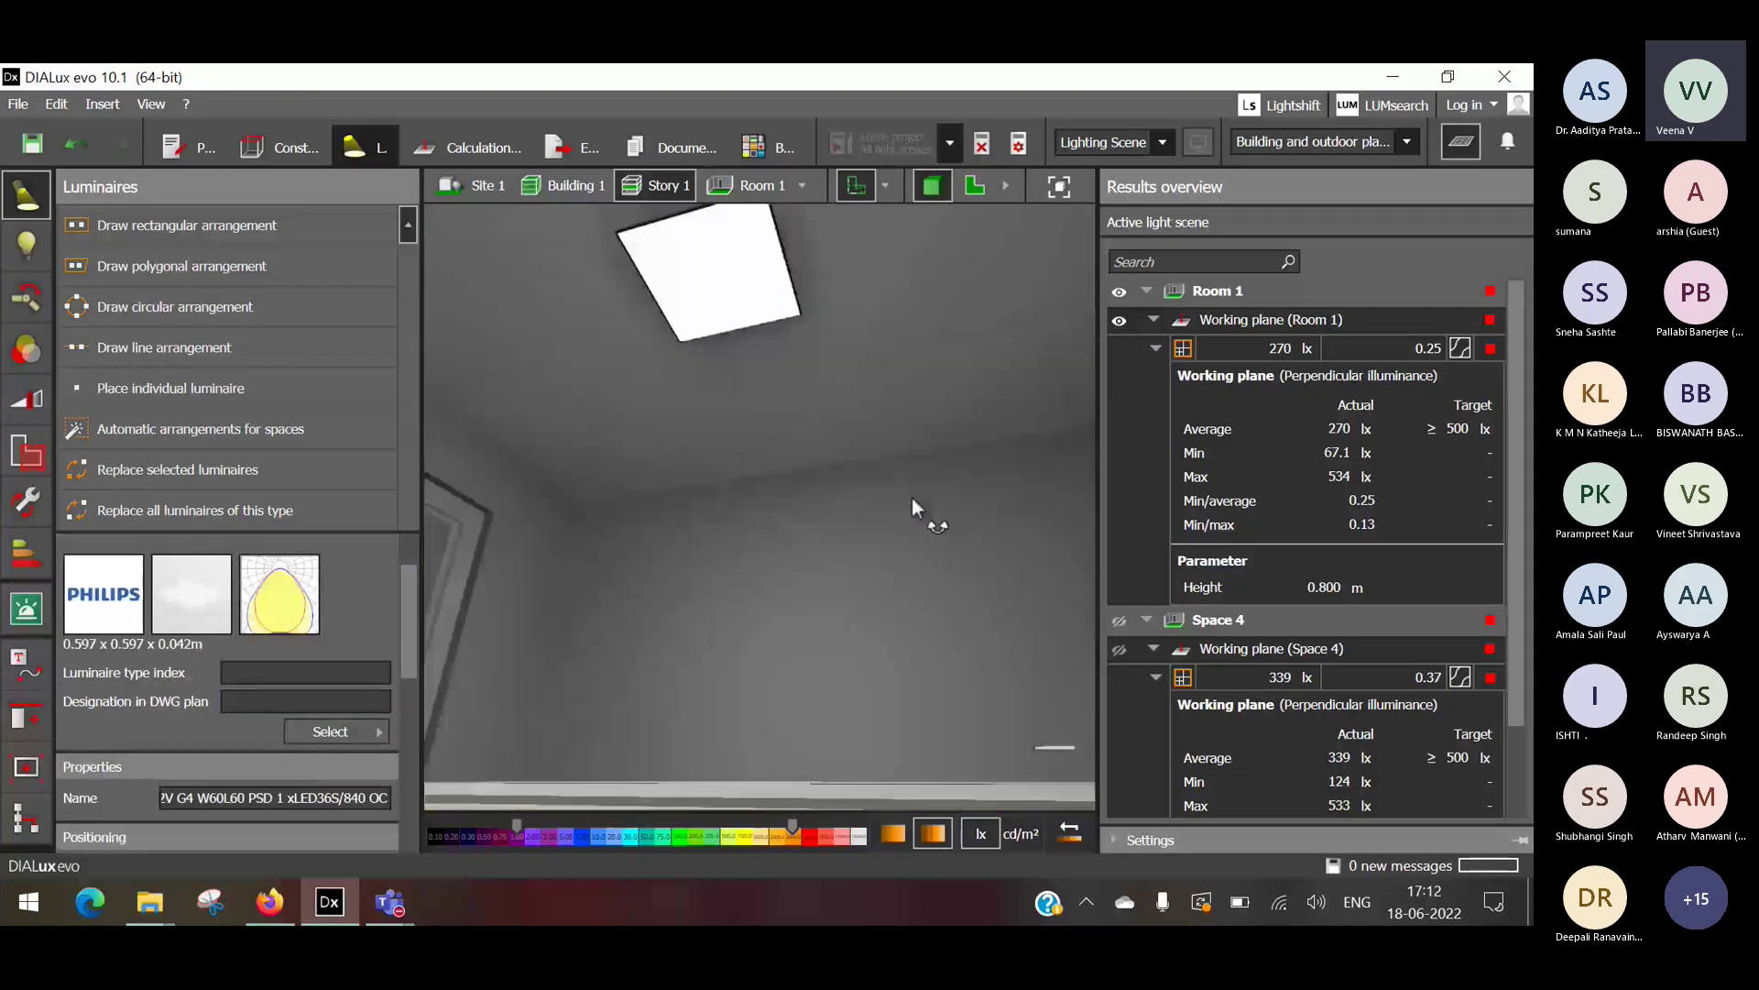
pyautogui.click(700, 310)
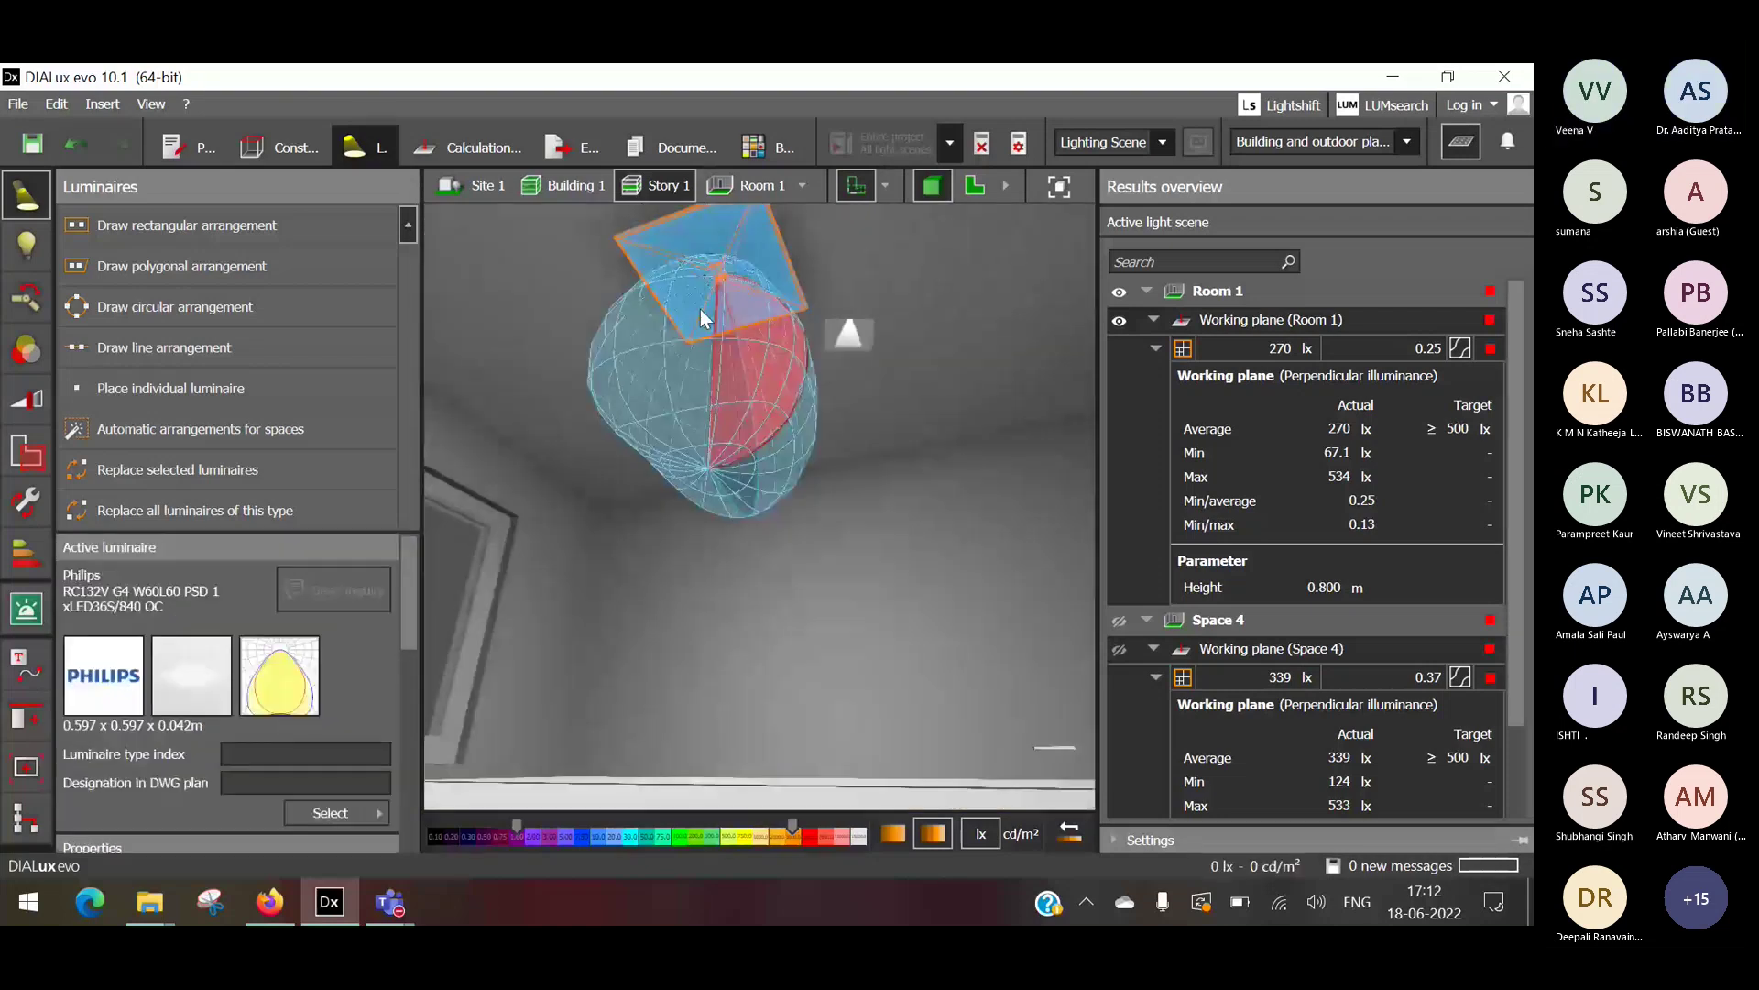
pyautogui.moveTo(874, 409); pyautogui.dragTo(550, 420)
pyautogui.moveTo(766, 424); pyautogui.dragTo(654, 484)
pyautogui.click(654, 484)
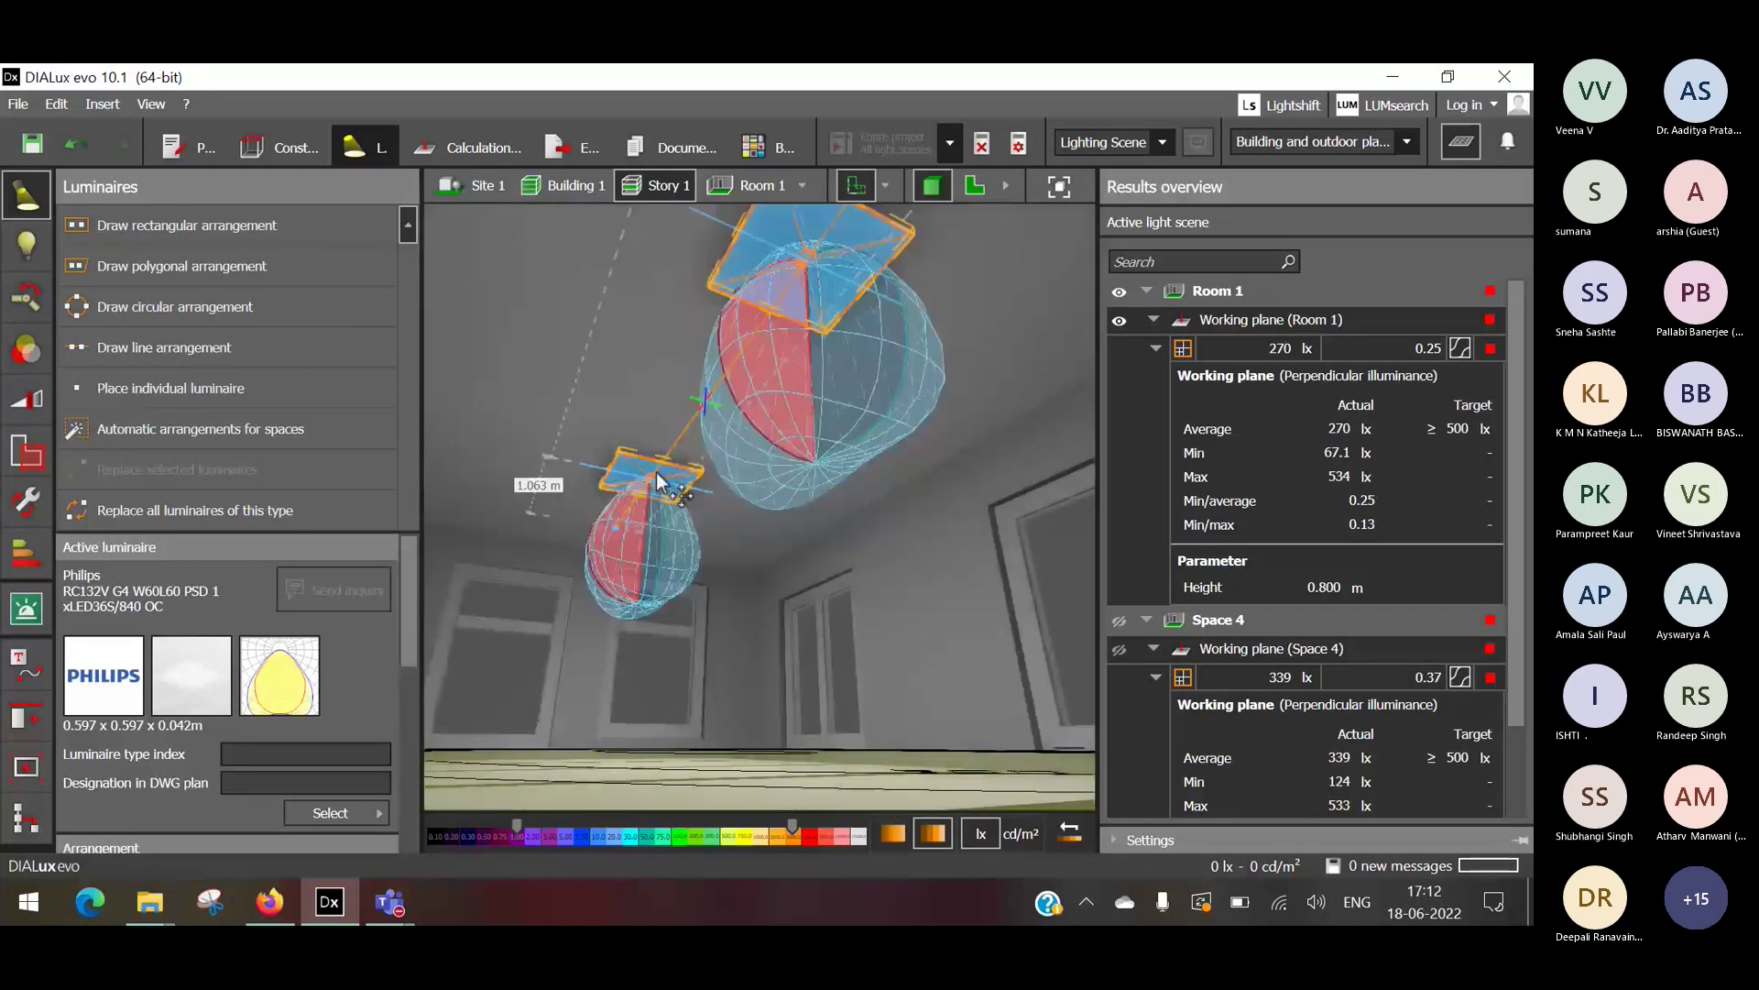
pyautogui.click(785, 557)
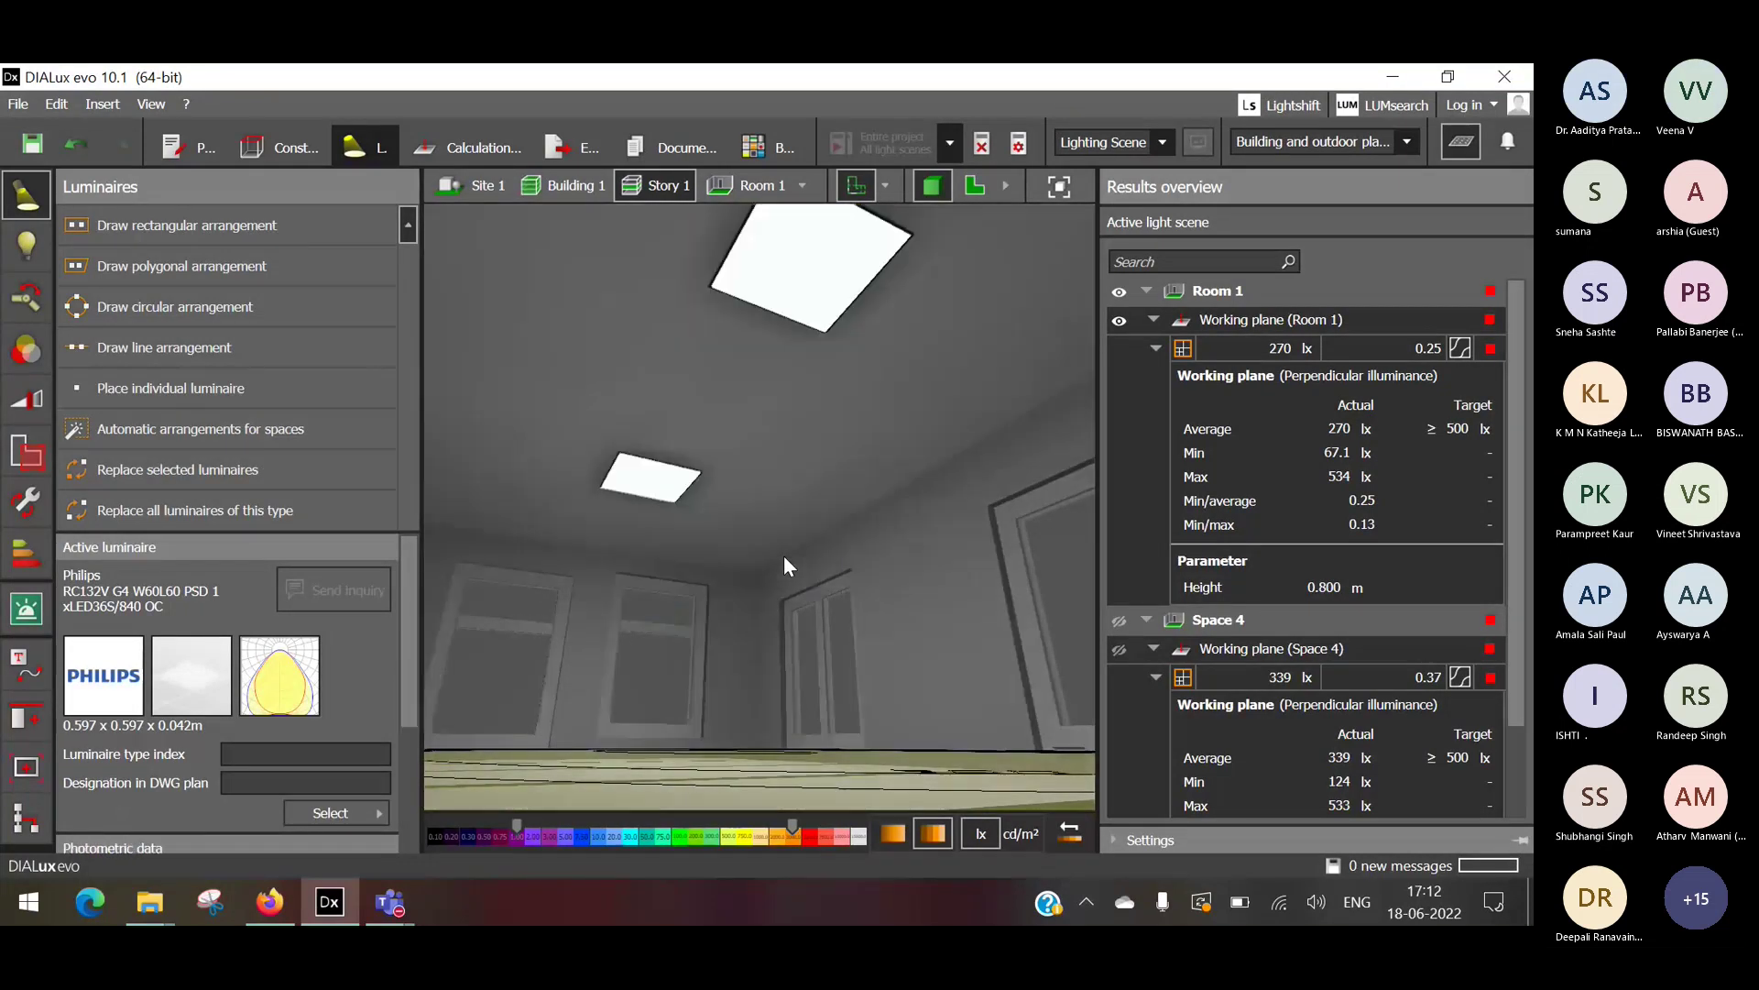
pyautogui.scroll(-1, 783, 555)
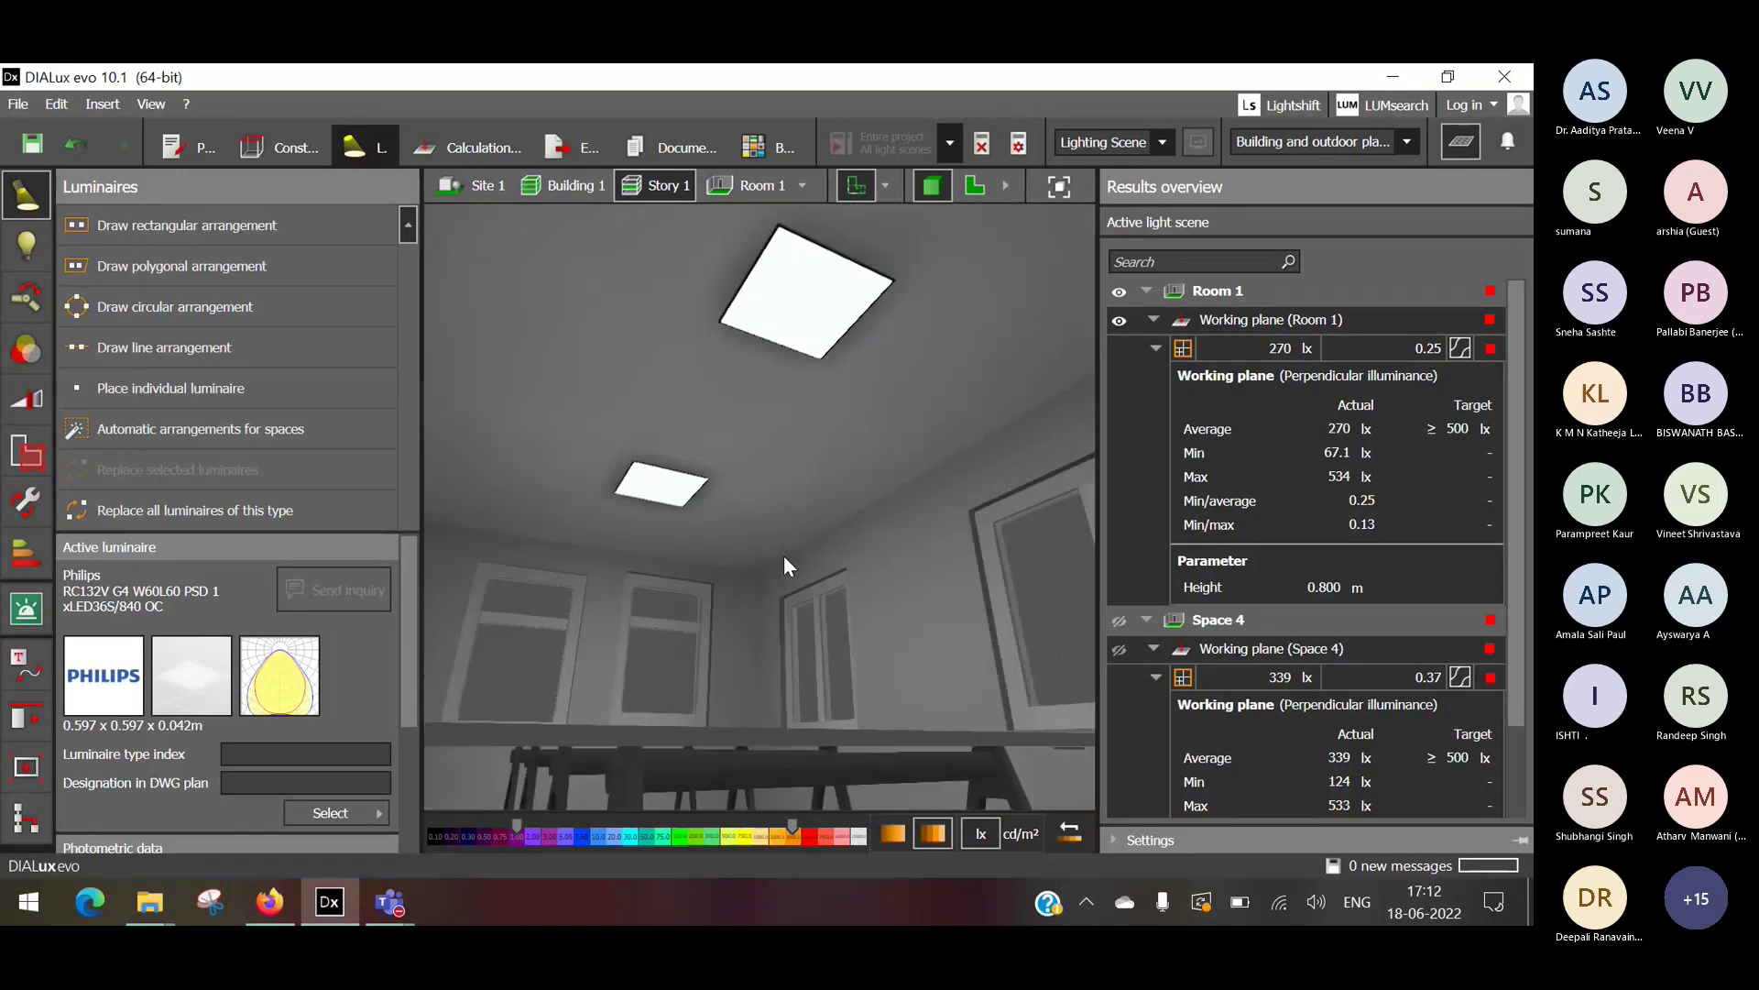
pyautogui.moveTo(776, 559); pyautogui.dragTo(750, 629, button='right')
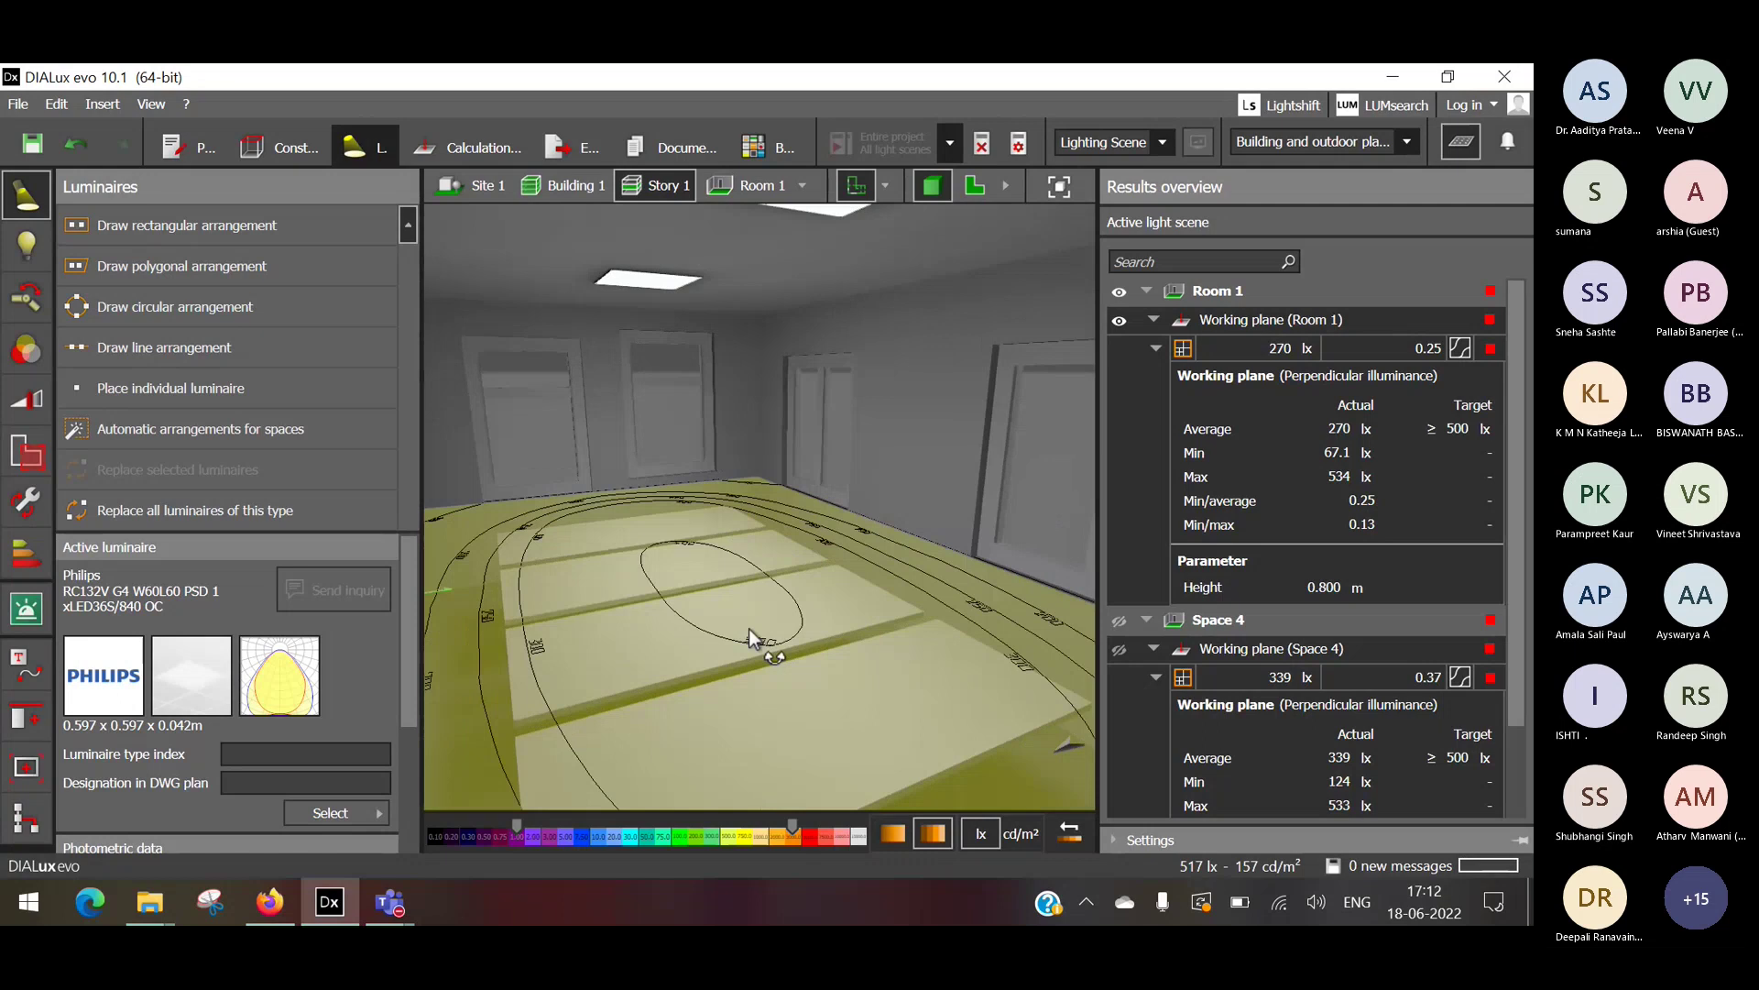
# Show Story 1 in floor plan view and narrow the results overview to enlarge the drawing area.
pyautogui.click(975, 191)
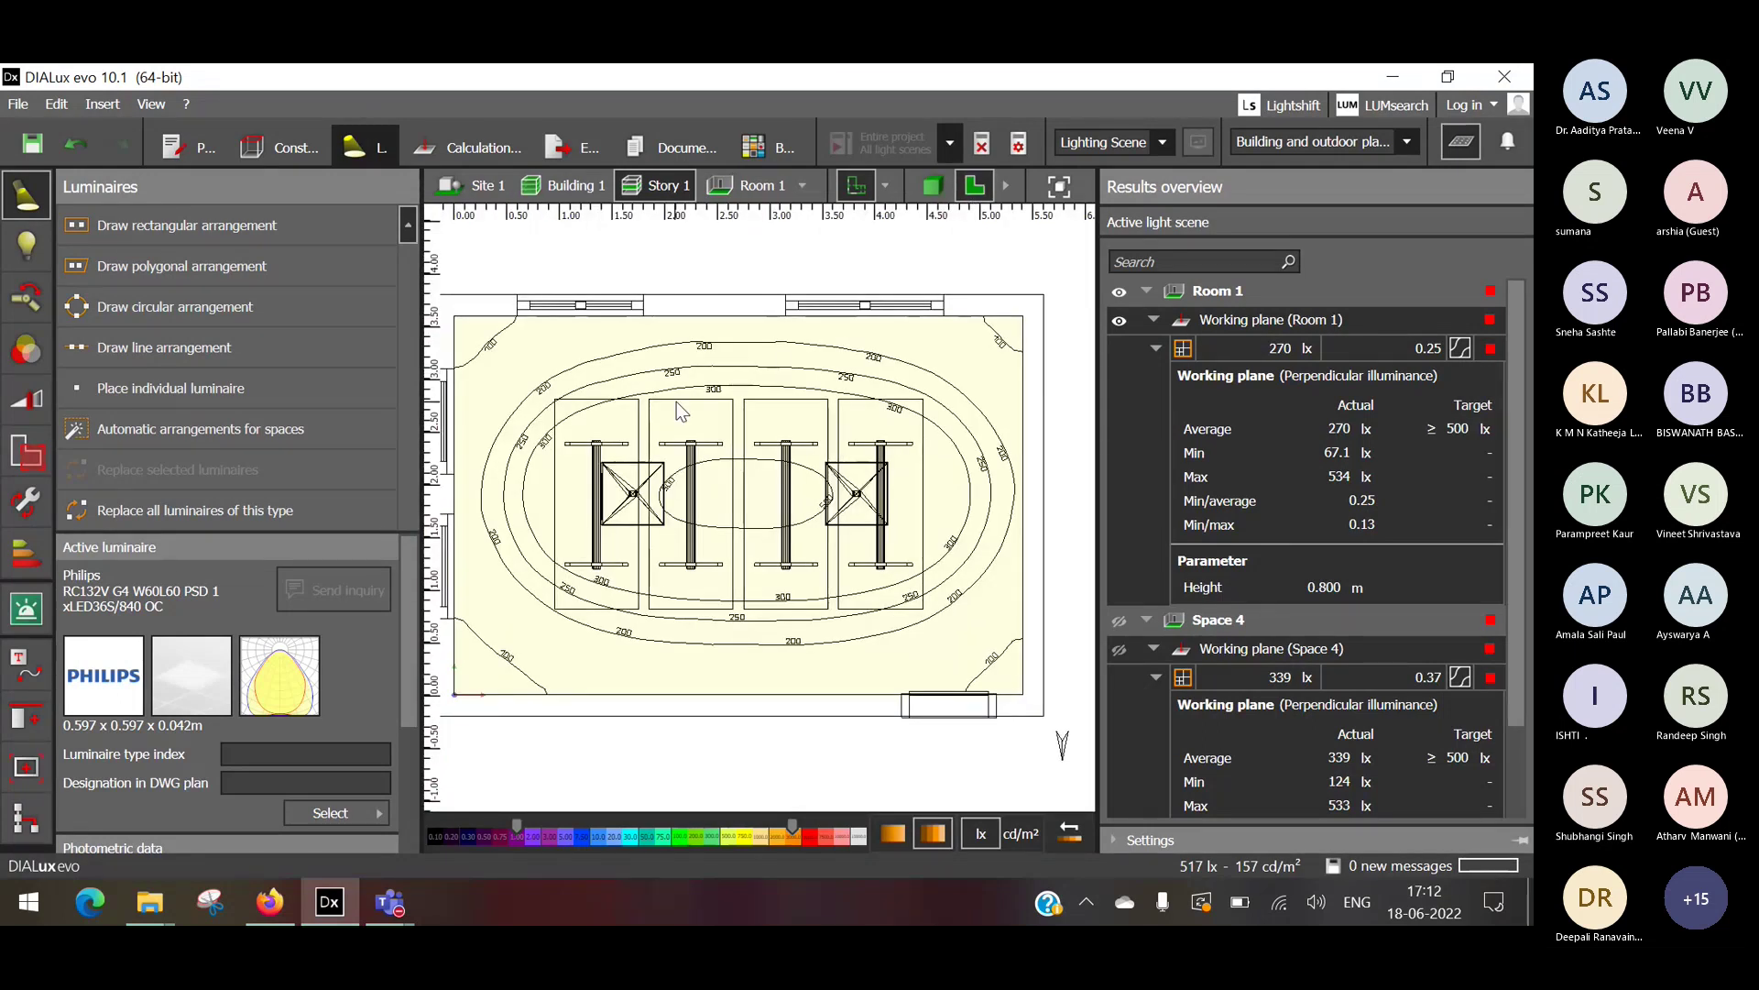
pyautogui.moveTo(636, 294); pyautogui.dragTo(663, 311, button='middle')
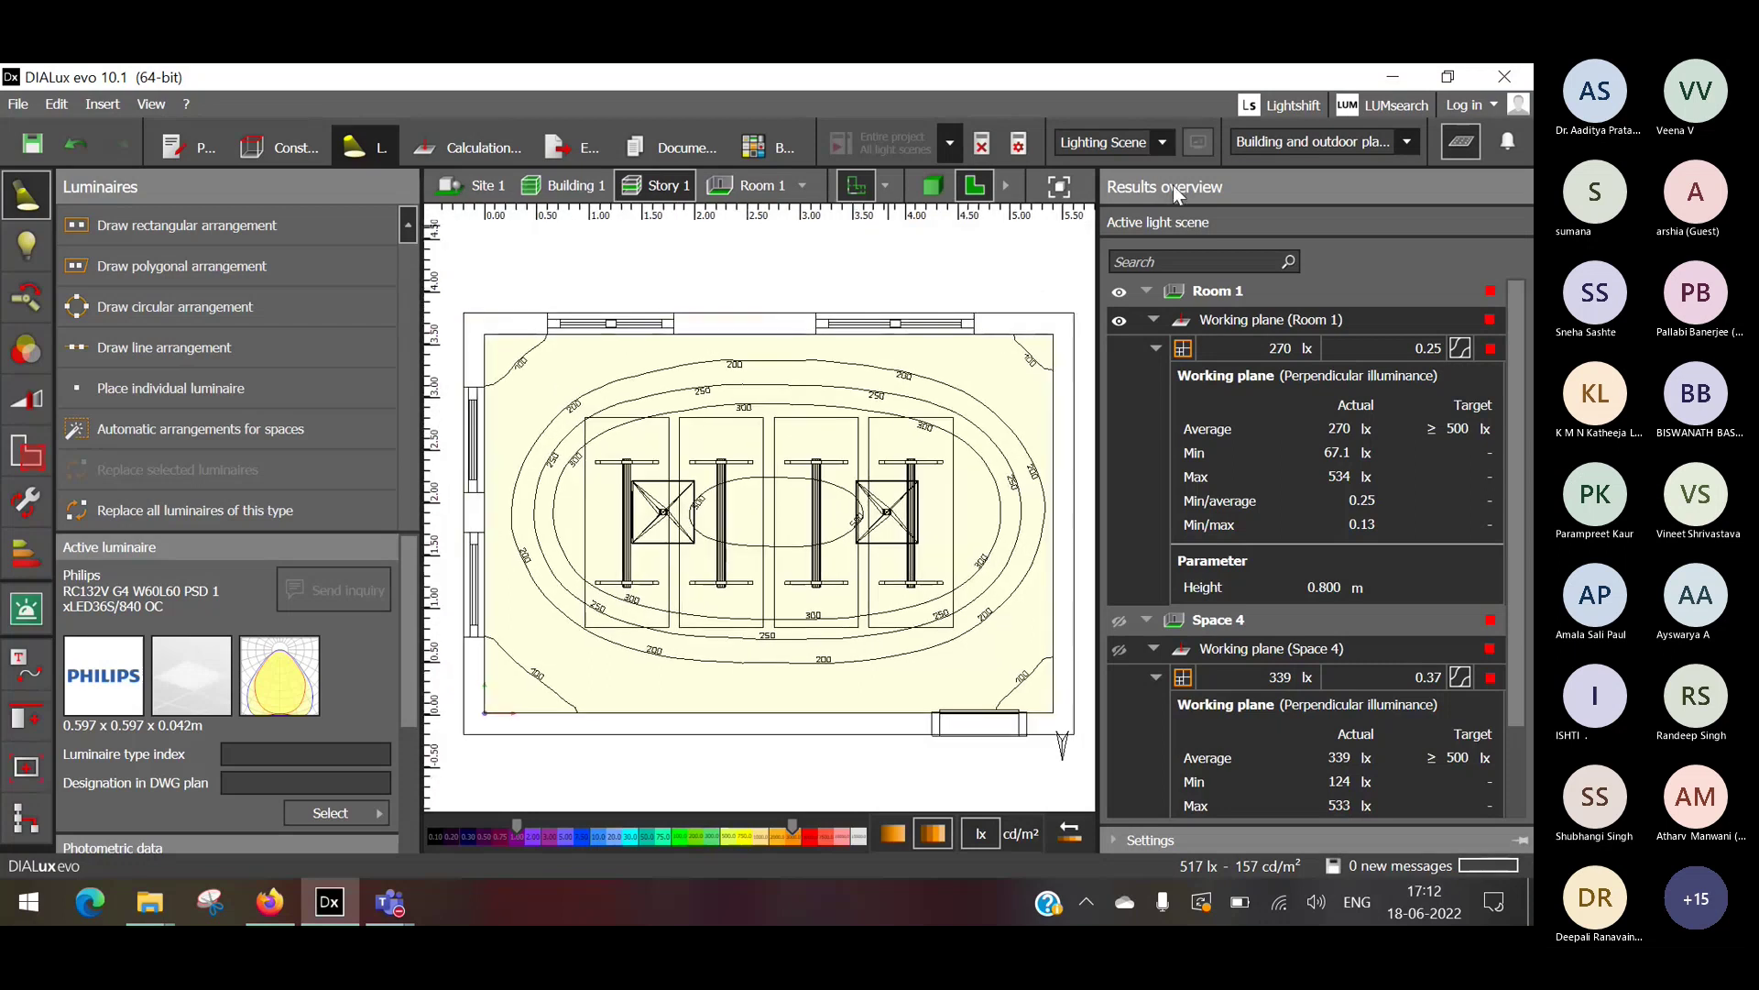
pyautogui.click(1459, 151)
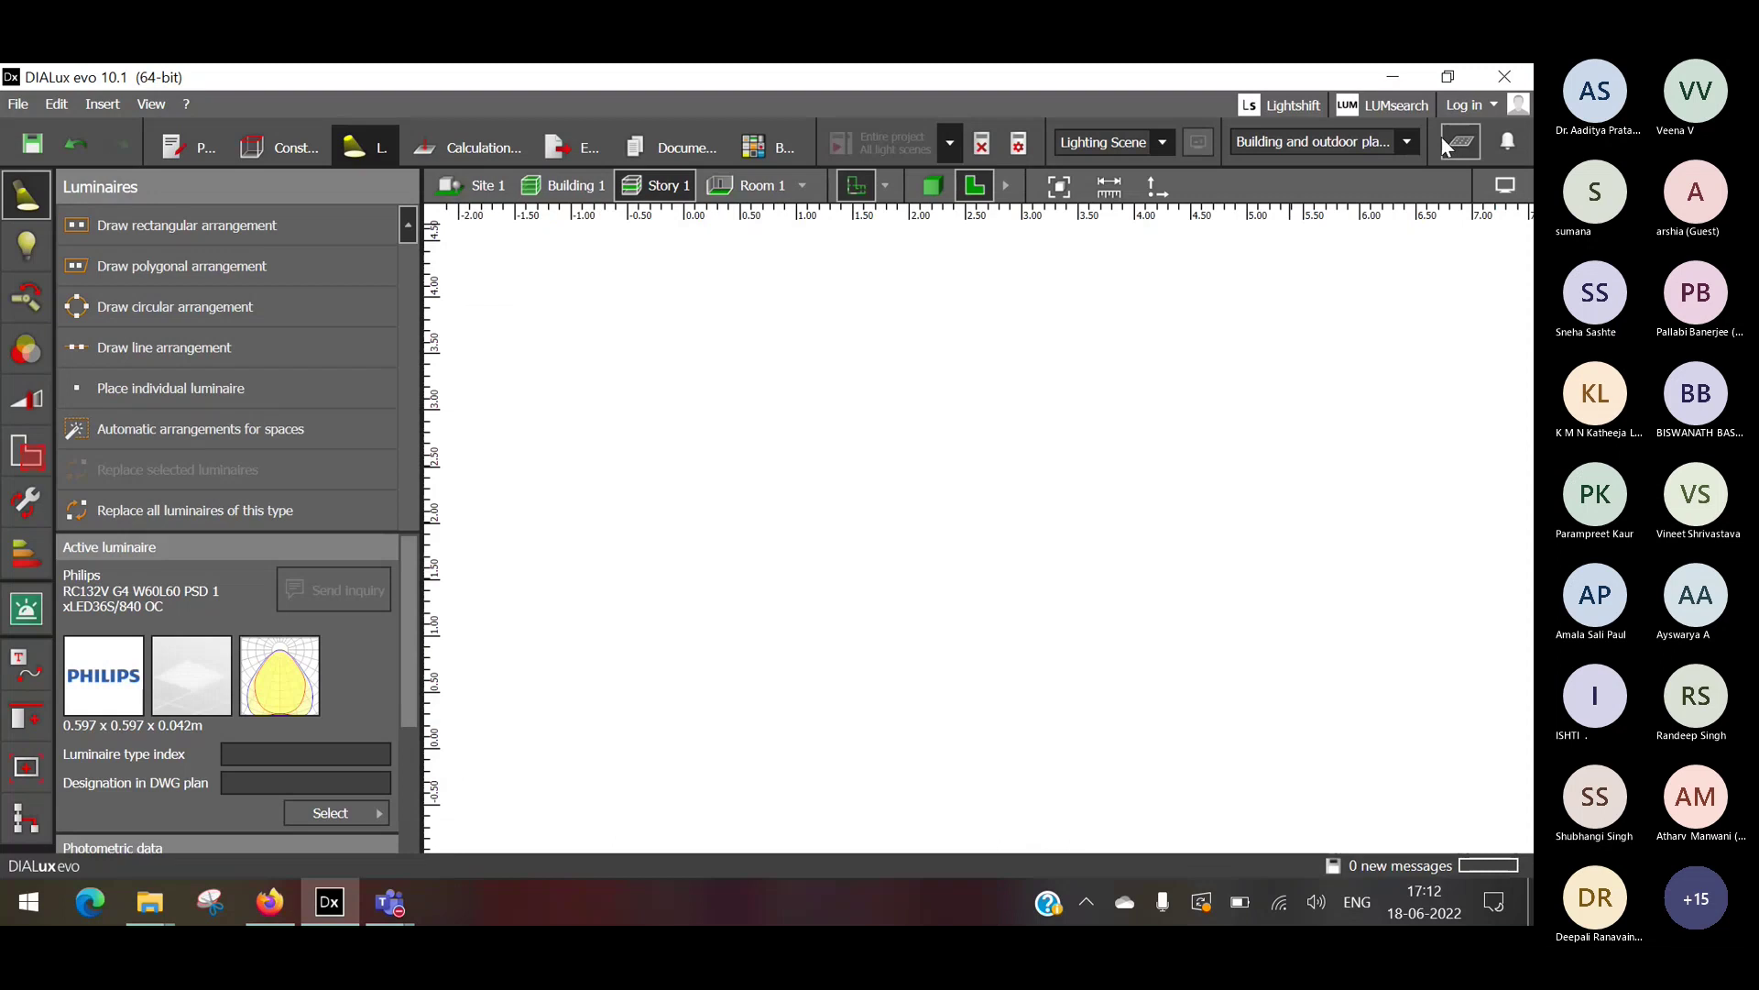
pyautogui.click(1442, 137)
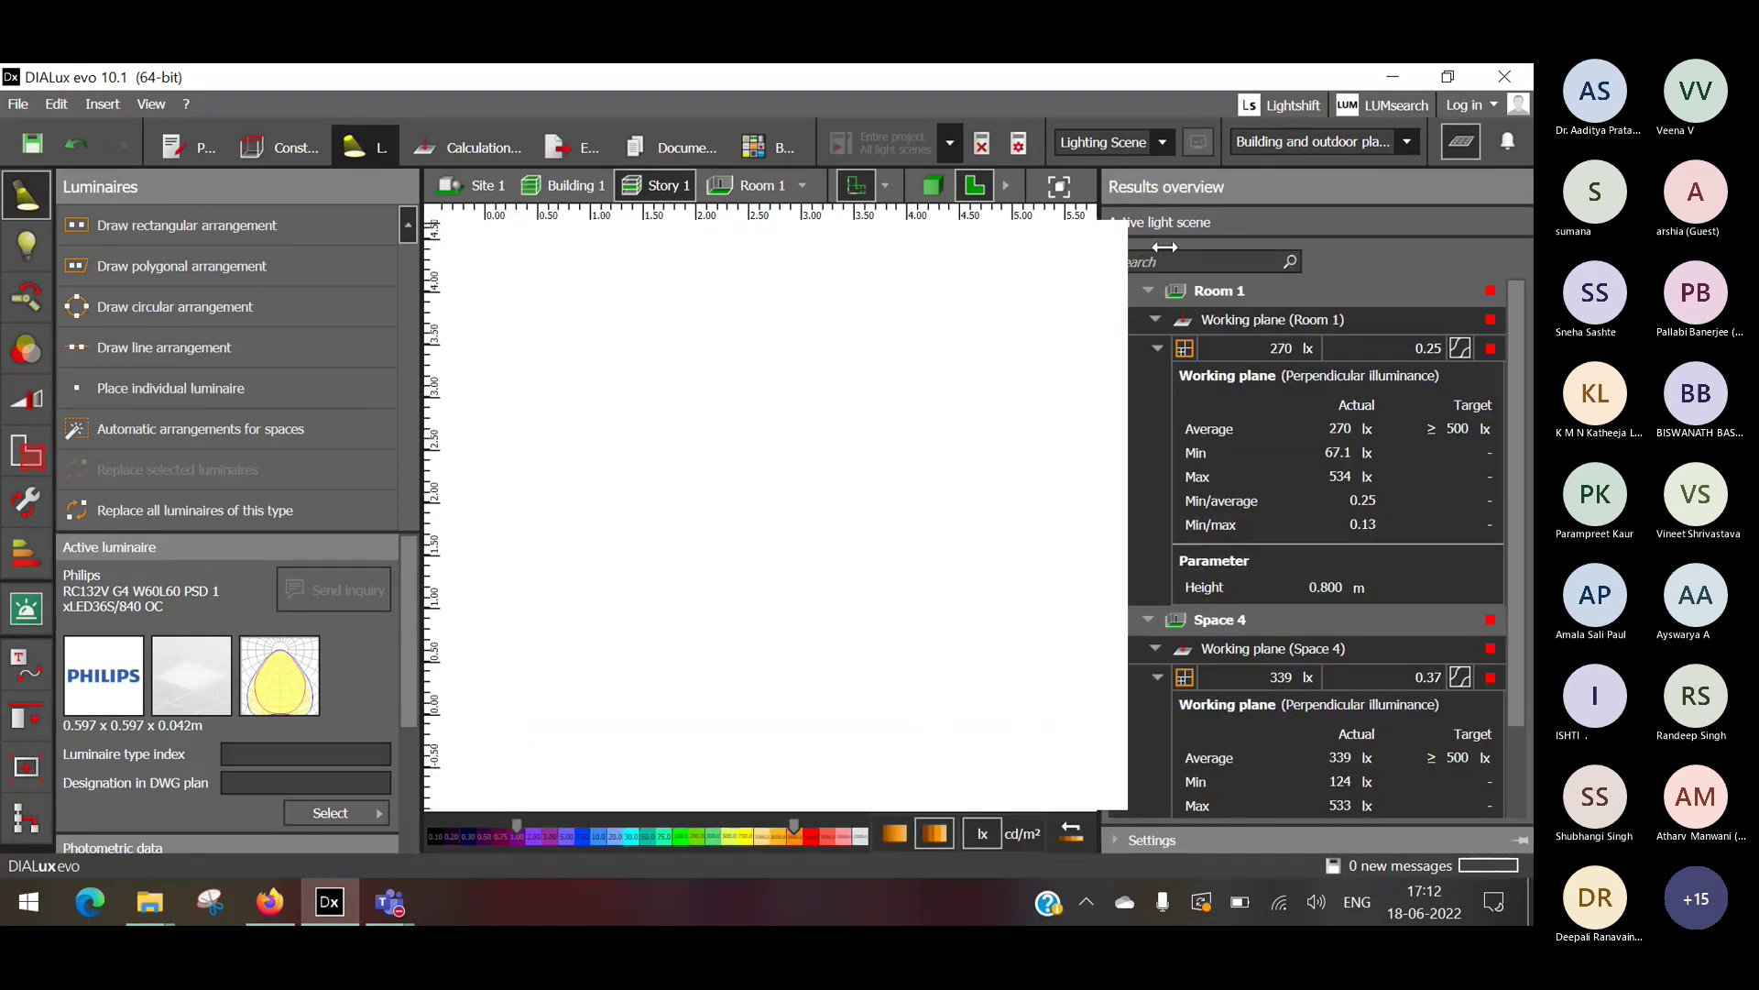
pyautogui.moveTo(1164, 247); pyautogui.dragTo(1379, 257)
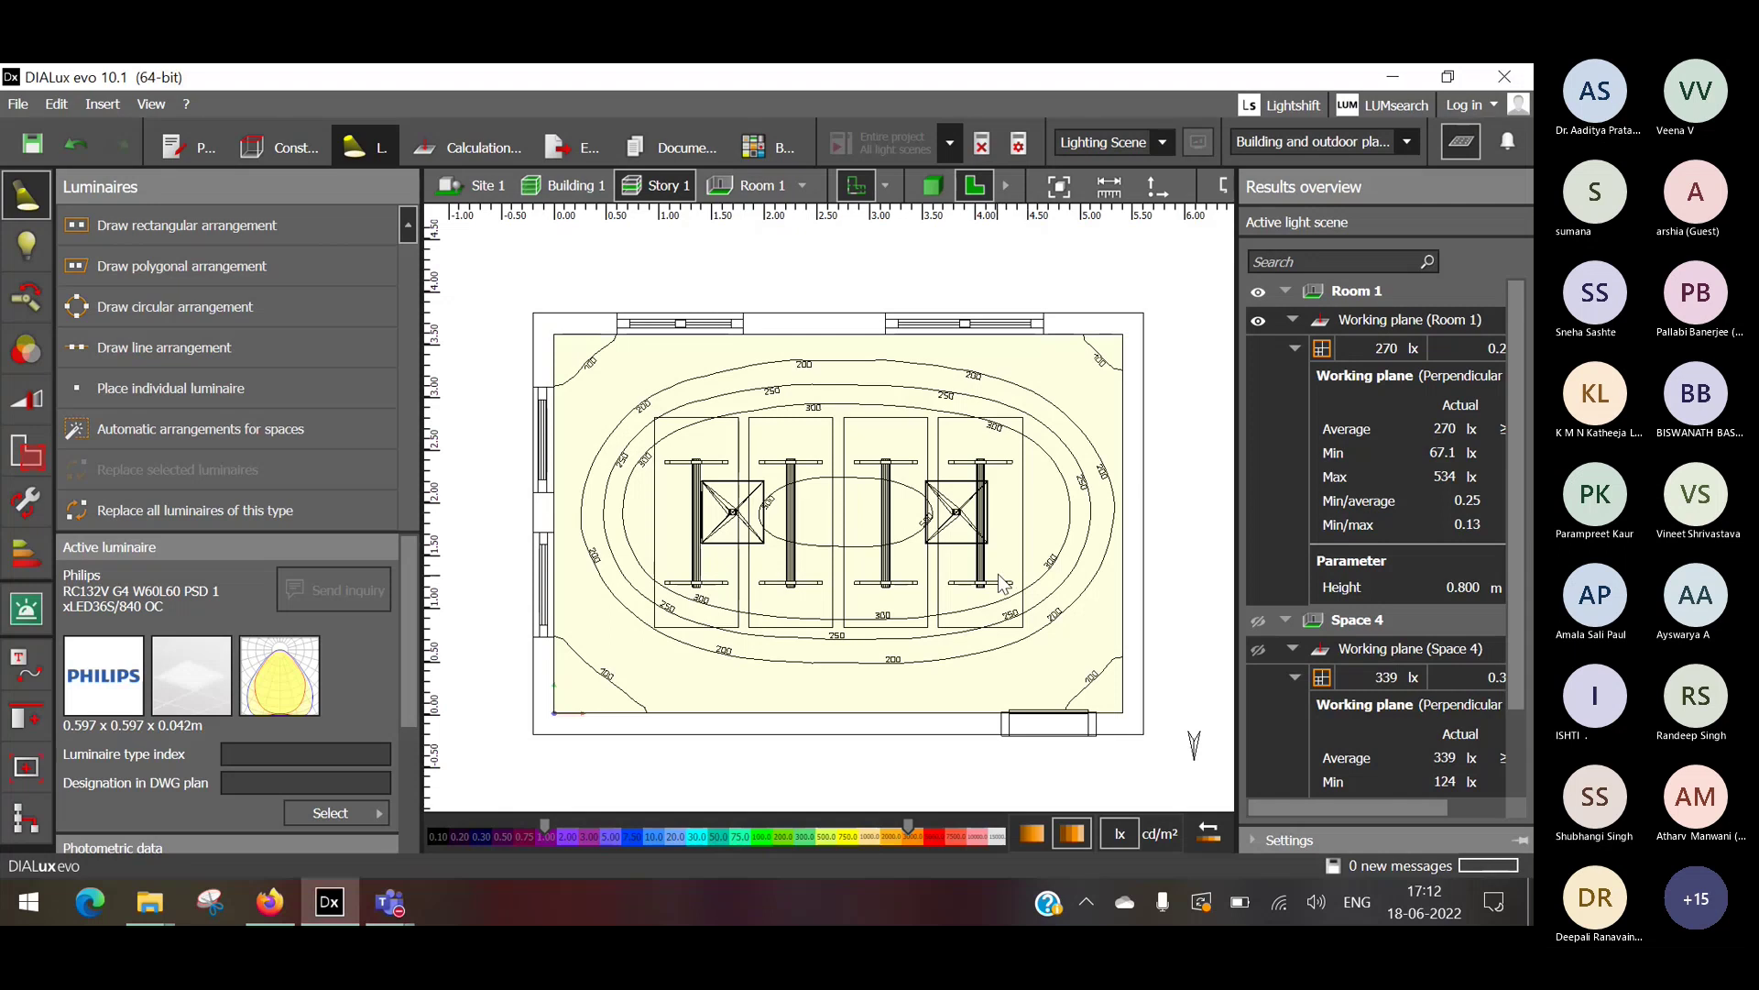
# Export the Story 1 floor plan with its isolines as a JPEG named Floor 1 in the Downloads folder.
pyautogui.click(580, 136)
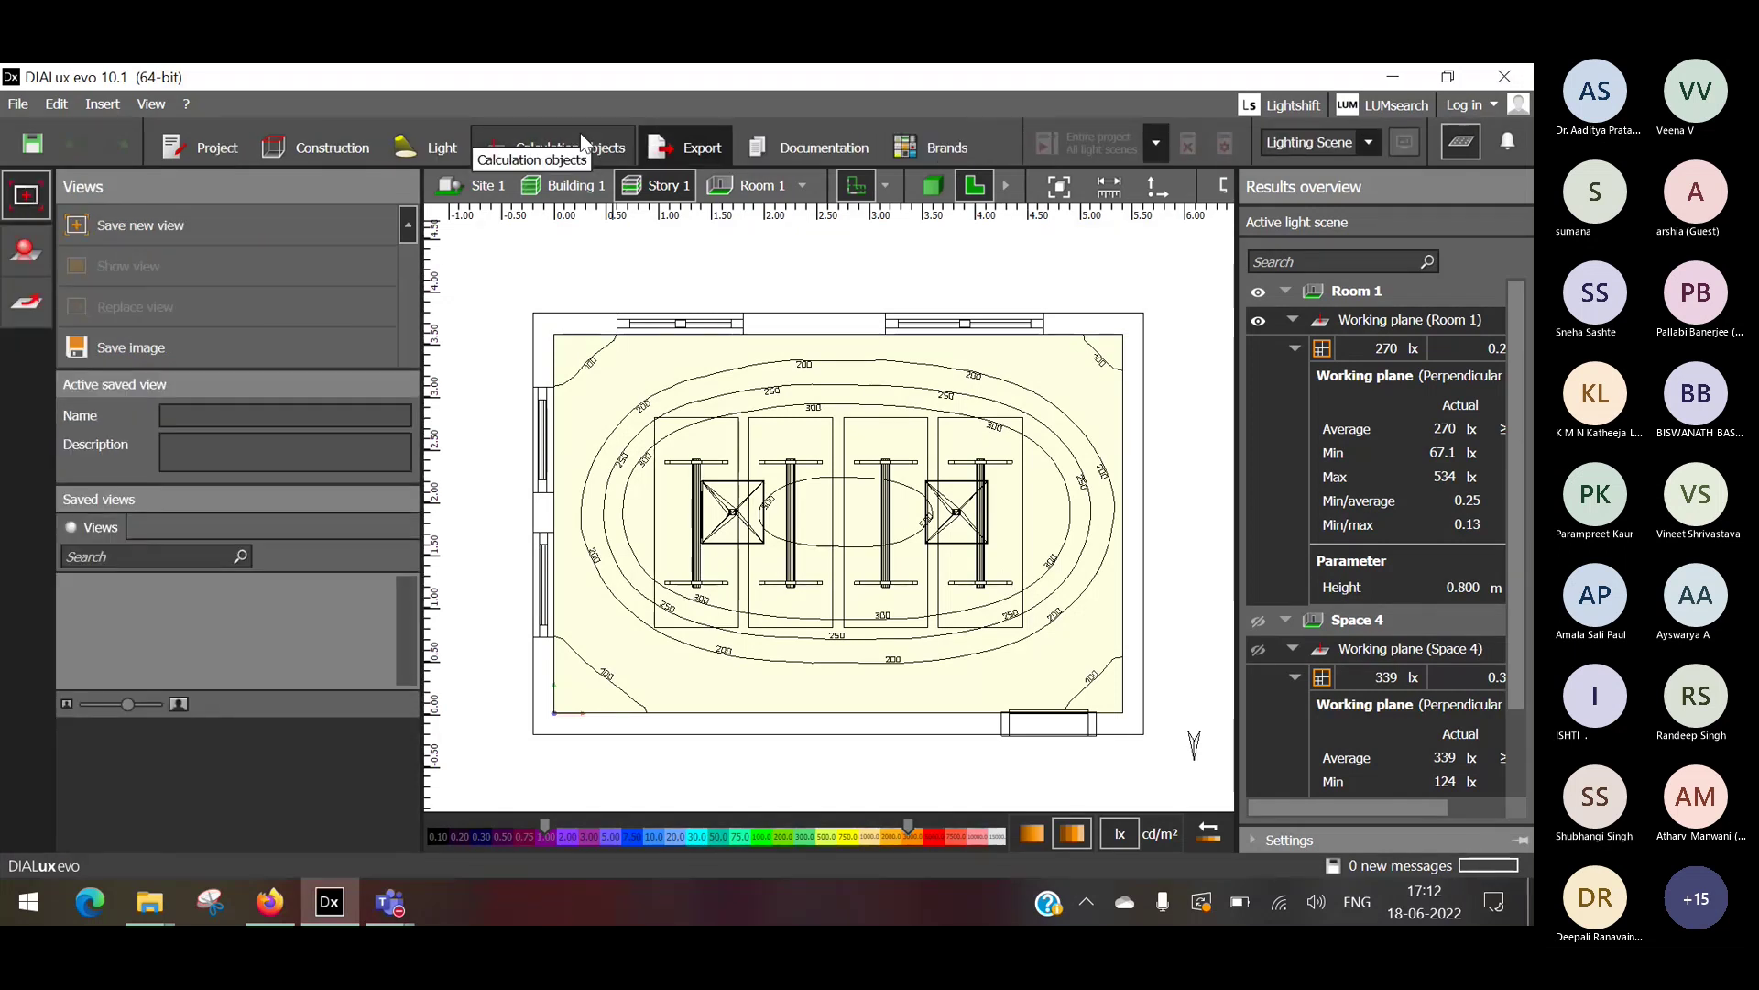
pyautogui.click(157, 341)
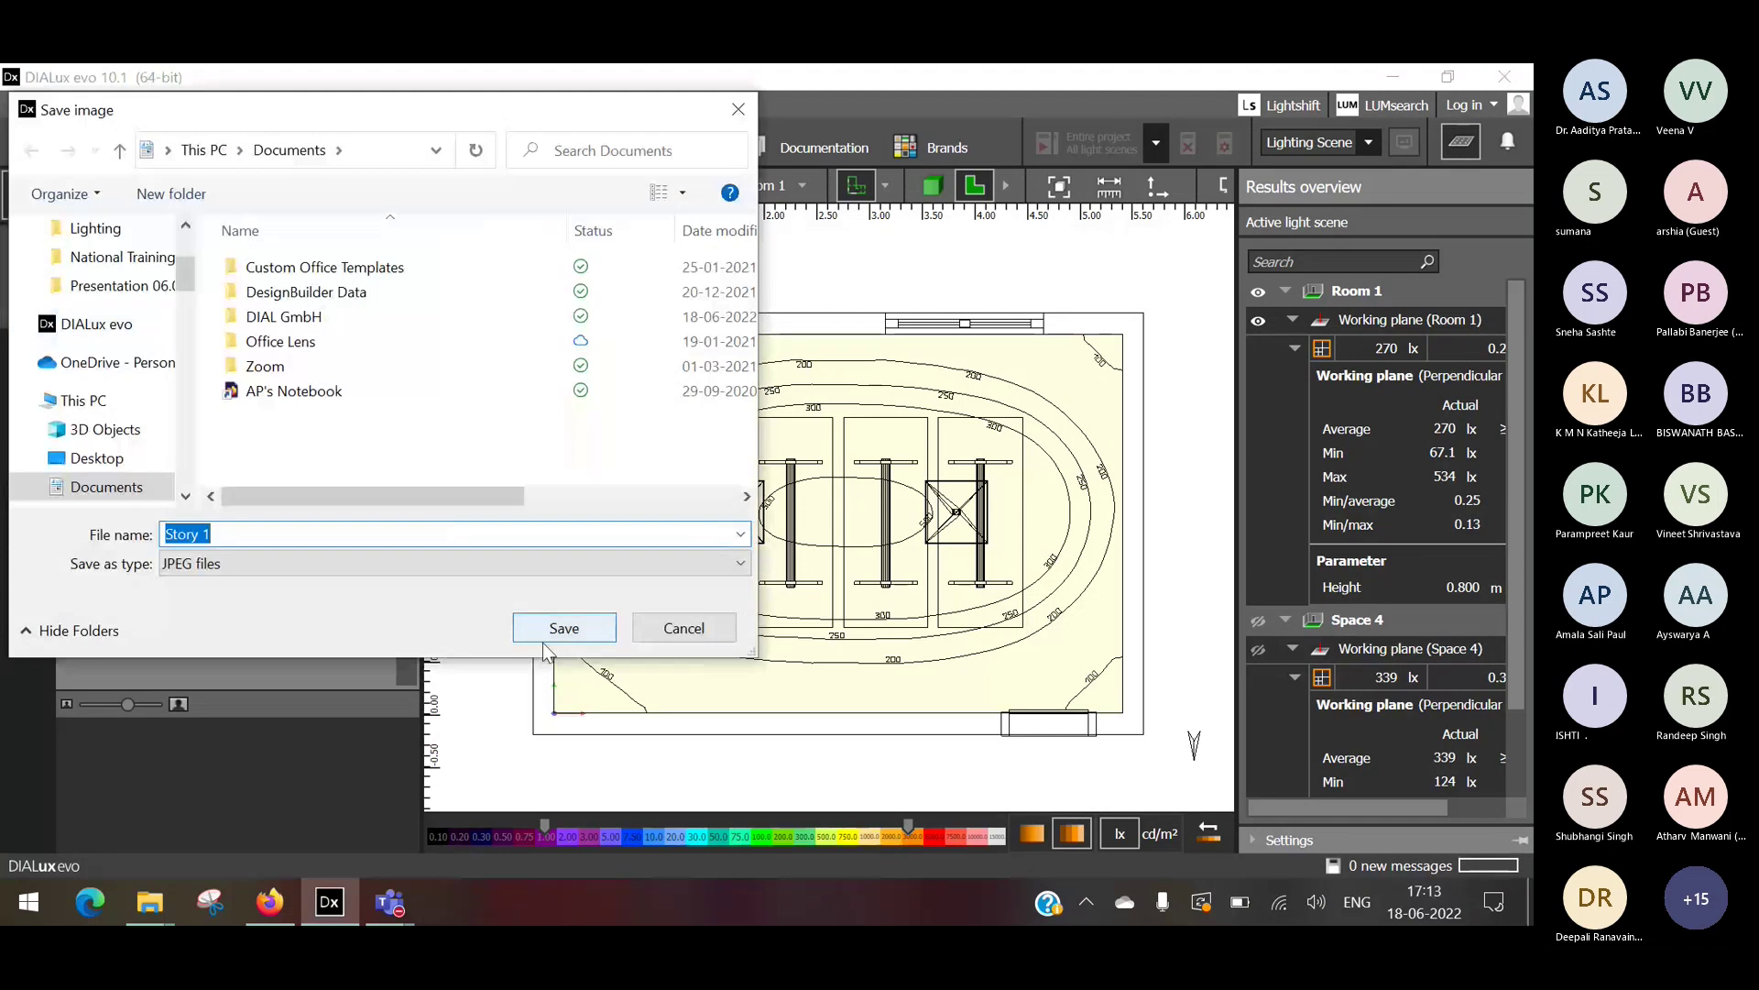
pyautogui.scroll(3, 116, 375)
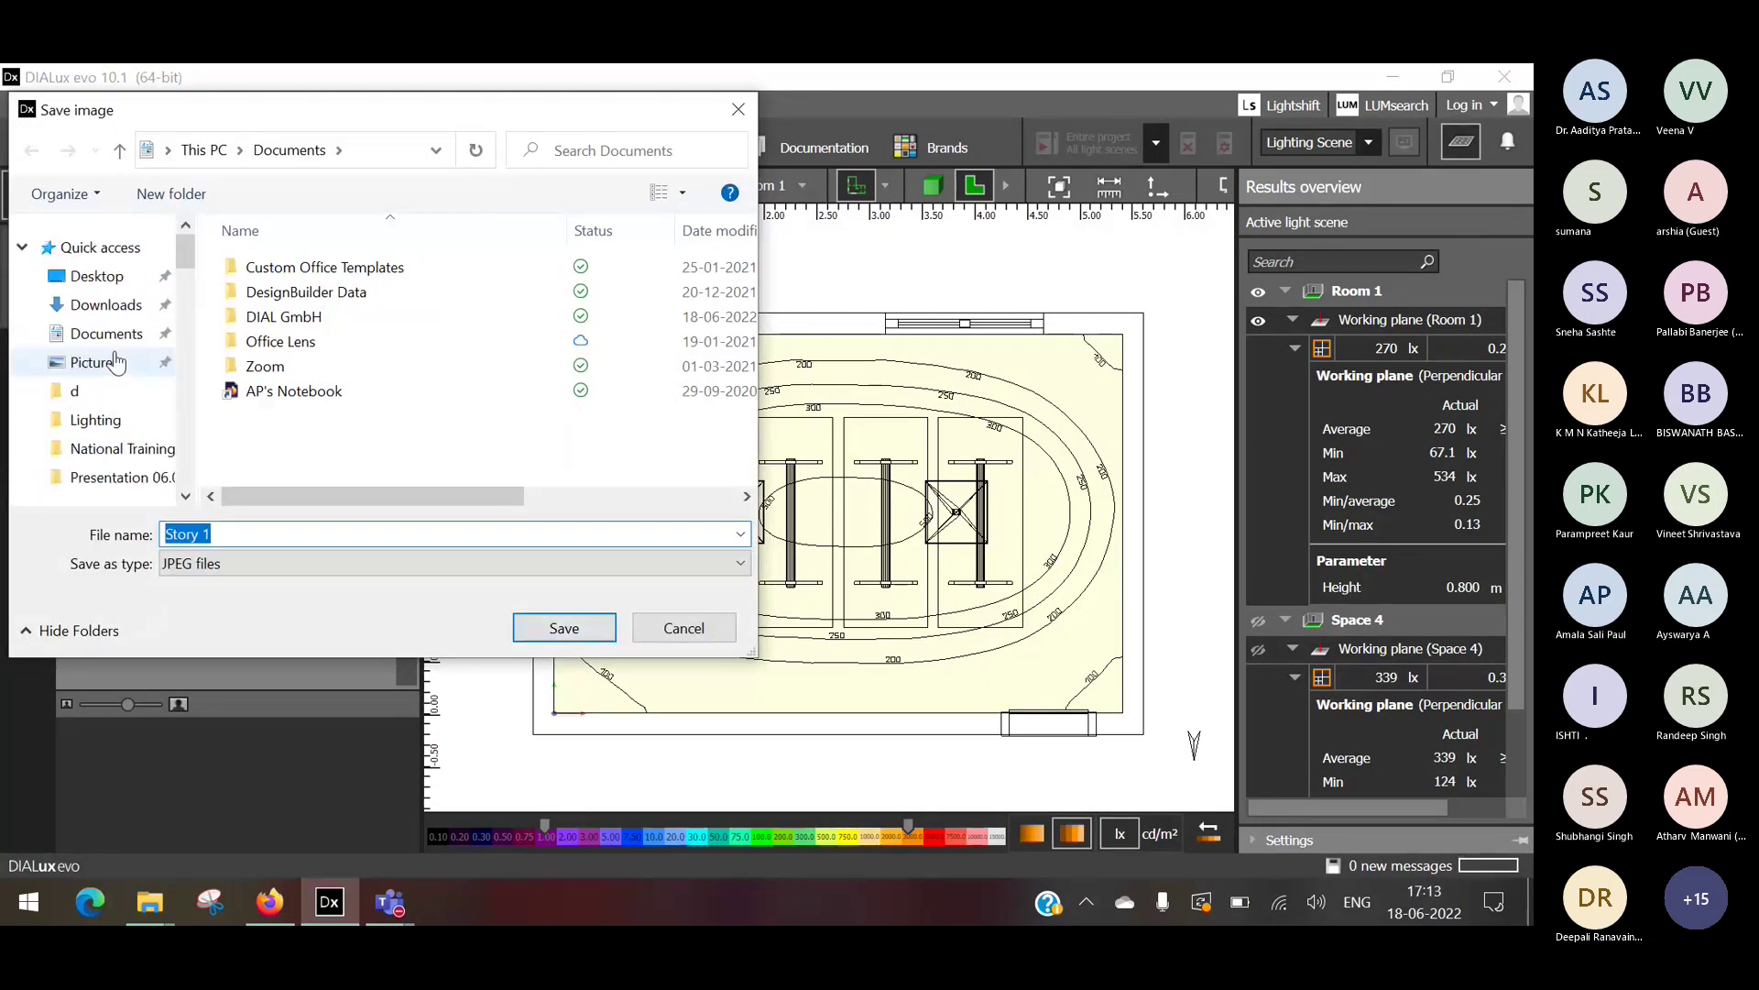
pyautogui.click(105, 305)
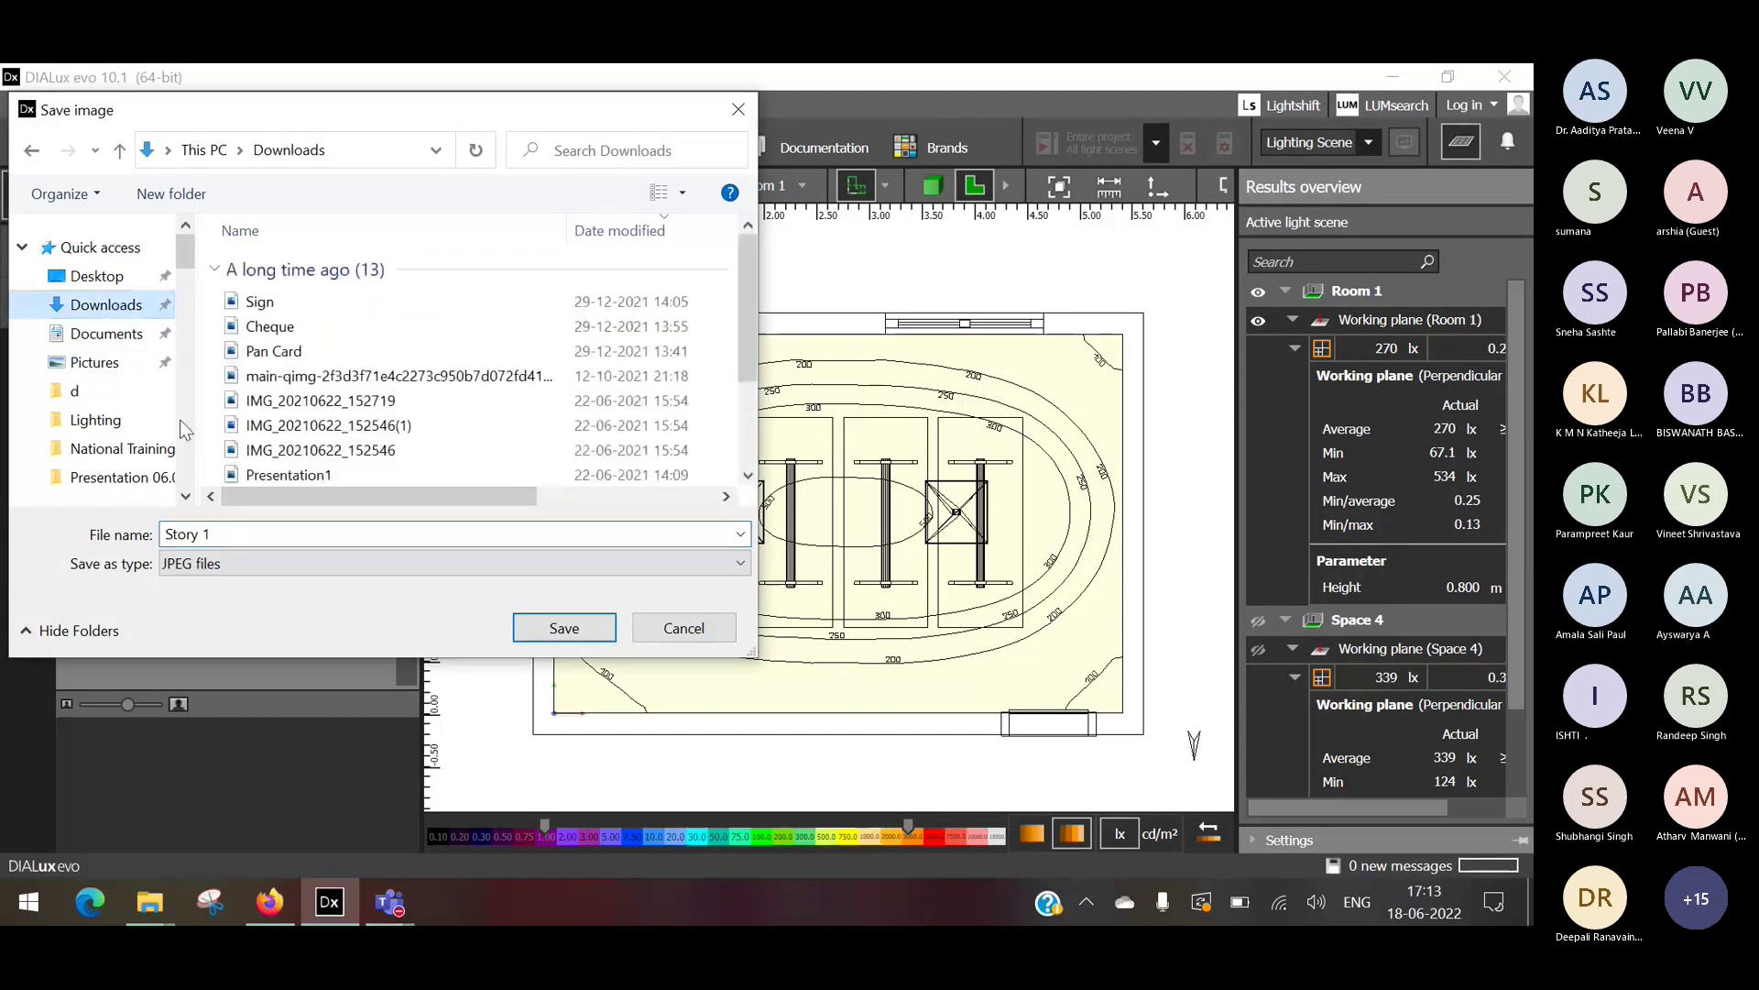
pyautogui.write('Floor 1')
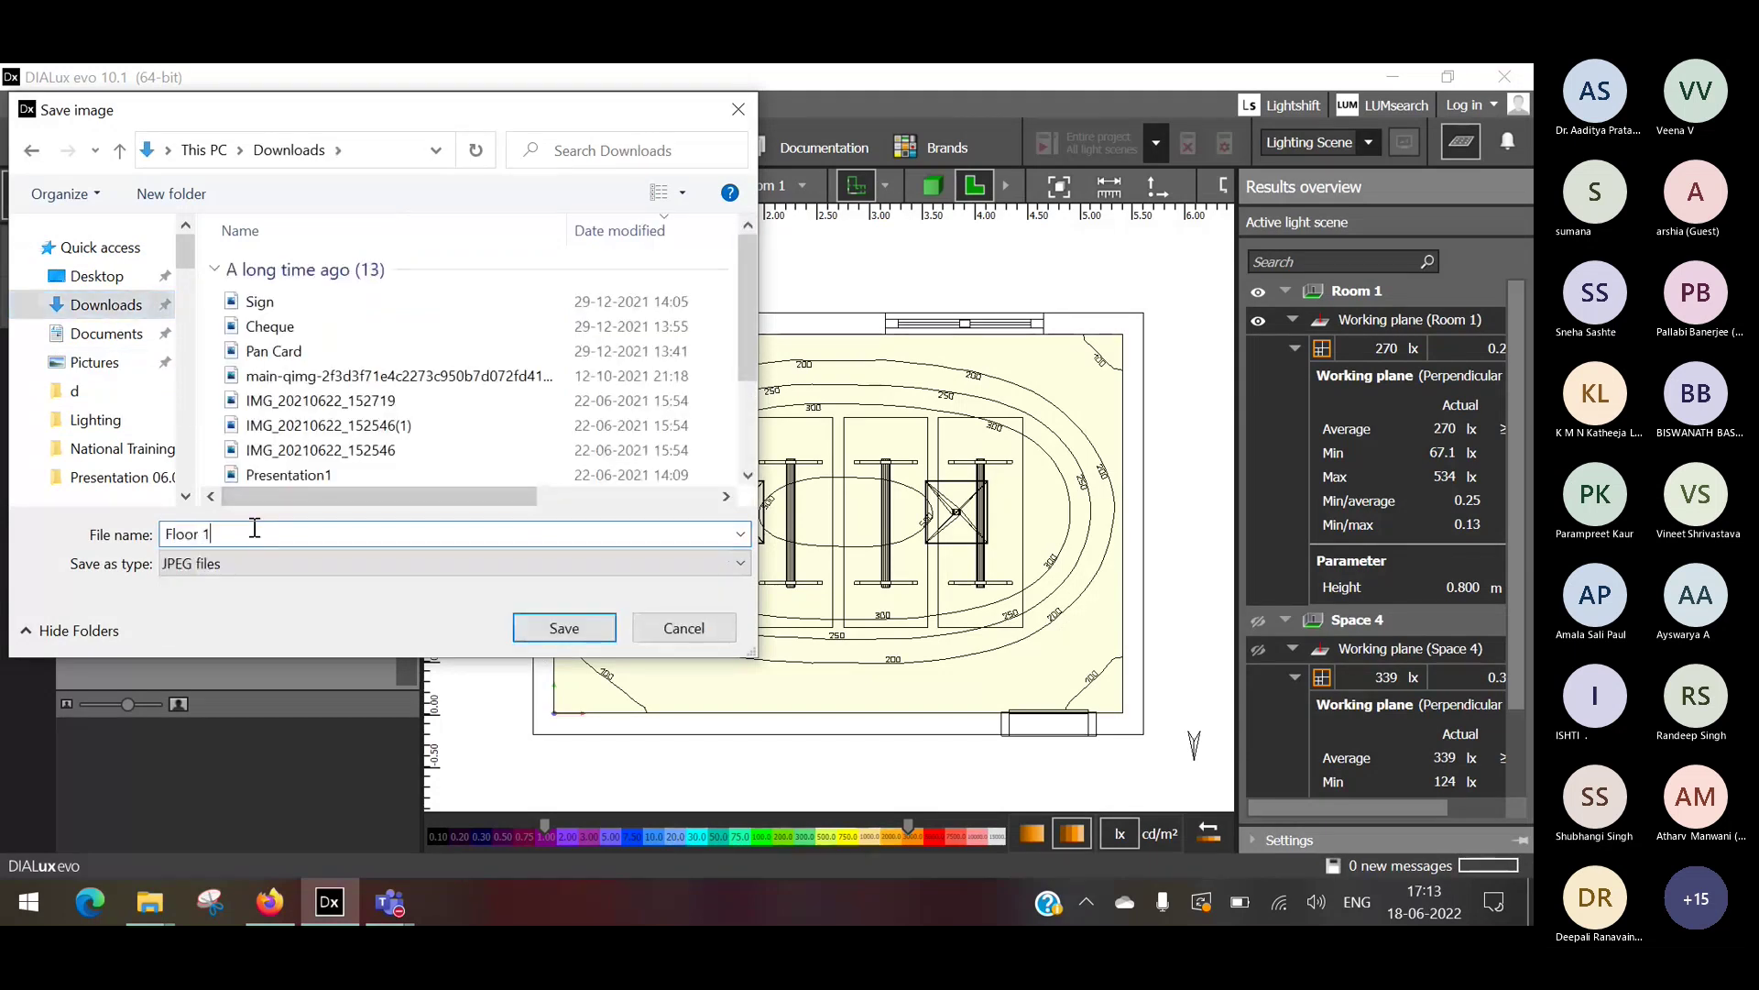
pyautogui.press('Return')
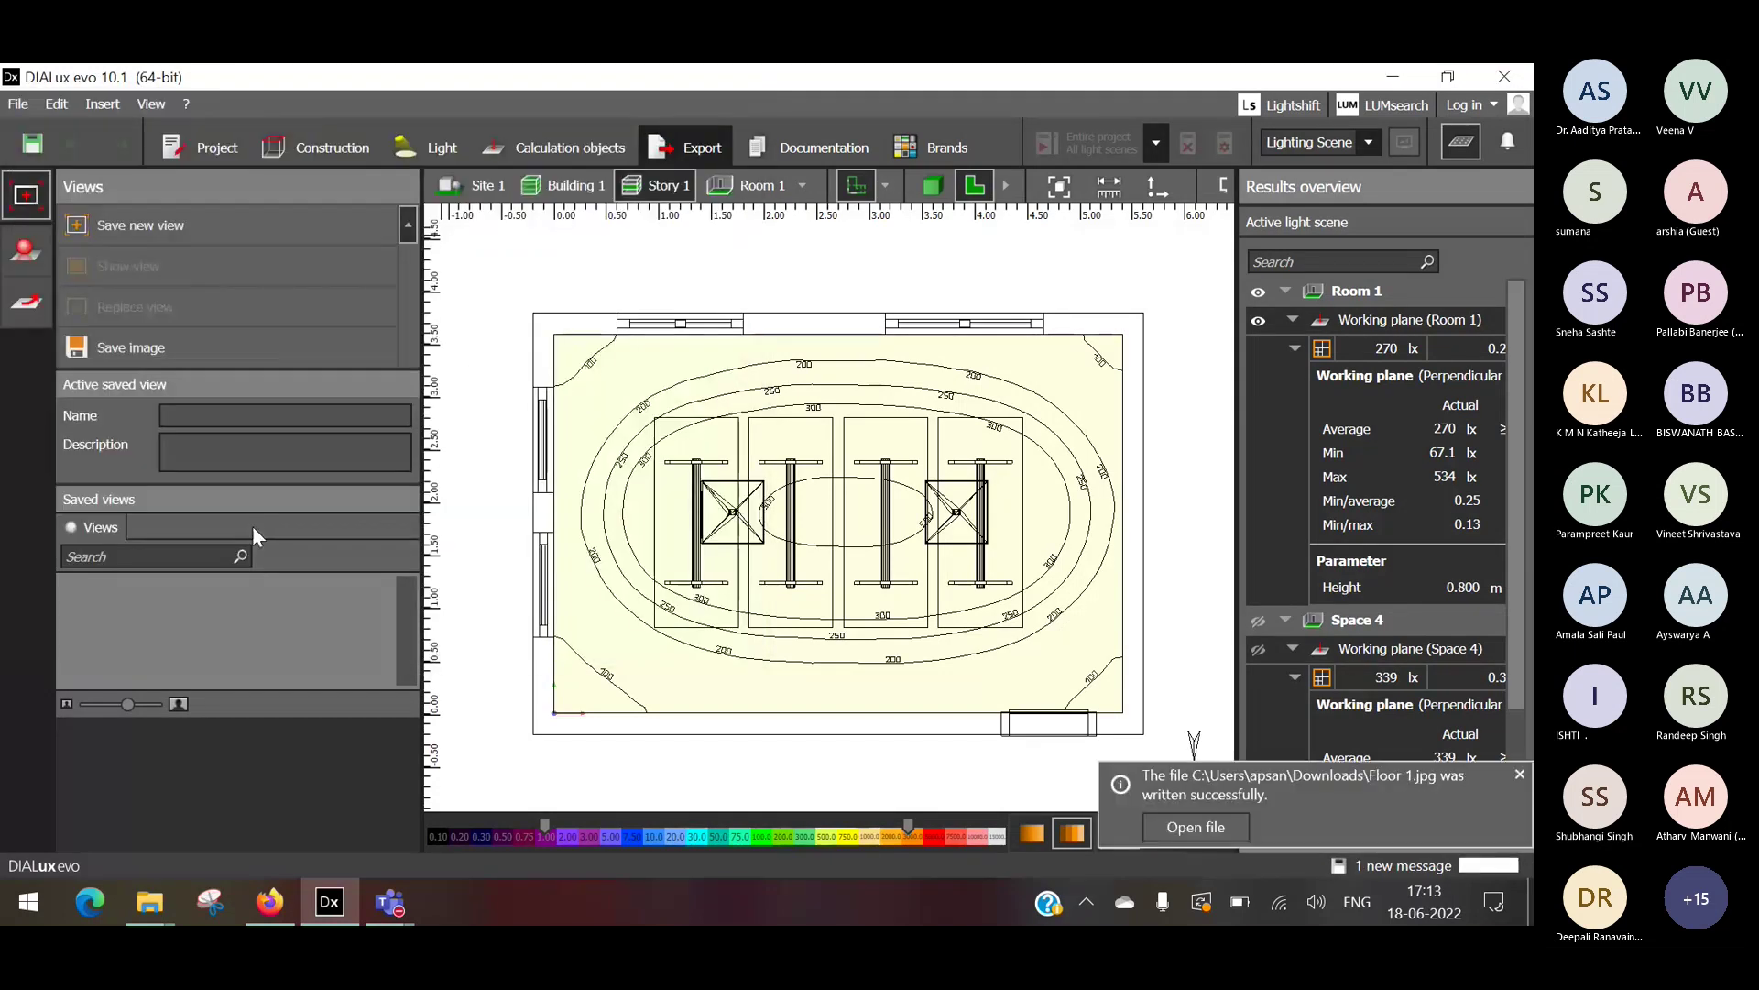
# Open Floor 1.jpg from Downloads in File Explorer, examine the isolines and luminaires up close, close it and return to DIALux evo.
pyautogui.click(156, 897)
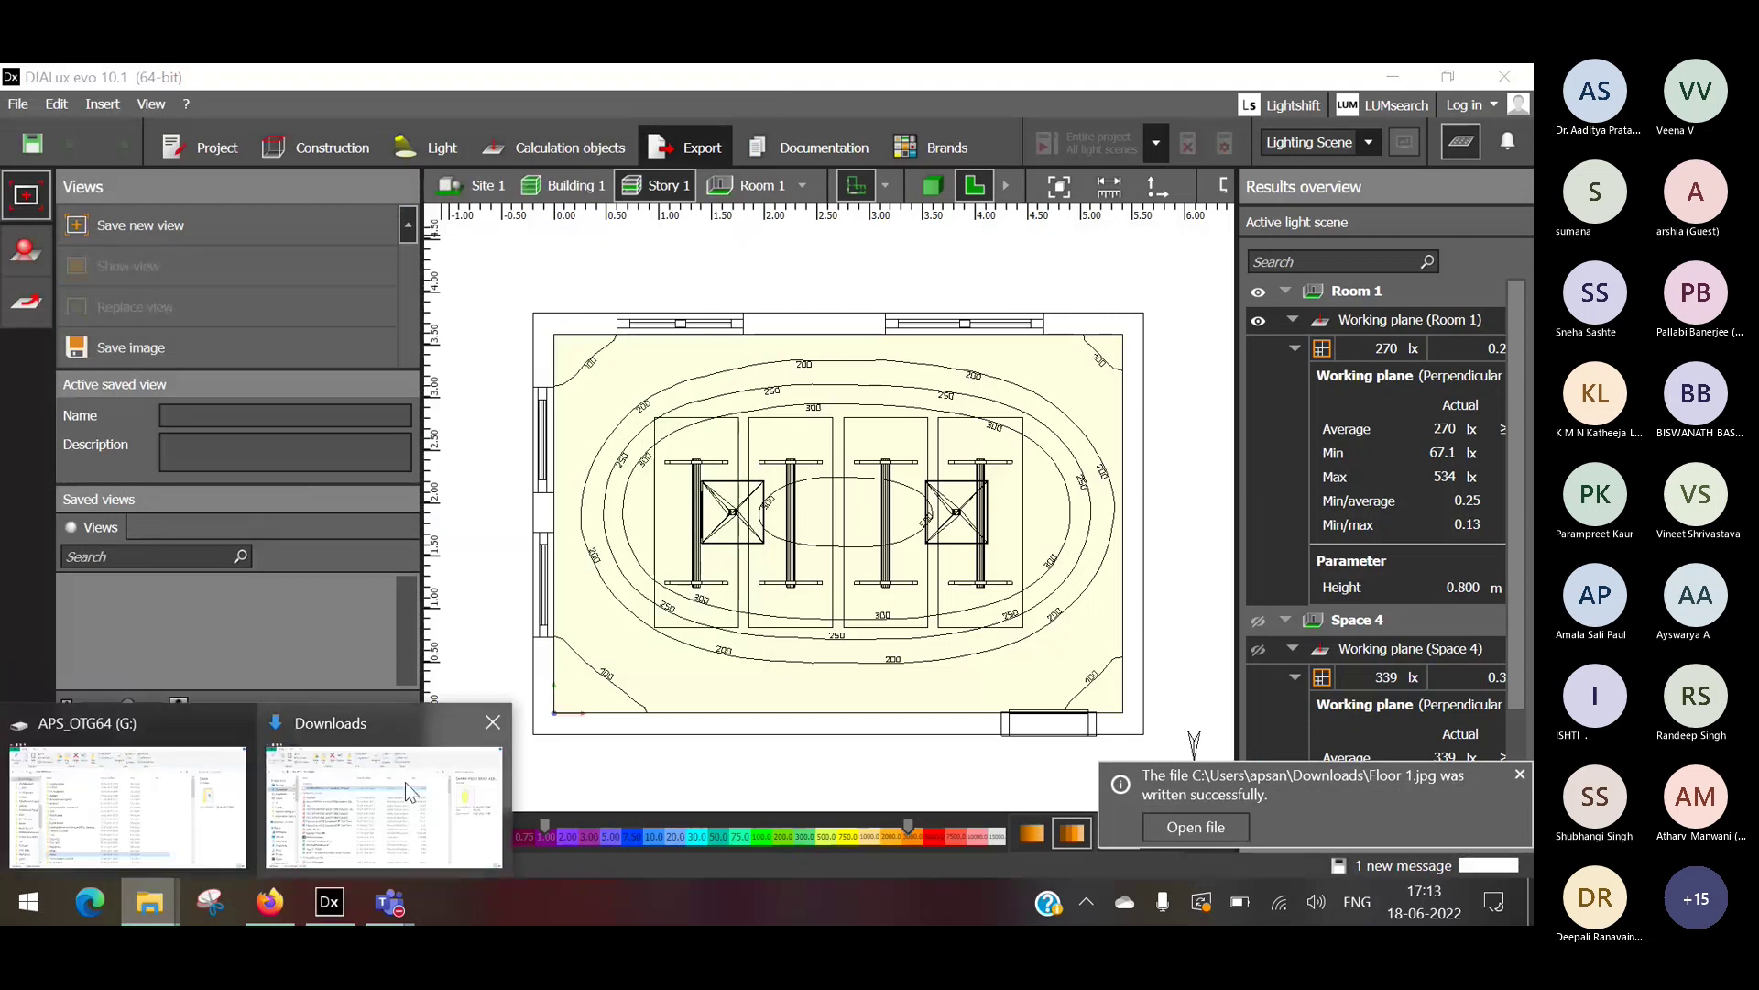
pyautogui.click(405, 790)
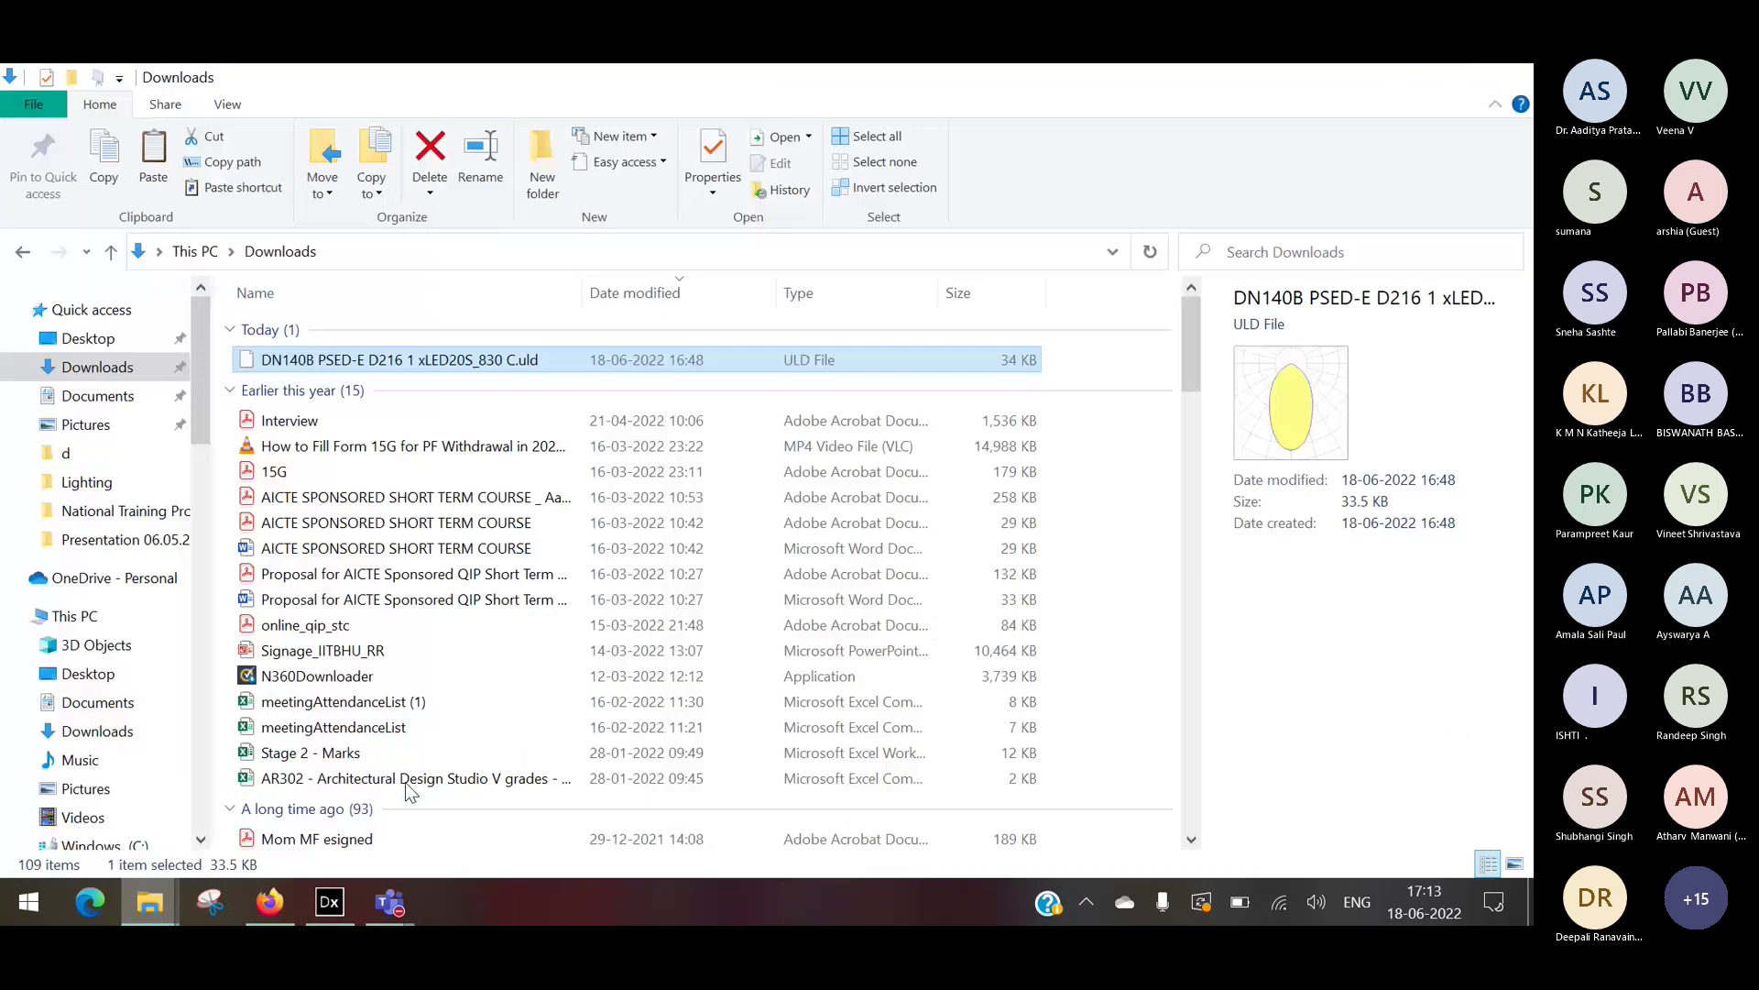
pyautogui.doubleClick(566, 394)
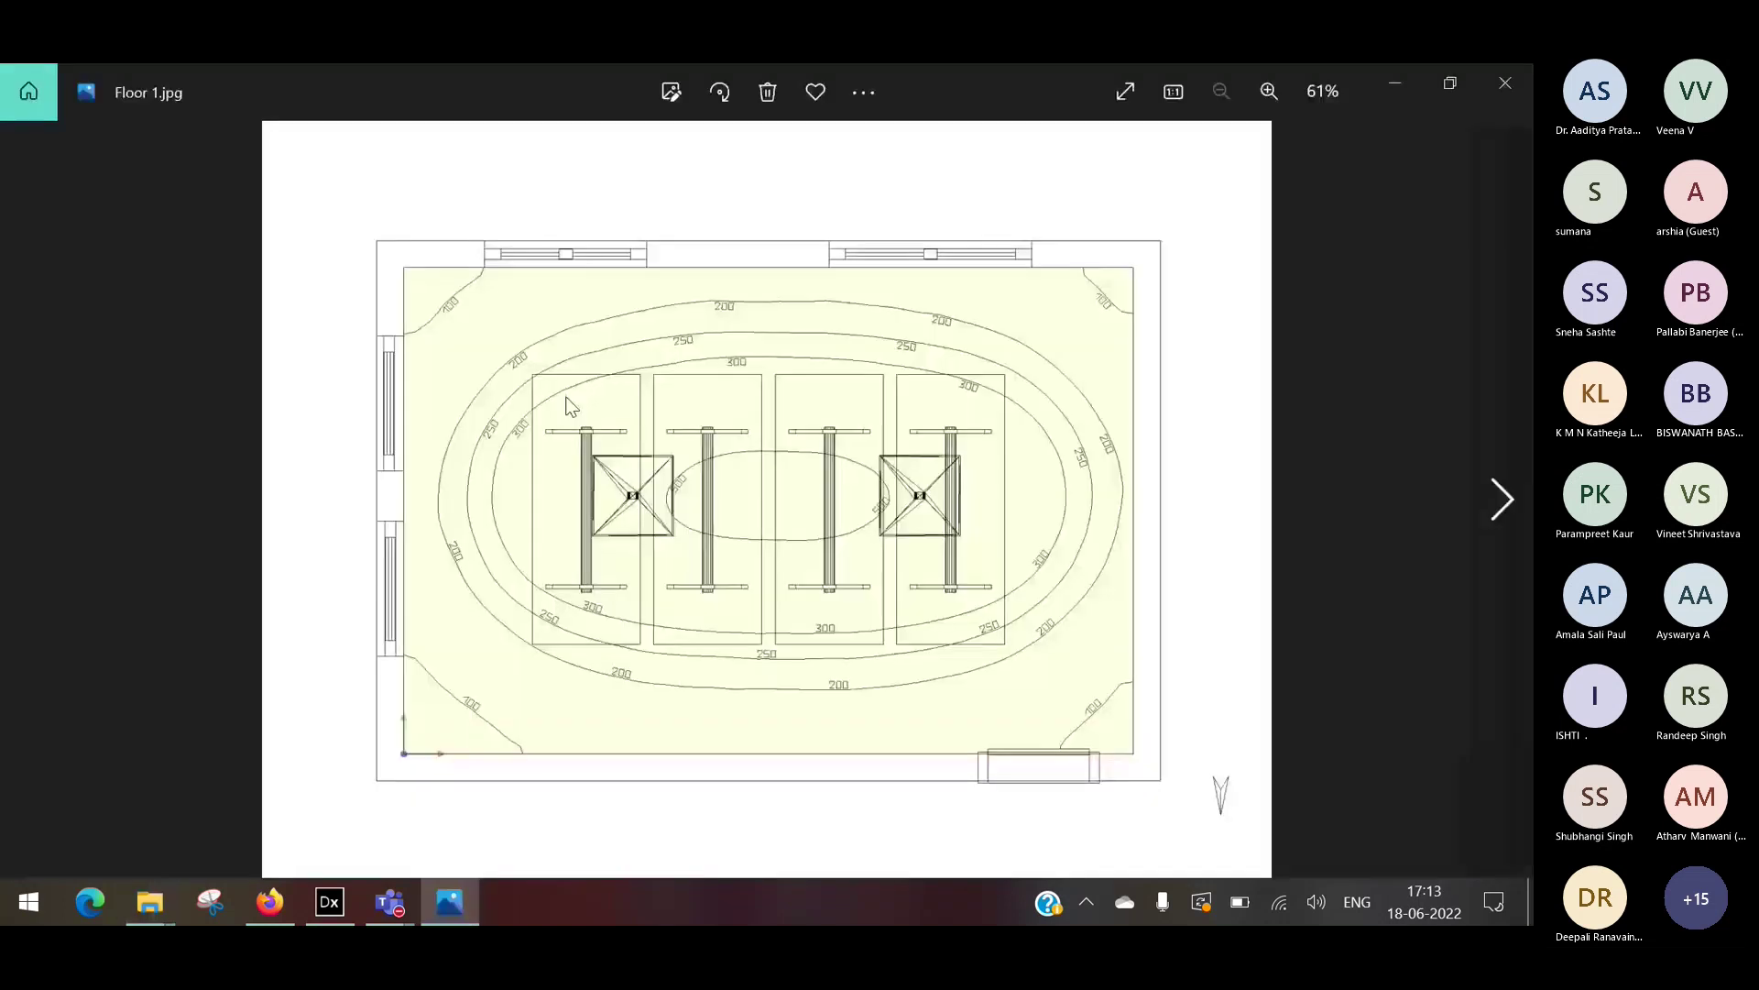
pyautogui.scroll(2, 531, 469)
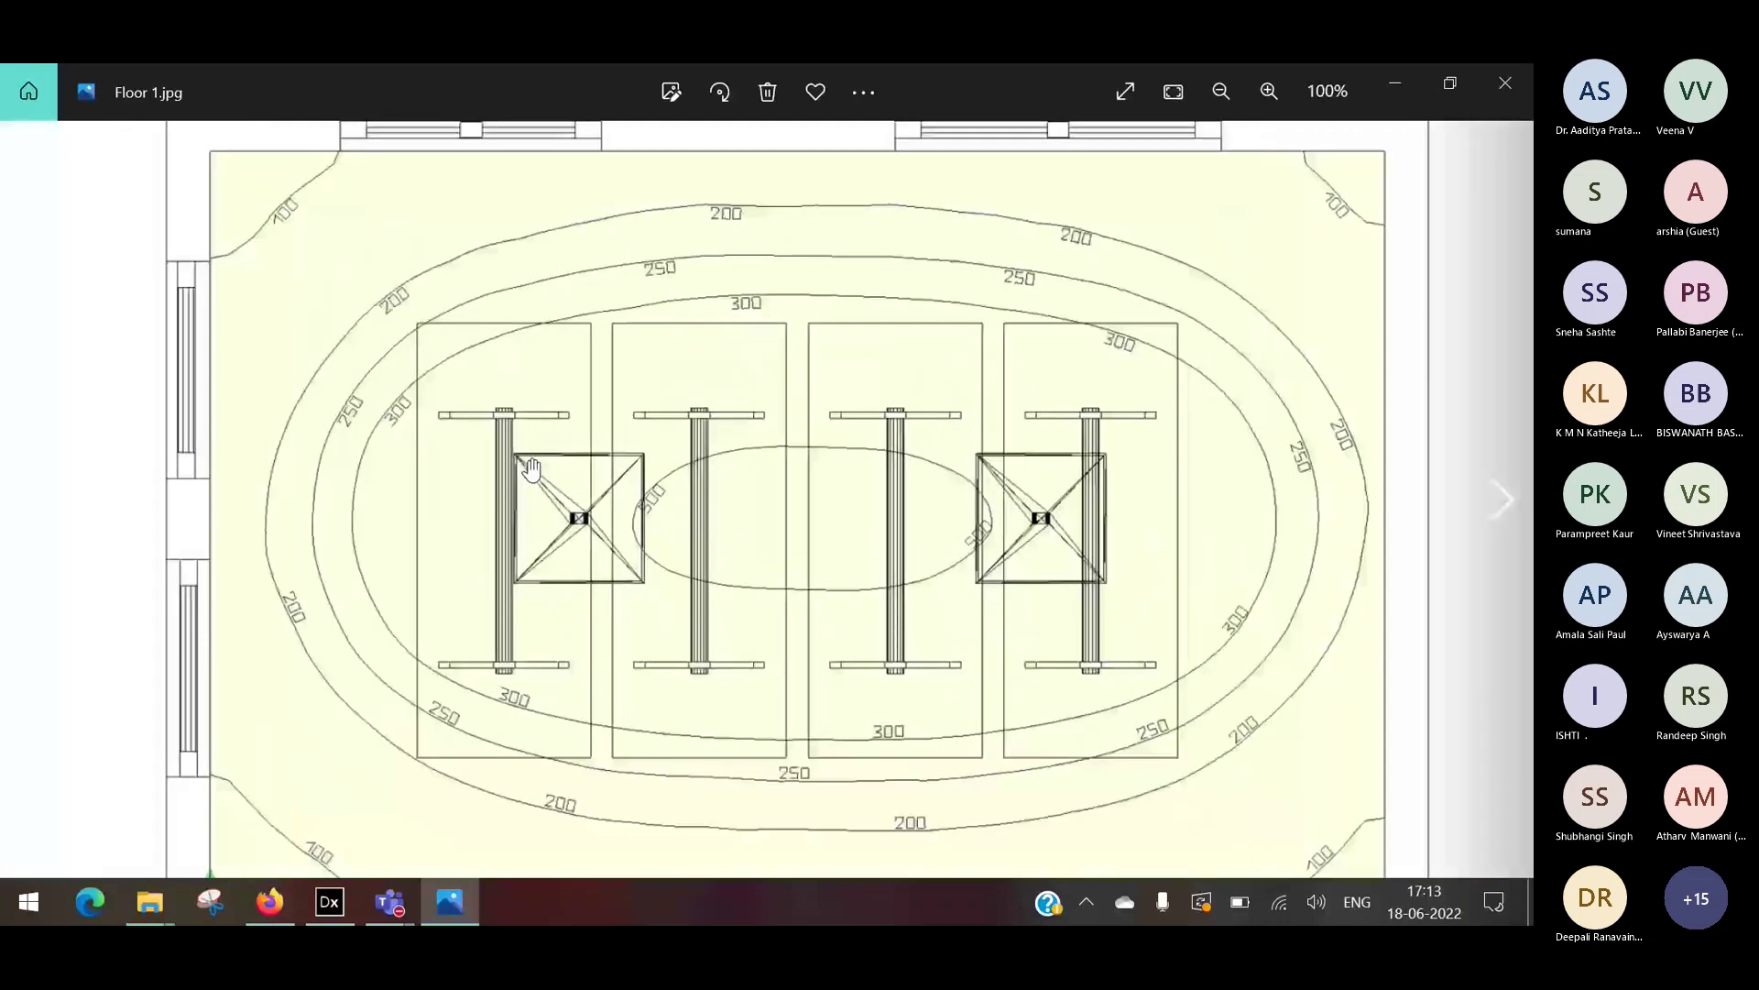
pyautogui.scroll(3, 531, 469)
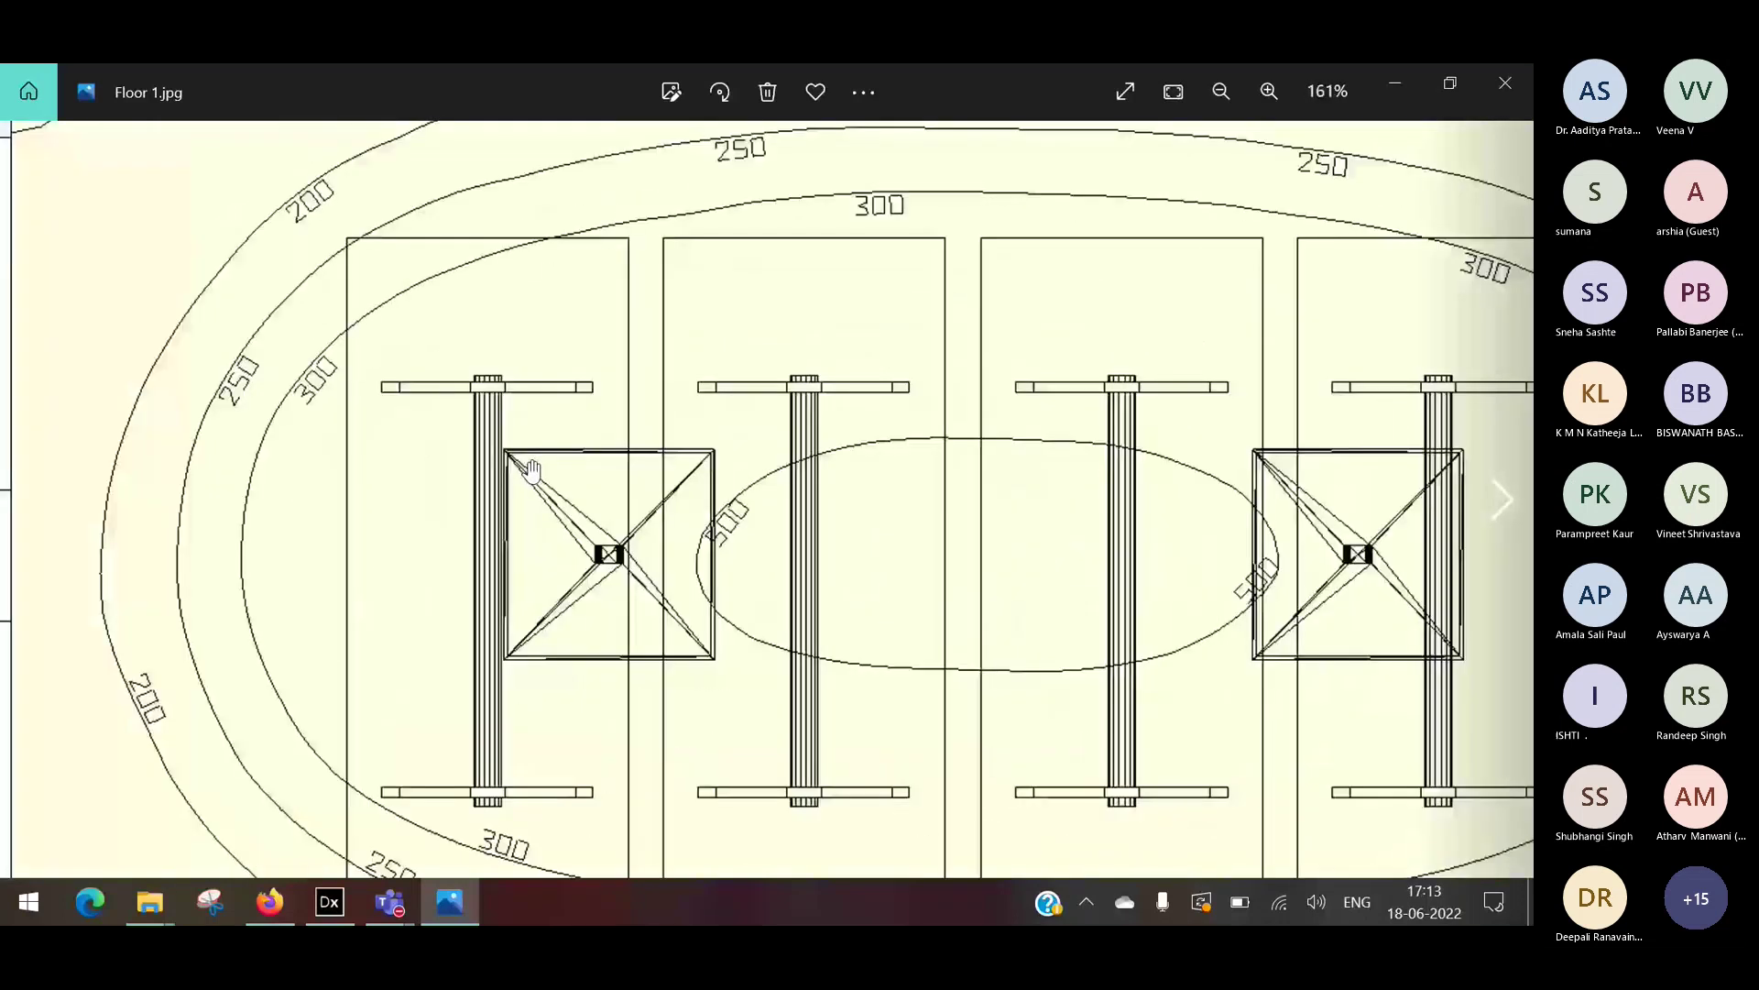
pyautogui.scroll(-4, 532, 469)
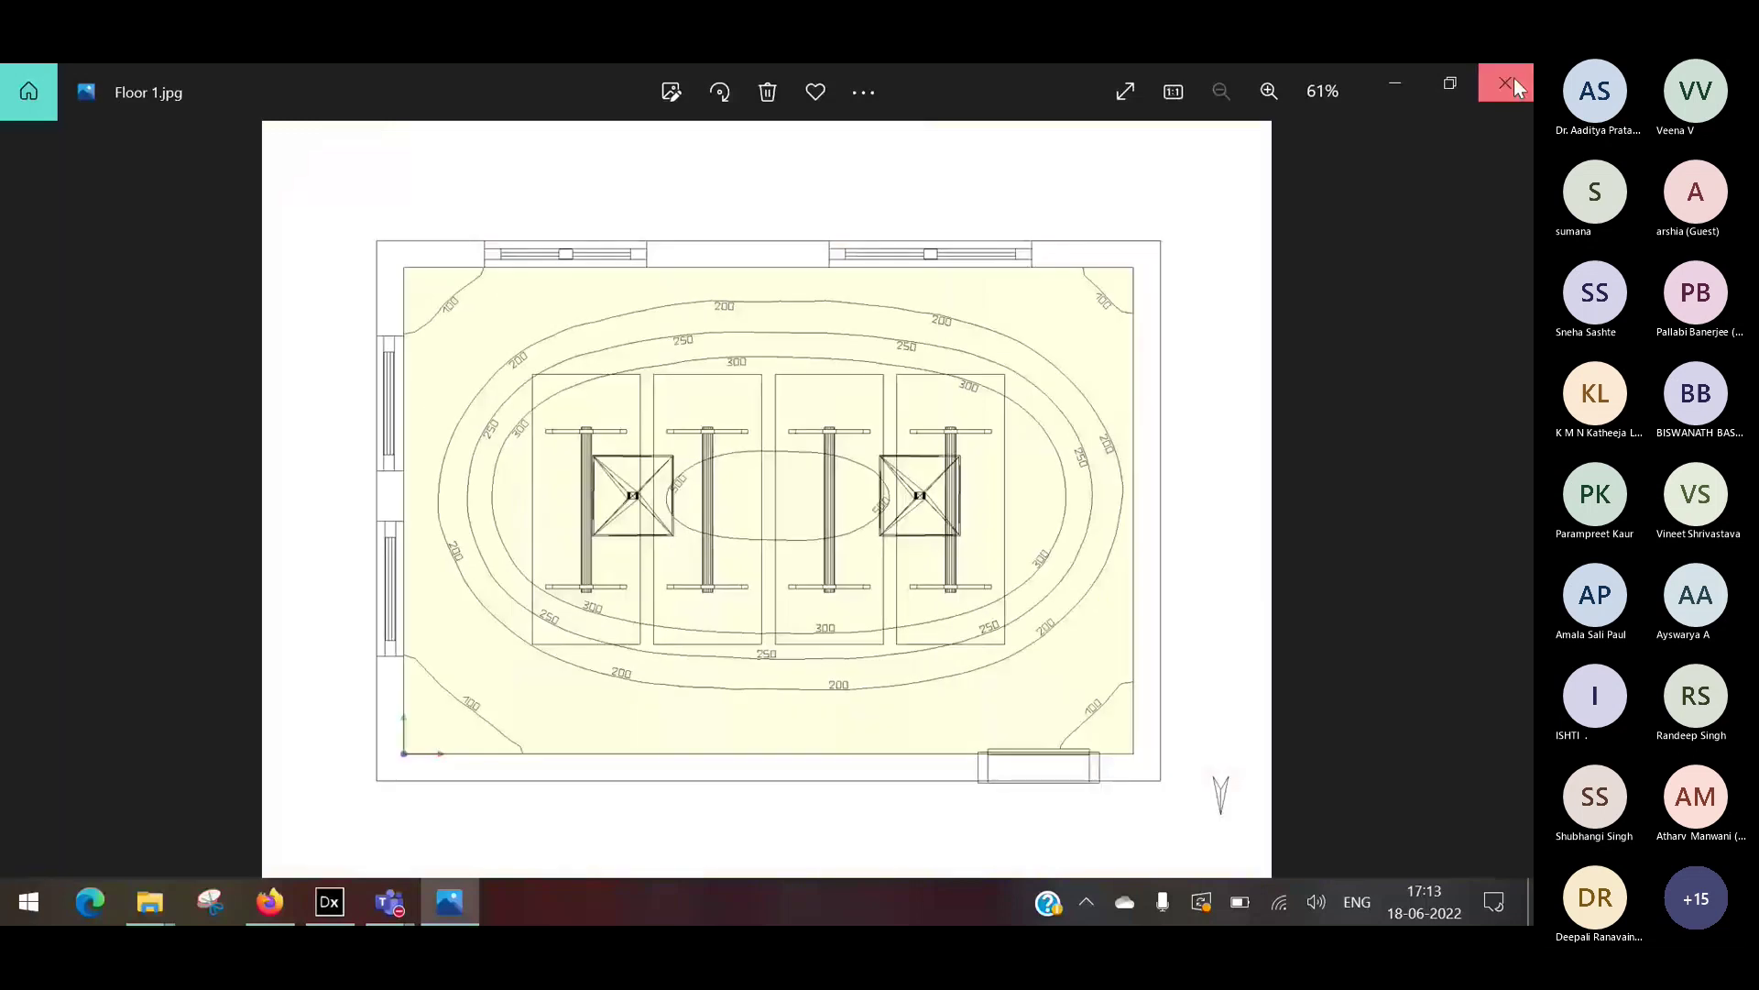
pyautogui.click(1505, 83)
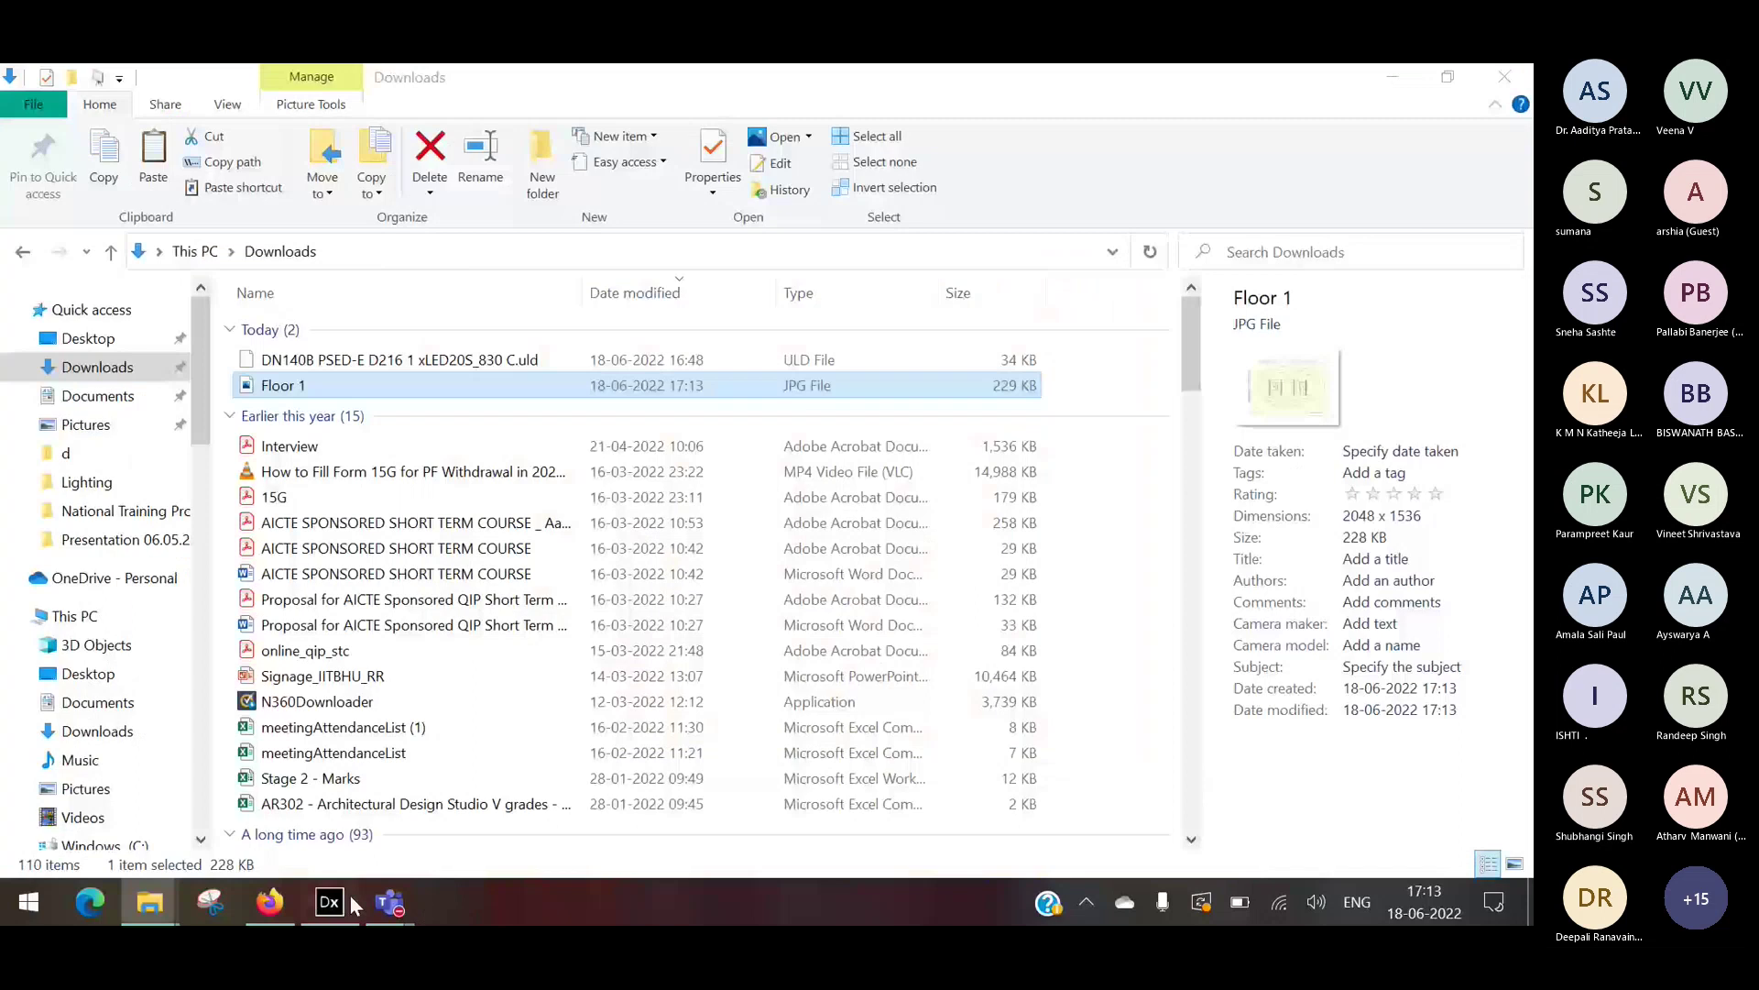
pyautogui.click(329, 902)
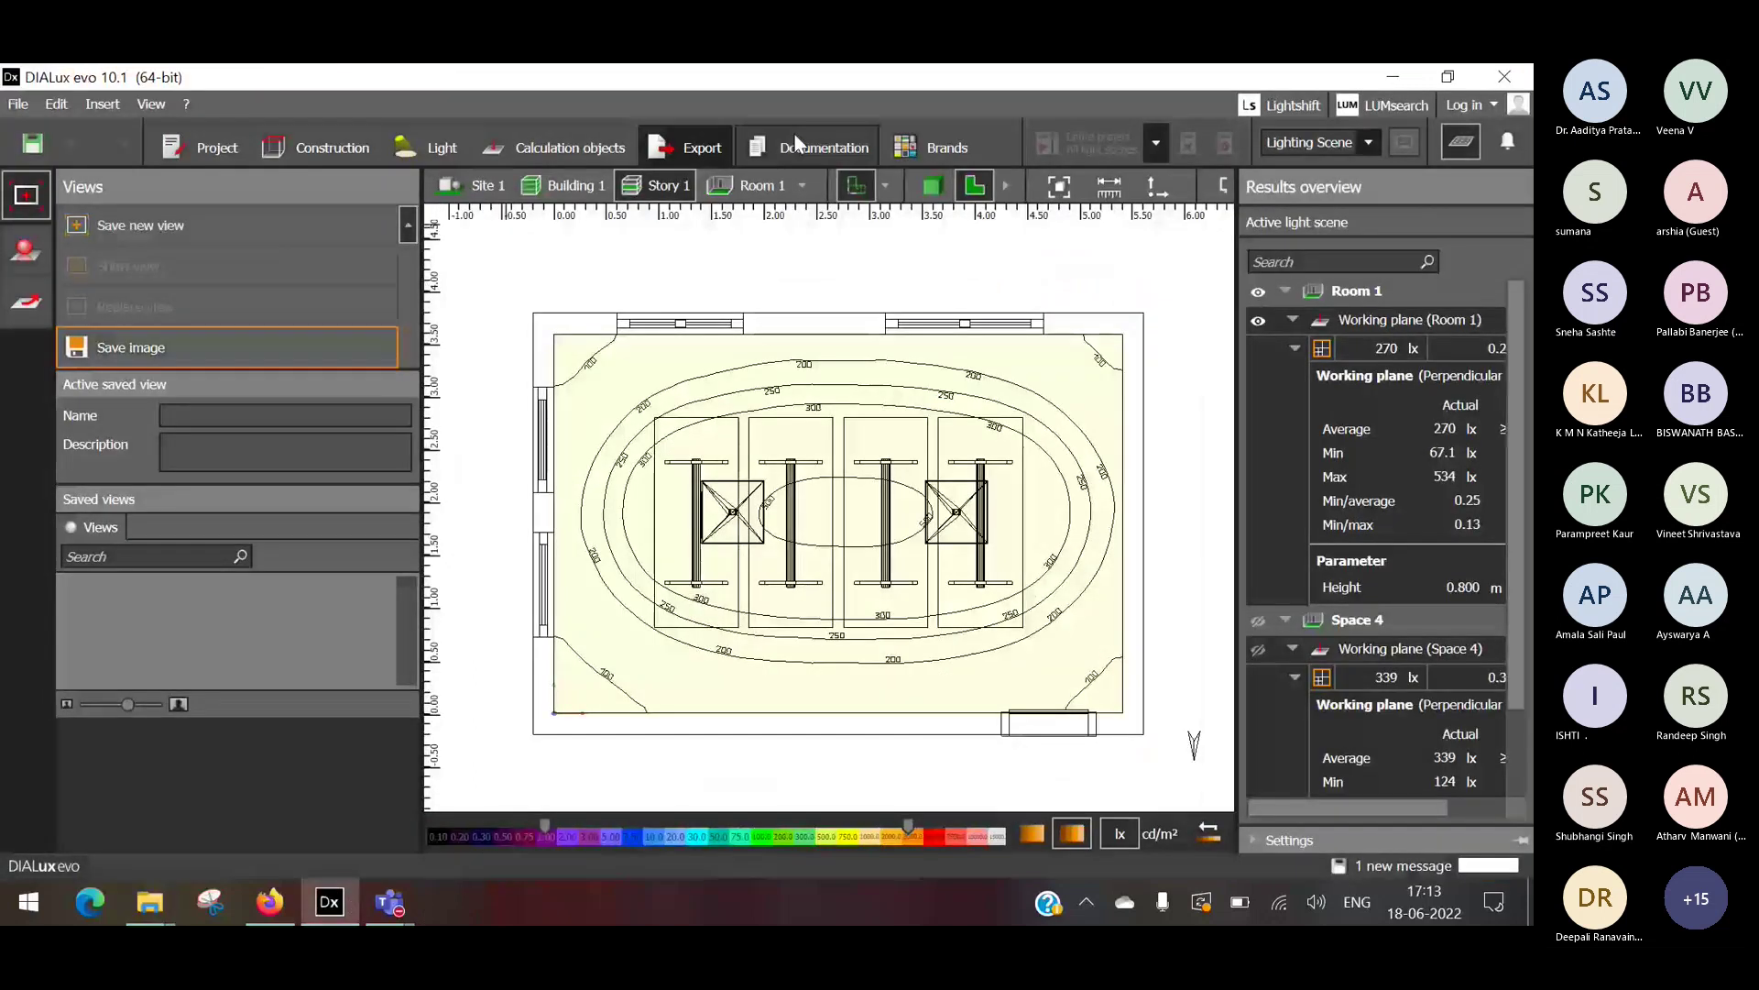
pyautogui.click(35, 253)
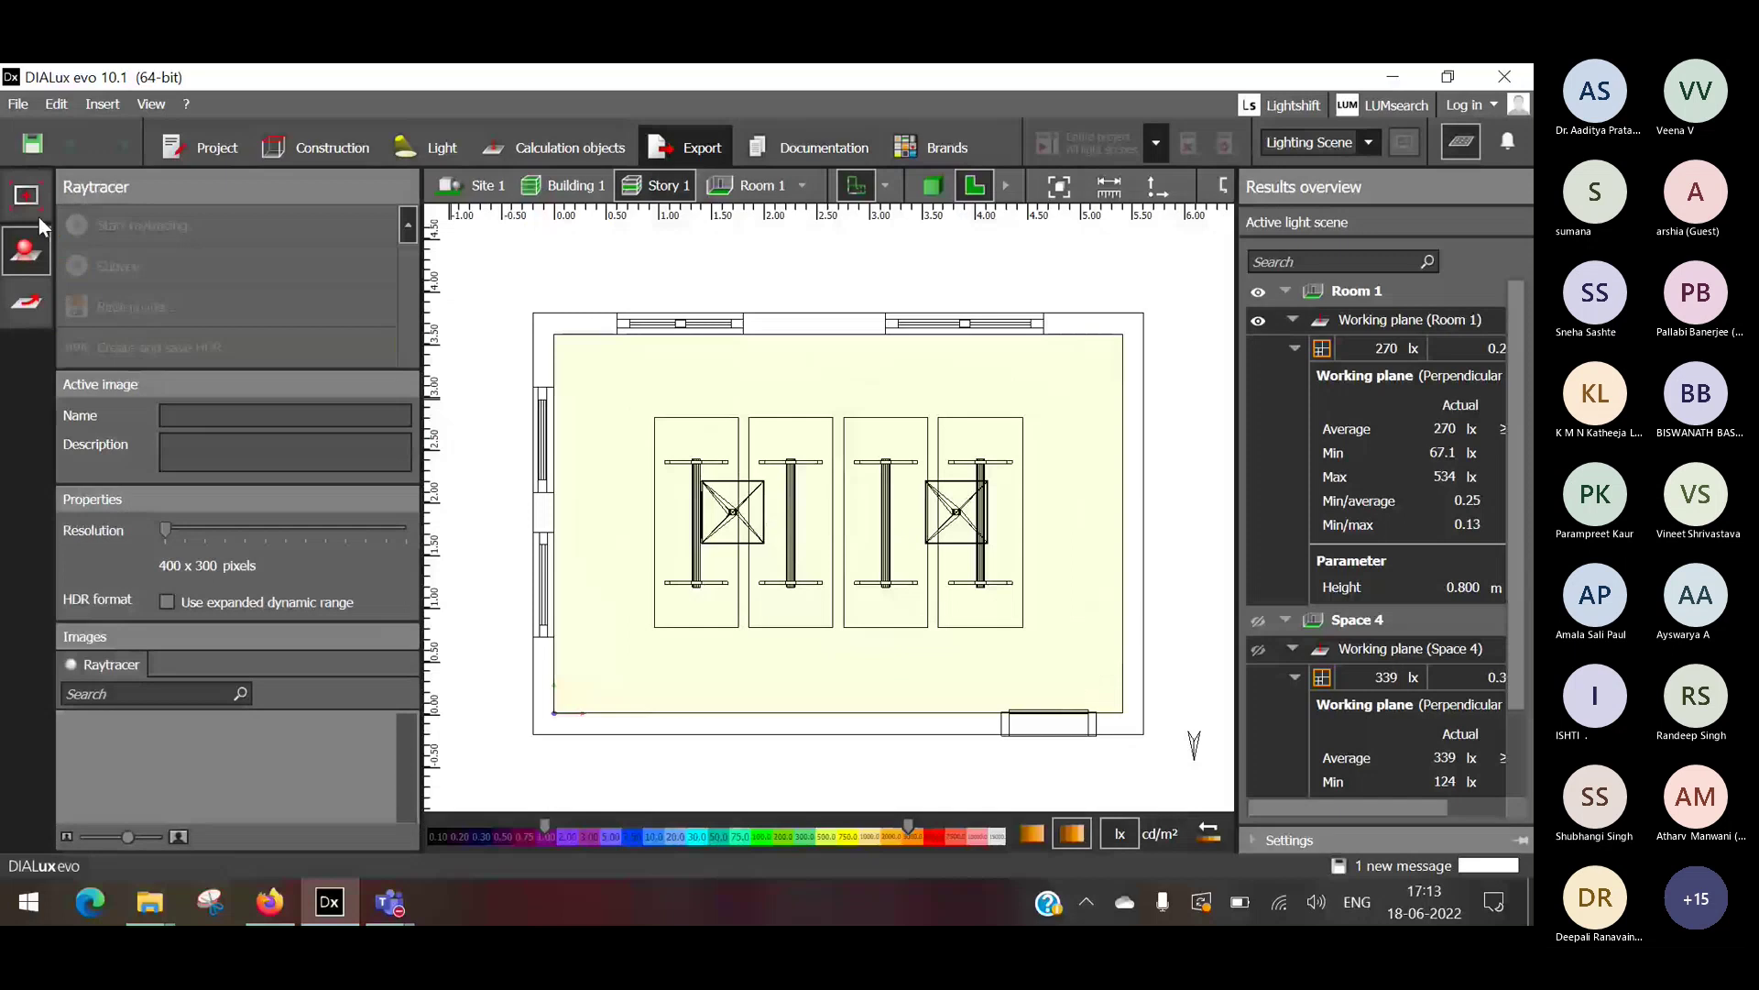
pyautogui.click(39, 216)
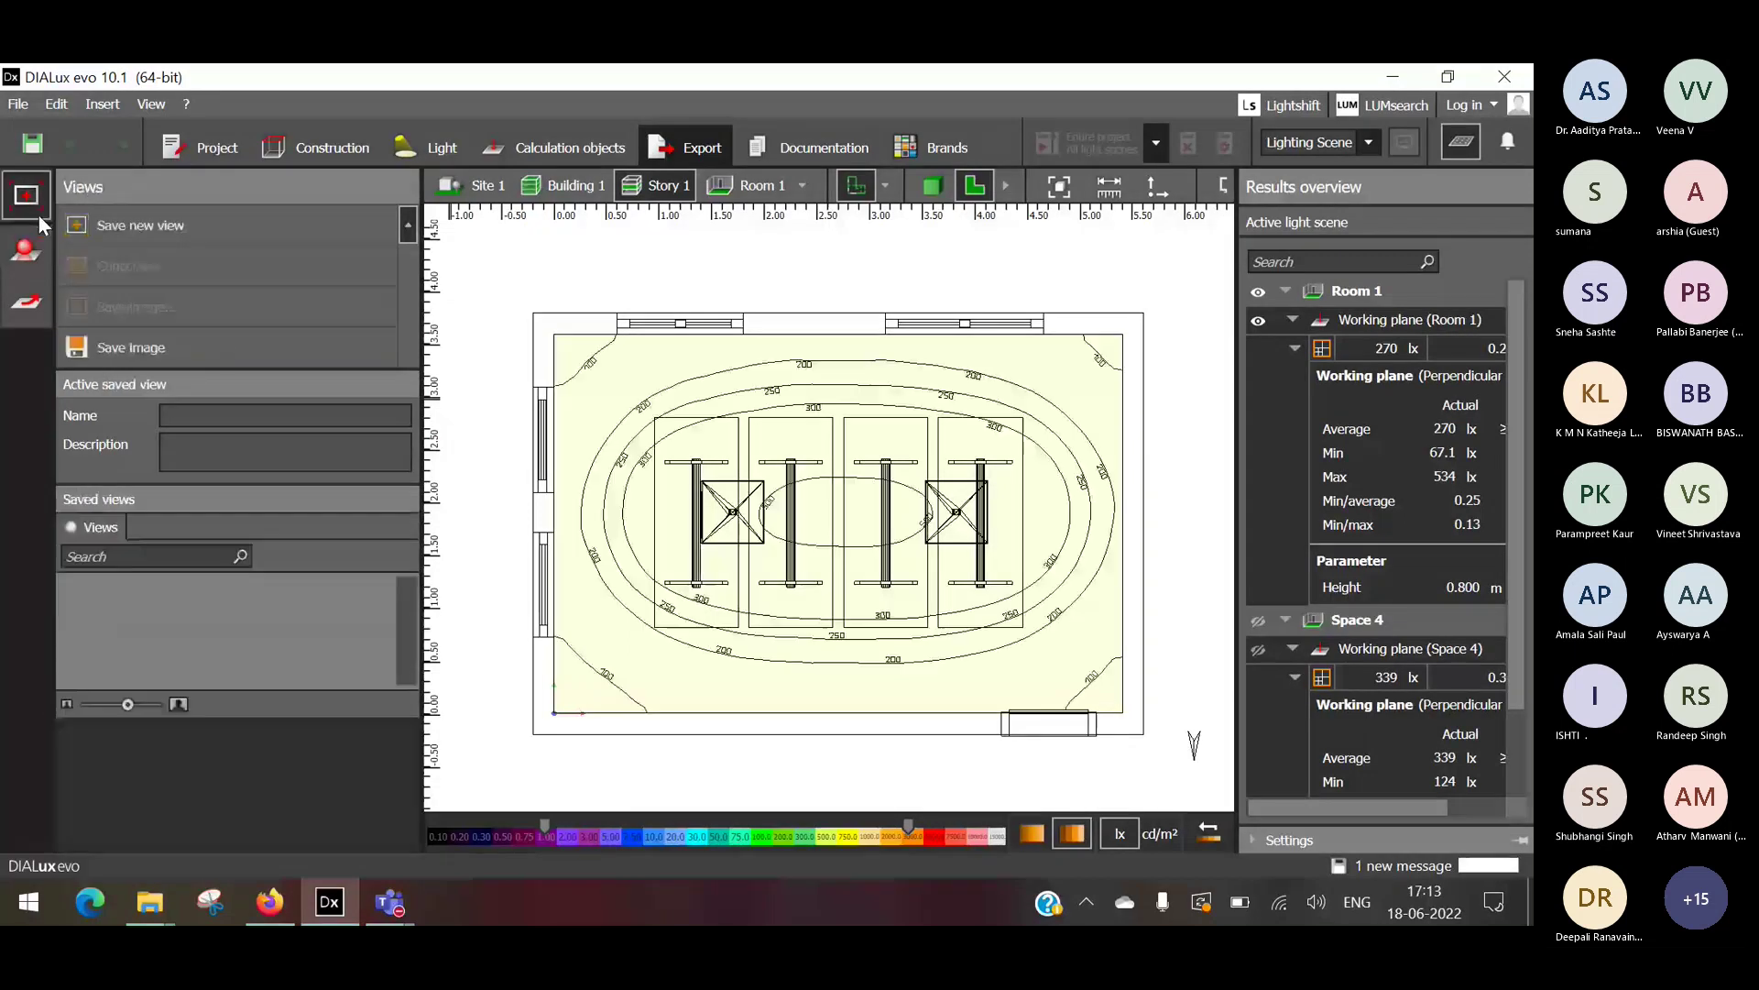
pyautogui.click(546, 156)
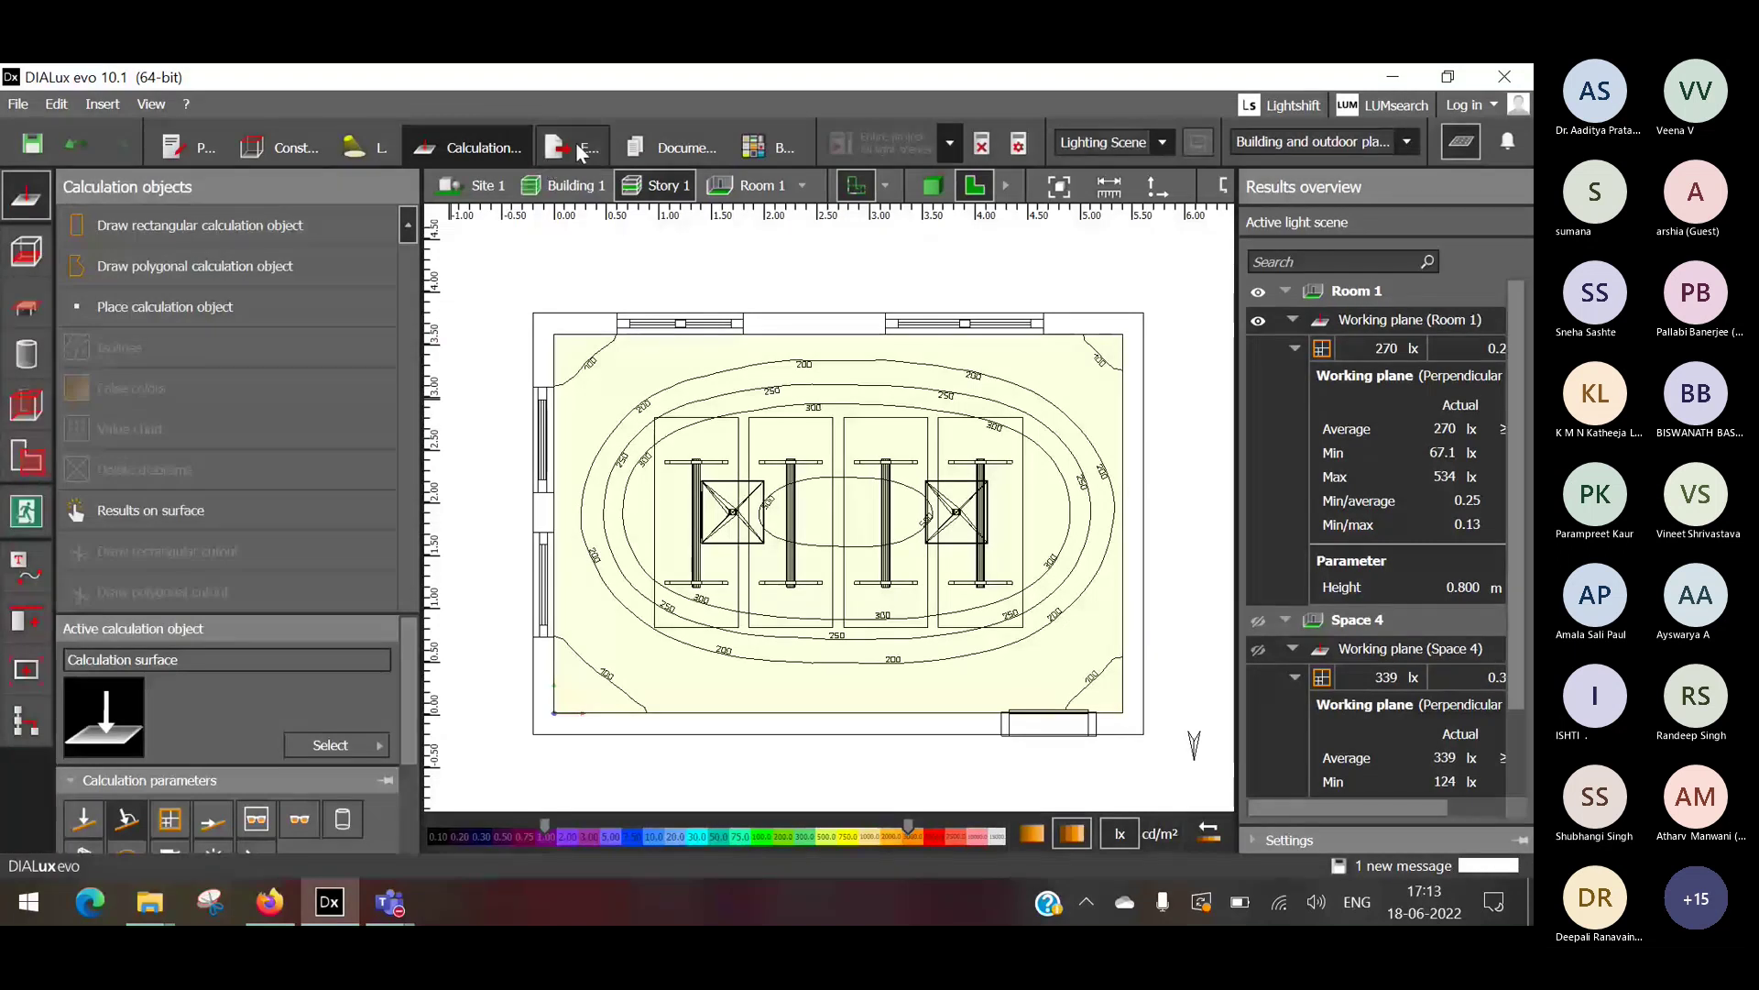
pyautogui.click(579, 150)
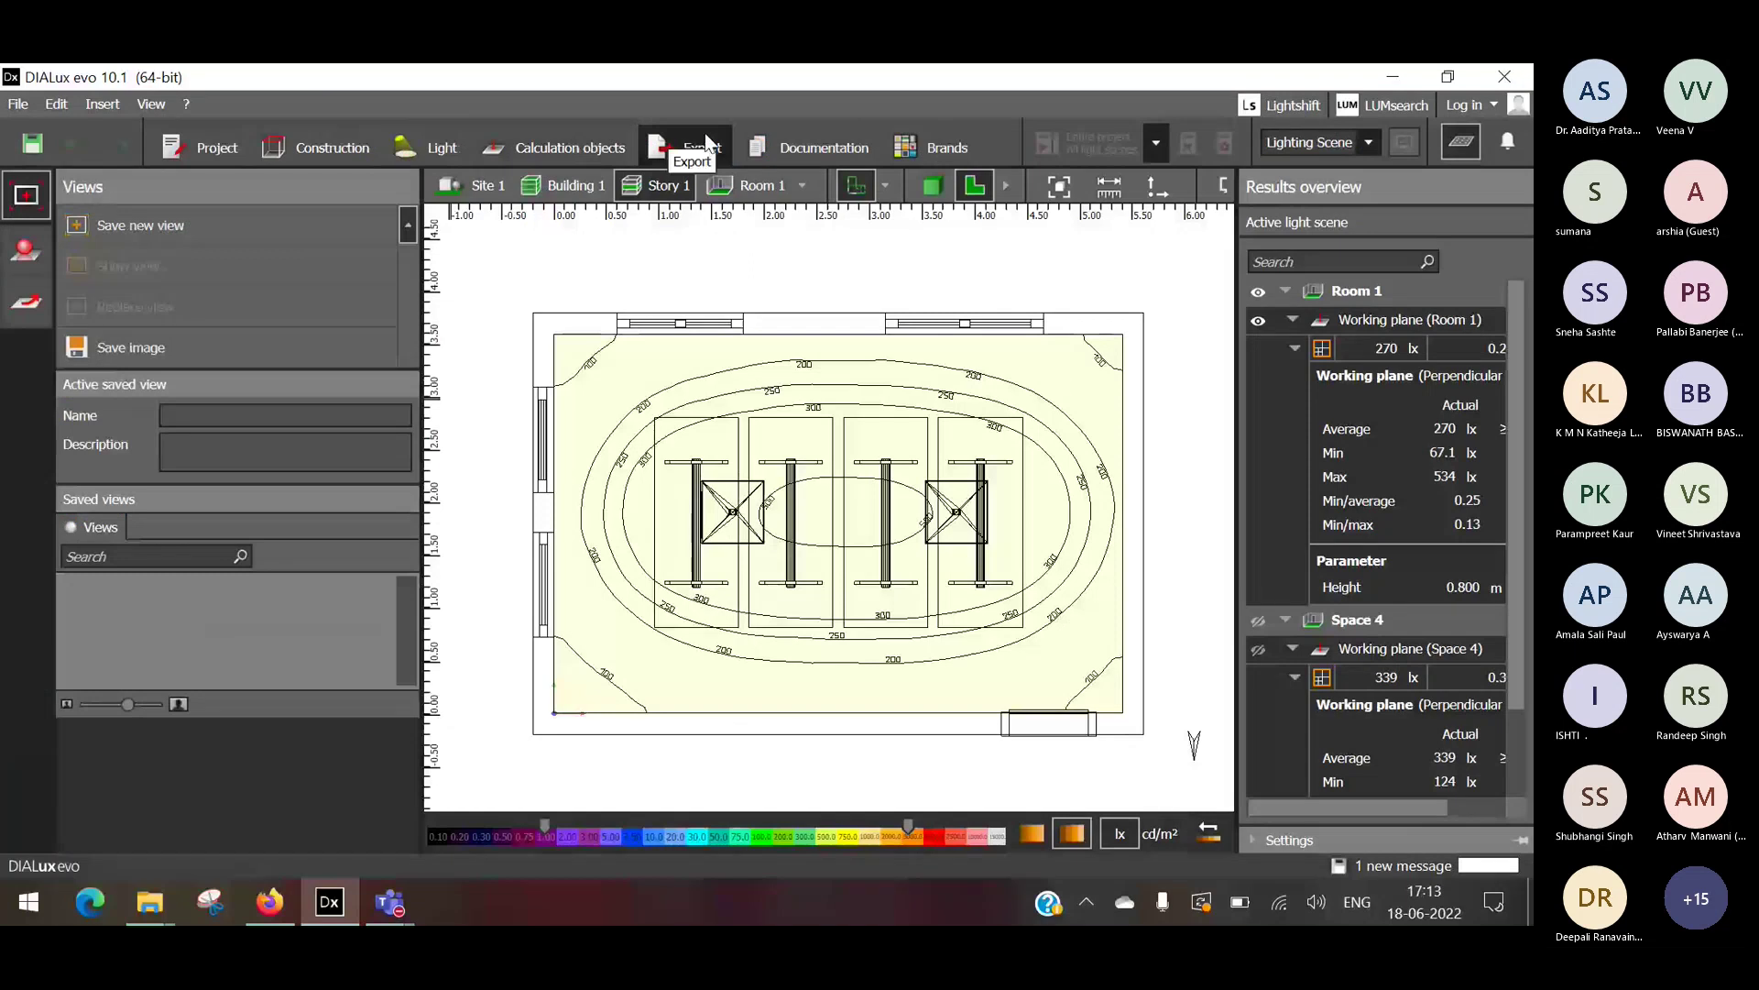
# Switch to the 3D view among the calculation objects and add surface results to the two adjoining window walls.
pyautogui.click(606, 152)
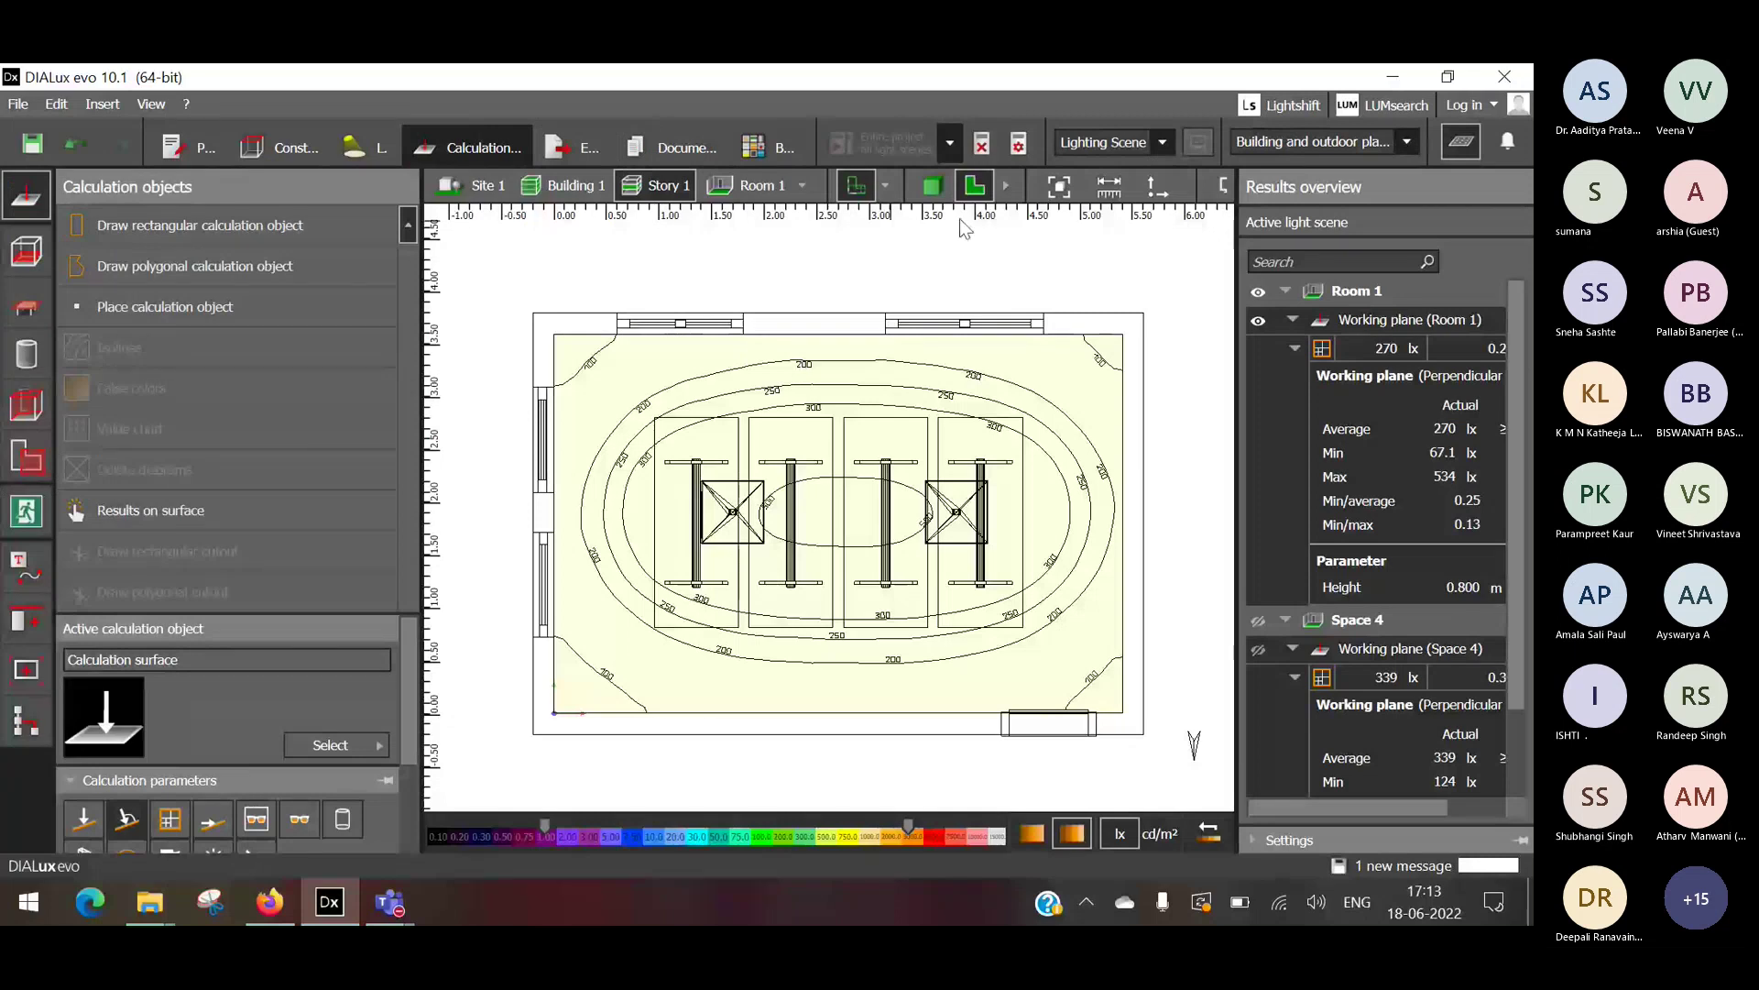
pyautogui.click(931, 185)
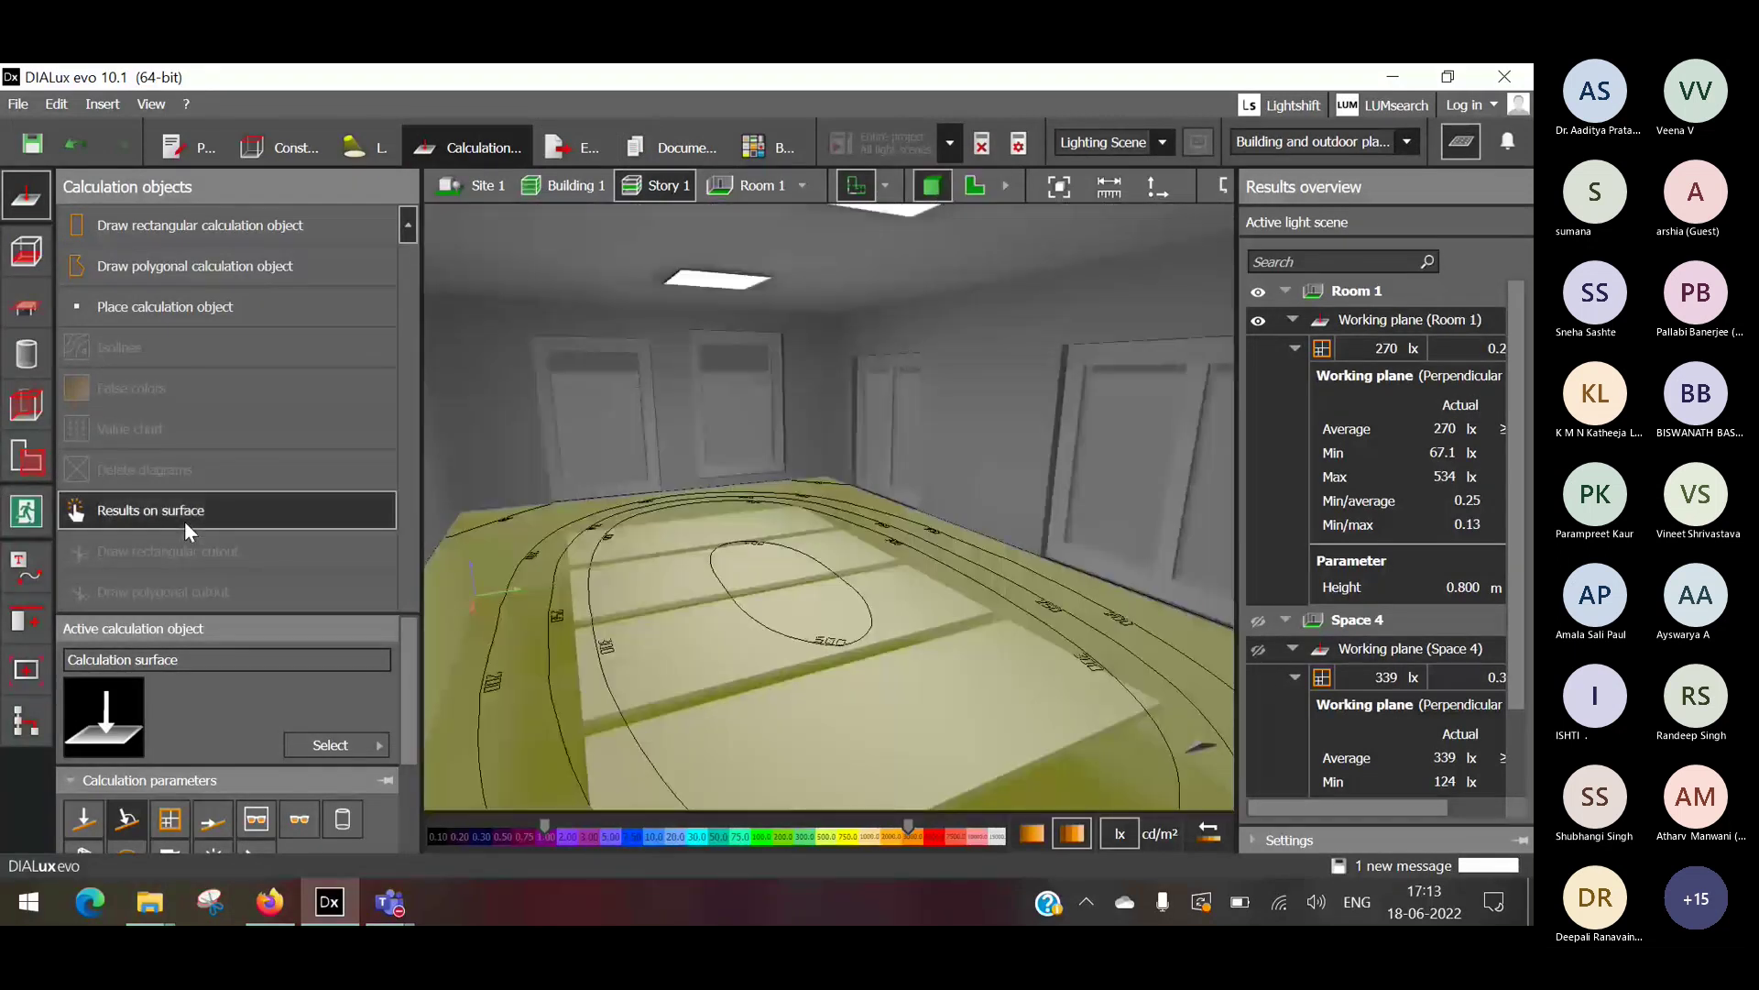
pyautogui.click(184, 520)
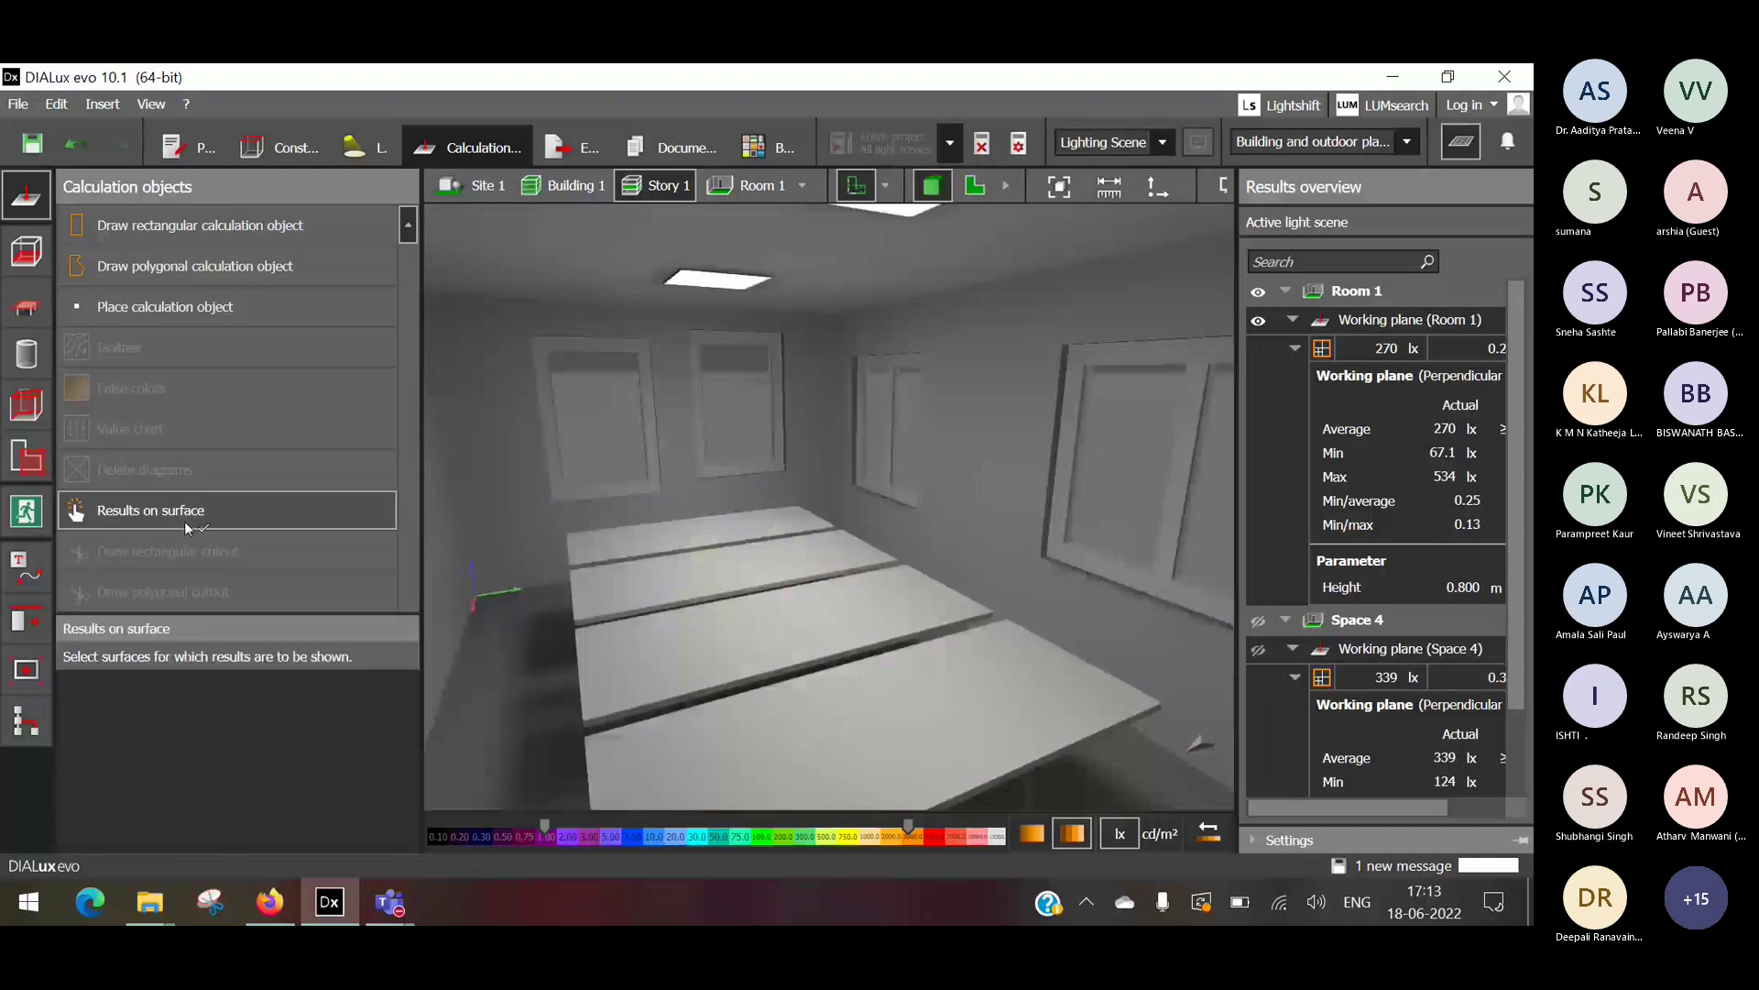
pyautogui.click(1008, 379)
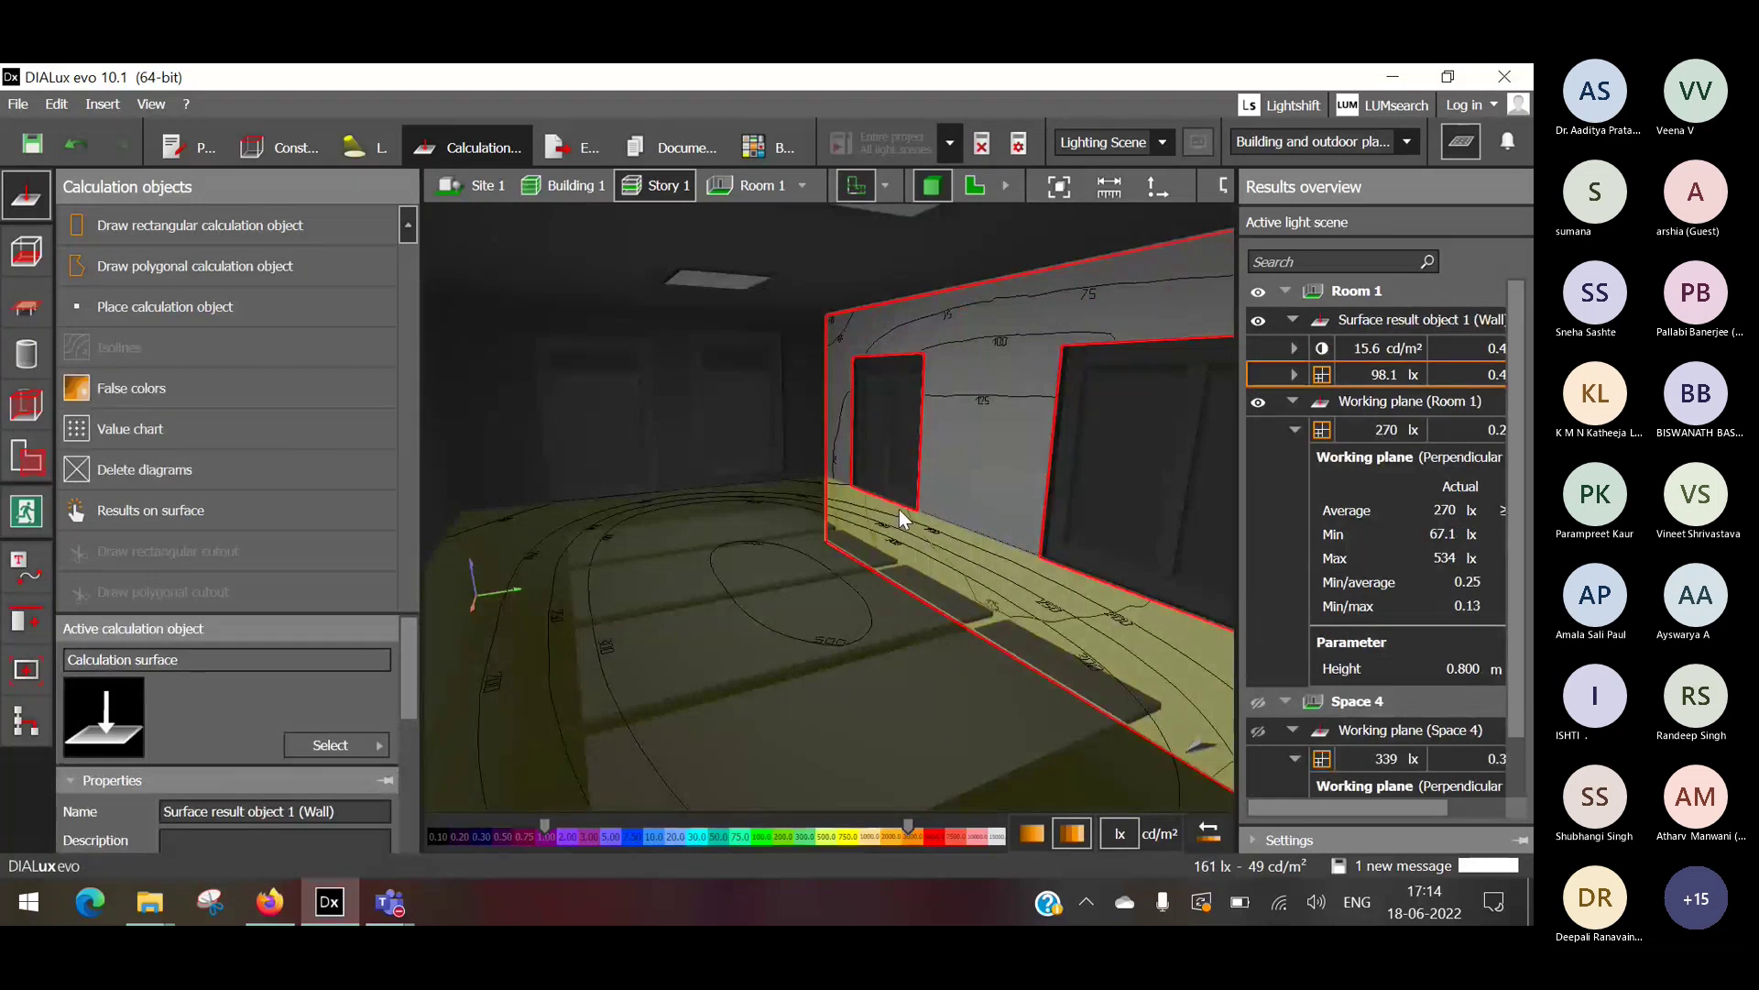
pyautogui.click(496, 460)
pyautogui.click(228, 511)
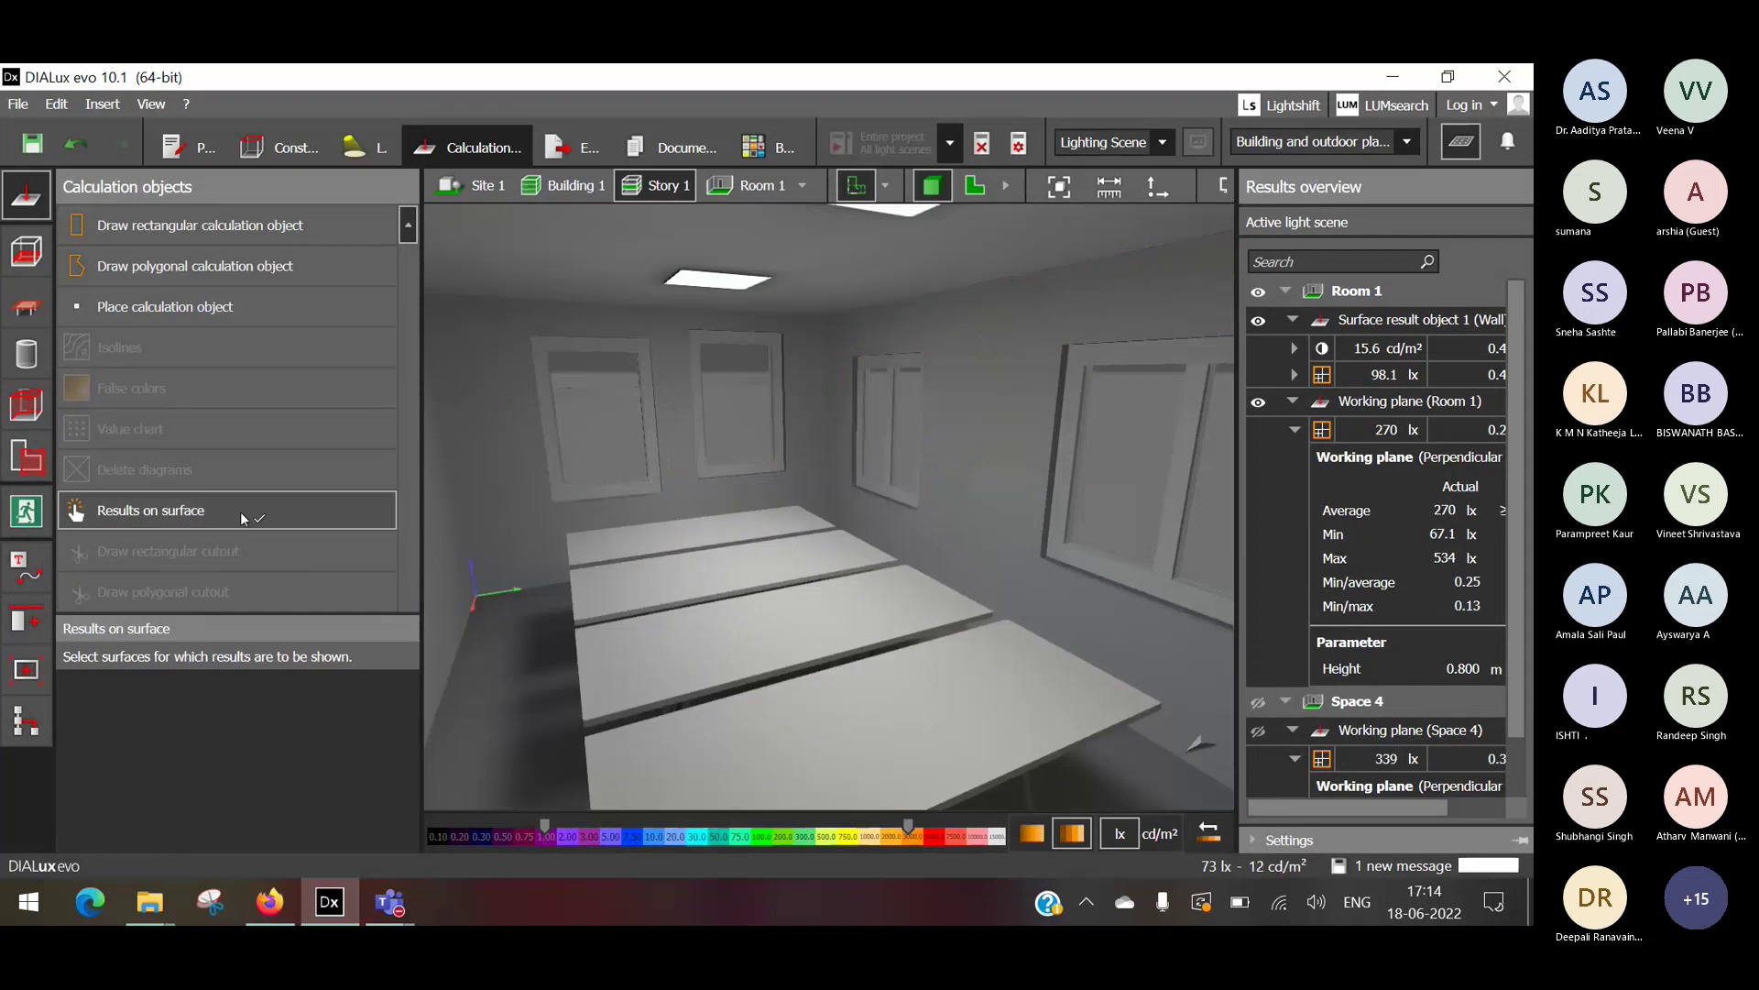
pyautogui.click(466, 411)
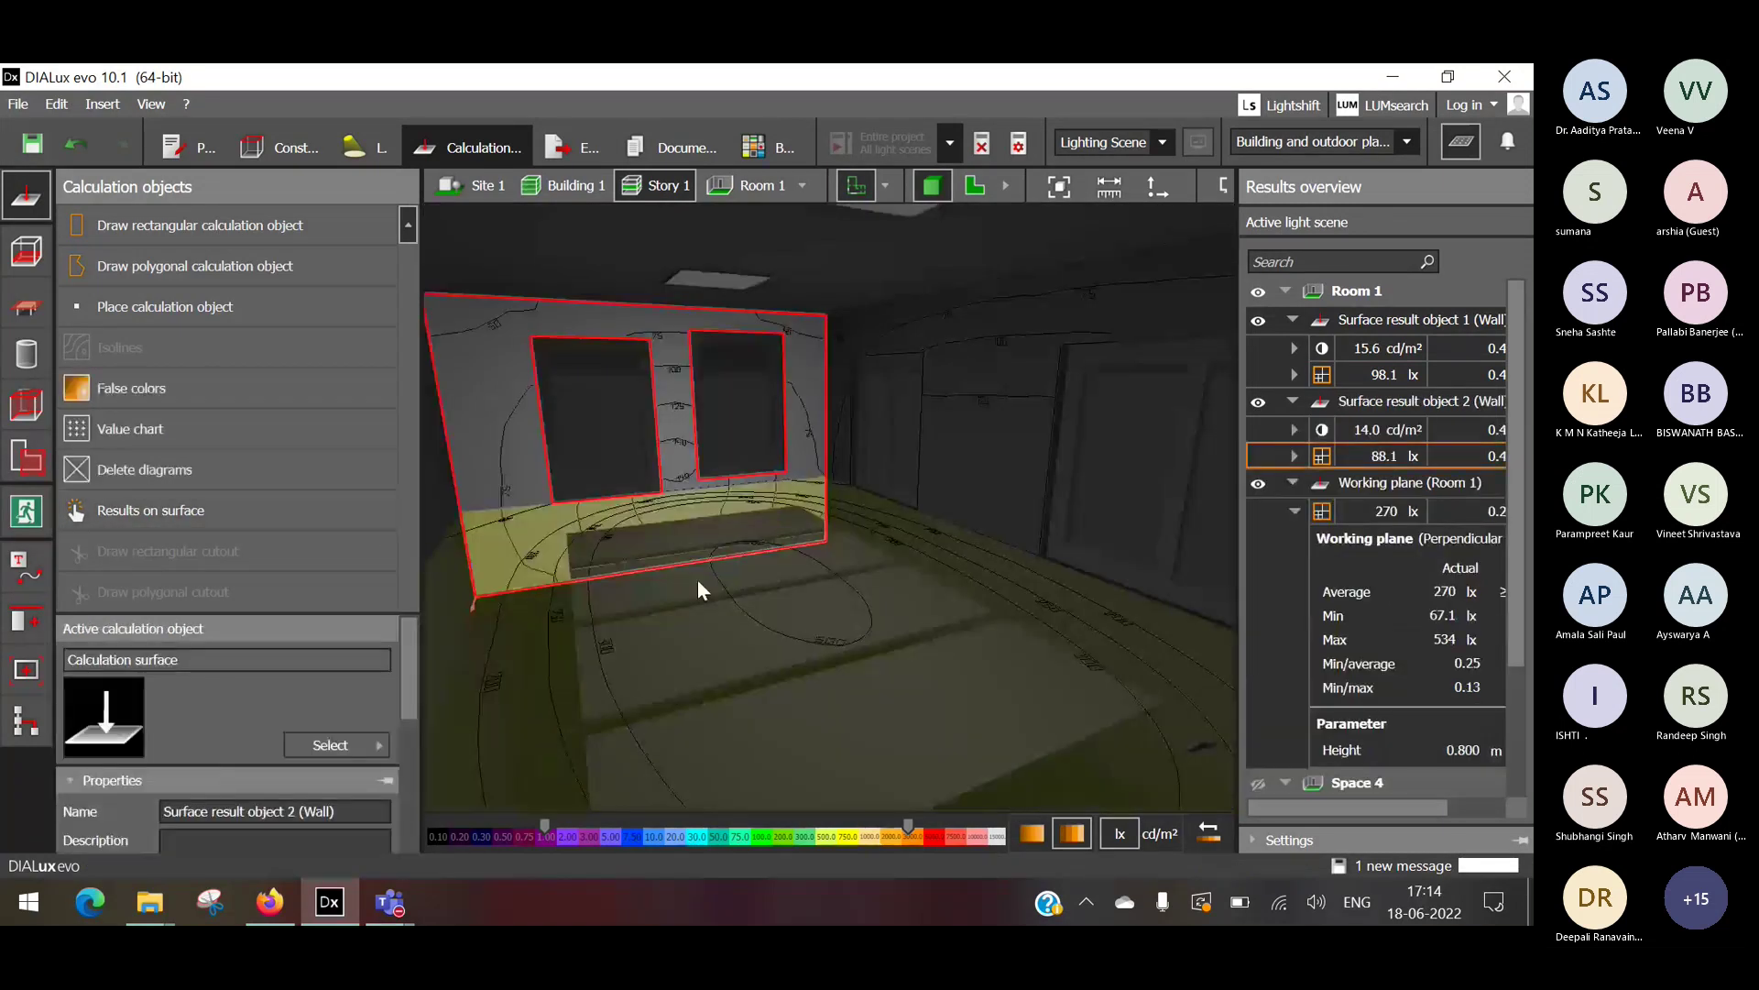
# Display the Room 1 working plane results in false colors and deselect the plane.
pyautogui.click(738, 640)
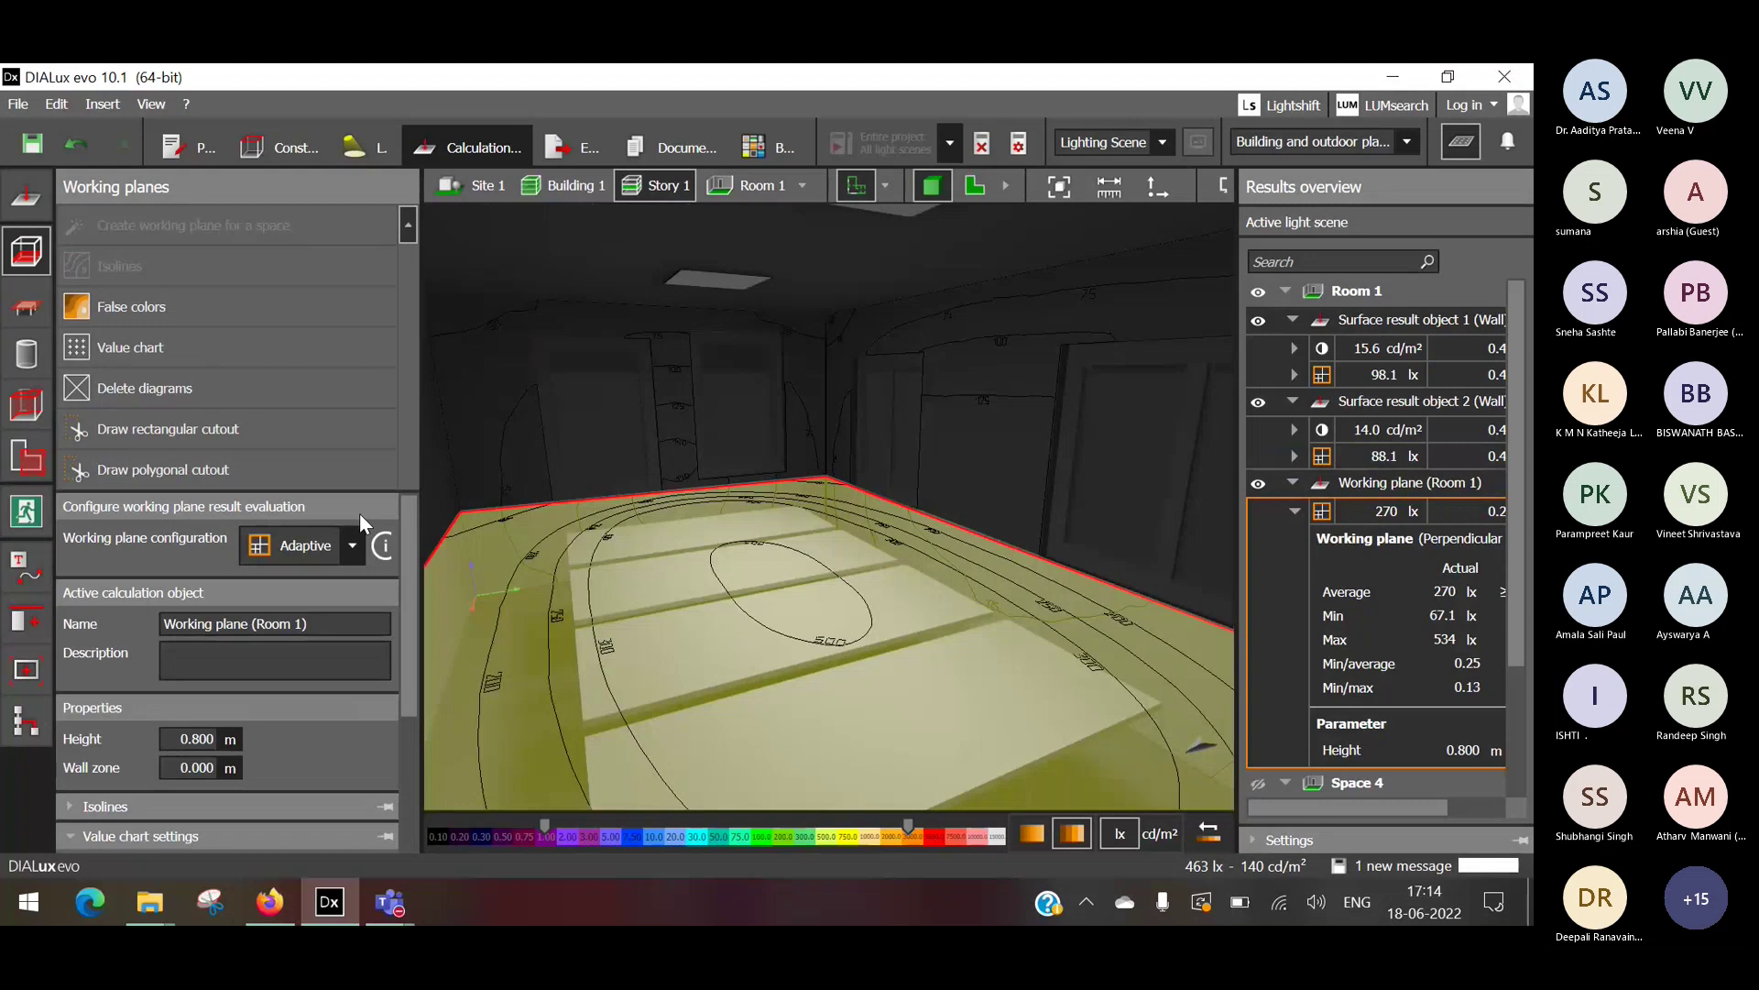
pyautogui.click(181, 308)
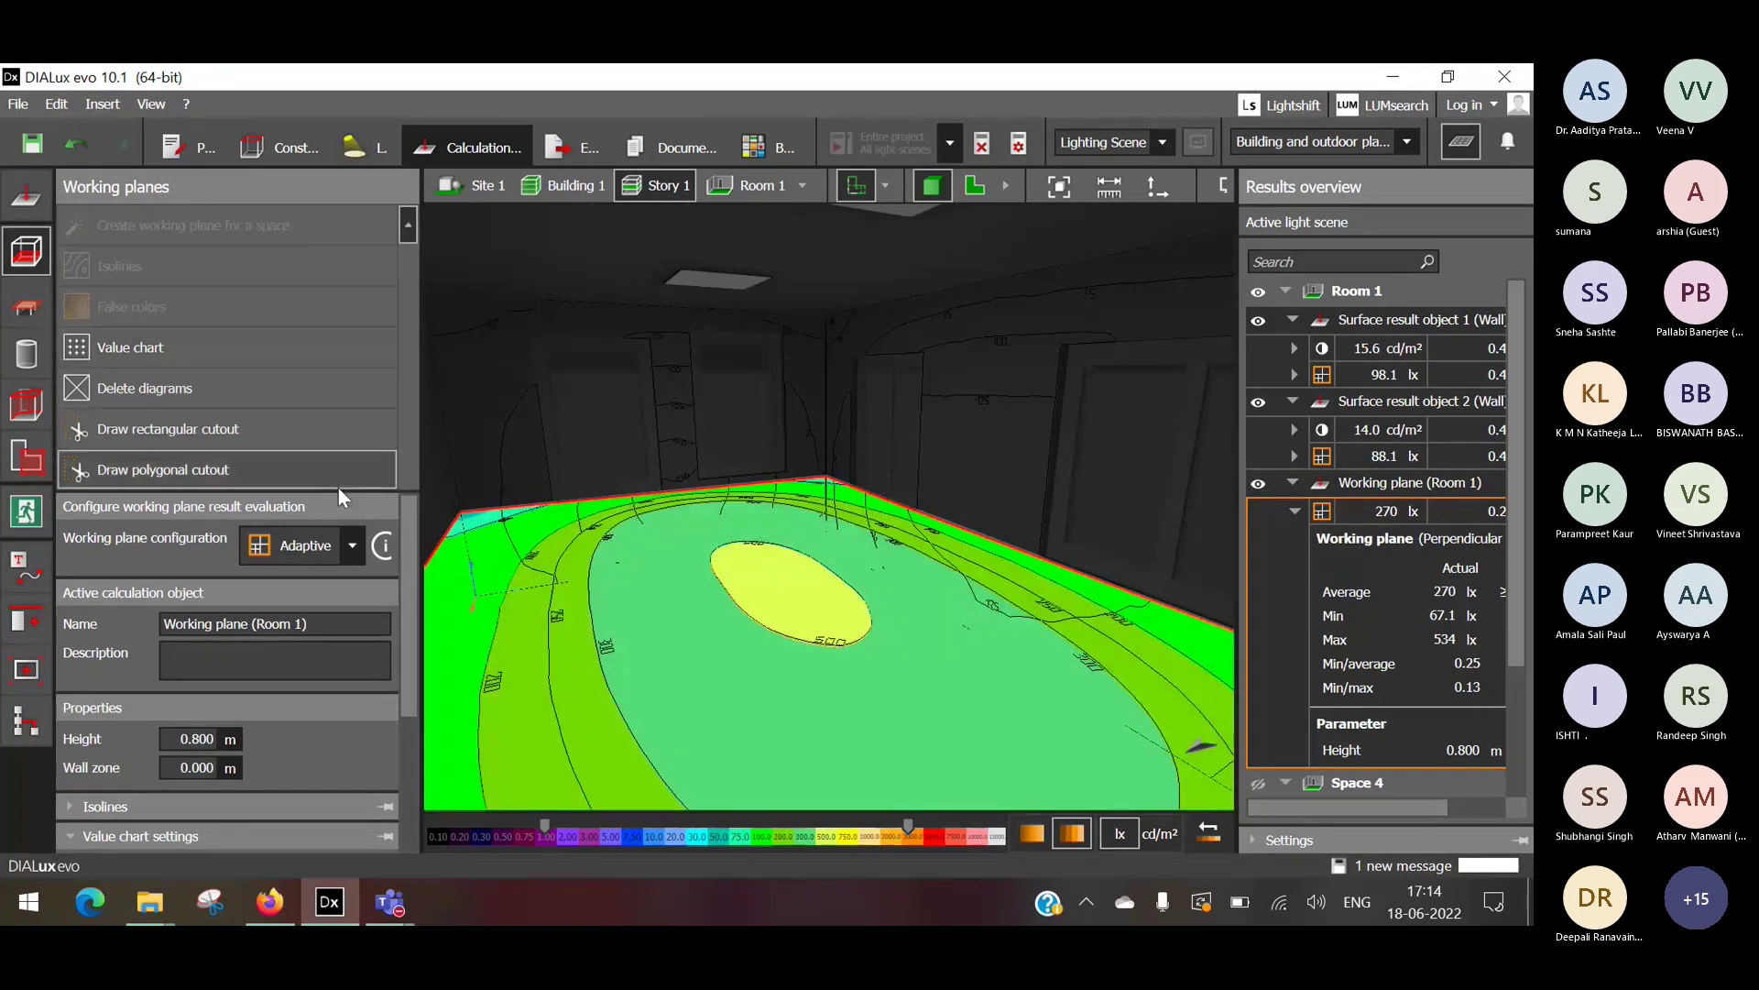
pyautogui.click(705, 548)
pyautogui.click(668, 526)
pyautogui.click(579, 427)
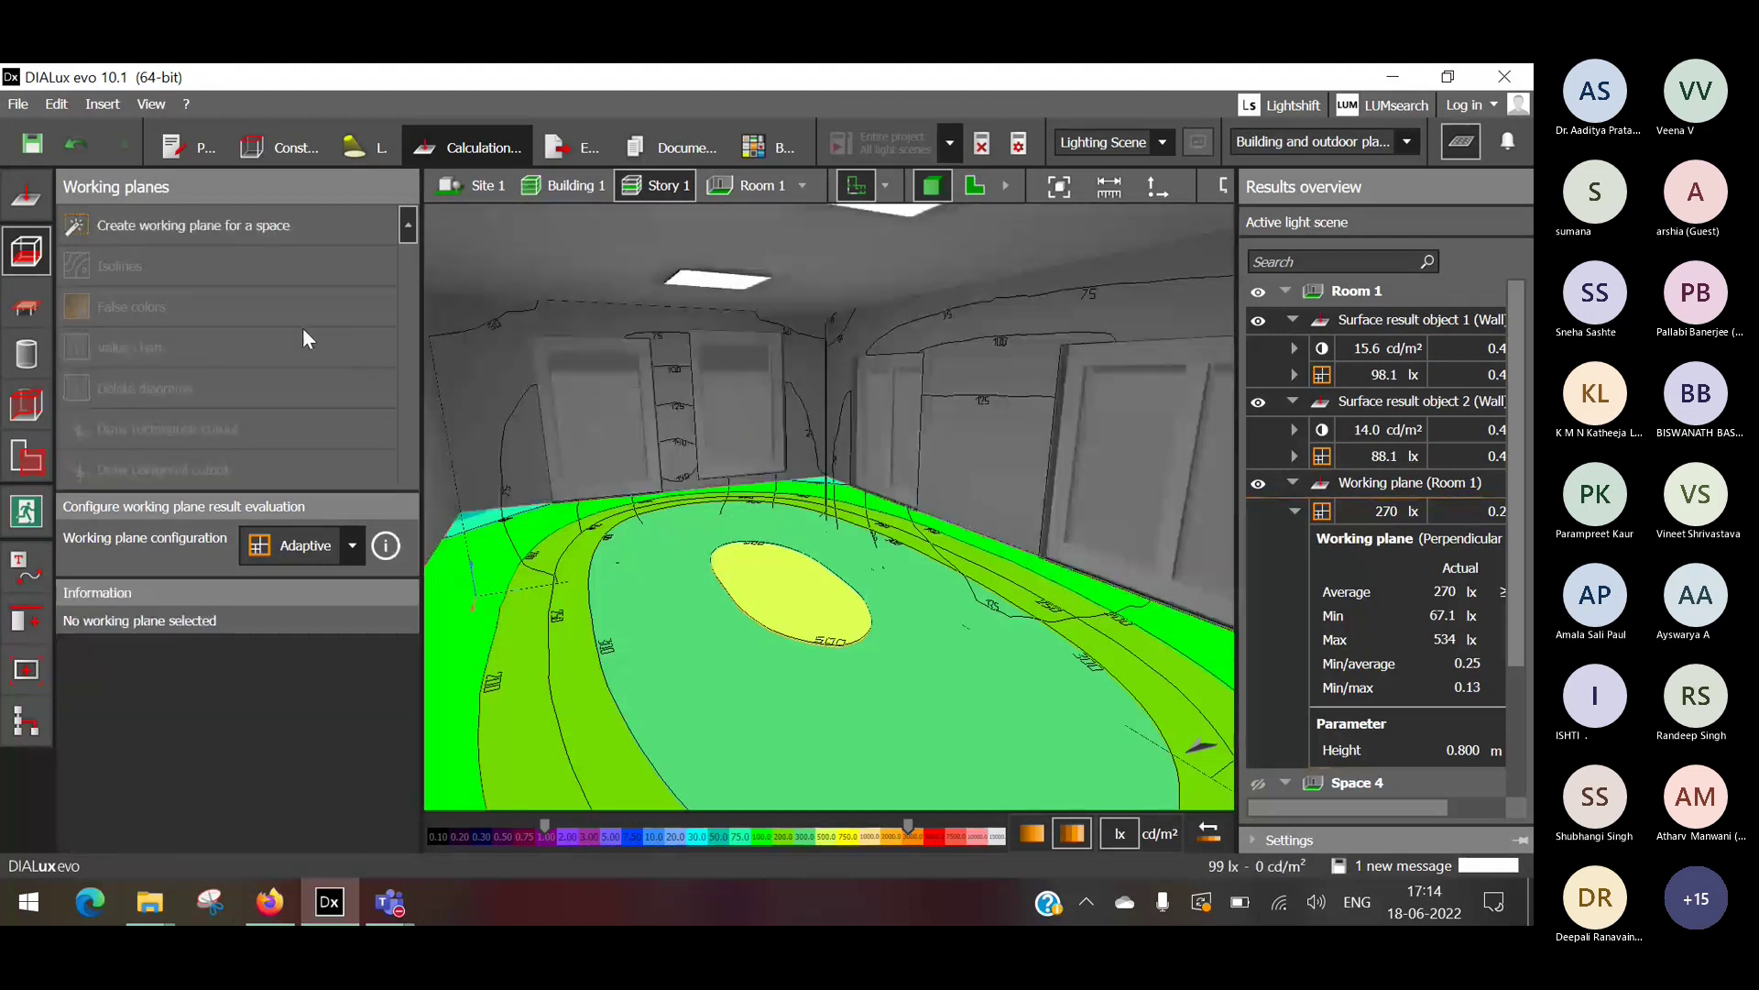
# Add surface results to the tabletop of the third table from the window end wall.
pyautogui.click(25, 301)
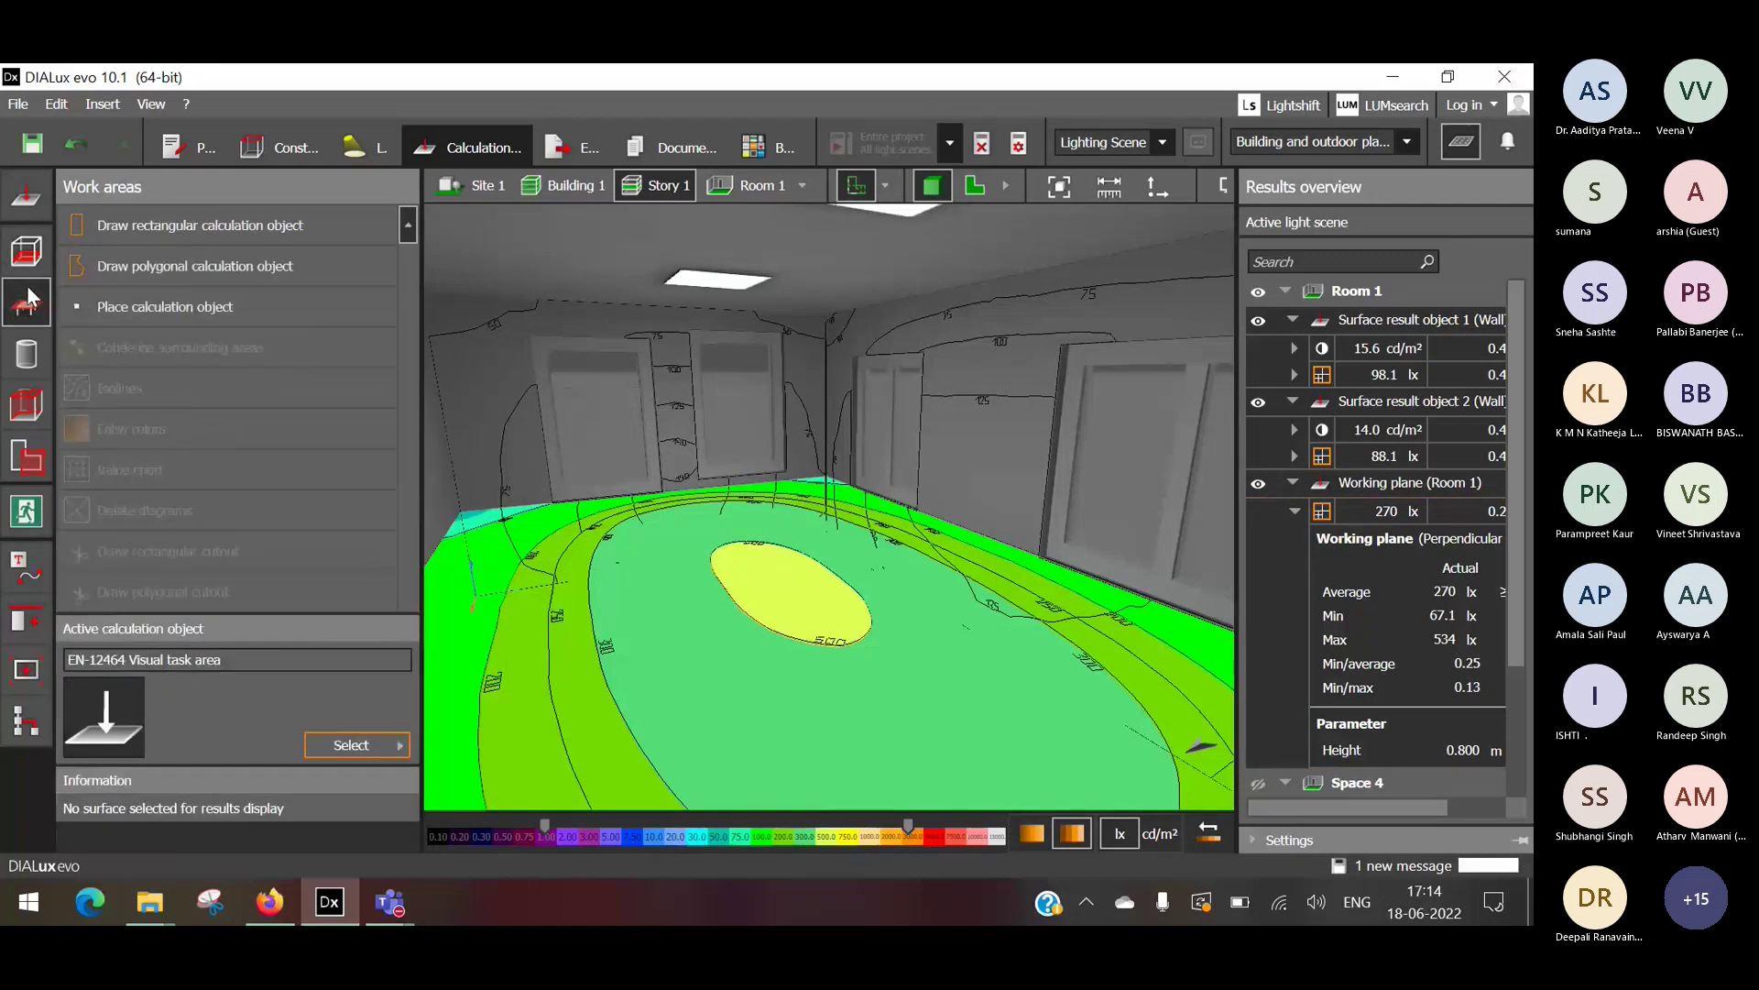
pyautogui.click(47, 337)
pyautogui.click(26, 195)
pyautogui.click(151, 510)
pyautogui.click(793, 624)
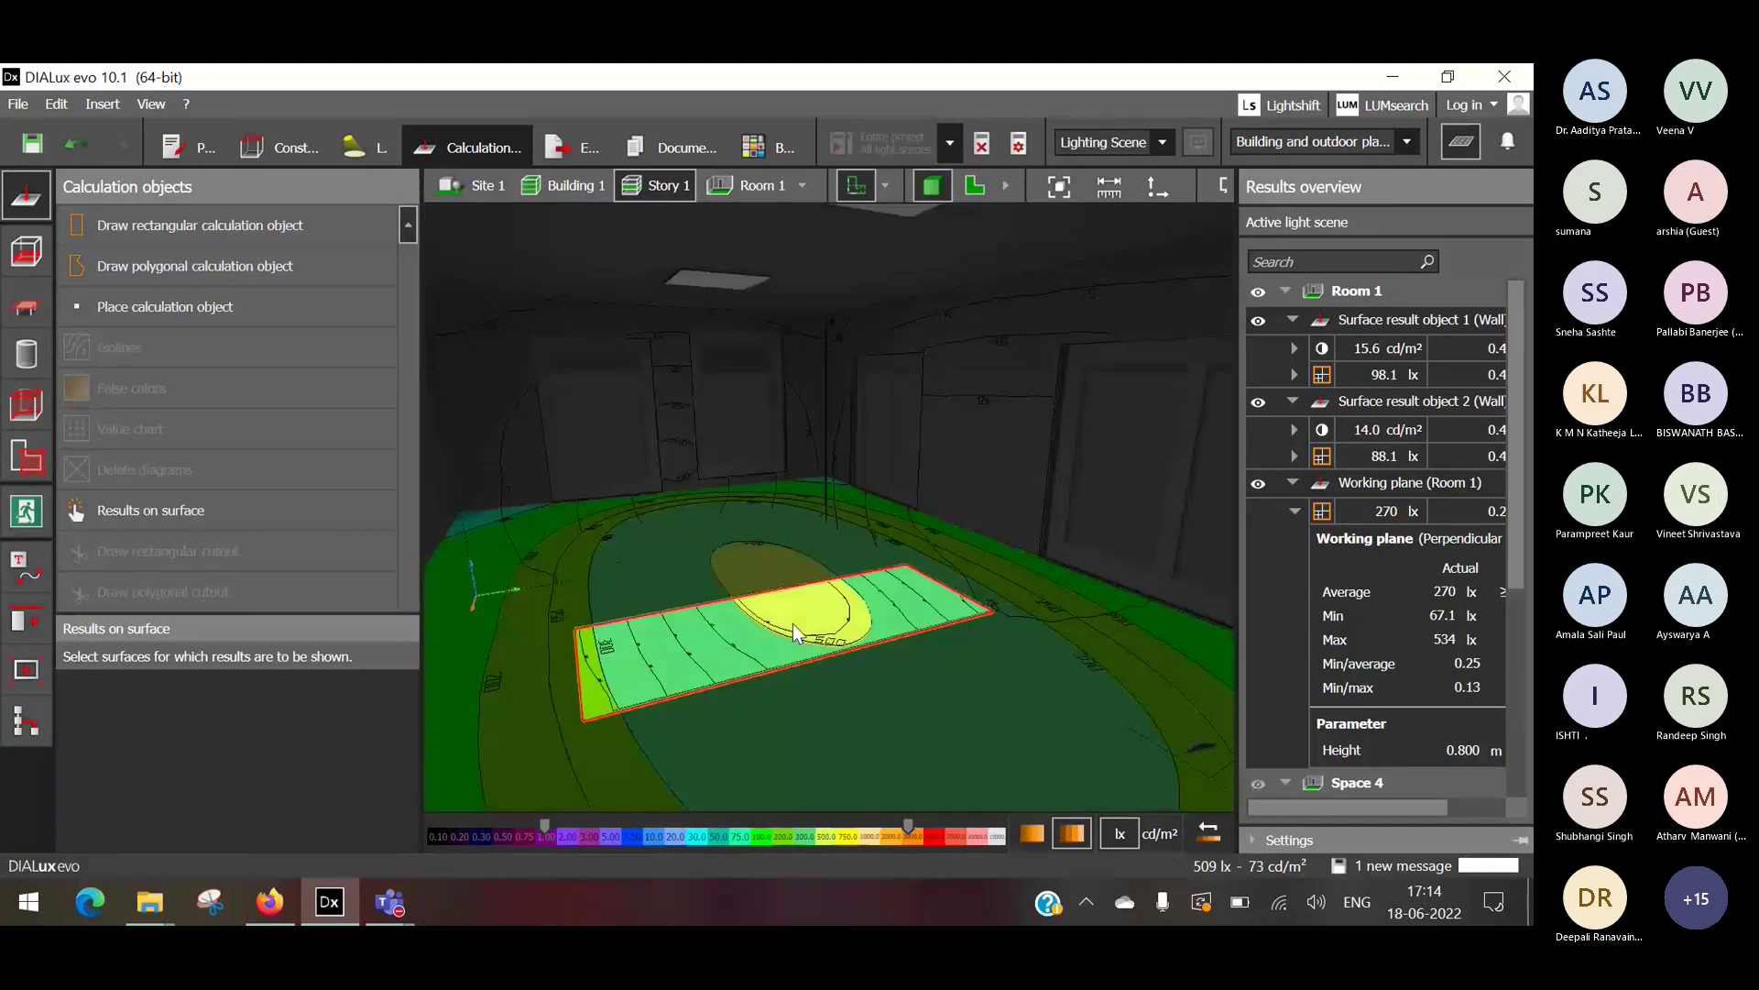
# Inspect the tabletop's isolines against the working plane's false colors in the 3D view and the floor plan.
pyautogui.scroll(3, 775, 645)
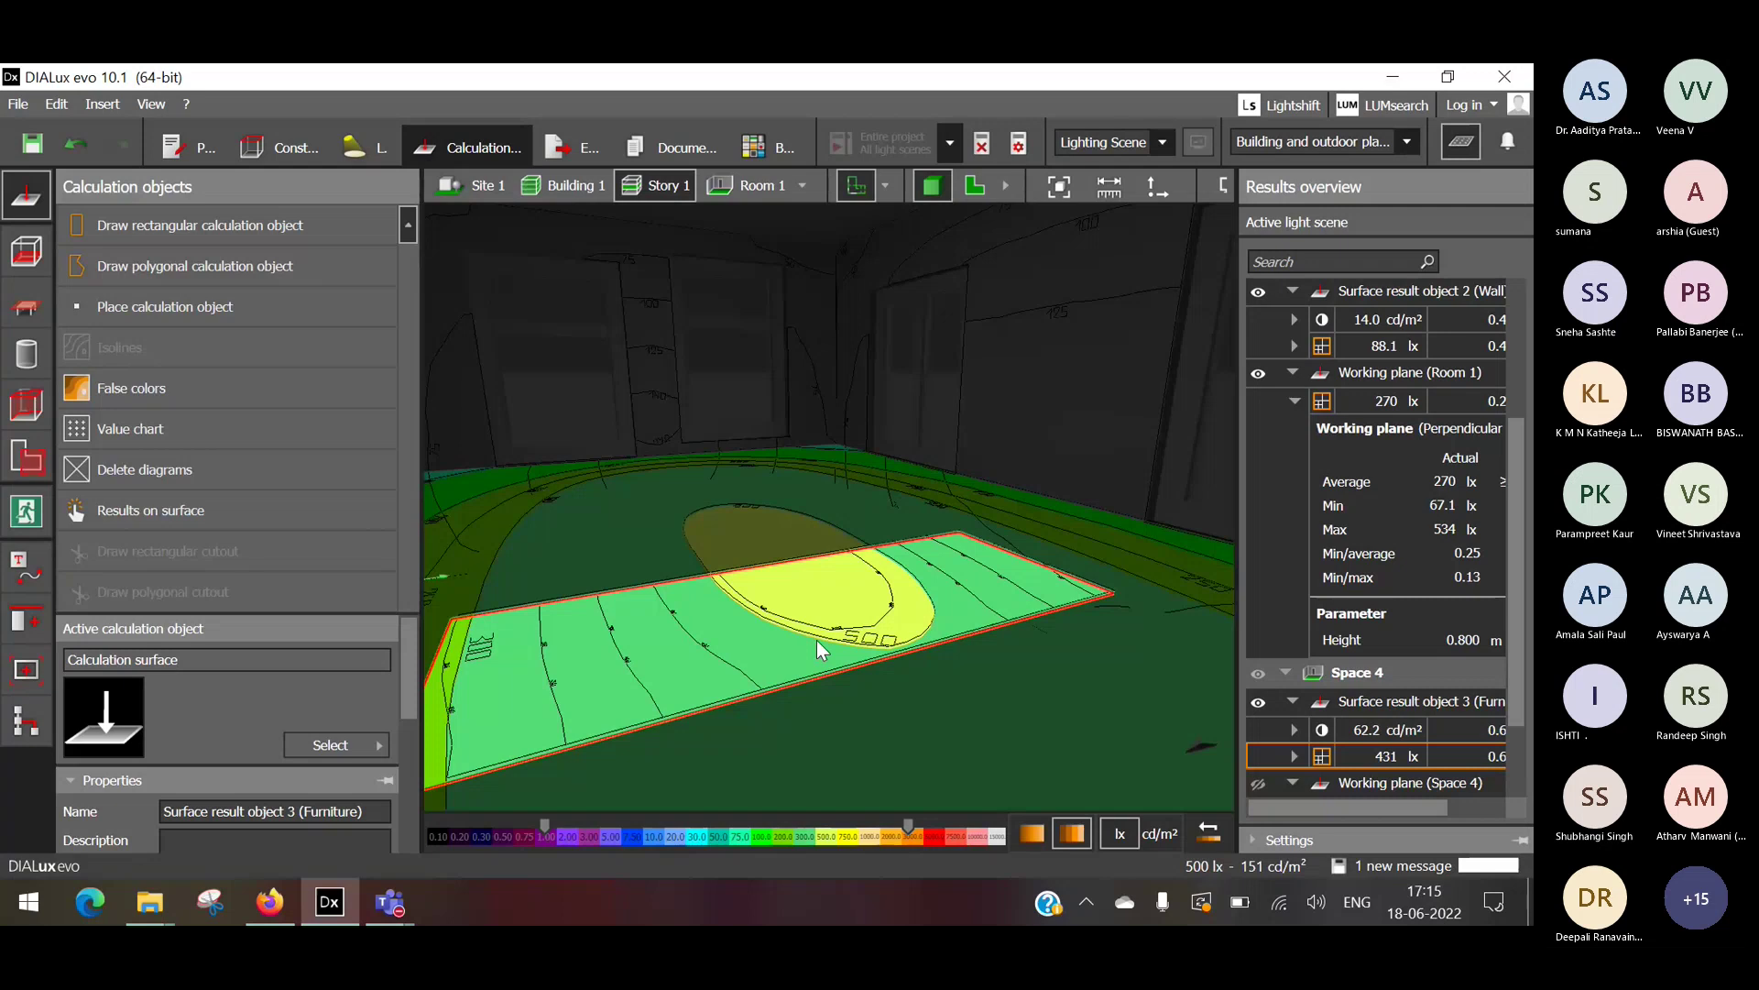
pyautogui.click(973, 190)
pyautogui.scroll(3, 930, 433)
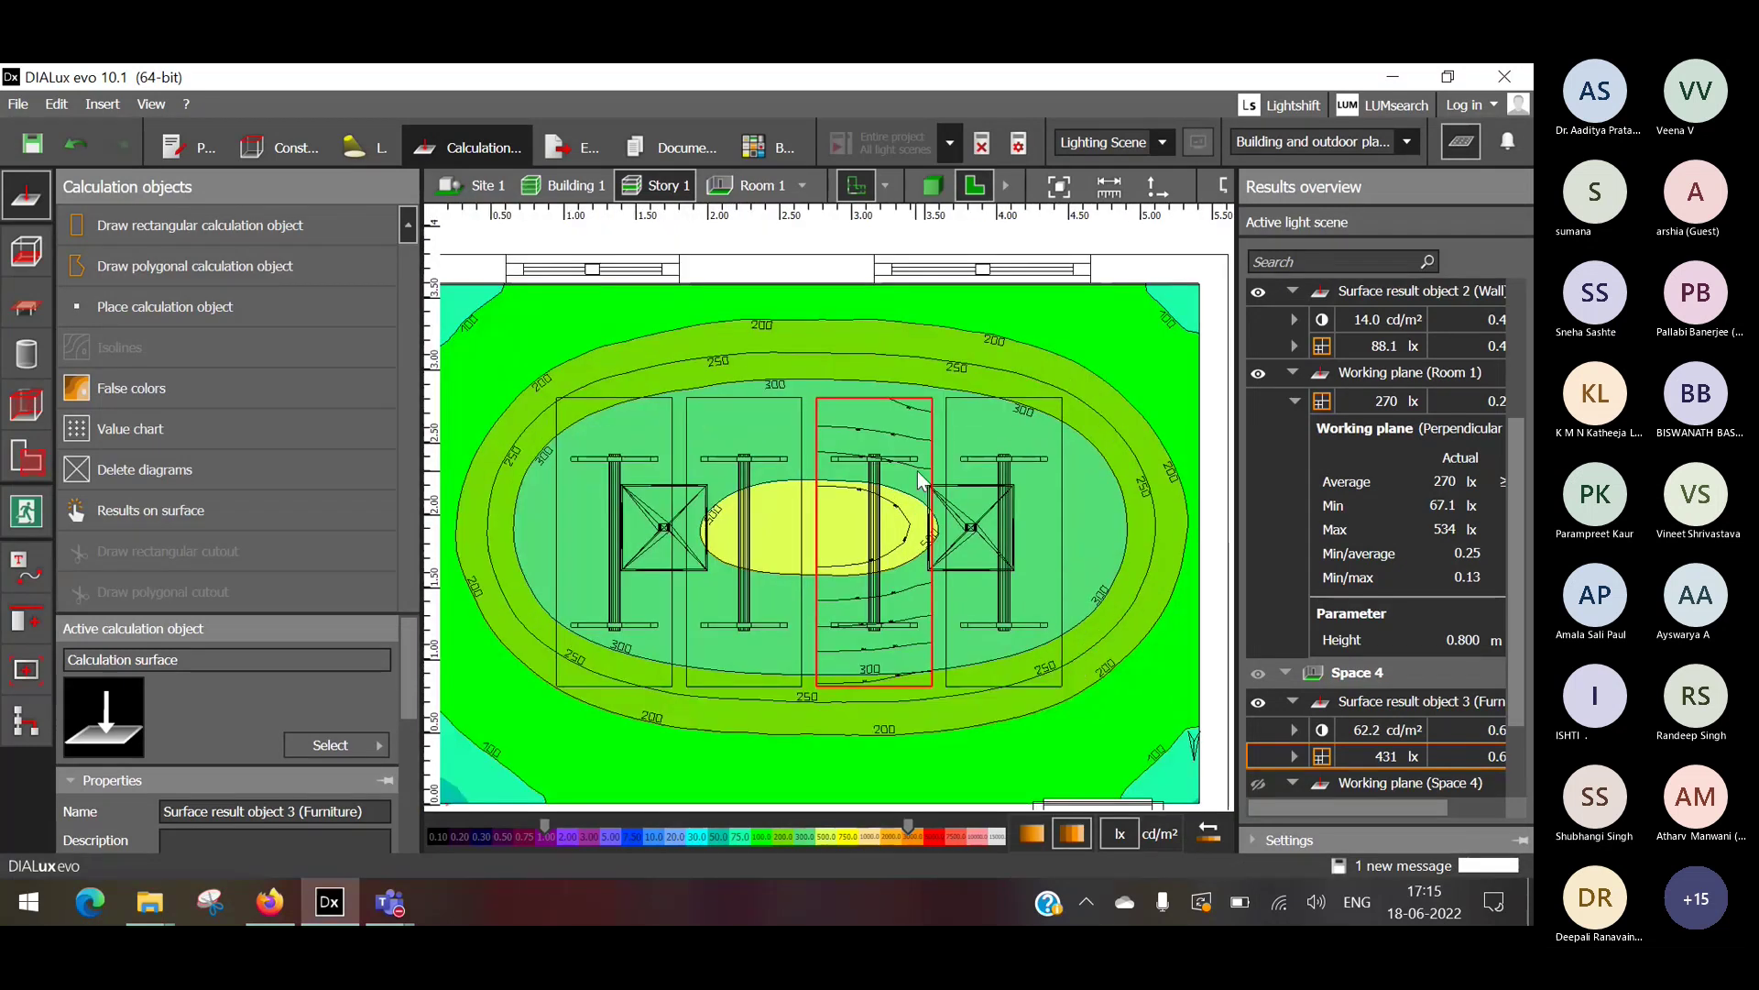
pyautogui.scroll(2, 919, 480)
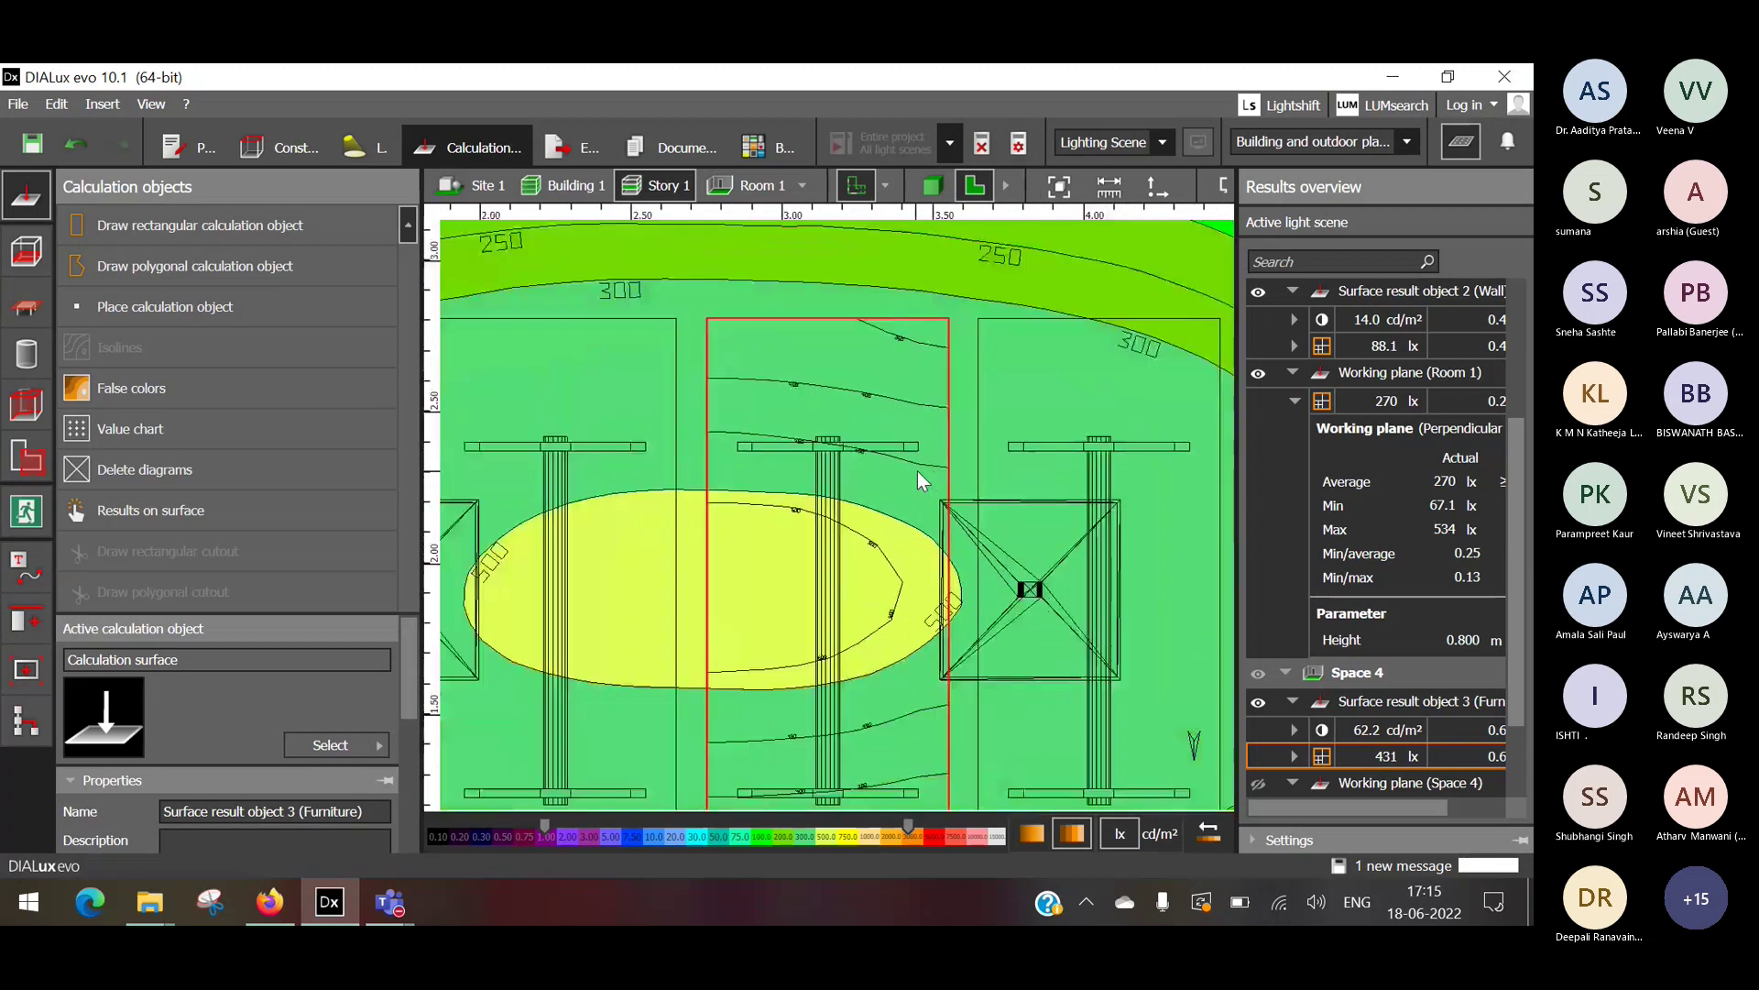
pyautogui.scroll(3, 921, 480)
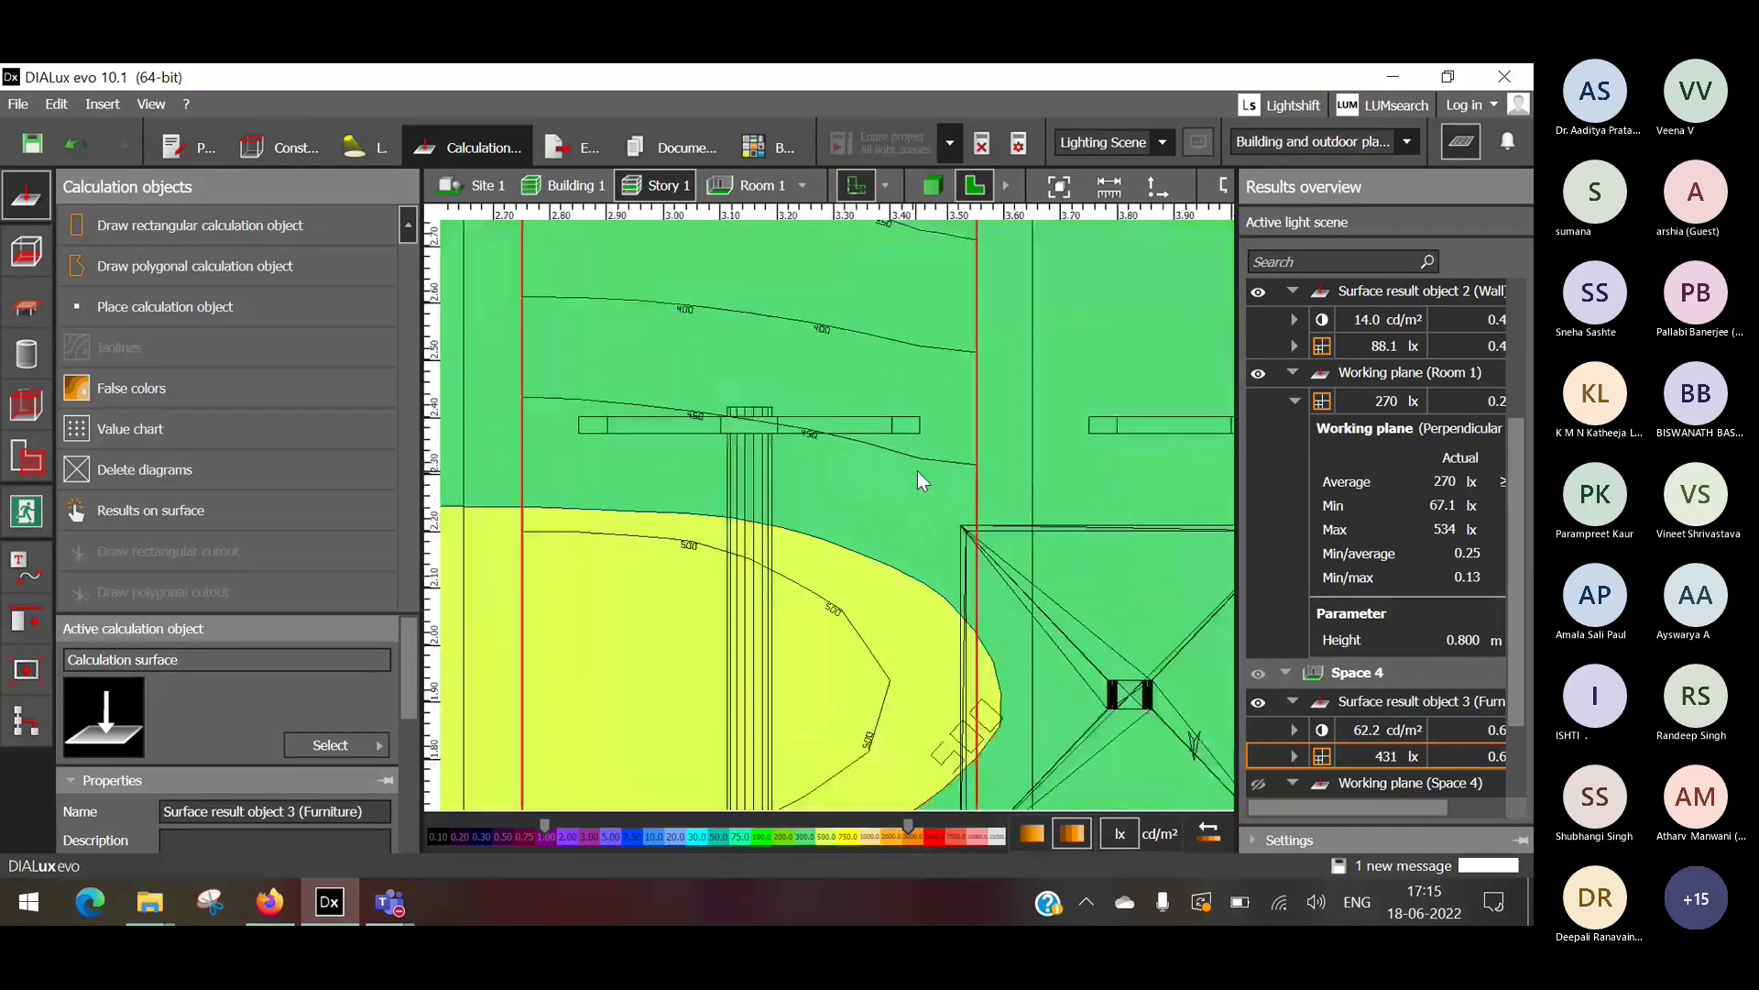
pyautogui.scroll(-2, 753, 572)
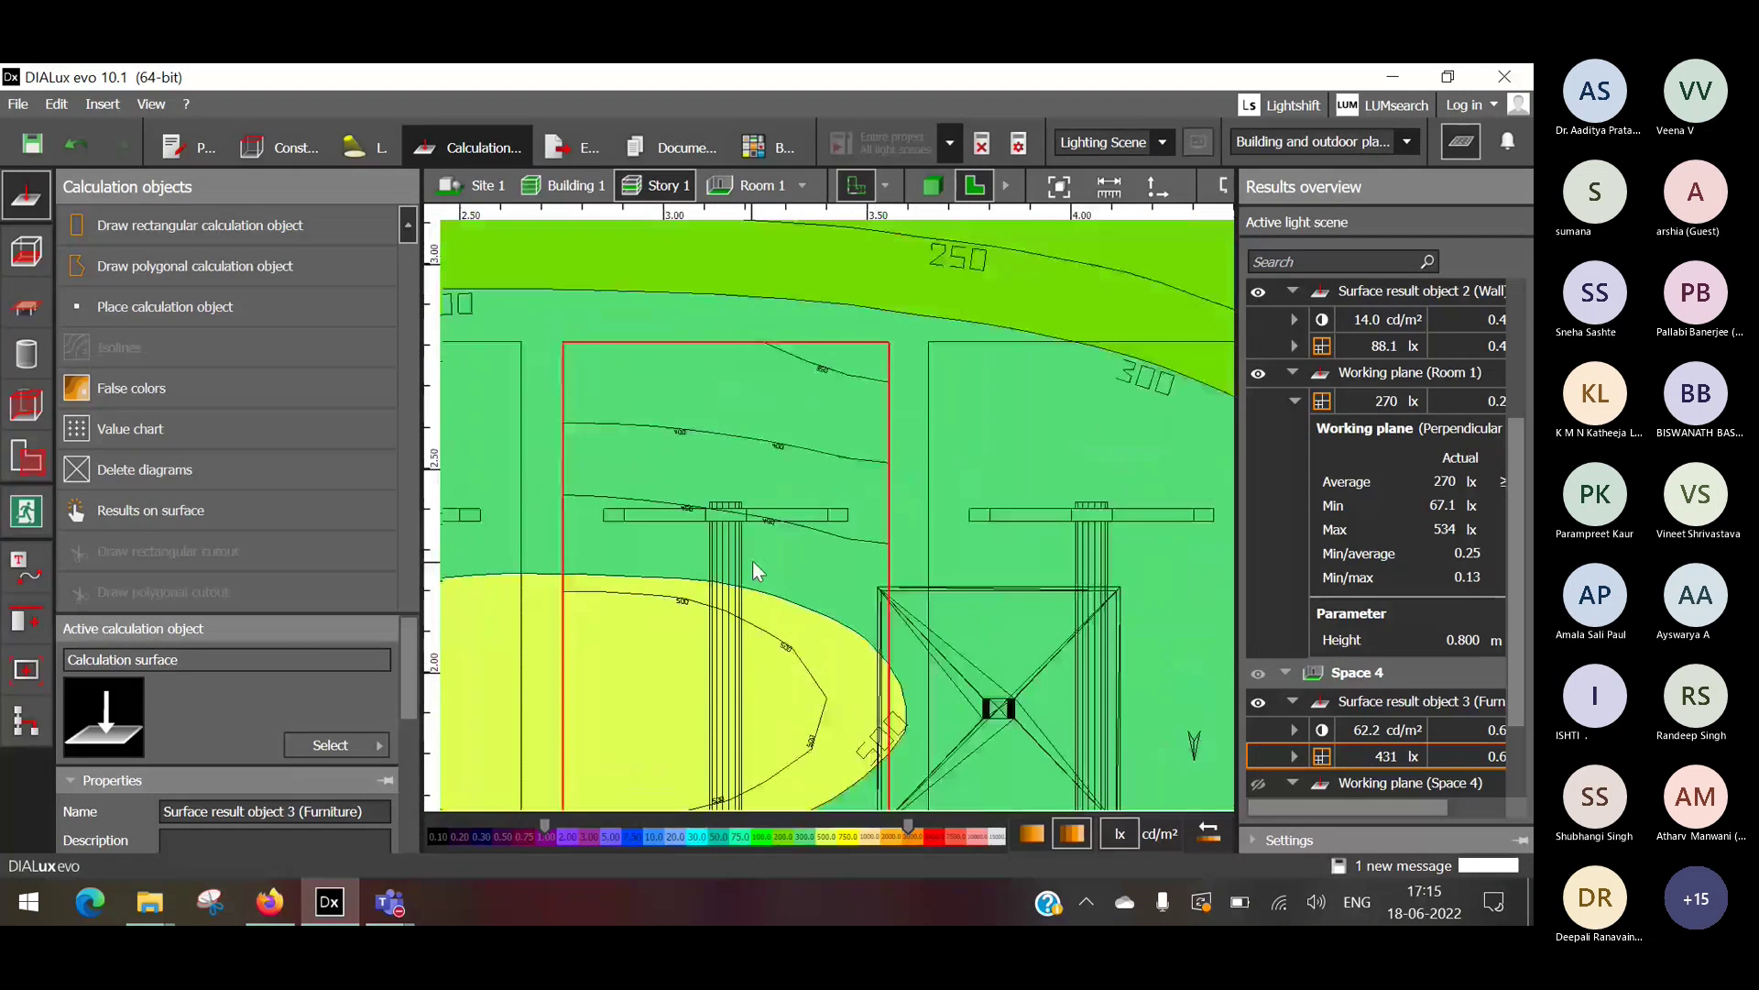
pyautogui.scroll(-4, 753, 563)
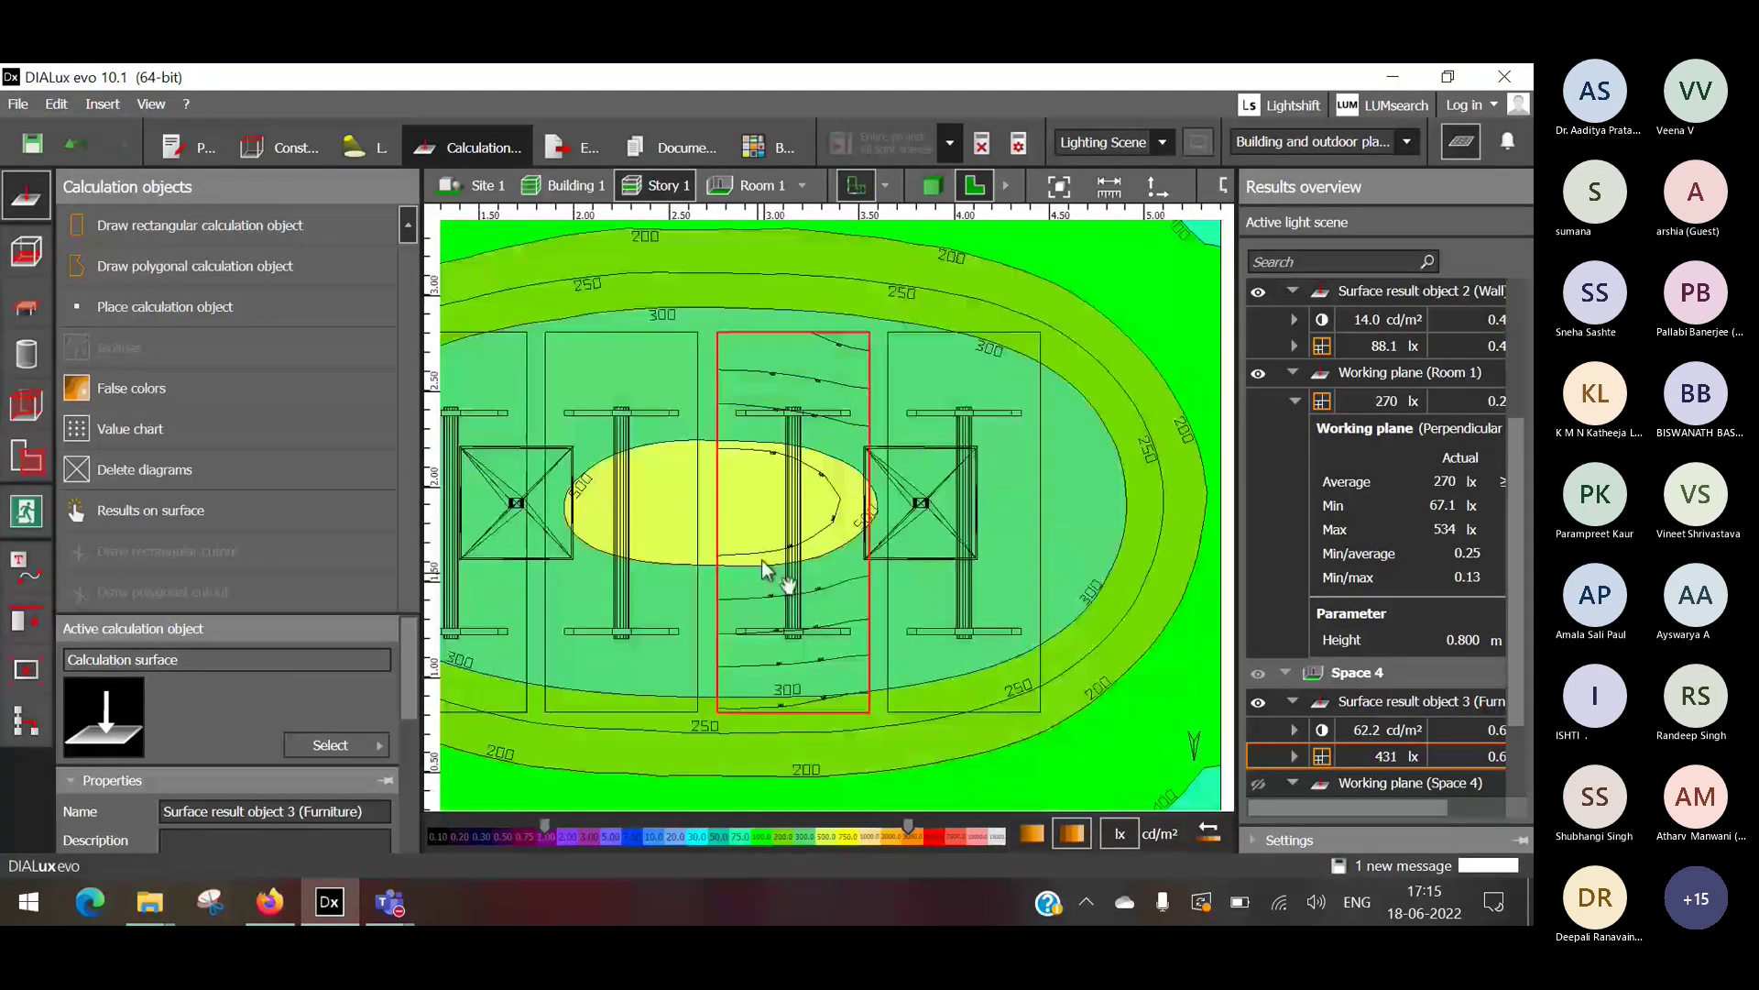
# Examine the selected tabletop's isolines against the working plane's false colors in the floor plan.
pyautogui.scroll(5, 793, 682)
pyautogui.scroll(1, 793, 683)
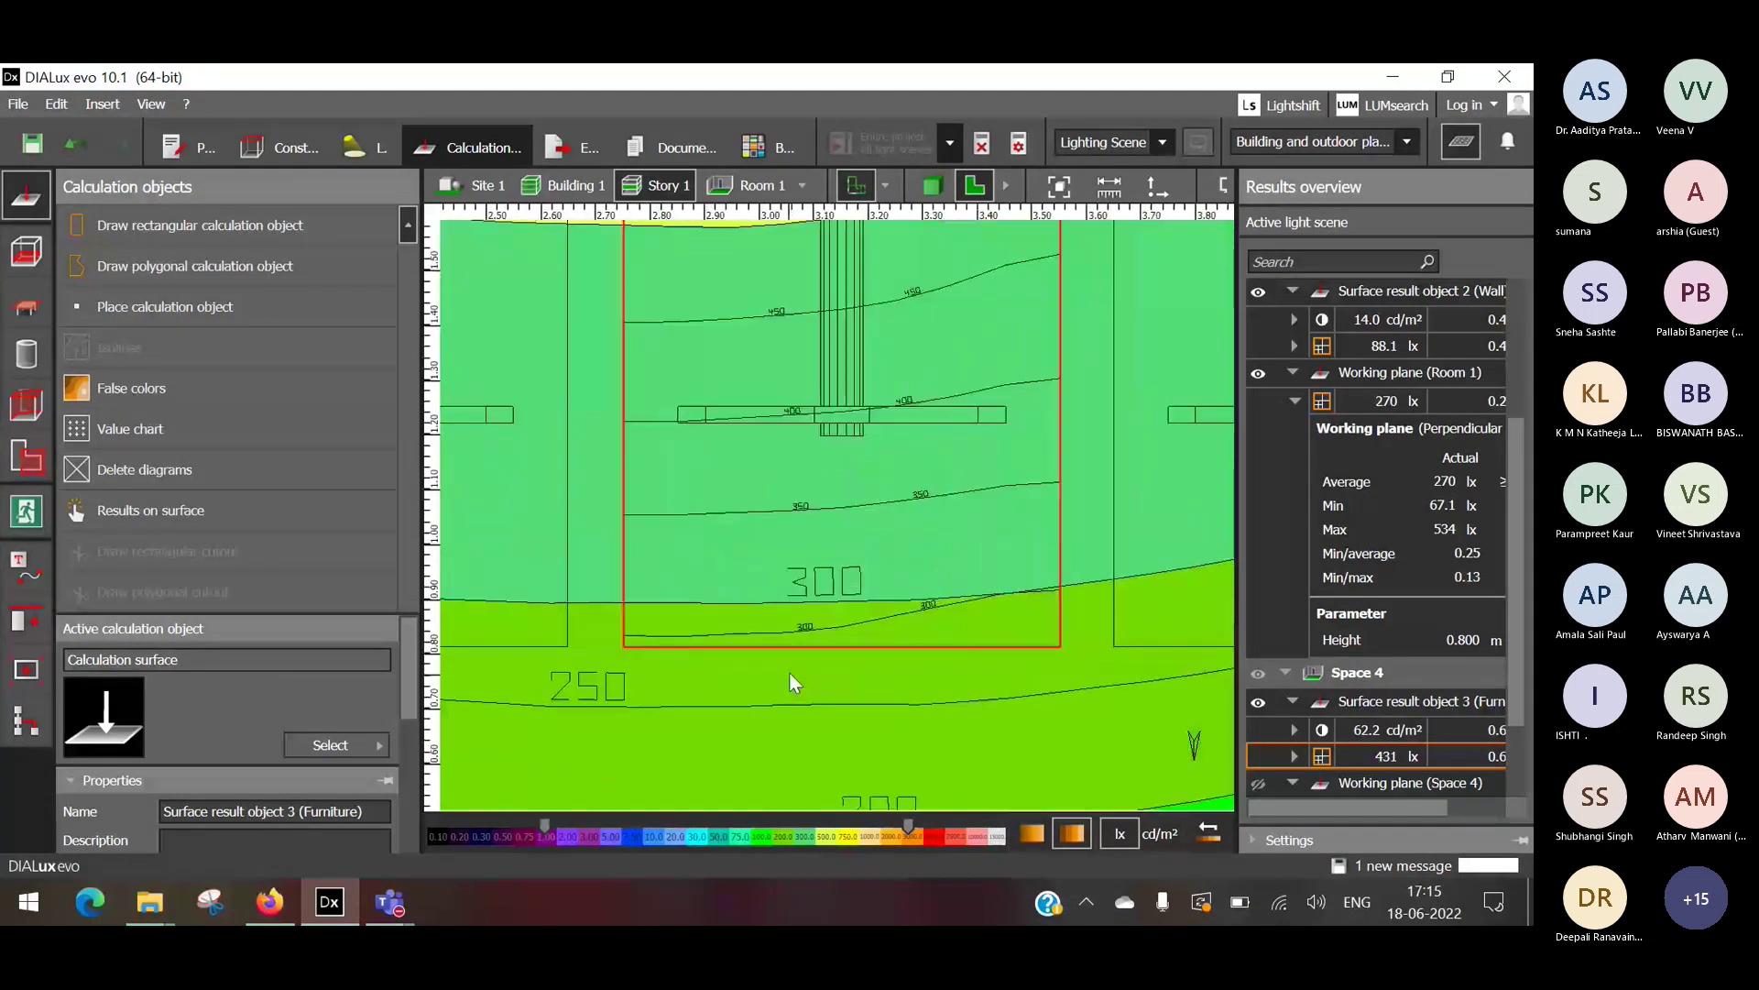
pyautogui.scroll(-3, 794, 683)
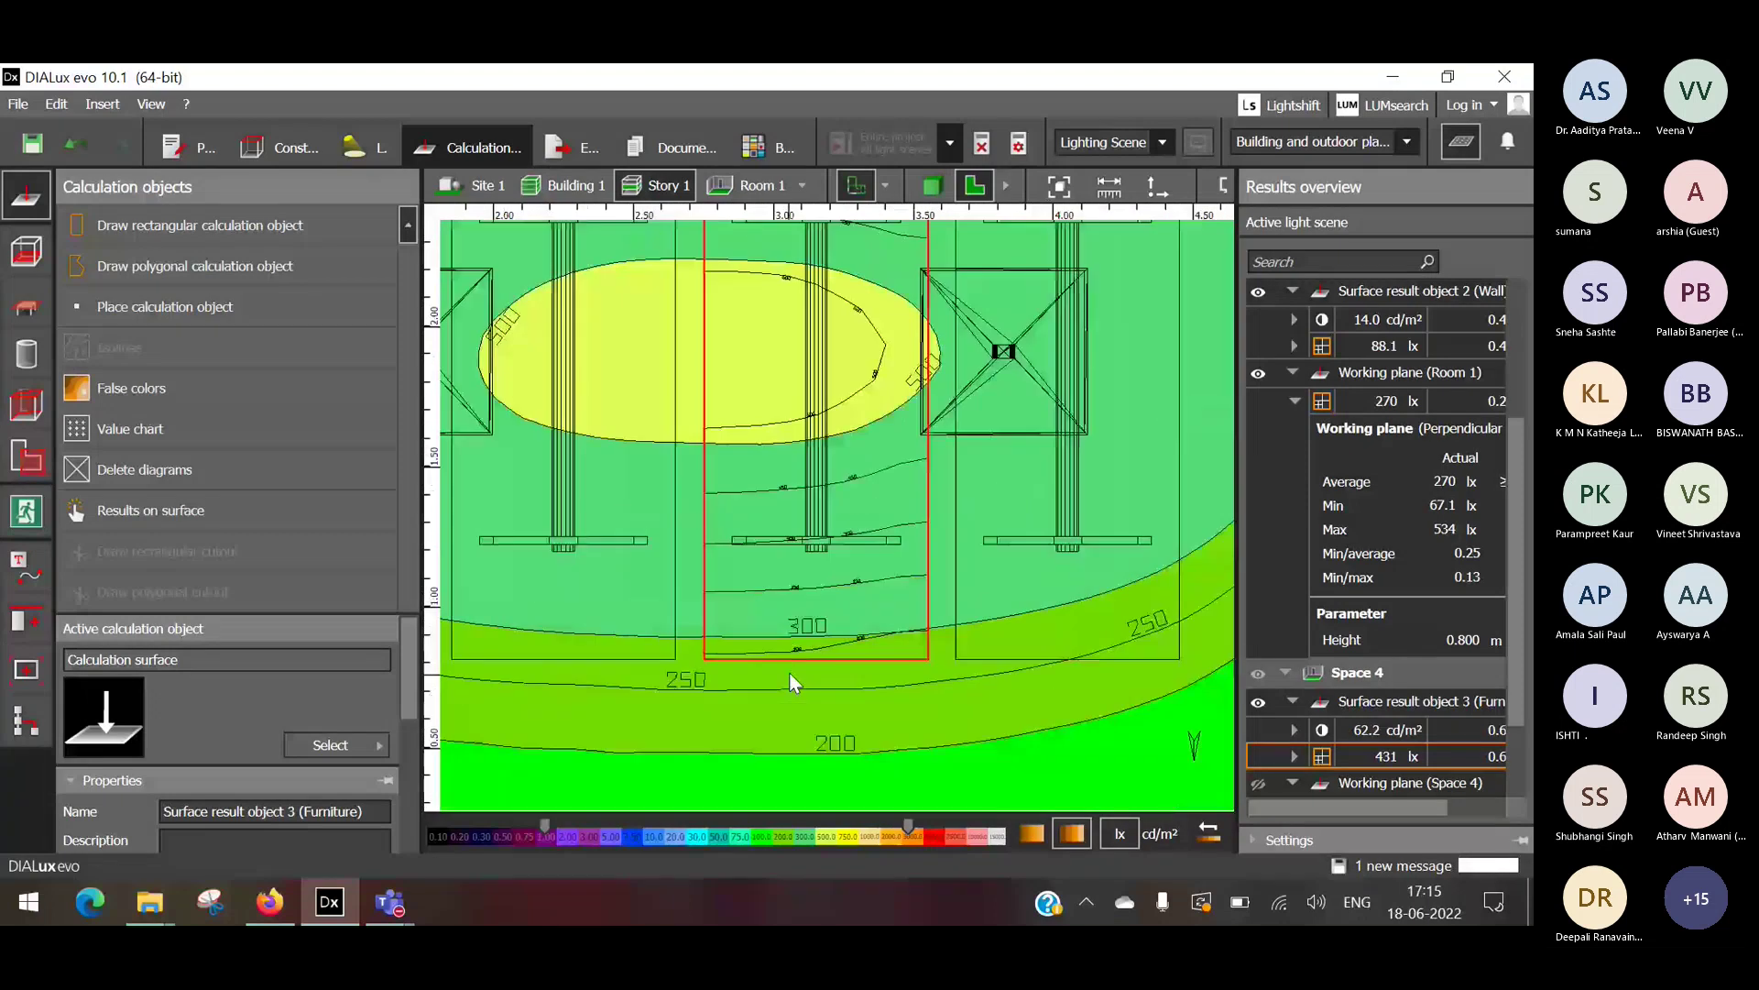
pyautogui.scroll(-3, 793, 682)
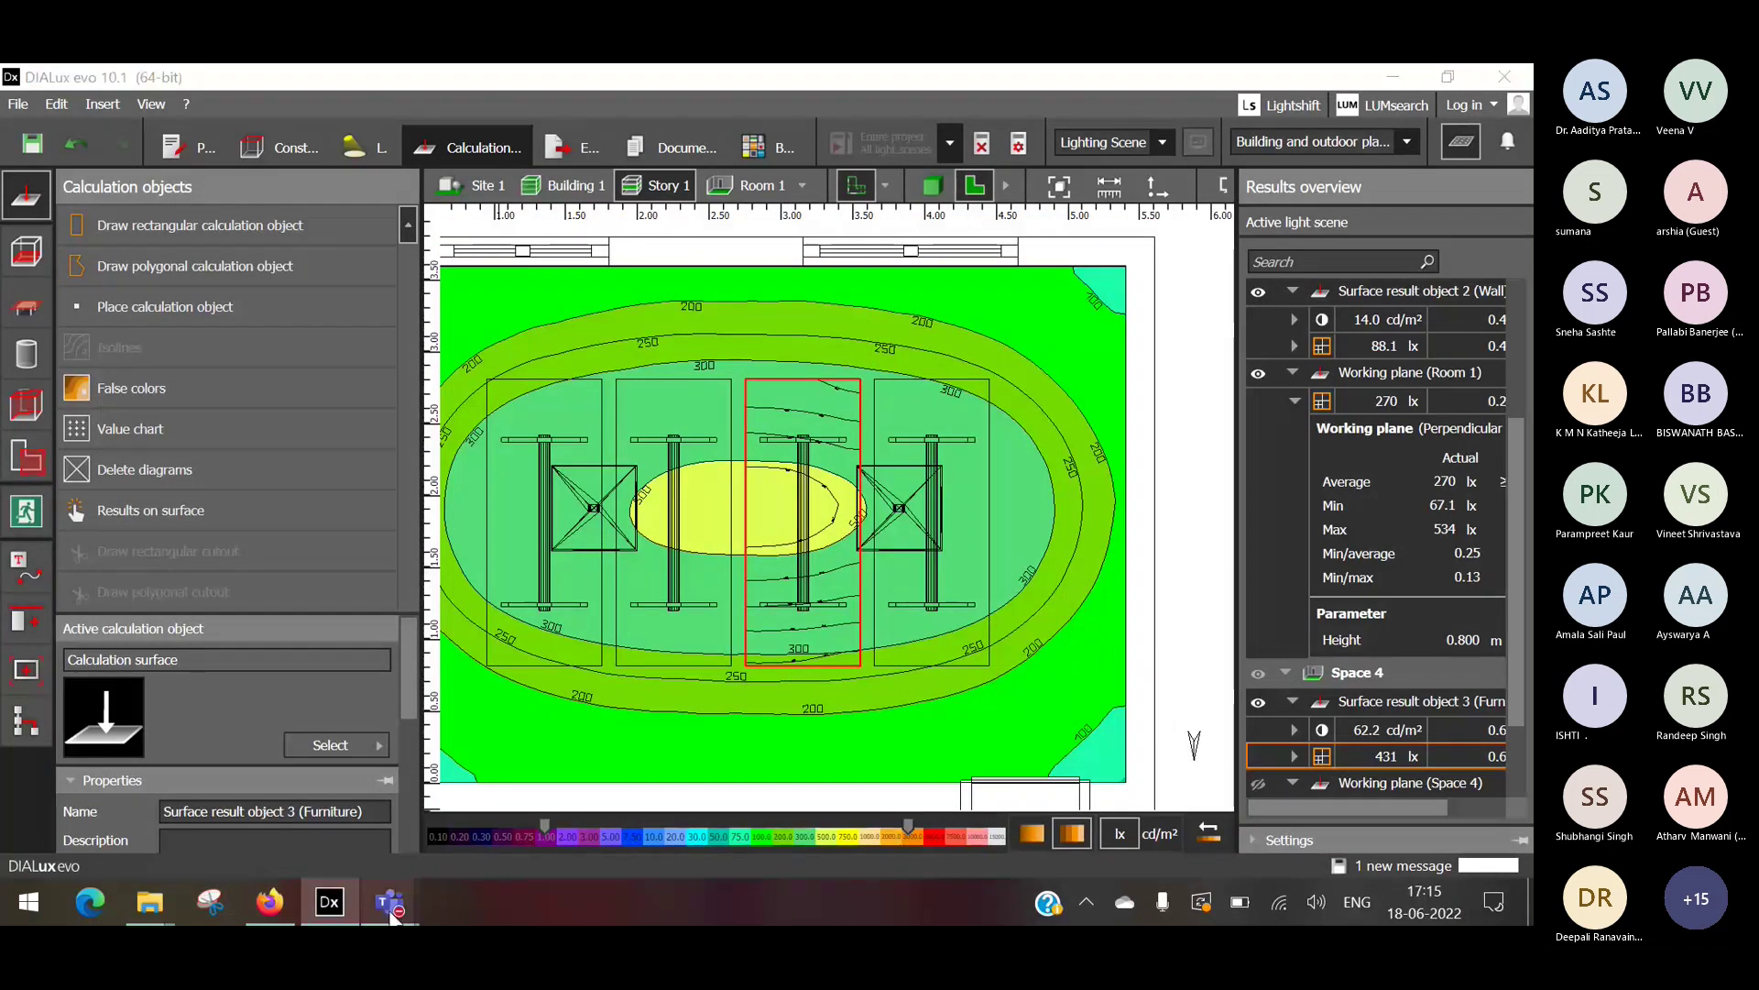
# Switch to the Microsoft Teams meeting window, check the participants and return to DIALux evo.
pyautogui.click(389, 902)
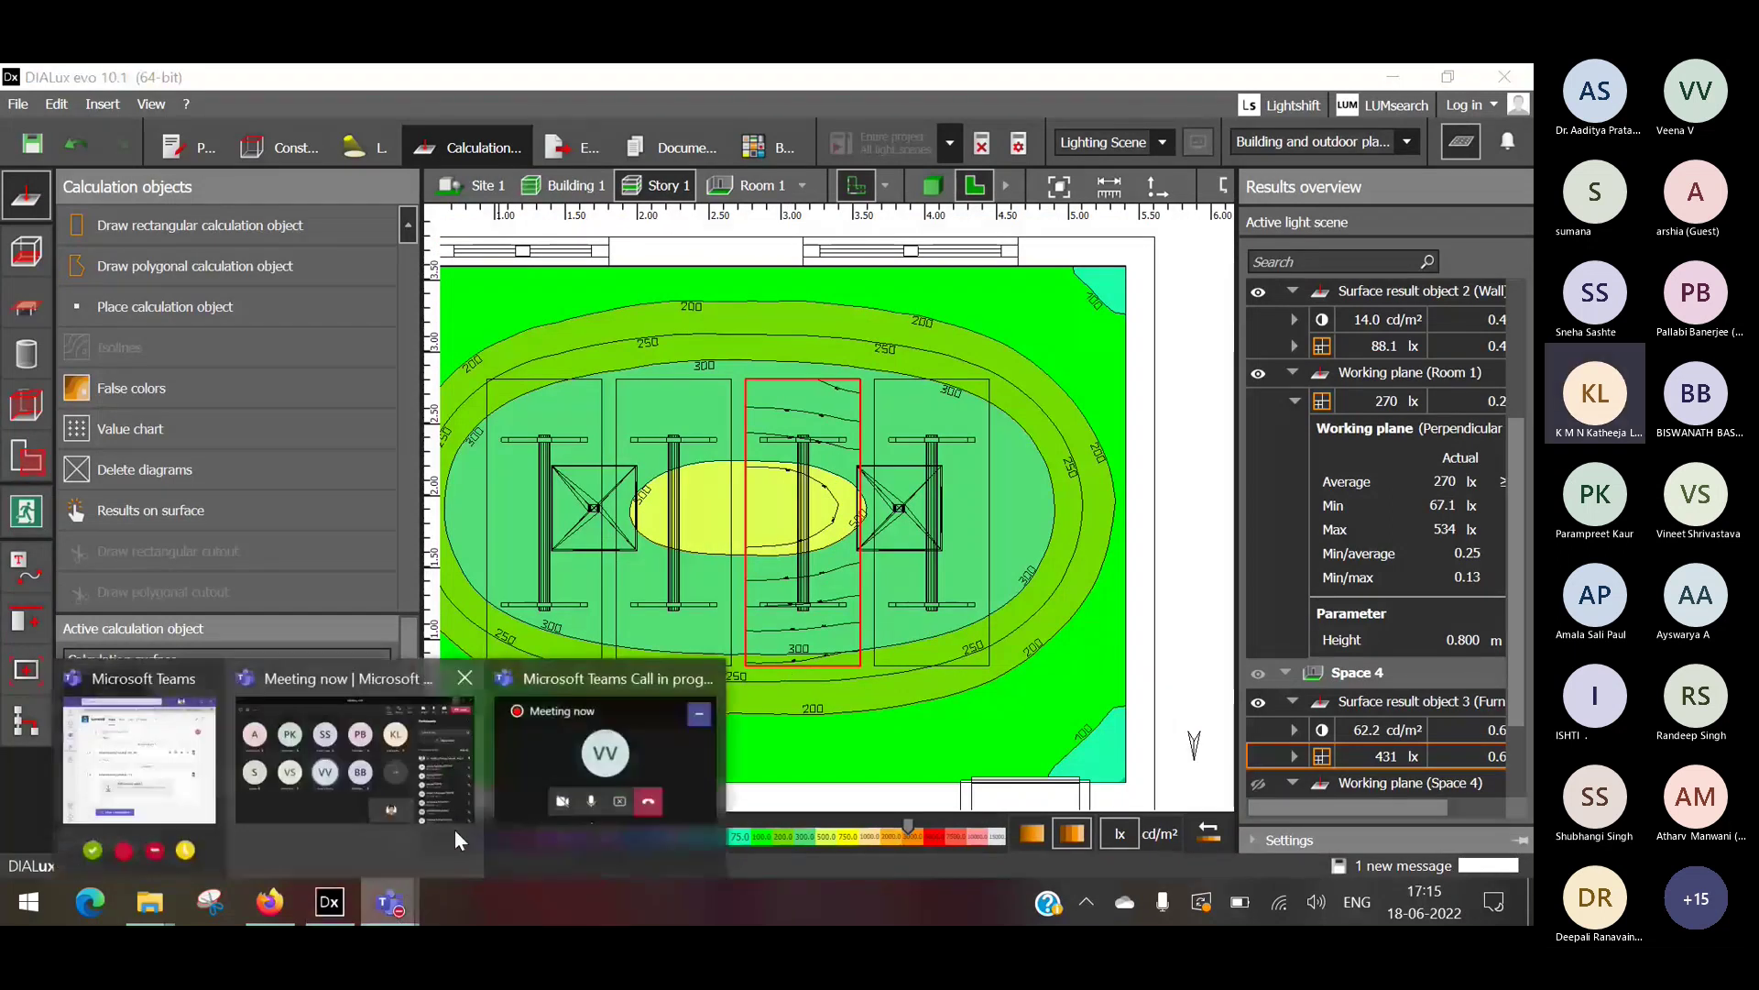
pyautogui.moveTo(491, 795)
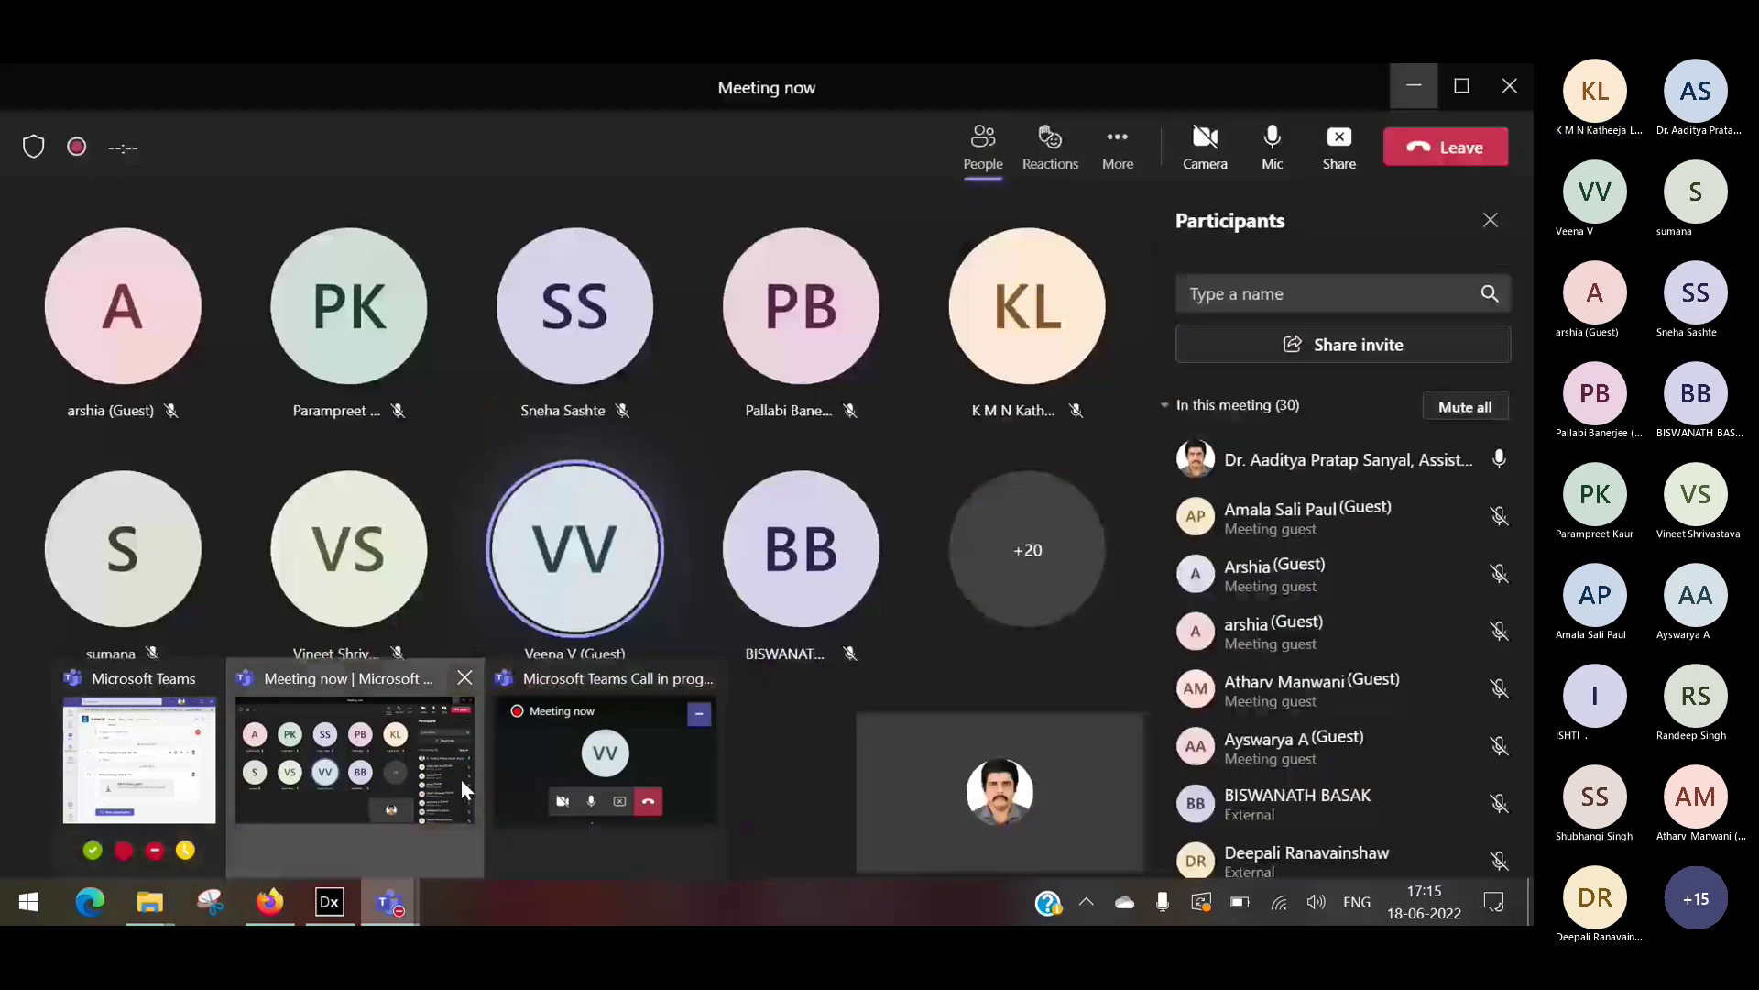
pyautogui.click(462, 782)
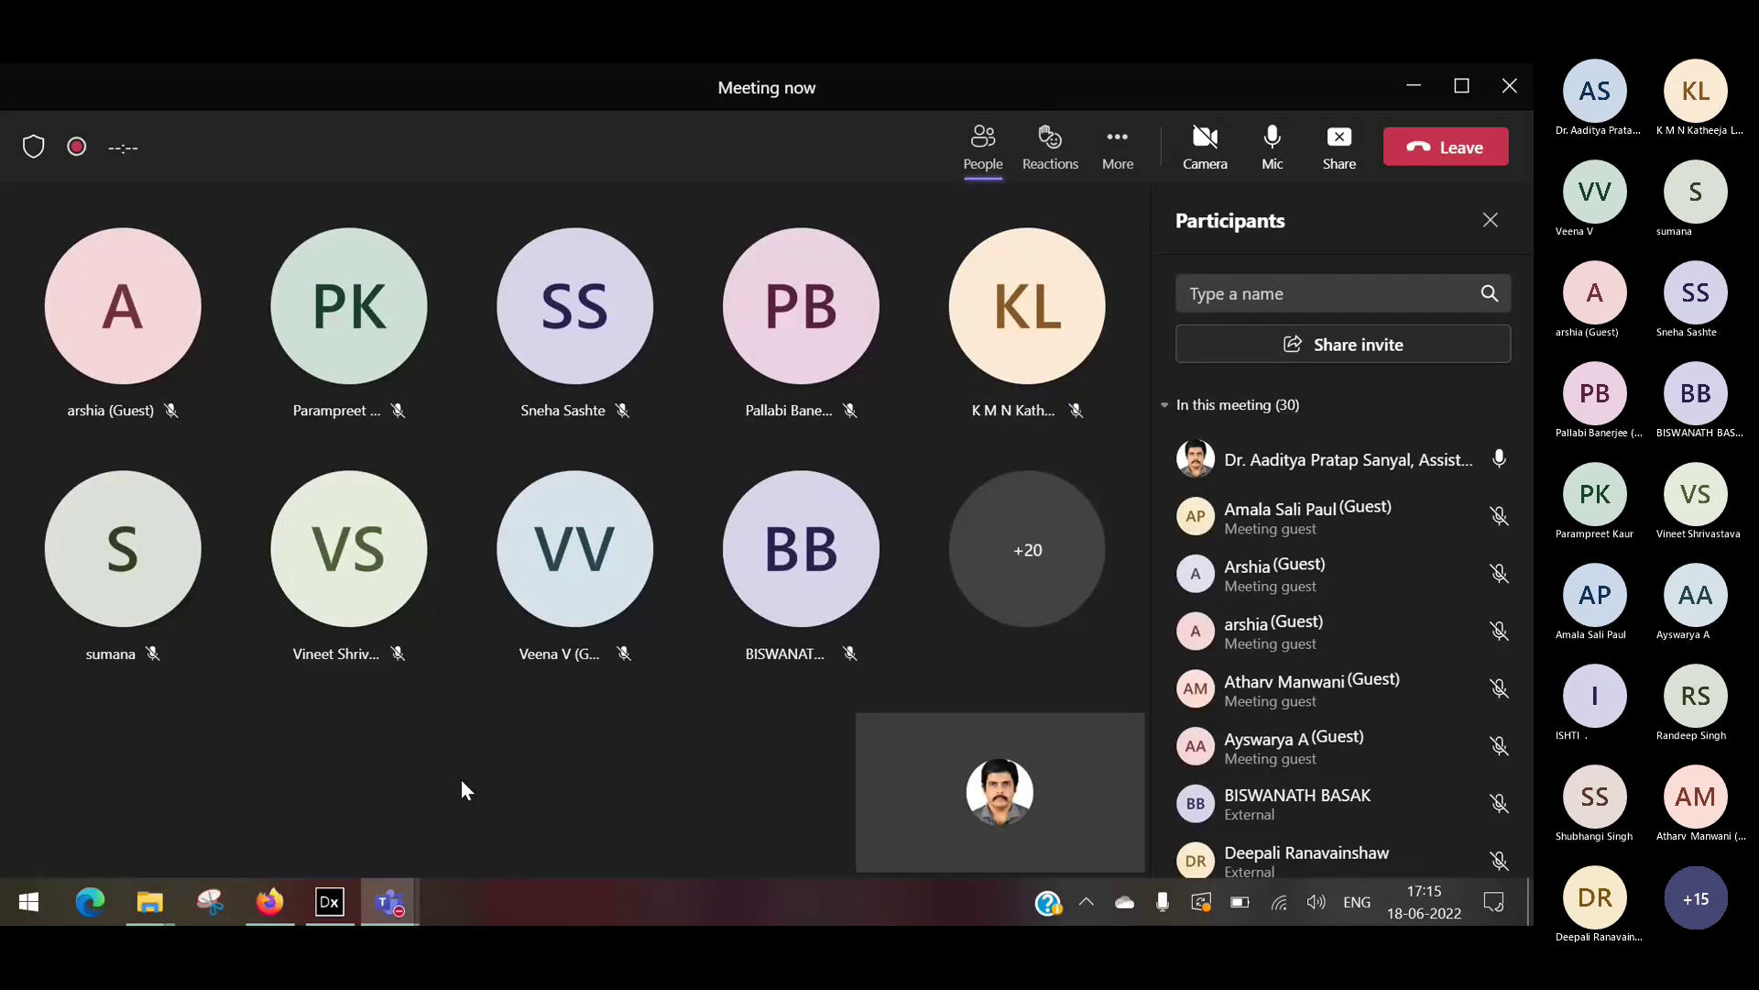
pyautogui.click(1413, 87)
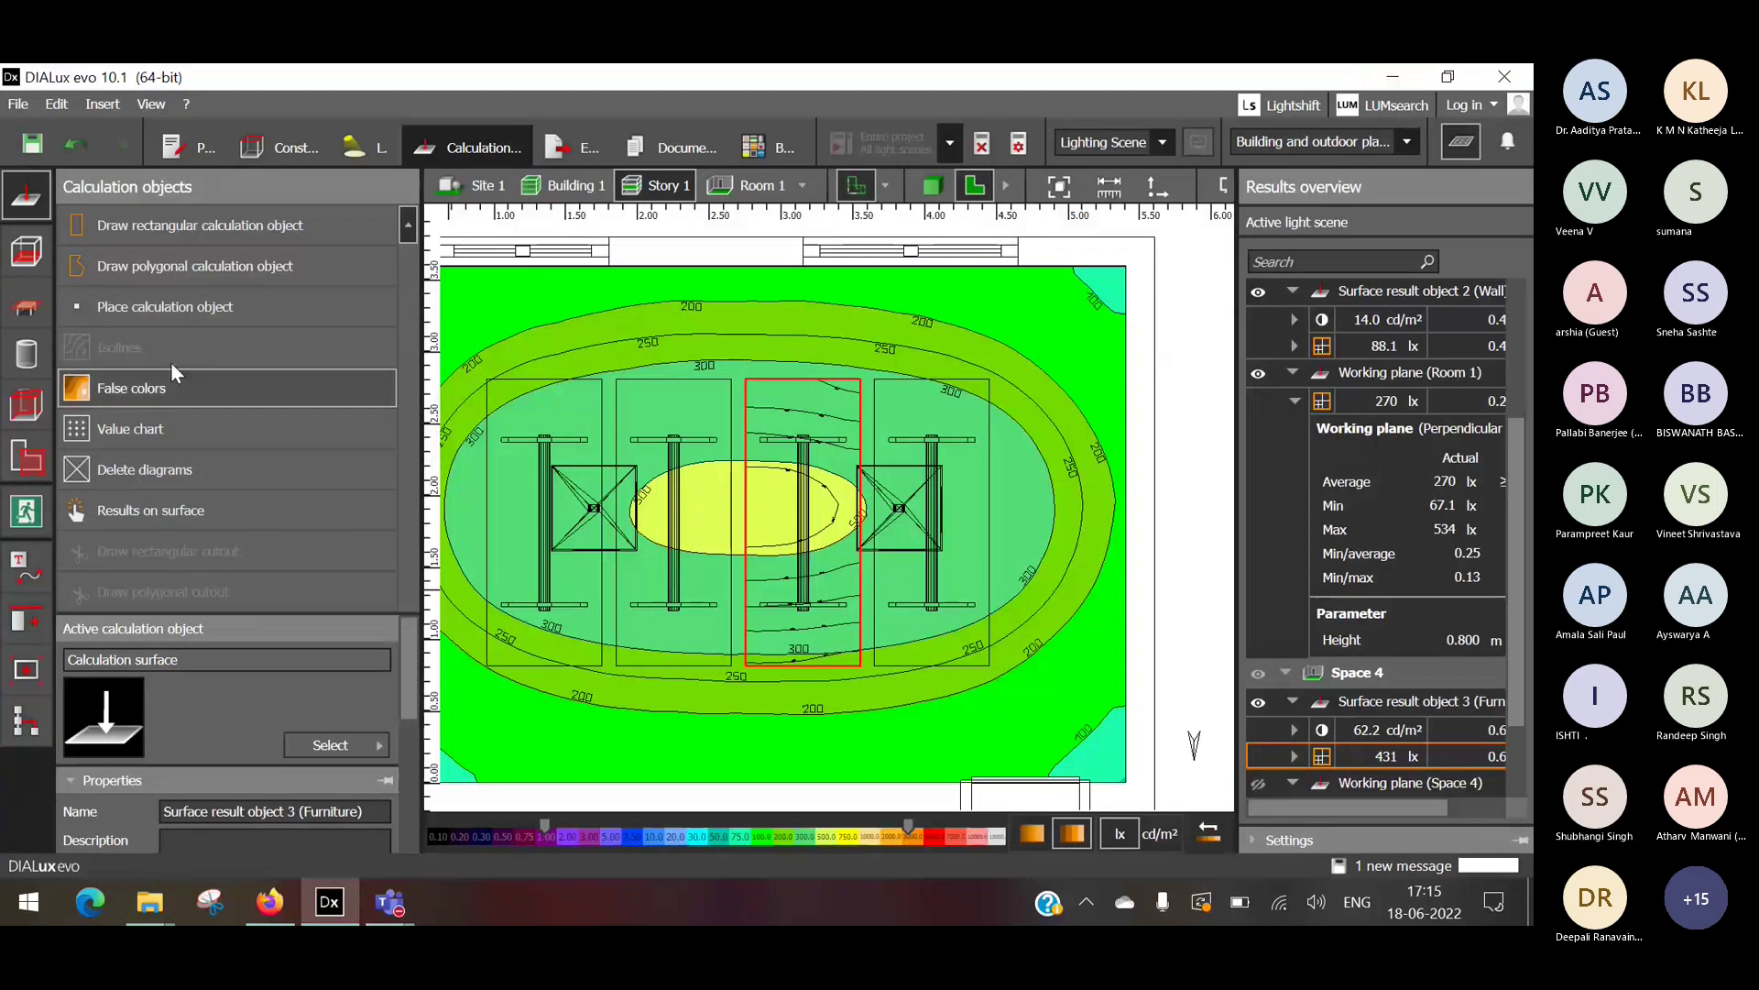
# Try to place a single calculation object on the second table in the floor plan.
pyautogui.click(165, 306)
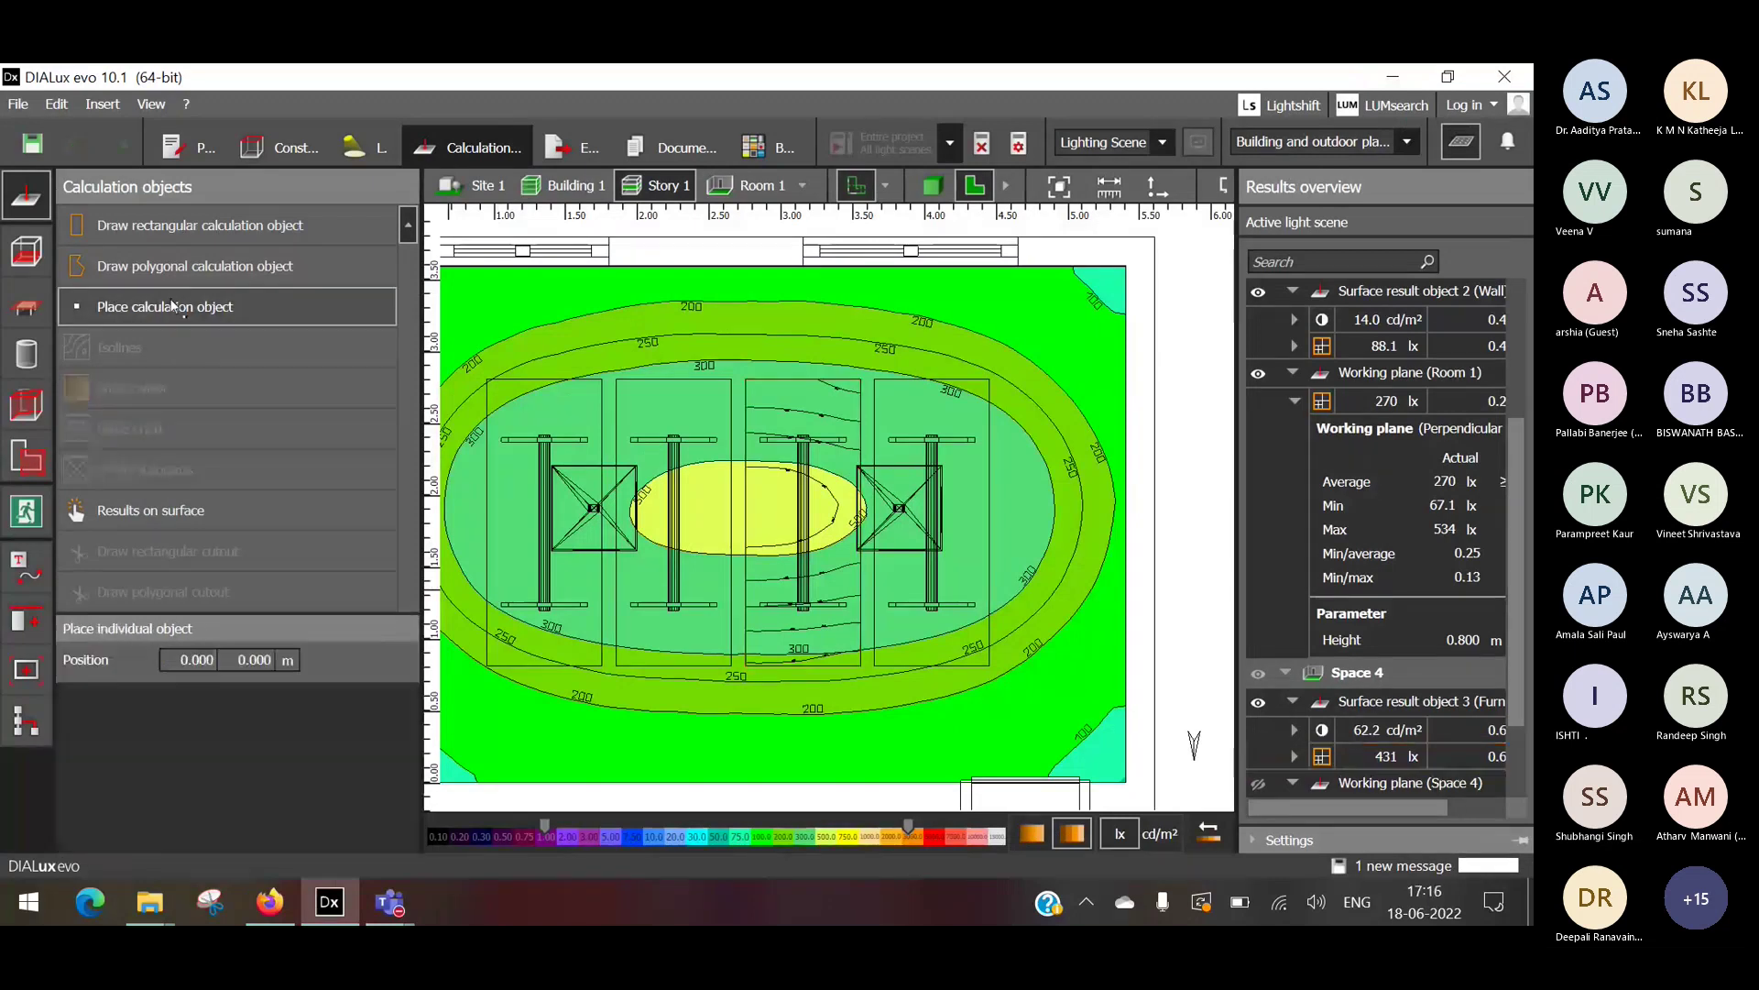
pyautogui.click(642, 410)
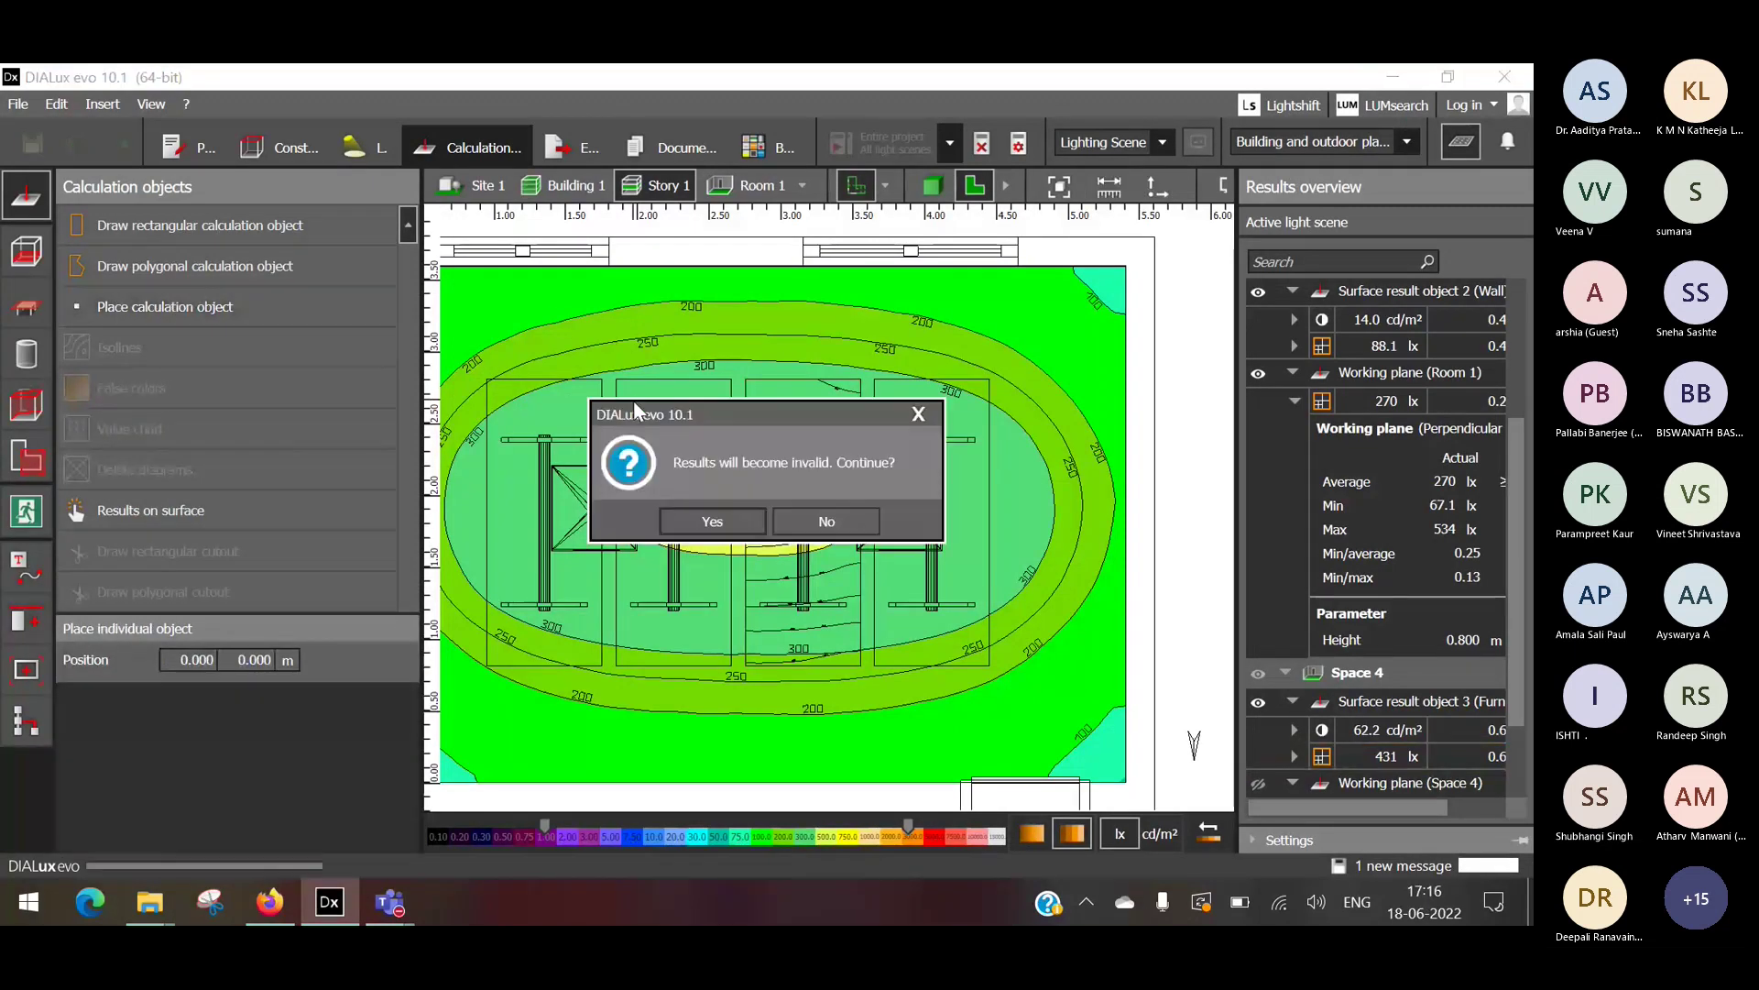
pyautogui.click(715, 521)
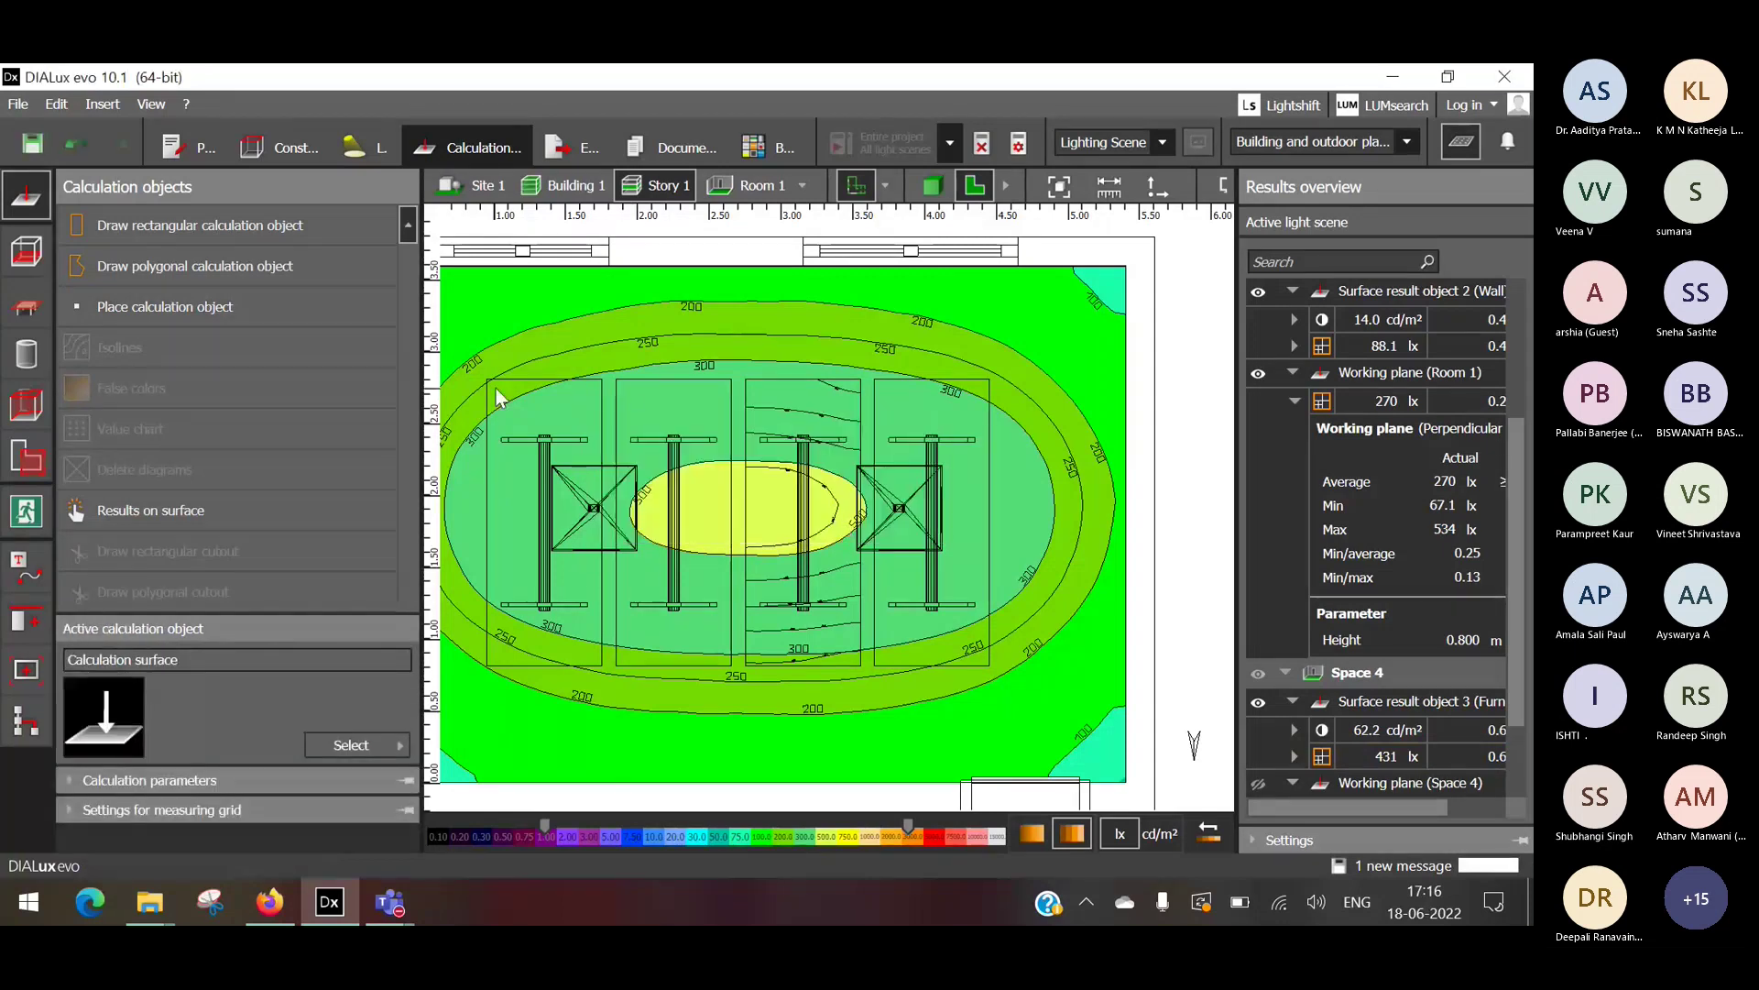
# Glance at the export views, then try to add surface results to the first table's top in the floor plan.
pyautogui.click(676, 149)
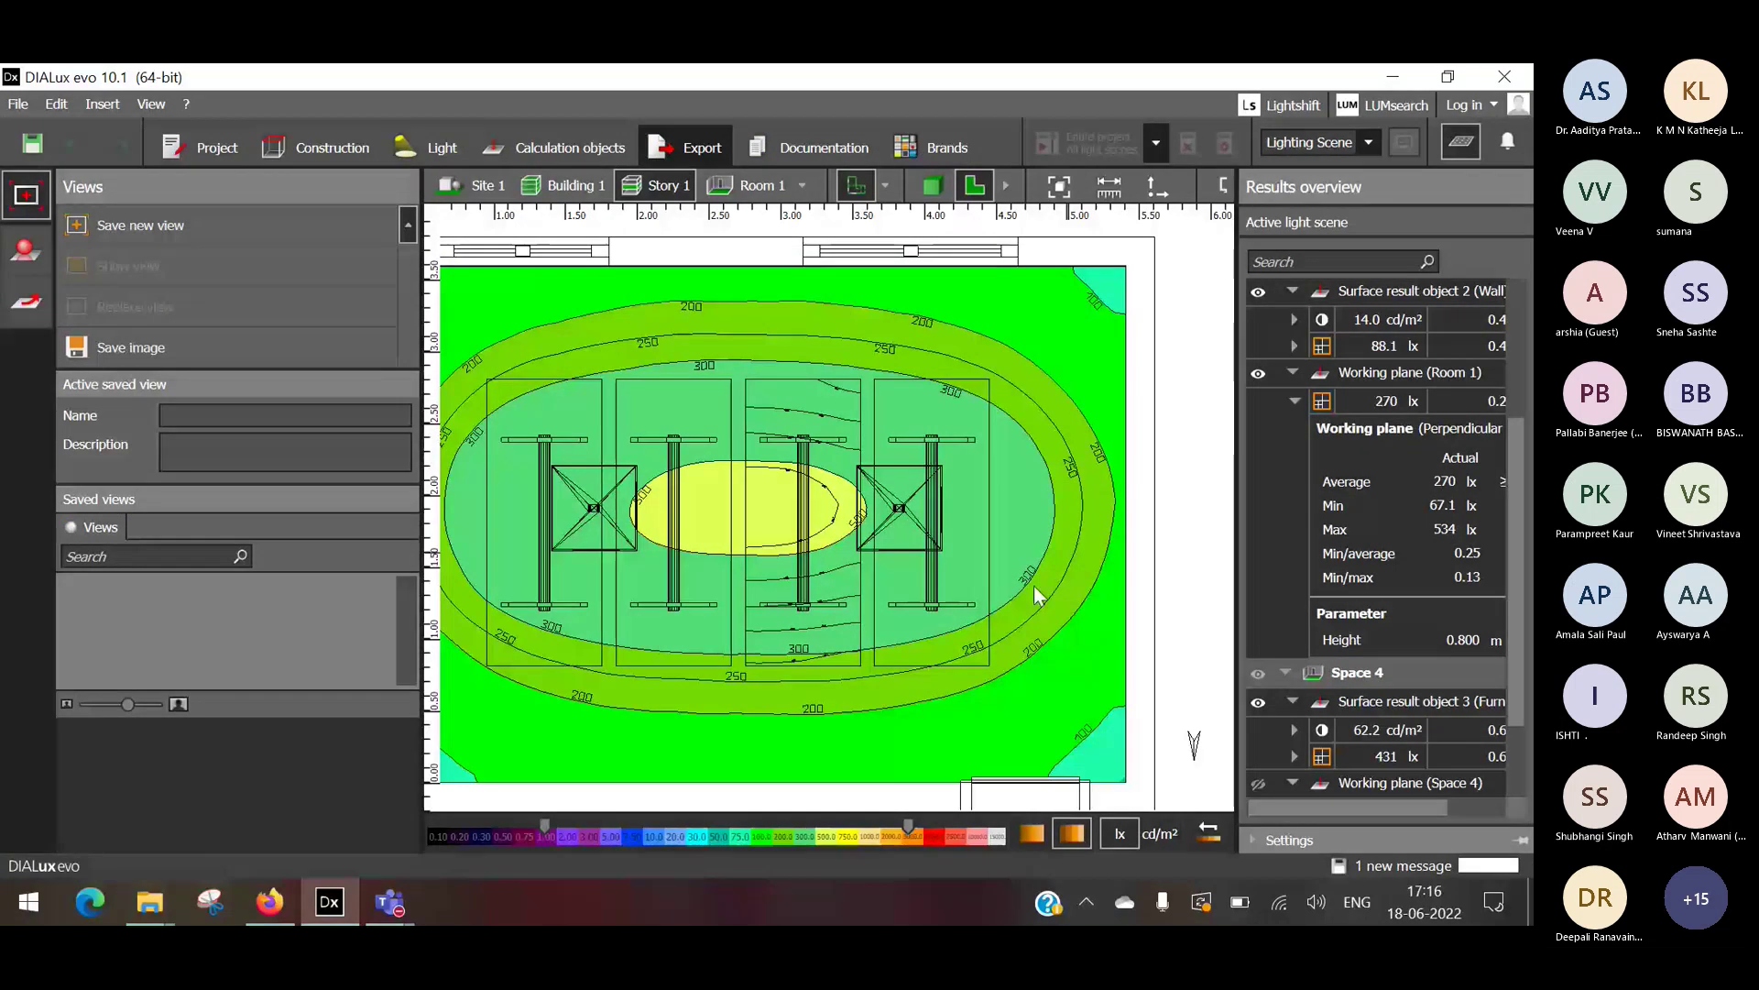
pyautogui.scroll(-2, 1038, 596)
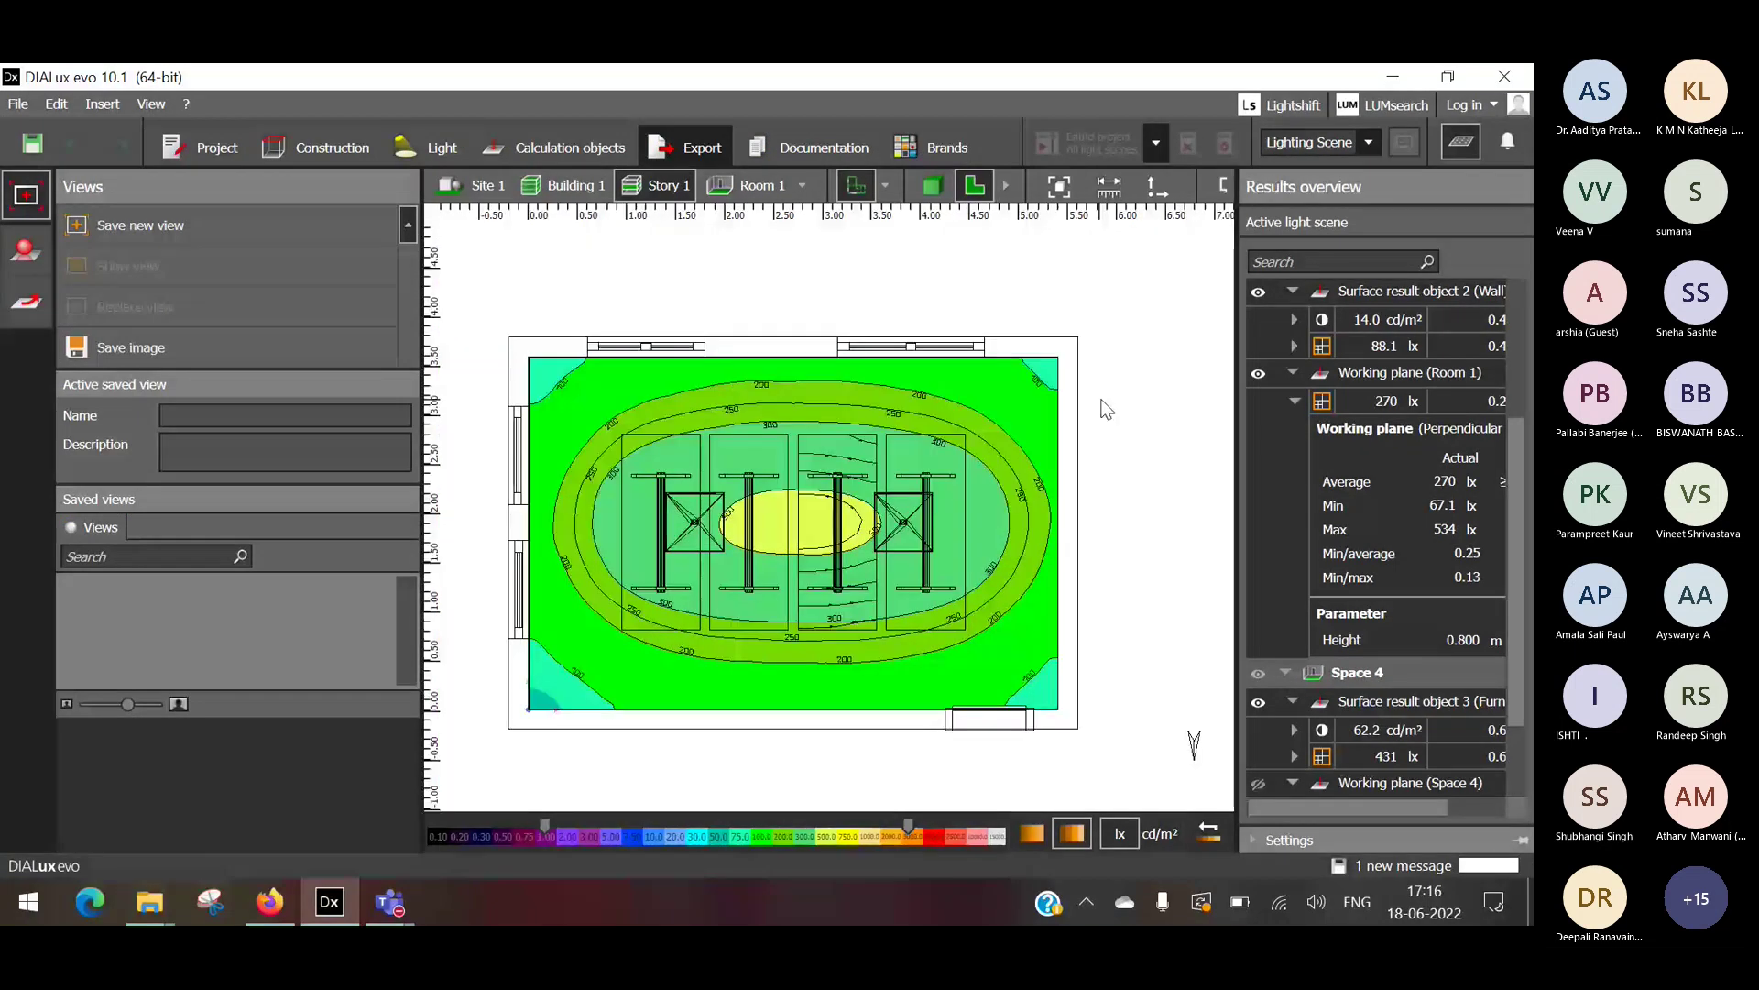
pyautogui.click(559, 148)
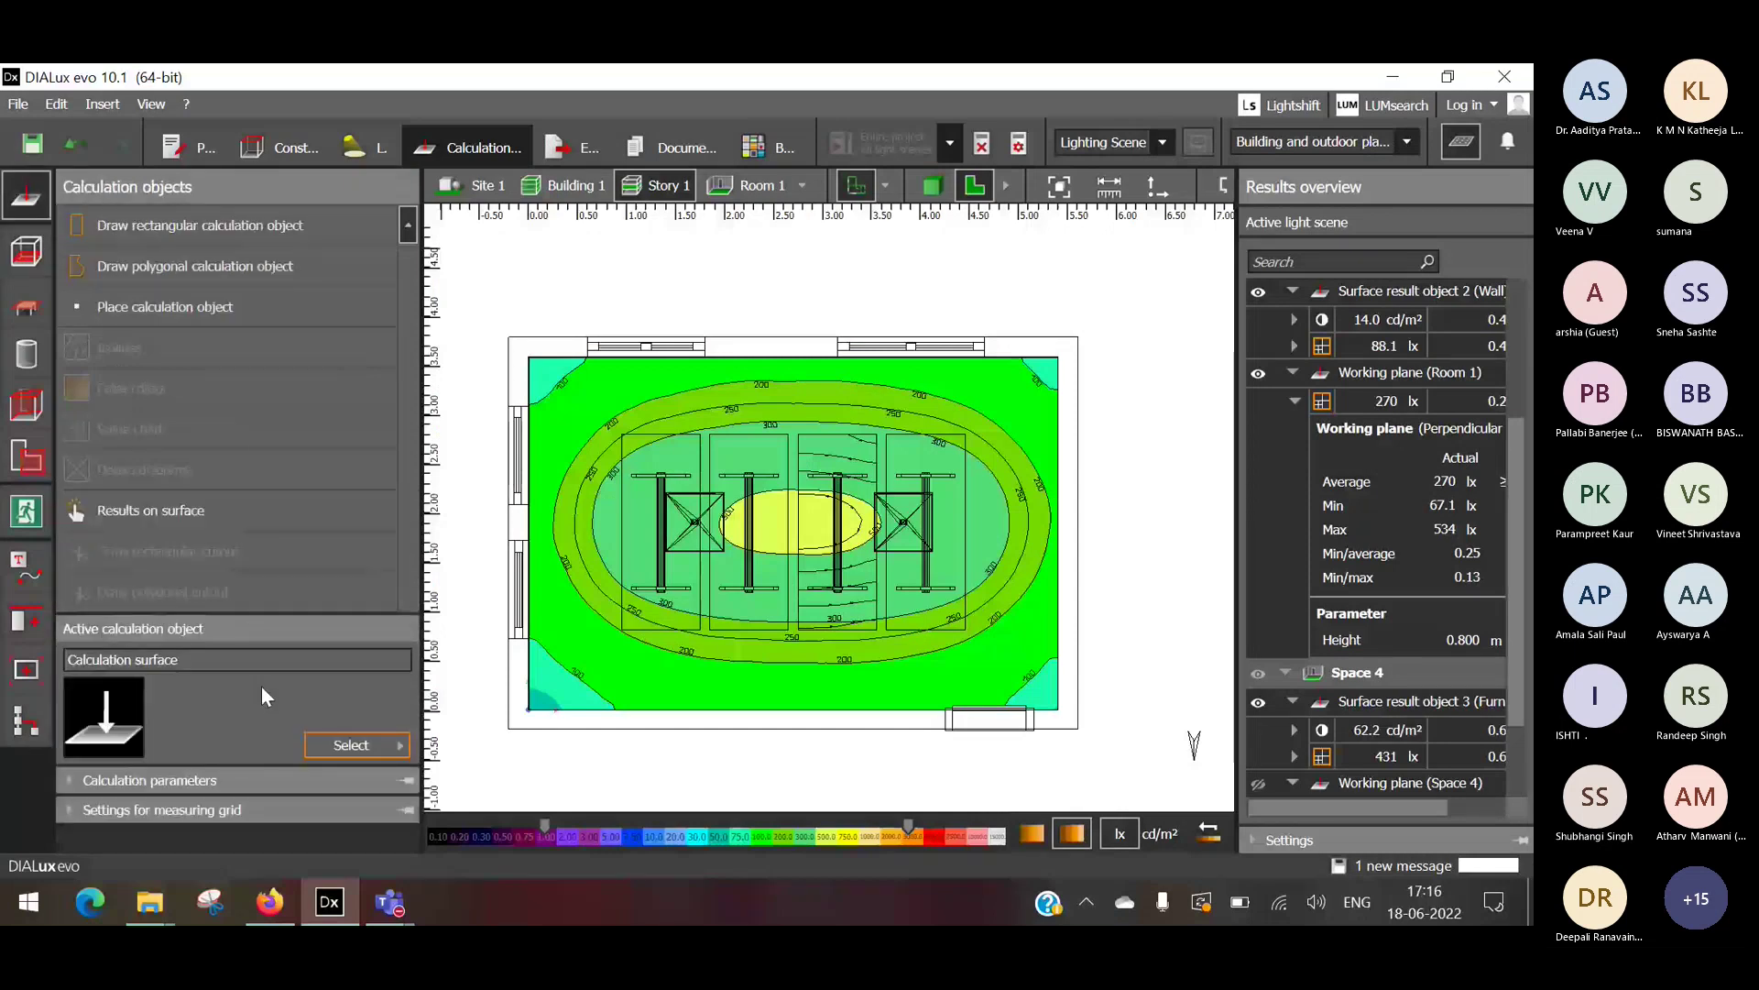
pyautogui.click(819, 521)
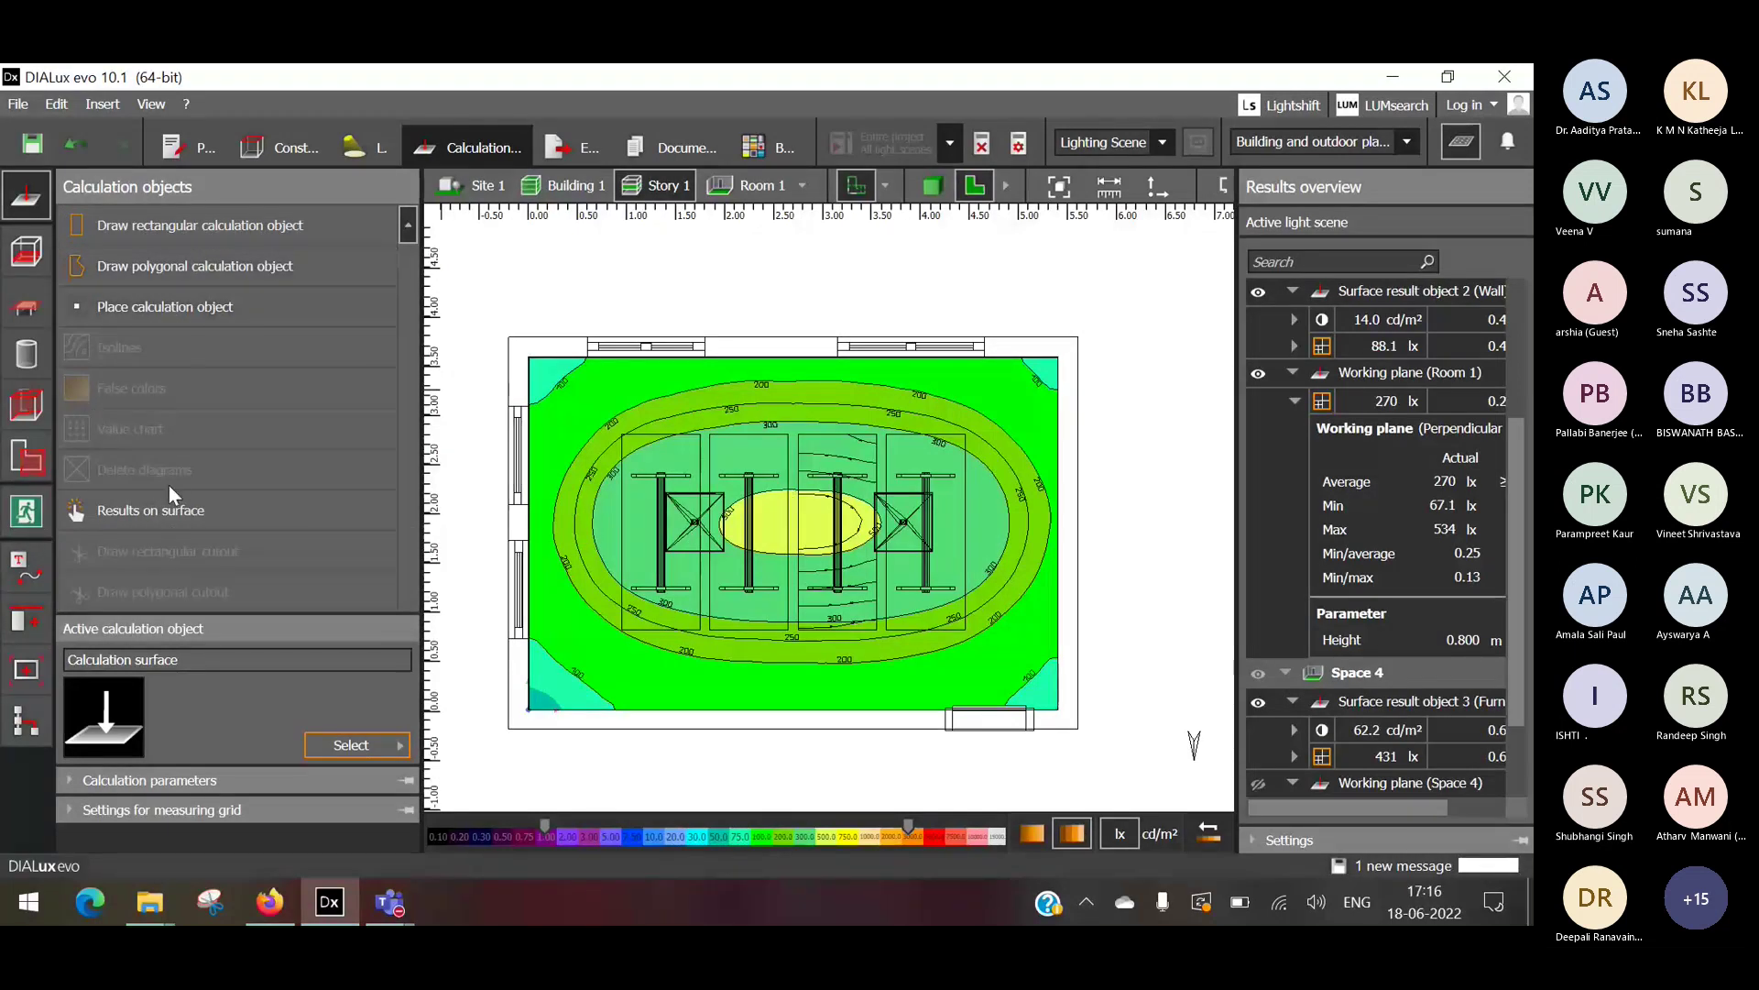
pyautogui.click(168, 514)
pyautogui.click(666, 456)
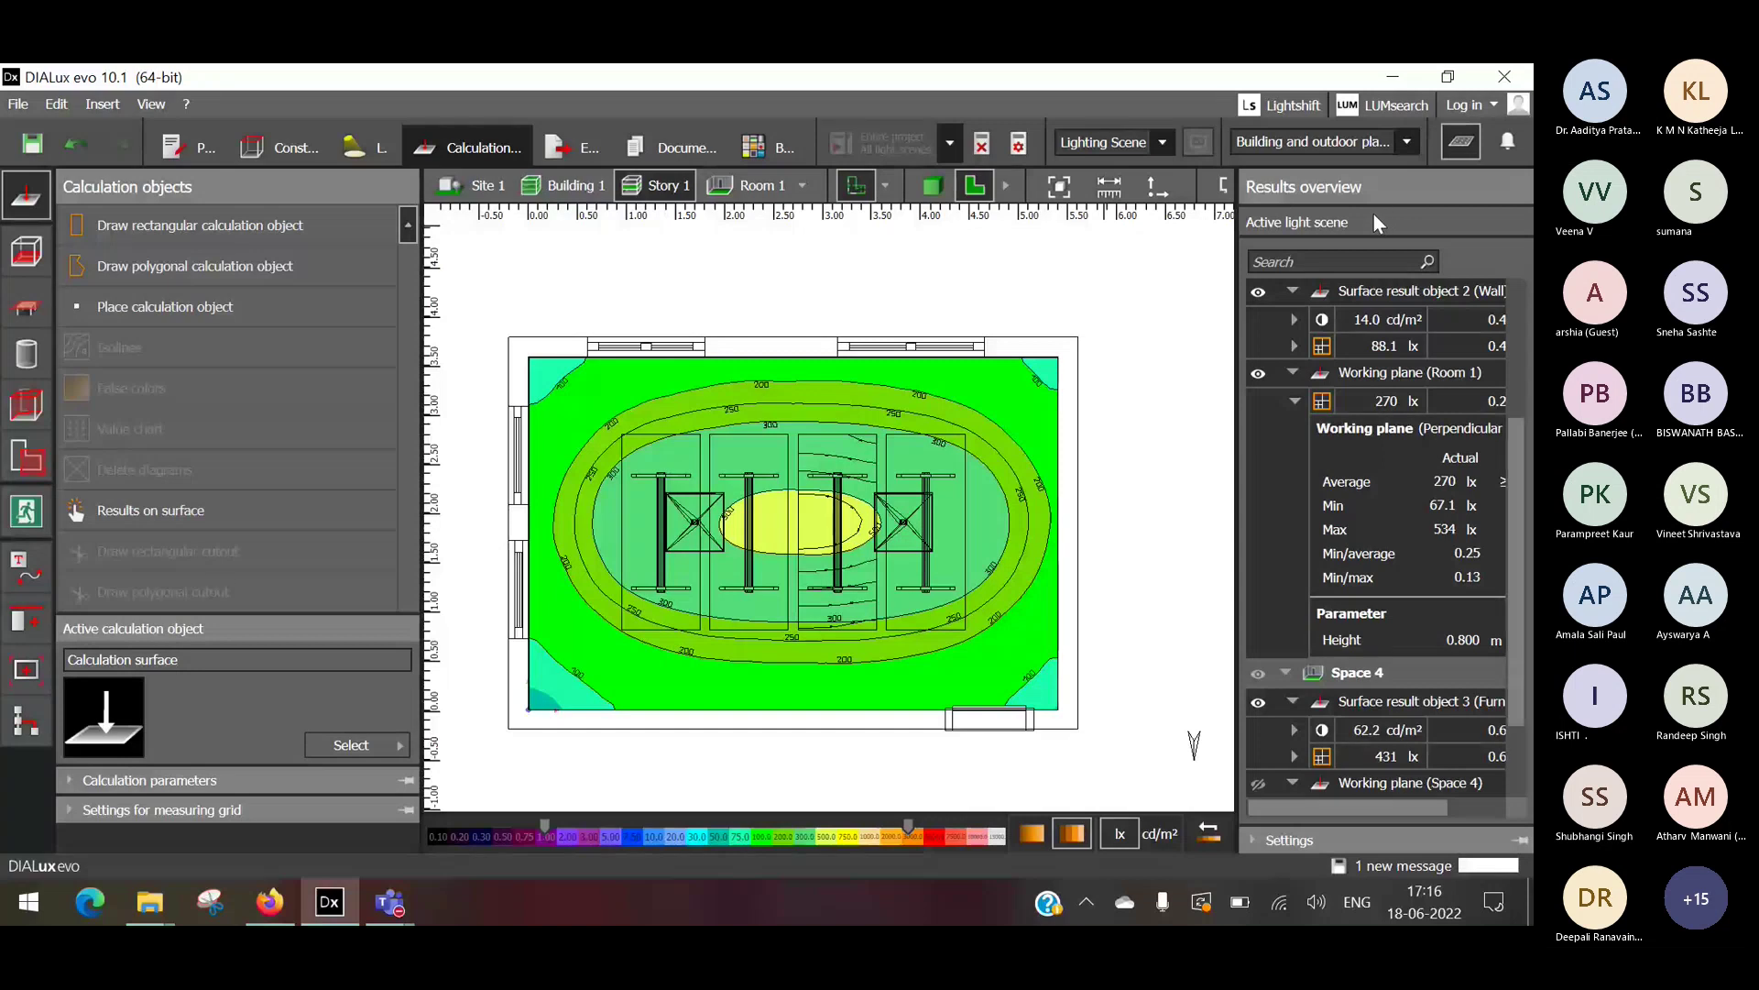
# Hide the calculation result diagrams in the floor plan and show them again through the display options.
pyautogui.click(1224, 189)
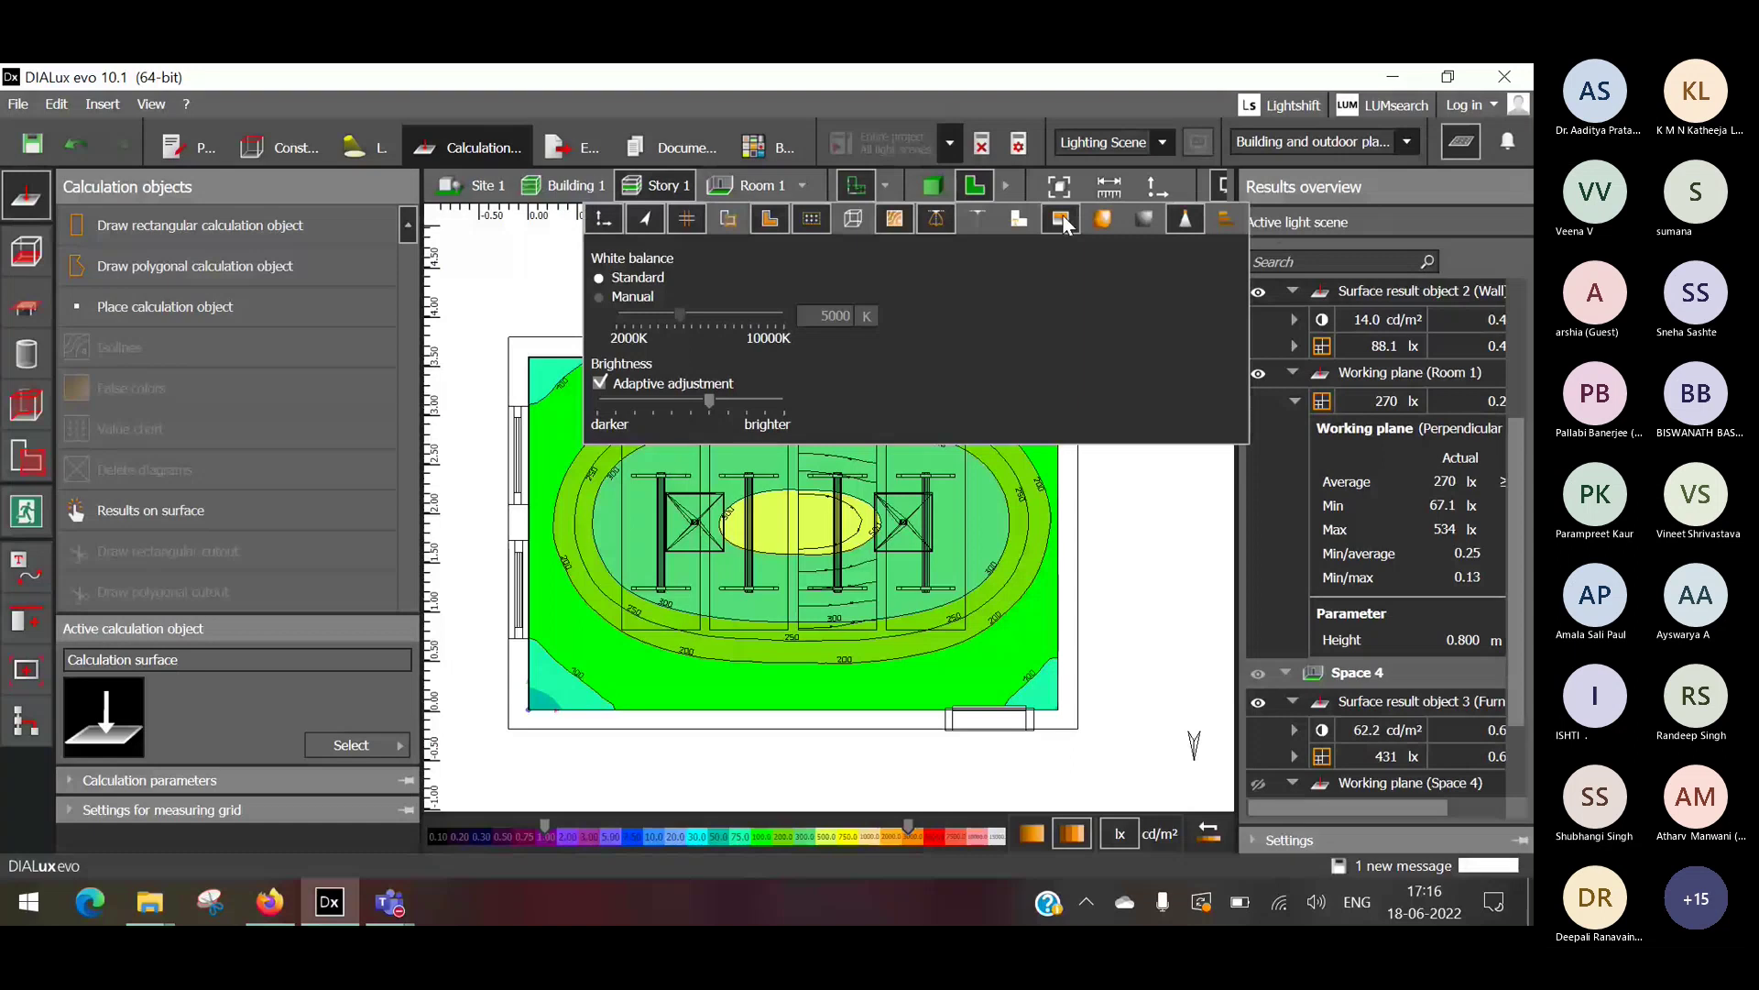
pyautogui.click(905, 221)
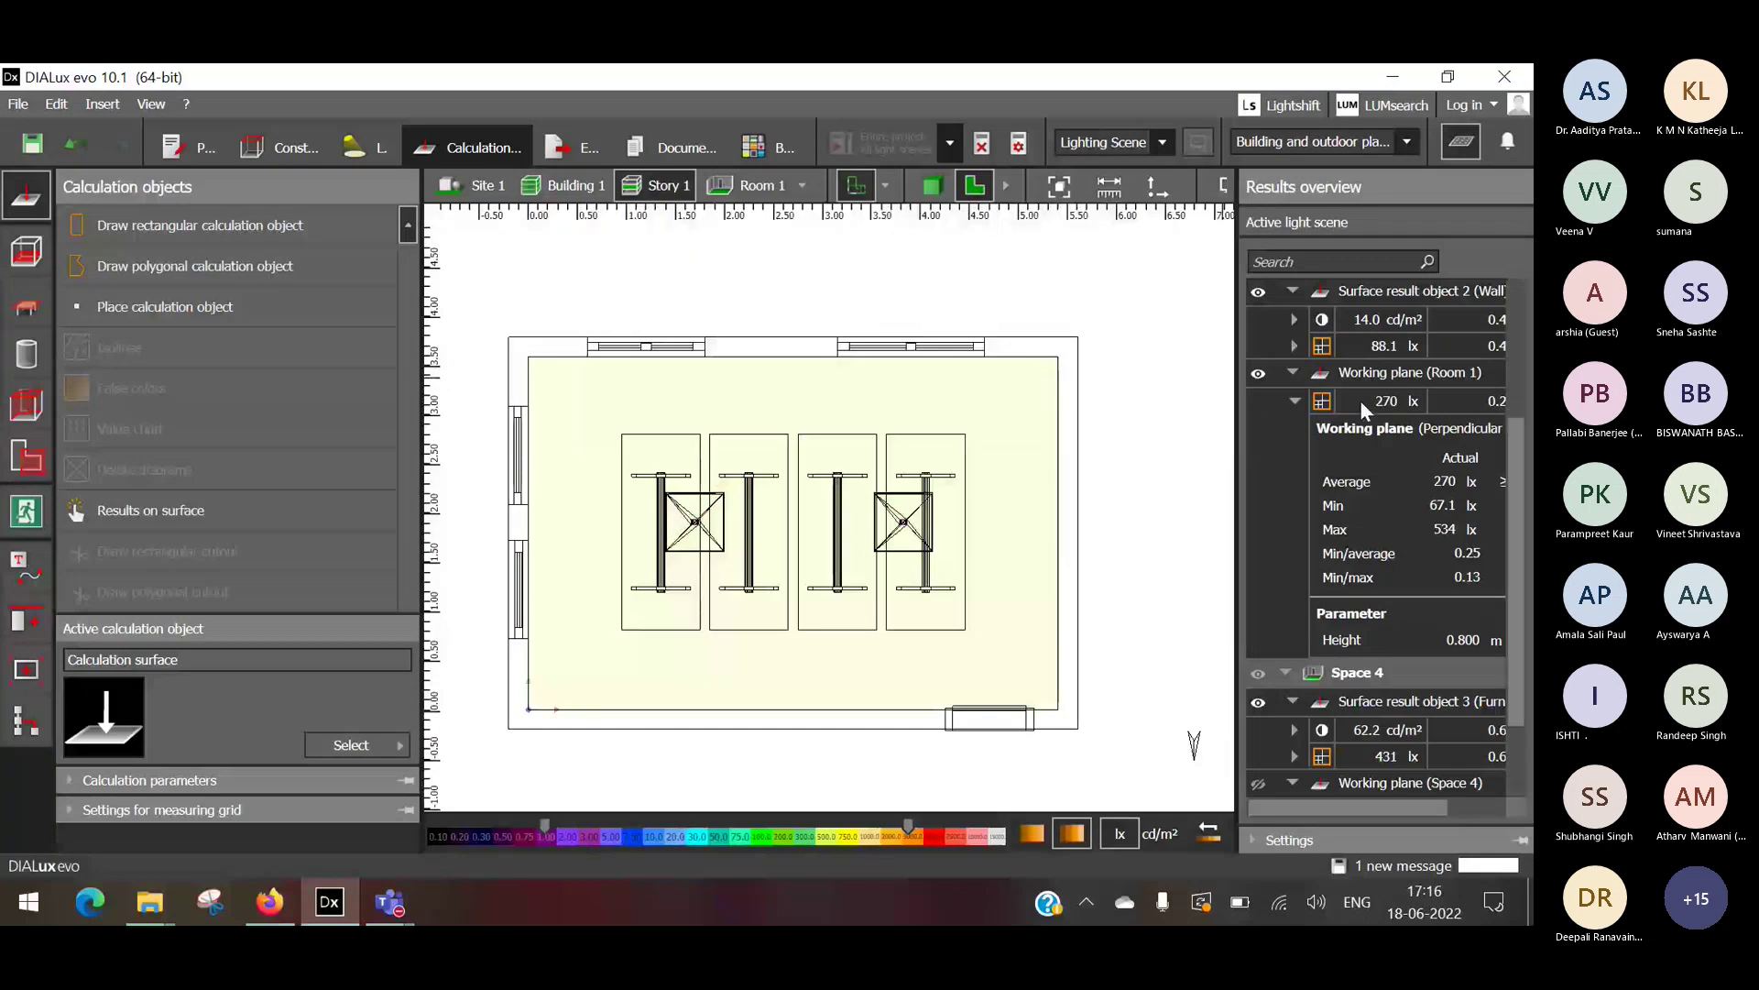
pyautogui.click(1361, 402)
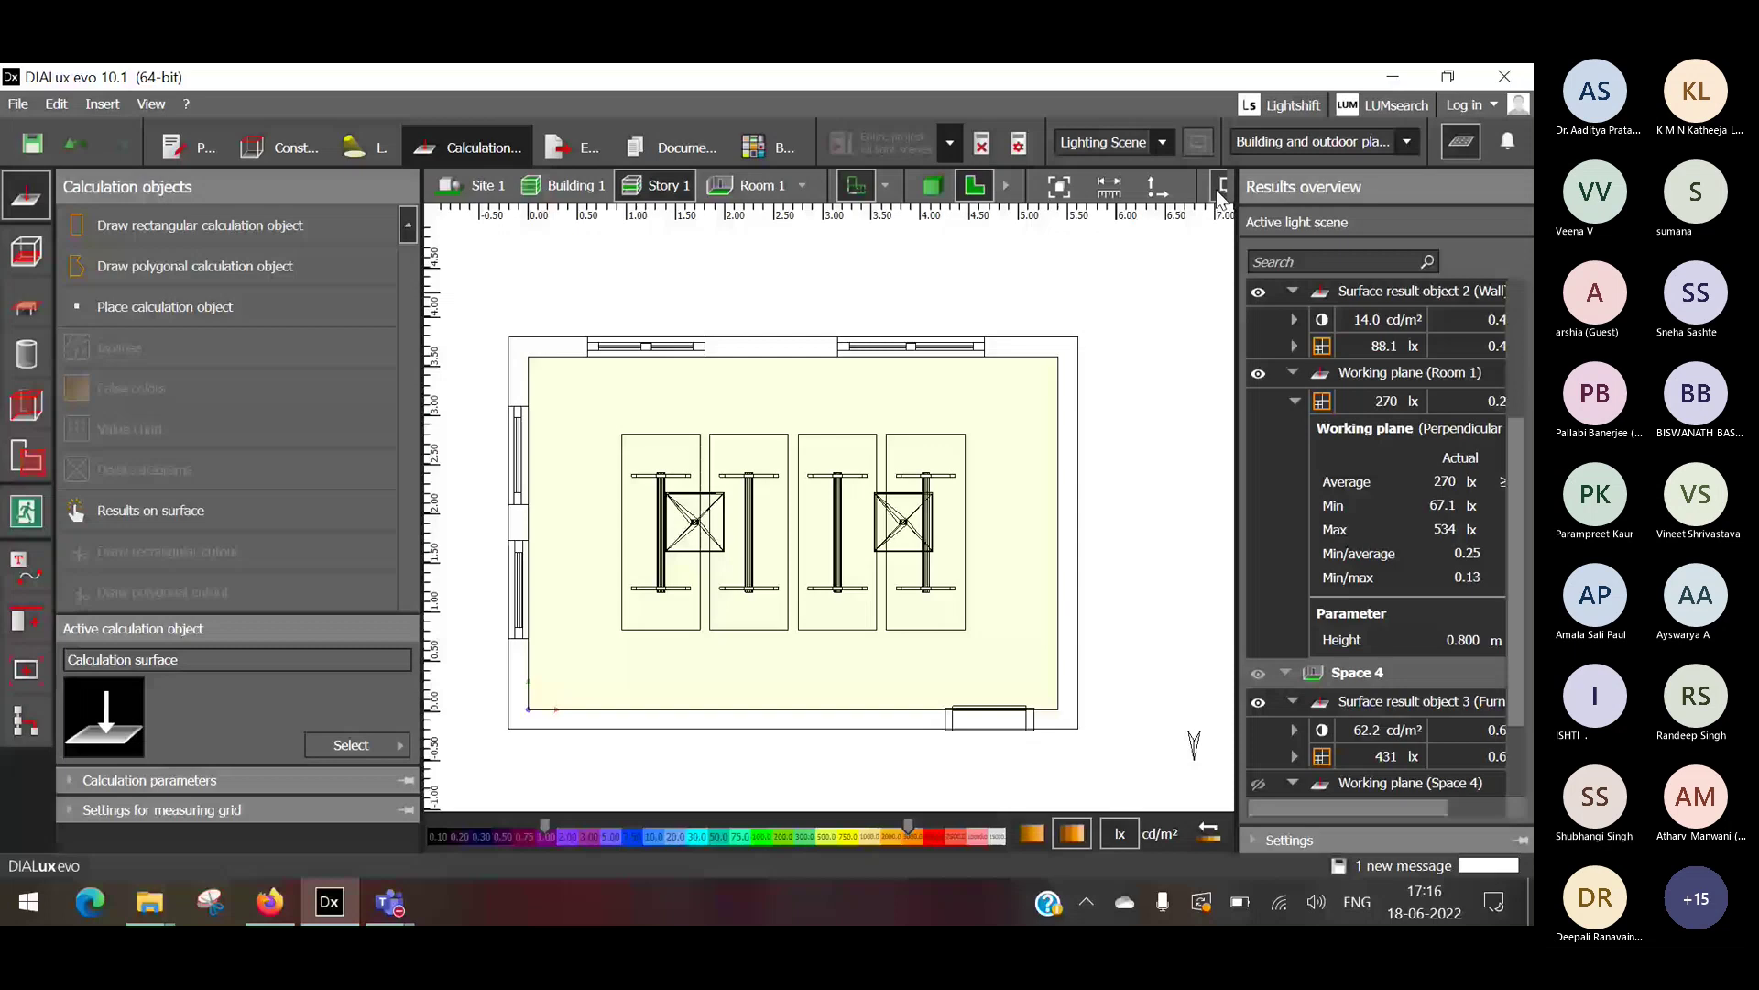
pyautogui.click(1223, 187)
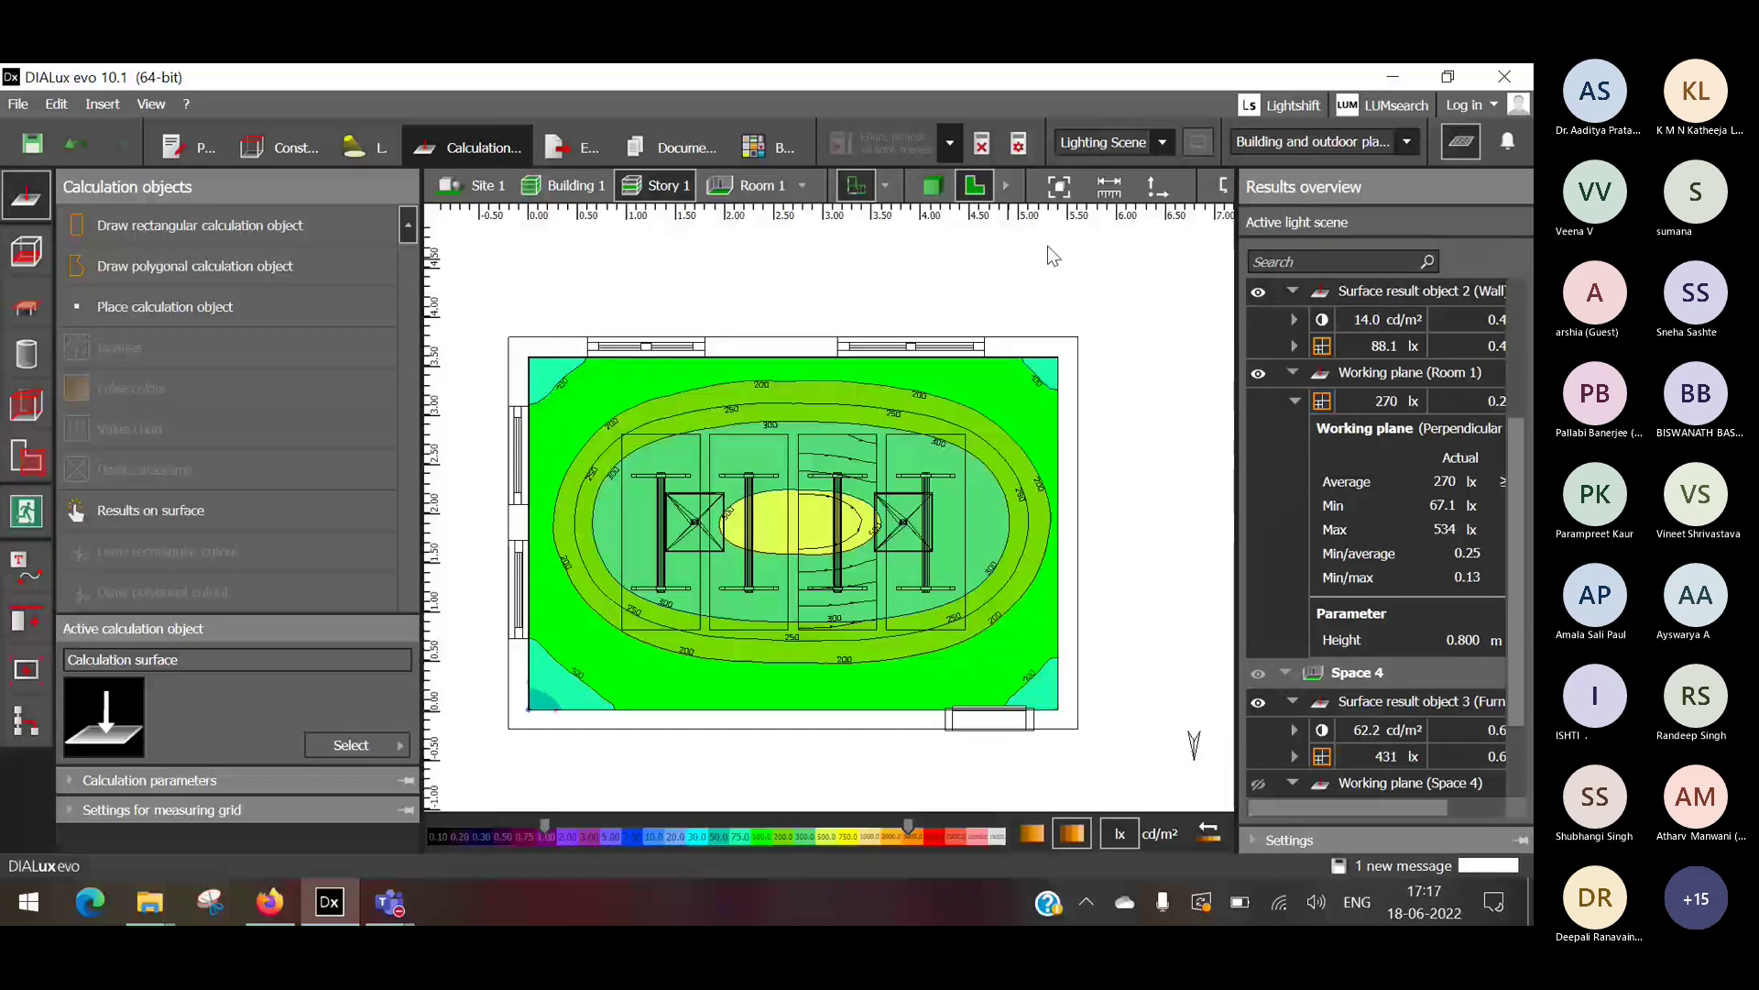
# Hide the results overview with its working plane display and add surface results to the room's floor.
pyautogui.click(1464, 144)
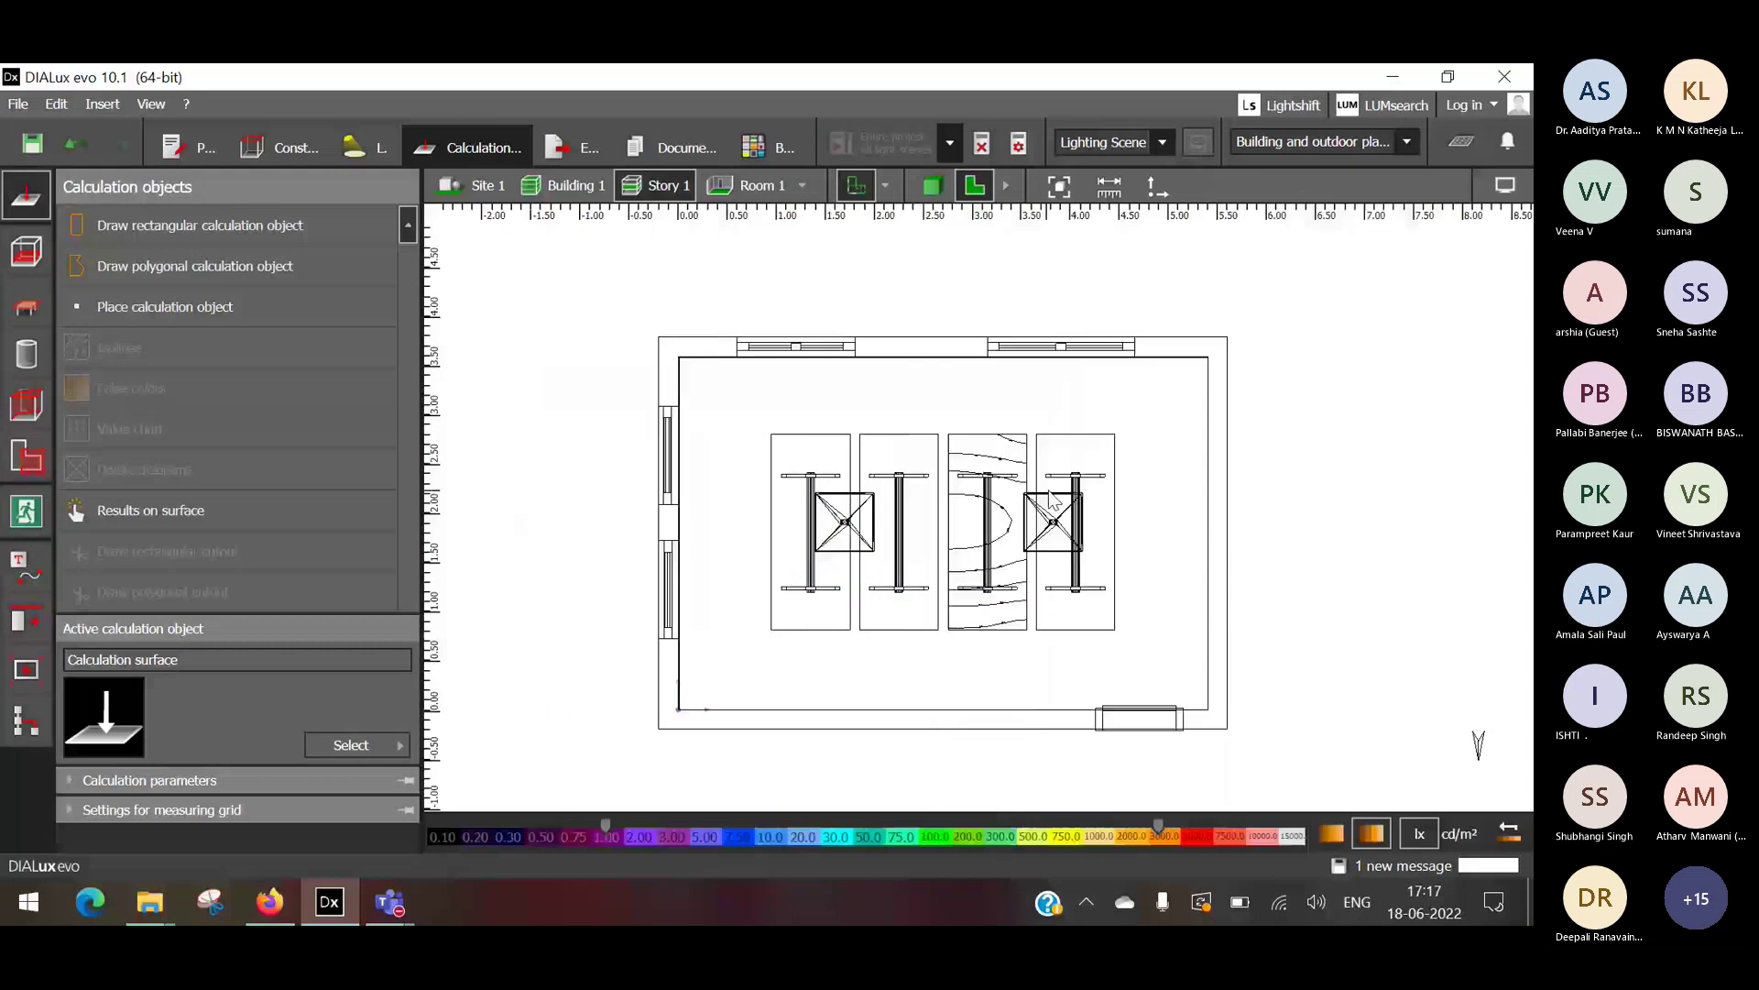
pyautogui.scroll(5, 1051, 500)
pyautogui.scroll(-2, 1009, 432)
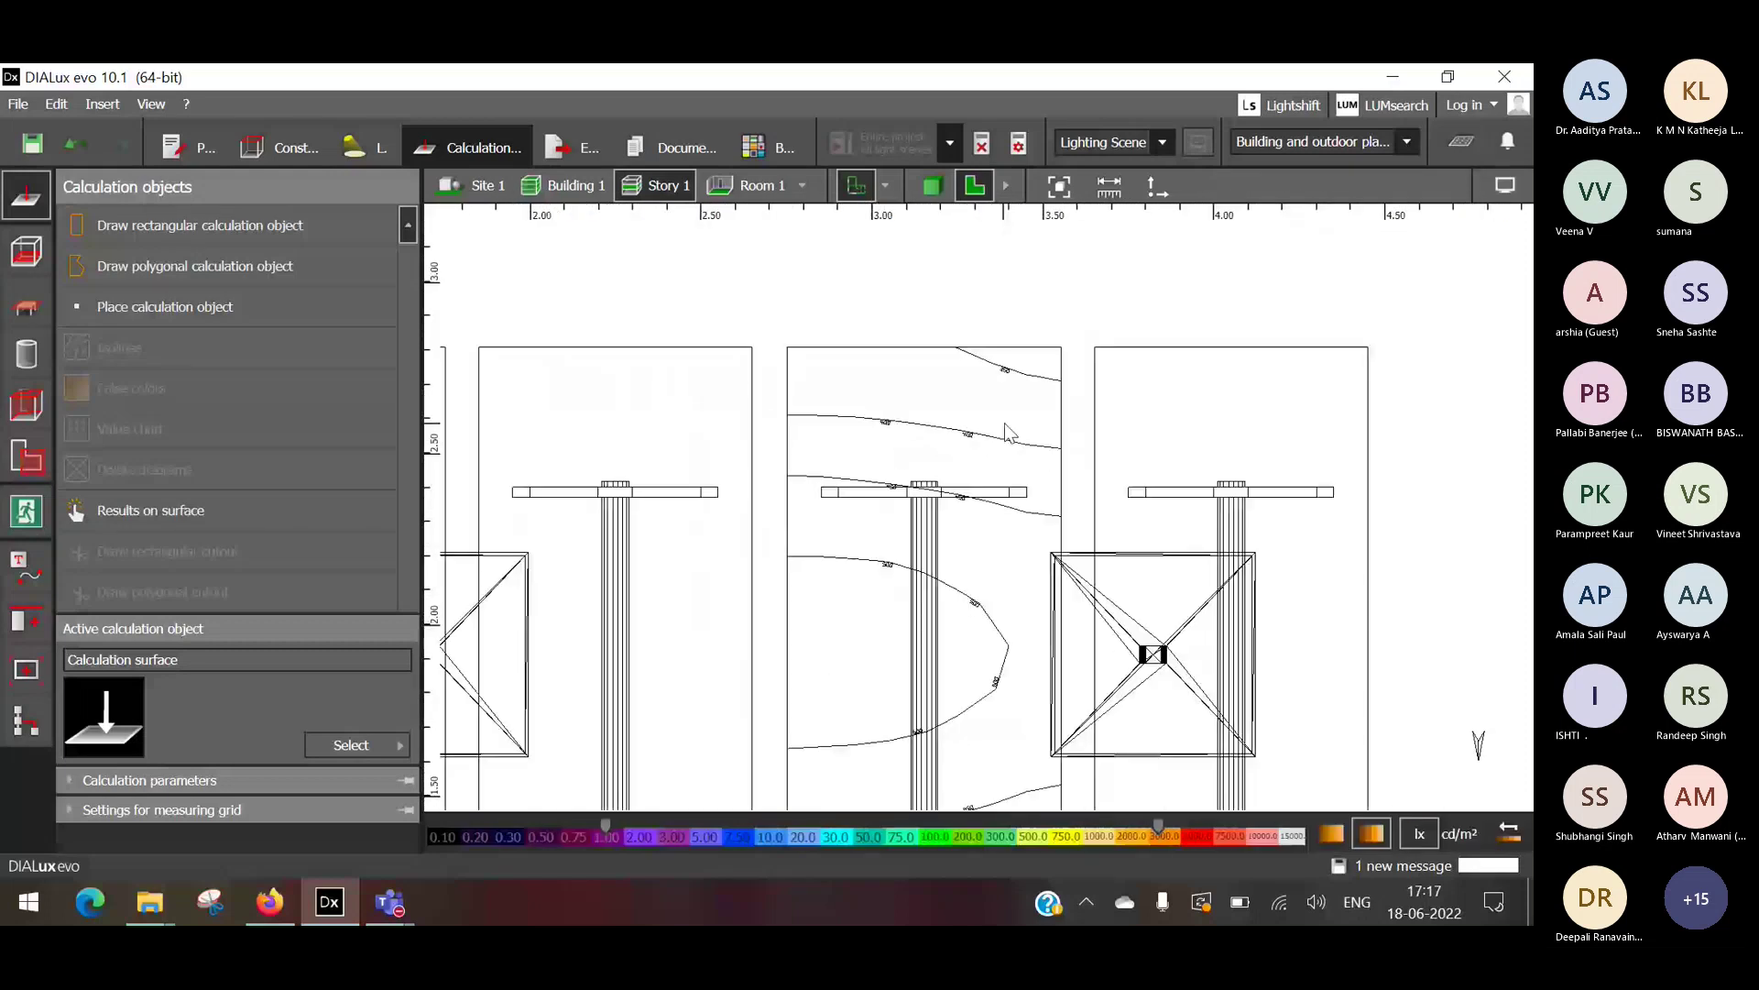
pyautogui.scroll(-2, 1009, 433)
pyautogui.scroll(-2, 1008, 432)
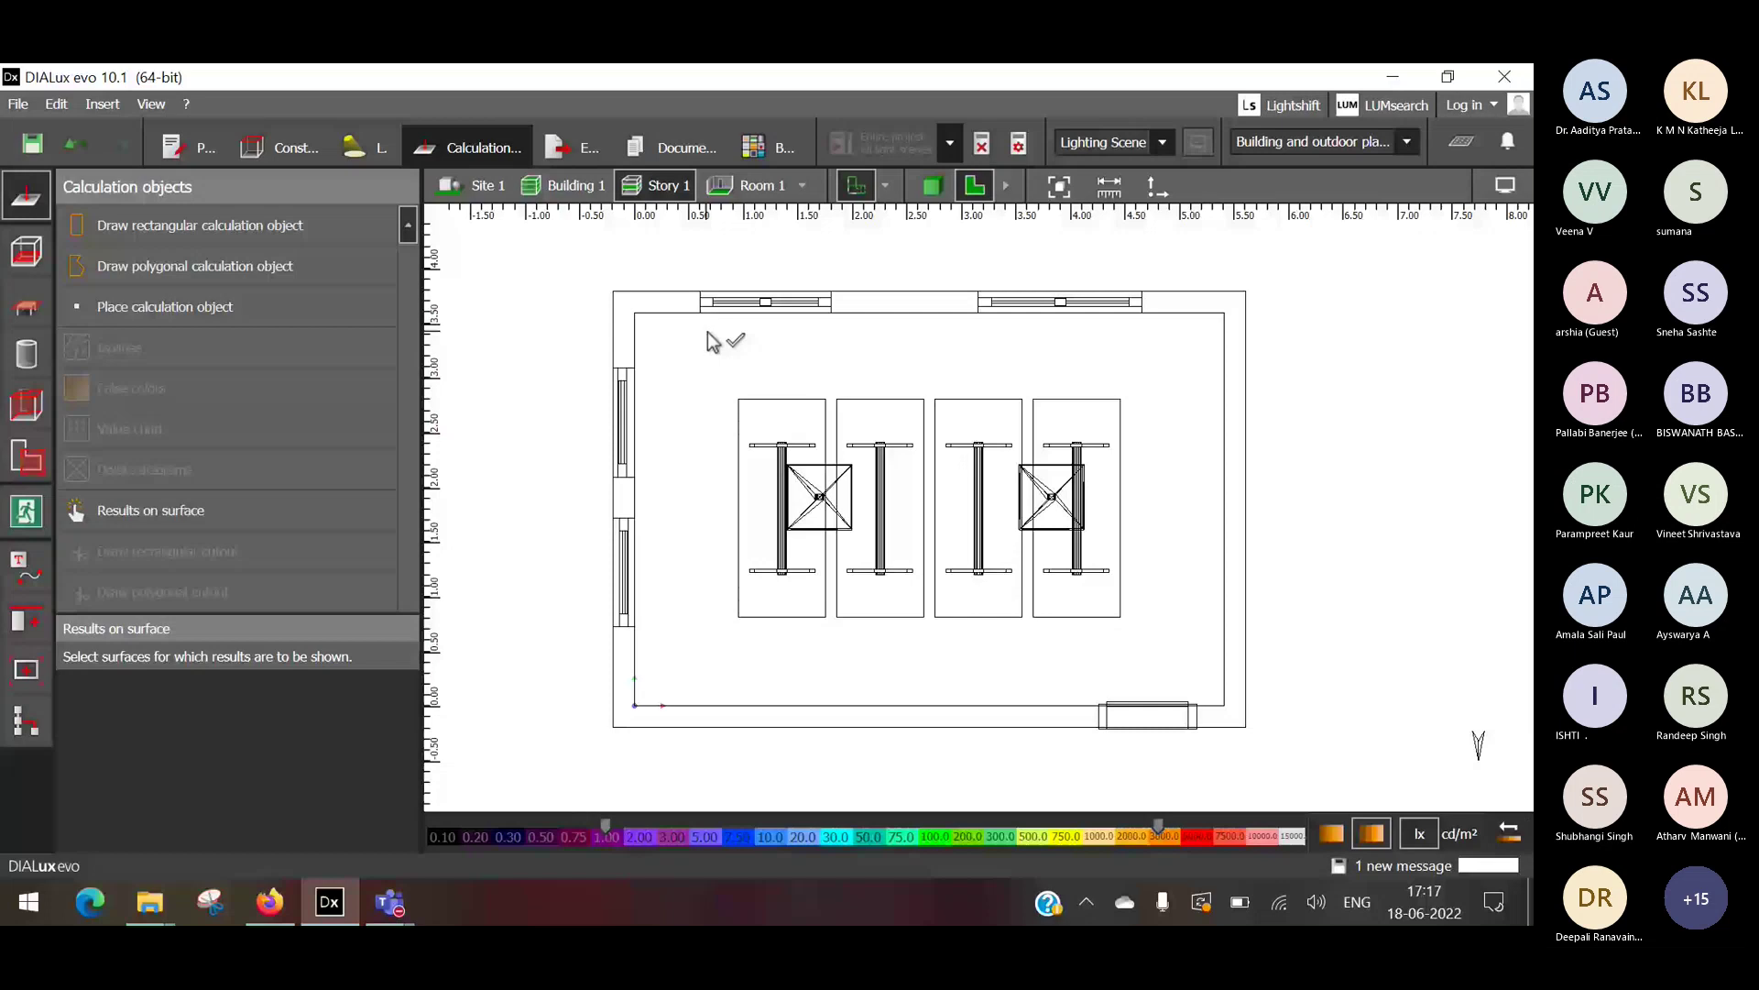
pyautogui.click(713, 341)
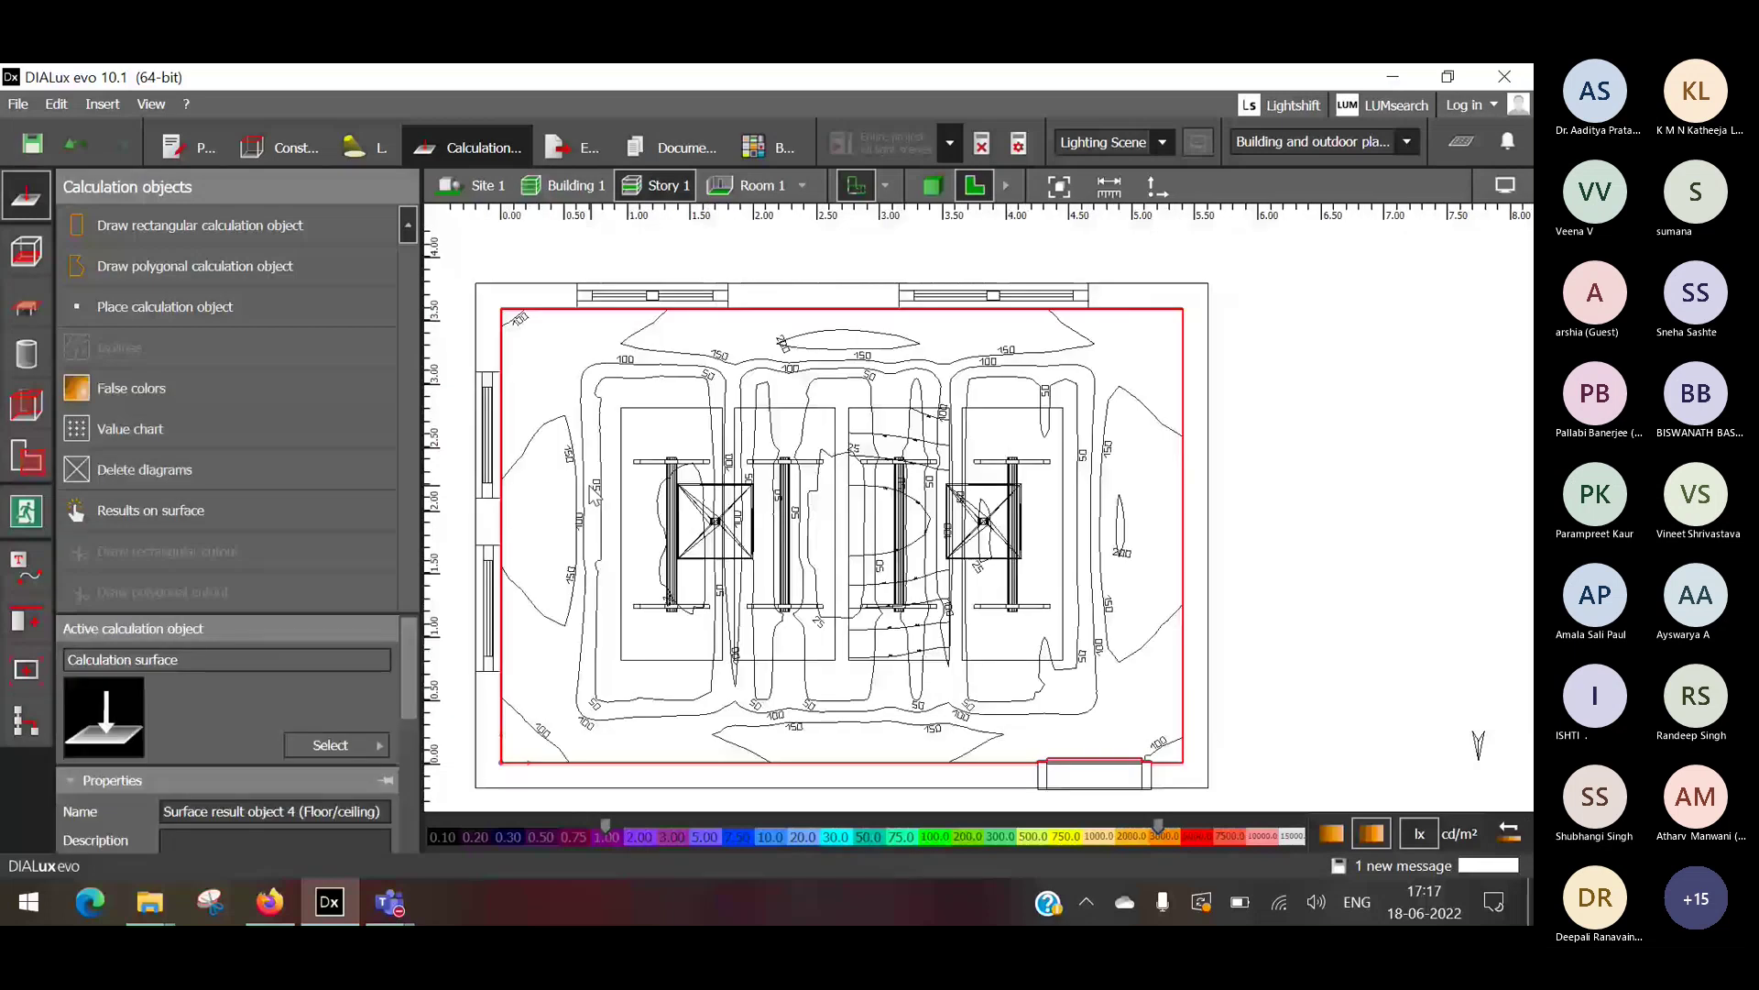
# Look into the export raytracer, then open the project documentation and review its cover page.
pyautogui.click(570, 147)
pyautogui.click(22, 256)
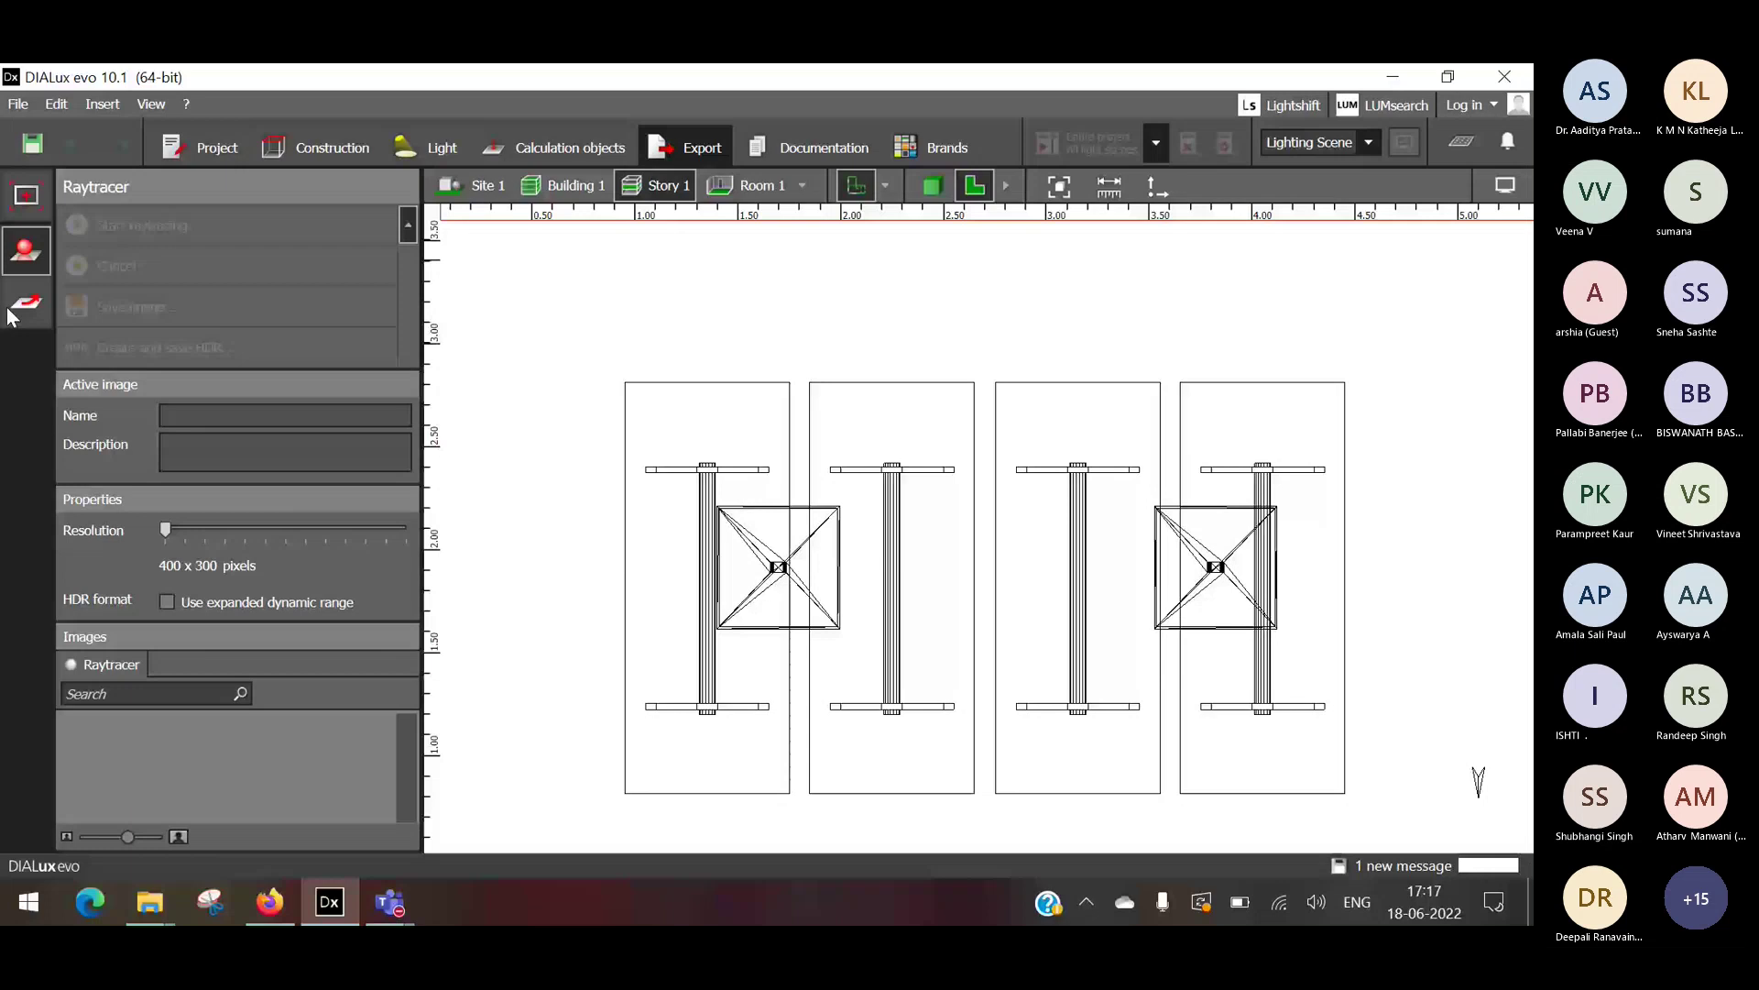
pyautogui.click(809, 147)
pyautogui.scroll(-2, 944, 422)
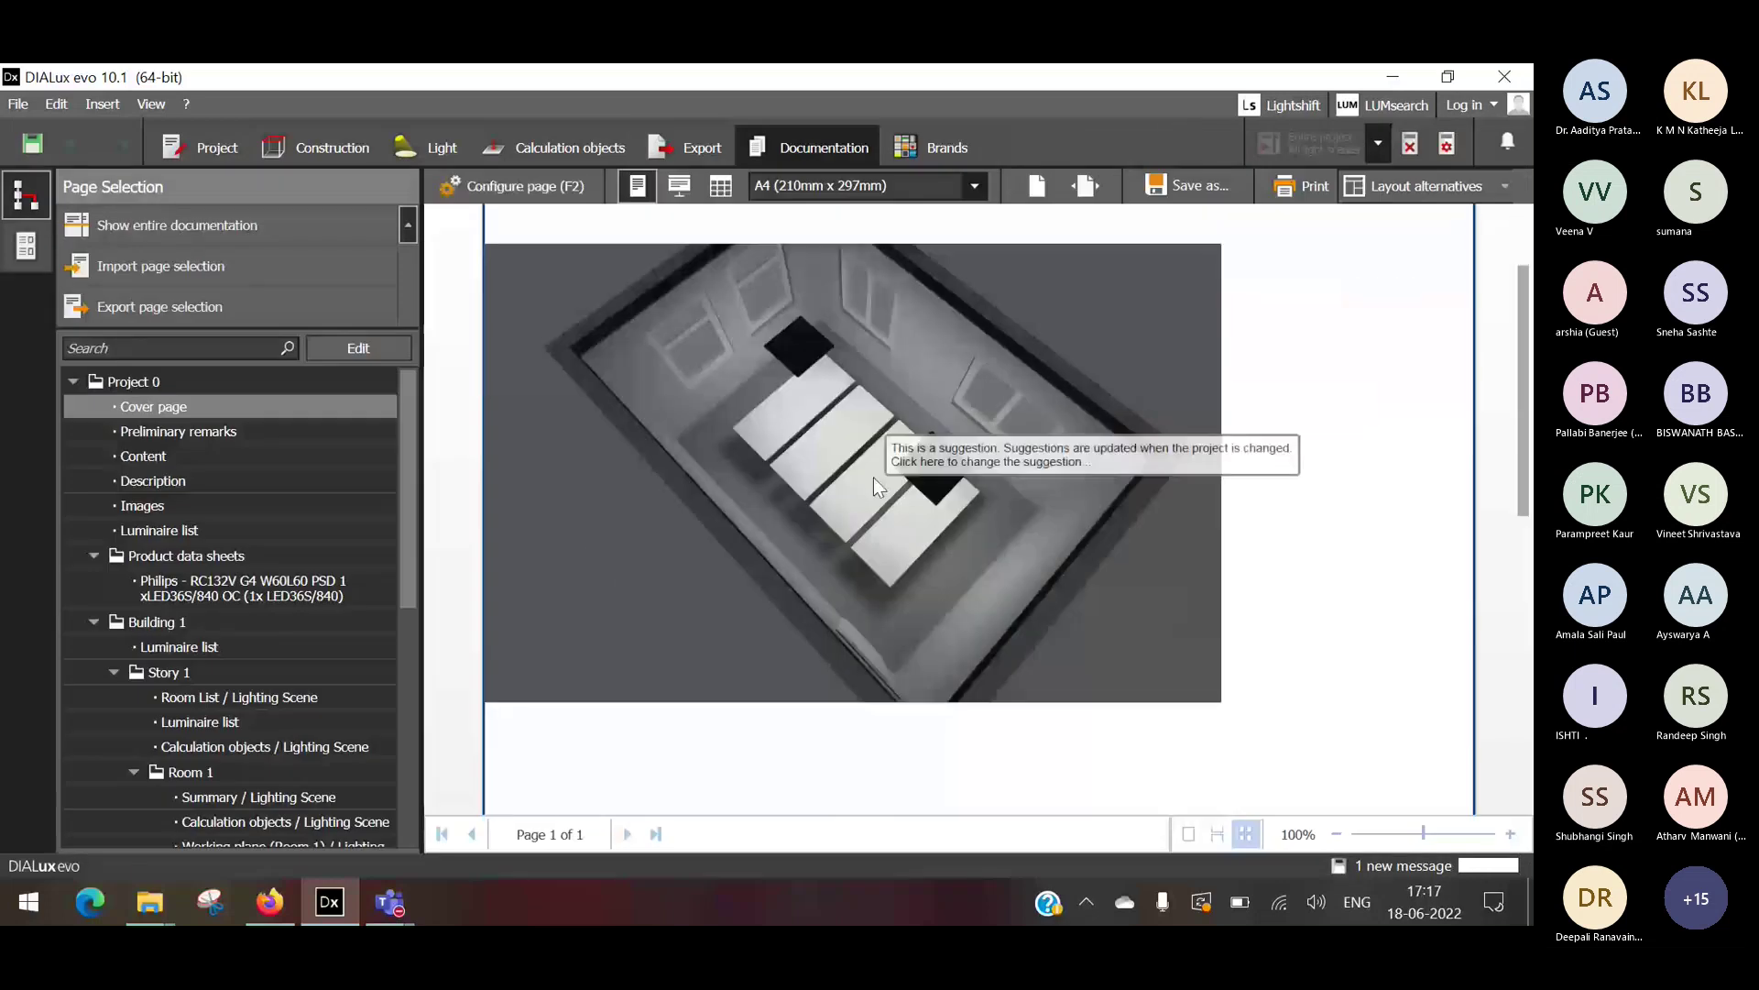
pyautogui.scroll(-4, 933, 512)
pyautogui.scroll(6, 933, 510)
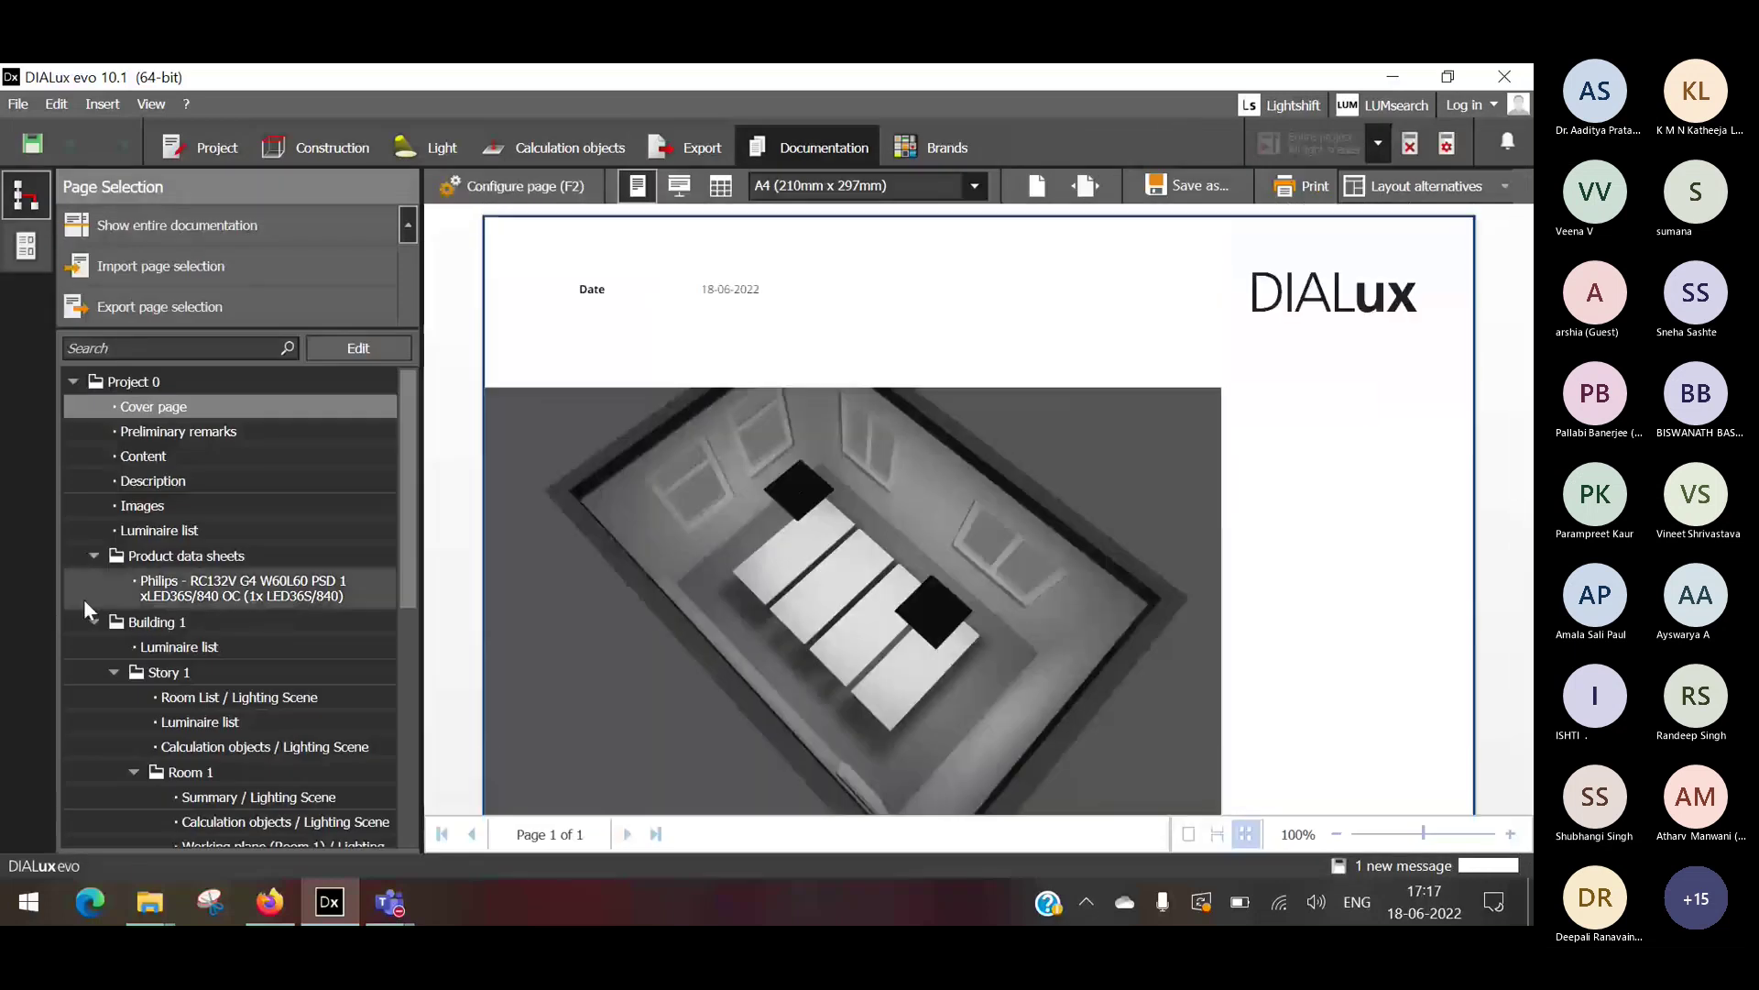
# Review the product data sheet of the Philips RC132V G4 luminaire and the luminaire list of Building 1.
pyautogui.click(199, 597)
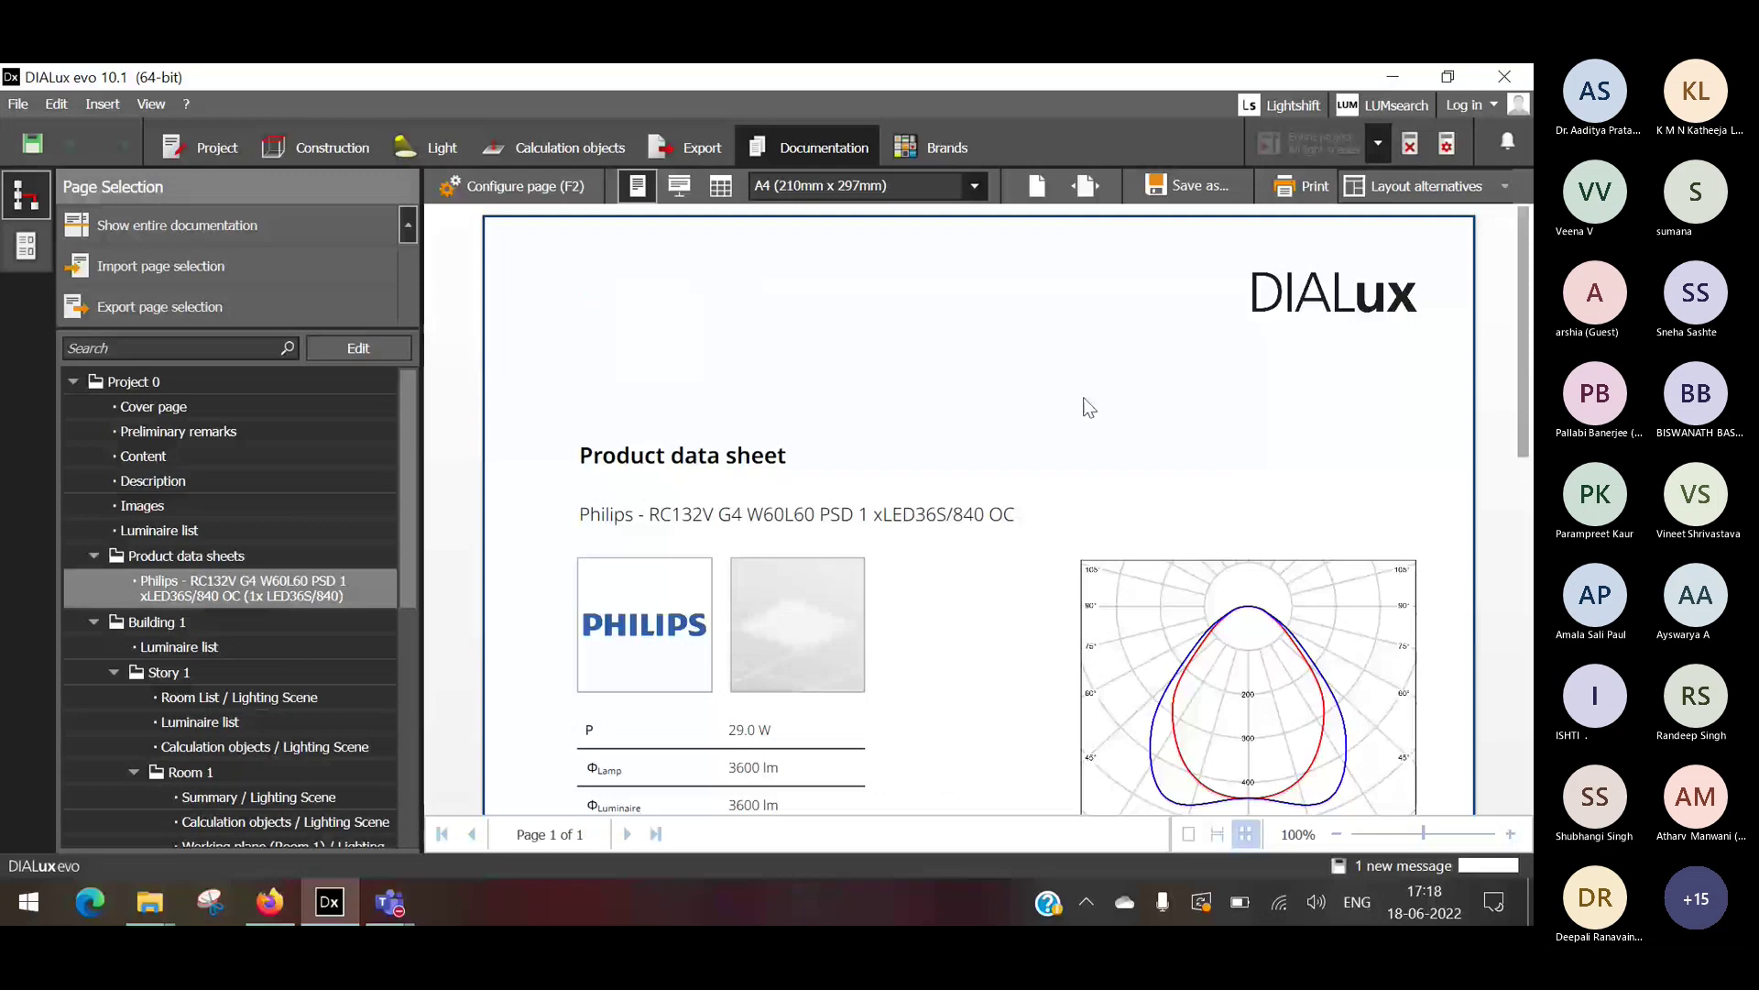
pyautogui.scroll(-6, 966, 552)
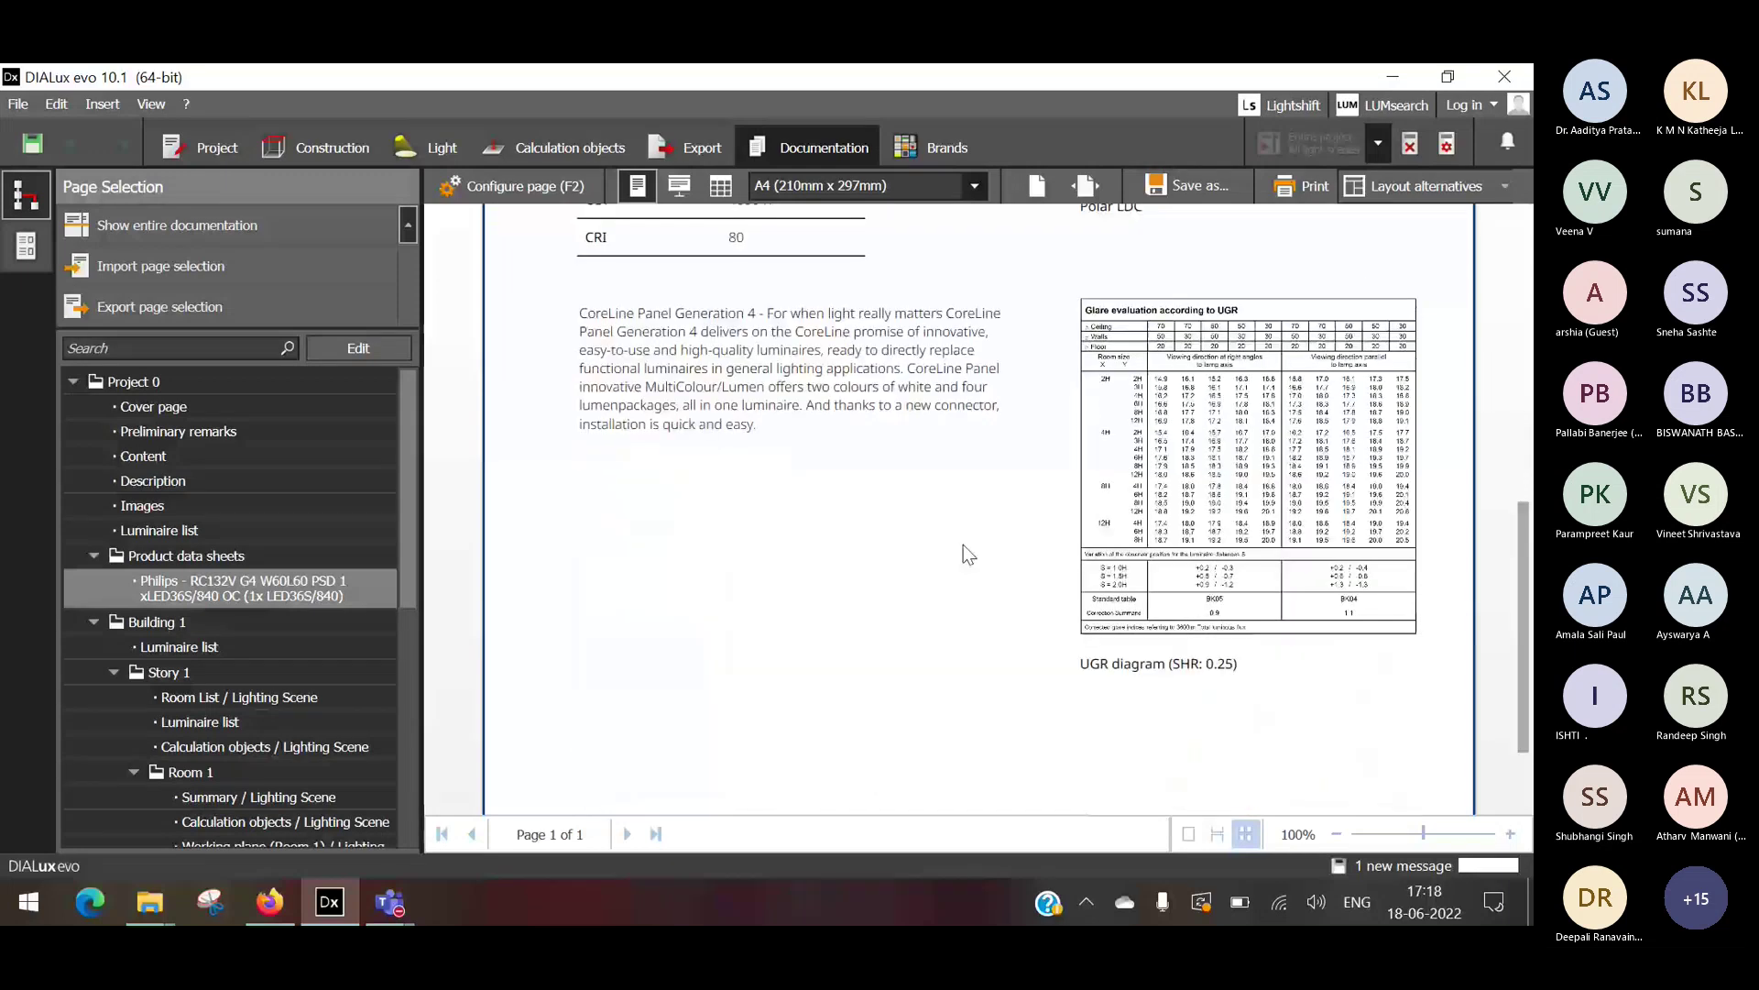
pyautogui.scroll(5, 786, 572)
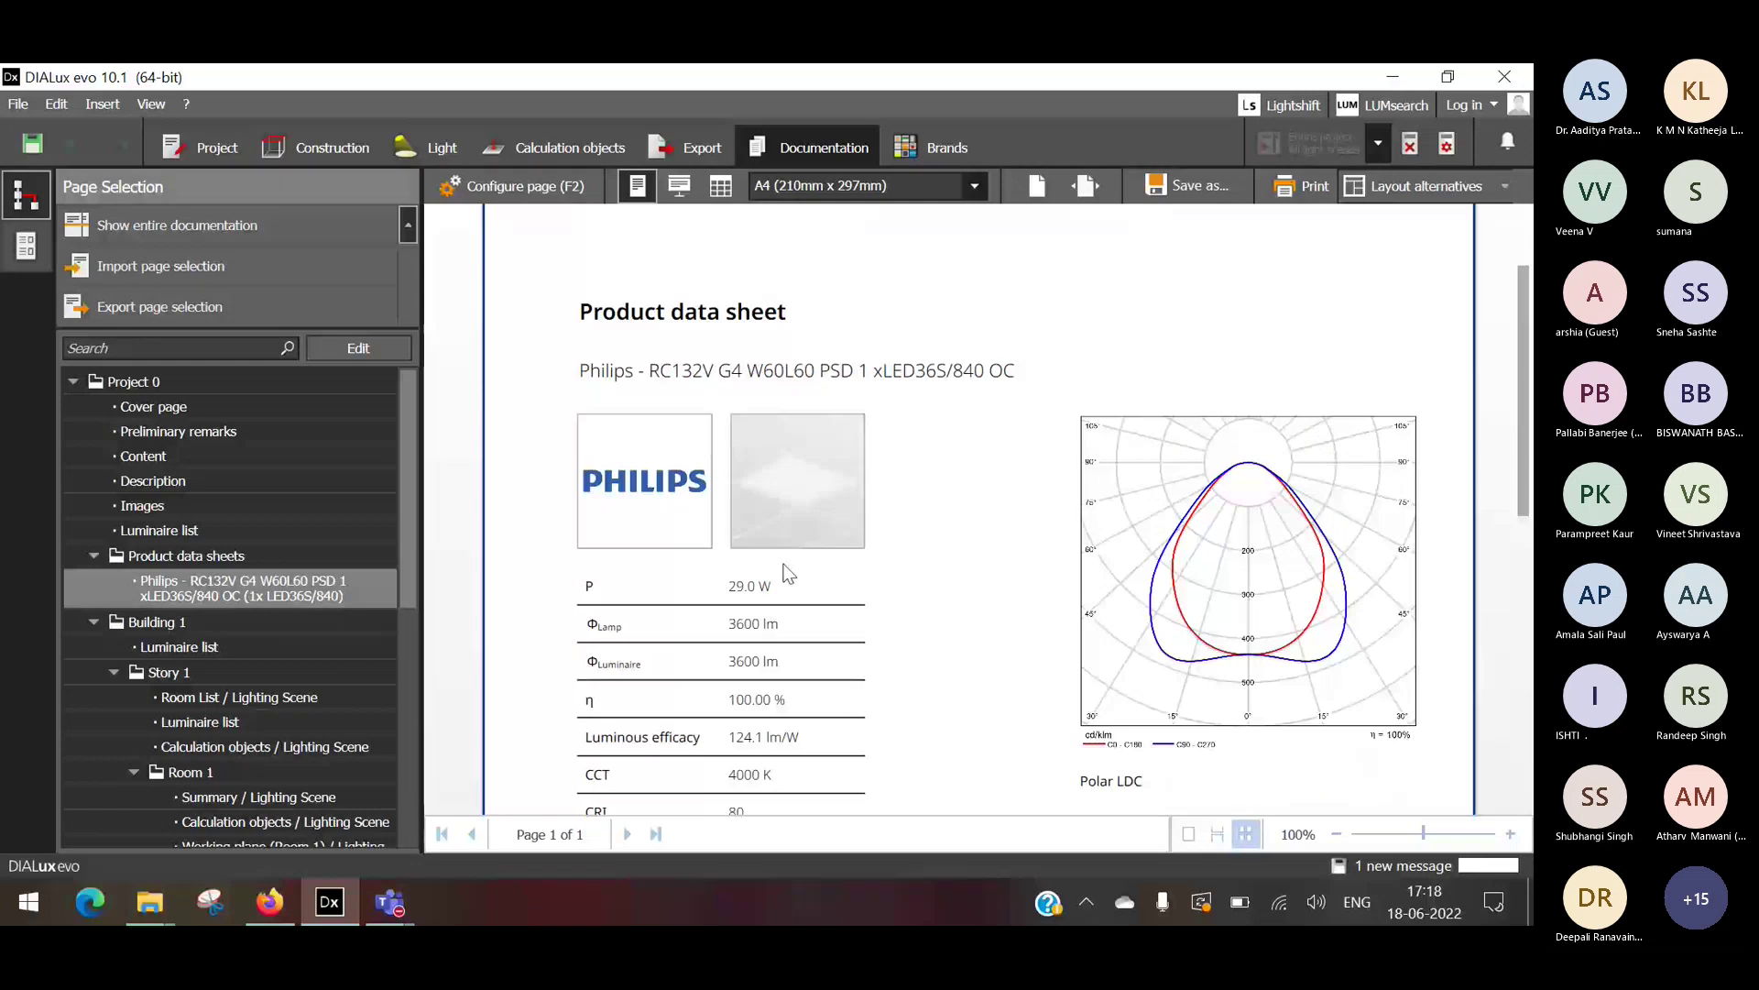
pyautogui.scroll(-1, 787, 573)
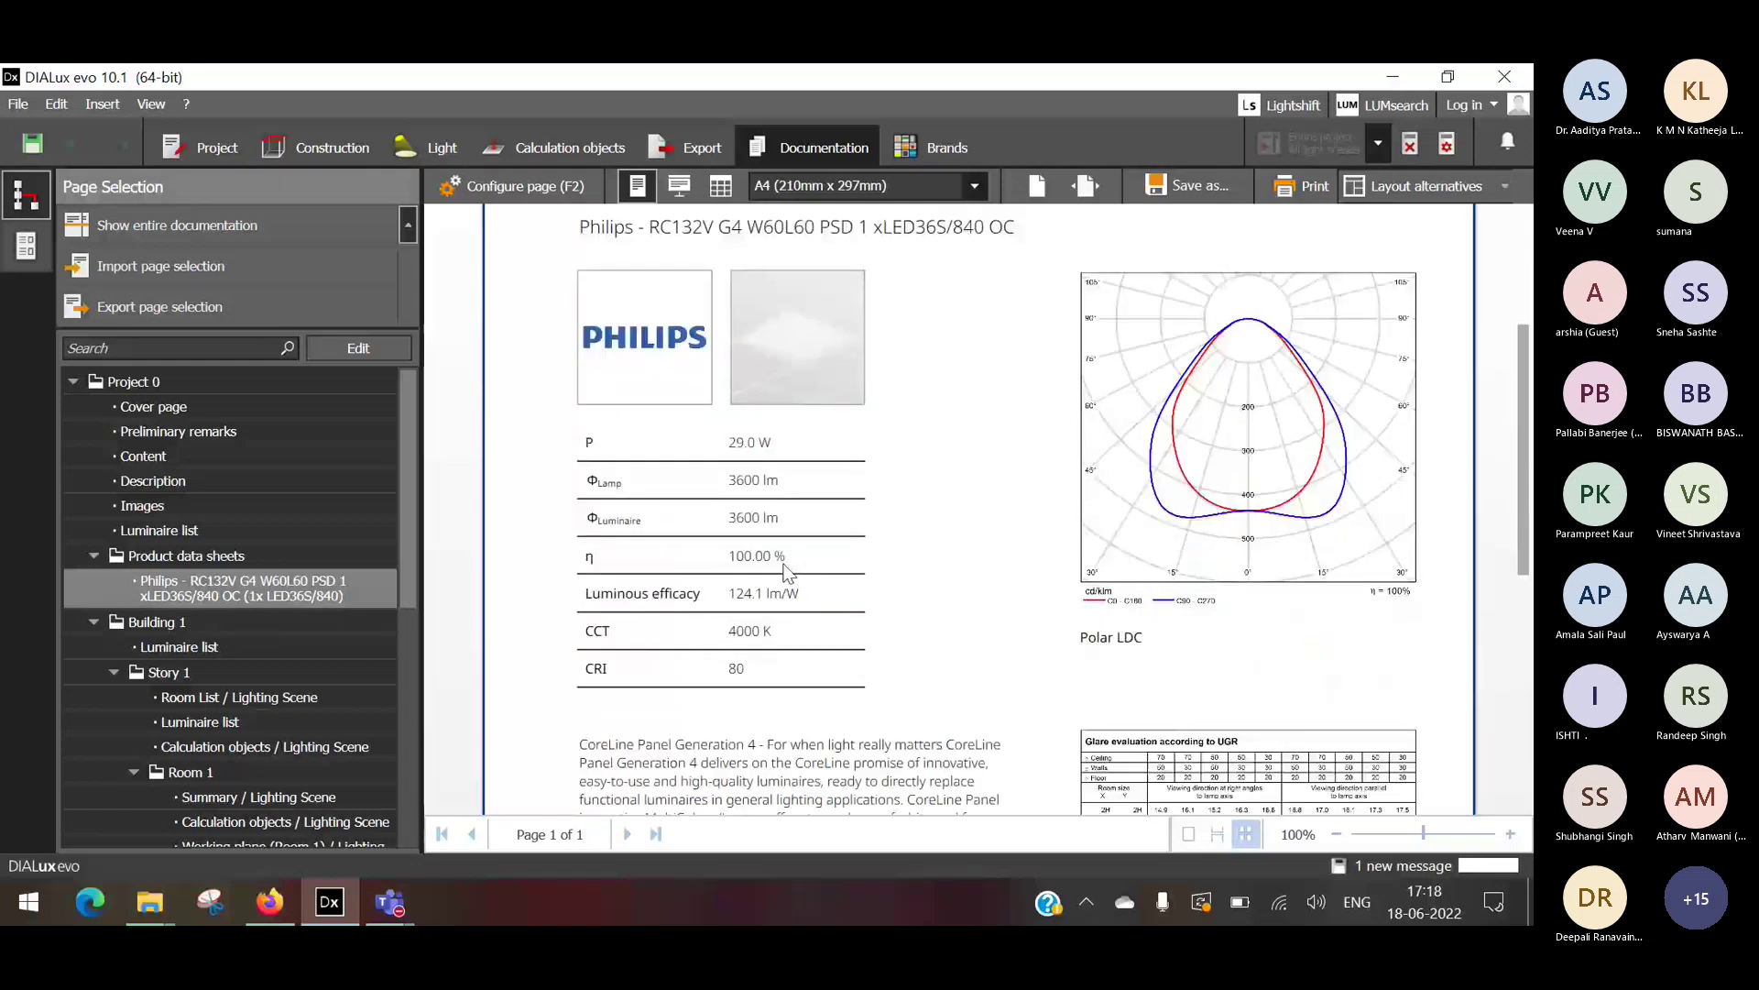
pyautogui.scroll(-2, 786, 568)
pyautogui.click(179, 647)
pyautogui.scroll(4, 1019, 493)
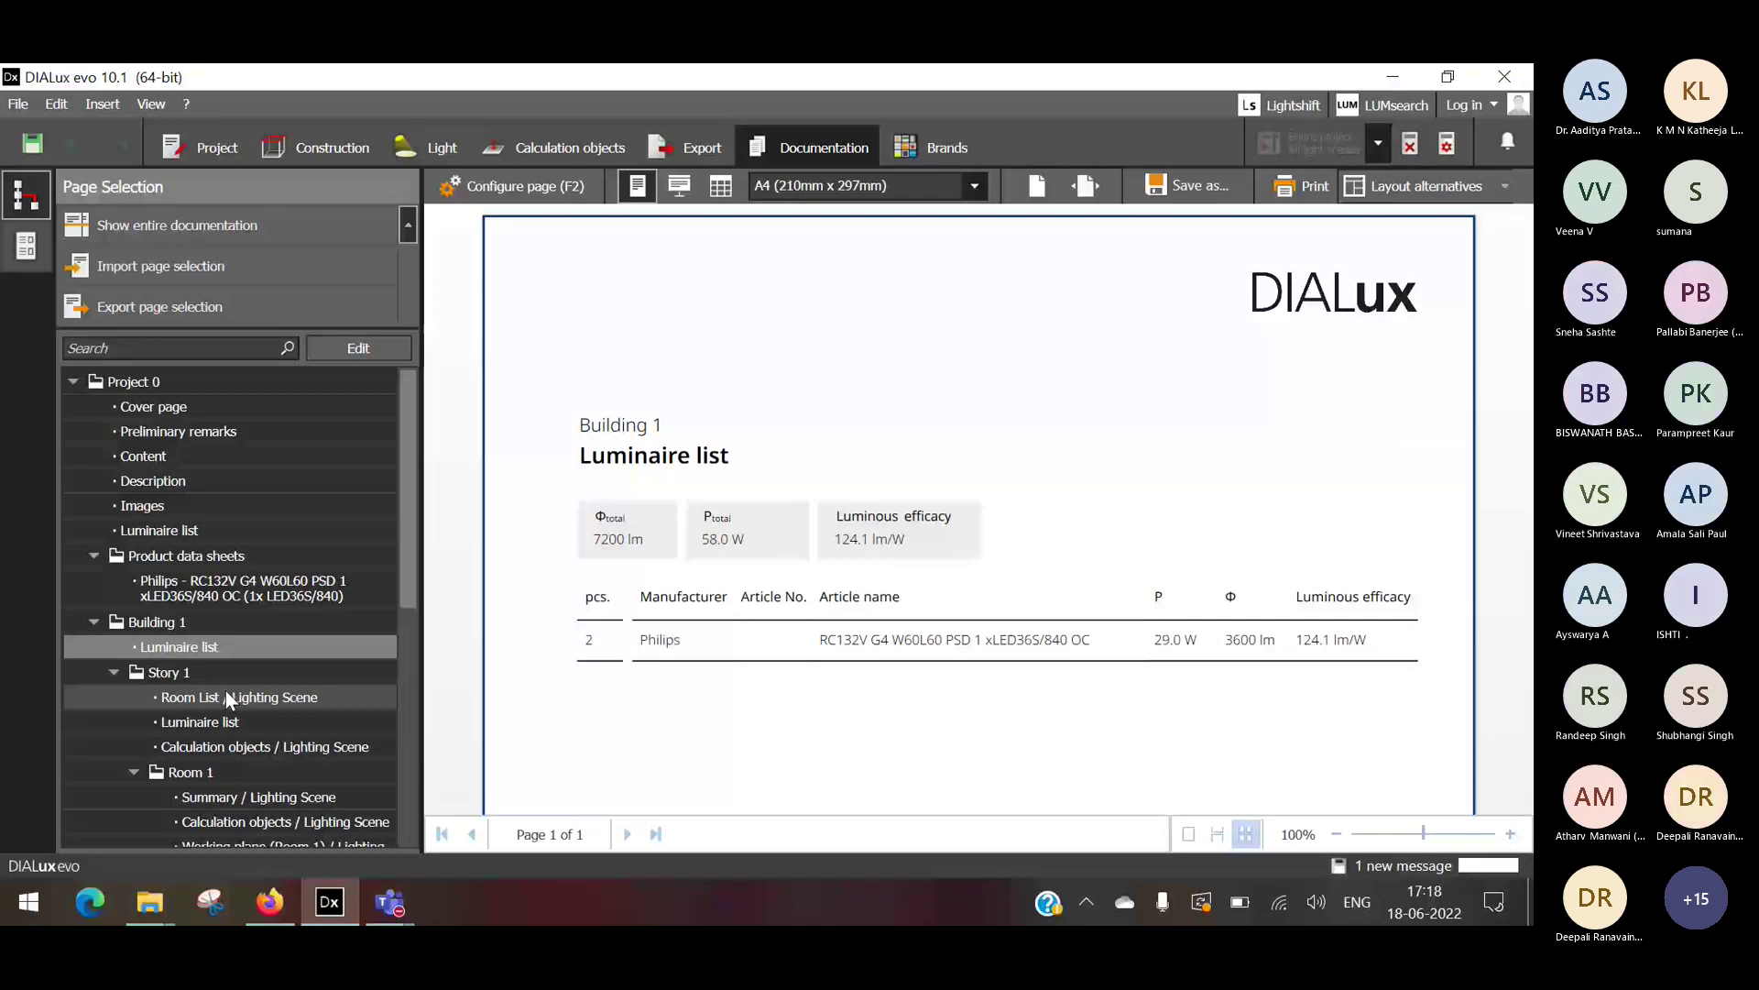
# Review the lighting scene summary page of Room 1 and open the room's calculation objects page.
pyautogui.click(259, 796)
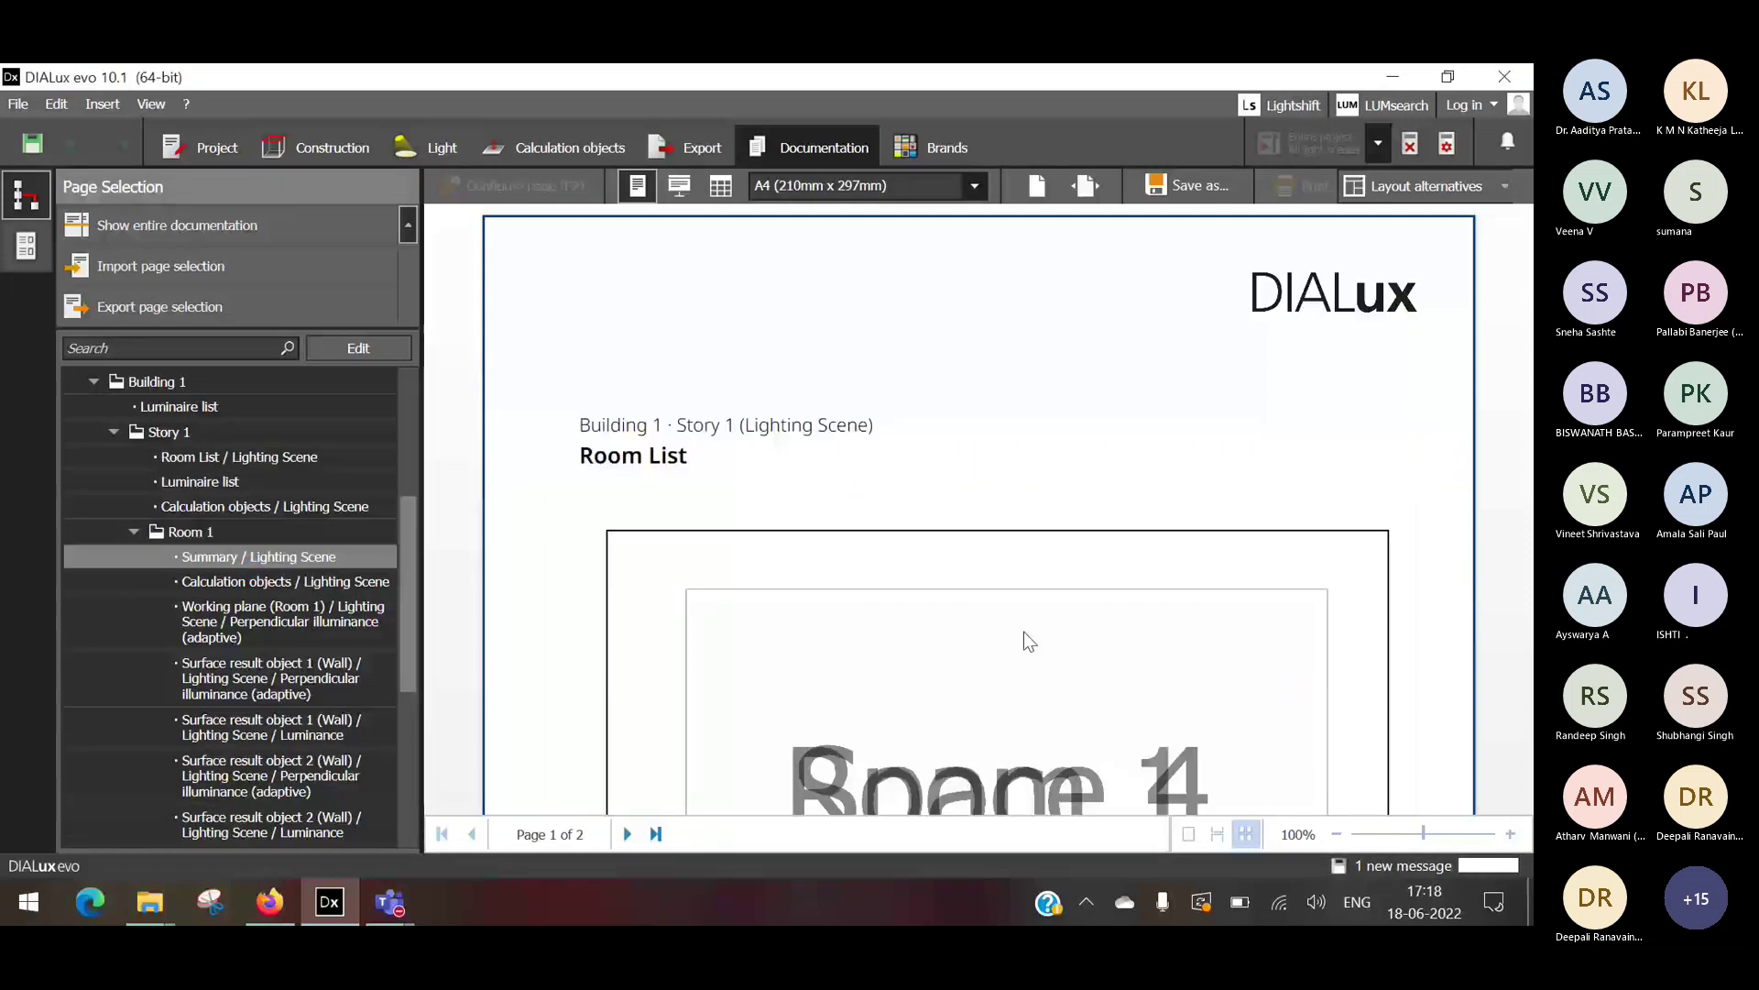
pyautogui.scroll(-5, 1023, 630)
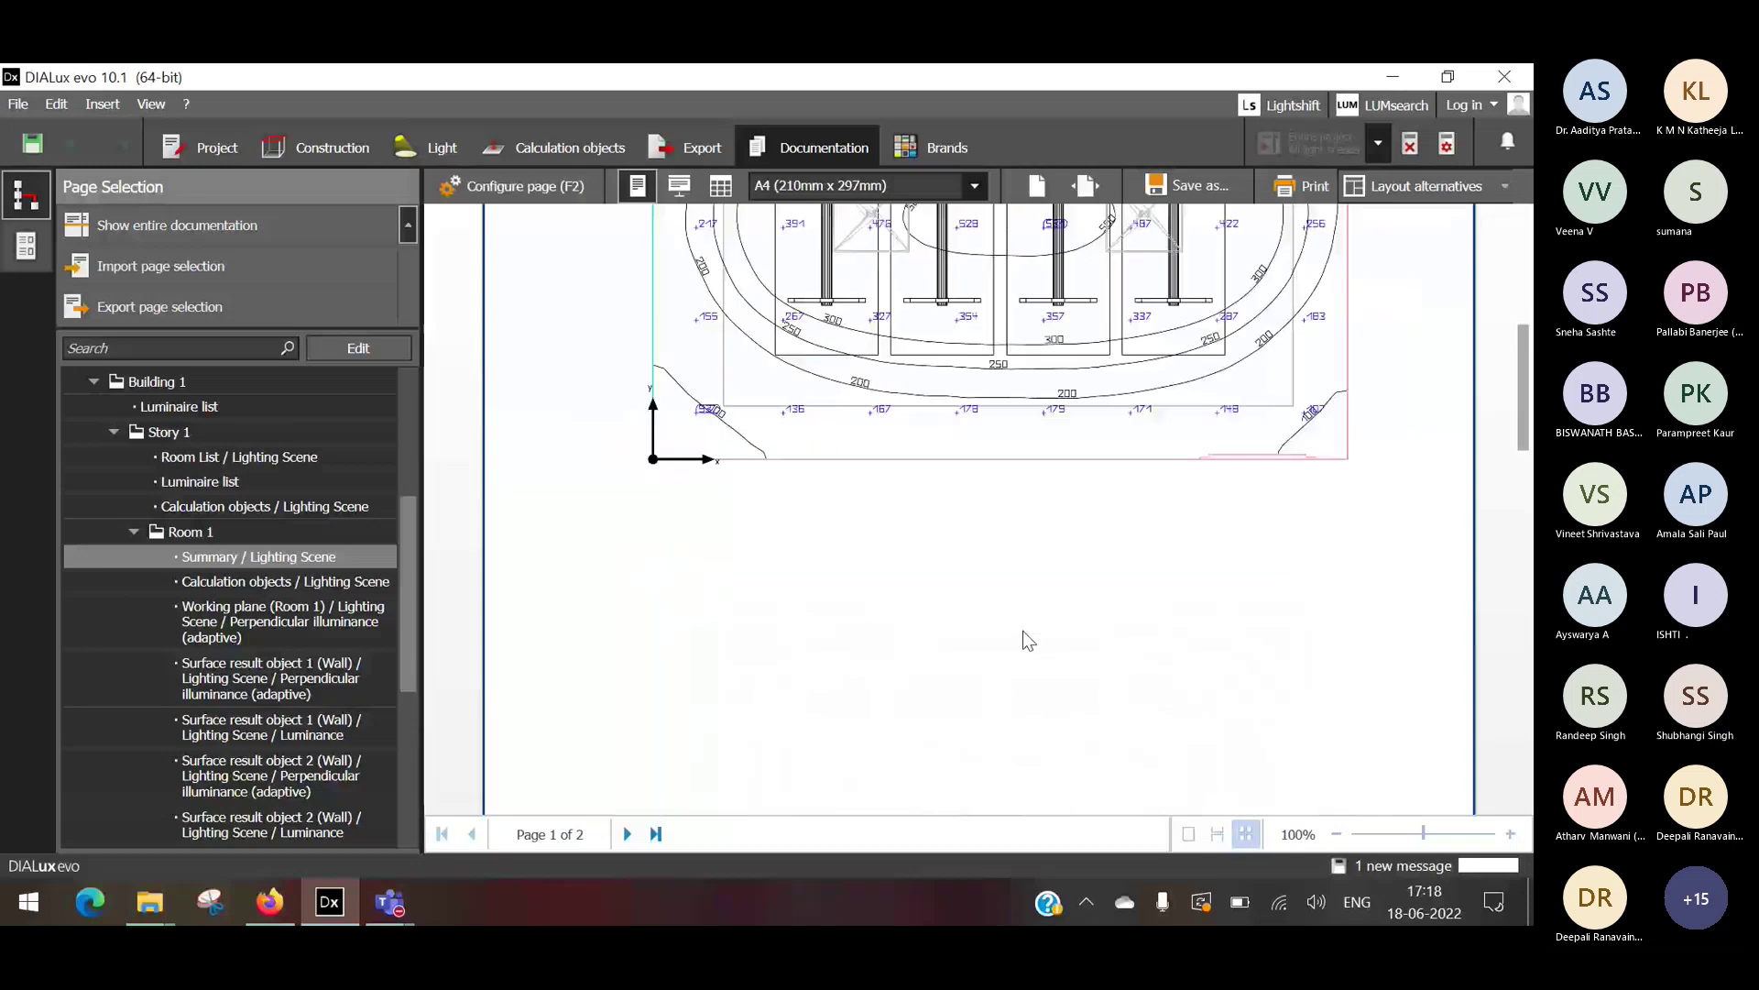
pyautogui.scroll(3, 1022, 631)
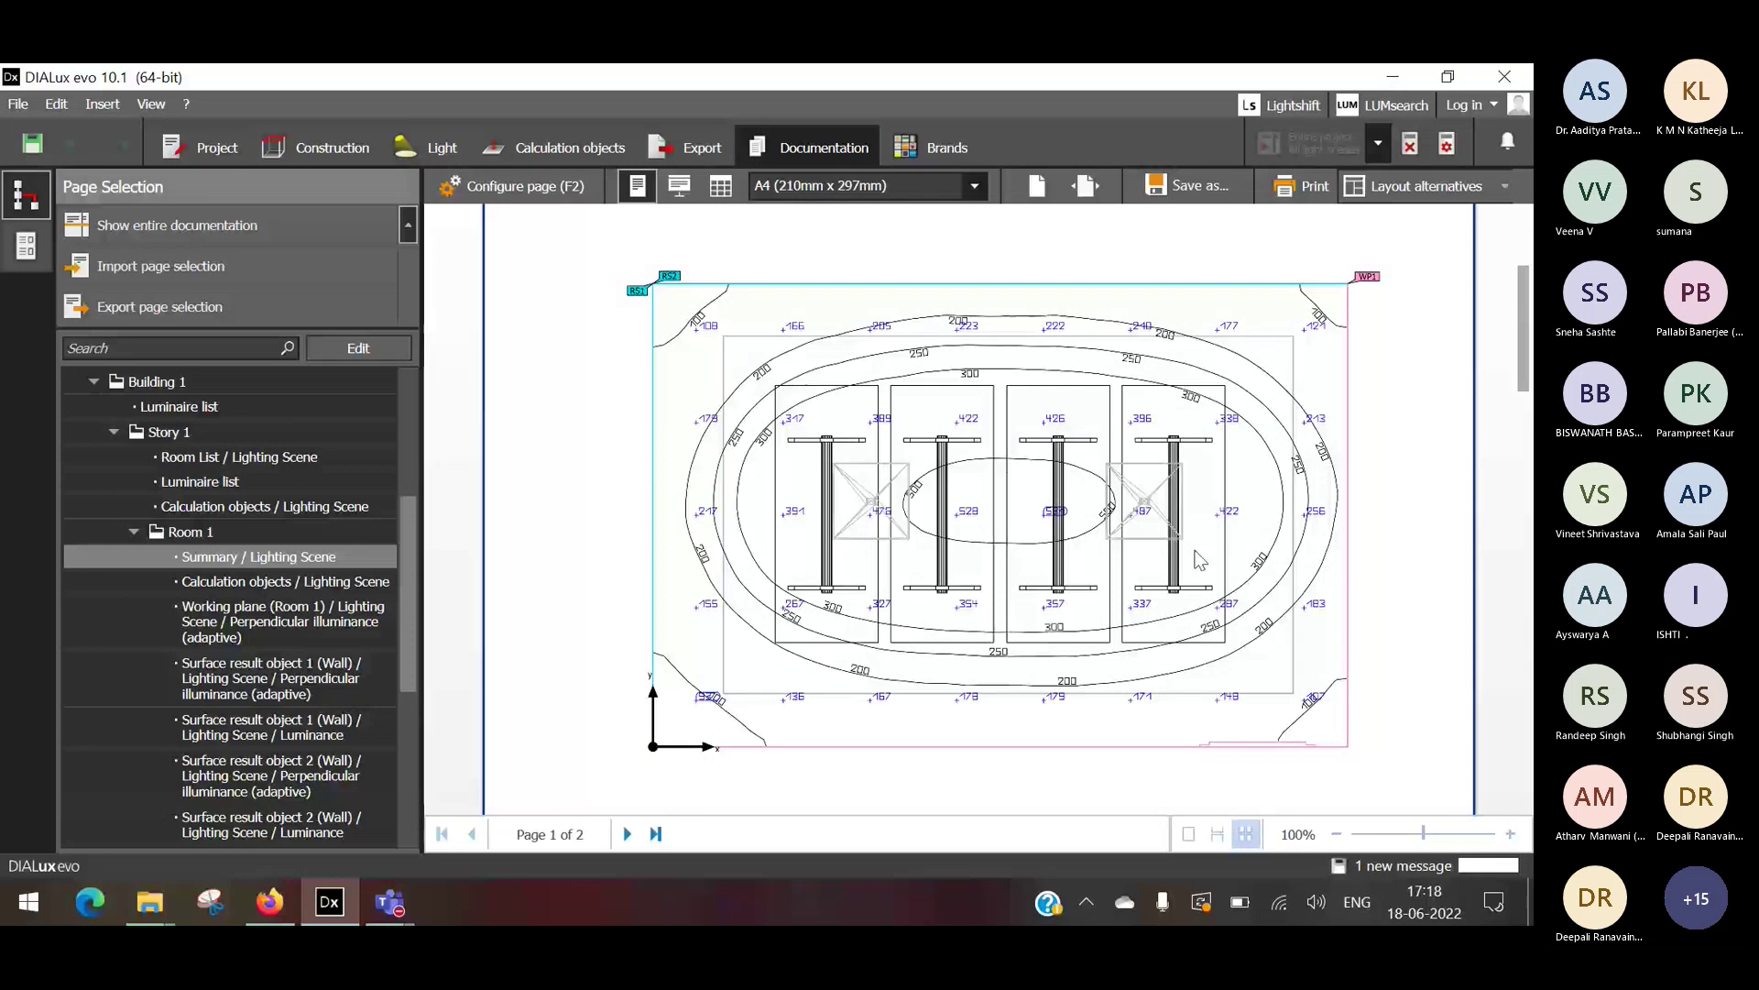
pyautogui.click(193, 584)
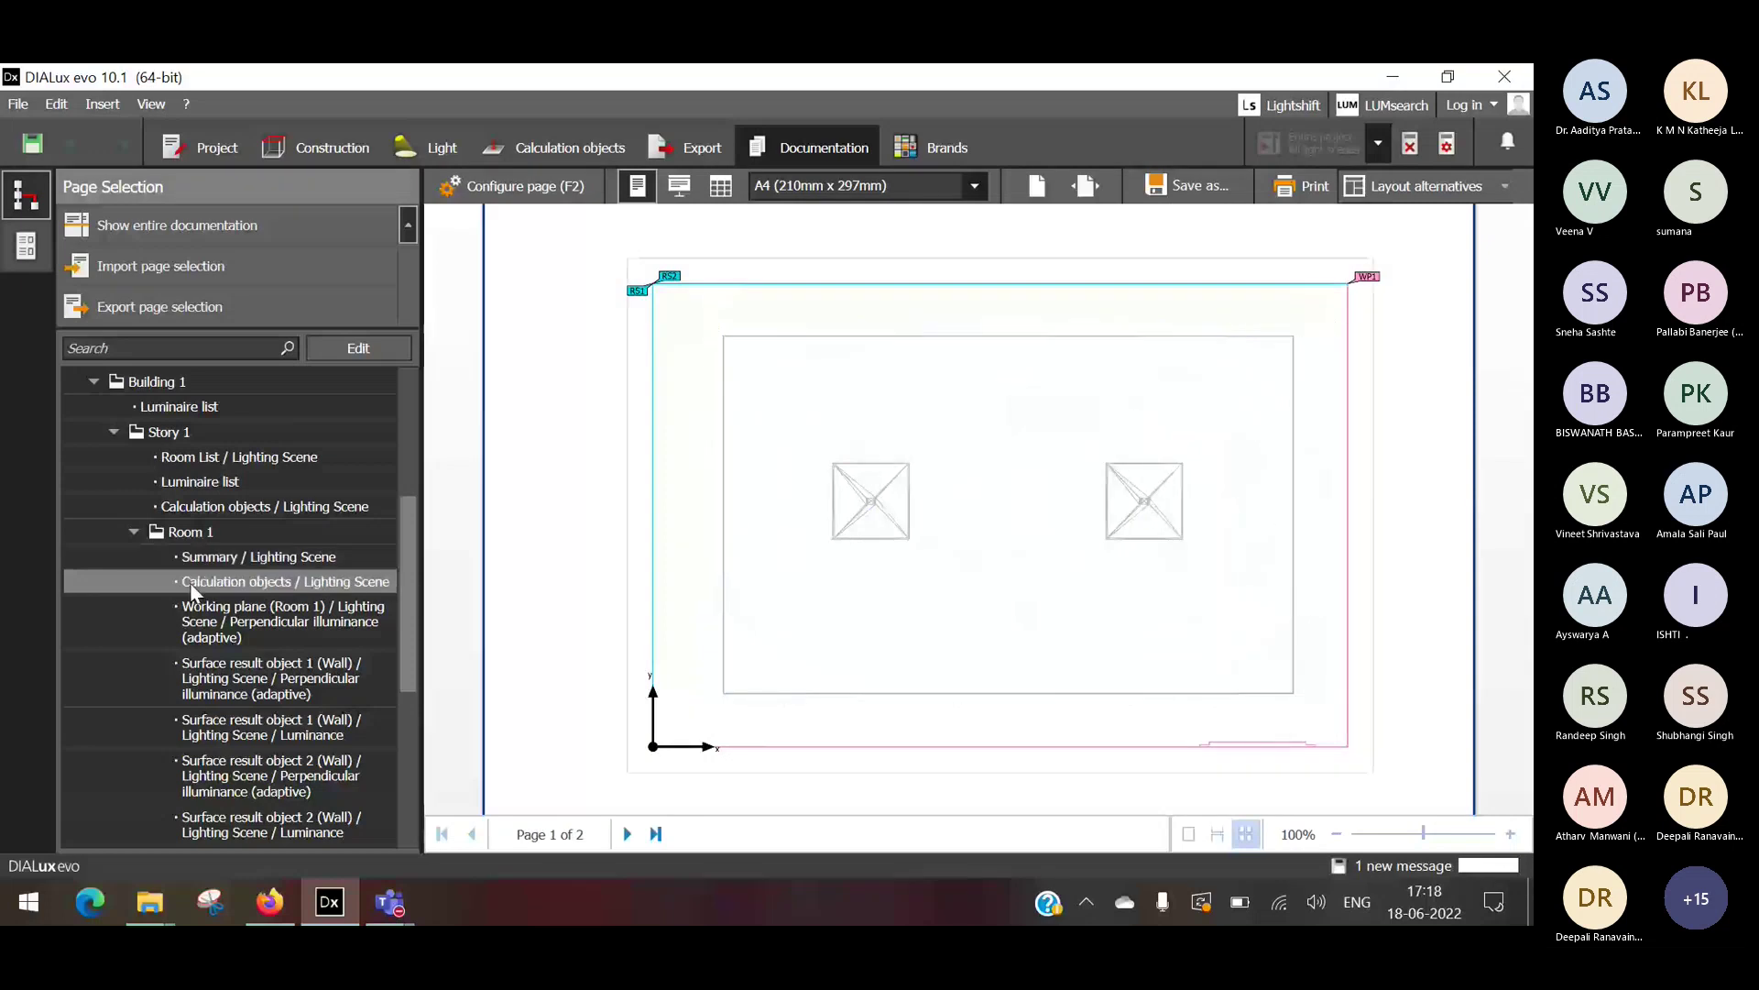
# Review the perpendicular illuminance page of wall surface result object 1 in Room 1 and open the lighting scene summary of Space 4.
pyautogui.click(245, 667)
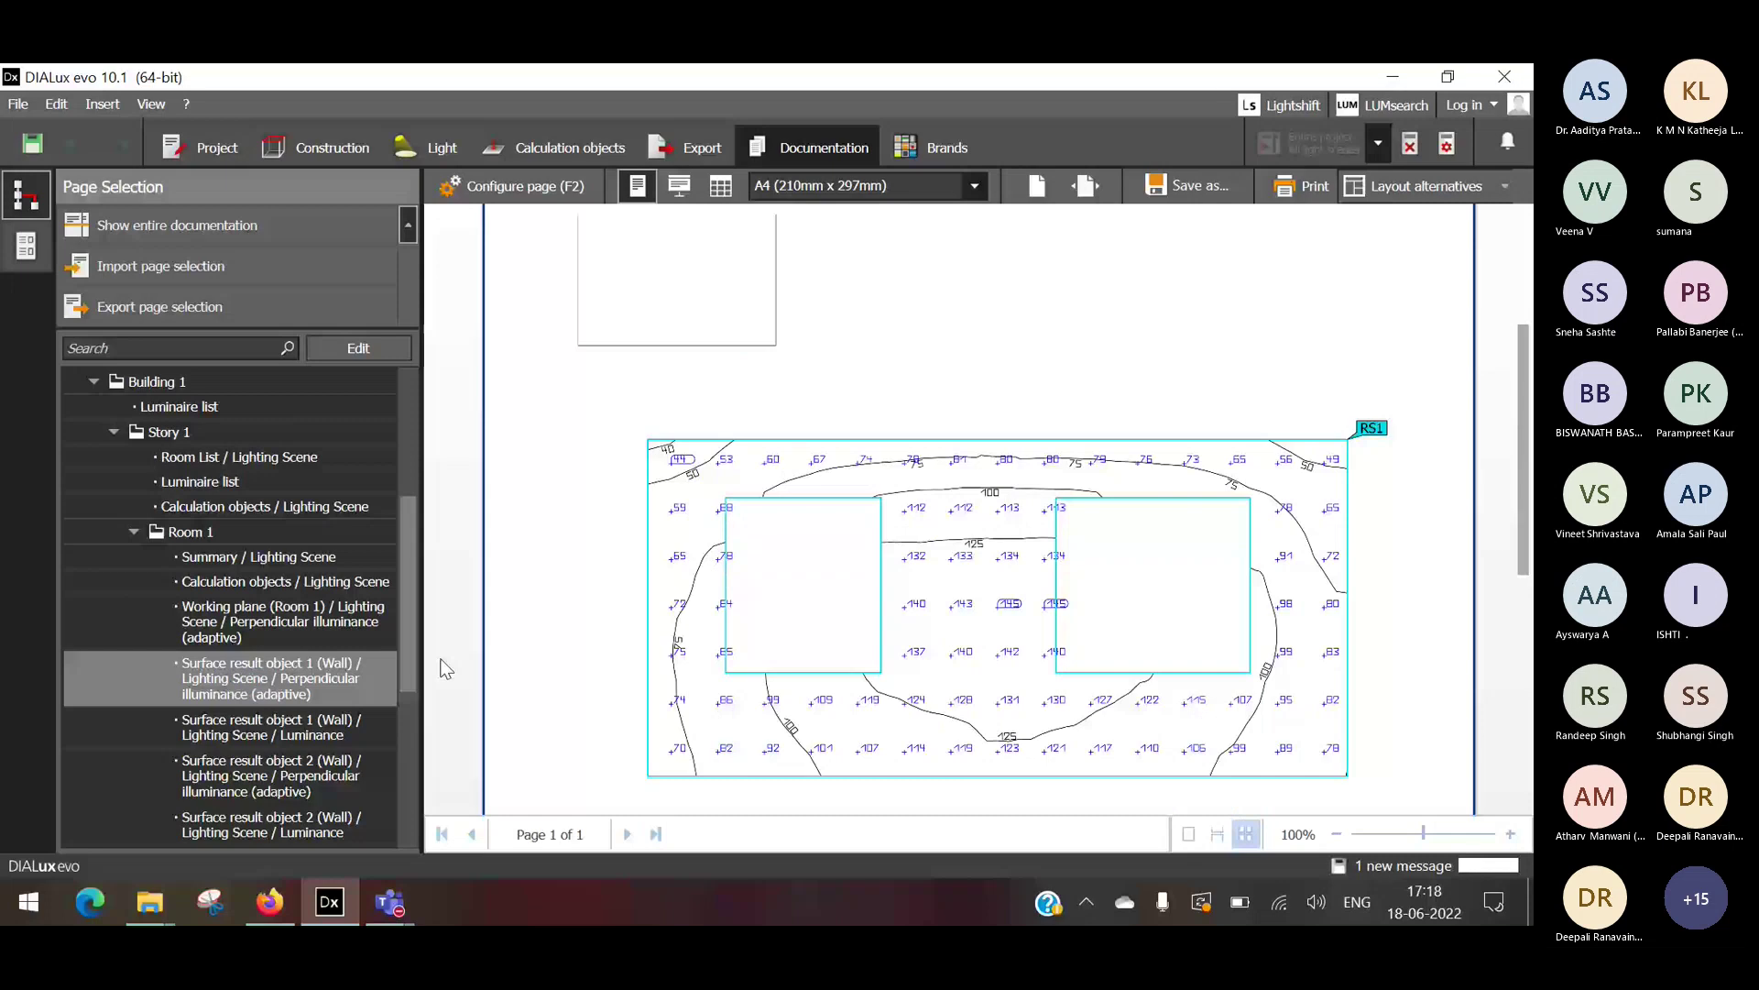
pyautogui.scroll(-3, 275, 696)
pyautogui.click(275, 734)
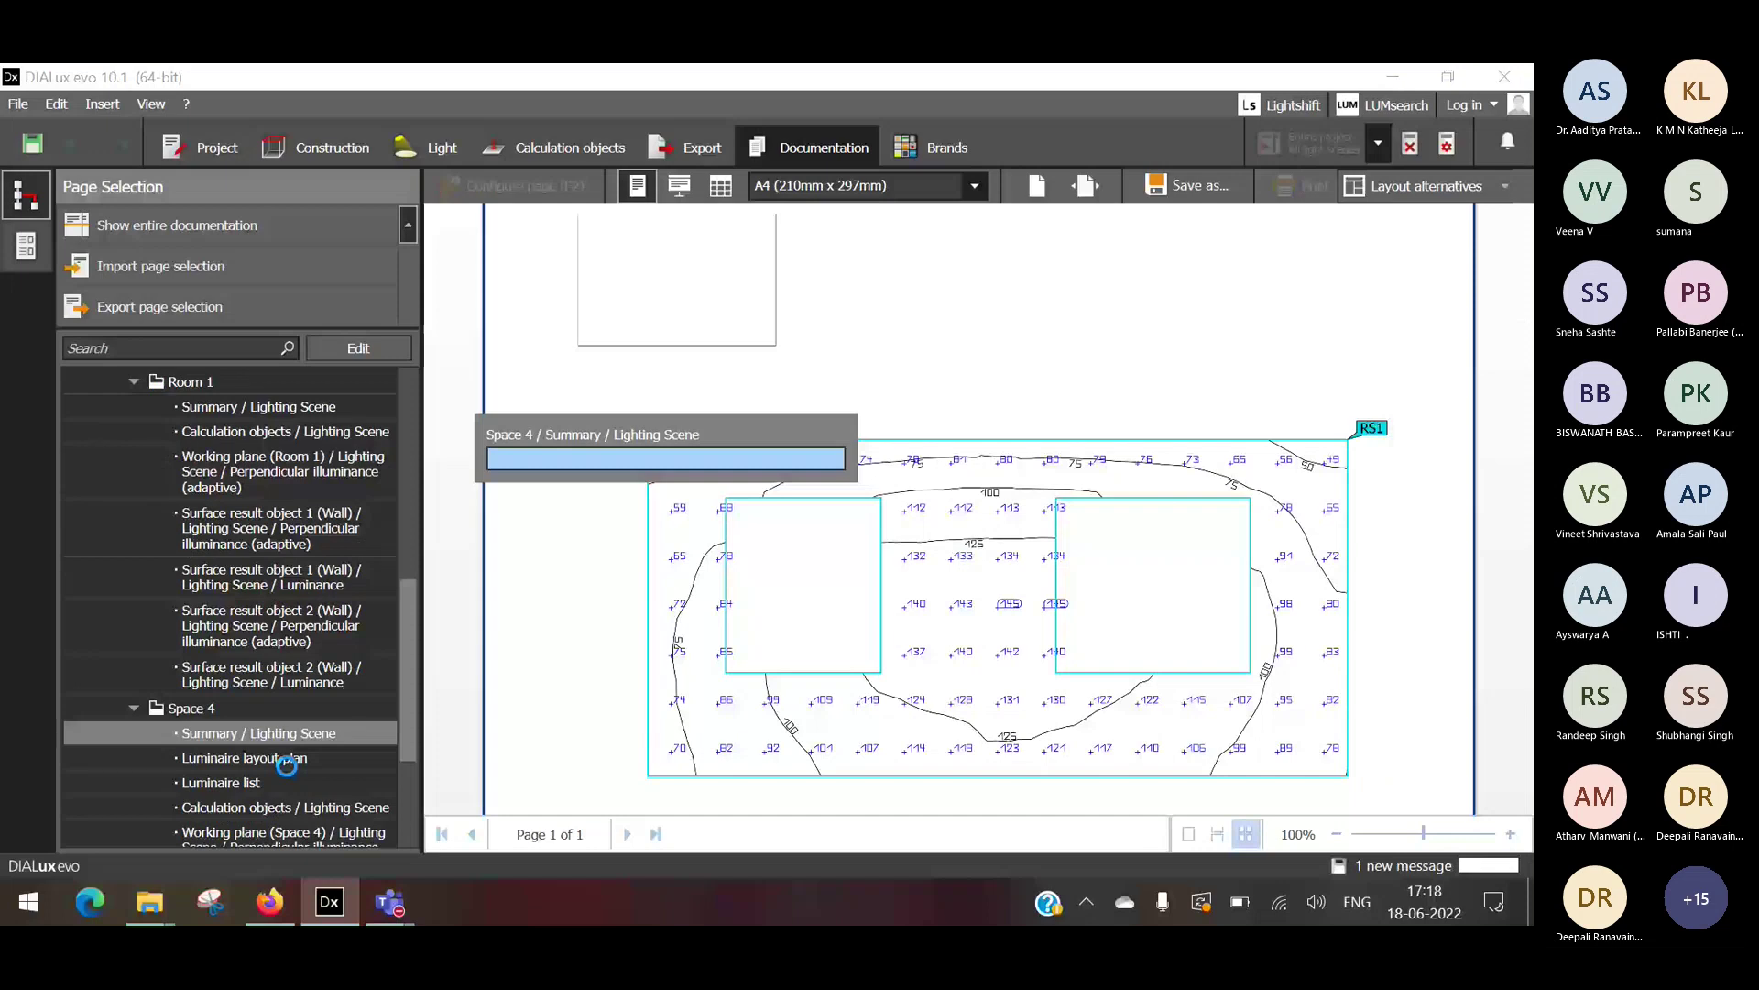
pyautogui.scroll(-3, 266, 753)
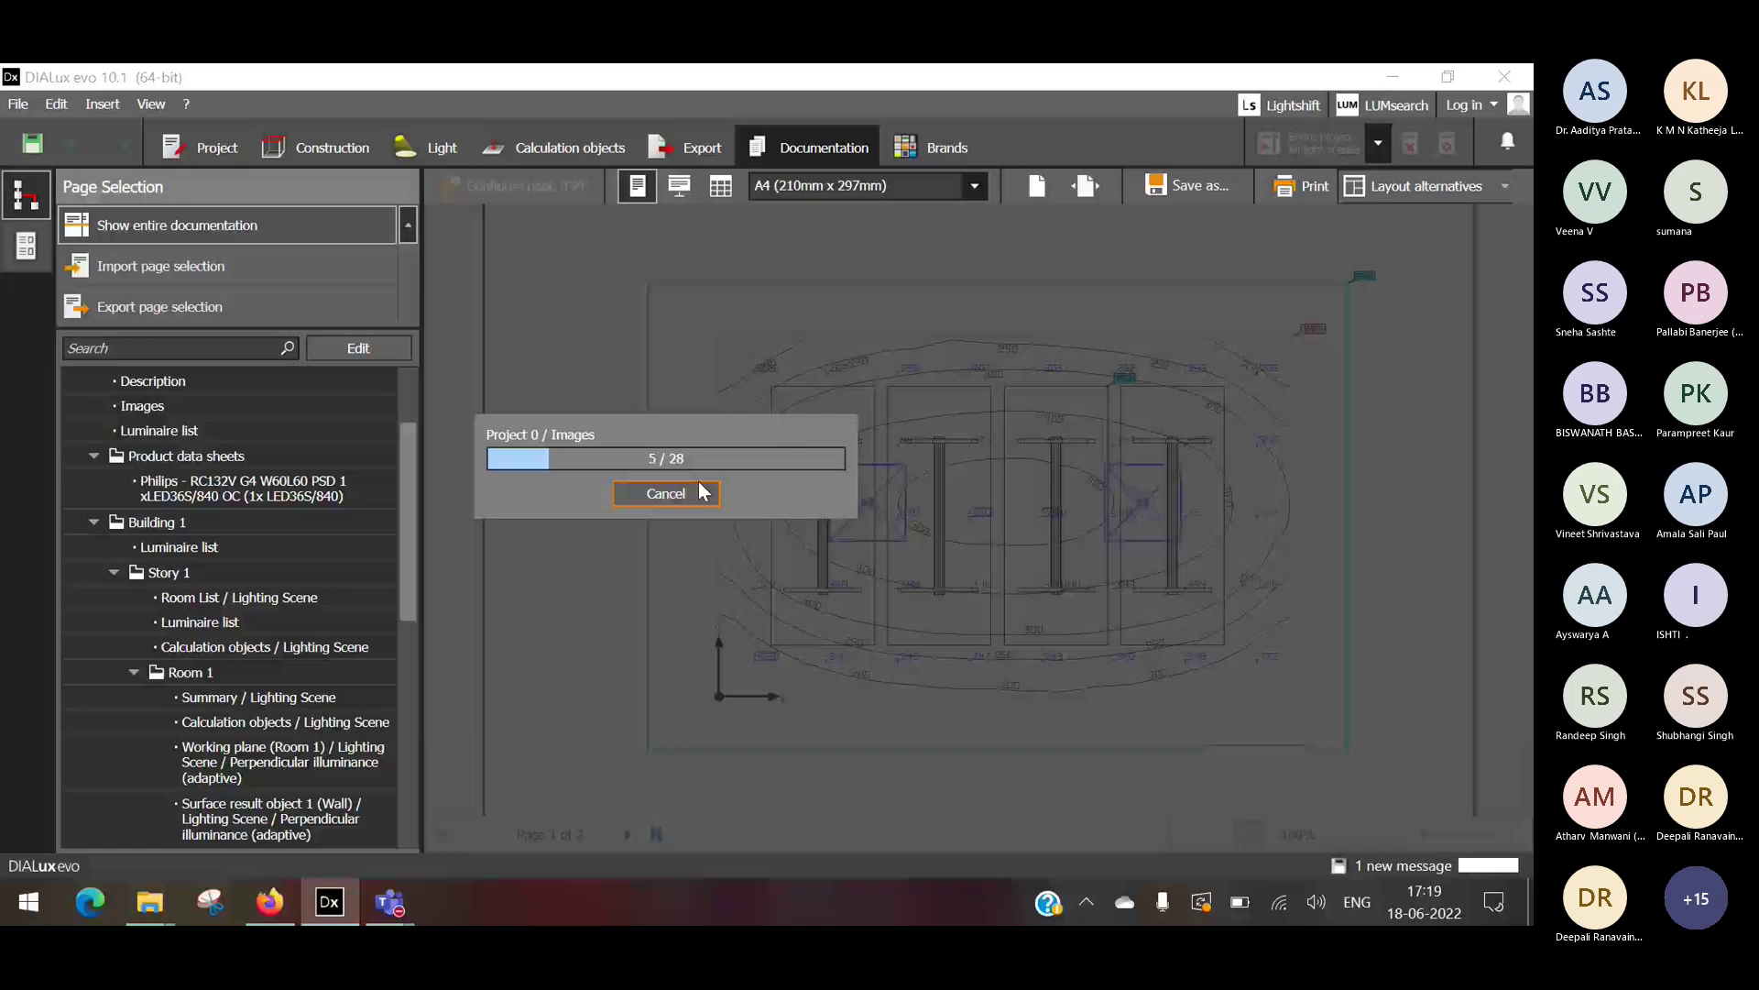
pyautogui.click(447, 808)
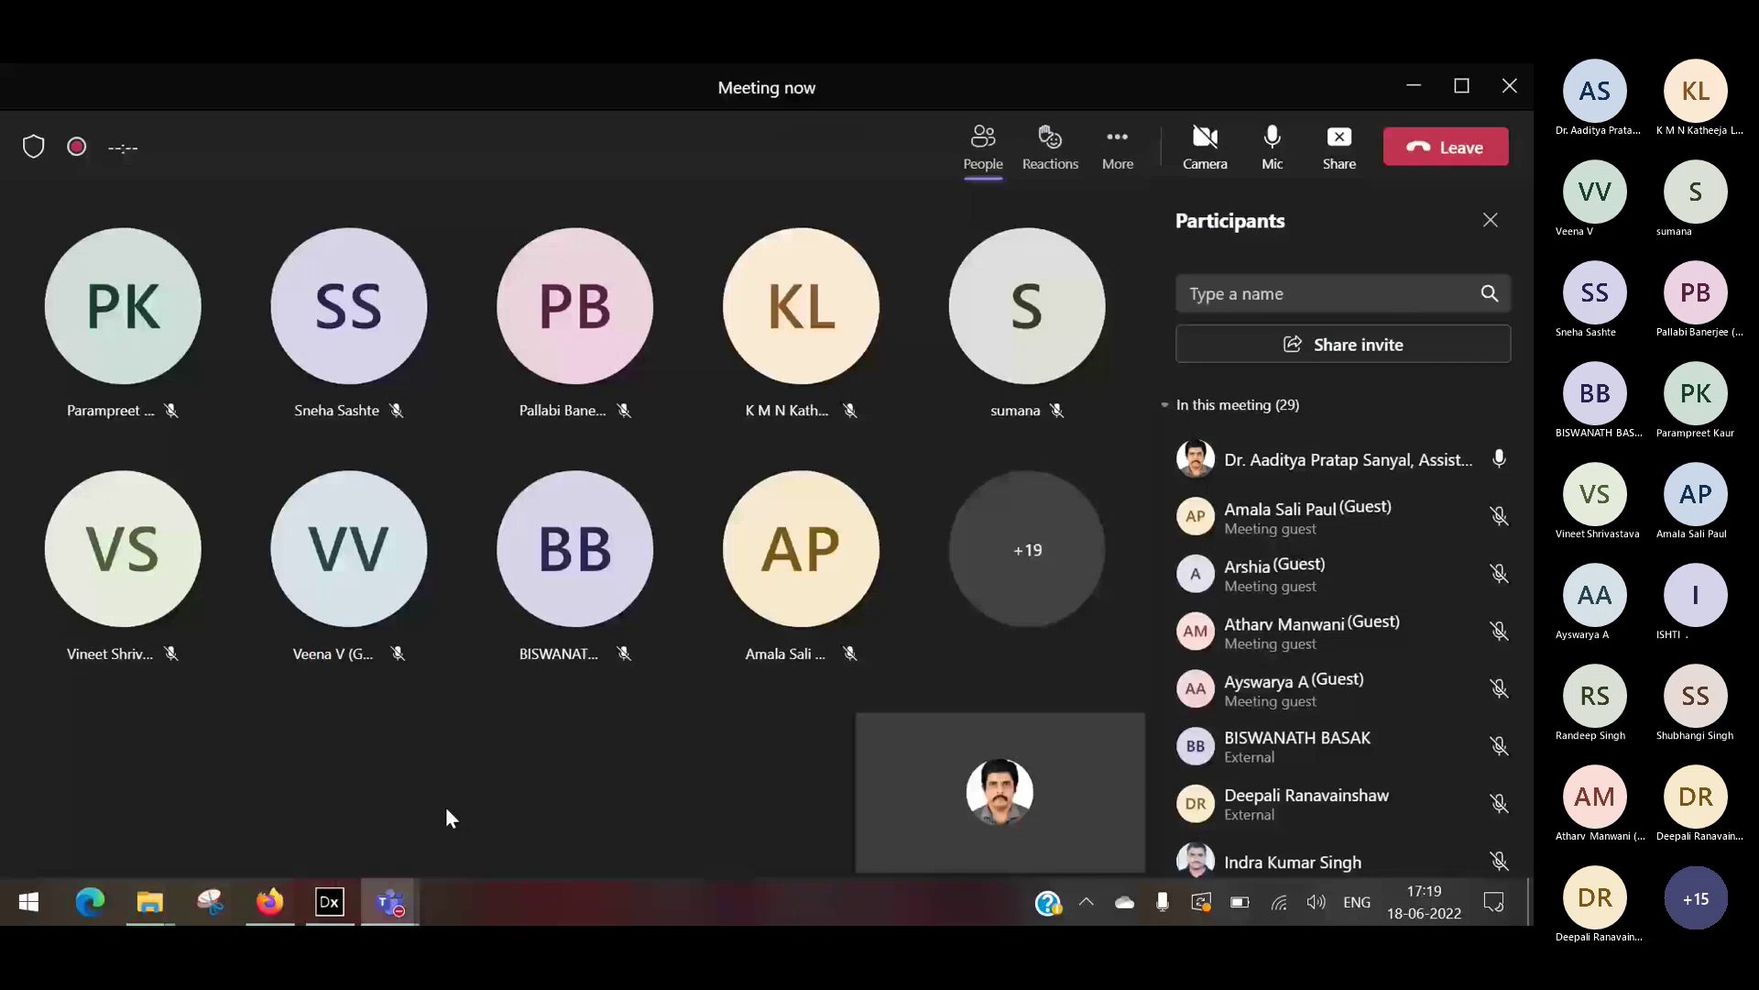
pyautogui.click(568, 554)
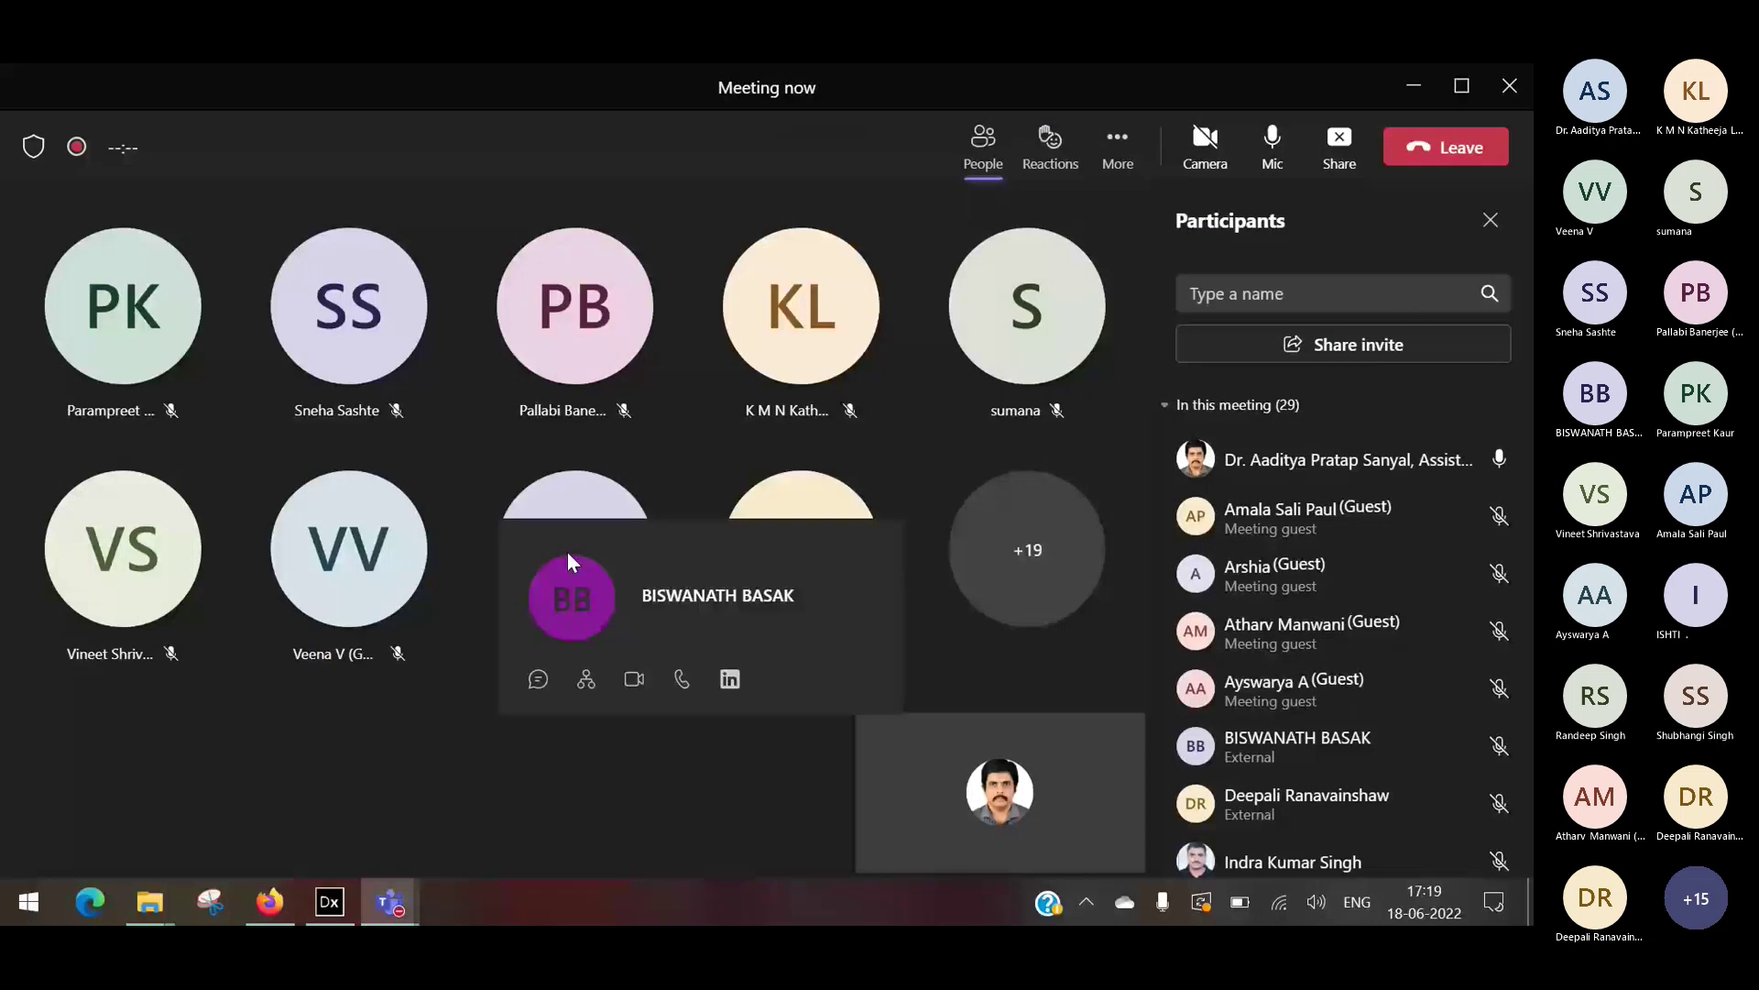
pyautogui.click(1414, 86)
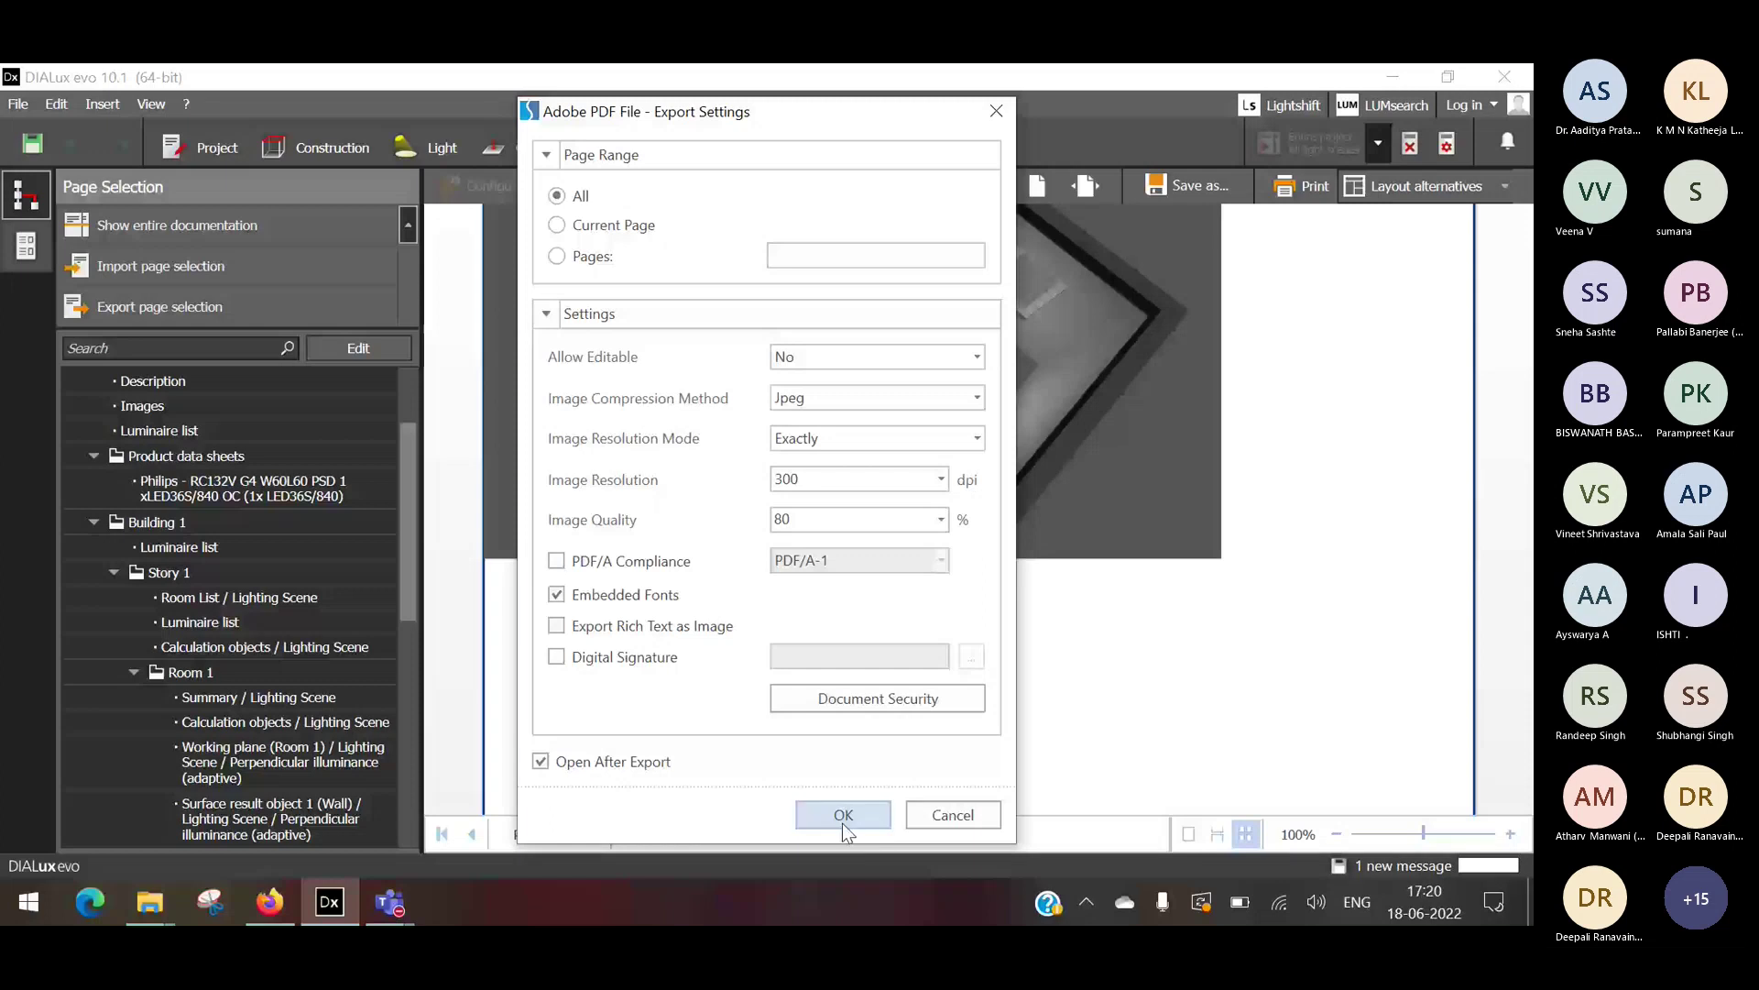
# Configure the PDF export with 600 dpi image resolution, 100% image quality, Jpeg compression and editing allowed.
pyautogui.click(941, 479)
pyautogui.click(942, 528)
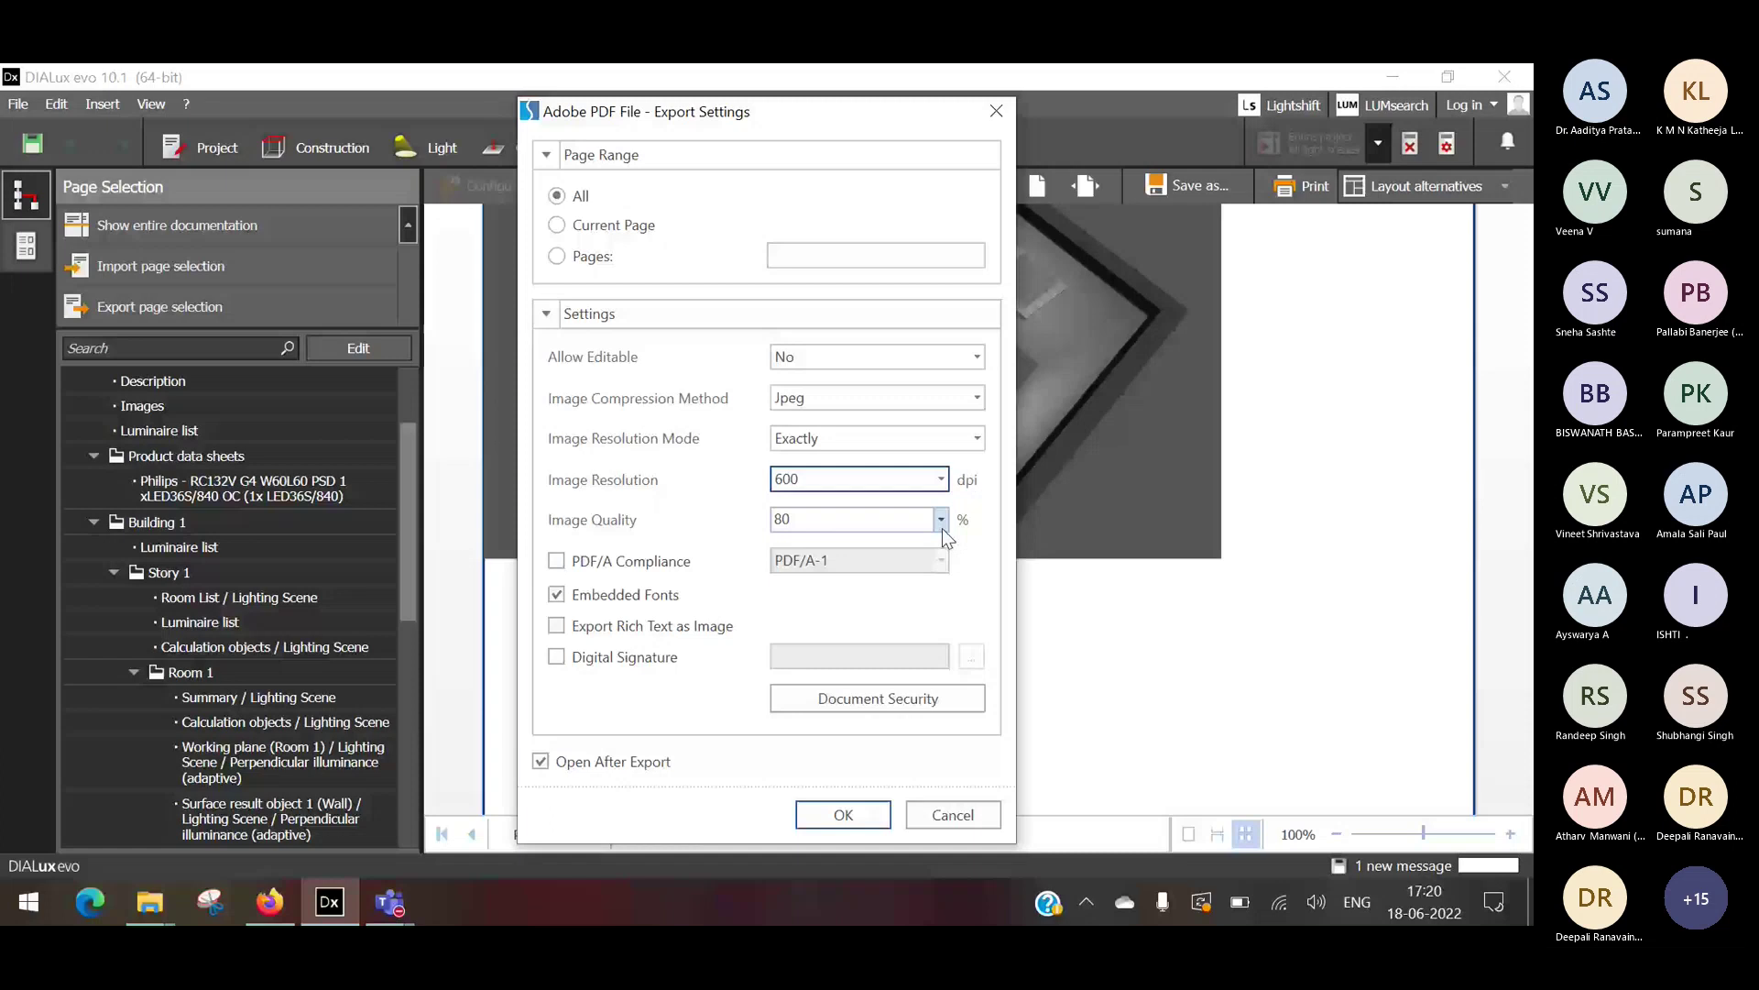
pyautogui.click(942, 528)
pyautogui.click(977, 397)
pyautogui.click(848, 415)
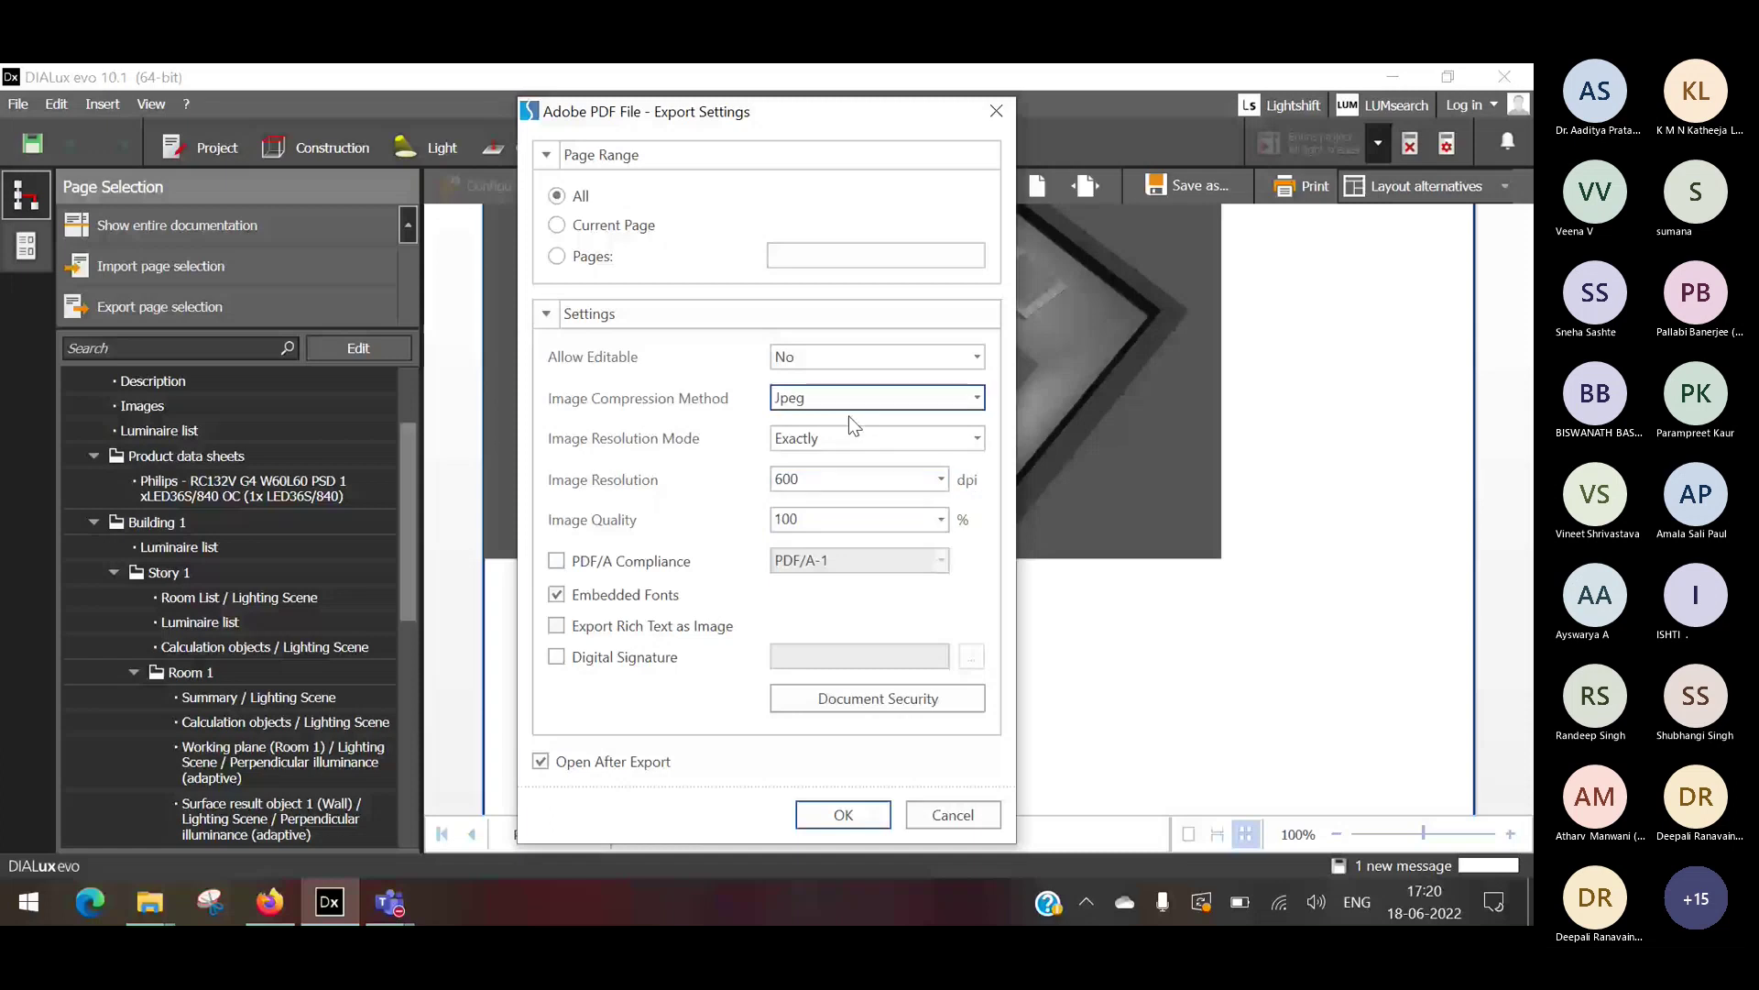
pyautogui.hotkey('shift', 'Tab')
pyautogui.press('Down')
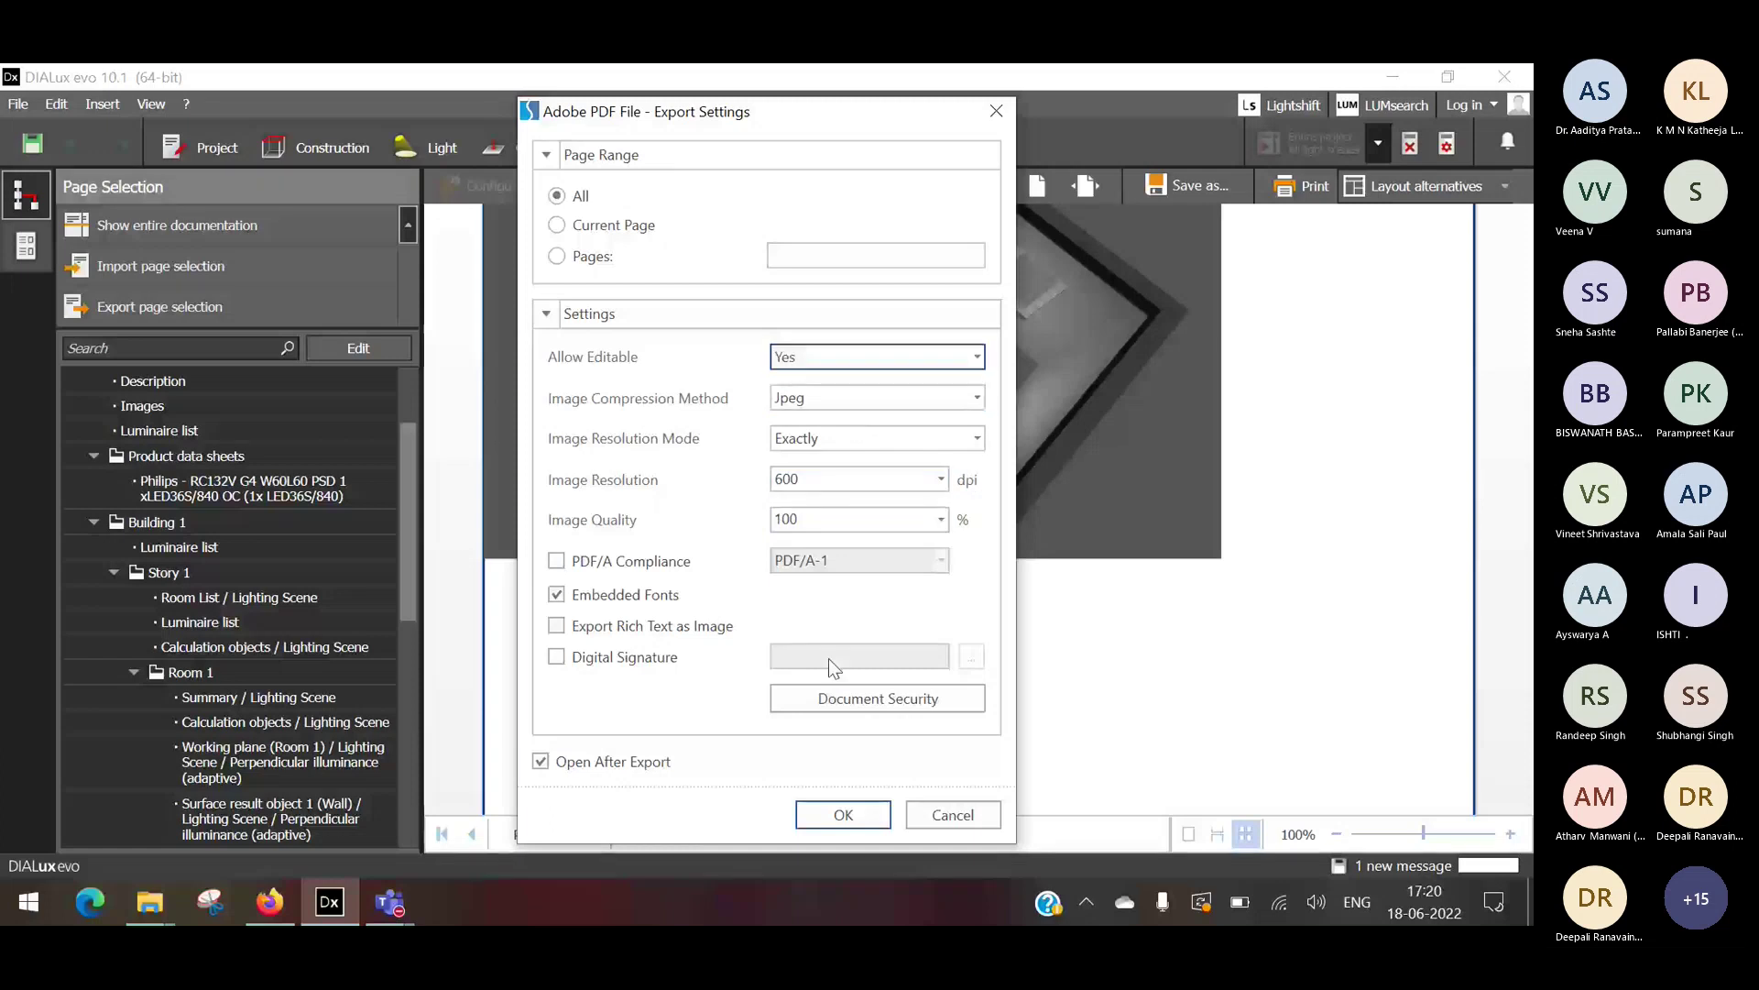
# Export the documentation to the Downloads folder as Project 0_Report in PDF format and open it in Microsoft Edge.
pyautogui.click(841, 812)
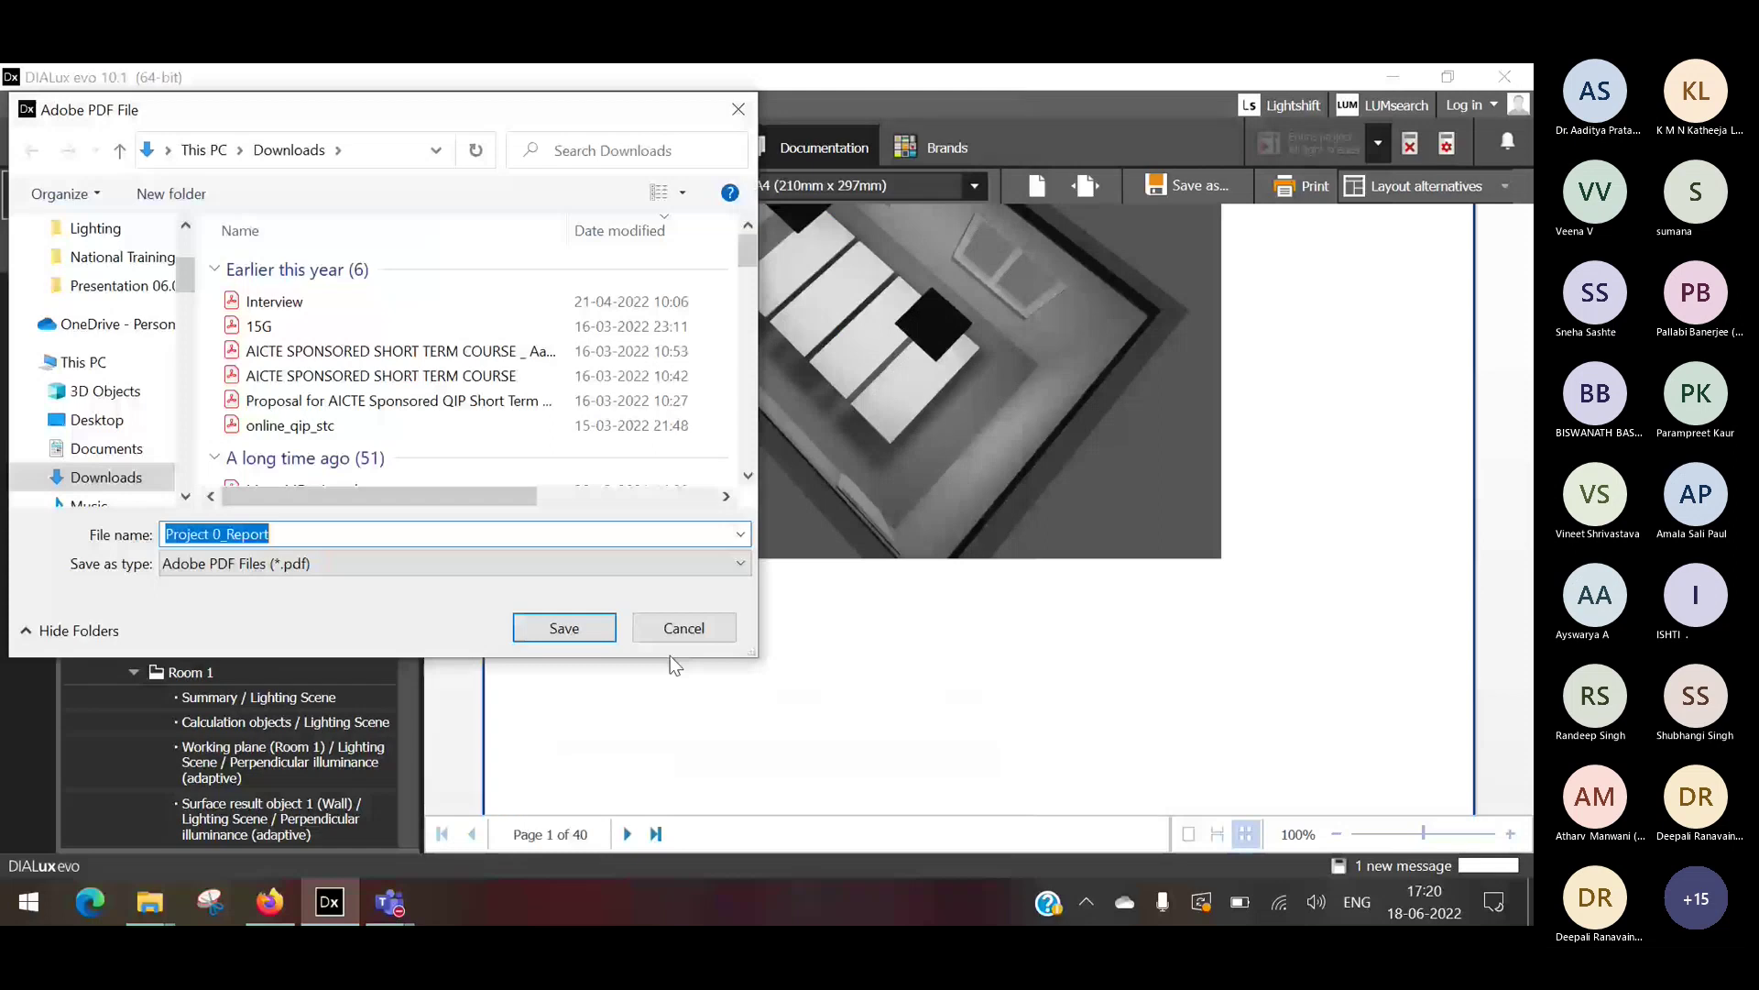
pyautogui.click(552, 636)
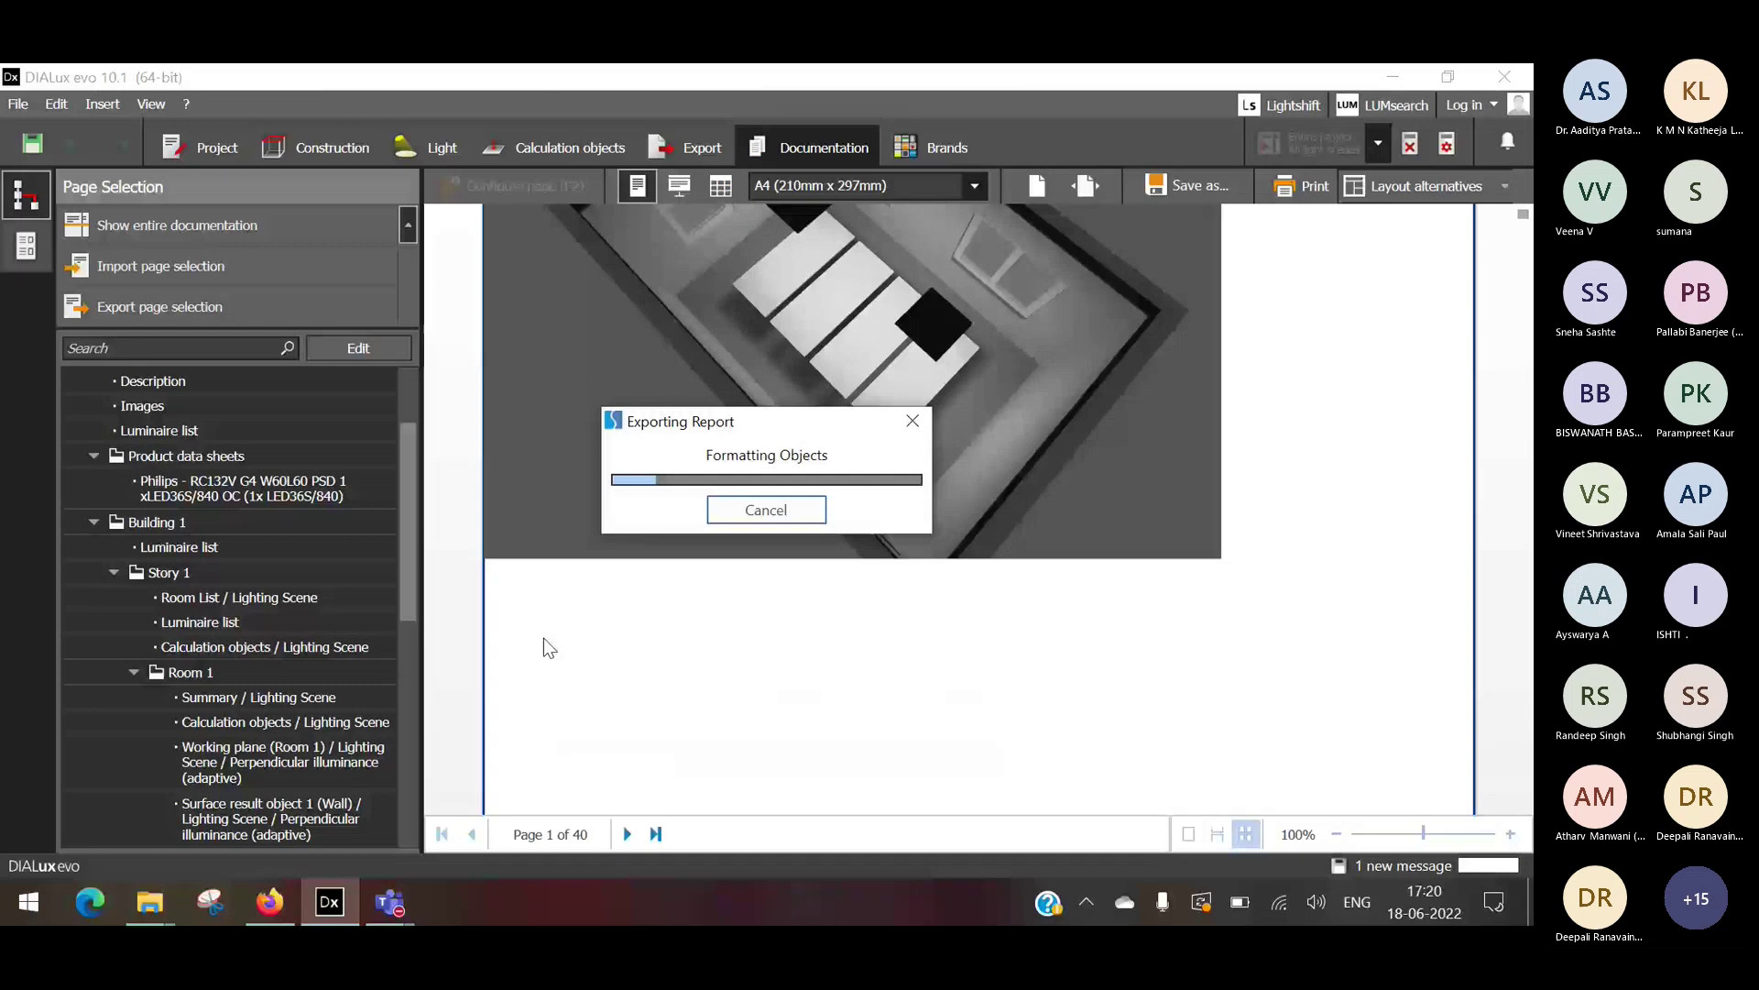
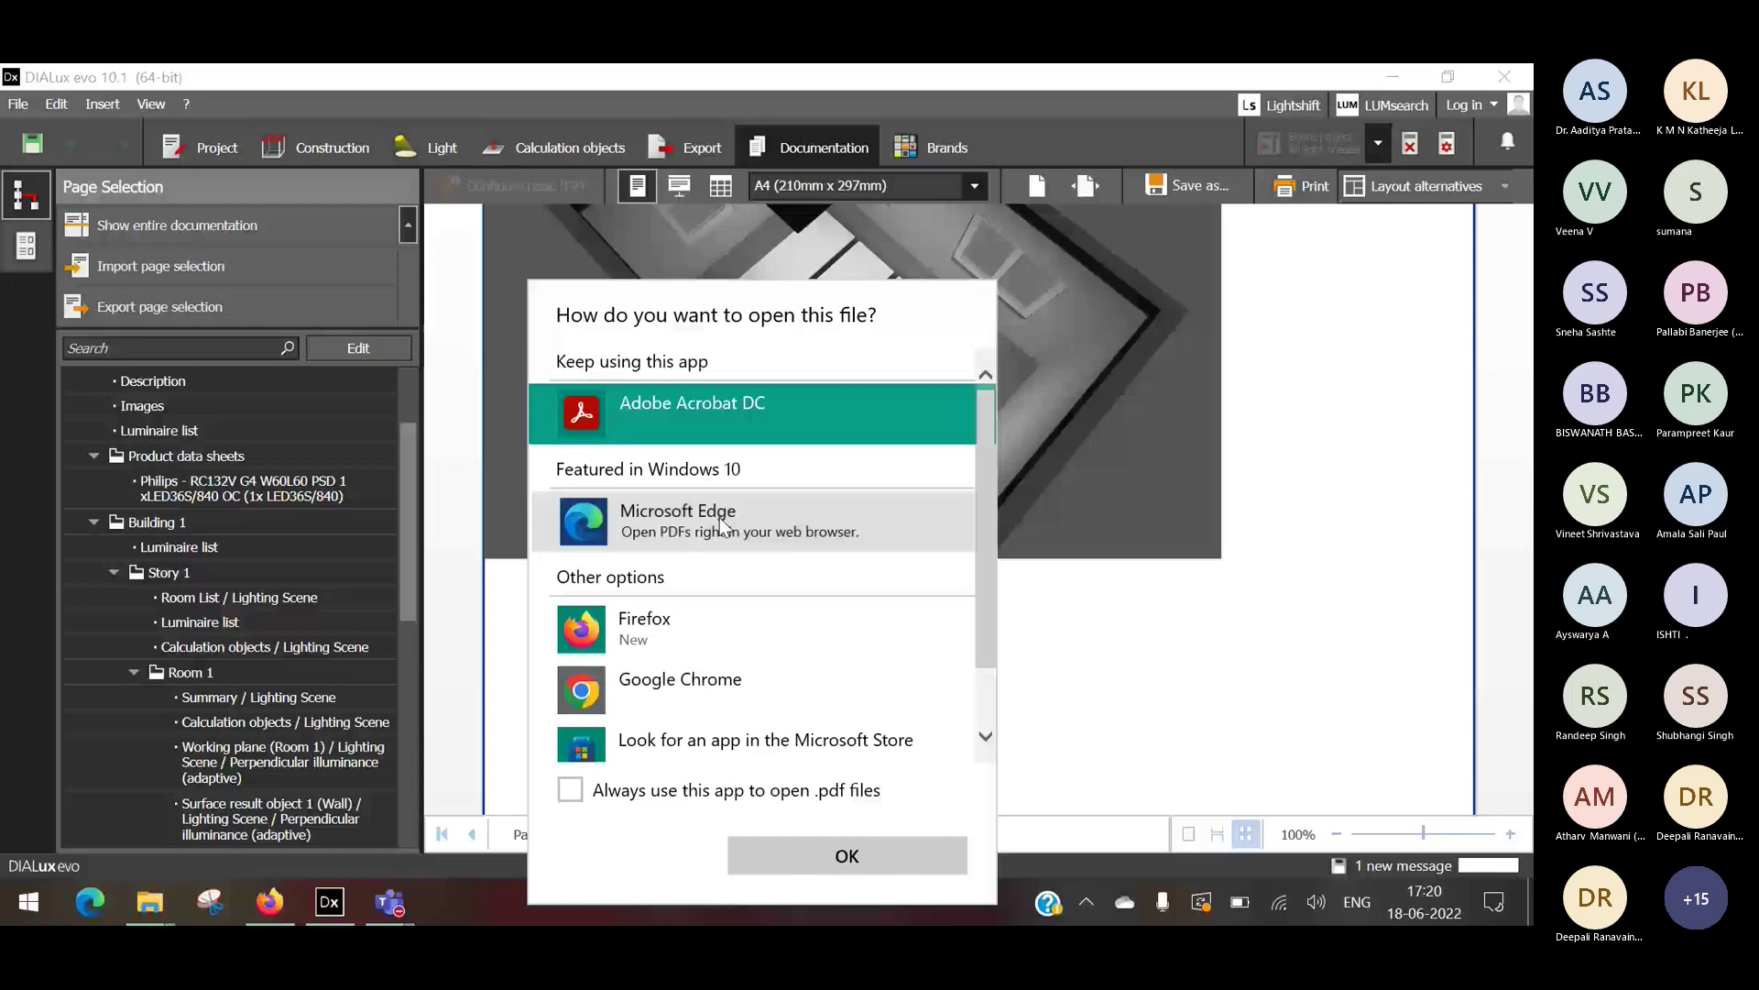
pyautogui.doubleClick(721, 525)
# Browse the exported report by page thumbnails and view the luminaire list on page 6 and the product data sheet on page 7.
pyautogui.click(28, 172)
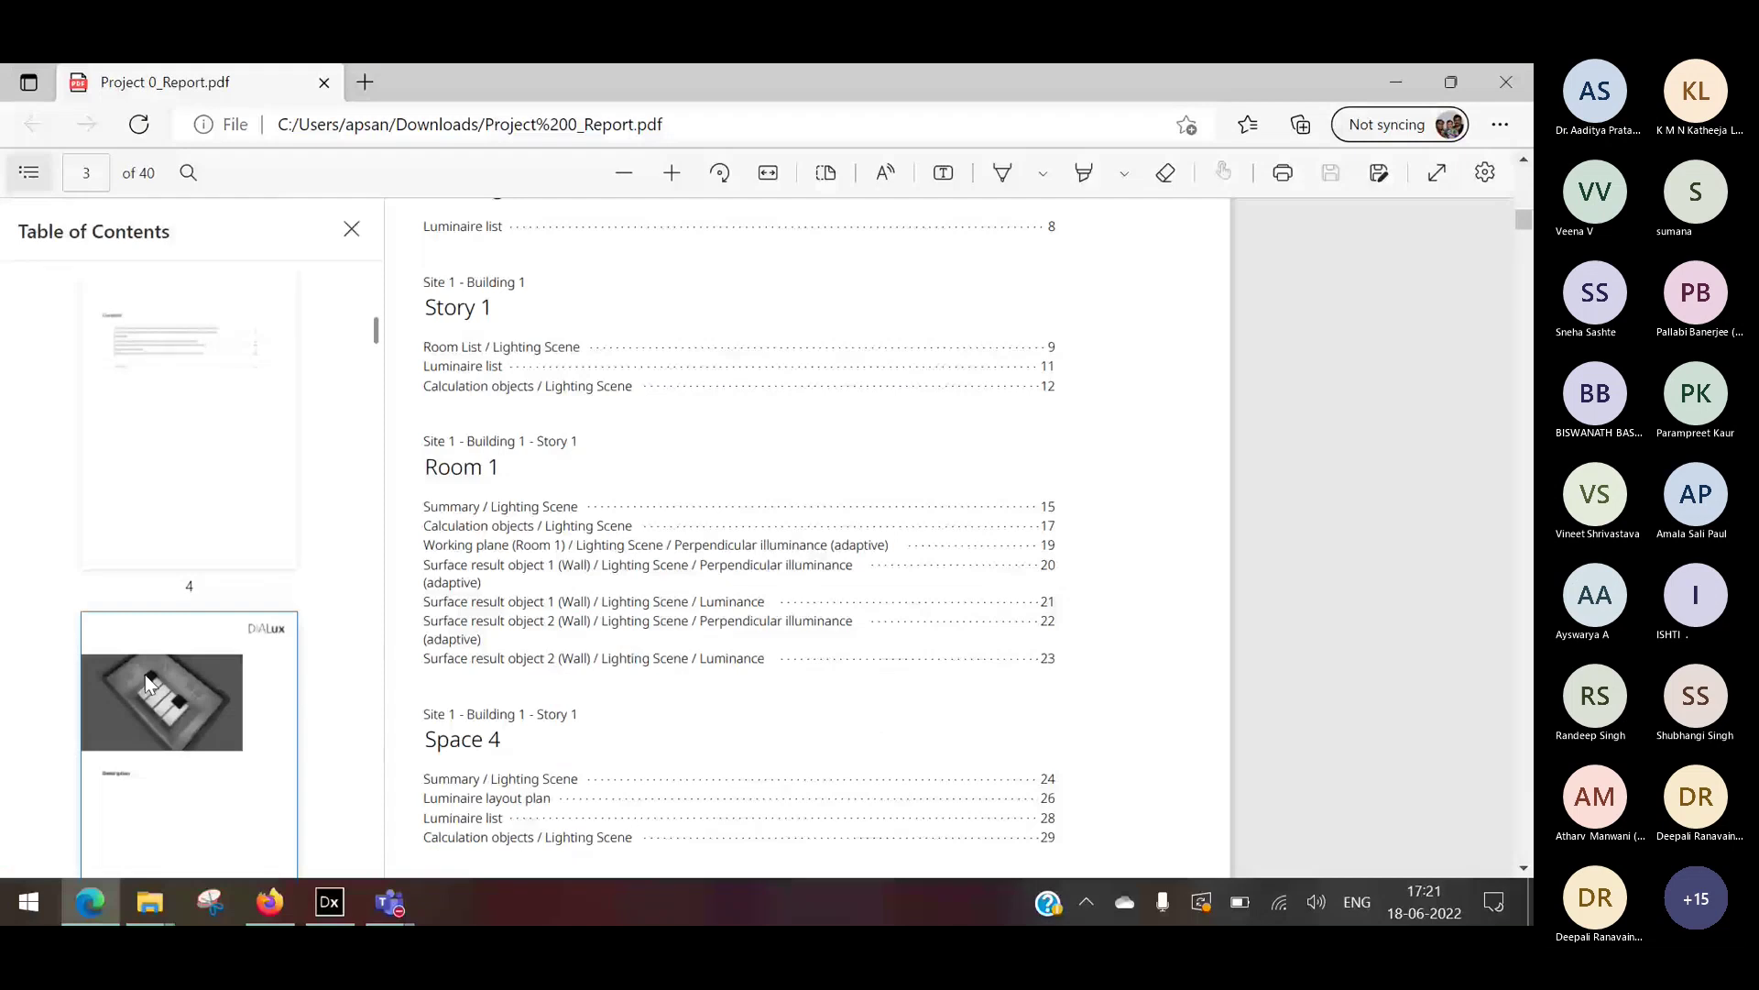
pyautogui.click(145, 683)
pyautogui.scroll(-3, 144, 678)
pyautogui.click(145, 678)
pyautogui.scroll(-7, 281, 704)
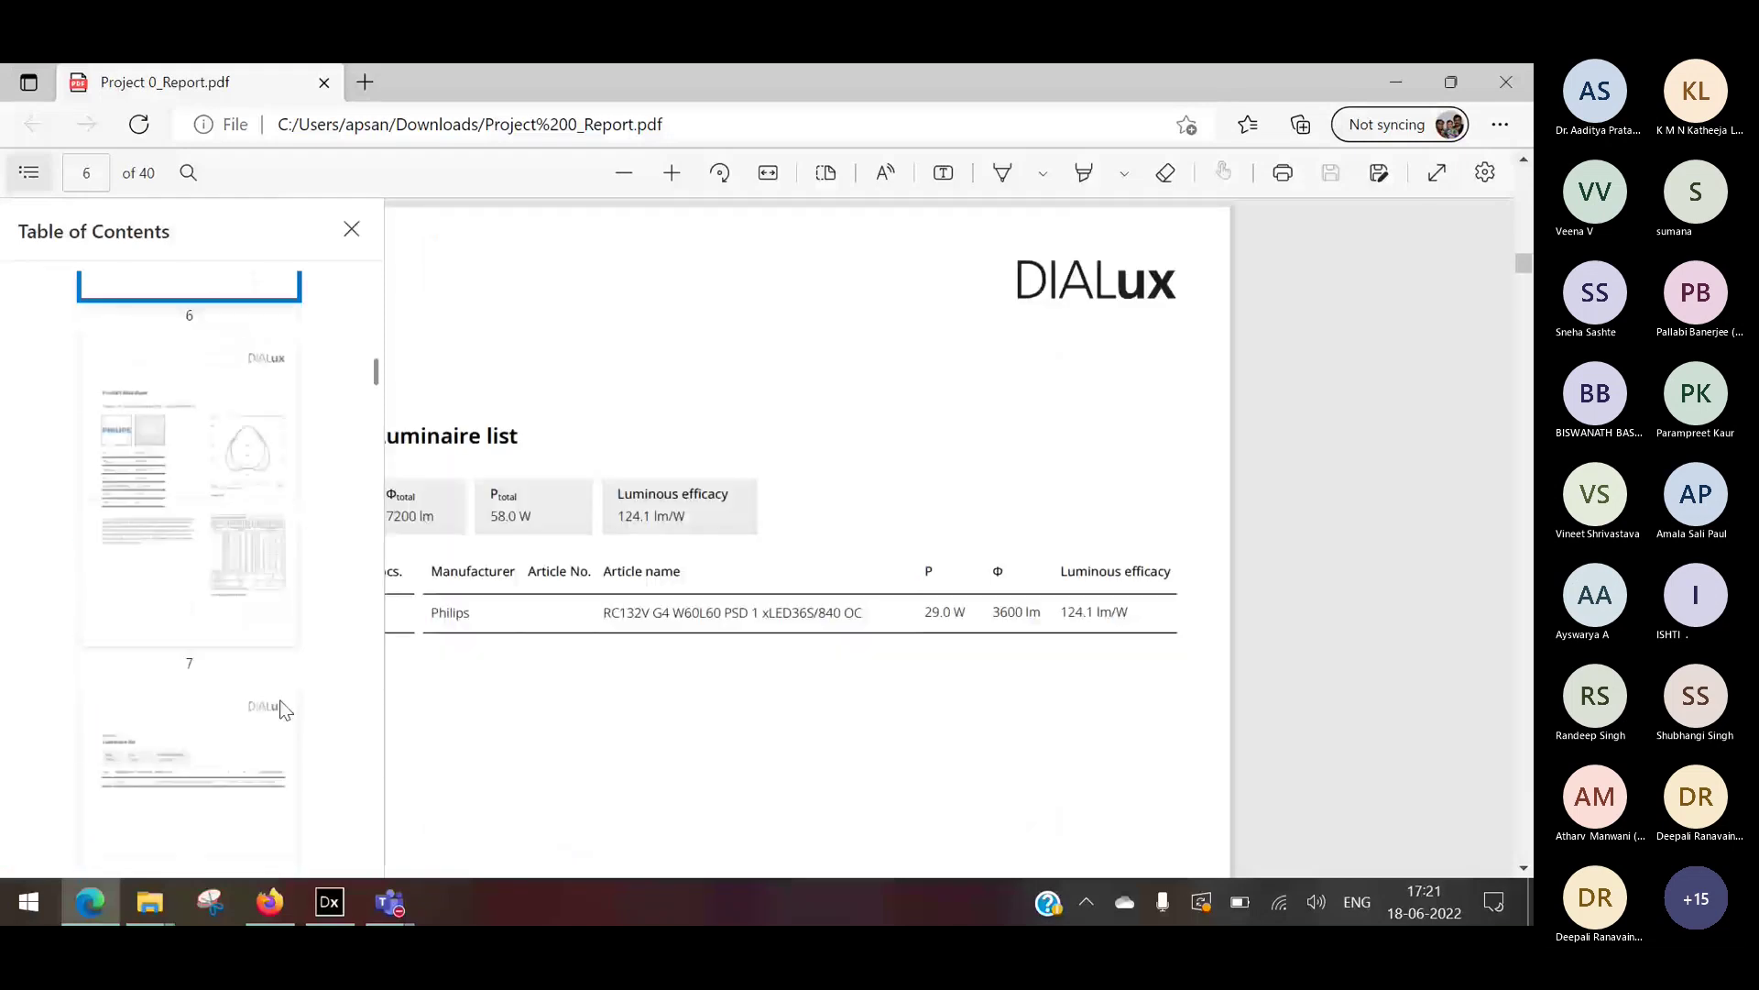
pyautogui.scroll(5, 282, 707)
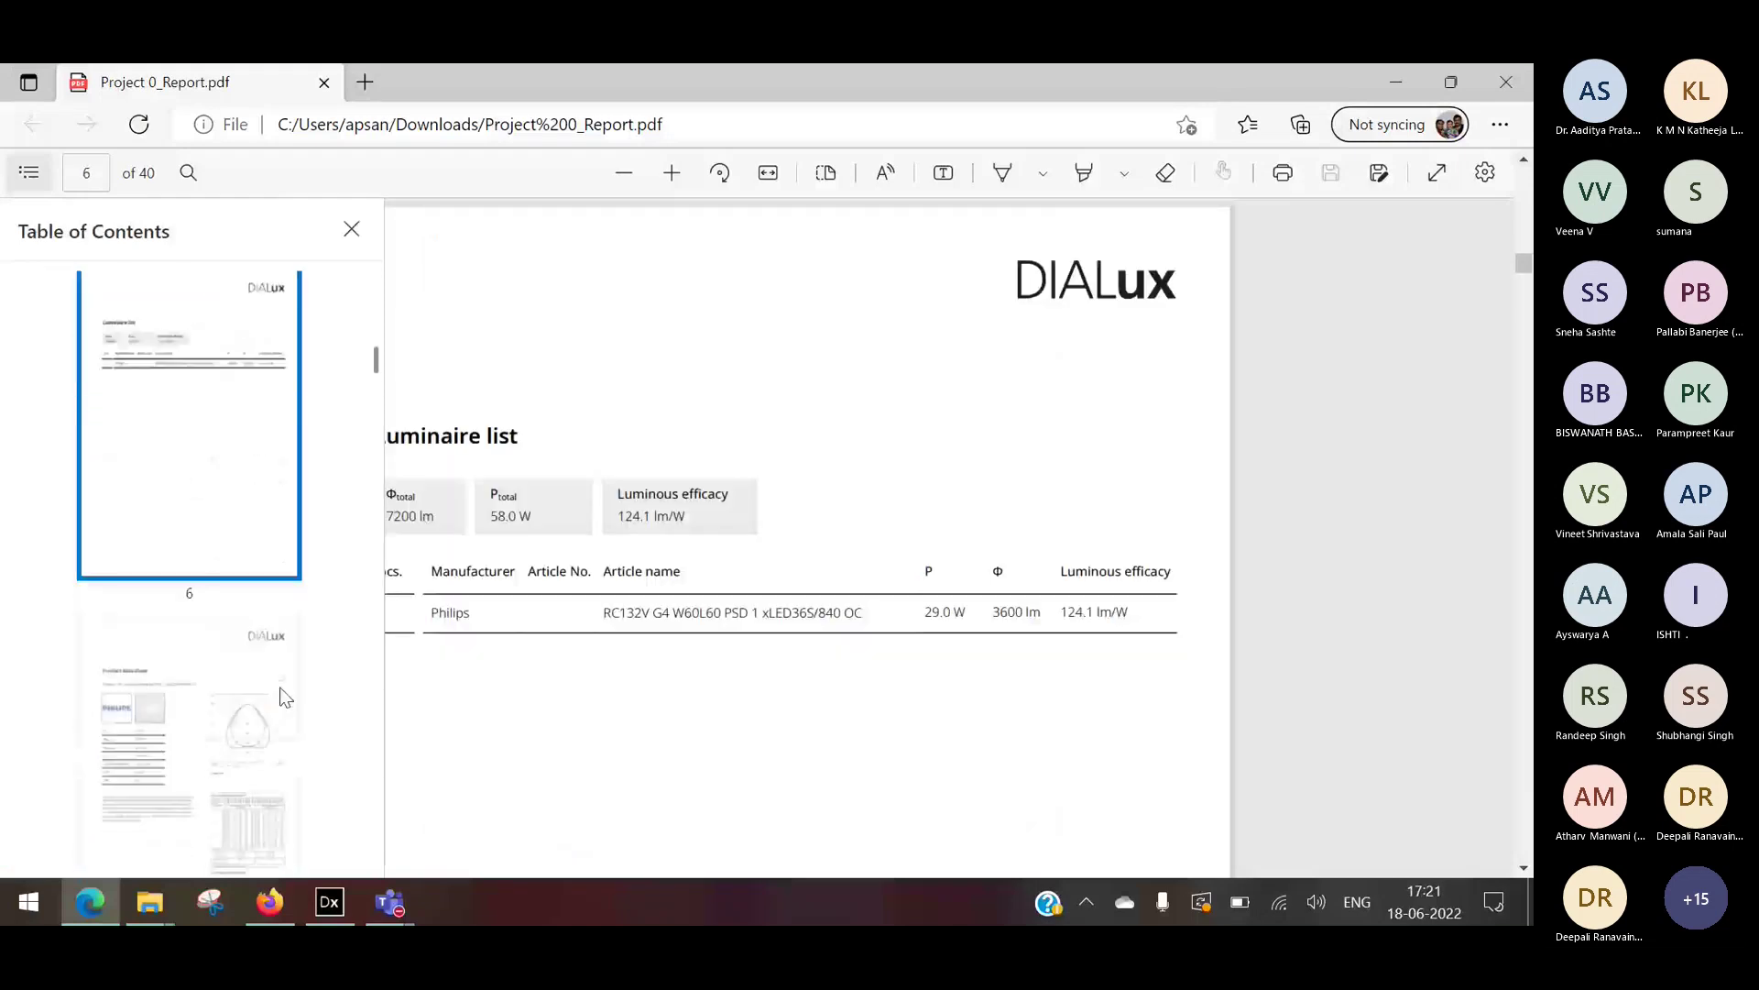
pyautogui.click(263, 700)
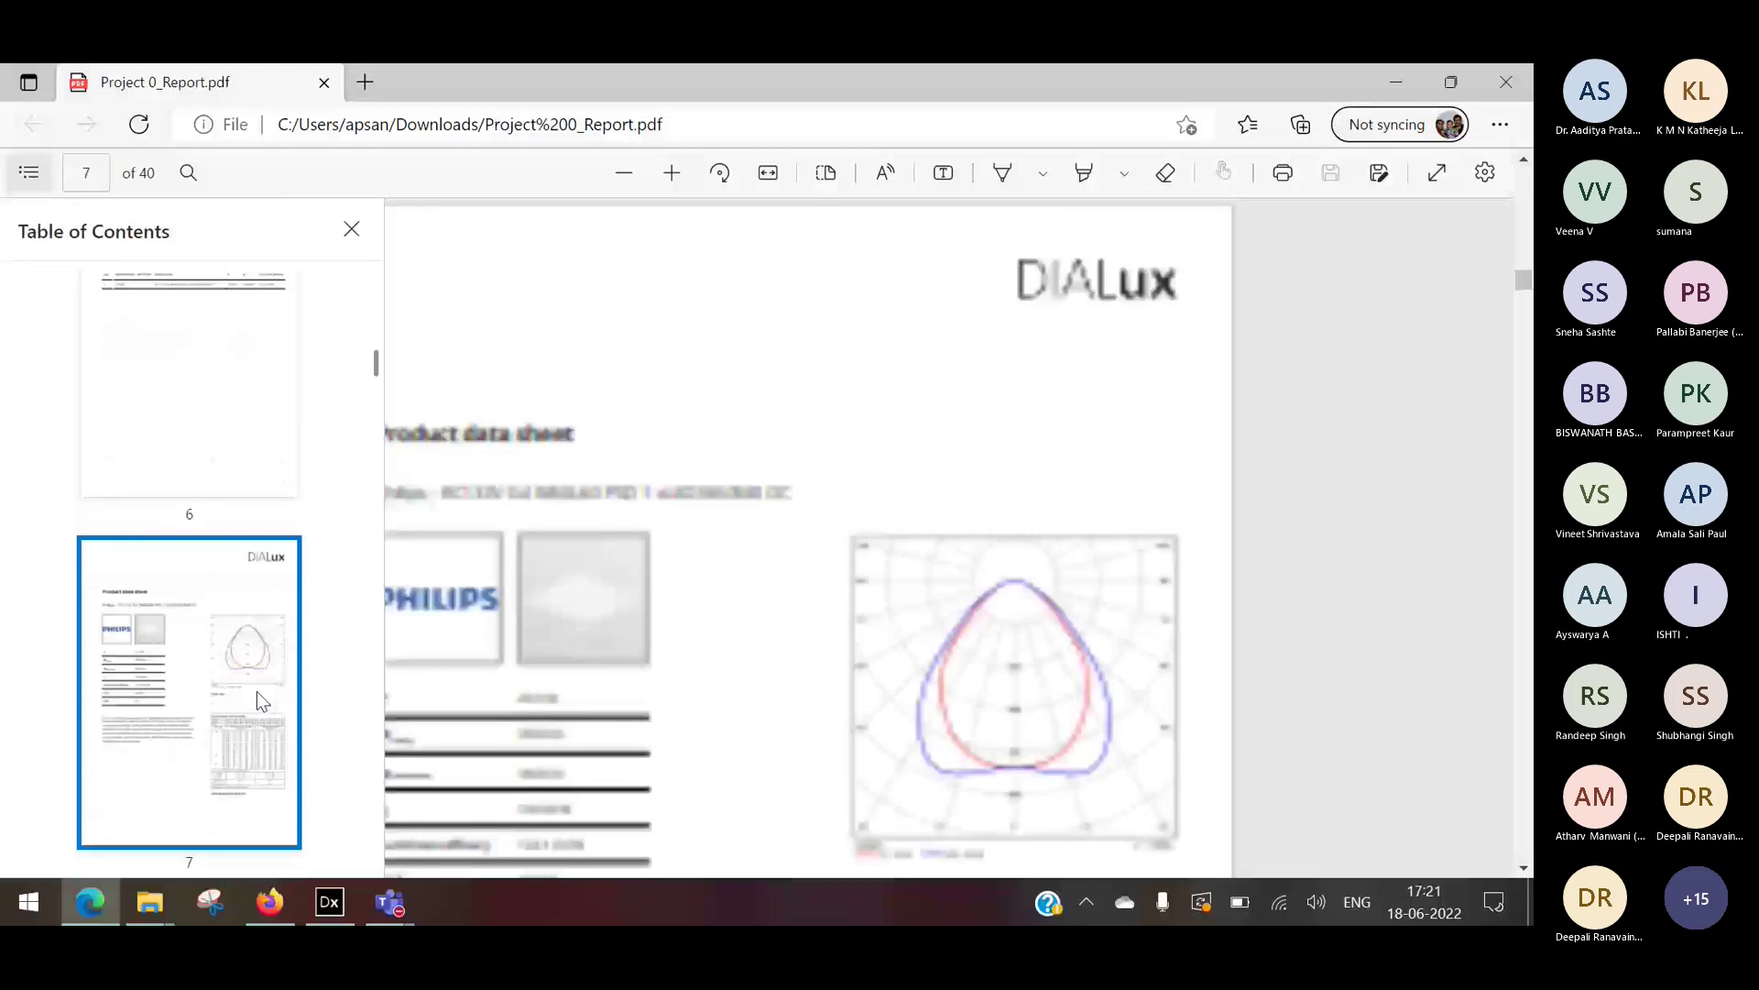
# Go to page 13 of the report and examine the working plane and surface result tables under Calculation objects.
pyautogui.scroll(-10, 256, 691)
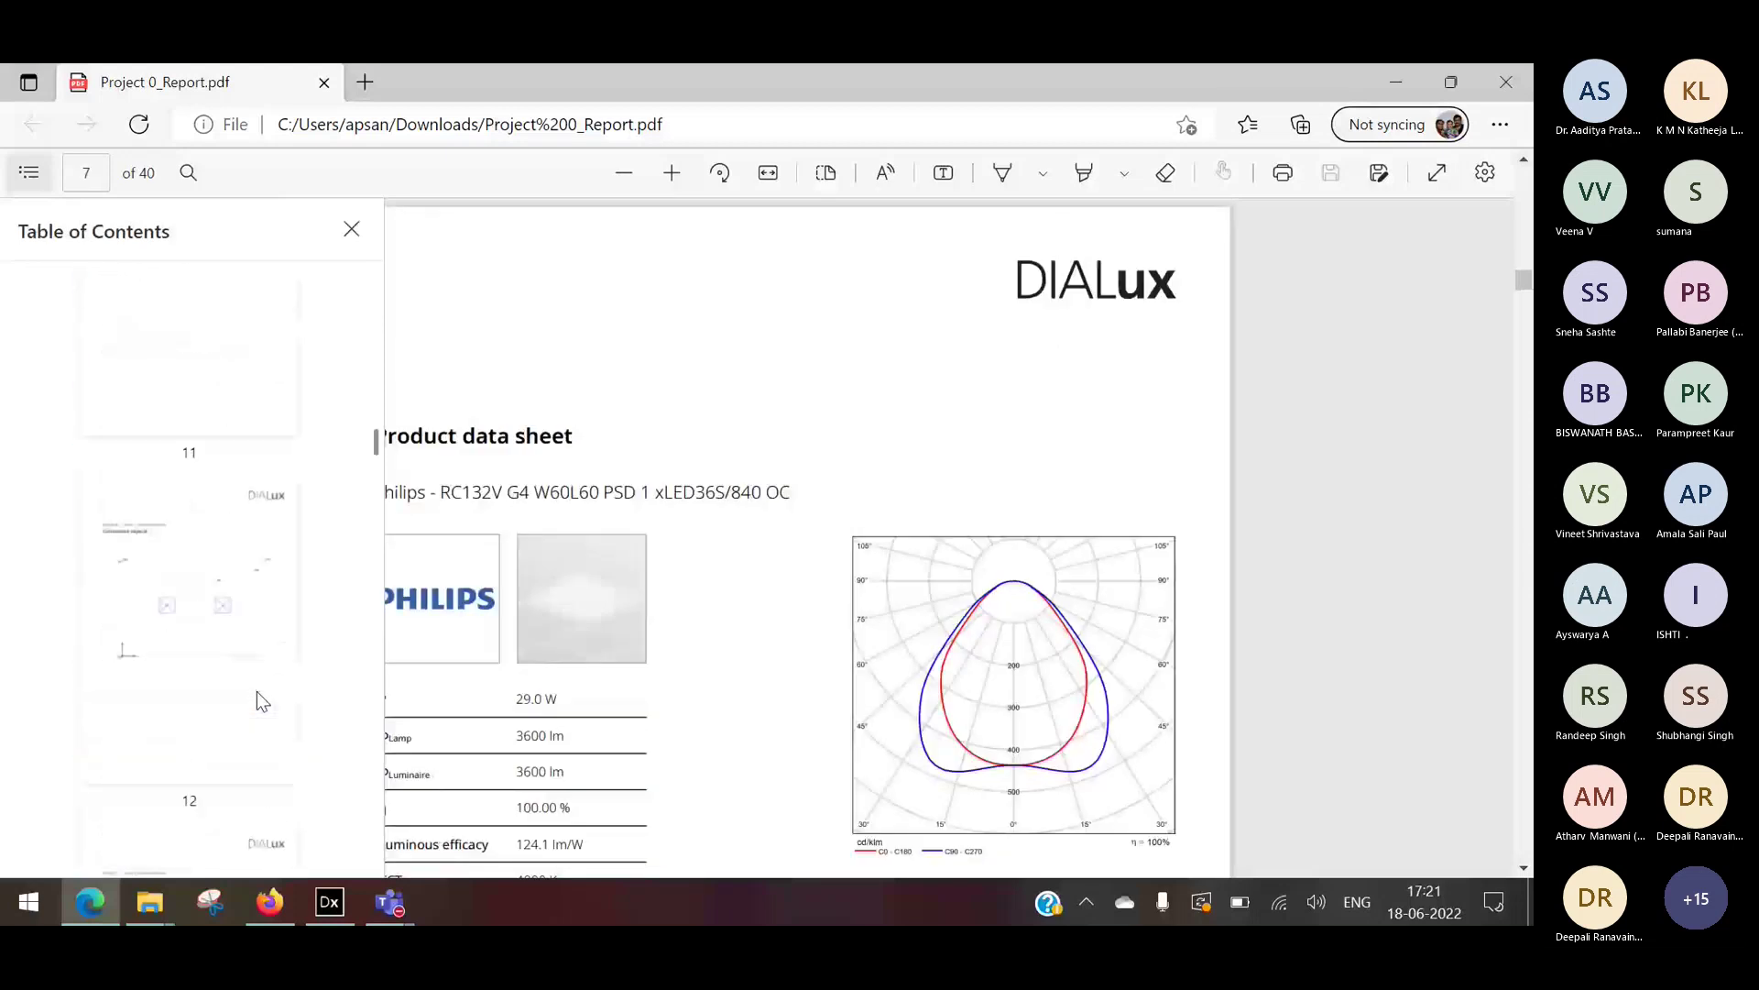
pyautogui.scroll(-2, 256, 691)
pyautogui.scroll(-2, 220, 414)
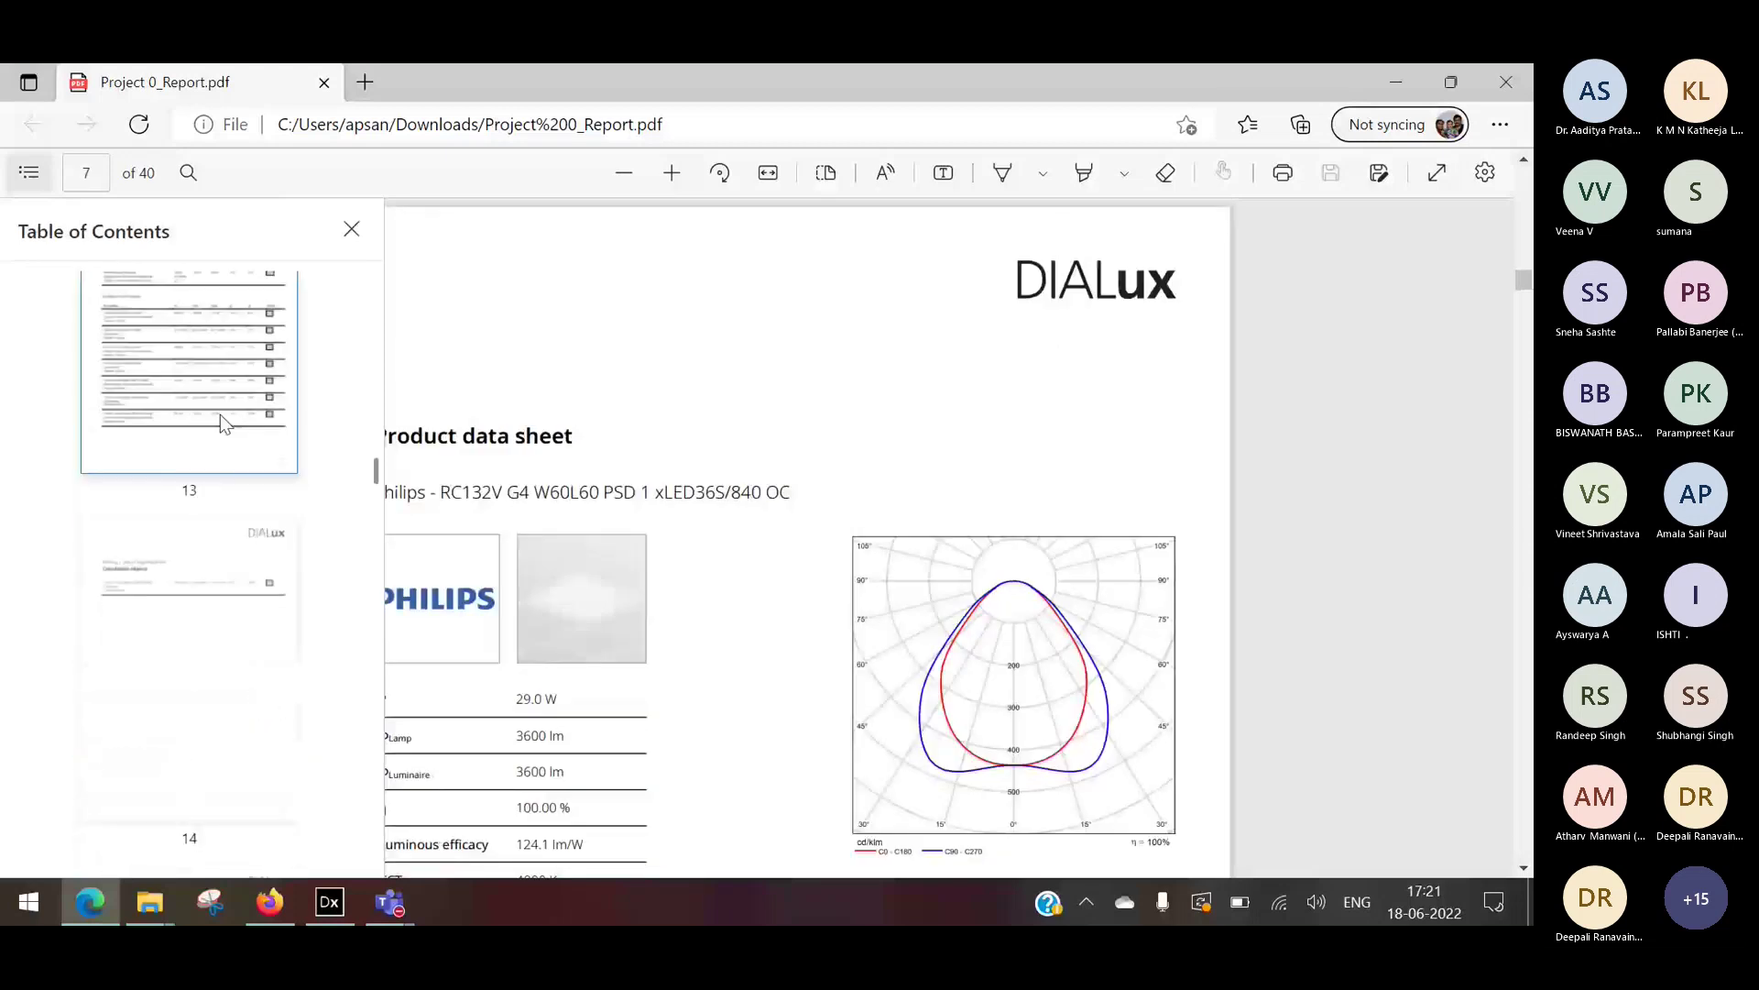
pyautogui.click(220, 415)
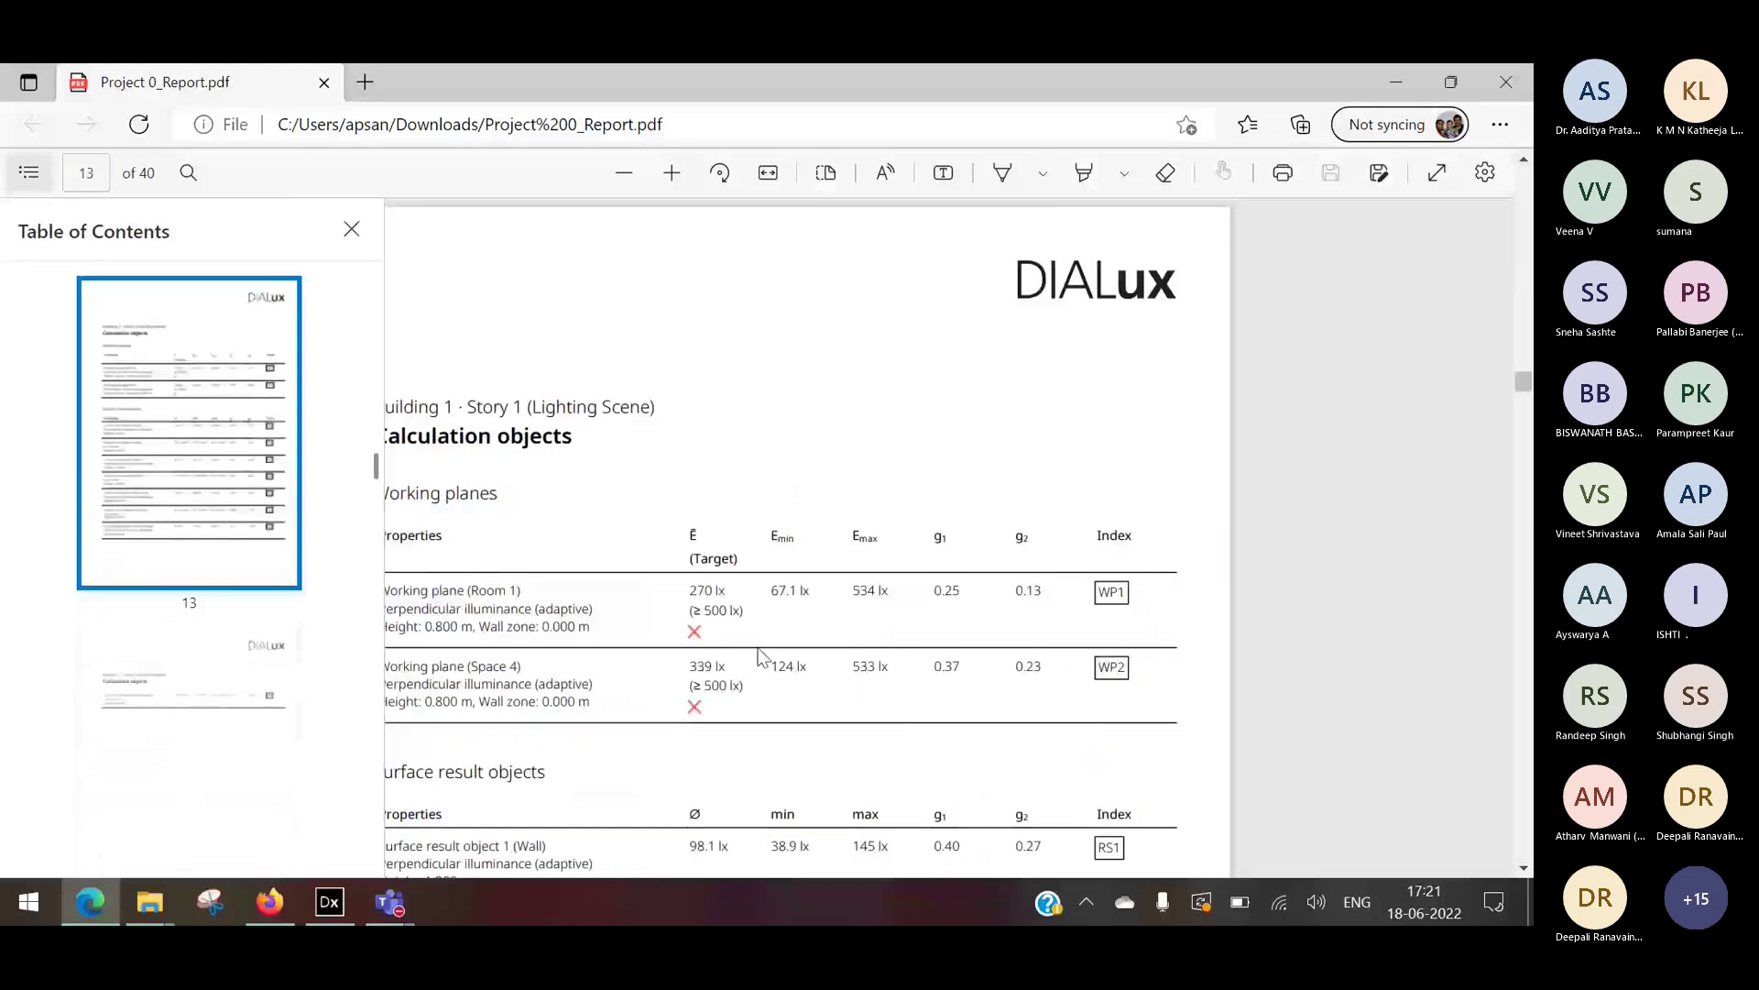
pyautogui.scroll(-3, 760, 655)
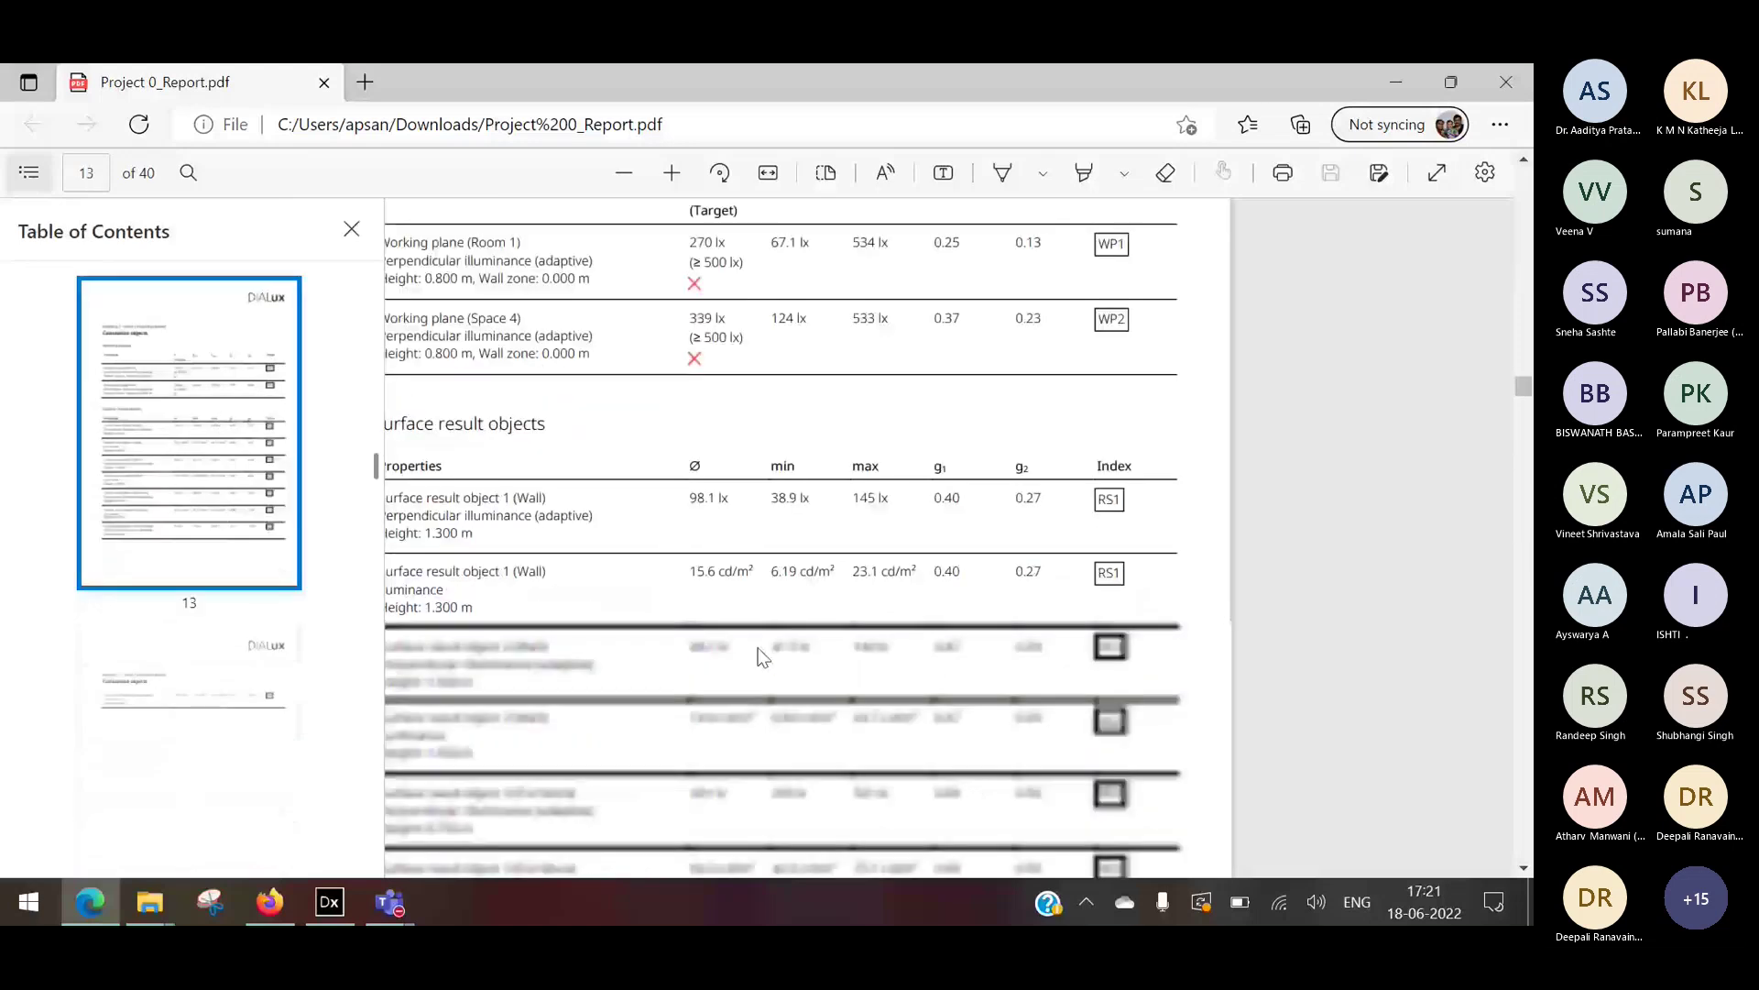
pyautogui.scroll(-1, 911, 794)
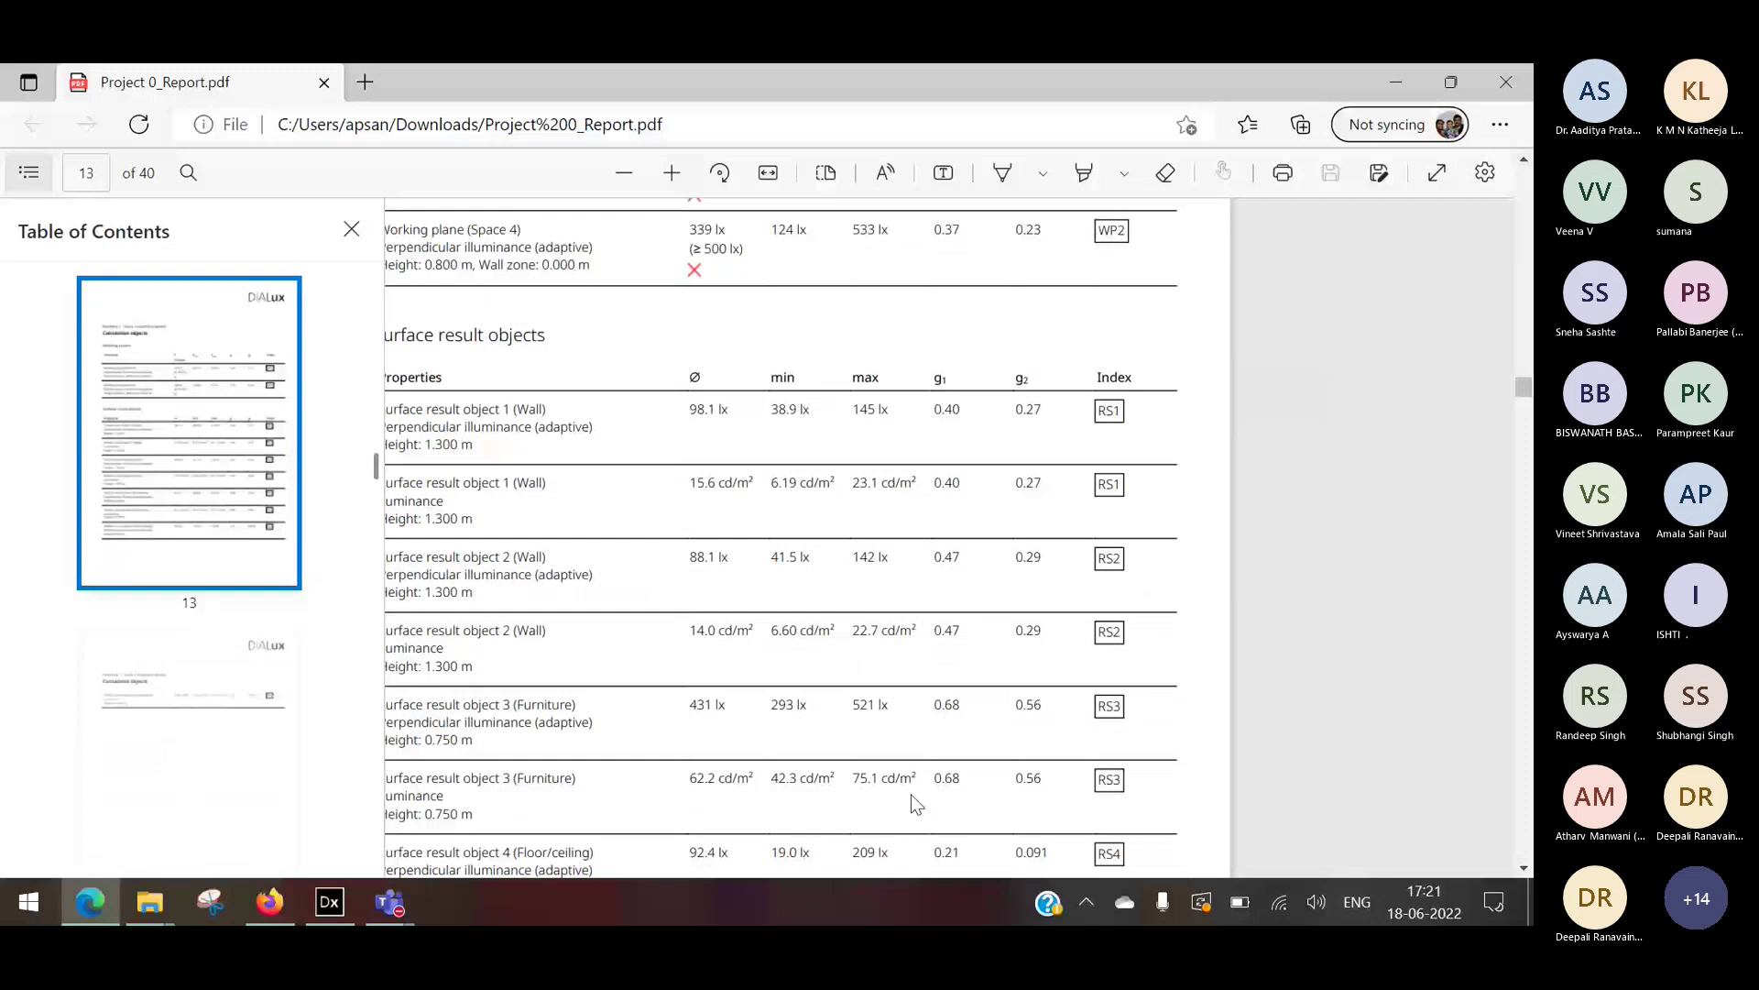
# Switch back to DIALux evo and look at the documentation's available save formats and the page selection export.
pyautogui.hotkey('alt', 'Tab')
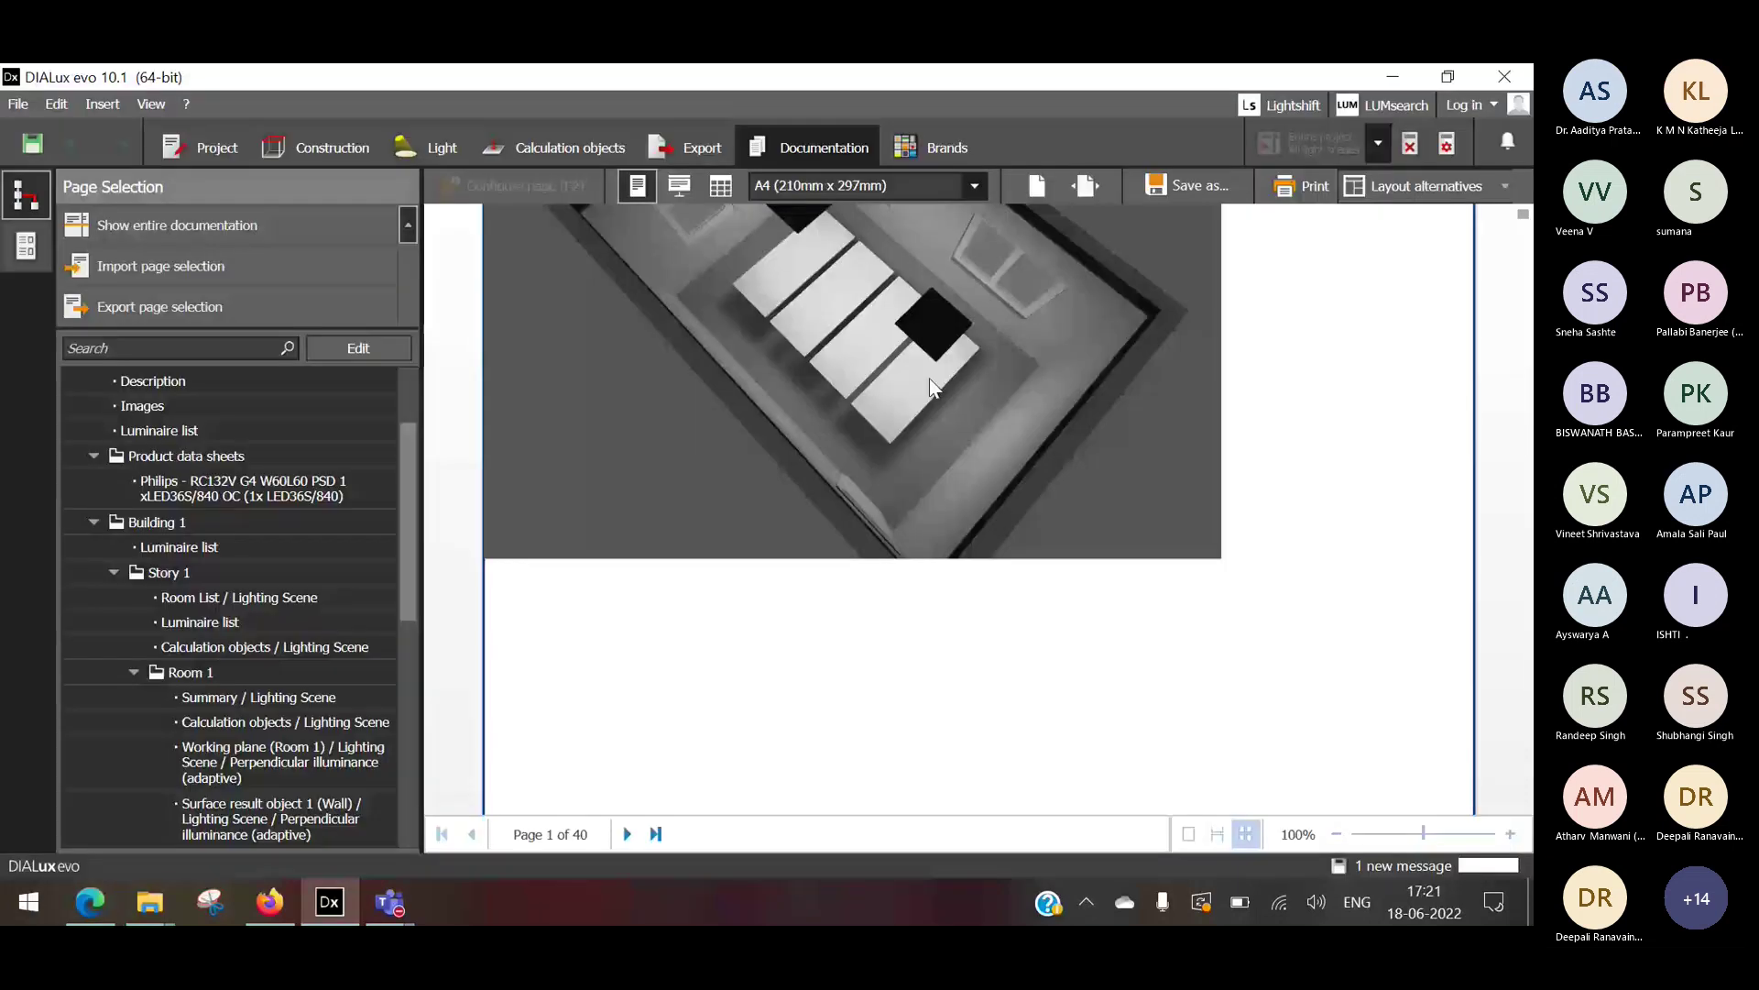
pyautogui.click(183, 229)
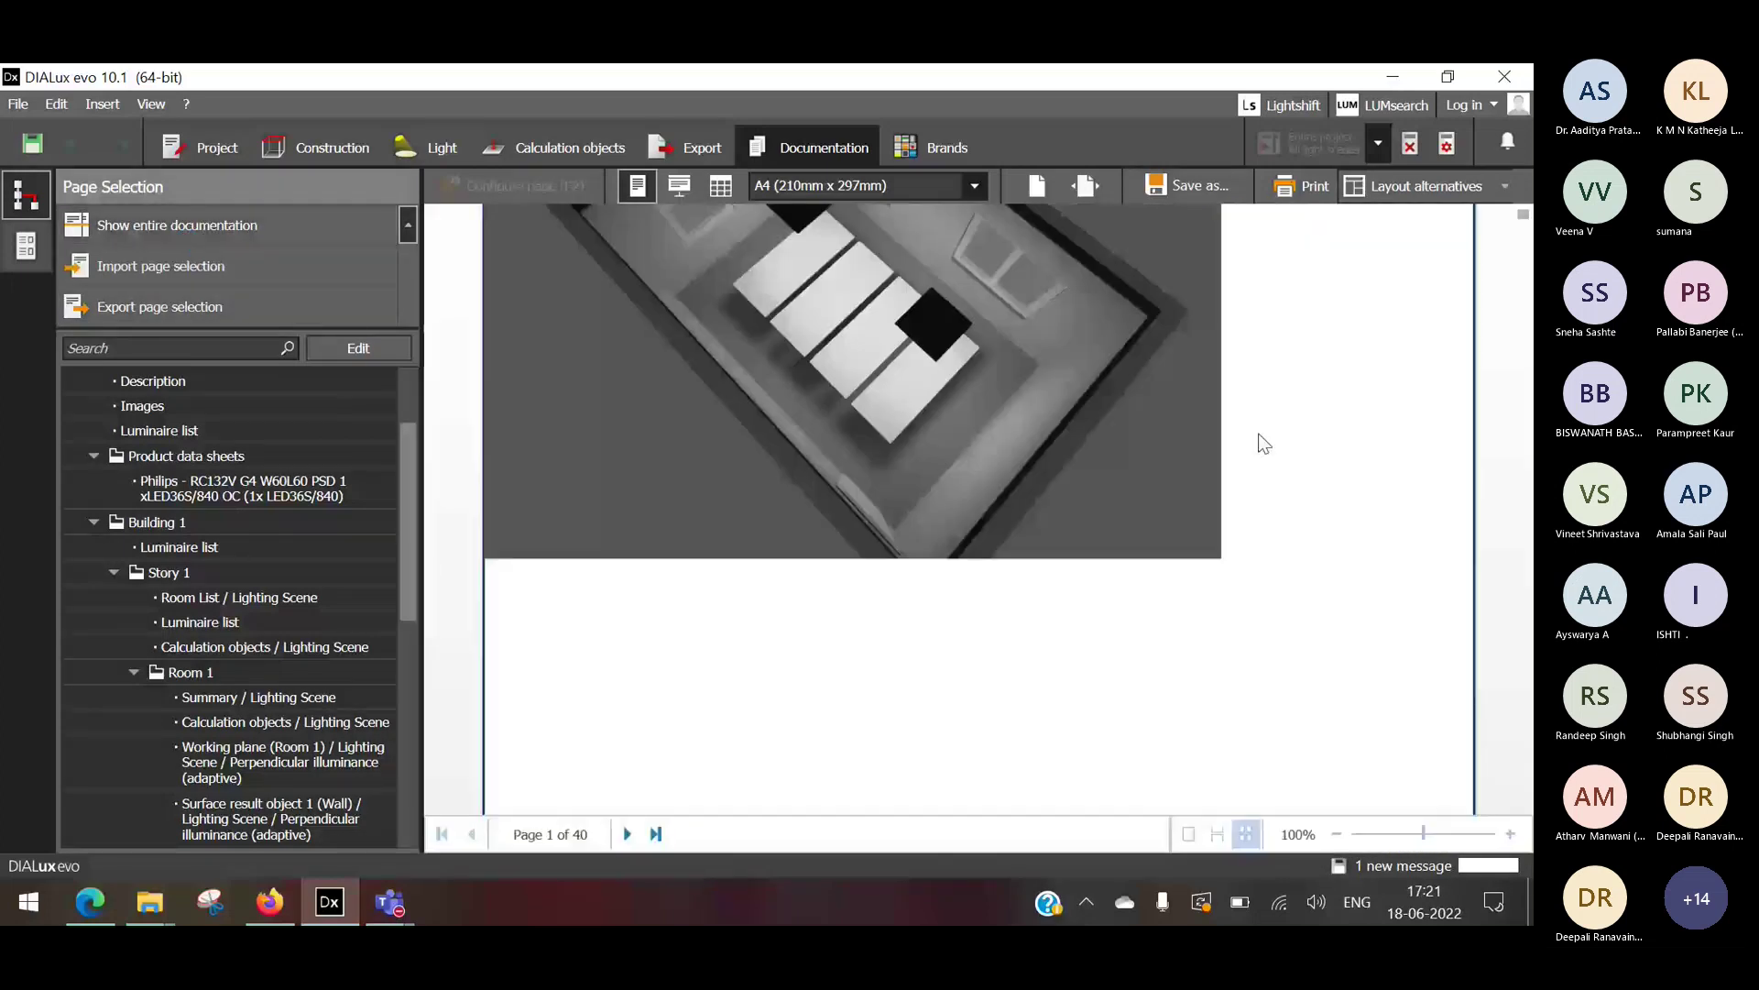
pyautogui.click(1160, 186)
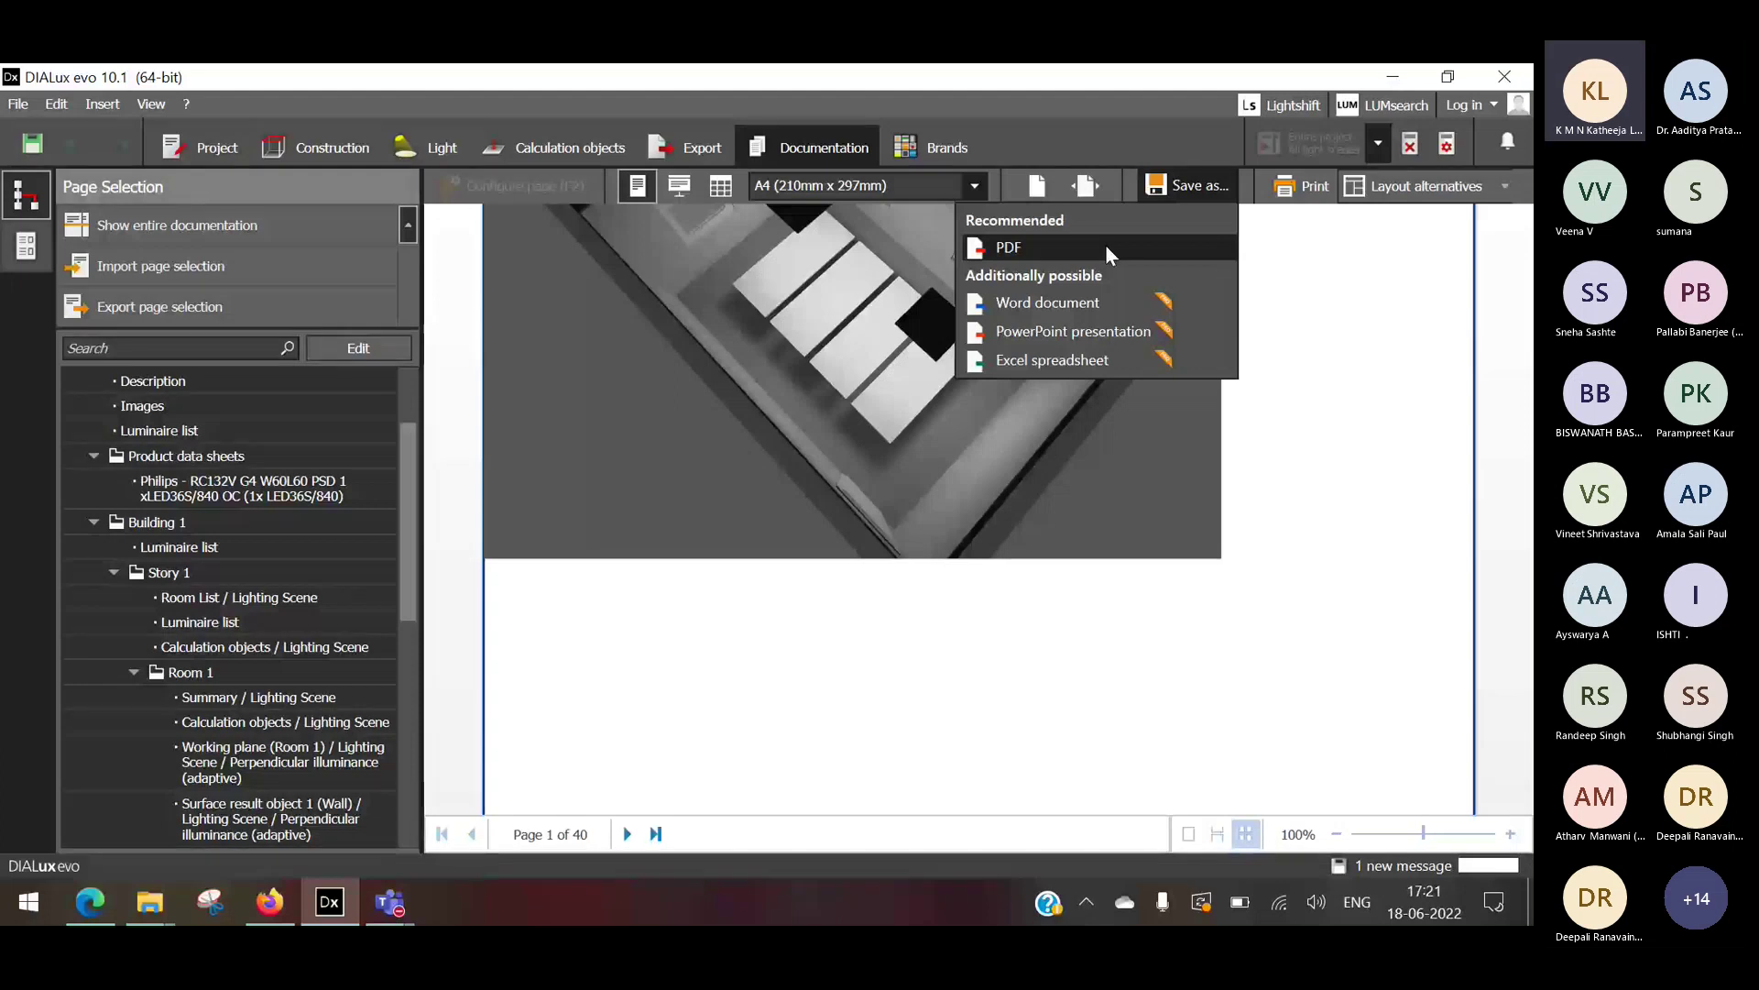
pyautogui.click(198, 305)
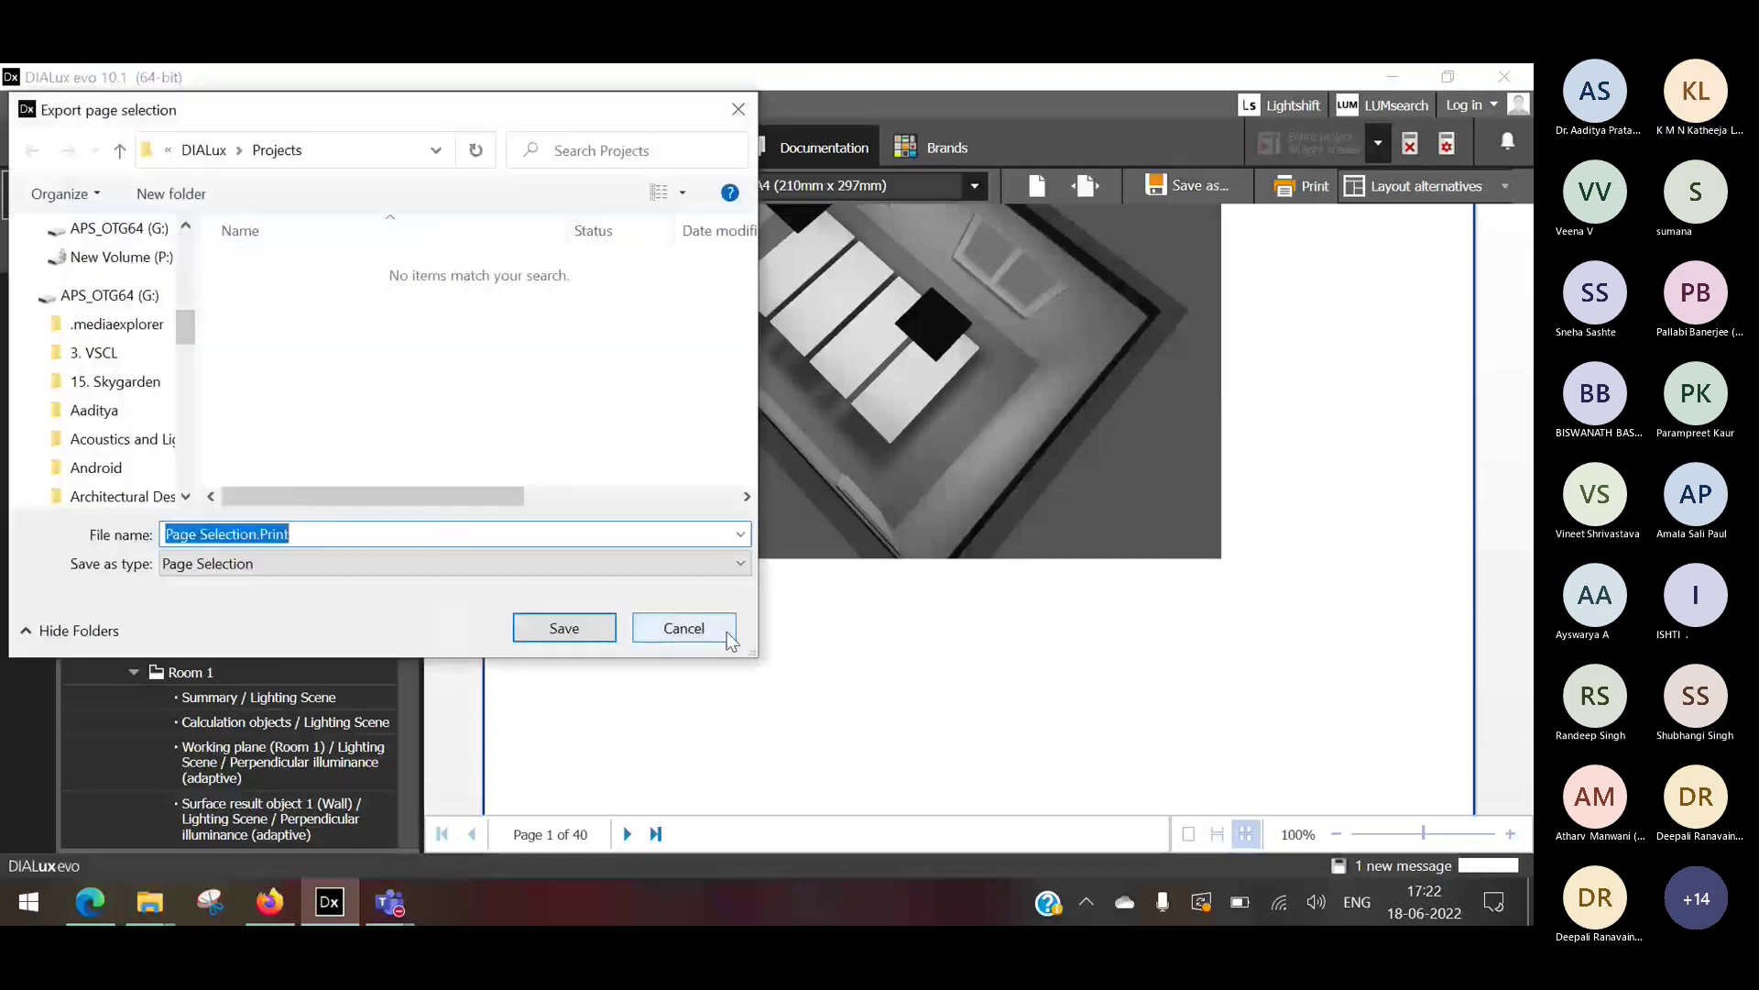
pyautogui.click(688, 628)
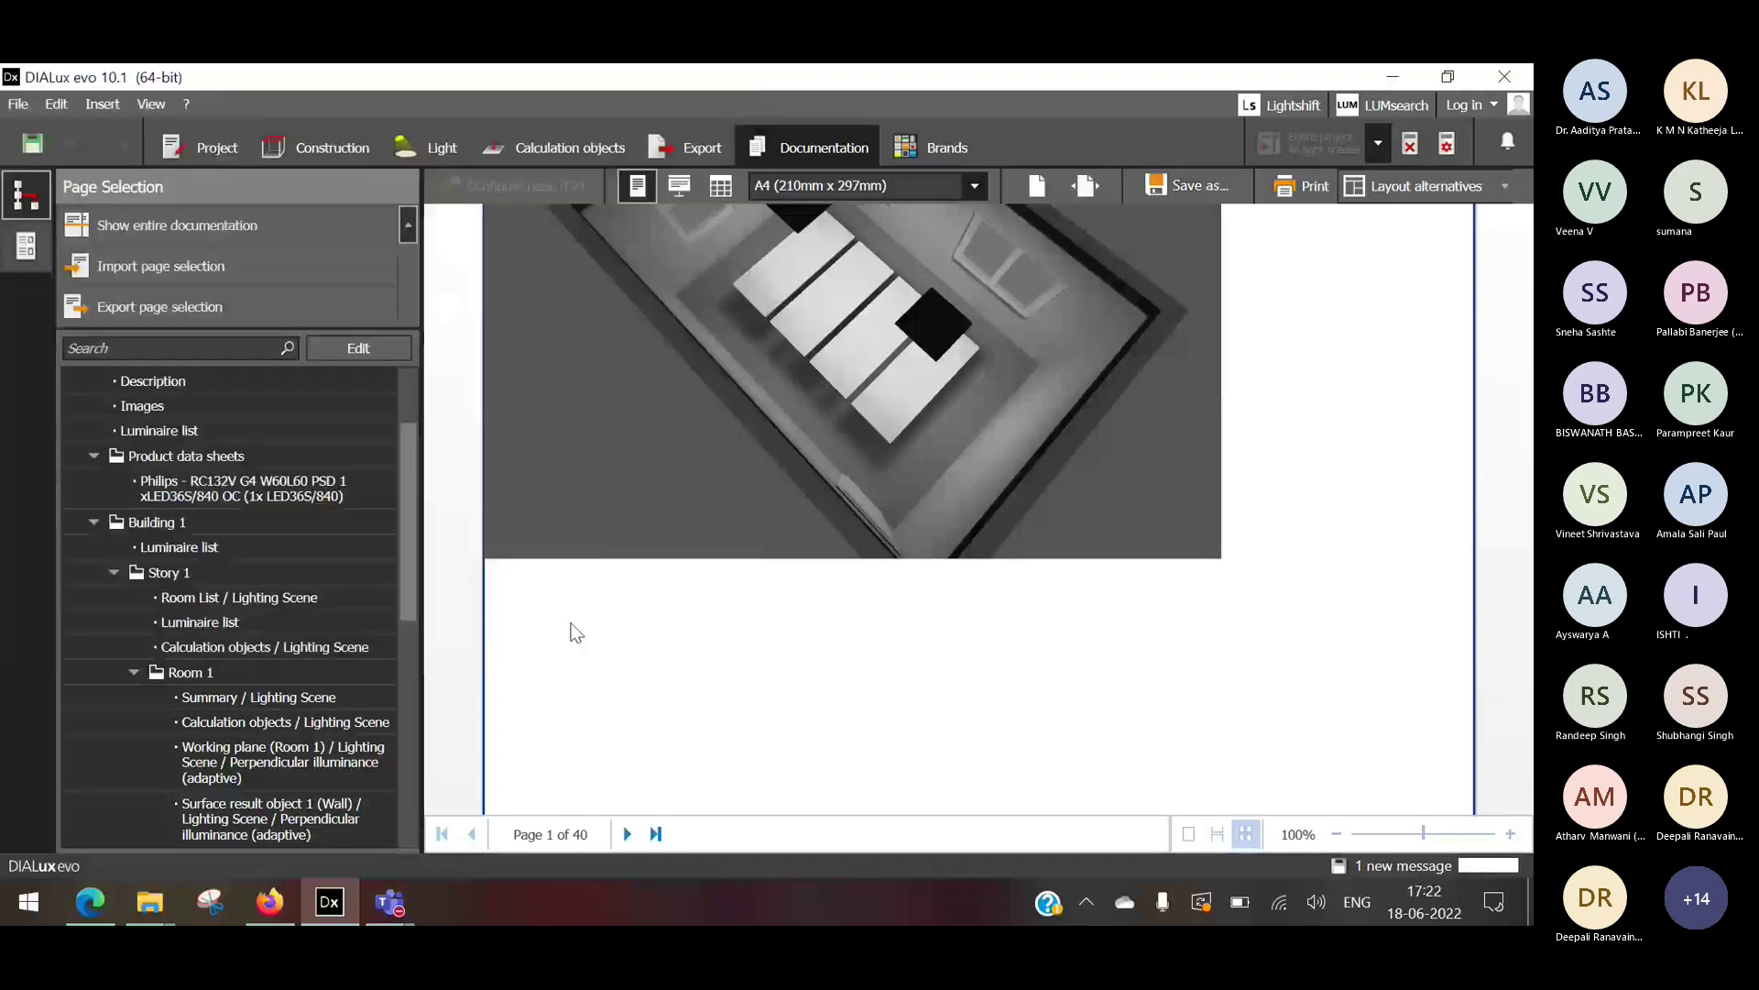
# Show the entire documentation and look through the cover page, preliminary remarks and content overview.
pyautogui.click(274, 456)
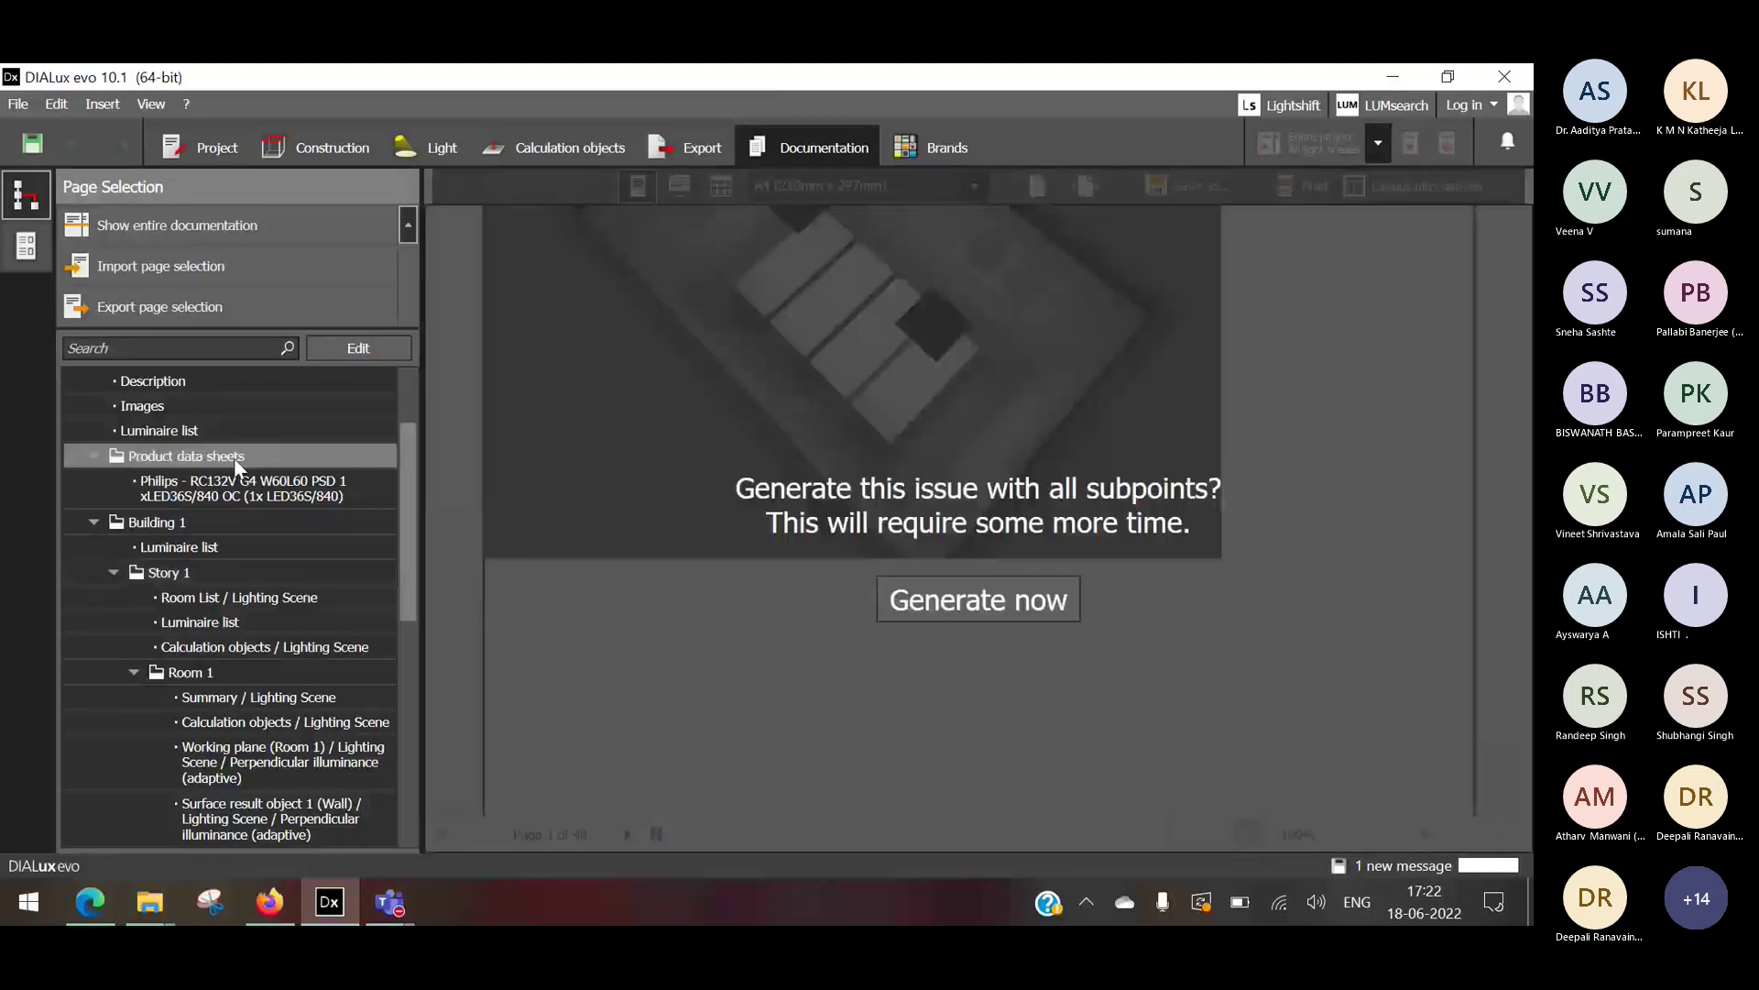
pyautogui.click(250, 227)
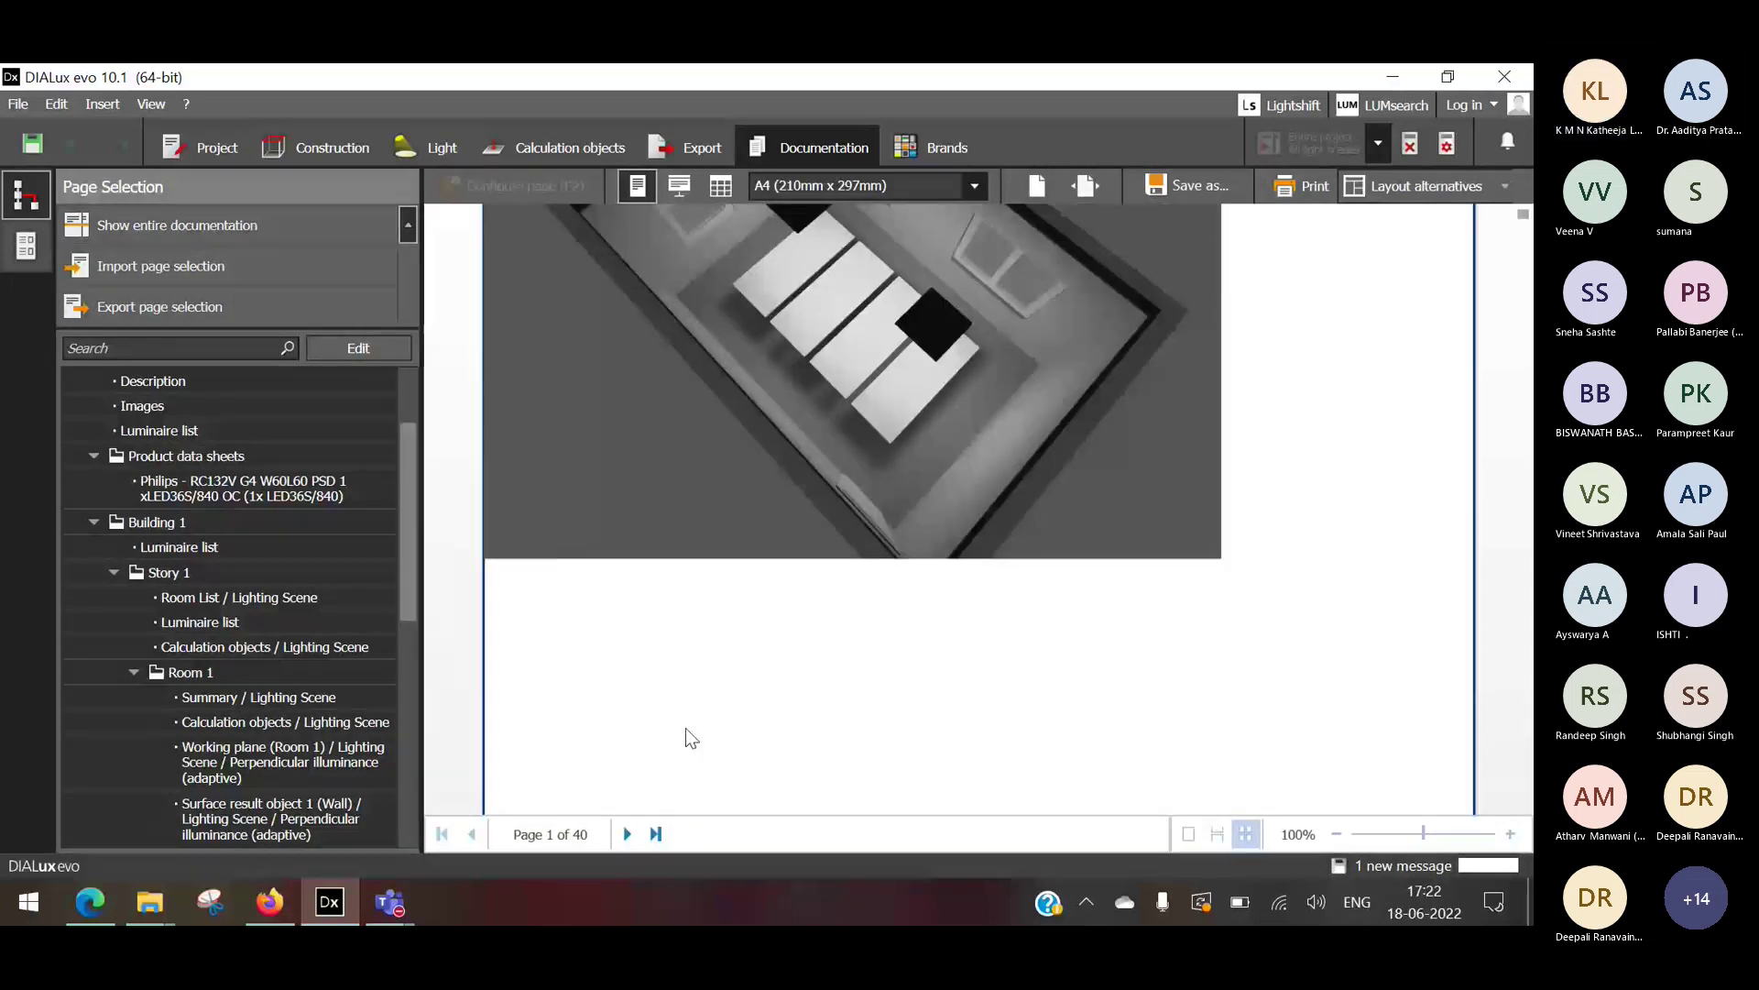
pyautogui.scroll(-5, 685, 728)
pyautogui.scroll(-5, 685, 728)
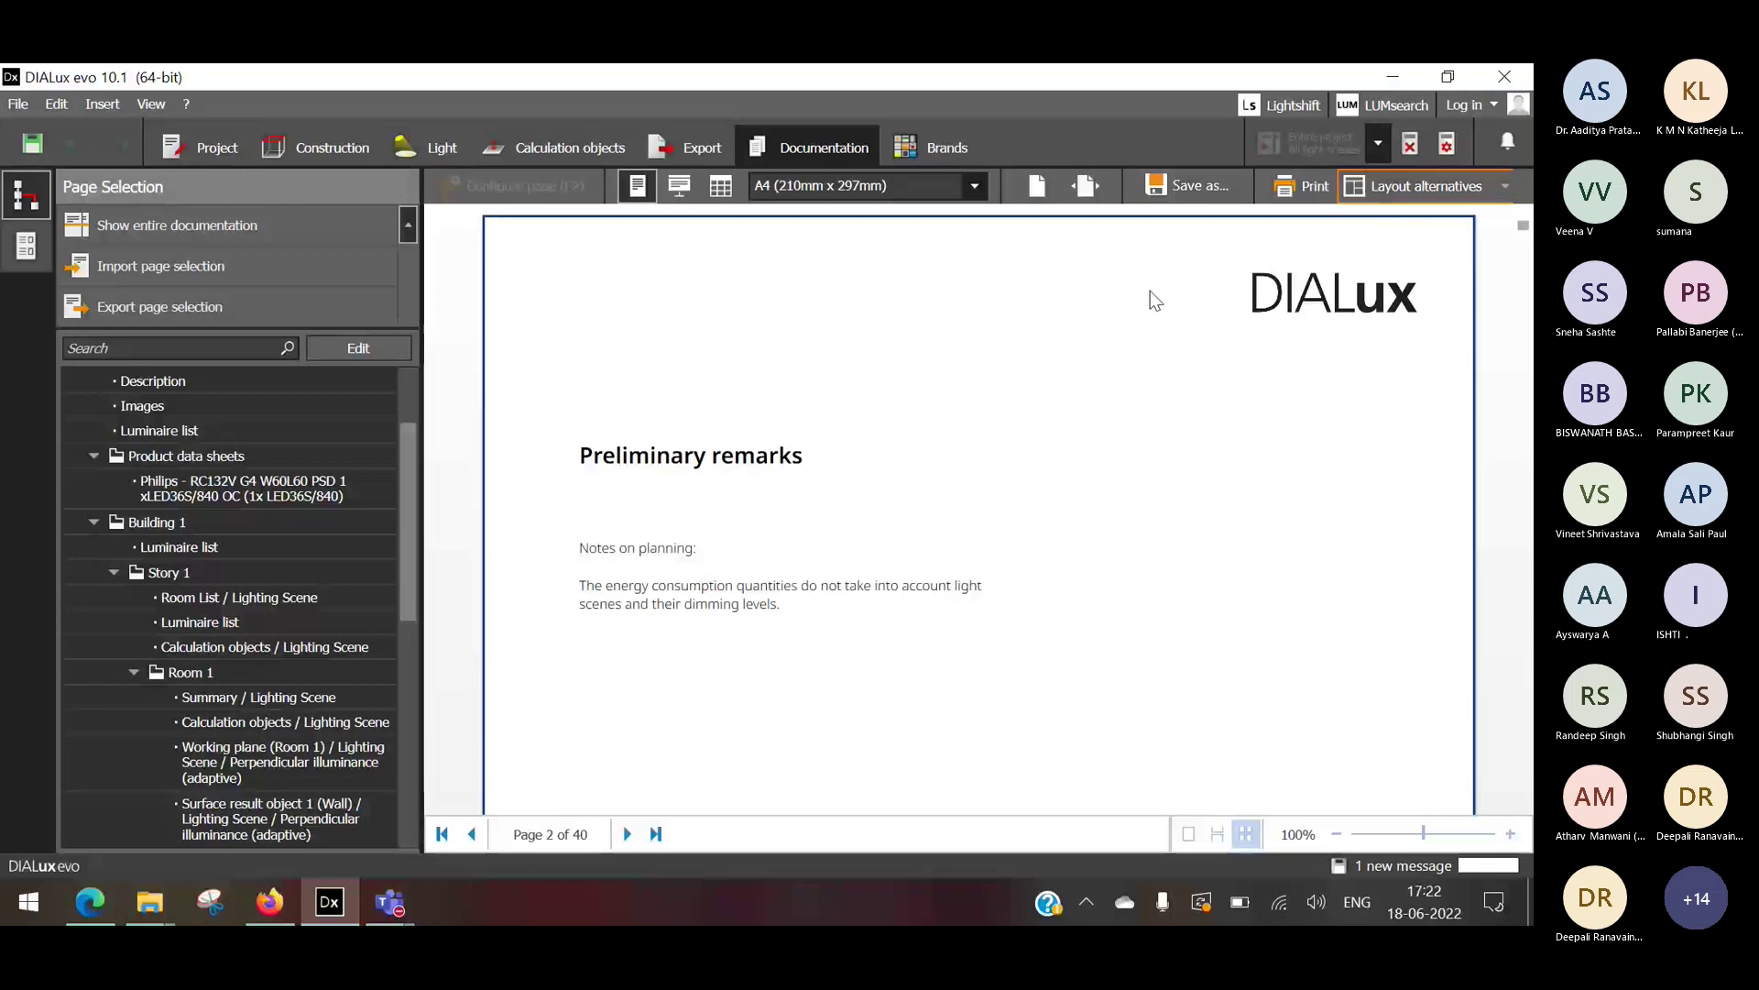
pyautogui.scroll(-5, 1035, 417)
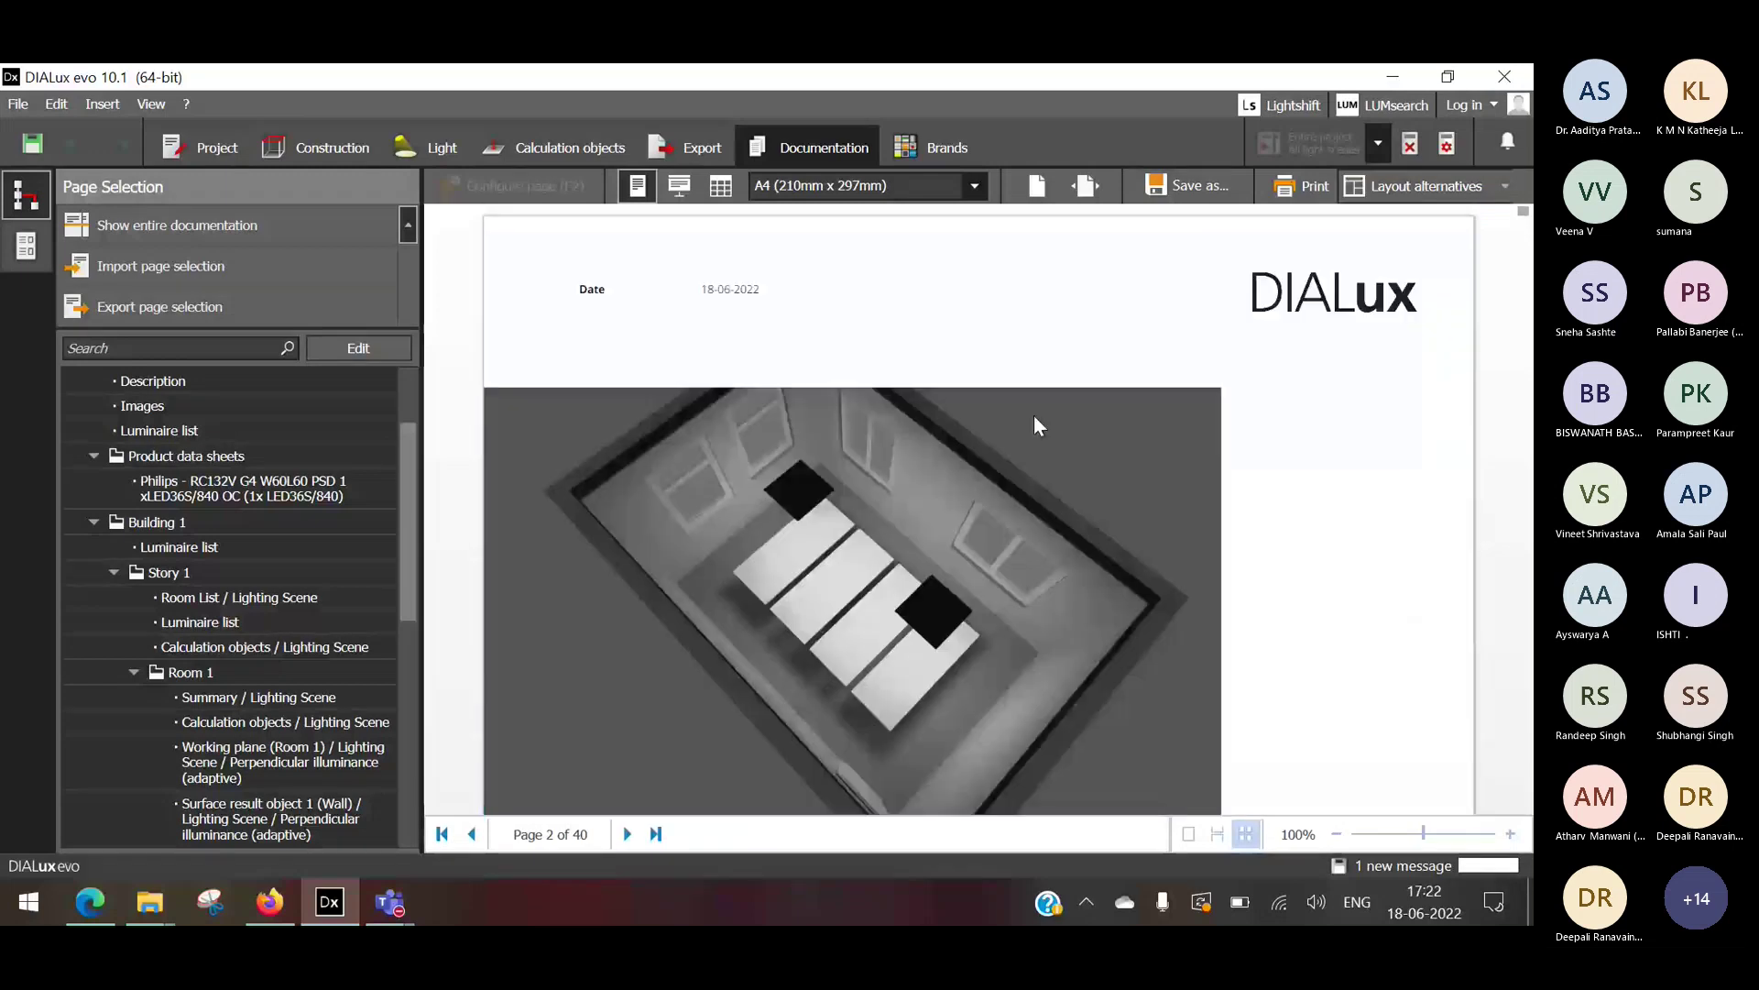
pyautogui.scroll(-5, 1034, 421)
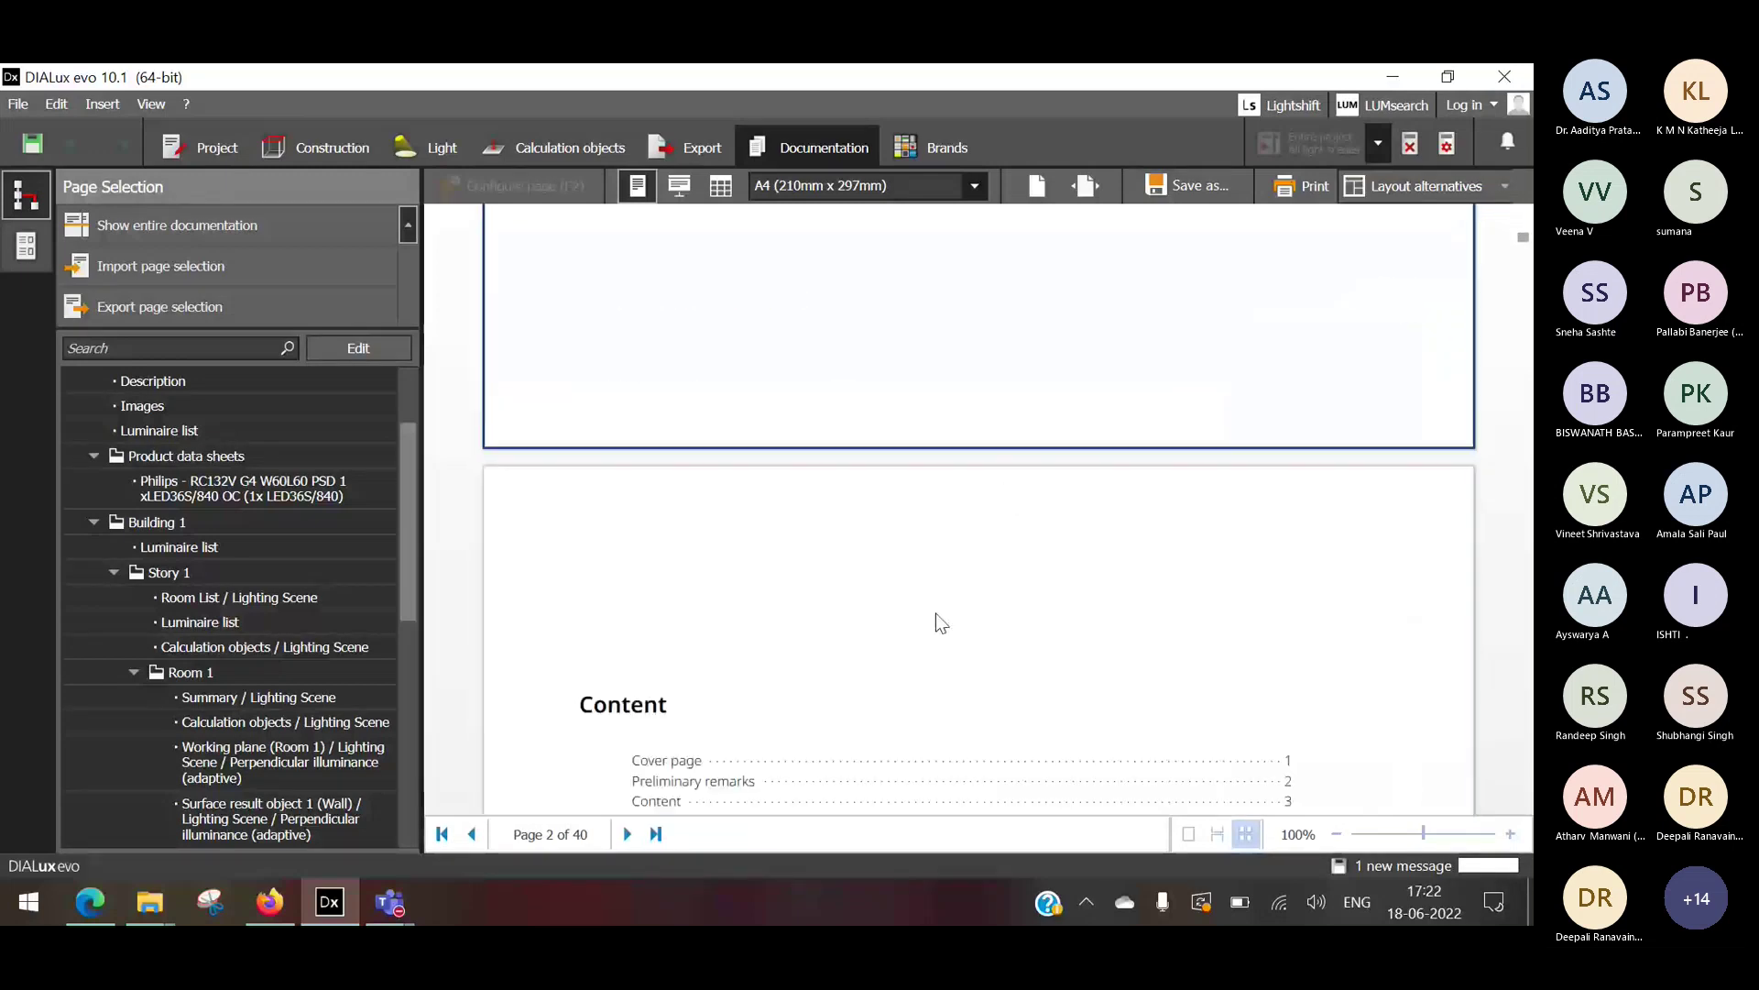
pyautogui.scroll(-5, 937, 614)
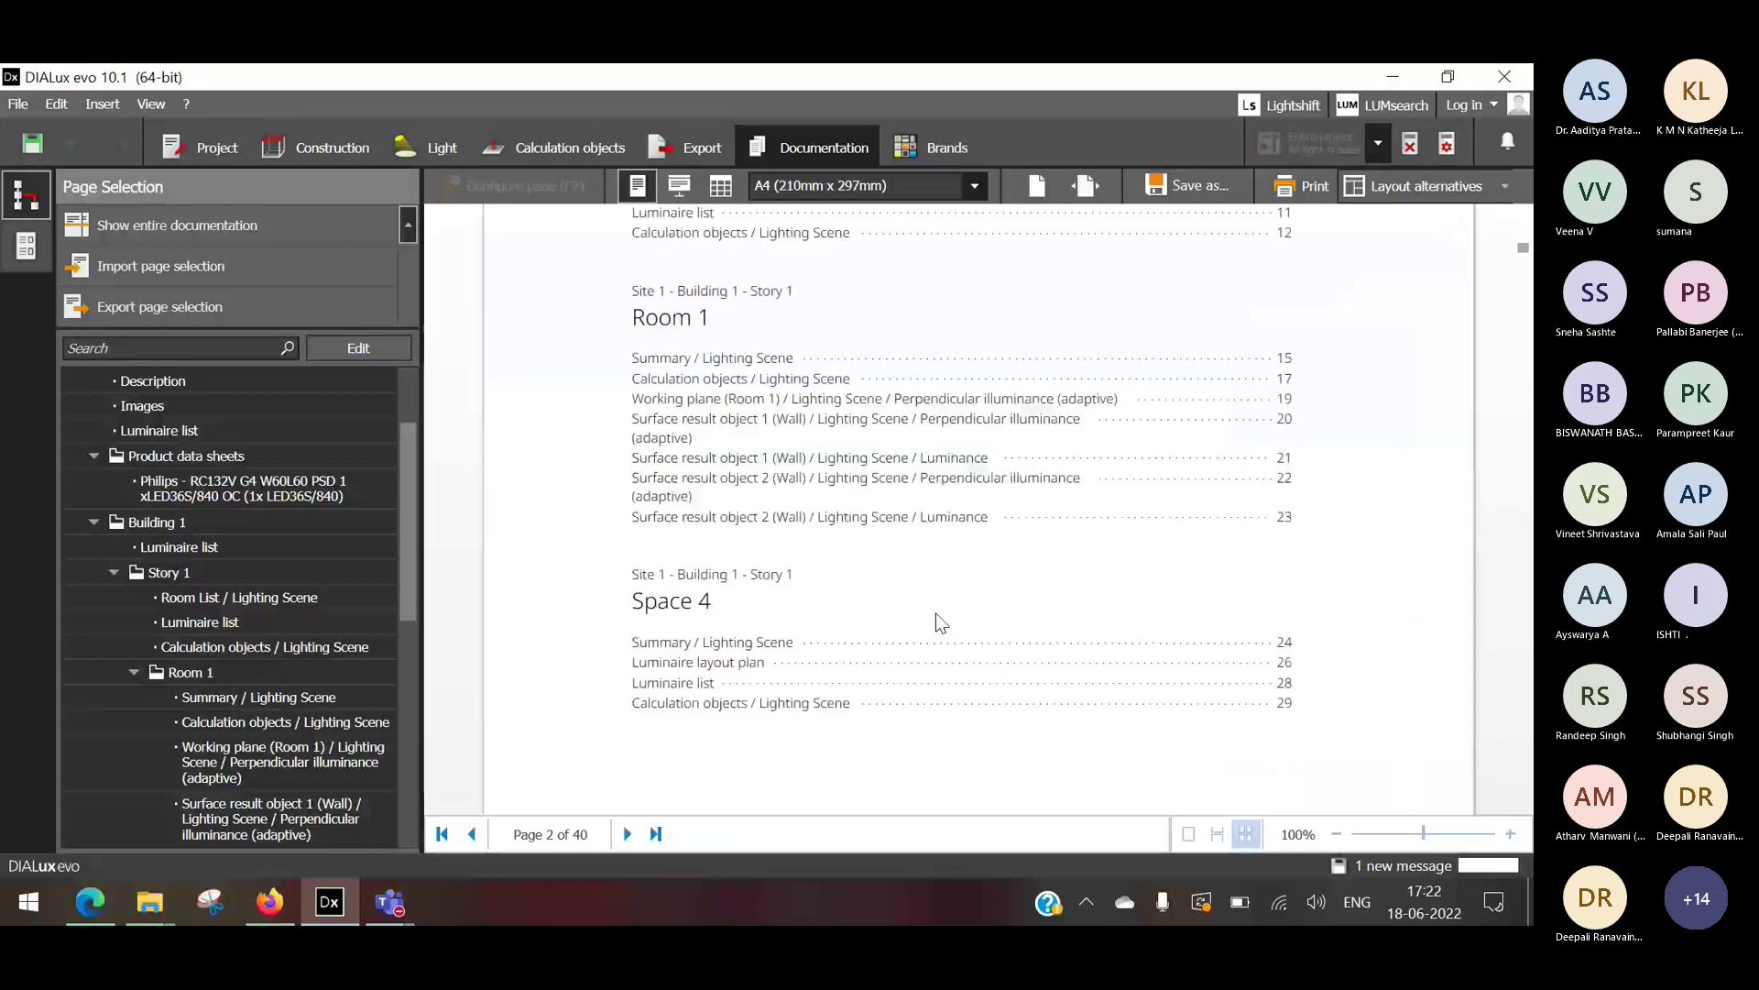
# Examine the Philips luminaire's product data sheet in the full documentation and continue to the Story 1 room list.
pyautogui.scroll(-10, 937, 613)
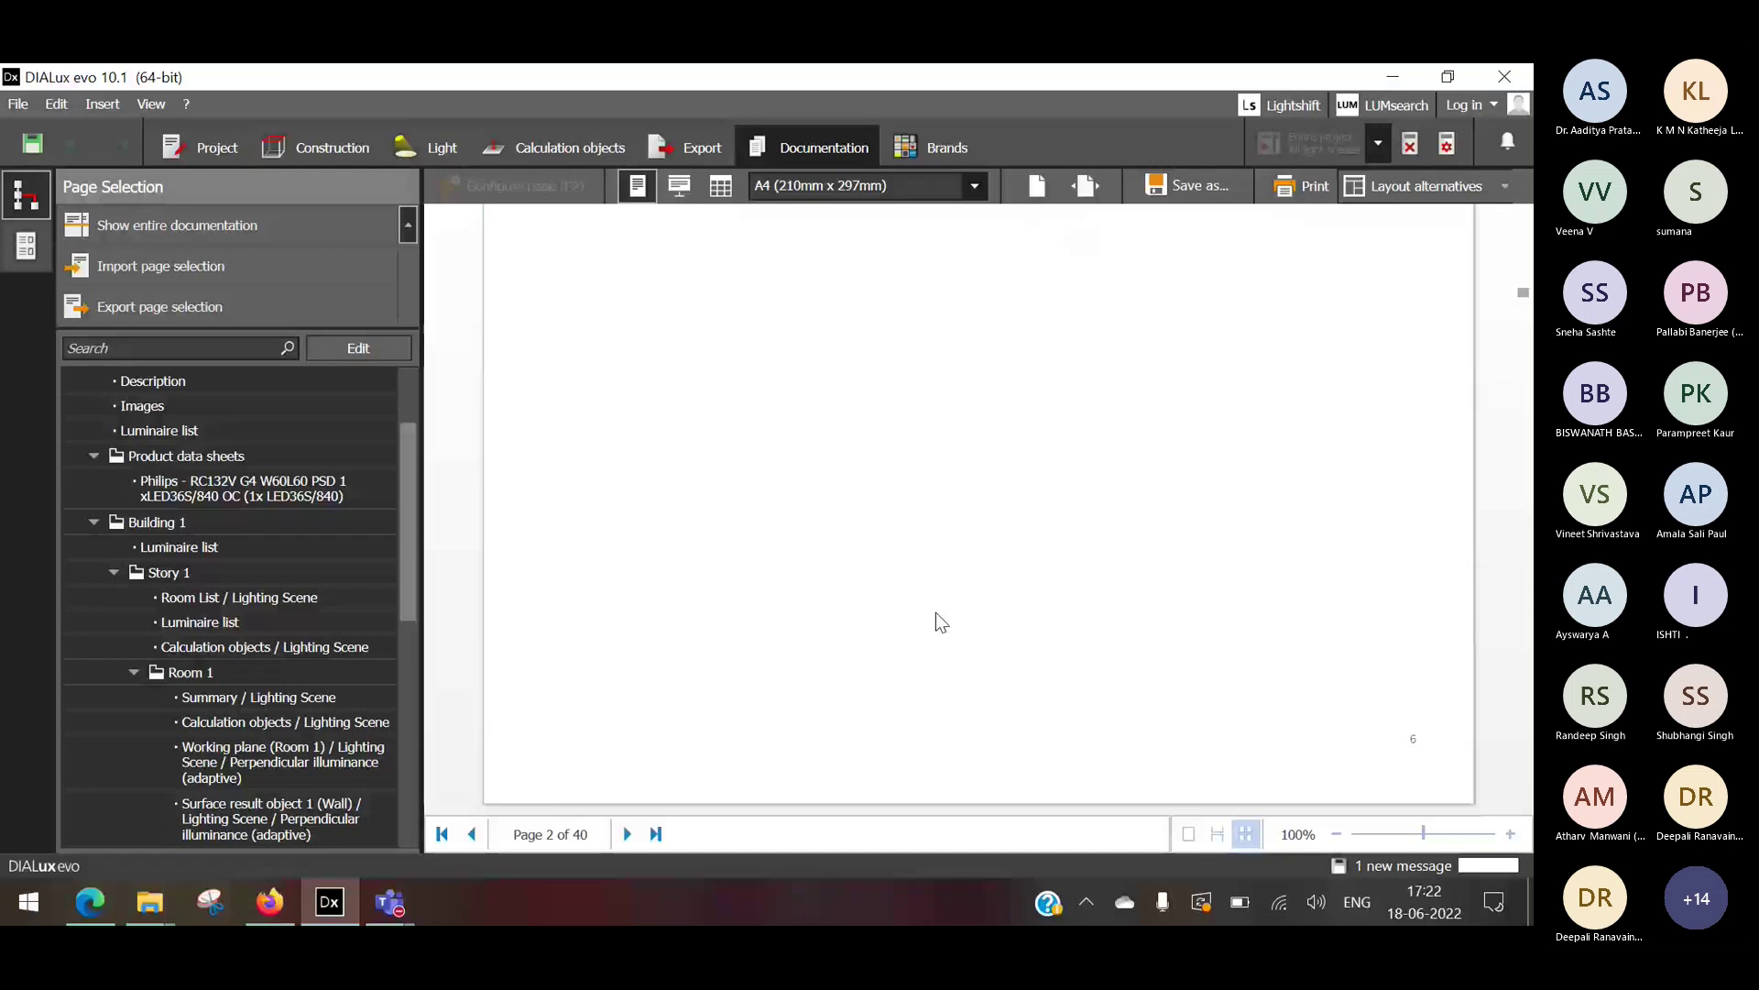
pyautogui.scroll(-5, 937, 612)
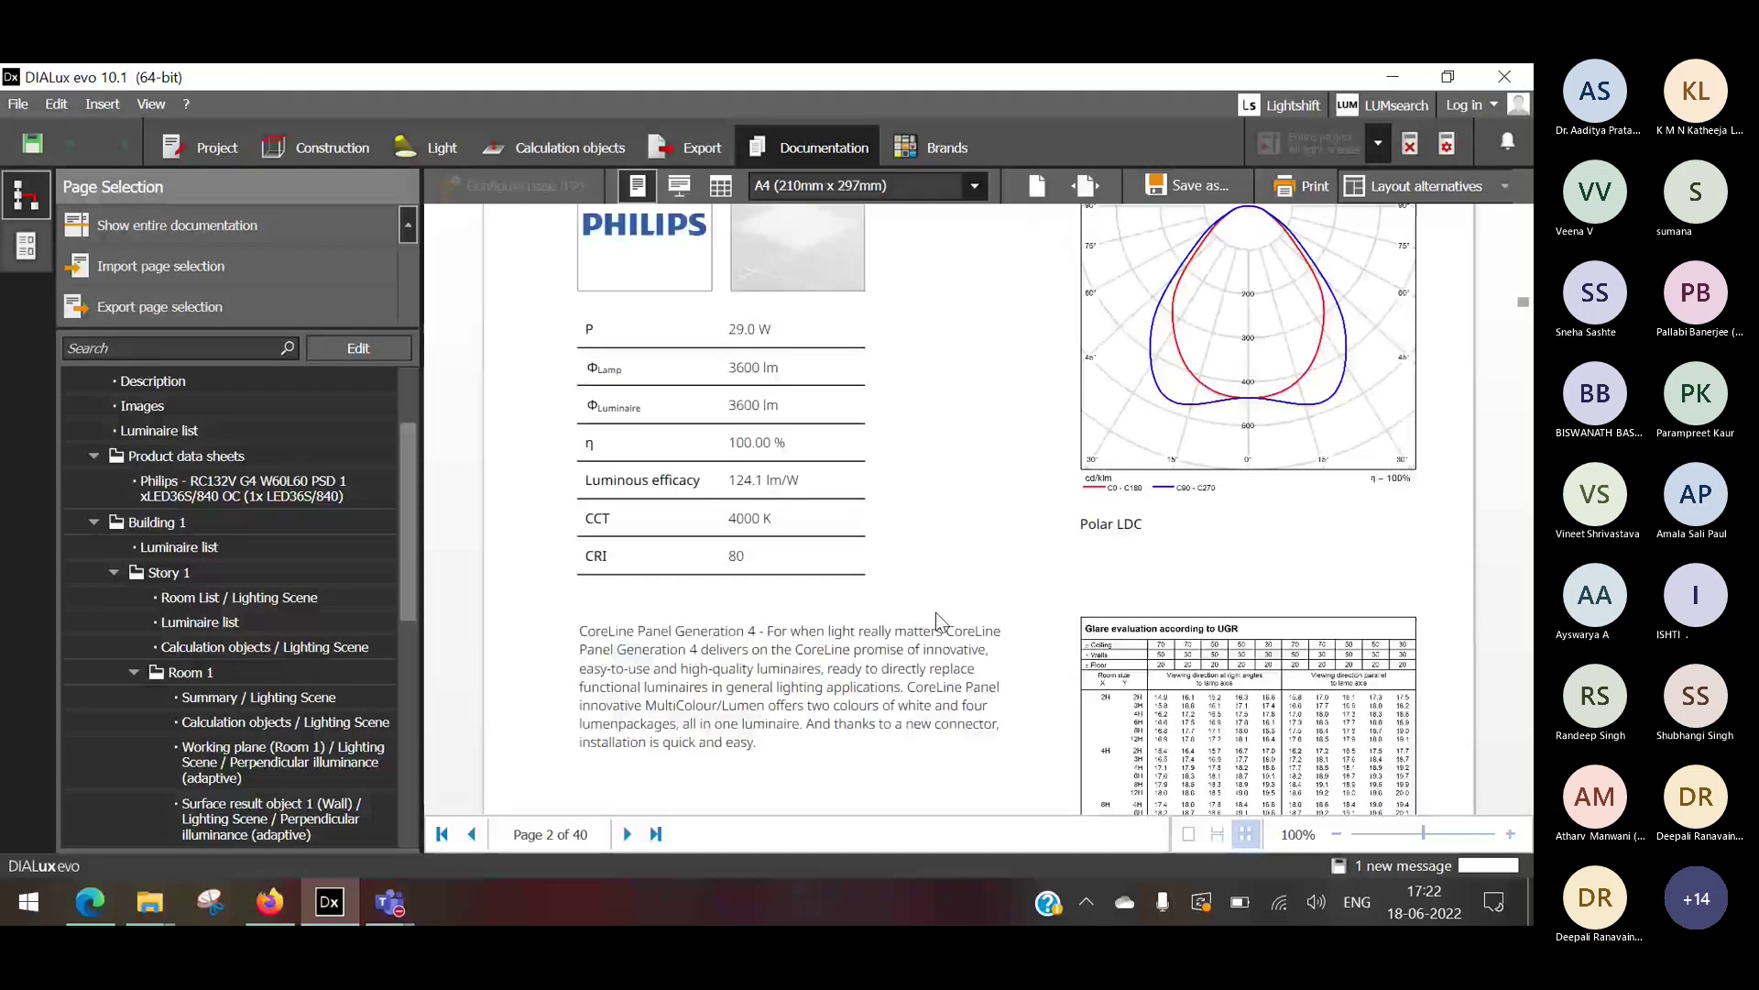
pyautogui.scroll(-3, 936, 618)
pyautogui.scroll(-8, 936, 612)
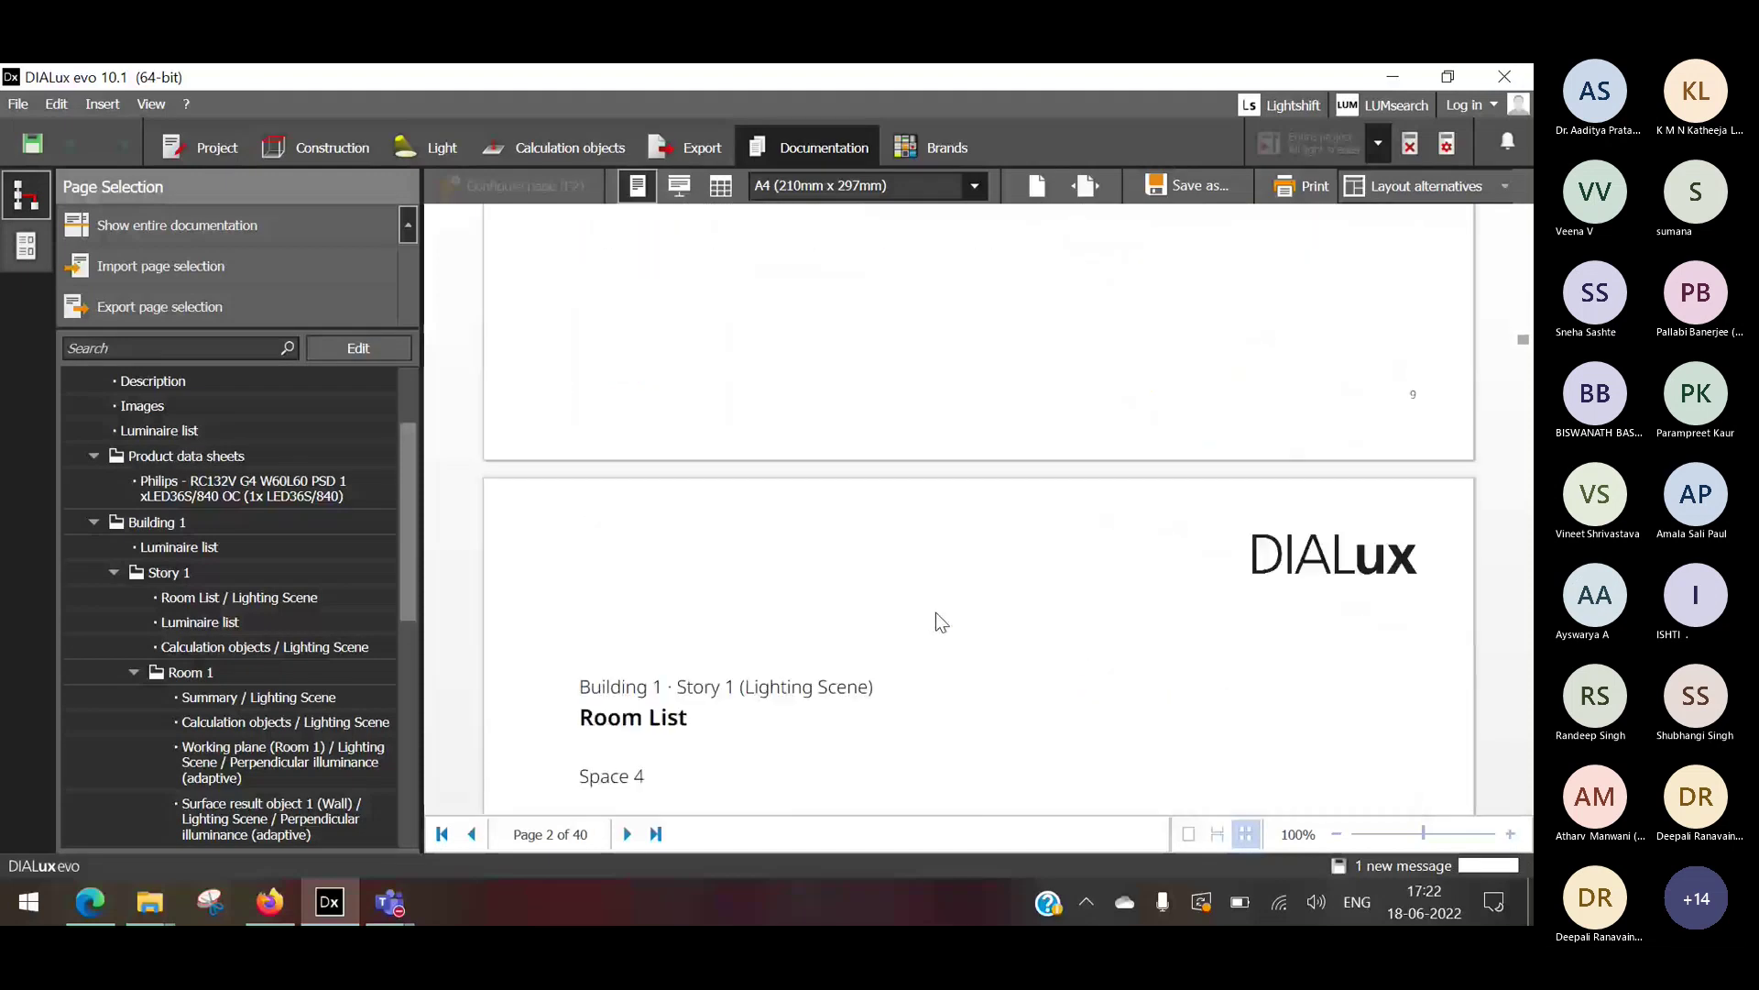
# Look past the Story 1 room list in the documentation and switch to the Microsoft Teams meeting.
pyautogui.scroll(-3, 937, 612)
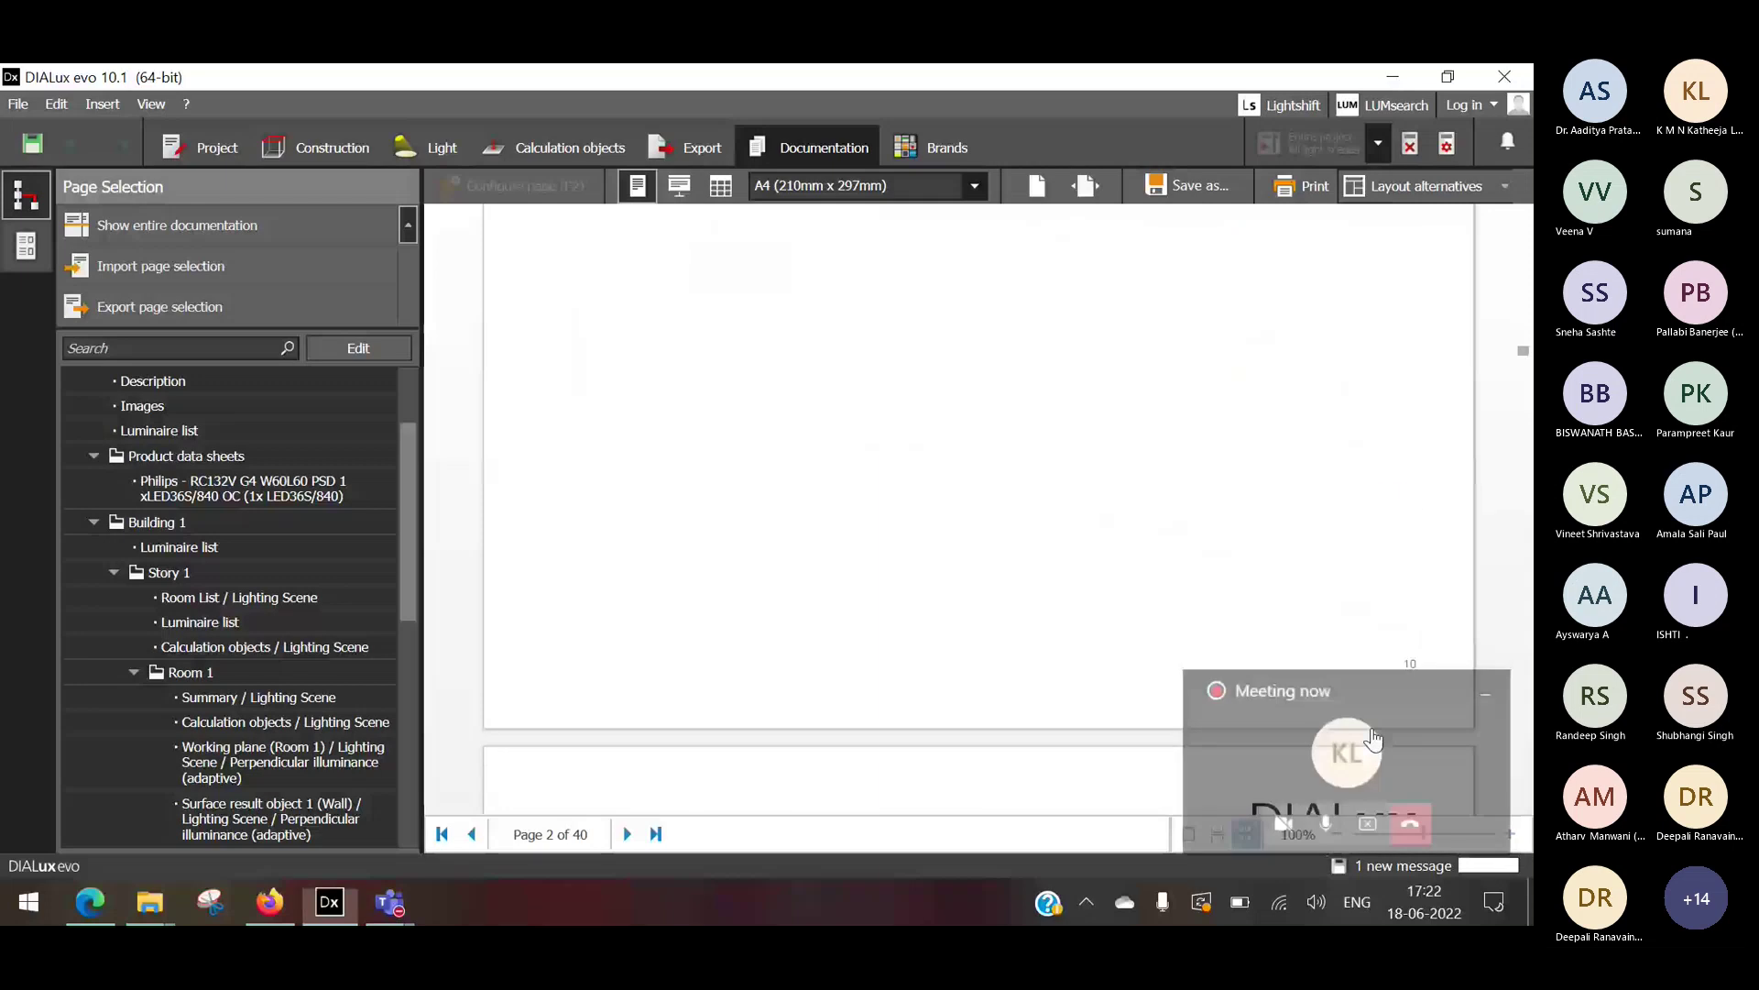
pyautogui.click(1373, 739)
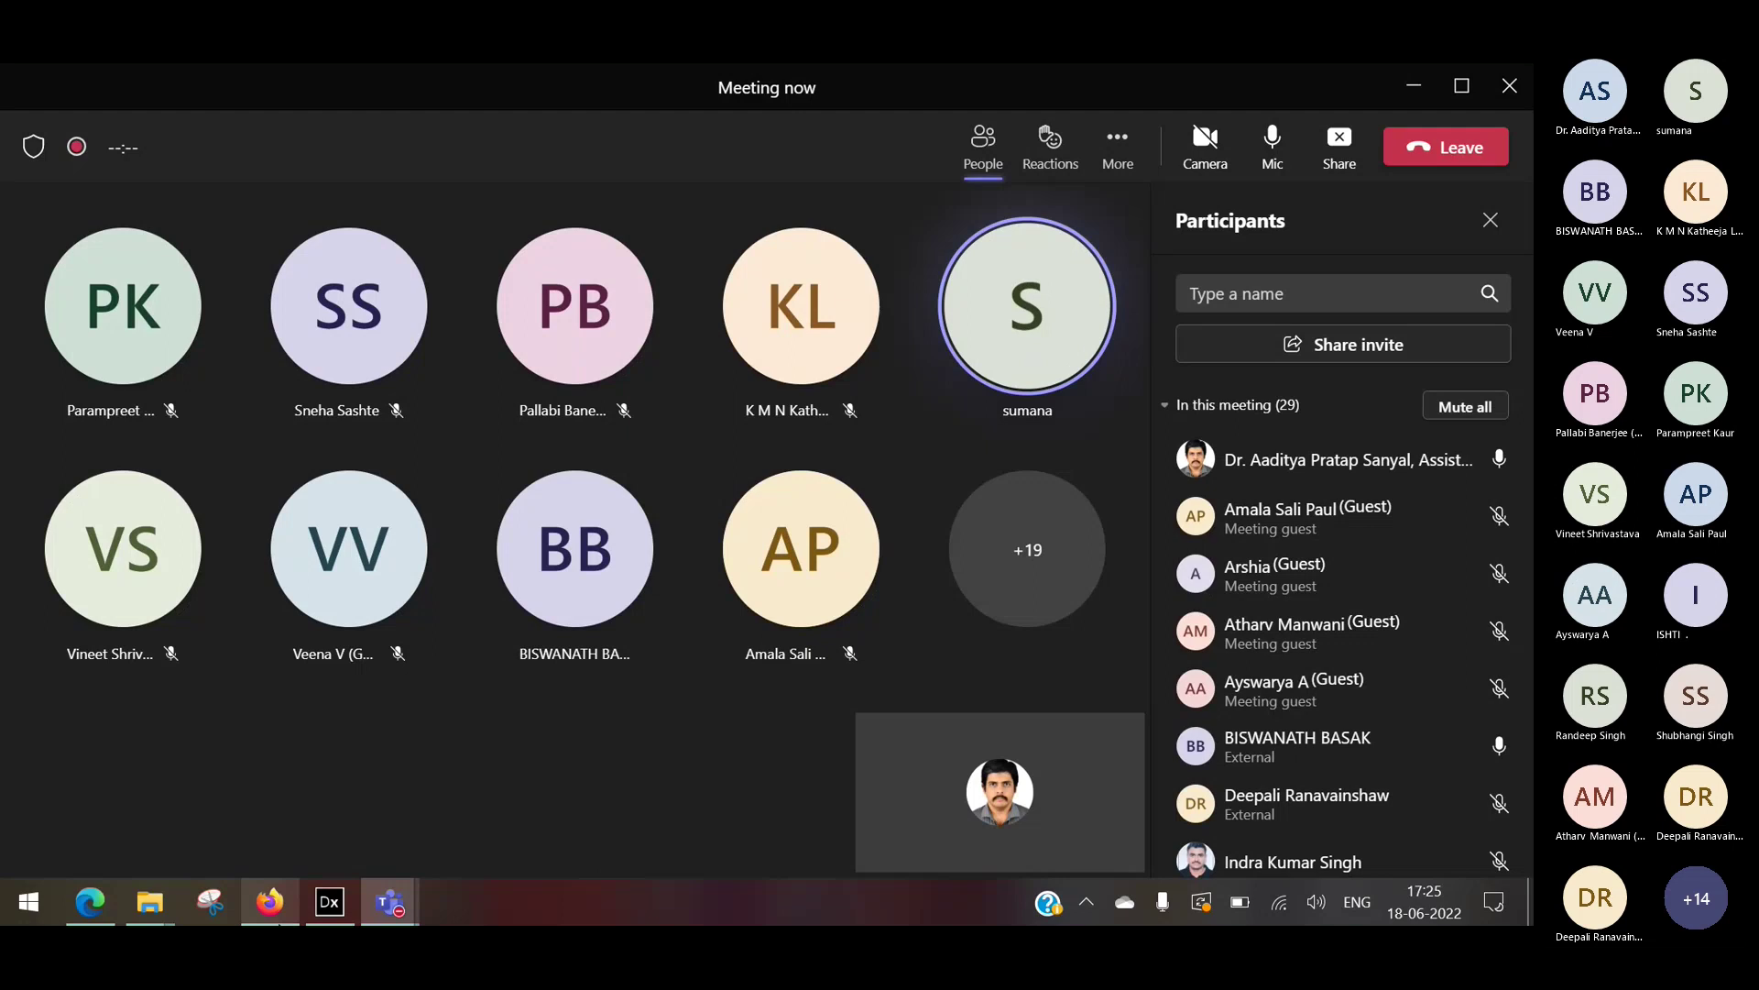
# Switch to the Cooper Lighting catalogue in Firefox and bring up the Downloads folder in File Explorer.
pyautogui.moveTo(269, 902)
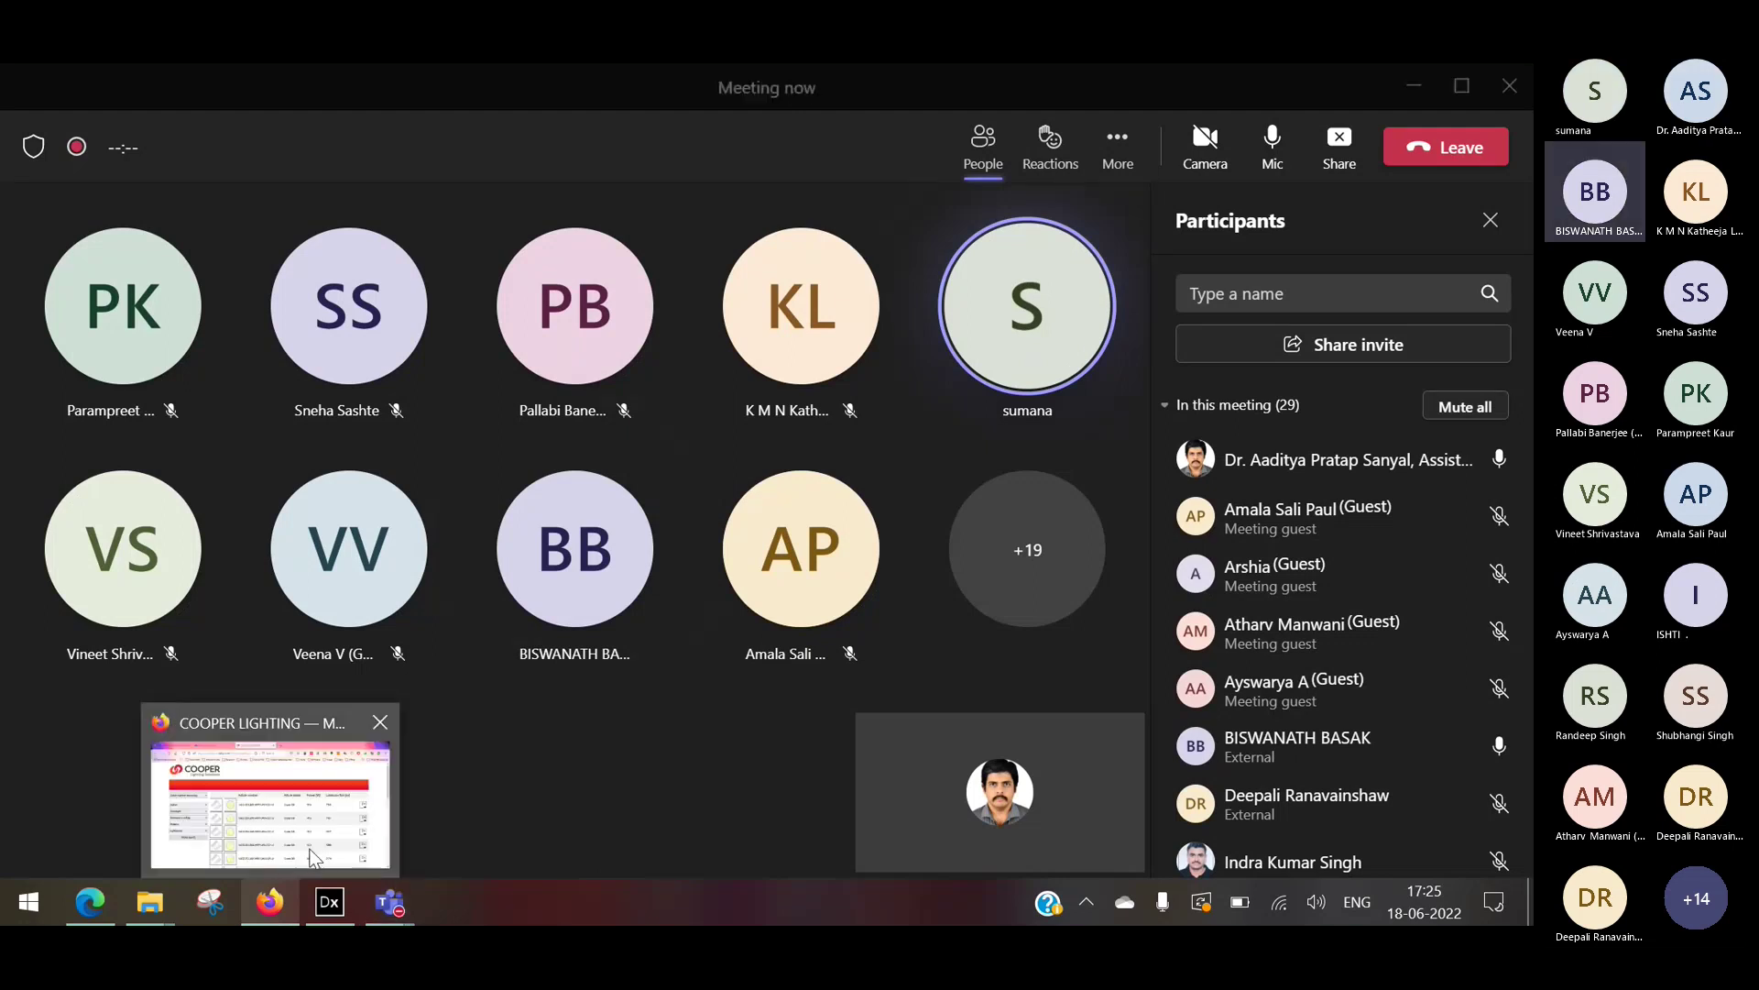
pyautogui.click(310, 857)
pyautogui.moveTo(150, 902)
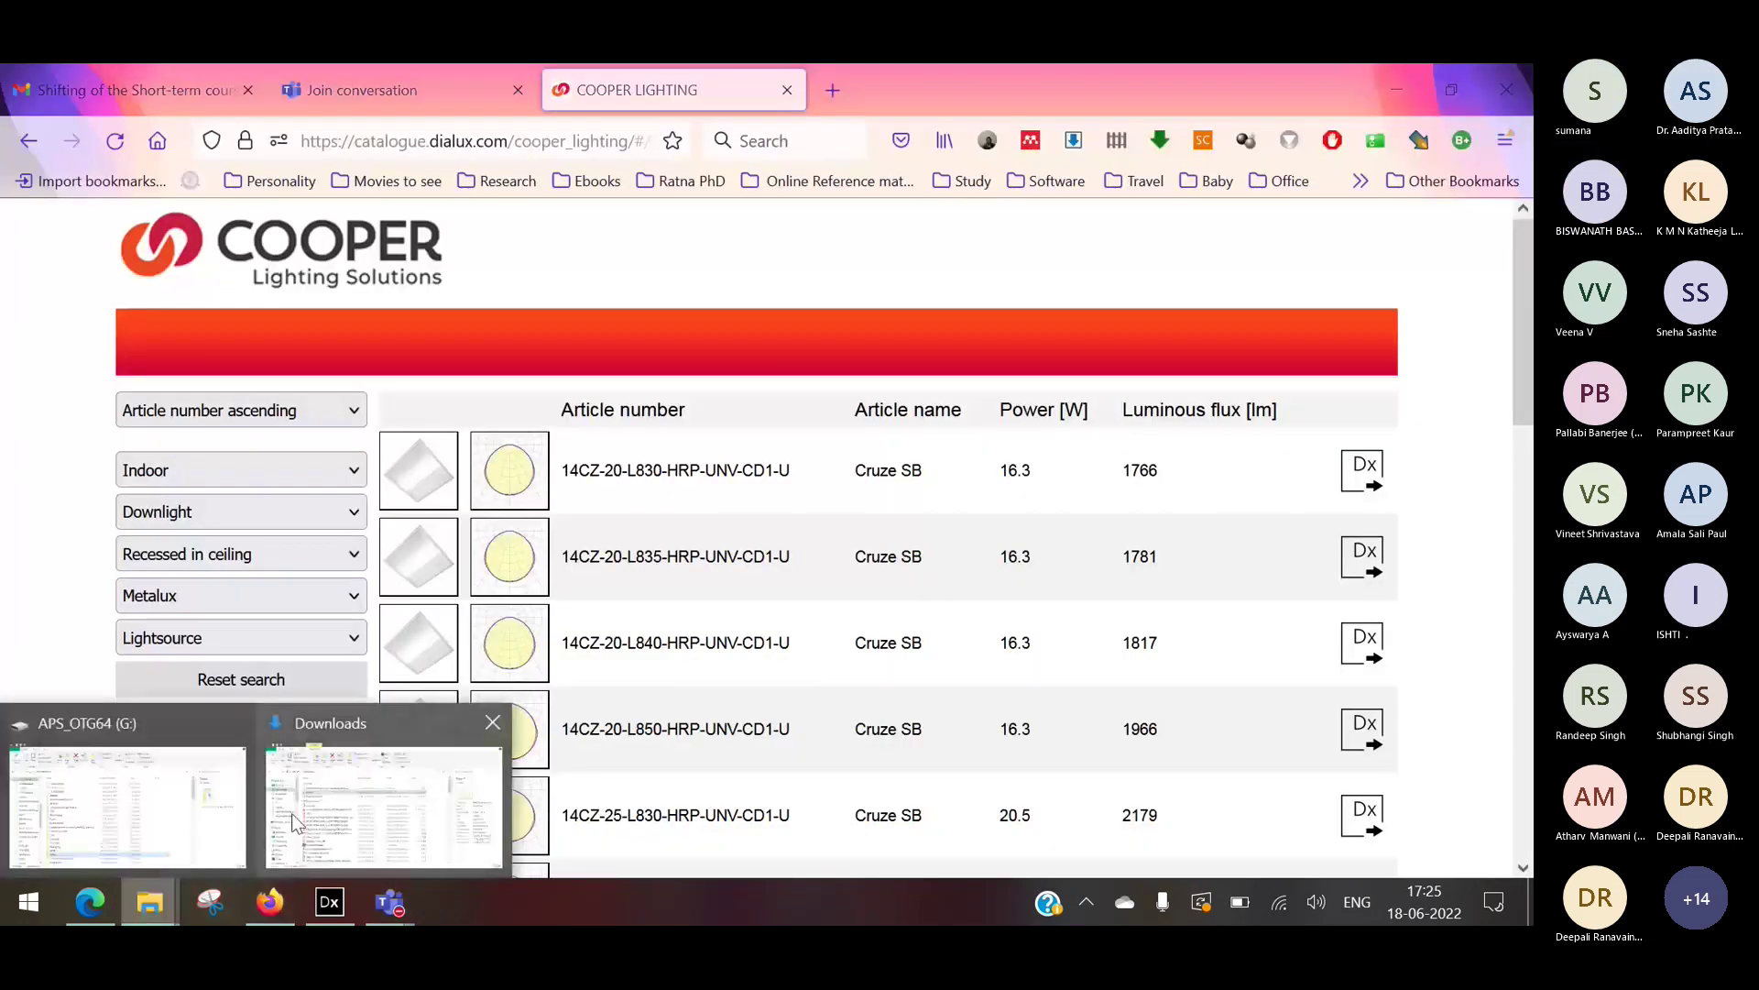
pyautogui.moveTo(293, 820)
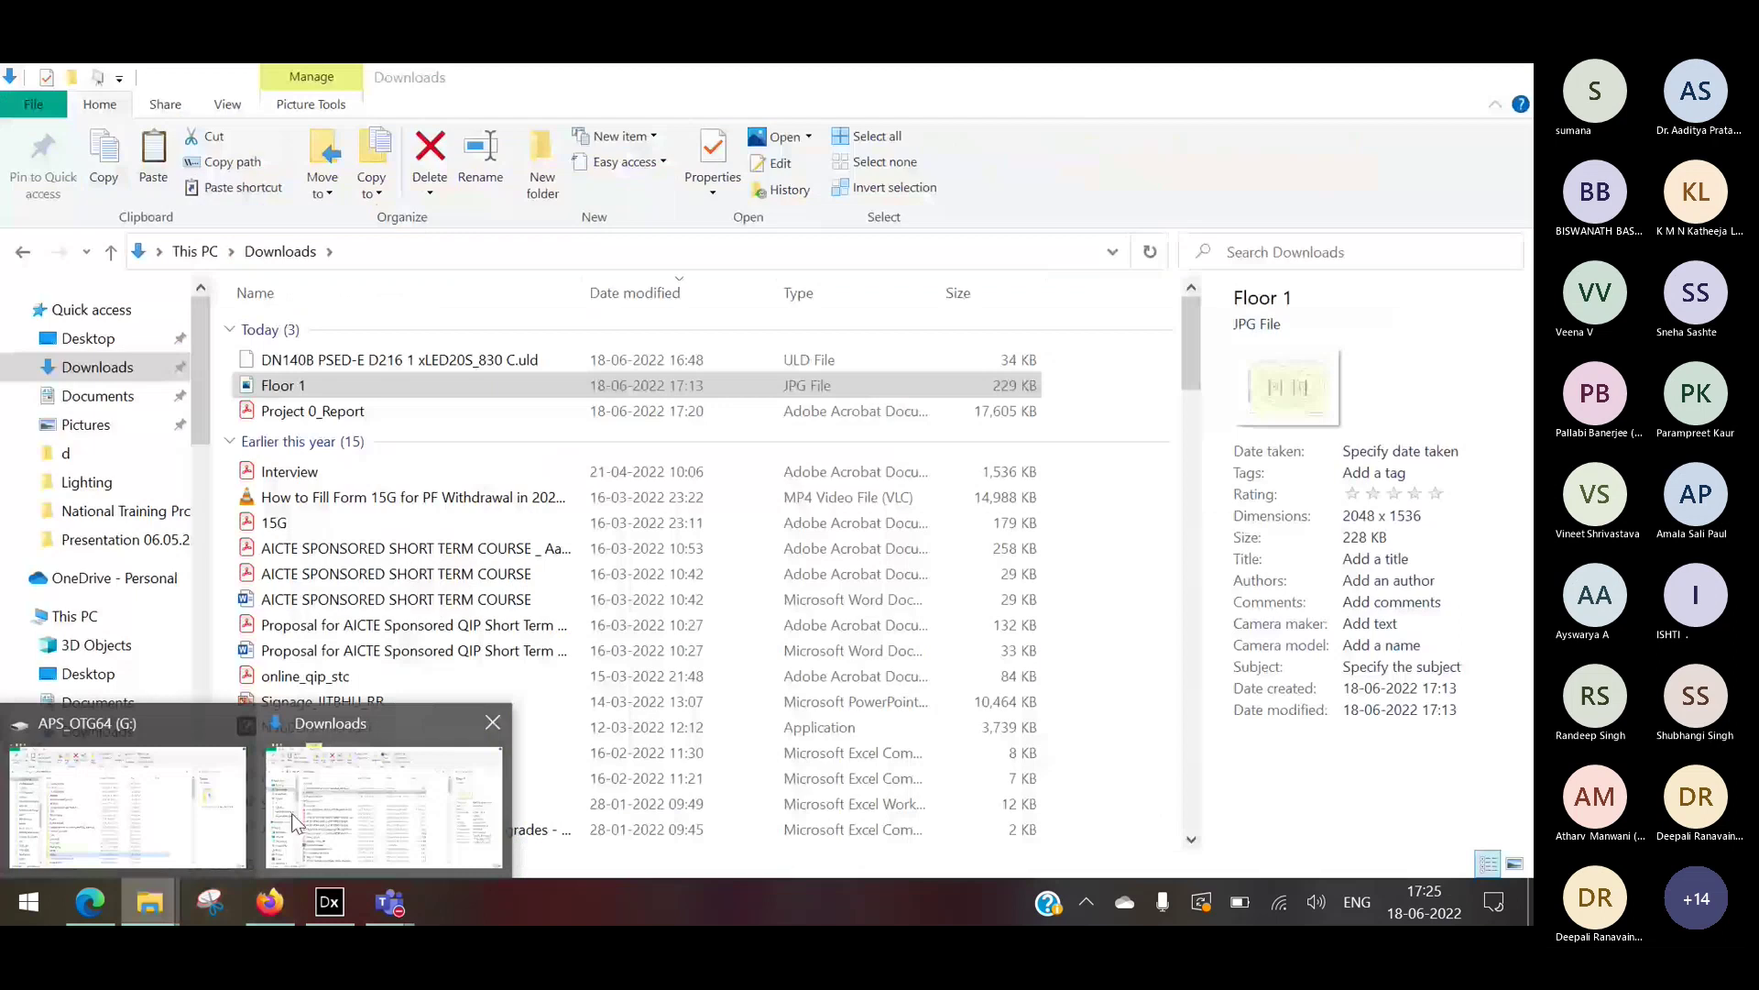
pyautogui.click(293, 820)
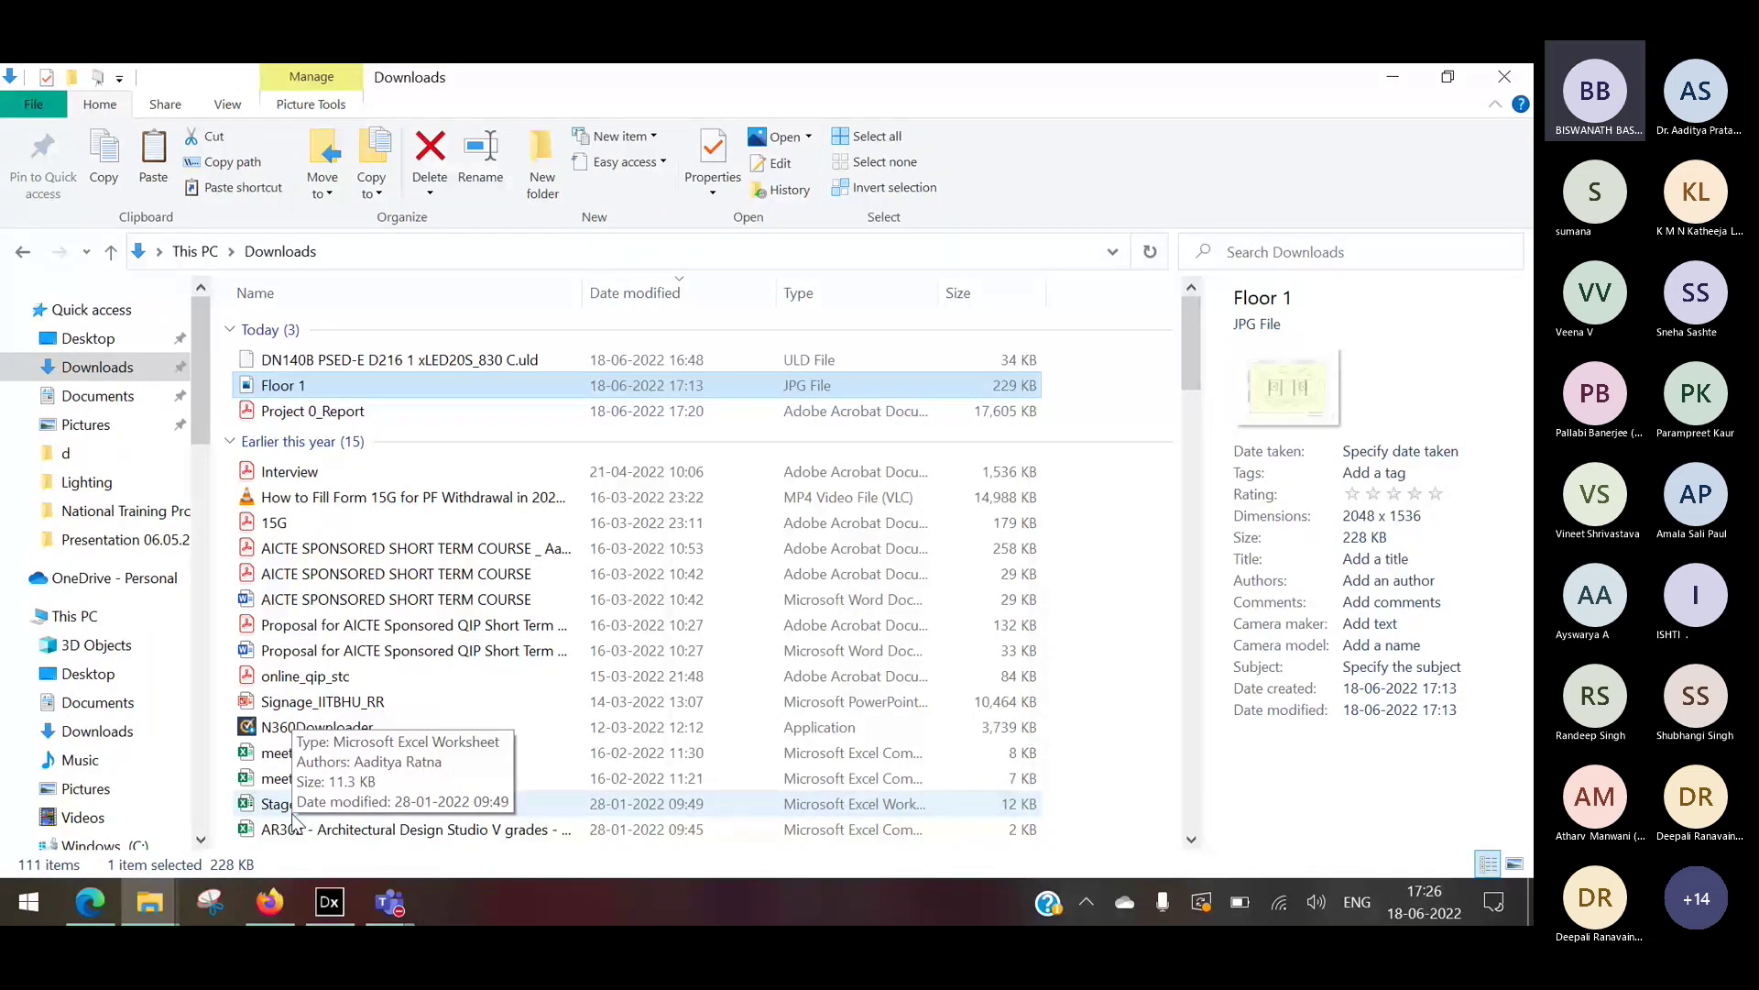
# Return to the Microsoft Teams meeting and look through the list of participants.
pyautogui.click(377, 905)
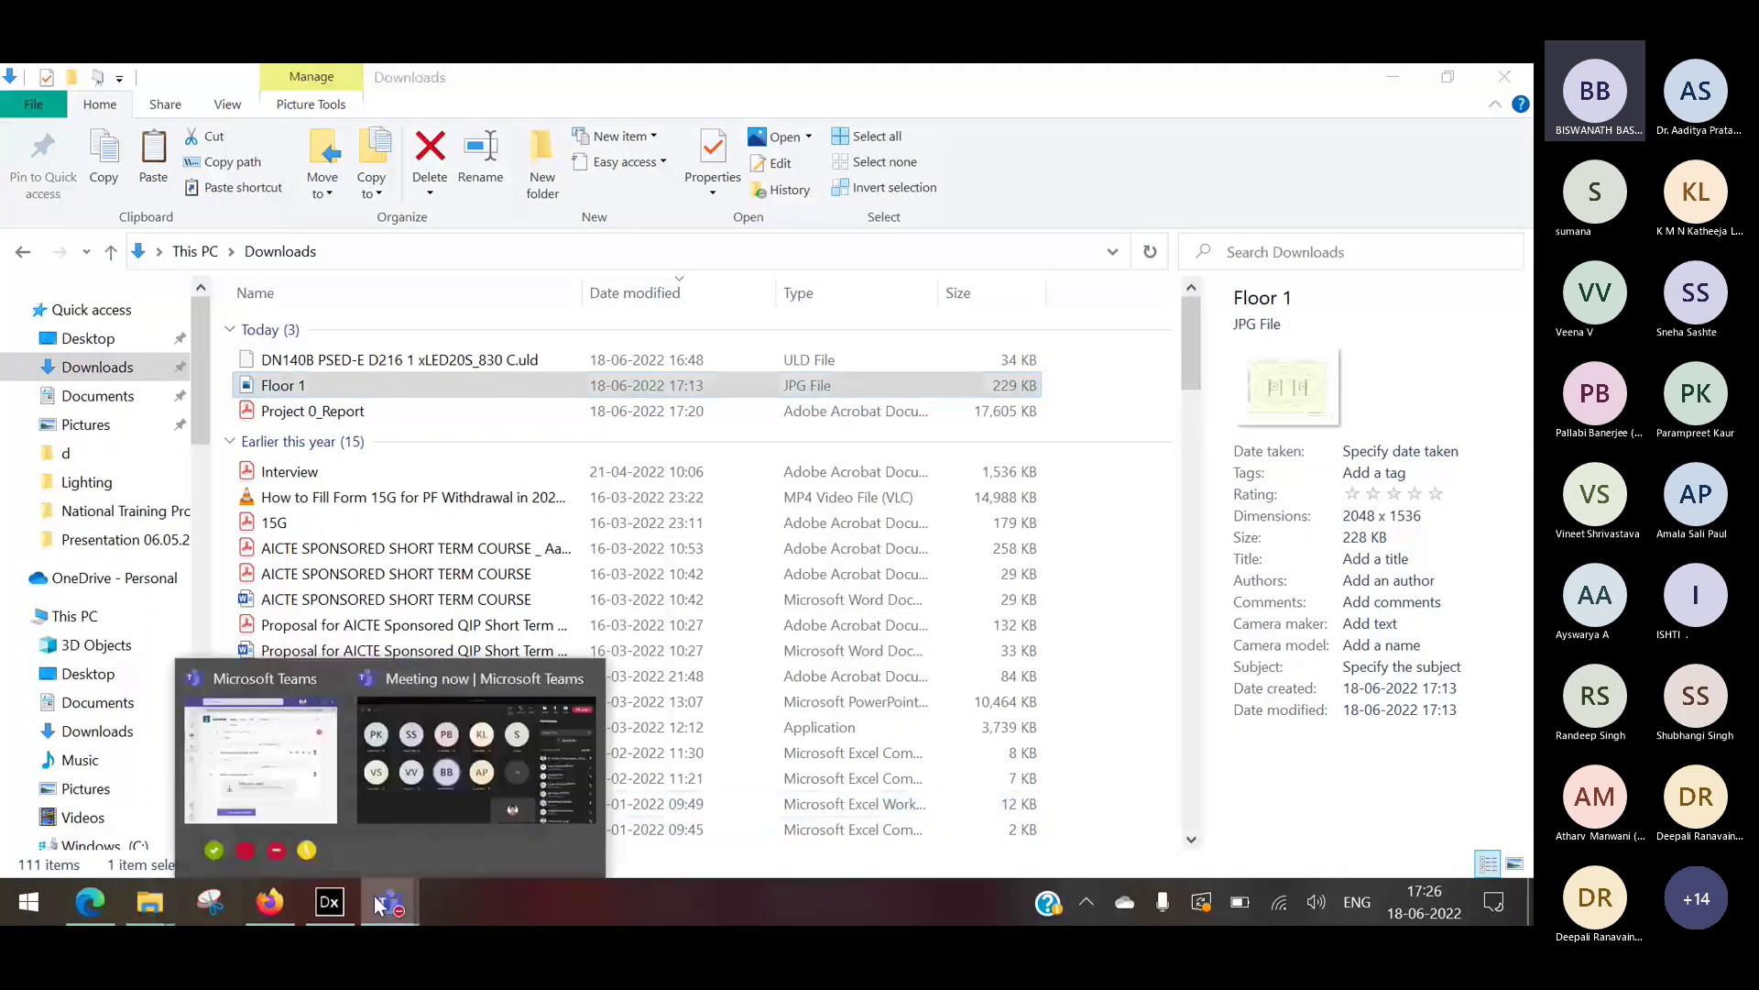
pyautogui.moveTo(473, 810)
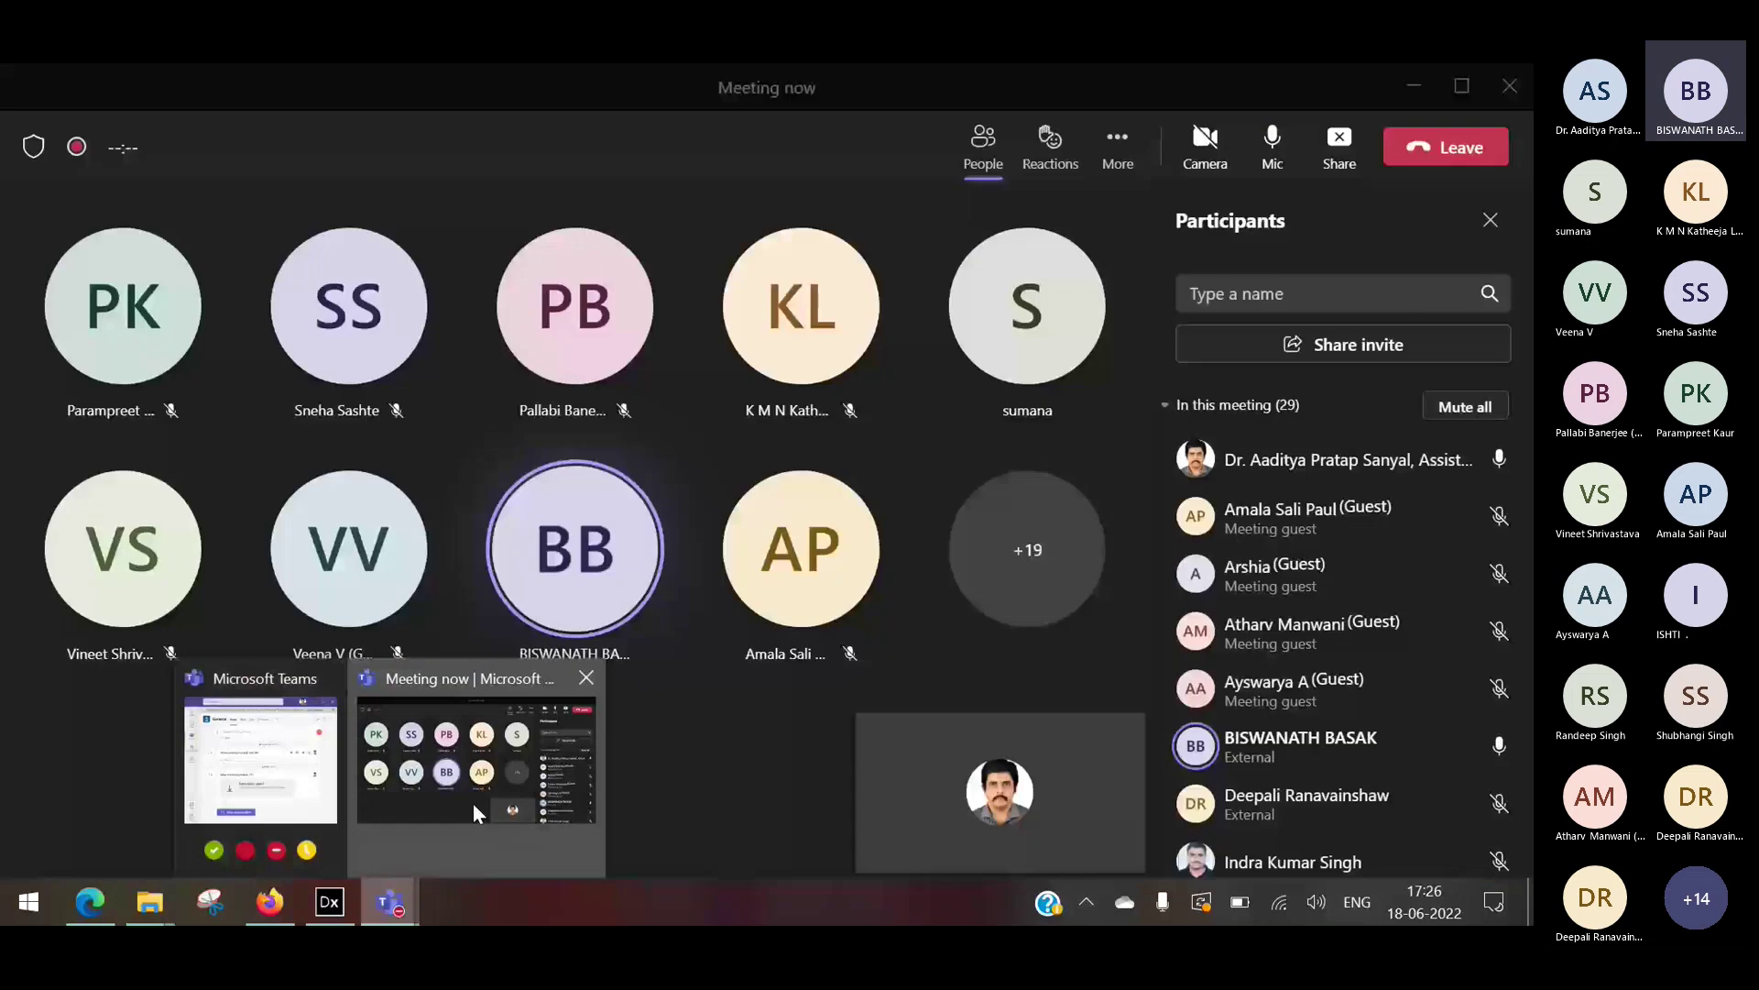
pyautogui.click(473, 805)
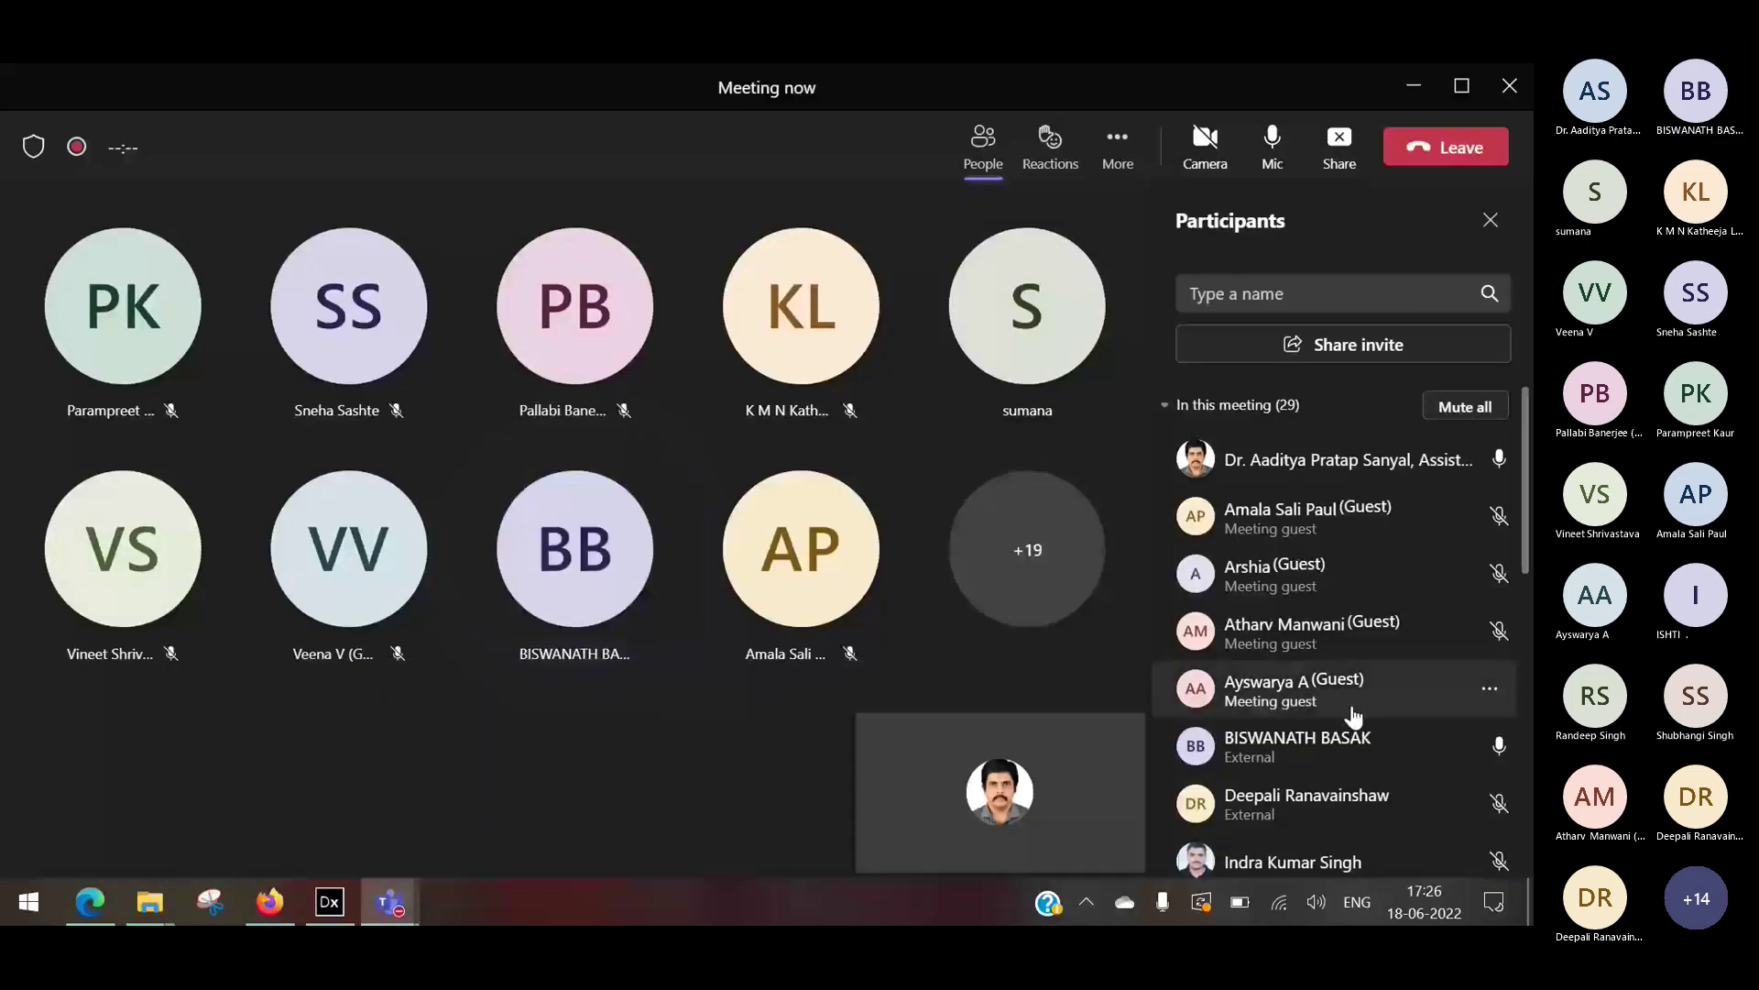
pyautogui.scroll(-1, 1365, 706)
pyautogui.scroll(-5, 1366, 704)
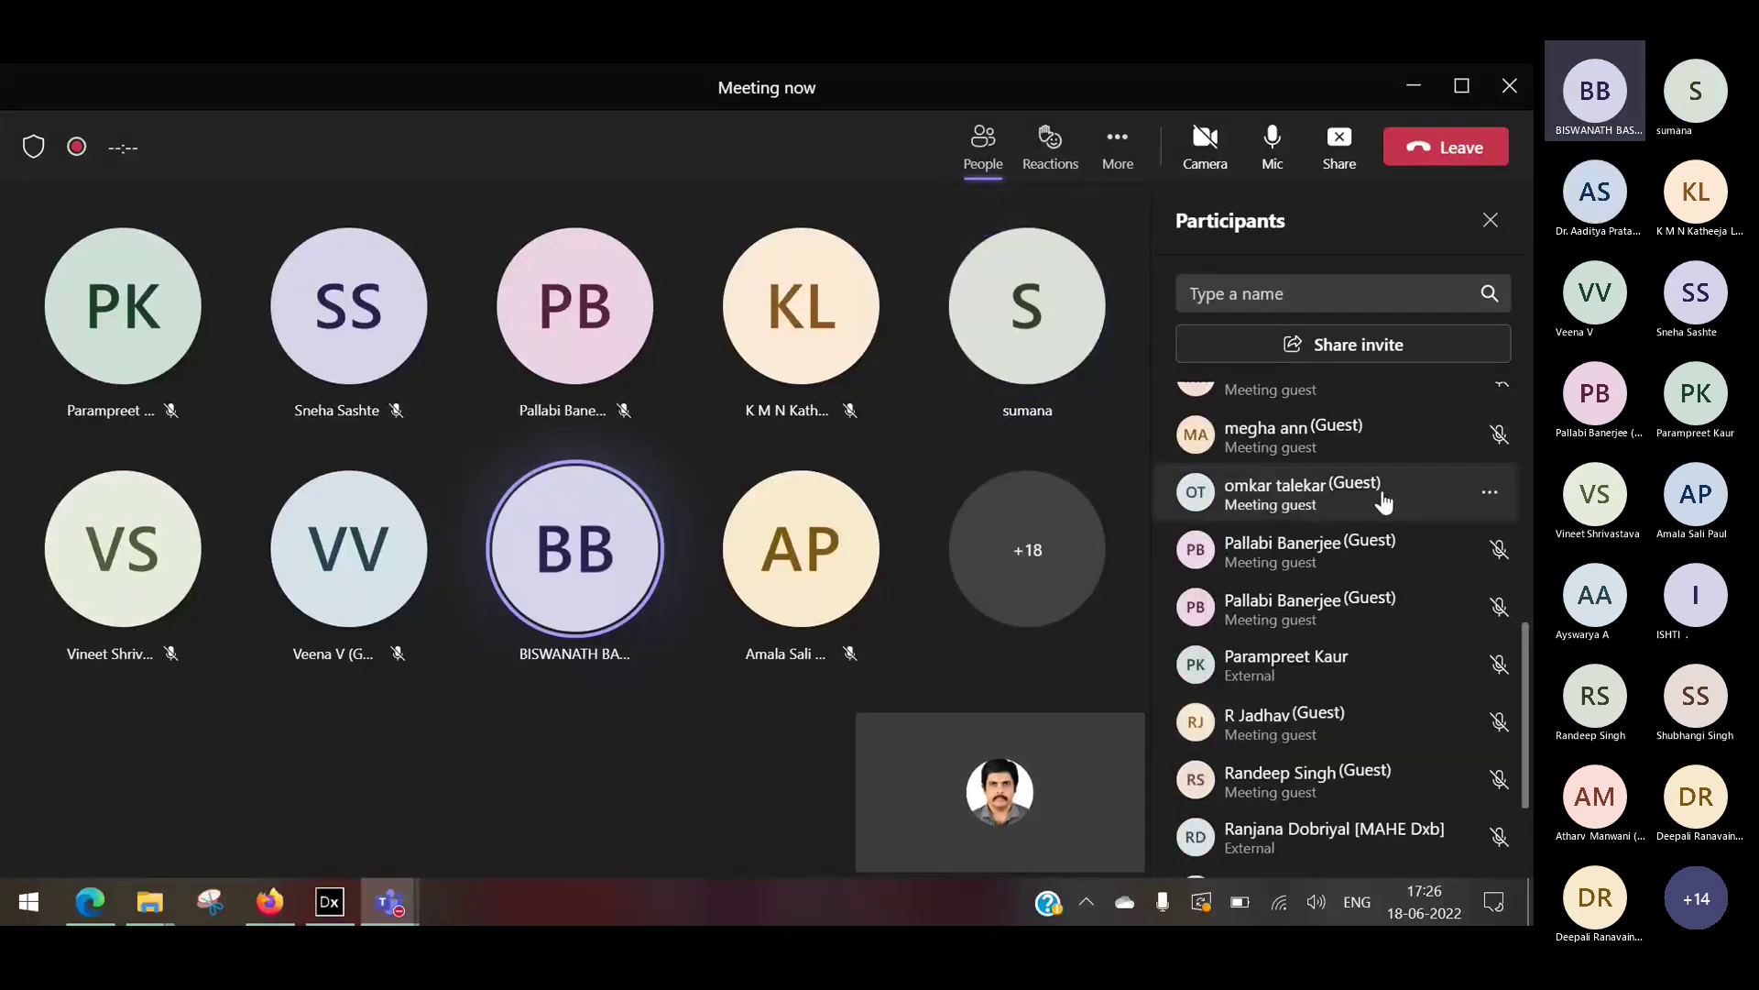
pyautogui.scroll(5, 1383, 501)
pyautogui.scroll(2, 1384, 489)
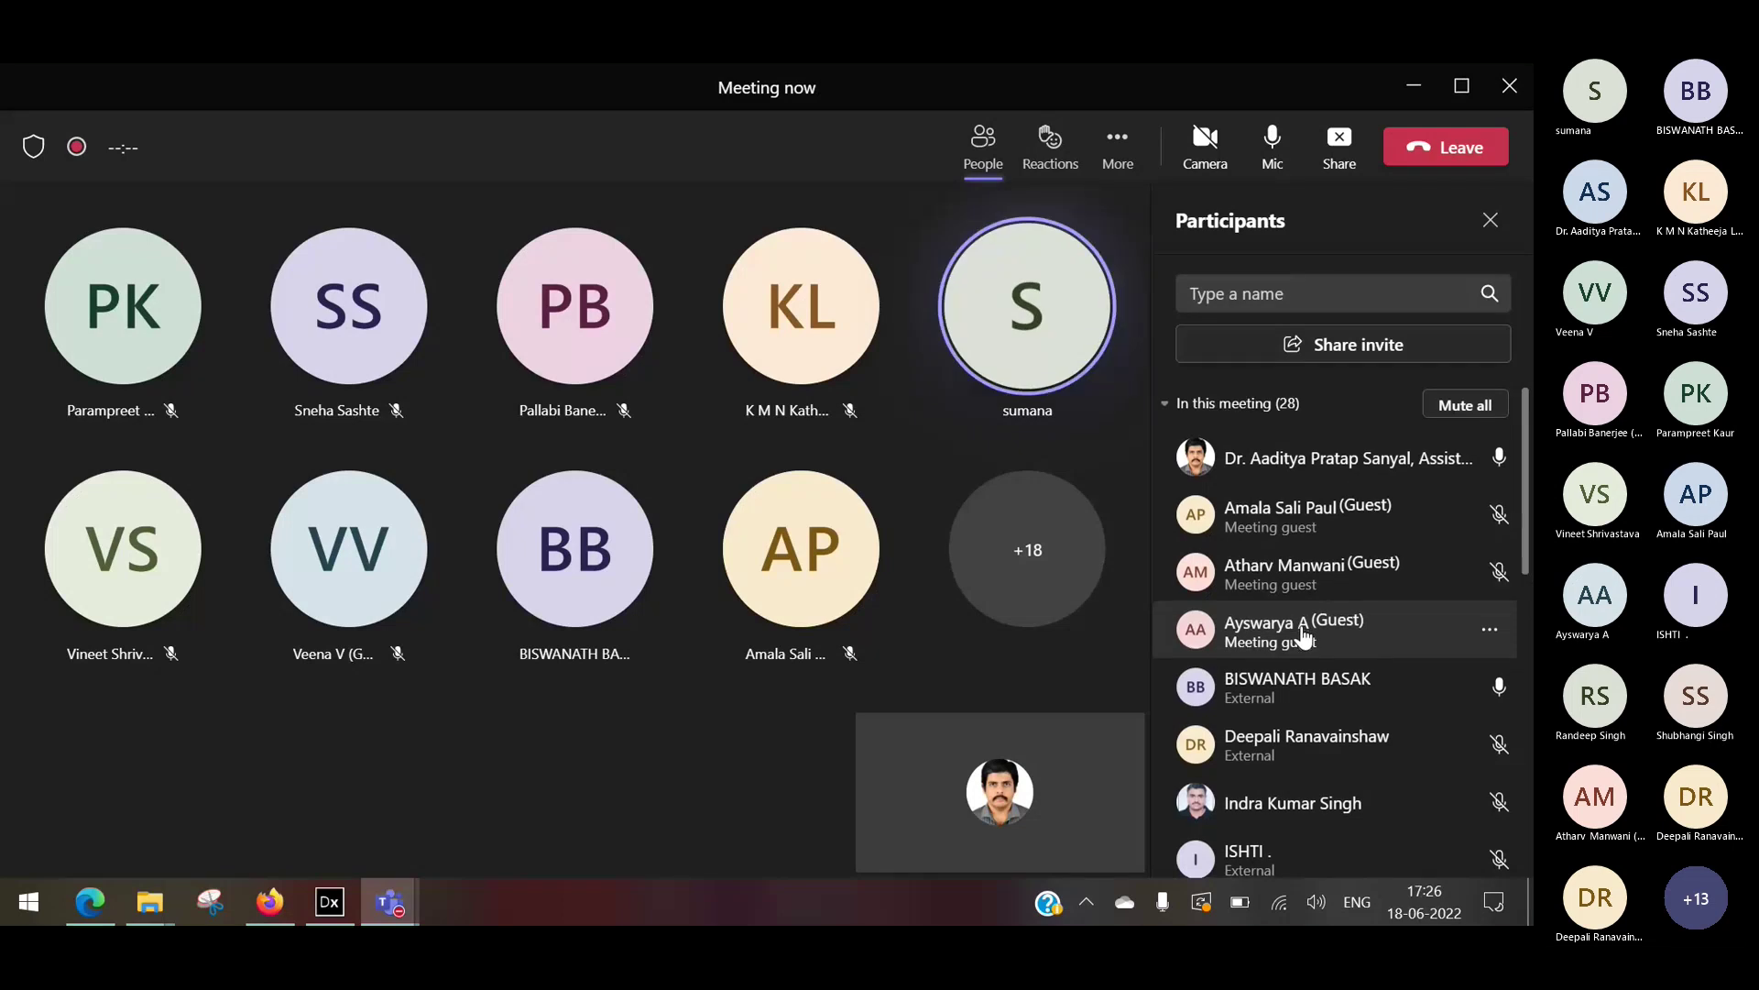
pyautogui.scroll(-5, 1302, 635)
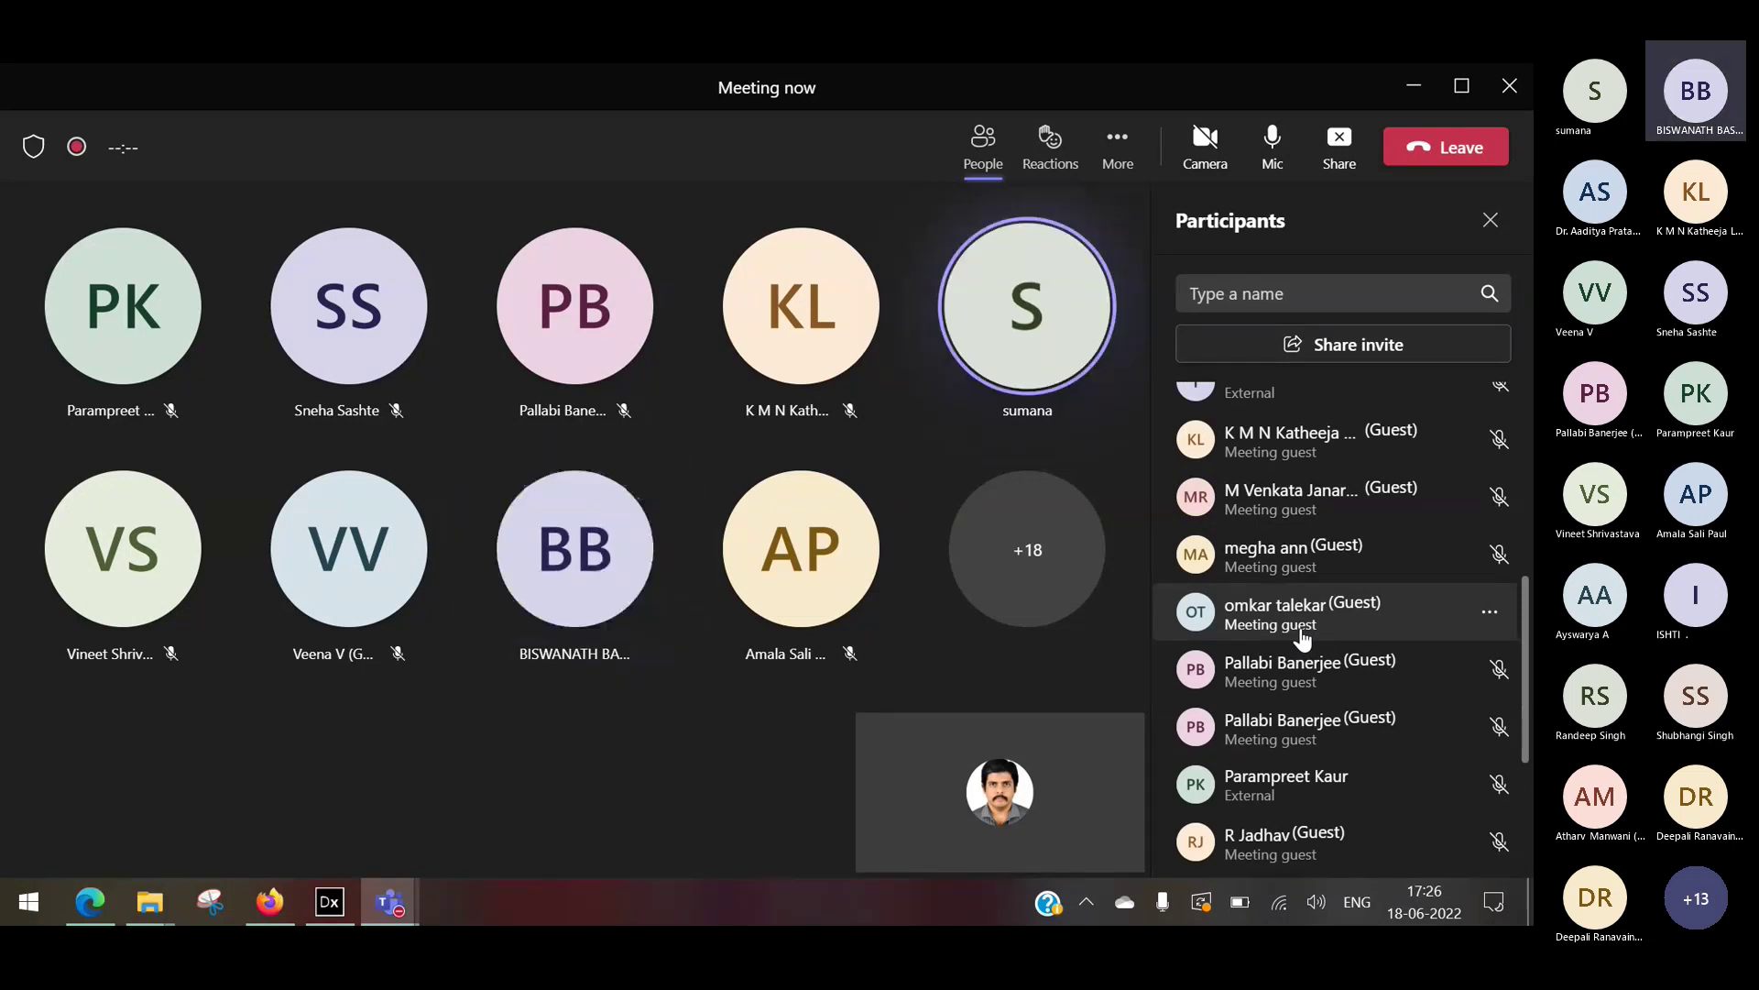
pyautogui.scroll(-3, 1302, 635)
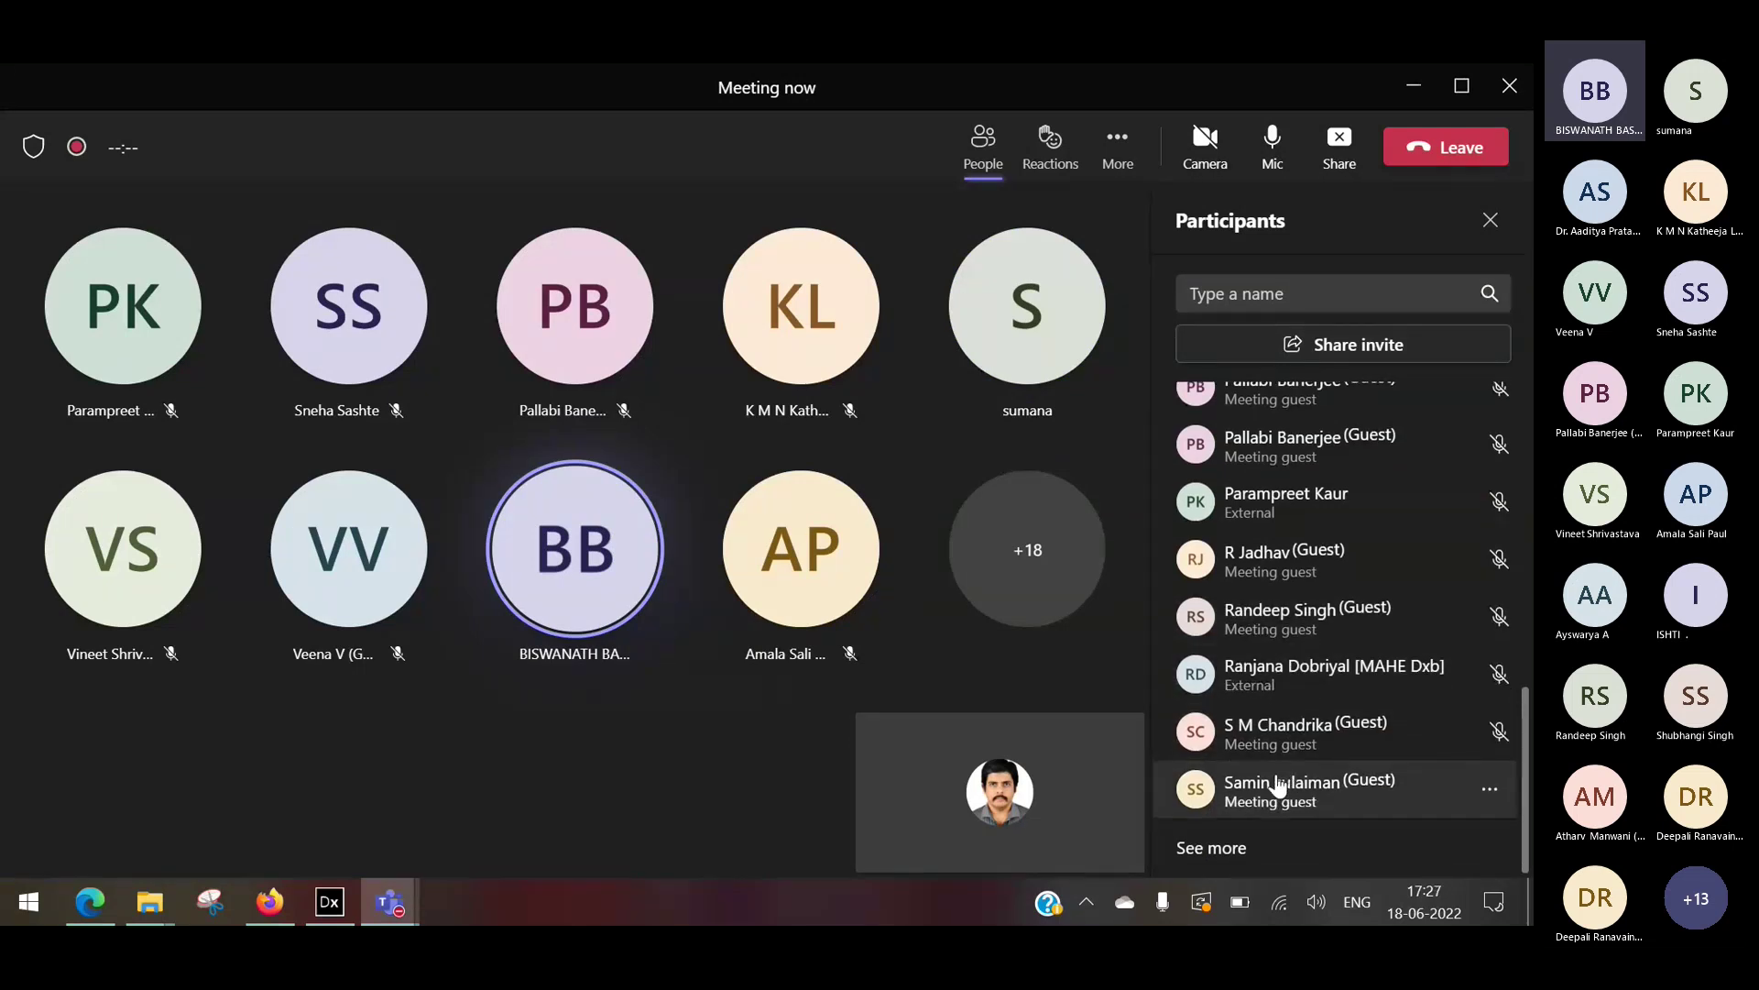
# Expand the list to show everyone in the meeting and look through all attendees and their microphone states.
pyautogui.click(1212, 852)
pyautogui.scroll(-5, 1310, 688)
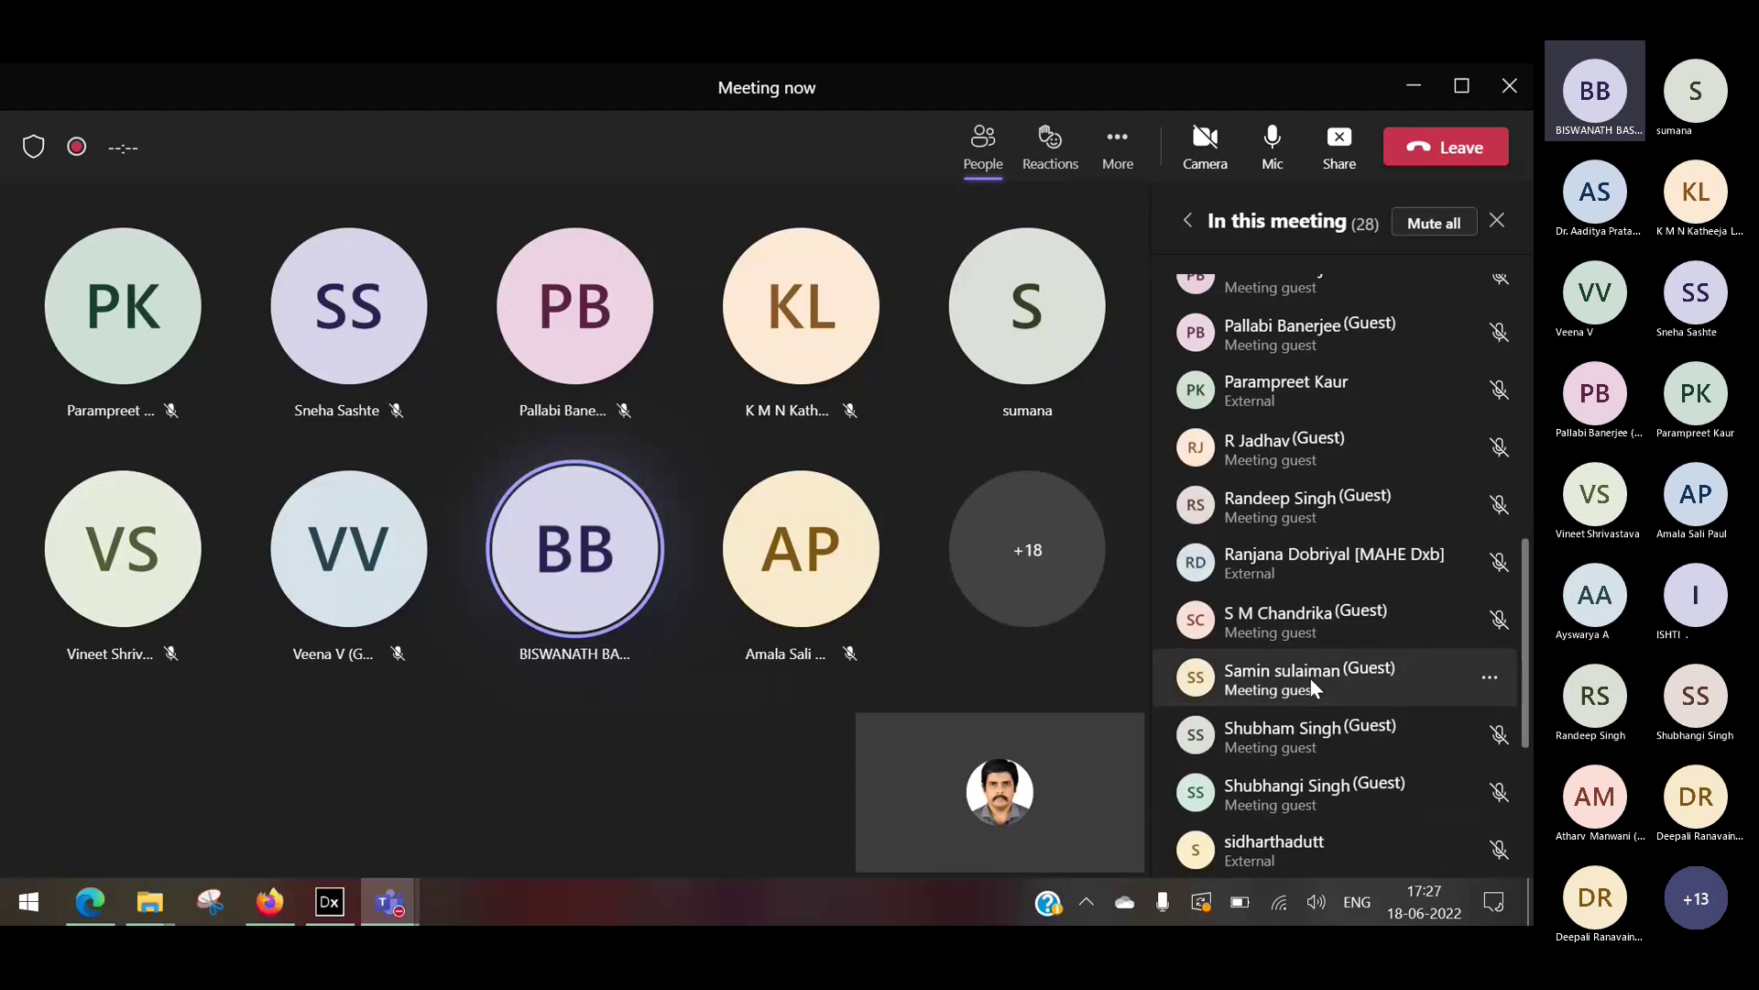
pyautogui.scroll(-4, 1311, 687)
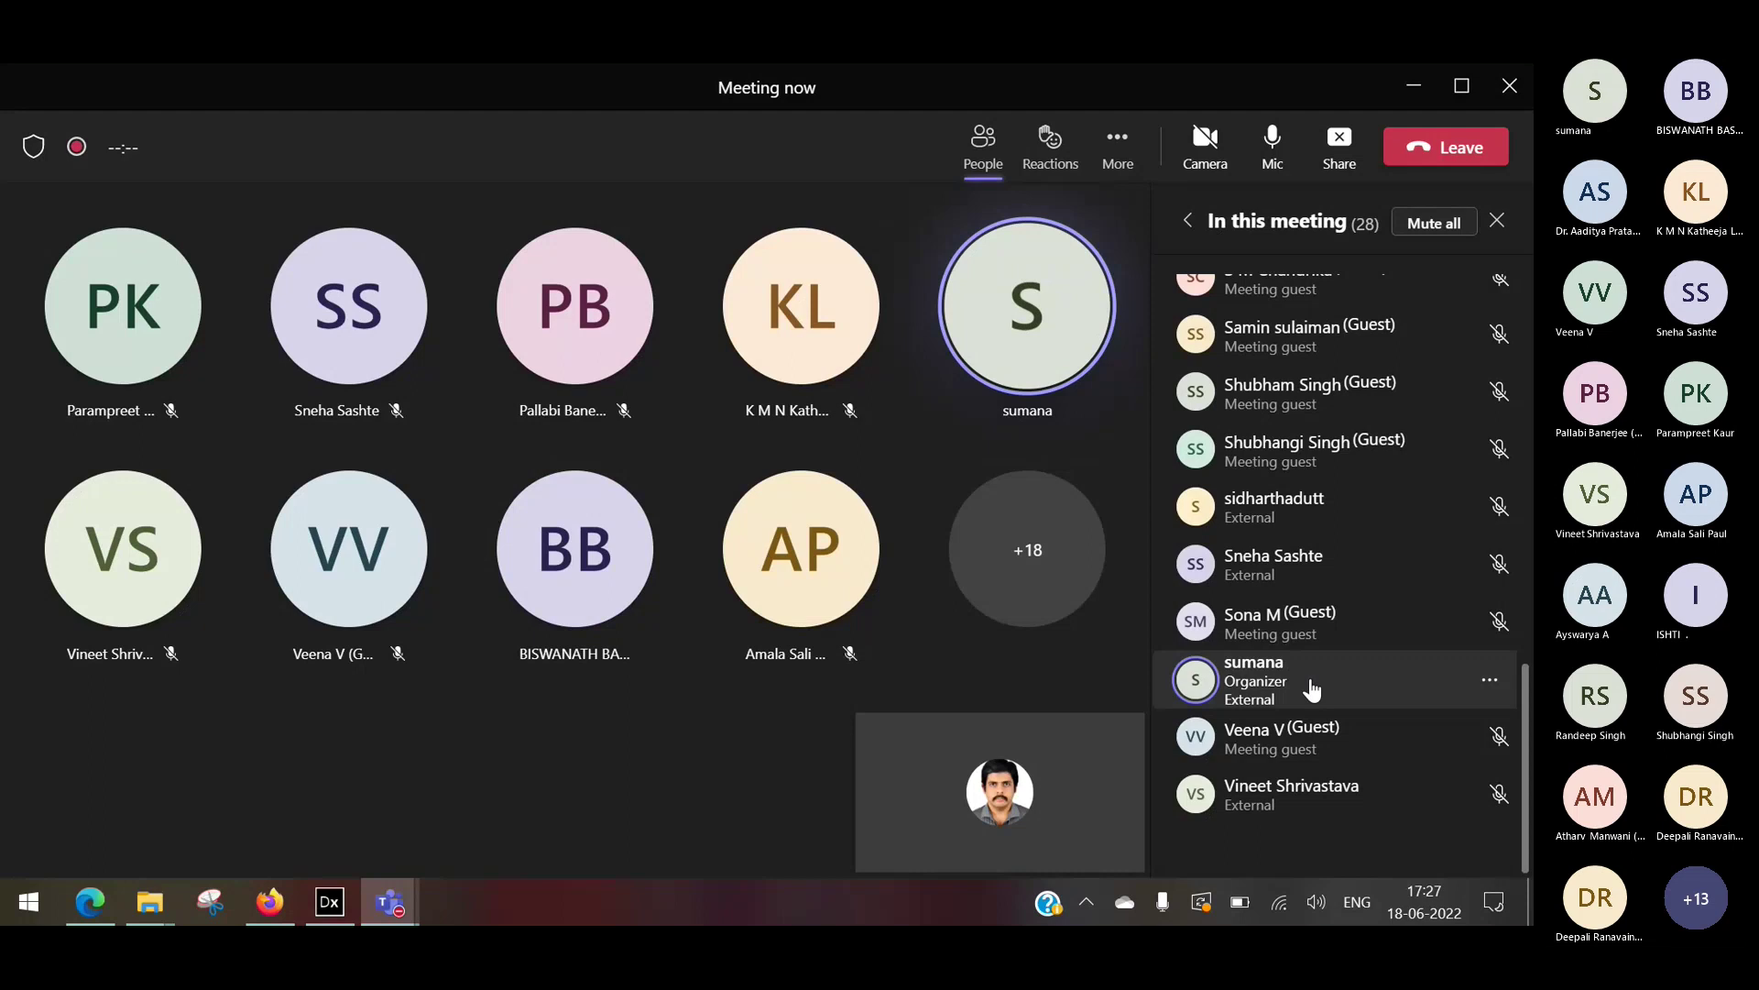
pyautogui.scroll(2, 1310, 680)
pyautogui.moveTo(1310, 682)
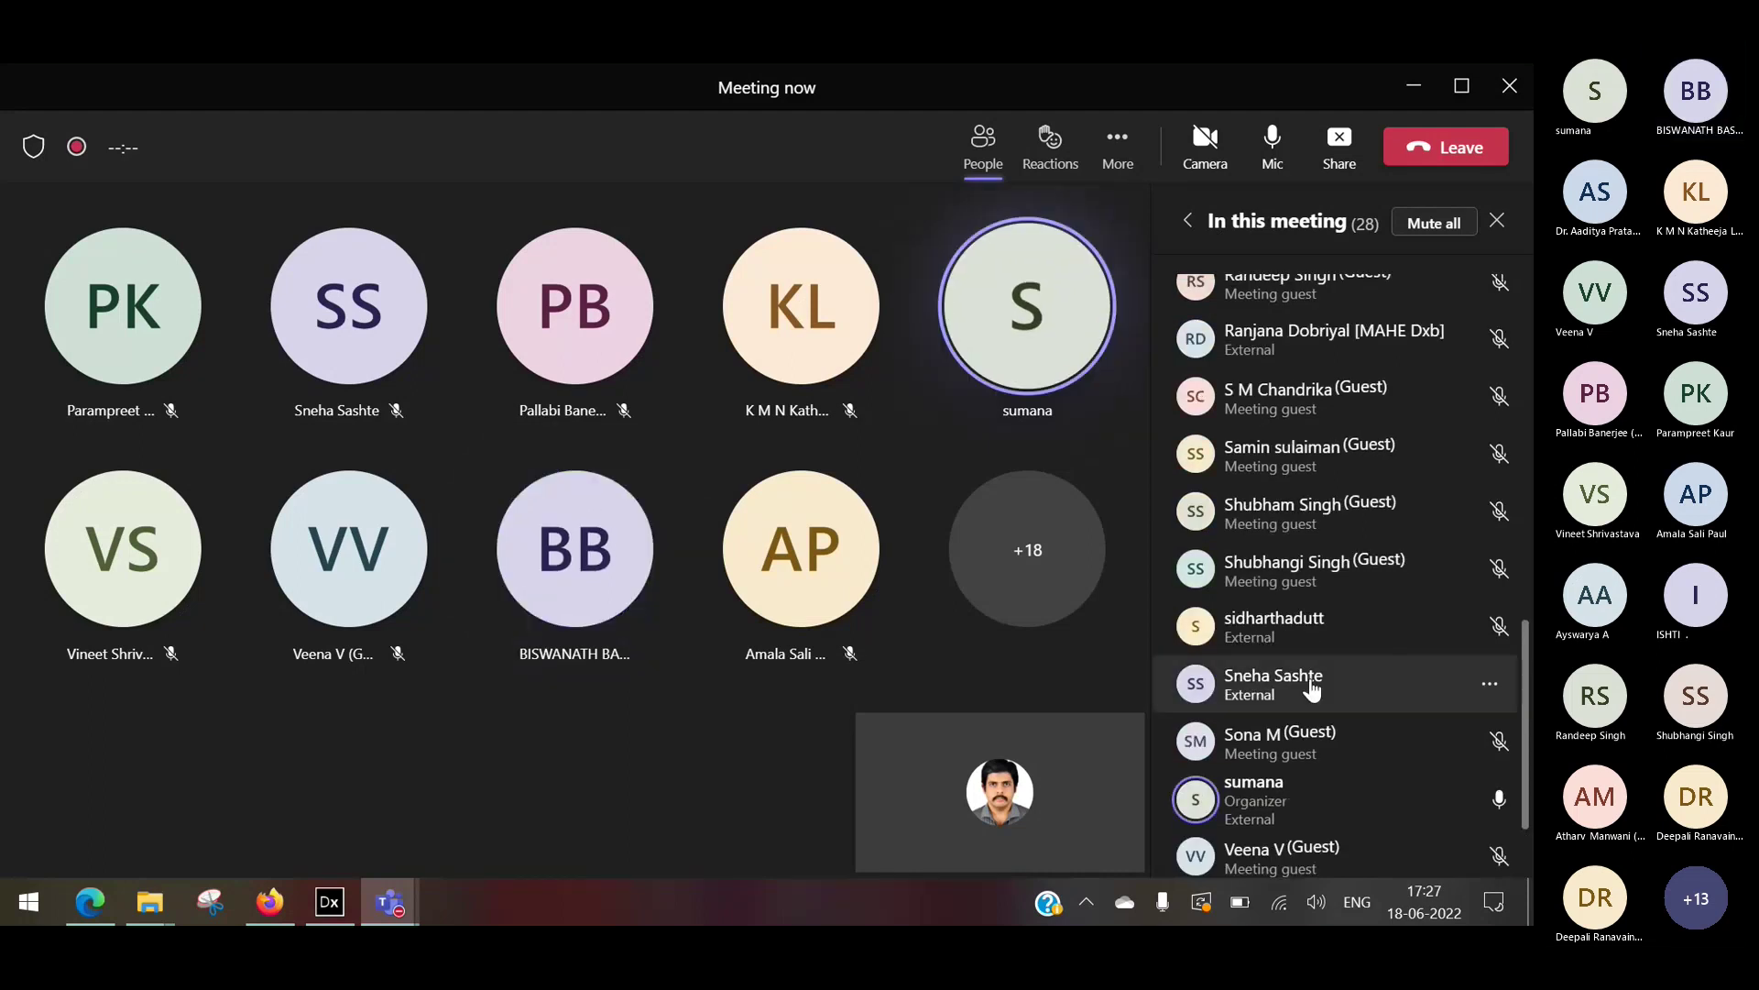
pyautogui.scroll(5, 1312, 688)
pyautogui.scroll(3, 1311, 683)
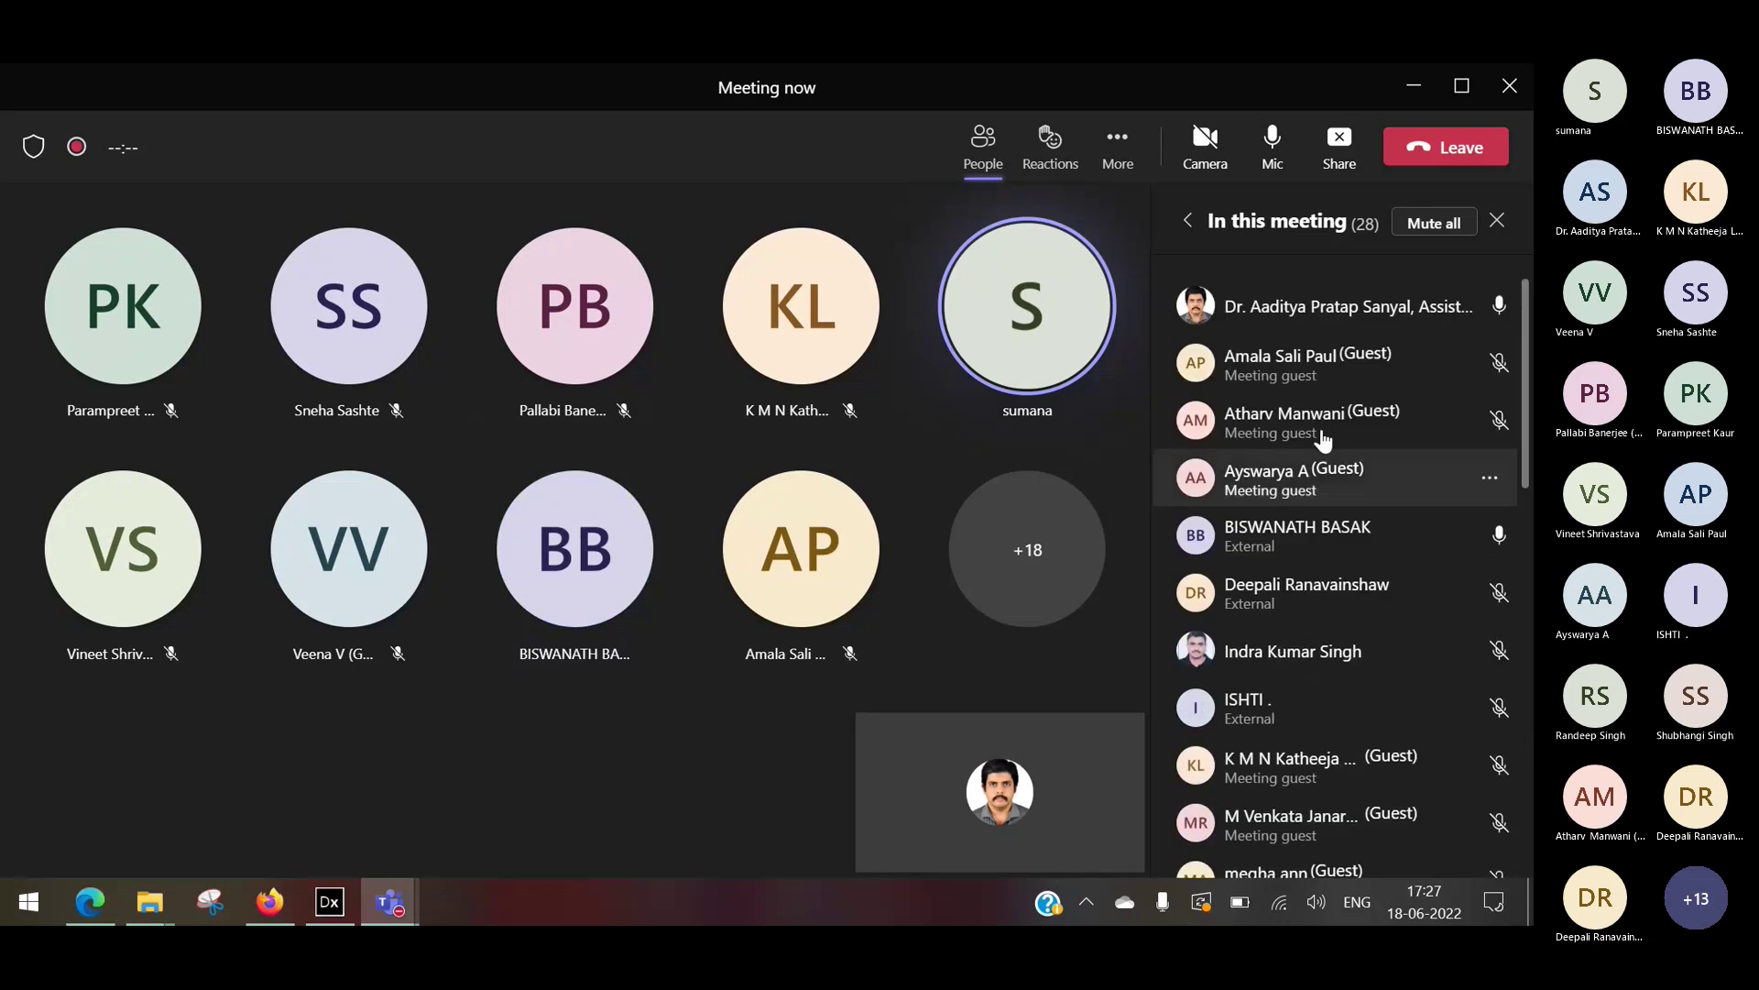
pyautogui.moveTo(1333, 329)
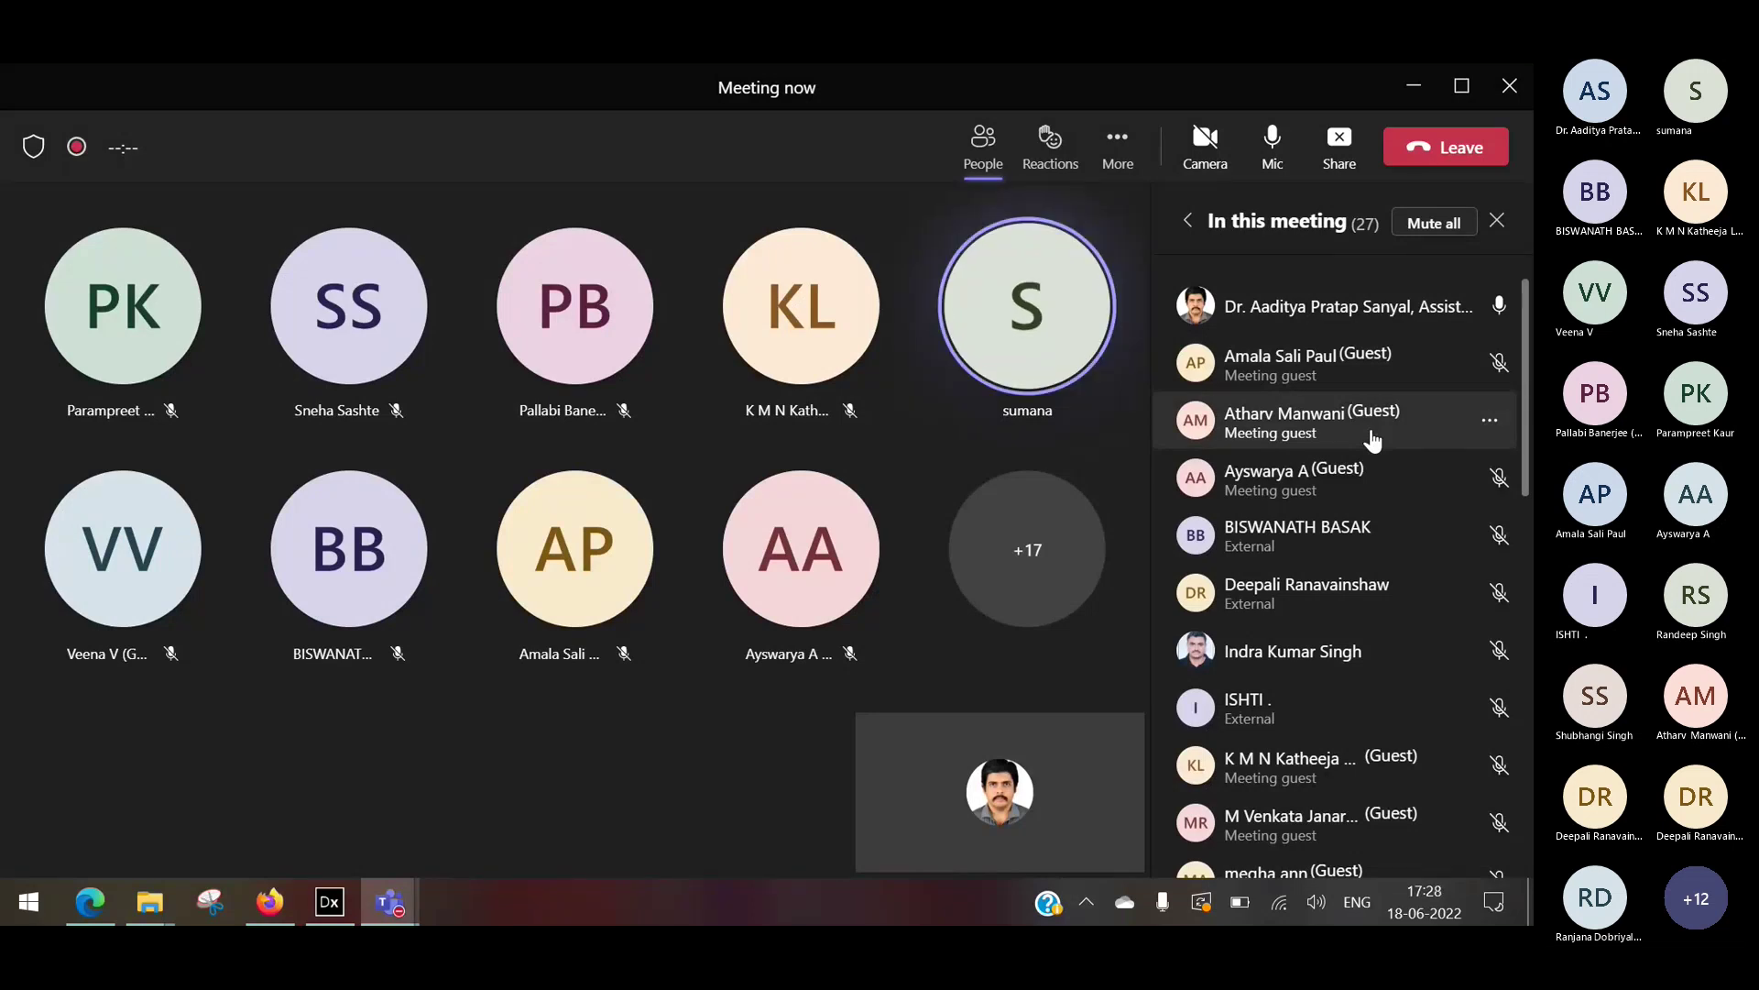
pyautogui.scroll(-6, 1320, 528)
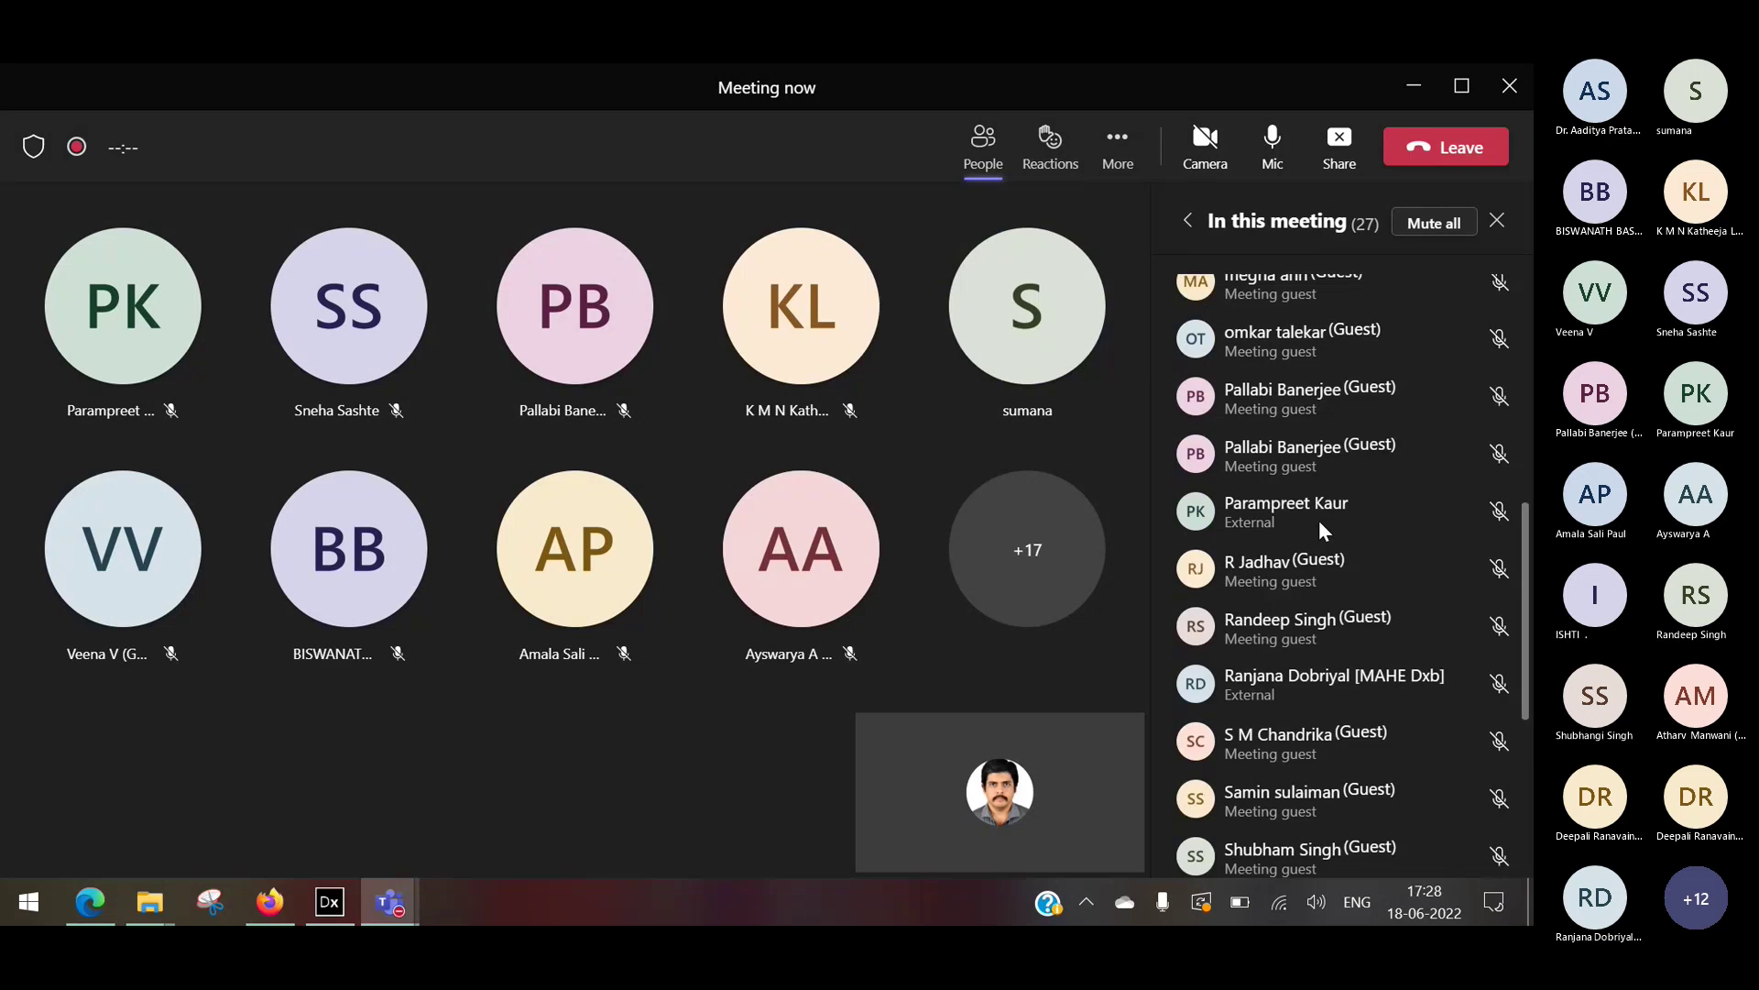
pyautogui.scroll(-4, 1364, 635)
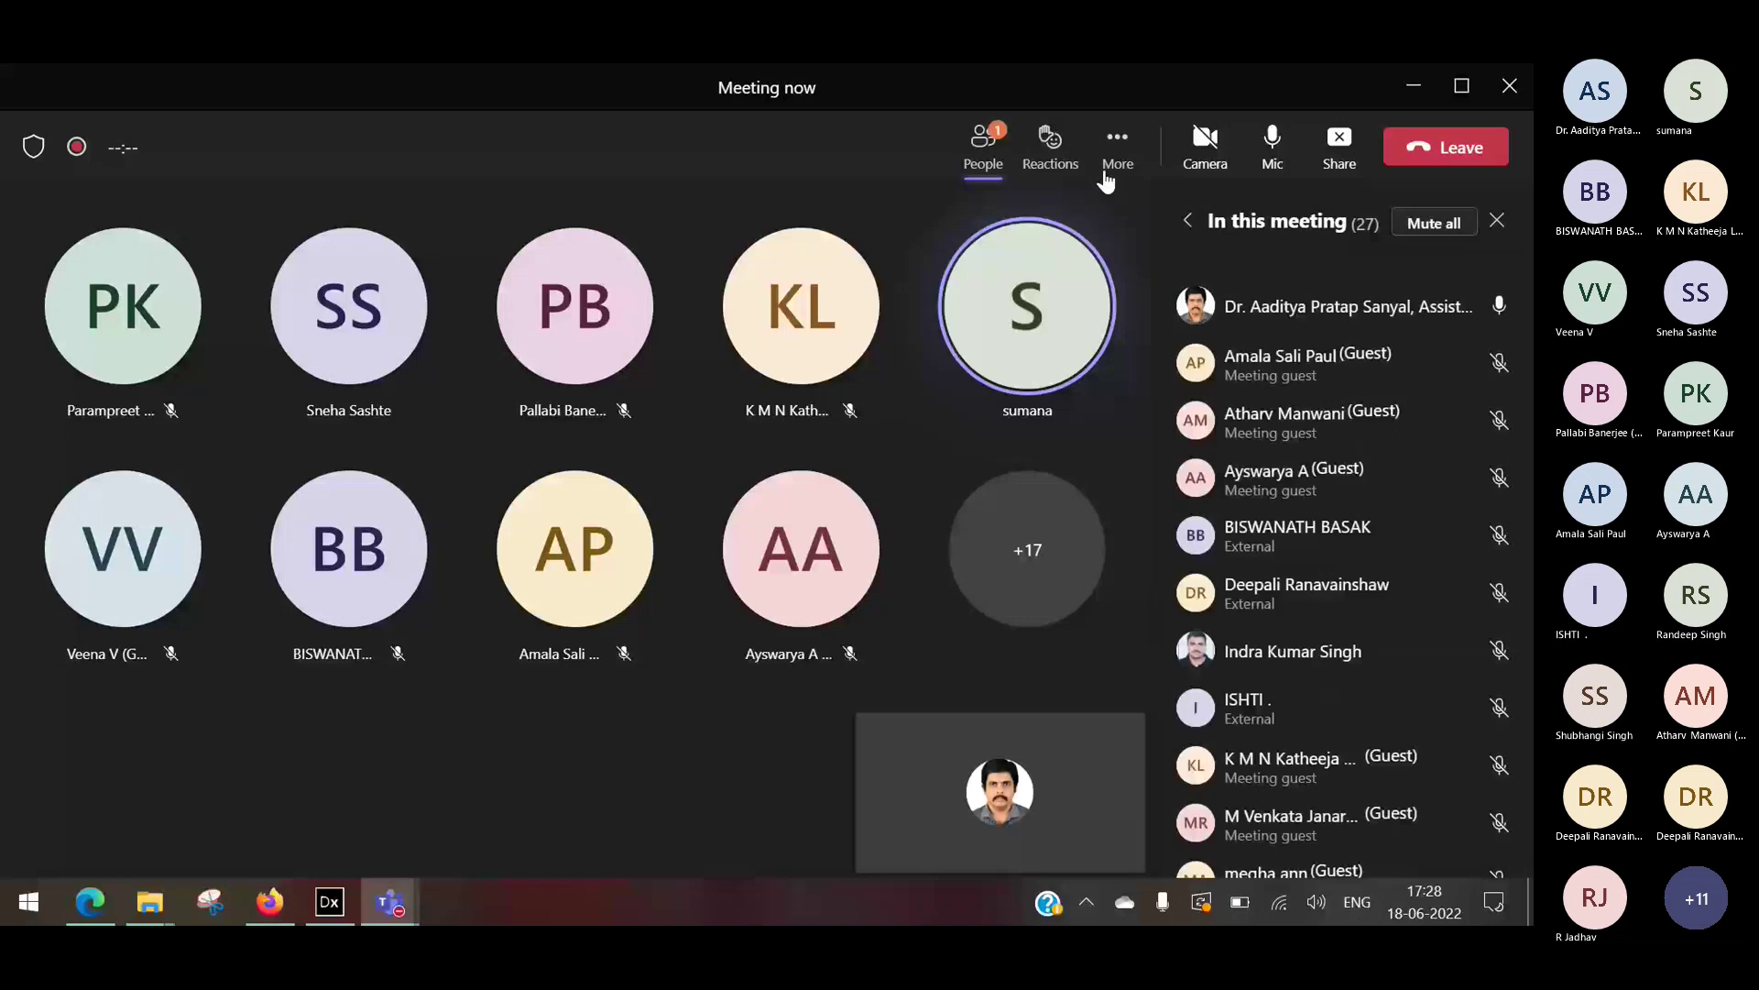
# Hide the full attendee list and reopen the meeting's participants overview.
pyautogui.click(984, 139)
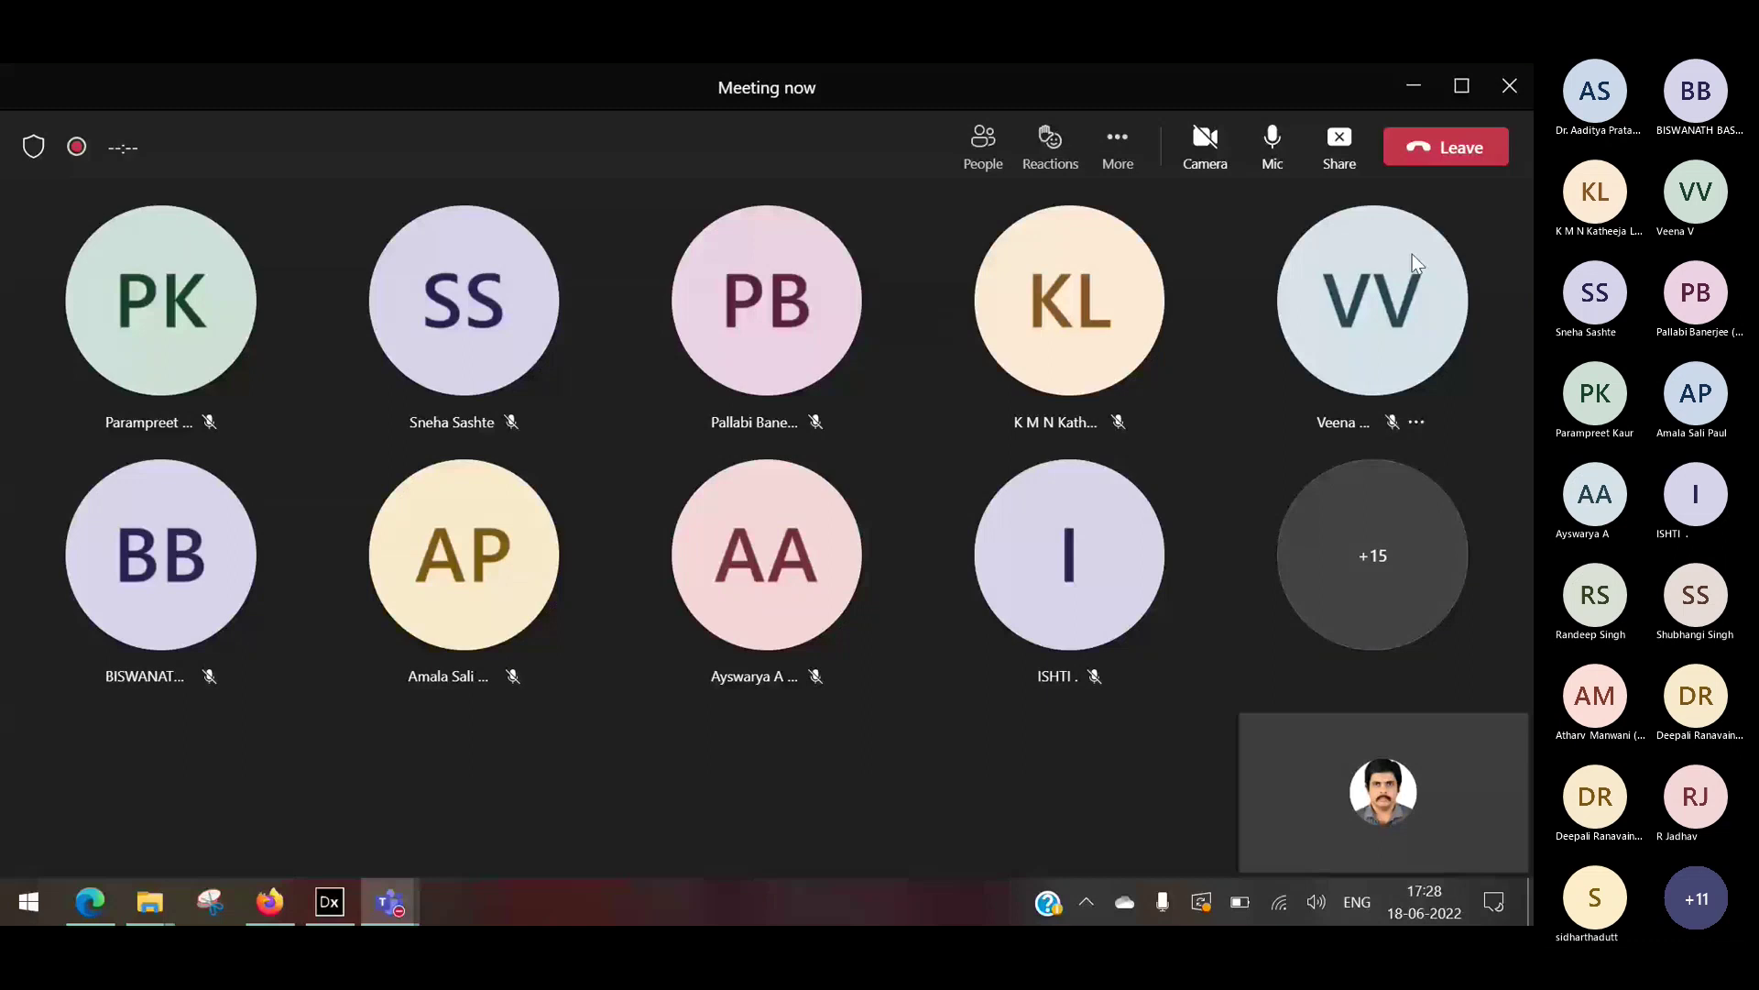
pyautogui.moveTo(1412, 255)
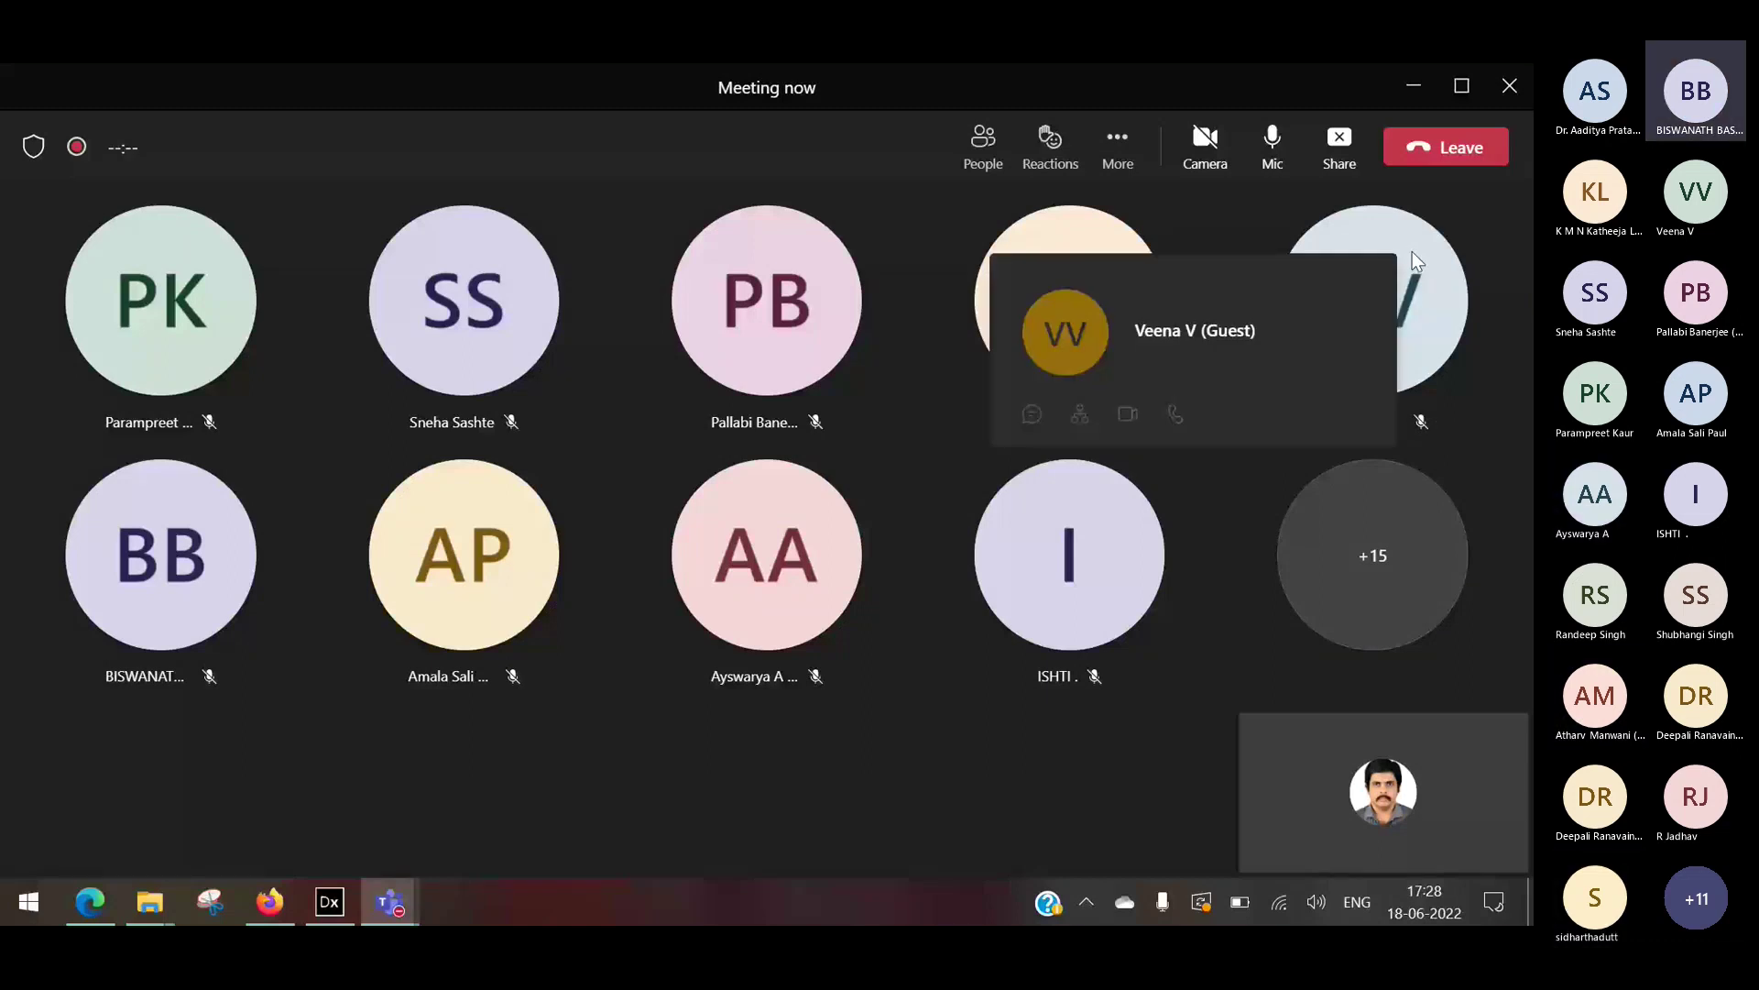
pyautogui.hotkey('ctrl', 'shift', 'p')
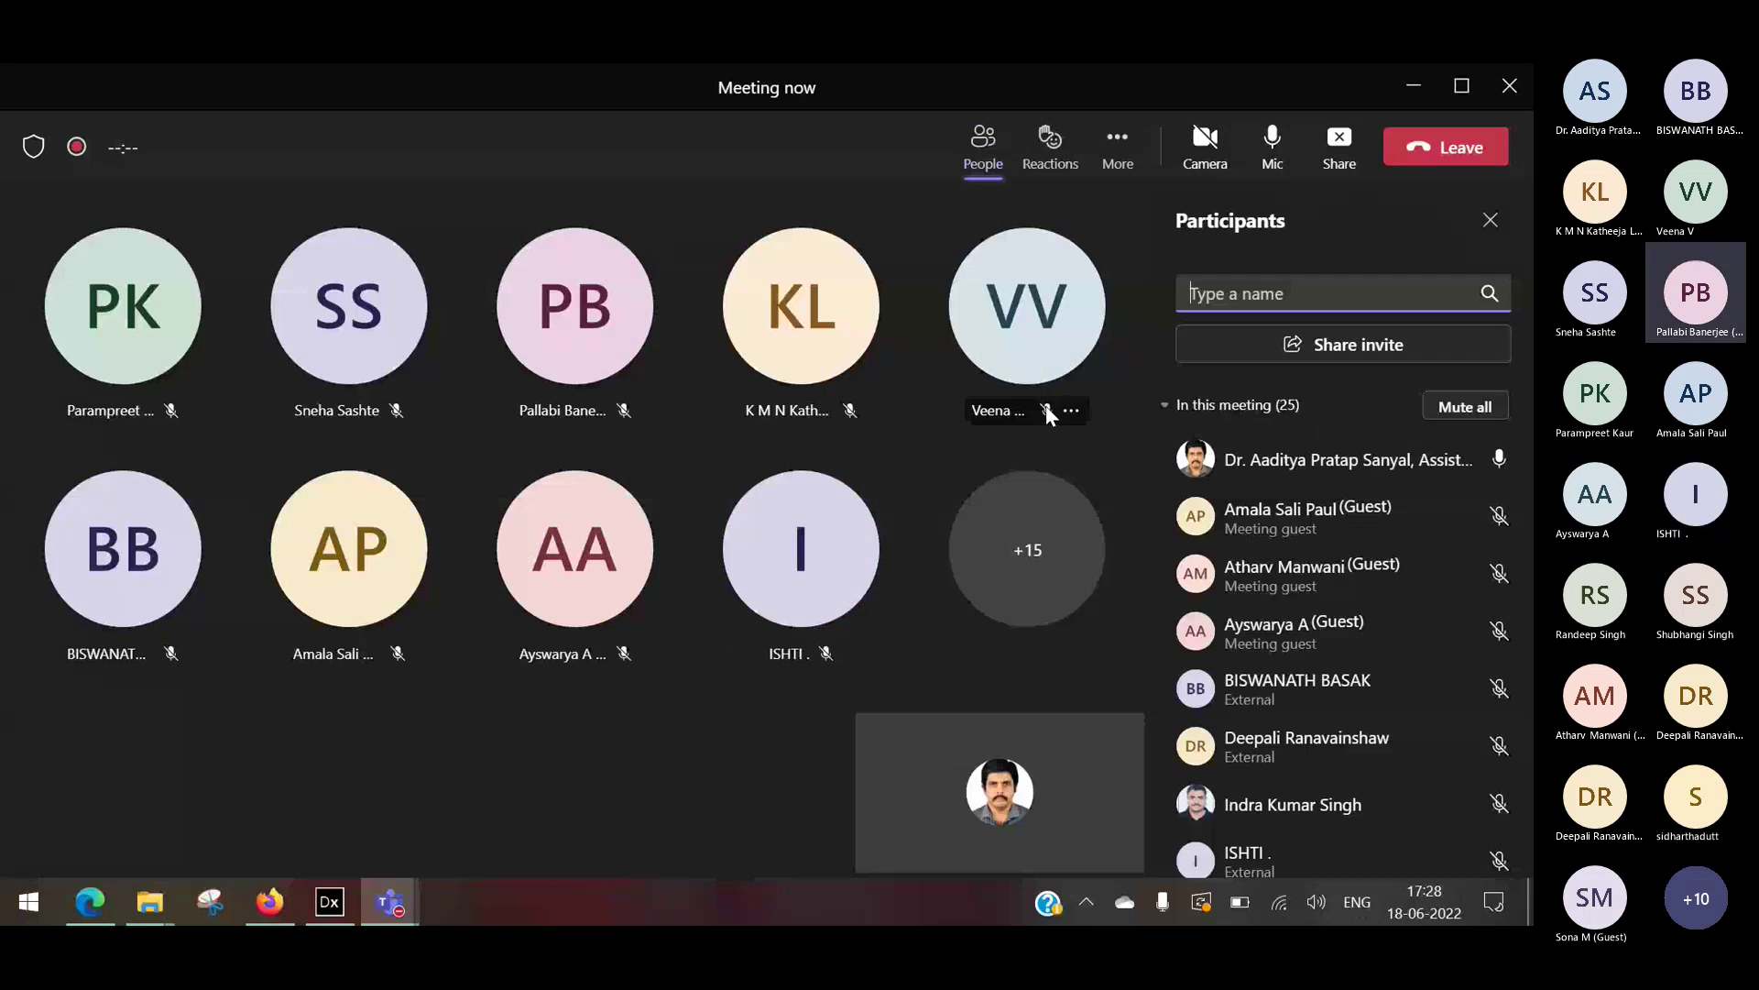